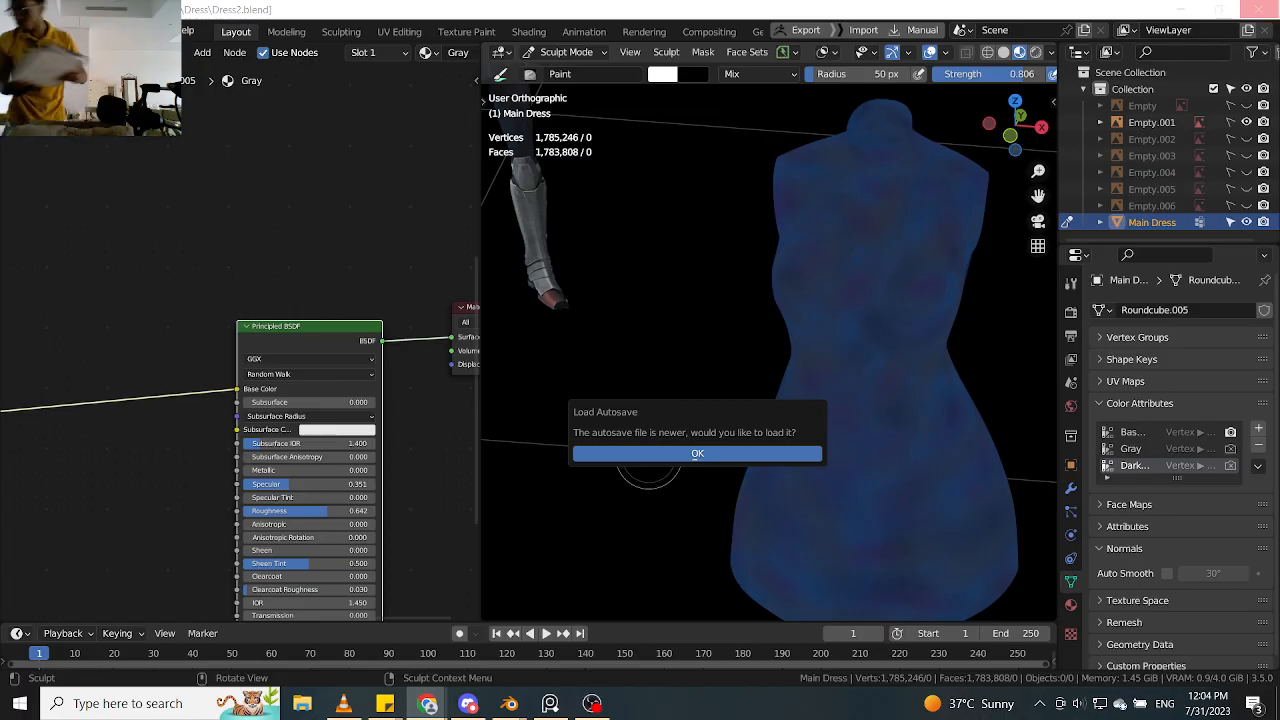
# Step: Load the newer autosave of the dress file and minimize the Preferences window
pyautogui.click(649, 453)
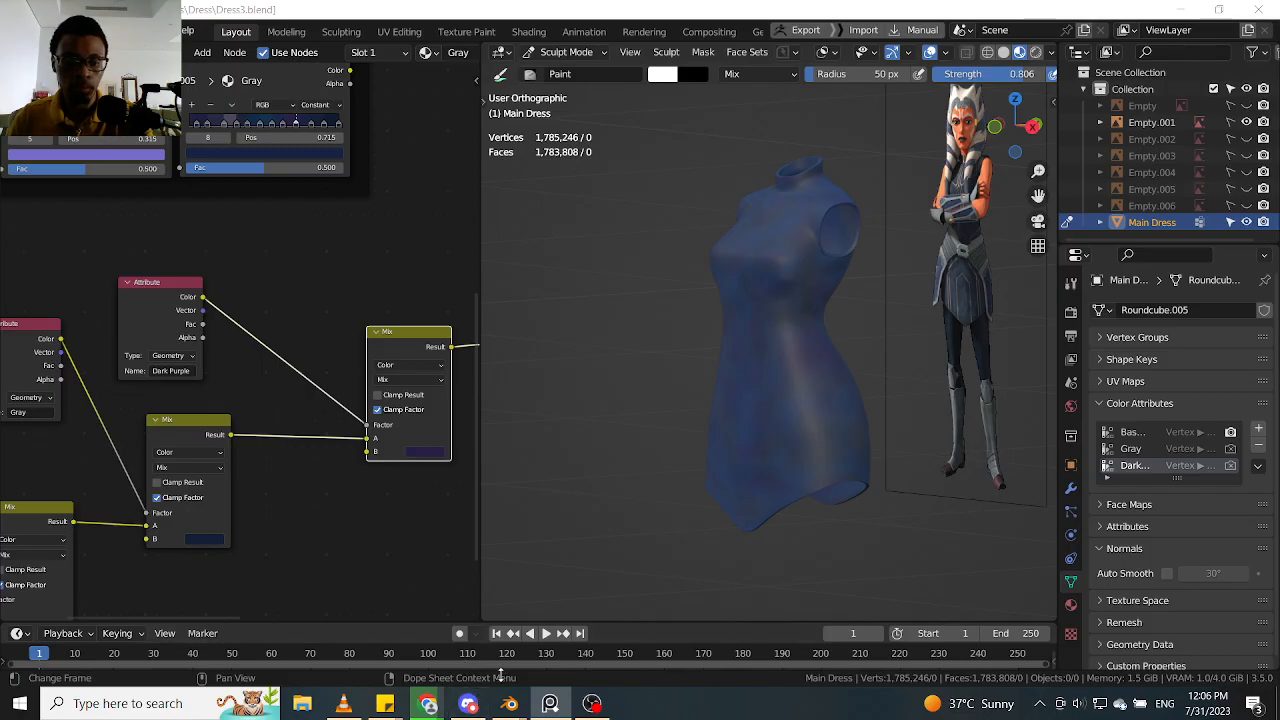
pyautogui.moveTo(510, 703)
pyautogui.click(574, 600)
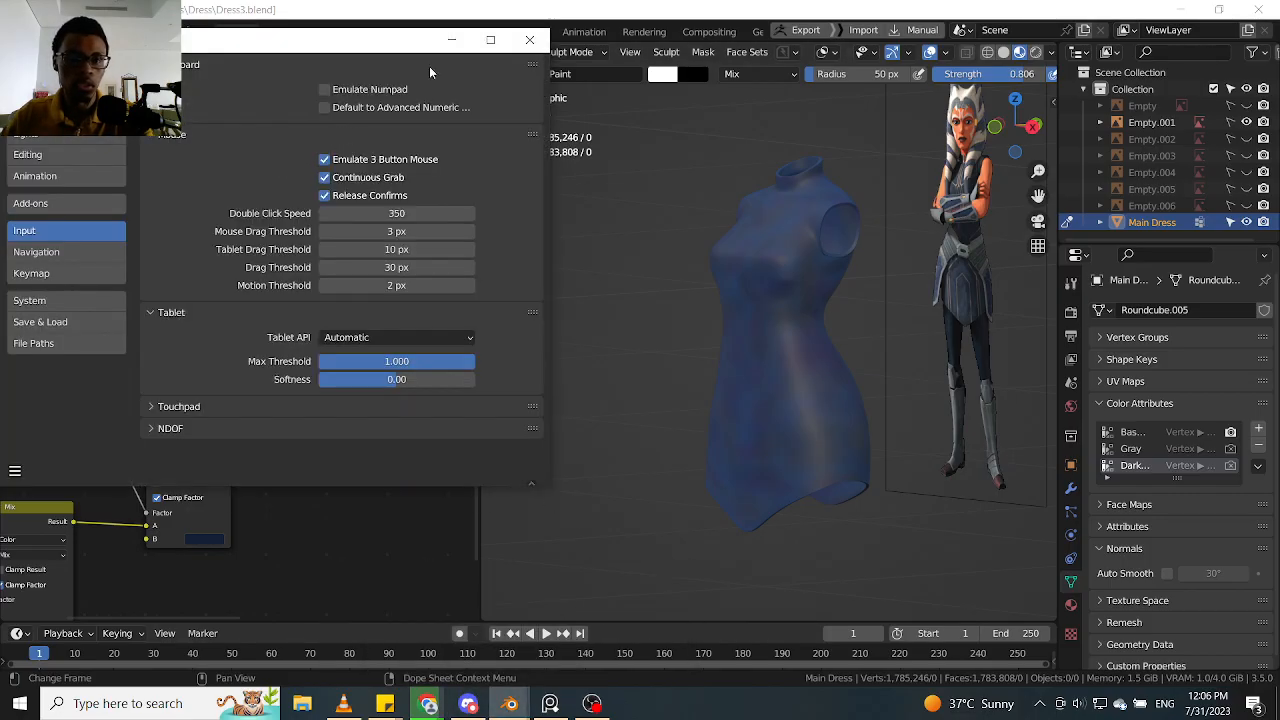
pyautogui.click(452, 40)
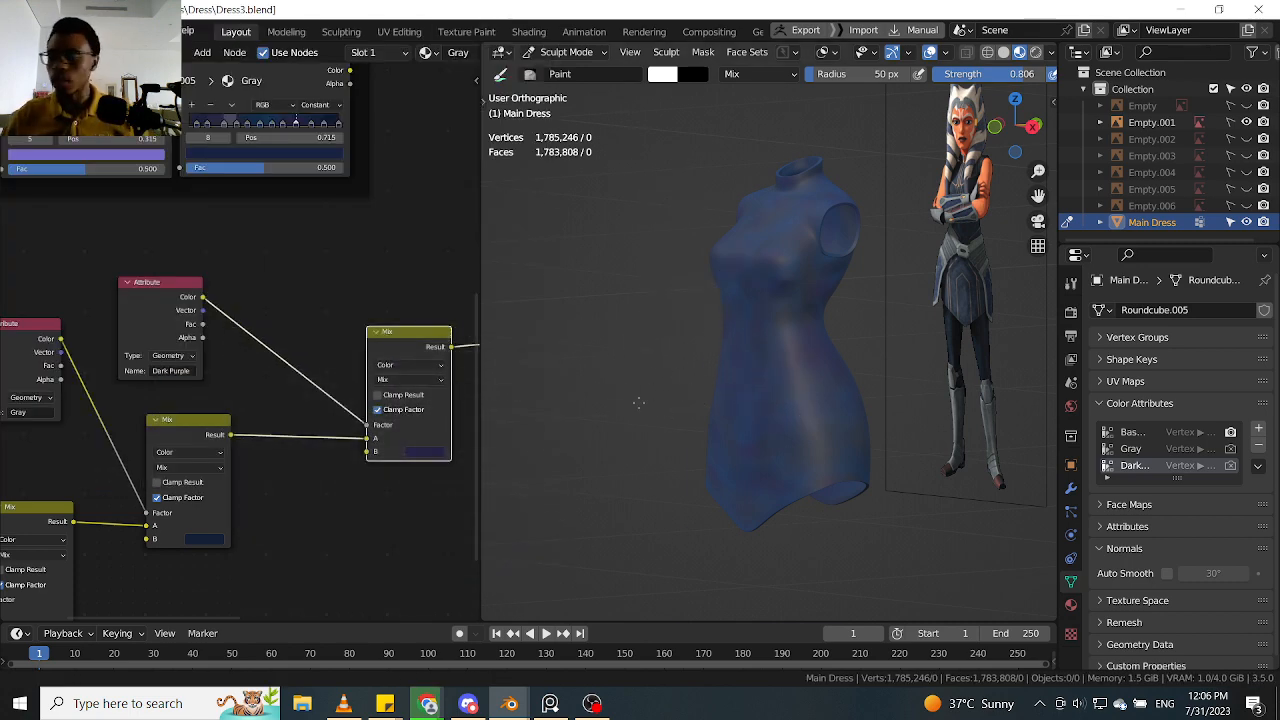
# Step: Turn on the Screencast Keys overlay for the 3D viewport and lower the system volume
pyautogui.moveTo(662, 412); pyautogui.dragTo(937, 226, button='middle')
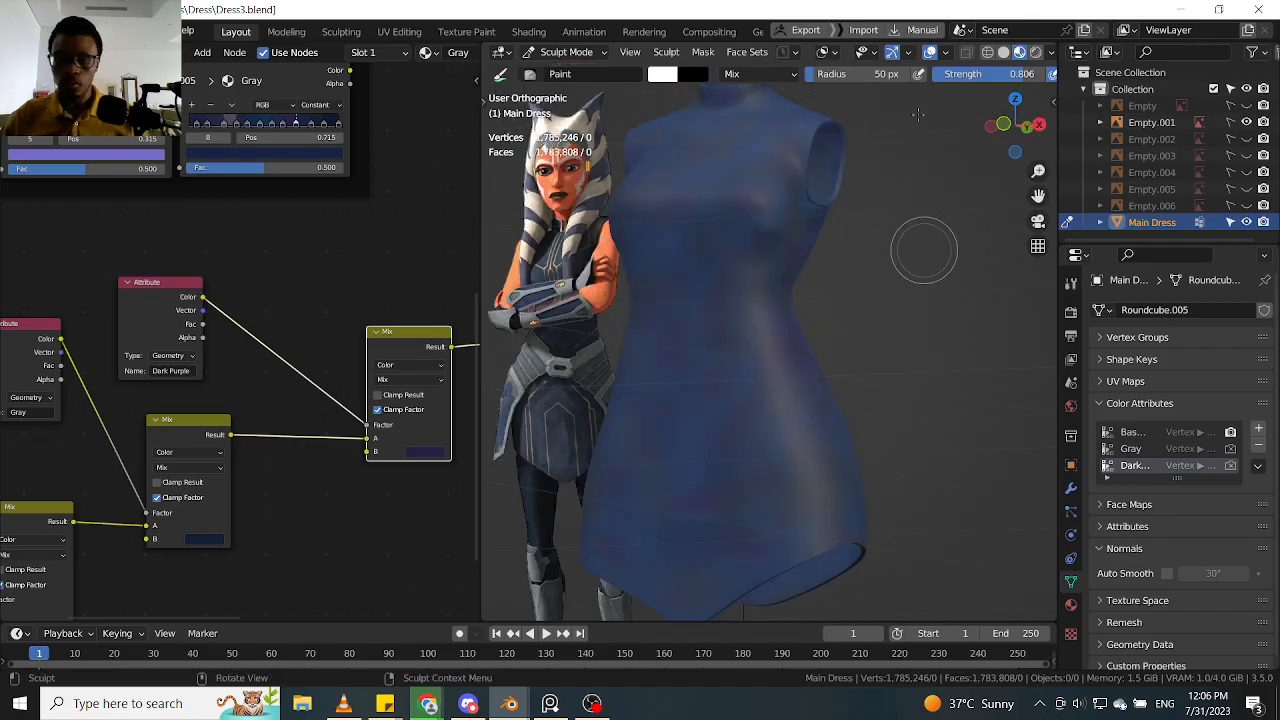
pyautogui.press('n')
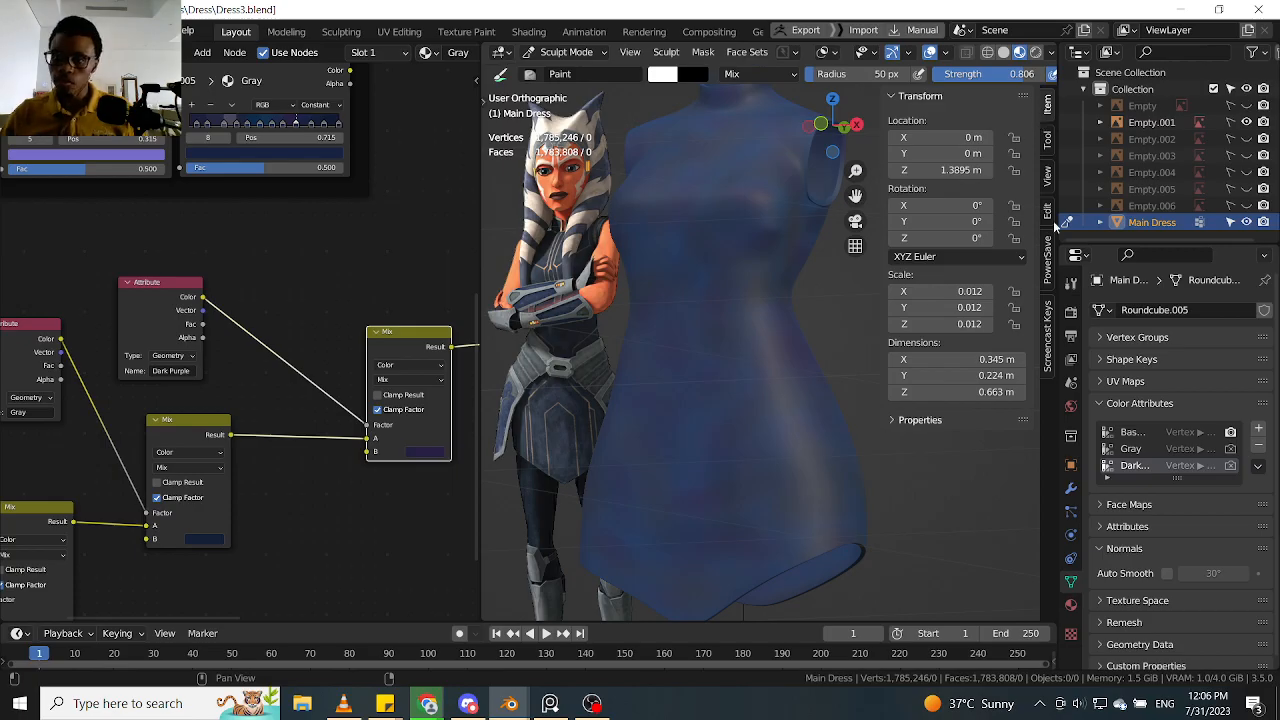
pyautogui.click(1047, 320)
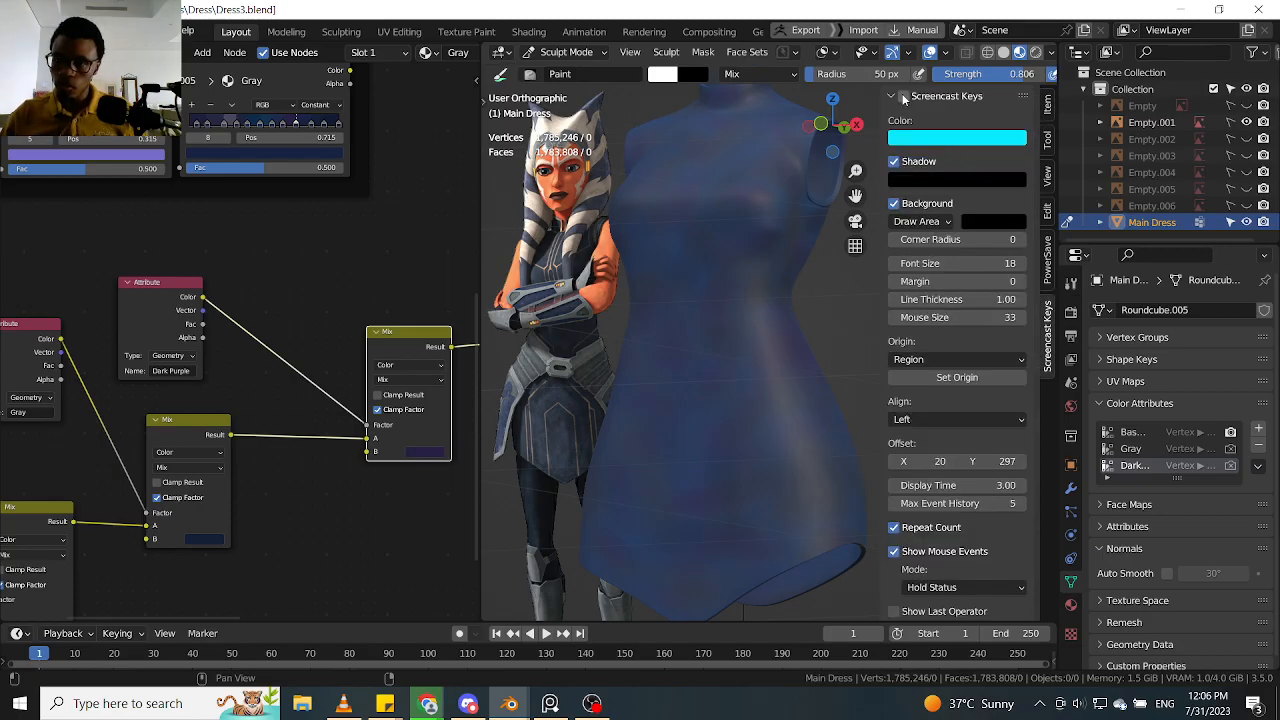
pyautogui.click(904, 96)
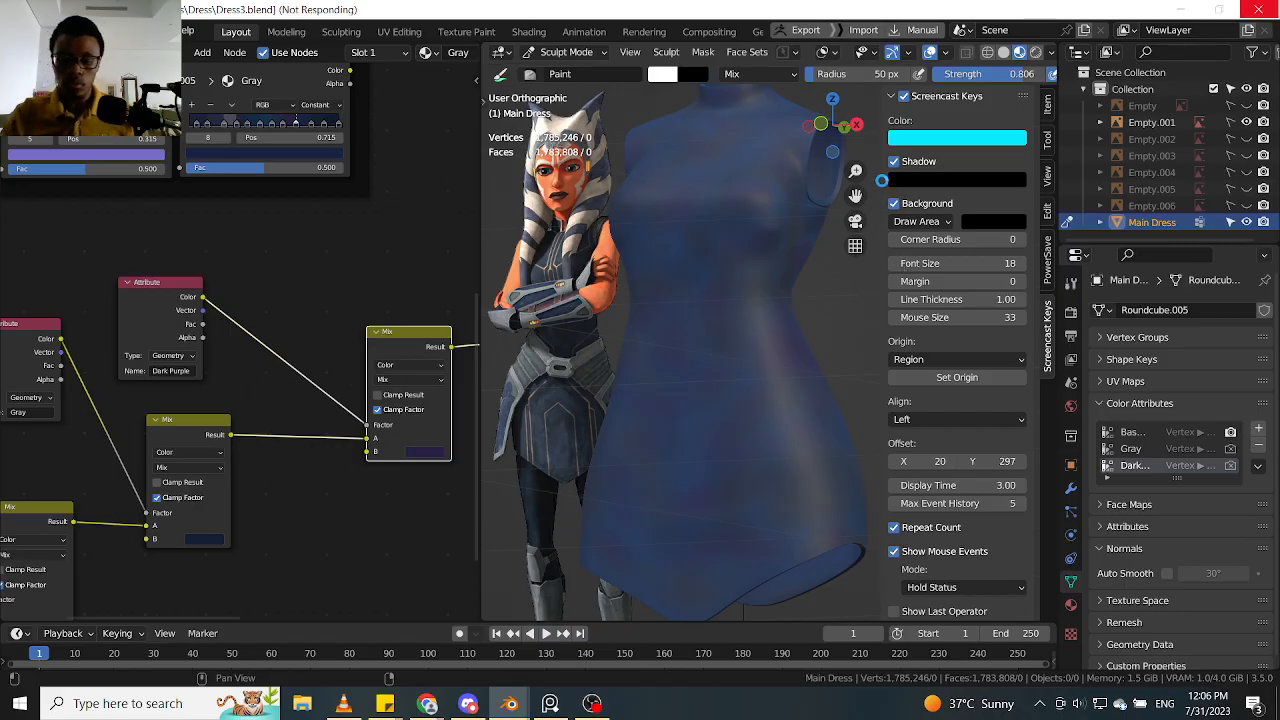
pyautogui.press('XF86AudioLowerVolume')
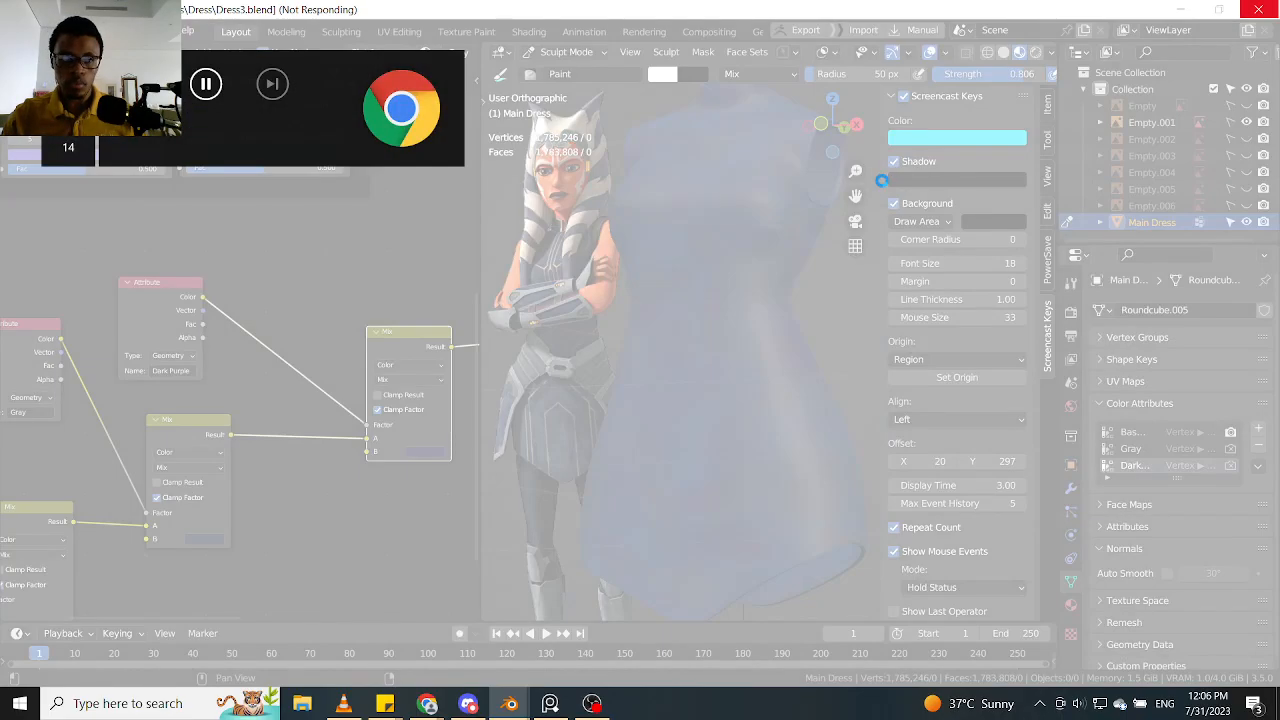
pyautogui.press('XF86AudioLowerVolume')
pyautogui.press('XF86AudioLowerVolume')
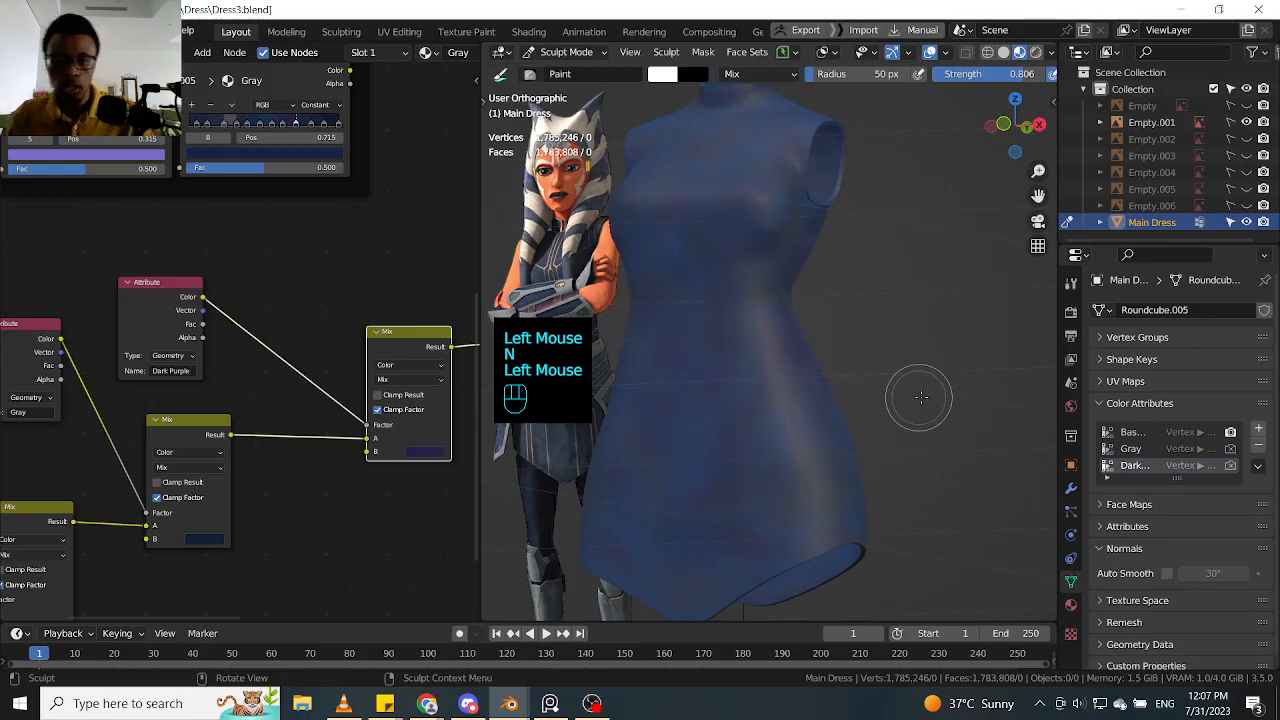
# Step: Examine the painted dress model from neckline to hem against the character reference image
pyautogui.keyDown('alt'); pyautogui.moveTo(920, 406); pyautogui.dragTo(890, 420, button='middle'); pyautogui.keyUp('alt')
pyautogui.keyDown('shift'); pyautogui.moveTo(892, 430); pyautogui.dragTo(877, 374, button='middle'); pyautogui.keyUp('shift')
pyautogui.keyDown('shift'); pyautogui.moveTo(866, 320); pyautogui.dragTo(731, 177, button='middle'); pyautogui.keyUp('shift')
pyautogui.keyDown('shift'); pyautogui.moveTo(719, 345); pyautogui.dragTo(811, 296, button='middle'); pyautogui.keyUp('shift')
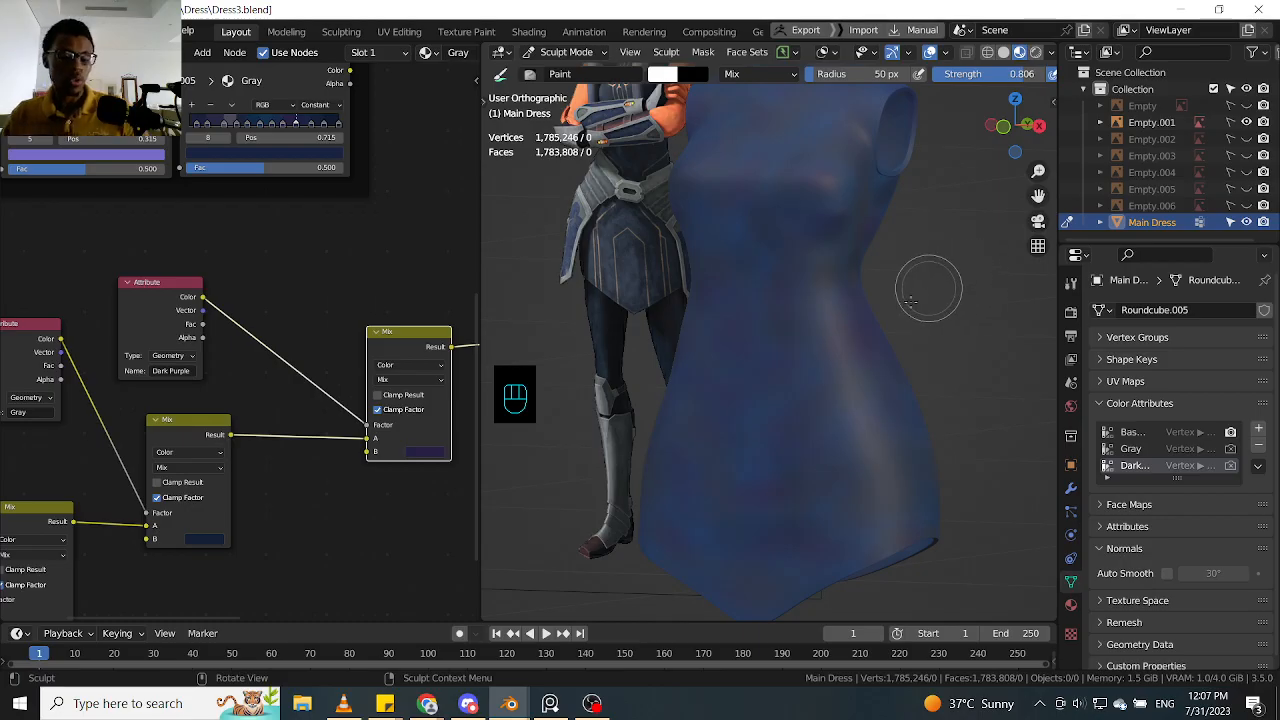
pyautogui.press('alt')
pyautogui.keyDown('shift'); pyautogui.moveTo(943, 266); pyautogui.dragTo(909, 358, button='middle'); pyautogui.keyUp('shift')
pyautogui.moveTo(886, 409)
pyautogui.keyDown('shift'); pyautogui.mouseDown(button='middle')
pyautogui.moveTo(934, 366)
pyautogui.moveTo(923, 449)
pyautogui.moveTo(949, 322)
pyautogui.moveTo(986, 357)
pyautogui.moveTo(903, 349)
pyautogui.moveTo(986, 277)
pyautogui.moveTo(891, 329)
pyautogui.moveTo(933, 275)
pyautogui.moveTo(905, 300)
pyautogui.moveTo(903, 343)
pyautogui.moveTo(896, 312)
pyautogui.moveTo(914, 357)
pyautogui.moveTo(923, 309)
pyautogui.moveTo(908, 323)
pyautogui.moveTo(936, 311)
pyautogui.moveTo(920, 271)
pyautogui.mouseUp(button='middle'); pyautogui.keyUp('shift')
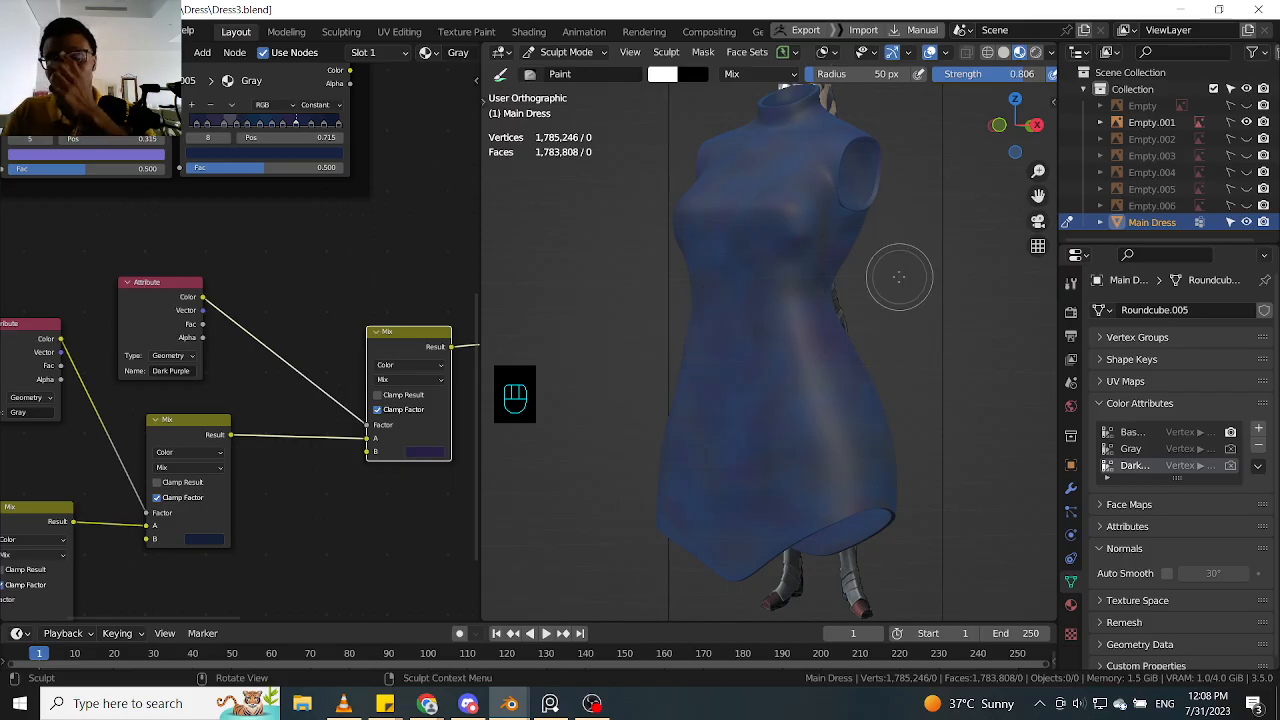
pyautogui.hotkey('ctrl', 'alt')
pyautogui.keyDown('ctrl'); pyautogui.moveTo(921, 370); pyautogui.dragTo(930, 397, button='middle'); pyautogui.keyUp('ctrl')
pyautogui.keyDown('ctrl'); pyautogui.moveTo(914, 389); pyautogui.dragTo(899, 147, button='middle'); pyautogui.keyUp('ctrl')
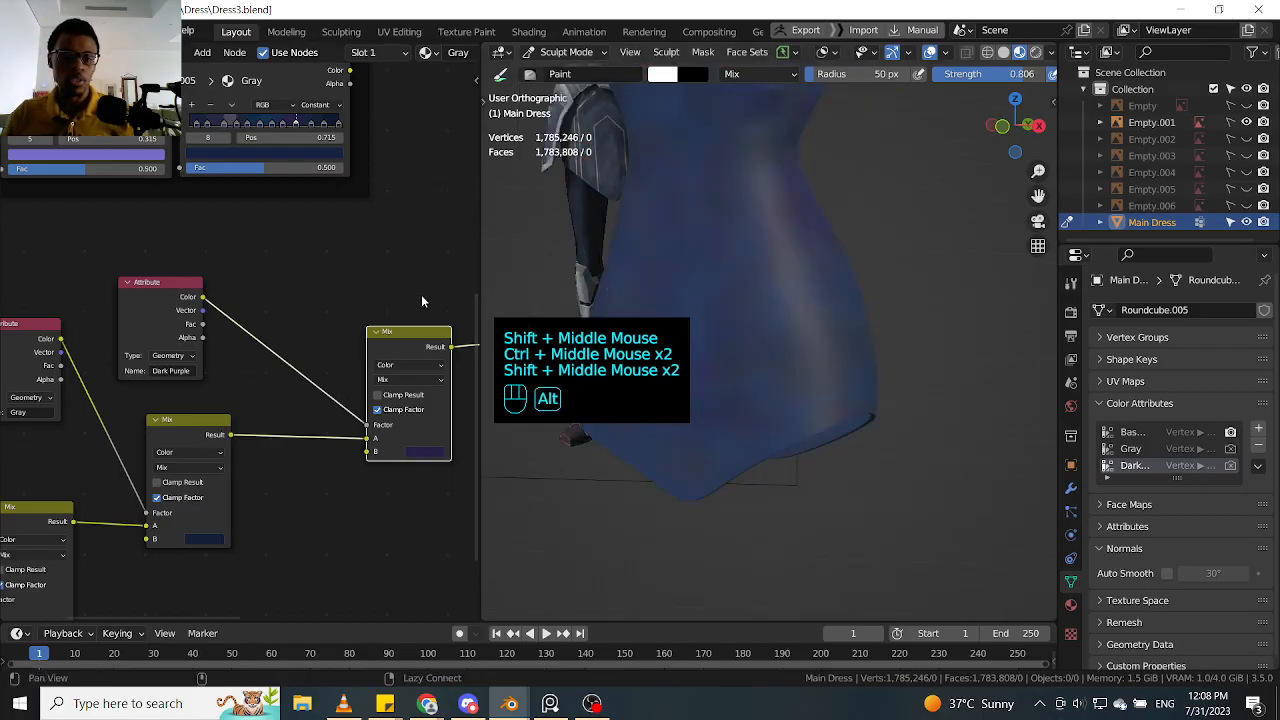
# Step: Narrow the shader editor to give the 3D viewport more room, and lengthen the dress's color attribute list
pyautogui.moveTo(475, 281)
pyautogui.keyDown('shift'); pyautogui.mouseDown(button='middle')
pyautogui.moveTo(439, 273)
pyautogui.moveTo(481, 272)
pyautogui.mouseUp(button='middle'); pyautogui.keyUp('shift')
pyautogui.moveTo(481, 272); pyautogui.dragTo(398, 272)
pyautogui.keyDown('shift'); pyautogui.moveTo(398, 272); pyautogui.dragTo(228, 320, button='middle'); pyautogui.keyUp('shift')
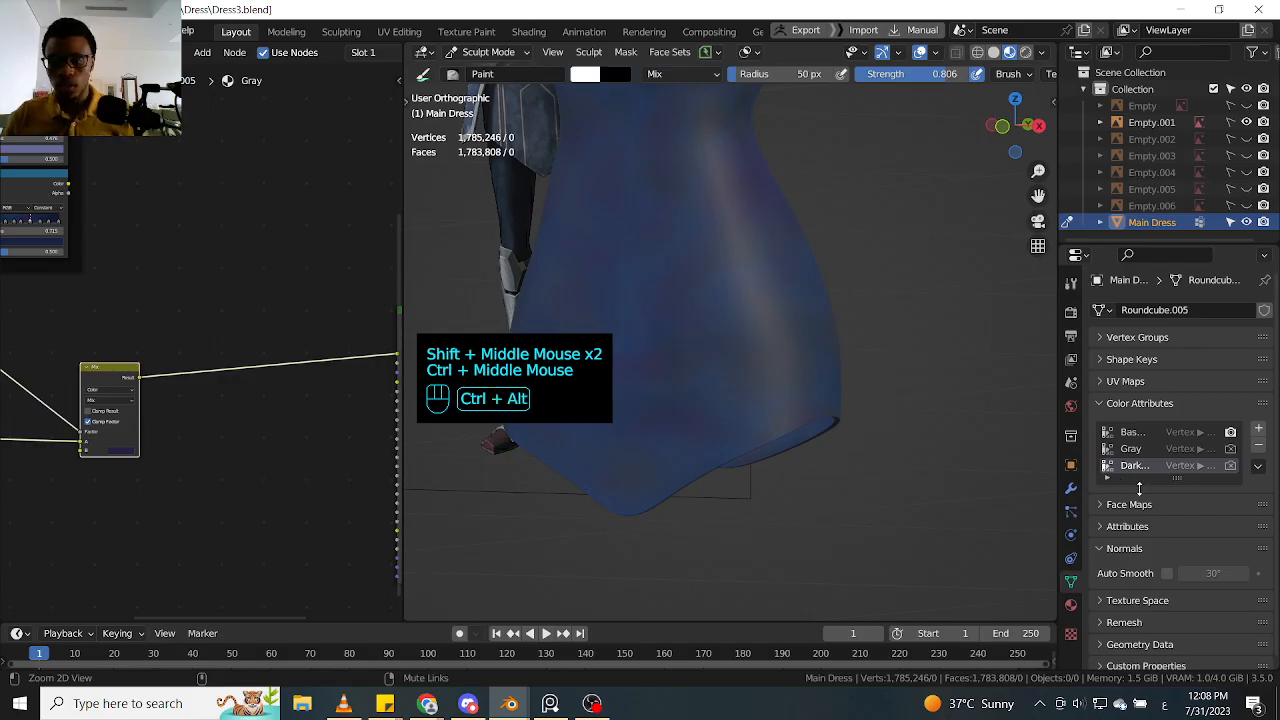
pyautogui.keyDown('ctrl'); pyautogui.middleClick(1155, 535); pyautogui.keyUp('ctrl')
pyautogui.click(1154, 530)
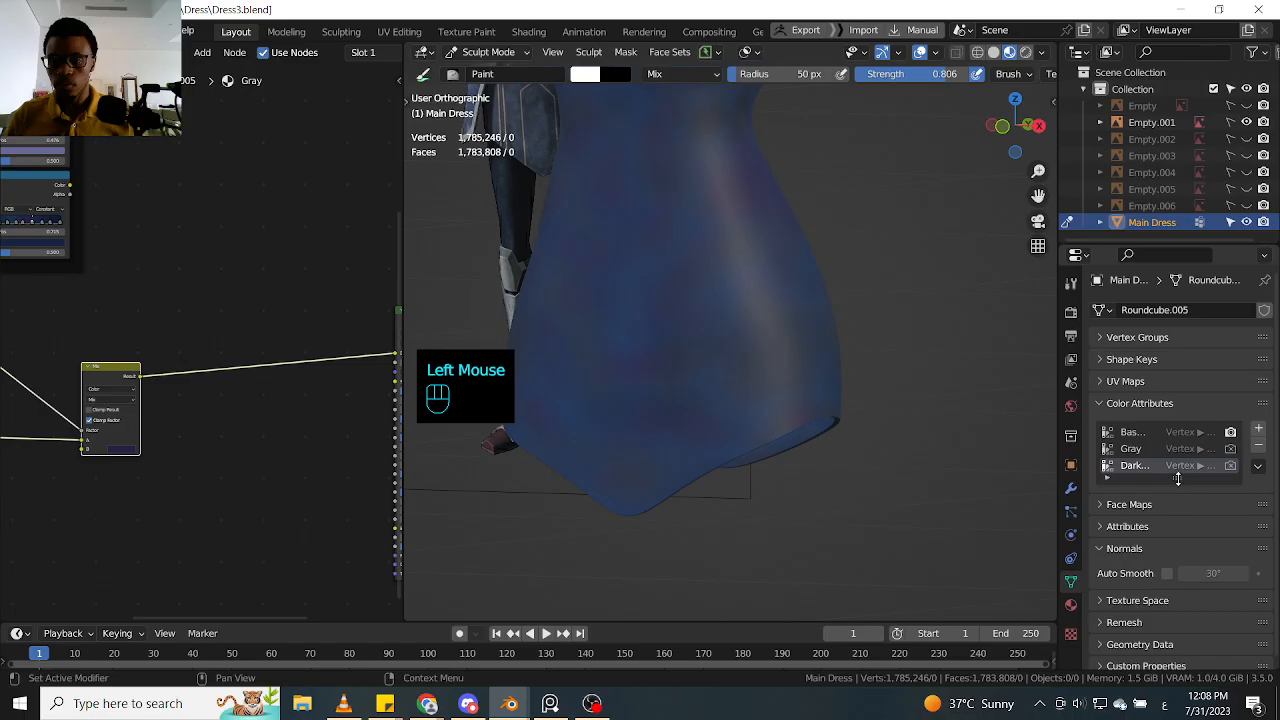
pyautogui.moveTo(1177, 478); pyautogui.dragTo(1177, 566)
# Step: Start adding a new color attribute to the dress and clear its default name
pyautogui.click(1258, 428)
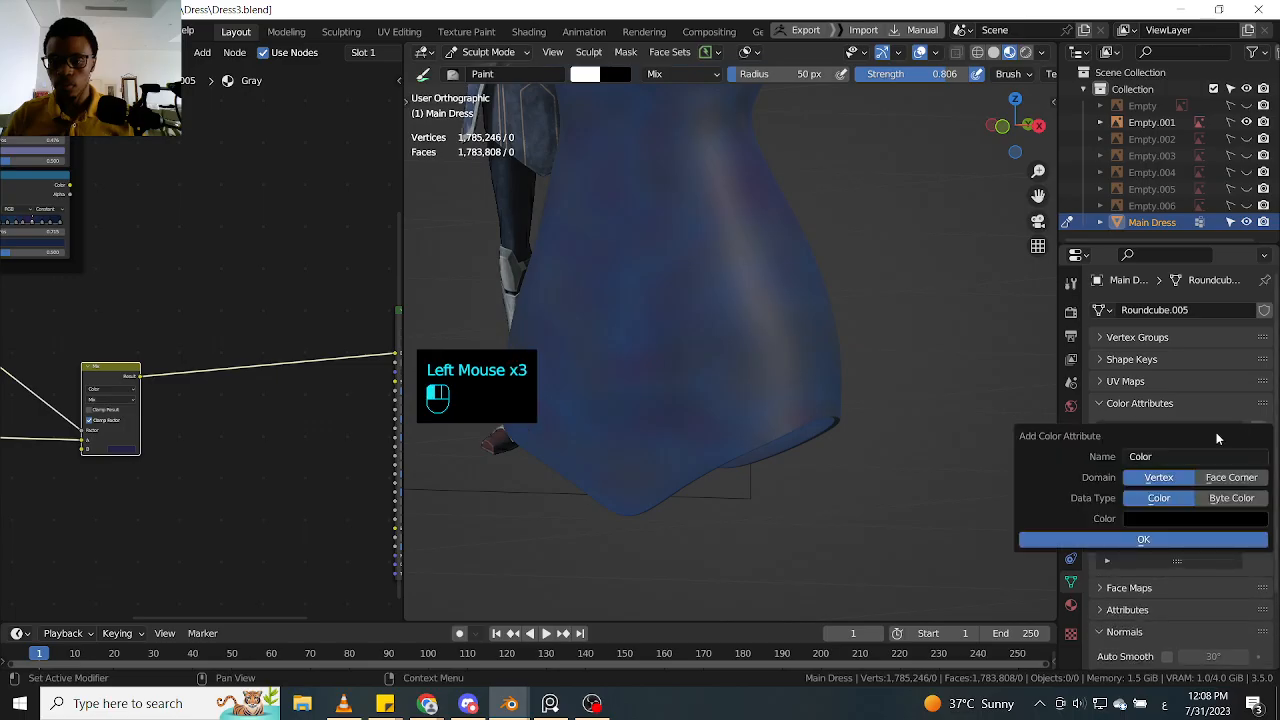
pyautogui.click(1168, 457)
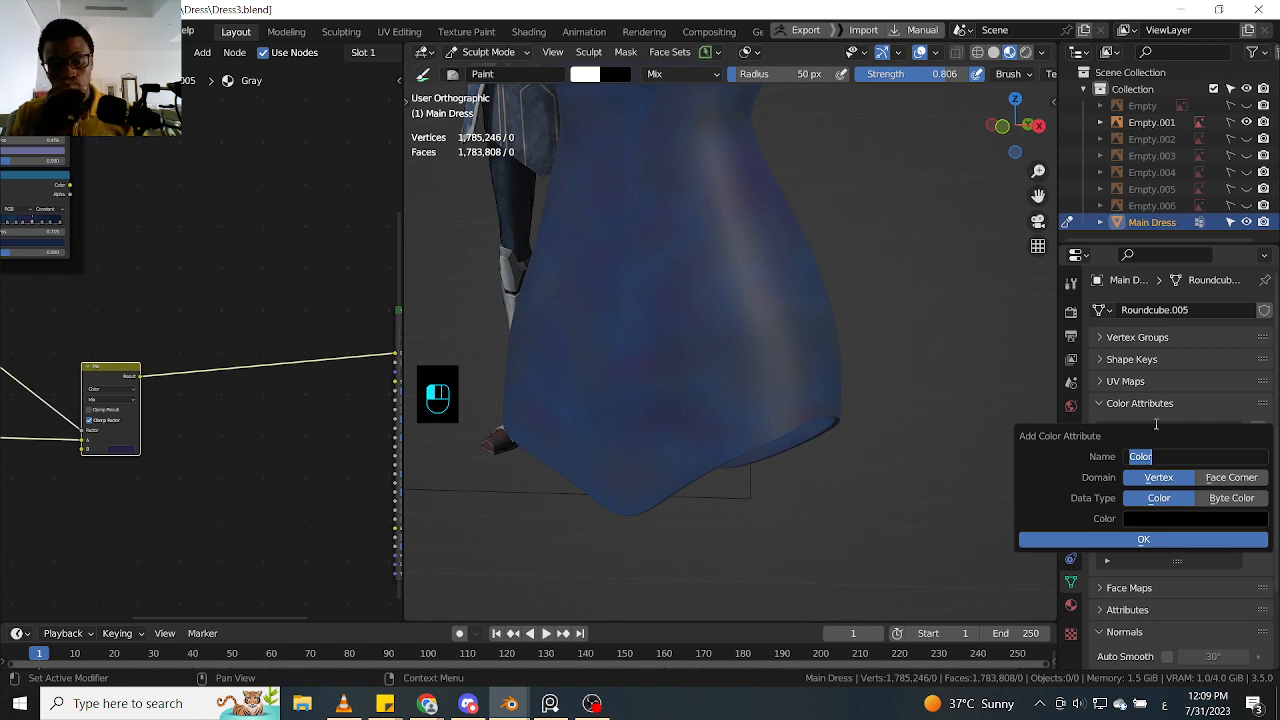
pyautogui.write('S')
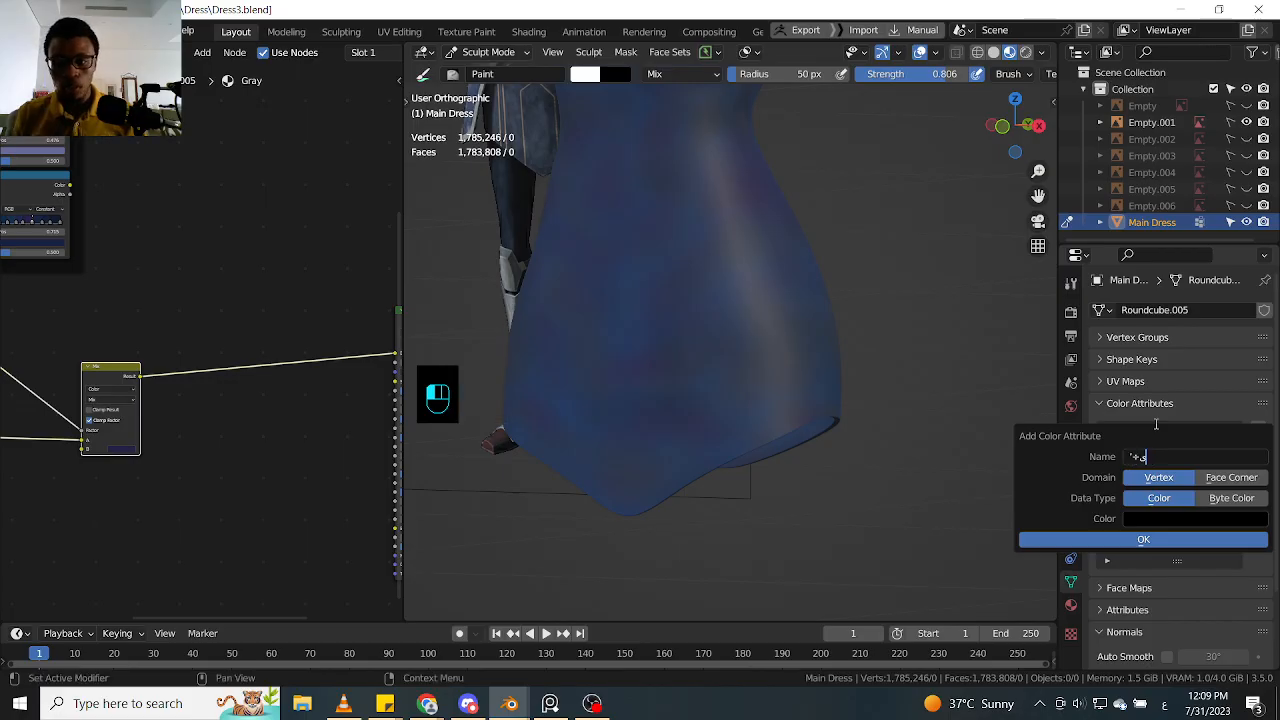
pyautogui.press('BackSpace')
pyautogui.press('BackSpace')
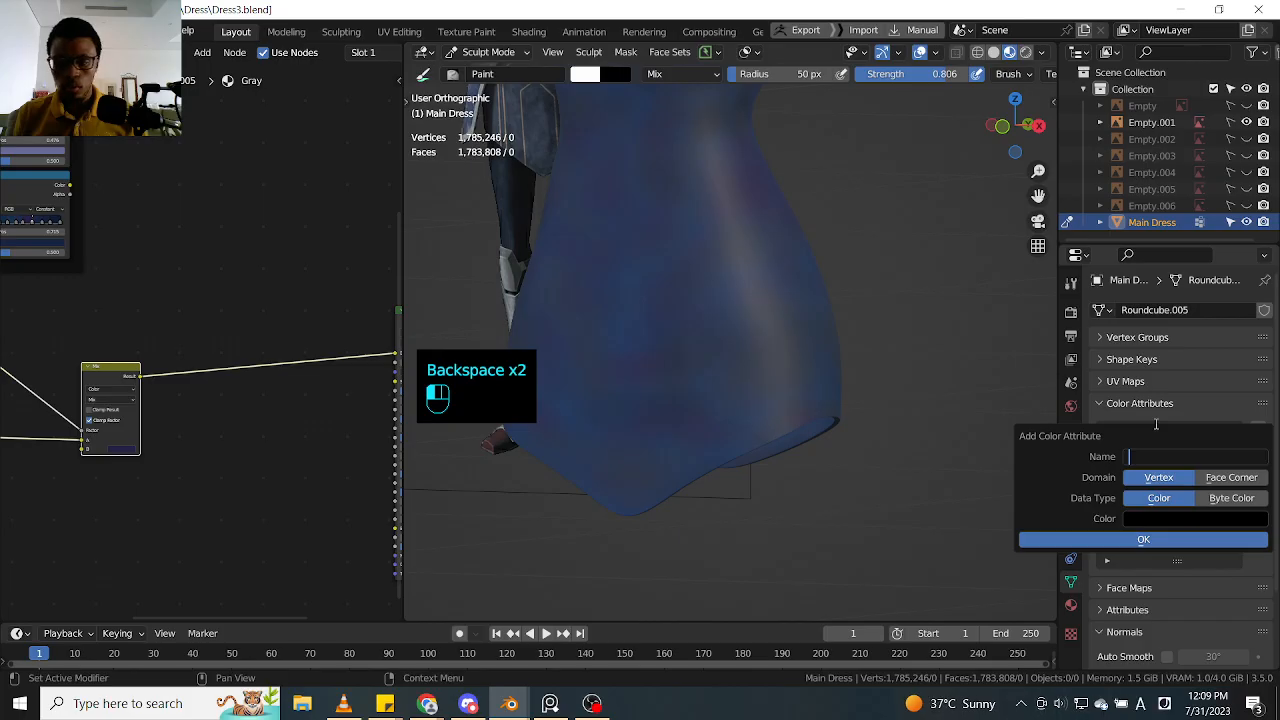
# Step: Switch the keyboard input language to English for entering the attribute name
pyautogui.hotkey('shift', 'alt')
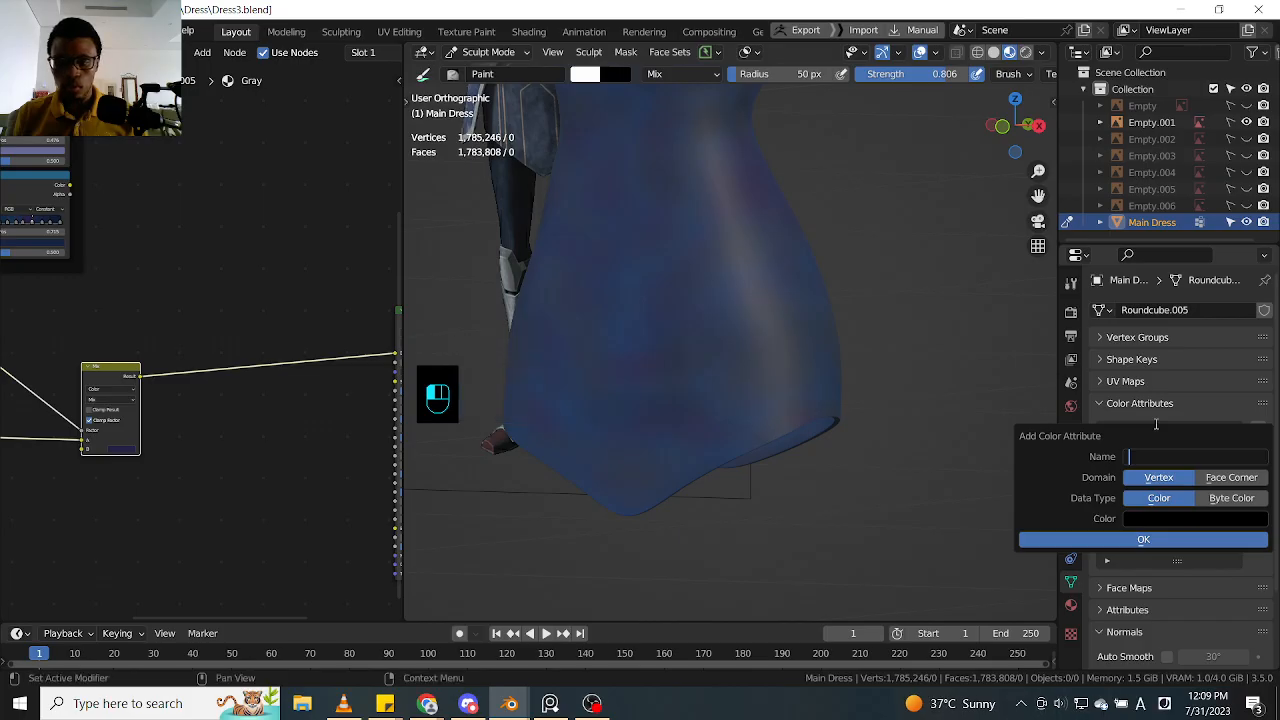
pyautogui.press('alt')
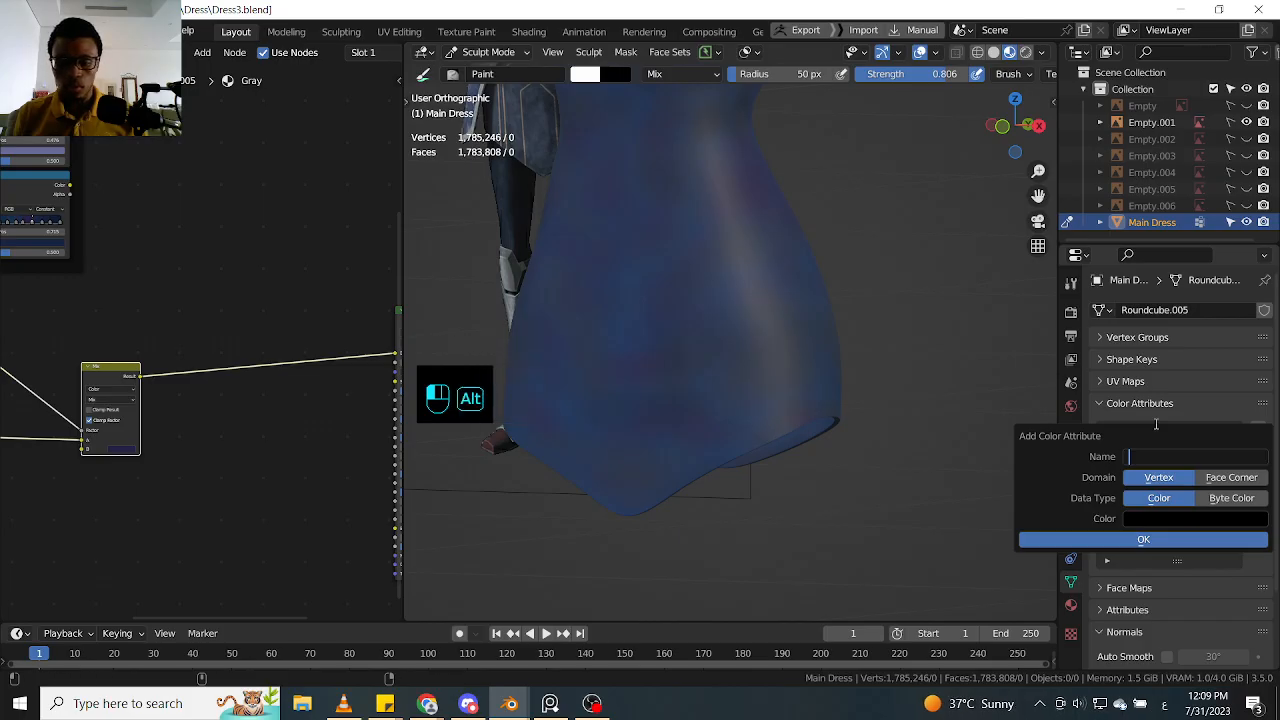
pyautogui.hotkey('shift', 'alt')
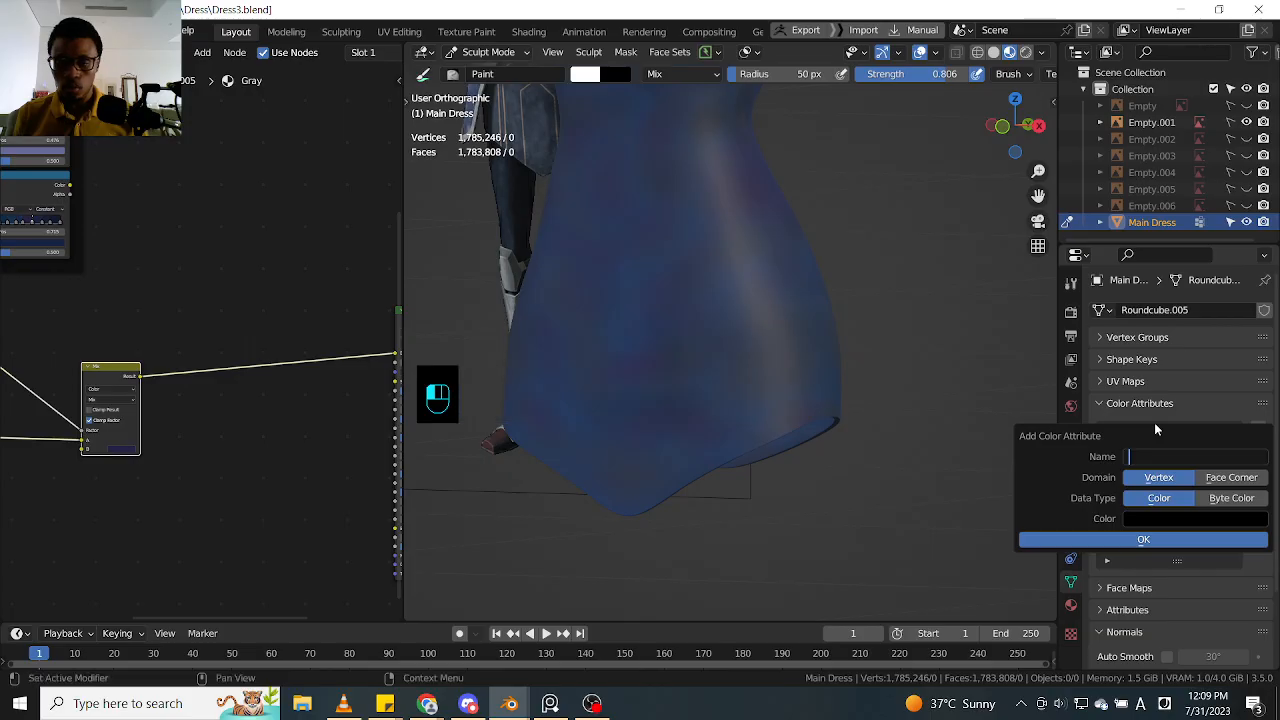
pyautogui.click(1165, 703)
pyautogui.click(1172, 514)
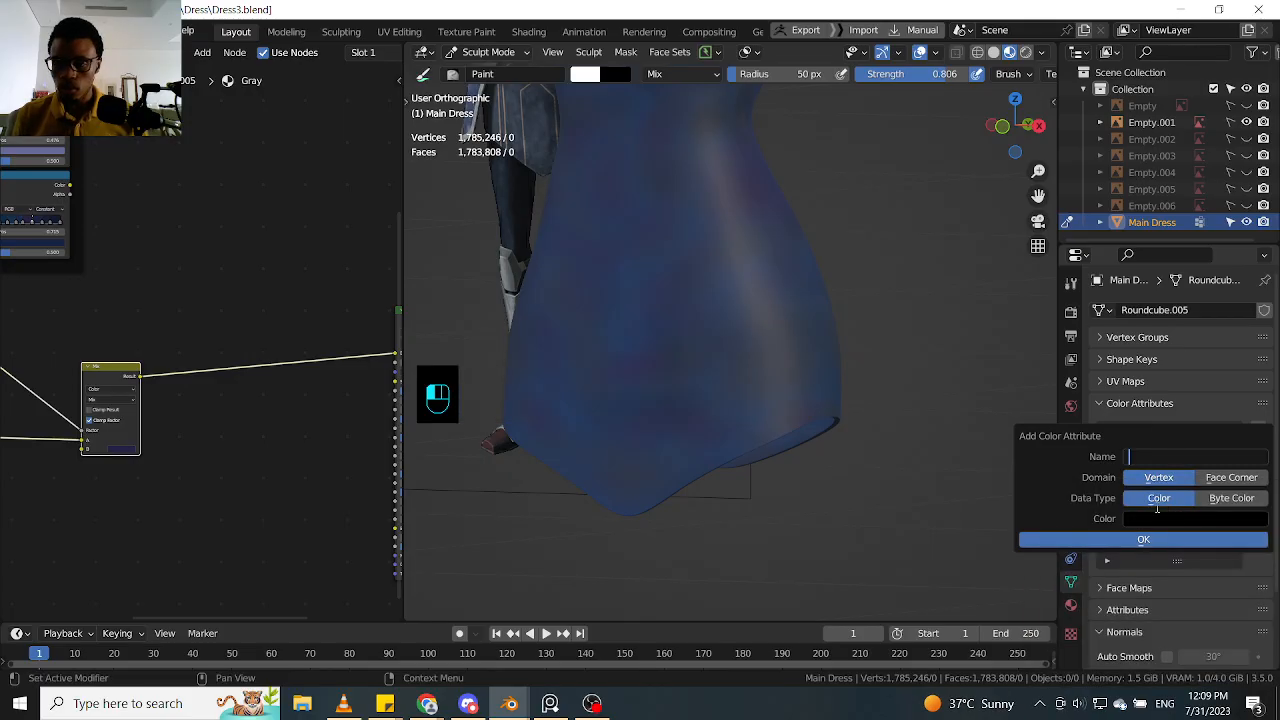
# Step: Name the new color attribute "Mid tone" and add it with Vertex domain and Color data type
pyautogui.write('Mid')
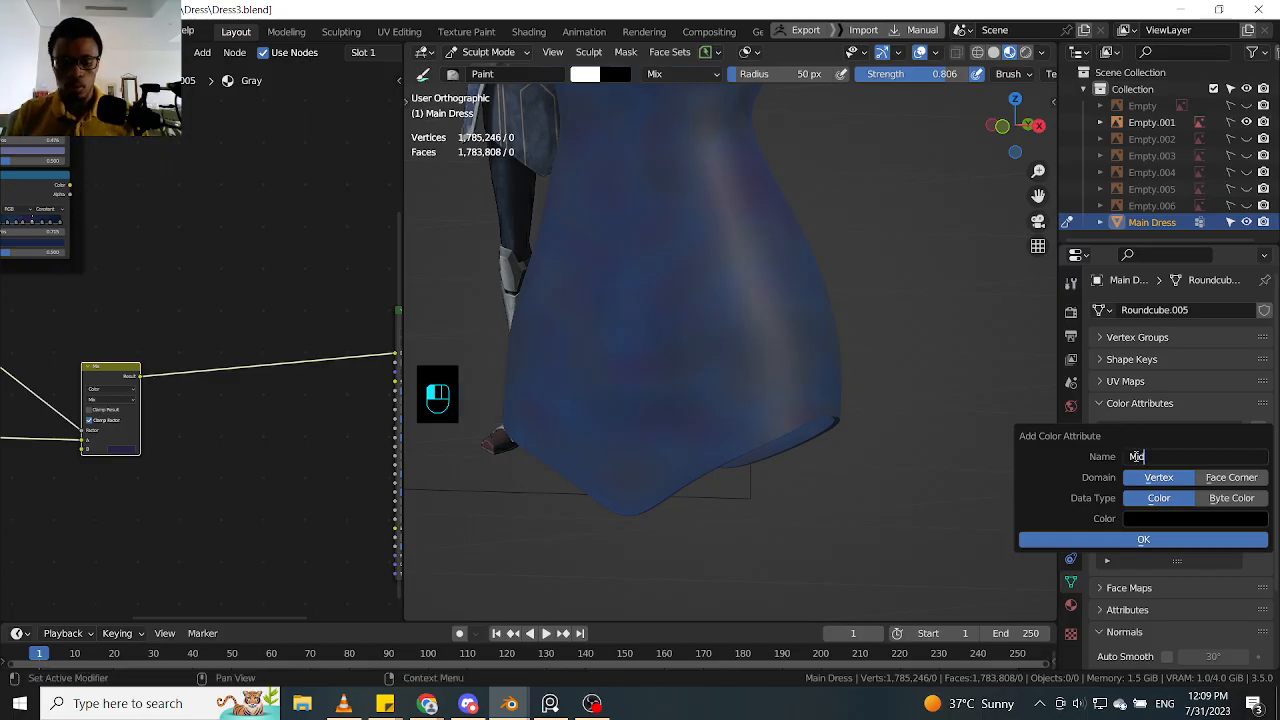
pyautogui.write(' tone')
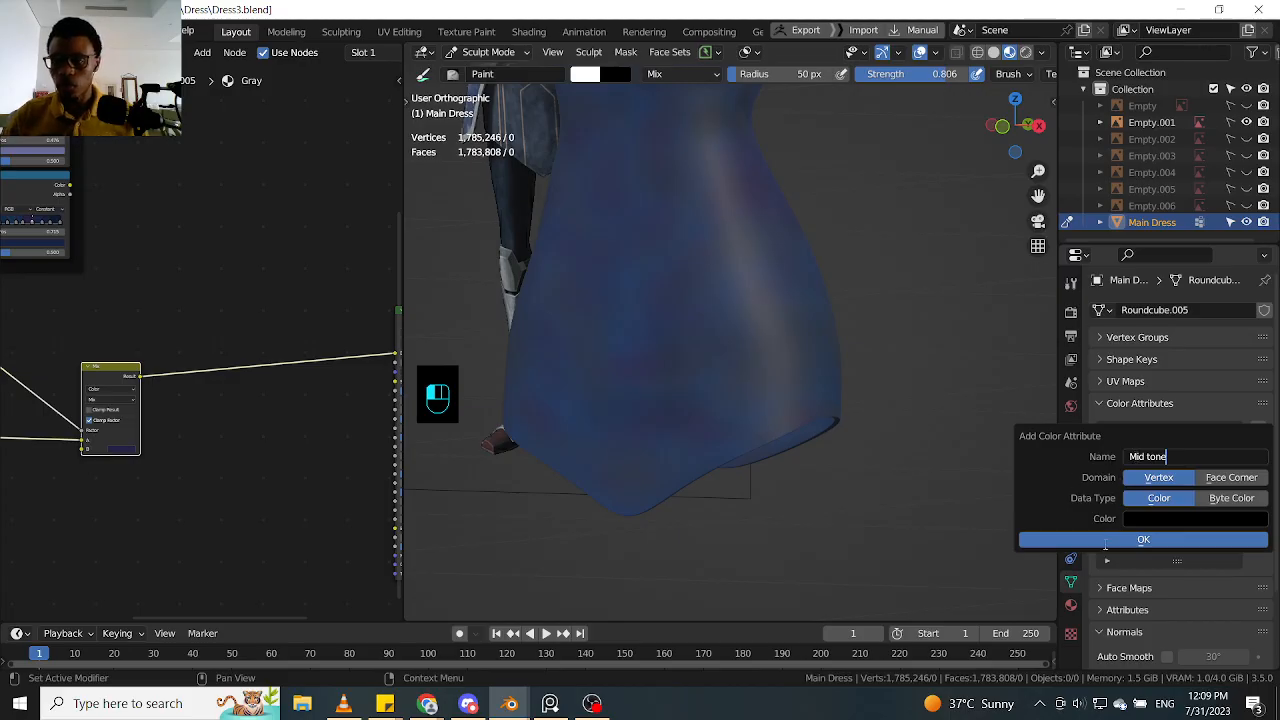
pyautogui.press('Return')
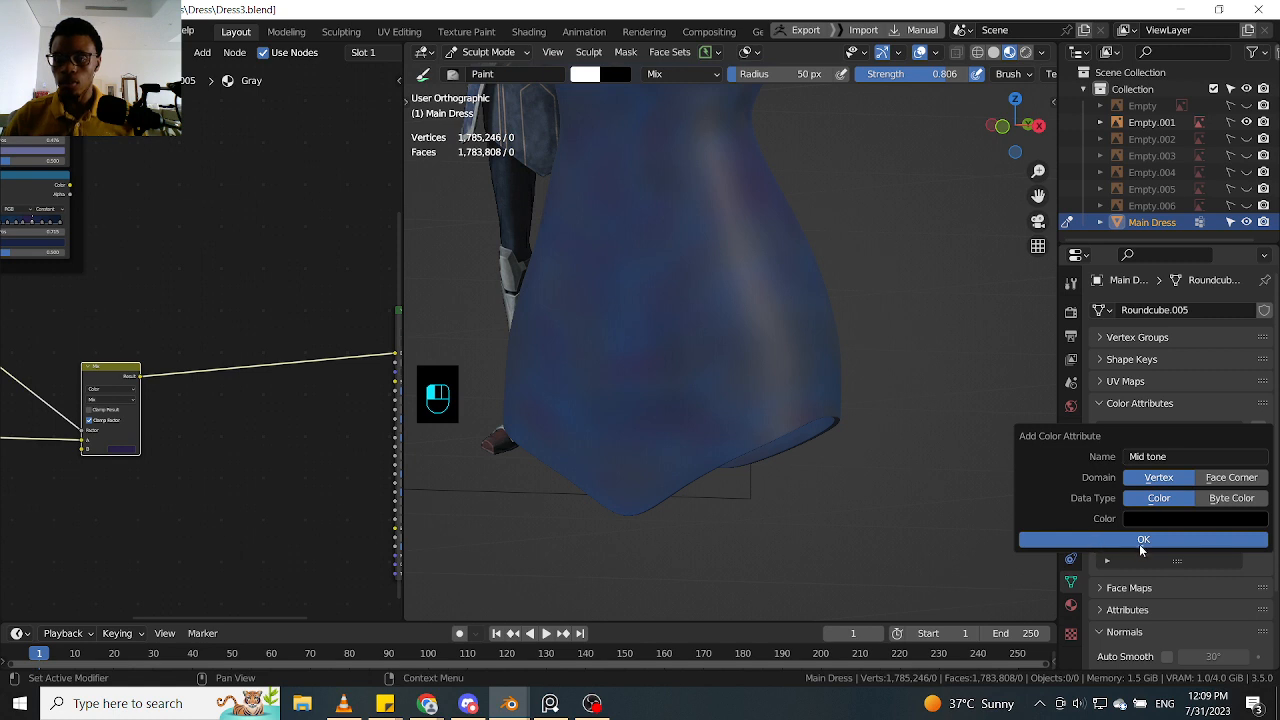
pyautogui.click(1140, 545)
# Step: Add another color attribute named "Light blue" with Vertex domain, Color data type and black fill
pyautogui.click(1258, 428)
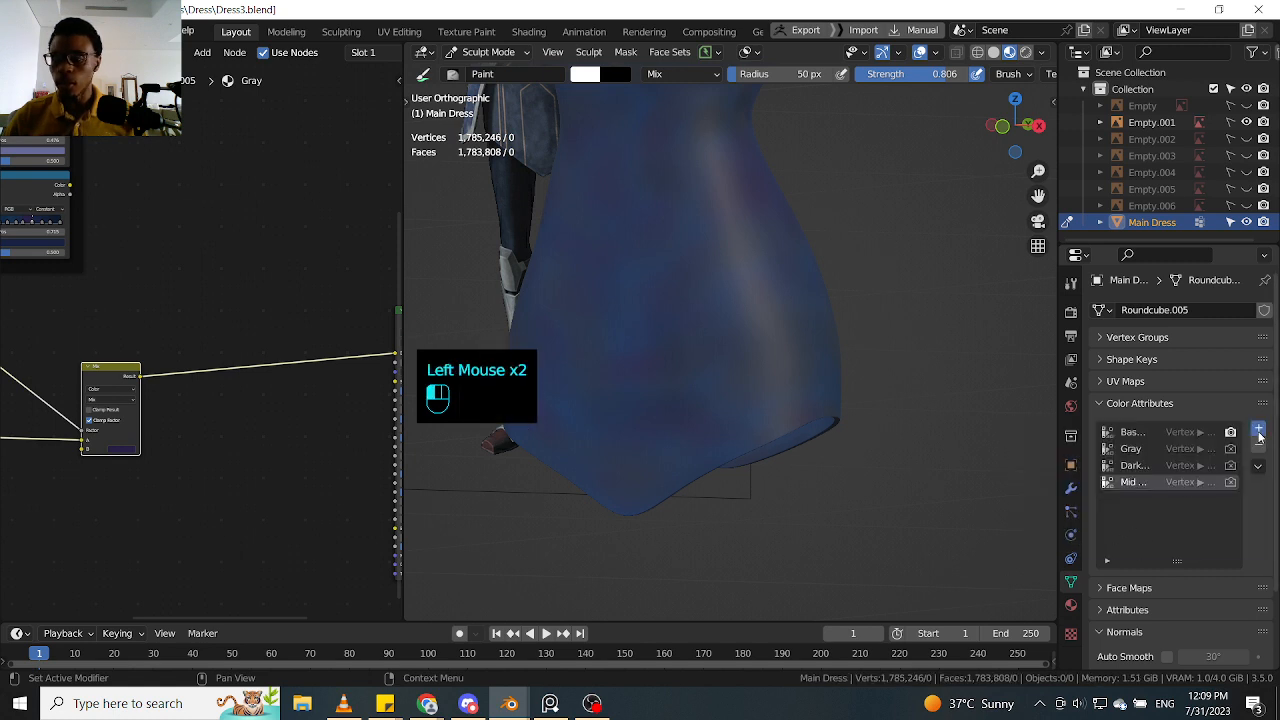
pyautogui.doubleClick(1143, 460)
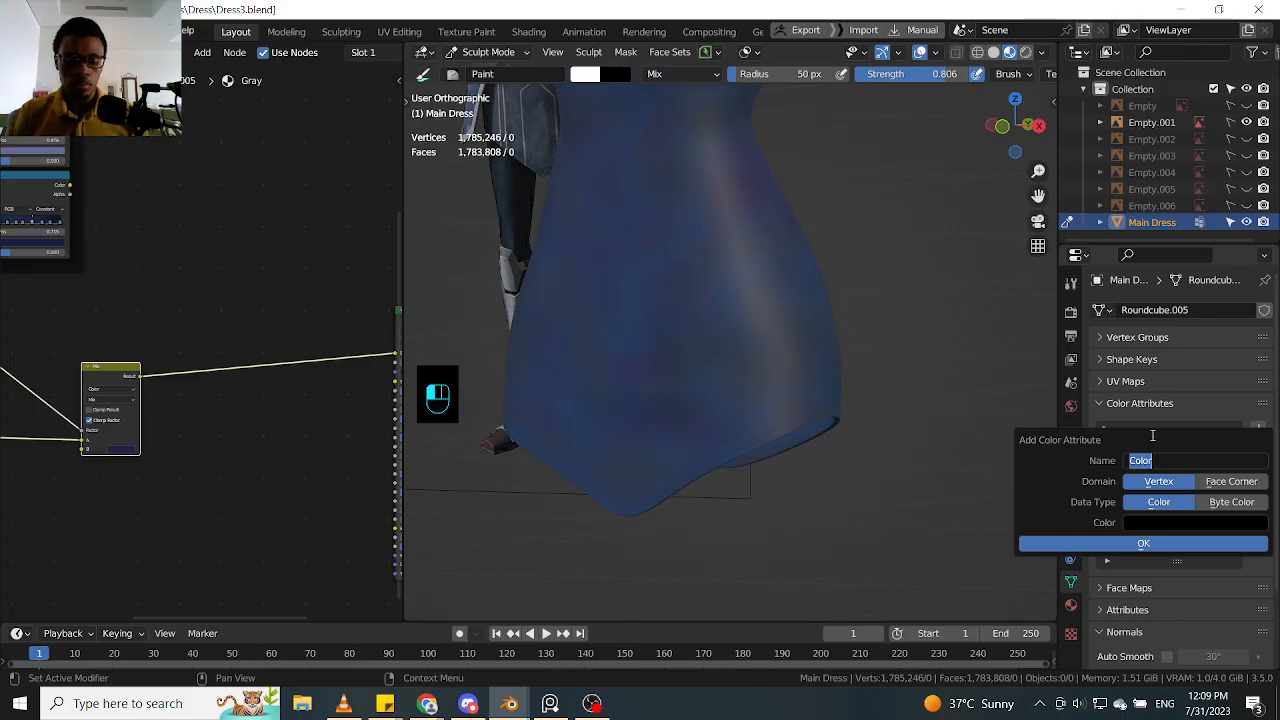
pyautogui.write('Lihgt')
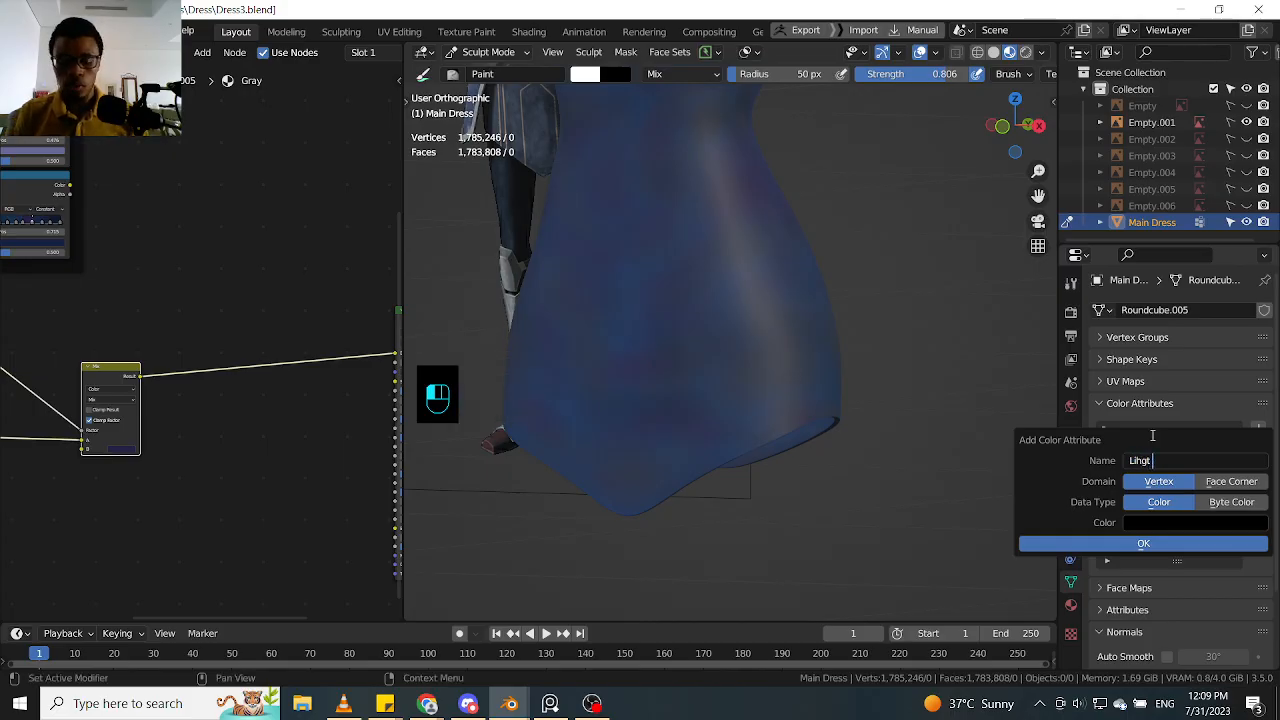
pyautogui.press('BackSpace')
pyautogui.press('BackSpace')
pyautogui.write('gt')
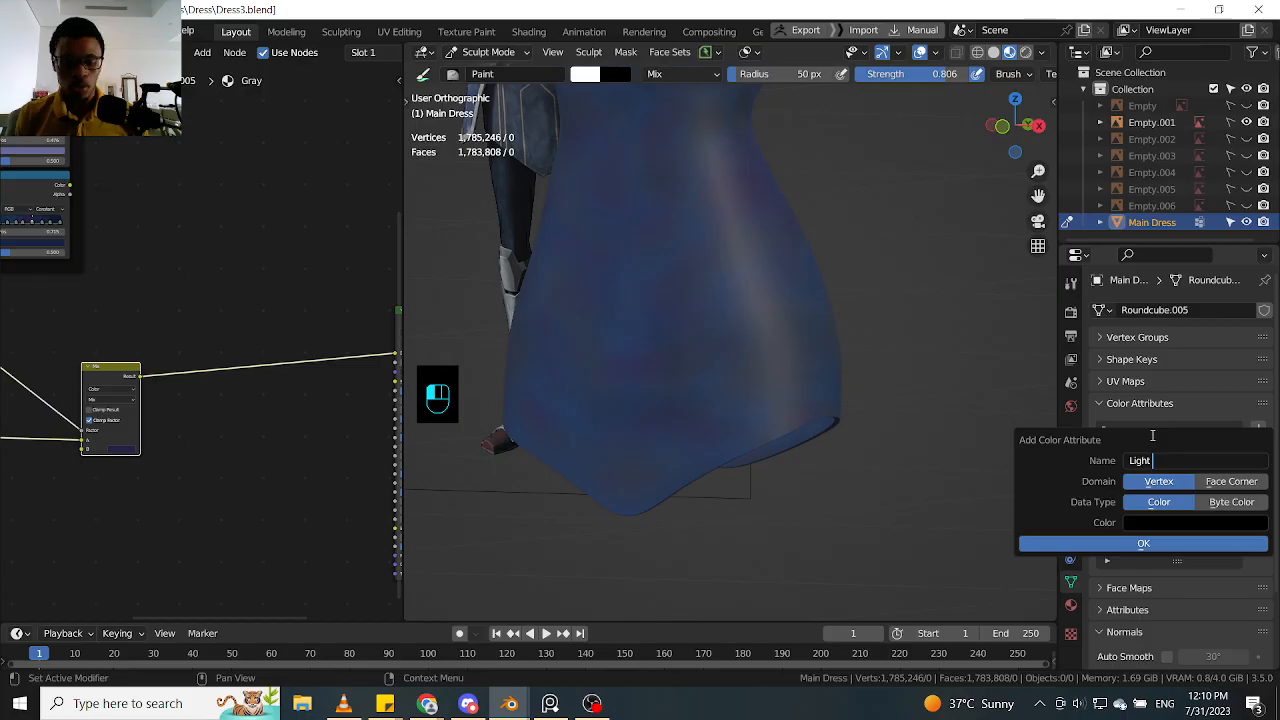
pyautogui.write('blue')
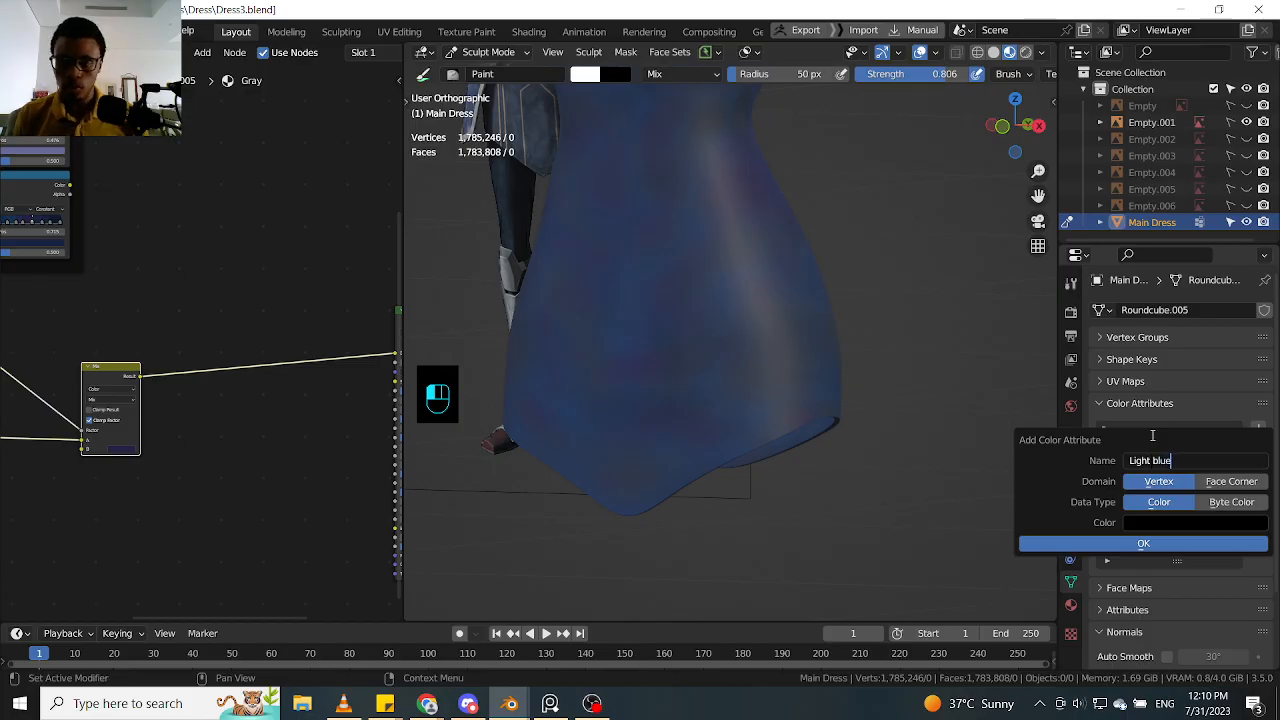
pyautogui.click(1173, 546)
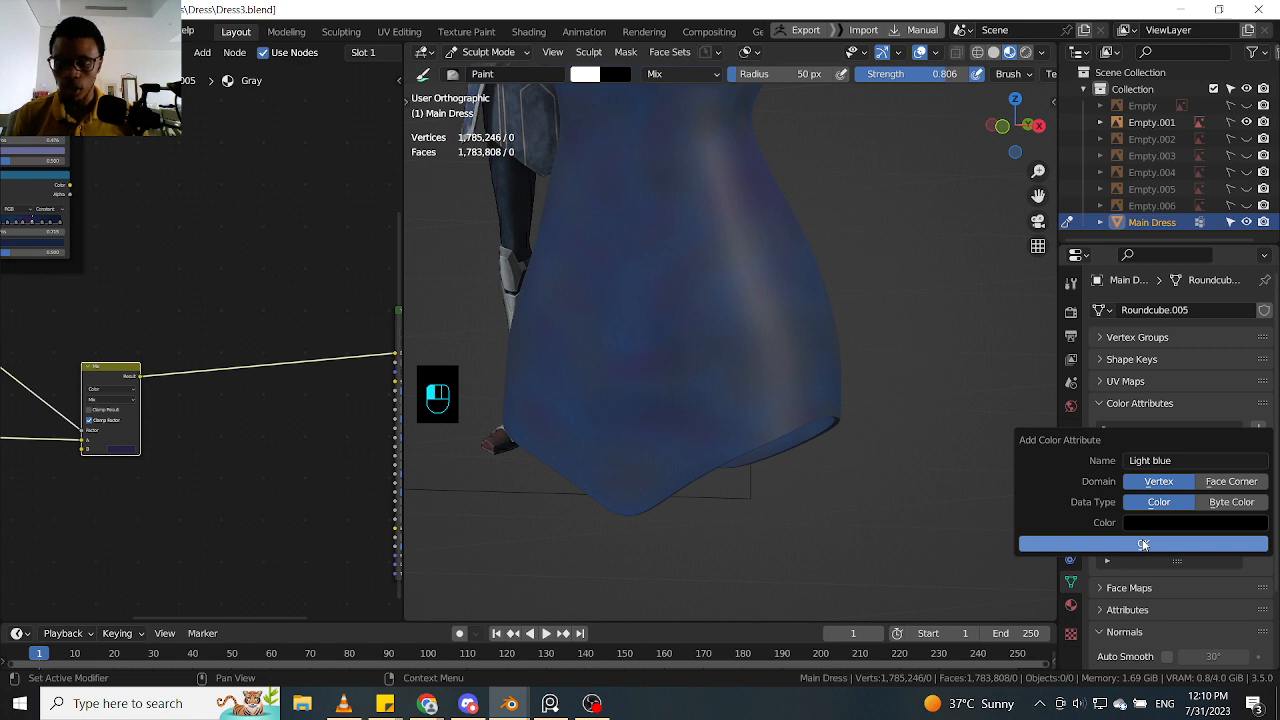
pyautogui.click(1143, 545)
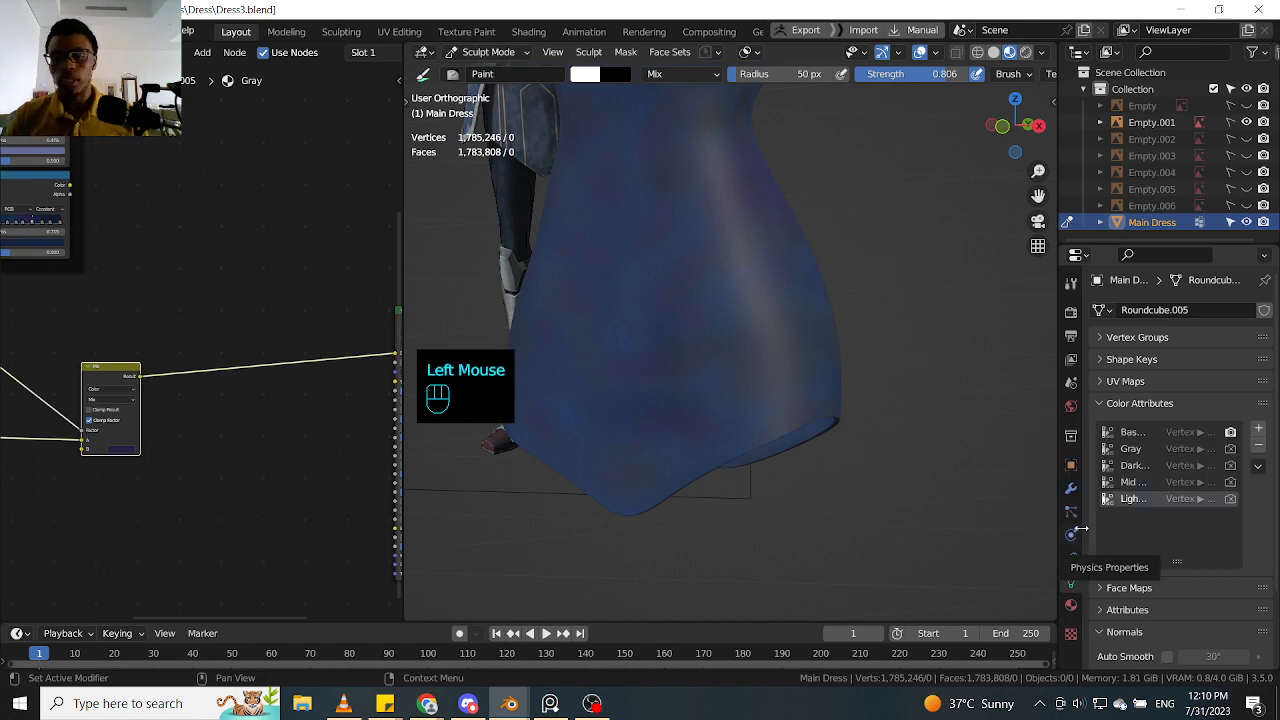
# Step: Duplicate the Dark Purple Attribute node and place the copy above the final Mix node's output link
pyautogui.keyDown('shift'); pyautogui.moveTo(258, 299); pyautogui.dragTo(299, 274, button='middle'); pyautogui.keyUp('shift')
pyautogui.keyDown('shift'); pyautogui.moveTo(116, 312); pyautogui.dragTo(171, 328, button='middle'); pyautogui.keyUp('shift')
pyautogui.click(77, 366)
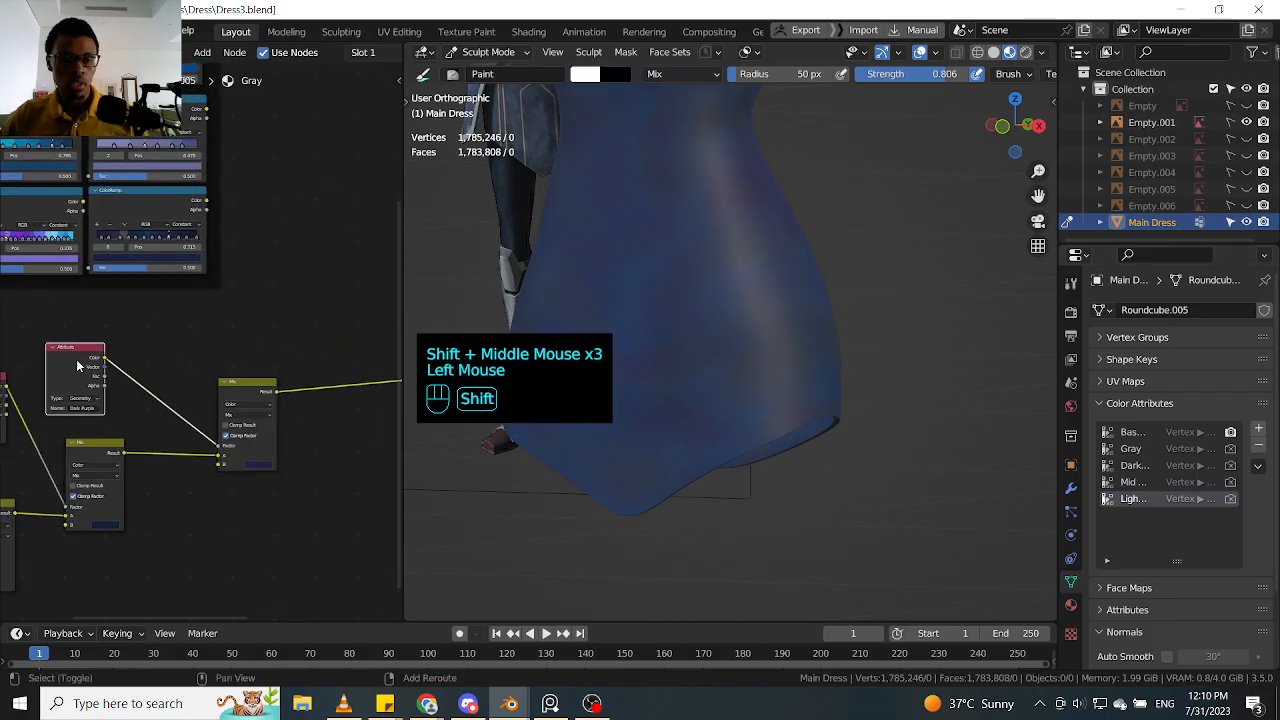
pyautogui.hotkey('shift', 'd')
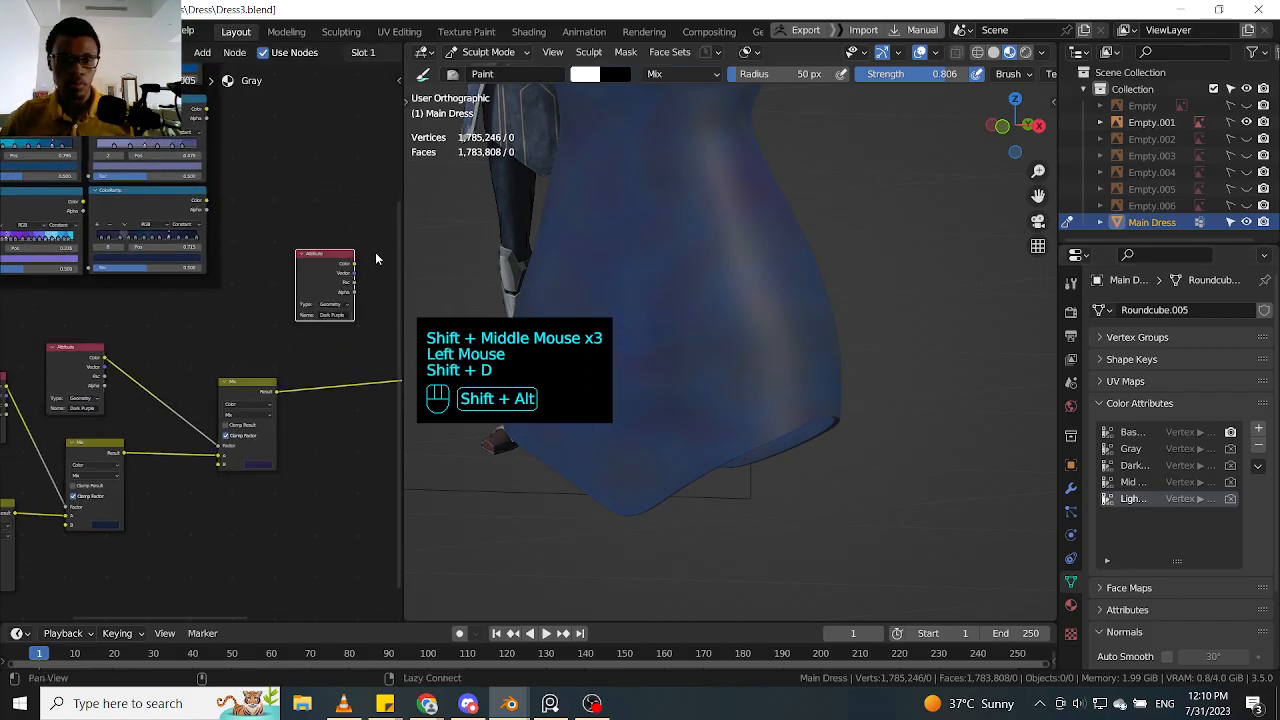
pyautogui.keyDown('shift'); pyautogui.moveTo(376, 259); pyautogui.dragTo(228, 296, button='middle'); pyautogui.keyUp('shift')
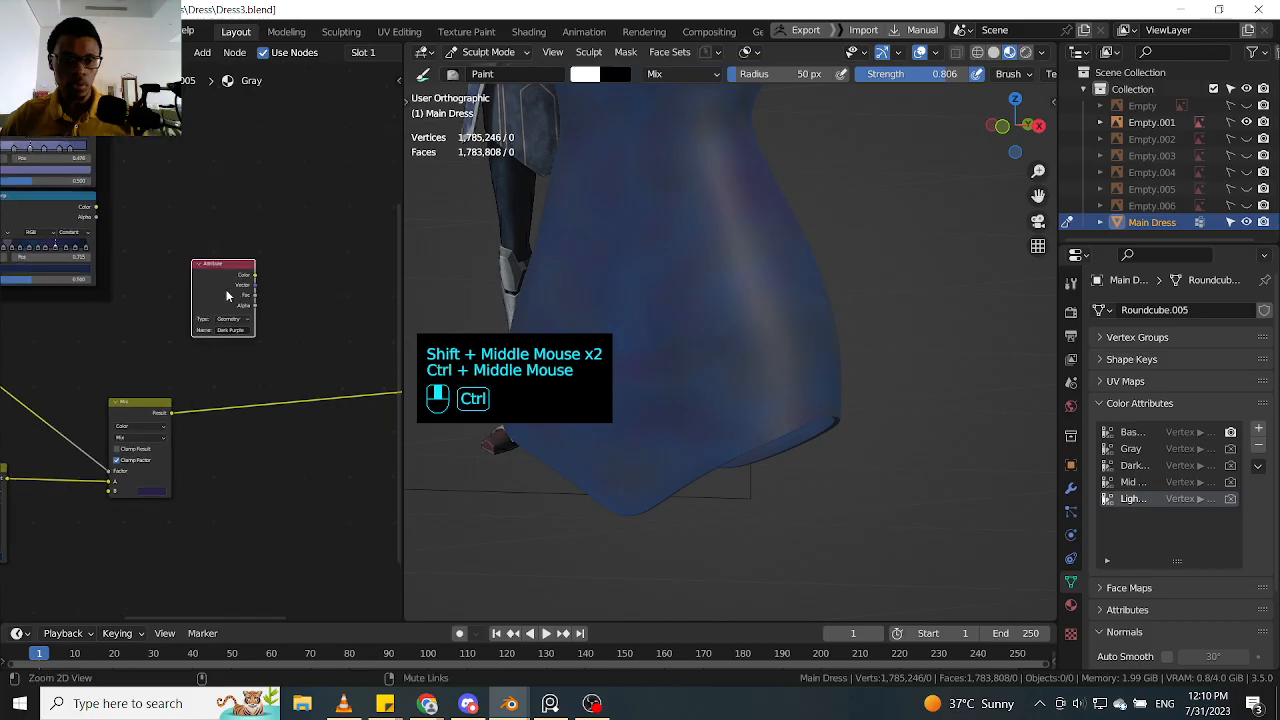
# Step: Duplicate the final Mix node and insert the copy on the link leaving that Mix node
pyautogui.click(155, 405)
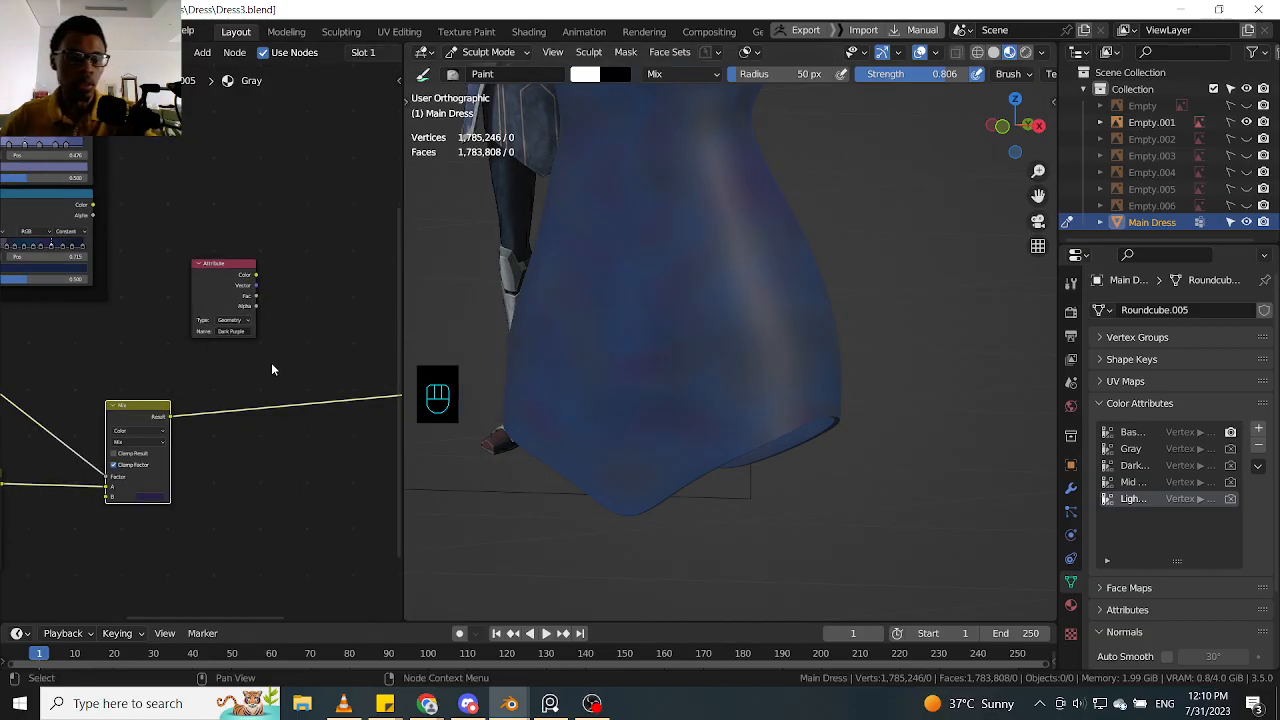
pyautogui.hotkey('shift', 'd')
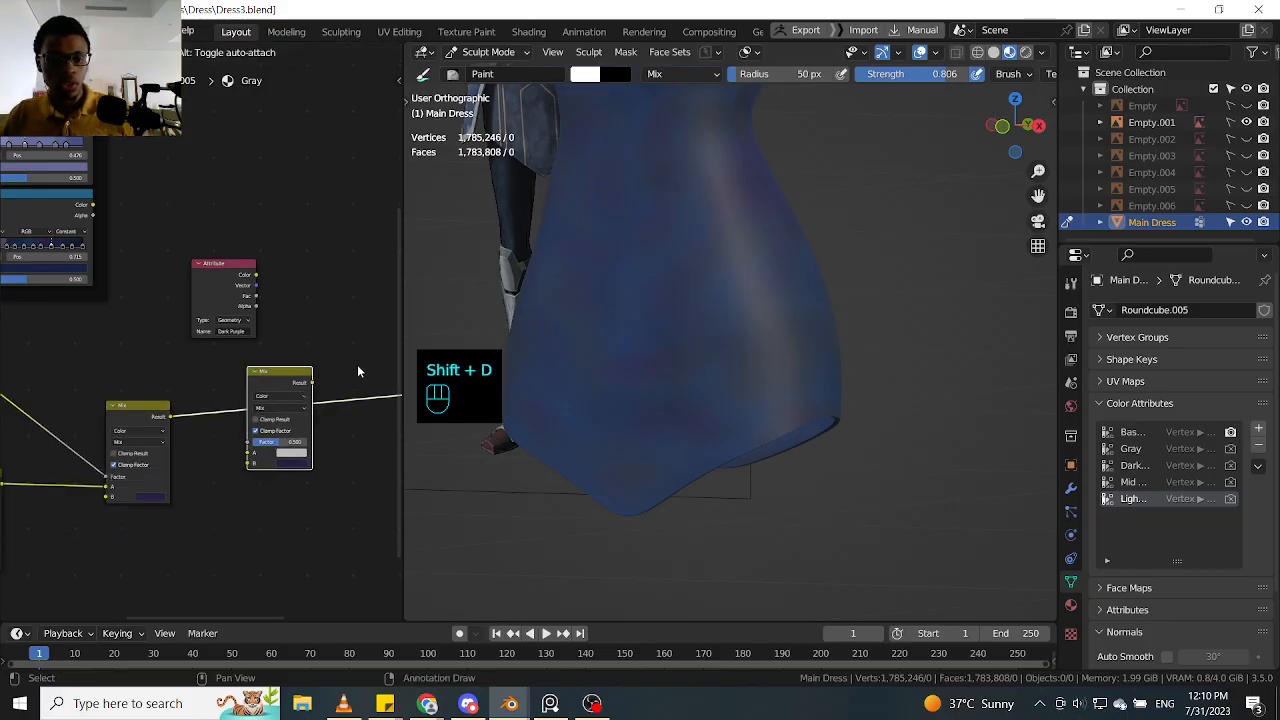
pyautogui.click(352, 365)
# Step: Connect the duplicated Attribute node's Color output to the new Mix node's Factor and place the Attribute node above the preceding Mix node
pyautogui.moveTo(215, 294); pyautogui.dragTo(178, 310)
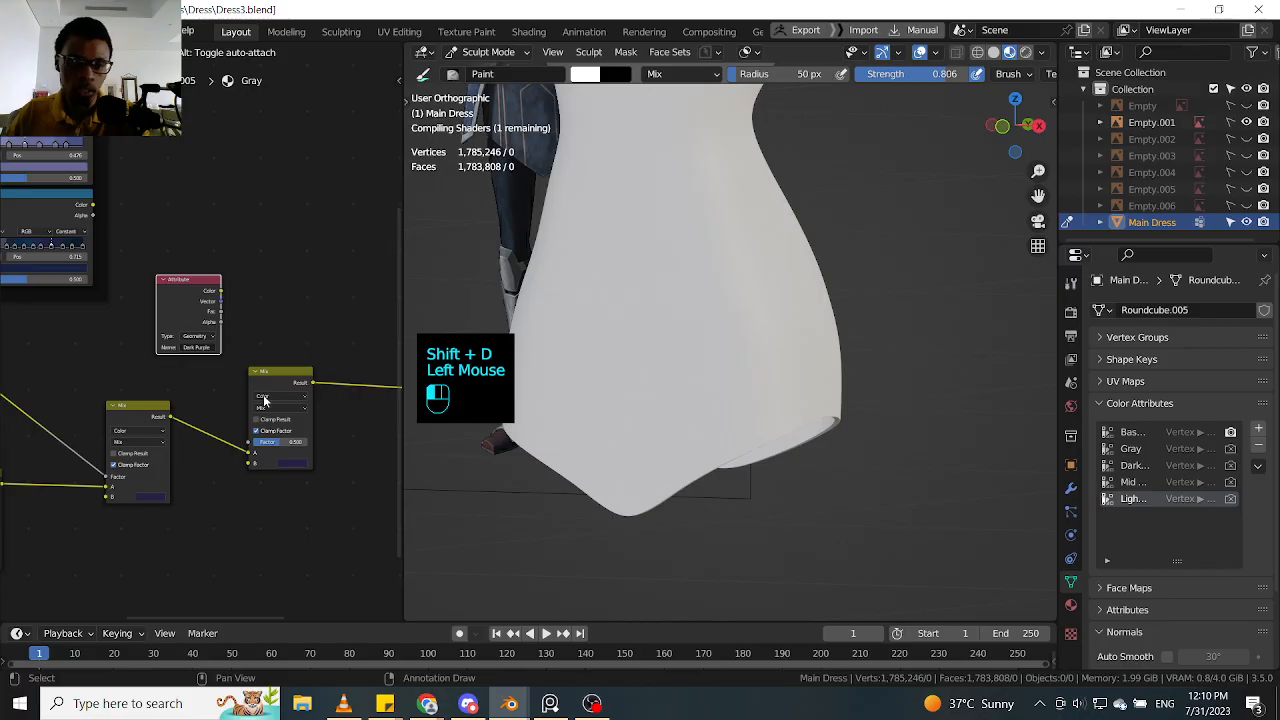
pyautogui.click(262, 331)
pyautogui.moveTo(221, 292); pyautogui.dragTo(251, 441)
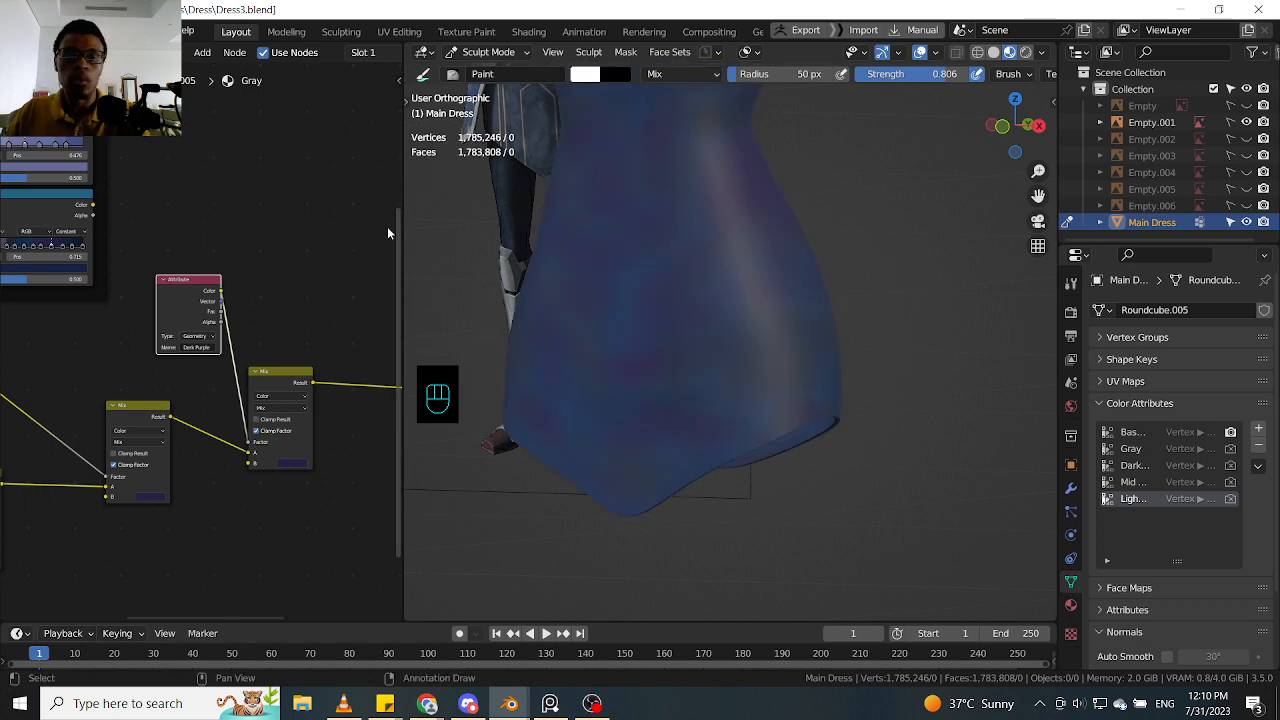
pyautogui.moveTo(205, 318); pyautogui.dragTo(157, 341)
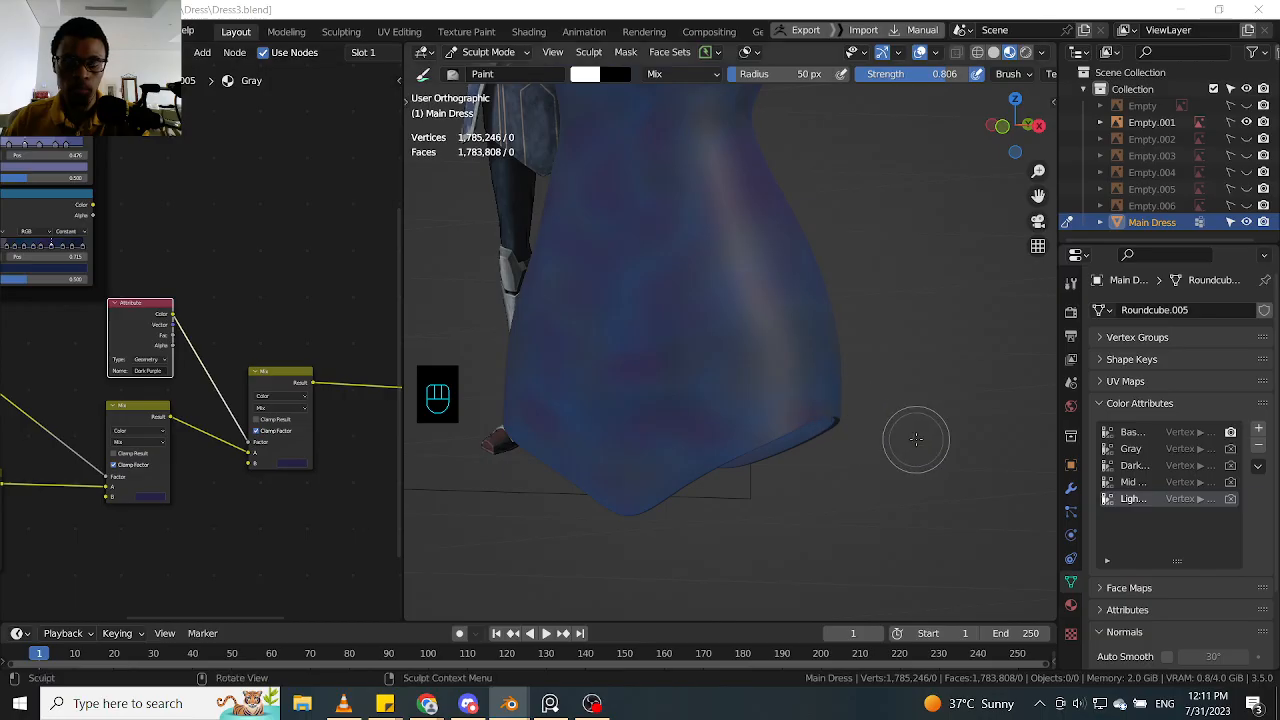
pyautogui.scroll(1, 911, 440)
pyautogui.scroll(-2, 911, 440)
pyautogui.moveTo(911, 440); pyautogui.dragTo(907, 428, button='middle')
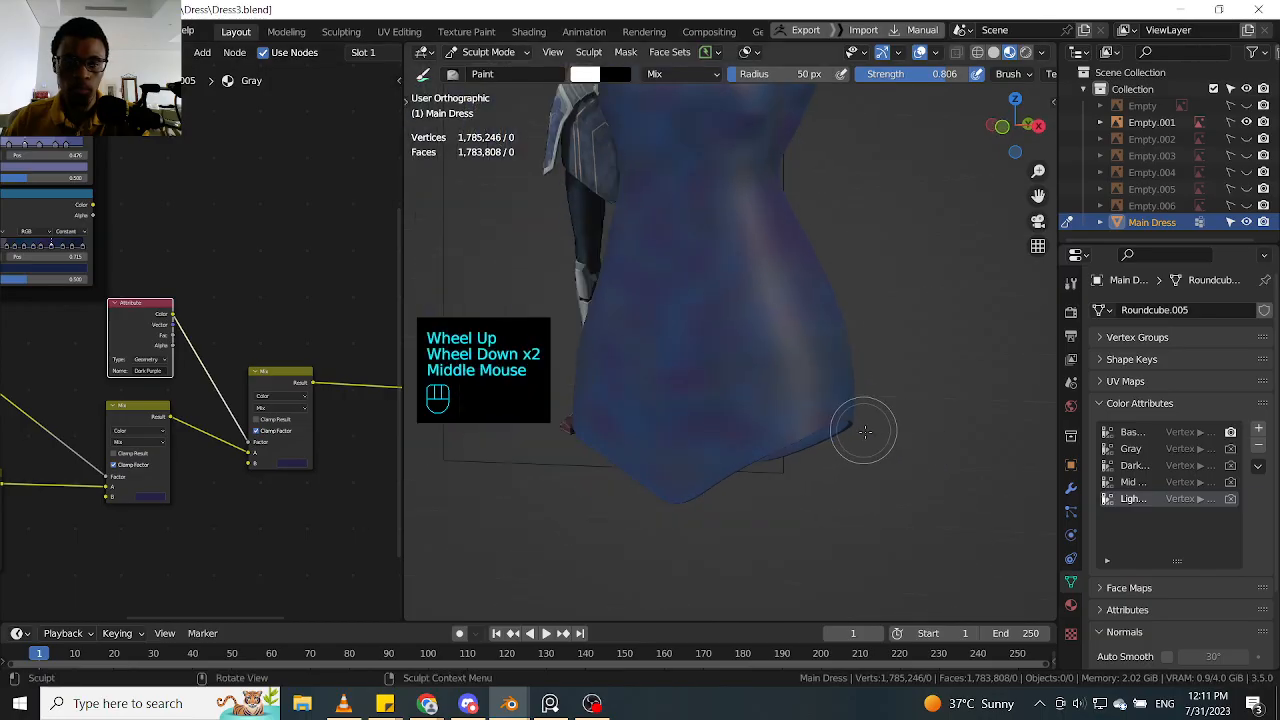
pyautogui.scroll(-1, 862, 431)
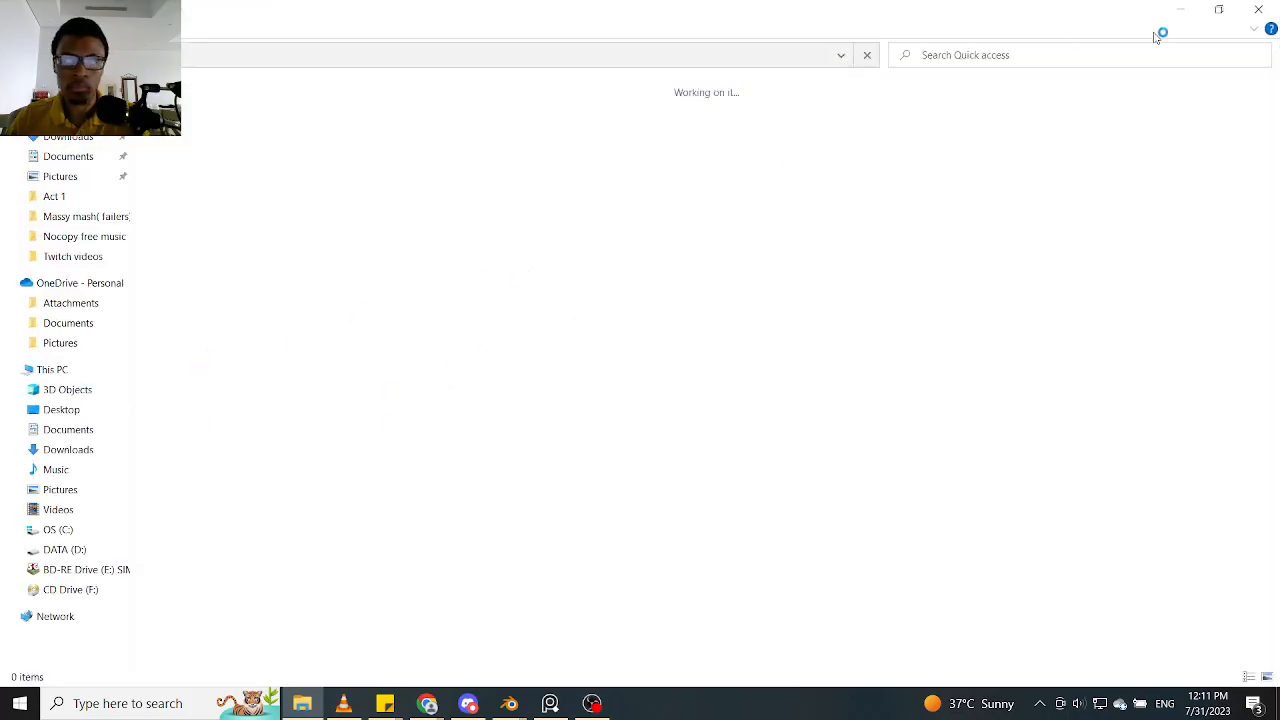
pyautogui.moveTo(983, 20); pyautogui.dragTo(0, 169)
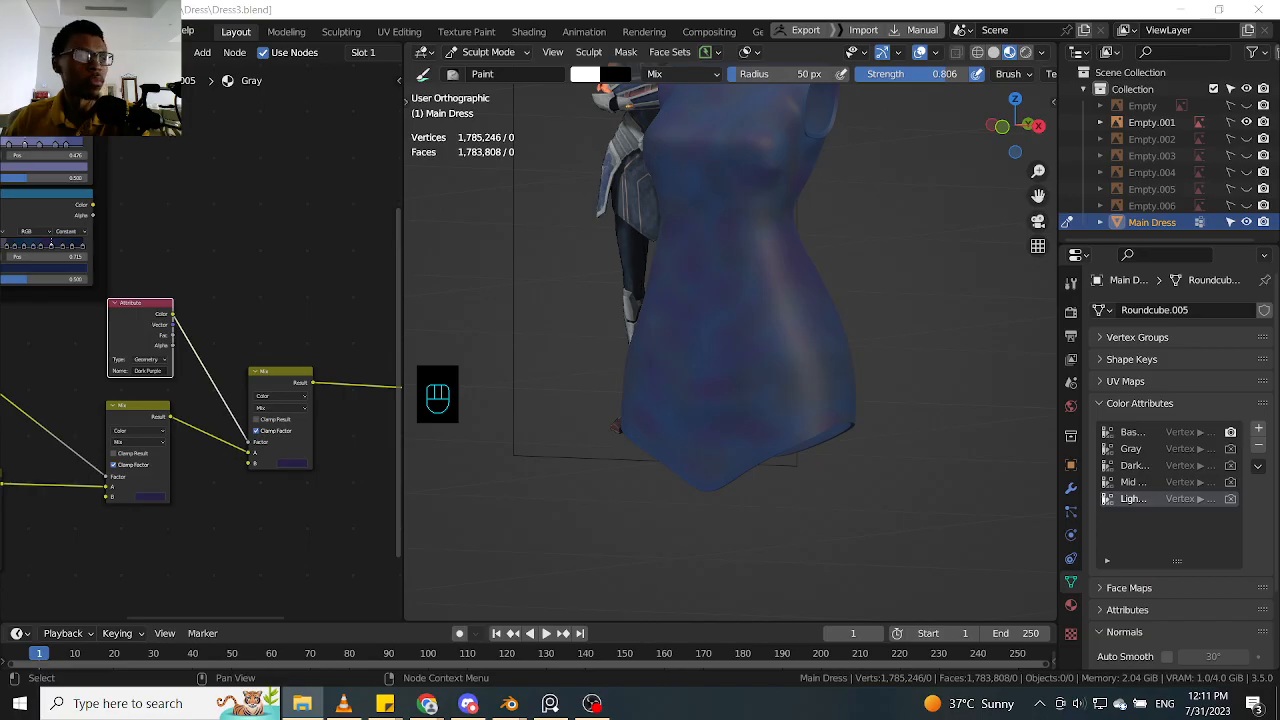
# Step: Move the new Mix node up so it sits beside the preceding Mix node
pyautogui.click(312, 310)
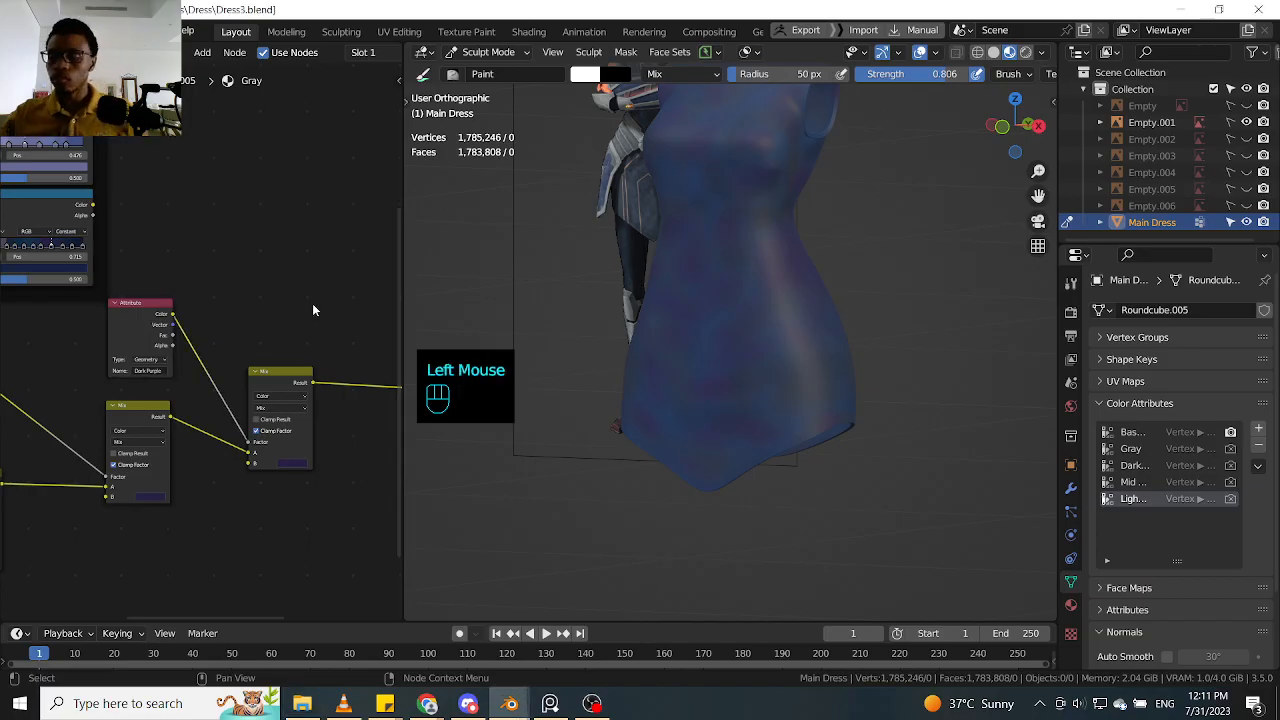
pyautogui.hotkey('ctrl', 'alt')
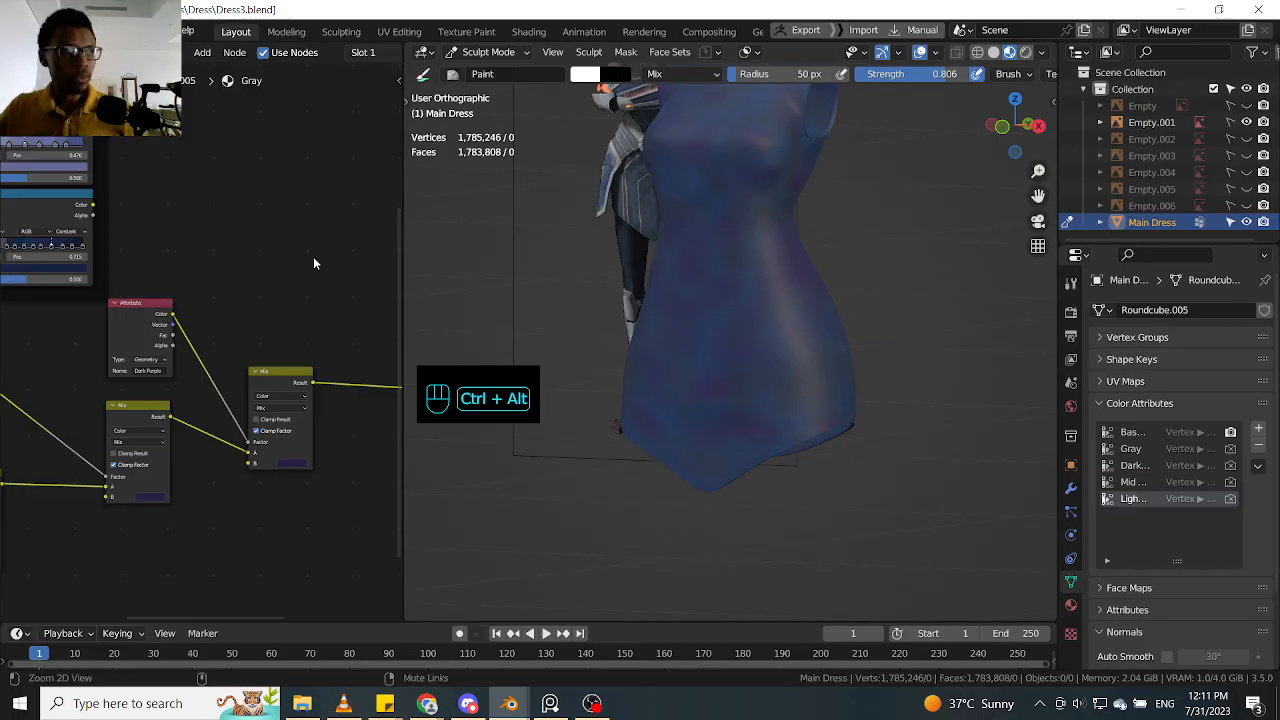
pyautogui.moveTo(313, 263)
pyautogui.keyDown('ctrl'); pyautogui.mouseDown(button='middle')
pyautogui.moveTo(329, 289)
pyautogui.moveTo(318, 248)
pyautogui.mouseUp(button='middle'); pyautogui.keyUp('ctrl')
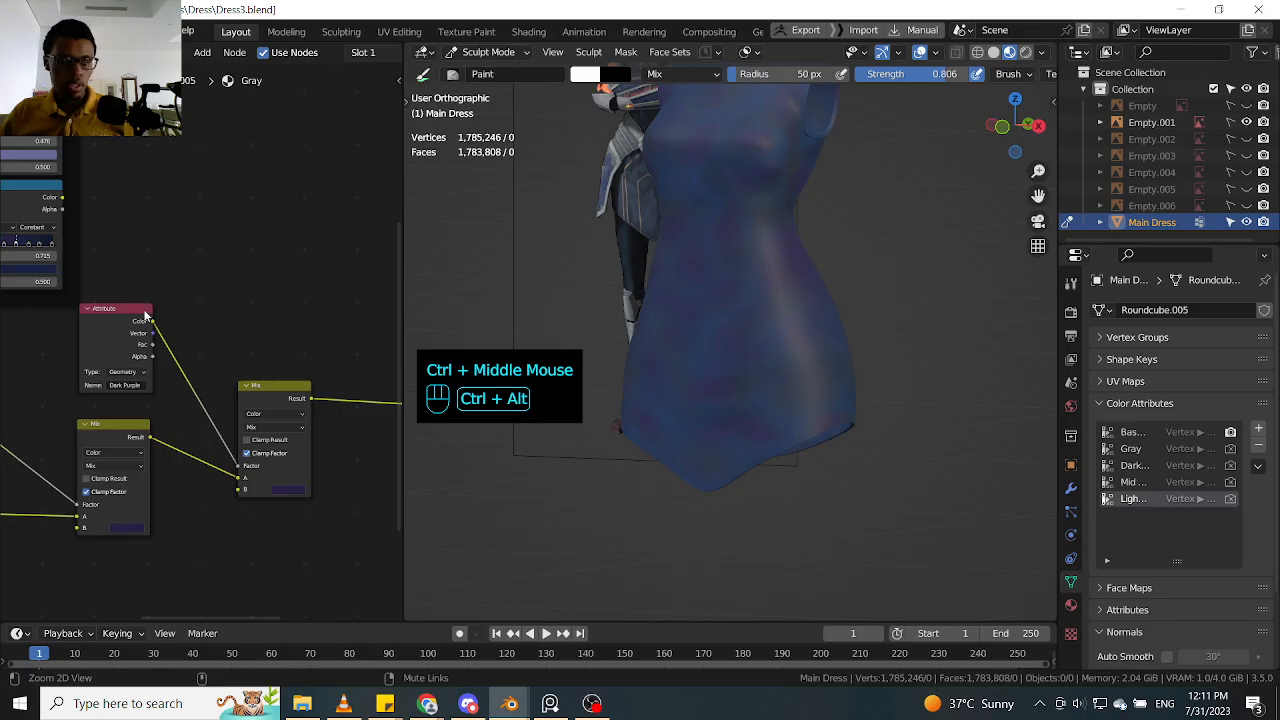
pyautogui.keyDown('ctrl'); pyautogui.moveTo(148, 313); pyautogui.dragTo(199, 296, button='middle'); pyautogui.keyUp('ctrl')
pyautogui.tripleClick(215, 345)
pyautogui.click(242, 390)
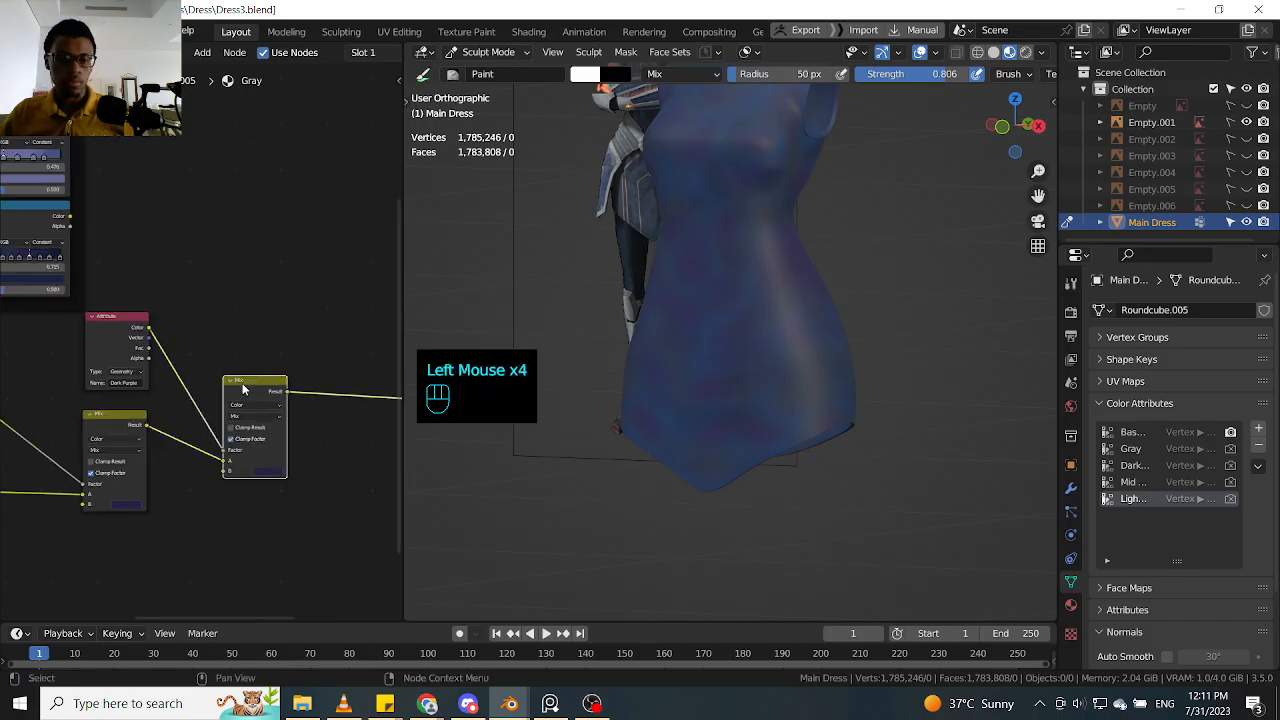
pyautogui.press('g')
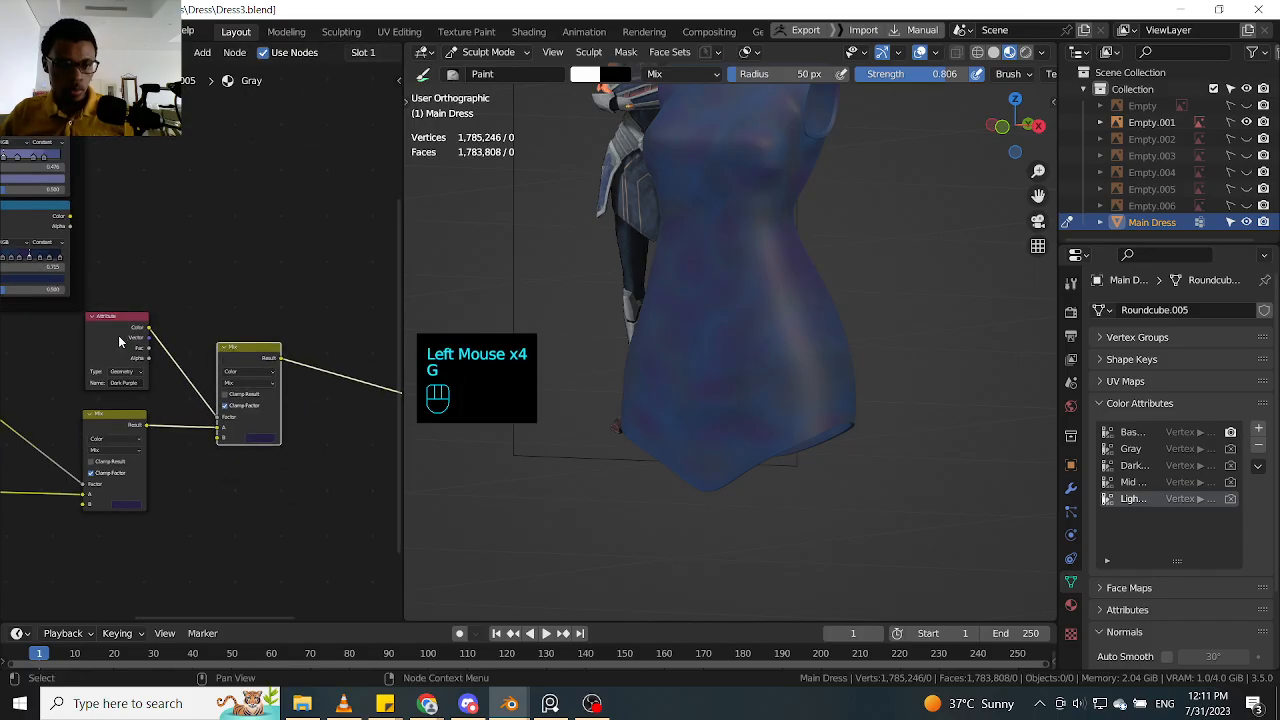
# Step: Place the new Attribute node directly above the preceding Mix node and set its attribute name to Light blue
pyautogui.click(120, 337)
pyautogui.press('g')
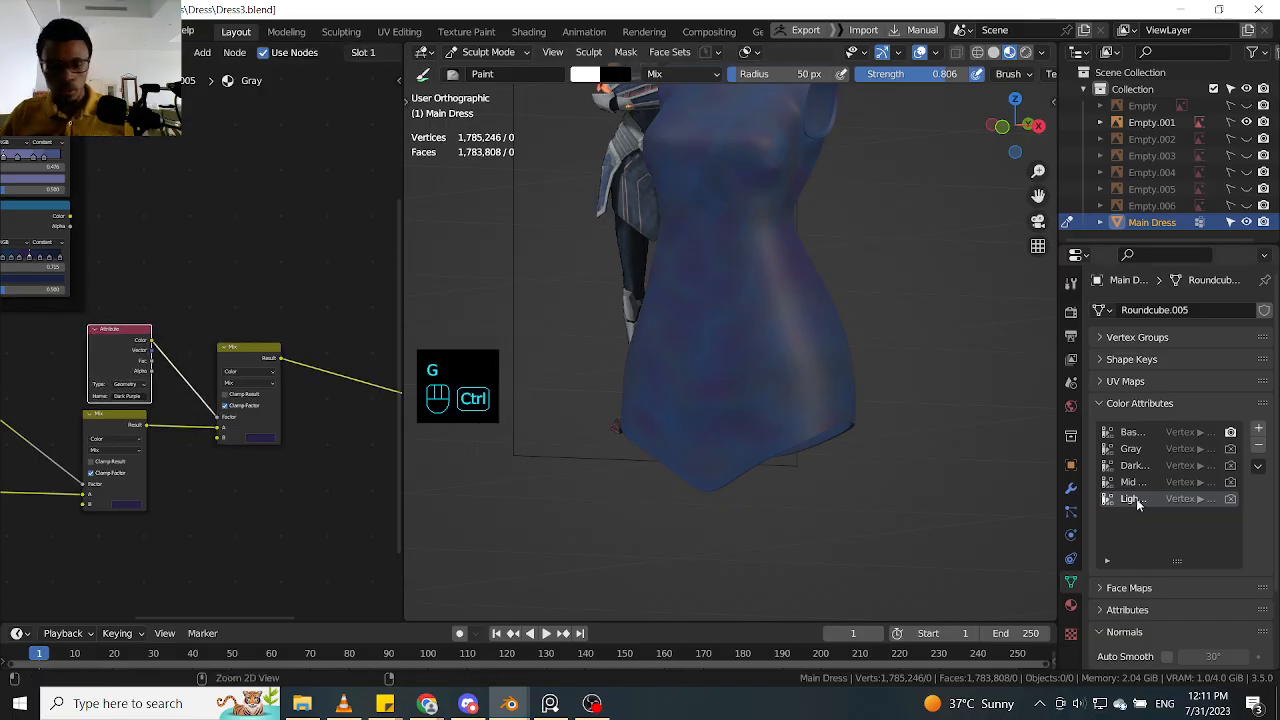
pyautogui.hotkey('ctrl', 'c')
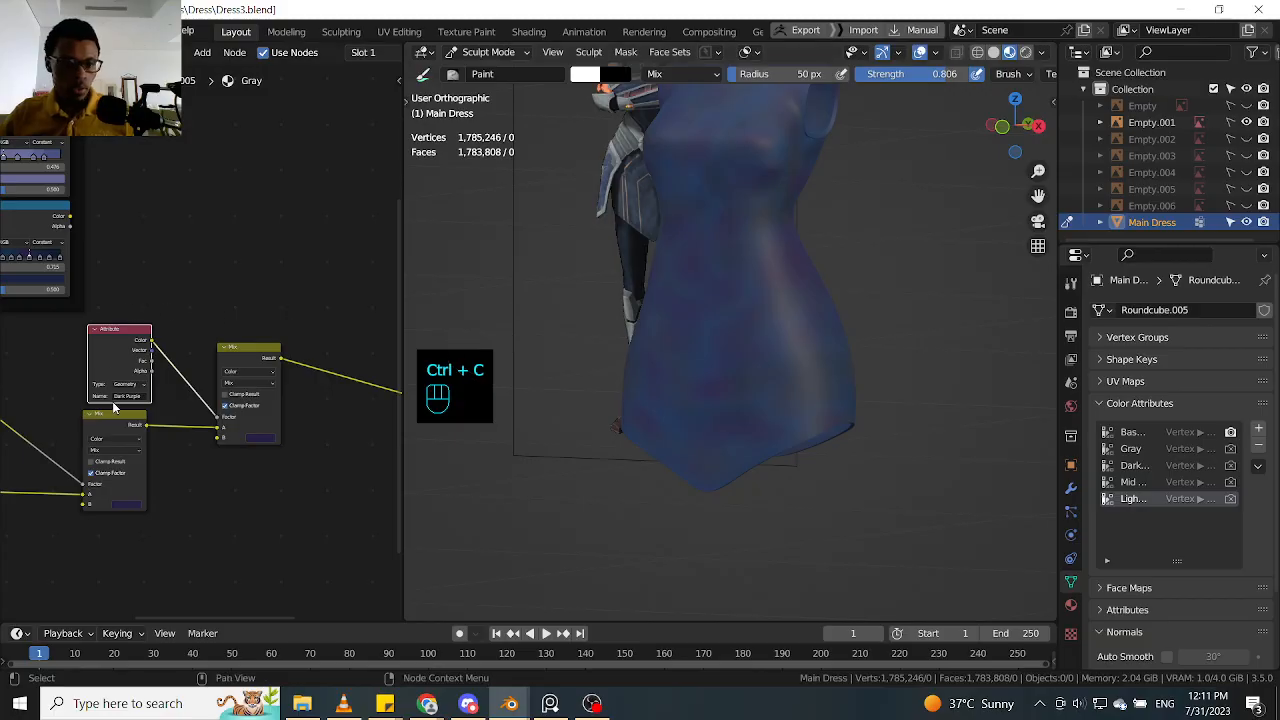
pyautogui.hotkey('ctrl', 'v')
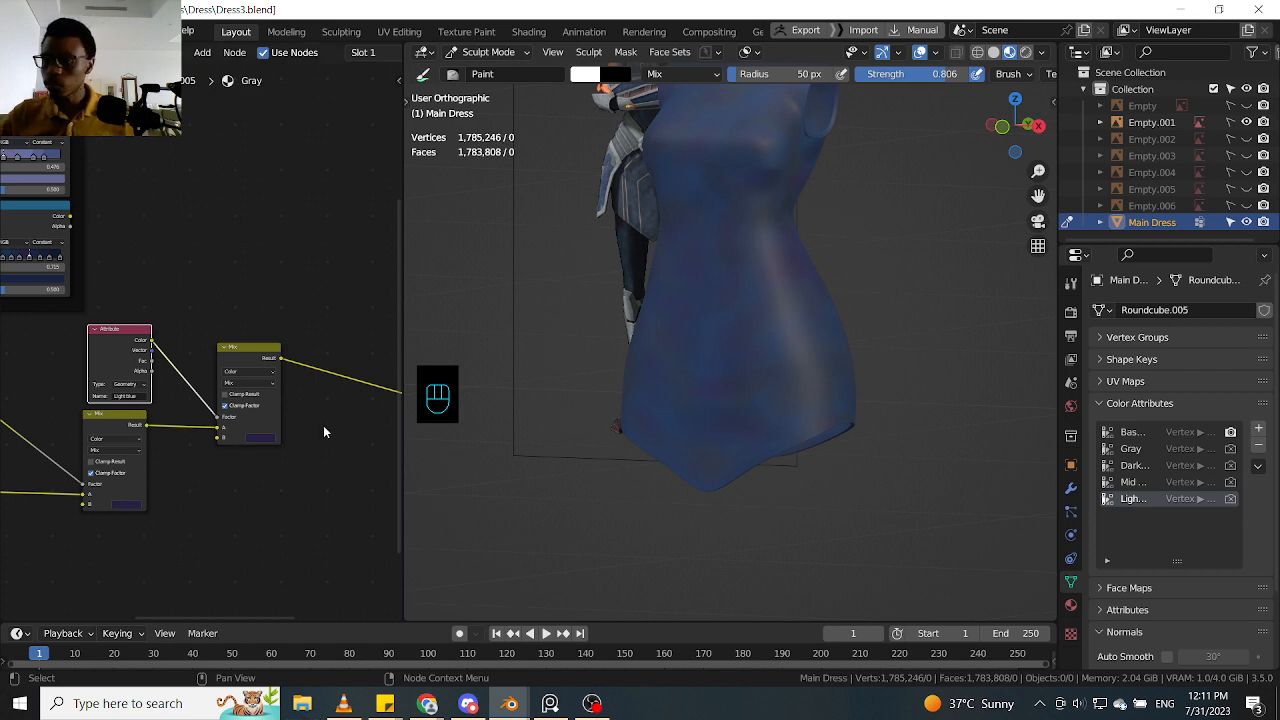
# Step: Move the Mix node driven by the Light blue attribute next to the framed ColorRamp palette nodes
pyautogui.scroll(1, 323, 432)
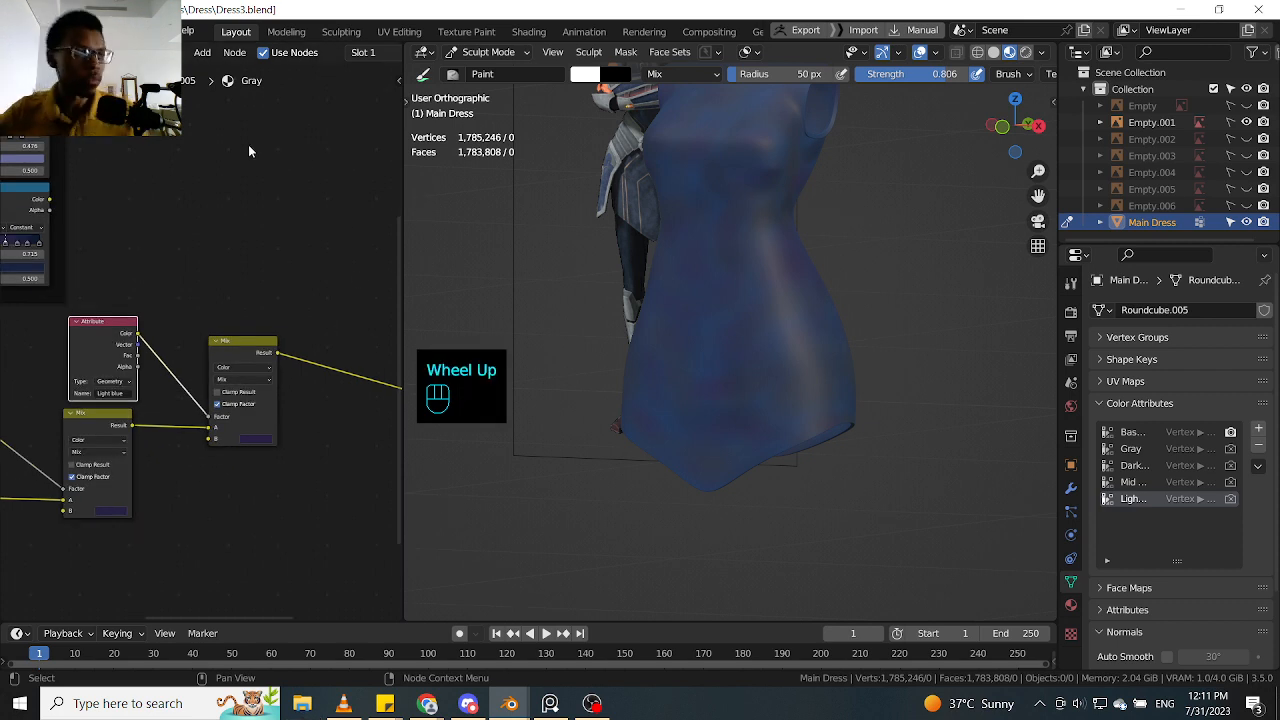
pyautogui.scroll(1, 294, 303)
pyautogui.keyDown('shift'); pyautogui.moveTo(294, 303); pyautogui.dragTo(328, 196, button='middle'); pyautogui.keyUp('shift')
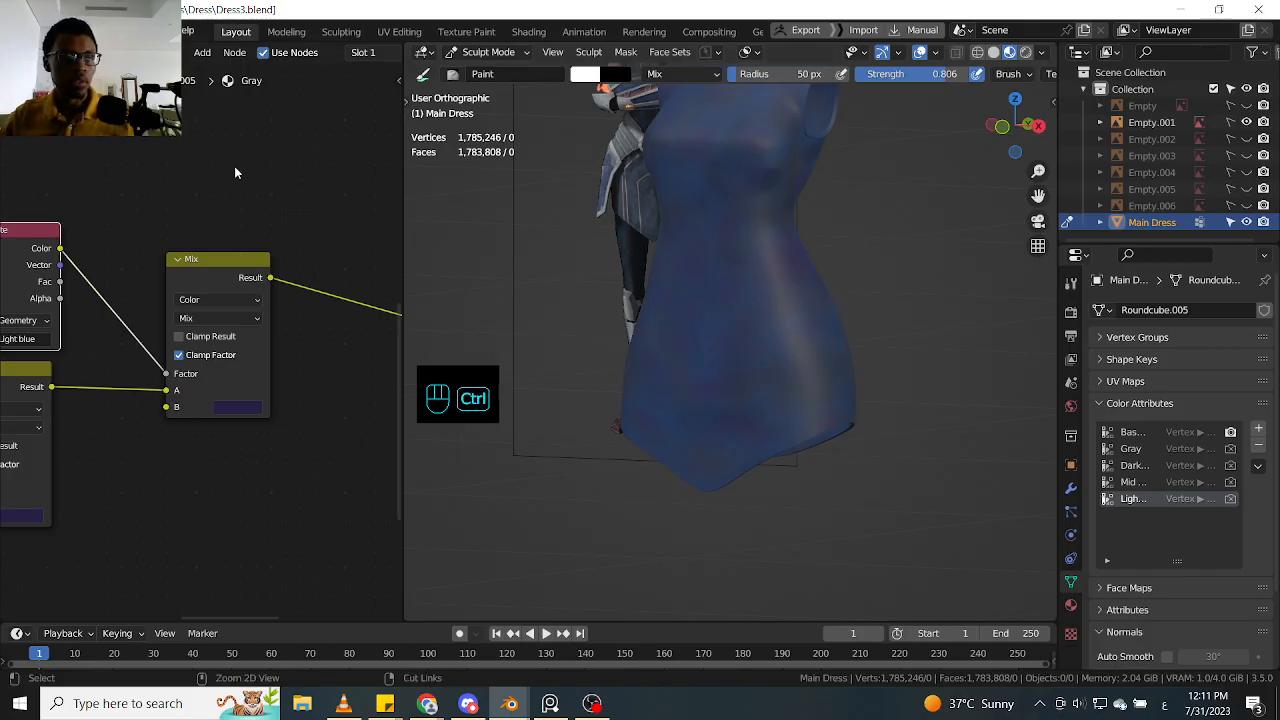
pyautogui.keyDown('ctrl'); pyautogui.moveTo(234, 166); pyautogui.dragTo(276, 254, button='middle'); pyautogui.keyUp('ctrl')
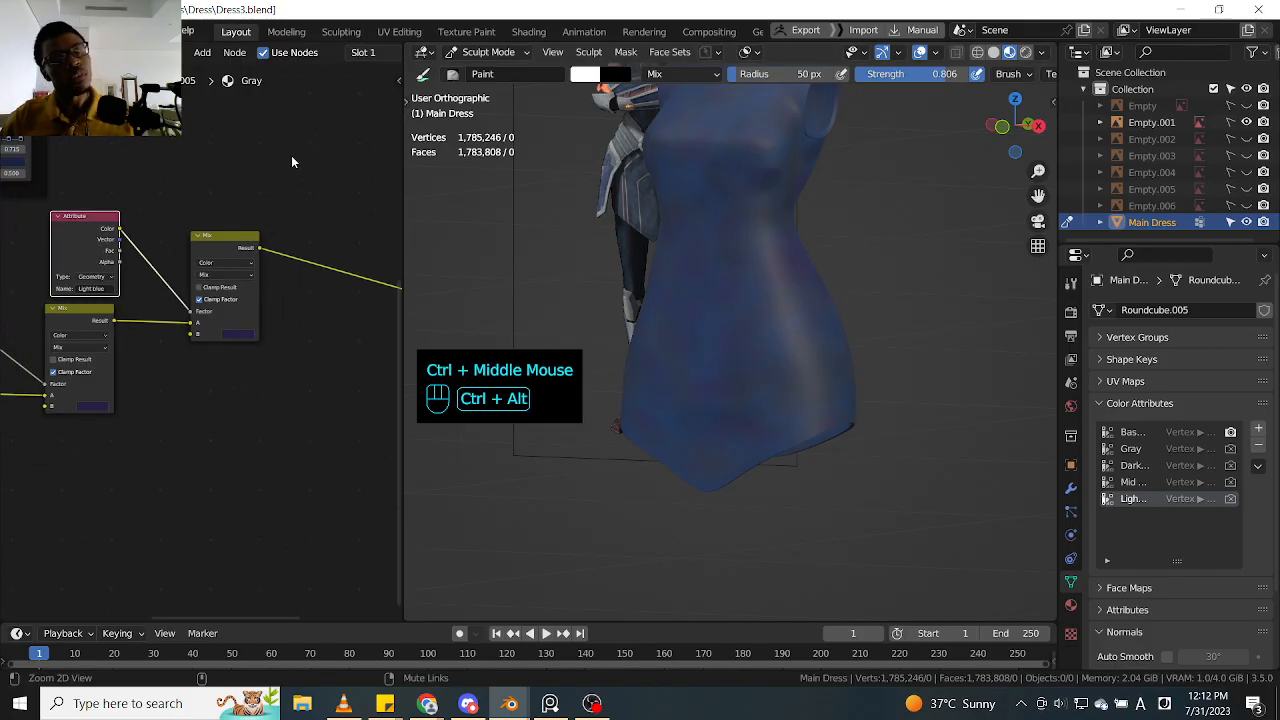
pyautogui.keyDown('ctrl'); pyautogui.moveTo(292, 161); pyautogui.dragTo(292, 161, button='middle'); pyautogui.keyUp('ctrl')
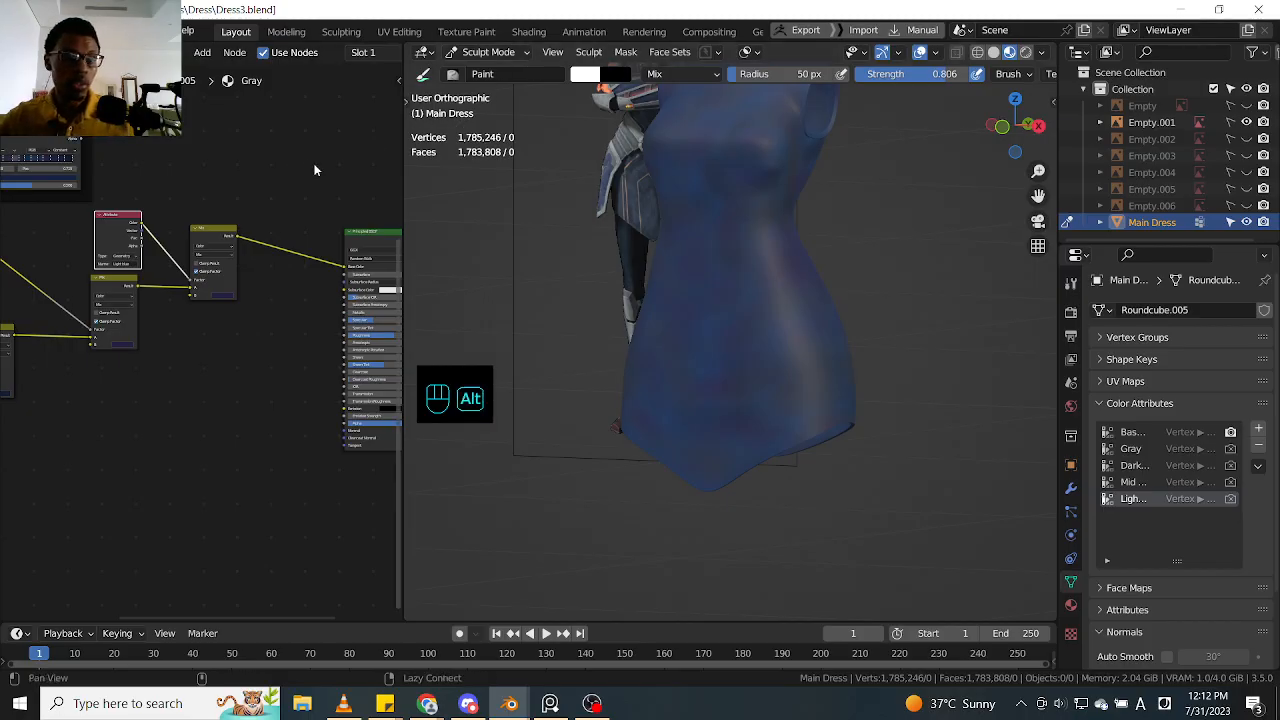
pyautogui.keyDown('shift'); pyautogui.moveTo(314, 166); pyautogui.dragTo(357, 371, button='middle'); pyautogui.keyUp('shift')
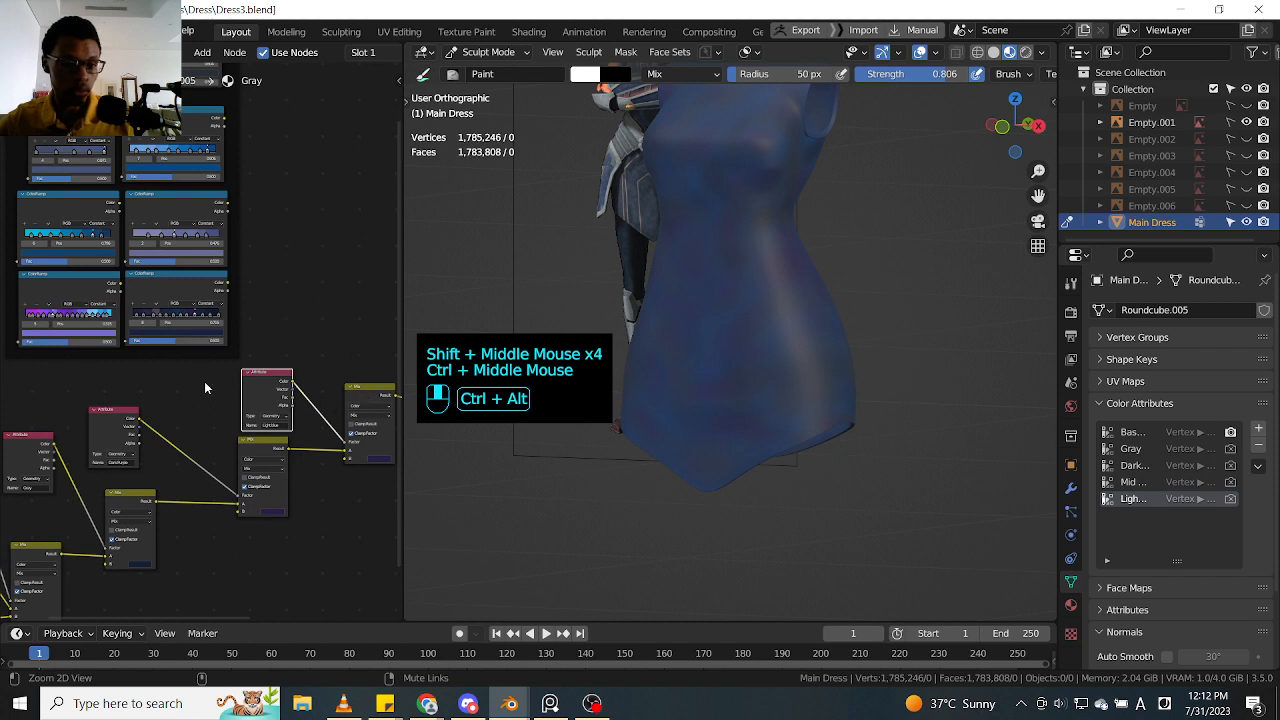
pyautogui.moveTo(368, 395); pyautogui.dragTo(0, 316)
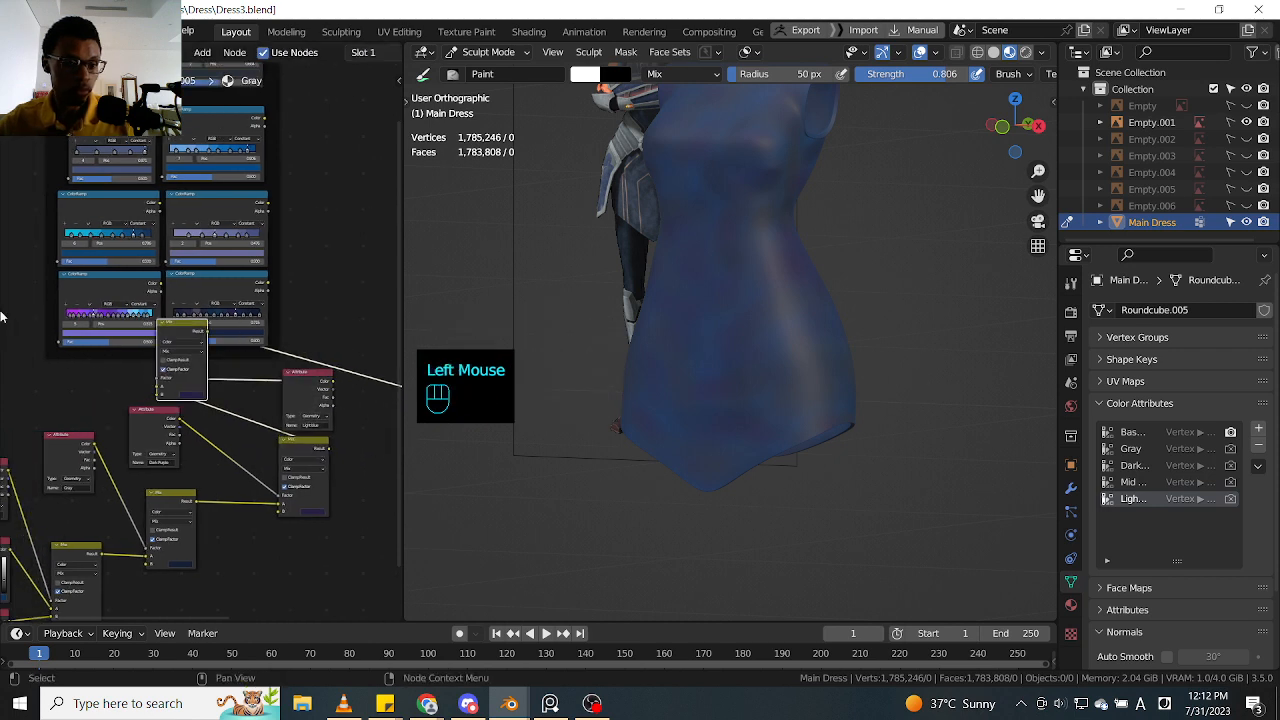
pyautogui.click(14, 316)
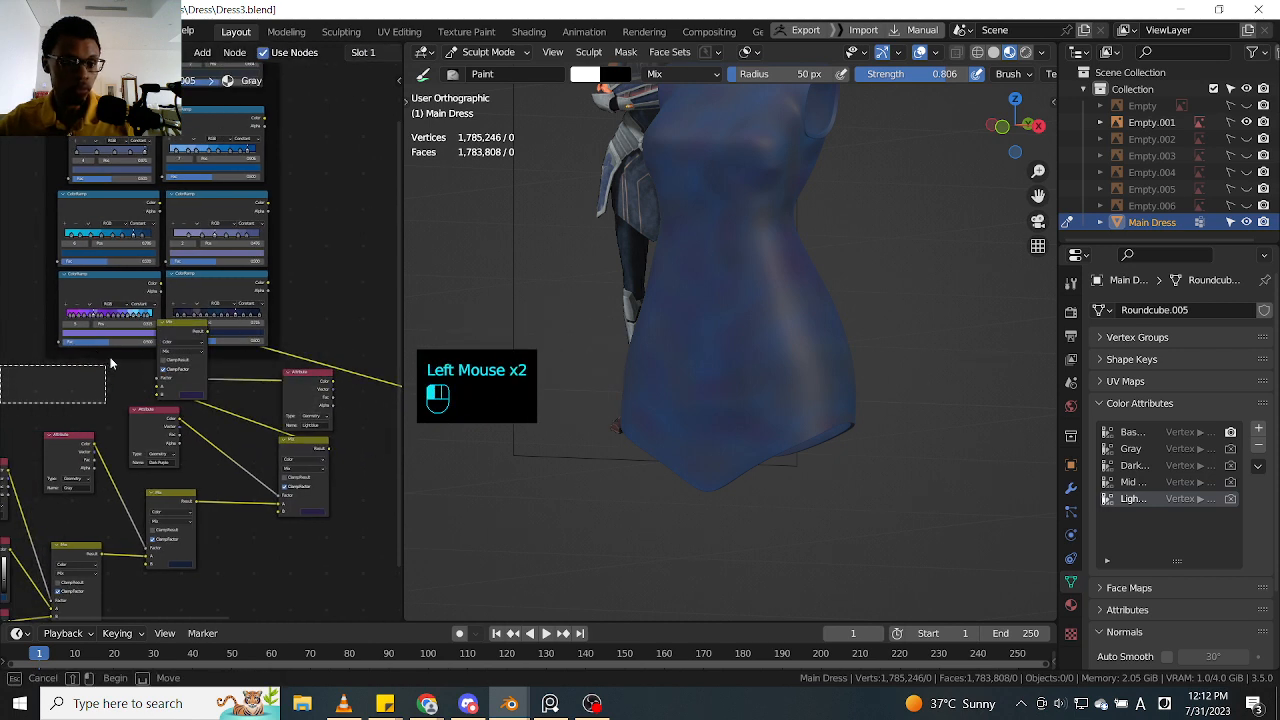
pyautogui.moveTo(156, 343); pyautogui.dragTo(113, 211)
pyautogui.keyDown('ctrl'); pyautogui.moveTo(143, 157); pyautogui.dragTo(95, 178, button='middle'); pyautogui.keyUp('ctrl')
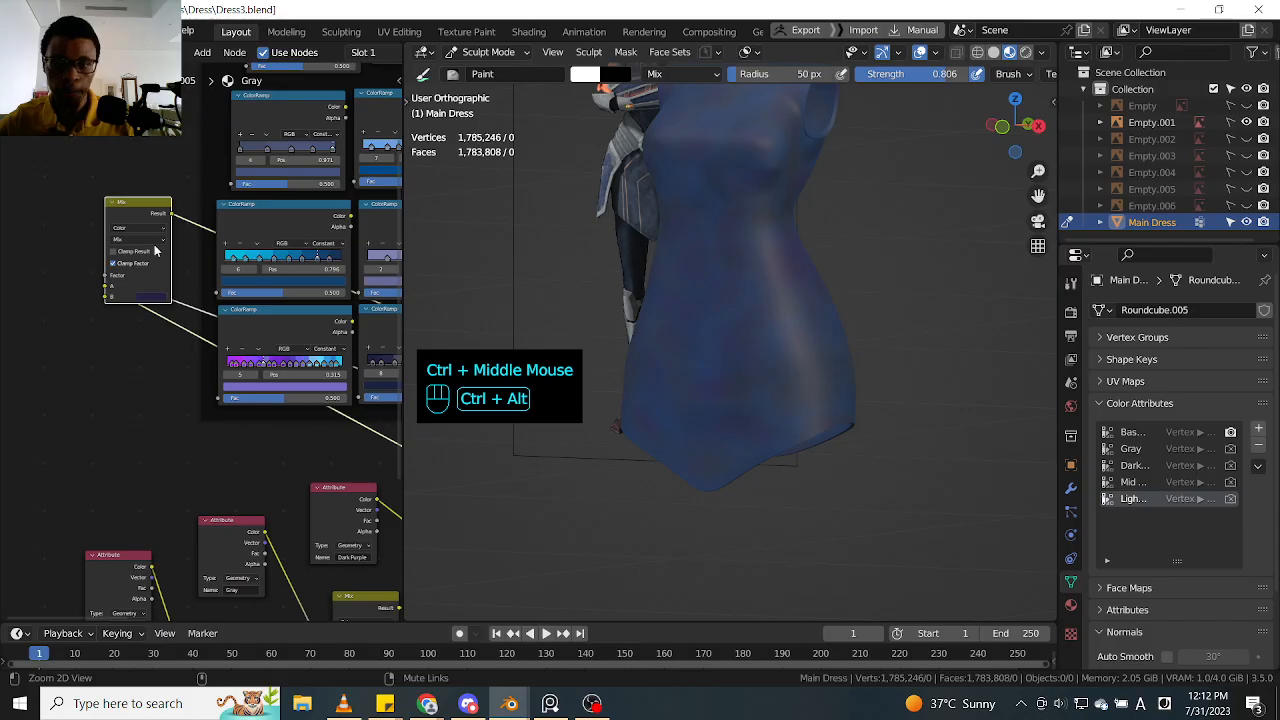
pyautogui.keyDown('ctrl'); pyautogui.moveTo(165, 320); pyautogui.dragTo(145, 267, button='middle'); pyautogui.keyUp('ctrl')
pyautogui.click(127, 318)
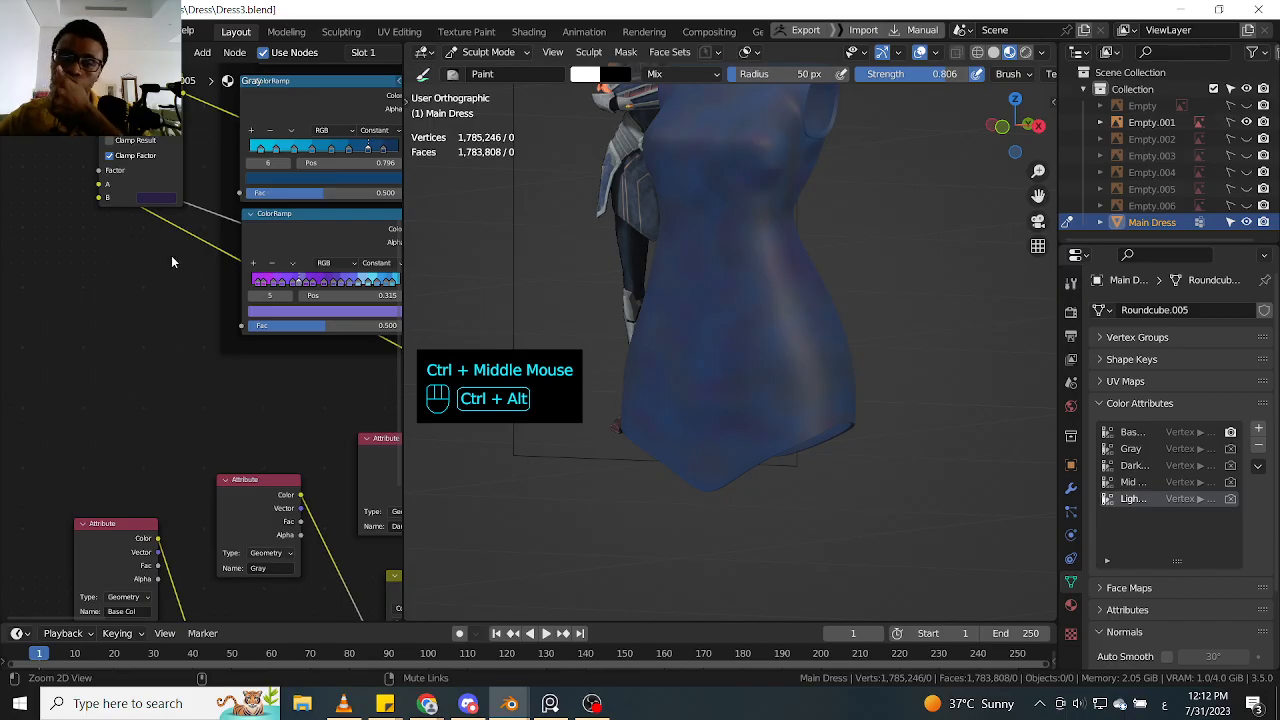
# Step: Set the moved Mix node's B color to the bright cyan-blue sampled from the cyan-to-navy ColorRamp
pyautogui.keyDown('ctrl'); pyautogui.moveTo(171, 262); pyautogui.dragTo(172, 265, button='middle'); pyautogui.keyUp('ctrl')
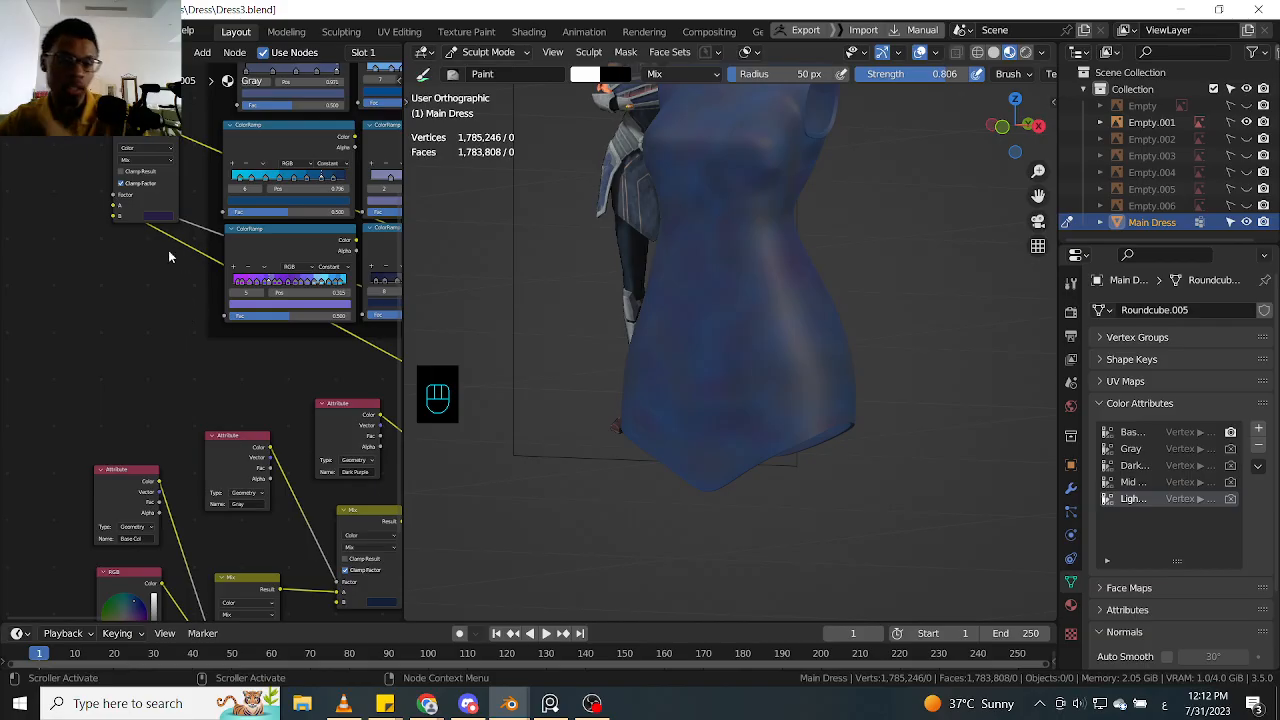
pyautogui.keyDown('ctrl'); pyautogui.moveTo(150, 294); pyautogui.dragTo(112, 359, button='middle'); pyautogui.keyUp('ctrl')
pyautogui.hotkey('shift', 'alt')
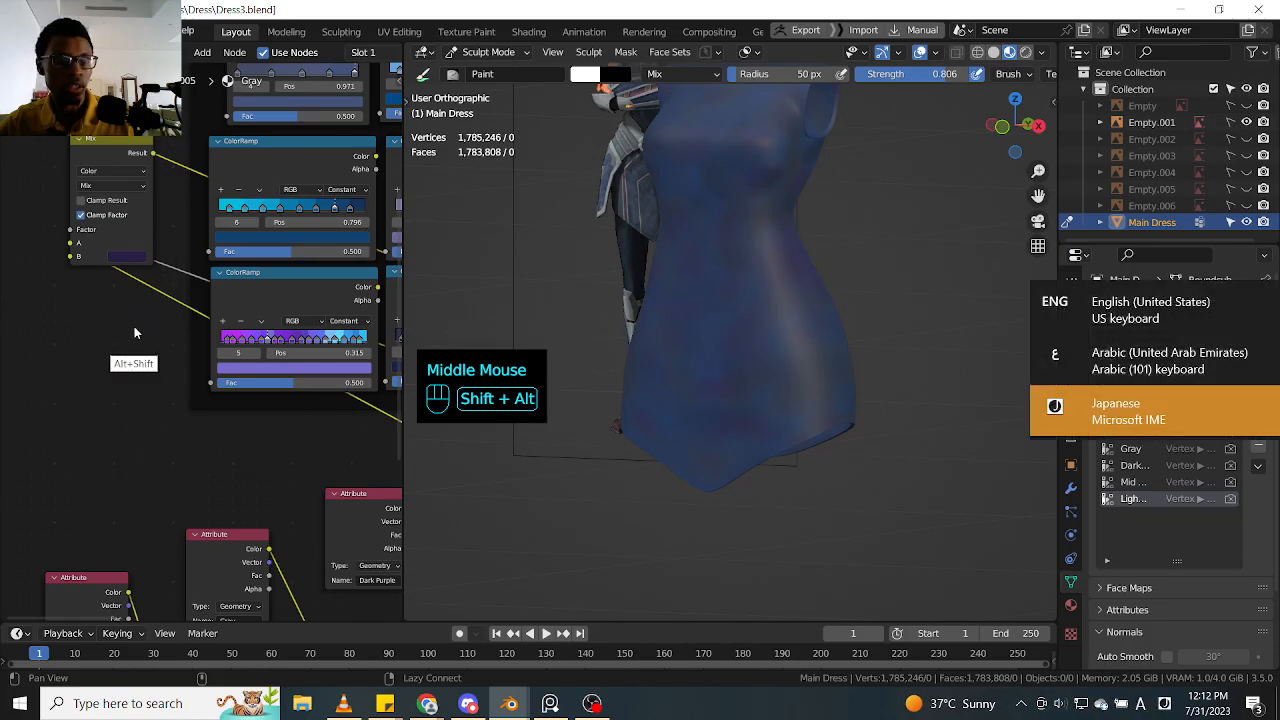
pyautogui.click(133, 257)
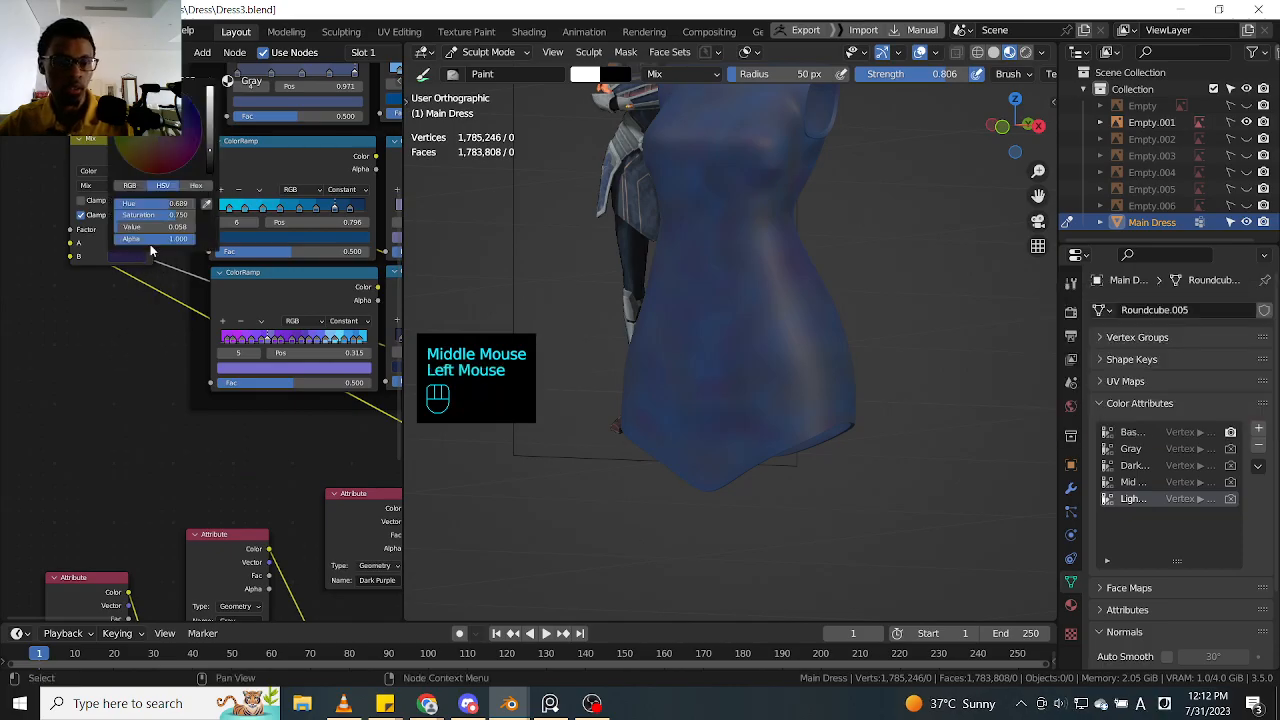
pyautogui.click(204, 211)
pyautogui.click(238, 203)
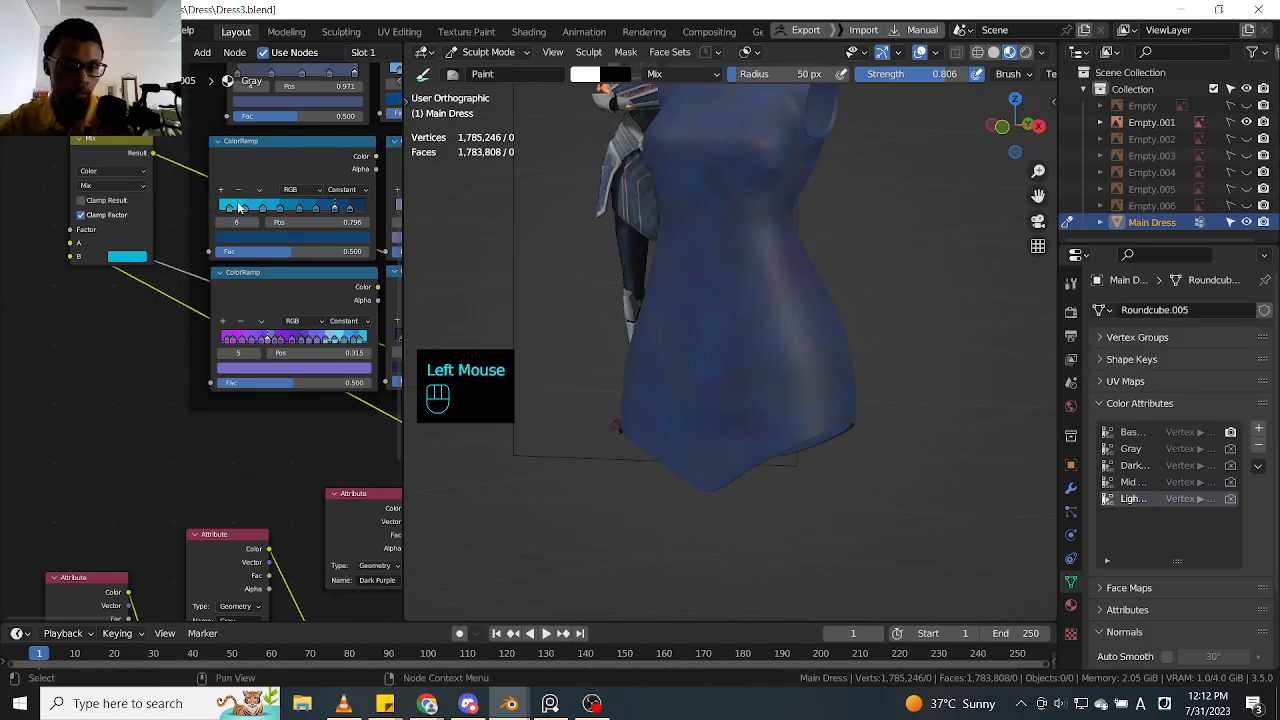
# Step: Set the viewport shading's render pass to Diffuse Color for the Material Preview
pyautogui.press('z')
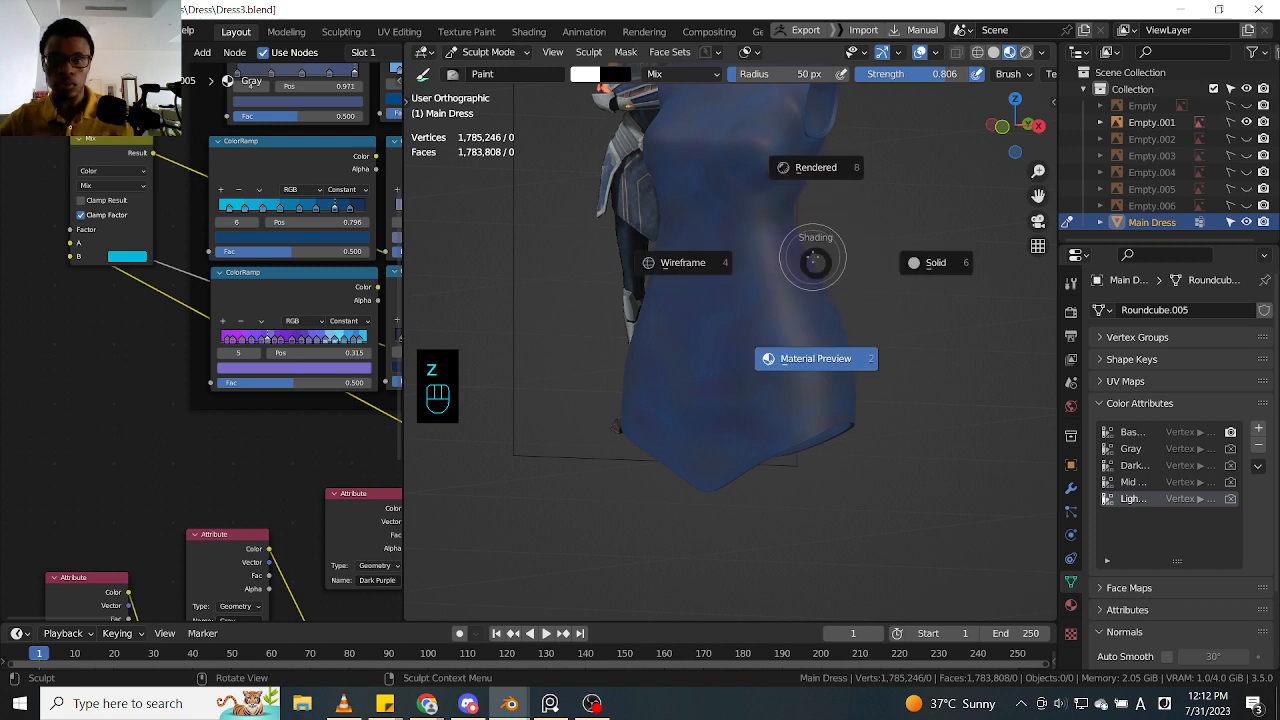
pyautogui.click(897, 144)
pyautogui.click(1041, 52)
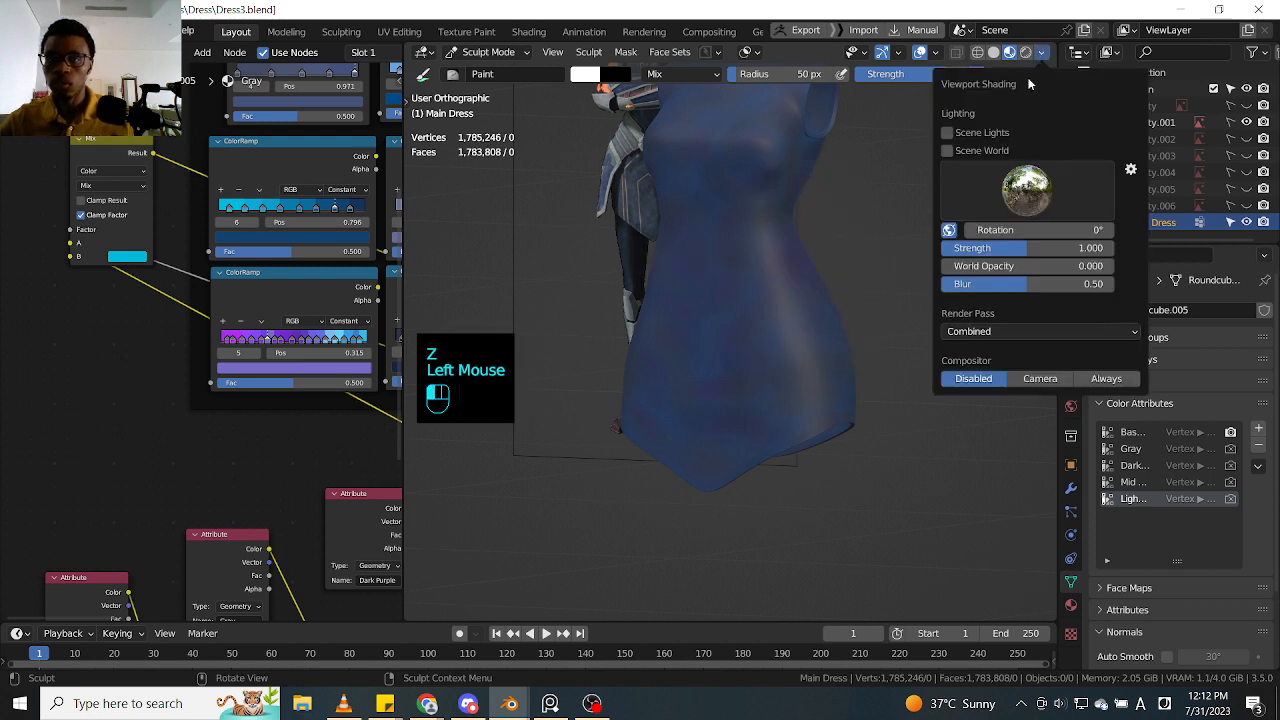
pyautogui.click(1013, 332)
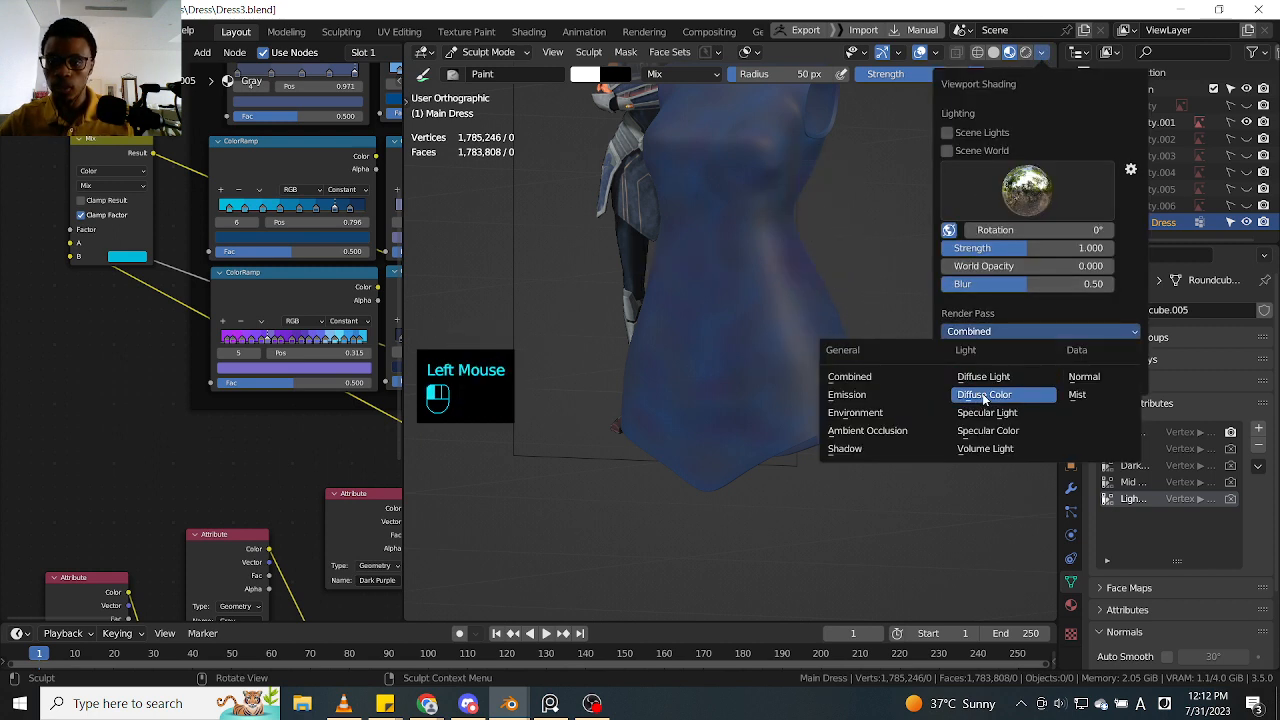
pyautogui.click(982, 393)
# Step: Set the paint brush radius to 19 px and paint a small vertical light blue mark on the dress front below the waist
pyautogui.keyDown('ctrl'); pyautogui.moveTo(863, 277); pyautogui.dragTo(948, 211, button='middle'); pyautogui.keyUp('ctrl')
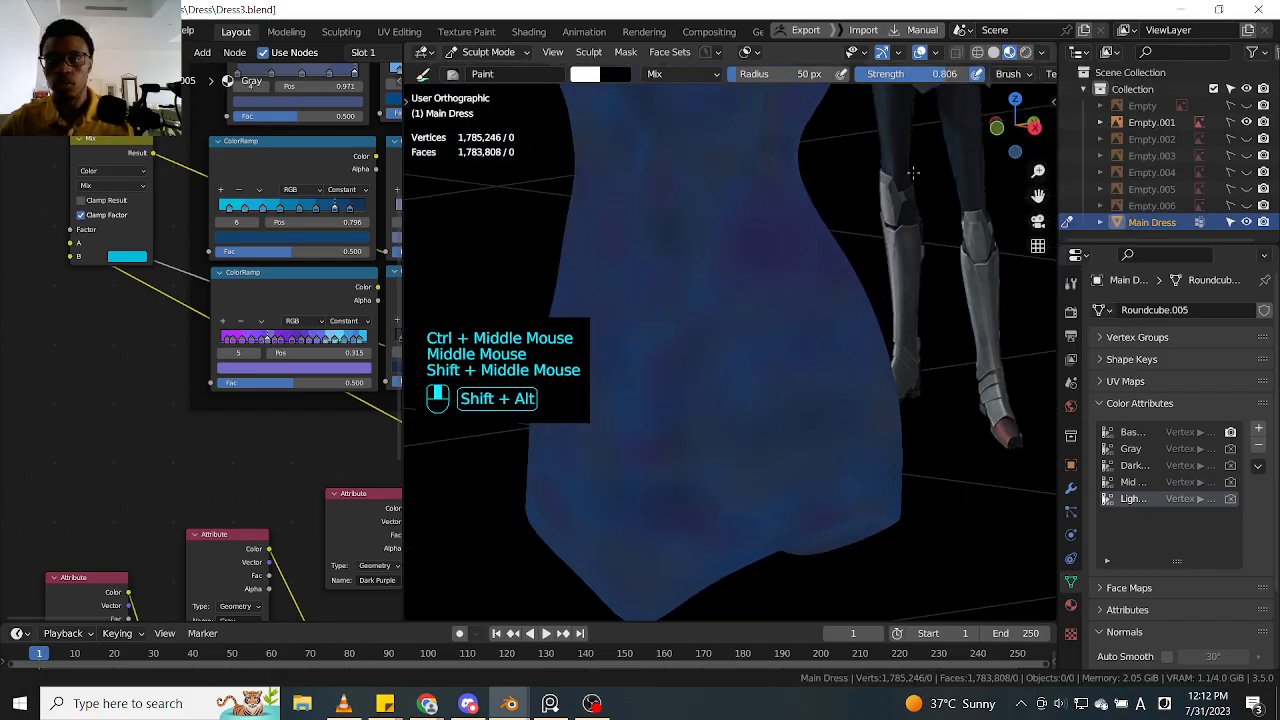
pyautogui.keyDown('shift'); pyautogui.moveTo(883, 239); pyautogui.dragTo(918, 227, button='middle'); pyautogui.keyUp('shift')
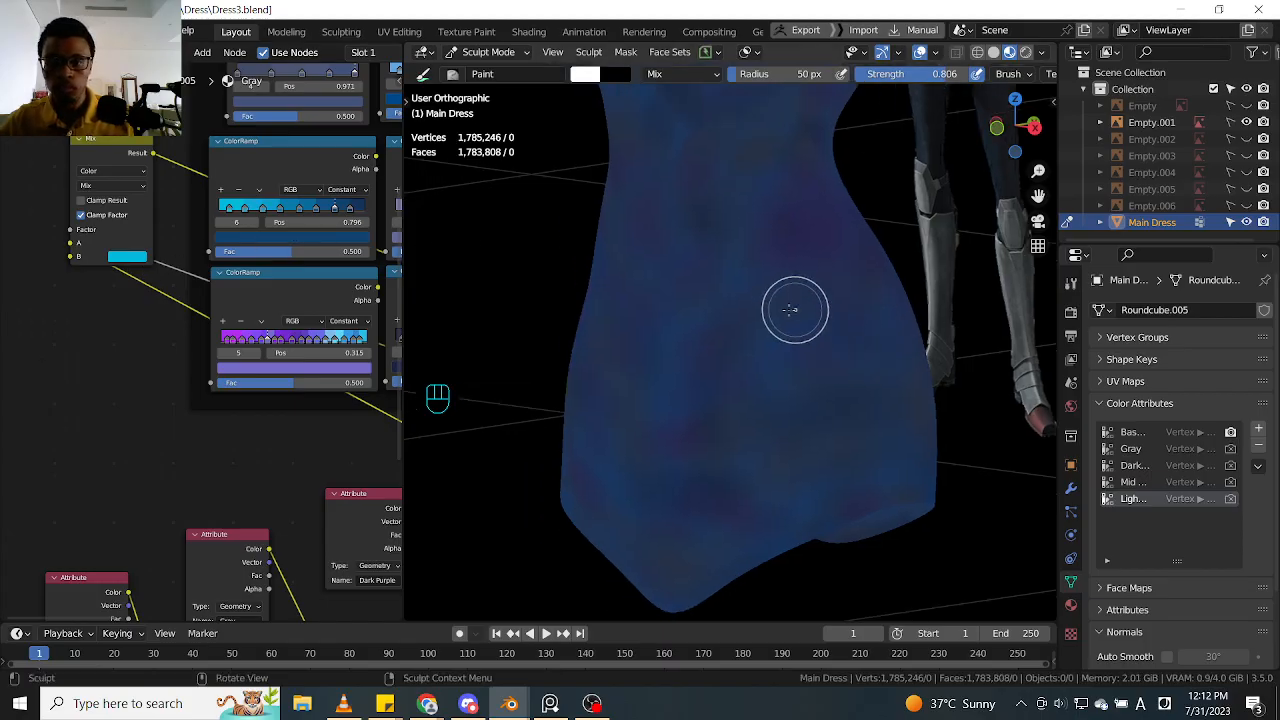
pyautogui.press('f')
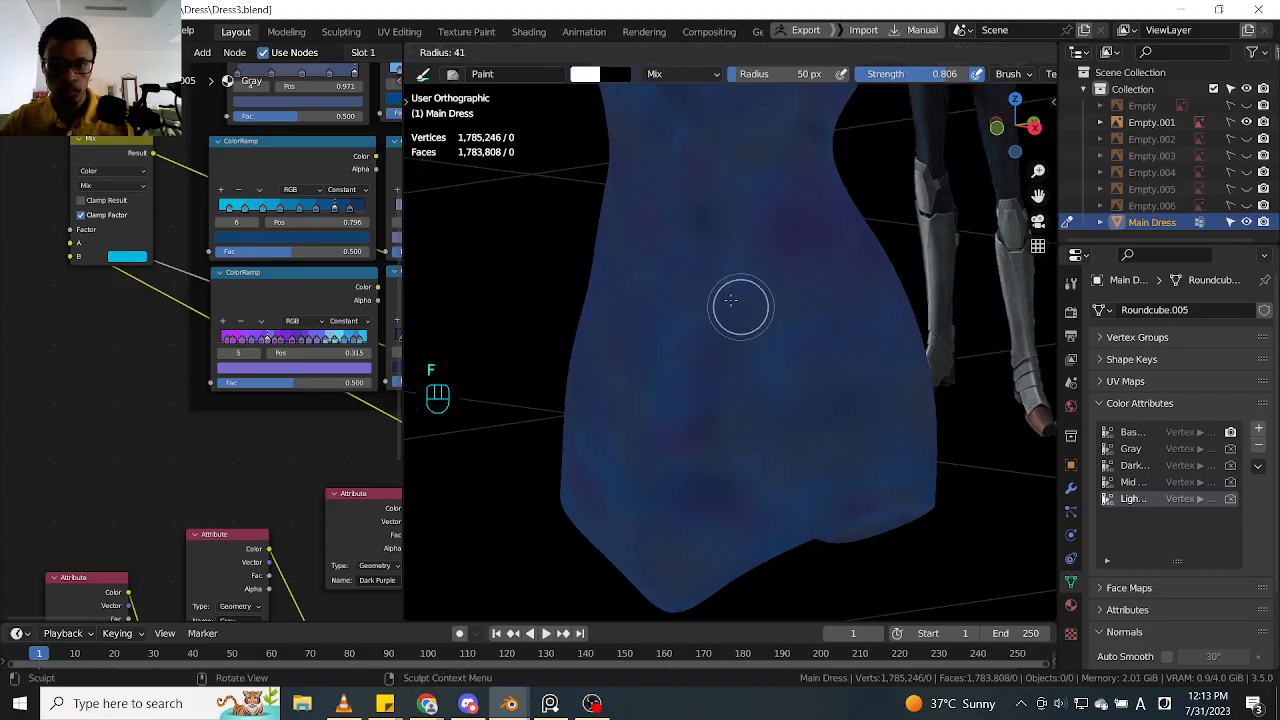
pyautogui.click(720, 292)
pyautogui.click(727, 293)
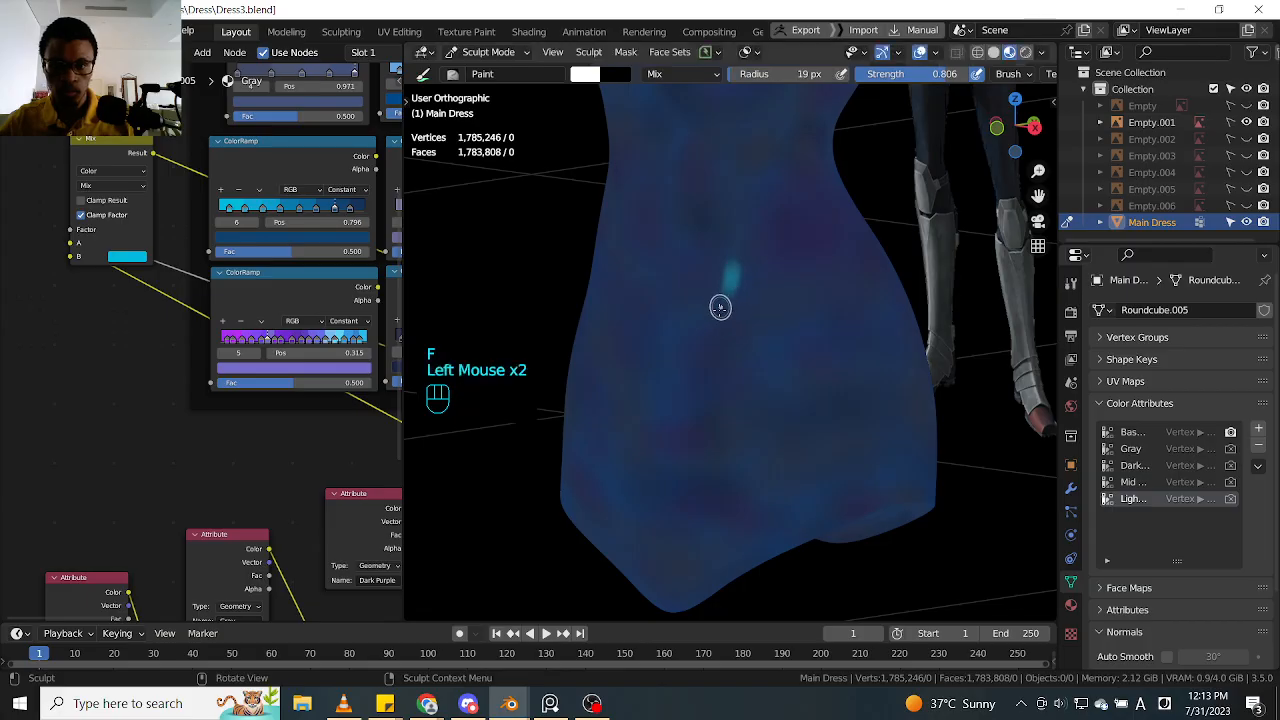
# Step: Resample the B color of the Light blue Mix node to a deeper mid blue from the cyan-to-navy ColorRamp
pyautogui.moveTo(923, 220)
pyautogui.keyDown('ctrl'); pyautogui.mouseDown(button='middle')
pyautogui.moveTo(895, 240)
pyautogui.moveTo(948, 198)
pyautogui.moveTo(893, 236)
pyautogui.moveTo(906, 220)
pyautogui.mouseUp(button='middle'); pyautogui.keyUp('ctrl')
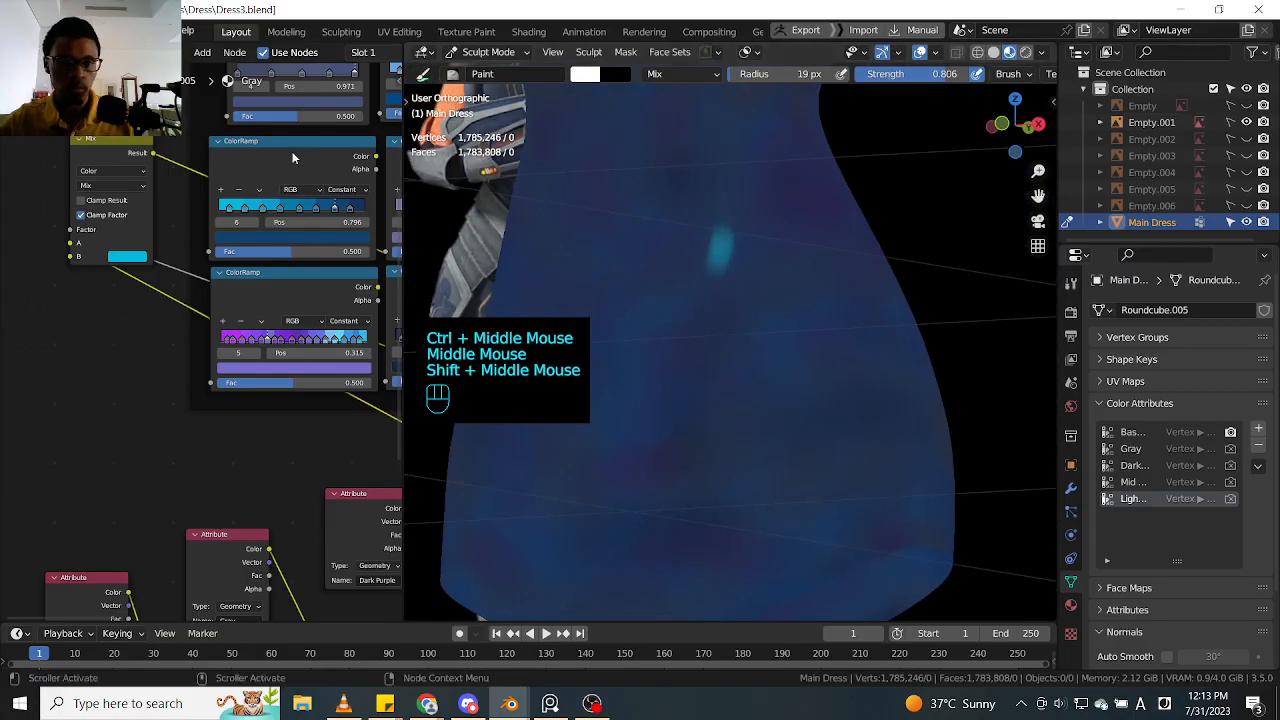
pyautogui.click(137, 259)
pyautogui.click(206, 203)
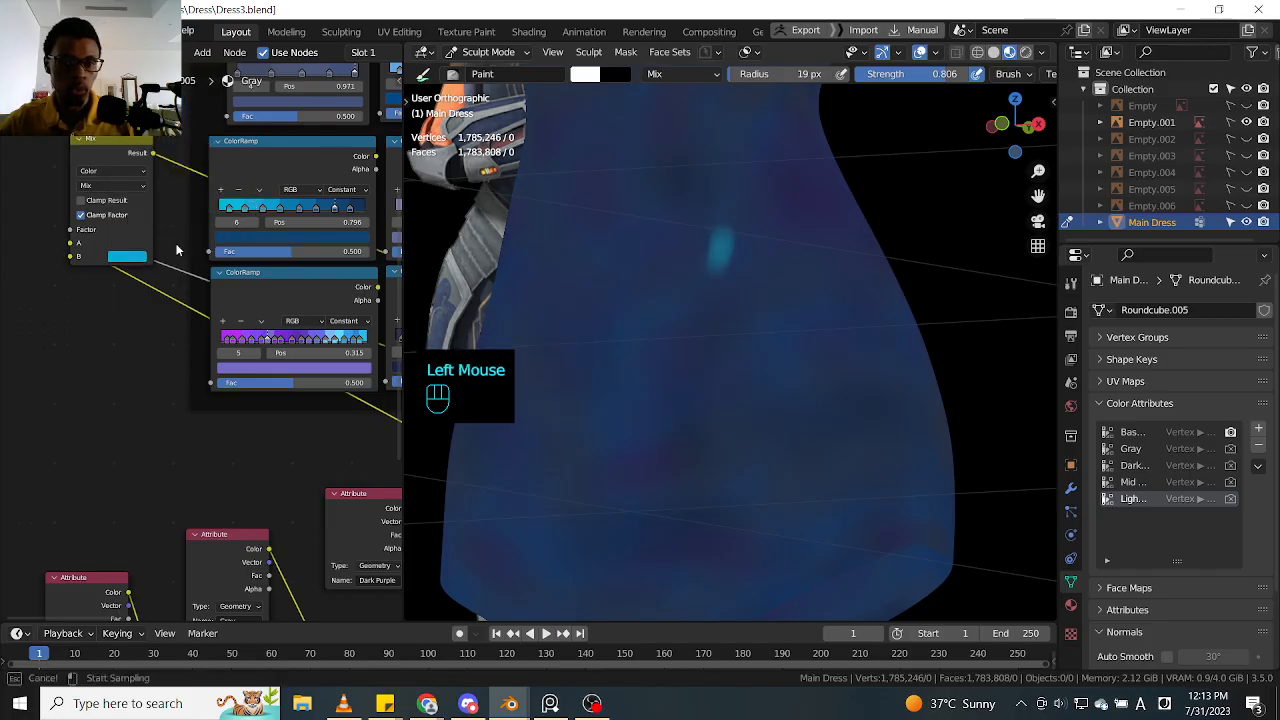
pyautogui.click(139, 258)
pyautogui.click(139, 258)
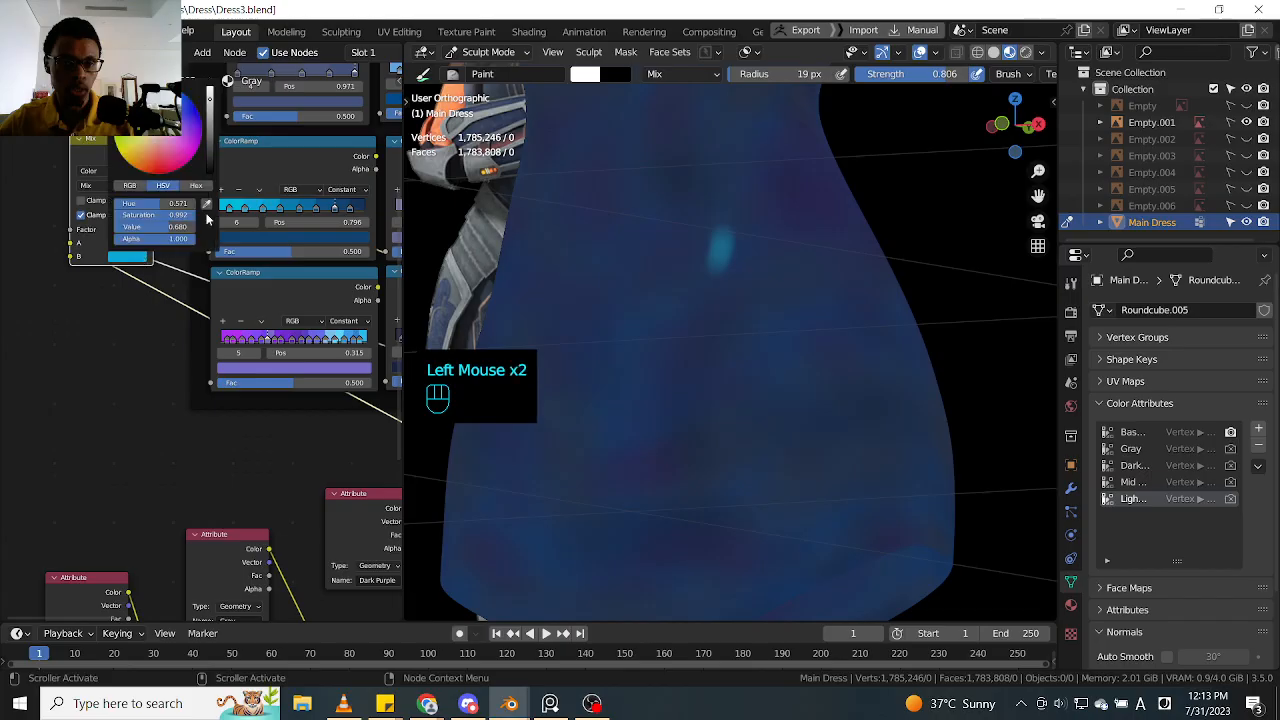
pyautogui.click(207, 204)
pyautogui.click(288, 203)
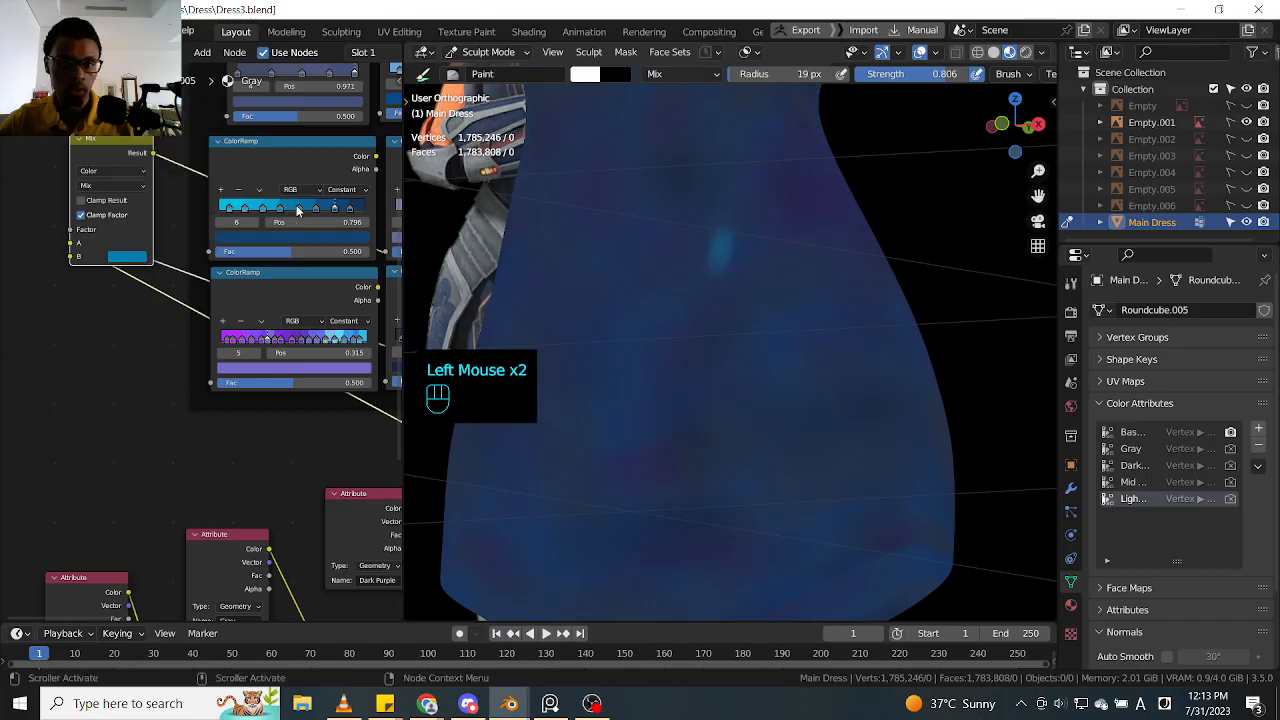
# Step: Paint a short diagonal light blue stroke just below the first mark on the dress front
pyautogui.moveTo(872, 193); pyautogui.dragTo(834, 227, button='middle')
pyautogui.moveTo(652, 311)
pyautogui.mouseDown()
pyautogui.moveTo(624, 322)
pyautogui.moveTo(655, 313)
pyautogui.mouseUp()
pyautogui.moveTo(672, 302); pyautogui.dragTo(688, 296)
pyautogui.keyDown('ctrl'); pyautogui.moveTo(698, 293); pyautogui.dragTo(900, 220, button='middle'); pyautogui.keyUp('ctrl')
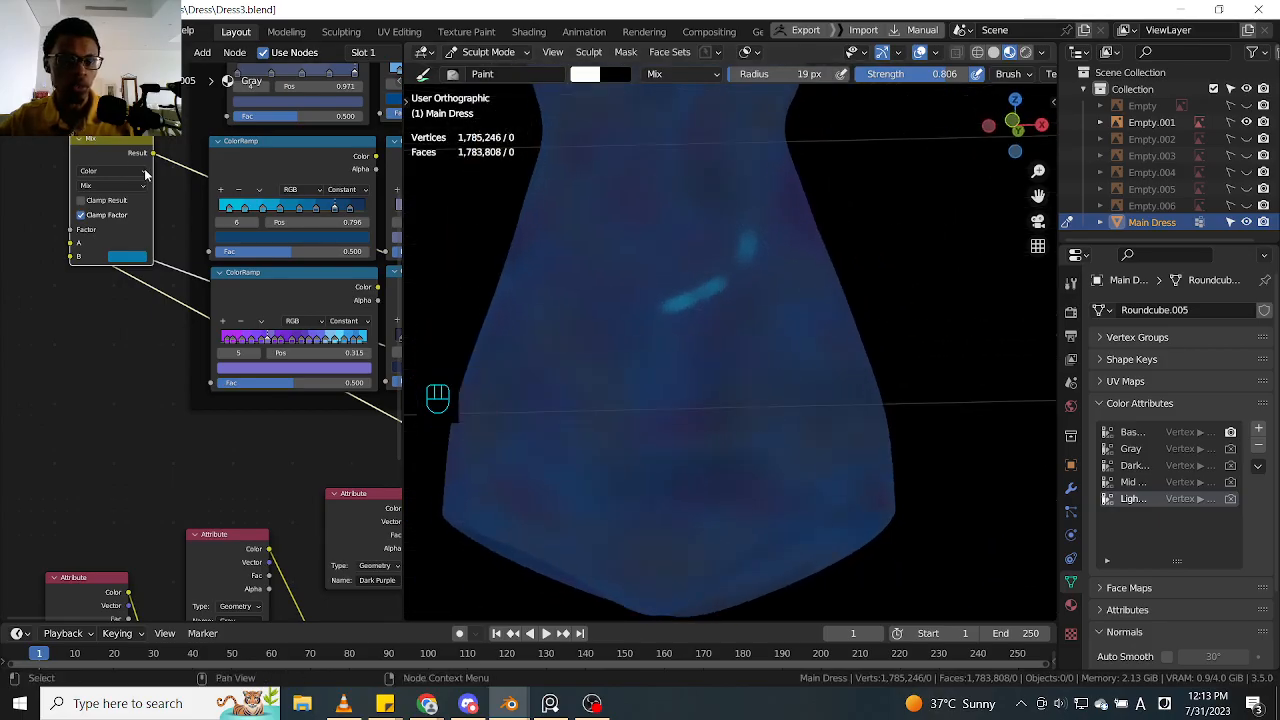
# Step: Move the Mix node with the sampled blue back beside its Light blue Attribute node
pyautogui.keyDown('ctrl'); pyautogui.moveTo(125, 360); pyautogui.dragTo(140, 377, button='middle'); pyautogui.keyUp('ctrl')
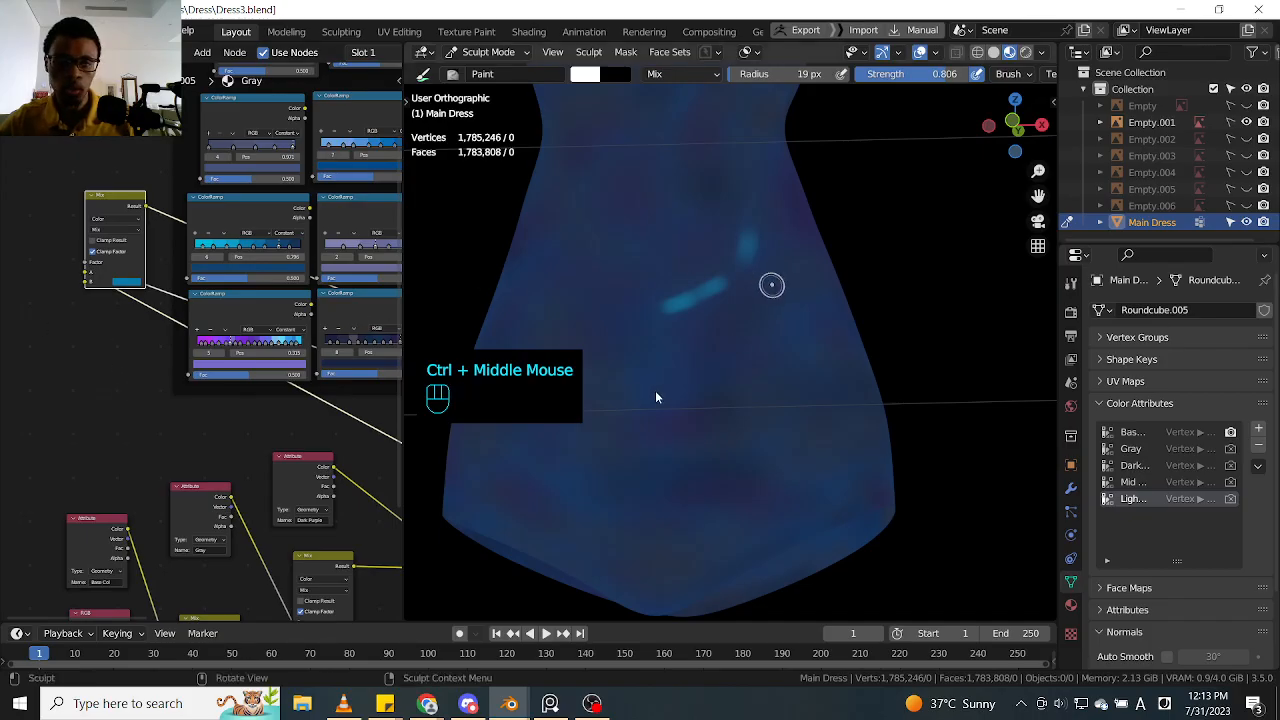
pyautogui.click(668, 231)
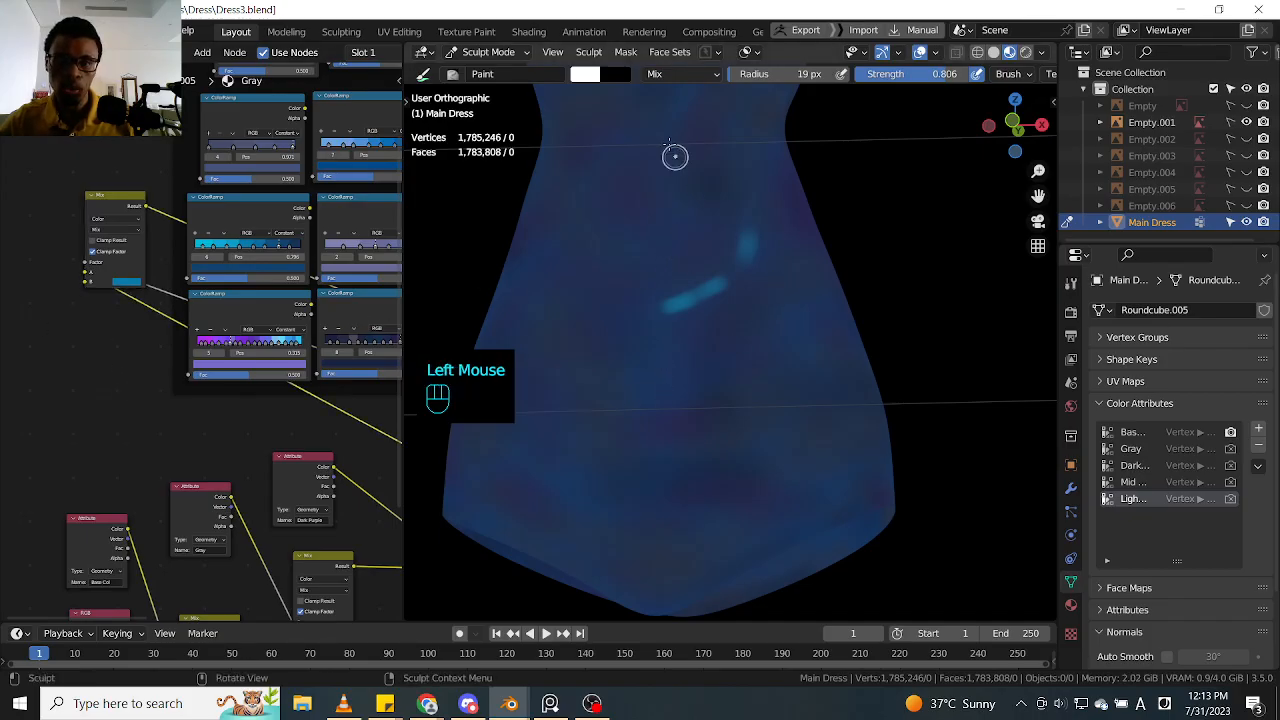
pyautogui.keyDown('alt'); pyautogui.moveTo(908, 231); pyautogui.dragTo(789, 254, button='middle'); pyautogui.keyUp('alt')
pyautogui.keyDown('shift'); pyautogui.moveTo(156, 446); pyautogui.dragTo(100, 363, button='middle'); pyautogui.keyUp('shift')
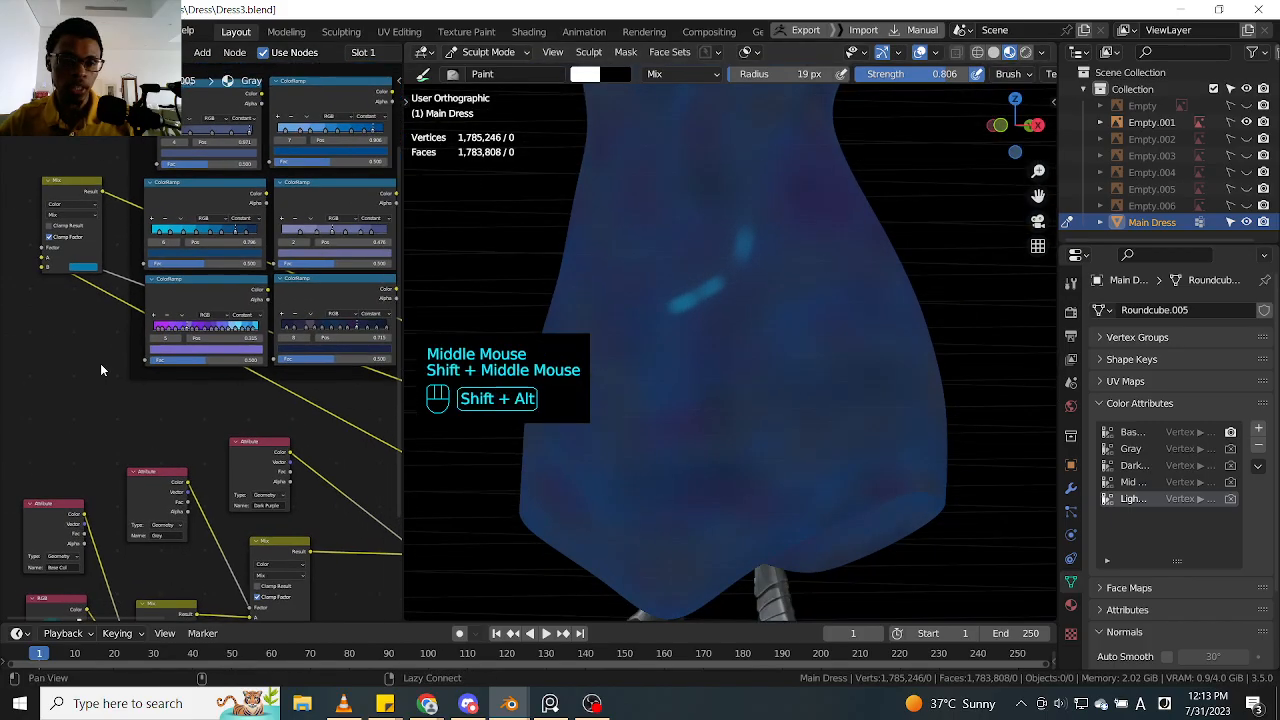
pyautogui.moveTo(69, 187); pyautogui.dragTo(219, 396)
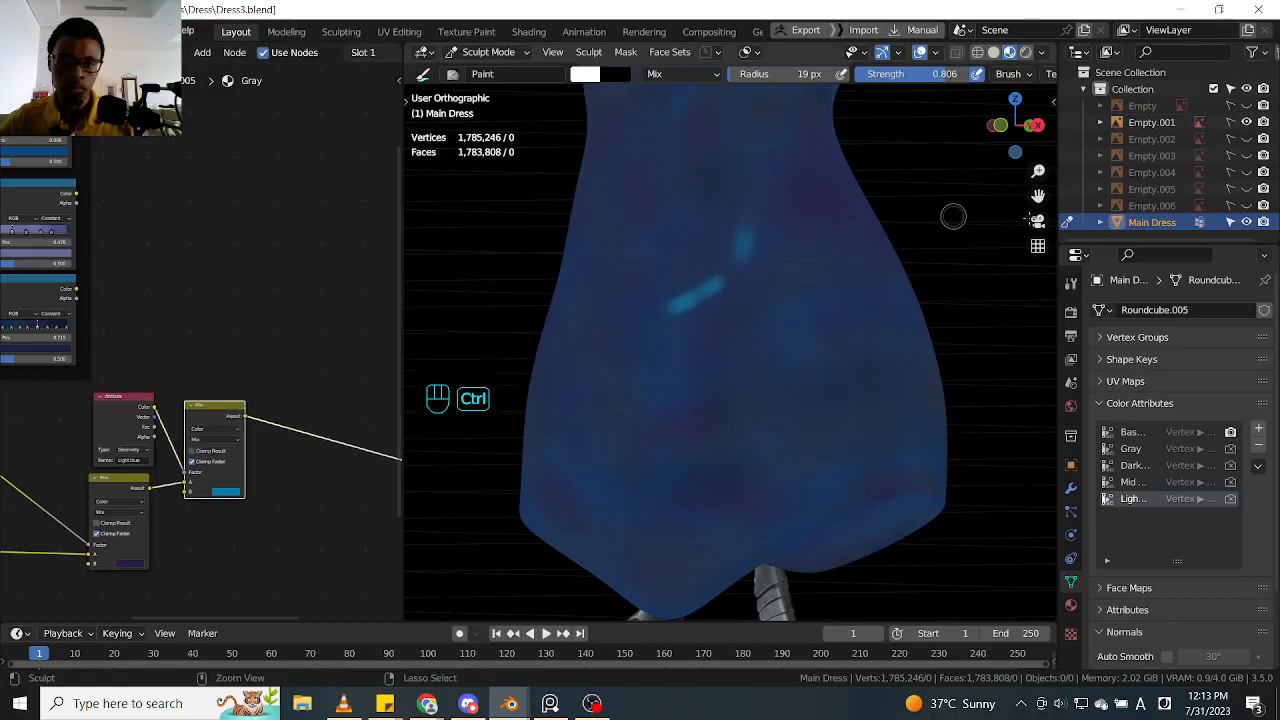
# Step: Blend the two light blue marks on the skirt front into the base color with smoothing strokes
pyautogui.keyDown('ctrl'); pyautogui.moveTo(938, 243); pyautogui.dragTo(960, 228, button='middle'); pyautogui.keyUp('ctrl')
pyautogui.keyDown('ctrl'); pyautogui.moveTo(768, 267); pyautogui.dragTo(775, 238, button='middle'); pyautogui.keyUp('ctrl')
pyautogui.moveTo(775, 238)
pyautogui.keyDown('shift'); pyautogui.mouseDown()
pyautogui.moveTo(706, 296)
pyautogui.moveTo(726, 287)
pyautogui.mouseUp(); pyautogui.keyUp('shift')
pyautogui.moveTo(641, 335)
pyautogui.keyDown('shift'); pyautogui.mouseDown()
pyautogui.moveTo(750, 260)
pyautogui.moveTo(692, 286)
pyautogui.mouseUp(); pyautogui.keyUp('shift')
# Step: Set the brush strength to 0.127 and paint a faint slanted streak beside the diagonal light blue mark
pyautogui.hotkey('shift', 'f')
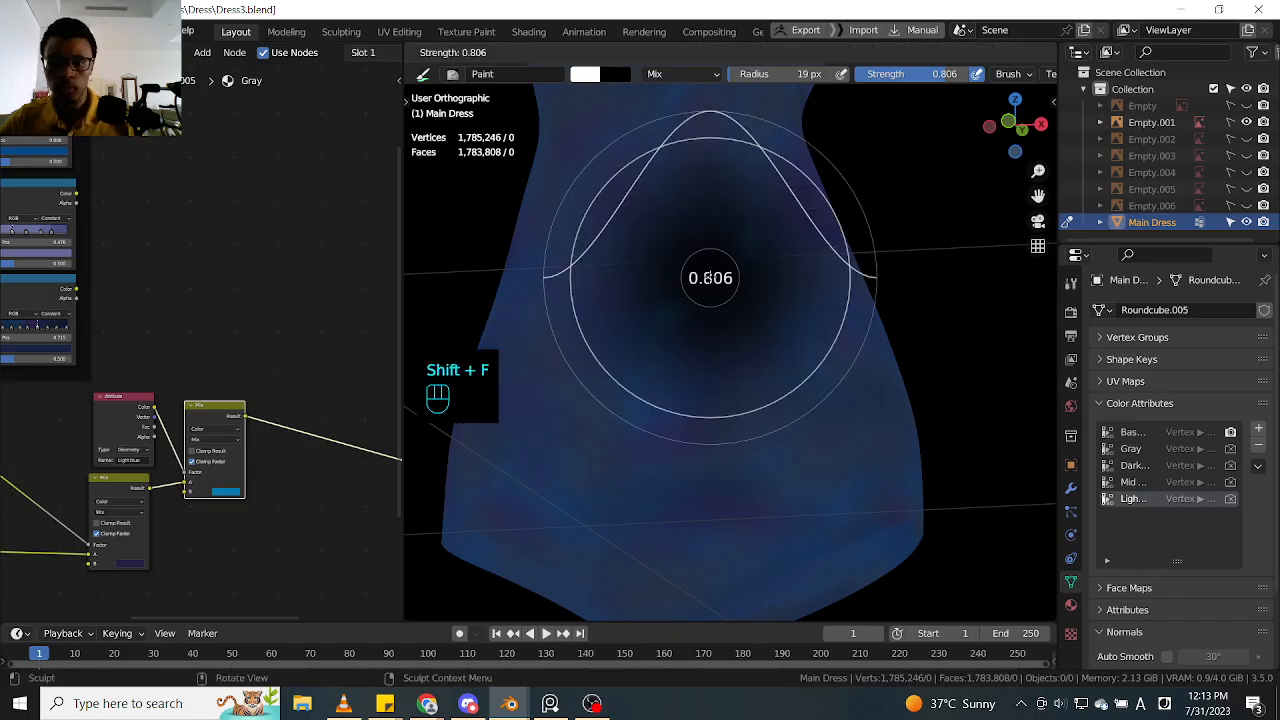
pyautogui.click(616, 206)
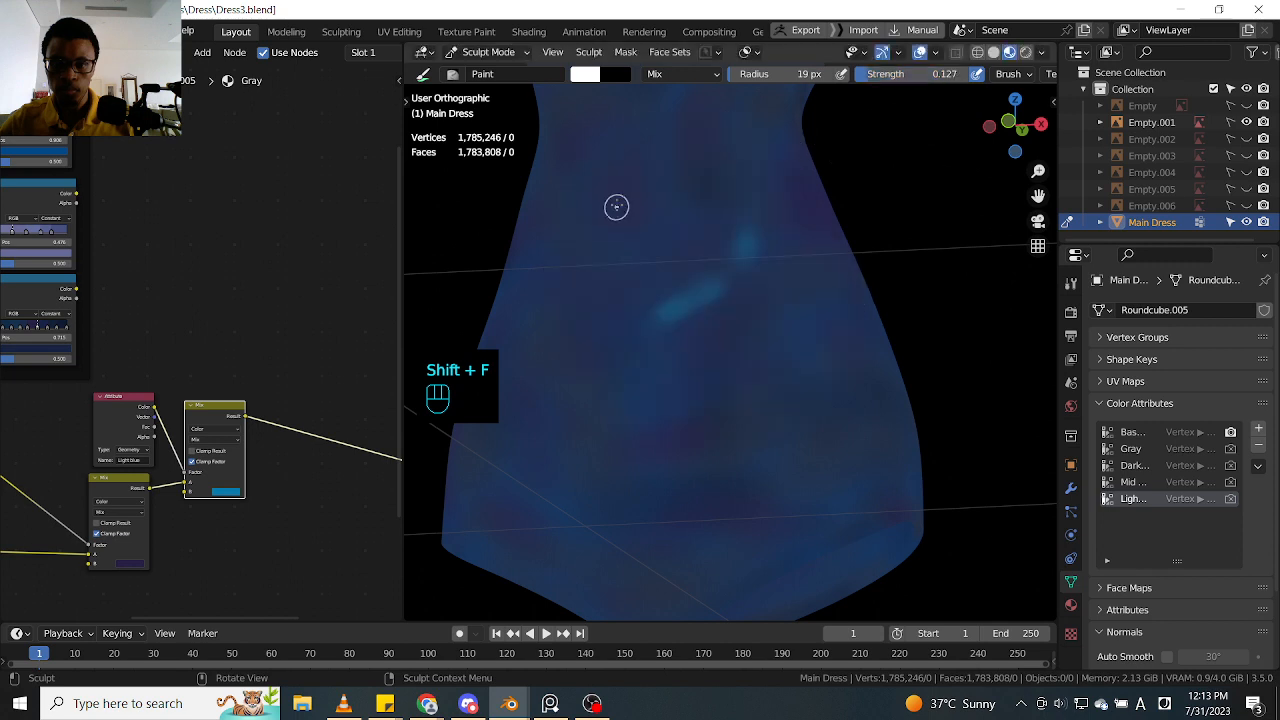
pyautogui.click(631, 263)
pyautogui.click(645, 275)
pyautogui.click(645, 275)
pyautogui.click(725, 254)
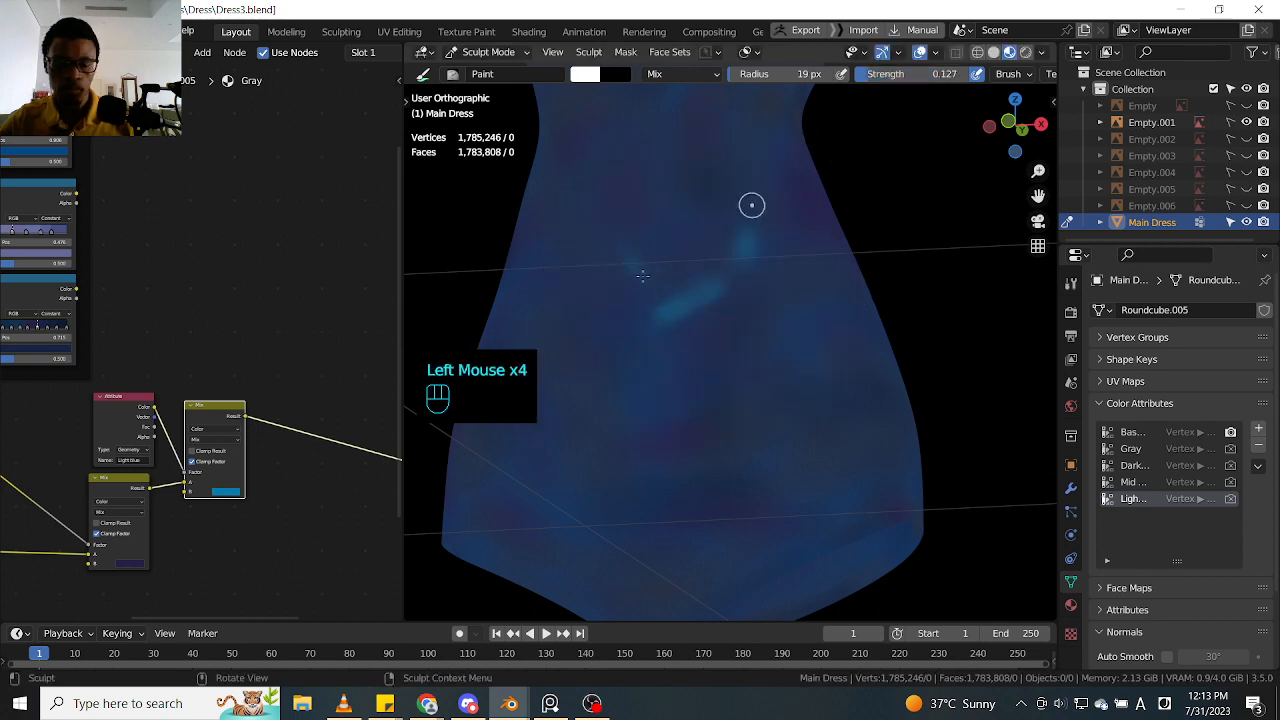
# Step: Paint overlapping vertical light blue strokes on the skirt just below the diagonal mark
pyautogui.keyDown('ctrl'); pyautogui.moveTo(863, 191); pyautogui.dragTo(777, 295, button='middle'); pyautogui.keyUp('ctrl')
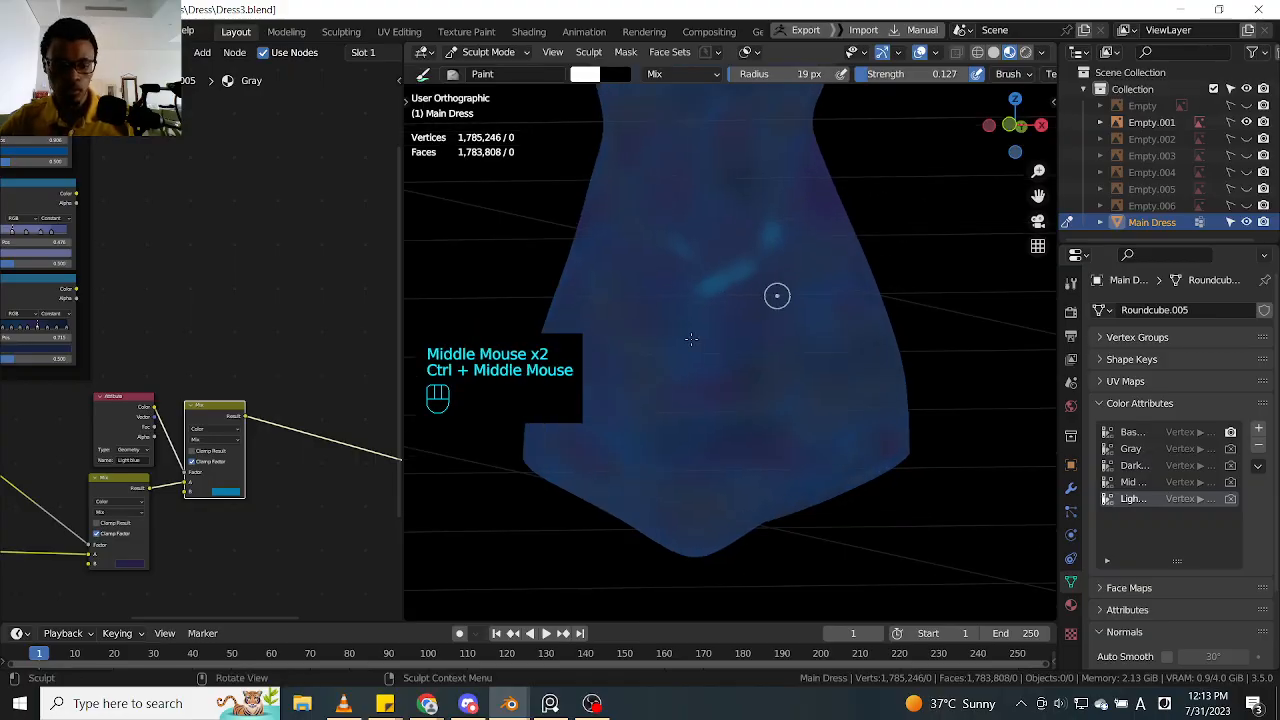
pyautogui.keyDown('ctrl'); pyautogui.moveTo(917, 249); pyautogui.dragTo(754, 306, button='middle'); pyautogui.keyUp('ctrl')
pyautogui.moveTo(623, 345); pyautogui.dragTo(625, 384)
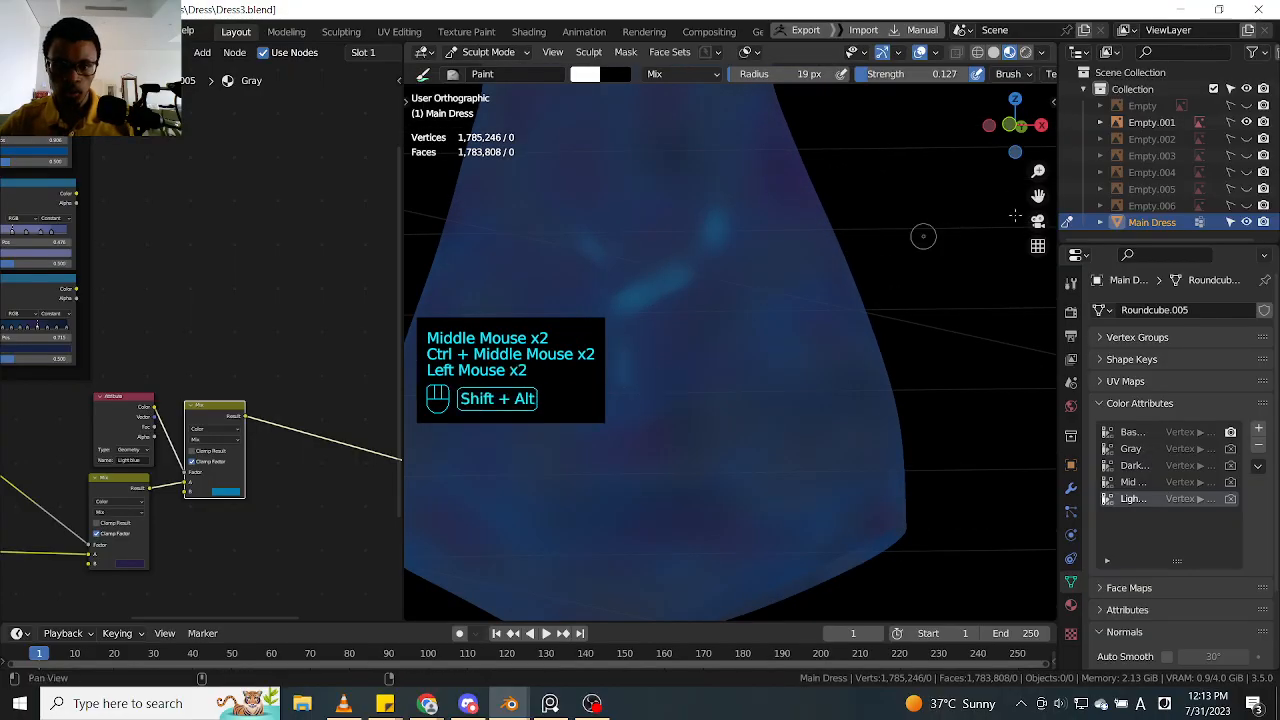
pyautogui.keyDown('shift'); pyautogui.moveTo(925, 236); pyautogui.dragTo(1015, 215, button='middle'); pyautogui.keyUp('shift')
pyautogui.moveTo(704, 325); pyautogui.dragTo(705, 358)
pyautogui.moveTo(684, 325); pyautogui.dragTo(684, 378)
pyautogui.moveTo(682, 328); pyautogui.dragTo(685, 380)
pyautogui.moveTo(683, 330)
pyautogui.mouseDown()
pyautogui.moveTo(690, 380)
pyautogui.moveTo(708, 362)
pyautogui.mouseUp()
pyautogui.moveTo(706, 330)
pyautogui.mouseDown()
pyautogui.moveTo(711, 363)
pyautogui.moveTo(686, 325)
pyautogui.moveTo(646, 346)
pyautogui.mouseUp()
# Step: Set the brush strength to 0.079 and build up the vertical light blue patch below the diagonal mark
pyautogui.hotkey('shift', 'f')
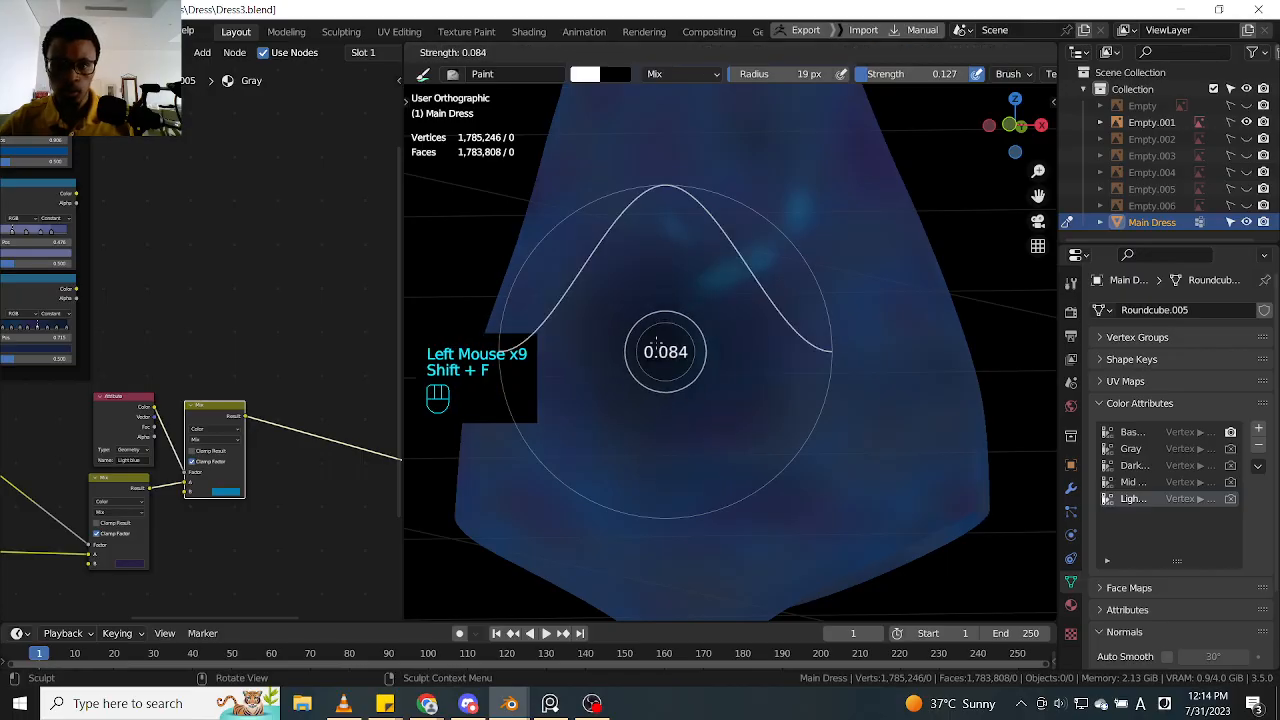
pyautogui.click(667, 343)
pyautogui.click(678, 352)
pyautogui.click(680, 356)
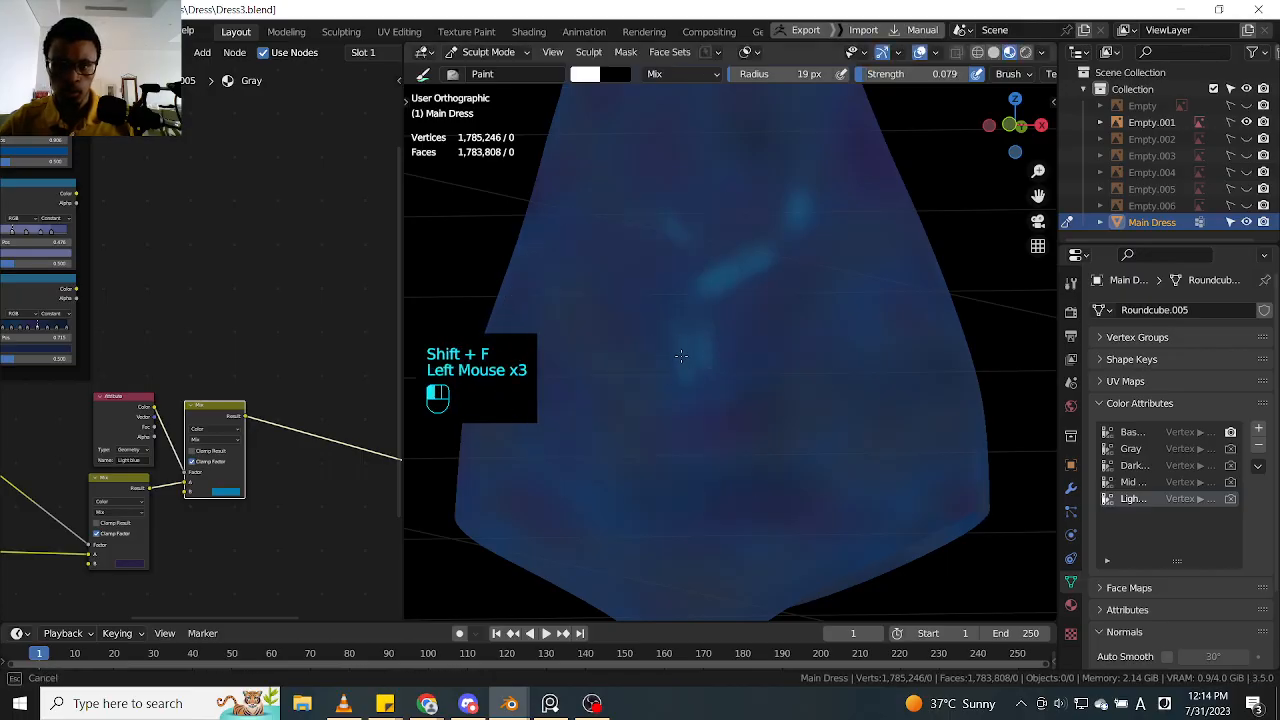
pyautogui.moveTo(681, 356); pyautogui.dragTo(685, 374)
pyautogui.moveTo(672, 318)
pyautogui.mouseDown()
pyautogui.moveTo(676, 362)
pyautogui.moveTo(692, 338)
pyautogui.mouseUp()
pyautogui.moveTo(672, 328)
pyautogui.mouseDown()
pyautogui.moveTo(677, 371)
pyautogui.moveTo(680, 355)
pyautogui.mouseUp()
pyautogui.moveTo(686, 312); pyautogui.dragTo(692, 350)
pyautogui.moveTo(698, 318); pyautogui.dragTo(706, 290)
# Step: Refine the diagonal light blue mark with inverted strokes, followed by regular paint strokes over it
pyautogui.moveTo(704, 290)
pyautogui.keyDown('ctrl'); pyautogui.mouseDown()
pyautogui.moveTo(750, 260)
pyautogui.moveTo(708, 284)
pyautogui.mouseUp(); pyautogui.keyUp('ctrl')
pyautogui.keyDown('ctrl'); pyautogui.moveTo(750, 256); pyautogui.dragTo(702, 287); pyautogui.keyUp('ctrl')
pyautogui.moveTo(748, 255)
pyautogui.keyDown('ctrl'); pyautogui.mouseDown()
pyautogui.moveTo(697, 290)
pyautogui.moveTo(708, 284)
pyautogui.mouseUp(); pyautogui.keyUp('ctrl')
pyautogui.keyDown('ctrl'); pyautogui.moveTo(754, 254); pyautogui.dragTo(710, 282); pyautogui.keyUp('ctrl')
pyautogui.moveTo(766, 250); pyautogui.dragTo(722, 280)
pyautogui.moveTo(758, 256); pyautogui.dragTo(714, 282)
pyautogui.moveTo(750, 262); pyautogui.dragTo(712, 278)
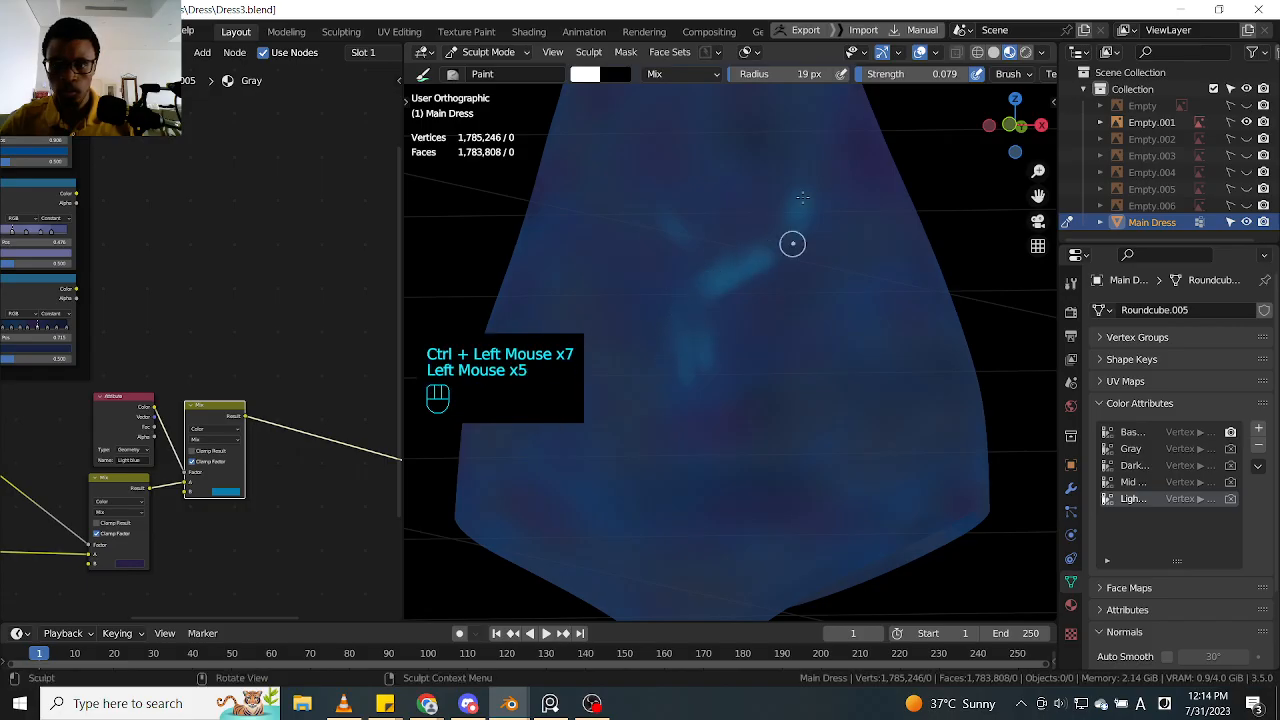
# Step: Paint a thin slanted light blue streak above the diagonal mark, leading down toward the first vertical mark
pyautogui.keyDown('shift'); pyautogui.moveTo(908, 156); pyautogui.dragTo(917, 240, button='middle'); pyautogui.keyUp('shift')
pyautogui.moveTo(757, 232); pyautogui.dragTo(749, 270)
pyautogui.moveTo(756, 236); pyautogui.dragTo(747, 268)
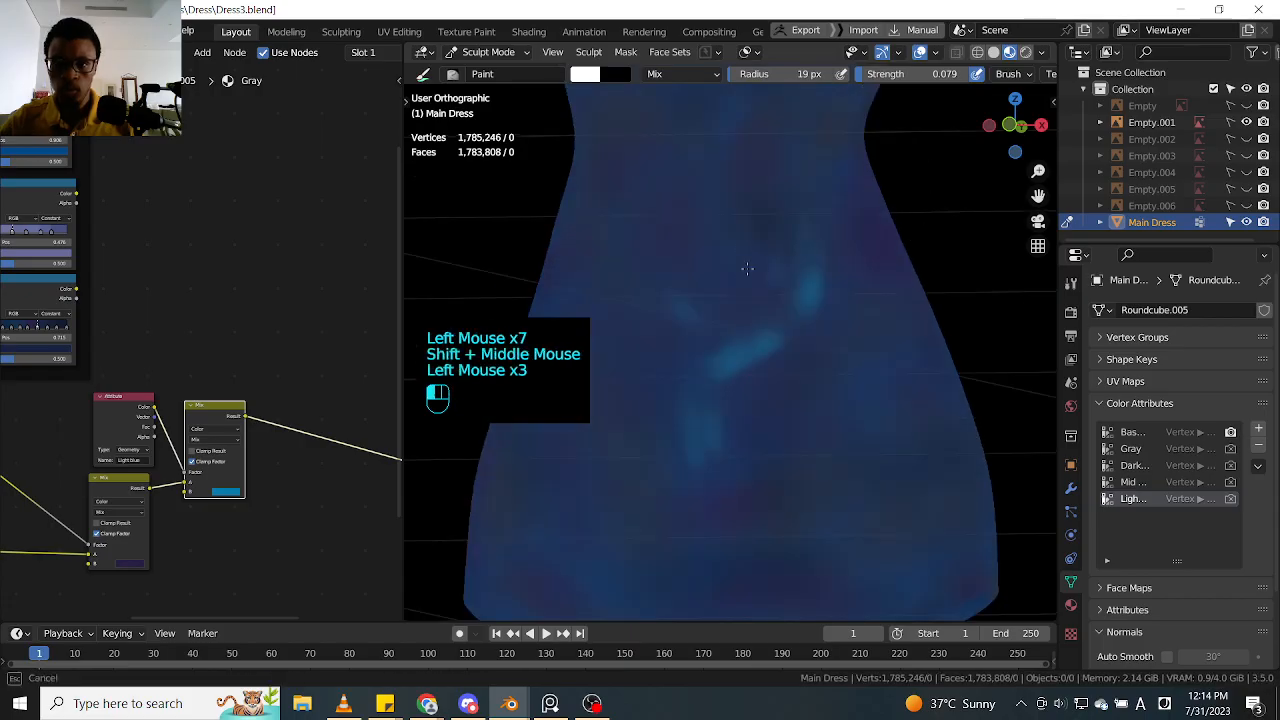
pyautogui.moveTo(734, 220); pyautogui.dragTo(754, 254)
pyautogui.moveTo(735, 218); pyautogui.dragTo(754, 252)
pyautogui.moveTo(736, 218); pyautogui.dragTo(755, 254)
pyautogui.moveTo(737, 222); pyautogui.dragTo(754, 254)
# Step: Paint light blue streaks rising from the first vertical mark toward the side of the waist
pyautogui.keyDown('shift'); pyautogui.moveTo(912, 200); pyautogui.dragTo(914, 260, button='middle'); pyautogui.keyUp('shift')
pyautogui.moveTo(797, 236); pyautogui.dragTo(802, 268)
pyautogui.moveTo(800, 256); pyautogui.dragTo(803, 275)
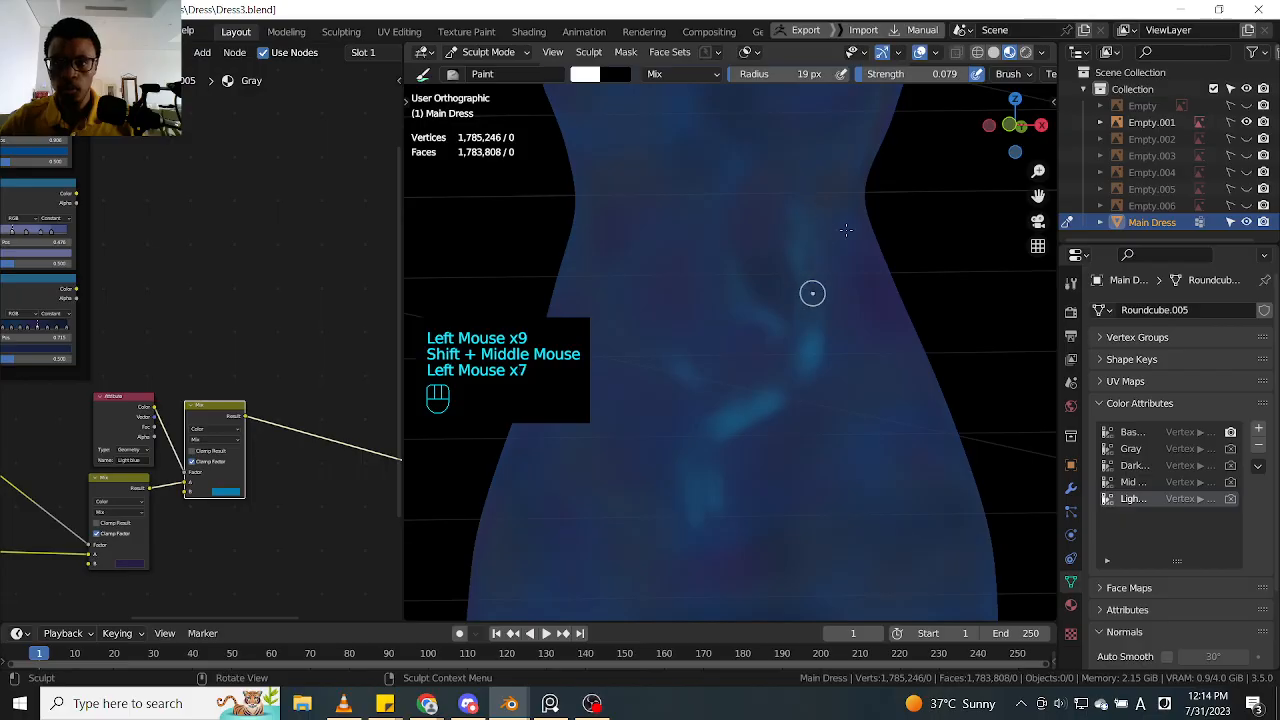
pyautogui.moveTo(846, 230); pyautogui.dragTo(822, 270)
pyautogui.moveTo(847, 232); pyautogui.dragTo(824, 268)
pyautogui.moveTo(848, 232); pyautogui.dragTo(826, 266)
pyautogui.moveTo(918, 228); pyautogui.dragTo(872, 229, button='middle')
pyautogui.moveTo(863, 220); pyautogui.dragTo(844, 253)
pyautogui.moveTo(862, 221); pyautogui.dragTo(840, 255)
pyautogui.moveTo(858, 224); pyautogui.dragTo(832, 254)
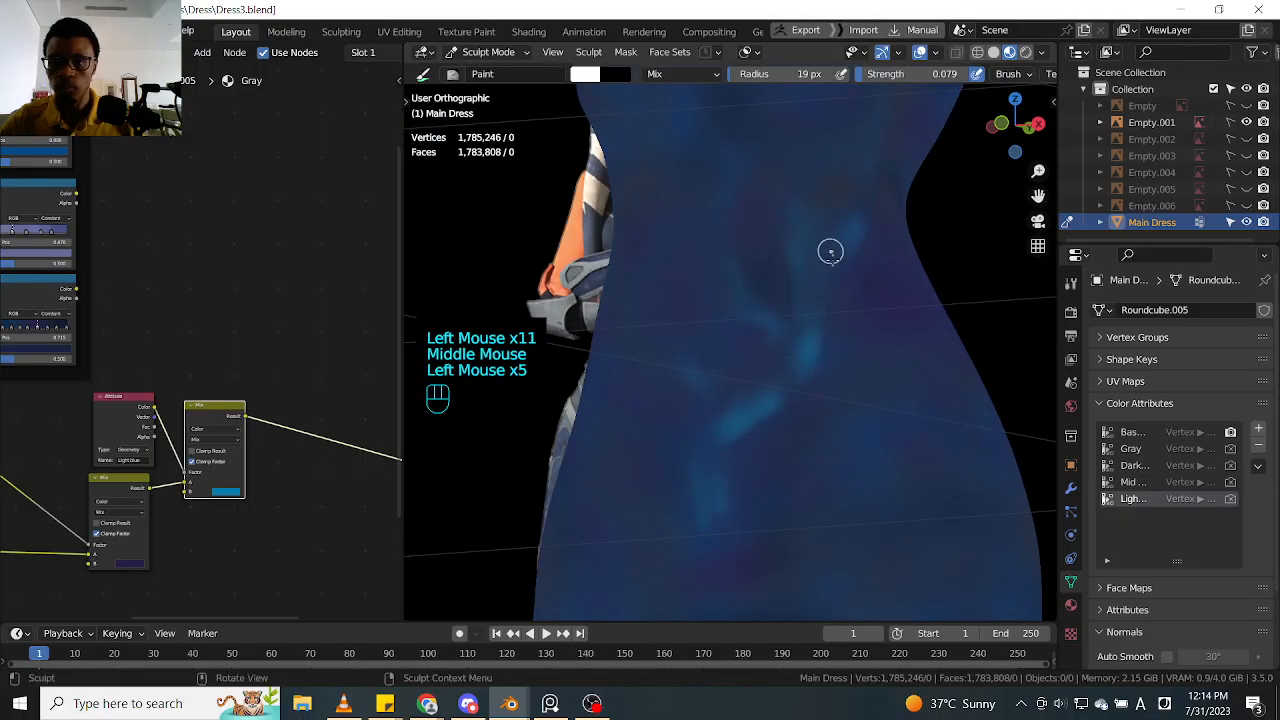
# Step: Paint slanted light blue streaks above the waist, just below the bust
pyautogui.keyDown('shift'); pyautogui.moveTo(932, 184); pyautogui.dragTo(855, 269, button='middle'); pyautogui.keyUp('shift')
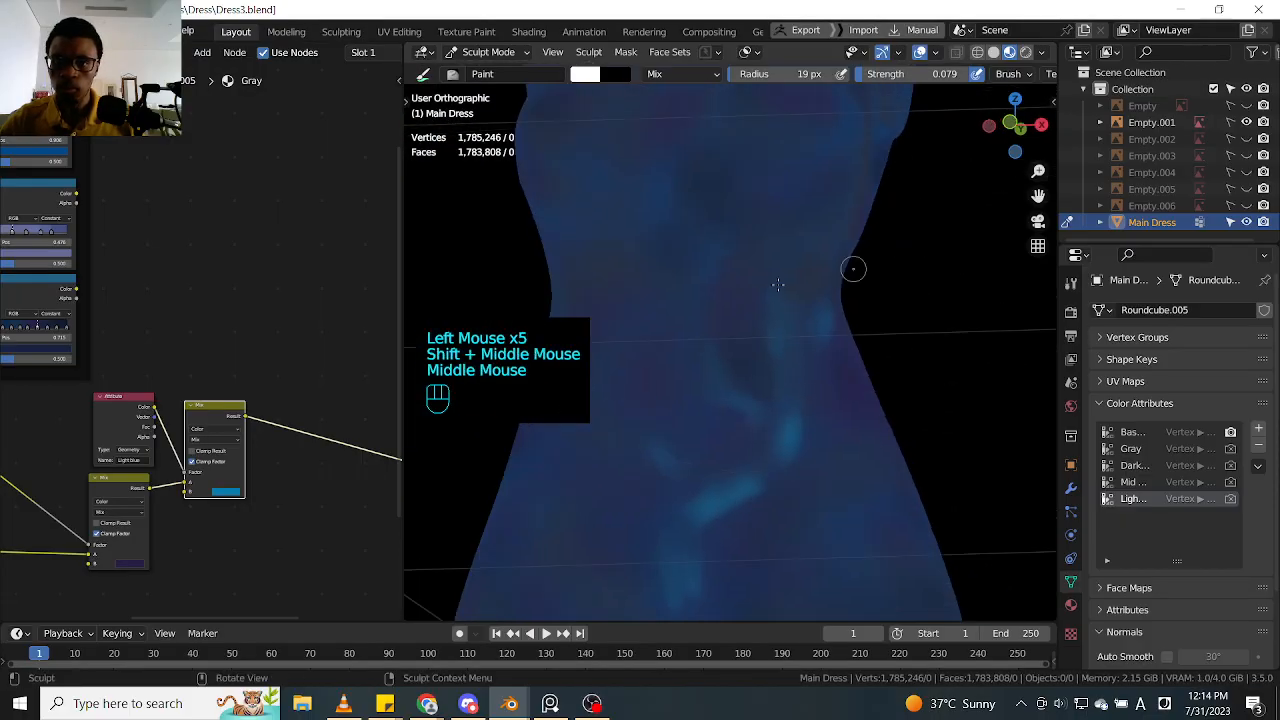
pyautogui.moveTo(801, 222); pyautogui.dragTo(784, 262)
pyautogui.moveTo(801, 233)
pyautogui.mouseDown()
pyautogui.moveTo(775, 267)
pyautogui.moveTo(746, 262)
pyautogui.mouseUp()
pyautogui.moveTo(778, 221); pyautogui.dragTo(750, 262)
pyautogui.moveTo(779, 220); pyautogui.dragTo(750, 262)
# Step: Paint a light blue streak down the middle of the waist and a curved branch arcing across the belly
pyautogui.moveTo(968, 214); pyautogui.dragTo(862, 234, button='middle')
pyautogui.moveTo(706, 263); pyautogui.dragTo(697, 291)
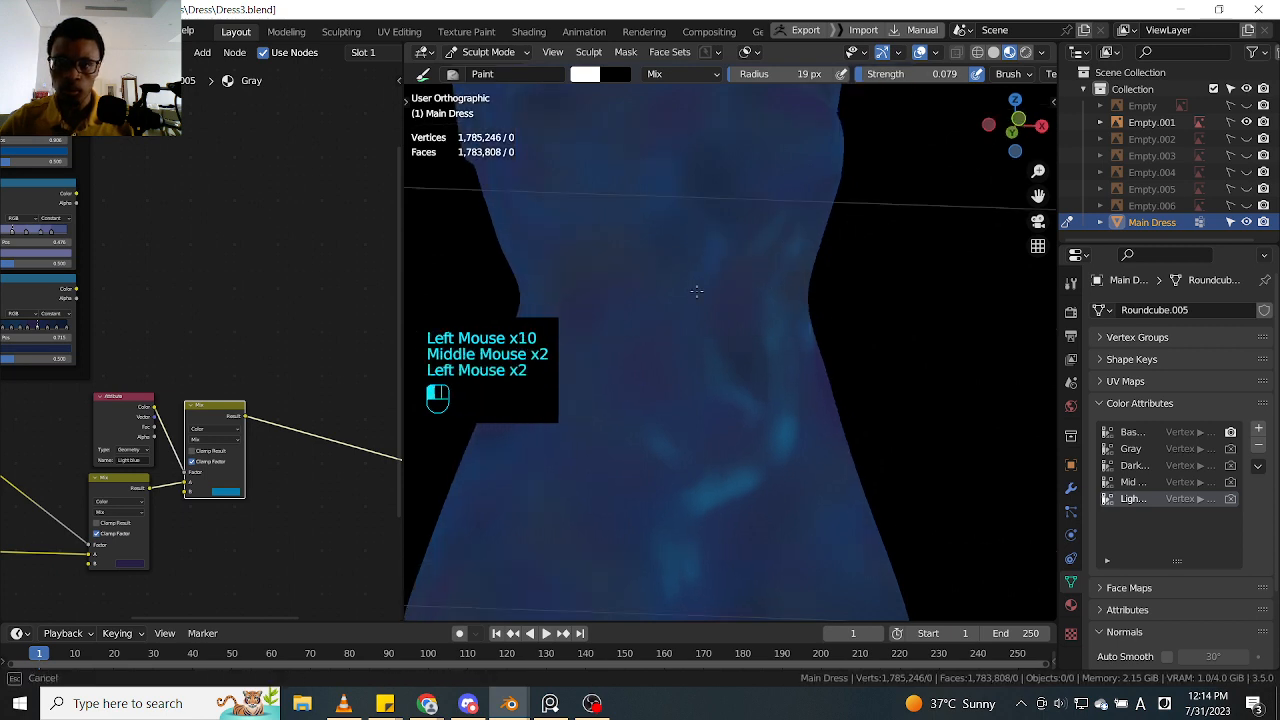
pyautogui.click(663, 294)
pyautogui.click(663, 294)
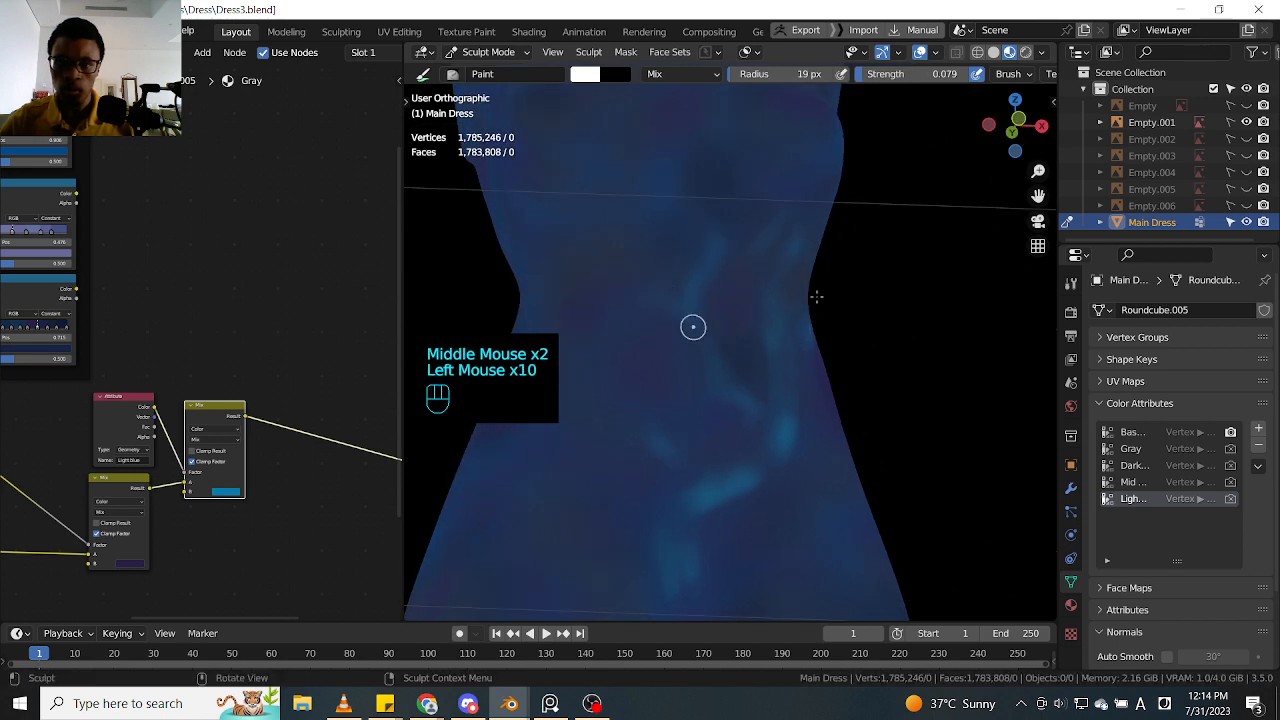
pyautogui.keyDown('shift'); pyautogui.moveTo(663, 294); pyautogui.dragTo(755, 290, button='middle'); pyautogui.keyUp('shift')
pyautogui.click(683, 329)
pyautogui.click(683, 329)
pyautogui.click(683, 329)
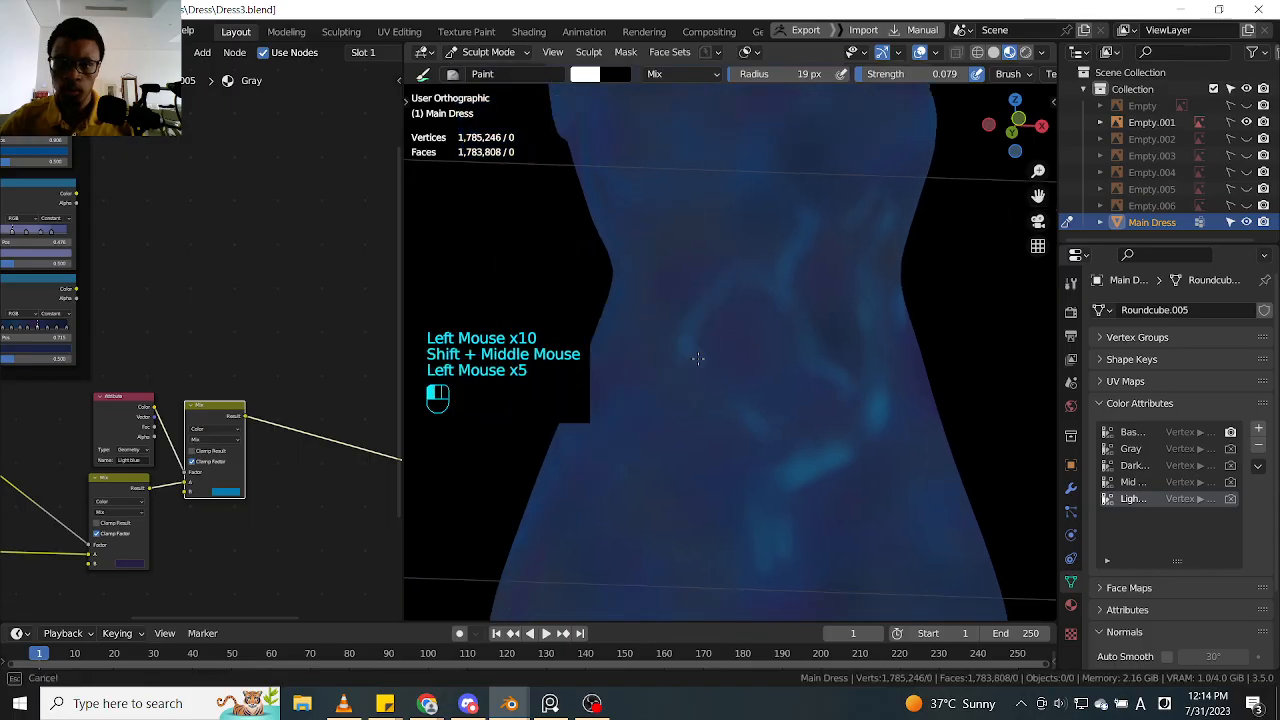
# Step: Paint a short light blue highlight on the underside of the breast on the dress's other side
pyautogui.press('alt')
pyautogui.keyDown('ctrl'); pyautogui.moveTo(960, 257); pyautogui.dragTo(1012, 237, button='middle'); pyautogui.keyUp('ctrl')
pyautogui.moveTo(951, 318)
pyautogui.keyDown('shift'); pyautogui.mouseDown(button='middle')
pyautogui.moveTo(929, 280)
pyautogui.moveTo(763, 271)
pyautogui.mouseUp(button='middle'); pyautogui.keyUp('shift')
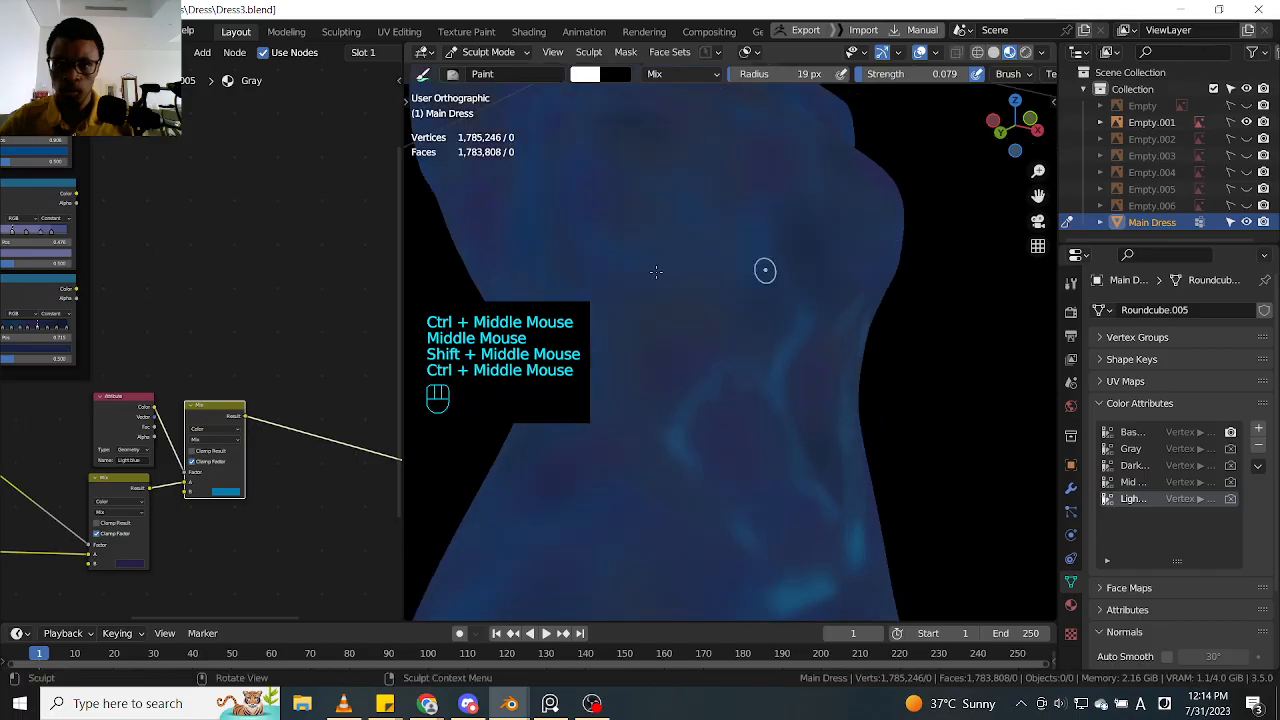
pyautogui.click(620, 253)
pyautogui.click(620, 253)
pyautogui.click(620, 253)
pyautogui.click(620, 253)
pyautogui.click(620, 253)
pyautogui.click(620, 253)
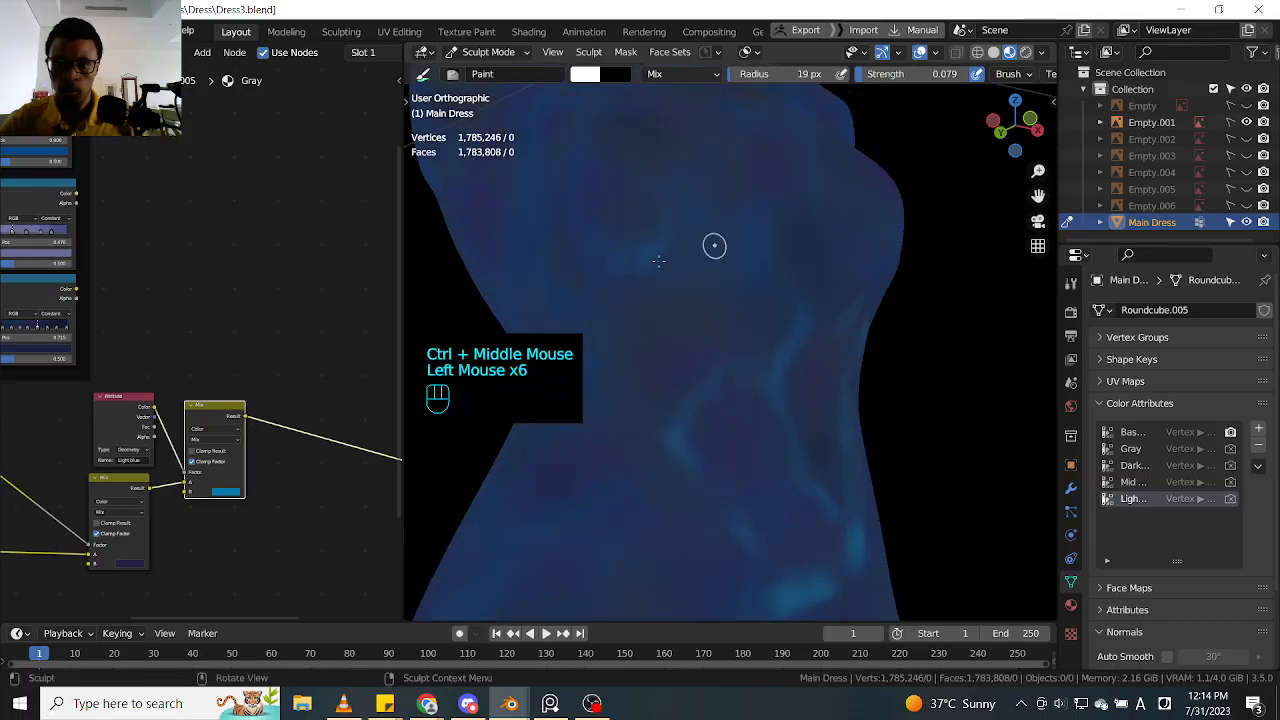
# Step: Extend the bust highlight with light blue strokes curving up and around the breast
pyautogui.click(689, 229)
pyautogui.click(681, 192)
pyautogui.click(679, 187)
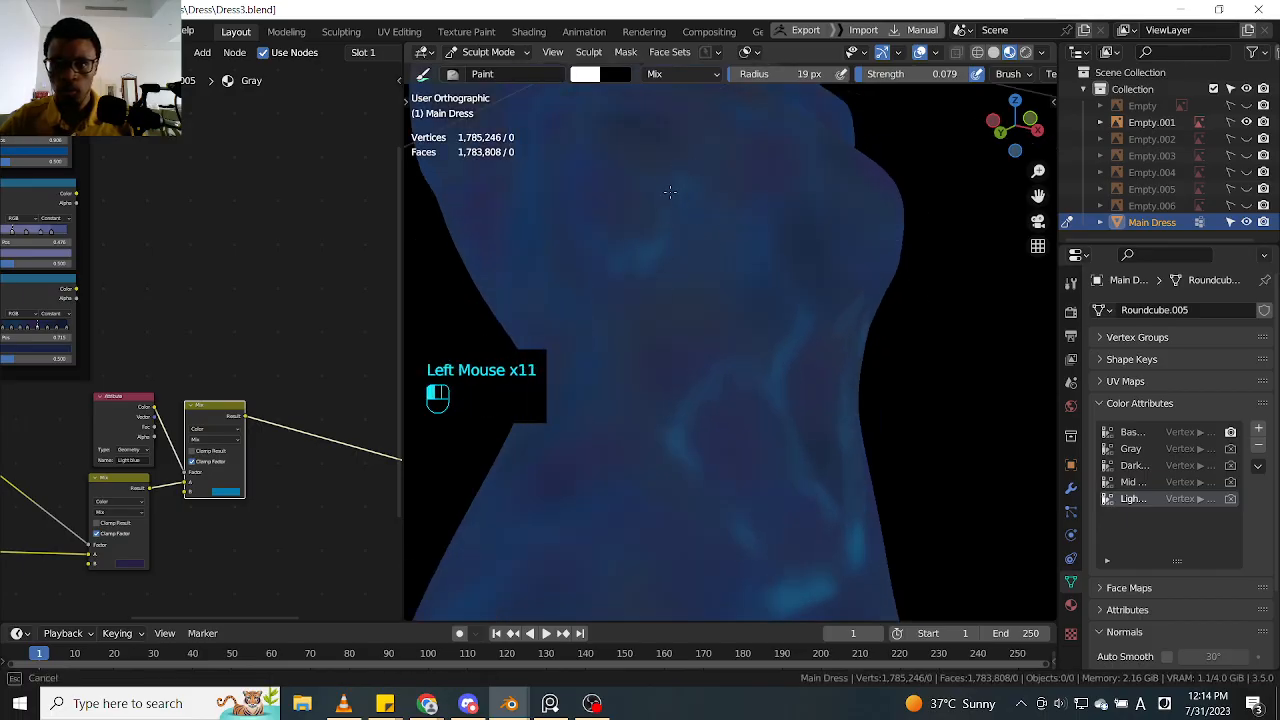
pyautogui.click(670, 180)
pyautogui.click(671, 171)
pyautogui.click(700, 195)
pyautogui.click(720, 208)
pyautogui.click(735, 213)
# Step: Paint light blue strokes along the inner edge of the bust and across the upper chest
pyautogui.moveTo(1000, 210)
pyautogui.keyDown('alt'); pyautogui.mouseDown(button='middle')
pyautogui.moveTo(928, 230)
pyautogui.moveTo(783, 174)
pyautogui.mouseUp(button='middle'); pyautogui.keyUp('alt')
pyautogui.click(789, 191)
pyautogui.click(786, 170)
pyautogui.click(786, 165)
pyautogui.click(786, 163)
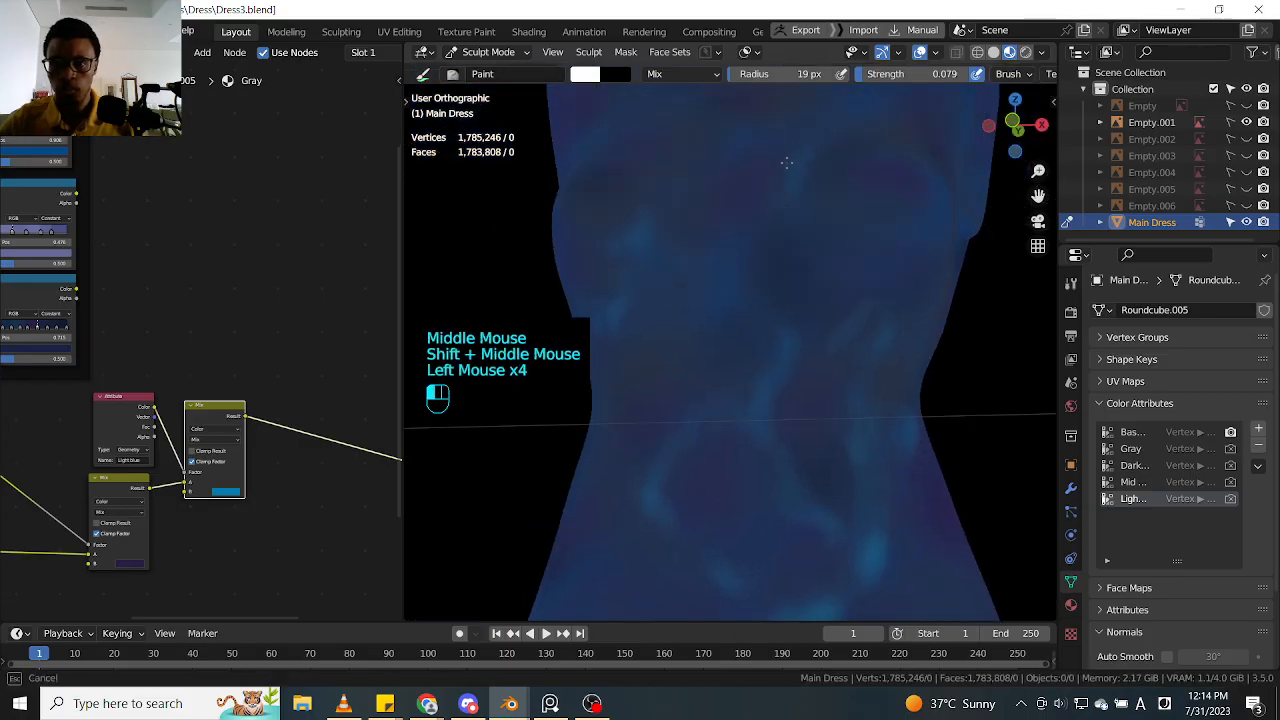
pyautogui.click(740, 138)
pyautogui.click(764, 183)
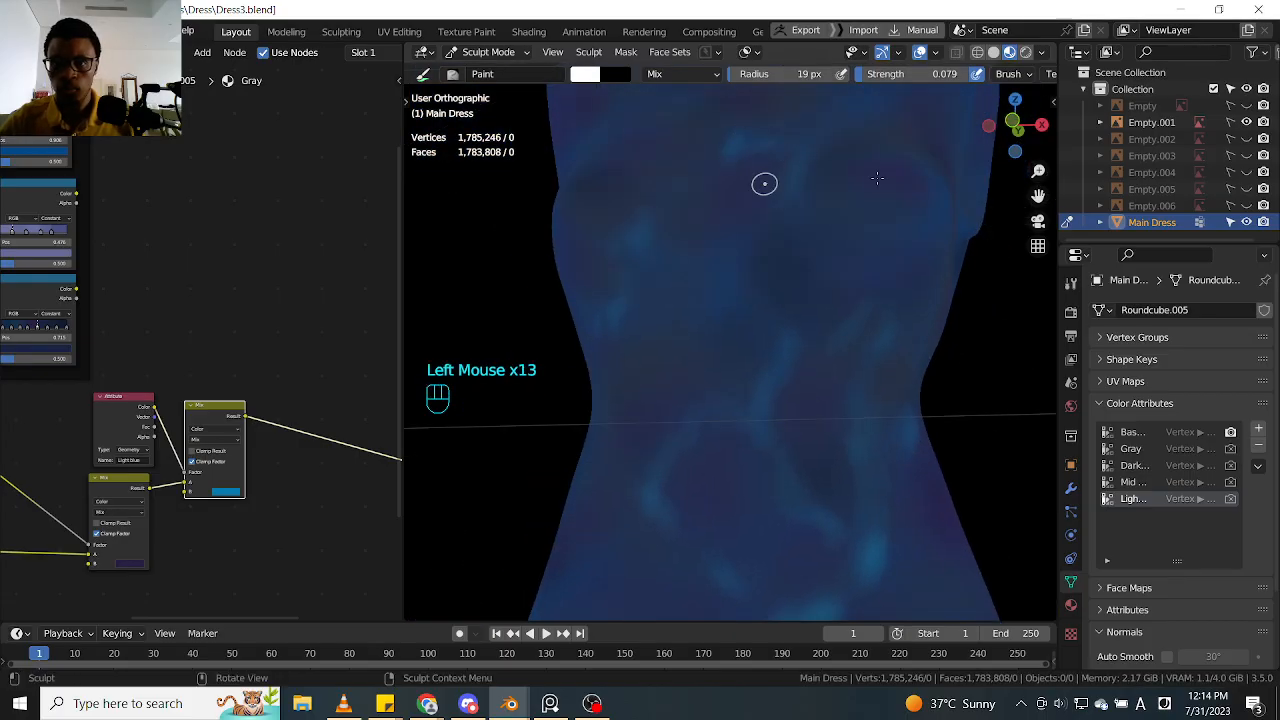
# Step: Paint a light blue highlight along the outer side of the breast and up toward the chest
pyautogui.moveTo(1020, 265)
pyautogui.keyDown('shift'); pyautogui.mouseDown(button='middle')
pyautogui.moveTo(1000, 309)
pyautogui.moveTo(857, 263)
pyautogui.mouseUp(button='middle'); pyautogui.keyUp('shift')
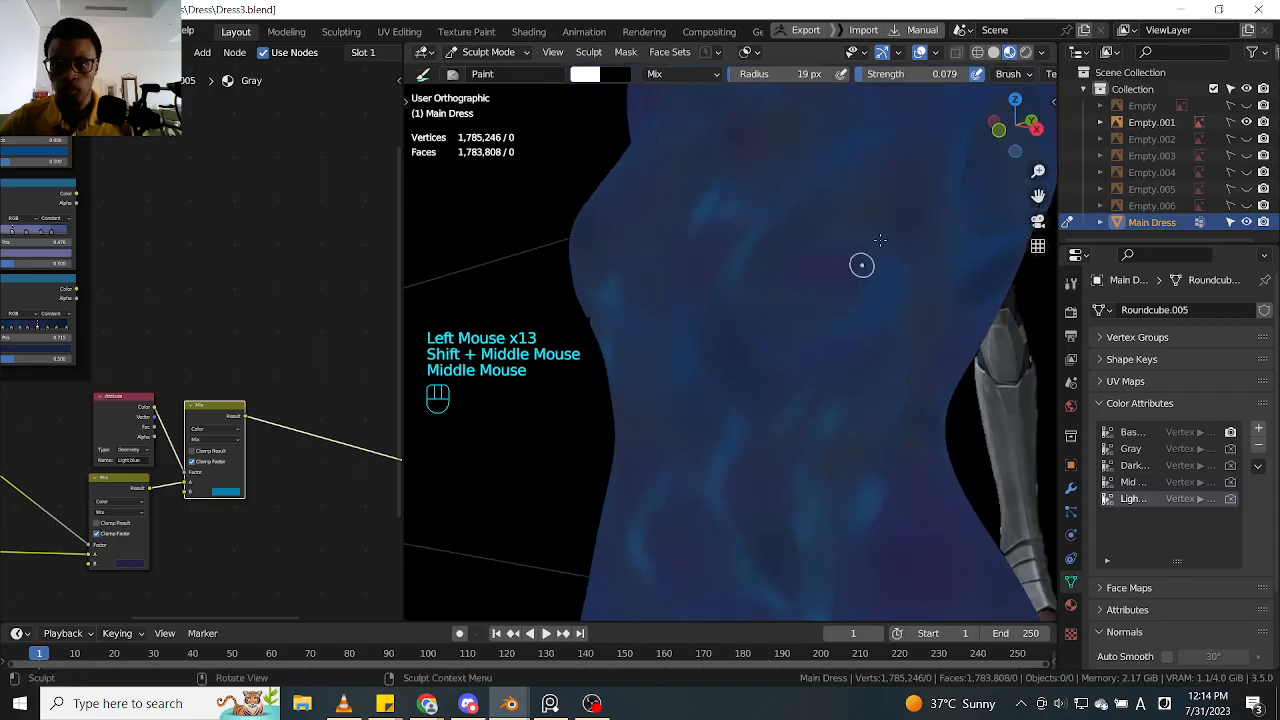
pyautogui.click(875, 280)
pyautogui.click(880, 285)
pyautogui.click(872, 256)
pyautogui.click(876, 254)
pyautogui.click(868, 228)
pyautogui.click(858, 198)
pyautogui.click(850, 175)
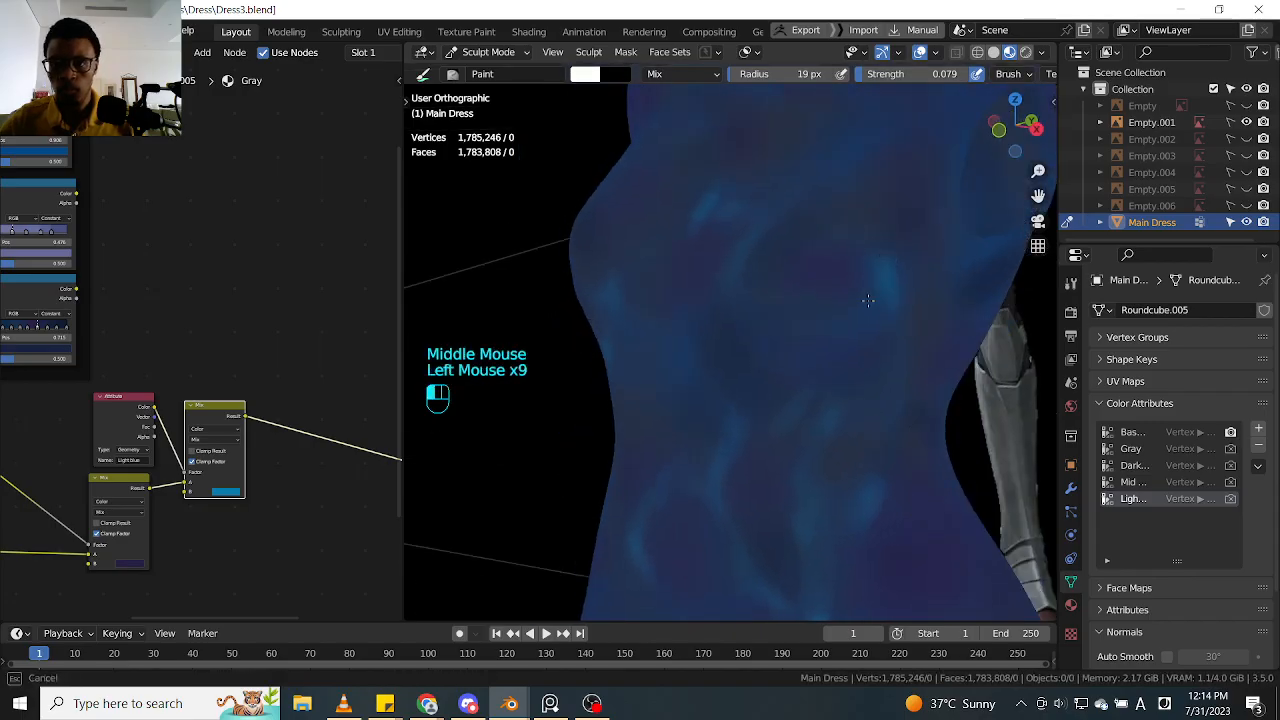
# Step: Paint faint light blue strokes across the top of the breast
pyautogui.click(846, 166)
pyautogui.click(832, 164)
pyautogui.click(819, 162)
pyautogui.click(840, 155)
pyautogui.click(838, 156)
pyautogui.click(836, 157)
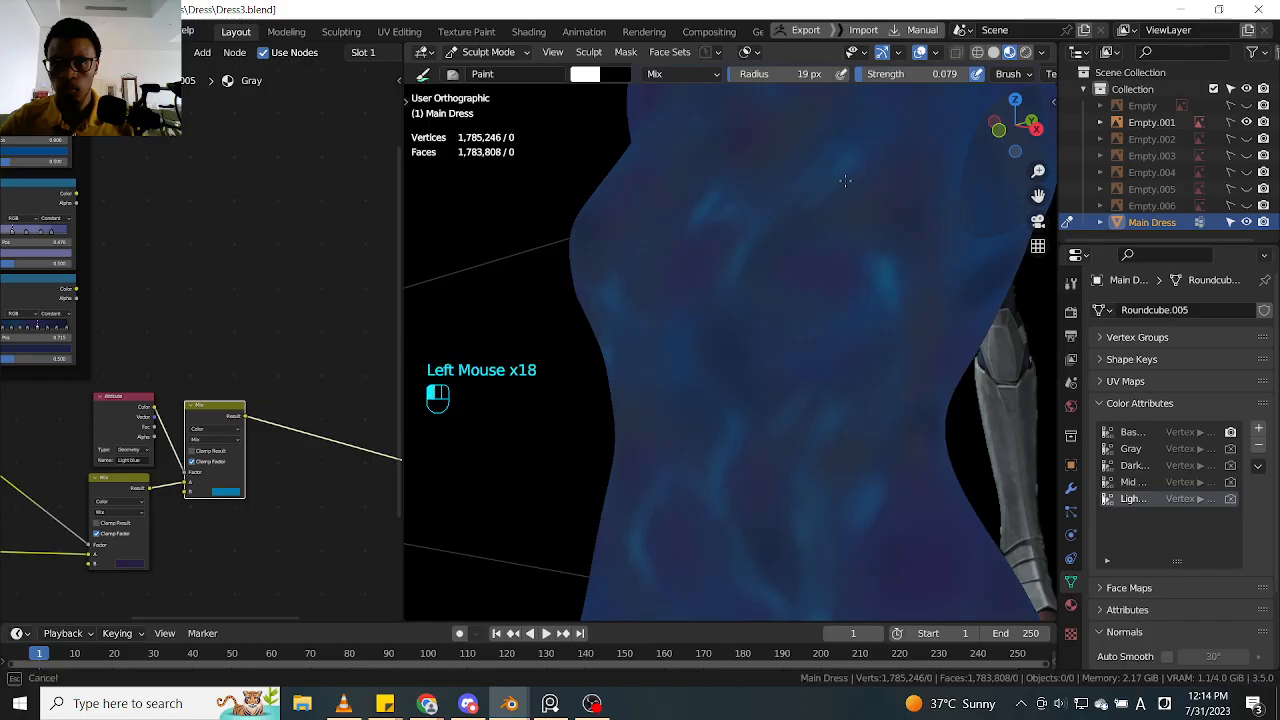
# Step: Paint a light blue streak curving down along the front edge of the armhole
pyautogui.keyDown('shift'); pyautogui.moveTo(836, 160); pyautogui.dragTo(929, 291, button='middle'); pyautogui.keyUp('shift')
pyautogui.moveTo(966, 249); pyautogui.dragTo(930, 262, button='middle')
pyautogui.moveTo(930, 262)
pyautogui.keyDown('shift'); pyautogui.mouseDown(button='middle')
pyautogui.moveTo(920, 270)
pyautogui.moveTo(934, 266)
pyautogui.mouseUp(button='middle'); pyautogui.keyUp('shift')
pyautogui.click(840, 235)
pyautogui.click(834, 243)
pyautogui.click(828, 249)
pyautogui.click(828, 251)
pyautogui.click(829, 254)
pyautogui.click(830, 258)
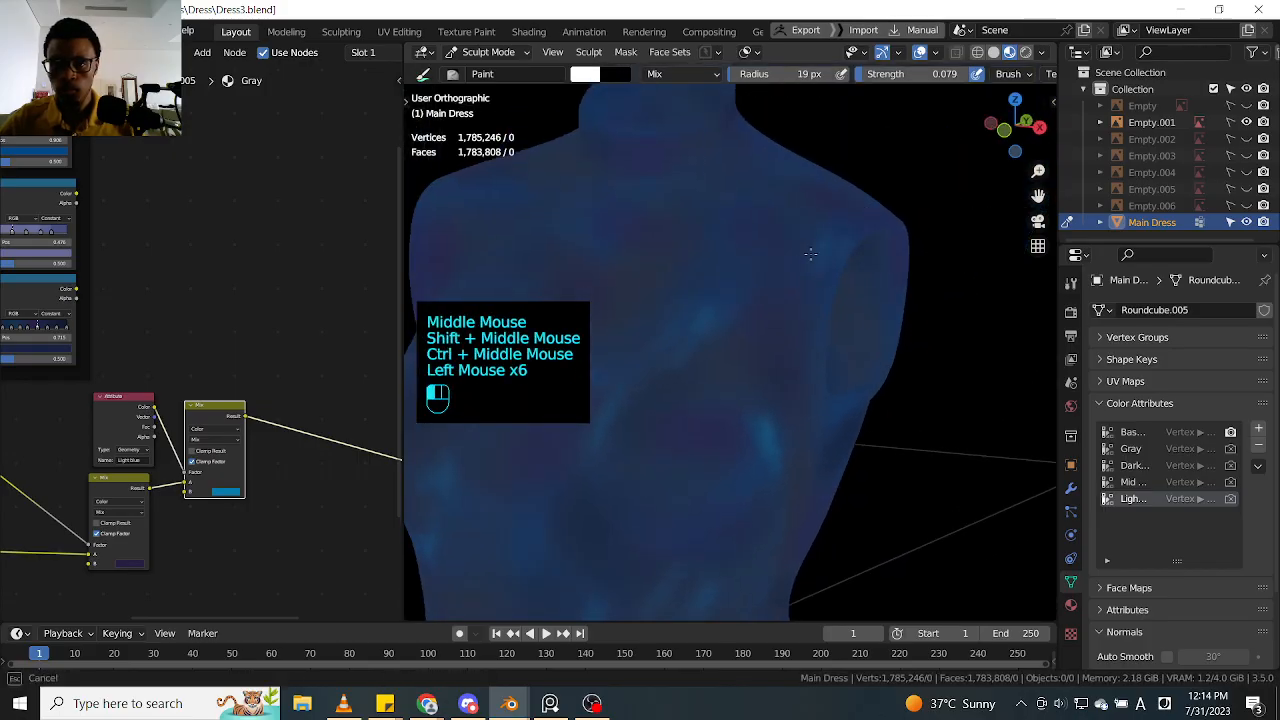
pyautogui.click(830, 268)
pyautogui.click(831, 275)
pyautogui.click(832, 282)
# Step: Paint a cluster of short slanted light blue strokes on the upper chest below the neck
pyautogui.keyDown('alt'); pyautogui.moveTo(929, 294); pyautogui.dragTo(867, 276, button='middle'); pyautogui.keyUp('alt')
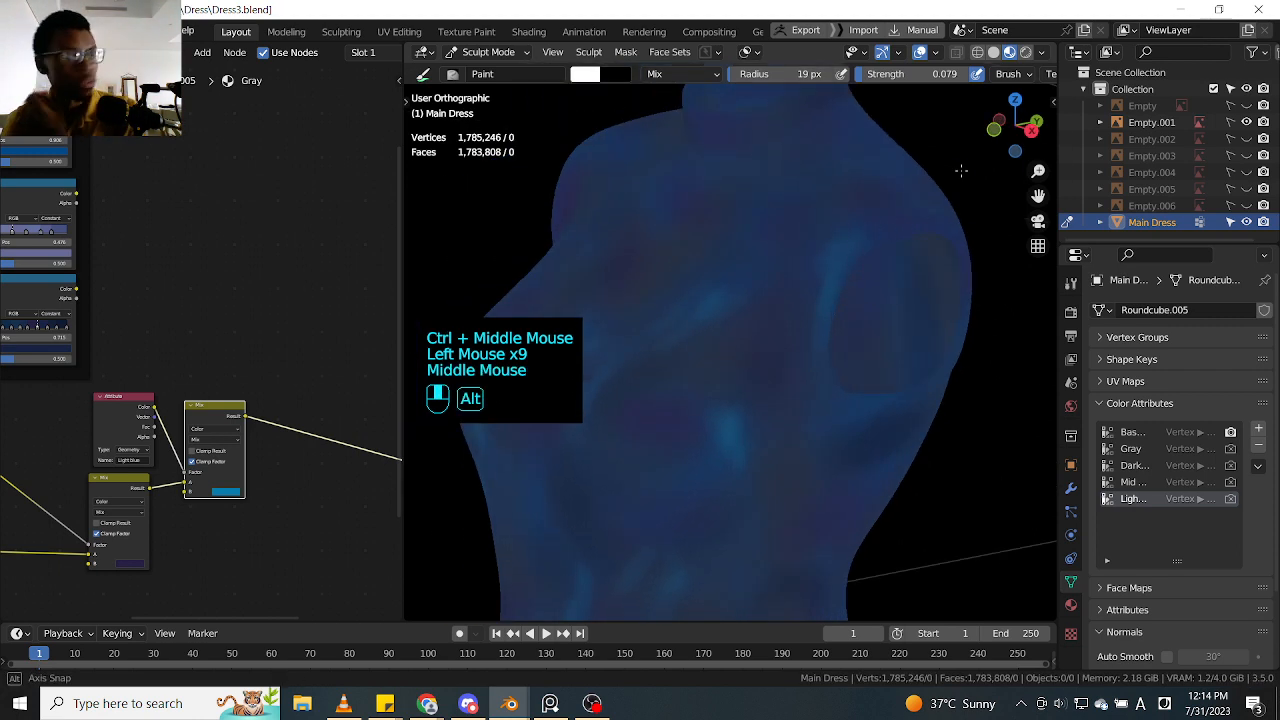
pyautogui.keyDown('alt'); pyautogui.moveTo(961, 170); pyautogui.dragTo(966, 194, button='middle'); pyautogui.keyUp('alt')
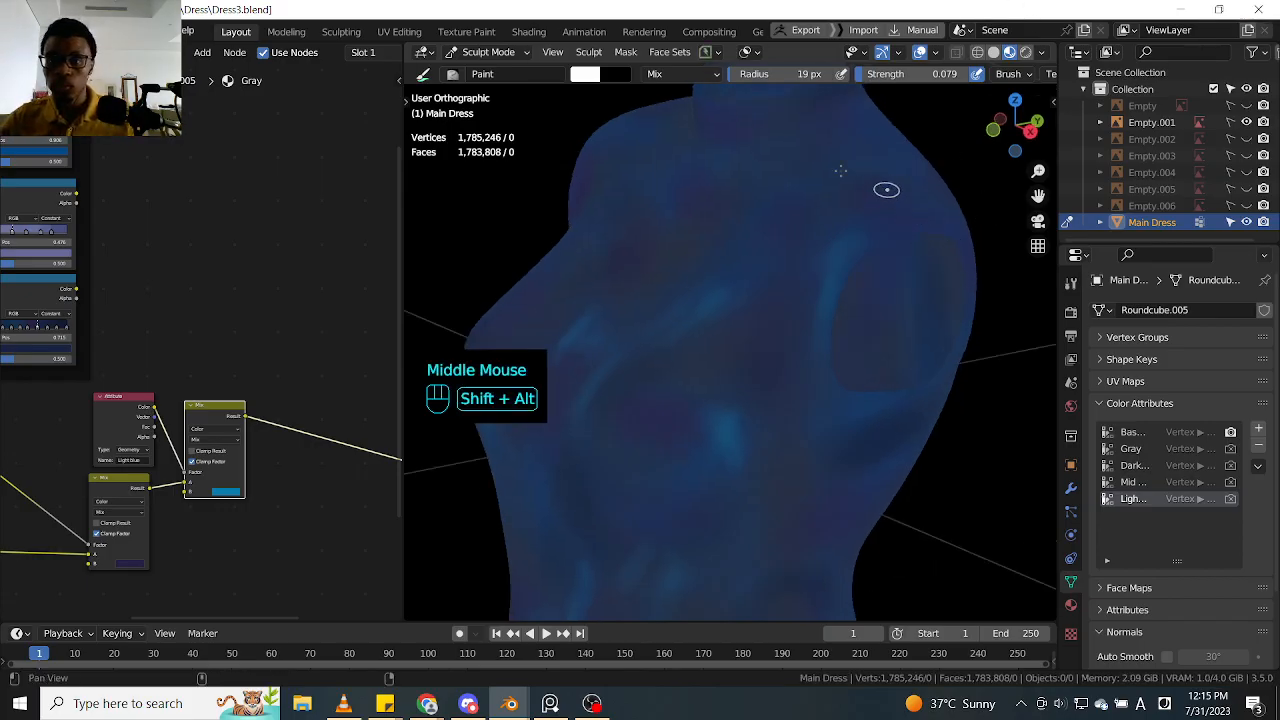
pyautogui.keyDown('alt'); pyautogui.keyDown('shift'); pyautogui.moveTo(889, 189); pyautogui.dragTo(852, 191, button='middle'); pyautogui.keyUp('shift'); pyautogui.keyUp('alt')
pyautogui.keyDown('shift'); pyautogui.moveTo(436, 189); pyautogui.dragTo(710, 122, button='middle'); pyautogui.keyUp('shift')
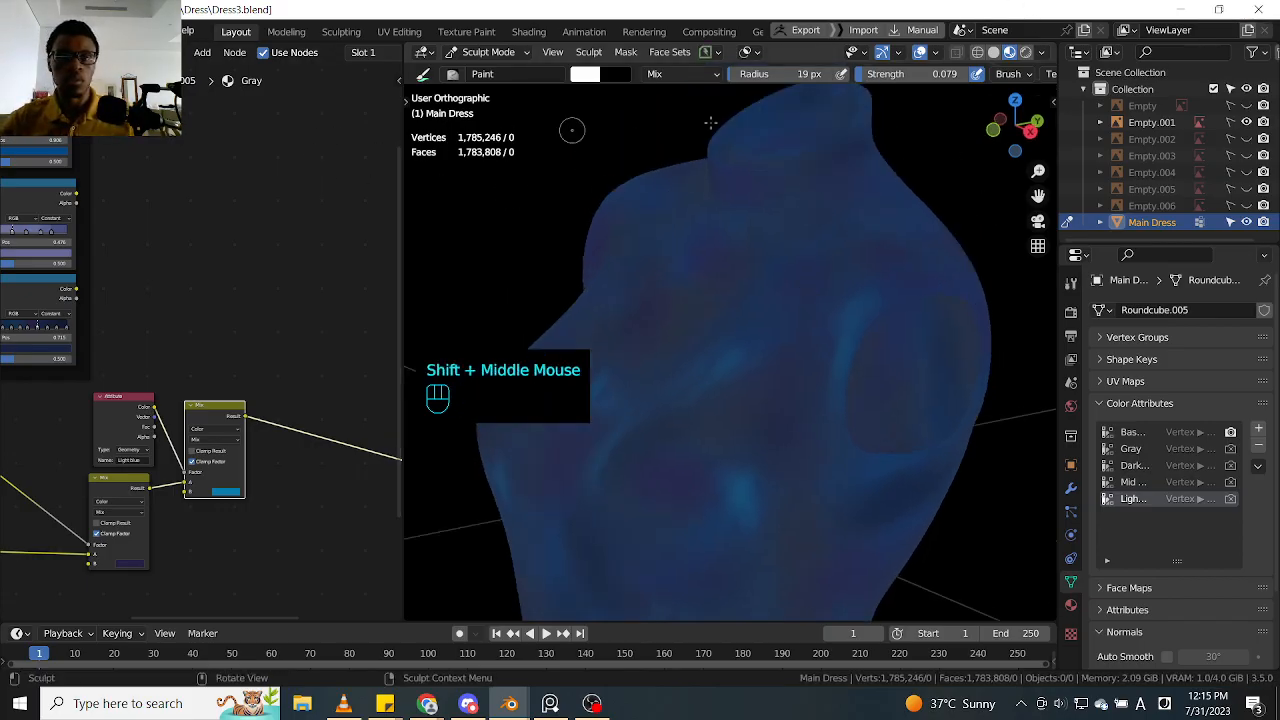
pyautogui.moveTo(934, 191)
pyautogui.keyDown('ctrl'); pyautogui.mouseDown(button='middle')
pyautogui.moveTo(920, 191)
pyautogui.moveTo(916, 156)
pyautogui.moveTo(915, 236)
pyautogui.moveTo(1026, 208)
pyautogui.mouseUp(button='middle'); pyautogui.keyUp('ctrl')
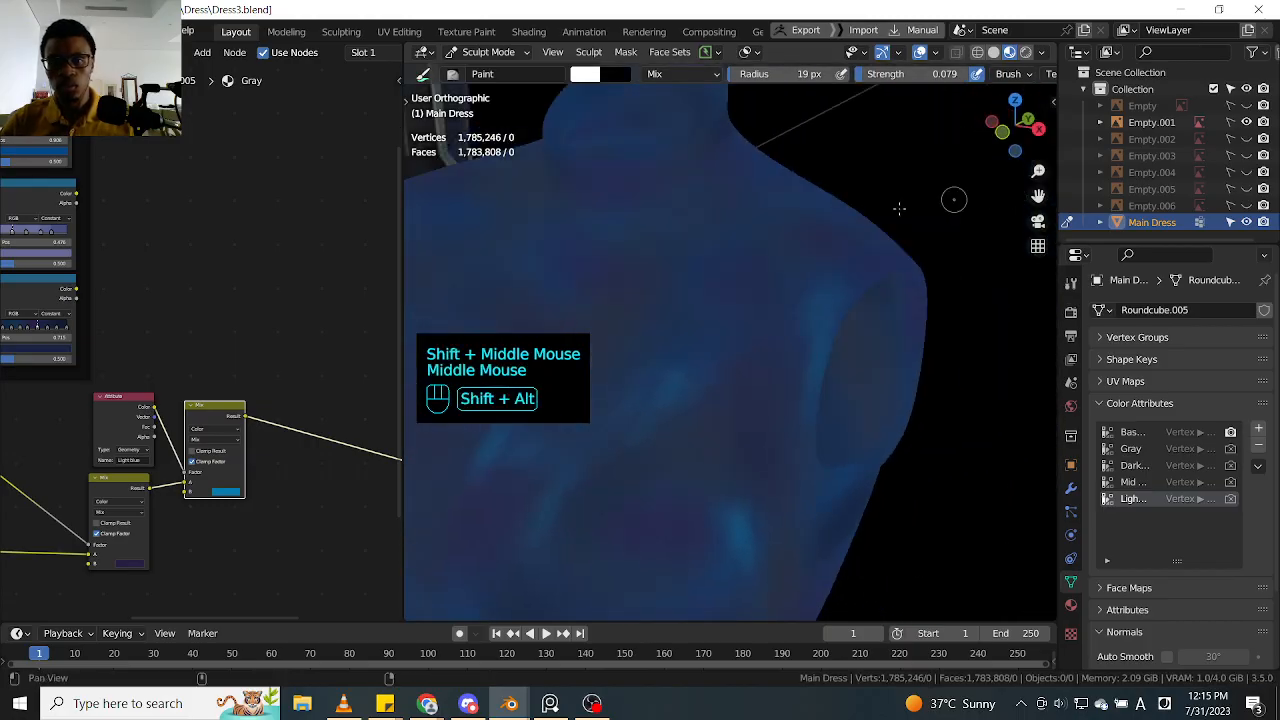
pyautogui.keyDown('shift'); pyautogui.moveTo(897, 209); pyautogui.dragTo(964, 168, button='middle'); pyautogui.keyUp('shift')
pyautogui.moveTo(622, 246); pyautogui.dragTo(624, 266)
pyautogui.moveTo(624, 262)
pyautogui.mouseDown()
pyautogui.moveTo(603, 234)
pyautogui.moveTo(631, 262)
pyautogui.moveTo(631, 250)
pyautogui.mouseUp()
pyautogui.moveTo(622, 226); pyautogui.dragTo(632, 252)
pyautogui.moveTo(618, 226); pyautogui.dragTo(630, 256)
pyautogui.moveTo(624, 230); pyautogui.dragTo(632, 254)
pyautogui.moveTo(634, 235)
pyautogui.mouseDown()
pyautogui.moveTo(622, 262)
pyautogui.moveTo(570, 272)
pyautogui.mouseUp()
pyautogui.moveTo(584, 248); pyautogui.dragTo(570, 272)
pyautogui.moveTo(584, 246)
pyautogui.mouseDown()
pyautogui.moveTo(572, 268)
pyautogui.moveTo(608, 248)
pyautogui.moveTo(622, 262)
pyautogui.mouseUp()
# Step: Erase thin slanted gaps through the upper-chest highlight to break it into separate streaks
pyautogui.keyDown('ctrl'); pyautogui.moveTo(627, 285); pyautogui.dragTo(653, 228); pyautogui.keyUp('ctrl')
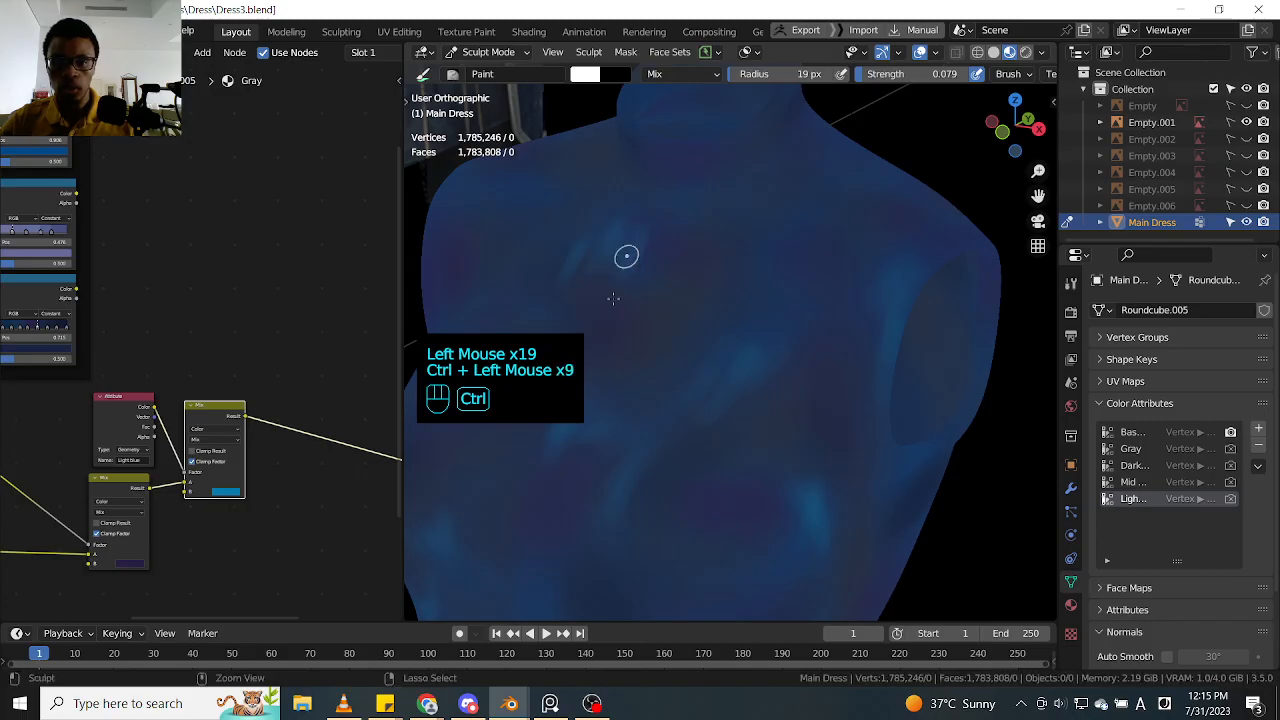
pyautogui.keyDown('ctrl'); pyautogui.moveTo(619, 281); pyautogui.dragTo(644, 234); pyautogui.keyUp('ctrl')
pyautogui.keyDown('ctrl'); pyautogui.moveTo(624, 277); pyautogui.dragTo(647, 236); pyautogui.keyUp('ctrl')
# Step: Paint short light blue strokes across the collarbone area below the base of the neck
pyautogui.moveTo(757, 232); pyautogui.dragTo(745, 204)
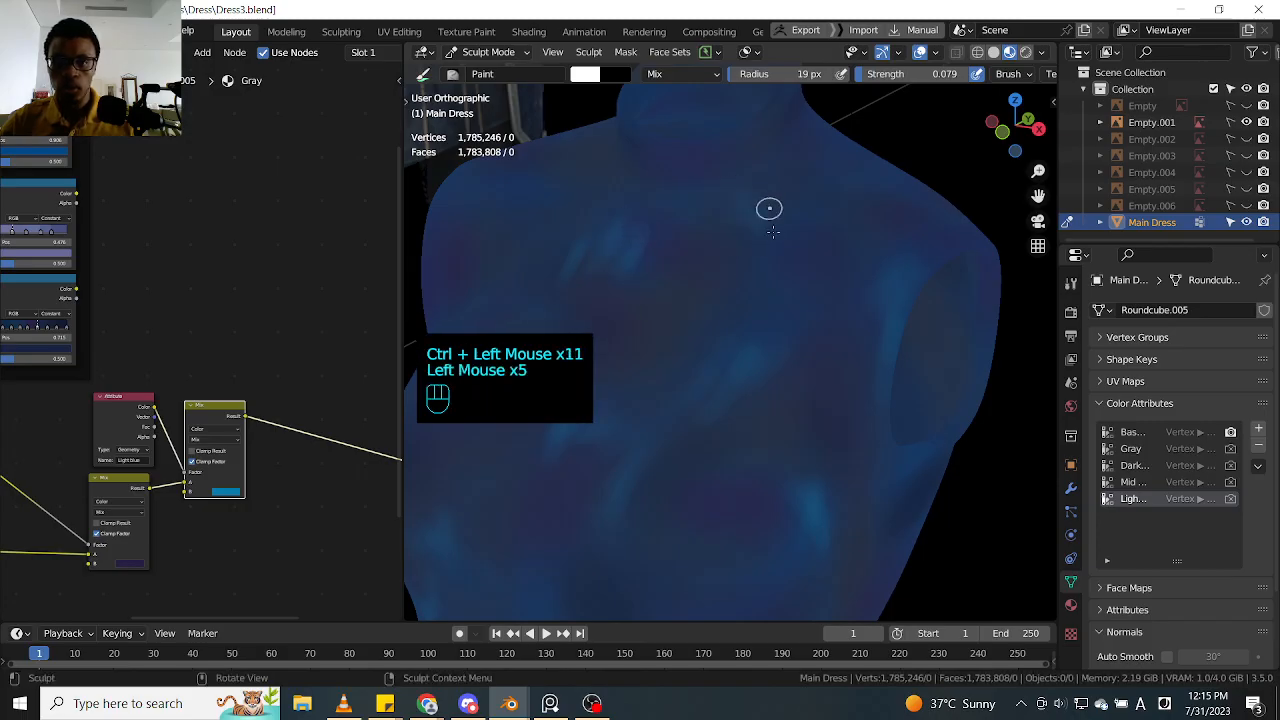
pyautogui.moveTo(781, 251); pyautogui.dragTo(796, 212)
pyautogui.moveTo(796, 212); pyautogui.dragTo(836, 206, button='middle')
pyautogui.keyDown('shift'); pyautogui.moveTo(934, 134); pyautogui.dragTo(984, 121, button='middle'); pyautogui.keyUp('shift')
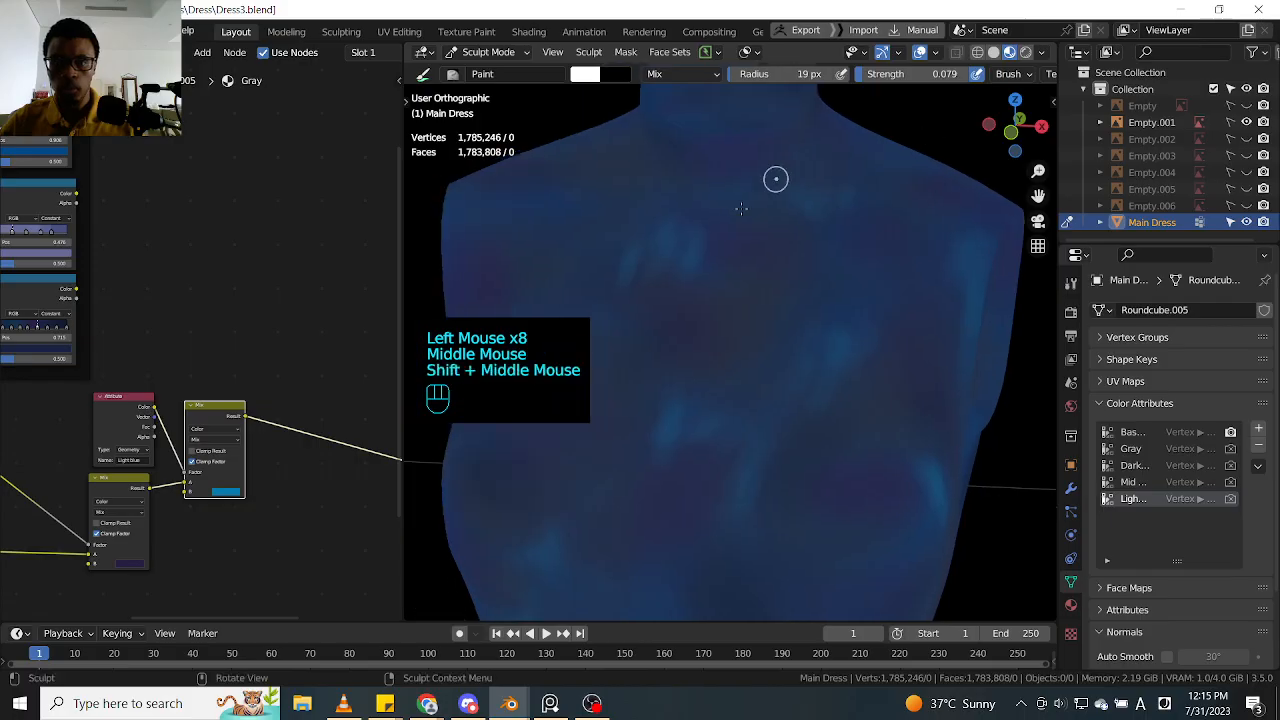
pyautogui.moveTo(774, 180); pyautogui.dragTo(752, 203)
pyautogui.moveTo(760, 180); pyautogui.dragTo(735, 204)
pyautogui.moveTo(745, 178); pyautogui.dragTo(720, 200)
# Step: Paint a row of short light blue strokes along the opposite shoulder and down the armhole's front edge
pyautogui.keyDown('shift'); pyautogui.moveTo(928, 120); pyautogui.dragTo(860, 168, button='middle'); pyautogui.keyUp('shift')
pyautogui.keyDown('shift'); pyautogui.moveTo(583, 162); pyautogui.dragTo(636, 171, button='middle'); pyautogui.keyUp('shift')
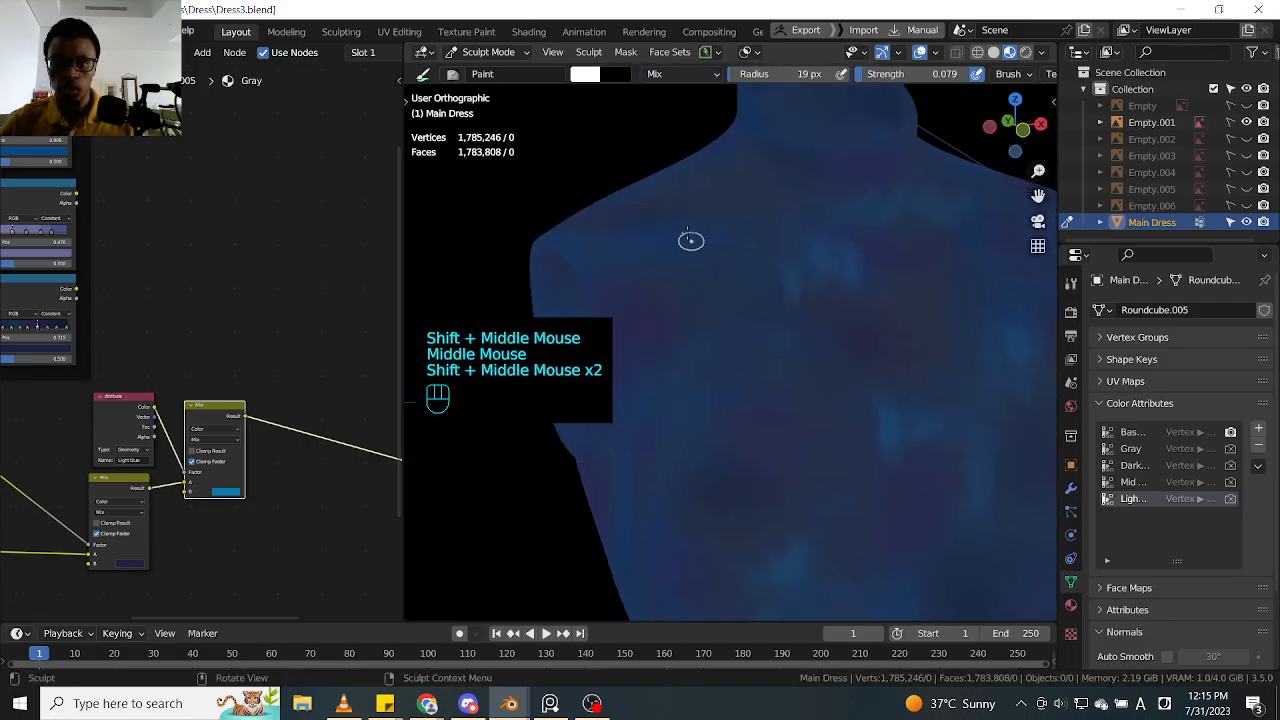
pyautogui.moveTo(691, 236); pyautogui.dragTo(684, 254)
pyautogui.moveTo(681, 235); pyautogui.dragTo(673, 254)
pyautogui.moveTo(670, 235); pyautogui.dragTo(661, 254)
pyautogui.moveTo(658, 228); pyautogui.dragTo(648, 254)
pyautogui.moveTo(643, 236); pyautogui.dragTo(634, 256)
pyautogui.moveTo(629, 238); pyautogui.dragTo(606, 257)
pyautogui.moveTo(603, 239); pyautogui.dragTo(594, 256)
pyautogui.moveTo(590, 240); pyautogui.dragTo(583, 253)
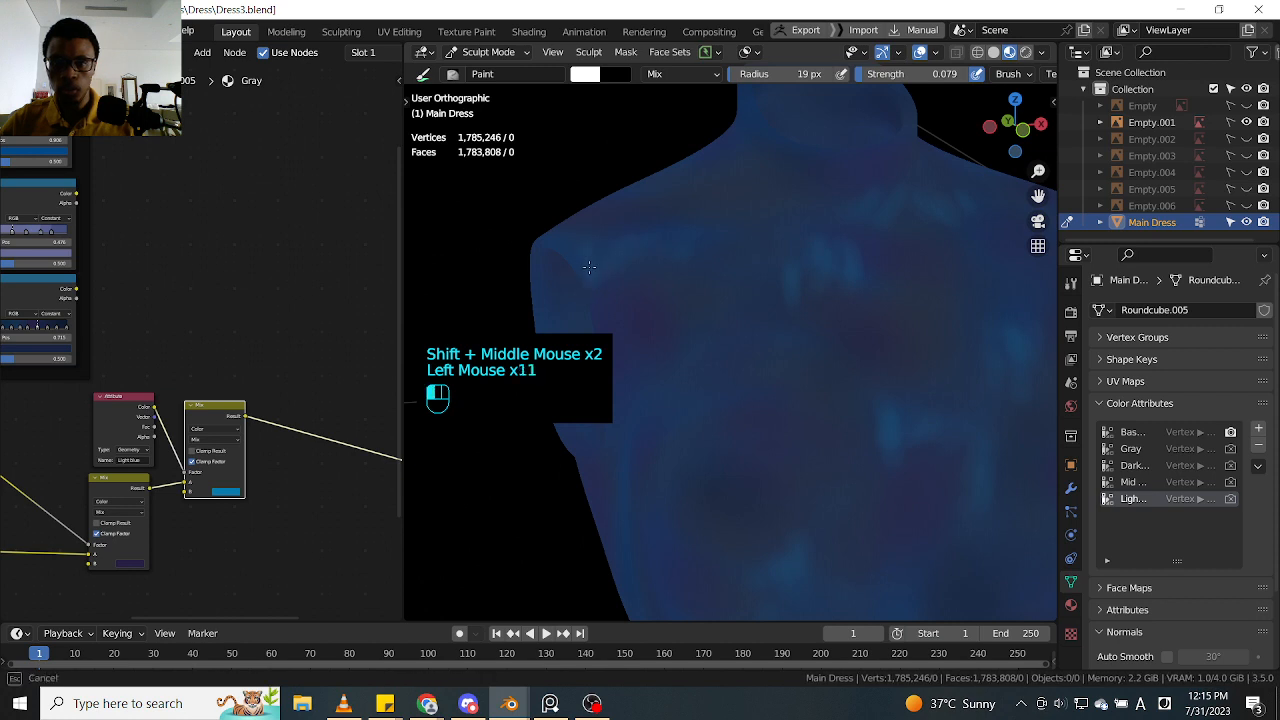
pyautogui.click(592, 290)
pyautogui.click(597, 307)
pyautogui.click(600, 310)
# Step: Paint a faint light blue streak down the chest between the armhole and the breast
pyautogui.keyDown('shift'); pyautogui.moveTo(608, 191); pyautogui.dragTo(602, 150, button='middle'); pyautogui.keyUp('shift')
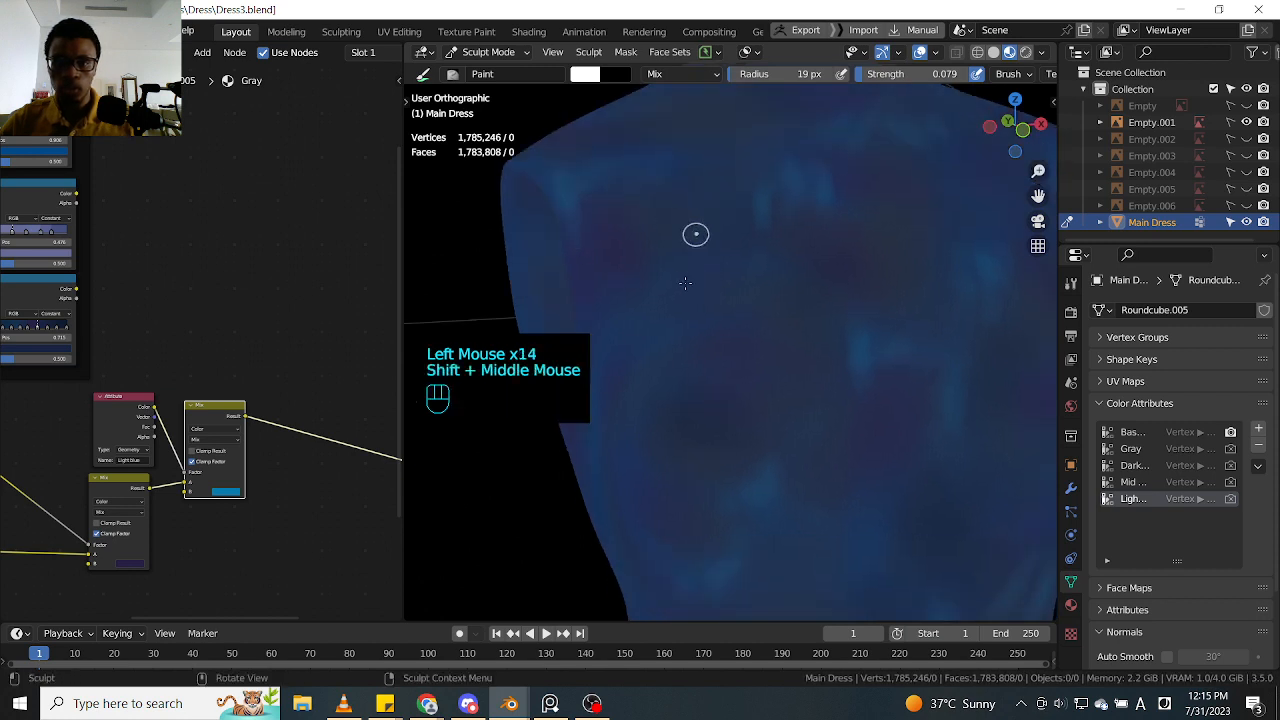
pyautogui.moveTo(695, 238); pyautogui.dragTo(688, 264)
pyautogui.moveTo(691, 240); pyautogui.dragTo(685, 258)
pyautogui.moveTo(515, 267); pyautogui.dragTo(572, 257, button='middle')
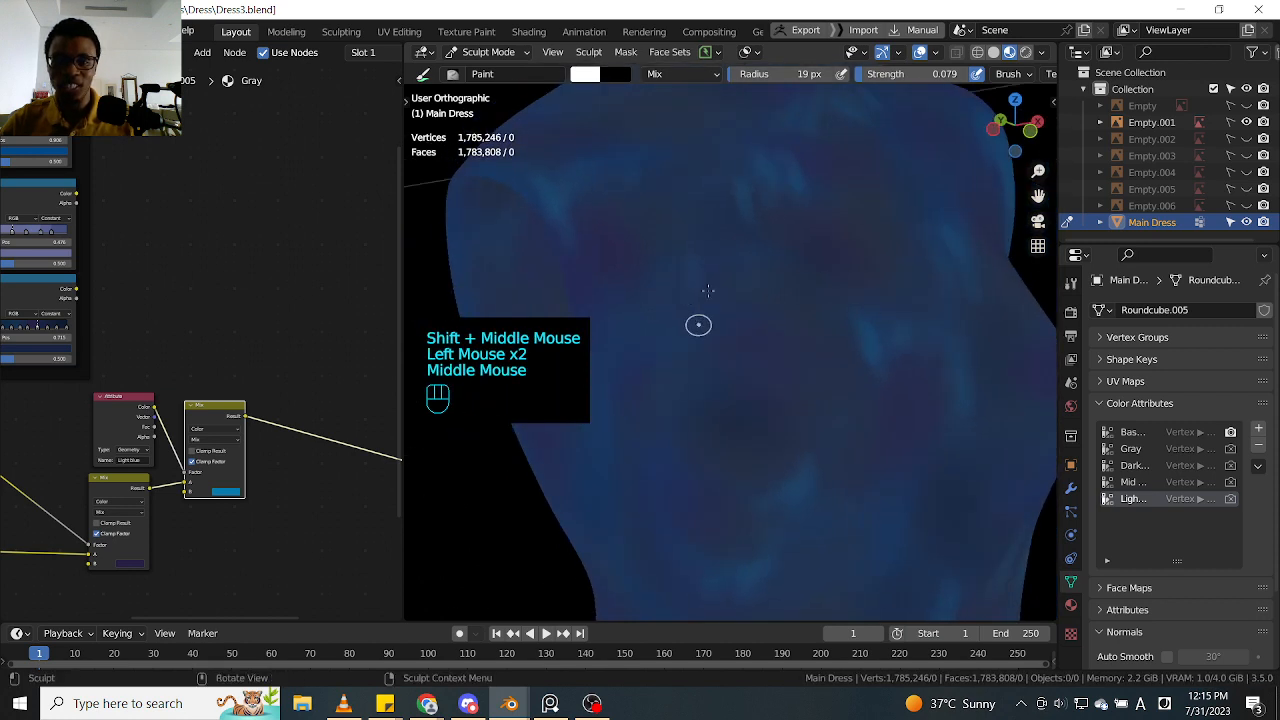
pyautogui.moveTo(700, 262); pyautogui.dragTo(692, 284)
pyautogui.moveTo(696, 260); pyautogui.dragTo(688, 282)
pyautogui.moveTo(692, 262); pyautogui.dragTo(678, 292)
pyautogui.moveTo(681, 272); pyautogui.dragTo(660, 316)
pyautogui.moveTo(662, 302); pyautogui.dragTo(640, 338)
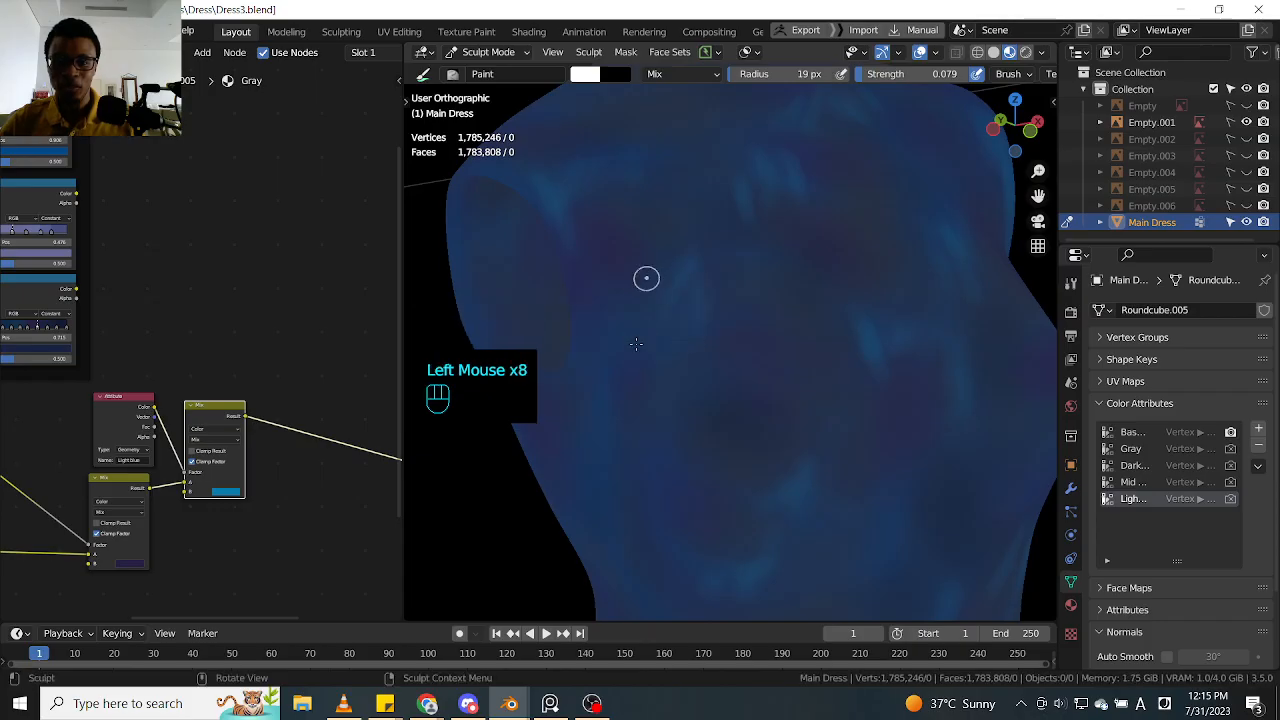
# Step: Paint light blue strokes on the side of the chest just below the armhole
pyautogui.moveTo(593, 327)
pyautogui.keyDown('shift'); pyautogui.mouseDown(button='middle')
pyautogui.moveTo(651, 314)
pyautogui.moveTo(671, 274)
pyautogui.mouseUp(button='middle'); pyautogui.keyUp('shift')
pyautogui.click(668, 280)
pyautogui.click(665, 286)
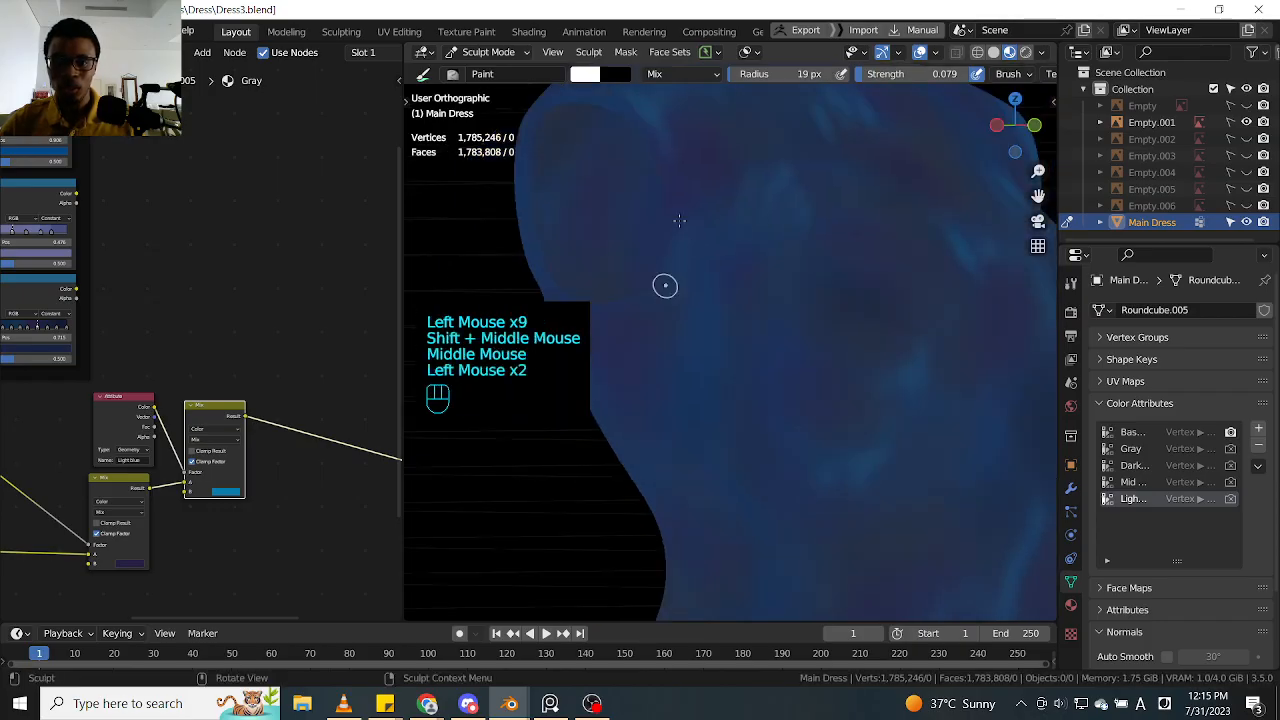
pyautogui.click(676, 268)
pyautogui.click(676, 268)
pyautogui.click(674, 271)
pyautogui.click(674, 271)
pyautogui.click(674, 271)
pyautogui.click(683, 234)
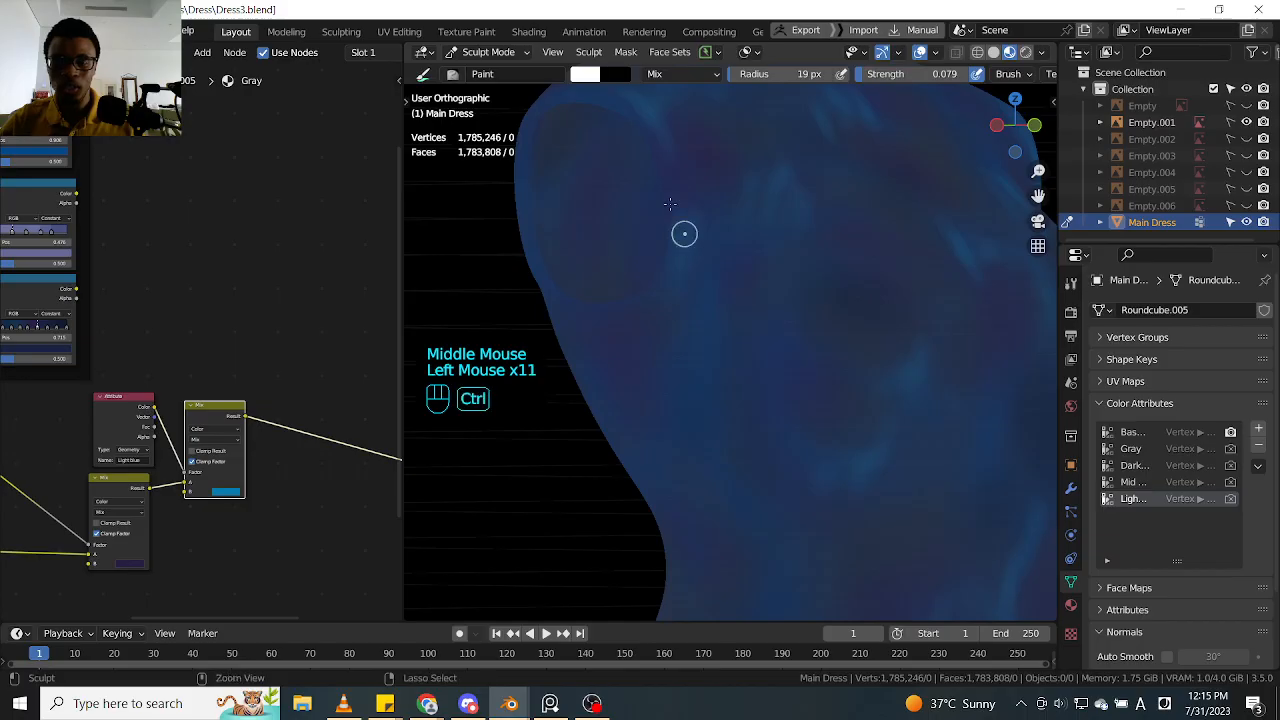
# Step: Paint a light blue highlight on the back along the rear edge of the armhole
pyautogui.moveTo(683, 234)
pyautogui.keyDown('ctrl'); pyautogui.mouseDown(button='middle')
pyautogui.moveTo(737, 234)
pyautogui.moveTo(675, 220)
pyautogui.moveTo(669, 234)
pyautogui.mouseUp(button='middle'); pyautogui.keyUp('ctrl')
pyautogui.click(672, 228)
pyautogui.click(674, 223)
pyautogui.click(666, 220)
pyautogui.click(660, 218)
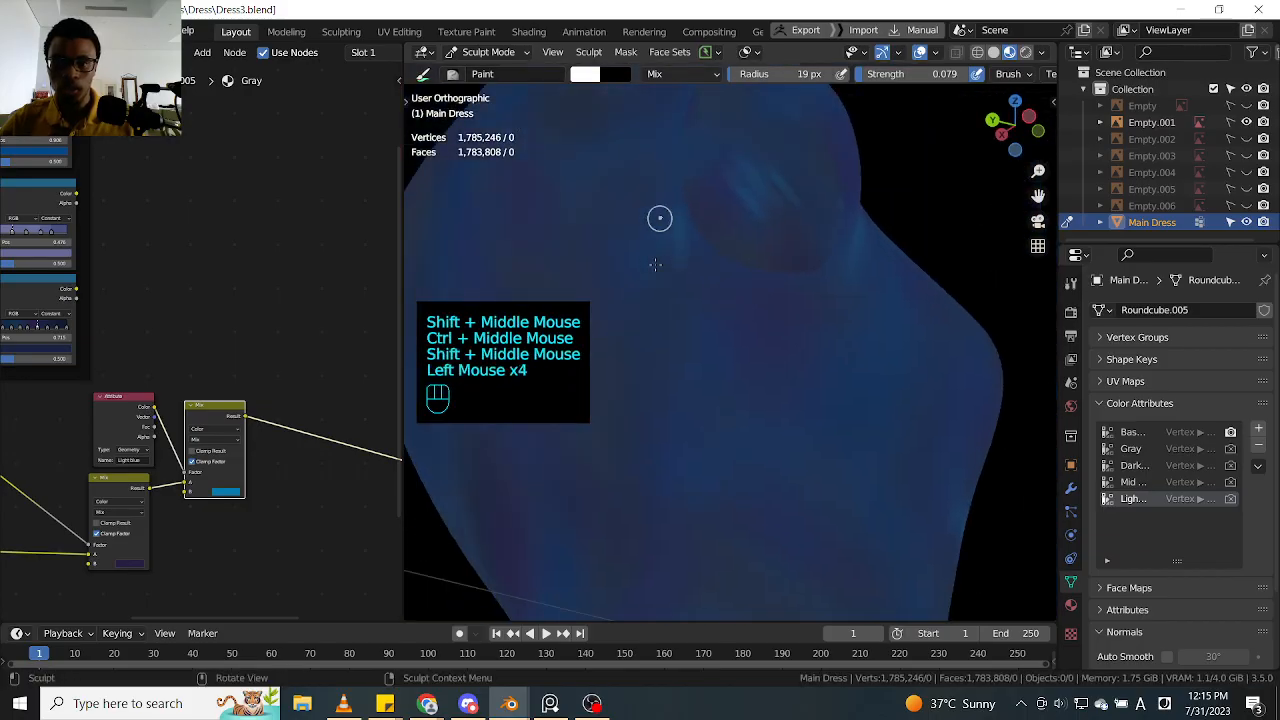
pyautogui.click(653, 234)
pyautogui.click(654, 233)
pyautogui.click(655, 232)
pyautogui.click(656, 231)
pyautogui.click(657, 230)
pyautogui.click(658, 229)
pyautogui.click(659, 228)
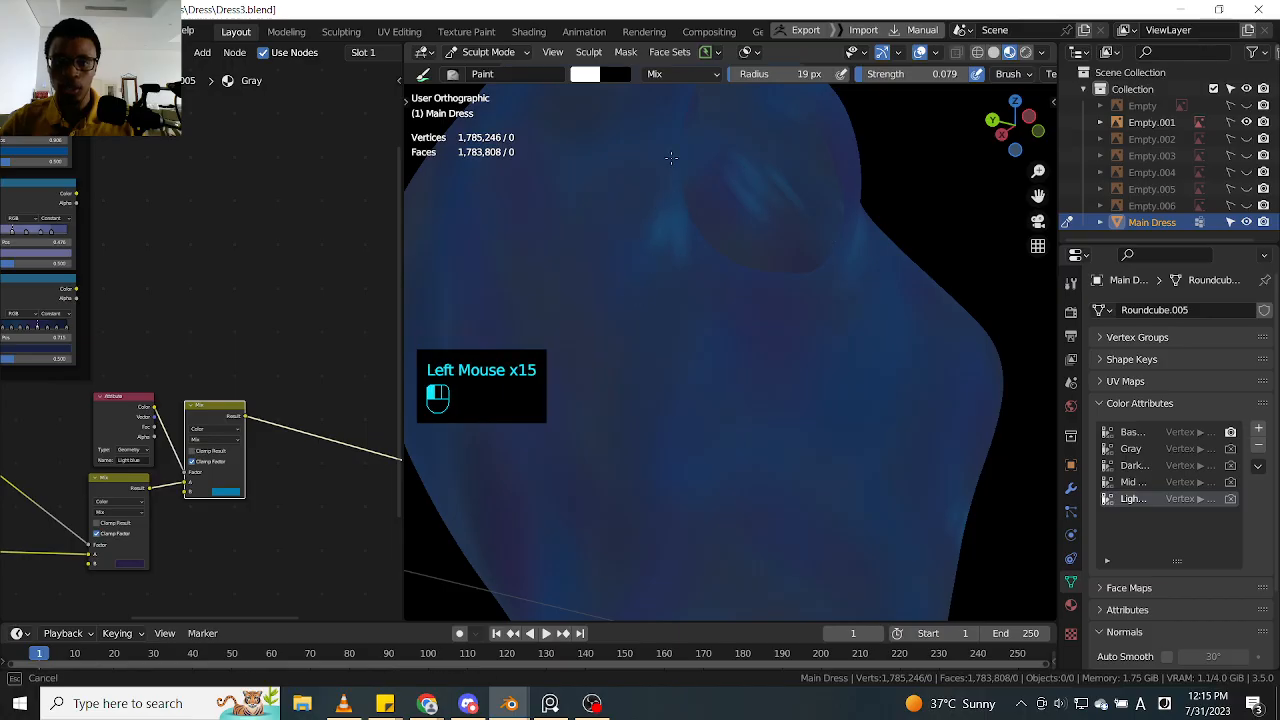
pyautogui.click(661, 225)
# Step: Paint short slanted light blue strokes across the shoulder blade beside the armhole
pyautogui.keyDown('shift'); pyautogui.moveTo(661, 225); pyautogui.dragTo(745, 234, button='middle'); pyautogui.keyUp('shift')
pyautogui.click(666, 262)
pyautogui.click(664, 266)
pyautogui.click(664, 264)
pyautogui.click(683, 280)
pyautogui.click(672, 285)
pyautogui.click(665, 288)
pyautogui.click(660, 288)
pyautogui.click(671, 269)
pyautogui.click(719, 288)
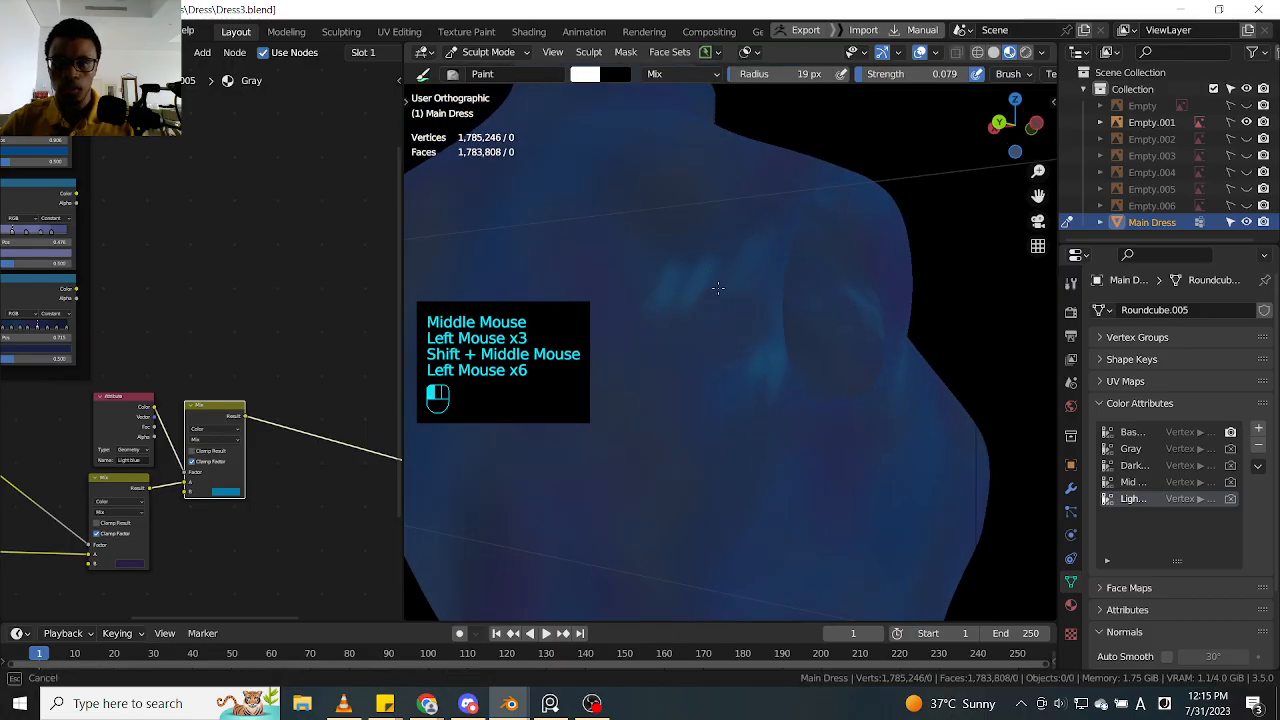
# Step: Finish the shoulder-blade strokes and erase parts of them to thin the highlight into streaks
pyautogui.click(710, 282)
pyautogui.keyDown('ctrl'); pyautogui.click(703, 276); pyautogui.keyUp('ctrl')
pyautogui.keyDown('ctrl'); pyautogui.click(698, 264); pyautogui.keyUp('ctrl')
pyautogui.keyDown('ctrl'); pyautogui.click(705, 263); pyautogui.keyUp('ctrl')
pyautogui.keyDown('ctrl'); pyautogui.click(725, 259); pyautogui.keyUp('ctrl')
pyautogui.keyDown('ctrl'); pyautogui.click(745, 255); pyautogui.keyUp('ctrl')
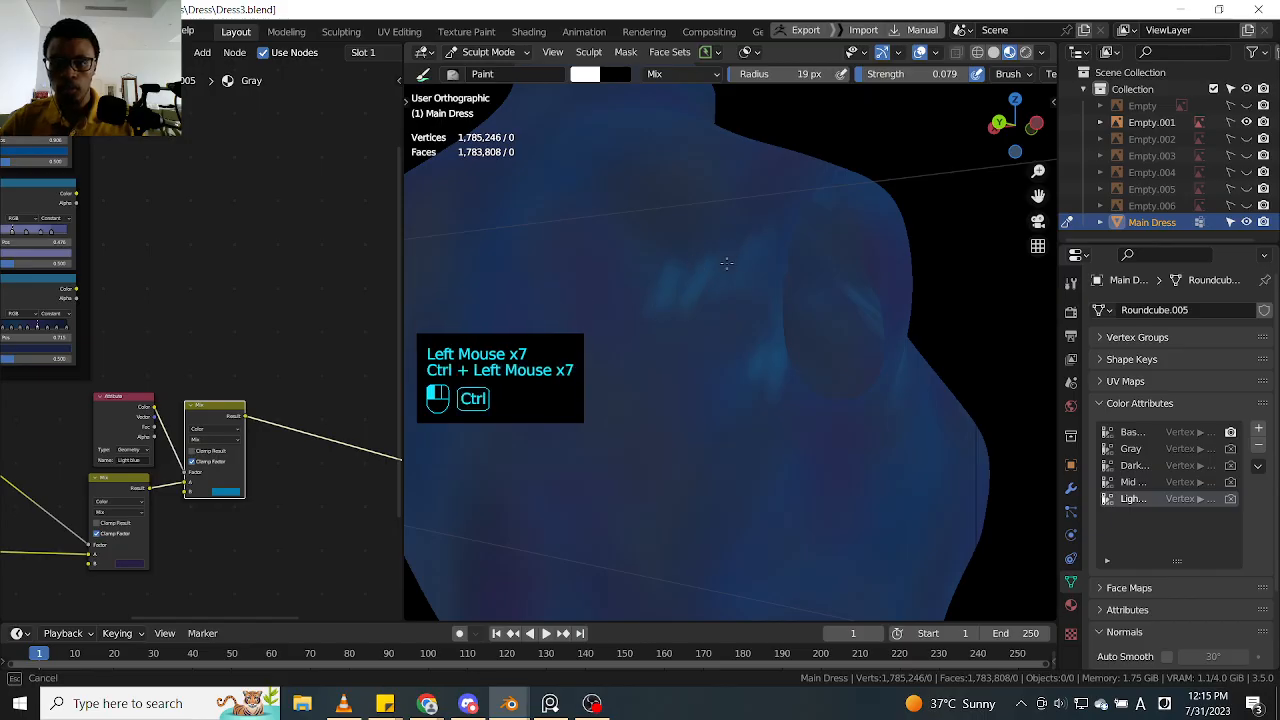
pyautogui.keyDown('ctrl'); pyautogui.click(785, 247); pyautogui.keyUp('ctrl')
# Step: Paint a soft light blue patch on the upper back just below the neck
pyautogui.moveTo(969, 184); pyautogui.dragTo(740, 220, button='middle')
pyautogui.keyDown('ctrl'); pyautogui.moveTo(740, 220); pyautogui.dragTo(783, 193, button='middle'); pyautogui.keyUp('ctrl')
pyautogui.doubleClick(783, 193)
pyautogui.tripleClick(765, 190)
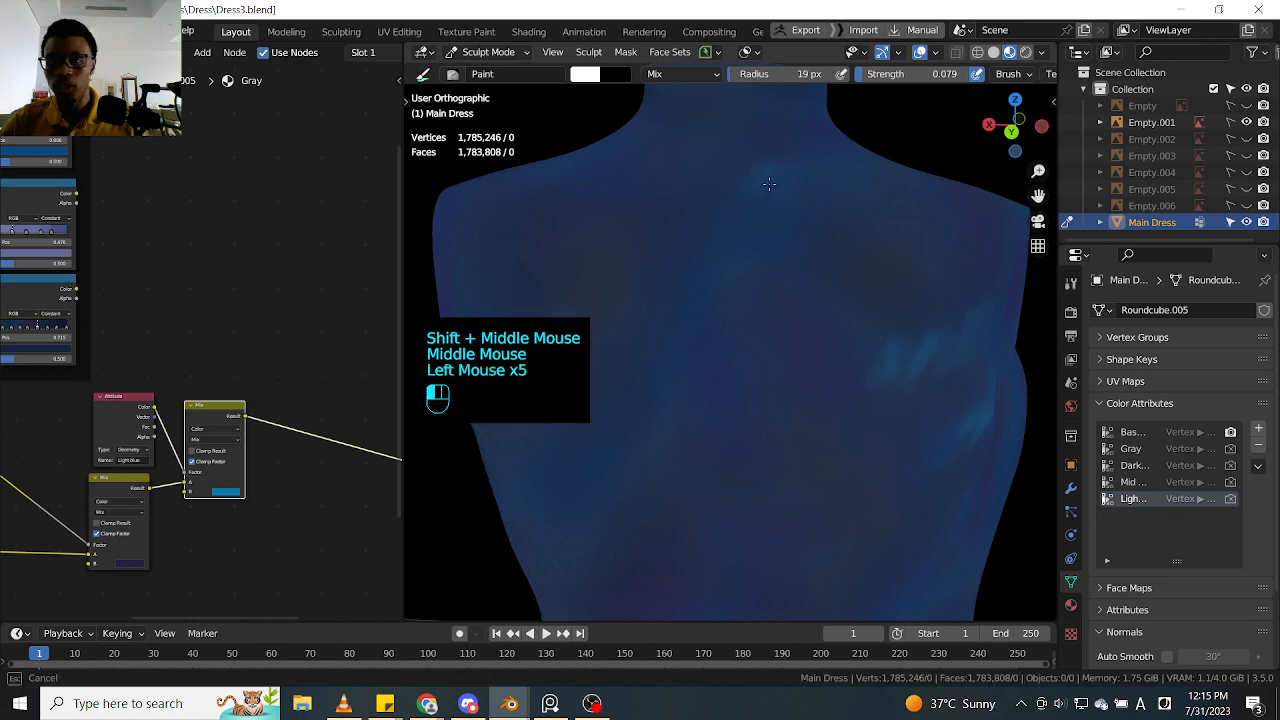
pyautogui.doubleClick(796, 190)
pyautogui.doubleClick(792, 210)
pyautogui.doubleClick(792, 213)
pyautogui.click(769, 198)
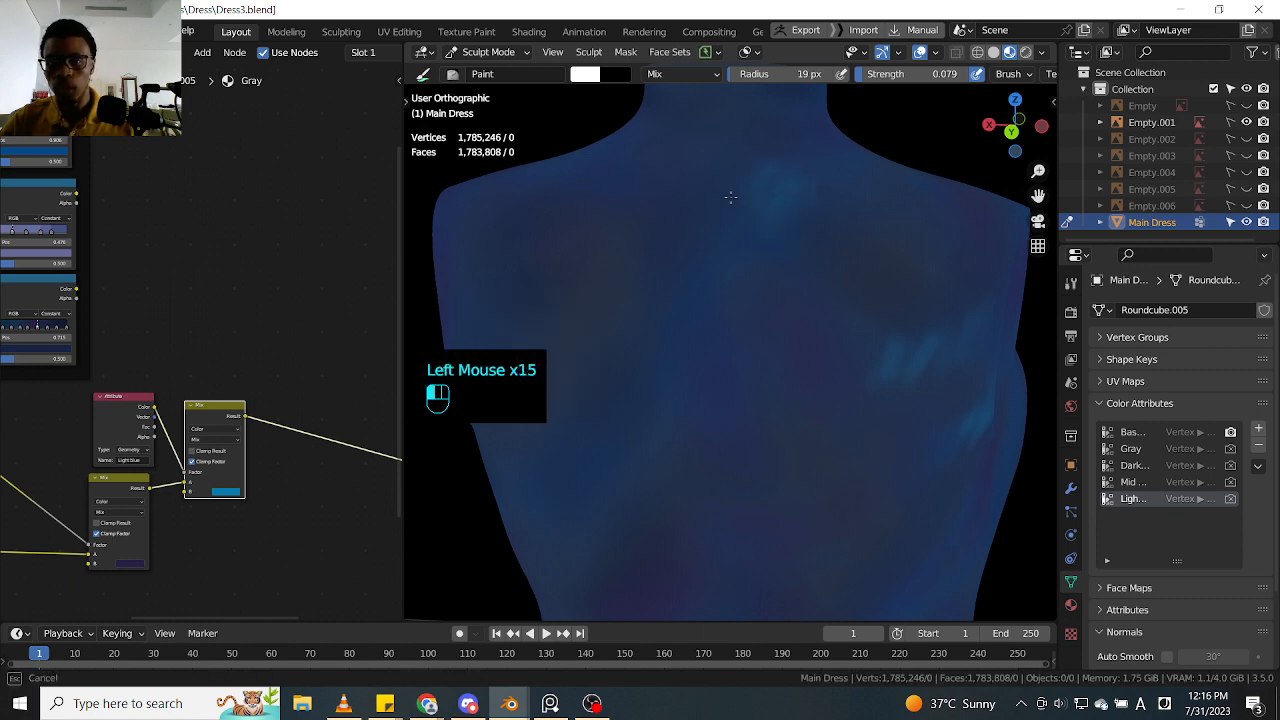
# Step: Paint light blue touches on top of the shoulder near the base of the neck
pyautogui.moveTo(731, 197); pyautogui.dragTo(614, 229, button='middle')
pyautogui.tripleClick(601, 221)
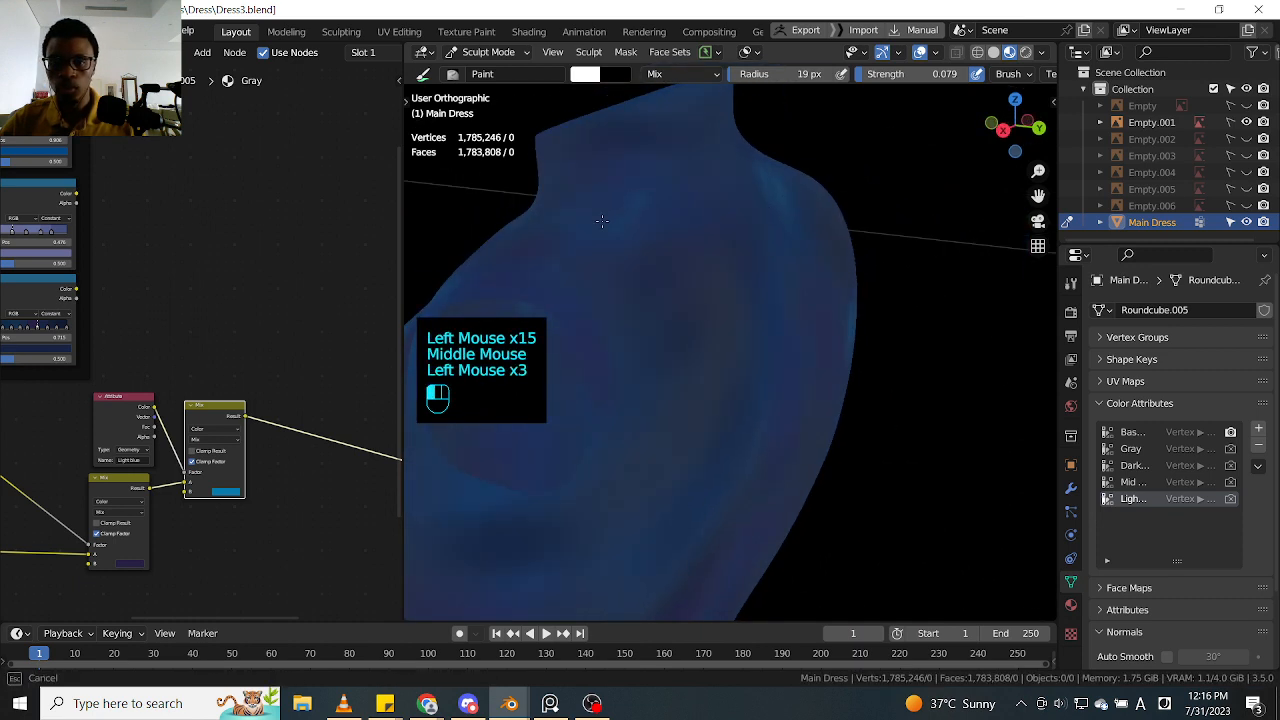
pyautogui.doubleClick(640, 217)
pyautogui.doubleClick(640, 217)
pyautogui.click(763, 177)
# Step: Build up the highlight near the neck with short, overlapping slanted light blue strokes
pyautogui.moveTo(763, 177)
pyautogui.keyDown('alt'); pyautogui.mouseDown(button='middle')
pyautogui.moveTo(943, 177)
pyautogui.moveTo(794, 191)
pyautogui.moveTo(914, 180)
pyautogui.moveTo(757, 168)
pyautogui.moveTo(744, 201)
pyautogui.moveTo(755, 174)
pyautogui.mouseUp(button='middle'); pyautogui.keyUp('alt')
pyautogui.moveTo(772, 241)
pyautogui.mouseDown()
pyautogui.moveTo(778, 252)
pyautogui.moveTo(750, 275)
pyautogui.mouseUp()
pyautogui.moveTo(766, 248); pyautogui.dragTo(748, 276)
pyautogui.moveTo(764, 250)
pyautogui.mouseDown()
pyautogui.moveTo(749, 271)
pyautogui.moveTo(762, 250)
pyautogui.mouseUp()
pyautogui.moveTo(768, 252); pyautogui.dragTo(754, 276)
pyautogui.moveTo(776, 254); pyautogui.dragTo(770, 282)
pyautogui.moveTo(783, 262); pyautogui.dragTo(770, 284)
pyautogui.moveTo(786, 266)
pyautogui.mouseDown()
pyautogui.moveTo(777, 286)
pyautogui.moveTo(727, 287)
pyautogui.mouseUp()
pyautogui.moveTo(728, 286); pyautogui.dragTo(752, 256)
pyautogui.moveTo(740, 270); pyautogui.dragTo(763, 257)
# Step: Paint a slanted light blue streak along the side of the collar
pyautogui.moveTo(702, 207)
pyautogui.keyDown('ctrl'); pyautogui.keyDown('alt'); pyautogui.mouseDown(button='middle')
pyautogui.moveTo(687, 233)
pyautogui.moveTo(723, 251)
pyautogui.moveTo(820, 246)
pyautogui.moveTo(819, 233)
pyautogui.moveTo(834, 246)
pyautogui.mouseUp(button='middle'); pyautogui.keyUp('alt'); pyautogui.keyUp('ctrl')
pyautogui.moveTo(852, 222)
pyautogui.keyDown('alt'); pyautogui.mouseDown(button='middle')
pyautogui.moveTo(837, 232)
pyautogui.moveTo(840, 212)
pyautogui.mouseUp(button='middle'); pyautogui.keyUp('alt')
pyautogui.moveTo(760, 240); pyautogui.dragTo(728, 266)
pyautogui.moveTo(748, 246); pyautogui.dragTo(715, 275)
pyautogui.moveTo(736, 256); pyautogui.dragTo(700, 278)
pyautogui.moveTo(734, 252); pyautogui.dragTo(694, 285)
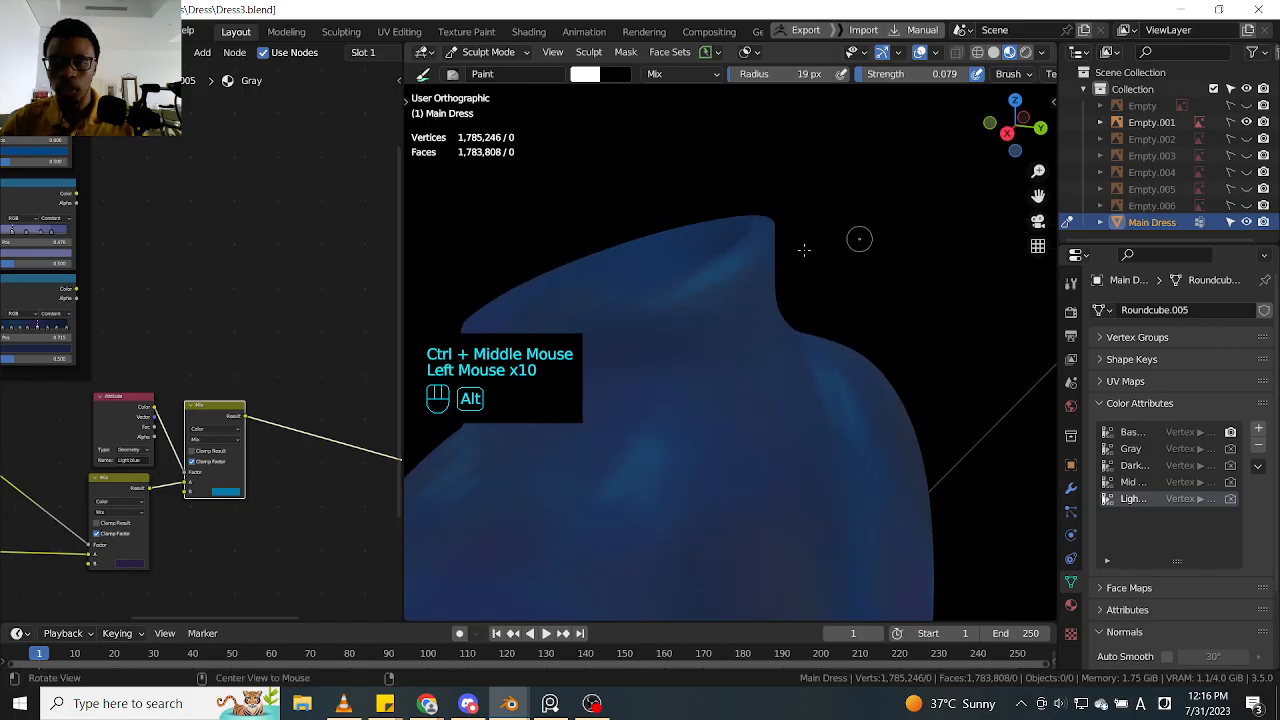
# Step: Extend the collar highlight with more long light blue strokes around its rim
pyautogui.keyDown('alt'); pyautogui.moveTo(858, 240); pyautogui.dragTo(796, 244, button='middle'); pyautogui.keyUp('alt')
pyautogui.moveTo(792, 262); pyautogui.dragTo(728, 286)
pyautogui.moveTo(782, 270); pyautogui.dragTo(722, 288)
pyautogui.moveTo(776, 274); pyautogui.dragTo(712, 291)
pyautogui.moveTo(793, 276); pyautogui.dragTo(733, 284)
pyautogui.keyDown('ctrl'); pyautogui.keyDown('alt'); pyautogui.moveTo(751, 262); pyautogui.dragTo(860, 150, button='middle'); pyautogui.keyUp('alt'); pyautogui.keyUp('ctrl')
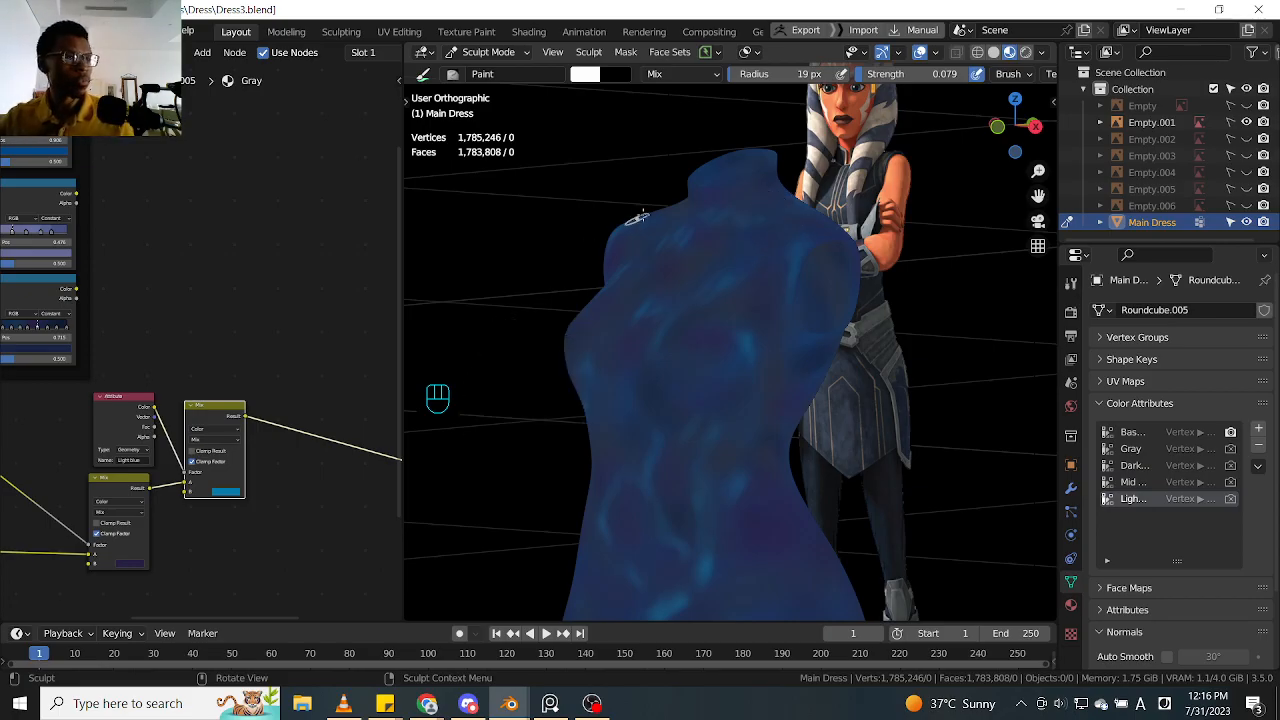
pyautogui.keyDown('ctrl'); pyautogui.moveTo(900, 274); pyautogui.dragTo(963, 277, button='middle'); pyautogui.keyUp('ctrl')
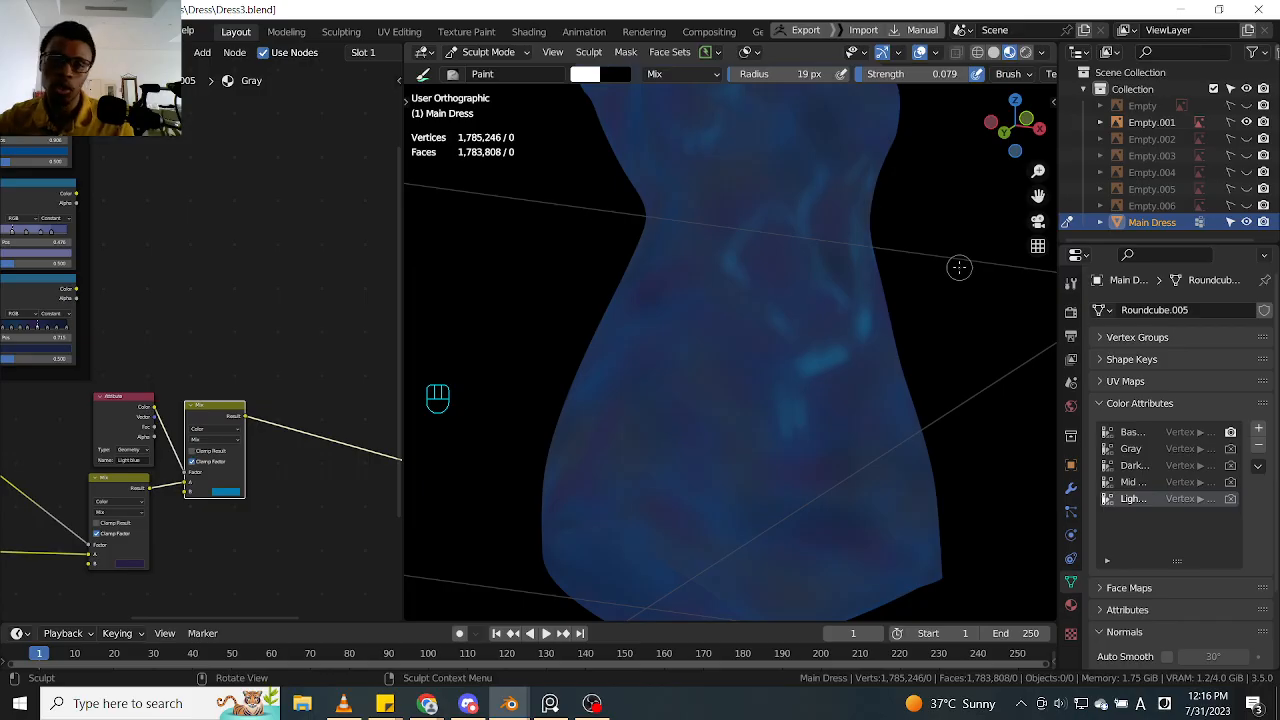
# Step: Paint short, overlapping light blue strokes on the dress around the hip, fanning them slightly to both sides
pyautogui.moveTo(976, 232)
pyautogui.keyDown('ctrl'); pyautogui.mouseDown(button='middle')
pyautogui.moveTo(977, 271)
pyautogui.moveTo(986, 203)
pyautogui.mouseUp(button='middle'); pyautogui.keyUp('ctrl')
pyautogui.moveTo(708, 270); pyautogui.dragTo(714, 290)
pyautogui.moveTo(714, 285)
pyautogui.mouseDown()
pyautogui.moveTo(720, 297)
pyautogui.moveTo(704, 306)
pyautogui.mouseUp()
pyautogui.moveTo(702, 292); pyautogui.dragTo(692, 316)
pyautogui.moveTo(692, 300); pyautogui.dragTo(678, 338)
pyautogui.moveTo(677, 314); pyautogui.dragTo(679, 345)
pyautogui.moveTo(698, 300); pyautogui.dragTo(702, 316)
pyautogui.moveTo(704, 296); pyautogui.dragTo(709, 312)
pyautogui.moveTo(711, 292)
pyautogui.mouseDown()
pyautogui.moveTo(716, 306)
pyautogui.moveTo(738, 282)
pyautogui.mouseUp()
# Step: Add slanted light blue strokes beside the hip highlight on the dress's side and tone them with an inverted brush stroke
pyautogui.moveTo(957, 251)
pyautogui.keyDown('ctrl'); pyautogui.mouseDown(button='middle')
pyautogui.moveTo(986, 186)
pyautogui.moveTo(1014, 271)
pyautogui.moveTo(1028, 273)
pyautogui.moveTo(862, 240)
pyautogui.mouseUp(button='middle'); pyautogui.keyUp('ctrl')
pyautogui.moveTo(716, 250); pyautogui.dragTo(671, 272)
pyautogui.moveTo(676, 241); pyautogui.dragTo(650, 266)
pyautogui.moveTo(666, 220)
pyautogui.mouseDown()
pyautogui.moveTo(674, 283)
pyautogui.moveTo(628, 243)
pyautogui.moveTo(642, 262)
pyautogui.mouseUp()
pyautogui.moveTo(676, 292)
pyautogui.keyDown('ctrl'); pyautogui.mouseDown()
pyautogui.moveTo(649, 314)
pyautogui.moveTo(687, 296)
pyautogui.mouseUp(); pyautogui.keyUp('ctrl')
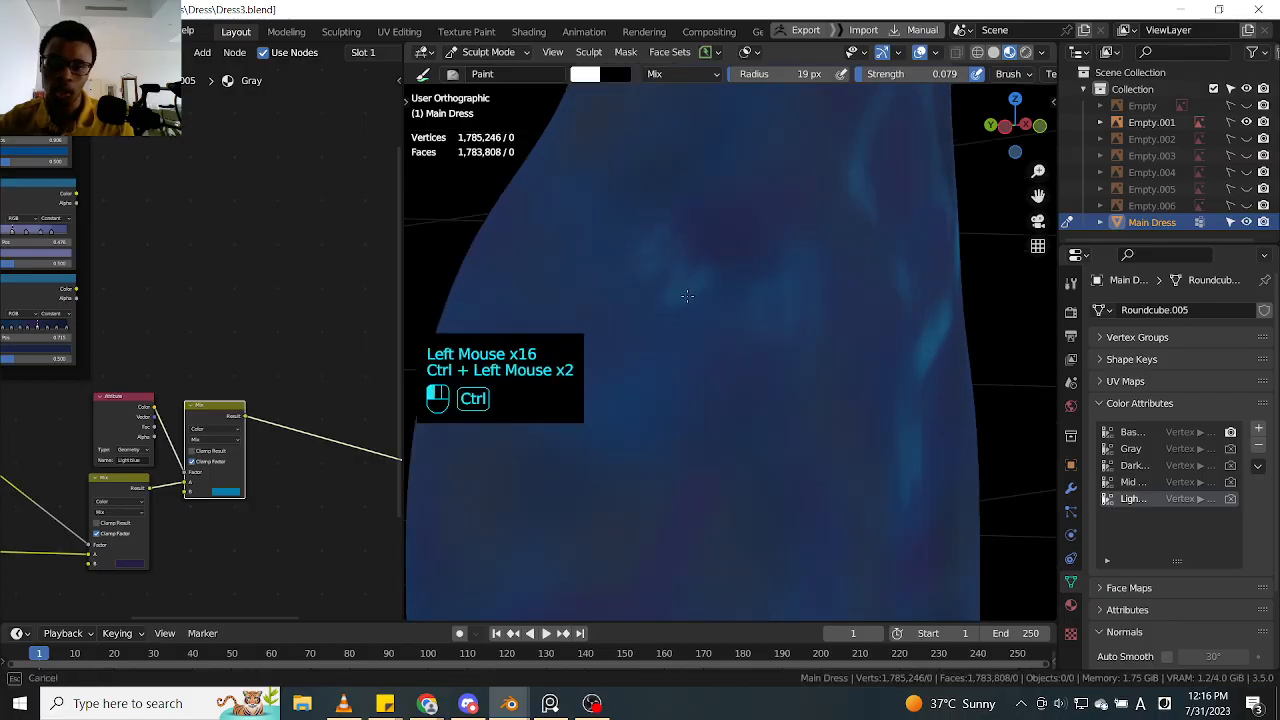
pyautogui.keyDown('ctrl'); pyautogui.click(981, 210); pyautogui.keyUp('ctrl')
pyautogui.keyDown('ctrl'); pyautogui.click(982, 208); pyautogui.keyUp('ctrl')
# Step: Paint a small cluster of short light blue strokes on the side of the skirt below the hip highlight
pyautogui.keyDown('ctrl'); pyautogui.moveTo(985, 209); pyautogui.dragTo(865, 287, button='middle'); pyautogui.keyUp('ctrl')
pyautogui.moveTo(865, 287); pyautogui.dragTo(791, 317, button='middle')
pyautogui.click(731, 313)
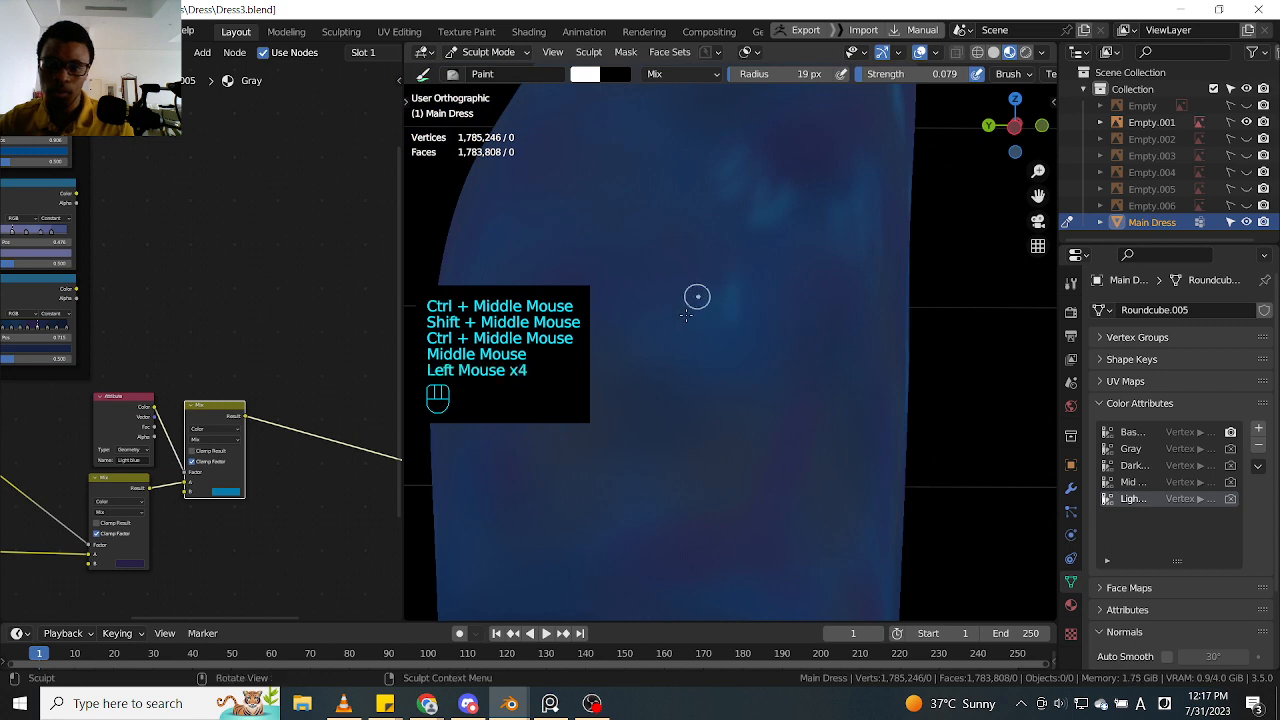
pyautogui.moveTo(697, 300); pyautogui.dragTo(682, 325)
pyautogui.moveTo(703, 302); pyautogui.dragTo(688, 332)
pyautogui.moveTo(706, 308)
pyautogui.mouseDown()
pyautogui.moveTo(691, 337)
pyautogui.moveTo(702, 337)
pyautogui.mouseUp()
pyautogui.moveTo(724, 308)
pyautogui.mouseDown()
pyautogui.moveTo(716, 336)
pyautogui.moveTo(729, 338)
pyautogui.mouseUp()
pyautogui.moveTo(742, 306); pyautogui.dragTo(749, 338)
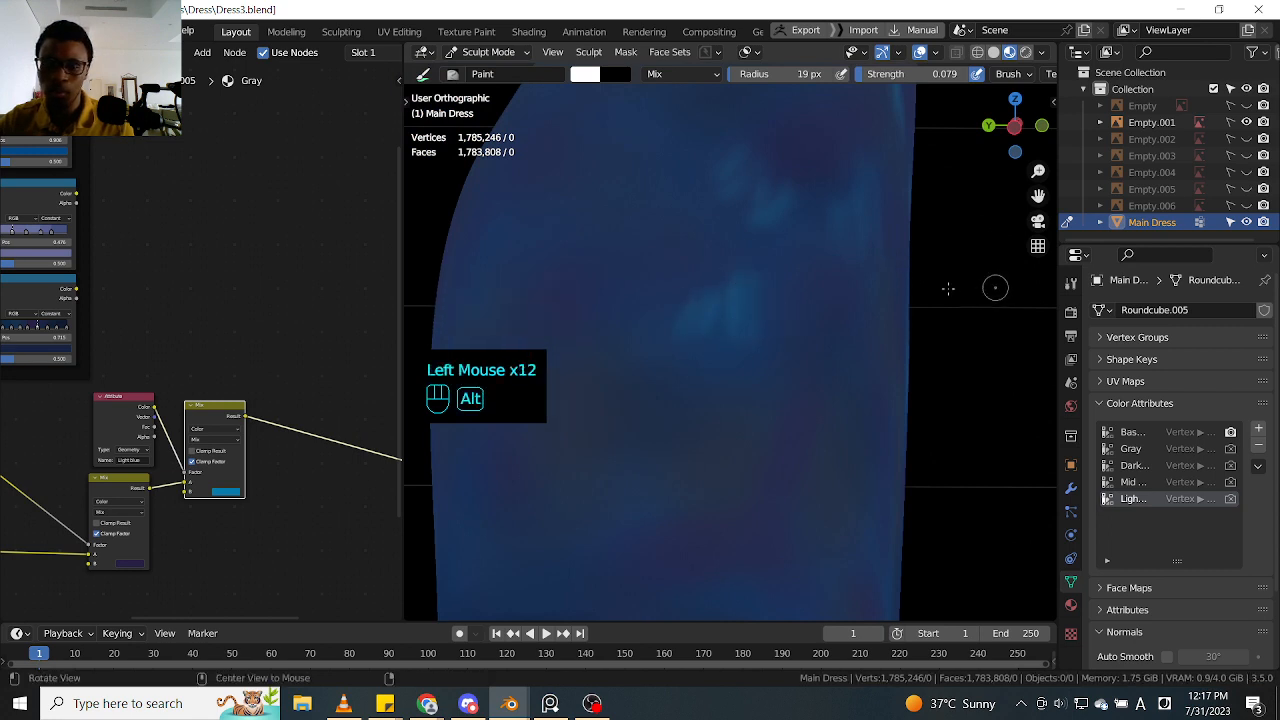
# Step: Tone down the new cluster on the skirt's side with short slanted inverted brush strokes
pyautogui.keyDown('alt'); pyautogui.moveTo(948, 289); pyautogui.dragTo(920, 285, button='middle'); pyautogui.keyUp('alt')
pyautogui.moveTo(742, 308); pyautogui.dragTo(734, 330)
pyautogui.keyDown('ctrl'); pyautogui.moveTo(728, 308); pyautogui.dragTo(708, 333); pyautogui.keyUp('ctrl')
pyautogui.keyDown('ctrl'); pyautogui.moveTo(708, 308); pyautogui.dragTo(698, 333); pyautogui.keyUp('ctrl')
pyautogui.keyDown('ctrl'); pyautogui.moveTo(698, 310); pyautogui.dragTo(687, 331); pyautogui.keyUp('ctrl')
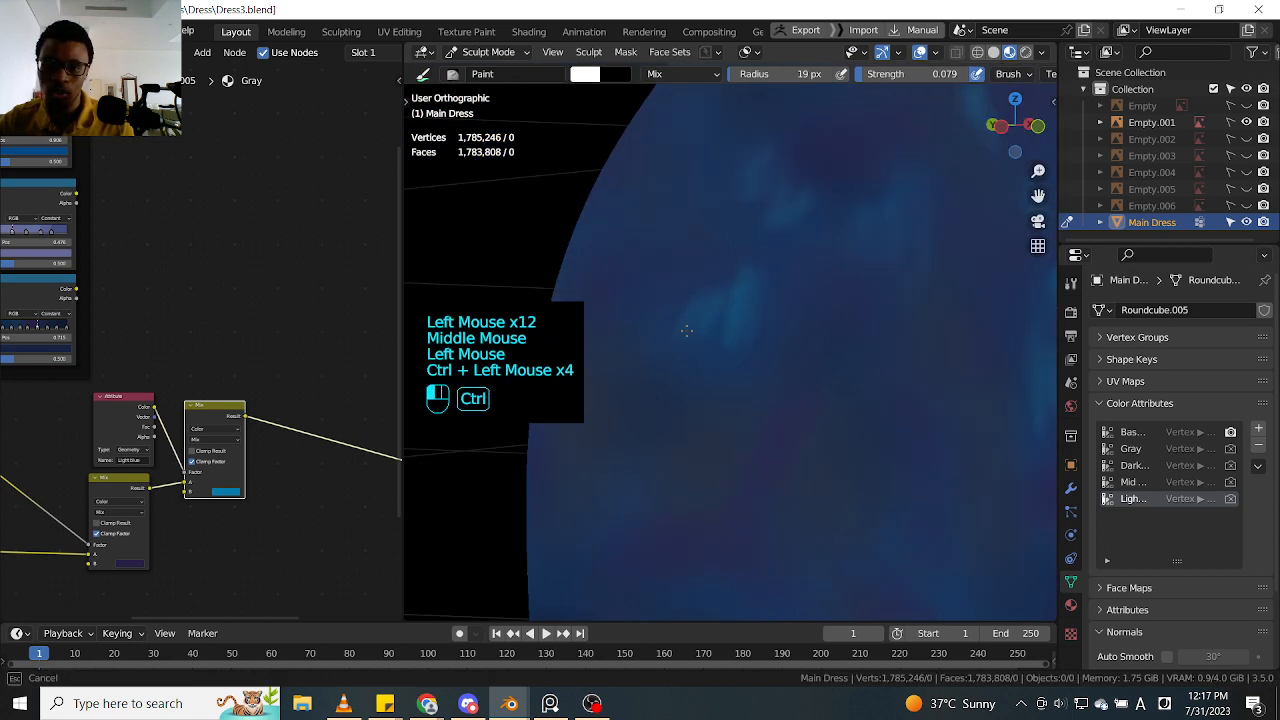
# Step: Add two short slanted light blue strokes beside the cluster on the skirt's side
pyautogui.keyDown('ctrl'); pyautogui.moveTo(791, 220); pyautogui.dragTo(868, 272, button='middle'); pyautogui.keyUp('ctrl')
pyautogui.moveTo(868, 272)
pyautogui.keyDown('shift'); pyautogui.mouseDown(button='middle')
pyautogui.moveTo(843, 357)
pyautogui.moveTo(826, 312)
pyautogui.mouseUp(button='middle'); pyautogui.keyUp('shift')
pyautogui.moveTo(751, 254); pyautogui.dragTo(738, 280)
pyautogui.moveTo(735, 262); pyautogui.dragTo(723, 285)
# Step: Paint a row of slanted light blue strokes across the back of the dress just below the waist
pyautogui.keyDown('ctrl'); pyautogui.moveTo(722, 285); pyautogui.dragTo(800, 262, button='middle'); pyautogui.keyUp('ctrl')
pyautogui.moveTo(800, 262)
pyautogui.mouseDown(button='middle')
pyautogui.moveTo(880, 235)
pyautogui.moveTo(988, 243)
pyautogui.mouseUp(button='middle')
pyautogui.keyDown('ctrl'); pyautogui.moveTo(988, 243); pyautogui.dragTo(900, 210, button='middle'); pyautogui.keyUp('ctrl')
pyautogui.moveTo(698, 246); pyautogui.dragTo(682, 290)
pyautogui.moveTo(684, 246); pyautogui.dragTo(672, 280)
pyautogui.moveTo(672, 236); pyautogui.dragTo(645, 270)
pyautogui.moveTo(668, 228); pyautogui.dragTo(648, 268)
pyautogui.moveTo(672, 224); pyautogui.dragTo(654, 266)
pyautogui.moveTo(684, 220)
pyautogui.mouseDown()
pyautogui.moveTo(672, 262)
pyautogui.moveTo(692, 268)
pyautogui.mouseUp()
pyautogui.moveTo(728, 212); pyautogui.dragTo(714, 262)
pyautogui.moveTo(752, 206); pyautogui.dragTo(738, 256)
pyautogui.moveTo(768, 206); pyautogui.dragTo(752, 246)
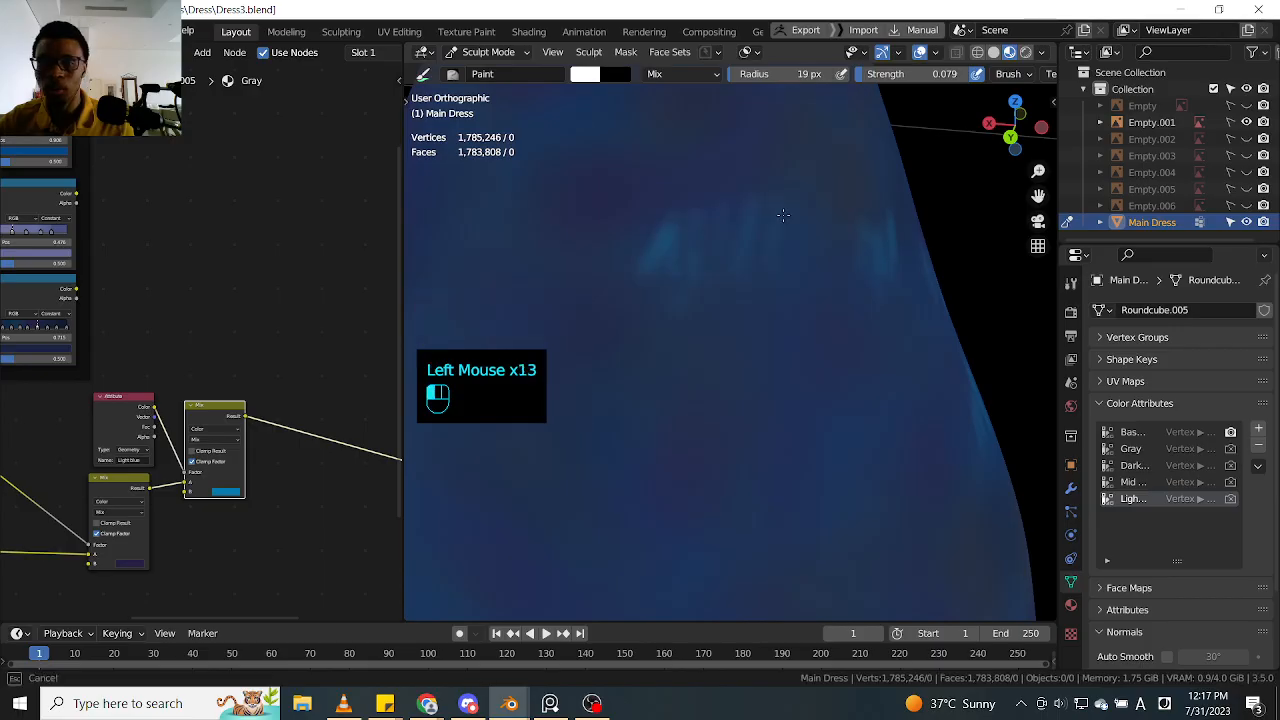
# Step: Paint a diagonal light blue streak of overlapping strokes on the lower back at the waist
pyautogui.moveTo(800, 296)
pyautogui.keyDown('ctrl'); pyautogui.mouseDown(button='middle')
pyautogui.moveTo(800, 330)
pyautogui.moveTo(823, 223)
pyautogui.moveTo(759, 291)
pyautogui.moveTo(804, 222)
pyautogui.mouseUp(button='middle'); pyautogui.keyUp('ctrl')
pyautogui.keyDown('ctrl'); pyautogui.moveTo(804, 222); pyautogui.dragTo(790, 200, button='middle'); pyautogui.keyUp('ctrl')
pyautogui.moveTo(692, 268); pyautogui.dragTo(674, 314)
pyautogui.moveTo(700, 258); pyautogui.dragTo(682, 308)
pyautogui.moveTo(710, 250); pyautogui.dragTo(694, 300)
pyautogui.moveTo(722, 244); pyautogui.dragTo(708, 290)
pyautogui.moveTo(738, 240)
pyautogui.mouseDown()
pyautogui.moveTo(746, 281)
pyautogui.moveTo(700, 335)
pyautogui.mouseUp()
pyautogui.moveTo(700, 330); pyautogui.dragTo(668, 378)
pyautogui.moveTo(678, 350); pyautogui.dragTo(652, 396)
pyautogui.moveTo(712, 310)
pyautogui.keyDown('ctrl'); pyautogui.mouseDown(button='middle')
pyautogui.moveTo(734, 371)
pyautogui.moveTo(738, 500)
pyautogui.mouseUp(button='middle'); pyautogui.keyUp('ctrl')
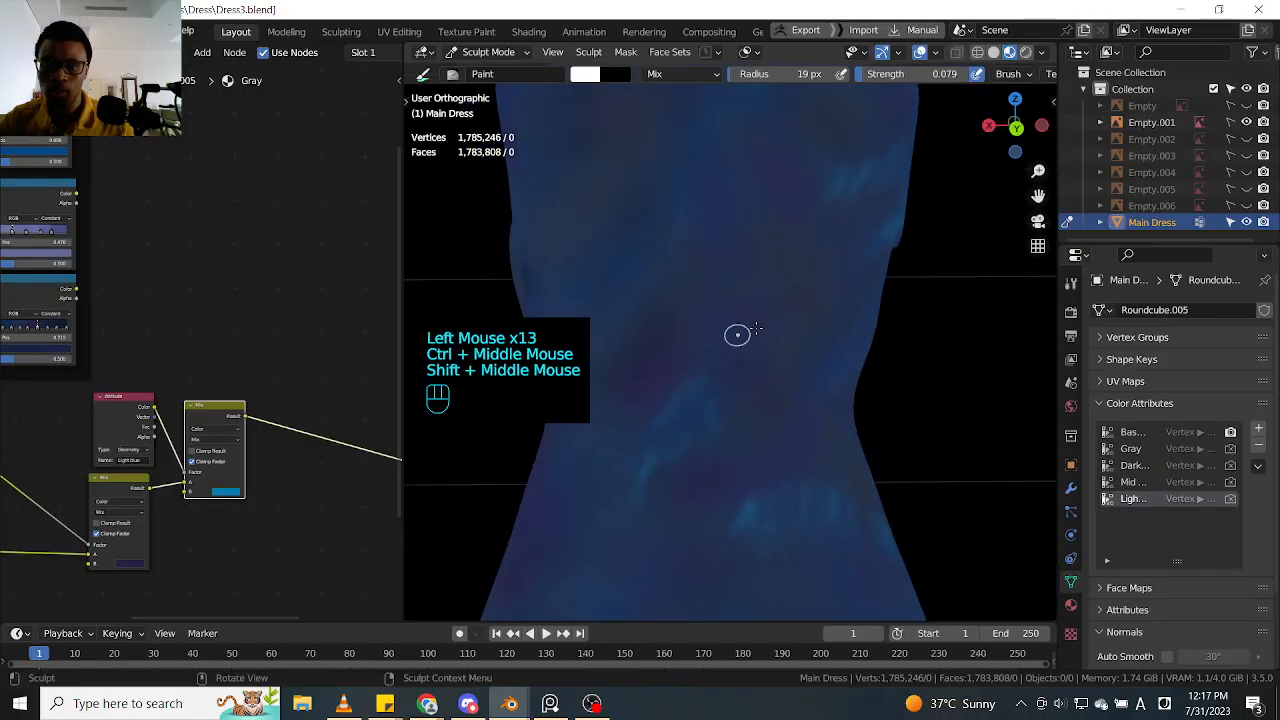
# Step: Paint a long, slightly curved vertical light blue streak down the middle of the back
pyautogui.moveTo(737, 337); pyautogui.dragTo(715, 286, button='middle')
pyautogui.moveTo(699, 193)
pyautogui.mouseDown()
pyautogui.moveTo(706, 205)
pyautogui.moveTo(720, 189)
pyautogui.moveTo(738, 302)
pyautogui.mouseUp()
pyautogui.moveTo(738, 302); pyautogui.dragTo(742, 316)
pyautogui.moveTo(742, 316); pyautogui.dragTo(746, 330)
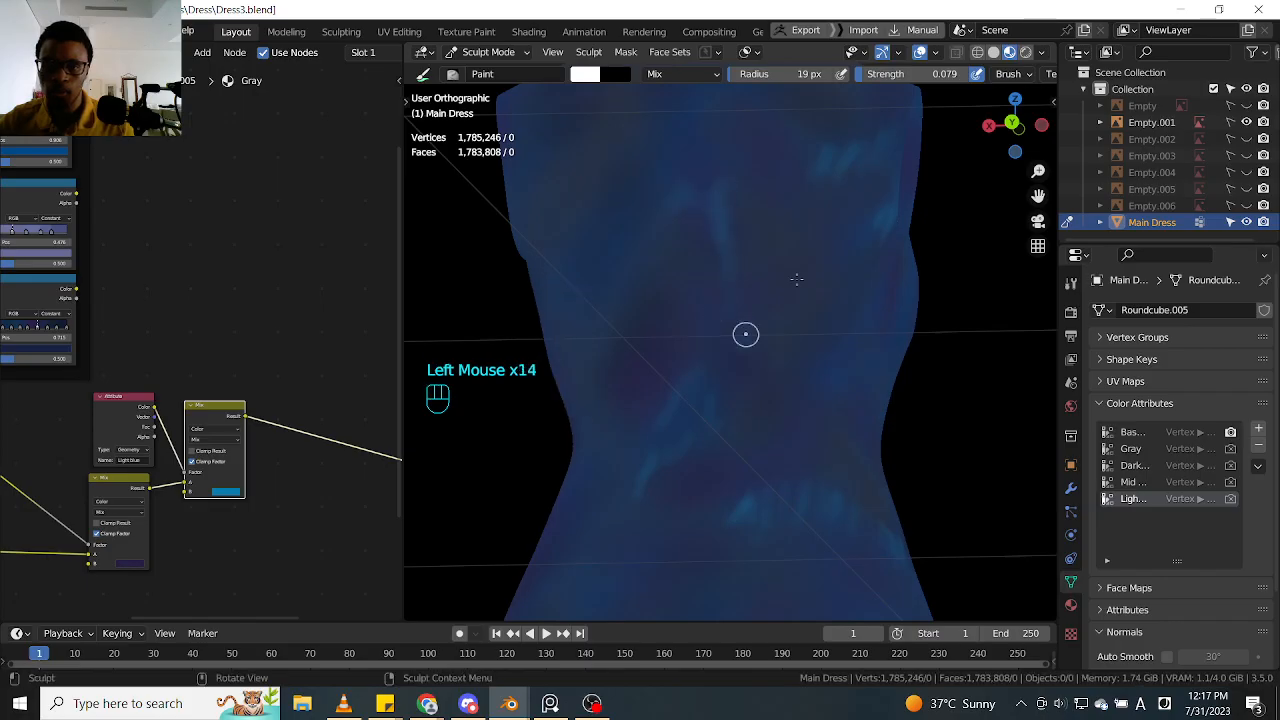
# Step: Brush light blue touches along the side of the waist on the dress's back
pyautogui.moveTo(746, 330); pyautogui.dragTo(878, 315, button='middle')
pyautogui.moveTo(878, 315)
pyautogui.mouseDown()
pyautogui.moveTo(889, 431)
pyautogui.moveTo(904, 440)
pyautogui.moveTo(922, 392)
pyautogui.moveTo(912, 415)
pyautogui.mouseUp()
pyautogui.moveTo(912, 415); pyautogui.dragTo(898, 430)
pyautogui.moveTo(898, 430); pyautogui.dragTo(882, 440)
pyautogui.moveTo(882, 440); pyautogui.dragTo(852, 450)
# Step: Paint a long diagonal light blue streak across the back below the shoulder blade
pyautogui.moveTo(743, 263)
pyautogui.mouseDown(button='middle')
pyautogui.moveTo(857, 243)
pyautogui.moveTo(850, 256)
pyautogui.mouseUp(button='middle')
pyautogui.moveTo(789, 223); pyautogui.dragTo(692, 321)
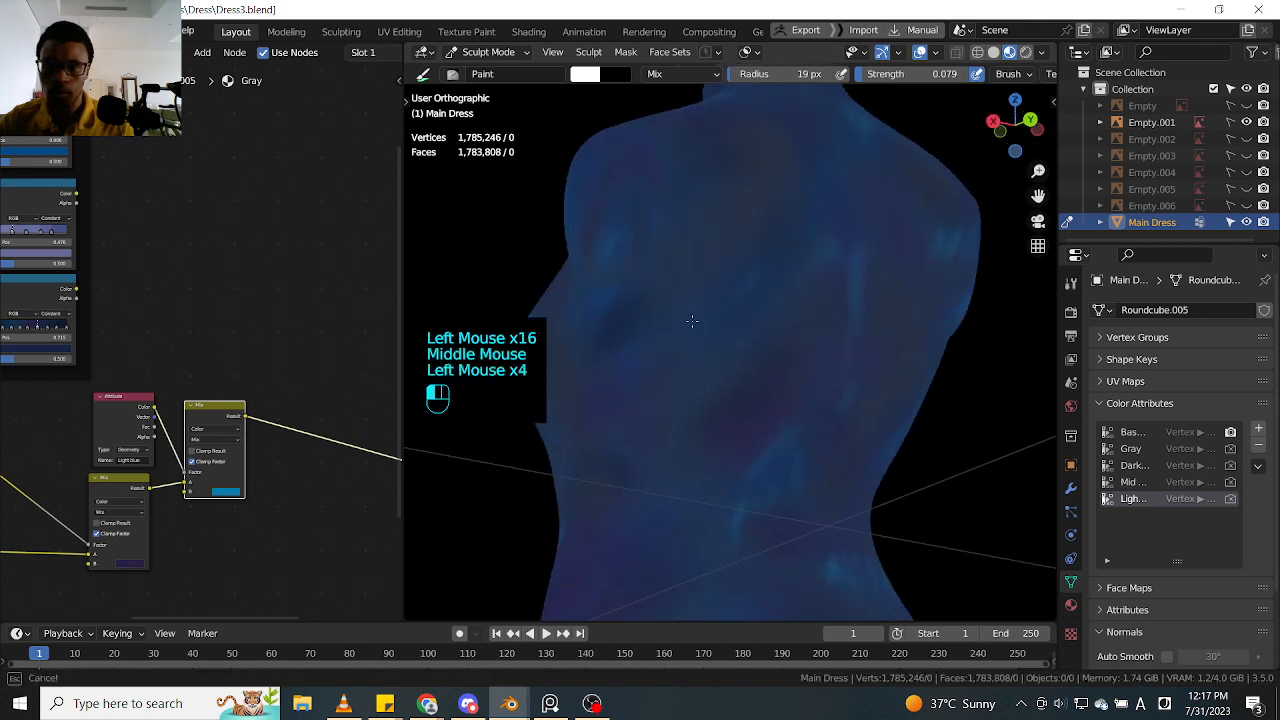
pyautogui.moveTo(749, 266); pyautogui.dragTo(712, 302)
pyautogui.moveTo(752, 262); pyautogui.dragTo(708, 306)
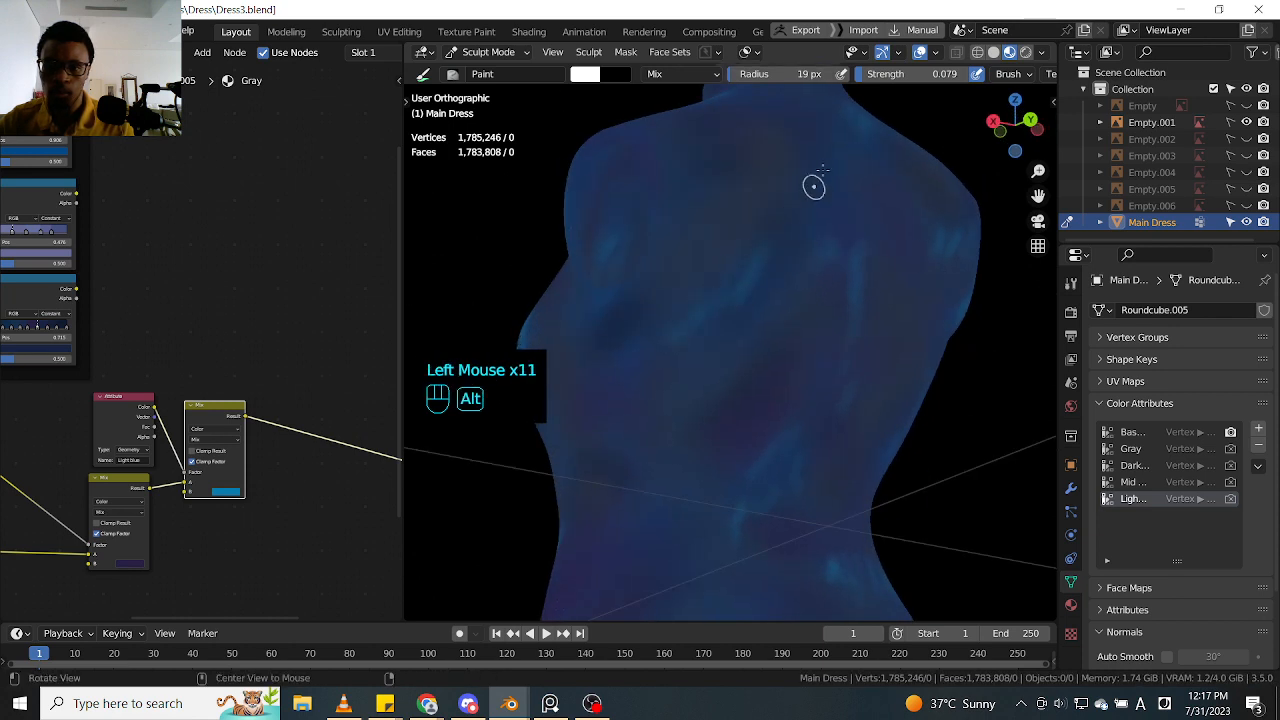
# Step: Paint slanted and curved light blue strokes over the upper back toward the shoulder
pyautogui.moveTo(814, 186)
pyautogui.keyDown('shift'); pyautogui.mouseDown(button='middle')
pyautogui.moveTo(837, 292)
pyautogui.moveTo(791, 314)
pyautogui.moveTo(776, 306)
pyautogui.mouseUp(button='middle'); pyautogui.keyUp('shift')
pyautogui.moveTo(850, 223); pyautogui.dragTo(828, 264)
pyautogui.moveTo(848, 226); pyautogui.dragTo(820, 272)
pyautogui.moveTo(842, 232)
pyautogui.mouseDown()
pyautogui.moveTo(814, 286)
pyautogui.moveTo(804, 282)
pyautogui.mouseUp()
pyautogui.moveTo(820, 232); pyautogui.dragTo(794, 276)
pyautogui.moveTo(806, 222)
pyautogui.mouseDown()
pyautogui.moveTo(795, 231)
pyautogui.moveTo(772, 206)
pyautogui.mouseUp()
pyautogui.moveTo(774, 200); pyautogui.dragTo(754, 222)
pyautogui.moveTo(764, 204); pyautogui.dragTo(746, 217)
# Step: Paint a curved light blue highlight along the rear edge of the armhole with short overlapping strokes
pyautogui.keyDown('ctrl'); pyautogui.moveTo(704, 242); pyautogui.dragTo(816, 238, button='middle'); pyautogui.keyUp('ctrl')
pyautogui.click(694, 300)
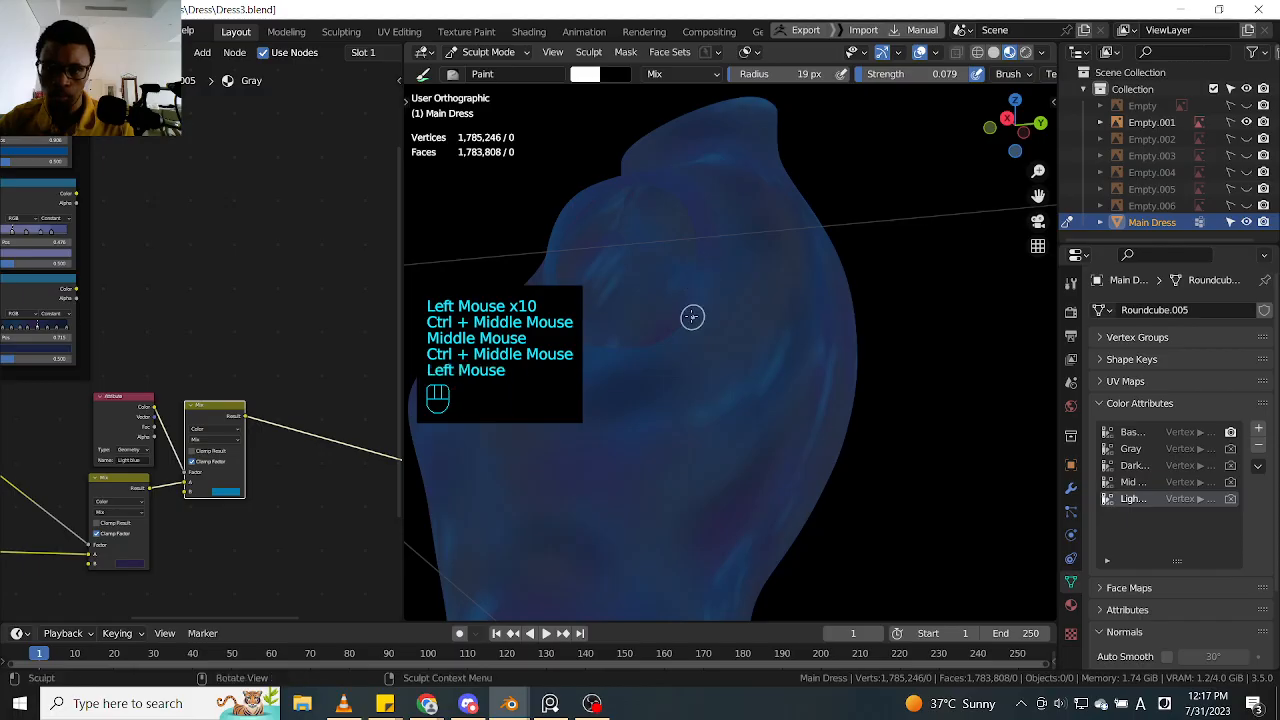
pyautogui.click(690, 310)
pyautogui.click(688, 315)
pyautogui.click(685, 320)
pyautogui.click(682, 325)
pyautogui.click(684, 320)
pyautogui.click(700, 305)
pyautogui.click(712, 295)
pyautogui.click(722, 286)
pyautogui.click(738, 274)
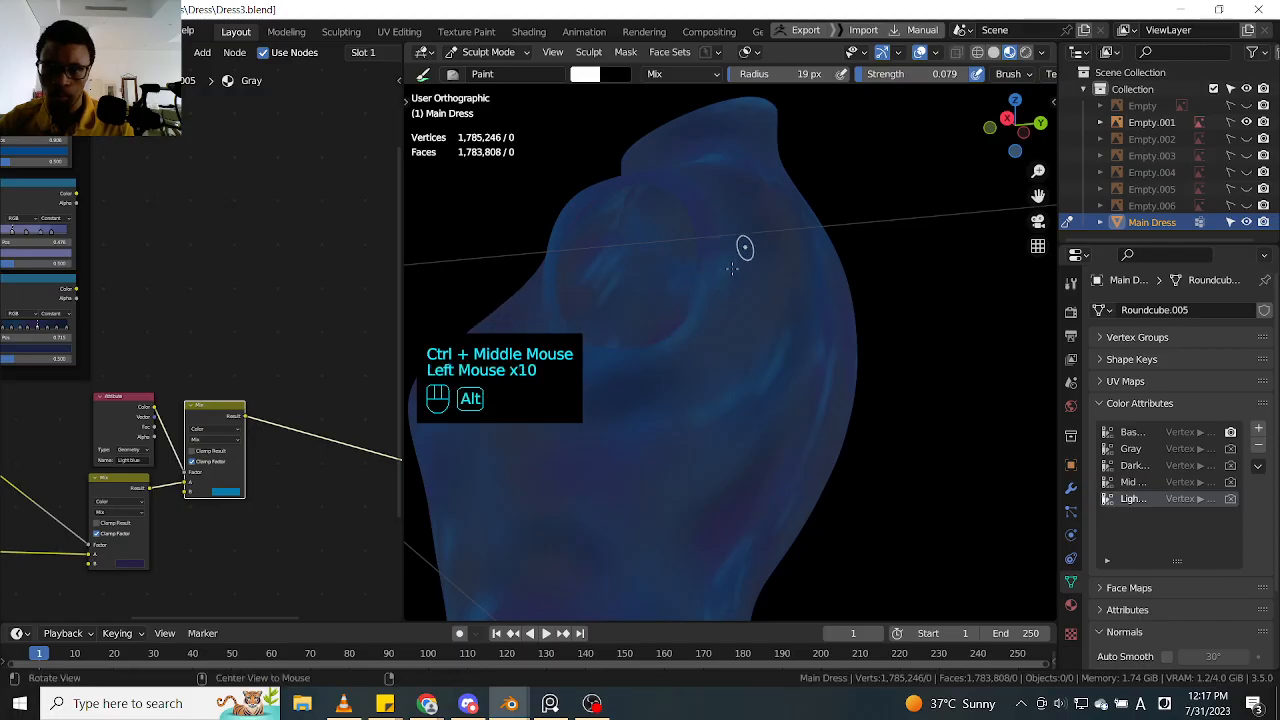
# Step: Add a curved run of short light blue strokes down the back behind the armhole
pyautogui.moveTo(741, 271)
pyautogui.mouseDown(button='middle')
pyautogui.moveTo(741, 331)
pyautogui.moveTo(778, 315)
pyautogui.moveTo(831, 237)
pyautogui.moveTo(786, 329)
pyautogui.moveTo(803, 351)
pyautogui.moveTo(817, 305)
pyautogui.moveTo(920, 380)
pyautogui.moveTo(783, 363)
pyautogui.moveTo(771, 261)
pyautogui.mouseUp(button='middle')
pyautogui.click(817, 306)
pyautogui.click(818, 318)
pyautogui.click(820, 330)
pyautogui.click(820, 334)
pyautogui.click(818, 338)
pyautogui.click(812, 345)
pyautogui.click(805, 352)
pyautogui.click(804, 337)
# Step: Paint a slanted light blue streak on the back of the skirt below the waist
pyautogui.click(794, 243)
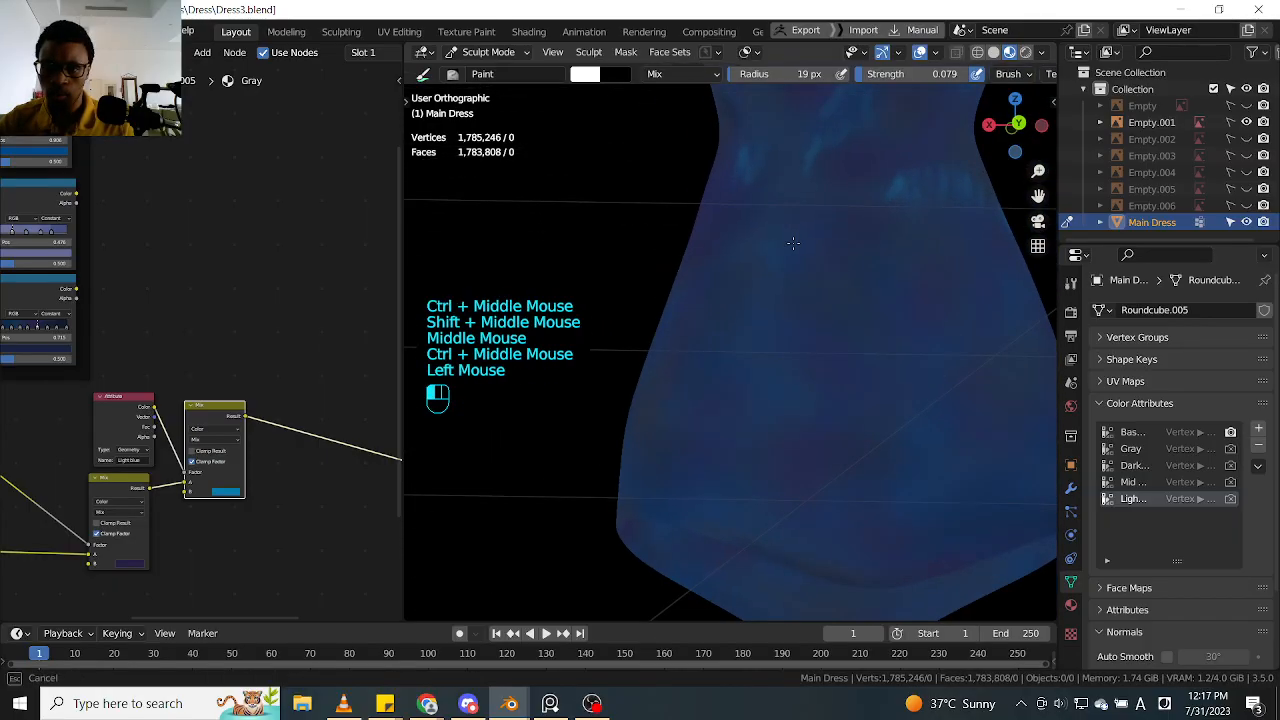
pyautogui.click(796, 240)
pyautogui.click(796, 256)
pyautogui.click(784, 250)
pyautogui.click(799, 238)
pyautogui.click(790, 248)
pyautogui.click(780, 260)
pyautogui.click(770, 270)
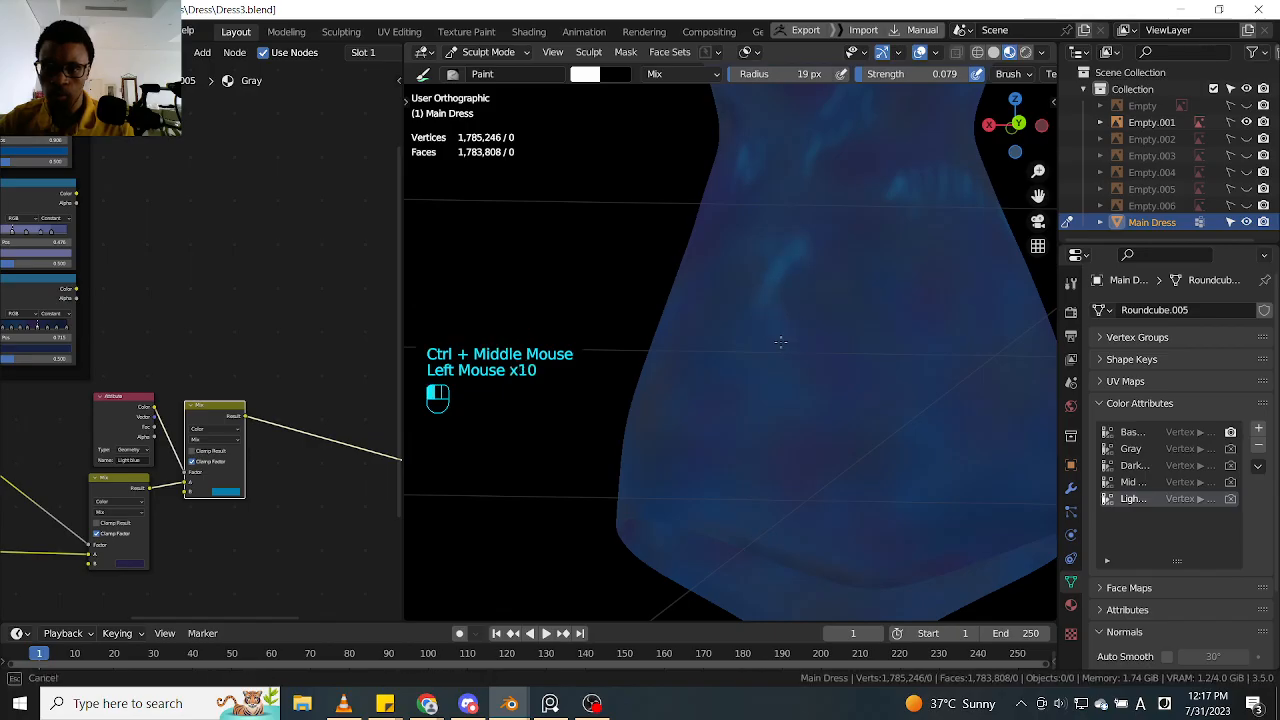
# Step: Extend the skirt's back streak downward with faint light blue strokes
pyautogui.click(778, 340)
pyautogui.click(771, 330)
pyautogui.click(735, 360)
pyautogui.click(755, 370)
pyautogui.click(772, 378)
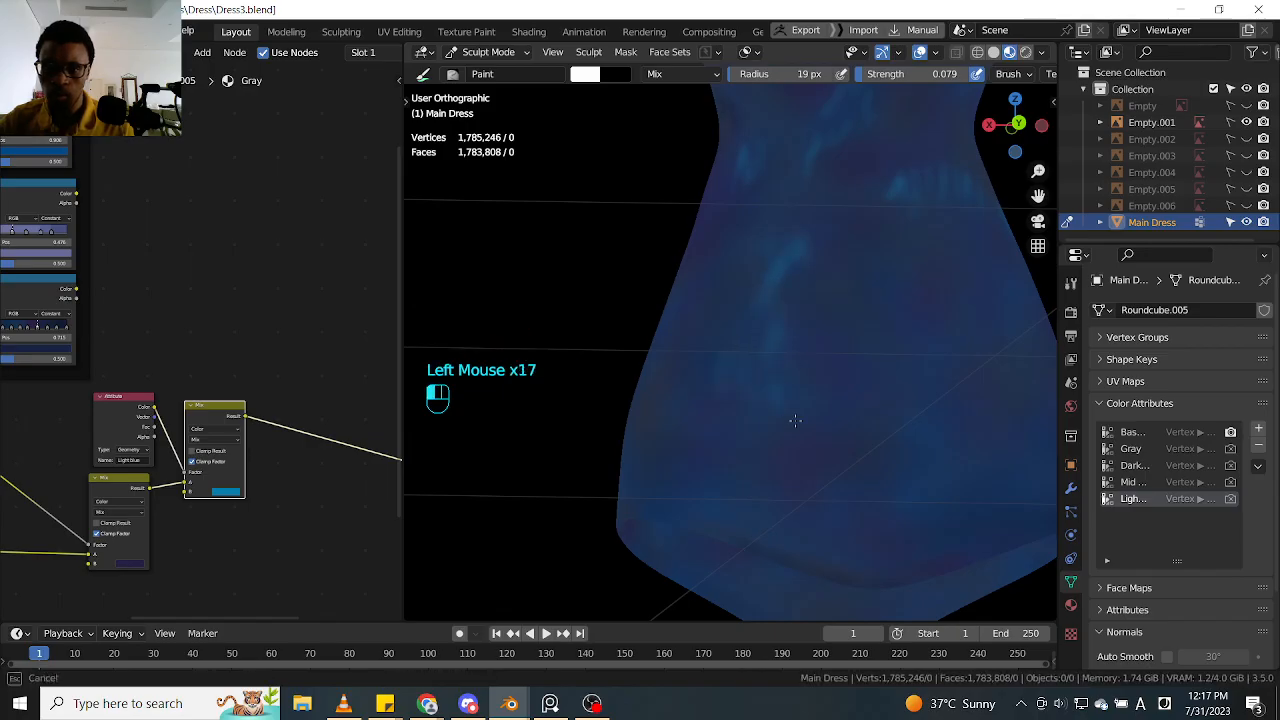
# Step: Paint faint light blue strokes on the middle of the skirt's back below the row of waist strokes
pyautogui.moveTo(906, 360)
pyautogui.mouseDown(button='middle')
pyautogui.moveTo(860, 346)
pyautogui.moveTo(873, 360)
pyautogui.mouseUp(button='middle')
pyautogui.click(875, 360)
pyautogui.click(880, 358)
pyautogui.click(888, 356)
pyautogui.click(898, 353)
pyautogui.click(909, 351)
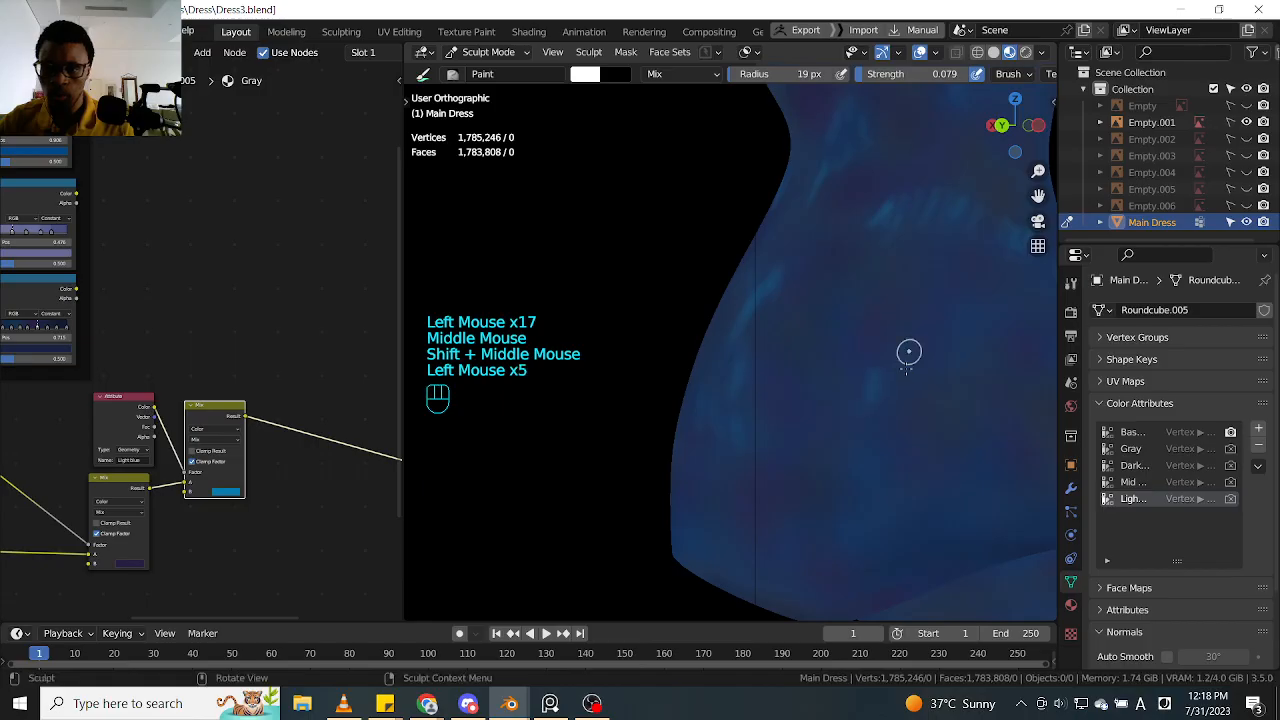
pyautogui.click(916, 337)
# Step: Paint short, overlapping light blue strokes on the side of the skirt just below the hip
pyautogui.moveTo(843, 300)
pyautogui.keyDown('ctrl'); pyautogui.mouseDown(button='middle')
pyautogui.moveTo(751, 351)
pyautogui.moveTo(997, 323)
pyautogui.moveTo(869, 333)
pyautogui.moveTo(771, 280)
pyautogui.mouseUp(button='middle'); pyautogui.keyUp('ctrl')
pyautogui.doubleClick(760, 265)
pyautogui.click(749, 251)
pyautogui.click(745, 256)
pyautogui.click(742, 261)
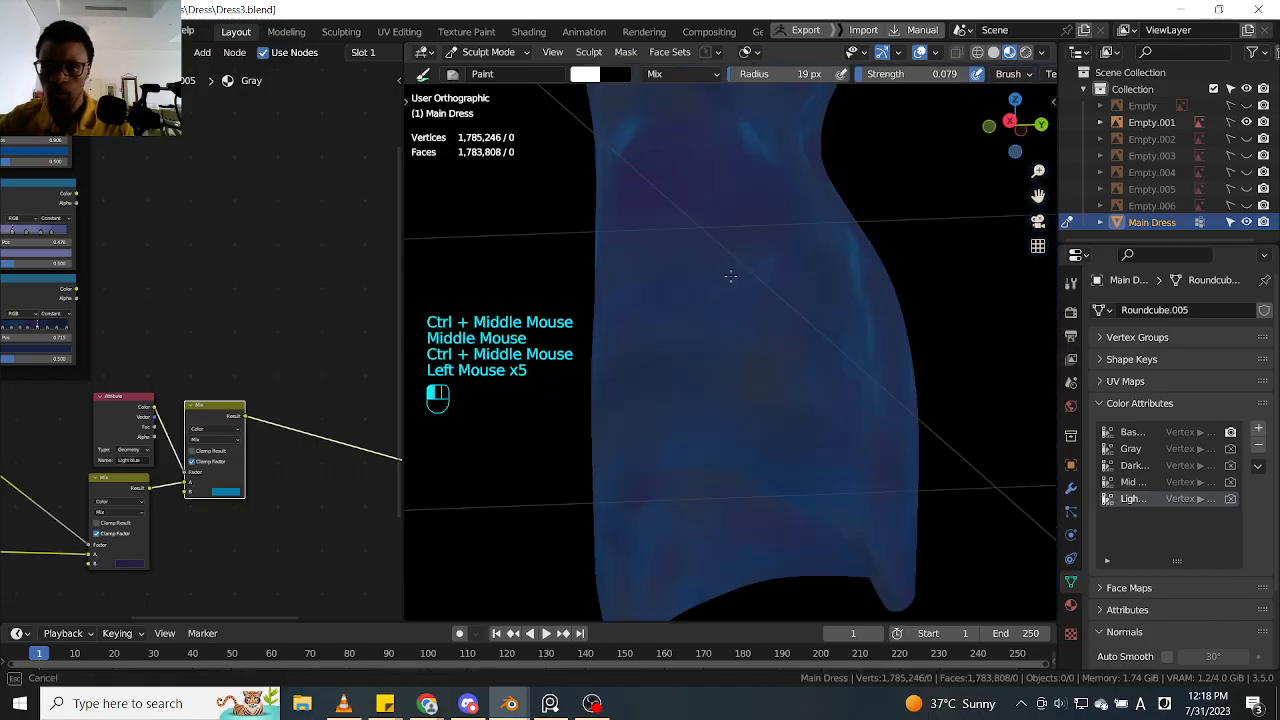
pyautogui.click(746, 268)
pyautogui.click(750, 276)
pyautogui.click(753, 283)
pyautogui.click(755, 286)
pyautogui.click(757, 289)
pyautogui.click(760, 291)
pyautogui.click(763, 294)
# Step: Build up a soft slanted light blue patch on the skirt between the front and side of the hip
pyautogui.moveTo(763, 294)
pyautogui.keyDown('ctrl'); pyautogui.mouseDown(button='middle')
pyautogui.moveTo(731, 280)
pyautogui.moveTo(878, 285)
pyautogui.moveTo(823, 277)
pyautogui.moveTo(866, 309)
pyautogui.moveTo(863, 294)
pyautogui.moveTo(749, 320)
pyautogui.mouseUp(button='middle'); pyautogui.keyUp('ctrl')
pyautogui.click(756, 318)
pyautogui.click(743, 322)
pyautogui.click(729, 327)
pyautogui.click(716, 331)
pyautogui.click(703, 336)
pyautogui.click(688, 342)
pyautogui.click(673, 348)
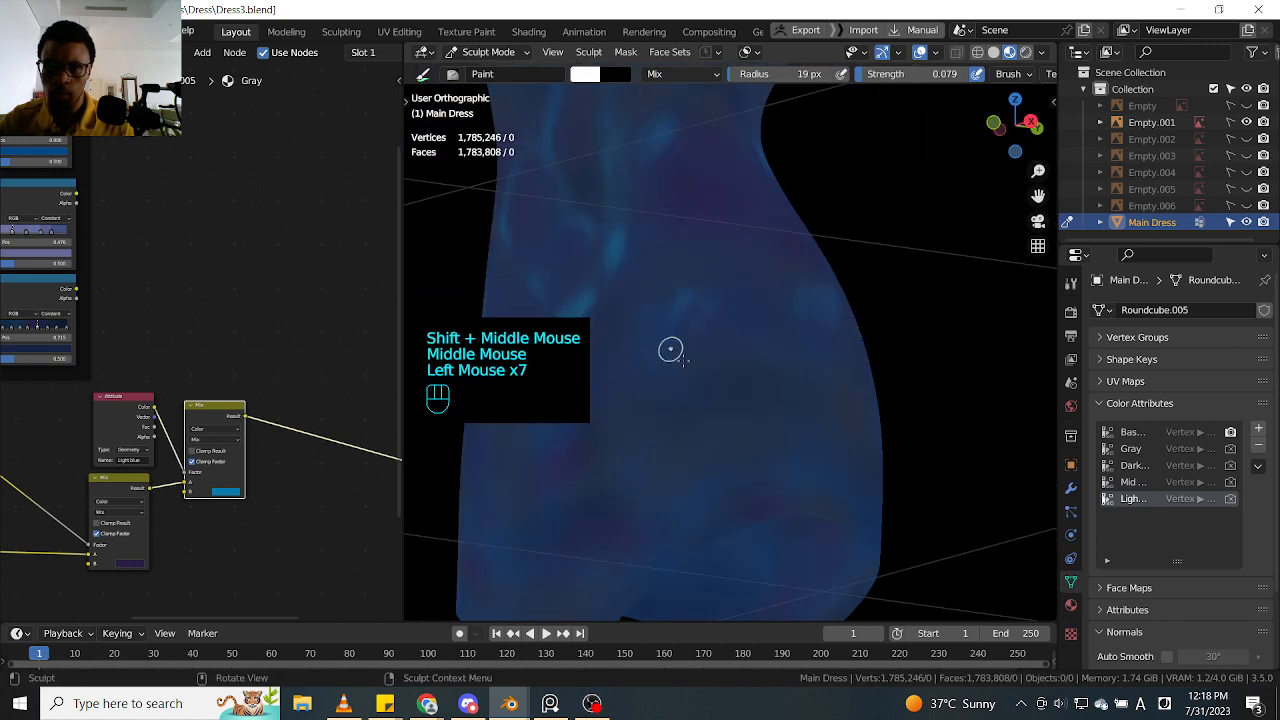
pyautogui.click(697, 311)
pyautogui.click(691, 307)
pyautogui.click(685, 304)
pyautogui.click(683, 303)
# Step: Paint a small light blue highlight on the lower side of the skirt above the hem
pyautogui.moveTo(683, 303); pyautogui.dragTo(871, 249, button='middle')
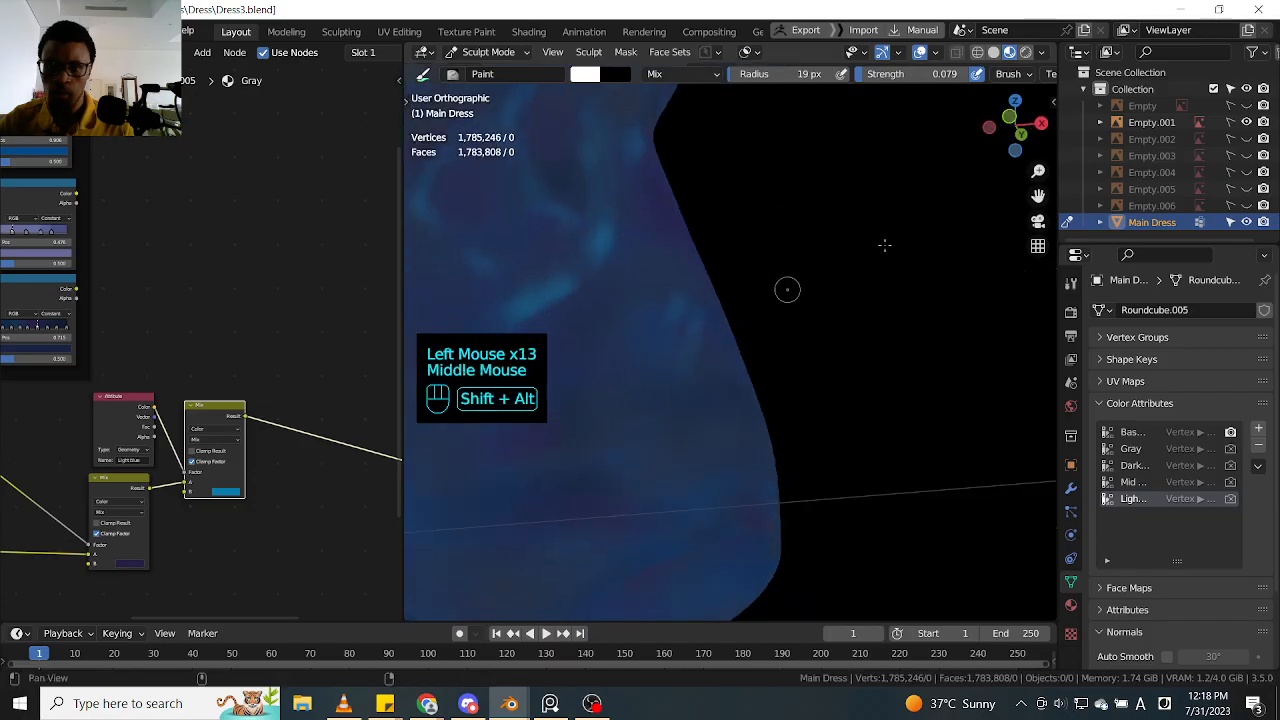
pyautogui.moveTo(786, 286)
pyautogui.keyDown('shift'); pyautogui.mouseDown(button='middle')
pyautogui.moveTo(828, 285)
pyautogui.moveTo(820, 309)
pyautogui.moveTo(910, 294)
pyautogui.moveTo(885, 285)
pyautogui.moveTo(890, 205)
pyautogui.mouseUp(button='middle'); pyautogui.keyUp('shift')
pyautogui.keyDown('ctrl'); pyautogui.moveTo(890, 205); pyautogui.dragTo(885, 180, button='middle'); pyautogui.keyUp('ctrl')
pyautogui.click(728, 271)
pyautogui.click(723, 277)
pyautogui.click(714, 277)
pyautogui.click(704, 276)
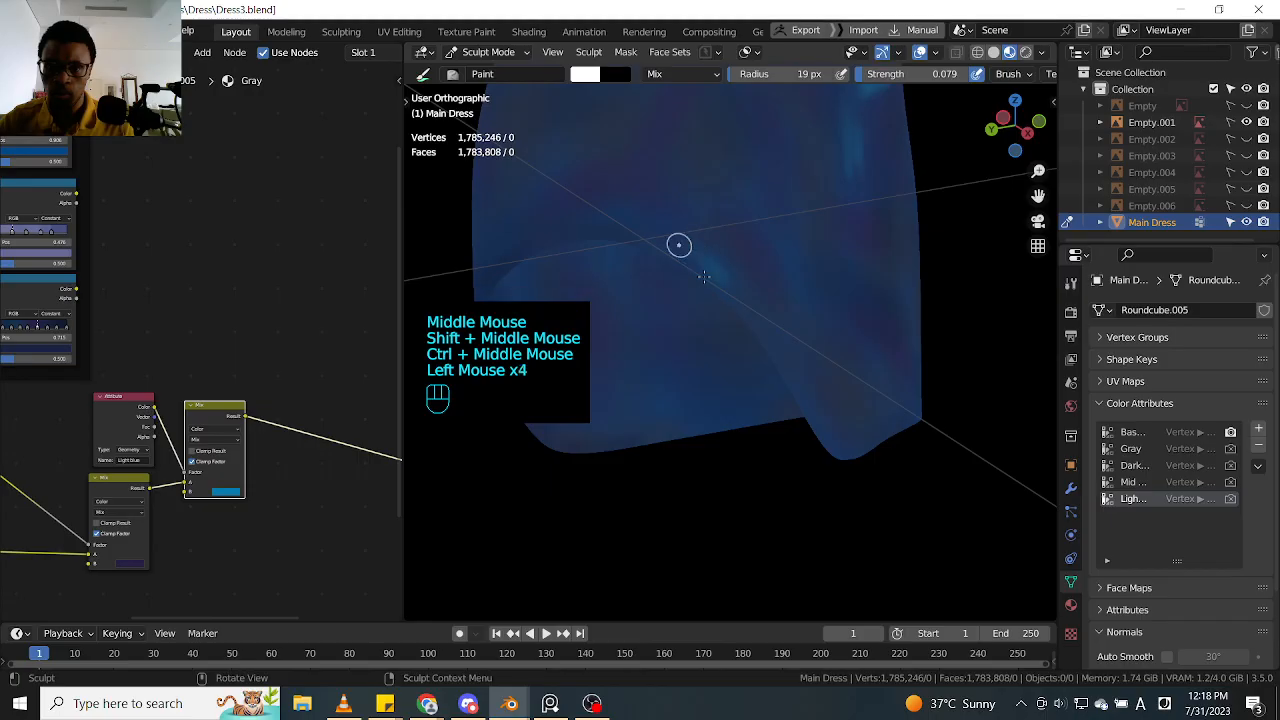
pyautogui.click(702, 276)
pyautogui.click(700, 277)
pyautogui.click(700, 277)
pyautogui.click(699, 277)
pyautogui.click(699, 277)
# Step: Paint a row of short light blue strokes across the lower front of the skirt, toward the side
pyautogui.moveTo(891, 266)
pyautogui.mouseDown(button='middle')
pyautogui.moveTo(805, 269)
pyautogui.moveTo(765, 250)
pyautogui.mouseUp(button='middle')
pyautogui.click(772, 245)
pyautogui.click(770, 226)
pyautogui.click(785, 225)
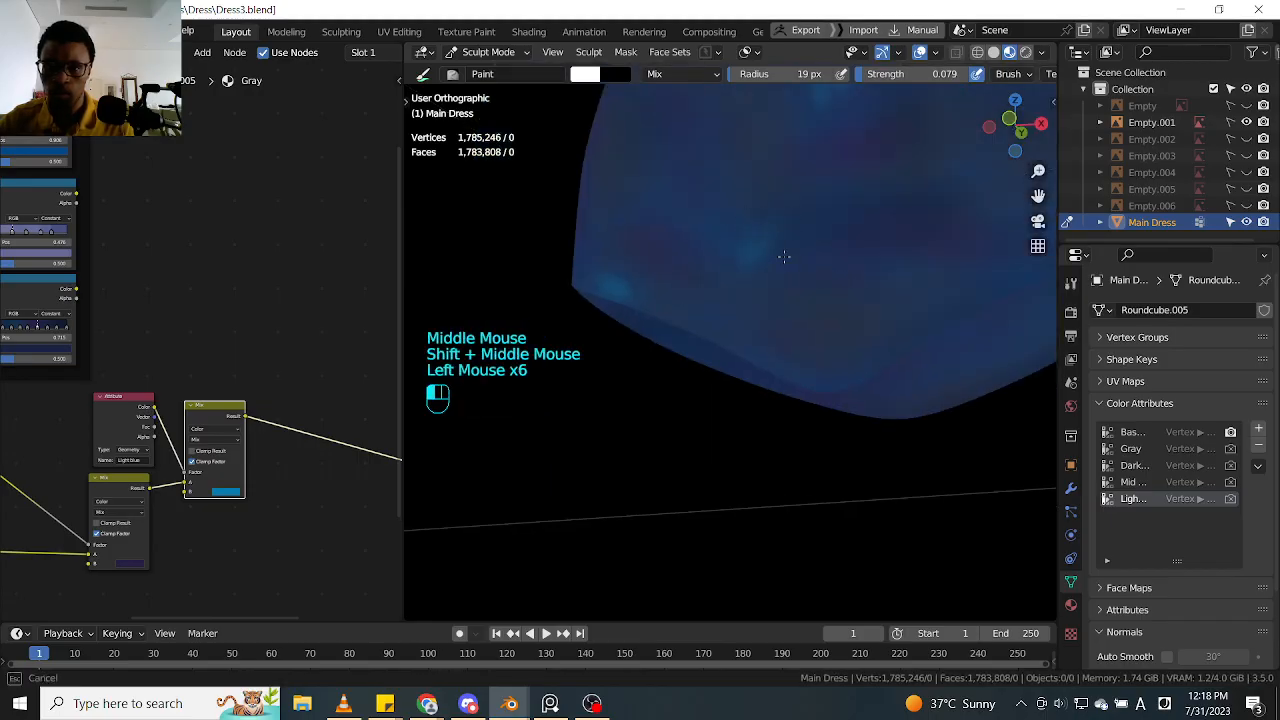
pyautogui.click(805, 222)
pyautogui.click(820, 221)
pyautogui.click(838, 220)
pyautogui.click(858, 226)
pyautogui.click(878, 231)
# Step: Paint a slanted light blue streak on the lower front of the skirt, running down from the side edge toward the hem
pyautogui.keyDown('shift'); pyautogui.moveTo(880, 231); pyautogui.dragTo(773, 305, button='middle'); pyautogui.keyUp('shift')
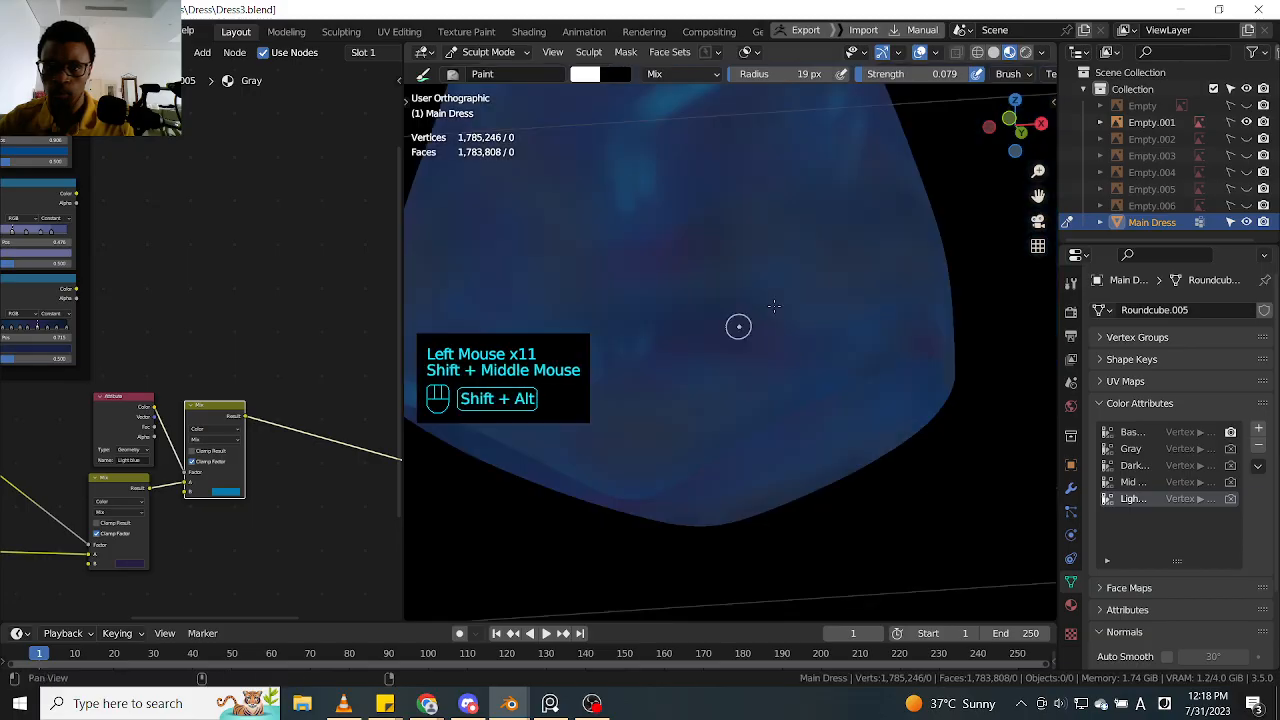
pyautogui.click(870, 333)
pyautogui.click(860, 346)
pyautogui.click(840, 360)
pyautogui.click(815, 378)
pyautogui.click(789, 395)
pyautogui.press('alt')
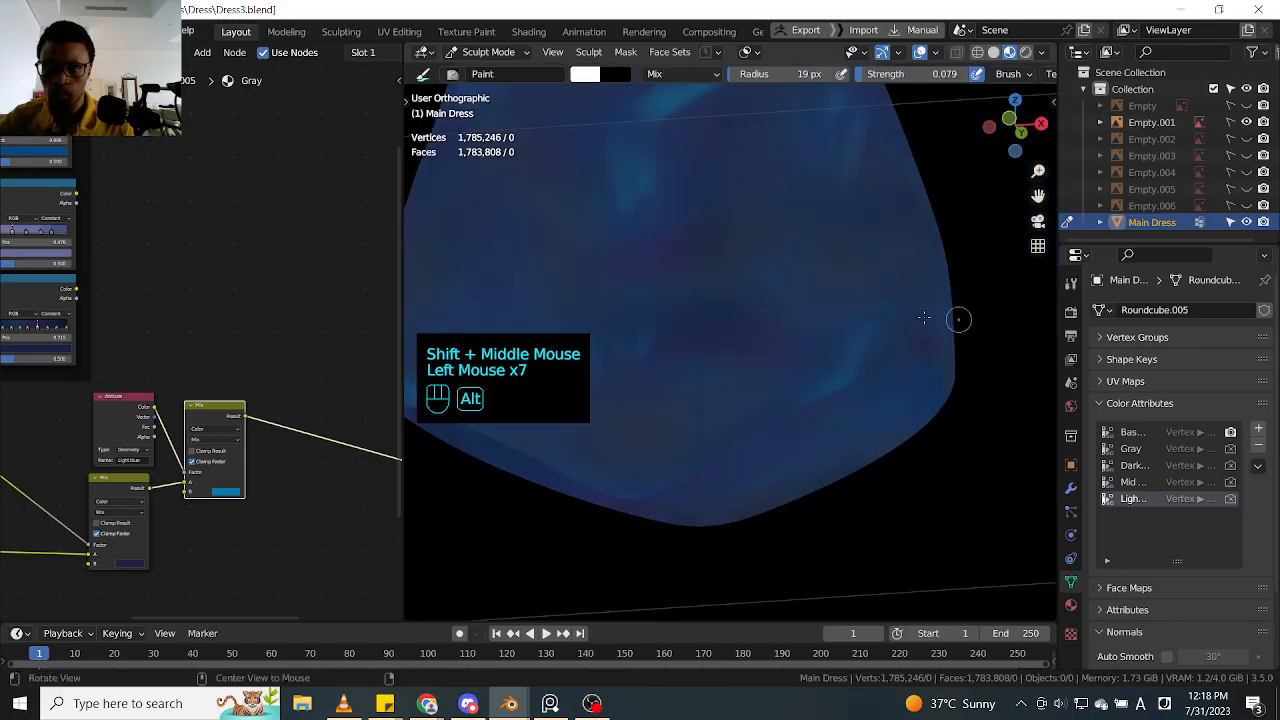
# Step: Paint short slanted light blue strokes on the side of the skirt just above the raised hem
pyautogui.moveTo(924, 318); pyautogui.dragTo(800, 320, button='middle')
pyautogui.click(894, 320)
pyautogui.click(908, 298)
pyautogui.click(915, 277)
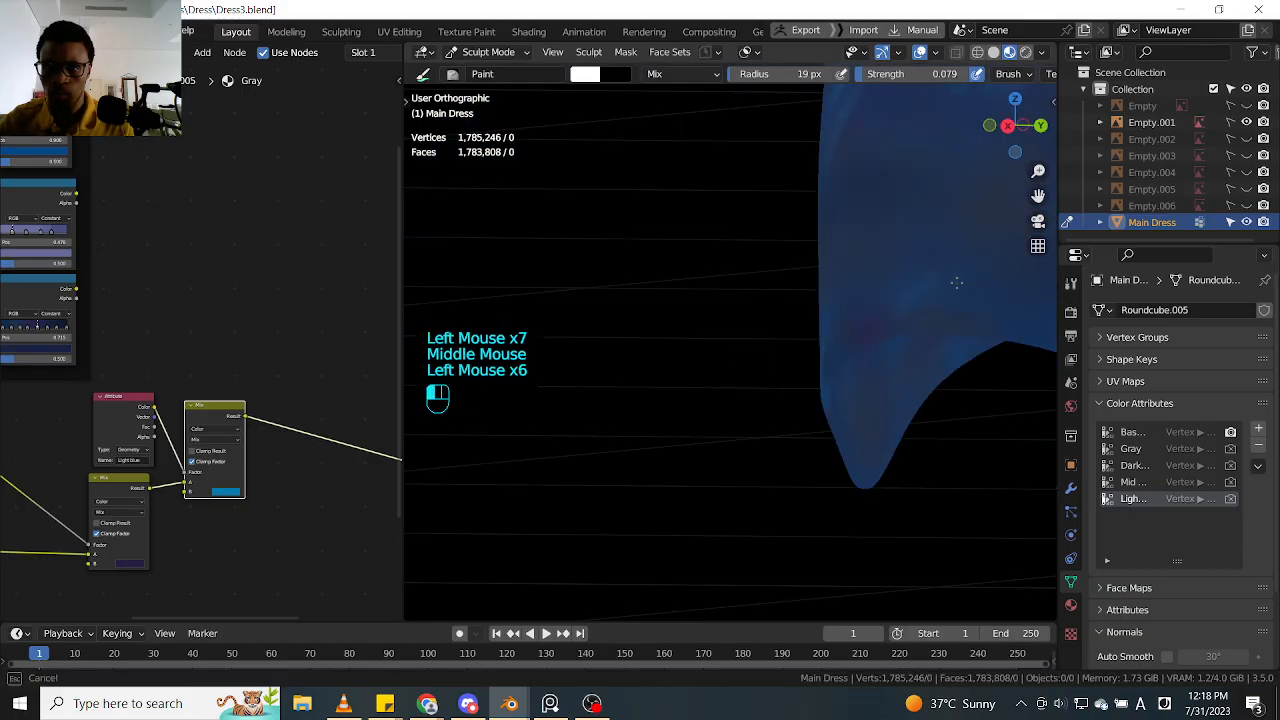
pyautogui.moveTo(1006, 271)
pyautogui.keyDown('shift'); pyautogui.mouseDown(button='middle')
pyautogui.moveTo(820, 257)
pyautogui.moveTo(866, 318)
pyautogui.moveTo(924, 362)
pyautogui.moveTo(860, 340)
pyautogui.moveTo(846, 315)
pyautogui.mouseUp(button='middle'); pyautogui.keyUp('shift')
pyautogui.click(924, 362)
pyautogui.click(924, 362)
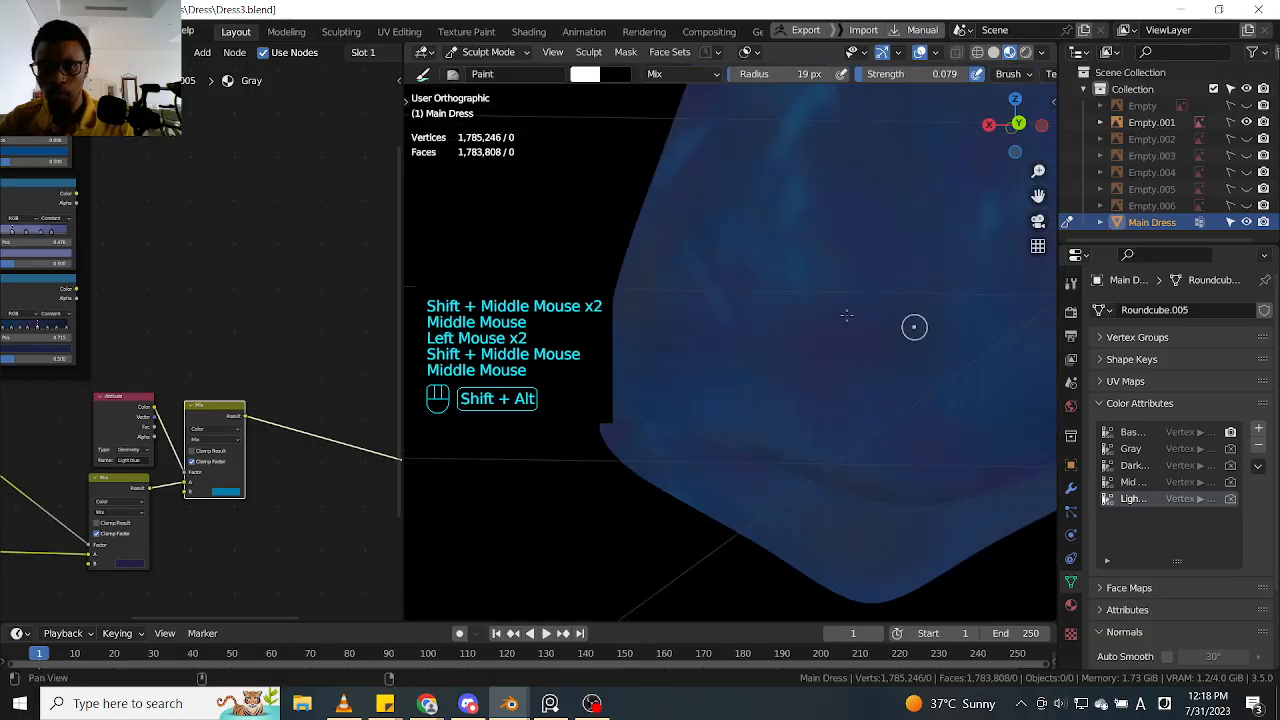
# Step: Build up a light blue streak running down the lower back of the skirt and curving toward the middle
pyautogui.keyDown('shift'); pyautogui.moveTo(975, 320); pyautogui.dragTo(866, 304); pyautogui.keyUp('shift')
pyautogui.moveTo(866, 280); pyautogui.dragTo(872, 312)
pyautogui.moveTo(868, 290)
pyautogui.mouseDown()
pyautogui.moveTo(871, 320)
pyautogui.moveTo(868, 310)
pyautogui.mouseUp()
pyautogui.moveTo(856, 290)
pyautogui.mouseDown()
pyautogui.moveTo(850, 330)
pyautogui.moveTo(868, 335)
pyautogui.mouseUp()
pyautogui.moveTo(872, 305); pyautogui.dragTo(880, 330)
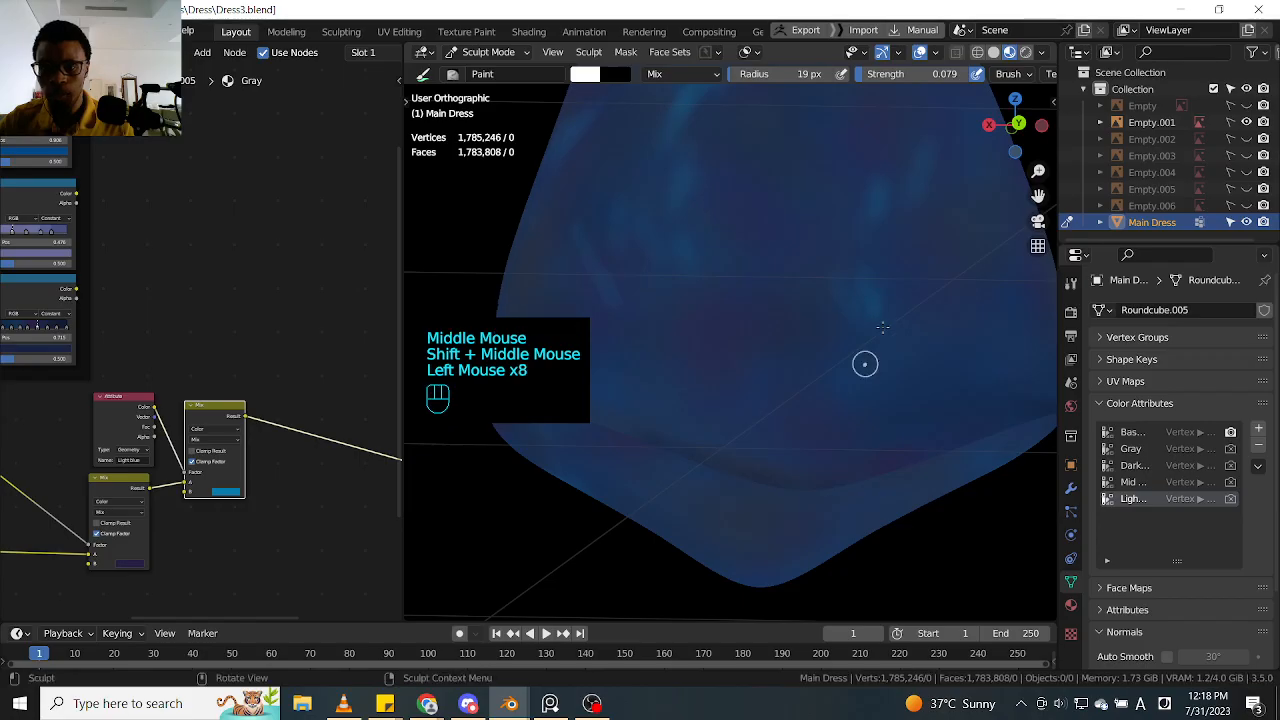
pyautogui.click(858, 372)
pyautogui.click(845, 383)
pyautogui.click(837, 389)
pyautogui.click(837, 389)
# Step: Paint a faint row of light blue dabs across the lower back of the skirt above the hem
pyautogui.keyDown('shift'); pyautogui.moveTo(837, 389); pyautogui.dragTo(849, 337, button='middle'); pyautogui.keyUp('shift')
pyautogui.click(835, 337)
pyautogui.click(818, 336)
pyautogui.click(804, 336)
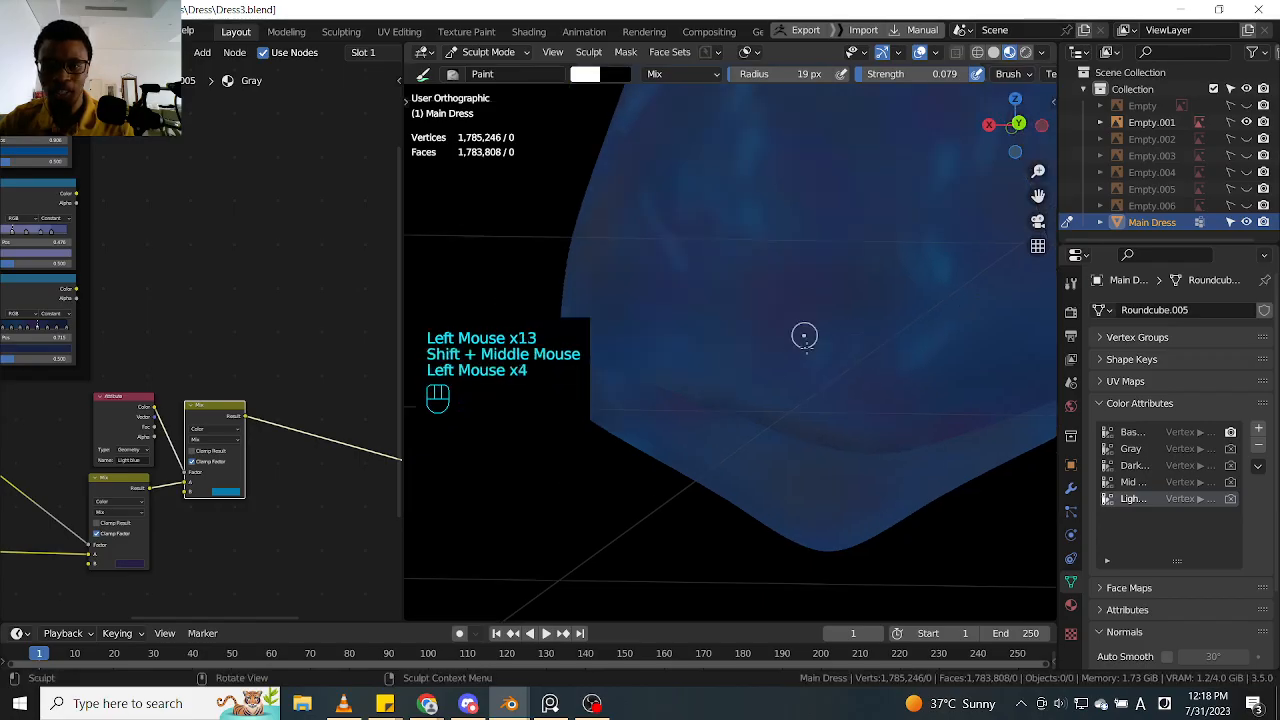
pyautogui.click(780, 333)
pyautogui.click(755, 329)
pyautogui.click(730, 331)
pyautogui.click(715, 341)
pyautogui.click(754, 357)
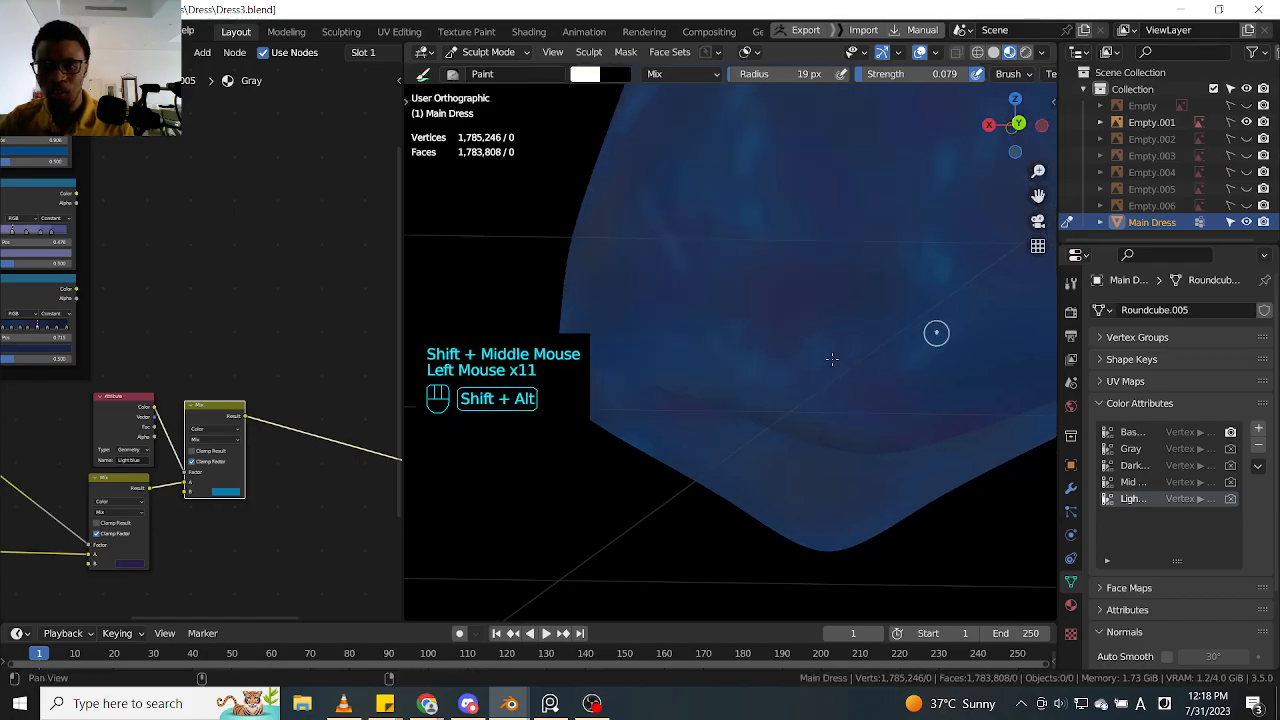
# Step: Paint short light blue strokes on the side of the skirt's back below the row of waist strokes
pyautogui.moveTo(832, 358)
pyautogui.keyDown('shift'); pyautogui.mouseDown(button='middle')
pyautogui.moveTo(877, 346)
pyautogui.moveTo(794, 323)
pyautogui.moveTo(800, 380)
pyautogui.mouseUp(button='middle'); pyautogui.keyUp('shift')
pyautogui.click(794, 323)
pyautogui.click(785, 312)
pyautogui.click(774, 301)
pyautogui.click(820, 257)
pyautogui.click(805, 262)
pyautogui.click(790, 270)
pyautogui.click(775, 278)
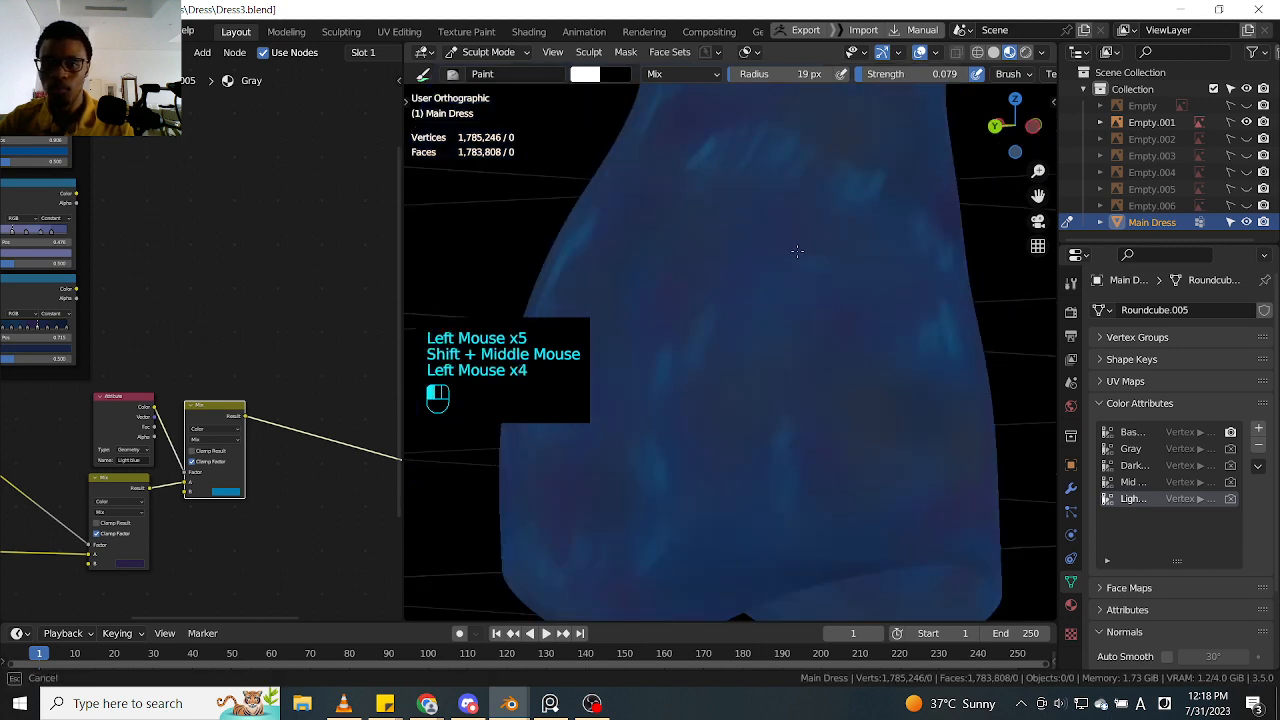
# Step: Fill in the arched row of light blue strokes below the back waist with overlapping dabs
pyautogui.moveTo(770, 282)
pyautogui.keyDown('shift'); pyautogui.mouseDown(button='middle')
pyautogui.moveTo(740, 266)
pyautogui.moveTo(726, 234)
pyautogui.mouseUp(button='middle'); pyautogui.keyUp('shift')
pyautogui.click(726, 234)
pyautogui.click(722, 228)
pyautogui.click(718, 224)
pyautogui.click(714, 220)
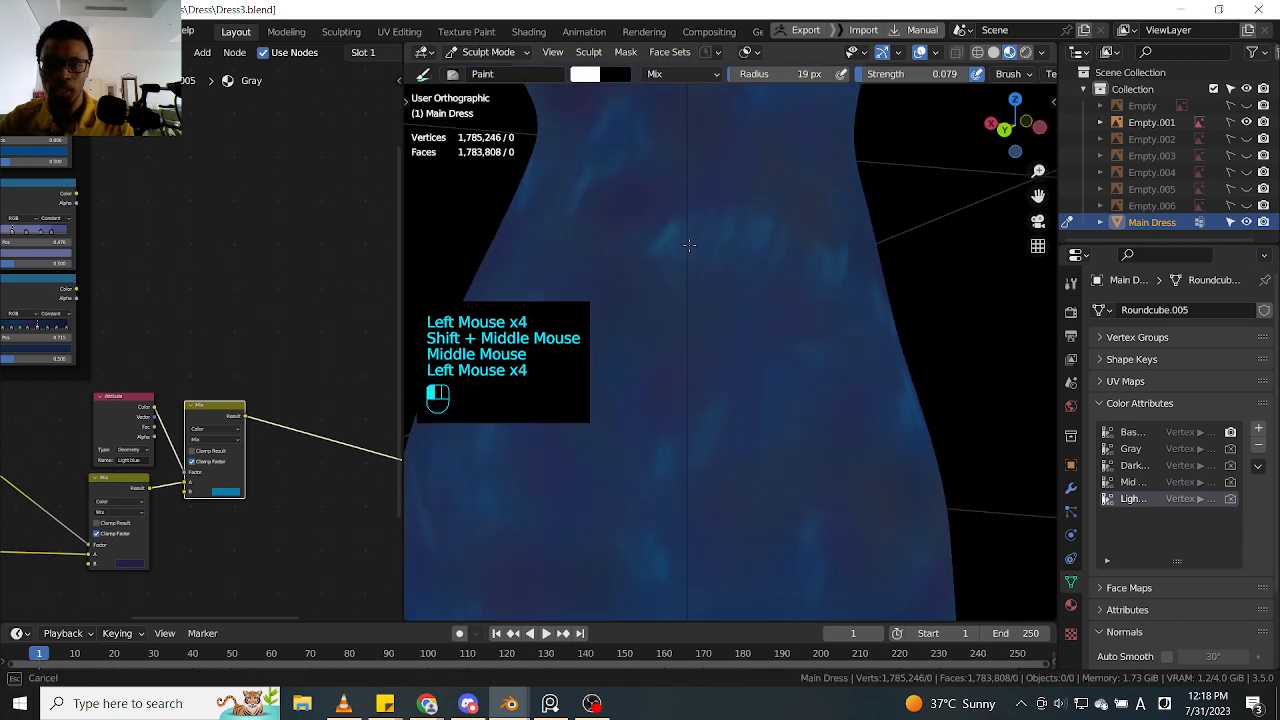
pyautogui.click(710, 217)
pyautogui.click(707, 214)
pyautogui.click(690, 222)
pyautogui.click(675, 230)
pyautogui.click(690, 237)
pyautogui.click(712, 237)
pyautogui.click(740, 238)
pyautogui.click(765, 239)
pyautogui.click(790, 240)
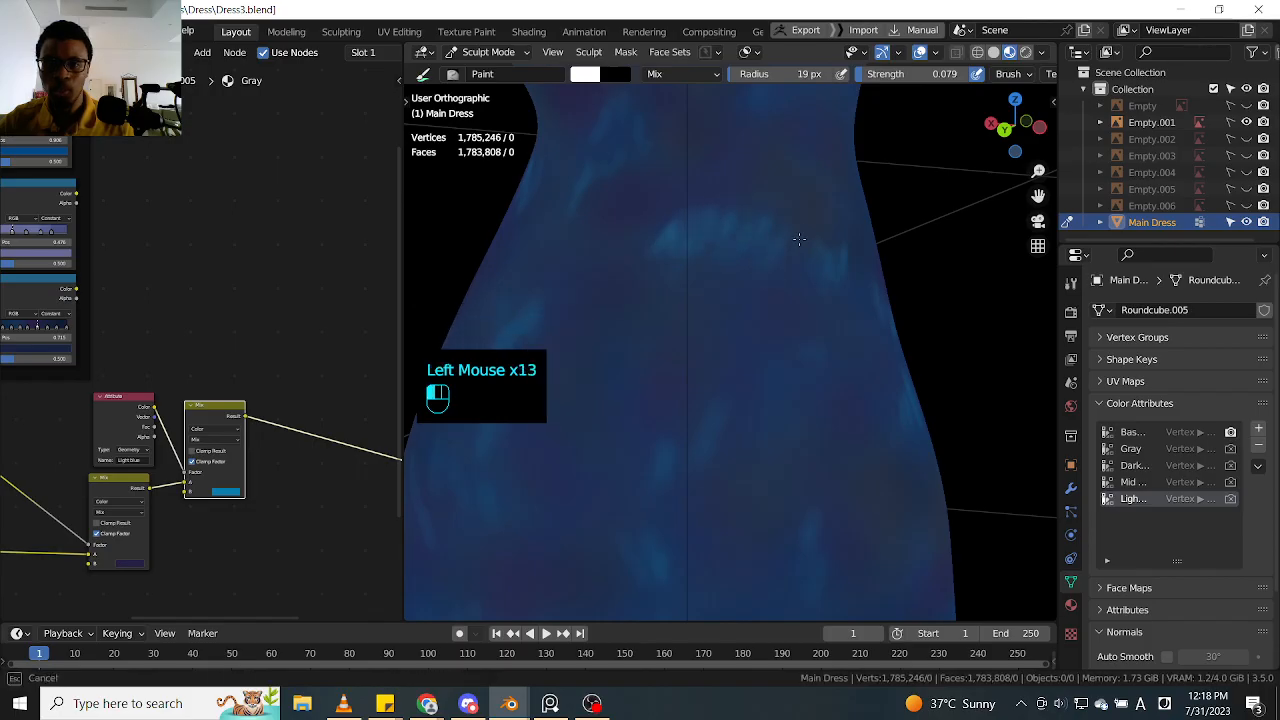
# Step: Set the paint brush strength to 0.045 and its radius to 62 px
pyautogui.moveTo(800, 240)
pyautogui.keyDown('ctrl'); pyautogui.mouseDown(button='middle')
pyautogui.moveTo(797, 266)
pyautogui.moveTo(657, 251)
pyautogui.moveTo(943, 229)
pyautogui.moveTo(774, 257)
pyautogui.moveTo(770, 241)
pyautogui.mouseUp(button='middle'); pyautogui.keyUp('ctrl')
pyautogui.moveTo(666, 289); pyautogui.dragTo(818, 334, button='middle')
pyautogui.hotkey('shift', 'f')
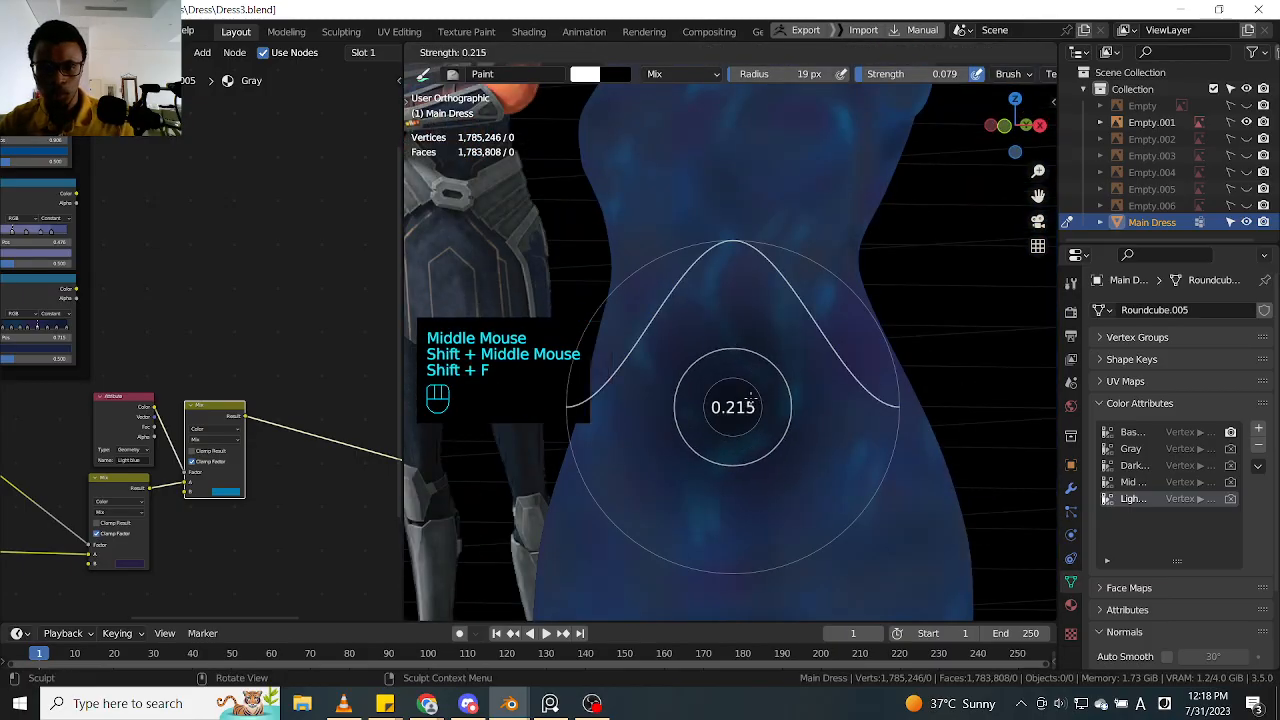
pyautogui.click(736, 409)
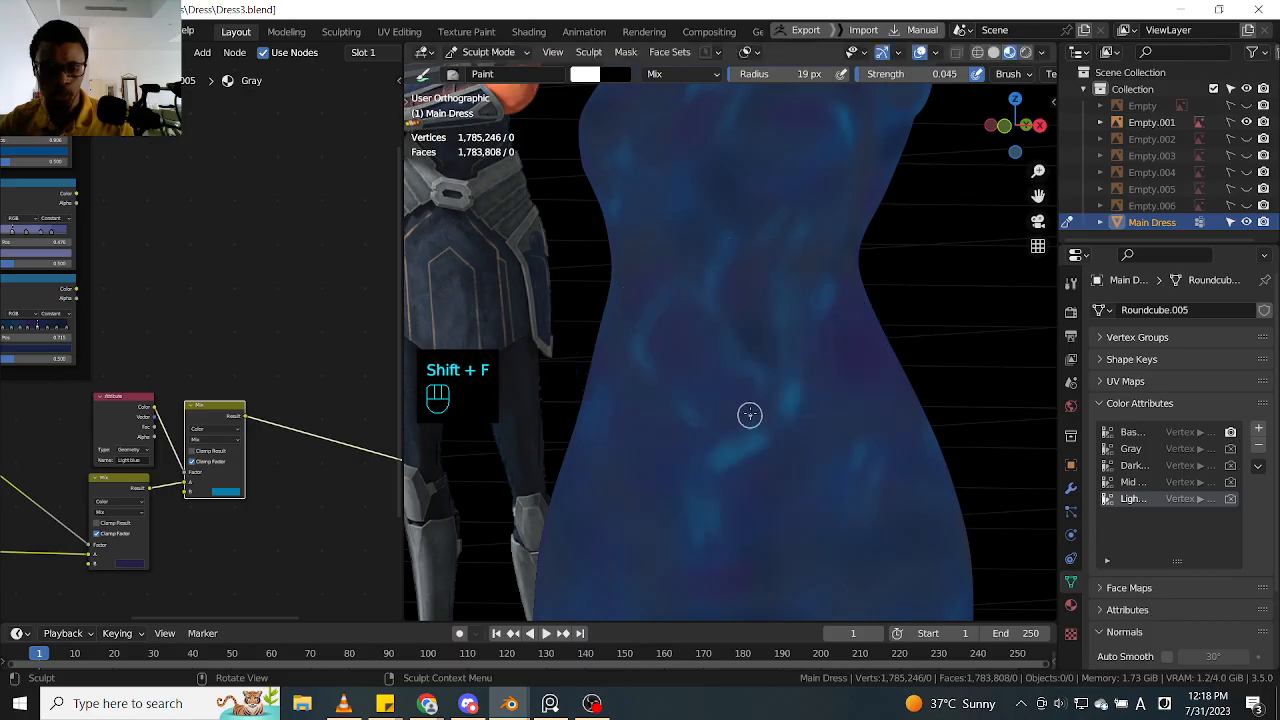
pyautogui.press('f')
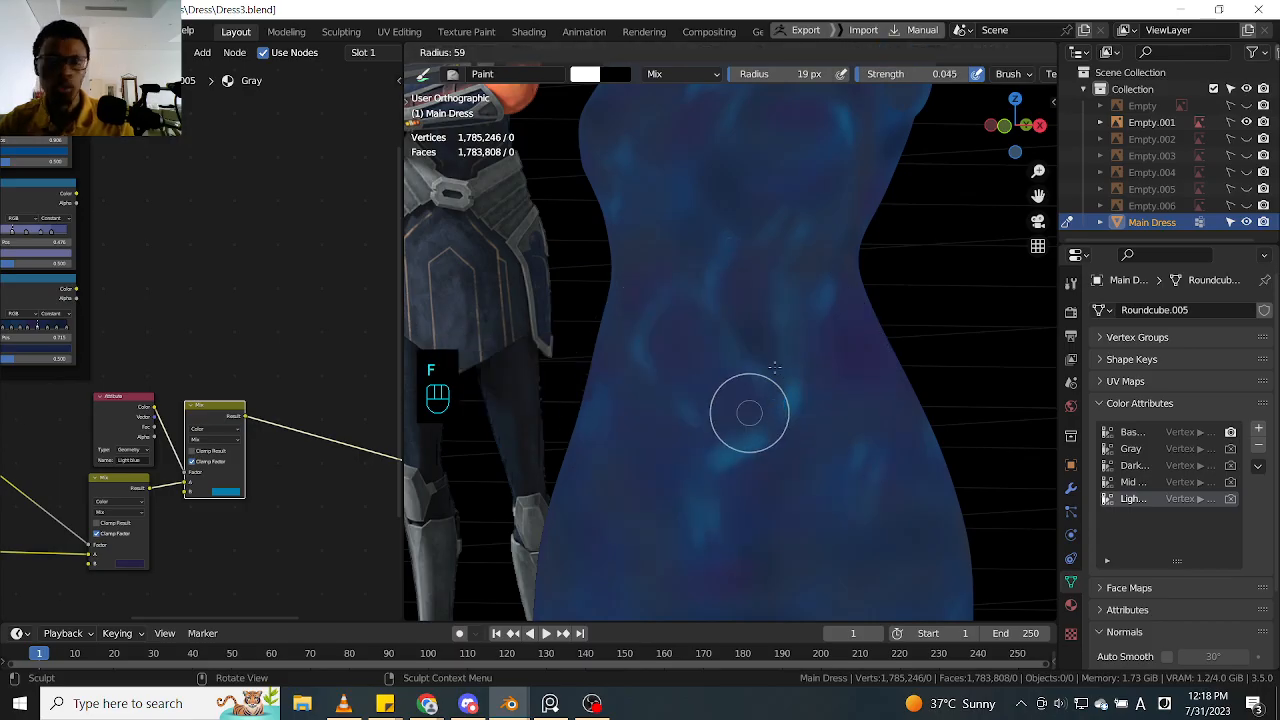
pyautogui.click(804, 301)
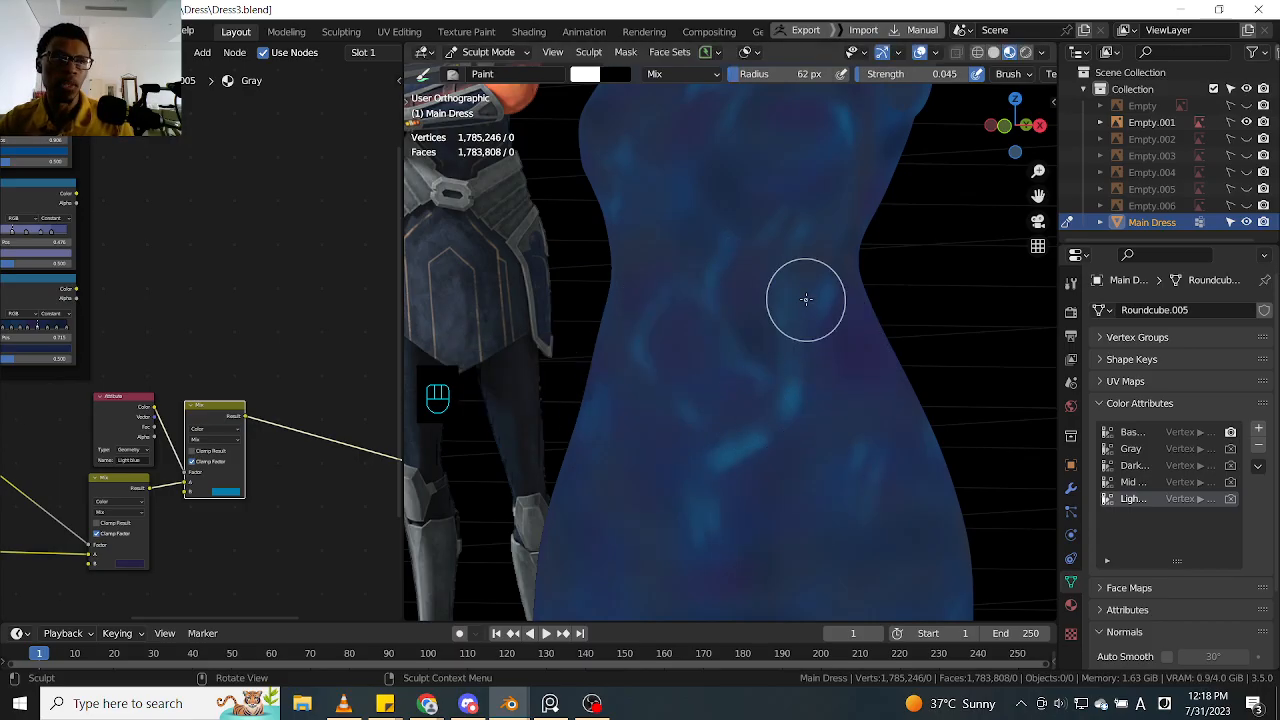
# Step: Smooth the light blue streaks across the front of the waist and hips, undoing the stray paint stroke
pyautogui.keyDown('shift'); pyautogui.doubleClick(742, 488); pyautogui.keyUp('shift')
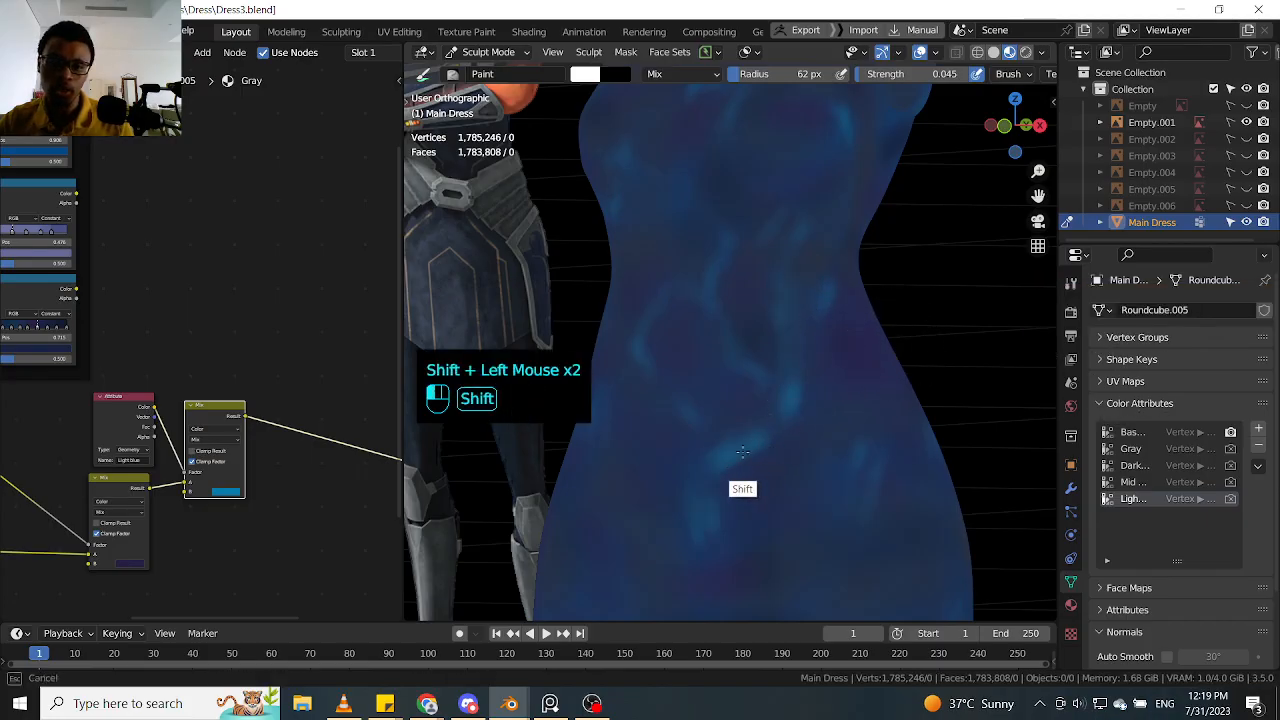
pyautogui.moveTo(800, 366)
pyautogui.mouseDown()
pyautogui.moveTo(731, 472)
pyautogui.moveTo(737, 426)
pyautogui.mouseUp()
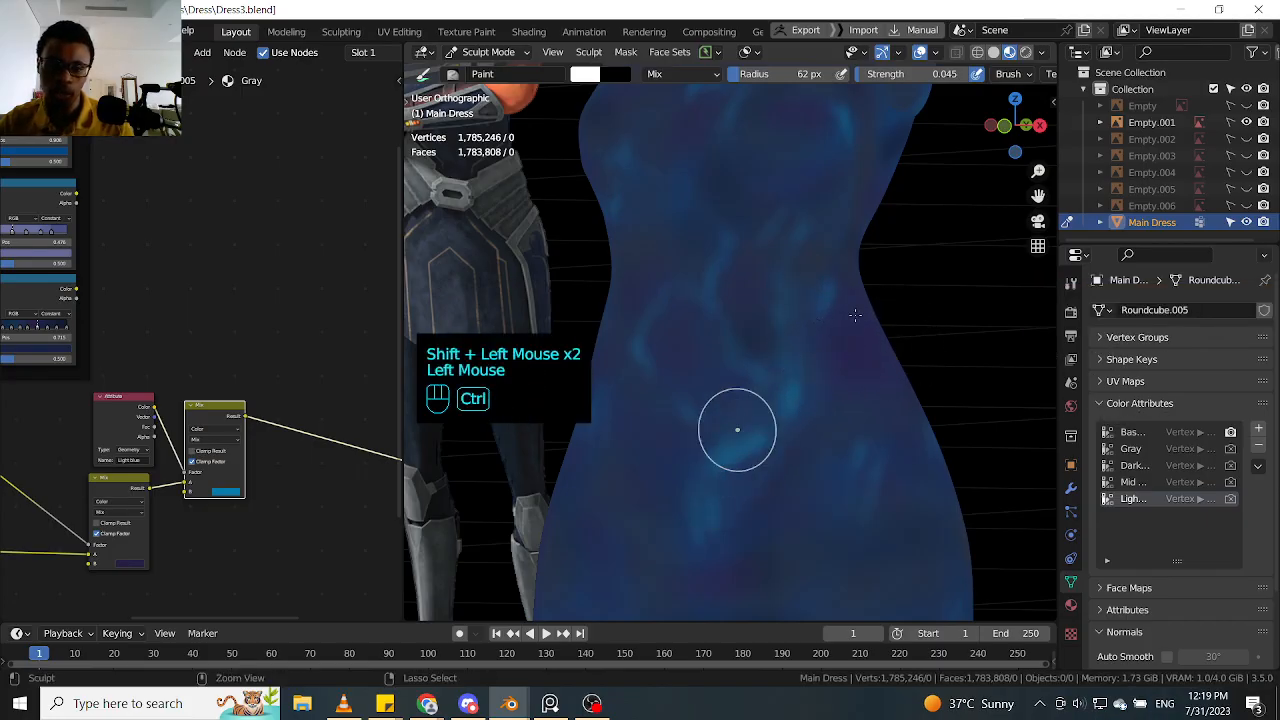
pyautogui.hotkey('ctrl', 'z')
pyautogui.moveTo(766, 377)
pyautogui.keyDown('shift'); pyautogui.mouseDown()
pyautogui.moveTo(771, 403)
pyautogui.moveTo(717, 376)
pyautogui.mouseUp(); pyautogui.keyUp('shift')
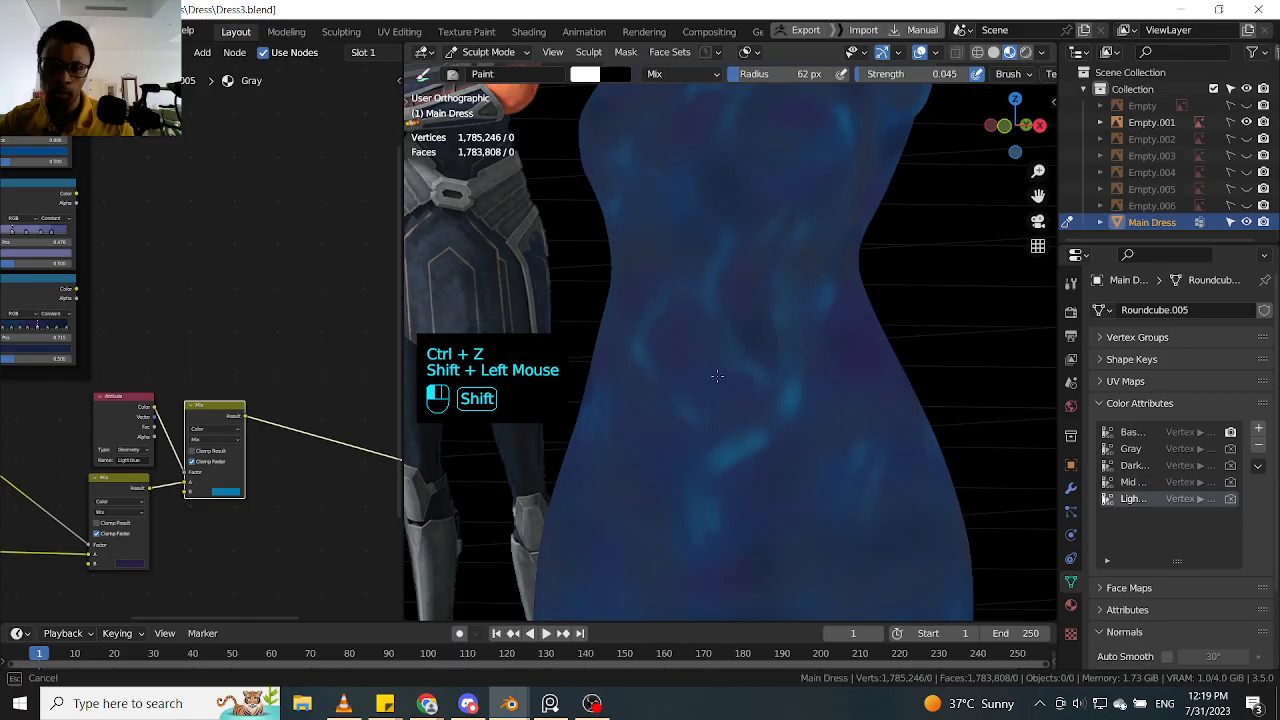
pyautogui.keyDown('shift'); pyautogui.moveTo(699, 234); pyautogui.dragTo(658, 326); pyautogui.keyUp('shift')
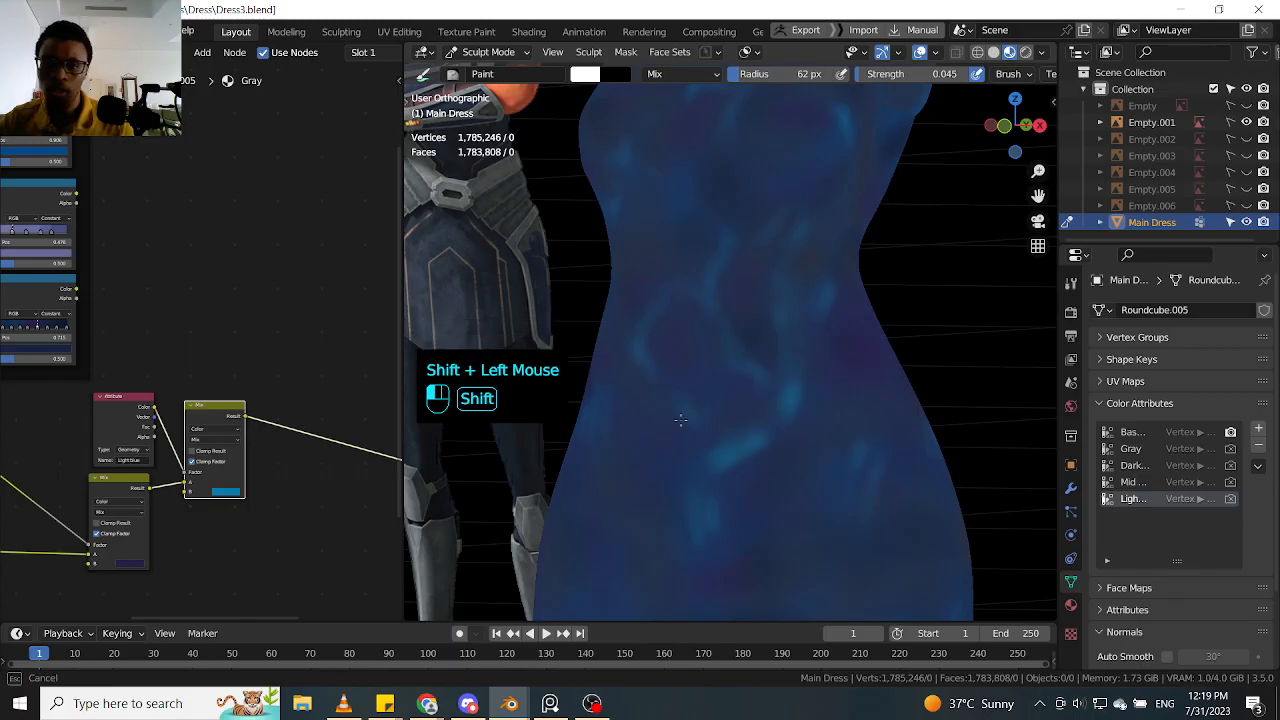
pyautogui.keyDown('shift'); pyautogui.moveTo(680, 420); pyautogui.dragTo(804, 282); pyautogui.keyUp('shift')
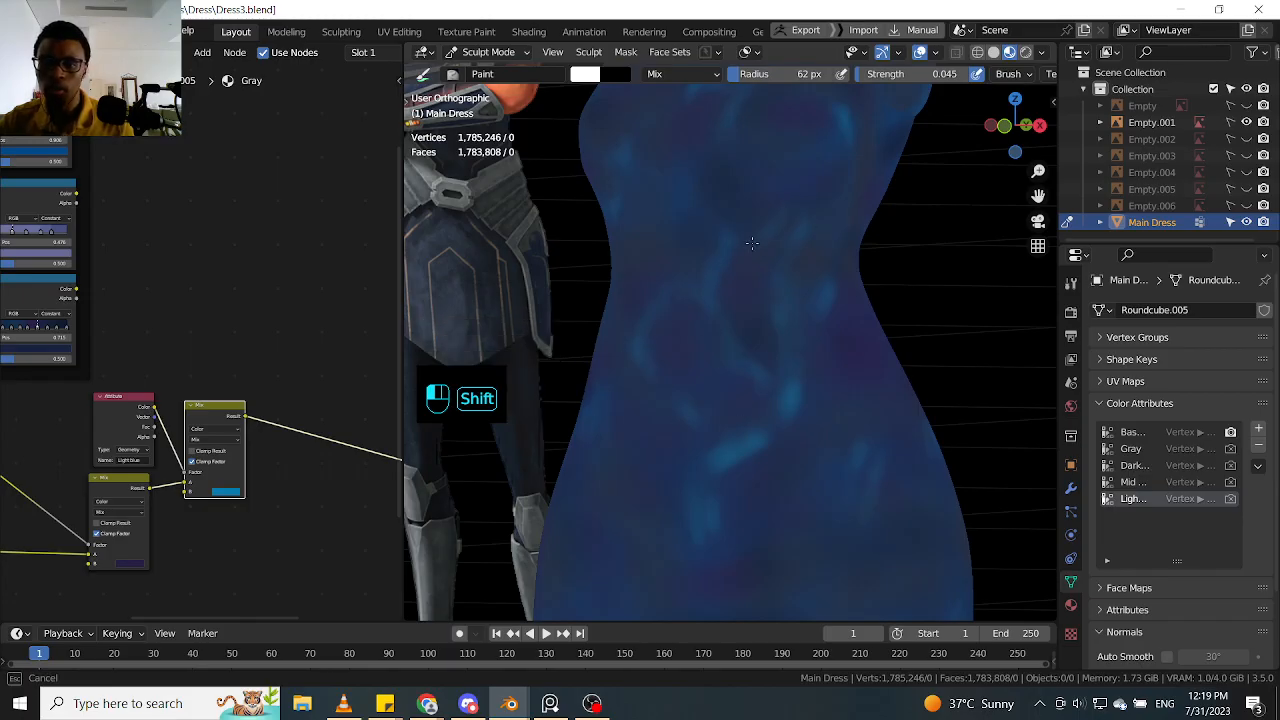
pyautogui.keyDown('shift'); pyautogui.moveTo(752, 243); pyautogui.dragTo(836, 216); pyautogui.keyUp('shift')
# Step: Smooth the light blue streaks on the front of the bodice around the chest, shoulder and armhole
pyautogui.moveTo(740, 303)
pyautogui.keyDown('shift'); pyautogui.mouseDown(button='middle')
pyautogui.moveTo(768, 501)
pyautogui.moveTo(868, 476)
pyautogui.mouseUp(button='middle'); pyautogui.keyUp('shift')
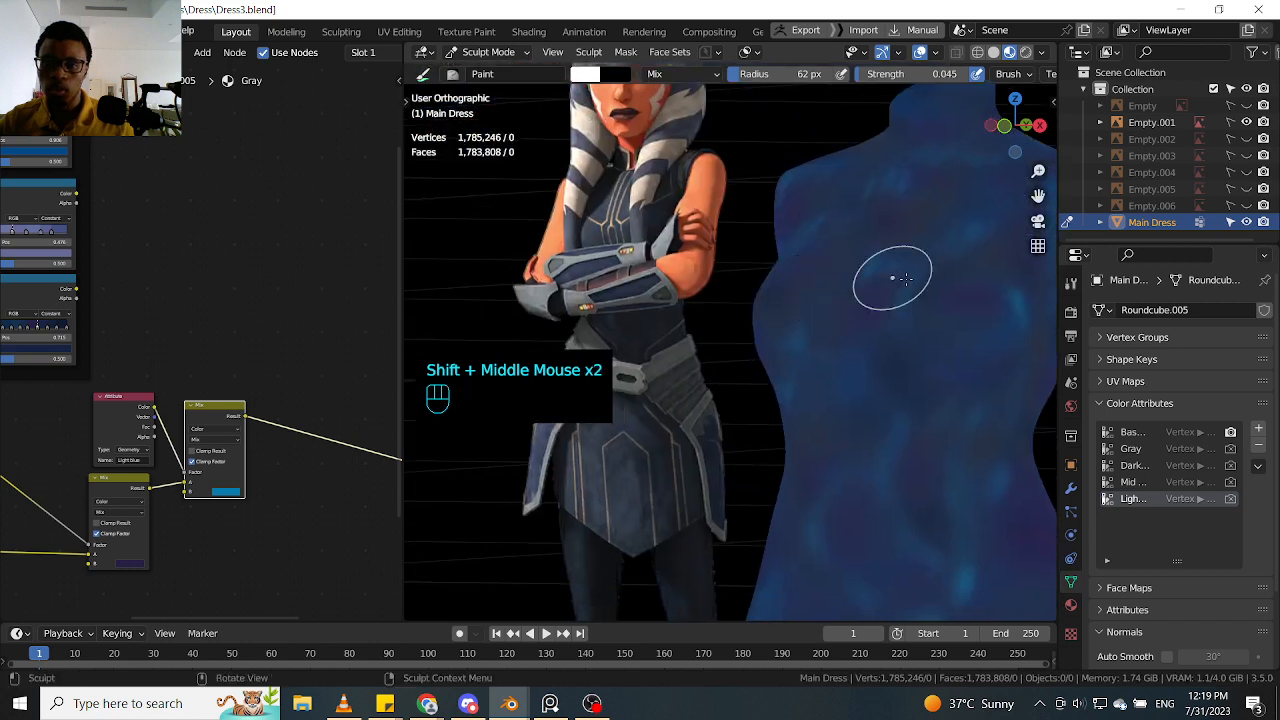
pyautogui.moveTo(714, 332); pyautogui.dragTo(790, 356, button='middle')
pyautogui.keyDown('shift'); pyautogui.moveTo(790, 356); pyautogui.dragTo(795, 360); pyautogui.keyUp('shift')
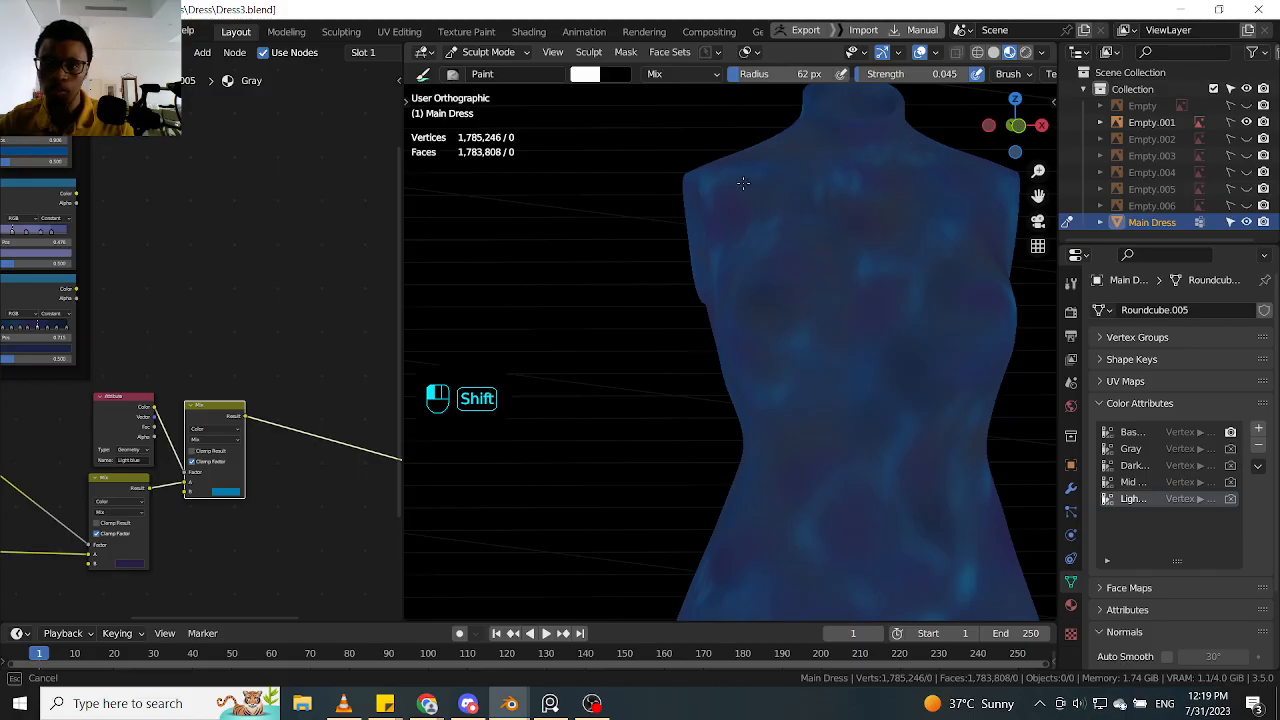
pyautogui.keyDown('shift'); pyautogui.moveTo(738, 253); pyautogui.dragTo(719, 276); pyautogui.keyUp('shift')
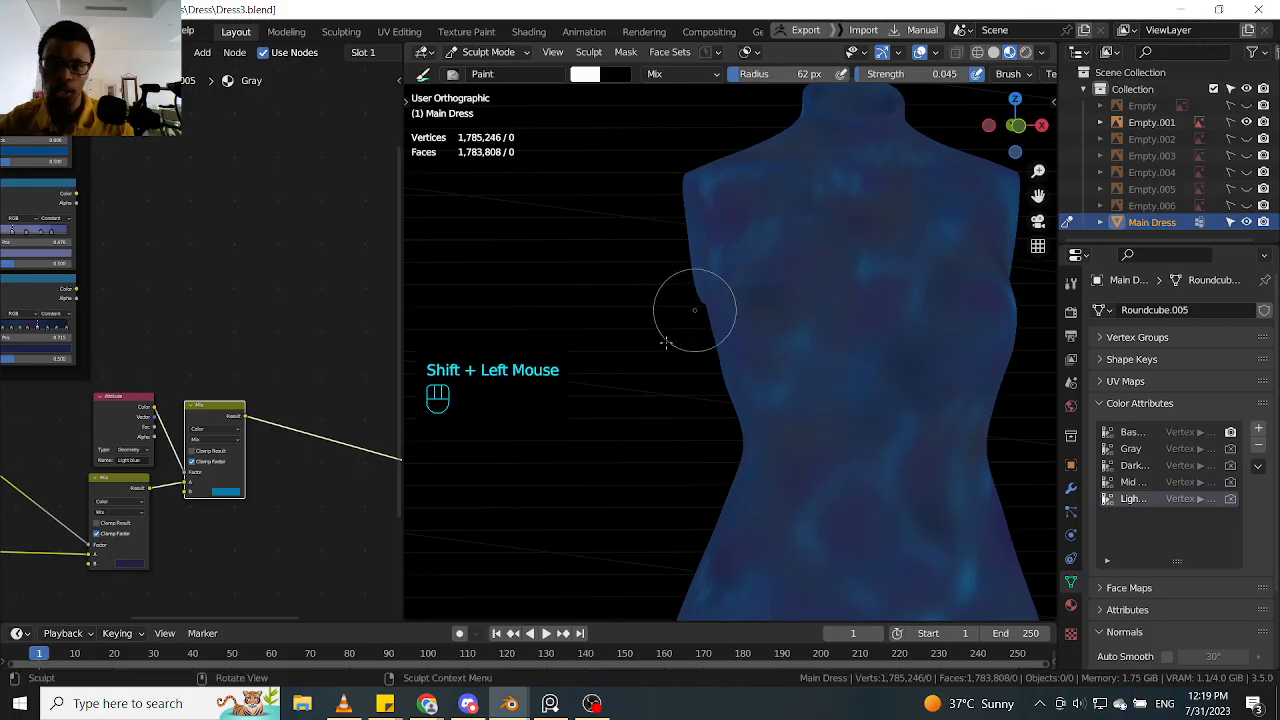
# Step: Smooth the light blue streaks over the front of the skirt down to the hem
pyautogui.keyDown('shift'); pyautogui.moveTo(665, 471); pyautogui.dragTo(635, 215, button='middle'); pyautogui.keyUp('shift')
pyautogui.keyDown('shift'); pyautogui.moveTo(626, 311); pyautogui.dragTo(737, 263, button='middle'); pyautogui.keyUp('shift')
pyautogui.keyDown('shift'); pyautogui.moveTo(737, 263); pyautogui.dragTo(942, 181); pyautogui.keyUp('shift')
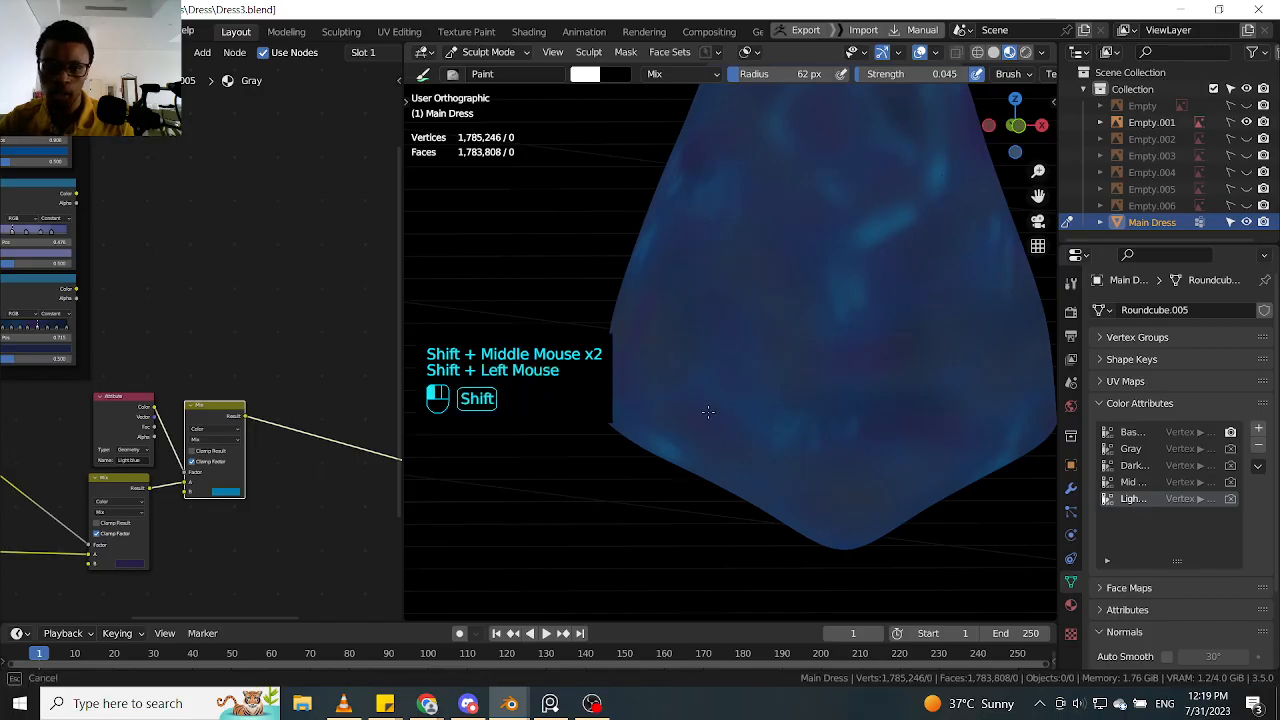
pyautogui.keyDown('shift'); pyautogui.moveTo(708, 412); pyautogui.dragTo(673, 331); pyautogui.keyUp('shift')
# Step: Smooth the light blue patches on the side of the skirt
pyautogui.moveTo(651, 314); pyautogui.dragTo(837, 294, button='middle')
pyautogui.keyDown('shift'); pyautogui.moveTo(762, 150); pyautogui.dragTo(749, 190); pyautogui.keyUp('shift')
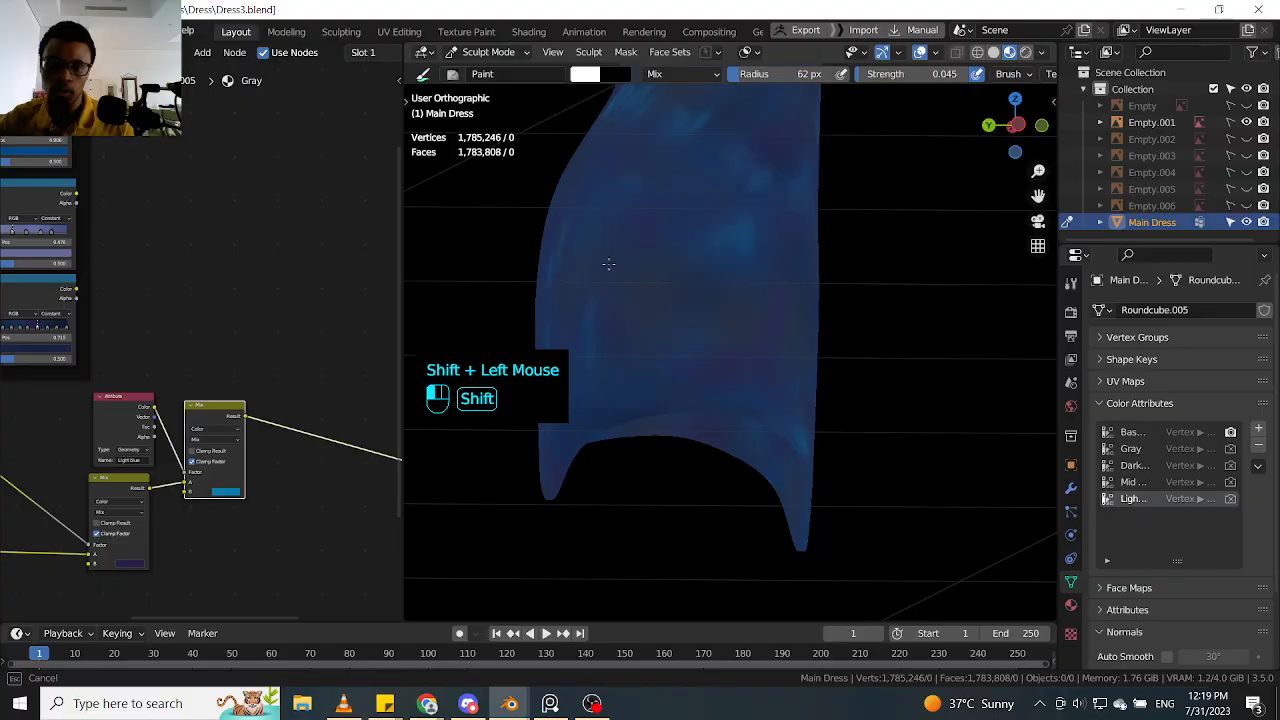
pyautogui.keyDown('shift'); pyautogui.moveTo(608, 264); pyautogui.dragTo(613, 267); pyautogui.keyUp('shift')
# Step: Smooth the light blue streaks across the back of the skirt from the hem up to the hips
pyautogui.moveTo(654, 206)
pyautogui.keyDown('ctrl'); pyautogui.mouseDown(button='middle')
pyautogui.moveTo(660, 251)
pyautogui.moveTo(797, 217)
pyautogui.moveTo(722, 238)
pyautogui.mouseUp(button='middle'); pyautogui.keyUp('ctrl')
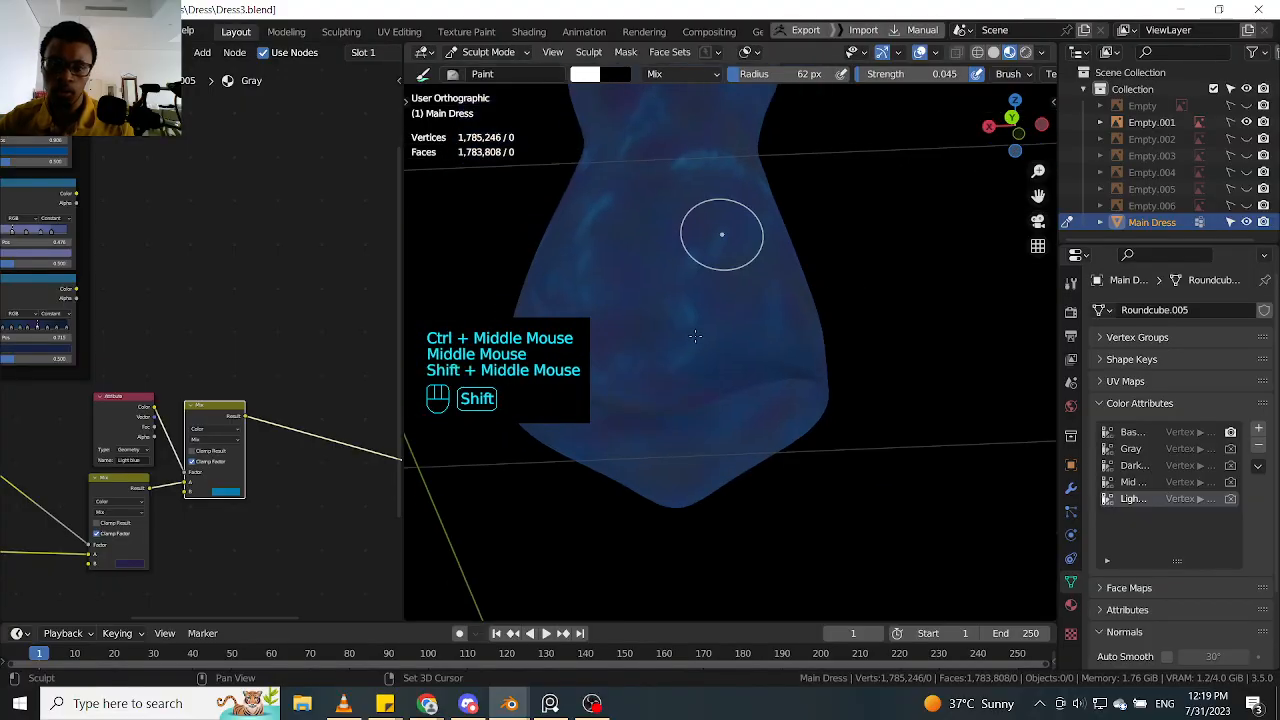
pyautogui.keyDown('shift'); pyautogui.moveTo(695, 336); pyautogui.dragTo(579, 397); pyautogui.keyUp('shift')
pyautogui.moveTo(542, 299)
pyautogui.keyDown('shift'); pyautogui.mouseDown()
pyautogui.moveTo(620, 290)
pyautogui.moveTo(690, 250)
pyautogui.moveTo(685, 180)
pyautogui.mouseUp(); pyautogui.keyUp('shift')
# Step: Soften the arched row of strokes below the back waist and the streaks just above it
pyautogui.keyDown('shift'); pyautogui.moveTo(720, 155); pyautogui.dragTo(745, 317, button='middle'); pyautogui.keyUp('shift')
pyautogui.moveTo(781, 274); pyautogui.dragTo(751, 326, button='middle')
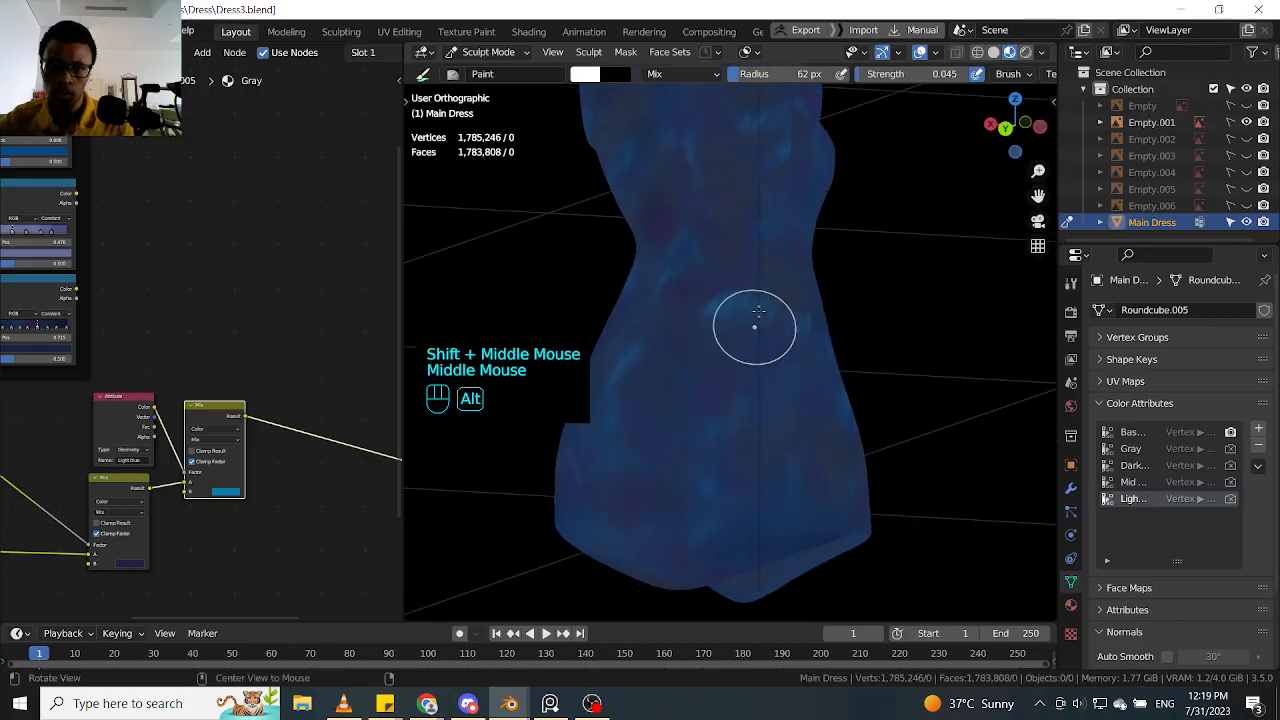
pyautogui.keyDown('shift'); pyautogui.moveTo(710, 300); pyautogui.dragTo(707, 296); pyautogui.keyUp('shift')
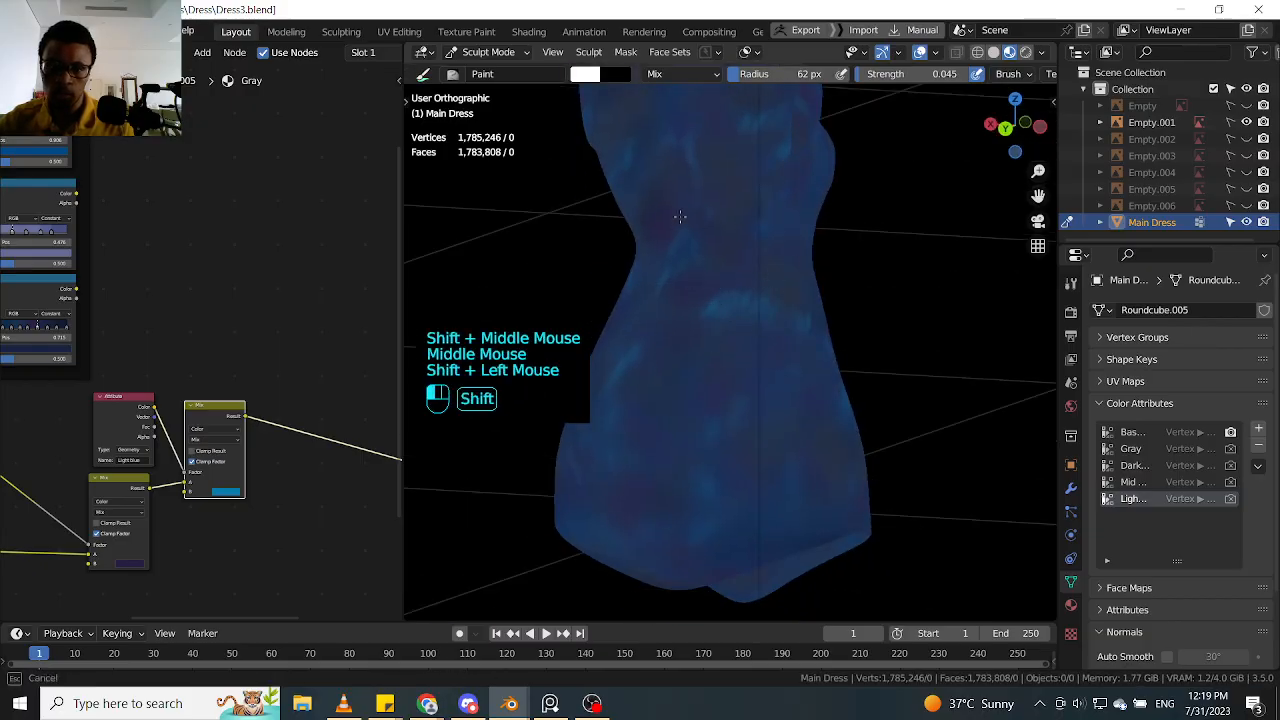
pyautogui.moveTo(679, 216)
pyautogui.keyDown('shift'); pyautogui.mouseDown()
pyautogui.moveTo(664, 221)
pyautogui.moveTo(720, 205)
pyautogui.mouseUp(); pyautogui.keyUp('shift')
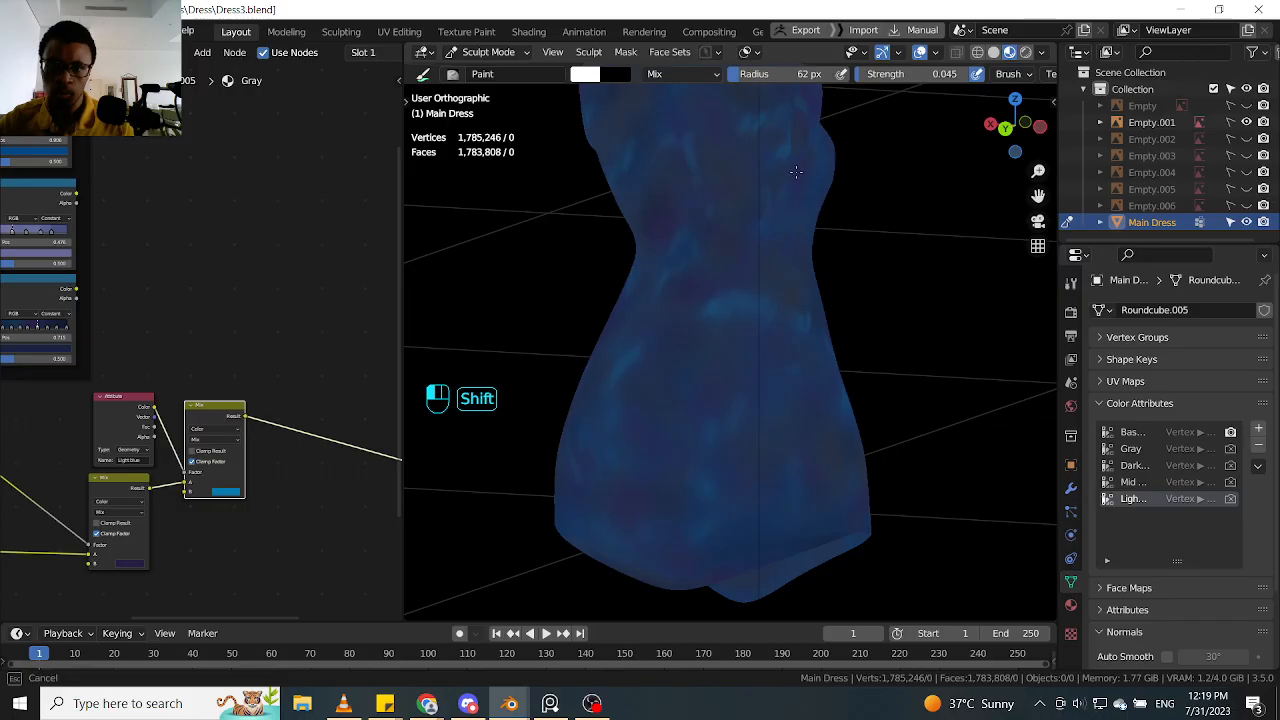
# Step: Smooth the light blue streaks across the upper back, shoulders and shoulder blades of the dress
pyautogui.moveTo(823, 171)
pyautogui.keyDown('shift'); pyautogui.mouseDown(button='middle')
pyautogui.moveTo(856, 304)
pyautogui.moveTo(808, 286)
pyautogui.moveTo(820, 251)
pyautogui.mouseUp(button='middle'); pyautogui.keyUp('shift')
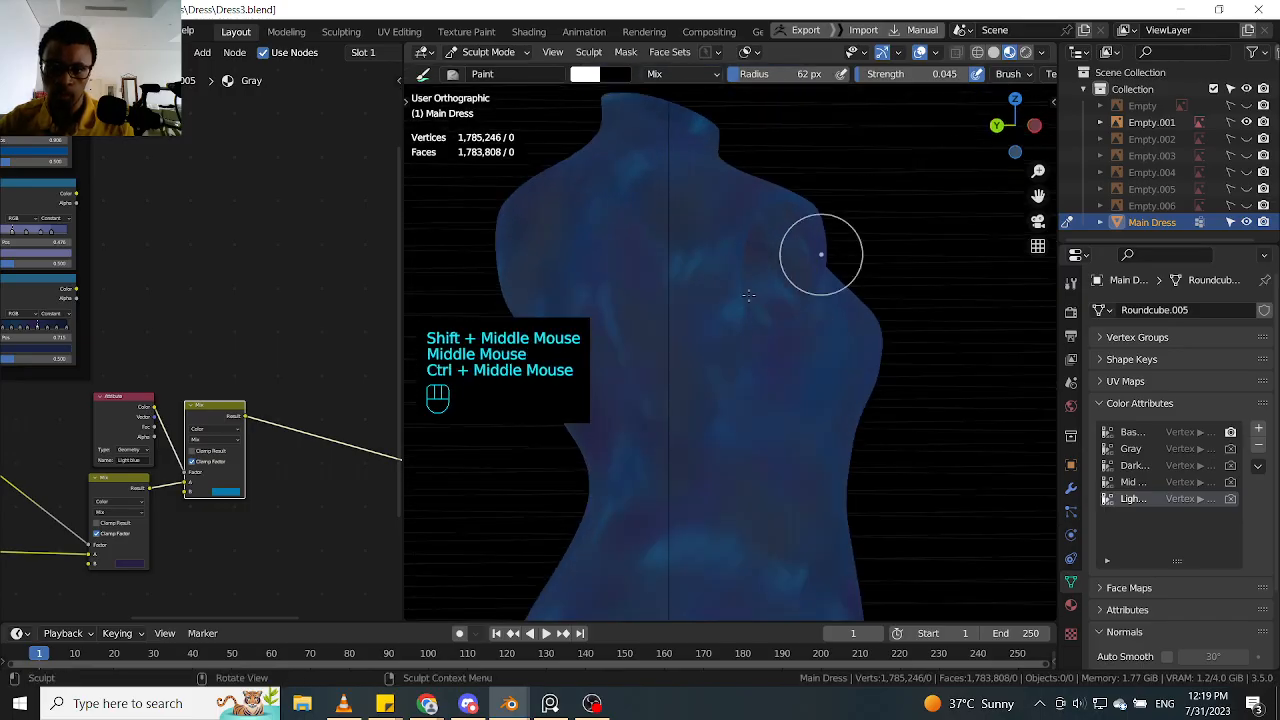
pyautogui.keyDown('shift'); pyautogui.moveTo(655, 270); pyautogui.dragTo(652, 272); pyautogui.keyUp('shift')
pyautogui.moveTo(756, 321)
pyautogui.keyDown('shift'); pyautogui.mouseDown()
pyautogui.moveTo(730, 423)
pyautogui.moveTo(687, 245)
pyautogui.mouseUp(); pyautogui.keyUp('shift')
pyautogui.moveTo(703, 251); pyautogui.dragTo(834, 243, button='middle')
pyautogui.keyDown('shift'); pyautogui.moveTo(640, 212); pyautogui.dragTo(756, 225, button='middle'); pyautogui.keyUp('shift')
pyautogui.keyDown('shift'); pyautogui.moveTo(744, 169); pyautogui.dragTo(662, 221); pyautogui.keyUp('shift')
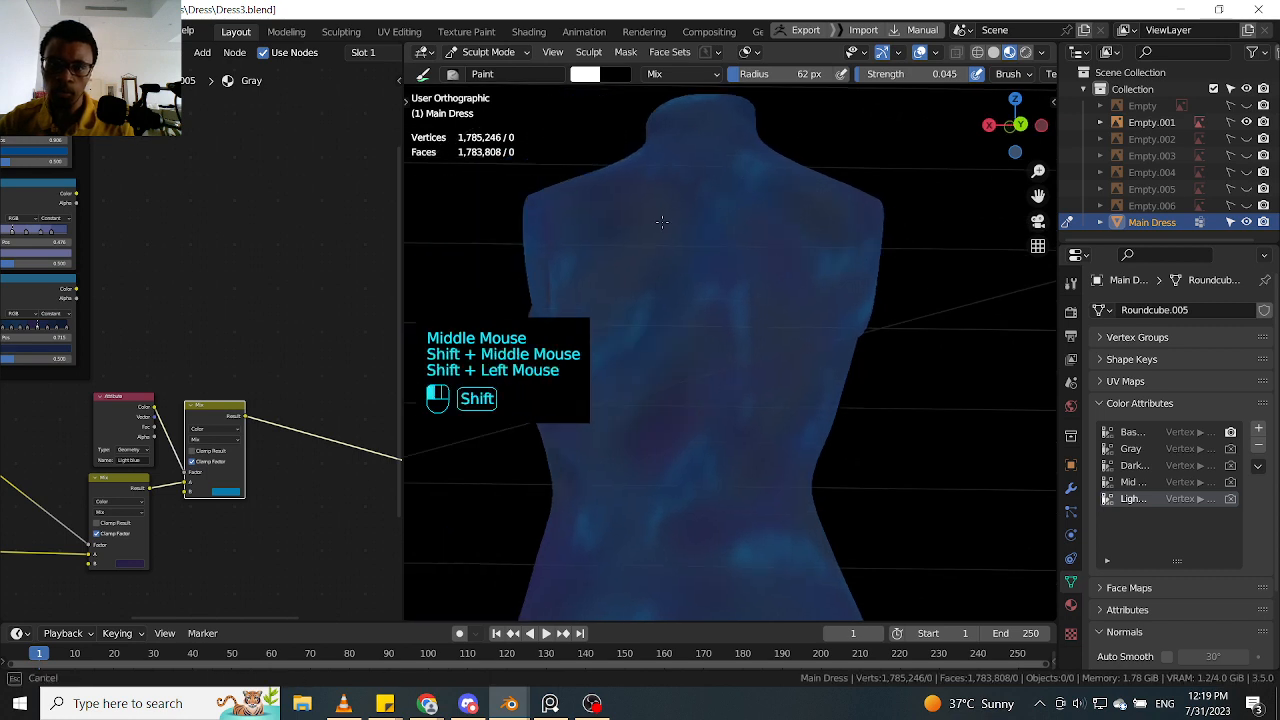
pyautogui.keyDown('shift'); pyautogui.moveTo(732, 250); pyautogui.dragTo(640, 306); pyautogui.keyUp('shift')
pyautogui.keyDown('shift'); pyautogui.moveTo(640, 306); pyautogui.dragTo(943, 217); pyautogui.keyUp('shift')
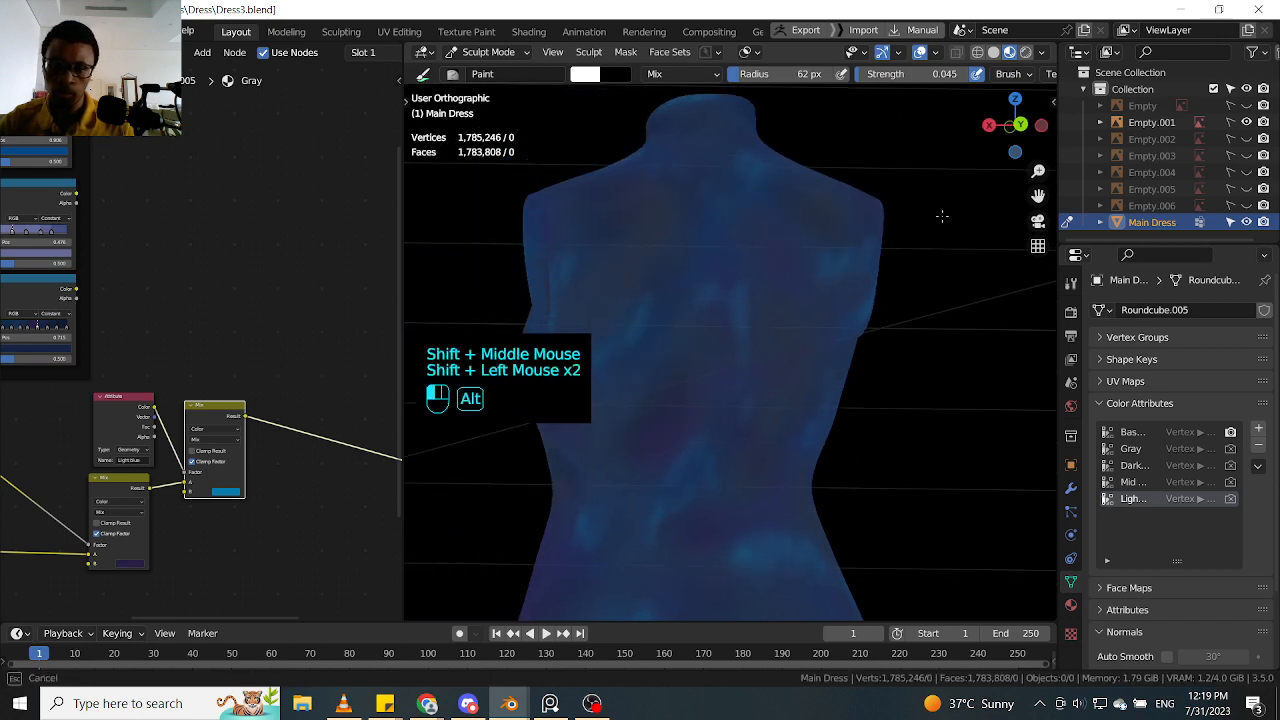
# Step: Smooth the streaks on the side of the bodice from the armhole to the waist, undoing and redoing one stroke
pyautogui.moveTo(890, 209); pyautogui.dragTo(1020, 182, button='middle')
pyautogui.moveTo(948, 230); pyautogui.dragTo(828, 276, button='middle')
pyautogui.keyDown('shift'); pyautogui.moveTo(828, 276); pyautogui.dragTo(600, 255); pyautogui.keyUp('shift')
pyautogui.hotkey('ctrl', 'z')
pyautogui.keyDown('shift'); pyautogui.moveTo(786, 263); pyautogui.dragTo(576, 234); pyautogui.keyUp('shift')
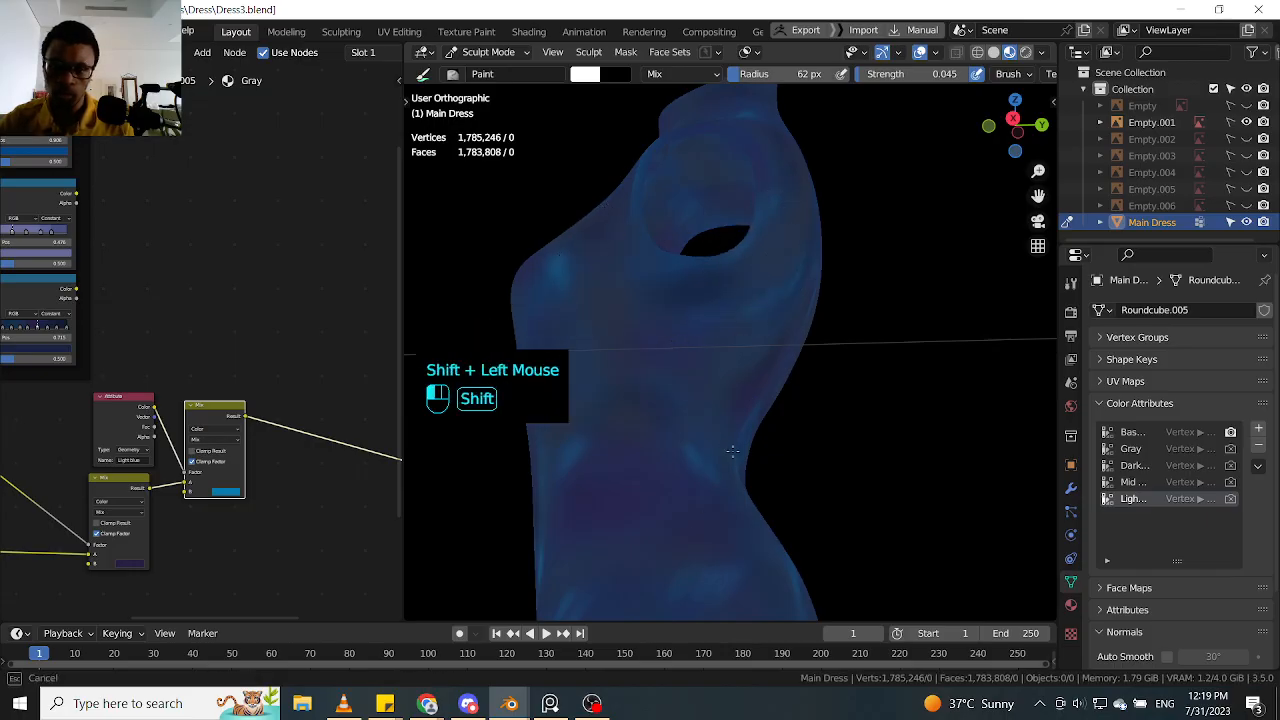
pyautogui.keyDown('shift'); pyautogui.moveTo(882, 289); pyautogui.dragTo(890, 280); pyautogui.keyUp('shift')
# Step: Smooth the light blue streaks on the front hip and across the upper chest below the neck
pyautogui.moveTo(928, 238)
pyautogui.keyDown('ctrl'); pyautogui.mouseDown(button='middle')
pyautogui.moveTo(935, 278)
pyautogui.moveTo(995, 328)
pyautogui.mouseUp(button='middle'); pyautogui.keyUp('ctrl')
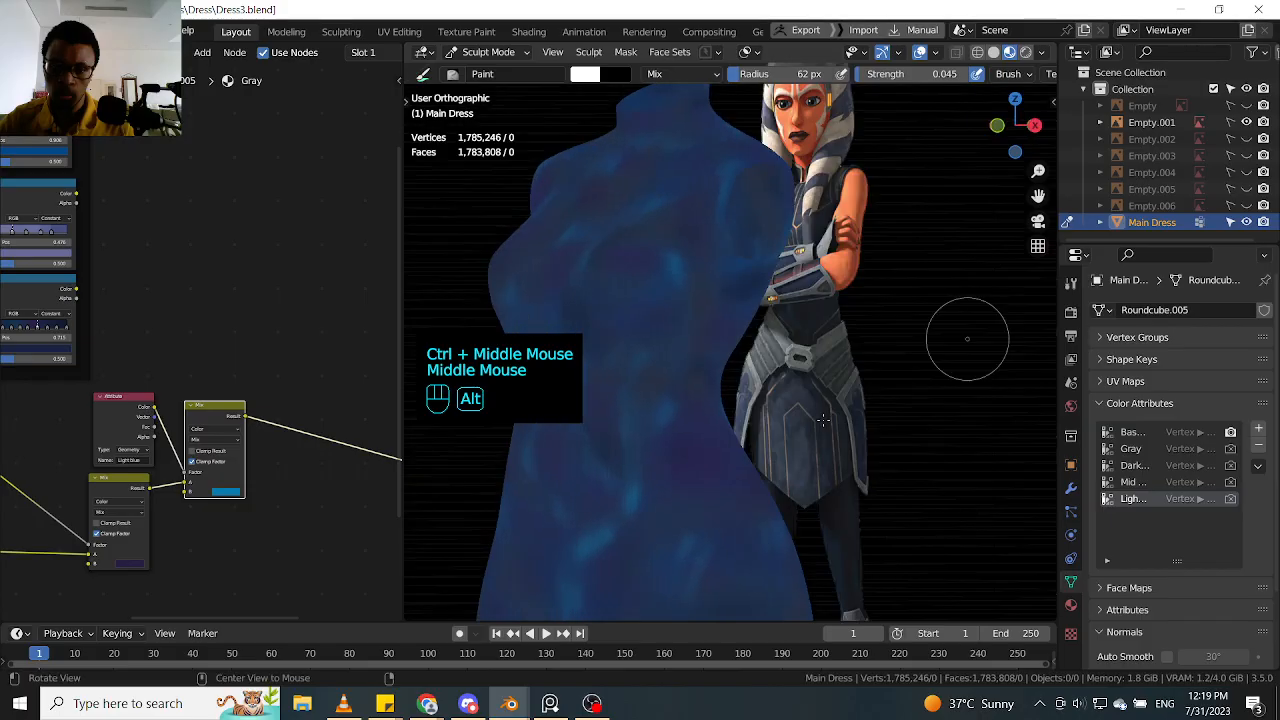
pyautogui.keyDown('shift'); pyautogui.moveTo(700, 575); pyautogui.dragTo(756, 530); pyautogui.keyUp('shift')
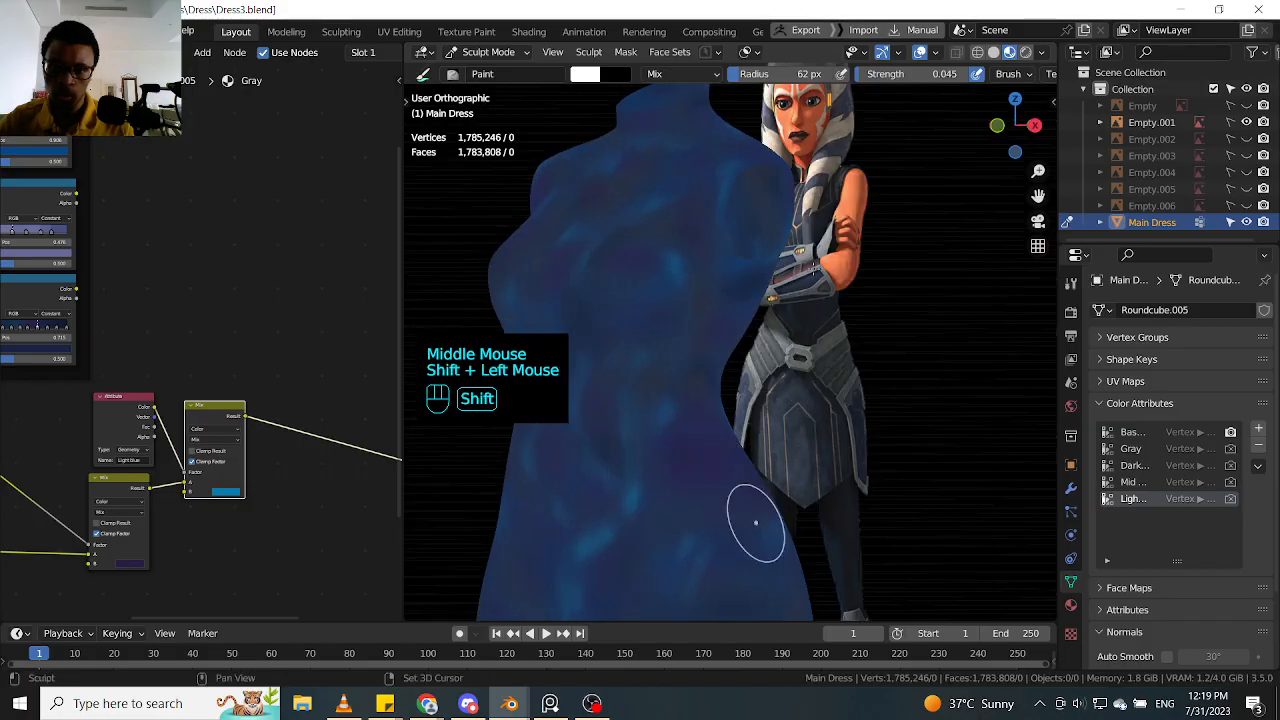
pyautogui.keyDown('shift'); pyautogui.moveTo(846, 258); pyautogui.dragTo(854, 432, button='middle'); pyautogui.keyUp('shift')
pyautogui.keyDown('shift'); pyautogui.moveTo(682, 345); pyautogui.dragTo(647, 341); pyautogui.keyUp('shift')
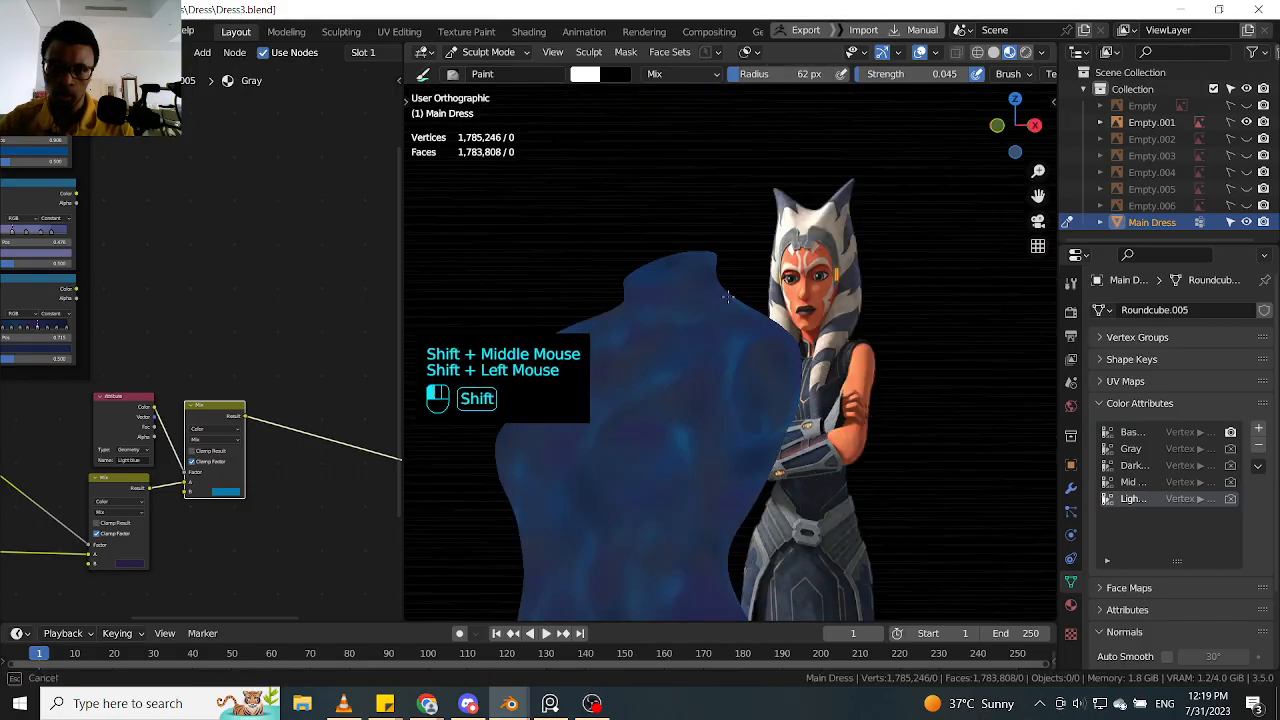
pyautogui.click(961, 250)
pyautogui.keyDown('shift'); pyautogui.moveTo(923, 378); pyautogui.dragTo(967, 144, button='middle'); pyautogui.keyUp('shift')
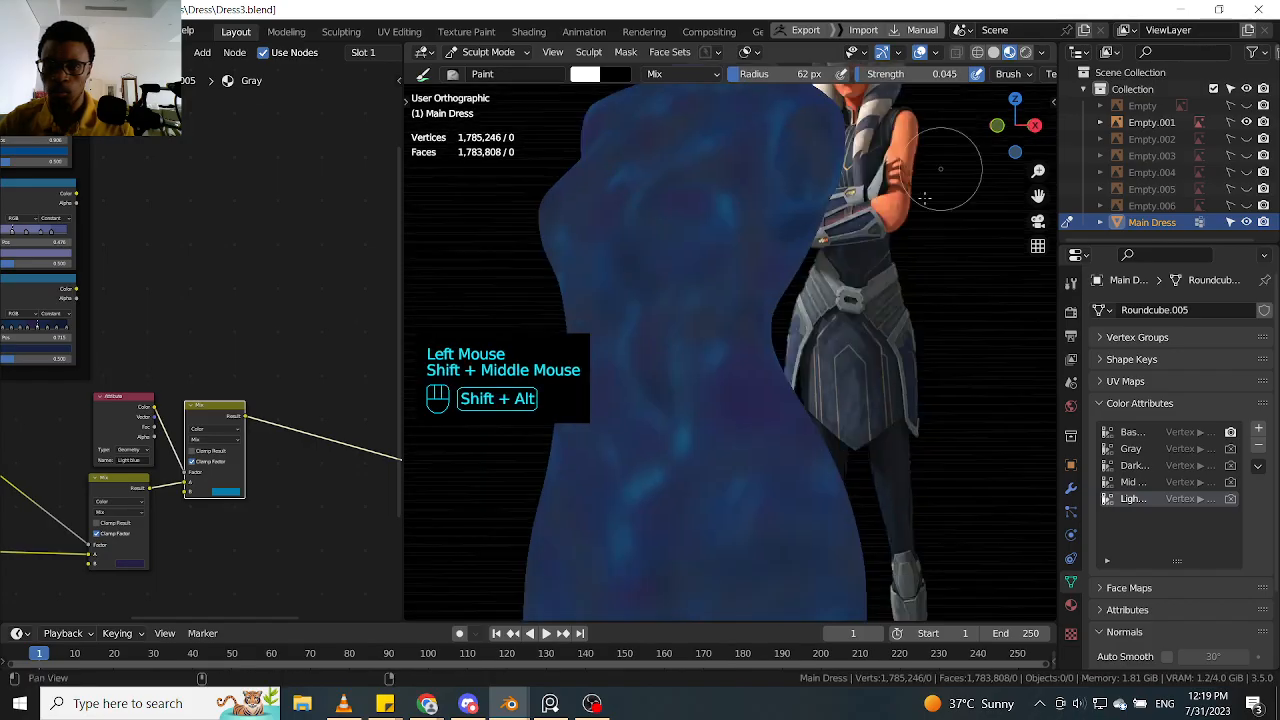
pyautogui.keyDown('shift'); pyautogui.click(905, 238); pyautogui.keyUp('shift')
pyautogui.keyDown('shift'); pyautogui.moveTo(902, 182); pyautogui.dragTo(910, 282, button='middle'); pyautogui.keyUp('shift')
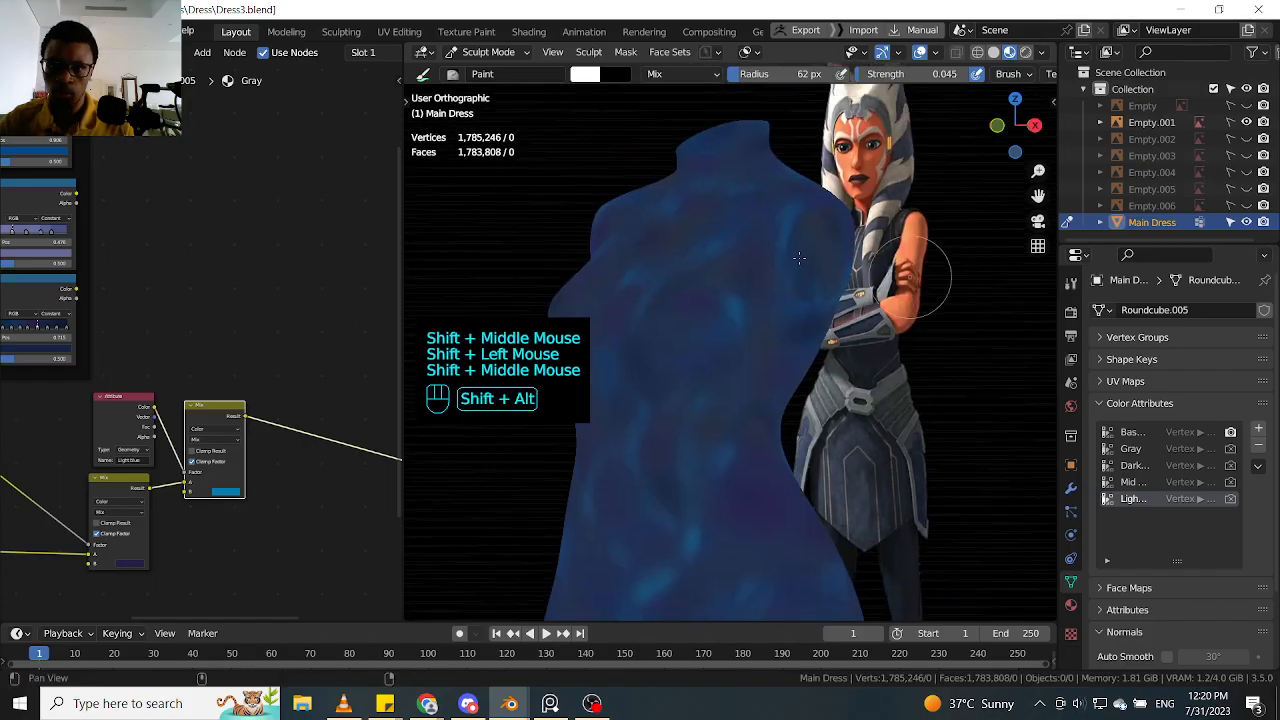
# Step: Brush faint light blue over the upper chest and front shoulders of the dress
pyautogui.moveTo(715, 251)
pyautogui.mouseDown()
pyautogui.moveTo(692, 265)
pyautogui.moveTo(641, 261)
pyautogui.mouseUp()
pyautogui.moveTo(829, 168); pyautogui.dragTo(846, 182)
pyautogui.moveTo(905, 205); pyautogui.dragTo(957, 234)
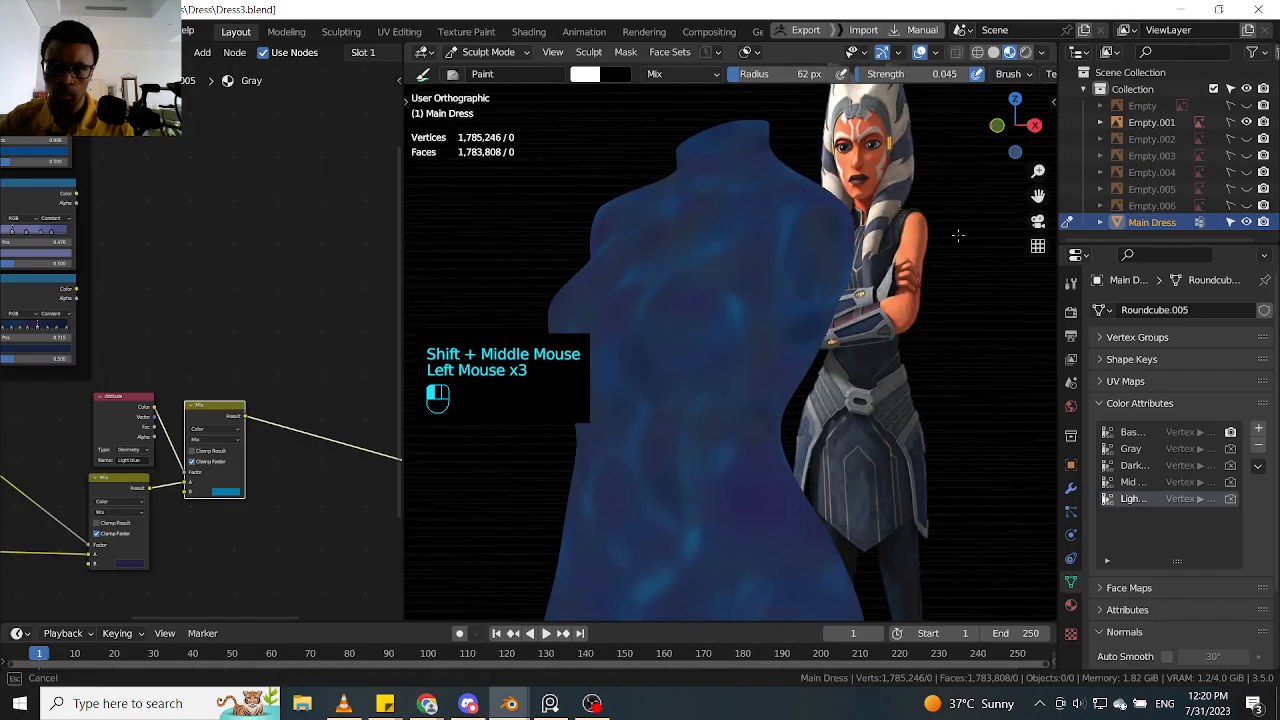
pyautogui.click(950, 222)
pyautogui.moveTo(895, 138); pyautogui.dragTo(928, 186, button='middle')
pyautogui.moveTo(735, 190)
pyautogui.mouseDown()
pyautogui.moveTo(593, 271)
pyautogui.moveTo(590, 238)
pyautogui.mouseUp()
pyautogui.click(610, 233)
pyautogui.click(994, 183)
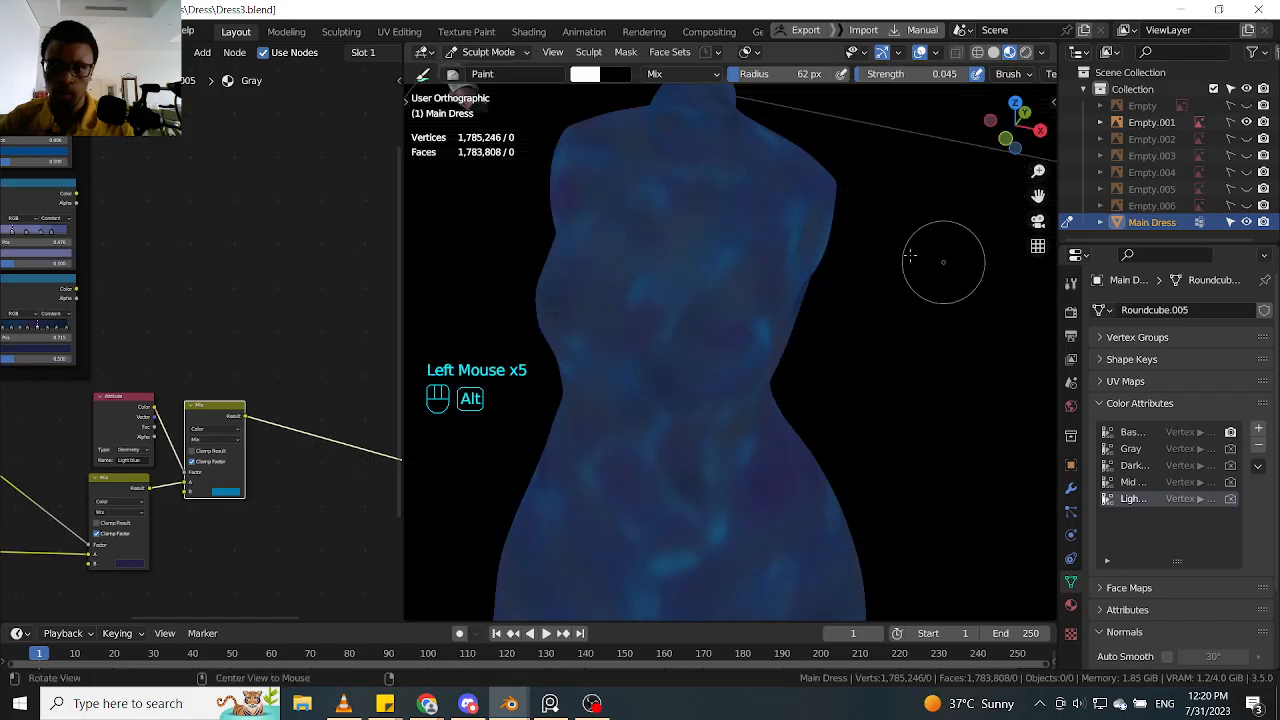
# Step: Paint a soft light blue tint across the bust and the front of the bodice
pyautogui.keyDown('alt'); pyautogui.moveTo(929, 257); pyautogui.dragTo(863, 260, button='middle'); pyautogui.keyUp('alt')
pyautogui.moveTo(722, 315)
pyautogui.mouseDown()
pyautogui.moveTo(721, 357)
pyautogui.moveTo(720, 325)
pyautogui.moveTo(603, 333)
pyautogui.mouseUp()
pyautogui.click(721, 323)
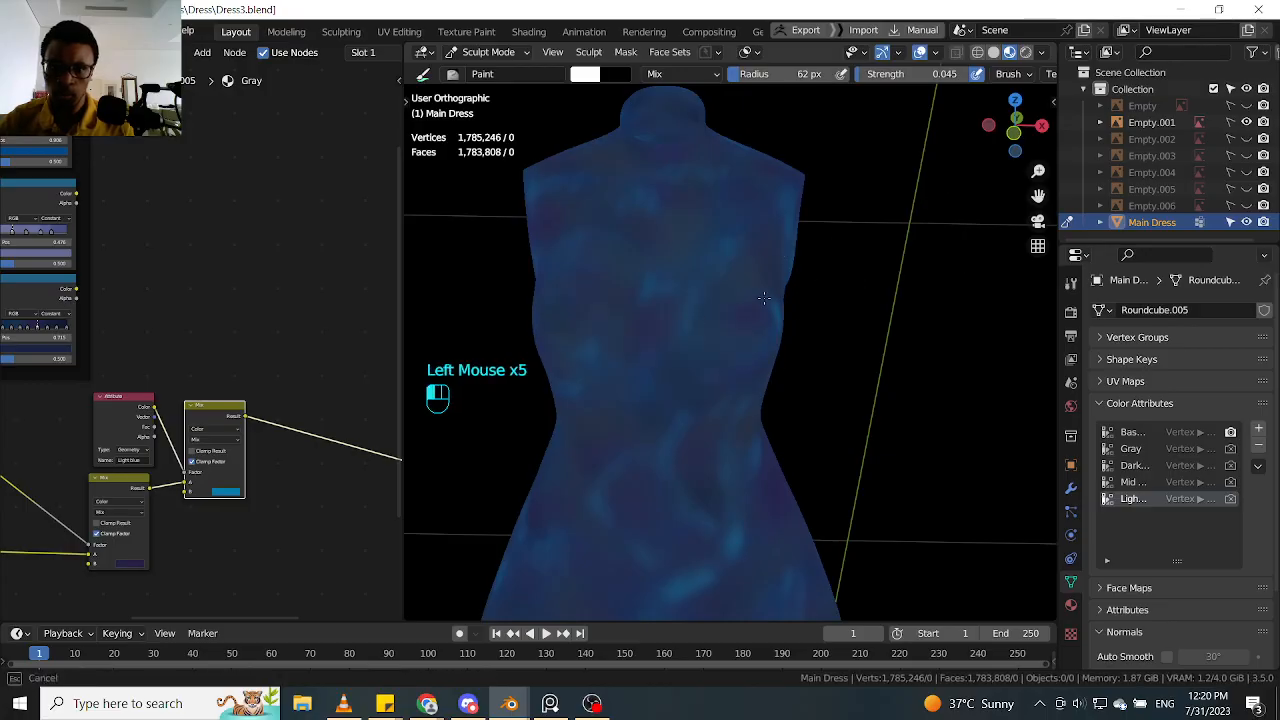
pyautogui.moveTo(849, 371)
pyautogui.keyDown('alt'); pyautogui.mouseDown(button='middle')
pyautogui.moveTo(900, 271)
pyautogui.moveTo(755, 350)
pyautogui.mouseUp(button='middle'); pyautogui.keyUp('alt')
pyautogui.moveTo(743, 361); pyautogui.dragTo(742, 369)
pyautogui.moveTo(662, 358)
pyautogui.mouseDown()
pyautogui.moveTo(634, 406)
pyautogui.moveTo(662, 300)
pyautogui.moveTo(733, 281)
pyautogui.moveTo(642, 259)
pyautogui.mouseUp()
pyautogui.moveTo(653, 205); pyautogui.dragTo(614, 278)
pyautogui.moveTo(614, 278); pyautogui.dragTo(672, 222)
pyautogui.moveTo(690, 208); pyautogui.dragTo(768, 200)
pyautogui.moveTo(800, 205)
pyautogui.mouseDown()
pyautogui.moveTo(871, 220)
pyautogui.moveTo(862, 235)
pyautogui.mouseUp()
pyautogui.moveTo(862, 240); pyautogui.dragTo(935, 237)
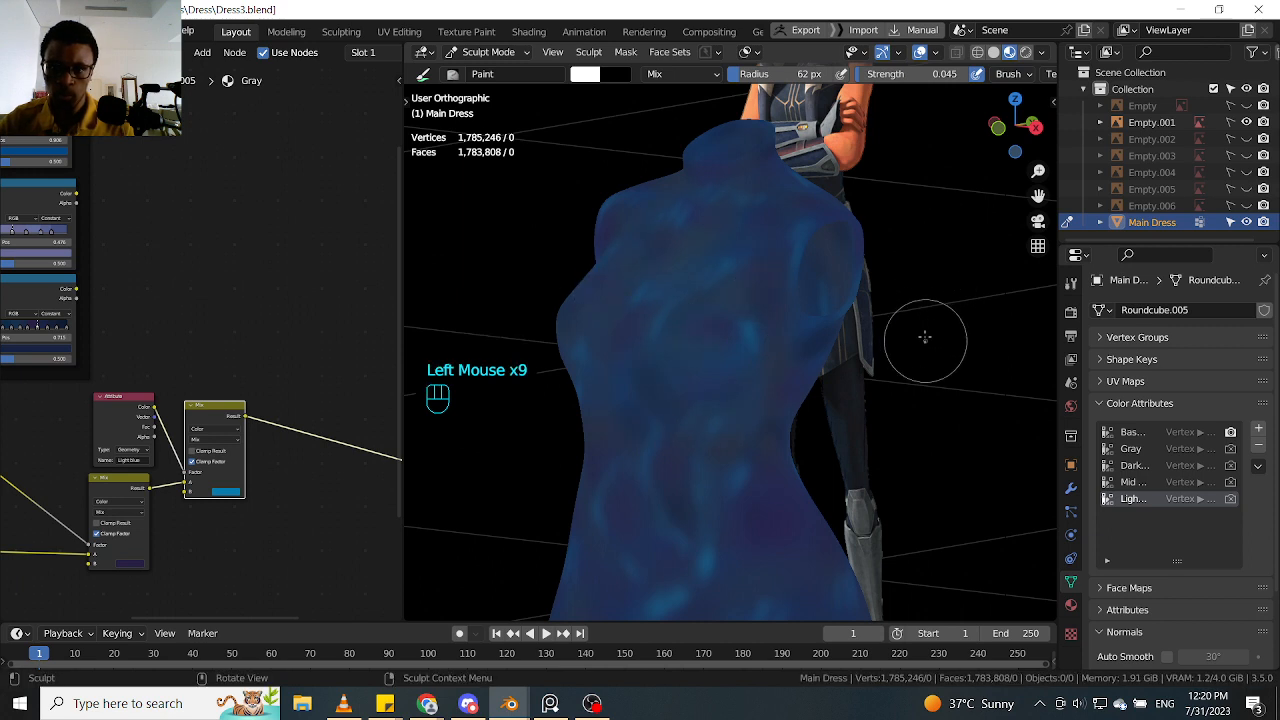
# Step: Add more faint light blue strokes from below the neck across the chest toward the armhole
pyautogui.moveTo(900, 337)
pyautogui.keyDown('ctrl'); pyautogui.mouseDown(button='middle')
pyautogui.moveTo(908, 357)
pyautogui.moveTo(872, 297)
pyautogui.moveTo(880, 331)
pyautogui.moveTo(864, 338)
pyautogui.mouseUp(button='middle'); pyautogui.keyUp('ctrl')
pyautogui.keyDown('ctrl'); pyautogui.moveTo(864, 338); pyautogui.dragTo(857, 317, button='middle'); pyautogui.keyUp('ctrl')
pyautogui.moveTo(762, 298); pyautogui.dragTo(750, 297)
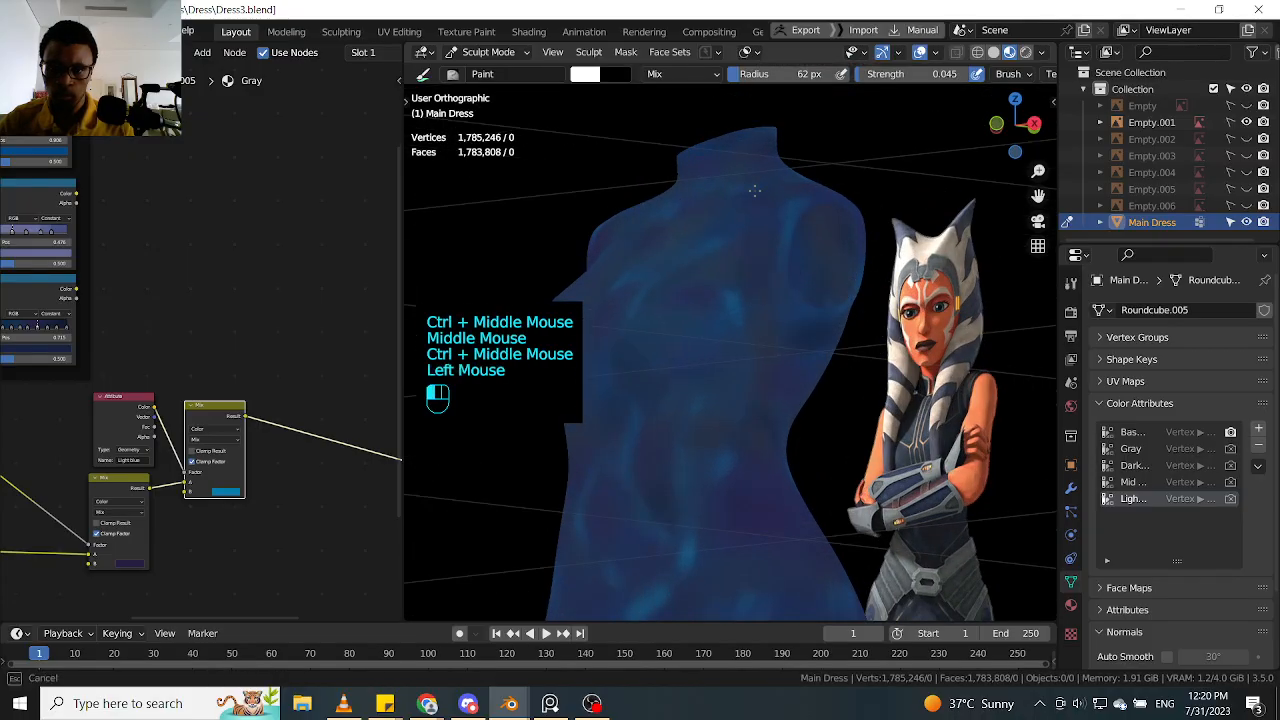
pyautogui.moveTo(755, 191)
pyautogui.mouseDown()
pyautogui.moveTo(766, 204)
pyautogui.moveTo(700, 250)
pyautogui.mouseUp()
pyautogui.moveTo(690, 240)
pyautogui.mouseDown()
pyautogui.moveTo(655, 270)
pyautogui.moveTo(680, 260)
pyautogui.mouseUp()
pyautogui.moveTo(740, 235); pyautogui.dragTo(830, 235)
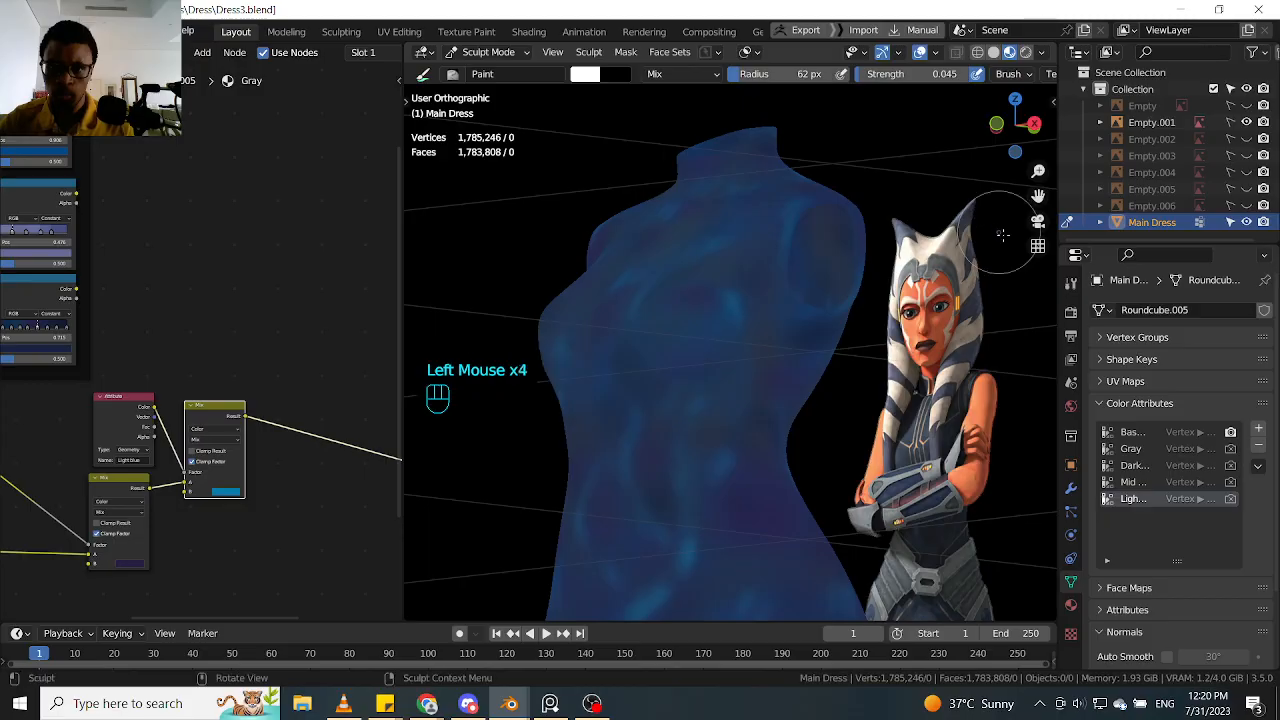
# Step: Brush light blue over the upper back and shoulder blade, undoing the last three strokes
pyautogui.moveTo(958, 253)
pyautogui.keyDown('alt'); pyautogui.mouseDown(button='middle')
pyautogui.moveTo(840, 298)
pyautogui.moveTo(758, 290)
pyautogui.mouseUp(button='middle'); pyautogui.keyUp('alt')
pyautogui.moveTo(772, 240); pyautogui.dragTo(840, 230)
pyautogui.moveTo(765, 210); pyautogui.dragTo(800, 272)
pyautogui.moveTo(805, 225)
pyautogui.mouseDown()
pyautogui.moveTo(817, 280)
pyautogui.moveTo(839, 275)
pyautogui.mouseUp()
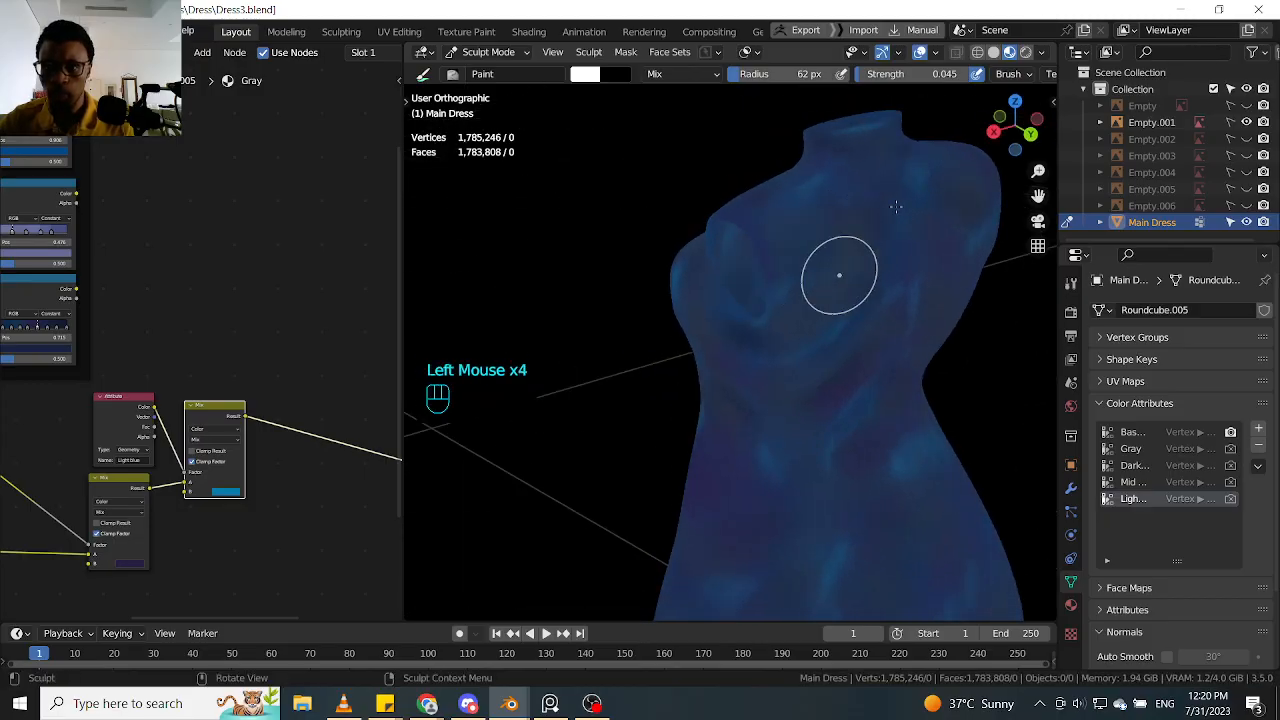
pyautogui.moveTo(985, 195); pyautogui.dragTo(975, 286)
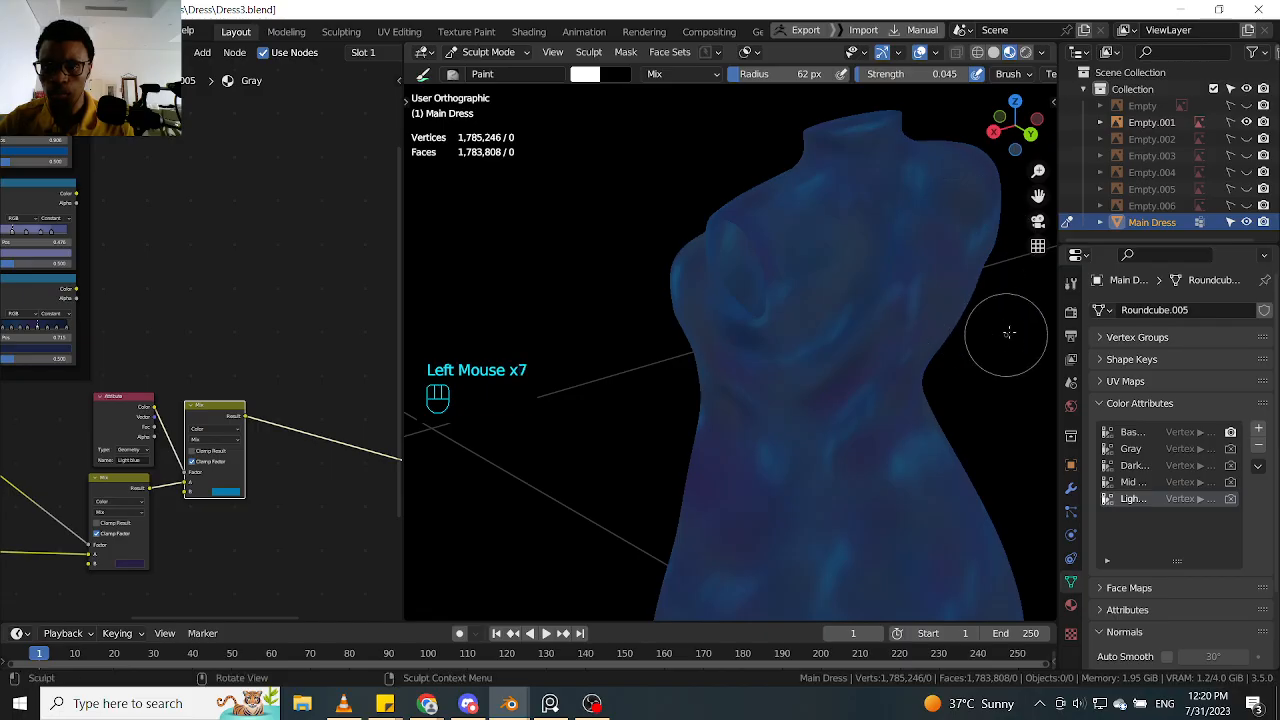
pyautogui.keyDown('ctrl'); pyautogui.moveTo(1009, 332); pyautogui.dragTo(1042, 292, button='middle'); pyautogui.keyUp('ctrl')
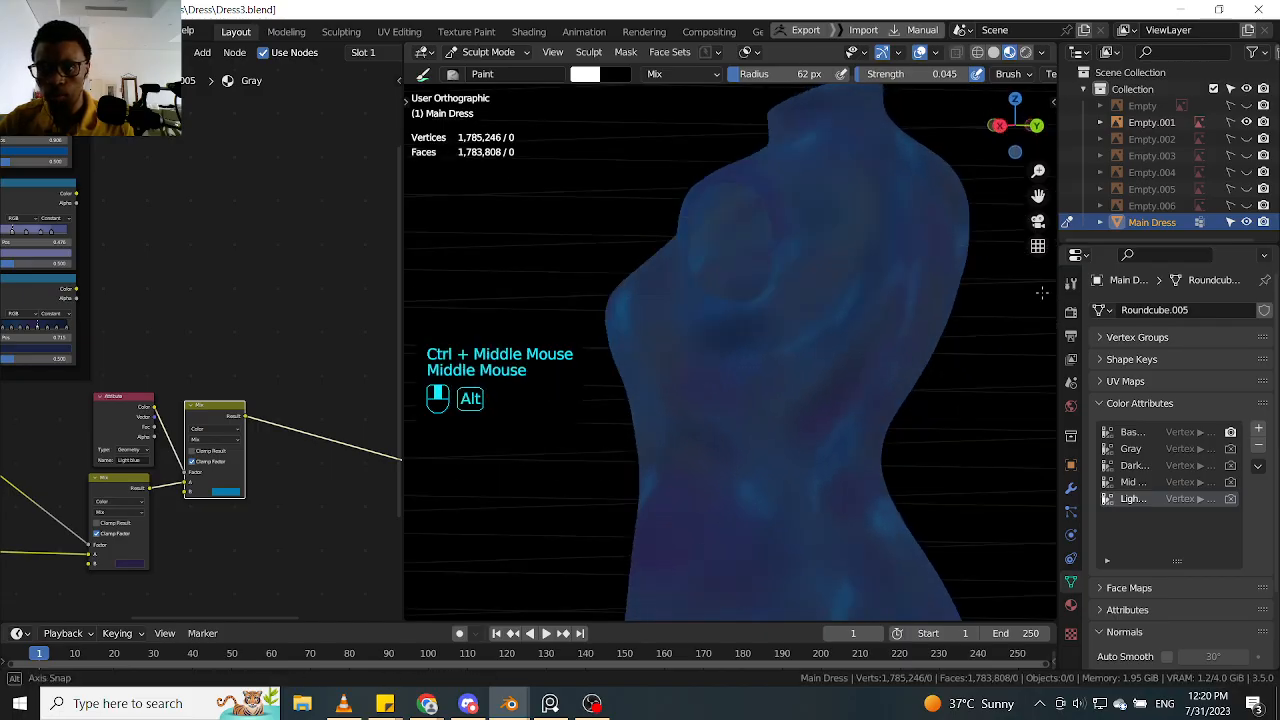
pyautogui.hotkey('ctrl', 'z')
pyautogui.hotkey('ctrl', 'z')
pyautogui.hotkey('ctrl', 'z')
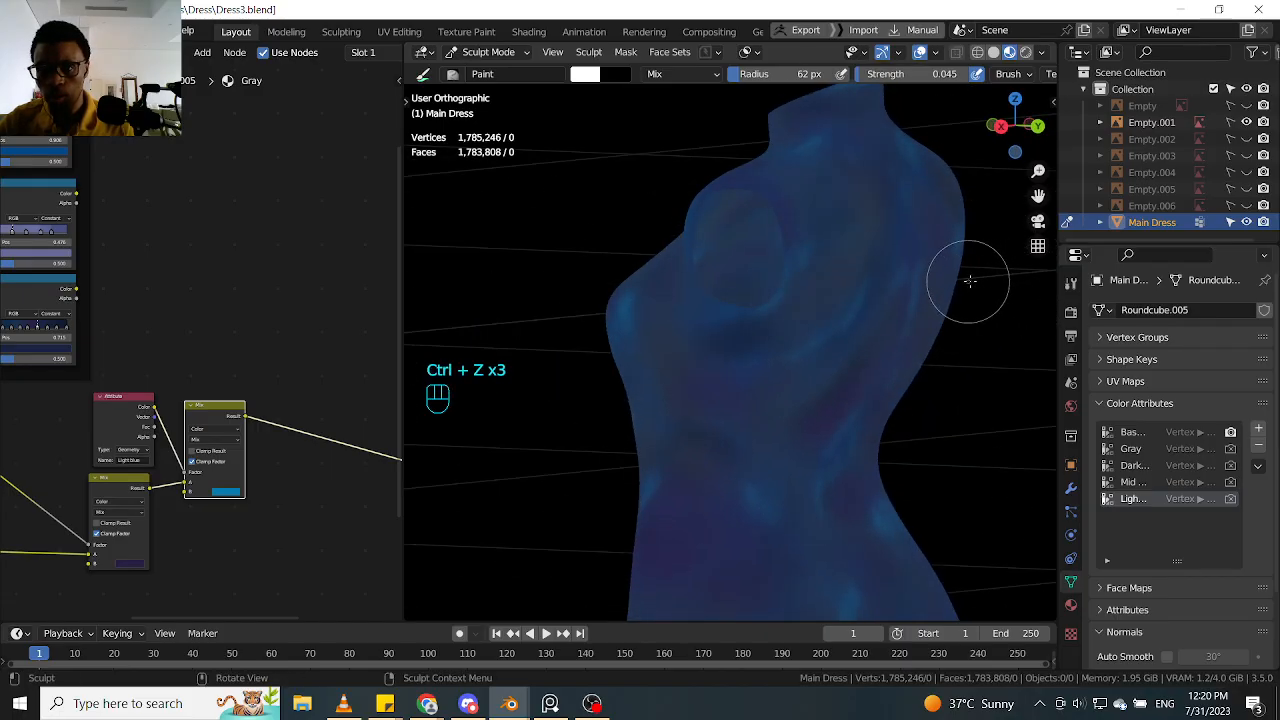
# Step: Examine the light blue streaks on the dress from the front, sides and back
pyautogui.keyDown('ctrl'); pyautogui.moveTo(1000, 297); pyautogui.dragTo(900, 353, button='middle'); pyautogui.keyUp('ctrl')
pyautogui.keyDown('shift'); pyautogui.moveTo(780, 374); pyautogui.dragTo(700, 337, button='middle'); pyautogui.keyUp('shift')
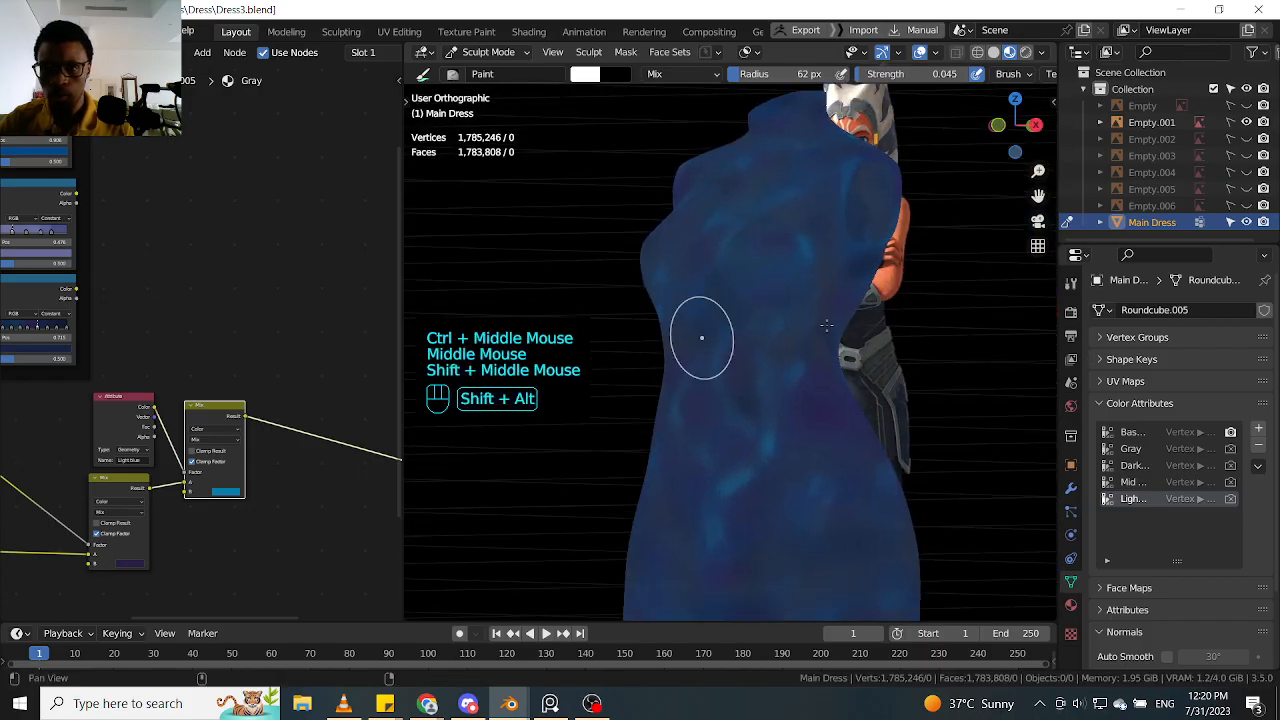
pyautogui.keyDown('alt'); pyautogui.moveTo(929, 343); pyautogui.dragTo(1084, 352, button='middle'); pyautogui.keyUp('alt')
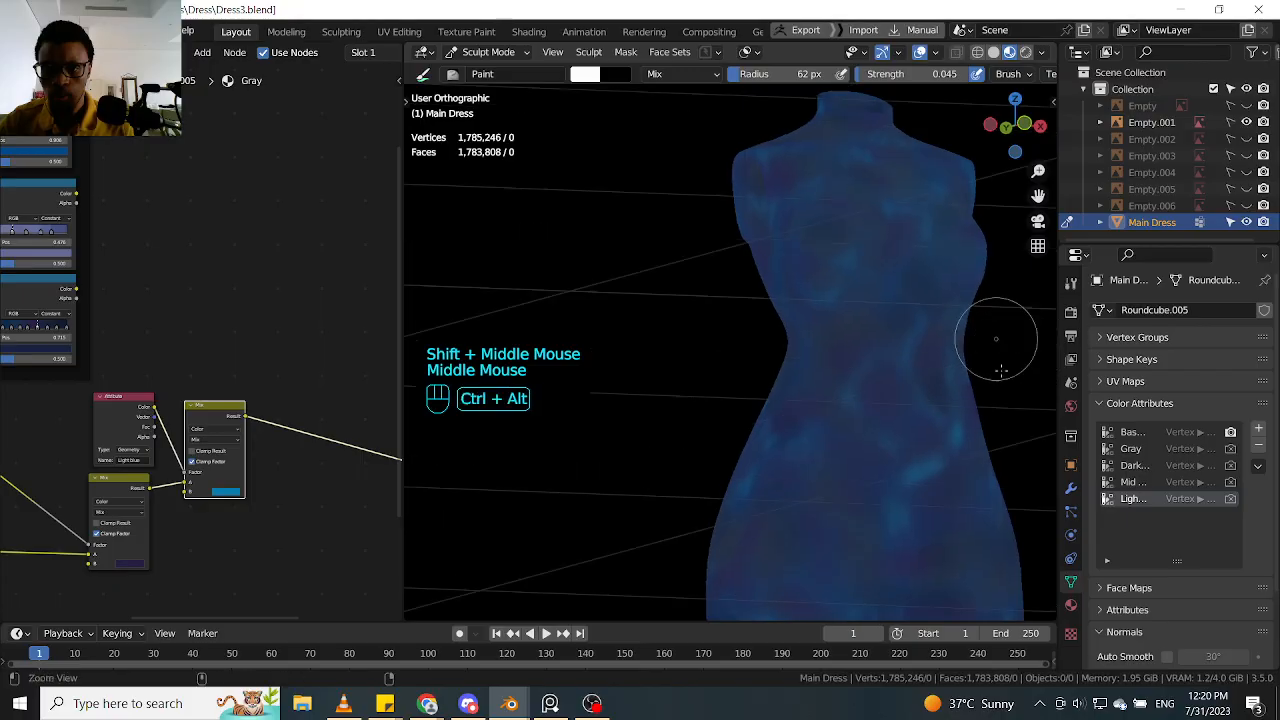
pyautogui.keyDown('ctrl'); pyautogui.moveTo(1000, 369); pyautogui.dragTo(975, 338, button='middle'); pyautogui.keyUp('ctrl')
pyautogui.keyDown('shift'); pyautogui.moveTo(970, 334); pyautogui.dragTo(859, 291, button='middle'); pyautogui.keyUp('shift')
pyautogui.moveTo(900, 340); pyautogui.dragTo(777, 374, button='middle')
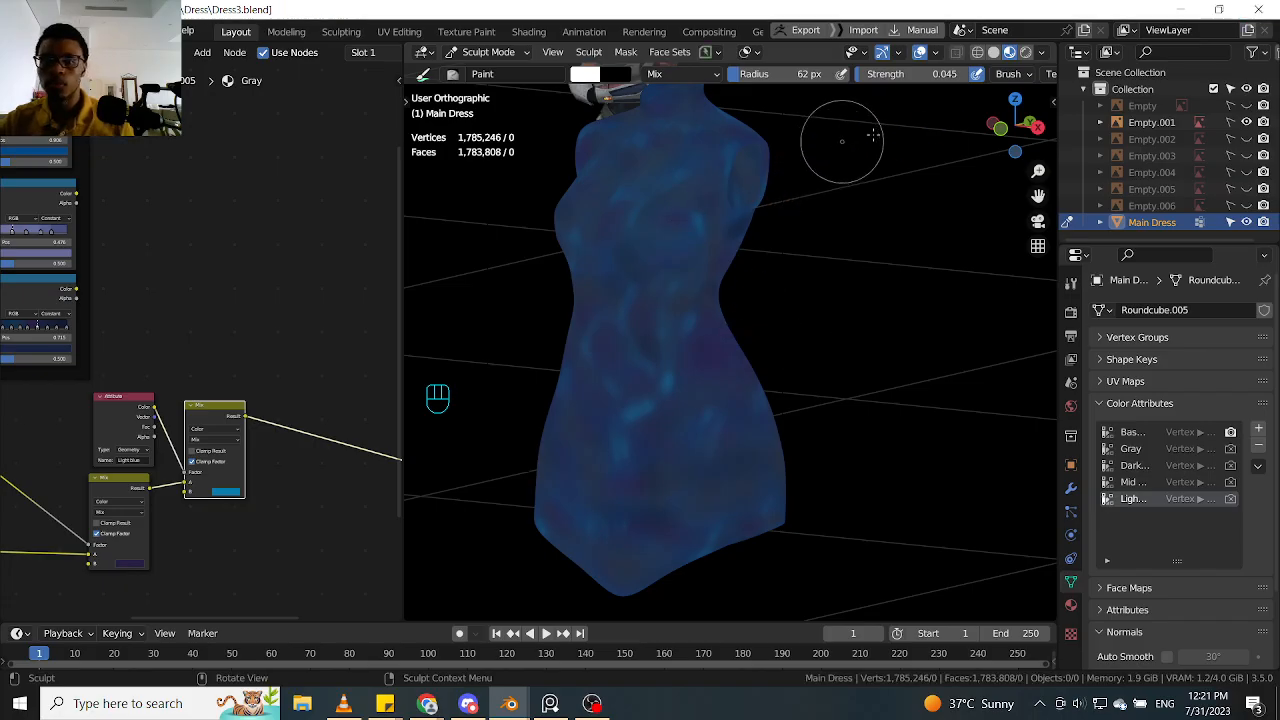
pyautogui.moveTo(837, 131); pyautogui.dragTo(785, 217, button='middle')
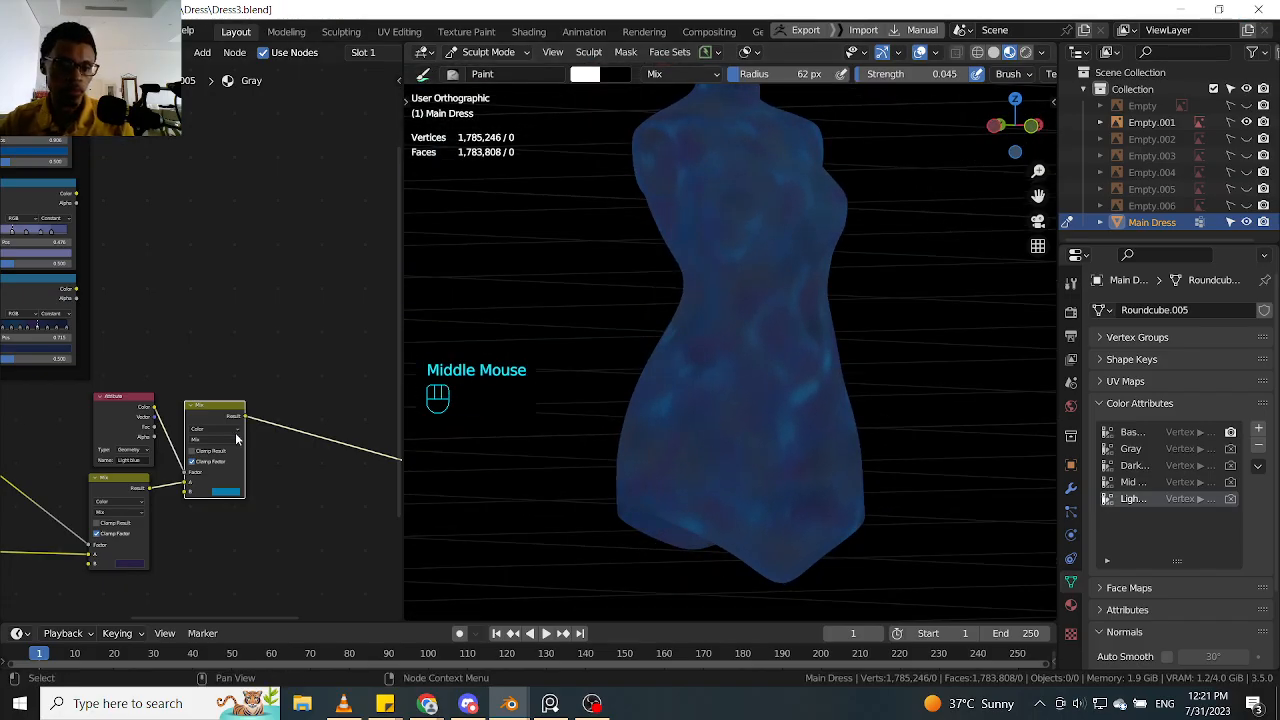
# Step: Preview the output of the Light blue Attribute node on the dress
pyautogui.keyDown('ctrl'); pyautogui.keyDown('shift'); pyautogui.click(128, 413); pyautogui.keyUp('shift'); pyautogui.keyUp('ctrl')
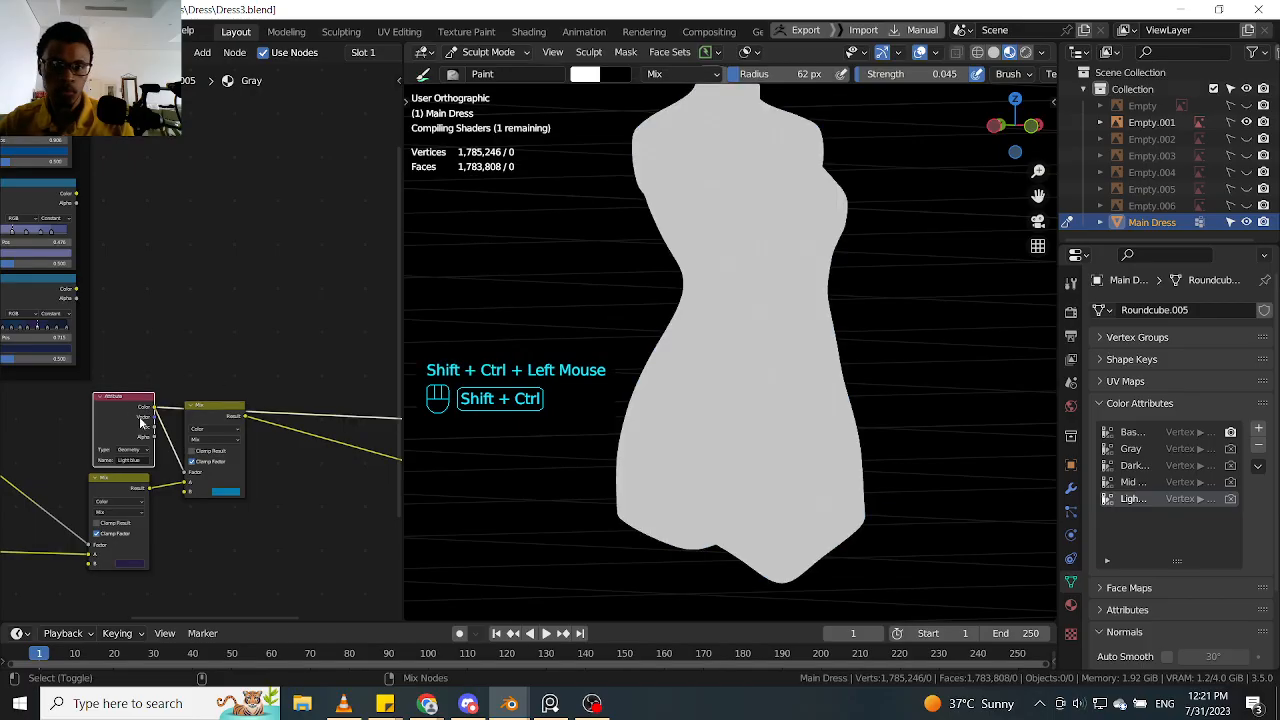
pyautogui.moveTo(891, 290)
pyautogui.mouseDown(button='middle')
pyautogui.moveTo(820, 294)
pyautogui.moveTo(834, 297)
pyautogui.moveTo(675, 339)
pyautogui.mouseUp(button='middle')
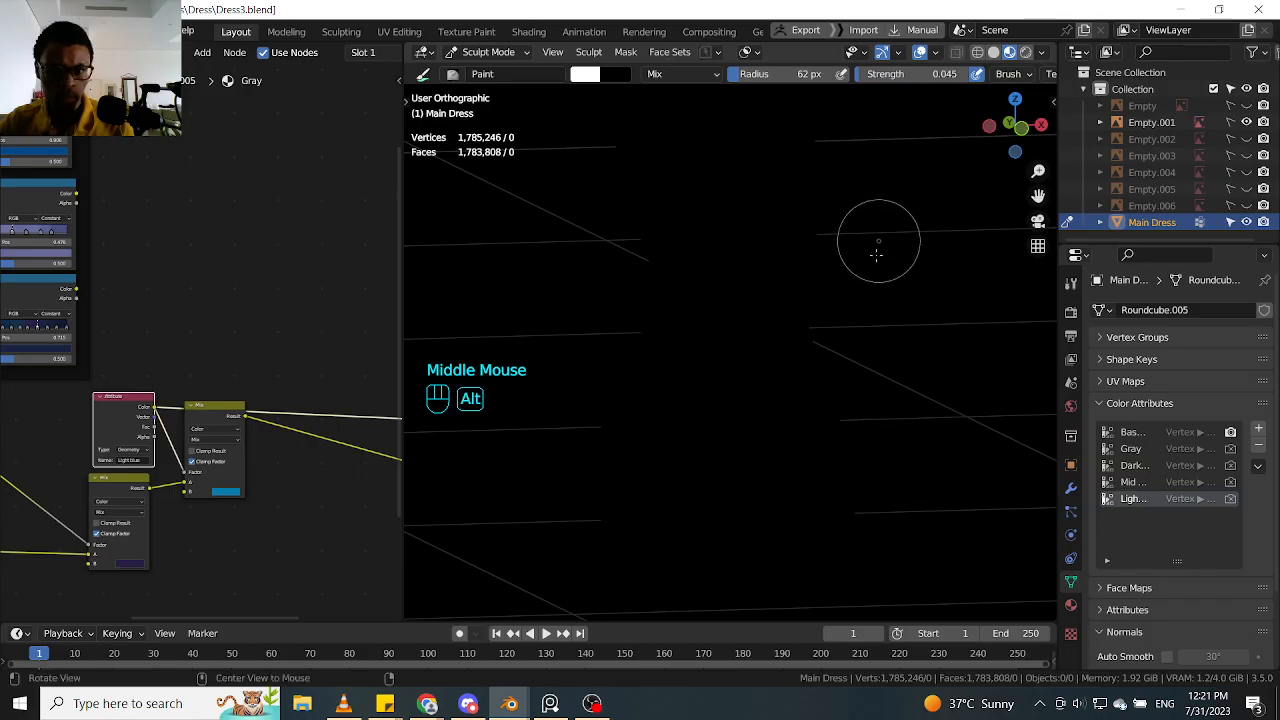
pyautogui.moveTo(871, 243)
pyautogui.keyDown('alt'); pyautogui.mouseDown(button='middle')
pyautogui.moveTo(831, 303)
pyautogui.moveTo(805, 307)
pyautogui.moveTo(825, 283)
pyautogui.mouseUp(button='middle'); pyautogui.keyUp('alt')
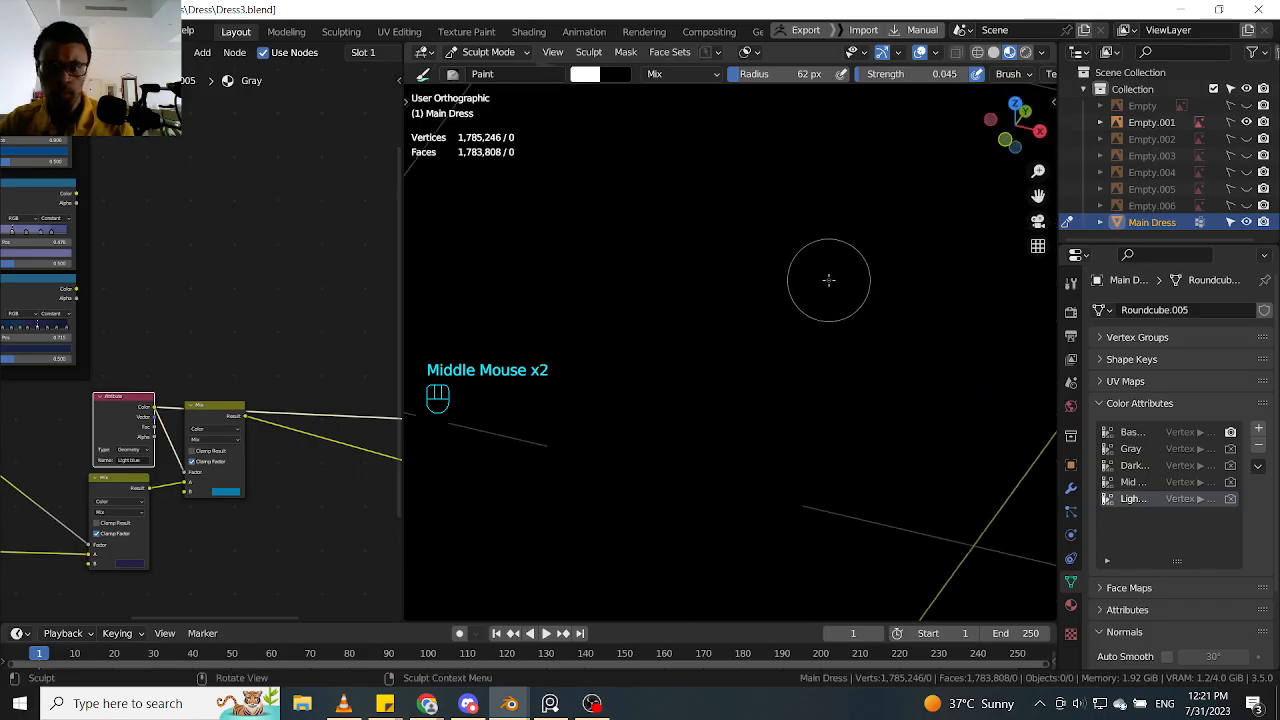
pyautogui.press('z')
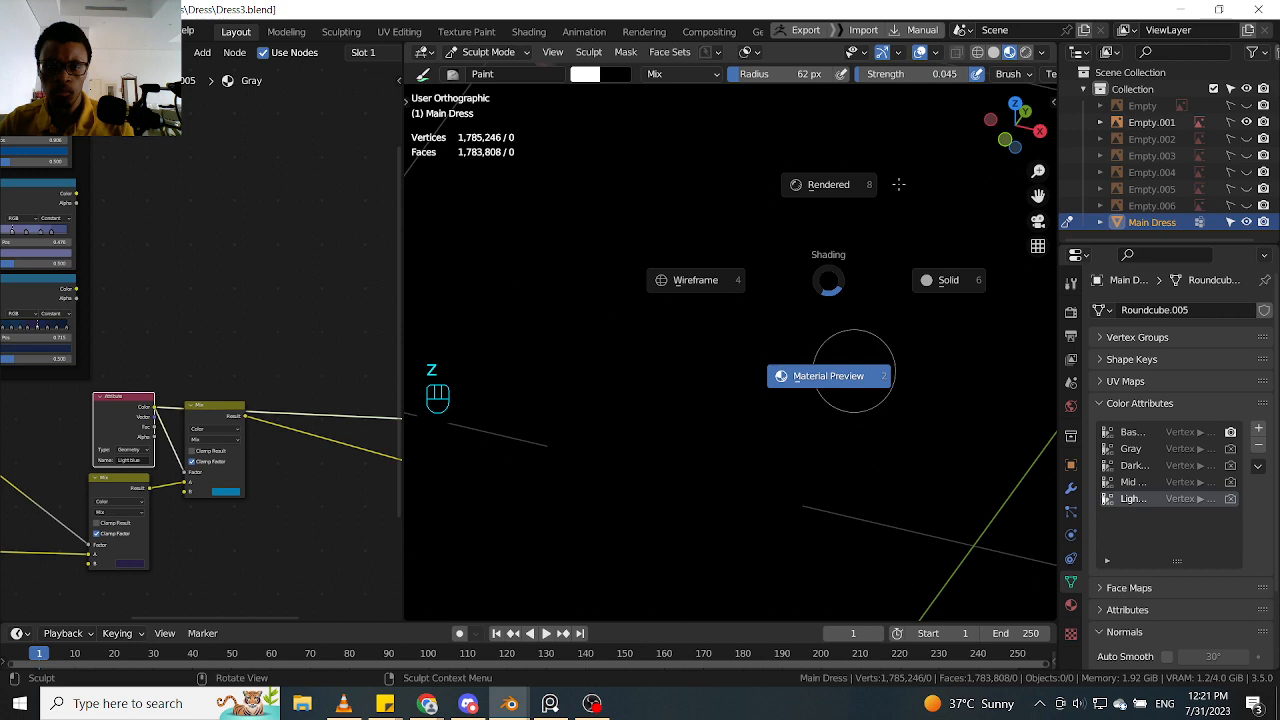
pyautogui.click(892, 188)
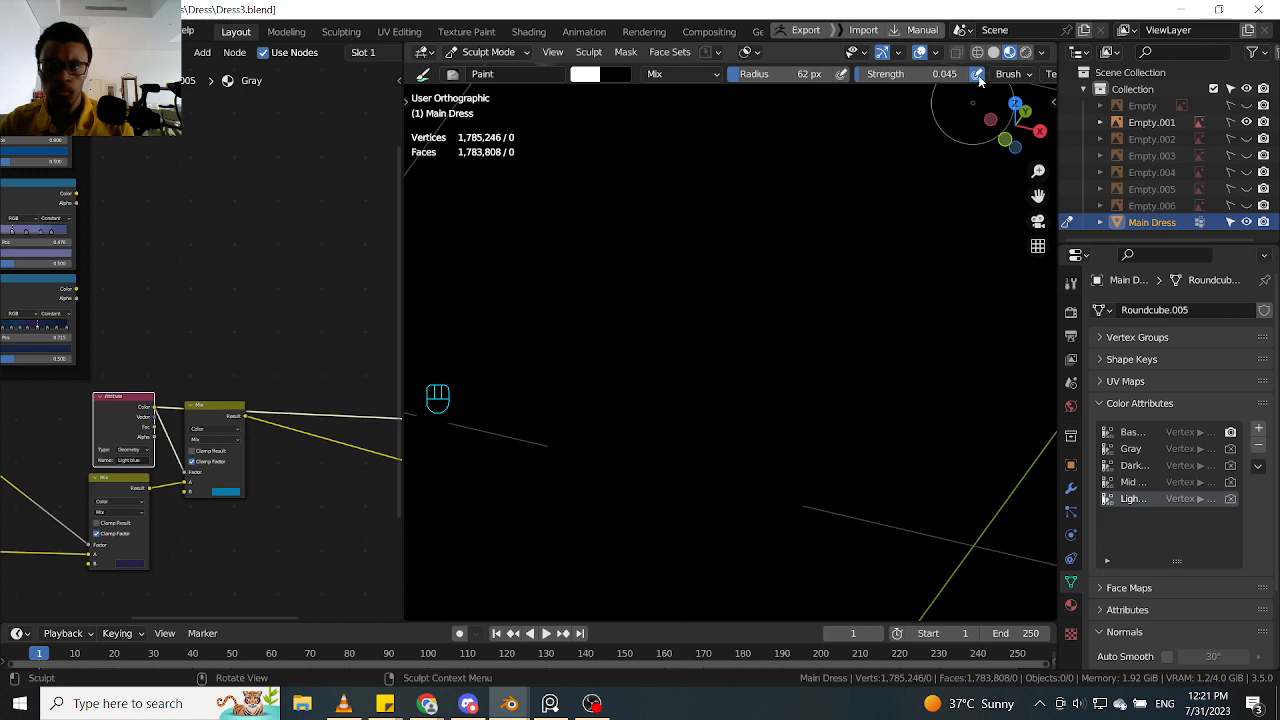
pyautogui.moveTo(857, 209)
pyautogui.keyDown('ctrl'); pyautogui.mouseDown(button='middle')
pyautogui.moveTo(857, 251)
pyautogui.moveTo(900, 371)
pyautogui.moveTo(902, 290)
pyautogui.moveTo(871, 263)
pyautogui.mouseUp(button='middle'); pyautogui.keyUp('ctrl')
# Step: Change the viewport shading's render pass to Combined
pyautogui.click(1042, 52)
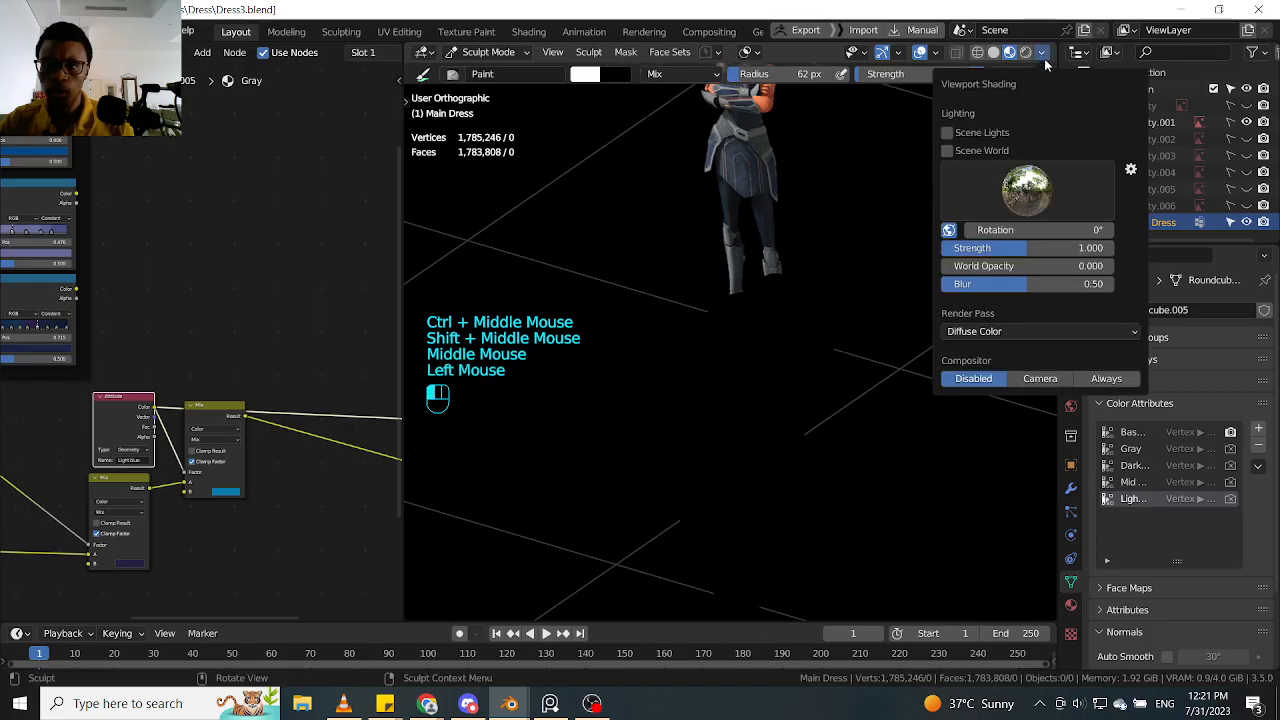
pyautogui.click(983, 330)
pyautogui.click(878, 378)
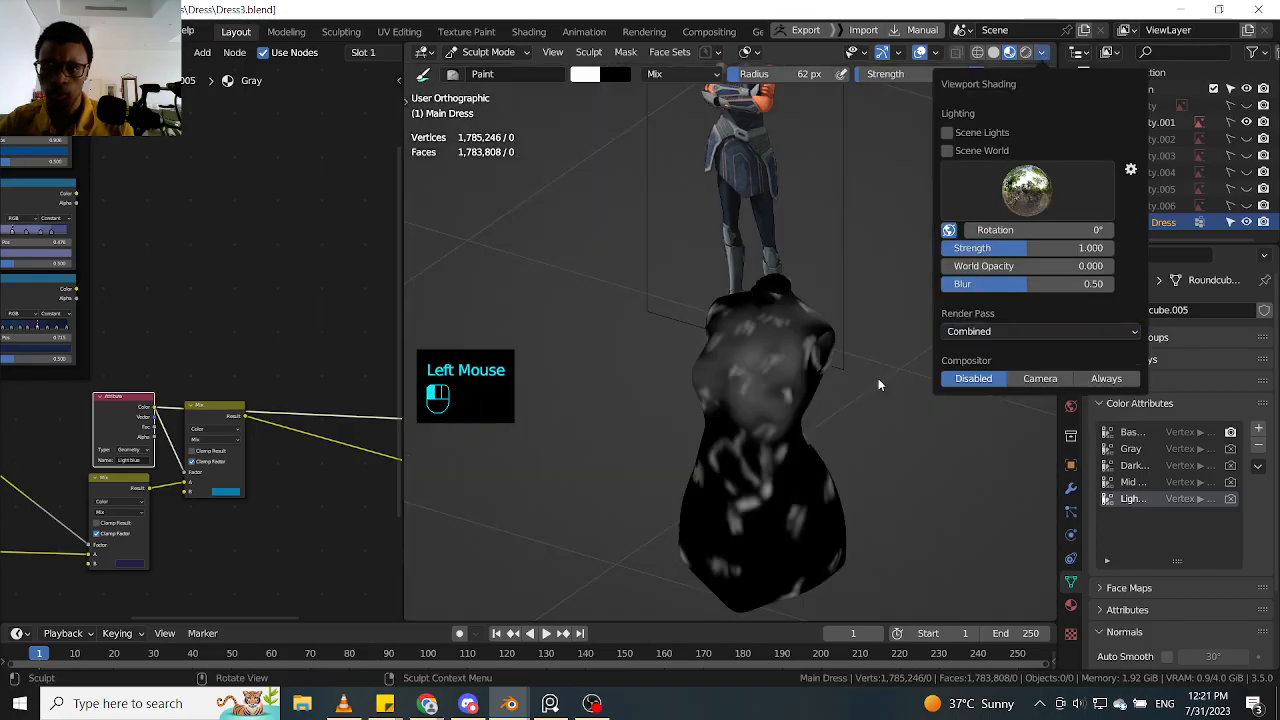
# Step: Paint soft white over the shoulder blades and upper back in the Light blue mask
pyautogui.moveTo(868, 390)
pyautogui.keyDown('shift'); pyautogui.mouseDown(button='middle')
pyautogui.moveTo(809, 309)
pyautogui.moveTo(809, 251)
pyautogui.moveTo(753, 268)
pyautogui.moveTo(820, 282)
pyautogui.mouseUp(button='middle'); pyautogui.keyUp('shift')
pyautogui.keyDown('shift'); pyautogui.moveTo(820, 282); pyautogui.dragTo(920, 280, button='middle'); pyautogui.keyUp('shift')
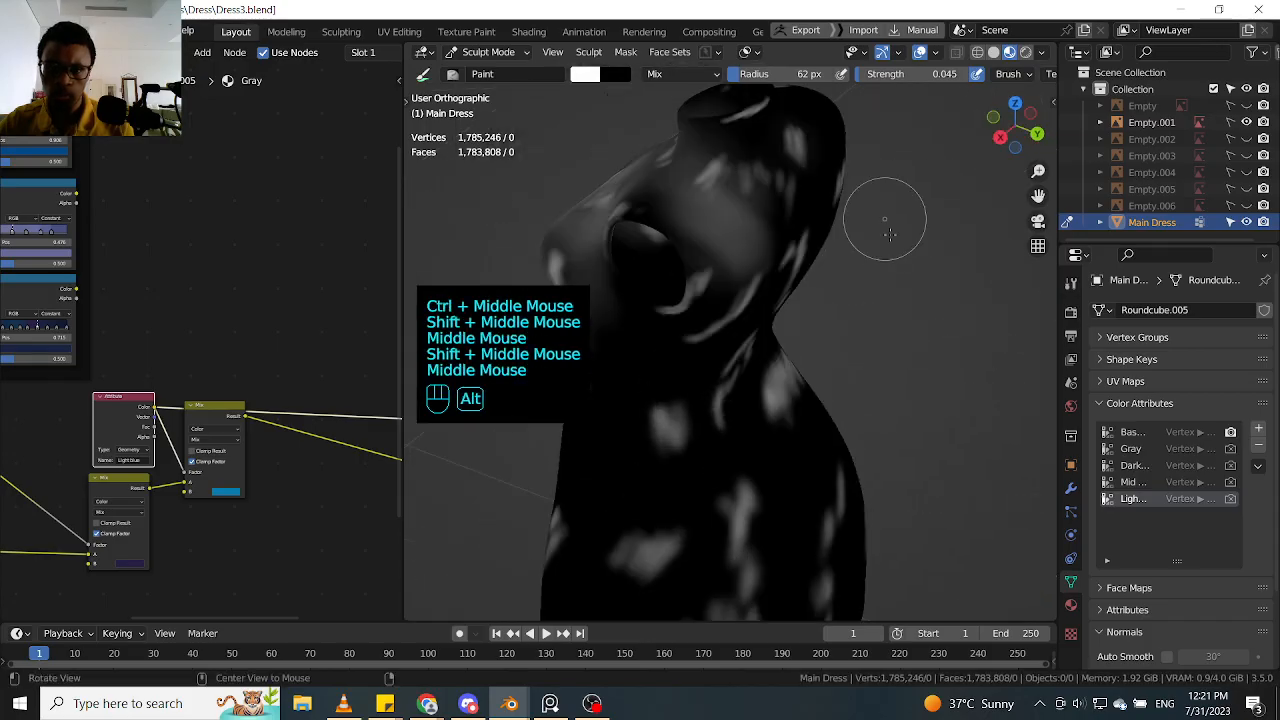
pyautogui.moveTo(894, 214)
pyautogui.mouseDown(button='middle')
pyautogui.moveTo(911, 260)
pyautogui.moveTo(880, 250)
pyautogui.mouseUp(button='middle')
pyautogui.moveTo(880, 250); pyautogui.dragTo(729, 266, button='middle')
pyautogui.click(729, 266)
pyautogui.click(722, 267)
pyautogui.click(720, 267)
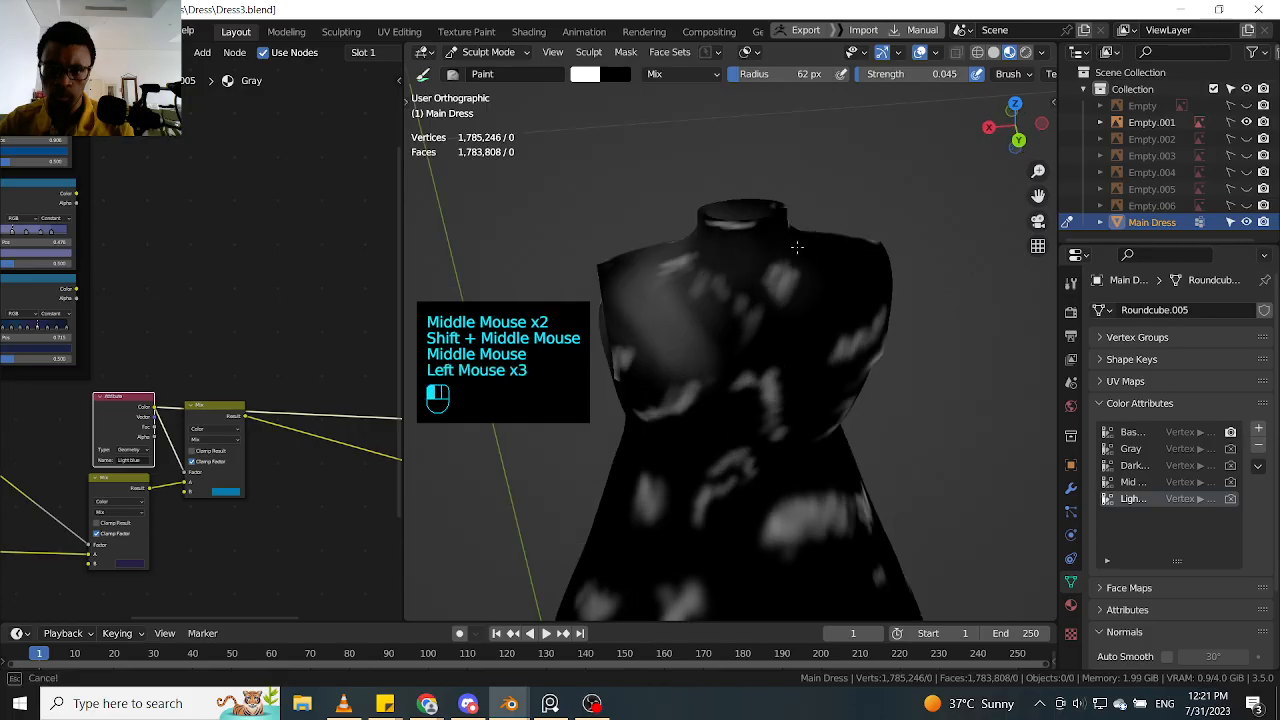
pyautogui.click(712, 267)
pyautogui.click(720, 262)
pyautogui.click(805, 265)
pyautogui.click(831, 277)
pyautogui.click(815, 270)
pyautogui.click(800, 262)
pyautogui.click(795, 258)
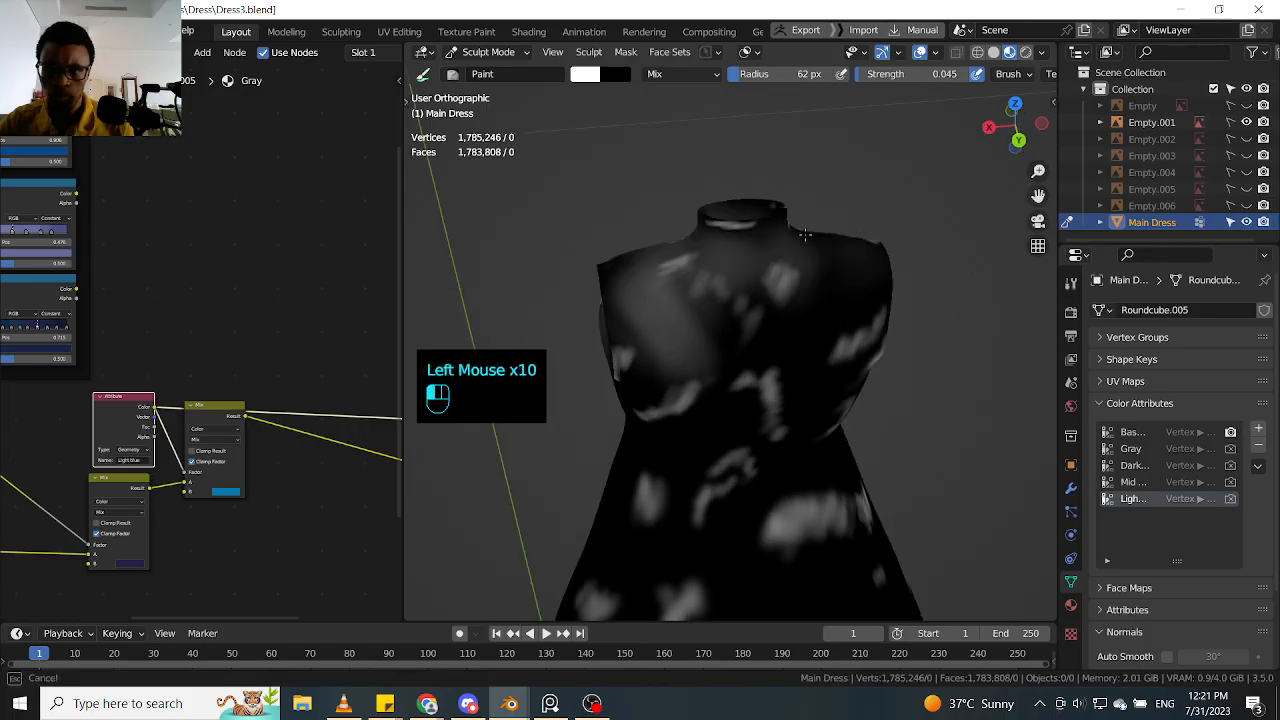
pyautogui.click(813, 234)
# Step: Lower the brush strength to 0.000 and brush over one side of the upper back
pyautogui.moveTo(937, 235); pyautogui.dragTo(880, 245, button='middle')
pyautogui.moveTo(880, 245); pyautogui.dragTo(829, 251, button='middle')
pyautogui.hotkey('shift', 'f')
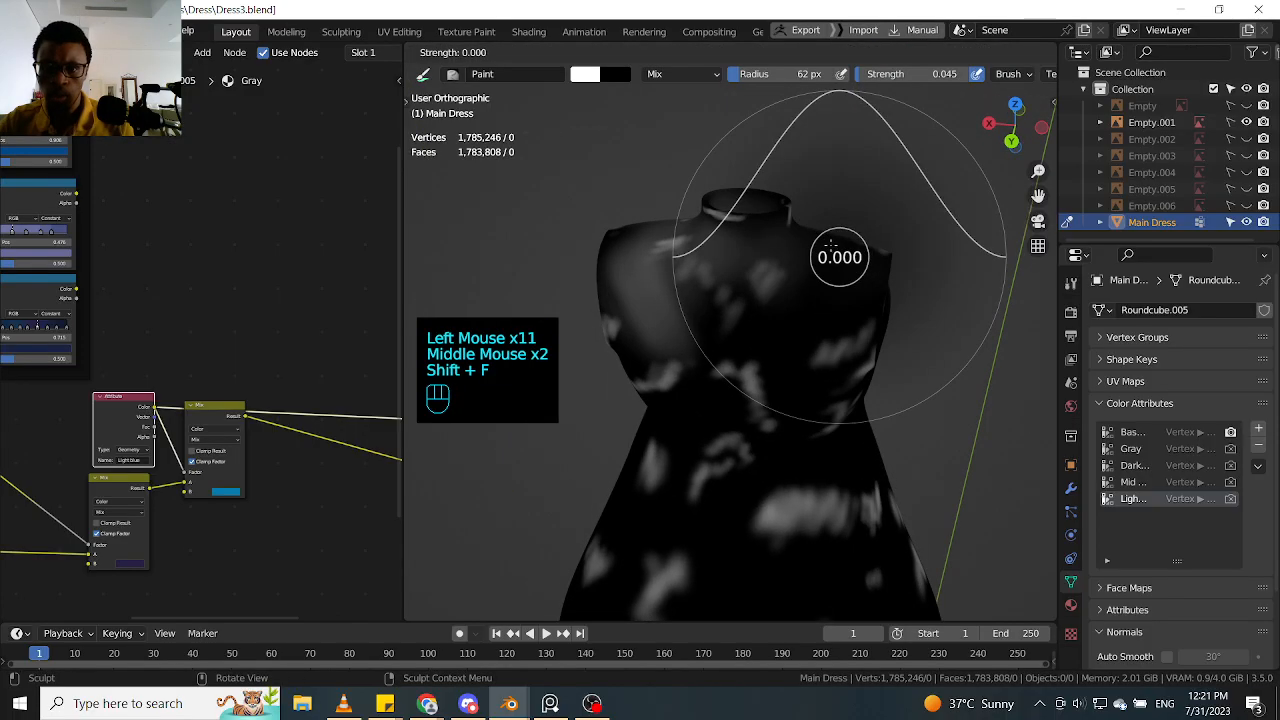
pyautogui.click(830, 246)
pyautogui.click(806, 294)
pyautogui.click(840, 270)
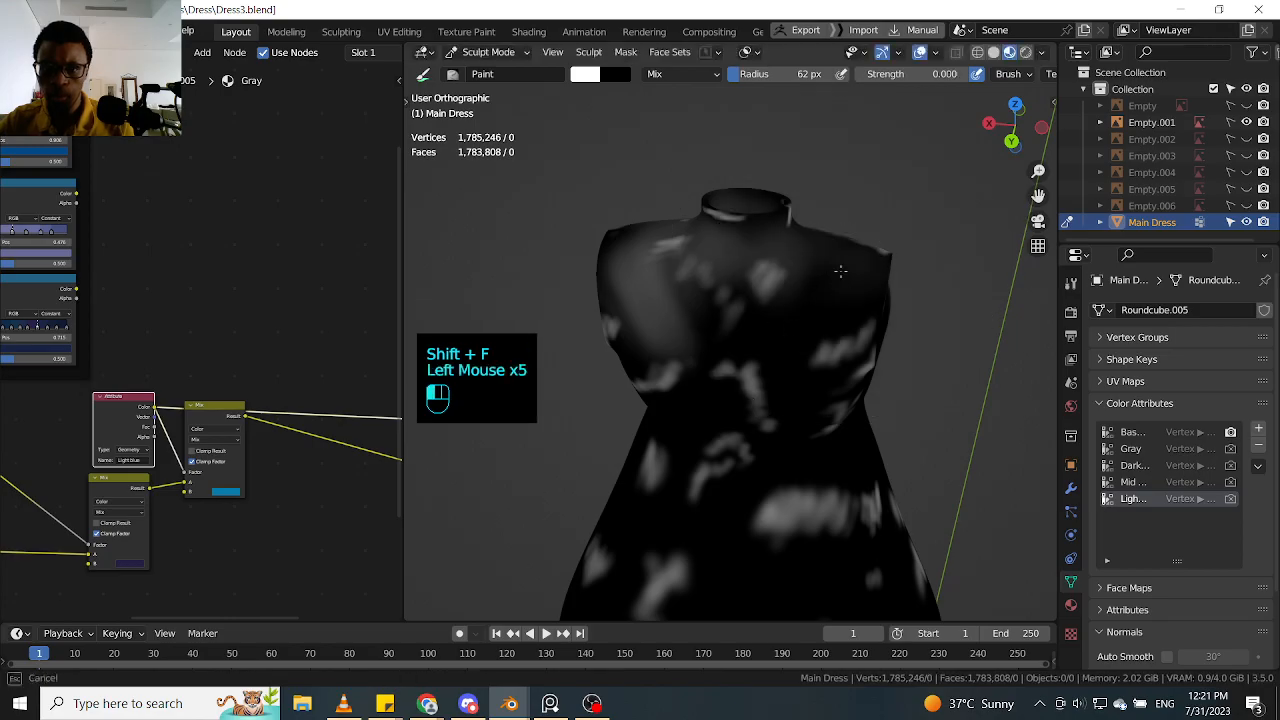
pyautogui.click(835, 316)
# Step: Set the brush strength to 0.045 and paint soft white across the middle of the back and both shoulder blades
pyautogui.hotkey('shift', 'f')
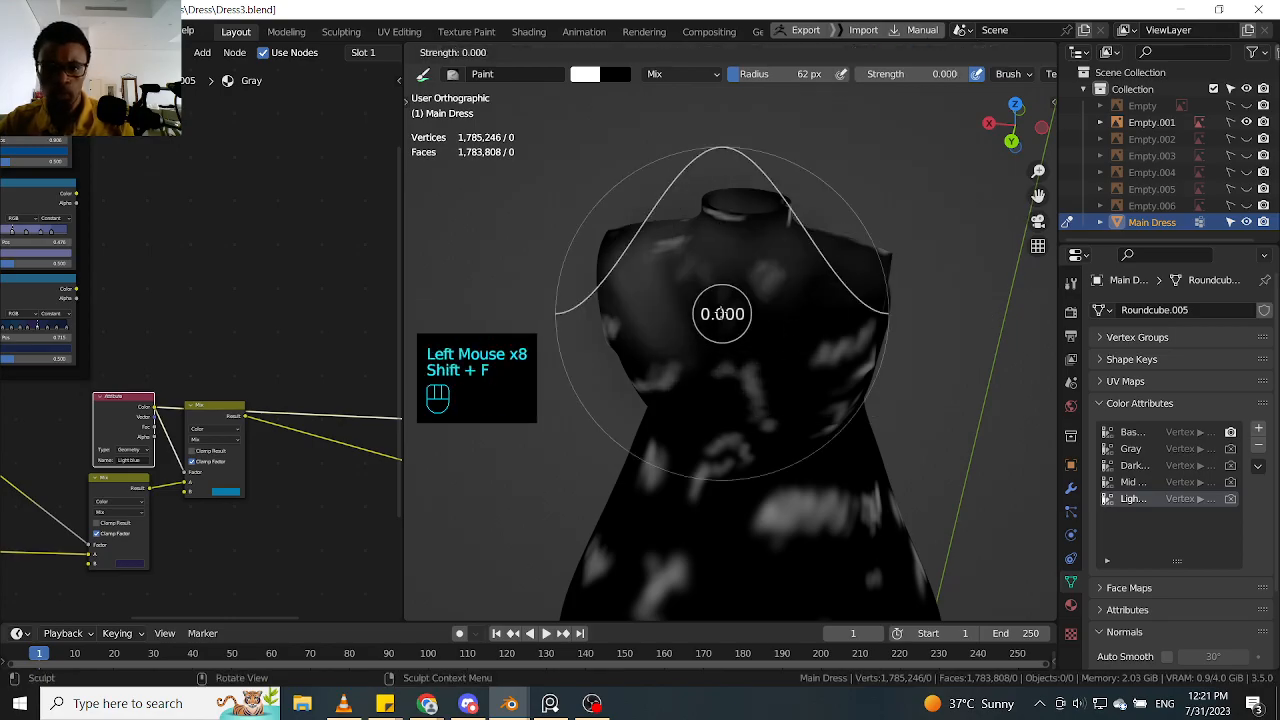
pyautogui.click(739, 312)
pyautogui.moveTo(735, 312); pyautogui.dragTo(692, 272)
pyautogui.moveTo(700, 290)
pyautogui.mouseDown()
pyautogui.moveTo(731, 338)
pyautogui.moveTo(722, 318)
pyautogui.mouseUp()
pyautogui.moveTo(712, 300)
pyautogui.mouseDown()
pyautogui.moveTo(735, 325)
pyautogui.moveTo(768, 326)
pyautogui.mouseUp()
pyautogui.moveTo(785, 309); pyautogui.dragTo(803, 302)
pyautogui.moveTo(825, 297); pyautogui.dragTo(853, 287)
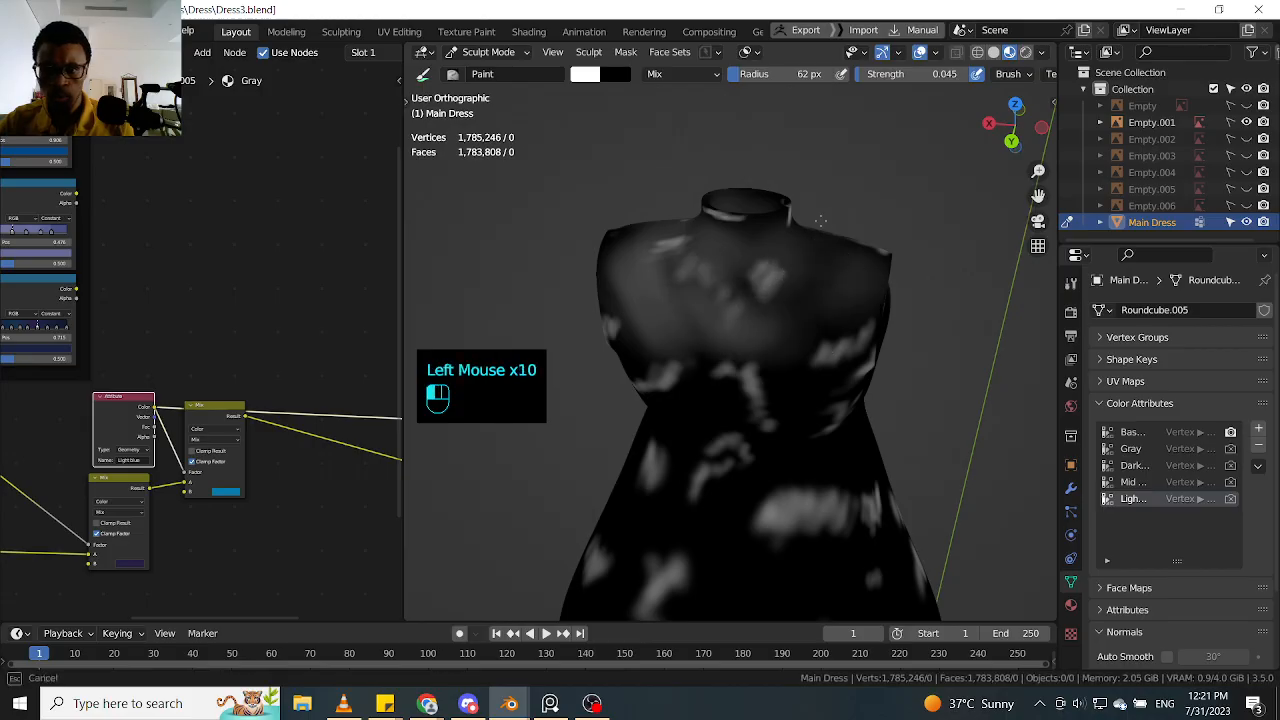
pyautogui.moveTo(820, 221); pyautogui.dragTo(828, 278)
pyautogui.moveTo(790, 315); pyautogui.dragTo(760, 358)
pyautogui.moveTo(862, 322); pyautogui.dragTo(890, 302)
# Step: Brush white over the middle of the back and smooth the strokes between the shoulder blades
pyautogui.moveTo(936, 360); pyautogui.dragTo(955, 247, button='middle')
pyautogui.moveTo(803, 250); pyautogui.dragTo(796, 263)
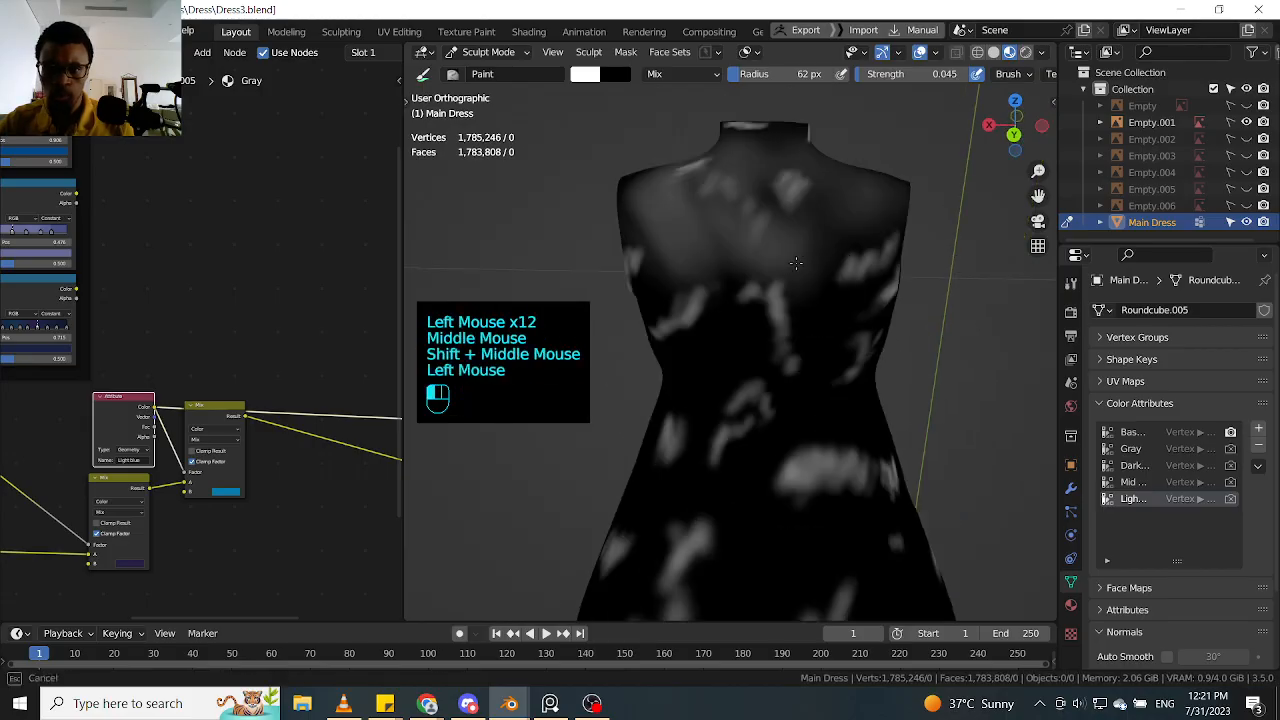
pyautogui.keyDown('shift'); pyautogui.click(665, 300); pyautogui.keyUp('shift')
pyautogui.keyDown('shift'); pyautogui.moveTo(719, 229); pyautogui.dragTo(775, 250); pyautogui.keyUp('shift')
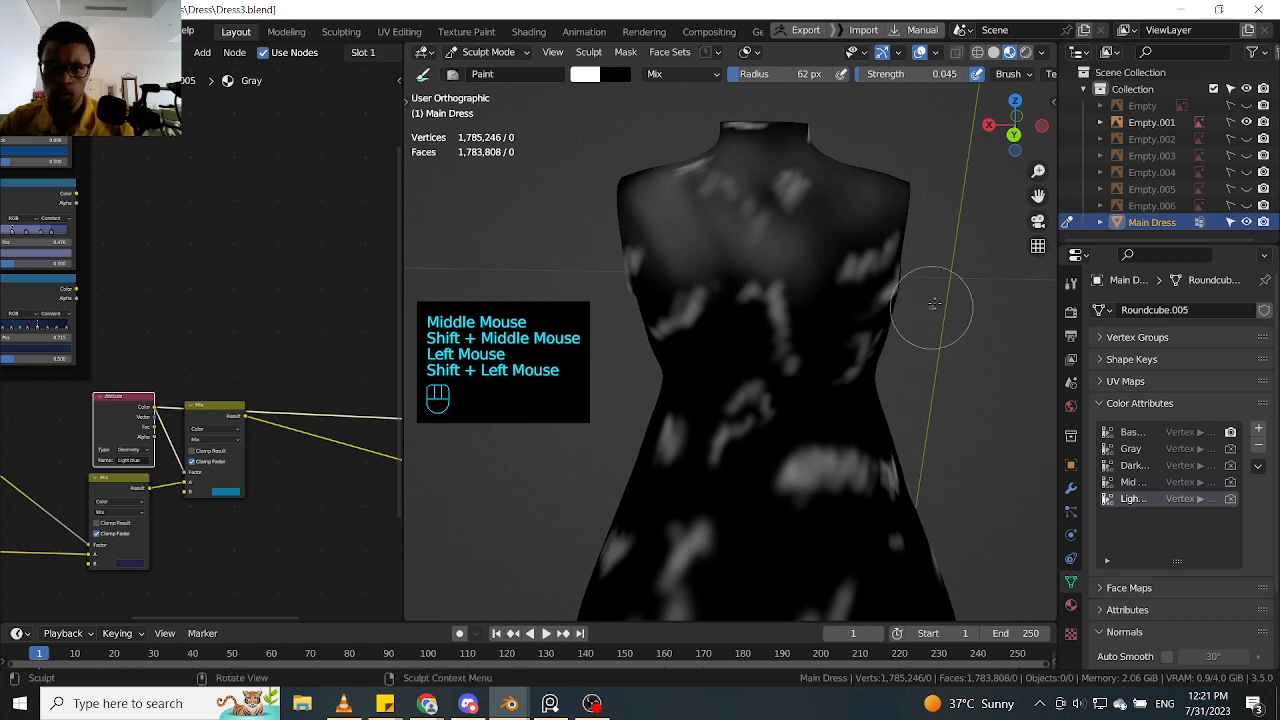
# Step: Paint soft white across the lower back and around the side below the armhole in the Light blue mask
pyautogui.moveTo(878, 285); pyautogui.dragTo(852, 300)
pyautogui.moveTo(860, 302)
pyautogui.mouseDown()
pyautogui.moveTo(838, 348)
pyautogui.moveTo(815, 330)
pyautogui.mouseUp()
pyautogui.moveTo(785, 320)
pyautogui.mouseDown()
pyautogui.moveTo(737, 288)
pyautogui.moveTo(651, 302)
pyautogui.mouseUp()
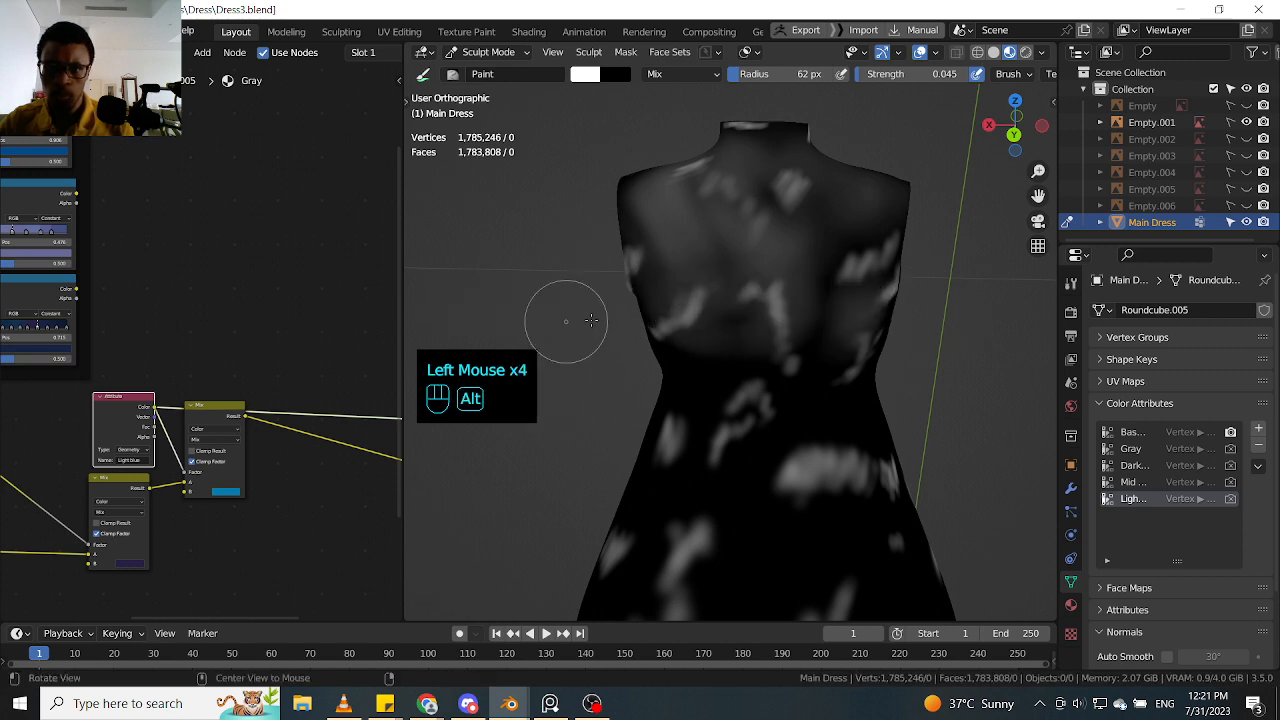
pyautogui.moveTo(563, 323); pyautogui.dragTo(648, 325, button='middle')
pyautogui.moveTo(618, 336)
pyautogui.mouseDown()
pyautogui.moveTo(604, 325)
pyautogui.moveTo(596, 340)
pyautogui.mouseUp()
pyautogui.moveTo(602, 335); pyautogui.dragTo(592, 346)
pyautogui.moveTo(606, 320); pyautogui.dragTo(553, 312)
pyautogui.press('alt')
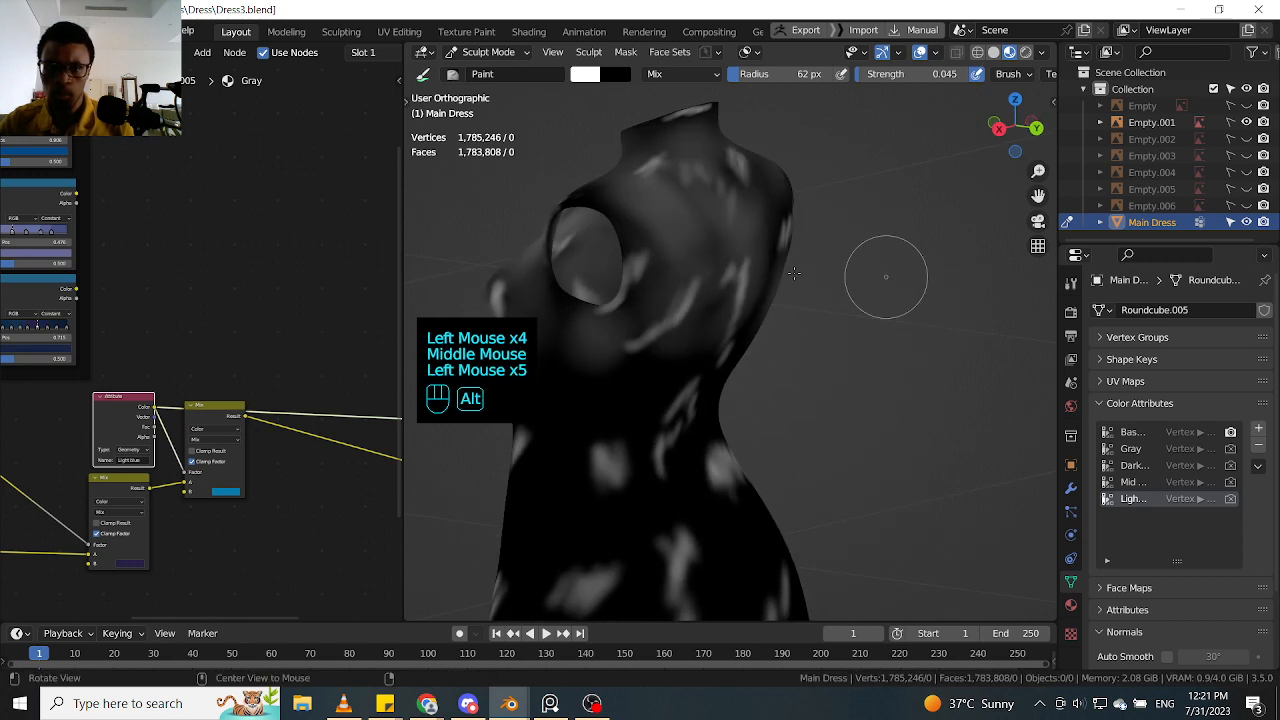
# Step: Paint soft white around the opposite armhole and down that side of the back toward the waist
pyautogui.moveTo(886, 277); pyautogui.dragTo(715, 272, button='middle')
pyautogui.moveTo(712, 256); pyautogui.dragTo(684, 272)
pyautogui.moveTo(706, 262)
pyautogui.mouseDown()
pyautogui.moveTo(690, 280)
pyautogui.moveTo(700, 300)
pyautogui.mouseUp()
pyautogui.moveTo(690, 338)
pyautogui.mouseDown()
pyautogui.moveTo(642, 370)
pyautogui.moveTo(620, 315)
pyautogui.mouseUp()
pyautogui.moveTo(622, 312); pyautogui.dragTo(628, 340)
pyautogui.moveTo(712, 444); pyautogui.dragTo(722, 410)
pyautogui.moveTo(728, 400)
pyautogui.mouseDown()
pyautogui.moveTo(743, 365)
pyautogui.moveTo(690, 395)
pyautogui.mouseUp()
pyautogui.moveTo(690, 395); pyautogui.dragTo(735, 378)
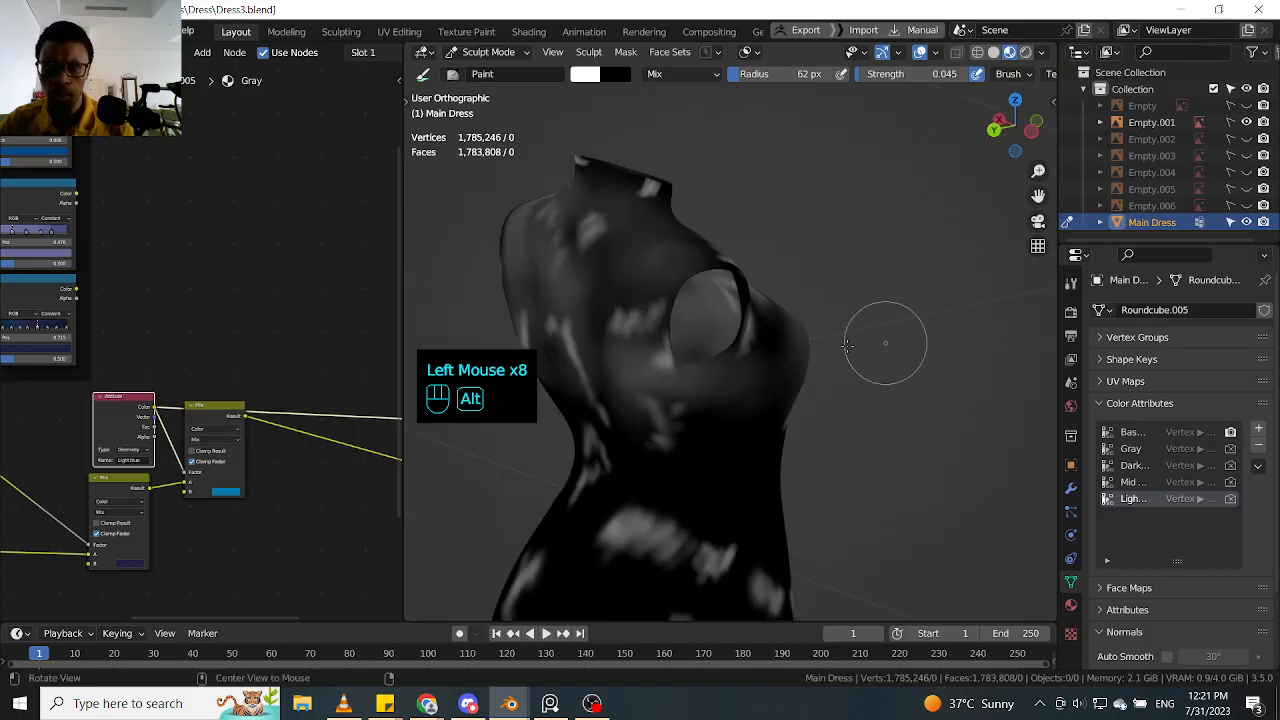
# Step: Paint soft white beside the armhole and across the front shoulders and upper chest
pyautogui.moveTo(886, 343); pyautogui.dragTo(742, 330, button='middle')
pyautogui.keyDown('shift'); pyautogui.moveTo(744, 322); pyautogui.dragTo(753, 251, button='middle'); pyautogui.keyUp('shift')
pyautogui.moveTo(753, 251); pyautogui.dragTo(740, 268)
pyautogui.moveTo(742, 246)
pyautogui.mouseDown()
pyautogui.moveTo(734, 258)
pyautogui.moveTo(730, 236)
pyautogui.mouseUp()
pyautogui.moveTo(971, 230); pyautogui.dragTo(800, 210, button='middle')
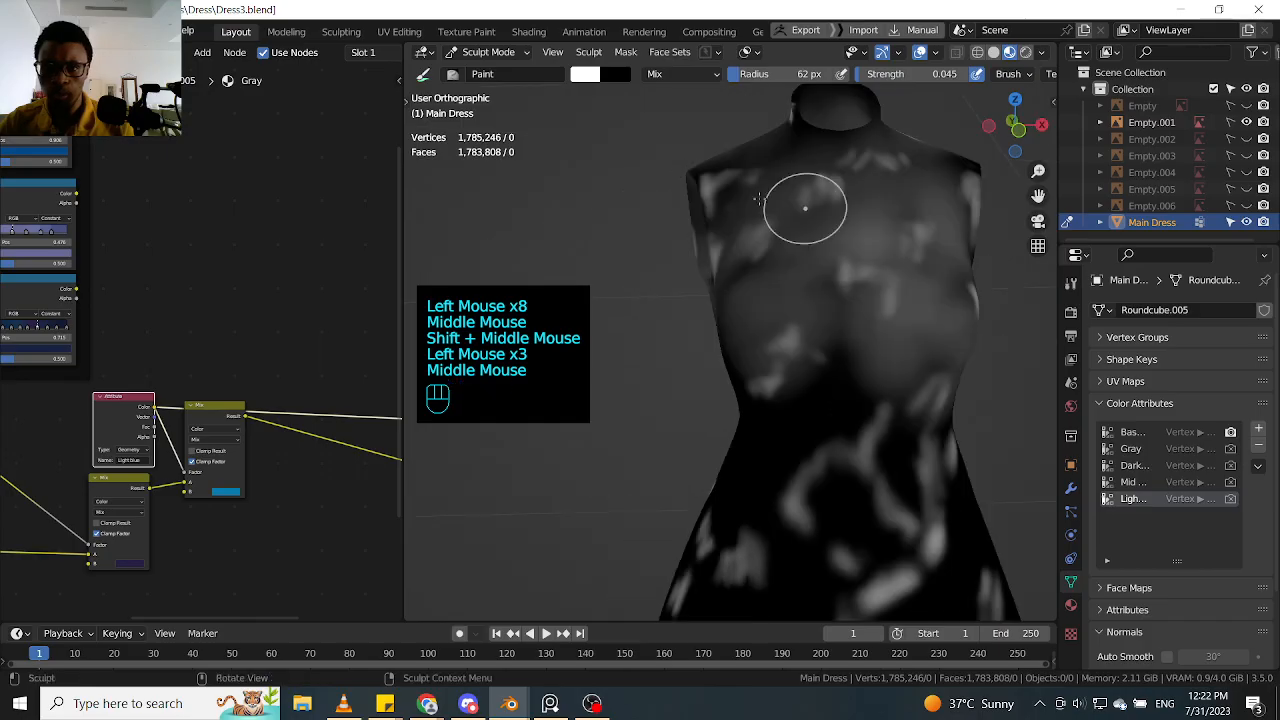
pyautogui.moveTo(762, 180); pyautogui.dragTo(752, 172)
pyautogui.moveTo(755, 182); pyautogui.dragTo(748, 172)
pyautogui.moveTo(750, 180); pyautogui.dragTo(750, 178)
pyautogui.moveTo(880, 160); pyautogui.dragTo(892, 150)
pyautogui.moveTo(918, 165); pyautogui.dragTo(926, 155)
pyautogui.moveTo(950, 165); pyautogui.dragTo(970, 195)
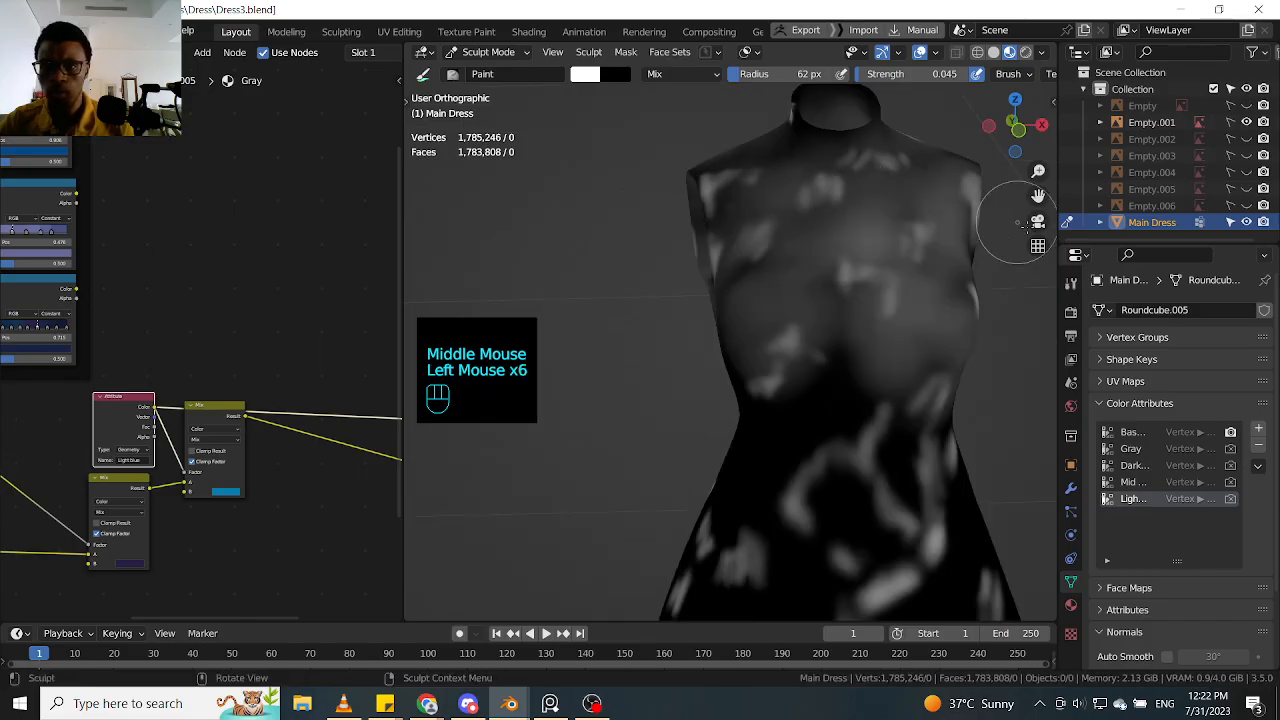
# Step: Brush soft white over the bust and the side of the torso under the arm
pyautogui.keyDown('shift'); pyautogui.moveTo(1032, 277); pyautogui.dragTo(985, 198, button='middle'); pyautogui.keyUp('shift')
pyautogui.moveTo(776, 272); pyautogui.dragTo(785, 284)
pyautogui.moveTo(785, 284); pyautogui.dragTo(780, 274)
pyautogui.moveTo(672, 296); pyautogui.dragTo(659, 300)
pyautogui.moveTo(660, 298)
pyautogui.mouseDown(button='middle')
pyautogui.moveTo(703, 266)
pyautogui.moveTo(810, 255)
pyautogui.mouseUp(button='middle')
pyautogui.moveTo(680, 285)
pyautogui.mouseDown()
pyautogui.moveTo(671, 297)
pyautogui.moveTo(701, 274)
pyautogui.moveTo(690, 286)
pyautogui.mouseUp()
pyautogui.moveTo(682, 290); pyautogui.dragTo(668, 298)
pyautogui.moveTo(690, 245); pyautogui.dragTo(672, 226)
pyautogui.moveTo(666, 218); pyautogui.dragTo(655, 202)
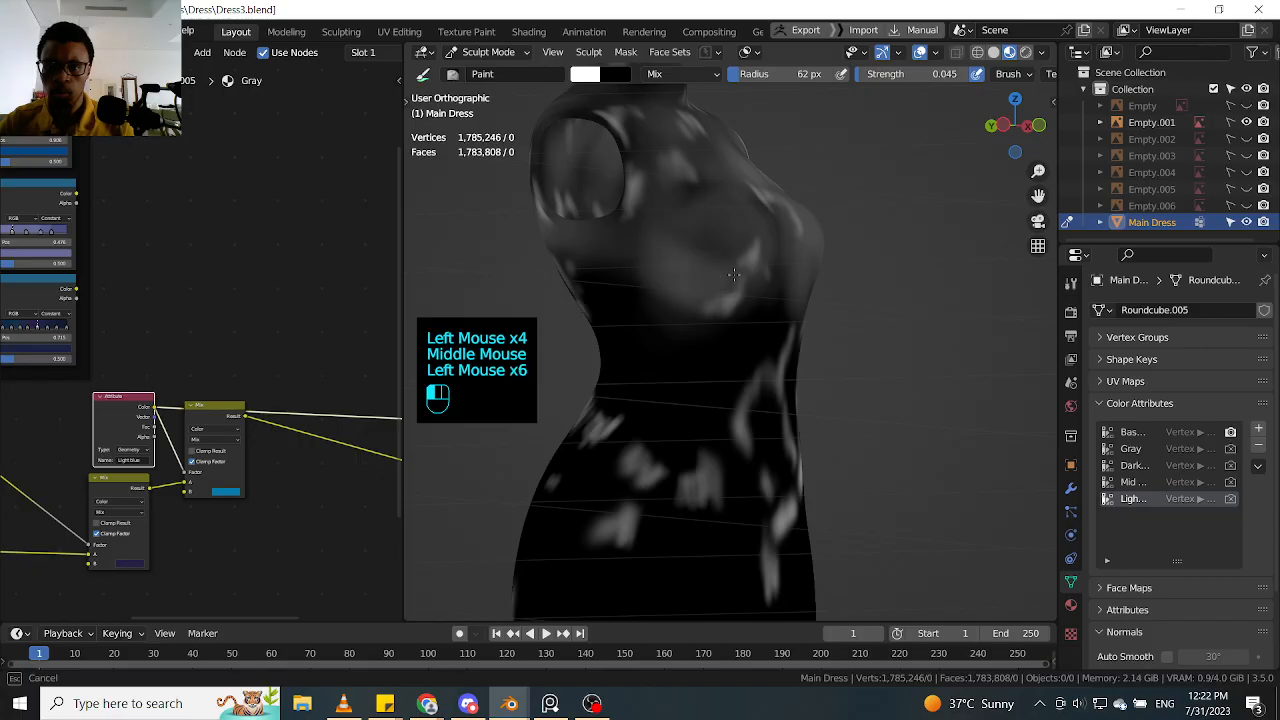
# Step: Preview the output of the last Mix node on the dress and check the blended light blue tints
pyautogui.moveTo(975, 255)
pyautogui.keyDown('alt'); pyautogui.mouseDown(button='middle')
pyautogui.moveTo(874, 237)
pyautogui.moveTo(838, 249)
pyautogui.mouseUp(button='middle'); pyautogui.keyUp('alt')
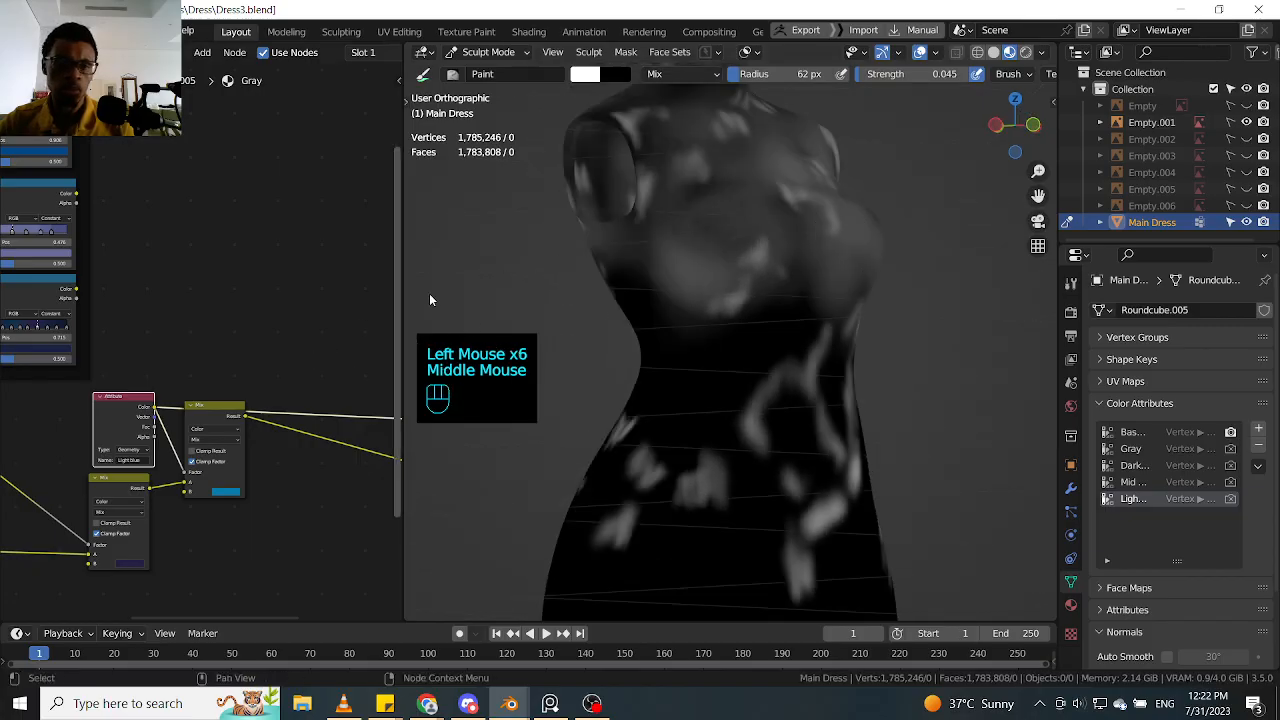
pyautogui.keyDown('shift'); pyautogui.moveTo(692, 180); pyautogui.dragTo(851, 267); pyautogui.keyUp('shift')
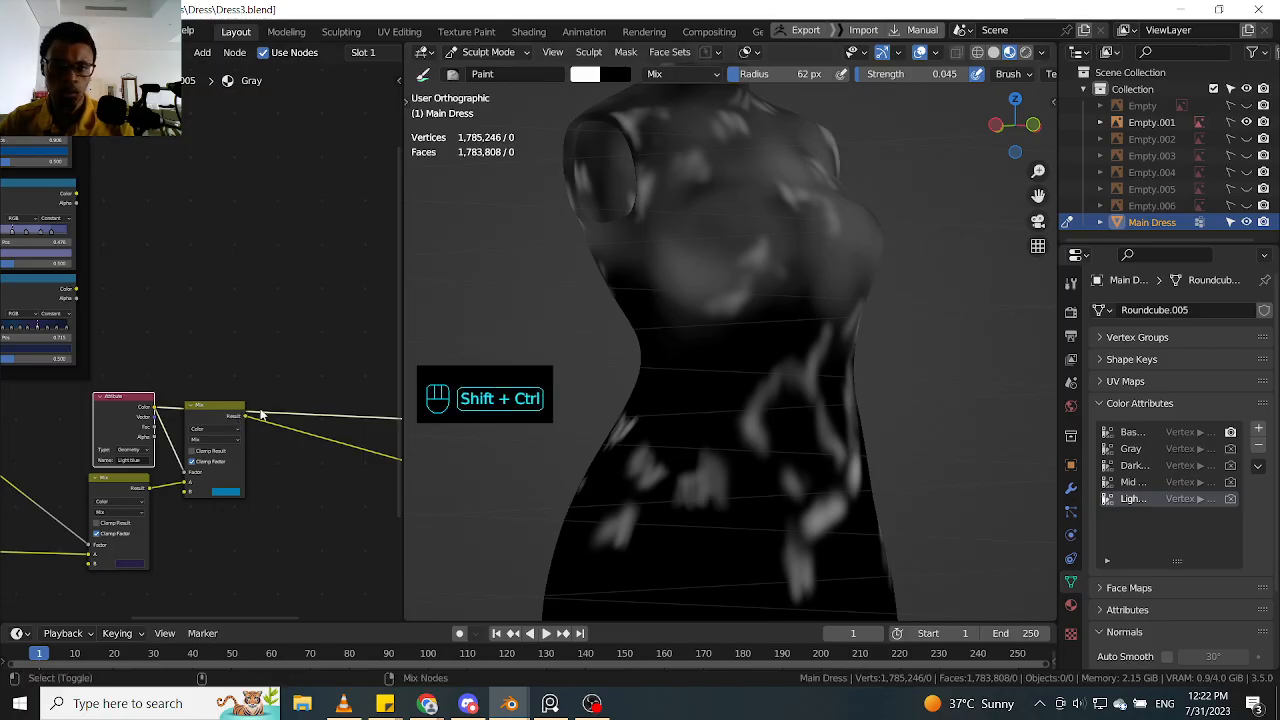
pyautogui.keyDown('ctrl'); pyautogui.keyDown('shift'); pyautogui.click(214, 412); pyautogui.keyUp('shift'); pyautogui.keyUp('ctrl')
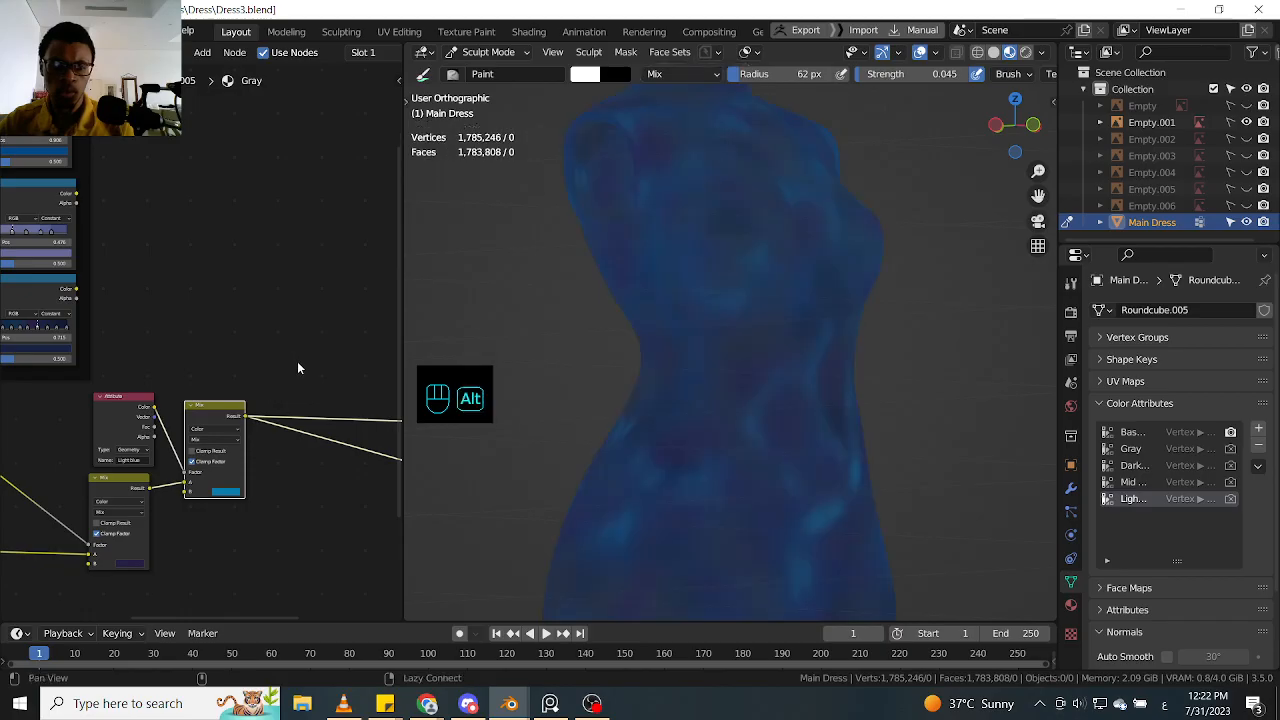
pyautogui.click(298, 374)
pyautogui.keyDown('shift'); pyautogui.moveTo(298, 374); pyautogui.dragTo(204, 359, button='middle'); pyautogui.keyUp('shift')
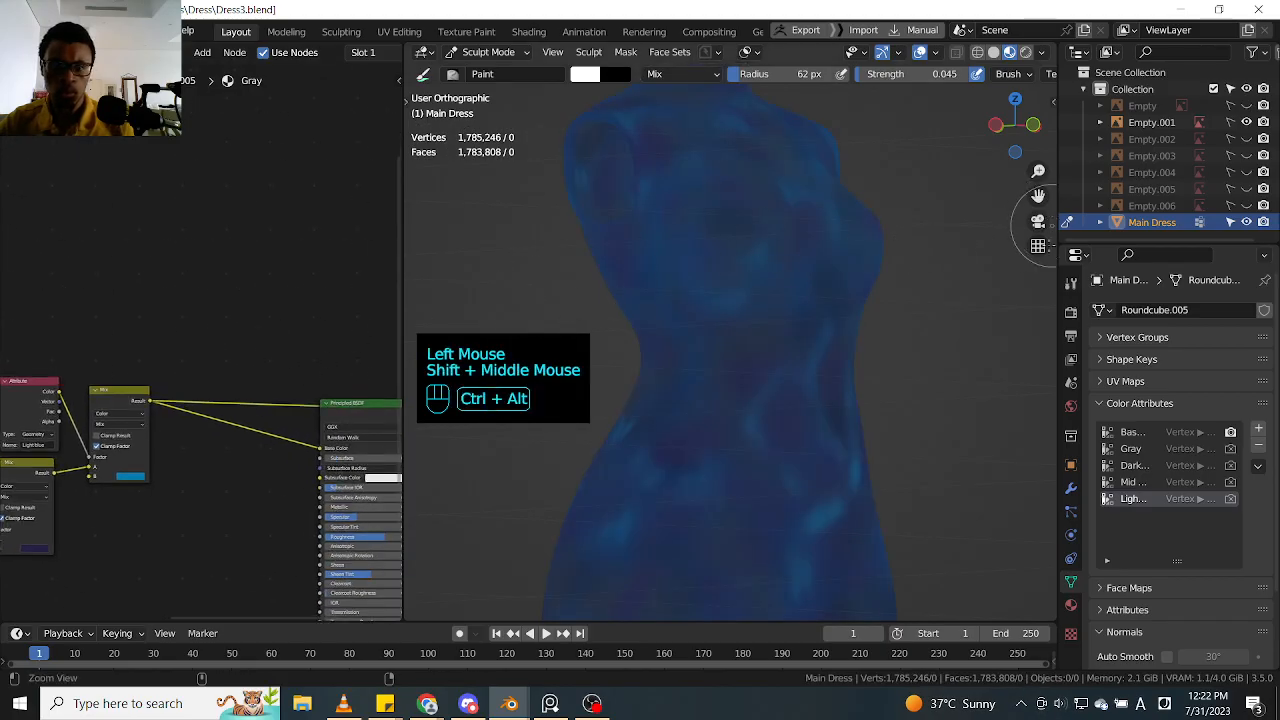
pyautogui.keyDown('ctrl'); pyautogui.moveTo(1005, 230); pyautogui.dragTo(900, 284, button='middle'); pyautogui.keyUp('ctrl')
pyautogui.keyDown('shift'); pyautogui.moveTo(234, 343); pyautogui.dragTo(286, 414, button='middle'); pyautogui.keyUp('shift')
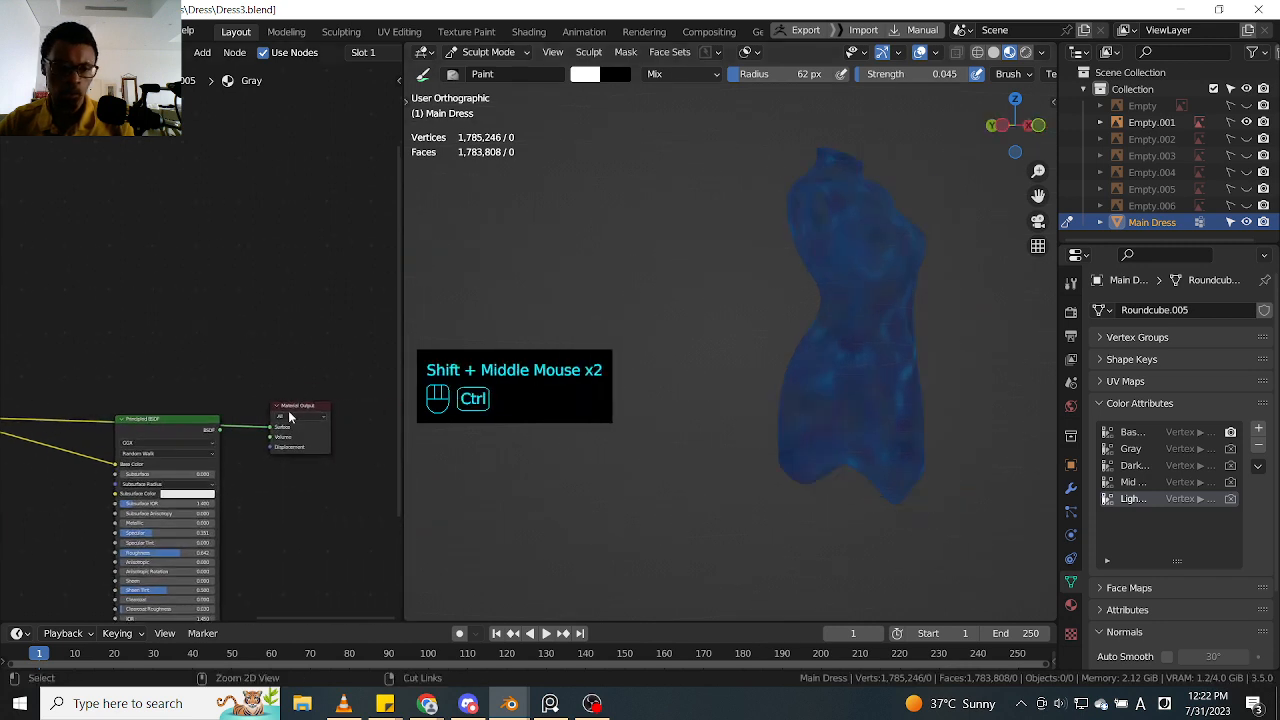
# Step: Route the Principled BSDF back to the Material Output and view the shaded dress from the front
pyautogui.keyDown('ctrl'); pyautogui.keyDown('shift'); pyautogui.click(205, 425); pyautogui.keyUp('shift'); pyautogui.keyUp('ctrl')
pyautogui.moveTo(950, 225); pyautogui.dragTo(820, 210, button='middle')
pyautogui.keyDown('ctrl'); pyautogui.moveTo(820, 210); pyautogui.dragTo(912, 296, button='middle'); pyautogui.keyUp('ctrl')
pyautogui.keyDown('shift'); pyautogui.moveTo(885, 310); pyautogui.dragTo(893, 278, button='middle'); pyautogui.keyUp('shift')
pyautogui.keyDown('shift'); pyautogui.moveTo(155, 356); pyautogui.dragTo(228, 289, button='middle'); pyautogui.keyUp('shift')
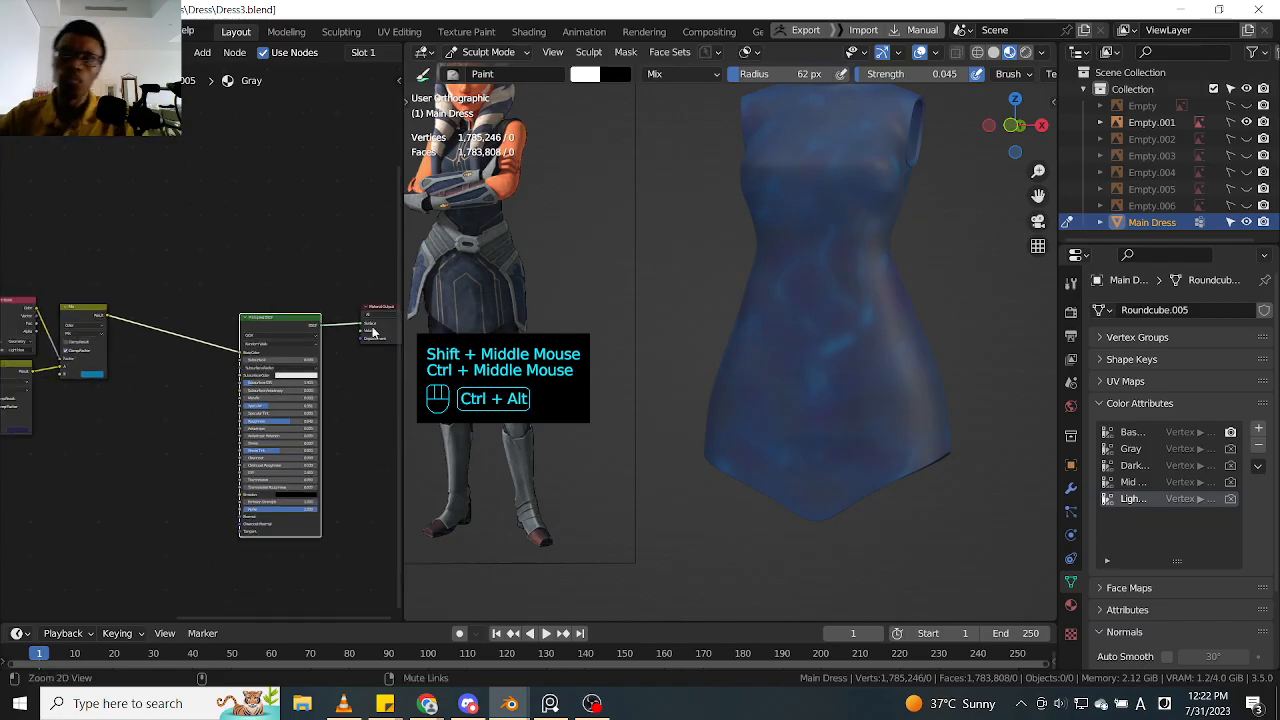
pyautogui.keyDown('ctrl'); pyautogui.moveTo(395, 250); pyautogui.dragTo(390, 270, button='middle'); pyautogui.keyUp('ctrl')
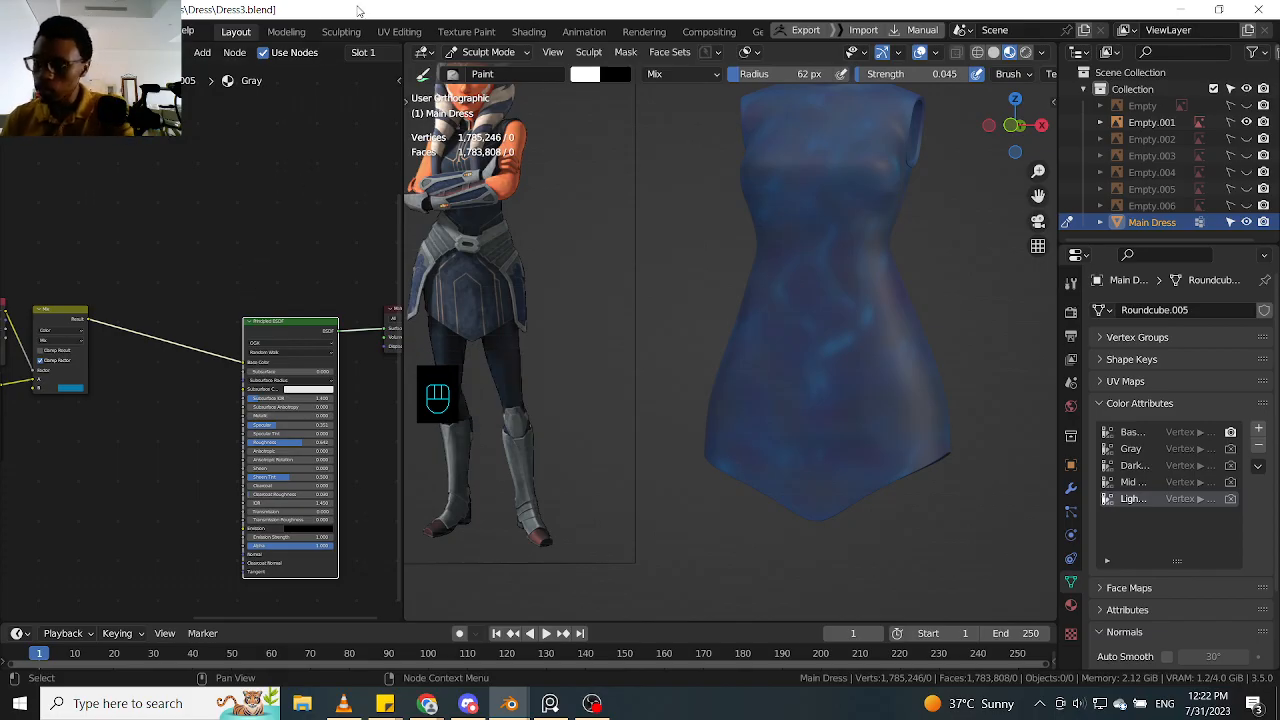
# Step: Compare the dress's shaded blue color in front view with the full-length character reference
pyautogui.moveTo(95, 285); pyautogui.dragTo(208, 294, button='middle')
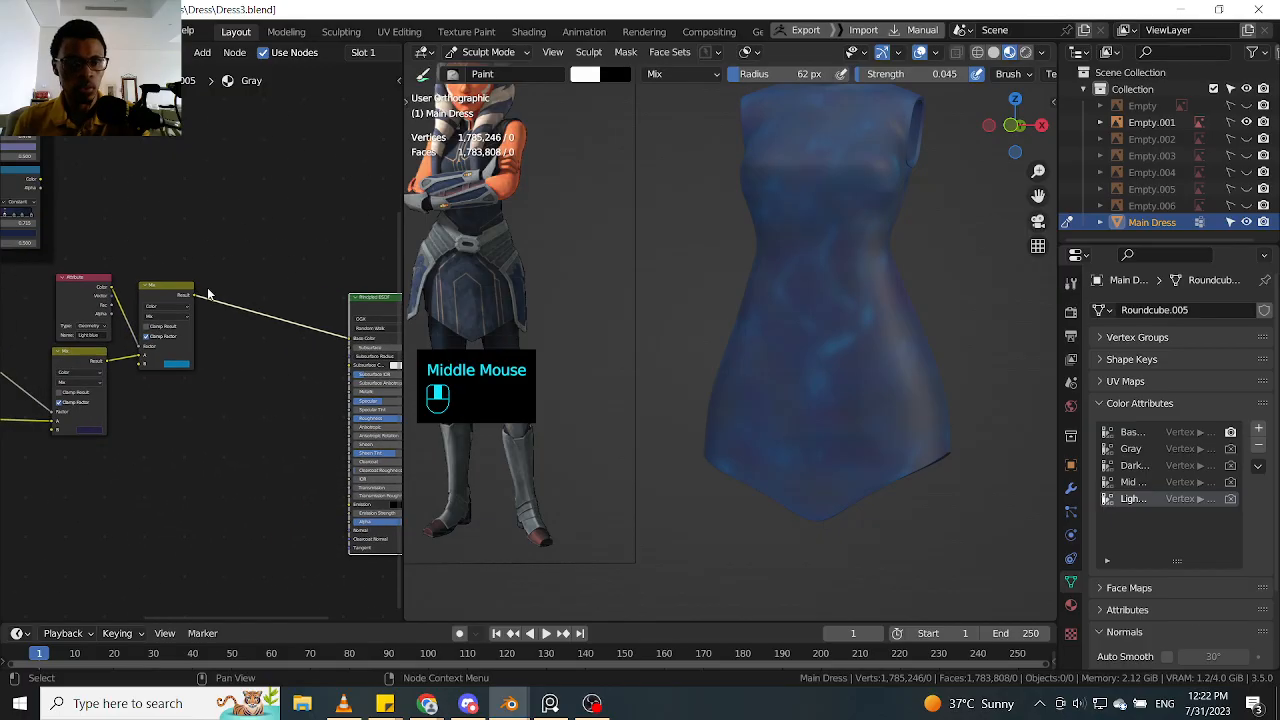
pyautogui.scroll(1, 208, 294)
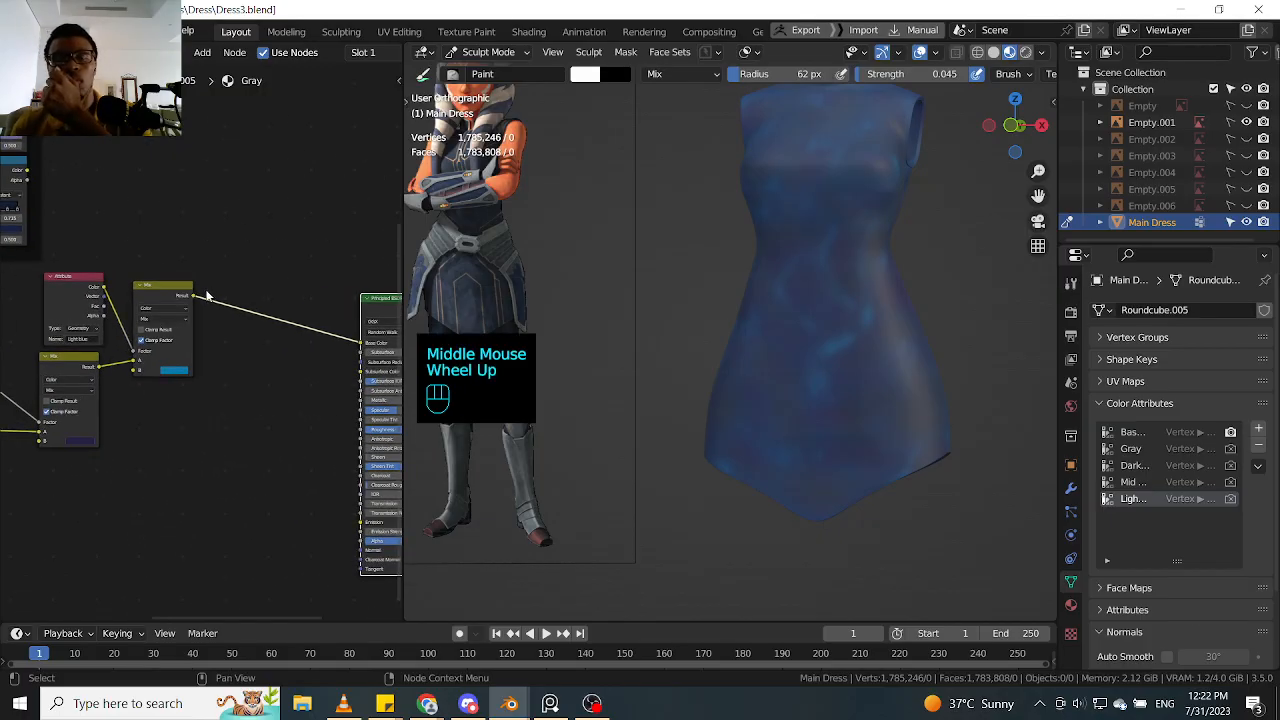
pyautogui.scroll(1, 208, 294)
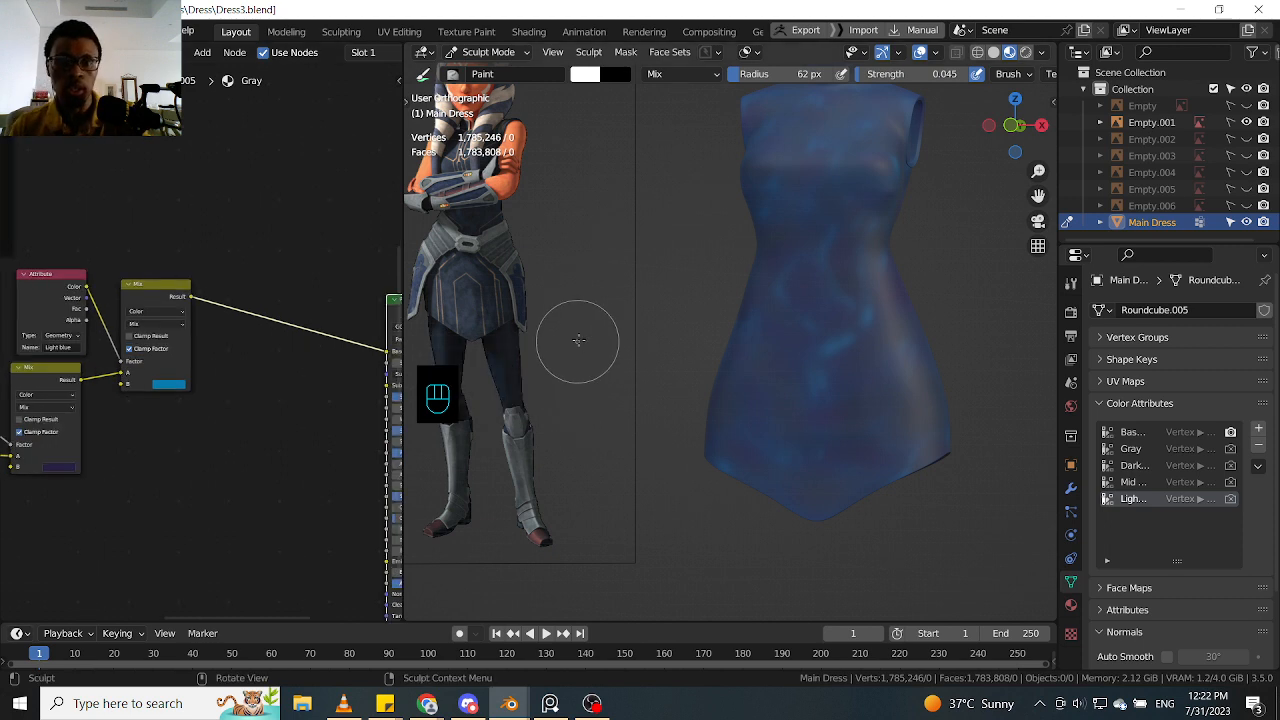
pyautogui.scroll(-2, 704, 422)
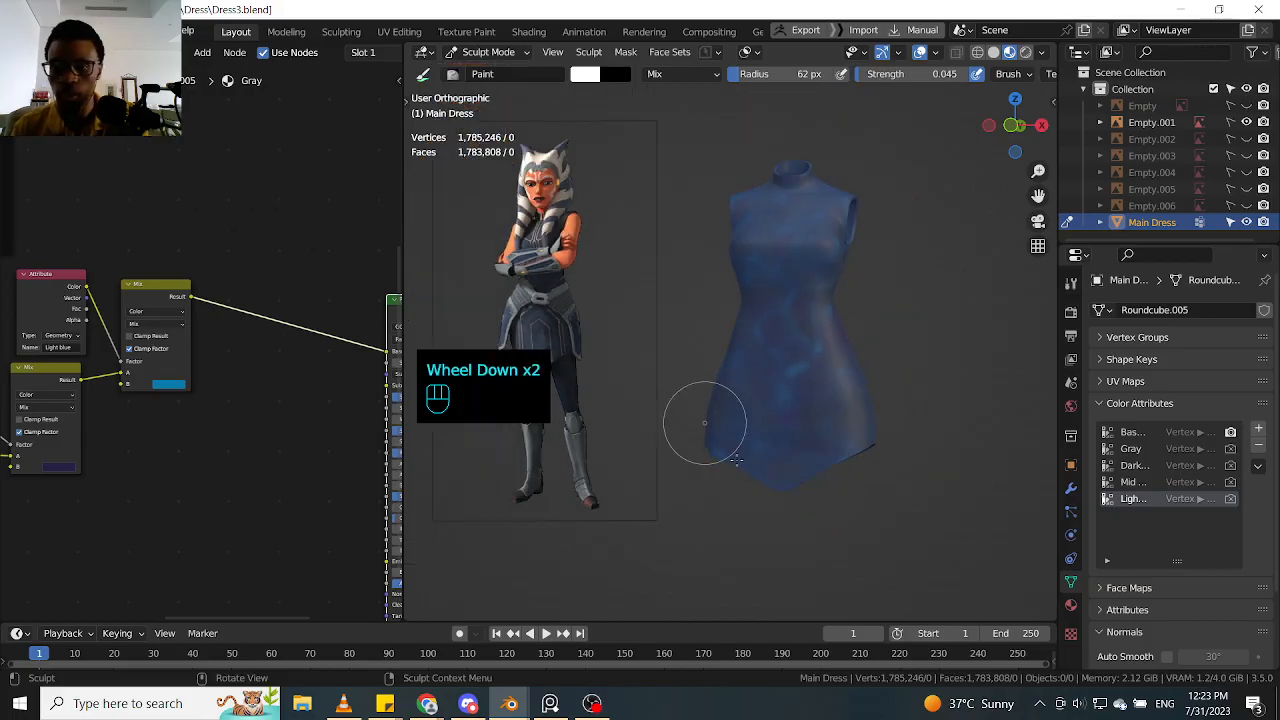
pyautogui.press('KP_1')
pyautogui.scroll(-1, 848, 400)
pyautogui.scroll(1, 858, 398)
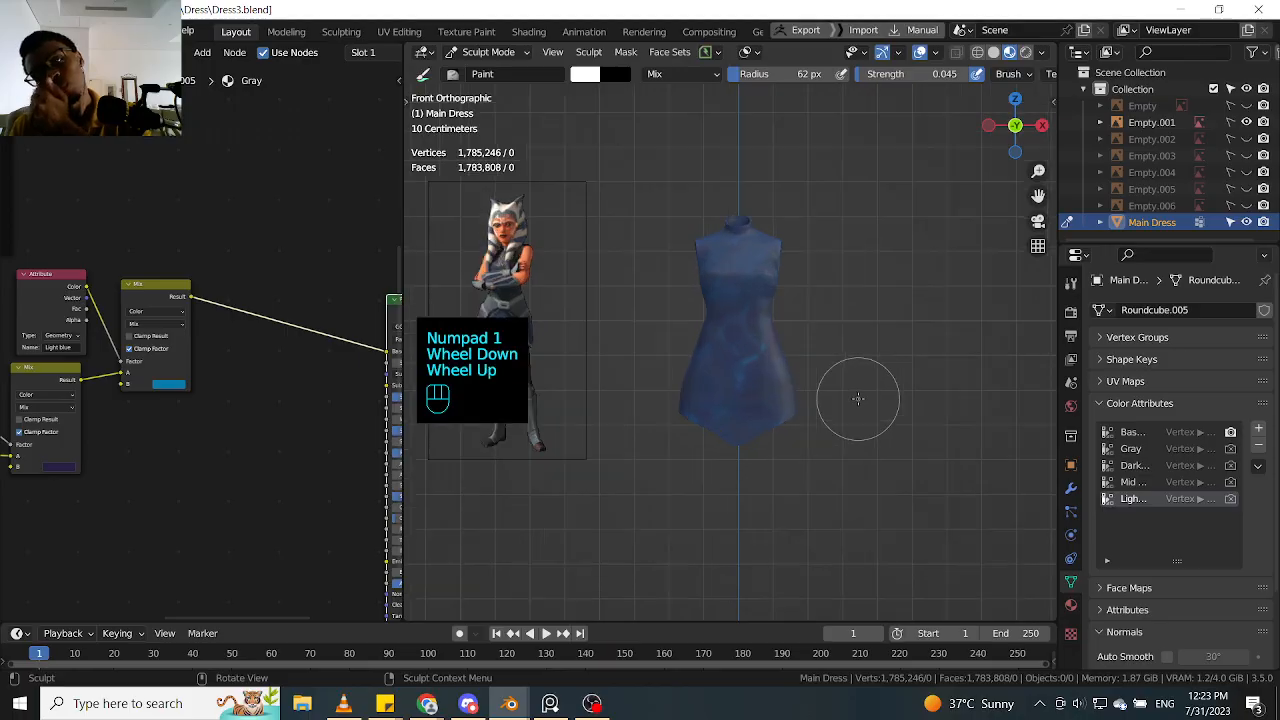
pyautogui.scroll(1, 858, 398)
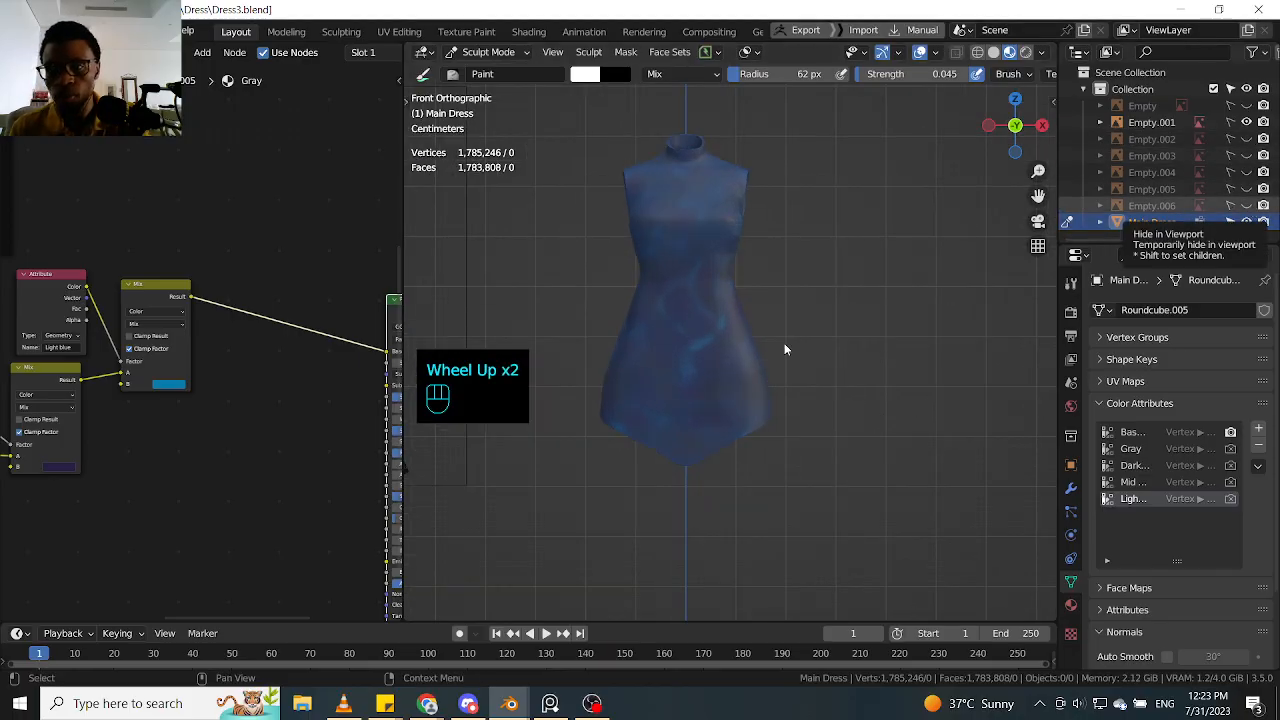
# Step: Unhide the Empty.006 reference image and examine the blue and gold dress in it
pyautogui.click(1246, 206)
pyautogui.scroll(-1, 930, 308)
pyautogui.scroll(4, 880, 353)
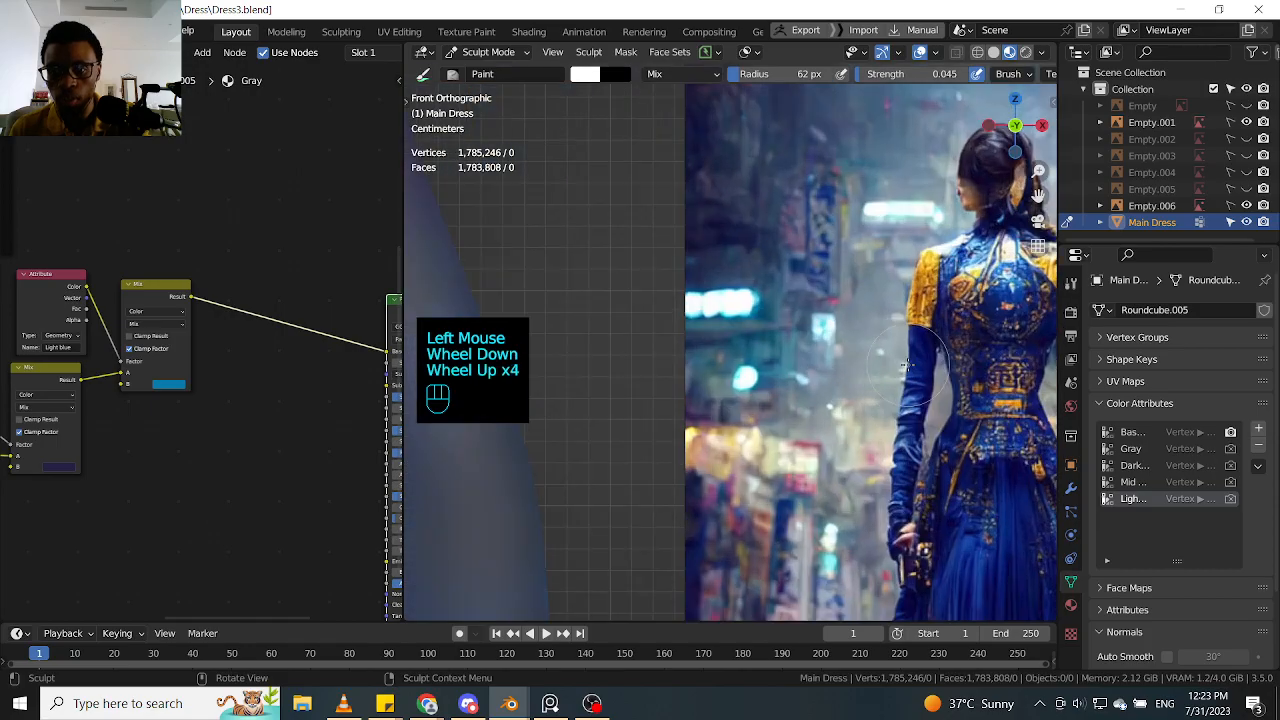
# Step: Examine the color variation on the armored character reference's belt, waist and skirt panels up close
pyautogui.scroll(-9, 907, 364)
pyautogui.moveTo(711, 349); pyautogui.dragTo(610, 273, button='middle')
pyautogui.scroll(3, 590, 322)
pyautogui.keyDown('shift'); pyautogui.moveTo(670, 370); pyautogui.dragTo(872, 324, button='middle'); pyautogui.keyUp('shift')
pyautogui.scroll(2, 885, 365)
pyautogui.scroll(2, 872, 322)
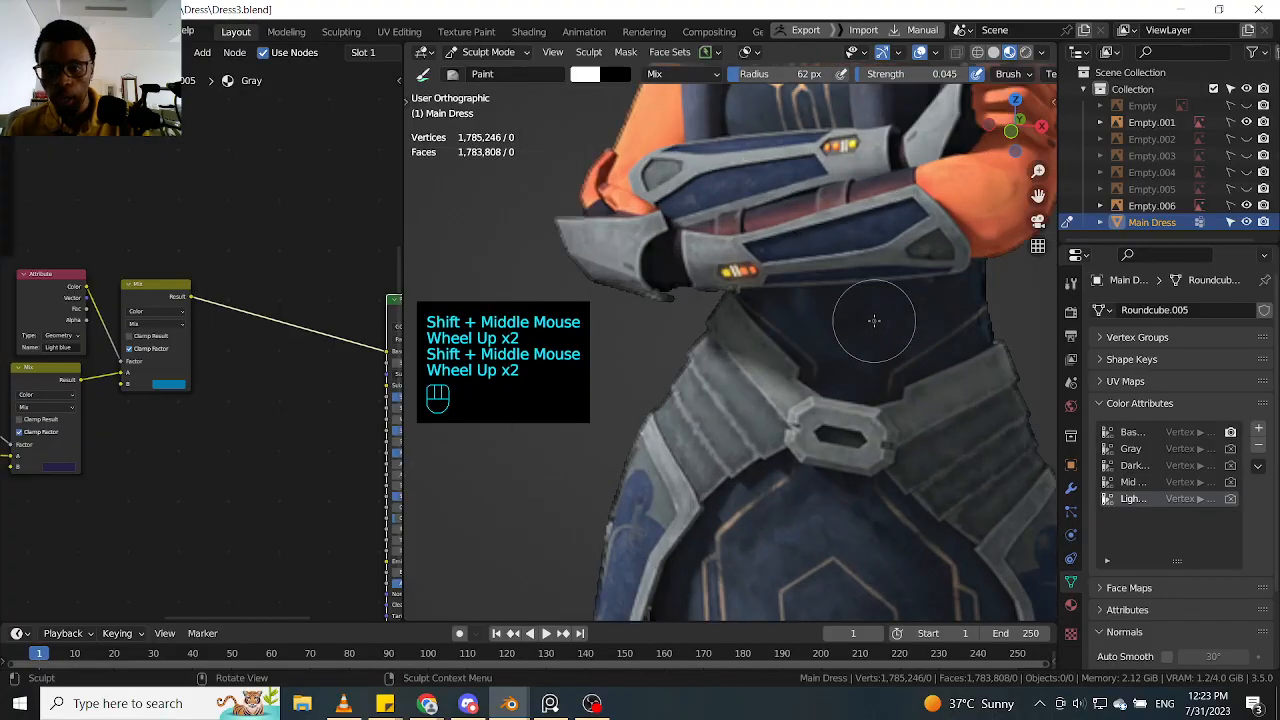
pyautogui.scroll(-2, 874, 320)
pyautogui.scroll(3, 855, 534)
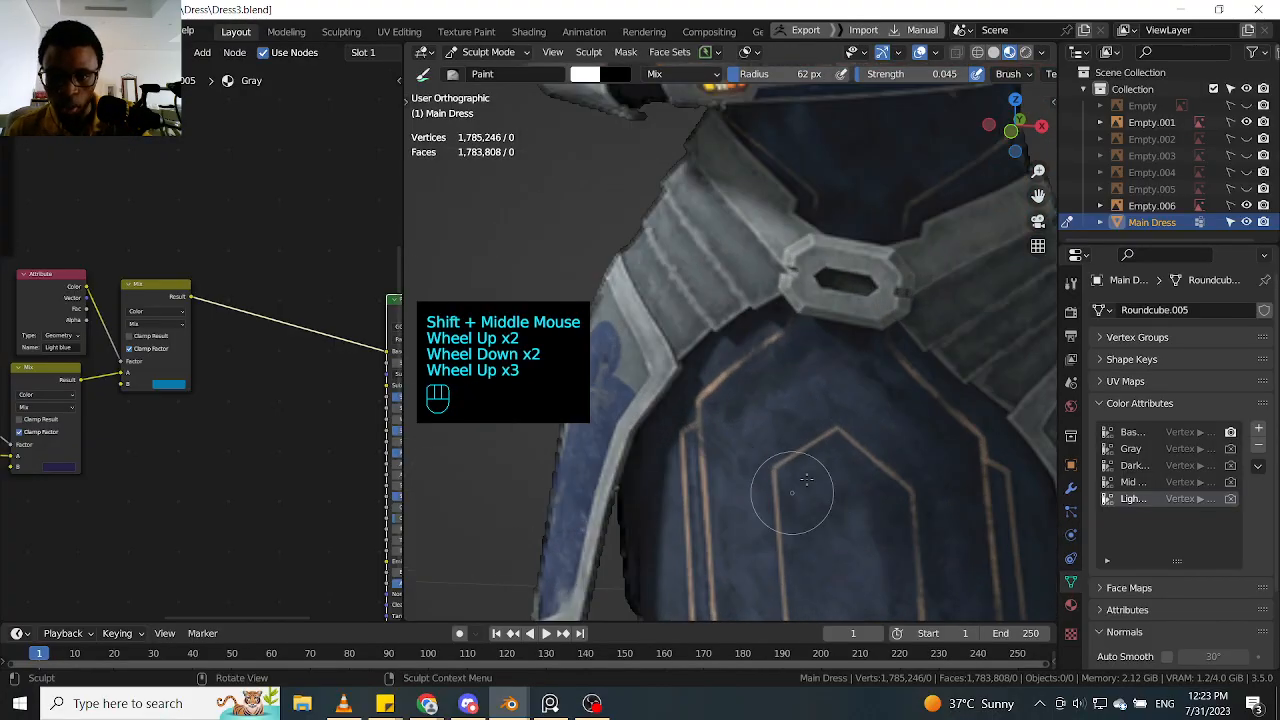
pyautogui.scroll(1, 806, 480)
pyautogui.scroll(-3, 826, 451)
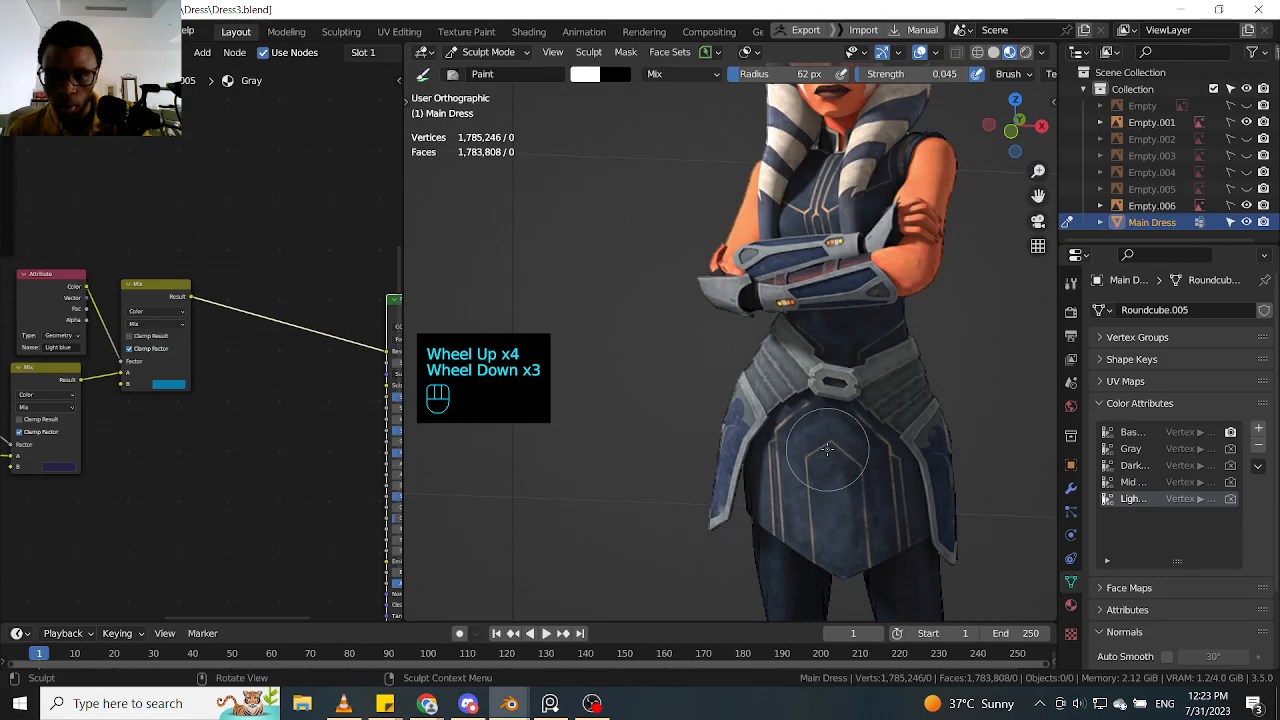
pyautogui.scroll(-3, 826, 451)
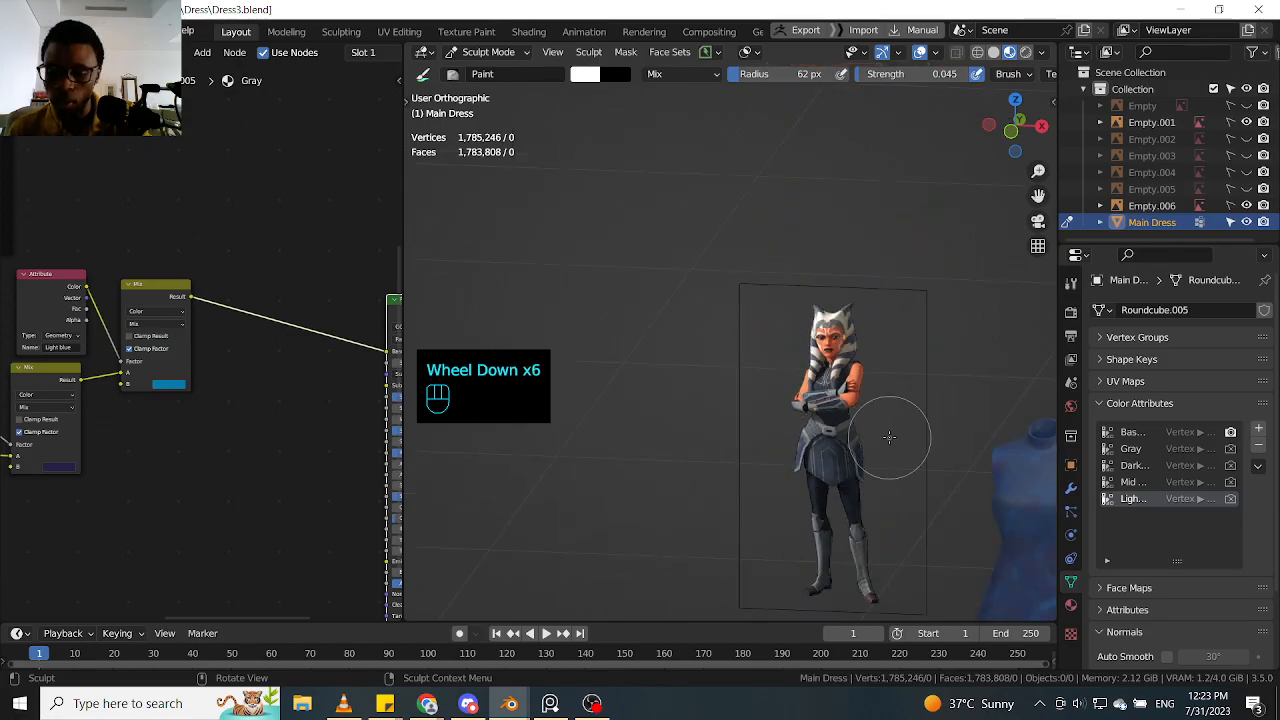
# Step: Compare the painted dress in front view with the blue and gold dress reference
pyautogui.press('KP_1')
pyautogui.scroll(-3, 889, 437)
pyautogui.scroll(3, 935, 425)
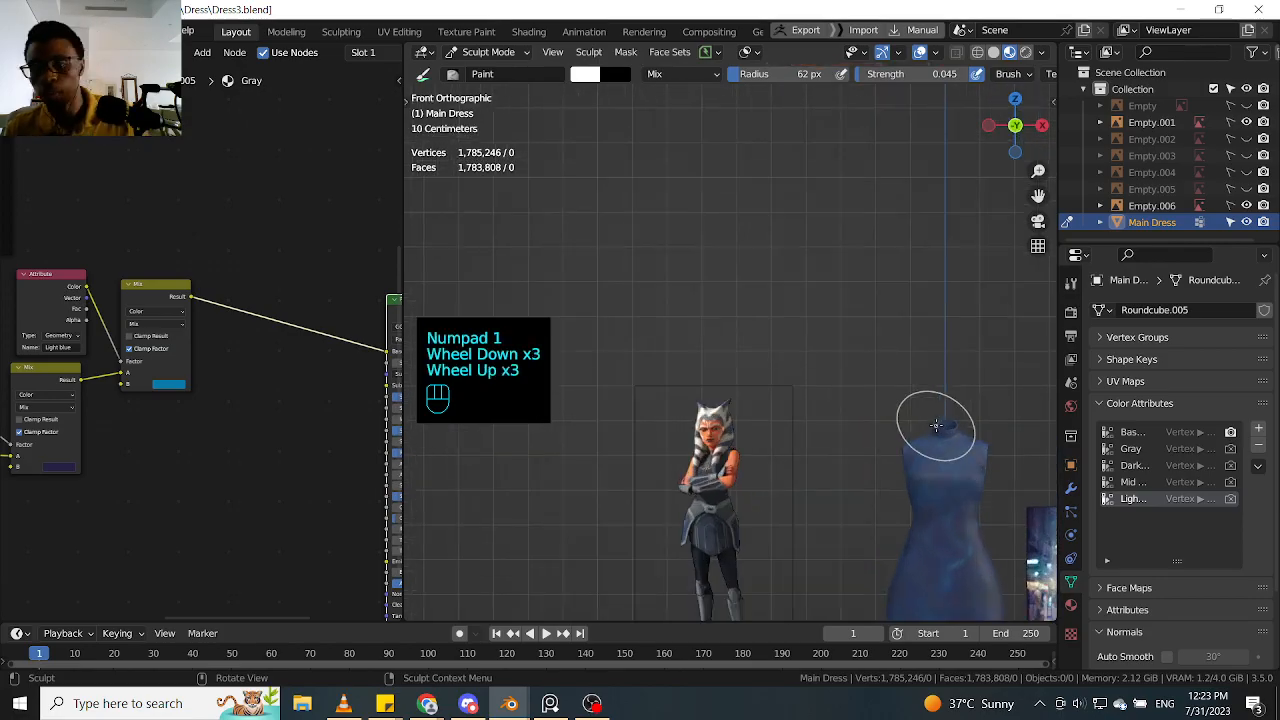
pyautogui.keyDown('shift'); pyautogui.moveTo(989, 417); pyautogui.dragTo(830, 440, button='middle'); pyautogui.keyUp('shift')
pyautogui.scroll(2, 837, 473)
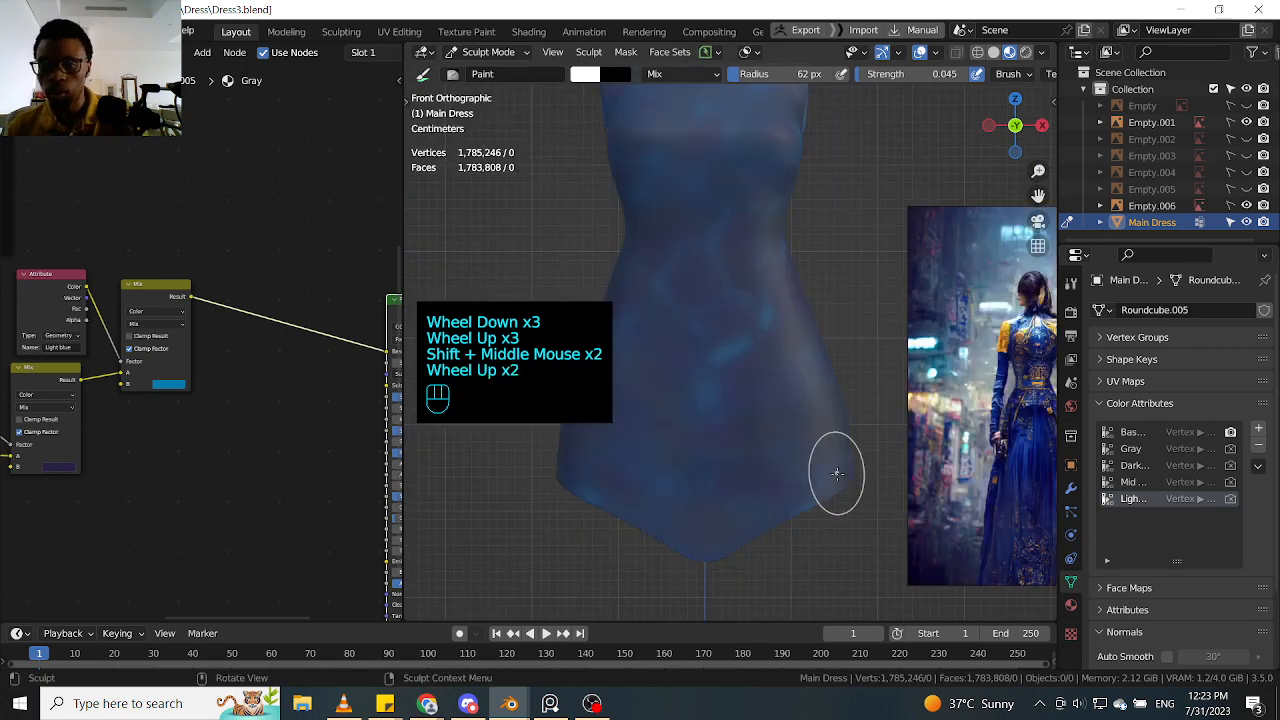
pyautogui.scroll(2, 837, 473)
pyautogui.keyDown('shift'); pyautogui.moveTo(1040, 430); pyautogui.dragTo(801, 431, button='middle'); pyautogui.keyUp('shift')
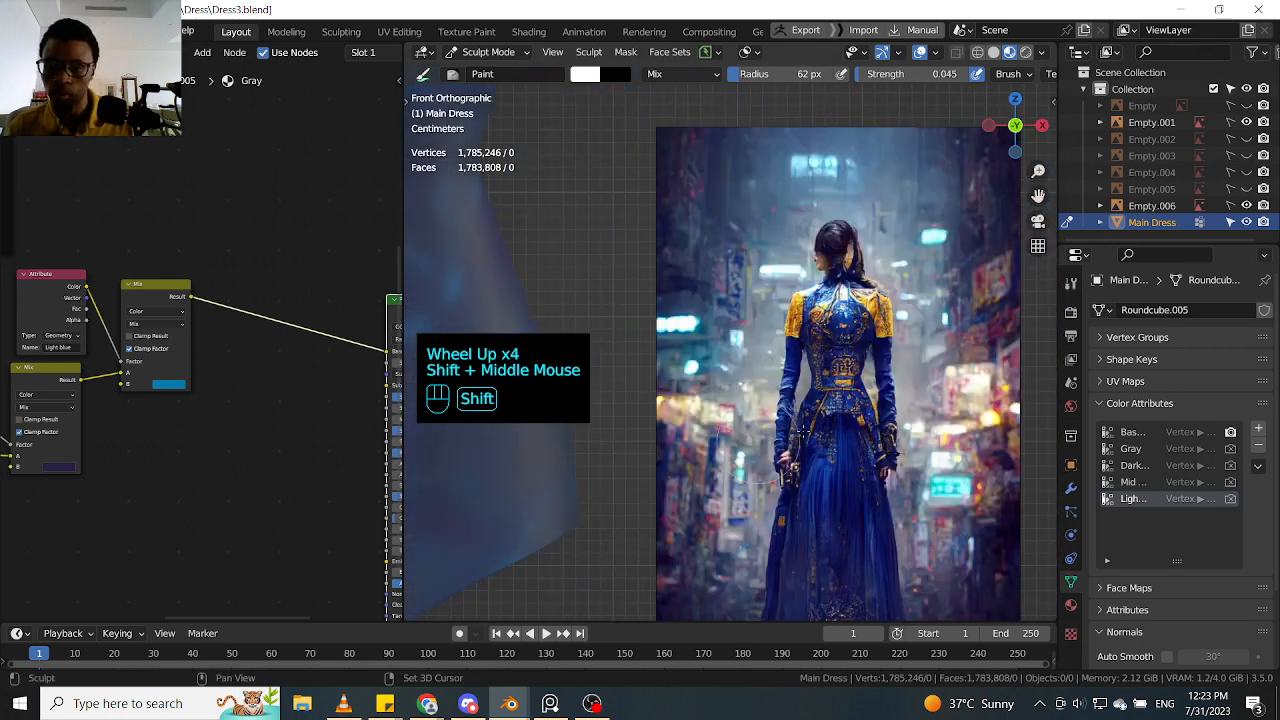
pyautogui.scroll(2, 801, 431)
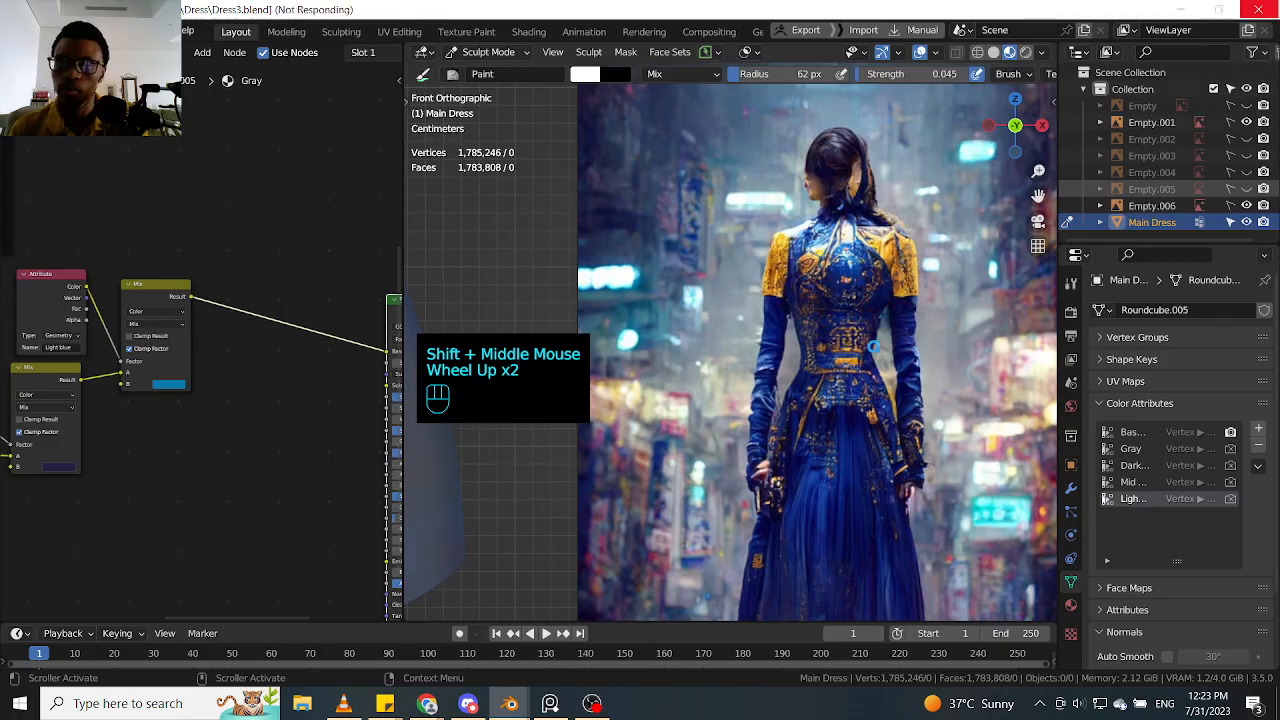
# Step: Unhide the Empty.005 reference image and examine the blue tones in the gown's skirt folds
pyautogui.scroll(-1, 873, 347)
pyautogui.scroll(-5, 873, 347)
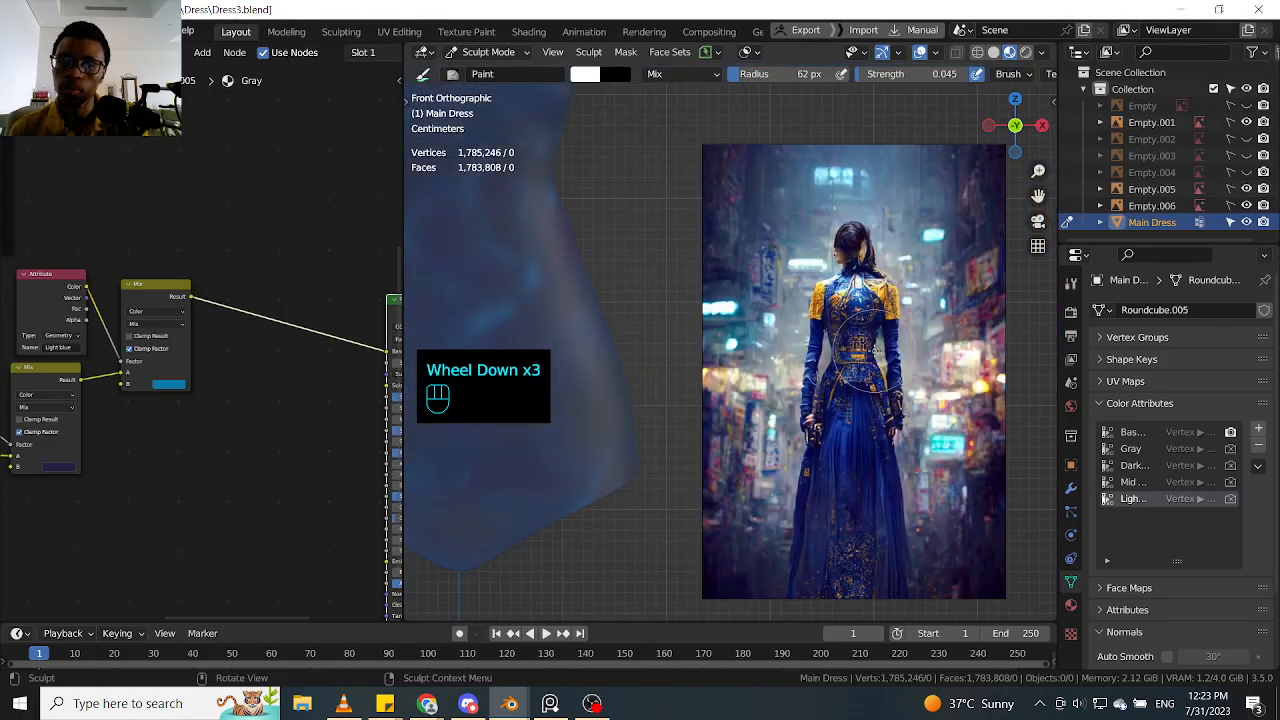
pyautogui.keyDown('shift'); pyautogui.moveTo(948, 352); pyautogui.dragTo(863, 362, button='middle'); pyautogui.keyUp('shift')
pyautogui.scroll(4, 838, 345)
pyautogui.scroll(2, 863, 362)
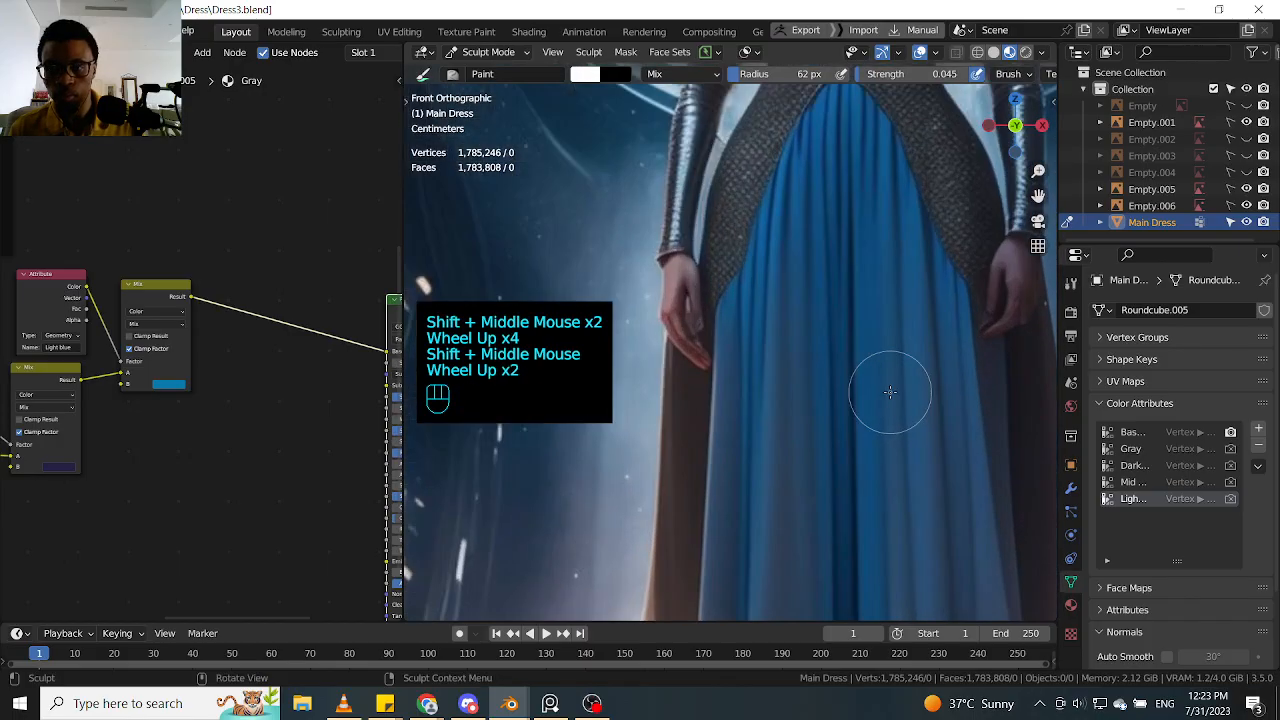
pyautogui.scroll(-1, 890, 392)
pyautogui.scroll(1, 887, 391)
pyautogui.scroll(1, 887, 391)
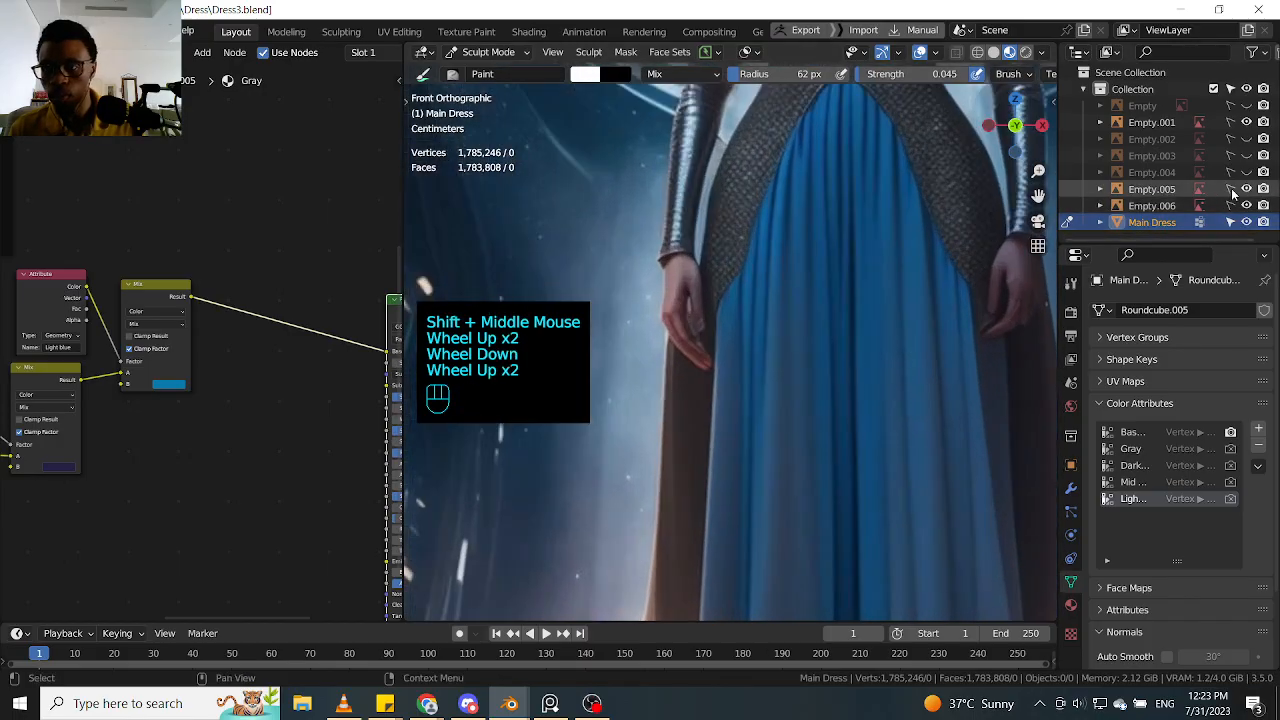
# Step: Unhide the Empty.004 and Empty.003 reference images and compare their blue outfits with the dress
pyautogui.click(781, 467)
pyautogui.scroll(-6, 781, 465)
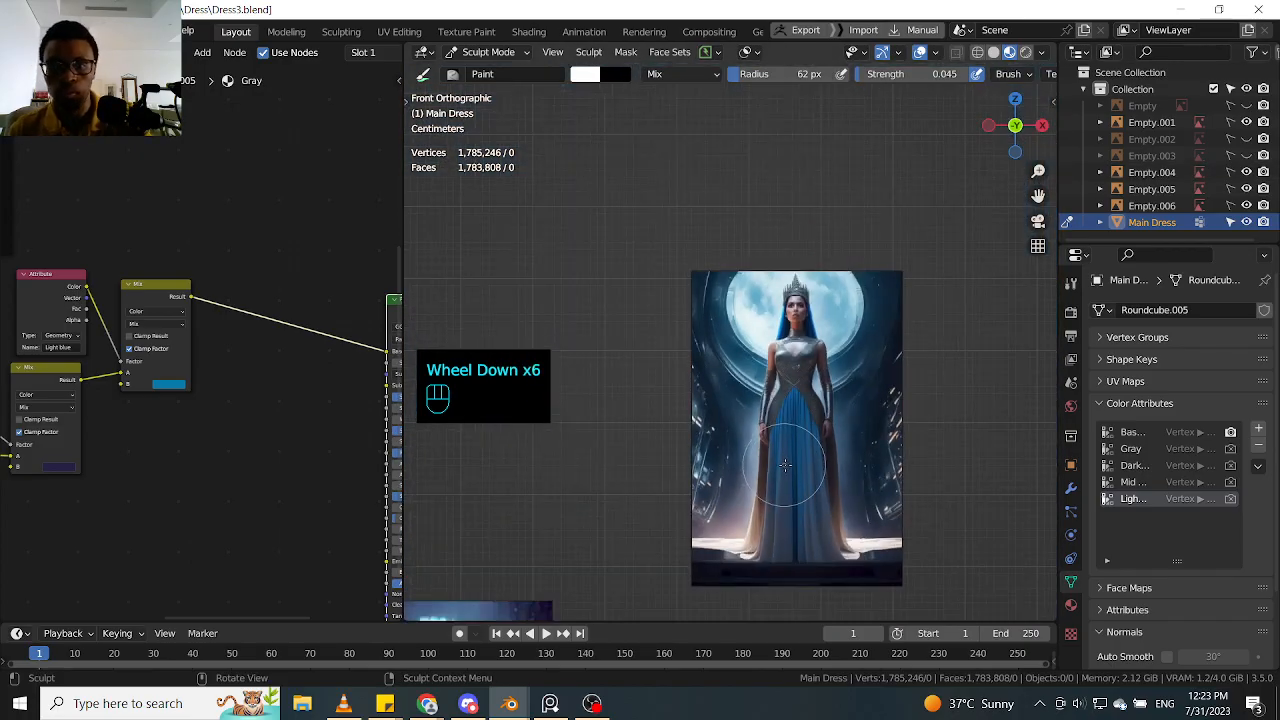
pyautogui.scroll(-2, 785, 465)
pyautogui.keyDown('shift'); pyautogui.moveTo(706, 467); pyautogui.dragTo(784, 408, button='middle'); pyautogui.keyUp('shift')
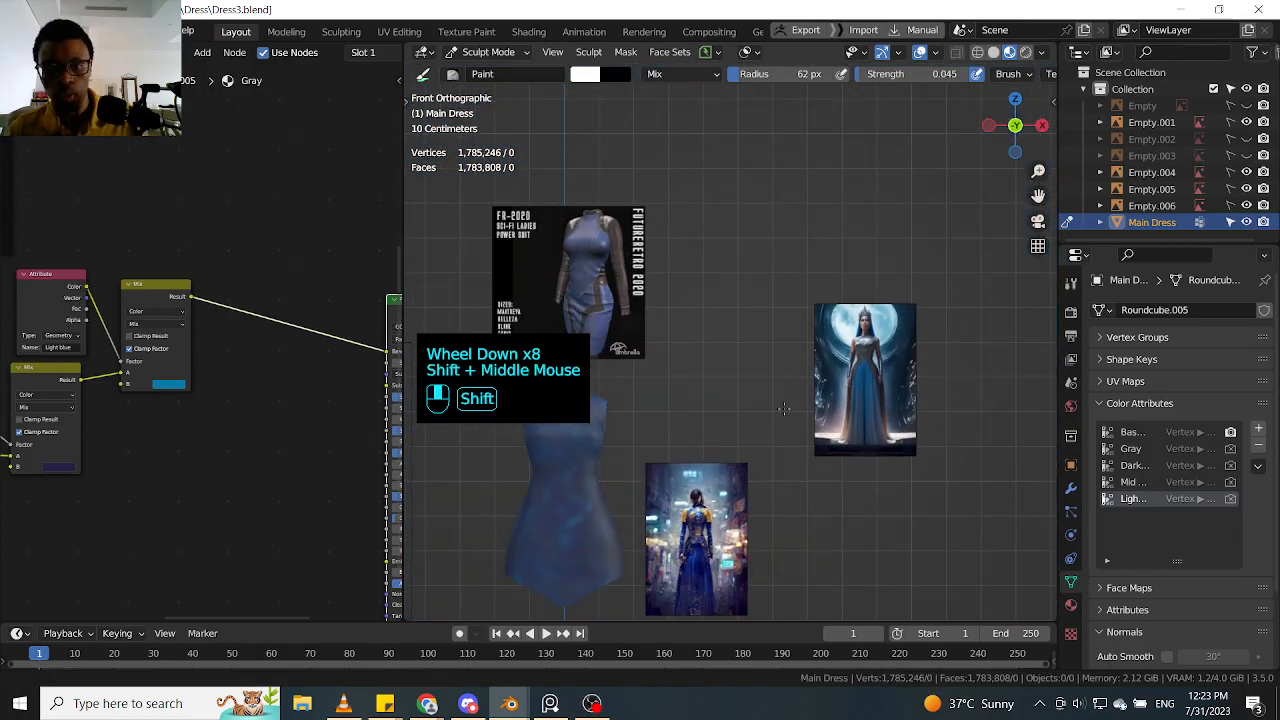
pyautogui.click(1247, 156)
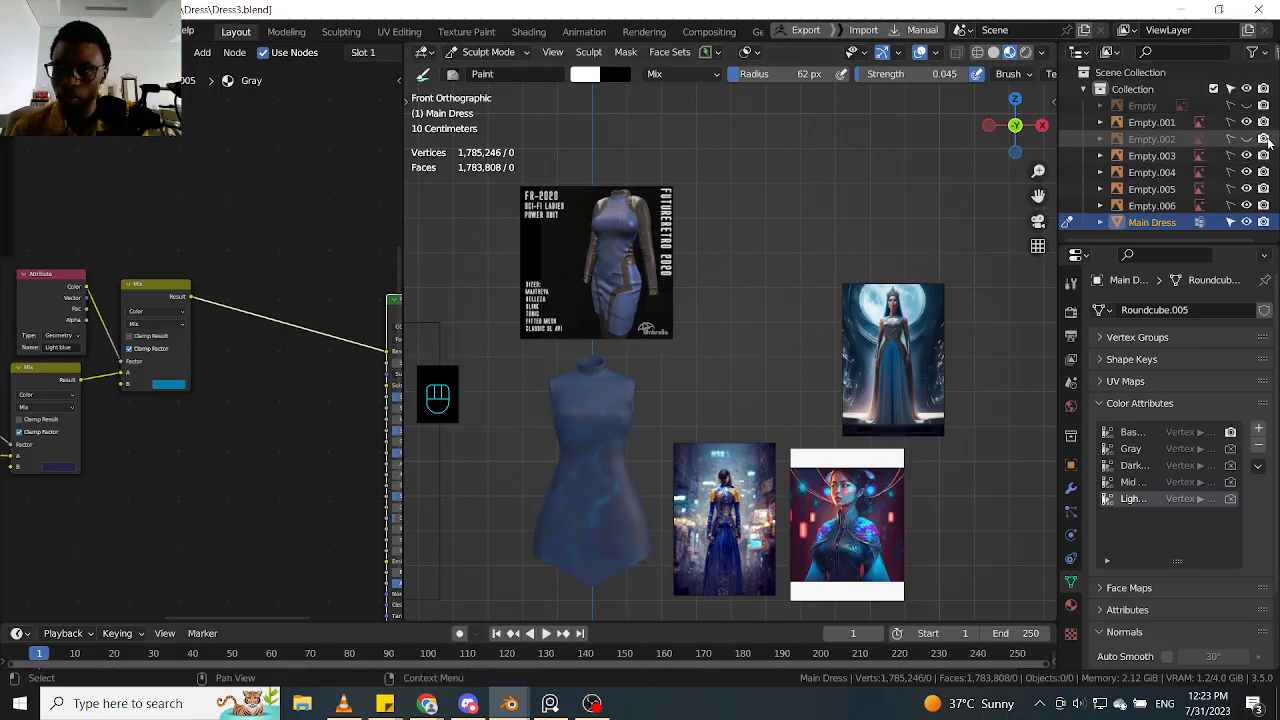
pyautogui.scroll(5, 833, 575)
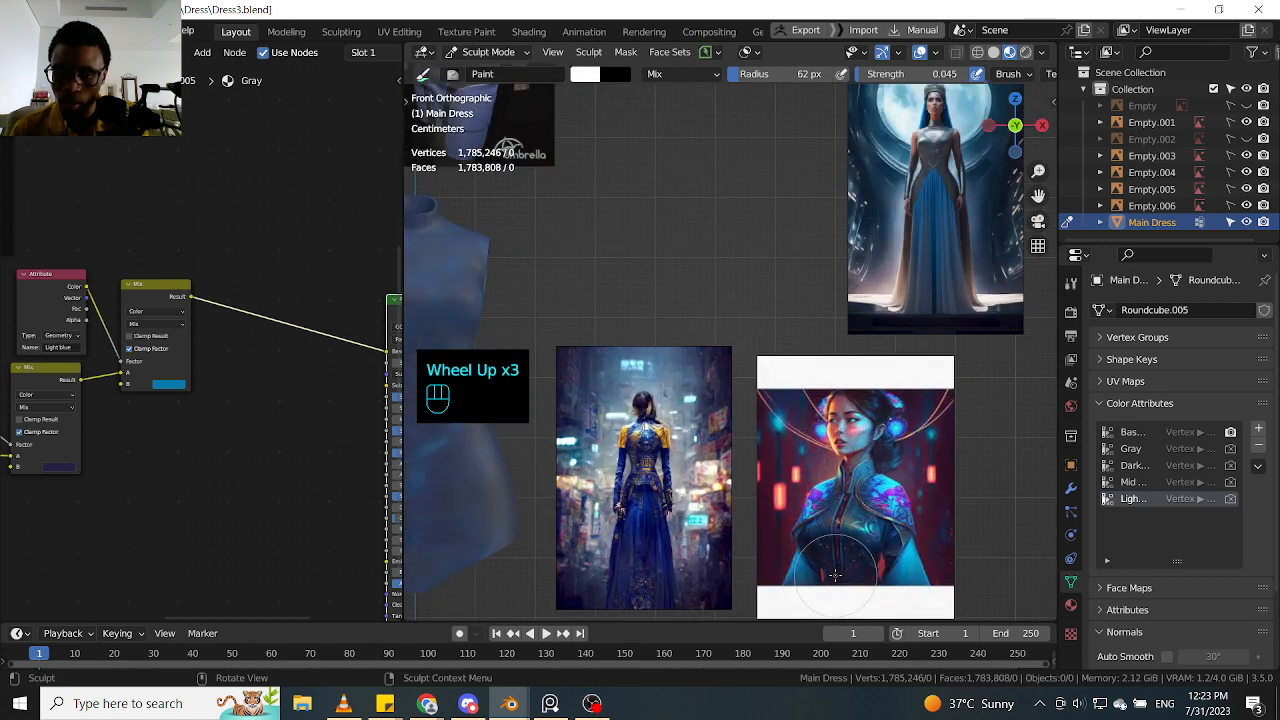
# Step: Unhide the Empty.002 reference image and compare its blue outfit with the neighbouring references and the dress
pyautogui.scroll(-1, 833, 575)
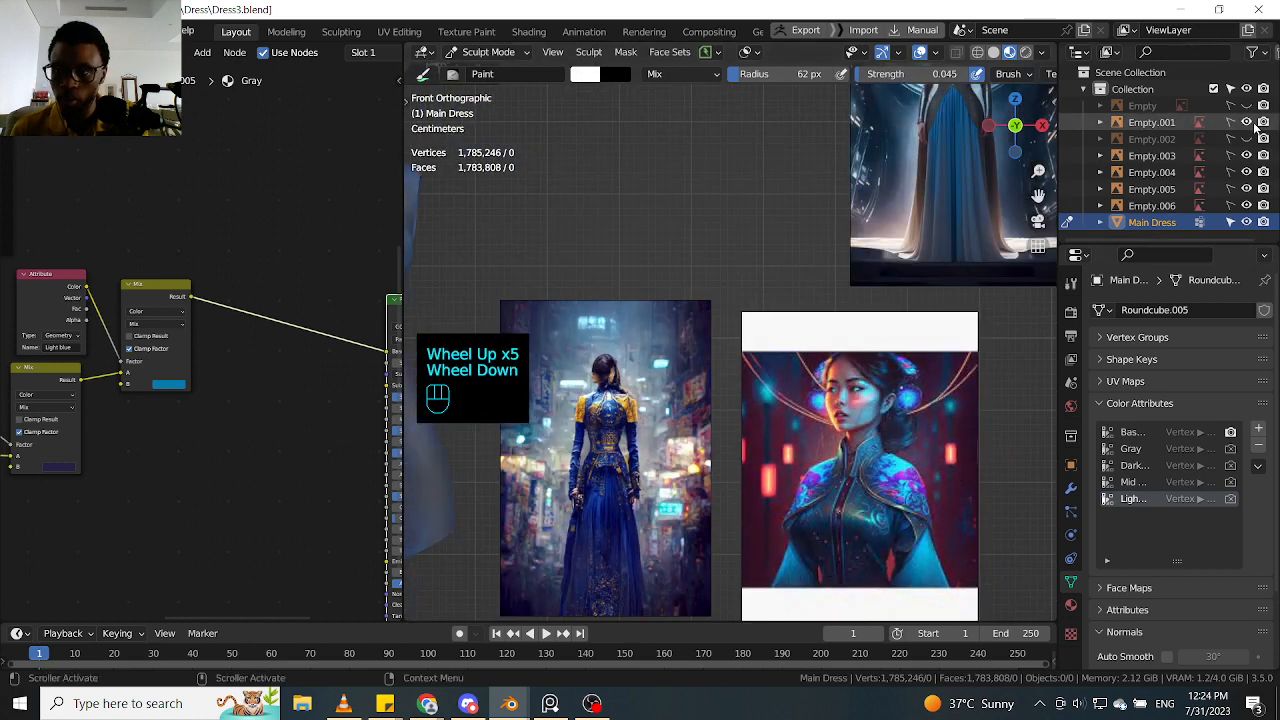
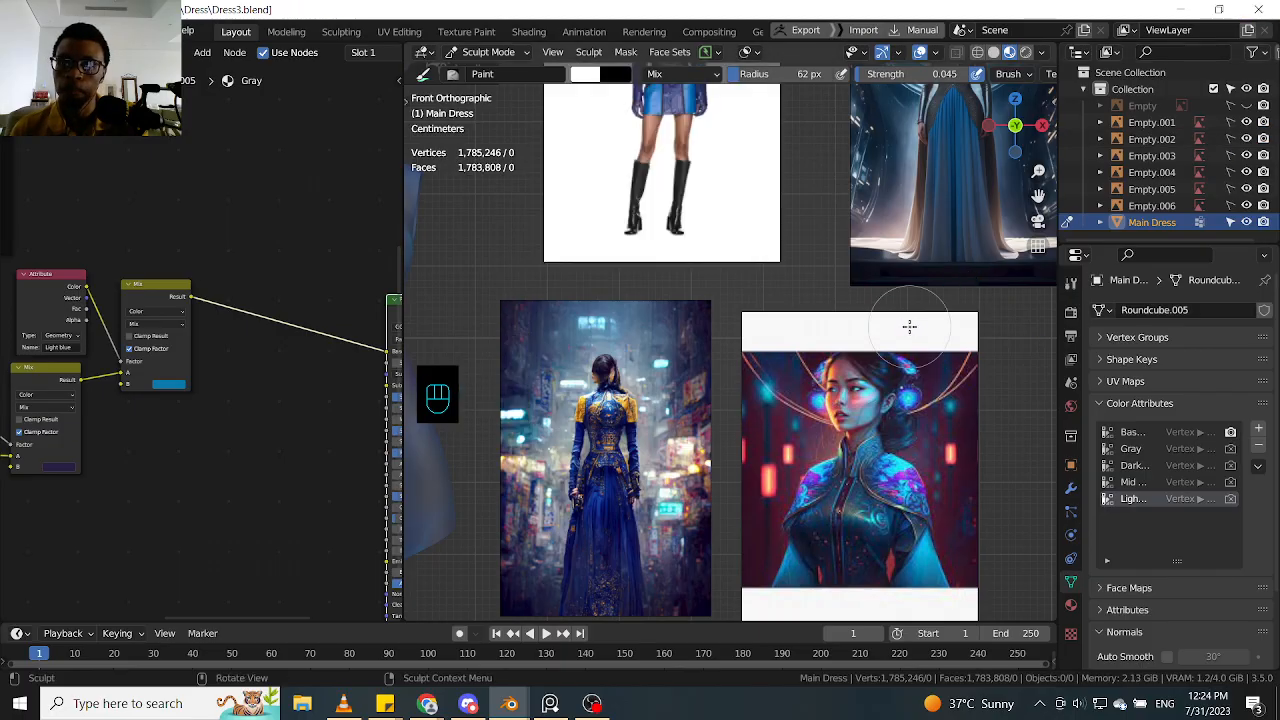
pyautogui.scroll(1, 905, 320)
pyautogui.scroll(-5, 895, 310)
pyautogui.scroll(2, 855, 278)
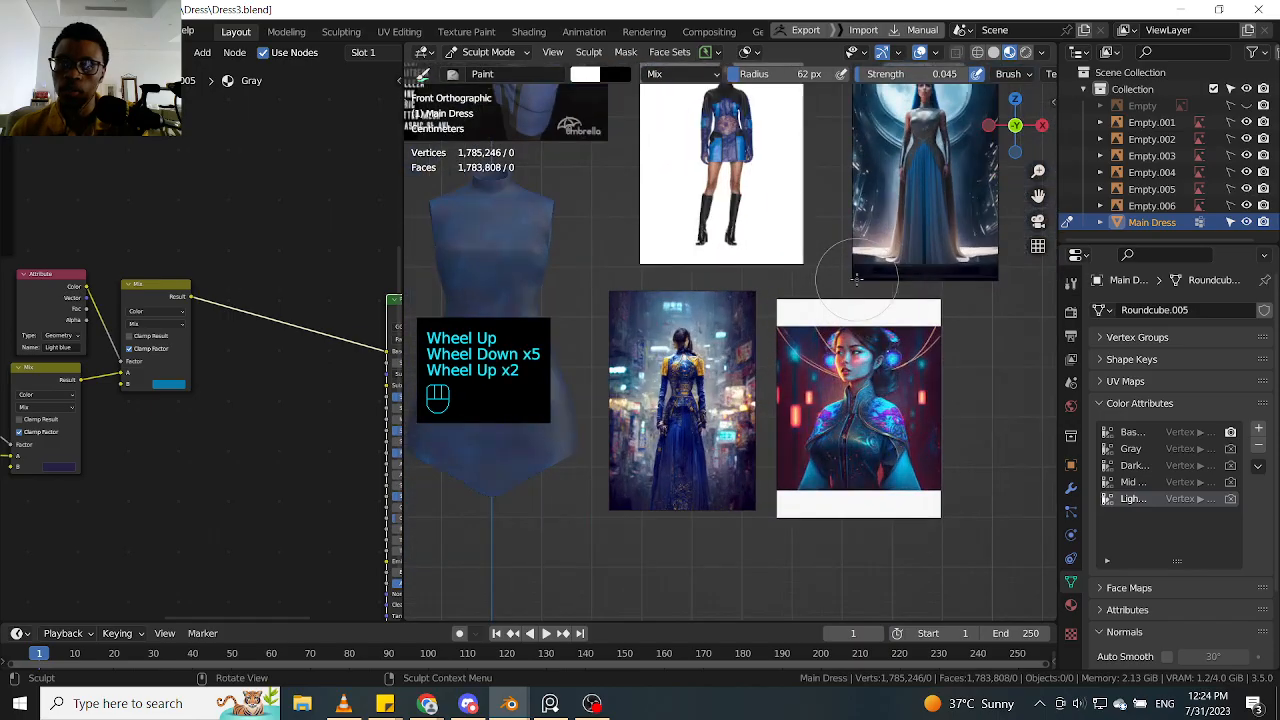
pyautogui.scroll(1, 855, 278)
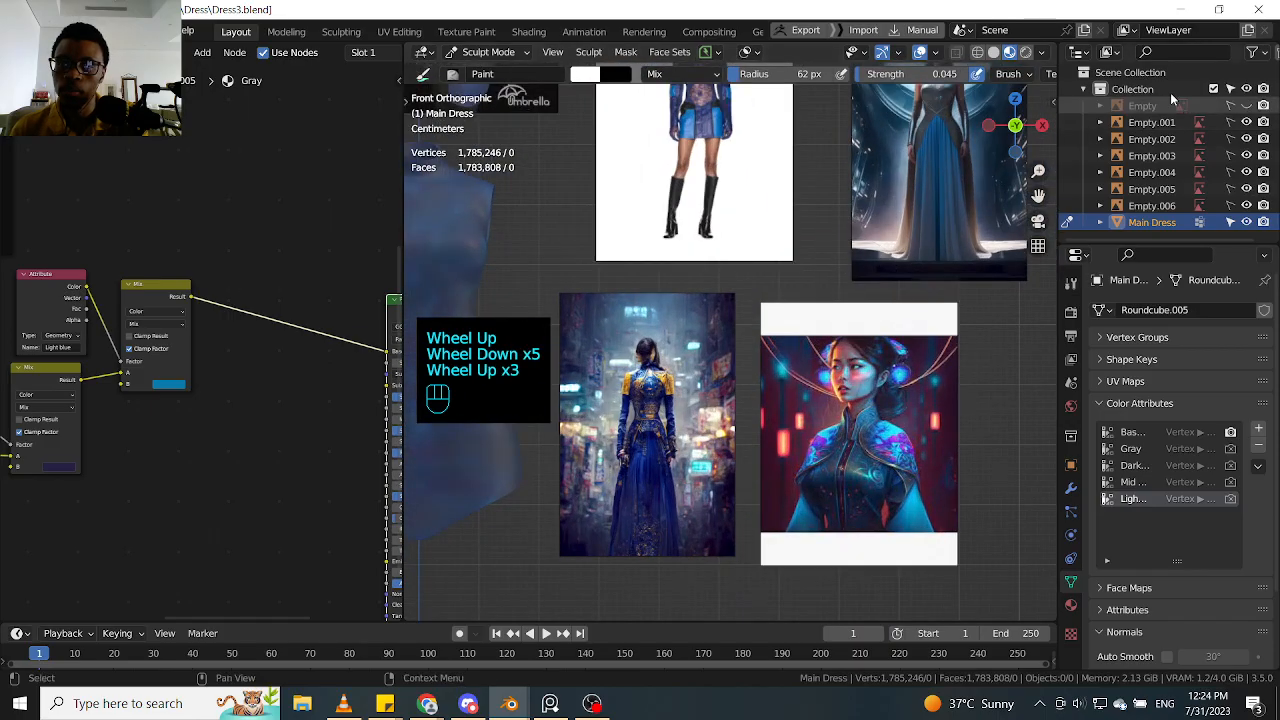
# Step: Unhide the Empty reference image and compare the blue shades across the full set of references
pyautogui.click(1246, 106)
pyautogui.scroll(-2, 846, 316)
pyautogui.scroll(1, 845, 320)
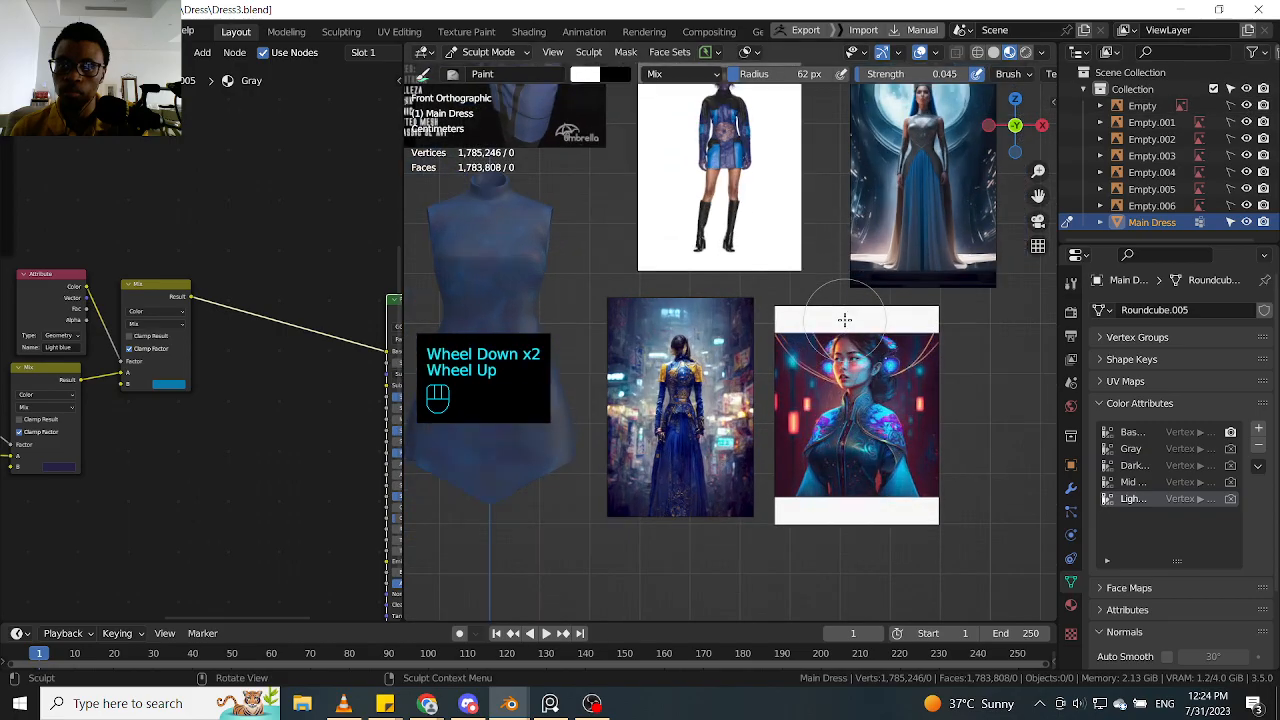
pyautogui.scroll(-1, 845, 320)
pyautogui.scroll(1, 845, 320)
pyautogui.scroll(1, 844, 324)
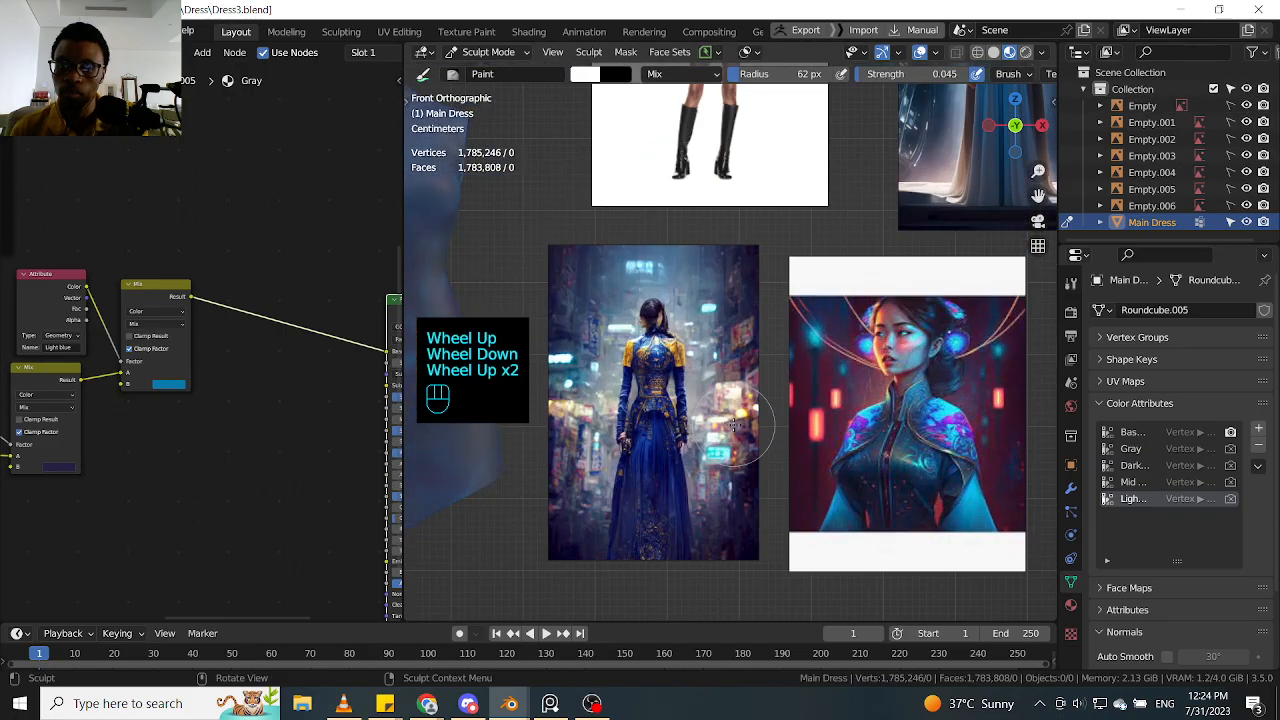
pyautogui.scroll(-2, 844, 324)
# Step: Hide all the reference images, Empty through Empty.006, leaving only the Main Dress object visible
pyautogui.click(1247, 106)
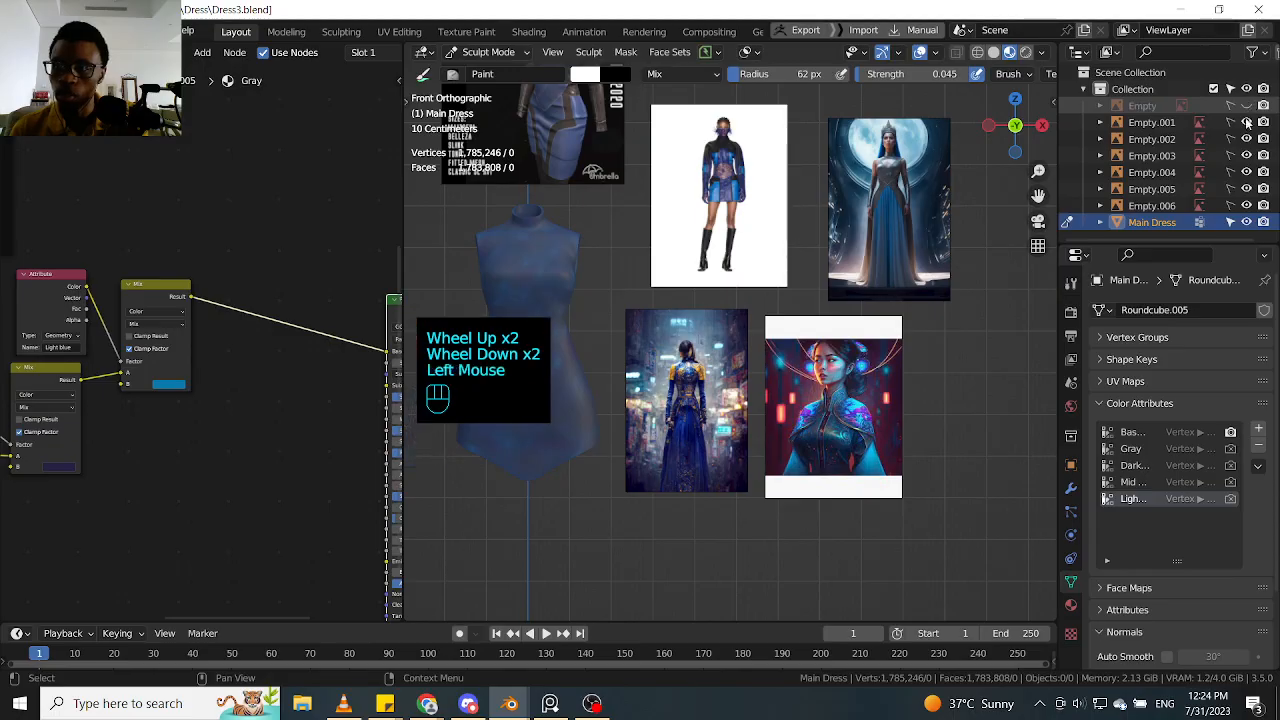
pyautogui.click(1247, 122)
pyautogui.click(1247, 139)
pyautogui.click(1247, 156)
pyautogui.click(1247, 189)
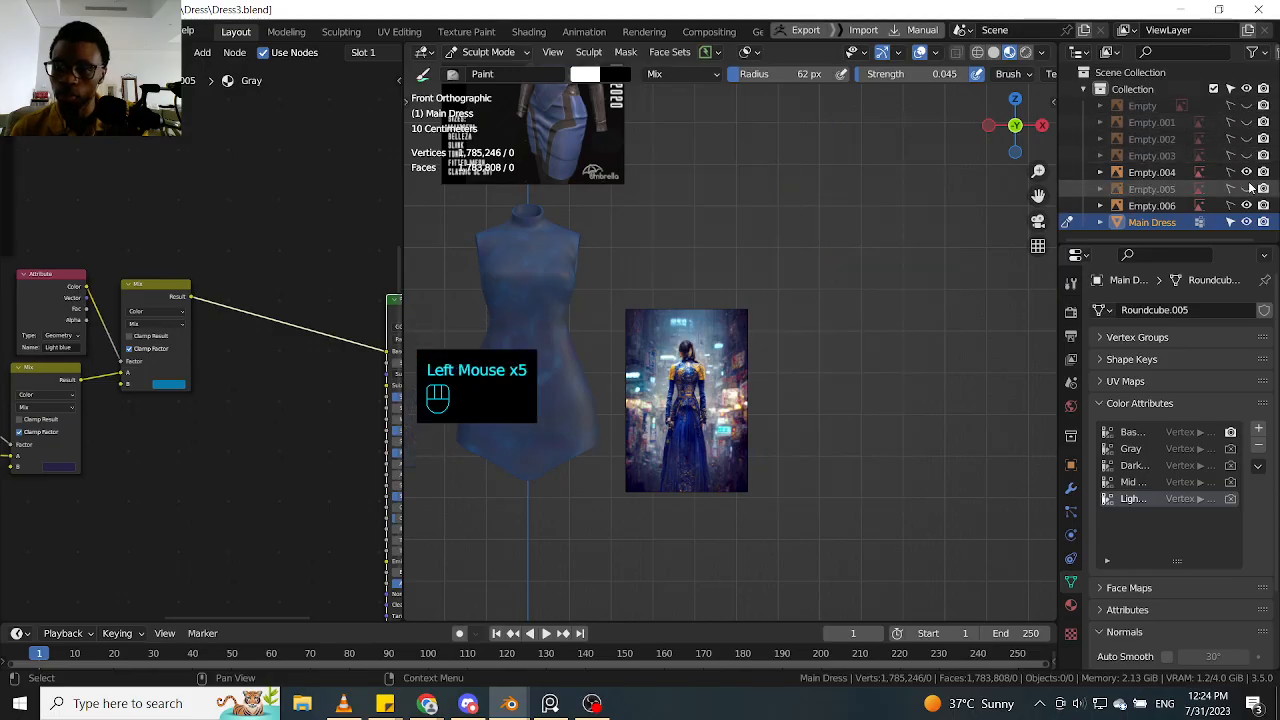
pyautogui.click(1247, 205)
pyautogui.scroll(-3, 790, 294)
pyautogui.scroll(1, 770, 288)
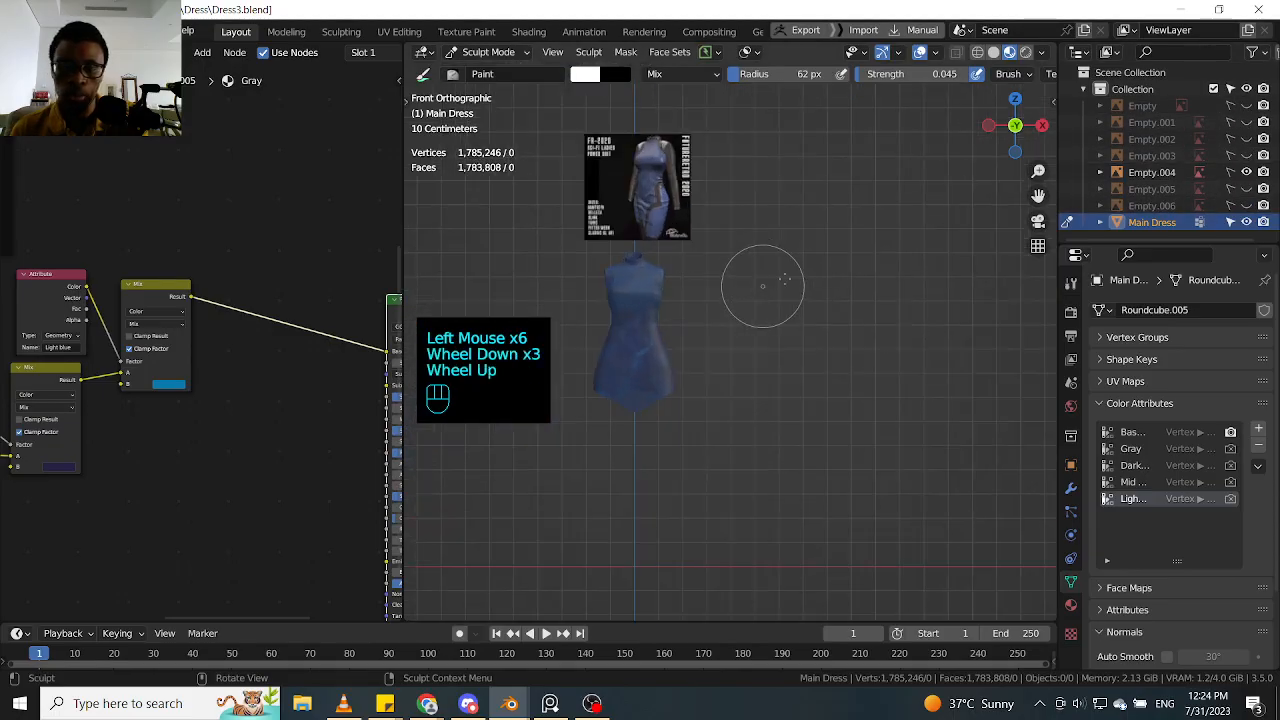
pyautogui.scroll(-2, 1247, 170)
pyautogui.click(1247, 172)
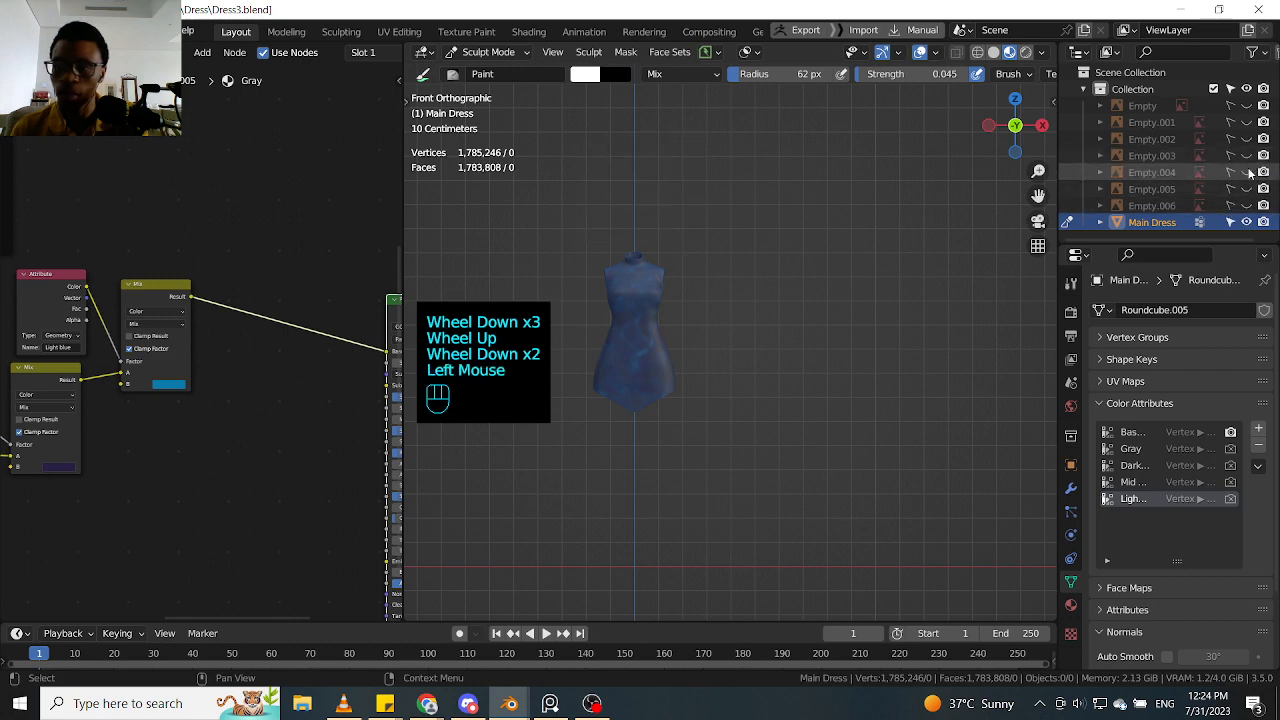
# Step: Inspect the painted dress from an angled view and return to the front view
pyautogui.scroll(-2, 697, 240)
pyautogui.scroll(2, 697, 240)
pyautogui.keyDown('shift'); pyautogui.moveTo(697, 240); pyautogui.dragTo(912, 349, button='middle'); pyautogui.keyUp('shift')
pyautogui.scroll(2, 945, 320)
pyautogui.scroll(2, 877, 334)
pyautogui.scroll(-2, 857, 214)
pyautogui.scroll(-2, 891, 359)
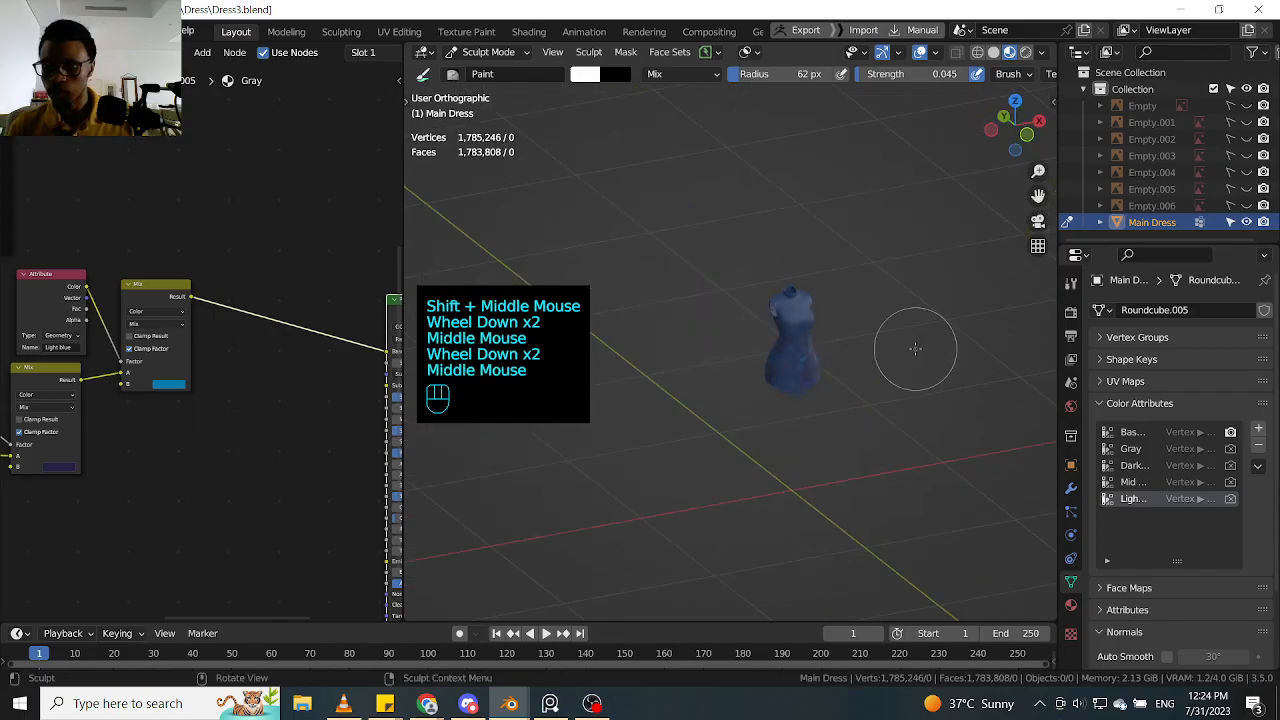
pyautogui.press('KP_1')
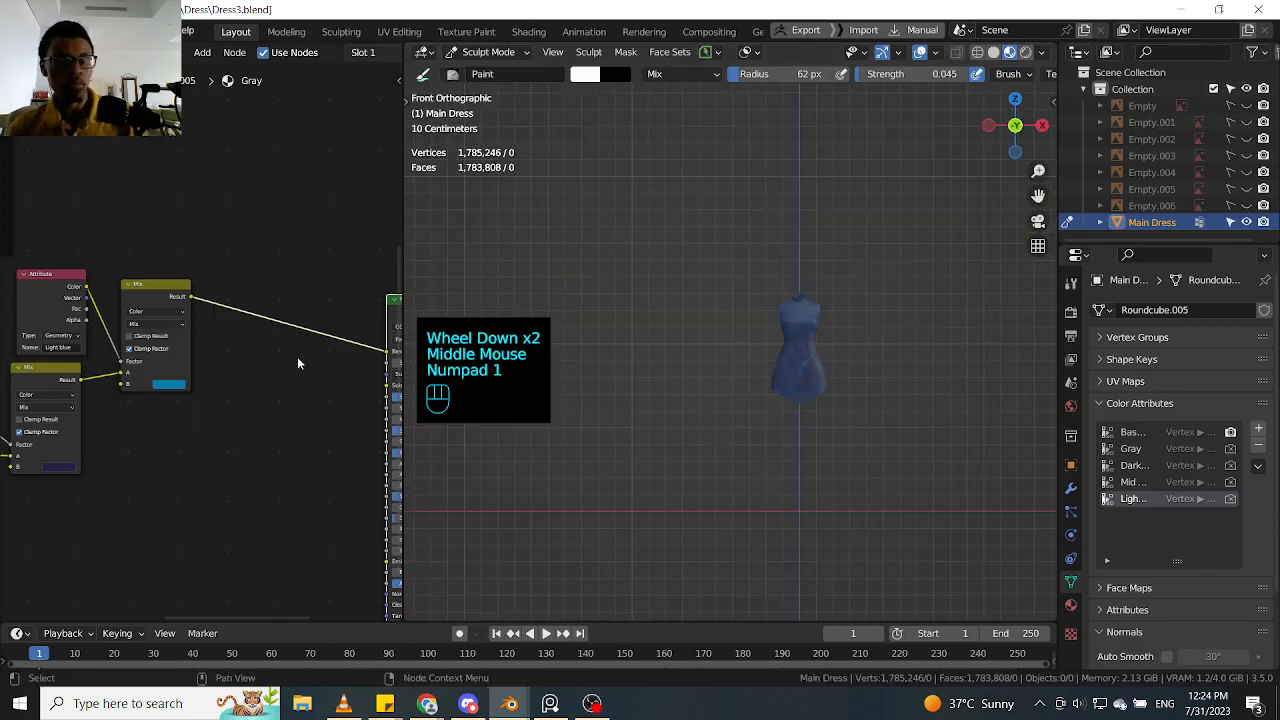
# Step: Review the Gray material's node chain, from the base RGB colors through the Attribute and Mix nodes
pyautogui.scroll(-1, 297, 363)
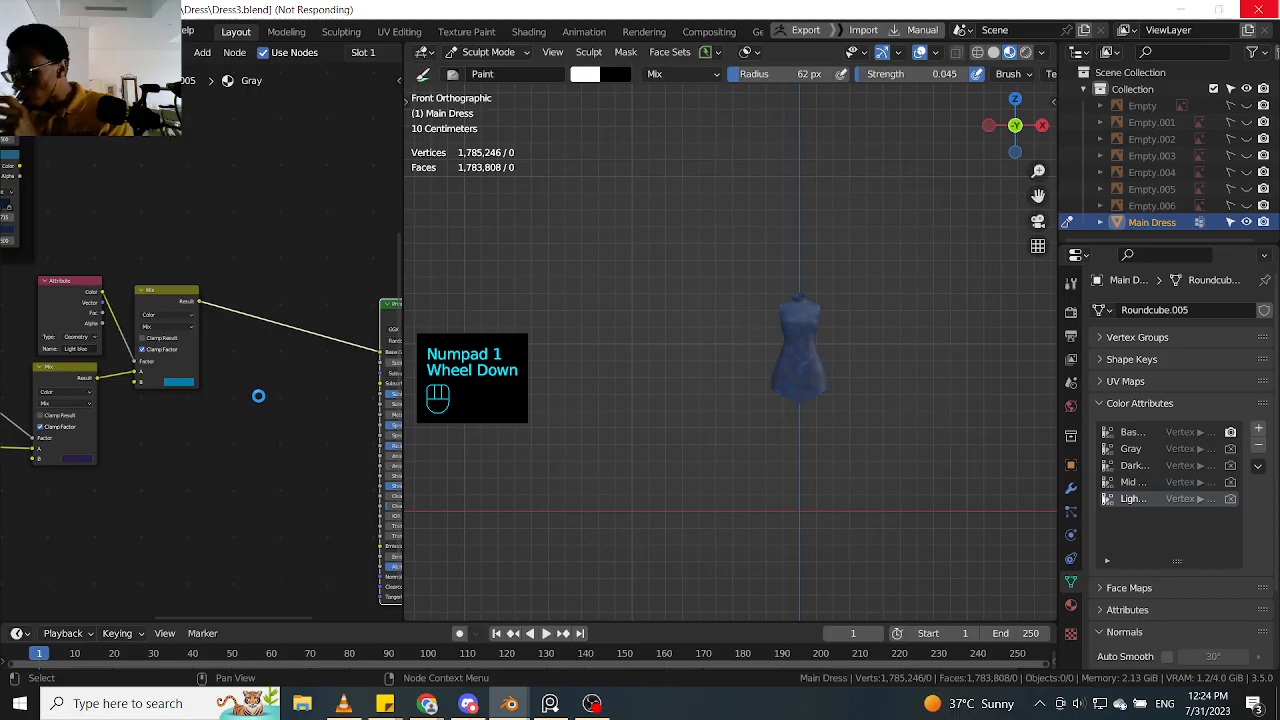
pyautogui.middleClick(258, 398)
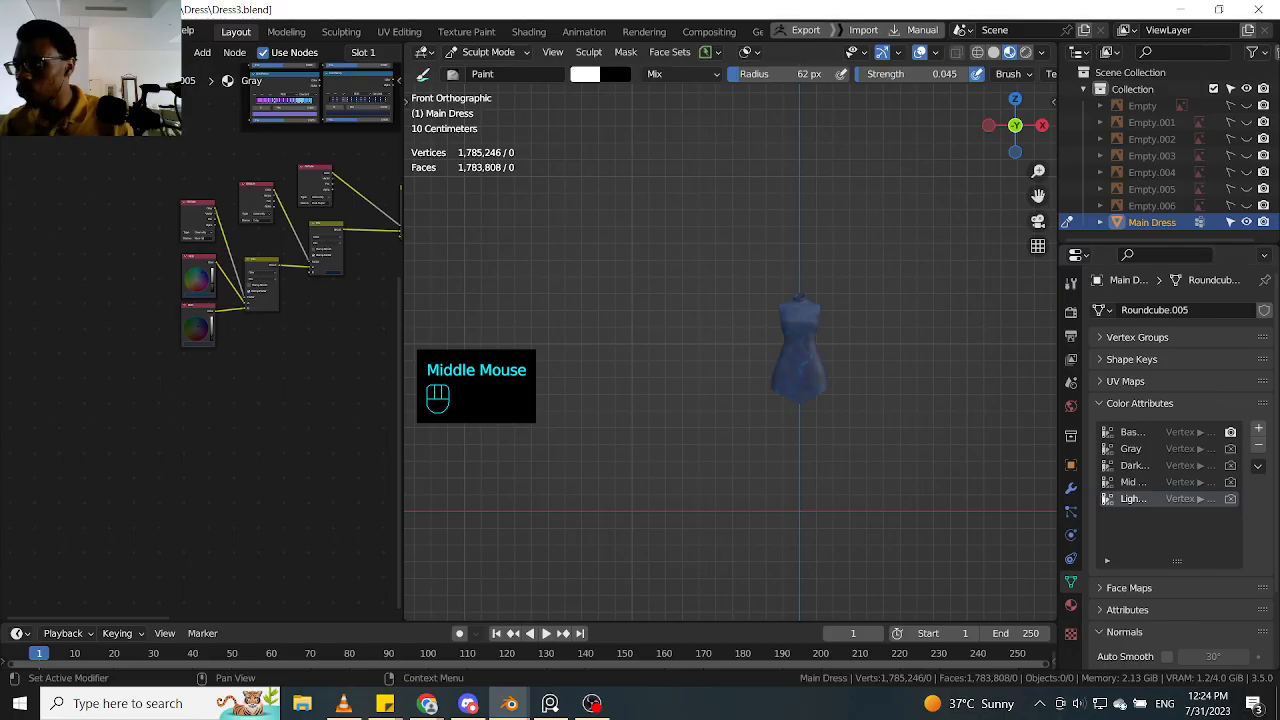
pyautogui.click(343, 703)
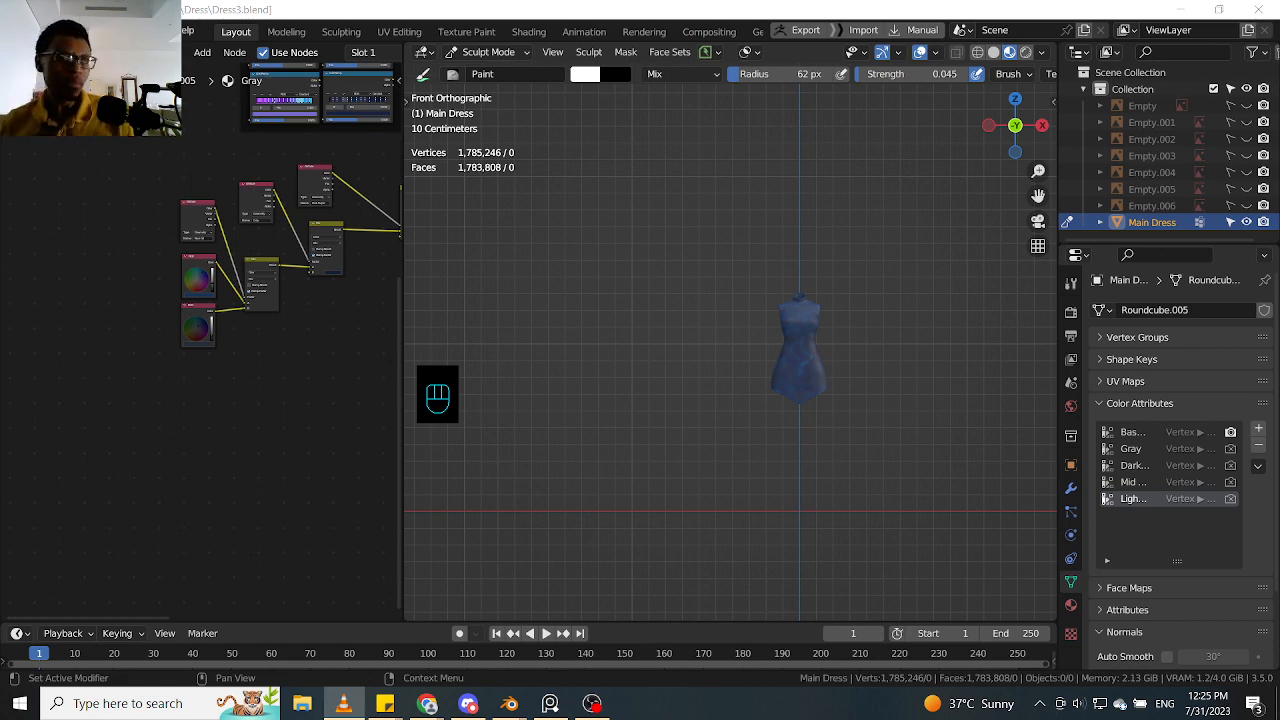
pyautogui.moveTo(334, 366); pyautogui.dragTo(255, 493, button='middle')
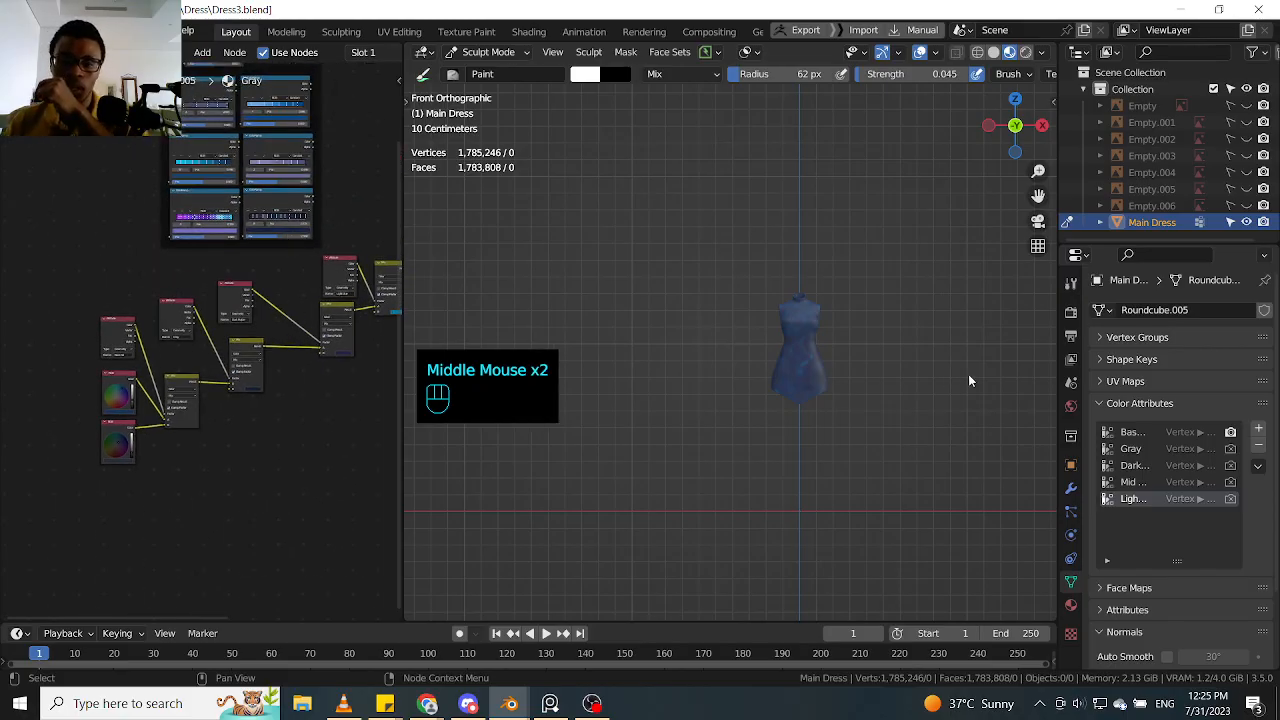
pyautogui.scroll(1, 298, 312)
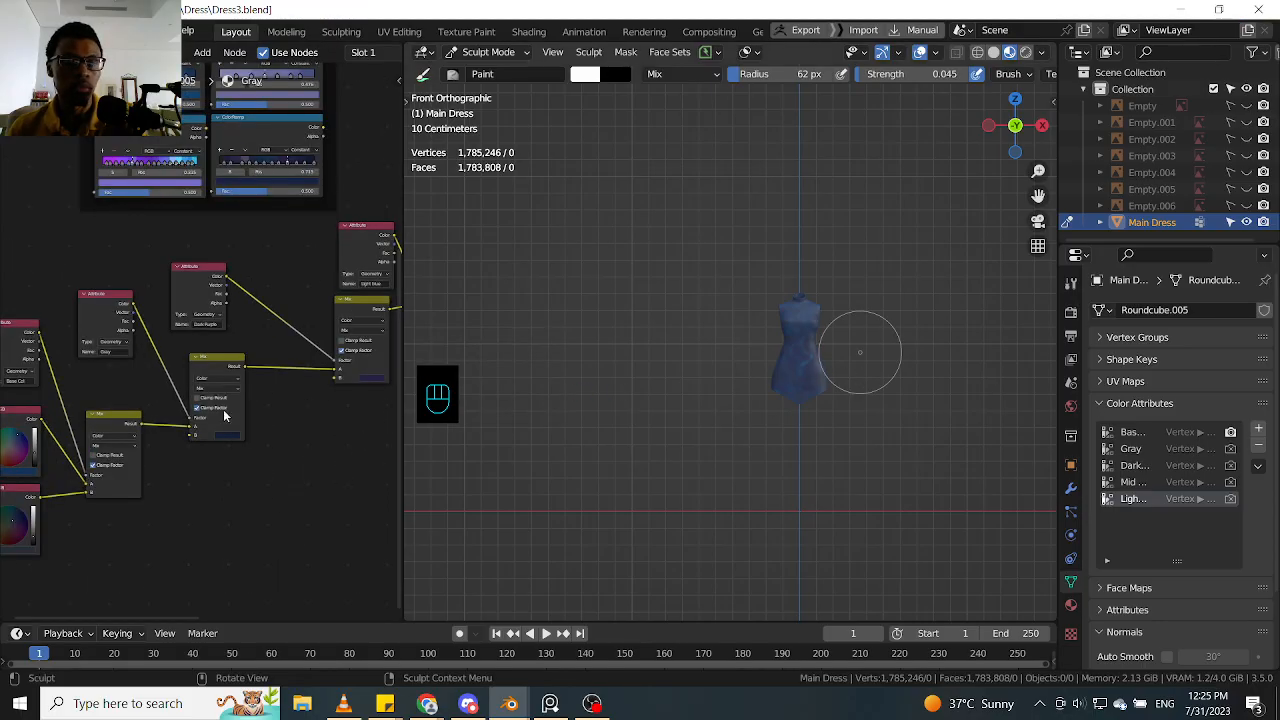
pyautogui.scroll(-2, 643, 389)
pyautogui.click(550, 703)
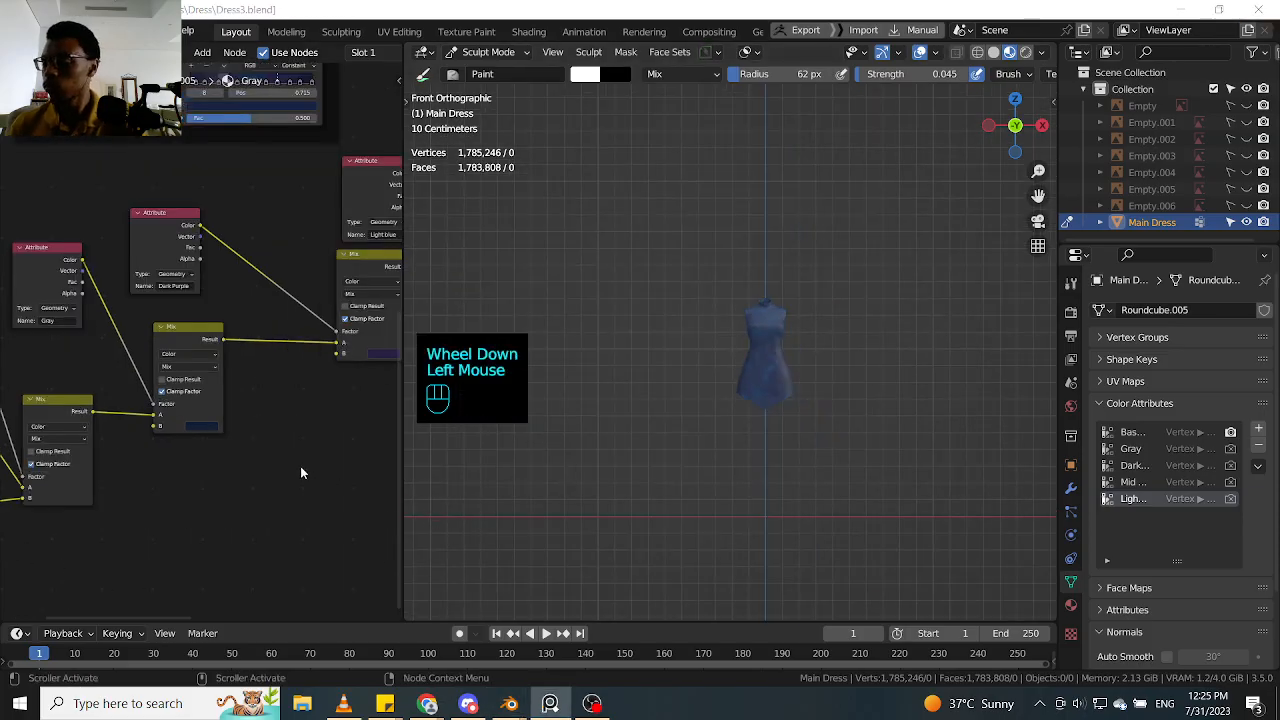
pyautogui.scroll(-1, 343, 449)
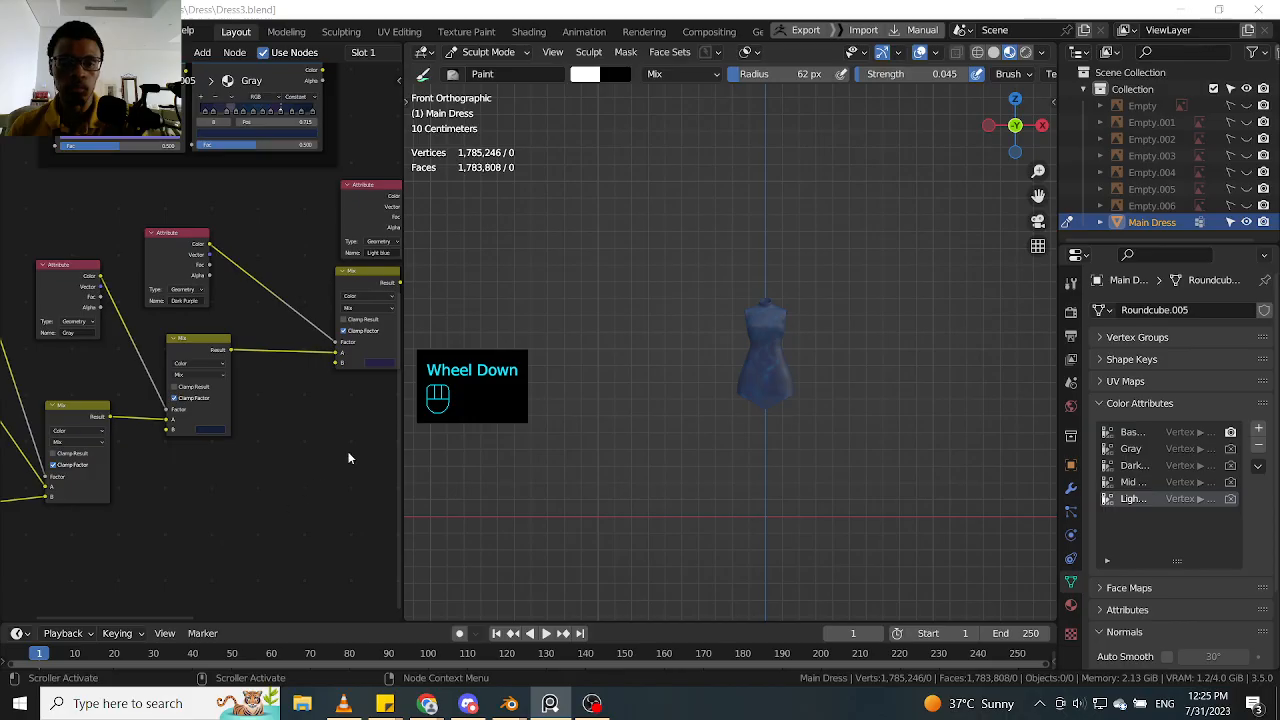
pyautogui.scroll(-1, 349, 451)
pyautogui.moveTo(349, 451); pyautogui.dragTo(352, 457, button='middle')
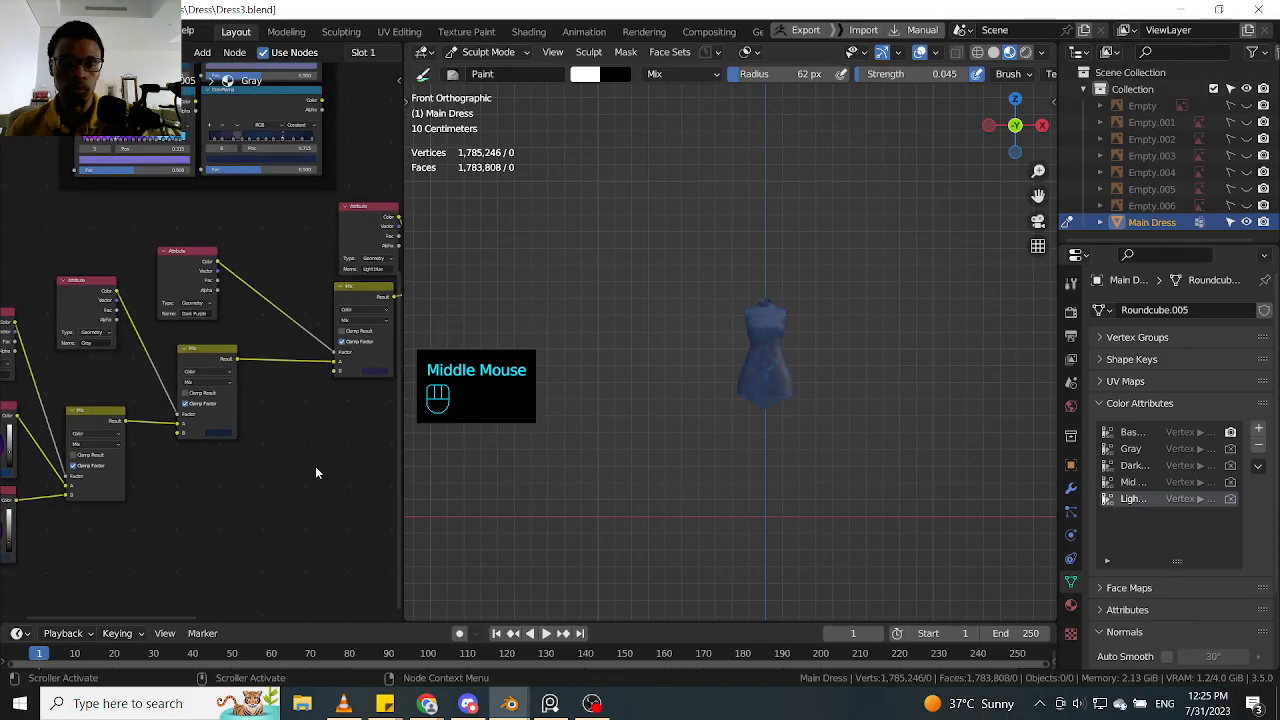
pyautogui.moveTo(280, 489); pyautogui.dragTo(357, 417, button='middle')
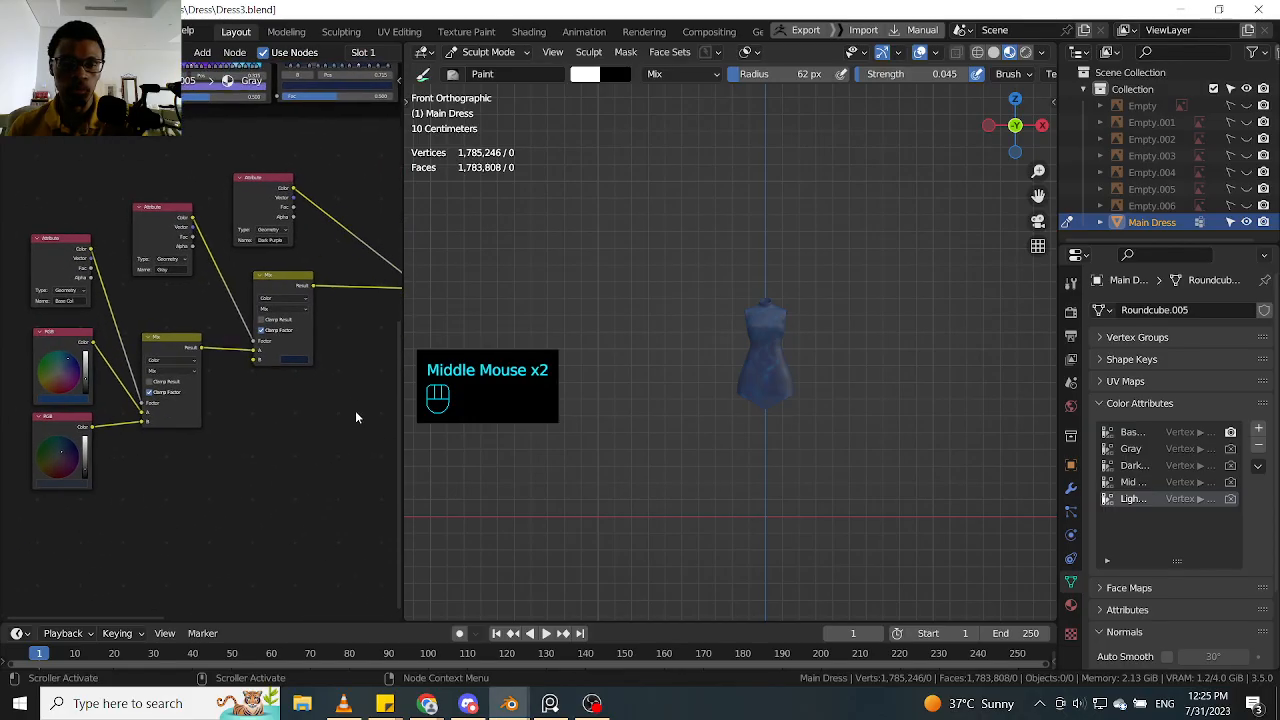
# Step: Widen the shader editor so the complete chain of Attribute and Mix nodes fits in it
pyautogui.moveTo(400, 404); pyautogui.dragTo(744, 402)
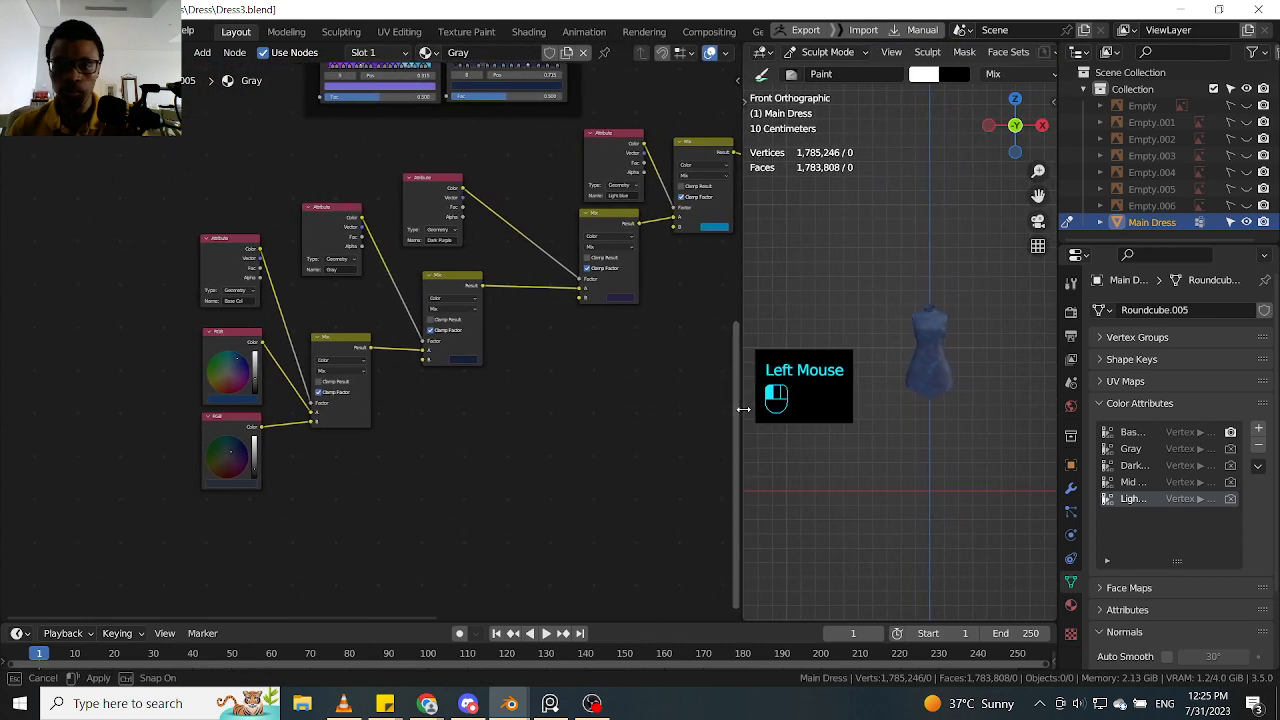
pyautogui.moveTo(522, 412); pyautogui.dragTo(422, 425, button='middle')
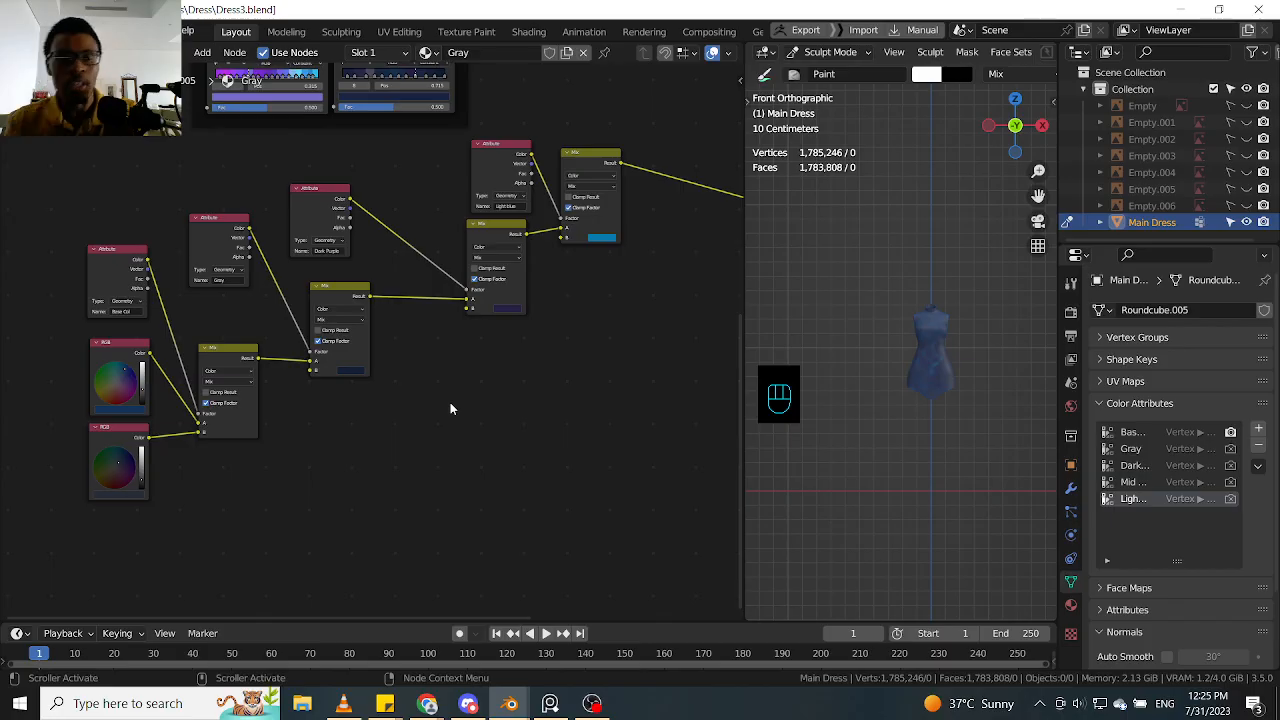
pyautogui.click(38, 30)
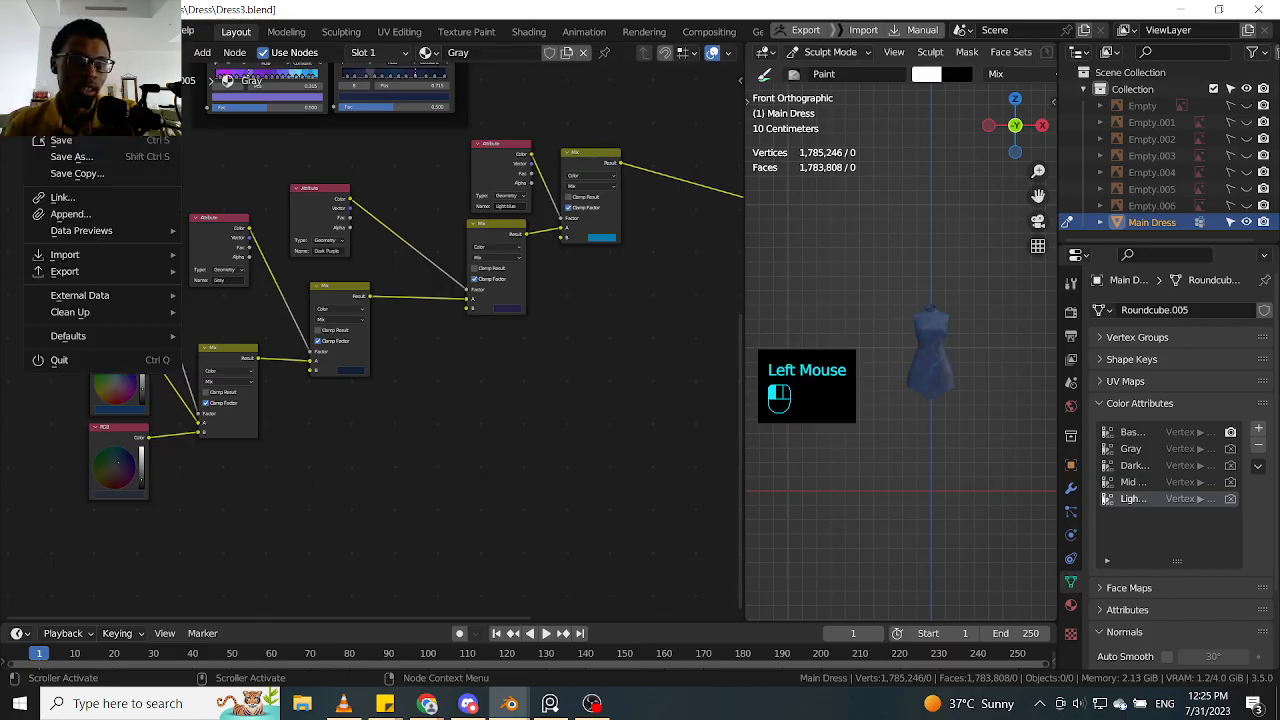
pyautogui.click(437, 457)
pyautogui.click(432, 456)
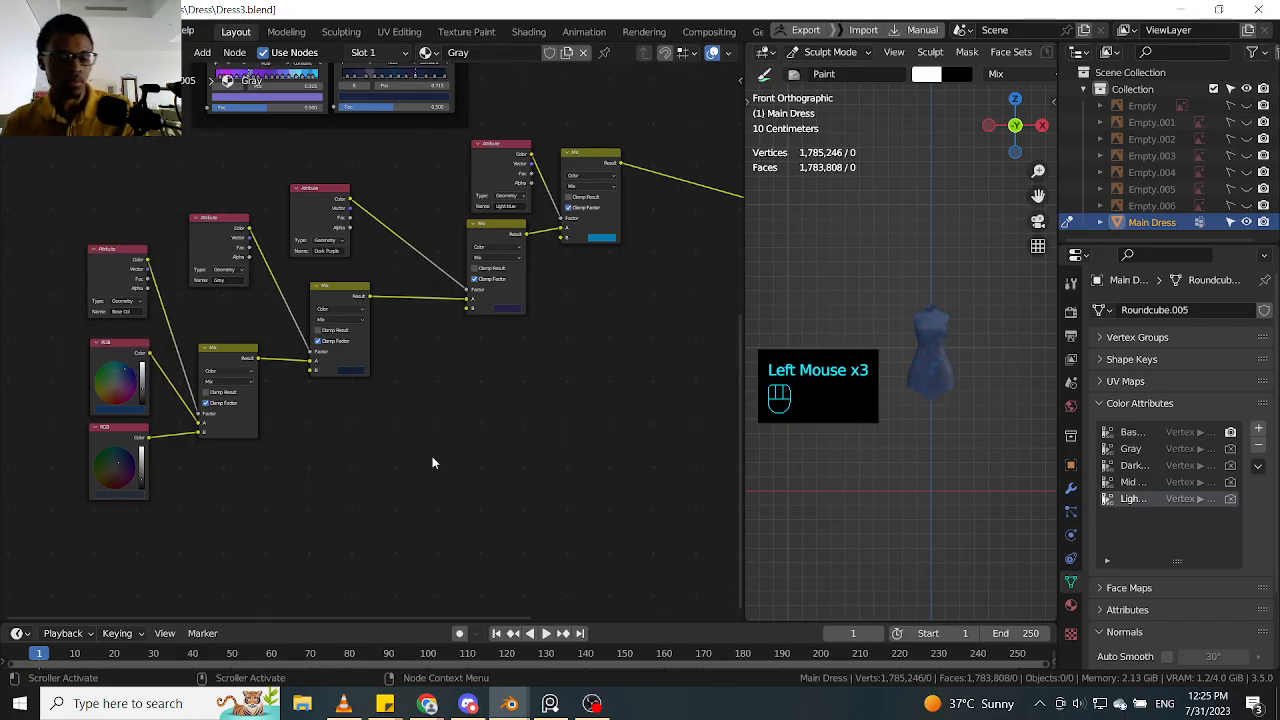
# Step: Add a Texture Coordinate node to the Gray material and place it below the two RGB nodes
pyautogui.hotkey('shift', 'a')
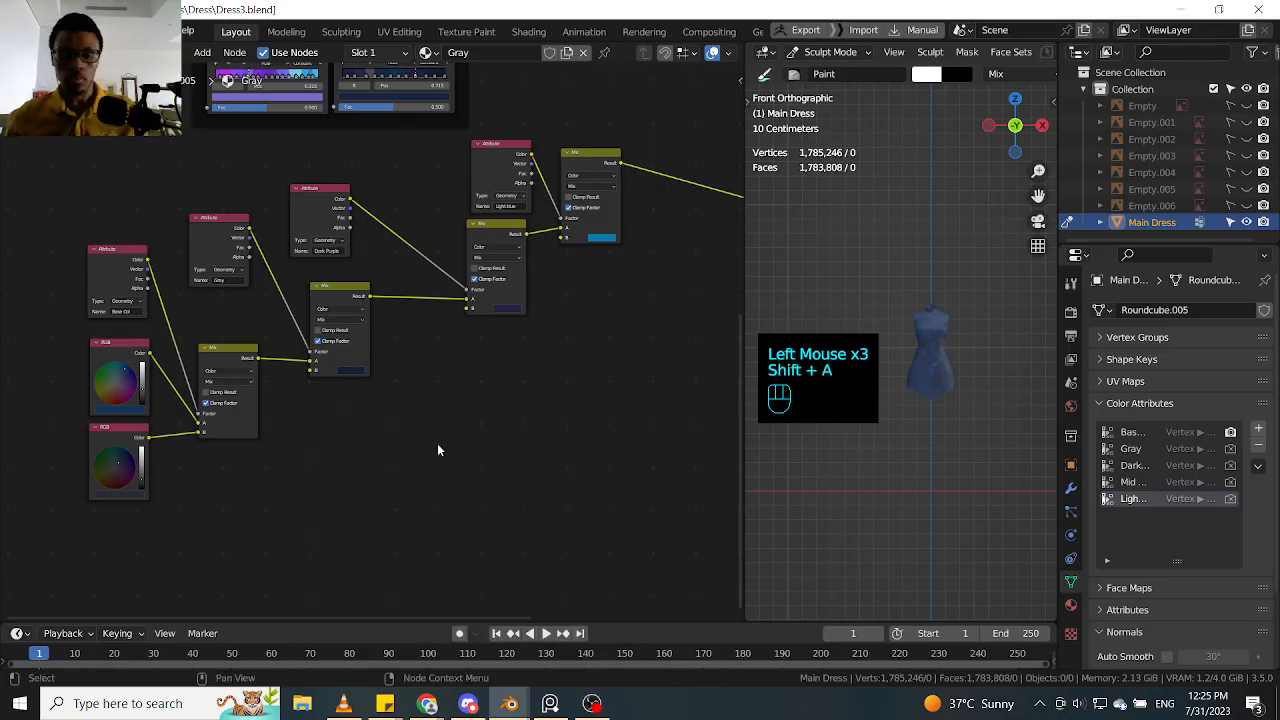
pyautogui.hotkey('shift', 'a')
pyautogui.hotkey('shift', 'a')
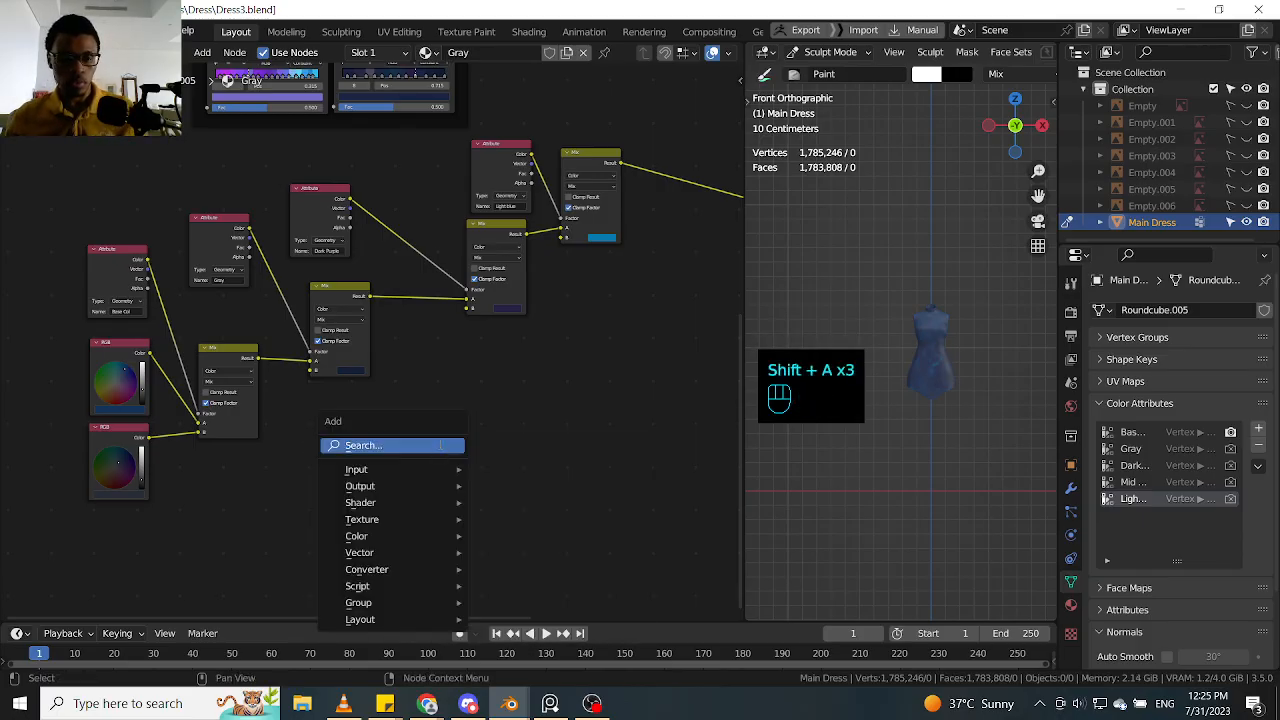
pyautogui.click(440, 445)
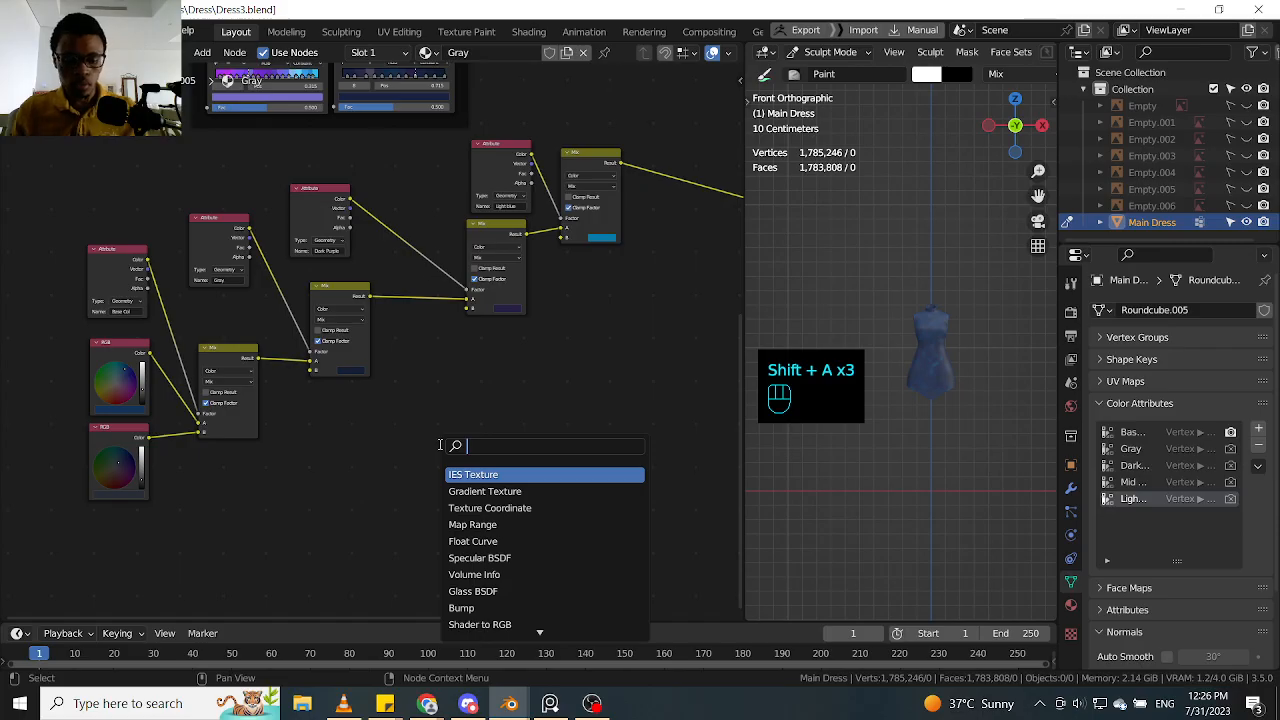
pyautogui.write('tex')
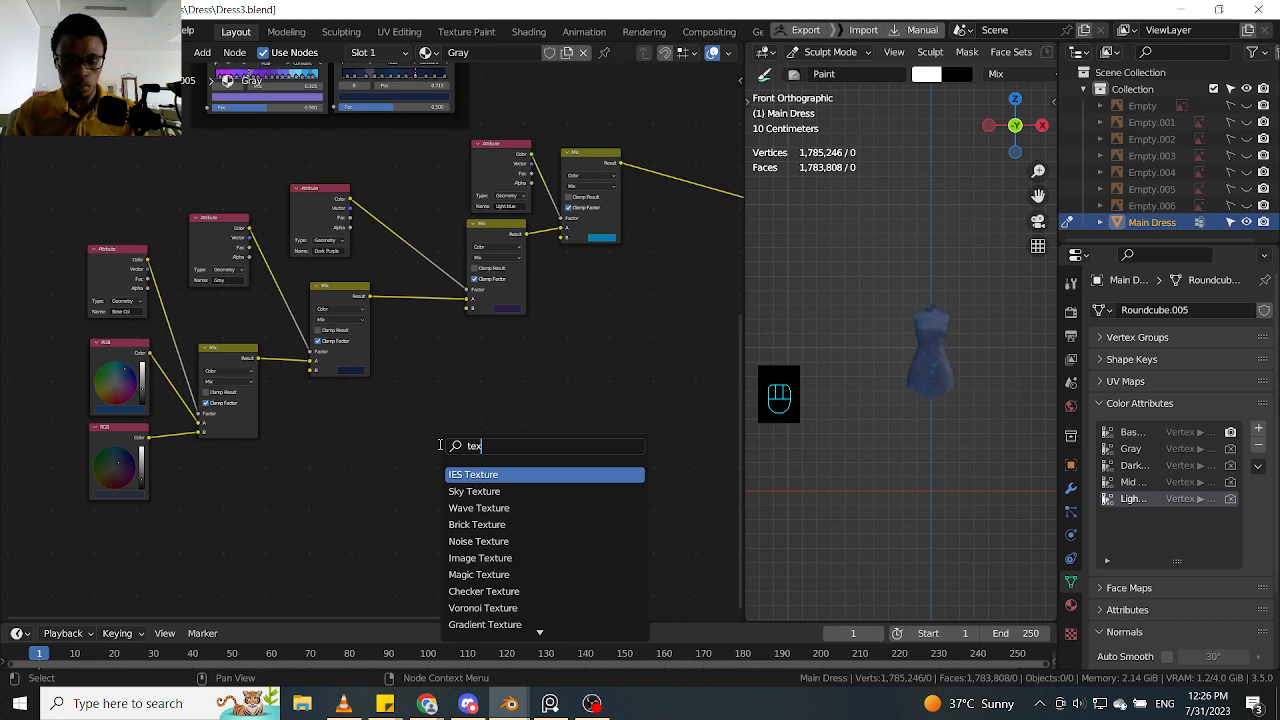
pyautogui.write('ture co')
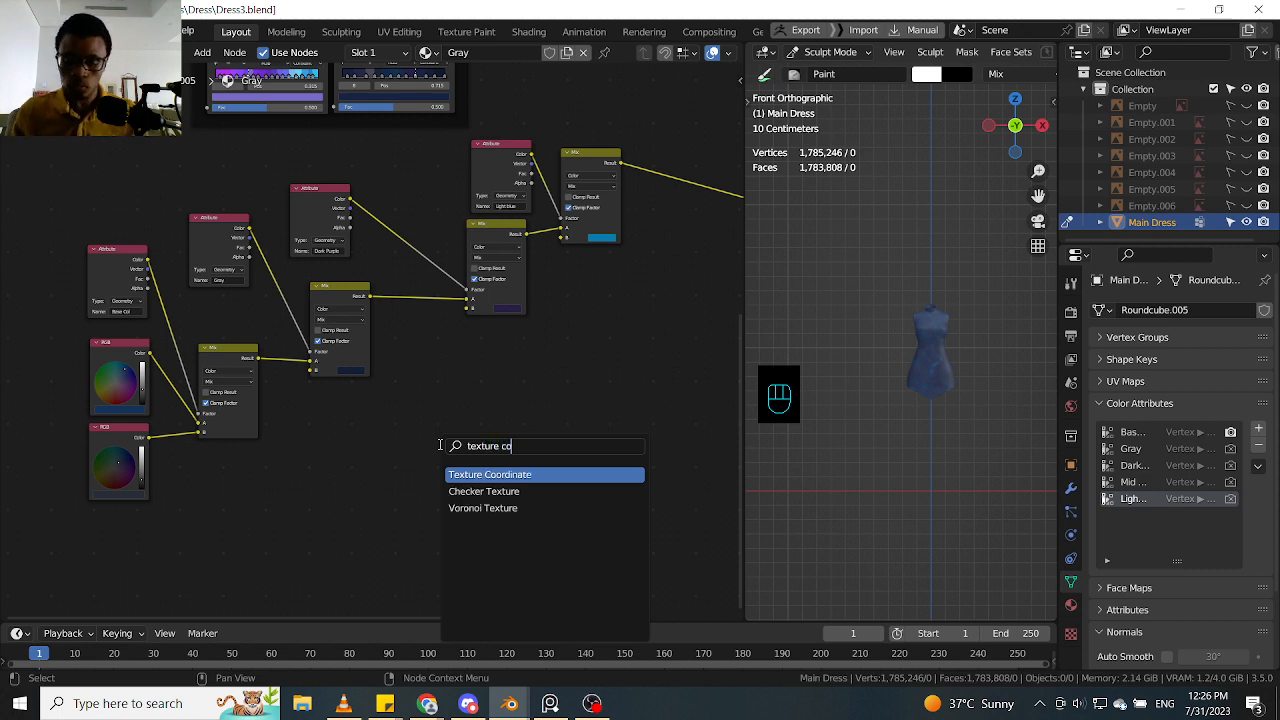
pyautogui.press('Return')
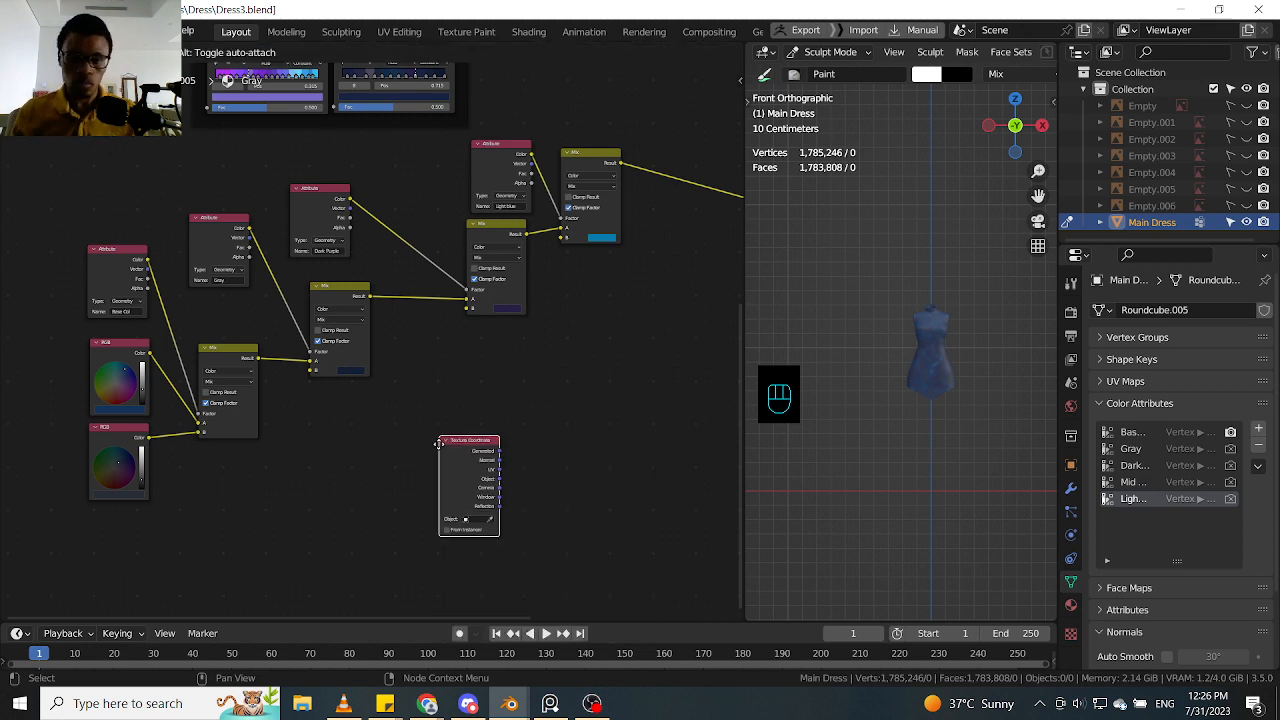
pyautogui.click(330, 505)
pyautogui.moveTo(330, 505); pyautogui.dragTo(466, 307, button='middle')
pyautogui.moveTo(466, 307); pyautogui.dragTo(274, 367)
# Step: Preview the Texture Coordinate node's Generated output on the dress and inspect it from a raised angle
pyautogui.keyDown('ctrl'); pyautogui.keyDown('shift'); pyautogui.click(285, 342); pyautogui.keyUp('shift'); pyautogui.keyUp('ctrl')
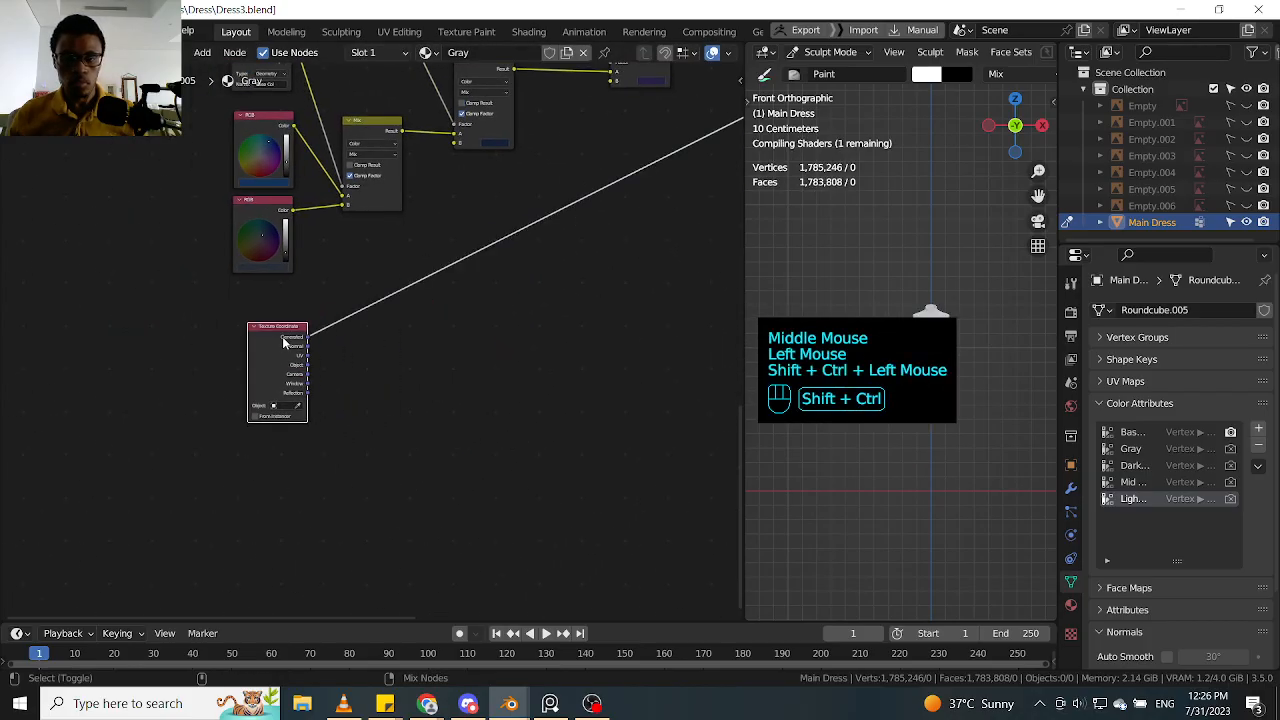
pyautogui.scroll(3, 922, 299)
pyautogui.moveTo(922, 299); pyautogui.dragTo(966, 371, button='middle')
pyautogui.scroll(-2, 954, 338)
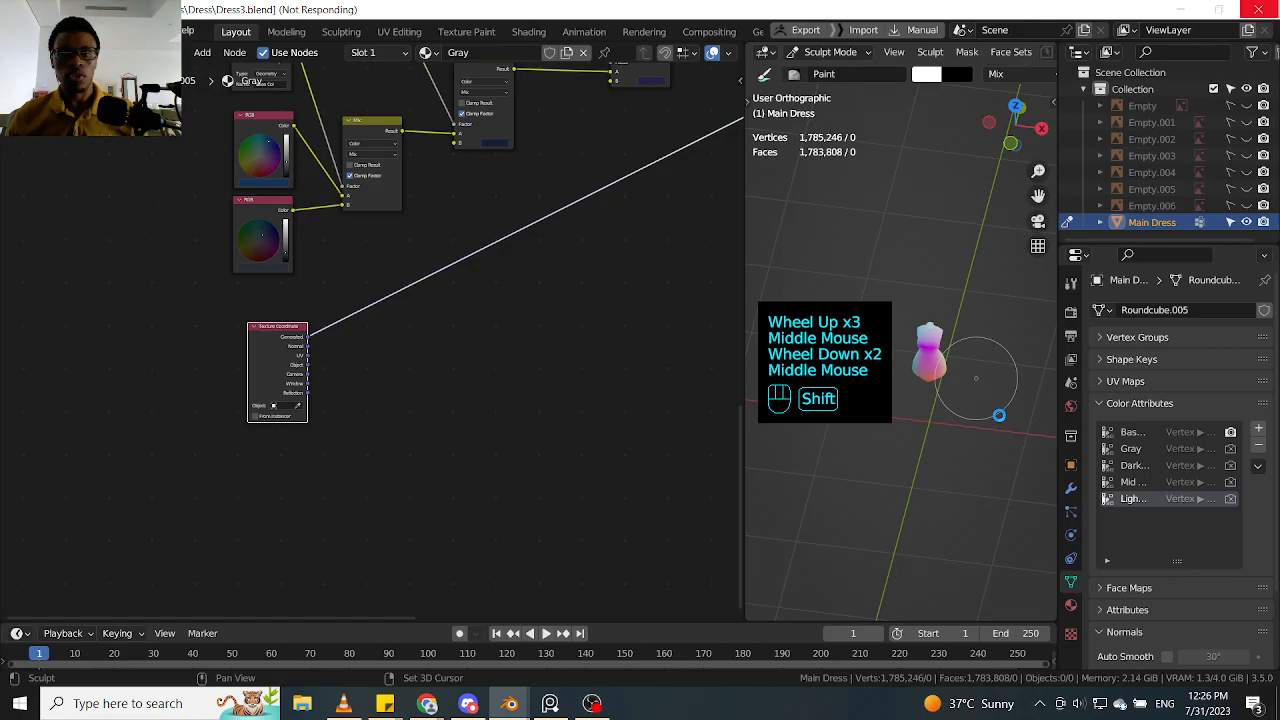
pyautogui.keyDown('shift'); pyautogui.scroll(2, 999, 416); pyautogui.keyUp('shift')
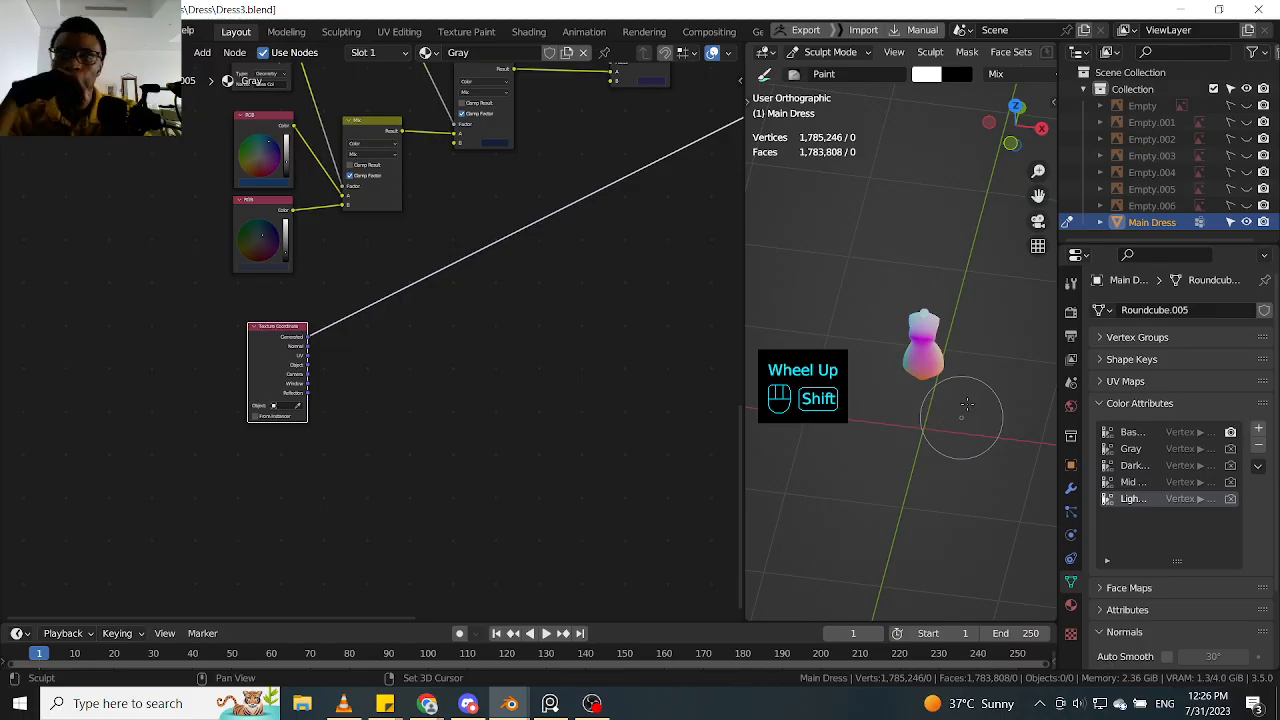
pyautogui.hotkey('shift', 'a')
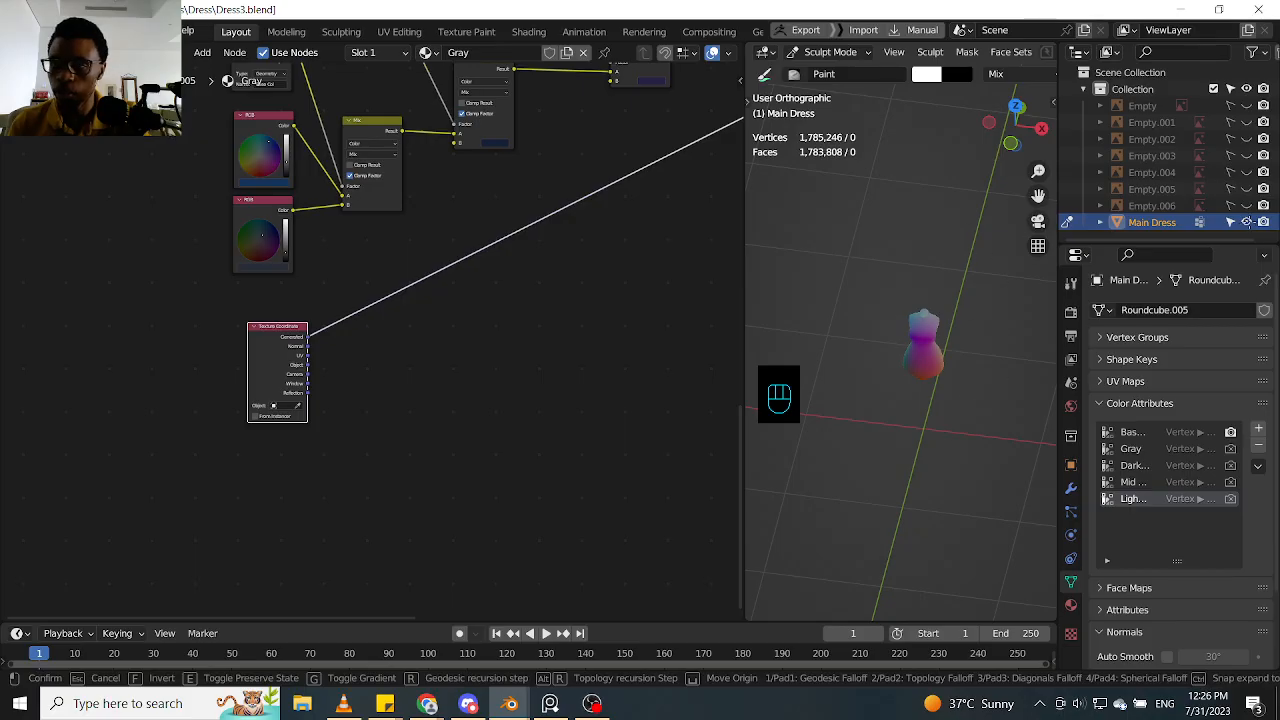
# Step: Disable the Main Dress object in renders, hide it in the viewport, and switch from Sculpt Mode to Object Mode
pyautogui.click(1264, 224)
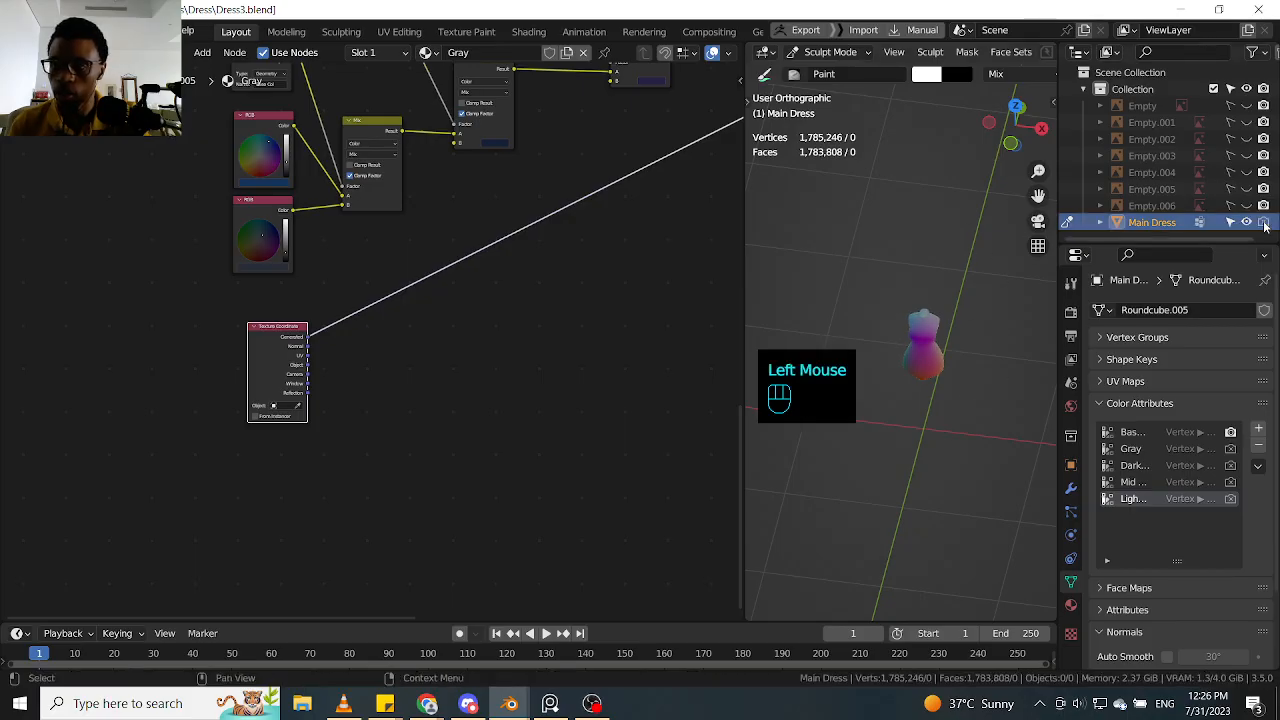
pyautogui.click(1246, 222)
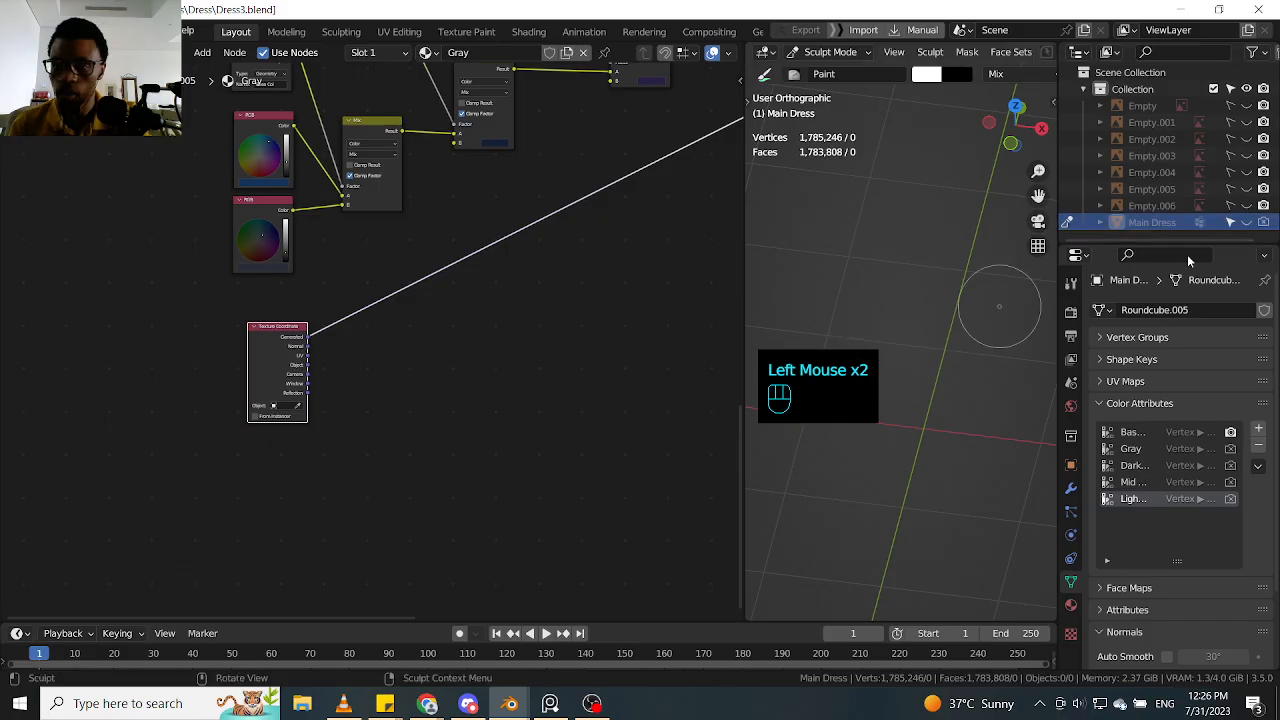
pyautogui.press('Tab')
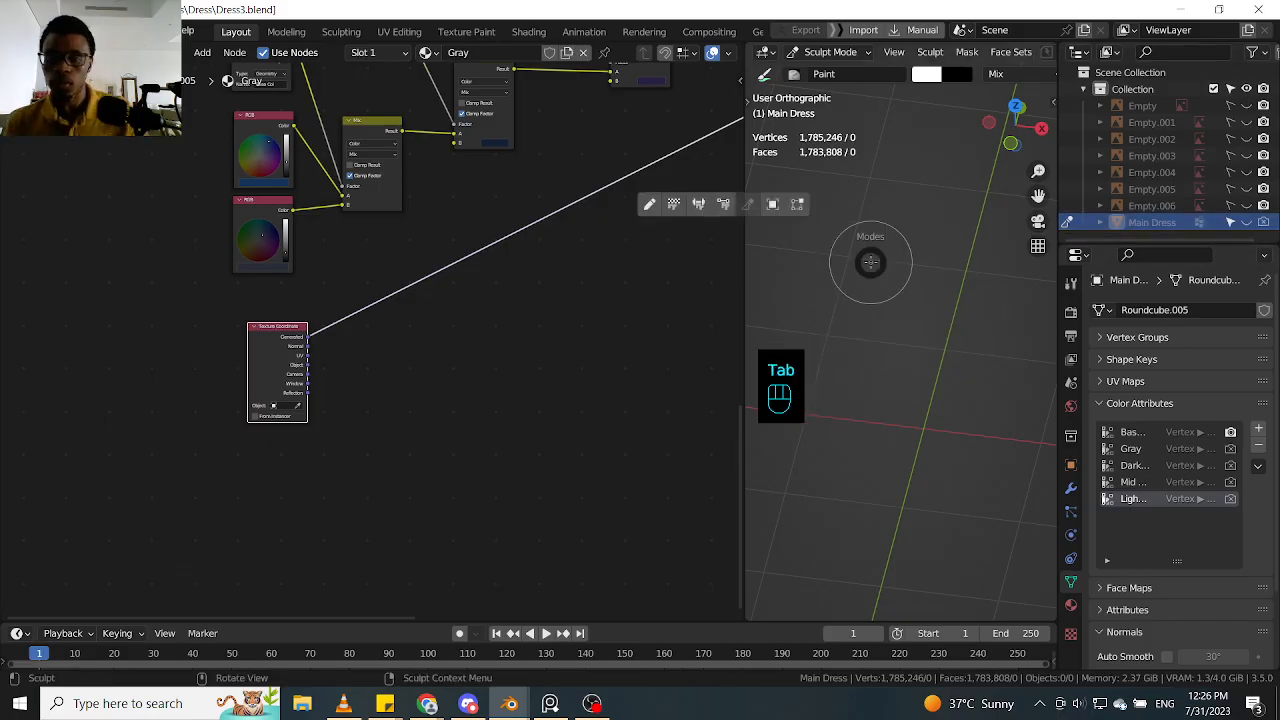
pyautogui.click(776, 203)
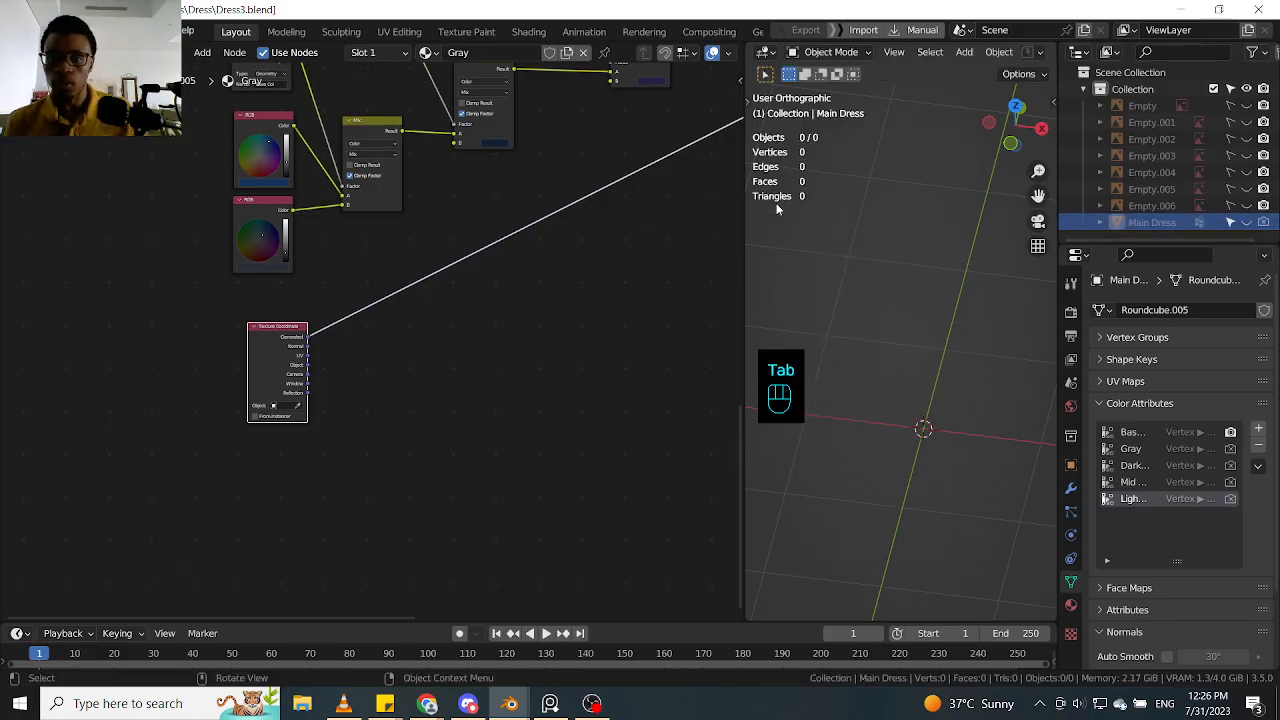
# Step: Add a plane mesh at the world origin and view it from directly above
pyautogui.scroll(2, 934, 342)
pyautogui.moveTo(934, 342); pyautogui.dragTo(953, 373, button='middle')
pyautogui.scroll(-2, 948, 375)
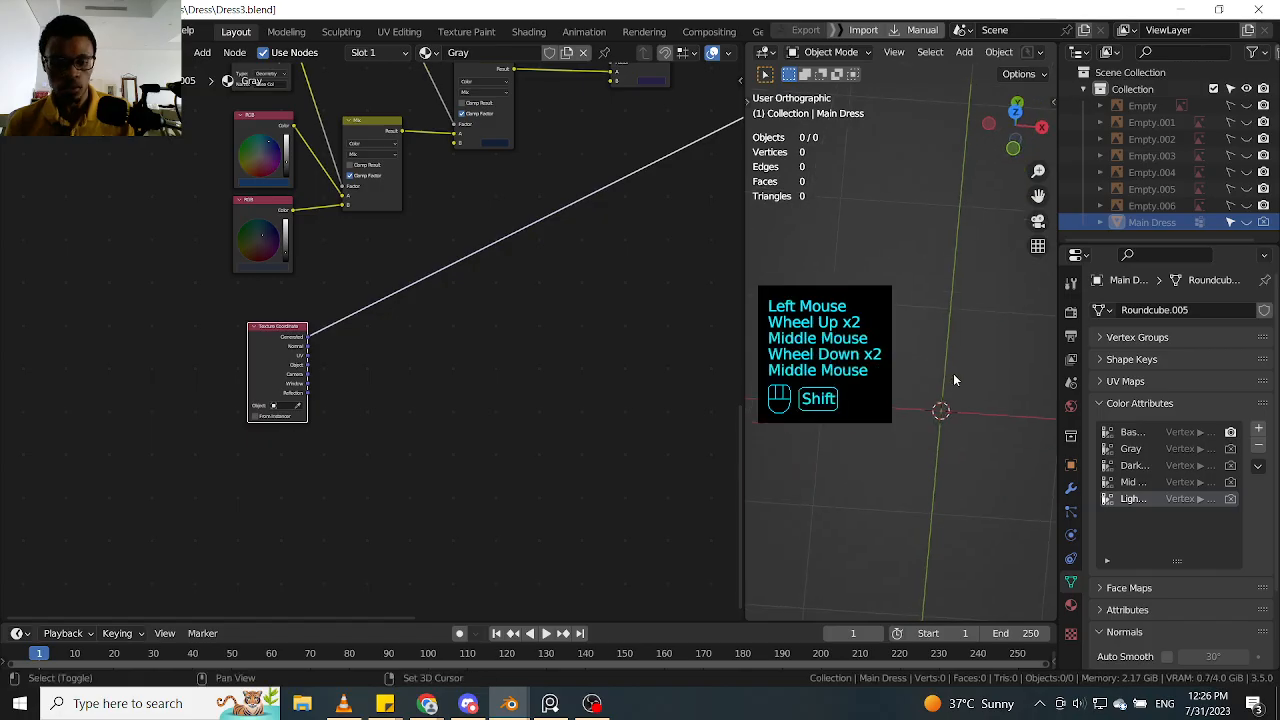
pyautogui.hotkey('shift', 'a')
pyautogui.moveTo(959, 381)
pyautogui.moveTo(965, 350)
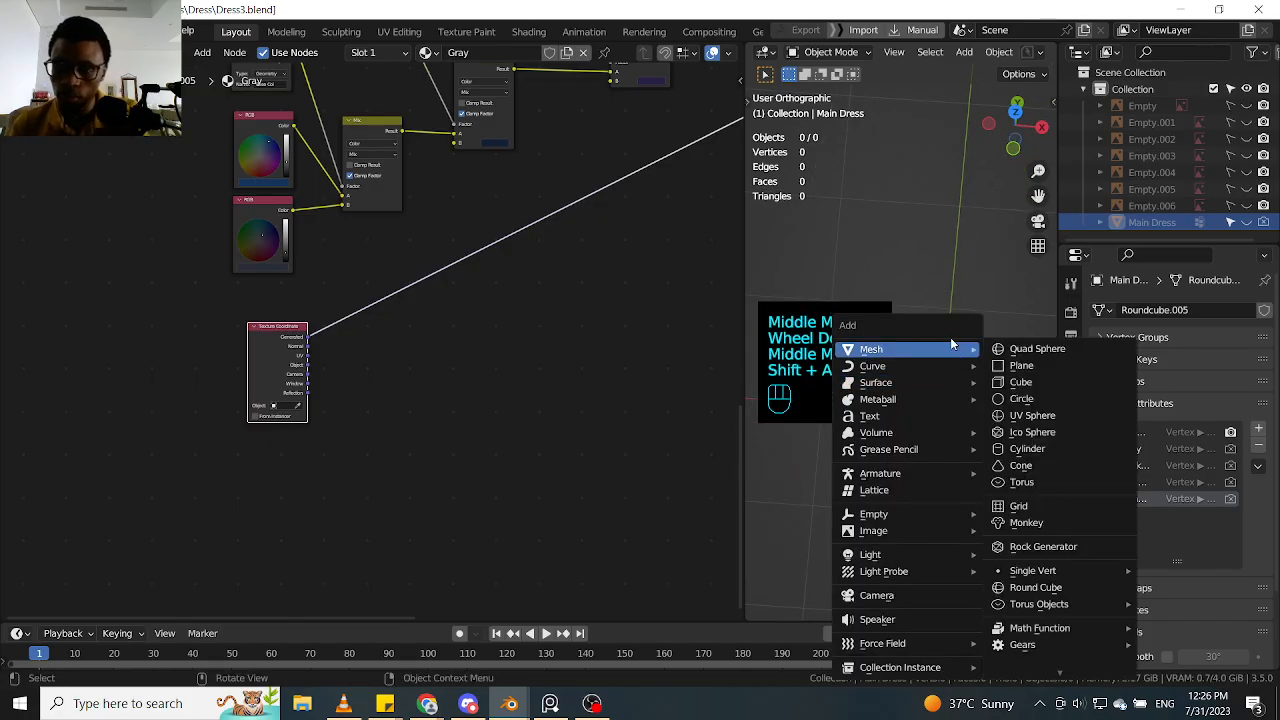
pyautogui.click(1021, 366)
pyautogui.scroll(-3, 947, 387)
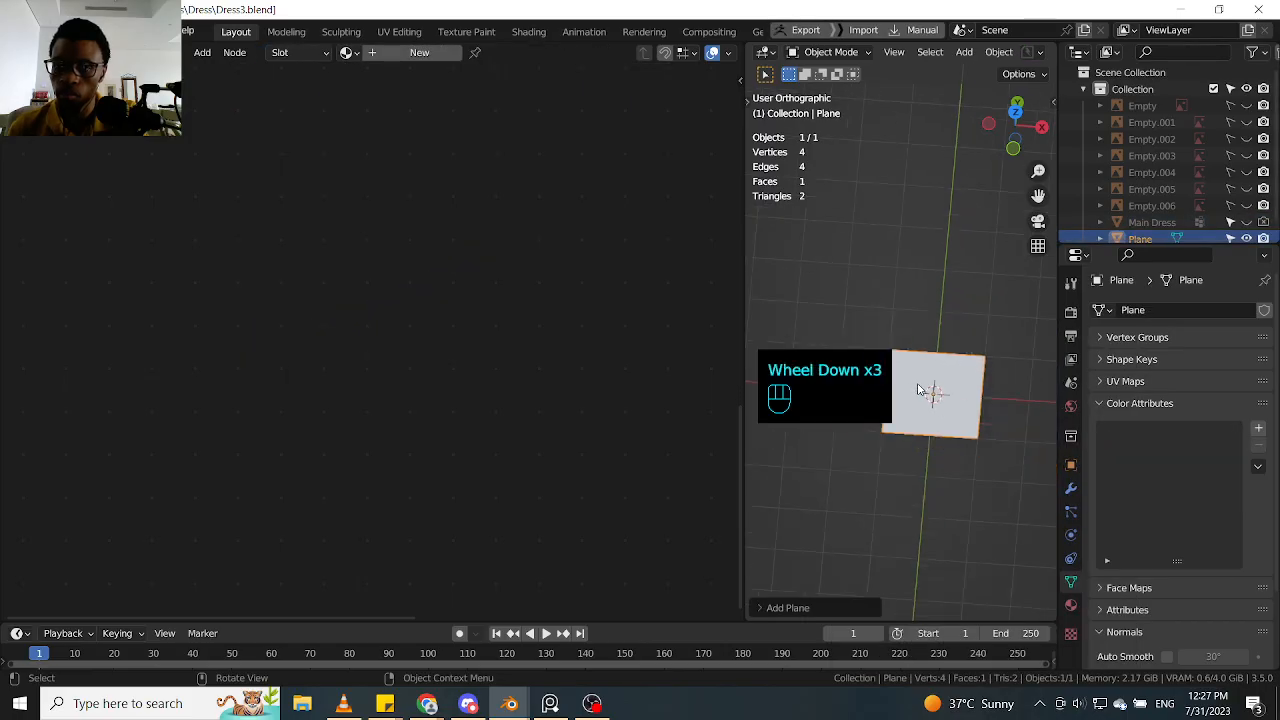
pyautogui.moveTo(920, 389); pyautogui.dragTo(949, 422, button='middle')
pyautogui.press('KP_7')
pyautogui.scroll(2, 940, 422)
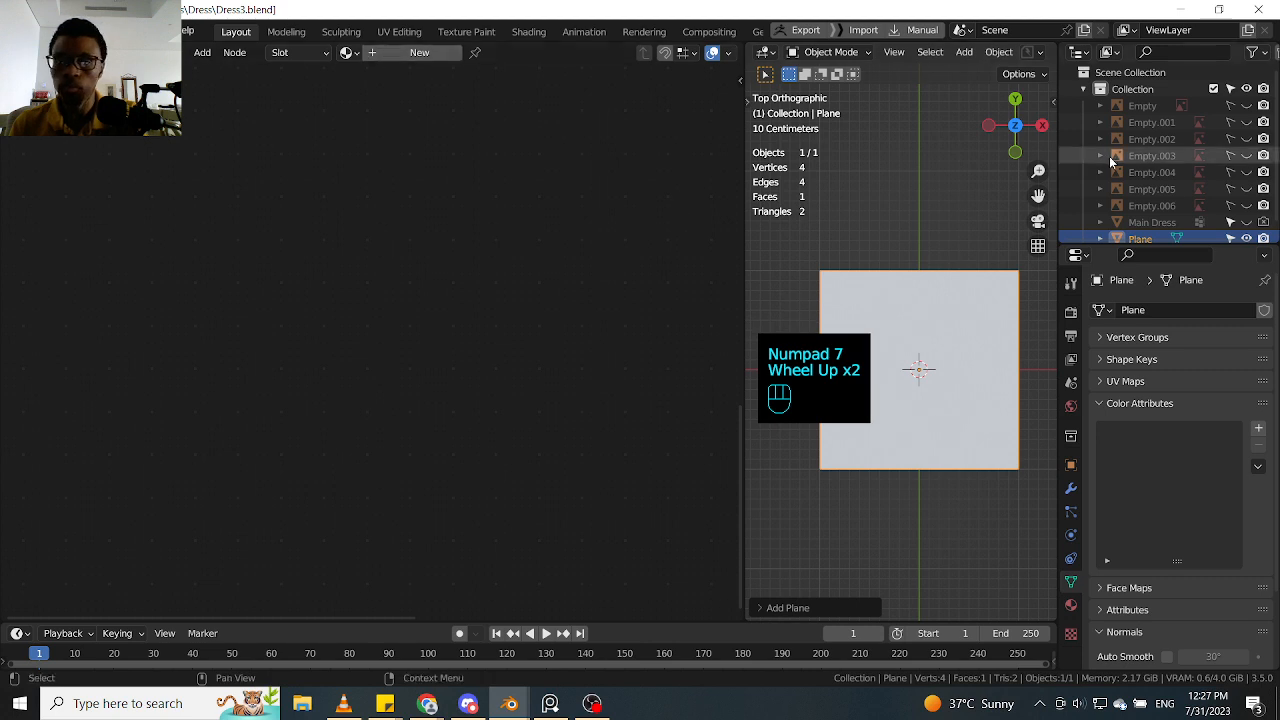
# Step: Review the Gray material's node layout on the hidden Main Dress object
pyautogui.click(1181, 222)
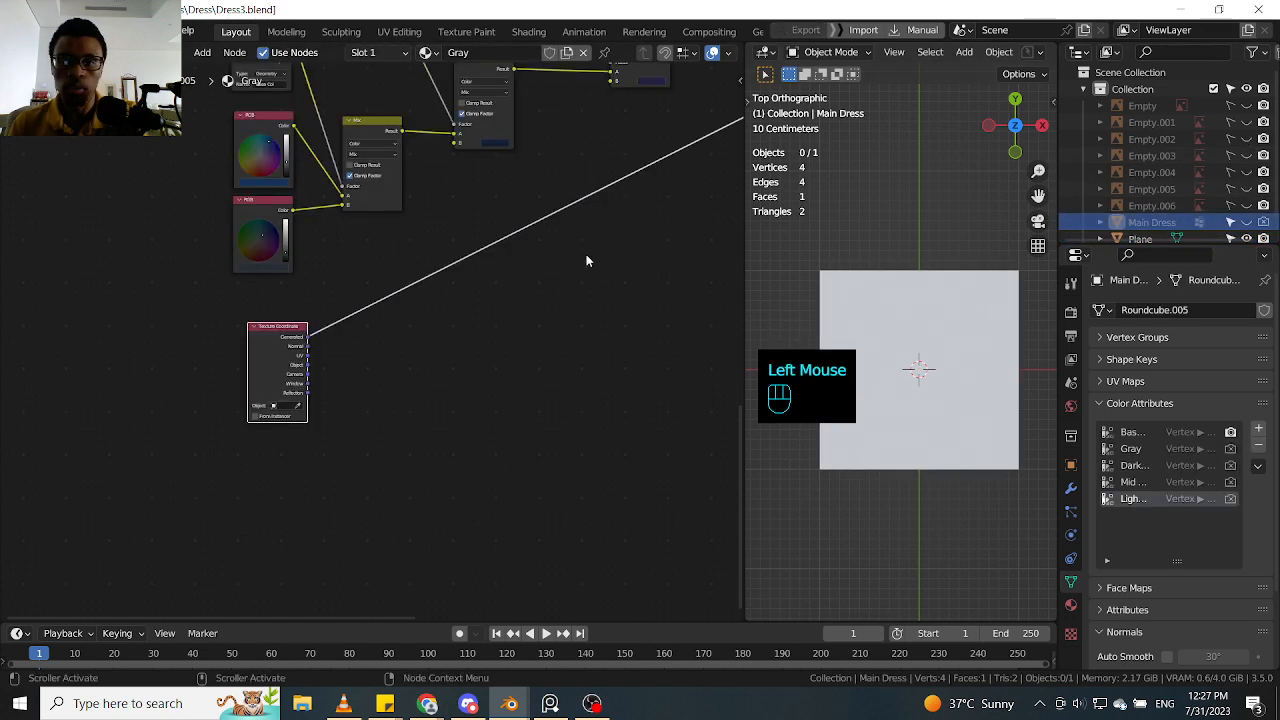
pyautogui.scroll(-1, 604, 232)
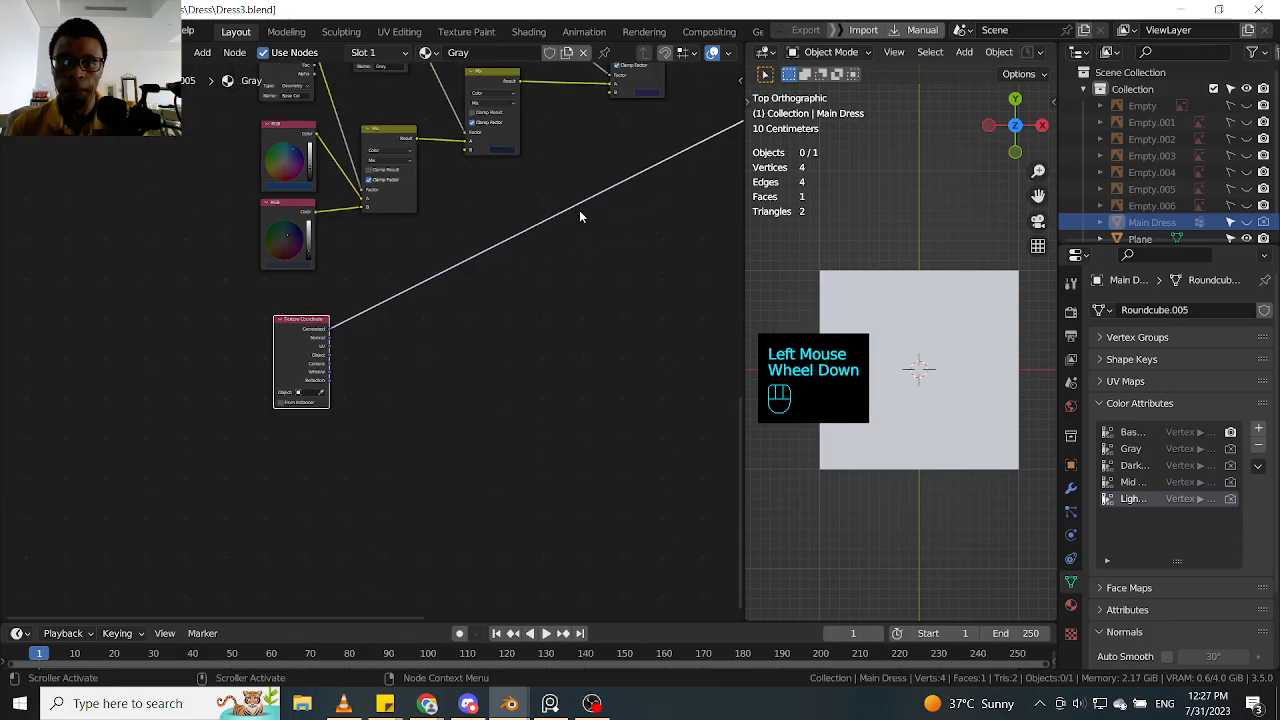
pyautogui.scroll(-2, 688, 229)
pyautogui.moveTo(688, 229); pyautogui.dragTo(617, 268, button='middle')
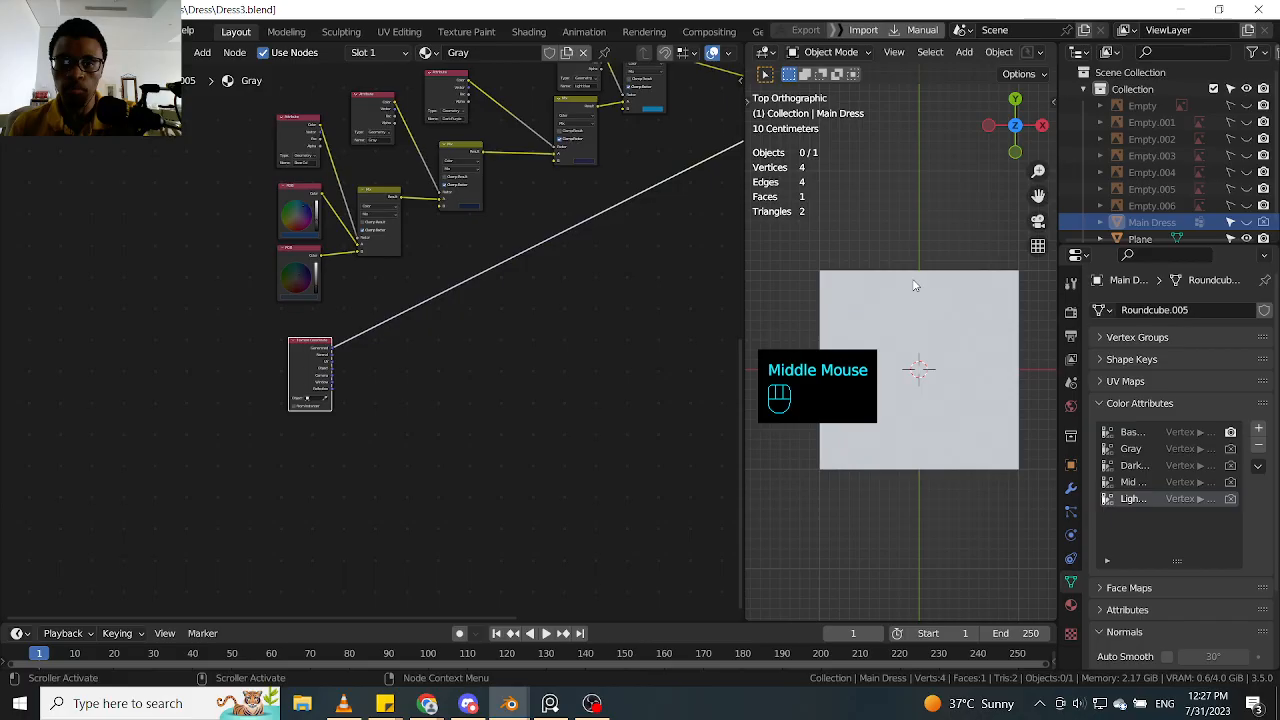
# Step: Create a new material on the plane
pyautogui.click(1137, 237)
pyautogui.scroll(-1, 1130, 228)
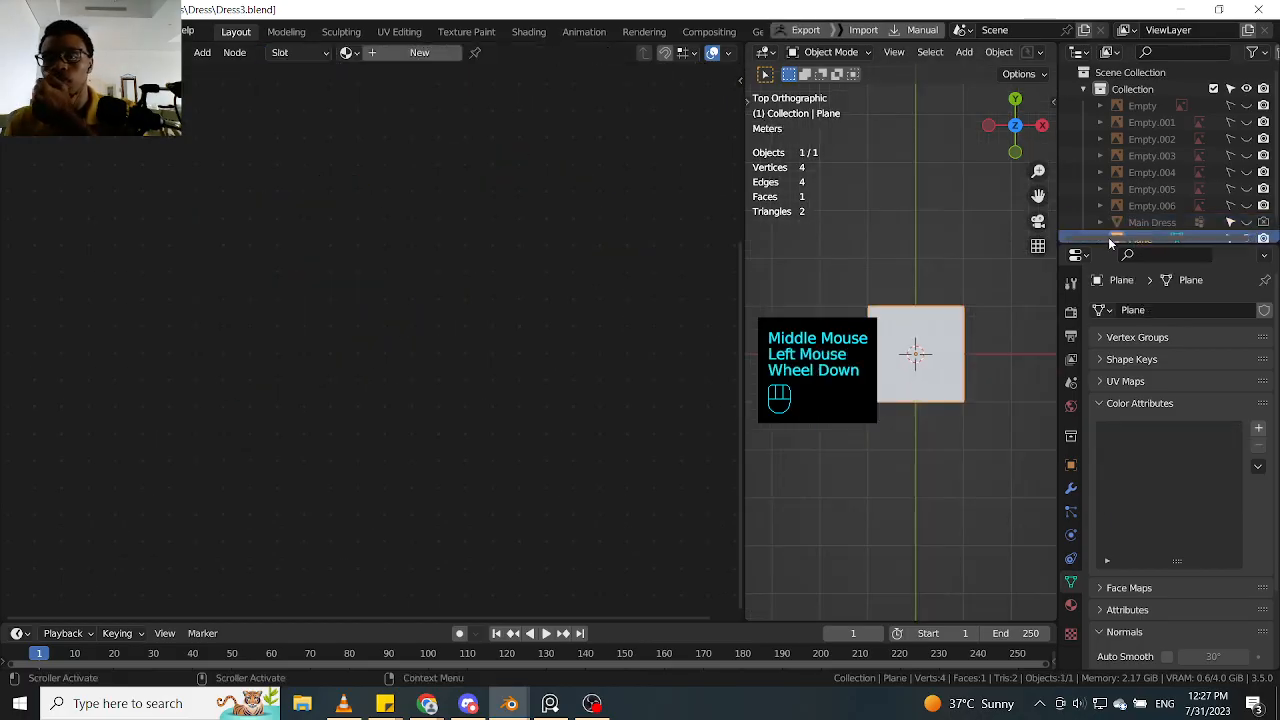
pyautogui.scroll(-1, 1127, 220)
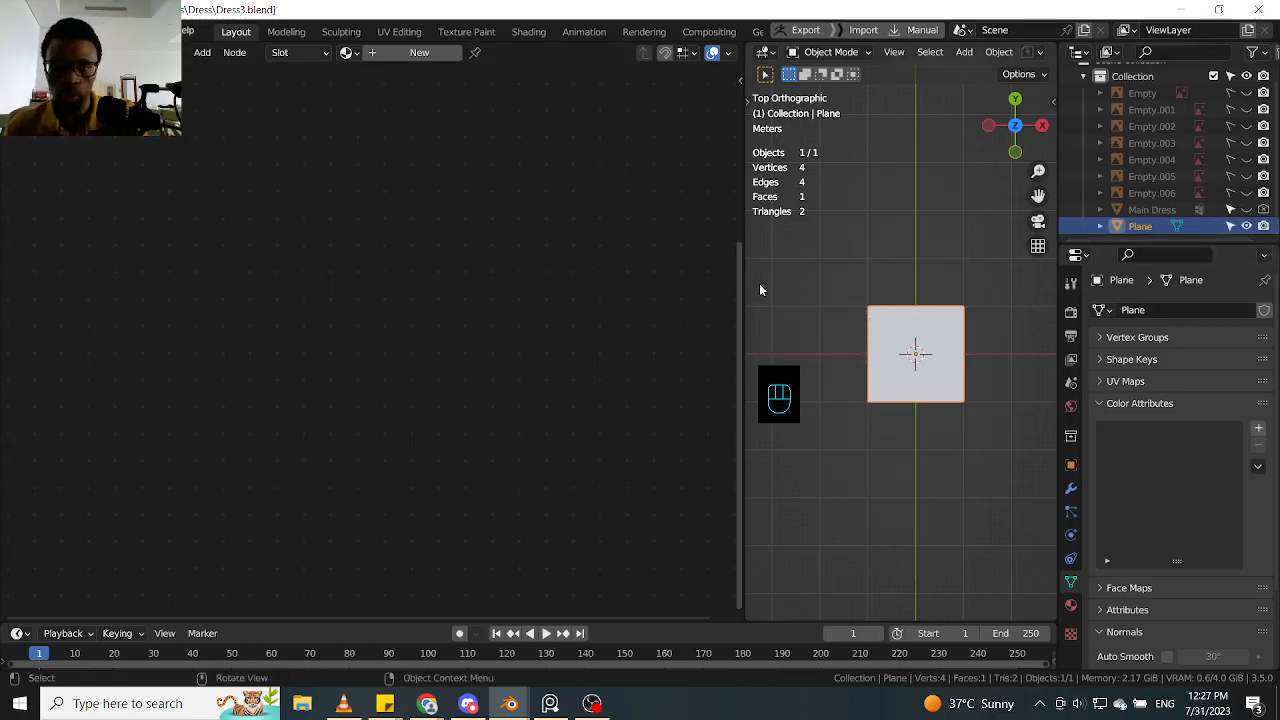
pyautogui.click(419, 52)
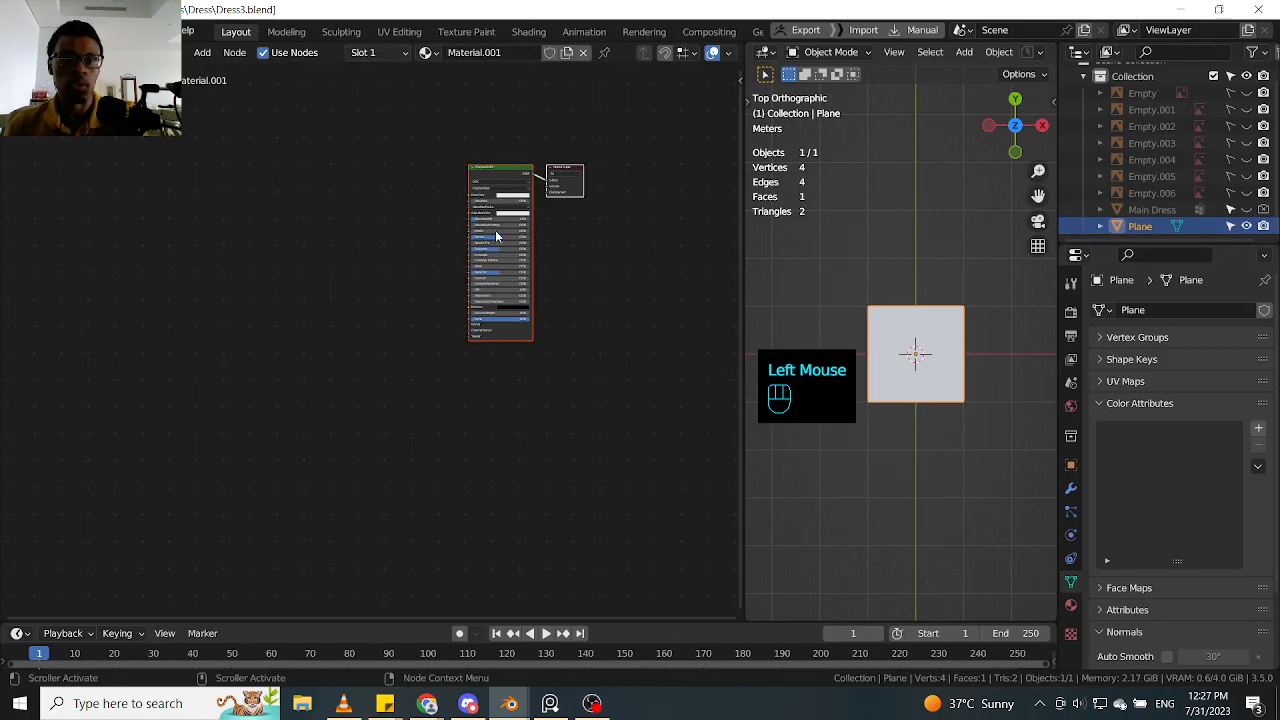
# Step: Add a Texture Coordinate node to the plane's material and place it well to the left of the Principled BSDF node
pyautogui.click(310, 257)
pyautogui.hotkey('shift', 'a')
pyautogui.click(311, 251)
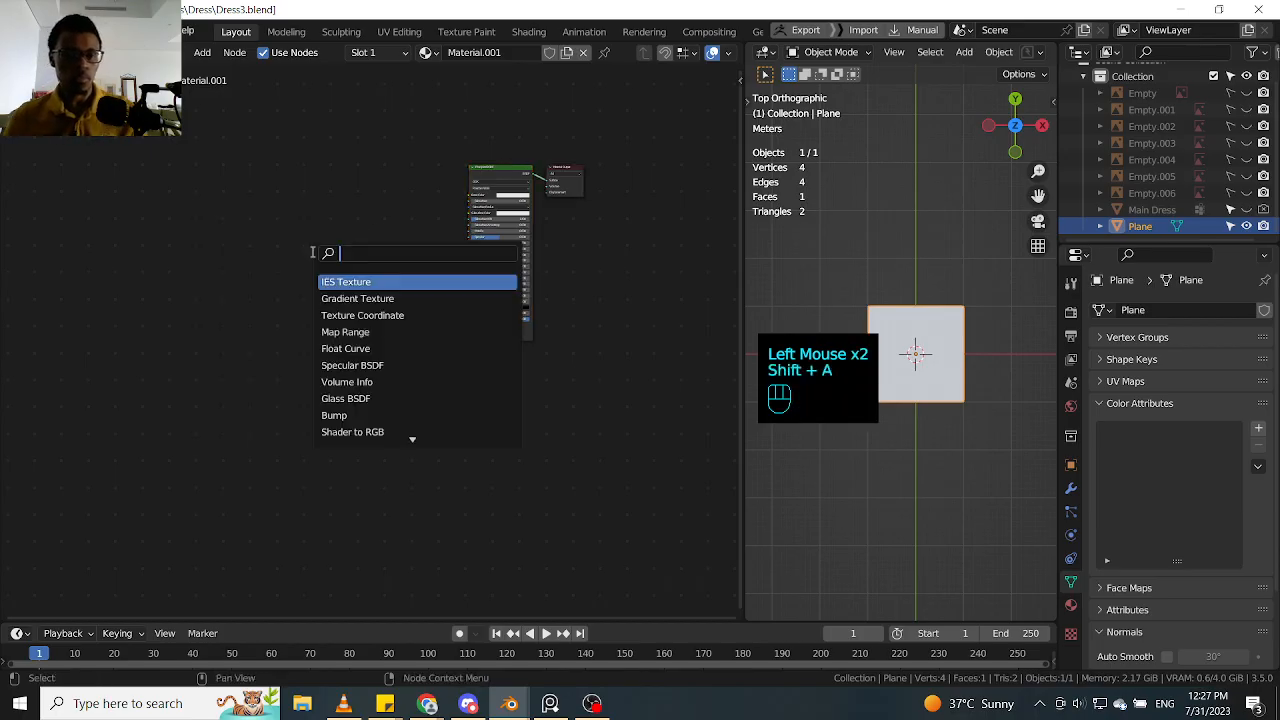
pyautogui.write('t')
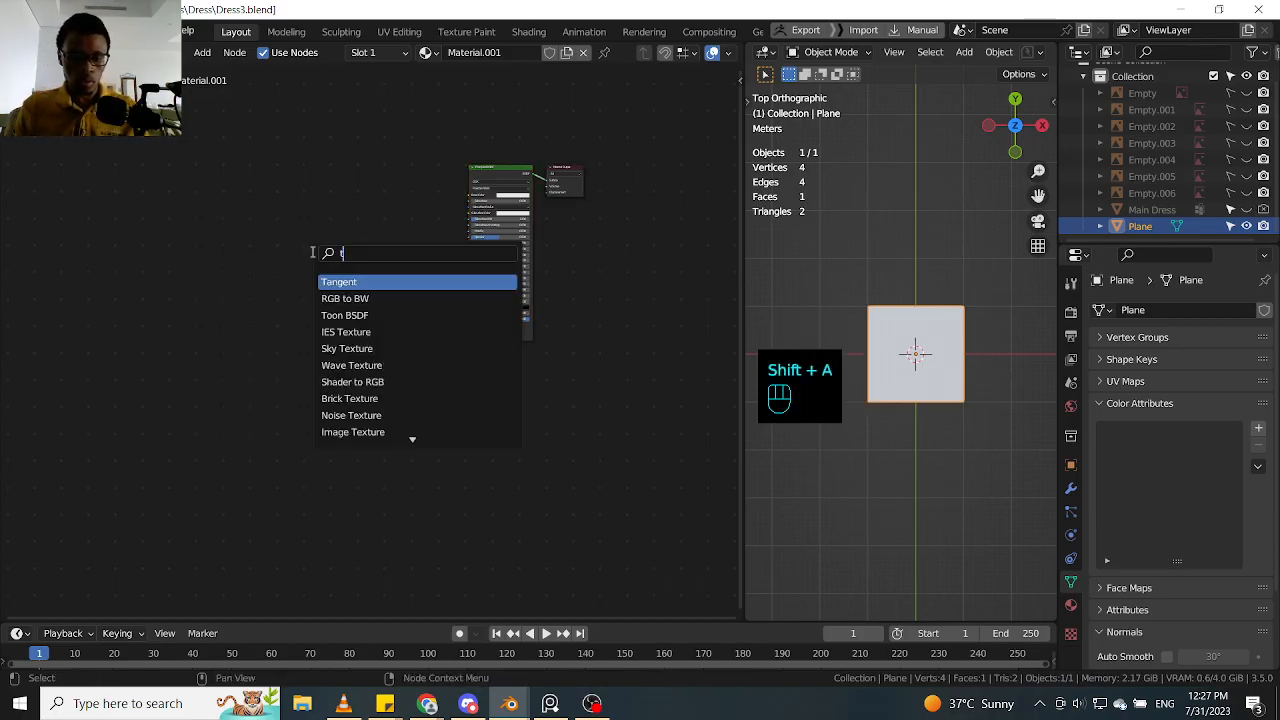
pyautogui.write('ex')
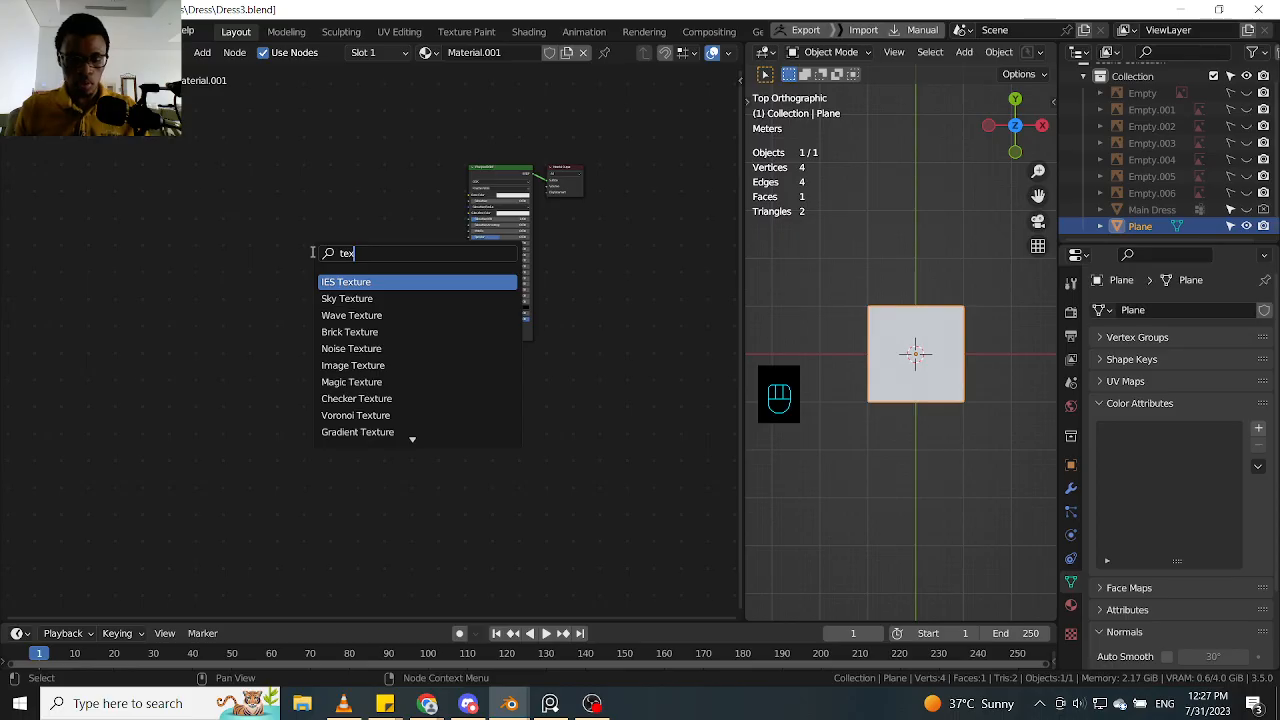
pyautogui.write('ture coo')
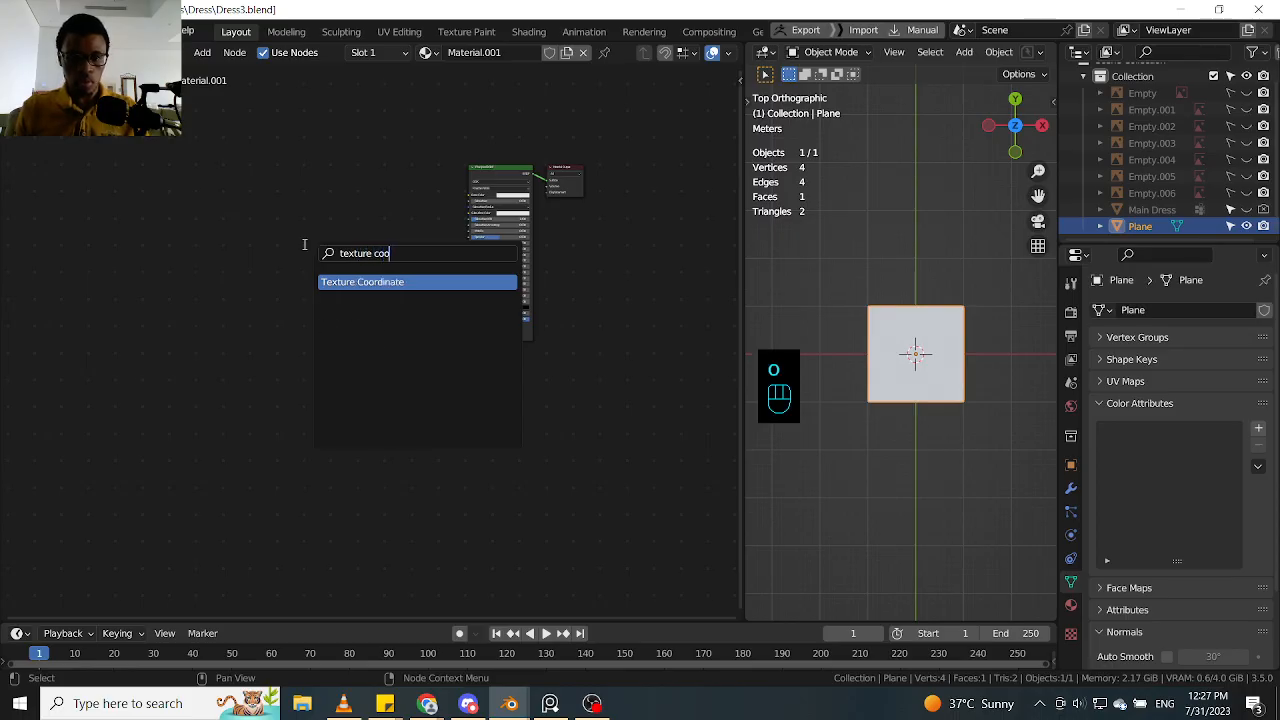
pyautogui.press('Return')
pyautogui.click(303, 244)
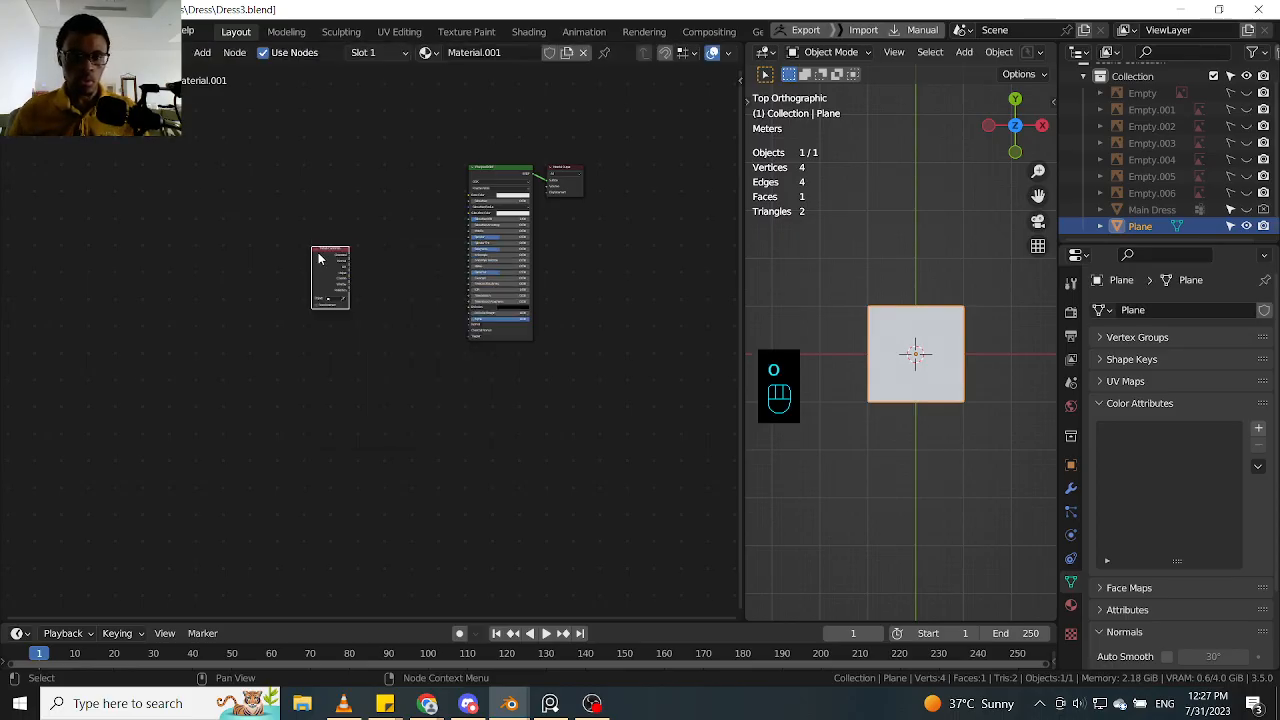
pyautogui.moveTo(316, 258); pyautogui.dragTo(243, 276)
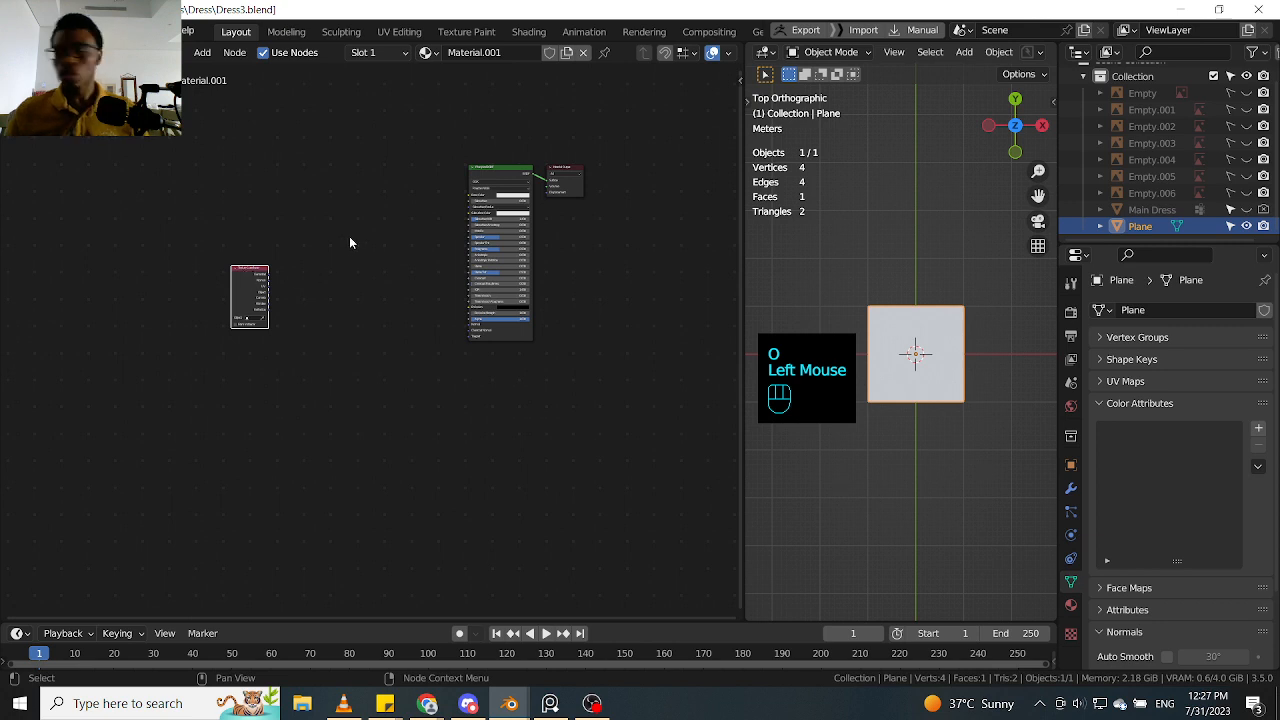
# Step: Look through the active tool options and the Eevee render settings, including the Performance, Curves and Shadows sections
pyautogui.scroll(1, 355, 242)
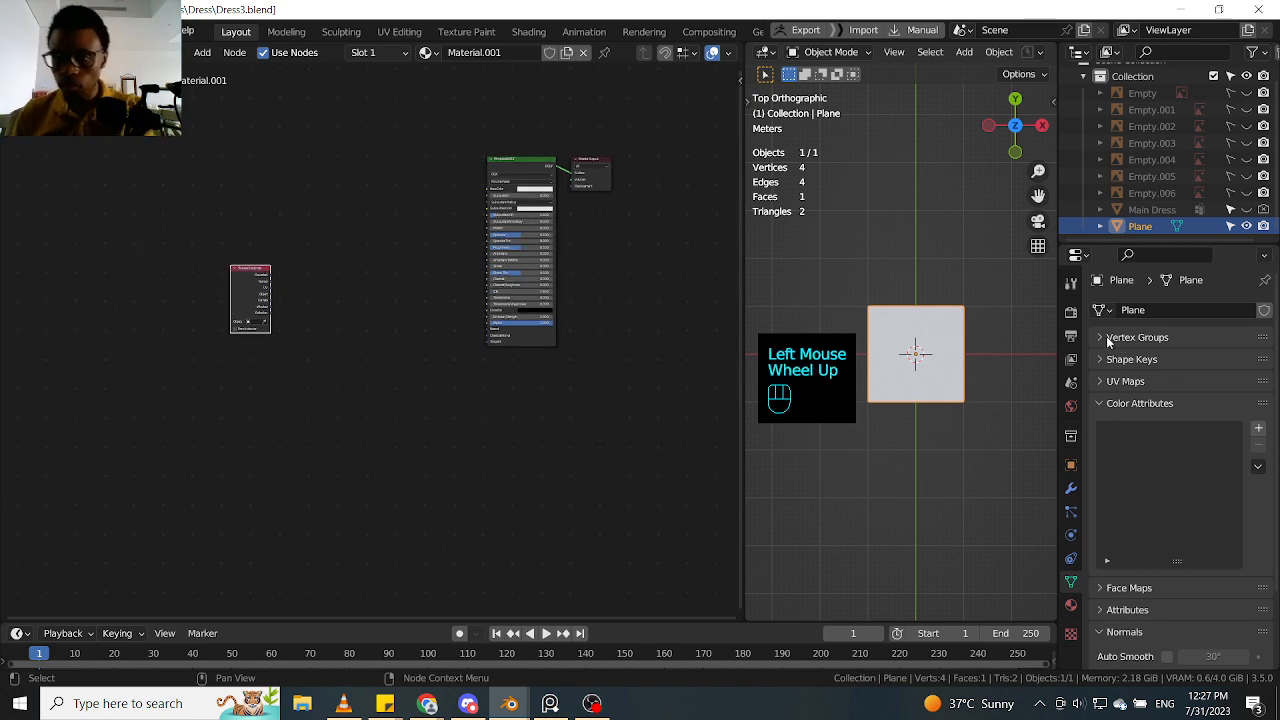
pyautogui.click(1071, 285)
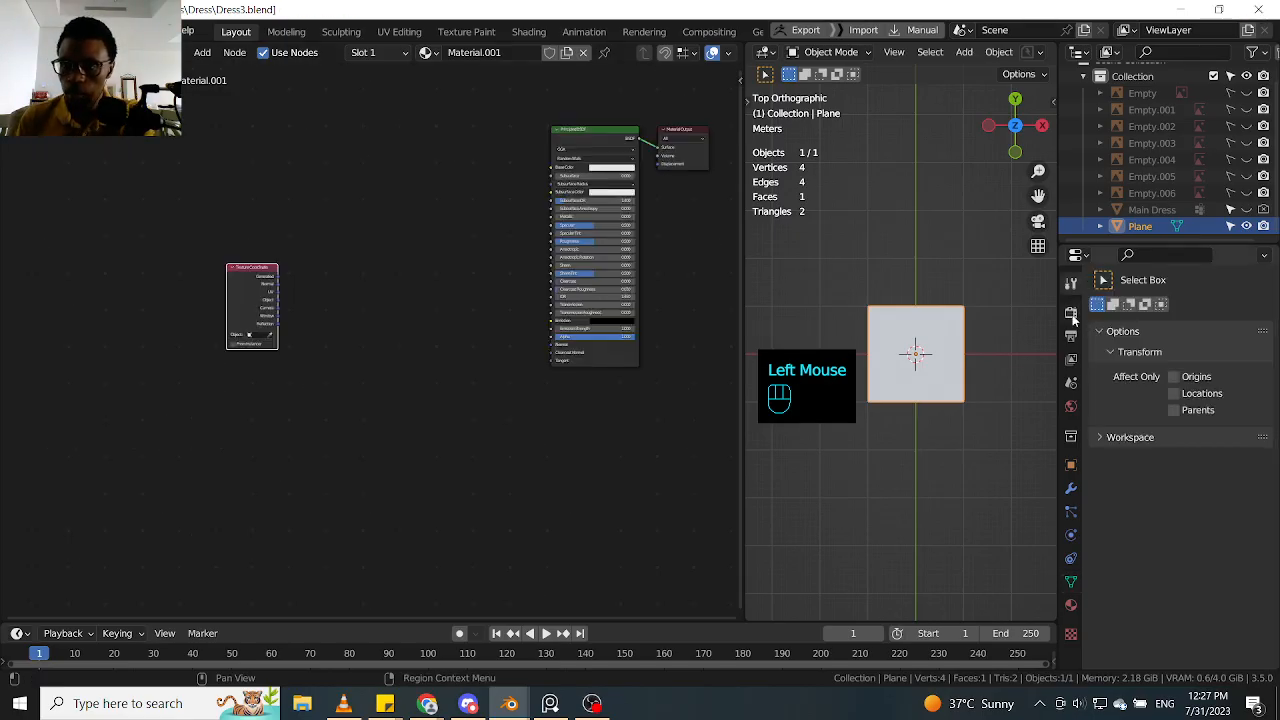
pyautogui.doubleClick(1071, 313)
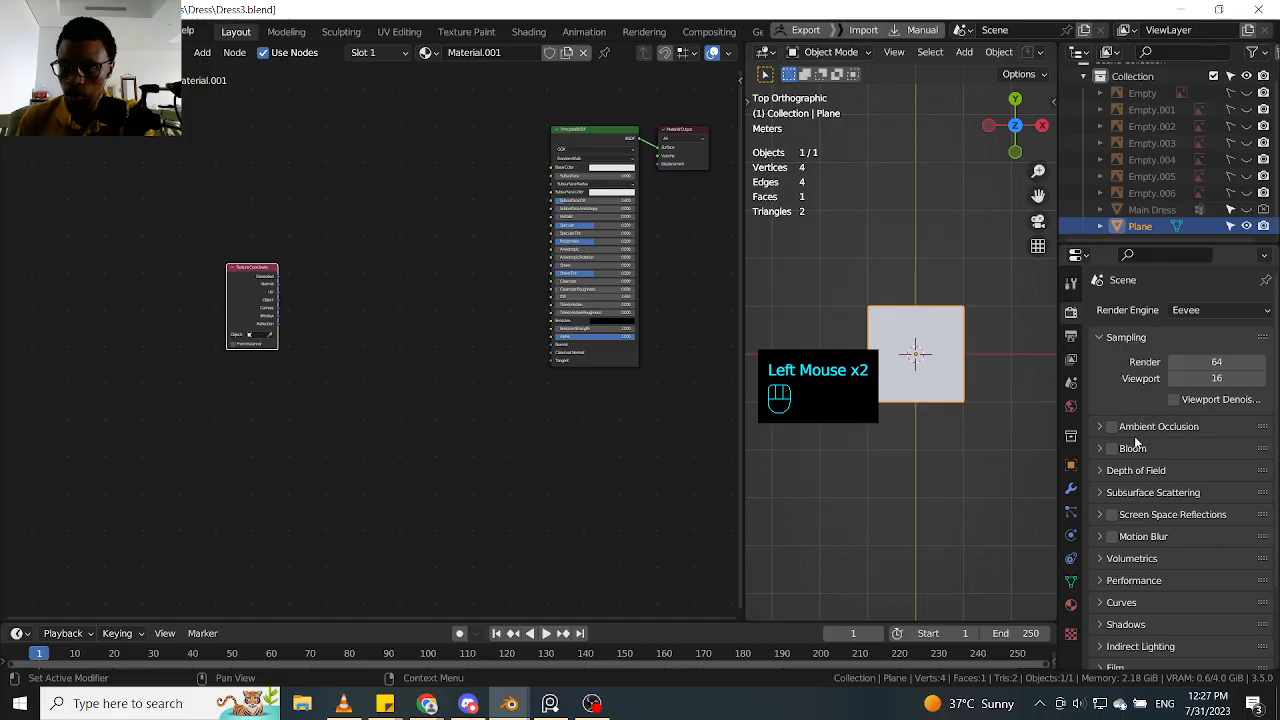
pyautogui.scroll(-7, 1137, 441)
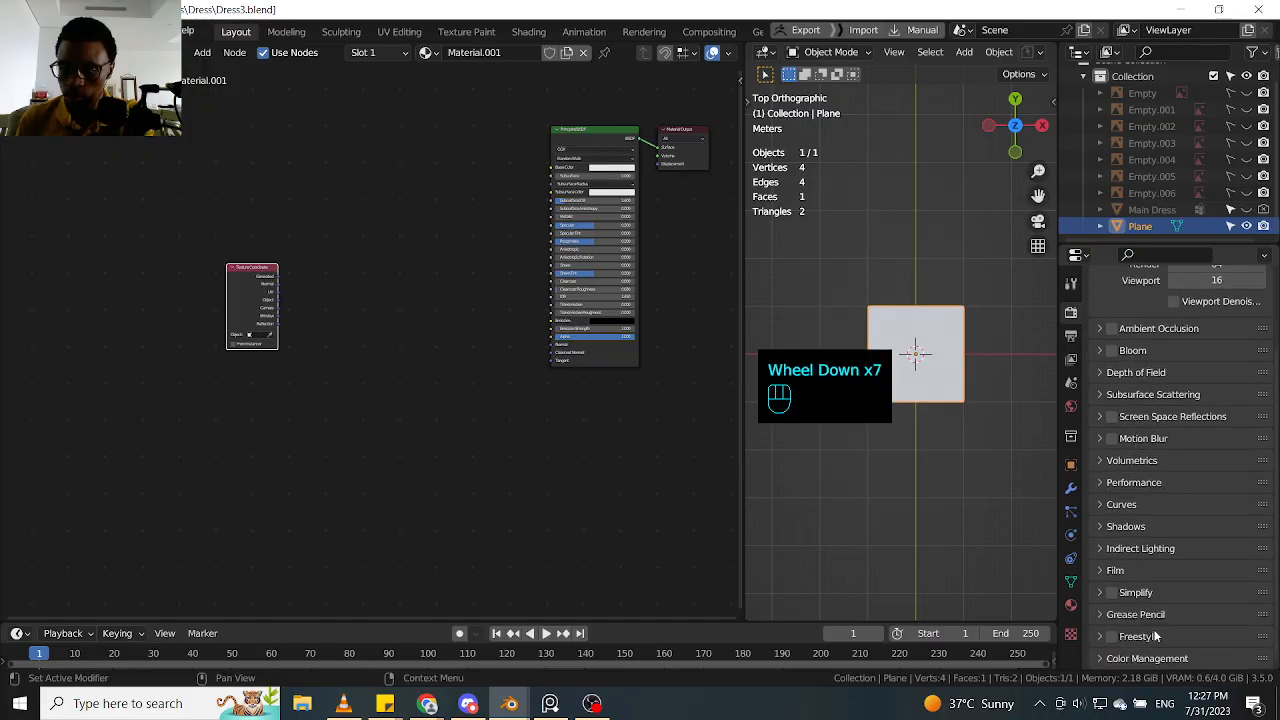
pyautogui.click(1100, 482)
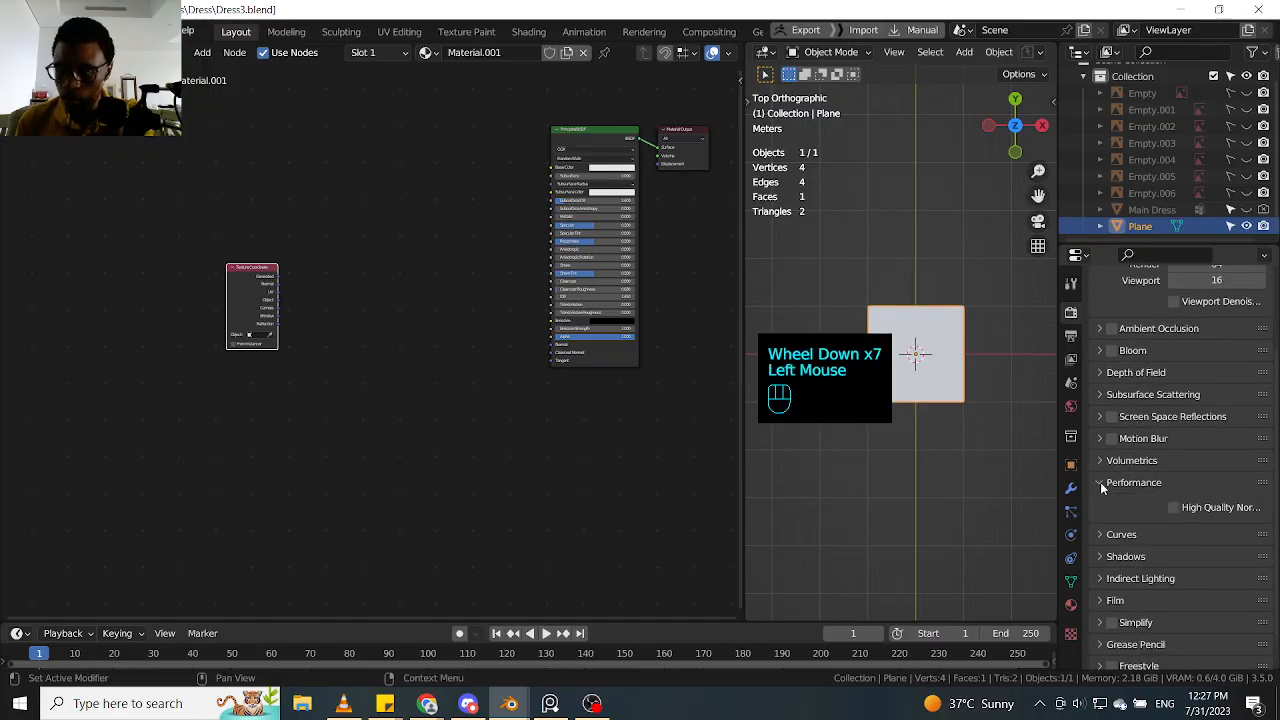
pyautogui.click(1100, 482)
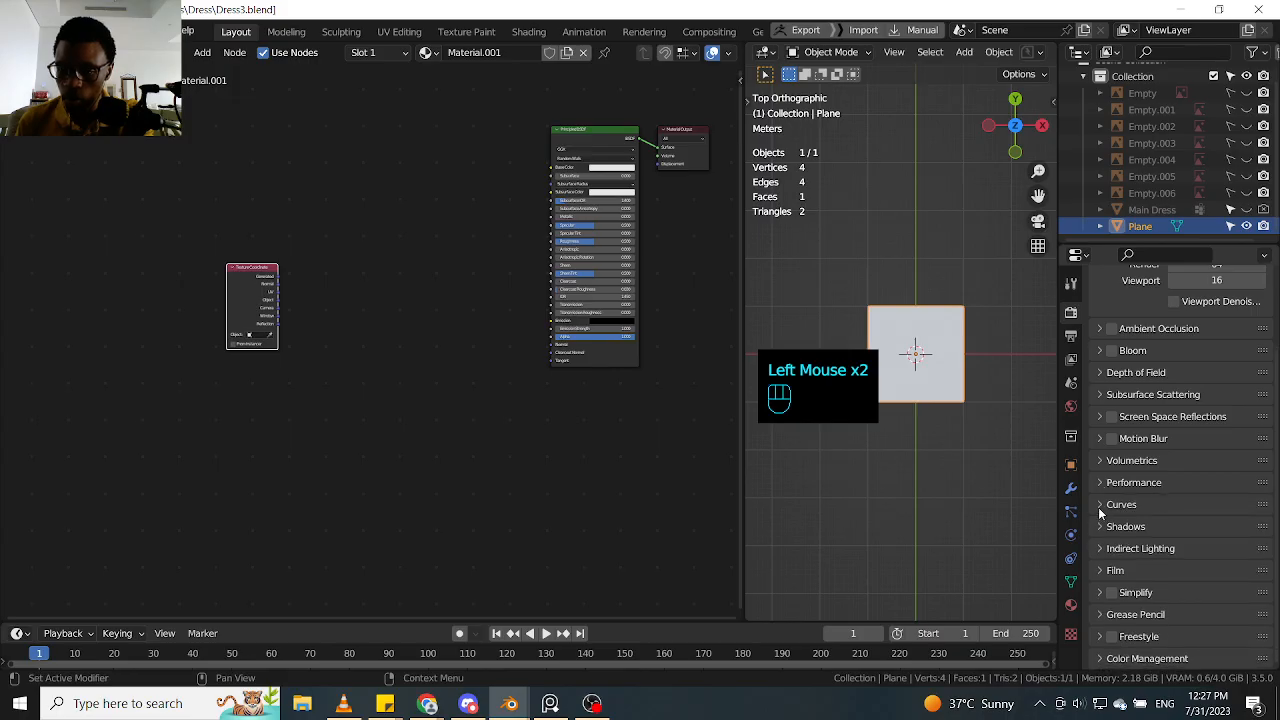
pyautogui.click(1101, 505)
pyautogui.click(1101, 505)
pyautogui.click(1100, 526)
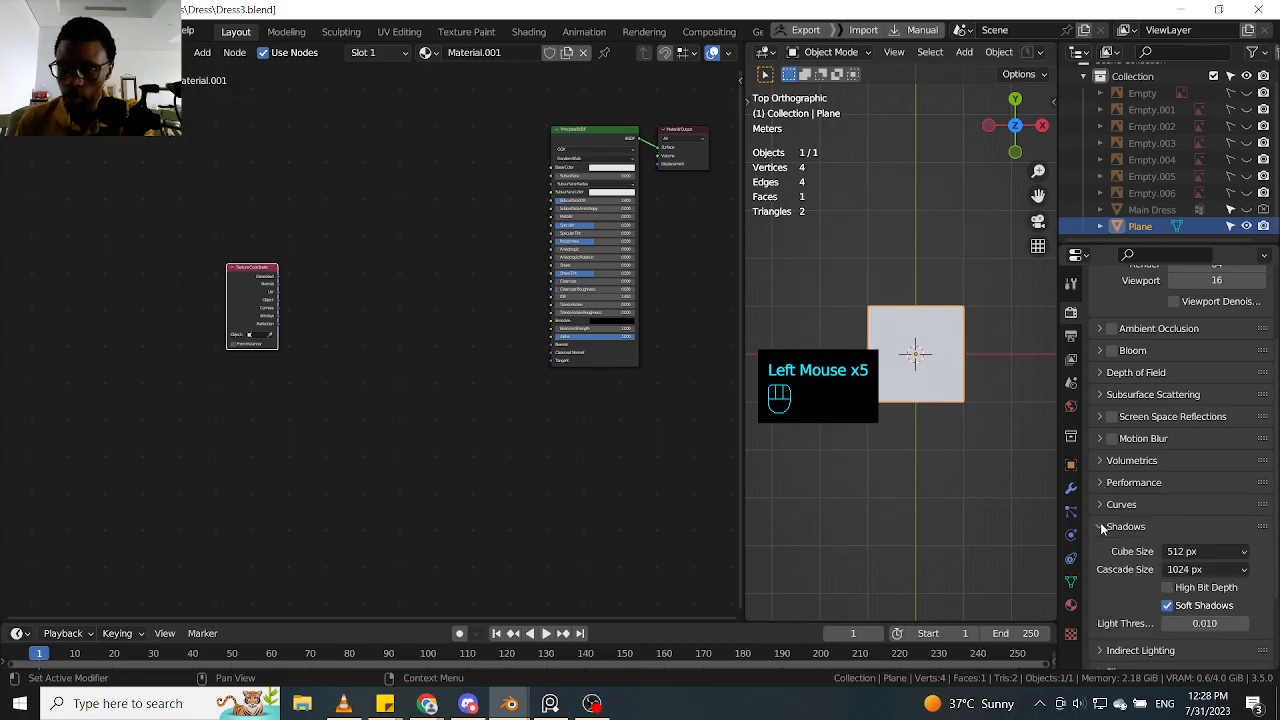
pyautogui.click(1100, 526)
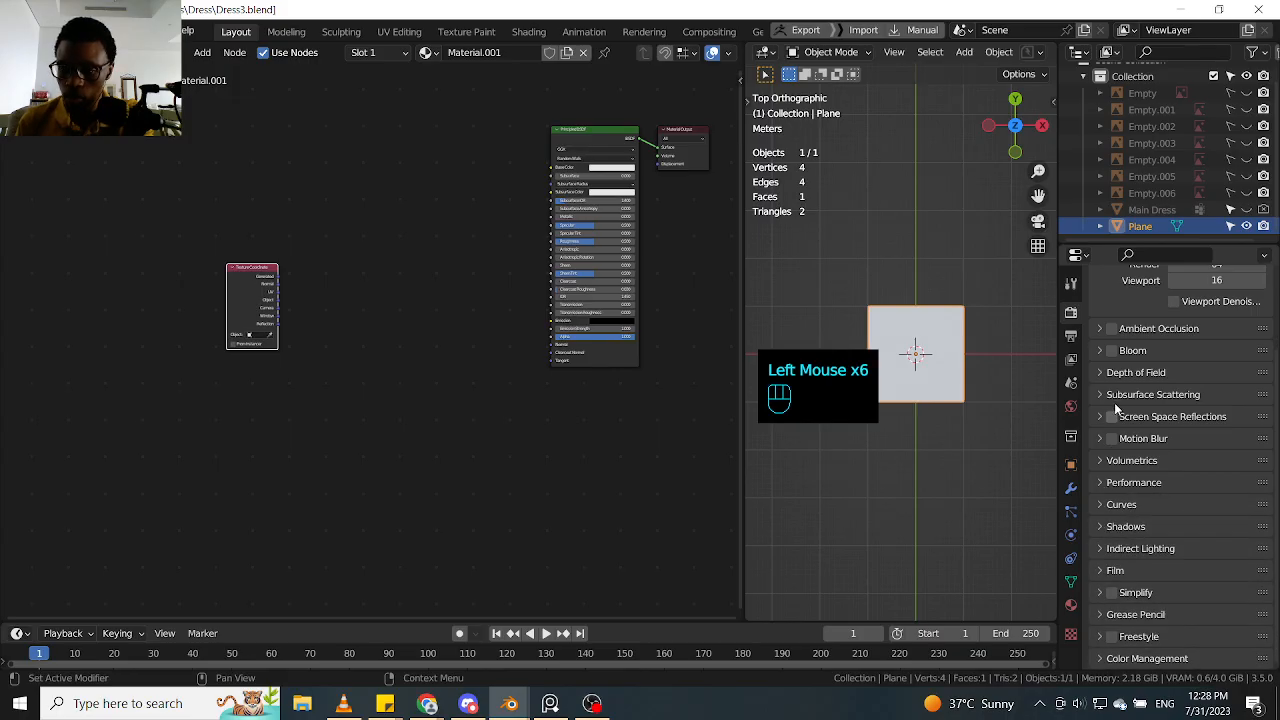
pyautogui.click(1071, 286)
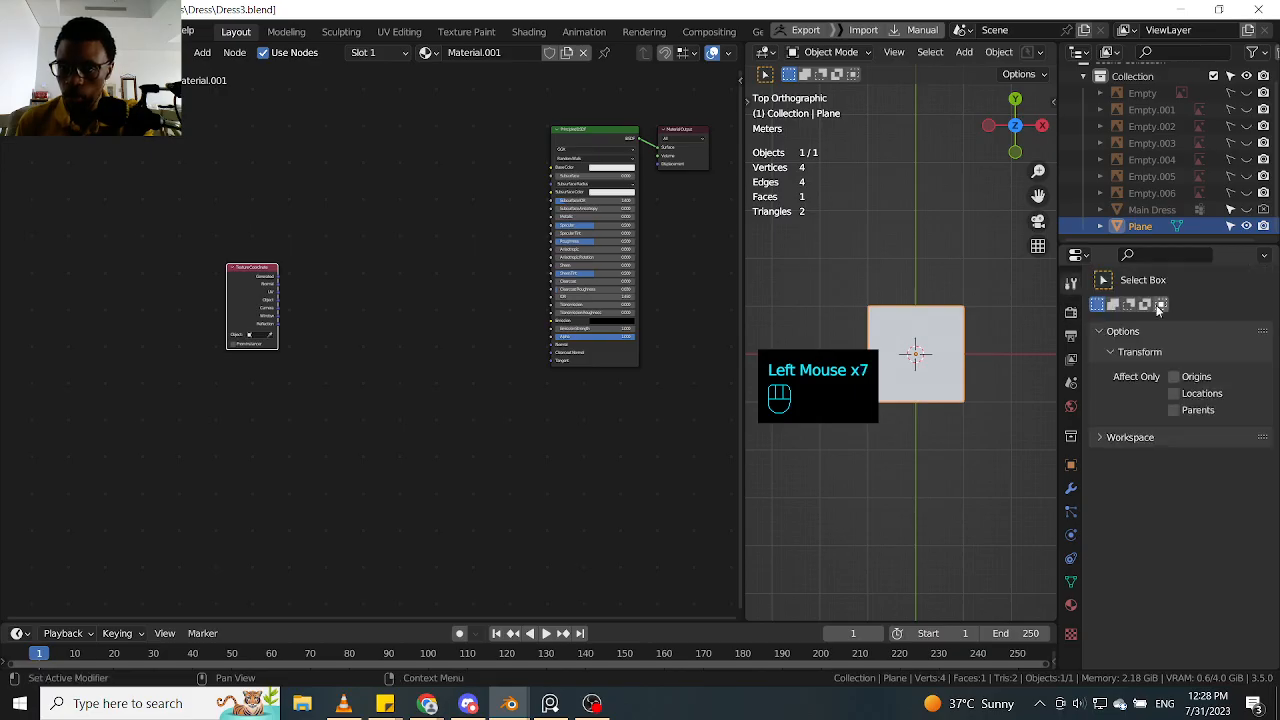
pyautogui.click(1071, 311)
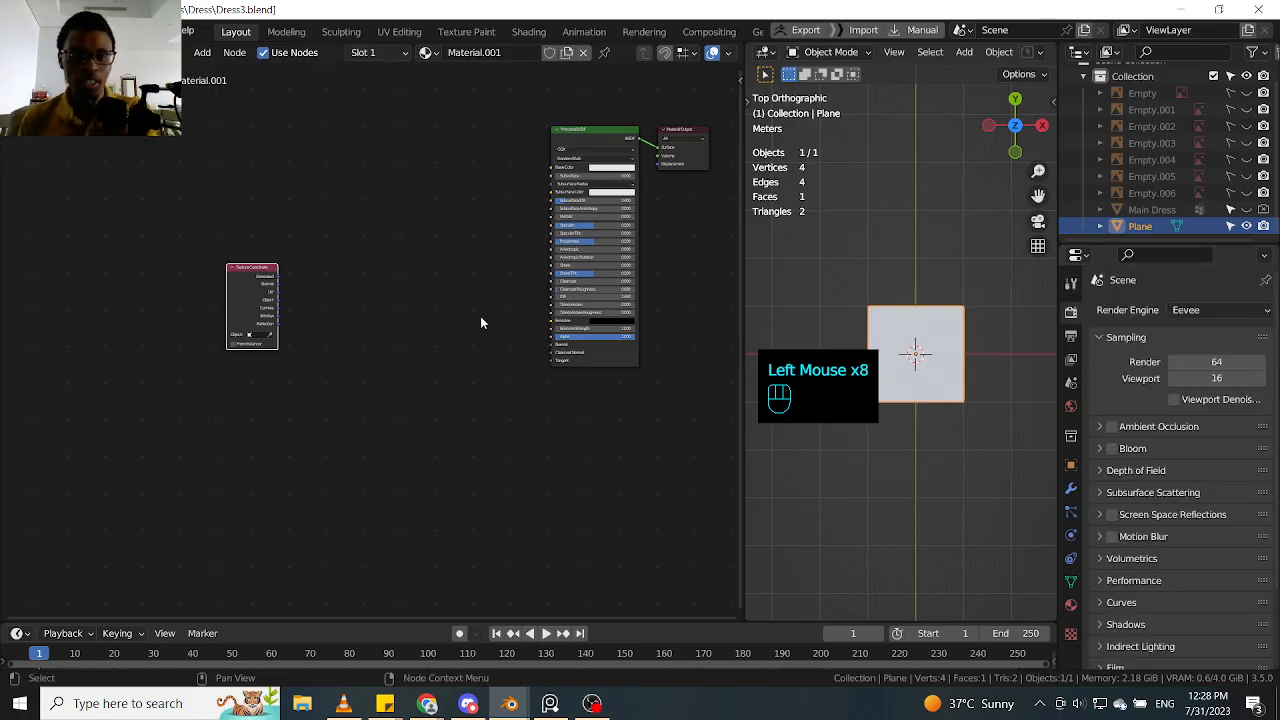
# Step: Preview the Texture Coordinate node's Generated output on the plane
pyautogui.click(247, 284)
pyautogui.moveTo(248, 288); pyautogui.dragTo(258, 318, button='middle')
pyautogui.keyDown('ctrl'); pyautogui.keyDown('alt'); pyautogui.moveTo(357, 338); pyautogui.dragTo(353, 328, button='middle'); pyautogui.keyUp('alt'); pyautogui.keyUp('ctrl')
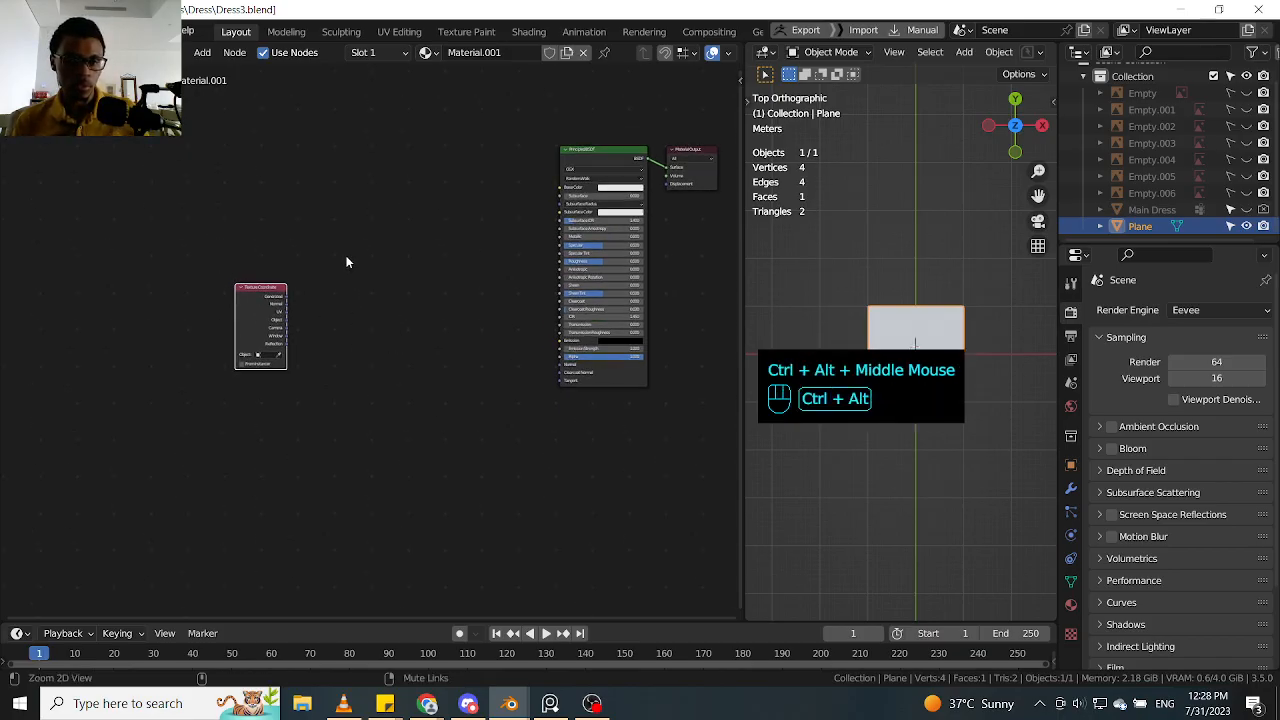
pyautogui.keyDown('alt'); pyautogui.middleClick(304, 324); pyautogui.keyUp('alt')
pyautogui.keyDown('ctrl'); pyautogui.moveTo(303, 355); pyautogui.dragTo(312, 218, button='middle'); pyautogui.keyUp('ctrl')
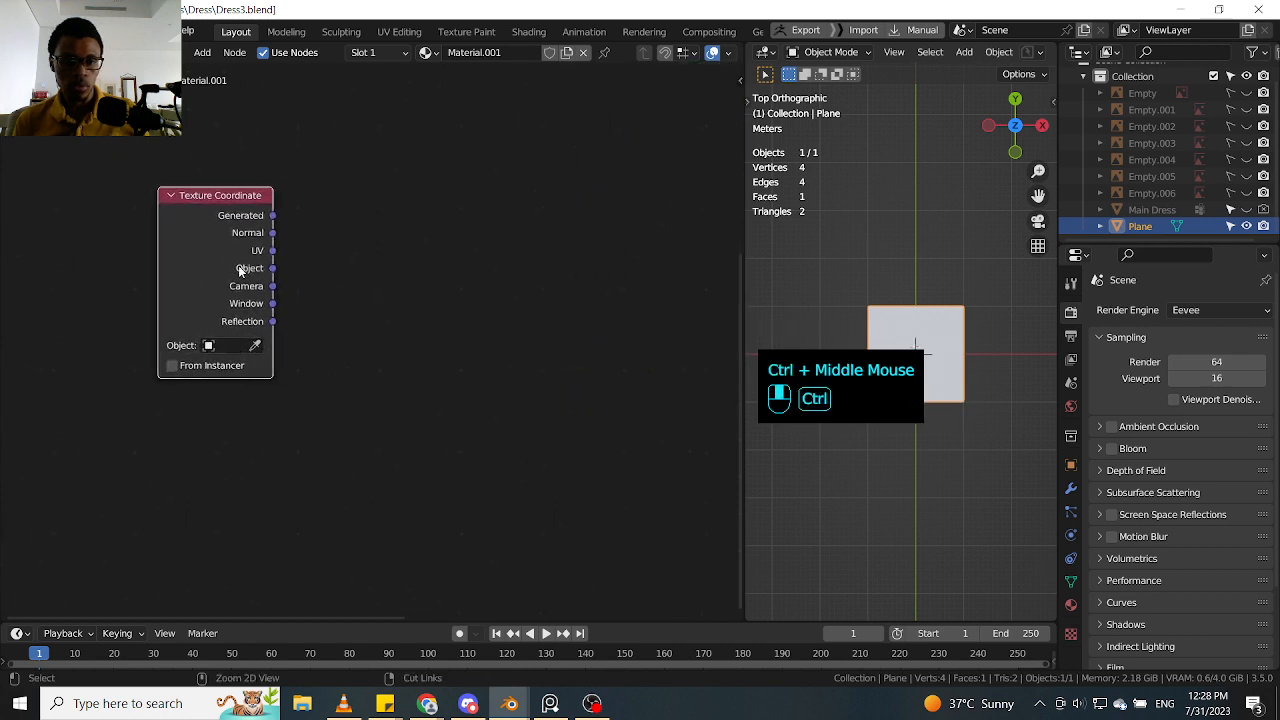
pyautogui.click(329, 275)
pyautogui.keyDown('ctrl'); pyautogui.keyDown('shift'); pyautogui.click(329, 275); pyautogui.keyUp('shift'); pyautogui.keyUp('ctrl')
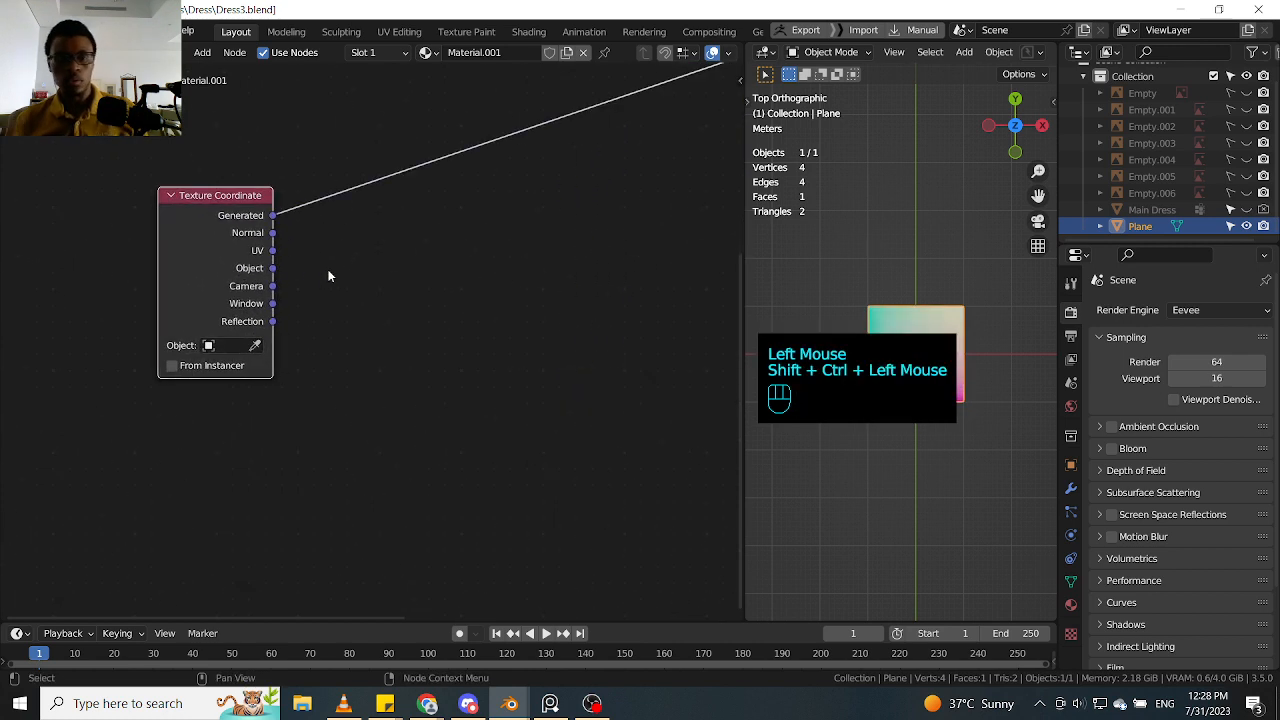
# Step: Insert a Separate XYZ node into the Texture Coordinate node's Generated link so its X output feeds the Material Output
pyautogui.hotkey('shift', 'a')
pyautogui.write('se')
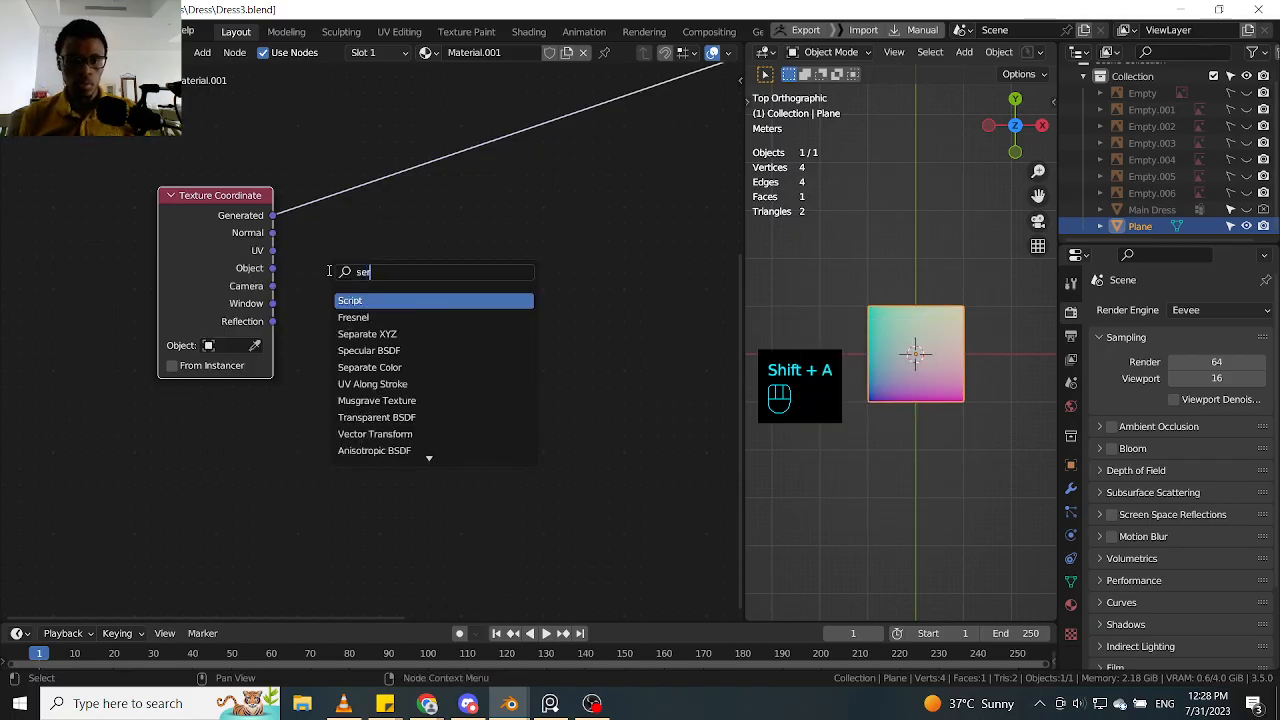
pyautogui.press('Return')
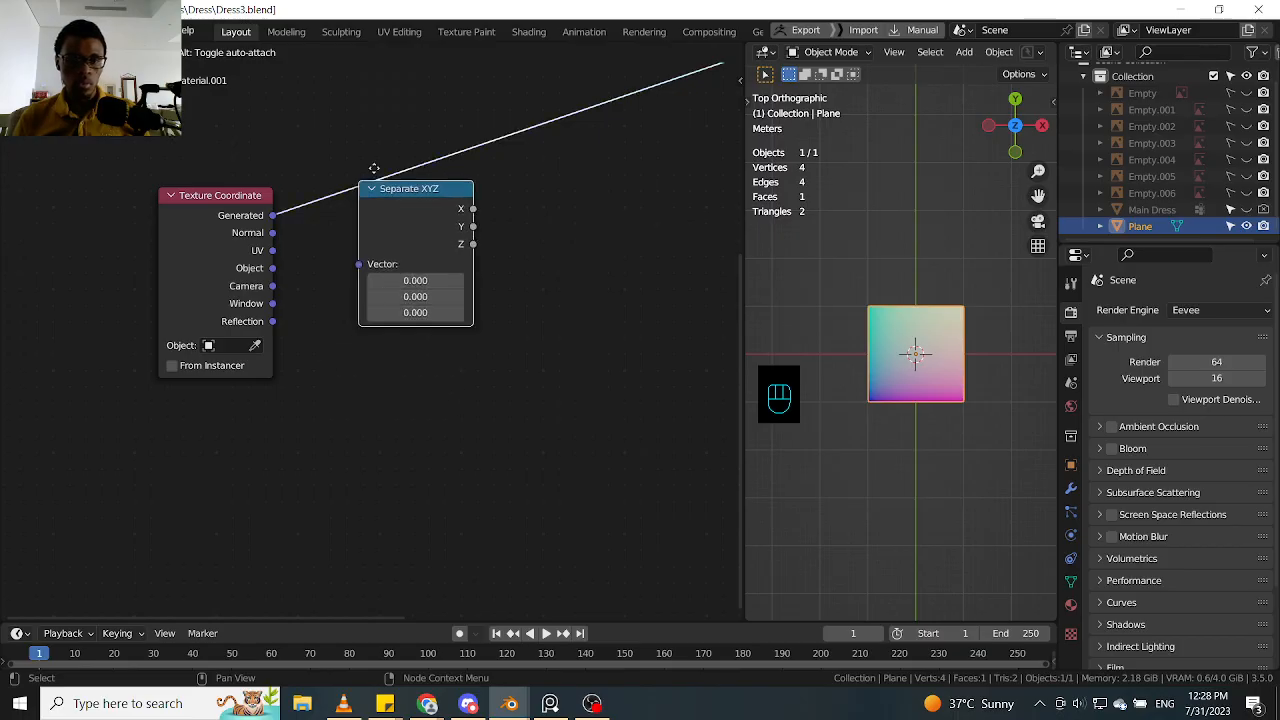
pyautogui.click(371, 168)
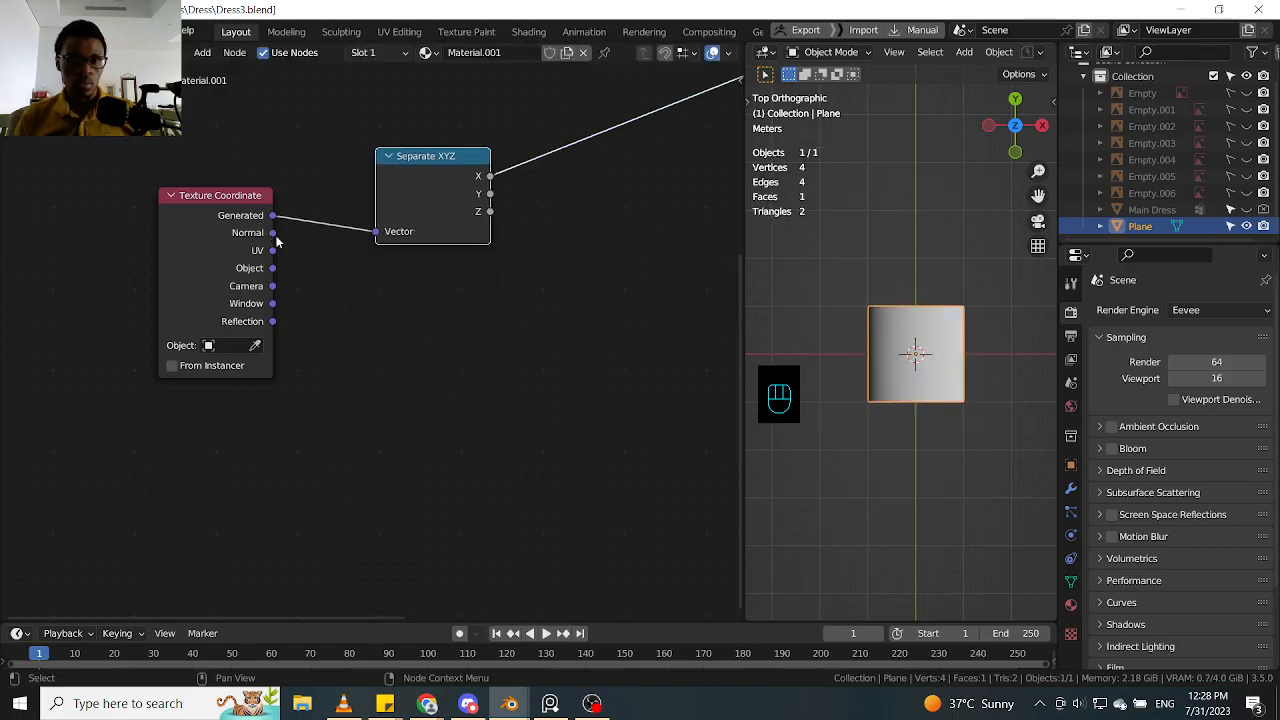
# Step: Feed the Texture Coordinate's Object output into the Separate XYZ node's Vector input and examine the plane up close
pyautogui.moveTo(273, 268); pyautogui.dragTo(450, 236)
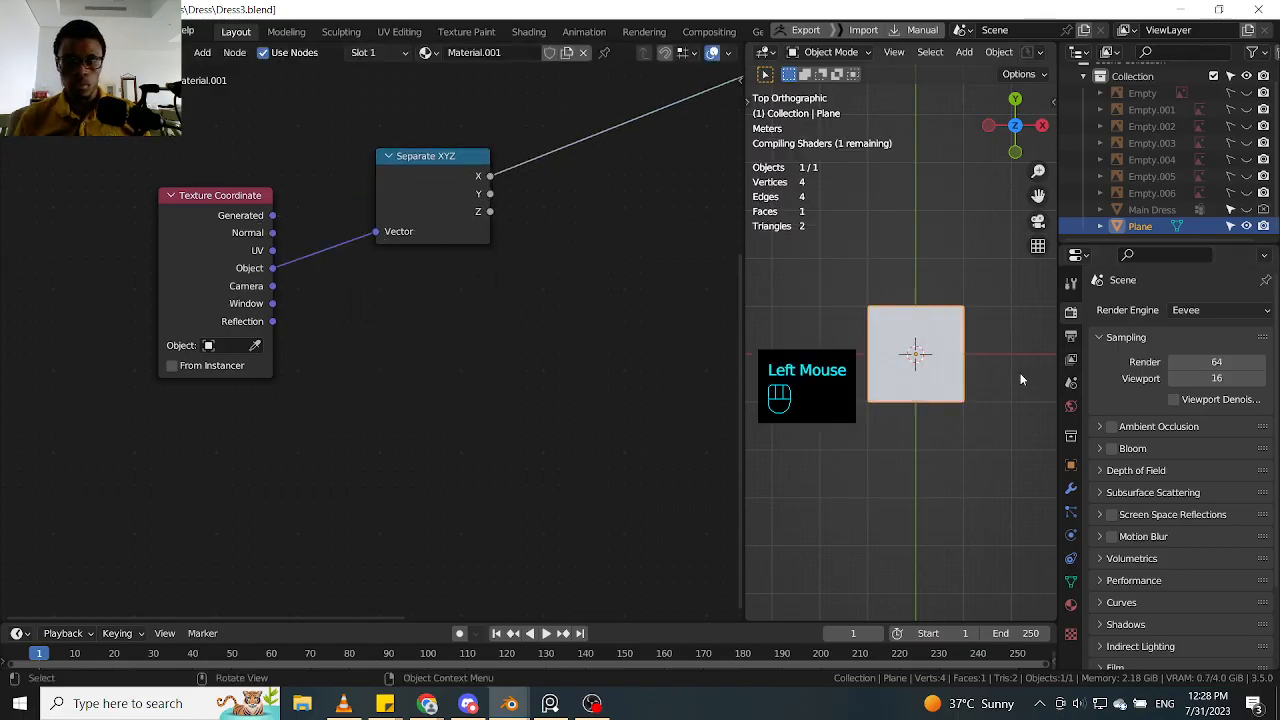
pyautogui.scroll(2, 960, 355)
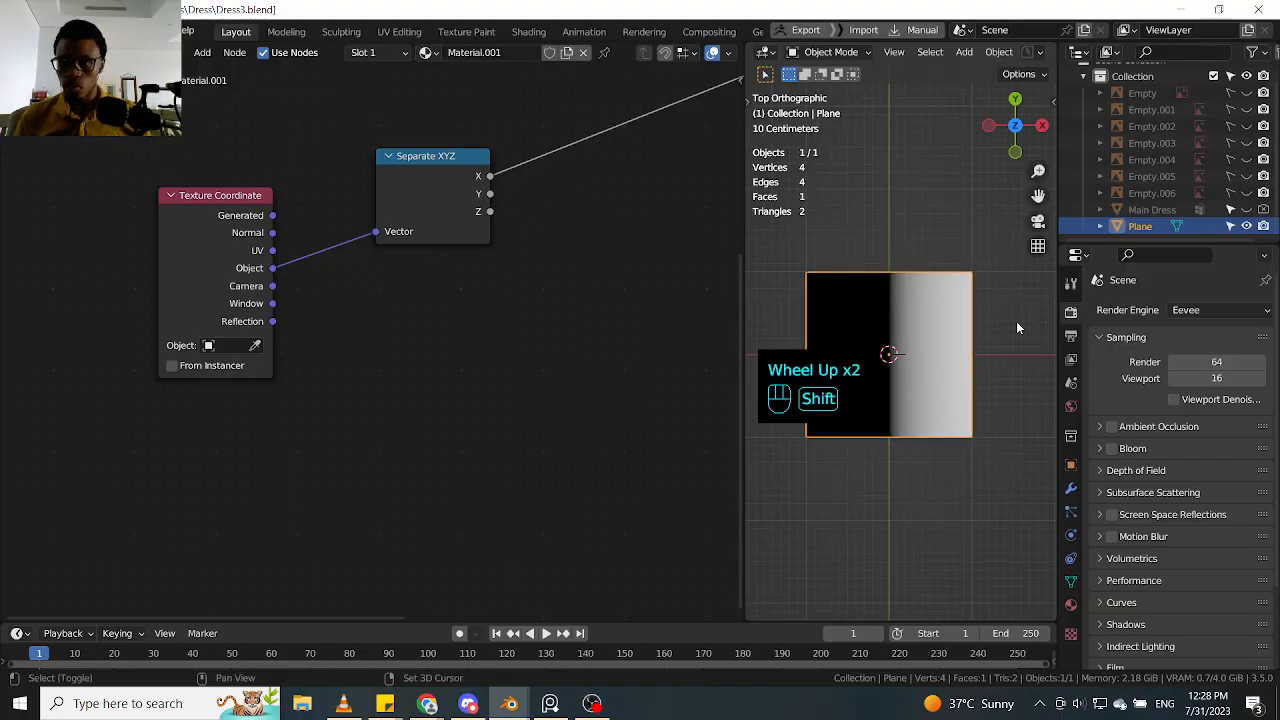
pyautogui.keyDown('shift'); pyautogui.moveTo(1016, 321); pyautogui.dragTo(1010, 348, button='middle'); pyautogui.keyUp('shift')
pyautogui.scroll(1, 995, 362)
# Step: Reposition the Separate XYZ node slightly above and to the right of the Texture Coordinate node
pyautogui.moveTo(438, 189); pyautogui.dragTo(429, 220)
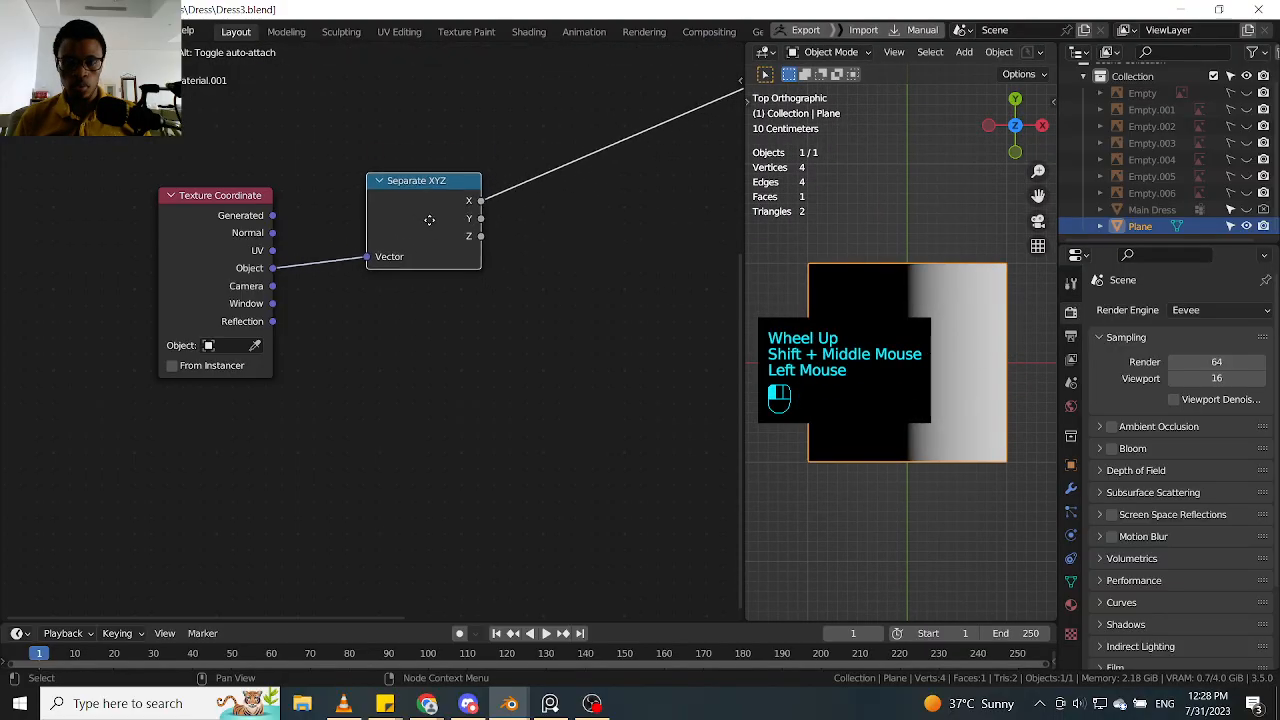
pyautogui.moveTo(462, 236); pyautogui.dragTo(398, 283, button='middle')
pyautogui.moveTo(361, 231); pyautogui.dragTo(338, 203)
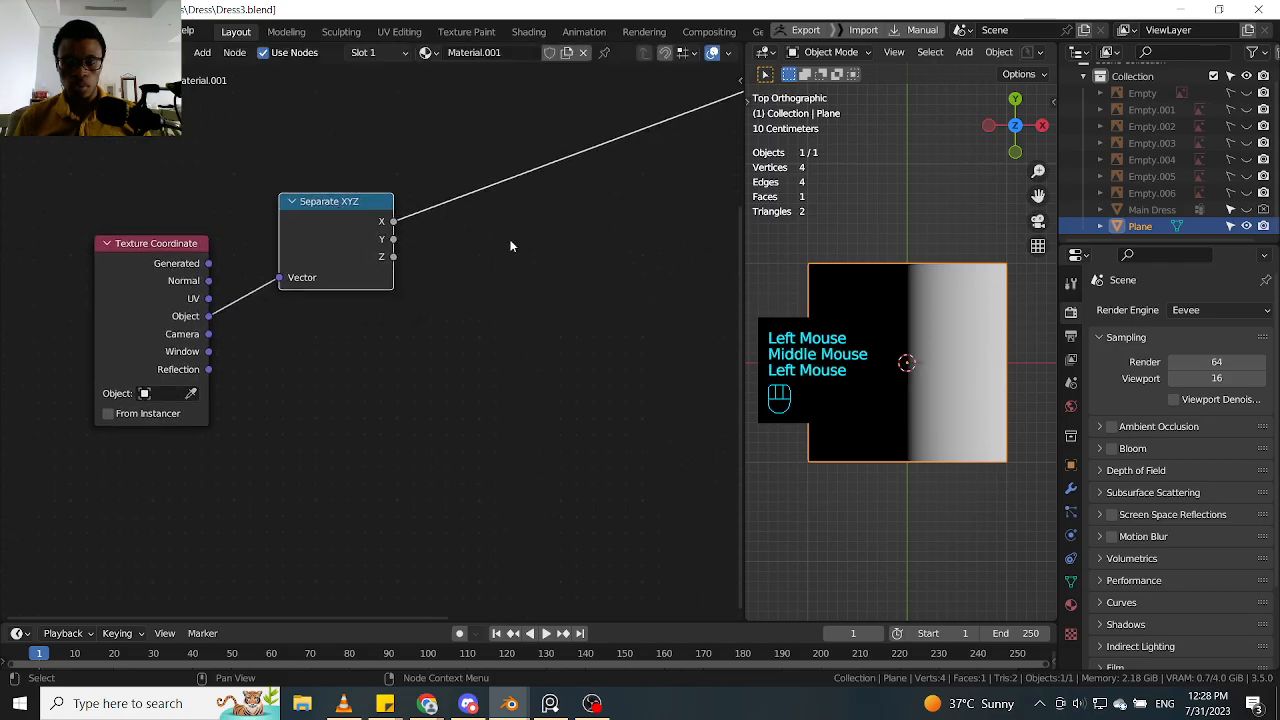
pyautogui.moveTo(510, 245); pyautogui.dragTo(452, 301, button='middle')
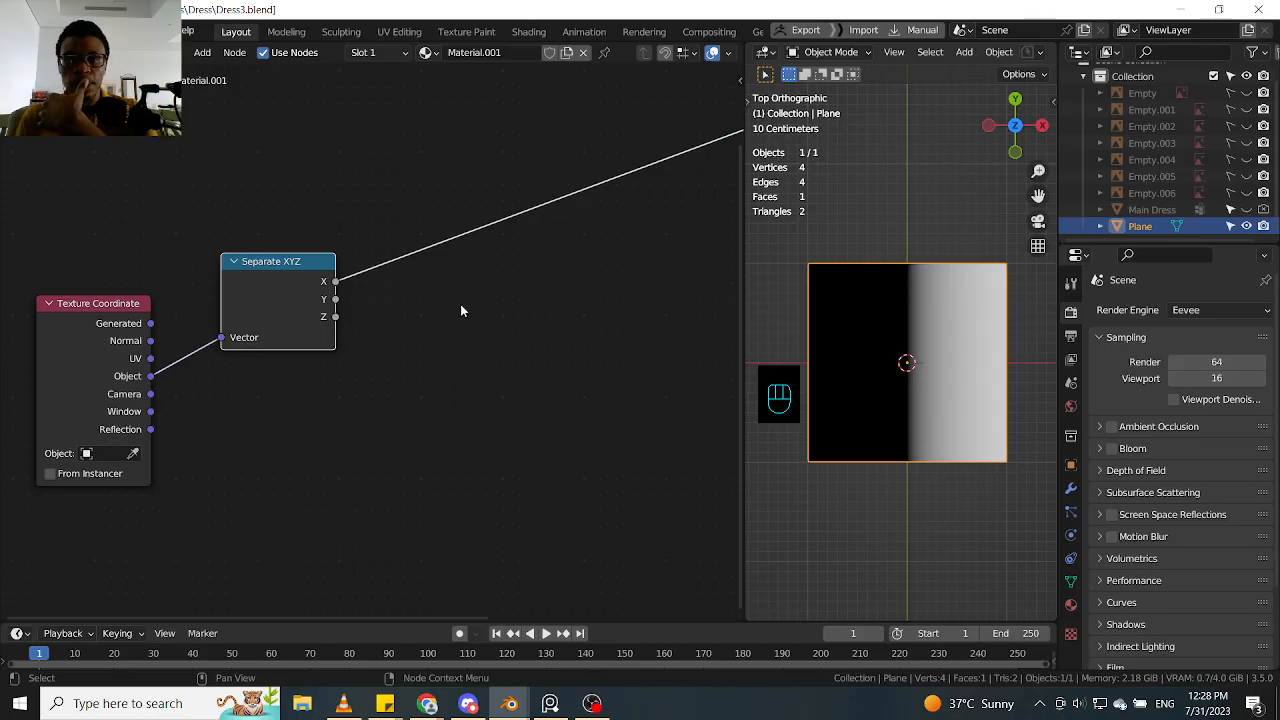
pyautogui.click(460, 306)
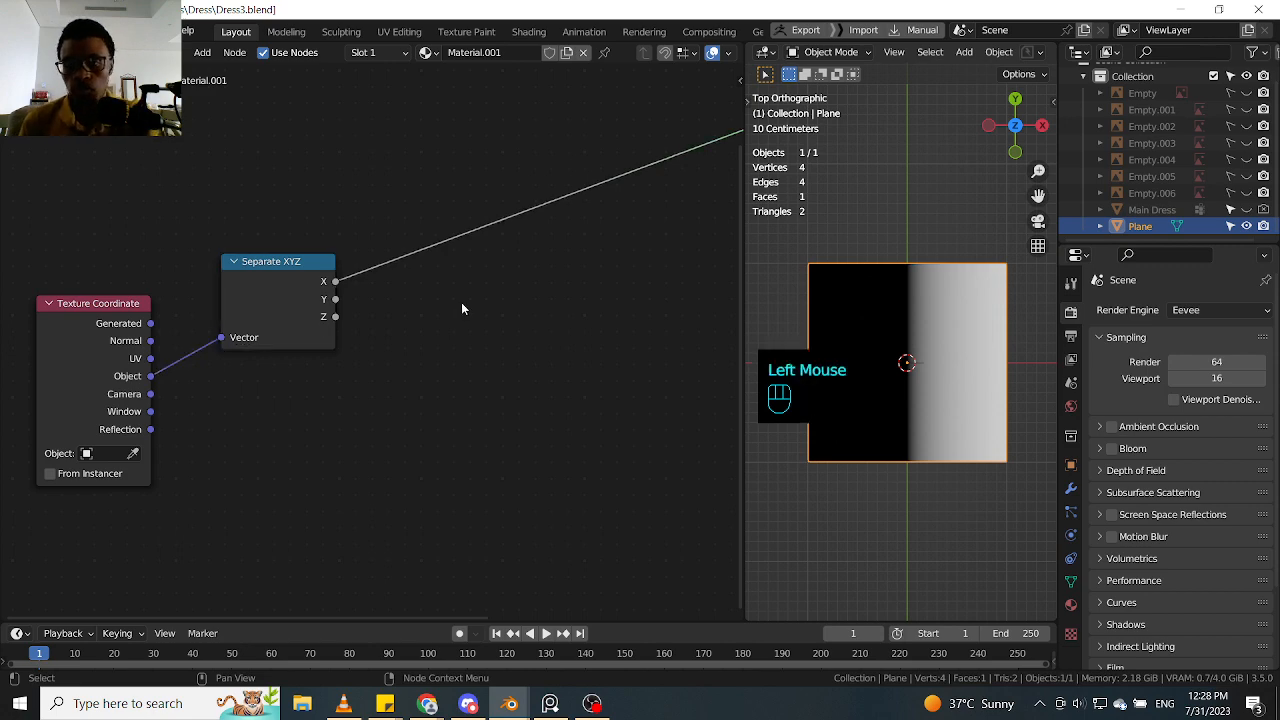
pyautogui.moveTo(267, 265)
pyautogui.mouseDown()
pyautogui.moveTo(313, 265)
pyautogui.moveTo(270, 262)
pyautogui.mouseUp()
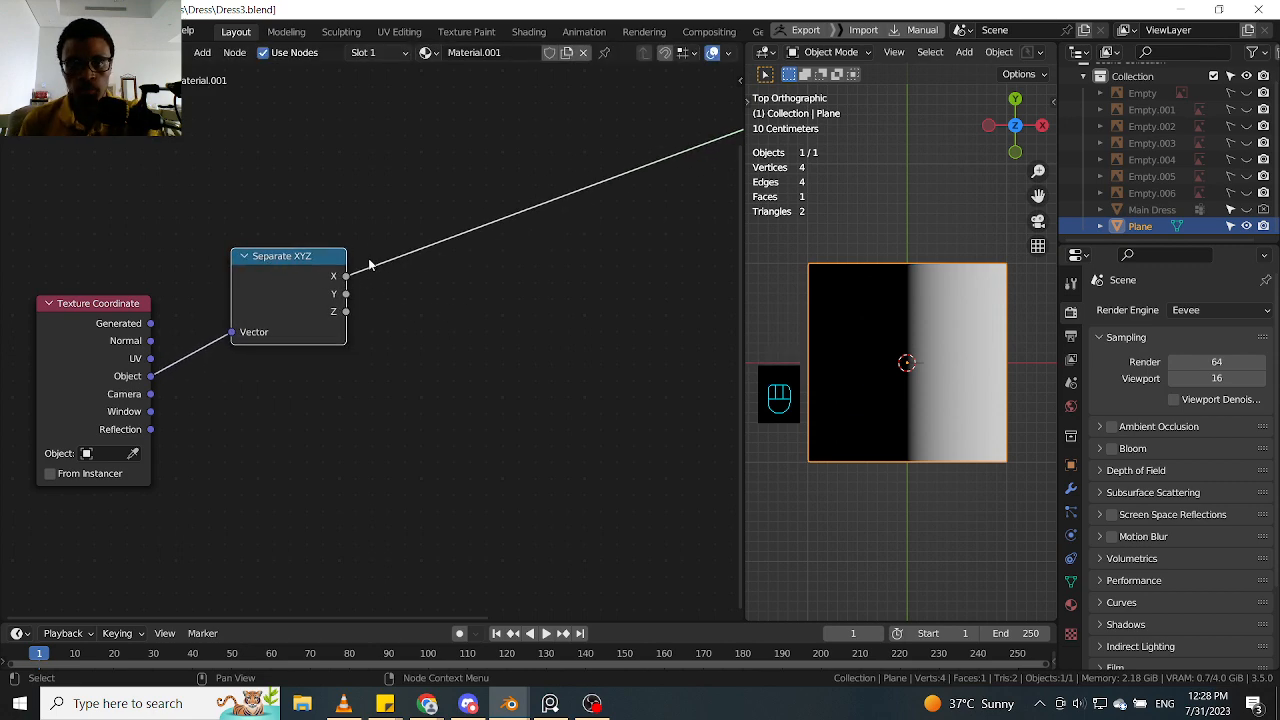
# Step: Insert a Math node set to Add, with a value of 0.500, on the Separate XYZ node's X output link
pyautogui.click(457, 317)
pyautogui.hotkey('shift', 'a')
pyautogui.click(513, 324)
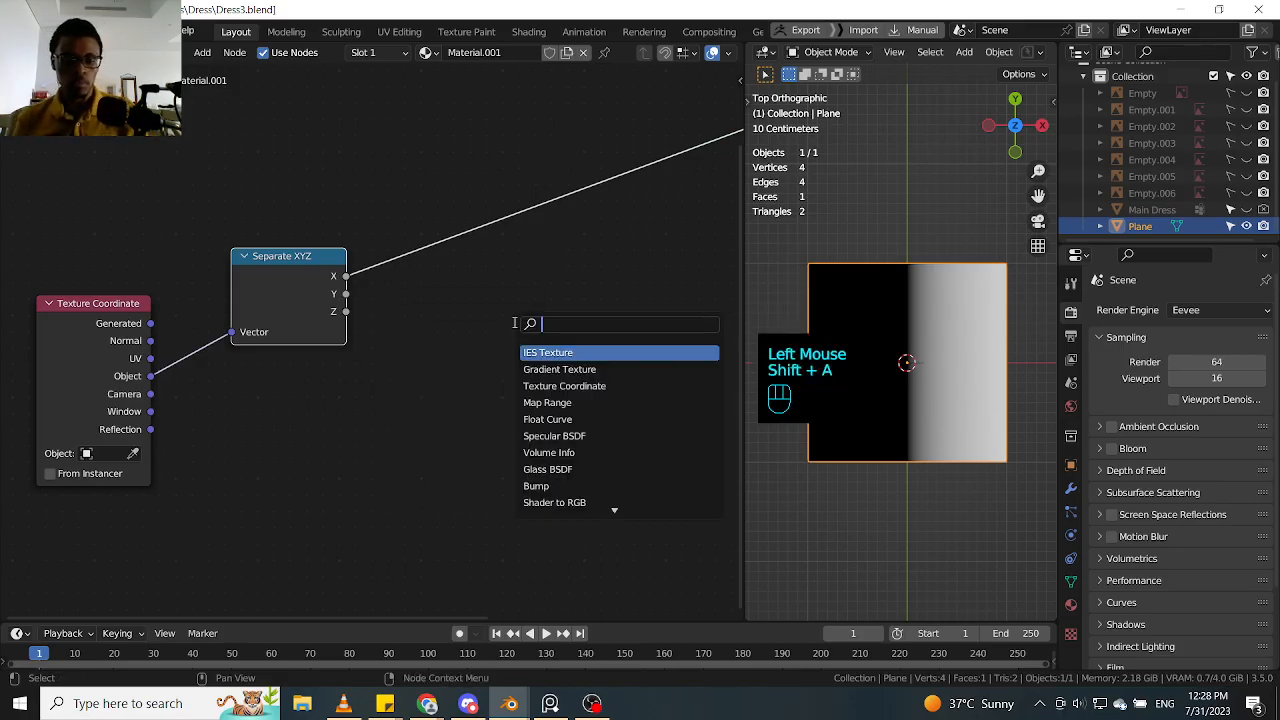
pyautogui.write('add')
pyautogui.press('Return')
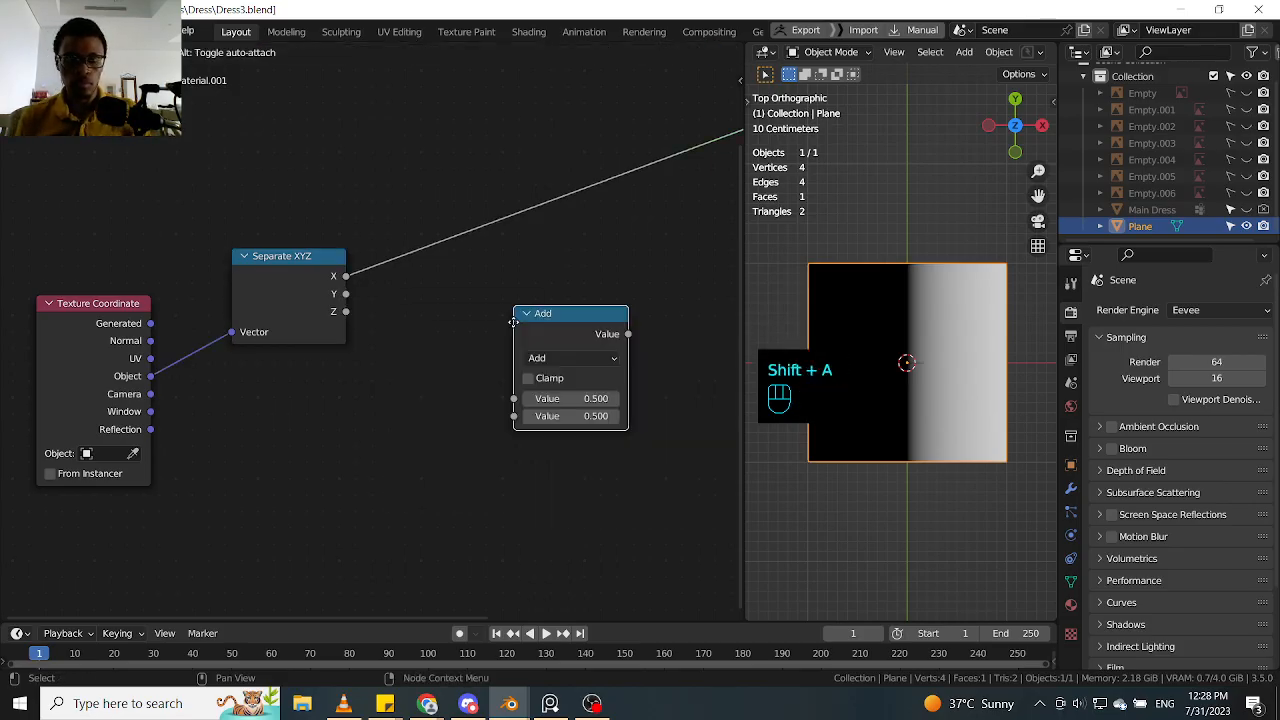
pyautogui.click(466, 180)
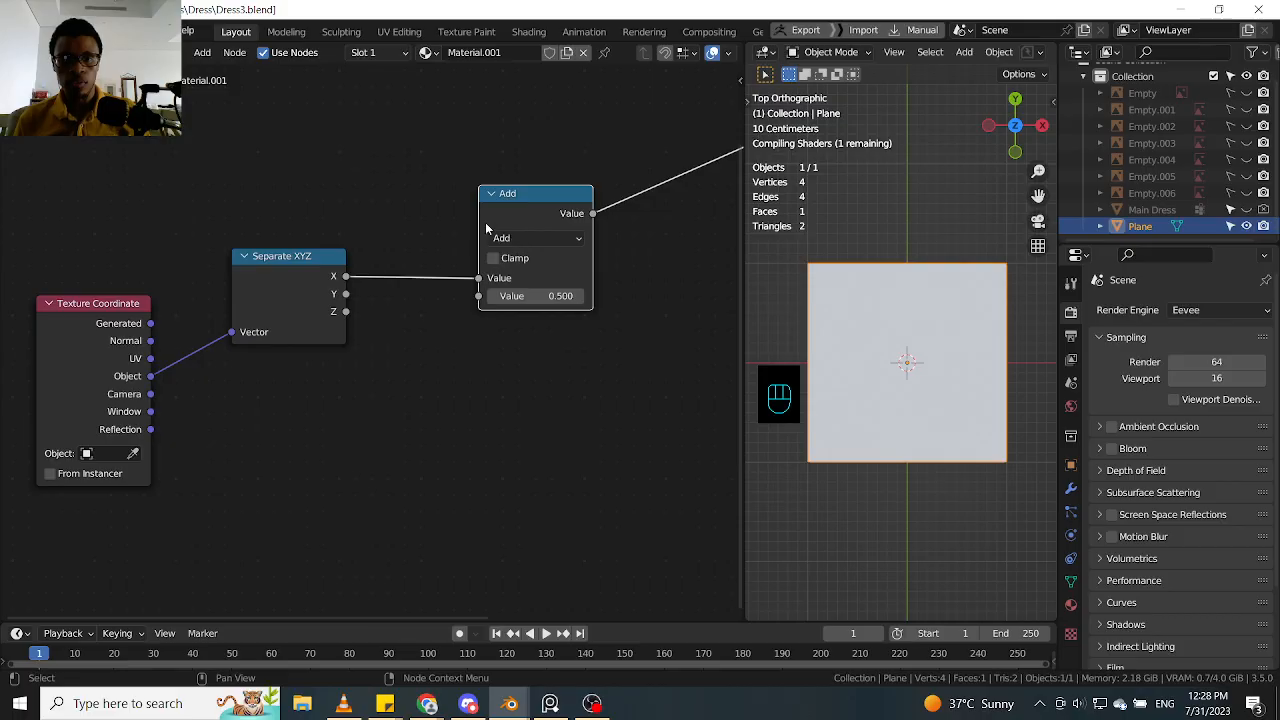
pyautogui.moveTo(485, 228); pyautogui.dragTo(400, 250, button='middle')
pyautogui.moveTo(485, 232); pyautogui.dragTo(440, 234)
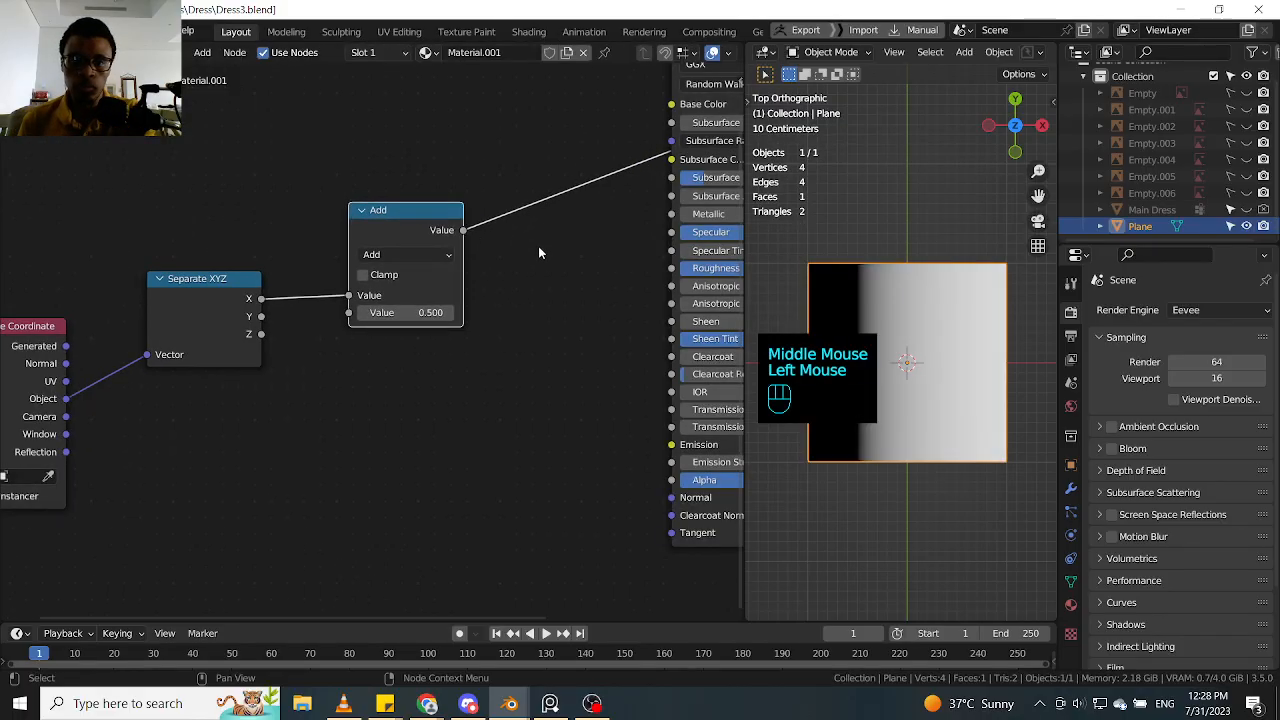
# Step: Move the Principled BSDF node well below the chain and the Material Output farther right to make room for more nodes
pyautogui.scroll(-1, 529, 280)
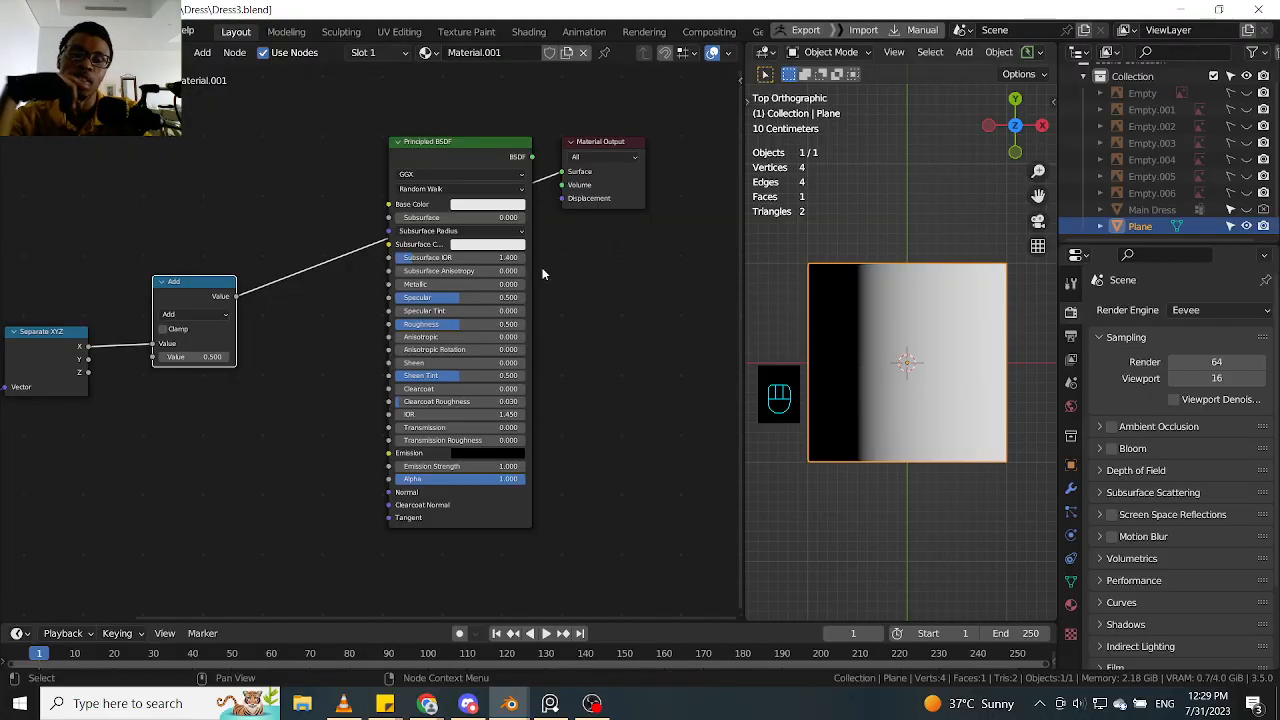
pyautogui.moveTo(463, 150); pyautogui.dragTo(630, 519)
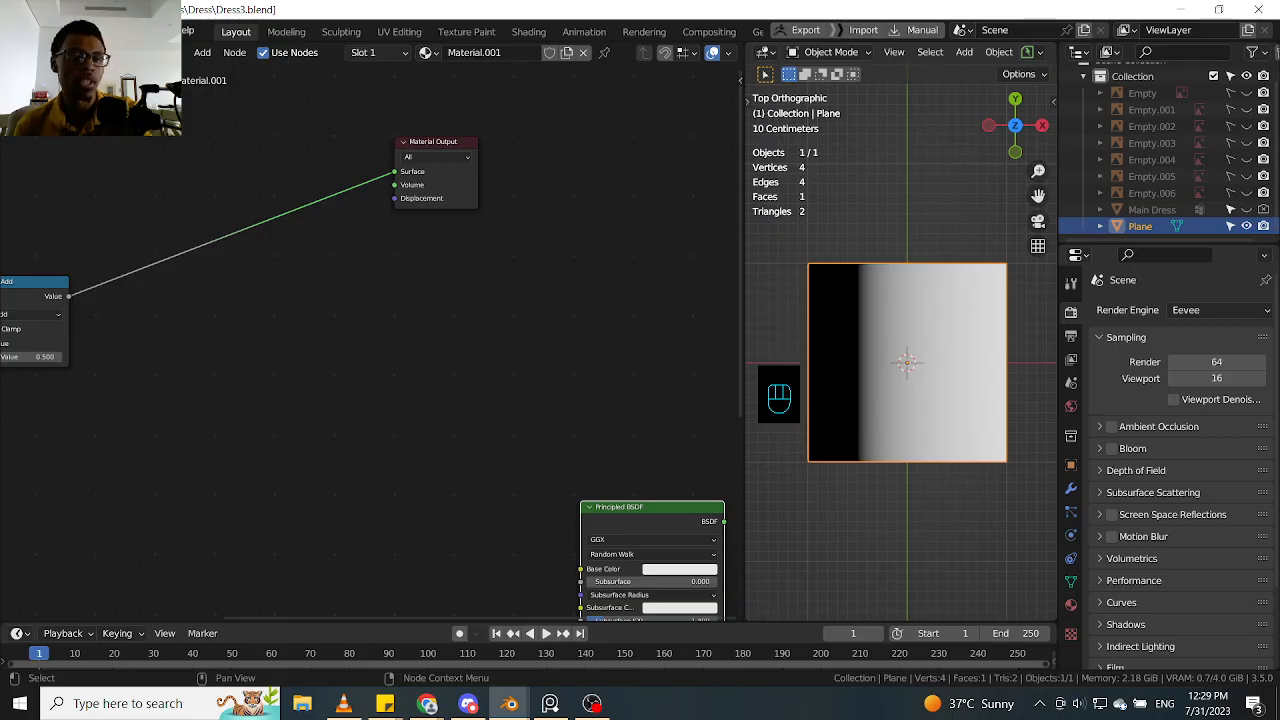
pyautogui.moveTo(352, 308); pyautogui.dragTo(514, 342, button='middle')
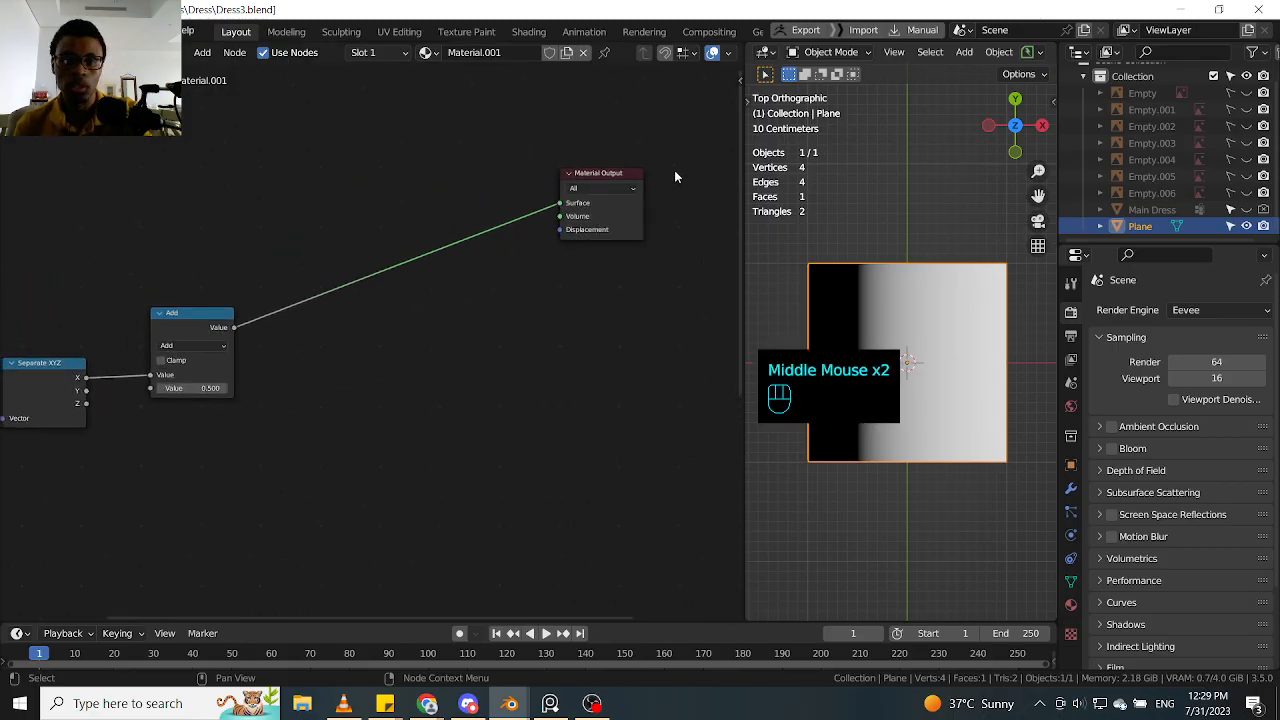
pyautogui.moveTo(614, 177); pyautogui.dragTo(733, 287)
pyautogui.moveTo(250, 345); pyautogui.dragTo(575, 346, button='middle')
# Step: Try the Multiply operation on the Math node after the Separate XYZ node
pyautogui.click(331, 334)
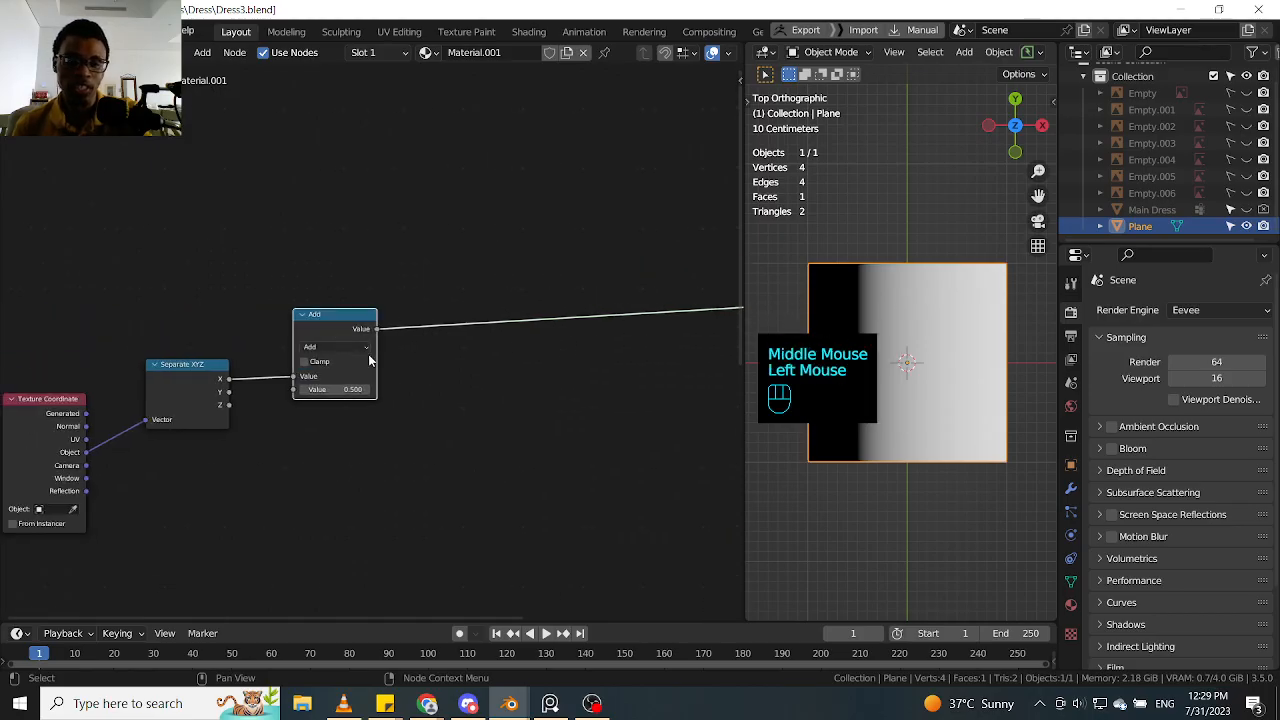
pyautogui.click(363, 347)
pyautogui.click(428, 264)
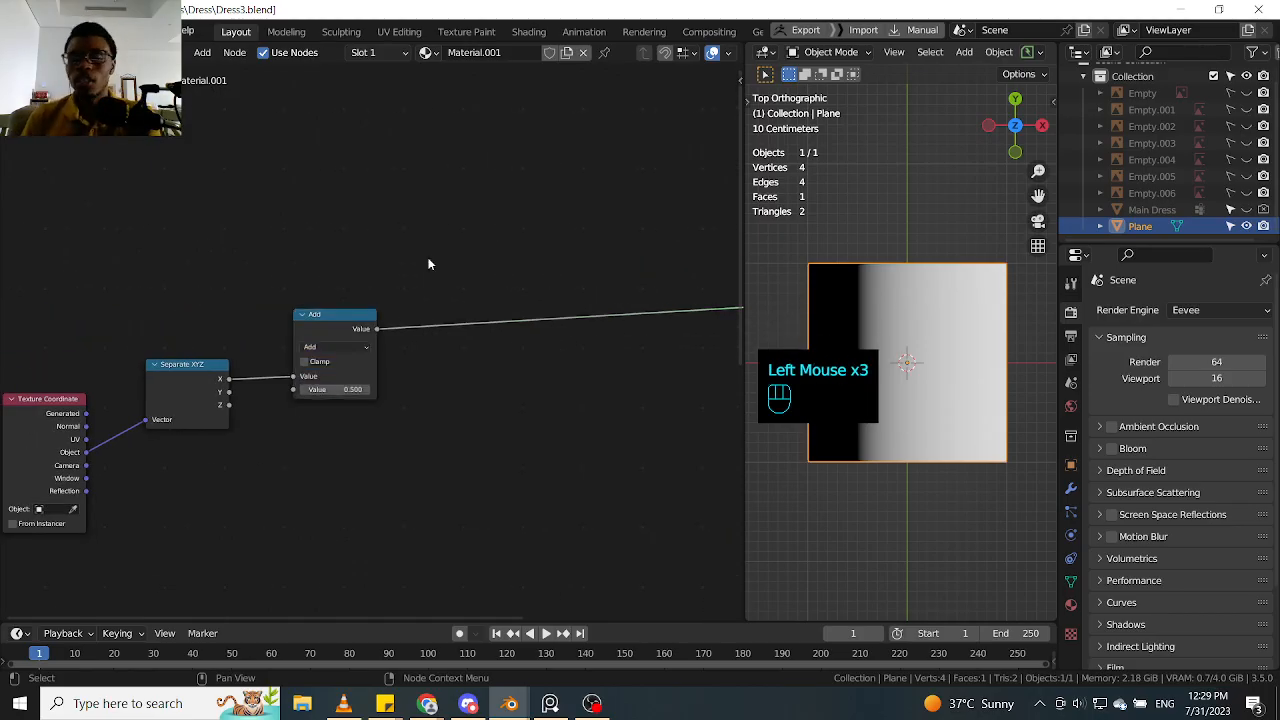
pyautogui.click(353, 347)
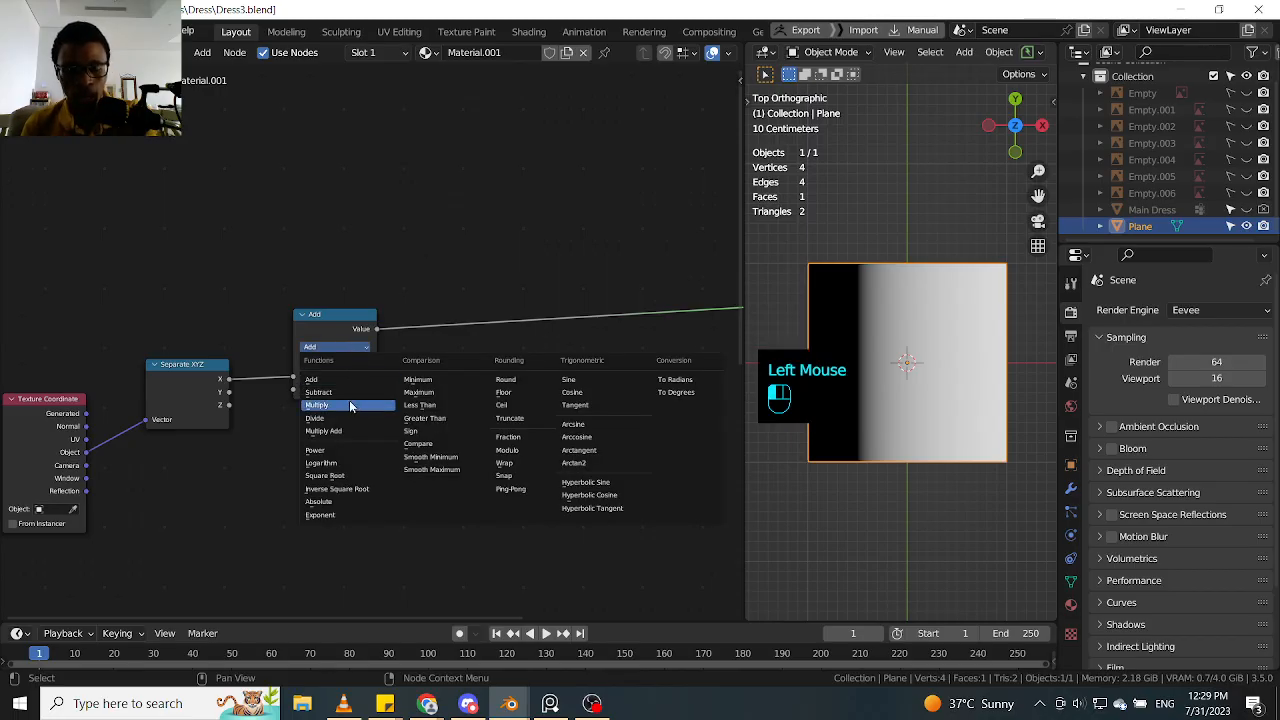
pyautogui.click(351, 405)
# Step: Set the Math node's operation to Ping-Pong with a Scale of 1
pyautogui.click(352, 356)
pyautogui.click(352, 354)
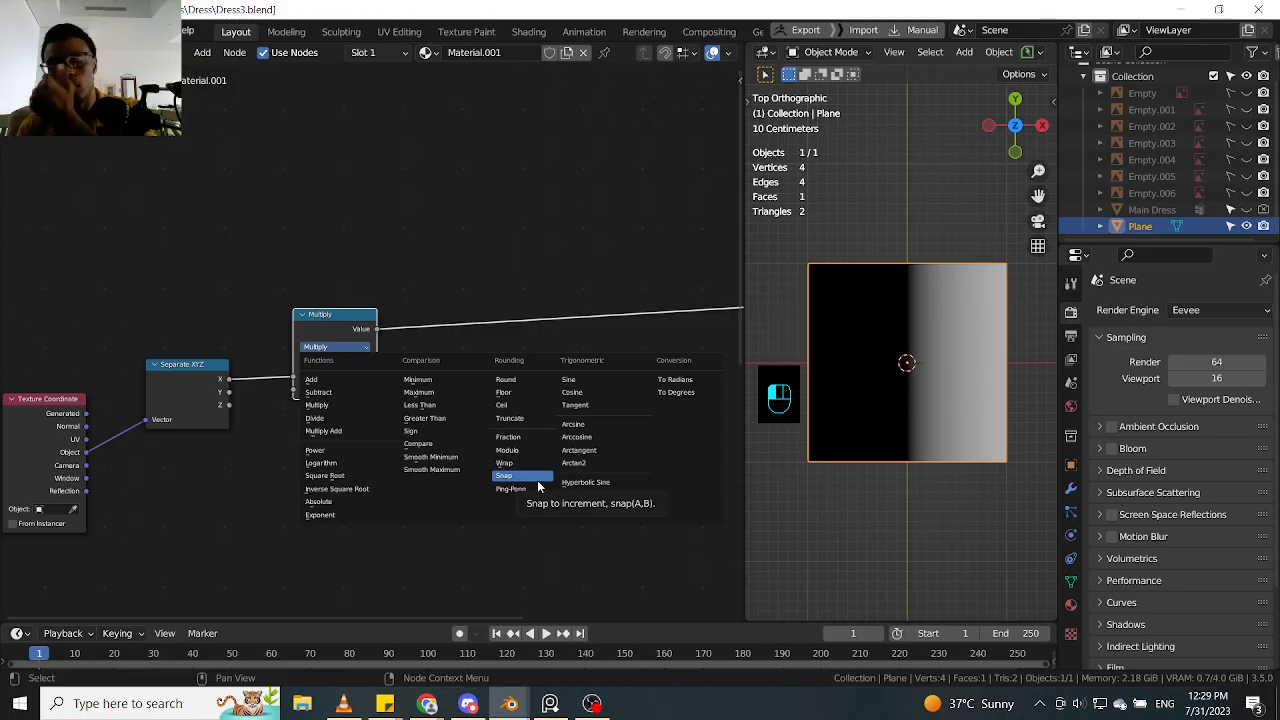
pyautogui.click(522, 489)
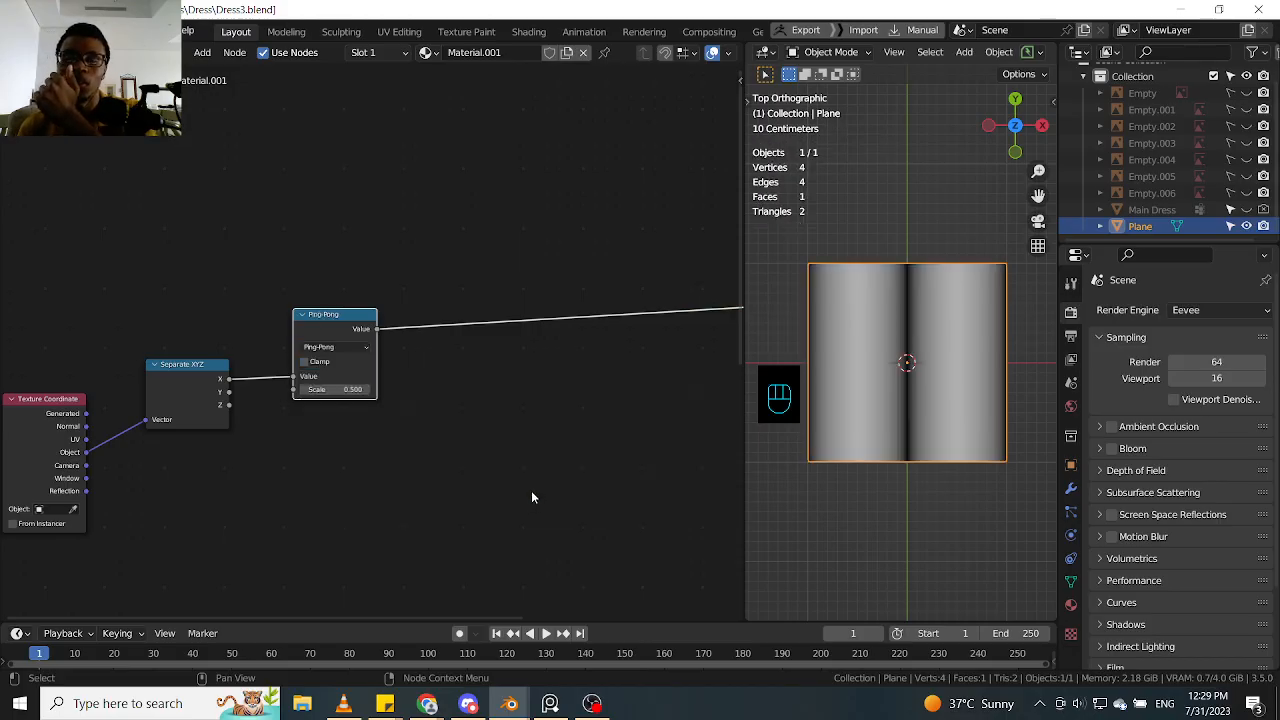
pyautogui.moveTo(340, 333); pyautogui.dragTo(374, 317)
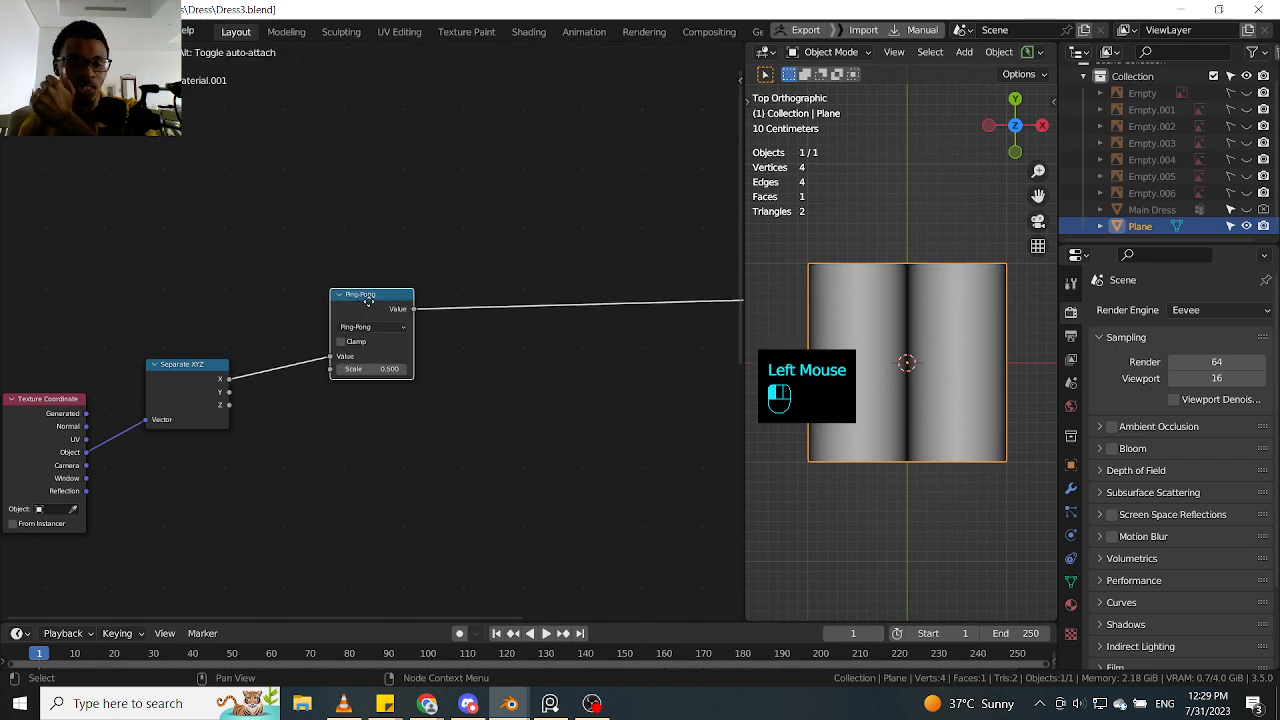
pyautogui.doubleClick(382, 372)
pyautogui.write('1')
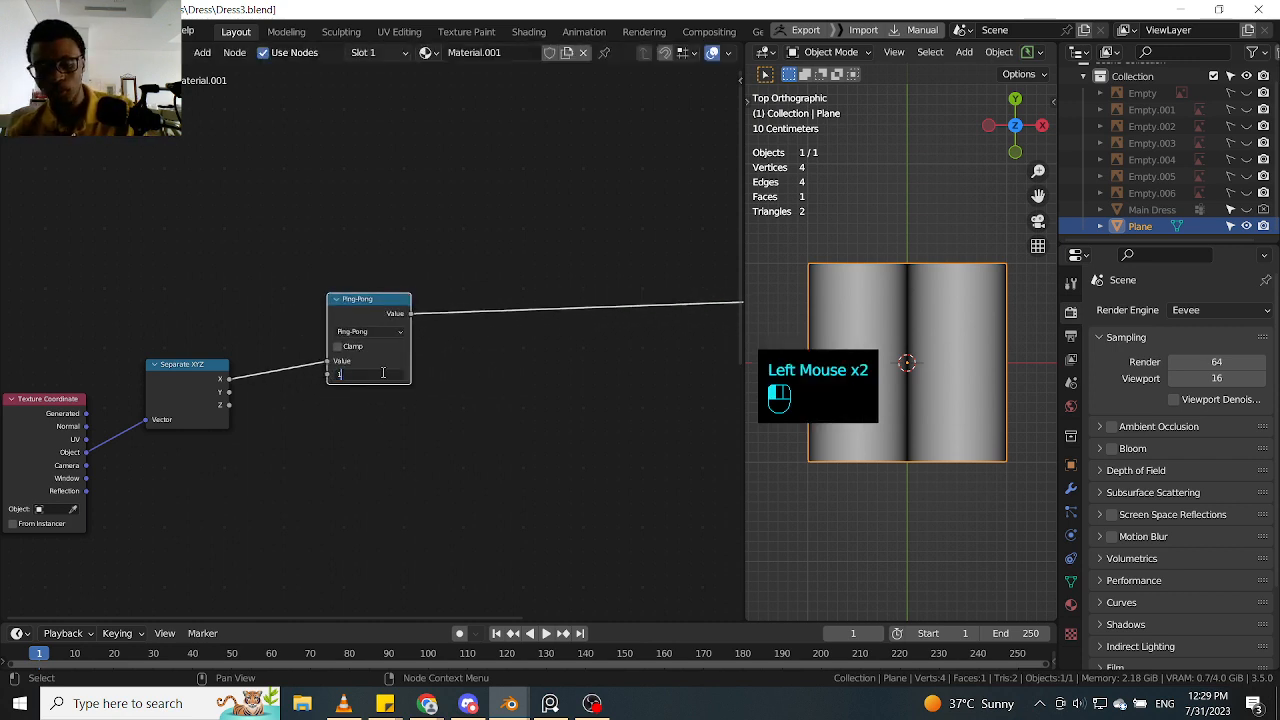
pyautogui.press('Return')
pyautogui.click(457, 393)
pyautogui.moveTo(393, 305); pyautogui.dragTo(338, 323)
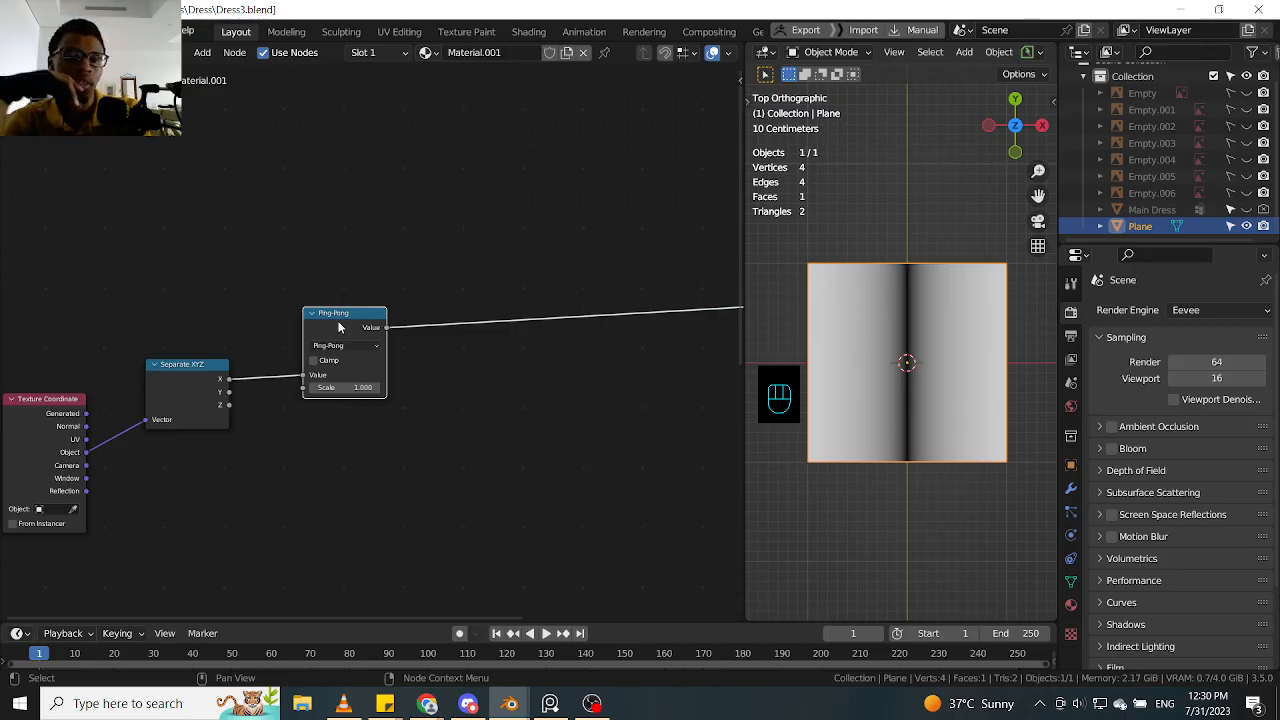
# Step: Add a second Math node and insert it between the Separate XYZ and Ping-Pong nodes
pyautogui.moveTo(345, 327); pyautogui.dragTo(374, 320)
pyautogui.click(467, 387)
pyautogui.hotkey('shift', 'a')
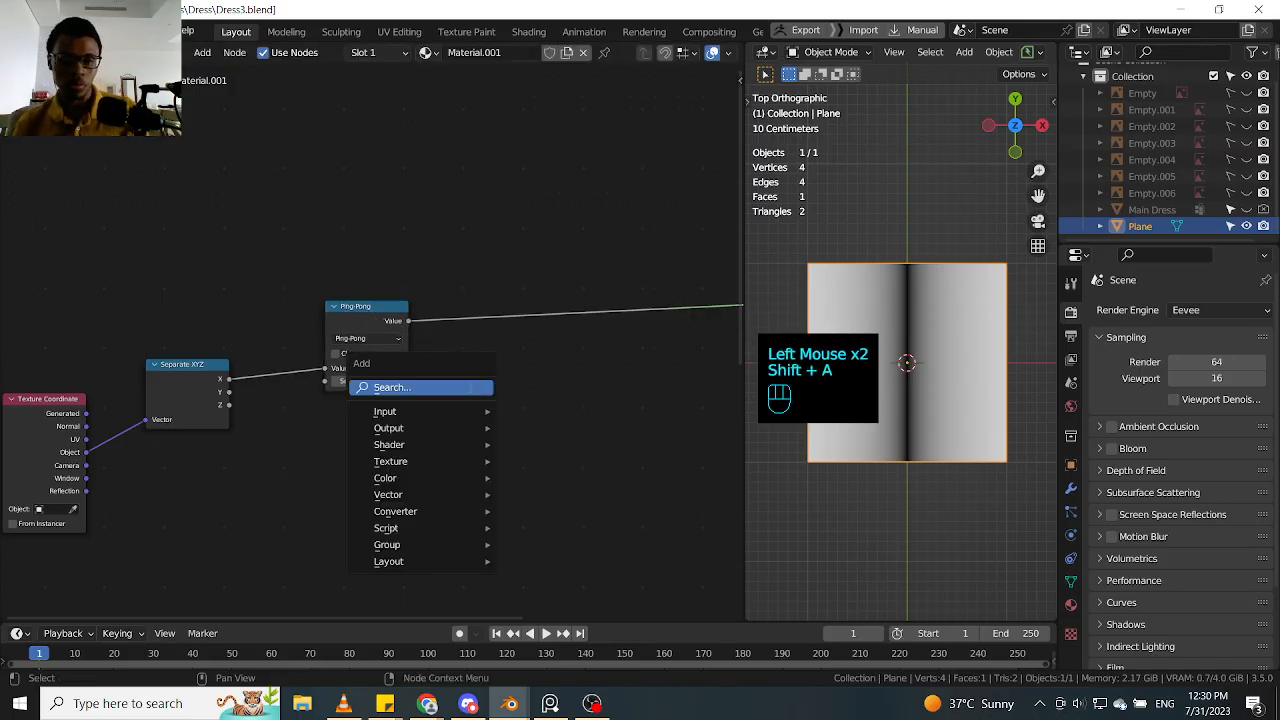
pyautogui.click(470, 388)
pyautogui.write('math')
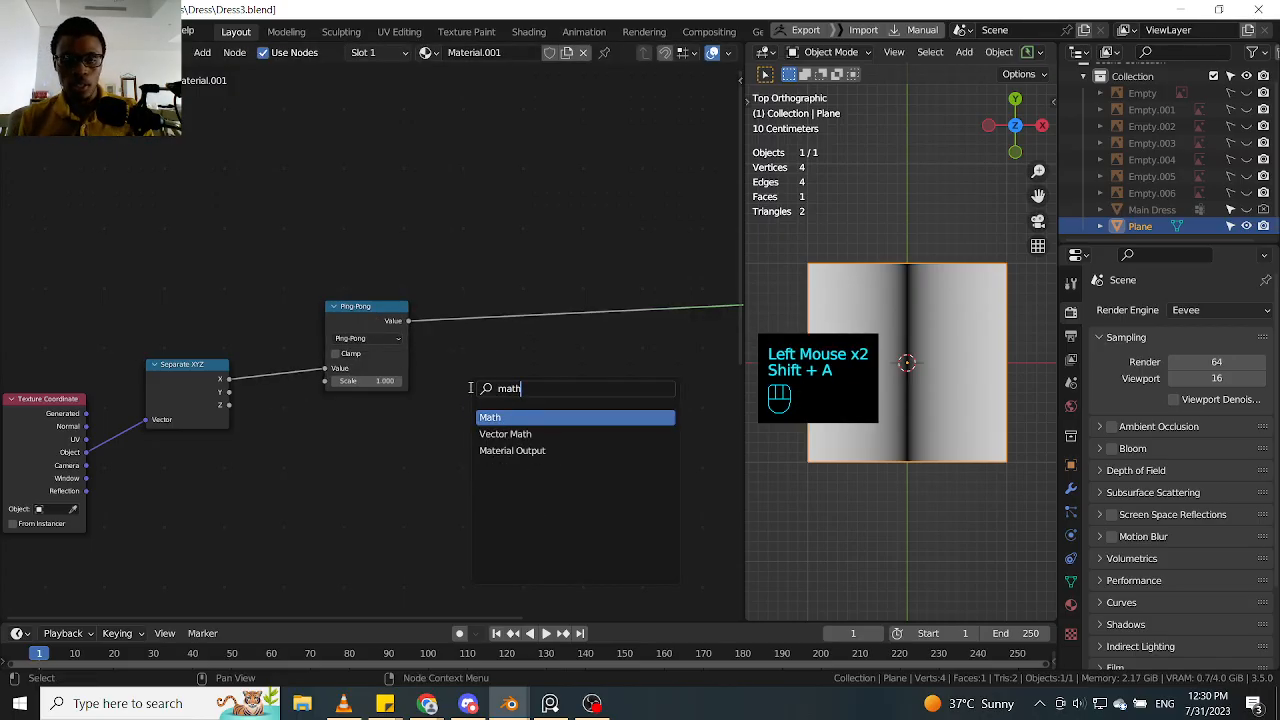
pyautogui.press('Return')
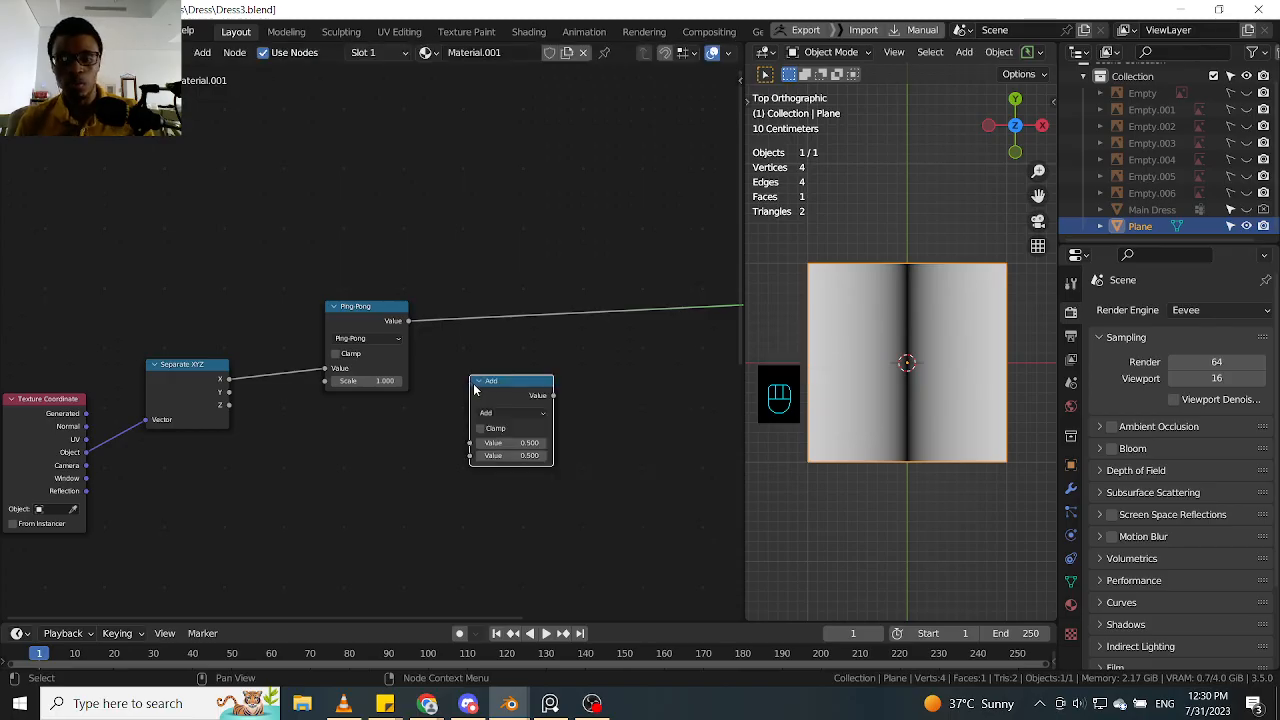
pyautogui.click(462, 387)
pyautogui.moveTo(512, 383); pyautogui.dragTo(401, 421)
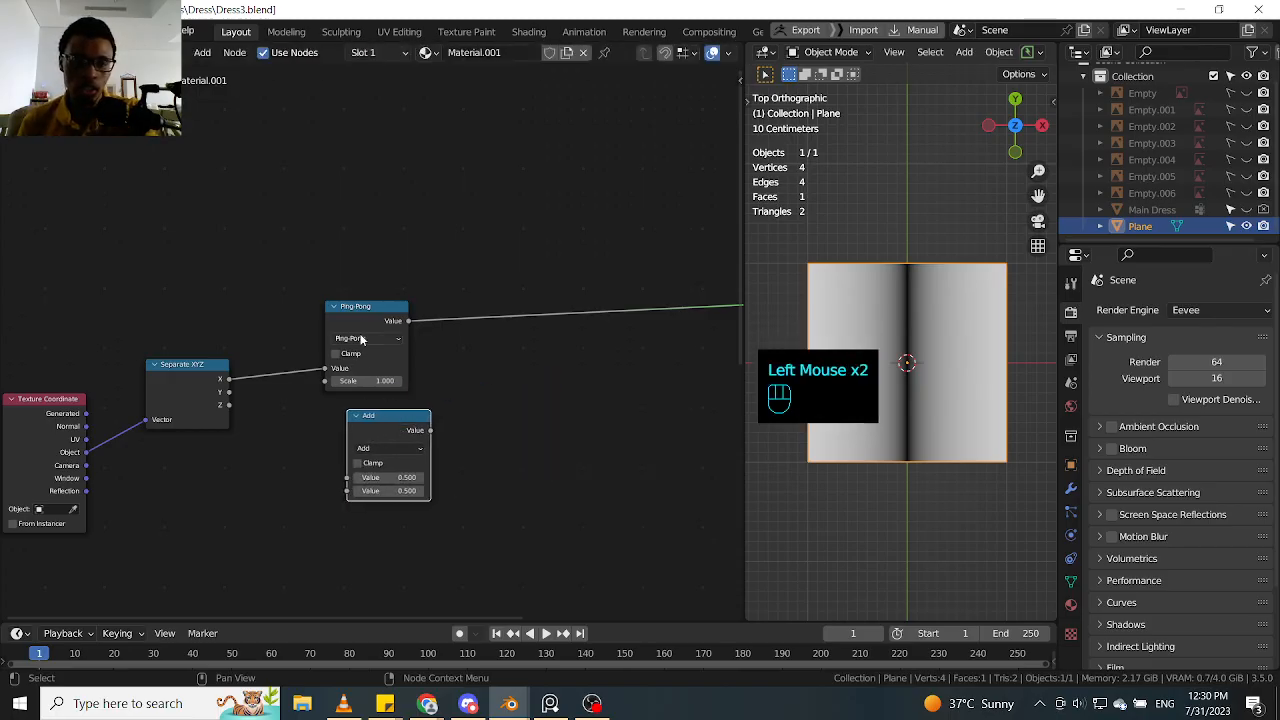
pyautogui.moveTo(386, 307); pyautogui.dragTo(467, 307)
pyautogui.moveTo(387, 420); pyautogui.dragTo(316, 363)
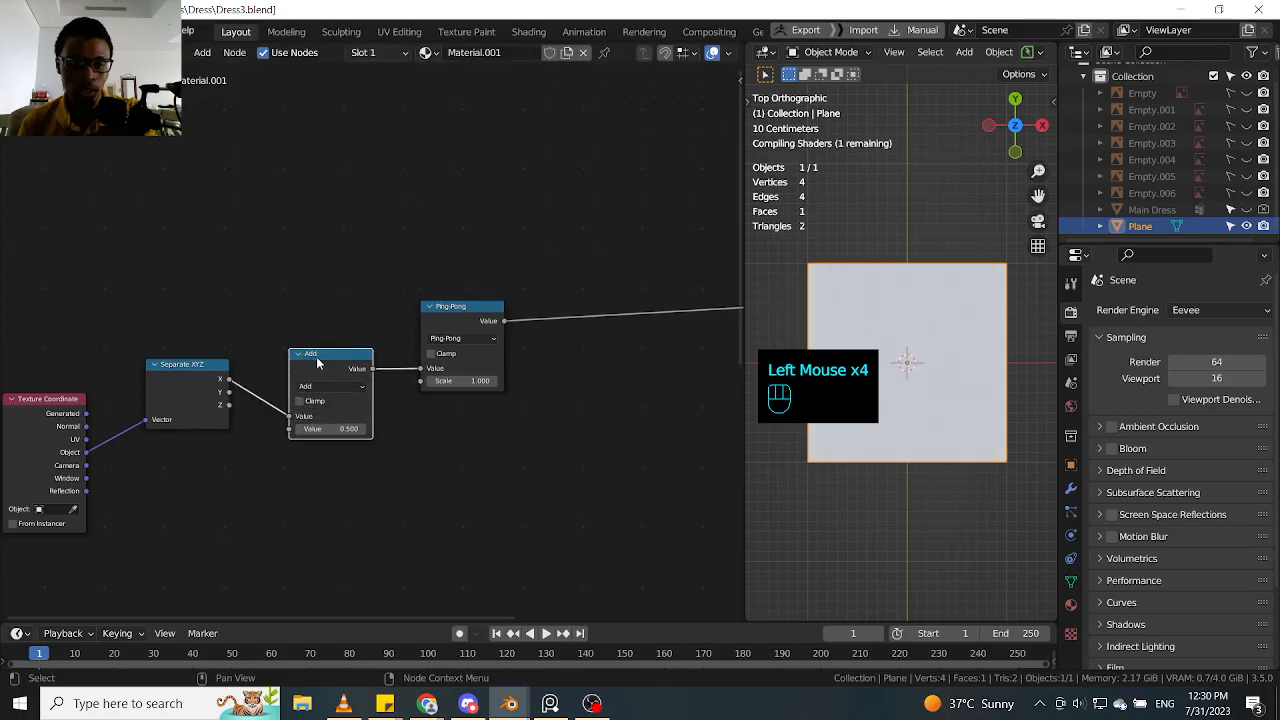
# Step: Set the new Math node to Multiply with a value of 10, and shift it and the Ping-Pong node slightly upward
pyautogui.click(360, 387)
pyautogui.click(349, 445)
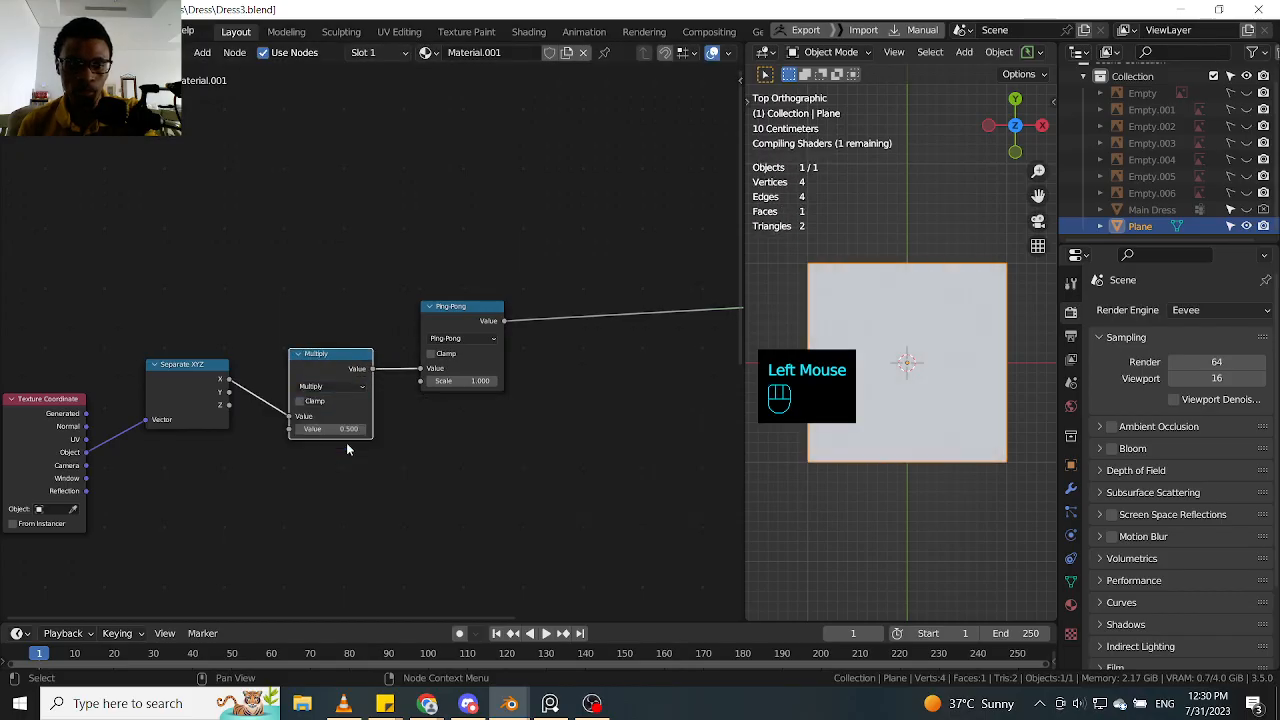
pyautogui.moveTo(340, 428); pyautogui.dragTo(528, 428)
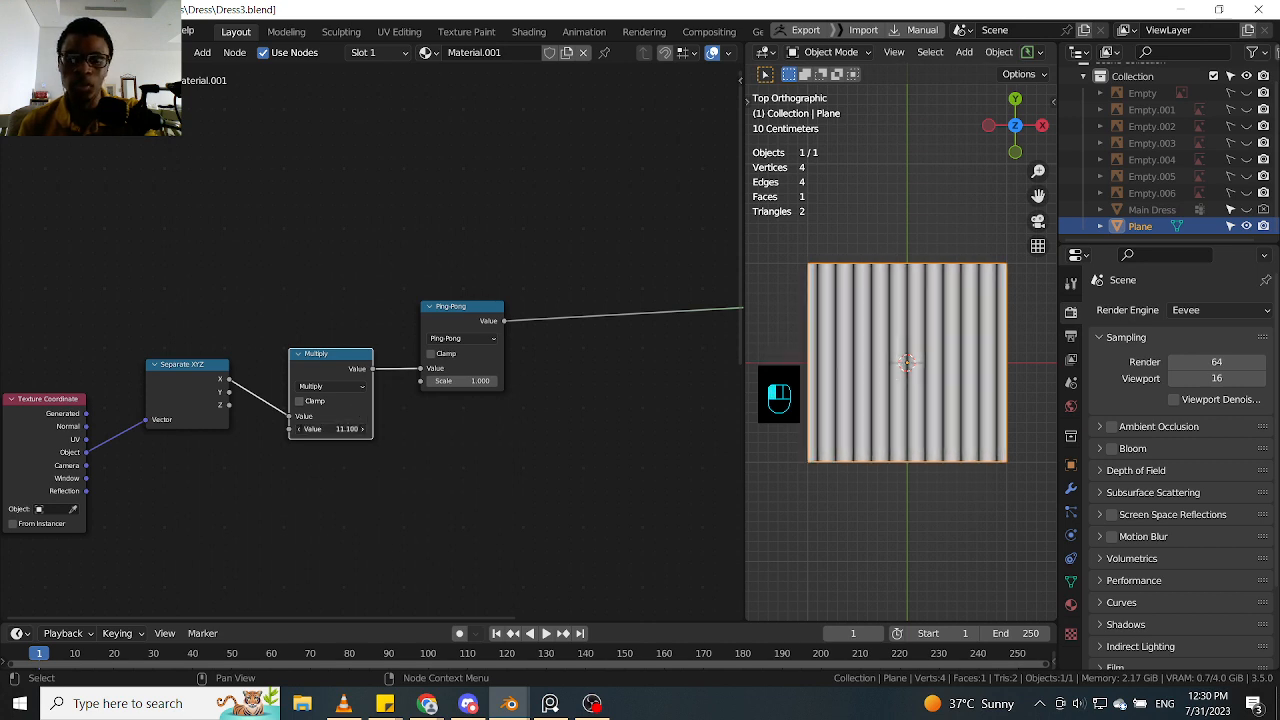
pyautogui.click(333, 429)
pyautogui.write('10')
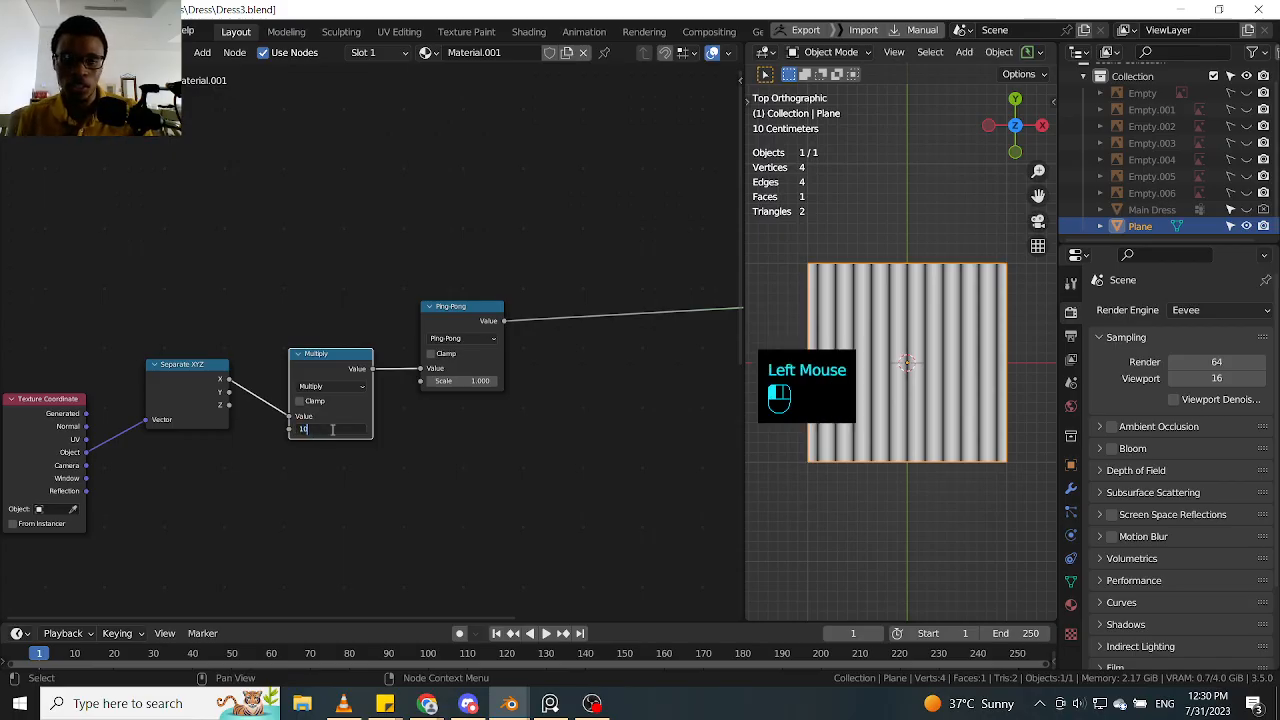
pyautogui.press('Return')
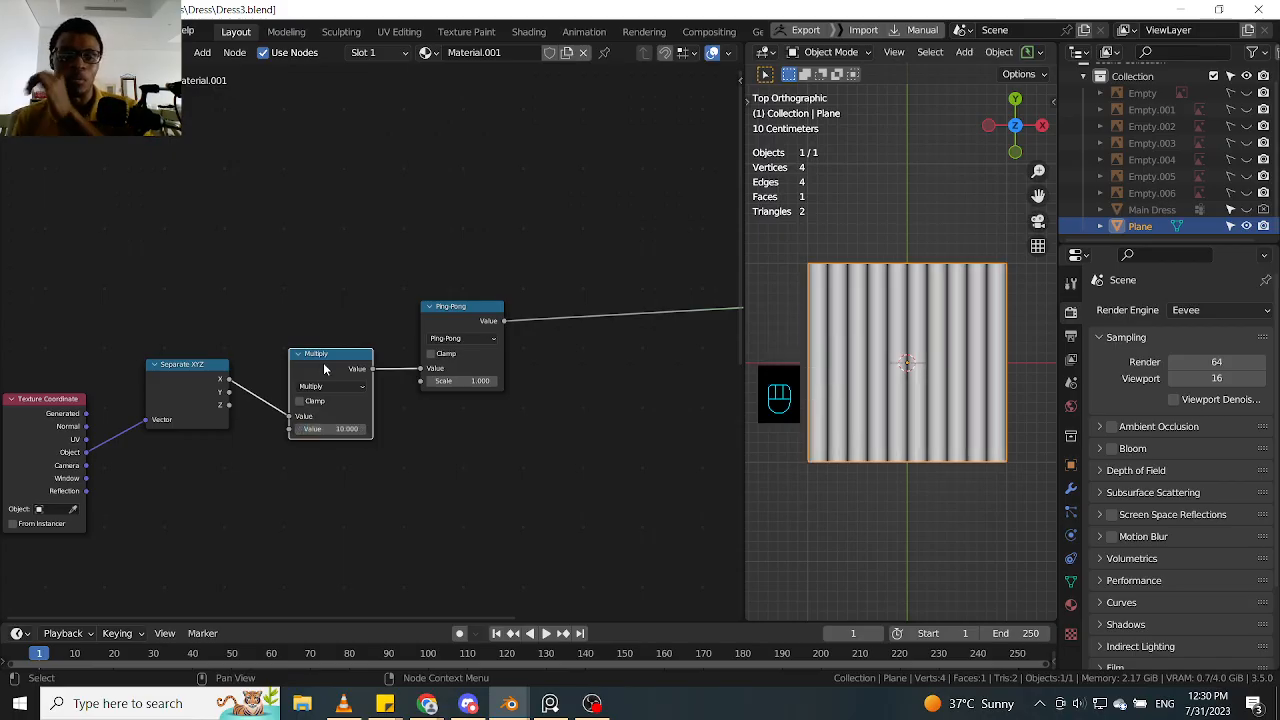
pyautogui.moveTo(325, 372); pyautogui.dragTo(315, 338)
pyautogui.moveTo(421, 318); pyautogui.dragTo(401, 281)
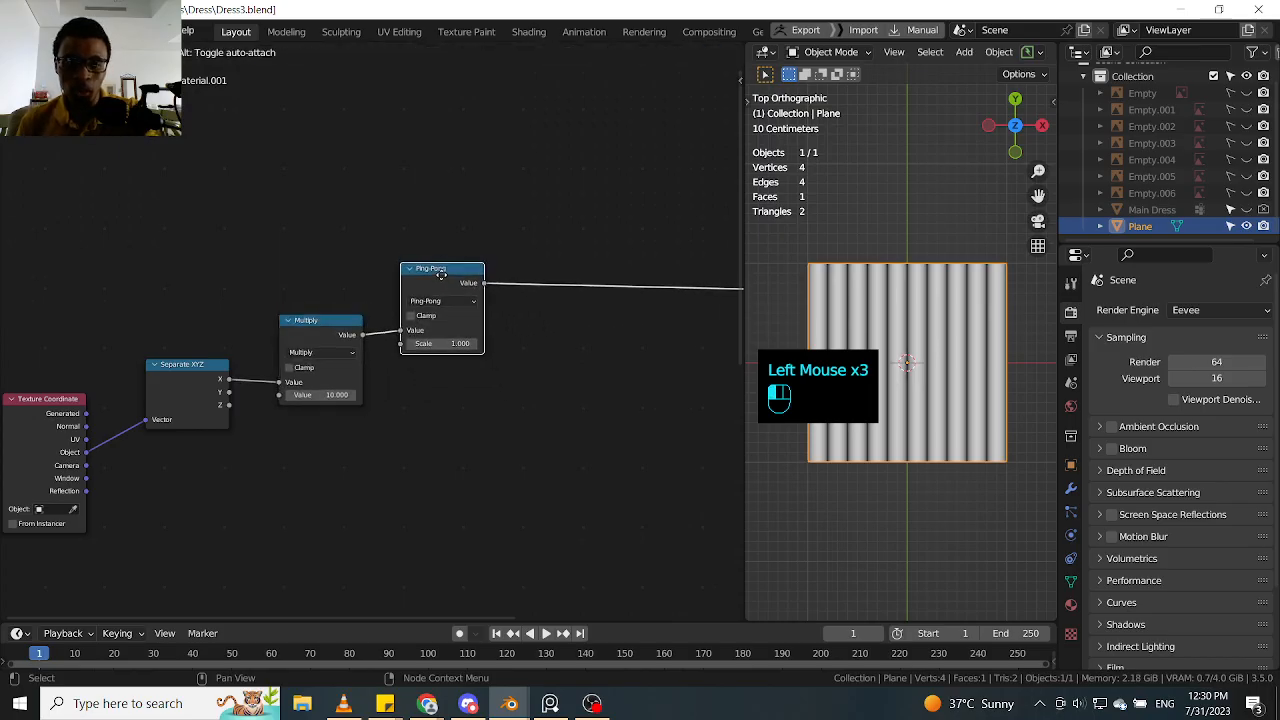
# Step: Realign the Multiply and Ping-Pong nodes, and duplicate both with their incoming link, placing the copies directly below the originals
pyautogui.moveTo(326, 339); pyautogui.dragTo(324, 333)
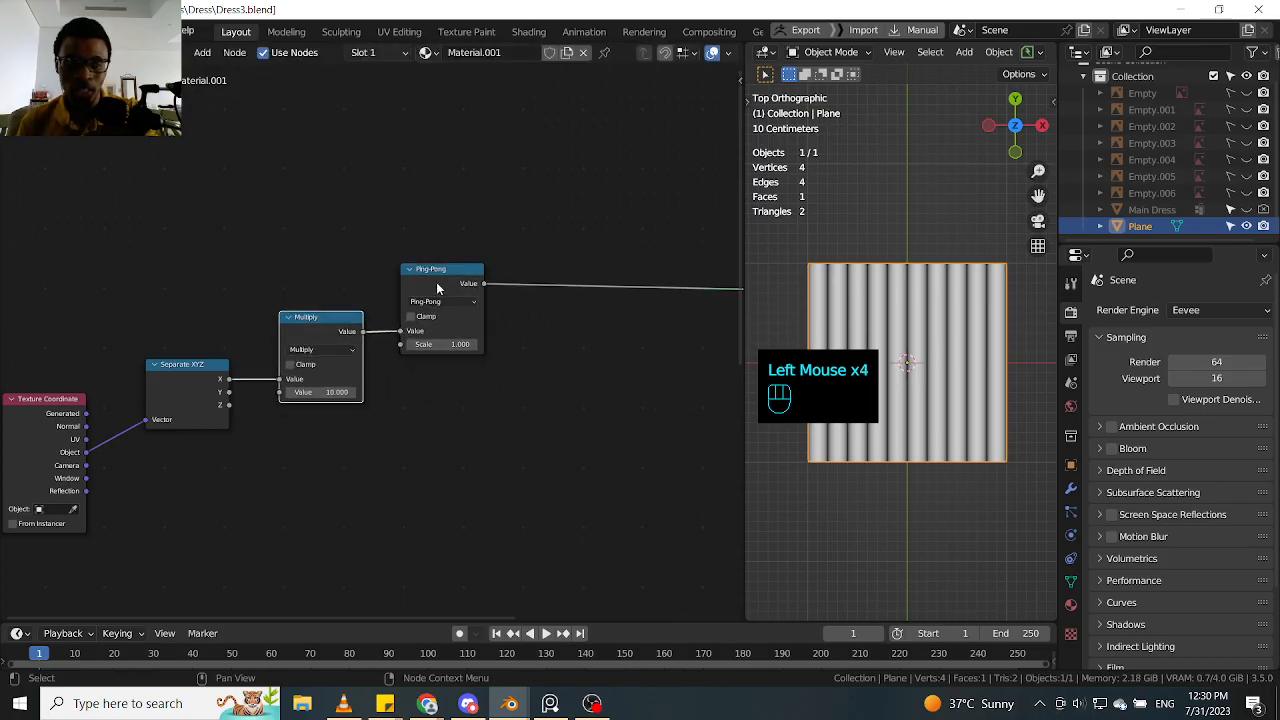
pyautogui.doubleClick(442, 283)
pyautogui.moveTo(442, 283); pyautogui.dragTo(451, 283)
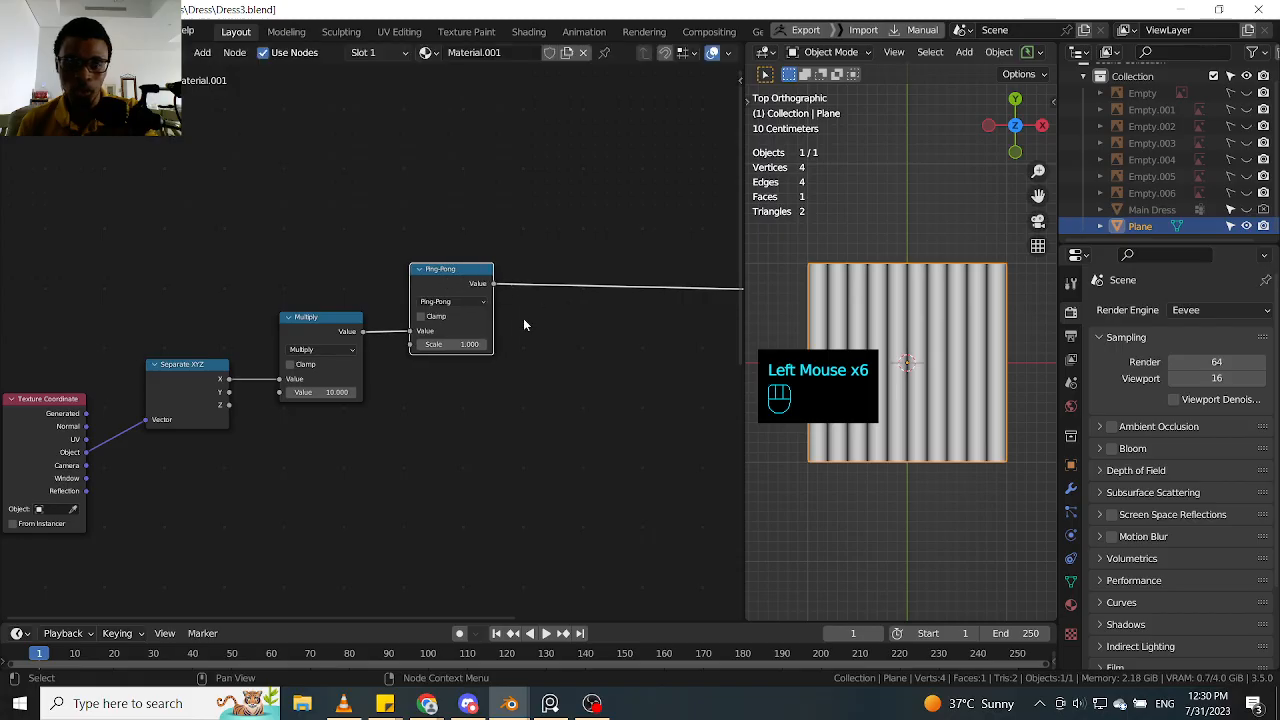
pyautogui.moveTo(289, 495); pyautogui.dragTo(474, 246)
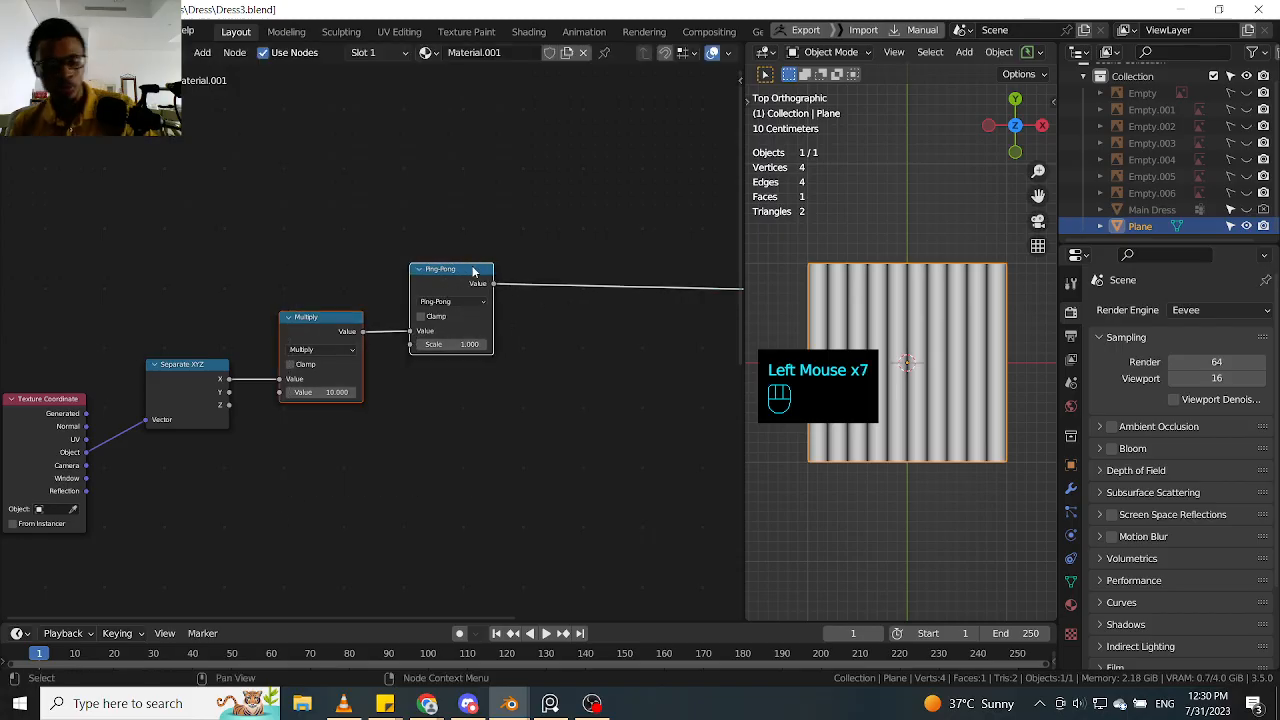
pyautogui.hotkey('ctrl', 'shift', 'd')
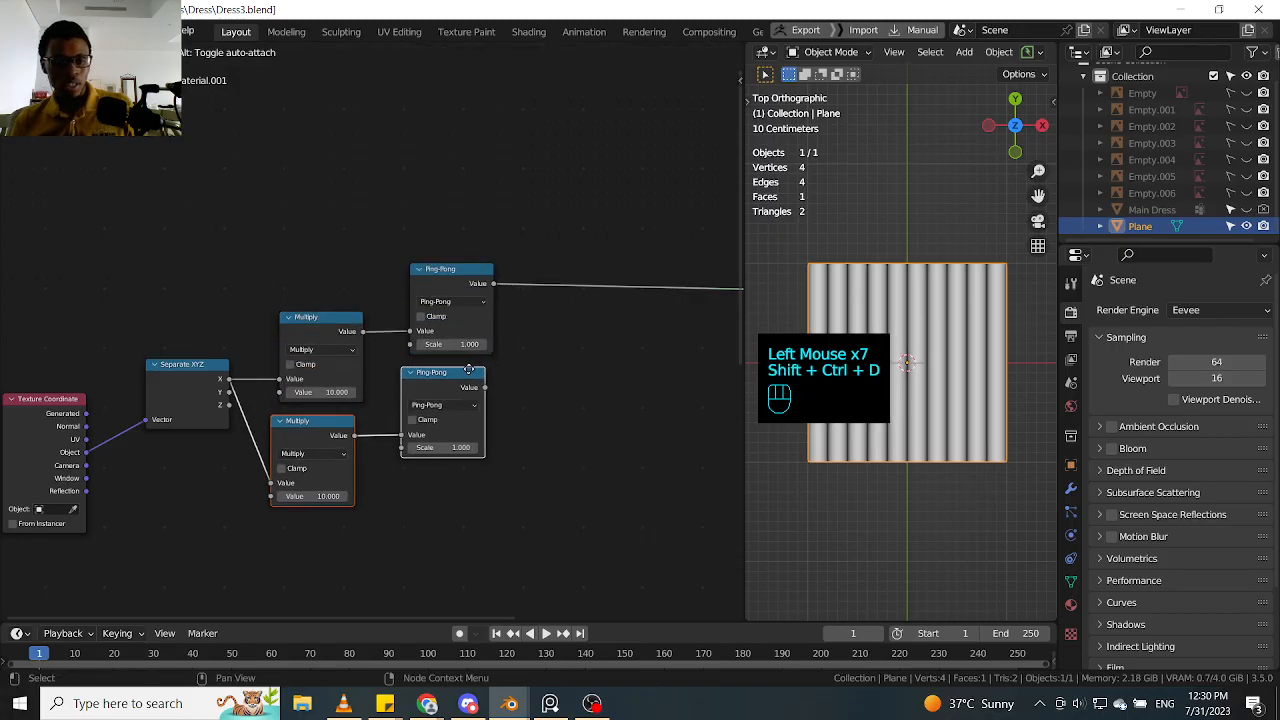
pyautogui.click(474, 397)
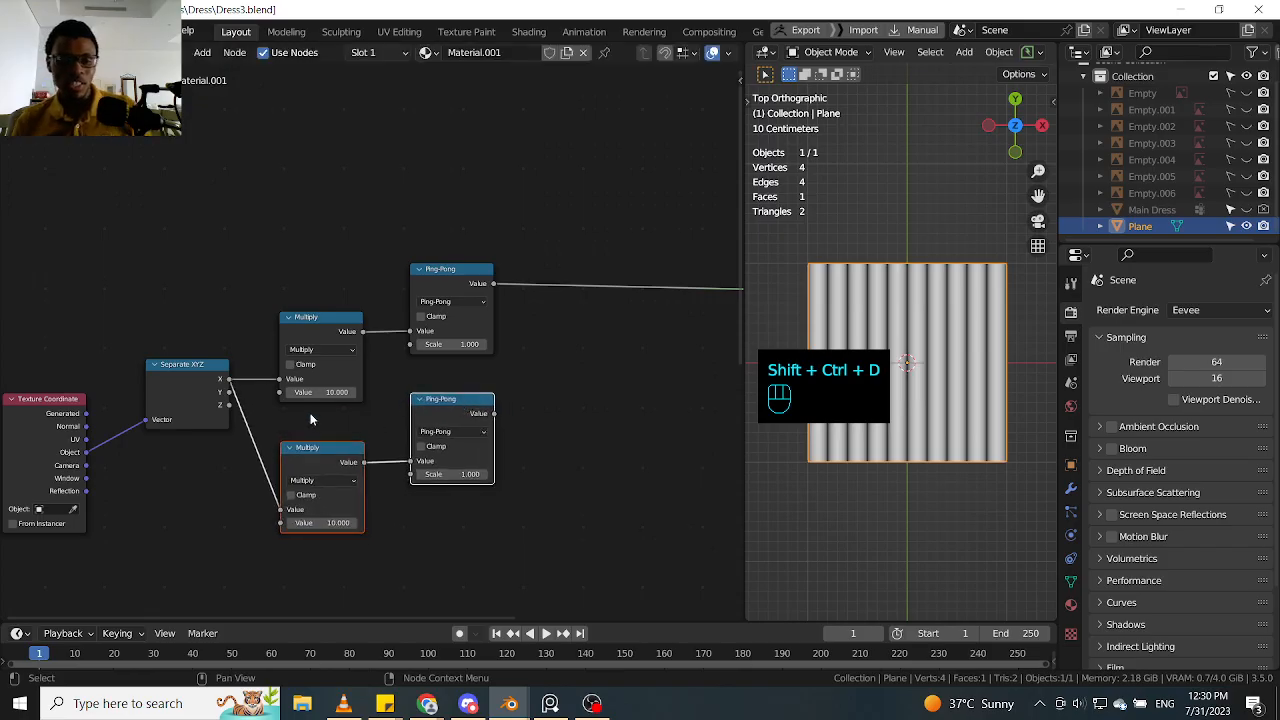
# Step: Connect the Separate XYZ node's Y output to the duplicated Multiply node and preview the duplicated Ping-Pong node's output
pyautogui.moveTo(226, 397); pyautogui.dragTo(281, 509)
pyautogui.moveTo(321, 451); pyautogui.dragTo(326, 434)
pyautogui.moveTo(443, 403); pyautogui.dragTo(448, 411)
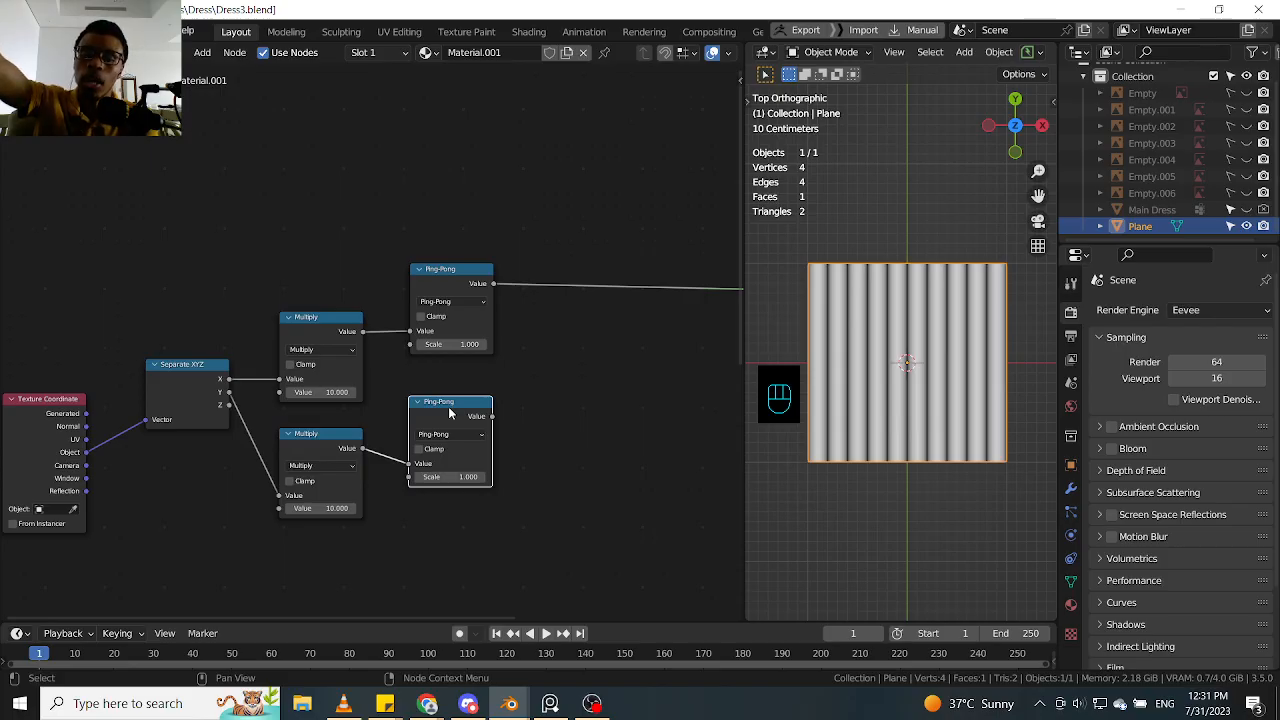
pyautogui.click(463, 410)
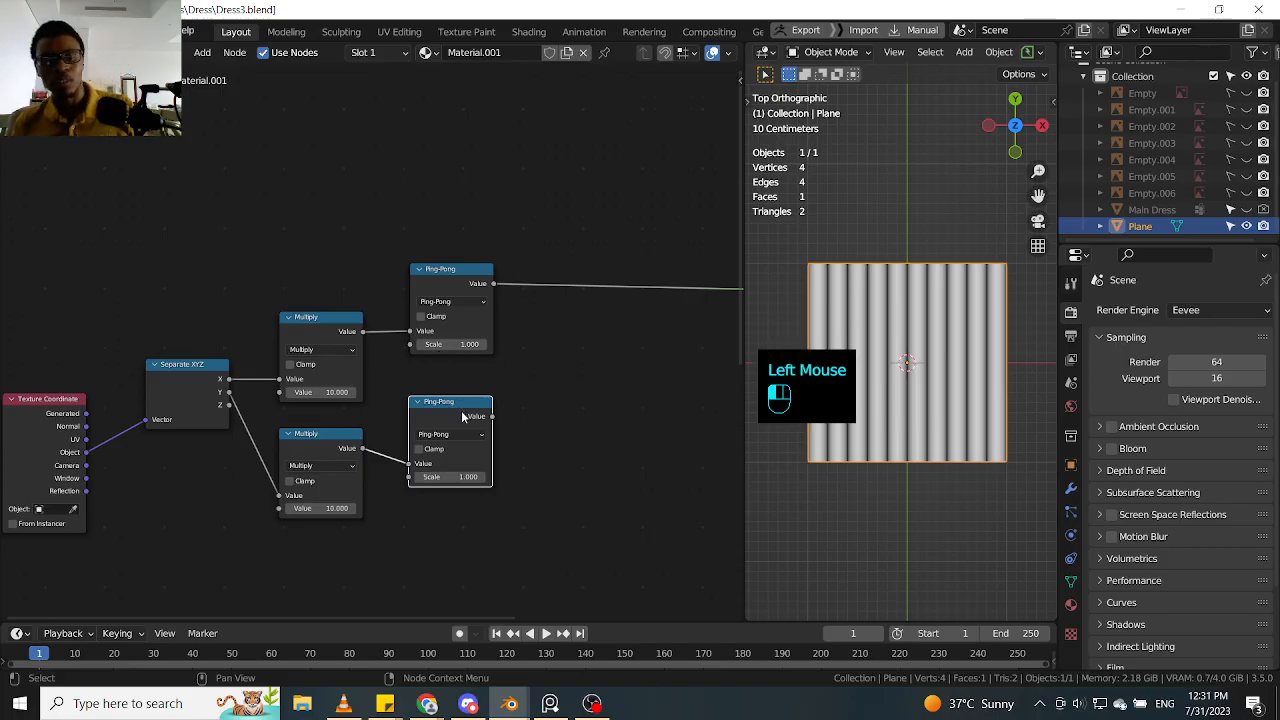
pyautogui.keyDown('ctrl'); pyautogui.keyDown('shift'); pyautogui.click(462, 412); pyautogui.keyUp('shift'); pyautogui.keyUp('ctrl')
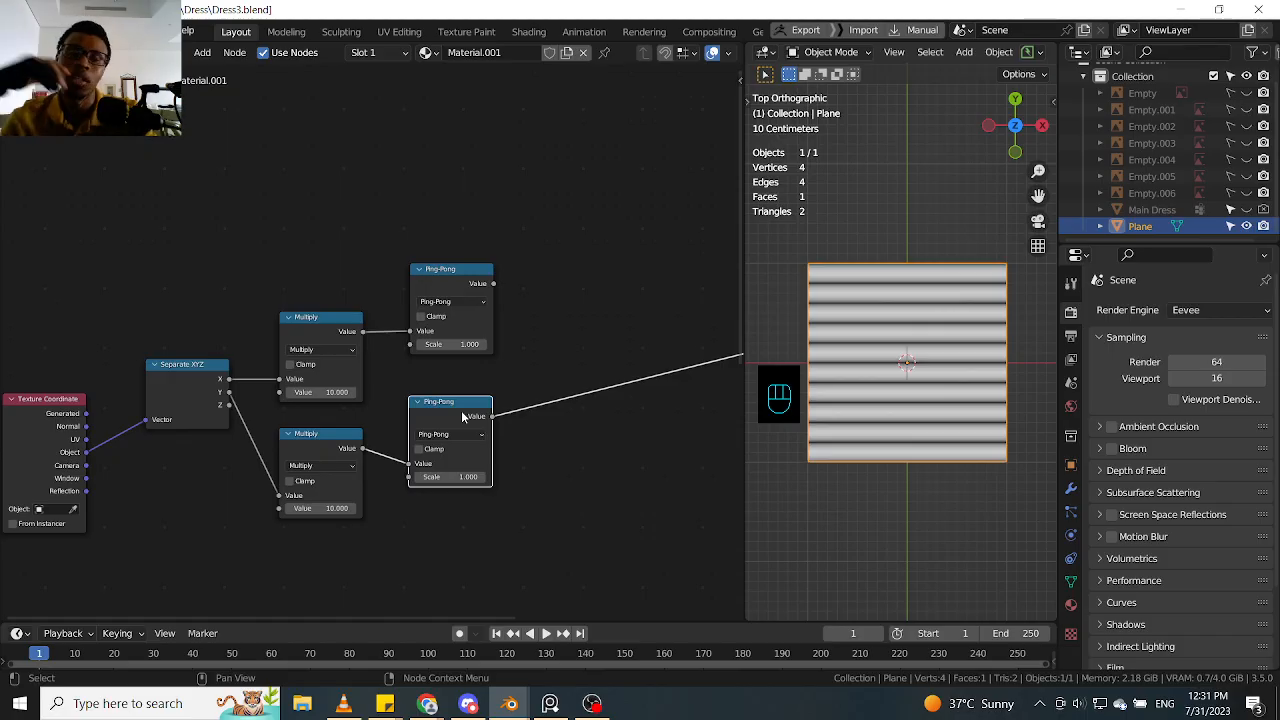
# Step: Arrange the two Multiply and two Ping-Pong nodes into compact upper and lower rows after the Separate XYZ node
pyautogui.moveTo(457, 414); pyautogui.dragTo(458, 409)
pyautogui.doubleClick(334, 444)
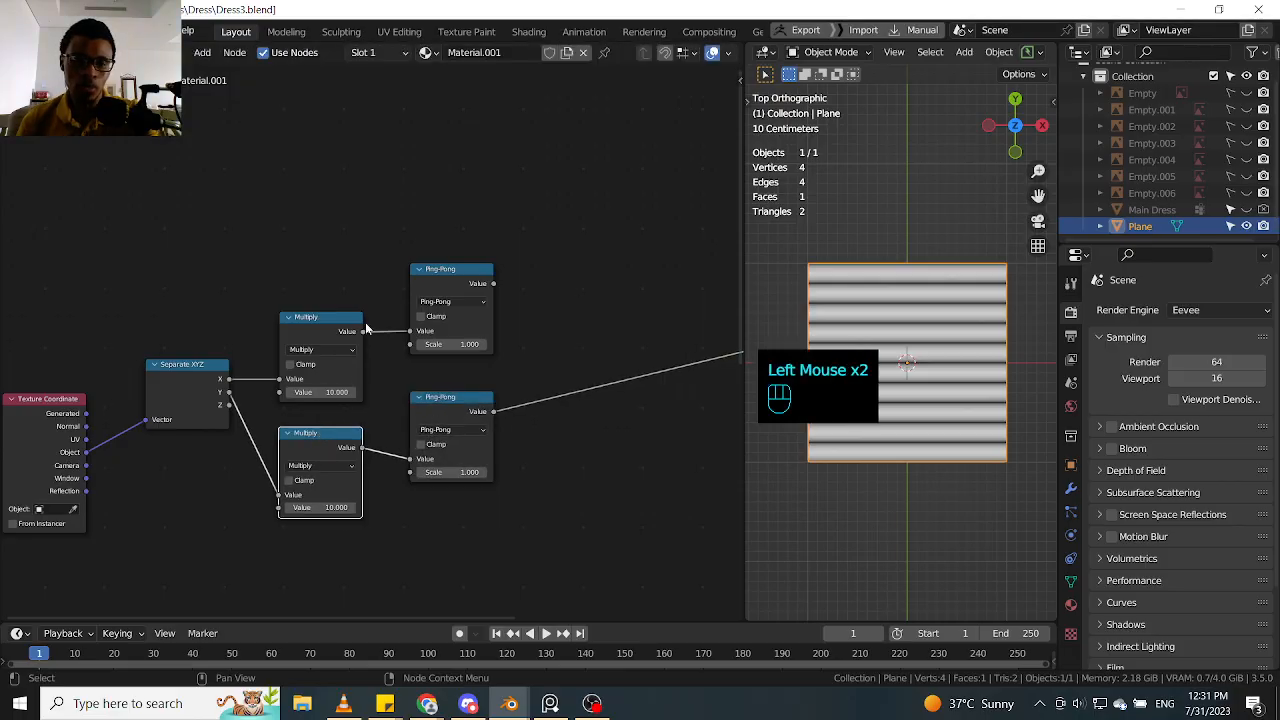
pyautogui.moveTo(333, 320)
pyautogui.mouseDown()
pyautogui.moveTo(326, 301)
pyautogui.moveTo(328, 313)
pyautogui.mouseUp()
pyautogui.moveTo(326, 432); pyautogui.dragTo(324, 426)
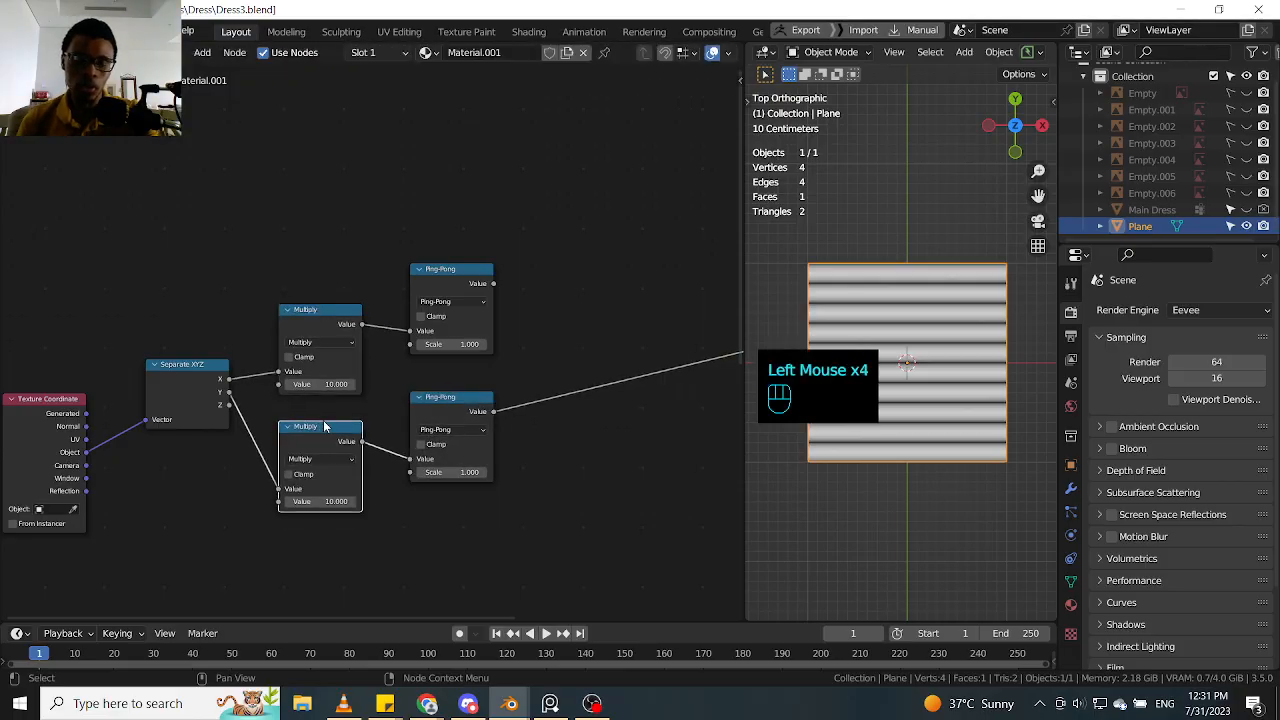
pyautogui.click(460, 277)
pyautogui.moveTo(461, 274)
pyautogui.mouseDown()
pyautogui.moveTo(476, 258)
pyautogui.moveTo(463, 263)
pyautogui.mouseUp()
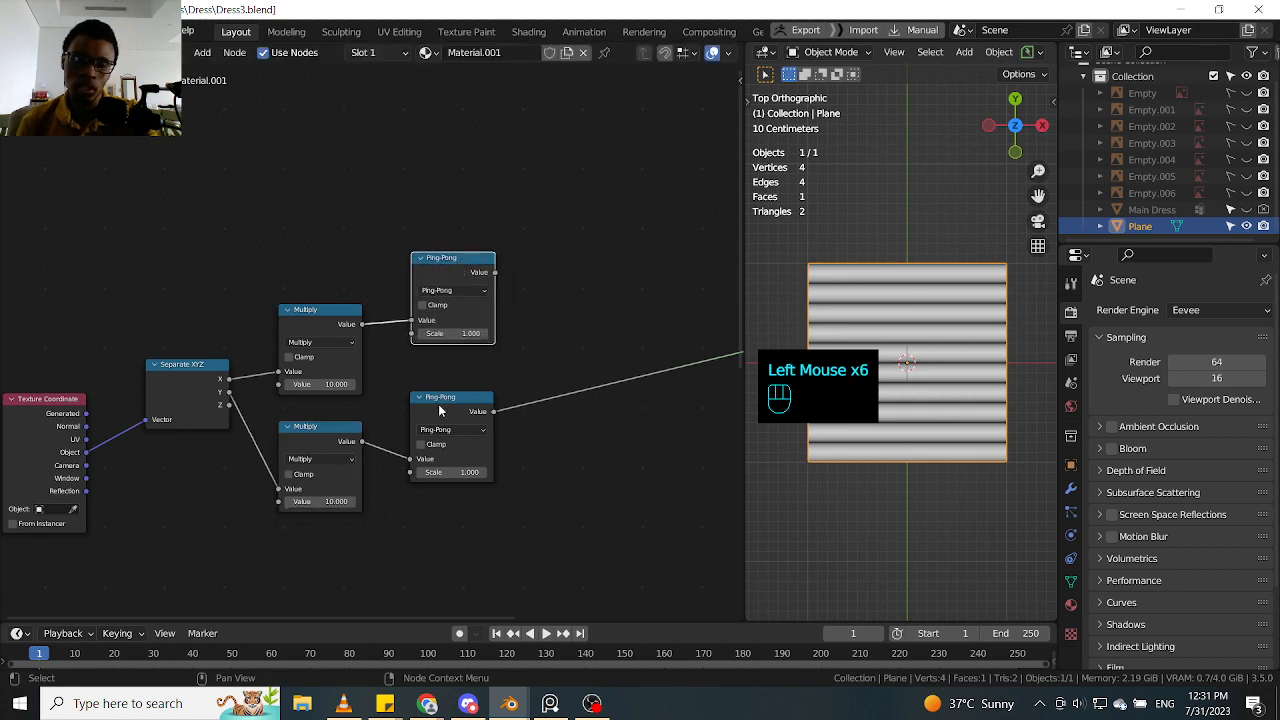
pyautogui.moveTo(437, 405); pyautogui.dragTo(442, 386)
pyautogui.moveTo(318, 437); pyautogui.dragTo(315, 429)
pyautogui.click(460, 260)
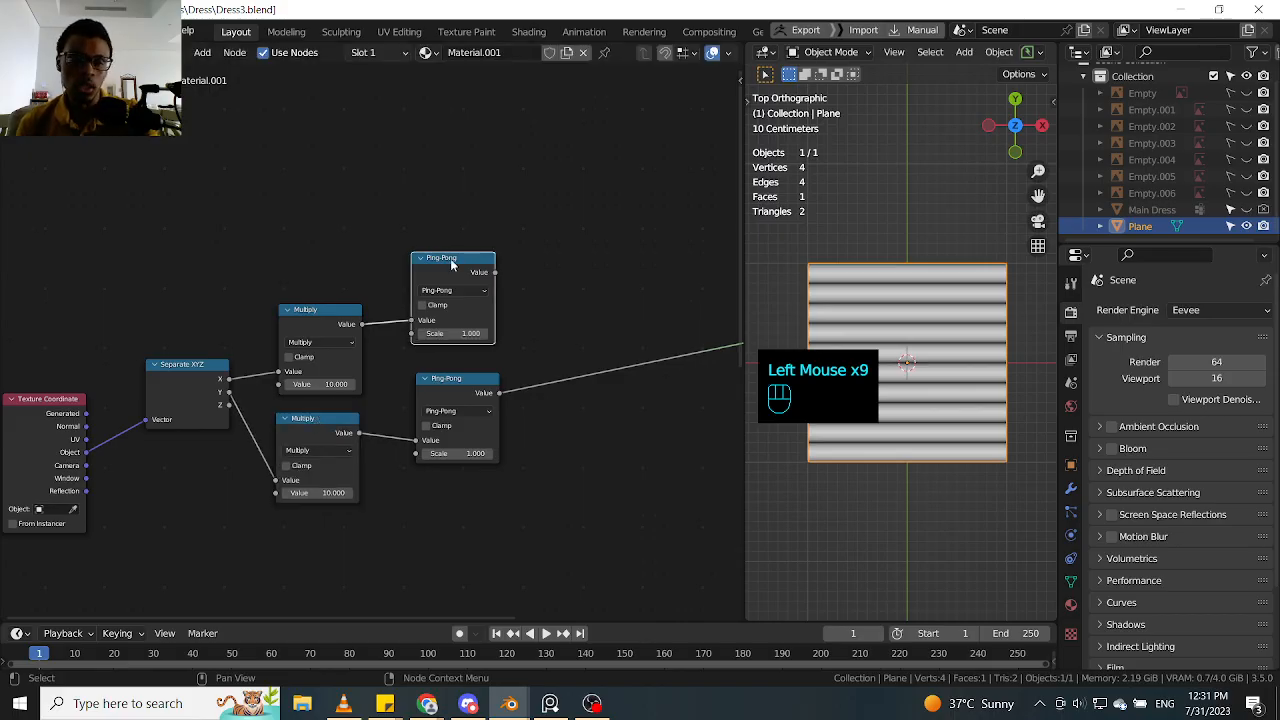
pyautogui.click(462, 260)
pyautogui.click(464, 261)
pyautogui.moveTo(464, 260); pyautogui.dragTo(470, 262)
pyautogui.moveTo(465, 392); pyautogui.dragTo(464, 405)
pyautogui.moveTo(465, 256); pyautogui.dragTo(463, 275)
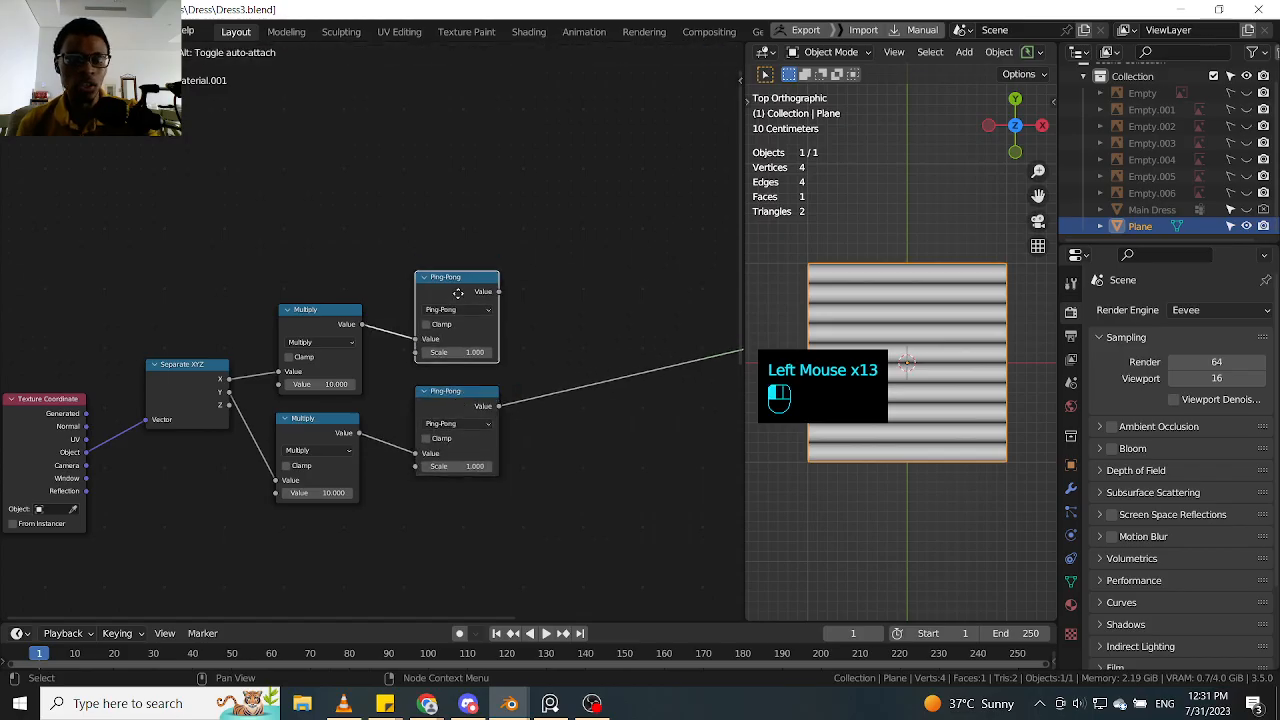
# Step: Preview the upper Ping-Pong node's output on the plane
pyautogui.click(467, 294)
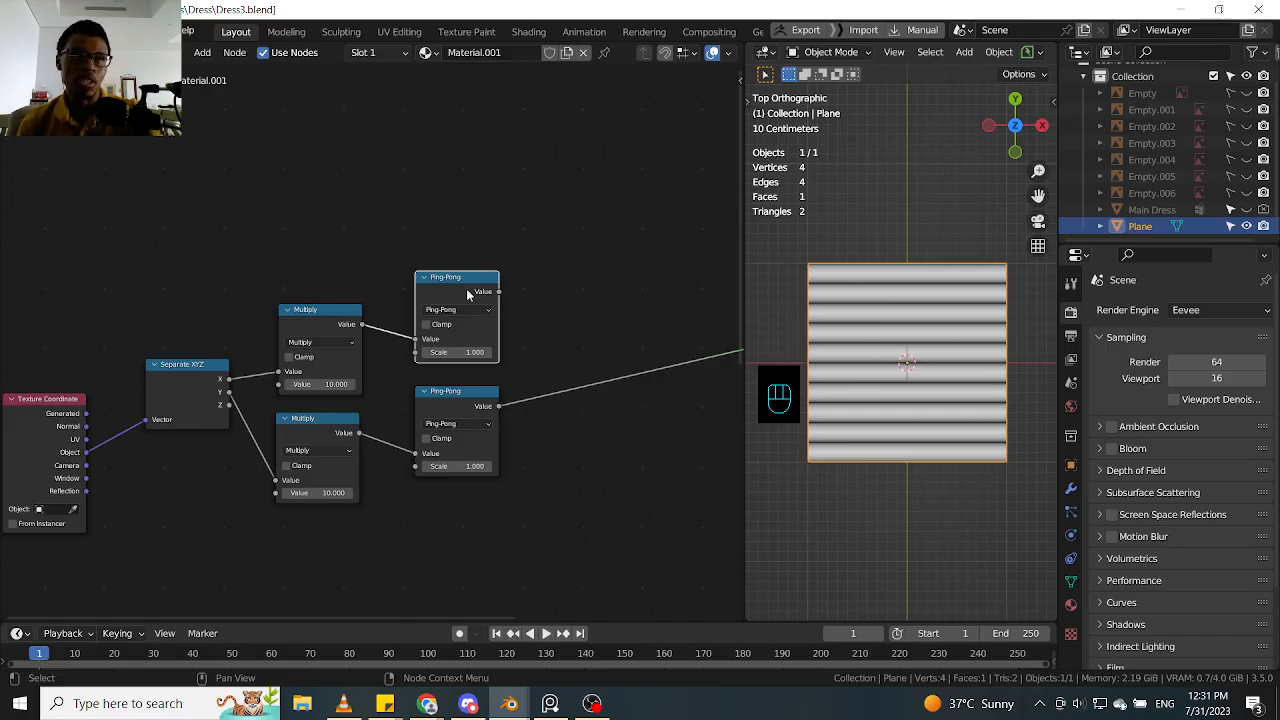
pyautogui.click(467, 293)
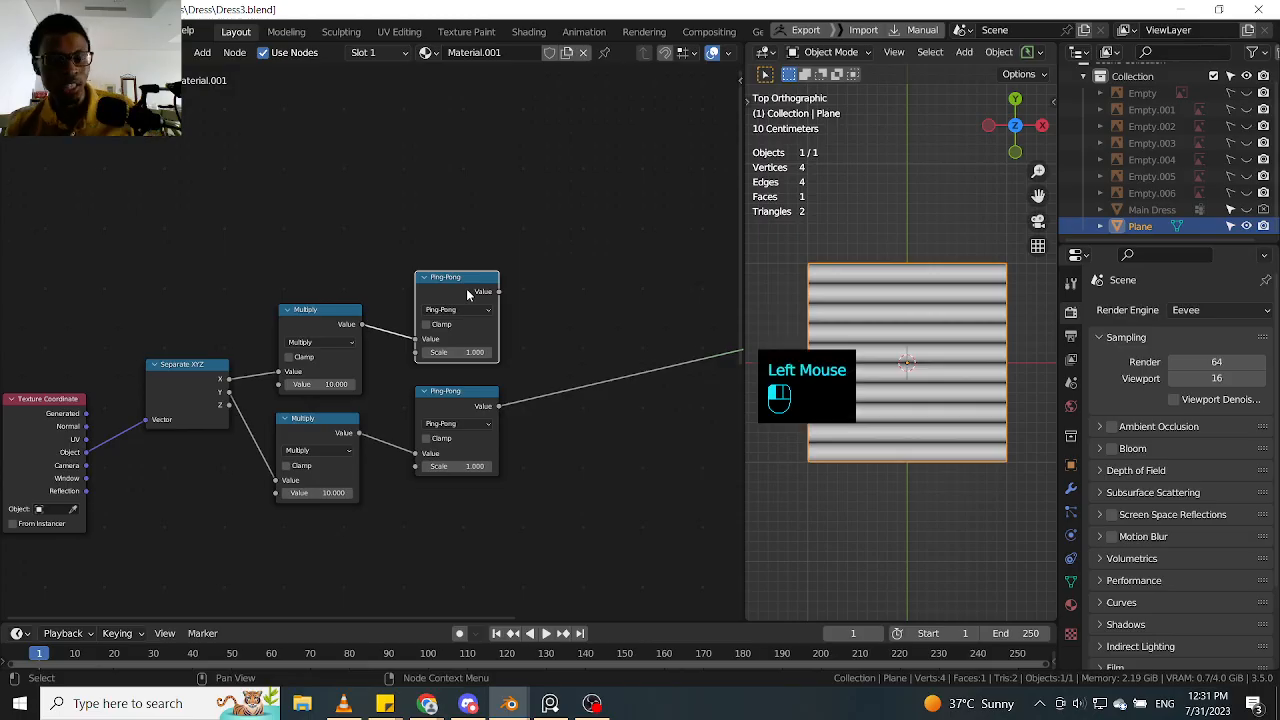
pyautogui.keyDown('ctrl'); pyautogui.keyDown('shift'); pyautogui.click(467, 293); pyautogui.keyUp('shift'); pyautogui.keyUp('ctrl')
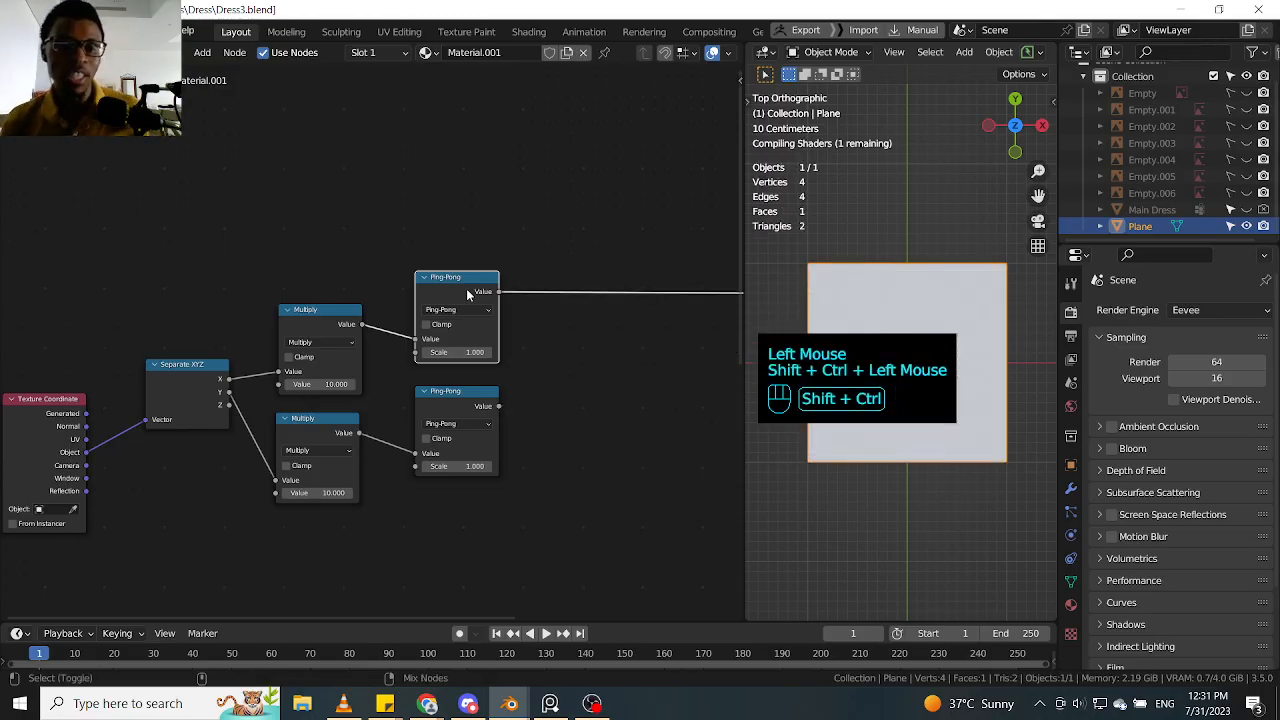
# Step: Insert a Math node set to Add after the upper Ping-Pong node and connect the lower Ping-Pong output to its second value
pyautogui.hotkey('shift', 'a')
pyautogui.click(564, 323)
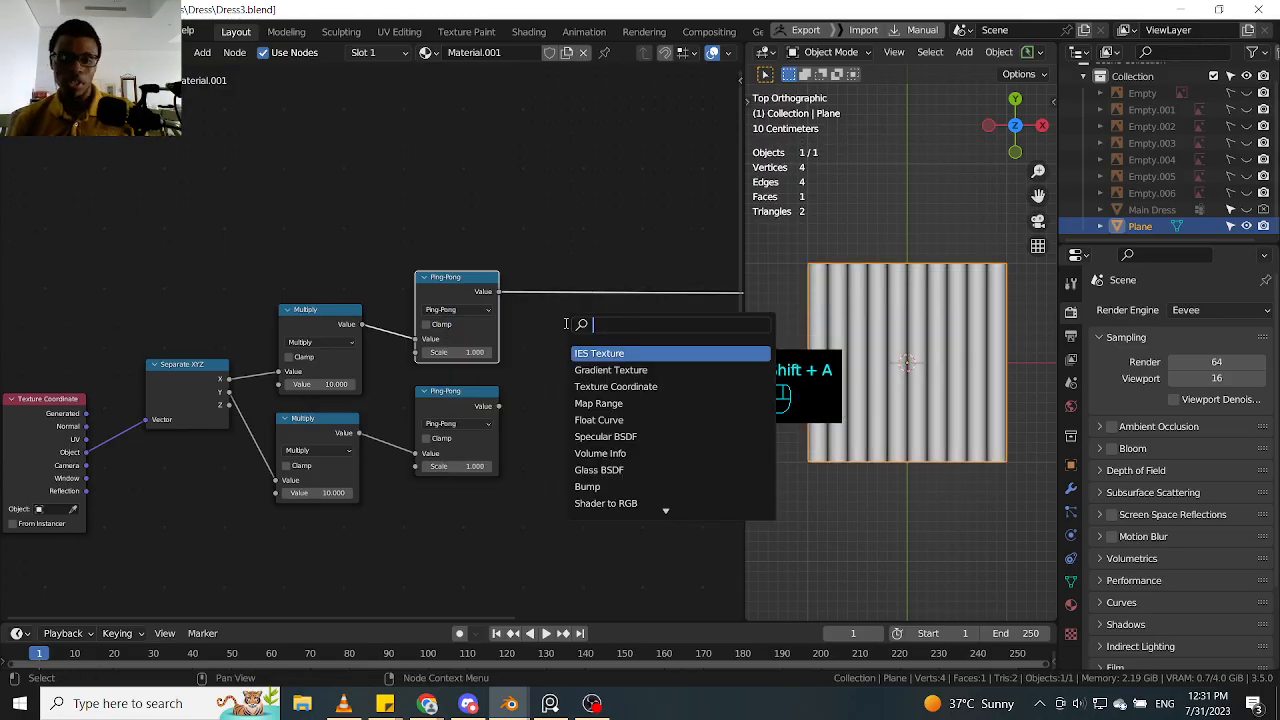
pyautogui.write('mat')
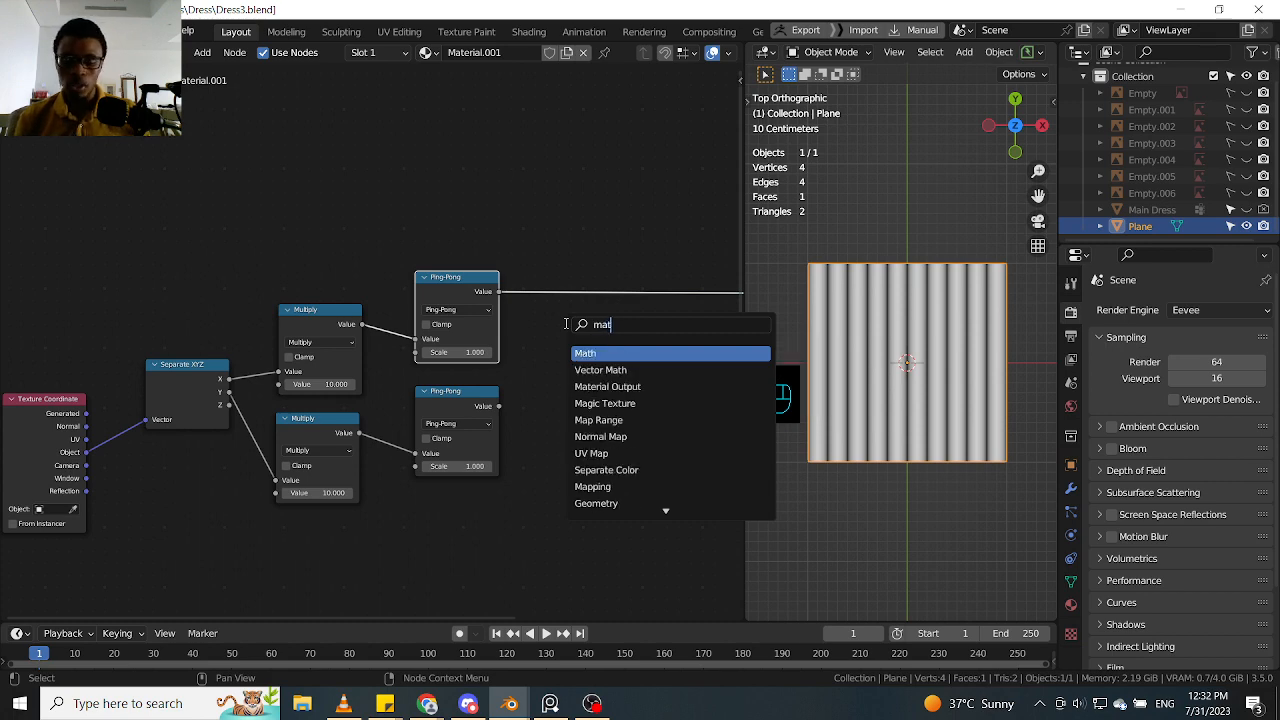
pyautogui.press('Return')
pyautogui.click(575, 300)
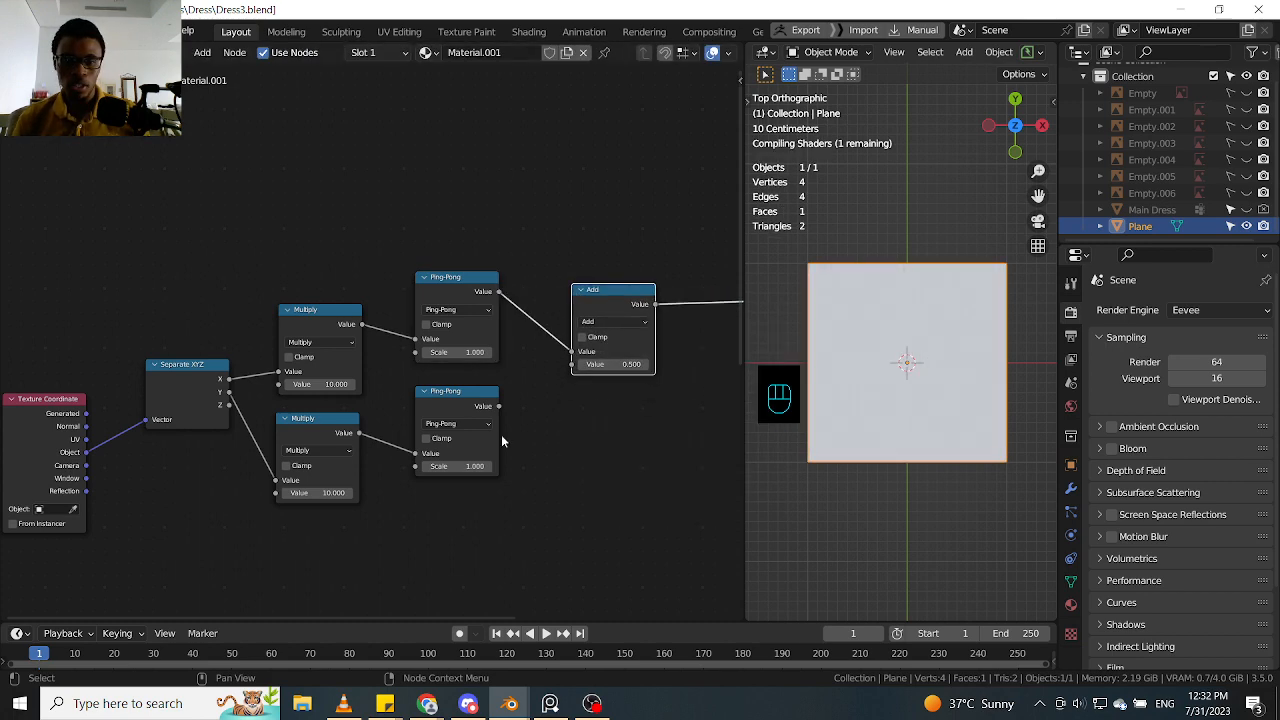
pyautogui.moveTo(498, 406); pyautogui.dragTo(572, 364)
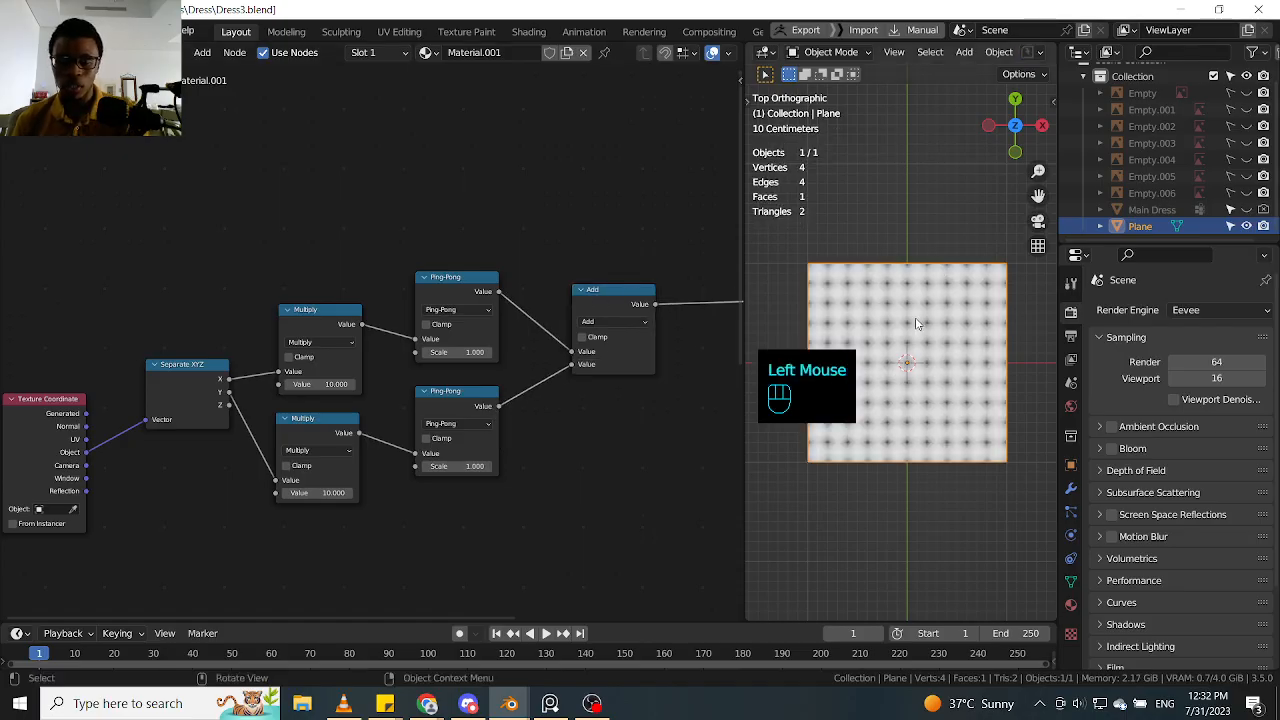
# Step: Move the Add node slightly closer to the Ping-Pong nodes and a little higher
pyautogui.moveTo(591, 304); pyautogui.dragTo(580, 300)
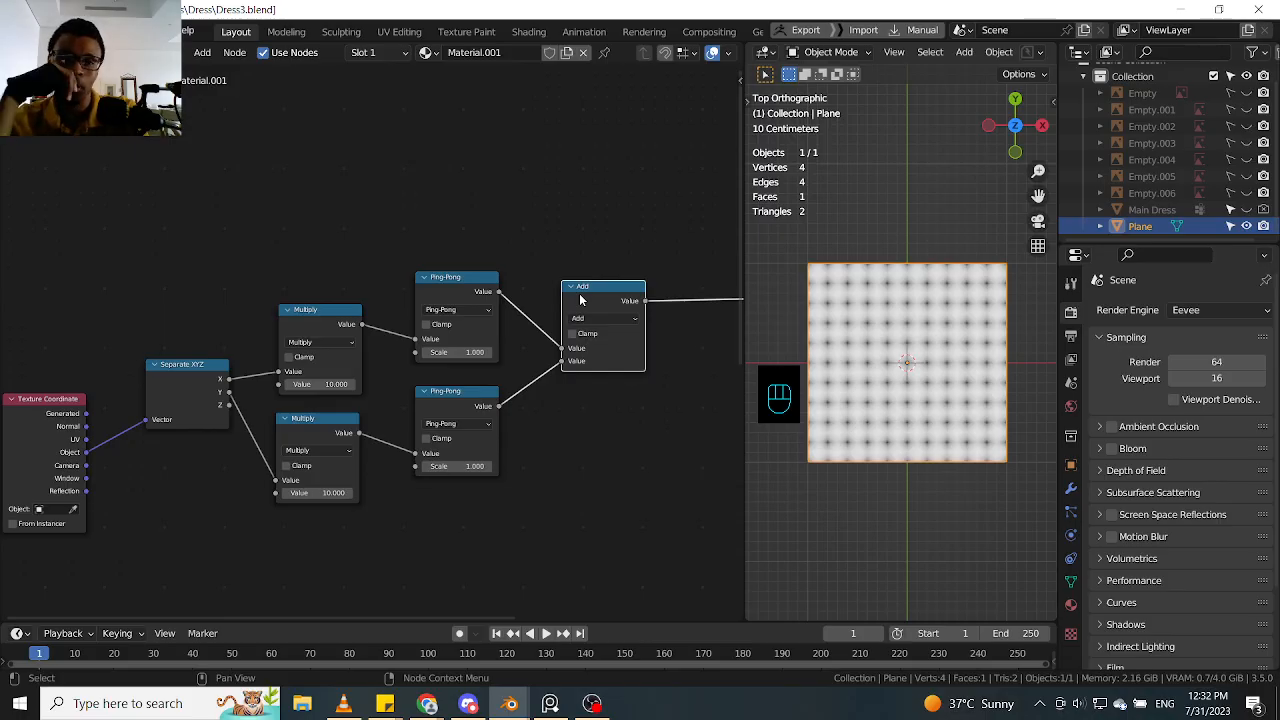
pyautogui.click(631, 319)
pyautogui.doubleClick(629, 290)
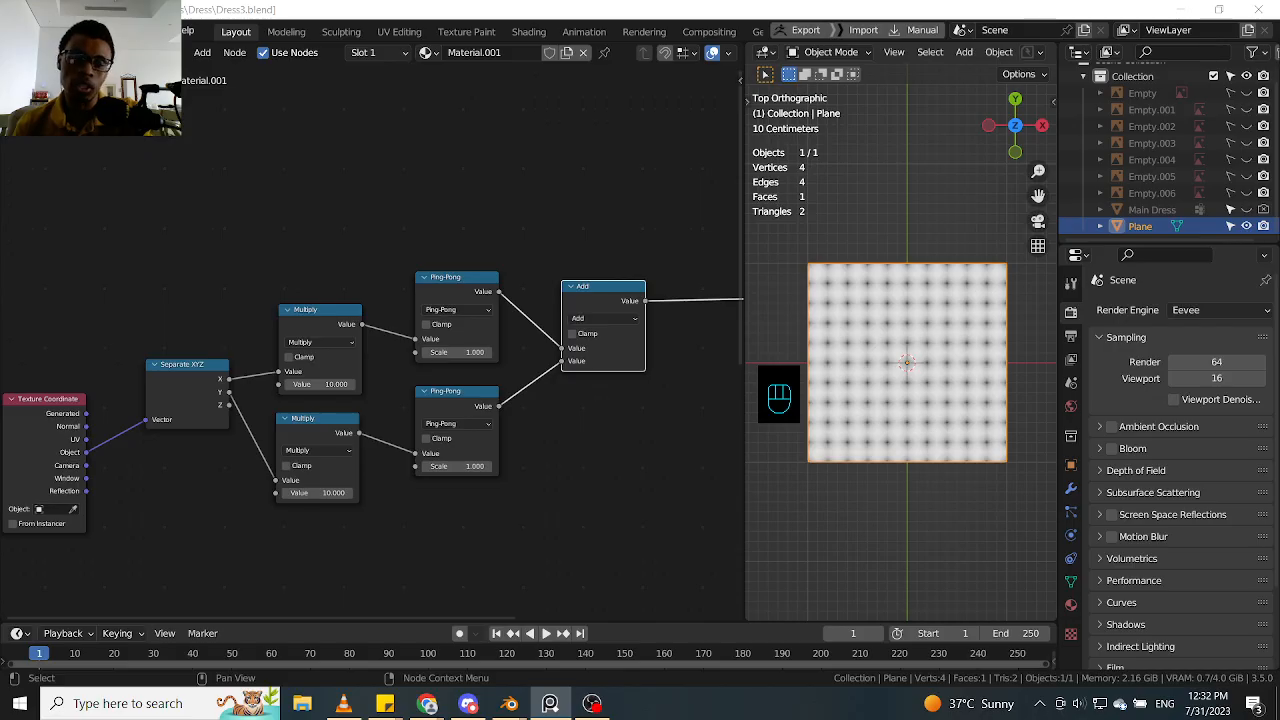
pyautogui.click(603, 297)
pyautogui.moveTo(602, 300)
pyautogui.mouseDown()
pyautogui.moveTo(598, 272)
pyautogui.moveTo(598, 296)
pyautogui.mouseUp()
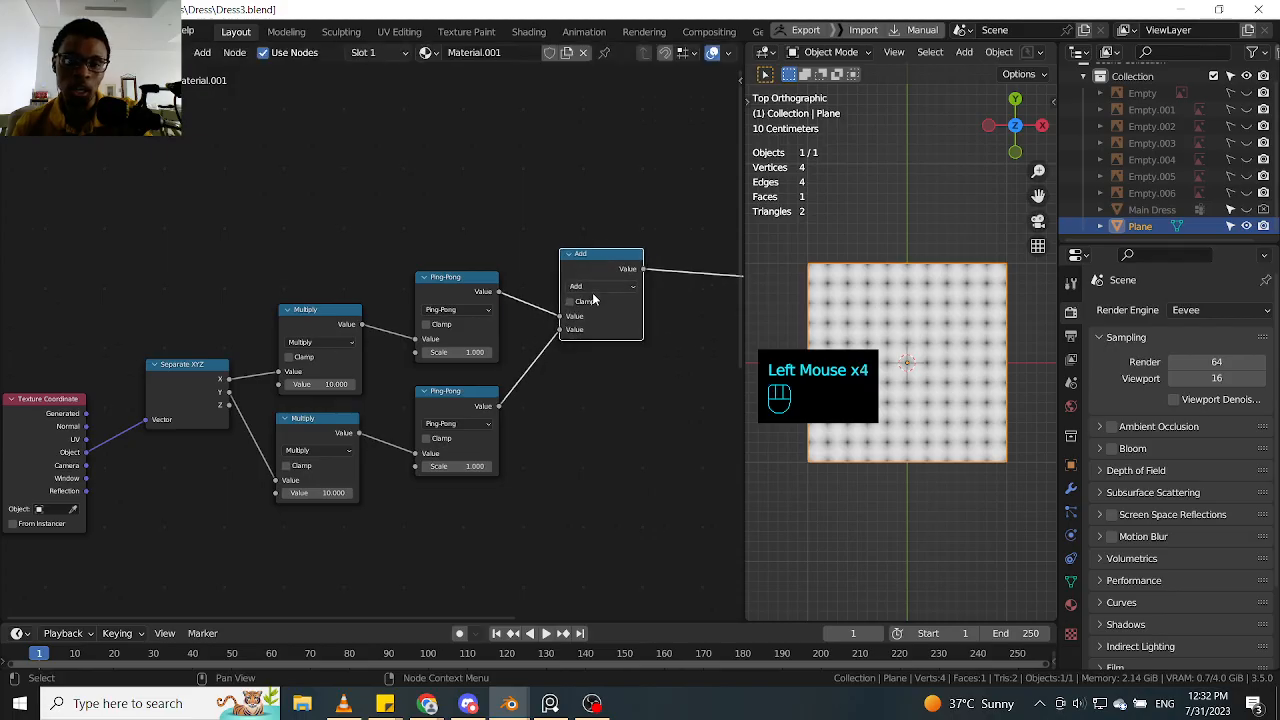
# Step: Move the Texture Coordinate node up level with the Separate XYZ node and adjust the upper Multiply node's position
pyautogui.moveTo(23, 489); pyautogui.dragTo(217, 479, button='middle')
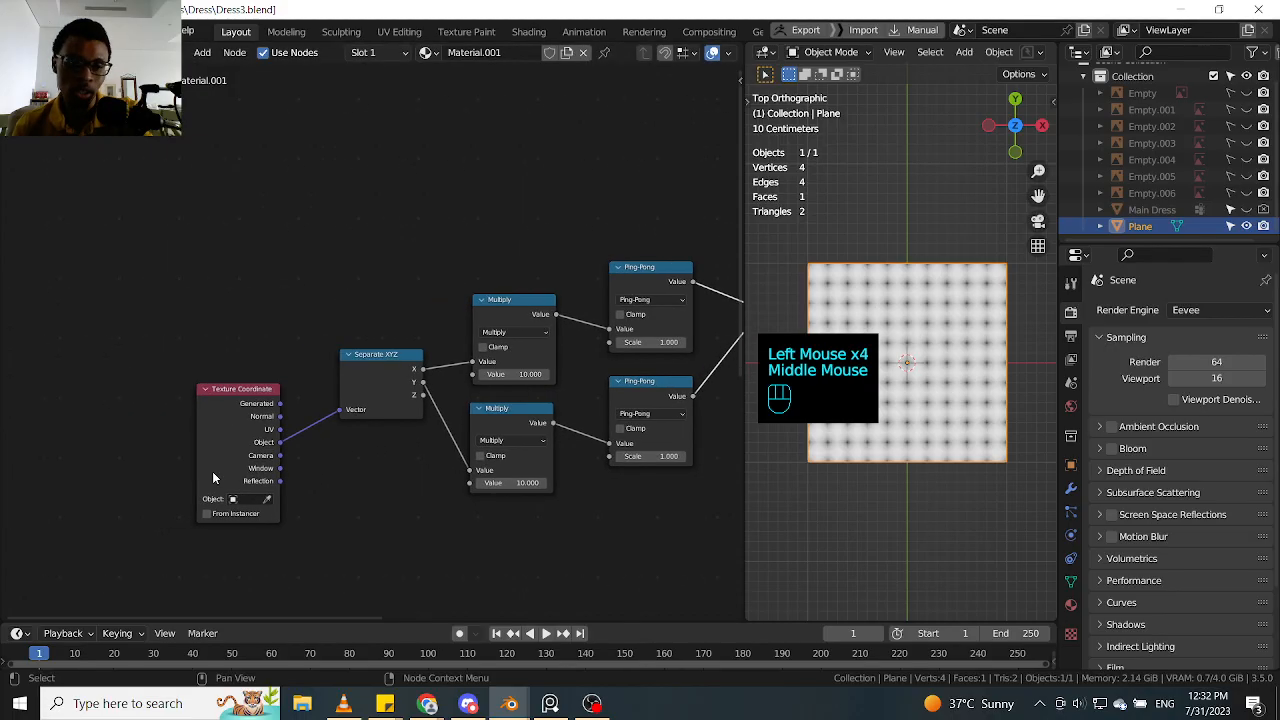
pyautogui.moveTo(225, 433); pyautogui.dragTo(234, 400)
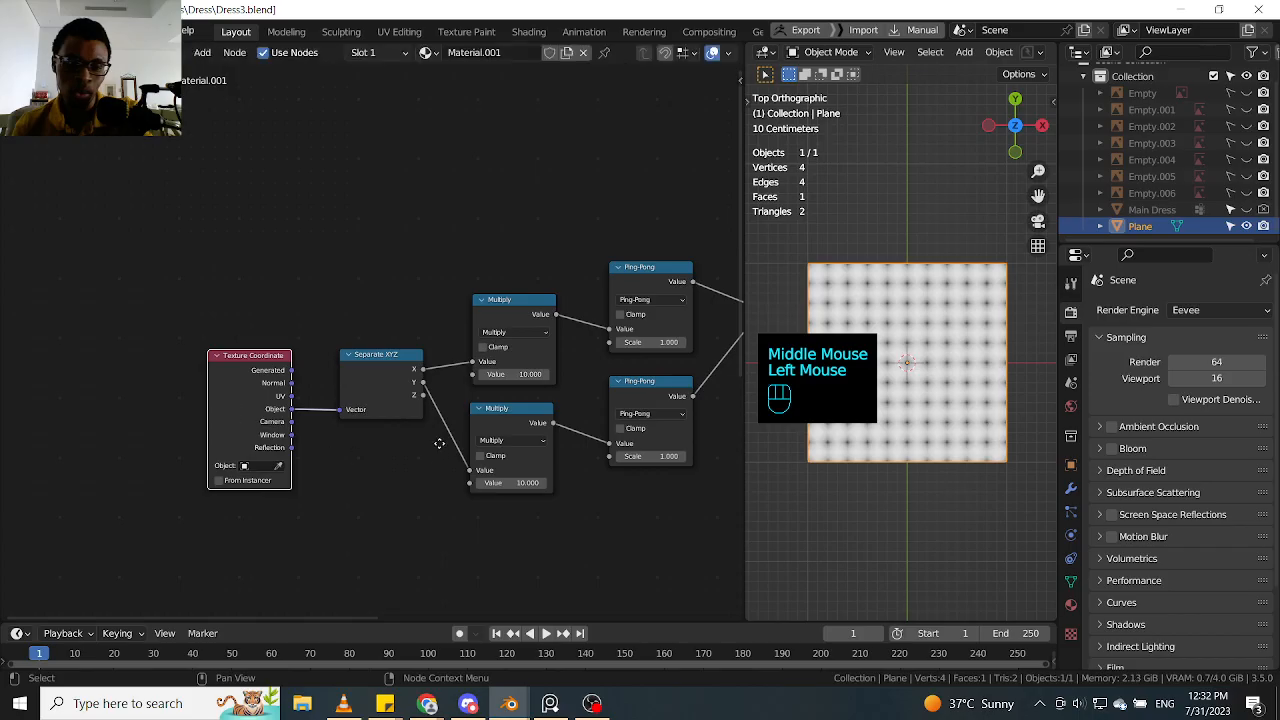
pyautogui.moveTo(434, 437); pyautogui.dragTo(278, 459, button='middle')
pyautogui.click(372, 326)
pyautogui.moveTo(372, 332); pyautogui.dragTo(366, 333)
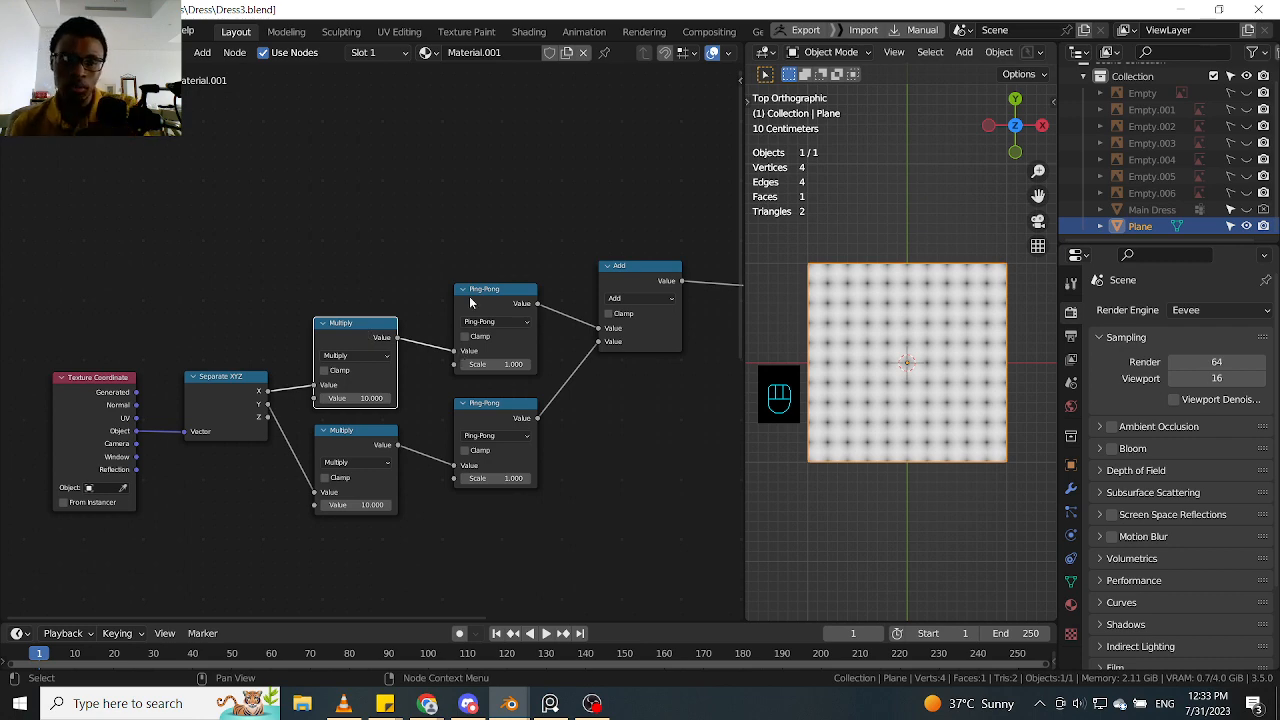
# Step: Change the Add node that combines the two Ping-Pong outputs to Multiply
pyautogui.moveTo(488, 290); pyautogui.dragTo(487, 282)
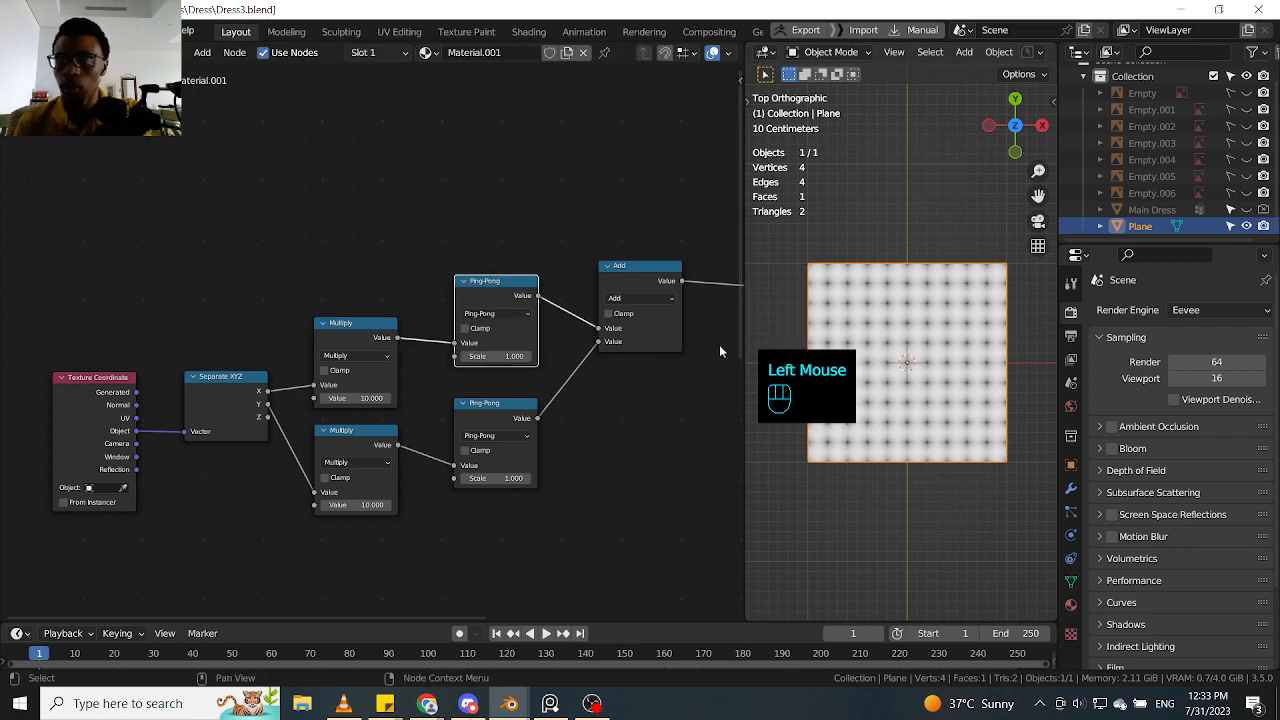
pyautogui.scroll(4, 912, 298)
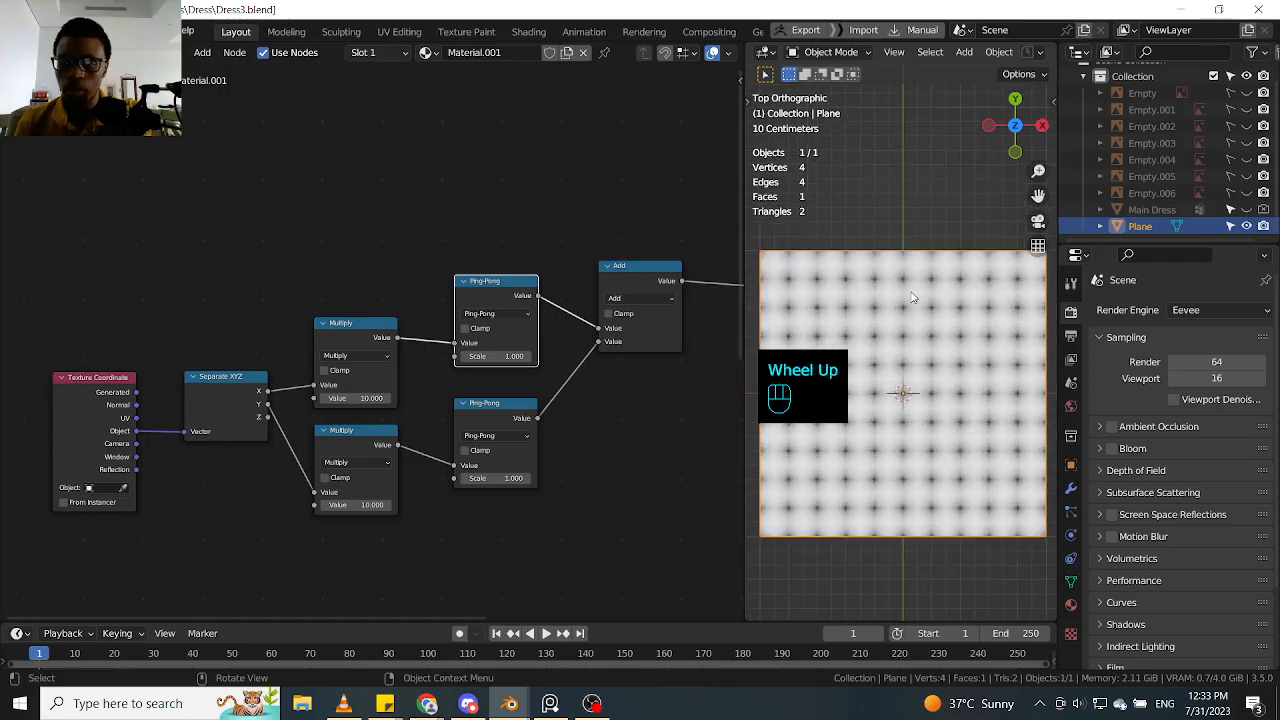
pyautogui.scroll(-1, 912, 298)
pyautogui.scroll(-1, 912, 298)
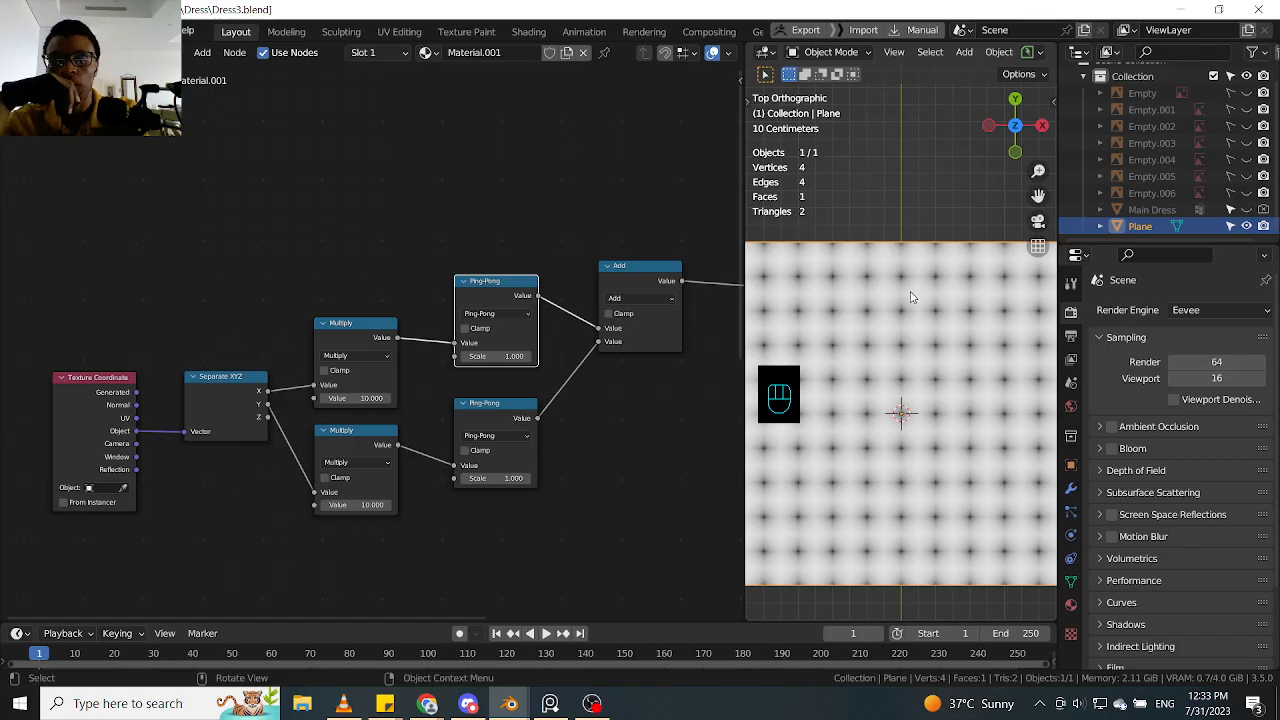
pyautogui.click(644, 299)
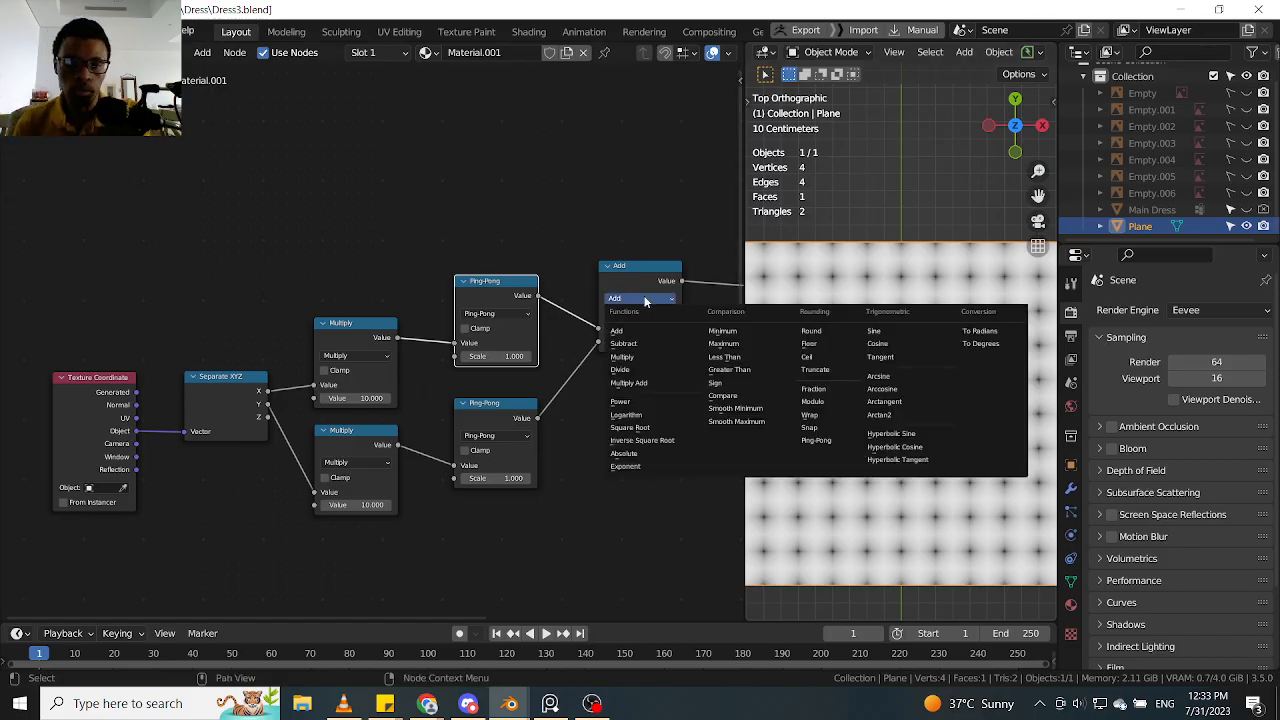
pyautogui.click(648, 356)
pyautogui.scroll(4, 894, 340)
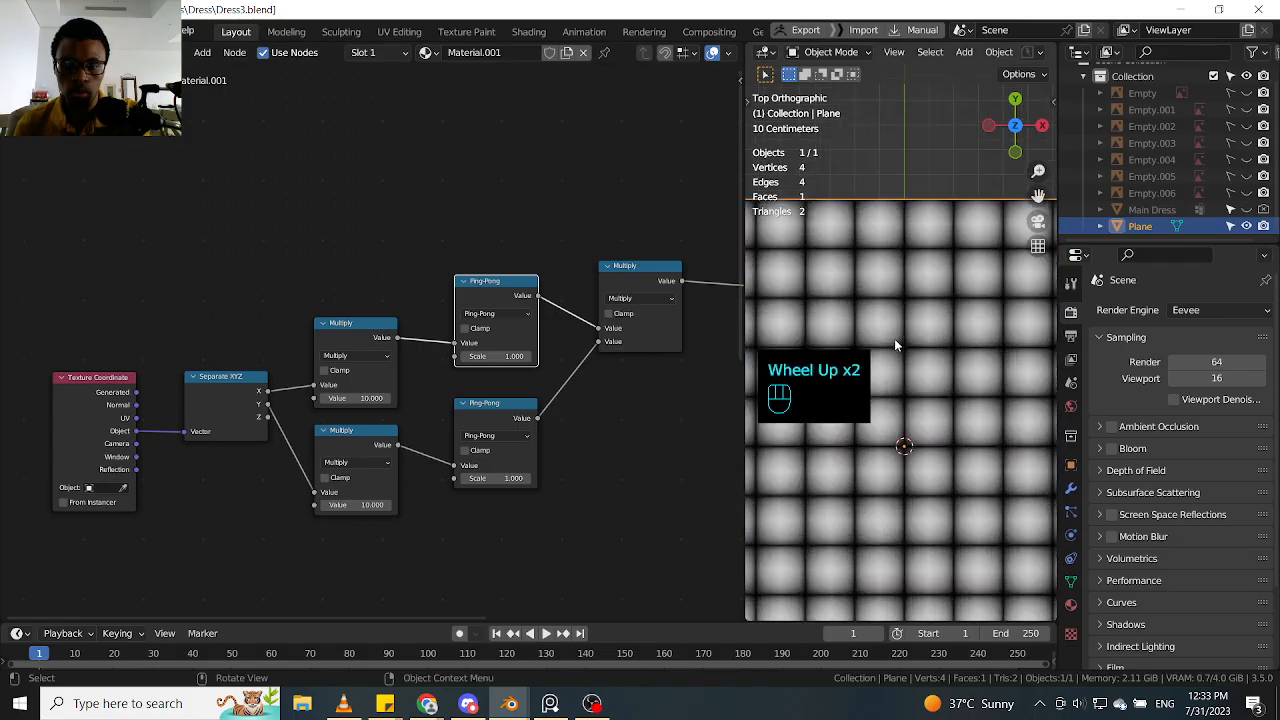
pyautogui.scroll(-1, 895, 343)
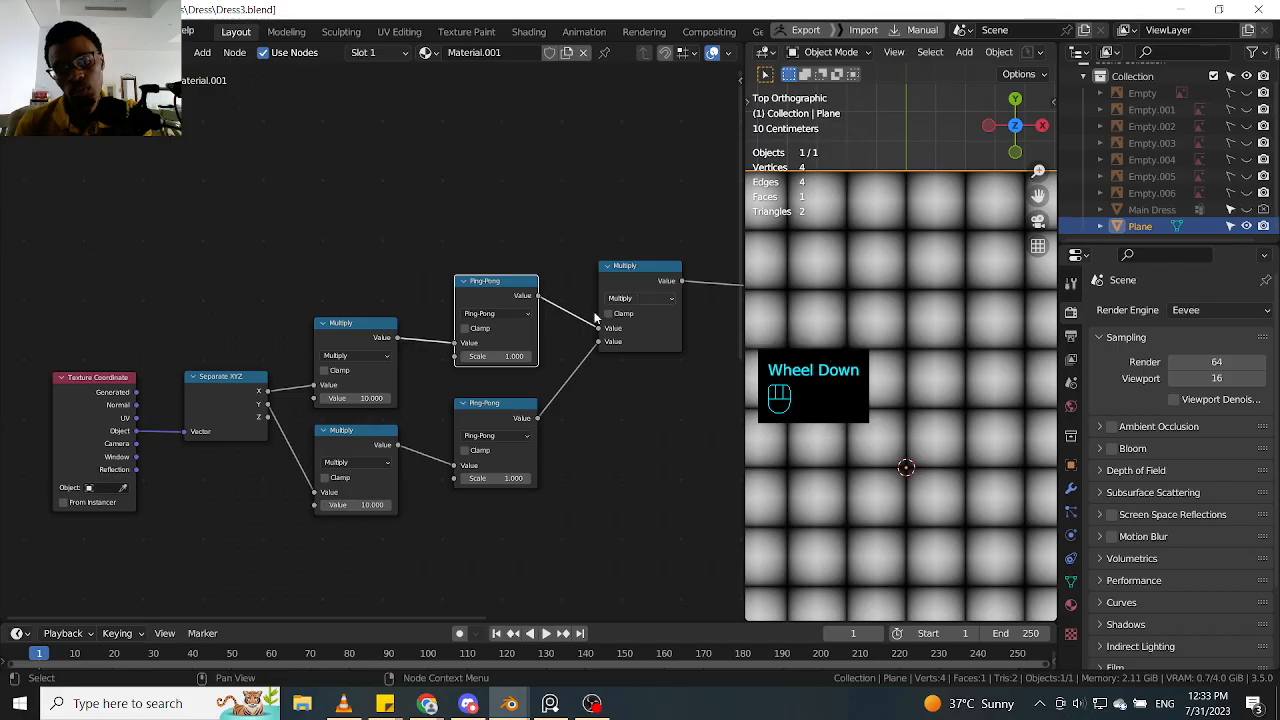
# Step: Set the Y-branch Multiply value to 10.1 and reposition the Multiply node that combines the Ping-Pong outputs
pyautogui.moveTo(355, 504)
pyautogui.mouseDown()
pyautogui.moveTo(410, 504)
pyautogui.moveTo(357, 504)
pyautogui.mouseUp()
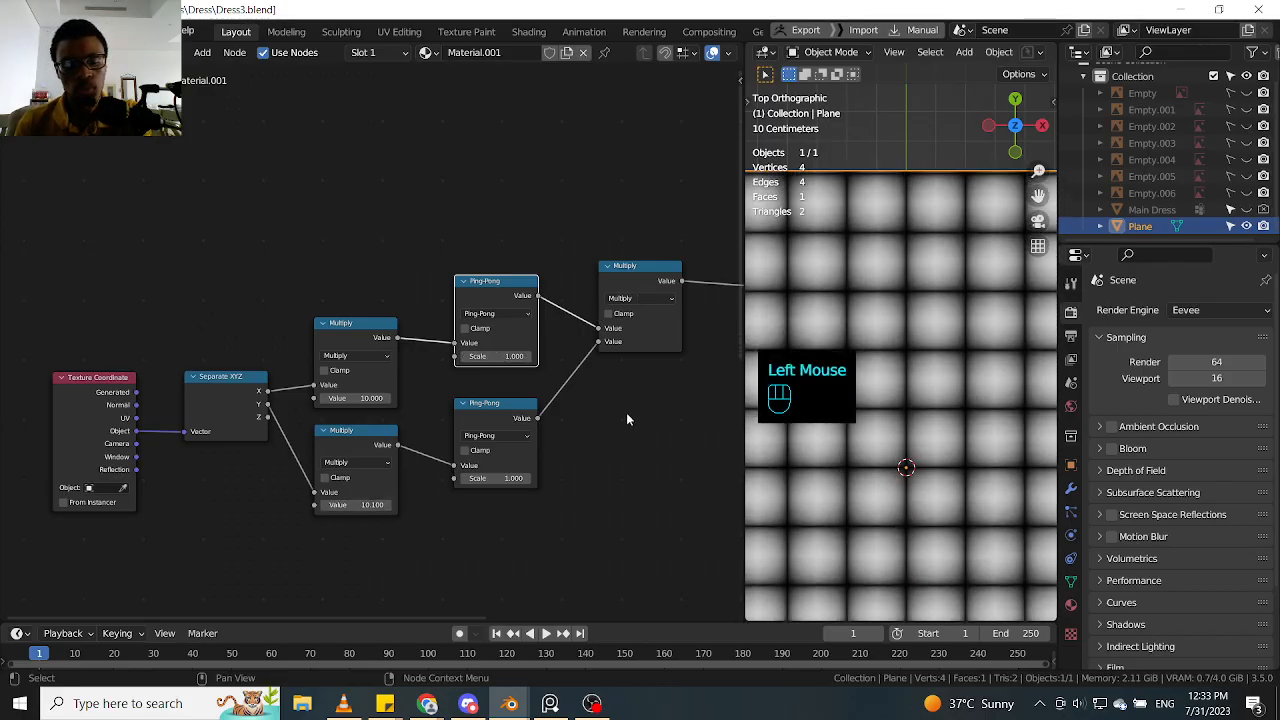
pyautogui.moveTo(626, 412); pyautogui.dragTo(514, 420, button='middle')
pyautogui.click(537, 290)
pyautogui.moveTo(541, 289); pyautogui.dragTo(573, 293, button='middle')
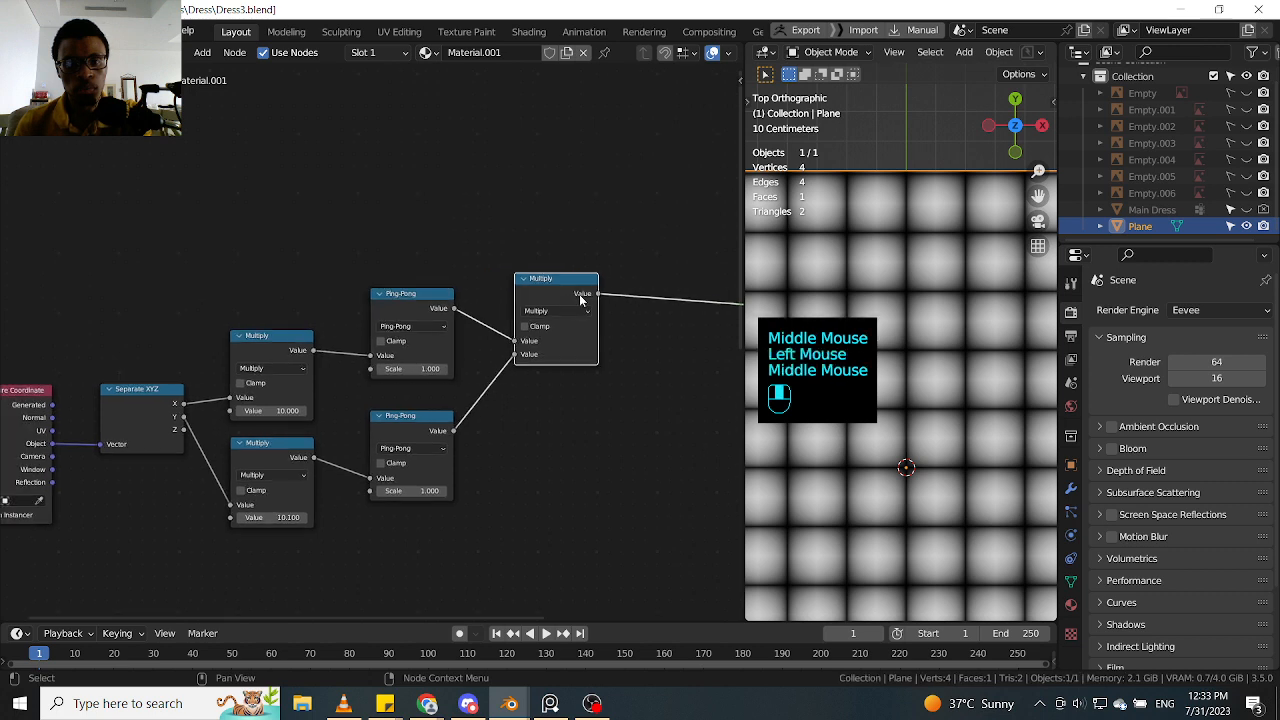
pyautogui.moveTo(575, 293); pyautogui.dragTo(609, 296)
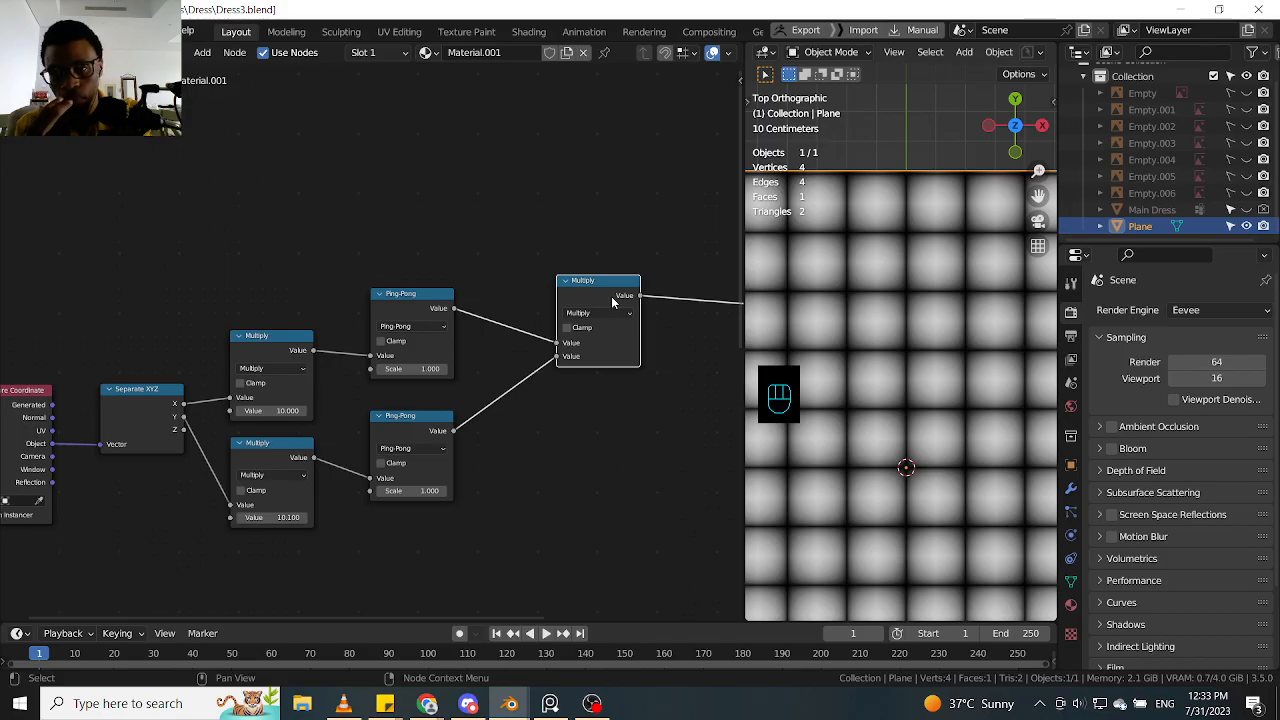
pyautogui.moveTo(568, 420); pyautogui.dragTo(531, 414, button='middle')
pyautogui.click(558, 275)
pyautogui.moveTo(558, 275); pyautogui.dragTo(521, 277)
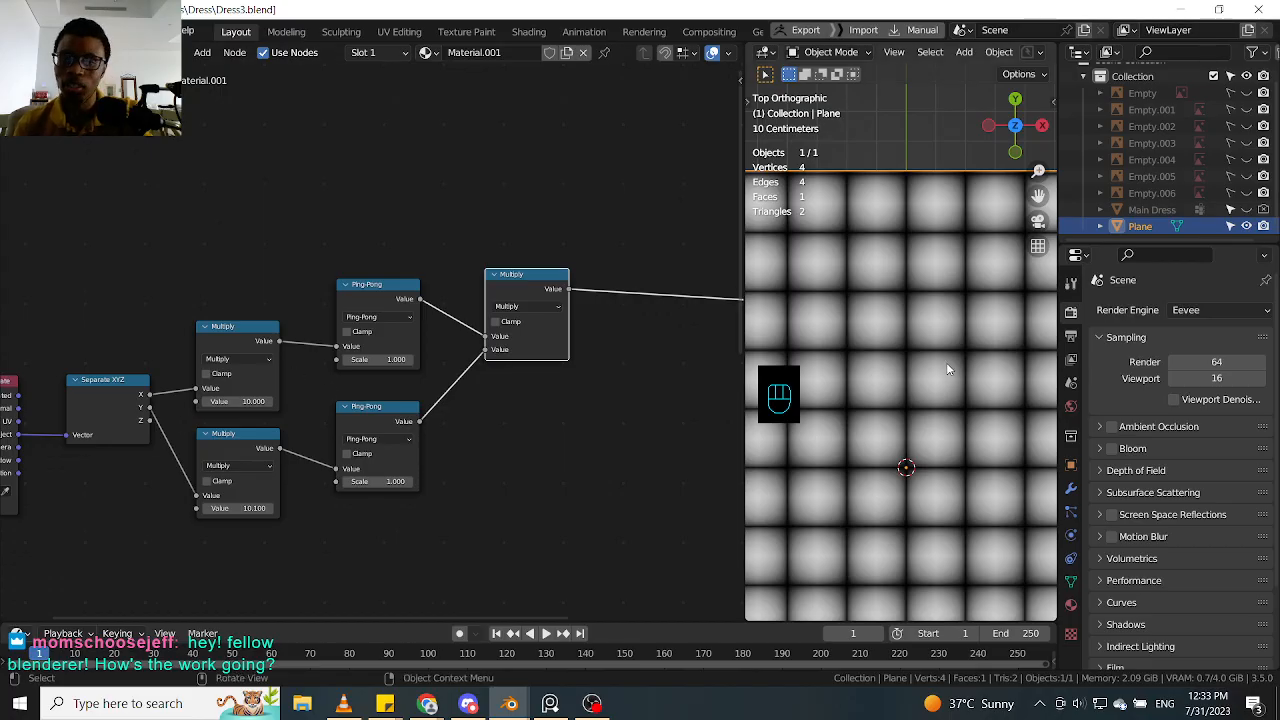
# Step: Examine the tiled grid pattern across the whole plane from the top orthographic view
pyautogui.scroll(-3, 946, 362)
pyautogui.scroll(2, 951, 370)
pyautogui.moveTo(951, 372); pyautogui.dragTo(943, 359, button='middle')
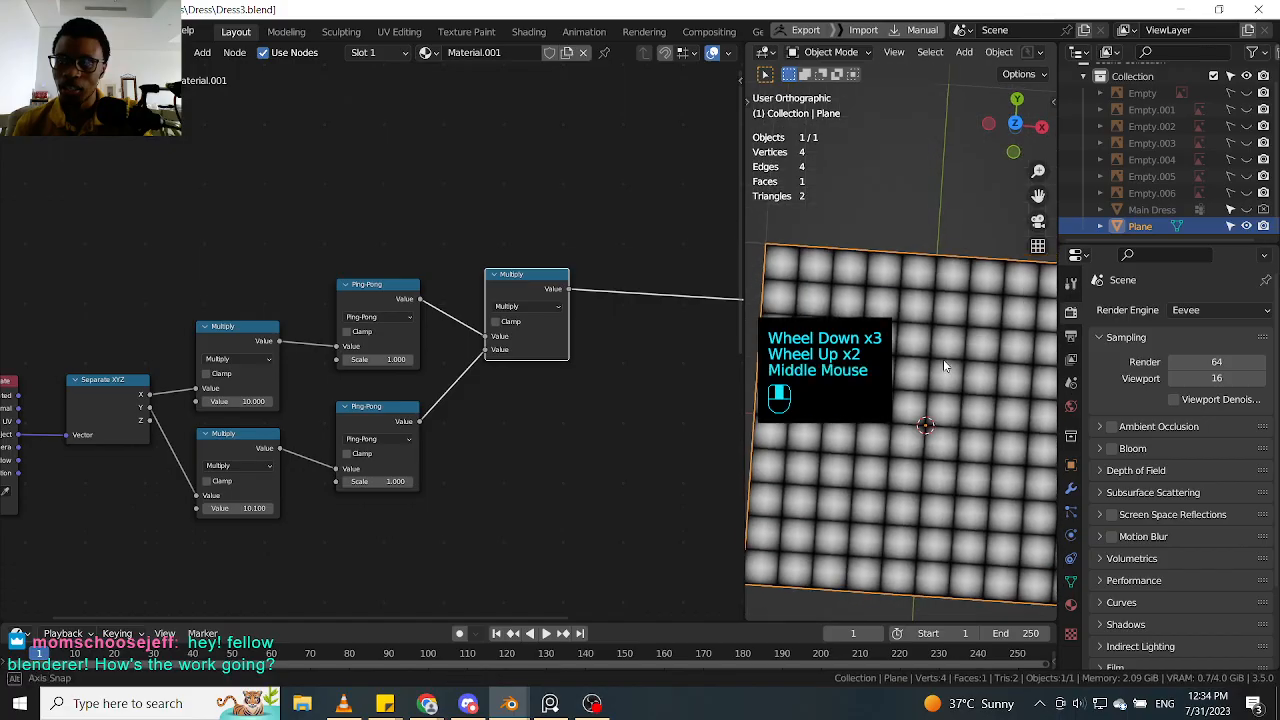
pyautogui.press('KP_7')
pyautogui.scroll(-2, 943, 361)
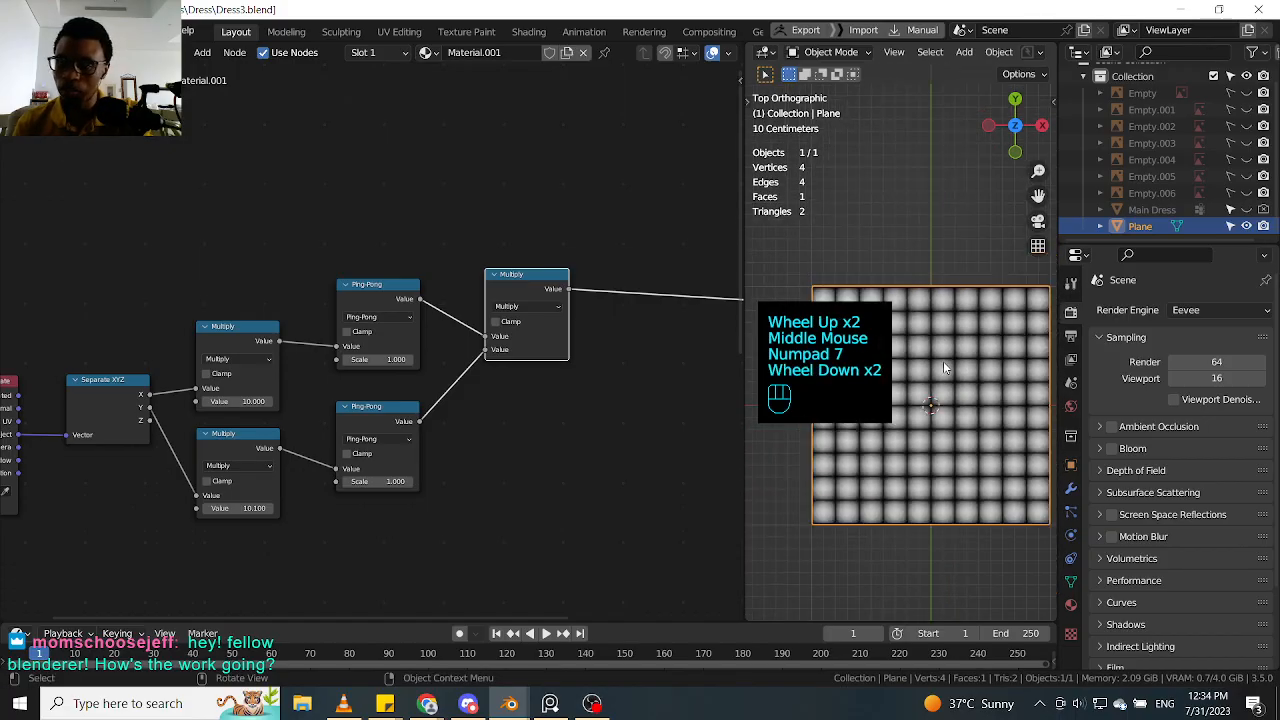
pyautogui.scroll(1, 943, 361)
pyautogui.moveTo(977, 431)
pyautogui.keyDown('shift'); pyautogui.mouseDown(button='middle')
pyautogui.moveTo(997, 406)
pyautogui.moveTo(988, 412)
pyautogui.mouseUp(button='middle'); pyautogui.keyUp('shift')
pyautogui.scroll(-1, 984, 409)
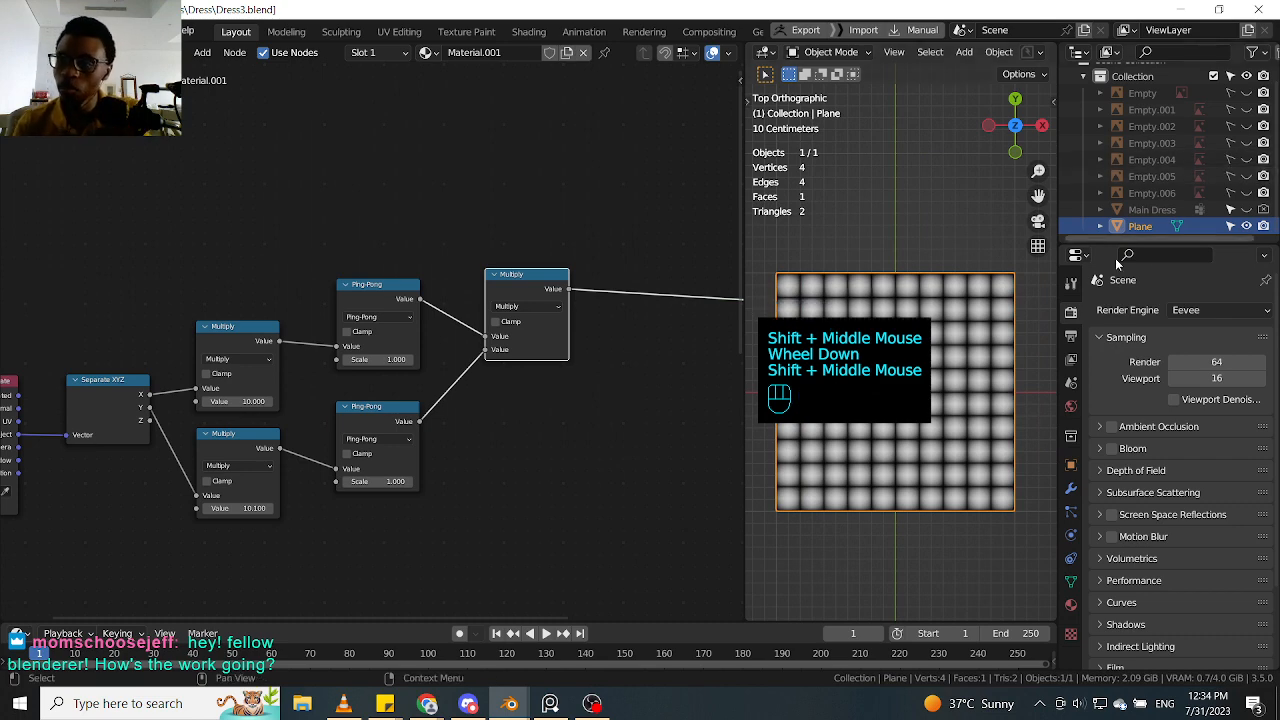
# Step: Unhide the Main Dress object and select it above the patterned plane
pyautogui.scroll(-2, 1154, 180)
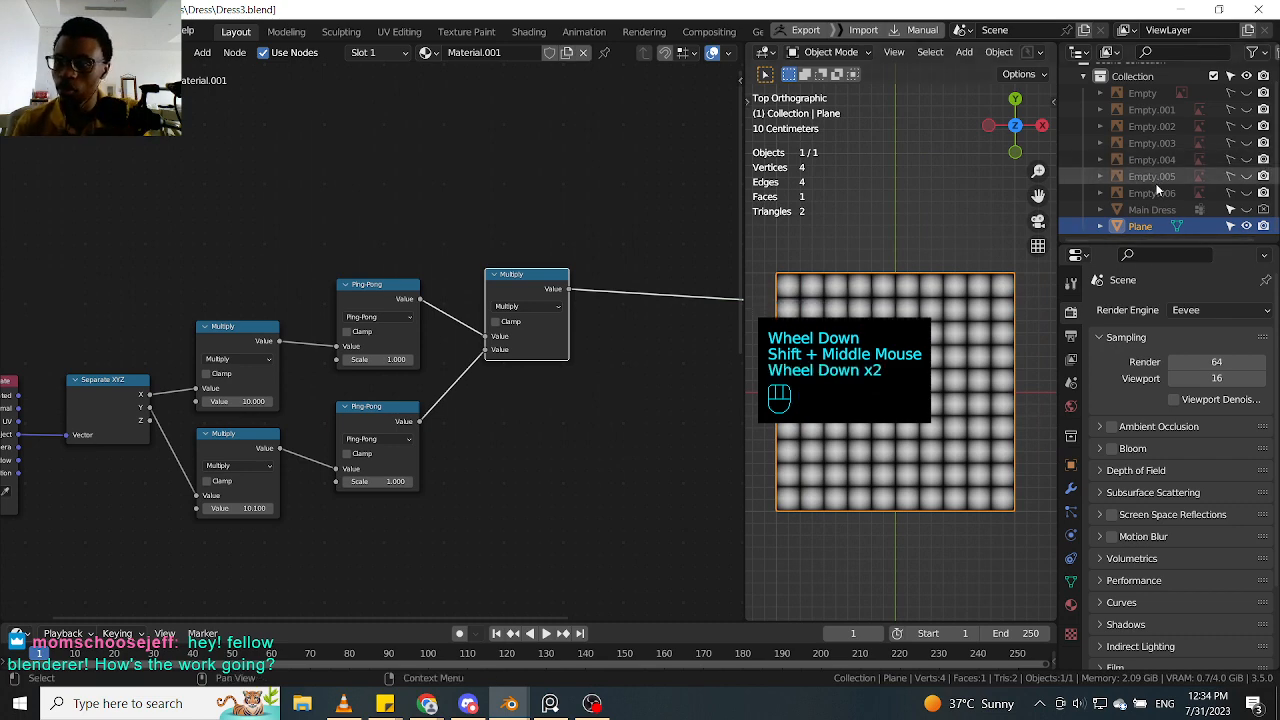
pyautogui.click(1246, 209)
pyautogui.scroll(4, 868, 430)
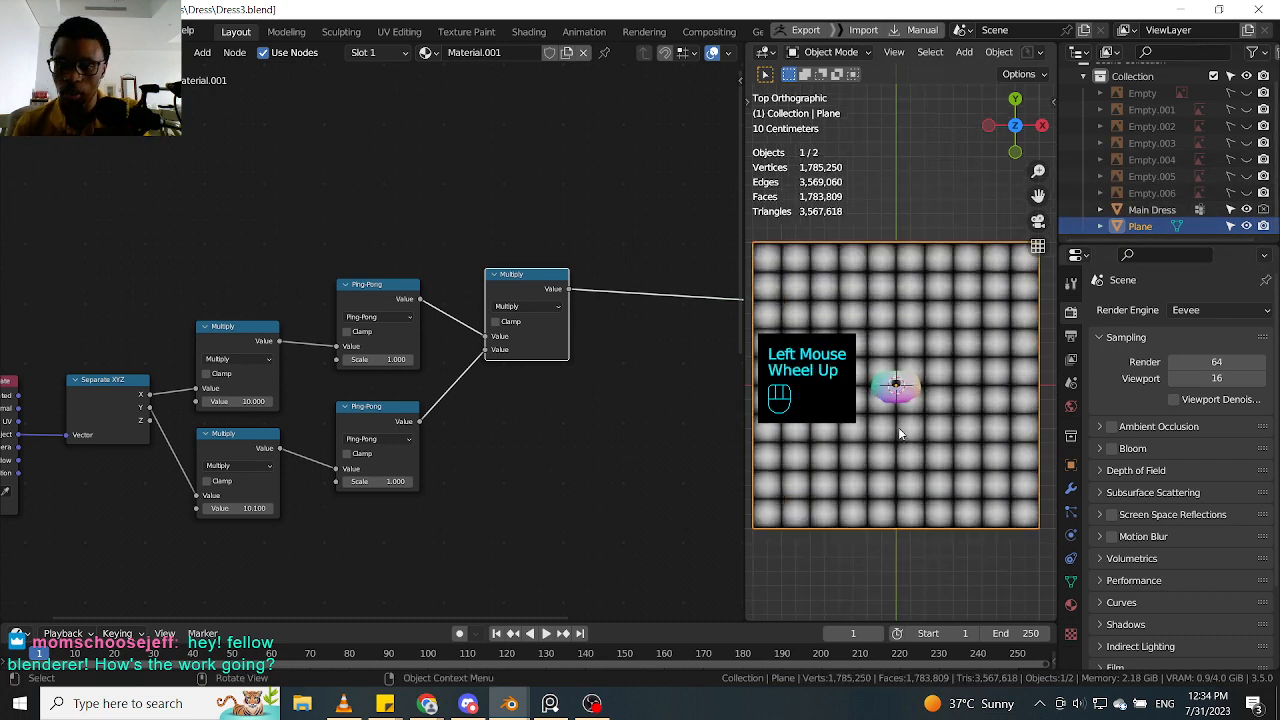
pyautogui.moveTo(921, 435); pyautogui.dragTo(912, 299, button='middle')
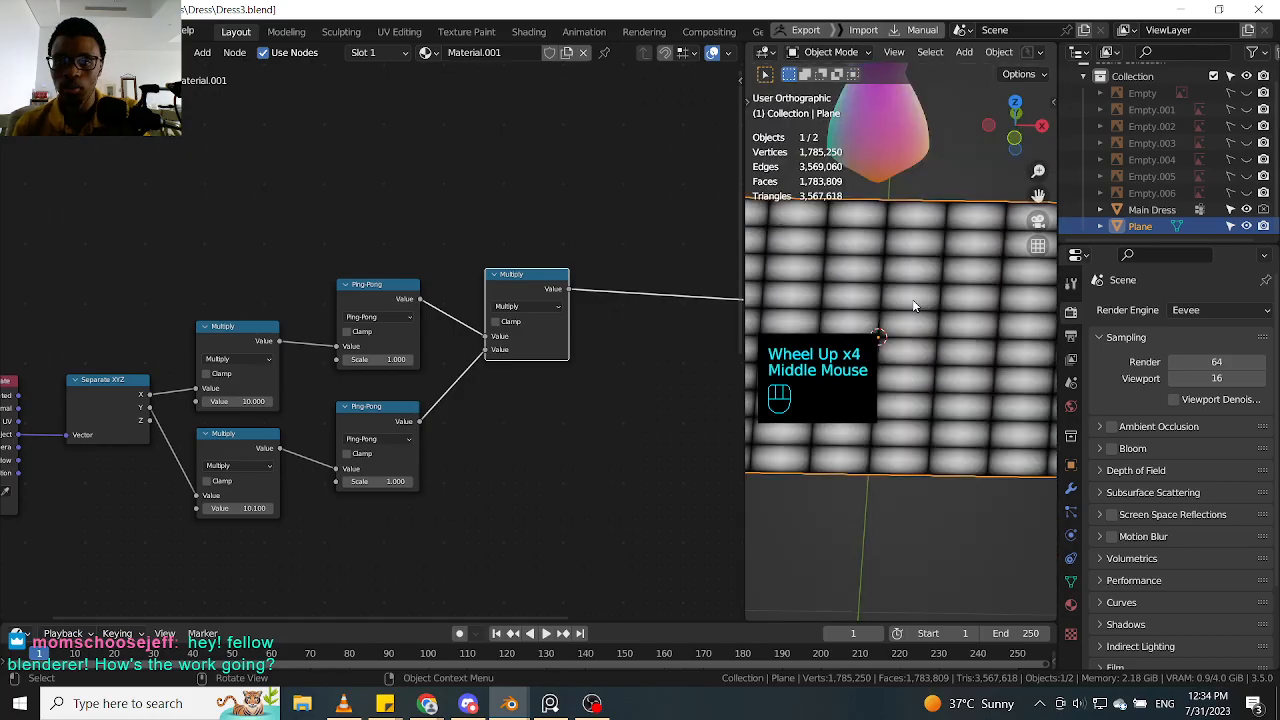
pyautogui.scroll(-1, 905, 240)
pyautogui.click(899, 172)
pyautogui.keyDown('shift'); pyautogui.moveTo(905, 200); pyautogui.dragTo(872, 322, button='middle'); pyautogui.keyUp('shift')
# Step: Connect the Principled BSDF of the dress's Gray material to the material output
pyautogui.moveTo(432, 380); pyautogui.dragTo(145, 450, button='middle')
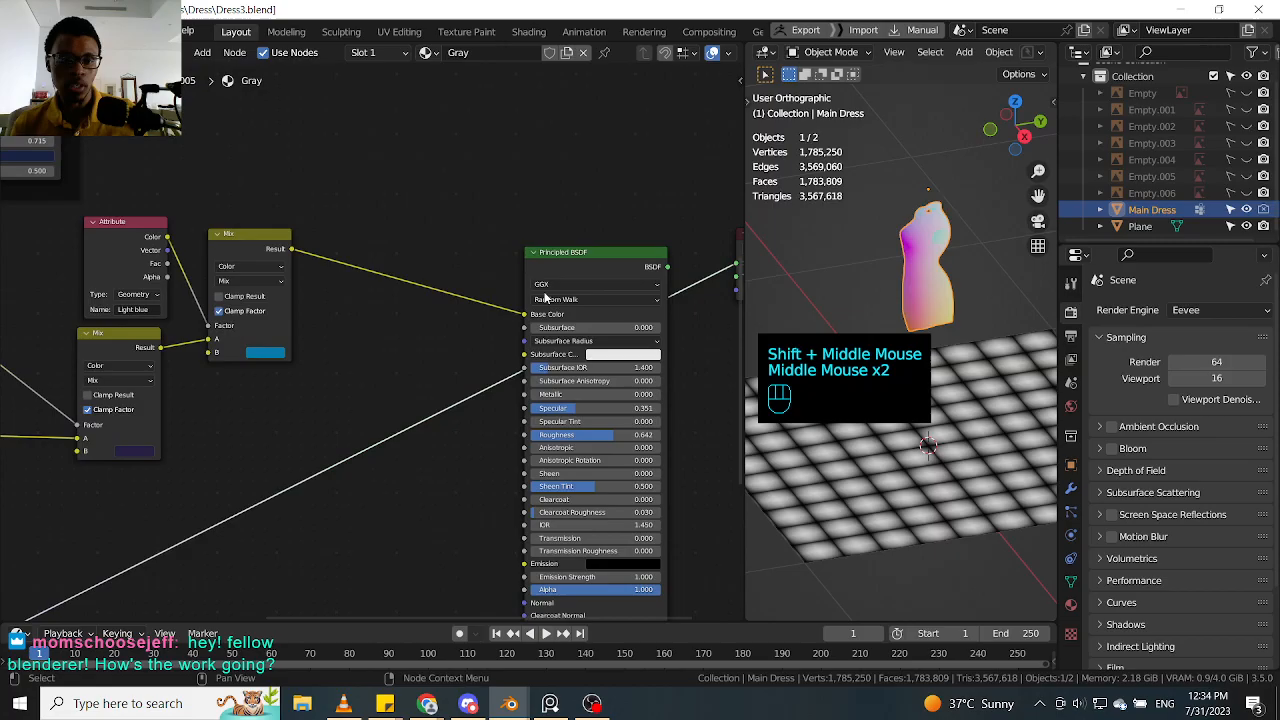
pyautogui.keyDown('ctrl'); pyautogui.keyDown('shift'); pyautogui.click(610, 262); pyautogui.keyUp('shift'); pyautogui.keyUp('ctrl')
pyautogui.scroll(2, 880, 285)
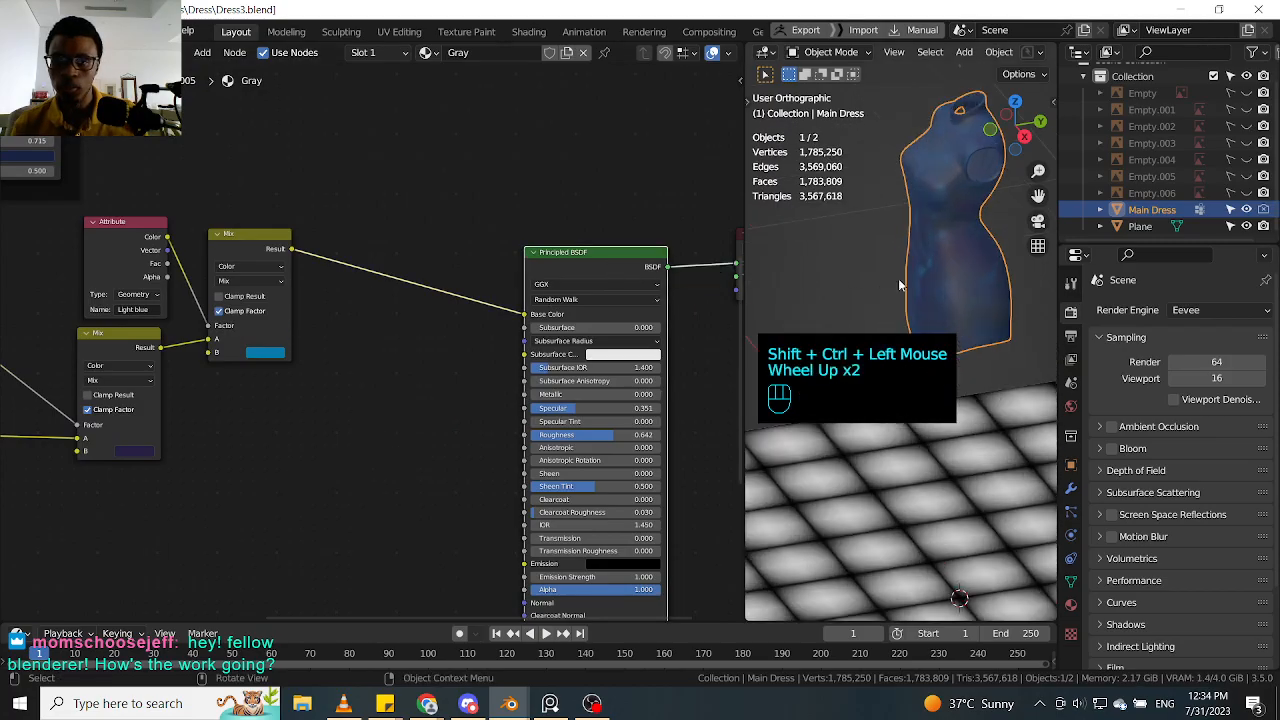
pyautogui.moveTo(900, 285); pyautogui.dragTo(893, 283, button='middle')
pyautogui.keyDown('shift'); pyautogui.moveTo(893, 283); pyautogui.dragTo(895, 287, button='middle'); pyautogui.keyUp('shift')
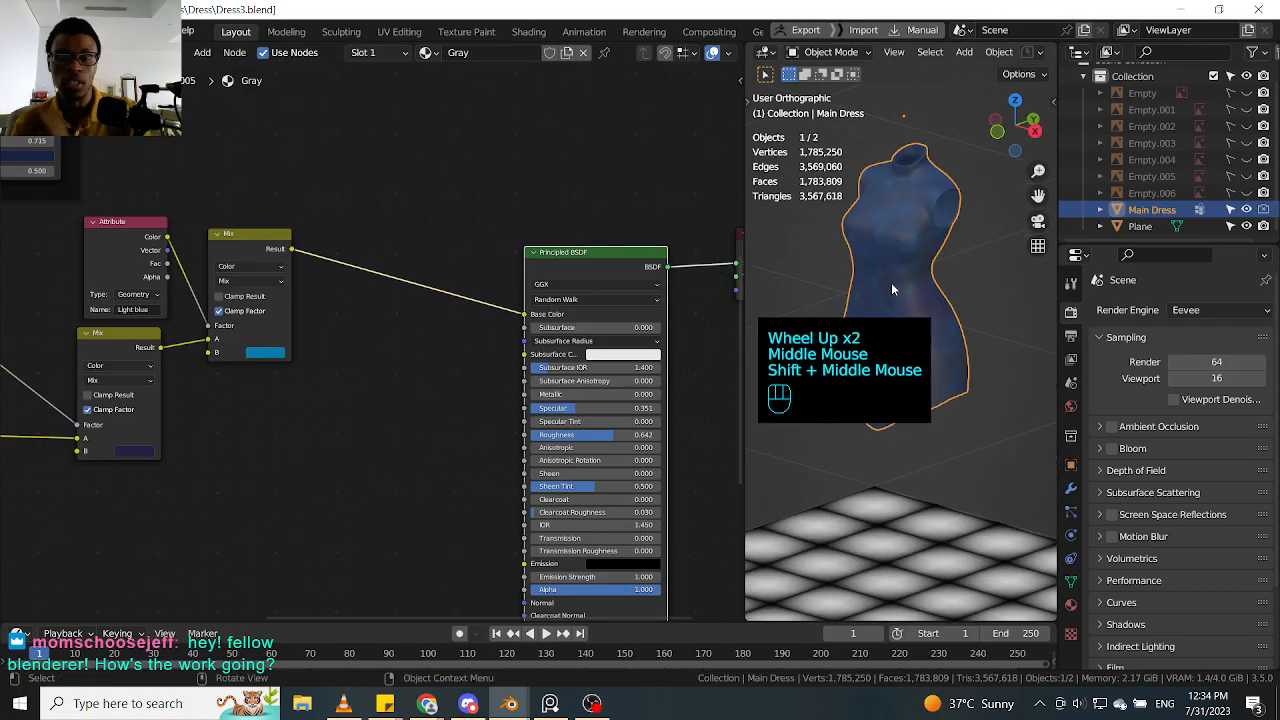
pyautogui.scroll(-1, 916, 291)
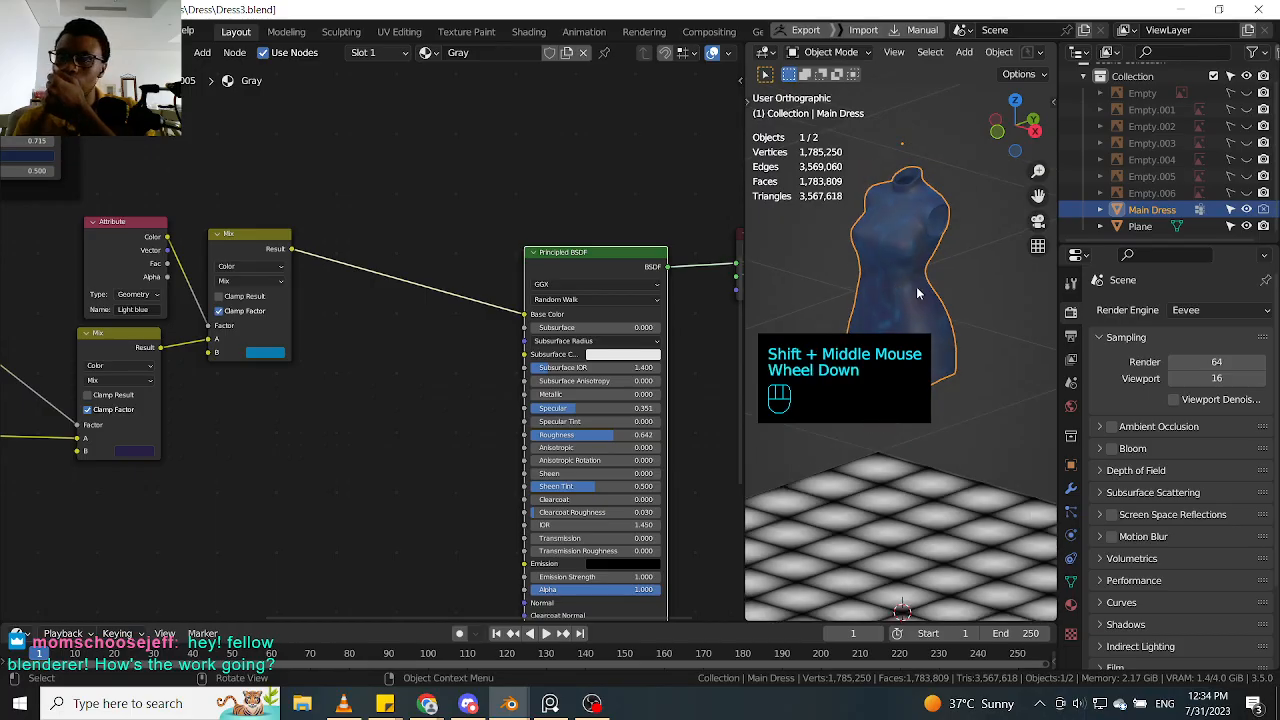
# Step: Save Dress3.blend and open the Ahsoka82.blend project
pyautogui.hotkey('ctrl', 's')
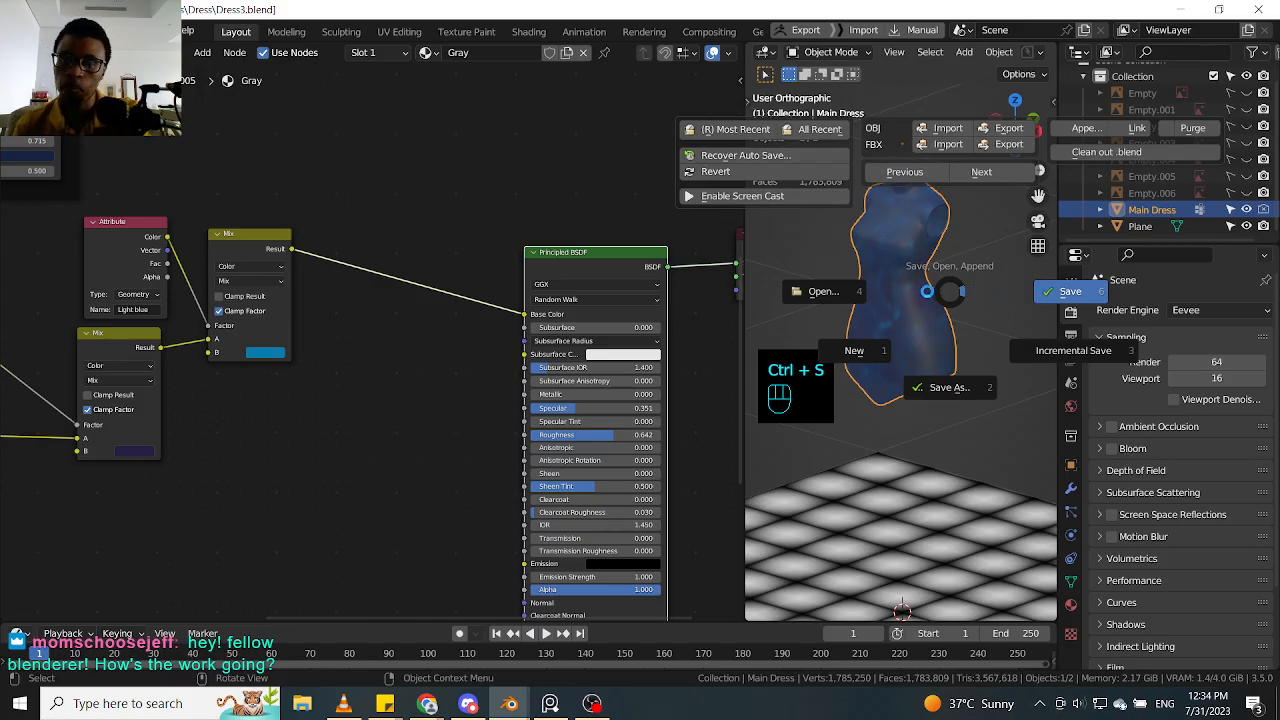
pyautogui.click(1070, 291)
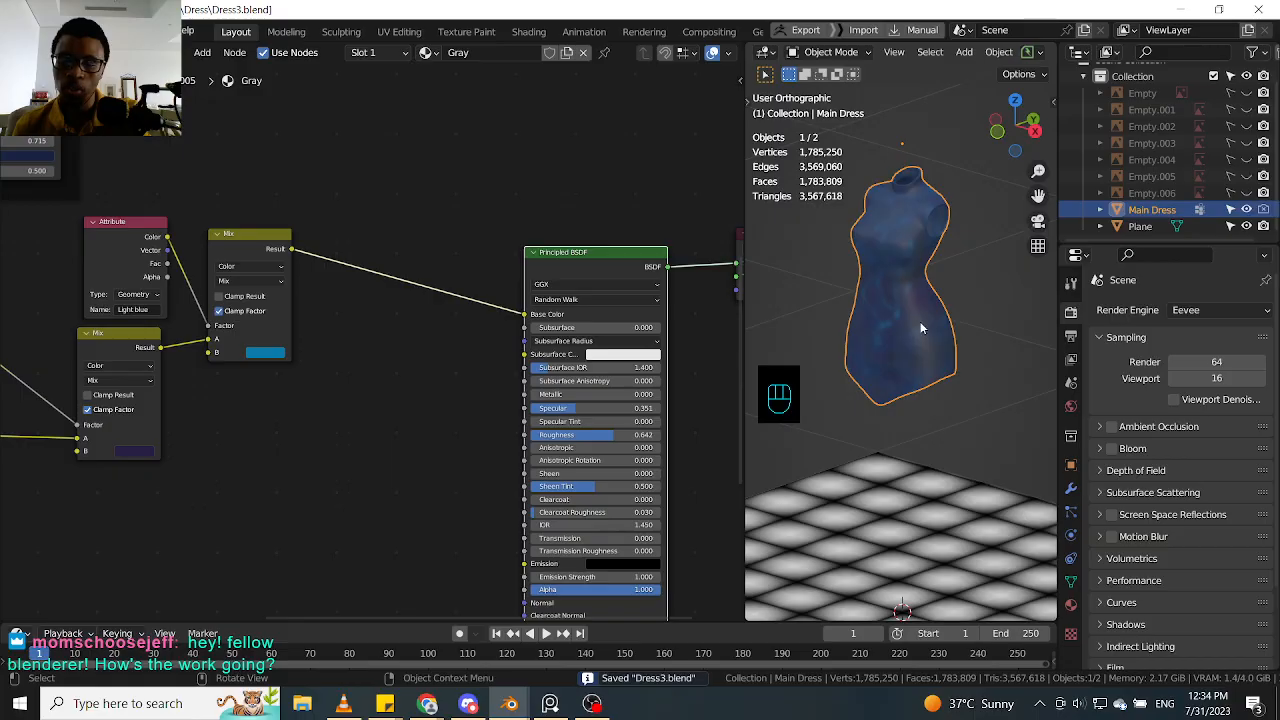
pyautogui.scroll(1, 920, 321)
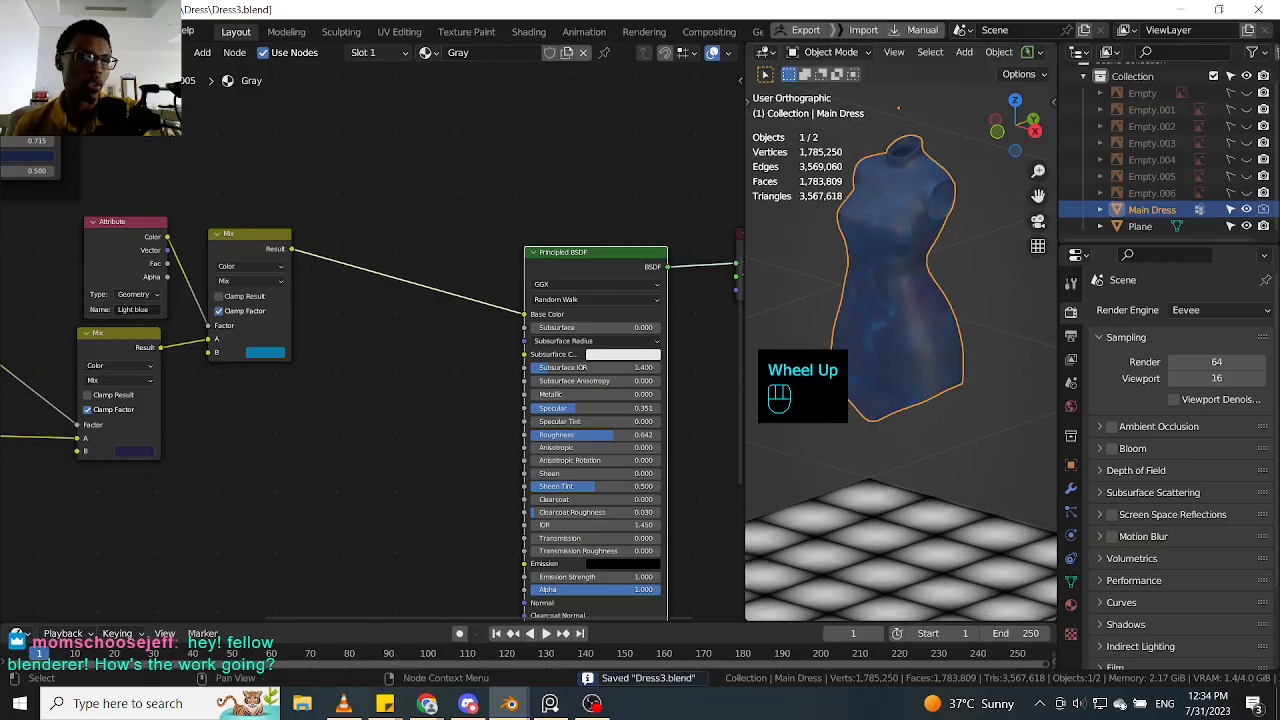
pyautogui.click(35, 9)
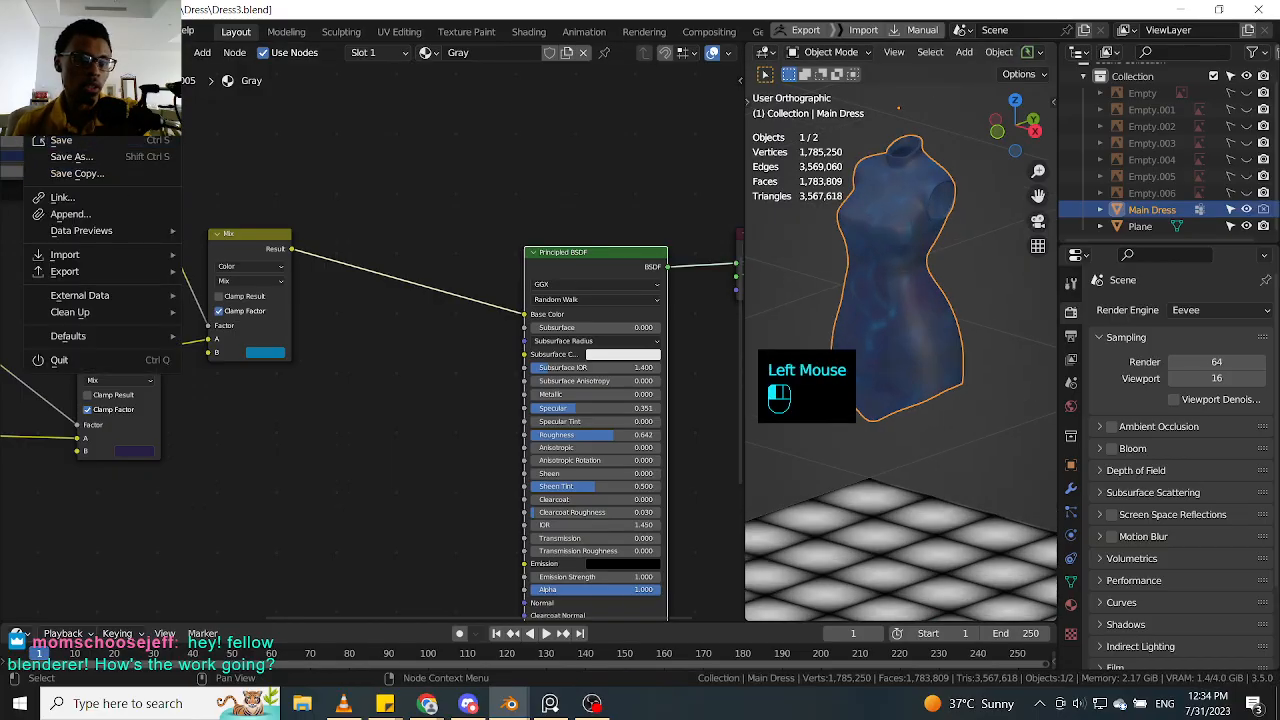
pyautogui.moveTo(70, 81)
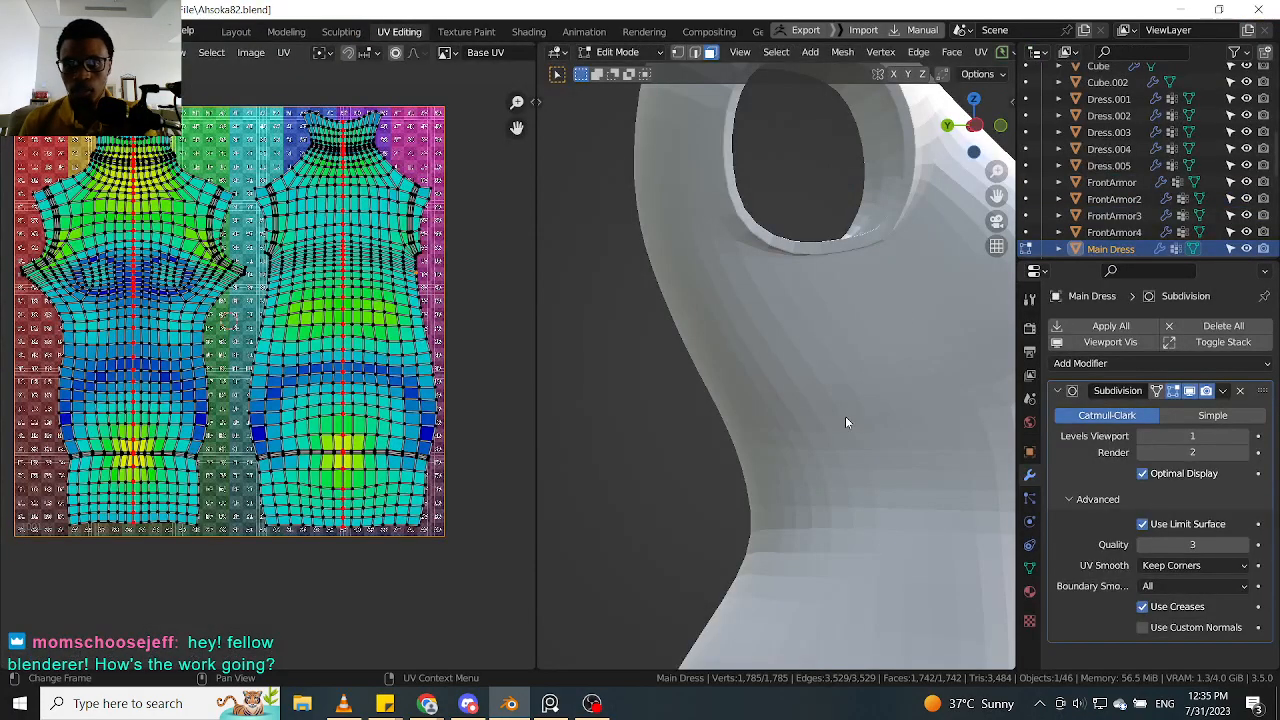
# Step: Exit the local view of the Main Dress to show the whole character
pyautogui.scroll(-4, 843, 426)
pyautogui.moveTo(843, 426)
pyautogui.mouseDown(button='middle')
pyautogui.moveTo(868, 430)
pyautogui.moveTo(852, 432)
pyautogui.mouseUp(button='middle')
pyautogui.scroll(-2, 868, 430)
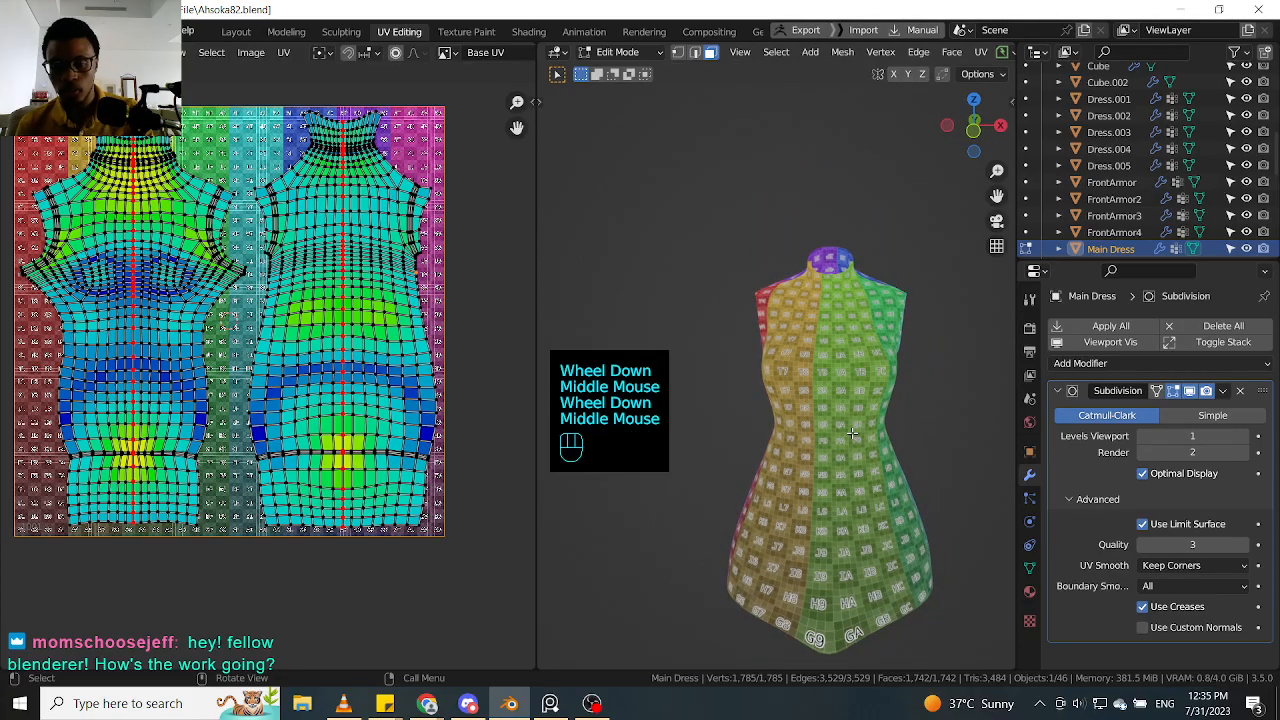
pyautogui.press('/')
pyautogui.scroll(2, 925, 431)
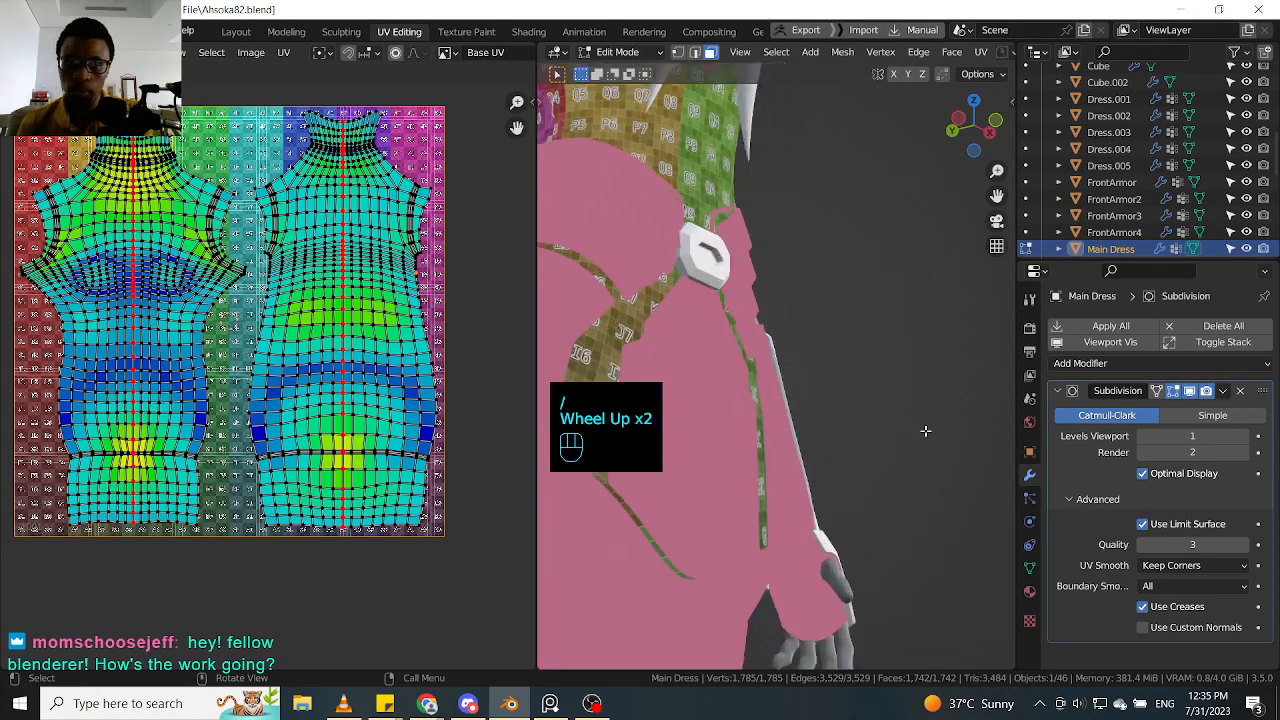
pyautogui.scroll(1, 925, 431)
pyautogui.scroll(-2, 903, 431)
pyautogui.moveTo(903, 431); pyautogui.dragTo(820, 424, button='middle')
pyautogui.scroll(-1, 820, 424)
pyautogui.moveTo(820, 424); pyautogui.dragTo(771, 422, button='middle')
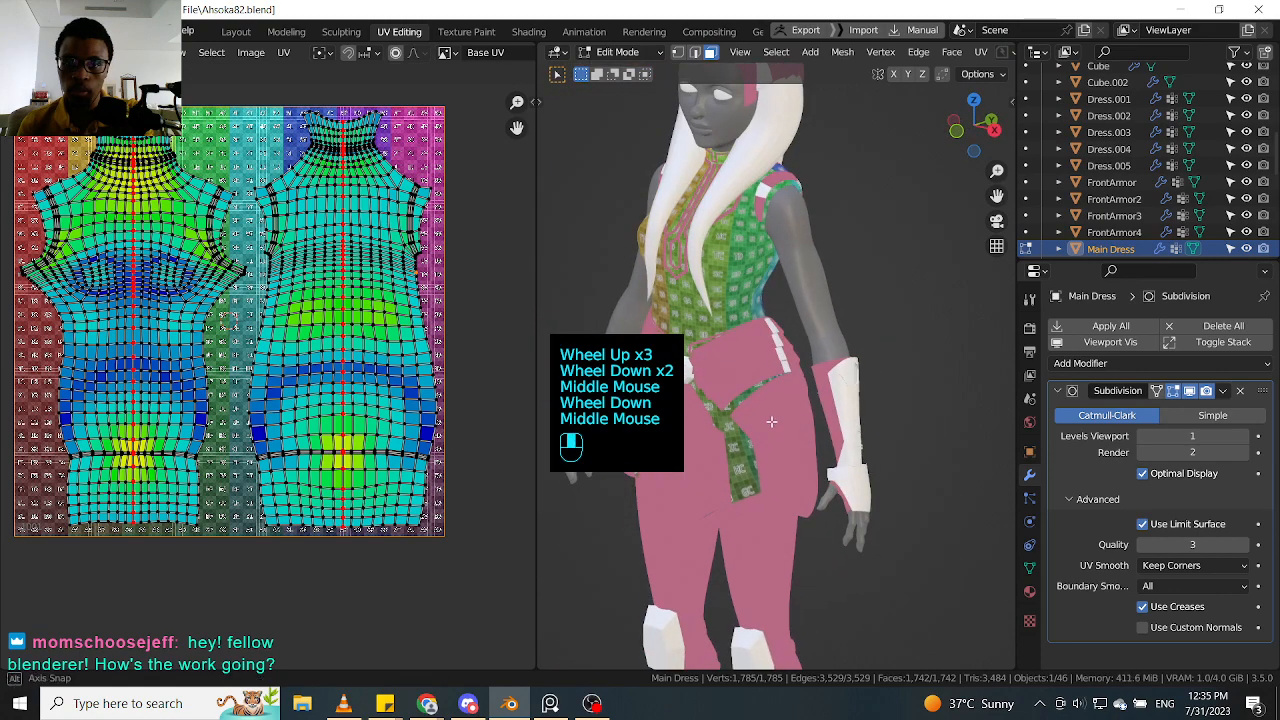
# Step: Switch from Edit Mode to Object Mode and select the character's body, the Base. Texture object
pyautogui.scroll(1, 771, 422)
pyautogui.scroll(-2, 771, 422)
pyautogui.click(830, 314)
pyautogui.press('Tab')
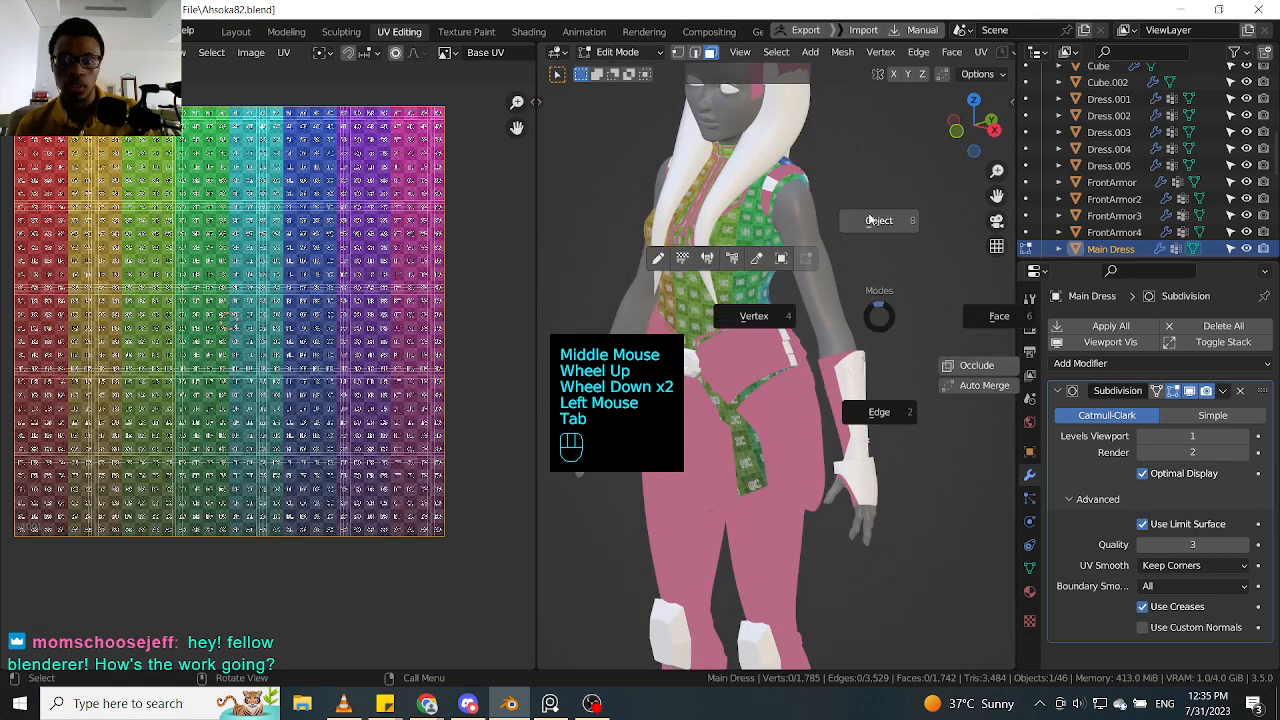
pyautogui.click(880, 224)
pyautogui.click(815, 278)
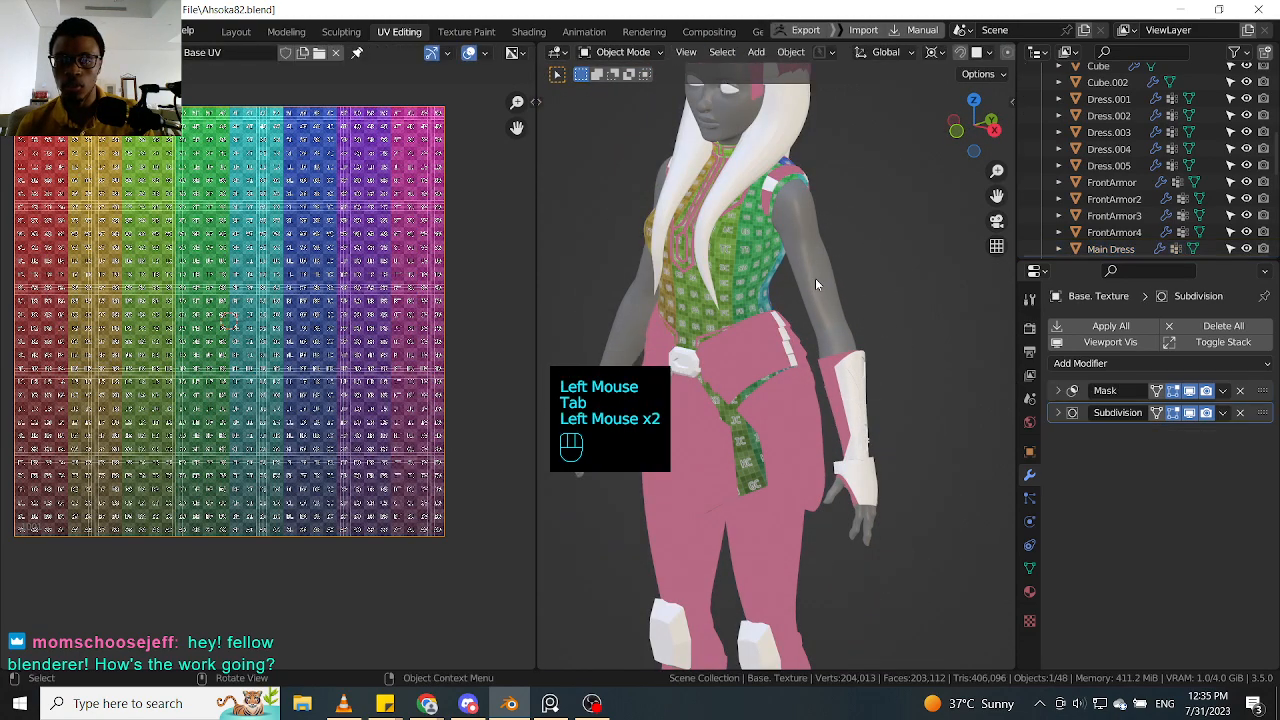
pyautogui.scroll(1, 815, 278)
pyautogui.scroll(-1, 815, 278)
pyautogui.keyDown('shift'); pyautogui.moveTo(815, 278); pyautogui.dragTo(857, 292, button='middle'); pyautogui.keyUp('shift')
pyautogui.scroll(1, 852, 312)
pyautogui.scroll(-1, 838, 303)
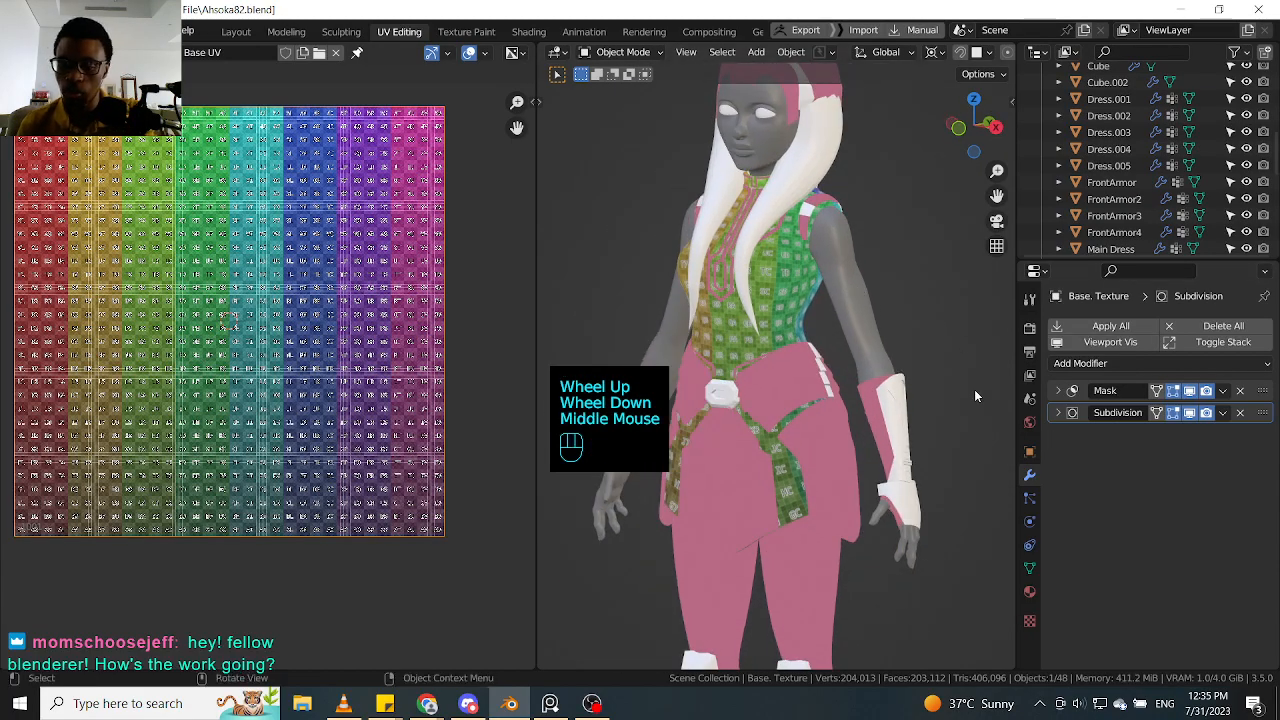
pyautogui.click(858, 292)
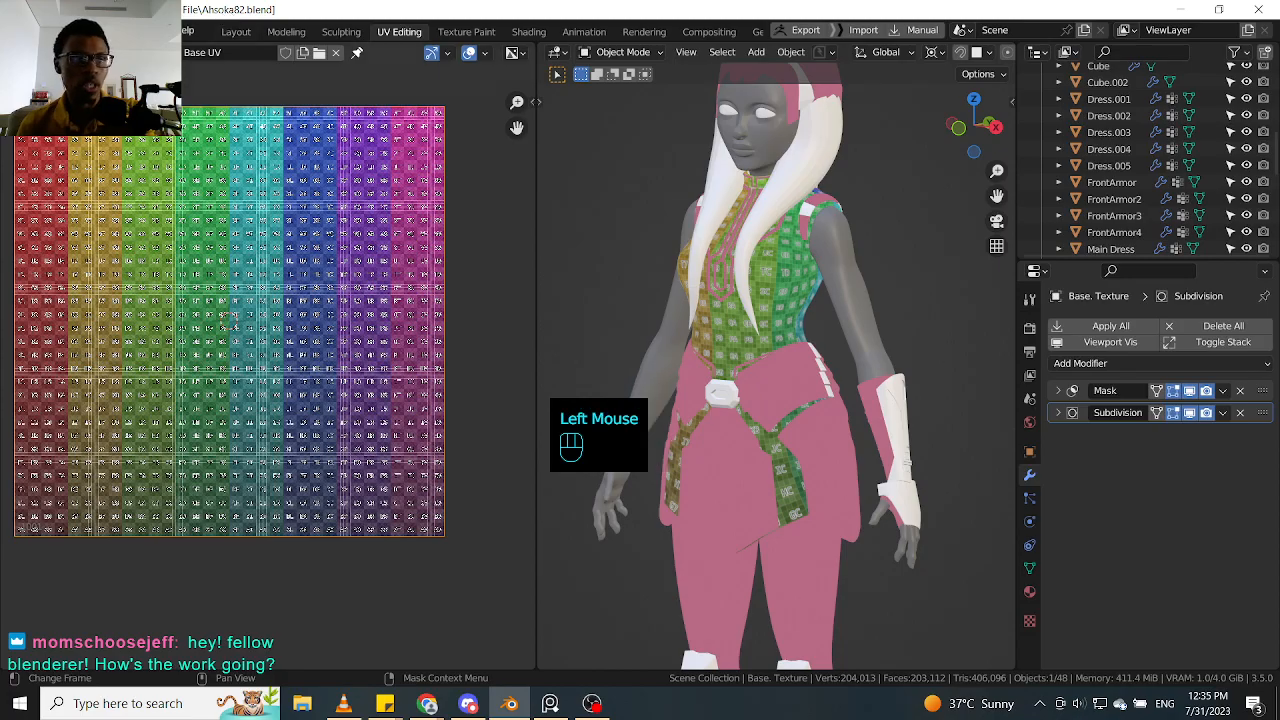
# Step: Switch the UV editor area to the Shader Editor and look through the Main Skin material's node tree
pyautogui.click(18, 52)
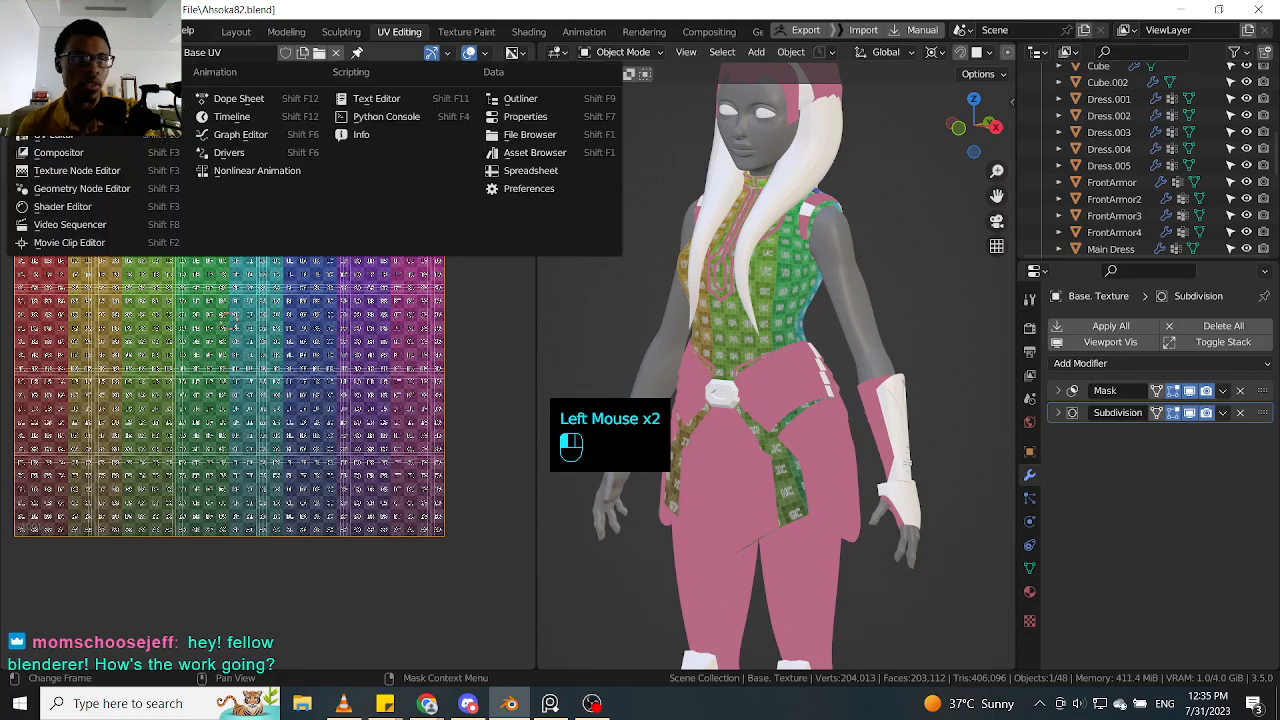
pyautogui.click(90, 213)
pyautogui.moveTo(446, 262); pyautogui.dragTo(248, 300, button='middle')
pyautogui.scroll(-1, 190, 302)
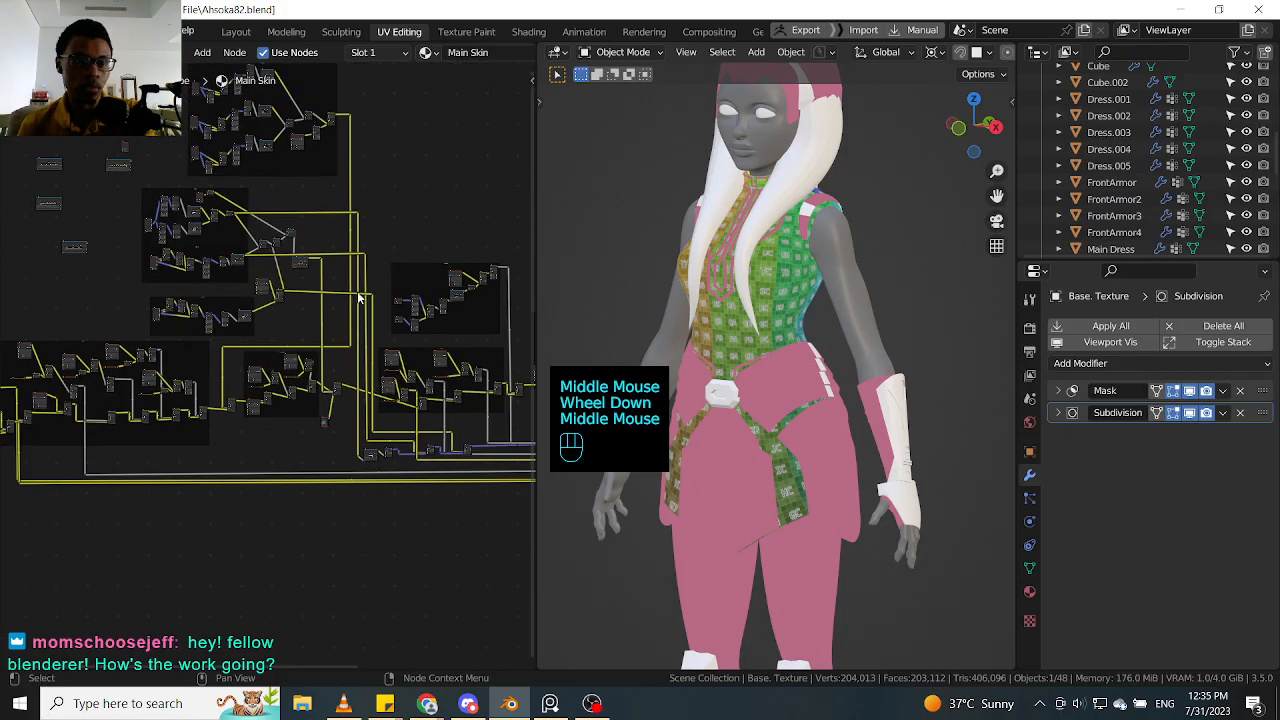
pyautogui.moveTo(430, 300); pyautogui.dragTo(363, 295, button='middle')
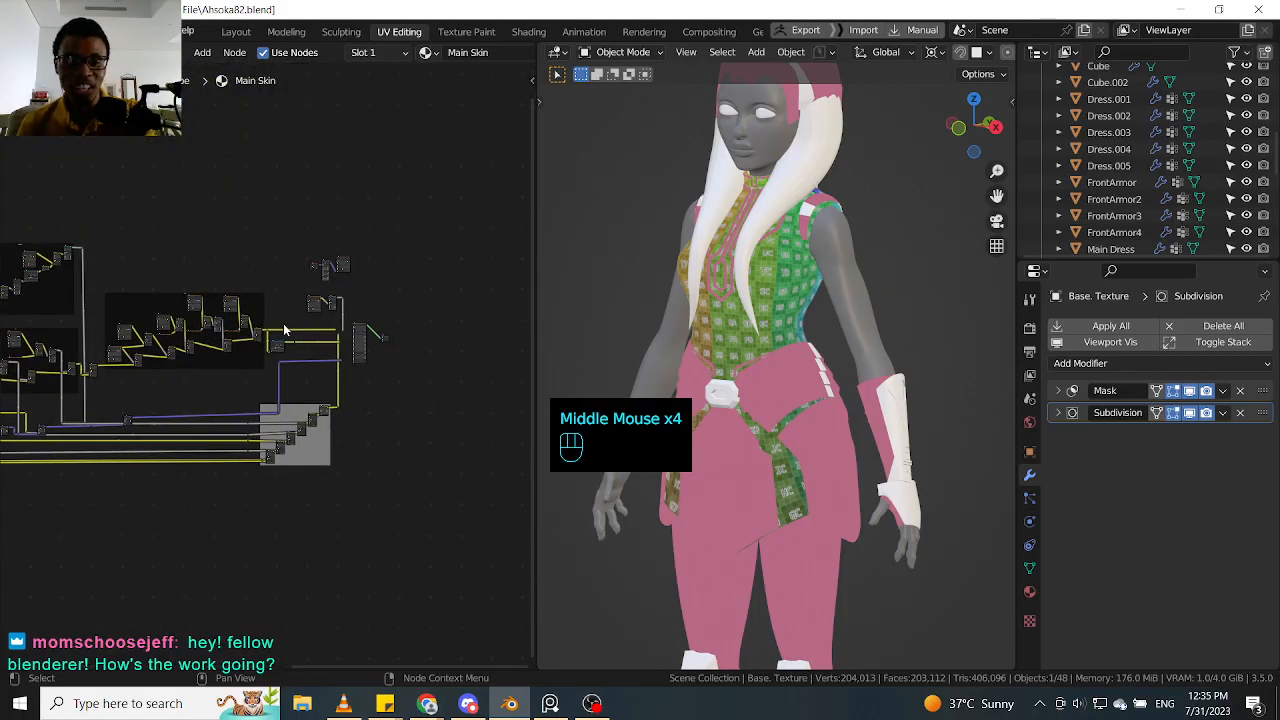
# Step: Examine the framed node groups along the whole Main Skin material, from the output back to the earliest nodes
pyautogui.scroll(1, 363, 297)
pyautogui.click(846, 285)
pyautogui.click(846, 285)
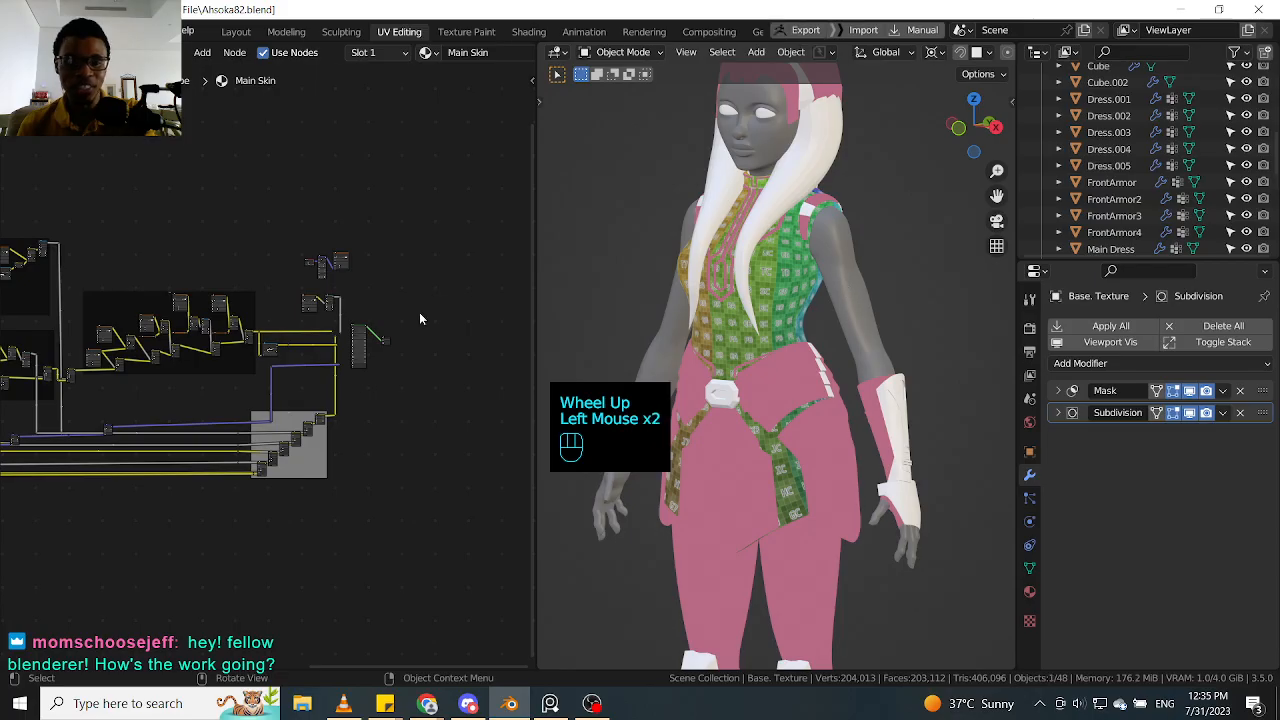
pyautogui.moveTo(425, 305); pyautogui.dragTo(140, 281, button='middle')
pyautogui.moveTo(392, 310); pyautogui.dragTo(262, 264, button='middle')
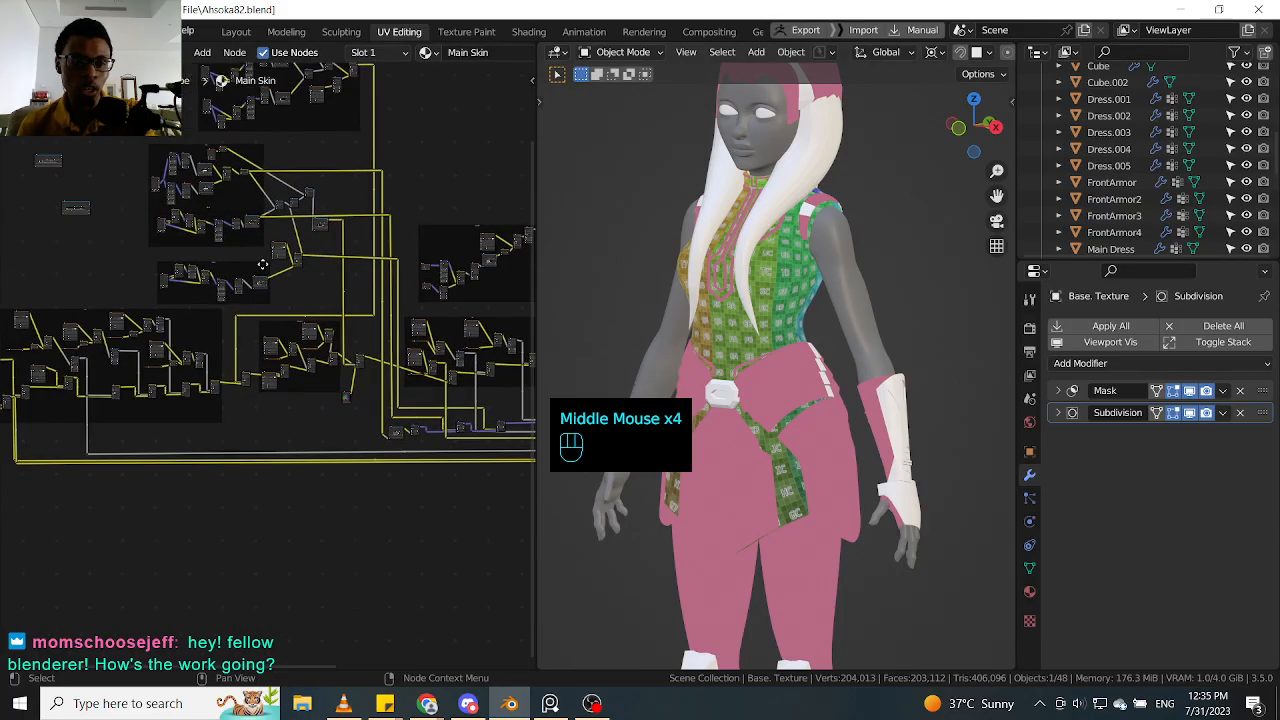
pyautogui.moveTo(115, 327); pyautogui.dragTo(230, 303, button='middle')
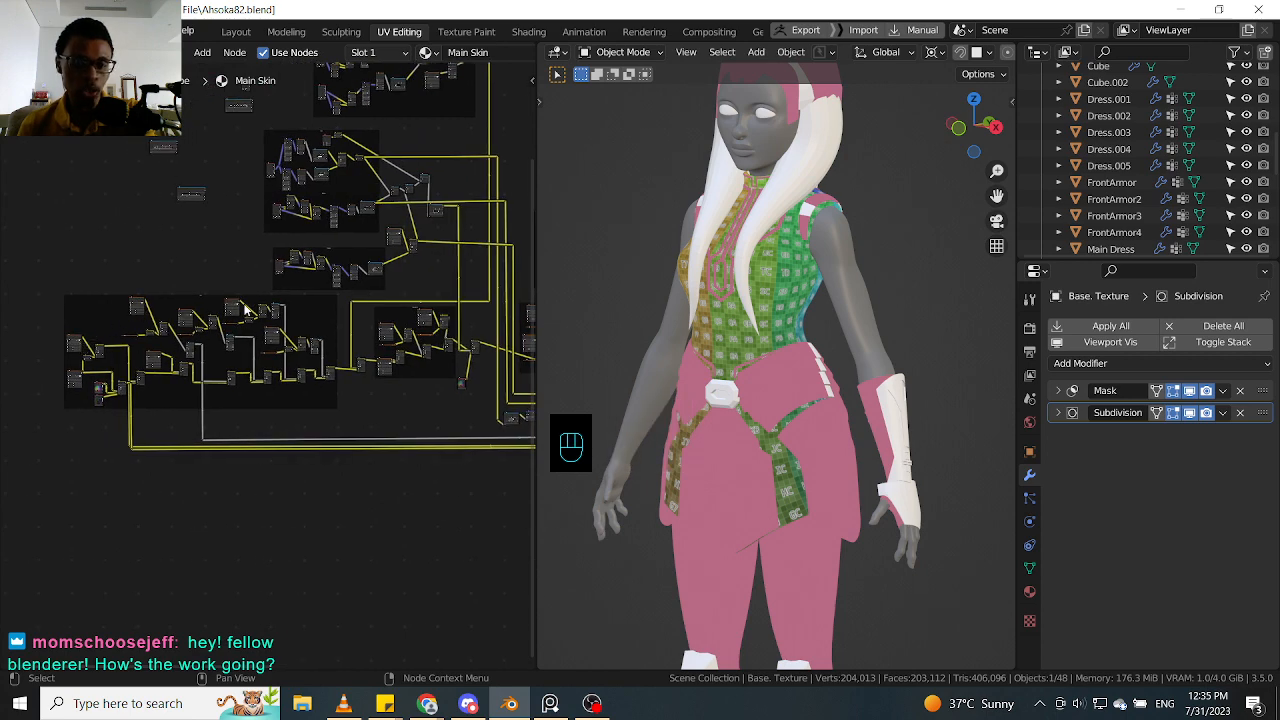
pyautogui.moveTo(327, 331); pyautogui.dragTo(303, 335, button='middle')
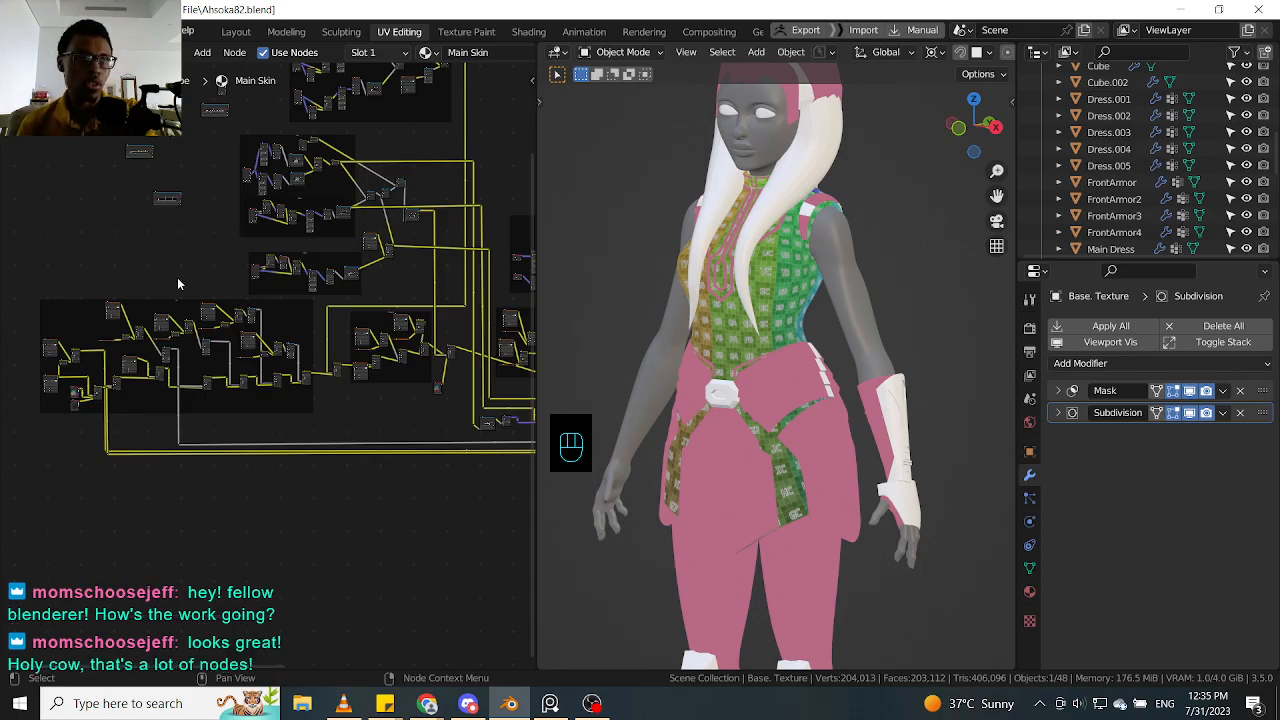
# Step: Save Ahsoka82.blend and open the recent file Dress2.blend without loading its newer autosave
pyautogui.click(22, 31)
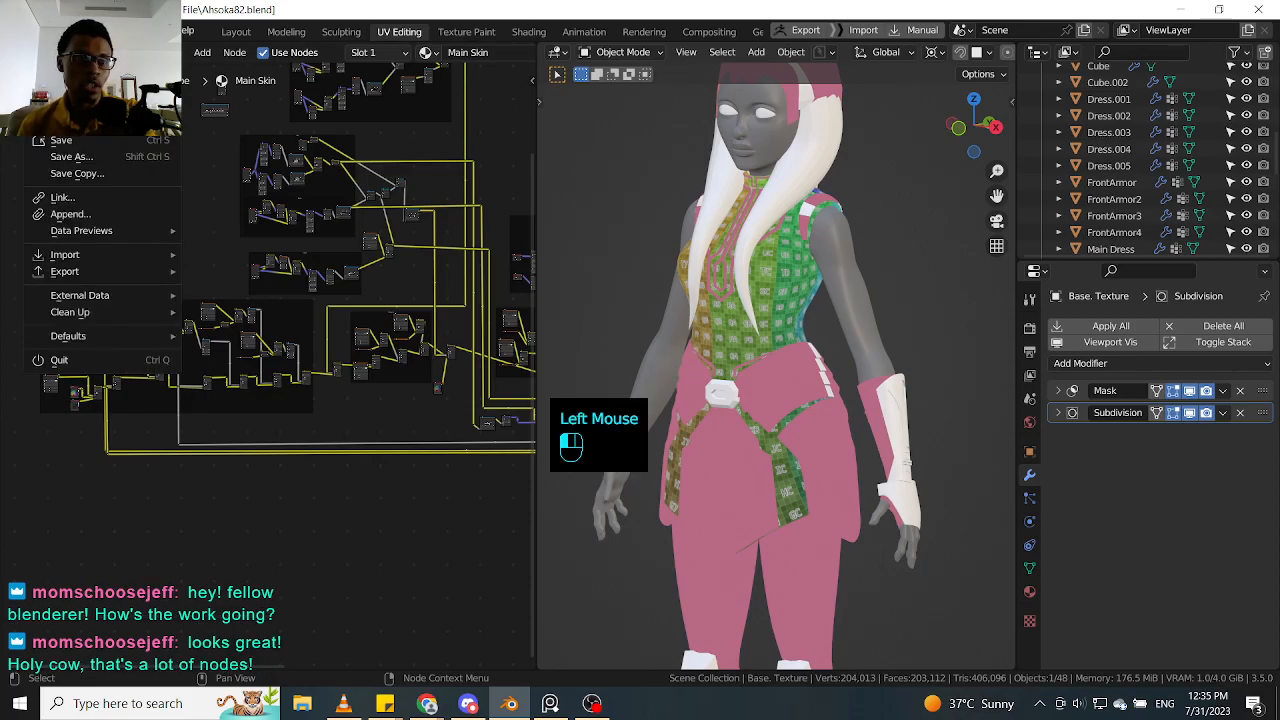
pyautogui.moveTo(80, 82)
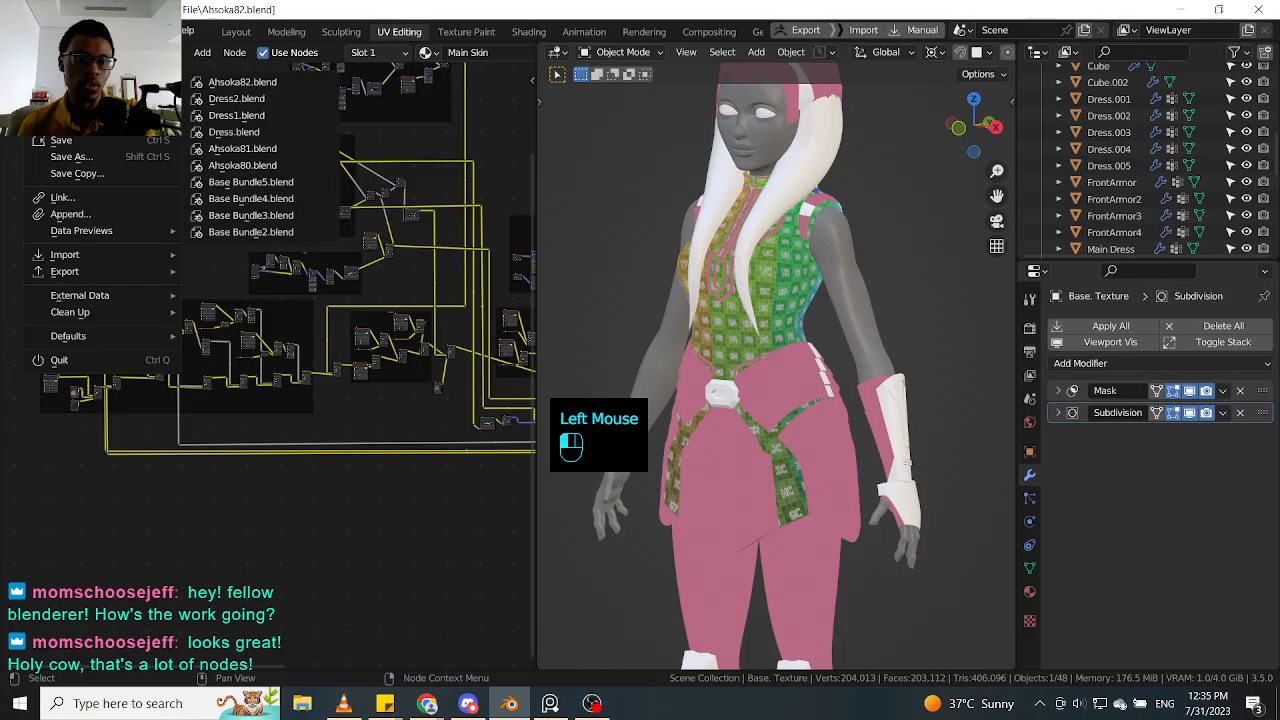
pyautogui.click(236, 98)
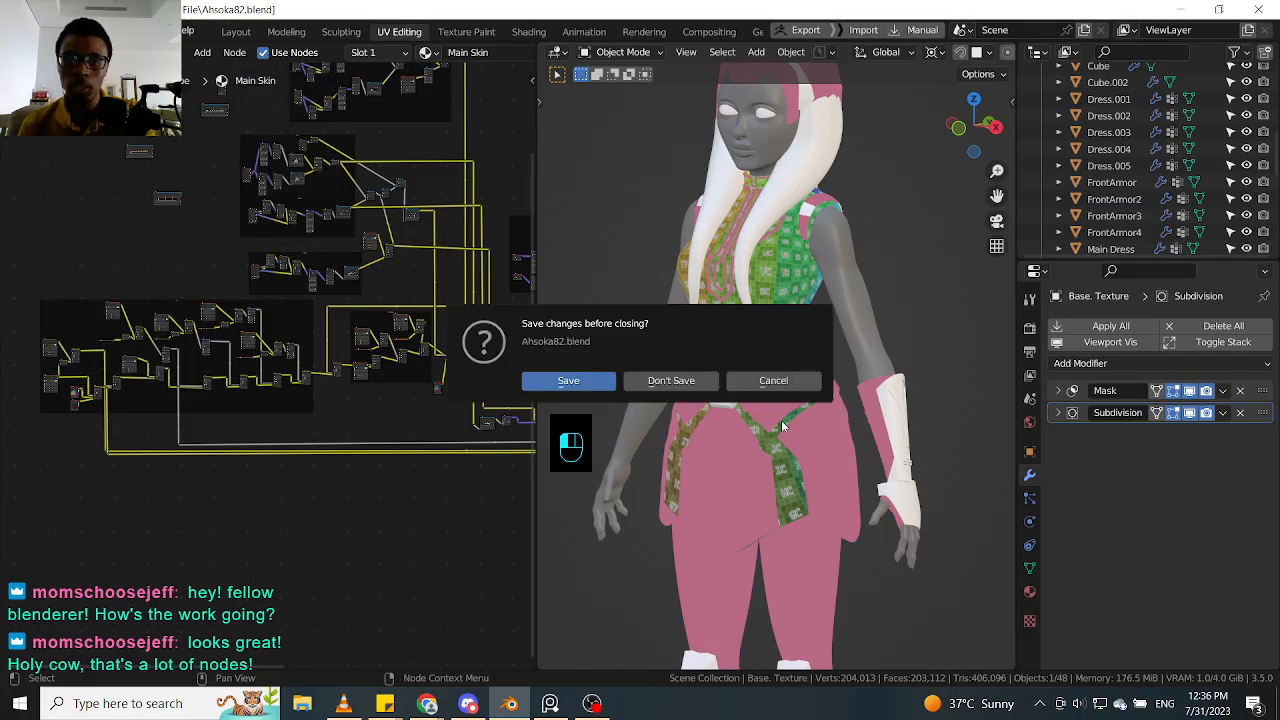
pyautogui.click(598, 382)
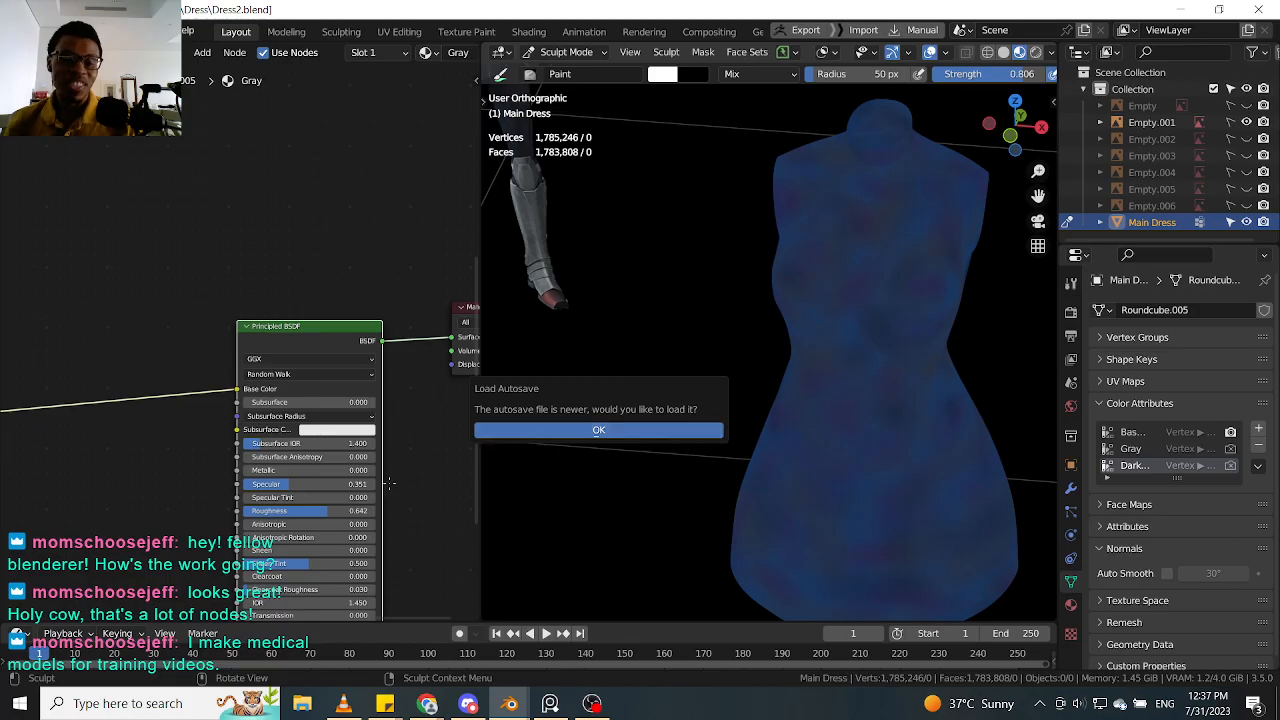
pyautogui.click(444, 496)
# Step: Examine the Gray material's Dark Purple Attribute and Mix nodes and compare the painted dress with the reference image
pyautogui.moveTo(105, 442); pyautogui.dragTo(383, 421, button='middle')
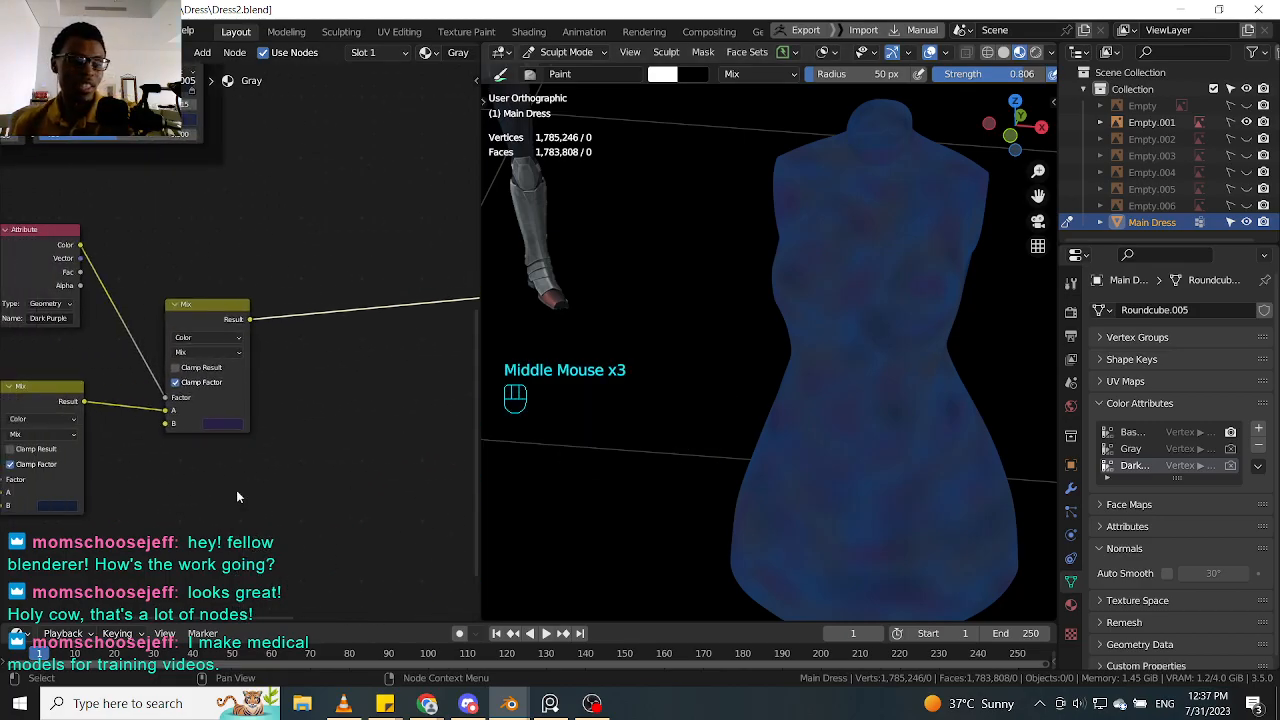
pyautogui.moveTo(218, 511); pyautogui.dragTo(332, 544, button='middle')
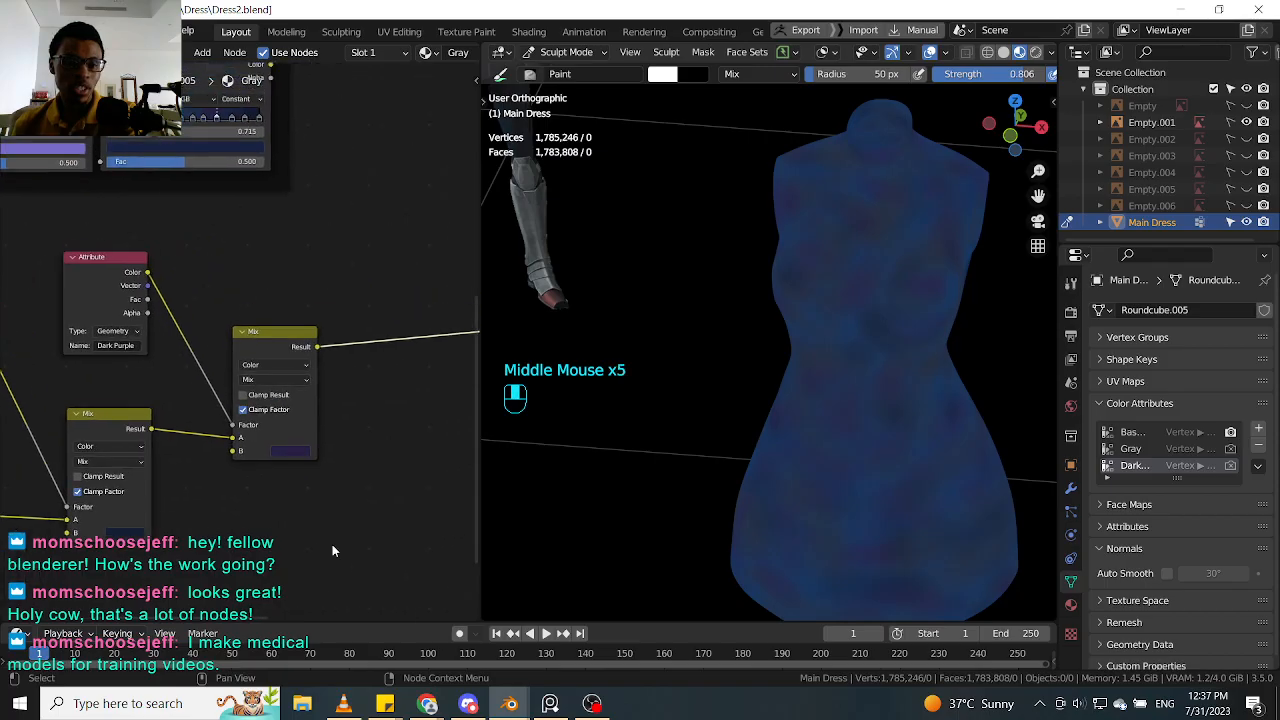
pyautogui.click(288, 340)
pyautogui.moveTo(288, 340); pyautogui.dragTo(270, 316)
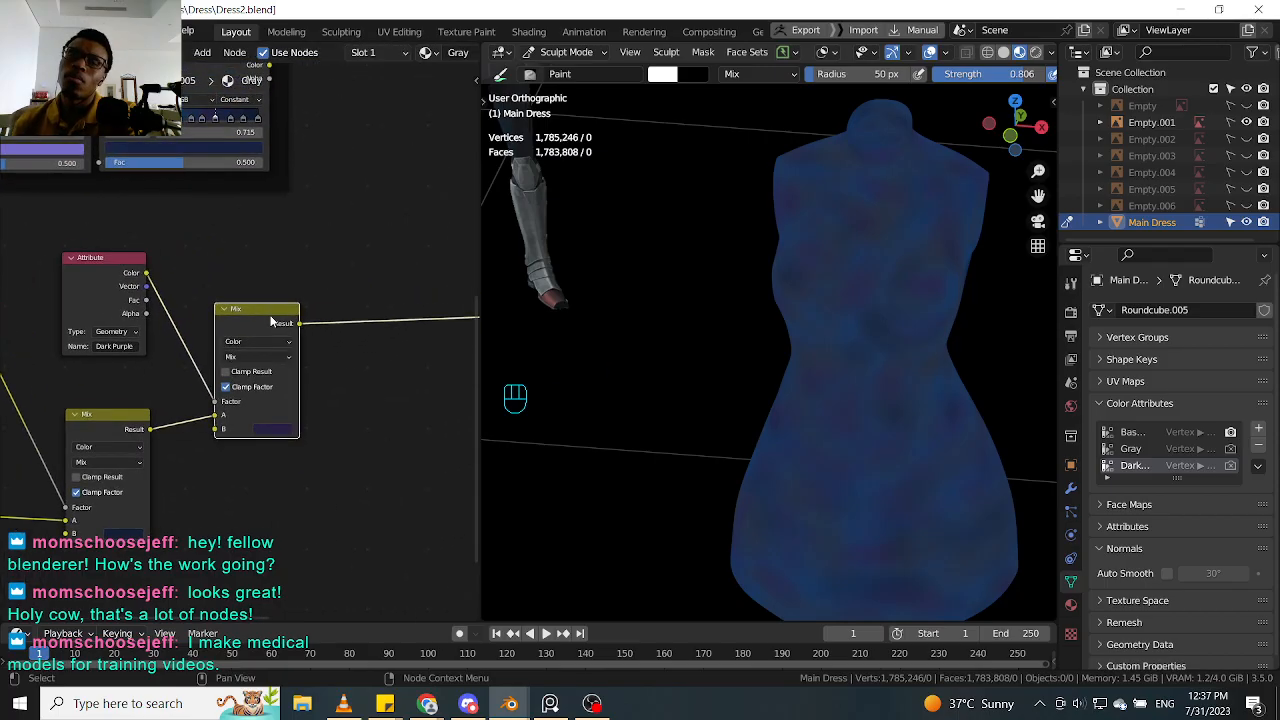
pyautogui.click(270, 320)
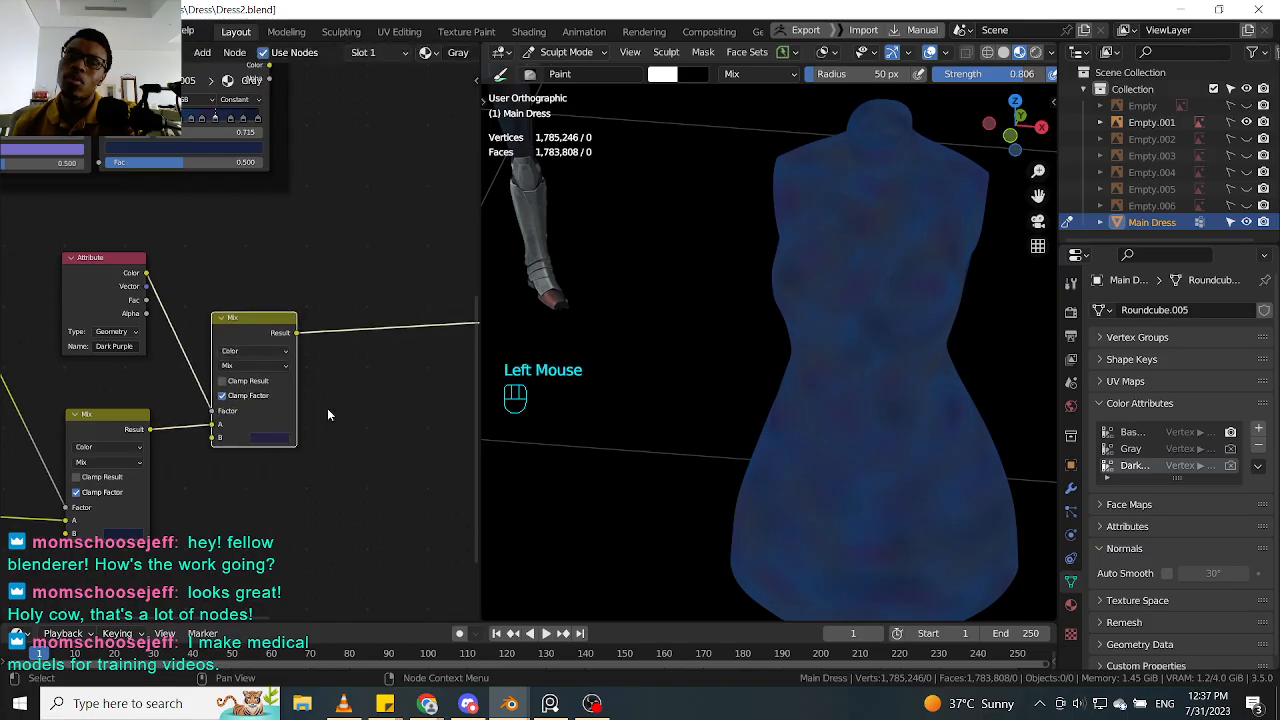
pyautogui.moveTo(322, 401); pyautogui.dragTo(310, 418, button='middle')
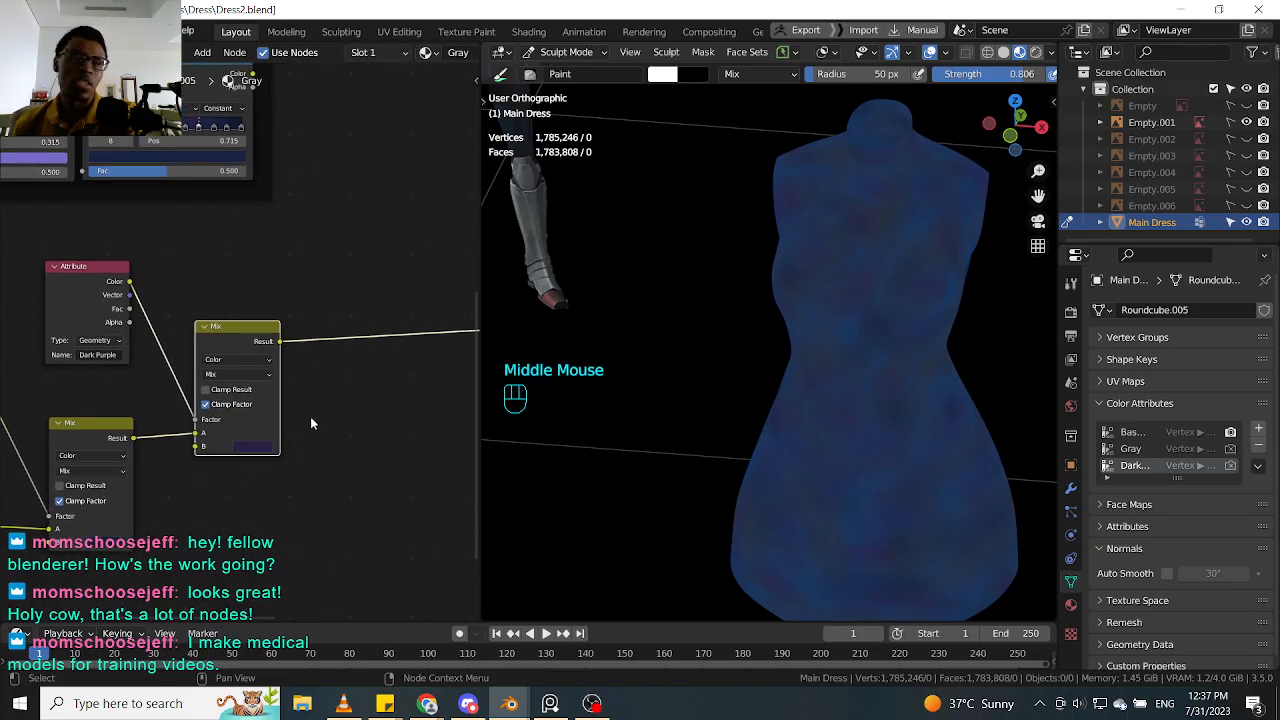
pyautogui.moveTo(310, 425); pyautogui.dragTo(336, 440, button='middle')
pyautogui.scroll(2, 800, 410)
pyautogui.moveTo(697, 422); pyautogui.dragTo(674, 383, button='middle')
pyautogui.scroll(-1, 657, 385)
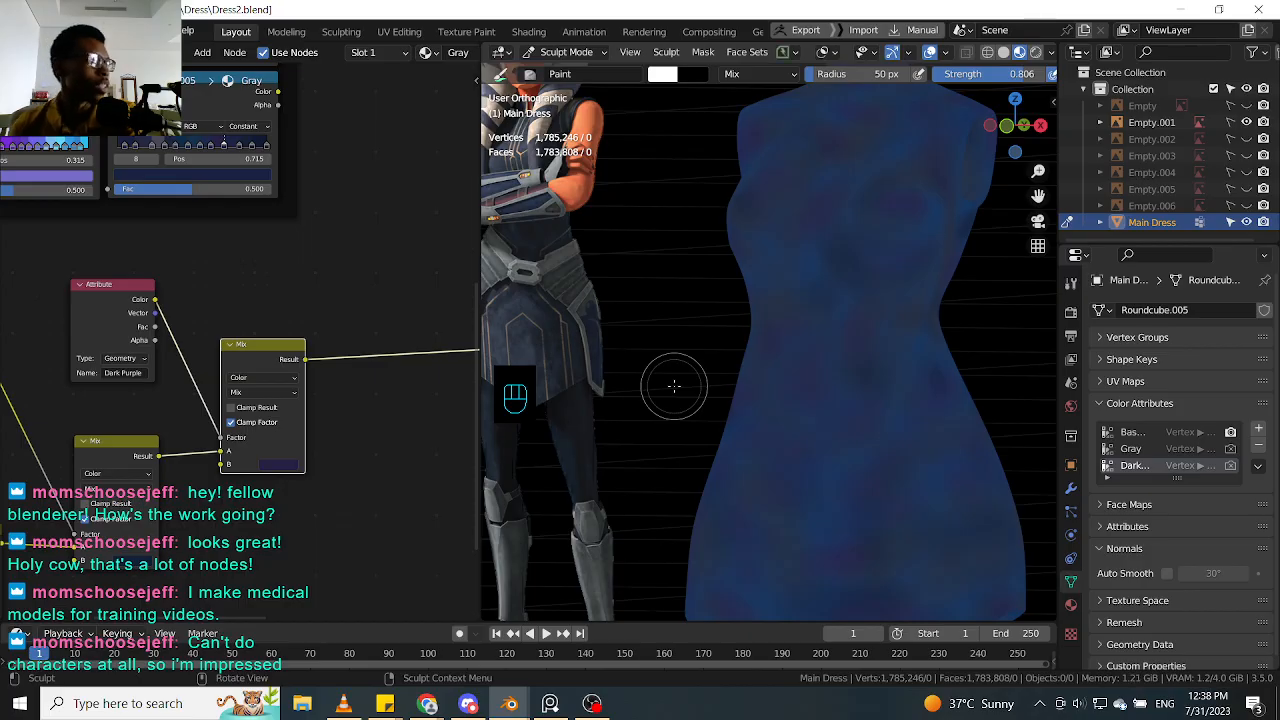
pyautogui.moveTo(318, 348); pyautogui.dragTo(283, 351, button='middle')
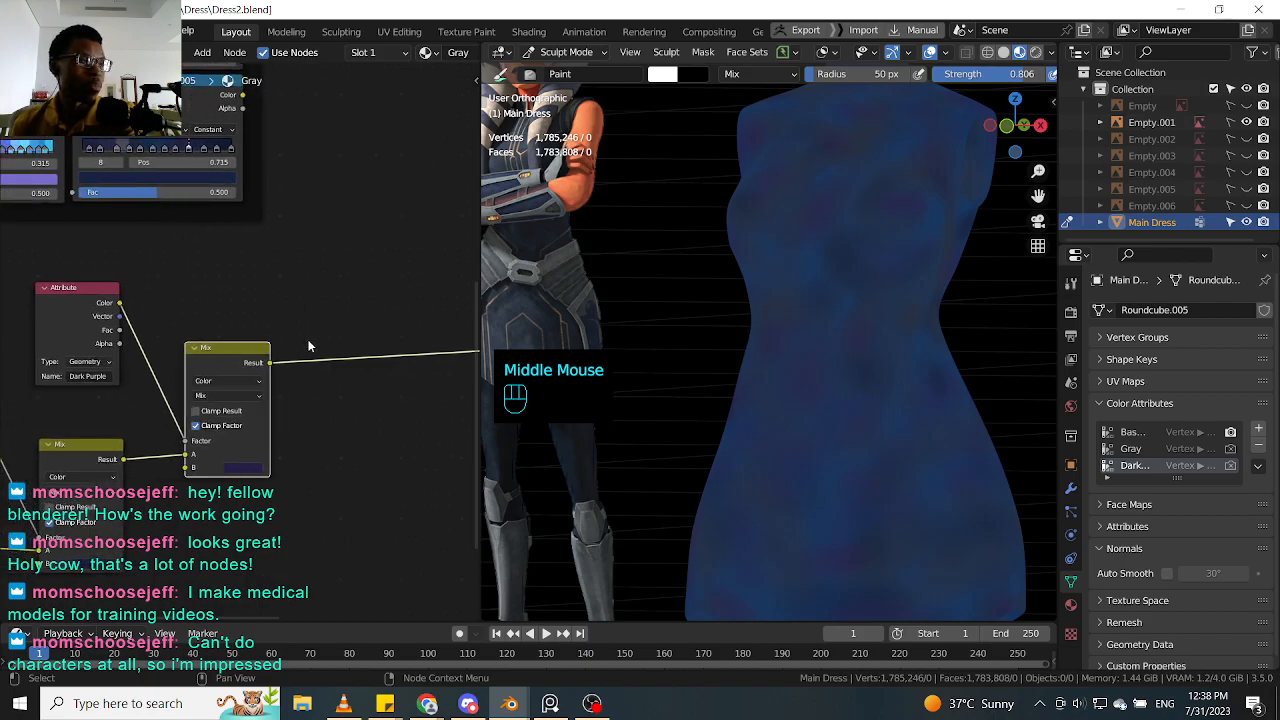
pyautogui.click(240, 351)
pyautogui.moveTo(240, 351); pyautogui.dragTo(238, 341)
pyautogui.moveTo(86, 302); pyautogui.dragTo(95, 309)
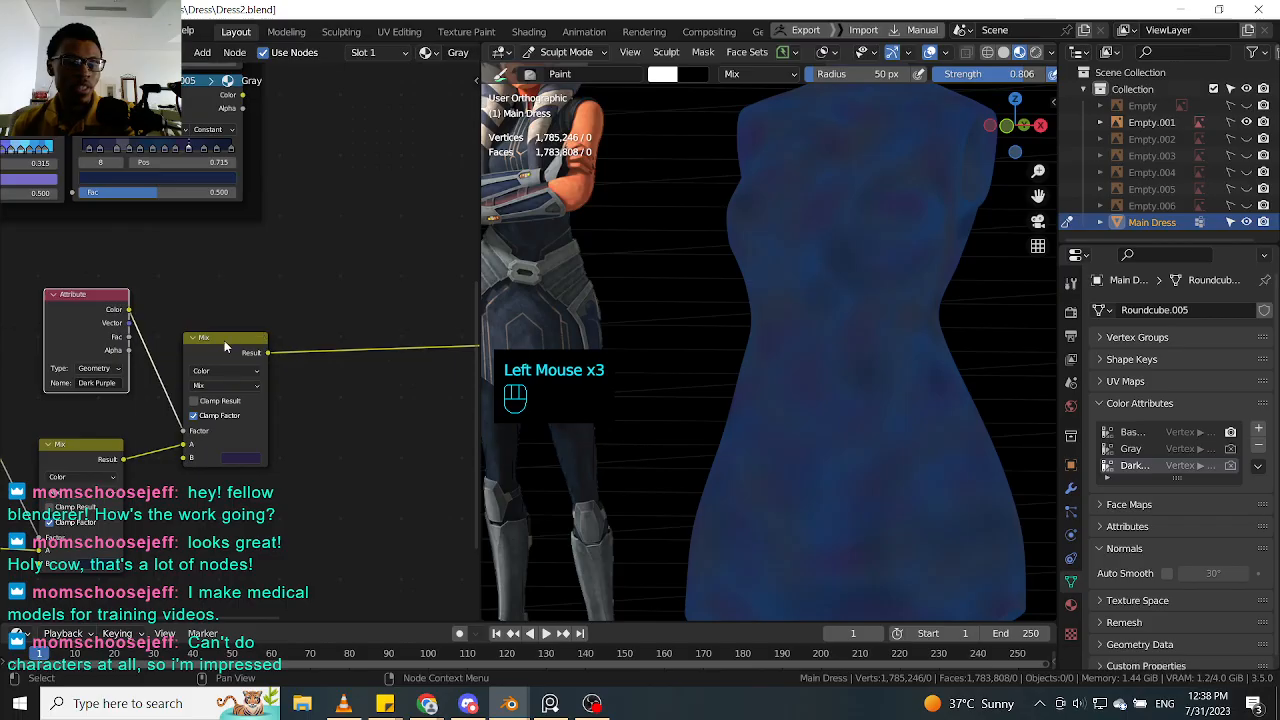
pyautogui.moveTo(224, 341); pyautogui.dragTo(228, 355)
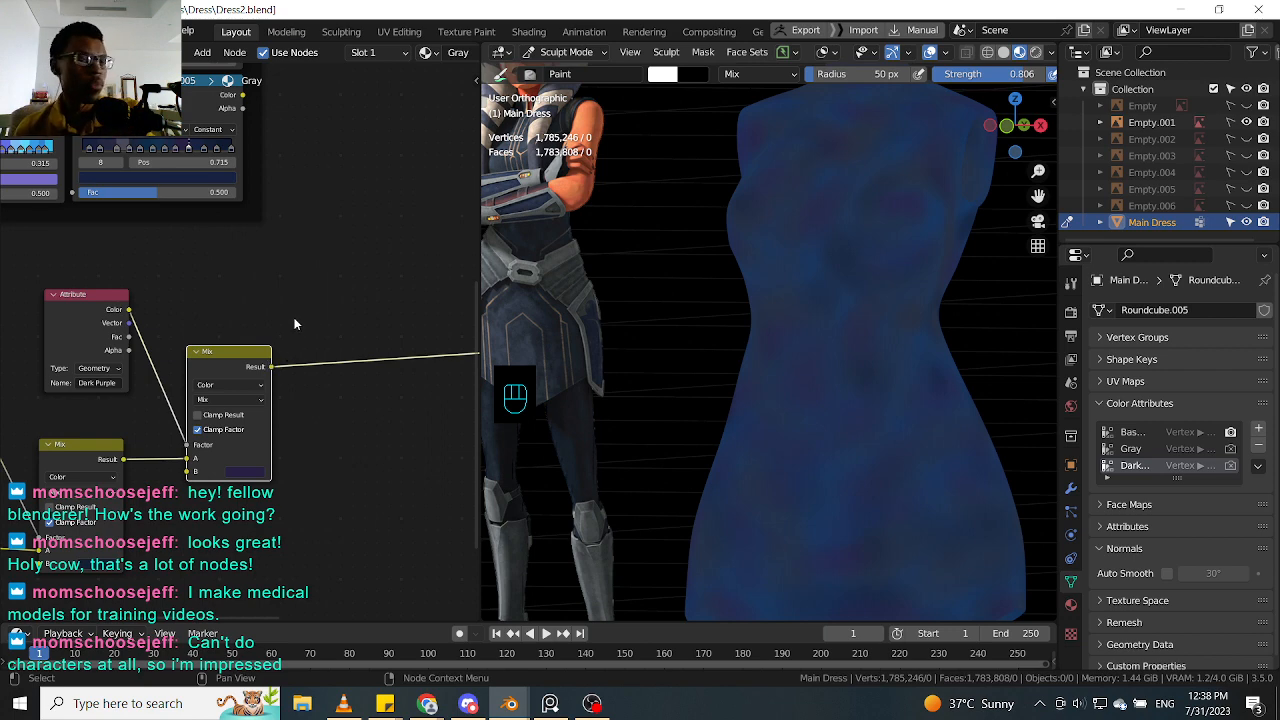
pyautogui.moveTo(256, 364); pyautogui.dragTo(253, 350)
pyautogui.moveTo(93, 329); pyautogui.dragTo(87, 343)
pyautogui.moveTo(244, 356); pyautogui.dragTo(244, 363)
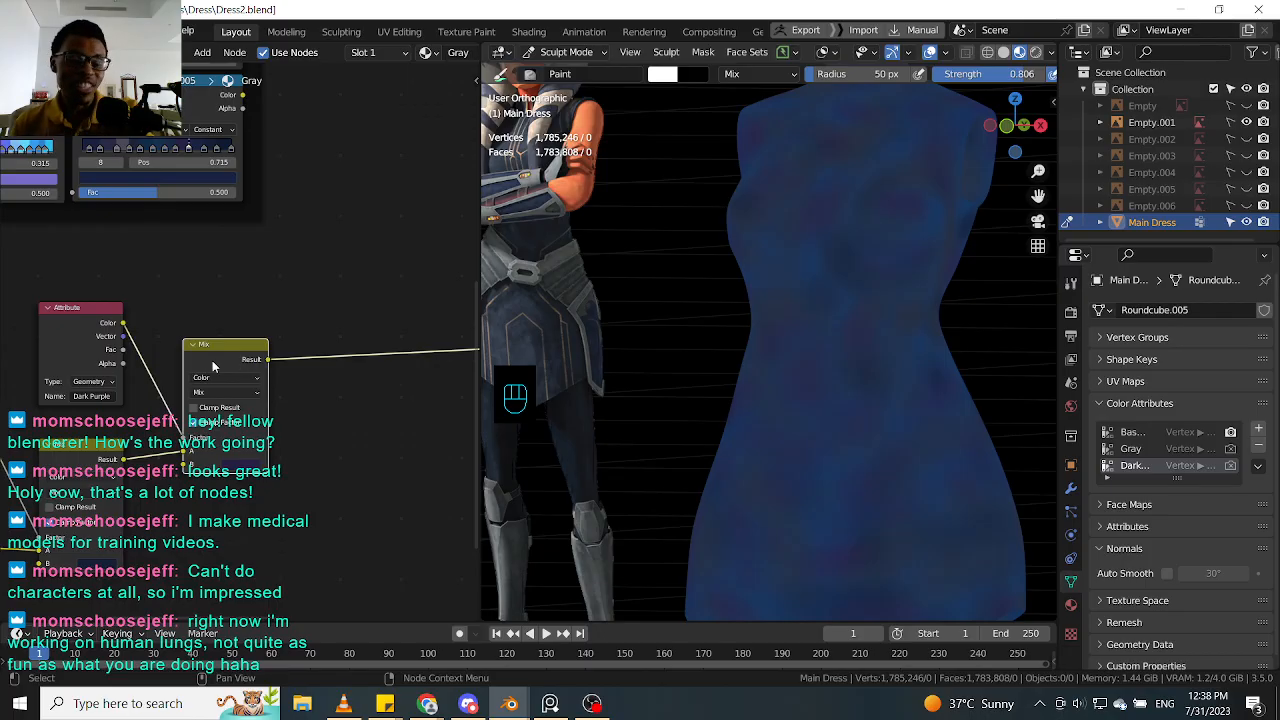
pyautogui.moveTo(234, 363); pyautogui.dragTo(234, 374)
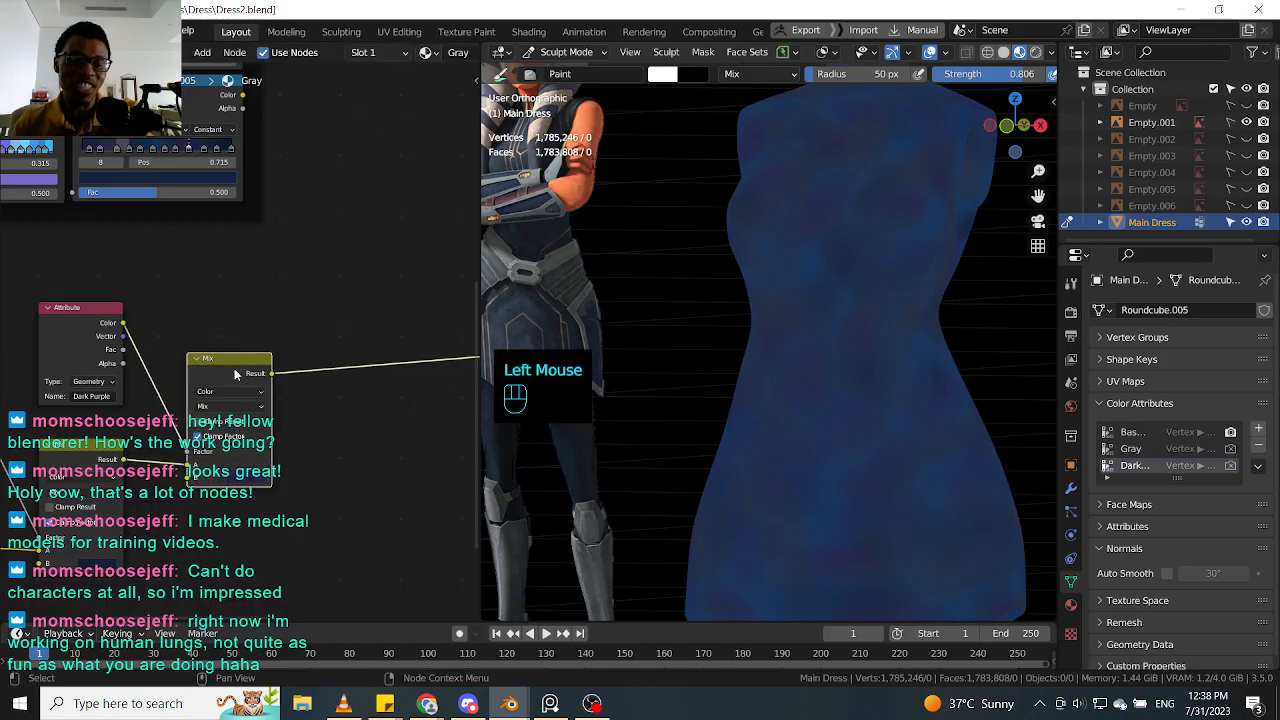
pyautogui.moveTo(88, 347); pyautogui.dragTo(221, 356)
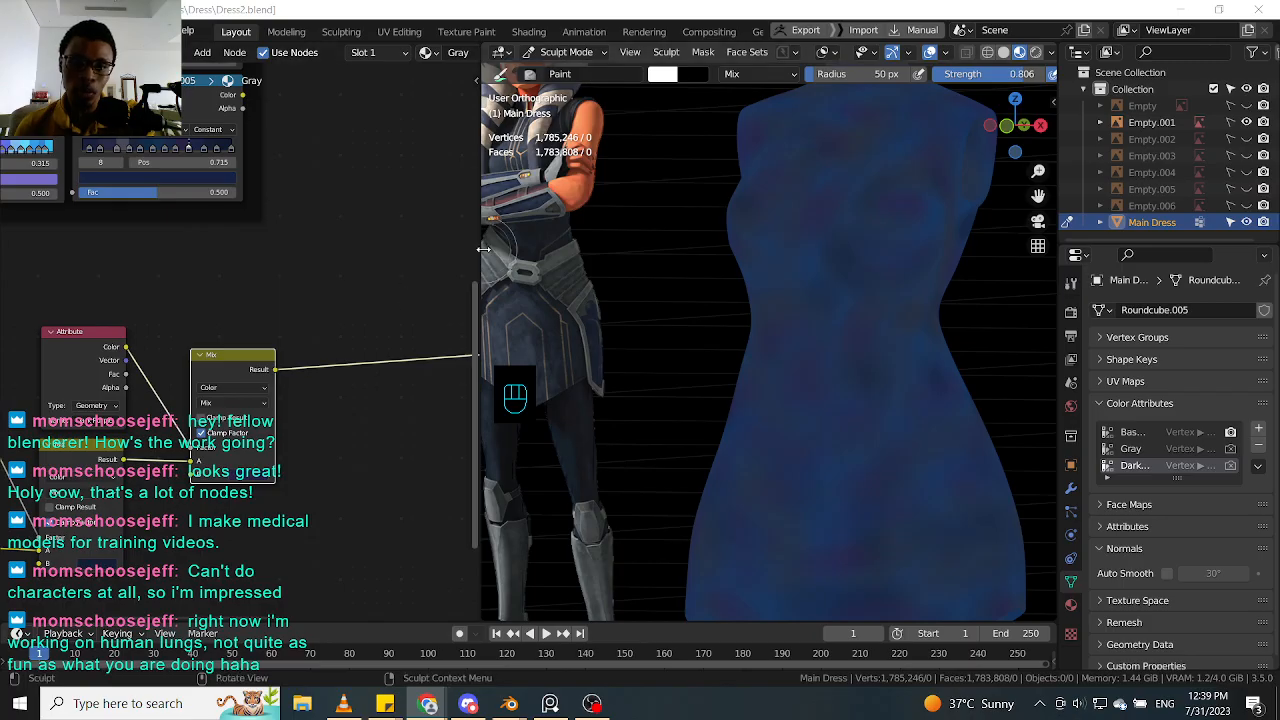
# Step: Widen the Shader Editor and inspect the final color Mix node and the full dress beside the reference character
pyautogui.moveTo(483, 249); pyautogui.dragTo(612, 250)
pyautogui.moveTo(390, 320); pyautogui.dragTo(366, 324, button='middle')
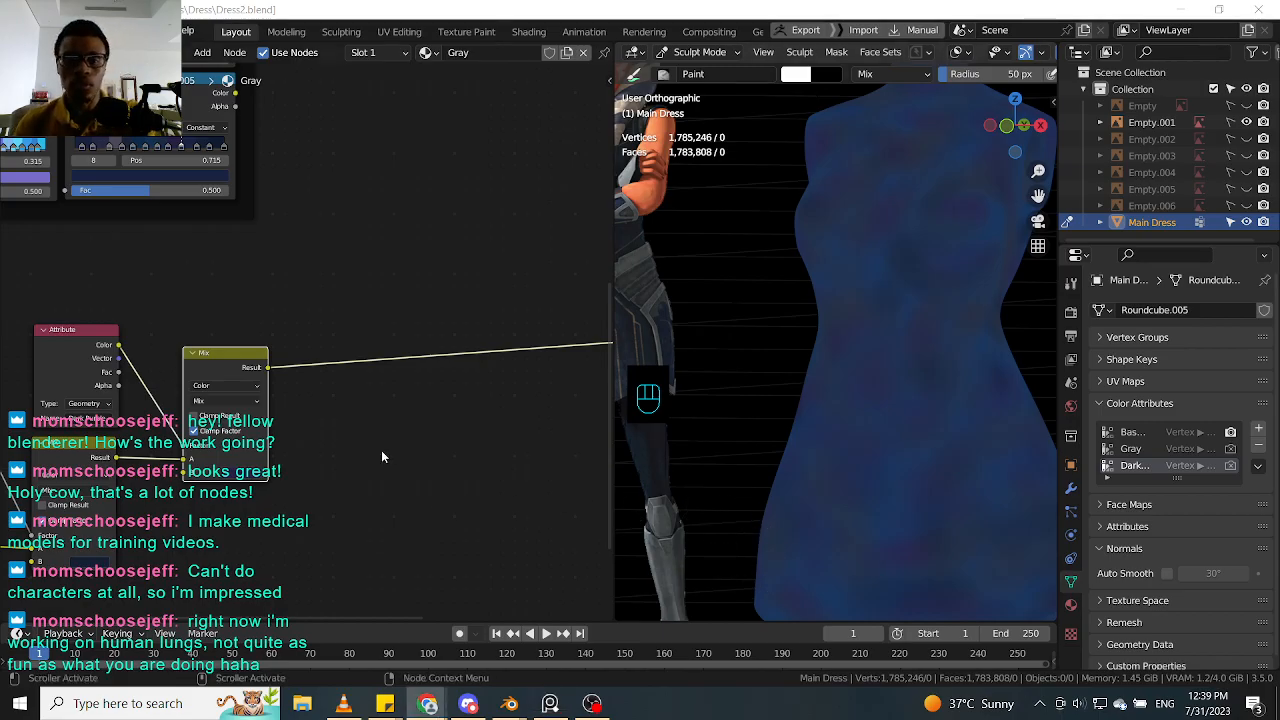
pyautogui.moveTo(381, 450); pyautogui.dragTo(414, 393, button='middle')
pyautogui.click(252, 303)
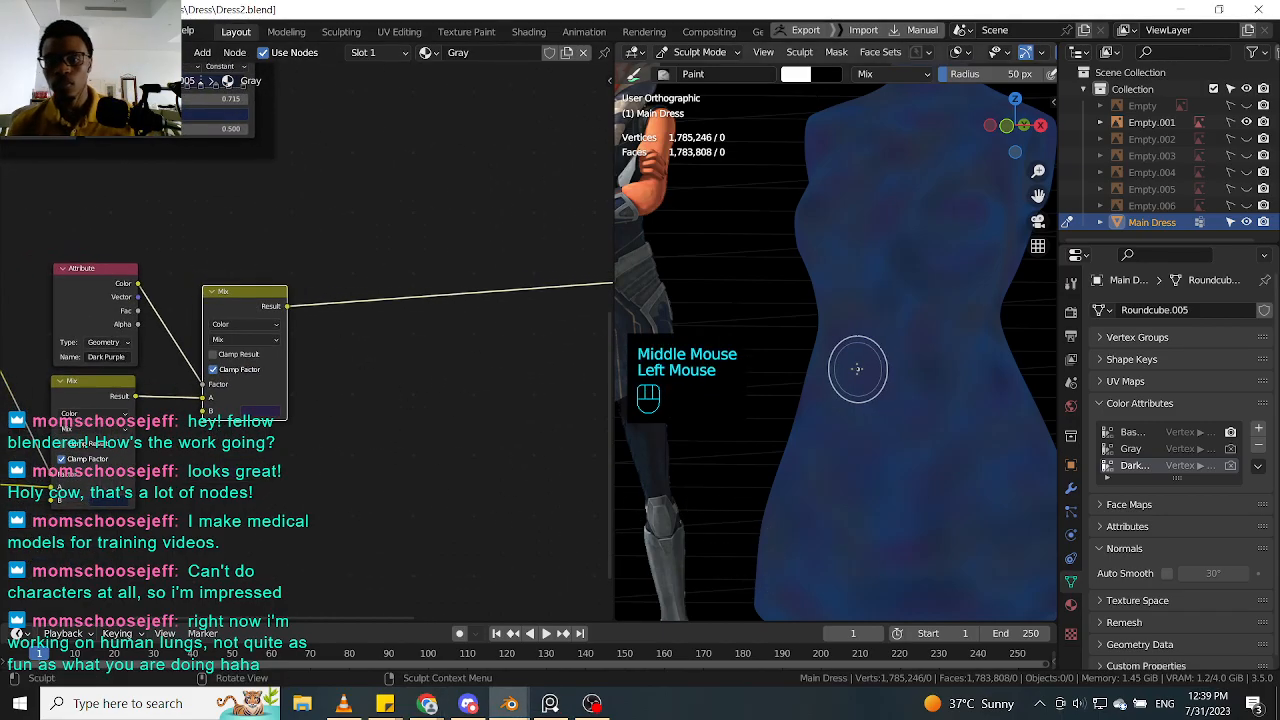
pyautogui.scroll(-2, 857, 369)
pyautogui.moveTo(857, 369); pyautogui.dragTo(800, 380, button='middle')
pyautogui.scroll(2, 837, 366)
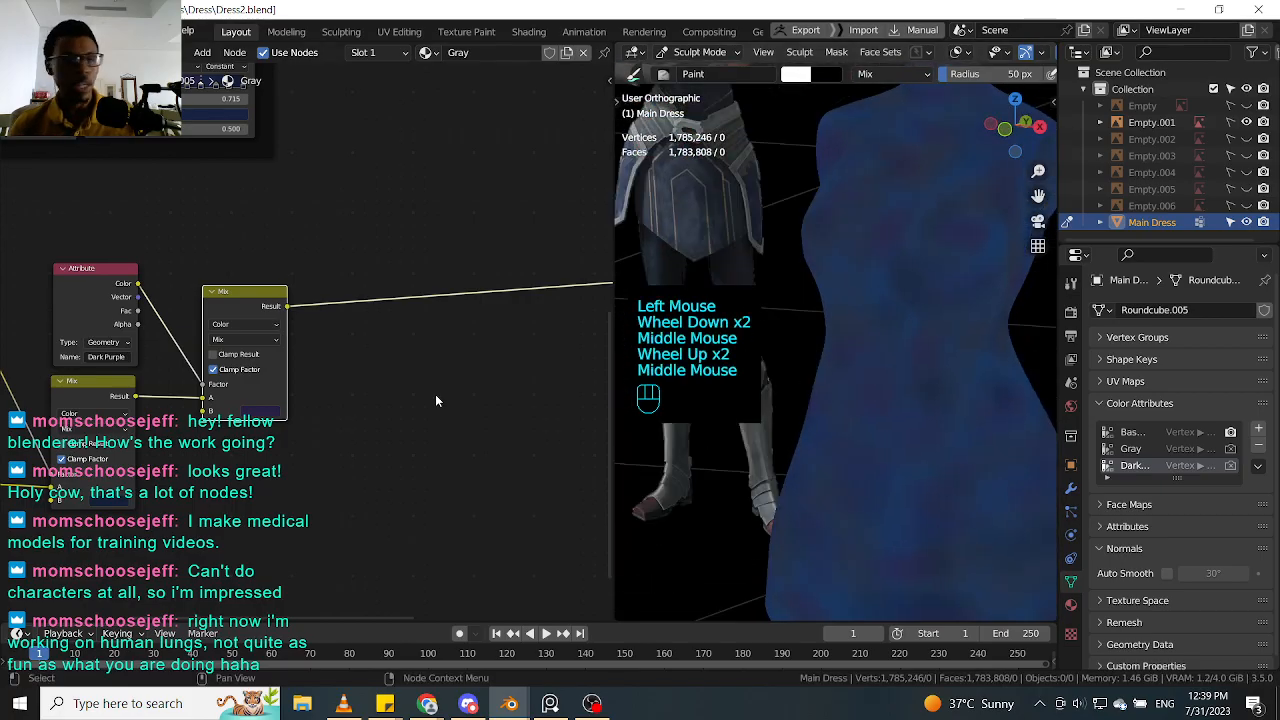
pyautogui.moveTo(474, 400); pyautogui.dragTo(471, 399, button='middle')
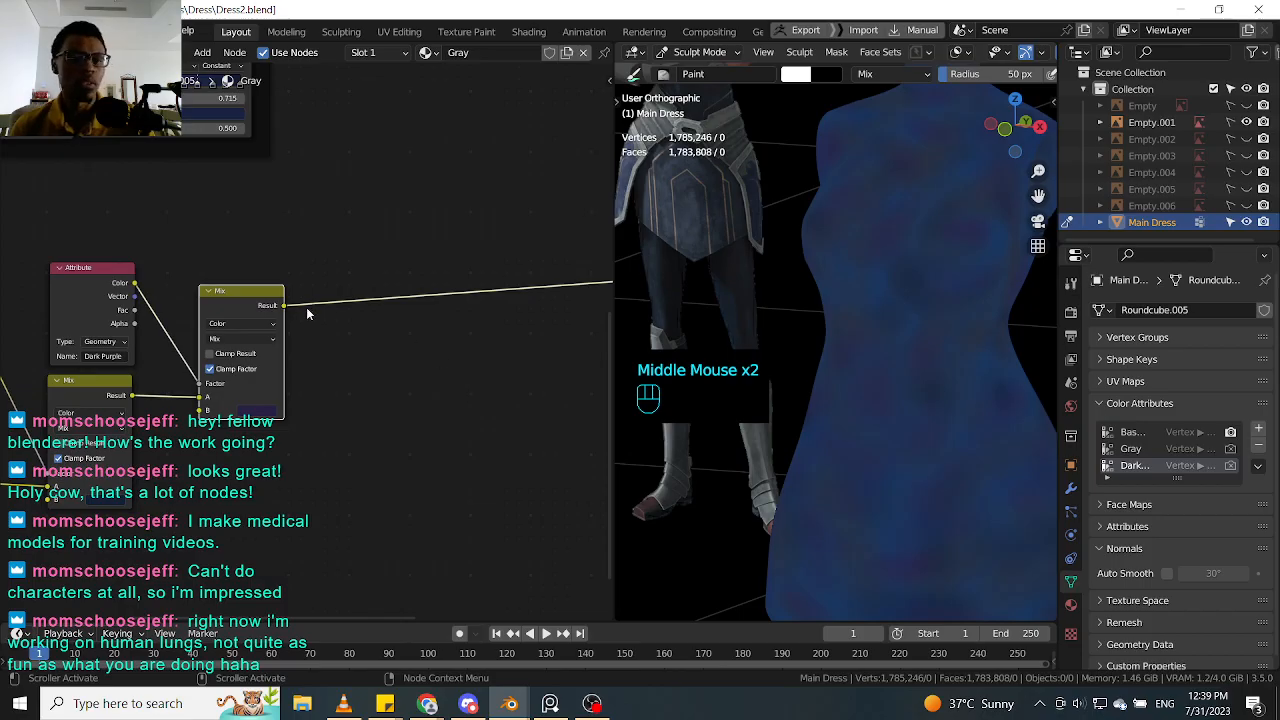
pyautogui.click(231, 306)
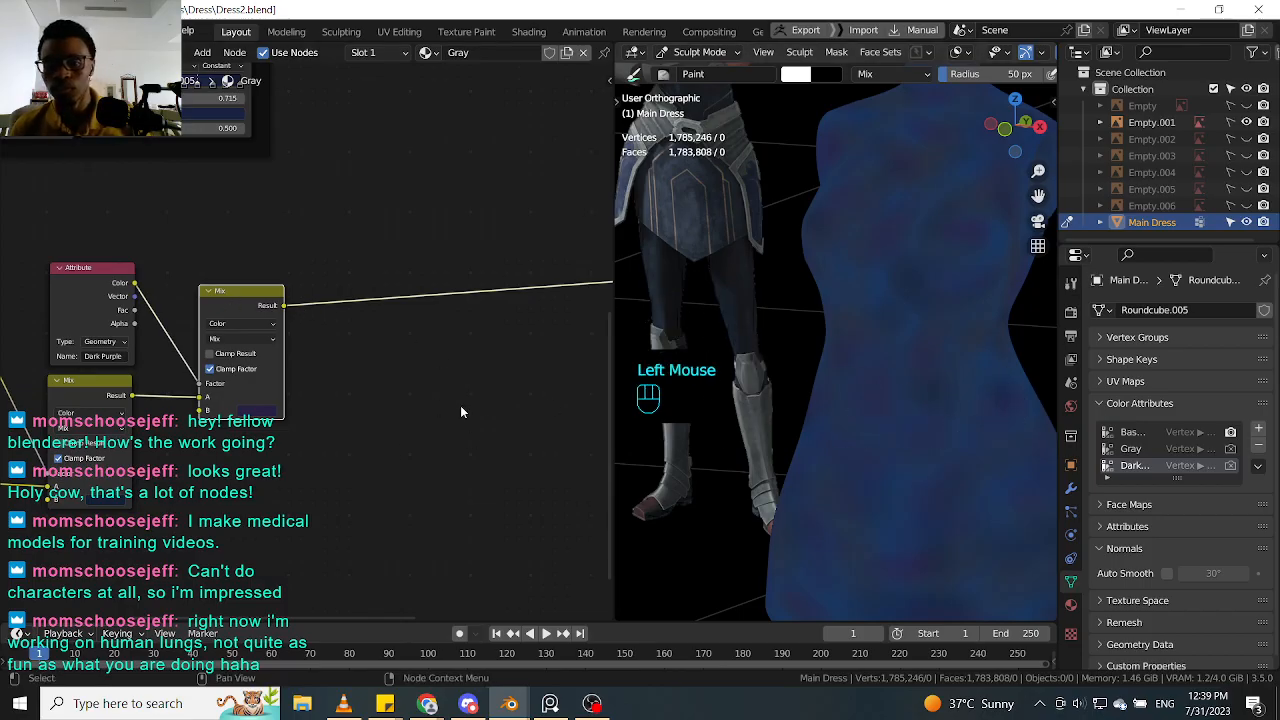
pyautogui.moveTo(460, 405); pyautogui.dragTo(439, 384, button='middle')
pyautogui.scroll(-3, 925, 362)
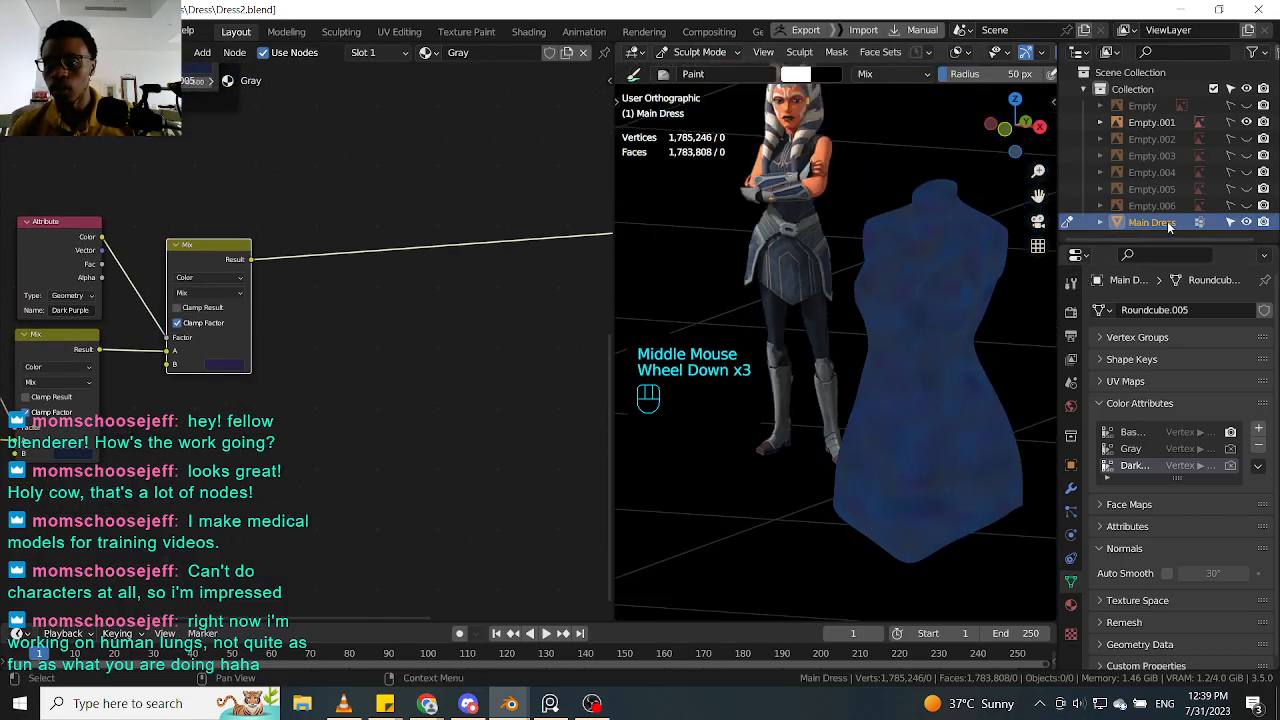
# Step: Hide the Main Dress to view only the reference character, and enlarge the Outliner
pyautogui.click(1245, 222)
pyautogui.click(1179, 212)
pyautogui.scroll(-3, 1120, 225)
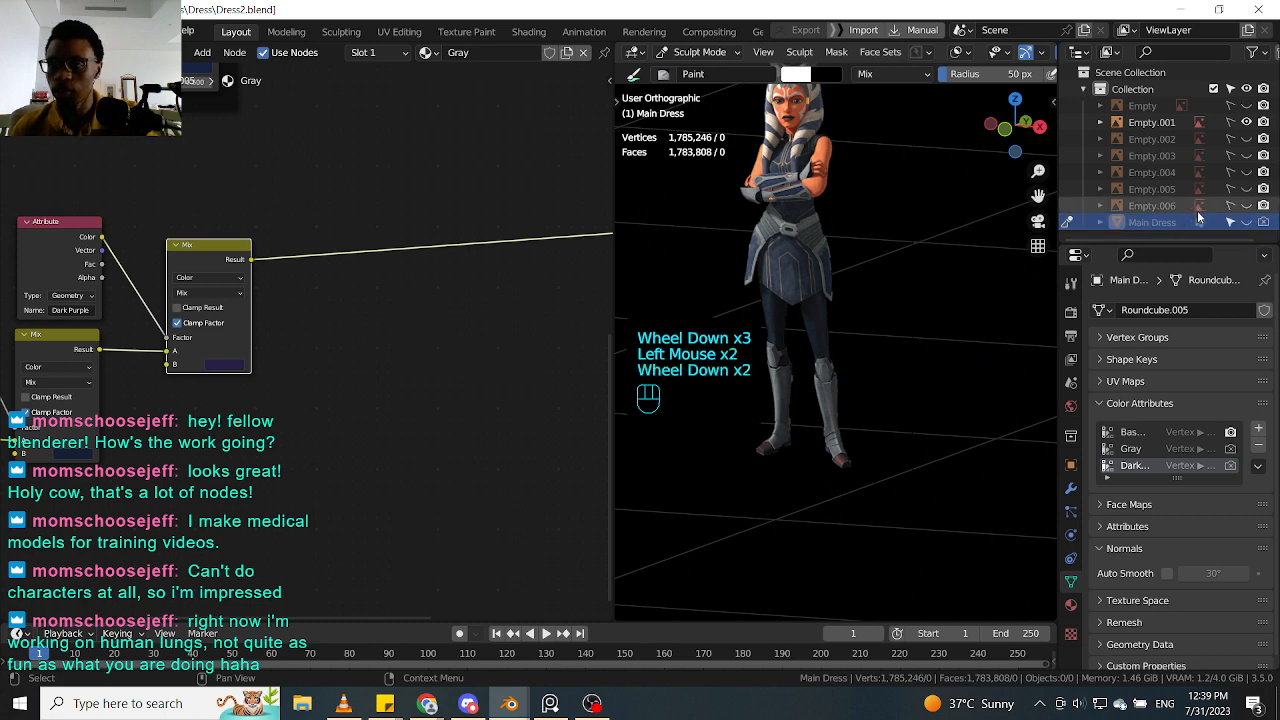
pyautogui.scroll(-1, 1102, 236)
pyautogui.moveTo(1128, 246); pyautogui.dragTo(1126, 389)
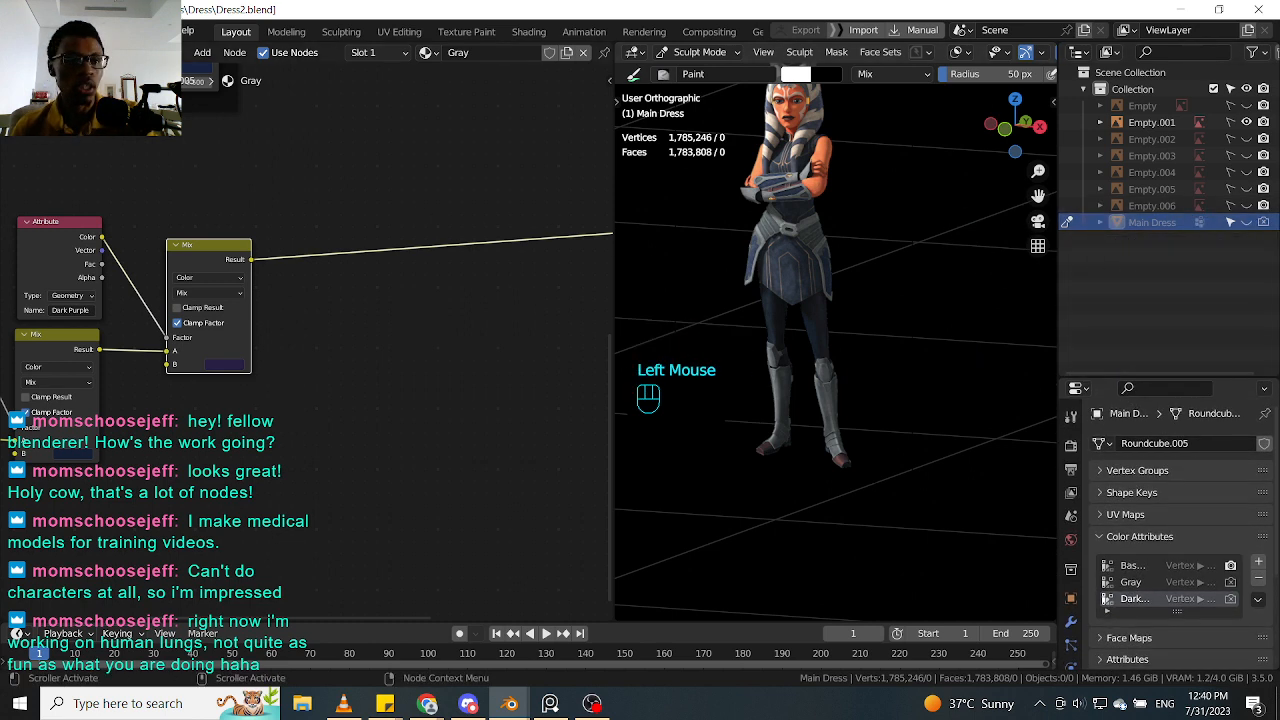
# Step: Open Dress3.blend from the Dress project folder
pyautogui.click(37, 32)
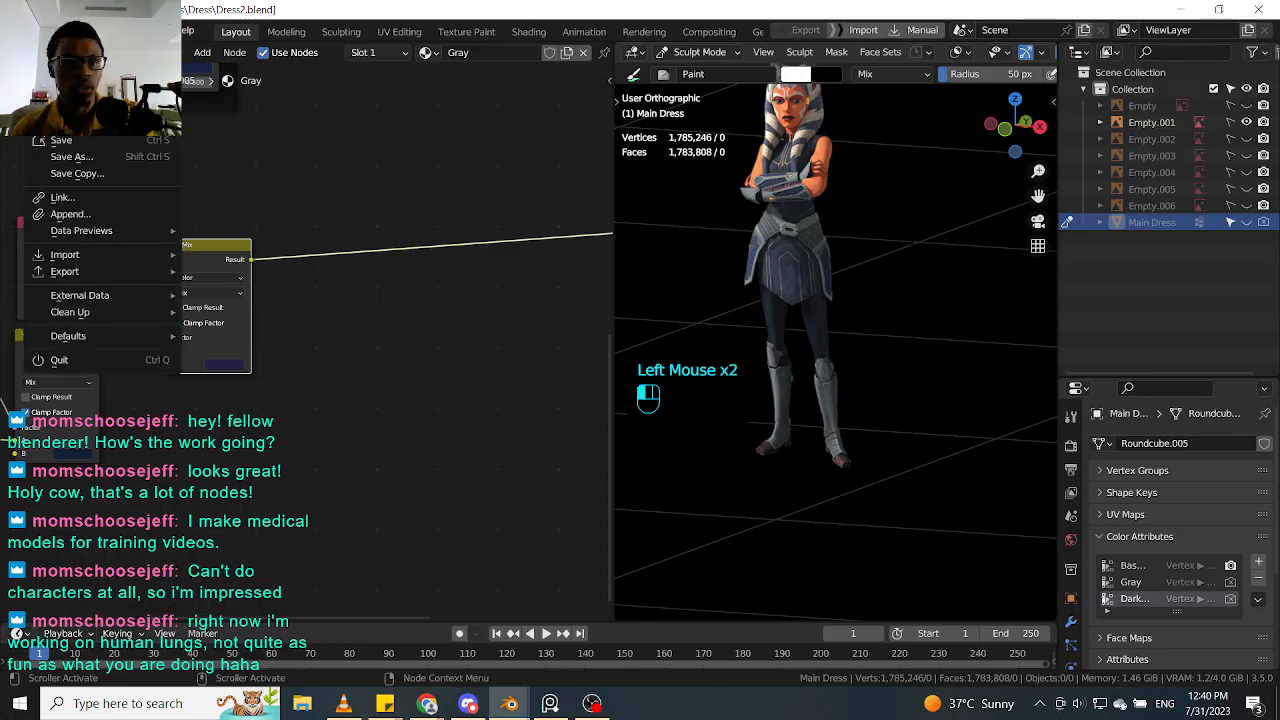
pyautogui.moveTo(100, 82)
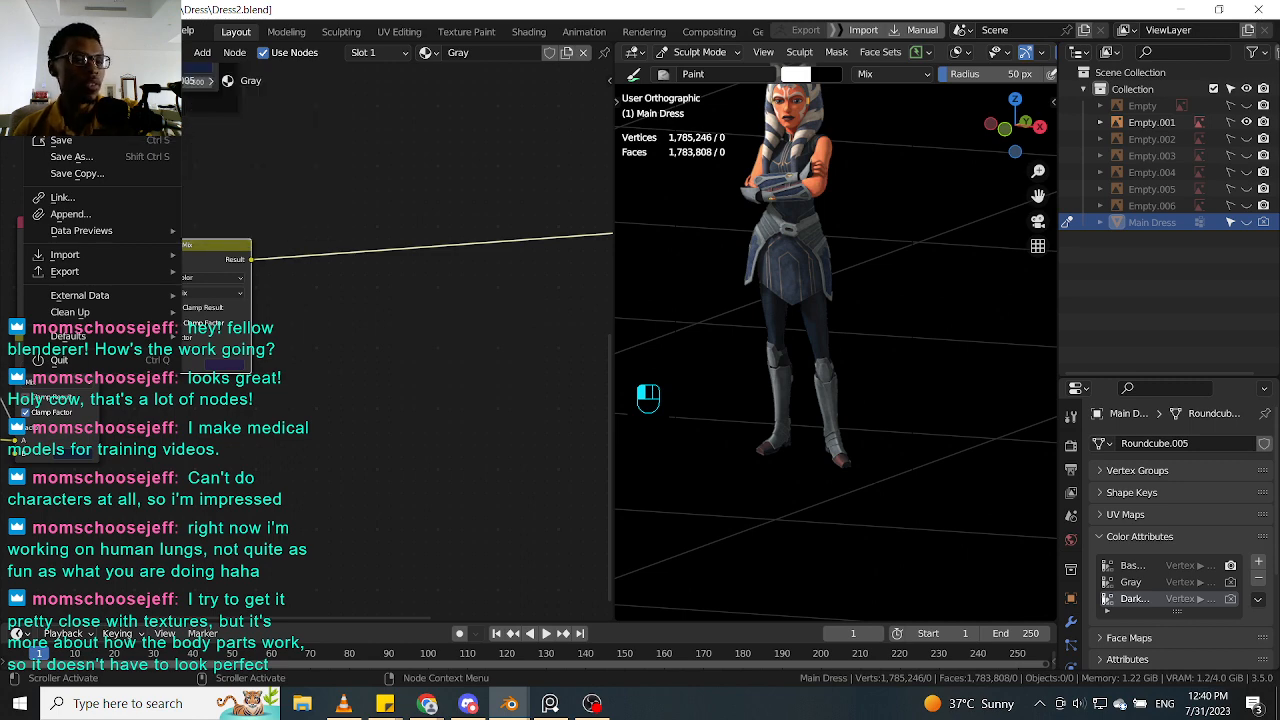
pyautogui.click(80, 66)
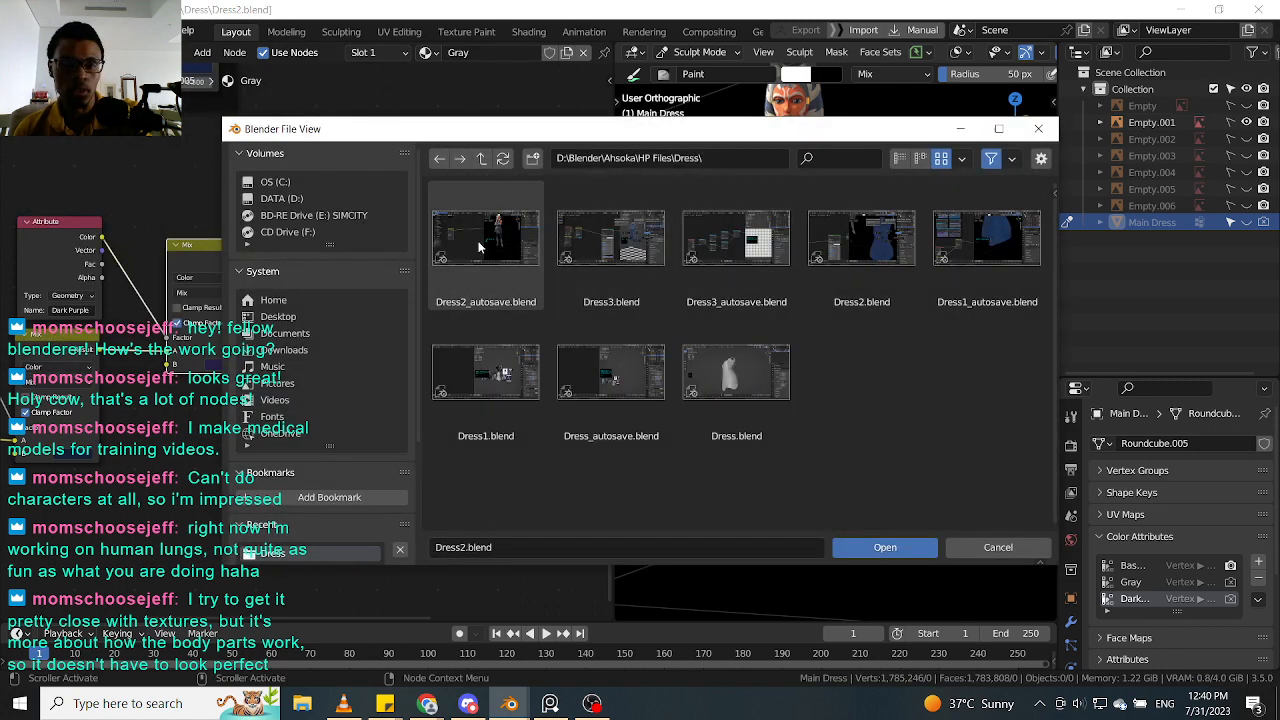
pyautogui.click(575, 240)
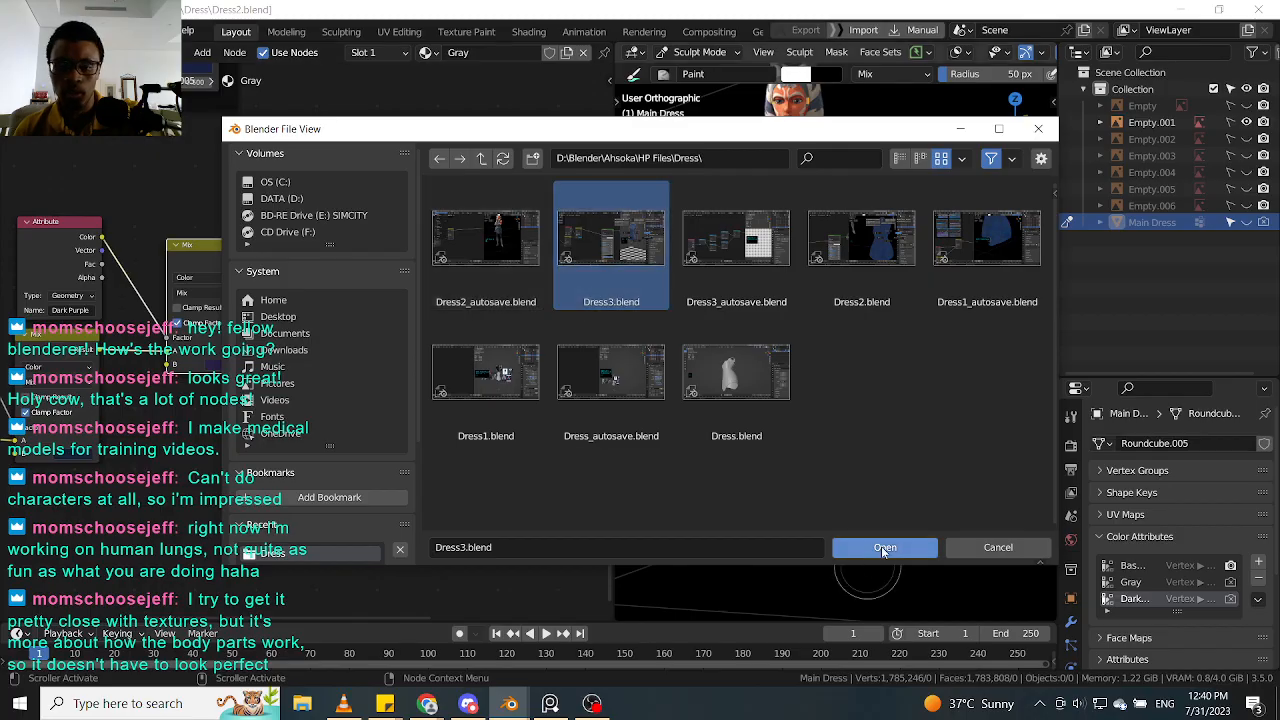
pyautogui.click(884, 547)
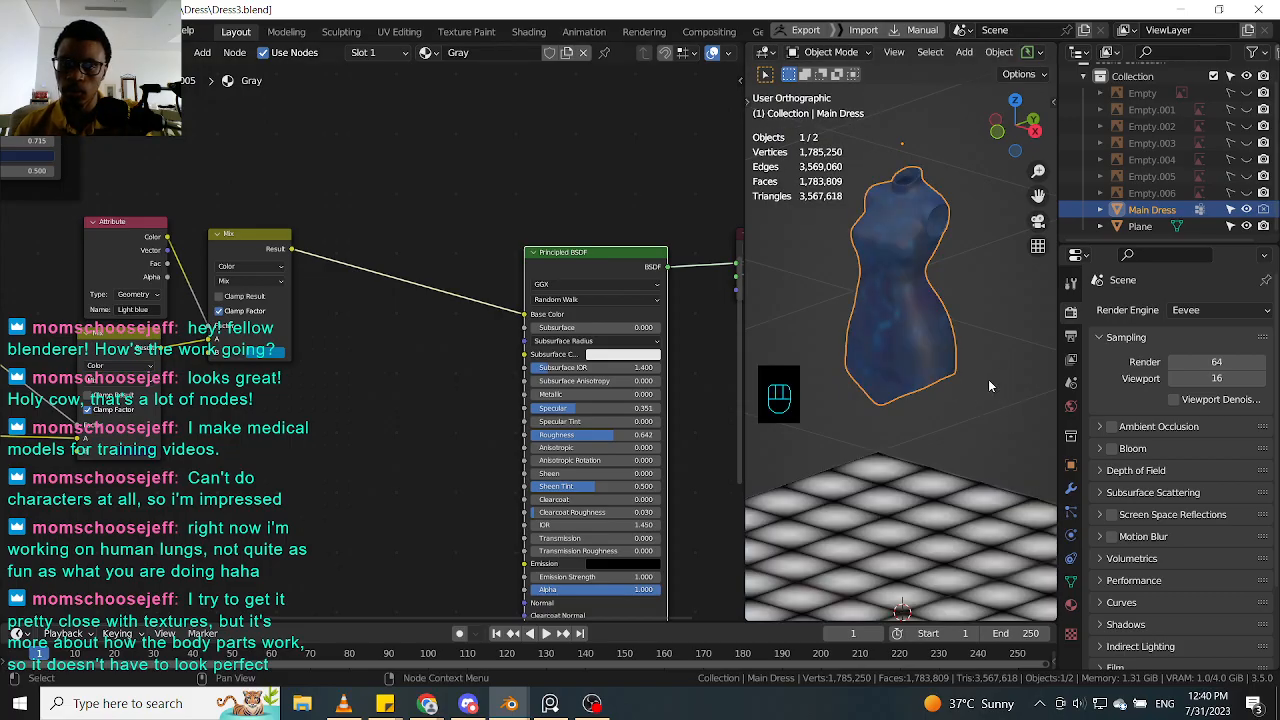
# Step: Hide the Main Dress and view the whole Plane with the grid pattern from above
pyautogui.moveTo(912, 358); pyautogui.dragTo(948, 391, button='middle')
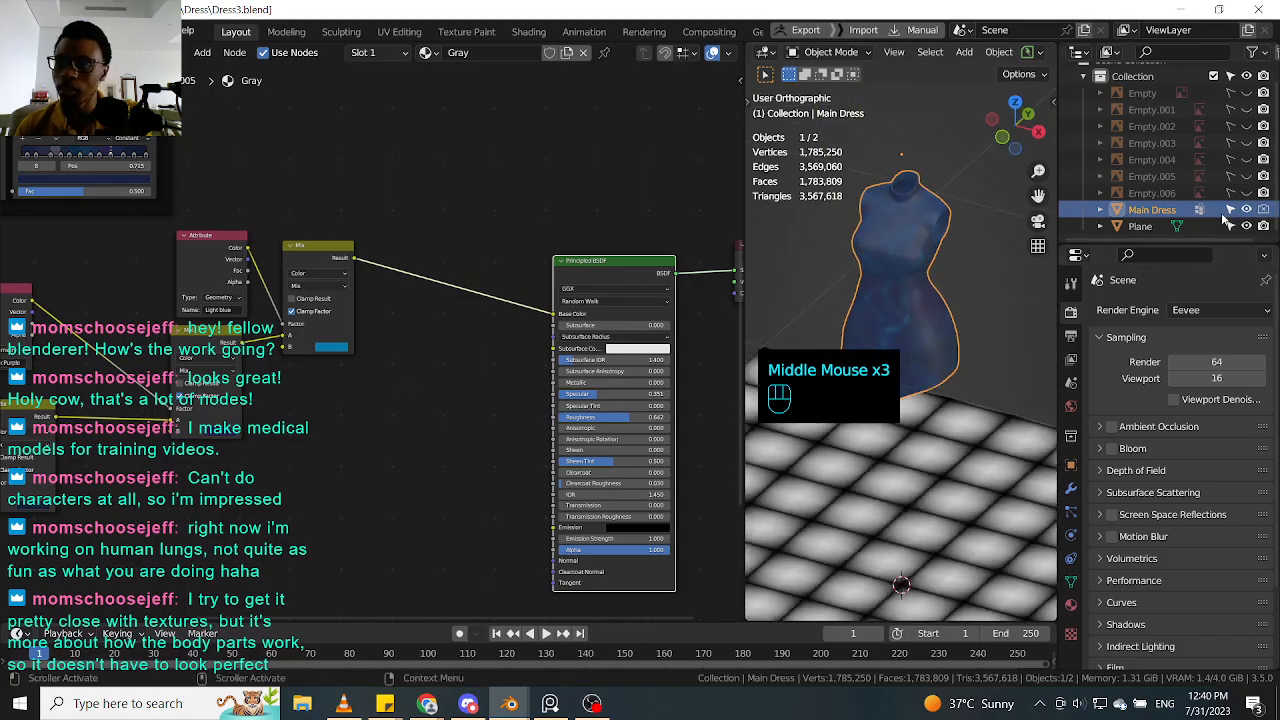
pyautogui.click(1246, 209)
pyautogui.moveTo(938, 345); pyautogui.dragTo(940, 388, button='middle')
pyautogui.scroll(-2, 945, 387)
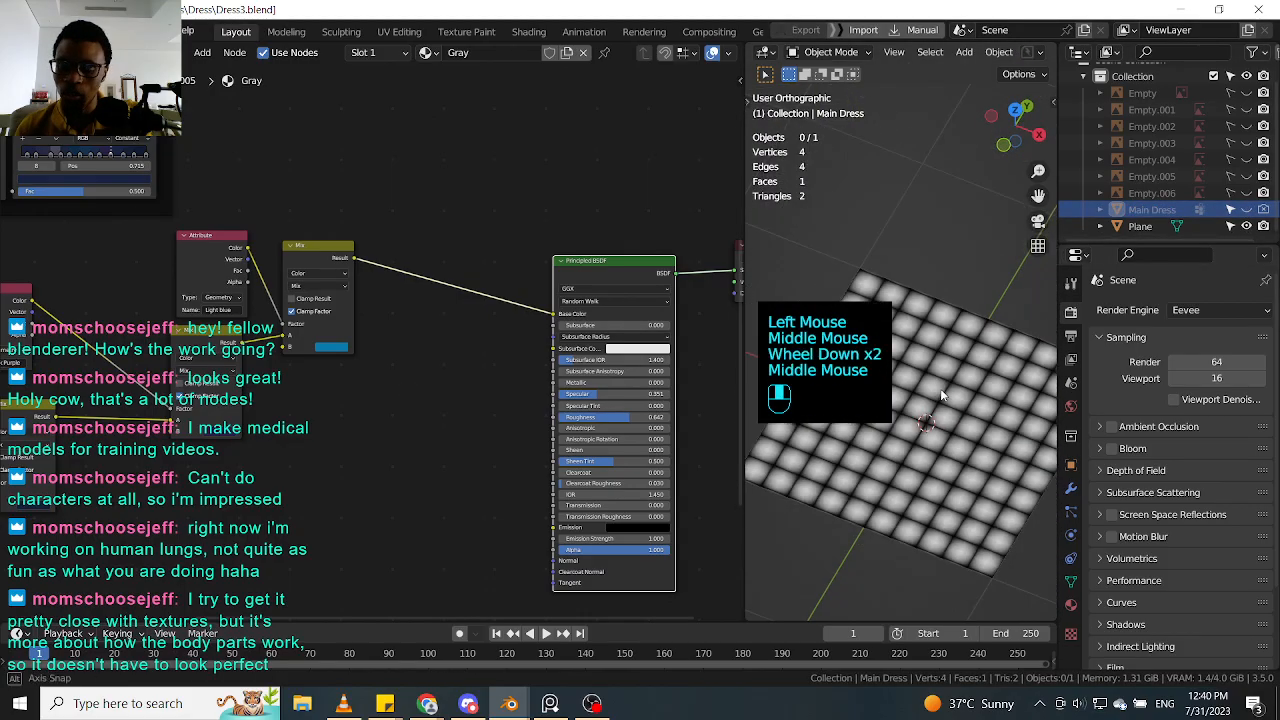
# Step: Select the grid-patterned Plane, view it from the top, and widen the 3D viewport so the whole plane fits
pyautogui.click(942, 410)
pyautogui.press('KP_7')
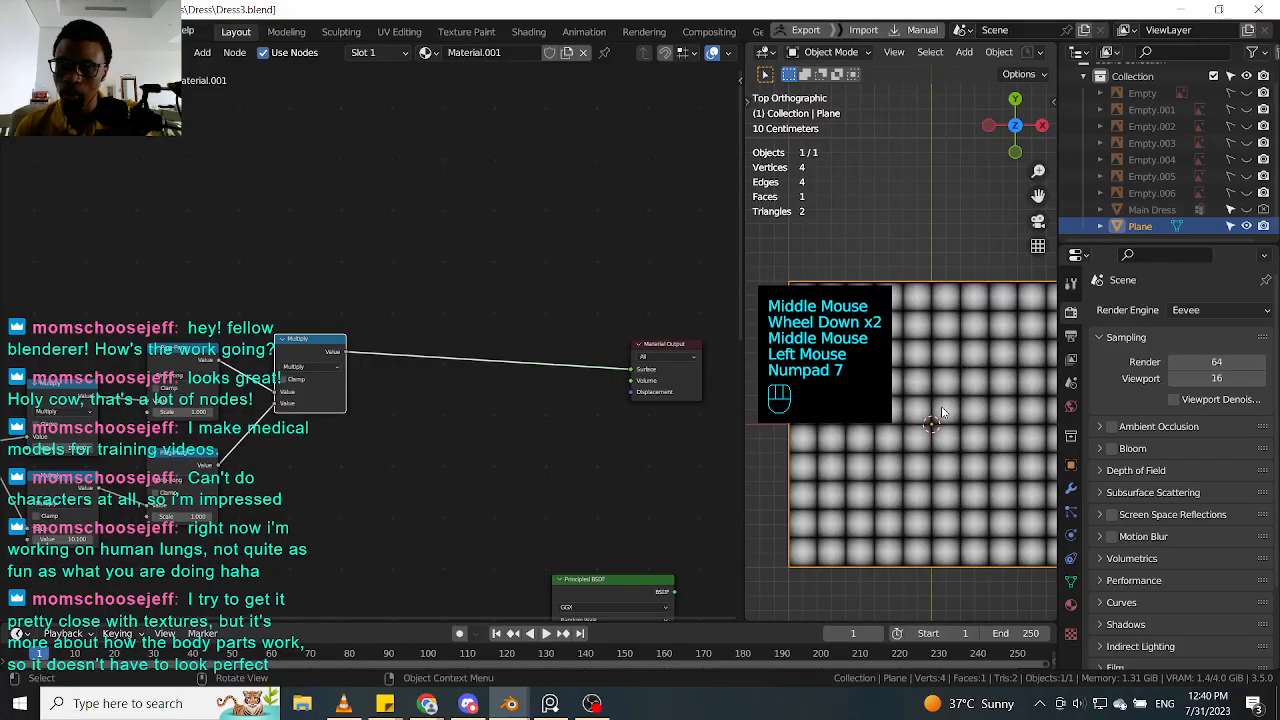
pyautogui.scroll(-1, 945, 408)
pyautogui.keyDown('shift'); pyautogui.moveTo(951, 412); pyautogui.dragTo(915, 397, button='middle'); pyautogui.keyUp('shift')
pyautogui.scroll(1, 910, 383)
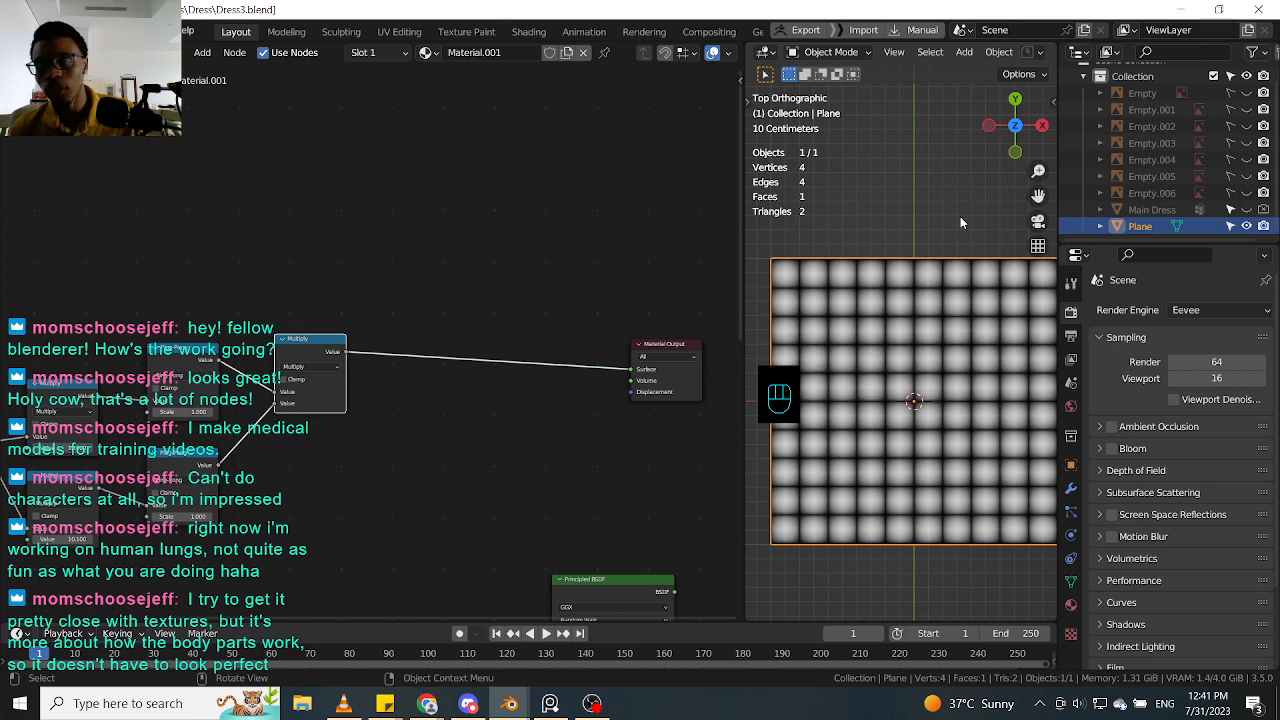
pyautogui.keyDown('shift'); pyautogui.moveTo(960, 216); pyautogui.dragTo(941, 224, button='middle'); pyautogui.keyUp('shift')
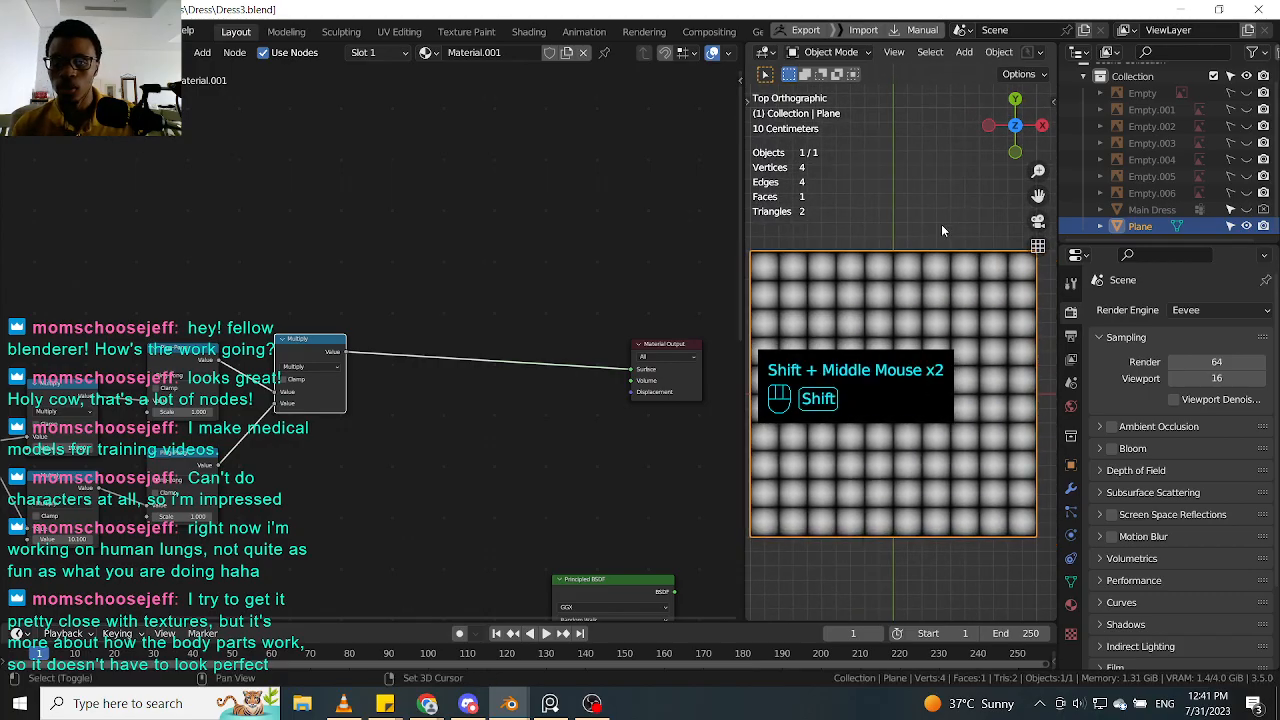
pyautogui.moveTo(745, 264); pyautogui.dragTo(666, 264)
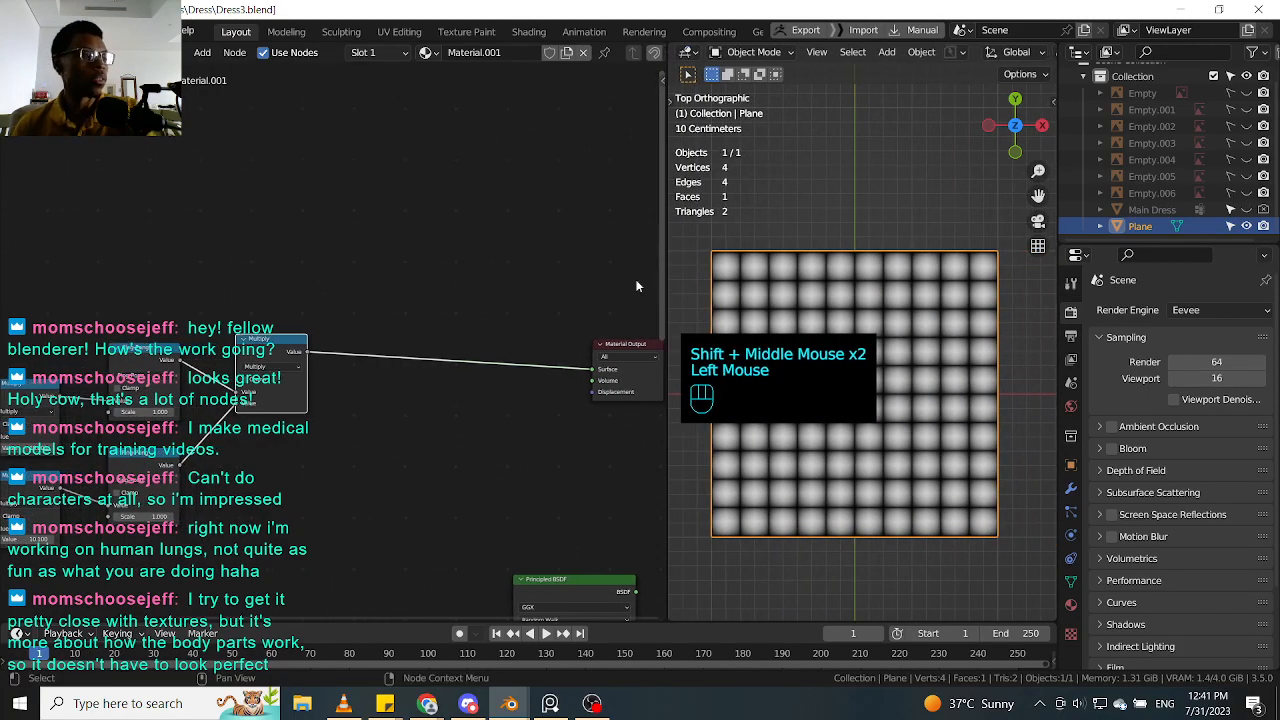
# Step: Move the unconnected Principled BSDF node closer to the node chain and select the final Multiply node
pyautogui.moveTo(602, 600); pyautogui.dragTo(546, 477, button='middle')
pyautogui.moveTo(546, 477); pyautogui.dragTo(494, 438)
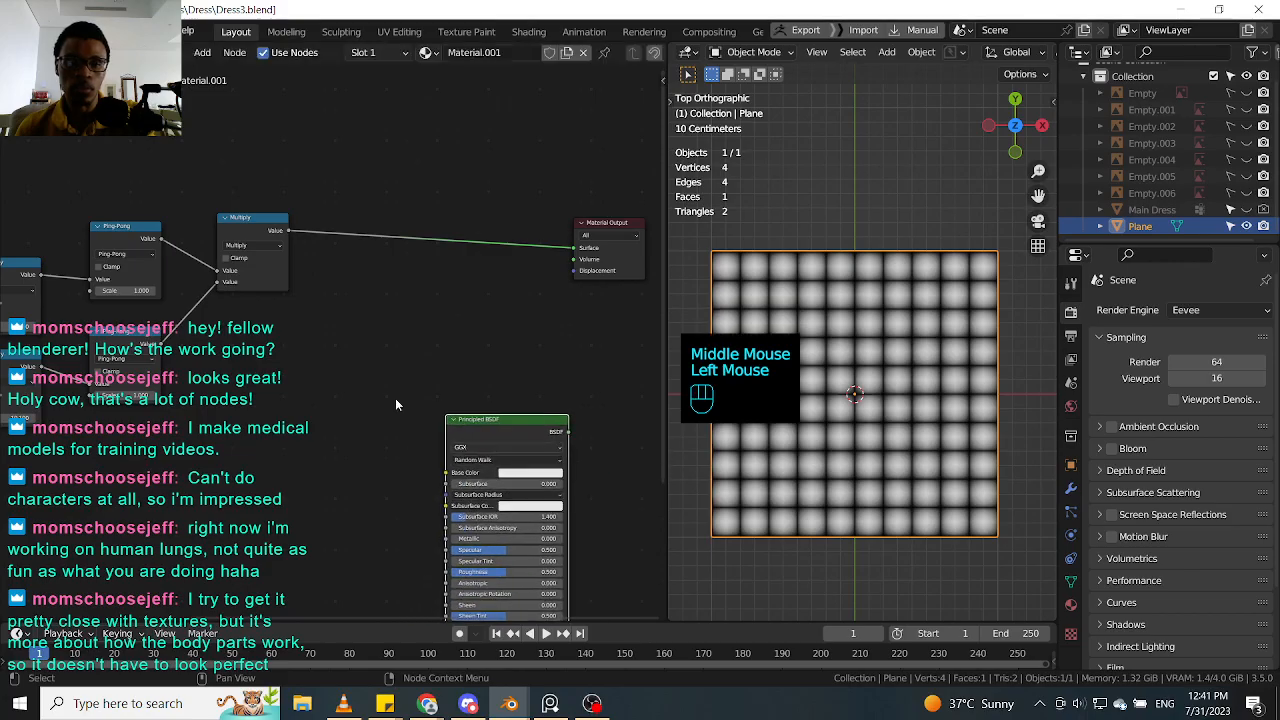
pyautogui.moveTo(242, 233); pyautogui.dragTo(483, 375, button='middle')
pyautogui.click(483, 375)
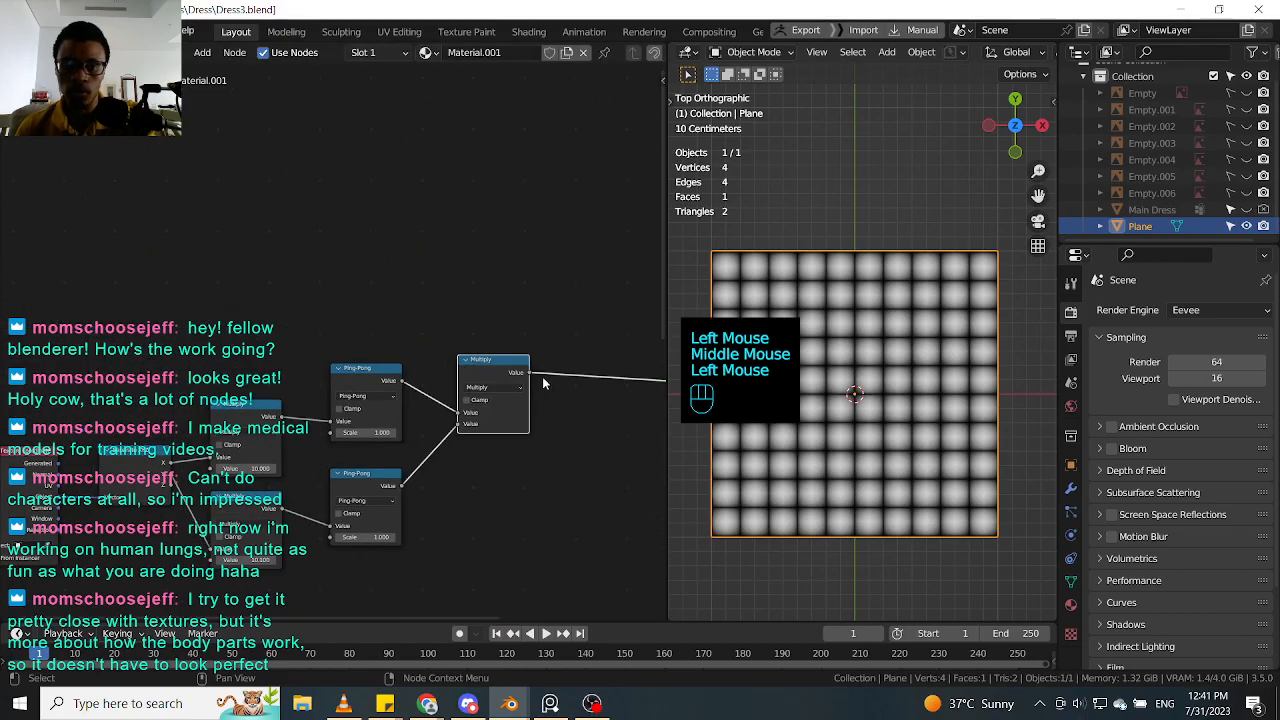
pyautogui.scroll(1, 569, 404)
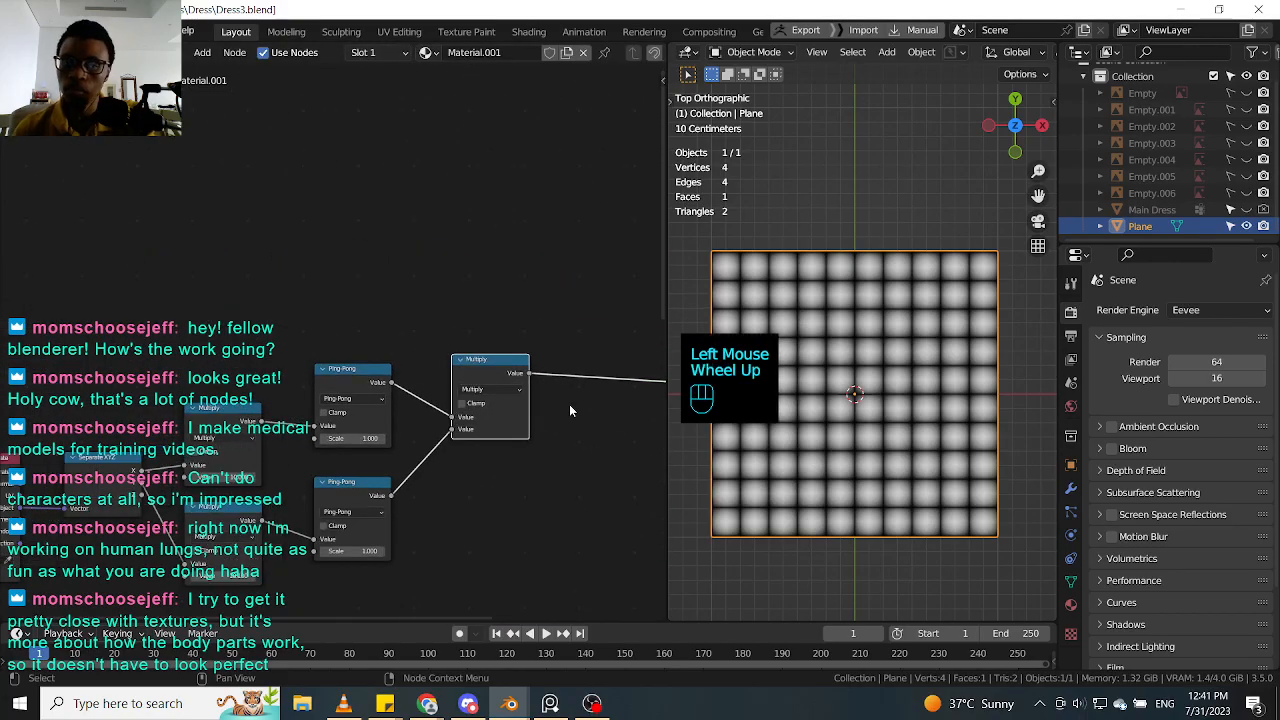
pyautogui.scroll(1, 569, 404)
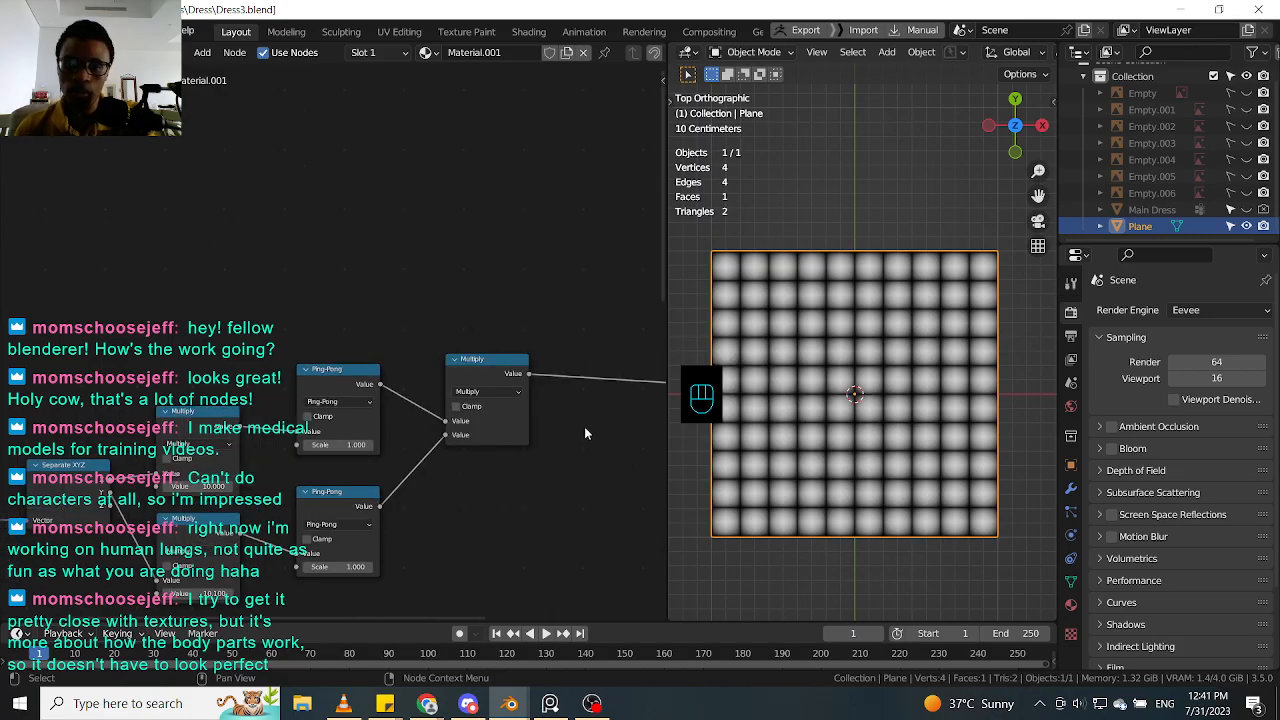
# Step: Move the Material Output node closer to the final Multiply node
pyautogui.moveTo(584, 426); pyautogui.dragTo(240, 295, button='middle')
pyautogui.click(448, 389)
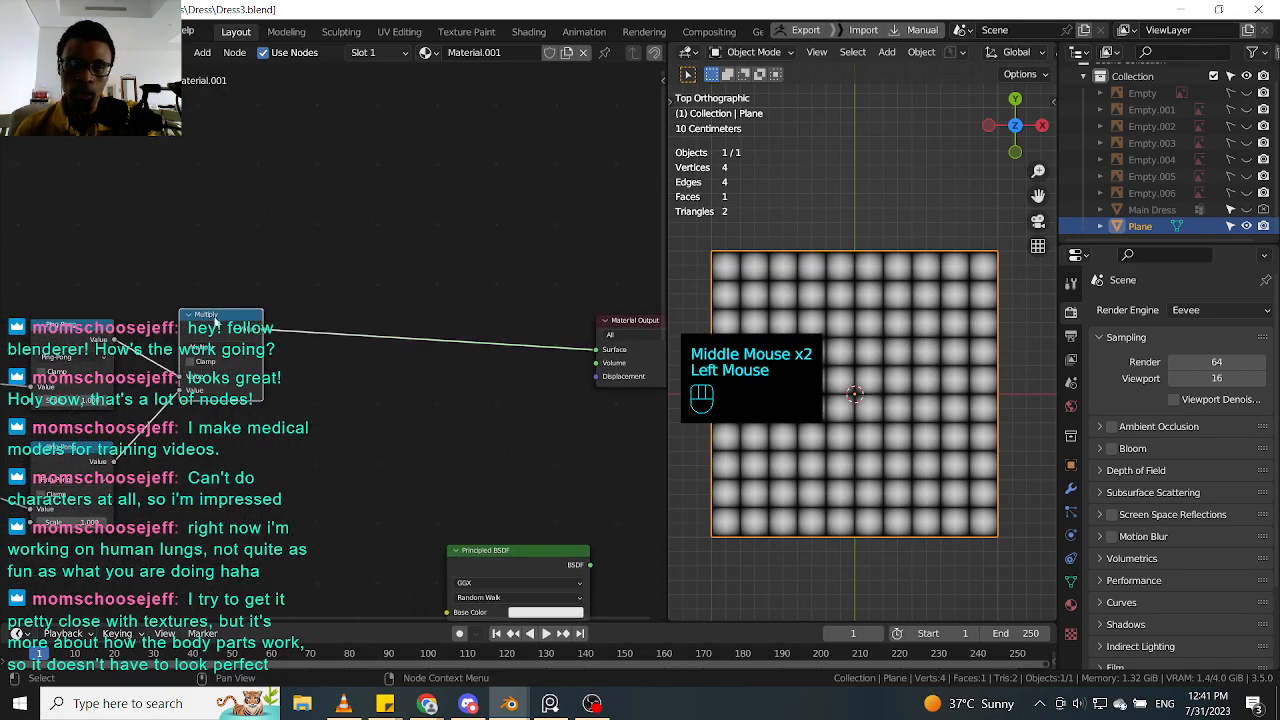
pyautogui.moveTo(448, 389); pyautogui.dragTo(382, 398, button='middle')
pyautogui.moveTo(571, 330); pyautogui.dragTo(466, 300)
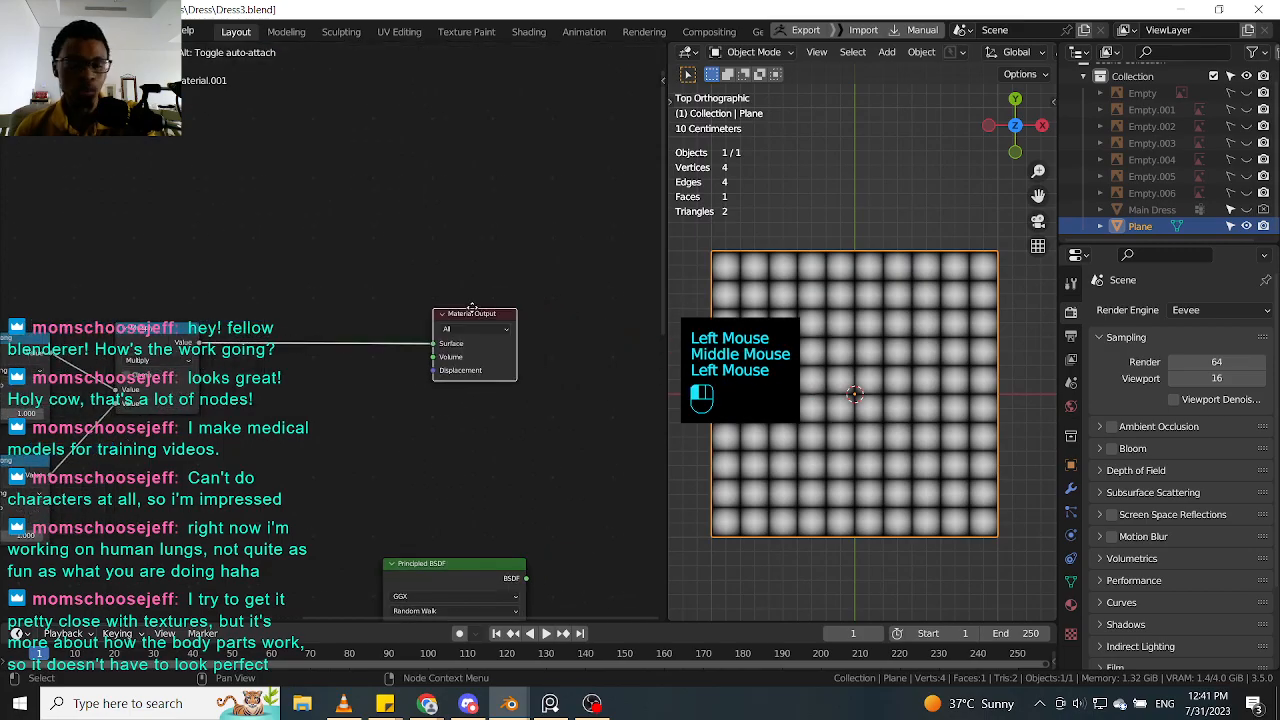
pyautogui.moveTo(310, 400); pyautogui.dragTo(396, 406, button='middle')
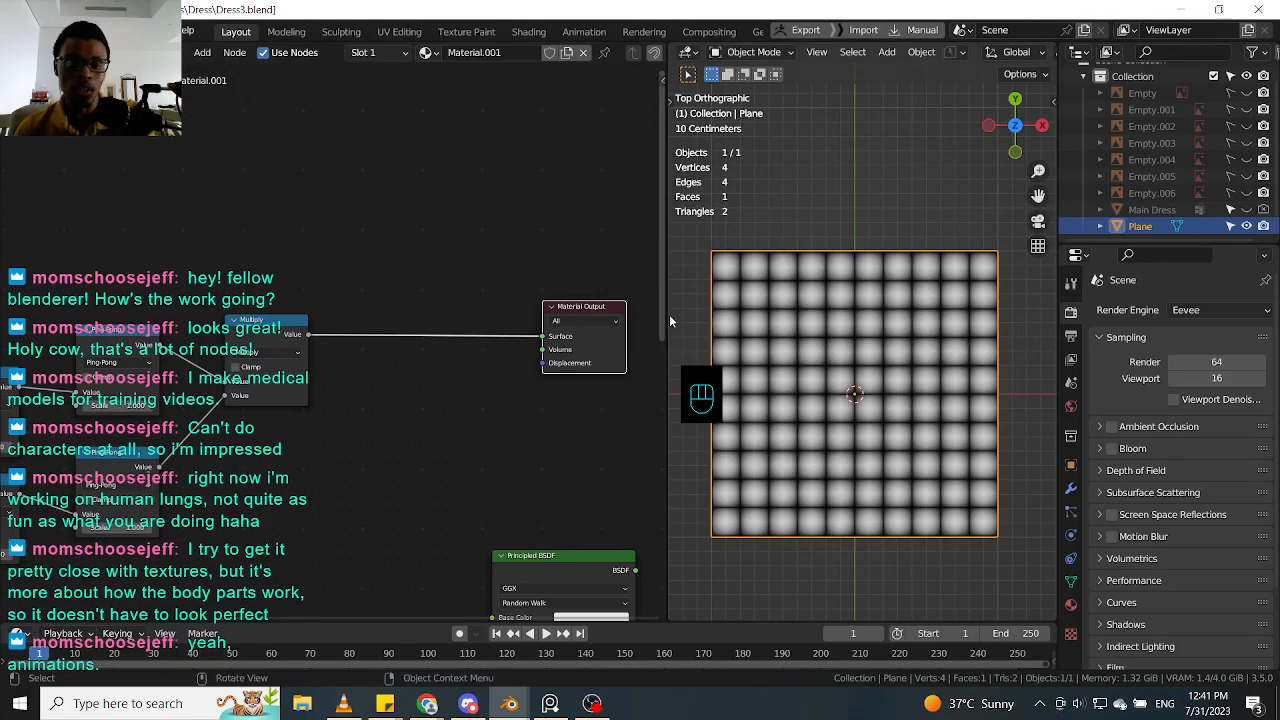
pyautogui.moveTo(586, 304); pyautogui.dragTo(567, 299)
pyautogui.moveTo(567, 299); pyautogui.dragTo(530, 314, button='middle')
pyautogui.click(638, 285)
pyautogui.moveTo(530, 314); pyautogui.dragTo(510, 321)
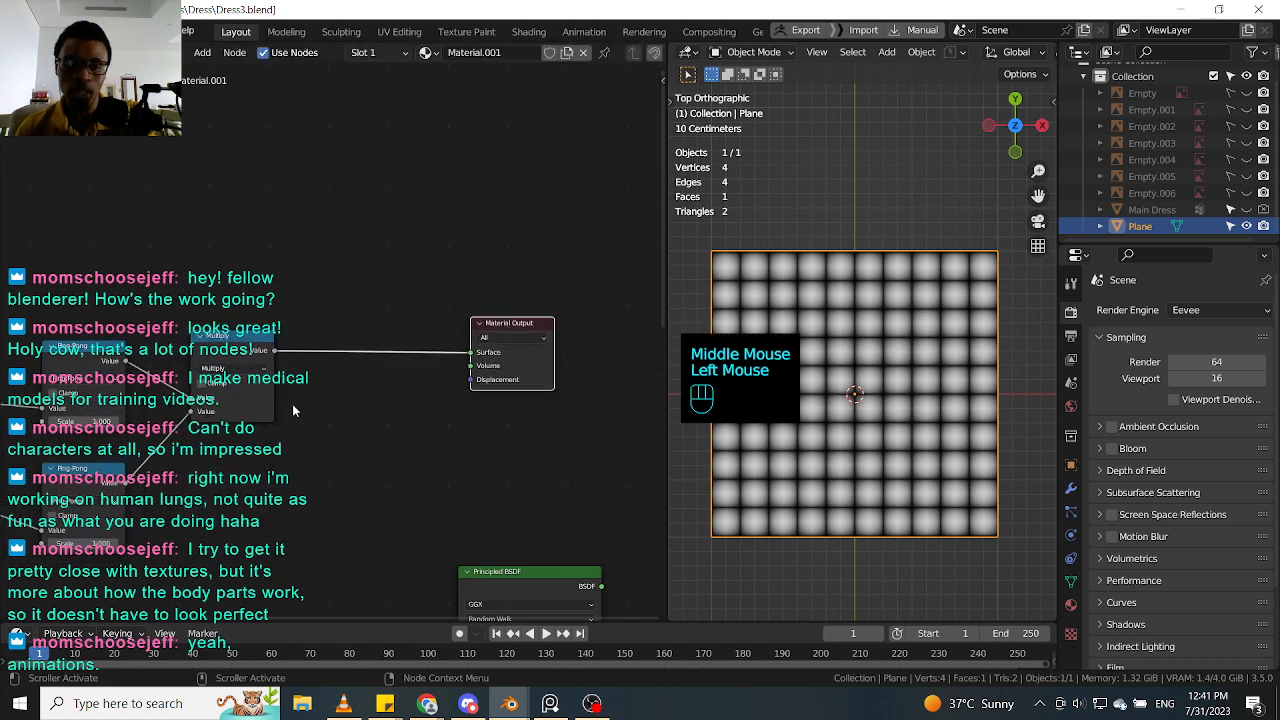
# Step: Move the final Multiply node closer to the two Ping-Pong nodes and review the chain through to the Material Output
pyautogui.click(251, 350)
pyautogui.click(248, 343)
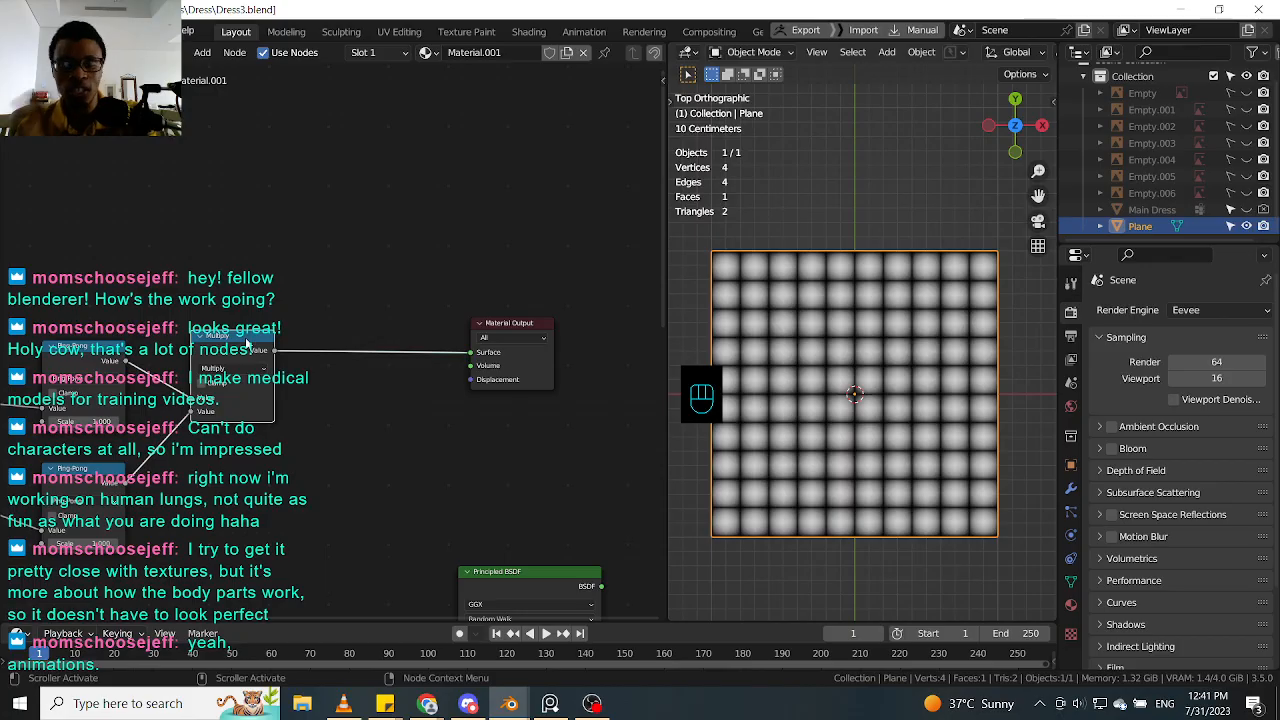
pyautogui.moveTo(246, 342)
pyautogui.mouseDown()
pyautogui.moveTo(260, 343)
pyautogui.moveTo(224, 343)
pyautogui.mouseUp()
pyautogui.moveTo(301, 449); pyautogui.dragTo(580, 405, button='middle')
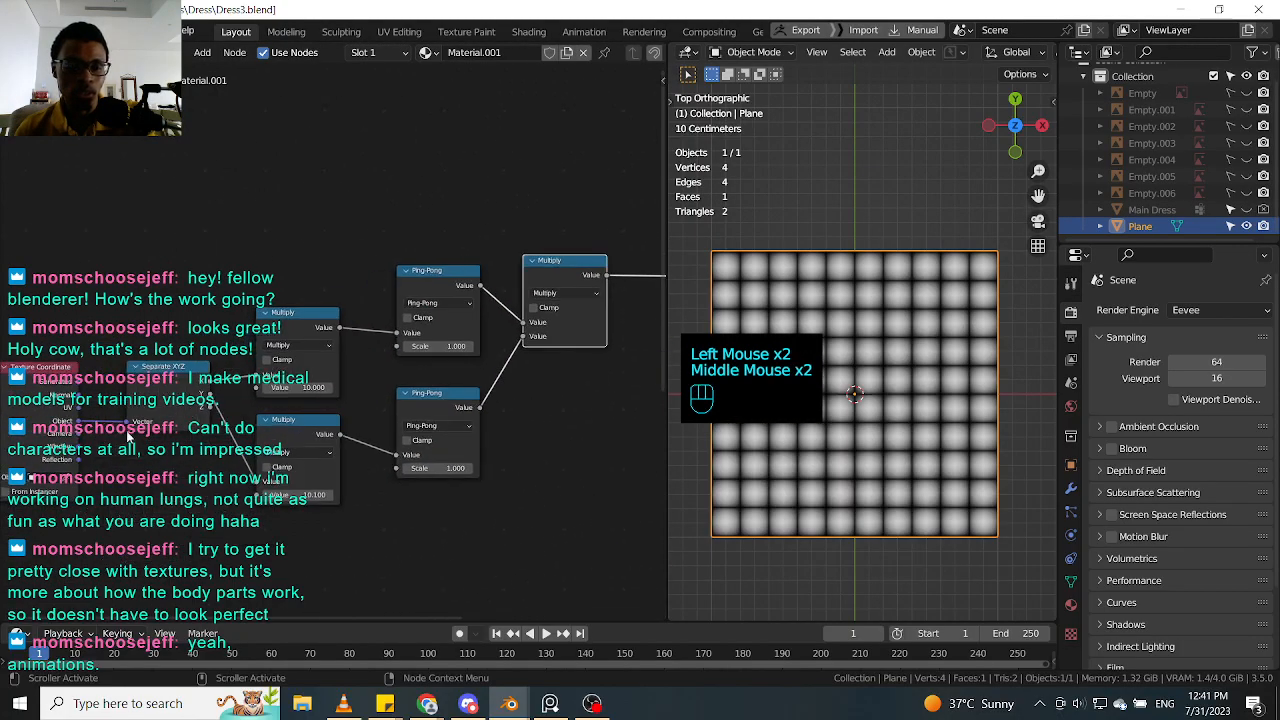
pyautogui.moveTo(140, 470); pyautogui.dragTo(351, 445, button='middle')
pyautogui.click(318, 455)
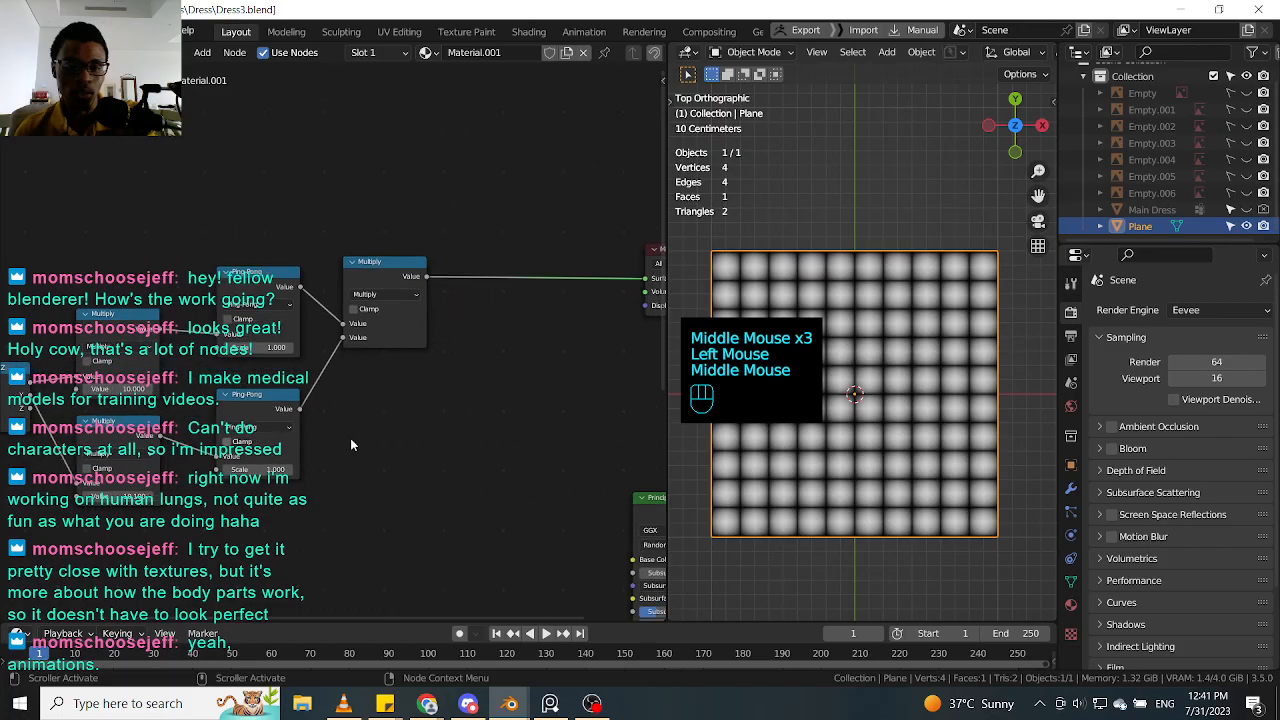
pyautogui.click(402, 272)
pyautogui.moveTo(483, 294); pyautogui.dragTo(391, 329, button='middle')
pyautogui.click(580, 296)
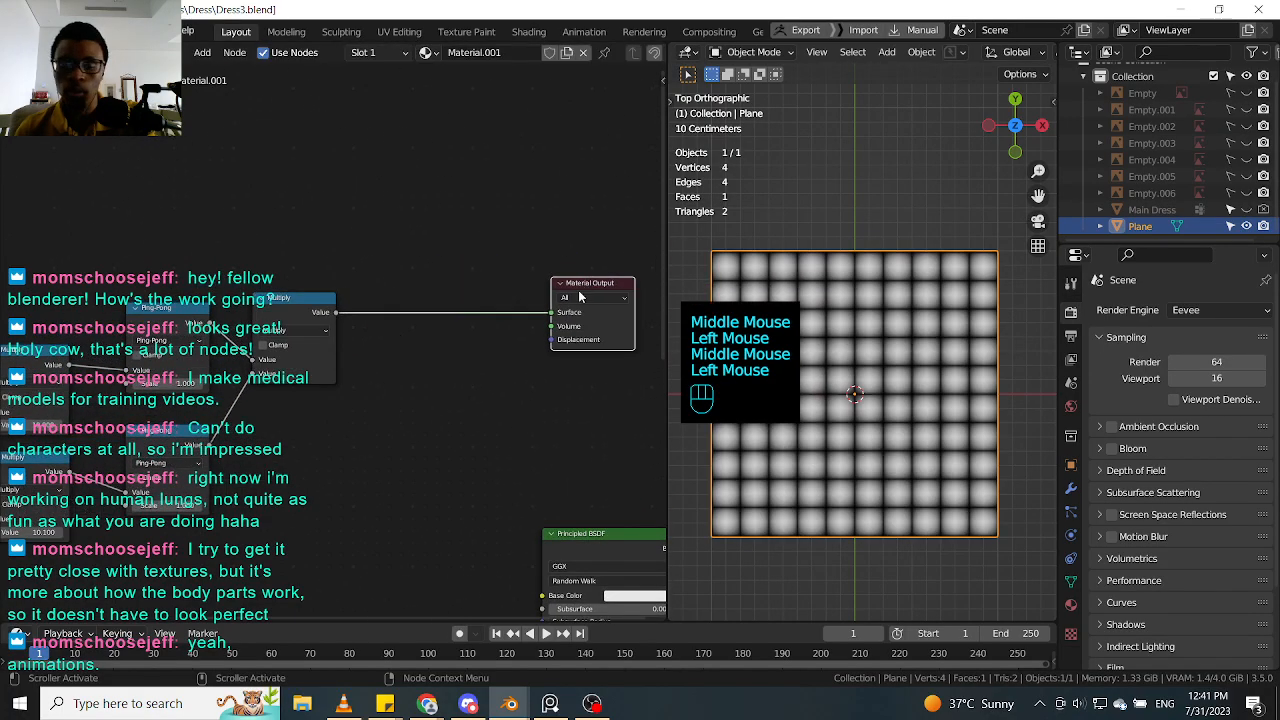
pyautogui.click(313, 317)
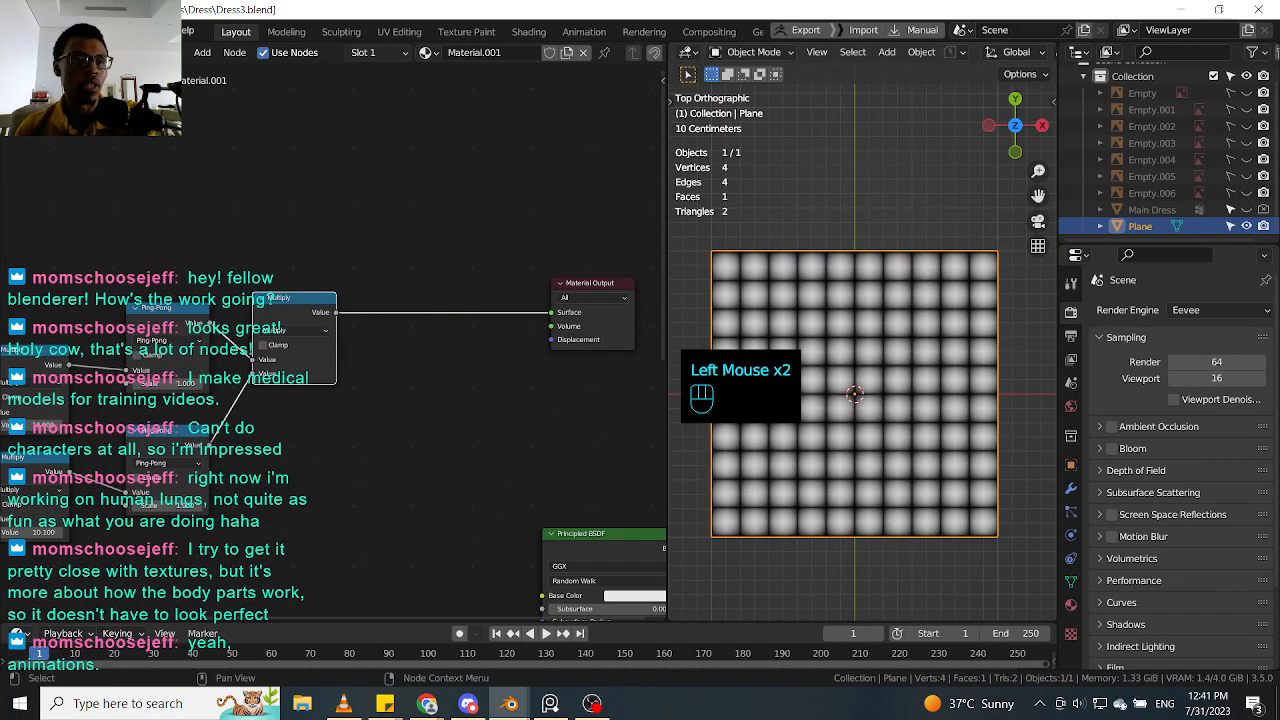
# Step: Start opening another file, save the changes to Dress3.blend, and go up to the D:\Blender folder
pyautogui.click(38, 30)
pyautogui.moveTo(50, 52)
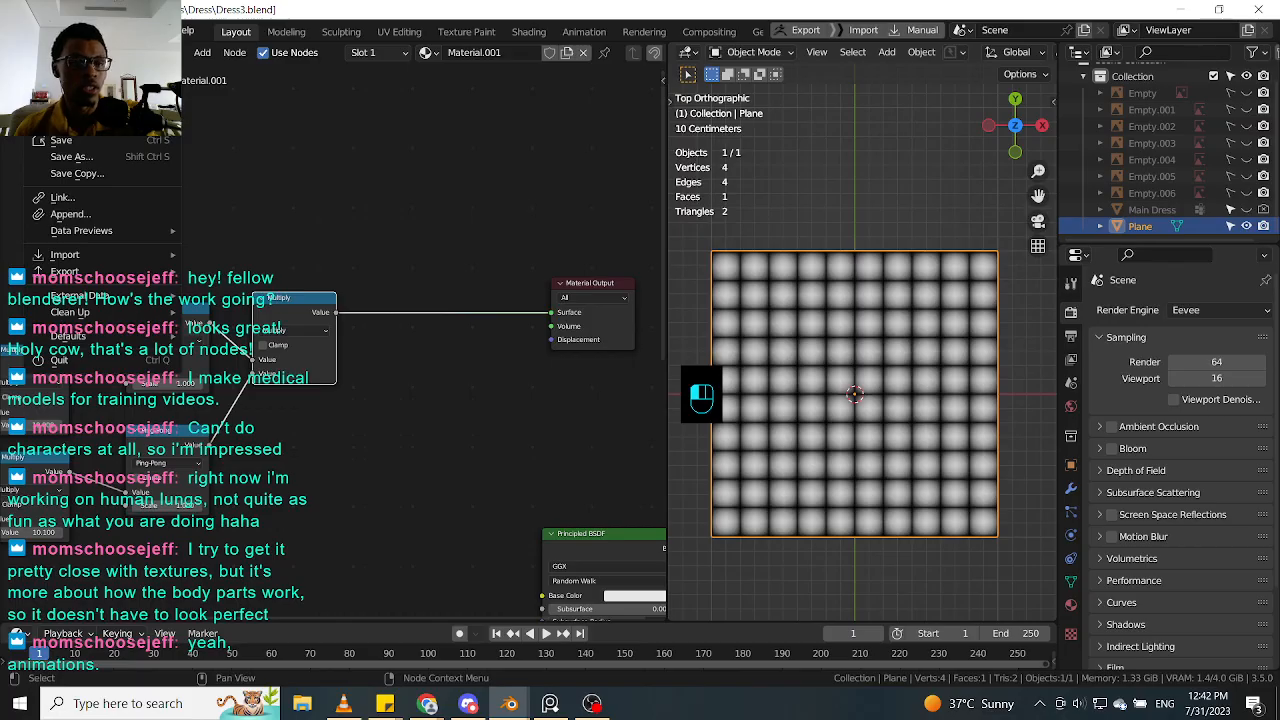
pyautogui.click(62, 67)
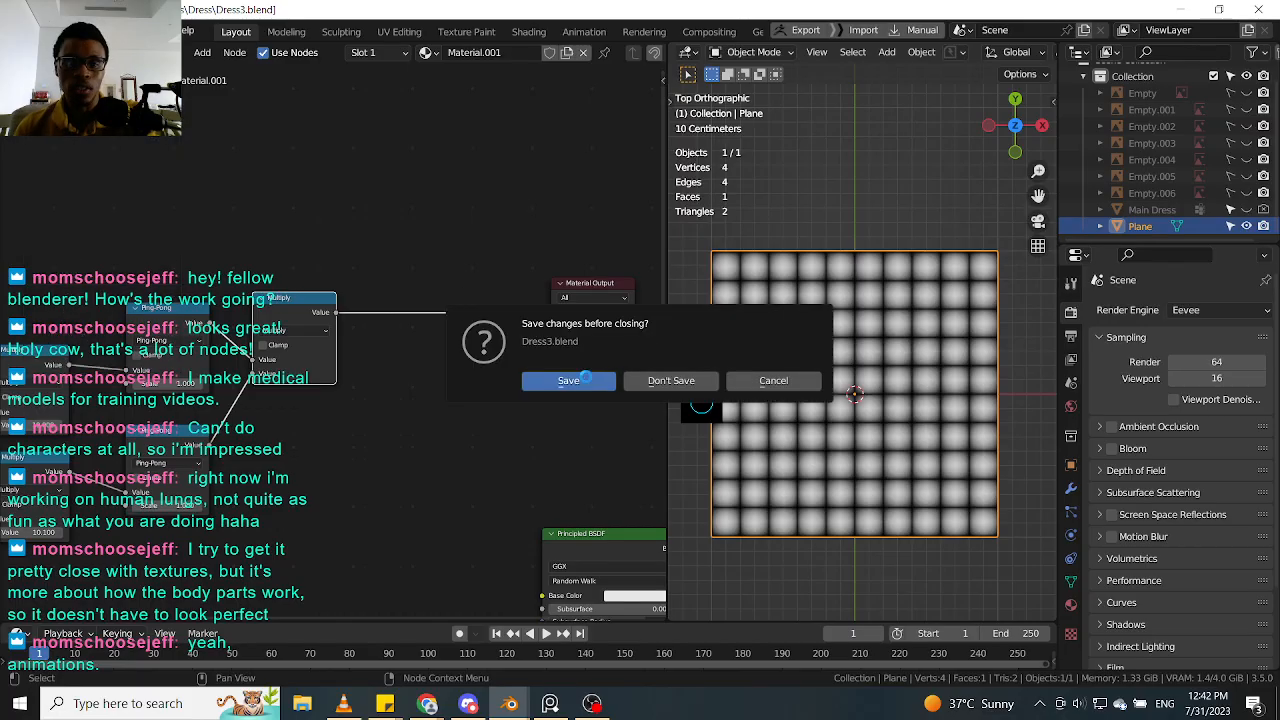
pyautogui.click(586, 378)
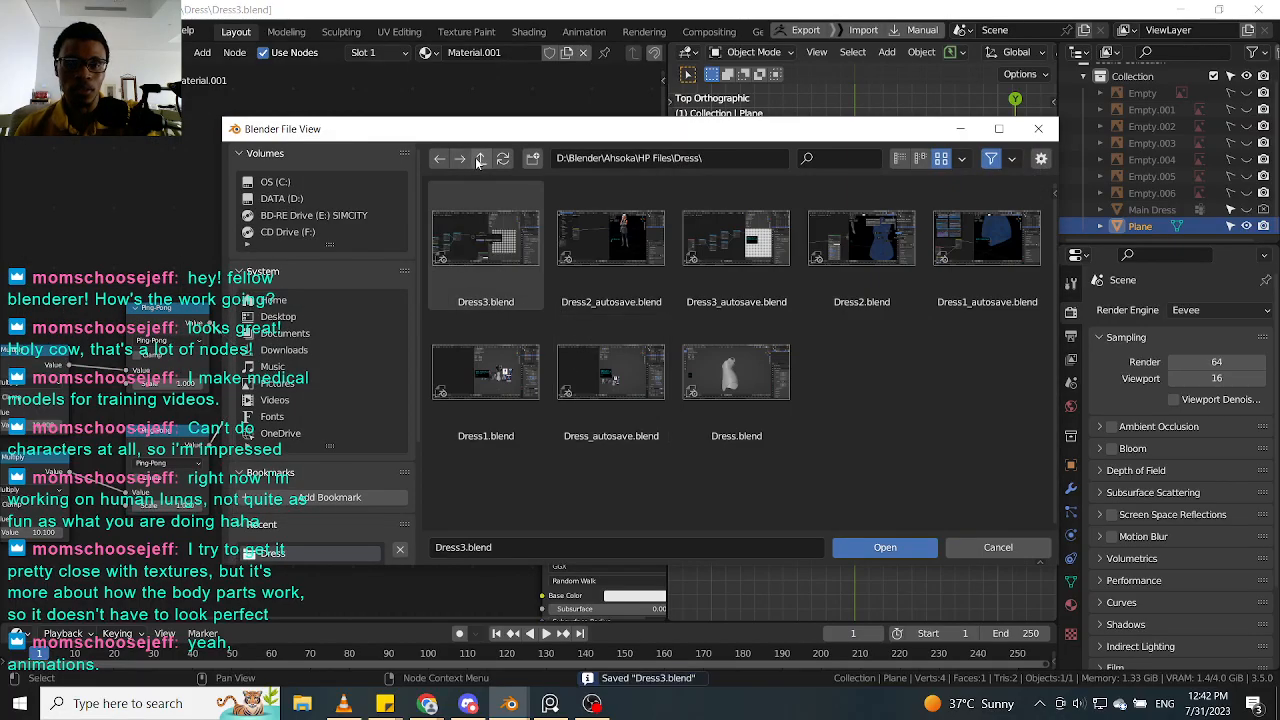
pyautogui.click(479, 162)
pyautogui.click(479, 162)
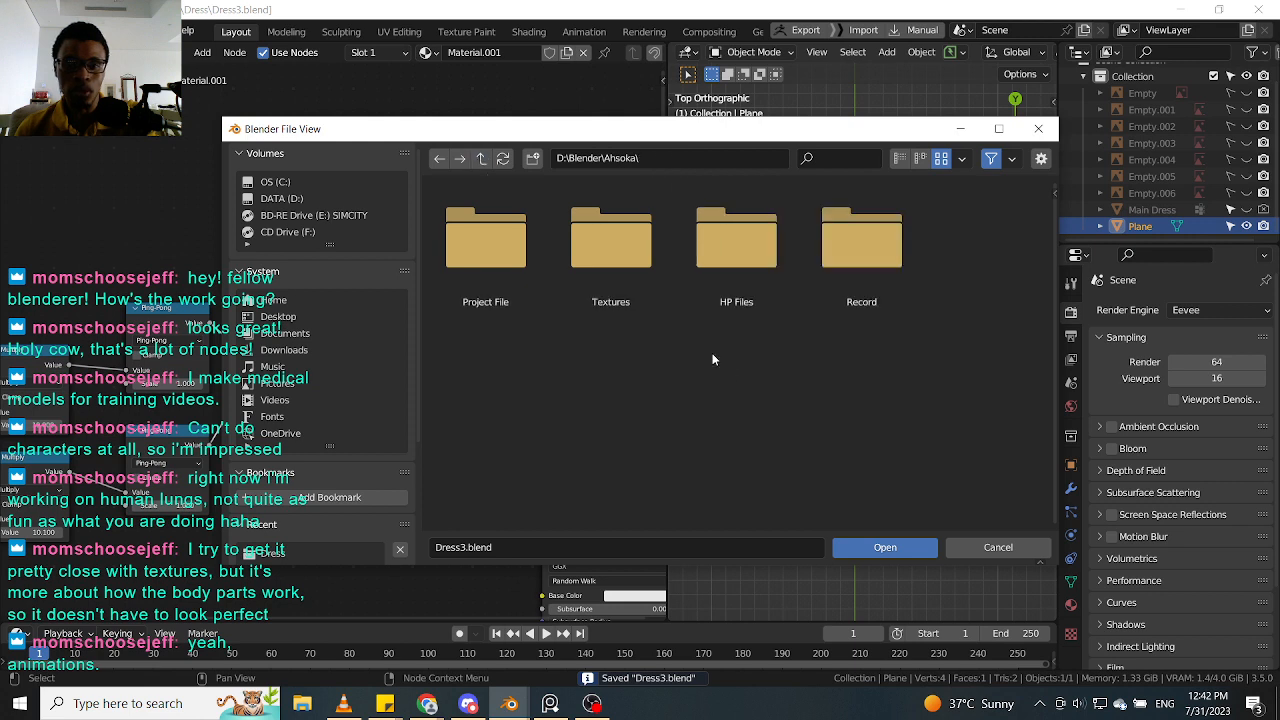
pyautogui.click(481, 161)
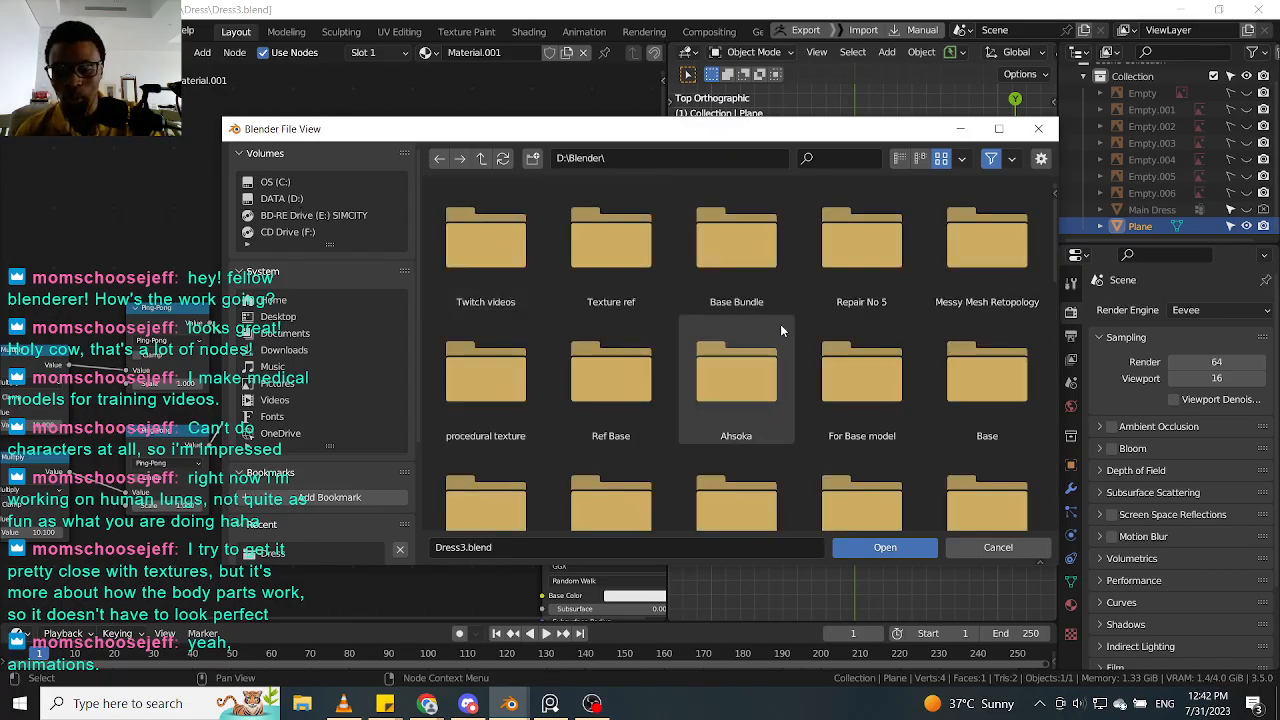
# Step: Look through the project folders in D:\Blender for the one holding the procedural textures
pyautogui.scroll(-1, 865, 344)
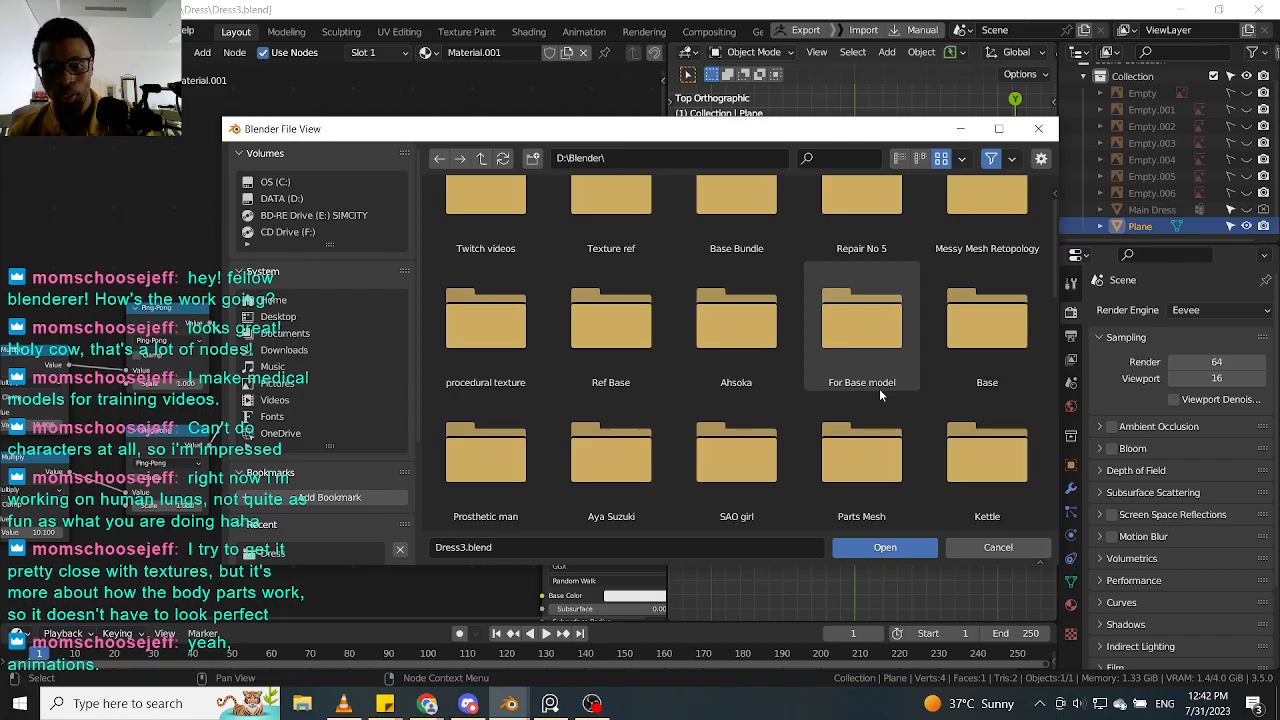
pyautogui.scroll(-2, 880, 392)
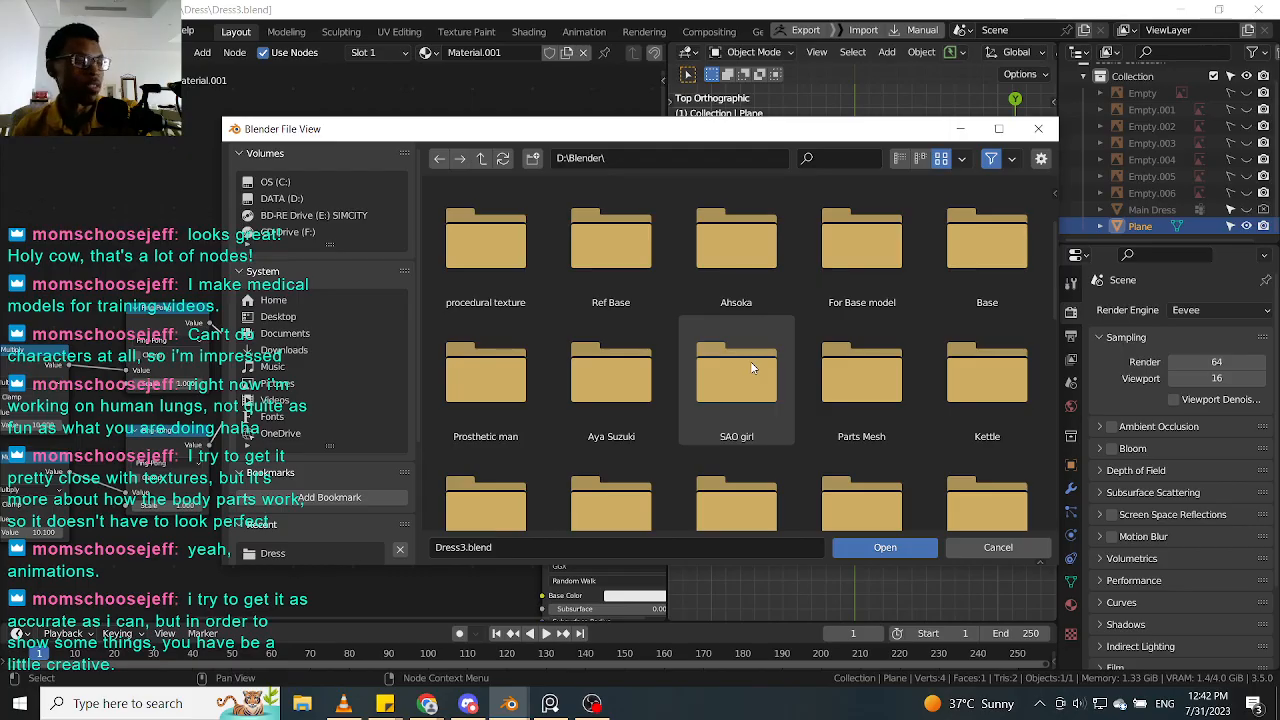
pyautogui.scroll(-1, 716, 361)
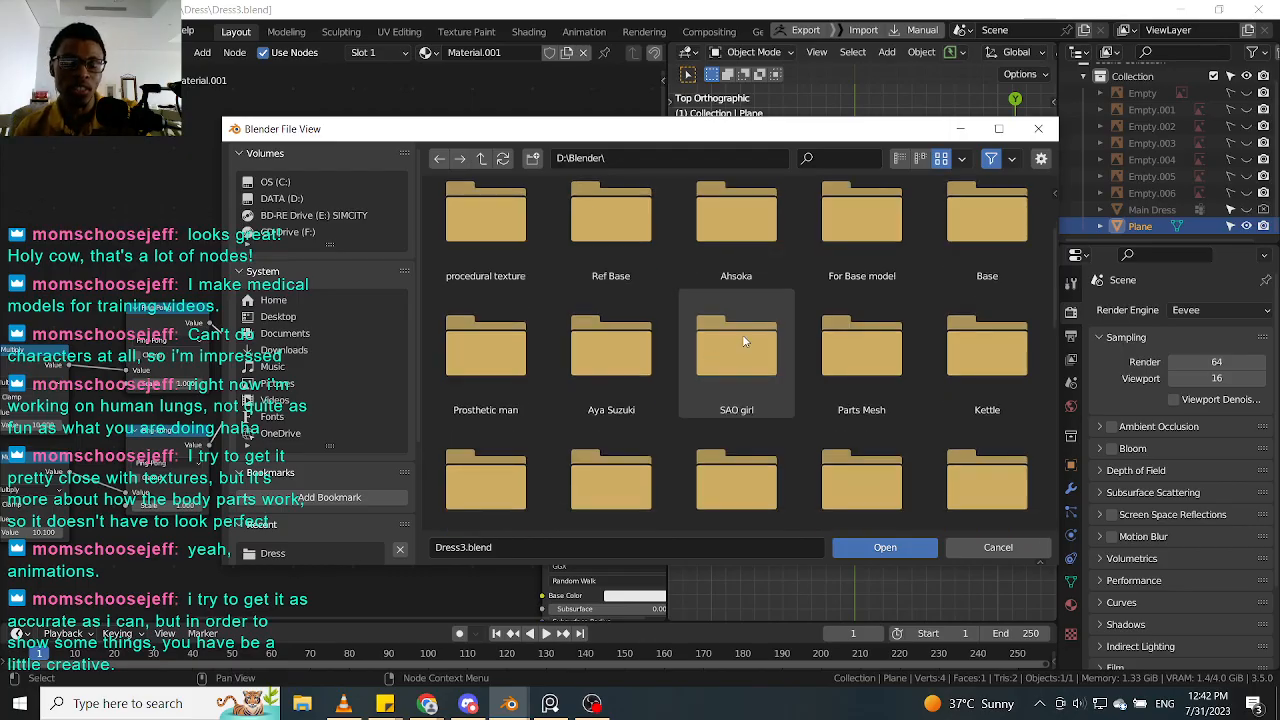
pyautogui.scroll(2, 742, 334)
pyautogui.scroll(-4, 784, 324)
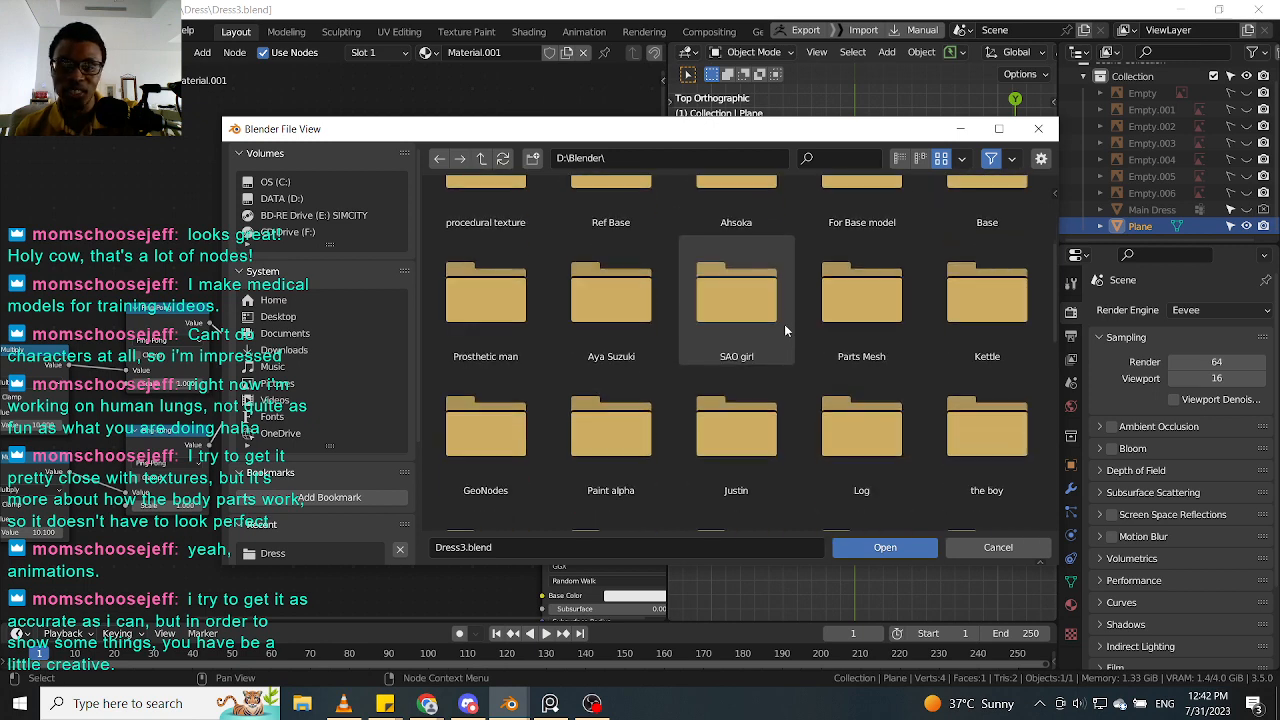
pyautogui.scroll(8, 786, 324)
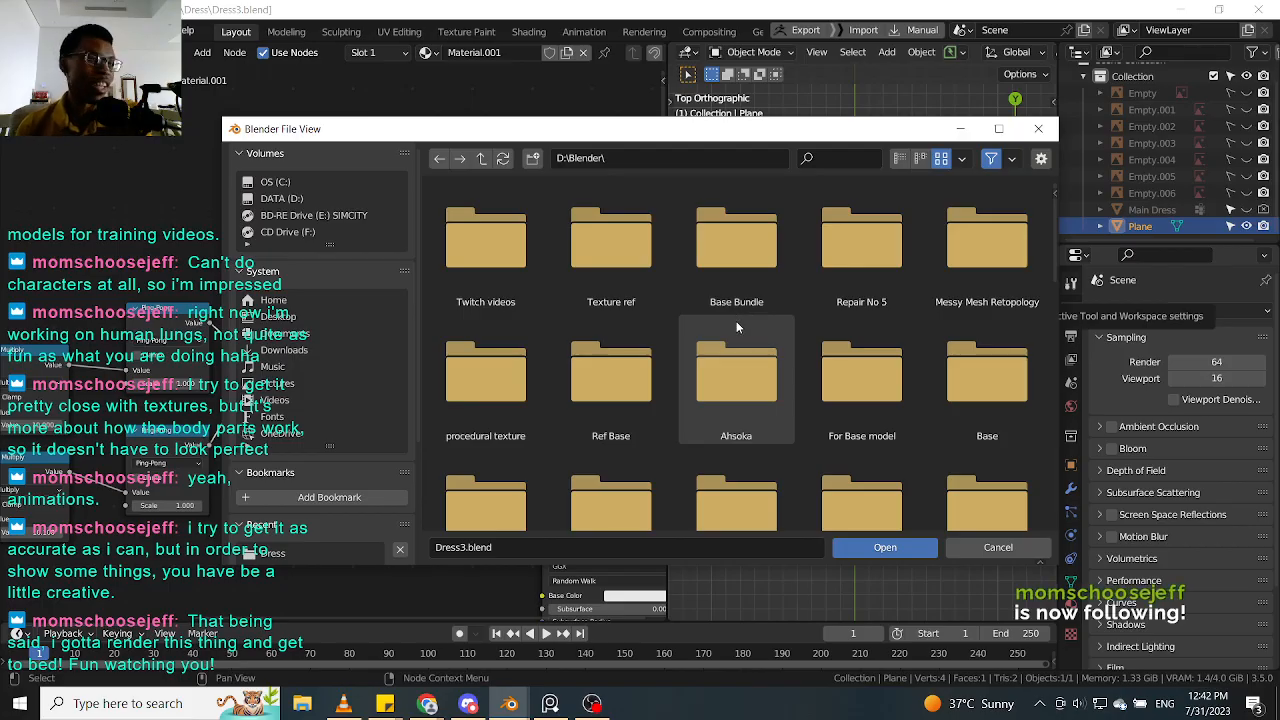
pyautogui.scroll(-2, 762, 329)
pyautogui.scroll(2, 762, 329)
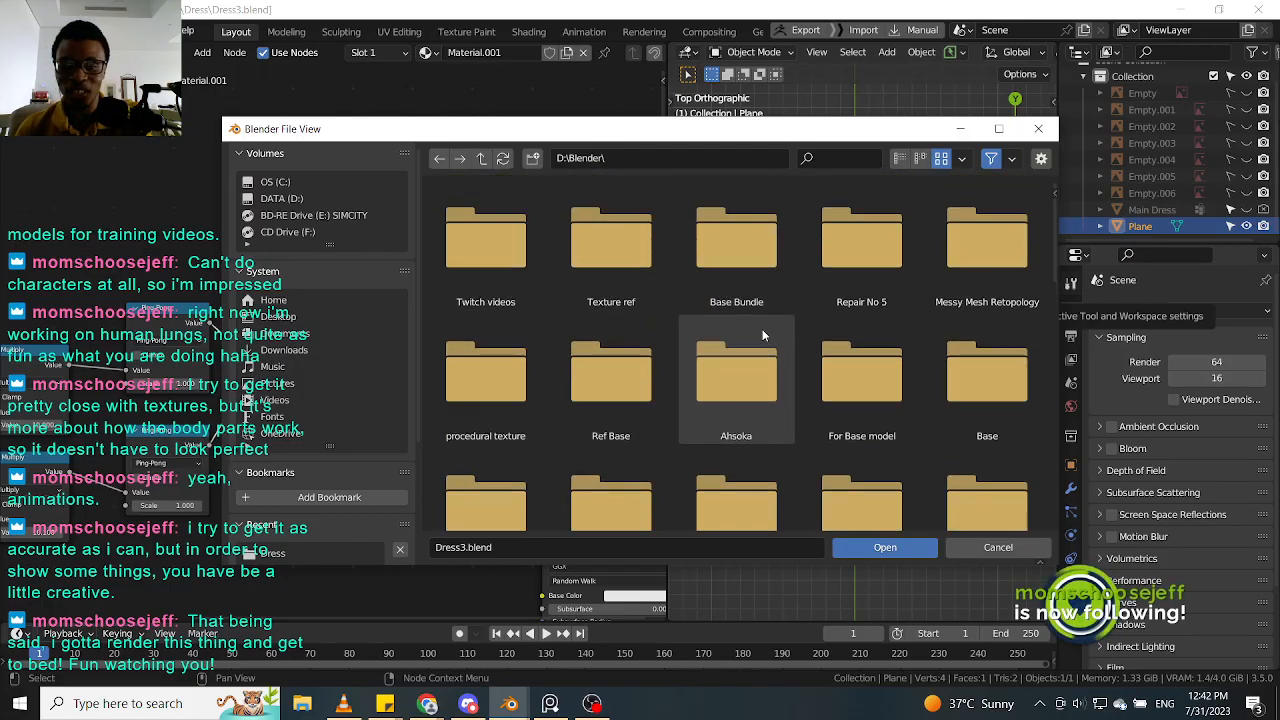
pyautogui.click(740, 278)
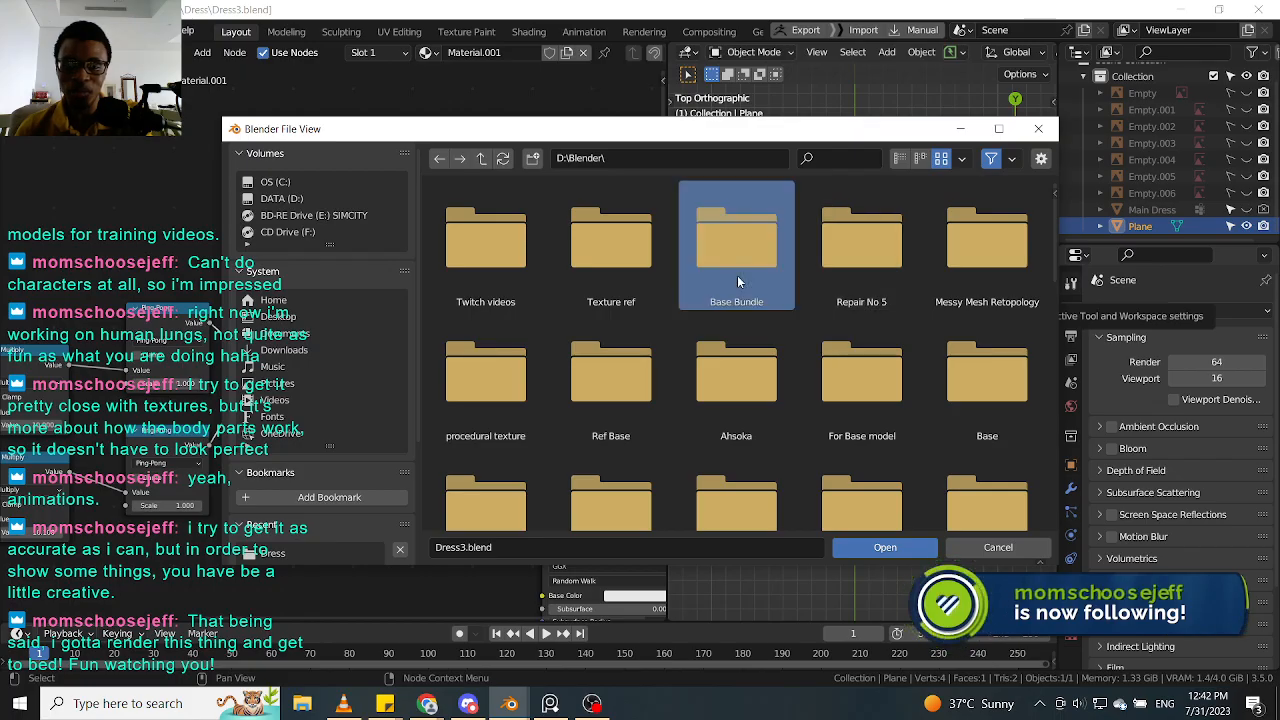
pyautogui.click(621, 263)
pyautogui.click(852, 271)
pyautogui.scroll(-6, 855, 273)
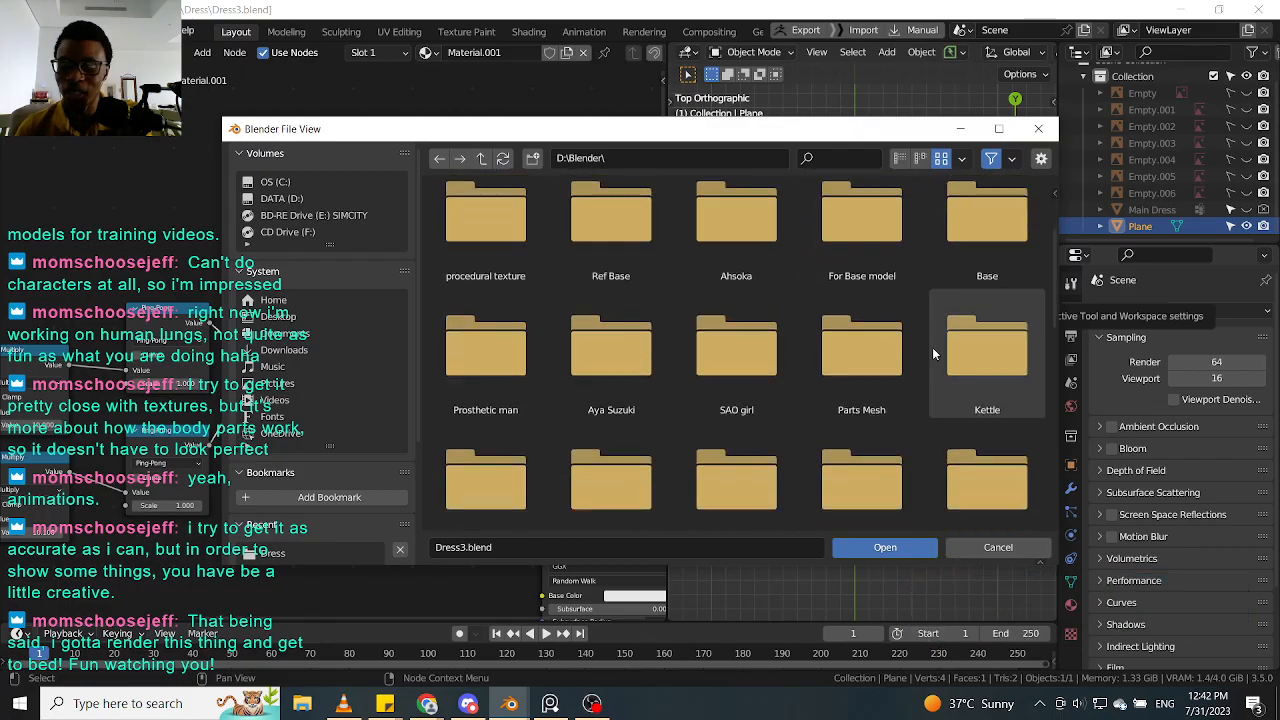
pyautogui.click(854, 252)
pyautogui.scroll(2, 854, 260)
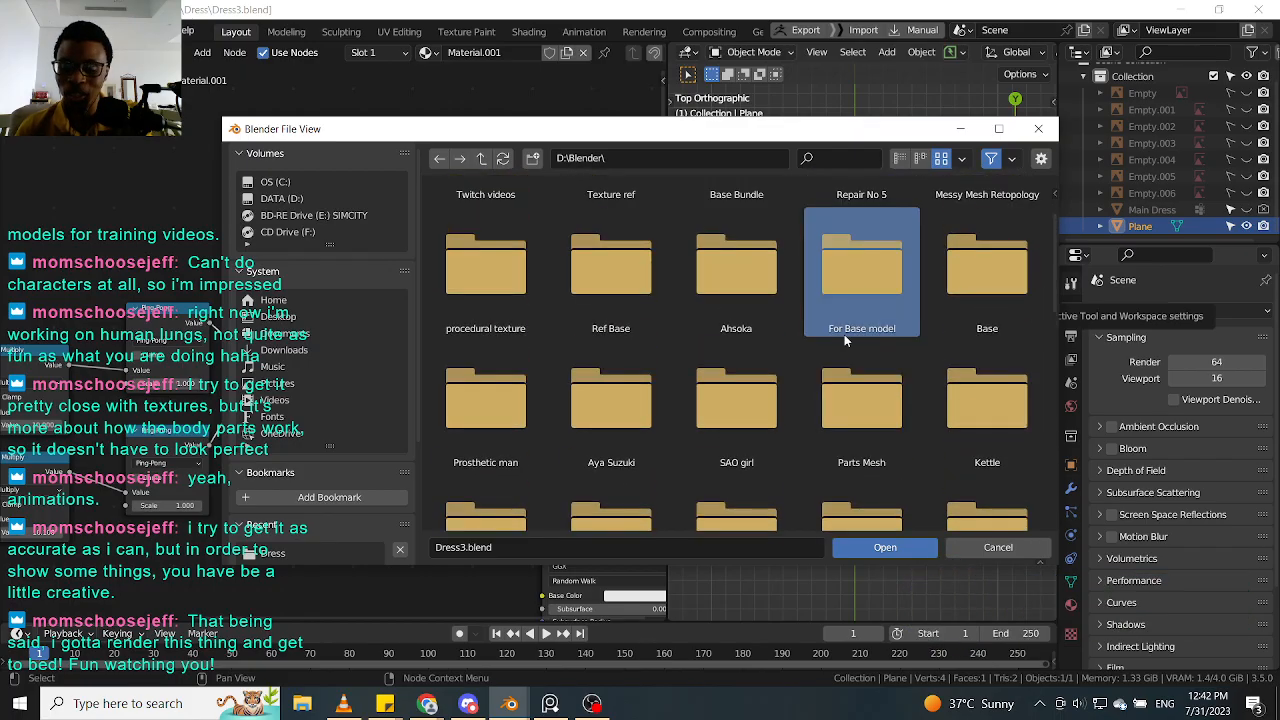
pyautogui.scroll(2, 844, 334)
pyautogui.click(660, 340)
pyautogui.click(491, 342)
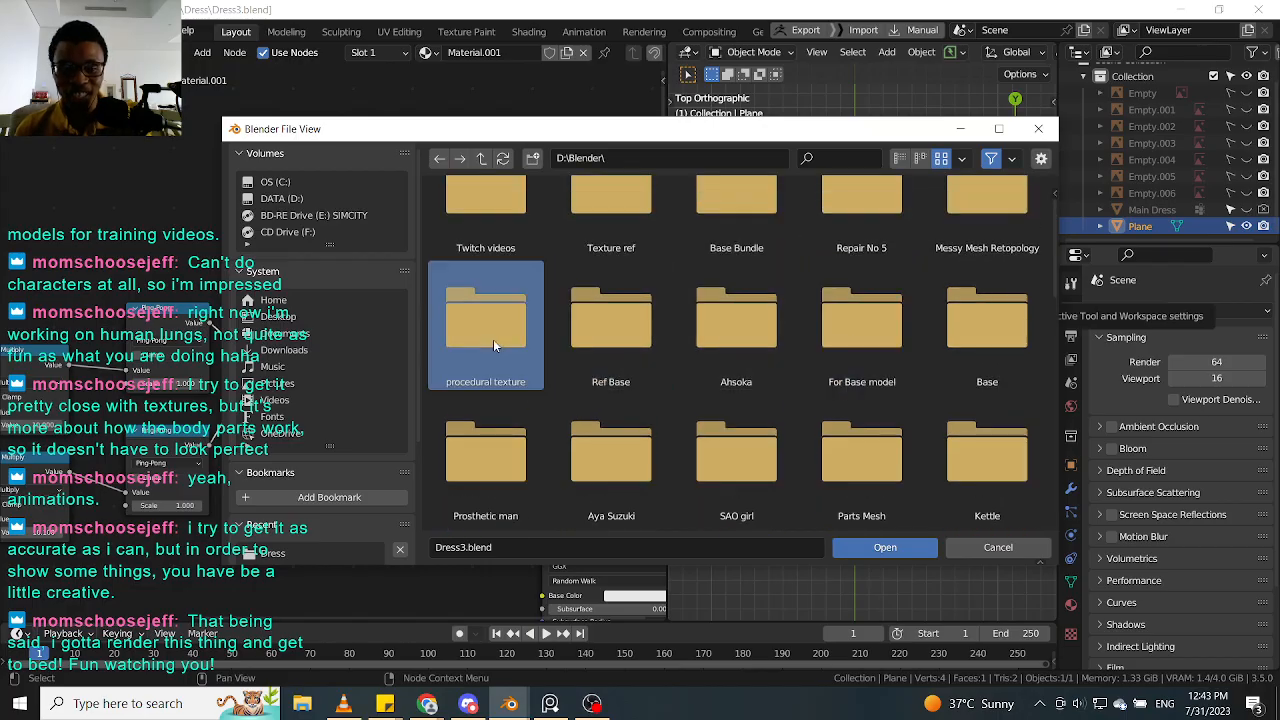
# Step: Open Fabric jeans6_autosave_autosave_autosave_autosave_autosave.blend from the procedural texture folder in D:\Blender
pyautogui.doubleClick(493, 339)
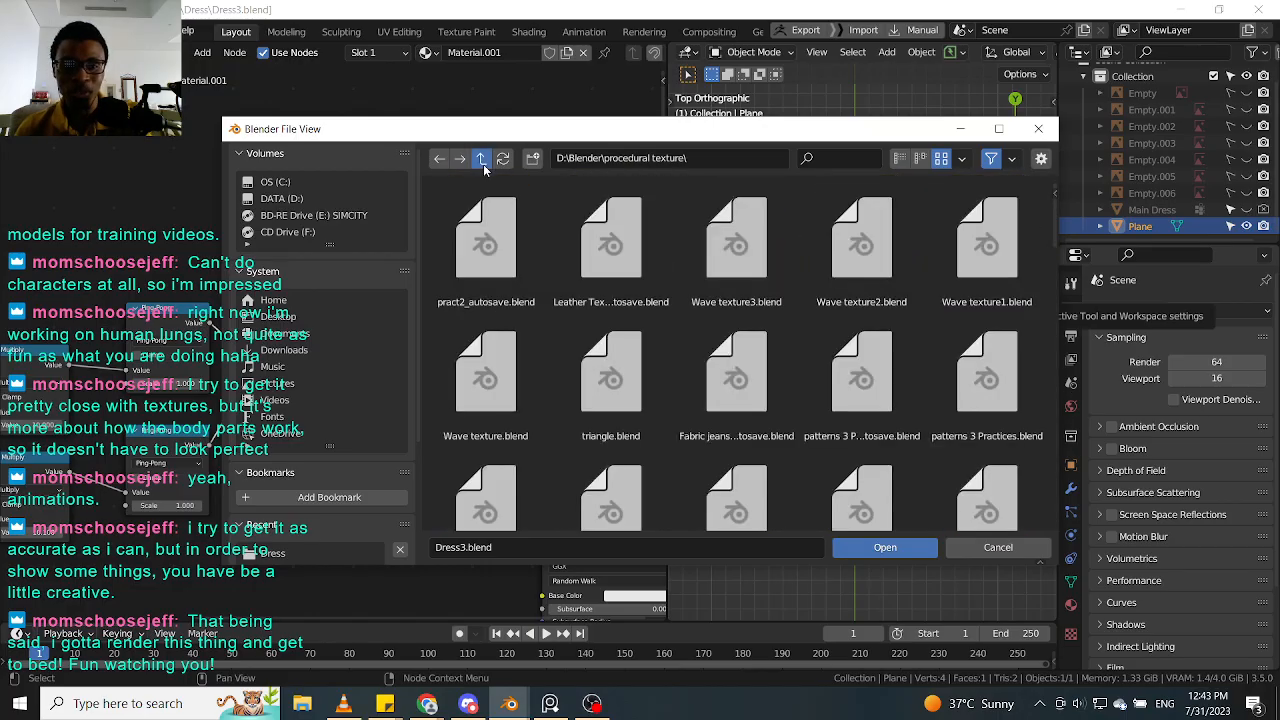
pyautogui.click(481, 159)
pyautogui.doubleClick(477, 384)
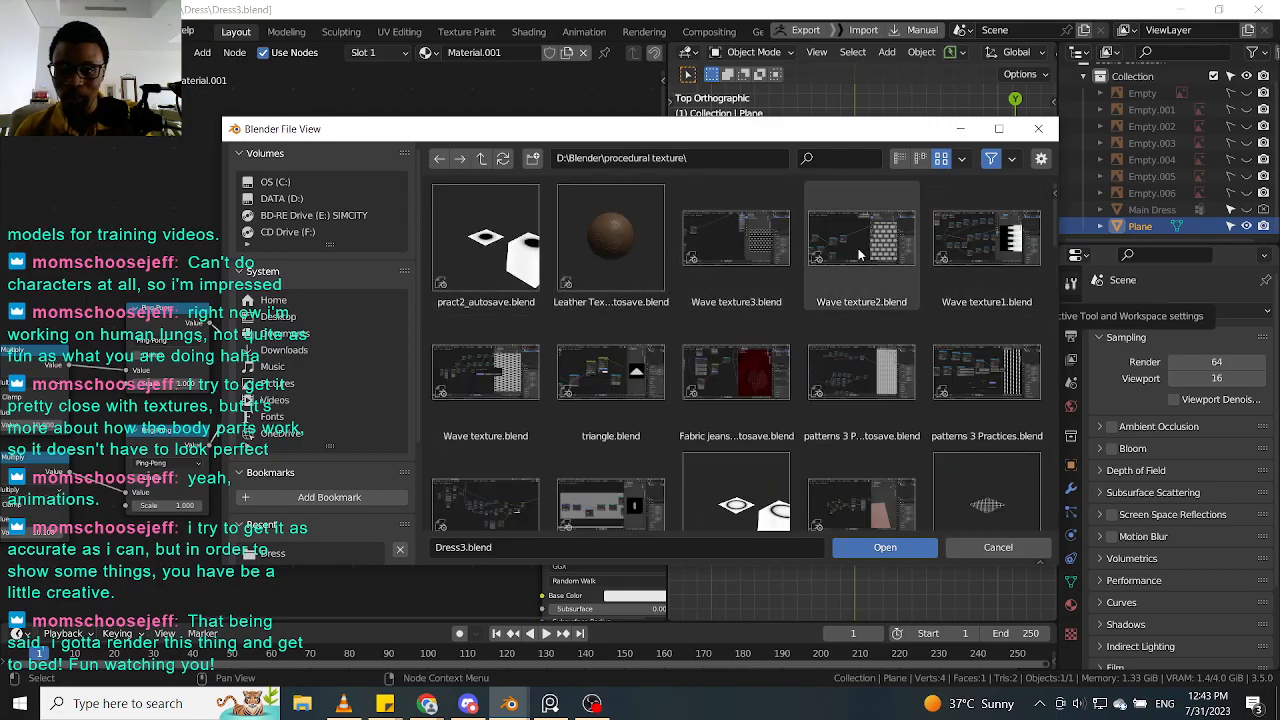
pyautogui.scroll(-1, 668, 377)
pyautogui.scroll(-3, 668, 377)
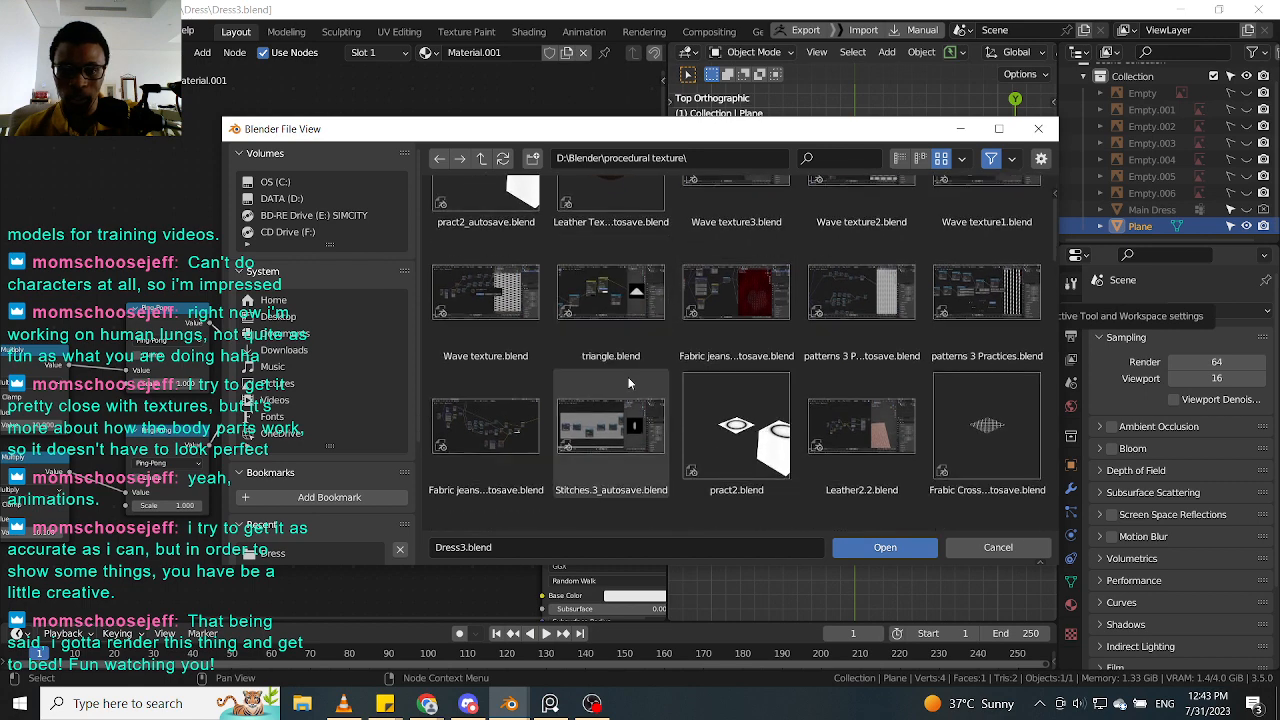
pyautogui.click(742, 224)
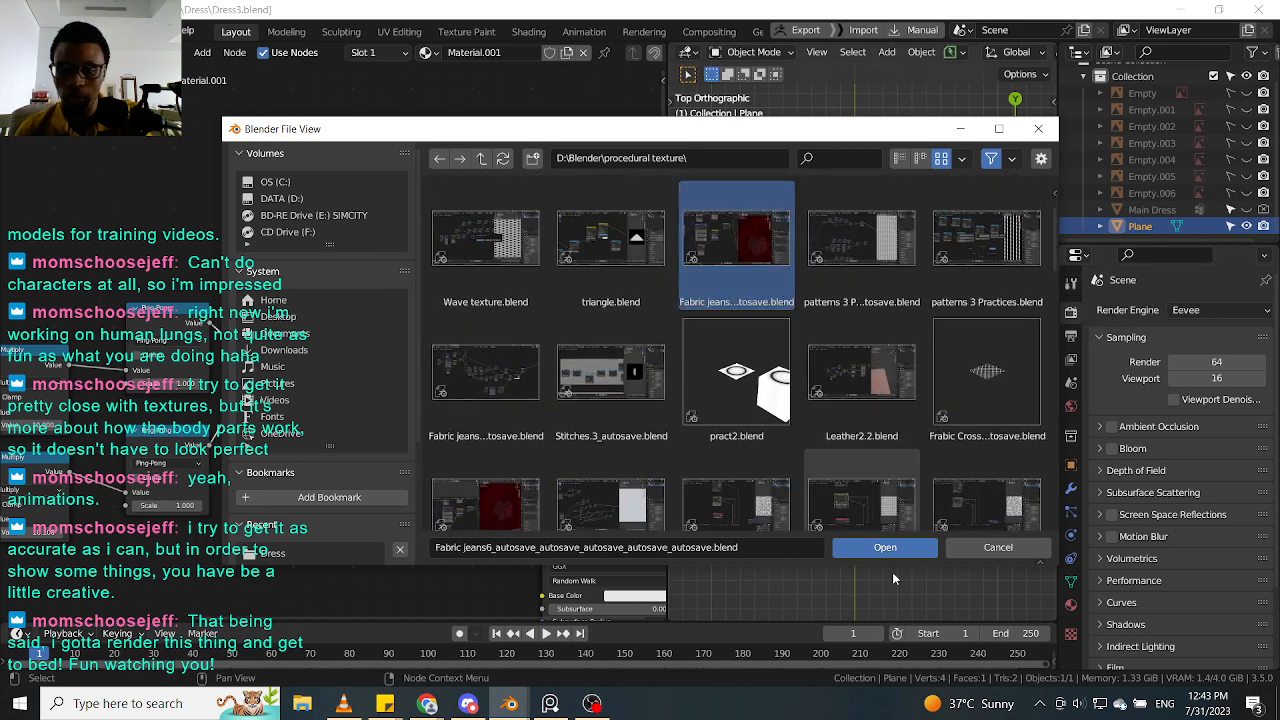
pyautogui.click(883, 547)
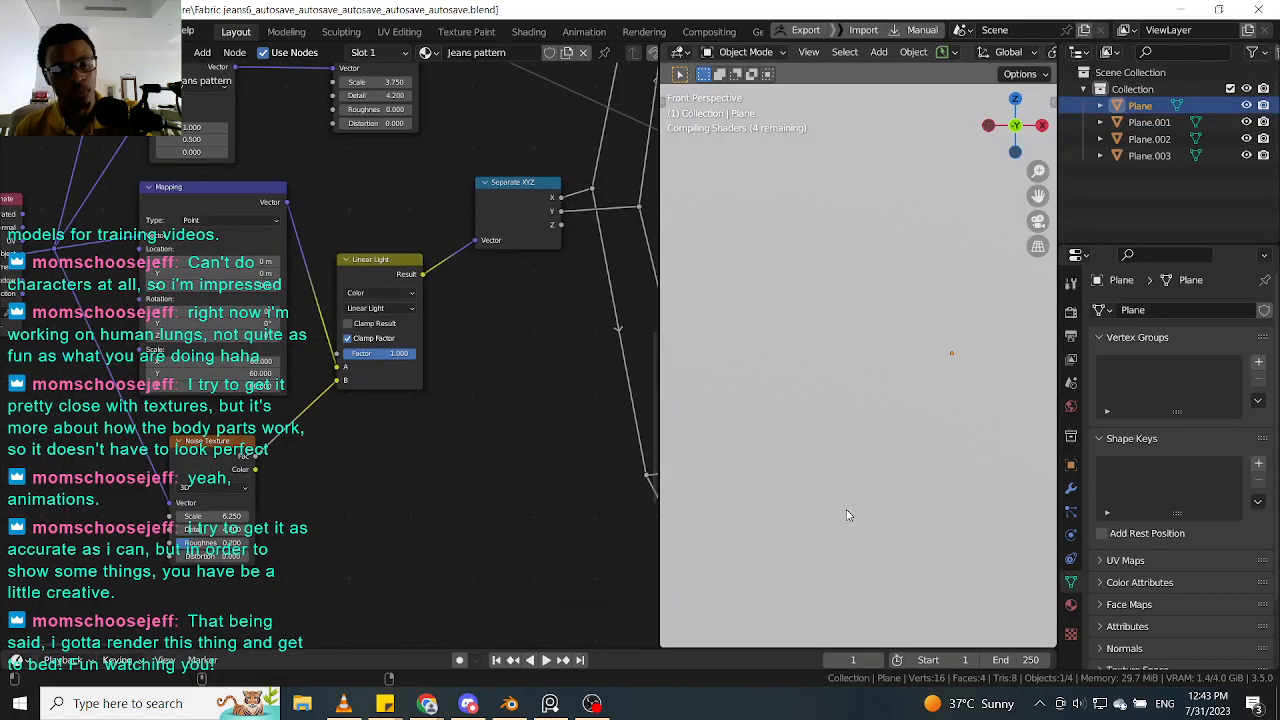
# Step: Examine the Jeans pattern node tree around the Mapping, Linear Light and Separate XYZ nodes and the branches leaving them
pyautogui.scroll(-2, 846, 514)
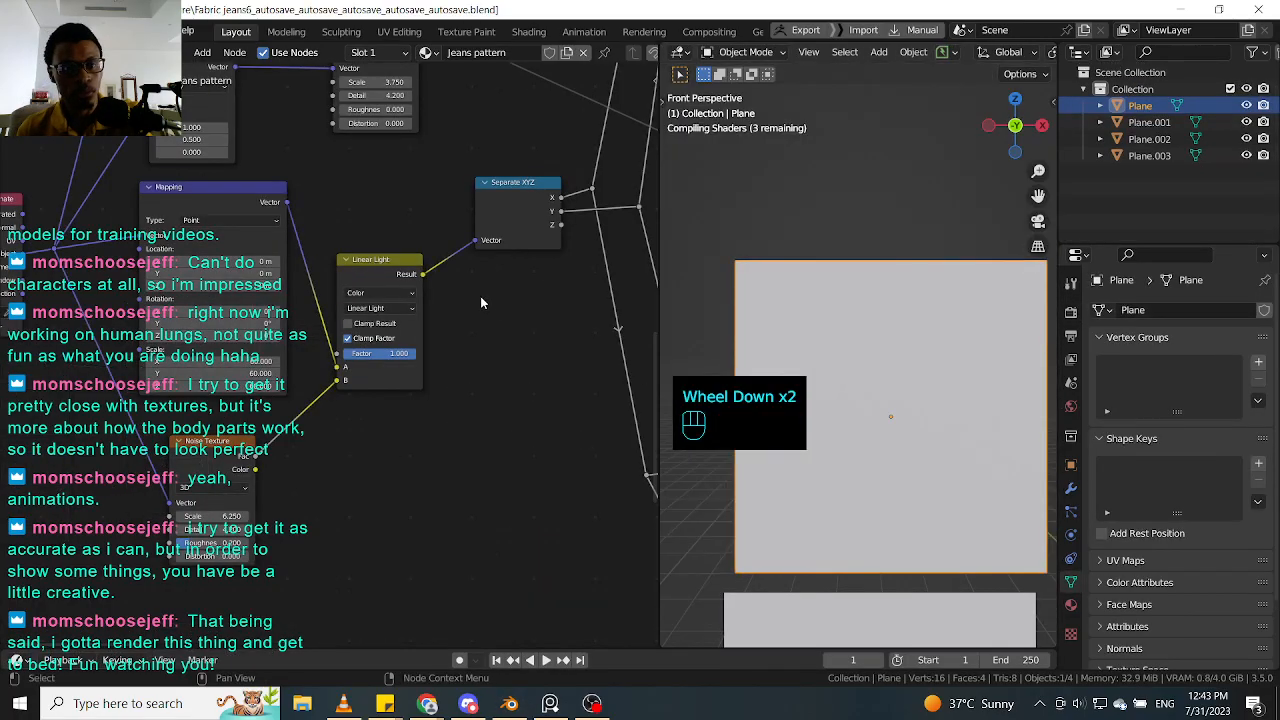
pyautogui.scroll(-1, 519, 318)
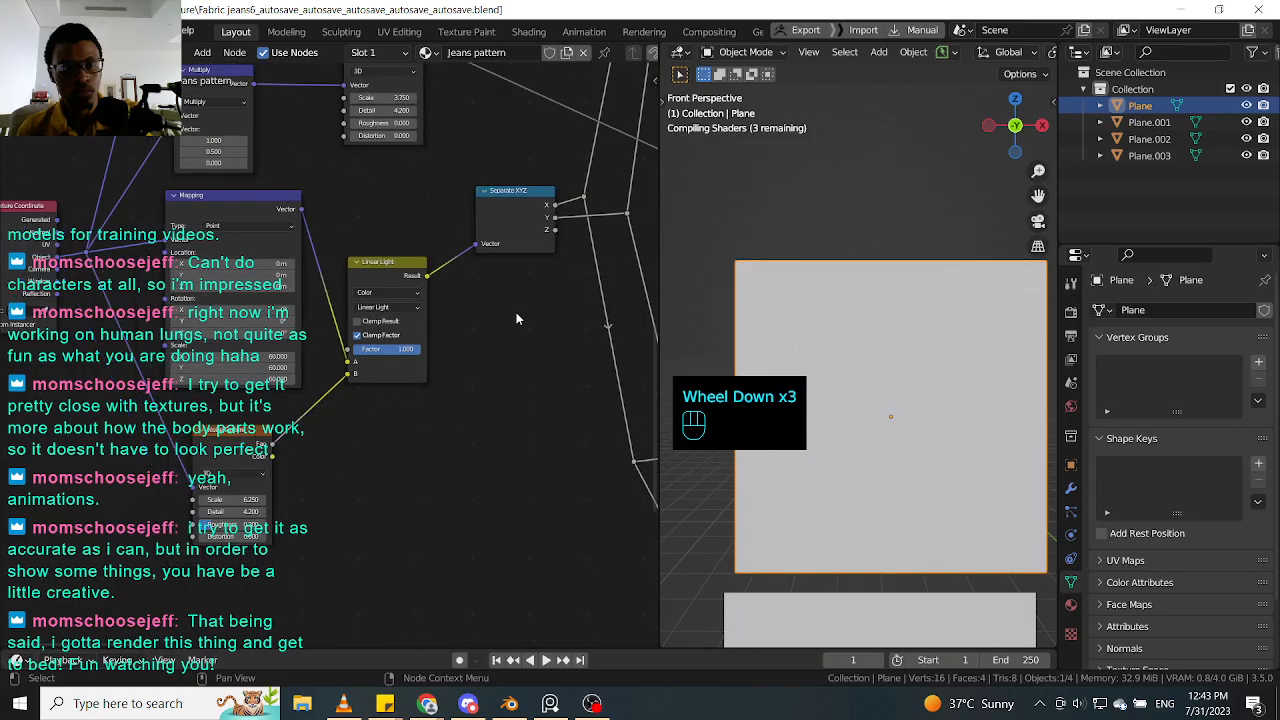
pyautogui.click(502, 327)
pyautogui.scroll(-1, 502, 327)
pyautogui.moveTo(519, 305); pyautogui.dragTo(357, 471, button='middle')
pyautogui.scroll(4, 885, 342)
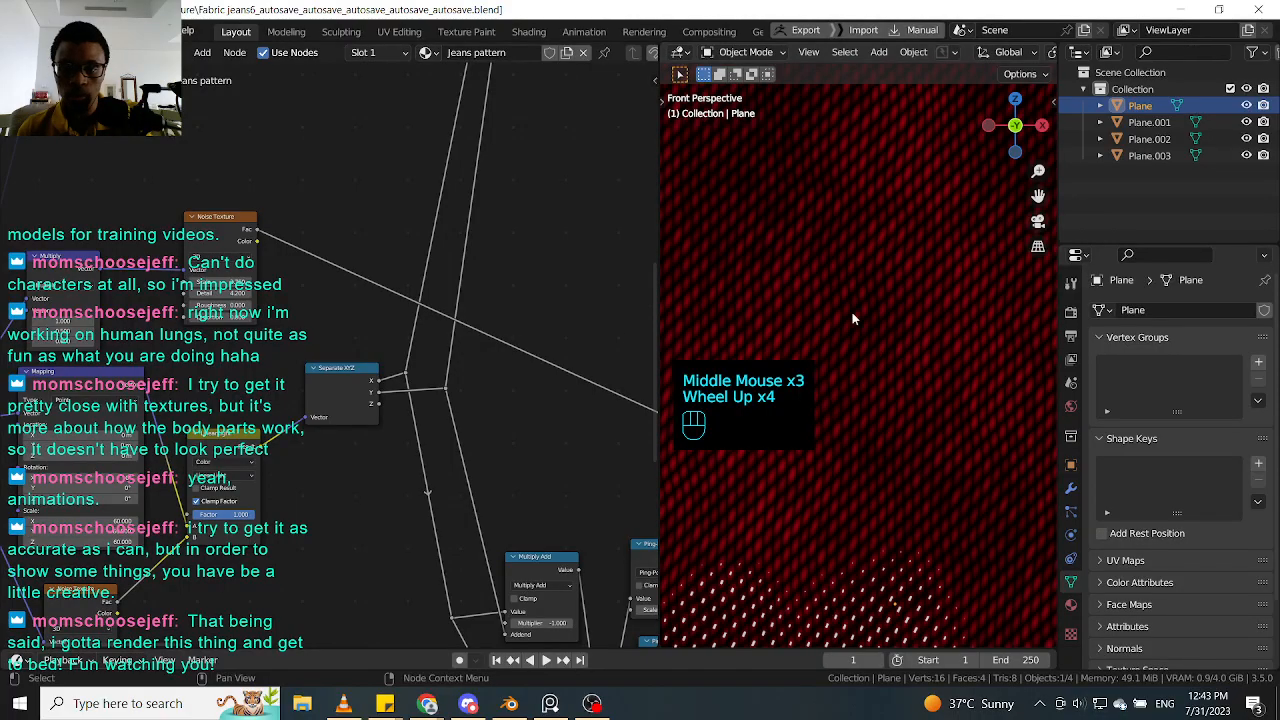
pyautogui.scroll(-1, 425, 349)
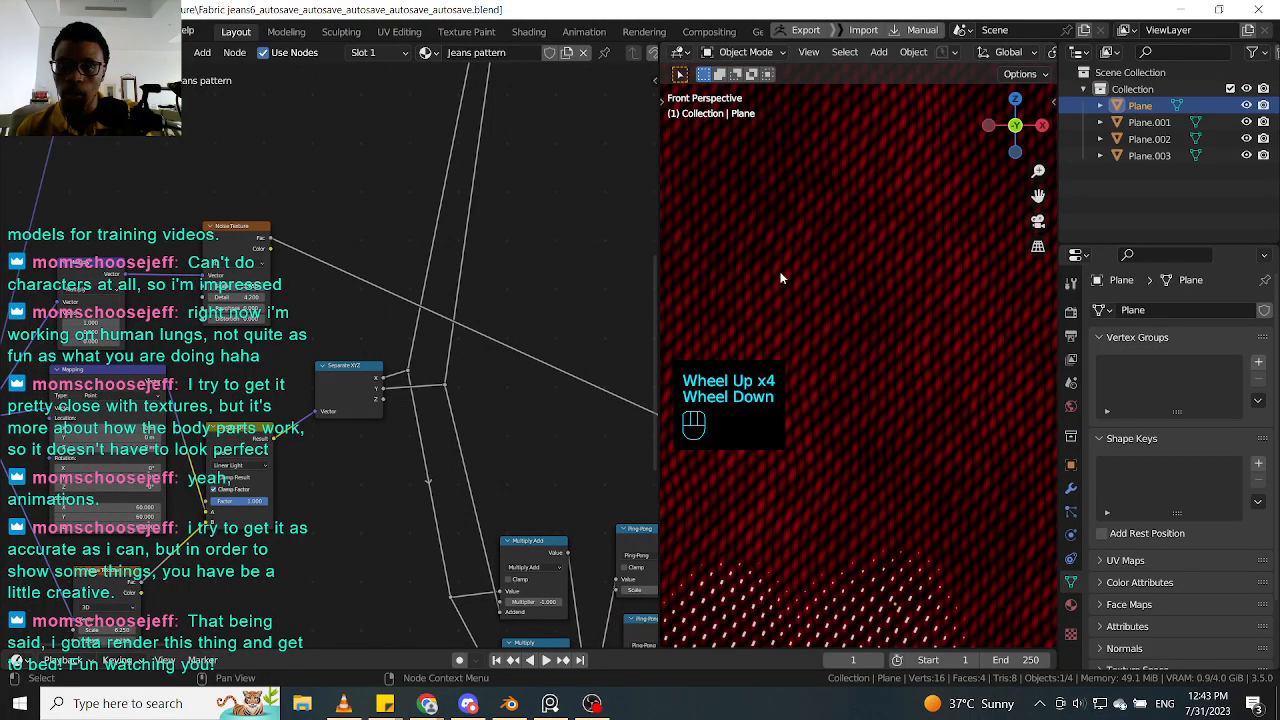
pyautogui.moveTo(545, 442); pyautogui.dragTo(505, 385, button='middle')
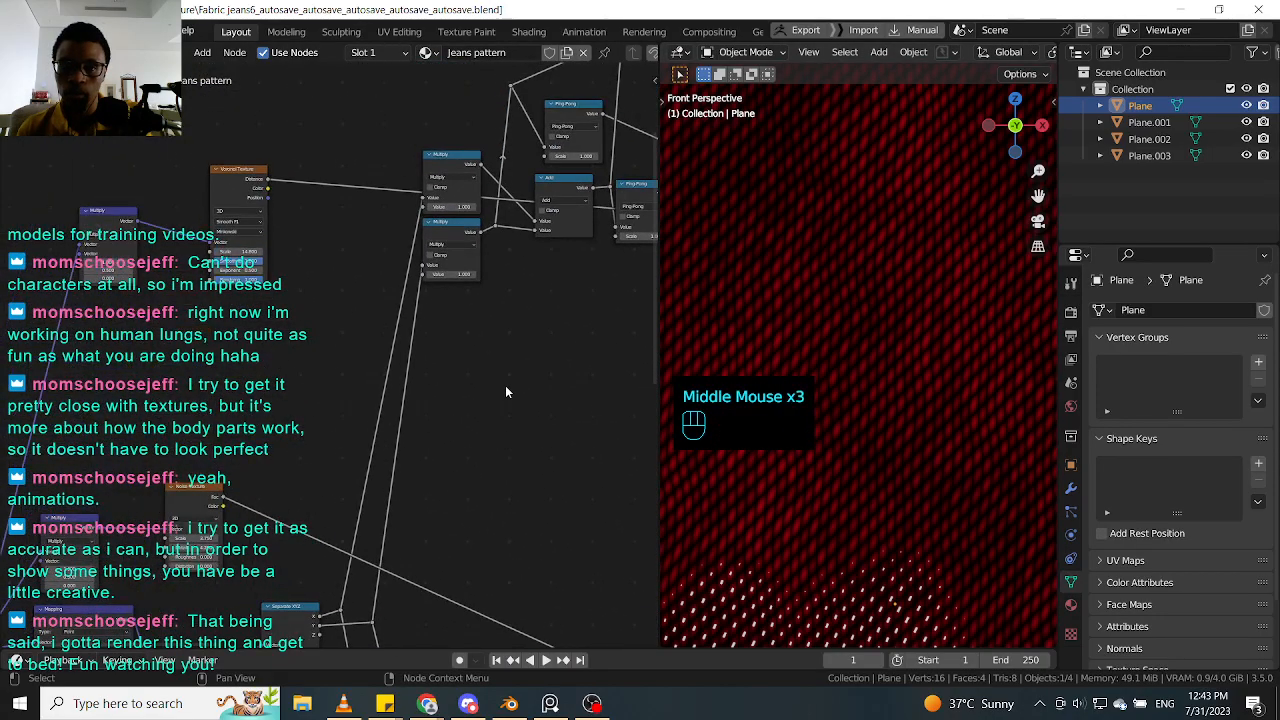
pyautogui.scroll(-1, 459, 380)
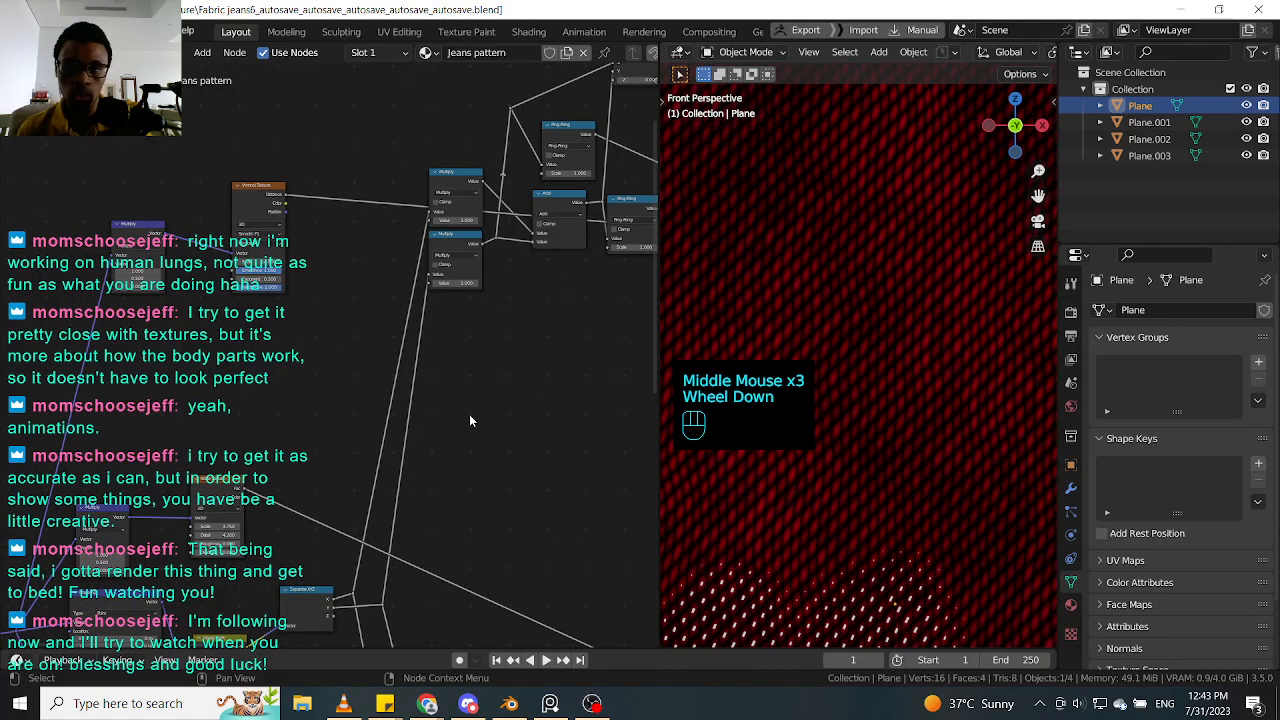
pyautogui.moveTo(497, 401); pyautogui.dragTo(255, 262, button='middle')
pyautogui.moveTo(269, 324); pyautogui.dragTo(371, 354, button='middle')
# Step: Trace the jeans pattern from the Mapping and Noise Texture nodes through to the Ping-Pong, Power and Multiply nodes
pyautogui.click(103, 243)
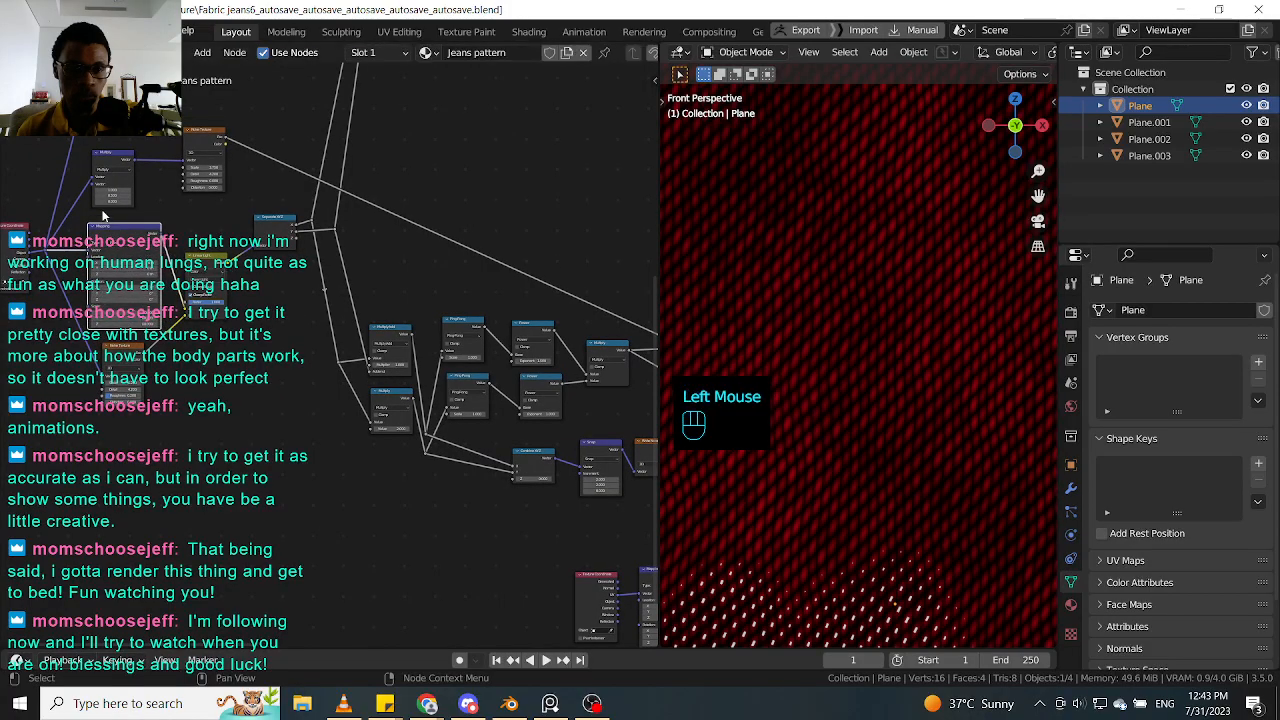
pyautogui.moveTo(452, 97); pyautogui.dragTo(110, 426)
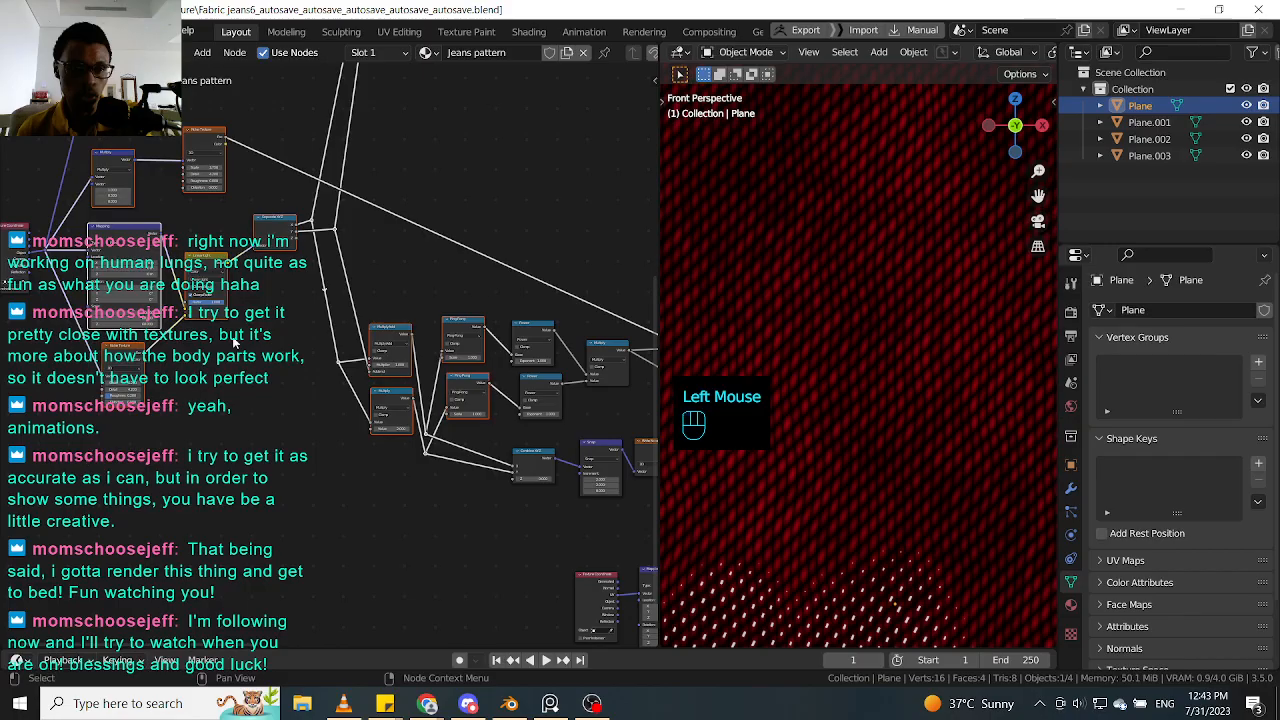
pyautogui.moveTo(236, 344); pyautogui.dragTo(240, 365, button='middle')
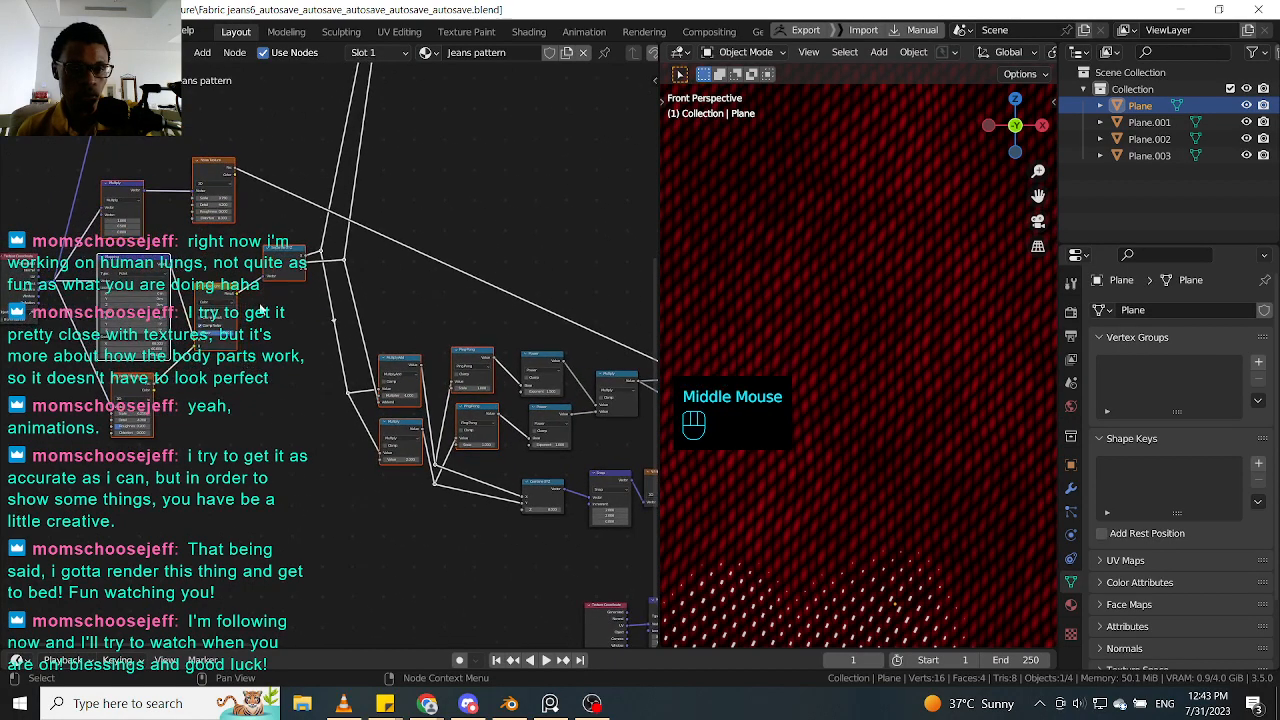
pyautogui.moveTo(258, 323); pyautogui.dragTo(458, 401, button='middle')
pyautogui.click(310, 277)
pyautogui.click(231, 370)
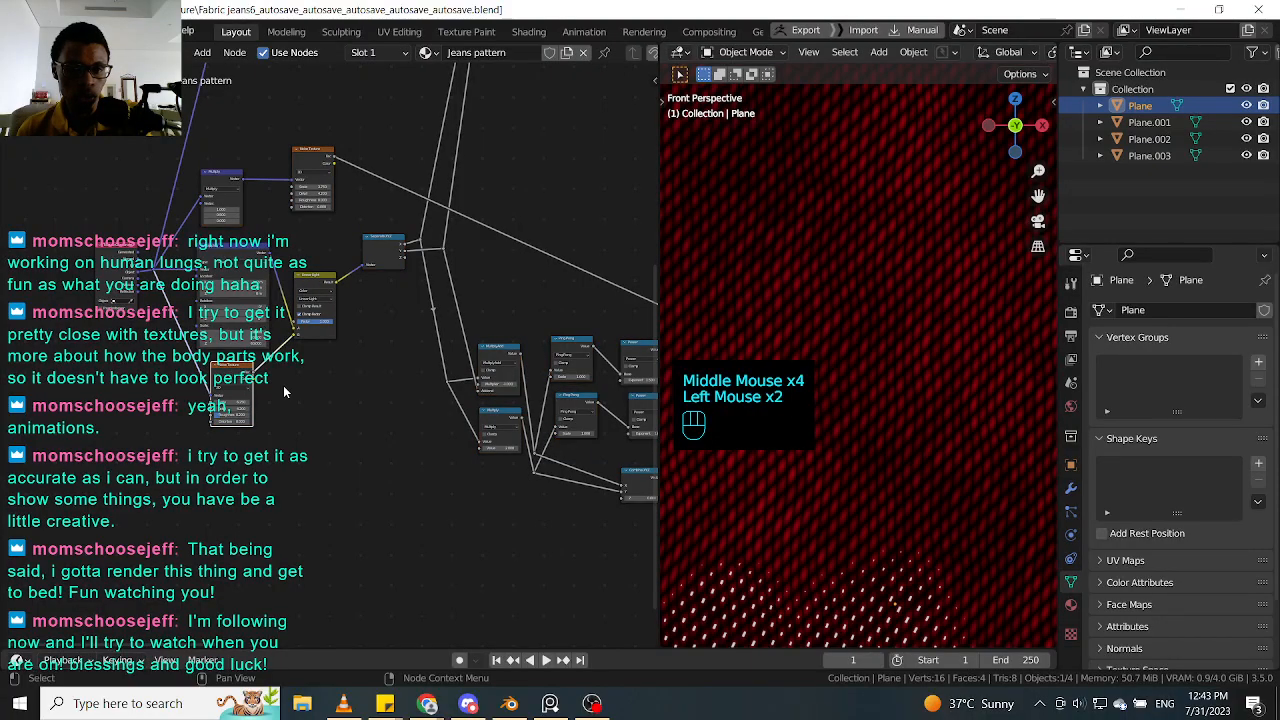
pyautogui.moveTo(559, 449); pyautogui.dragTo(494, 373, button='middle')
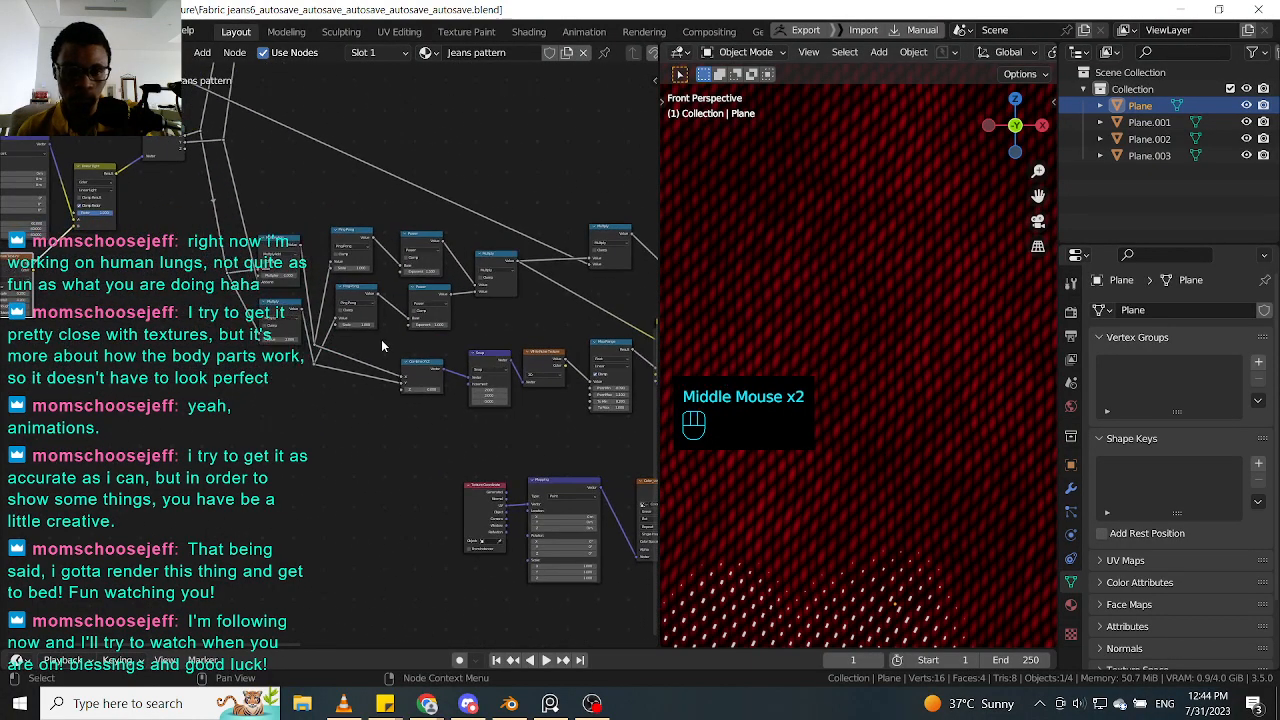
pyautogui.scroll(1, 376, 341)
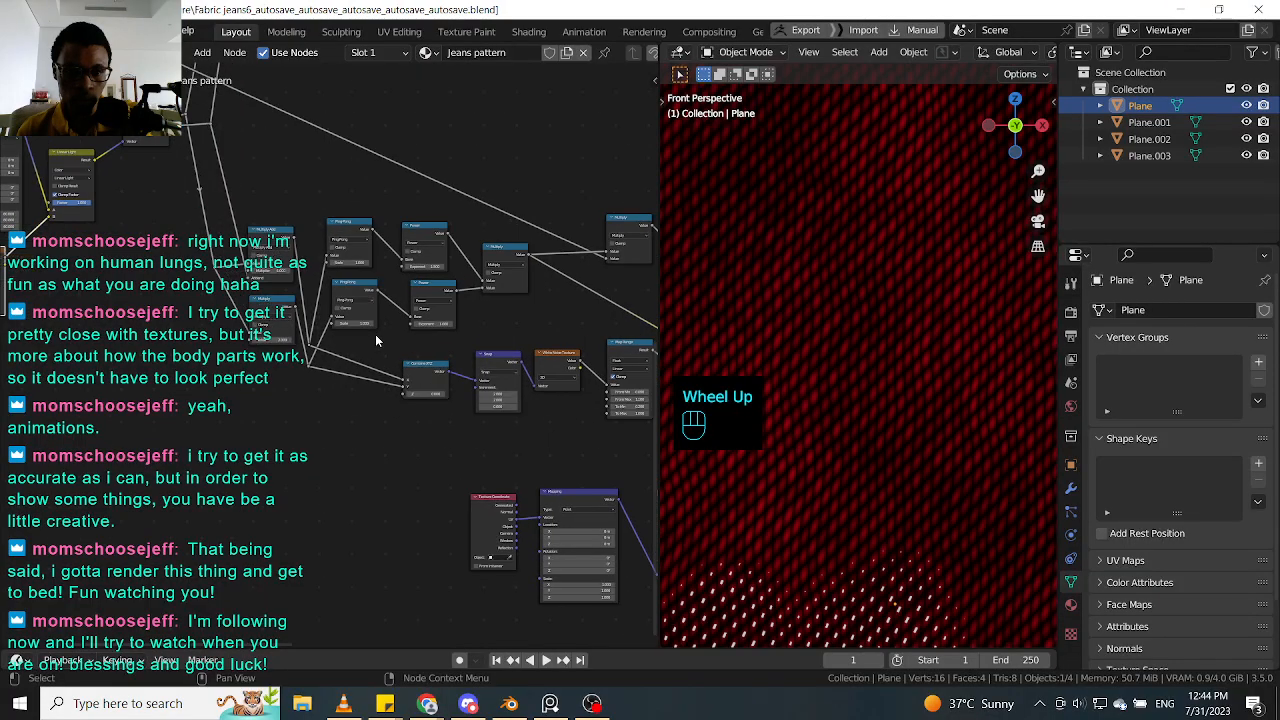
pyautogui.scroll(1, 361, 345)
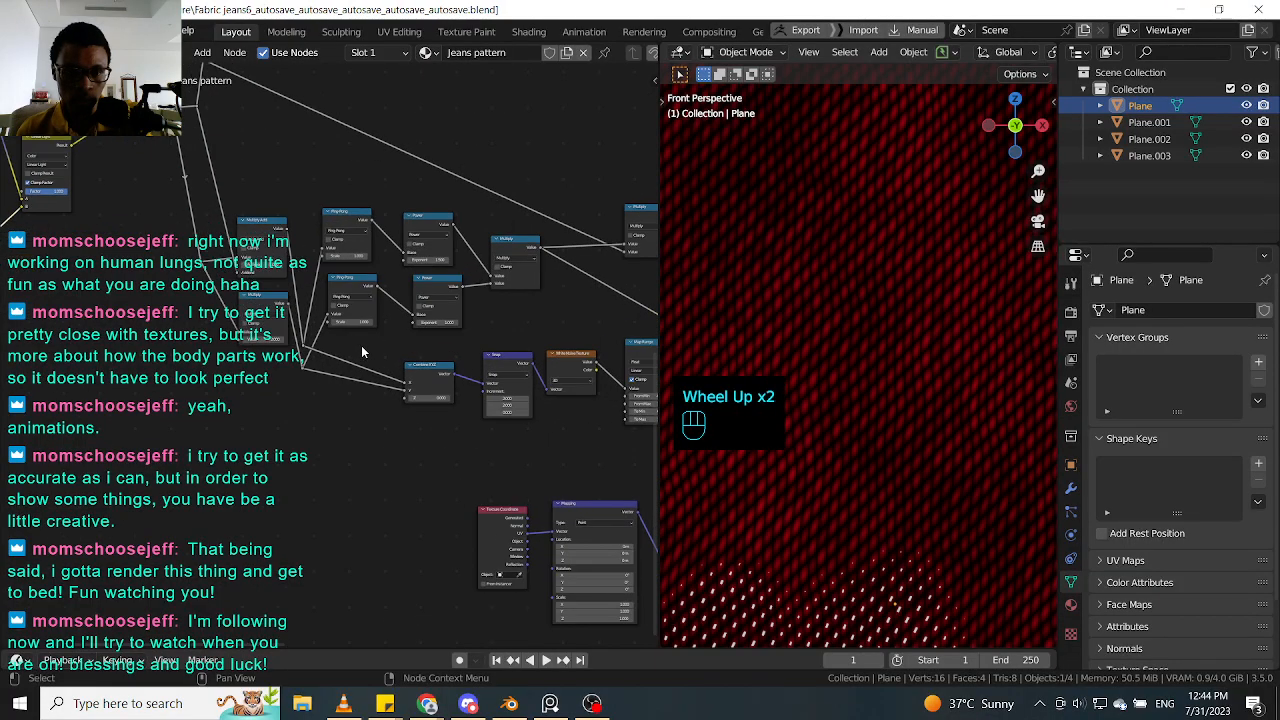
pyautogui.scroll(1, 575, 284)
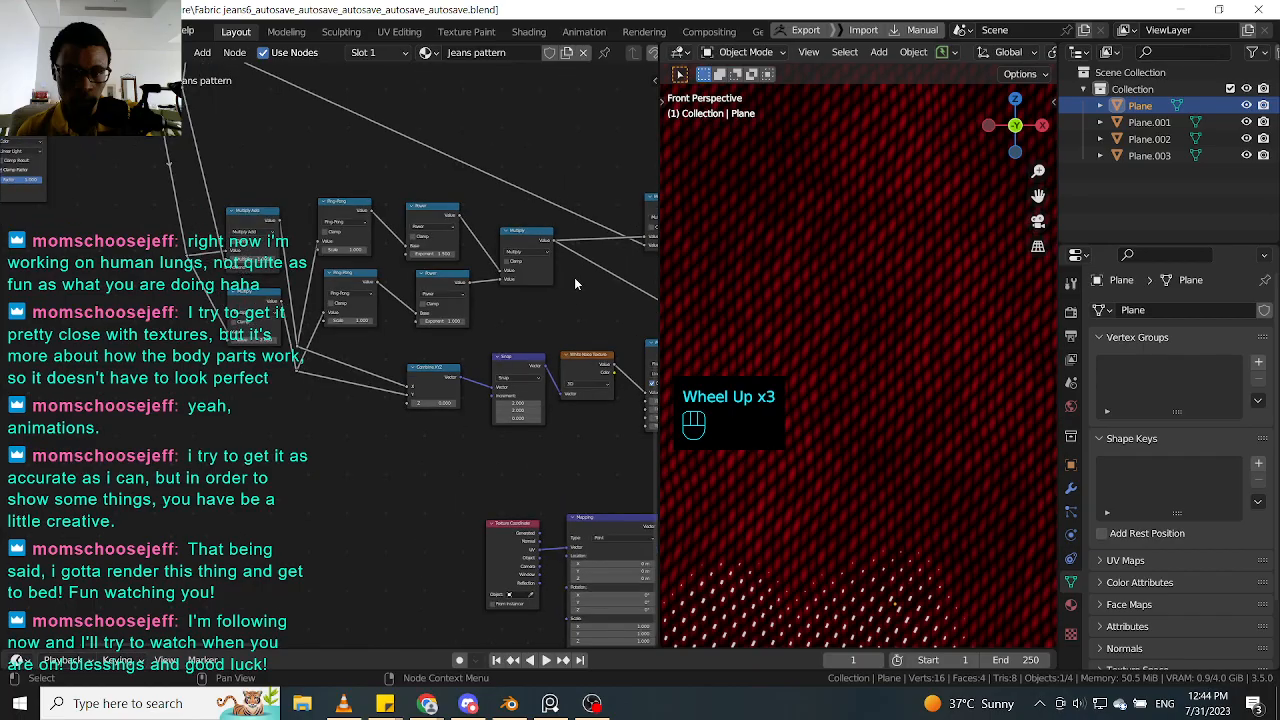
pyautogui.moveTo(540, 311); pyautogui.dragTo(476, 346, button='middle')
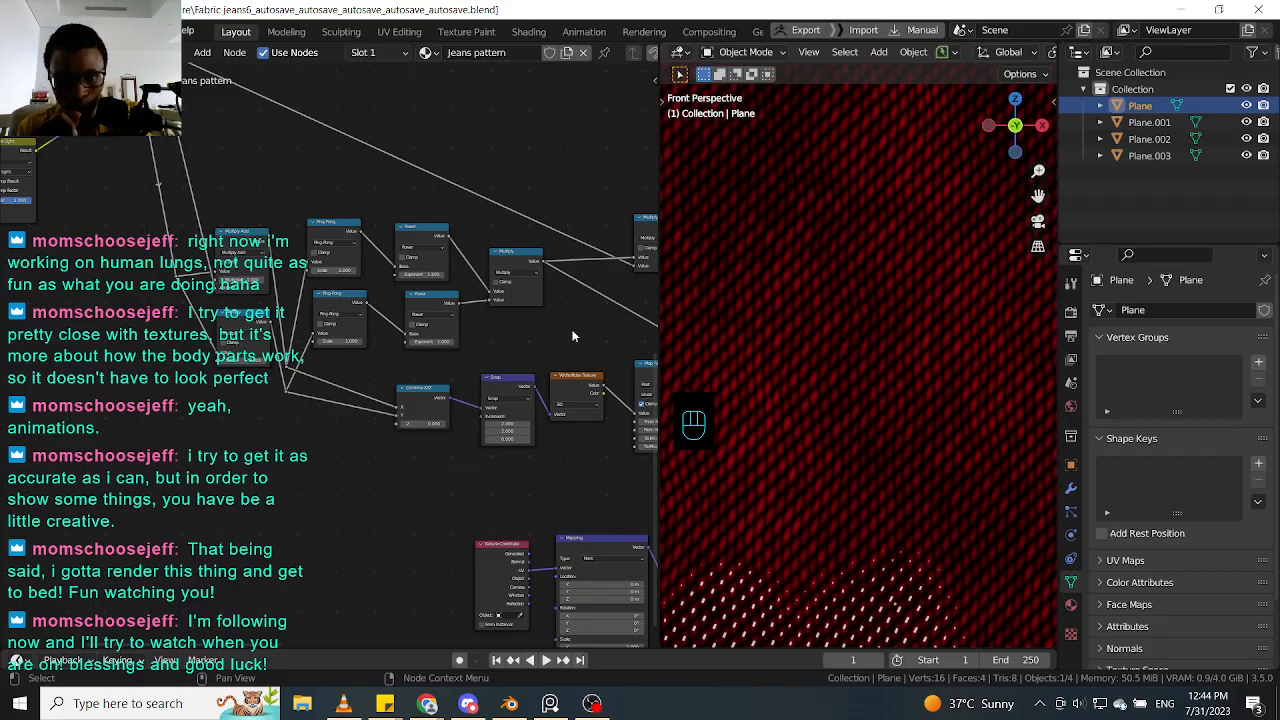
# Step: Nudge the Multiply Add node and the two Ping-Pong nodes while studying how they feed the Power nodes
pyautogui.click(224, 241)
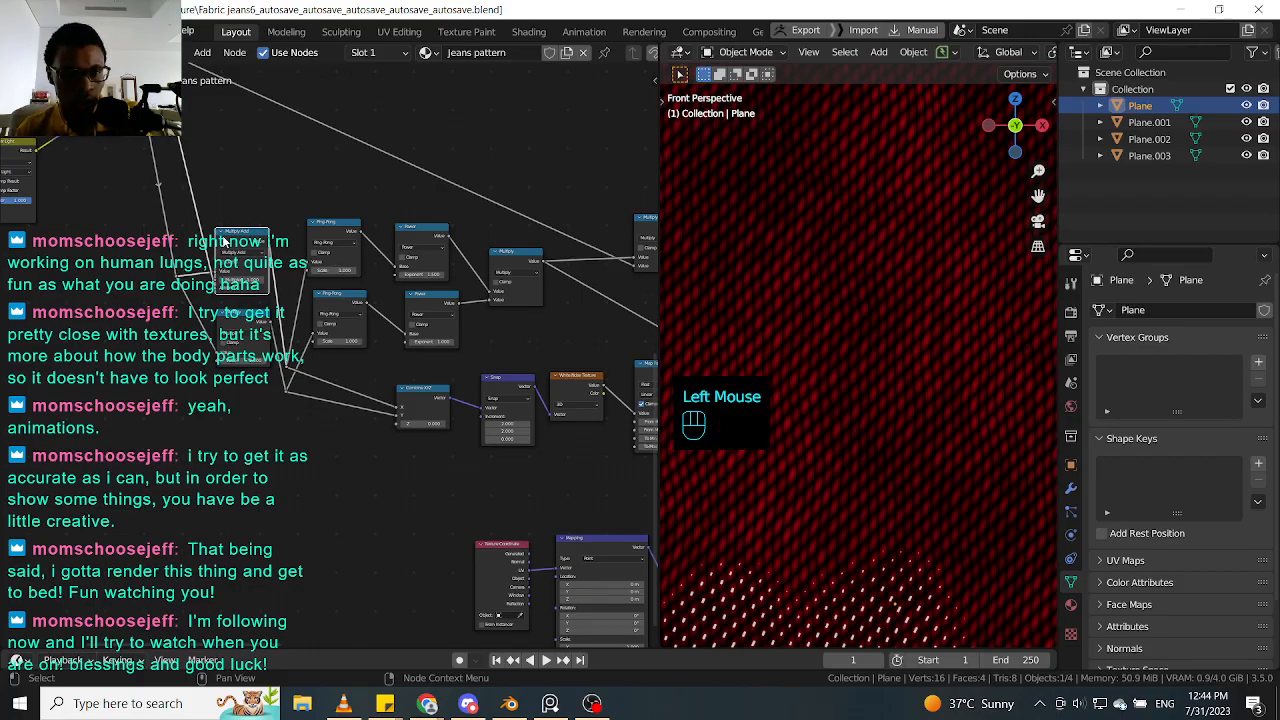
pyautogui.doubleClick(224, 241)
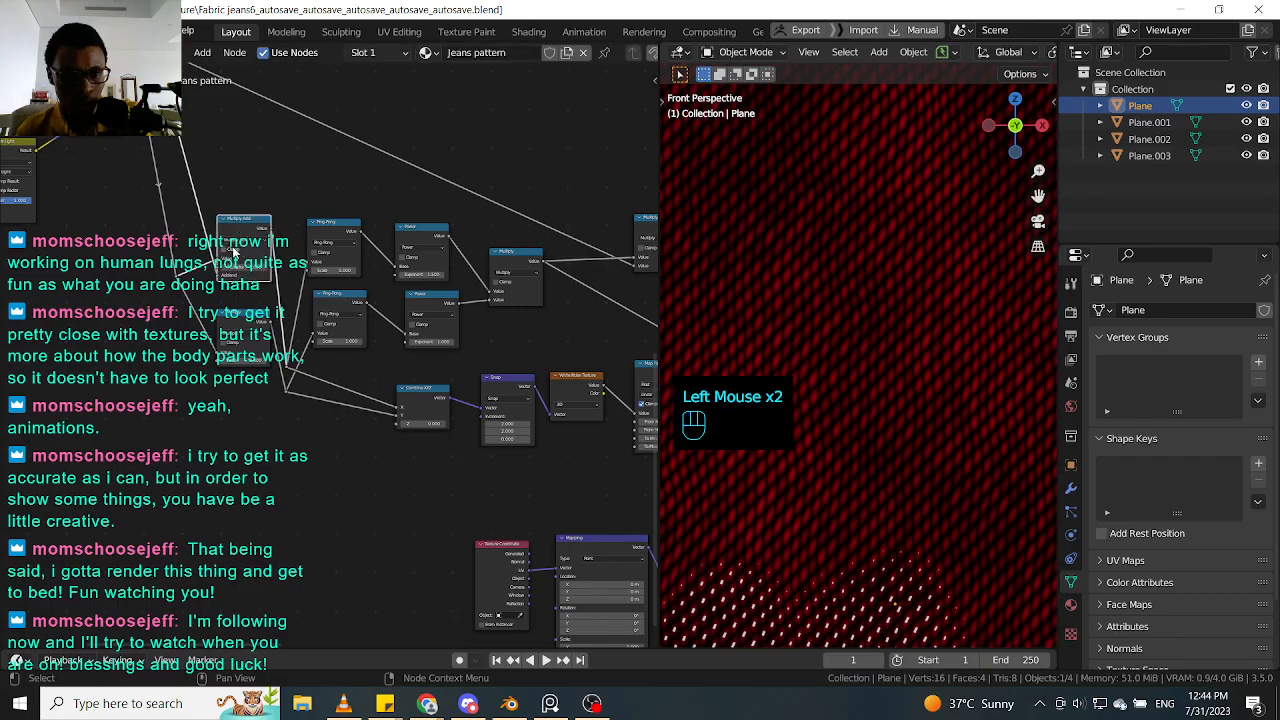
pyautogui.moveTo(226, 198); pyautogui.dragTo(250, 214, button='middle')
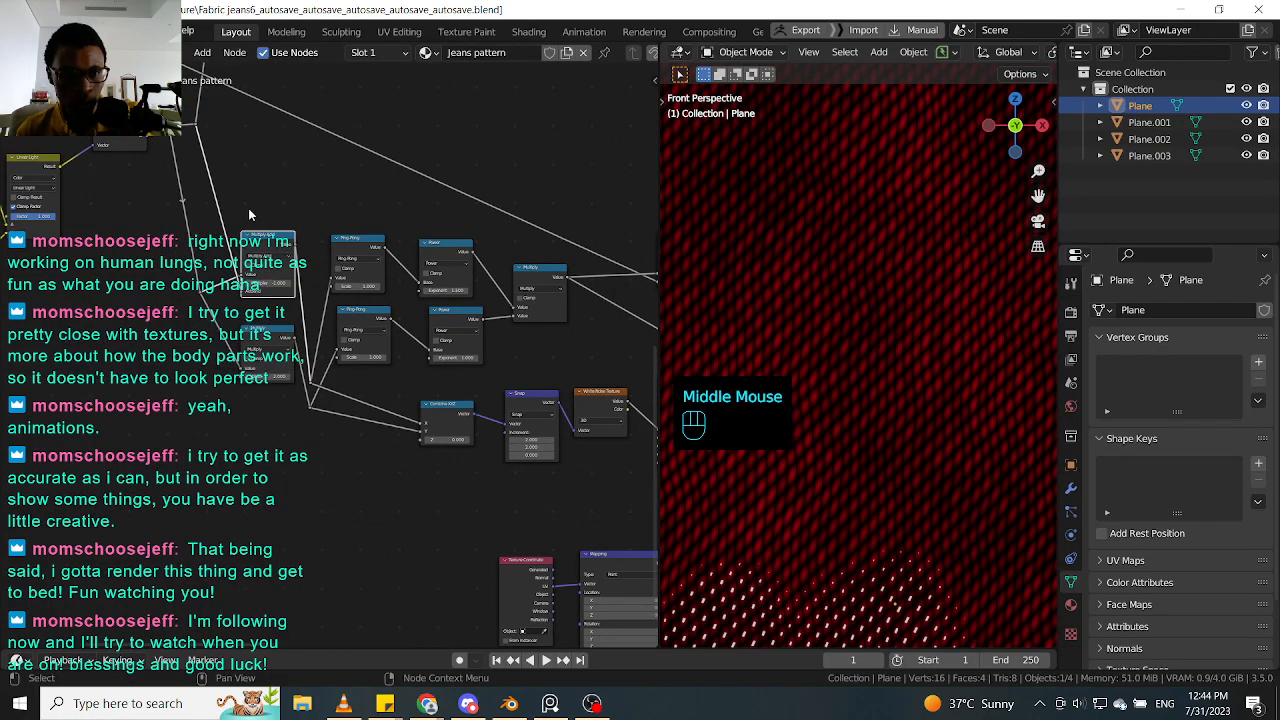
pyautogui.moveTo(262, 243); pyautogui.dragTo(265, 228)
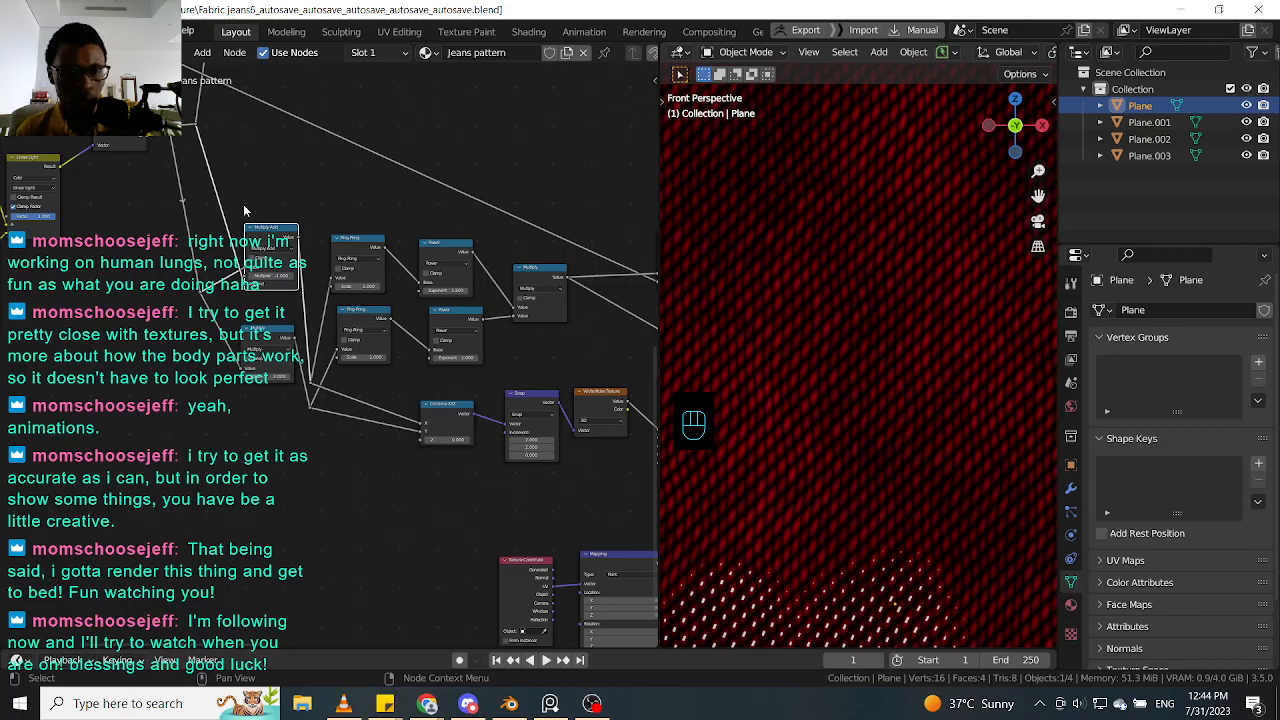
pyautogui.moveTo(268, 237); pyautogui.dragTo(264, 244)
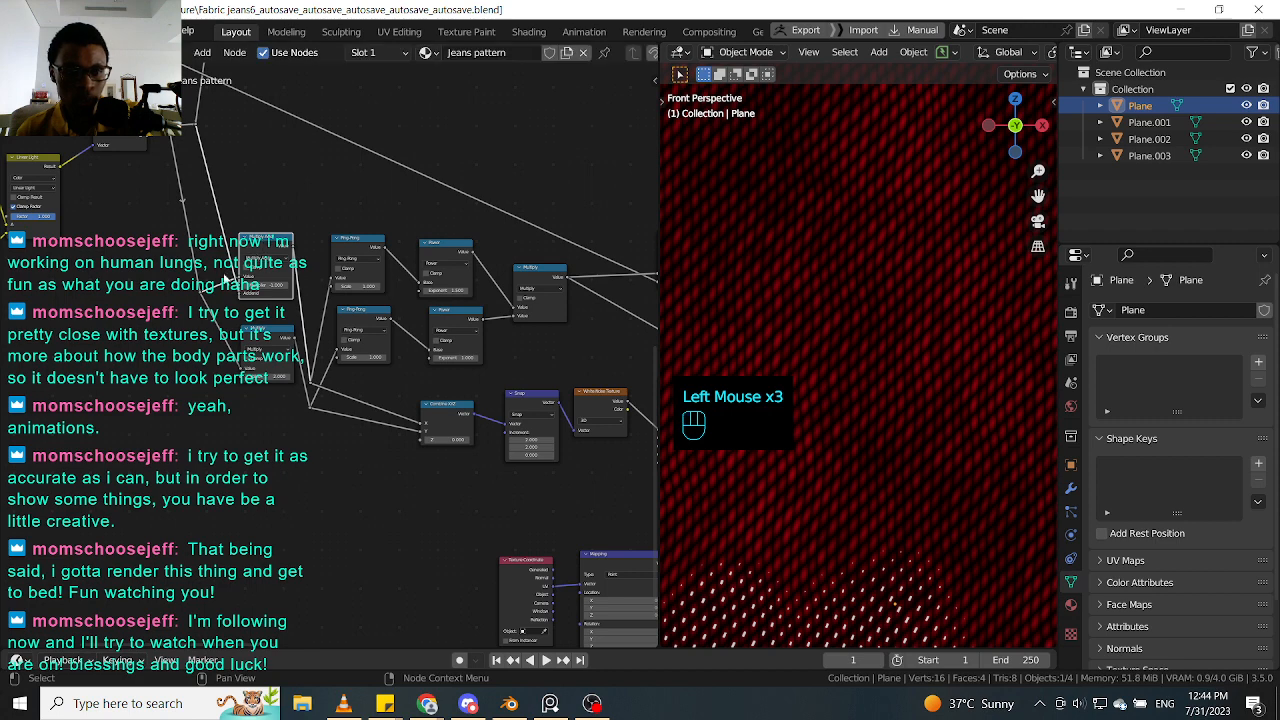
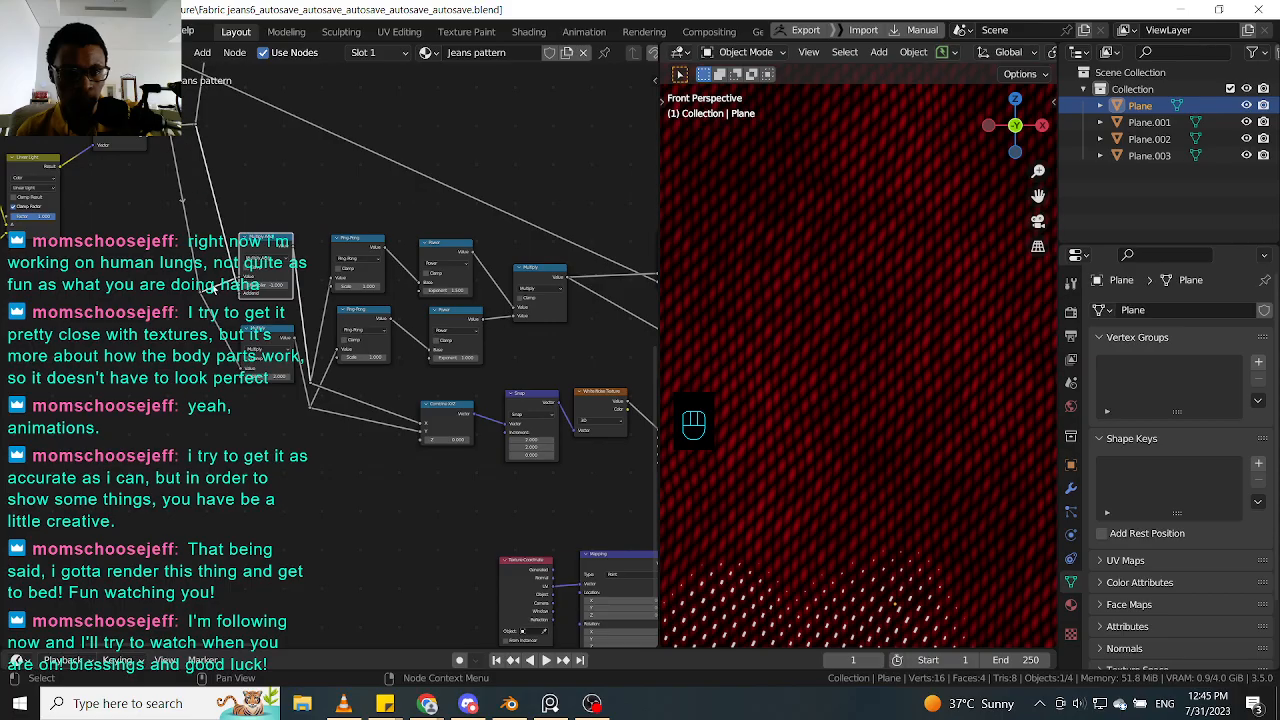
pyautogui.click(275, 245)
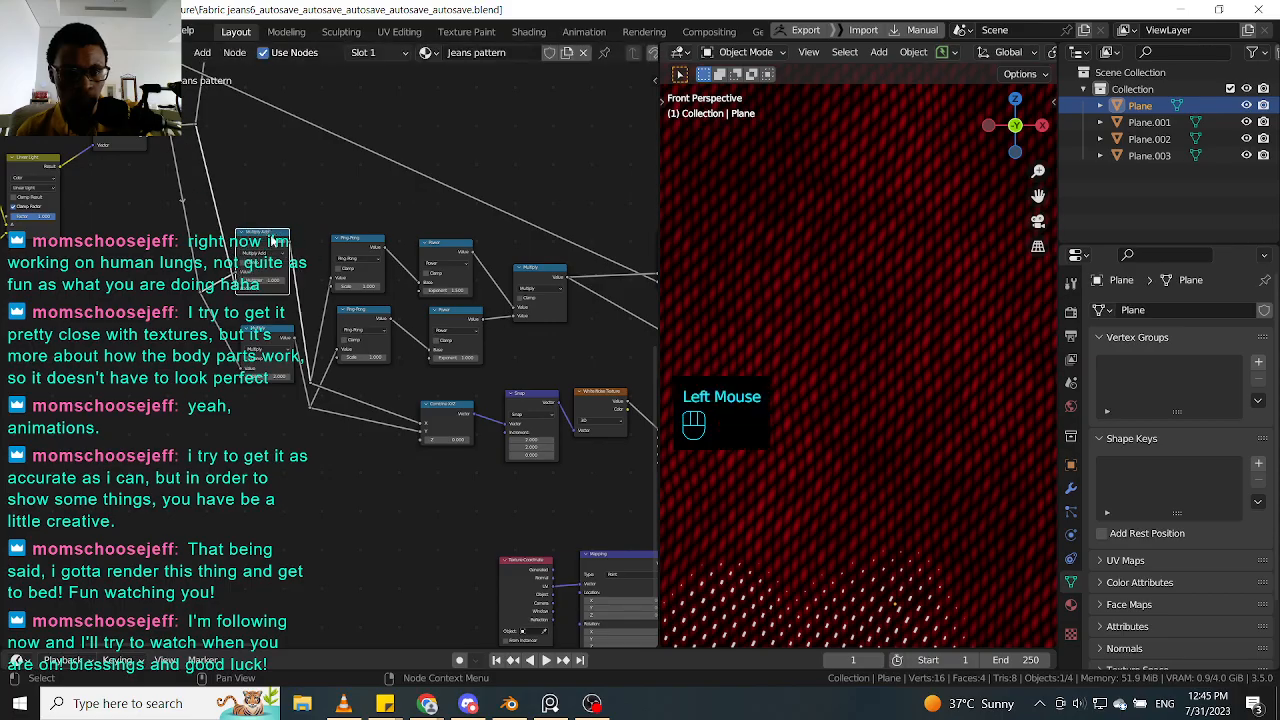
pyautogui.moveTo(329, 270); pyautogui.dragTo(296, 260, button='middle')
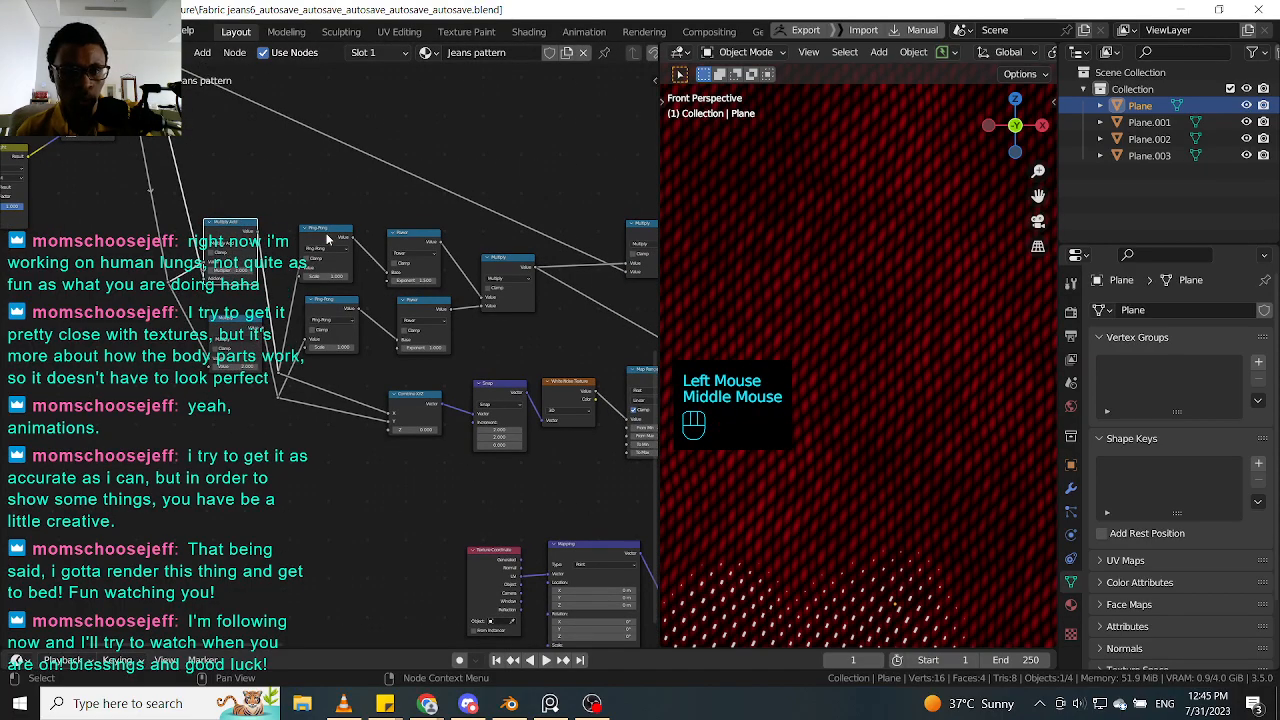
pyautogui.moveTo(328, 228); pyautogui.dragTo(339, 234)
pyautogui.moveTo(348, 302); pyautogui.dragTo(343, 301)
pyautogui.moveTo(376, 299); pyautogui.dragTo(307, 322, button='middle')
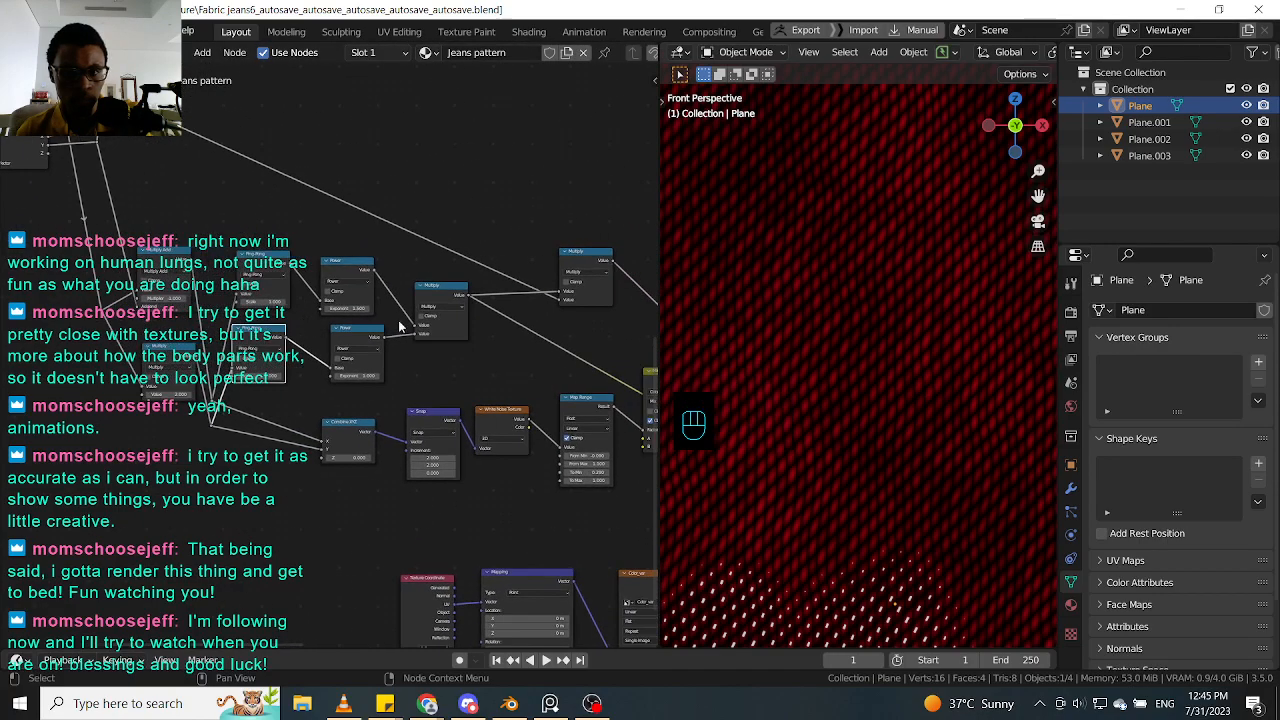
# Step: Inspect the red weave on the plane up close and follow its nodes on to the Map Range and Mix nodes
pyautogui.scroll(-2, 821, 313)
pyautogui.scroll(5, 821, 313)
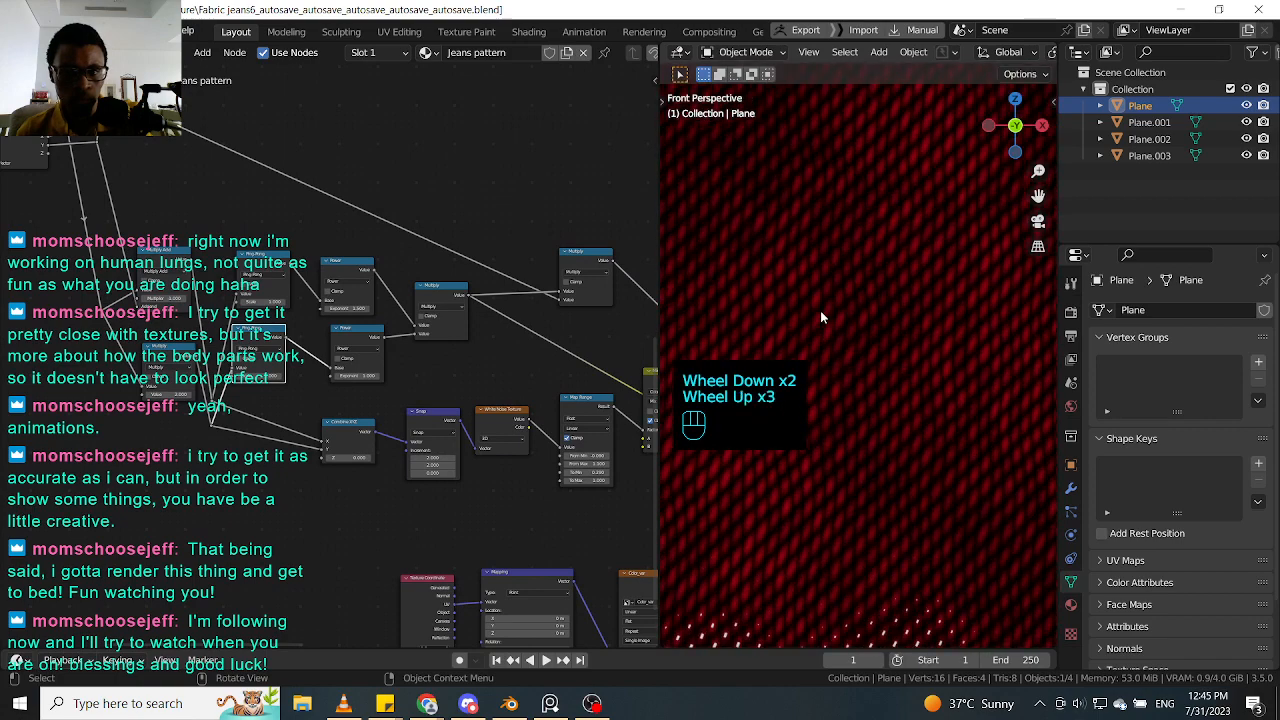
pyautogui.scroll(-1, 821, 313)
pyautogui.scroll(2, 821, 313)
pyautogui.scroll(-2, 821, 313)
pyautogui.scroll(2, 821, 313)
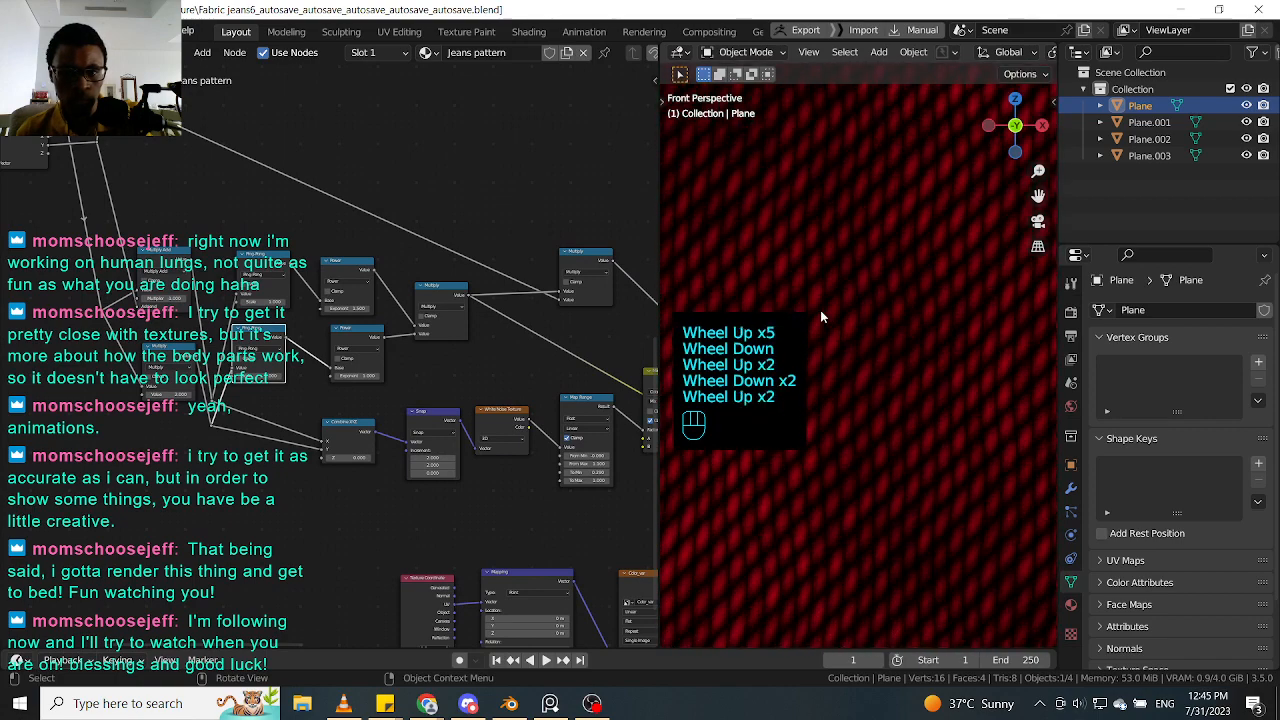
pyautogui.scroll(-1, 821, 313)
pyautogui.scroll(-1, 820, 316)
pyautogui.click(361, 192)
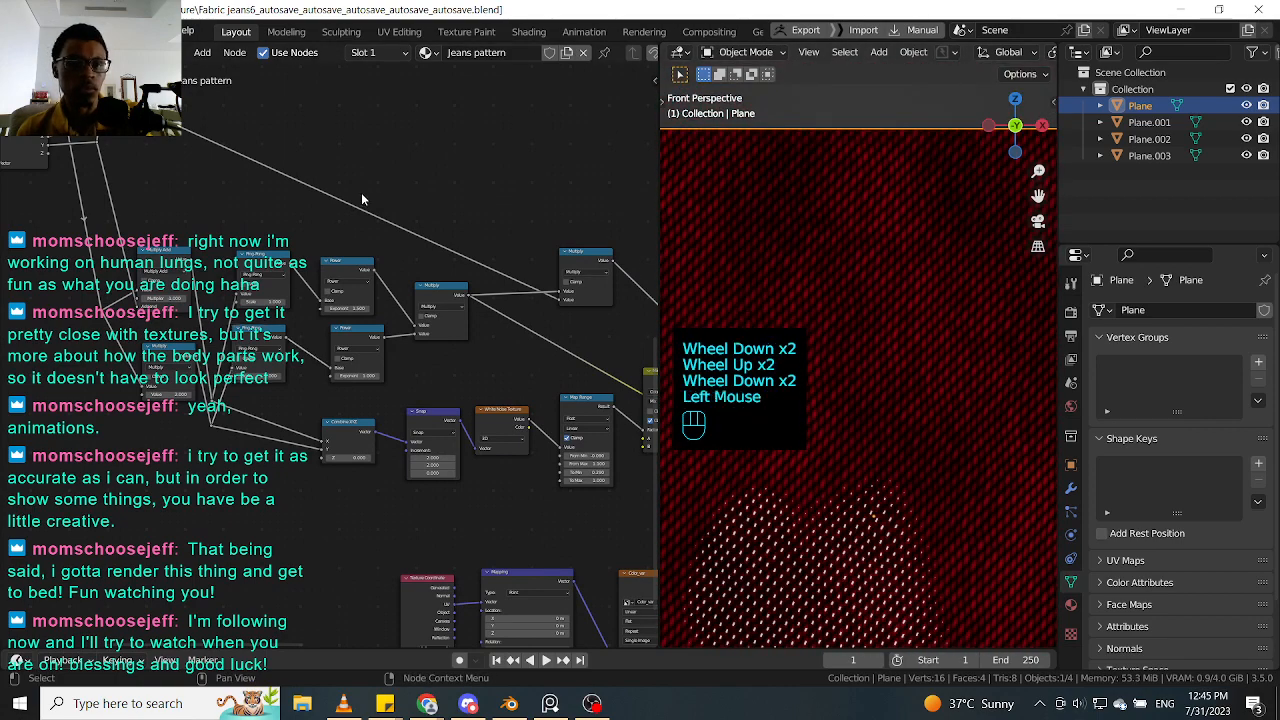
pyautogui.click(472, 326)
pyautogui.moveTo(472, 326); pyautogui.dragTo(318, 207, button='middle')
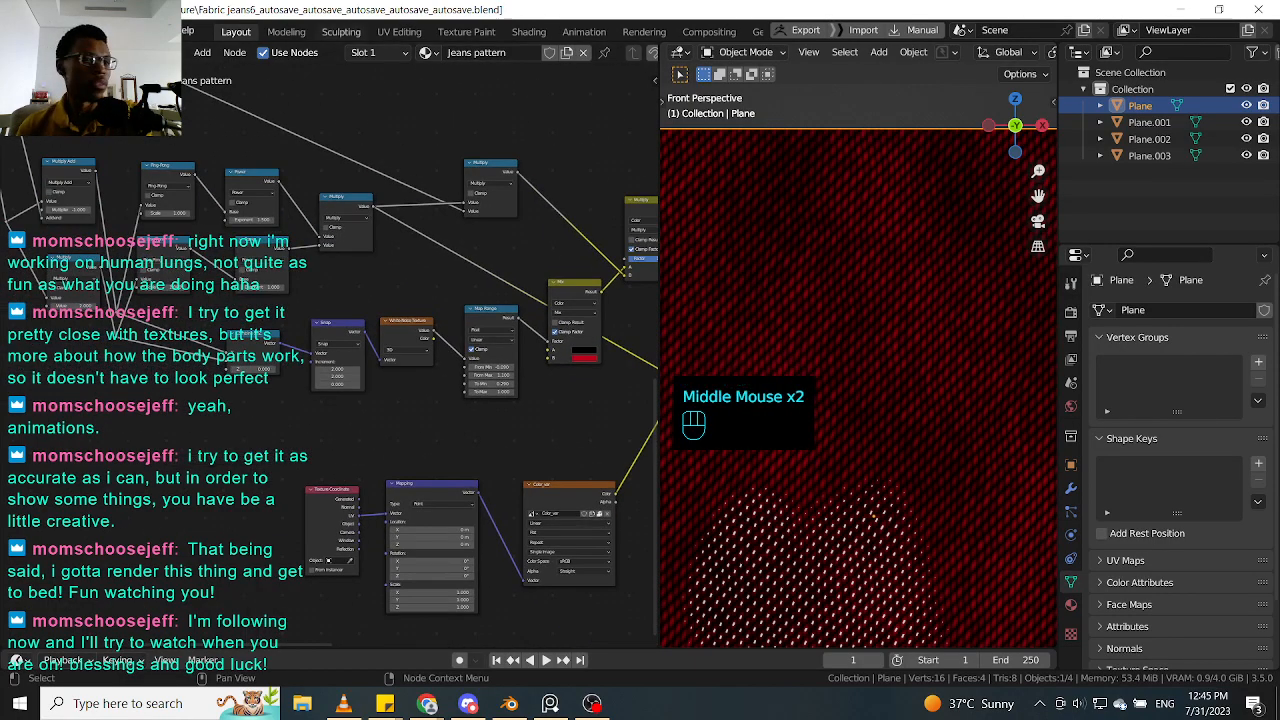
# Step: Reopen the recent file Dress3.blend, discarding the changes made in the jeans fabric file
pyautogui.click(32, 31)
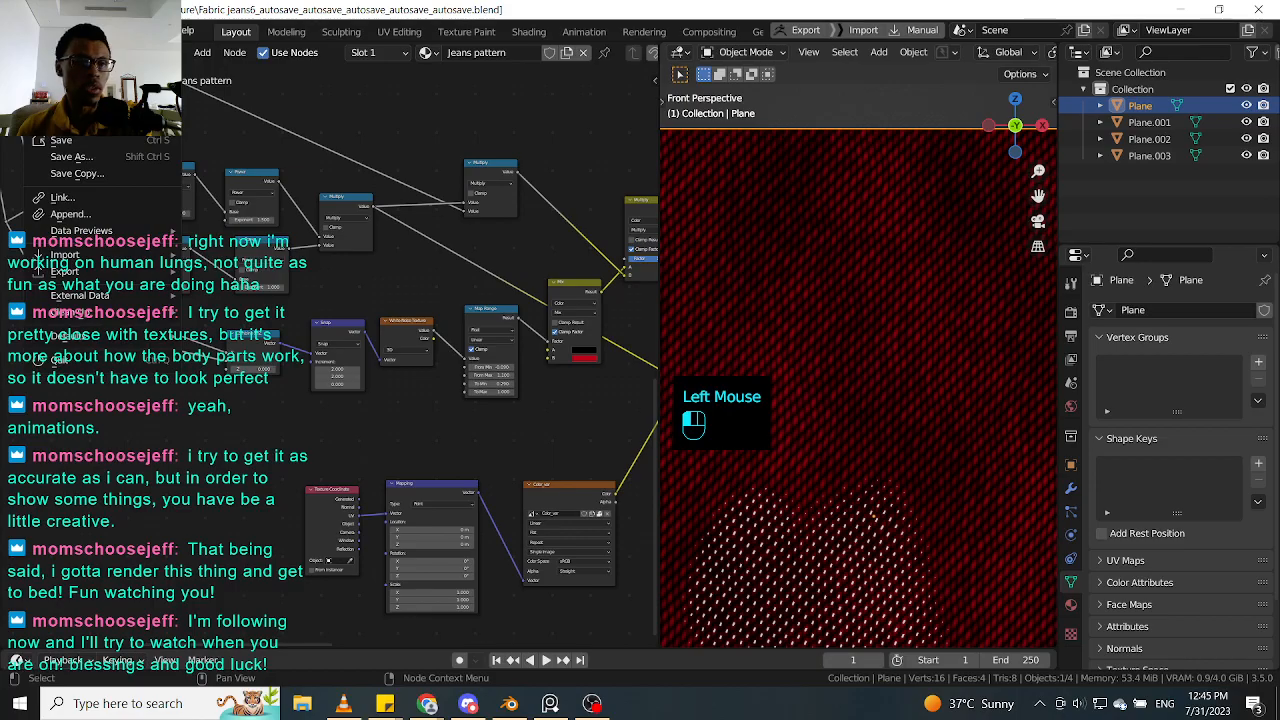
pyautogui.moveTo(100, 90)
pyautogui.click(240, 99)
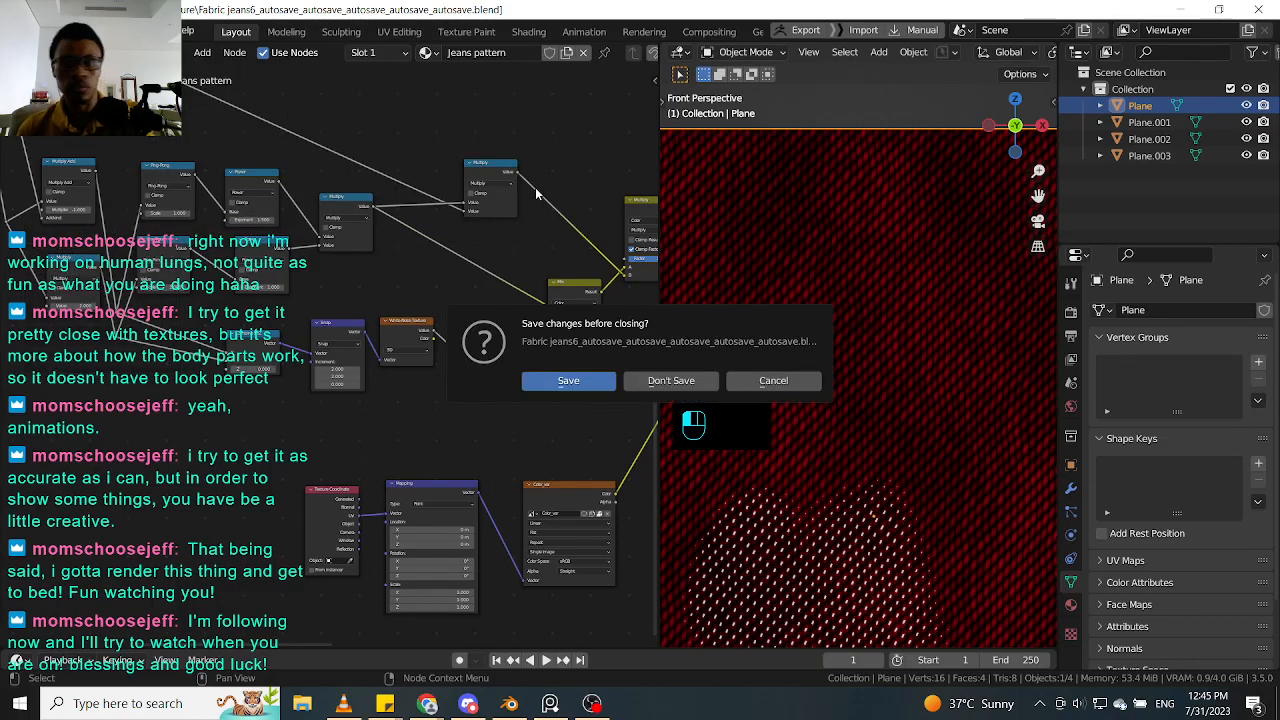
pyautogui.click(671, 380)
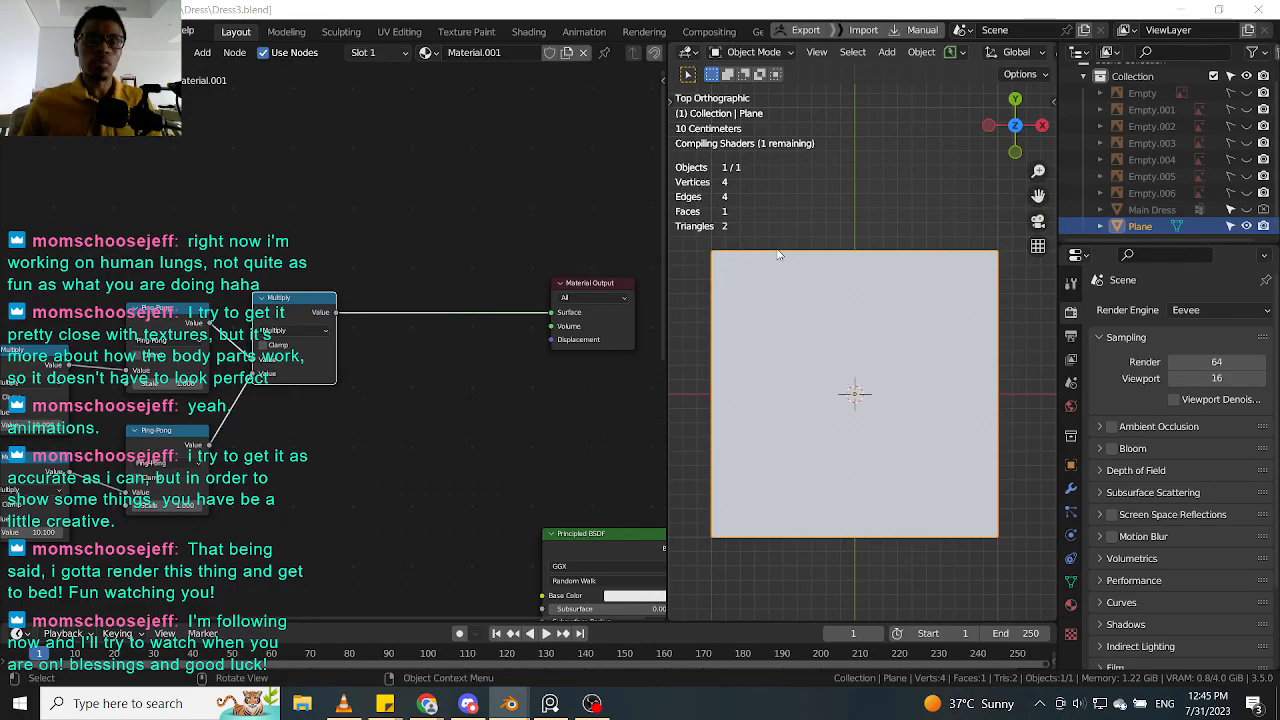
# Step: Set the value of the lower Multiply node on the Separate XYZ Y branch to 10
pyautogui.moveTo(310, 380); pyautogui.dragTo(362, 418, button='middle')
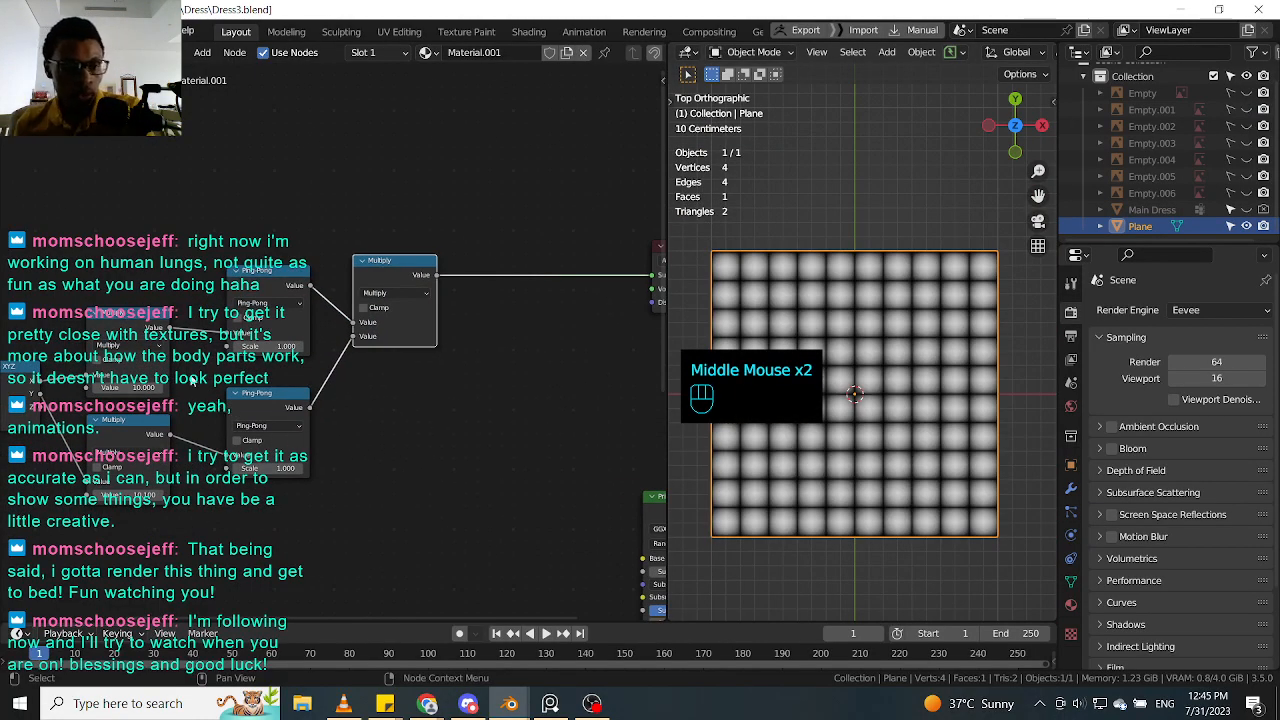
pyautogui.click(129, 496)
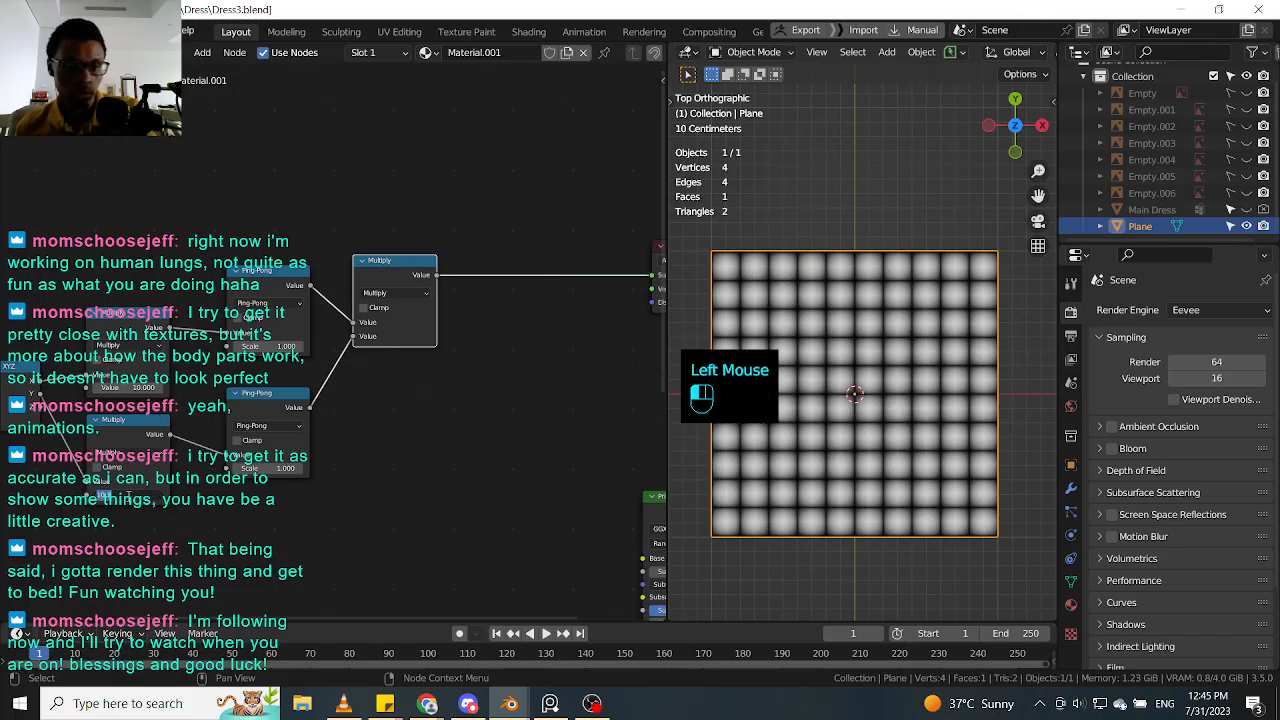
pyautogui.write('10')
pyautogui.press('Return')
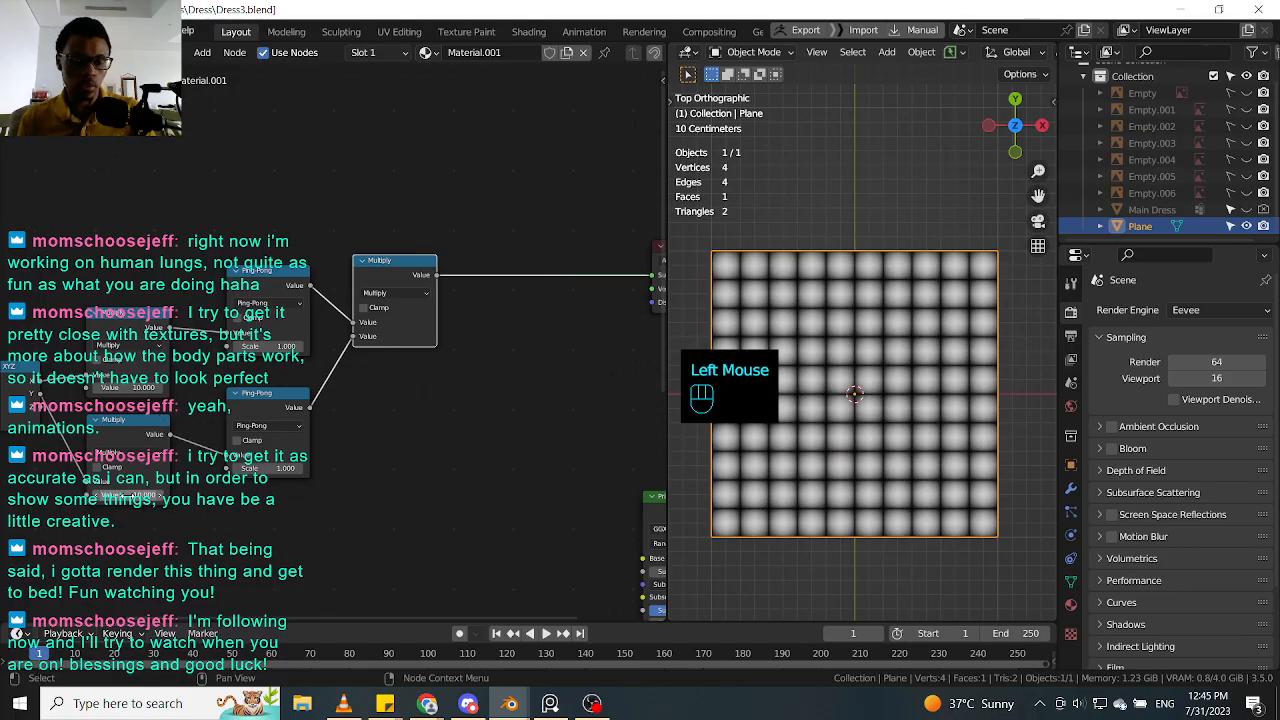
# Step: Separate the two node branches by moving the lower Multiply and Ping-Pong pair well below the upper pair and repositioning the final Multiply node
pyautogui.moveTo(357, 464); pyautogui.dragTo(479, 438, button='middle')
pyautogui.moveTo(412, 383); pyautogui.dragTo(426, 481, button='middle')
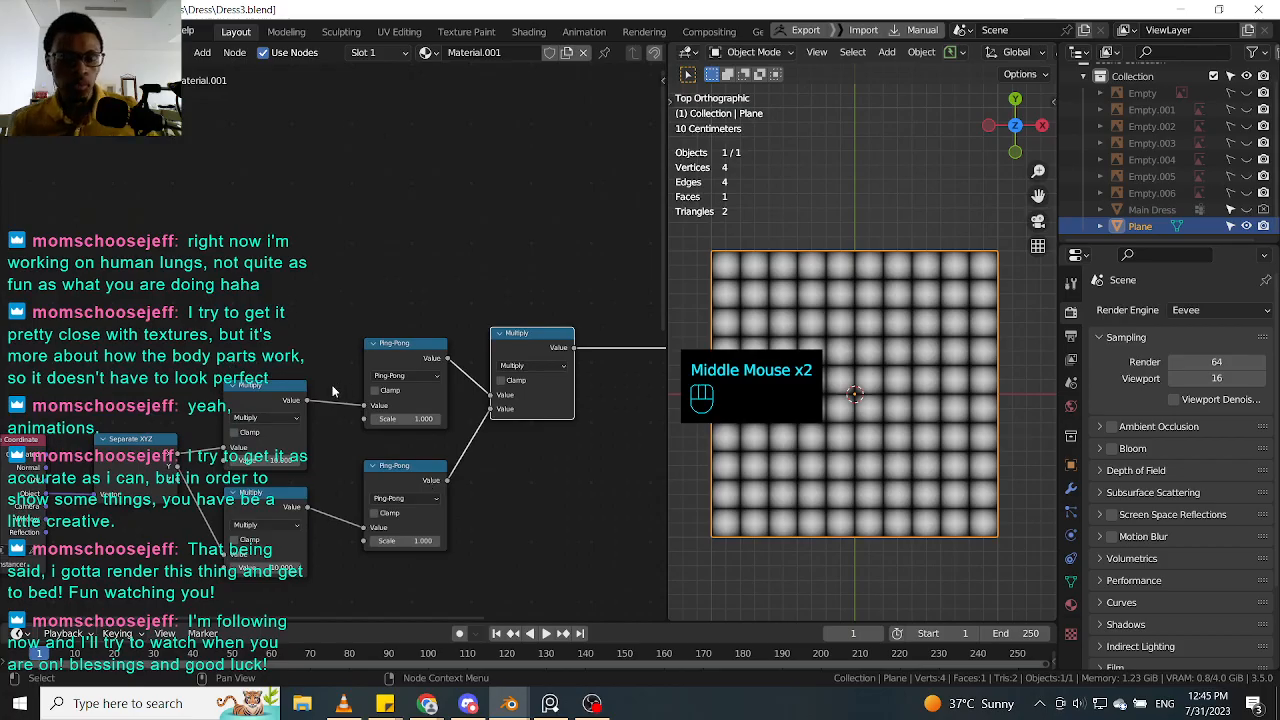
pyautogui.moveTo(435, 343); pyautogui.dragTo(433, 326)
pyautogui.moveTo(532, 384); pyautogui.dragTo(536, 408)
pyautogui.moveTo(394, 571); pyautogui.dragTo(307, 366, button='middle')
pyautogui.moveTo(125, 467); pyautogui.dragTo(326, 281)
pyautogui.moveTo(319, 262); pyautogui.dragTo(361, 436)
pyautogui.moveTo(190, 272); pyautogui.dragTo(197, 506, button='middle')
pyautogui.moveTo(153, 582); pyautogui.dragTo(228, 413)
pyautogui.moveTo(190, 430); pyautogui.dragTo(202, 364)
pyautogui.moveTo(330, 378); pyautogui.dragTo(326, 338)
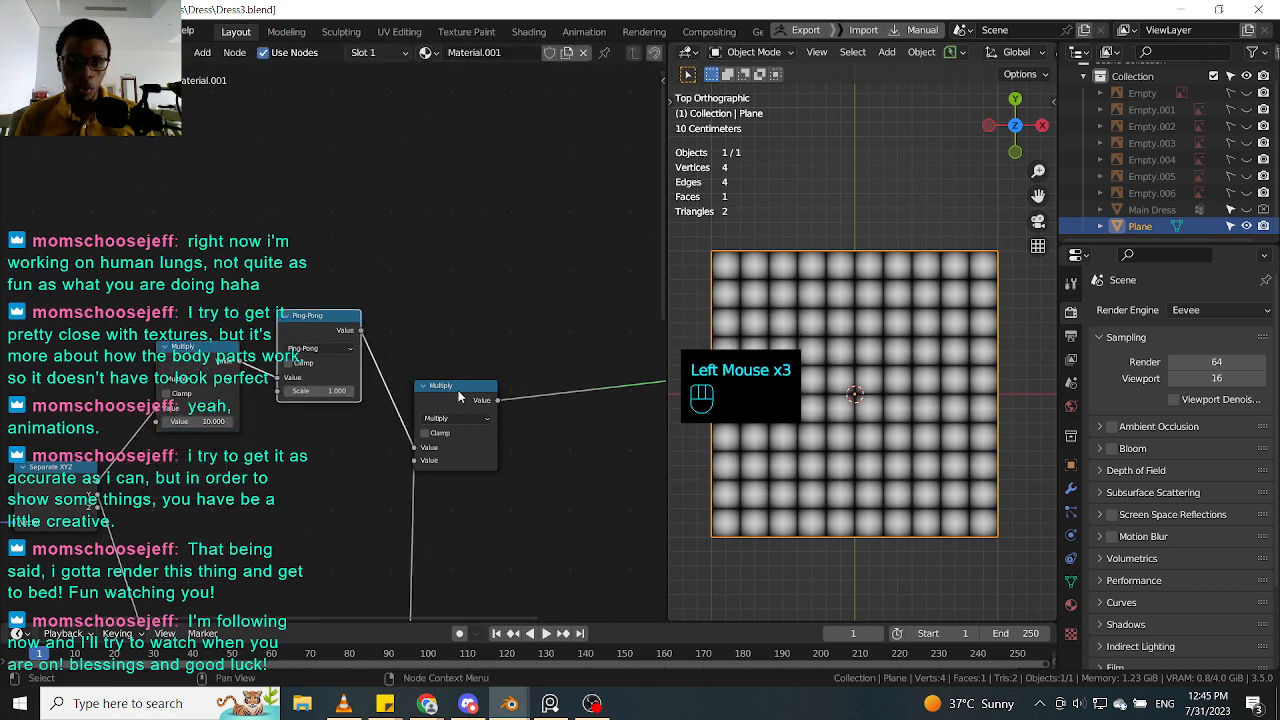
pyautogui.moveTo(458, 388); pyautogui.dragTo(465, 366)
# Step: Shift the upper Multiply and Ping-Pong nodes and the final Multiply node to open up space between them
pyautogui.moveTo(382, 403); pyautogui.dragTo(570, 281, button='middle')
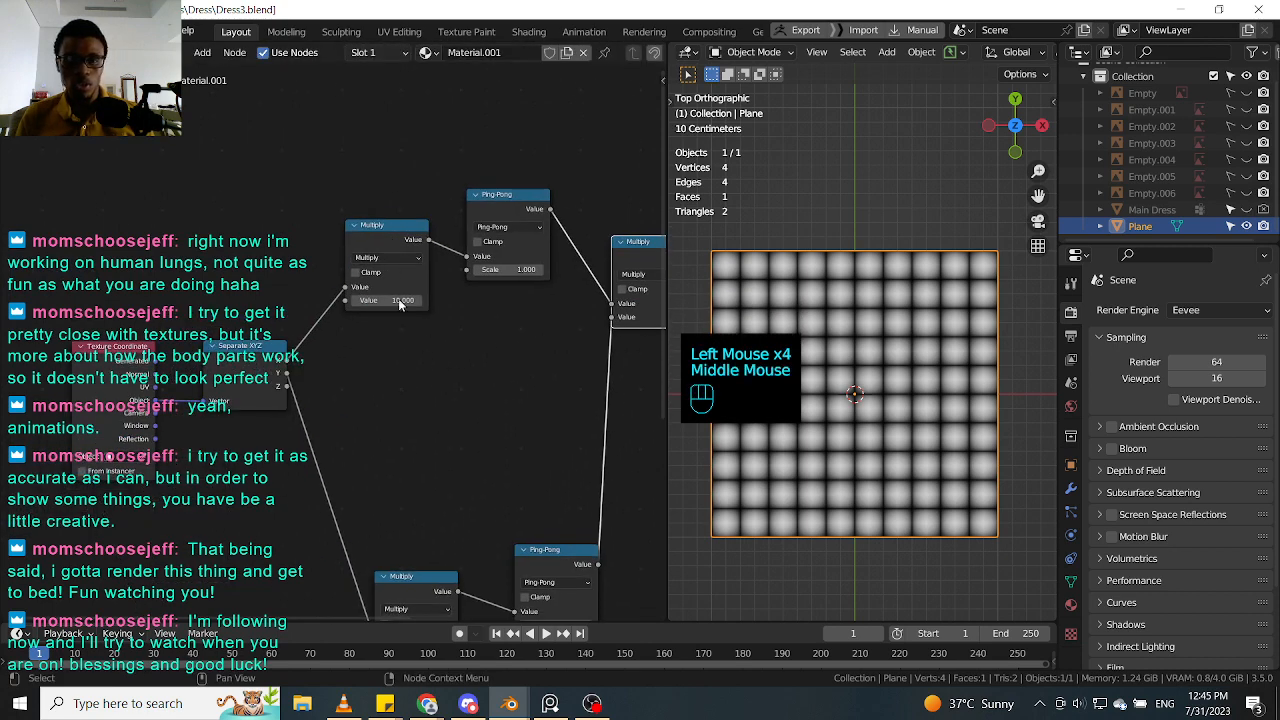
pyautogui.moveTo(340, 380); pyautogui.dragTo(600, 150)
pyautogui.moveTo(510, 255); pyautogui.dragTo(552, 215)
pyautogui.moveTo(622, 217); pyautogui.dragTo(480, 230, button='middle')
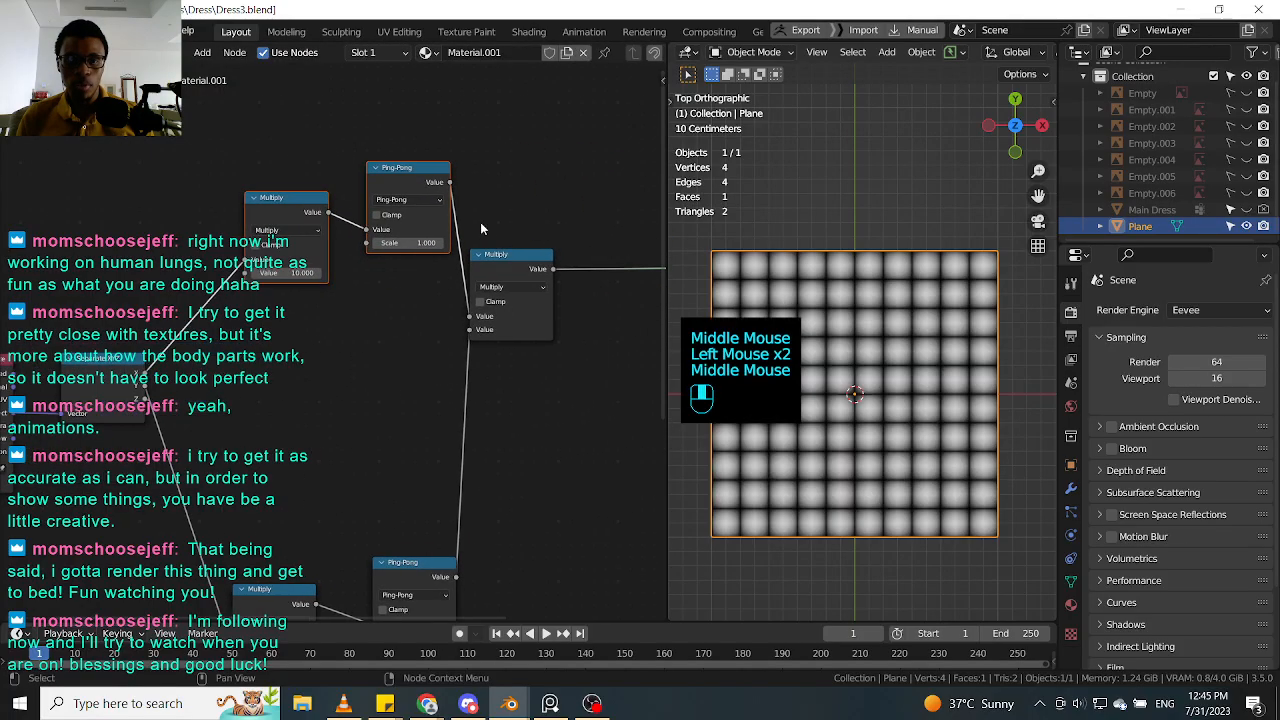
pyautogui.moveTo(500, 262); pyautogui.dragTo(532, 230)
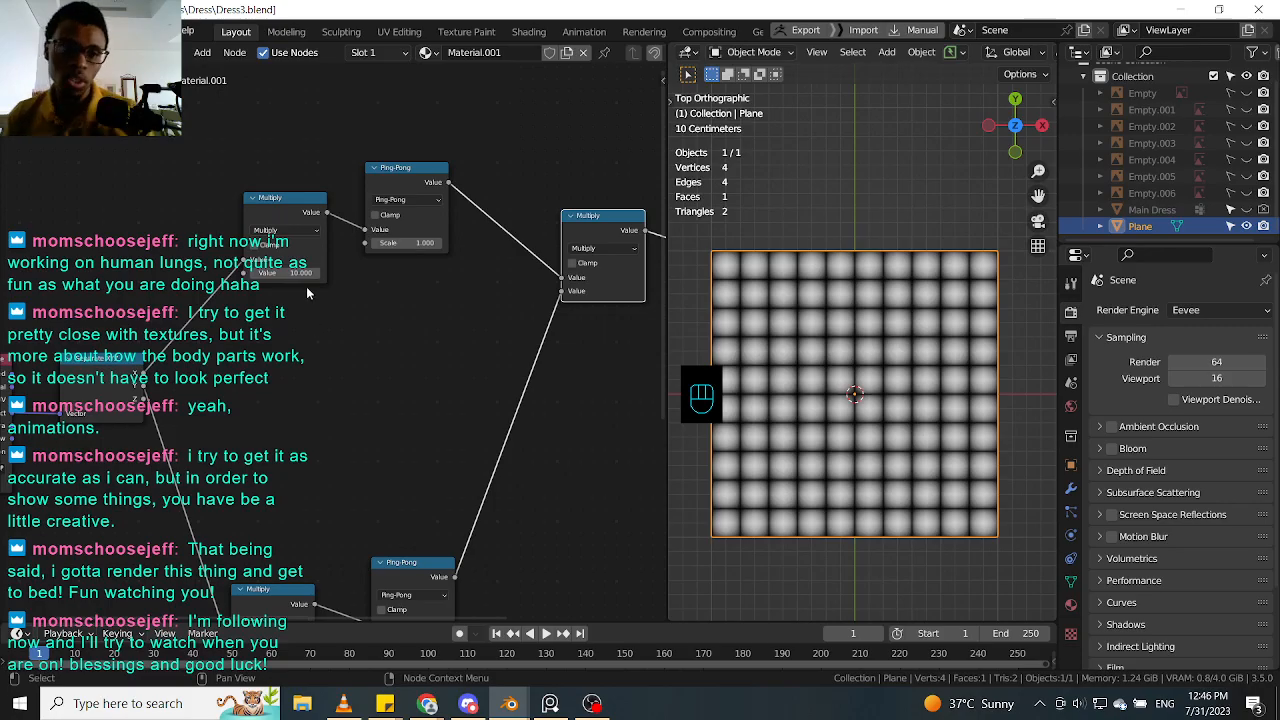
pyautogui.click(417, 176)
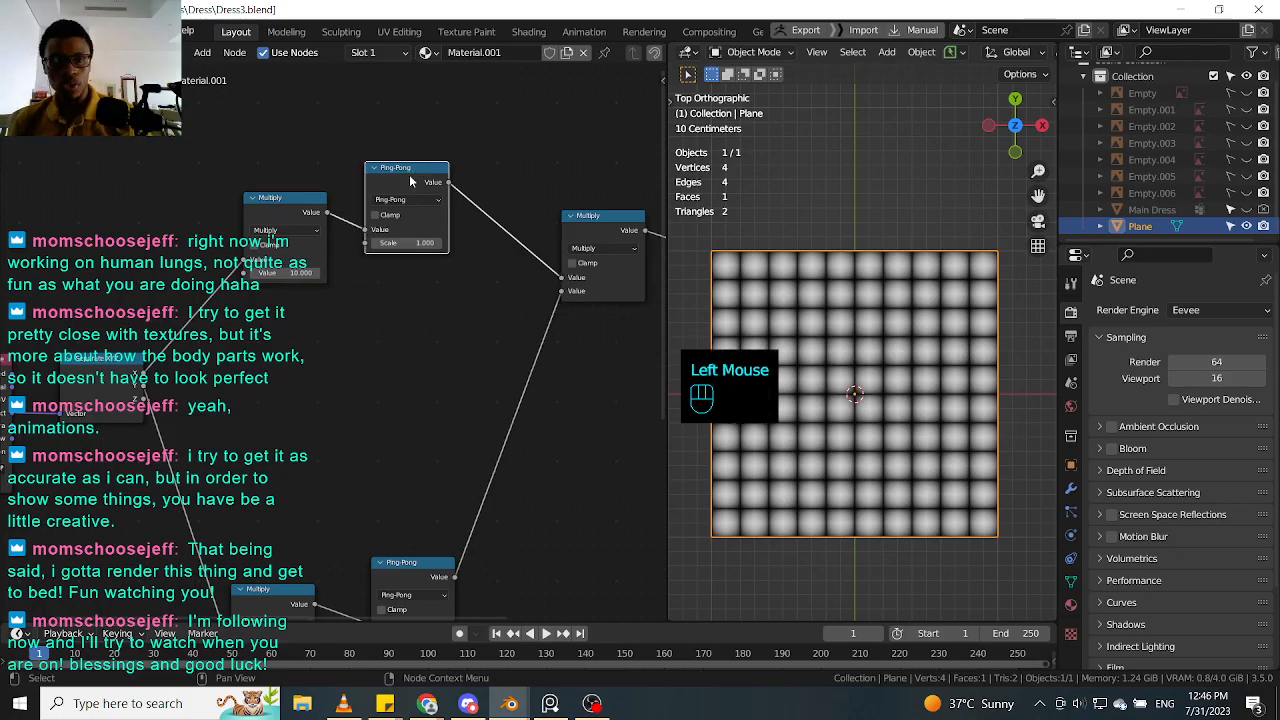
pyautogui.click(417, 176)
pyautogui.moveTo(417, 176); pyautogui.dragTo(434, 164)
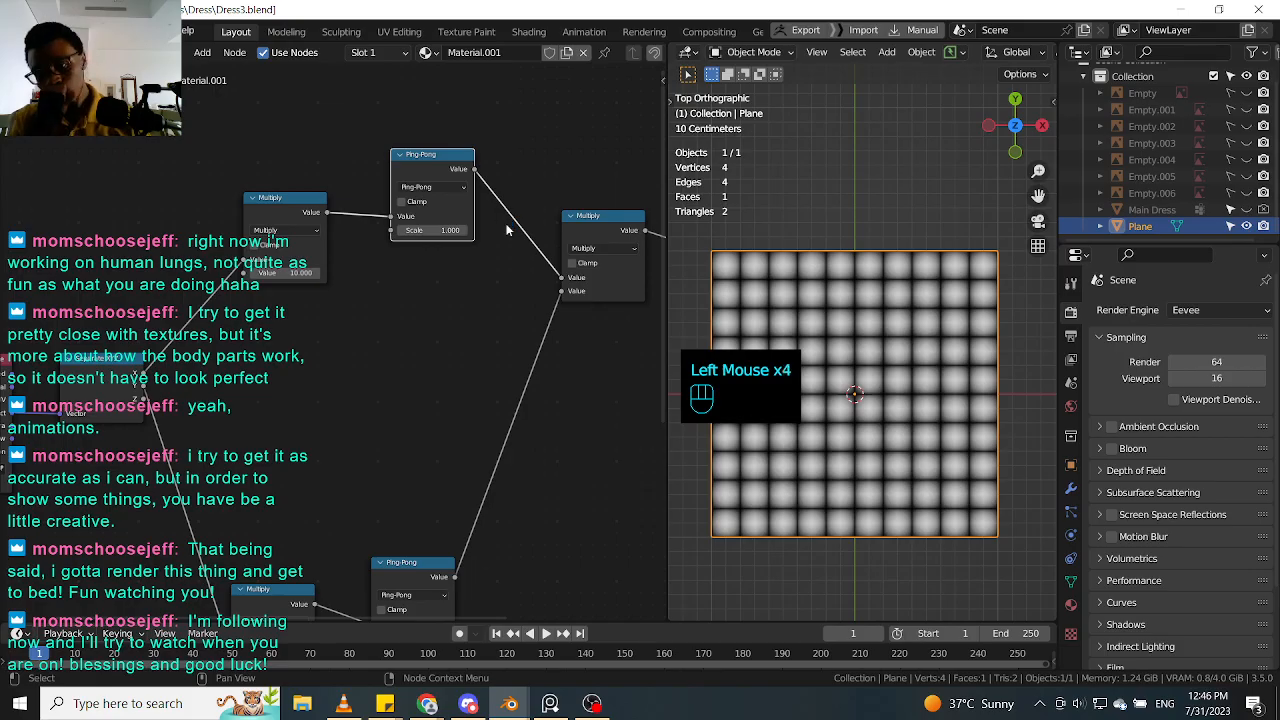
# Step: Preview the upper Ping-Pong node on the plane and set the upper Multiply node's value to -1
pyautogui.keyDown('ctrl'); pyautogui.keyDown('shift'); pyautogui.click(466, 175); pyautogui.keyUp('shift'); pyautogui.keyUp('ctrl')
pyautogui.keyDown('shift'); pyautogui.moveTo(513, 240); pyautogui.dragTo(530, 307, button='middle'); pyautogui.keyUp('shift')
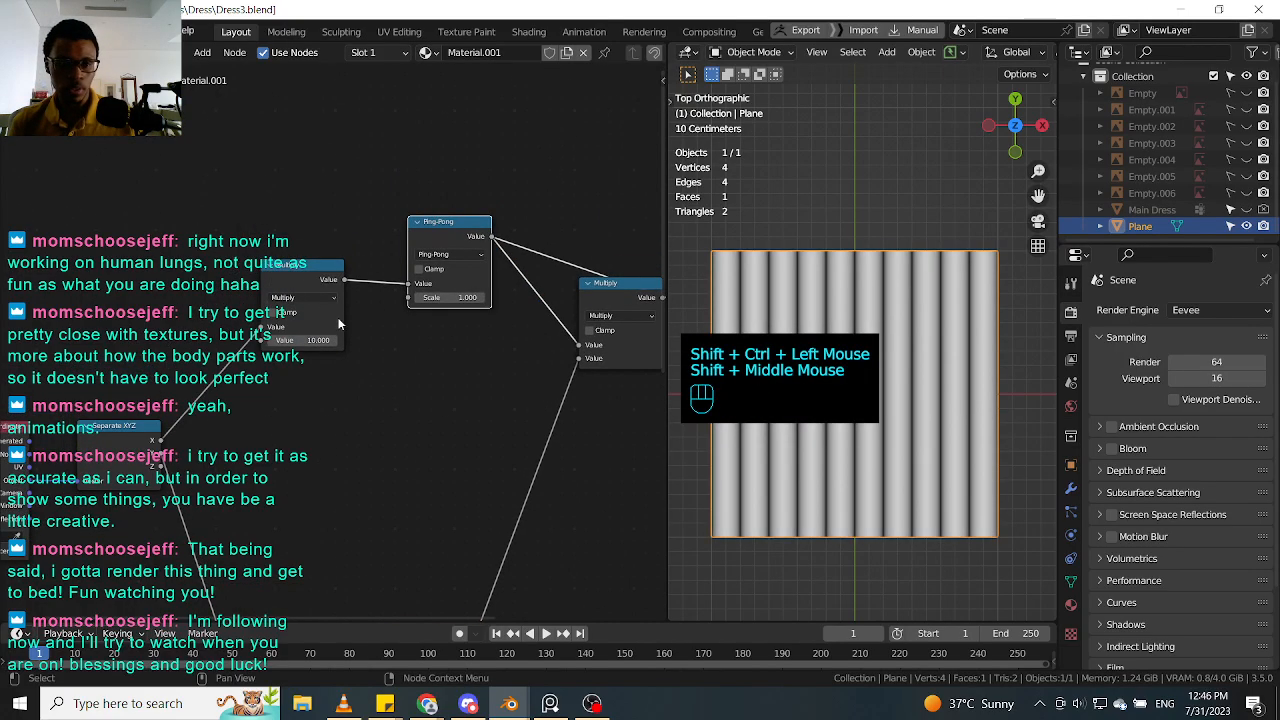
pyautogui.click(310, 341)
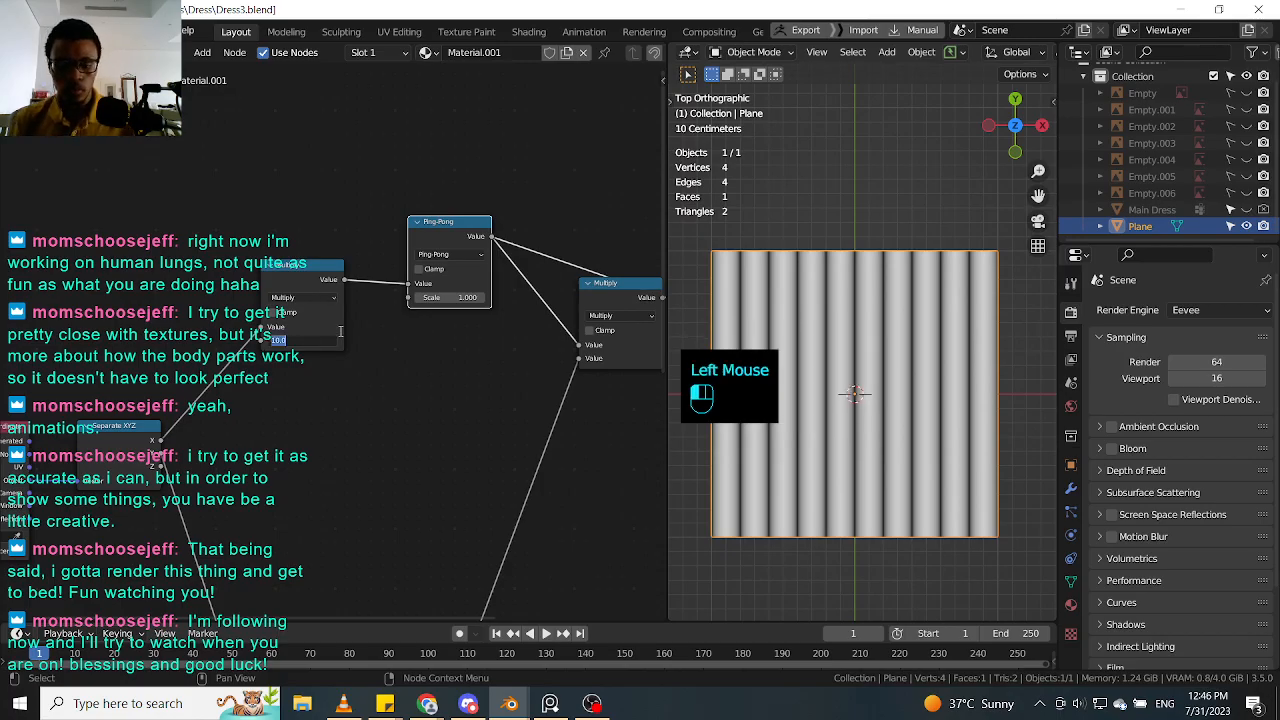
pyautogui.press('Return')
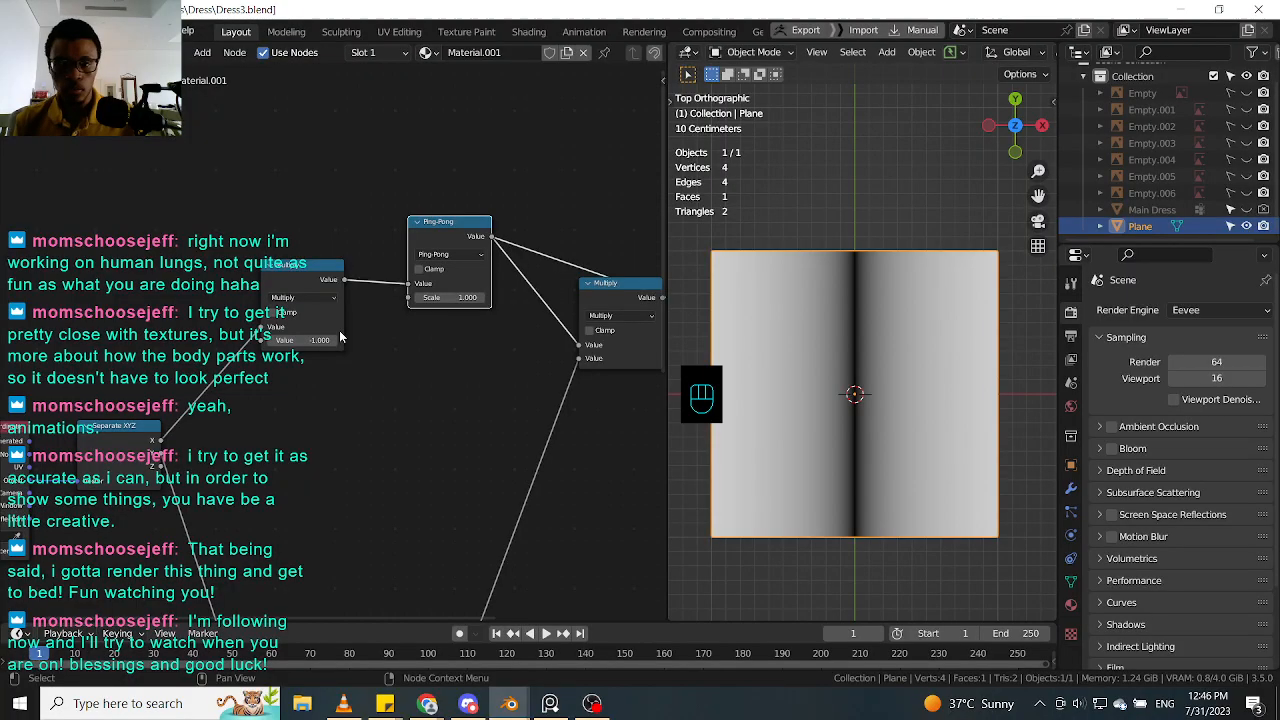
# Step: Duplicate the upper Multiply node, change the copy to Add, and insert it between the Multiply and Ping-Pong nodes
pyautogui.moveTo(298, 260); pyautogui.dragTo(288, 257)
pyautogui.click(447, 234)
pyautogui.moveTo(447, 234); pyautogui.dragTo(452, 249)
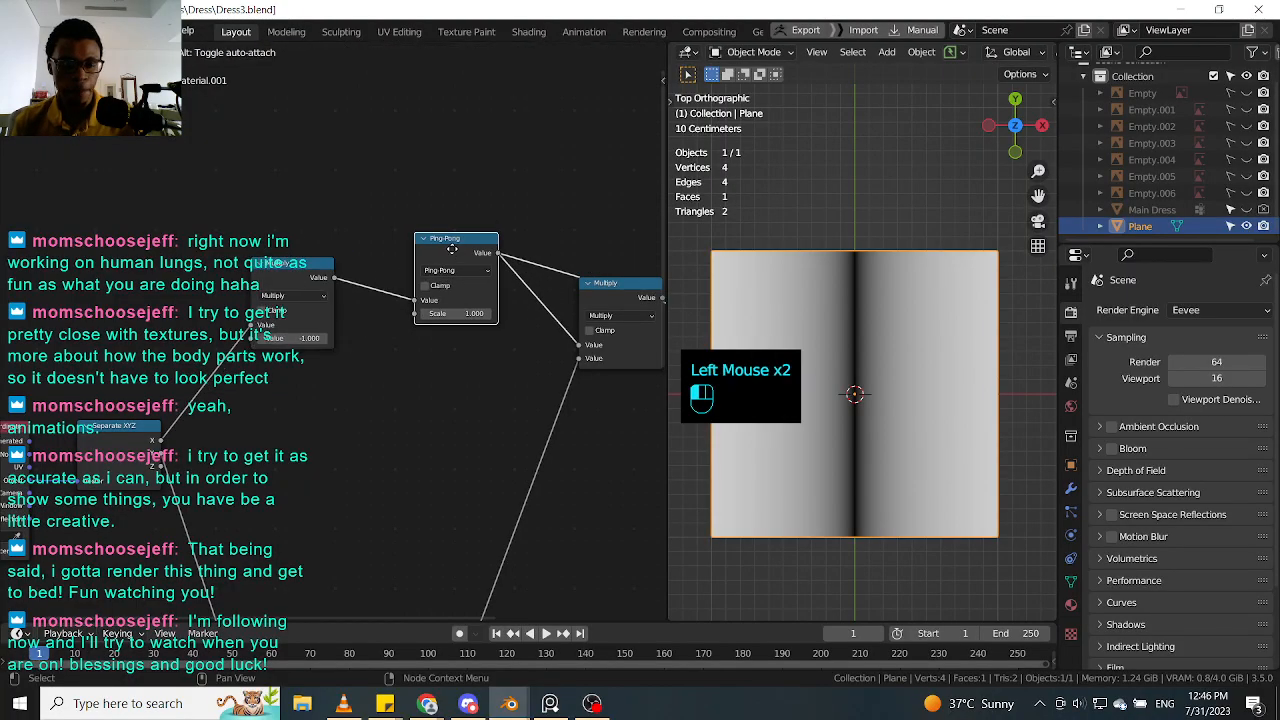
pyautogui.moveTo(300, 279); pyautogui.dragTo(298, 278)
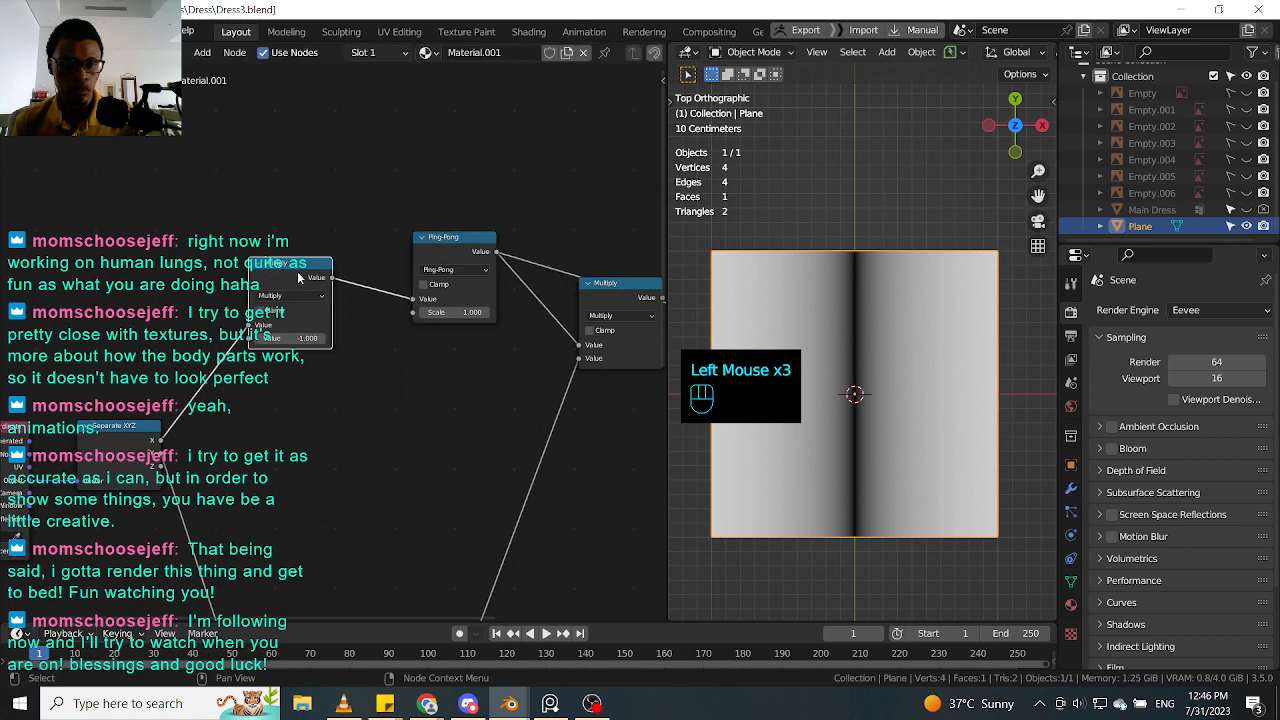
pyautogui.click(330, 268)
pyautogui.hotkey('shift', 'd')
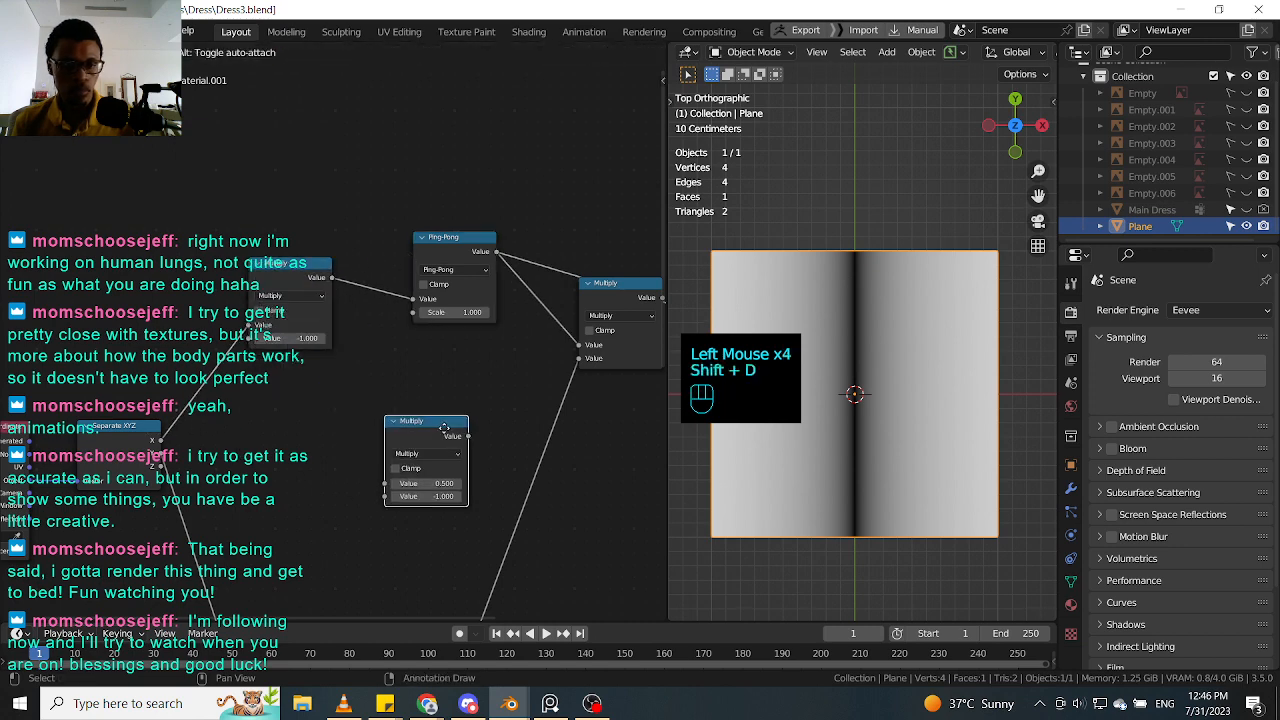
pyautogui.click(443, 411)
pyautogui.click(437, 411)
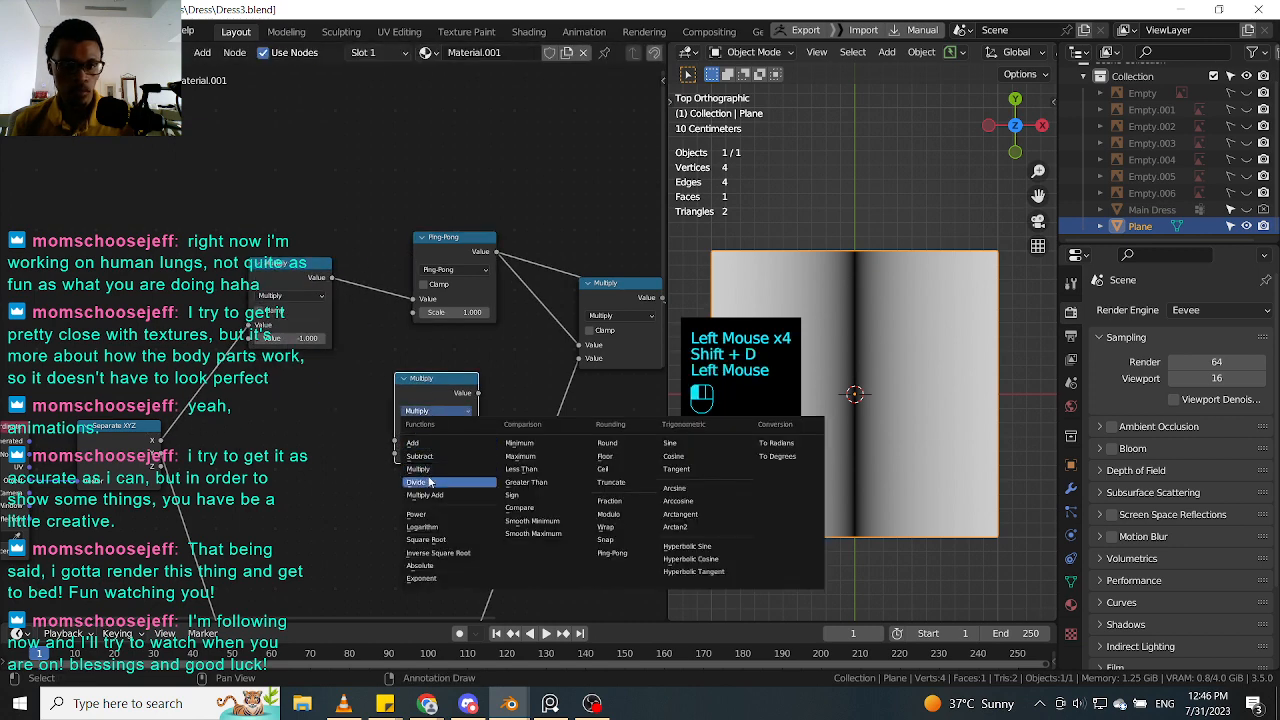
pyautogui.click(440, 447)
pyautogui.moveTo(447, 400); pyautogui.dragTo(377, 287)
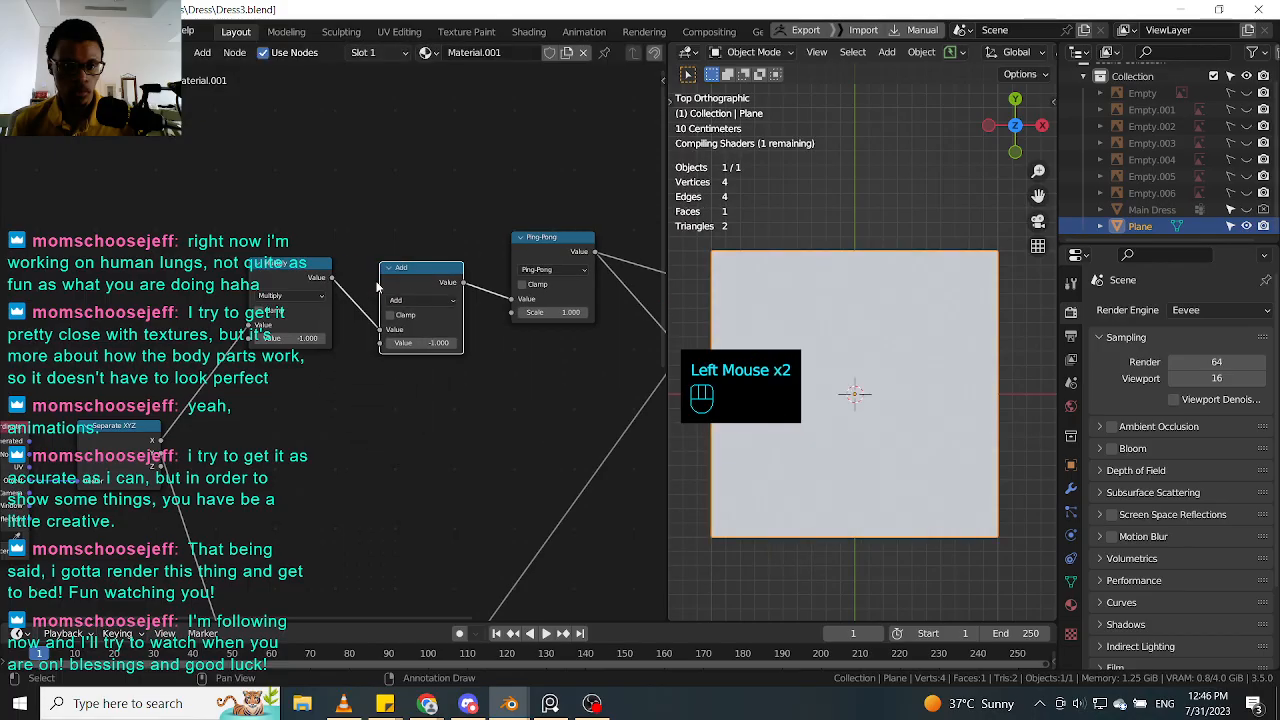
# Step: Connect the Separate XYZ X output to the Add node's second value and preview the upper Ping-Pong node
pyautogui.moveTo(161, 439); pyautogui.dragTo(379, 343)
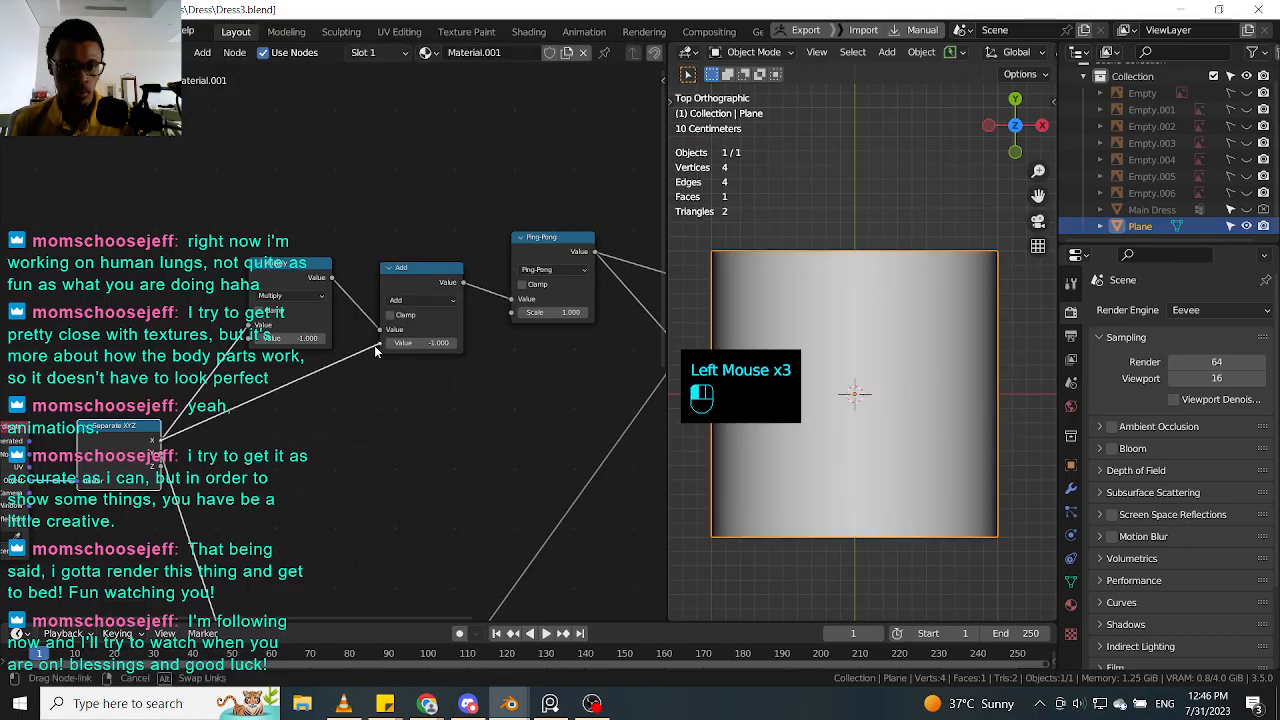
pyautogui.moveTo(559, 254); pyautogui.dragTo(467, 281, button='middle')
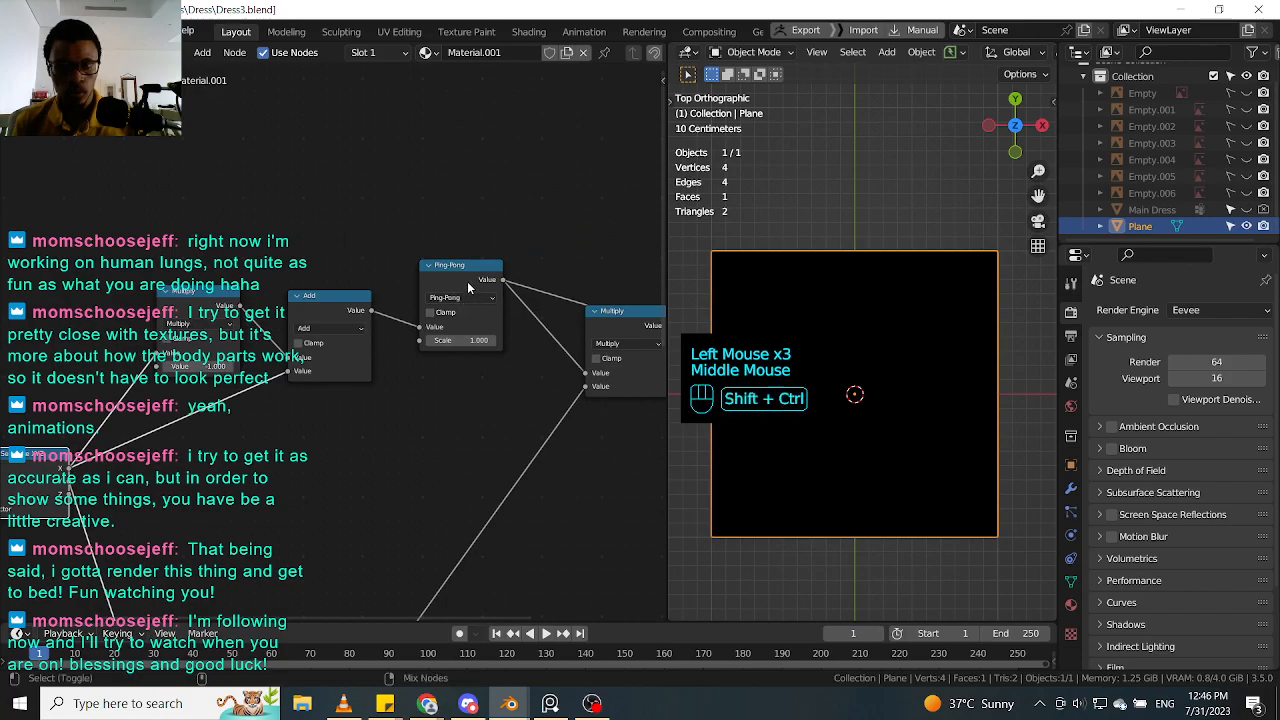
pyautogui.keyDown('ctrl'); pyautogui.keyDown('shift'); pyautogui.click(468, 282); pyautogui.keyUp('shift'); pyautogui.keyUp('ctrl')
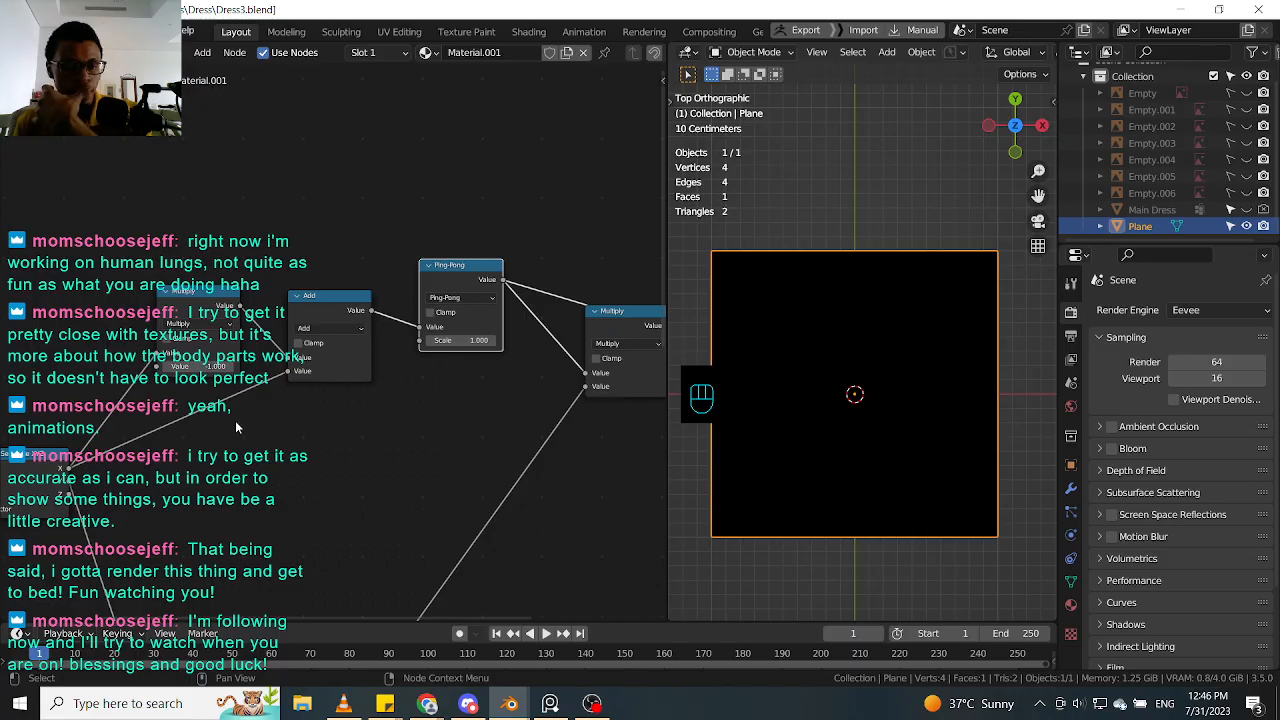
# Step: Lower the Add node slightly and set the upper Multiply node's value to 1
pyautogui.moveTo(337, 299); pyautogui.dragTo(341, 352)
pyautogui.click(228, 295)
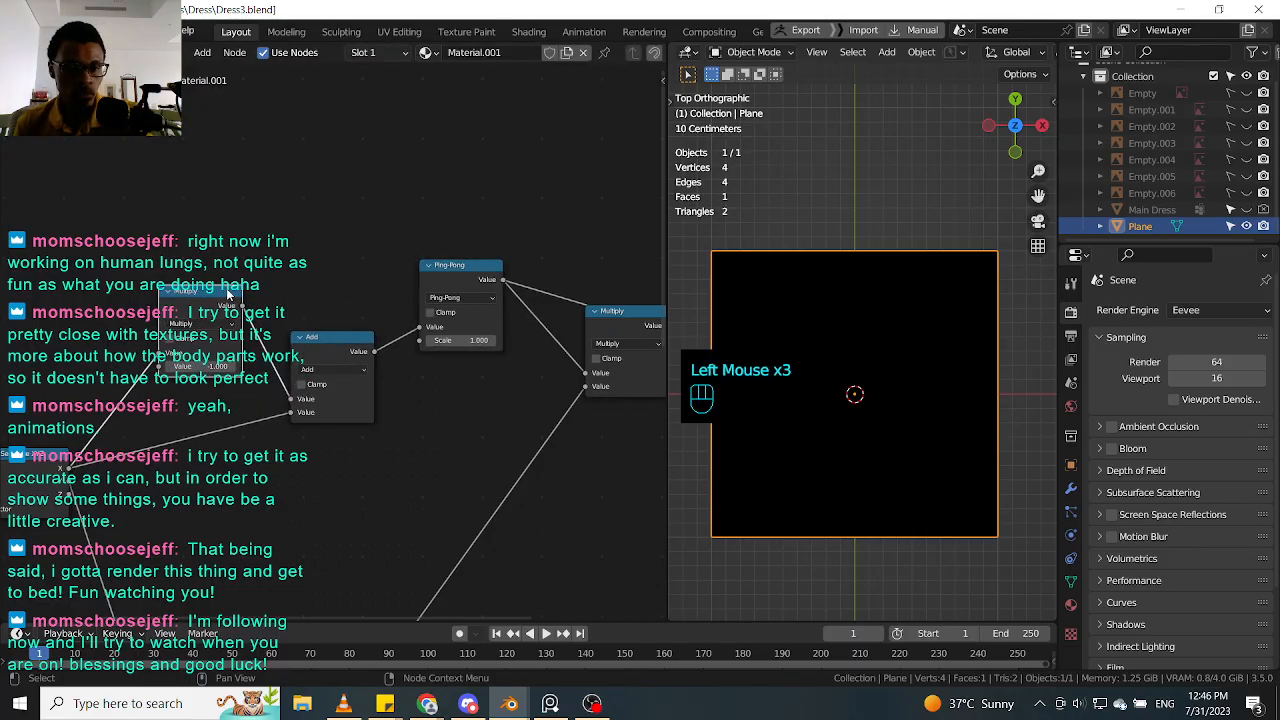
pyautogui.click(188, 368)
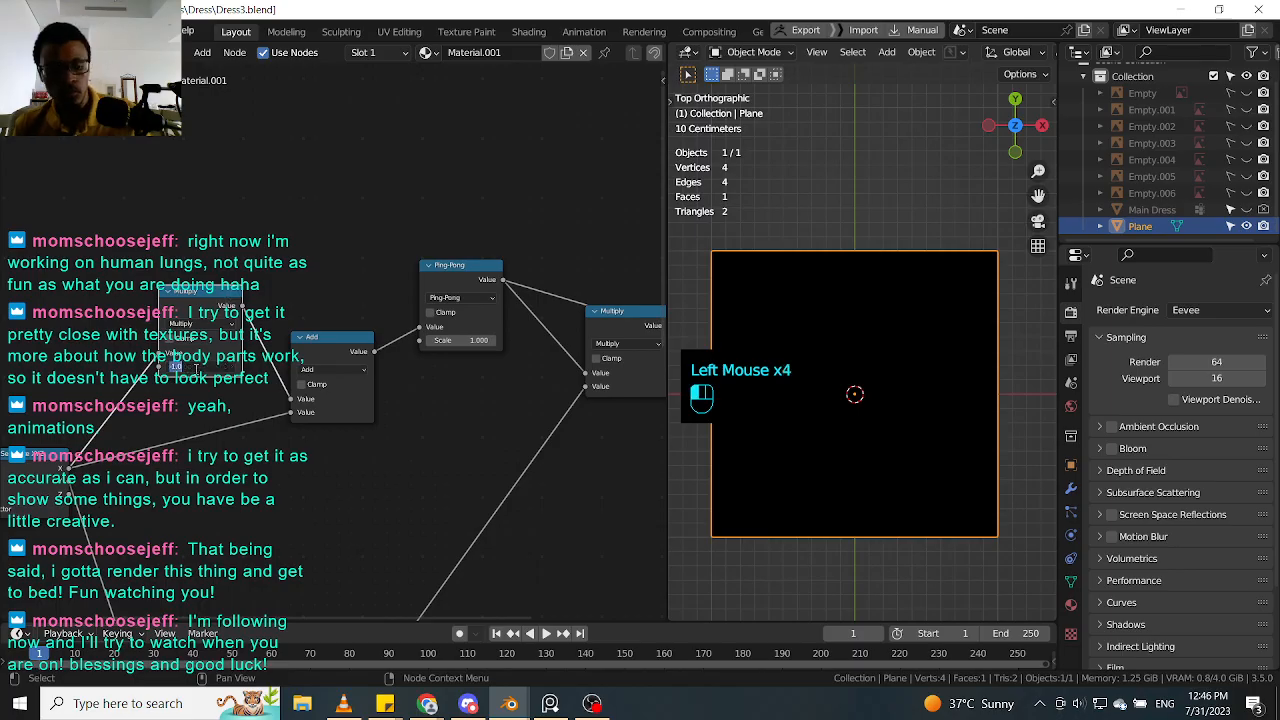
pyautogui.press('Return')
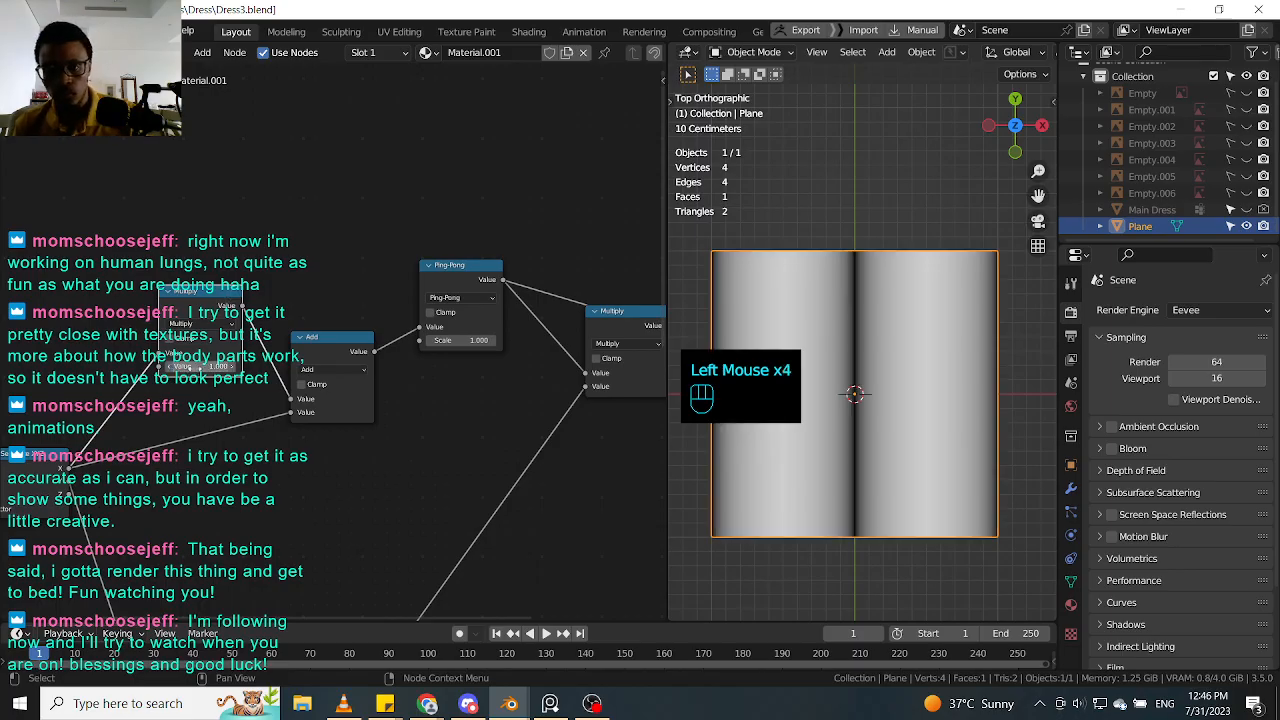
# Step: Preview the Add node's output on the plane and compare it with the upper Ping-Pong node's output
pyautogui.click(338, 352)
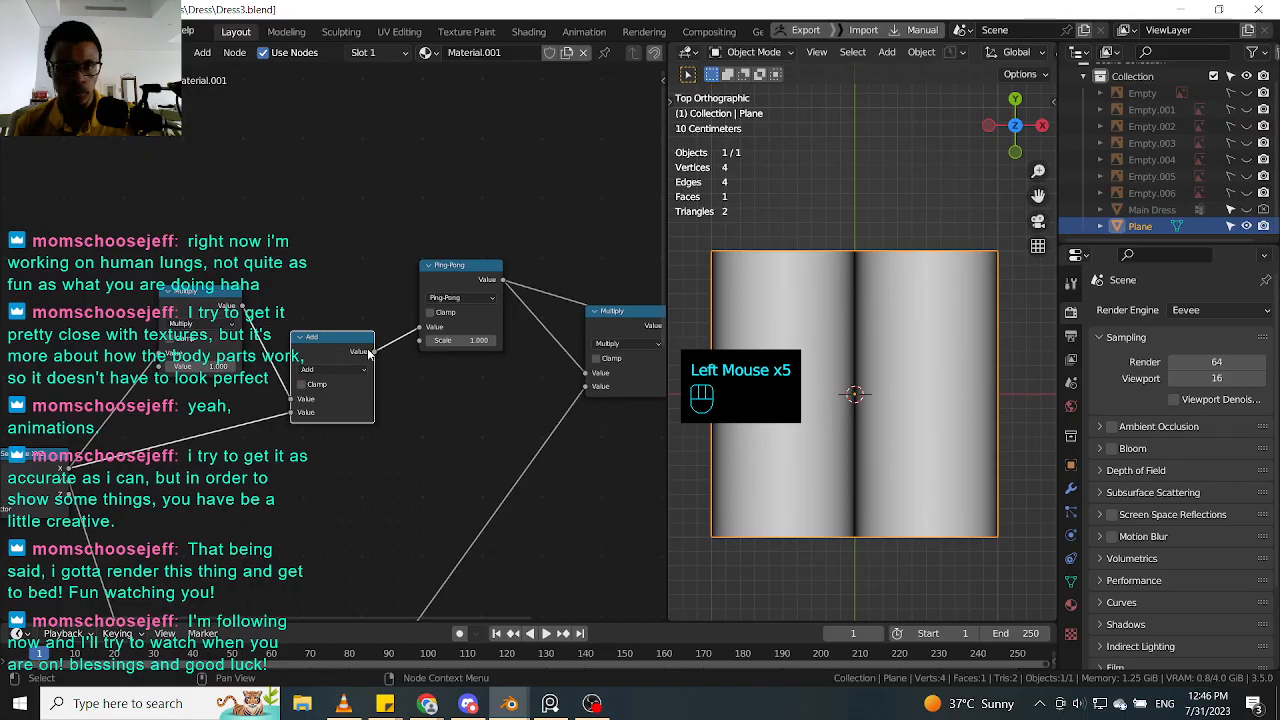
pyautogui.press('ctrl')
pyautogui.keyDown('ctrl'); pyautogui.keyDown('shift'); pyautogui.click(325, 350); pyautogui.keyUp('shift'); pyautogui.keyUp('ctrl')
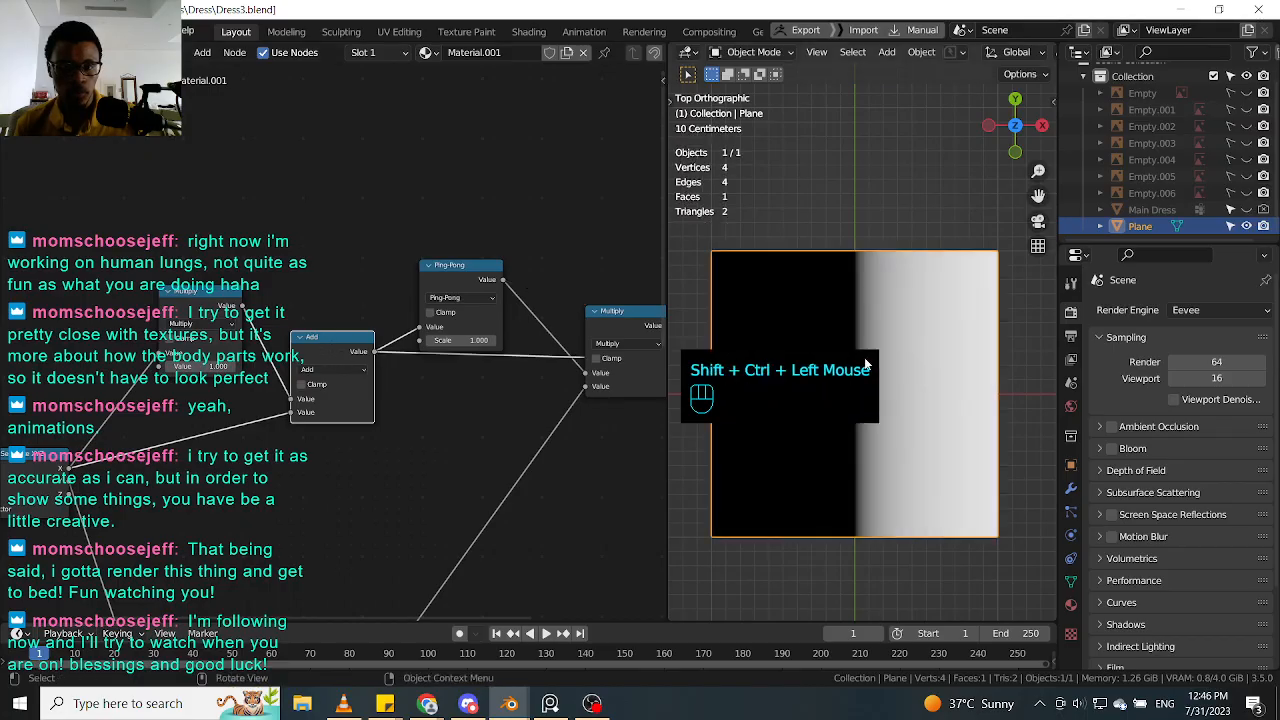
pyautogui.keyDown('ctrl'); pyautogui.keyDown('shift'); pyautogui.click(475, 284); pyautogui.keyUp('shift'); pyautogui.keyUp('ctrl')
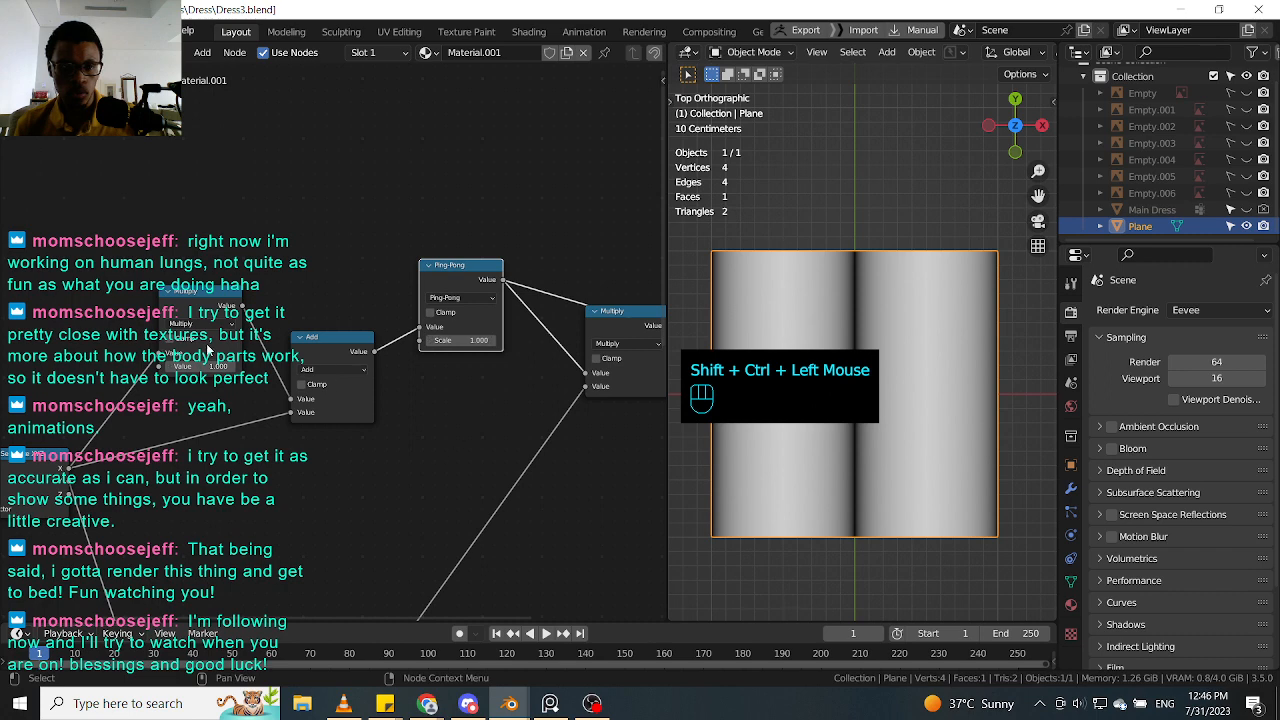
# Step: Try negative values in the upper Multiply node, ending with -1
pyautogui.moveTo(204, 366); pyautogui.dragTo(172, 366)
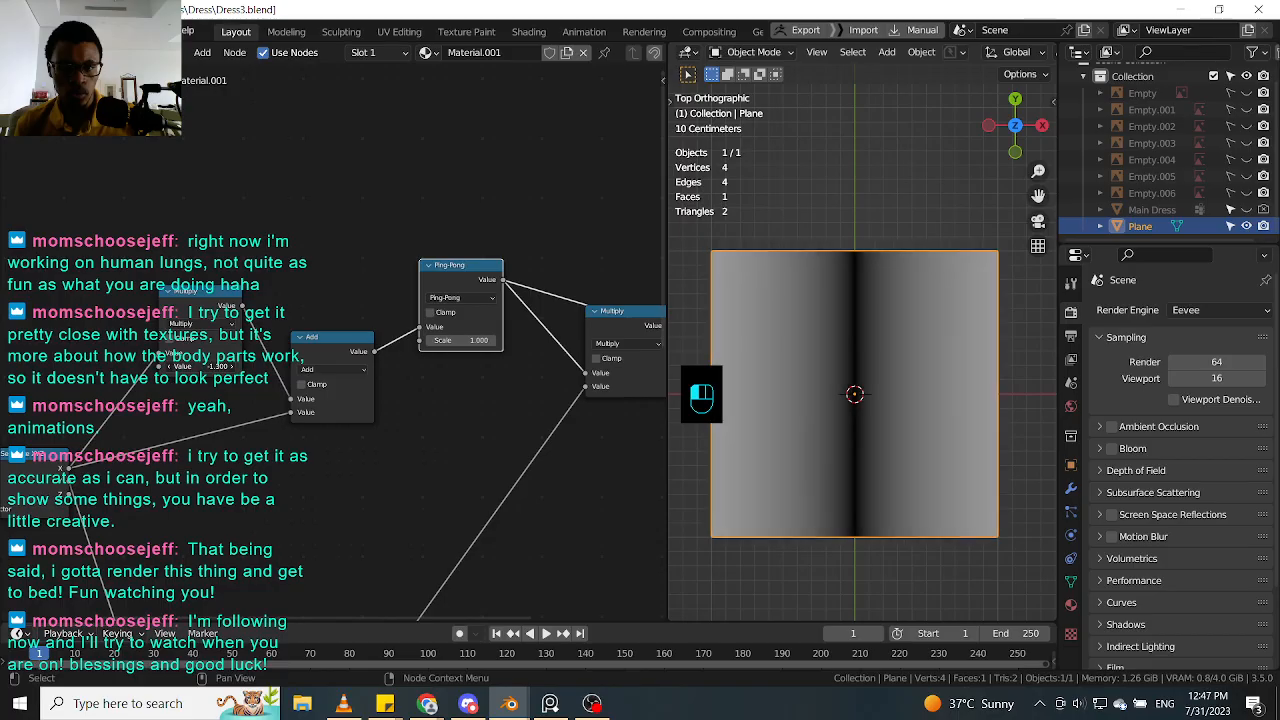
pyautogui.click(209, 367)
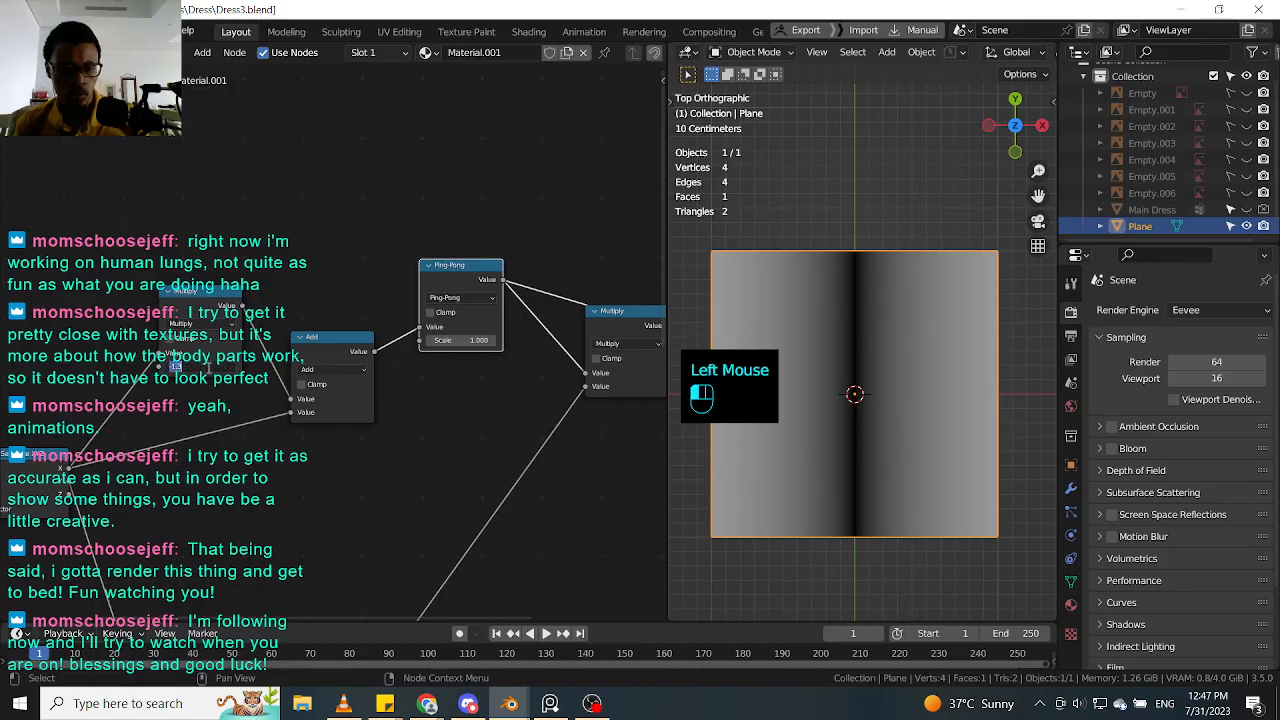
pyautogui.write('-1')
pyautogui.press('Return')
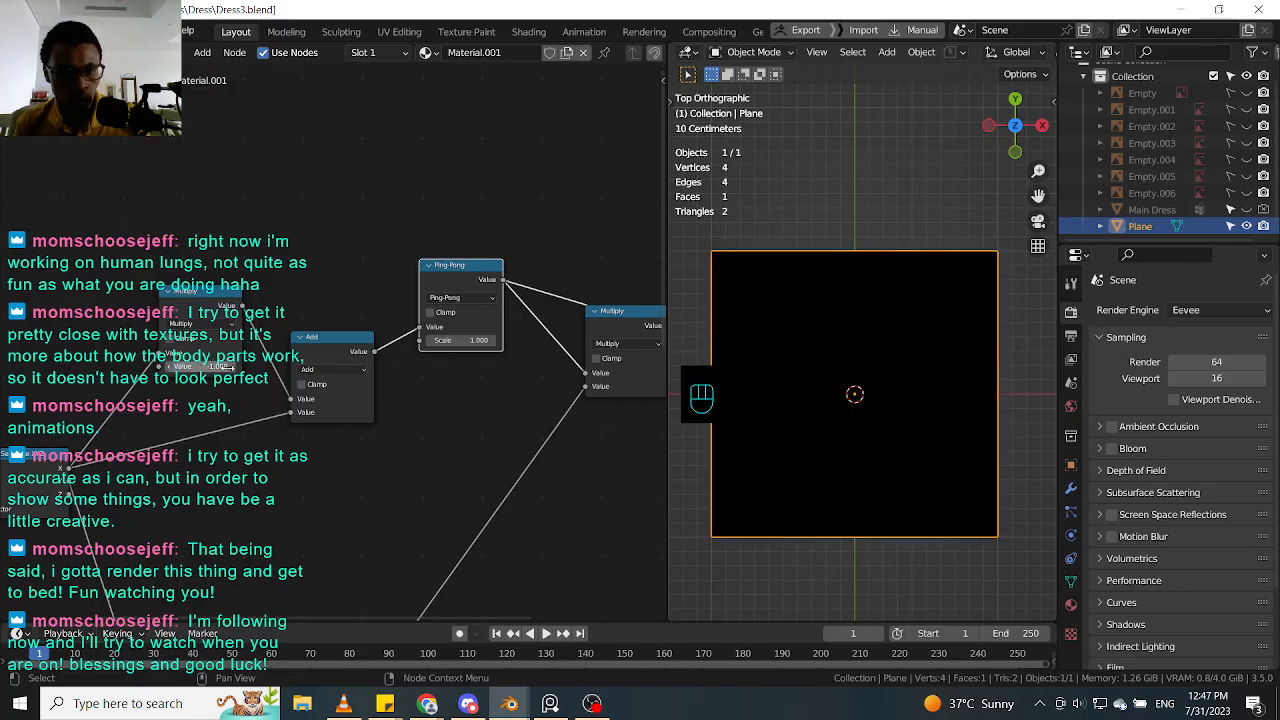
# Step: Try other values in the upper Multiply node, ending with 1
pyautogui.click(233, 367)
pyautogui.click(233, 367)
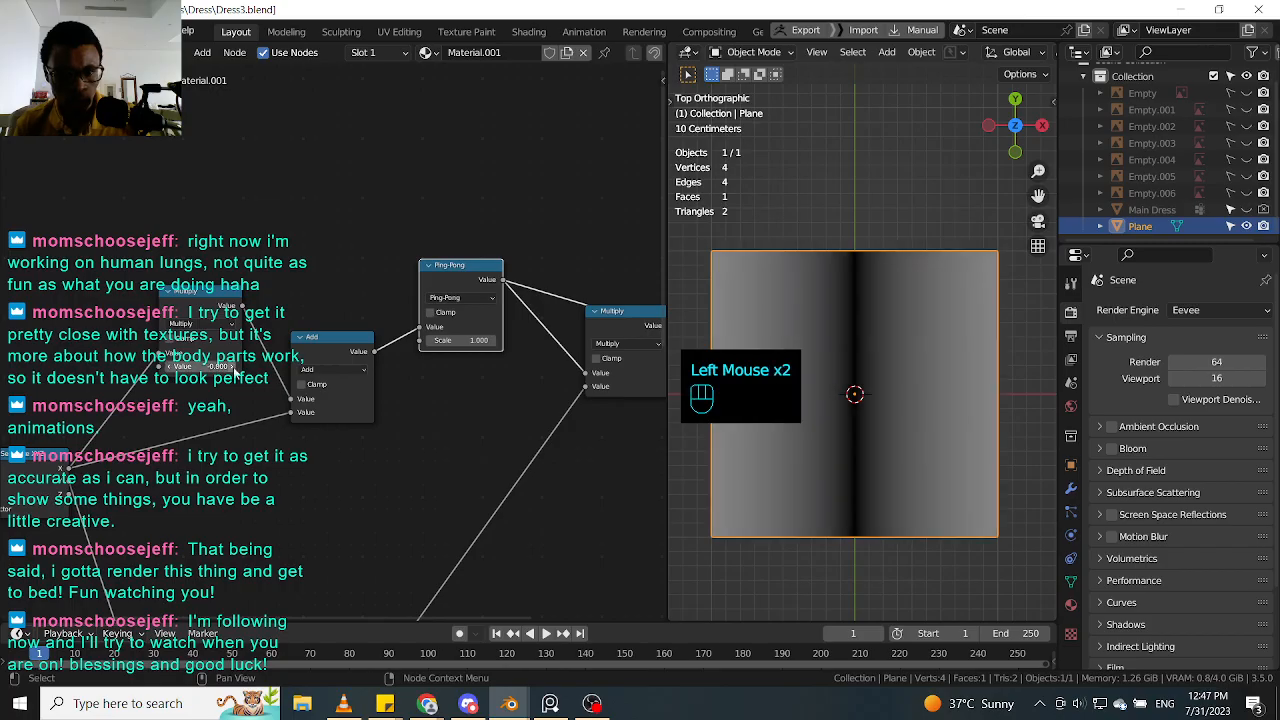
pyautogui.click(233, 367)
pyautogui.click(203, 367)
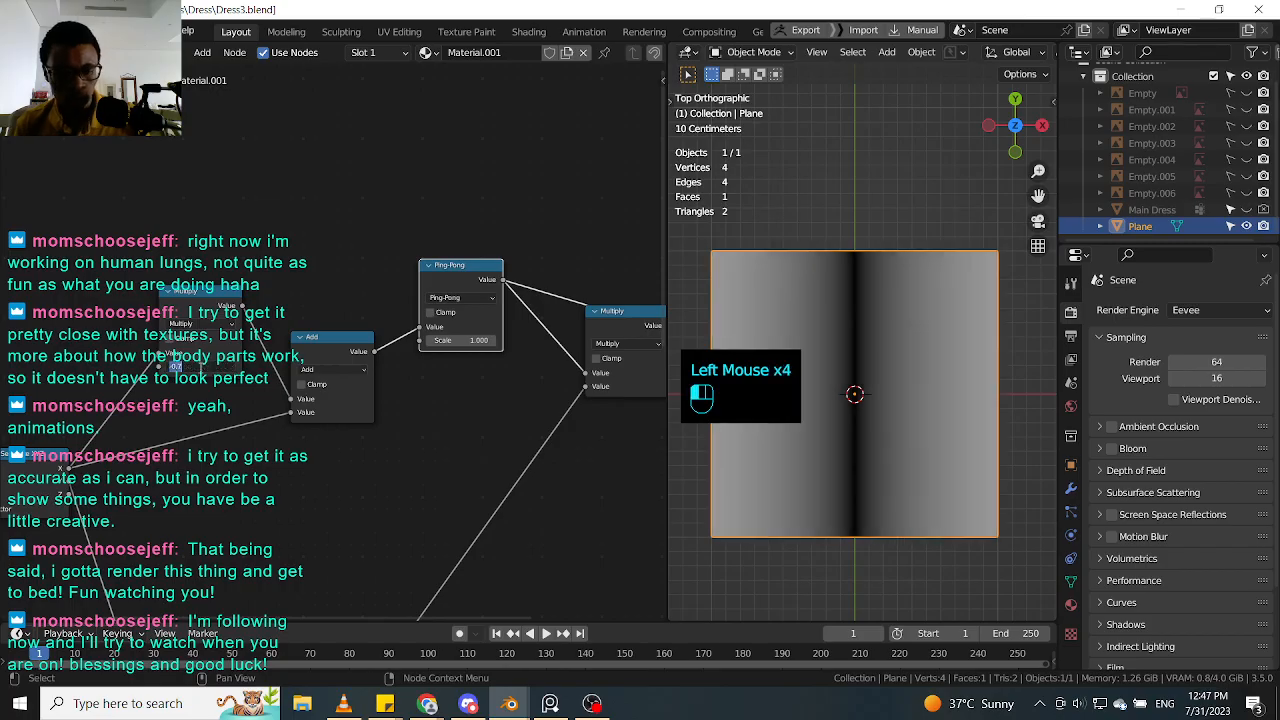
pyautogui.moveTo(506, 310); pyautogui.dragTo(405, 337, button='middle')
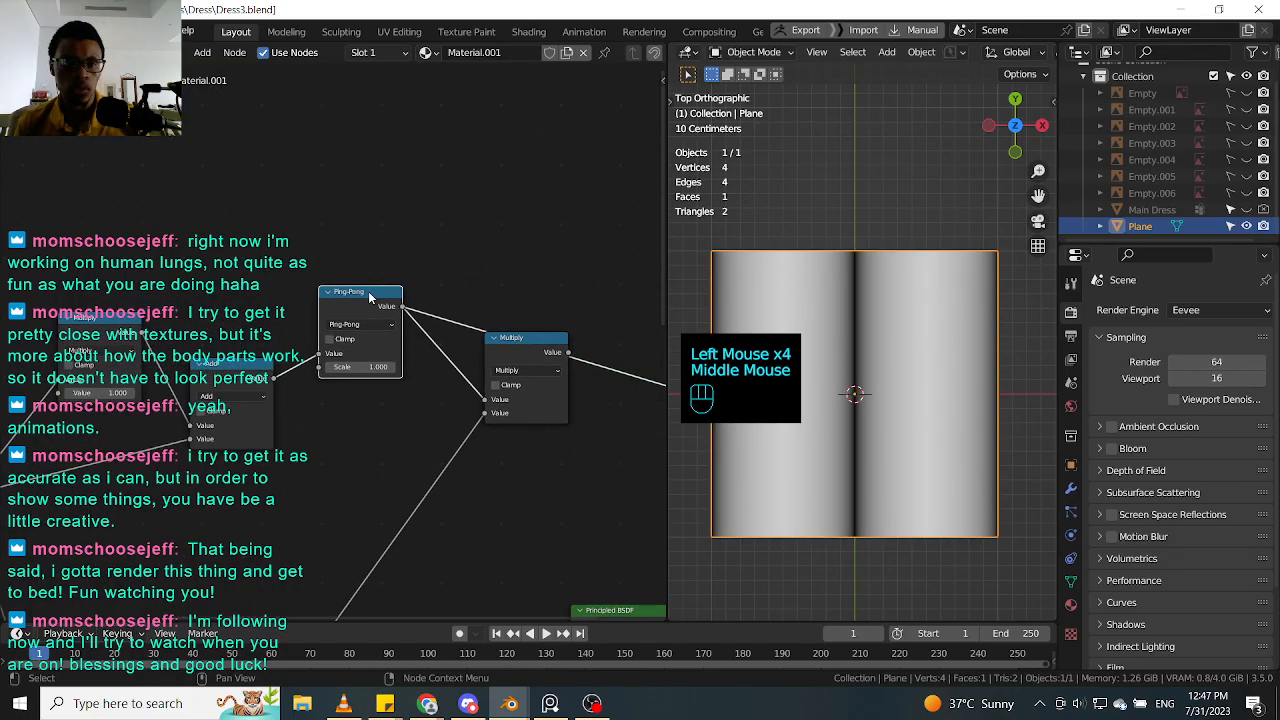
# Step: Rearrange the upper Add and Ping-Pong nodes and the final Multiply node into a tidier row
pyautogui.click(369, 293)
pyautogui.moveTo(435, 380); pyautogui.dragTo(438, 318, button='middle')
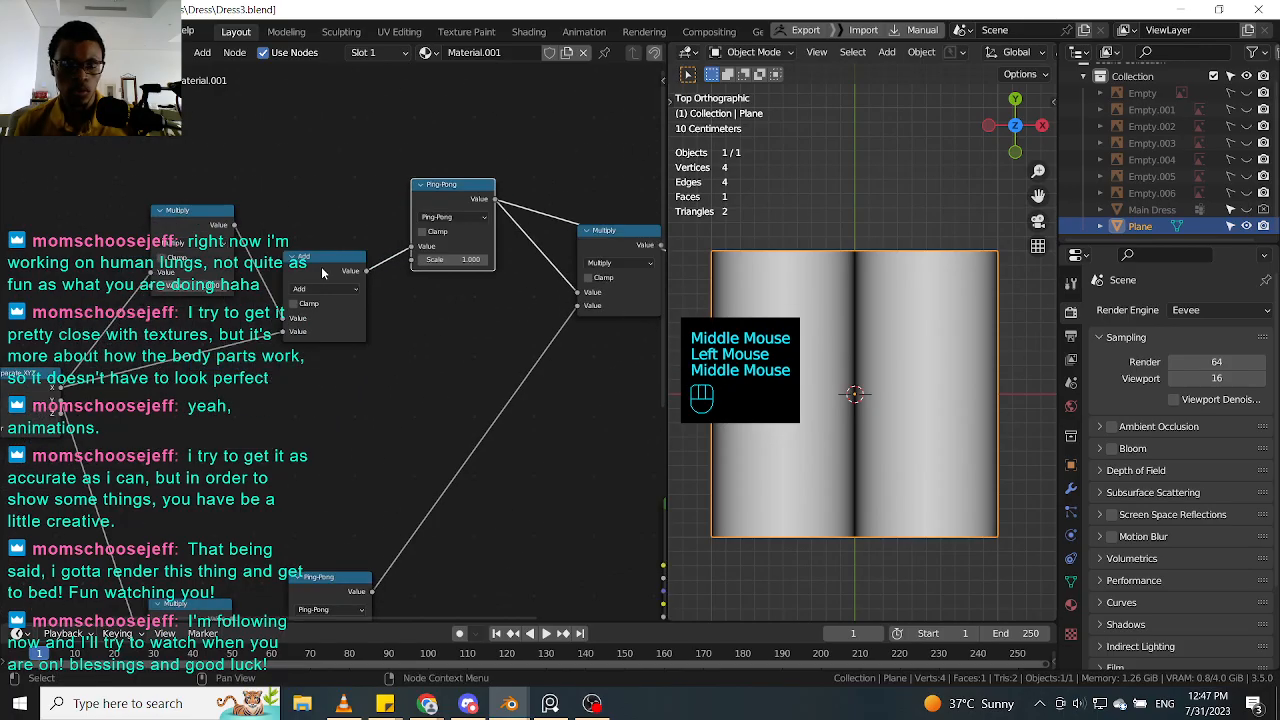
pyautogui.moveTo(321, 267); pyautogui.dragTo(334, 221)
pyautogui.moveTo(470, 190); pyautogui.dragTo(470, 184)
pyautogui.moveTo(604, 251); pyautogui.dragTo(319, 424, button='middle')
pyautogui.click(458, 246)
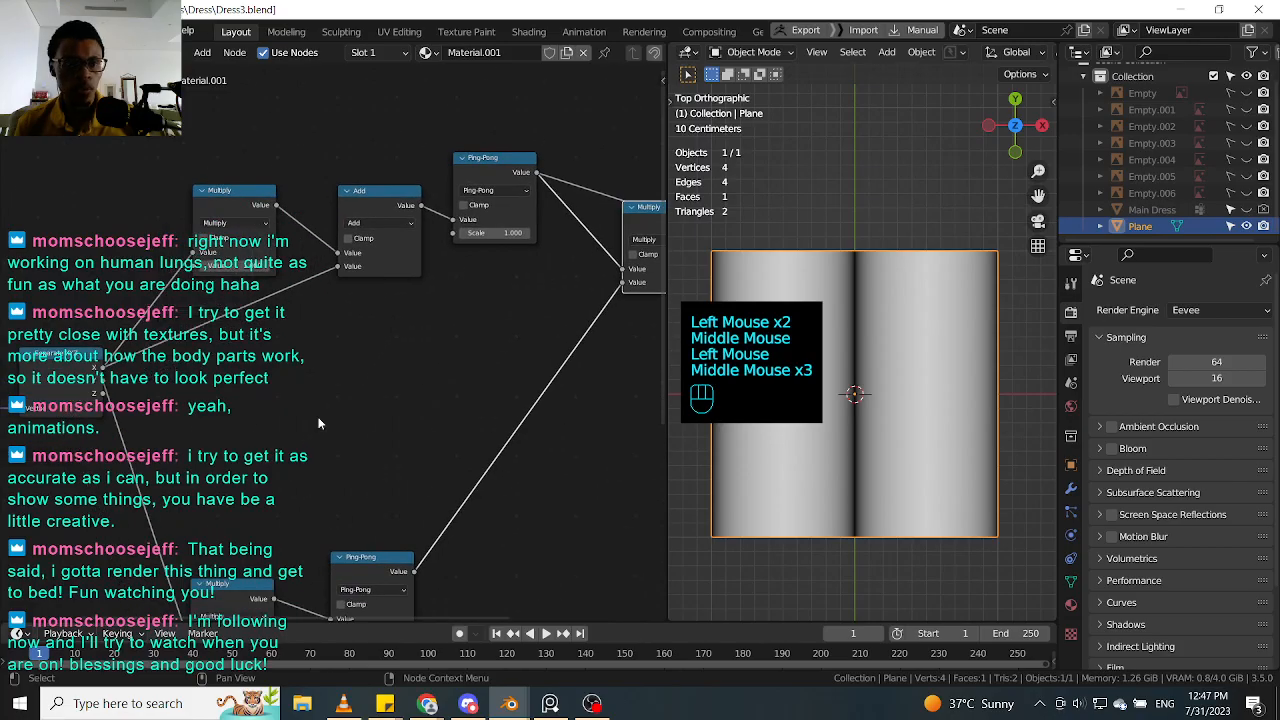
# Step: Preview the lower Ping-Pong node's output and move the lower Multiply and Ping-Pong nodes to make room after Separate XYZ
pyautogui.moveTo(250, 474); pyautogui.dragTo(265, 381, button='middle')
pyautogui.moveTo(225, 607); pyautogui.dragTo(387, 418)
pyautogui.moveTo(415, 361); pyautogui.dragTo(344, 253, button='middle')
pyautogui.keyDown('ctrl'); pyautogui.keyDown('shift'); pyautogui.click(316, 400); pyautogui.keyUp('shift'); pyautogui.keyUp('ctrl')
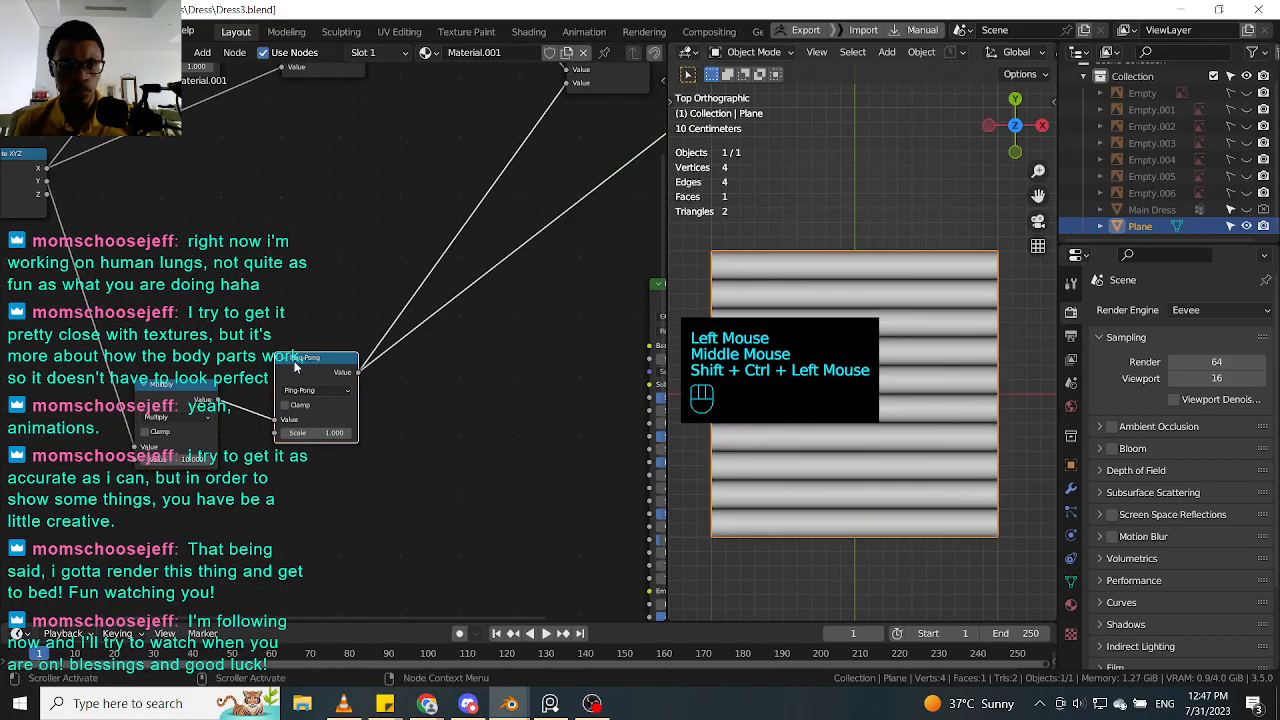
pyautogui.moveTo(294, 361); pyautogui.dragTo(390, 325)
pyautogui.moveTo(164, 389); pyautogui.dragTo(253, 357)
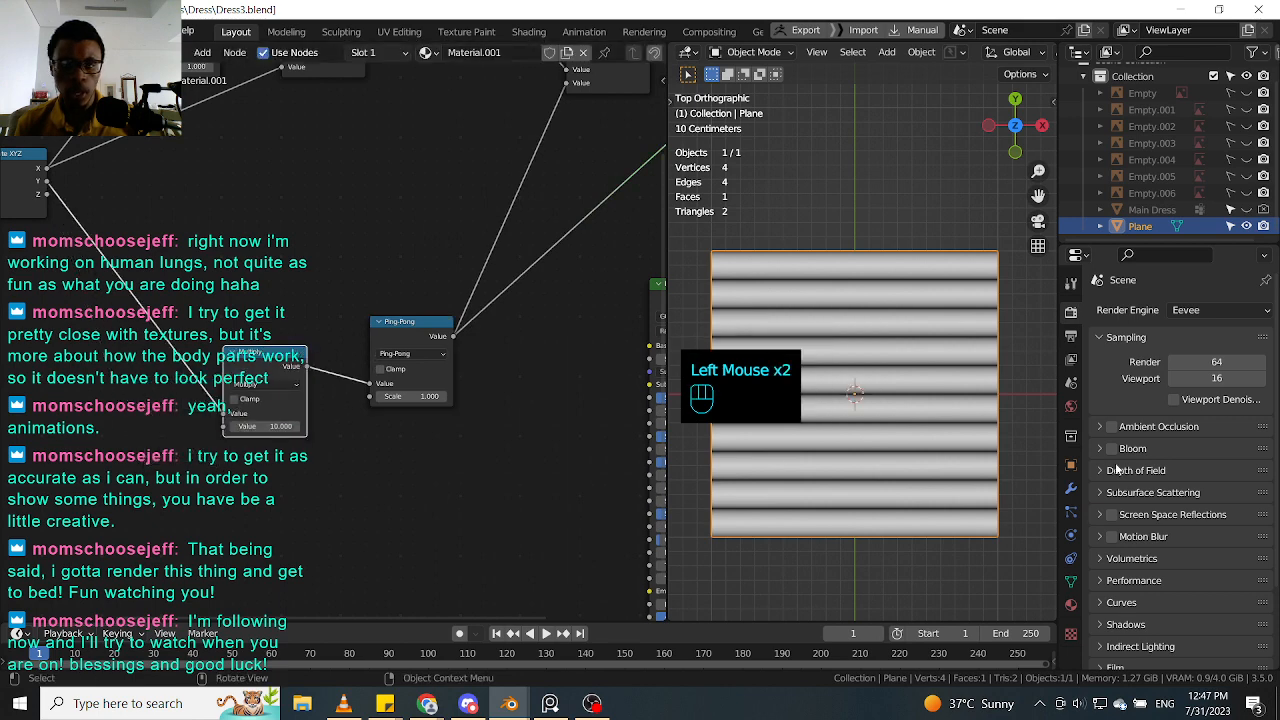
pyautogui.moveTo(309, 456); pyautogui.dragTo(502, 506, button='middle')
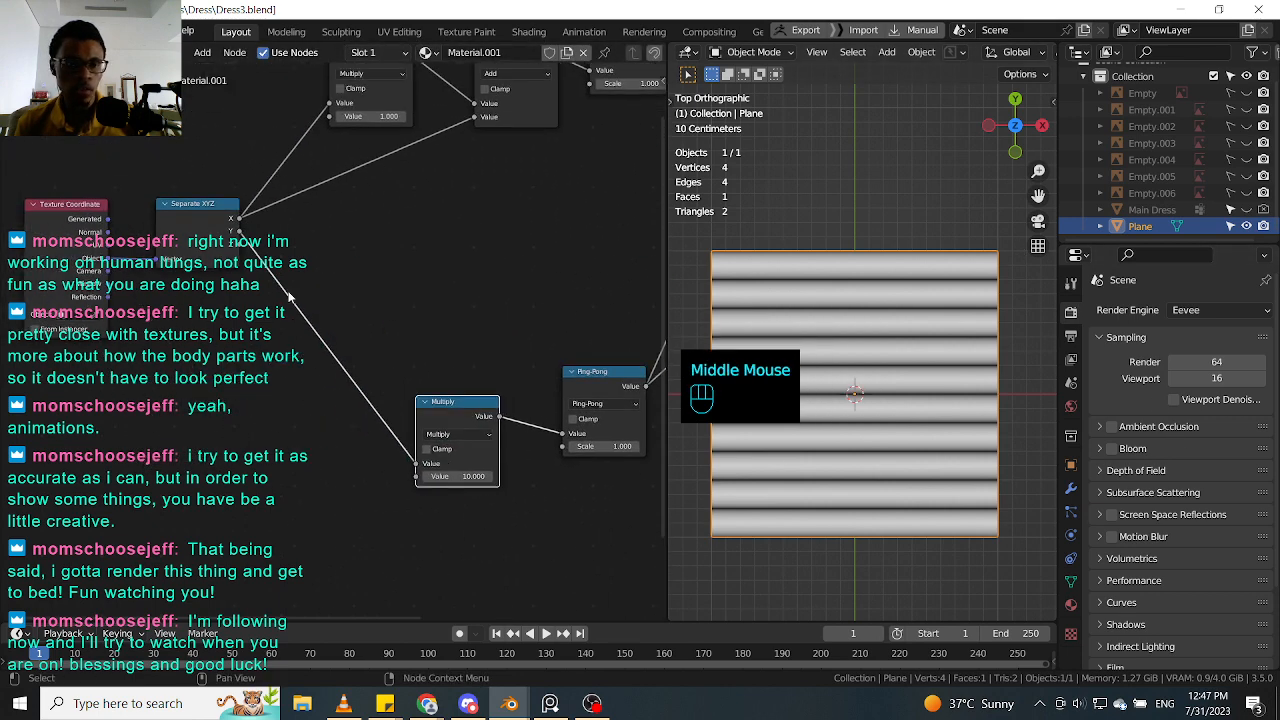
pyautogui.click(344, 486)
pyautogui.hotkey('shift', 'a')
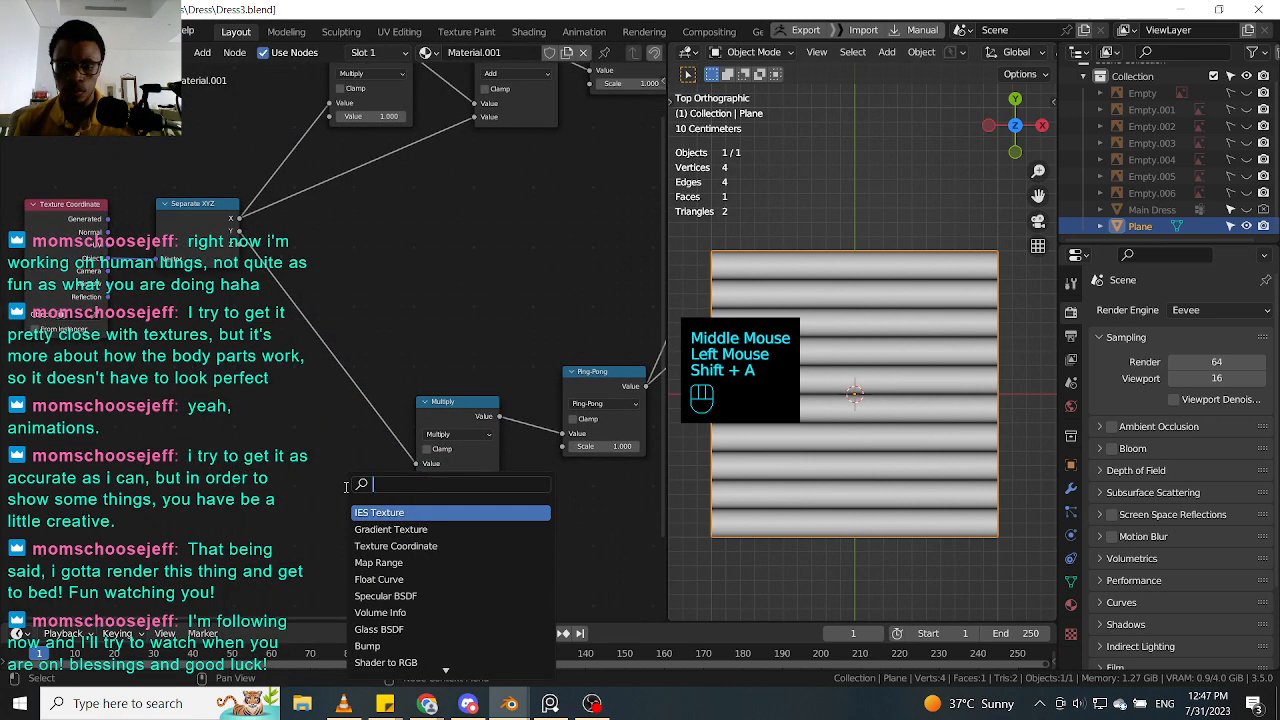
pyautogui.write('m')
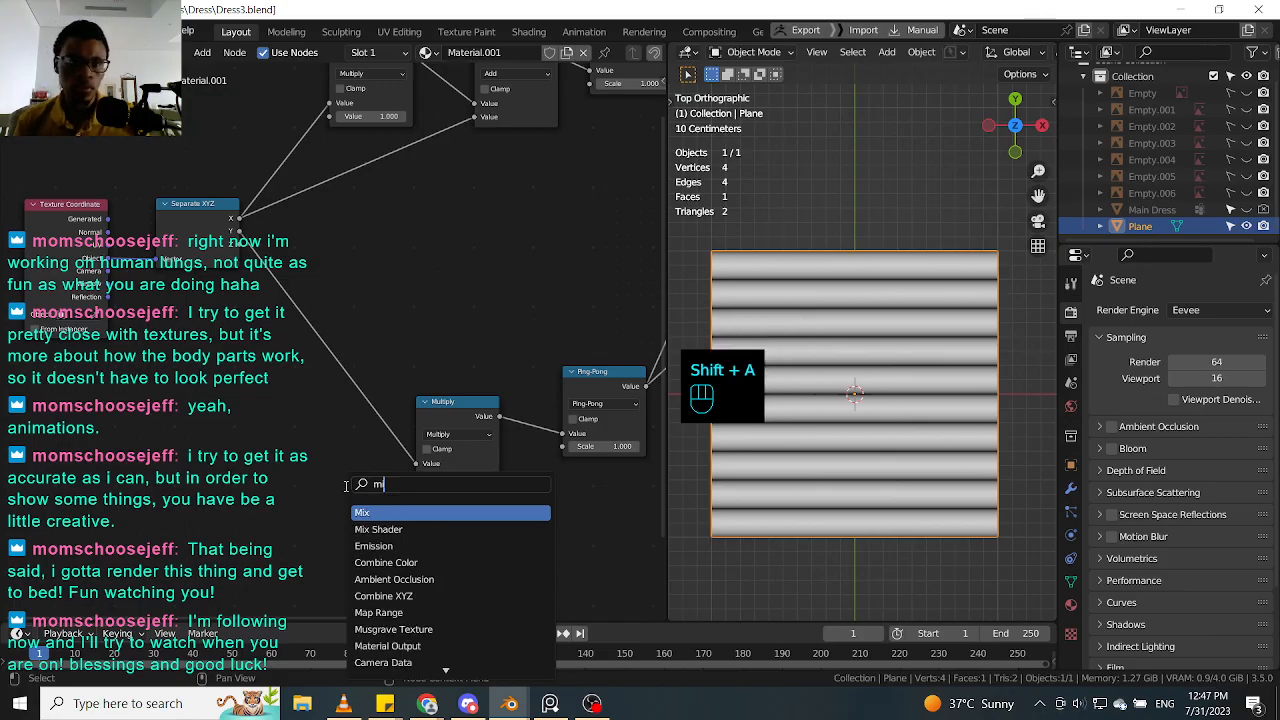
# Step: Duplicate the lower Multiply node, change the copy's operation to Add, and place it between the two branches
pyautogui.click(472, 411)
pyautogui.hotkey('shift', 'd')
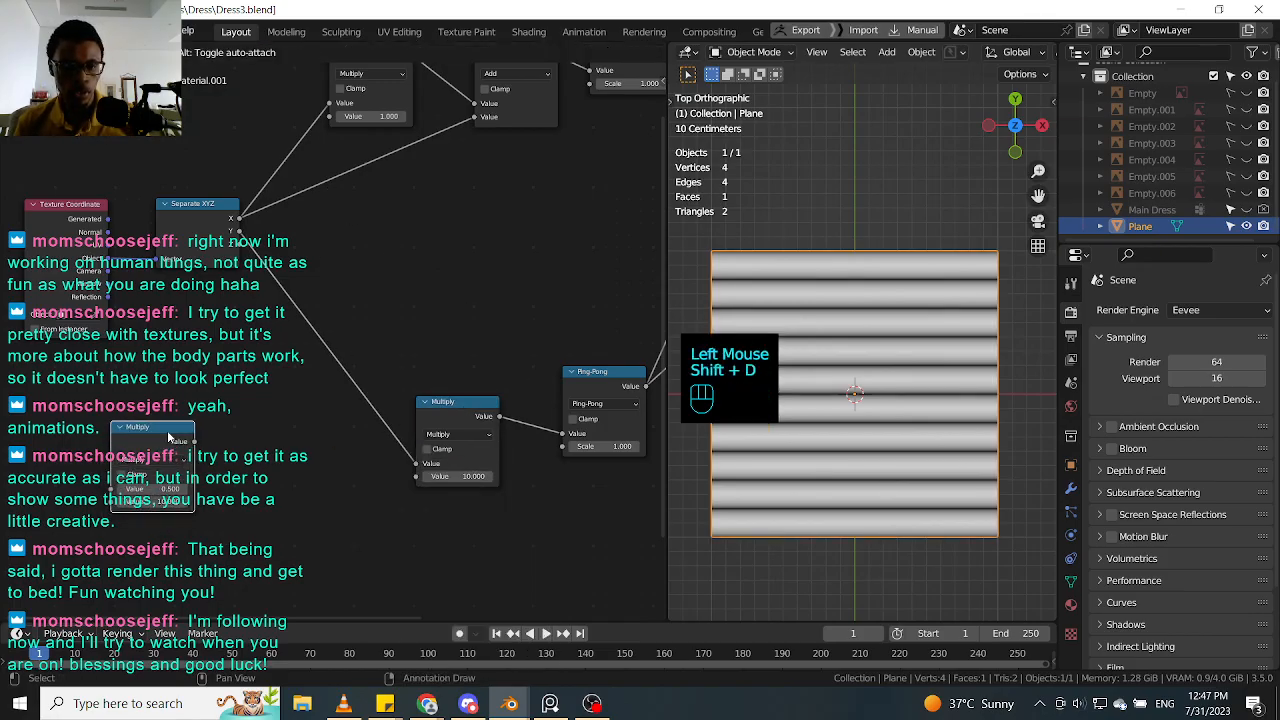
pyautogui.click(162, 461)
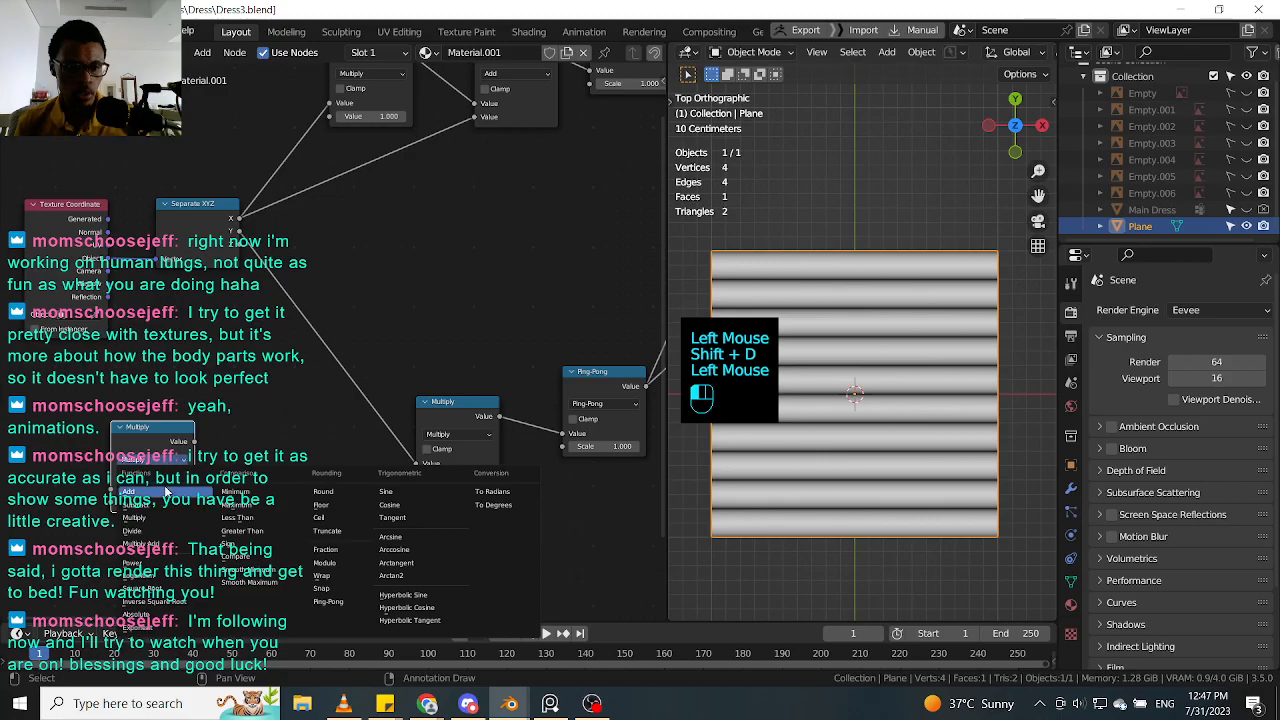
pyautogui.click(176, 491)
pyautogui.moveTo(157, 443); pyautogui.dragTo(452, 195)
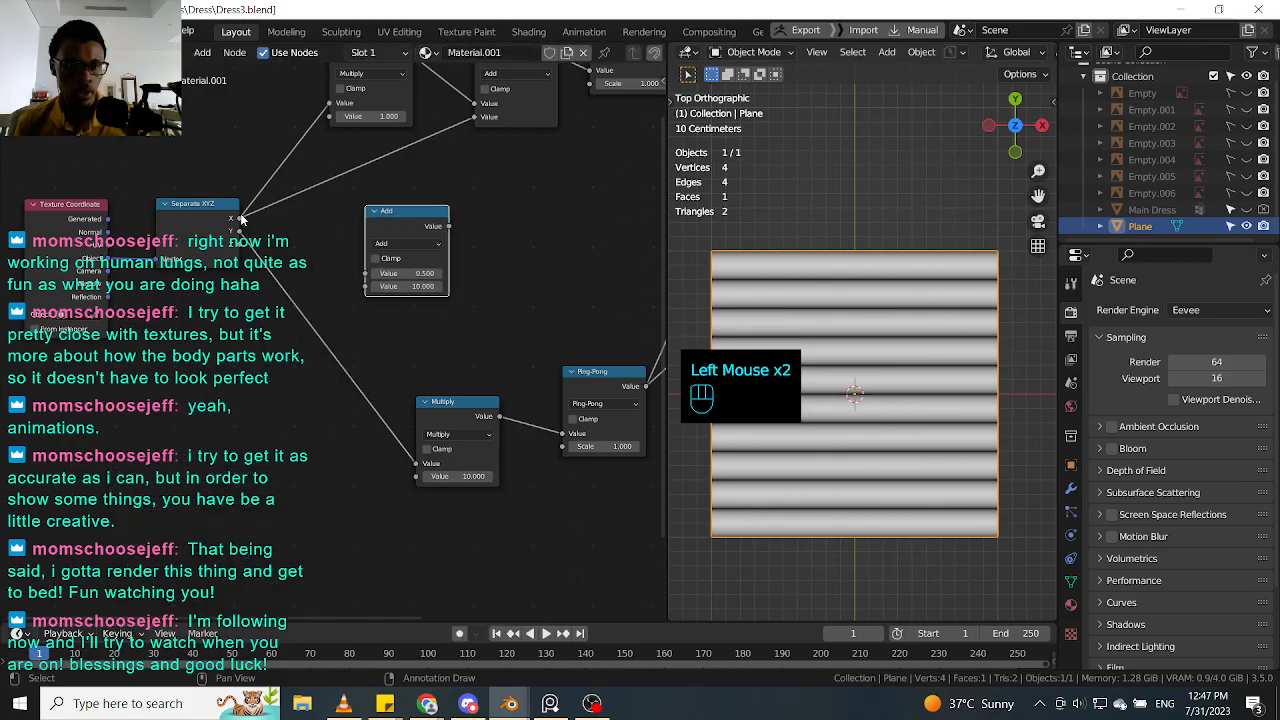
# Step: Connect the Separate XYZ X and Y outputs to the new Add node's two values and preview its output
pyautogui.moveTo(240, 218); pyautogui.dragTo(366, 273)
pyautogui.moveTo(240, 231); pyautogui.dragTo(366, 286)
pyautogui.keyDown('ctrl'); pyautogui.keyDown('shift'); pyautogui.click(422, 228); pyautogui.keyUp('shift'); pyautogui.keyUp('ctrl')
pyautogui.click(422, 227)
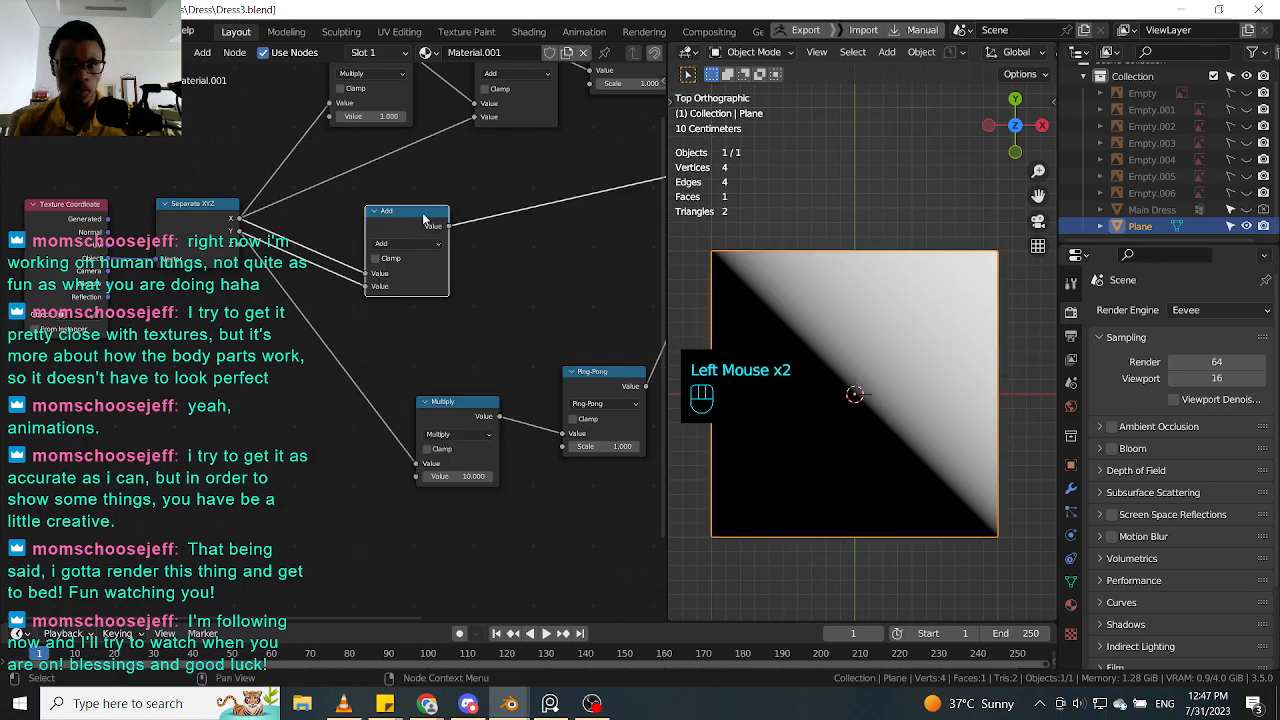
# Step: Change the new Add node to Subtract, feed it into the lower Multiply node, and preview that Multiply node's output
pyautogui.moveTo(423, 226); pyautogui.dragTo(429, 292, button='middle')
pyautogui.click(428, 308)
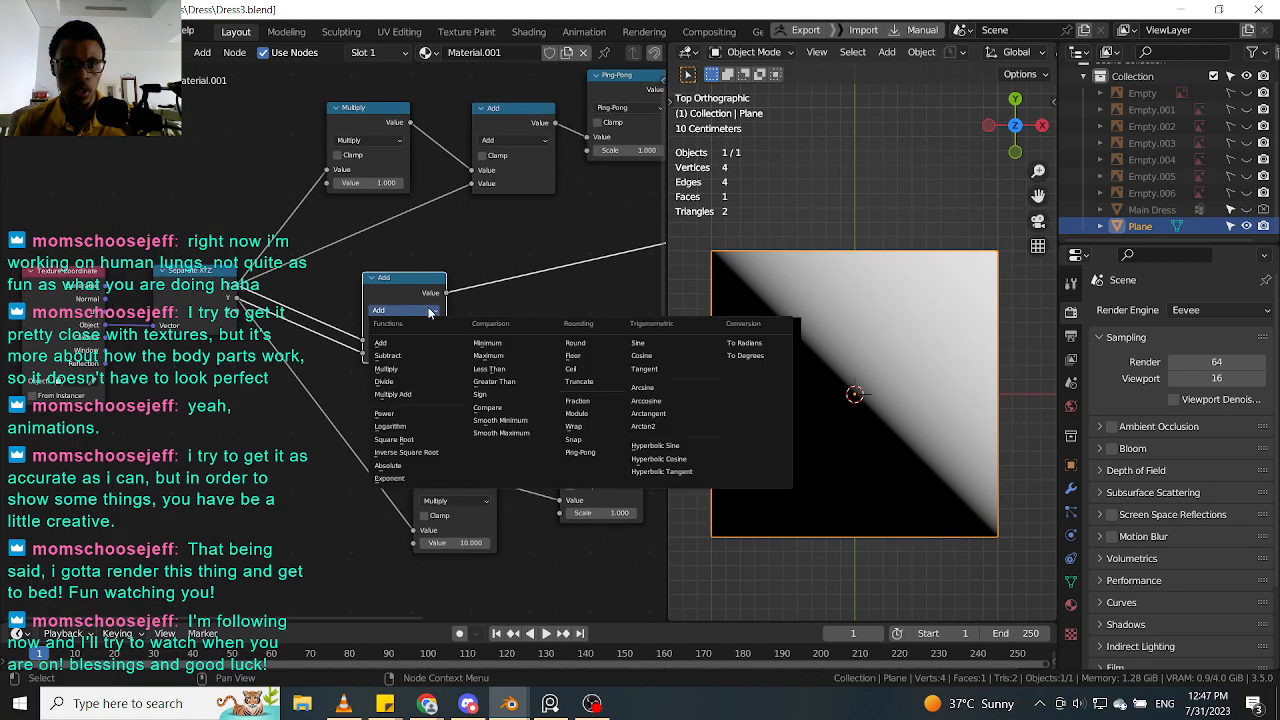
pyautogui.click(406, 355)
pyautogui.moveTo(420, 300); pyautogui.dragTo(320, 429)
pyautogui.moveTo(320, 429); pyautogui.dragTo(218, 377, button='middle')
pyautogui.moveTo(218, 377); pyautogui.dragTo(323, 486)
pyautogui.moveTo(335, 488); pyautogui.dragTo(337, 463)
pyautogui.keyDown('ctrl'); pyautogui.keyDown('shift'); pyautogui.click(385, 410); pyautogui.keyUp('shift'); pyautogui.keyUp('ctrl')
pyautogui.moveTo(417, 397); pyautogui.dragTo(317, 400, button='middle')
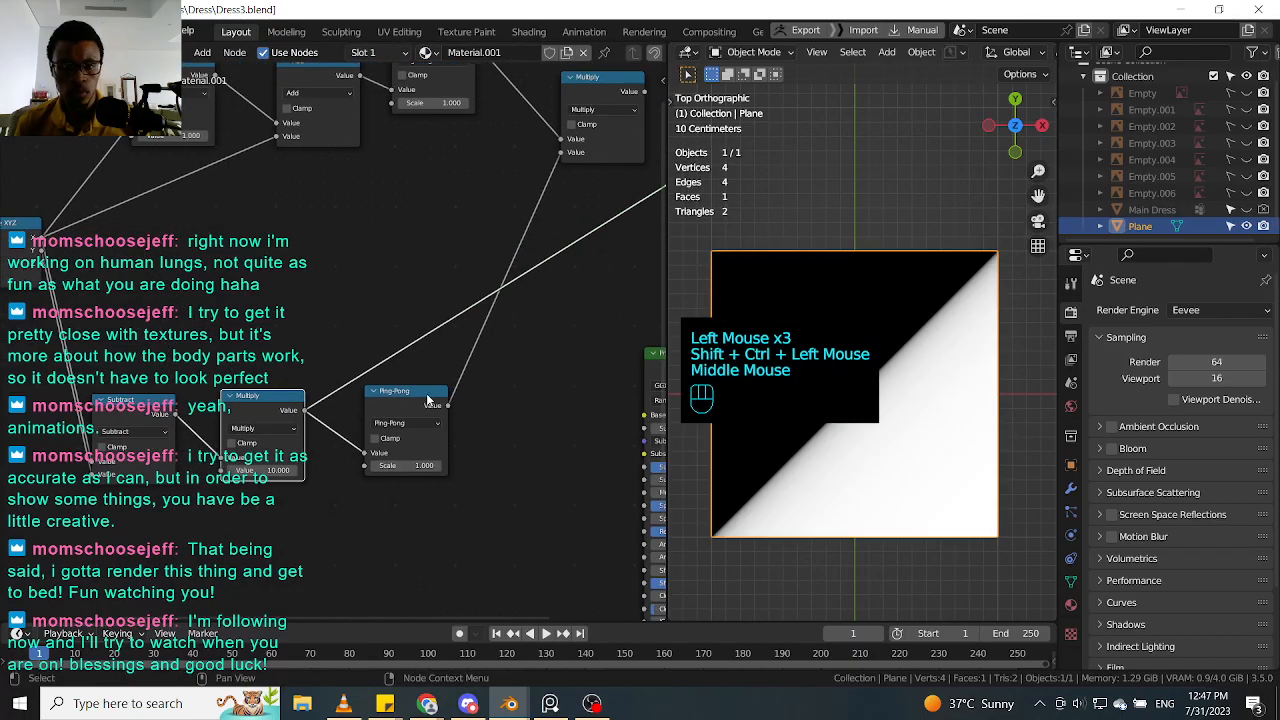
# Step: Preview the lower Ping-Pong node's output and tidy the spacing of the Subtract, Multiply and Ping-Pong nodes
pyautogui.moveTo(428, 400); pyautogui.dragTo(449, 366)
pyautogui.keyDown('ctrl'); pyautogui.keyDown('shift'); pyautogui.click(450, 367); pyautogui.keyUp('shift'); pyautogui.keyUp('ctrl')
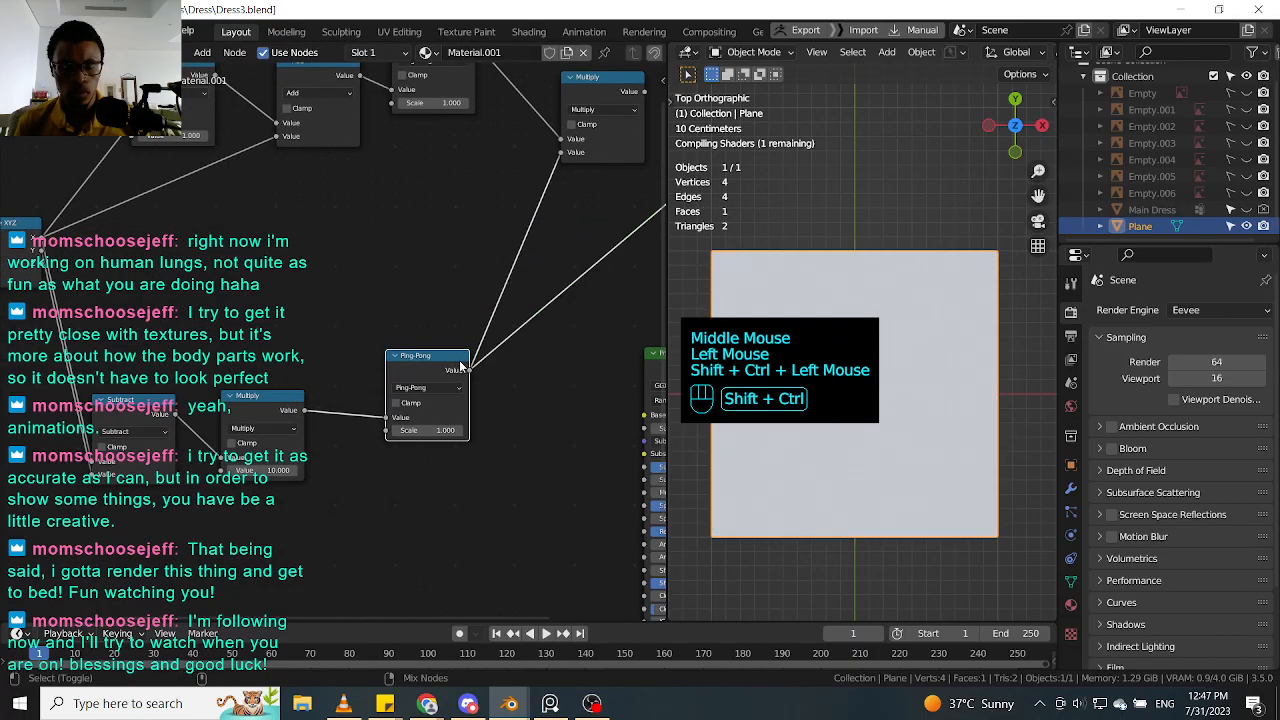
pyautogui.moveTo(265, 412); pyautogui.dragTo(276, 410)
pyautogui.doubleClick(143, 412)
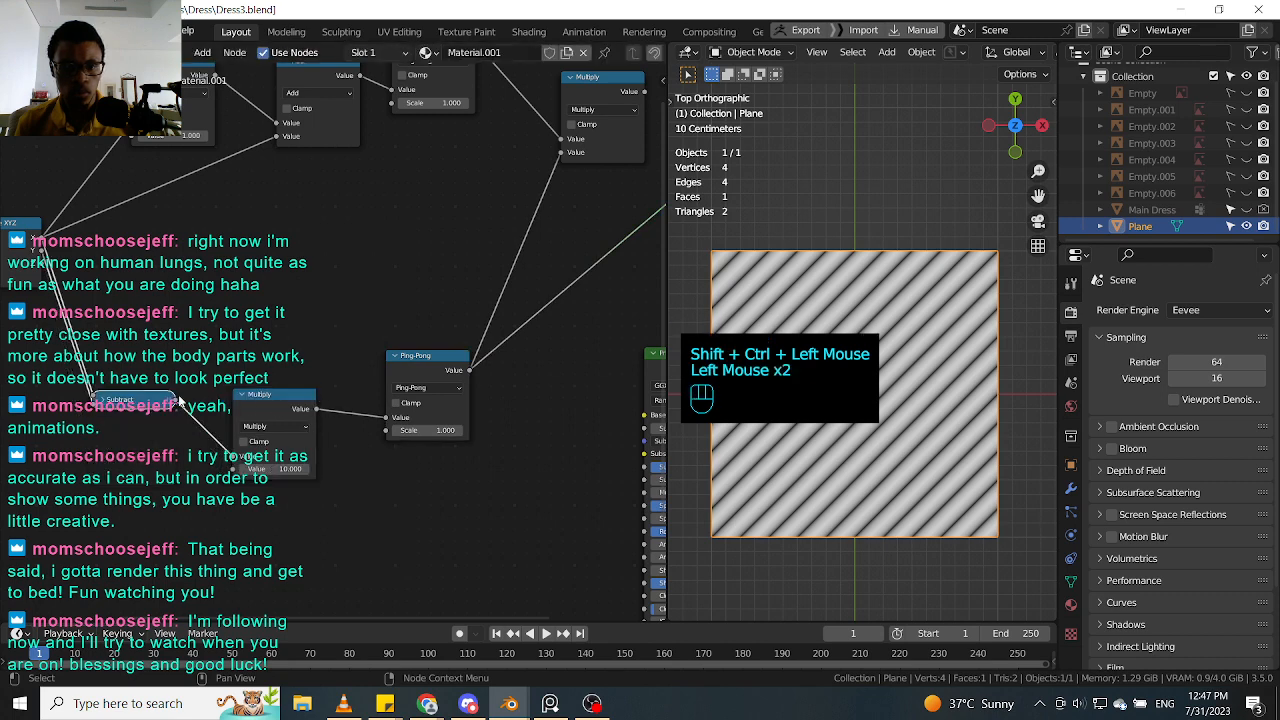
pyautogui.click(100, 401)
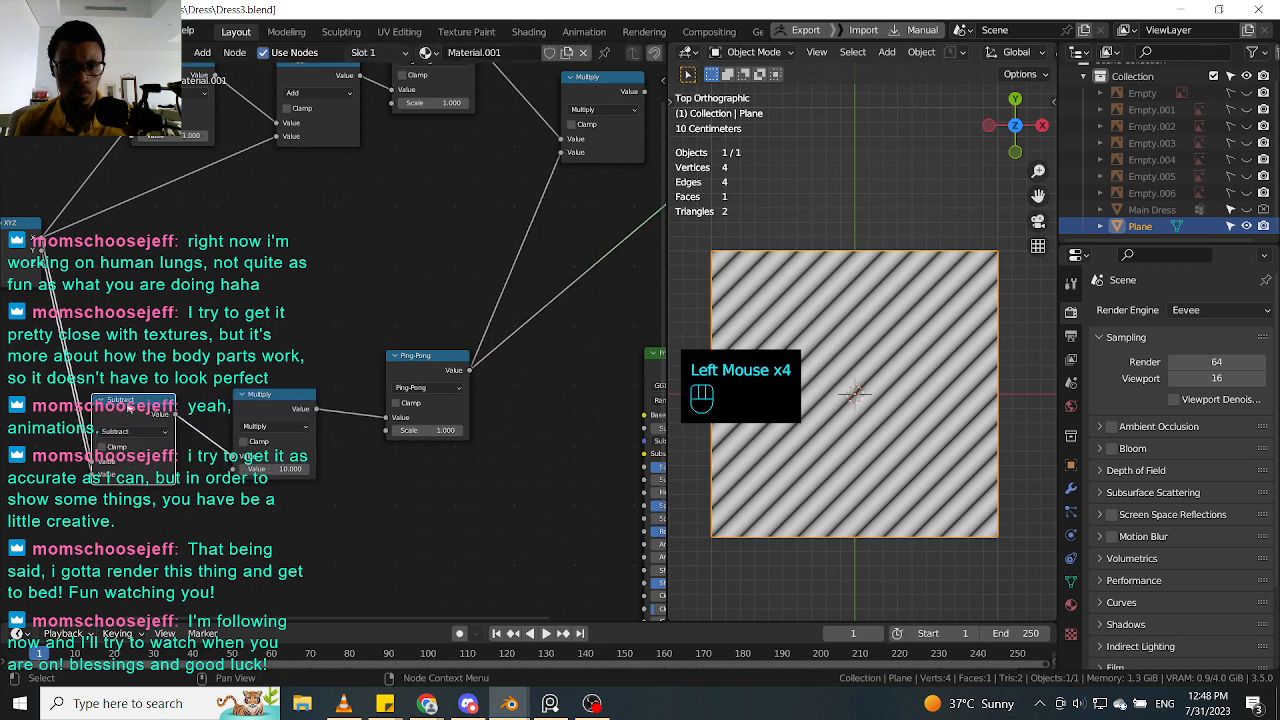
pyautogui.click(150, 402)
pyautogui.click(275, 394)
pyautogui.click(425, 366)
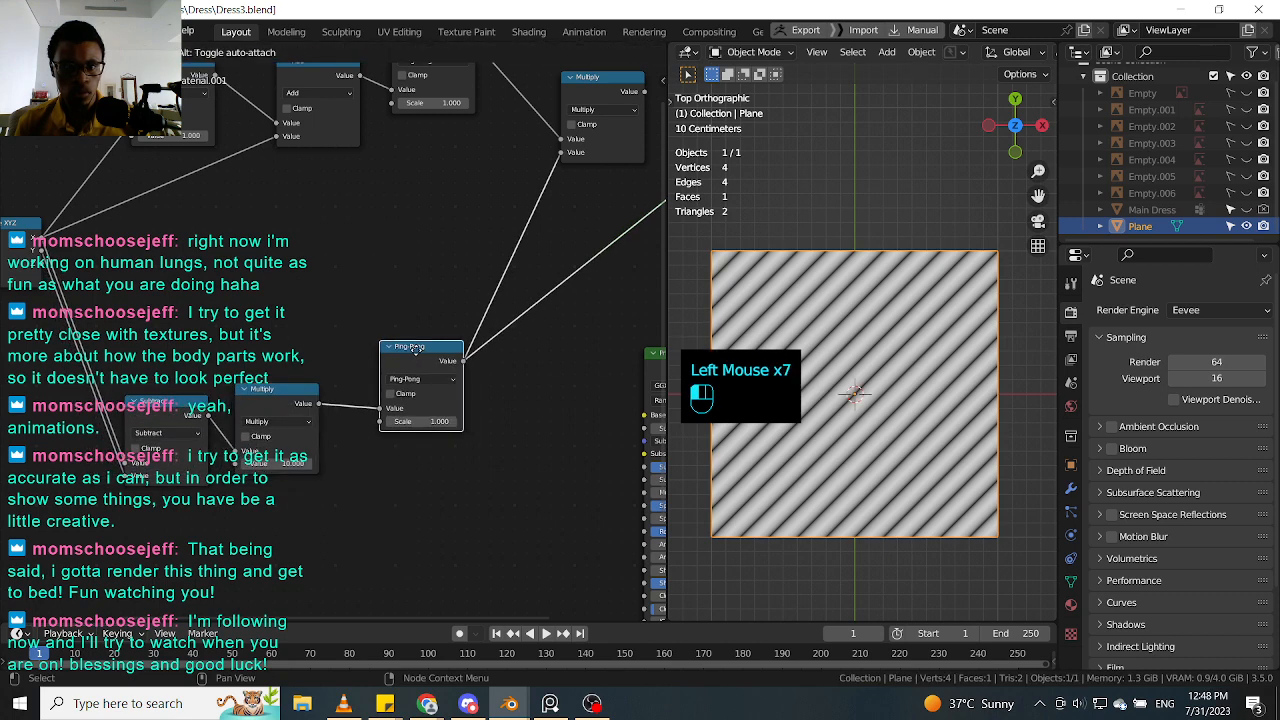
# Step: Preview the final Multiply node's output and reposition it between the two Ping-Pong branches
pyautogui.moveTo(425, 366); pyautogui.dragTo(285, 498, button='middle')
pyautogui.click(463, 255)
pyautogui.moveTo(300, 180); pyautogui.dragTo(321, 227)
pyautogui.keyDown('ctrl'); pyautogui.keyDown('shift'); pyautogui.click(494, 252); pyautogui.keyUp('shift'); pyautogui.keyUp('ctrl')
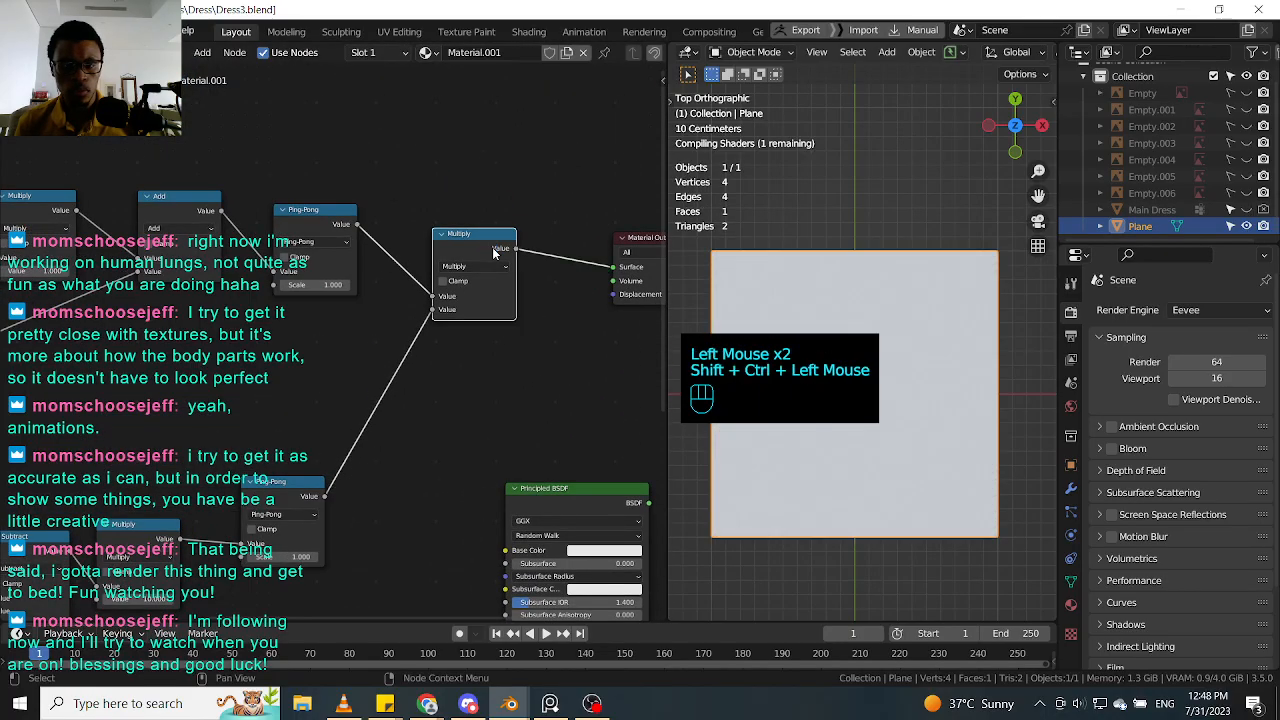
pyautogui.moveTo(494, 252); pyautogui.dragTo(513, 304)
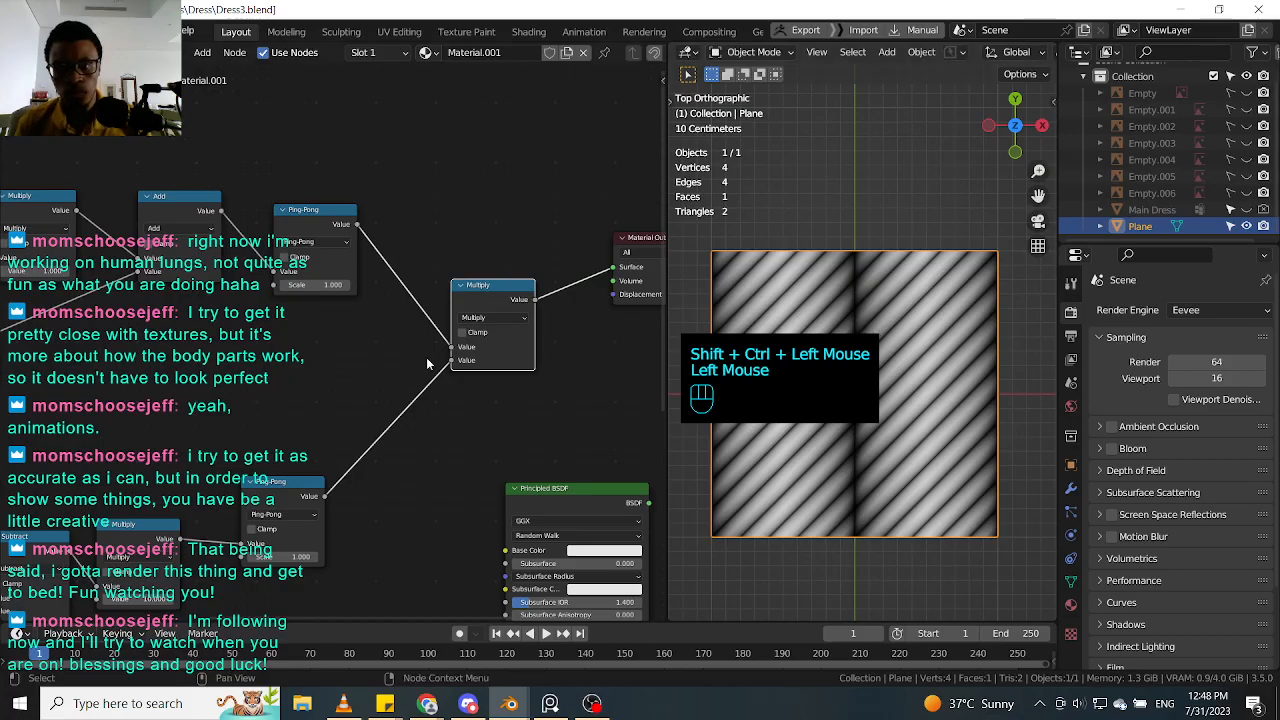
# Step: Make room between the upper Add and Ping-Pong nodes and insert a duplicated Multiply node on their link
pyautogui.moveTo(260, 396); pyautogui.dragTo(421, 384, button='middle')
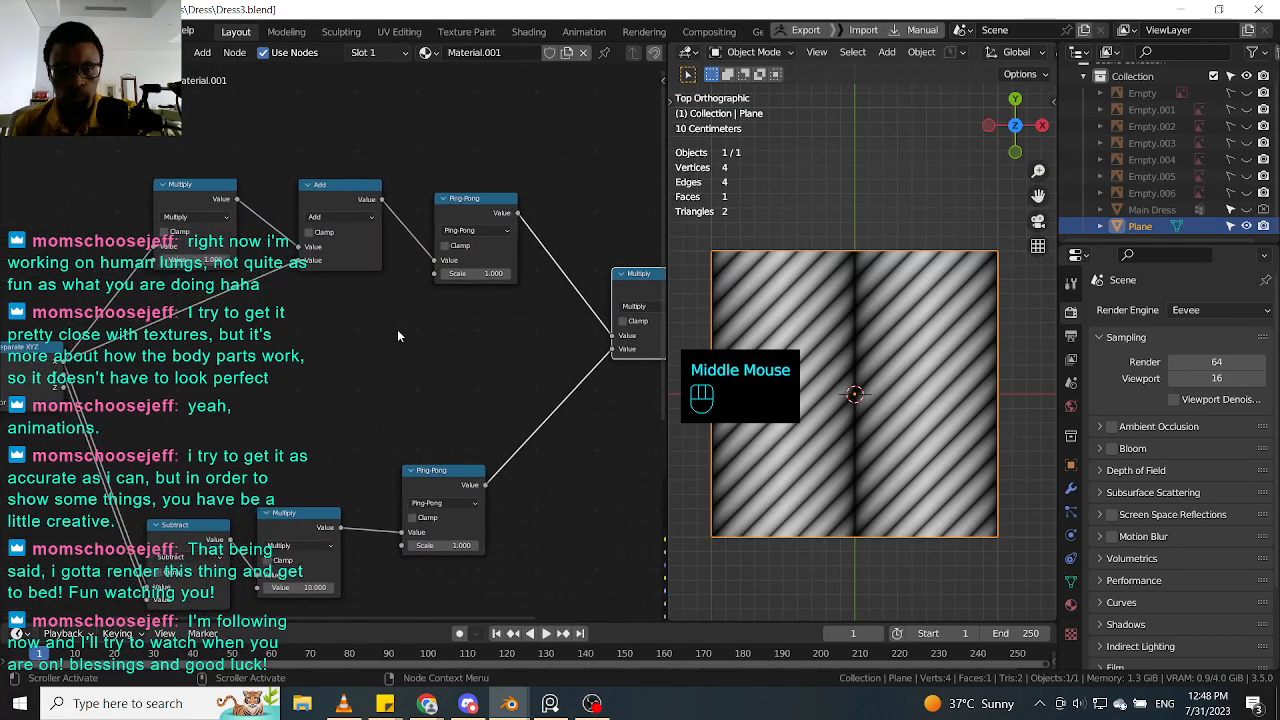
pyautogui.moveTo(487, 273); pyautogui.dragTo(388, 240, button='middle')
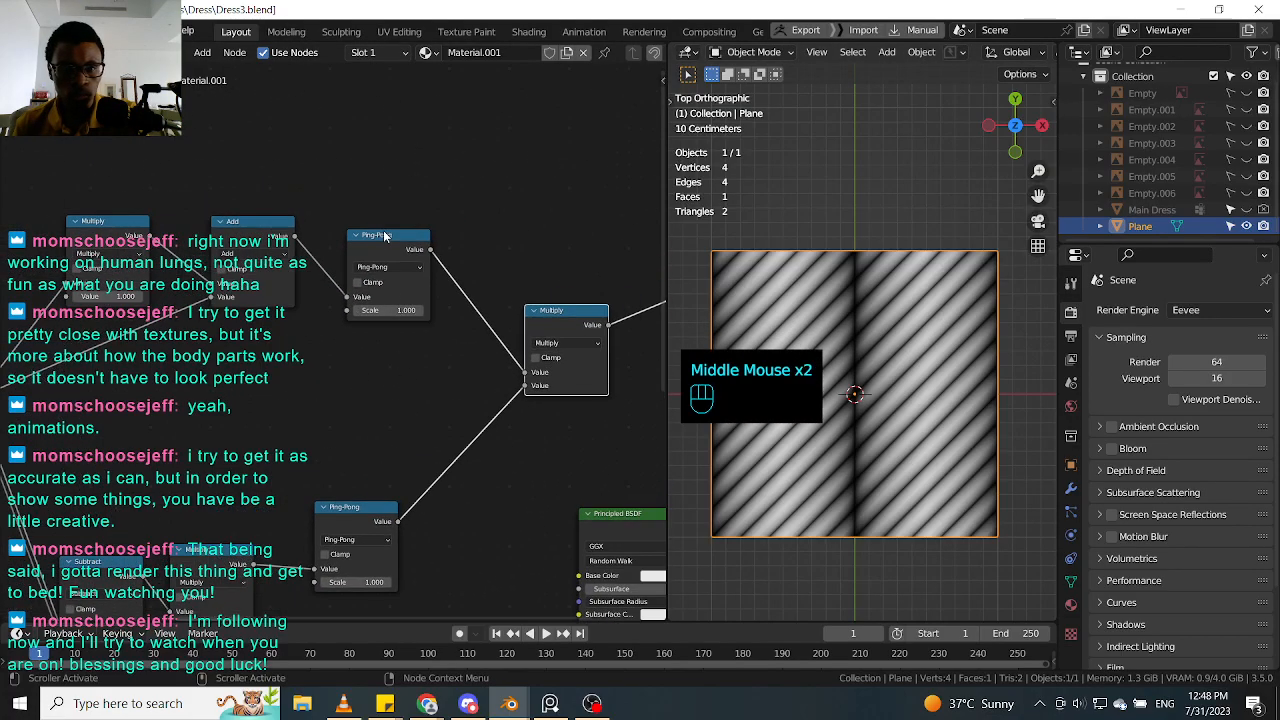
pyautogui.moveTo(388, 240); pyautogui.dragTo(381, 246)
pyautogui.moveTo(232, 228); pyautogui.dragTo(205, 239)
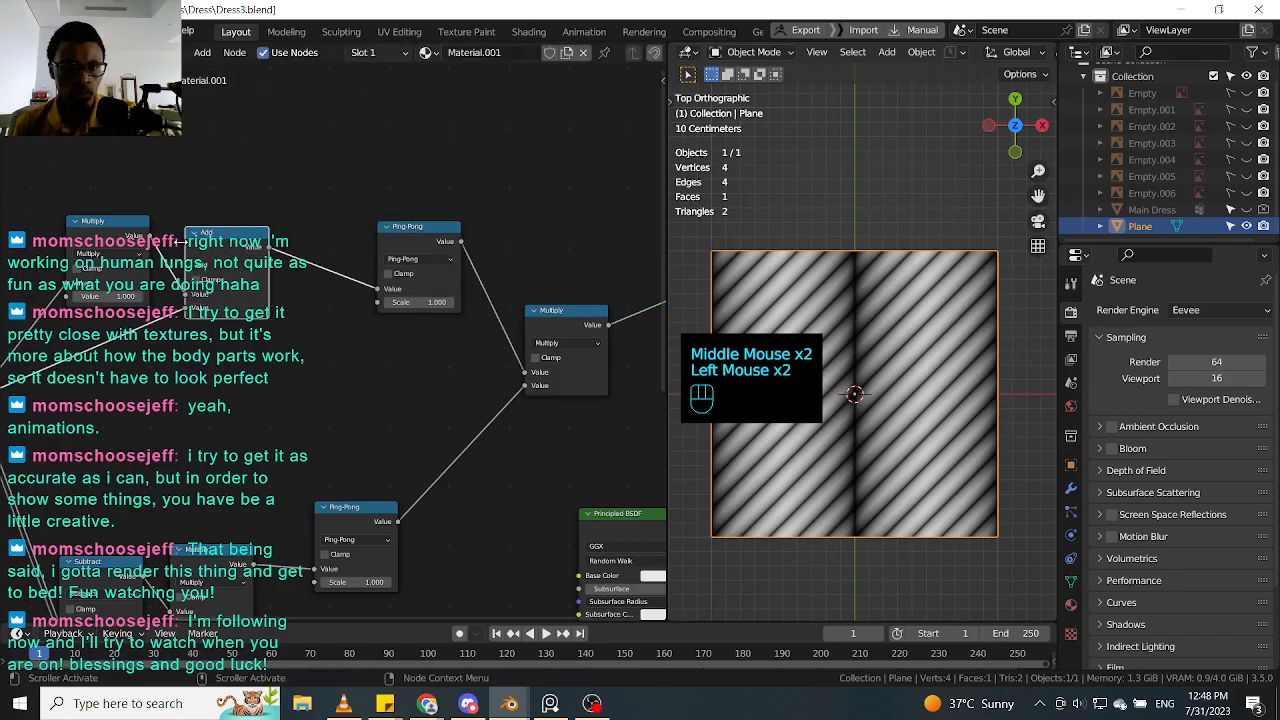
pyautogui.click(236, 256)
pyautogui.hotkey('shift', 'd')
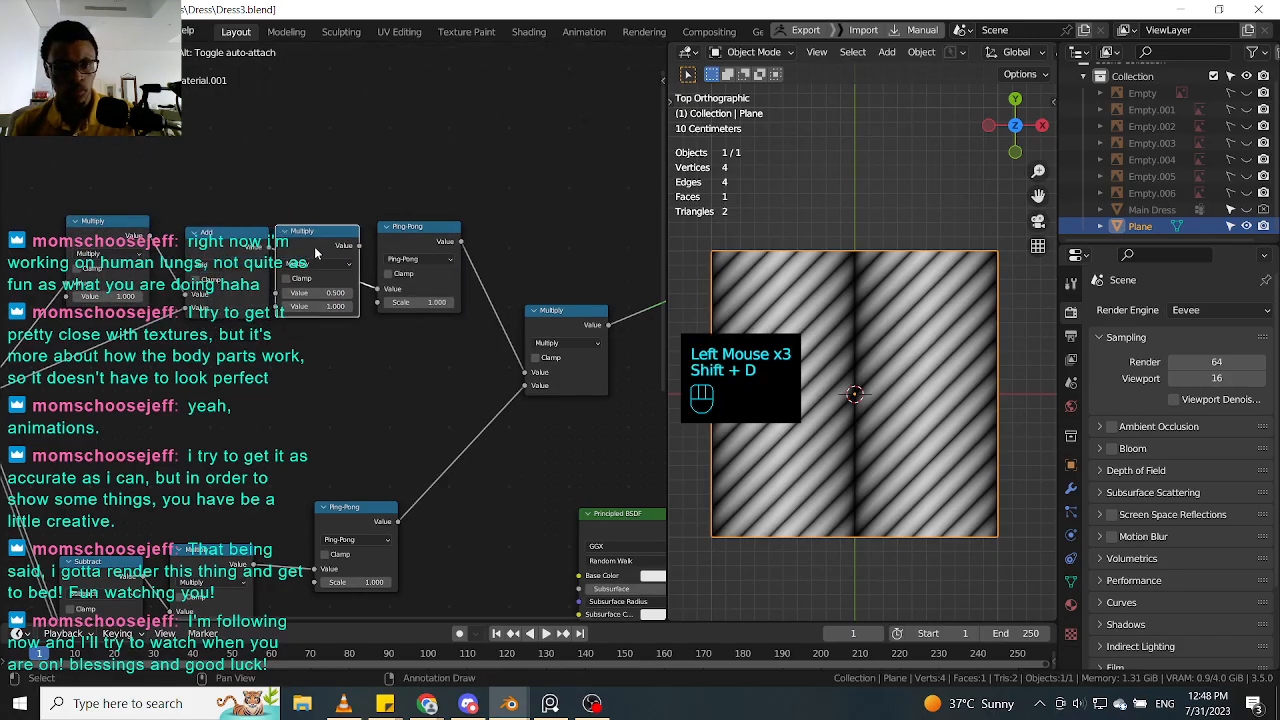
pyautogui.click(370, 244)
# Step: Set the value of the Multiply node between Add and the upper Ping-Pong to 10
pyautogui.click(335, 306)
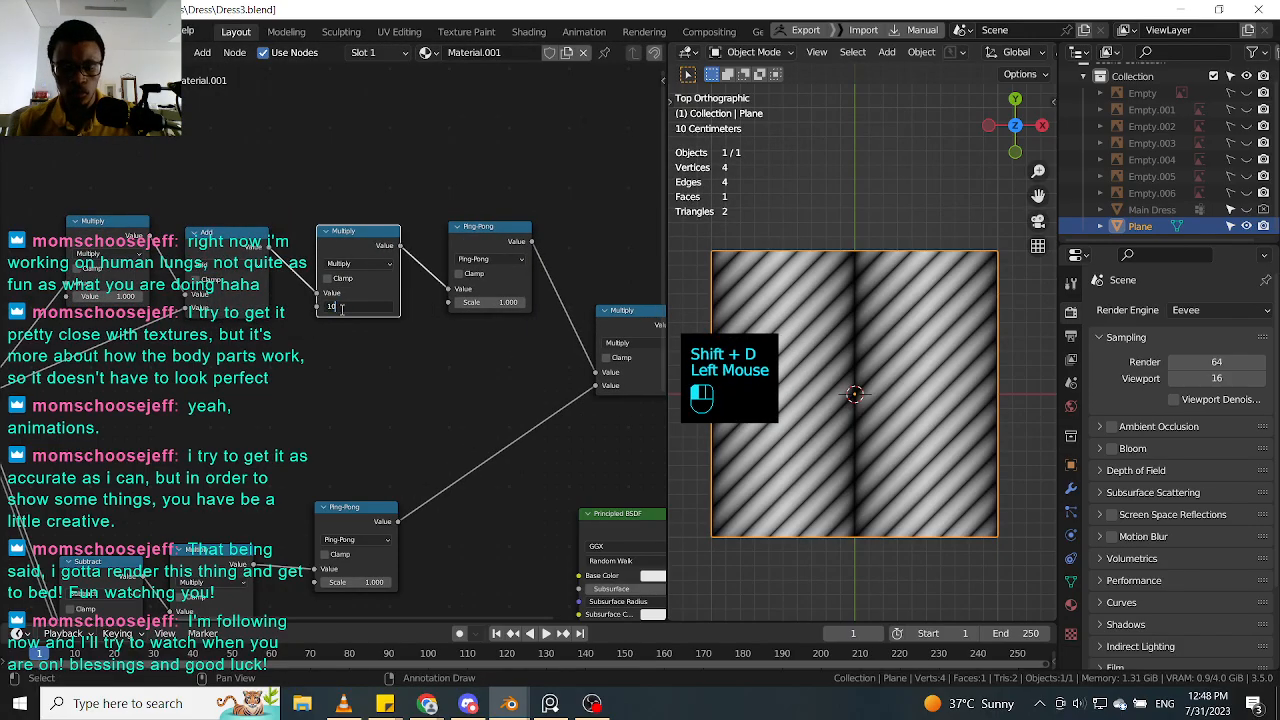
pyautogui.write('10')
pyautogui.press('Return')
pyautogui.click(342, 410)
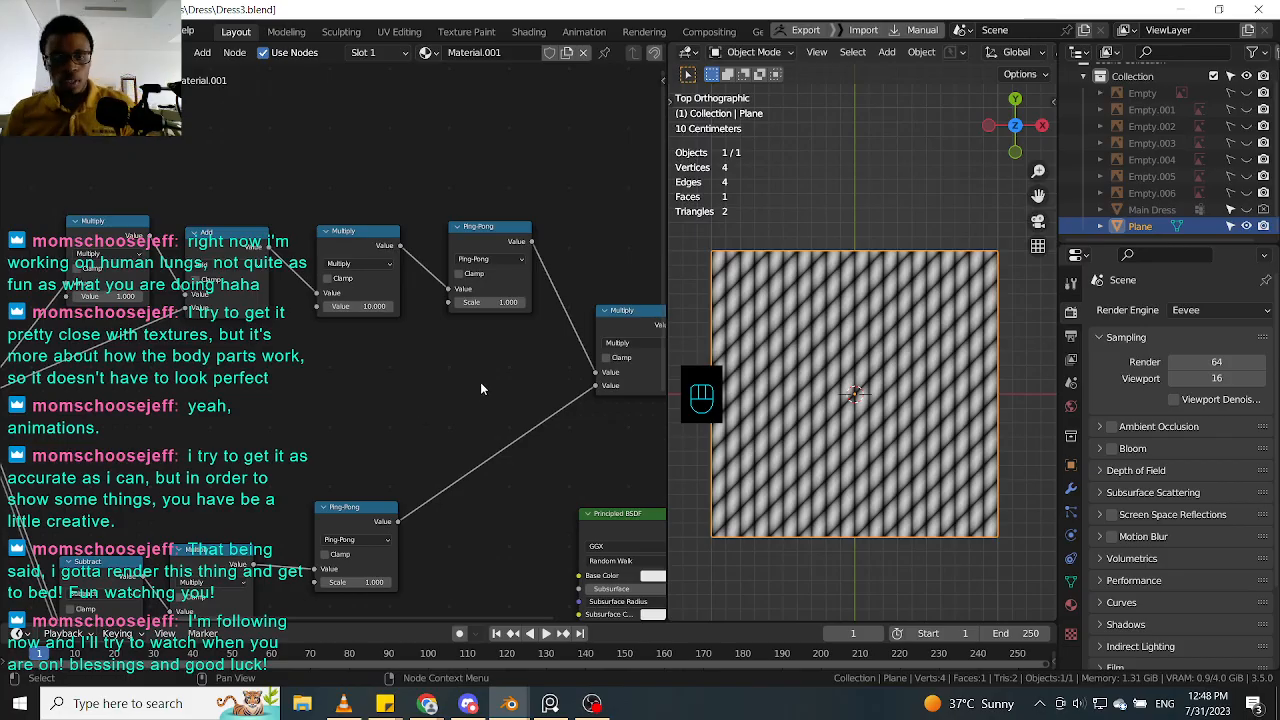
# Step: Move the final Multiply node slightly farther from the upper Ping-Pong node
pyautogui.moveTo(480, 388); pyautogui.dragTo(435, 400, button='middle')
pyautogui.moveTo(383, 456); pyautogui.dragTo(409, 378, button='middle')
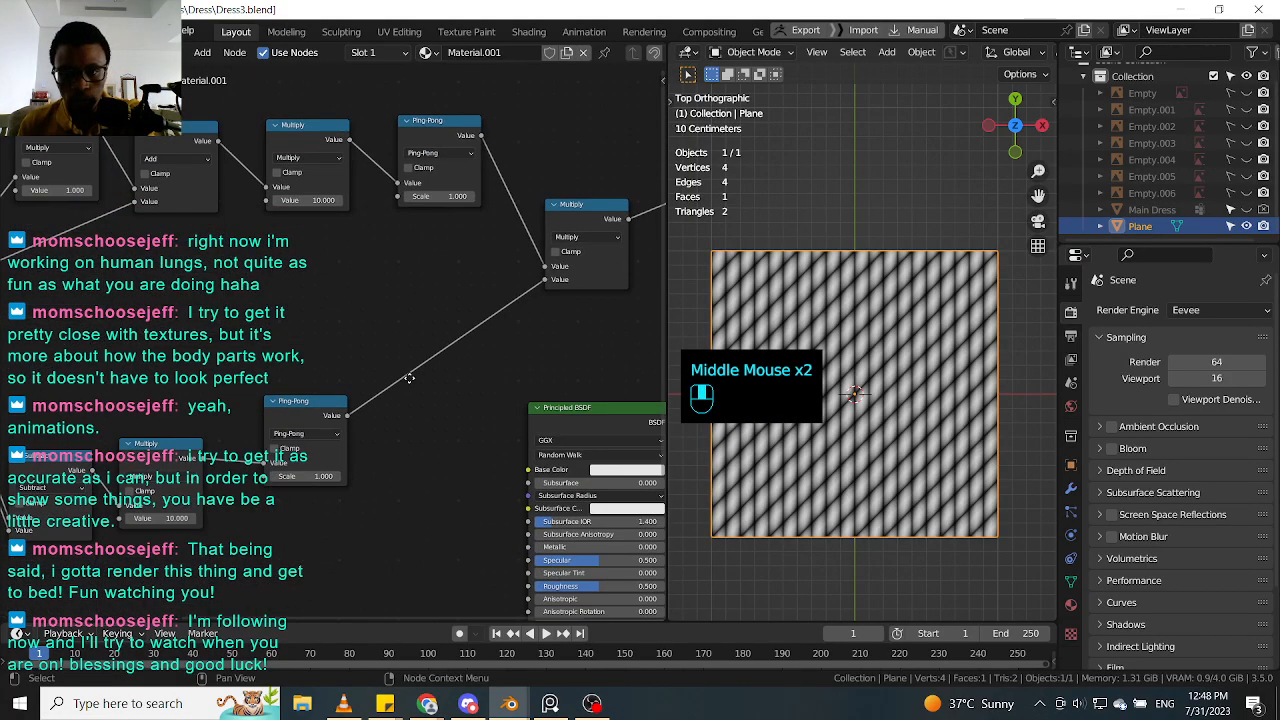
pyautogui.moveTo(351, 325); pyautogui.dragTo(392, 353, button='middle')
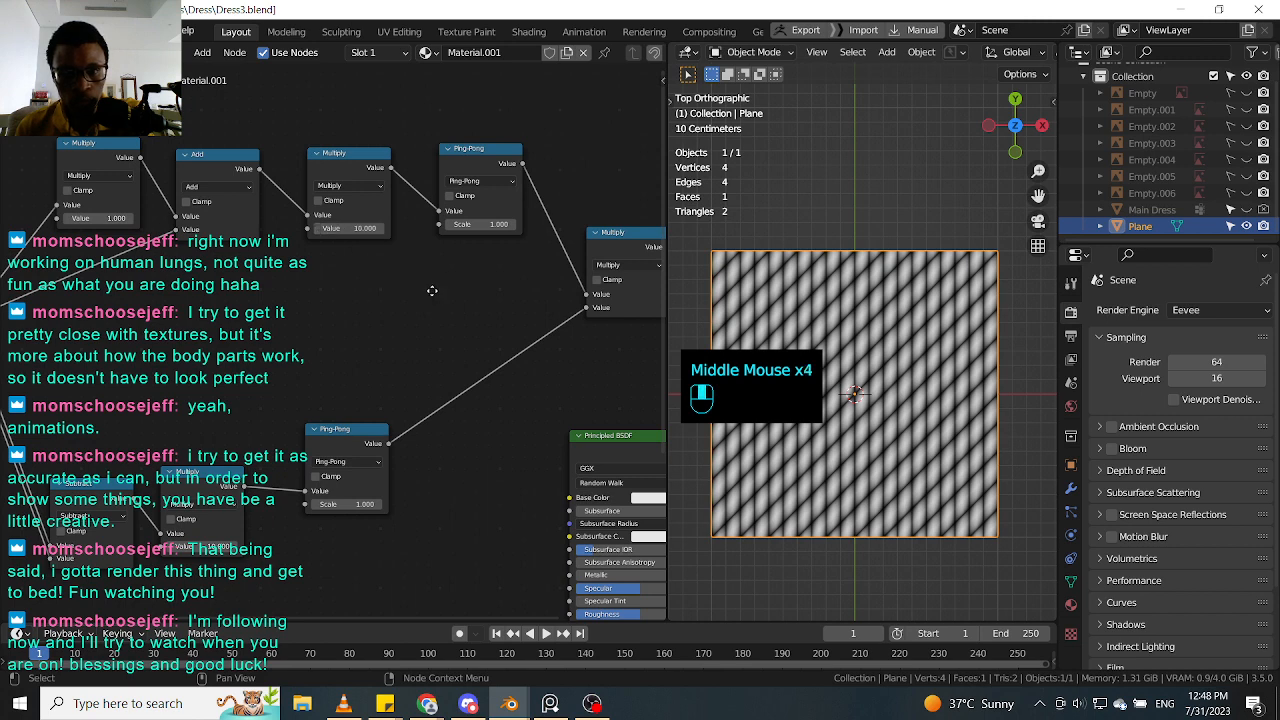
pyautogui.moveTo(432, 290); pyautogui.dragTo(351, 297, button='middle')
pyautogui.moveTo(556, 268); pyautogui.dragTo(585, 263)
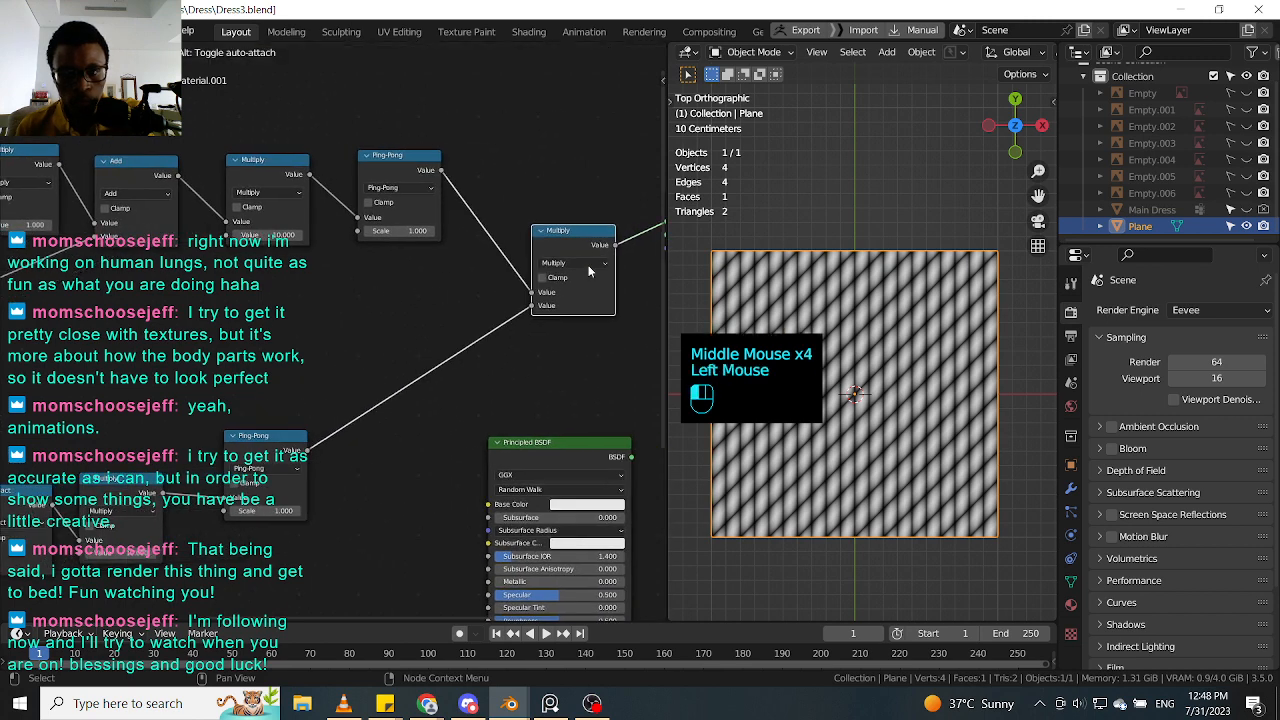
pyautogui.click(553, 468)
# Step: Align the lower Subtract, Multiply and Ping-Pong nodes in a higher, evenly spaced row
pyautogui.moveTo(301, 440); pyautogui.dragTo(462, 426, button='middle')
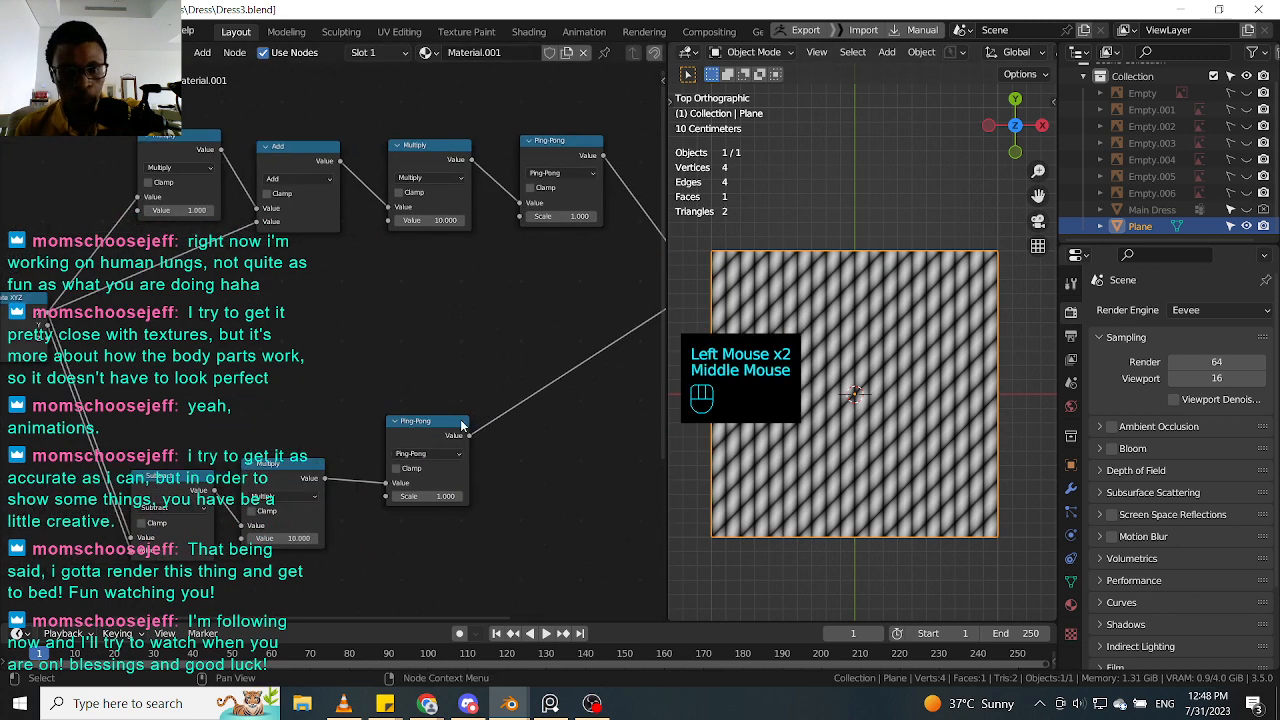
pyautogui.moveTo(462, 426); pyautogui.dragTo(506, 424)
pyautogui.moveTo(265, 483); pyautogui.dragTo(313, 465)
pyautogui.moveTo(163, 479); pyautogui.dragTo(225, 396)
pyautogui.moveTo(320, 447); pyautogui.dragTo(320, 412)
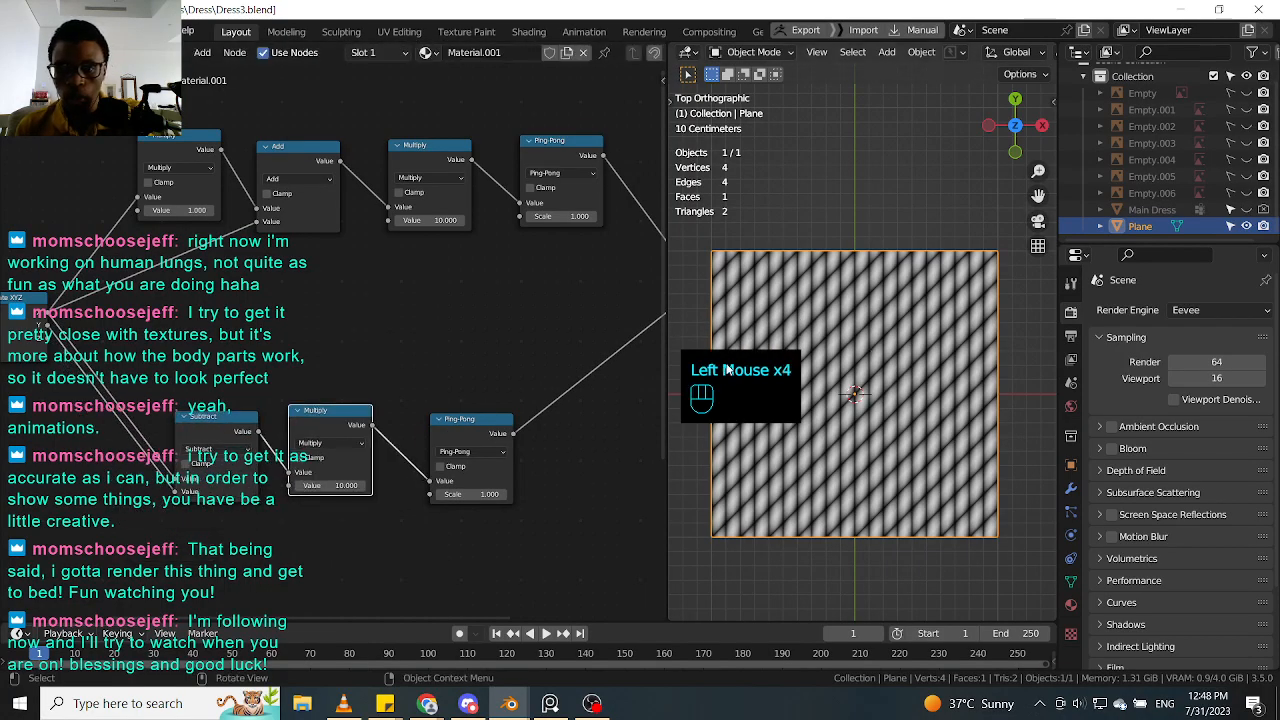
pyautogui.moveTo(572, 191); pyautogui.dragTo(510, 286, button='middle')
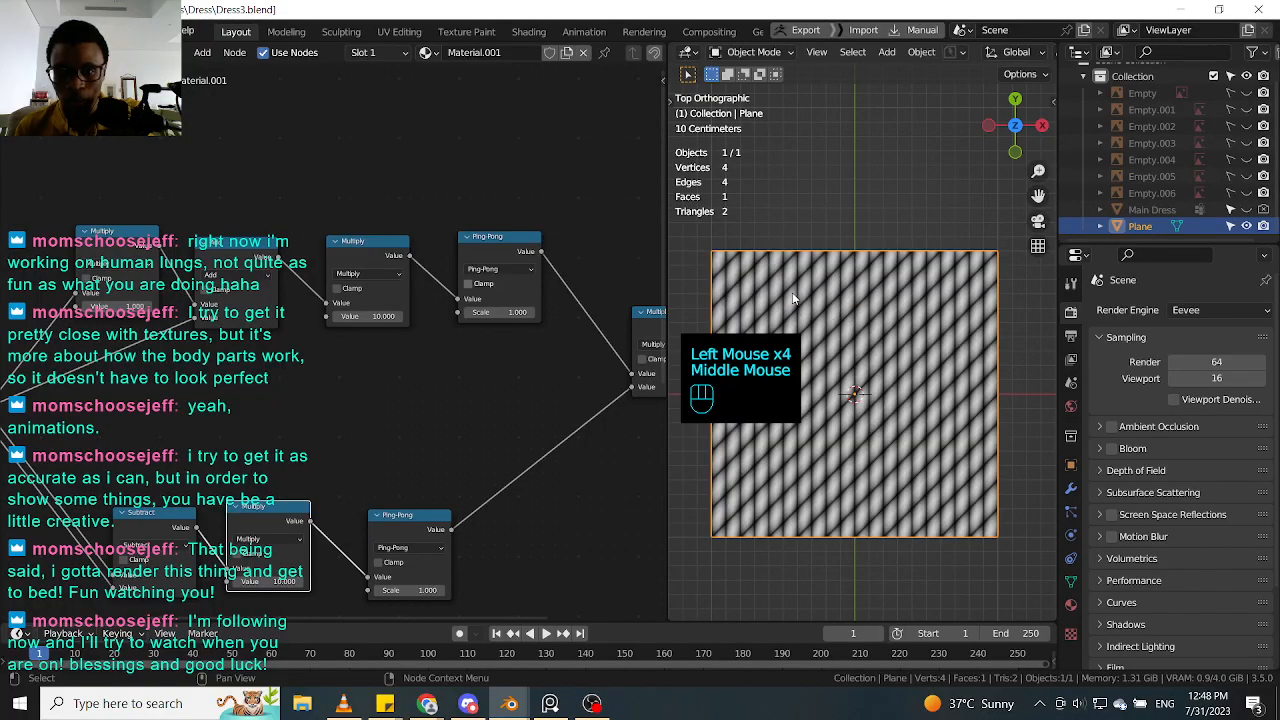
pyautogui.scroll(1, 510, 280)
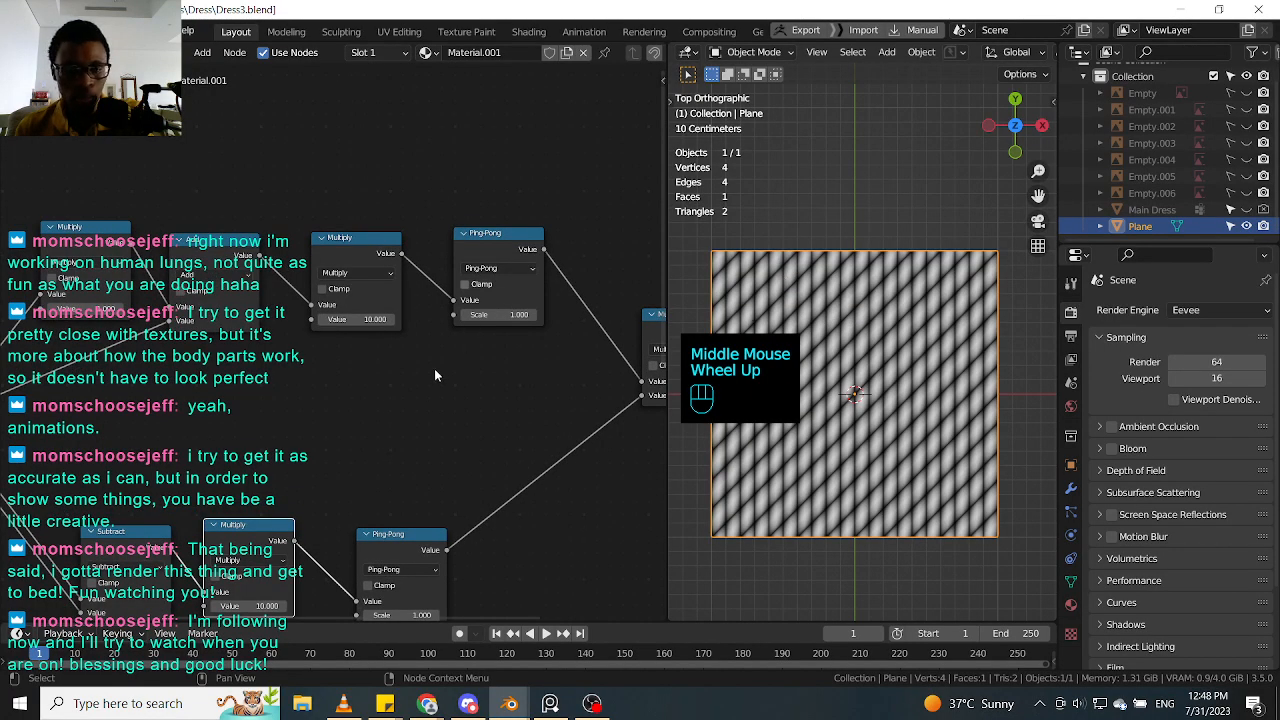
# Step: Try other values on the upper Ping-Pong and Multiply nodes, undoing each change
pyautogui.scroll(1, 510, 288)
pyautogui.click(543, 312)
pyautogui.moveTo(524, 317); pyautogui.dragTo(544, 317)
pyautogui.hotkey('ctrl', 'z')
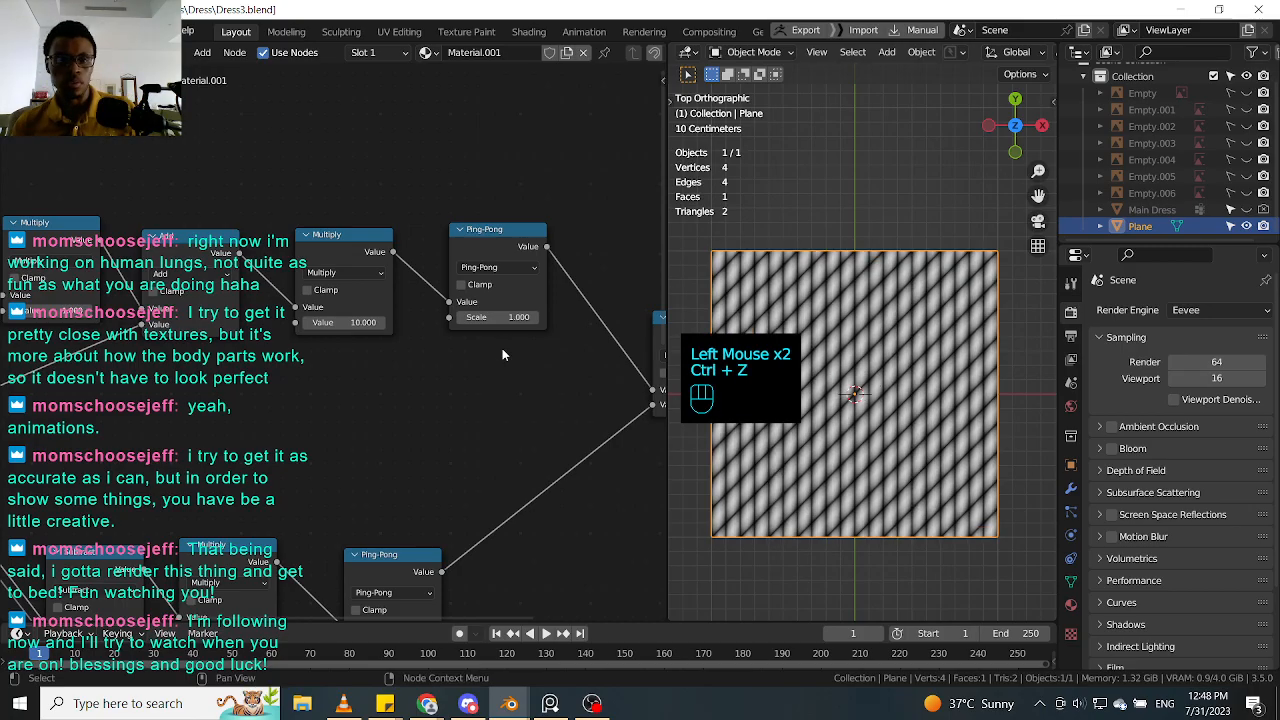
pyautogui.moveTo(130, 343); pyautogui.dragTo(195, 347, button='middle')
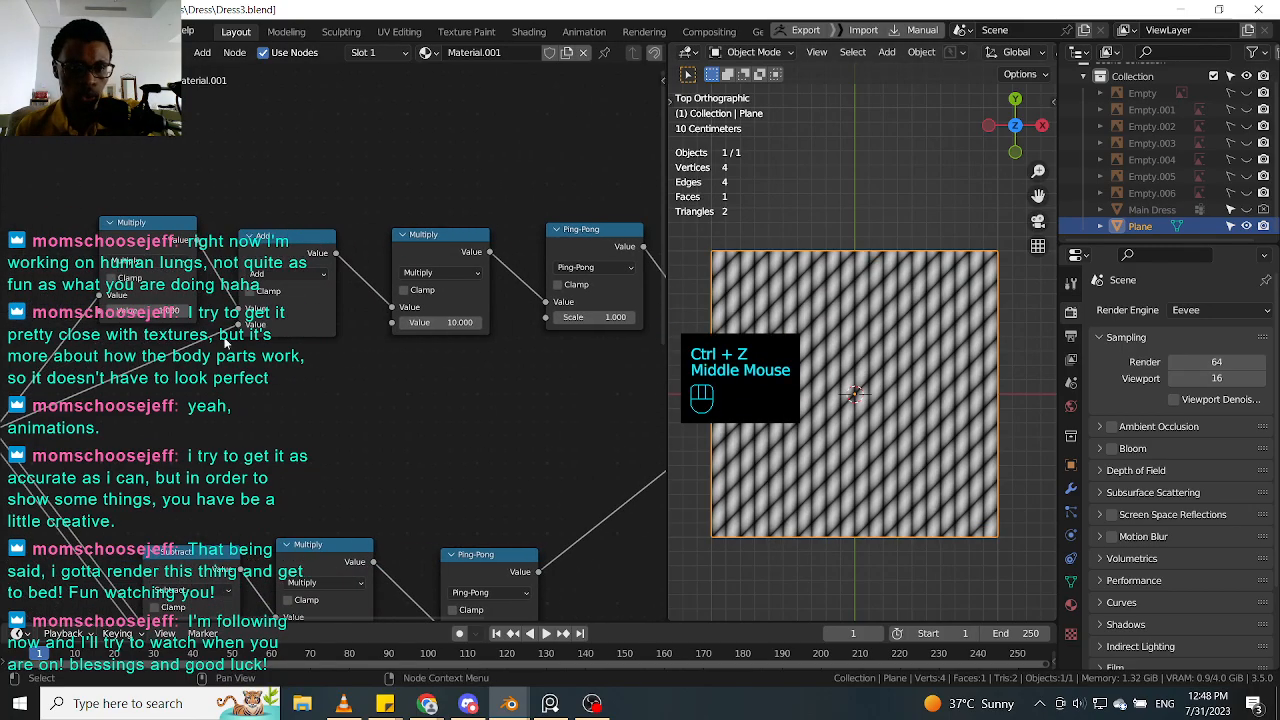
pyautogui.click(195, 347)
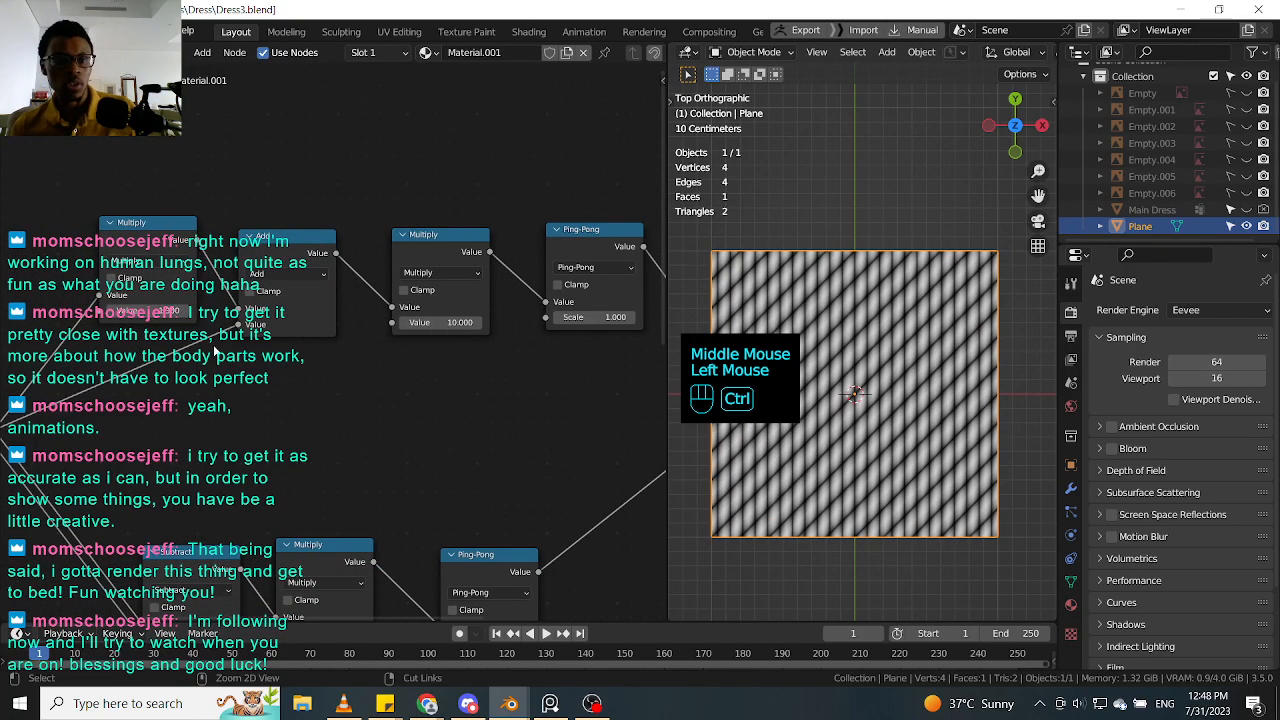
pyautogui.hotkey('ctrl', 'z')
pyautogui.click(436, 322)
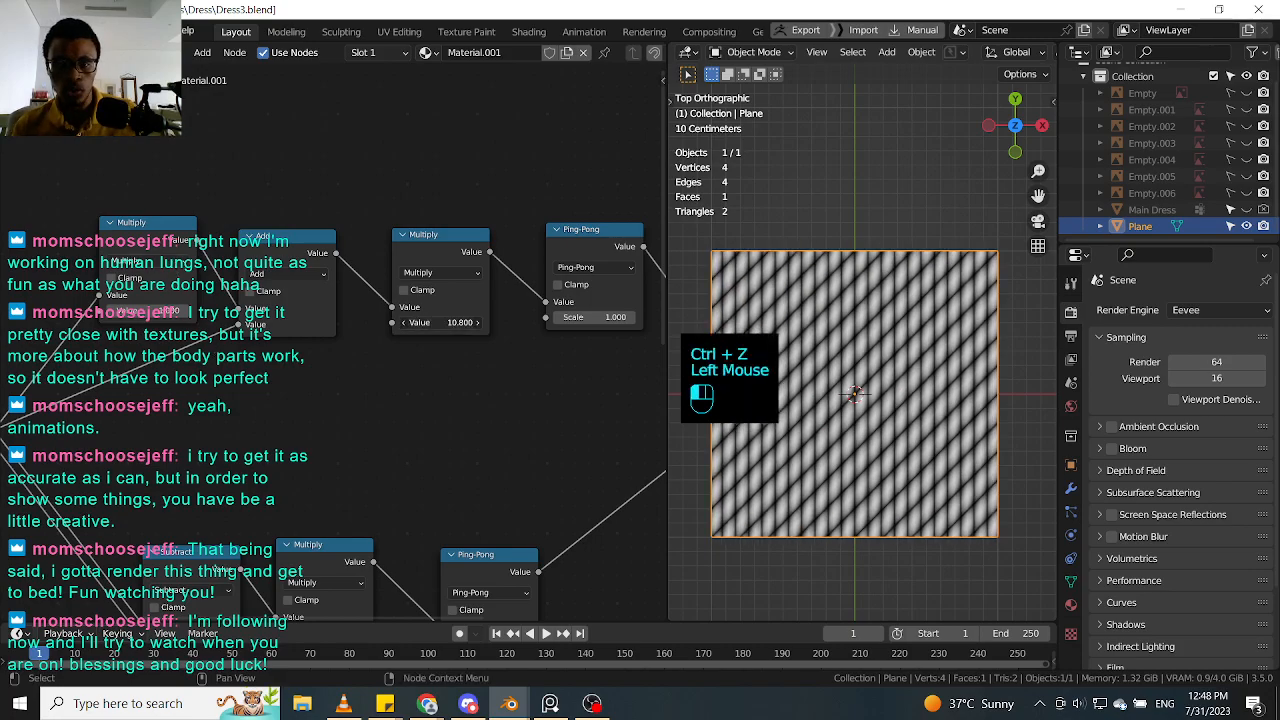
pyautogui.hotkey('ctrl', 'z')
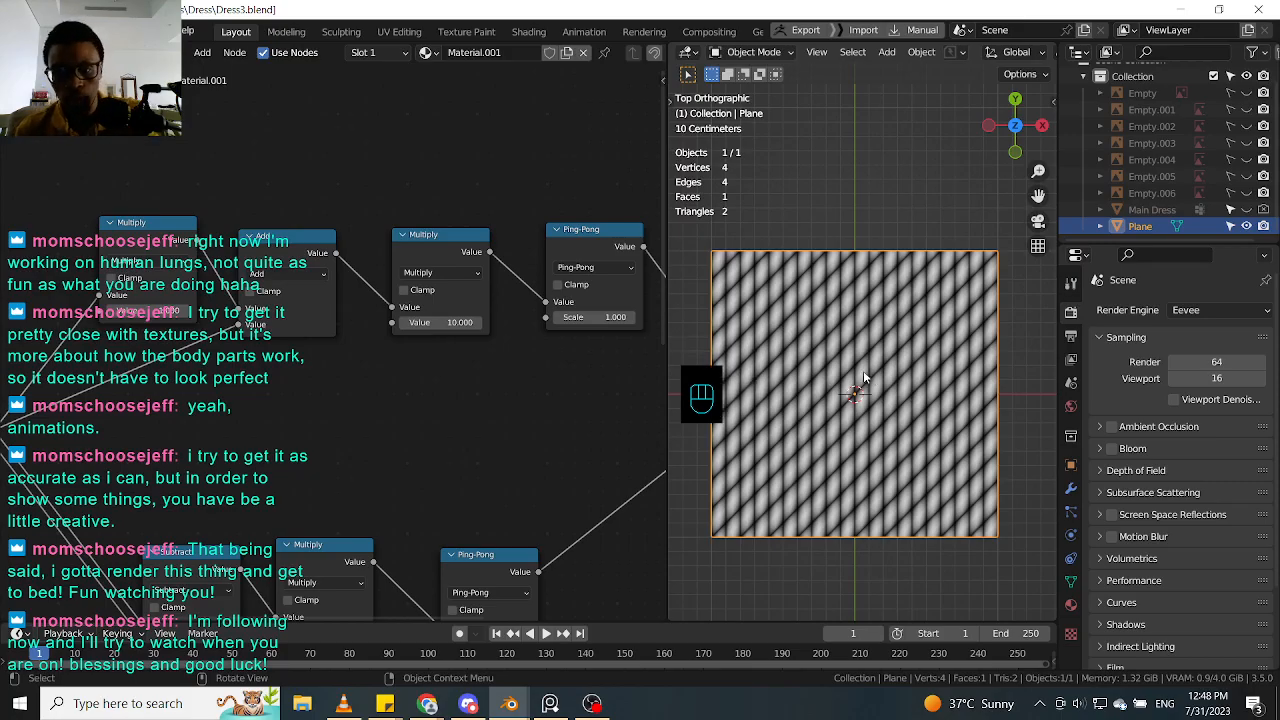
# Step: Duplicate the upper Ping-Pong node, change the copy to Multiply with value 0.2, and insert it before the final Multiply node
pyautogui.moveTo(473, 317); pyautogui.dragTo(510, 288, button='middle')
pyautogui.moveTo(158, 294); pyautogui.dragTo(176, 265, button='middle')
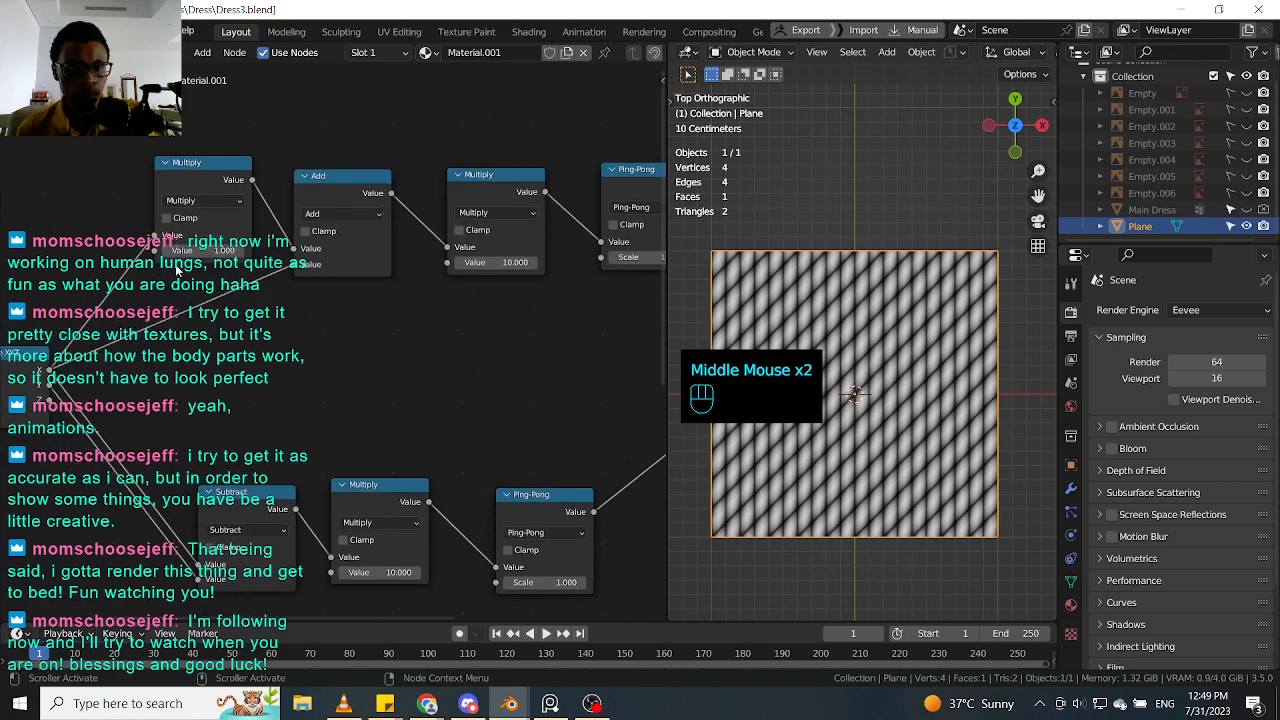
pyautogui.click(200, 175)
pyautogui.click(345, 200)
pyautogui.moveTo(660, 200); pyautogui.dragTo(365, 233, button='middle')
pyautogui.click(416, 190)
pyautogui.click(600, 262)
pyautogui.click(365, 233)
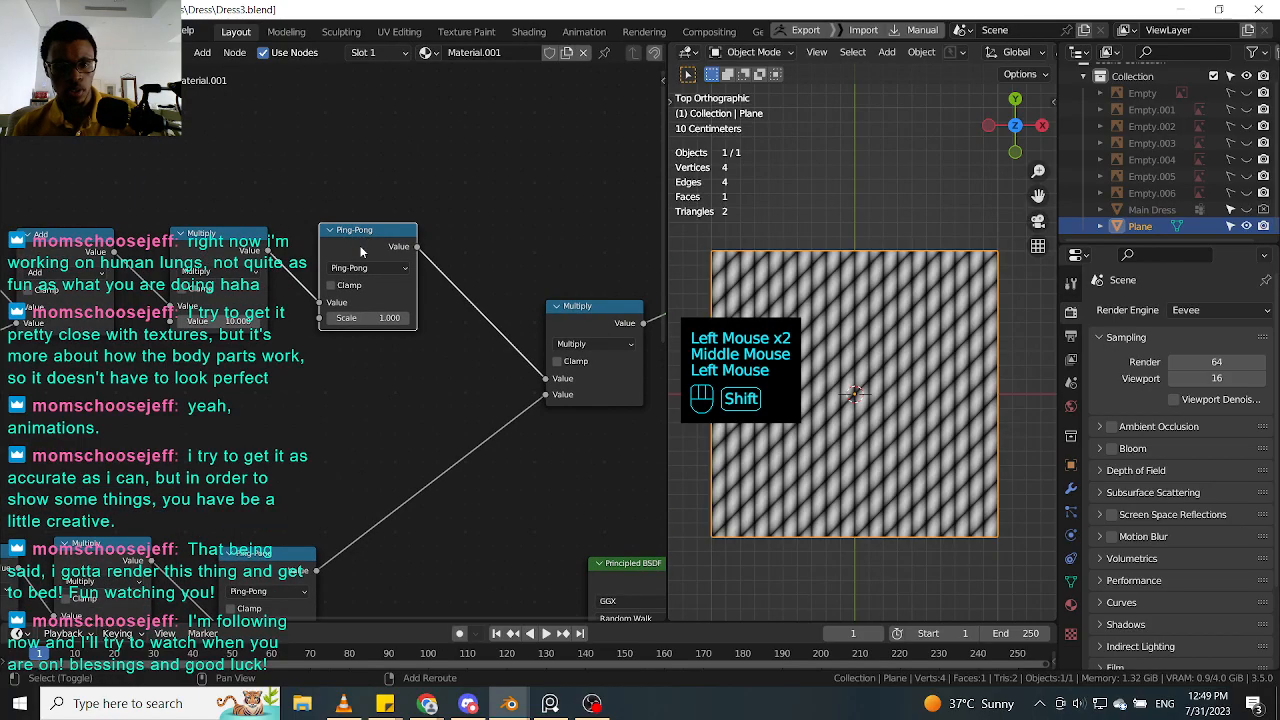
pyautogui.hotkey('shift', 'd')
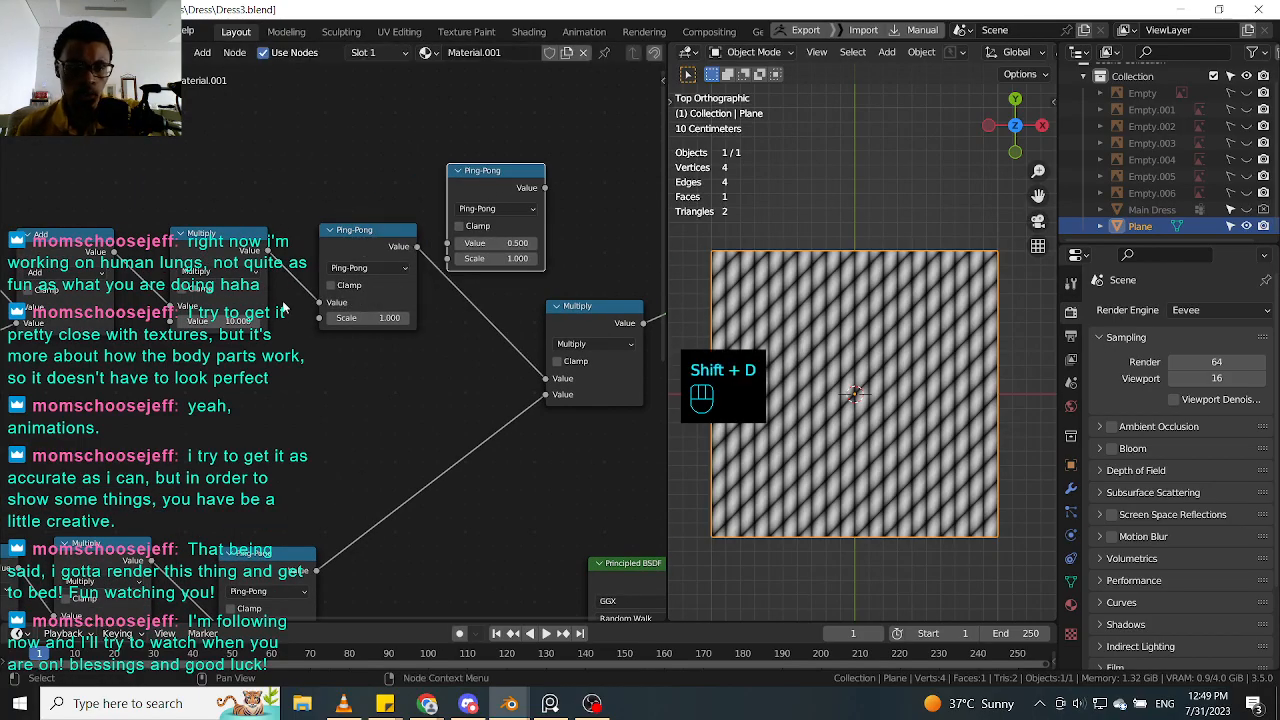
pyautogui.click(497, 208)
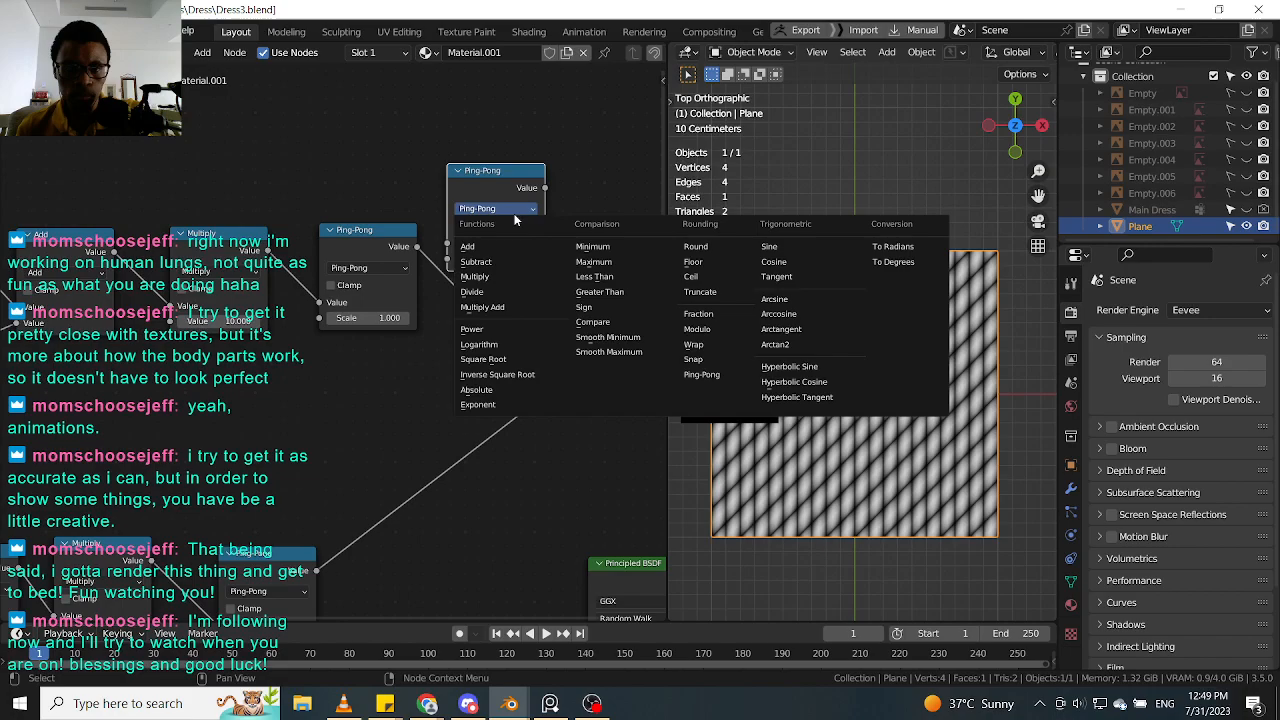
pyautogui.click(504, 278)
pyautogui.moveTo(494, 258); pyautogui.dragTo(530, 326)
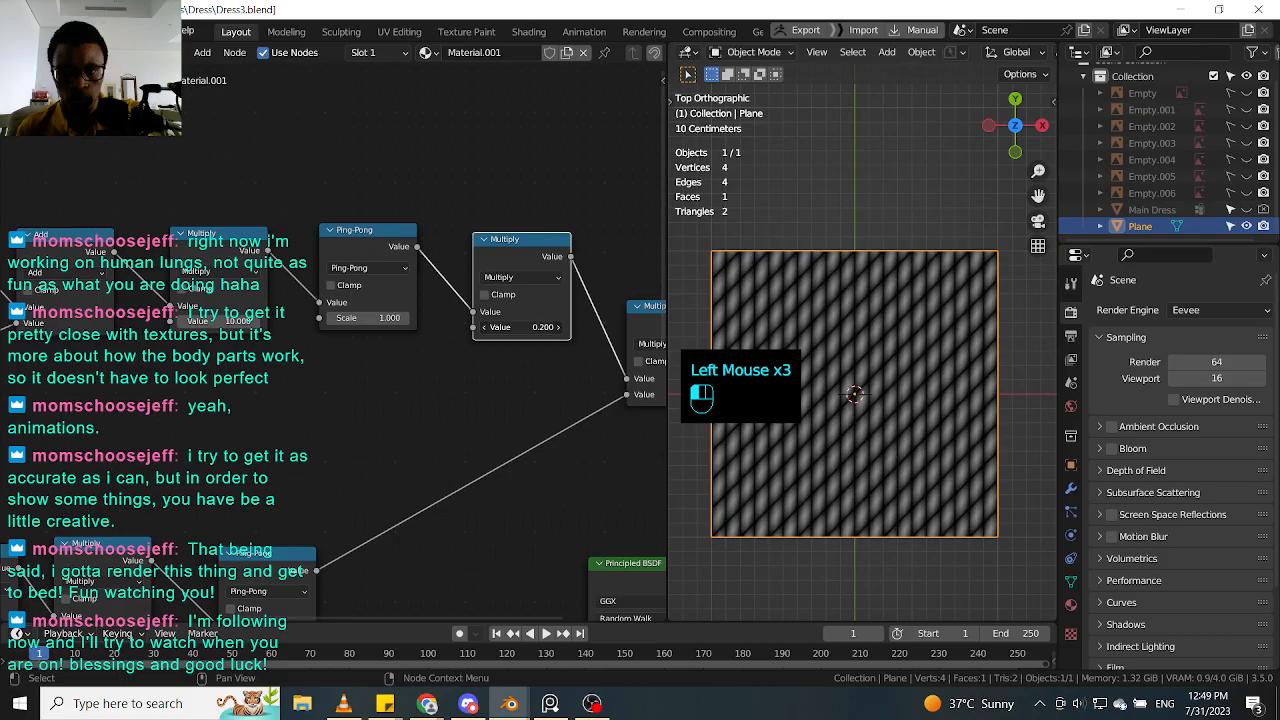
# Step: Preview the inserted node alone, change its operation to Power and set its exponent to 7
pyautogui.keyDown('ctrl'); pyautogui.keyDown('shift'); pyautogui.click(563, 245); pyautogui.keyUp('shift'); pyautogui.keyUp('ctrl')
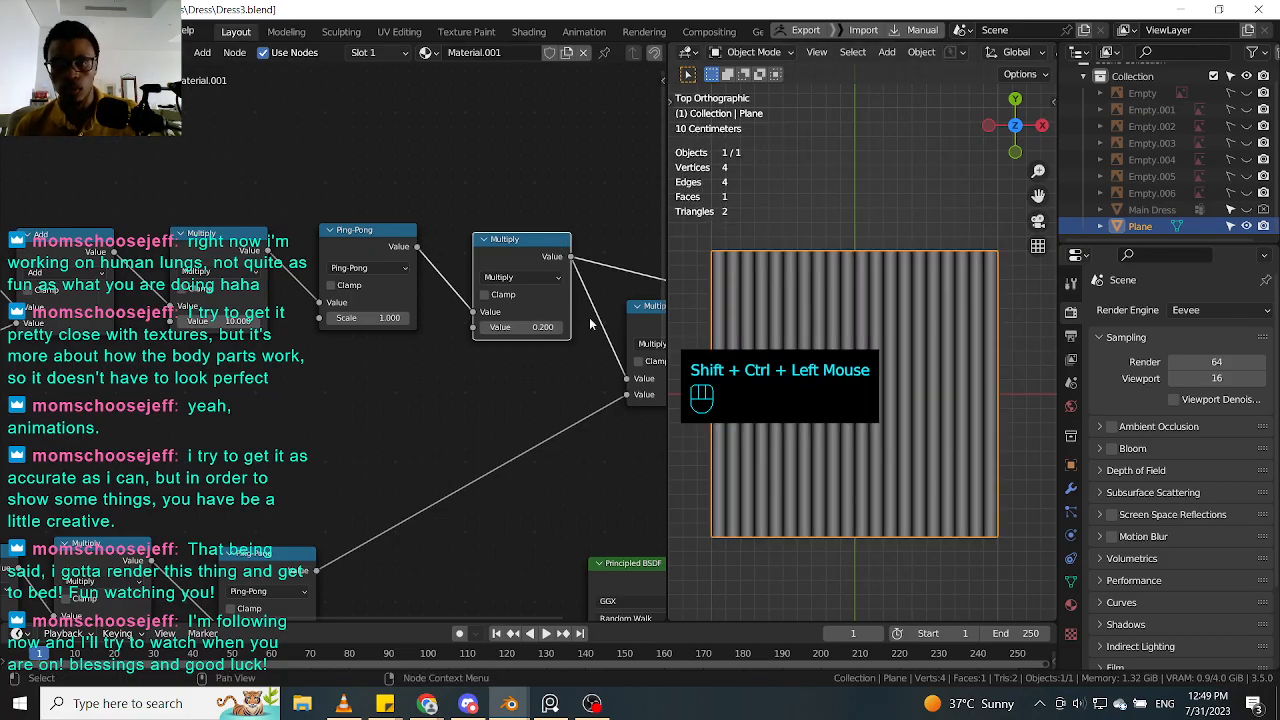
pyautogui.moveTo(520, 326); pyautogui.dragTo(492, 326)
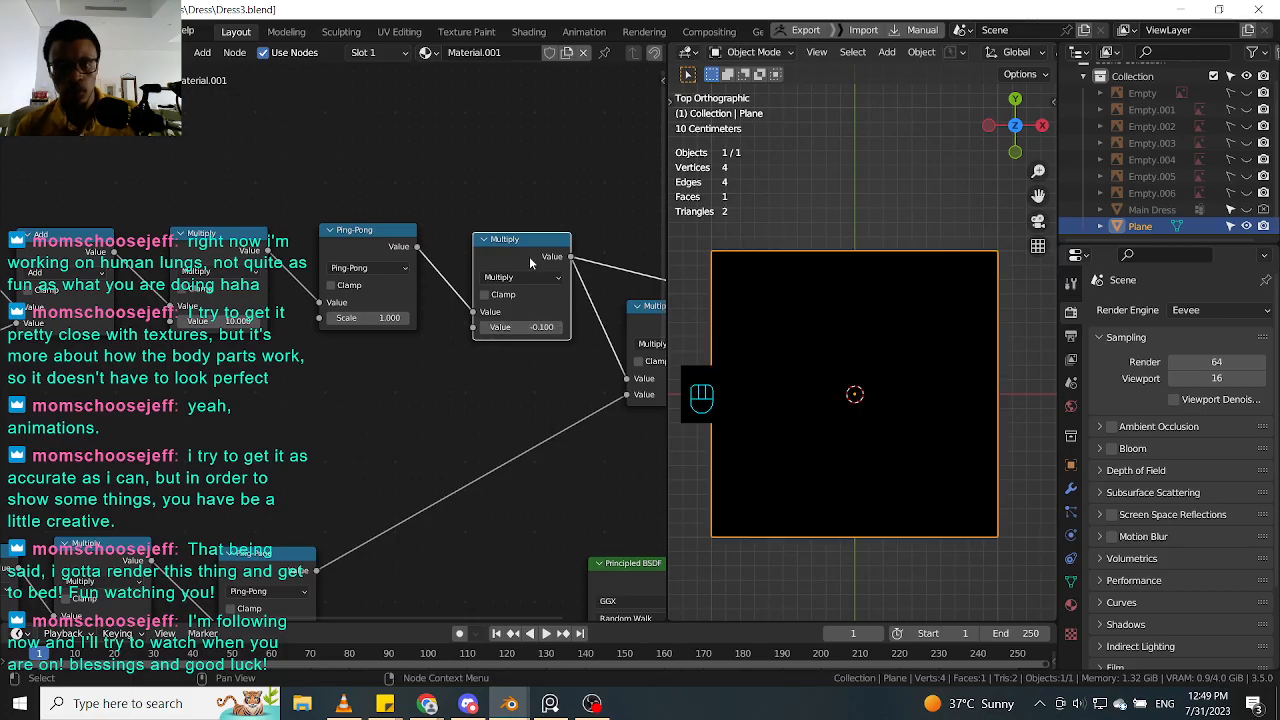
pyautogui.click(533, 273)
pyautogui.click(523, 398)
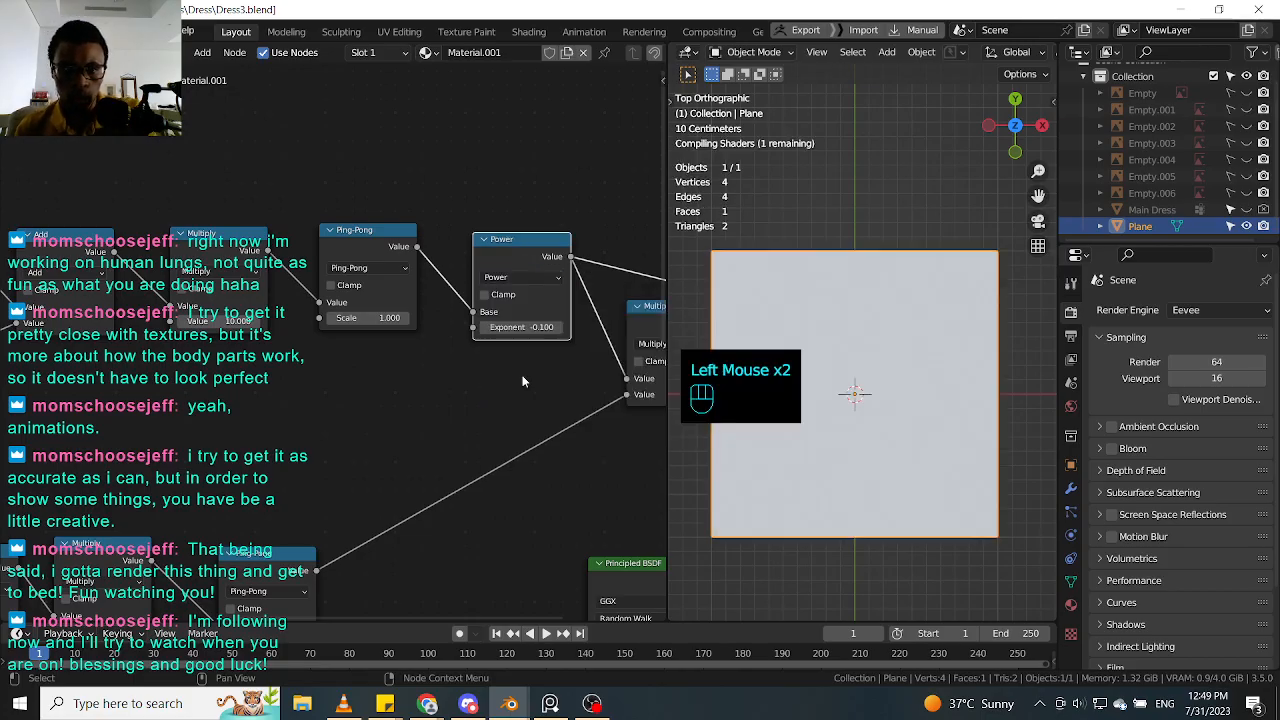
pyautogui.moveTo(522, 327); pyautogui.dragTo(615, 327)
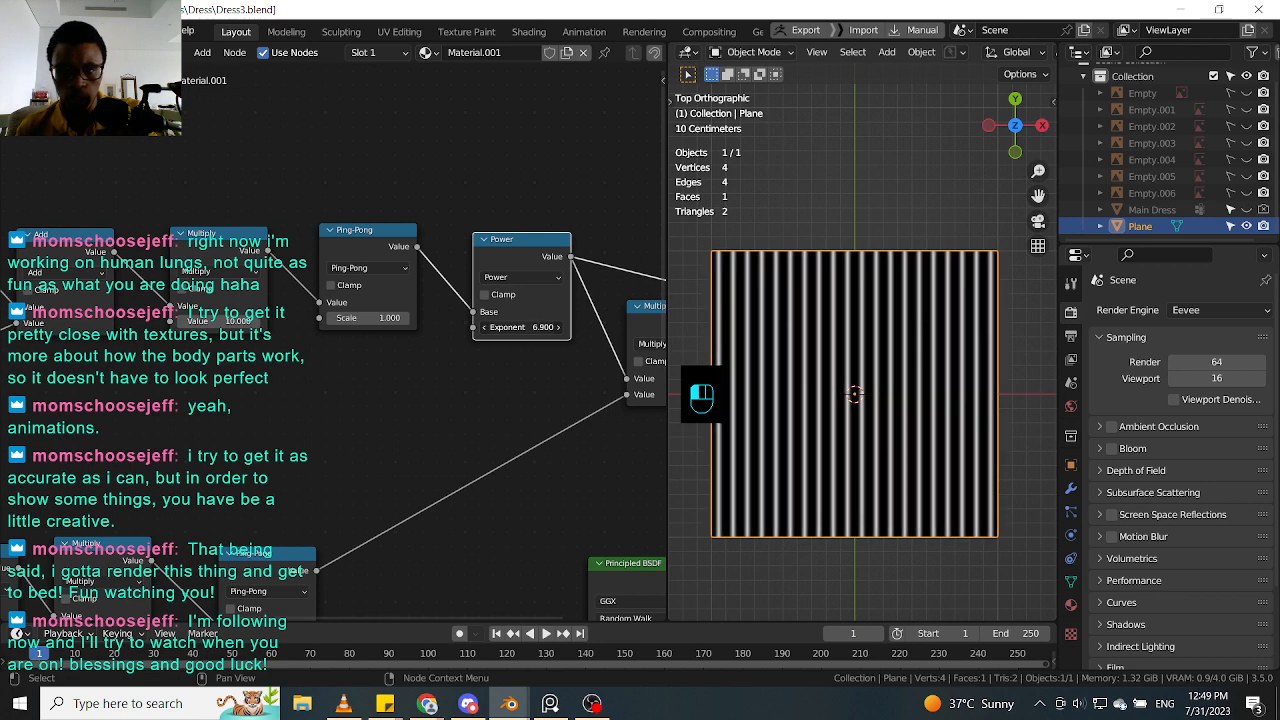
# Step: Route the final Multiply node to the Material Output to preview the combined pattern
pyautogui.moveTo(535, 390); pyautogui.dragTo(414, 357, button='middle')
pyautogui.click(532, 277)
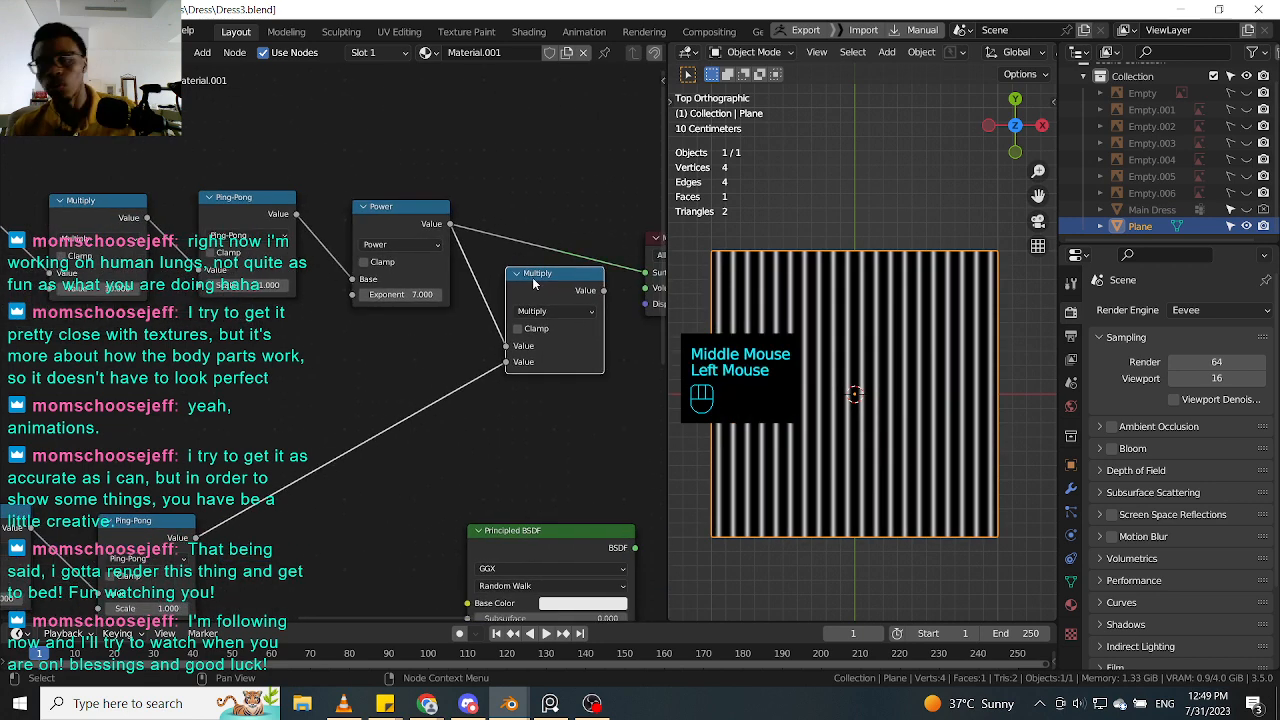
pyautogui.keyDown('ctrl'); pyautogui.keyDown('shift'); pyautogui.click(531, 280); pyautogui.keyUp('shift'); pyautogui.keyUp('ctrl')
pyautogui.moveTo(530, 283); pyautogui.dragTo(494, 250, button='middle')
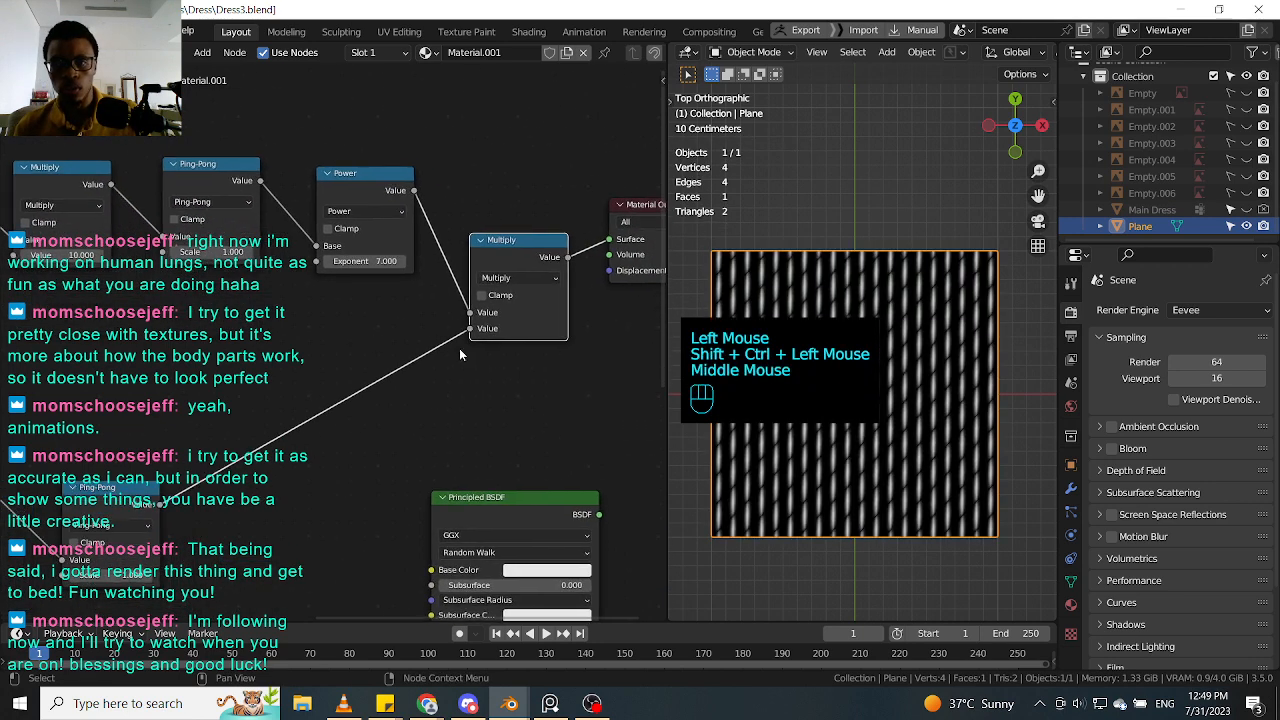
# Step: Duplicate the Power node onto the link between the lower Ping-Pong and final Multiply, with an exponent of 0.5
pyautogui.click(368, 200)
pyautogui.hotkey('shift', 'd')
pyautogui.click(368, 364)
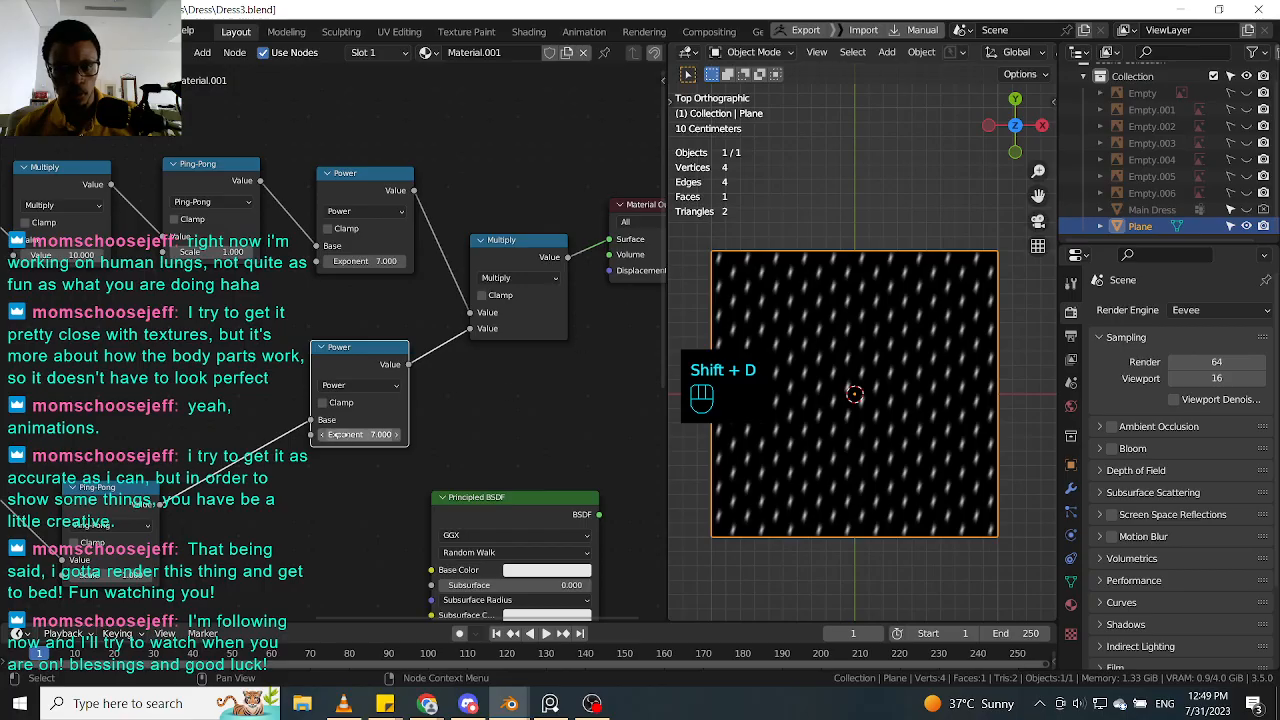
pyautogui.moveTo(341, 435); pyautogui.dragTo(303, 435)
pyautogui.moveTo(406, 366); pyautogui.dragTo(316, 386)
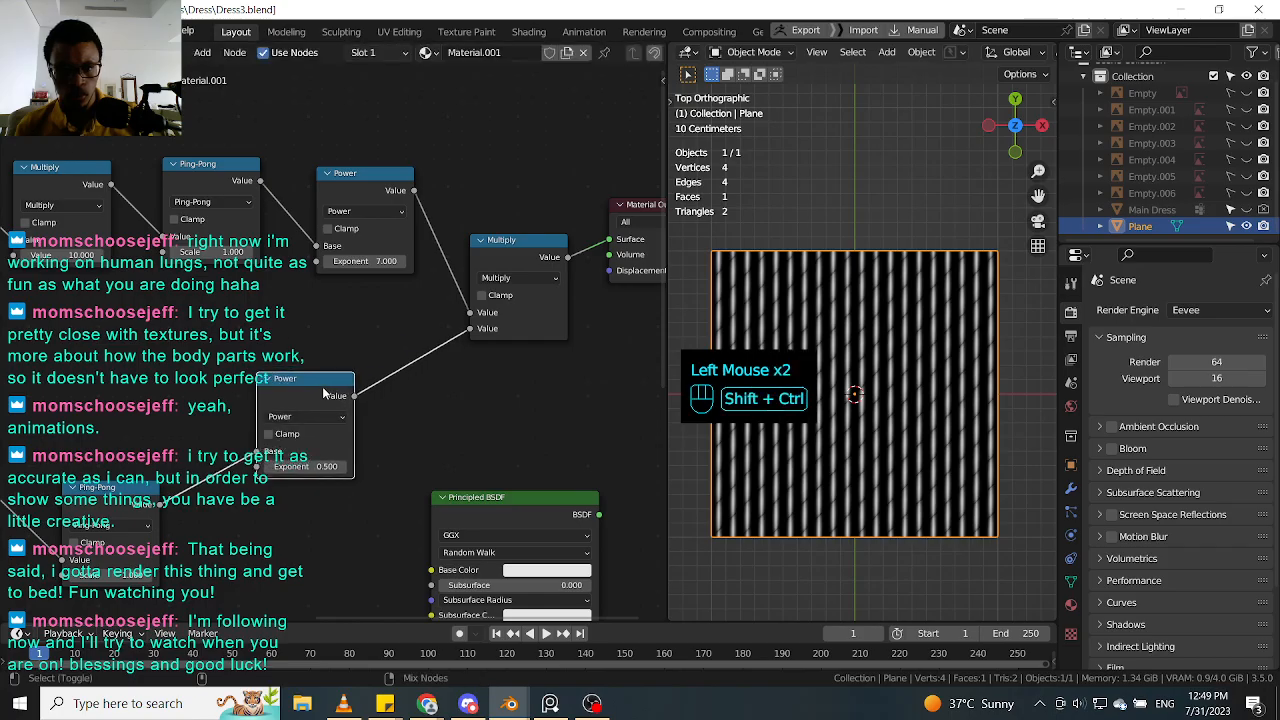
# Step: Preview the lower Power node alone and move the Material Output node farther from the final Multiply node
pyautogui.keyDown('ctrl'); pyautogui.keyDown('shift'); pyautogui.click(316, 386); pyautogui.keyUp('shift'); pyautogui.keyUp('ctrl')
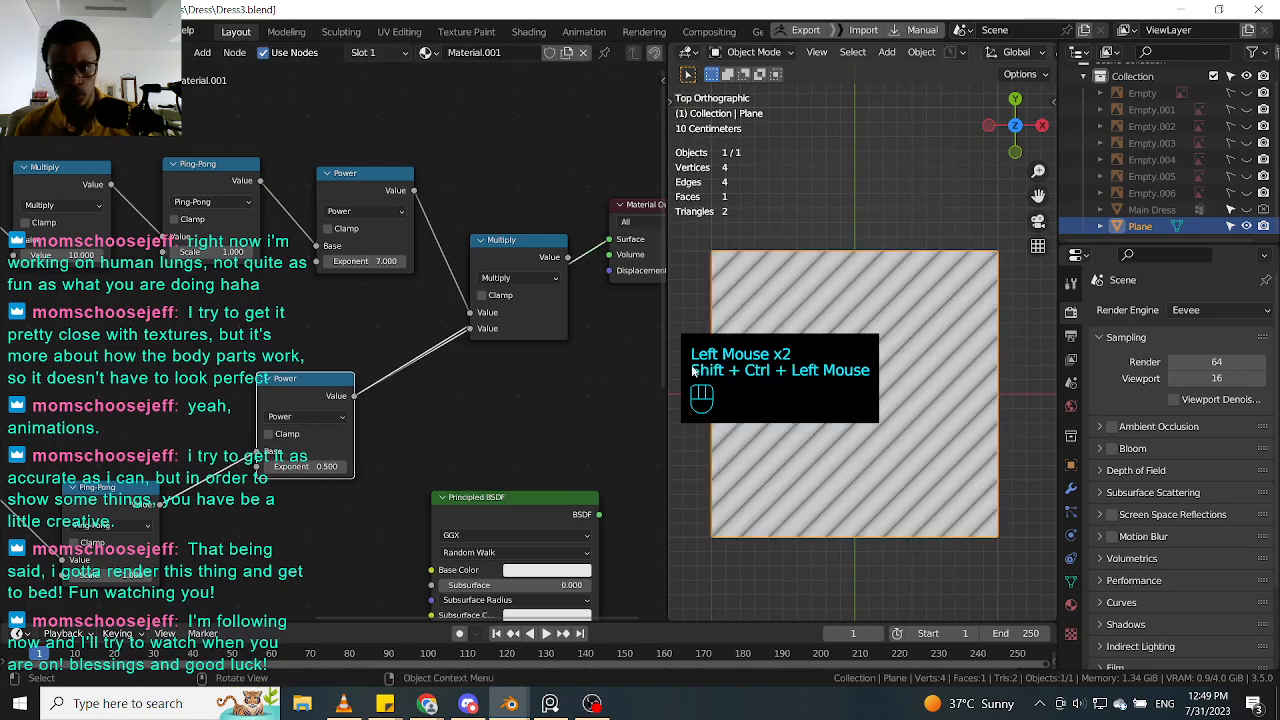
pyautogui.moveTo(651, 210); pyautogui.dragTo(541, 221, button='middle')
pyautogui.moveTo(543, 220); pyautogui.dragTo(606, 225)
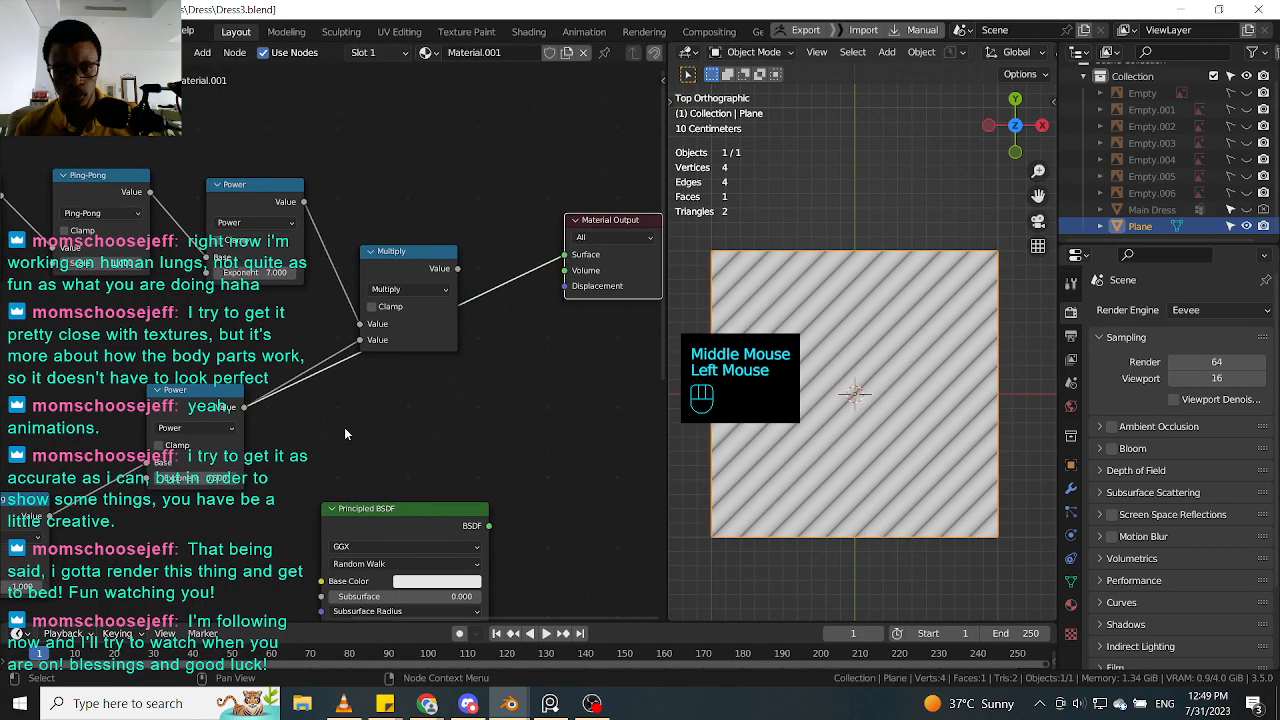
# Step: Set the lower Power node's exponent to 4.6, and preview the upper Power and final Multiply outputs
pyautogui.moveTo(209, 476); pyautogui.dragTo(333, 427, button='middle')
pyautogui.moveTo(335, 428)
pyautogui.mouseDown()
pyautogui.moveTo(300, 428)
pyautogui.moveTo(346, 428)
pyautogui.mouseUp()
pyautogui.keyDown('ctrl'); pyautogui.keyDown('shift'); pyautogui.click(387, 156); pyautogui.keyUp('shift'); pyautogui.keyUp('ctrl')
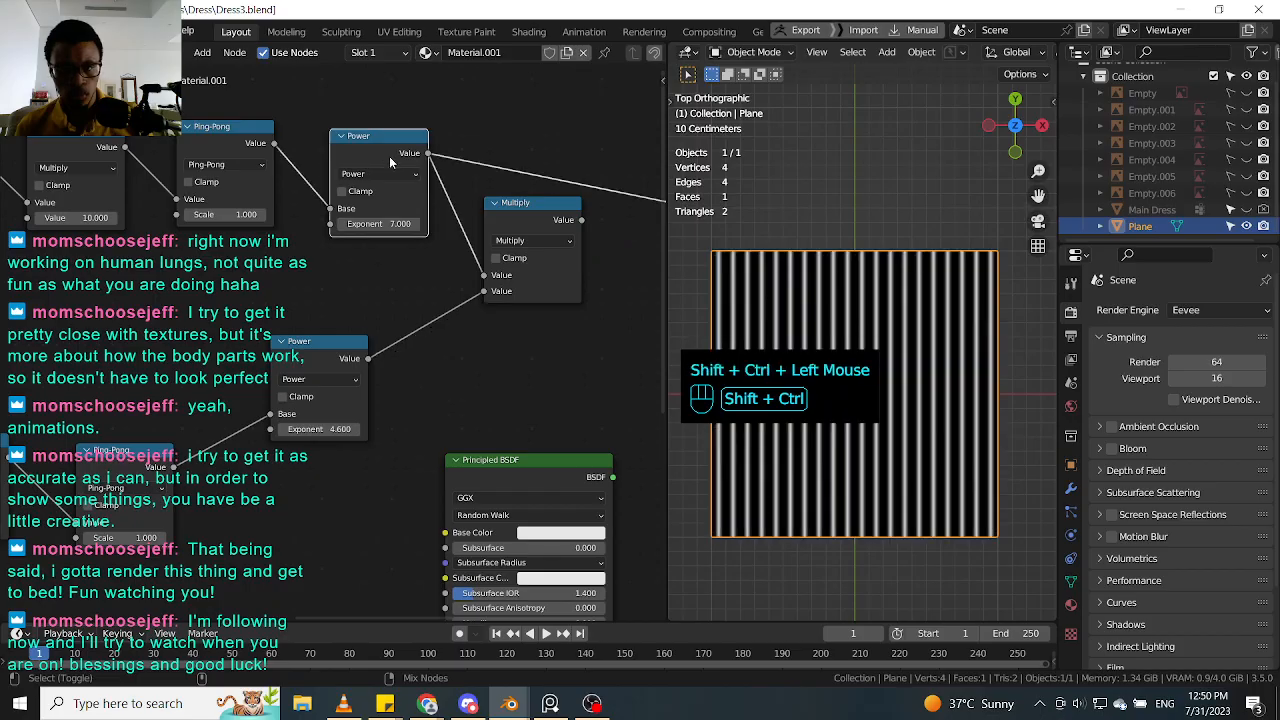
pyautogui.keyDown('ctrl'); pyautogui.keyDown('shift'); pyautogui.click(508, 217); pyautogui.keyUp('shift'); pyautogui.keyUp('ctrl')
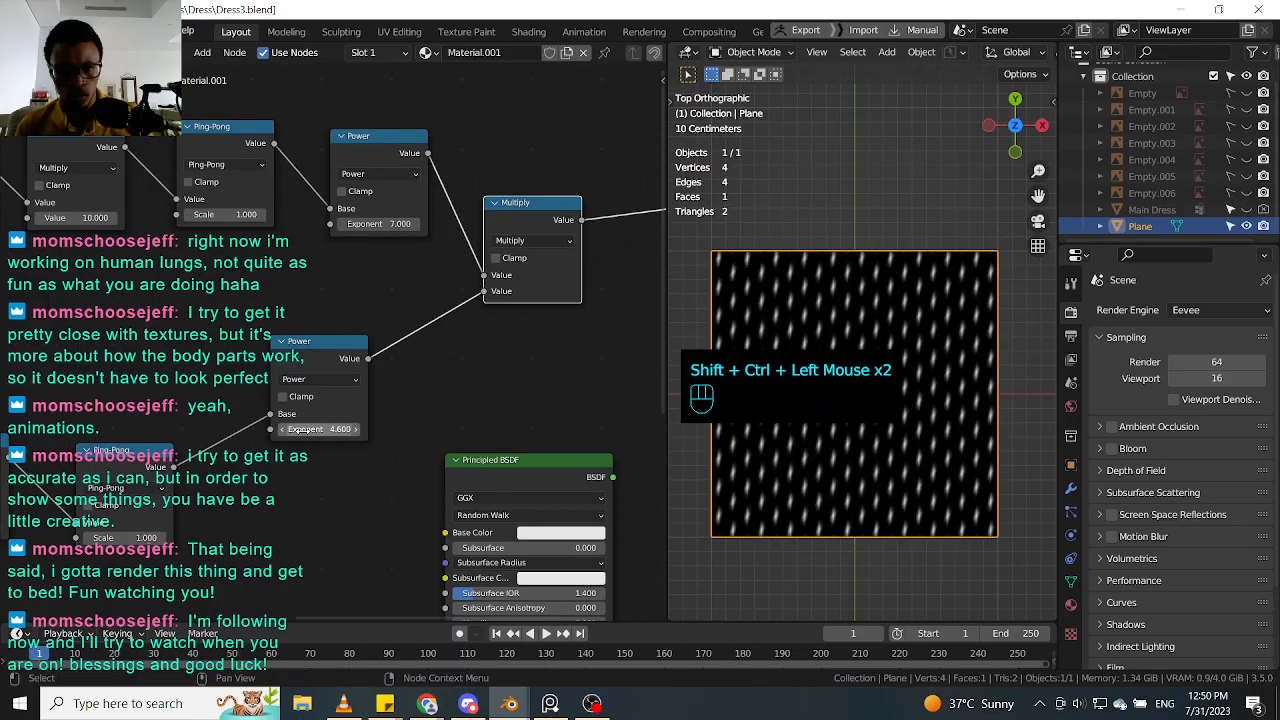
# Step: Adjust the exponents to 2.5 on the upper Power node and 1.78 on the lower one
pyautogui.moveTo(302, 430); pyautogui.dragTo(194, 430)
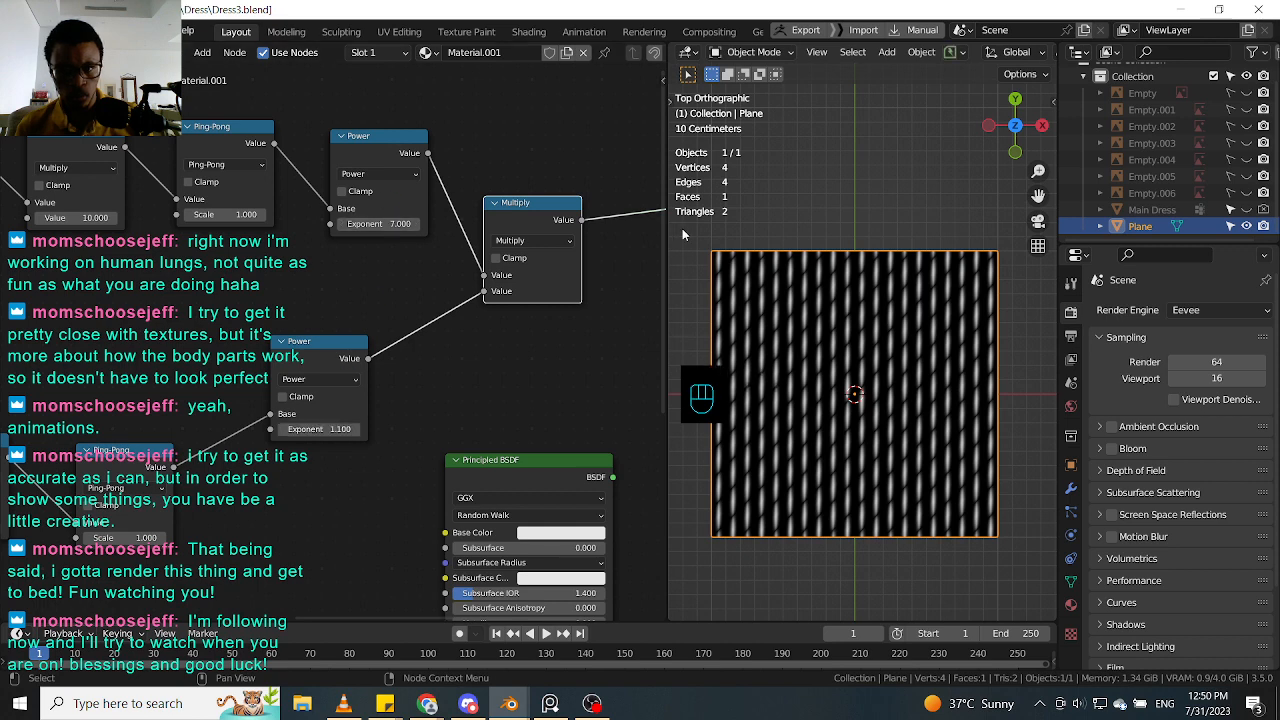
pyautogui.moveTo(400, 224); pyautogui.dragTo(432, 224)
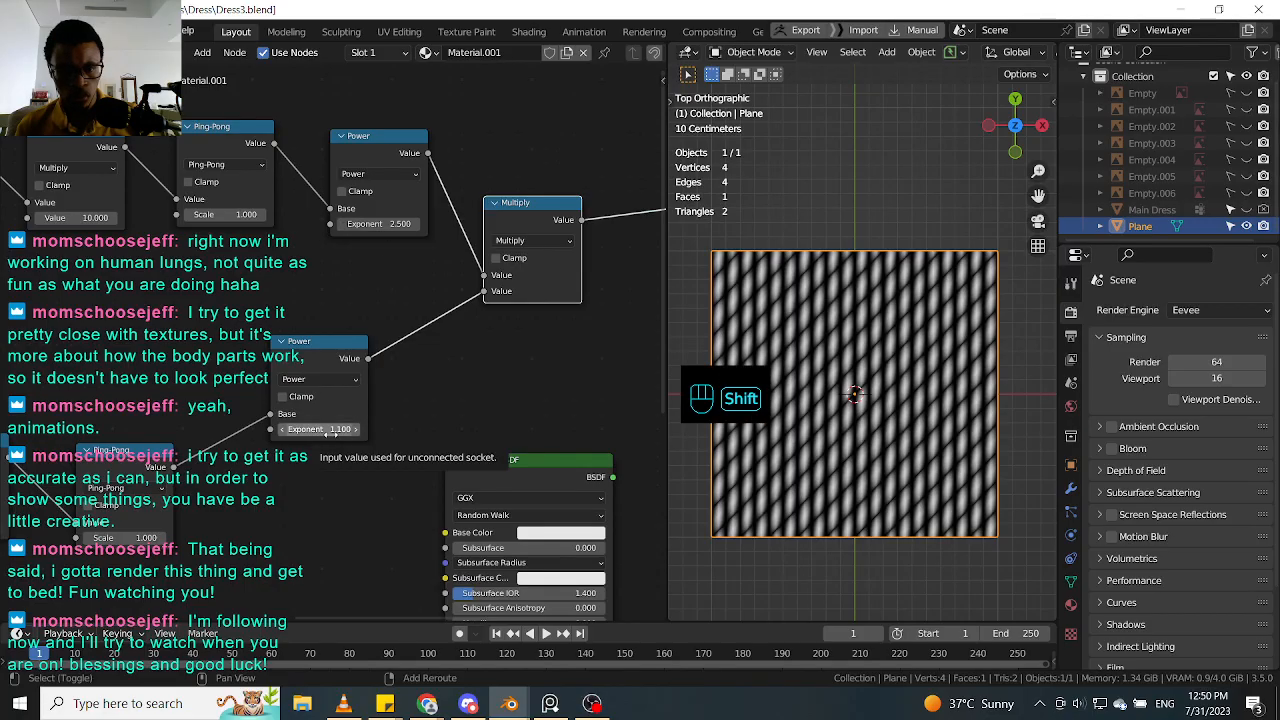
pyautogui.keyDown('shift'); pyautogui.moveTo(330, 429); pyautogui.dragTo(435, 429); pyautogui.keyUp('shift')
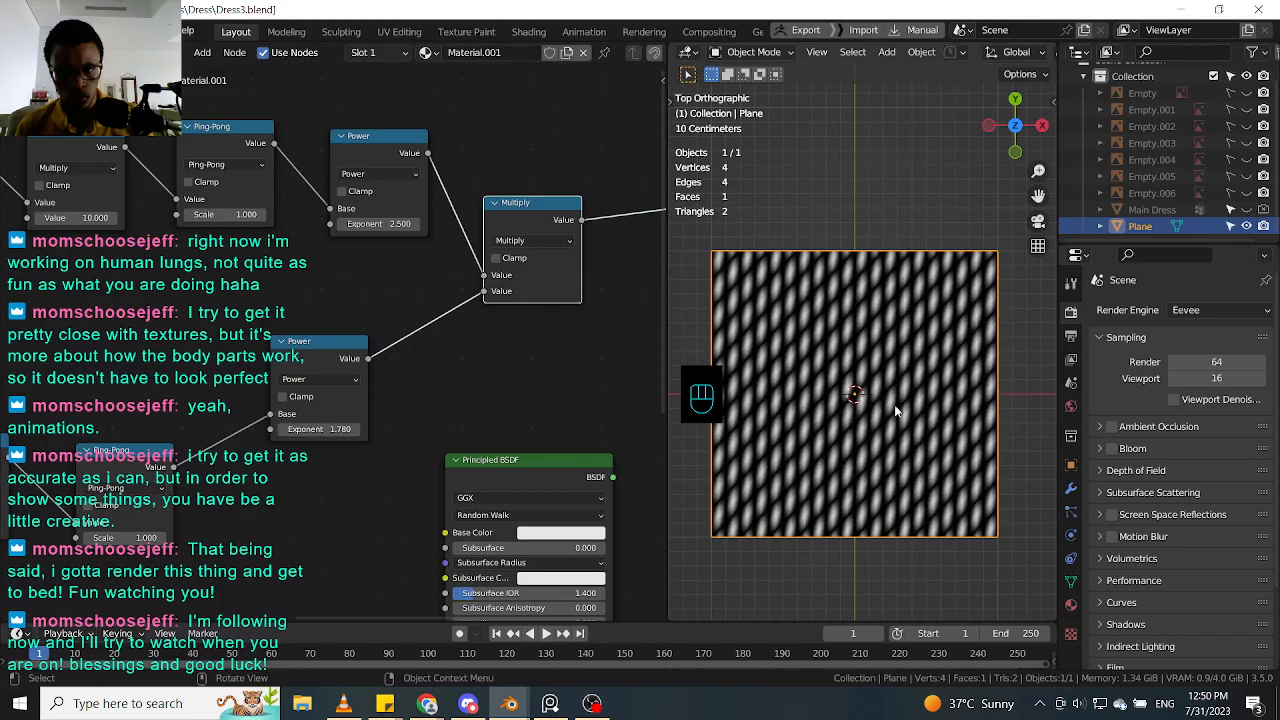
# Step: Move the unconnected Principled BSDF node away from the math nodes to clear space beneath the final Multiply
pyautogui.scroll(3, 826, 352)
pyautogui.moveTo(432, 369); pyautogui.dragTo(480, 411, button='middle')
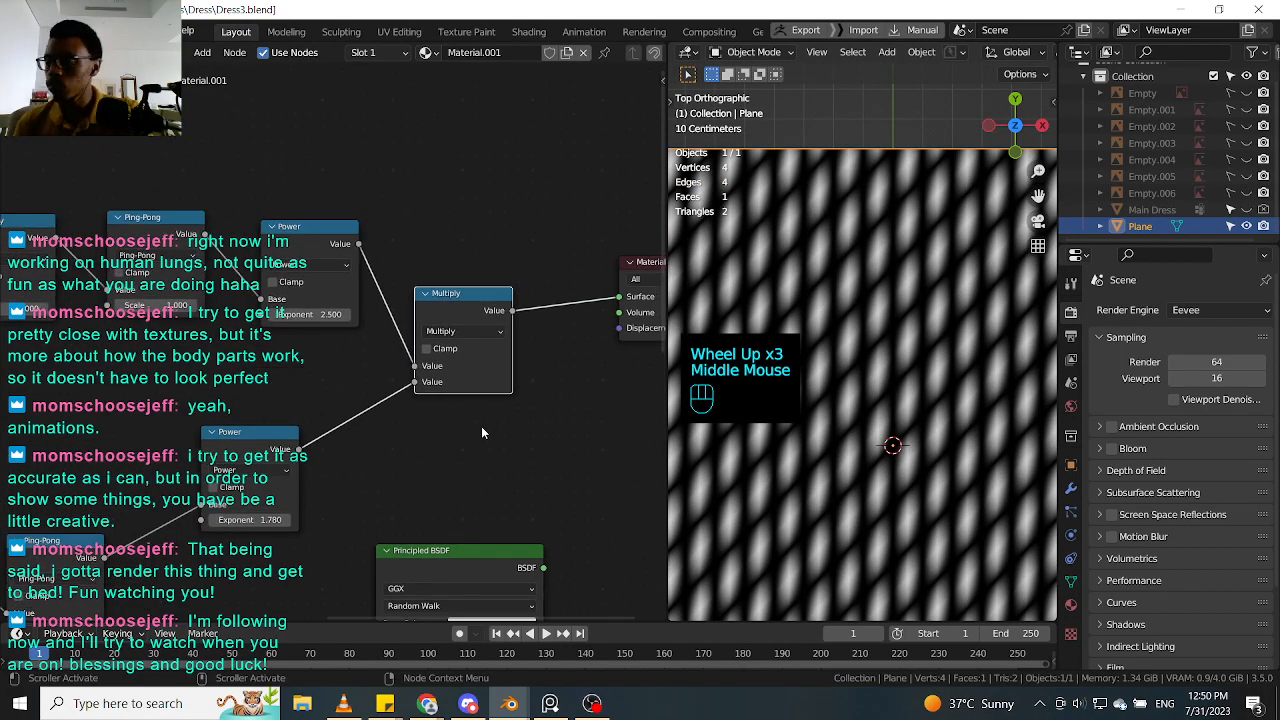
pyautogui.scroll(-1, 482, 432)
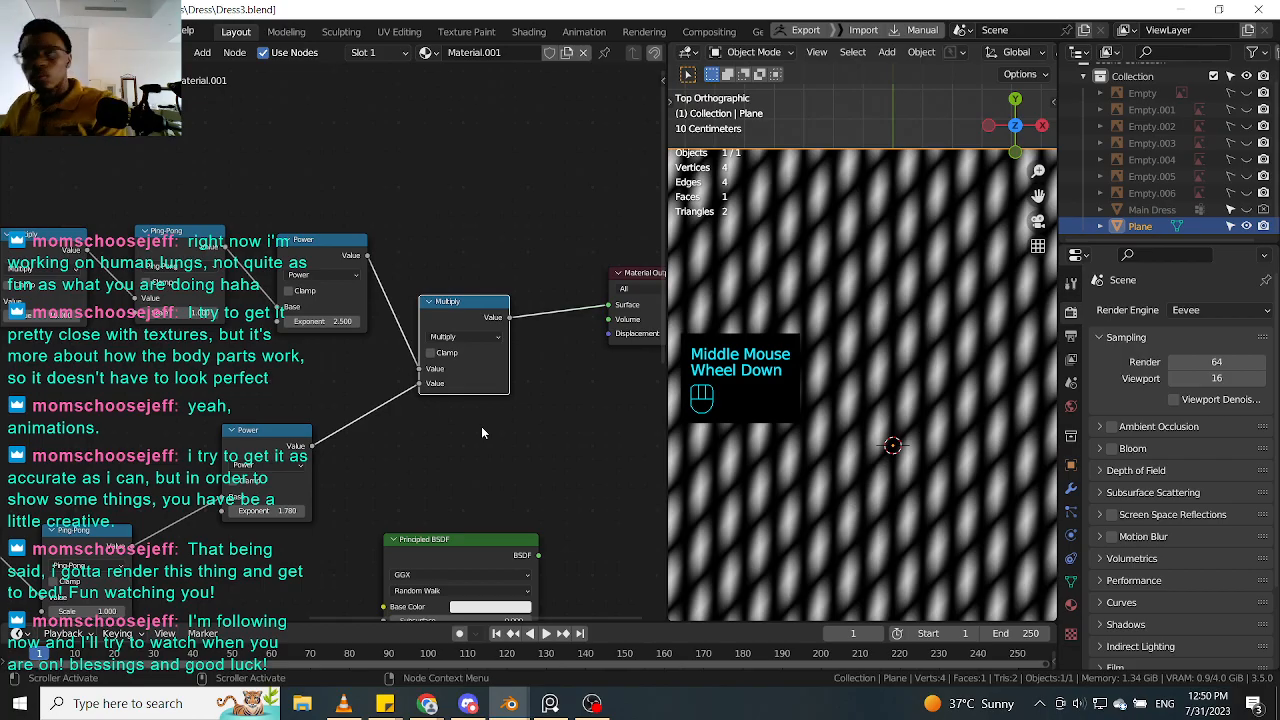
pyautogui.scroll(-1, 481, 432)
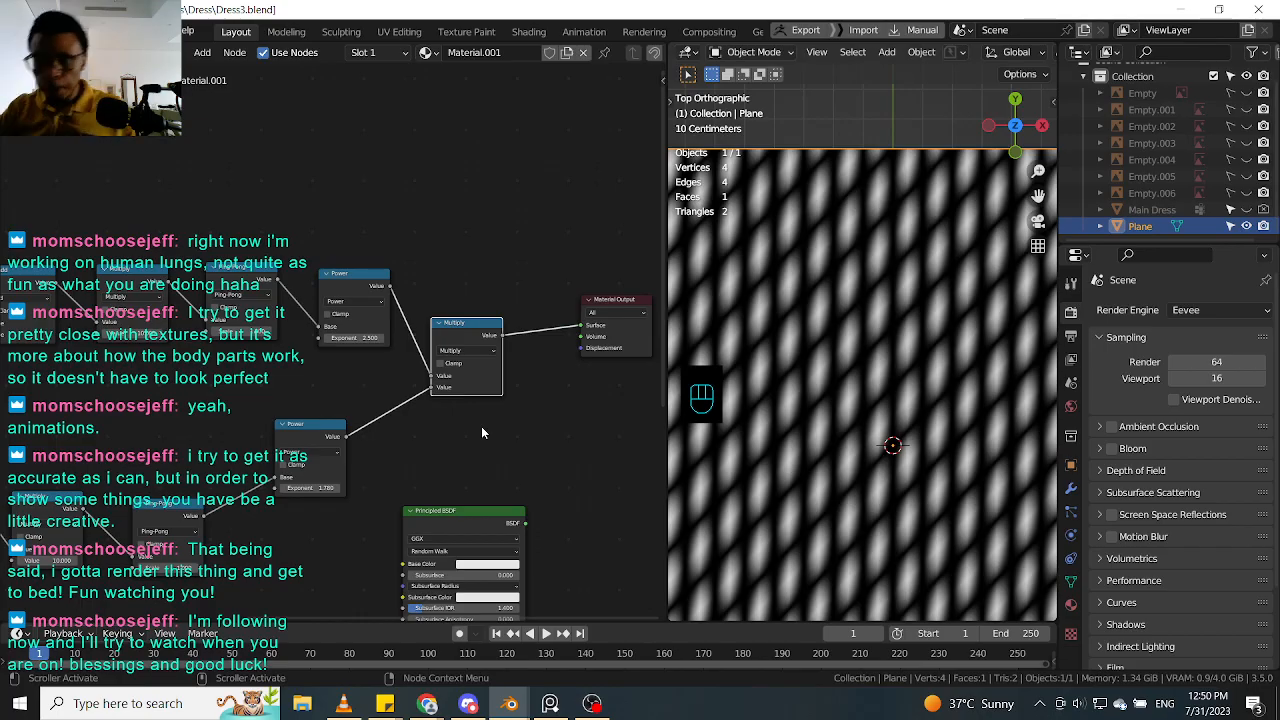
pyautogui.moveTo(538, 382); pyautogui.dragTo(519, 217, button='middle')
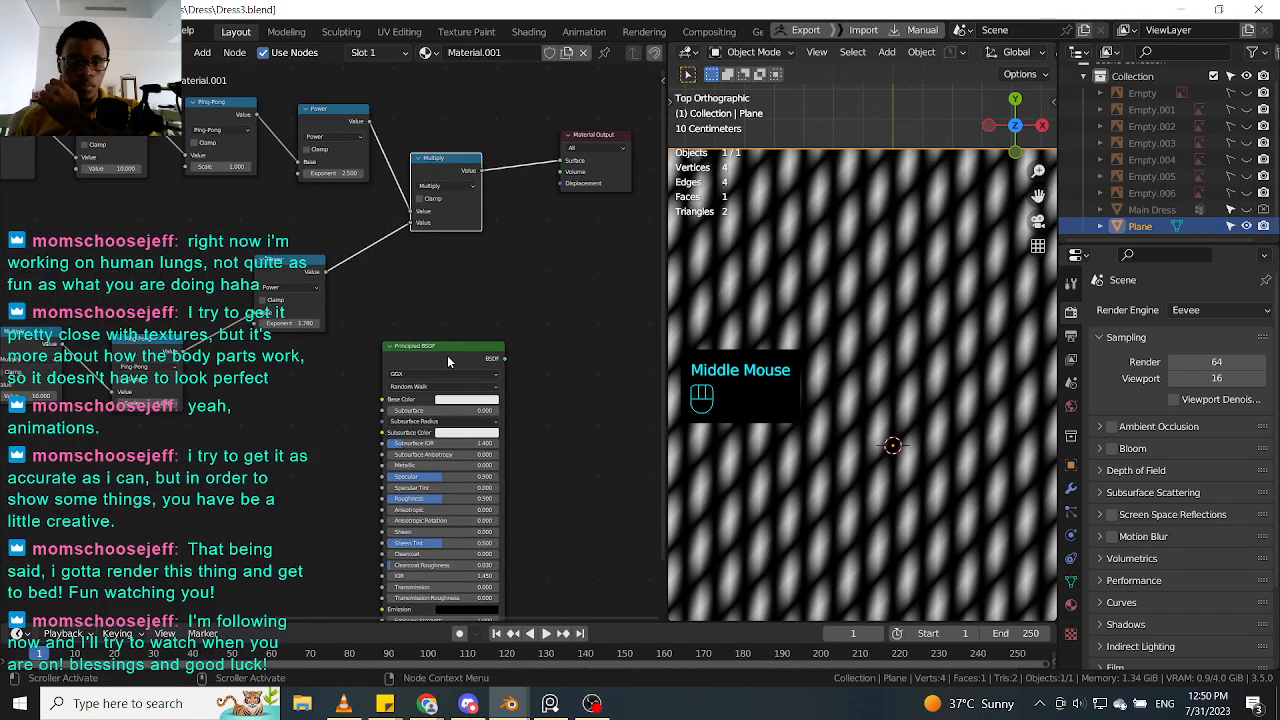
pyautogui.moveTo(480, 346); pyautogui.dragTo(641, 322)
# Step: Move the lower Subtract, Multiply and Ping-Pong nodes up beside the lower Power node and close the gap before Ping-Pong
pyautogui.moveTo(641, 322); pyautogui.dragTo(879, 401, button='middle')
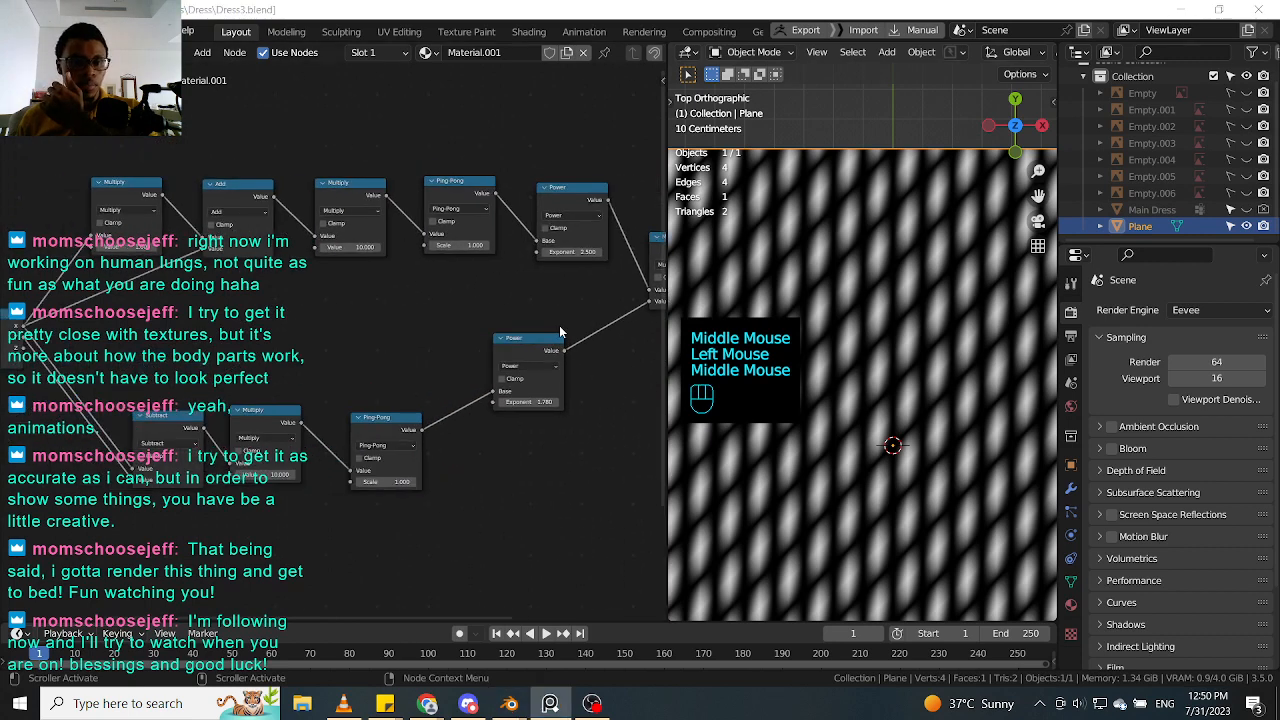
pyautogui.moveTo(357, 314)
pyautogui.mouseDown(button='middle')
pyautogui.moveTo(400, 309)
pyautogui.moveTo(382, 319)
pyautogui.mouseUp(button='middle')
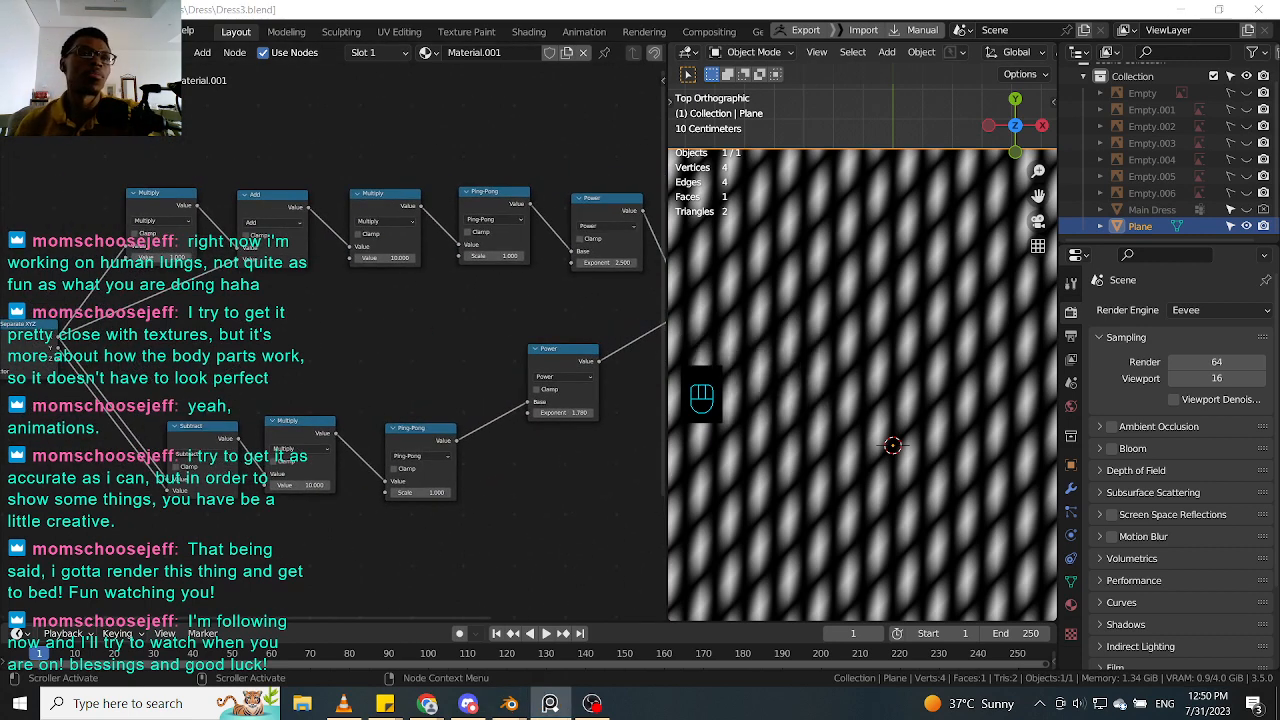
pyautogui.moveTo(592, 456); pyautogui.dragTo(414, 499, button='middle')
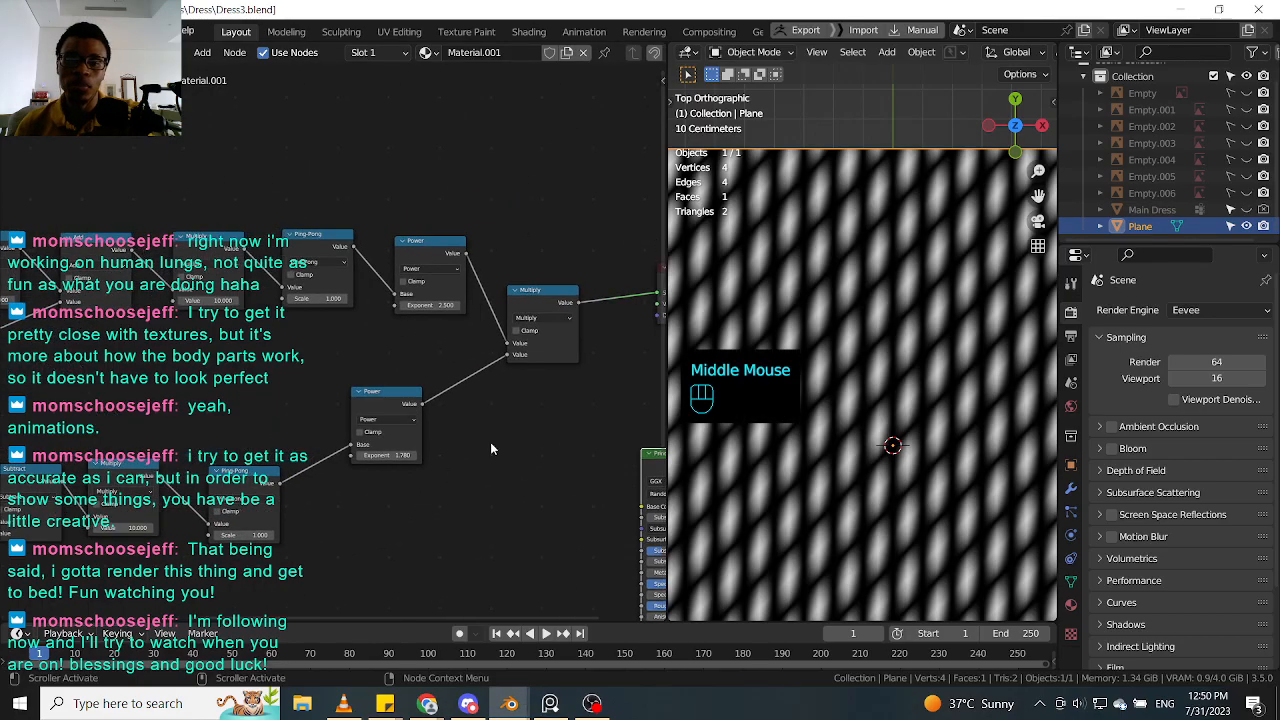
pyautogui.moveTo(490, 445); pyautogui.dragTo(434, 446, button='middle')
pyautogui.click(327, 399)
pyautogui.moveTo(165, 499); pyautogui.dragTo(372, 444, button='middle')
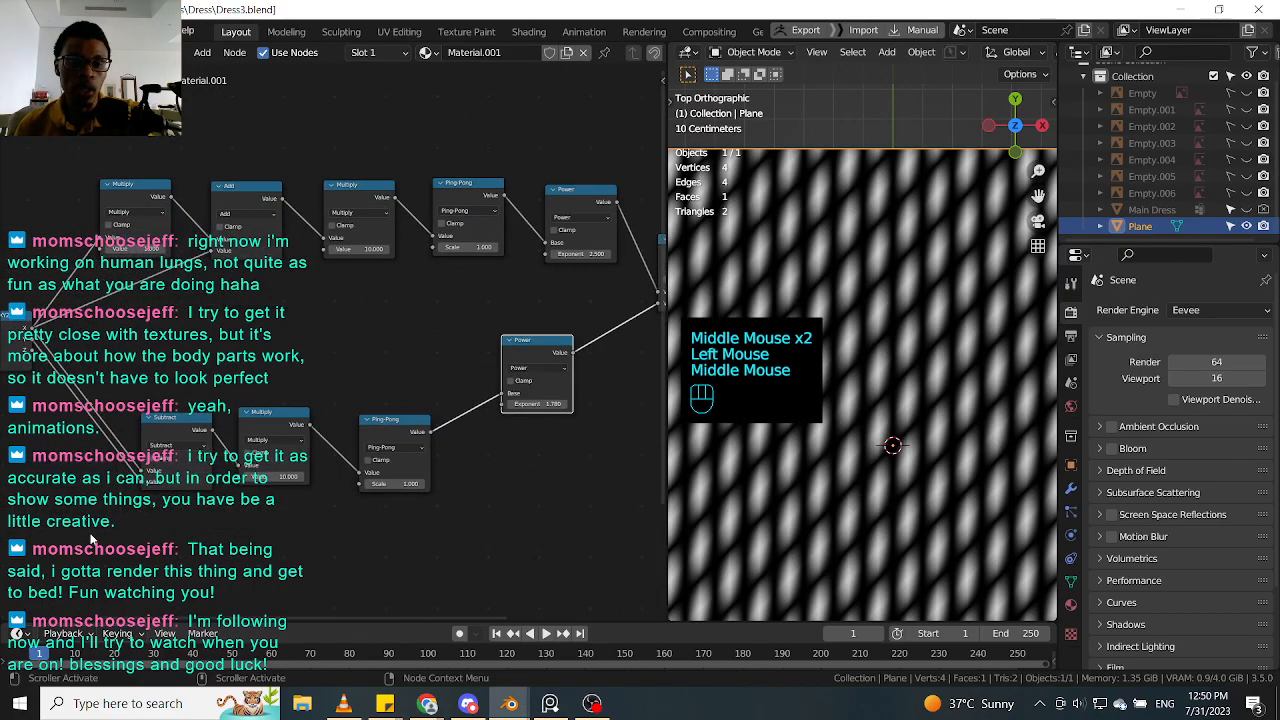
pyautogui.moveTo(90, 540); pyautogui.dragTo(480, 356)
pyautogui.moveTo(410, 420); pyautogui.dragTo(453, 378)
pyautogui.click(178, 506)
pyautogui.moveTo(176, 506); pyautogui.dragTo(380, 340)
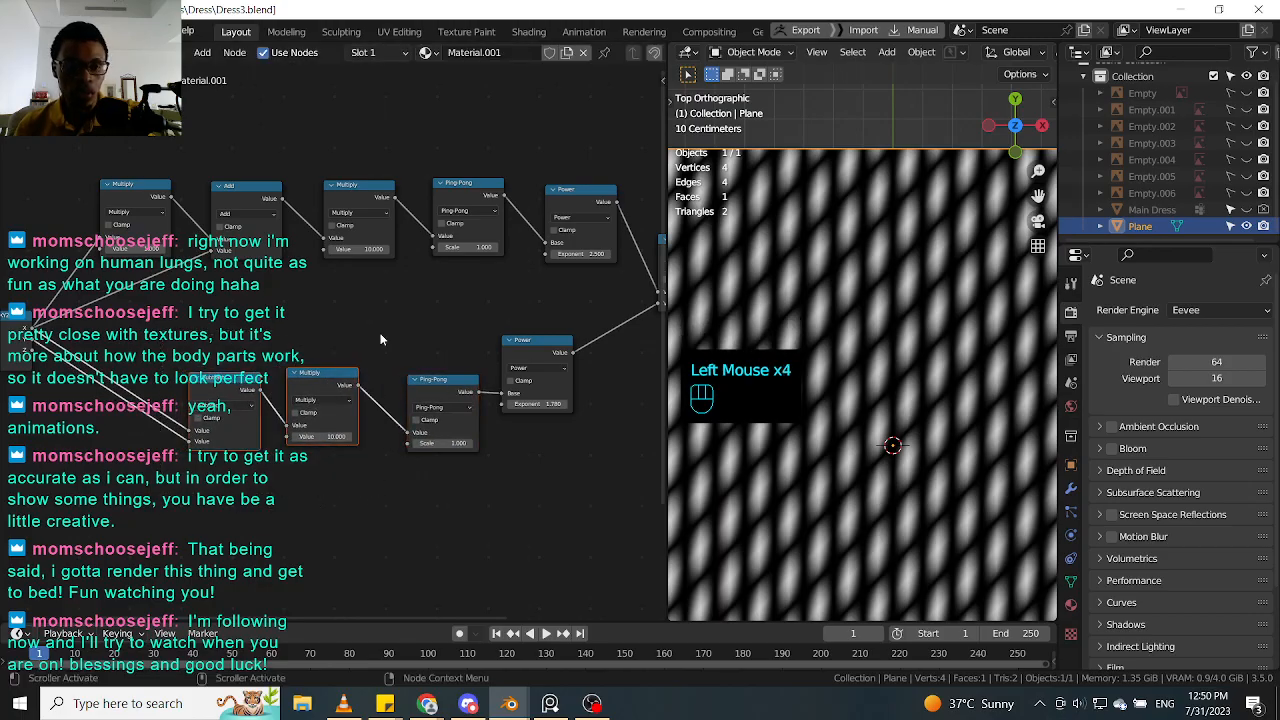
pyautogui.moveTo(333, 380); pyautogui.dragTo(360, 392)
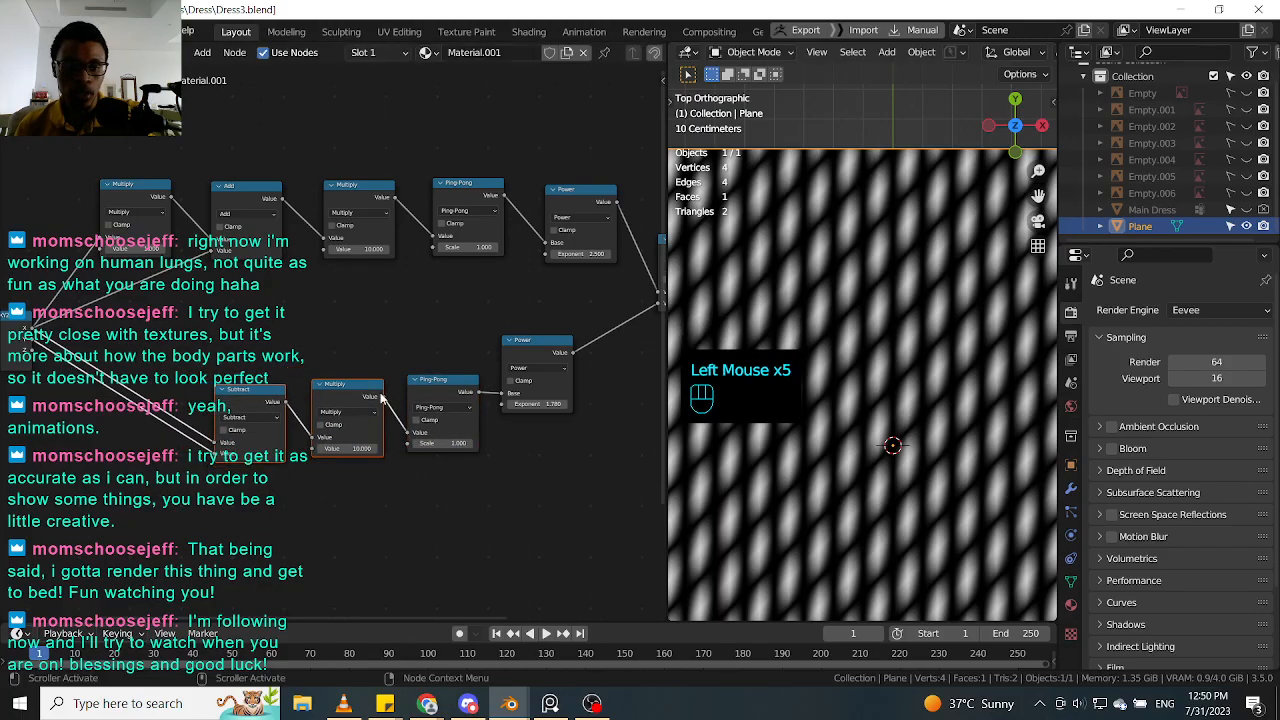
# Step: Move the lower Power node down until it is level with the lower Ping-Pong node
pyautogui.moveTo(624, 405); pyautogui.dragTo(447, 399, button='middle')
pyautogui.click(360, 345)
pyautogui.moveTo(360, 345); pyautogui.dragTo(362, 383)
# Step: Align the upper row of math nodes, from the first Multiply to Power, along one horizontal line
pyautogui.moveTo(182, 275); pyautogui.dragTo(325, 344, button='middle')
pyautogui.moveTo(48, 186); pyautogui.dragTo(571, 322)
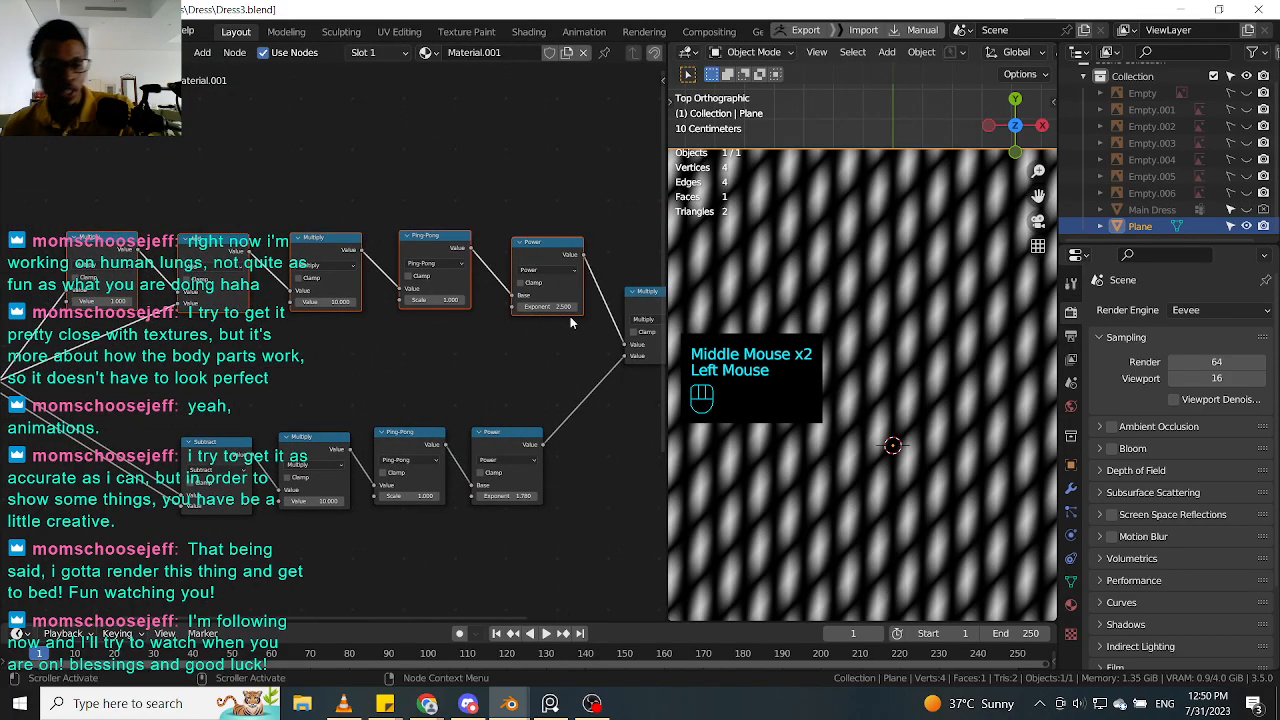
pyautogui.press('s')
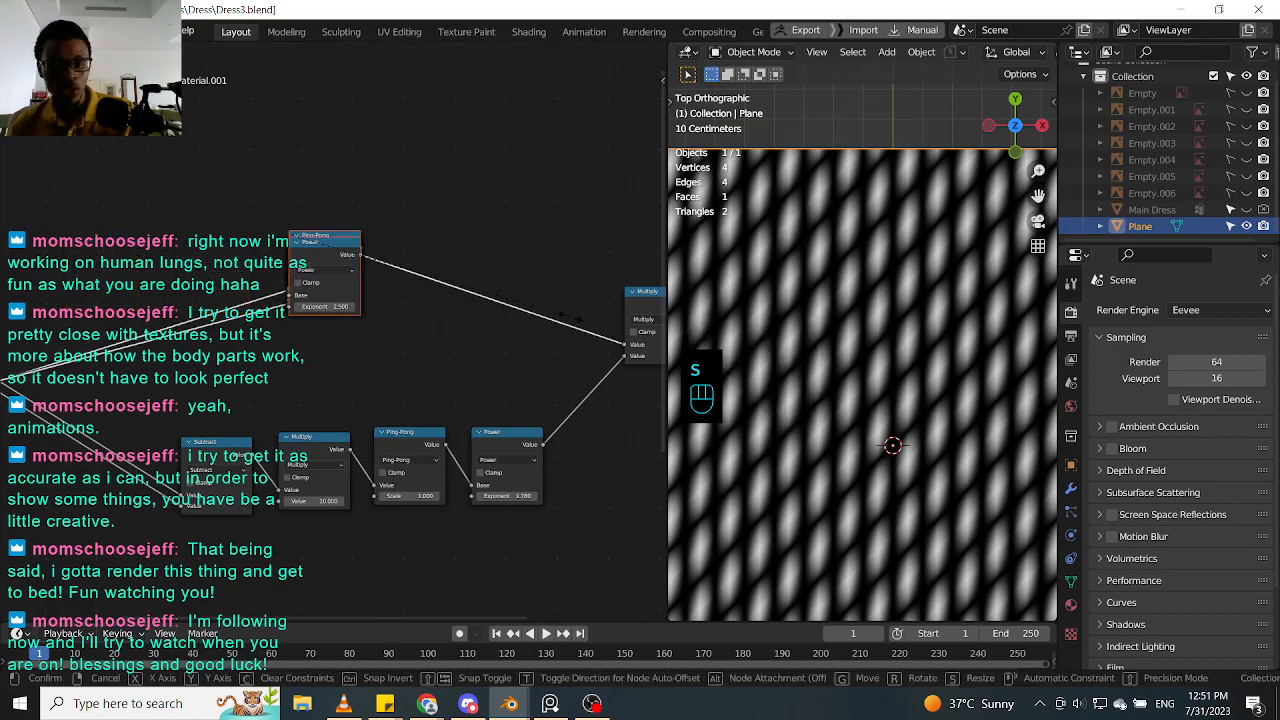
pyautogui.press('Escape')
pyautogui.press('s')
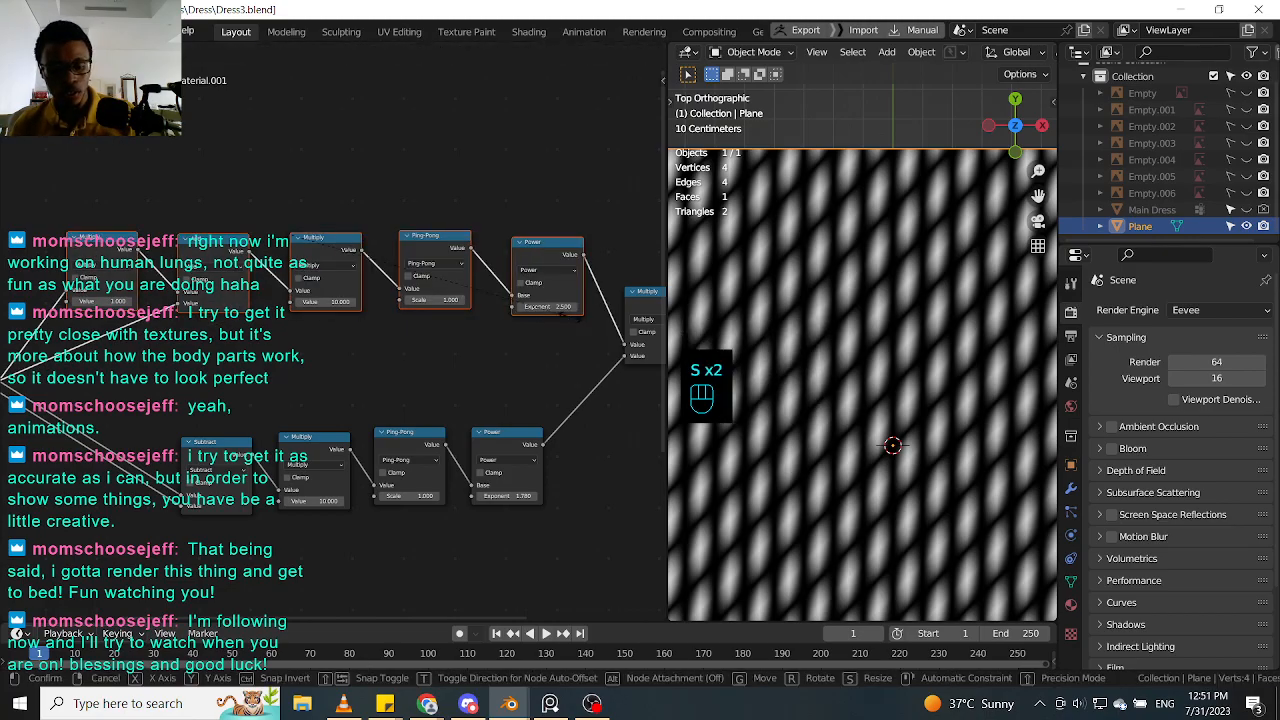
pyautogui.moveTo(550, 420); pyautogui.dragTo(536, 319, button='middle')
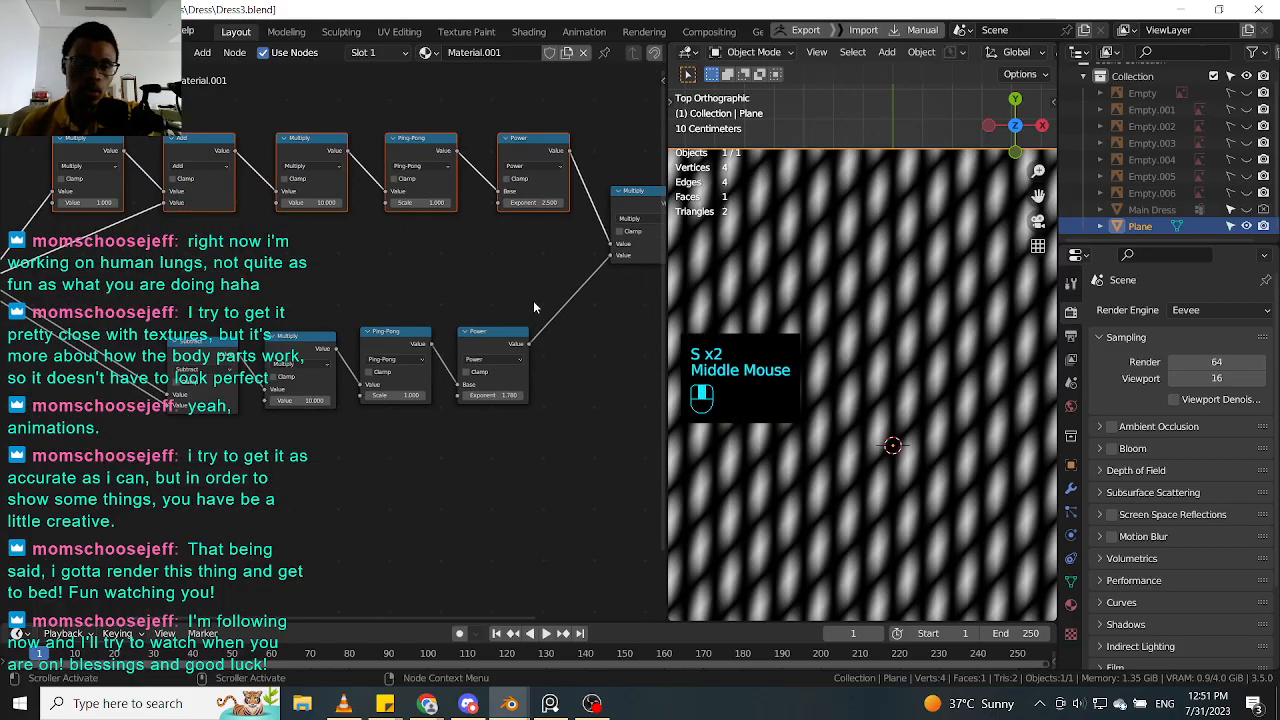
# Step: Align the lower Subtract, Multiply, Ping-Pong and Power nodes along one horizontal line
pyautogui.moveTo(570, 288); pyautogui.dragTo(154, 448)
pyautogui.press('s')
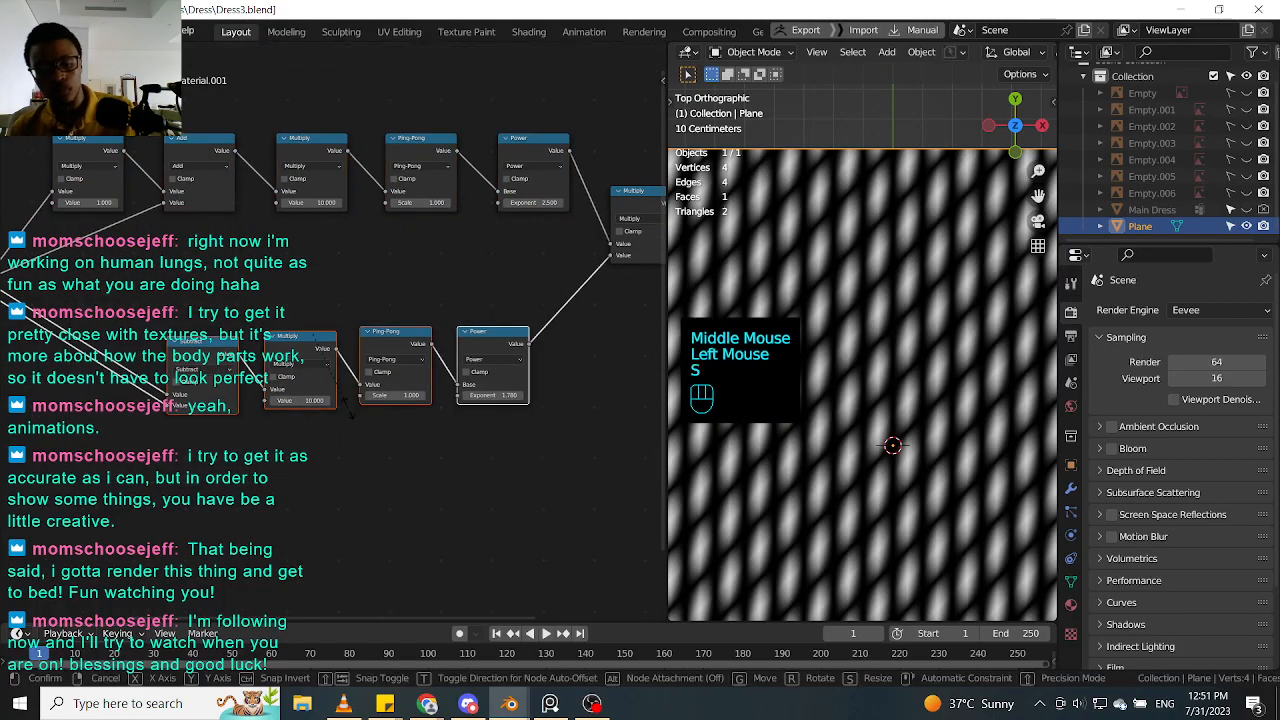
pyautogui.click(468, 497)
pyautogui.moveTo(468, 497); pyautogui.dragTo(466, 457, button='middle')
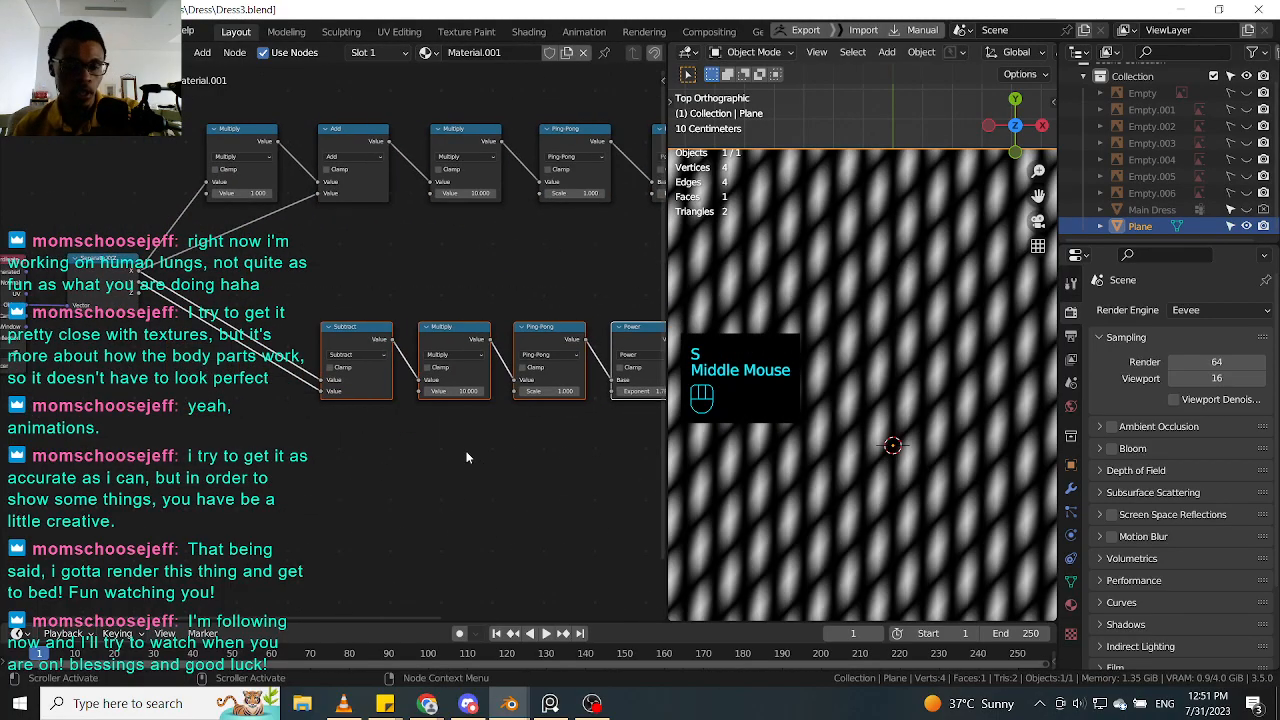
# Step: Move the whole lower row of math nodes closer to Separate XYZ, directly beneath the upper row
pyautogui.moveTo(557, 482); pyautogui.dragTo(424, 482, button='middle')
pyautogui.moveTo(307, 338); pyautogui.dragTo(207, 309)
pyautogui.moveTo(488, 264); pyautogui.dragTo(299, 378, button='middle')
pyautogui.moveTo(424, 334)
pyautogui.mouseDown(button='middle')
pyautogui.moveTo(572, 328)
pyautogui.moveTo(517, 326)
pyautogui.moveTo(480, 343)
pyautogui.moveTo(449, 320)
pyautogui.moveTo(457, 366)
pyautogui.moveTo(248, 362)
pyautogui.moveTo(386, 337)
pyautogui.moveTo(408, 320)
pyautogui.mouseUp(button='middle')
# Step: Move the Material Output node further from the final Multiply node and preview that Multiply's output
pyautogui.click(229, 244)
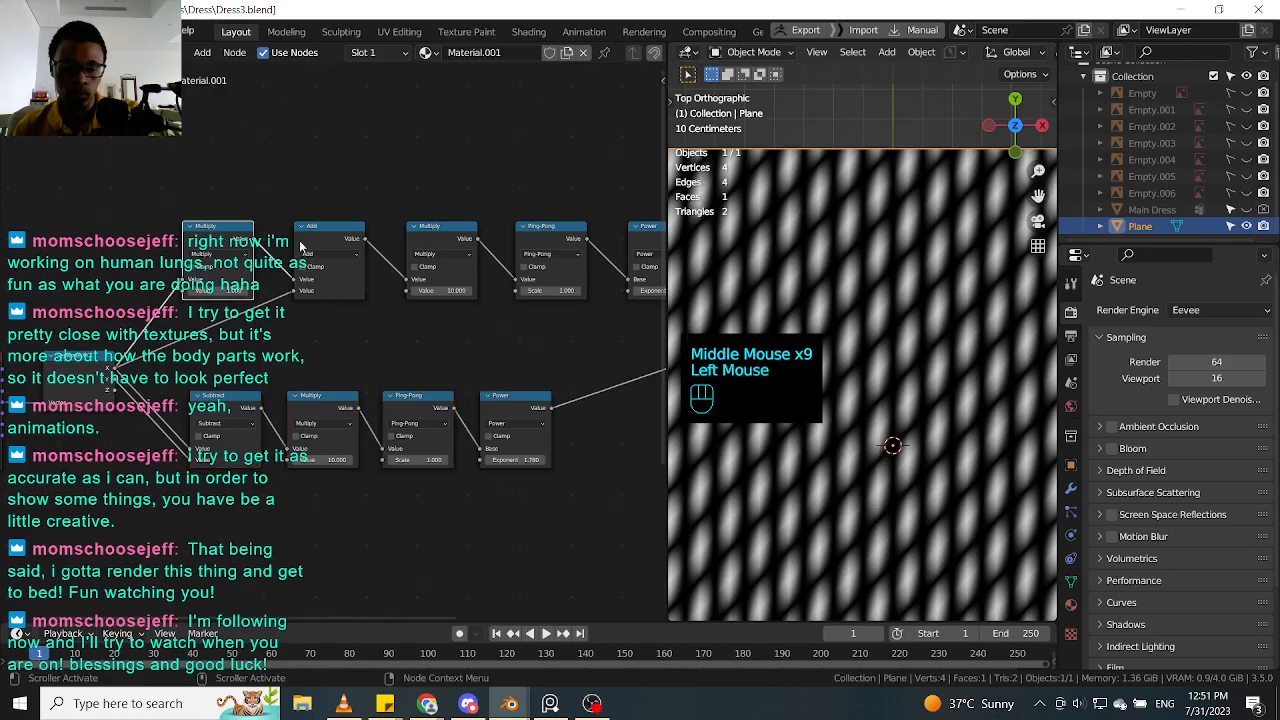
pyautogui.moveTo(520, 322); pyautogui.dragTo(370, 336, button='middle')
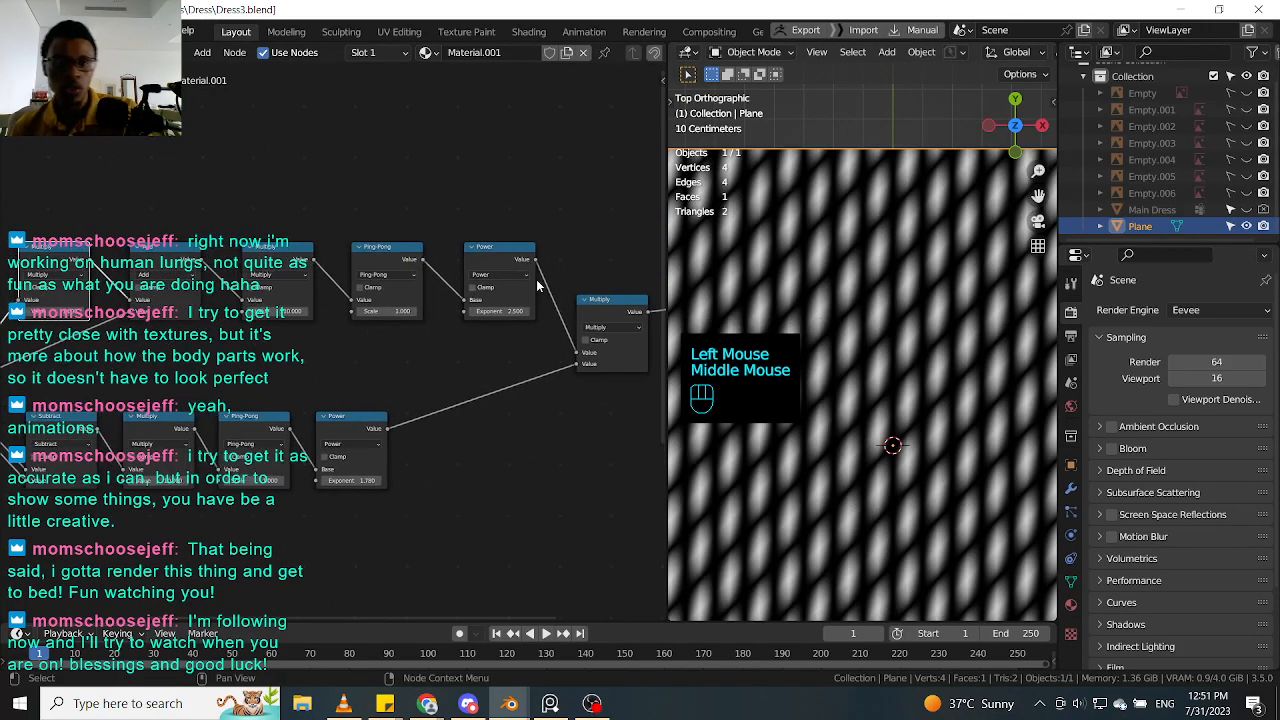
pyautogui.moveTo(630, 322); pyautogui.dragTo(395, 348, button='middle')
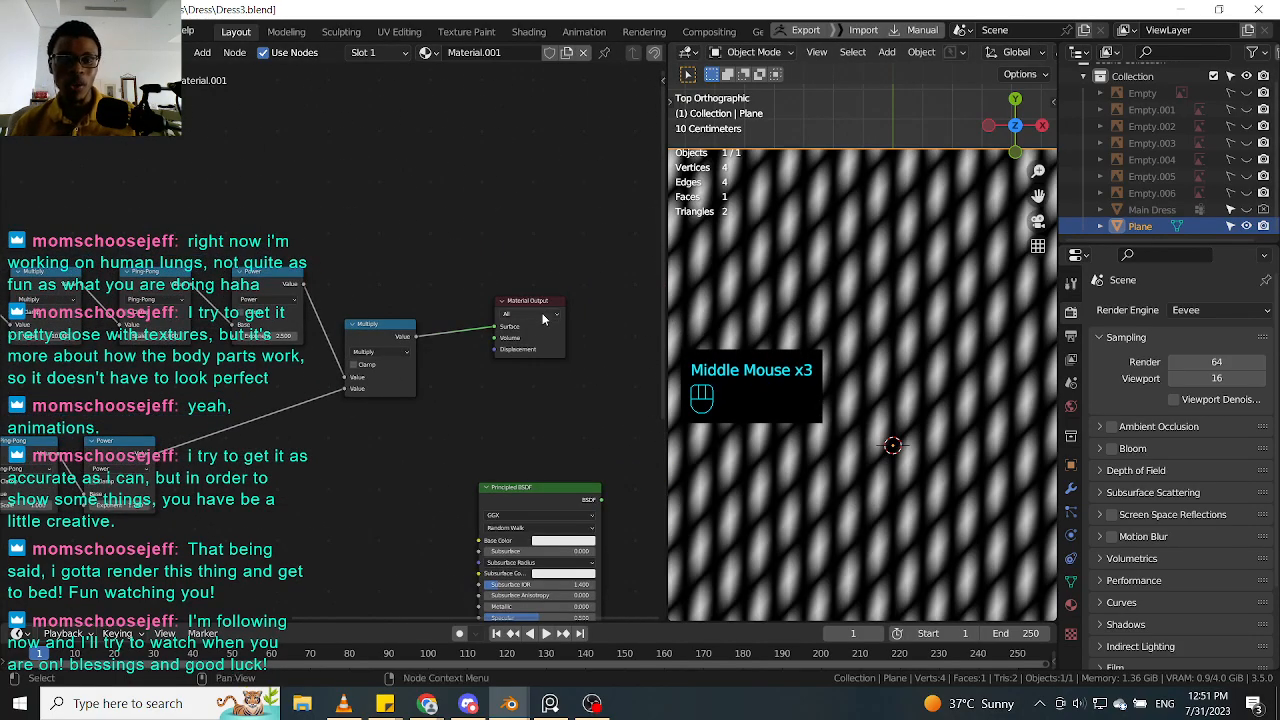
pyautogui.moveTo(543, 306); pyautogui.dragTo(610, 328)
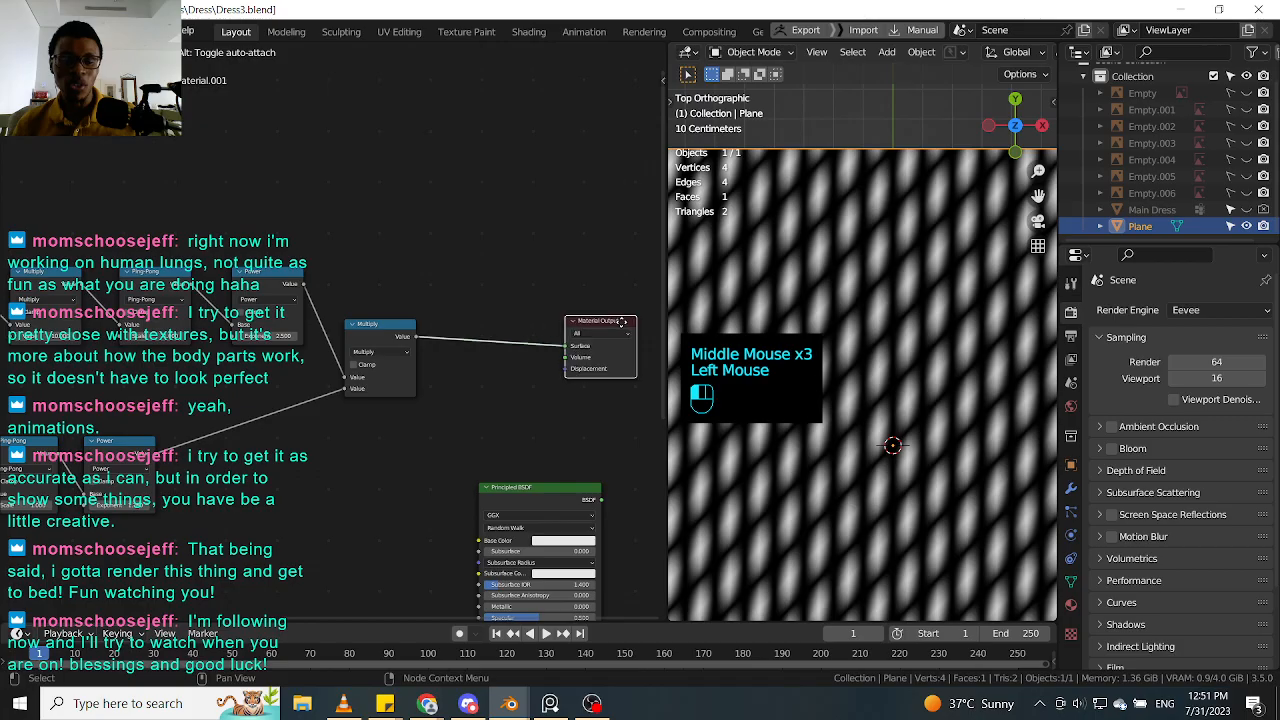
pyautogui.keyDown('ctrl'); pyautogui.keyDown('shift'); pyautogui.click(390, 330); pyautogui.keyUp('shift'); pyautogui.keyUp('ctrl')
# Step: Preview the outputs of the upper row's first Multiply, Add and second Multiply nodes in turn
pyautogui.moveTo(240, 335); pyautogui.dragTo(450, 318, button='middle')
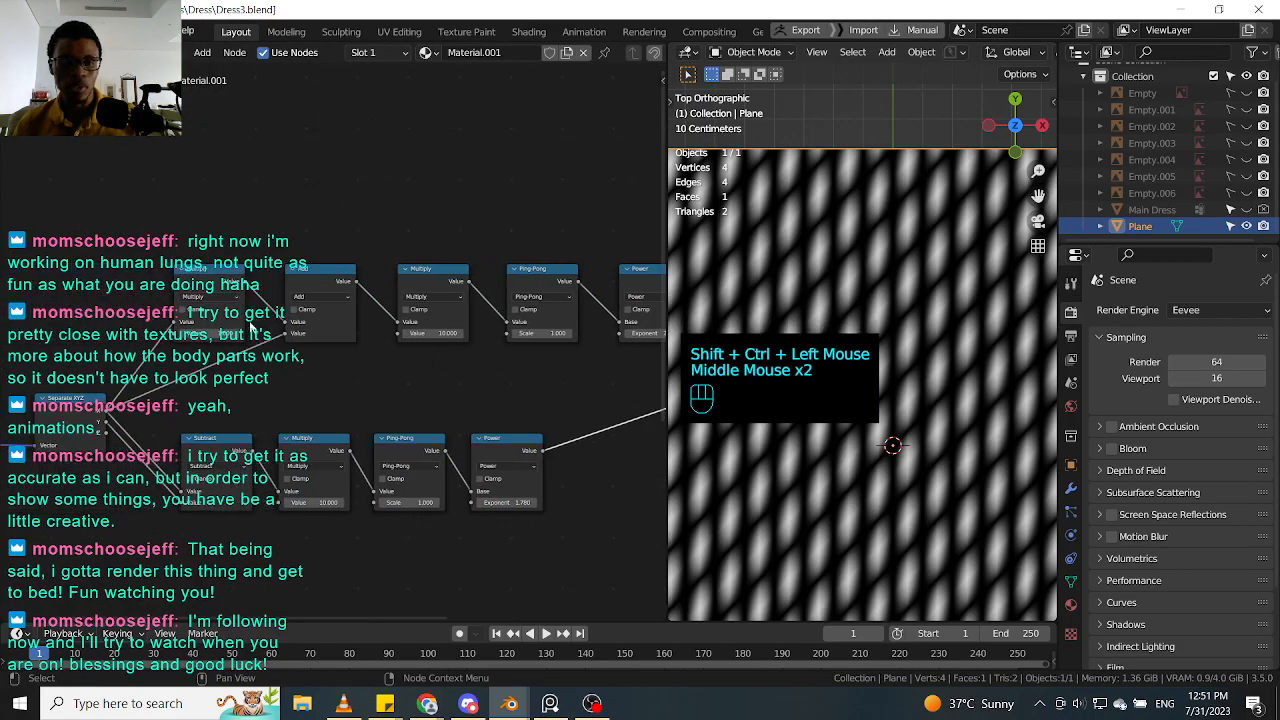
pyautogui.keyDown('ctrl'); pyautogui.keyDown('shift'); pyautogui.click(230, 291); pyautogui.keyUp('shift'); pyautogui.keyUp('ctrl')
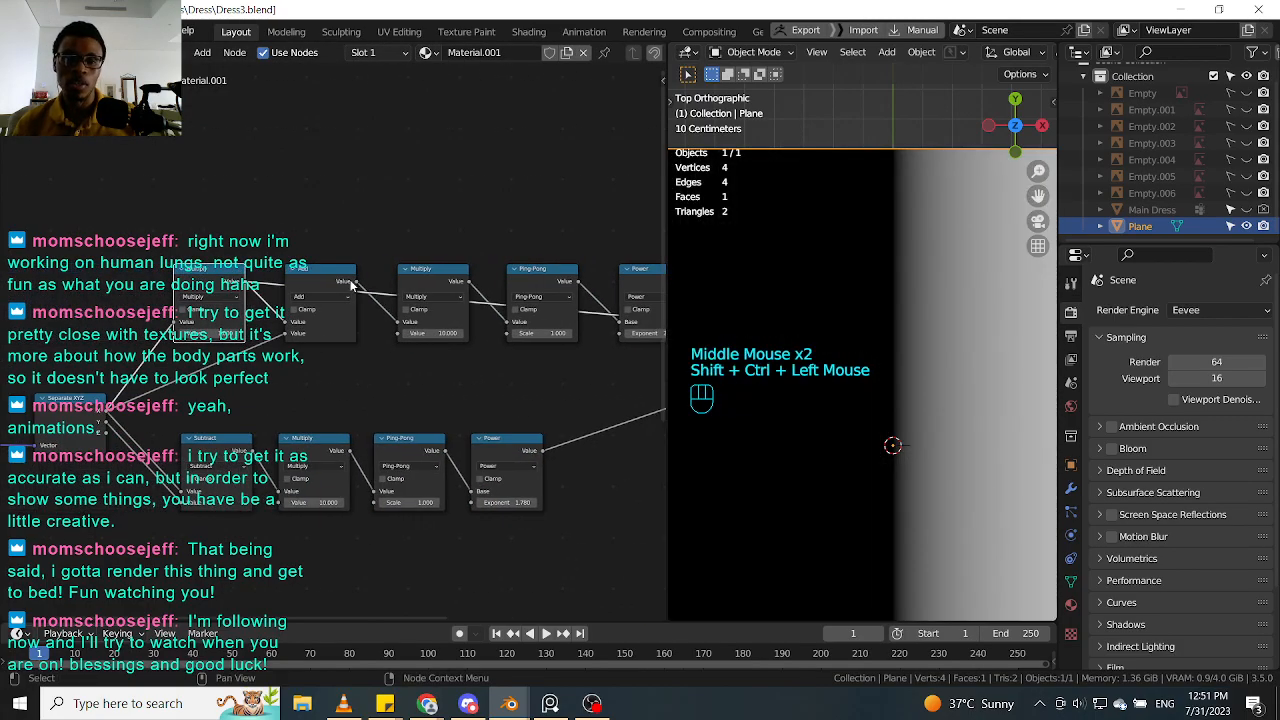
pyautogui.keyDown('ctrl'); pyautogui.keyDown('shift'); pyautogui.click(350, 285); pyautogui.keyUp('shift'); pyautogui.keyUp('ctrl')
pyautogui.moveTo(440, 286); pyautogui.dragTo(337, 285, button='middle')
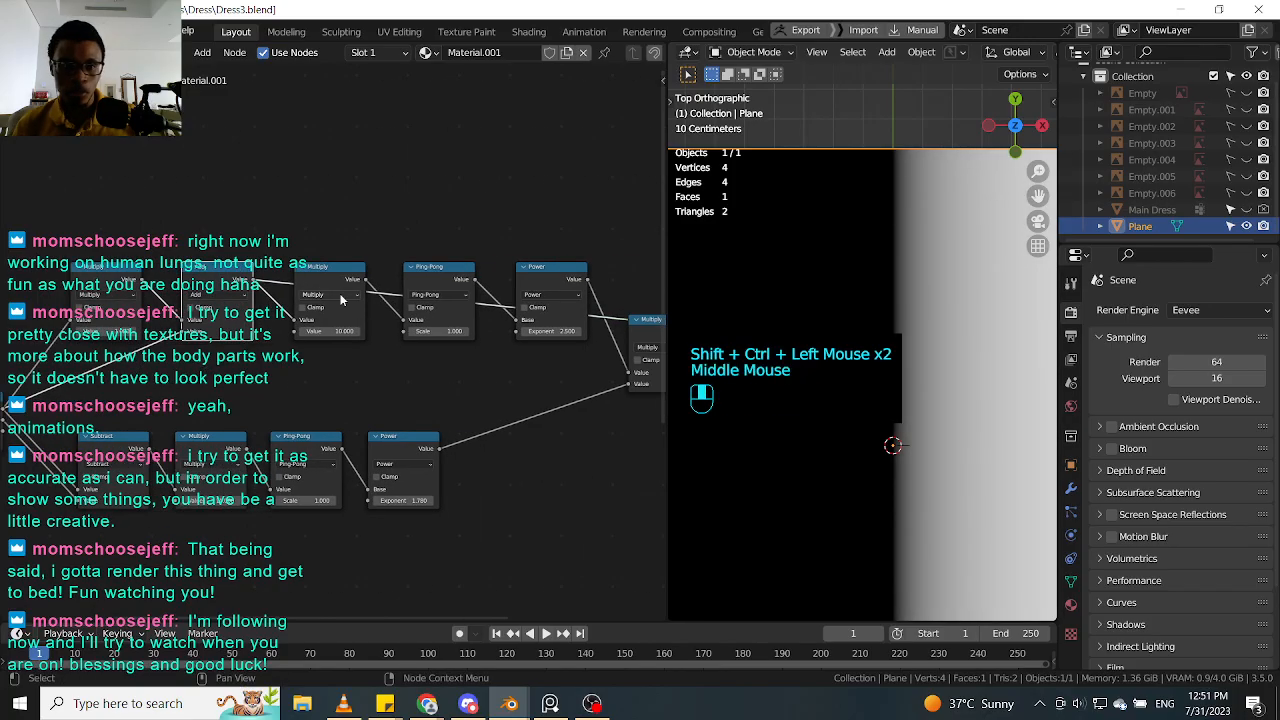
pyautogui.keyDown('ctrl'); pyautogui.keyDown('shift'); pyautogui.click(336, 285); pyautogui.keyUp('shift'); pyautogui.keyUp('ctrl')
pyautogui.moveTo(452, 285); pyautogui.dragTo(330, 284, button='middle')
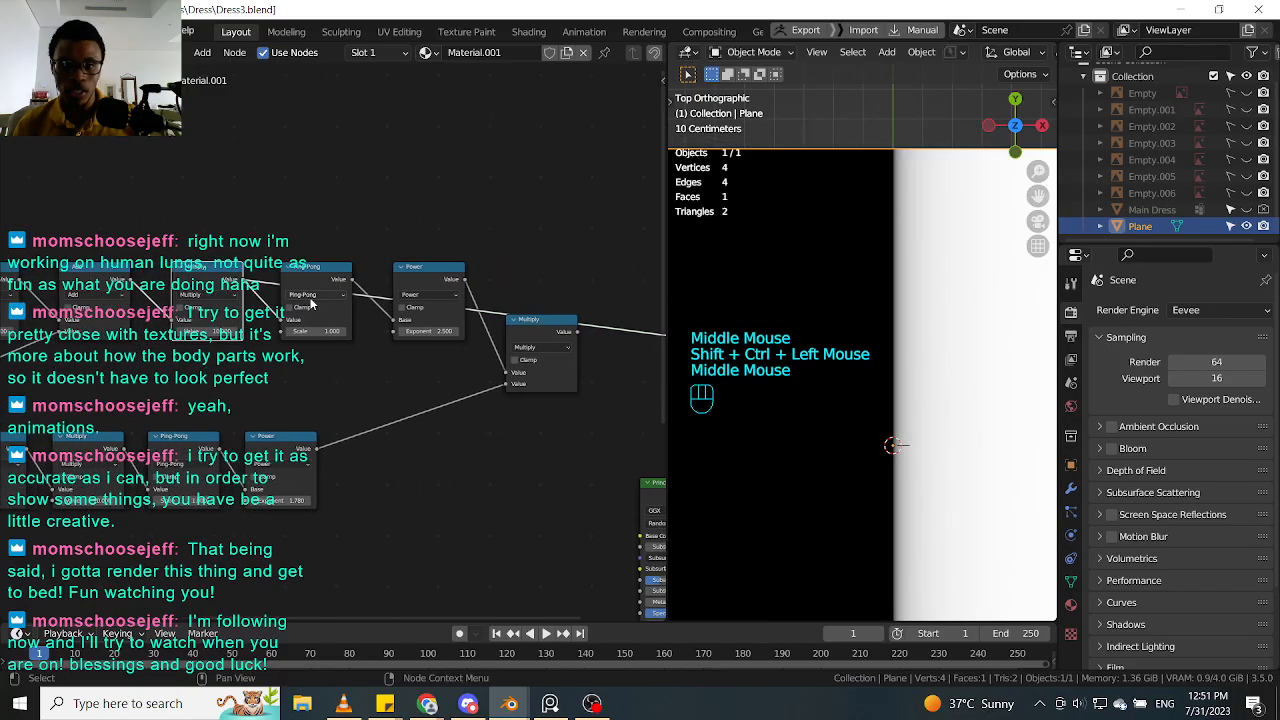
# Step: Preview the outputs of the upper Ping-Pong and upper Power nodes in turn
pyautogui.moveTo(146, 385); pyautogui.dragTo(237, 380, button='middle')
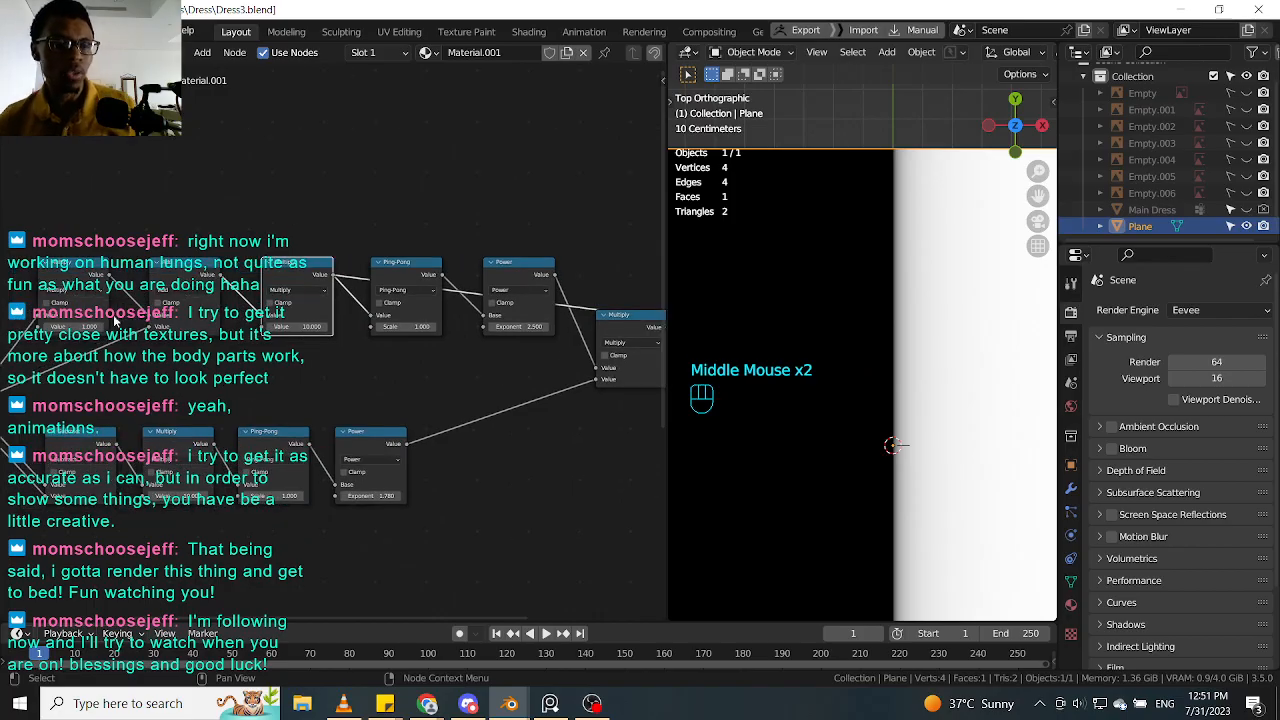
pyautogui.moveTo(153, 298); pyautogui.dragTo(211, 298, button='middle')
pyautogui.click(145, 275)
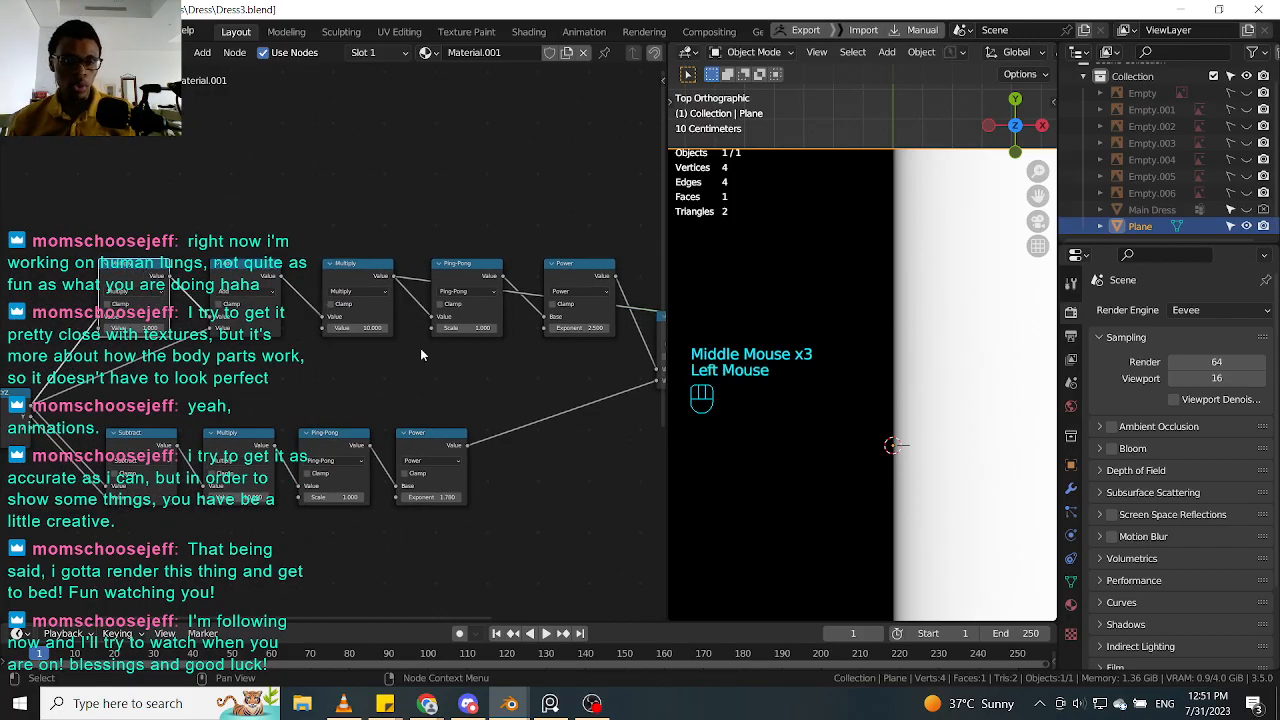
pyautogui.moveTo(421, 354); pyautogui.dragTo(350, 400, button='middle')
pyautogui.moveTo(400, 300); pyautogui.dragTo(341, 274, button='middle')
pyautogui.keyDown('ctrl'); pyautogui.keyDown('shift'); pyautogui.click(348, 296); pyautogui.keyUp('shift'); pyautogui.keyUp('ctrl')
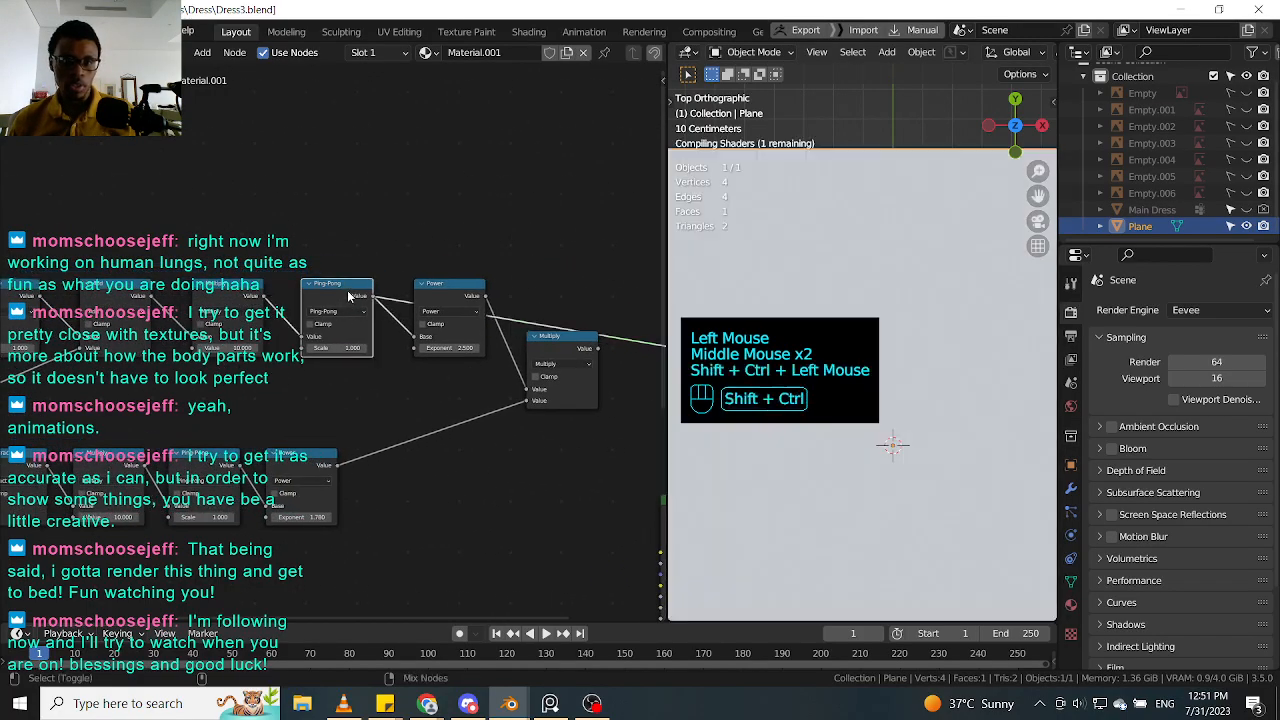
pyautogui.click(428, 303)
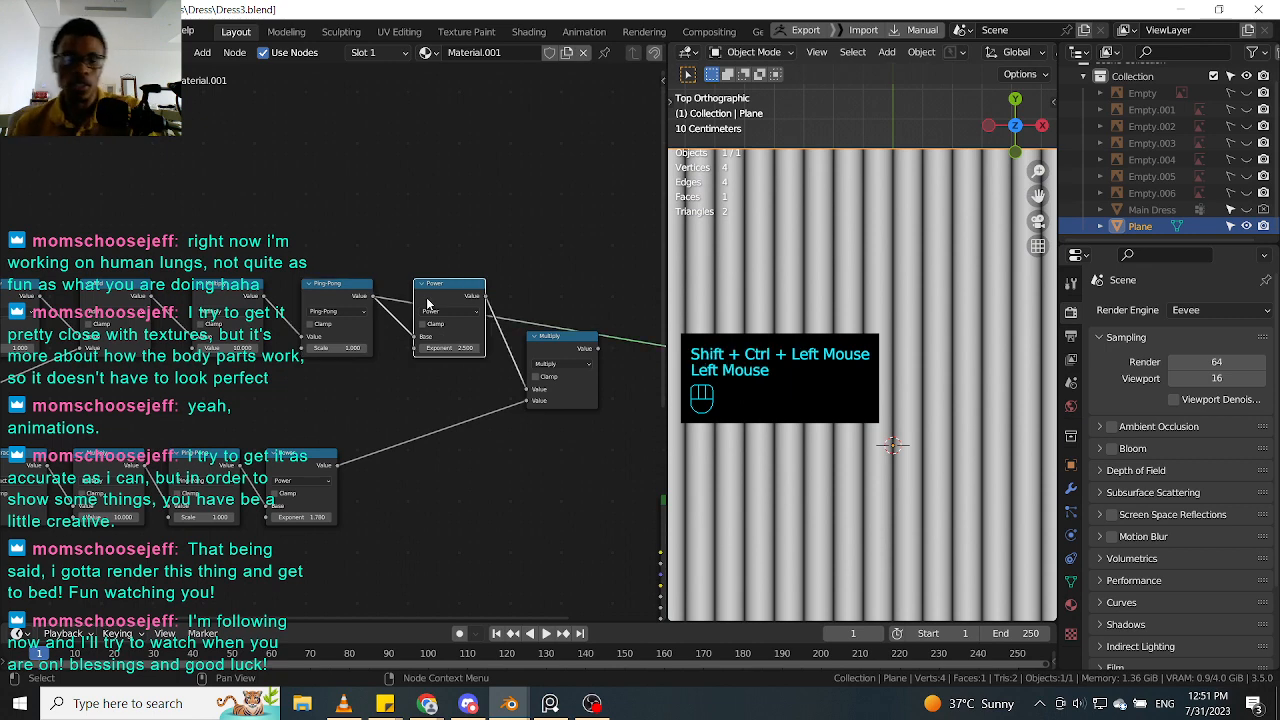
pyautogui.keyDown('ctrl'); pyautogui.keyDown('shift'); pyautogui.click(428, 303); pyautogui.keyUp('shift'); pyautogui.keyUp('ctrl')
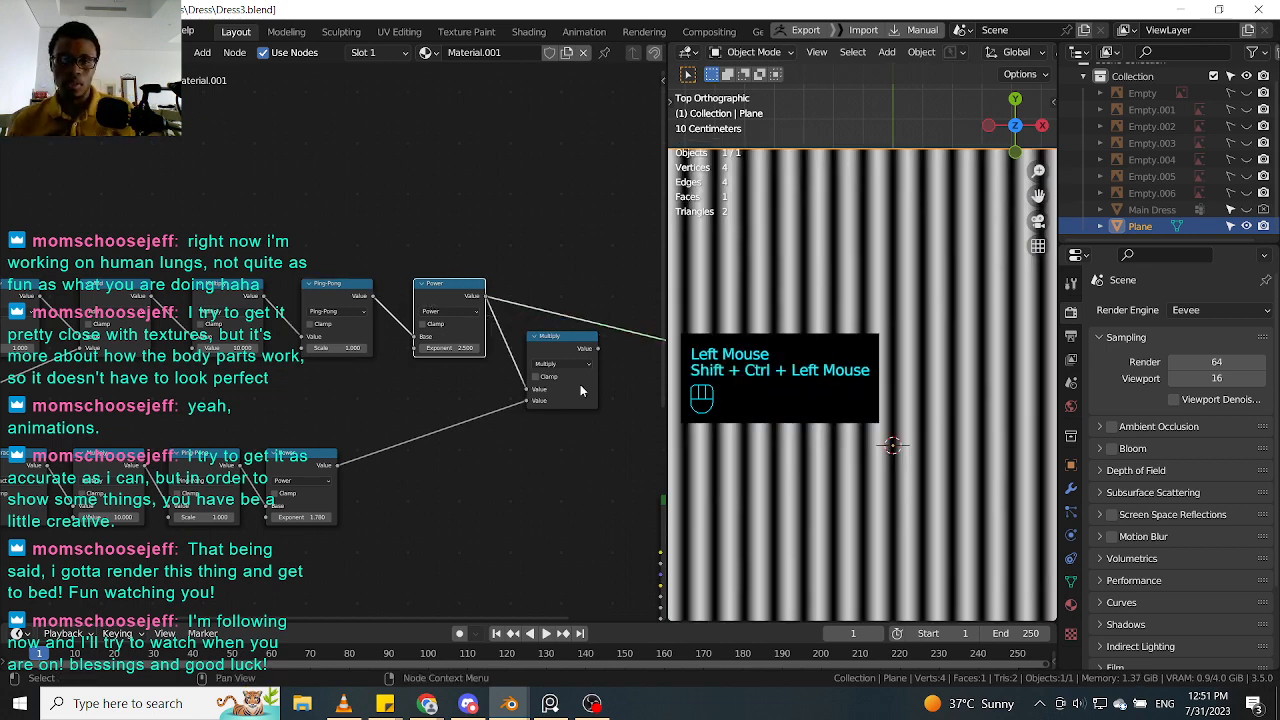
# Step: Preview the final Multiply output again and shift the Material Output node slightly further from it
pyautogui.moveTo(554, 340); pyautogui.dragTo(288, 336, button='middle')
pyautogui.keyDown('ctrl'); pyautogui.keyDown('shift'); pyautogui.click(475, 347); pyautogui.keyUp('shift'); pyautogui.keyUp('ctrl')
pyautogui.moveTo(509, 317); pyautogui.dragTo(552, 318)
# Step: Move the Texture Coordinate and Separate XYZ nodes together away from the math nodes to widen the gap
pyautogui.moveTo(191, 459); pyautogui.dragTo(475, 390, button='middle')
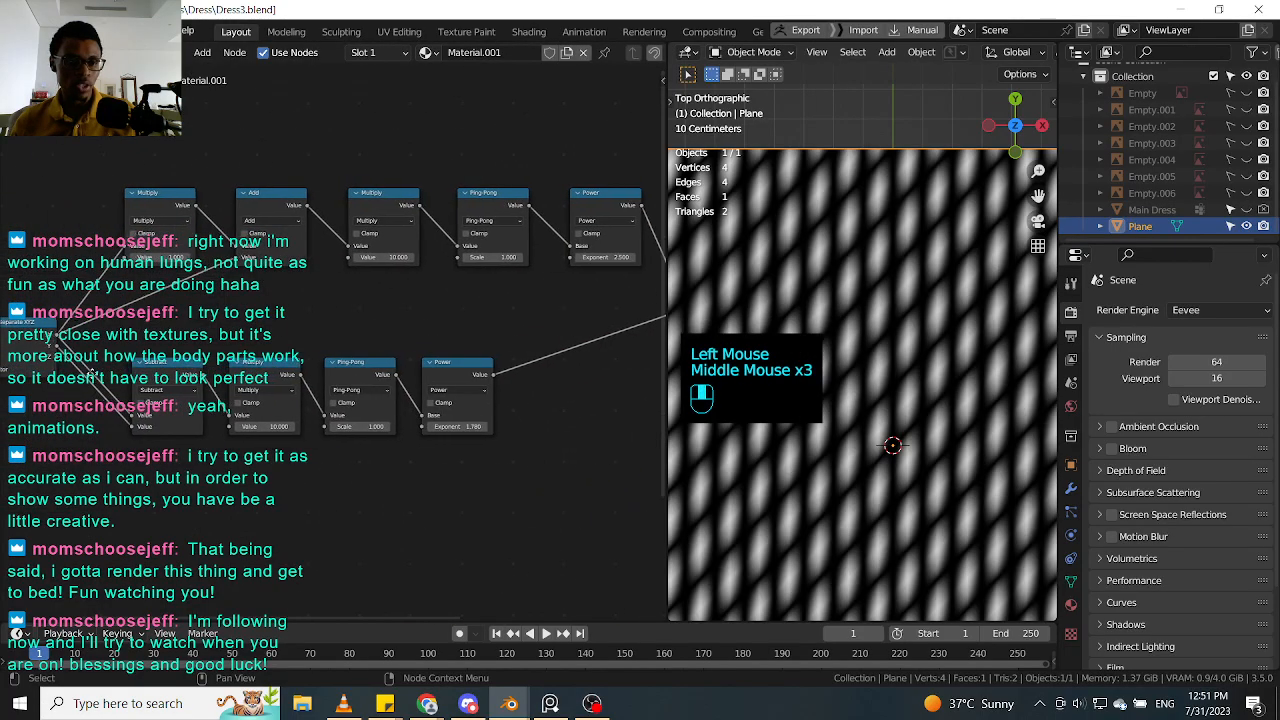
pyautogui.moveTo(164, 378); pyautogui.dragTo(168, 365, button='middle')
pyautogui.moveTo(44, 500); pyautogui.dragTo(210, 320)
pyautogui.moveTo(172, 362); pyautogui.dragTo(137, 360)
# Step: Add reroute points across the Separate XYZ output links and dissolve the lower reroute while keeping its link
pyautogui.keyDown('shift'); pyautogui.moveTo(262, 300); pyautogui.dragTo(258, 484, button='right'); pyautogui.keyUp('shift')
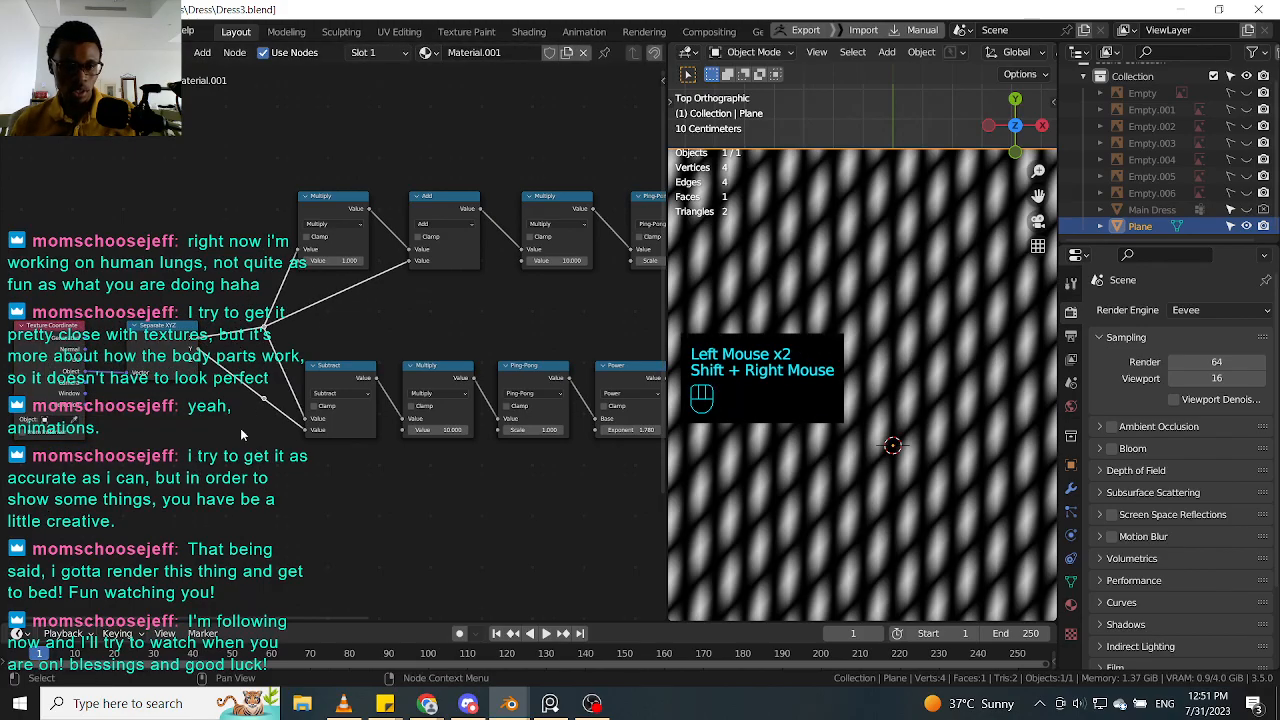
pyautogui.scroll(1, 245, 426)
pyautogui.click(268, 404)
pyautogui.hotkey('ctrl', 'x')
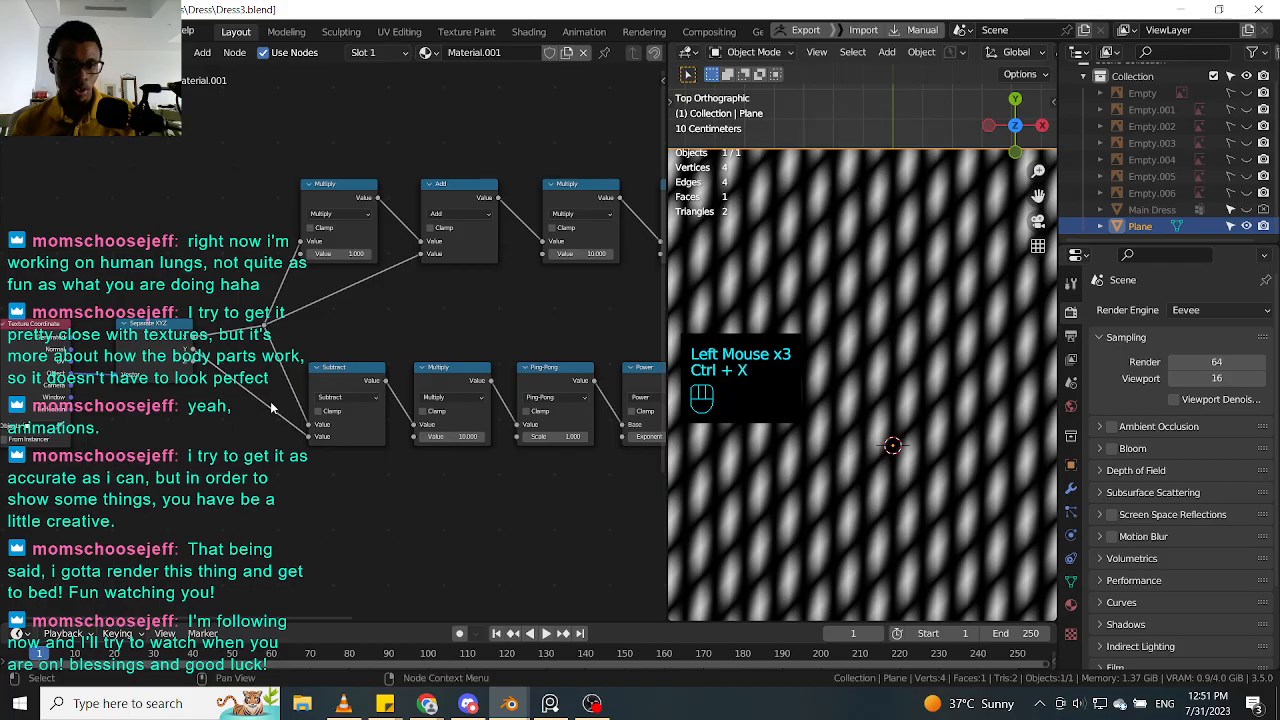
# Step: Move the remaining reroute point closer to the Separate XYZ node
pyautogui.moveTo(303, 325); pyautogui.dragTo(268, 375, button='middle')
pyautogui.moveTo(190, 408); pyautogui.dragTo(288, 341)
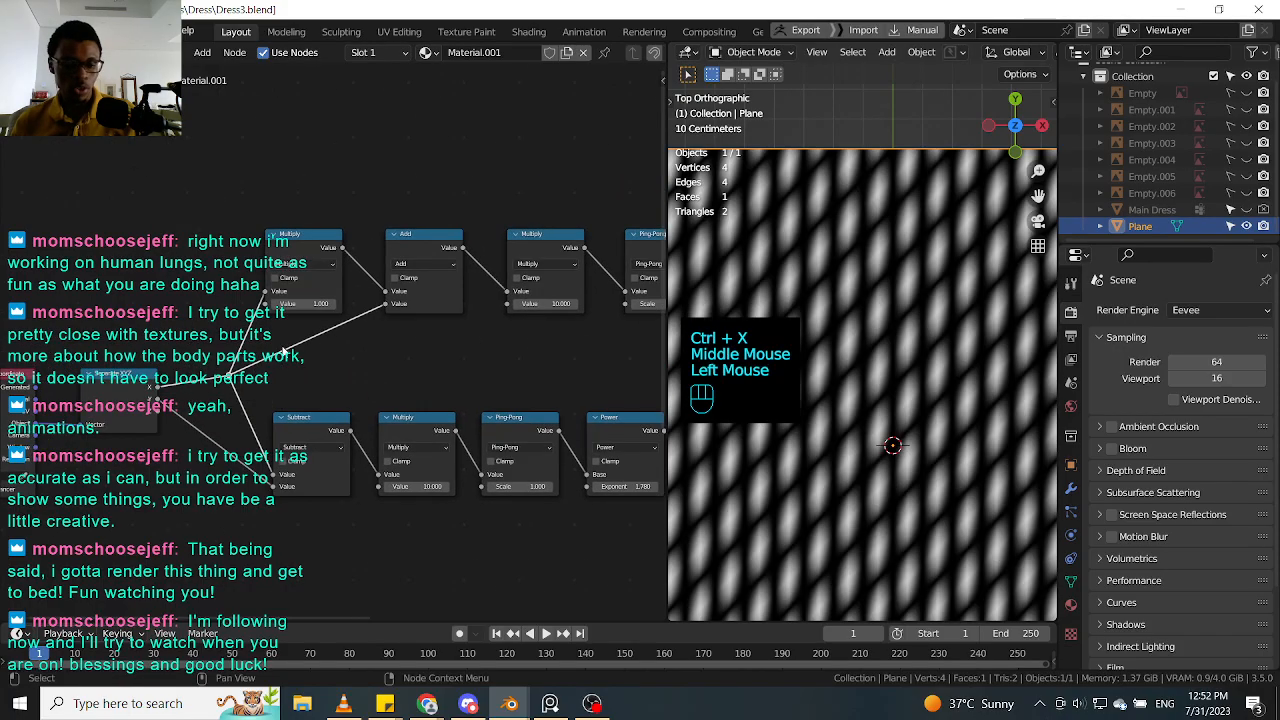
pyautogui.press('g')
pyautogui.click(258, 332)
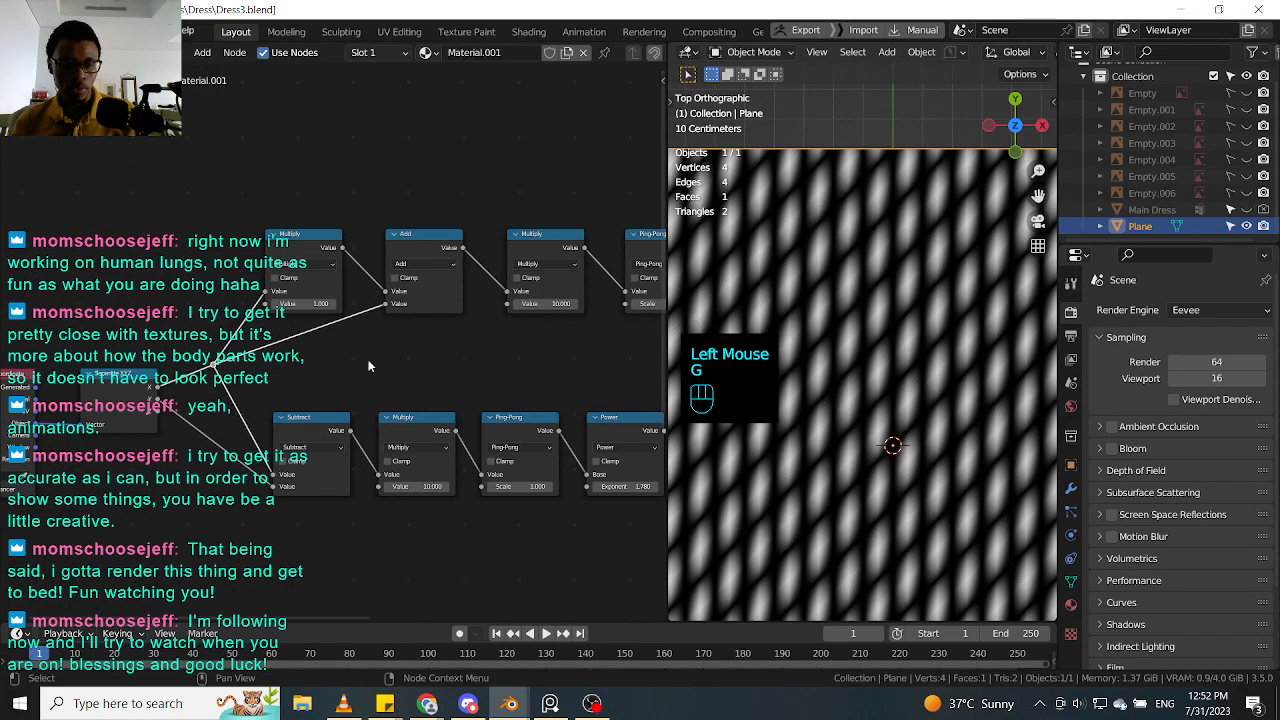
# Step: Move the Material Output node back closer to the final Multiply node
pyautogui.moveTo(370, 366); pyautogui.dragTo(285, 375, button='middle')
pyautogui.moveTo(479, 378); pyautogui.dragTo(339, 388, button='middle')
pyautogui.click(497, 307)
pyautogui.moveTo(554, 337); pyautogui.dragTo(490, 368, button='middle')
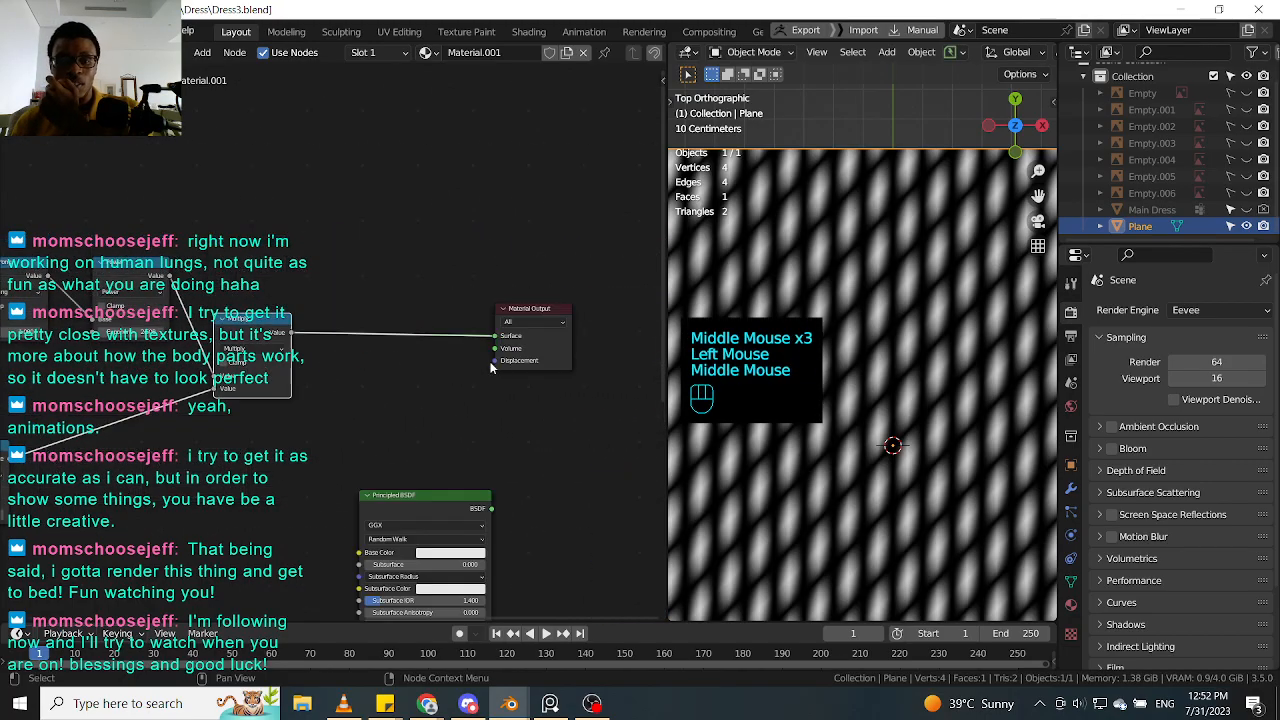
pyautogui.moveTo(528, 325); pyautogui.dragTo(416, 331)
# Step: Move the unconnected Principled BSDF node far below the Material Output node
pyautogui.moveTo(522, 514); pyautogui.dragTo(530, 316, button='middle')
pyautogui.click(349, 391)
pyautogui.press('g')
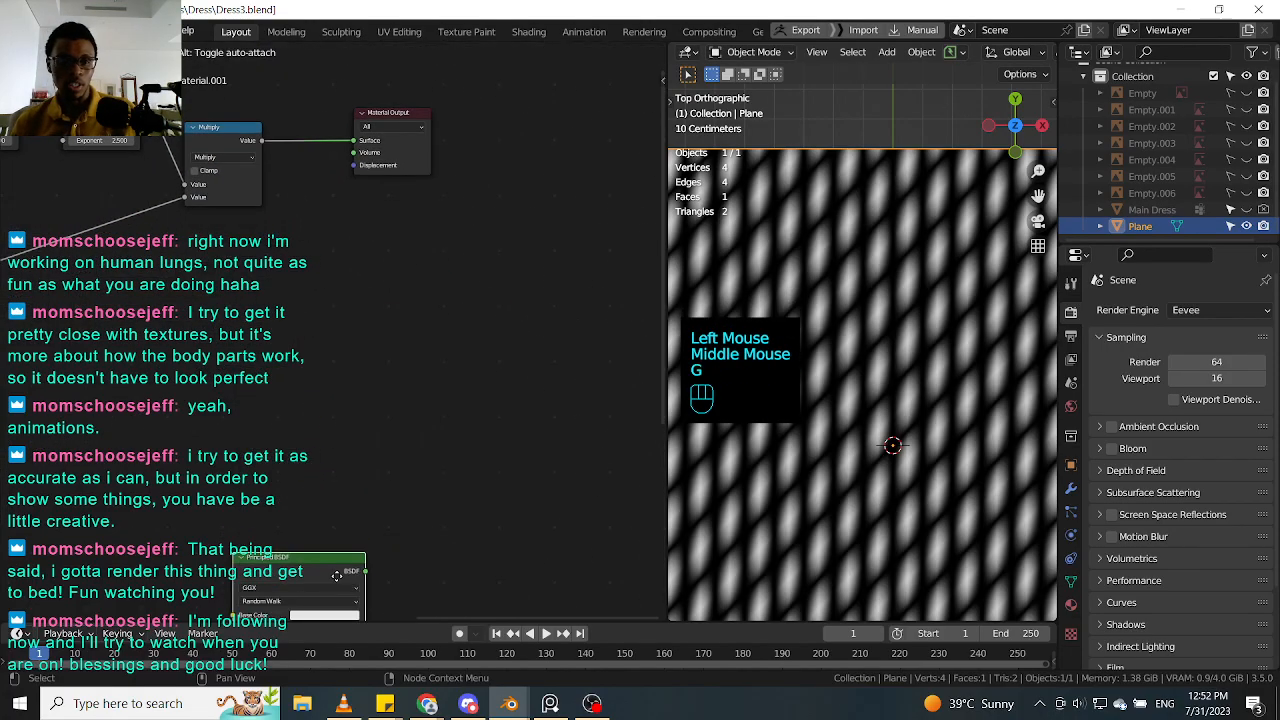
pyautogui.press('g')
pyautogui.click(289, 581)
pyautogui.moveTo(382, 155); pyautogui.dragTo(383, 366, button='middle')
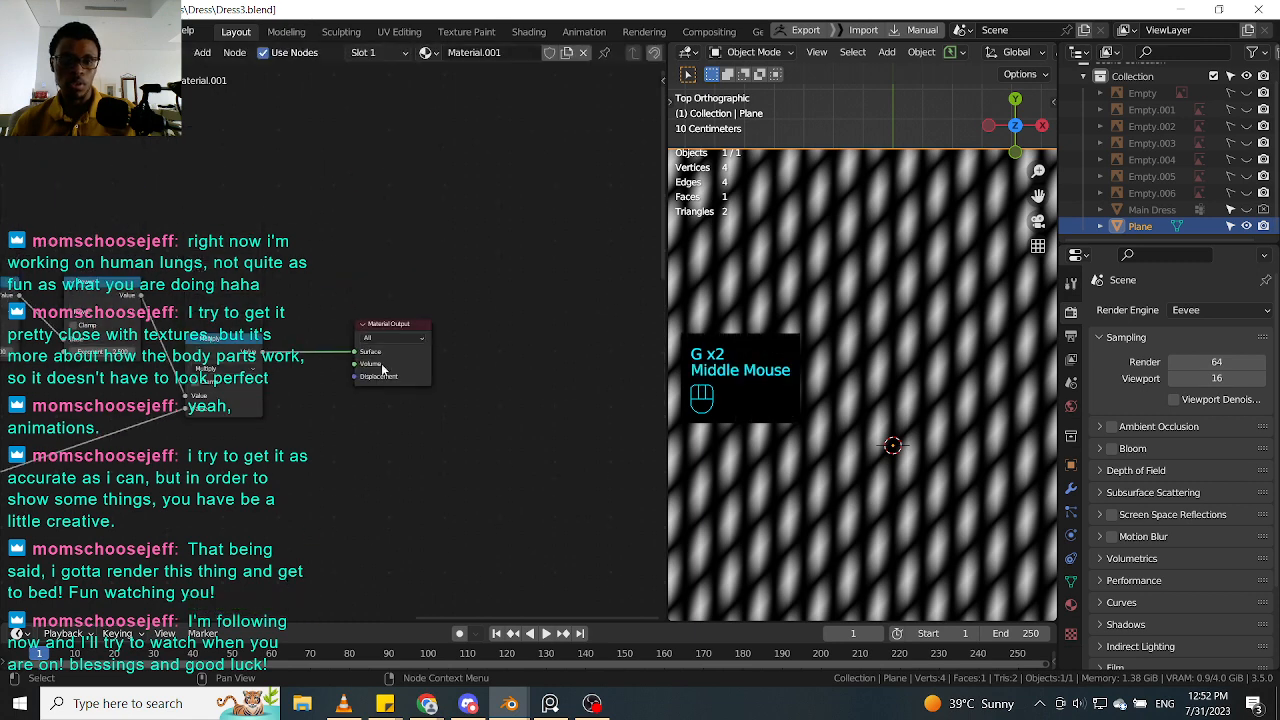
pyautogui.scroll(1, 412, 370)
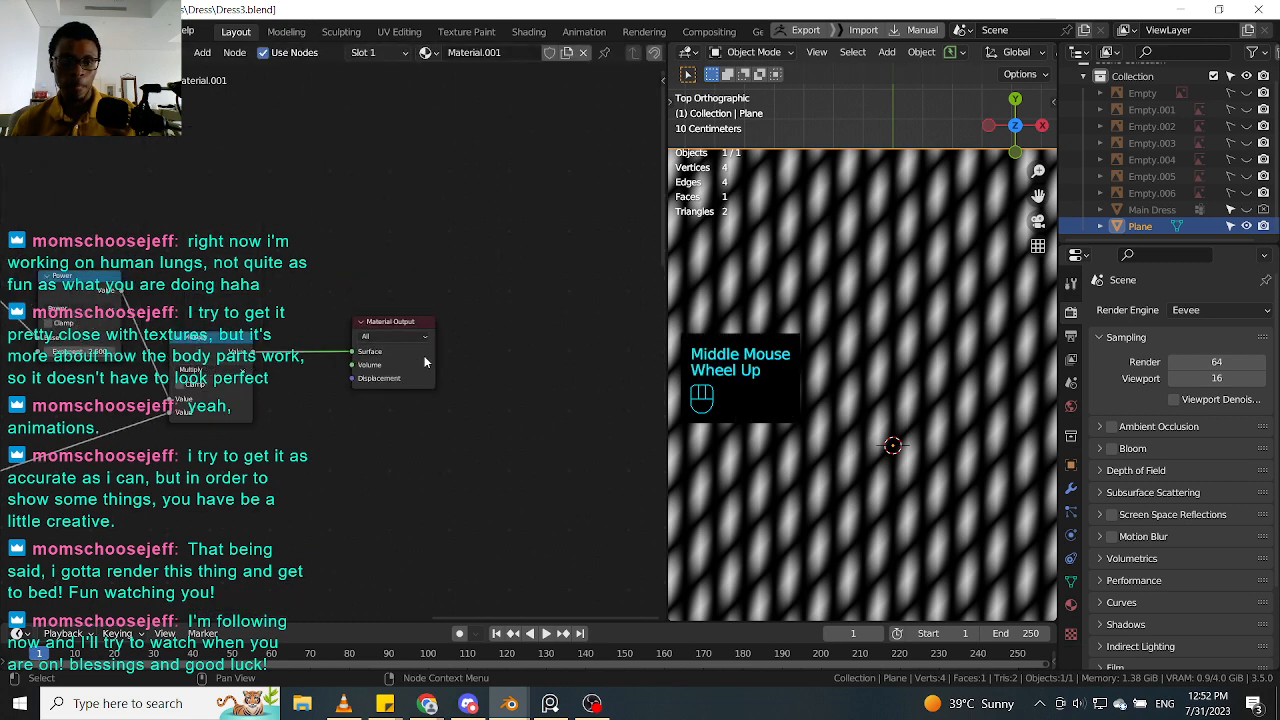
pyautogui.click(426, 361)
pyautogui.click(491, 363)
pyautogui.click(491, 363)
pyautogui.click(491, 363)
pyautogui.click(396, 367)
pyautogui.press('g')
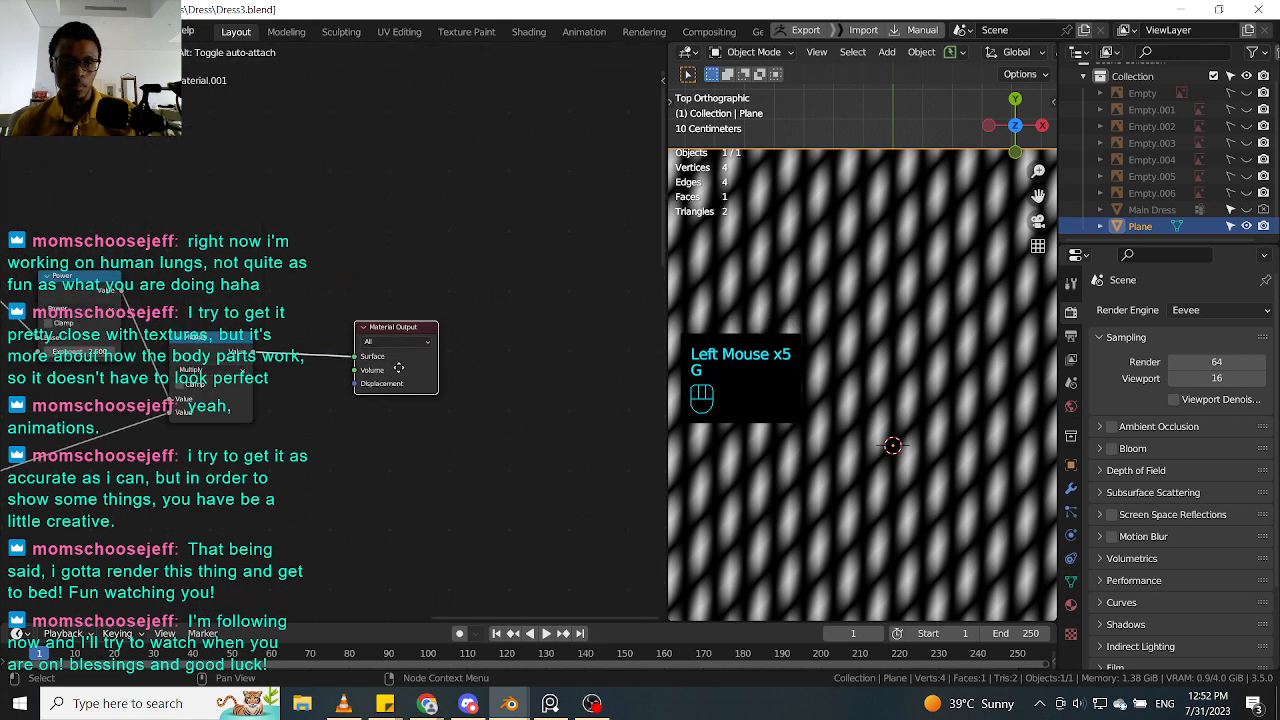
pyautogui.click(399, 371)
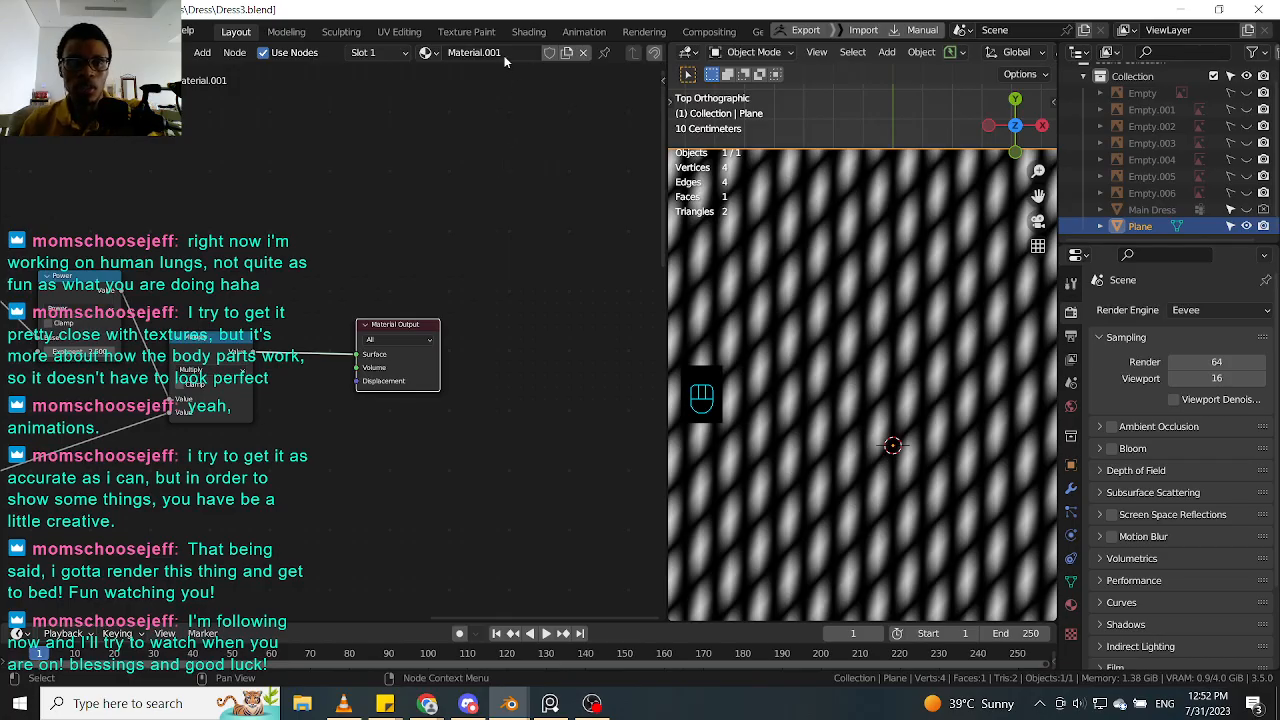
# Step: Adjust the Material Output node's position so it sits slightly closer to the final Multiply node
pyautogui.moveTo(455, 337); pyautogui.dragTo(550, 343, button='middle')
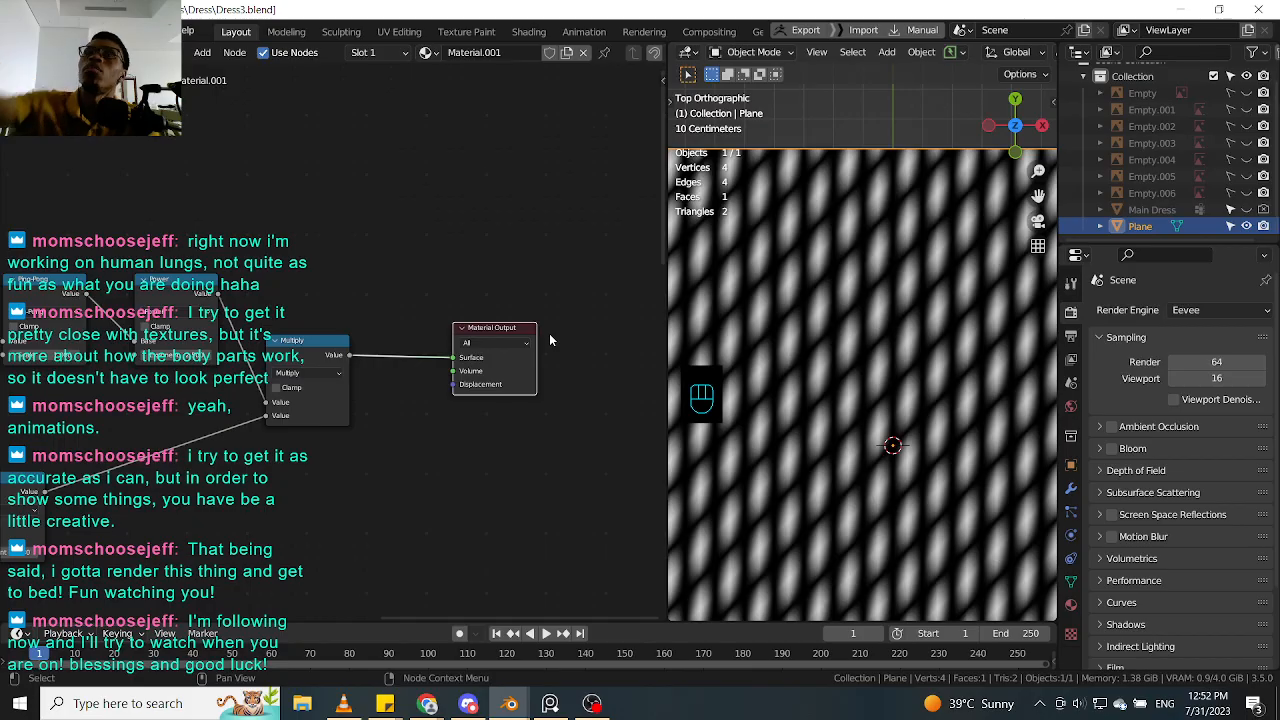
pyautogui.click(497, 329)
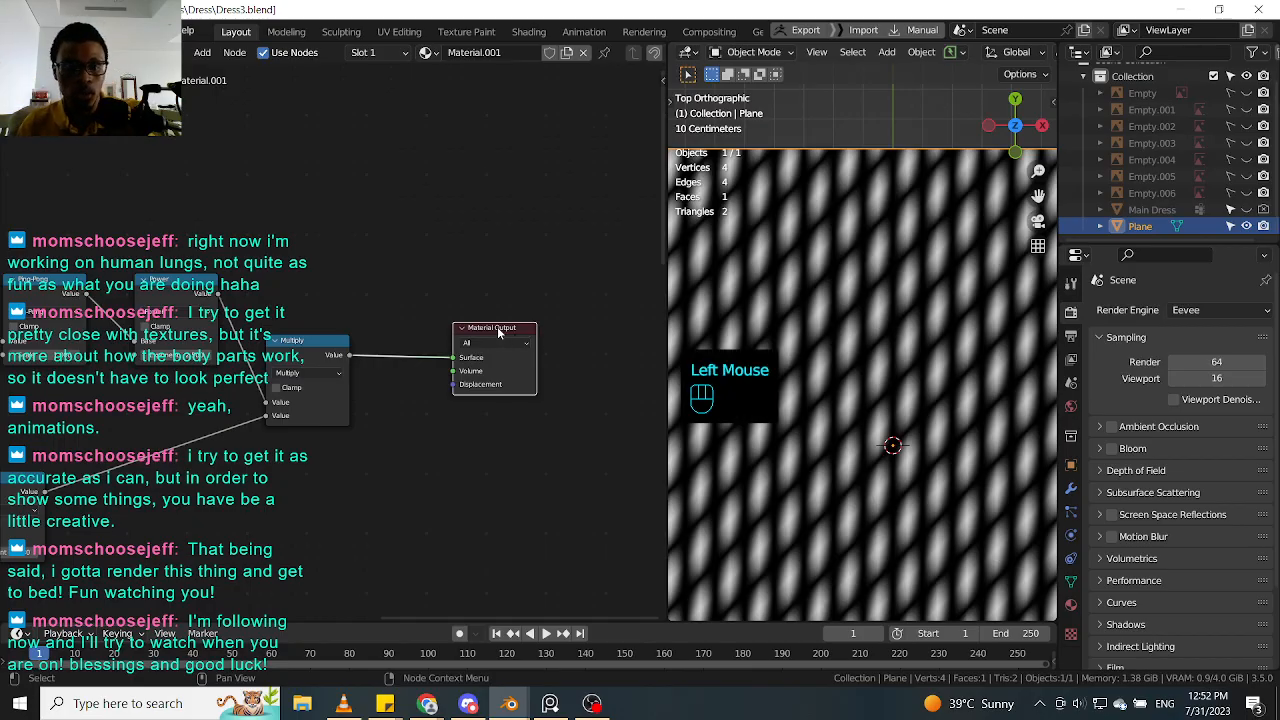
pyautogui.moveTo(495, 328)
pyautogui.mouseDown()
pyautogui.moveTo(480, 327)
pyautogui.moveTo(491, 328)
pyautogui.mouseUp()
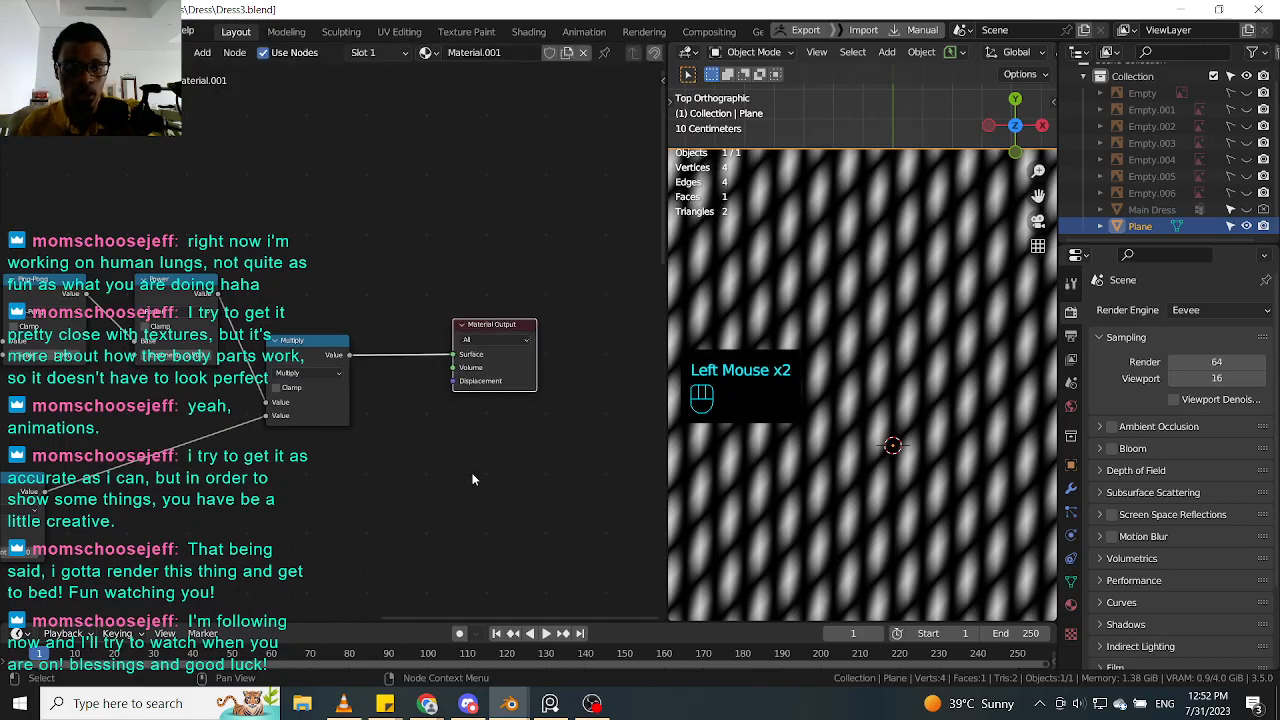
pyautogui.moveTo(471, 478); pyautogui.dragTo(343, 512, button='middle')
pyautogui.moveTo(360, 358); pyautogui.dragTo(357, 360)
pyautogui.click(396, 410)
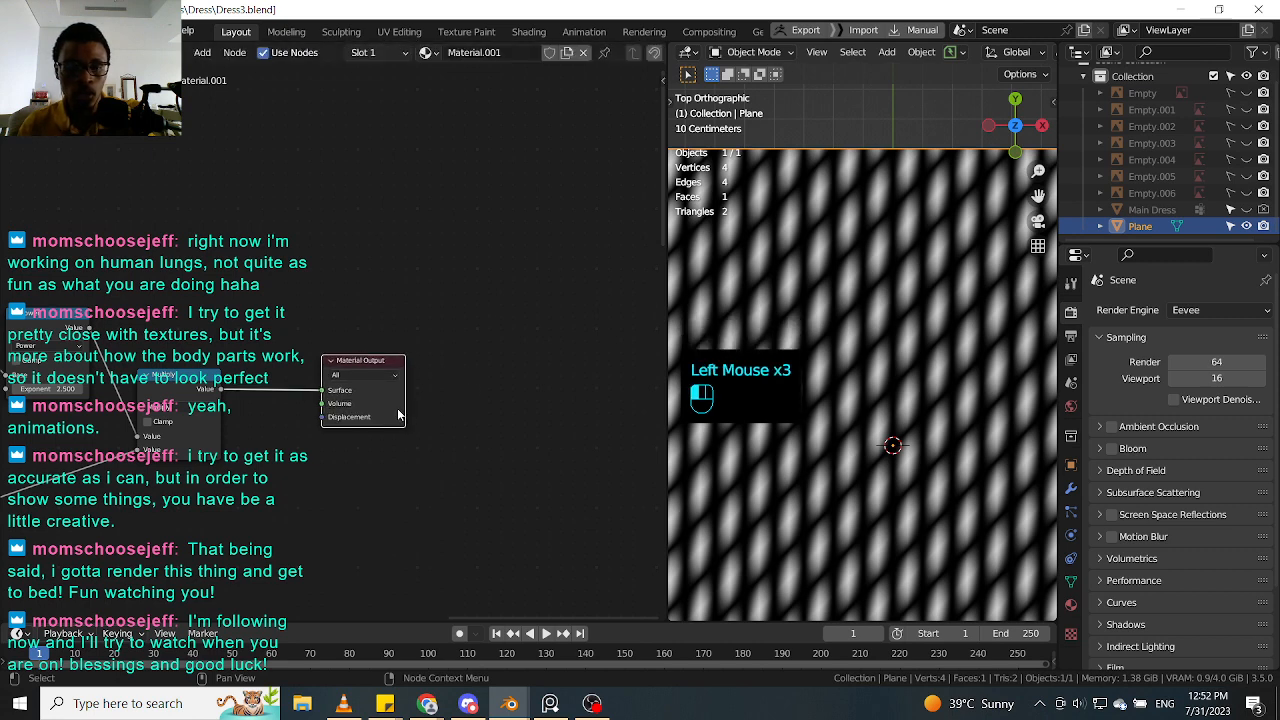
pyautogui.click(388, 433)
pyautogui.press('g')
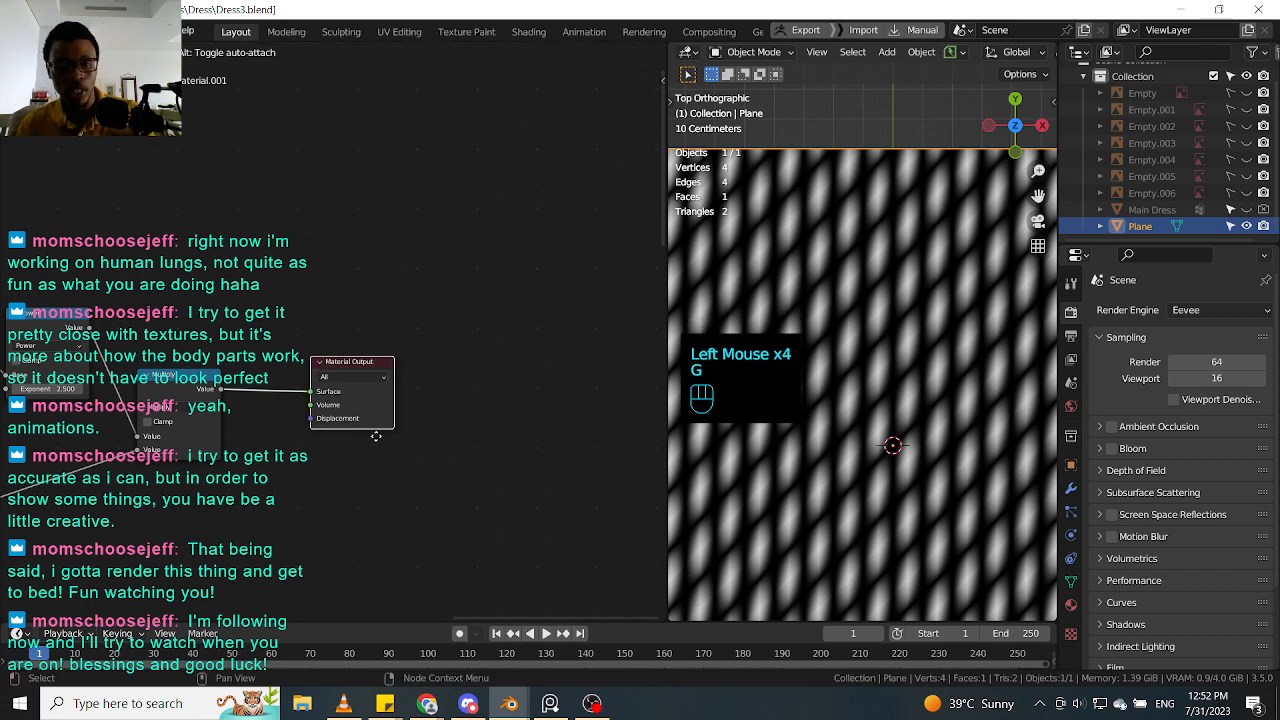
pyautogui.click(363, 437)
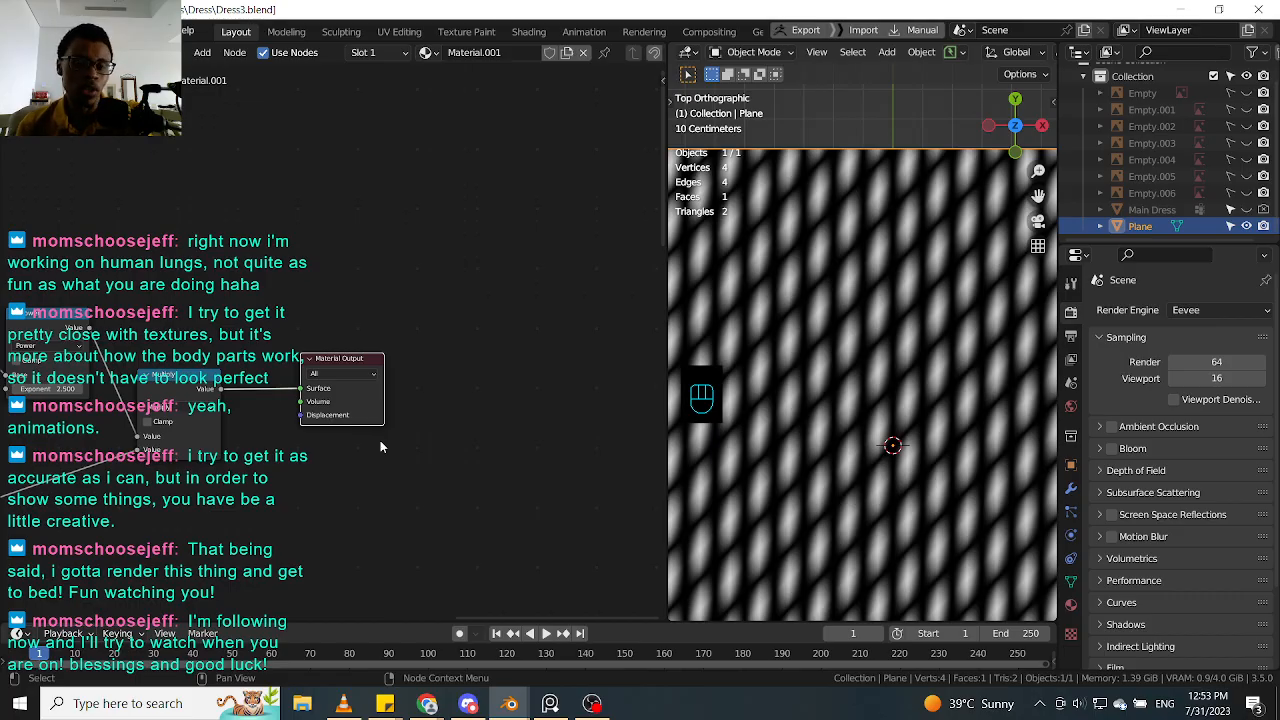
pyautogui.hotkey('alt', 'Tab')
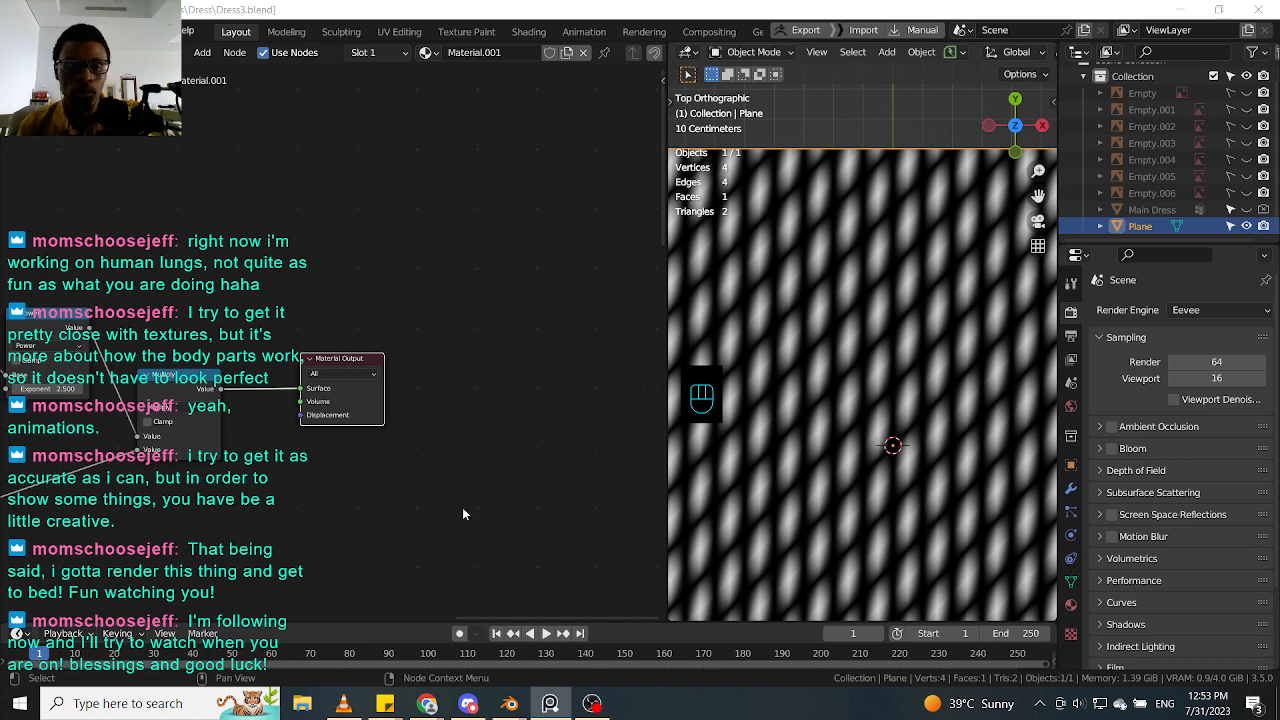
pyautogui.click(342, 364)
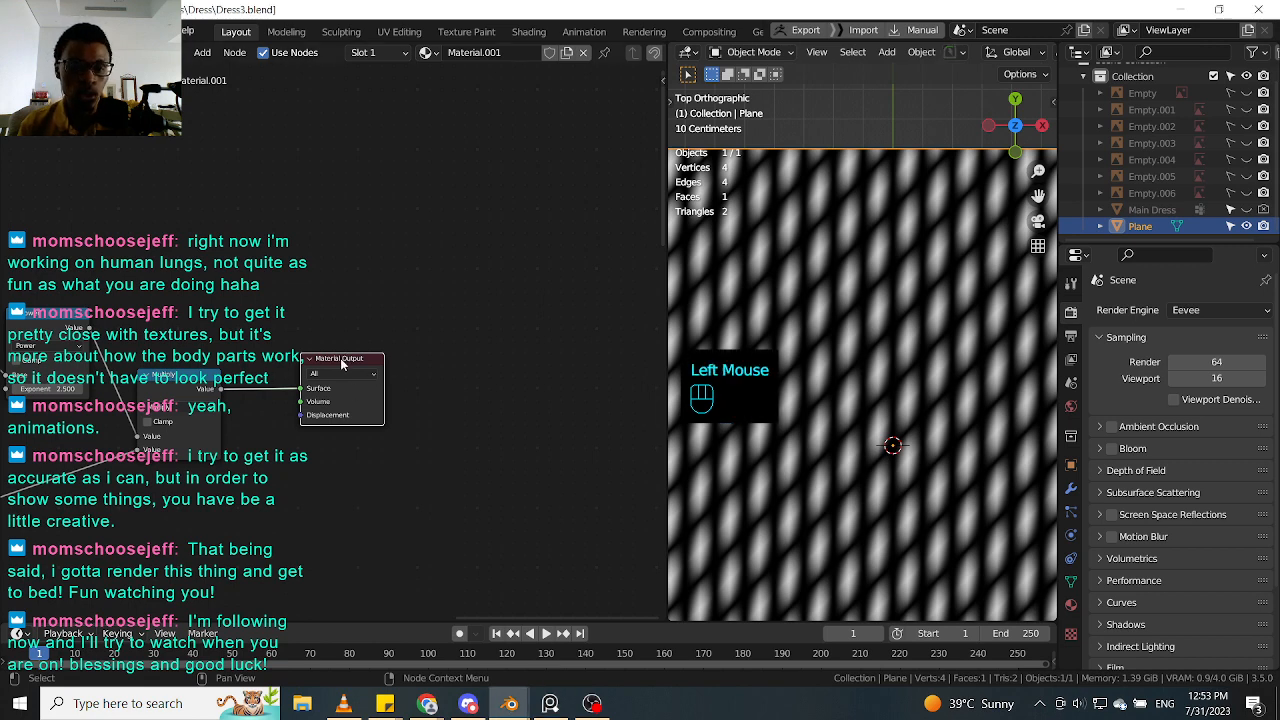
pyautogui.click(342, 364)
# Step: Move the Texture Coordinate node slightly farther from the Separate XYZ node
pyautogui.moveTo(228, 314); pyautogui.dragTo(323, 320, button='middle')
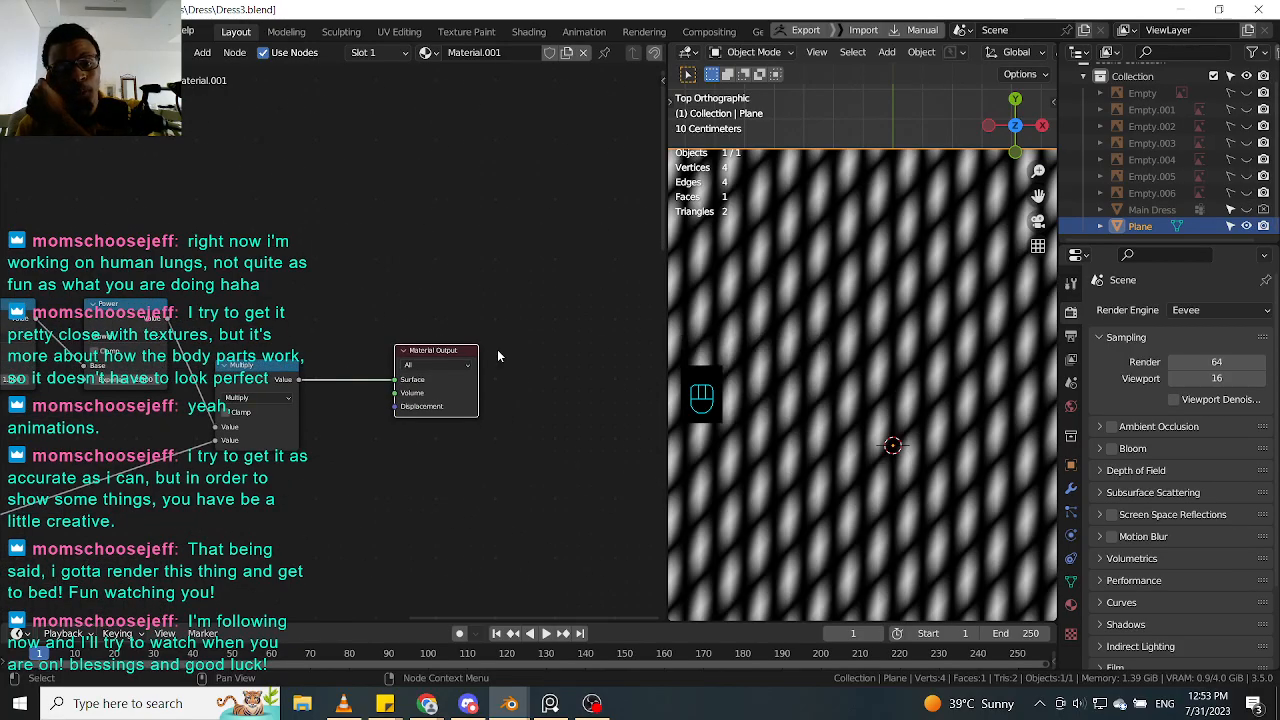
pyautogui.moveTo(270, 508); pyautogui.dragTo(418, 475, button='middle')
pyautogui.moveTo(330, 450); pyautogui.dragTo(424, 476, button='middle')
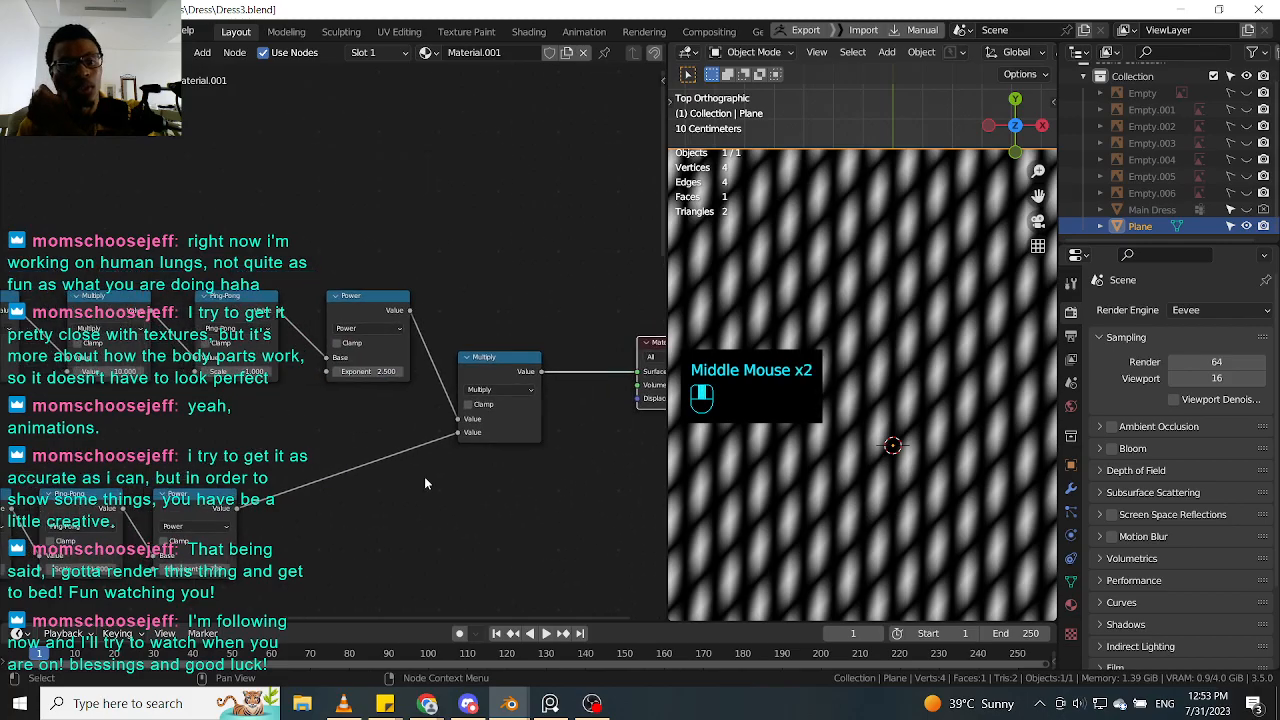
pyautogui.moveTo(227, 400); pyautogui.dragTo(414, 398, button='middle')
pyautogui.moveTo(150, 437); pyautogui.dragTo(400, 422, button='middle')
pyautogui.moveTo(115, 456)
pyautogui.mouseDown(button='middle')
pyautogui.moveTo(205, 452)
pyautogui.moveTo(232, 434)
pyautogui.mouseUp(button='middle')
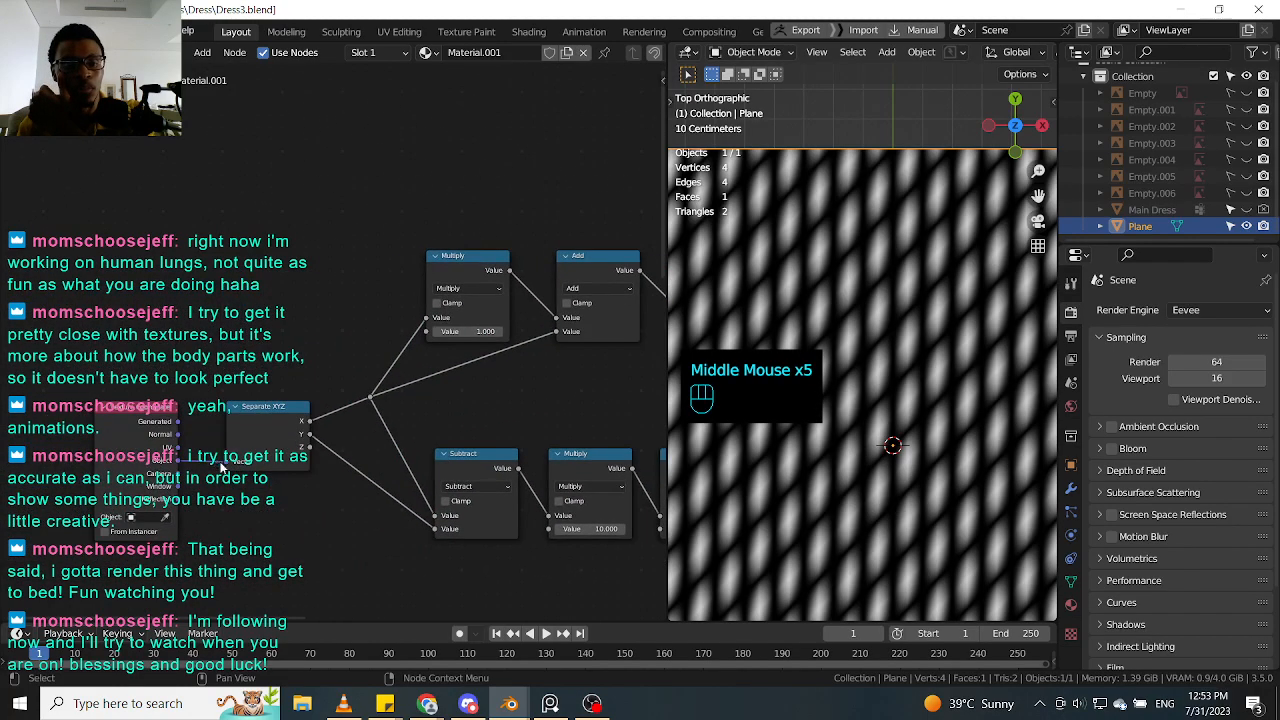
pyautogui.moveTo(150, 473); pyautogui.dragTo(265, 444, button='middle')
pyautogui.click(266, 445)
pyautogui.moveTo(266, 445); pyautogui.dragTo(223, 446)
# Step: Nudge the Material Output node a little nearer to the final Multiply node, keeping it level with the link
pyautogui.moveTo(430, 446); pyautogui.dragTo(181, 470, button='middle')
pyautogui.moveTo(485, 378); pyautogui.dragTo(315, 410, button='middle')
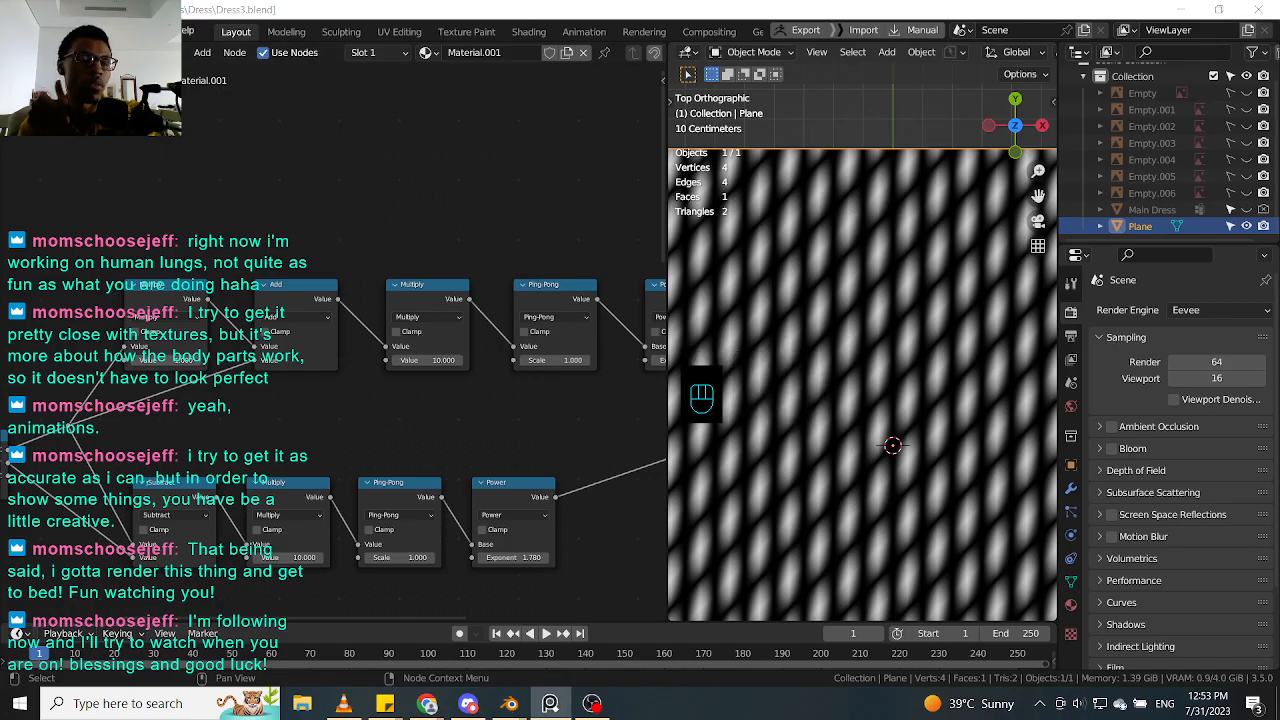
pyautogui.moveTo(508, 420); pyautogui.dragTo(305, 433, button='middle')
pyautogui.moveTo(478, 438); pyautogui.dragTo(342, 451, button='middle')
pyautogui.click(498, 385)
pyautogui.moveTo(660, 368); pyautogui.dragTo(455, 362, button='middle')
pyautogui.click(453, 363)
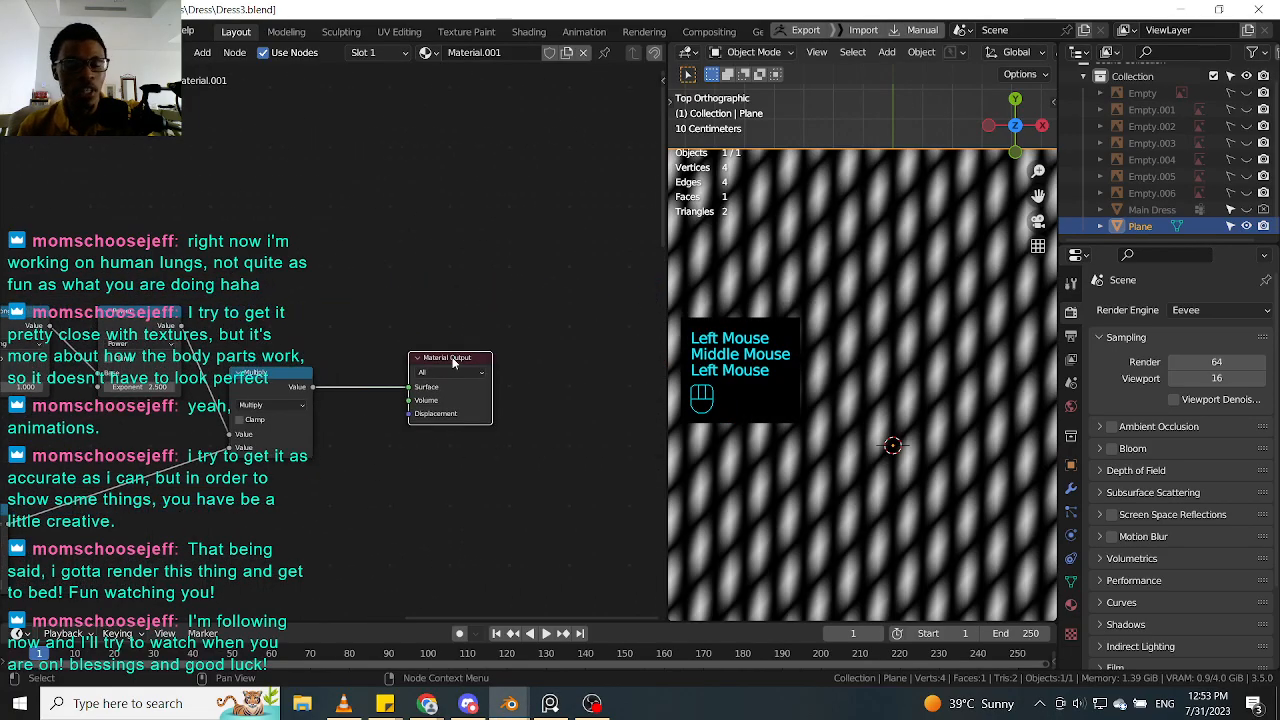
pyautogui.click(453, 363)
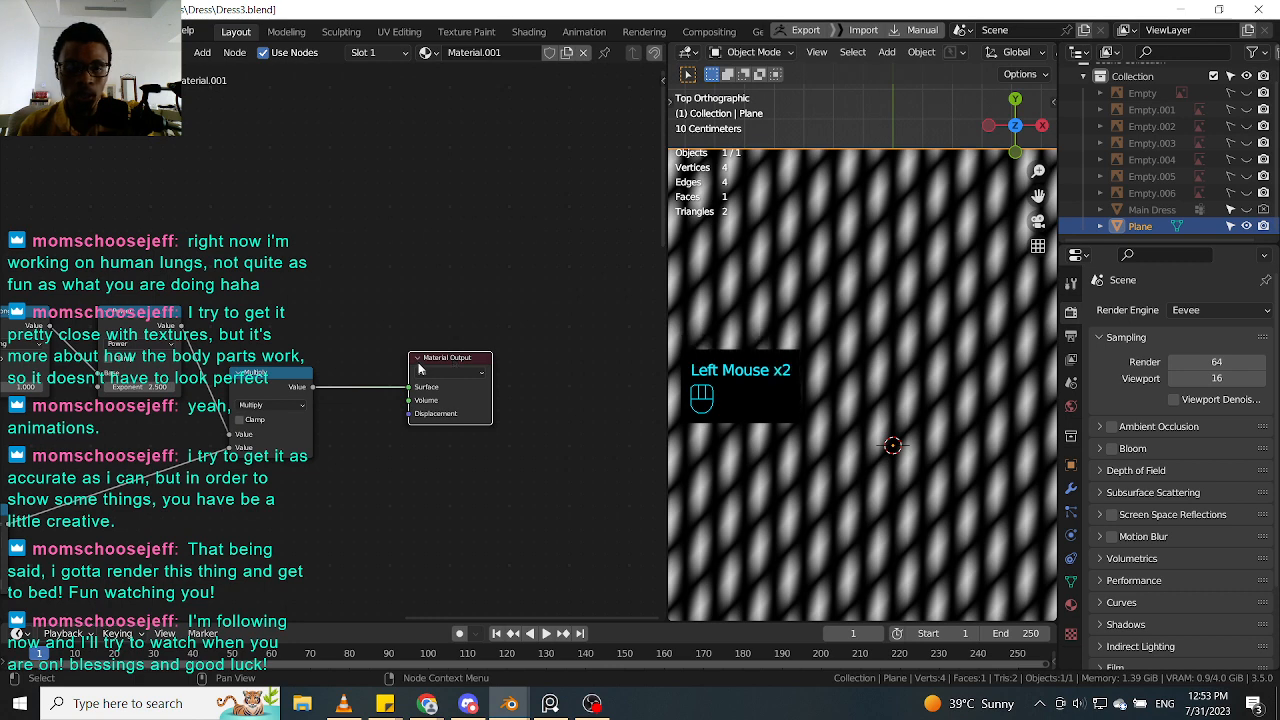
pyautogui.click(417, 359)
pyautogui.click(417, 360)
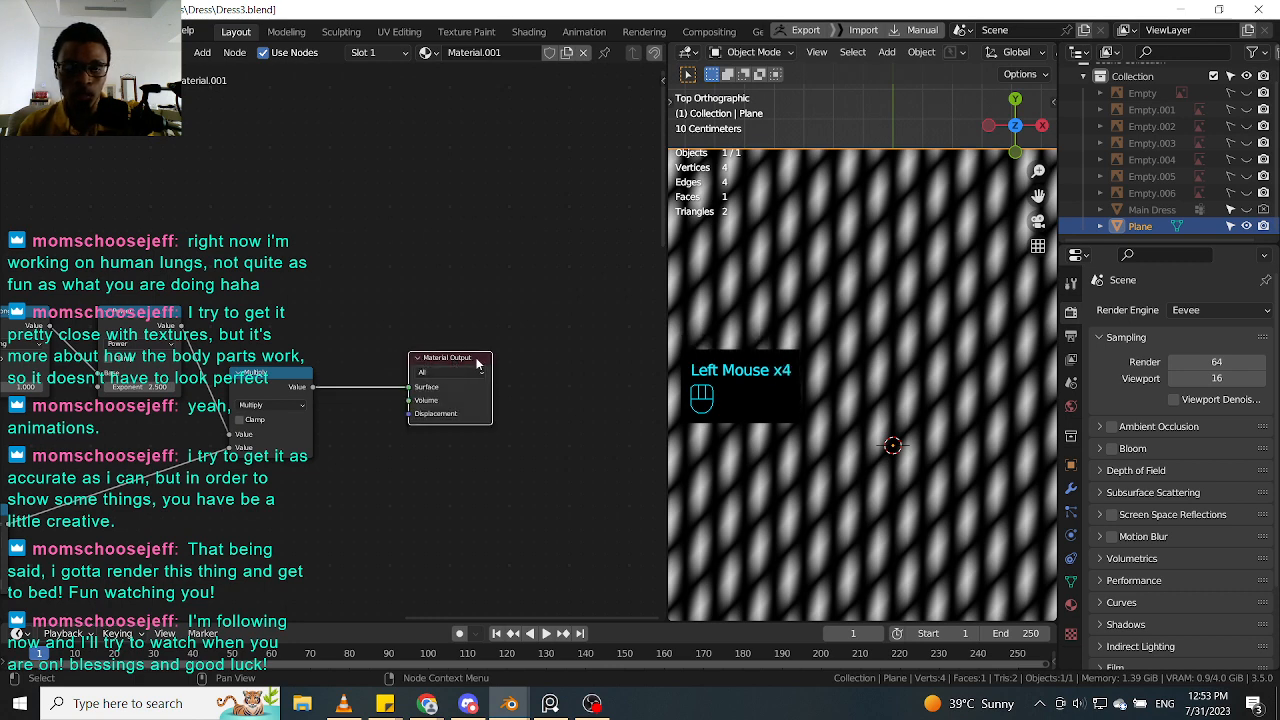
pyautogui.click(466, 364)
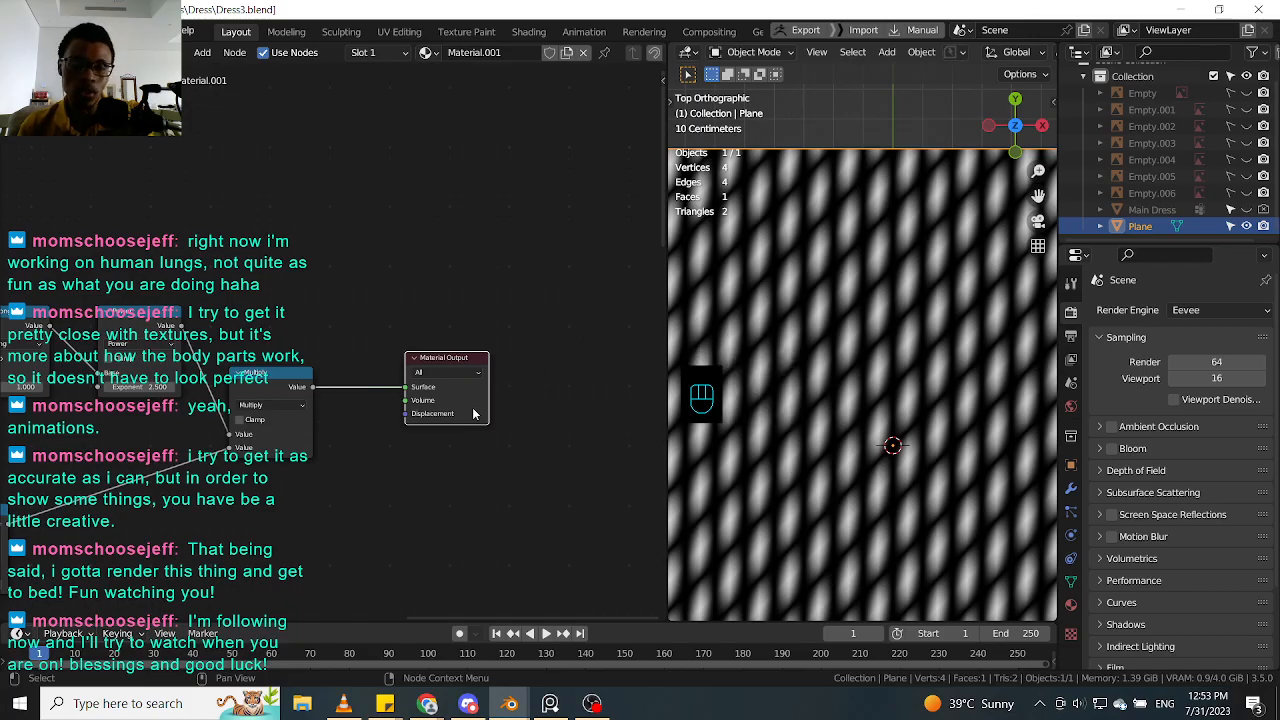
pyautogui.click(456, 359)
pyautogui.click(455, 358)
# Step: Review the node chain from the final Multiply node back to the Texture Coordinate node
pyautogui.moveTo(335, 476); pyautogui.dragTo(463, 461, button='middle')
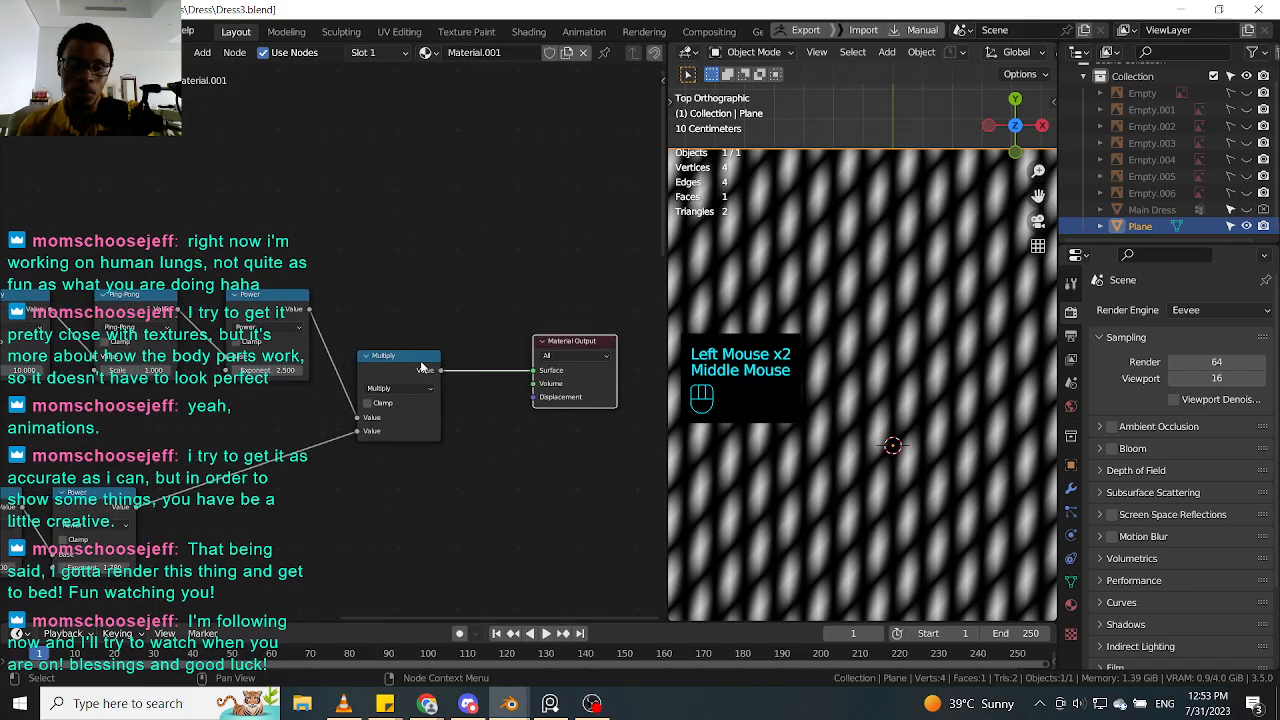
pyautogui.click(409, 356)
pyautogui.click(405, 359)
pyautogui.click(405, 363)
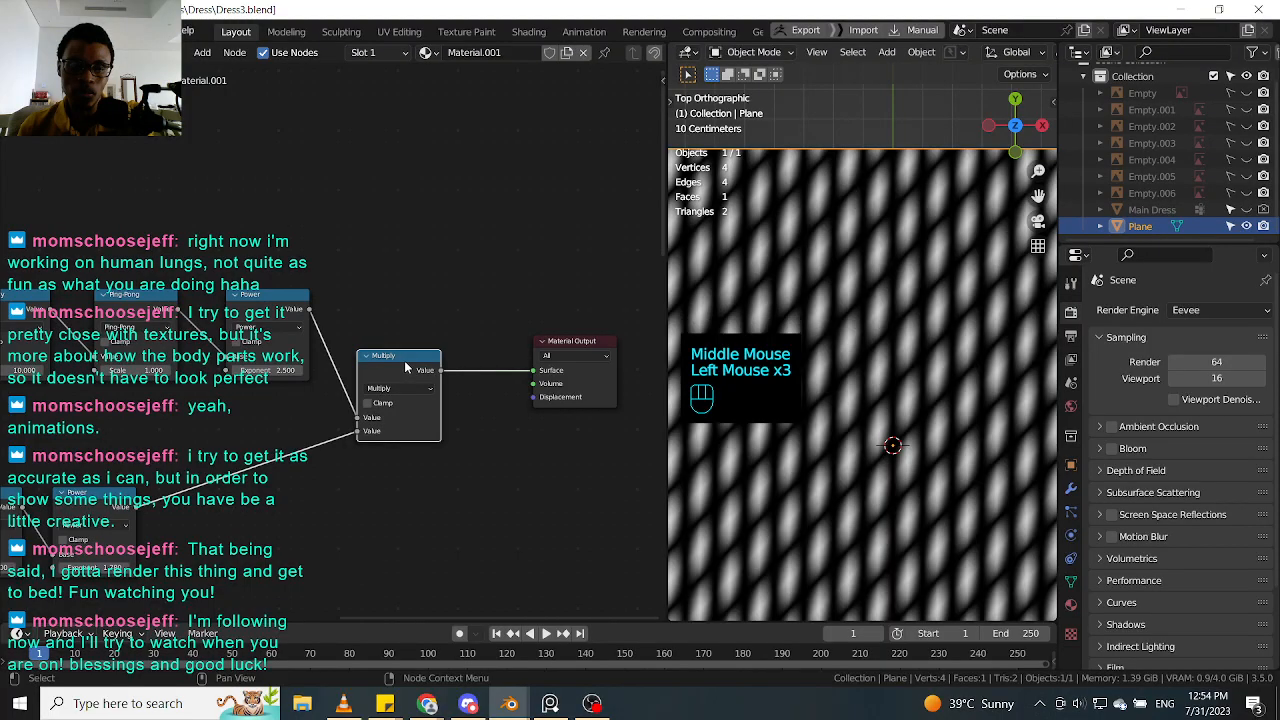
pyautogui.moveTo(338, 425); pyautogui.dragTo(543, 417, button='middle')
pyautogui.click(309, 290)
pyautogui.moveTo(140, 424); pyautogui.dragTo(302, 416, button='middle')
pyautogui.click(476, 284)
pyautogui.moveTo(84, 428); pyautogui.dragTo(376, 394, button='middle')
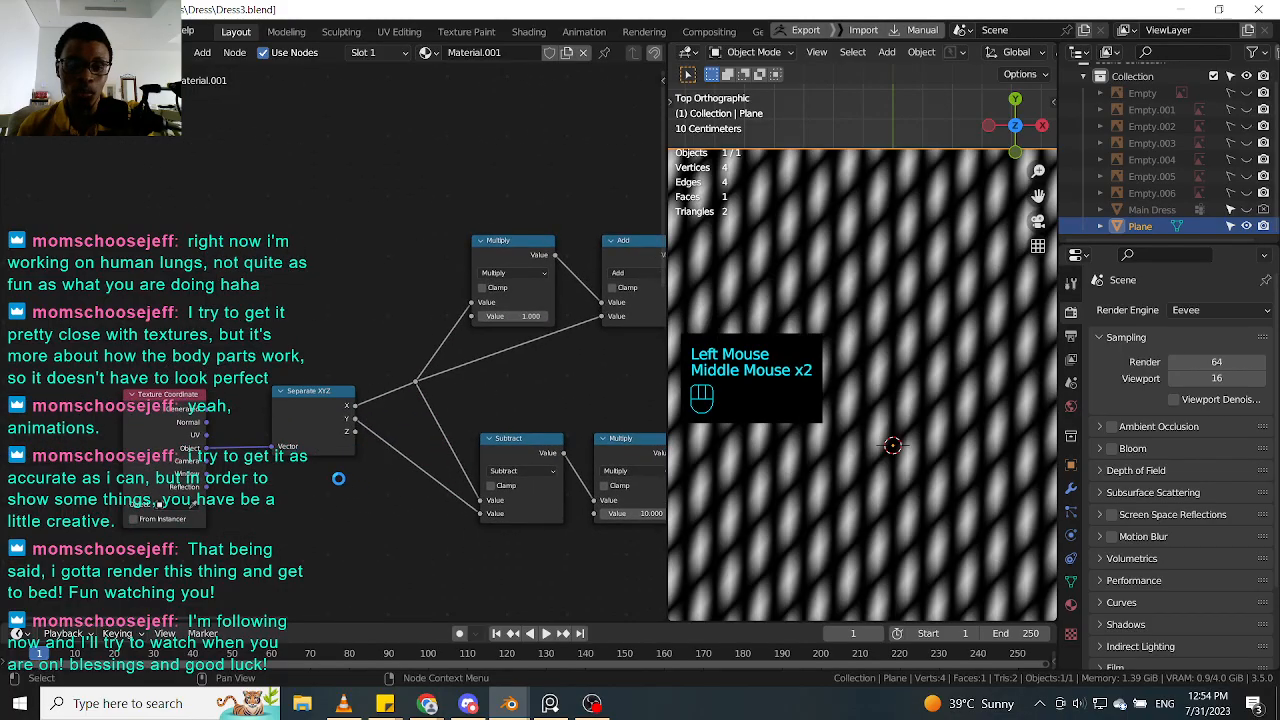
pyautogui.moveTo(286, 471); pyautogui.dragTo(323, 467, button='middle')
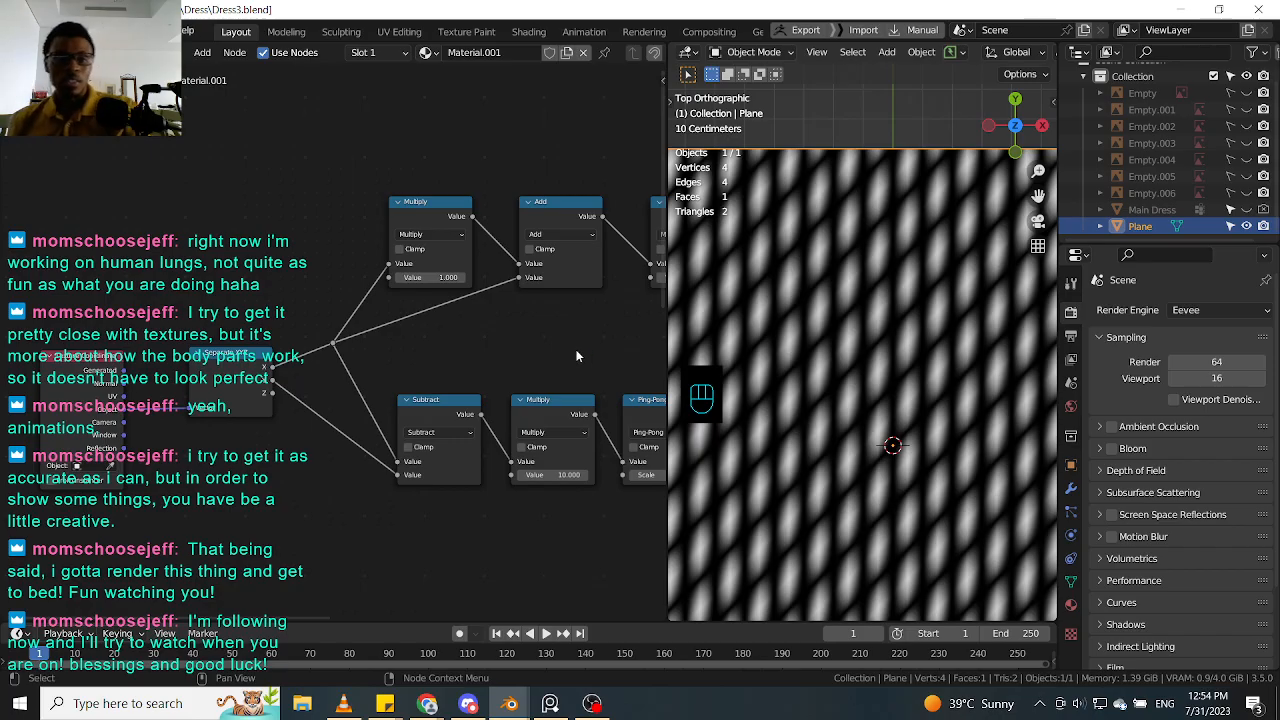
# Step: Examine the woven pattern across the whole plane and both node branches through to the Material Output
pyautogui.moveTo(580, 355); pyautogui.dragTo(307, 338, button='middle')
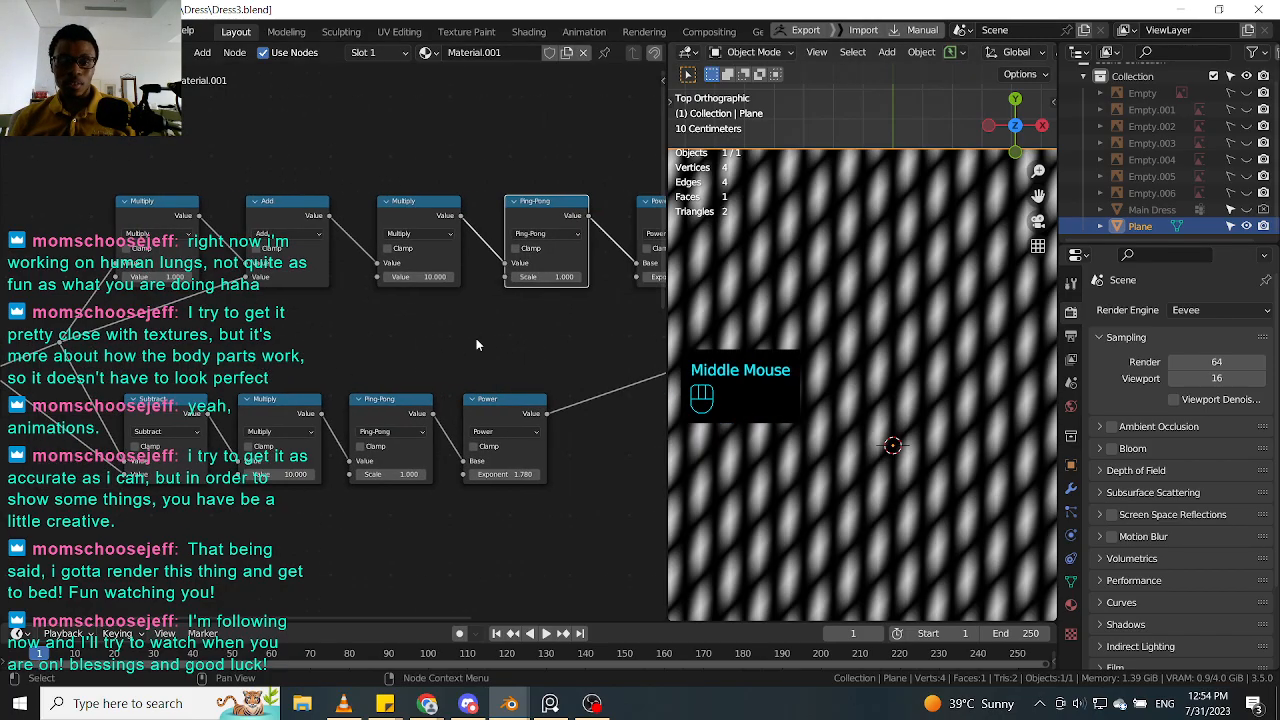
pyautogui.scroll(-1, 663, 335)
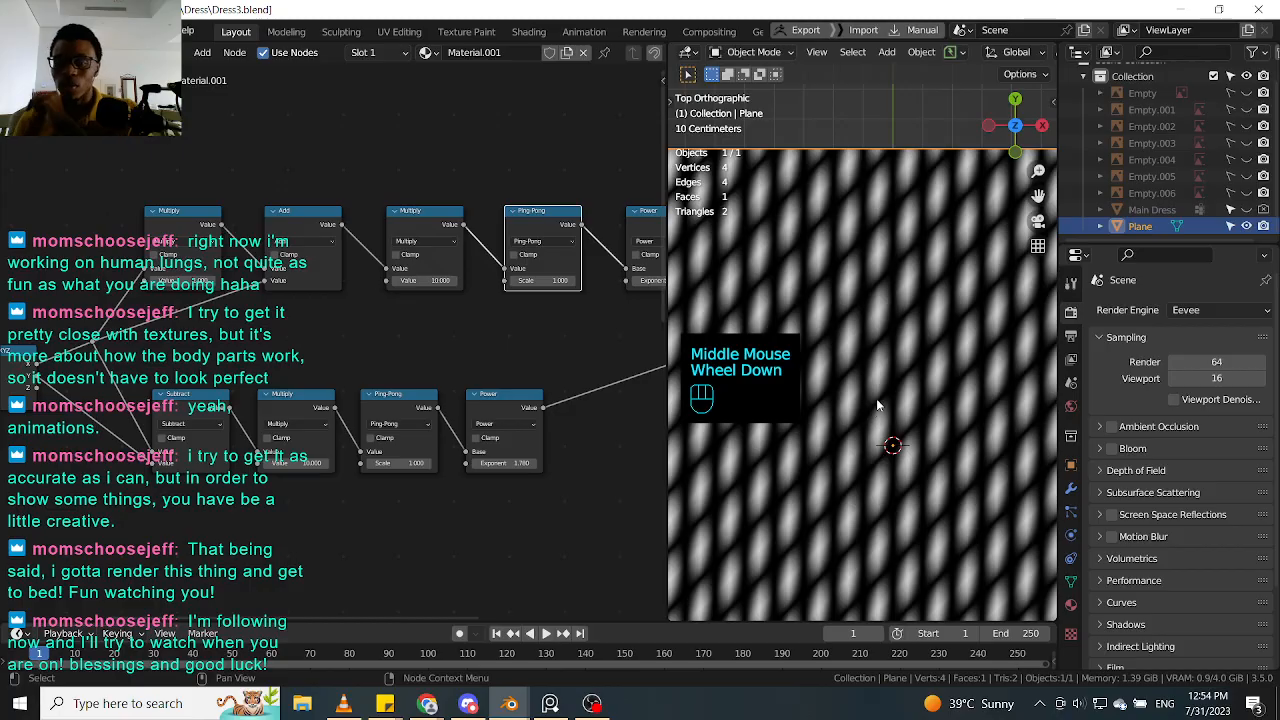
pyautogui.scroll(-3, 855, 364)
pyautogui.moveTo(637, 387); pyautogui.dragTo(366, 409, button='middle')
pyautogui.scroll(-1, 631, 360)
pyautogui.moveTo(586, 388); pyautogui.dragTo(487, 407, button='middle')
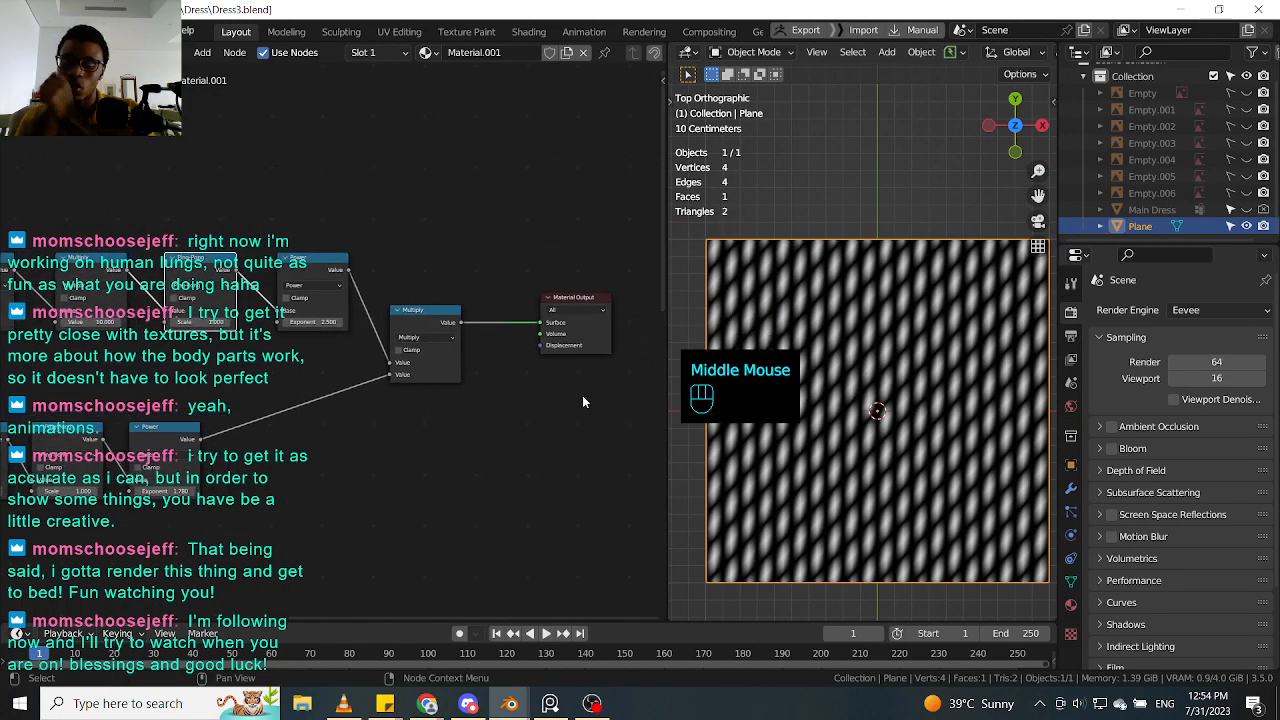
pyautogui.moveTo(377, 436); pyautogui.dragTo(306, 432, button='middle')
pyautogui.moveTo(368, 472); pyautogui.dragTo(414, 438, button='middle')
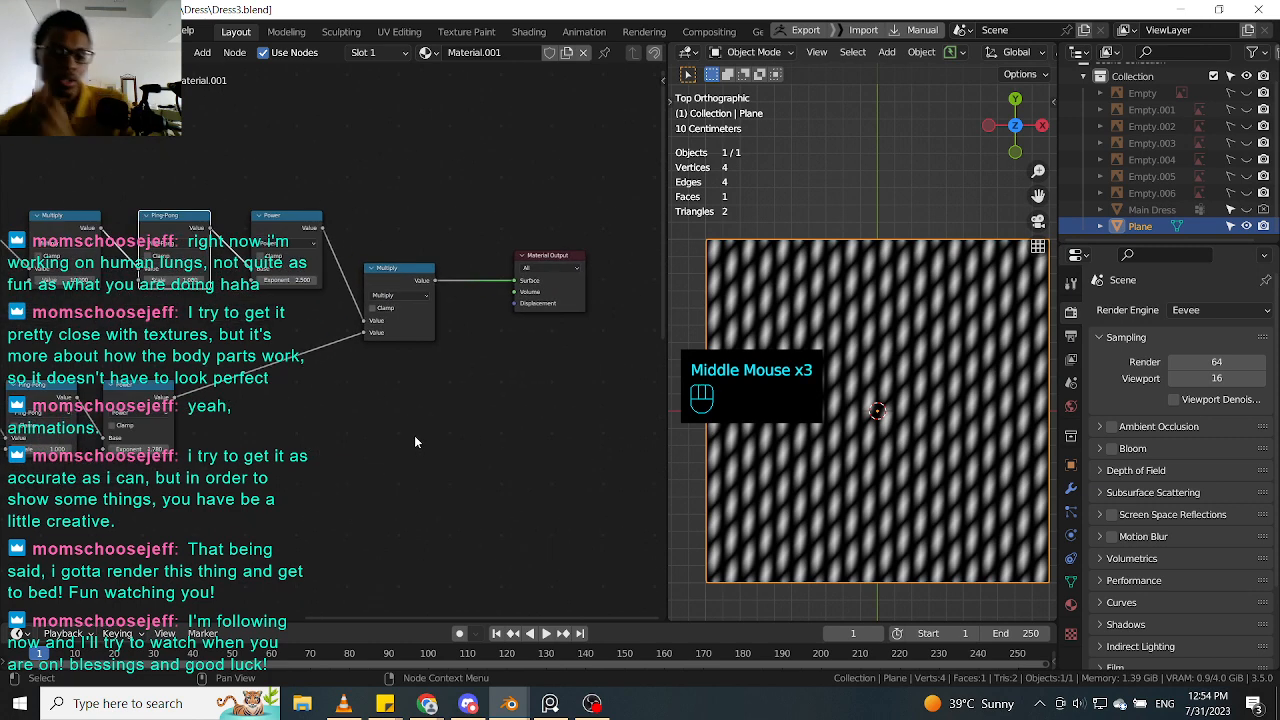
pyautogui.click(416, 441)
pyautogui.hotkey('shift', 'a')
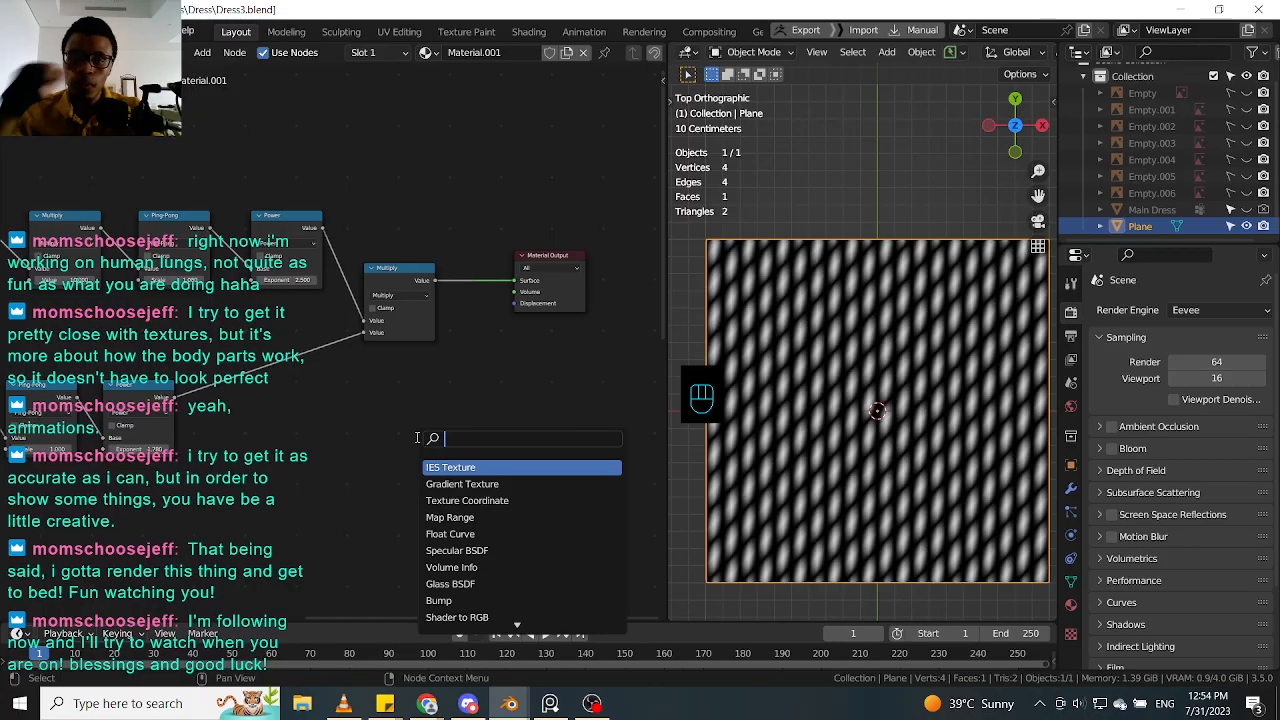
pyautogui.press('Escape')
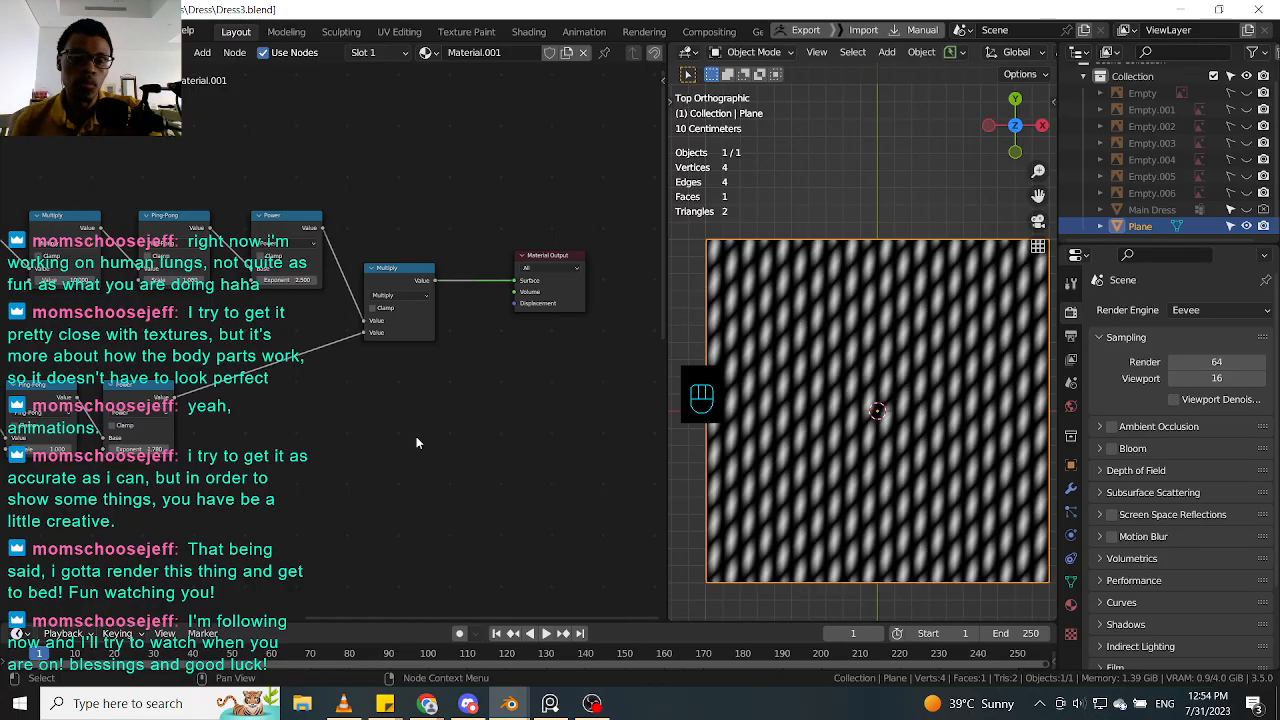
# Step: Move the Texture Coordinate node well away from the Separate XYZ node to open a wide gap between them
pyautogui.moveTo(519, 409); pyautogui.dragTo(1004, 332, button='middle')
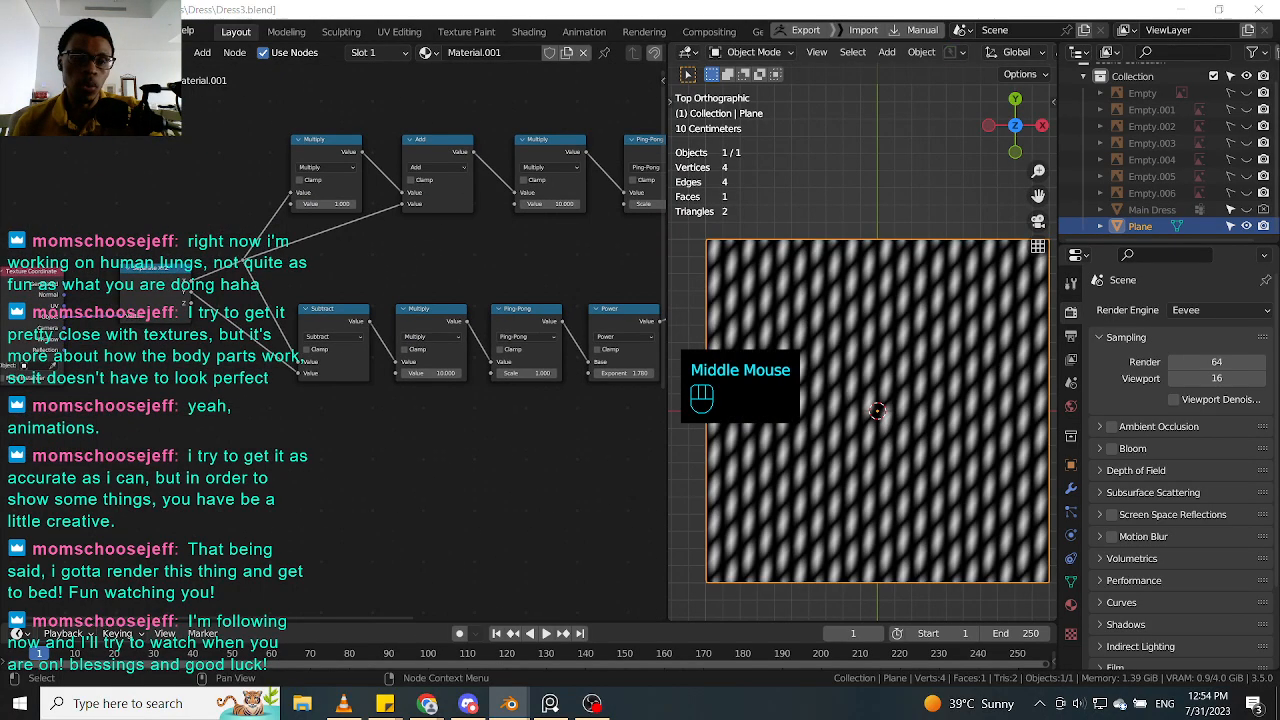
pyautogui.moveTo(112, 322); pyautogui.dragTo(357, 326, button='middle')
pyautogui.moveTo(241, 318); pyautogui.dragTo(40, 320)
# Step: Add a Mix node below the link between the Texture Coordinate and Separate XYZ nodes
pyautogui.moveTo(231, 347); pyautogui.dragTo(366, 349, button='middle')
pyautogui.click(365, 349)
pyautogui.hotkey('shift', 'a')
pyautogui.click(365, 345)
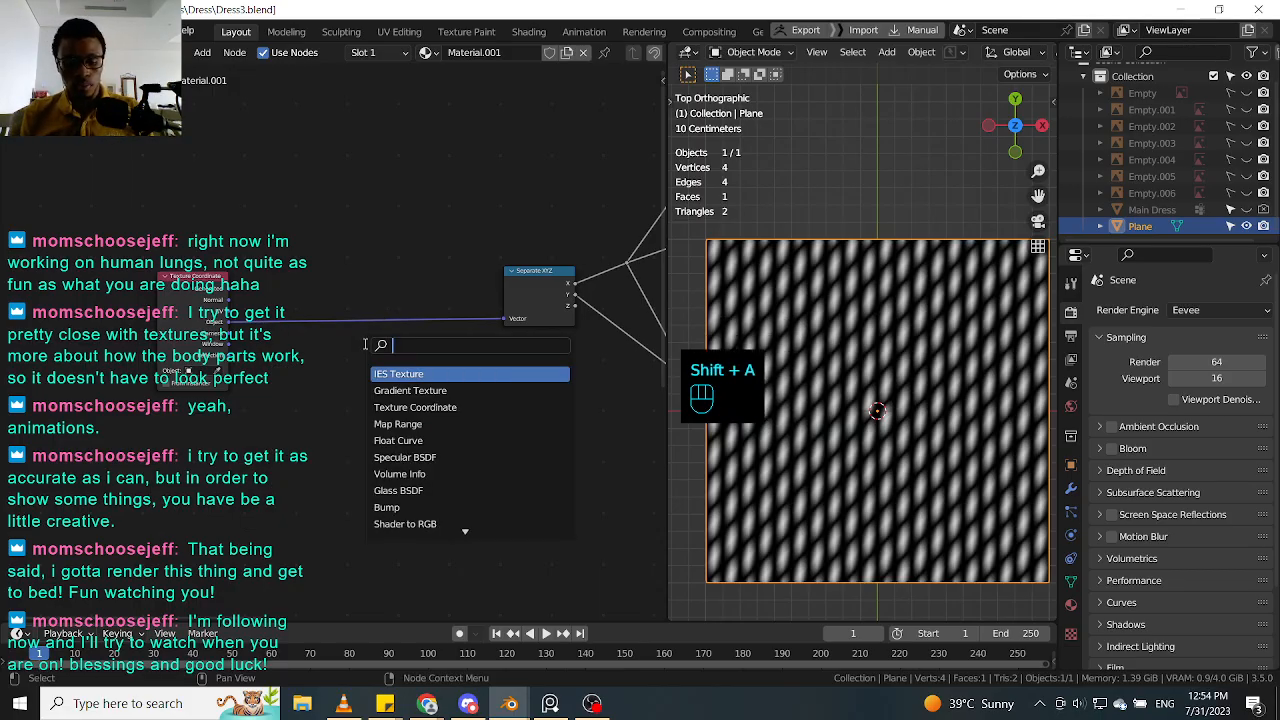
pyautogui.write('mix')
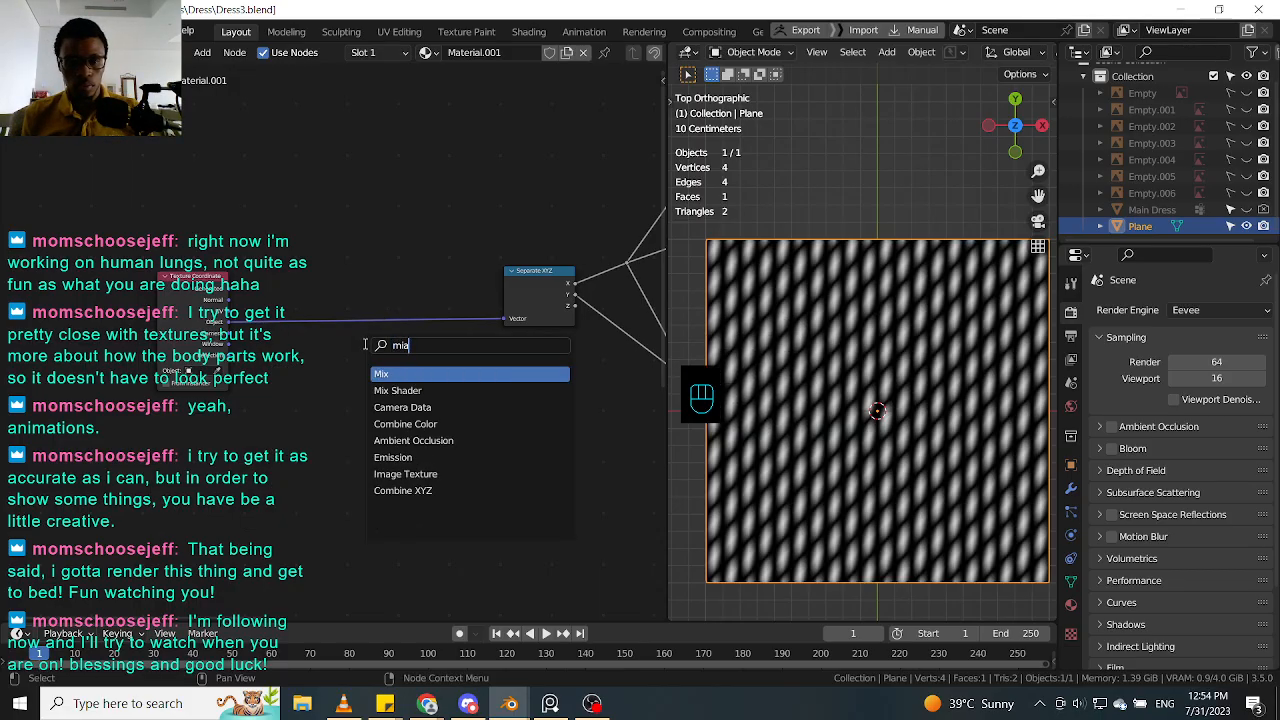
pyautogui.press('BackSpace')
pyautogui.press('BackSpace')
pyautogui.press('Return')
pyautogui.click(410, 370)
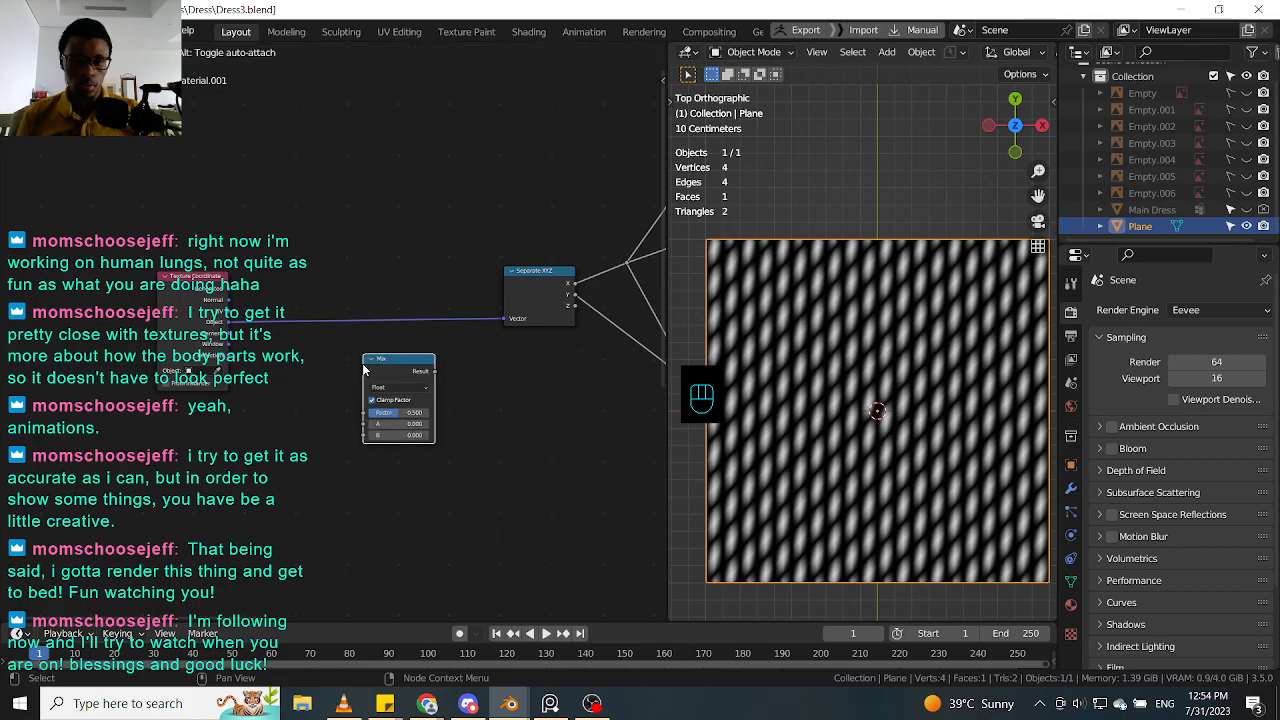
# Step: Set the Mix node to Color with Linear Light blending and position it just below the Texture Coordinate to Separate XYZ link
pyautogui.click(410, 387)
pyautogui.click(380, 421)
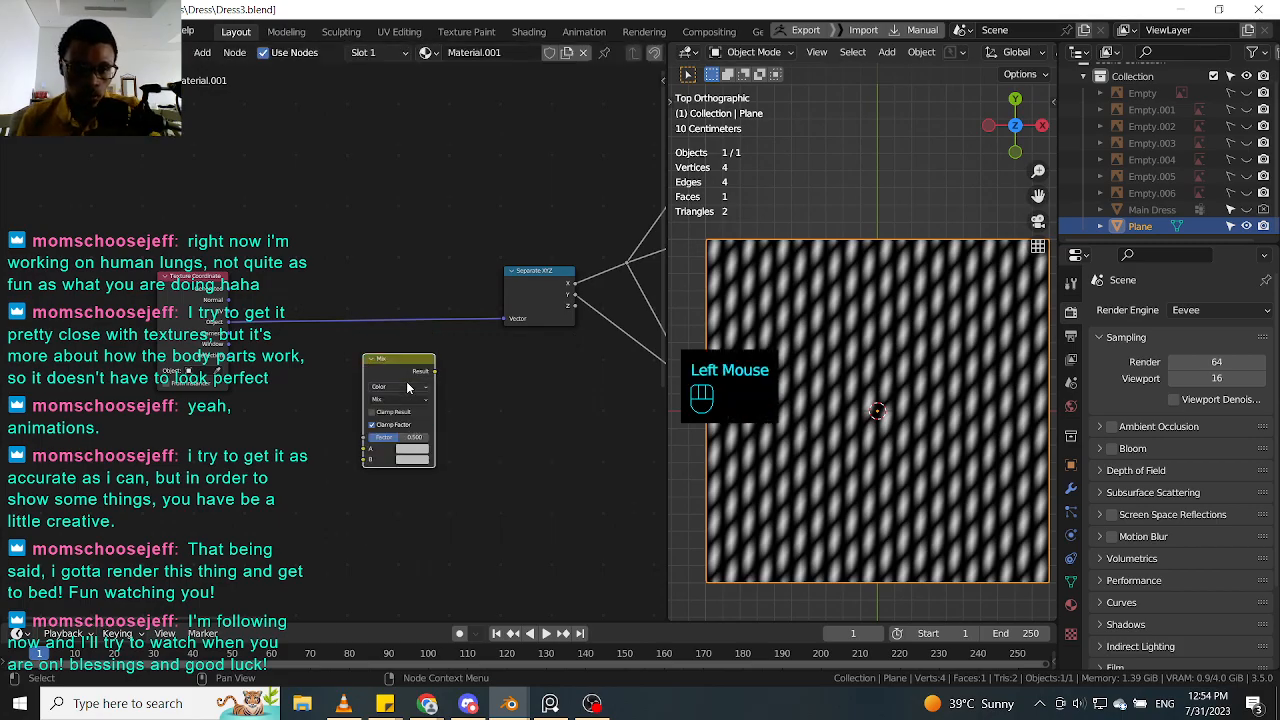
pyautogui.moveTo(403, 368); pyautogui.dragTo(476, 368)
pyautogui.click(348, 388)
pyautogui.click(493, 400)
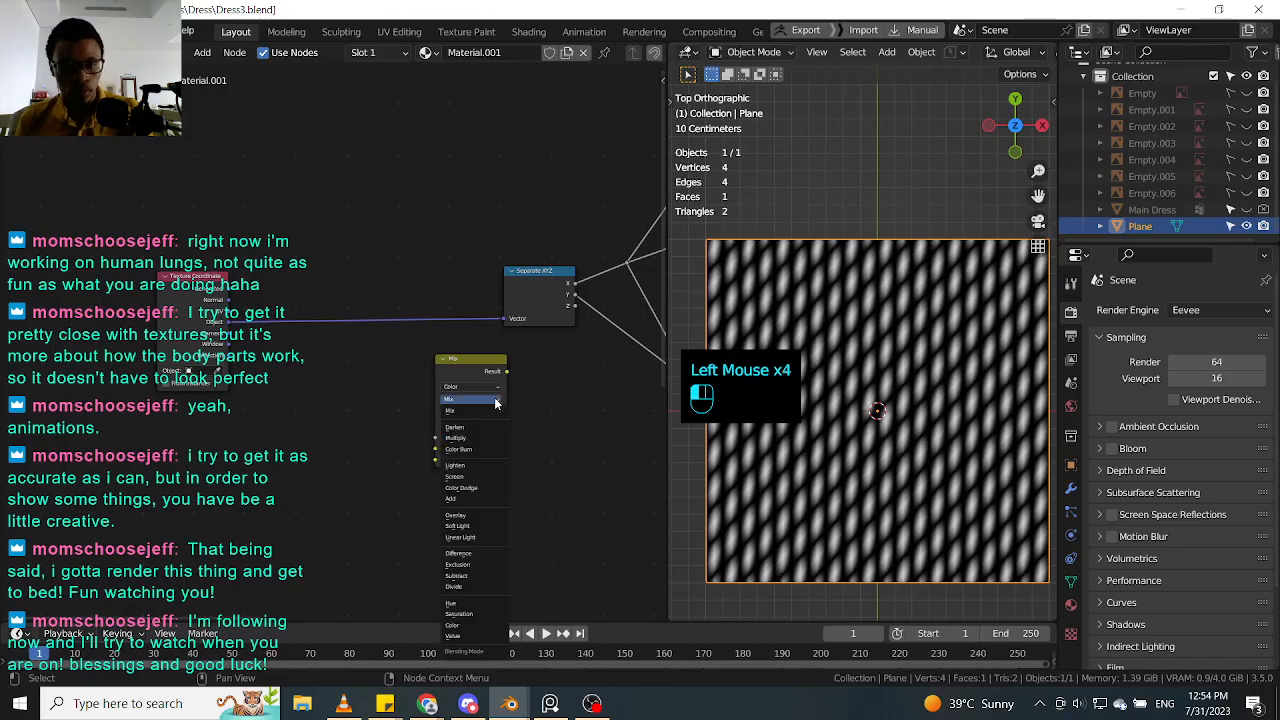
pyautogui.click(481, 537)
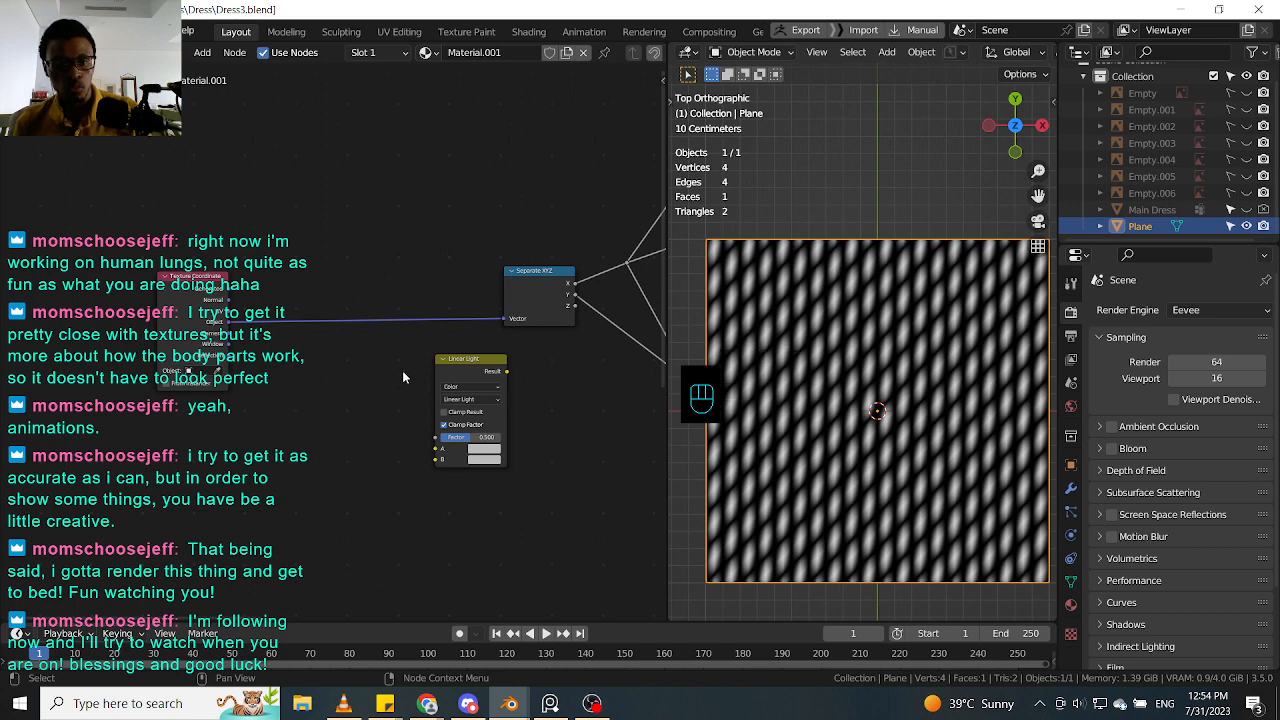
pyautogui.moveTo(456, 370); pyautogui.dragTo(421, 371)
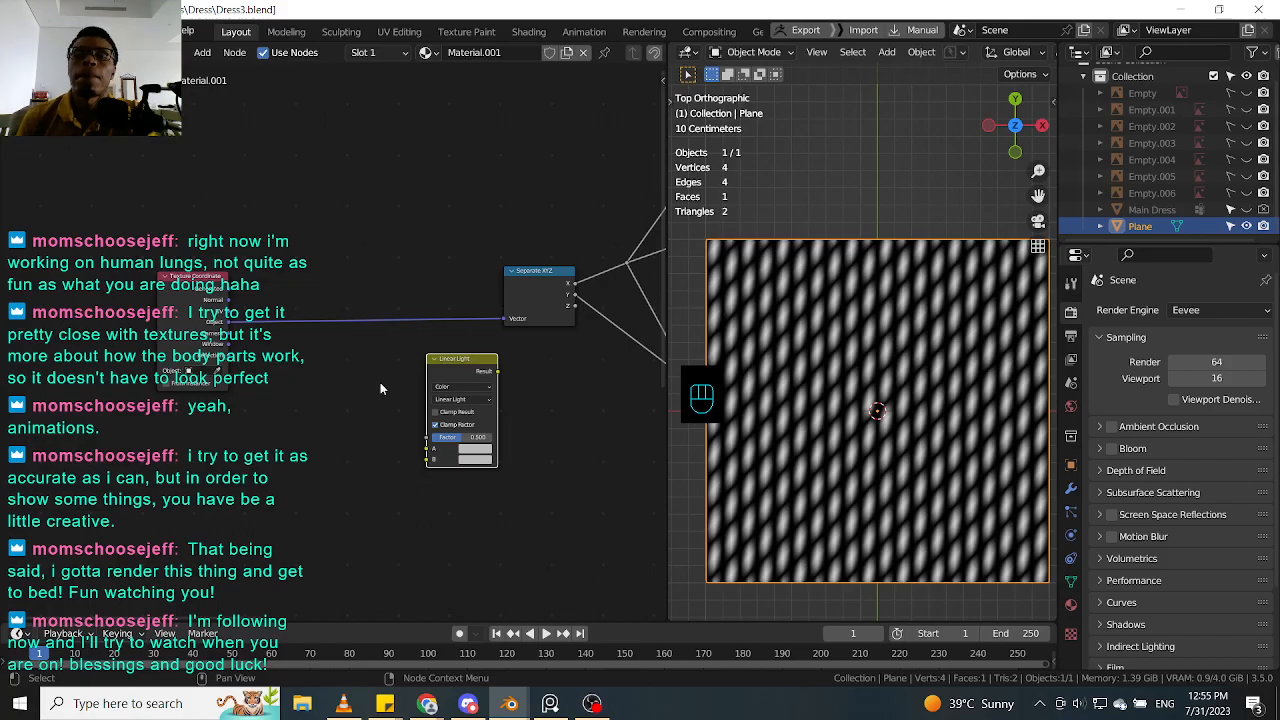
pyautogui.moveTo(446, 370); pyautogui.dragTo(435, 362)
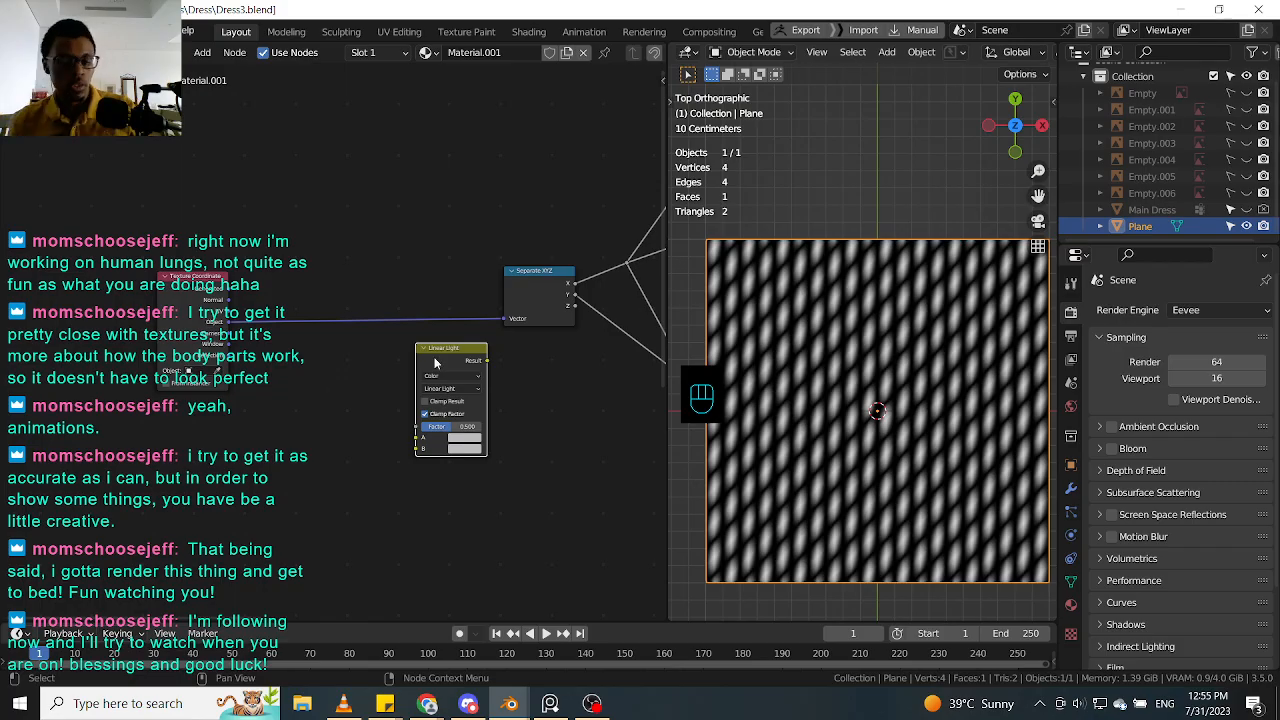
# Step: Add a Noise Texture node just beside the Linear Light mix node, on its input side
pyautogui.click(381, 384)
pyautogui.hotkey('shift', 'a')
pyautogui.write('noise')
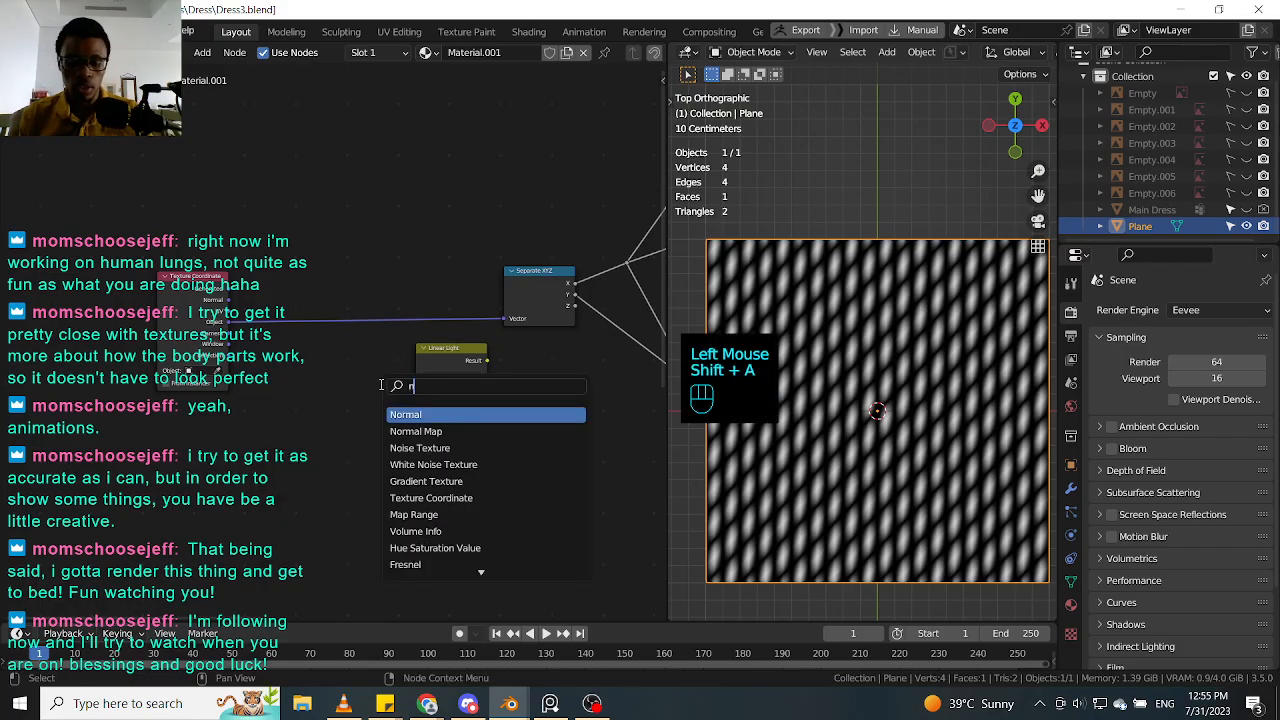
pyautogui.press('Return')
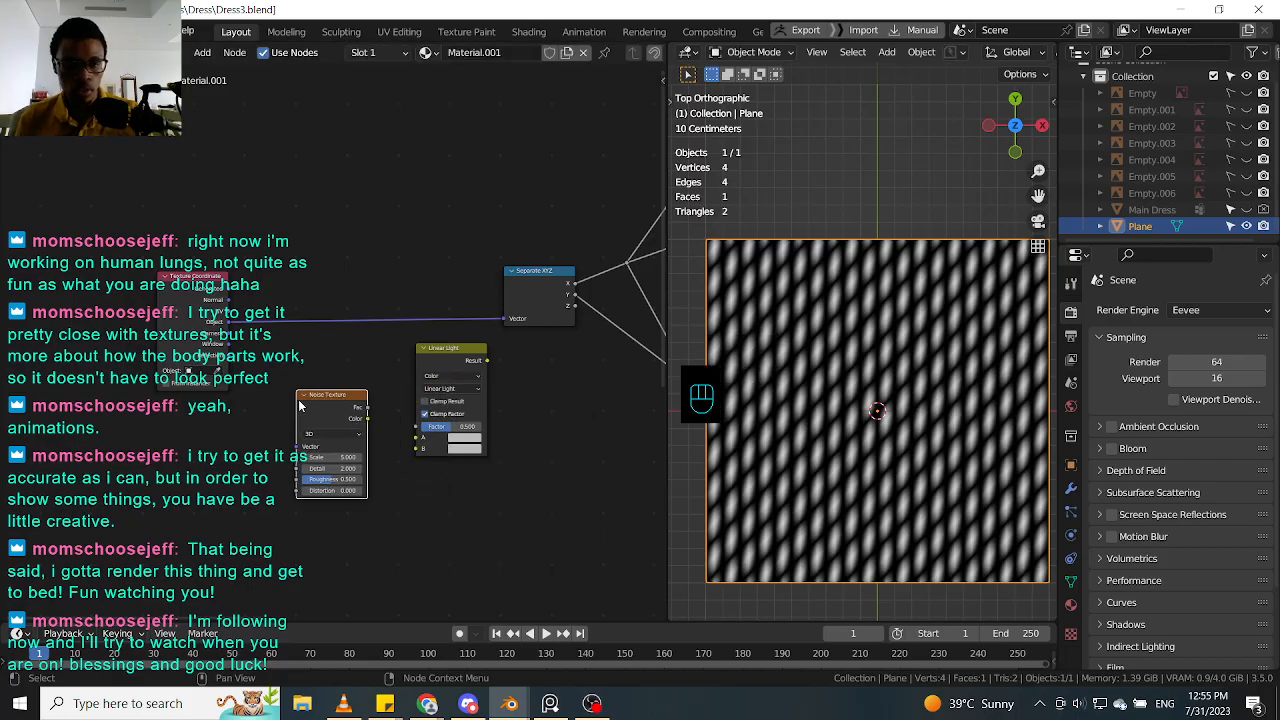
pyautogui.click(338, 376)
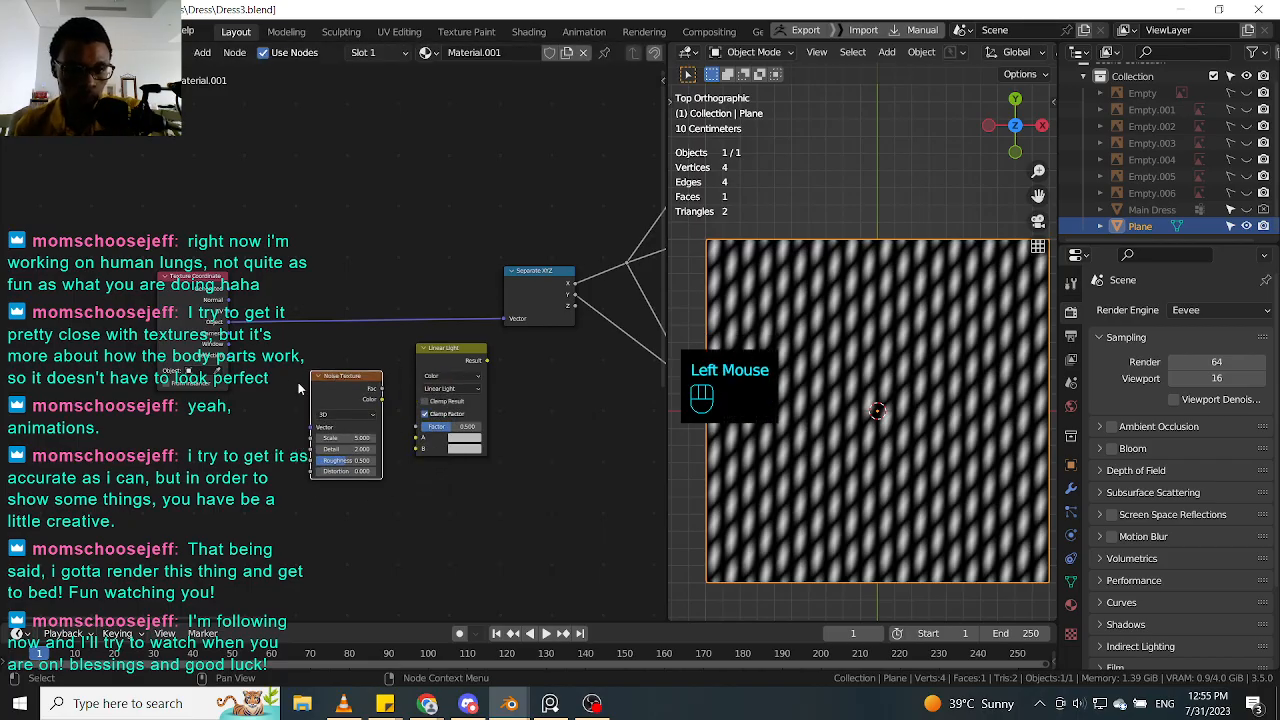
# Step: Feed the Object coordinates into the Noise Texture, and insert Linear Light before Separate XYZ with coordinates in A and noise Color in B
pyautogui.moveTo(229, 328); pyautogui.dragTo(311, 427)
pyautogui.moveTo(381, 398); pyautogui.dragTo(424, 452)
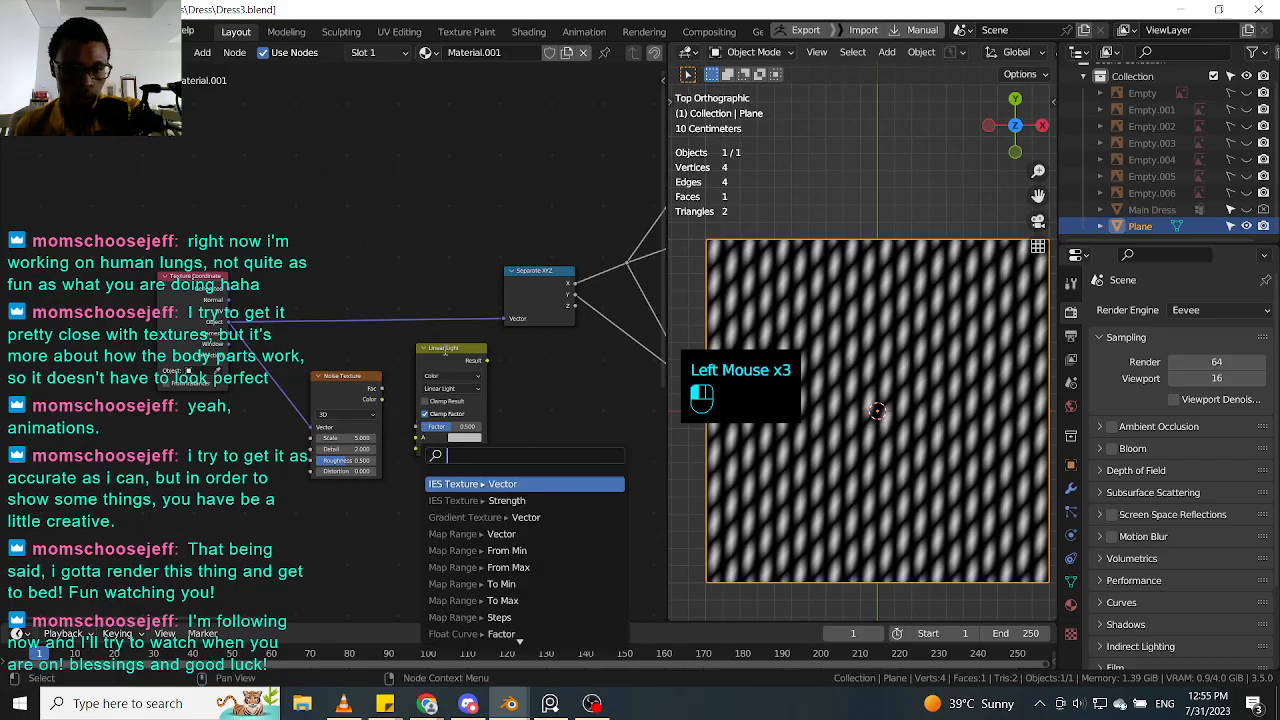
pyautogui.click(445, 351)
pyautogui.moveTo(446, 349); pyautogui.dragTo(421, 318)
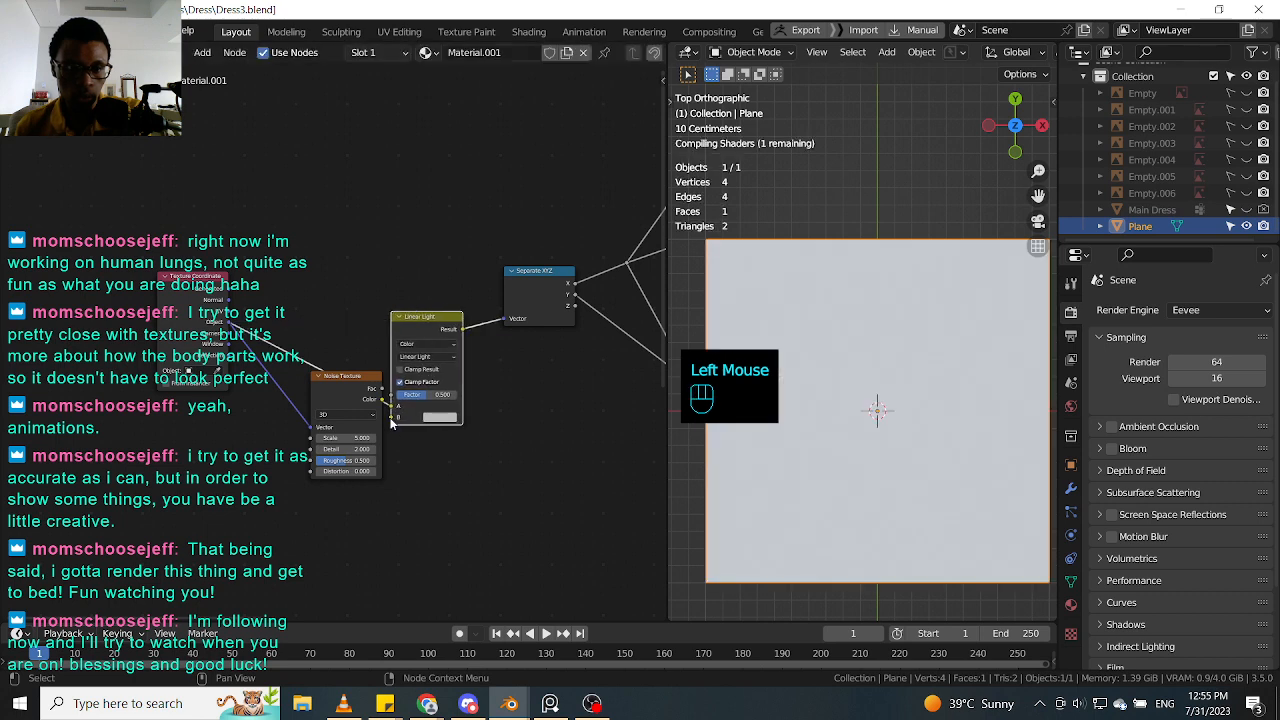
pyautogui.moveTo(391, 423)
pyautogui.mouseDown()
pyautogui.moveTo(412, 361)
pyautogui.moveTo(340, 377)
pyautogui.mouseUp()
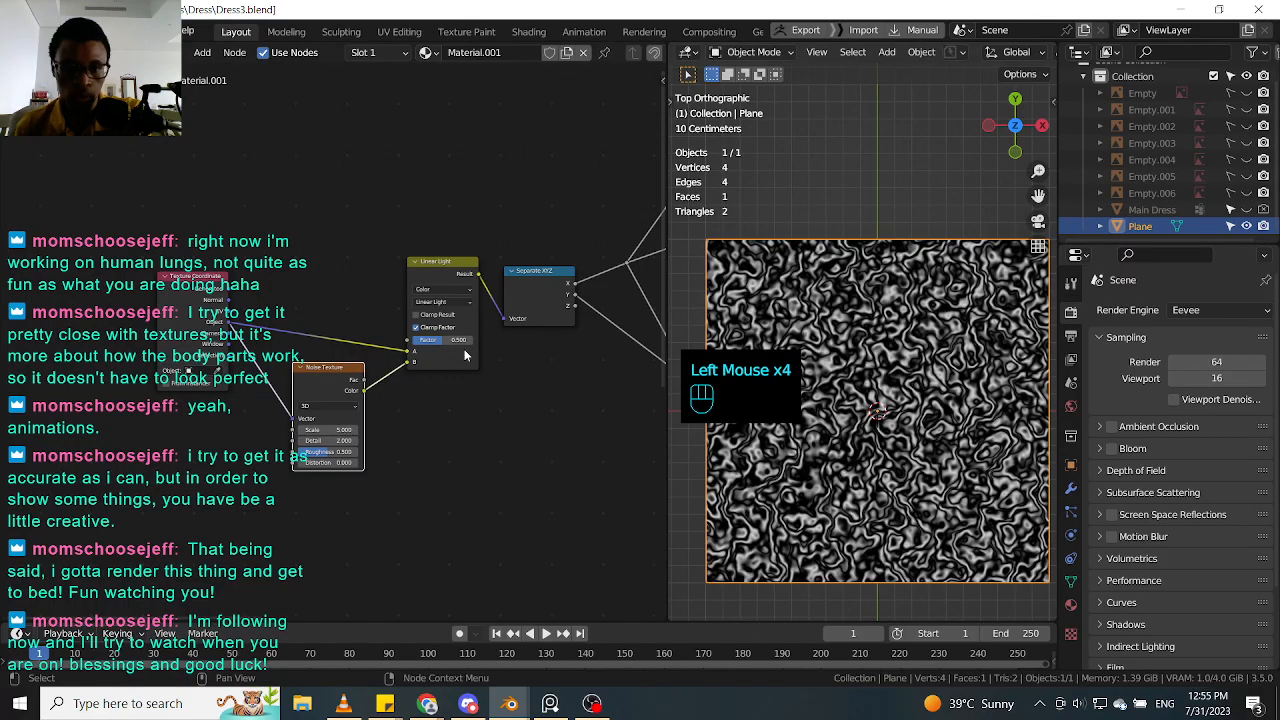
# Step: Reduce the Linear Light mix factor to 0.020 so the noise barely offsets the woven pattern
pyautogui.moveTo(446, 341); pyautogui.dragTo(418, 341)
pyautogui.scroll(1, 881, 337)
pyautogui.scroll(-1, 883, 341)
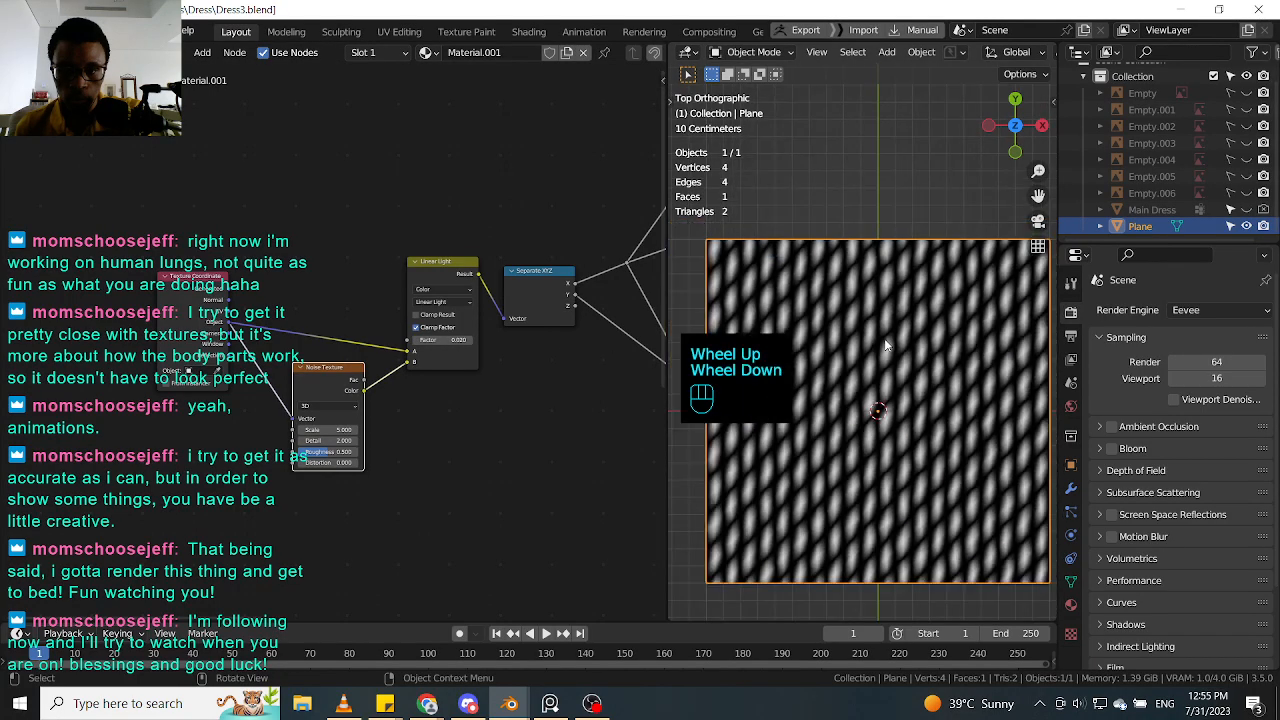
pyautogui.moveTo(886, 345); pyautogui.dragTo(892, 340, button='middle')
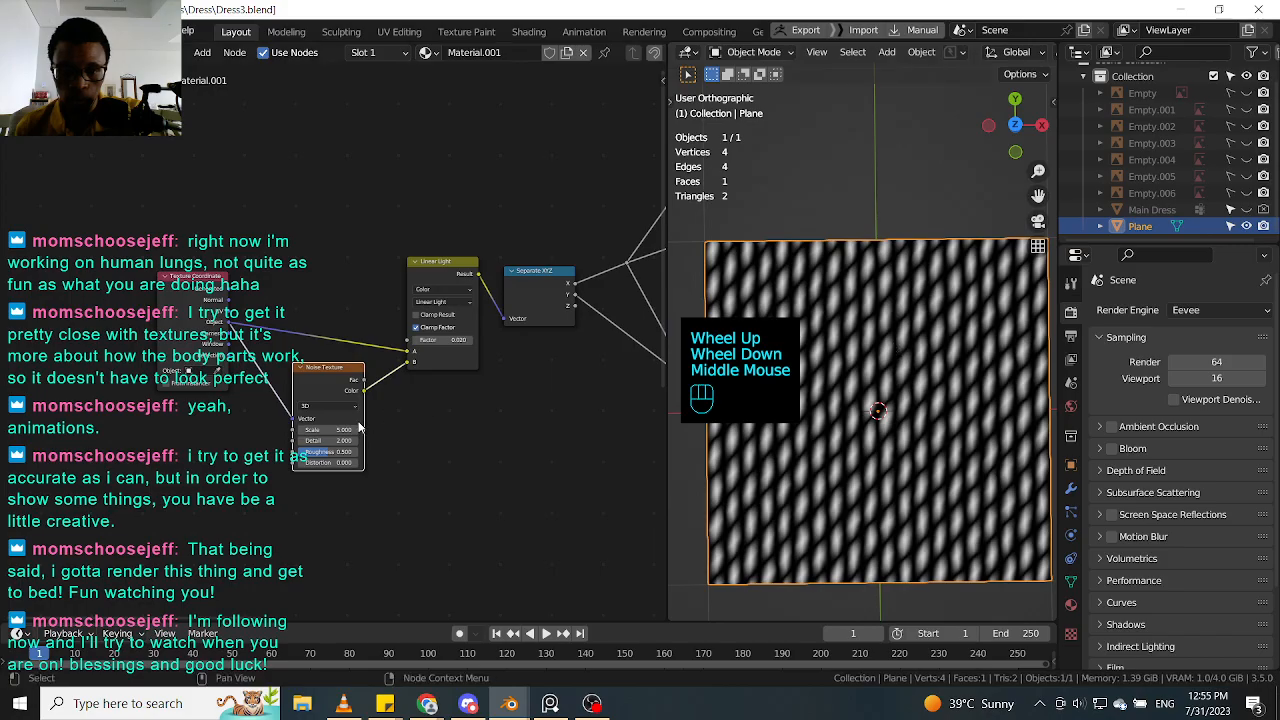
# Step: Set the Noise Texture's scale to 3
pyautogui.moveTo(360, 429); pyautogui.dragTo(364, 434)
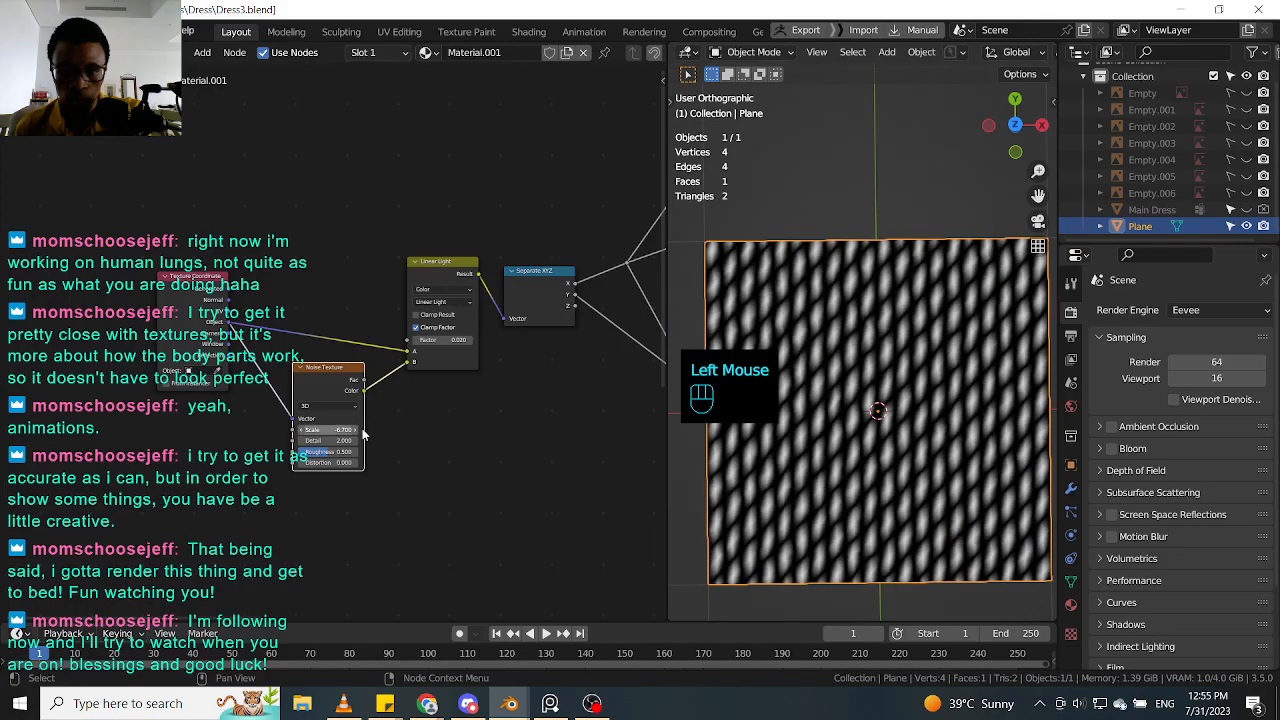
pyautogui.doubleClick(333, 431)
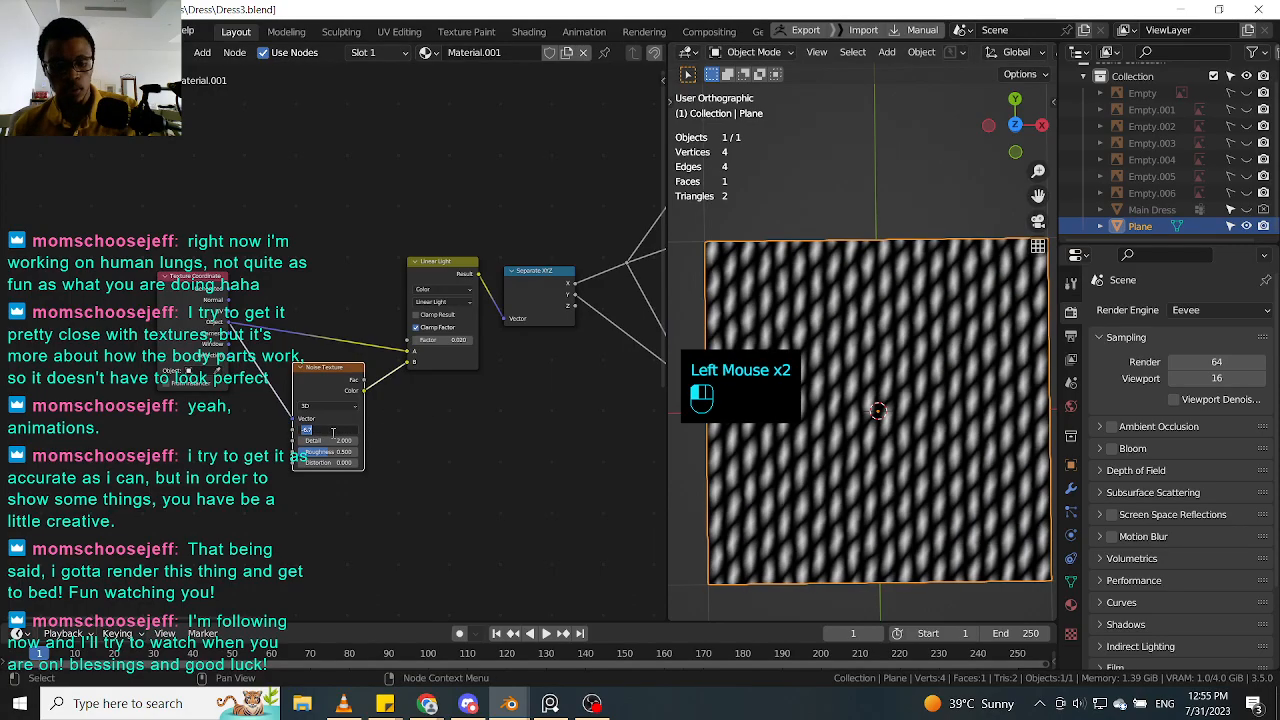
pyautogui.write('3')
pyautogui.press('Return')
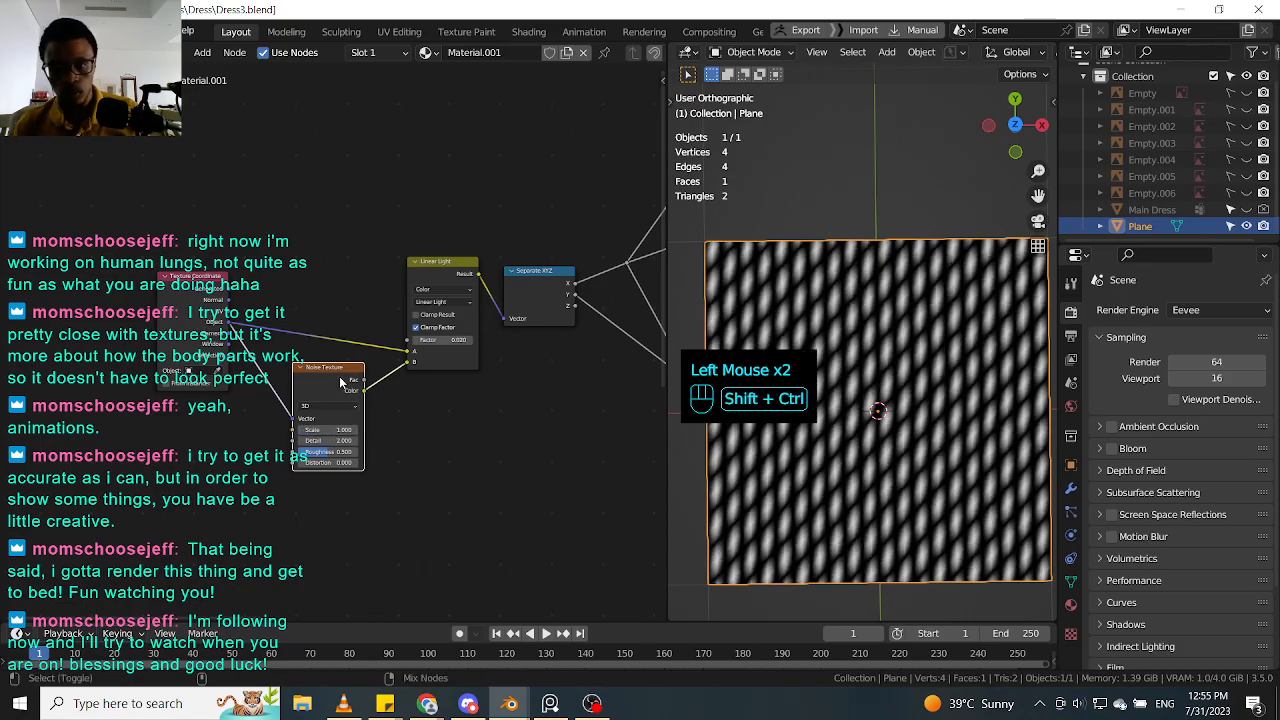
# Step: Preview the Noise Texture and the Linear Light outputs alternately on the plane to compare them
pyautogui.keyDown('ctrl'); pyautogui.keyDown('shift'); pyautogui.click(340, 383); pyautogui.keyUp('shift'); pyautogui.keyUp('ctrl')
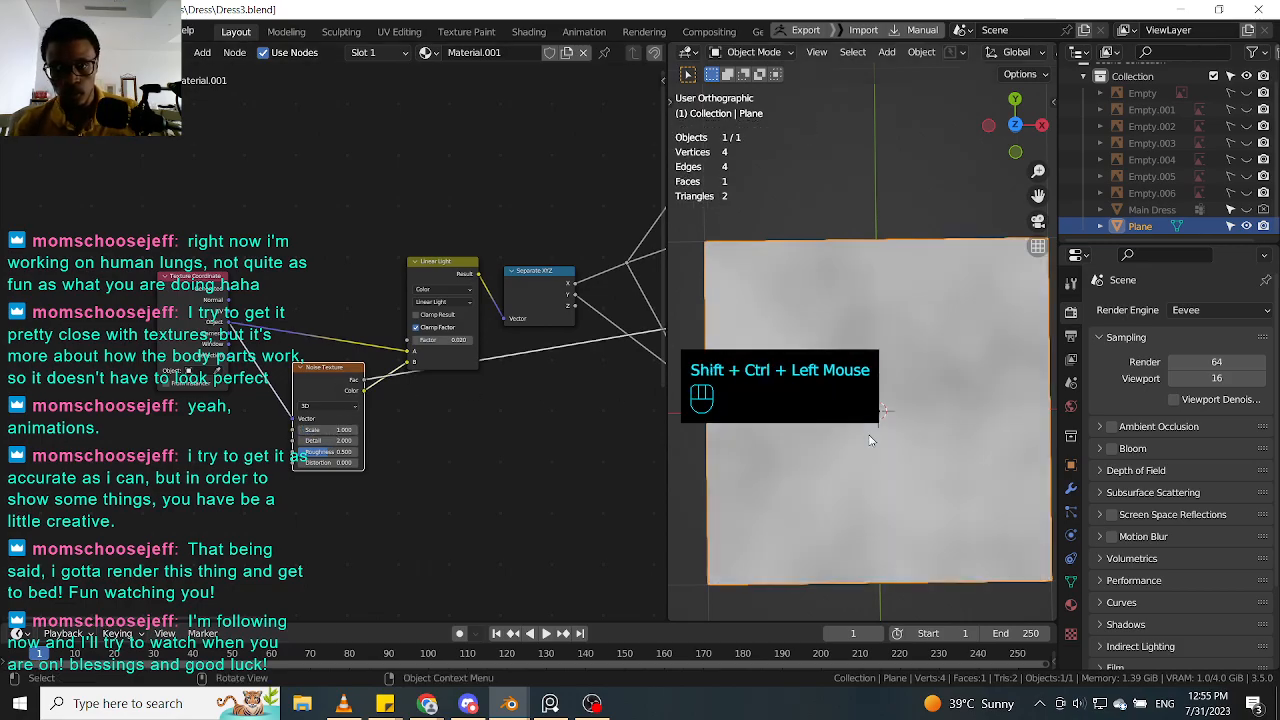
pyautogui.moveTo(393, 425); pyautogui.dragTo(427, 420, button='middle')
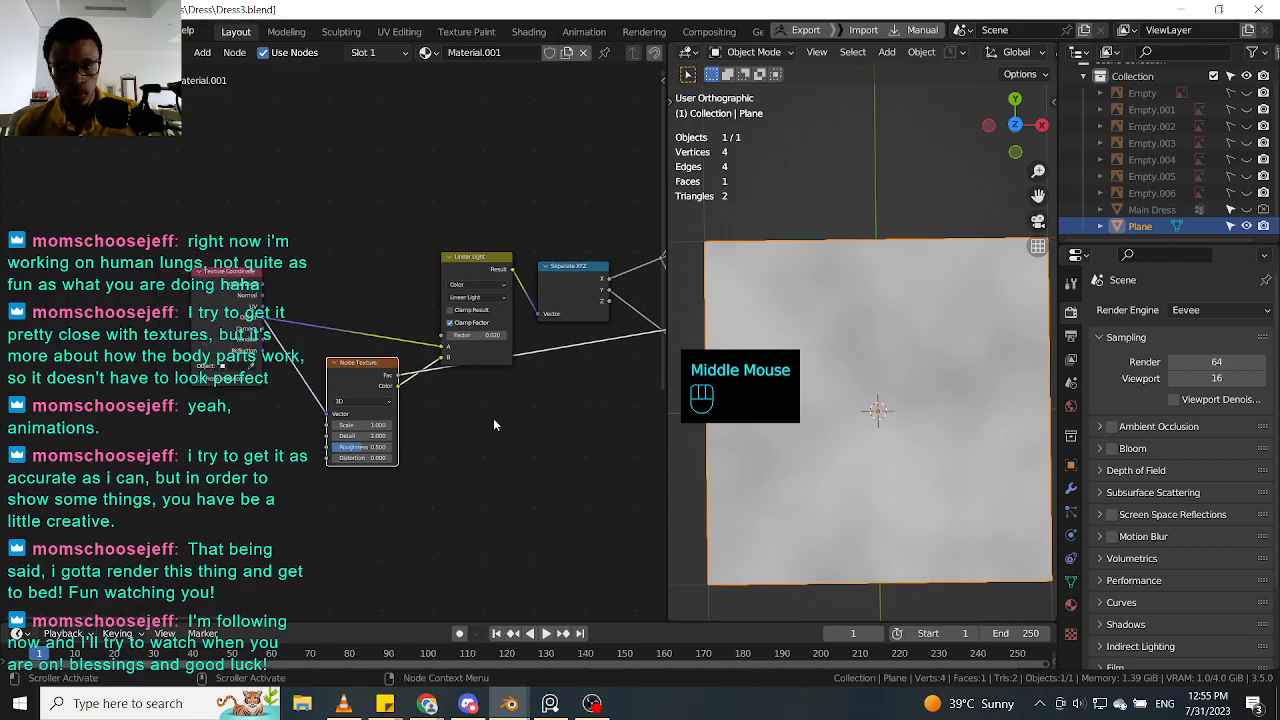
pyautogui.scroll(2, 978, 392)
pyautogui.scroll(-2, 977, 392)
pyautogui.moveTo(977, 392); pyautogui.dragTo(936, 298, button='middle')
pyautogui.scroll(3, 915, 395)
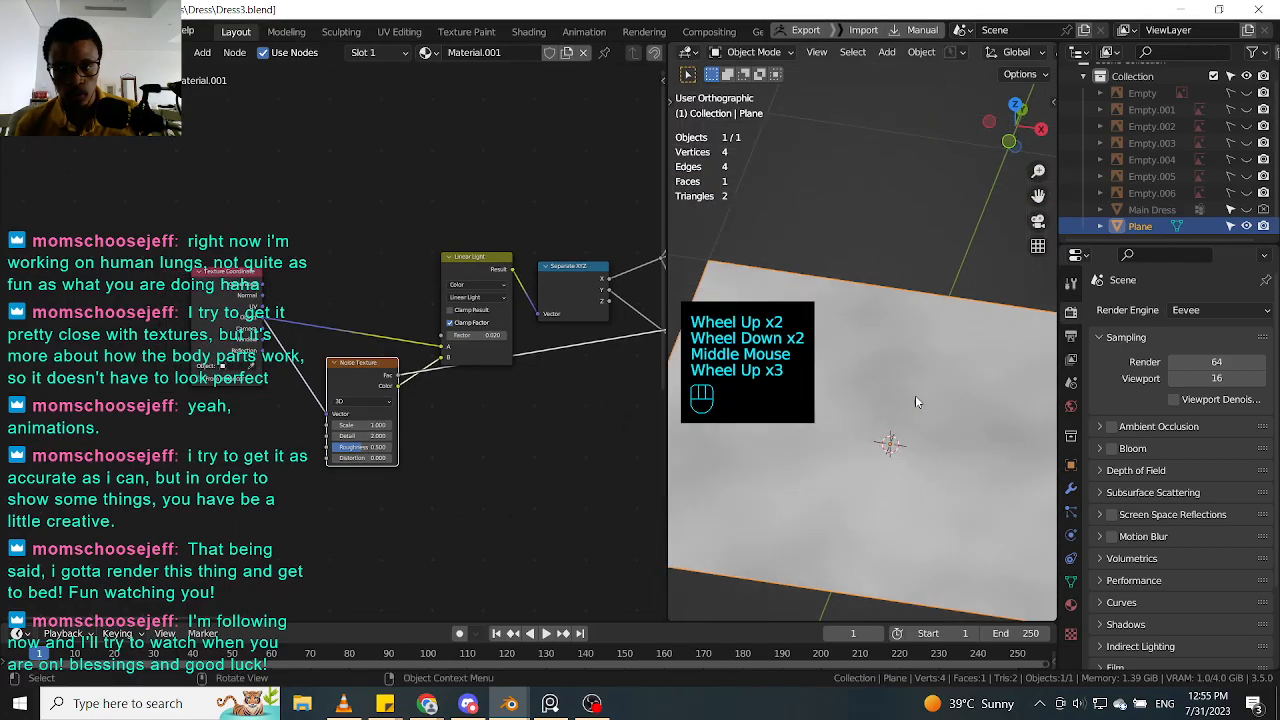
pyautogui.keyDown('ctrl'); pyautogui.keyDown('shift'); pyautogui.click(470, 256); pyautogui.keyUp('shift'); pyautogui.keyUp('ctrl')
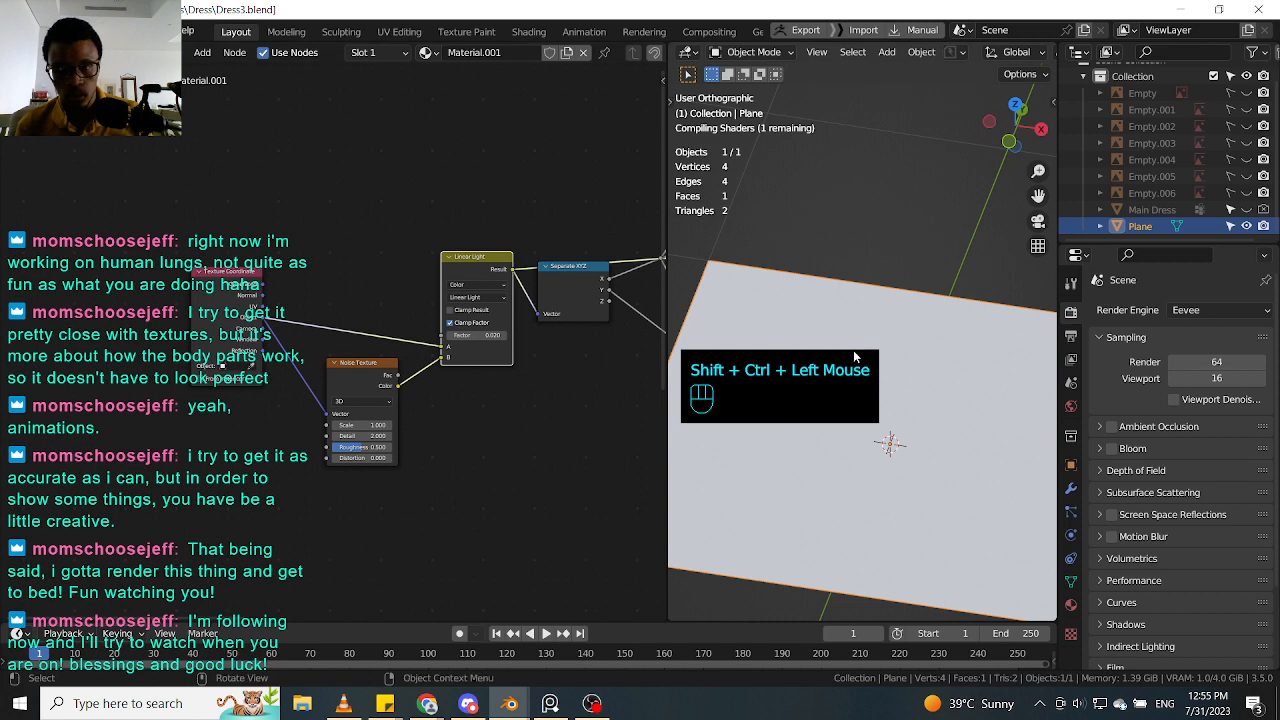
pyautogui.moveTo(895, 296); pyautogui.dragTo(924, 365, button='middle')
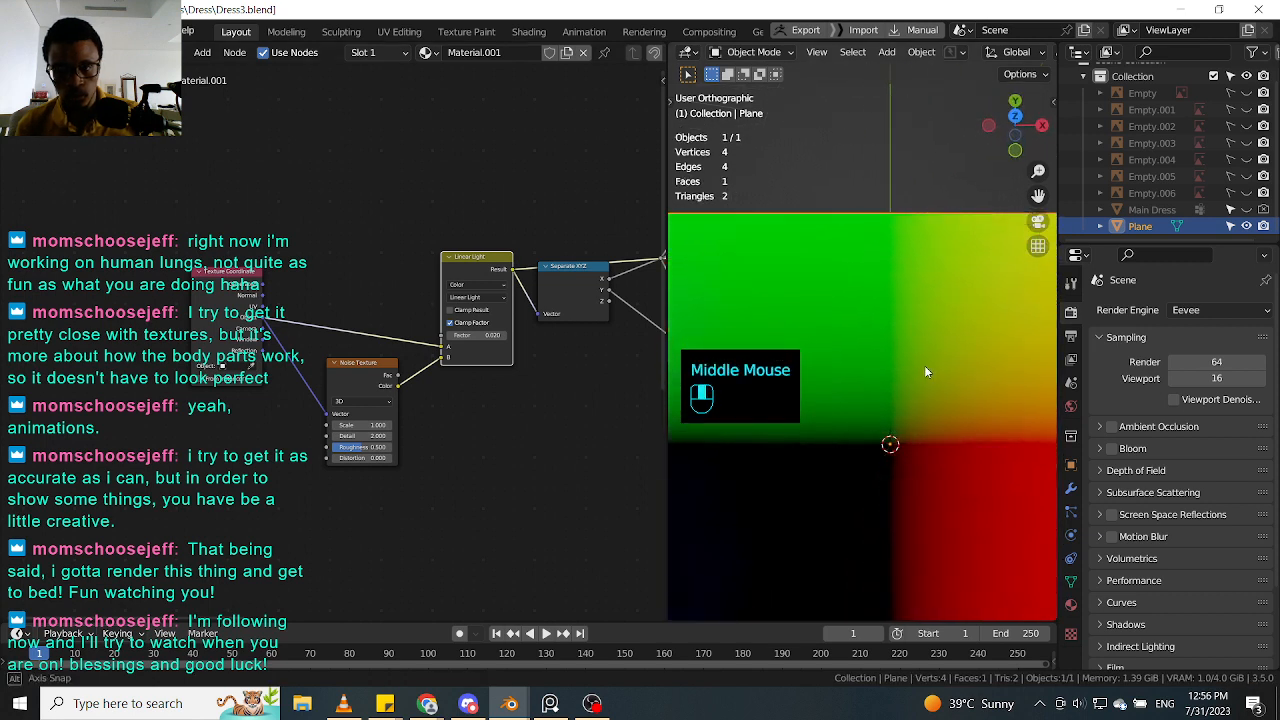
pyautogui.keyDown('ctrl'); pyautogui.keyDown('shift'); pyautogui.click(372, 370); pyautogui.keyUp('shift'); pyautogui.keyUp('ctrl')
pyautogui.scroll(-2, 815, 428)
pyautogui.moveTo(815, 428); pyautogui.dragTo(790, 410, button='middle')
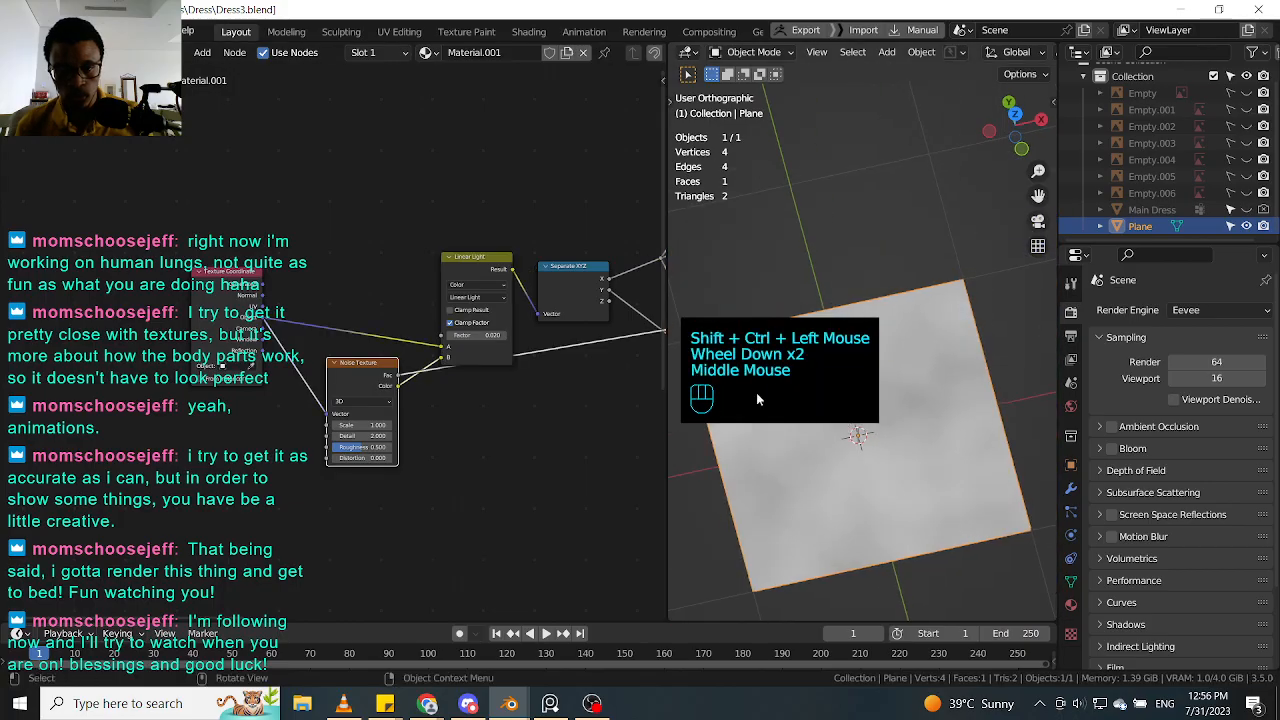
pyautogui.keyDown('ctrl'); pyautogui.keyDown('shift'); pyautogui.click(480, 260); pyautogui.keyUp('shift'); pyautogui.keyUp('ctrl')
pyautogui.keyDown('ctrl'); pyautogui.keyDown('shift'); pyautogui.click(480, 260); pyautogui.keyUp('shift'); pyautogui.keyUp('ctrl')
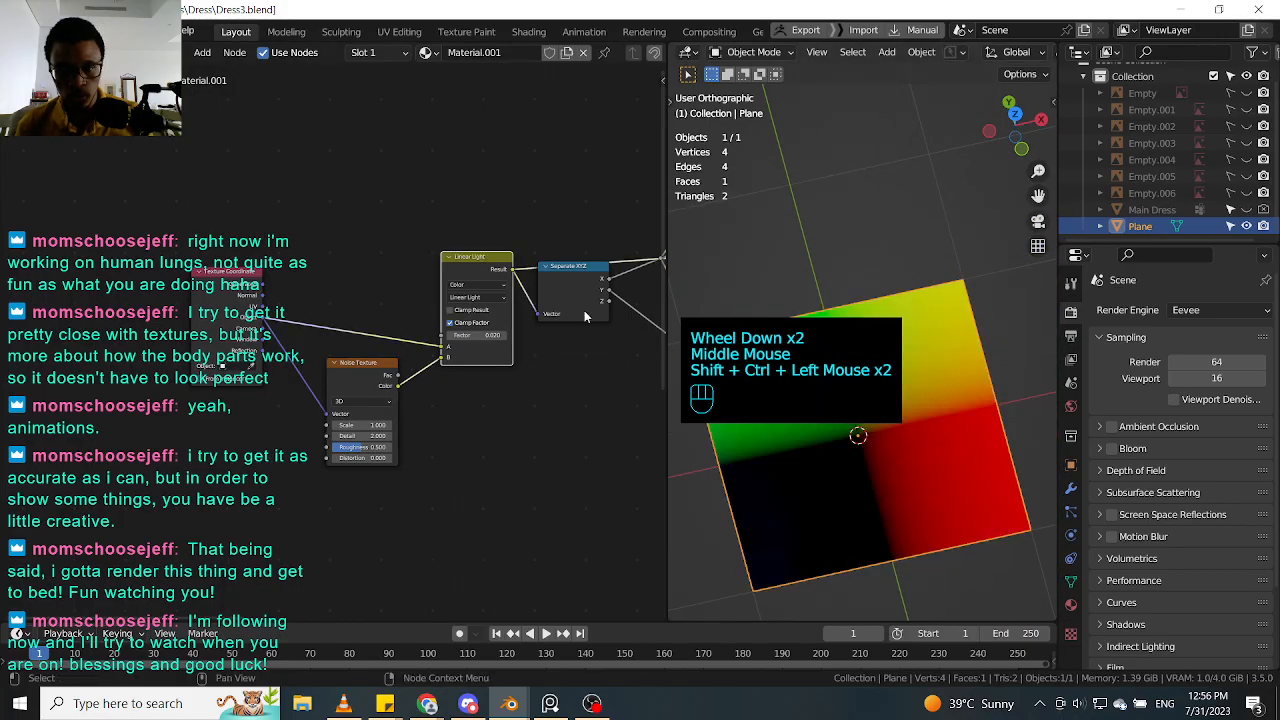
# Step: Connect the final Multiply node back to the Material Output and view the woven plane straight from above
pyautogui.moveTo(584, 310); pyautogui.dragTo(302, 366, button='middle')
pyautogui.moveTo(640, 280); pyautogui.dragTo(475, 324, button='middle')
pyautogui.moveTo(660, 250); pyautogui.dragTo(537, 289, button='middle')
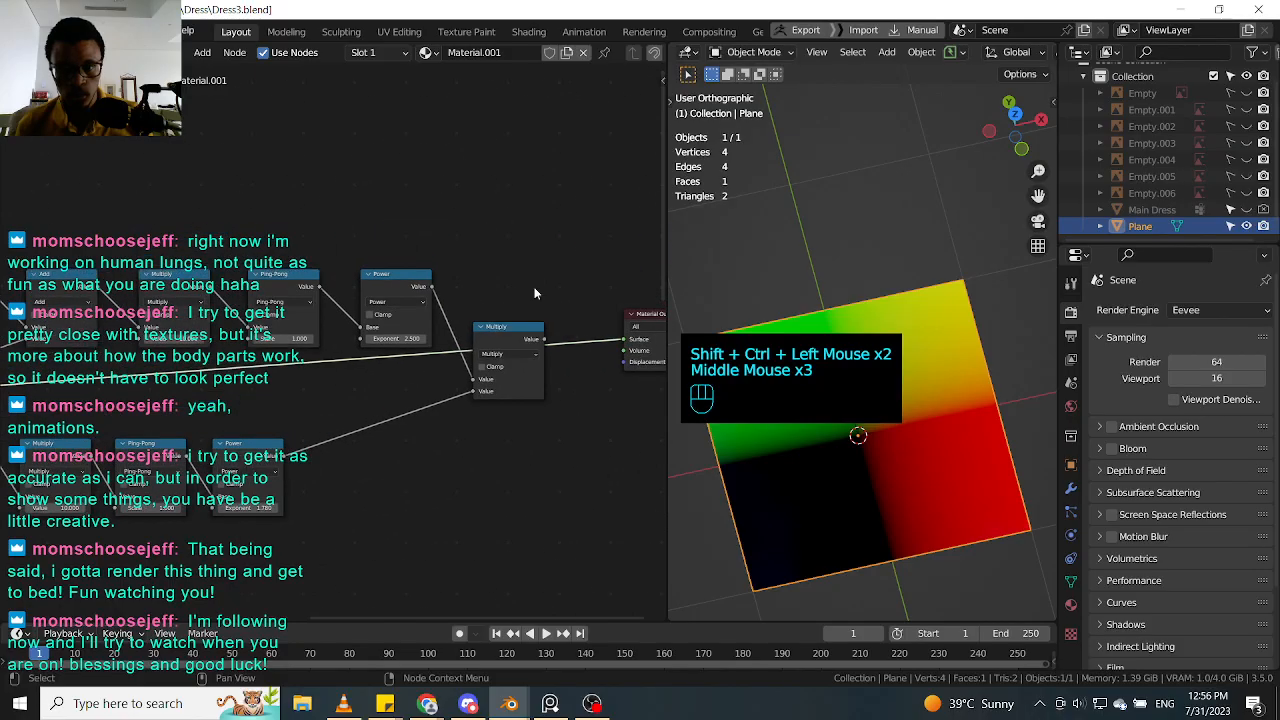
pyautogui.keyDown('ctrl'); pyautogui.keyDown('shift'); pyautogui.click(517, 338); pyautogui.keyUp('shift'); pyautogui.keyUp('ctrl')
pyautogui.moveTo(282, 389); pyautogui.dragTo(470, 335, button='middle')
pyautogui.moveTo(374, 337); pyautogui.dragTo(590, 299, button='middle')
pyautogui.moveTo(400, 318); pyautogui.dragTo(600, 307, button='middle')
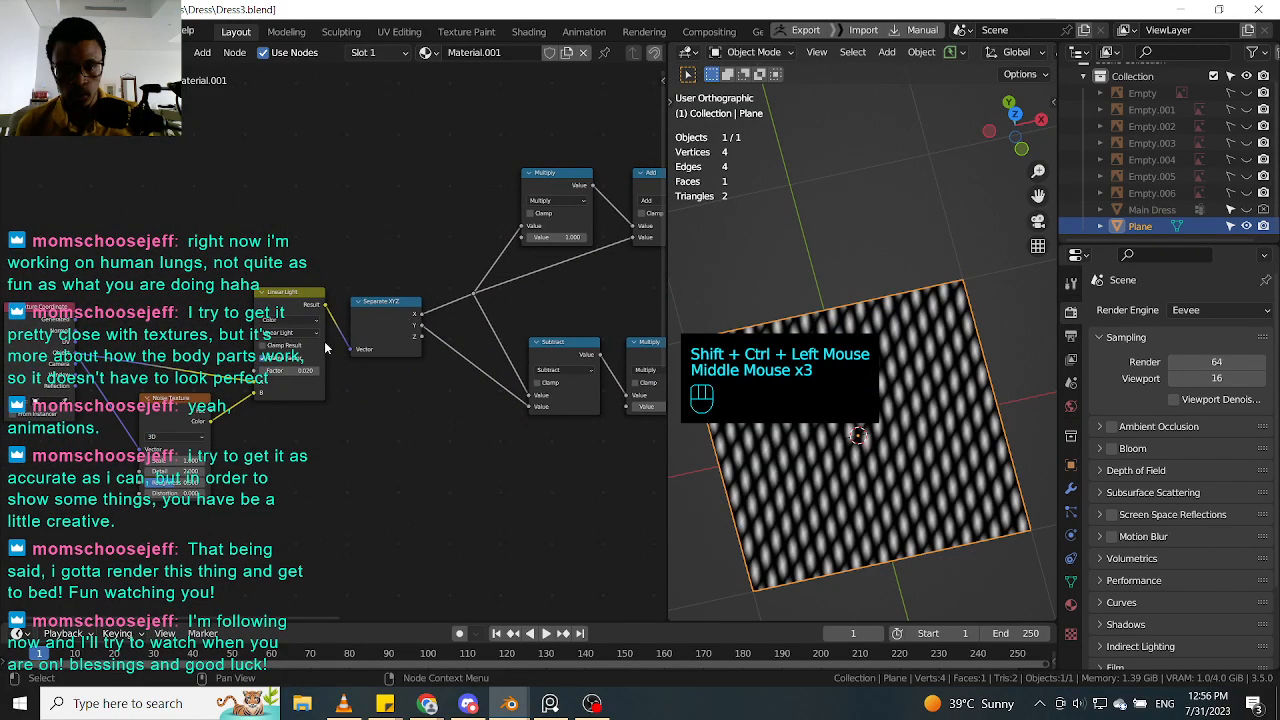
pyautogui.scroll(1, 424, 352)
pyautogui.scroll(2, 900, 430)
pyautogui.moveTo(900, 430); pyautogui.dragTo(935, 365, button='middle')
pyautogui.press('KP_7')
pyautogui.keyDown('shift'); pyautogui.moveTo(855, 425); pyautogui.dragTo(893, 366, button='middle'); pyautogui.keyUp('shift')
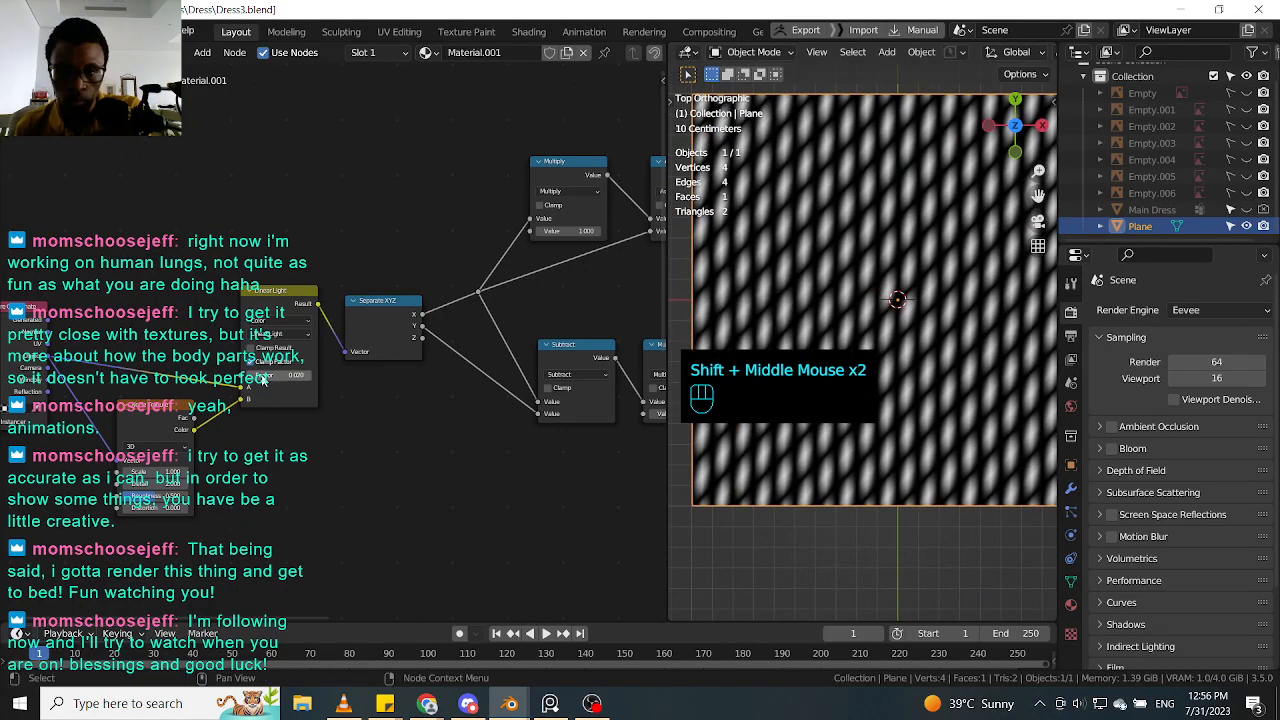
# Step: Raise the Linear Light factor slightly until the noise gently warps the weave, and turn off Clamp Factor
pyautogui.moveTo(262, 377); pyautogui.dragTo(382, 420)
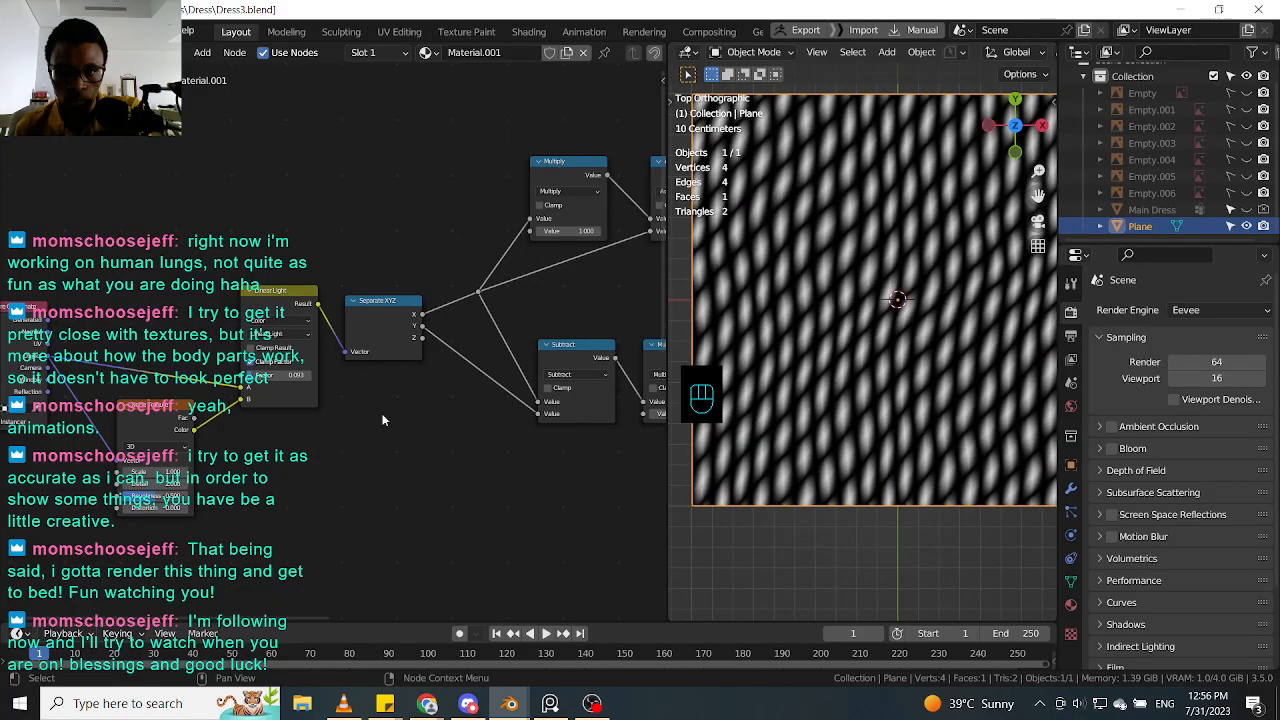
pyautogui.scroll(-2, 867, 409)
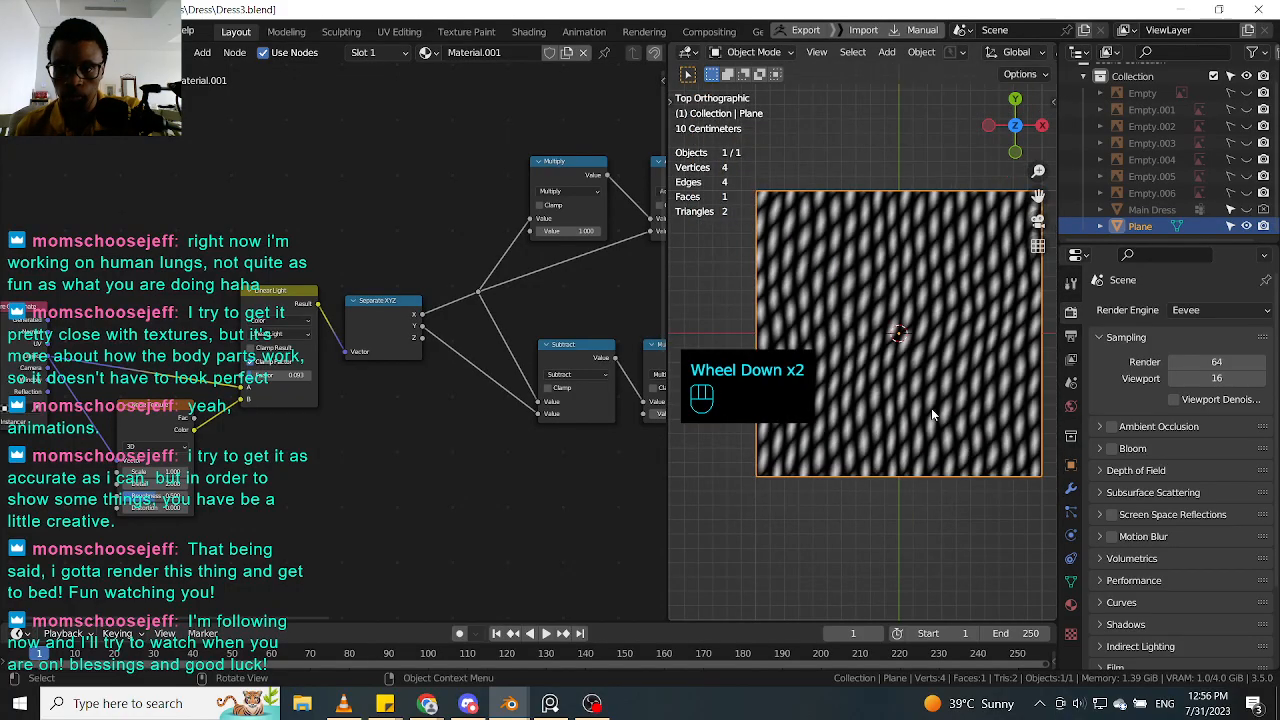
pyautogui.moveTo(288, 376); pyautogui.dragTo(252, 395)
pyautogui.click(316, 434)
pyautogui.moveTo(406, 394); pyautogui.dragTo(303, 405, button='middle')
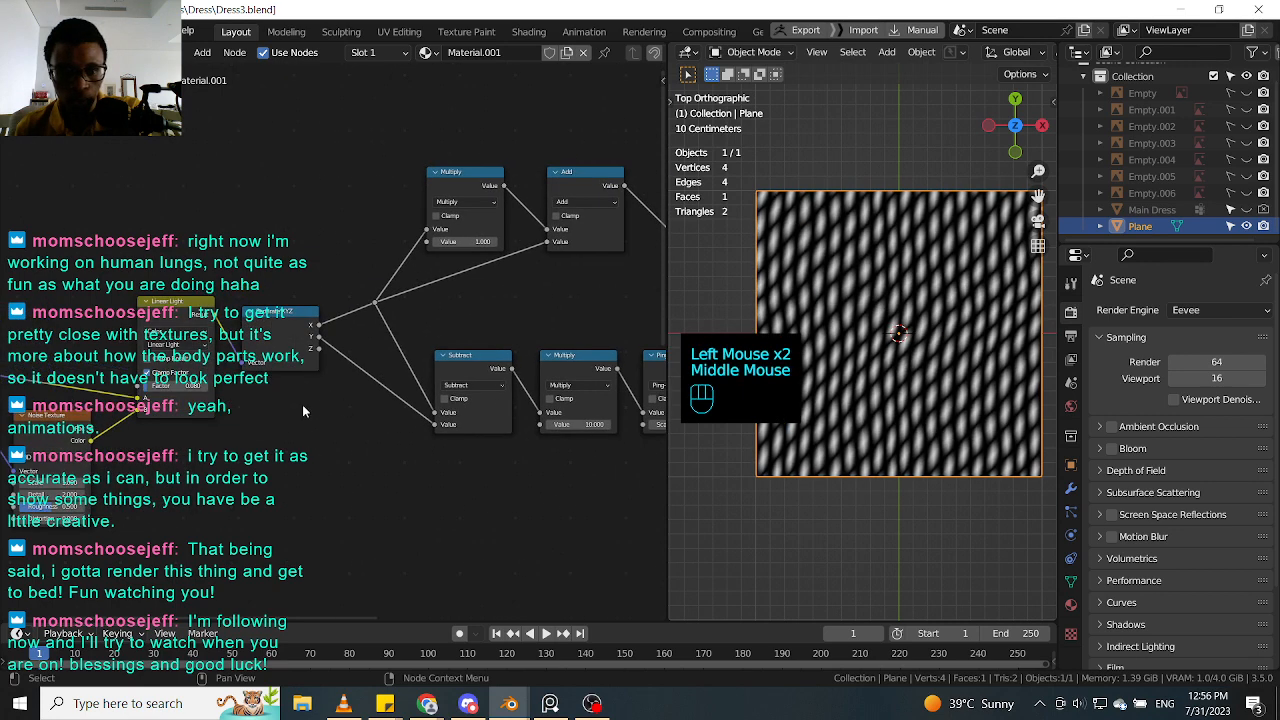
pyautogui.click(148, 378)
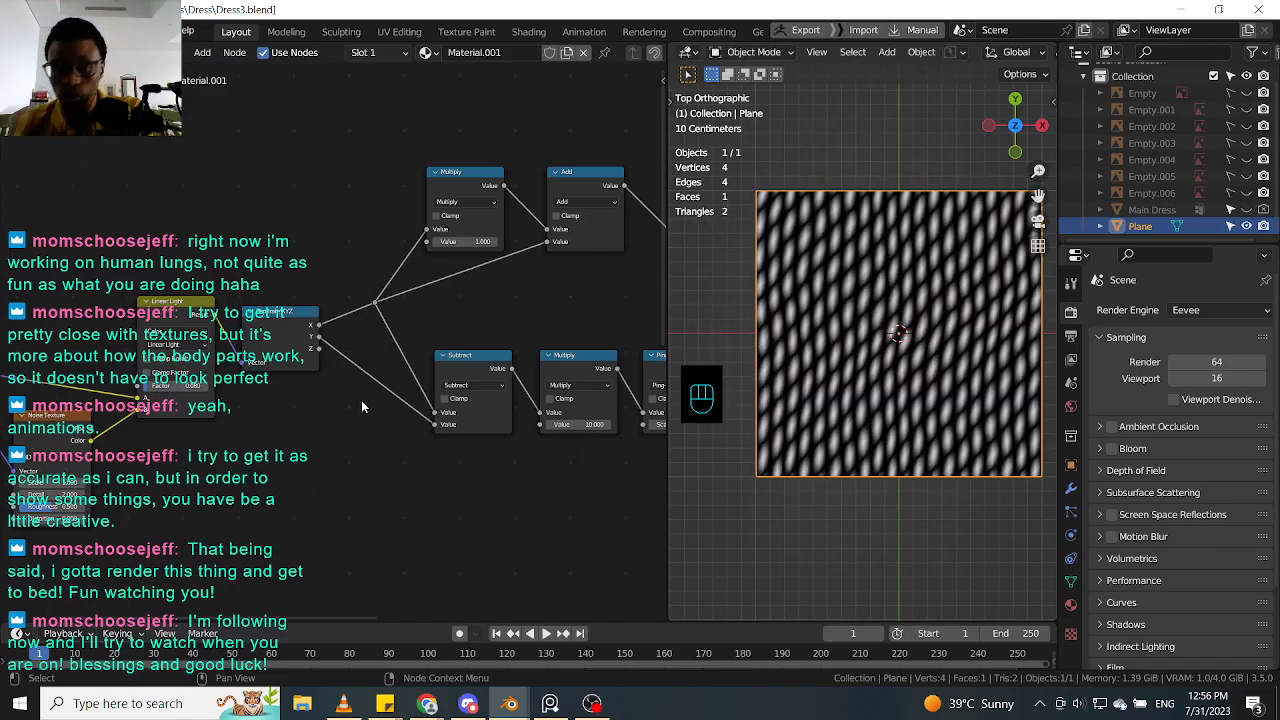
# Step: Examine both math node branches of the weave up to the final Multiply node
pyautogui.moveTo(474, 291); pyautogui.dragTo(417, 356, button='middle')
pyautogui.moveTo(500, 345); pyautogui.dragTo(410, 354, button='middle')
pyautogui.click(508, 243)
pyautogui.moveTo(426, 456); pyautogui.dragTo(508, 412, button='middle')
pyautogui.moveTo(395, 492); pyautogui.dragTo(423, 481, button='middle')
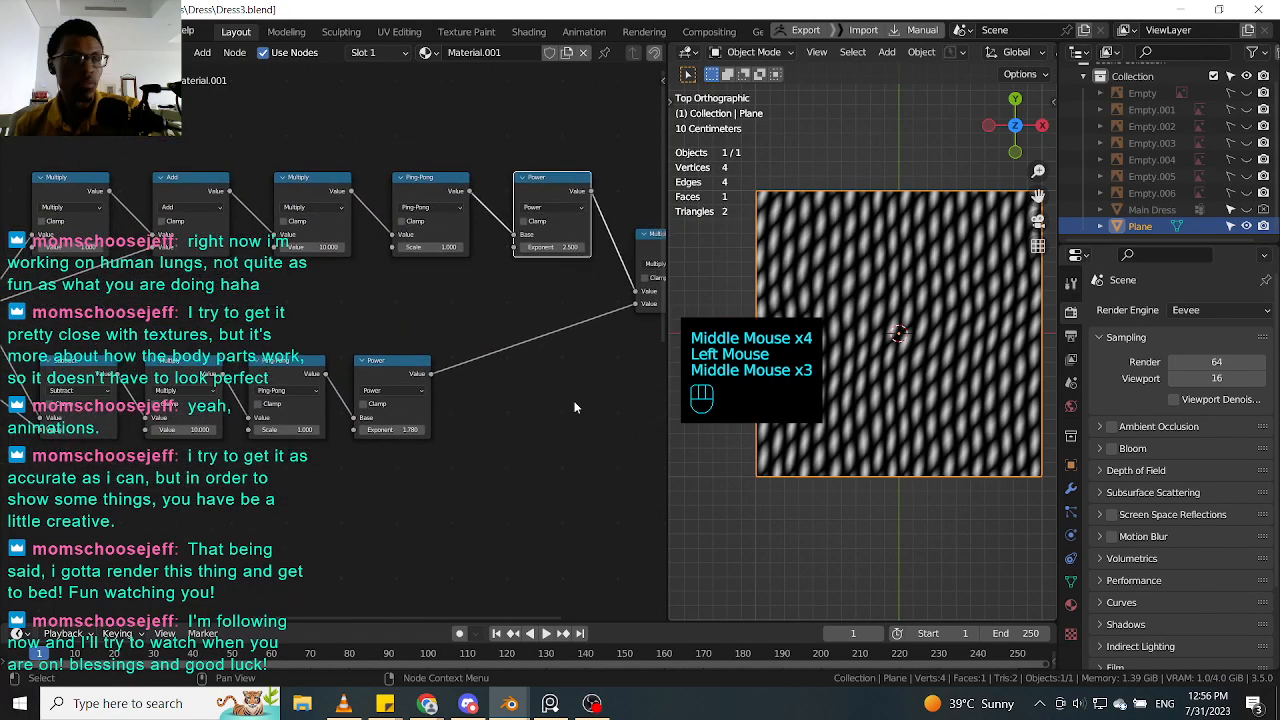
pyautogui.scroll(-1, 575, 407)
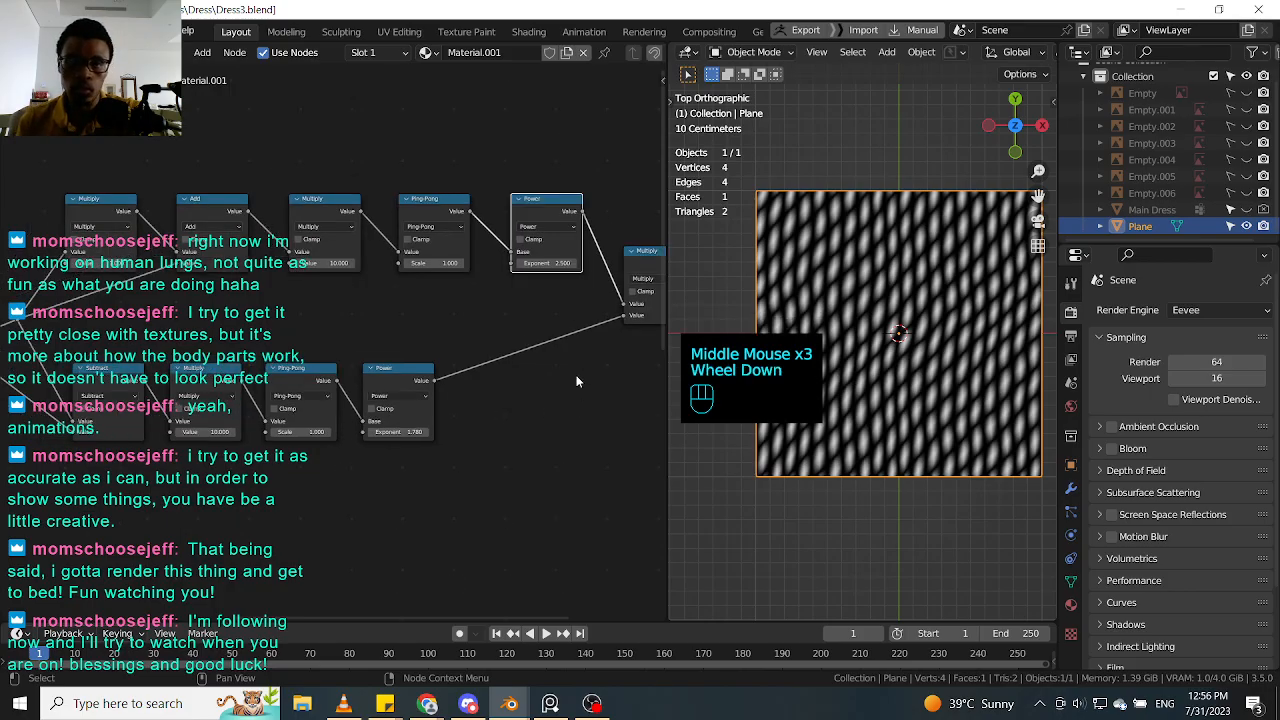
pyautogui.click(576, 382)
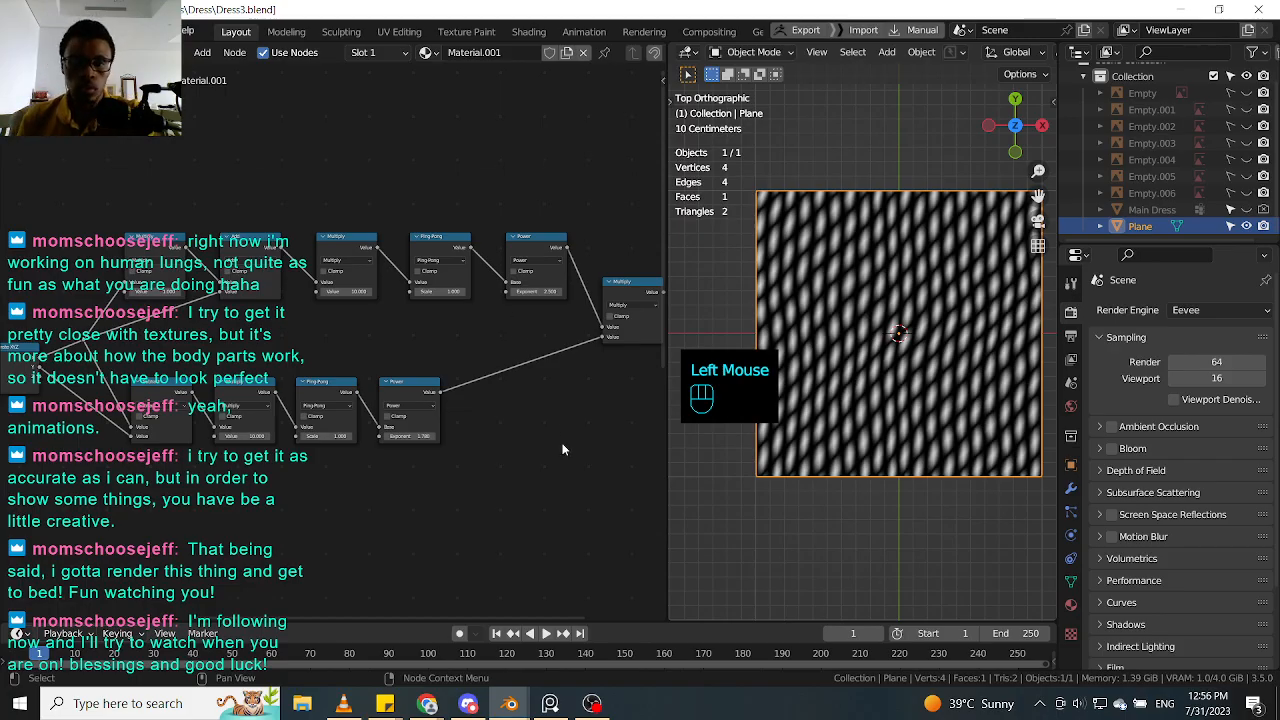
pyautogui.scroll(-1, 562, 450)
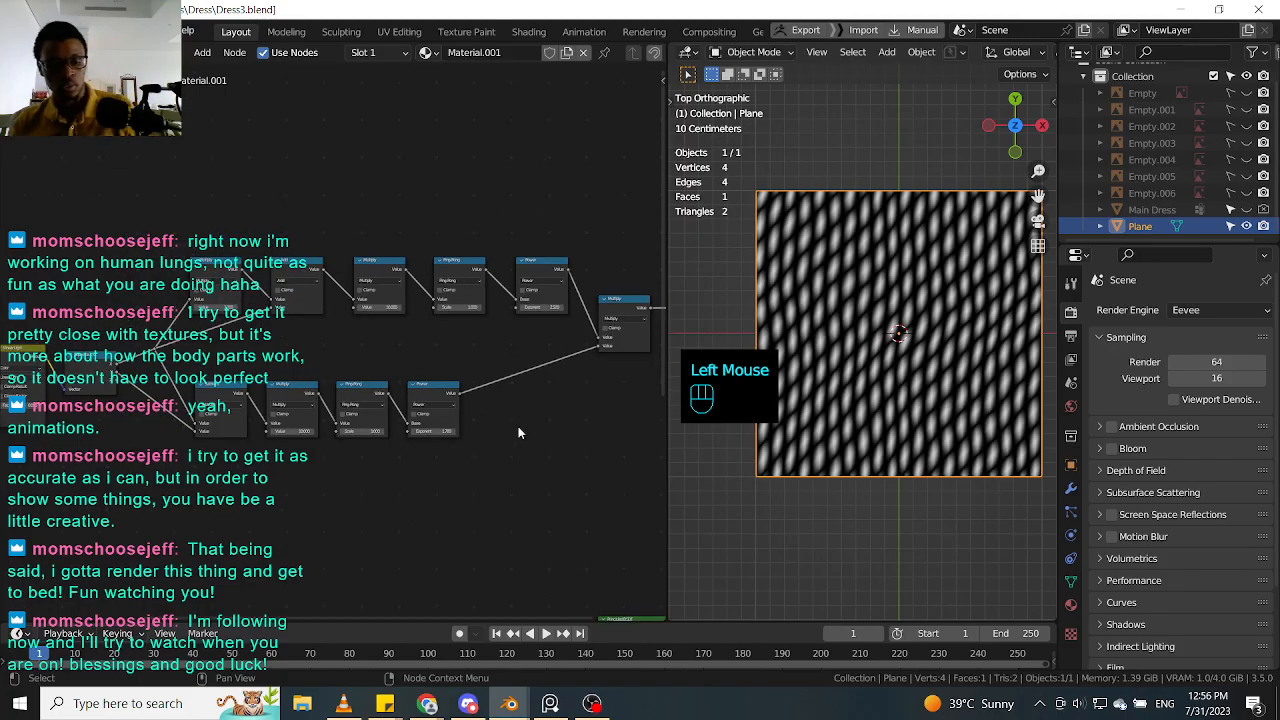
# Step: Copy all the weave nodes from the Texture Coordinate through to the final Multiply node
pyautogui.keyDown('ctrl'); pyautogui.moveTo(518, 426); pyautogui.dragTo(508, 512, button='middle'); pyautogui.keyUp('ctrl')
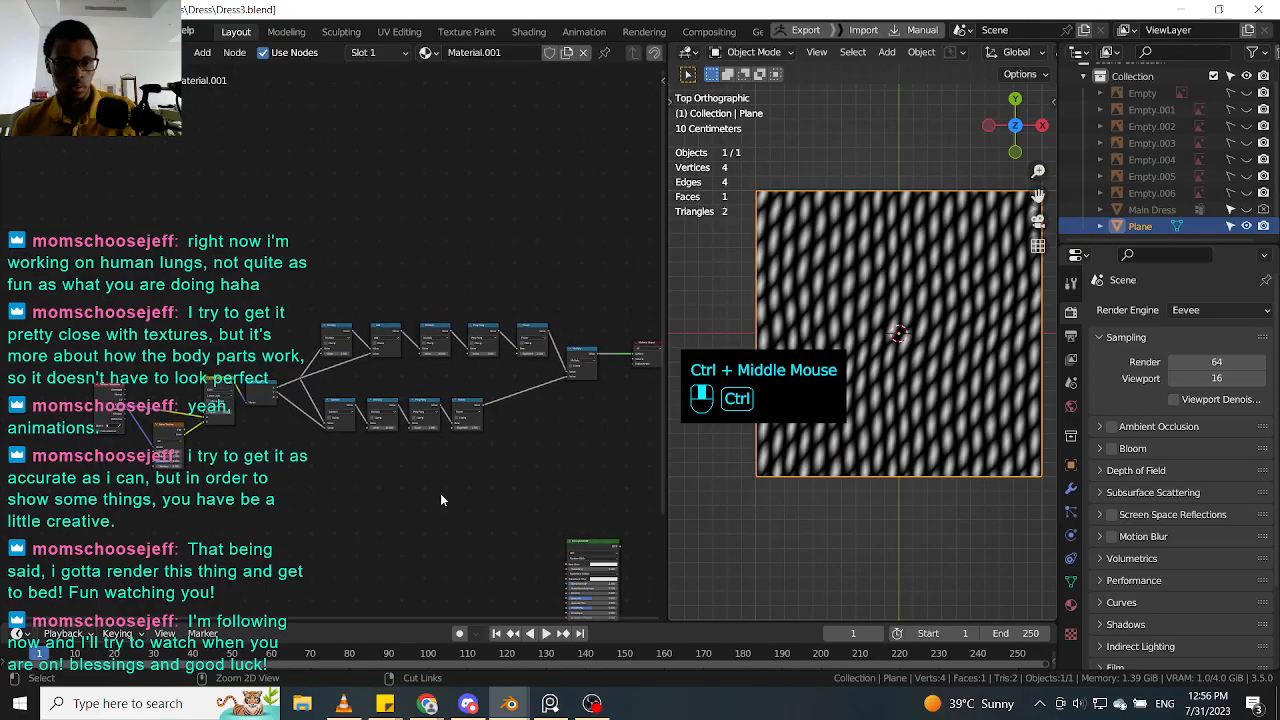
pyautogui.moveTo(74, 507); pyautogui.dragTo(576, 290)
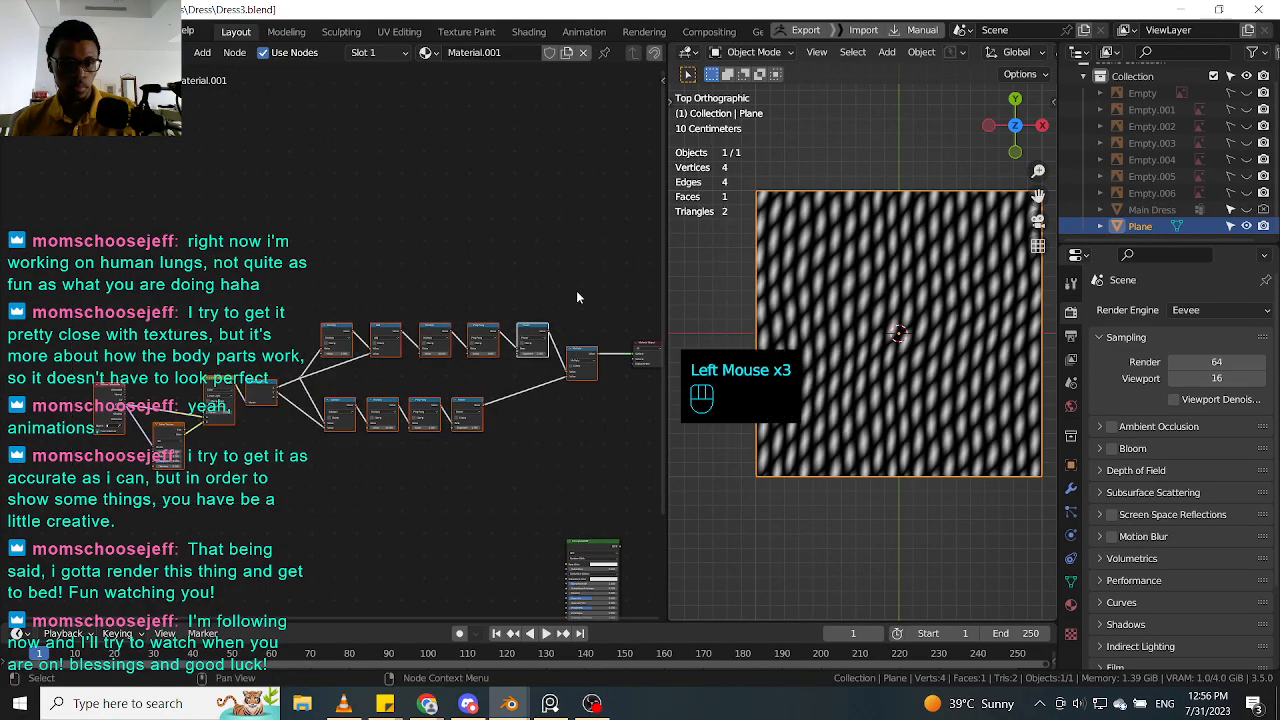
pyautogui.hotkey('ctrl', 'c')
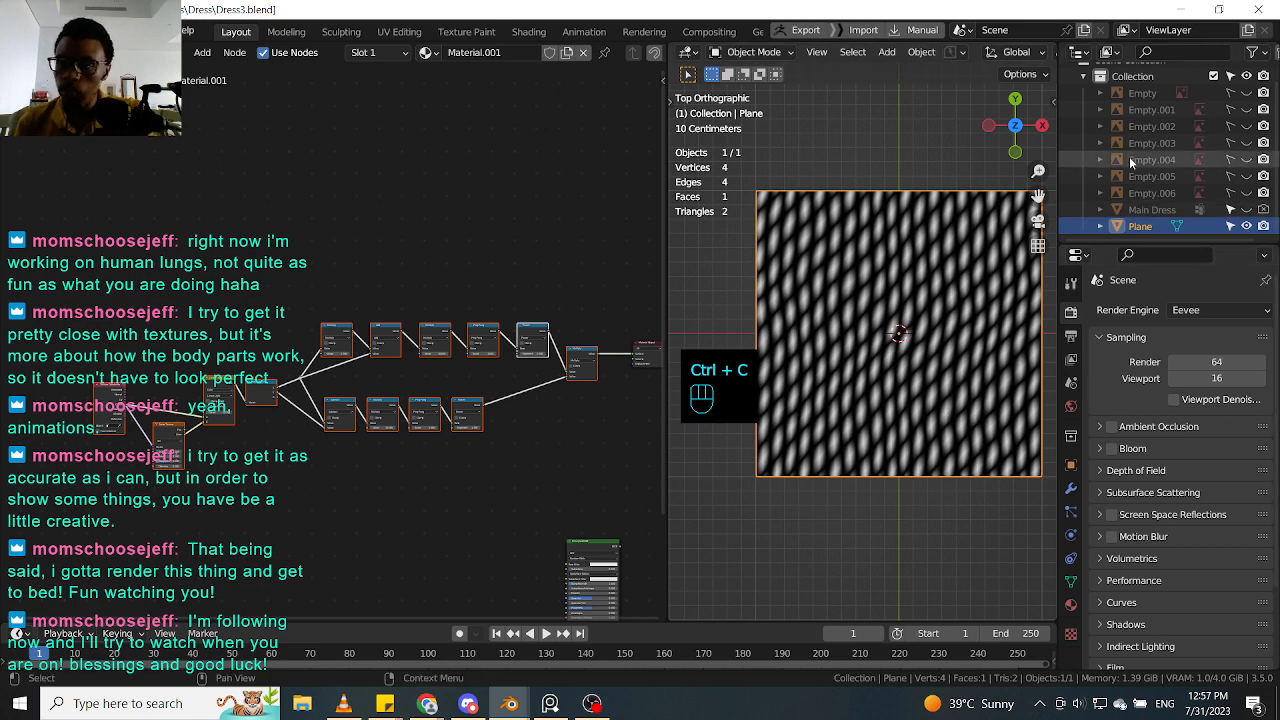
# Step: In the Main Dress object's Gray material, remove the lone node below the color chain and paste the copied weave nodes there
pyautogui.click(1151, 209)
pyautogui.moveTo(447, 497); pyautogui.dragTo(482, 342, button='middle')
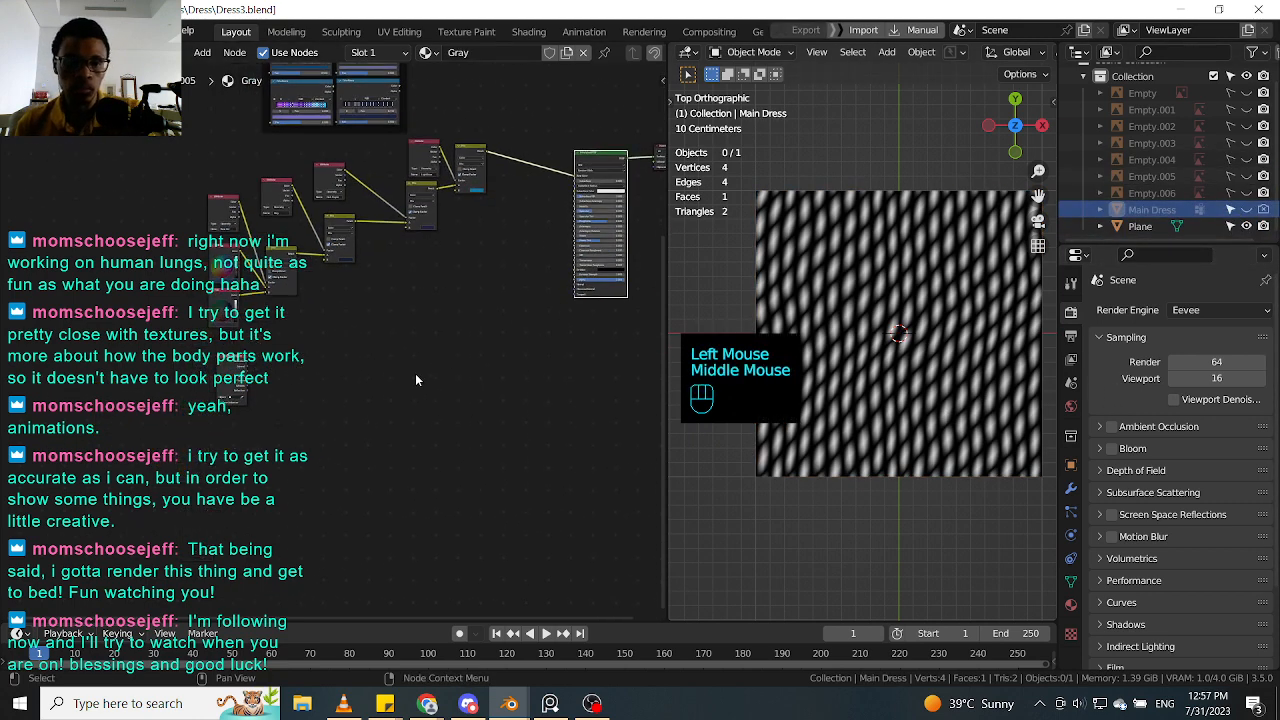
pyautogui.click(415, 373)
pyautogui.click(236, 370)
pyautogui.hotkey('ctrl', 'x')
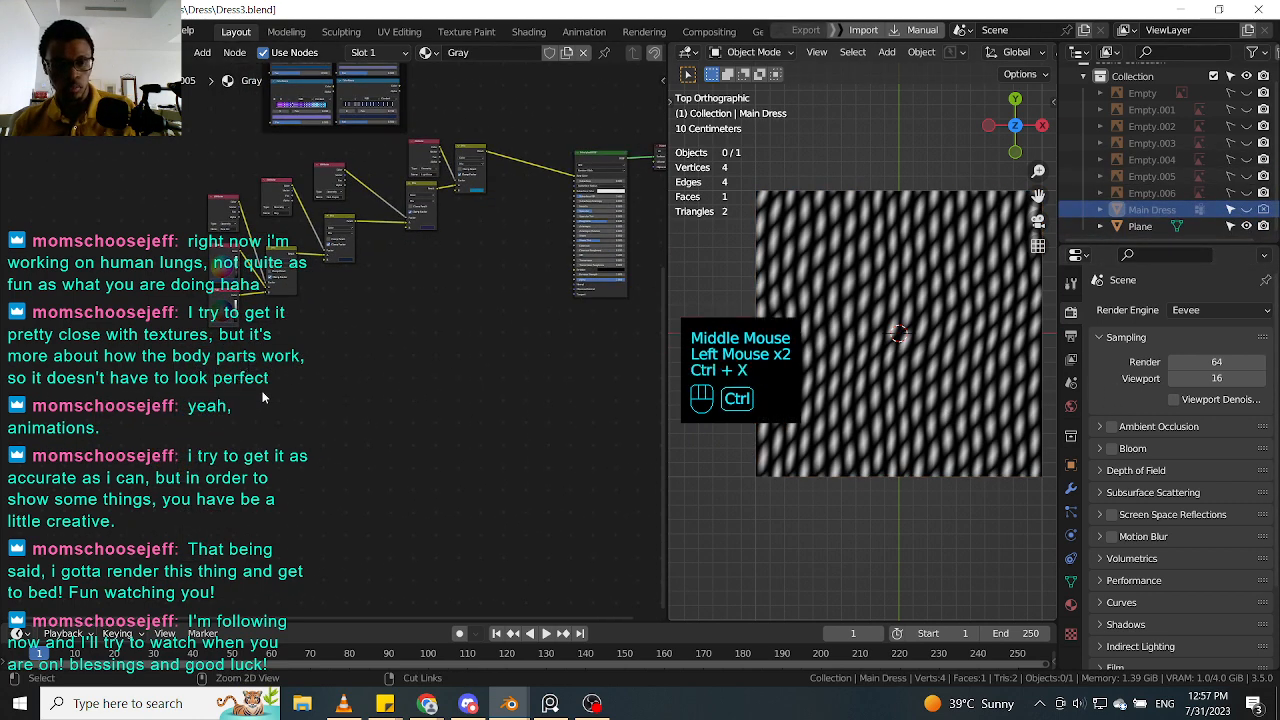
pyautogui.hotkey('ctrl', 'v')
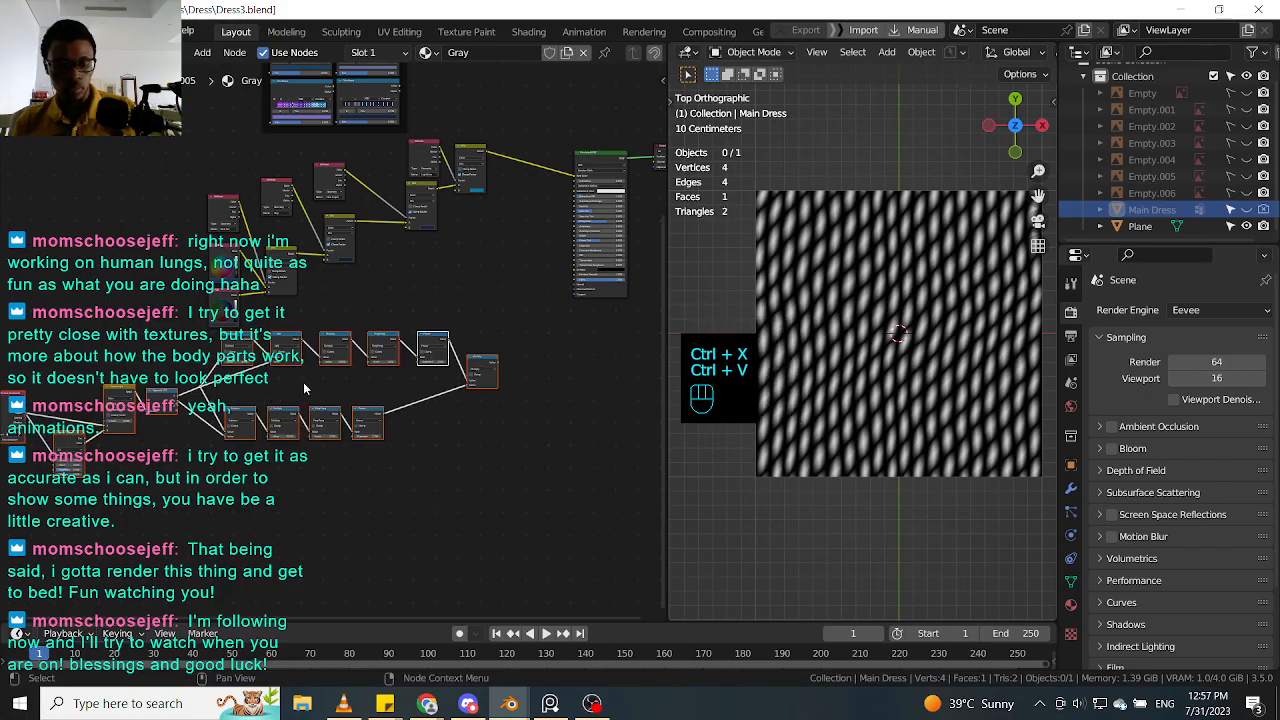
# Step: Position the pasted weave nodes below the color chain and move the Principled BSDF and Material Output nodes farther away from it
pyautogui.press('g')
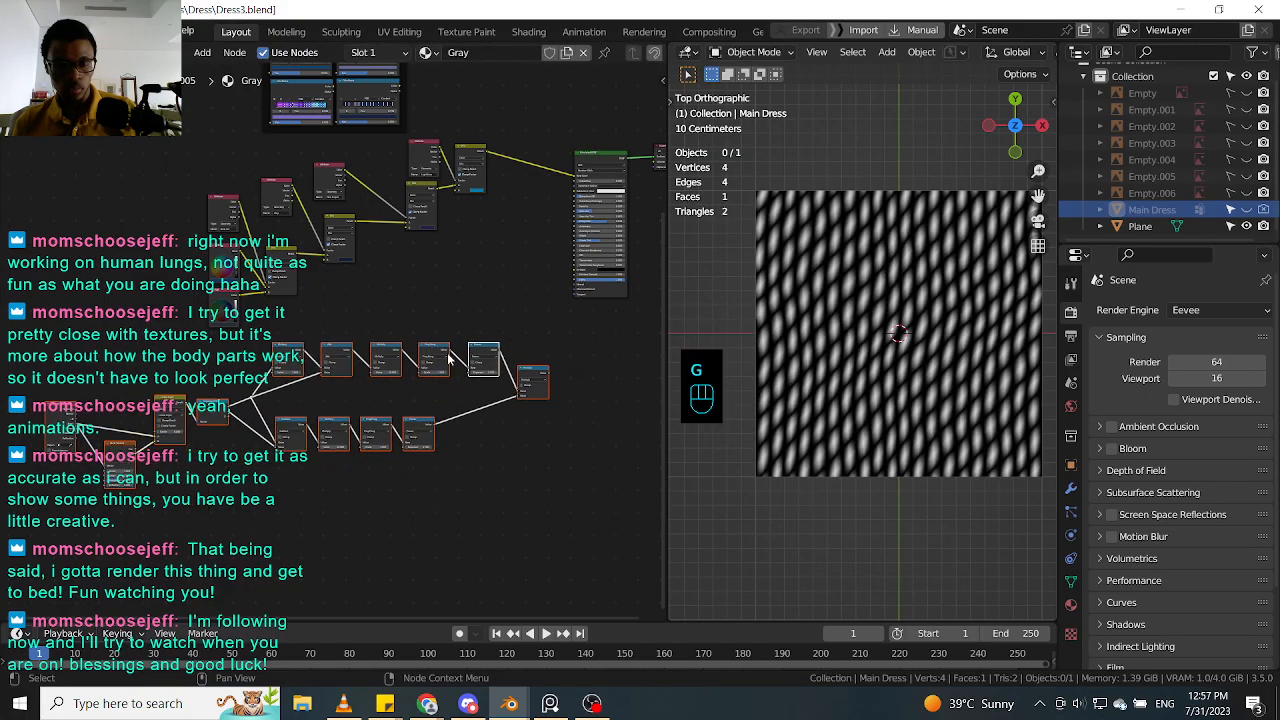
pyautogui.moveTo(414, 330); pyautogui.dragTo(475, 367, button='middle')
pyautogui.moveTo(531, 335); pyautogui.dragTo(402, 352, button='middle')
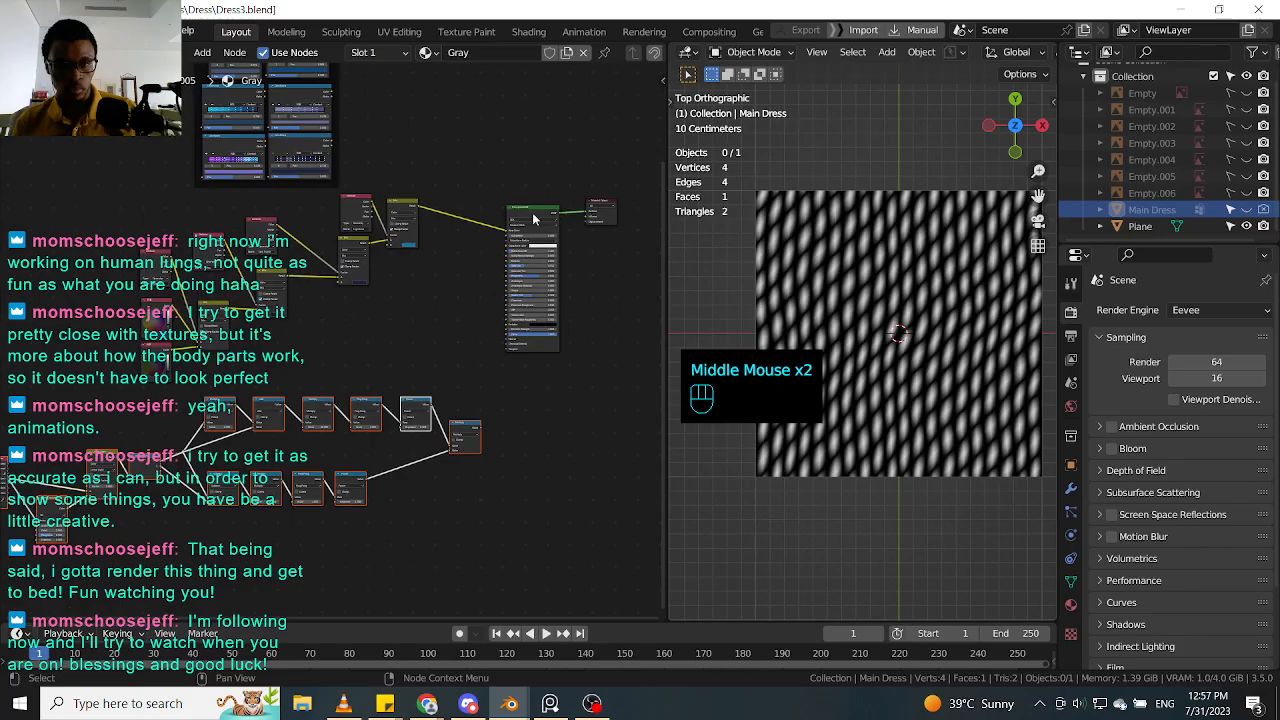
pyautogui.moveTo(635, 188); pyautogui.dragTo(477, 292)
pyautogui.press('g')
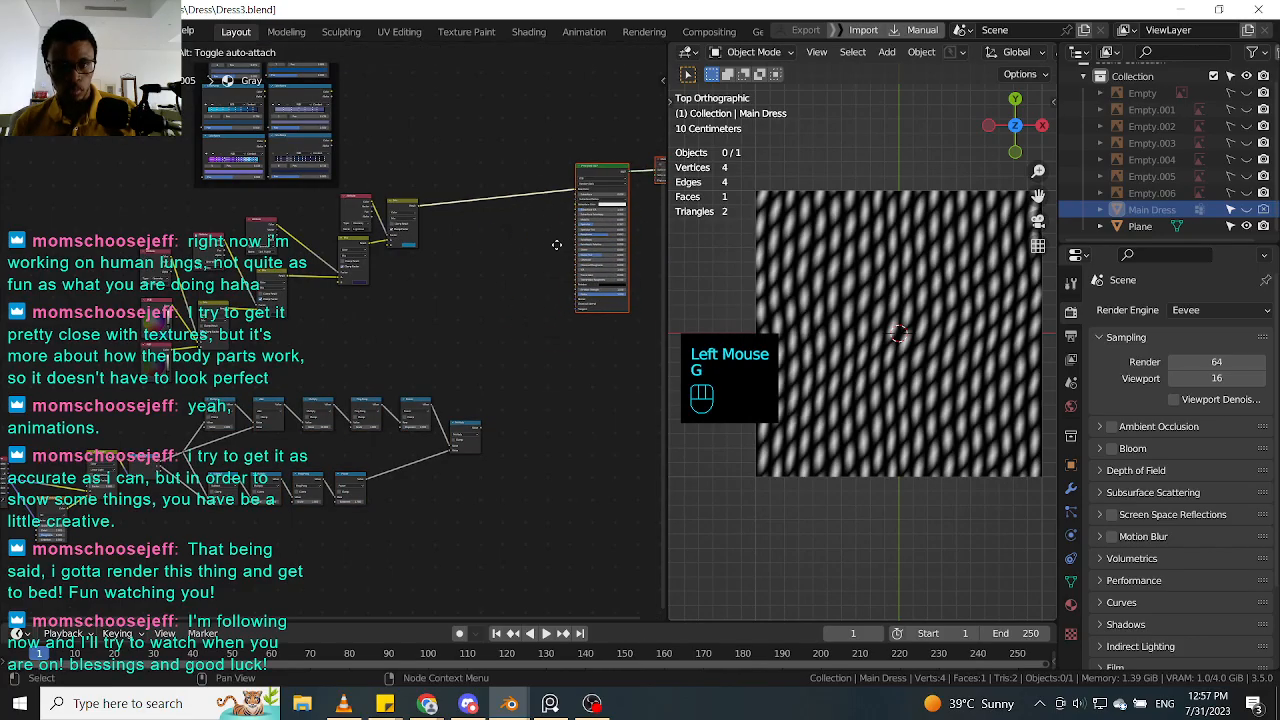
pyautogui.click(565, 275)
# Step: Select the whole pasted weave node group and shift it slightly left beneath the color chain
pyautogui.moveTo(453, 401); pyautogui.dragTo(586, 325, button='middle')
pyautogui.moveTo(52, 502); pyautogui.dragTo(524, 316)
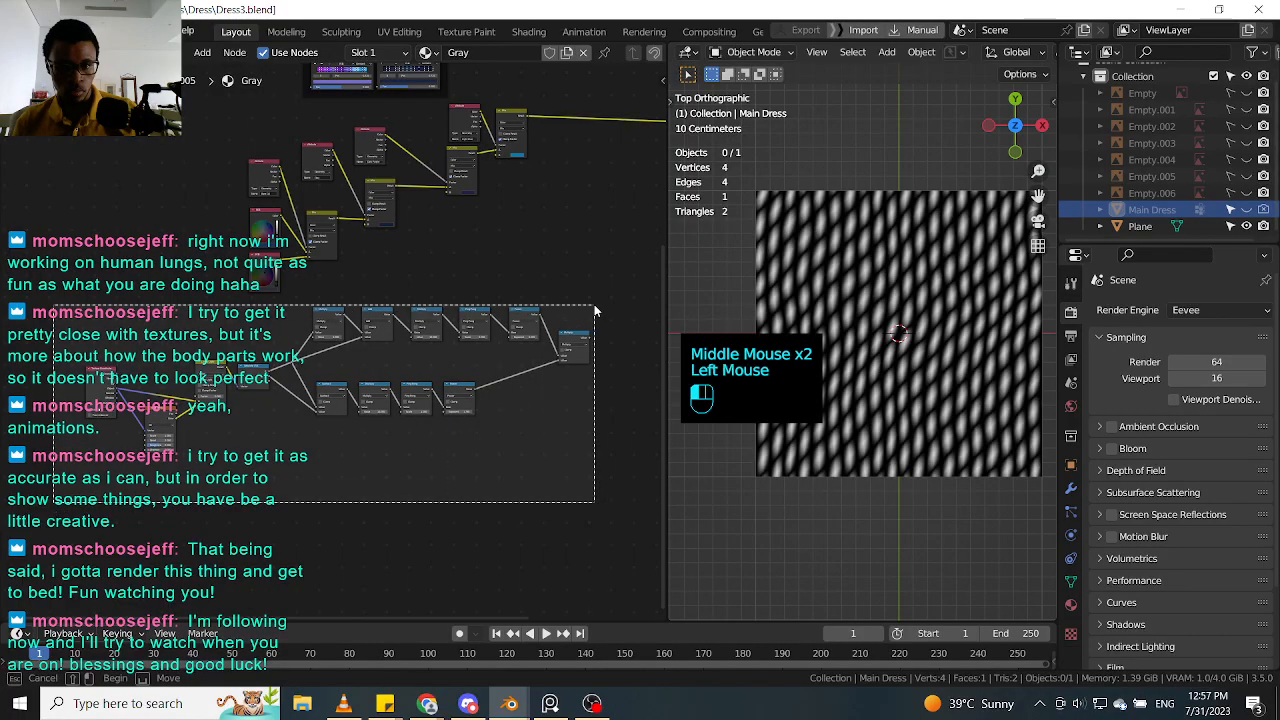
pyautogui.press('g')
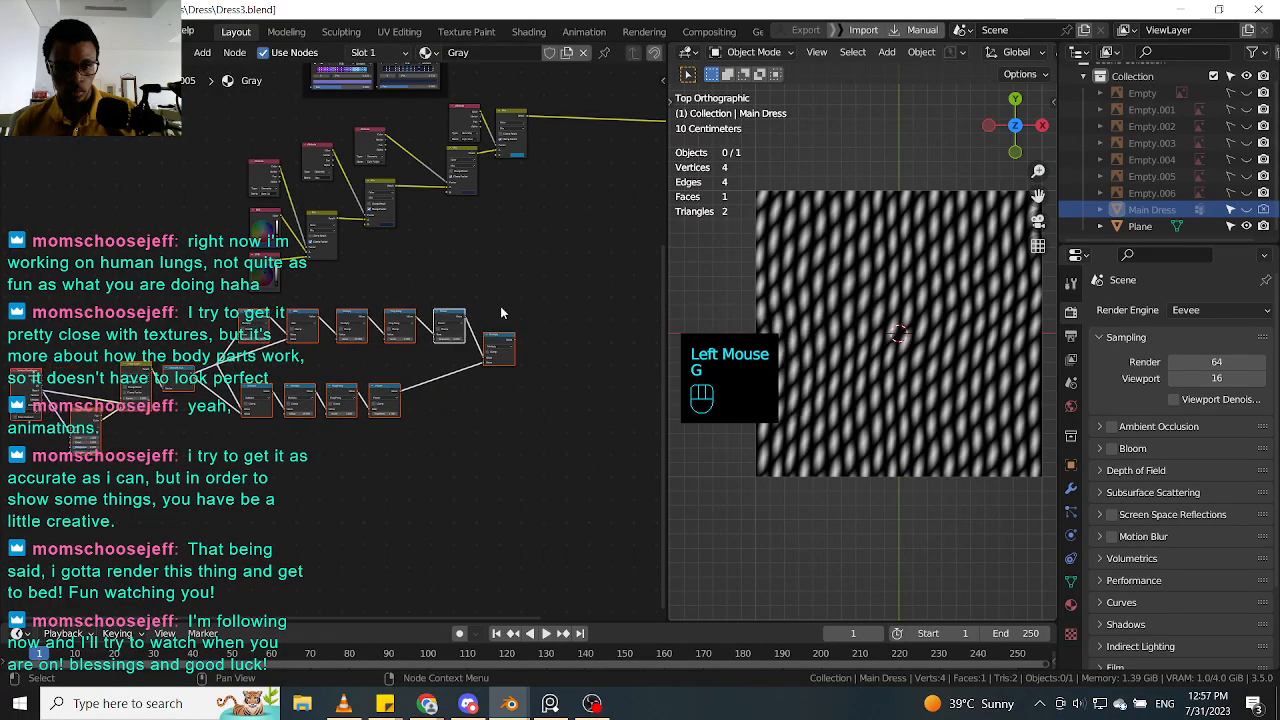
pyautogui.press('g')
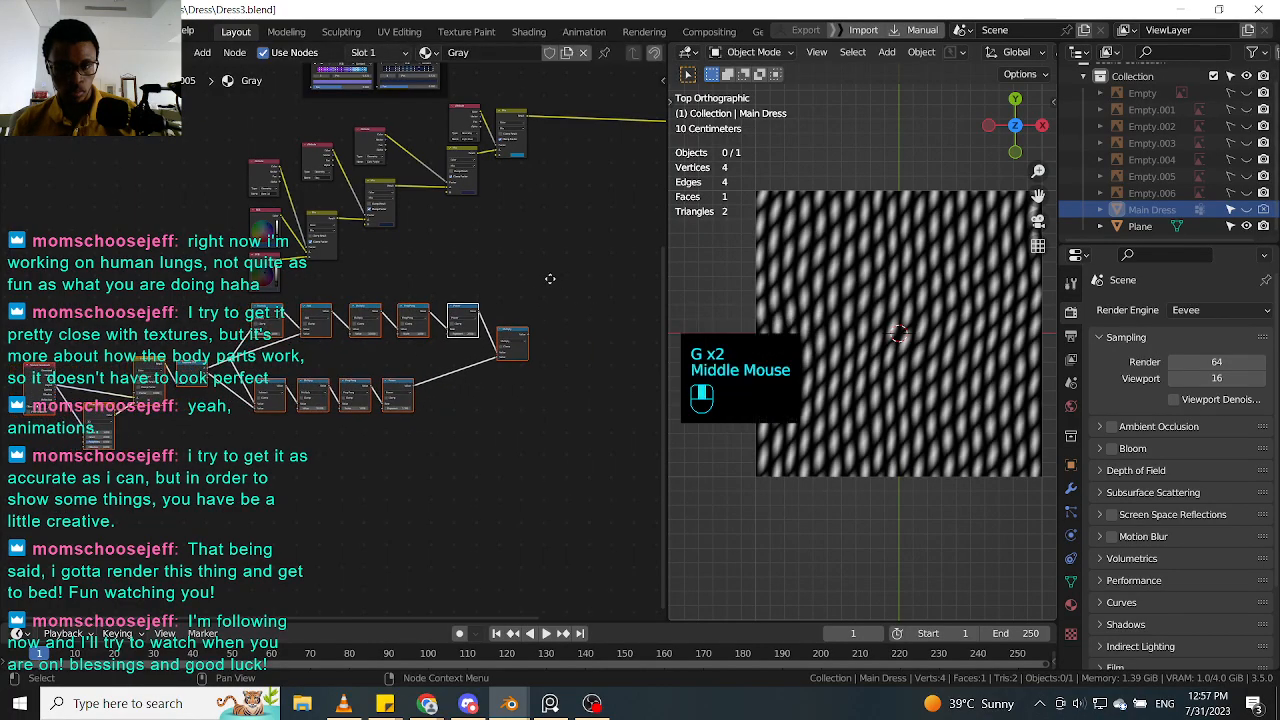
pyautogui.moveTo(576, 255); pyautogui.dragTo(524, 298, button='middle')
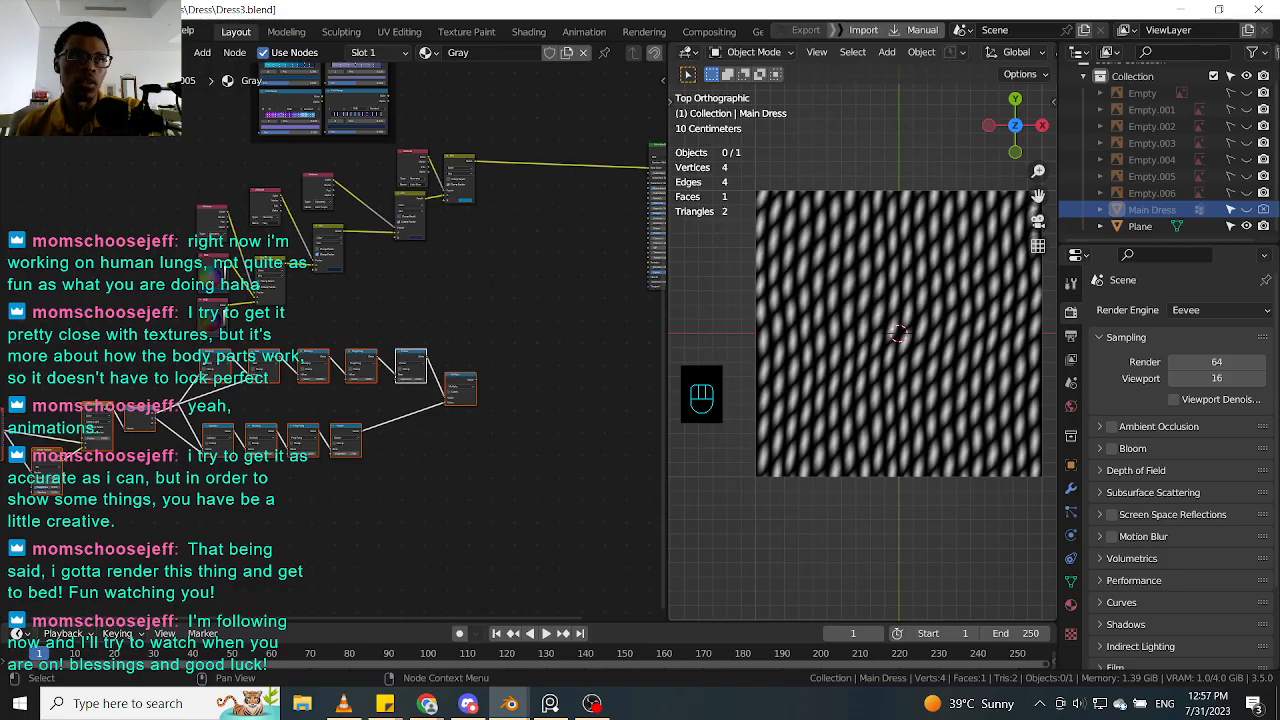
# Step: Switch to Chrome and look through the "dress texture" search results for fabric references
pyautogui.hotkey('alt', 'Tab')
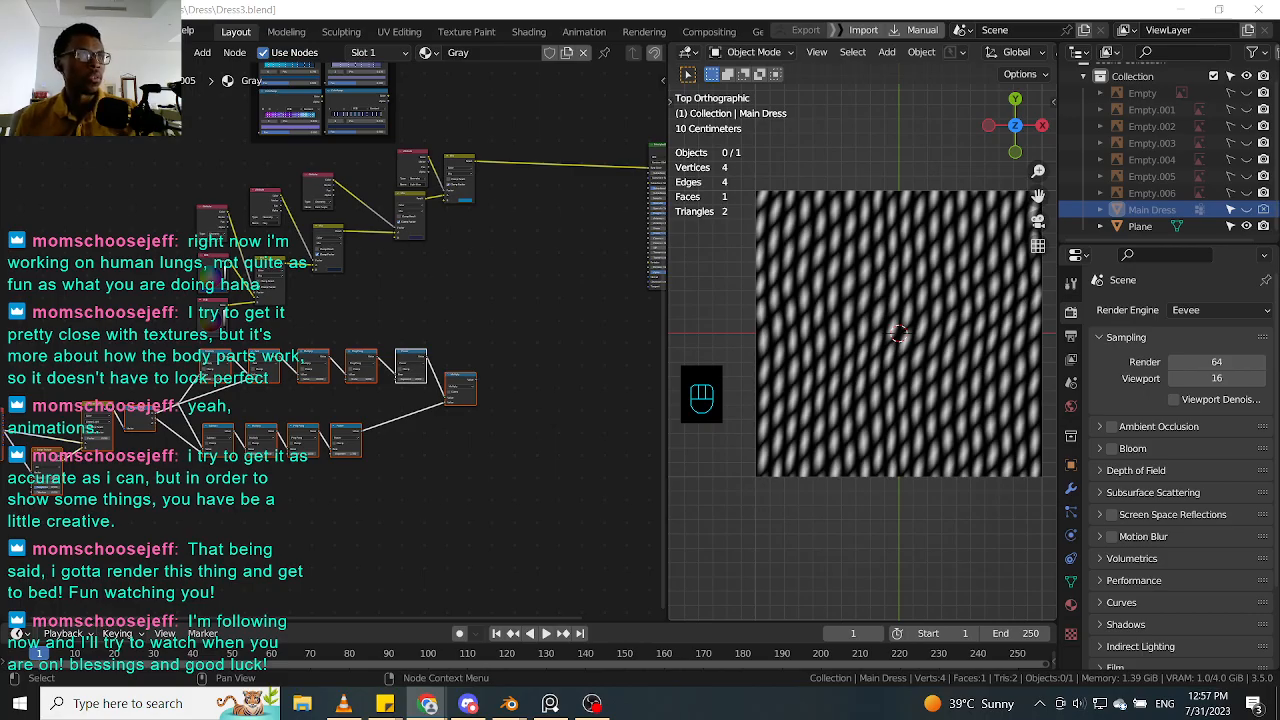
pyautogui.hotkey('alt', 'Tab')
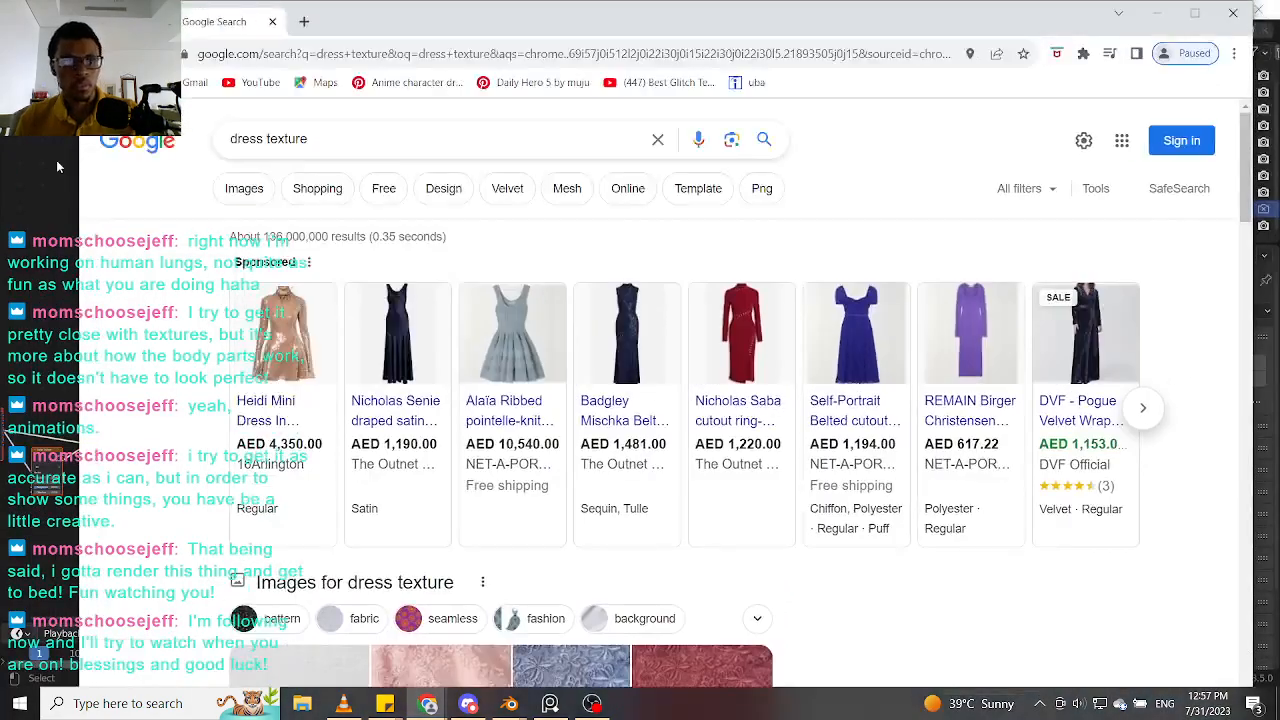
pyautogui.scroll(-3, 450, 480)
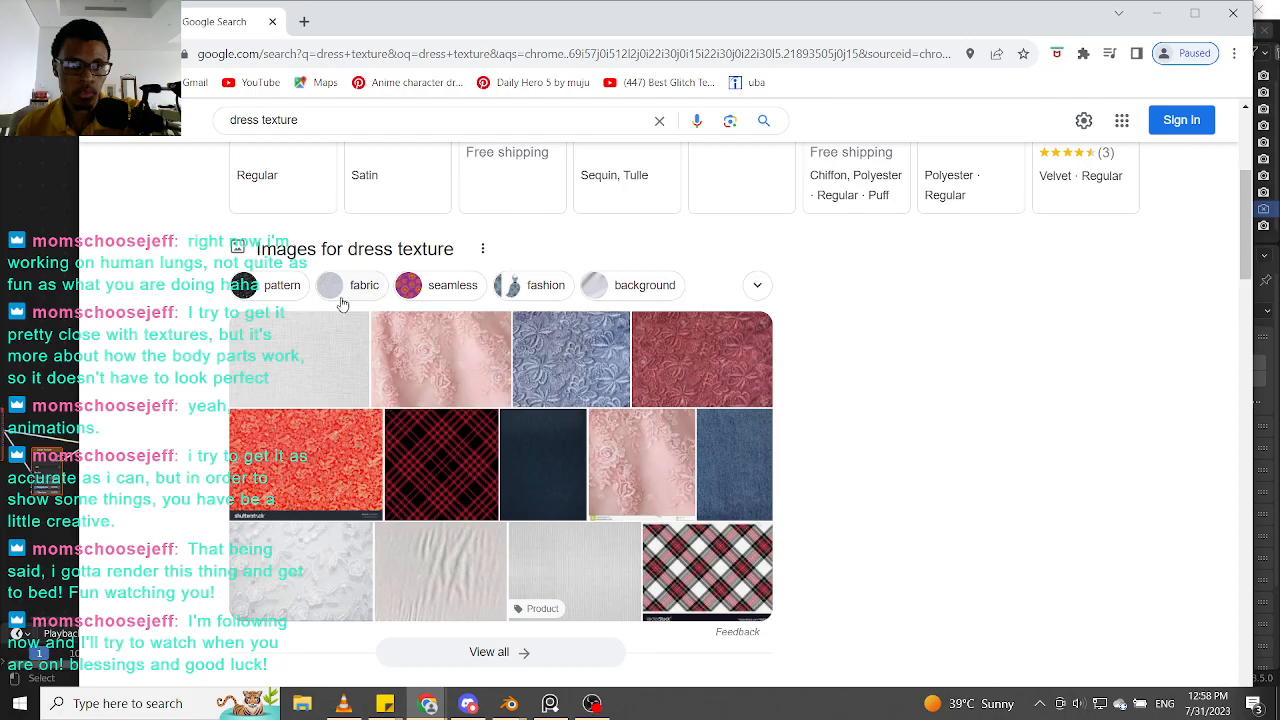
pyautogui.scroll(2, 349, 223)
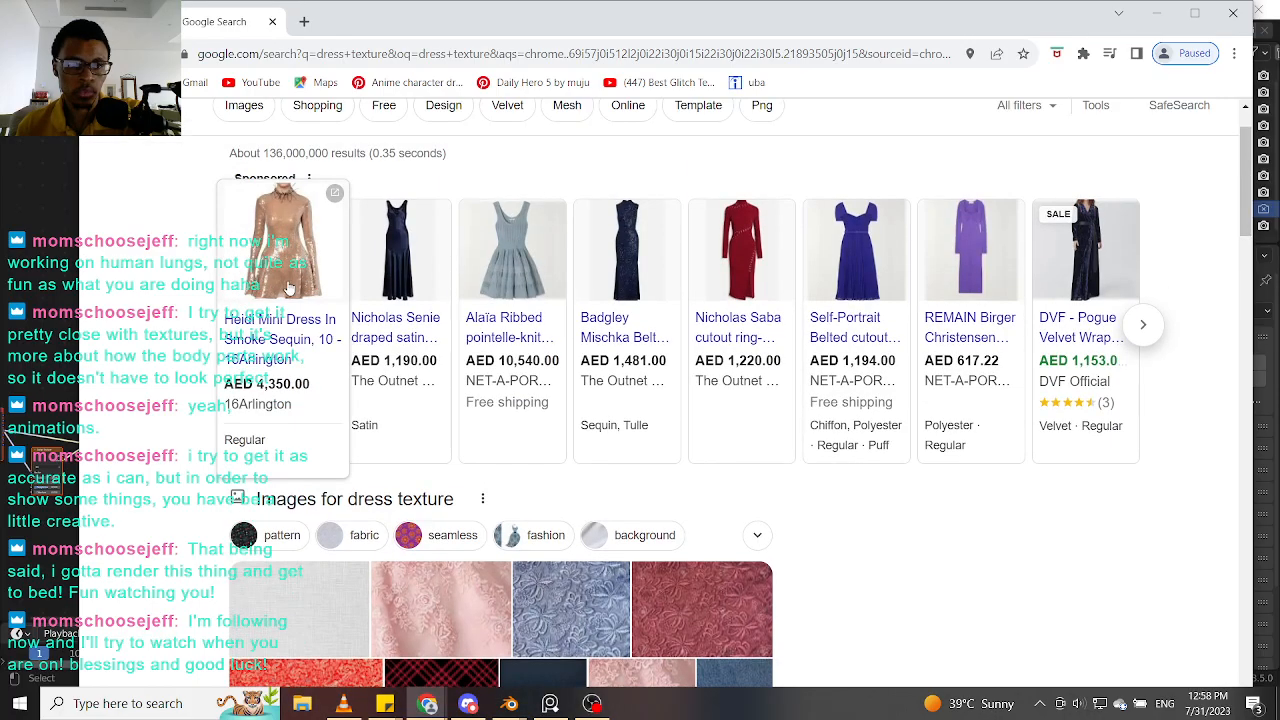
pyautogui.scroll(-3, 292, 235)
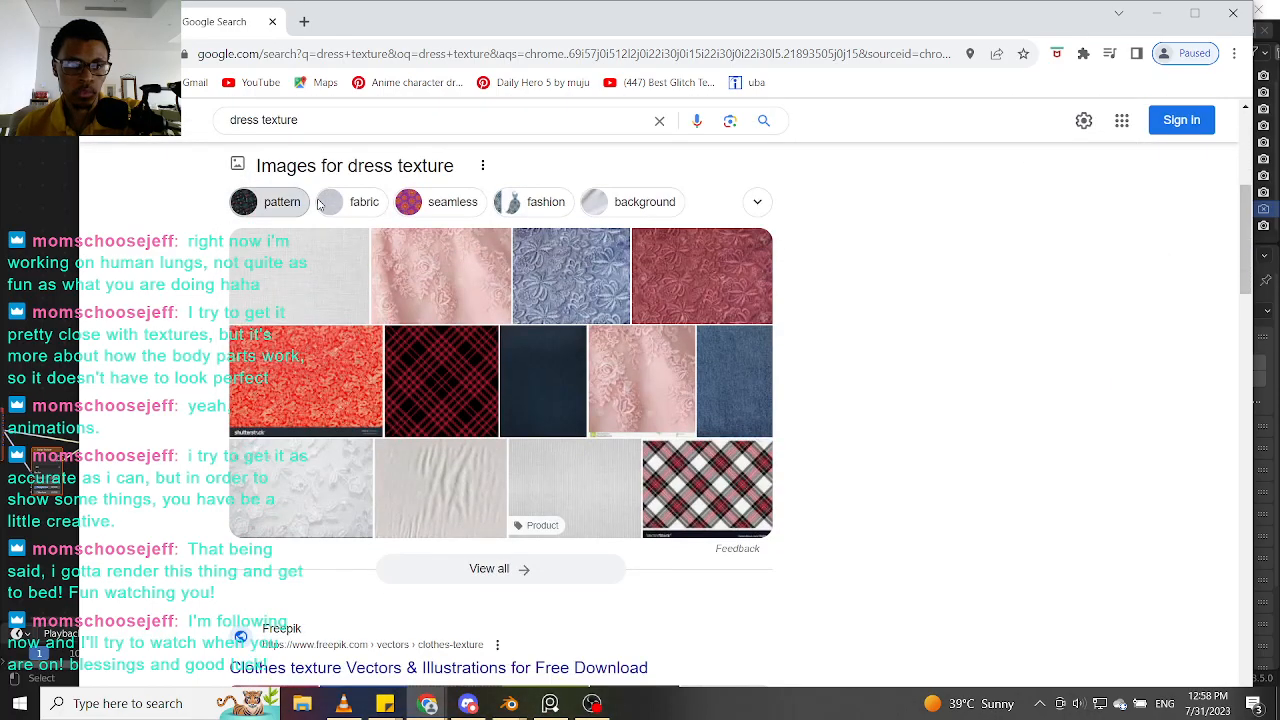
# Step: Browse the dress texture images filtered by "pattern", and return to the main search results
pyautogui.click(316, 203)
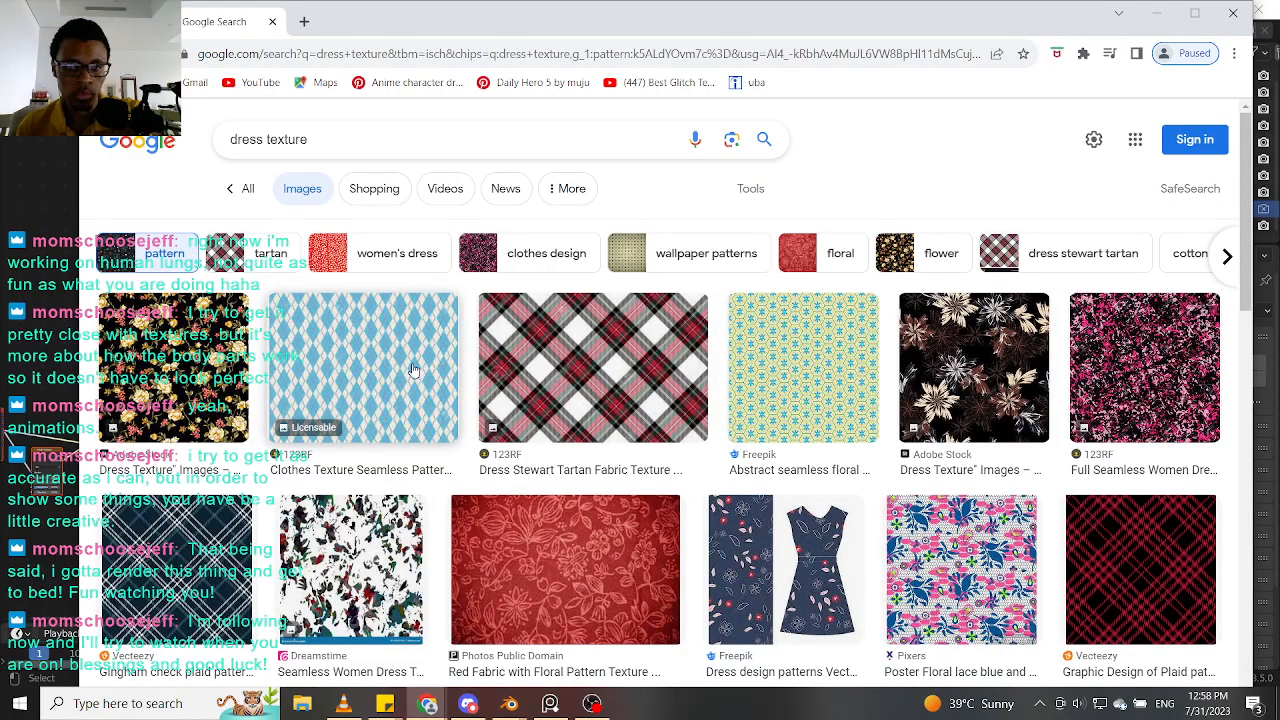
pyautogui.scroll(-1, 360, 355)
pyautogui.scroll(1, 367, 370)
pyautogui.scroll(-2, 360, 368)
pyautogui.scroll(-4, 323, 369)
pyautogui.scroll(-4, 335, 372)
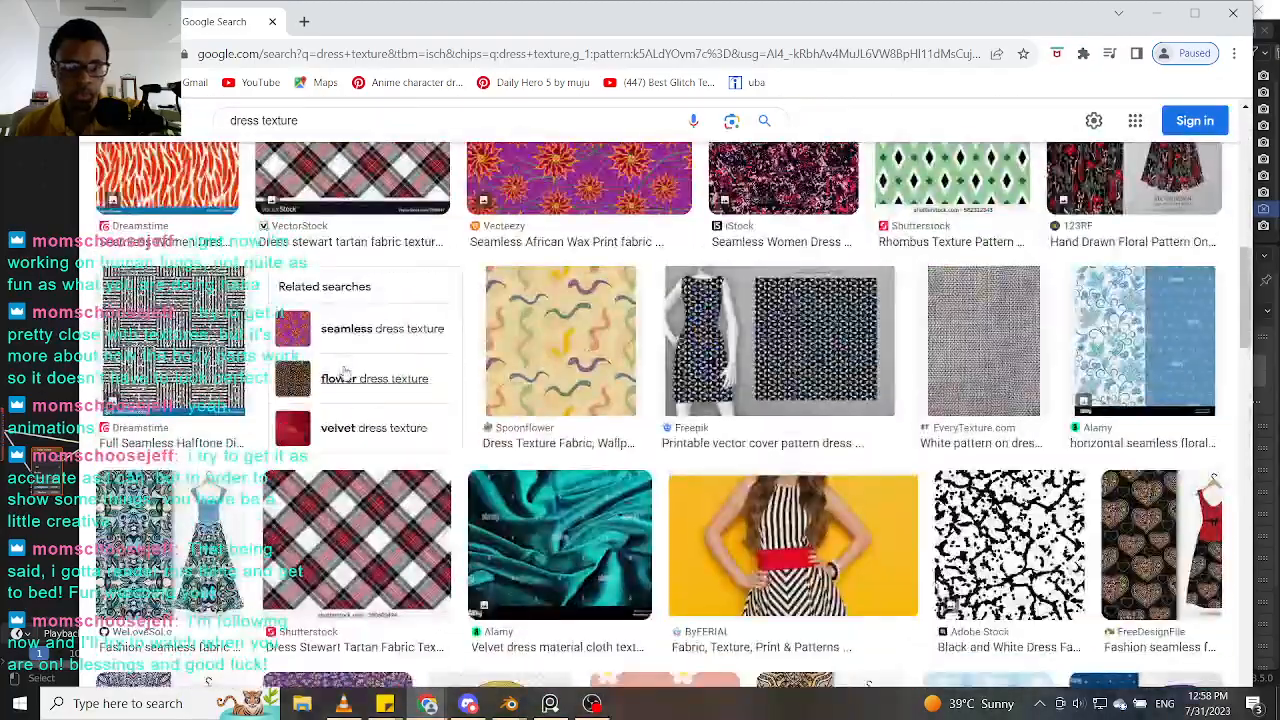
pyautogui.scroll(9, 330, 370)
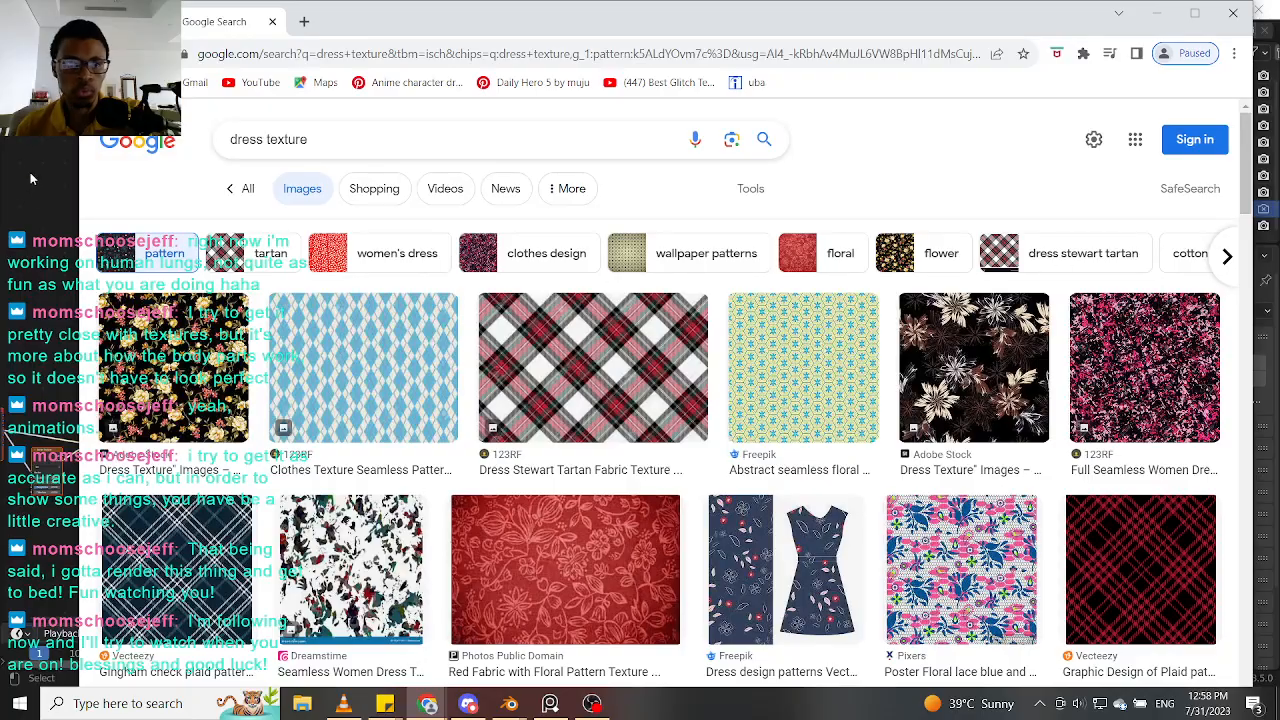
pyautogui.hotkey('alt', 'Left')
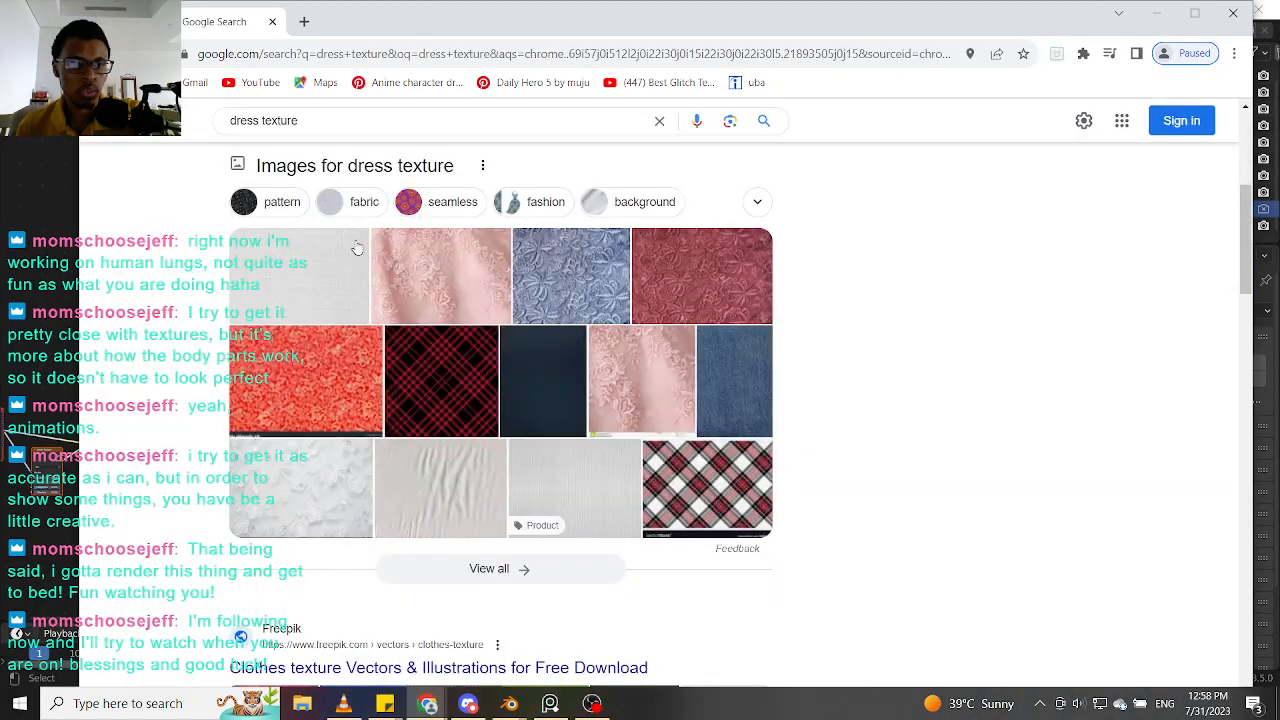
# Step: Filter the dress texture images by "fabric" and compare the Freepik and Photo Retouching Services woven fabric previews
pyautogui.click(355, 201)
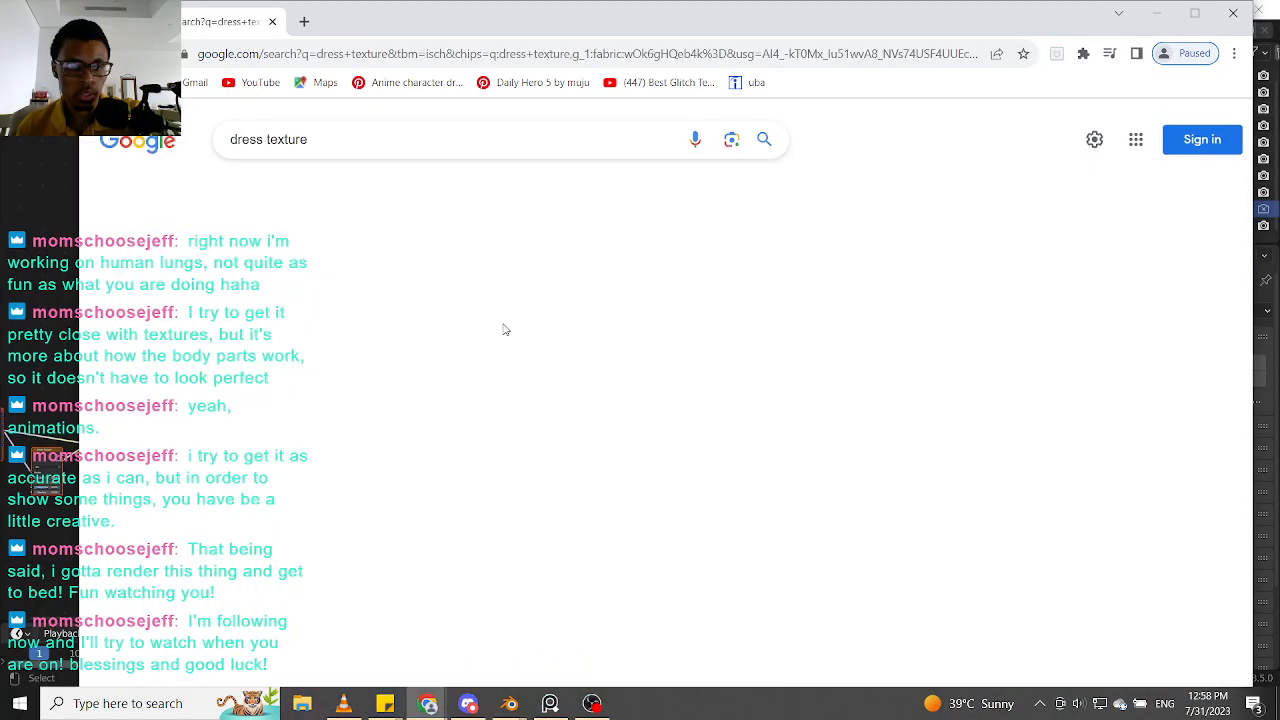
pyautogui.scroll(-2, 477, 408)
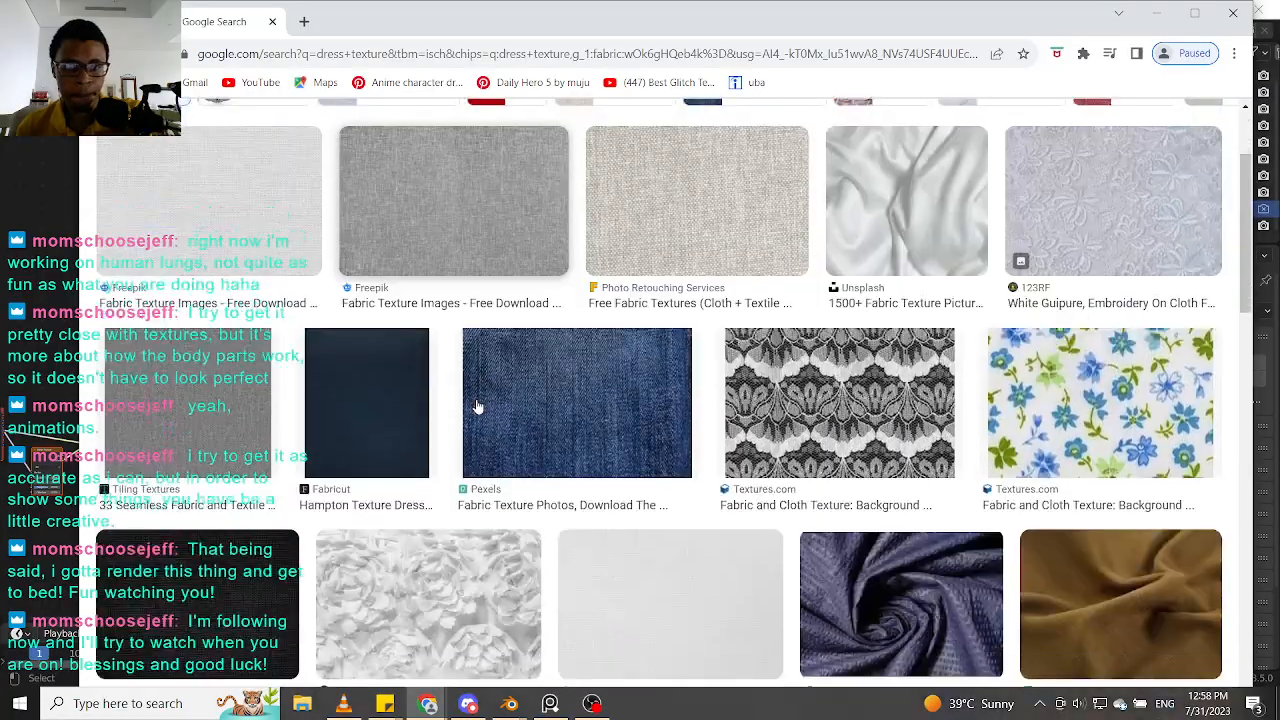
pyautogui.click(685, 230)
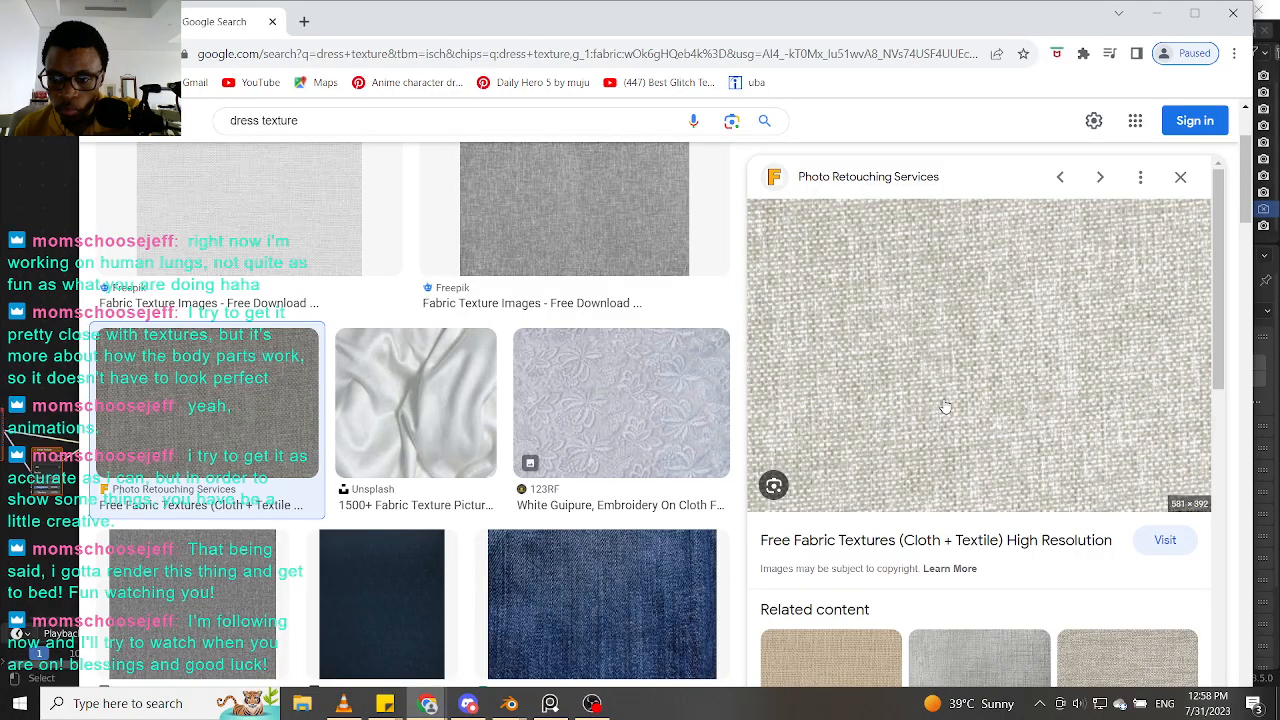
pyautogui.click(598, 261)
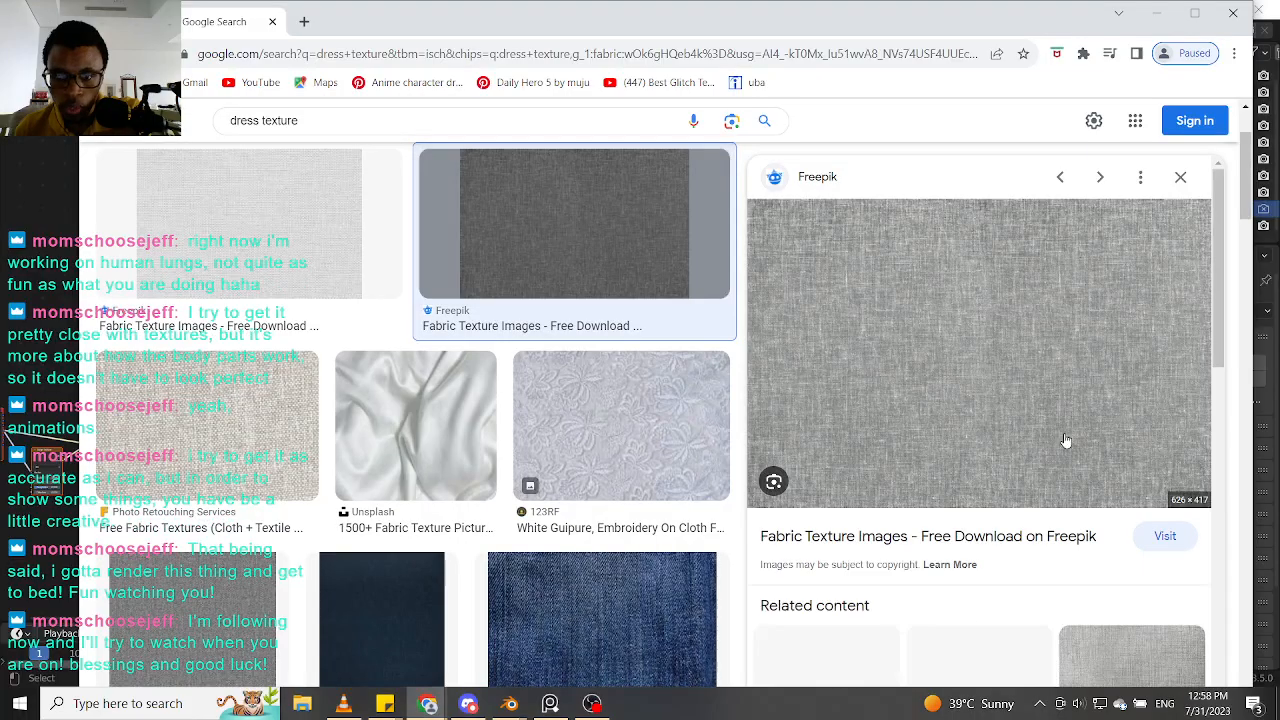
pyautogui.press('Left')
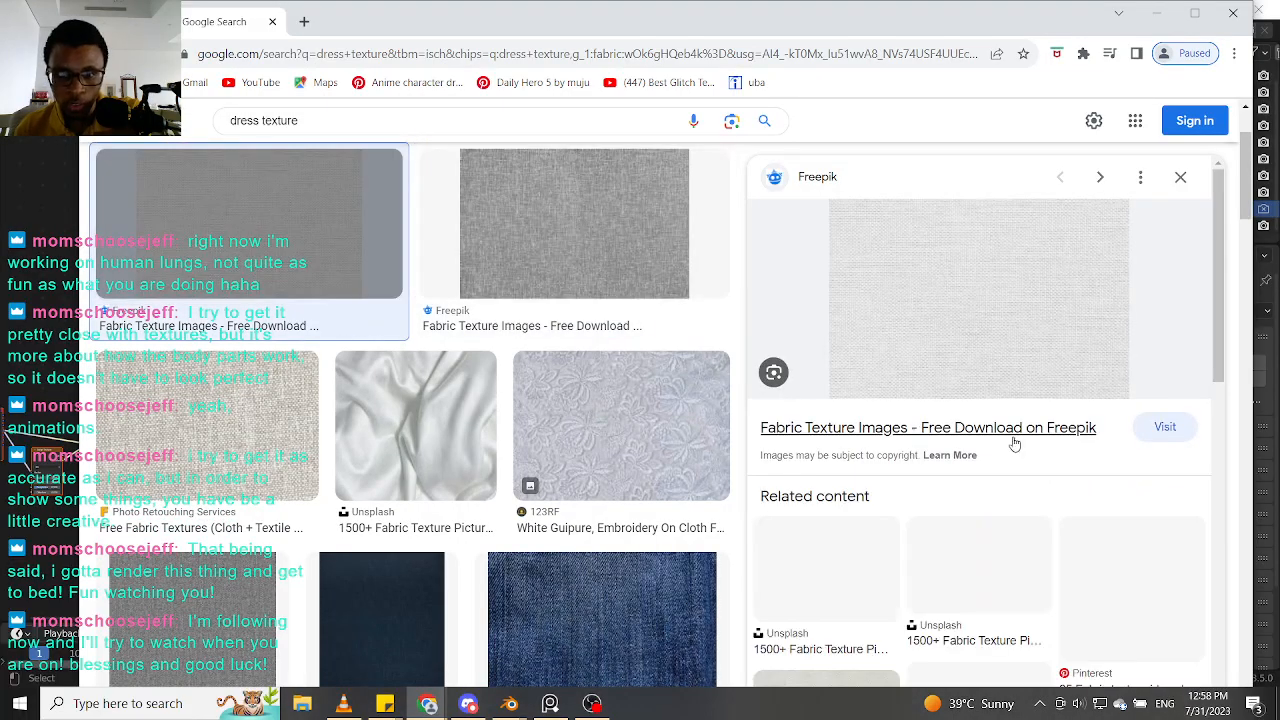
pyautogui.scroll(-1, 240, 381)
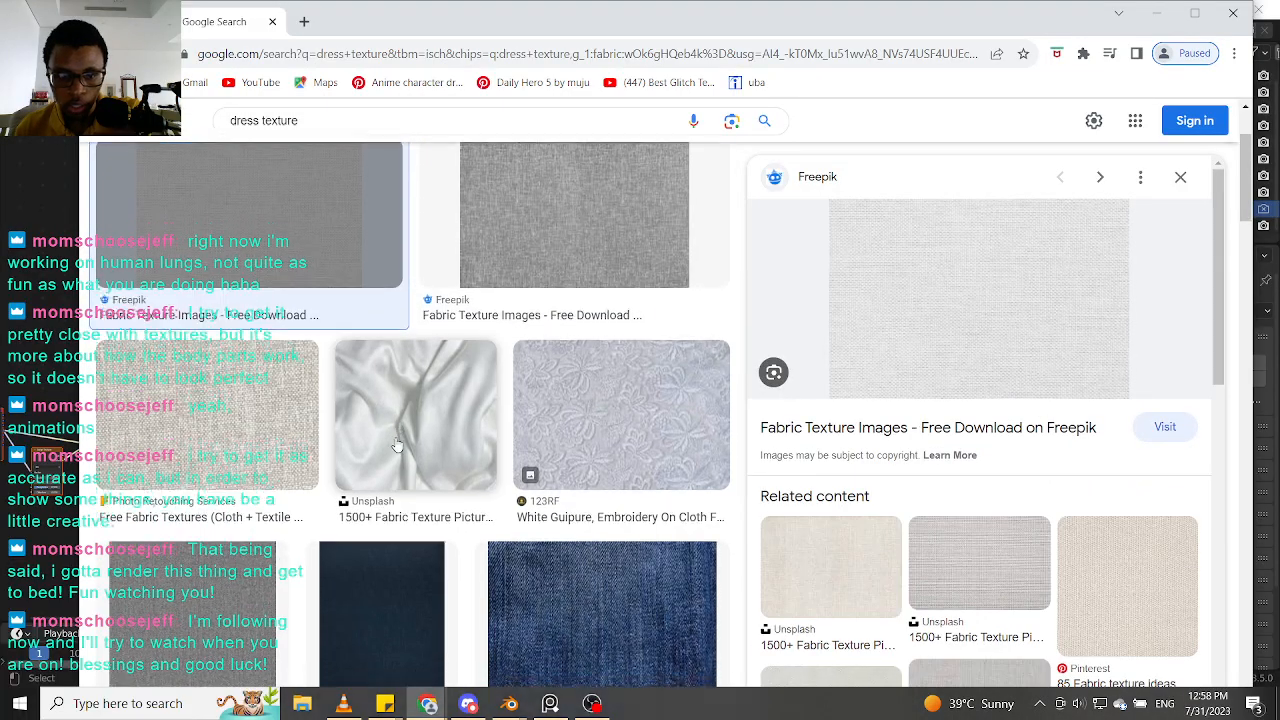
pyautogui.click(240, 381)
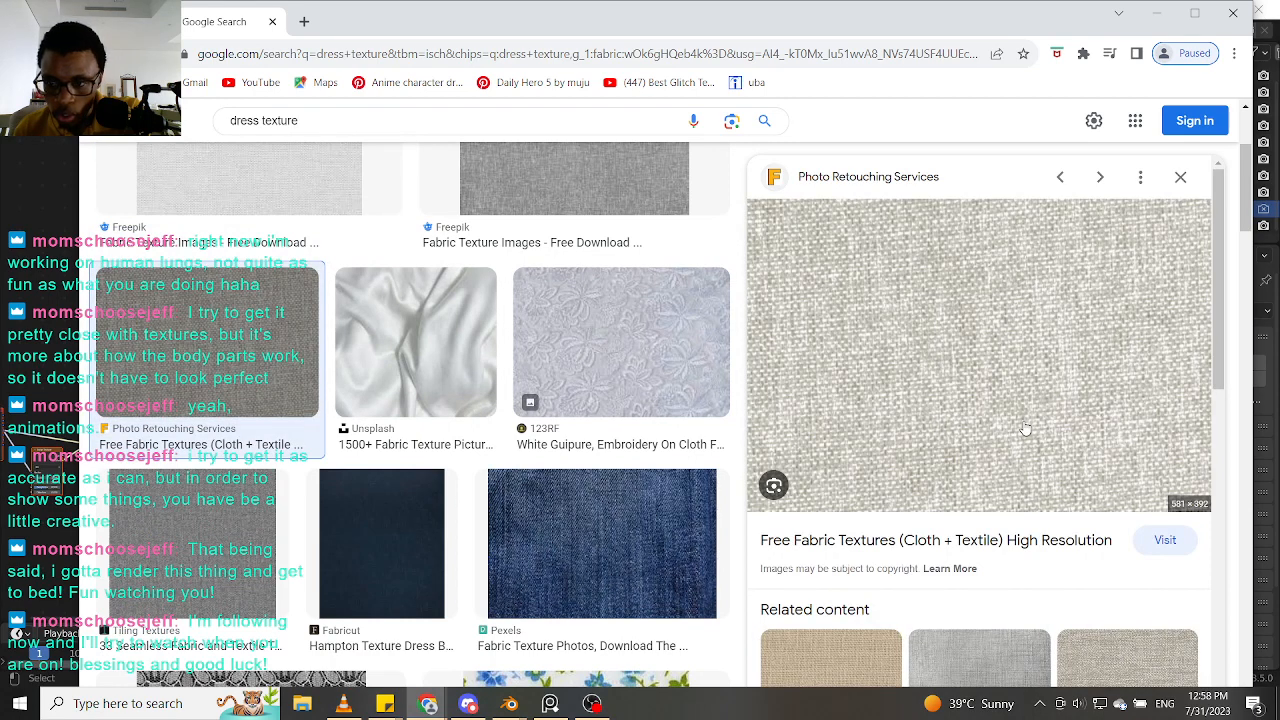
pyautogui.scroll(-1, 1025, 430)
pyautogui.scroll(1, 1025, 430)
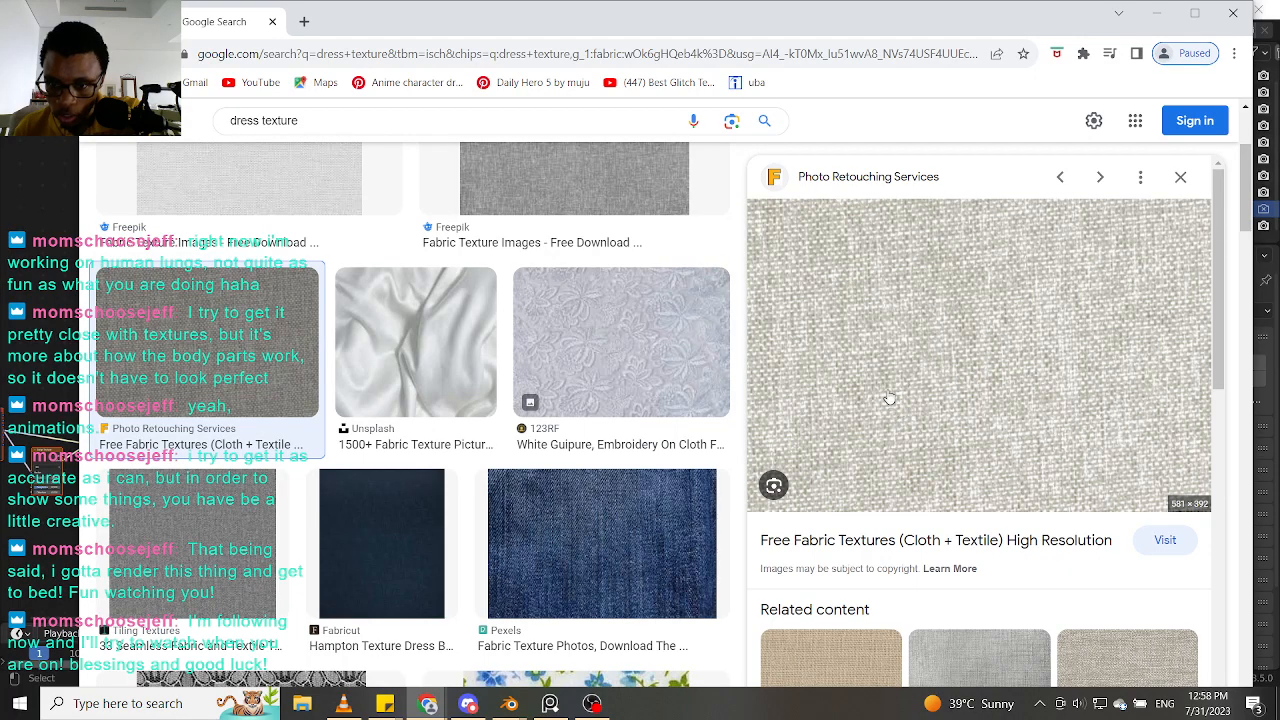
# Step: From the related content, preview the tan burlap-like weave and examine its thread pattern alongside similar fabrics
pyautogui.scroll(-2, 889, 395)
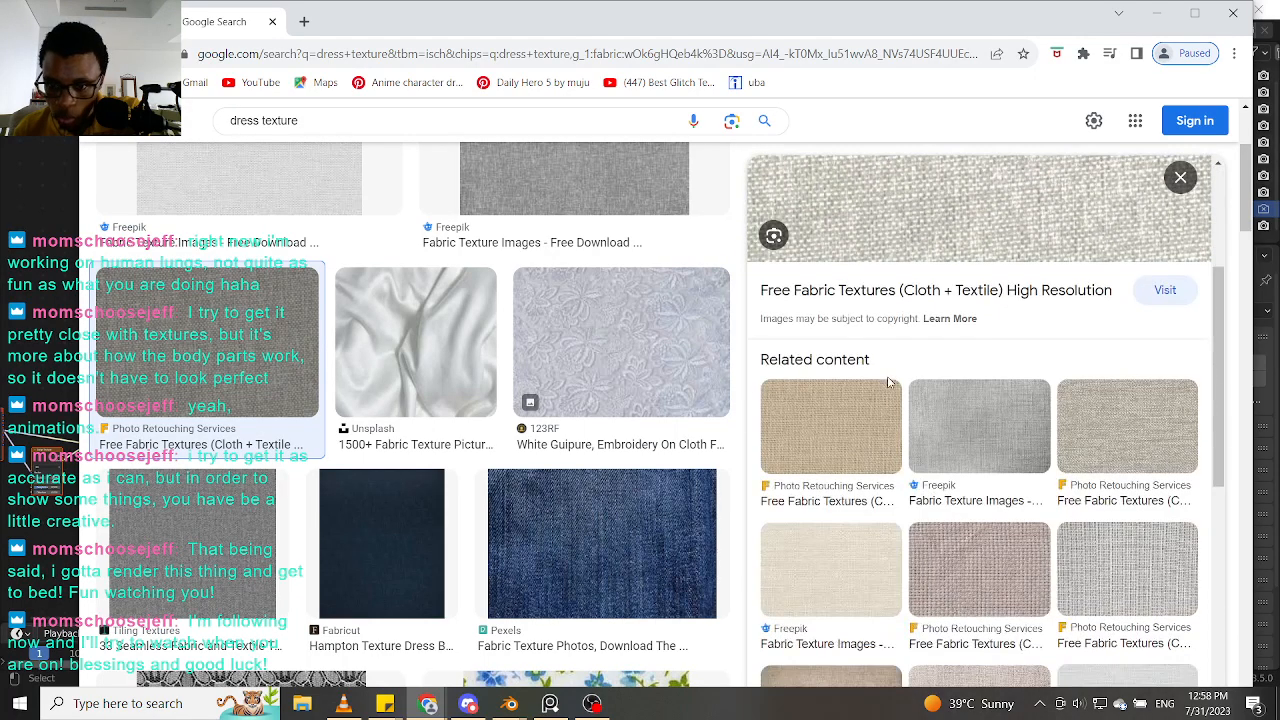
pyautogui.click(883, 420)
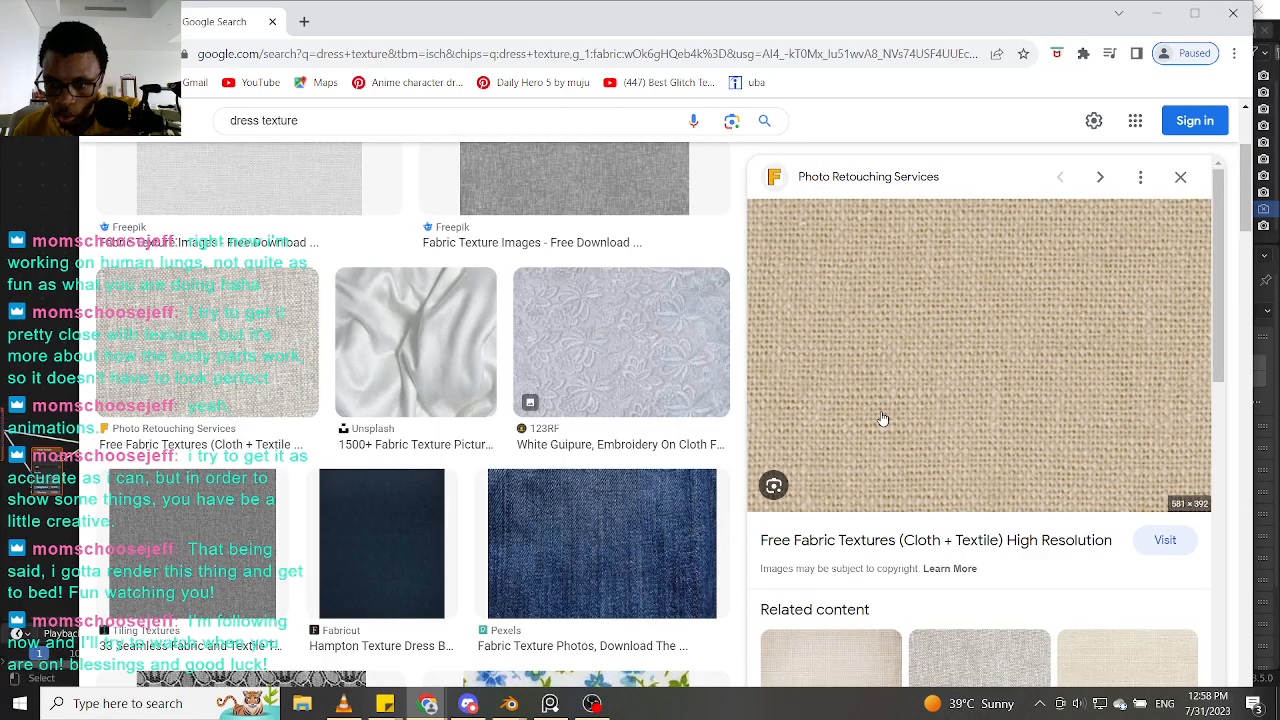
pyautogui.scroll(-2, 883, 420)
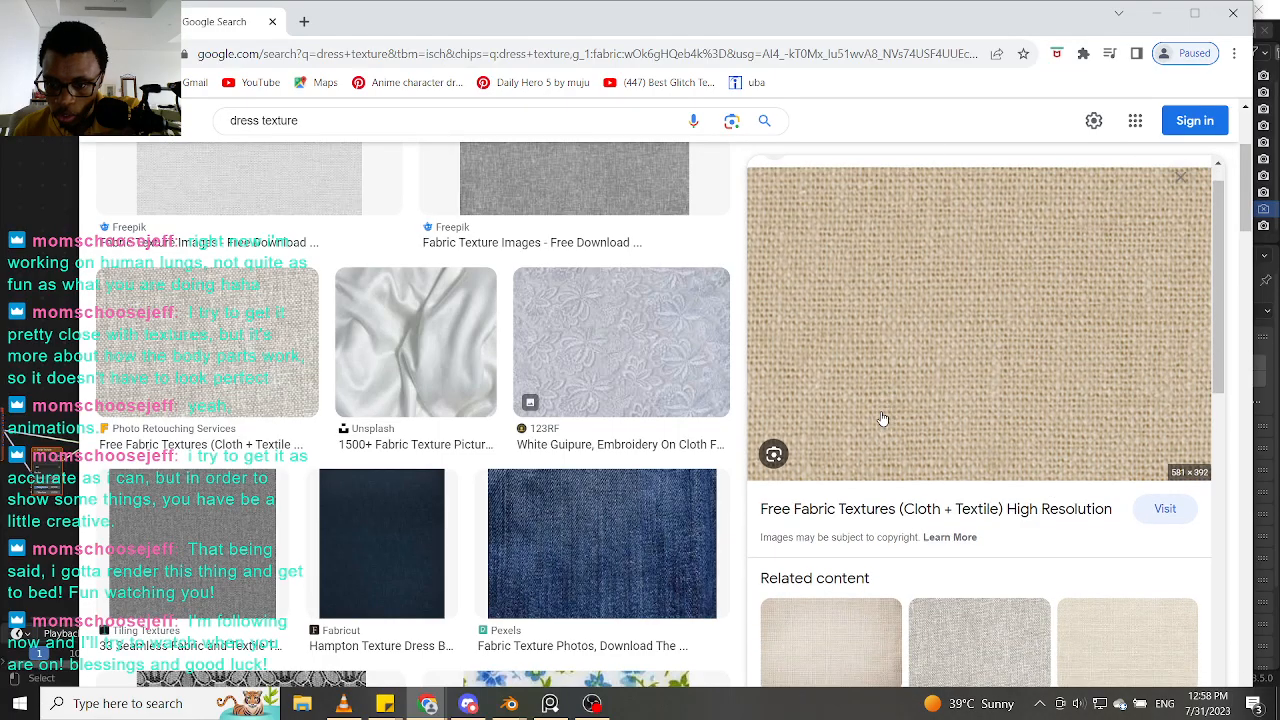
pyautogui.scroll(2, 883, 420)
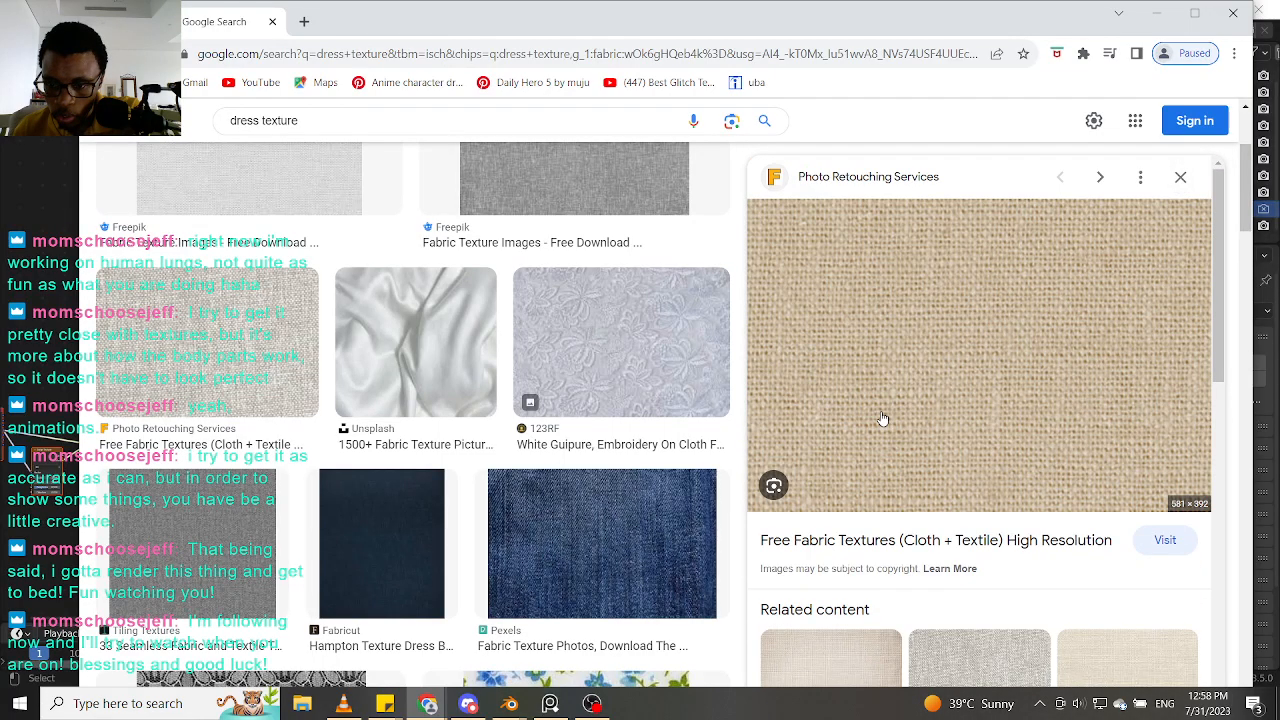
pyautogui.scroll(-2, 883, 420)
pyautogui.scroll(-2, 883, 418)
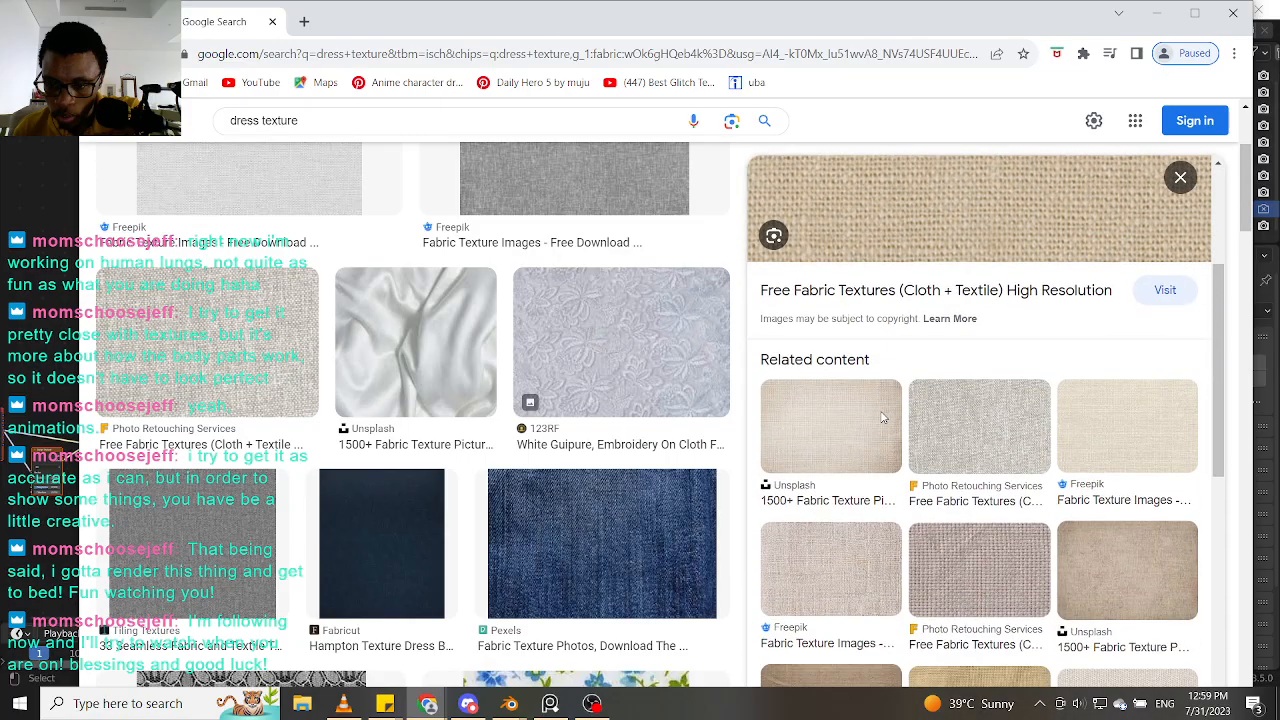
# Step: Preview the coarse pinkish-brown weave and the gray close-up weave from the related fabrics to examine their thread structure
pyautogui.click(957, 550)
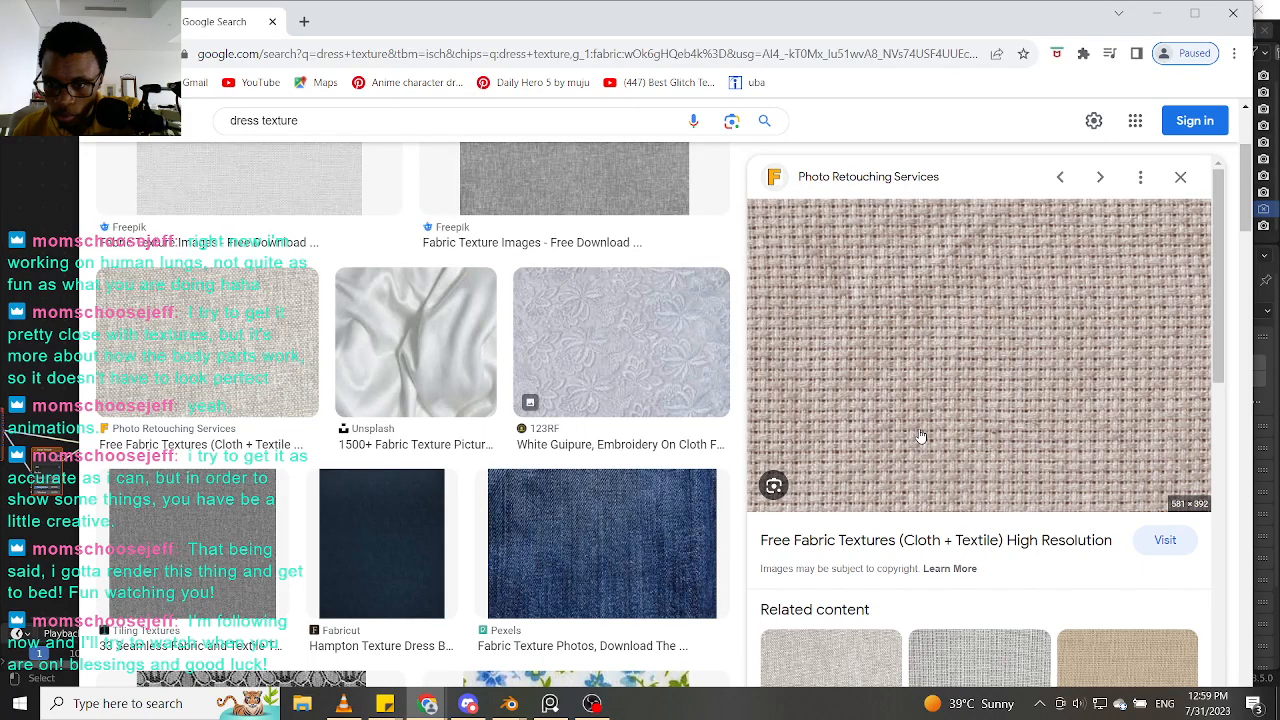
pyautogui.scroll(-2, 921, 436)
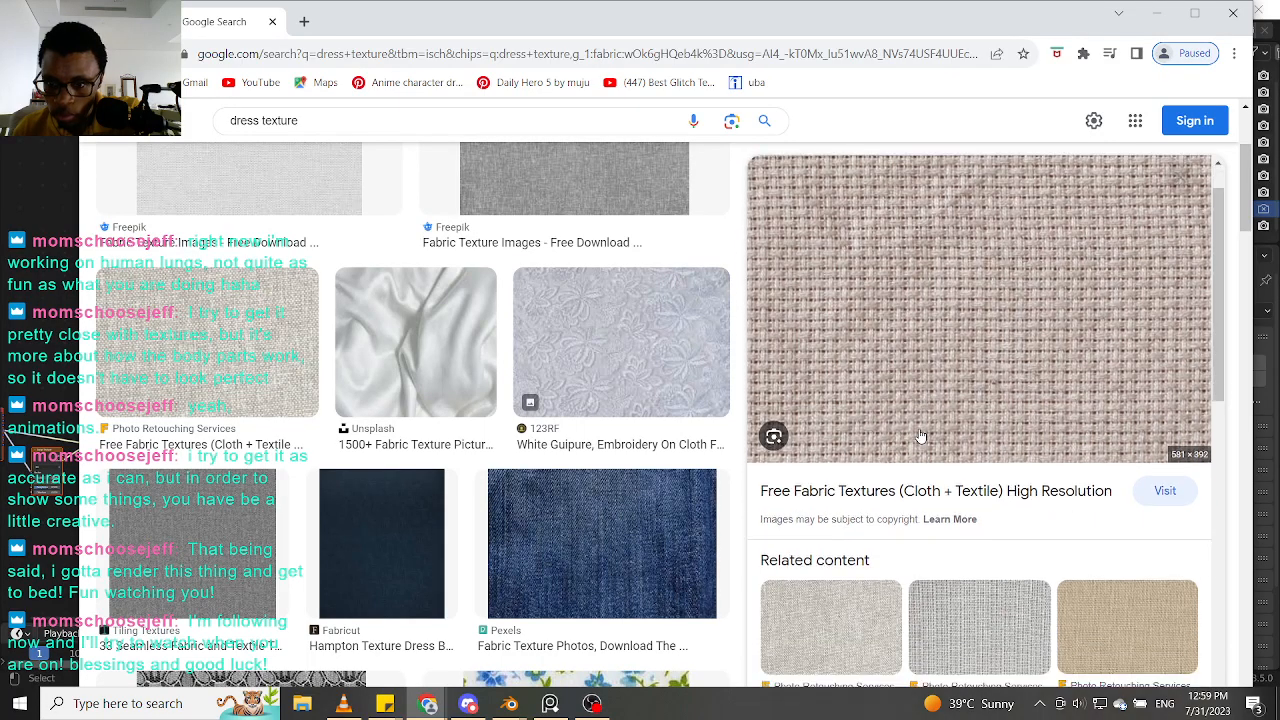
pyautogui.scroll(-1, 990, 434)
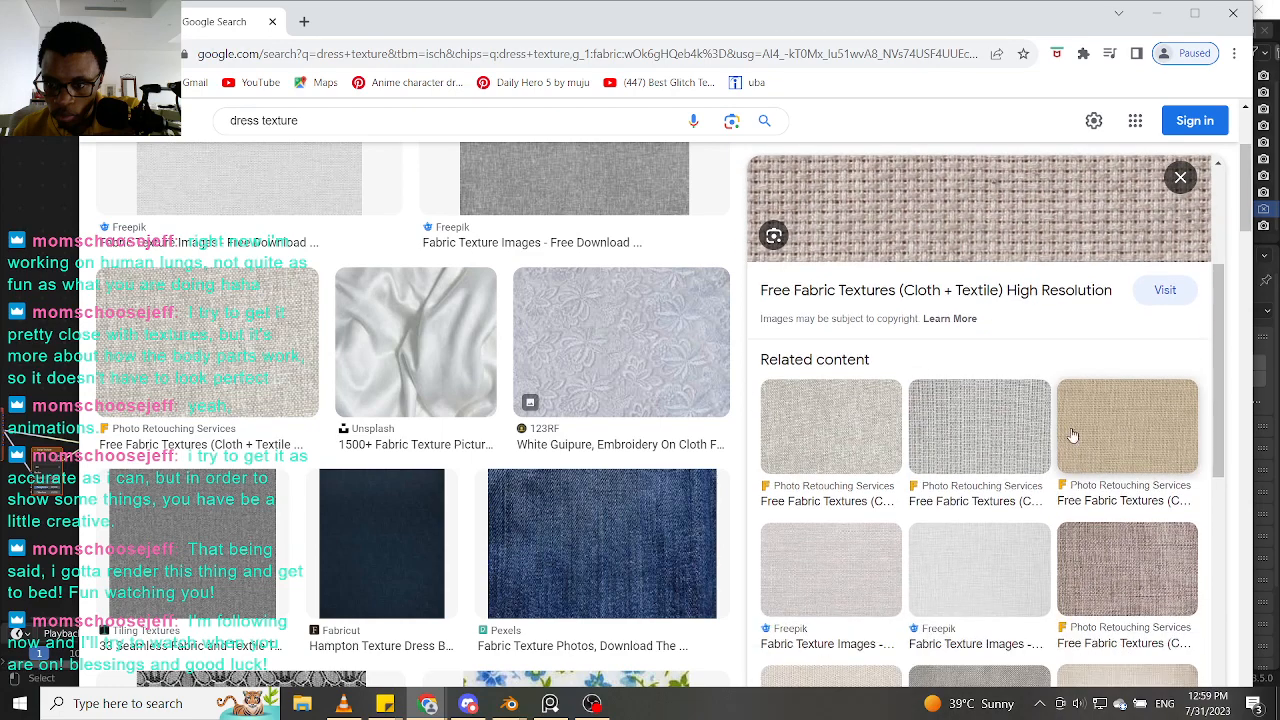
pyautogui.scroll(-1, 1000, 505)
pyautogui.scroll(-2, 934, 487)
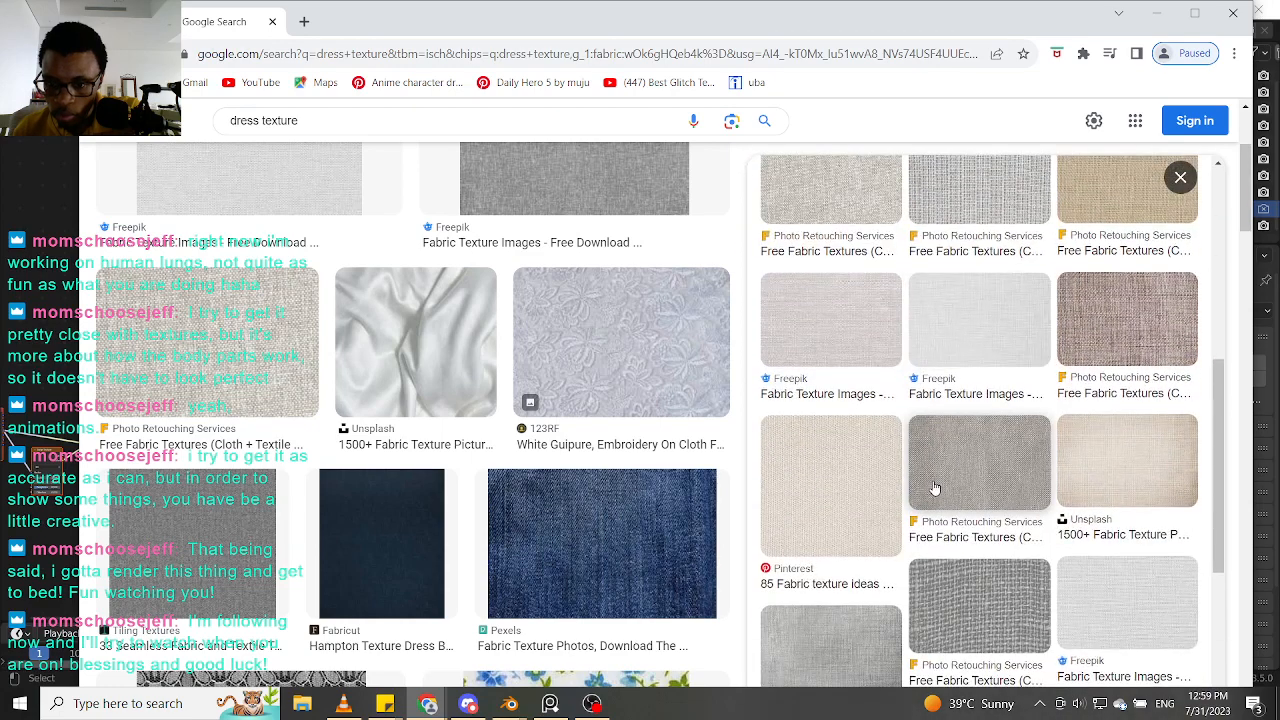
pyautogui.scroll(-2, 934, 487)
pyautogui.click(958, 449)
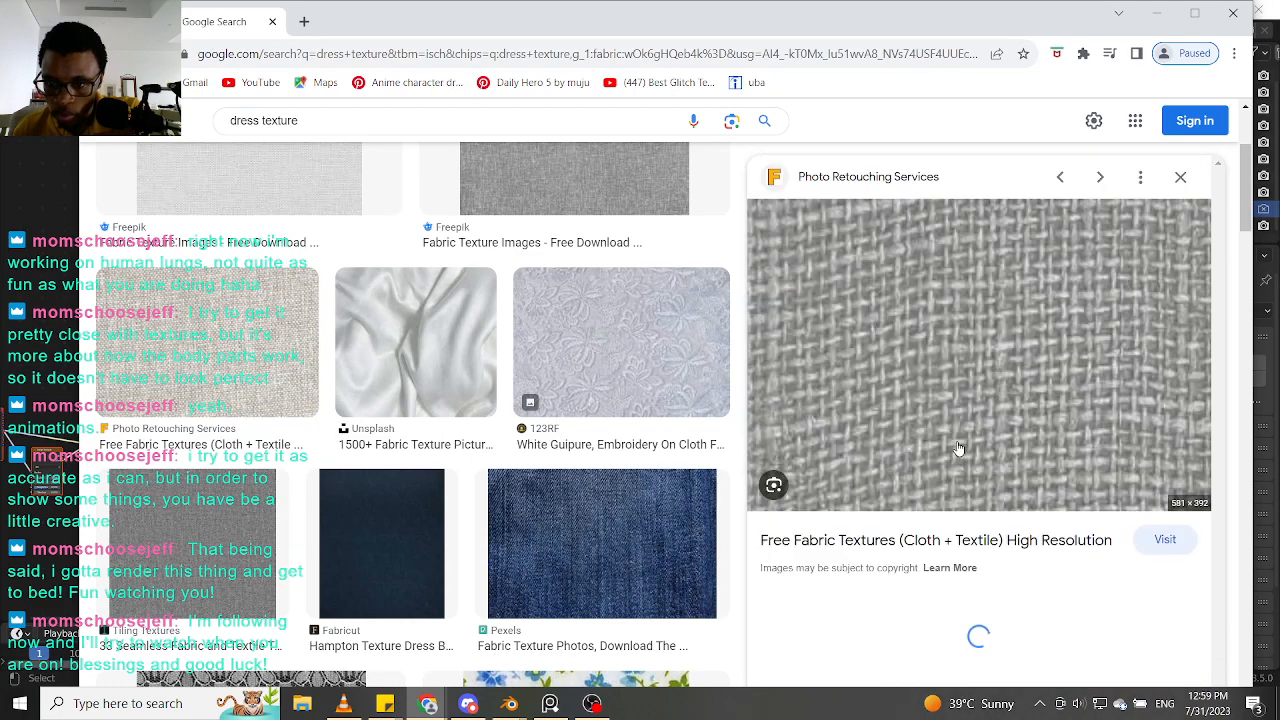
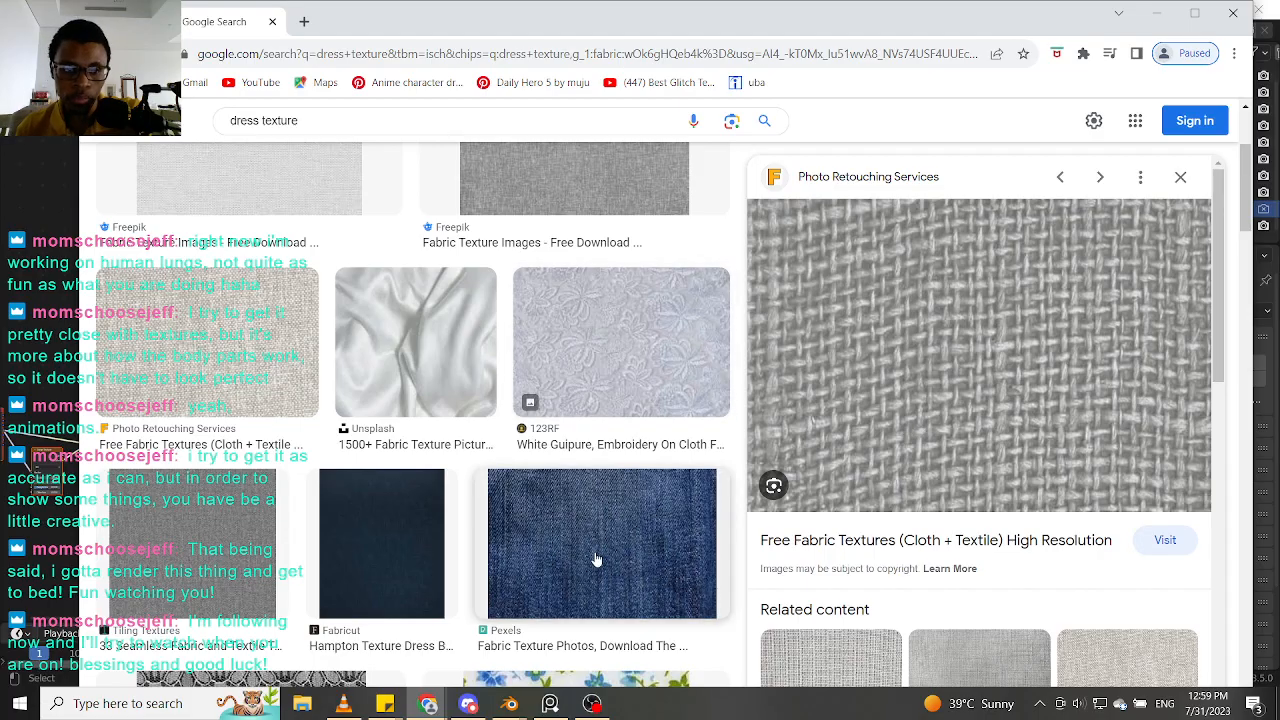
# Step: Browse the fabrics related to the gray close-up weave and preview Freepik's gray knitted "Top view of fabric texture" image
pyautogui.scroll(-3, 588, 546)
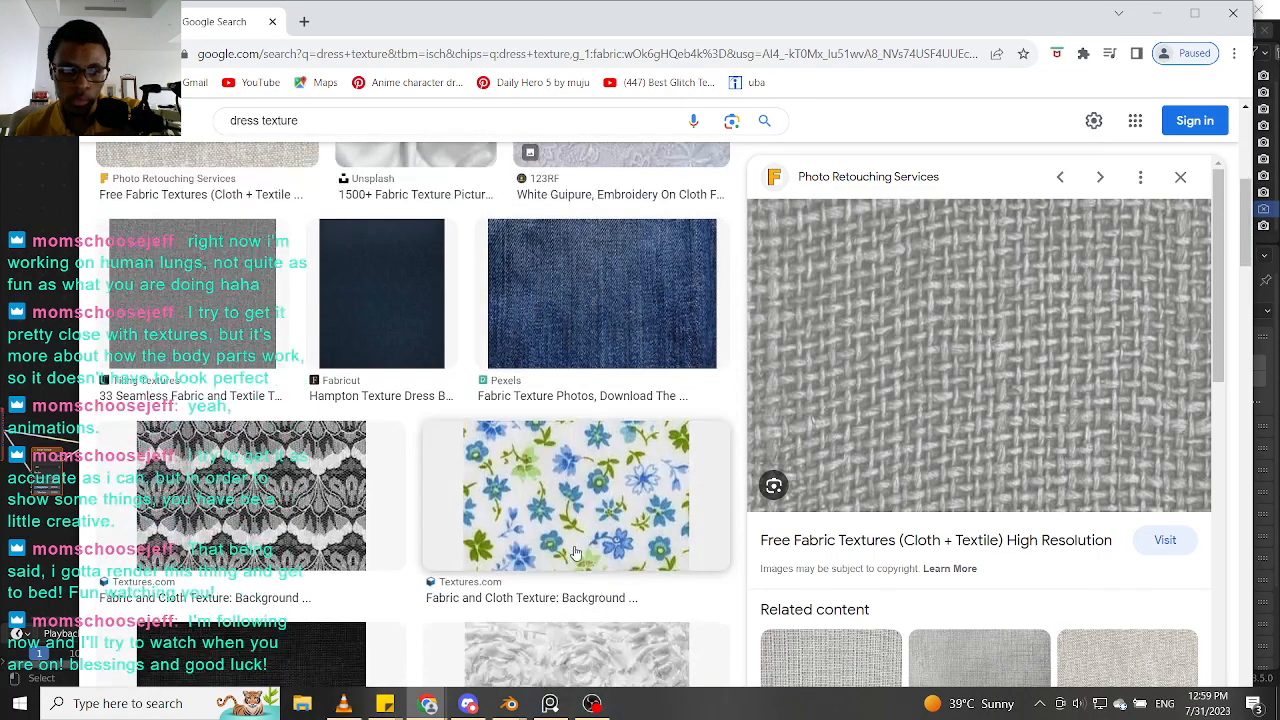
pyautogui.scroll(1, 555, 537)
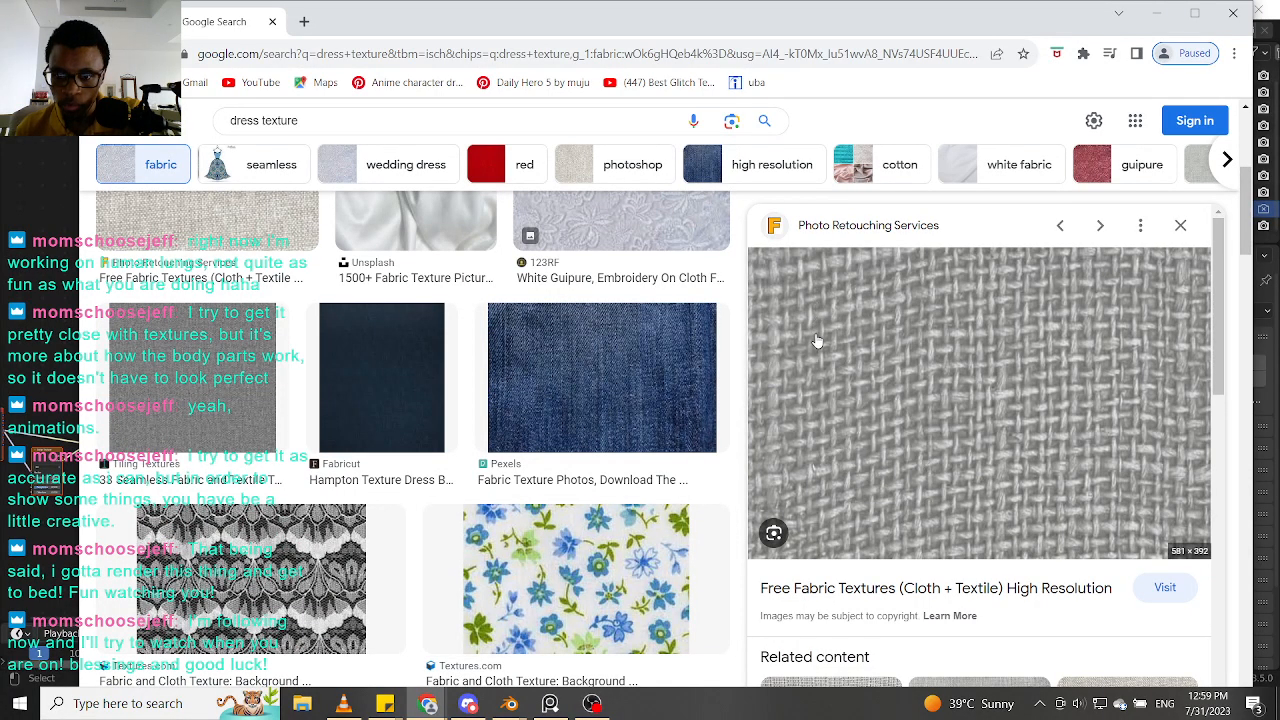
pyautogui.scroll(-3, 840, 450)
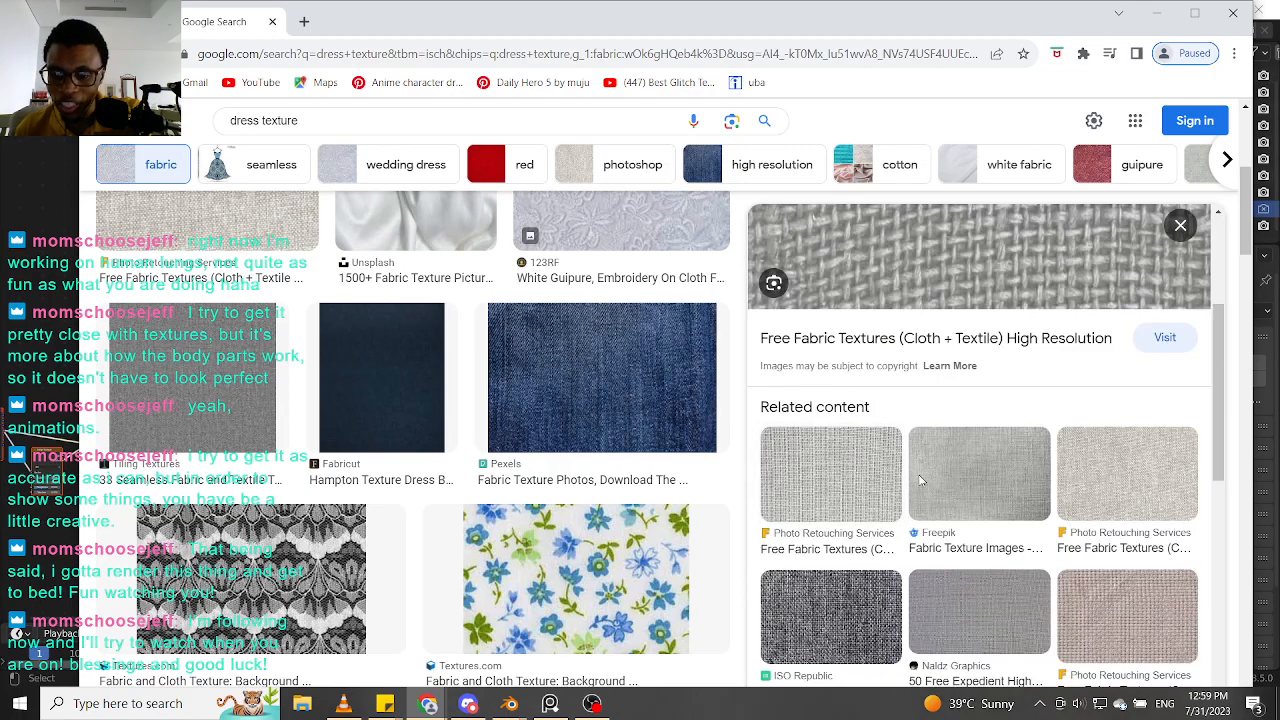
pyautogui.scroll(-2, 910, 480)
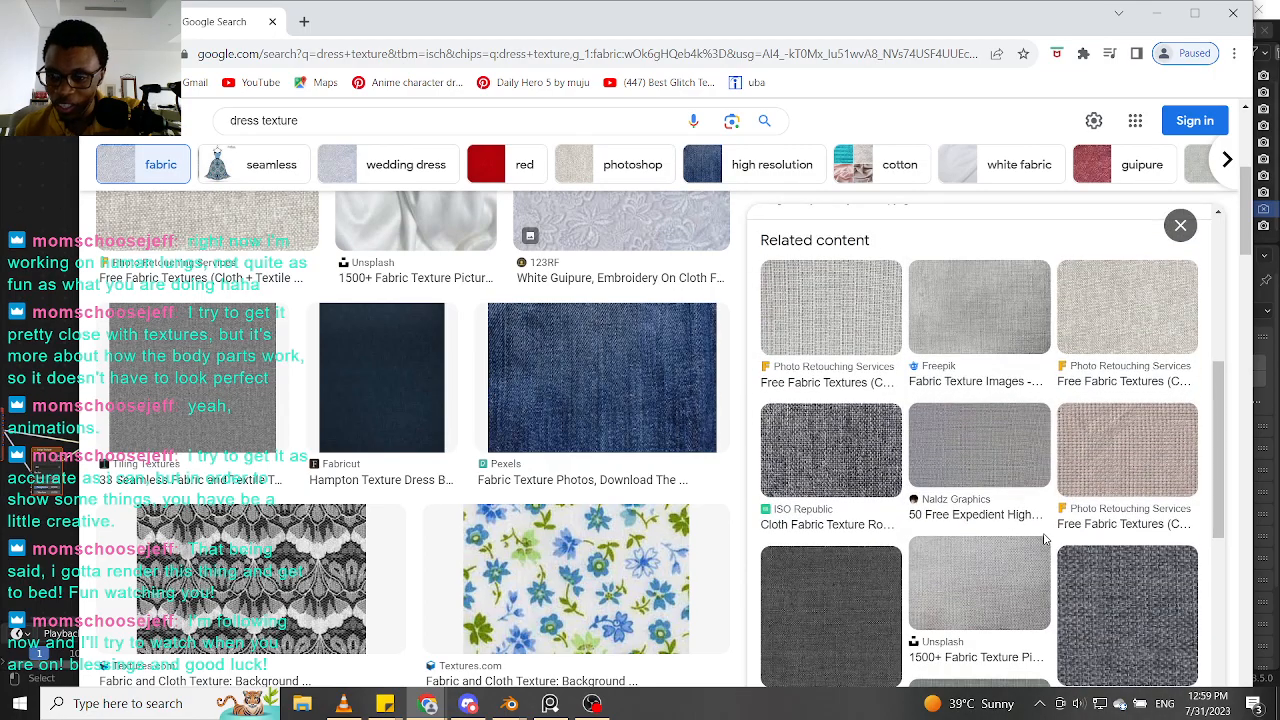
pyautogui.scroll(-1, 1000, 490)
pyautogui.scroll(-3, 825, 510)
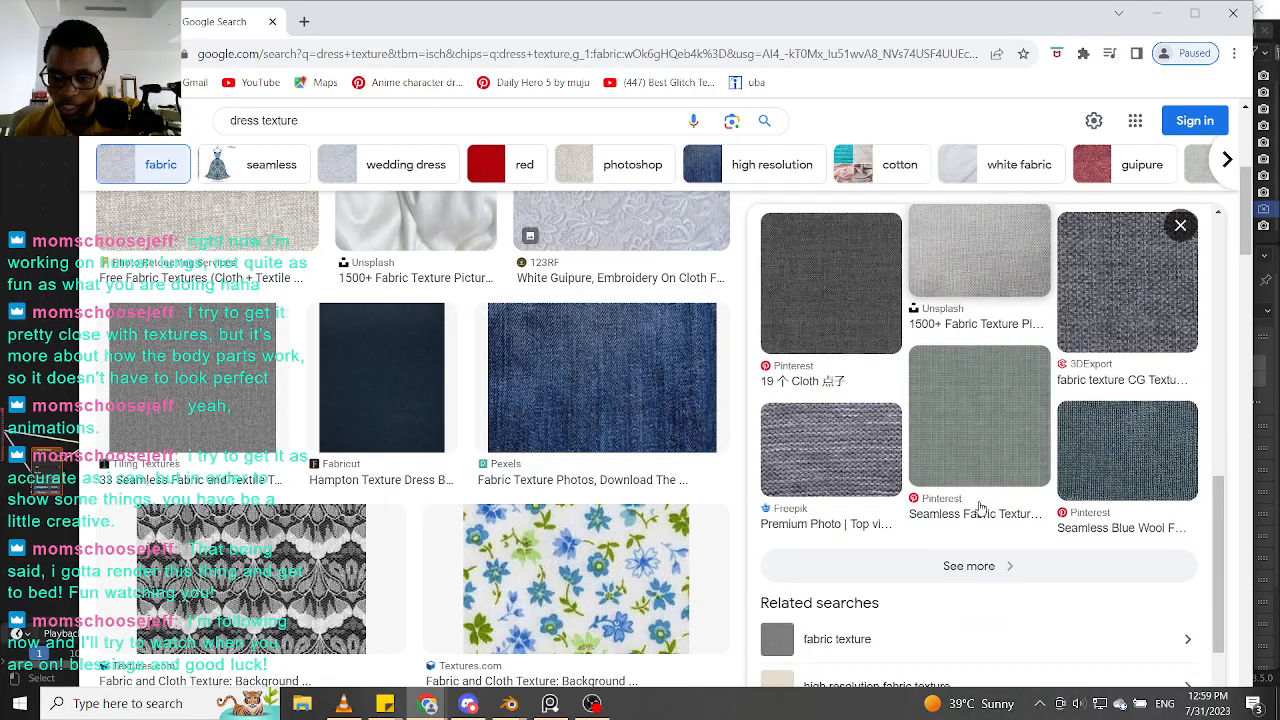
pyautogui.click(838, 466)
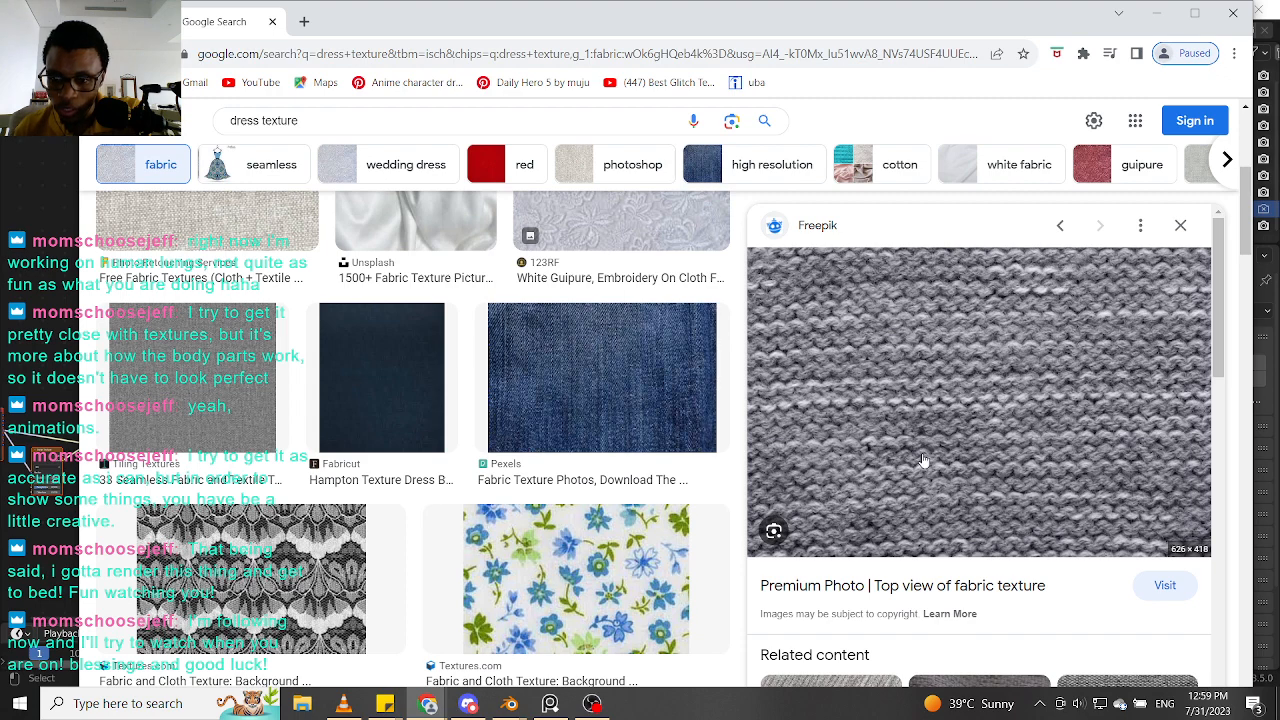
# Step: Preview the diagonally striped Freepik fabric photo among the knit texture's related images, and close the preview
pyautogui.scroll(-2, 924, 460)
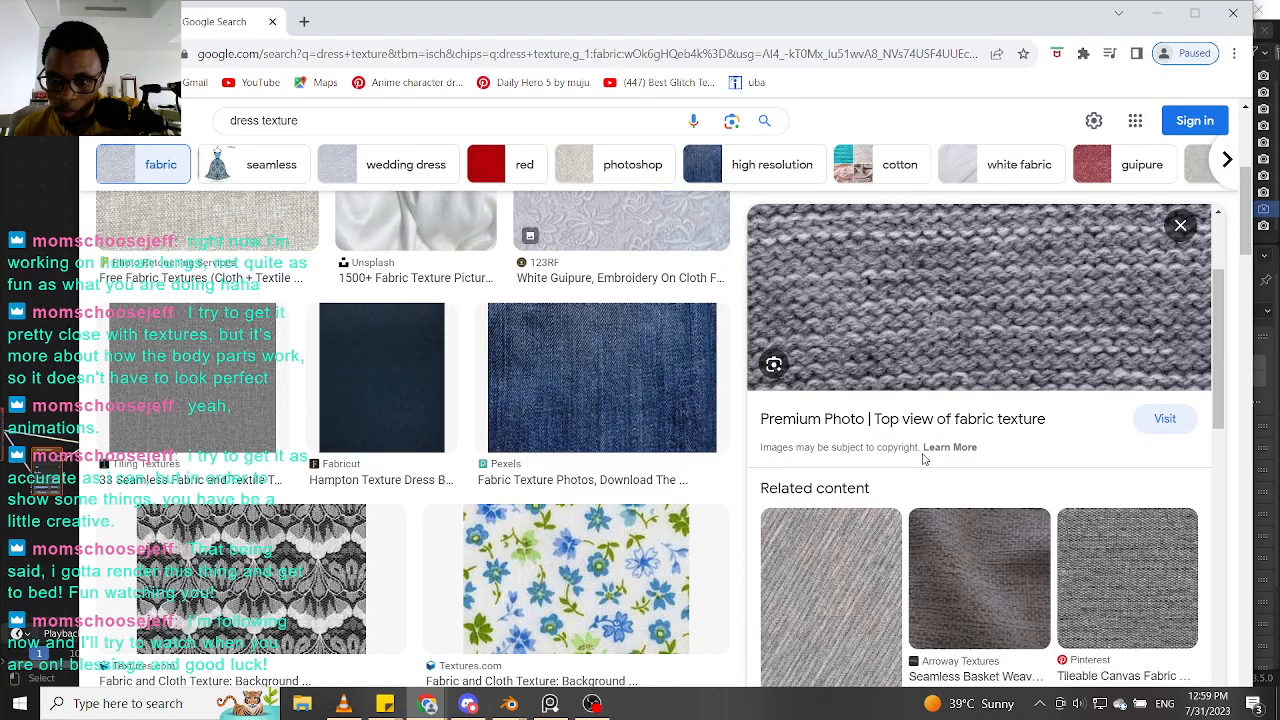
pyautogui.scroll(-1, 924, 459)
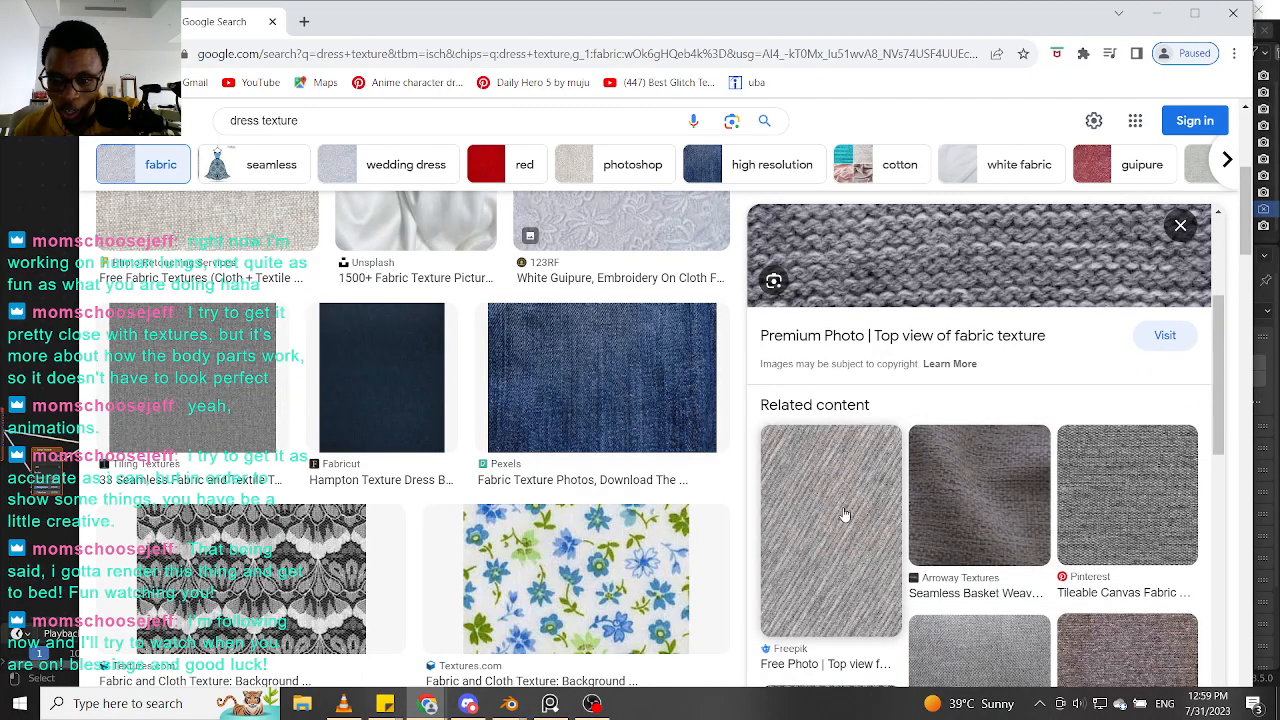
pyautogui.click(845, 515)
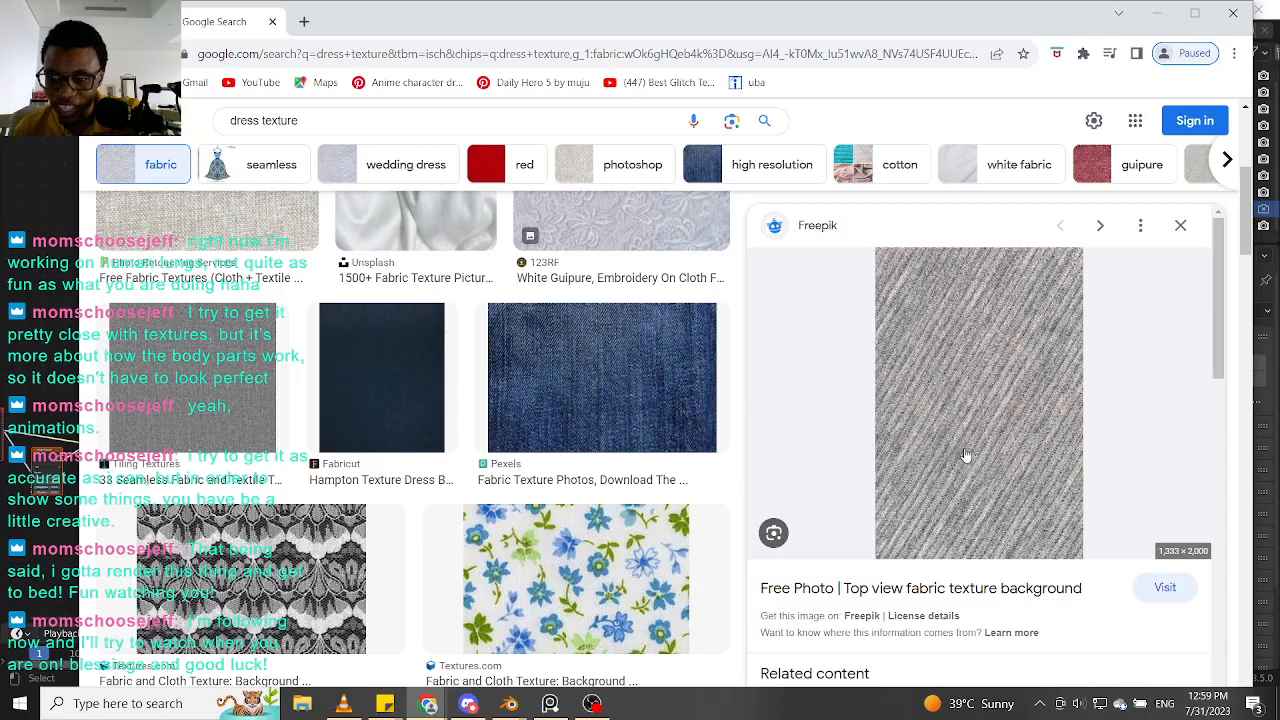
pyautogui.click(1181, 226)
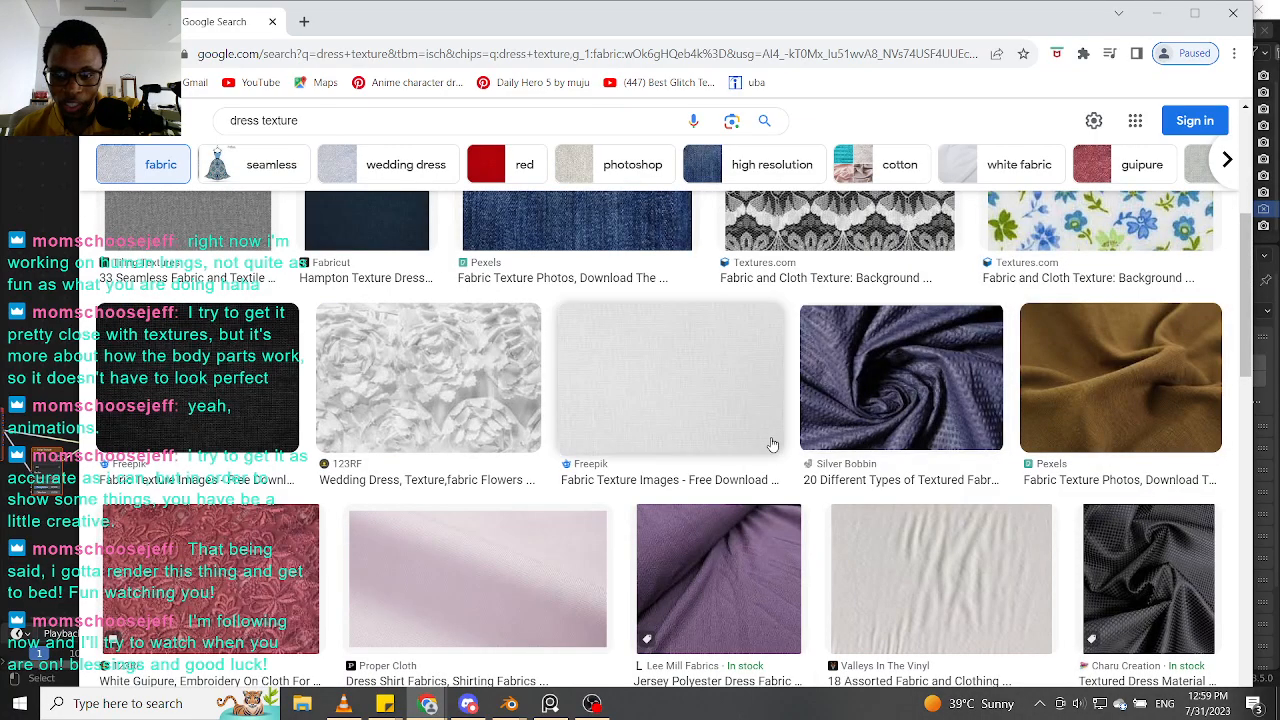
# Step: Browse the dress texture results for fabric close-ups, checking the Treasurie collage and the Dreamstime canvas texture with its related images
pyautogui.scroll(-2, 765, 443)
pyautogui.scroll(1, 765, 448)
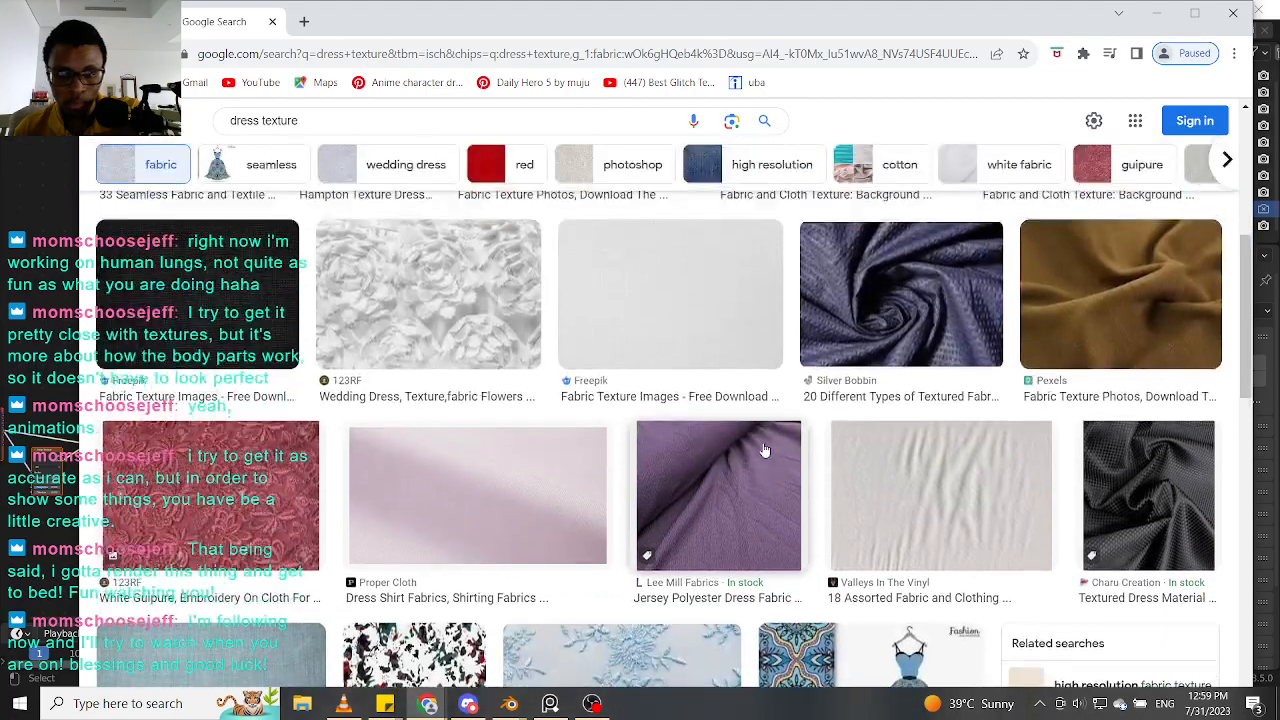
pyautogui.scroll(-1, 764, 451)
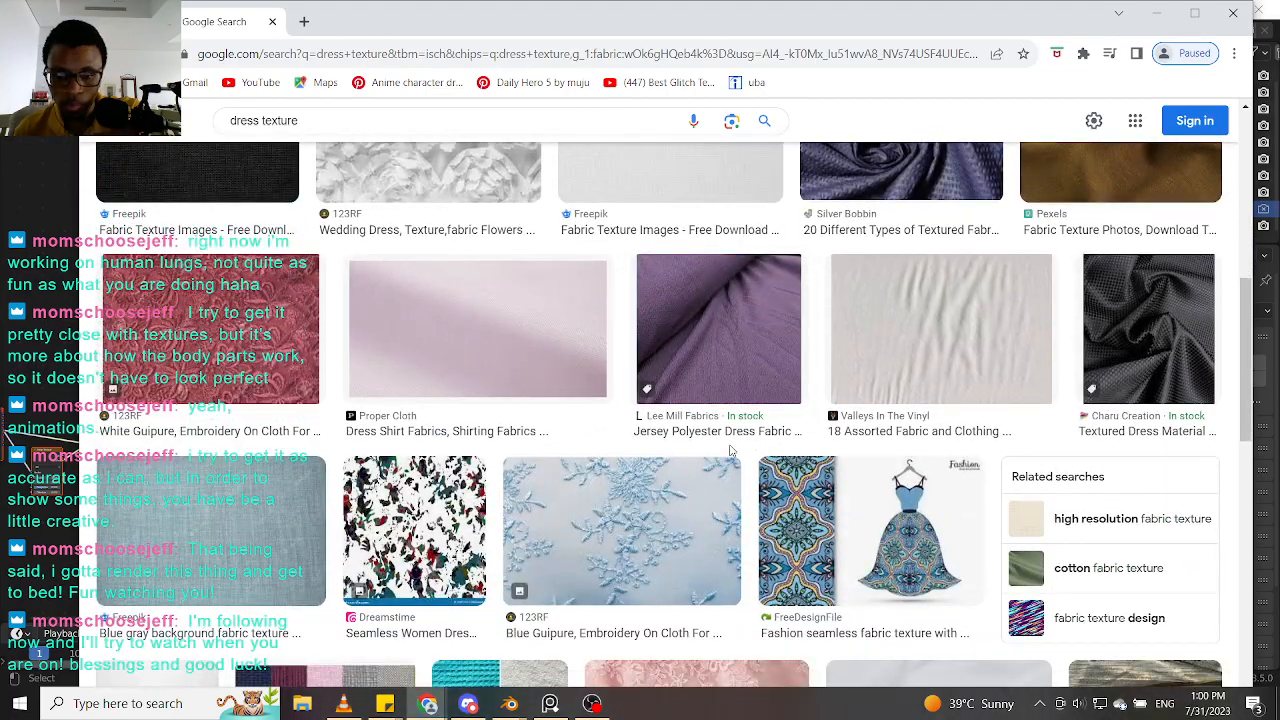
pyautogui.scroll(-2, 600, 480)
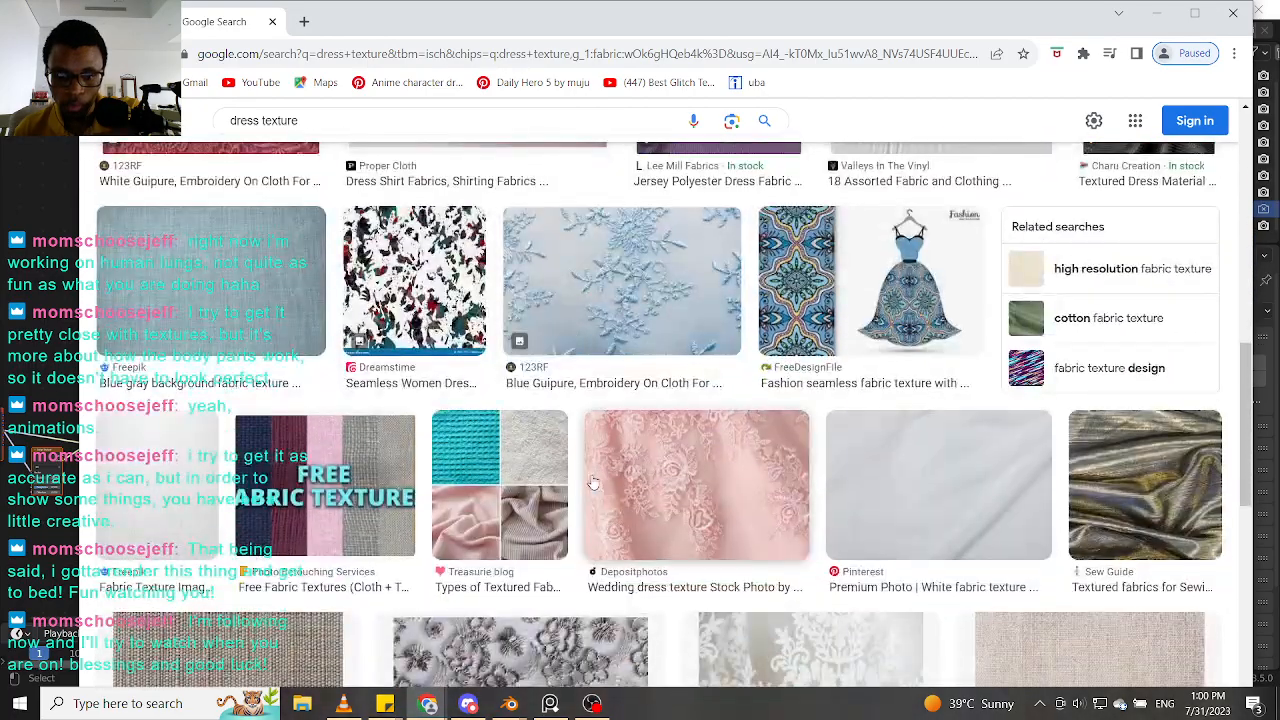
pyautogui.click(492, 468)
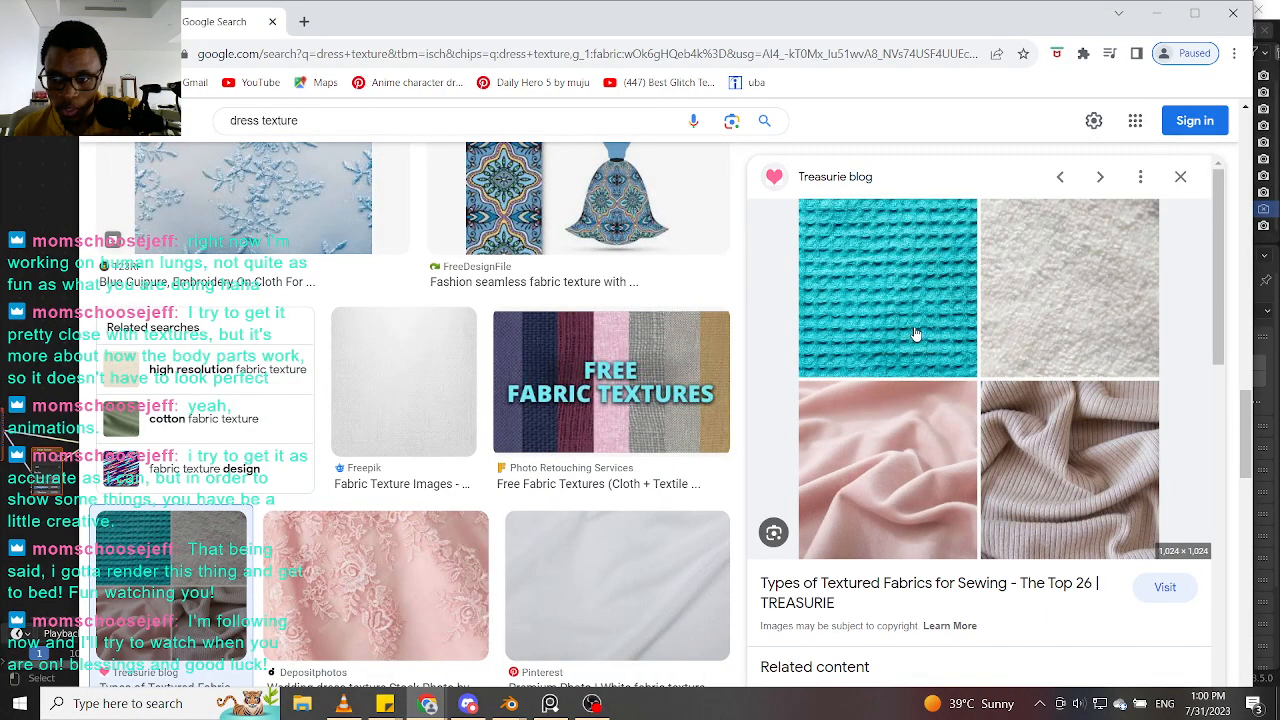
pyautogui.scroll(-2, 1015, 443)
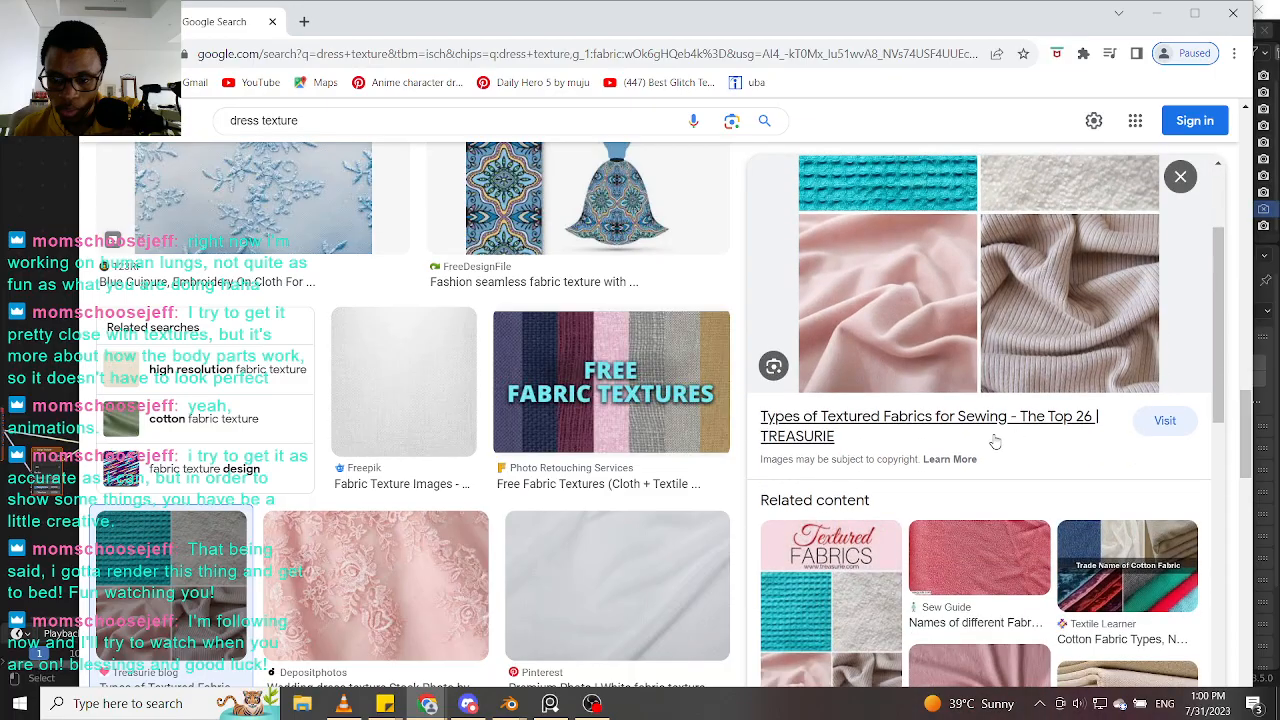
pyautogui.scroll(-3, 500, 440)
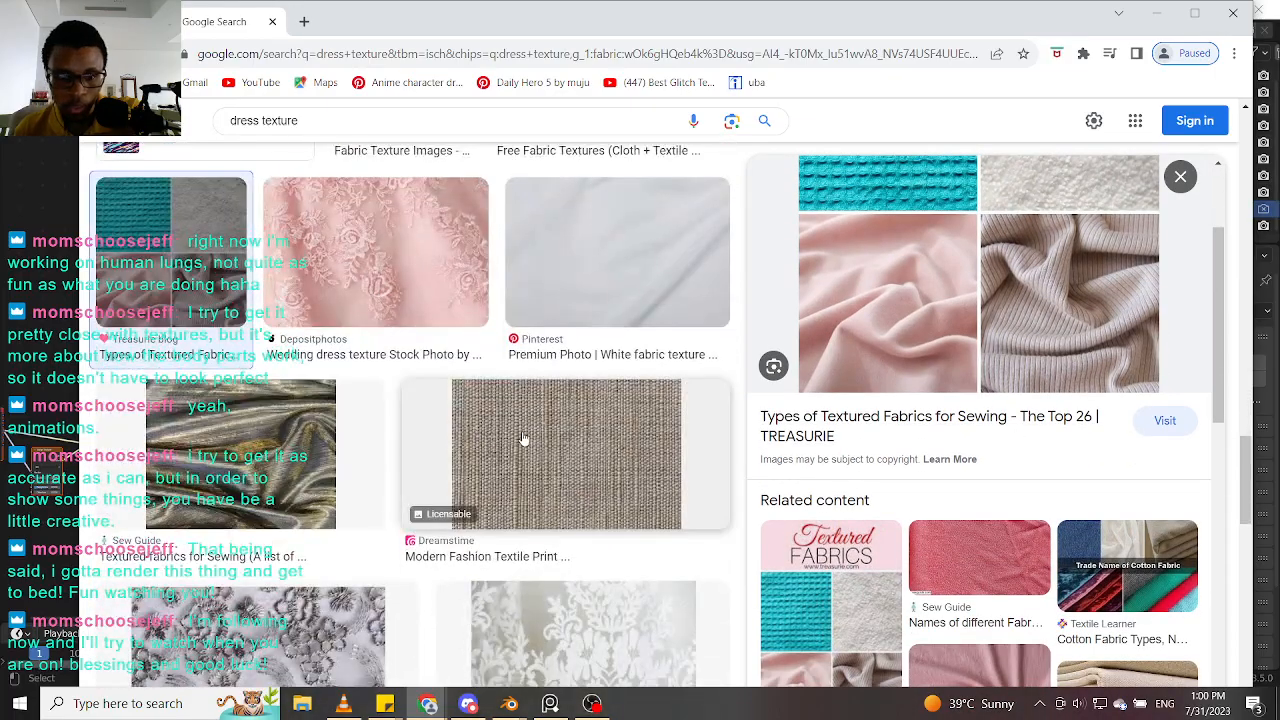
pyautogui.click(528, 438)
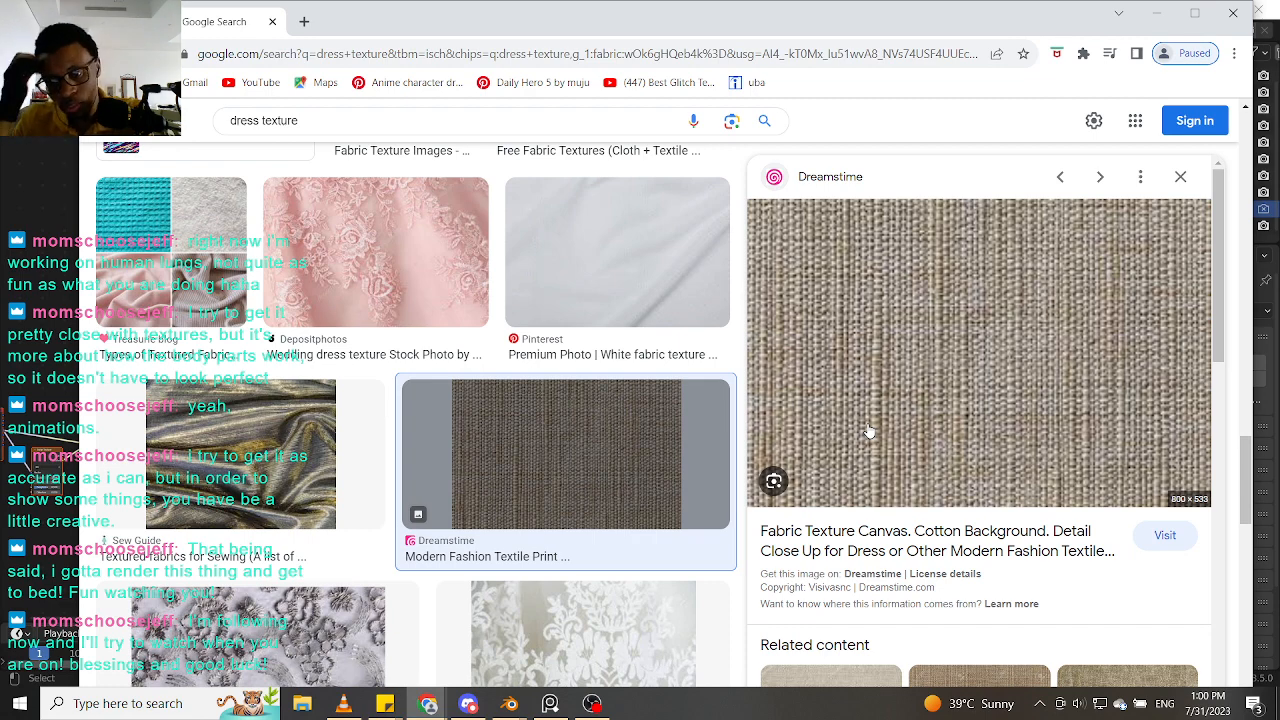
pyautogui.scroll(-5, 870, 432)
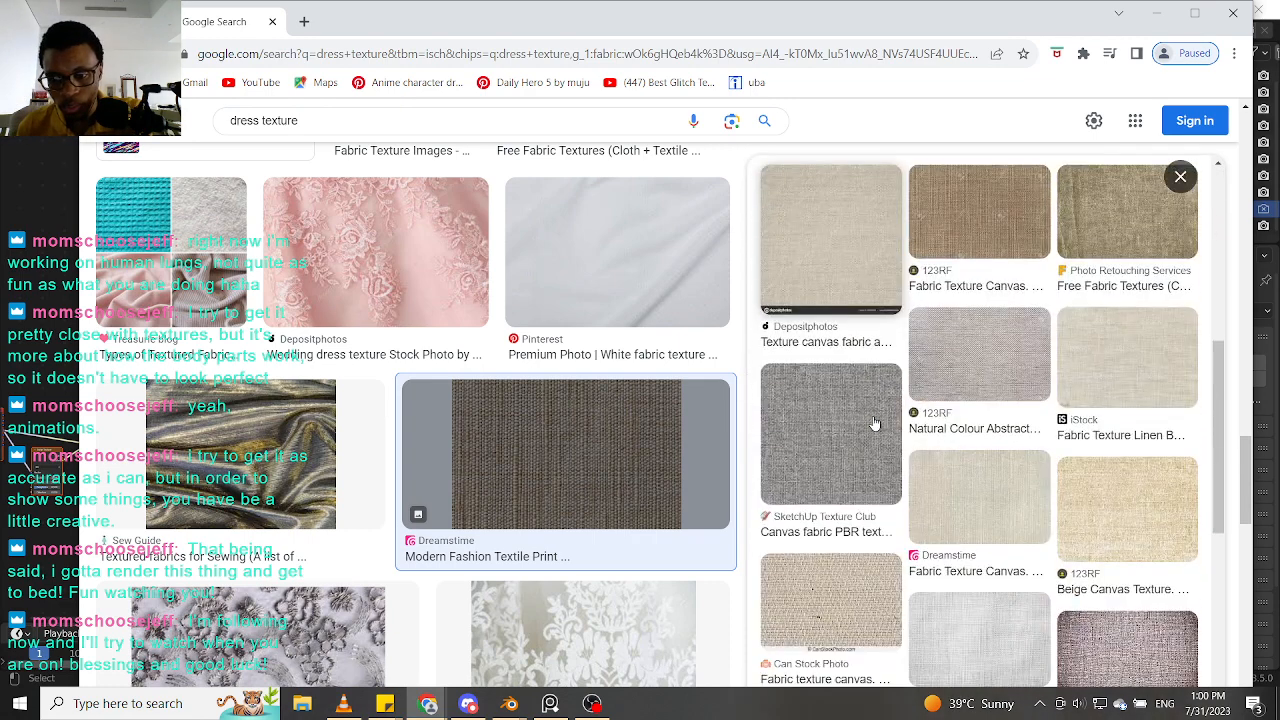
pyautogui.scroll(-3, 985, 490)
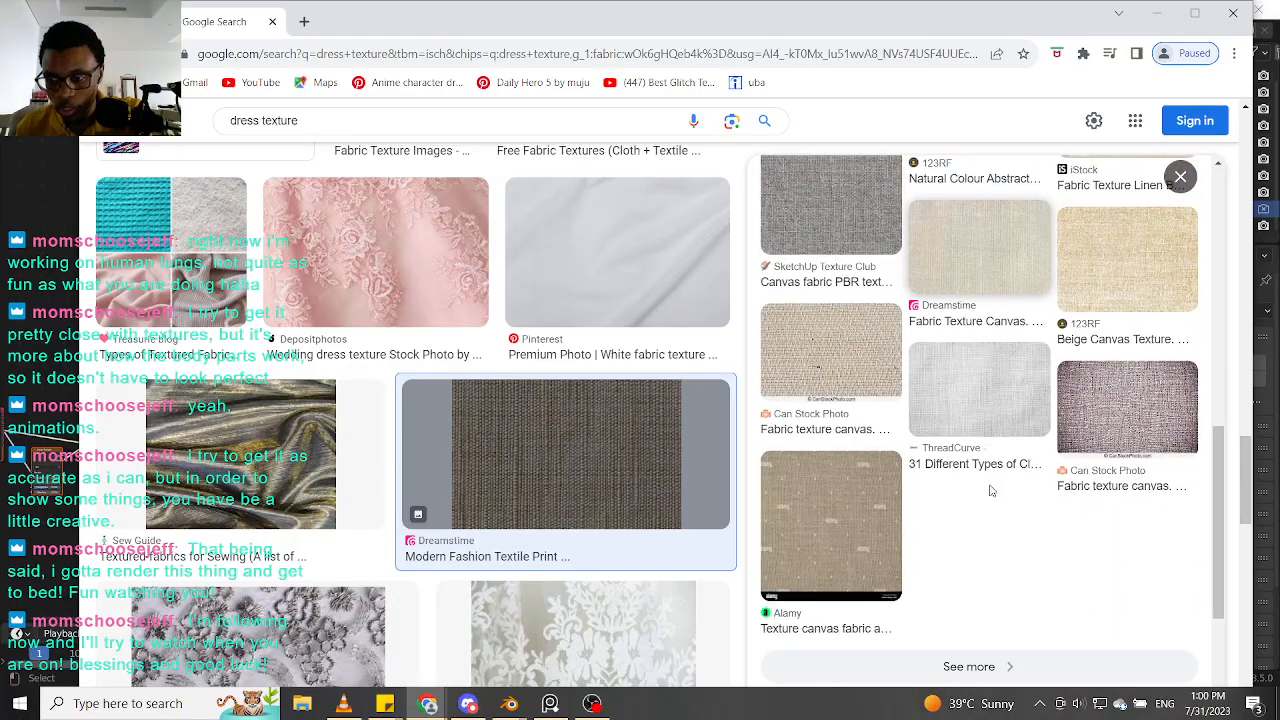
pyautogui.scroll(-3, 430, 488)
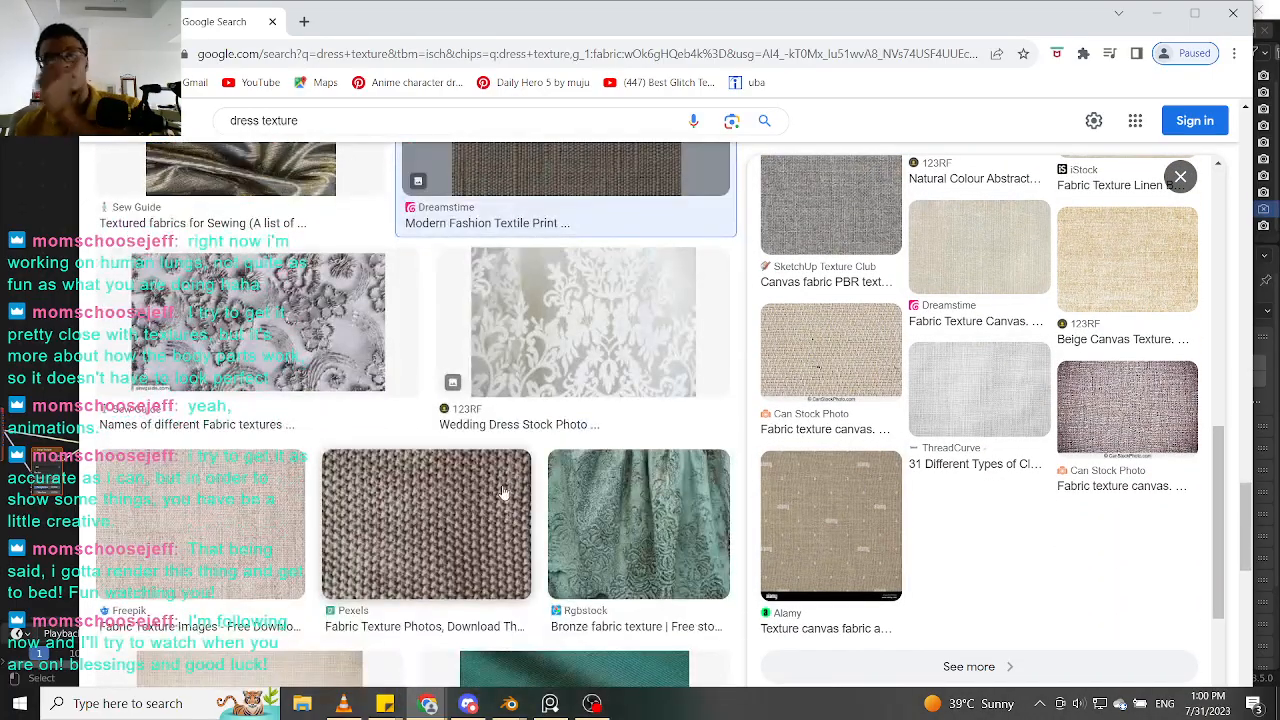
# Step: Preview the Pexels brown knitted fabric photo and add it to the PureRef reference board
pyautogui.click(490, 503)
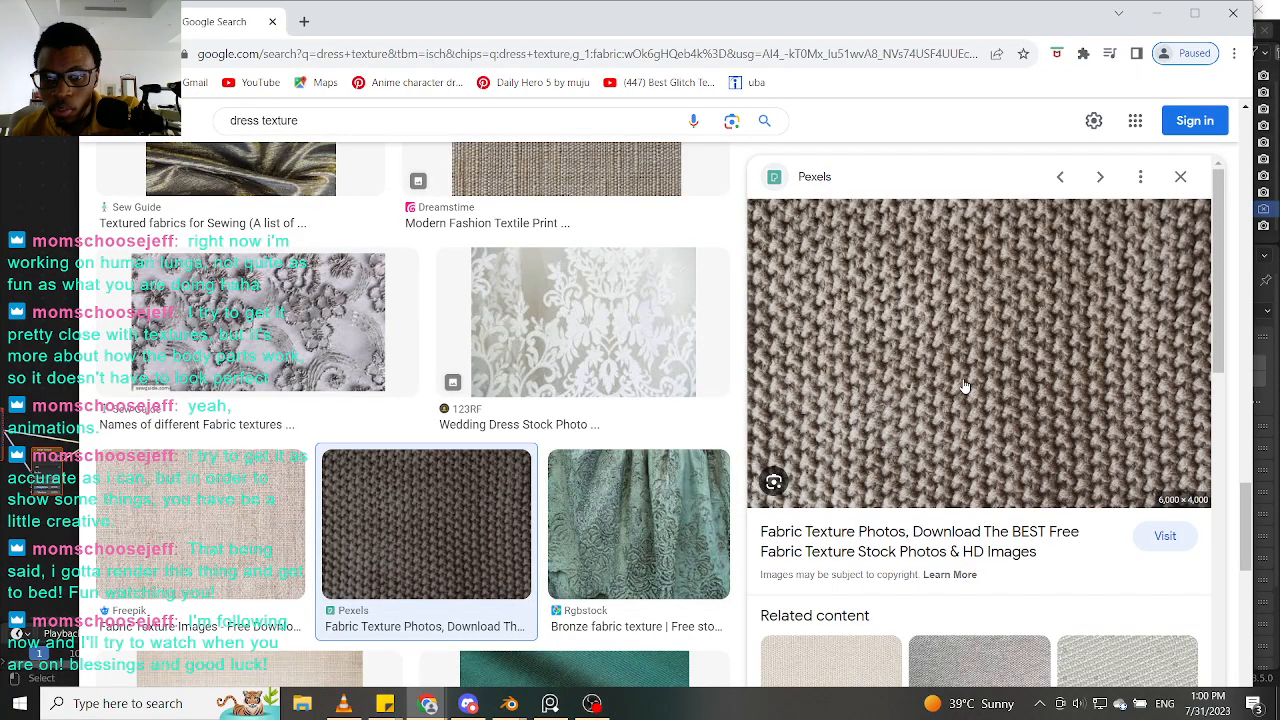
pyautogui.scroll(-1, 963, 386)
pyautogui.scroll(1, 961, 386)
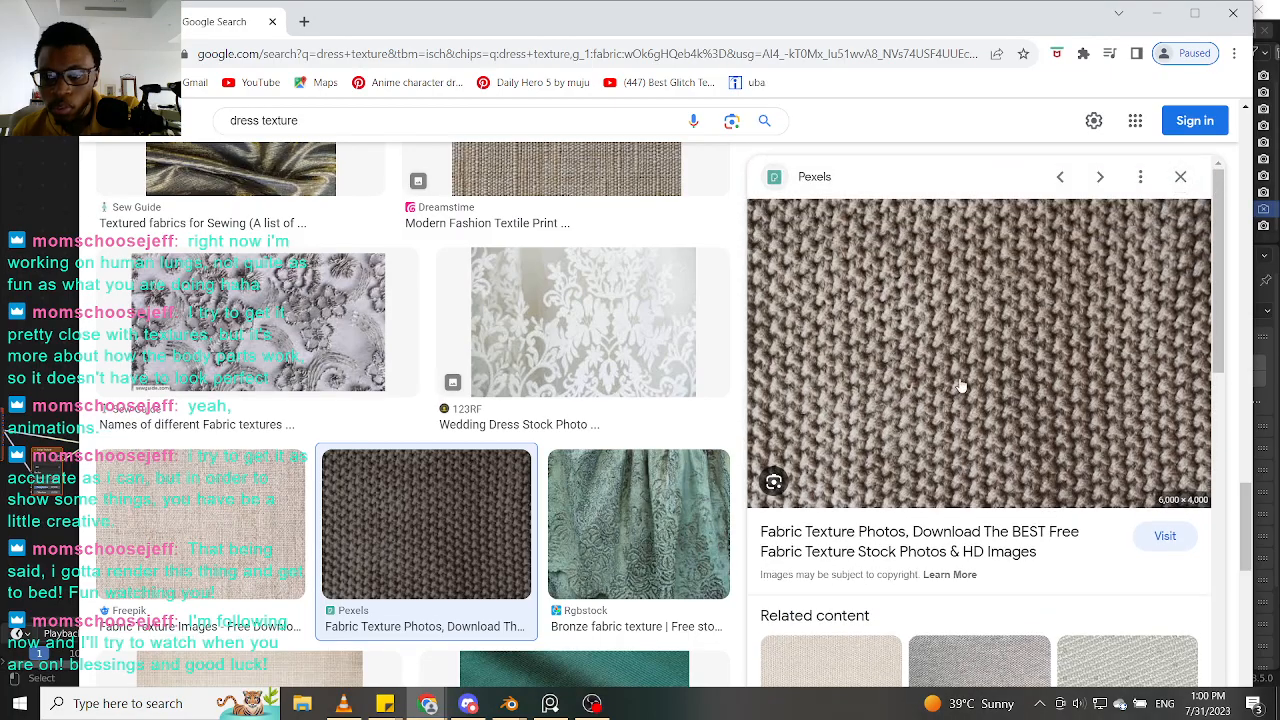
pyautogui.scroll(-2, 961, 386)
pyautogui.scroll(2, 961, 386)
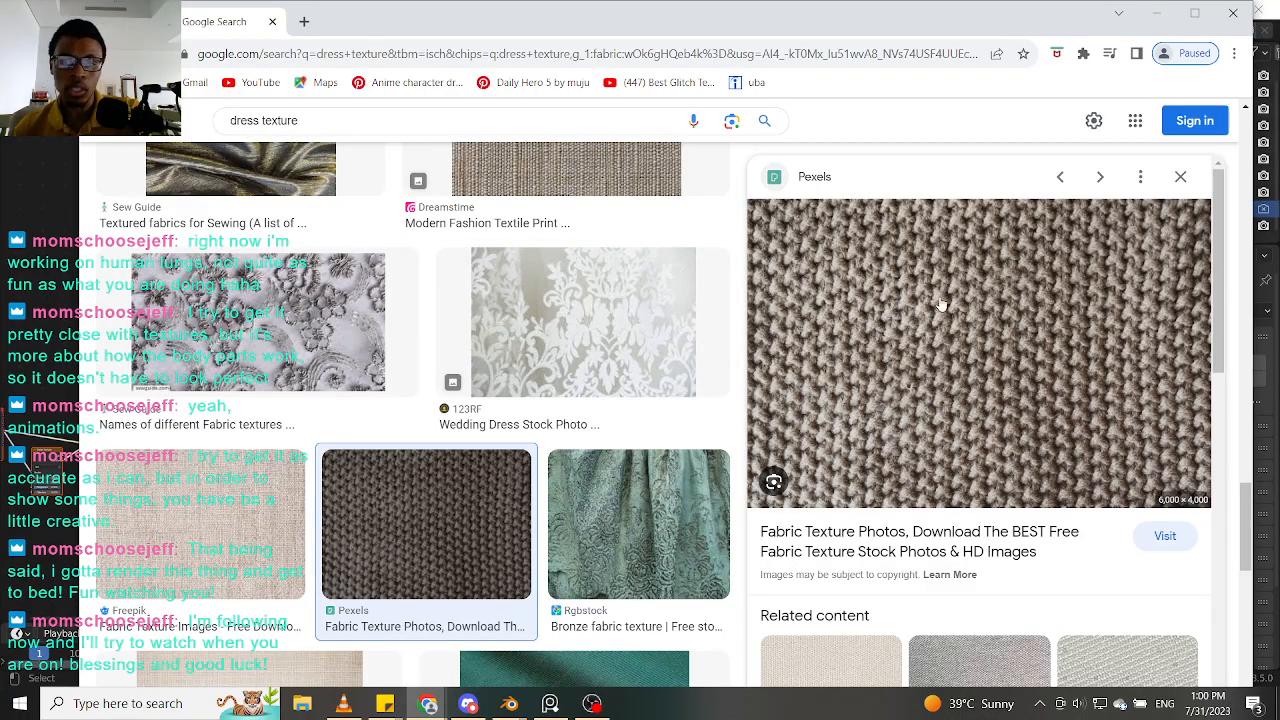
pyautogui.moveTo(980, 370); pyautogui.dragTo(1275, 370)
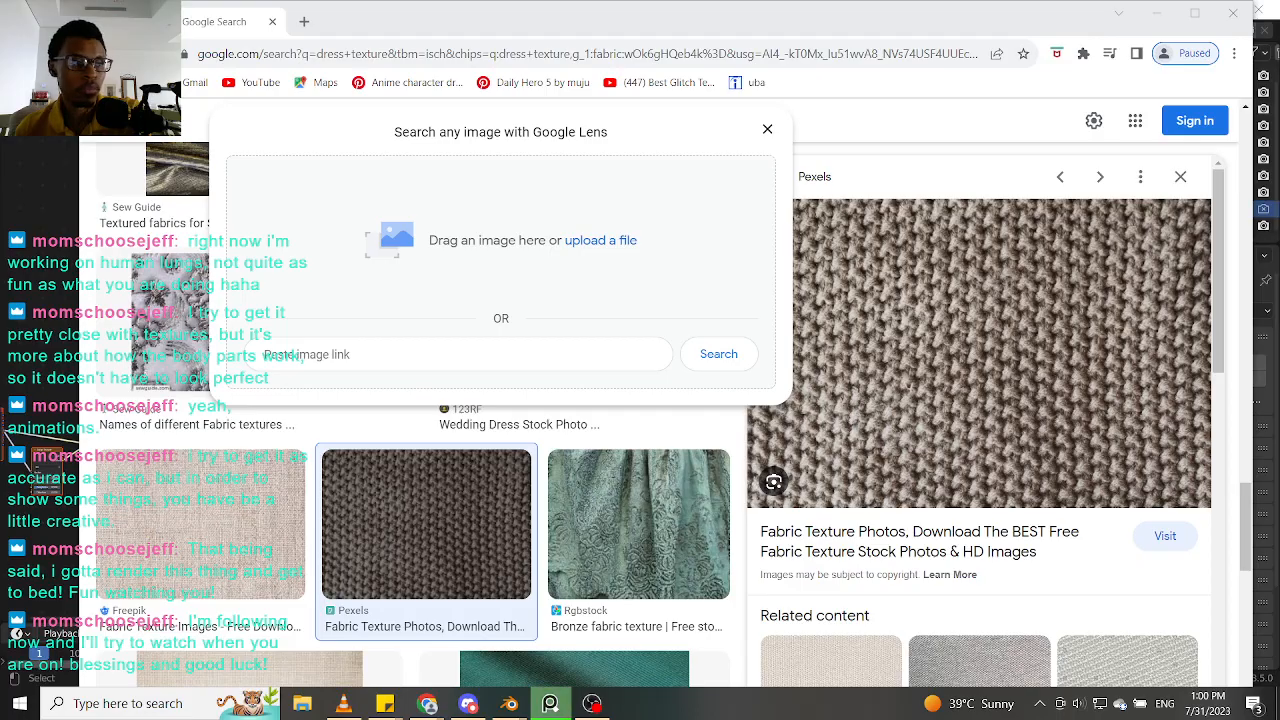
# Step: Fit more of the knitted fabric image into the reference board's view and move the board clear of the image preview
pyautogui.moveTo(0, 660); pyautogui.dragTo(246, 380, button='right')
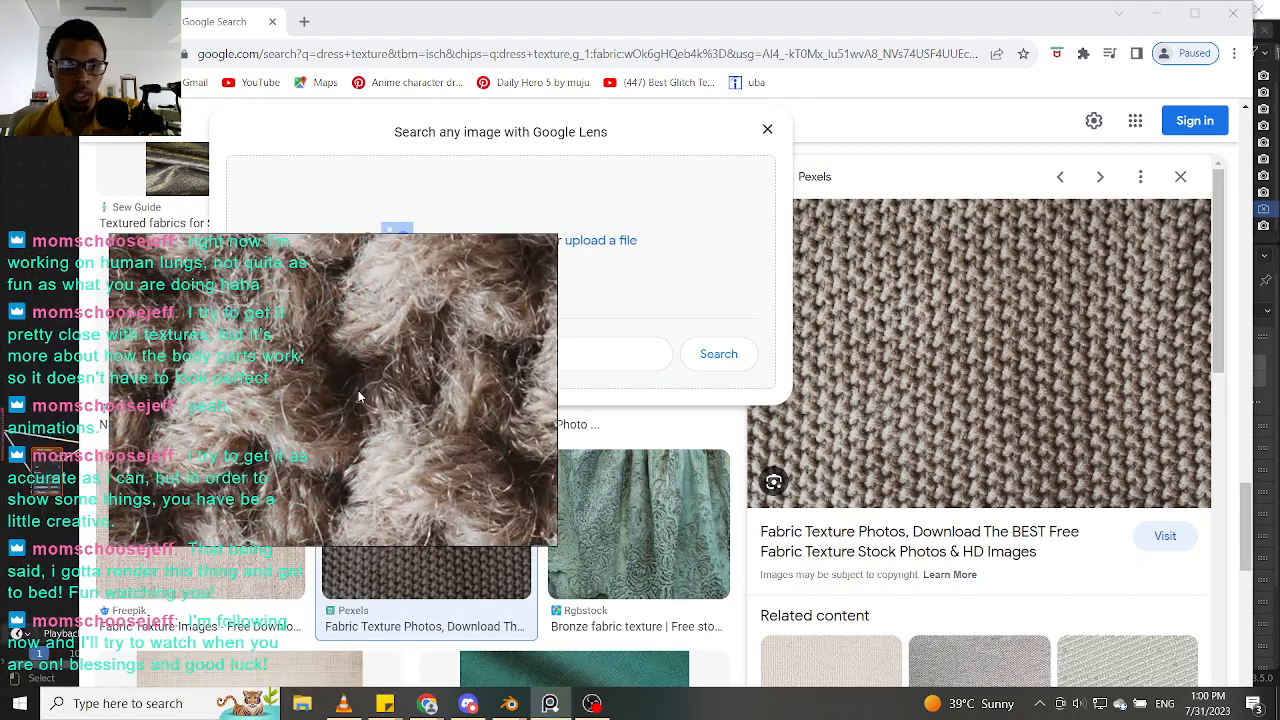
pyautogui.scroll(-4, 350, 397)
pyautogui.scroll(3, 343, 396)
pyautogui.scroll(-3, 284, 399)
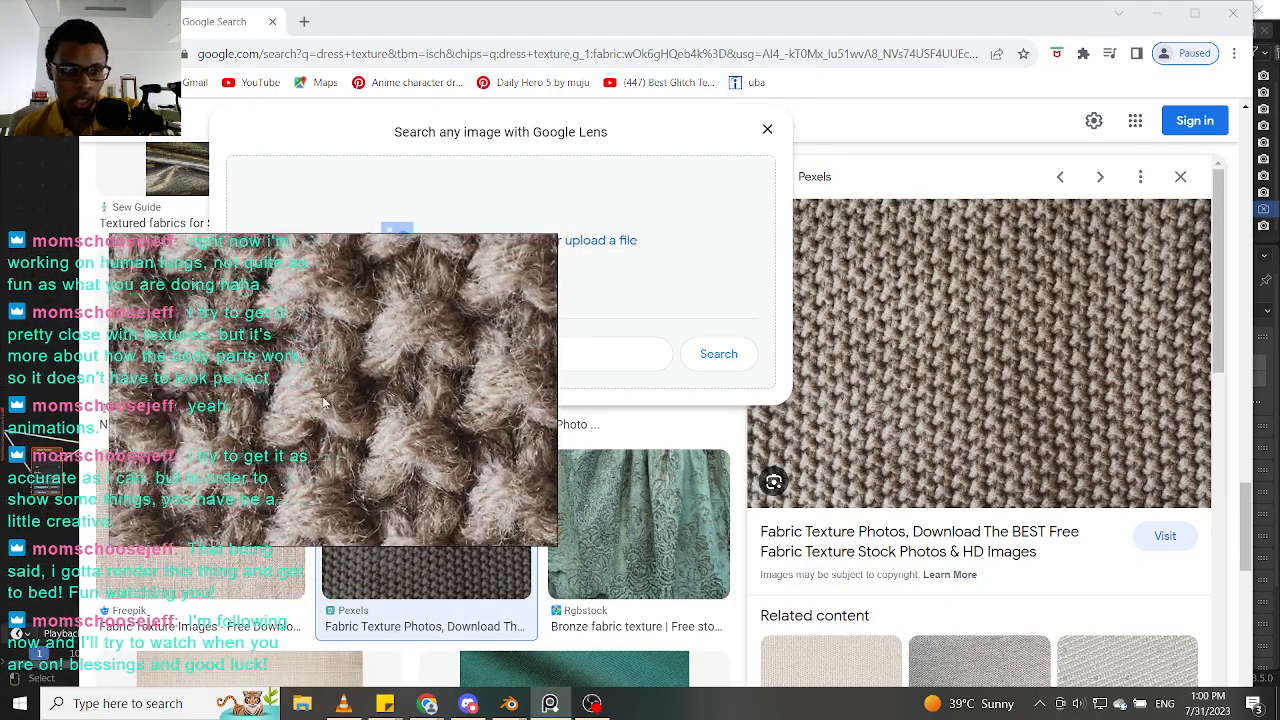
pyautogui.scroll(-4, 323, 402)
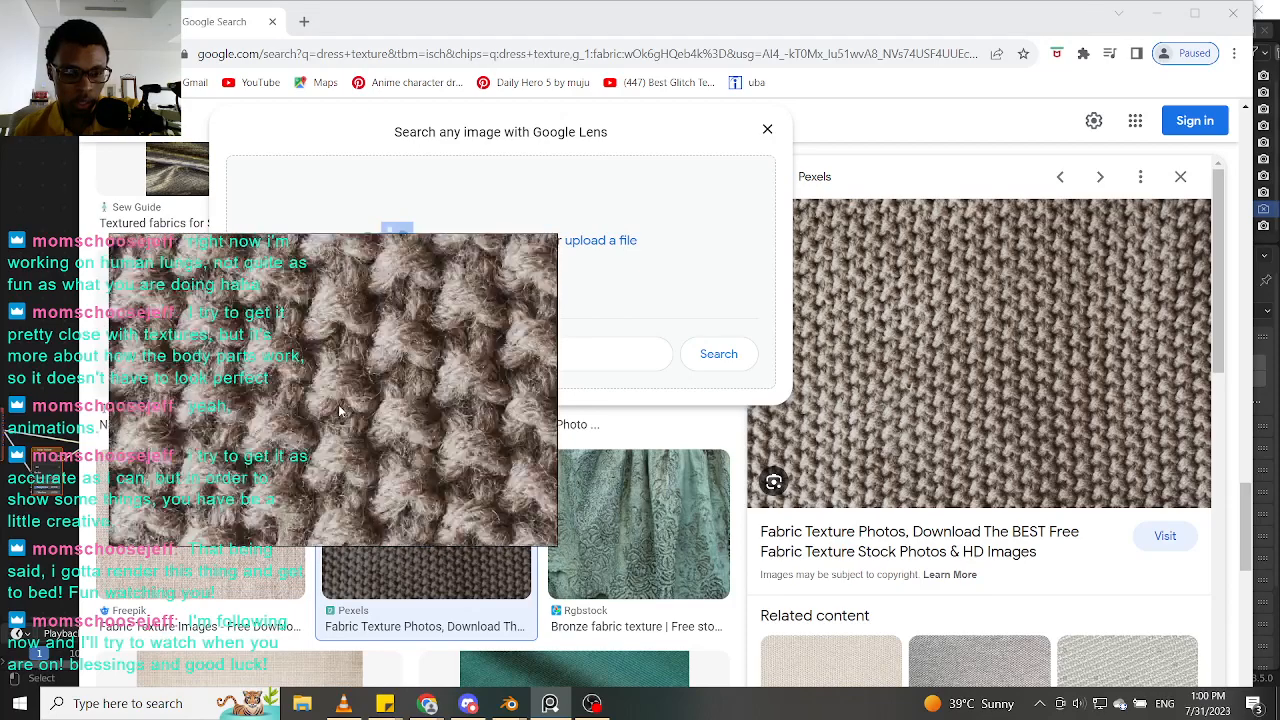
pyautogui.scroll(-4, 345, 400)
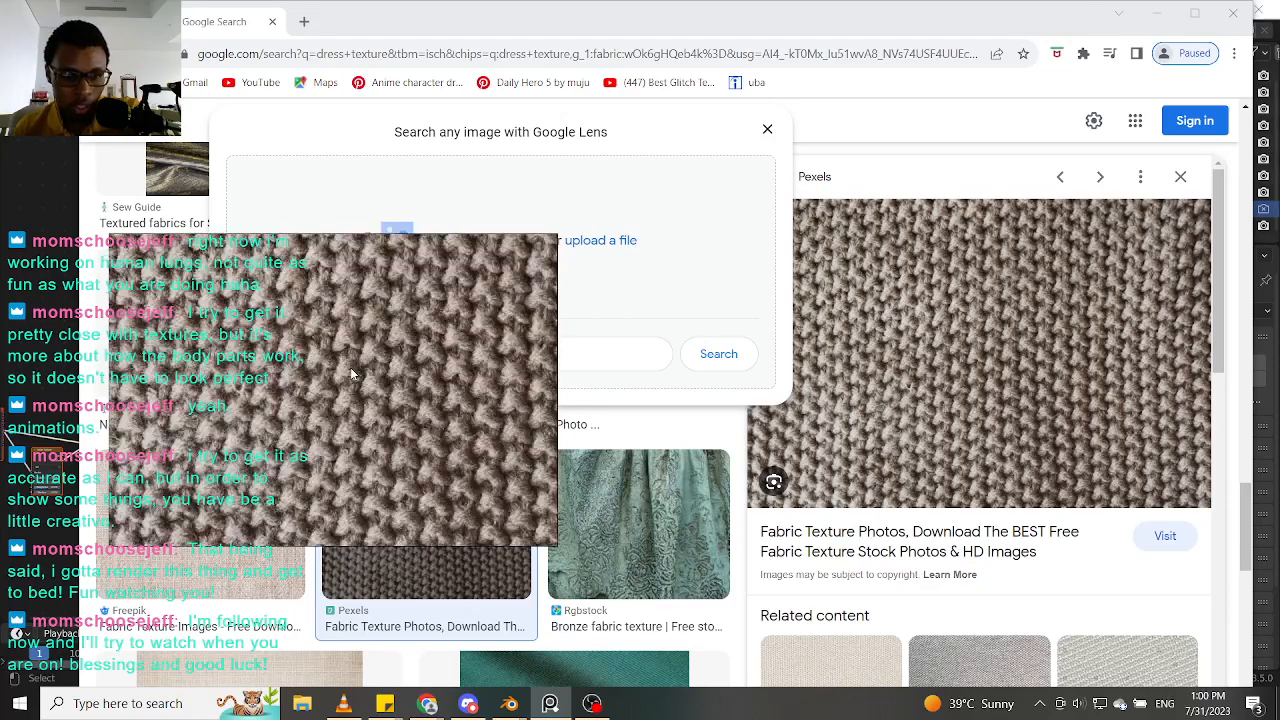
pyautogui.scroll(-2, 351, 375)
pyautogui.scroll(4, 352, 380)
pyautogui.scroll(-3, 352, 382)
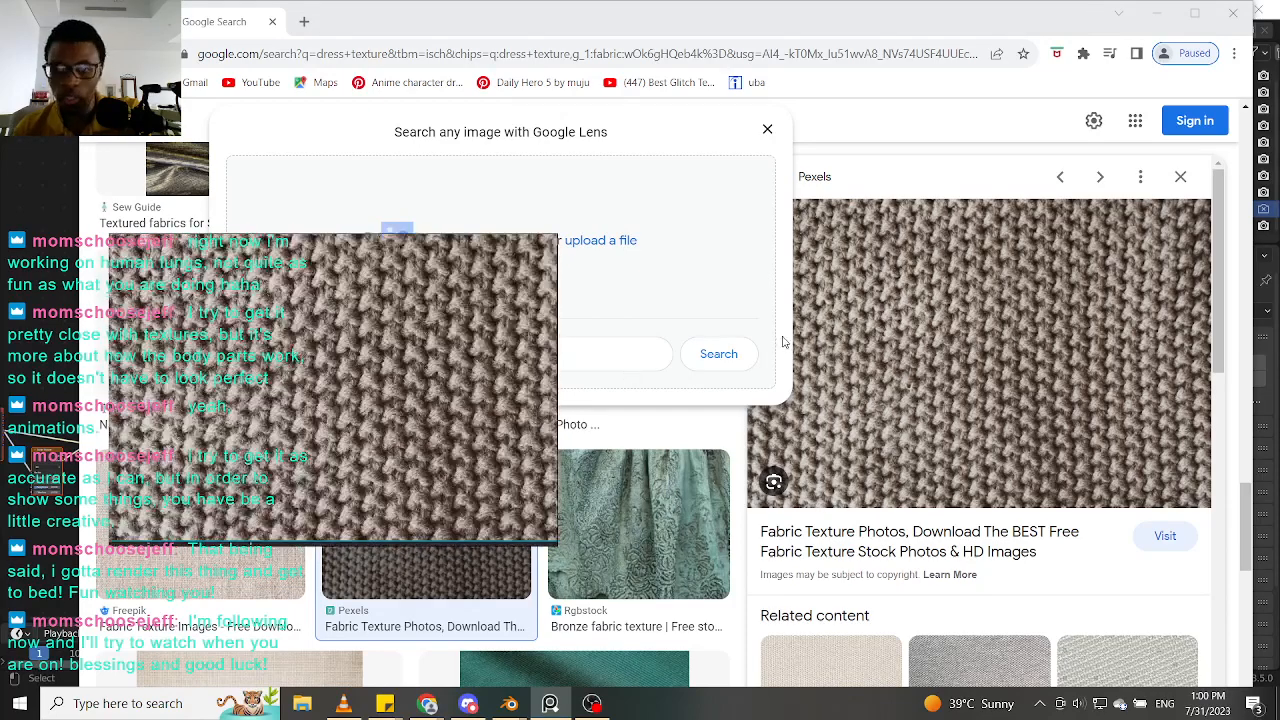
pyautogui.moveTo(433, 345); pyautogui.dragTo(313, 407)
pyautogui.moveTo(313, 407); pyautogui.dragTo(274, 378, button='right')
pyautogui.rightClick(225, 356)
# Step: Preview the light woven texture from Photo Retouching Services, add it to the reference board, and dismiss the Google Lens prompt
pyautogui.click(486, 529)
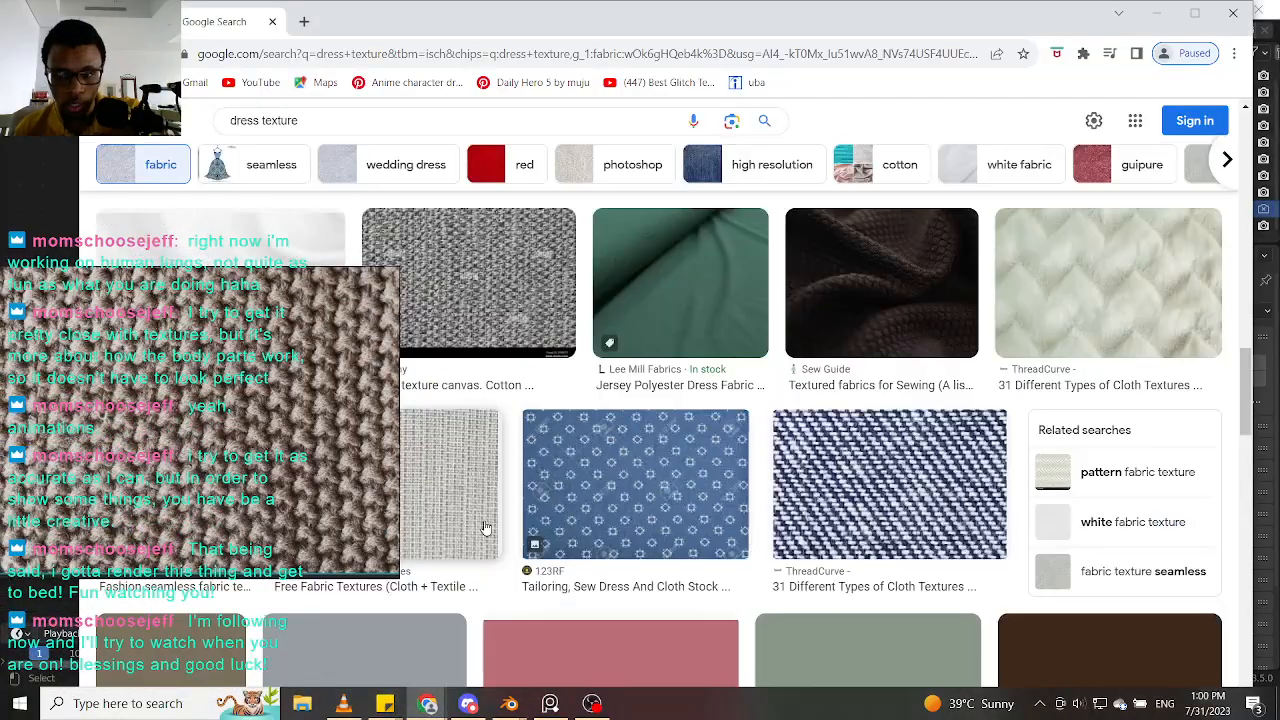
pyautogui.click(476, 467)
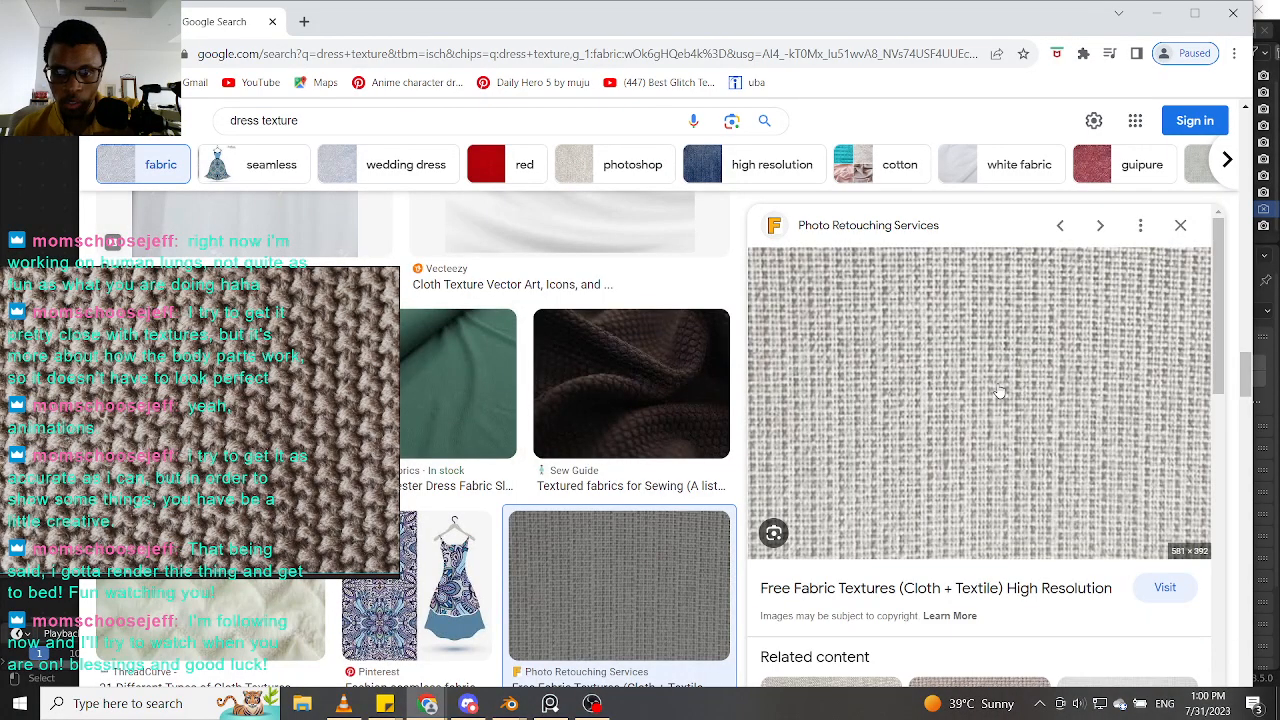
pyautogui.moveTo(984, 396); pyautogui.dragTo(272, 428)
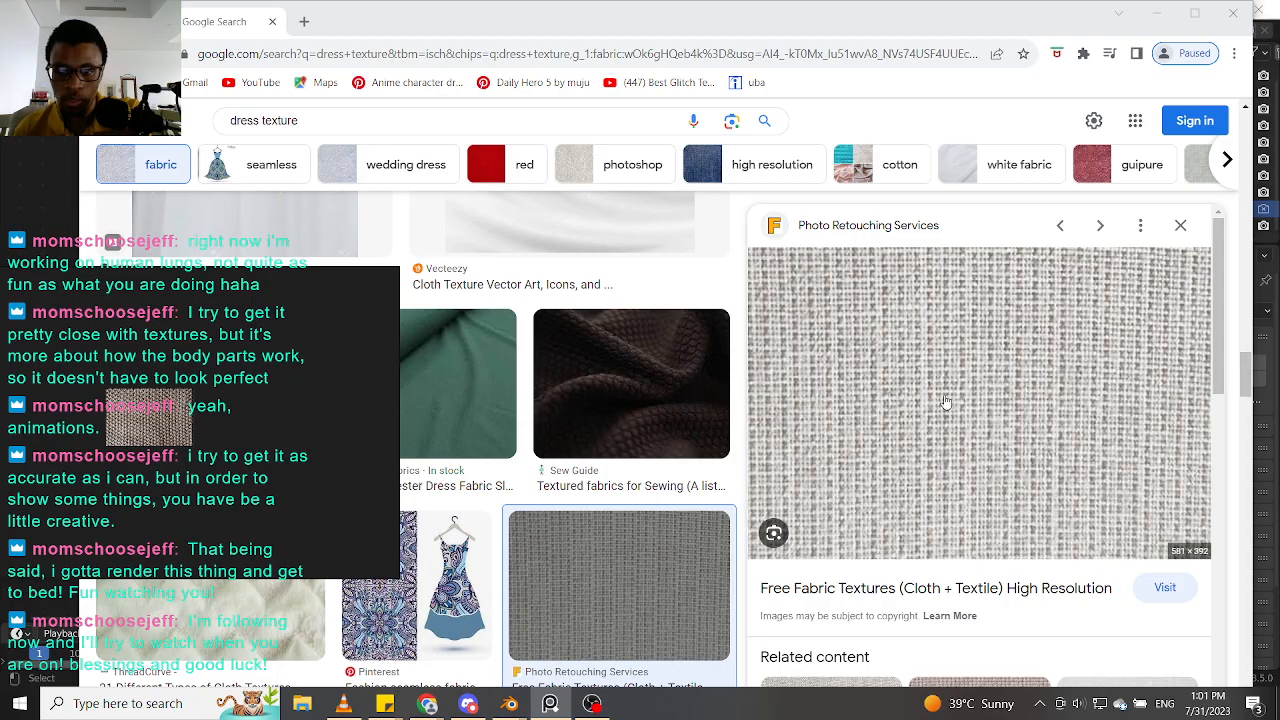
pyautogui.moveTo(938, 416); pyautogui.dragTo(237, 441)
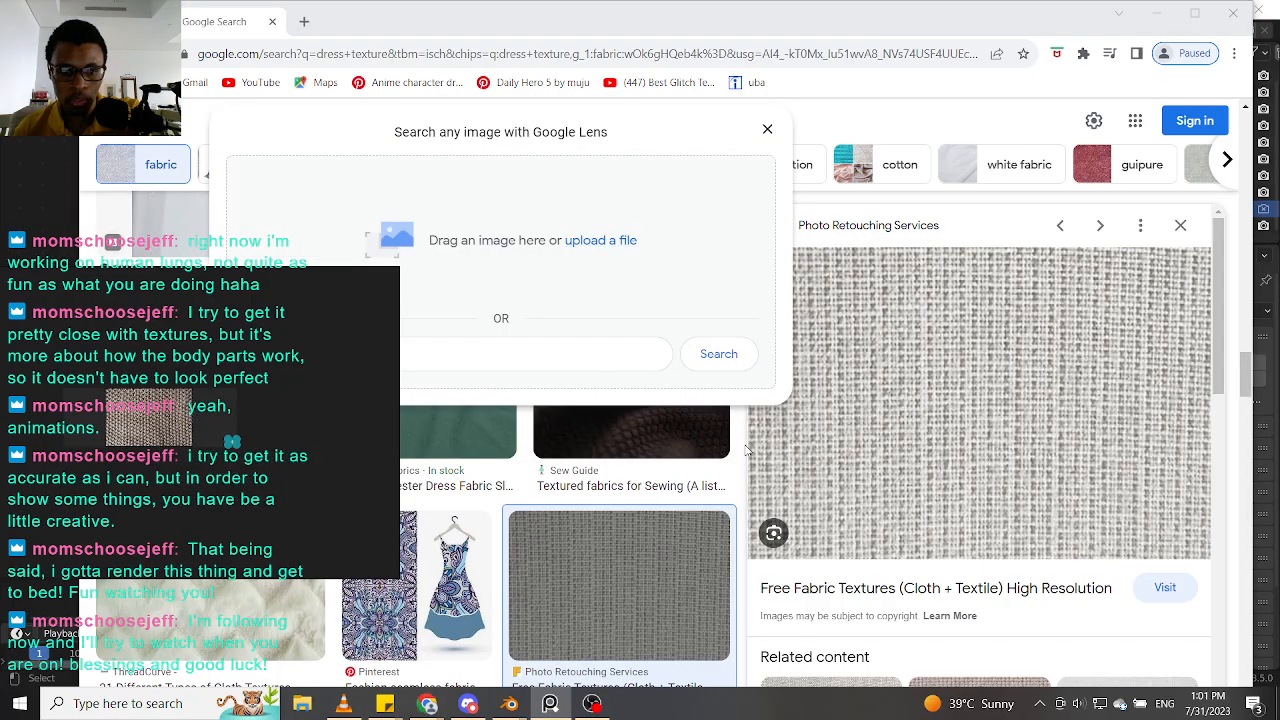
pyautogui.click(768, 130)
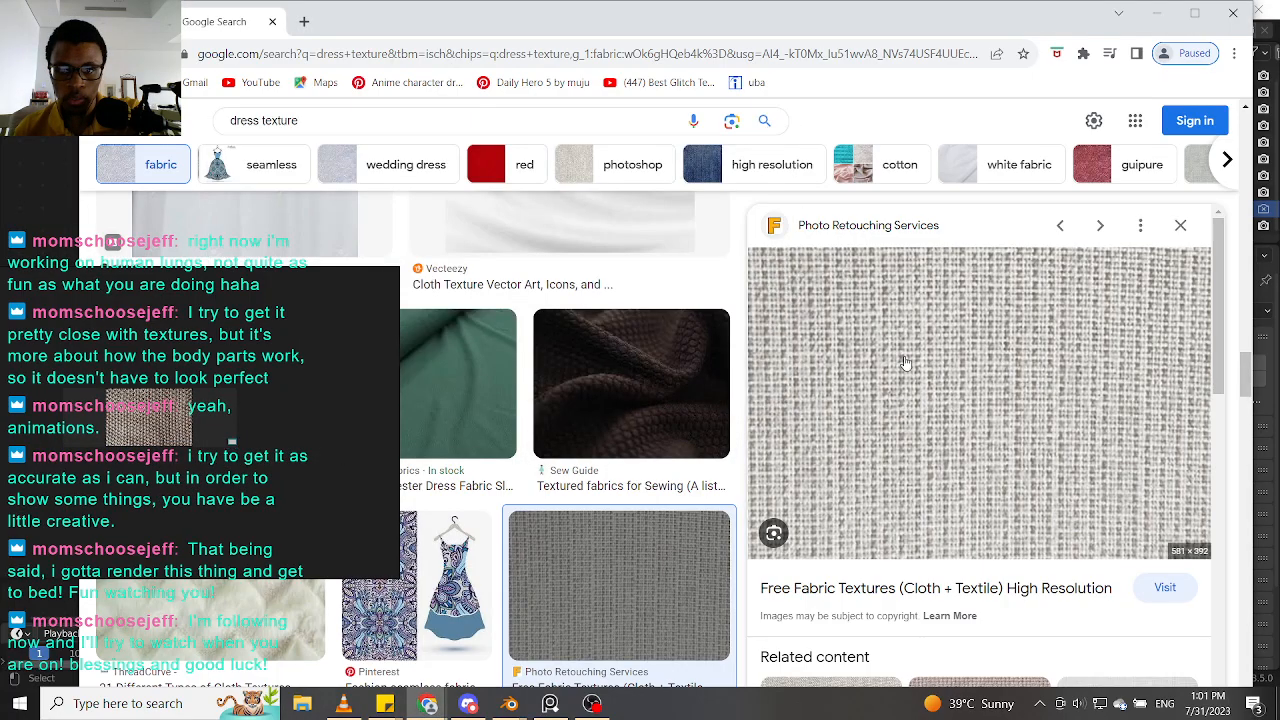
# Step: Examine the related images of the woven texture and of the Pexels knitted fabric for other usable textures
pyautogui.scroll(-3, 905, 363)
pyautogui.scroll(-5, 622, 457)
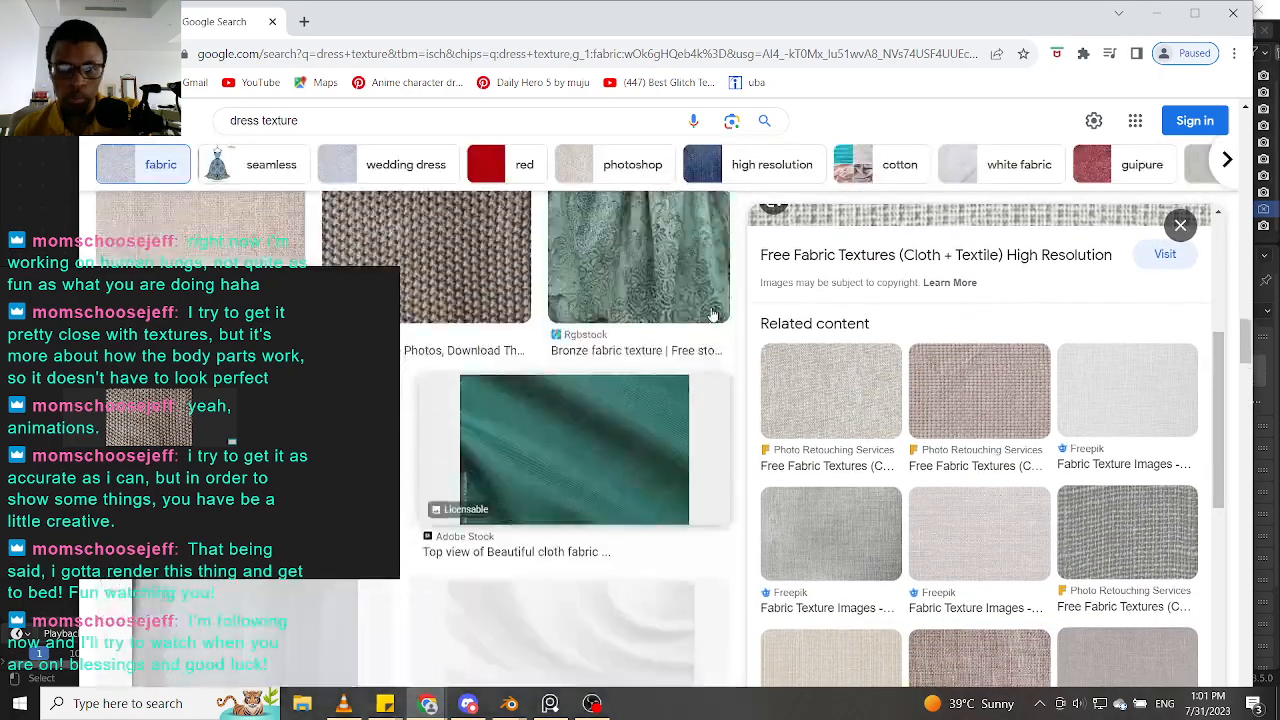
pyautogui.scroll(2, 640, 330)
pyautogui.scroll(-1, 530, 360)
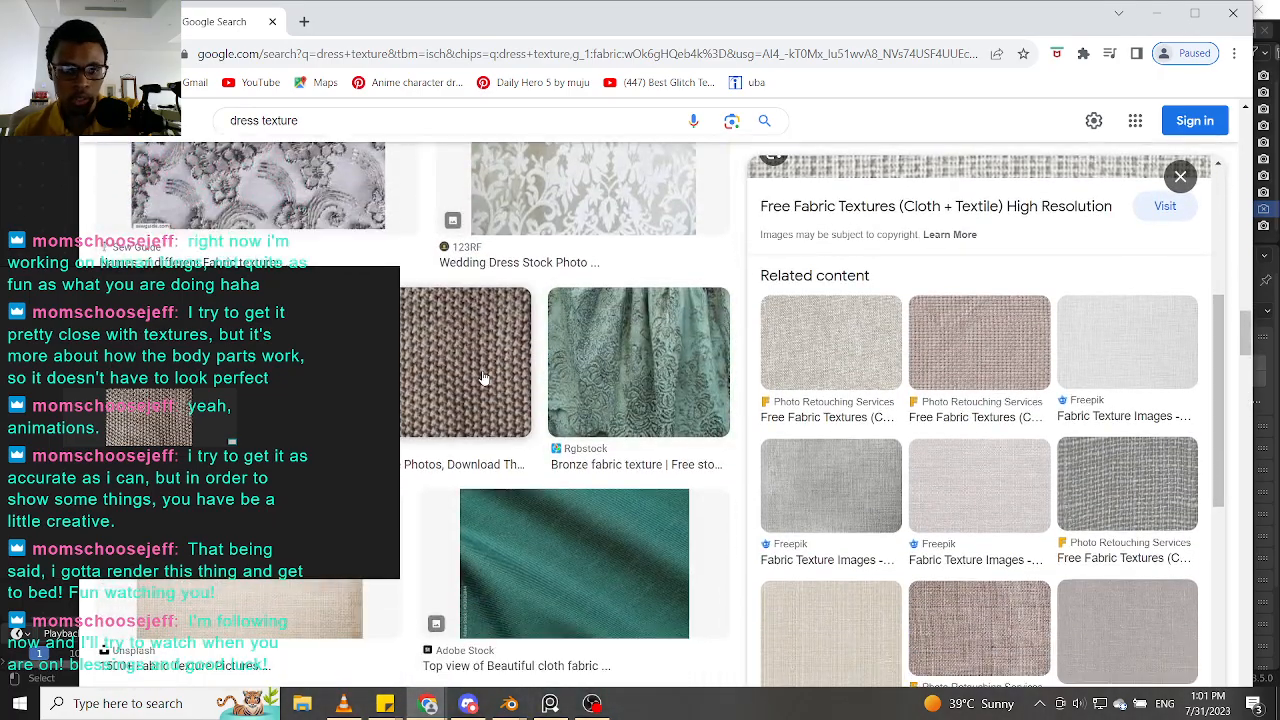
pyautogui.click(483, 378)
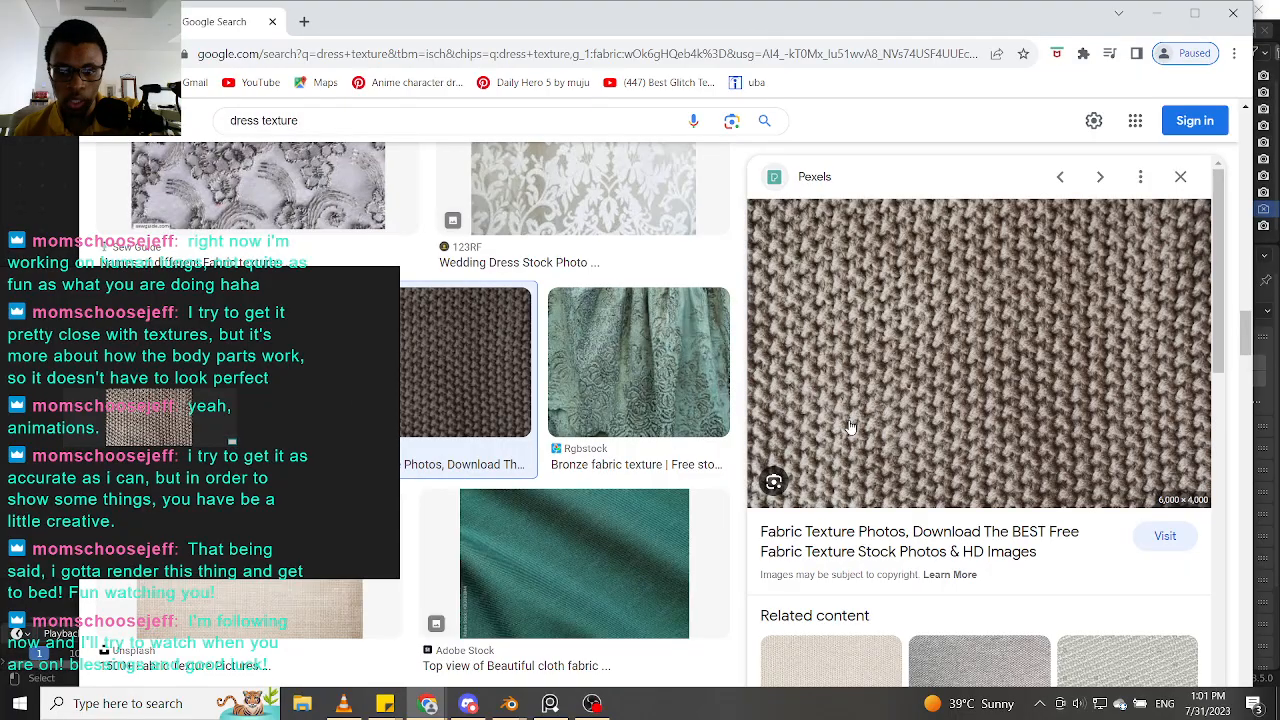
pyautogui.scroll(-4, 850, 427)
pyautogui.scroll(-3, 666, 428)
pyautogui.scroll(3, 645, 375)
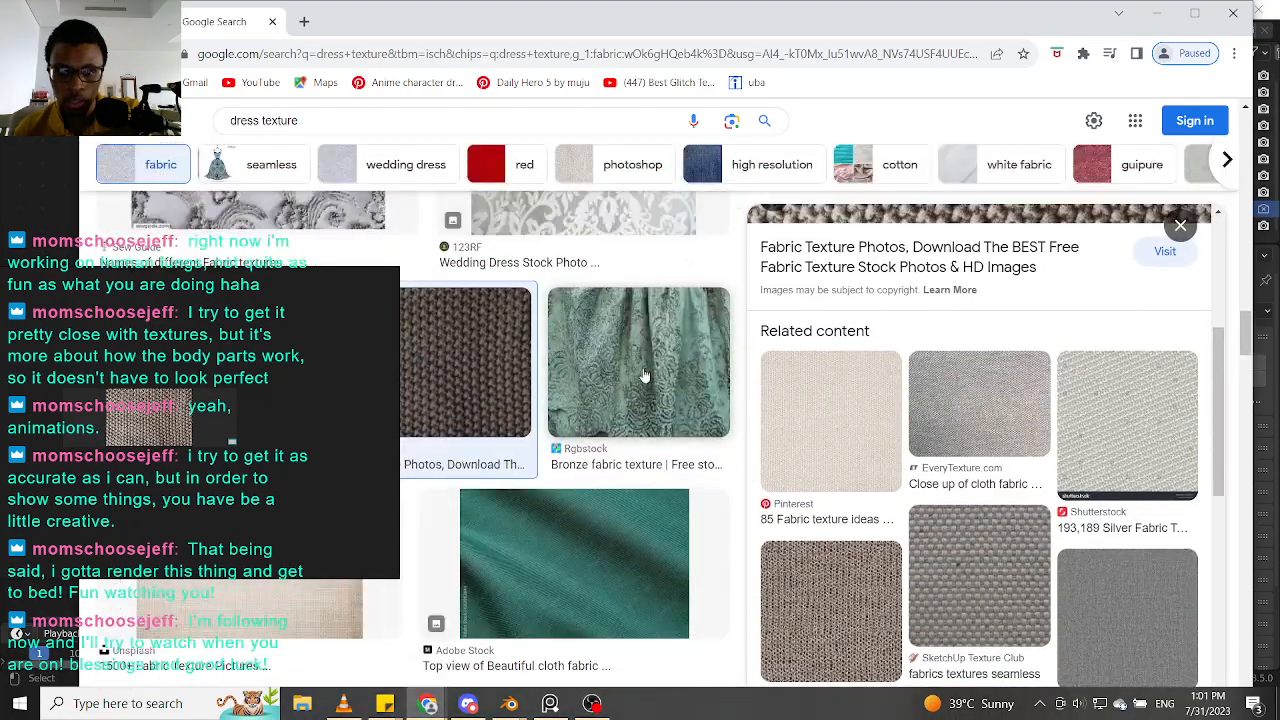
# Step: Check the Rgbstock bronze fabric, and add the Adobe Stock green dress fabric image to the reference board
pyautogui.click(645, 375)
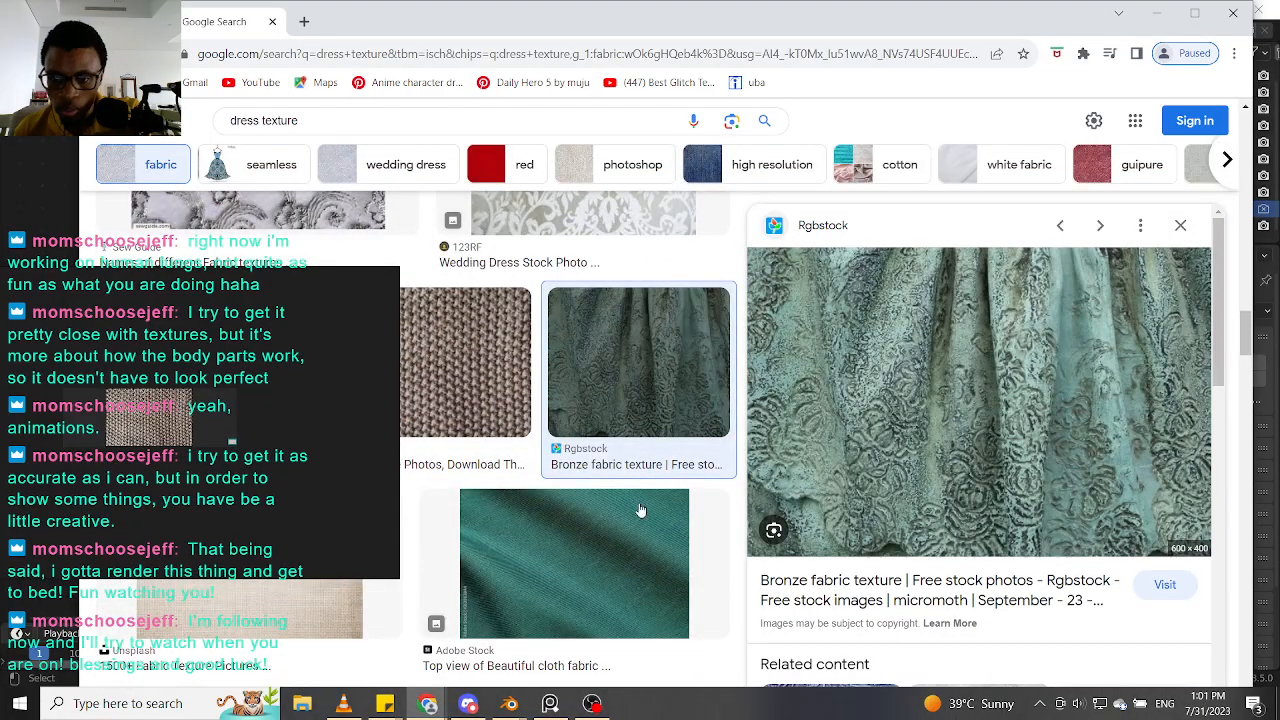
pyautogui.click(617, 531)
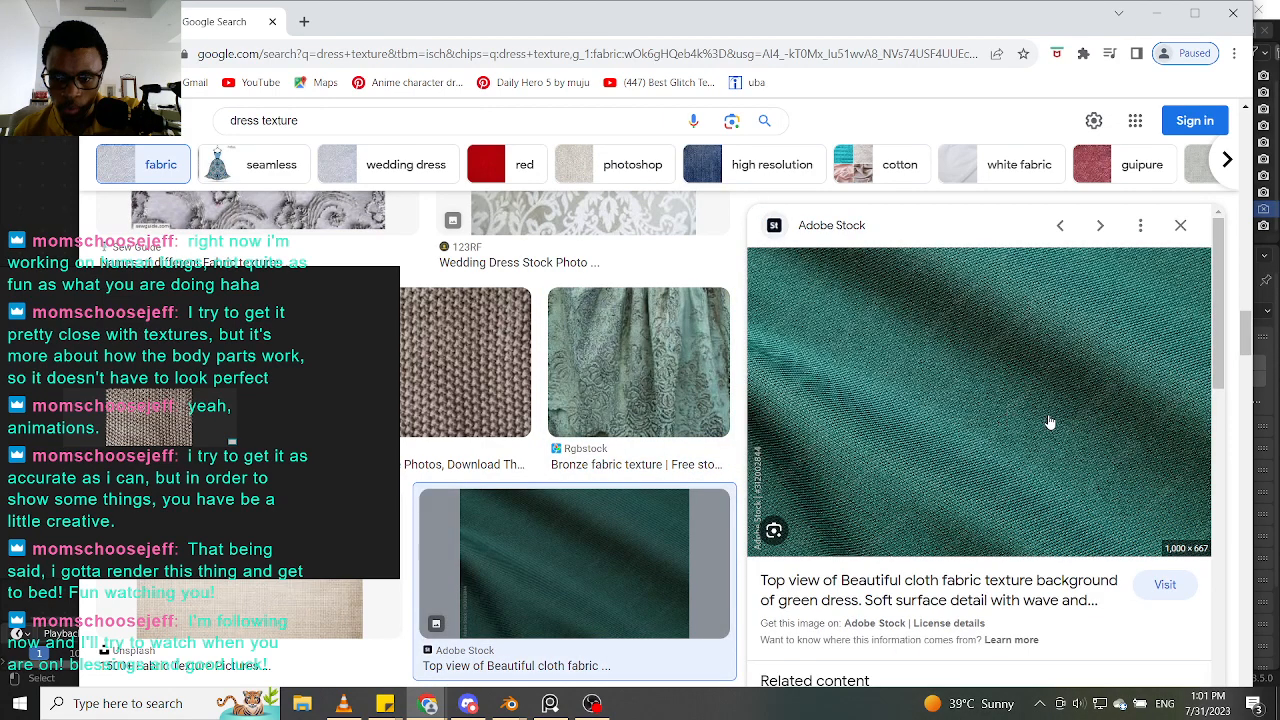
pyautogui.moveTo(1088, 420); pyautogui.dragTo(259, 488)
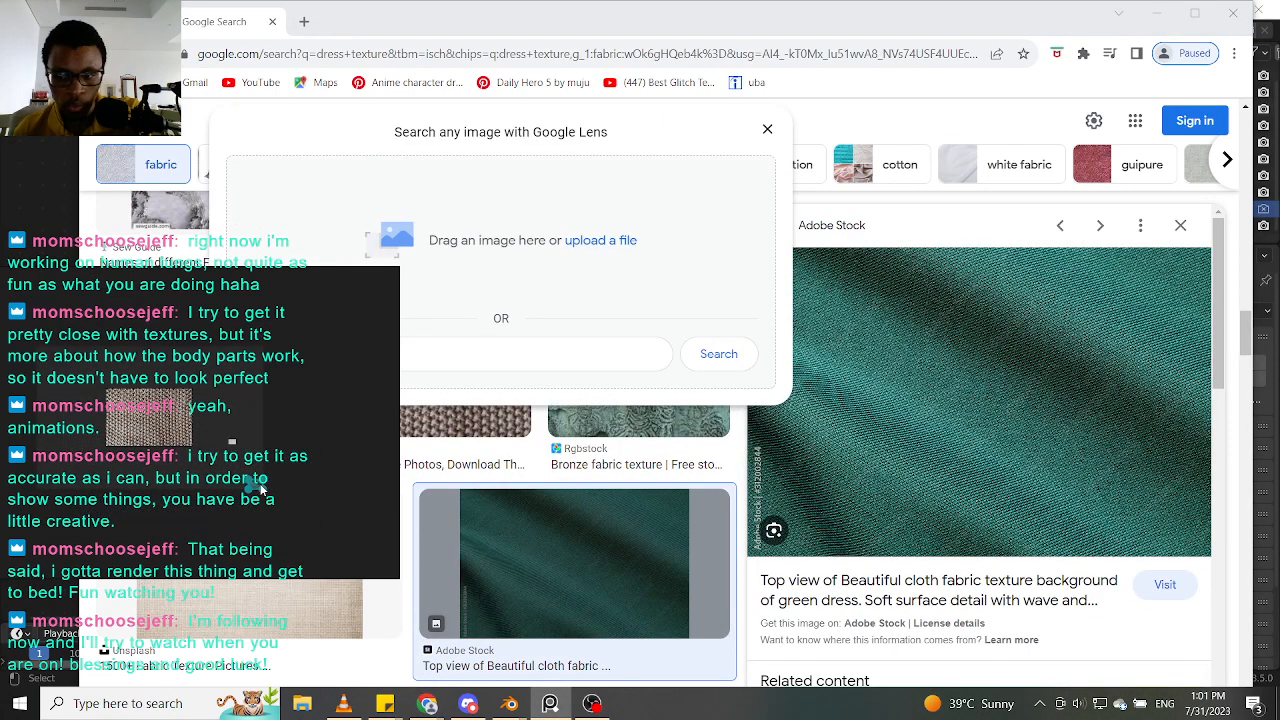
# Step: Examine the related images of the green dress fabric and of the dark green 123RF satin for usable textures
pyautogui.scroll(-4, 965, 483)
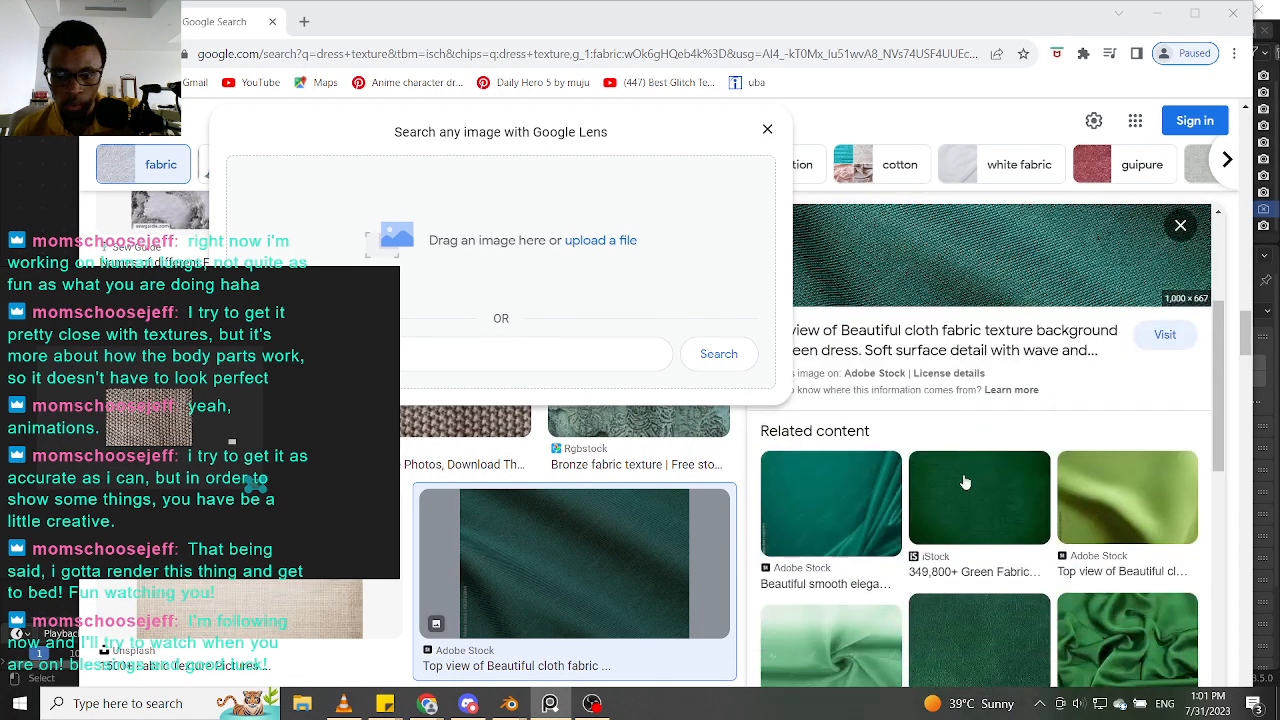
pyautogui.scroll(1, 965, 480)
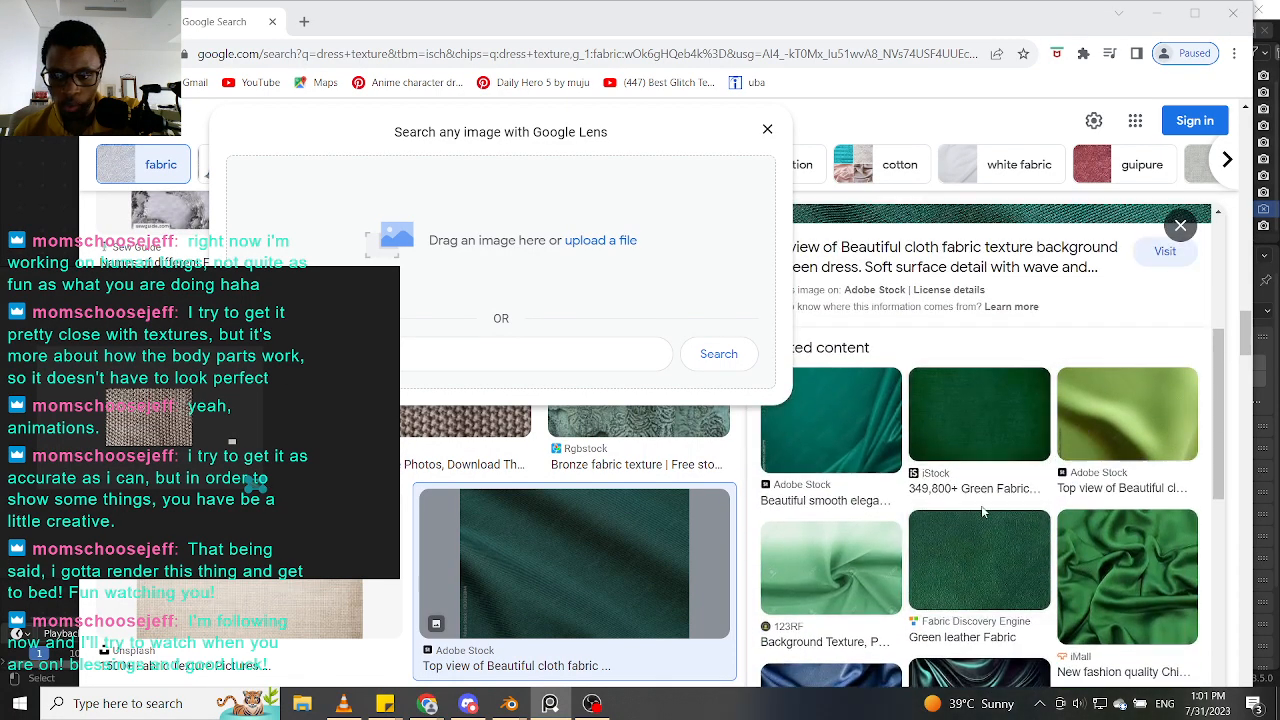
pyautogui.scroll(-3, 975, 495)
pyautogui.click(995, 506)
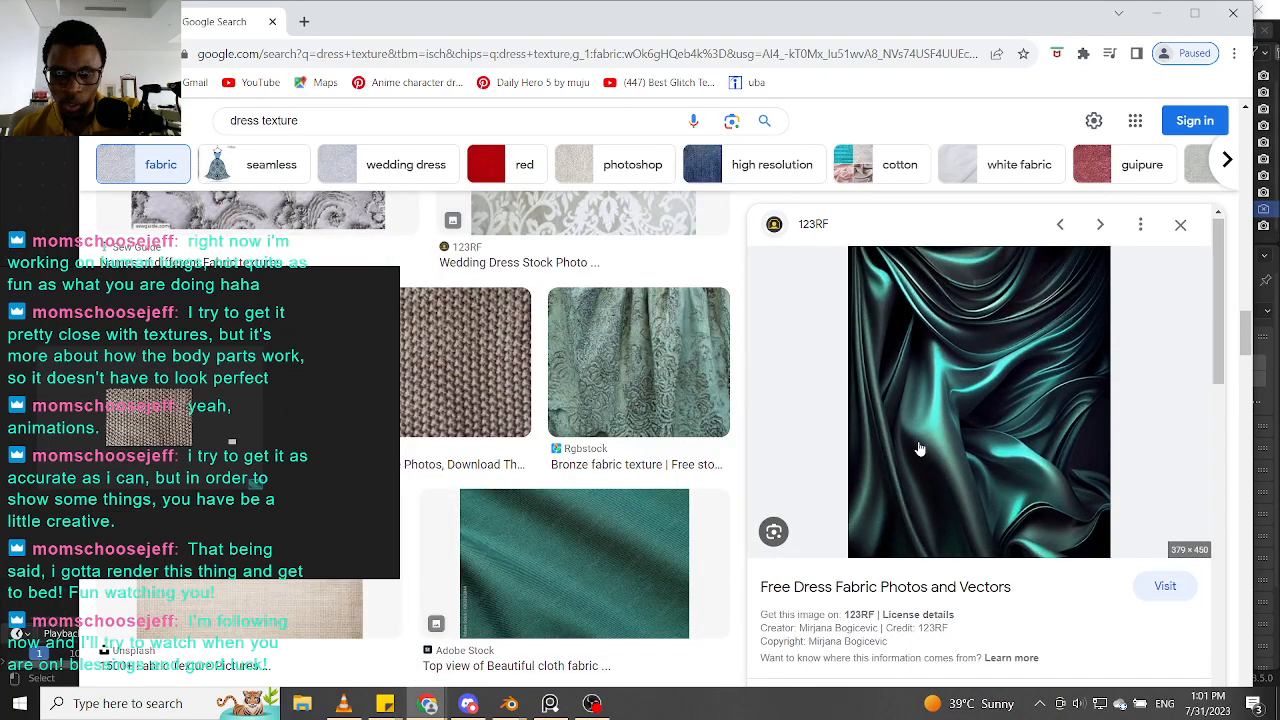
pyautogui.scroll(-2, 925, 450)
pyautogui.scroll(-3, 920, 450)
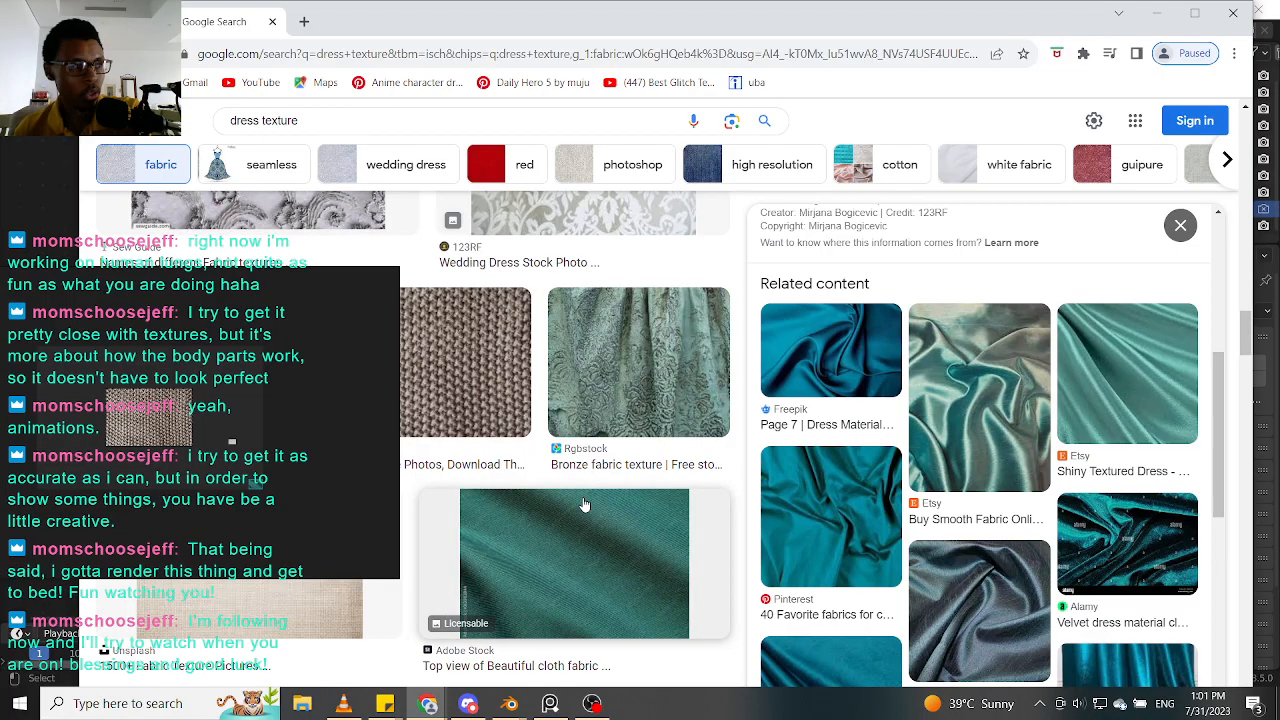
# Step: Browse further down the dress texture results and preview the dark brown textured fabric from Sew Guide
pyautogui.scroll(-3, 625, 503)
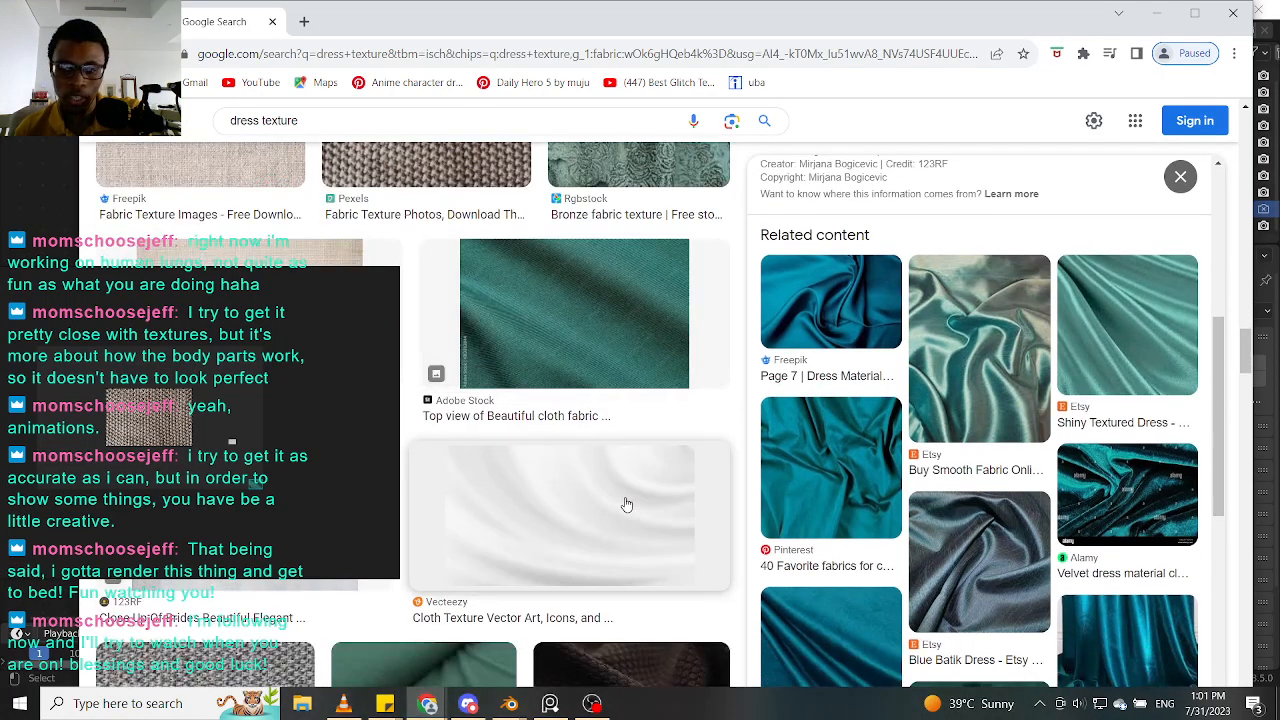
pyautogui.scroll(-2, 636, 504)
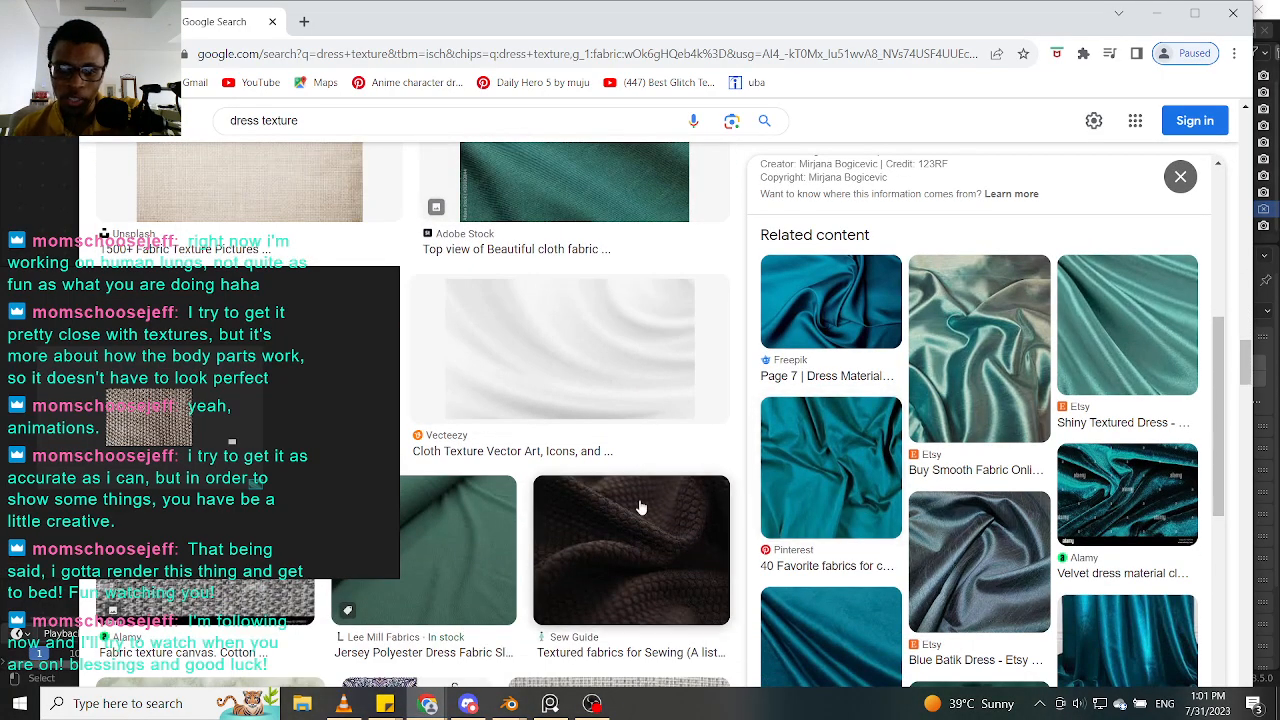
pyautogui.scroll(-2, 643, 508)
pyautogui.scroll(2, 689, 484)
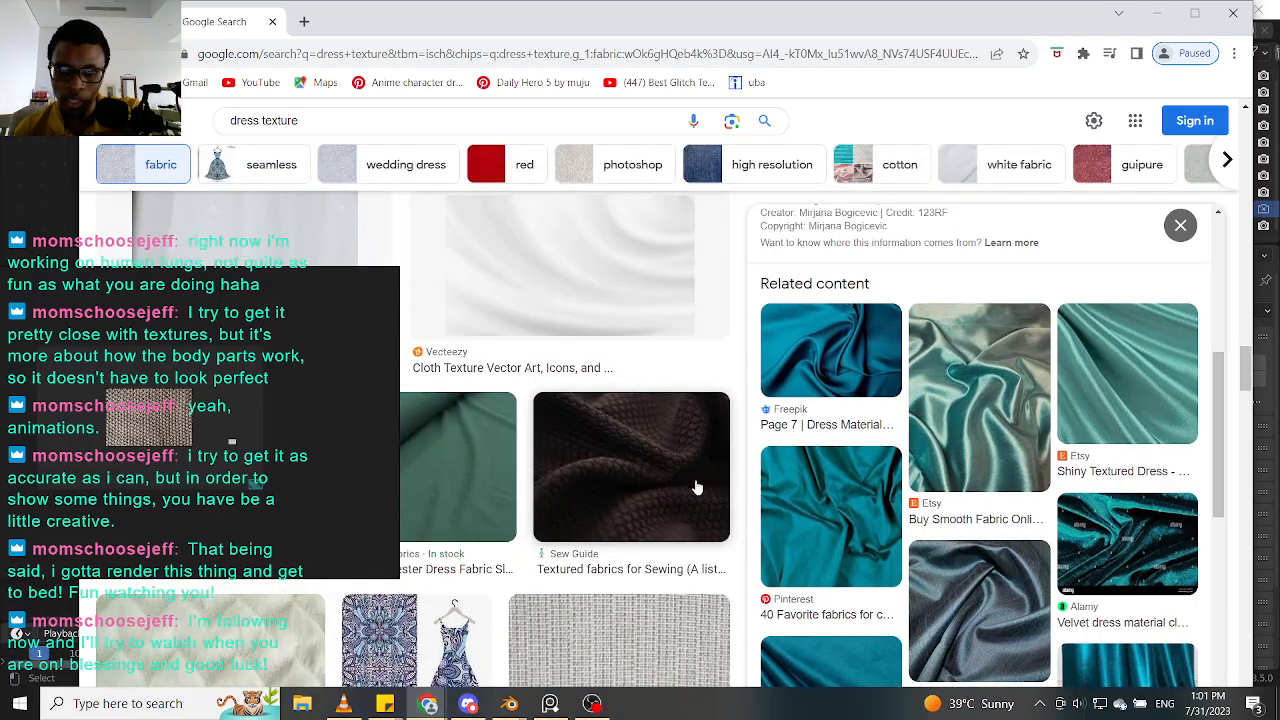
pyautogui.click(633, 475)
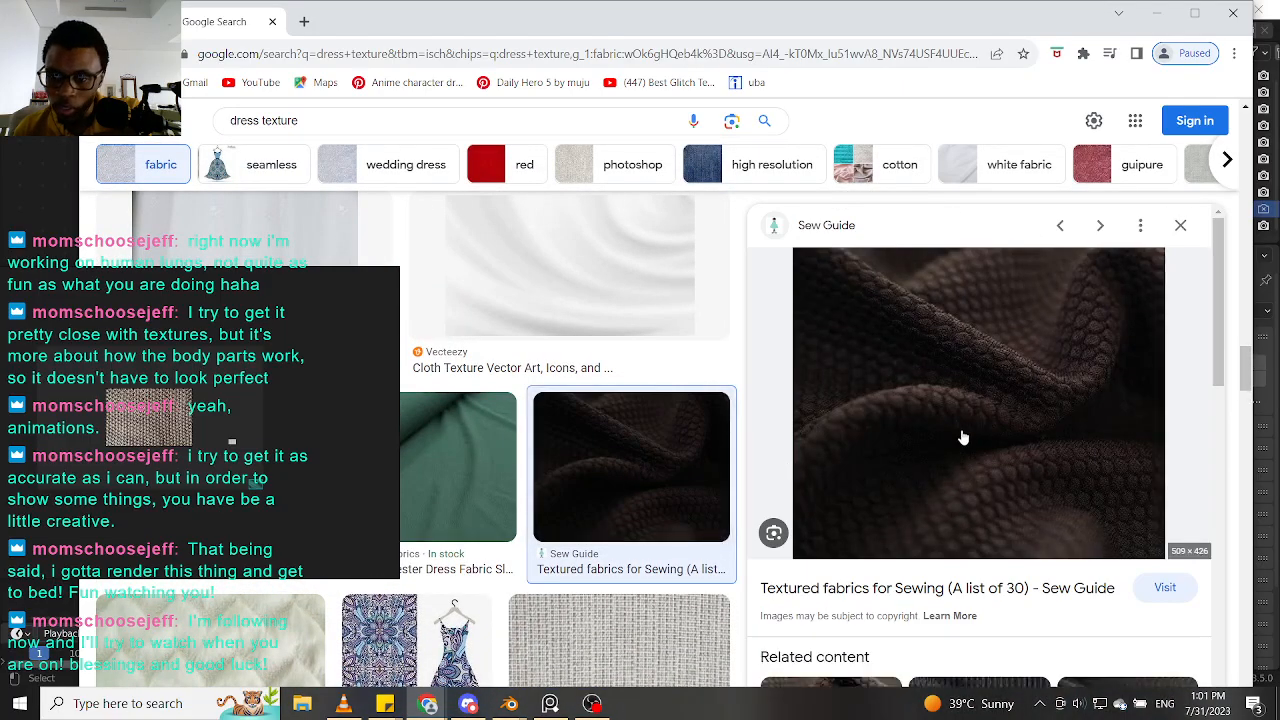
# Step: Add the blue and white denim weave from ThreadCurve to the reference board, check its related images, and dismiss the Google Lens prompt
pyautogui.scroll(-5, 563, 443)
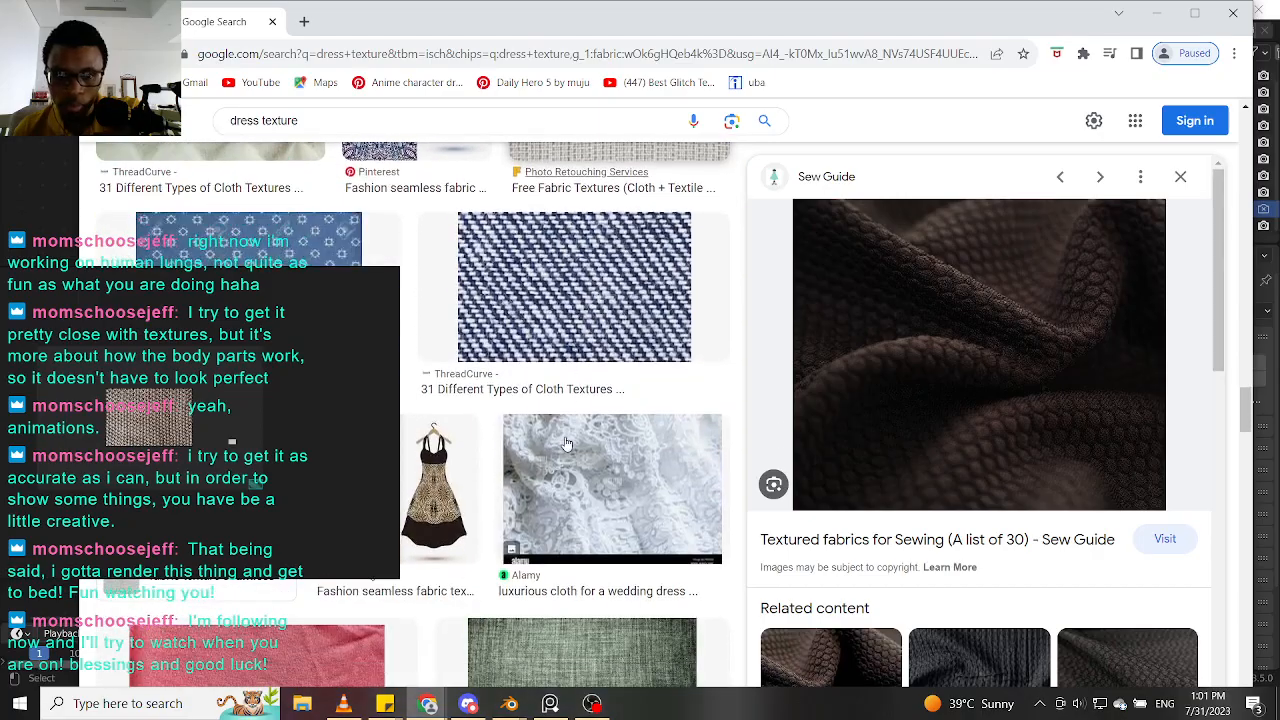
pyautogui.click(521, 287)
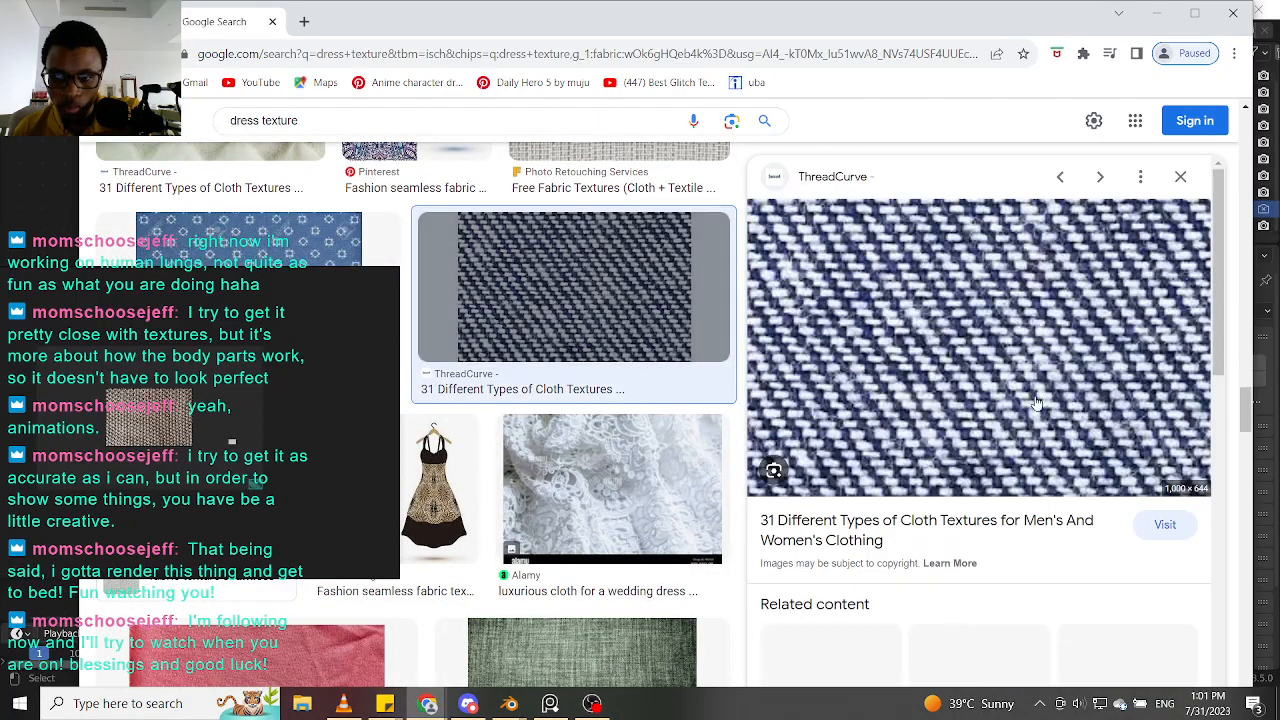
pyautogui.moveTo(1022, 360); pyautogui.dragTo(160, 475)
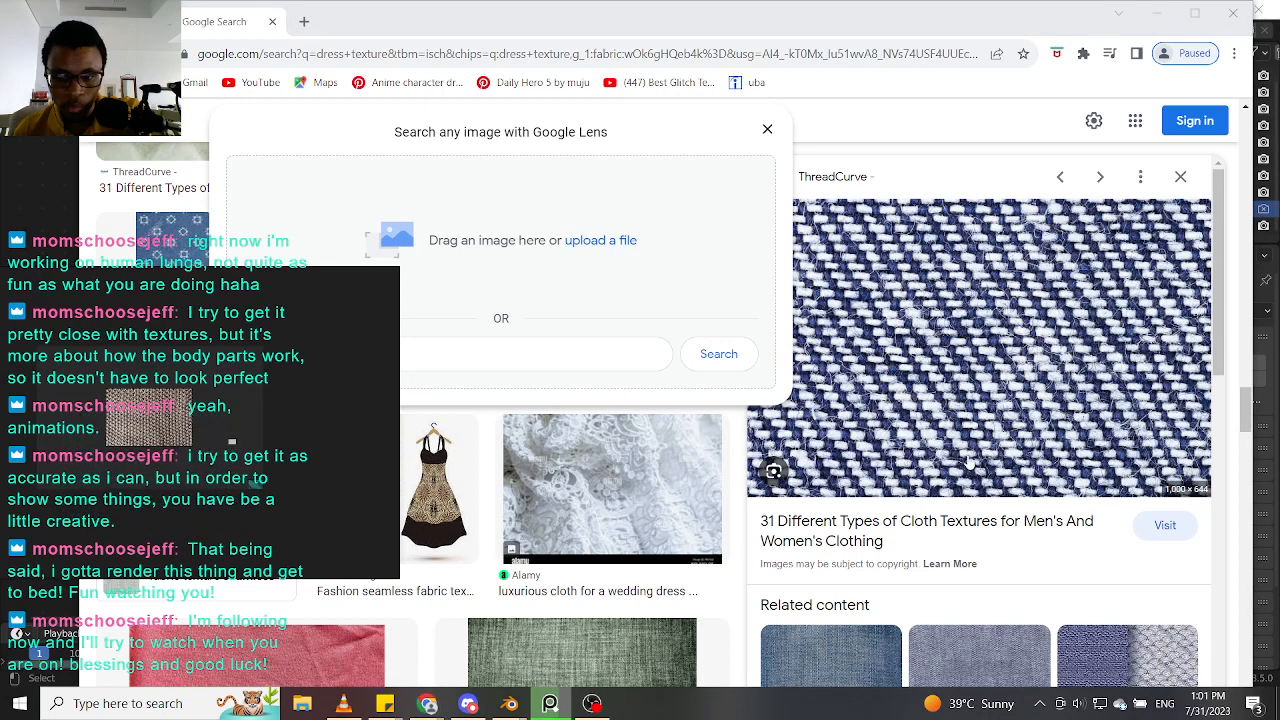
pyautogui.scroll(-2, 932, 455)
pyautogui.scroll(-1, 900, 465)
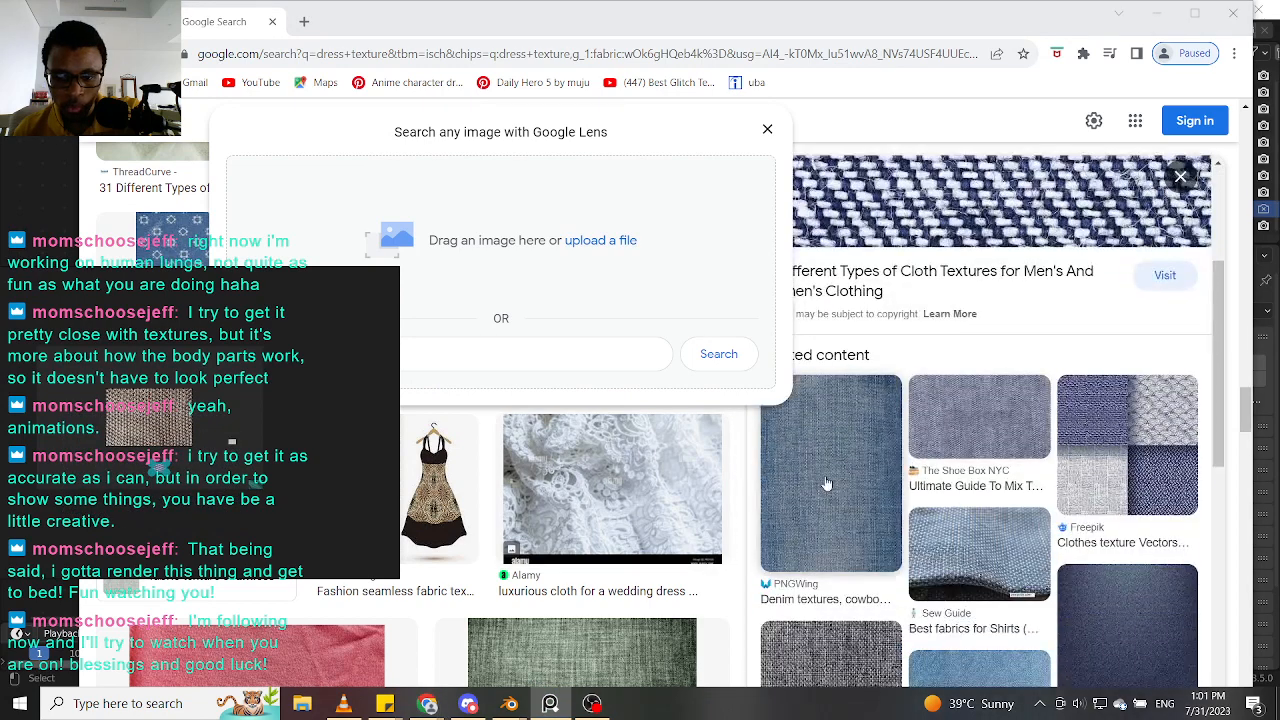
pyautogui.scroll(-2, 605, 487)
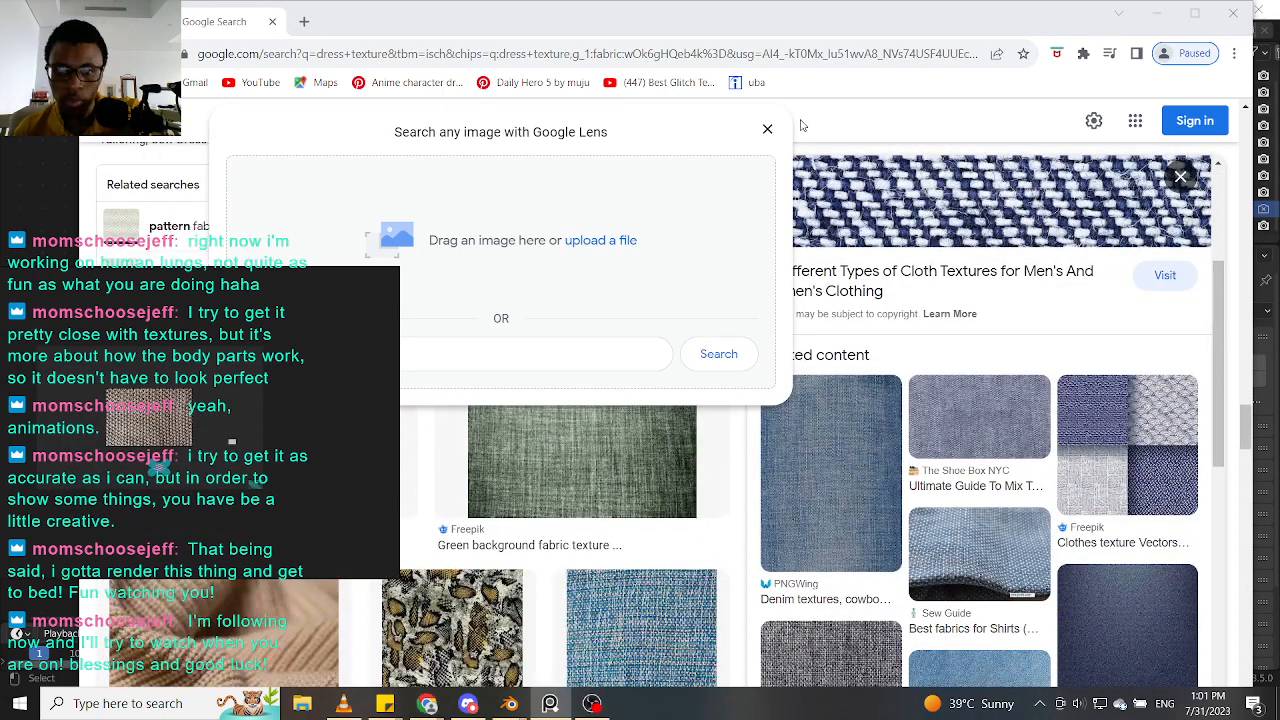
pyautogui.click(767, 129)
# Step: Check the nearby results and preview the FreeDesignFile seamless fabric pattern shown with a women's dress
pyautogui.scroll(-2, 575, 353)
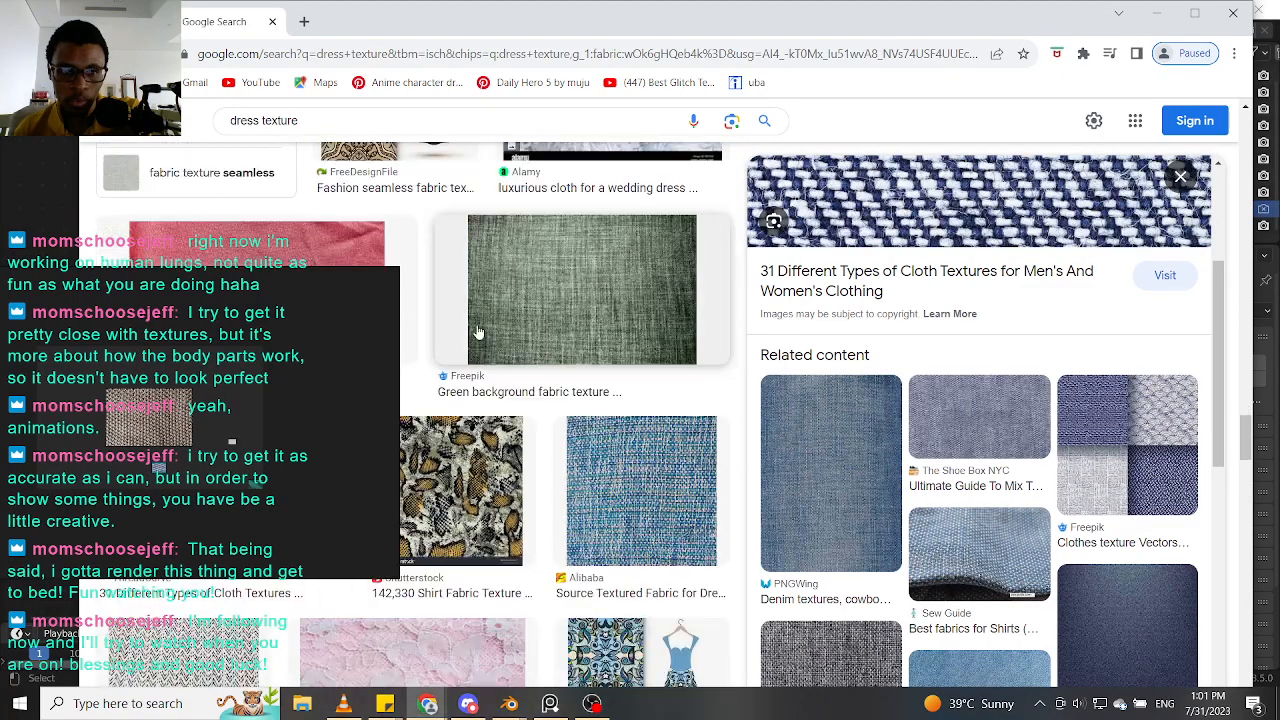
pyautogui.scroll(2, 370, 265)
pyautogui.click(357, 232)
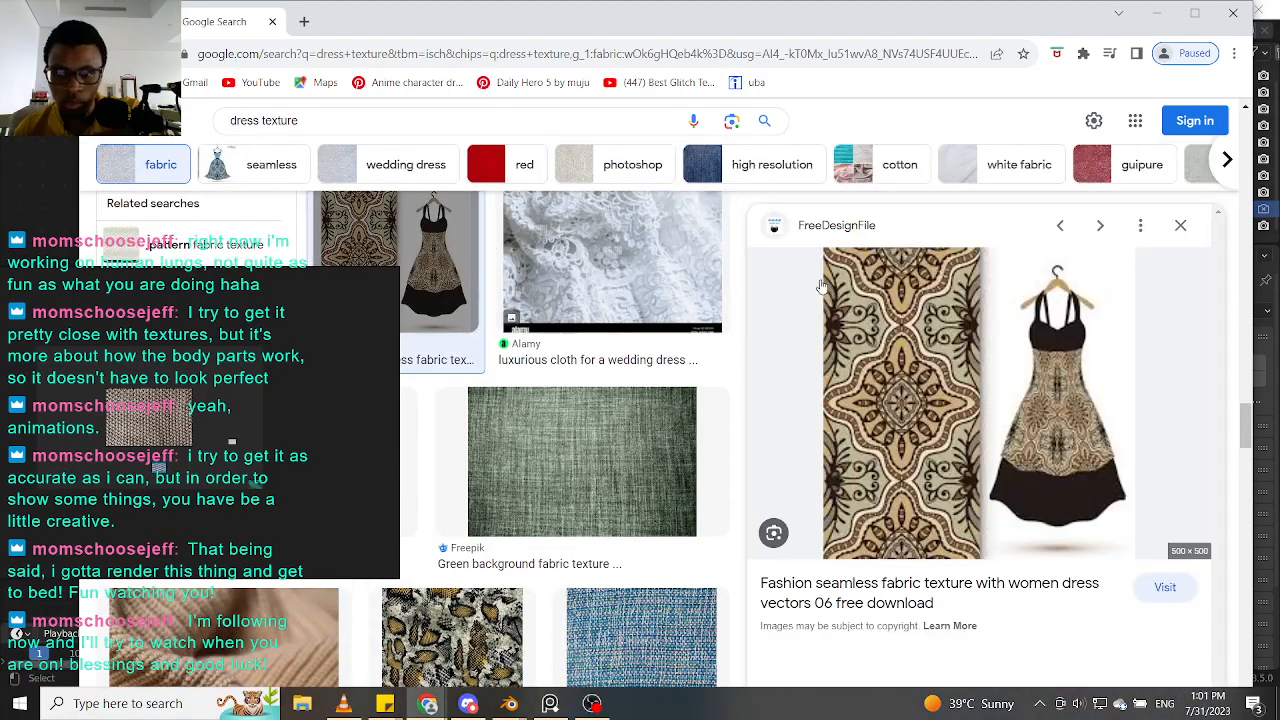
# Step: Find the IndiaMART herringbone cotton fabric further down the results and add its image to the reference board
pyautogui.scroll(-1, 512, 300)
pyautogui.scroll(-5, 512, 300)
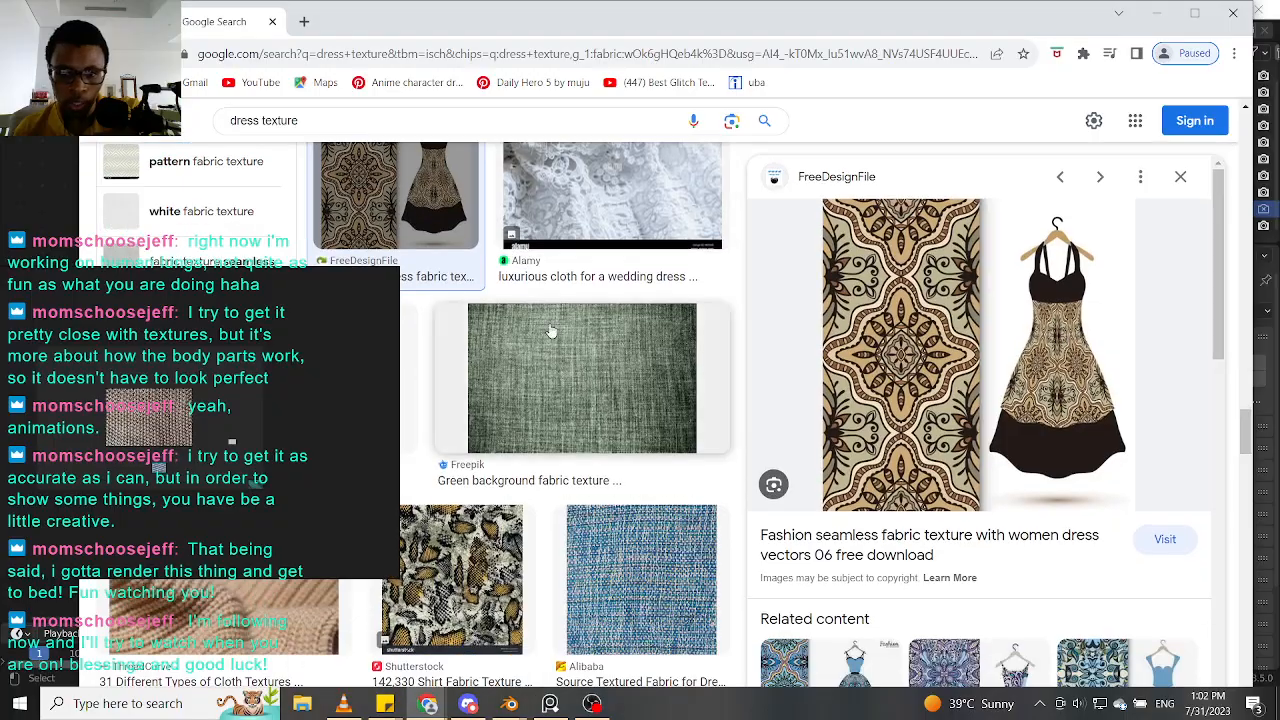
pyautogui.scroll(-1, 553, 331)
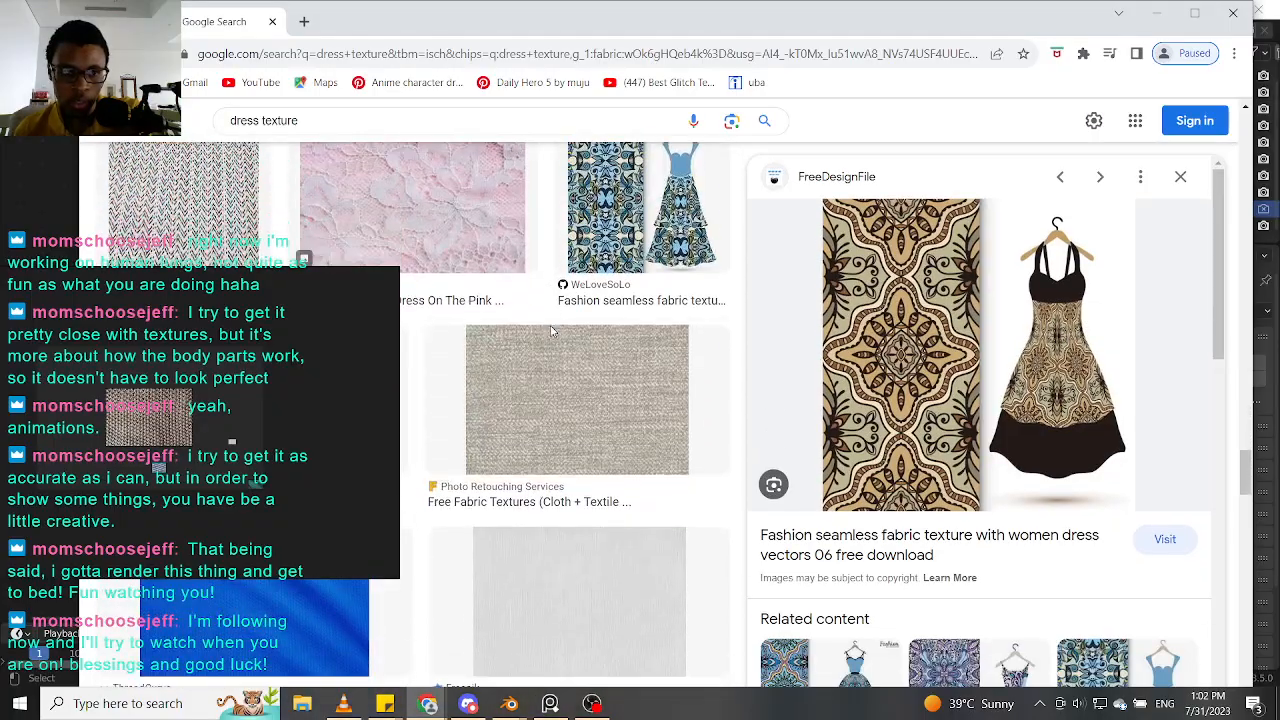
pyautogui.click(216, 175)
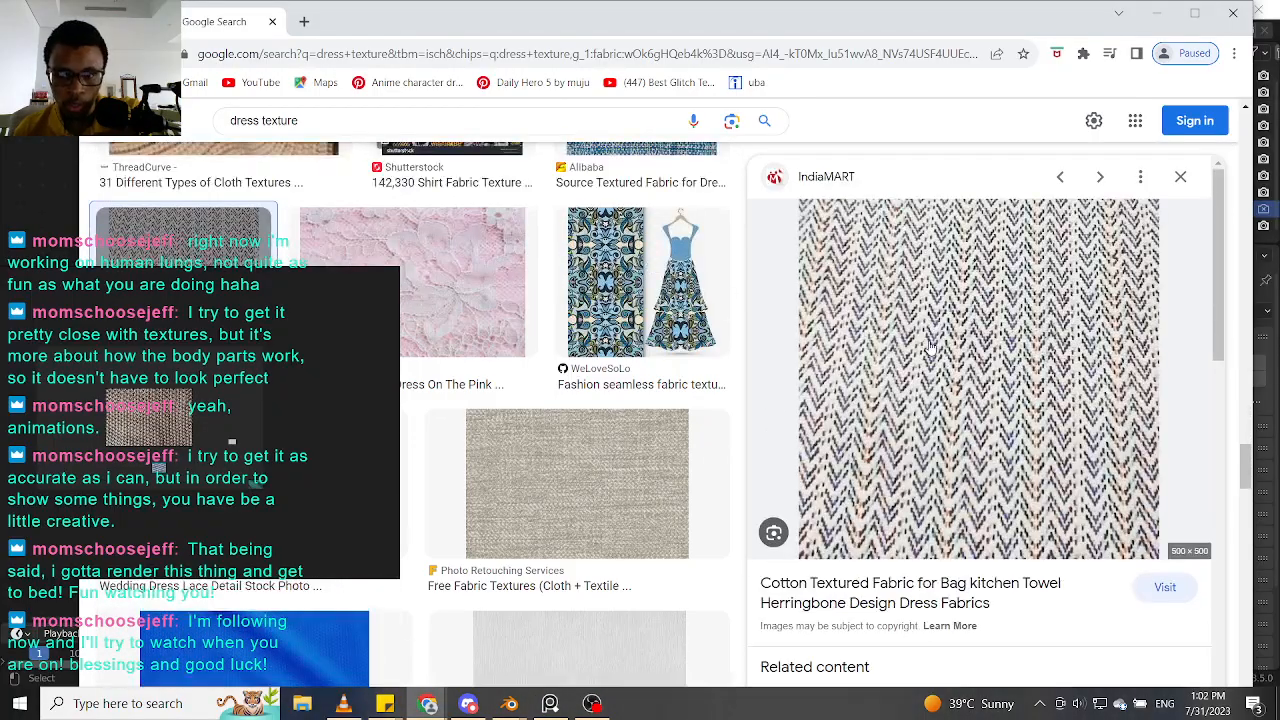
pyautogui.moveTo(231, 441); pyautogui.dragTo(233, 409)
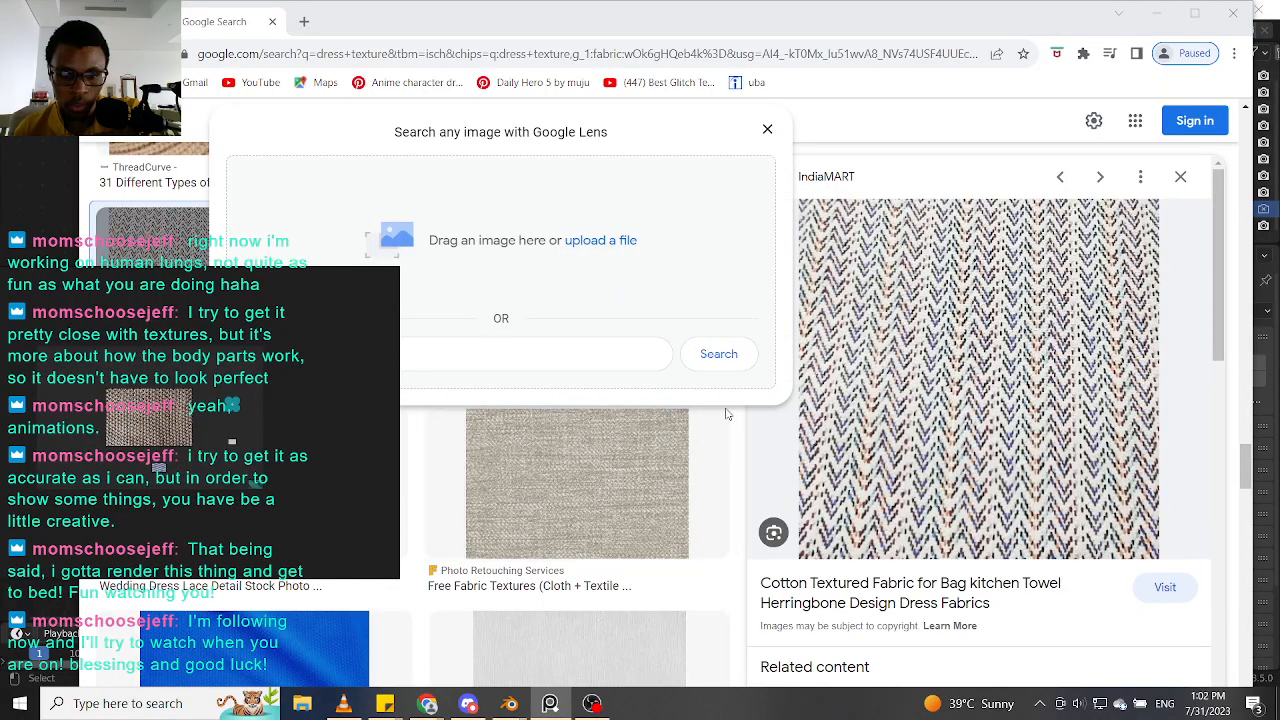
# Step: Preview the EveryTexture dress shirt pattern and the Amazon.ca purple cotton jersey fabric to compare their textures
pyautogui.scroll(-2, 706, 462)
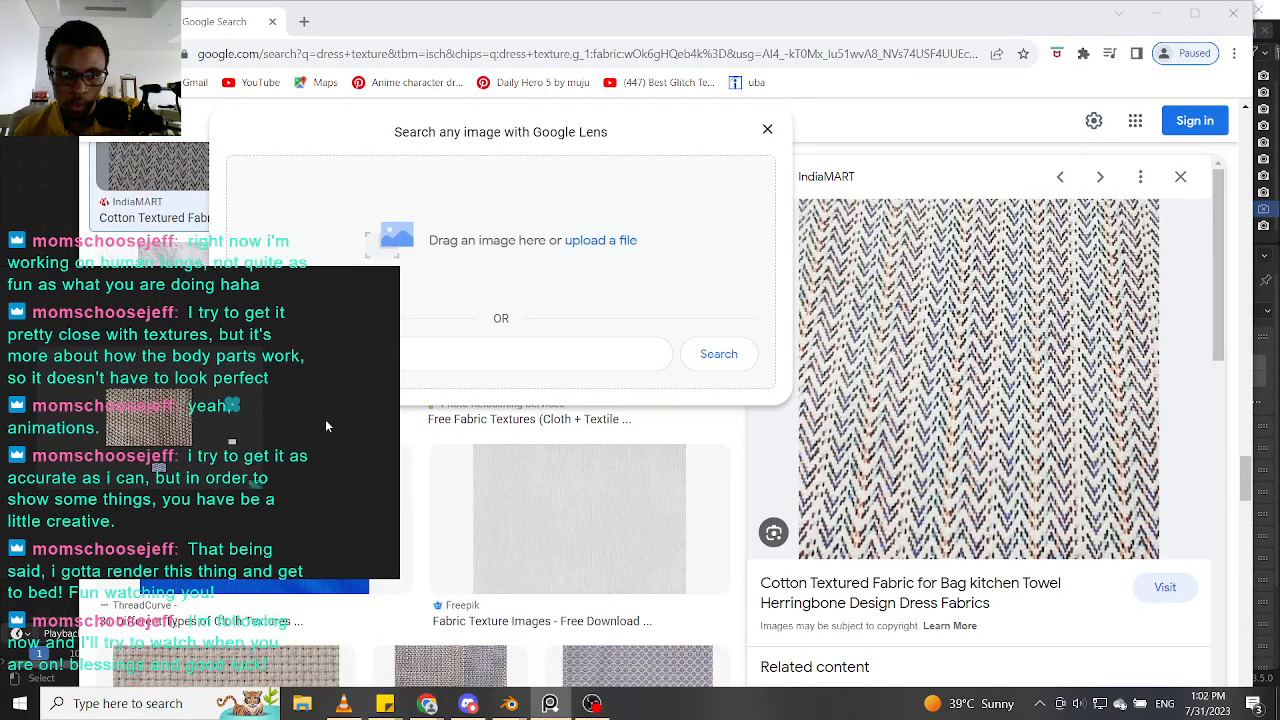
pyautogui.scroll(-2, 550, 510)
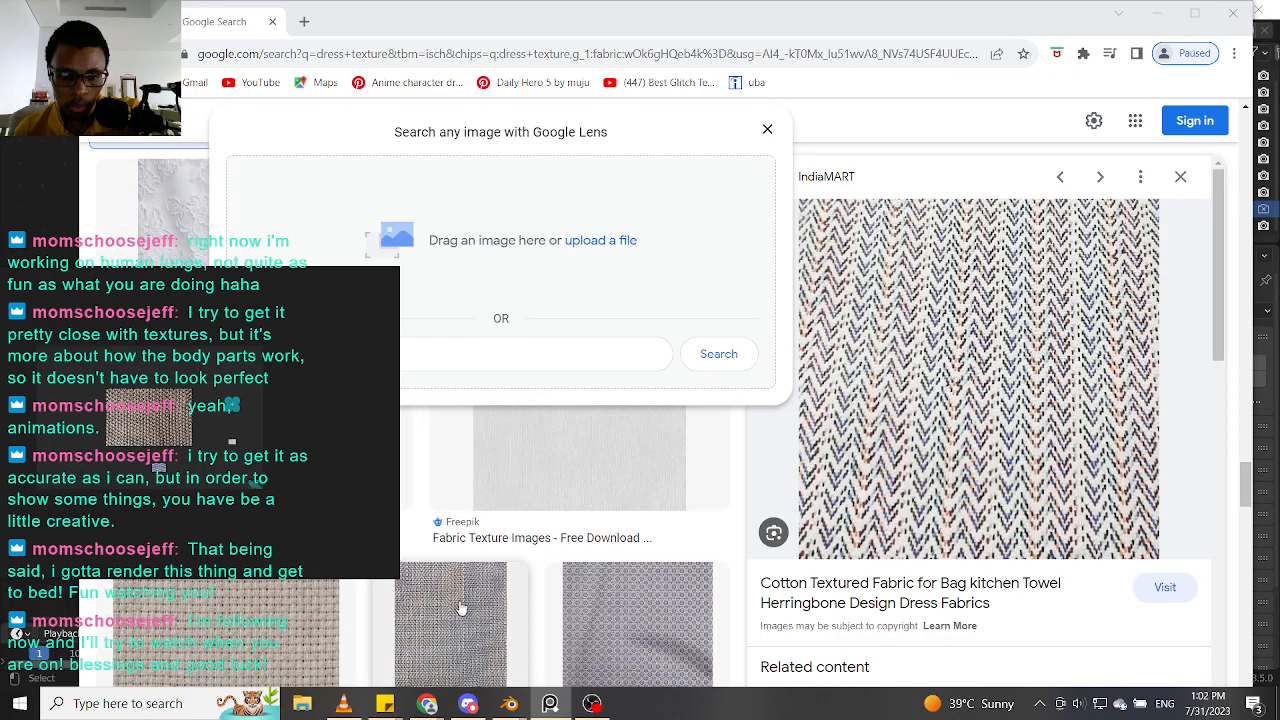
pyautogui.click(480, 575)
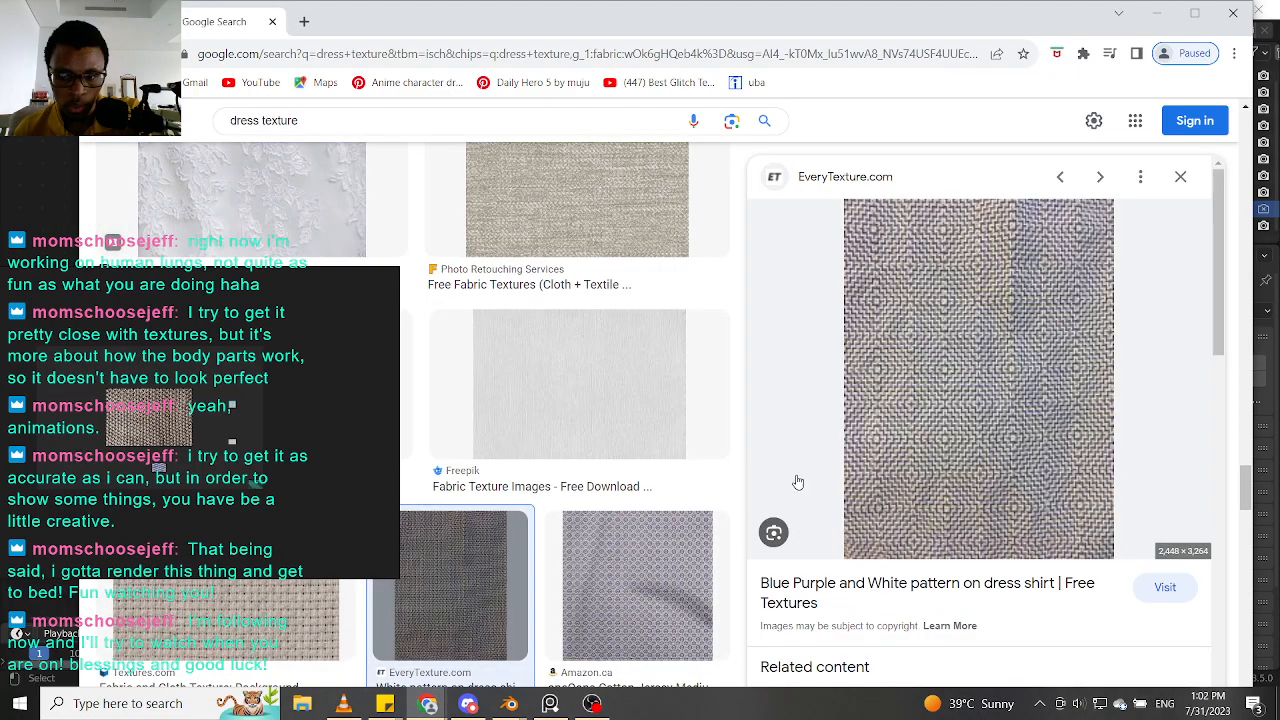
pyautogui.scroll(-2, 652, 416)
pyautogui.click(652, 416)
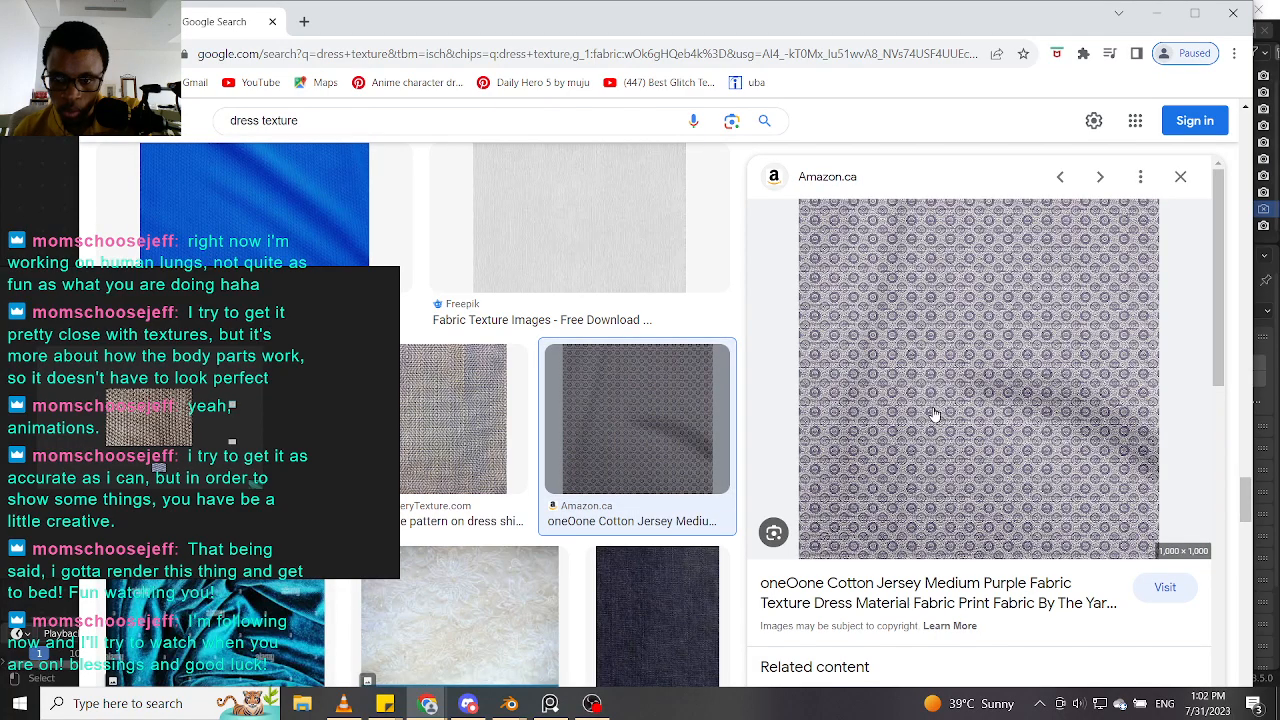
# Step: Add the EveryTexture blue, purple and white dress shirt pattern to the reference board and dismiss the Google Lens prompt
pyautogui.click(466, 430)
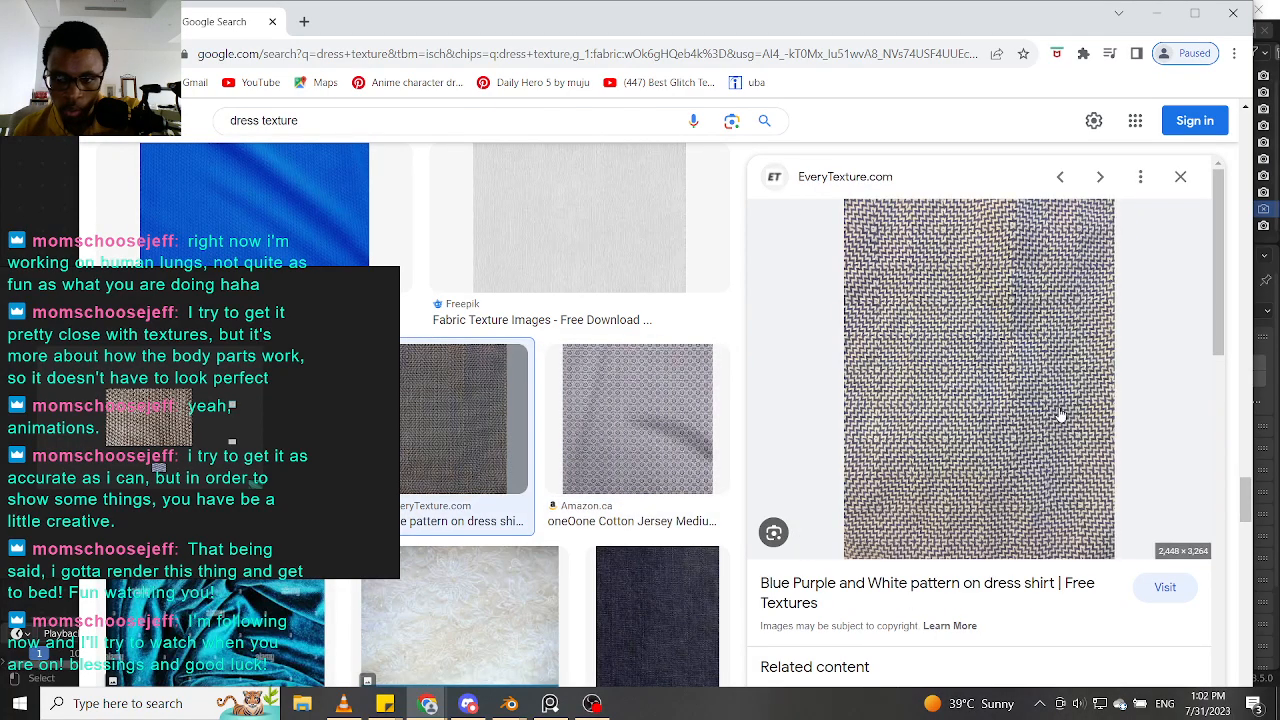
pyautogui.moveTo(945, 377); pyautogui.dragTo(825, 384)
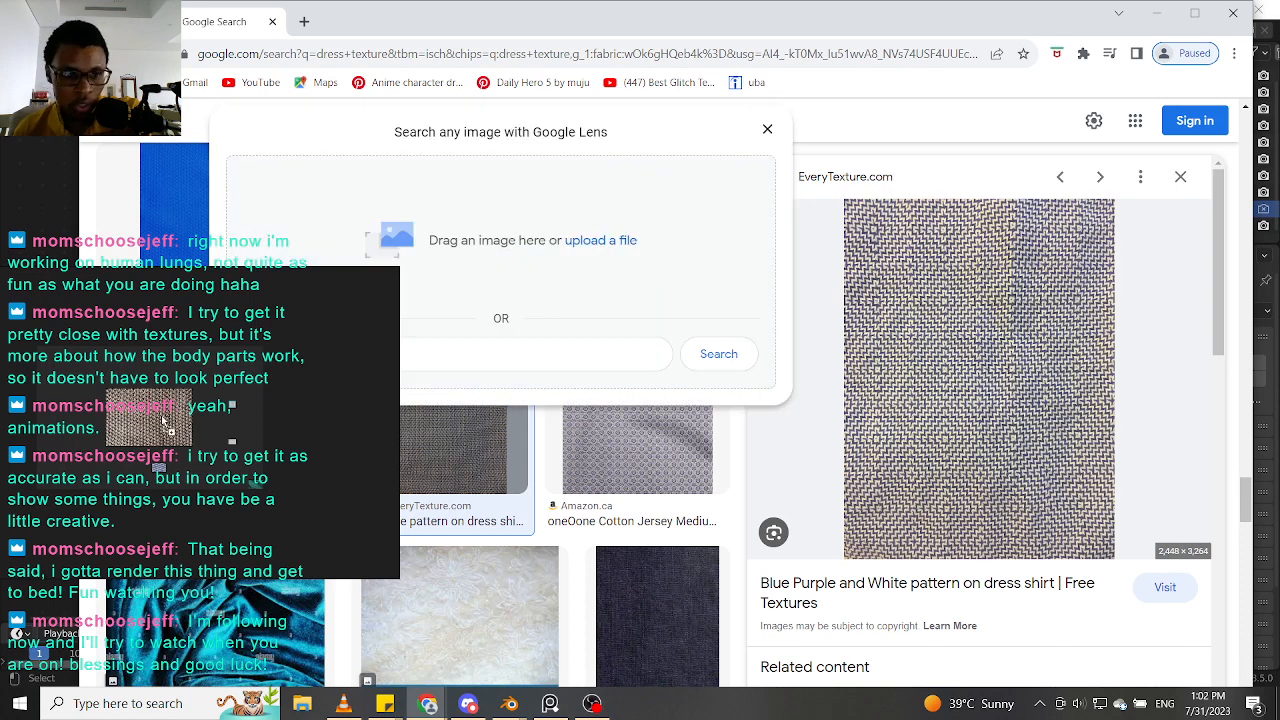
pyautogui.moveTo(222, 392); pyautogui.dragTo(218, 385)
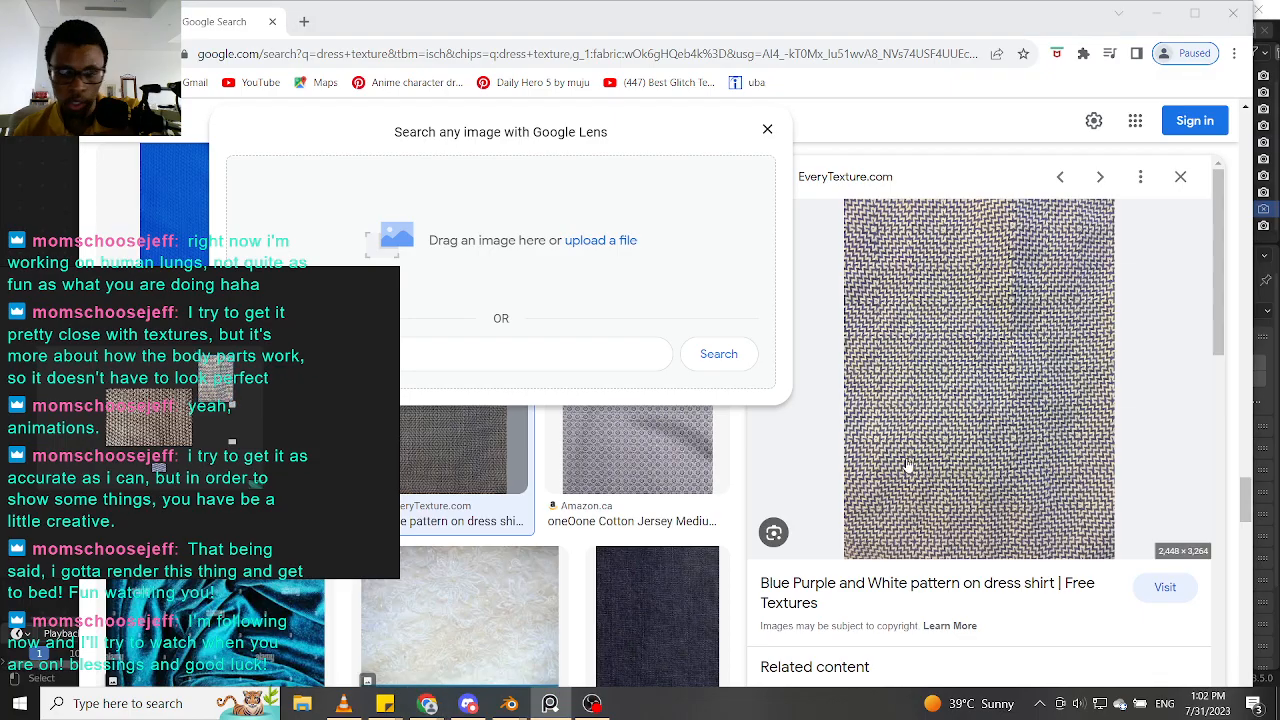
pyautogui.scroll(-3, 600, 505)
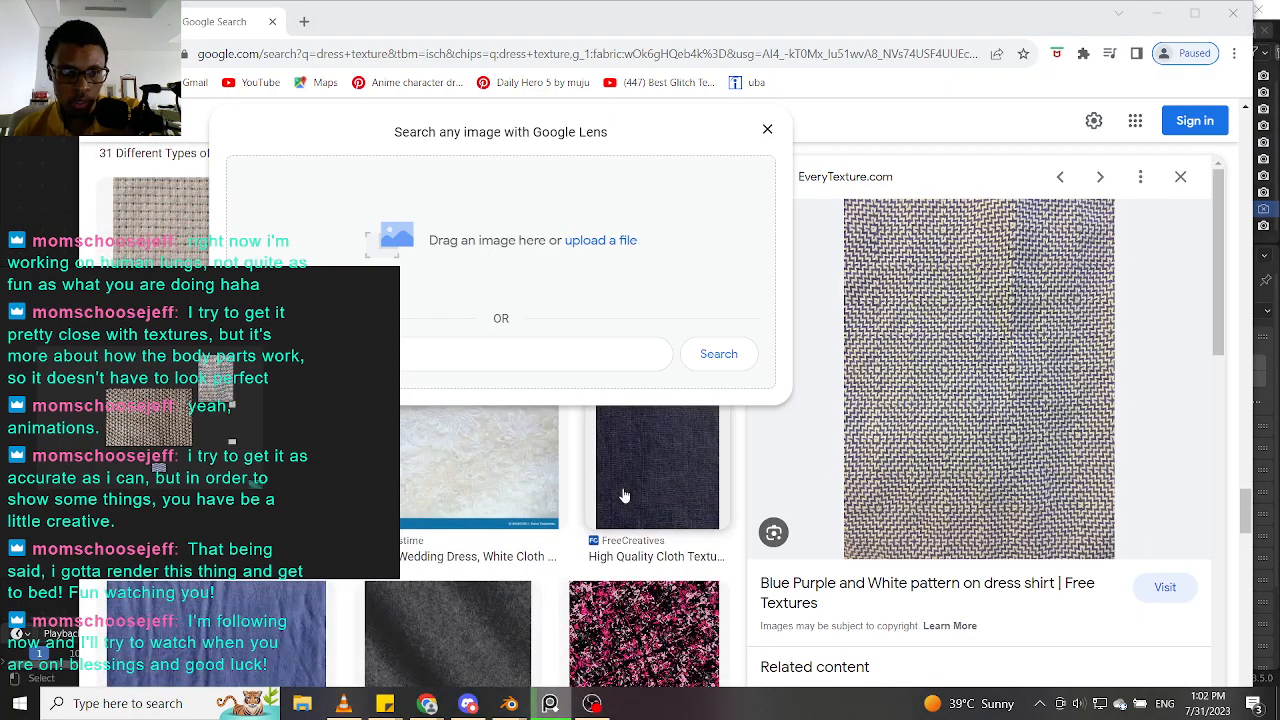
pyautogui.click(766, 132)
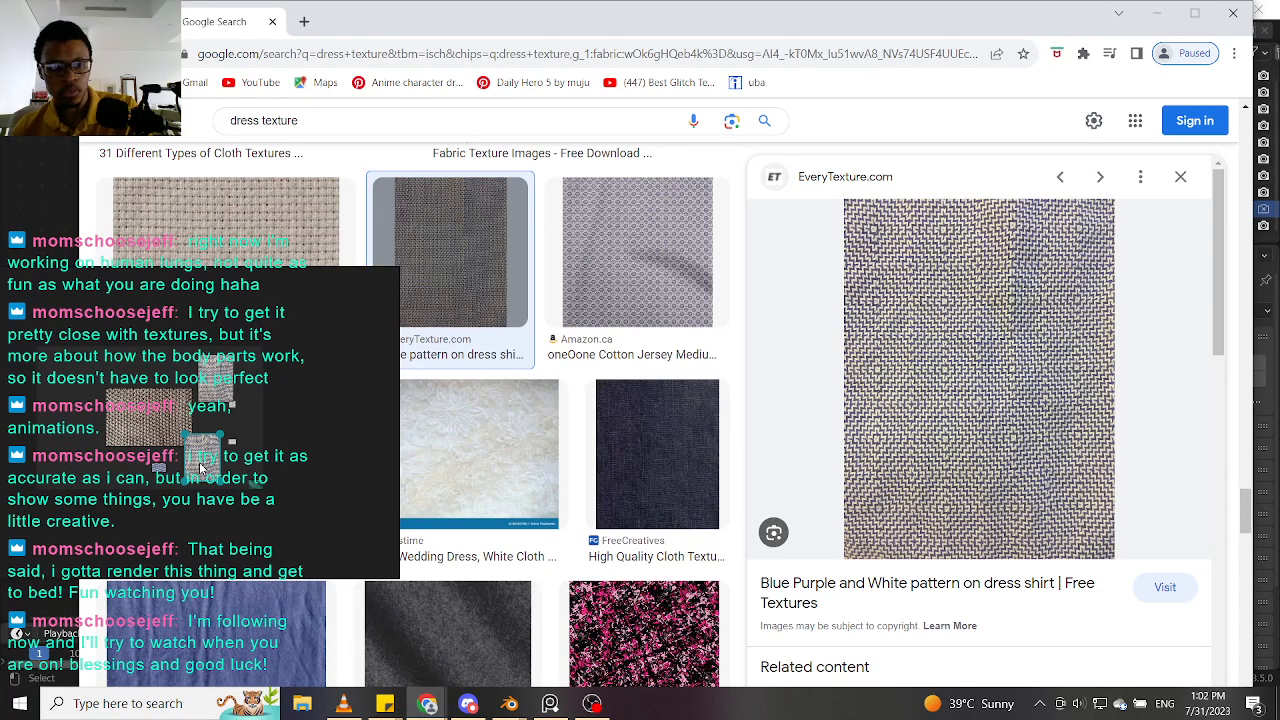
# Step: Browse the remaining fabric results, preview the beige looped cloth texture from Textures.com, and open the Google Lens prompt
pyautogui.scroll(-2, 511, 485)
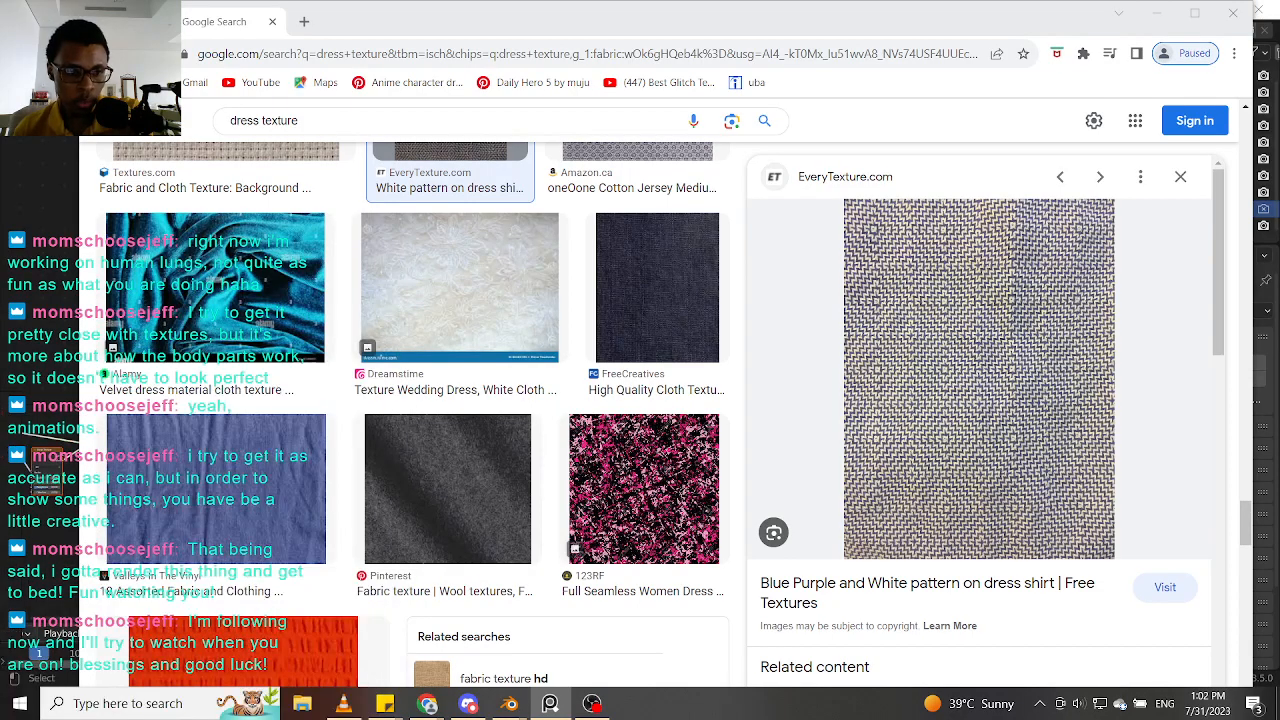
pyautogui.scroll(-3, 456, 461)
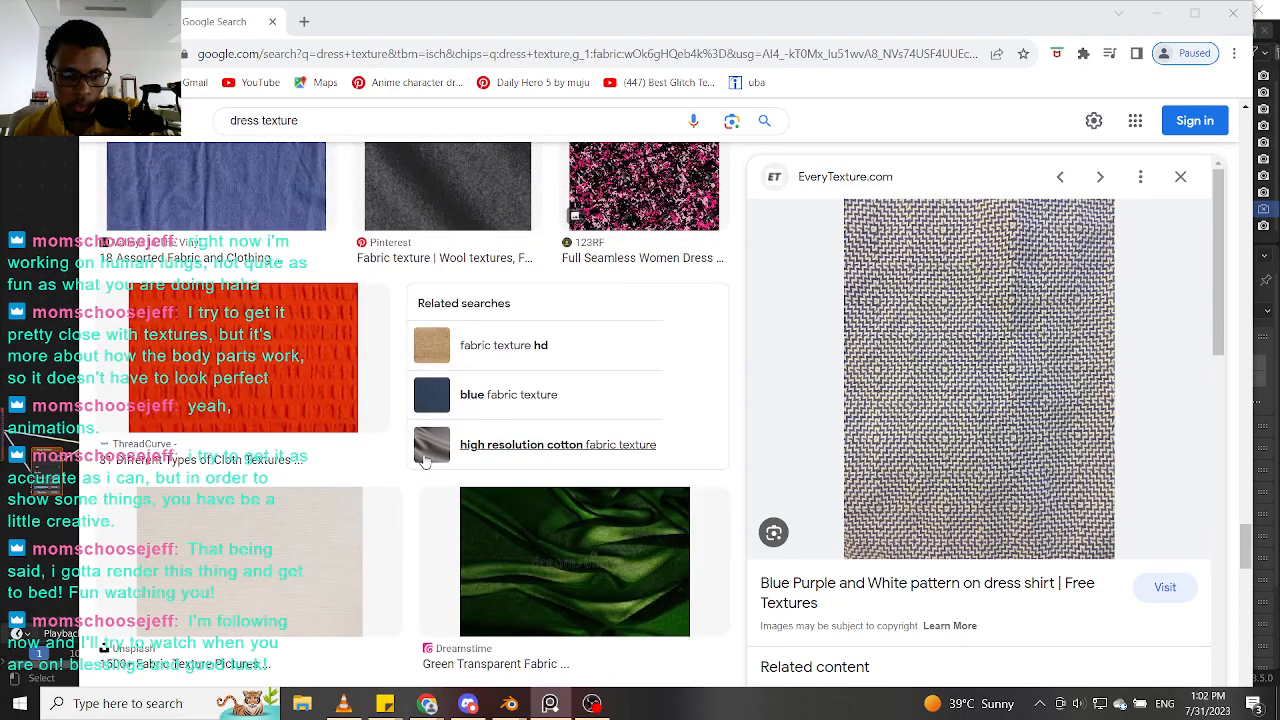
pyautogui.scroll(-2, 424, 460)
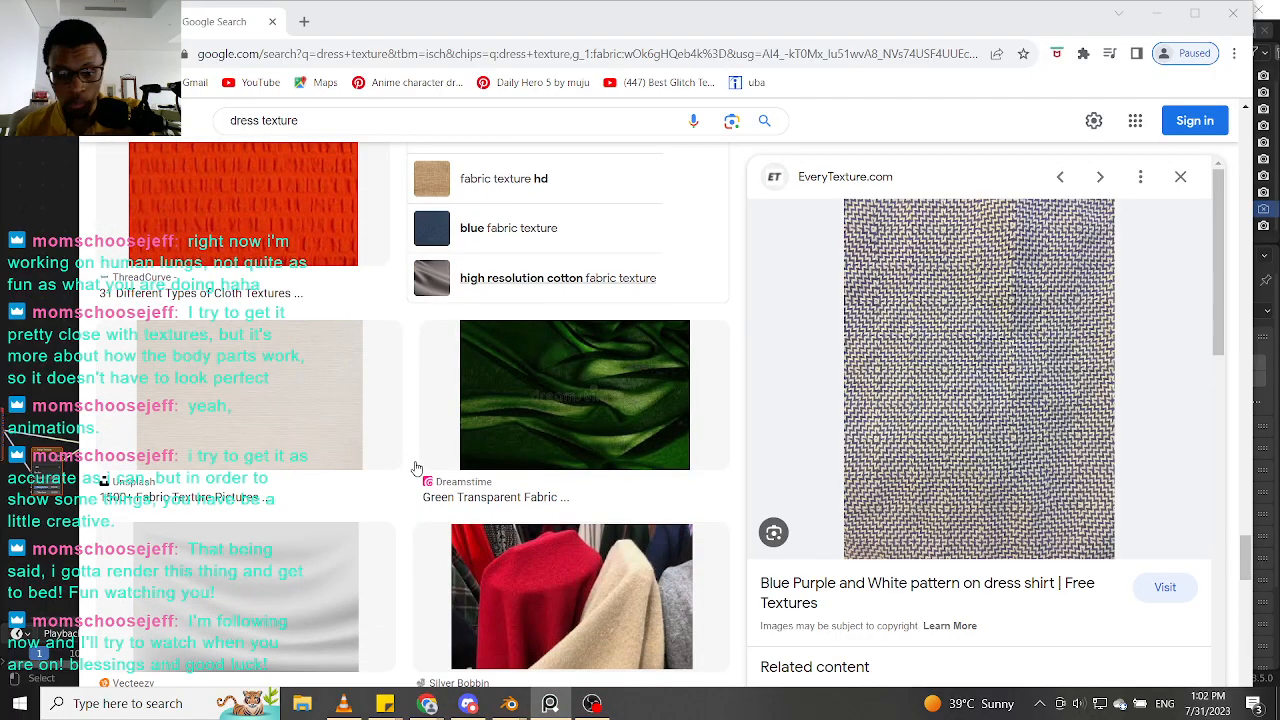
pyautogui.scroll(-4, 416, 468)
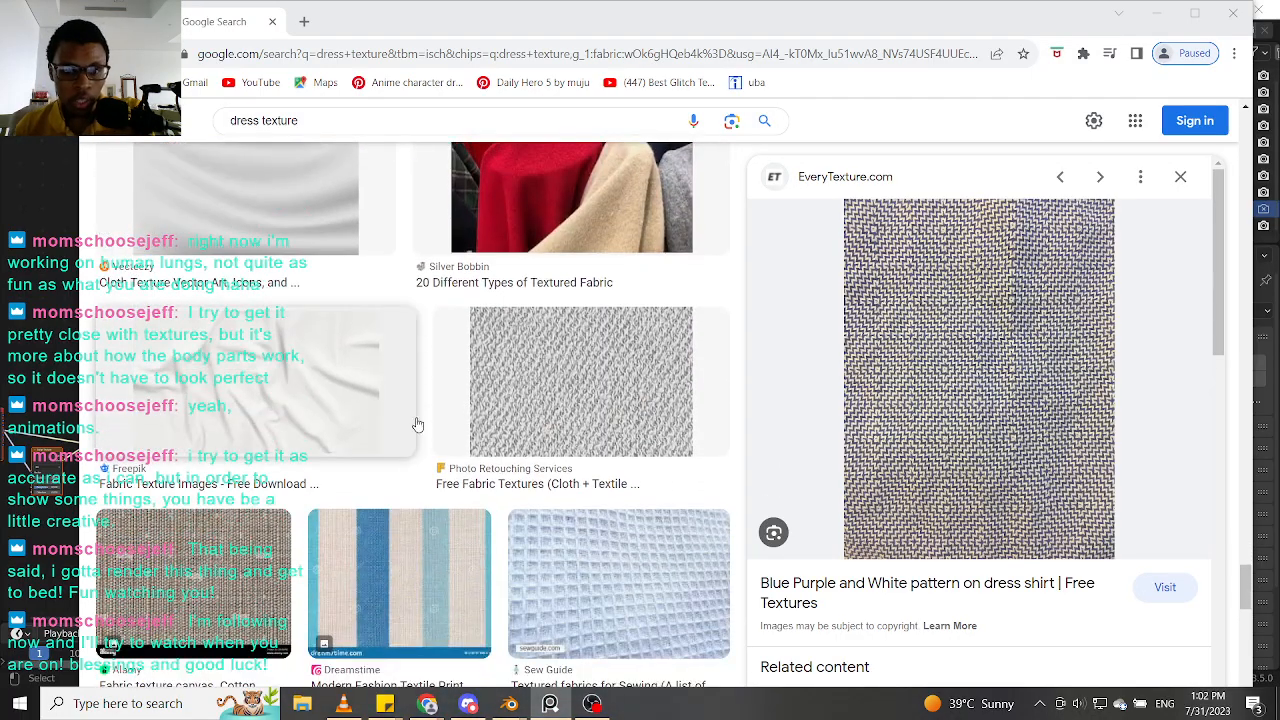
pyautogui.scroll(-2, 422, 439)
pyautogui.scroll(-2, 423, 438)
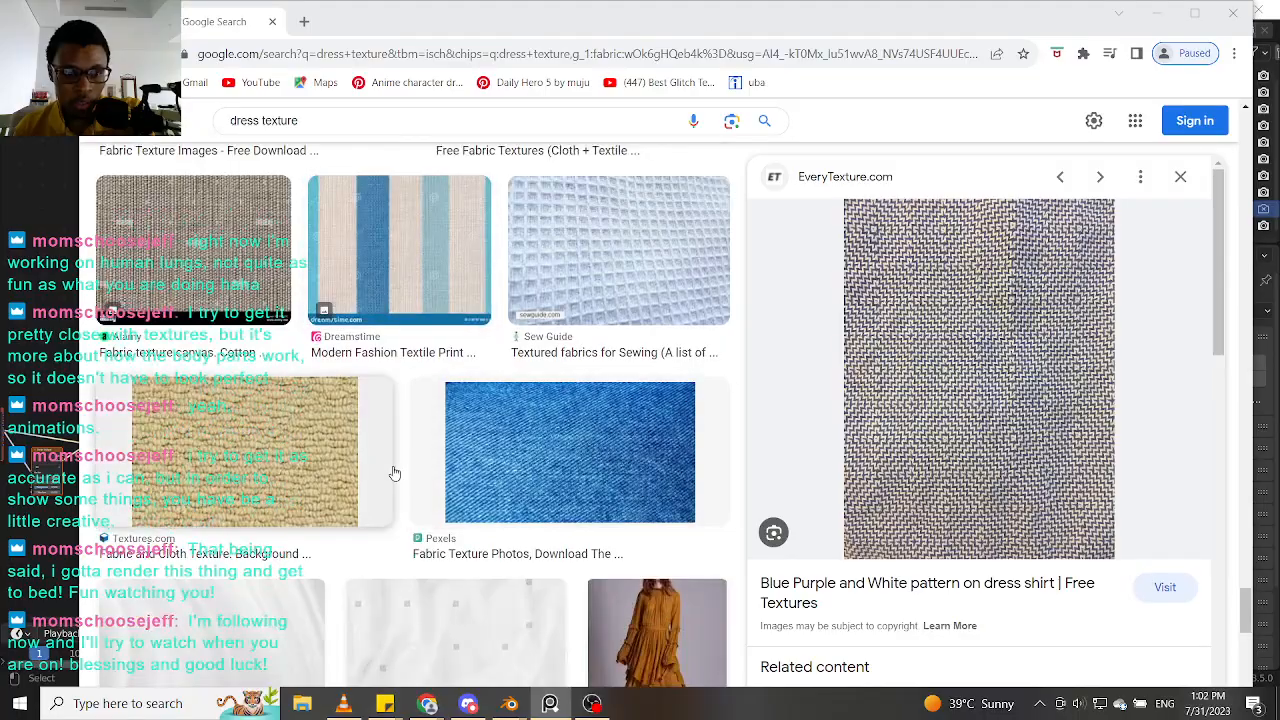
pyautogui.click(250, 458)
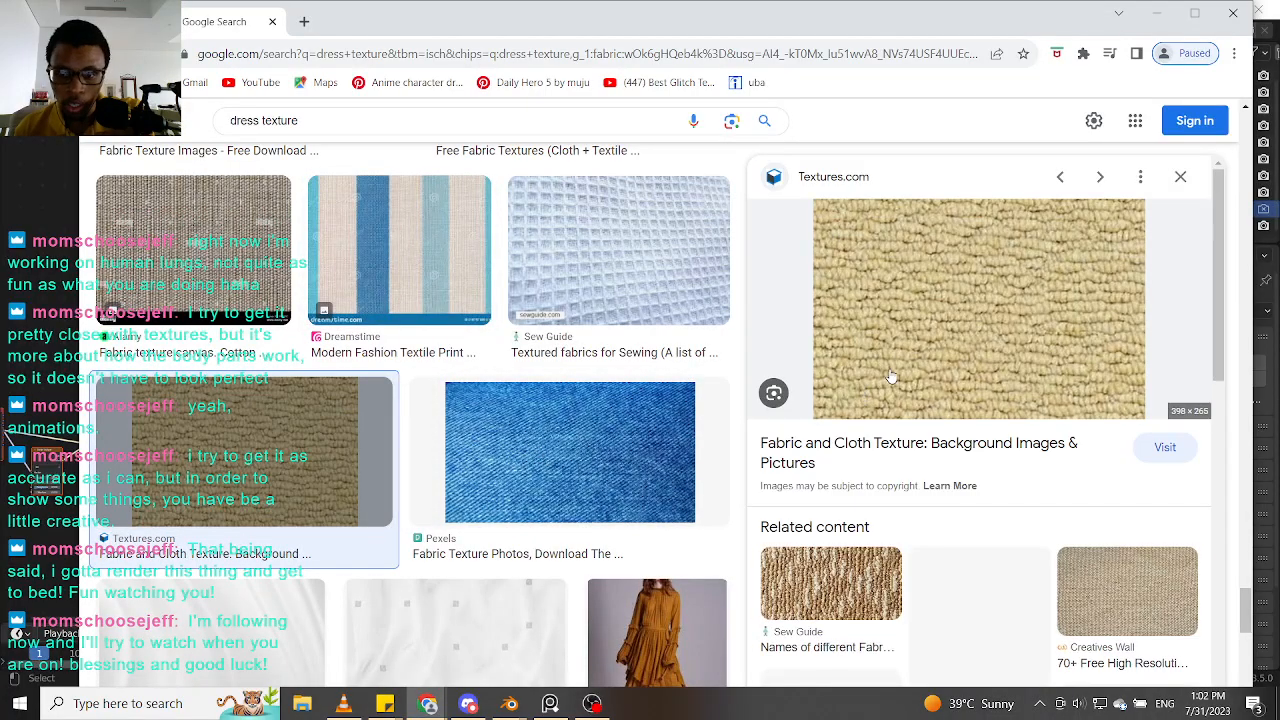
pyautogui.click(731, 120)
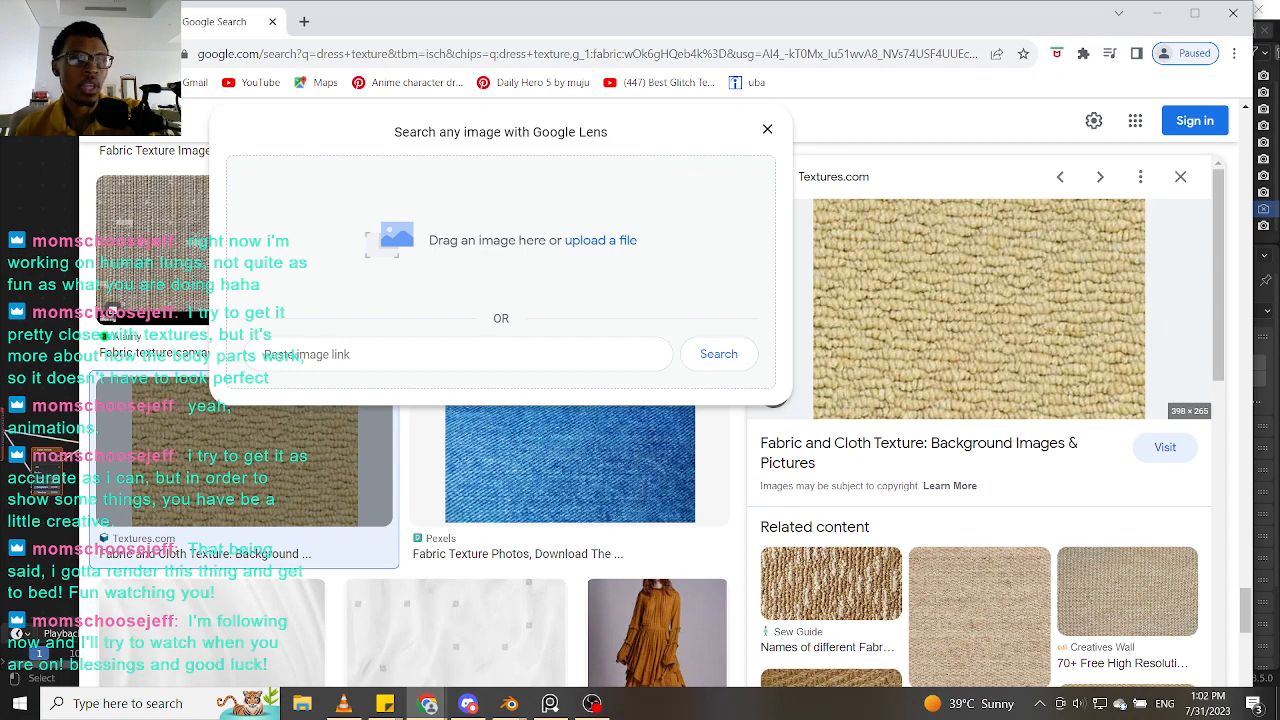
# Step: Add the Textures.com beige looped cloth texture to the reference board and dismiss the Google Lens prompt
pyautogui.scroll(-2, 482, 524)
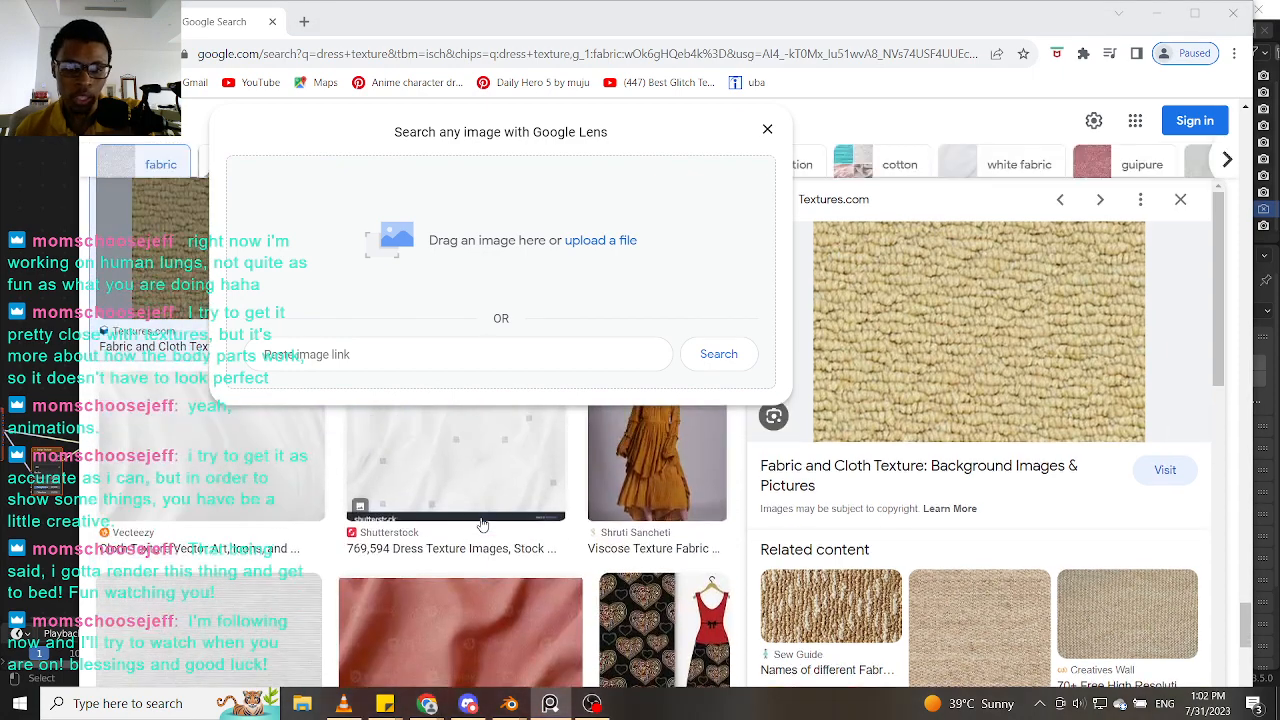
pyautogui.scroll(1, 482, 524)
pyautogui.click(768, 130)
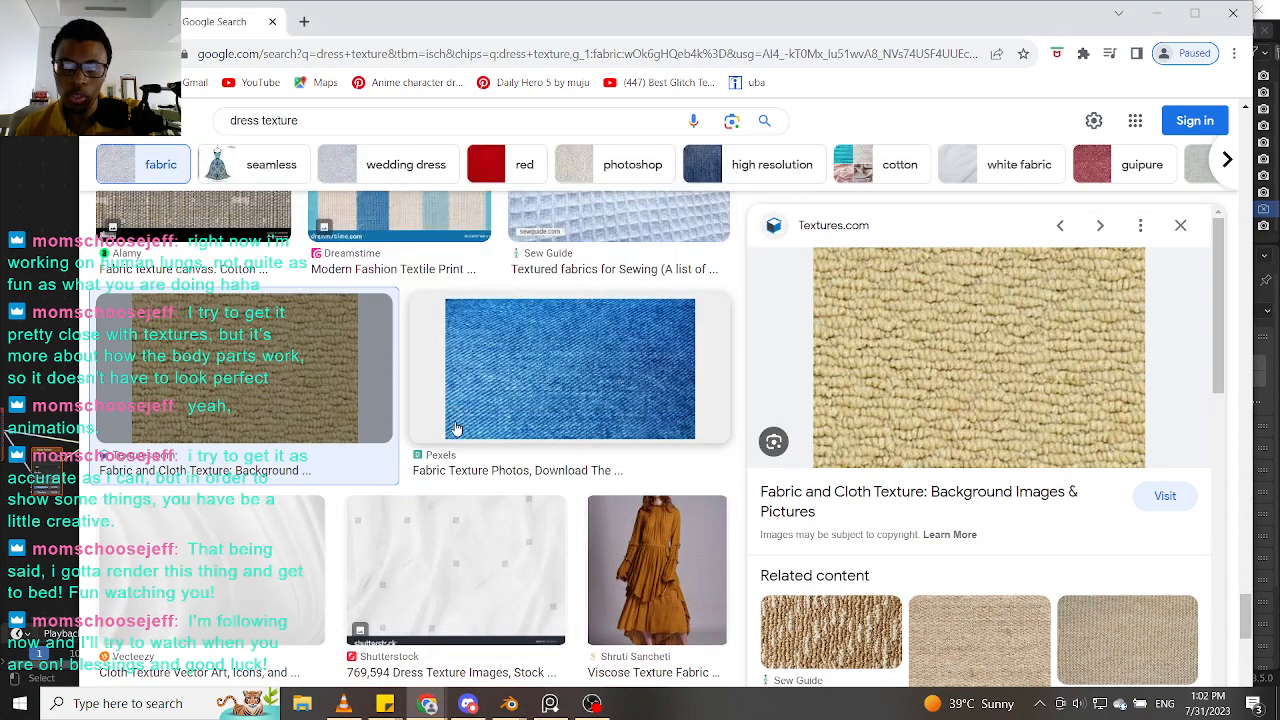
# Step: Browse the fabric results, going further down and then back up, to look for more dress fabric textures
pyautogui.scroll(-4, 455, 428)
pyautogui.scroll(-2, 455, 428)
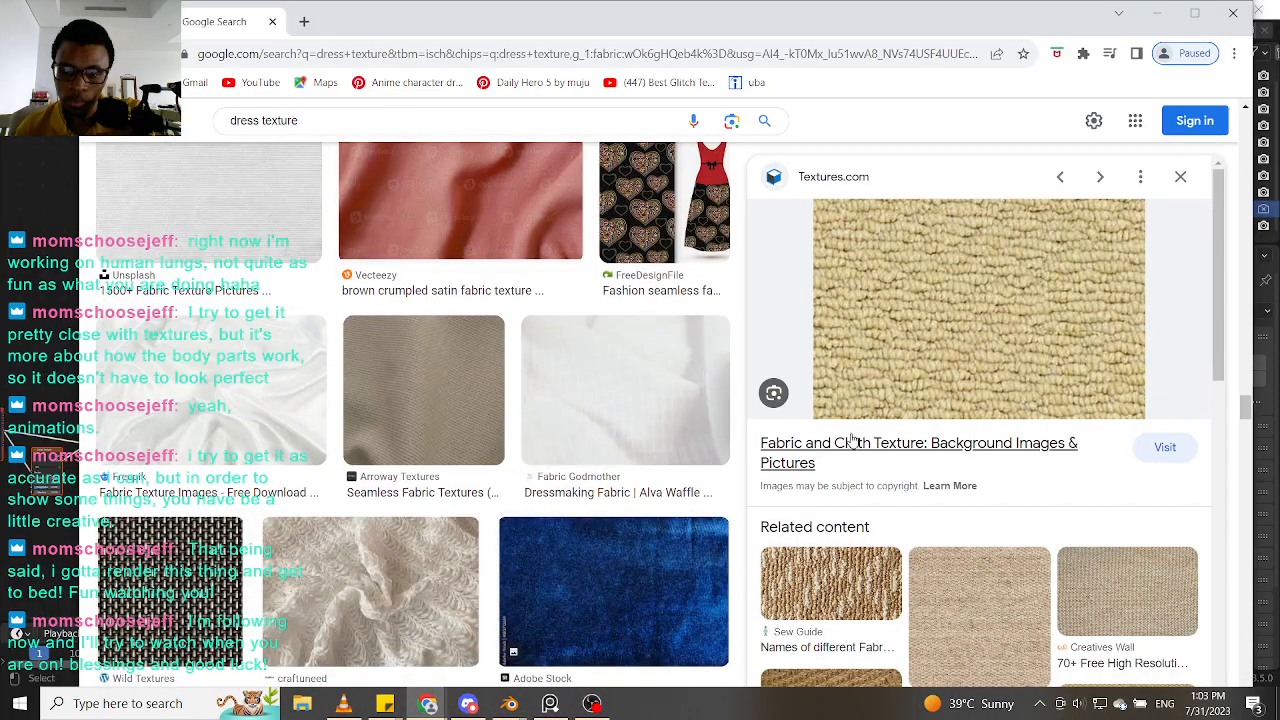
pyautogui.scroll(10, 370, 412)
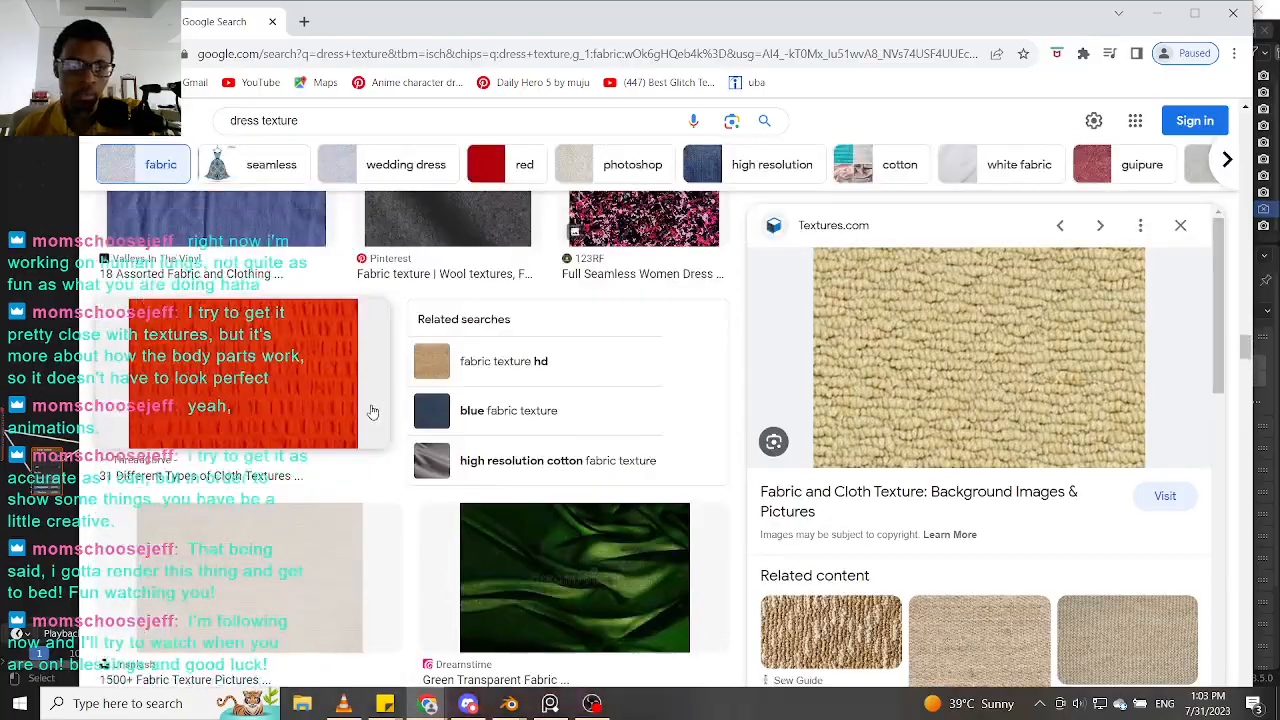
pyautogui.scroll(10, 370, 412)
pyautogui.scroll(-1, 370, 416)
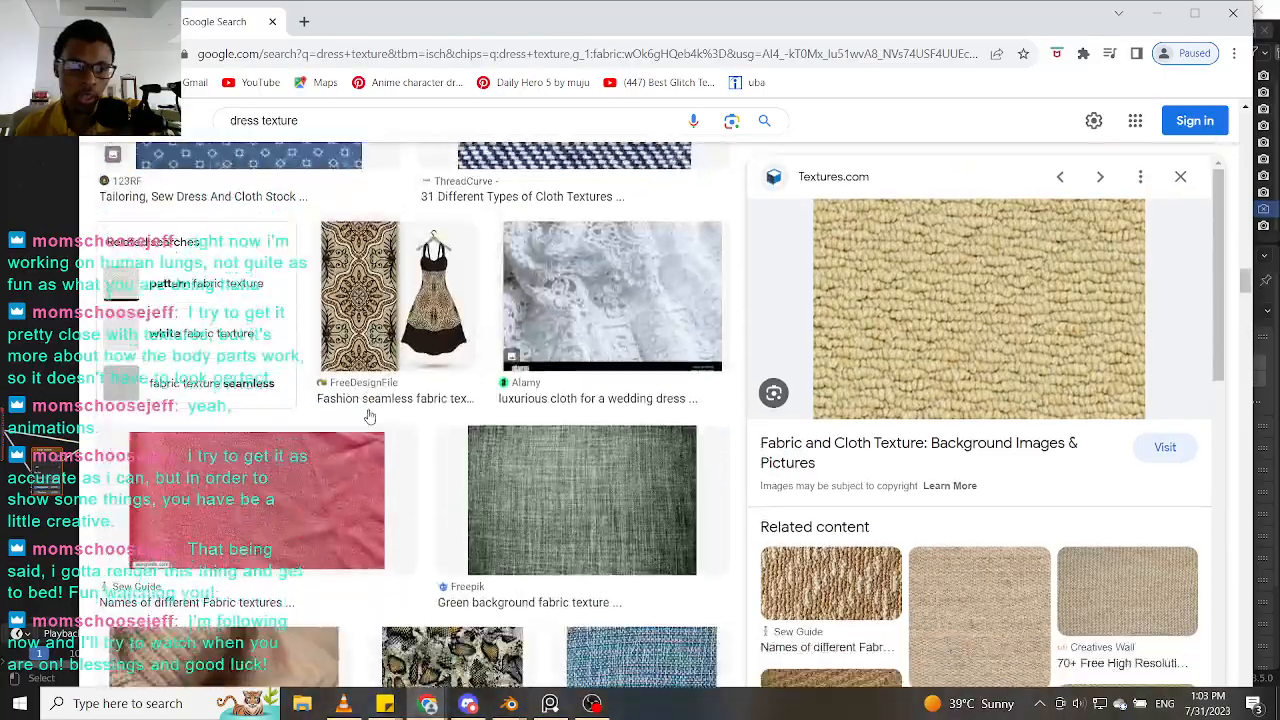
pyautogui.scroll(8, 370, 418)
pyautogui.scroll(10, 370, 420)
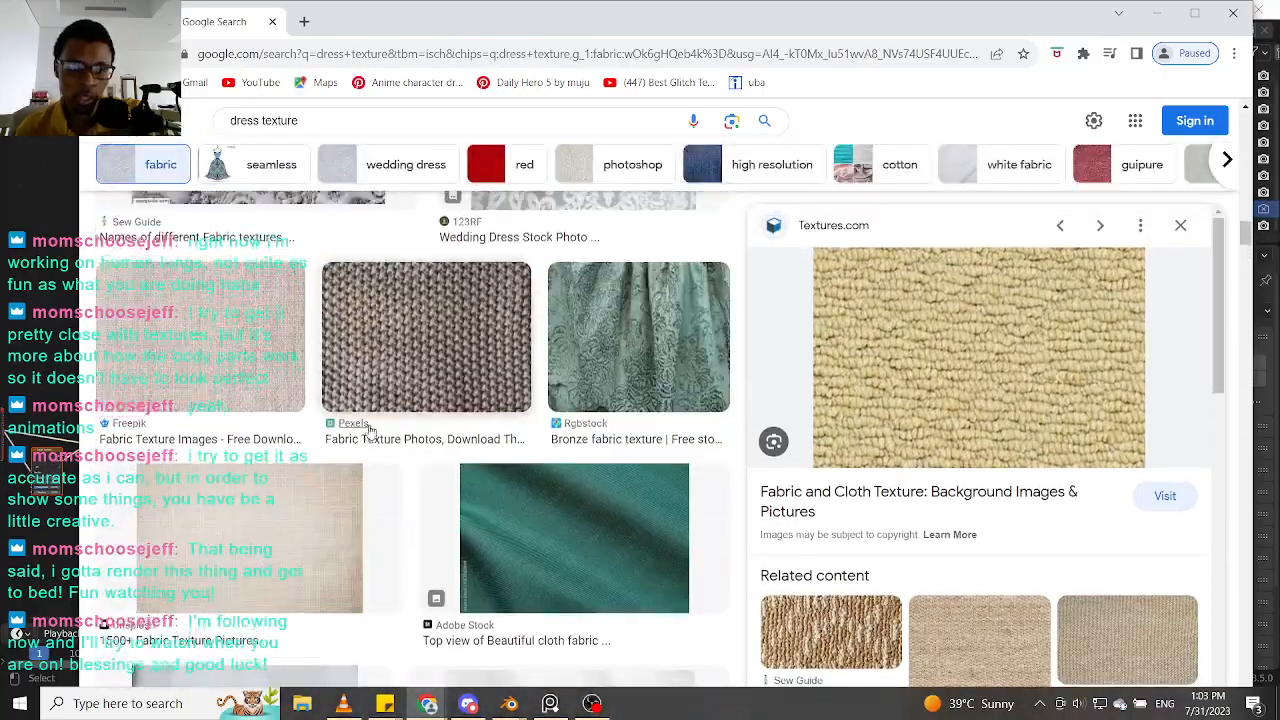
pyautogui.scroll(4, 370, 430)
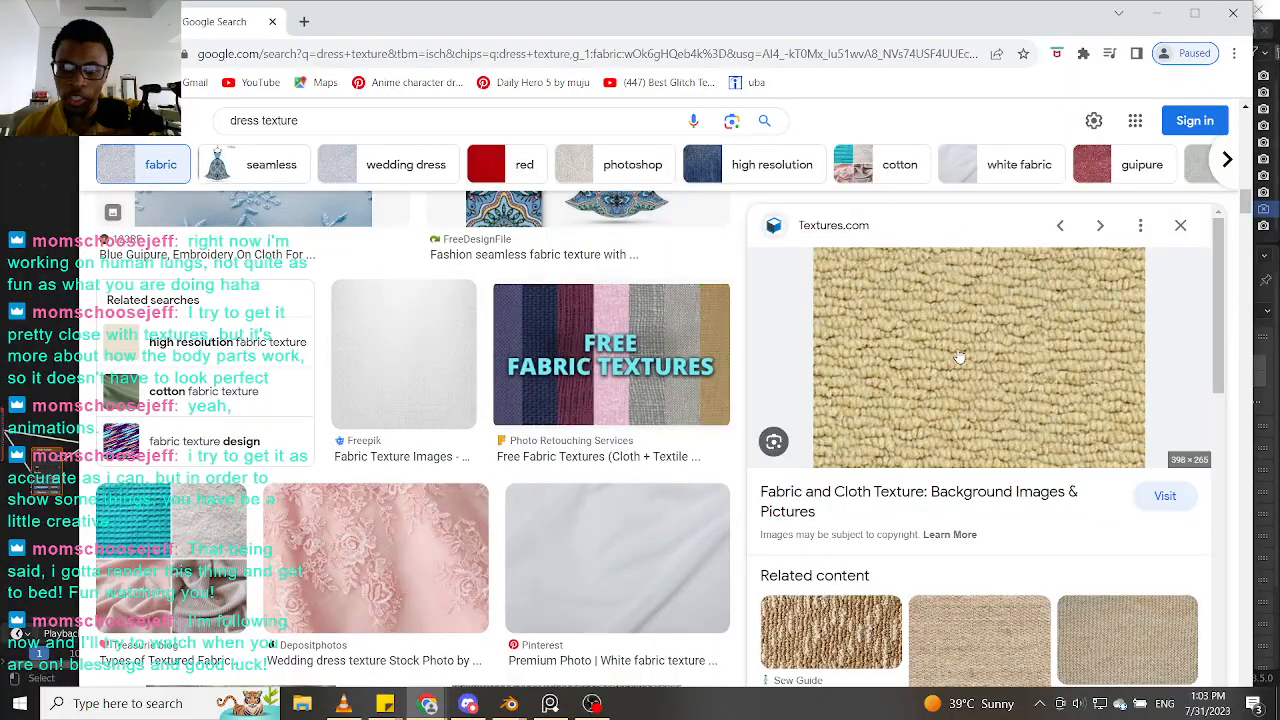
pyautogui.scroll(10, 395, 378)
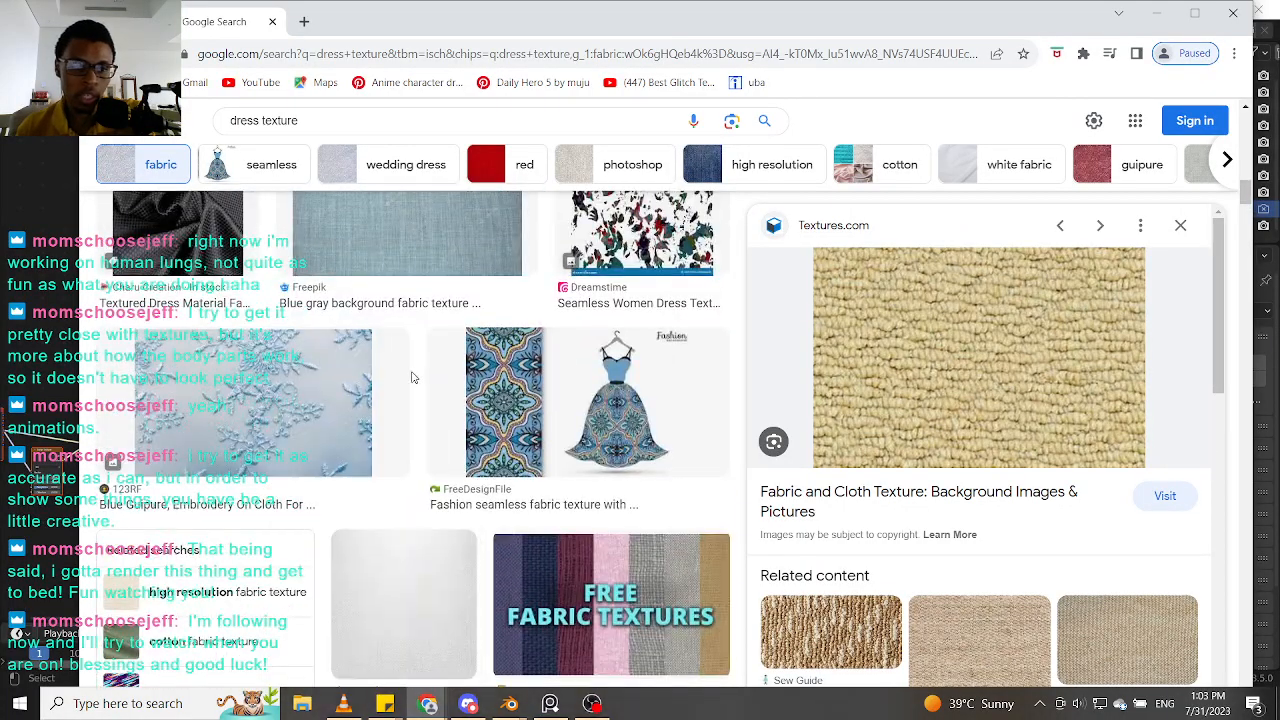
# Step: Preview the Lee Mill Fabrics purple crinkle jersey, add its image to the reference board, and dismiss the Google Lens prompt
pyautogui.click(441, 570)
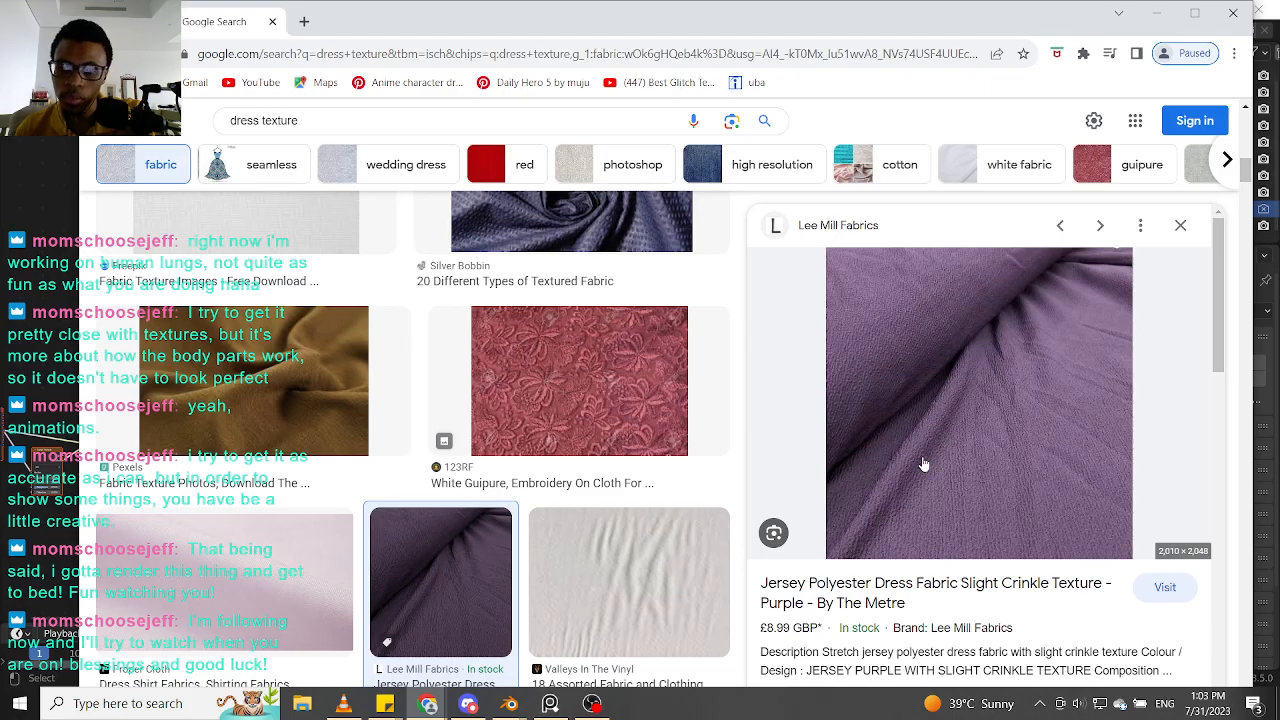
pyautogui.moveTo(966, 415); pyautogui.dragTo(795, 483)
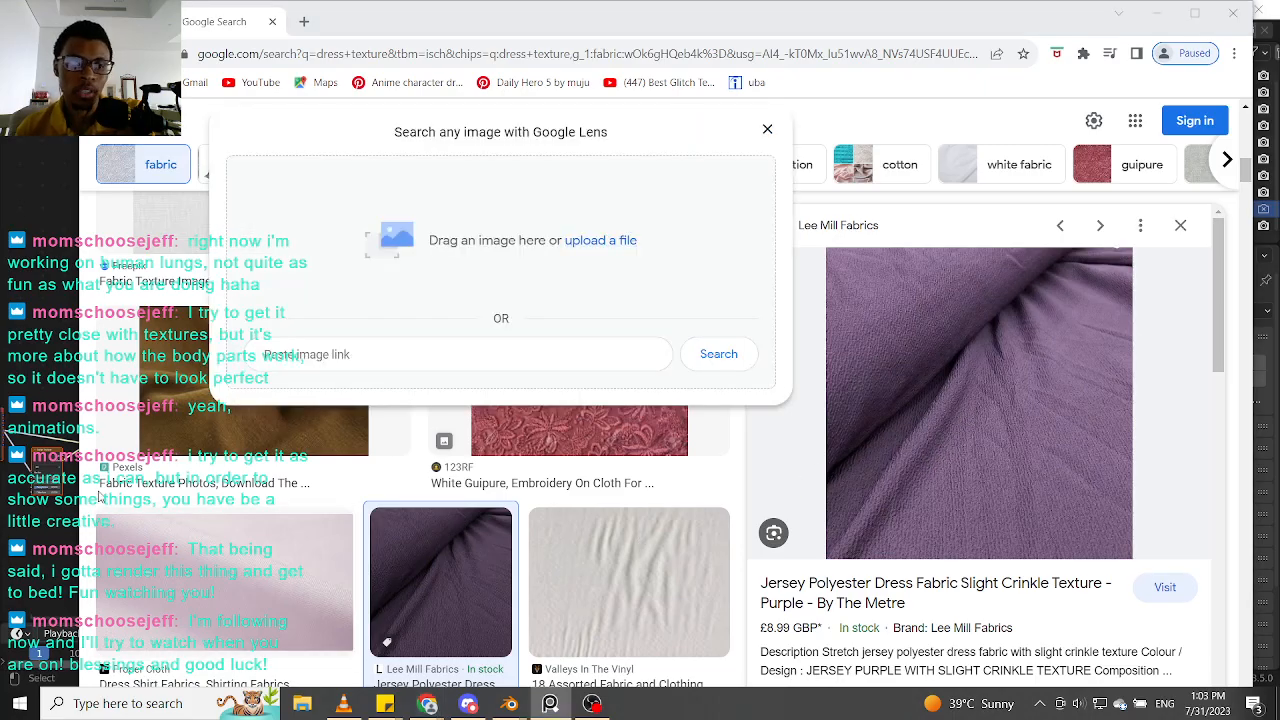
pyautogui.click(768, 130)
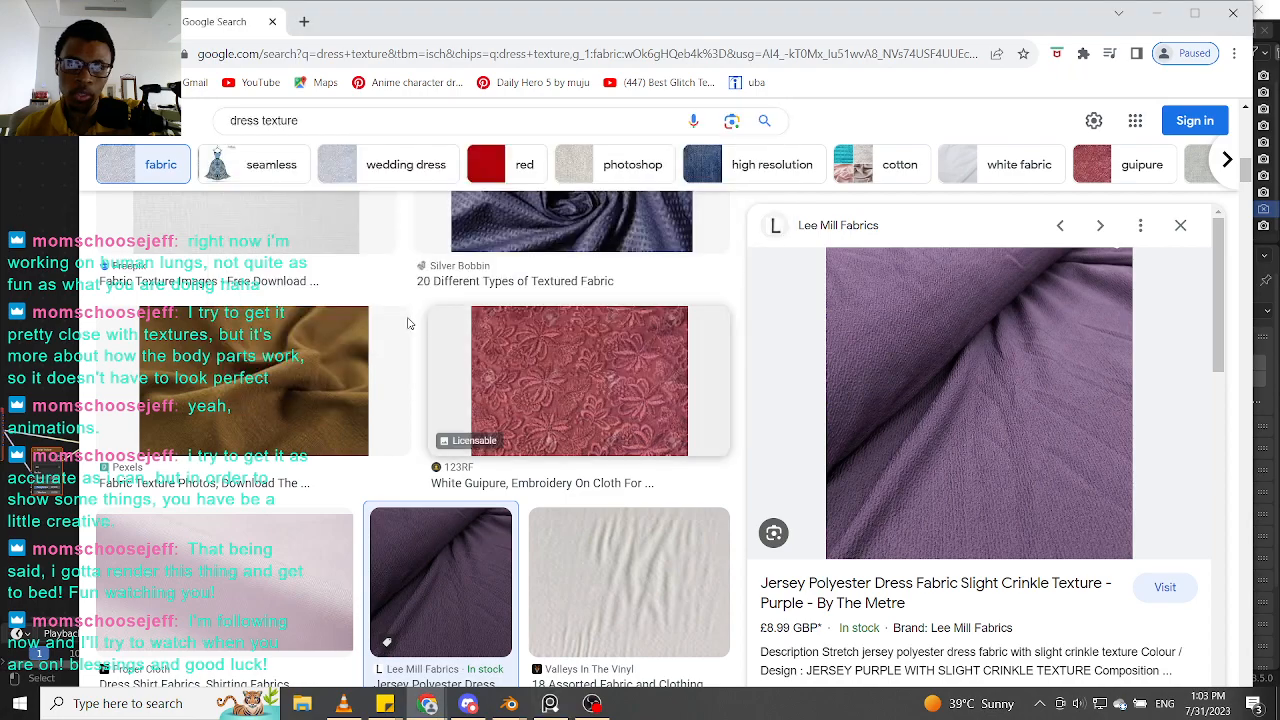
# Step: Return to the start of the results and check the additional filter categories and the suggested searches for dress texture
pyautogui.scroll(-5, 350, 308)
pyautogui.scroll(10, 345, 350)
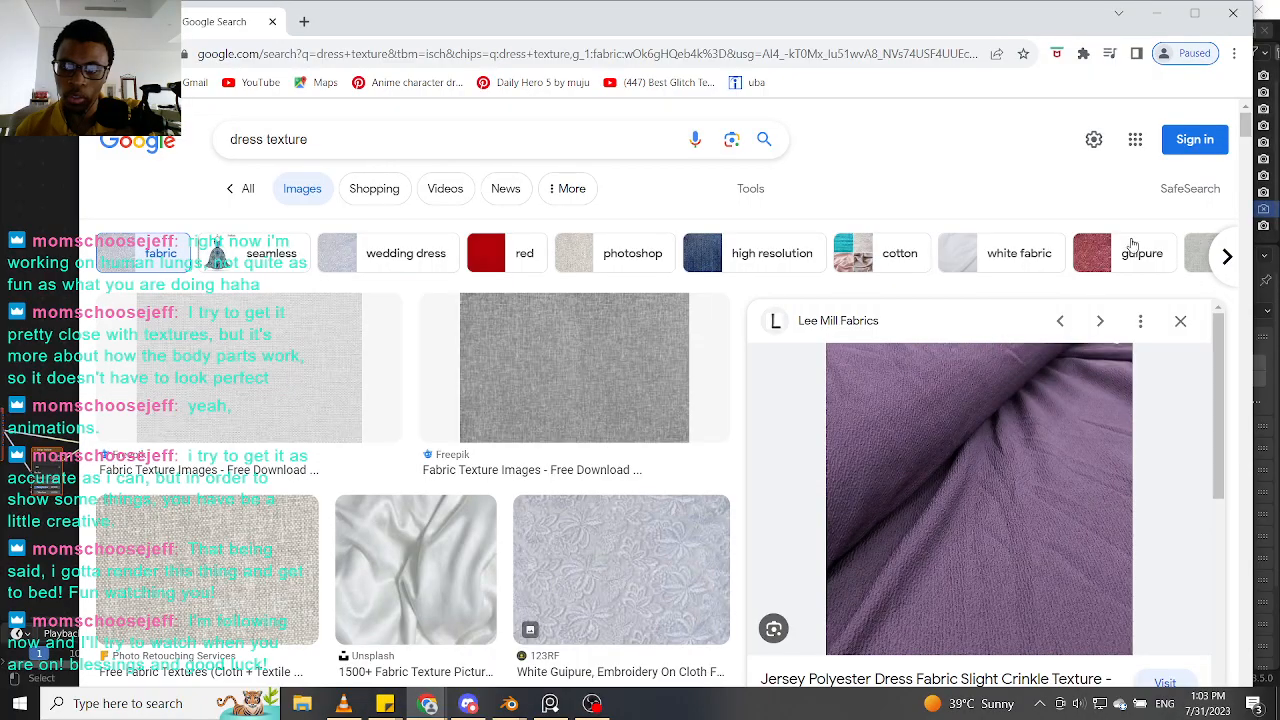
pyautogui.click(1228, 258)
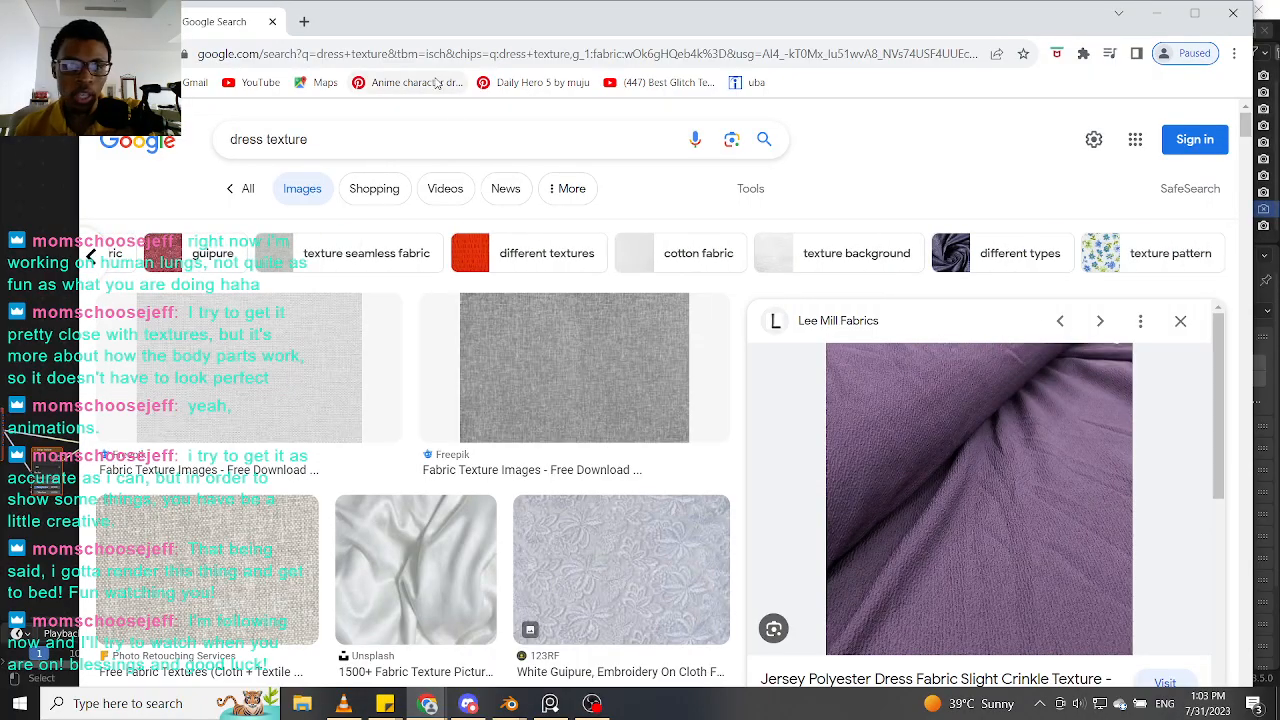
pyautogui.click(440, 137)
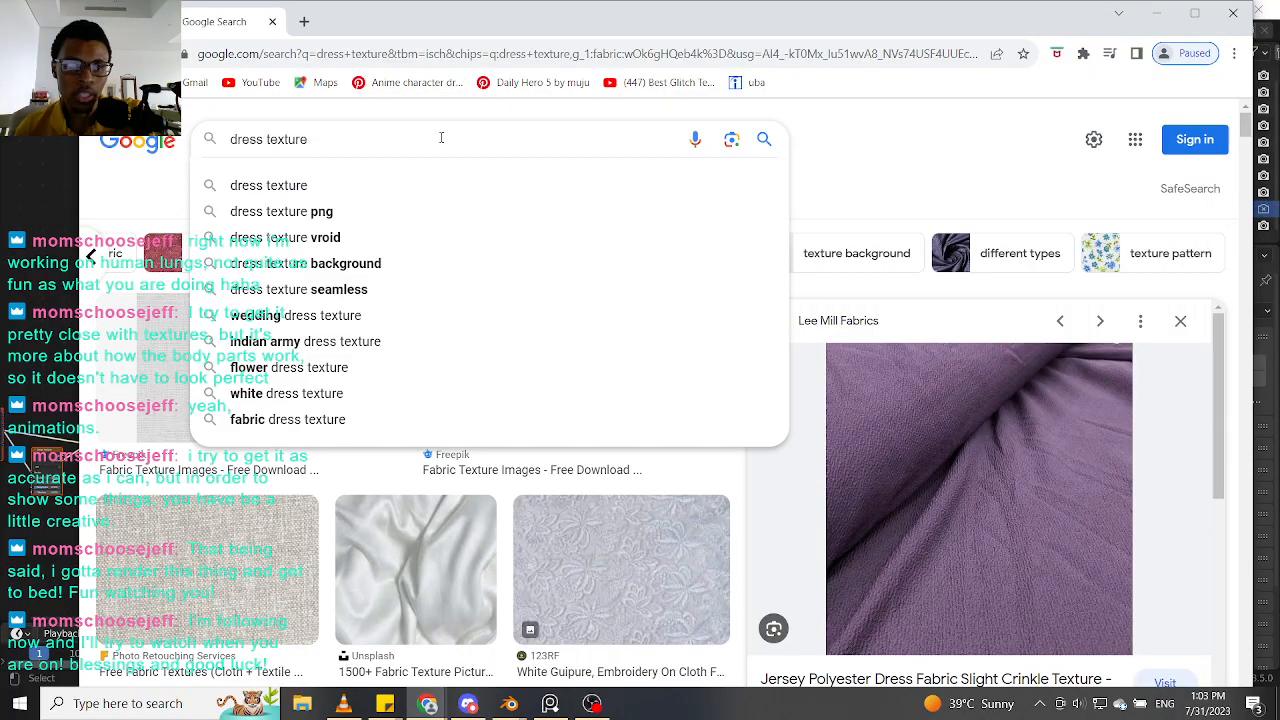
pyautogui.click(838, 148)
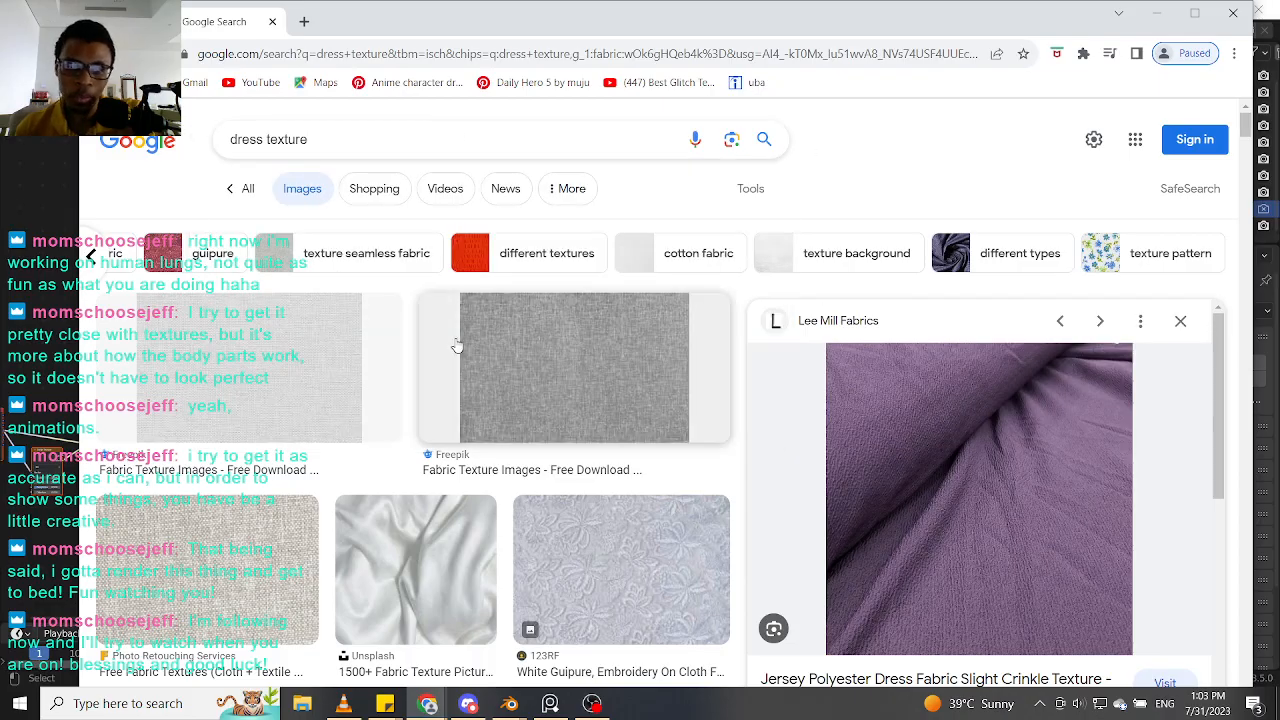
# Step: Find and preview the Free Fabric Textures image from Photo Retouching Services and look through its related content
pyautogui.scroll(-10, 452, 348)
pyautogui.scroll(-10, 454, 346)
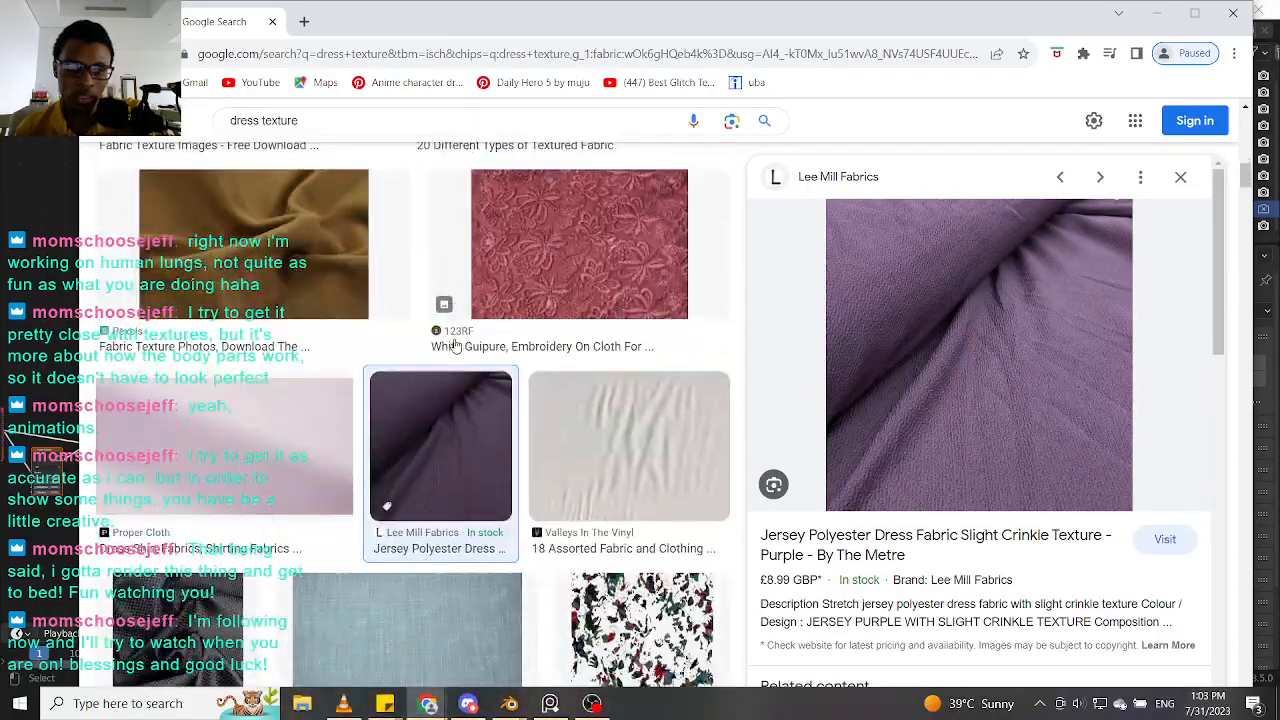
pyautogui.scroll(-2, 454, 346)
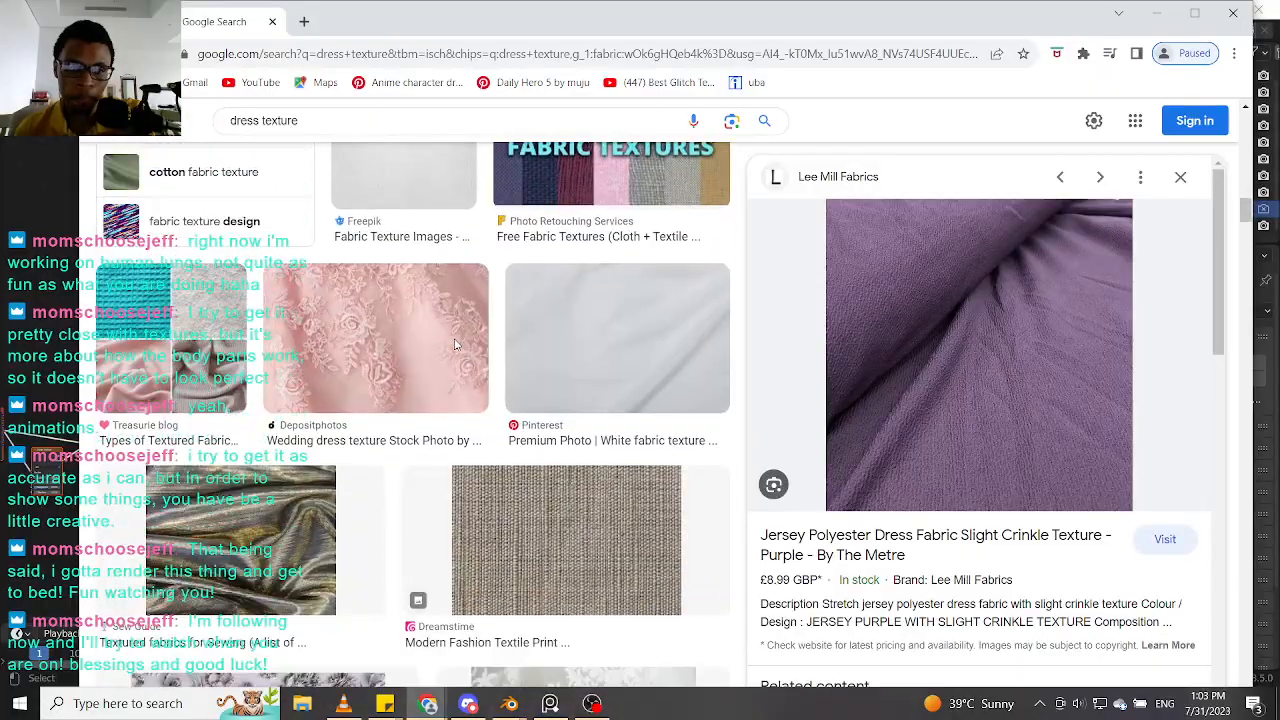
pyautogui.scroll(2, 621, 270)
pyautogui.click(626, 262)
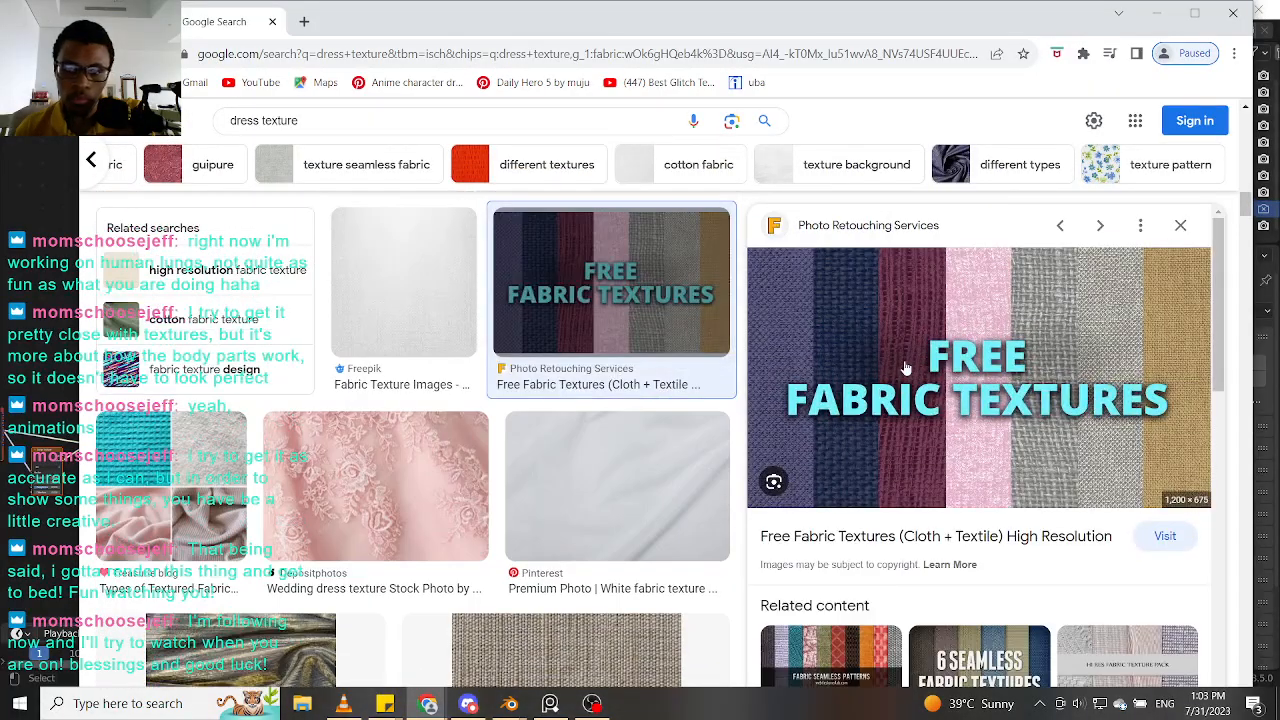
pyautogui.scroll(-3, 917, 375)
pyautogui.scroll(3, 917, 375)
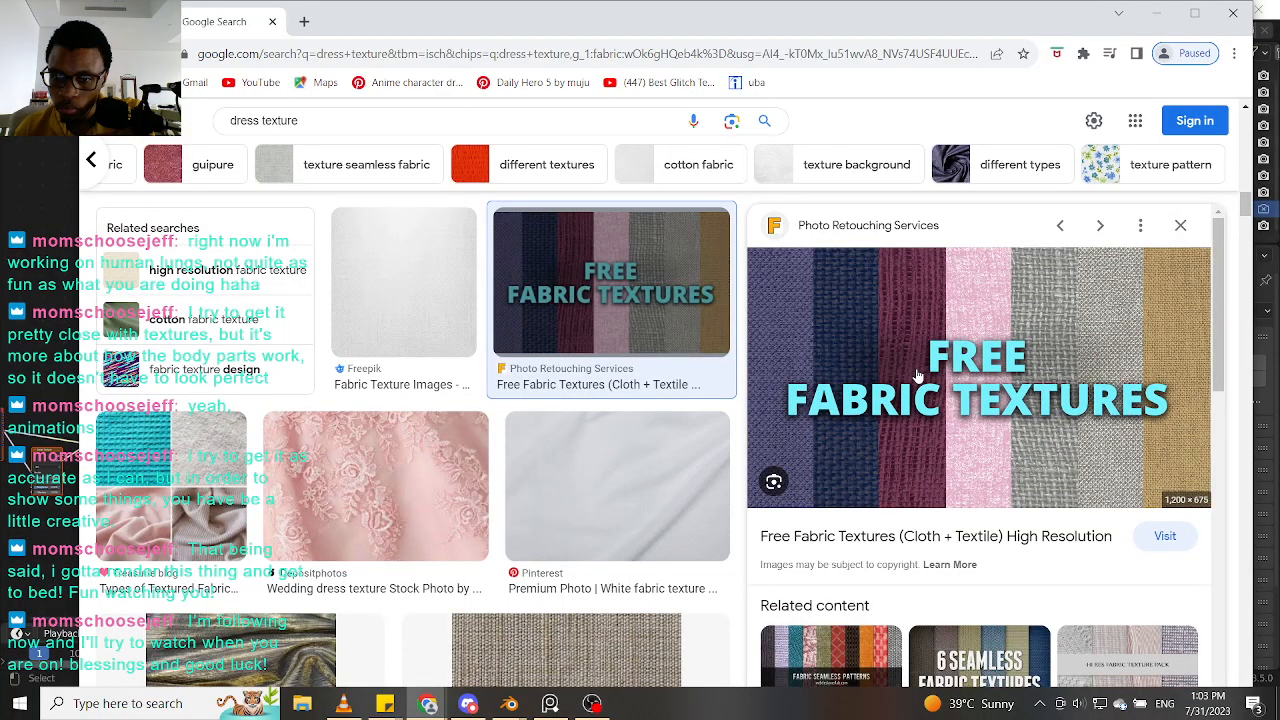
pyautogui.scroll(-3, 917, 375)
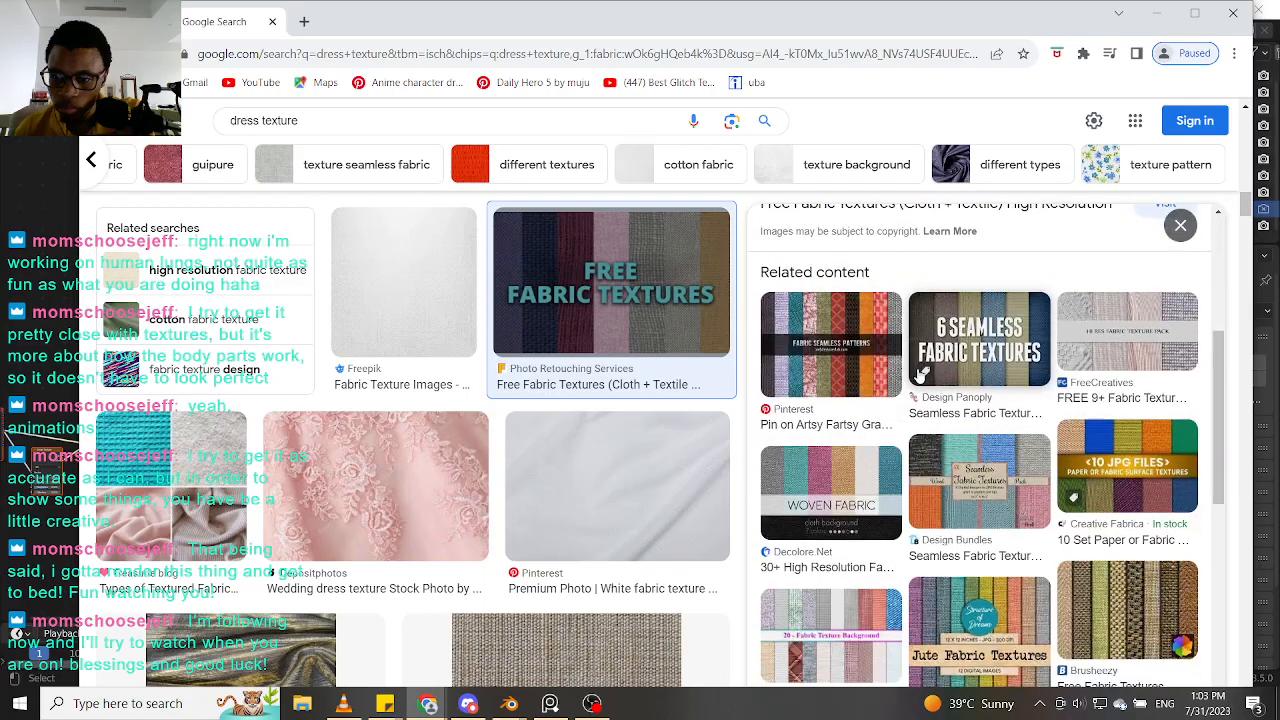
# Step: Preview the light Freepik fabric texture and browse further down the results for more cloth textures
pyautogui.click(405, 335)
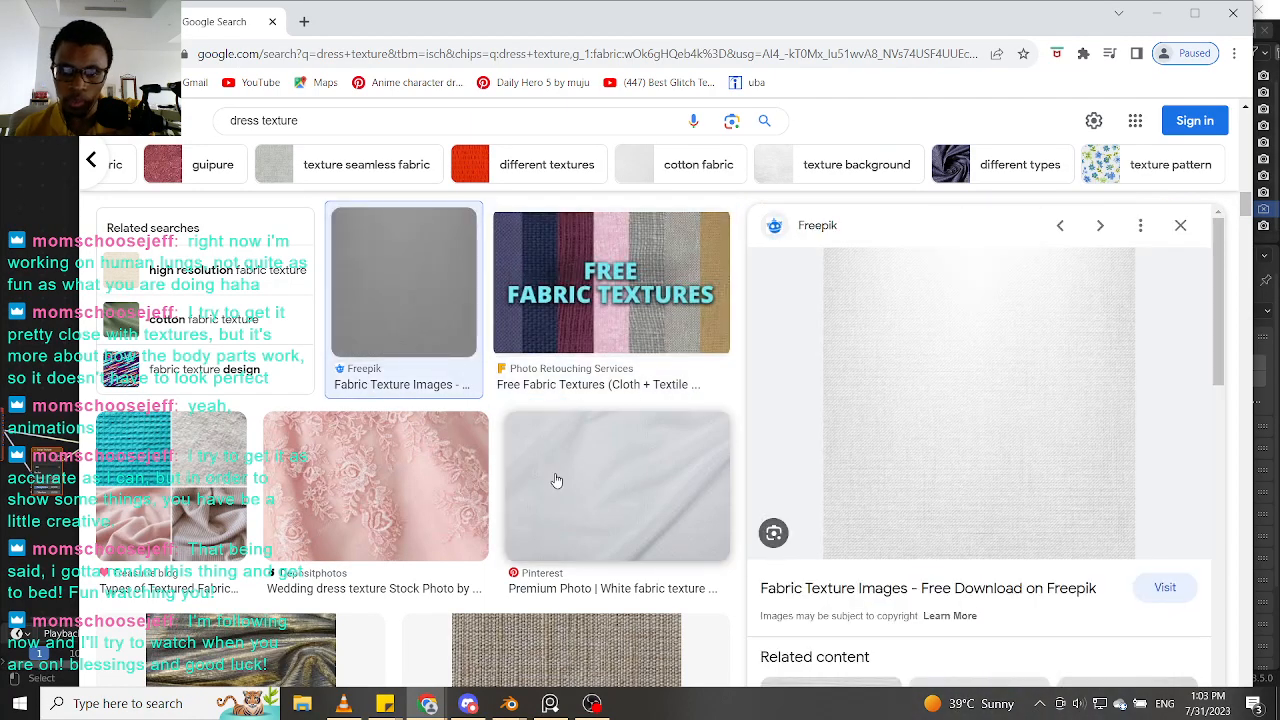
pyautogui.scroll(-3, 557, 482)
pyautogui.scroll(-4, 557, 482)
pyautogui.scroll(3, 450, 470)
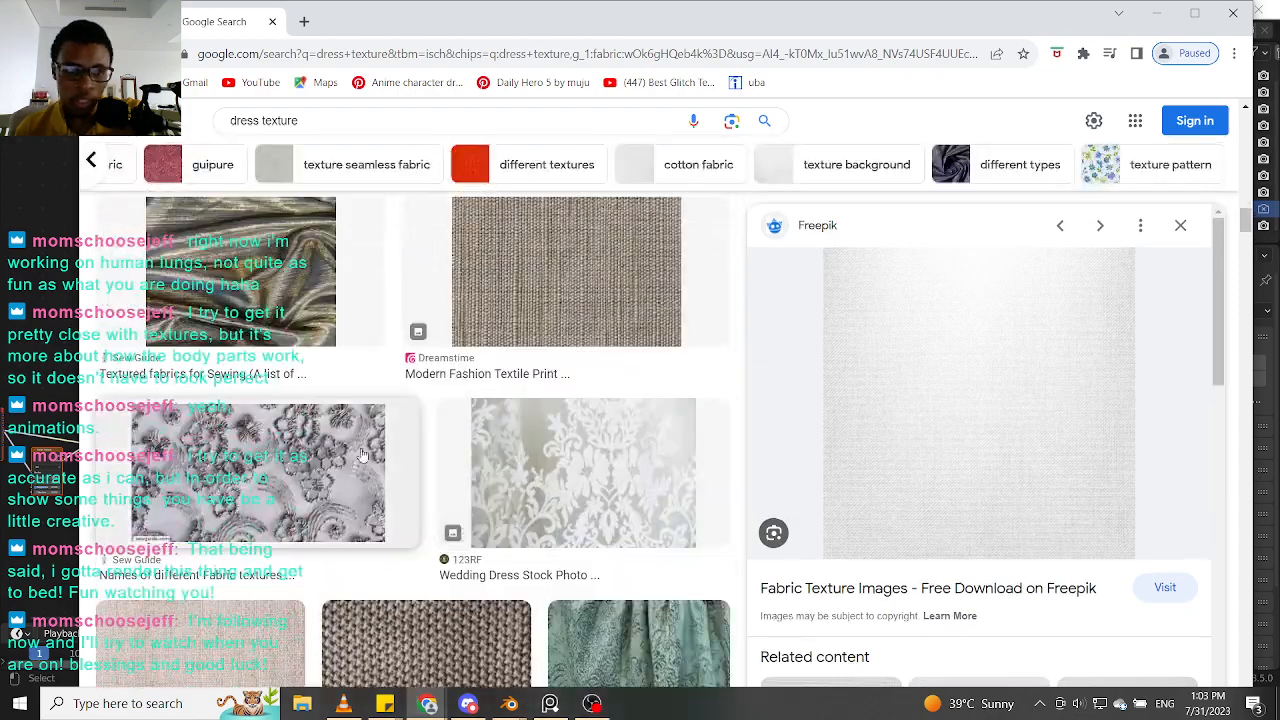
pyautogui.scroll(-10, 330, 452)
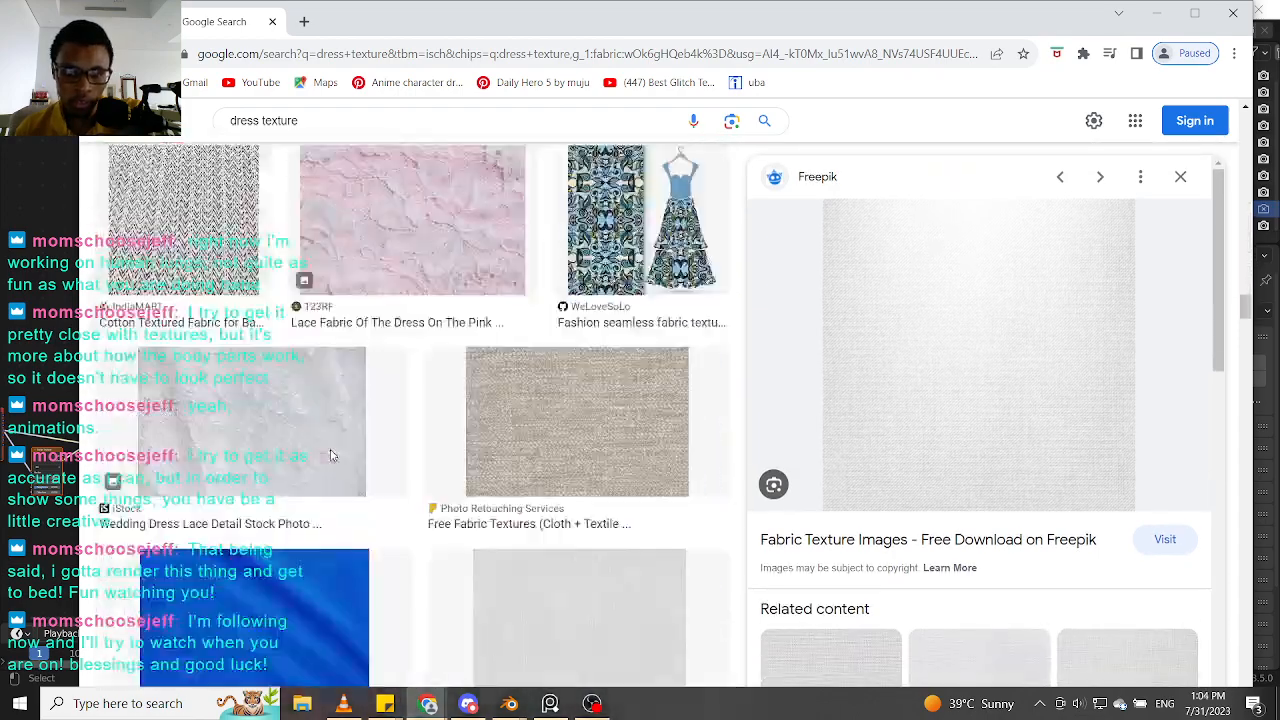
pyautogui.scroll(-4, 333, 455)
pyautogui.scroll(3, 331, 457)
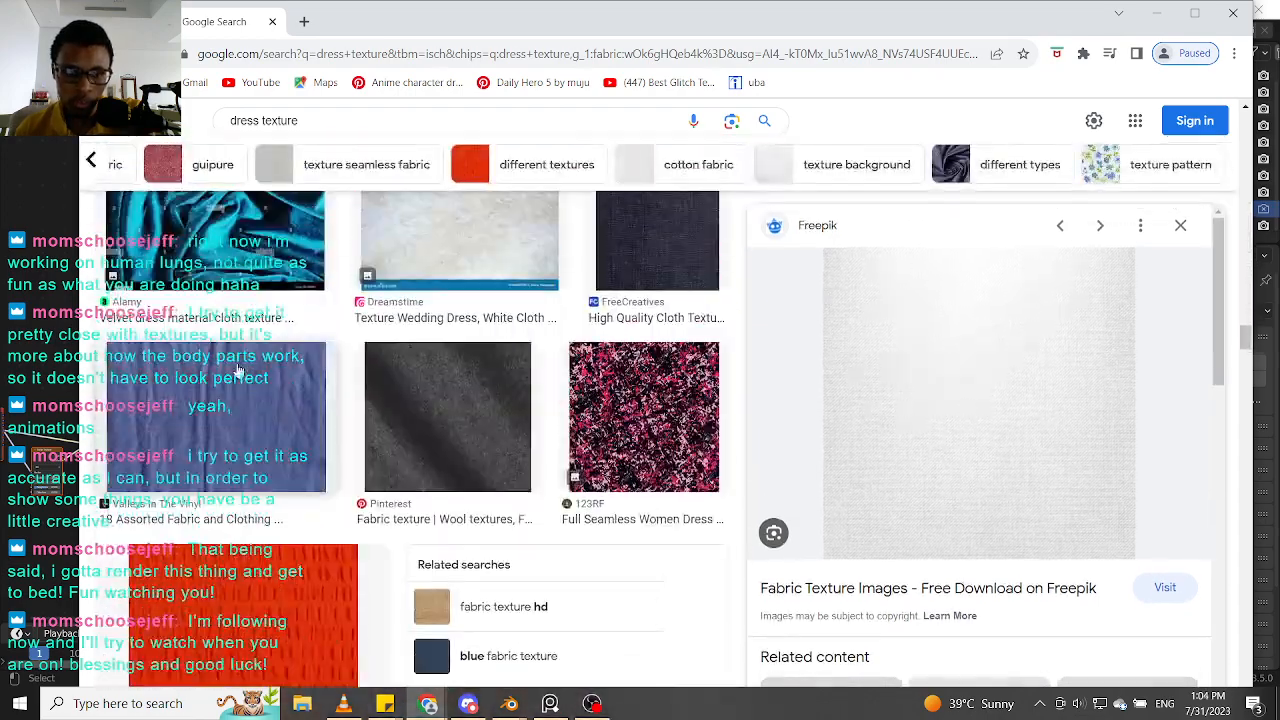
# Step: Preview the Valleys In The Vinyl wrinkled blue fabric, add it to the reference board, and dismiss the Google Lens prompt
pyautogui.click(238, 370)
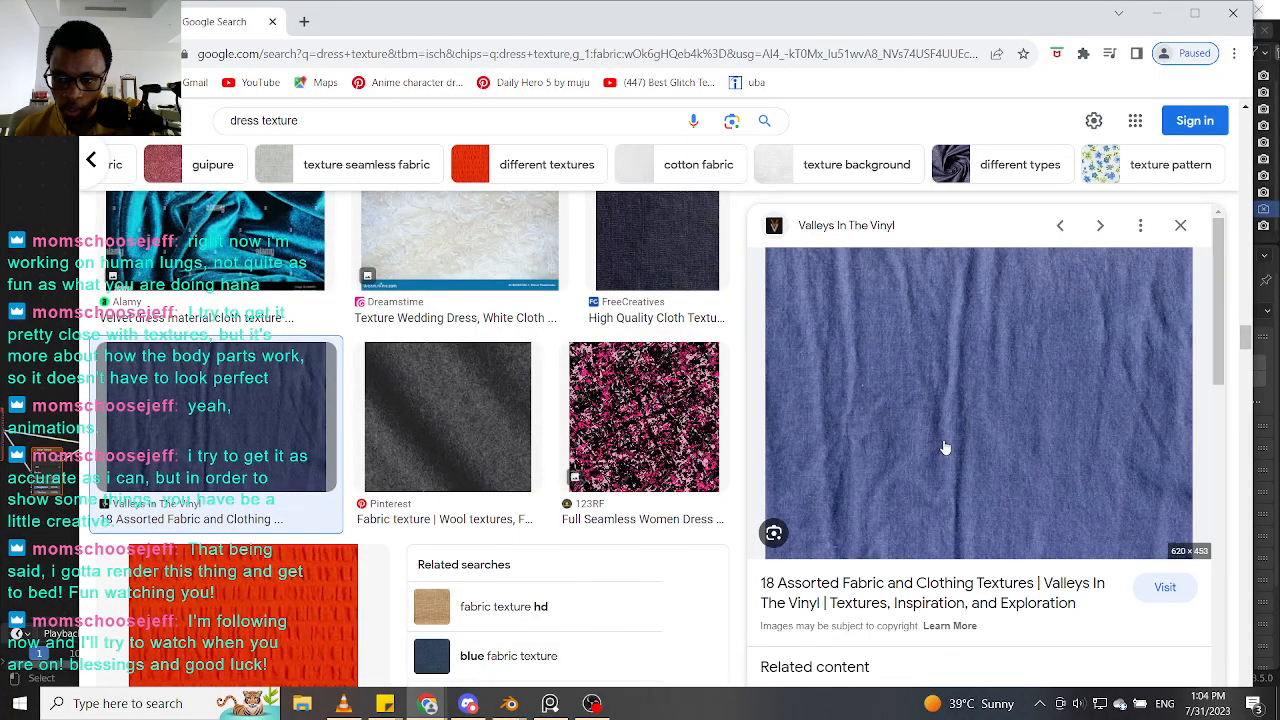
pyautogui.click(731, 120)
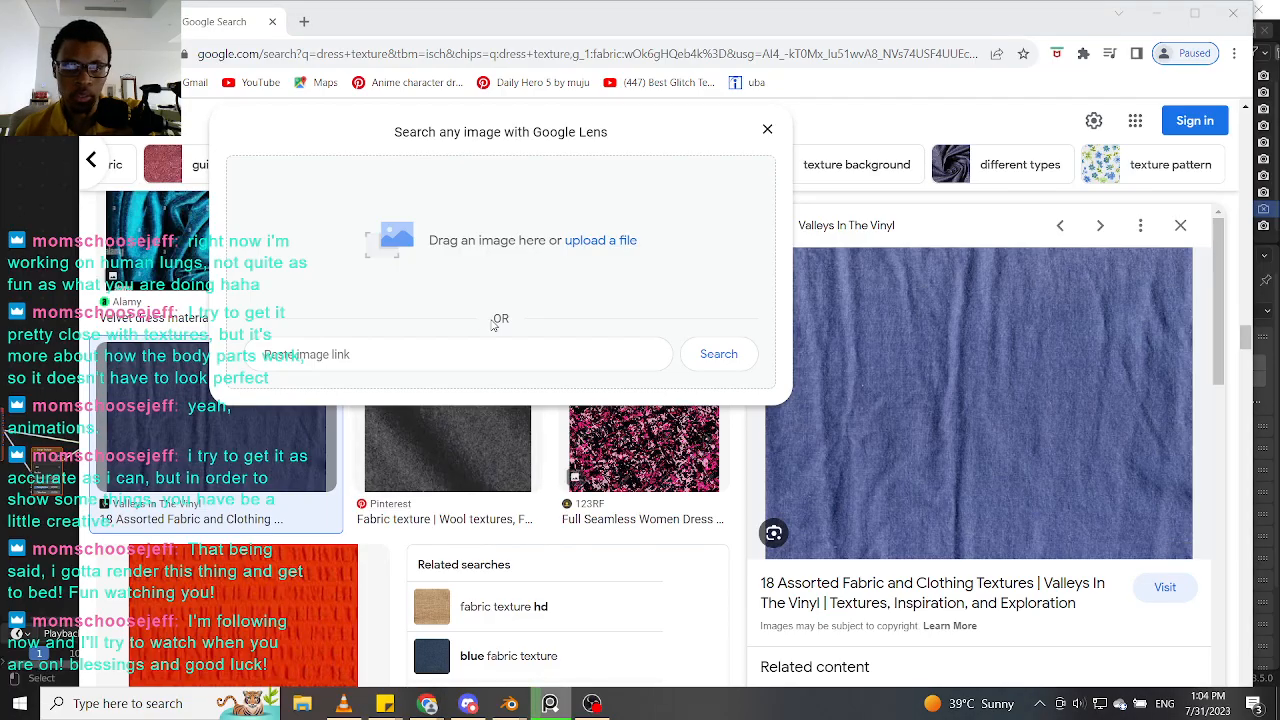
pyautogui.click(767, 128)
# Step: Find and preview the blue denim texture from Pexels further down the results and look through its related content
pyautogui.scroll(-5, 349, 440)
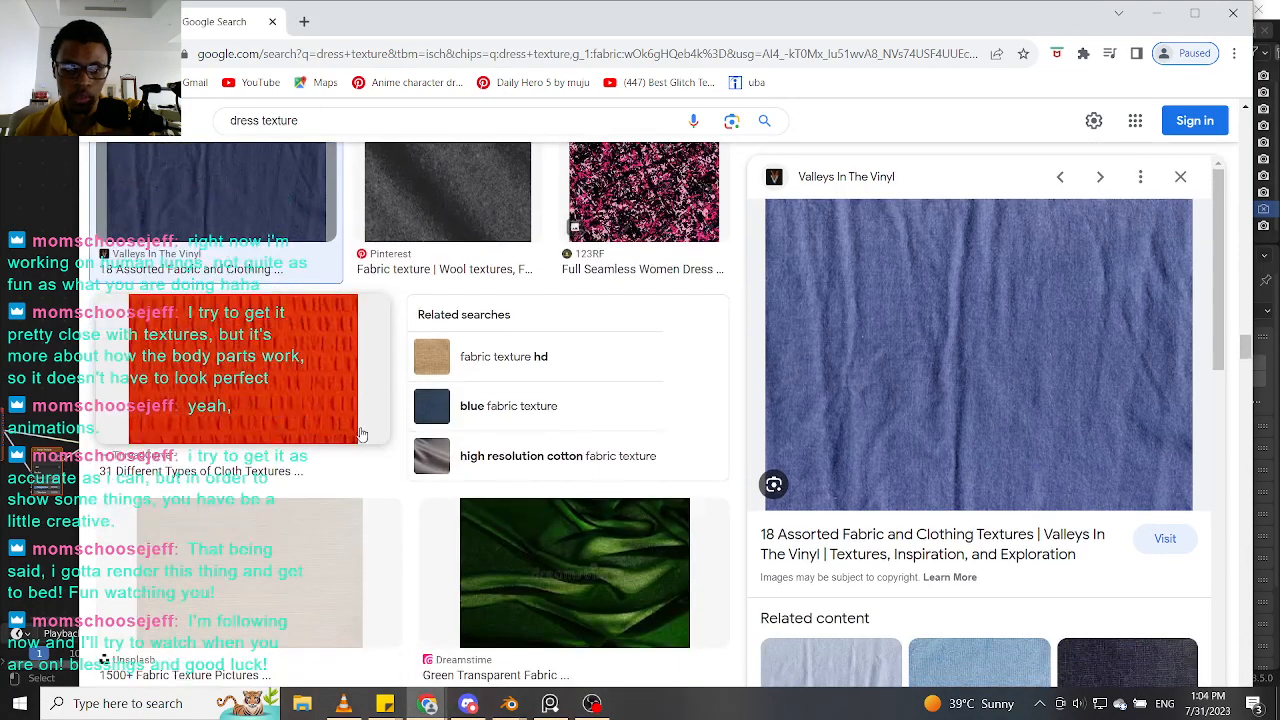
pyautogui.scroll(-9, 349, 440)
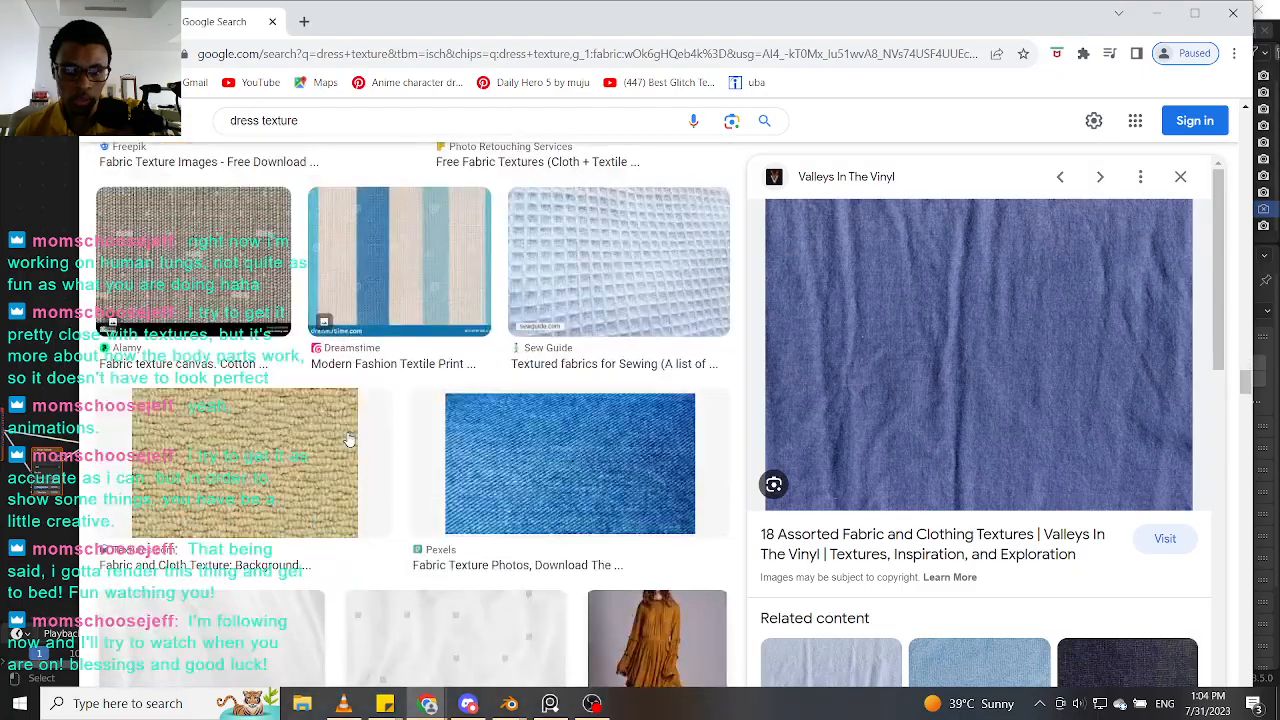
pyautogui.scroll(-2, 349, 440)
pyautogui.scroll(4, 349, 440)
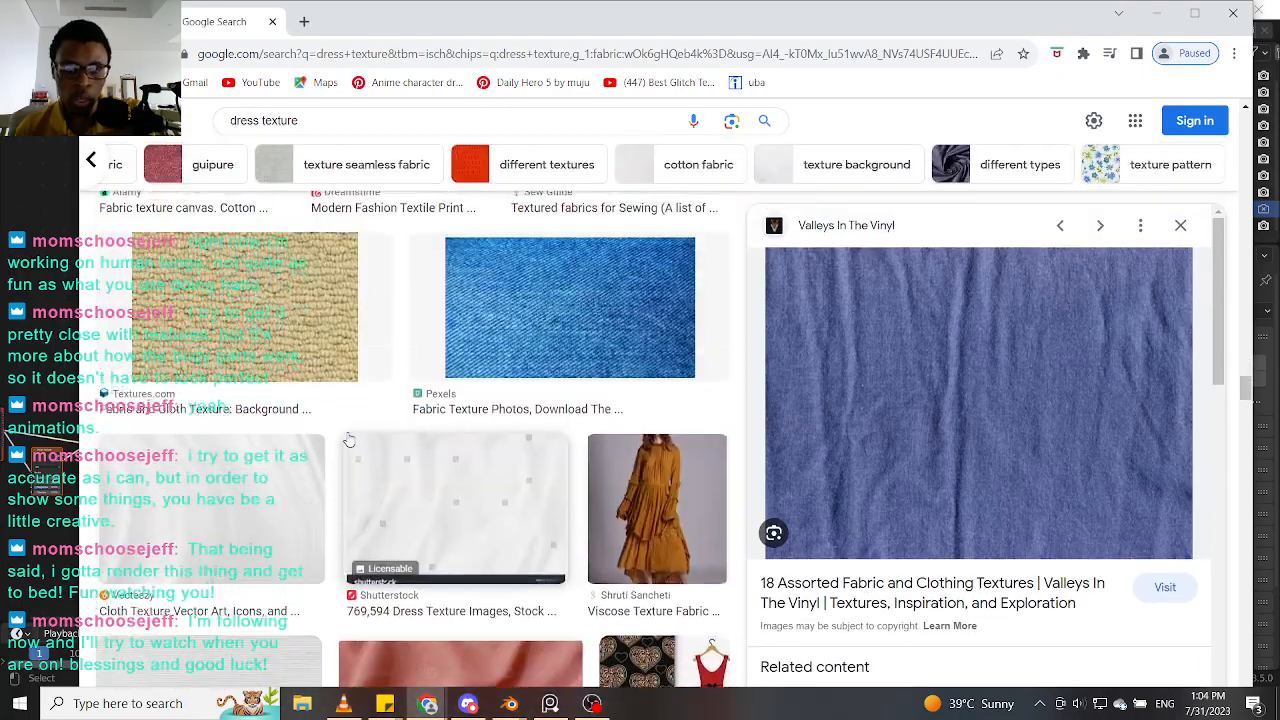
pyautogui.click(573, 412)
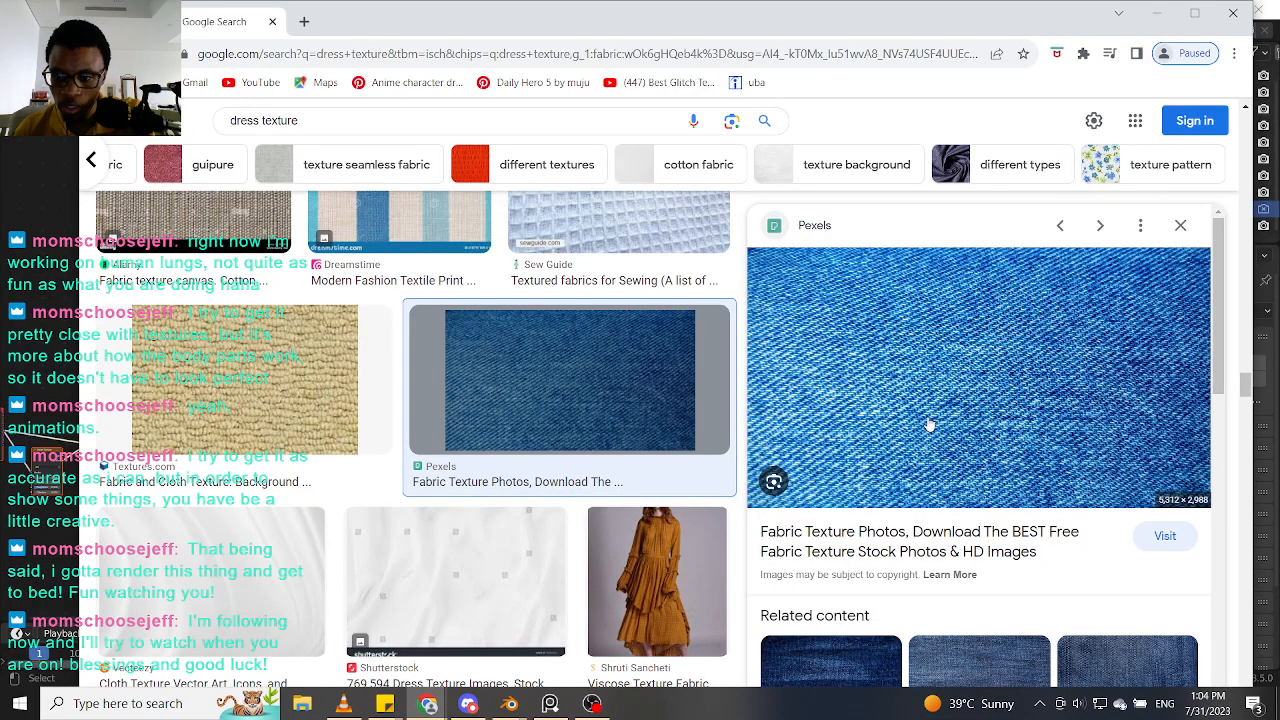
pyautogui.scroll(-1, 881, 508)
pyautogui.scroll(-3, 552, 493)
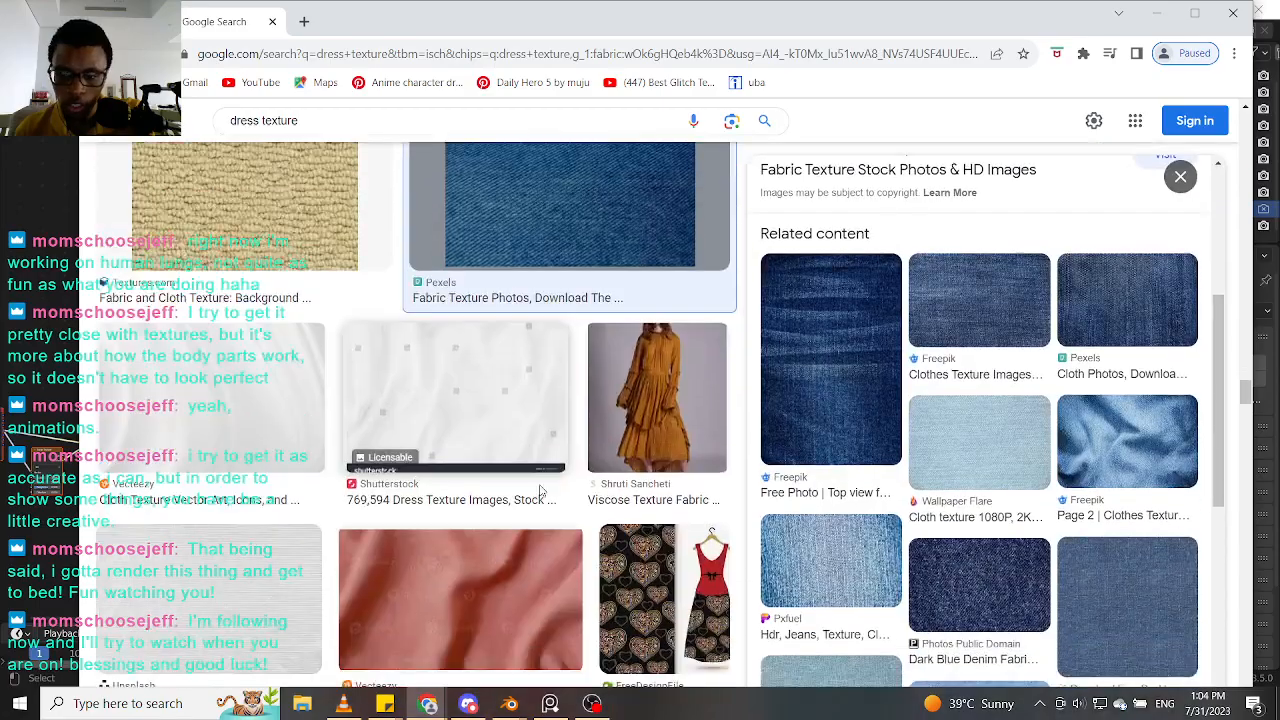
# Step: Preview the dark woven fabric texture from Wild Textures further down the results
pyautogui.scroll(-3, 420, 490)
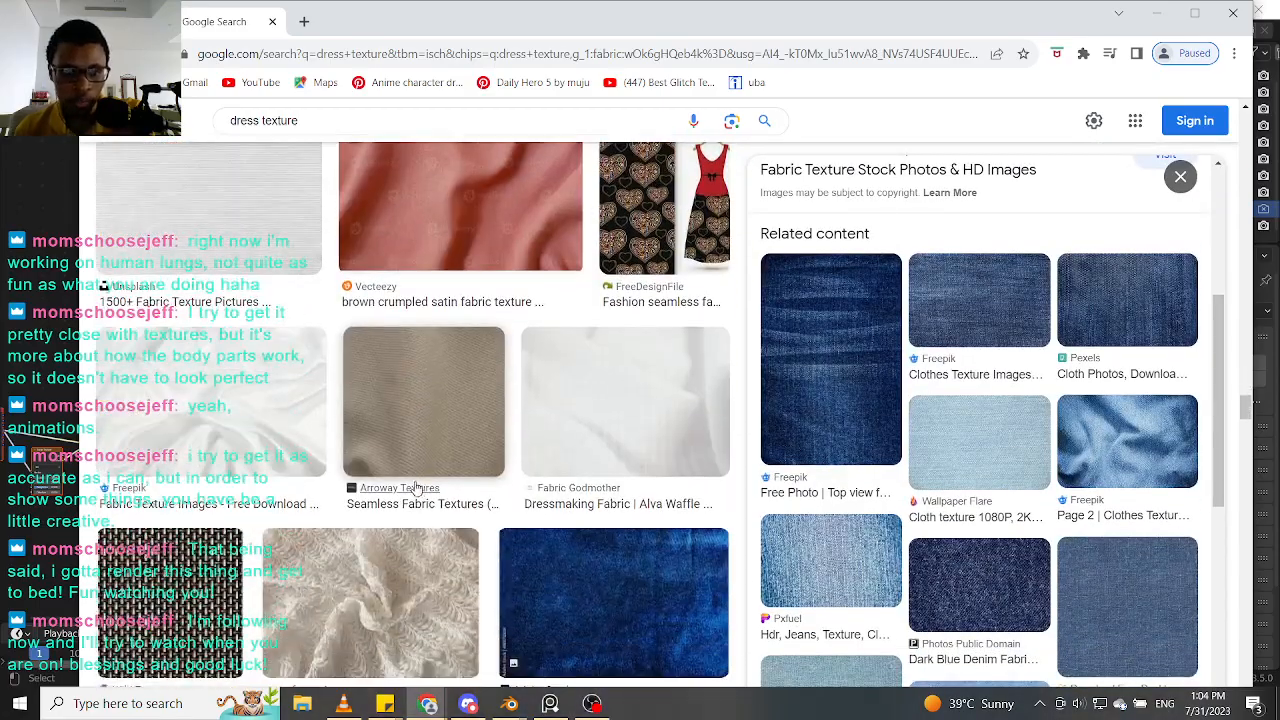
pyautogui.scroll(-2, 420, 490)
pyautogui.click(185, 438)
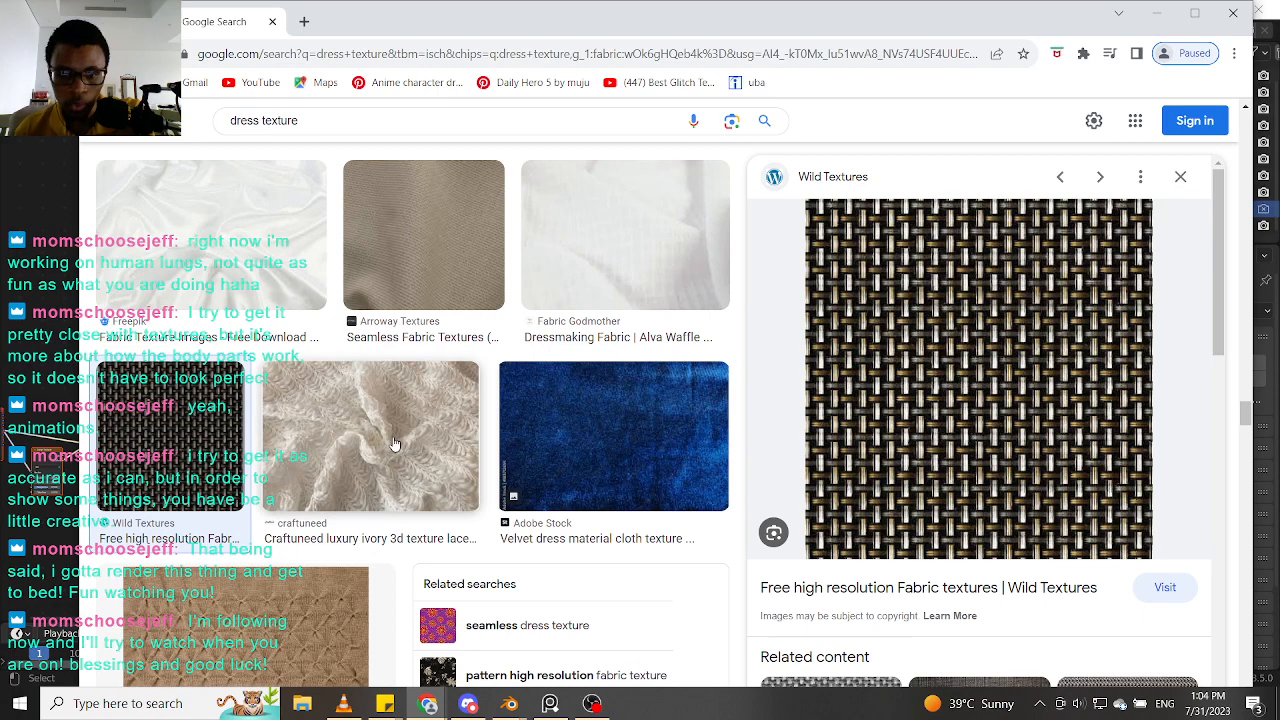
# Step: Preview the brown gathered cloth texture from ThreadCurve and open its source page on clothing textures
pyautogui.scroll(-3, 394, 445)
pyautogui.click(310, 418)
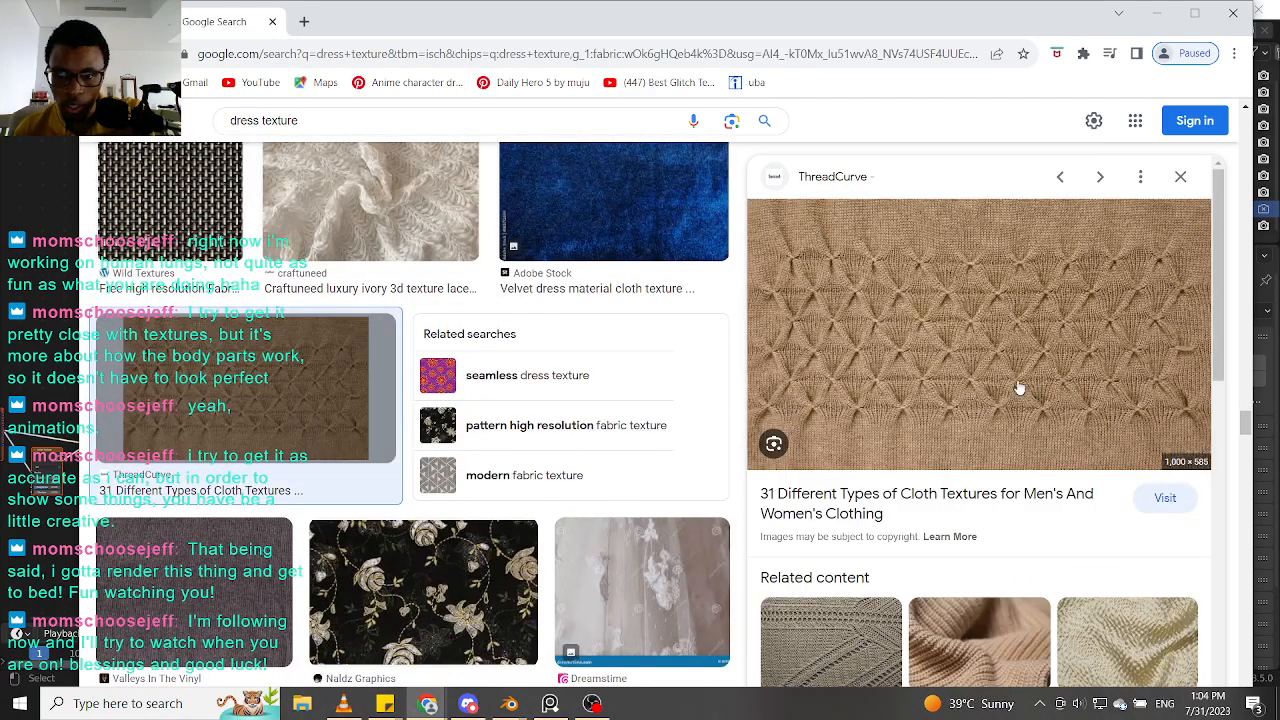
pyautogui.click(875, 315)
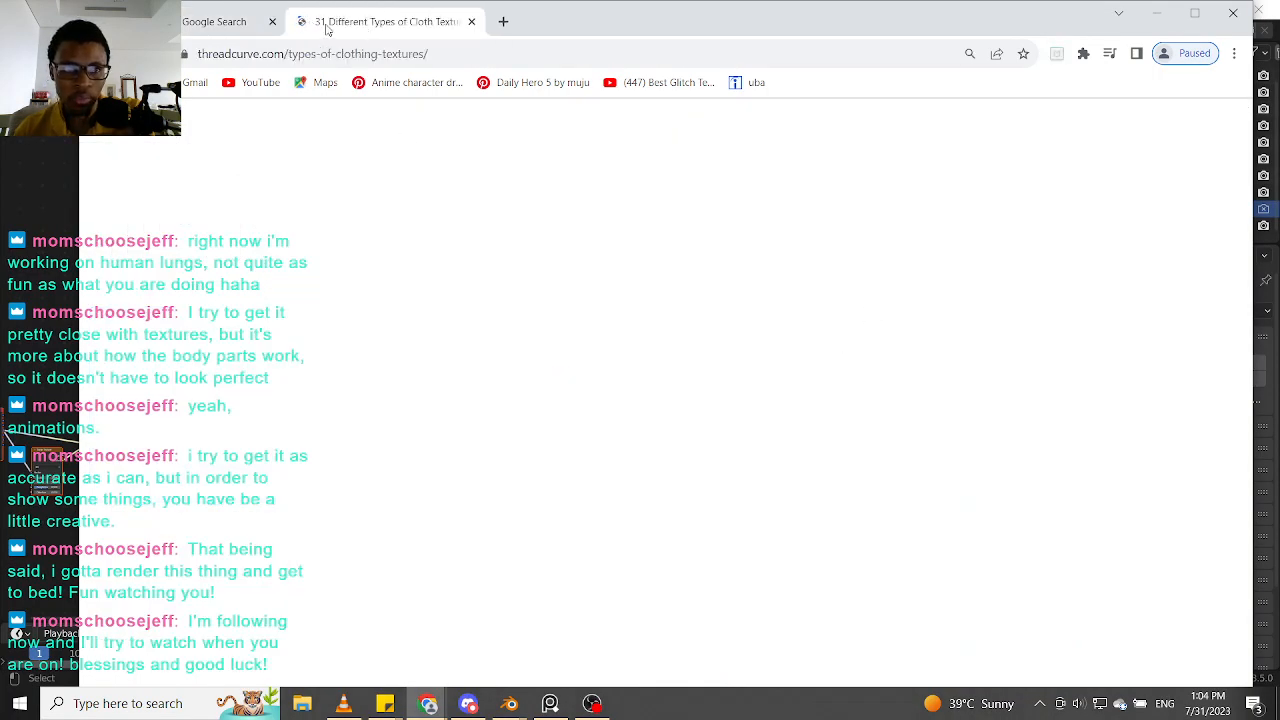
# Step: Return to the dress texture image results and add ThreadCurve's brown gathered cloth texture to the PureRef reference board
pyautogui.click(214, 22)
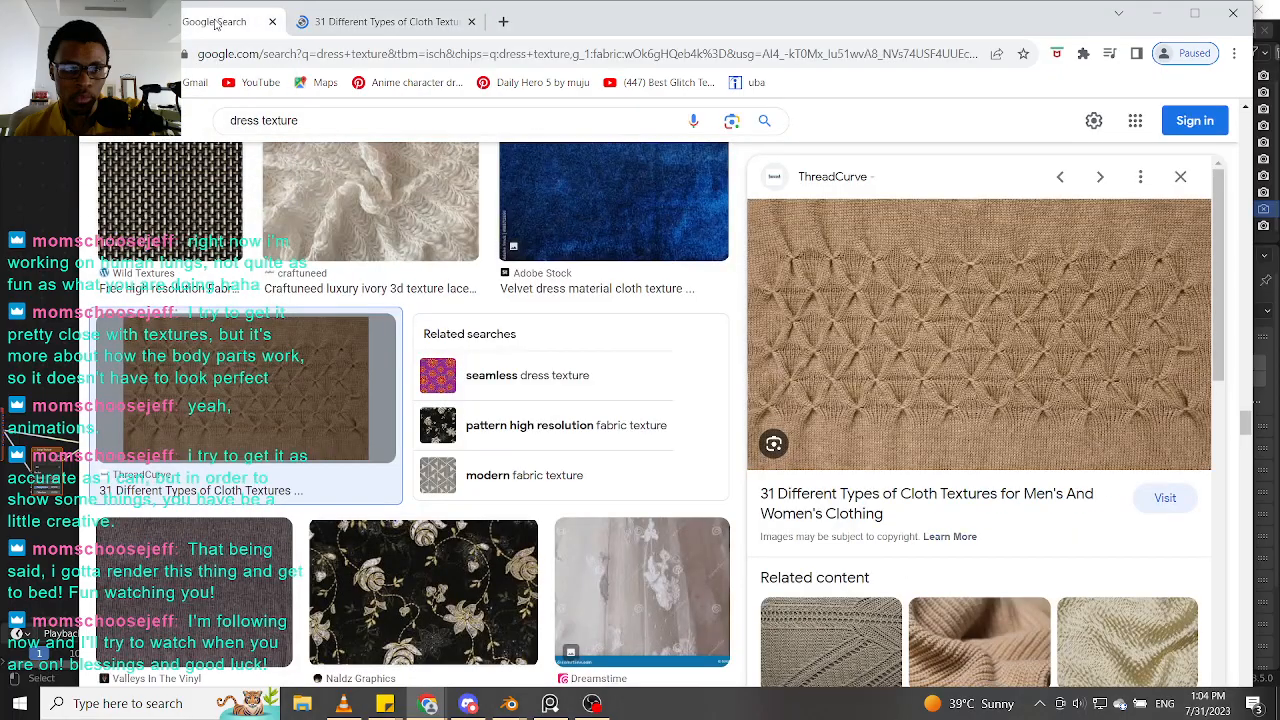
pyautogui.scroll(-4, 880, 372)
pyautogui.scroll(4, 880, 372)
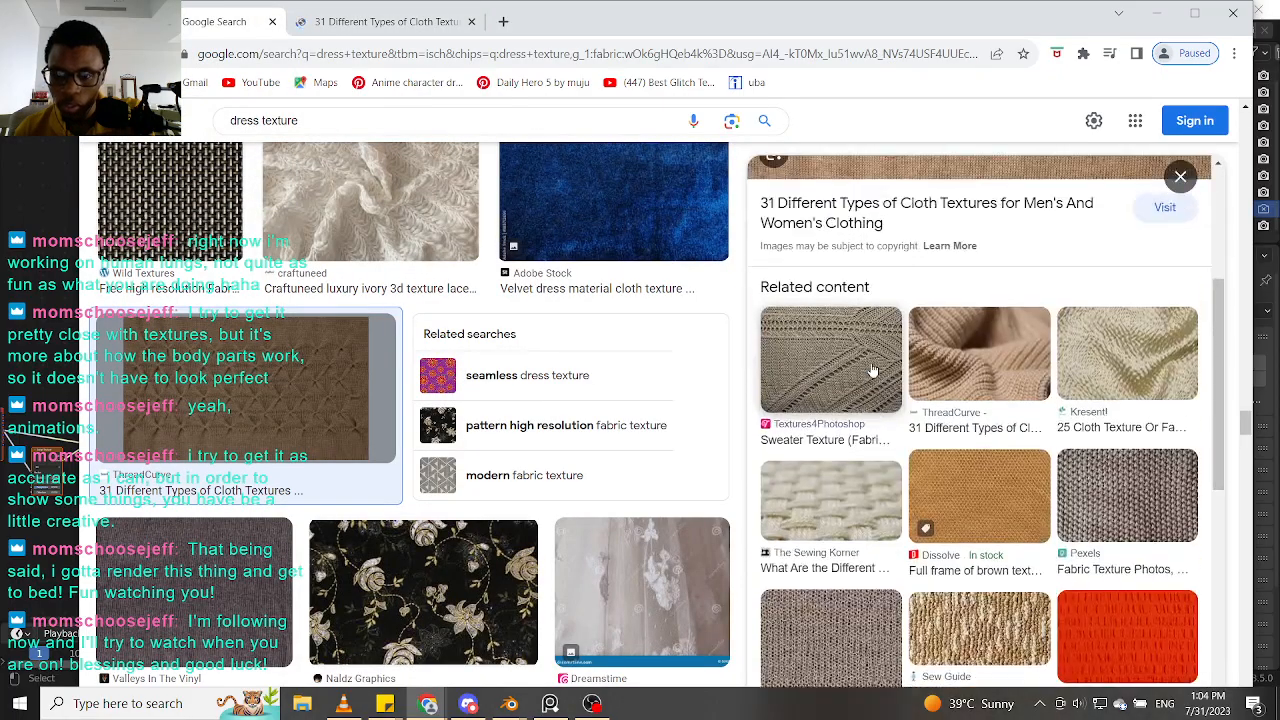
pyautogui.click(731, 120)
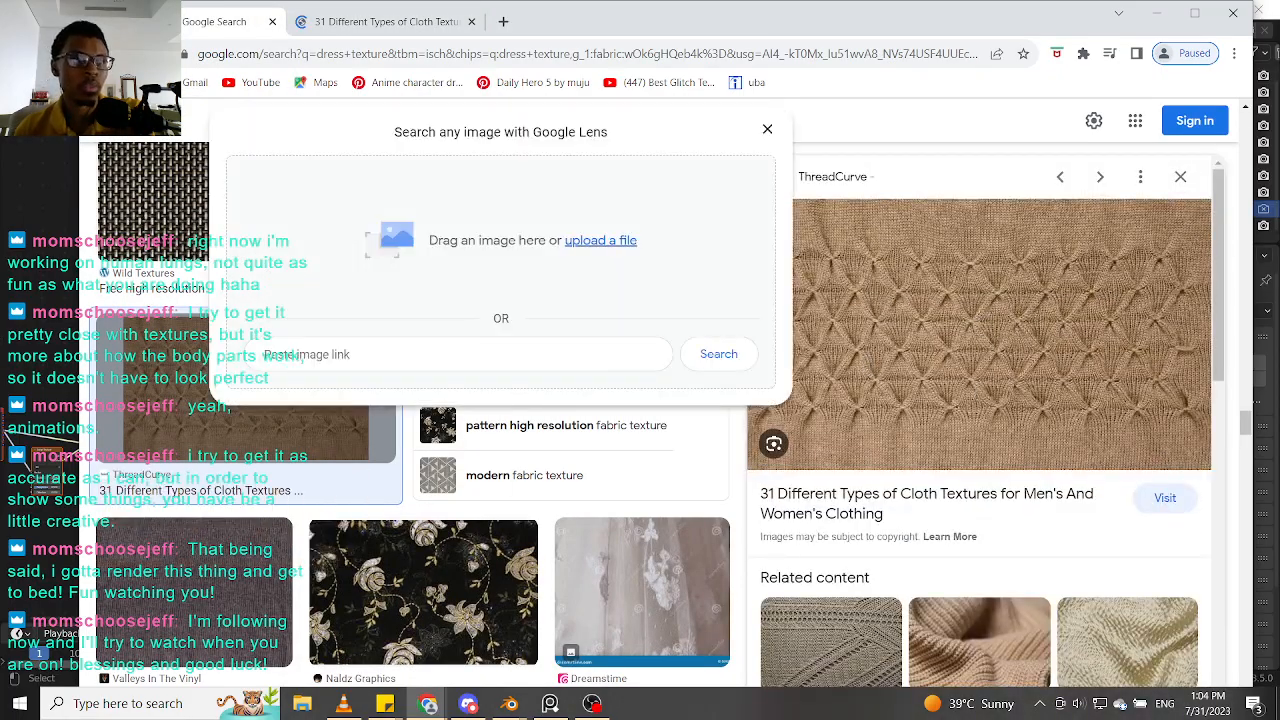
pyautogui.hotkey('alt', 'Tab')
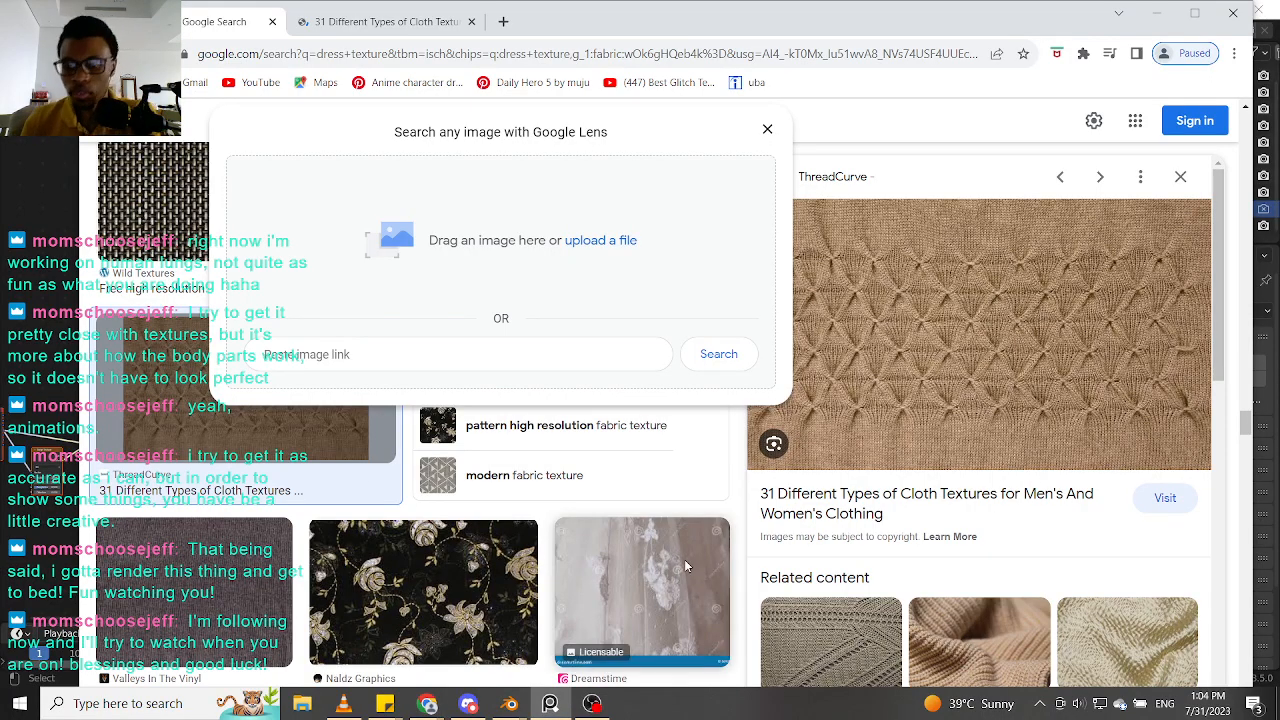
# Step: Preview the Textures4Photoshop sweater texture from the related content and add it to the reference board
pyautogui.scroll(-3, 838, 583)
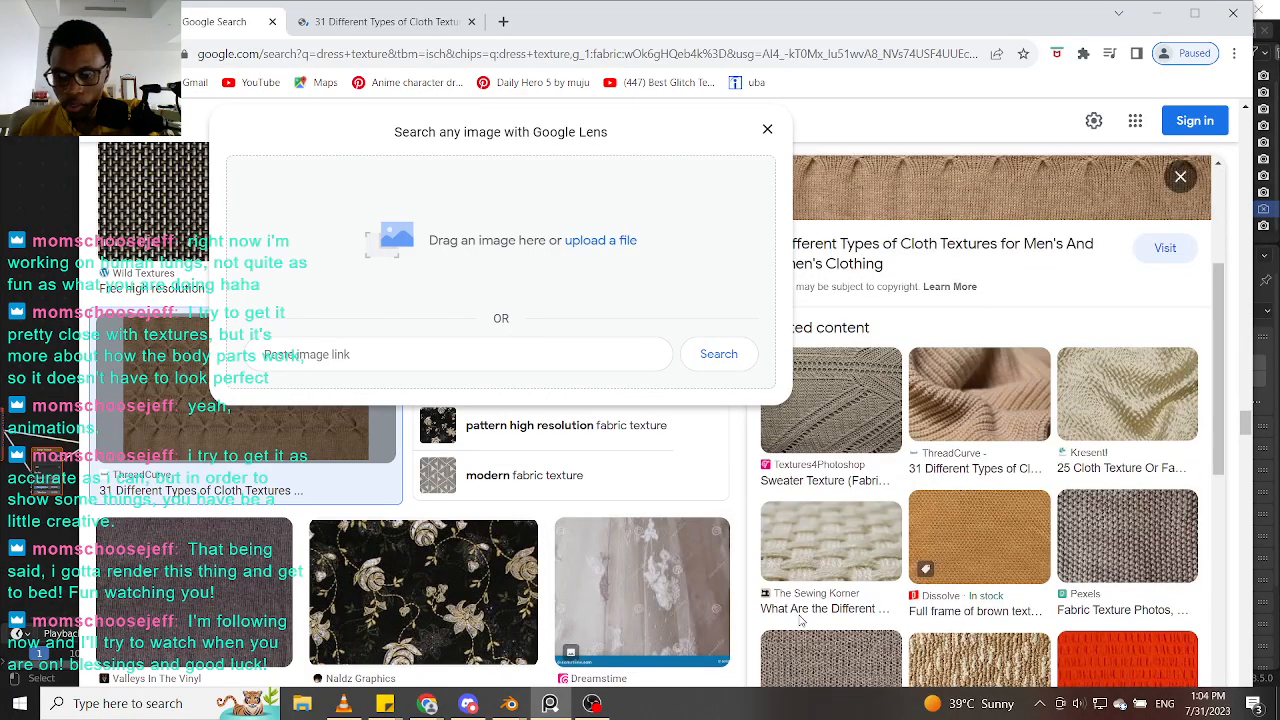
pyautogui.click(853, 400)
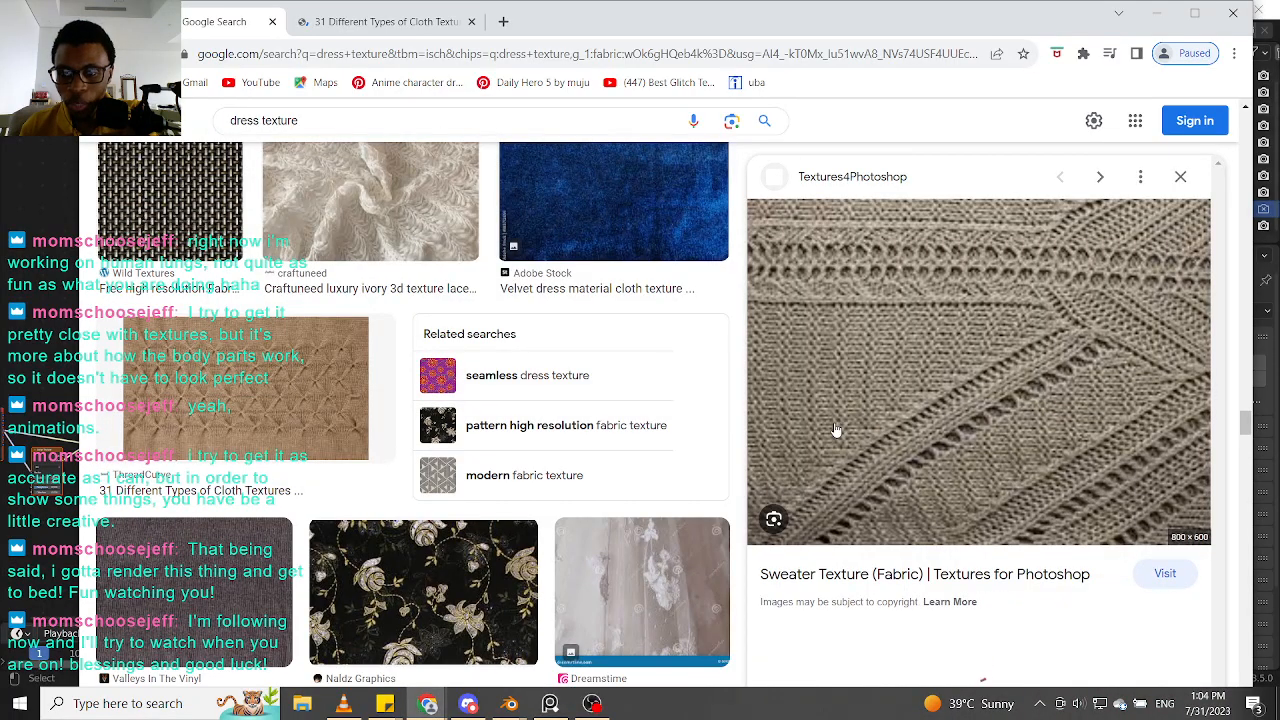
pyautogui.scroll(-2, 936, 452)
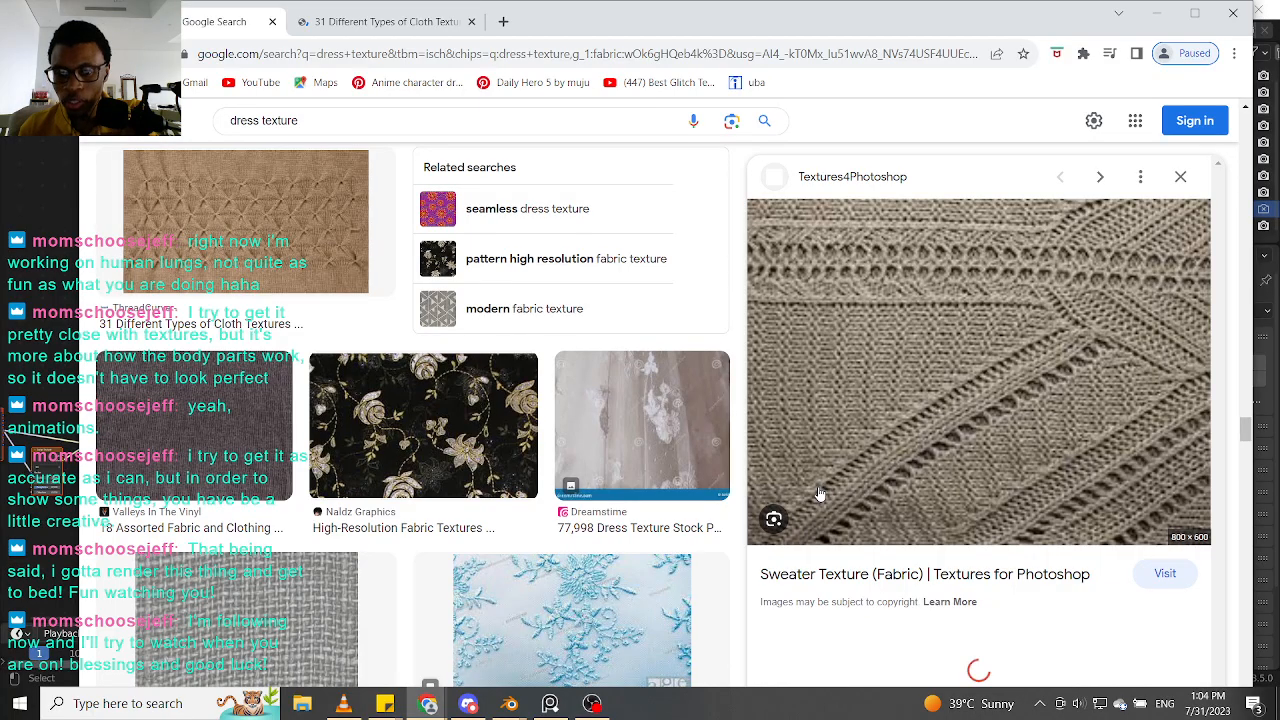
pyautogui.scroll(-1, 818, 492)
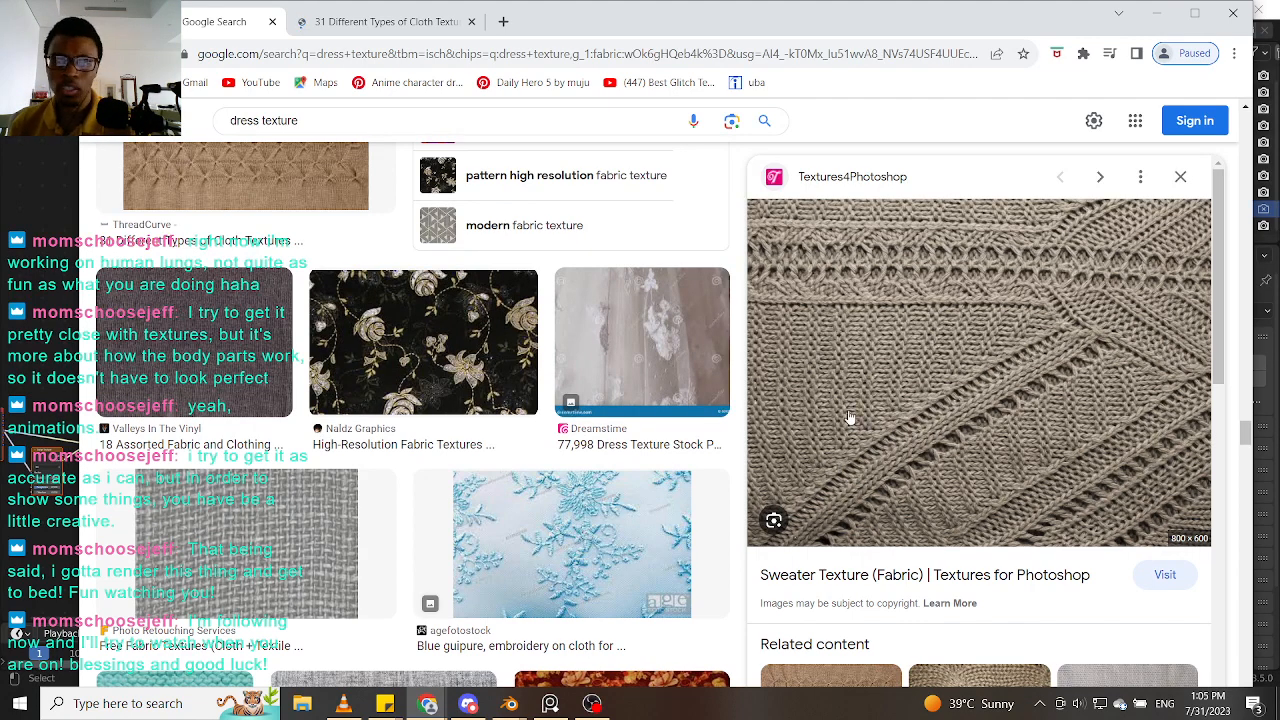
pyautogui.click(731, 120)
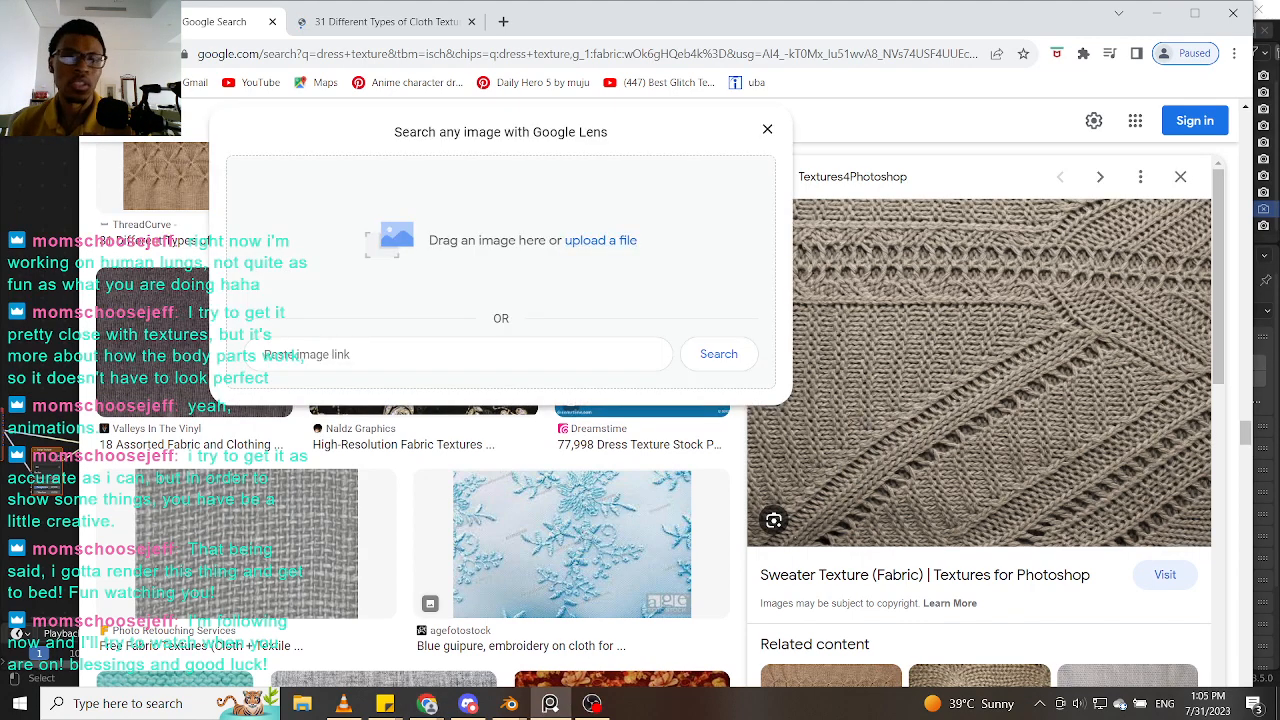
# Step: Look through the knitted fabrics related to the sweater texture and close its preview
pyautogui.scroll(-2, 1080, 470)
pyautogui.scroll(-1, 1080, 470)
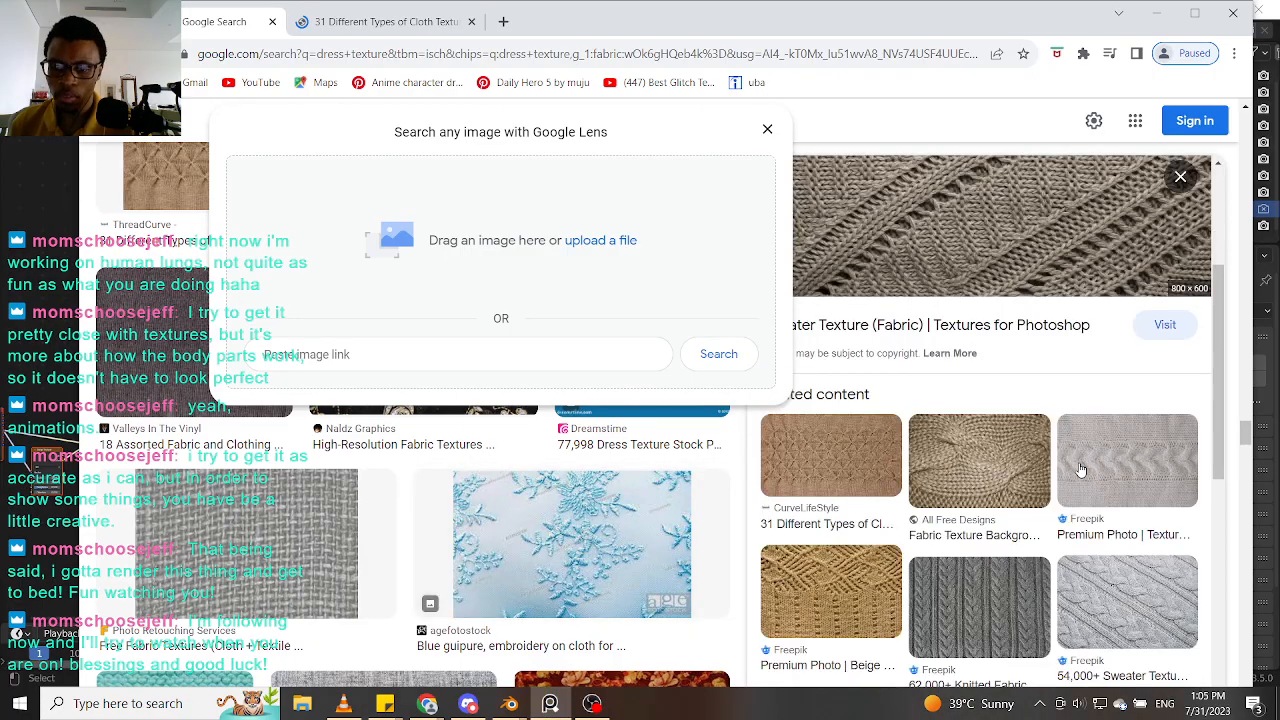
pyautogui.scroll(-2, 1080, 470)
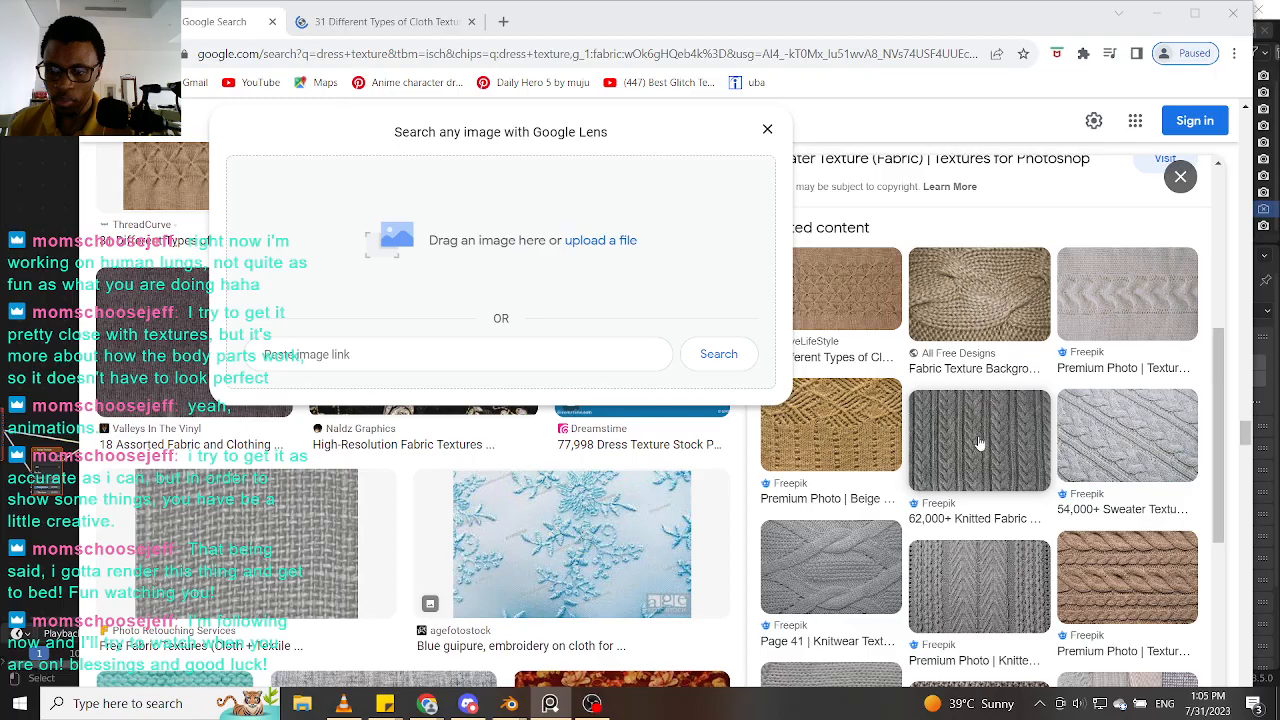
pyautogui.scroll(-3, 958, 472)
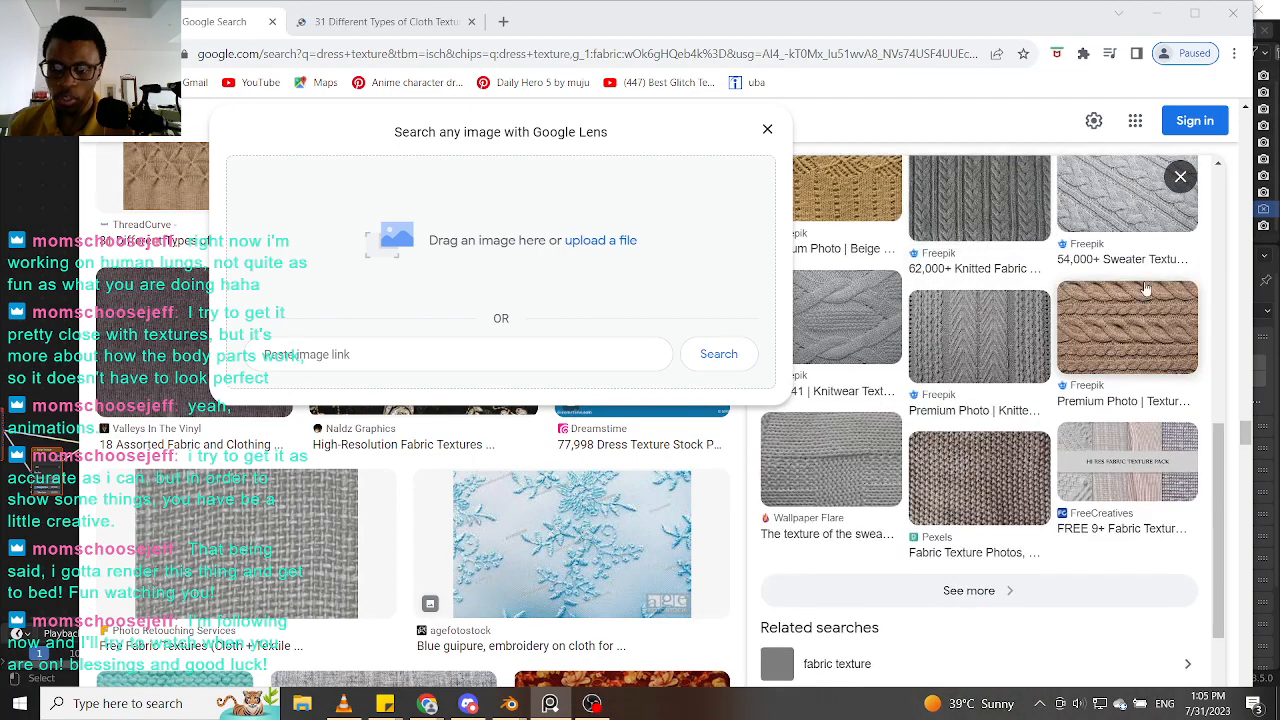
pyautogui.click(1180, 176)
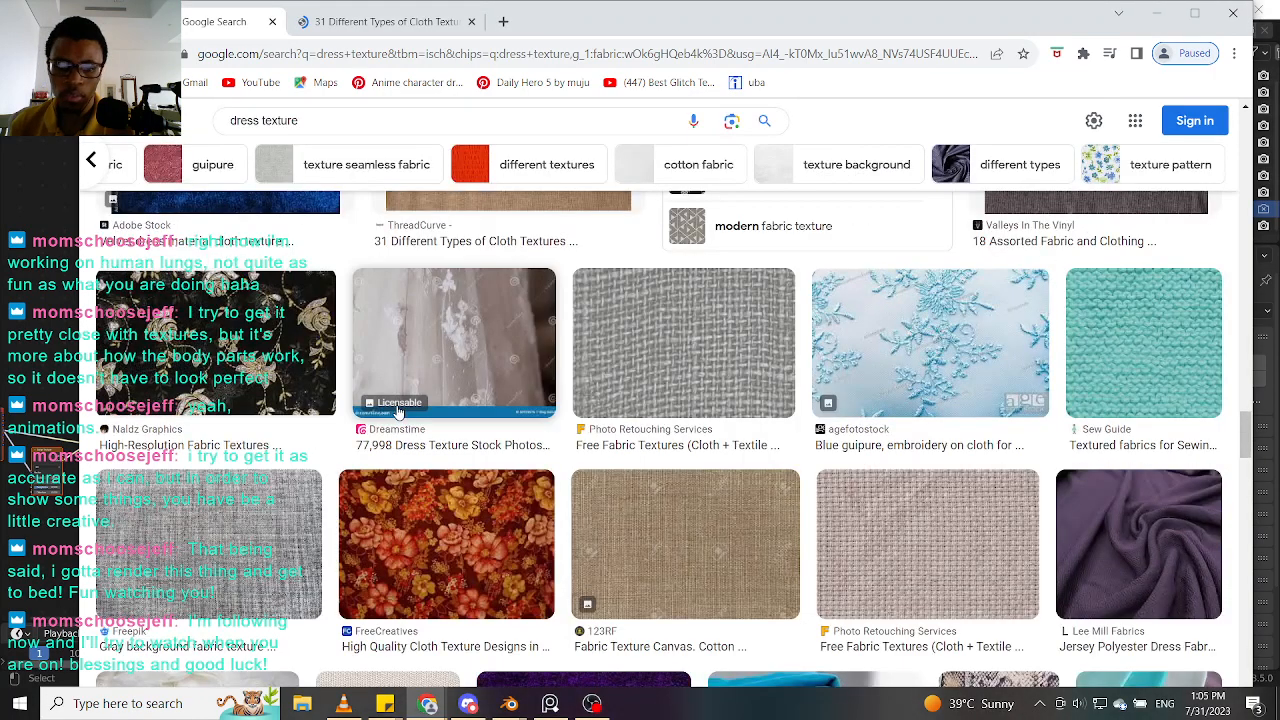
# Step: Browse further down the dress texture results and preview the yellow linen fabric from Charu Creation
pyautogui.scroll(-2, 485, 391)
pyautogui.scroll(3, 485, 391)
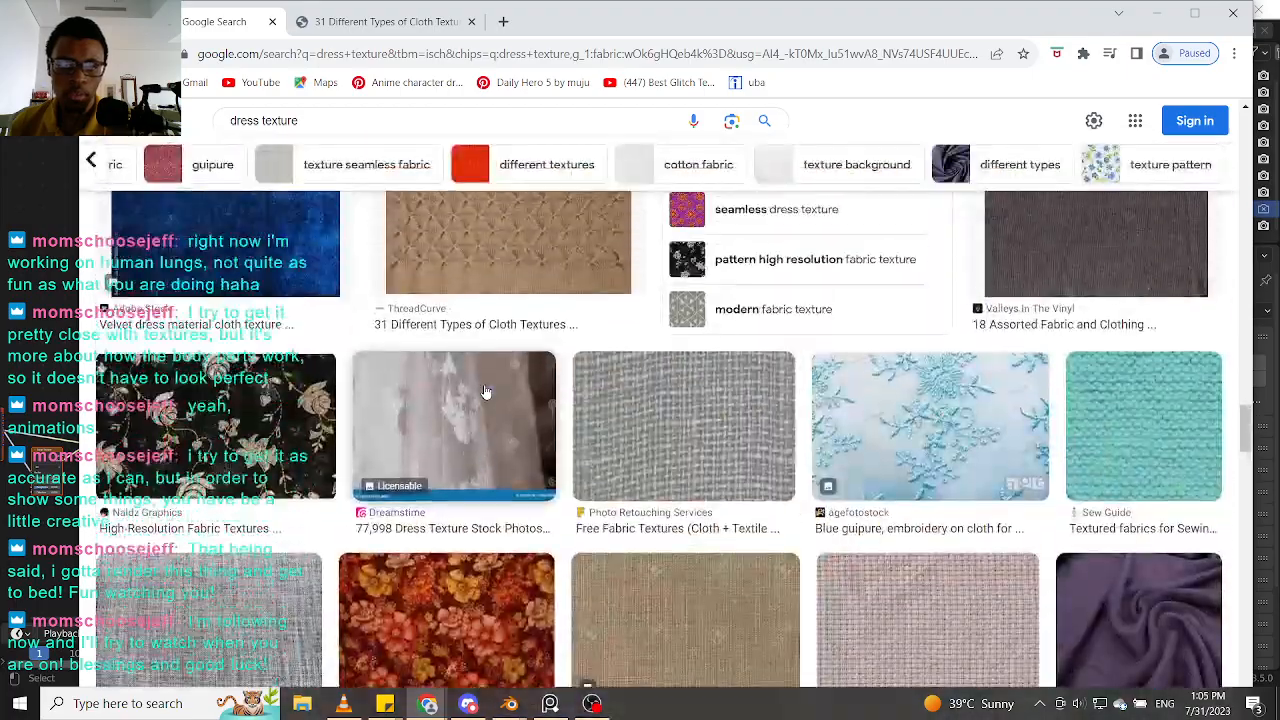
pyautogui.scroll(-10, 485, 391)
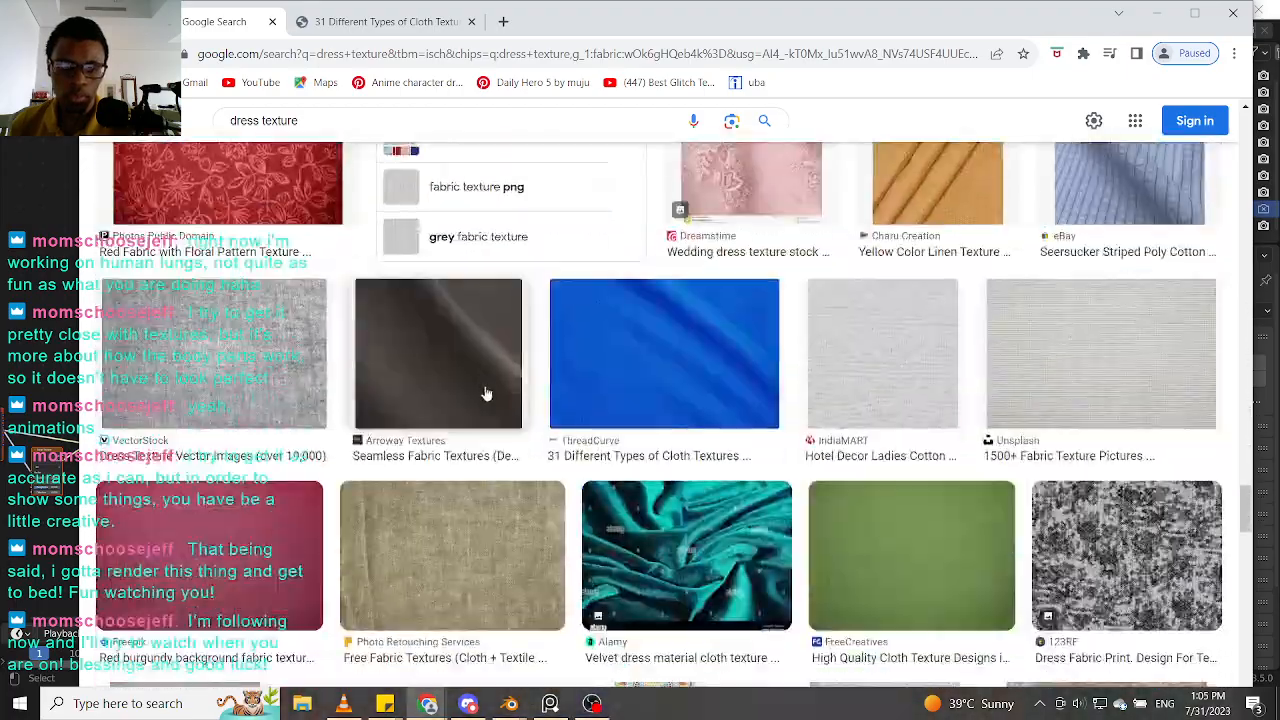
pyautogui.scroll(-2, 487, 394)
pyautogui.scroll(-2, 490, 393)
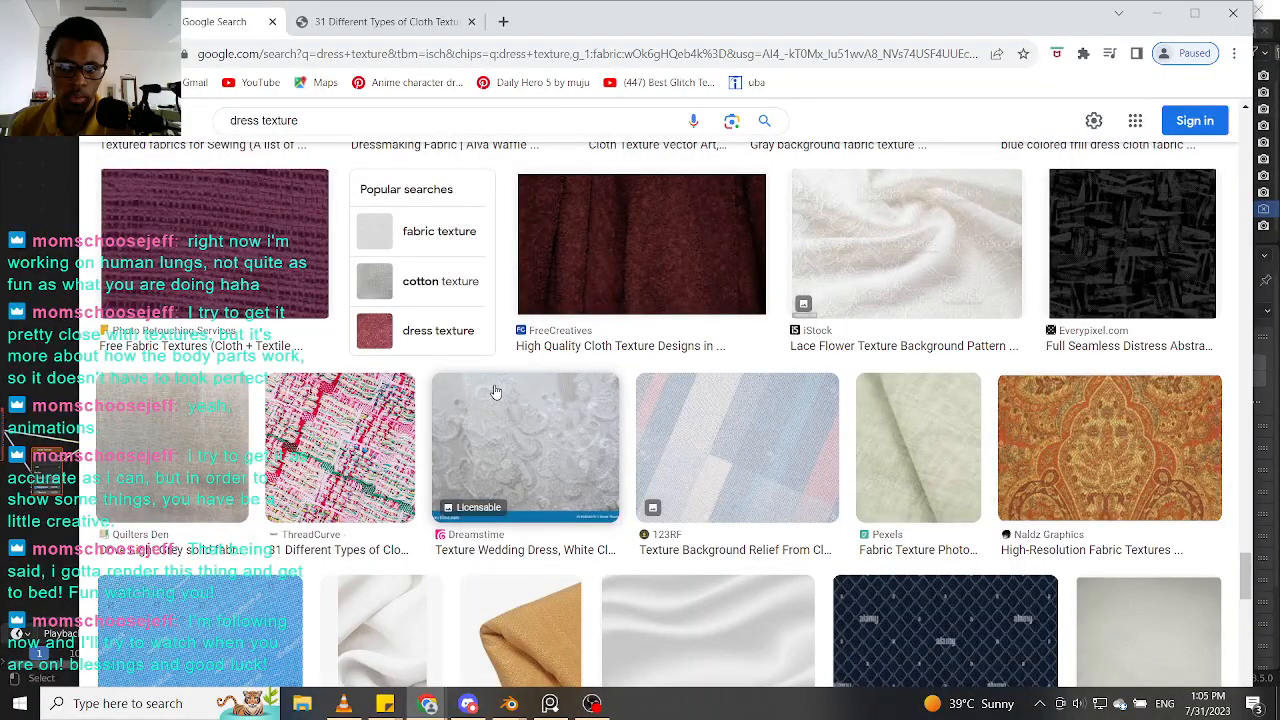
pyautogui.scroll(-3, 494, 391)
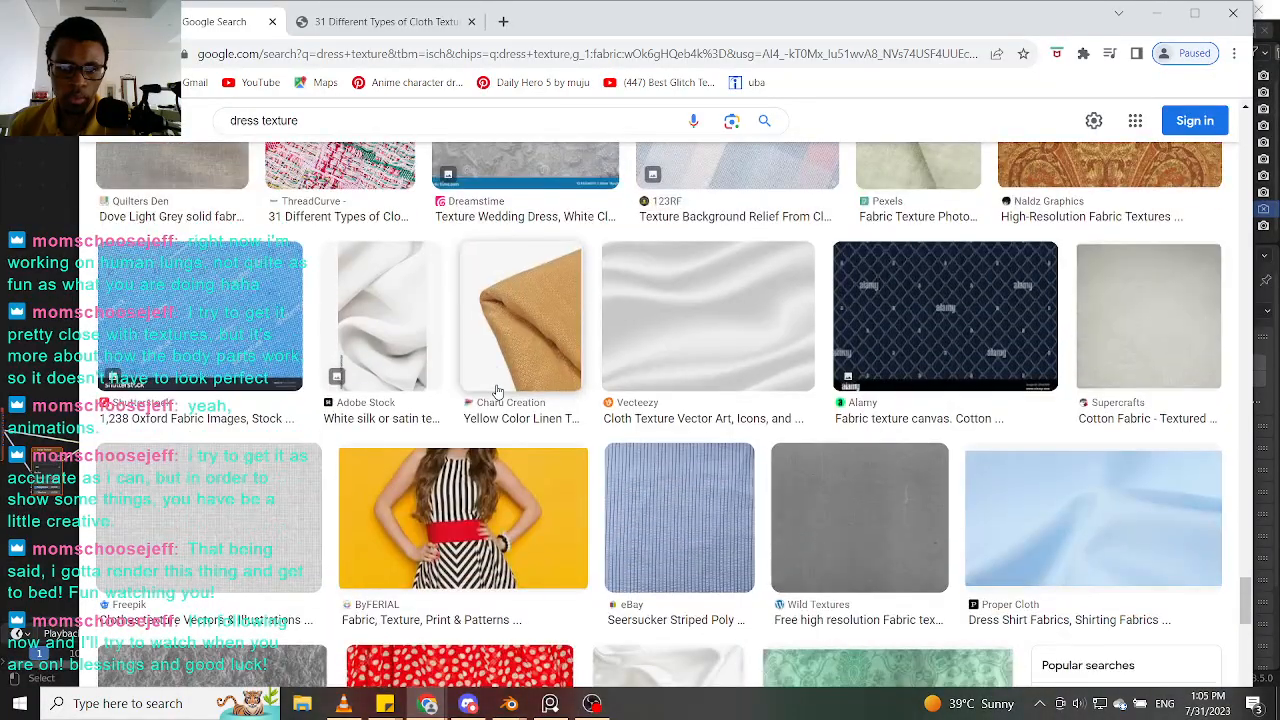
pyautogui.click(530, 358)
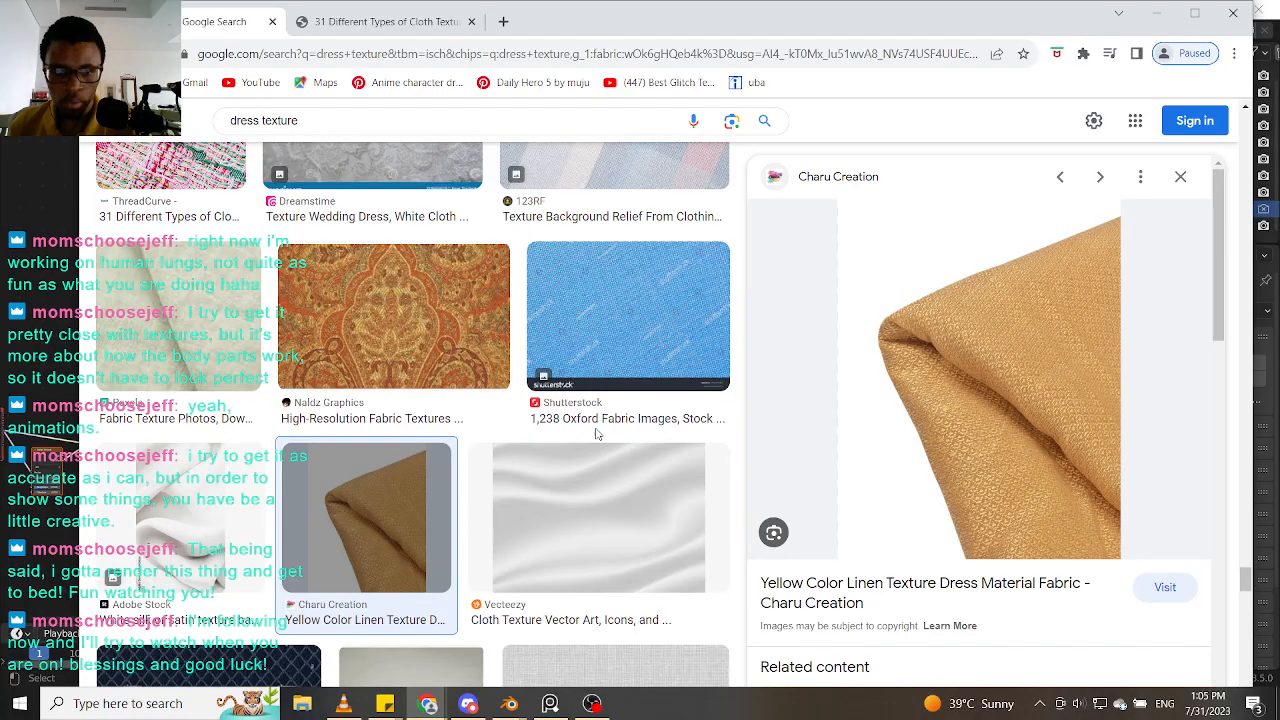
# Step: Preview Alamy's dark blue diamond-patterned fabric, add it to the reference board, and dismiss the Google Lens prompt
pyautogui.scroll(-3, 492, 436)
pyautogui.scroll(-3, 492, 436)
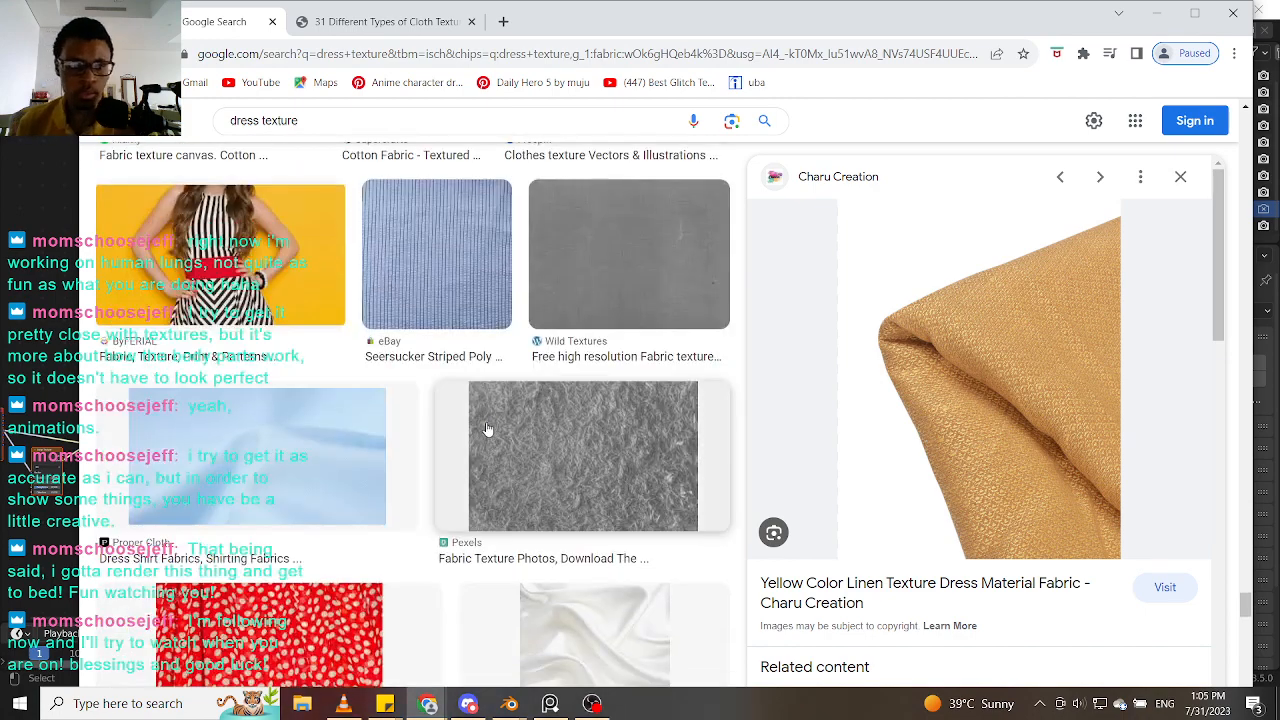
pyautogui.scroll(3, 486, 430)
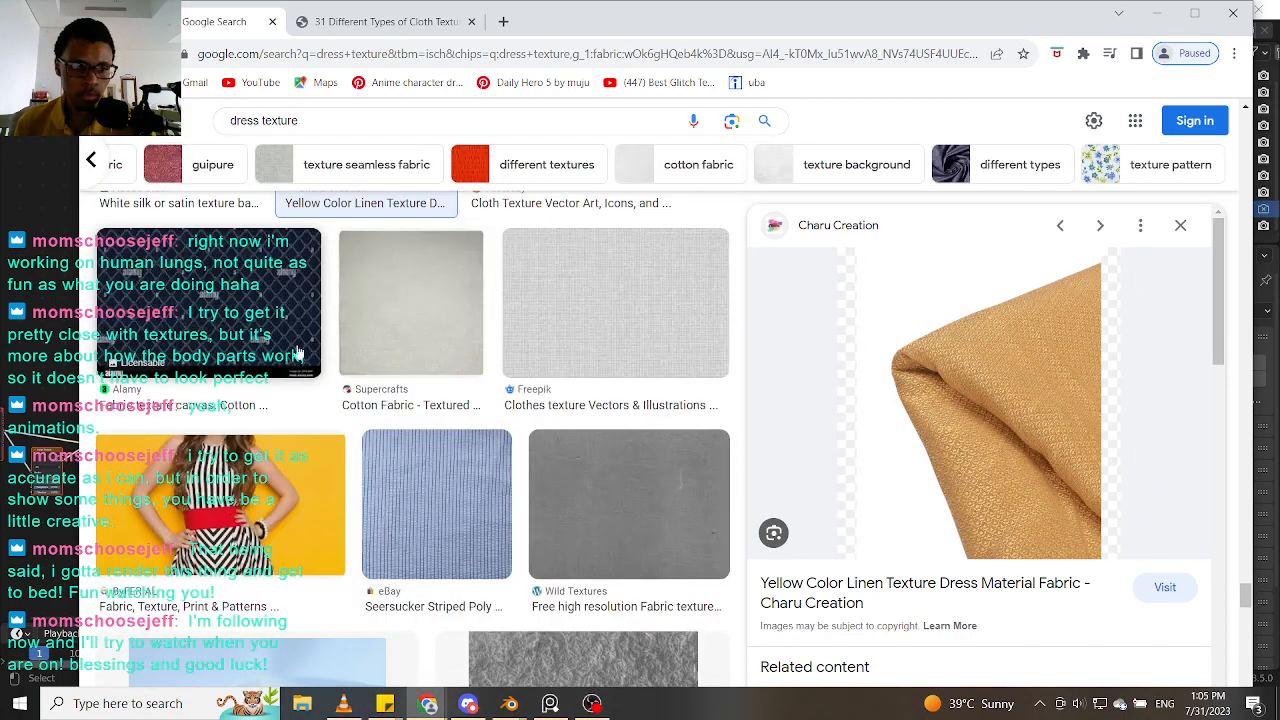
pyautogui.click(243, 338)
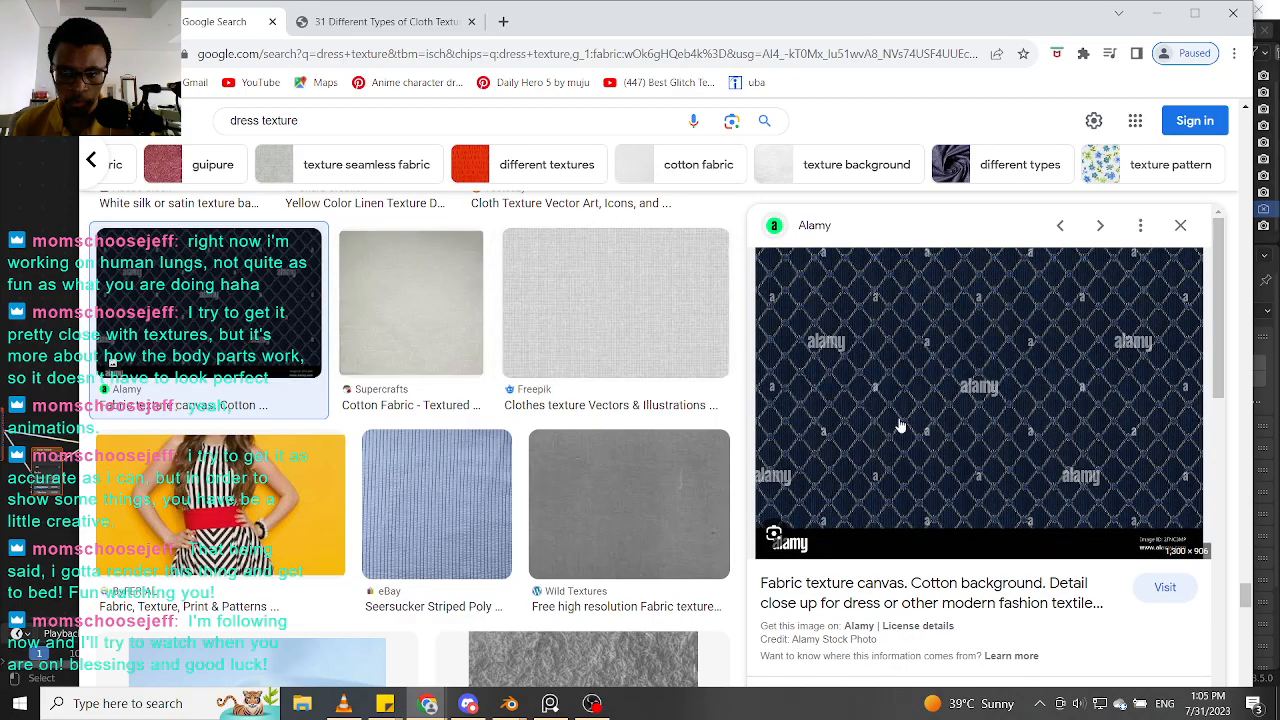
pyautogui.click(731, 120)
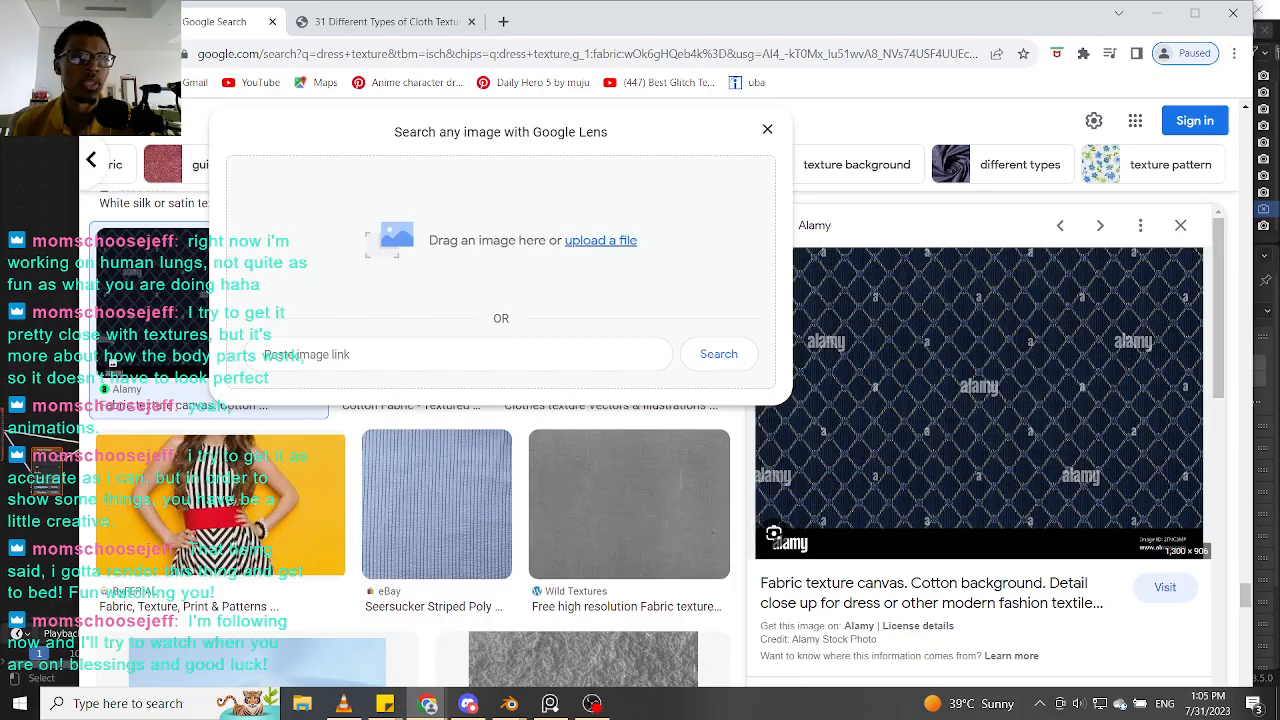
pyautogui.scroll(-1, 393, 497)
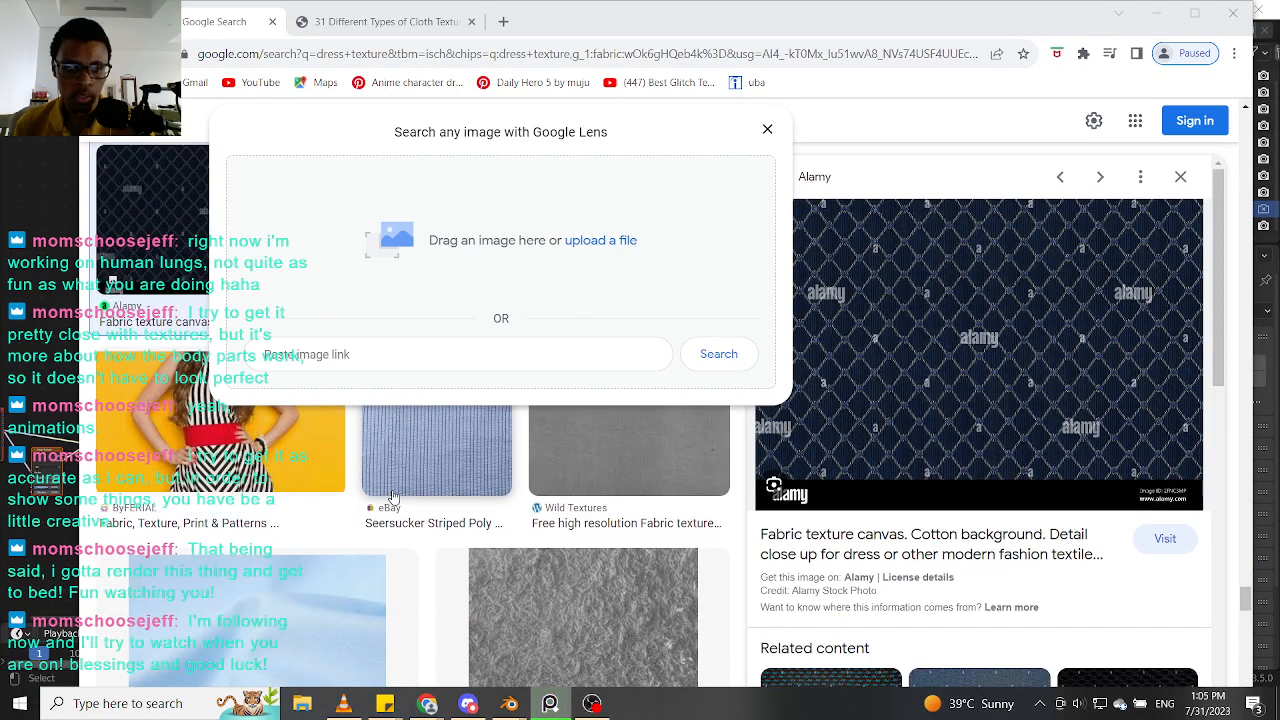
pyautogui.scroll(-2, 393, 497)
pyautogui.click(768, 127)
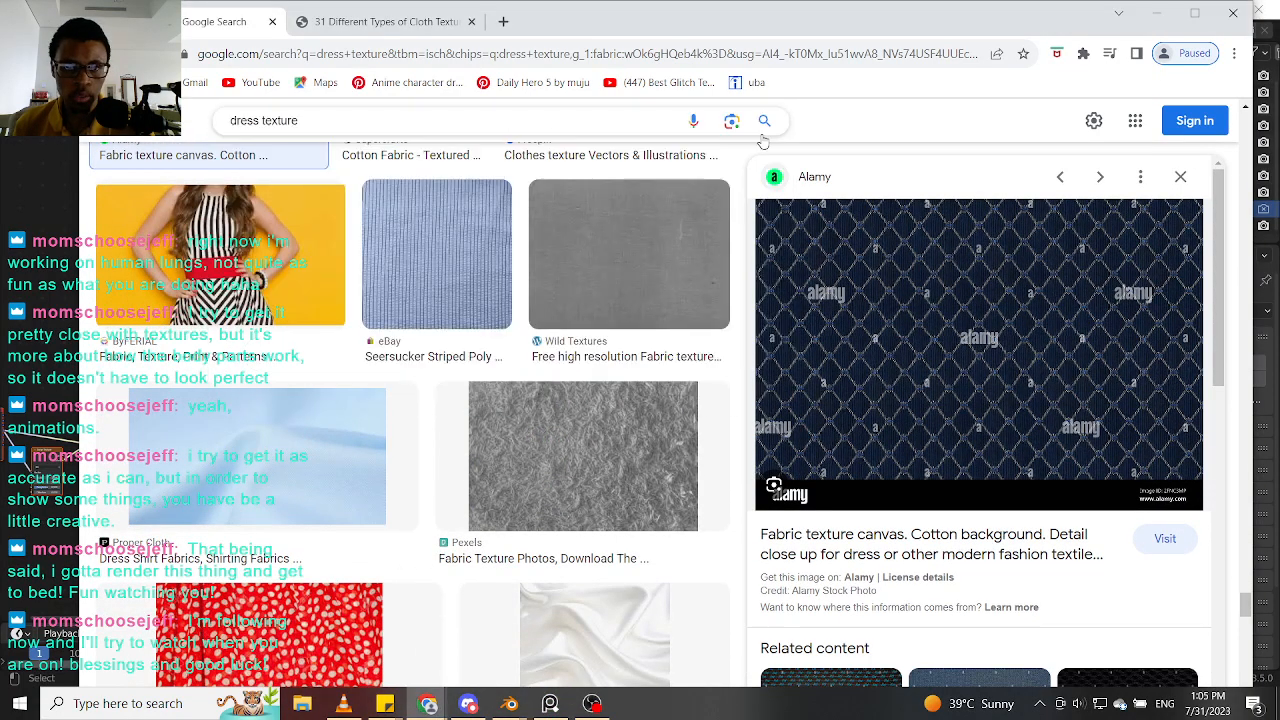
# Step: Close the ThreadCurve page on types of cloth textures
pyautogui.scroll(-2, 589, 309)
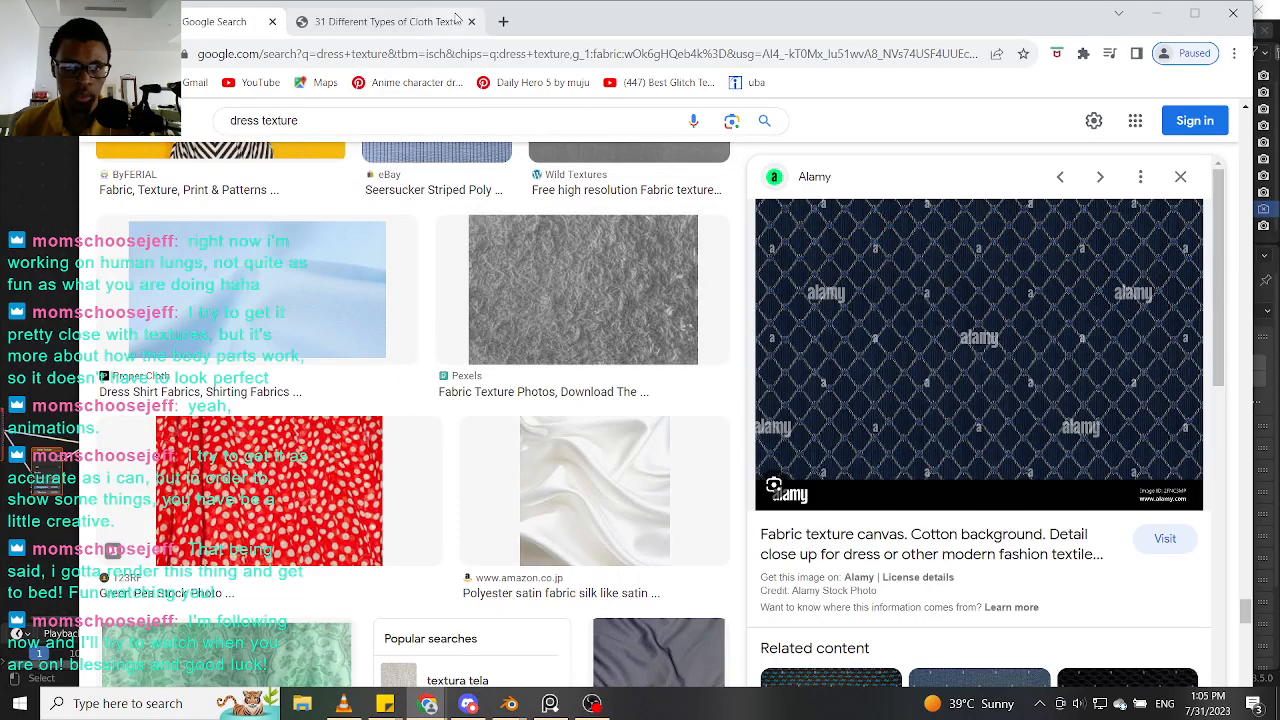
pyautogui.click(471, 21)
pyautogui.scroll(-5, 522, 373)
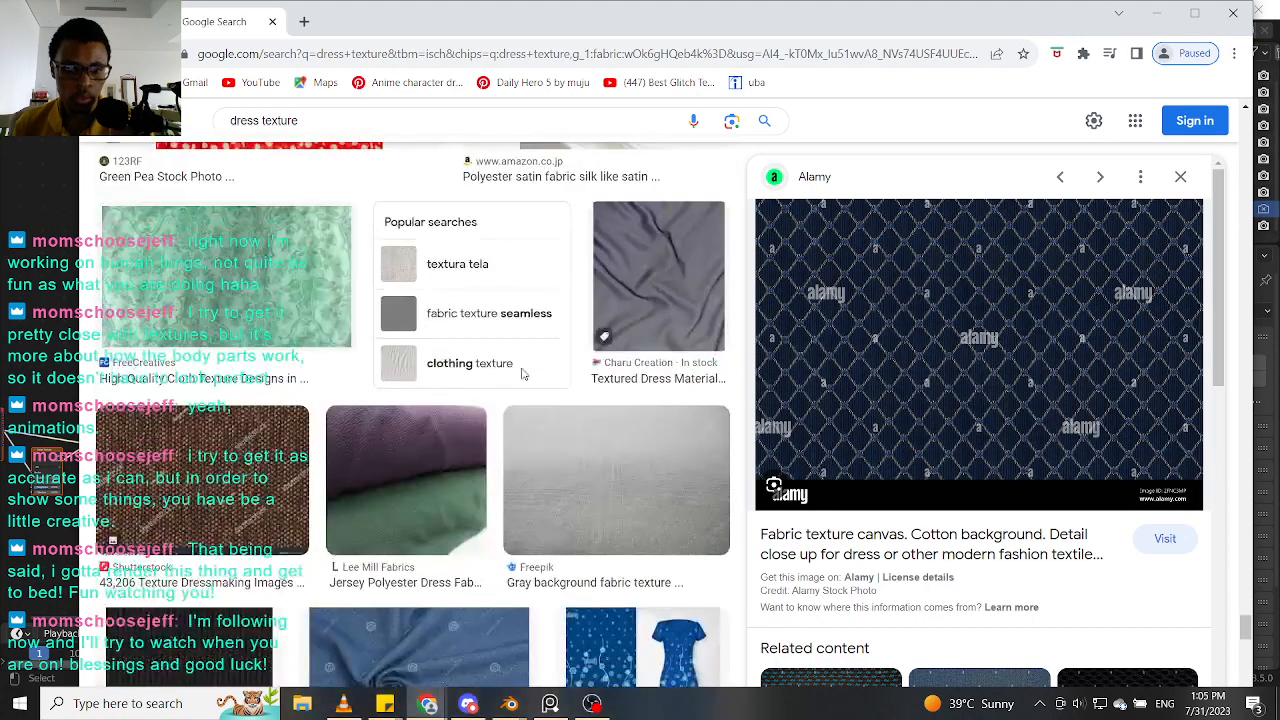
# Step: Preview the purple and green crinkled jersey fabric from Lee Mill Fabrics and add it to the reference board
pyautogui.scroll(-1, 522, 375)
pyautogui.click(409, 330)
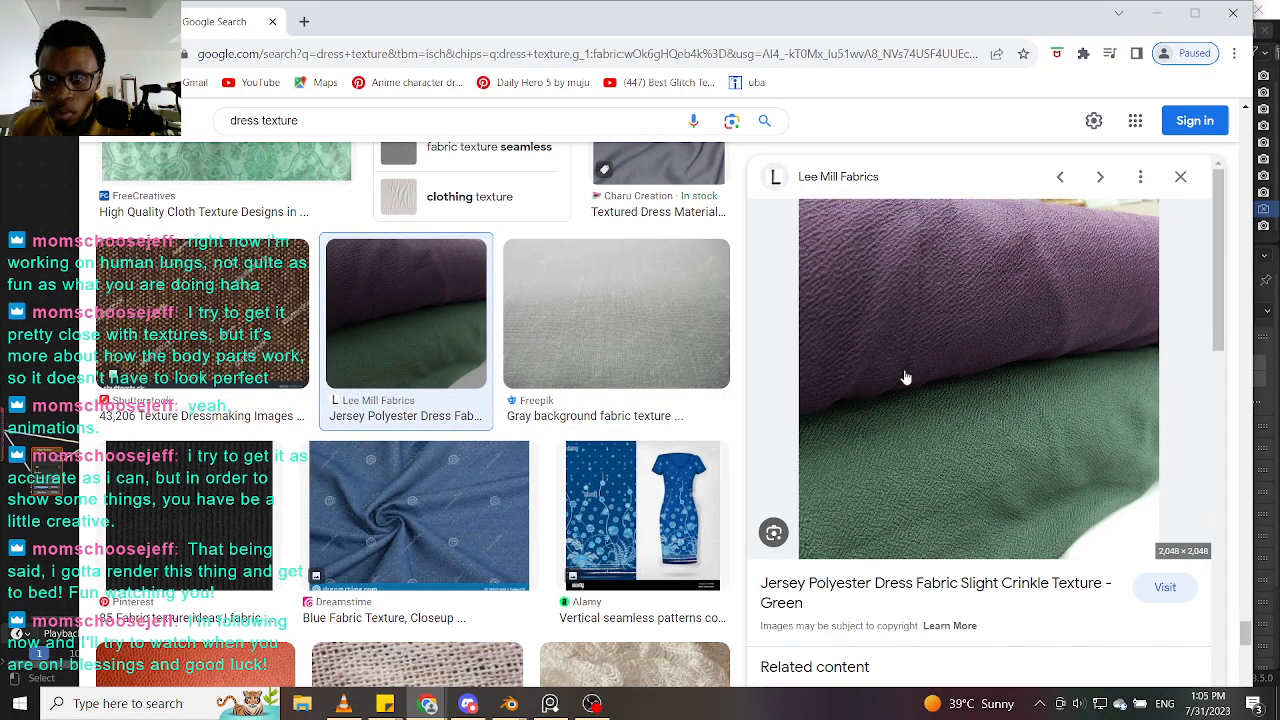
pyautogui.scroll(-4, 908, 386)
pyautogui.scroll(3, 908, 380)
pyautogui.moveTo(908, 376); pyautogui.dragTo(646, 387)
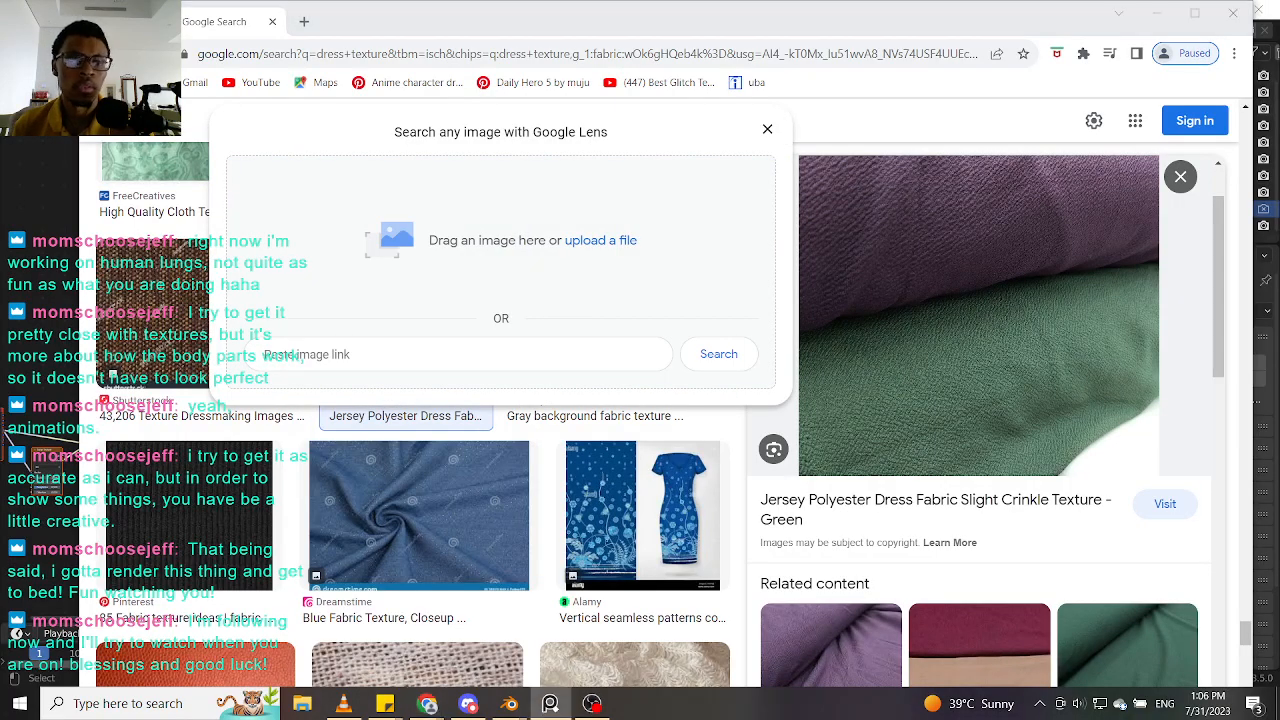
# Step: Find and preview the dark red leather texture from Textures.com further down the results and look through its related content
pyautogui.scroll(-3, 378, 502)
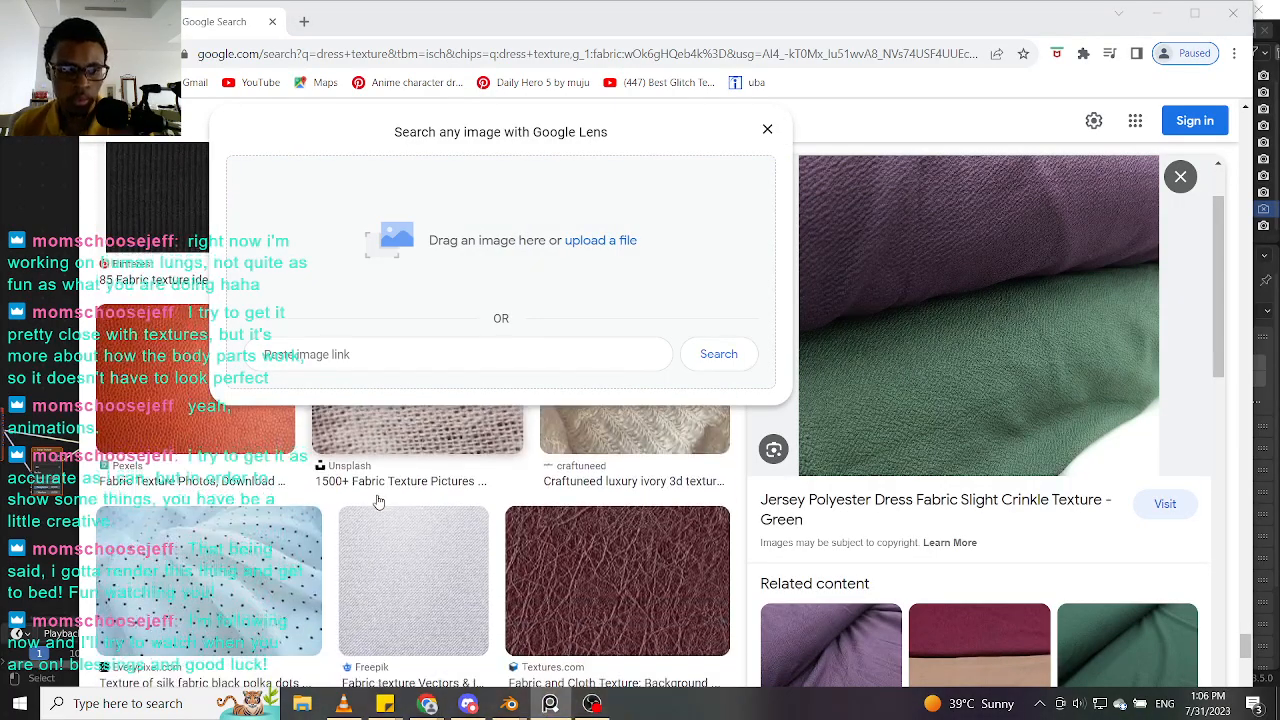
pyautogui.scroll(-1, 378, 502)
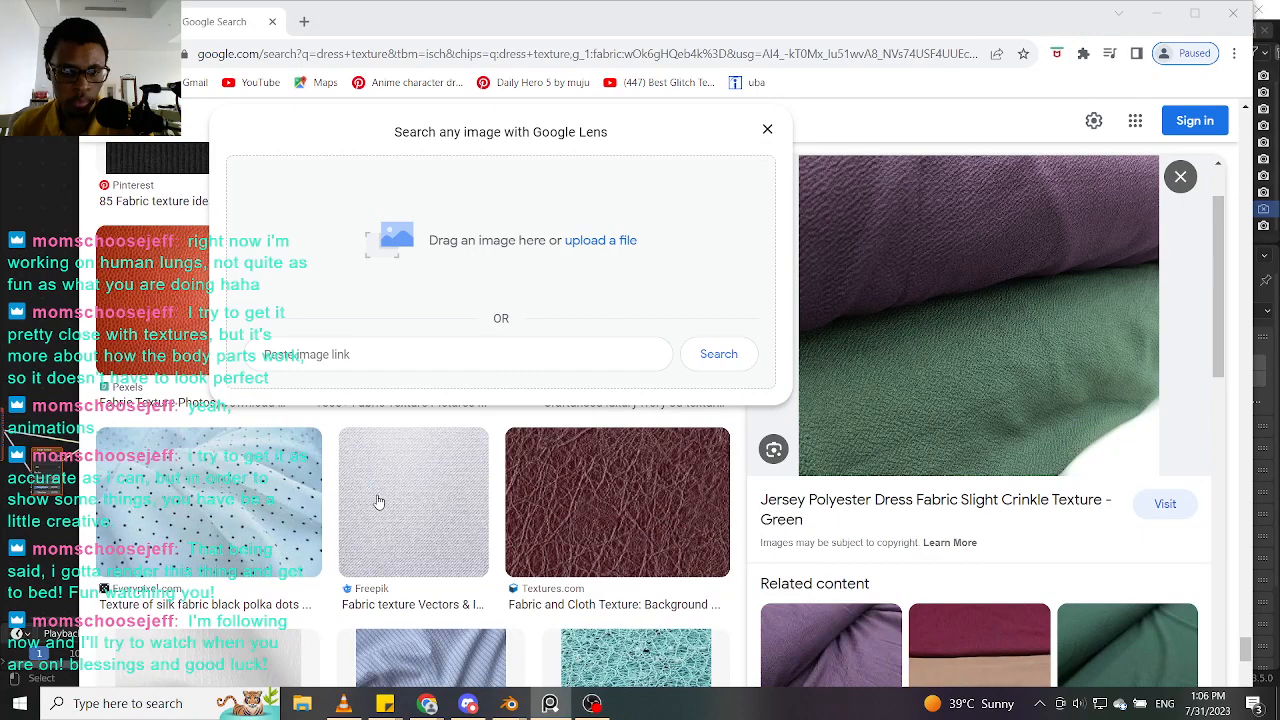
pyautogui.click(572, 500)
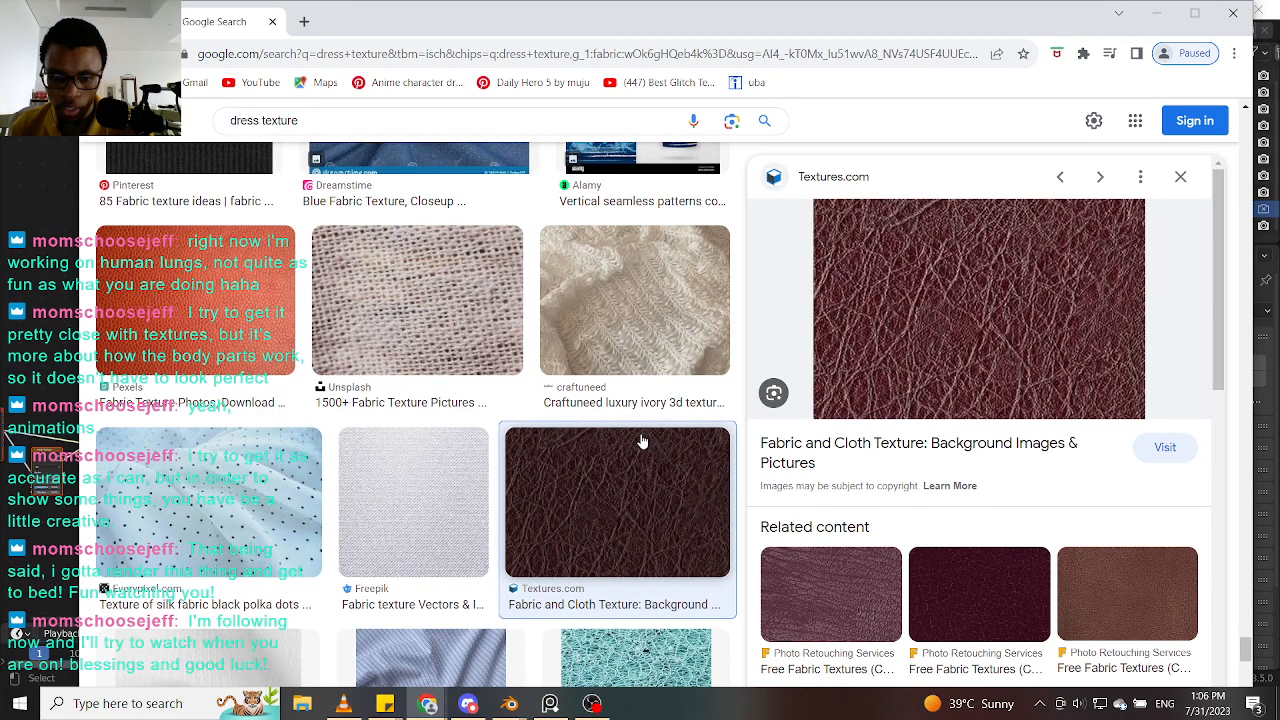
pyautogui.scroll(-2, 860, 450)
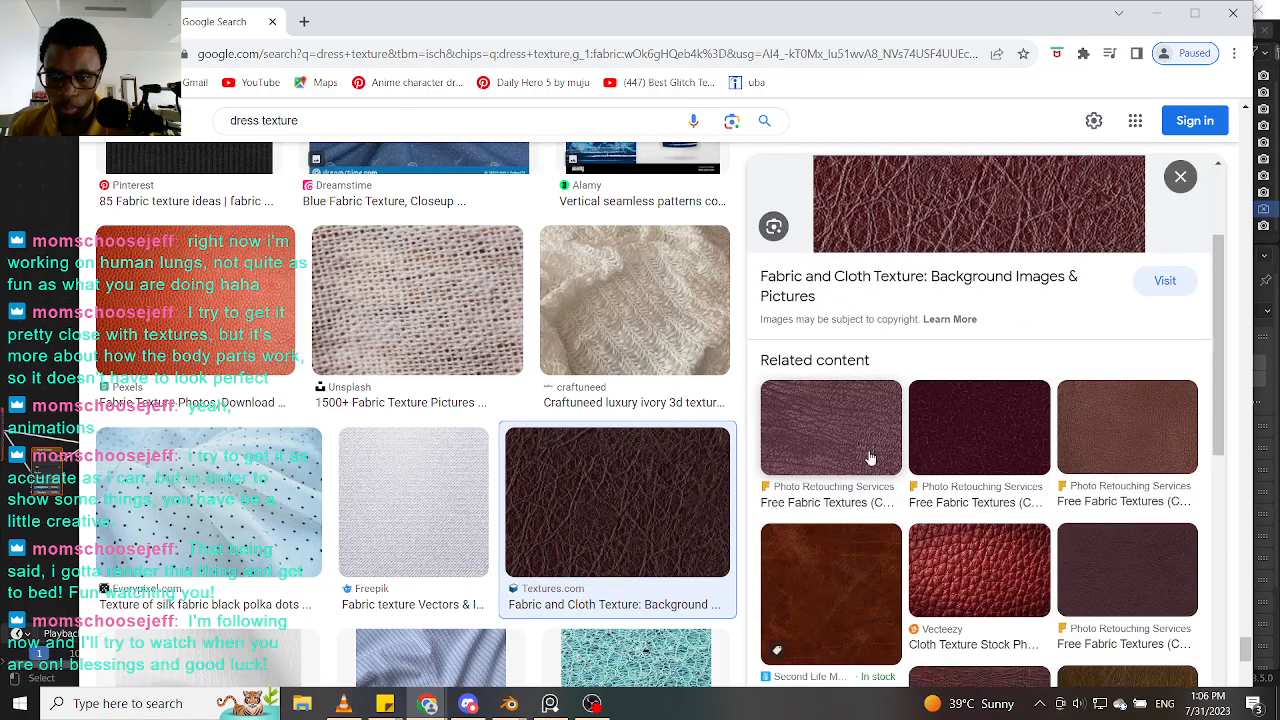
pyautogui.scroll(-1, 450, 480)
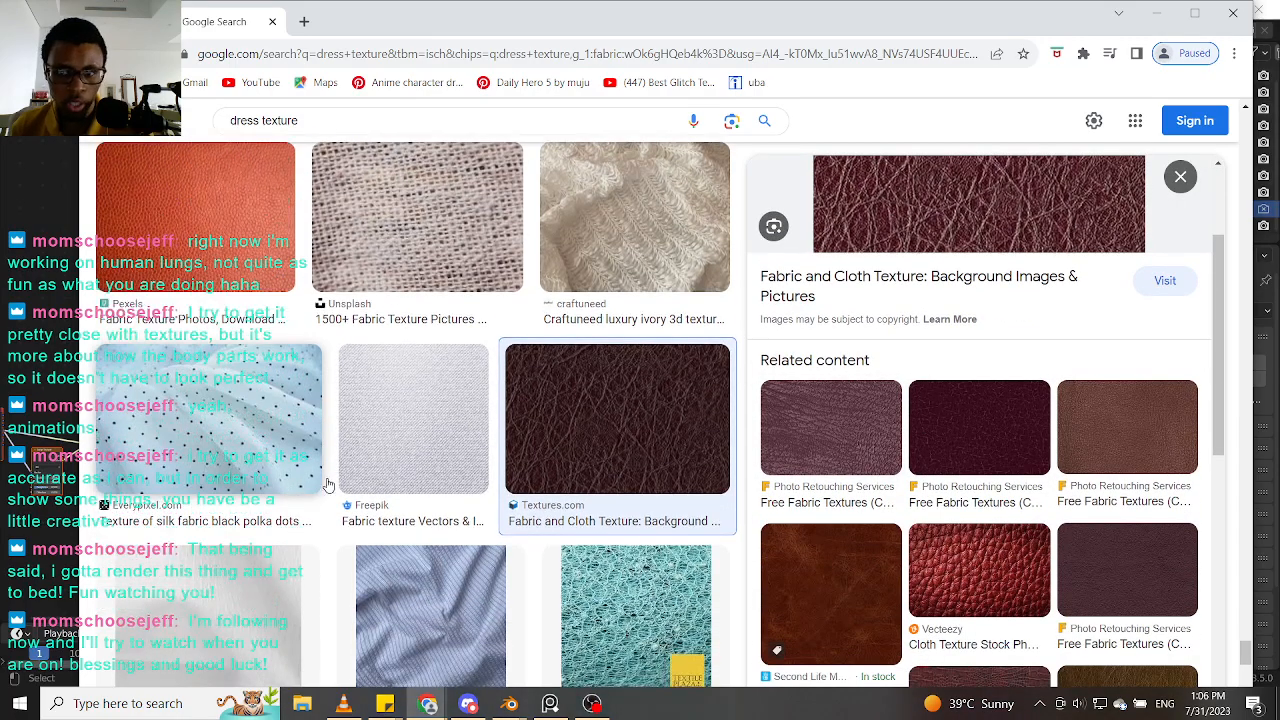
pyautogui.scroll(2, 328, 485)
pyautogui.scroll(2, 1037, 277)
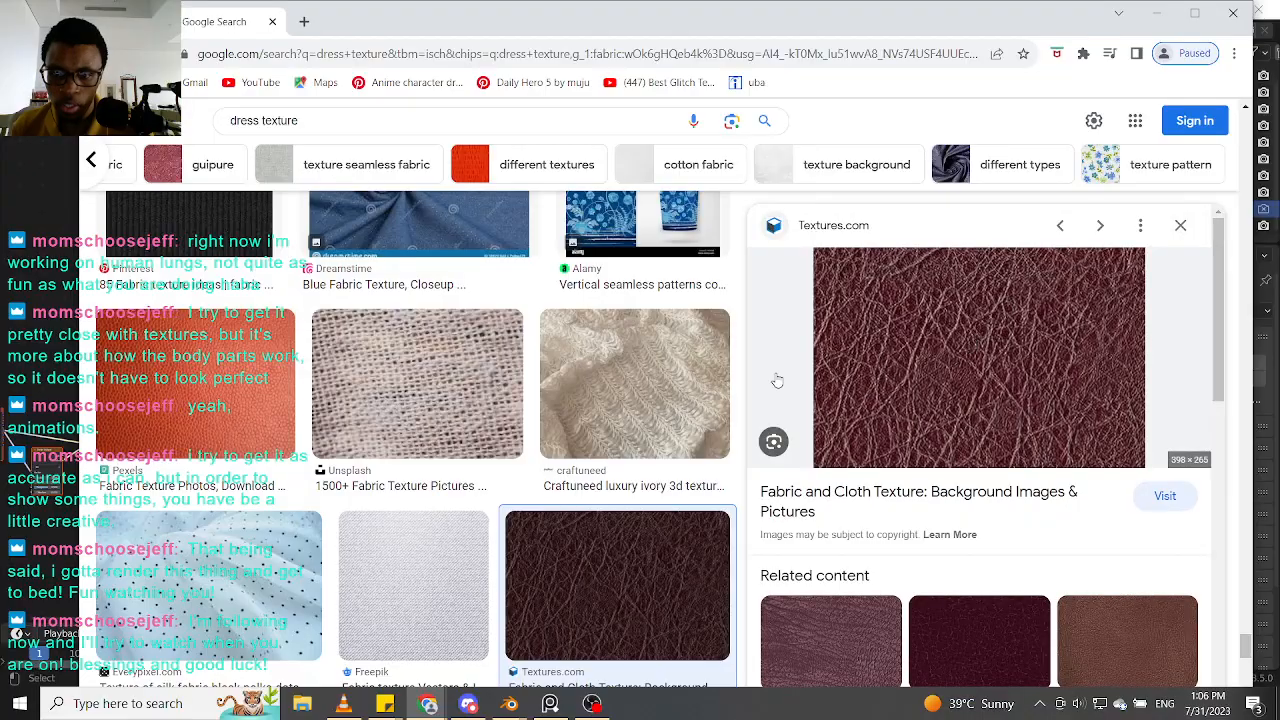
pyautogui.scroll(-2, 382, 399)
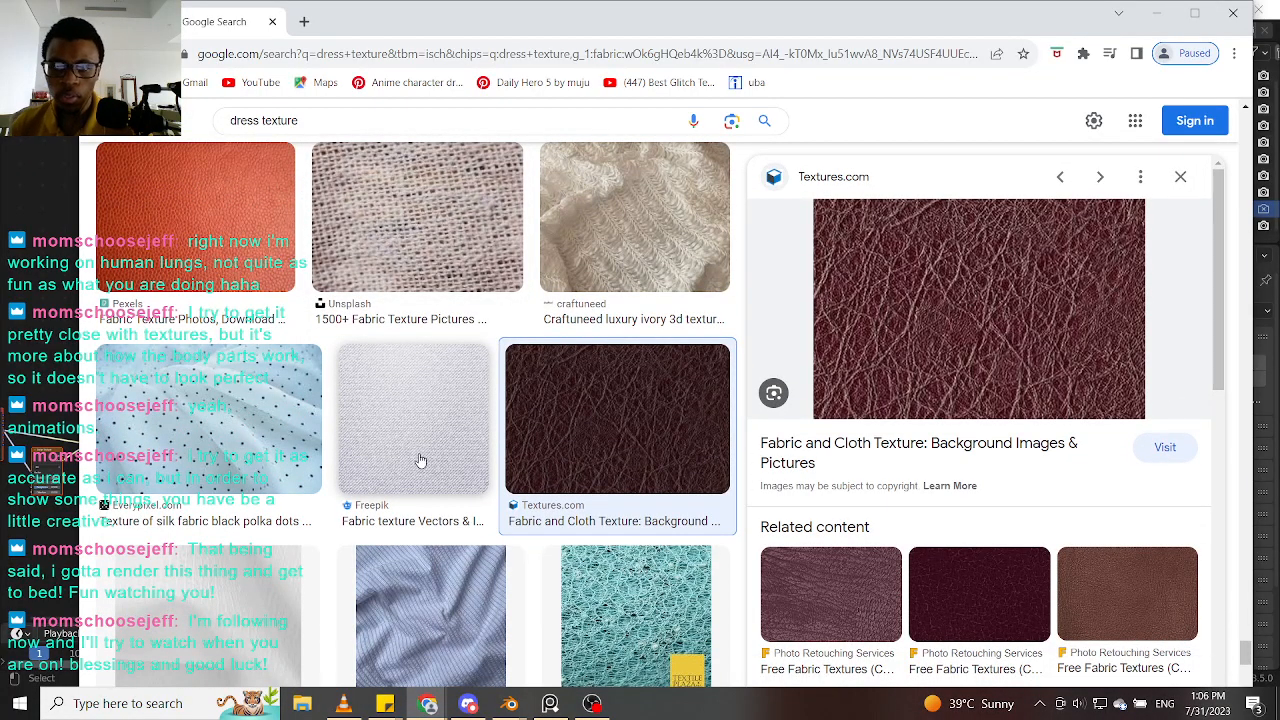
# Step: Find and preview eBay's blue seersucker striped poly cotton fabric further down the image results
pyautogui.scroll(-1, 366, 413)
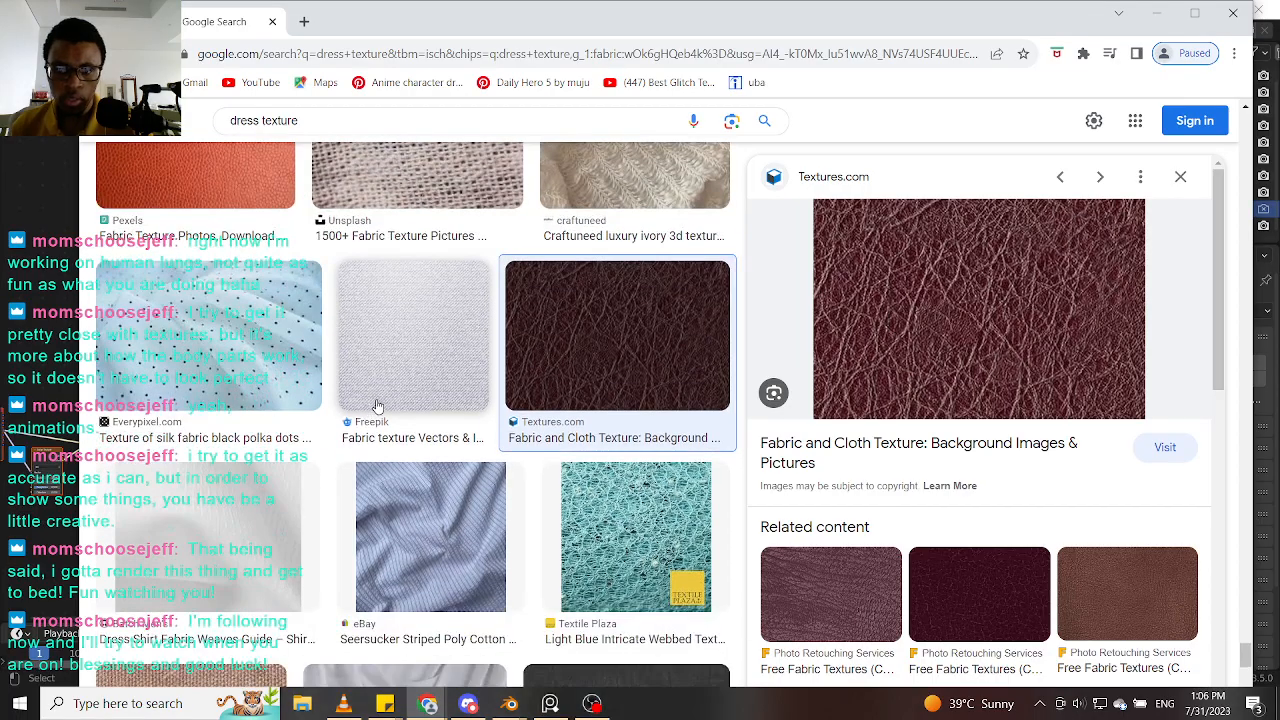
pyautogui.scroll(-2, 378, 405)
pyautogui.click(399, 392)
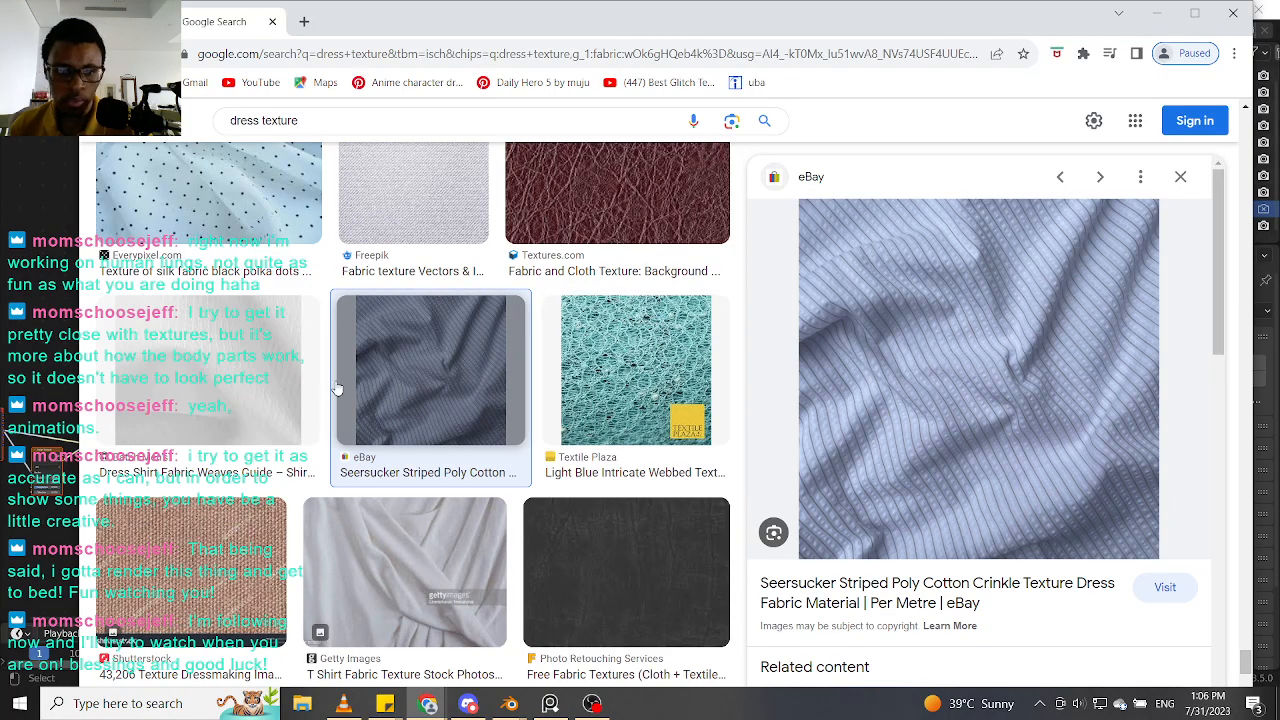
# Step: Browse further down the fabric results and preview Sew Guide's white quilted textured fabric
pyautogui.scroll(-5, 200, 358)
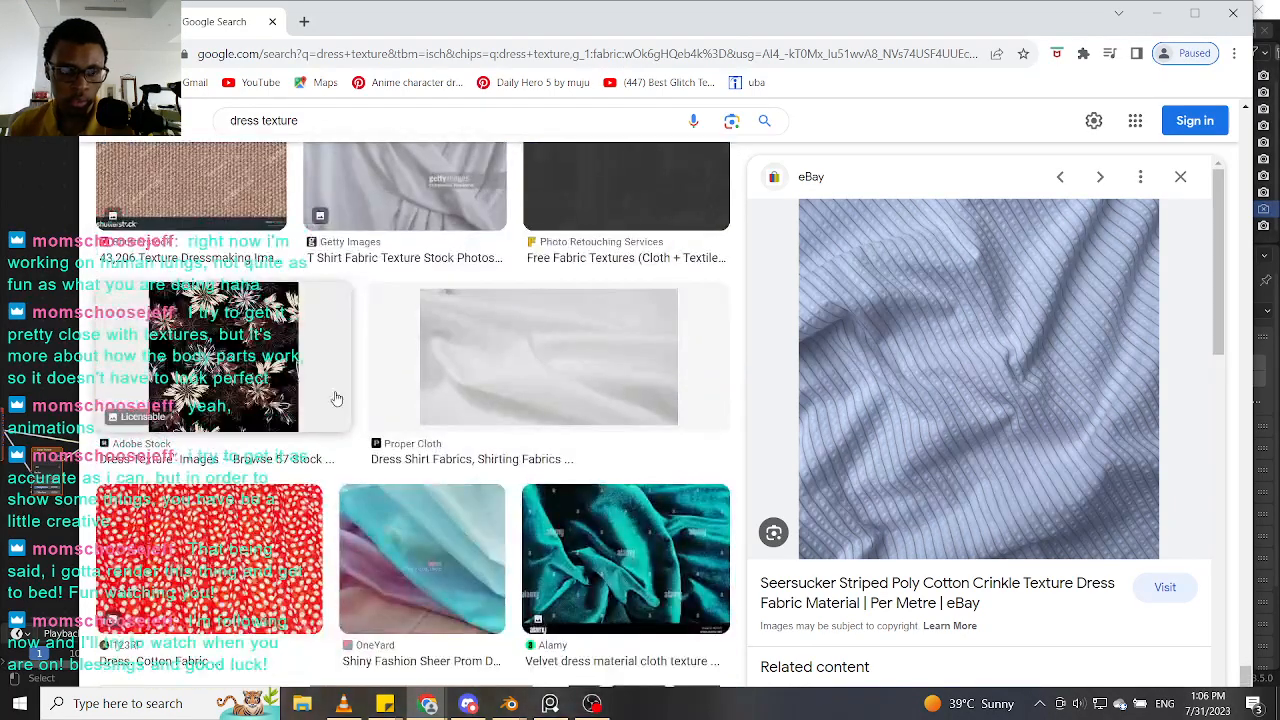
pyautogui.scroll(-7, 459, 411)
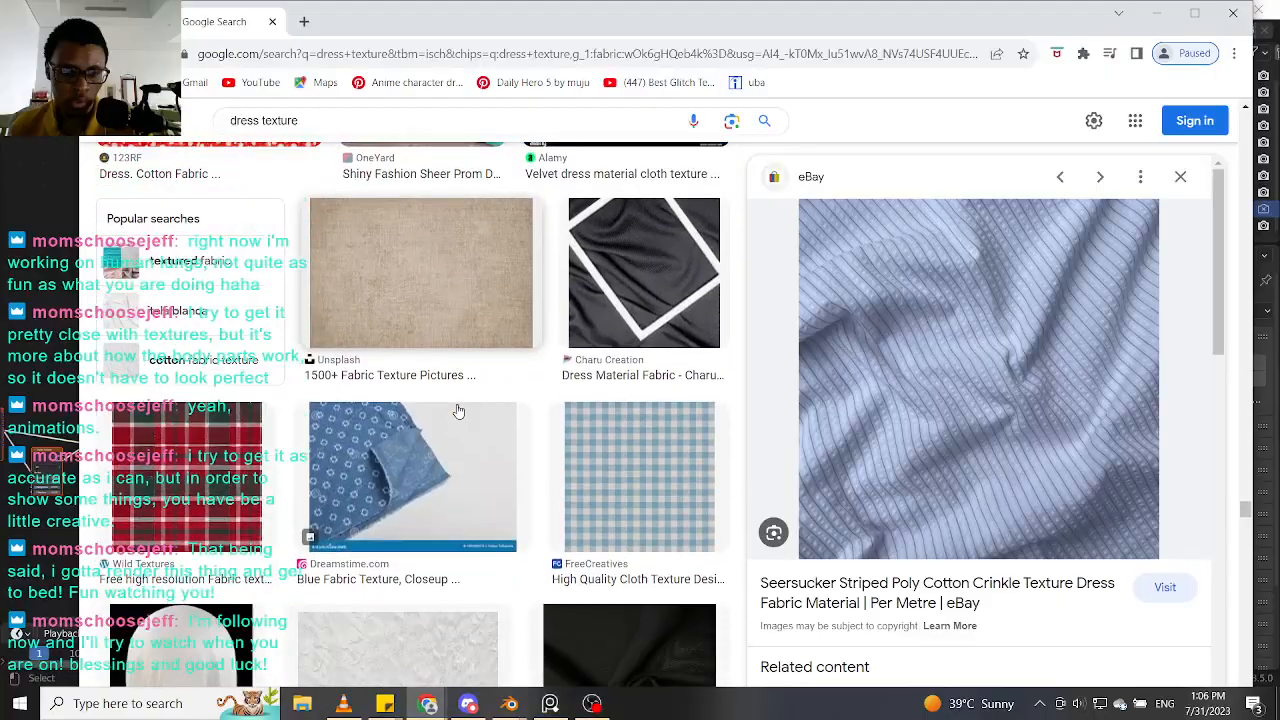
pyautogui.scroll(-4, 370, 388)
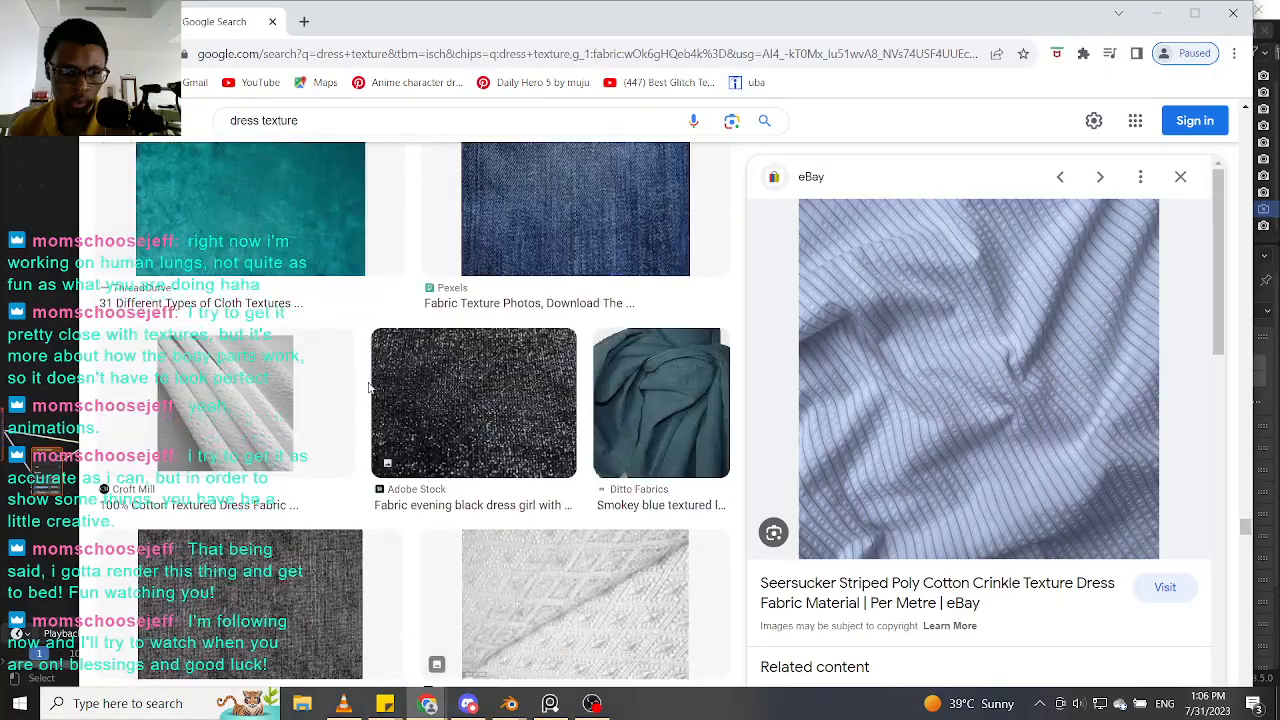
pyautogui.scroll(-3, 370, 388)
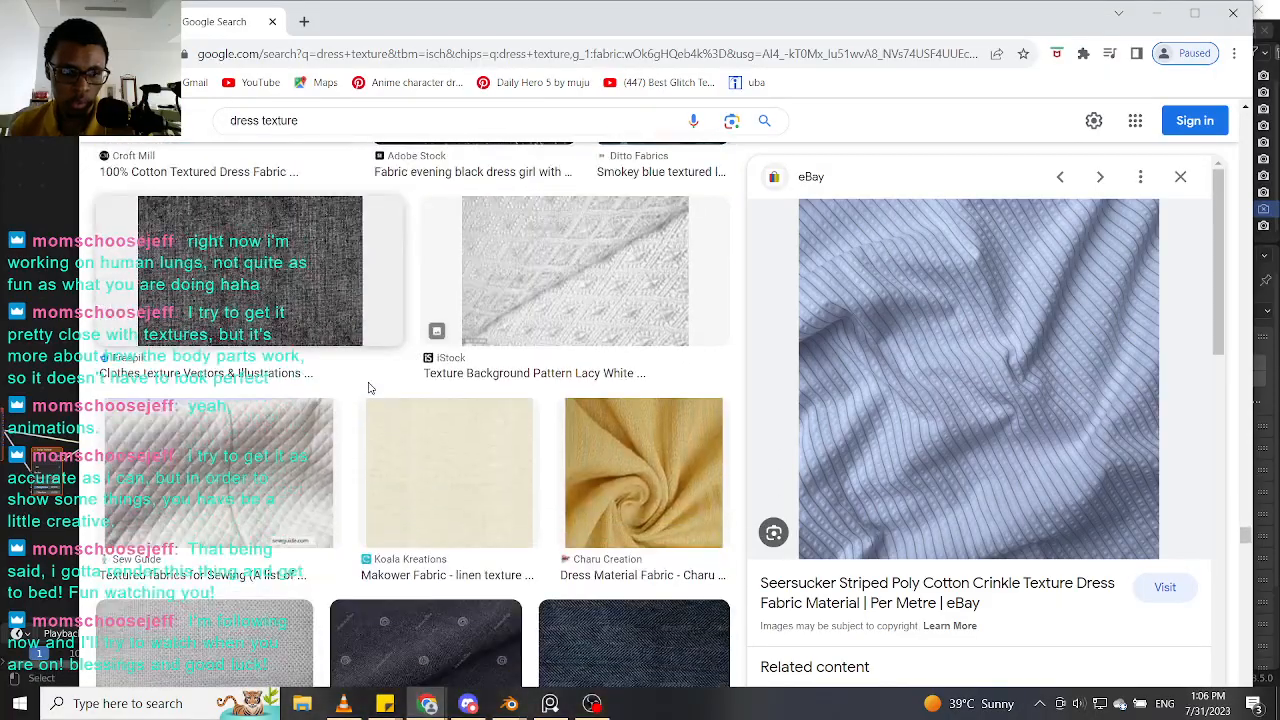
pyautogui.click(232, 450)
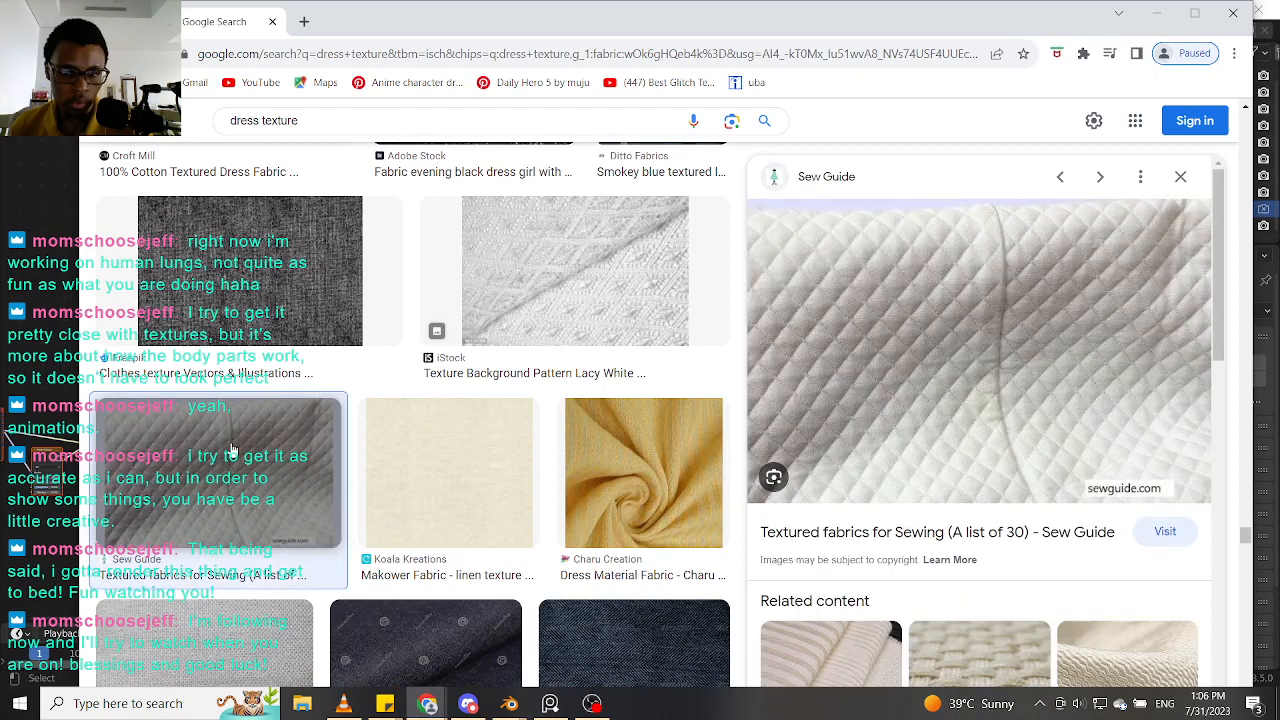
# Step: Look through the remaining fabric texture results for more useful dress references
pyautogui.scroll(-6, 232, 449)
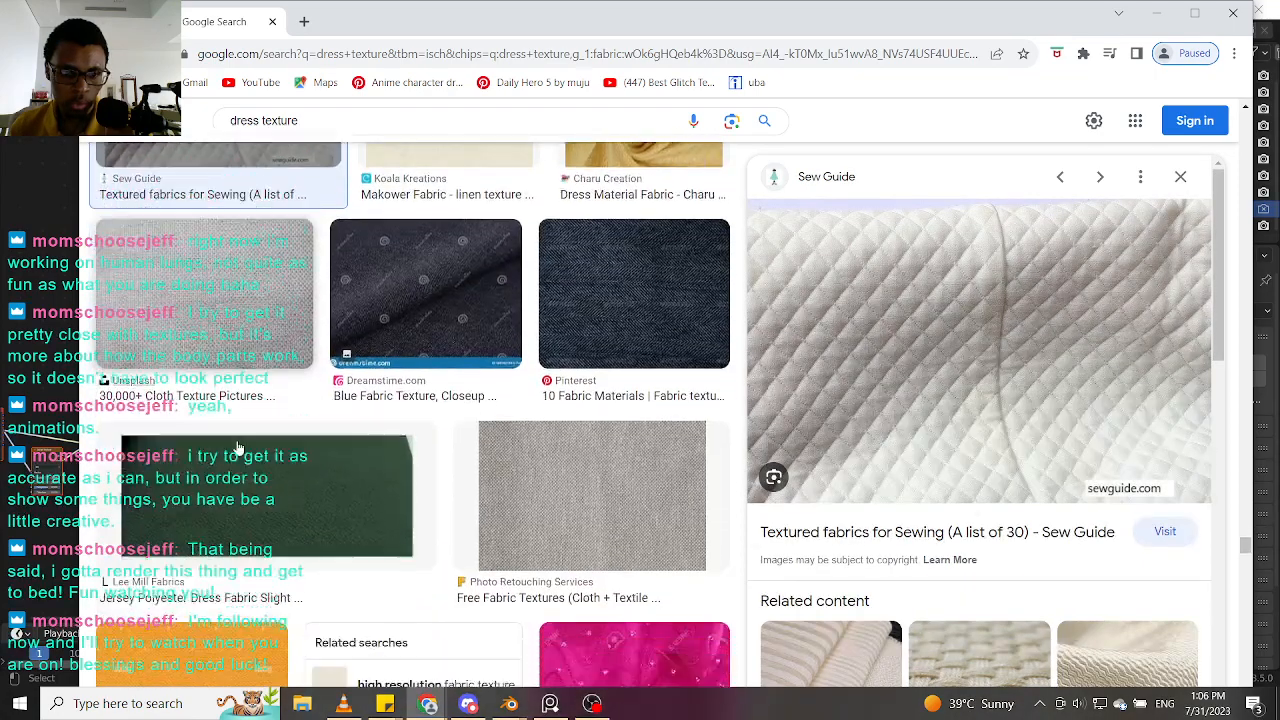
pyautogui.scroll(-3, 239, 446)
pyautogui.scroll(-2, 239, 446)
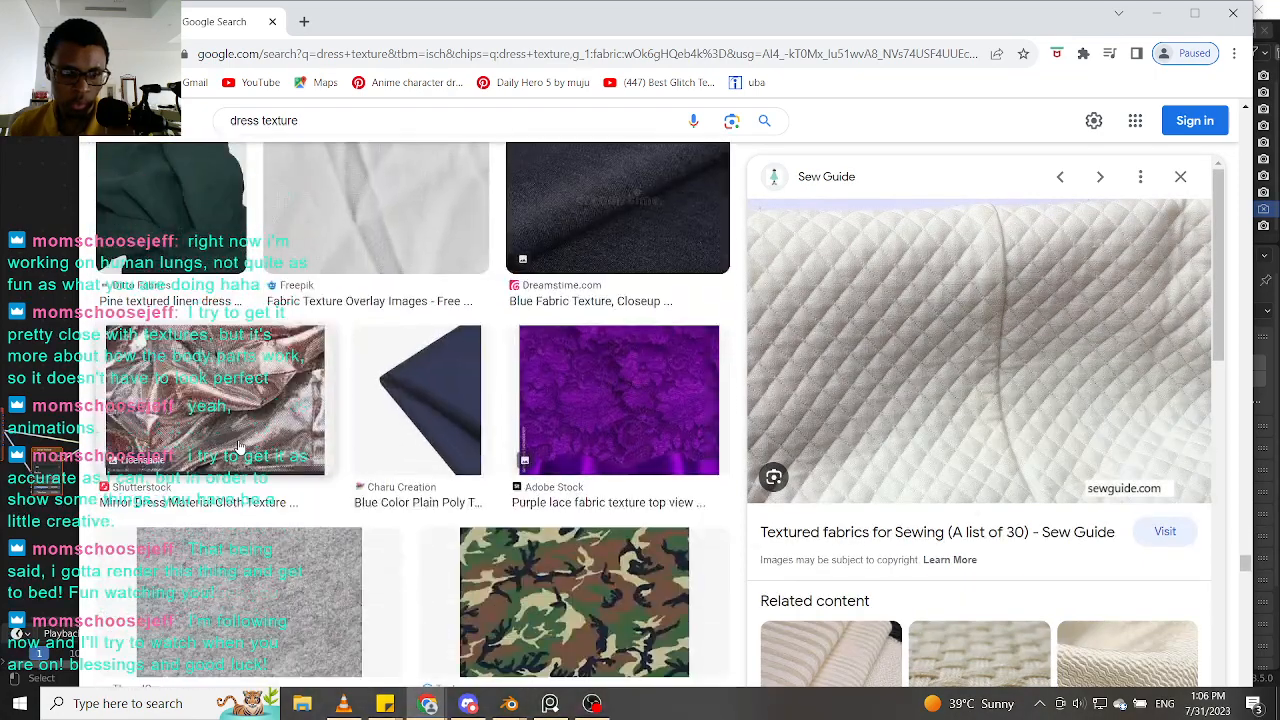
pyautogui.scroll(-6, 239, 446)
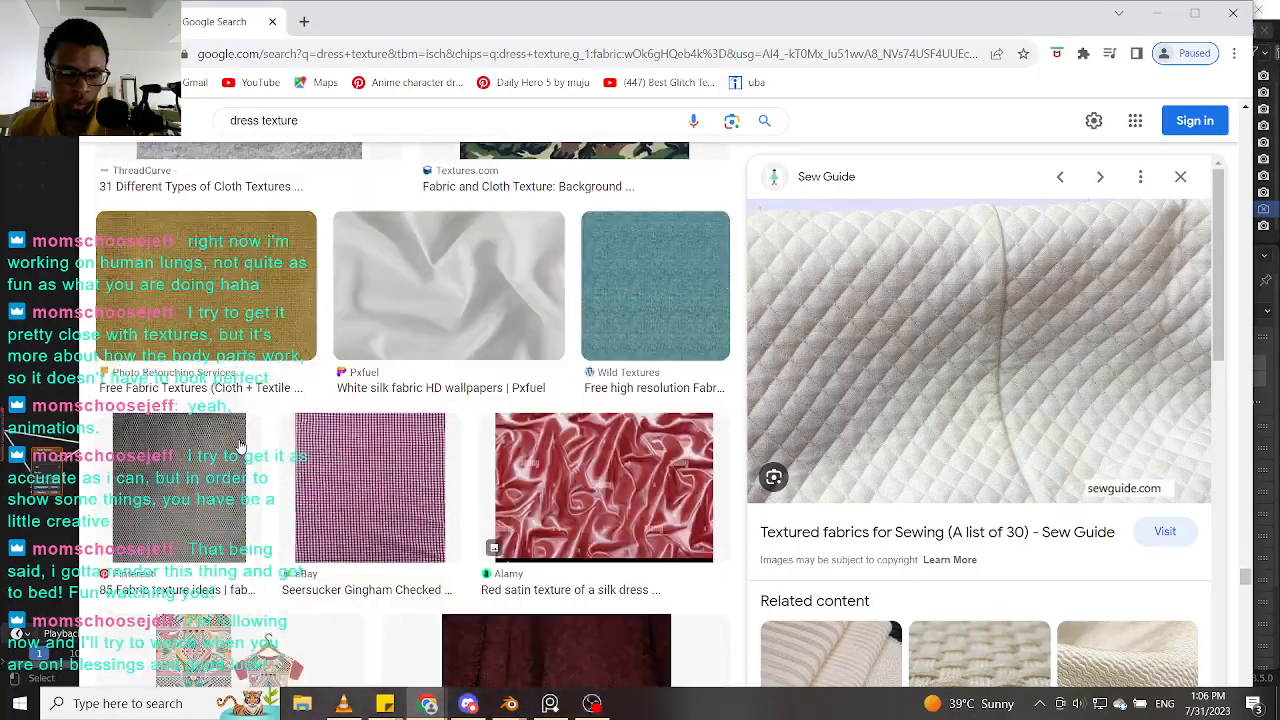
pyautogui.scroll(-5, 239, 446)
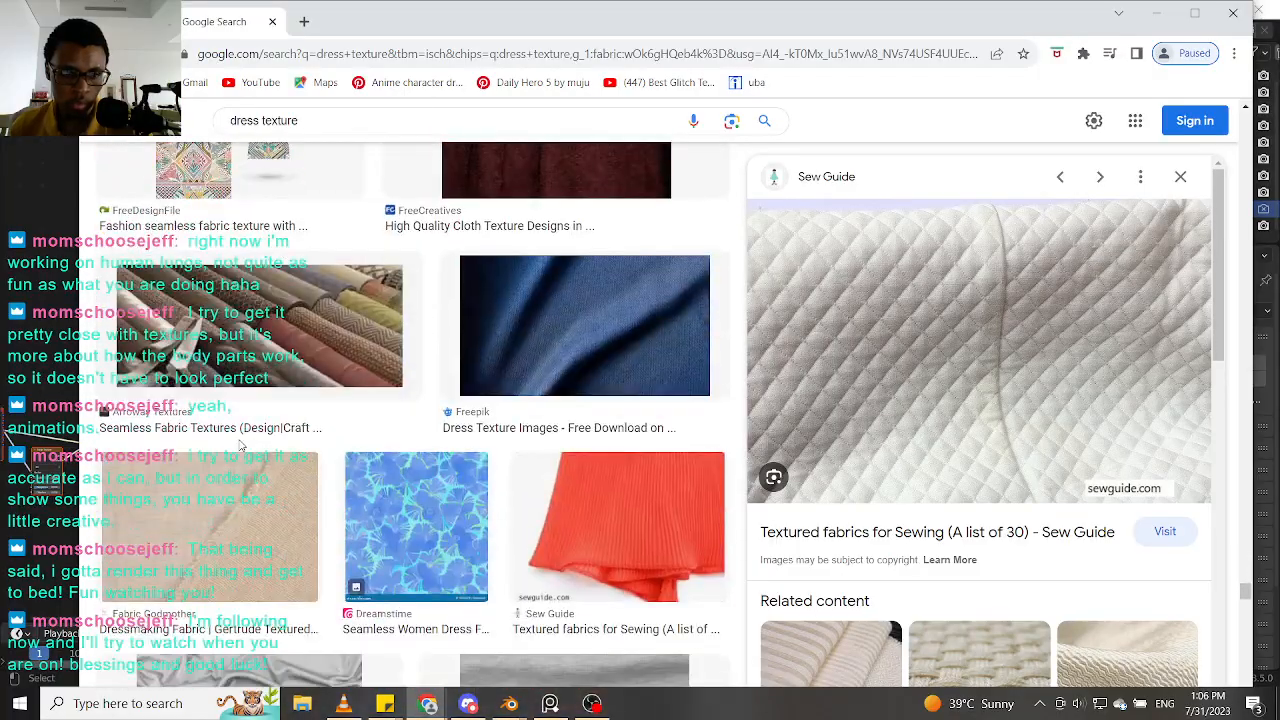
pyautogui.scroll(-4, 239, 446)
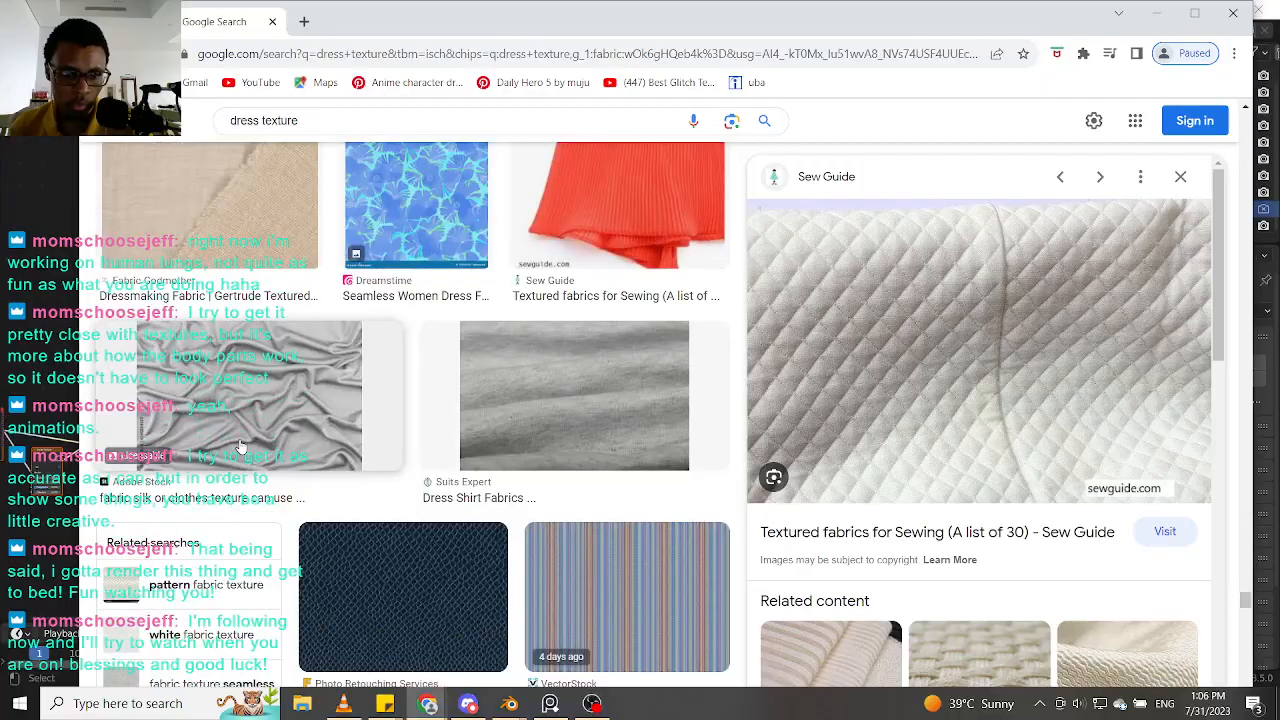
pyautogui.scroll(-4, 239, 446)
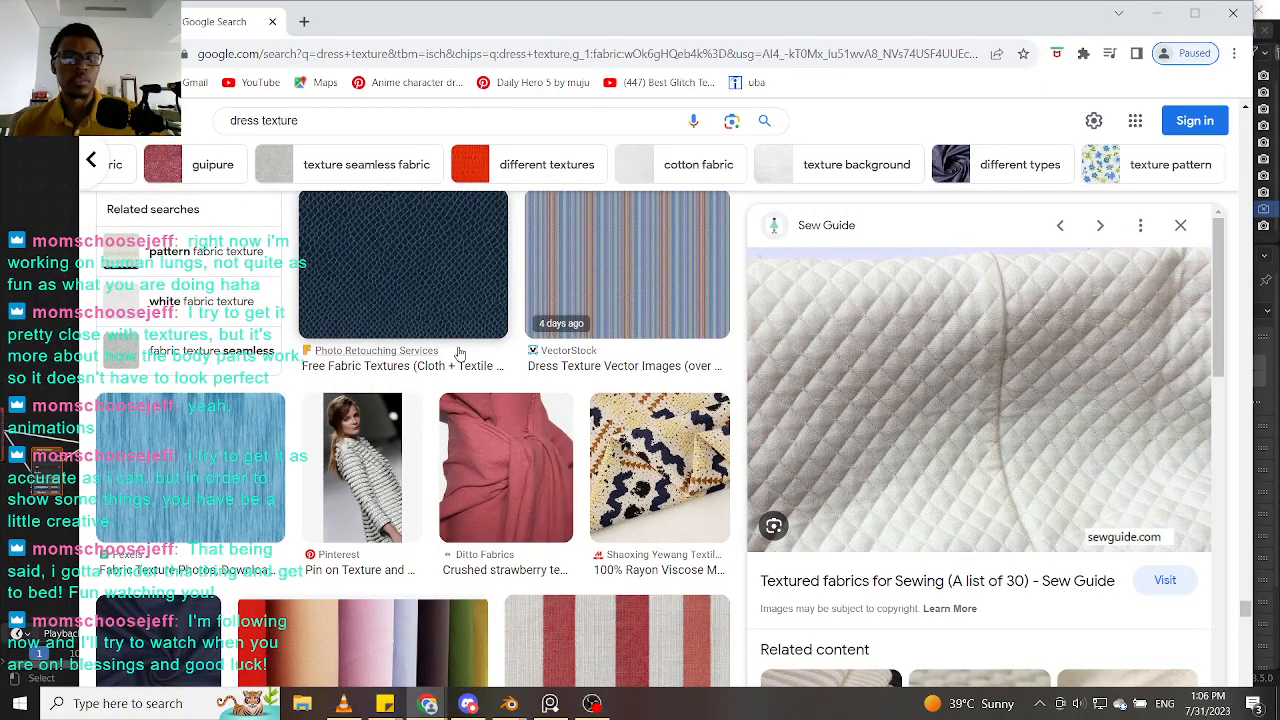
pyautogui.scroll(-4, 440, 370)
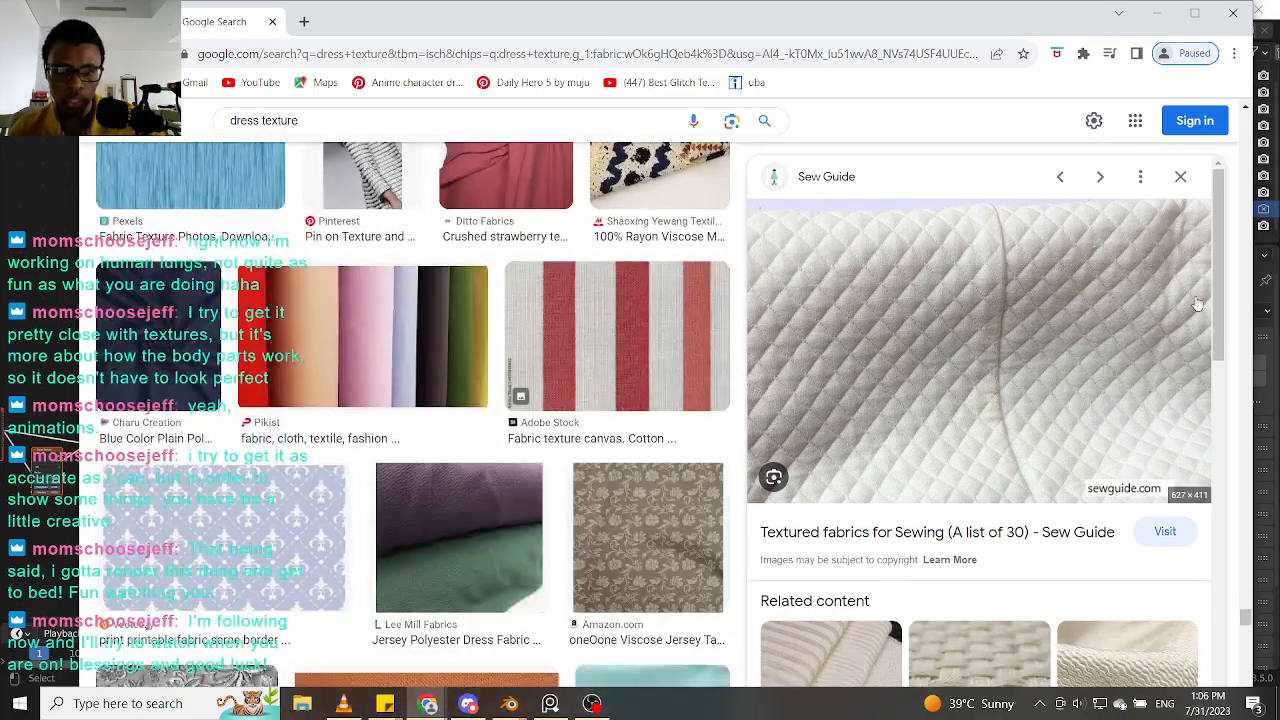
# Step: Close the browser window, switch to the PureRef board, and reposition it over the Blender workspace
pyautogui.click(1233, 13)
pyautogui.moveTo(0, 448); pyautogui.dragTo(684, 312, button='right')
pyautogui.scroll(5, 571, 336)
pyautogui.moveTo(524, 337); pyautogui.dragTo(622, 337, button='middle')
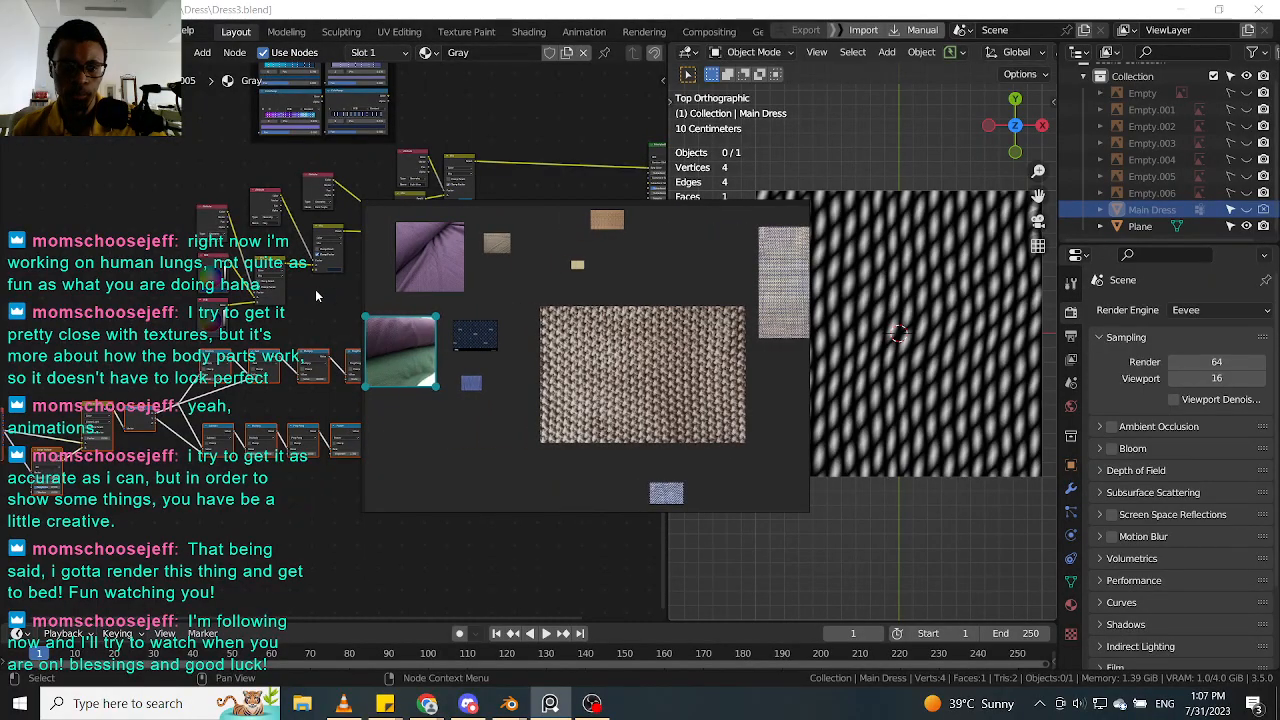
pyautogui.moveTo(491, 320); pyautogui.dragTo(594, 323, button='middle')
pyautogui.scroll(-6, 575, 315)
# Step: Select all the fabric images on the board and normalize them by size
pyautogui.moveTo(520, 245); pyautogui.dragTo(719, 390)
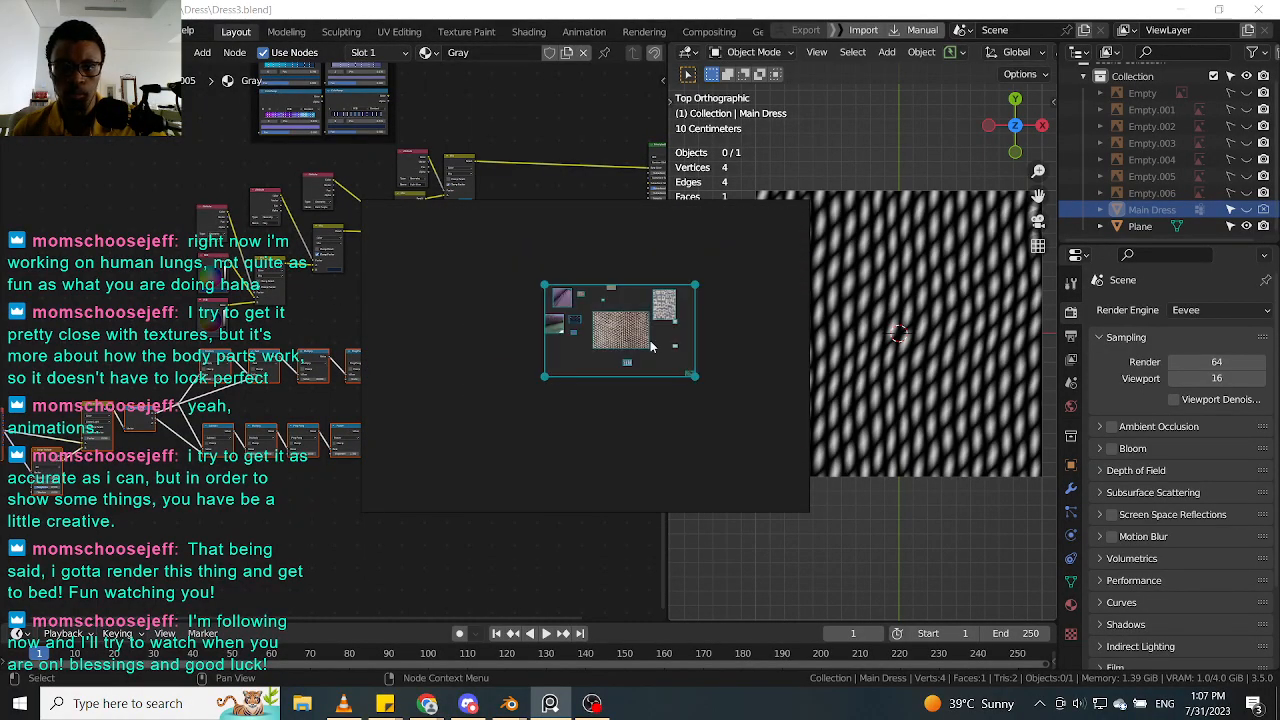
pyautogui.rightClick(652, 343)
pyautogui.moveTo(770, 588)
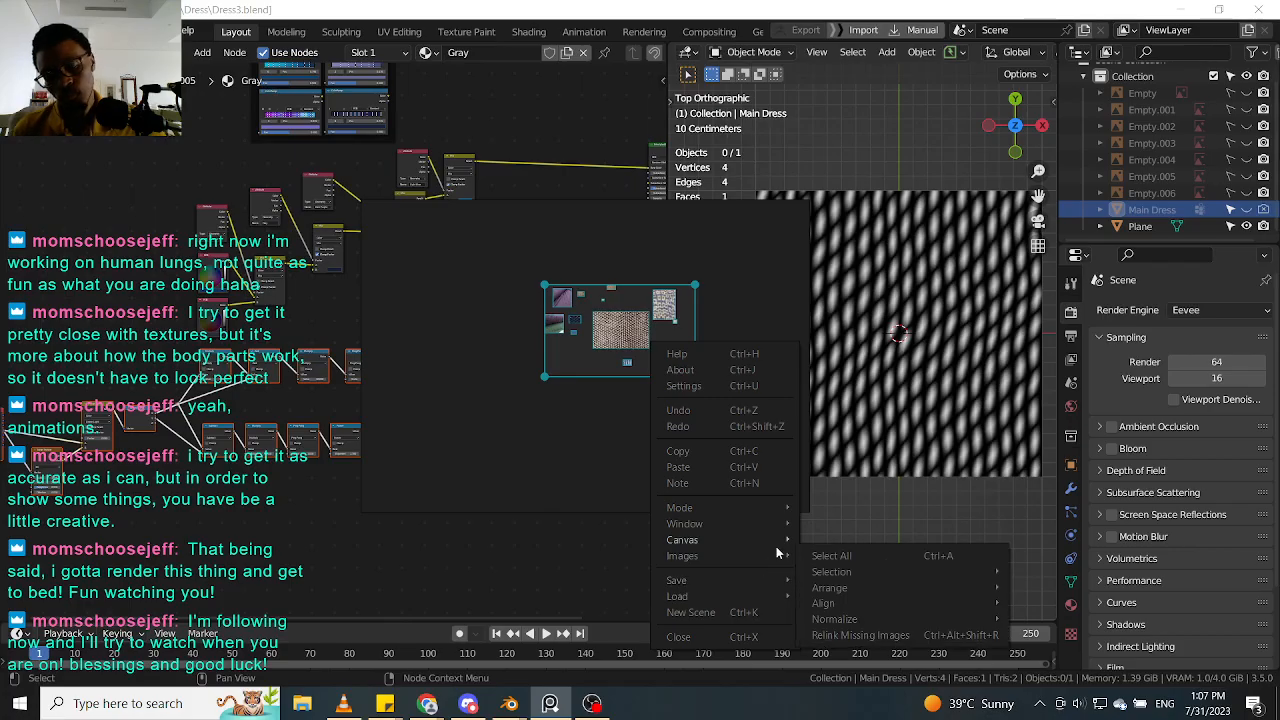
pyautogui.moveTo(776, 546)
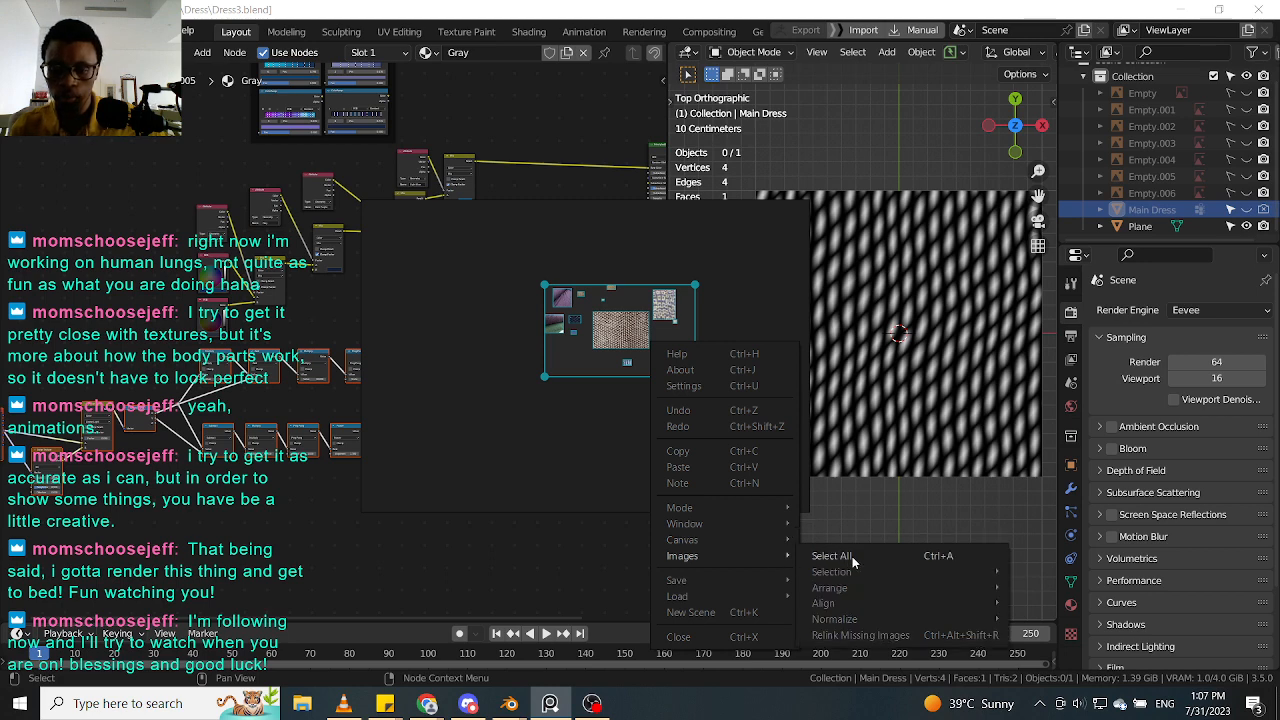
pyautogui.moveTo(870, 619)
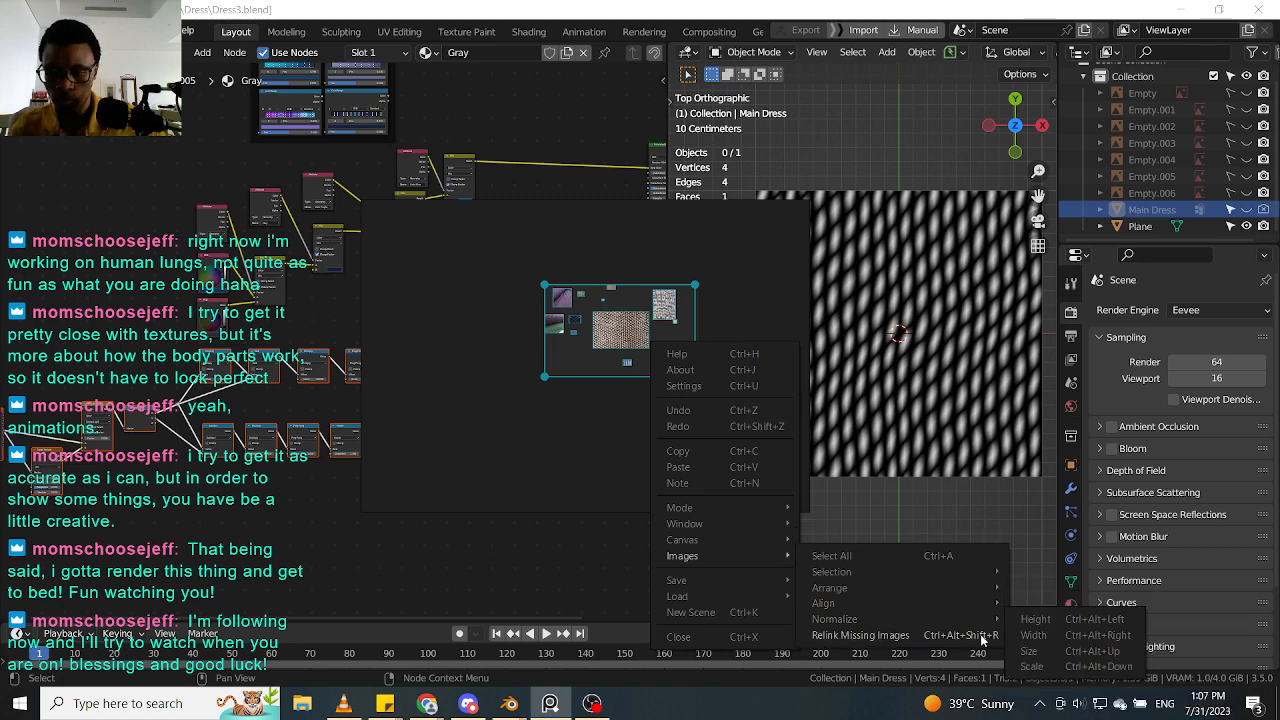
pyautogui.click(1050, 652)
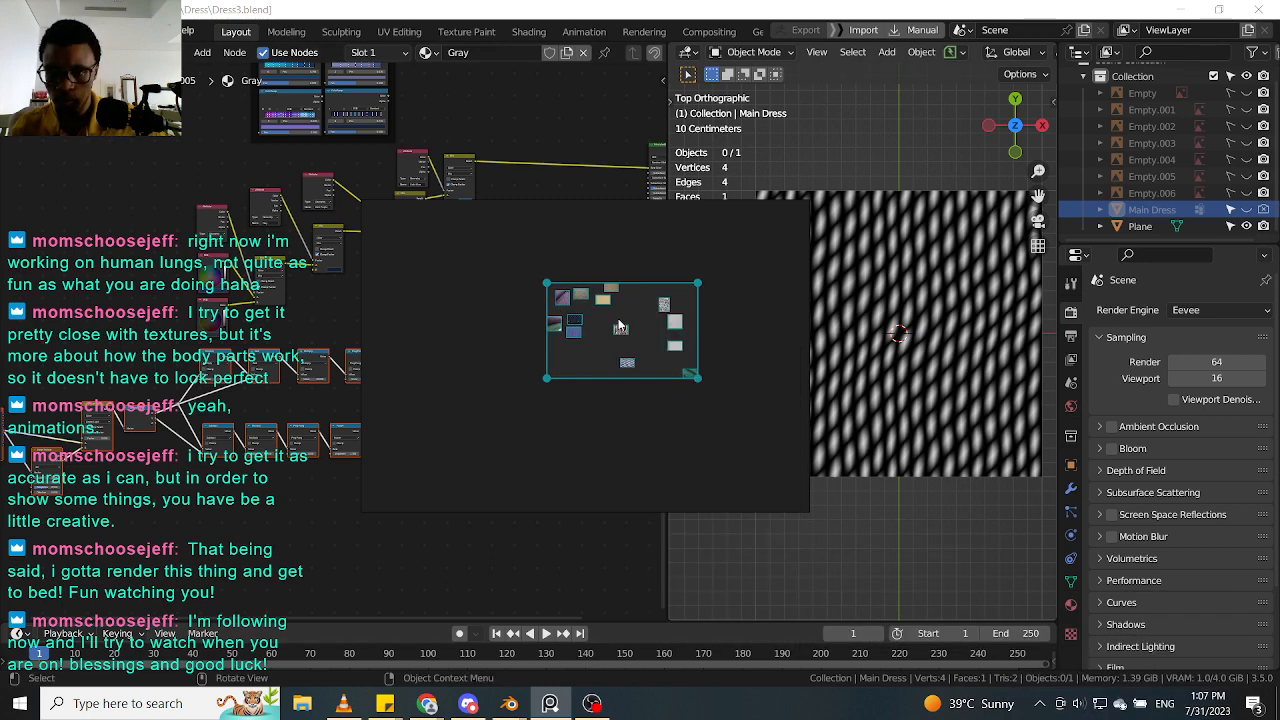
# Step: Arrange the selected fabric images with the Optimal layout
pyautogui.rightClick(620, 326)
pyautogui.moveTo(728, 533)
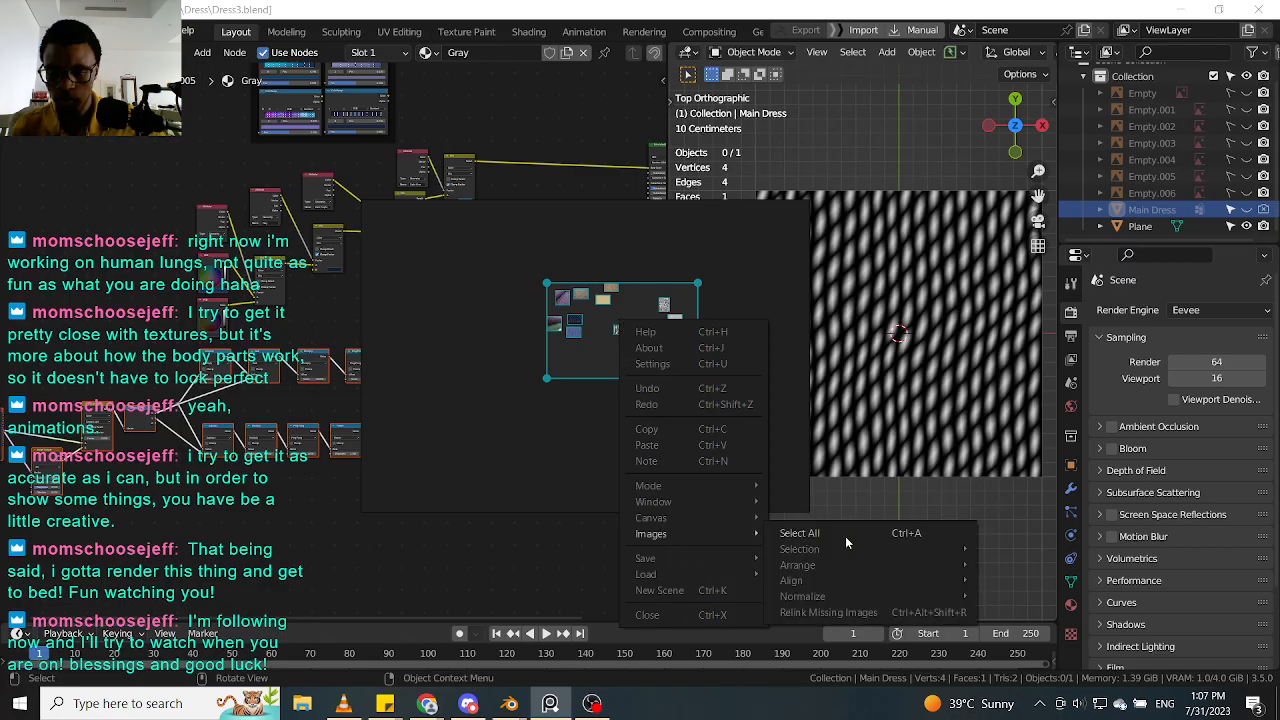
pyautogui.moveTo(860, 565)
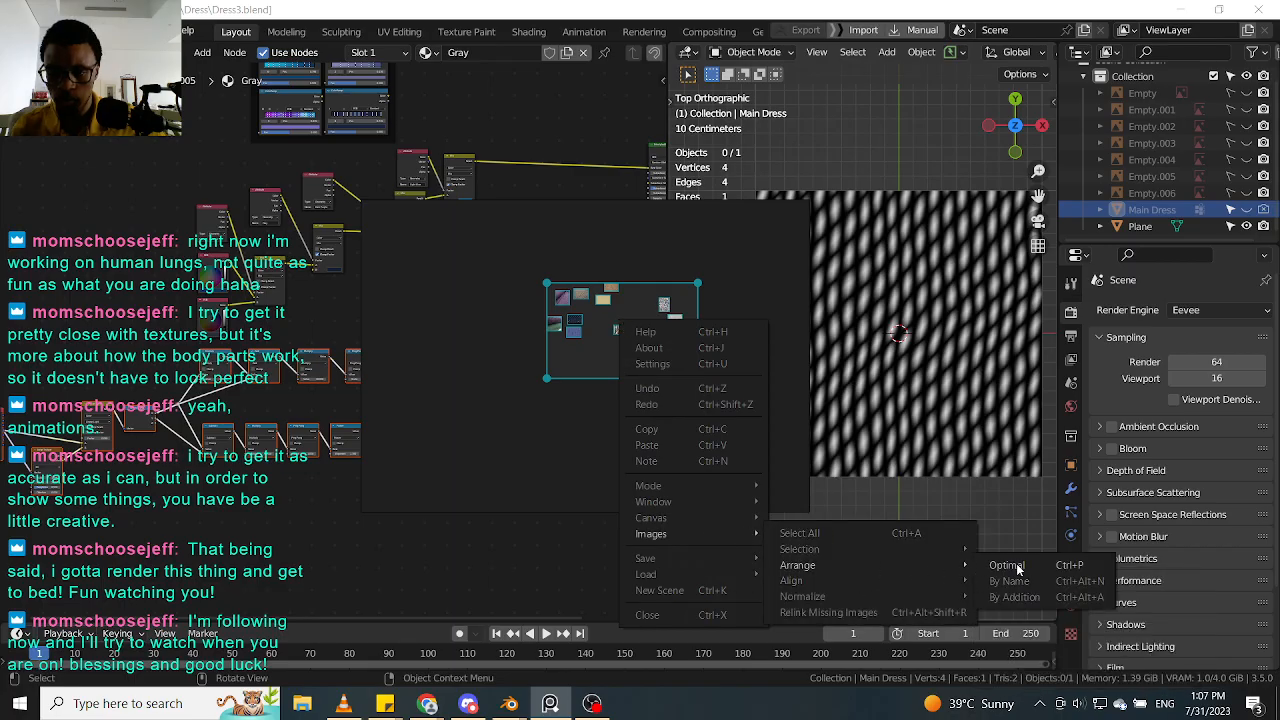
pyautogui.click(1010, 566)
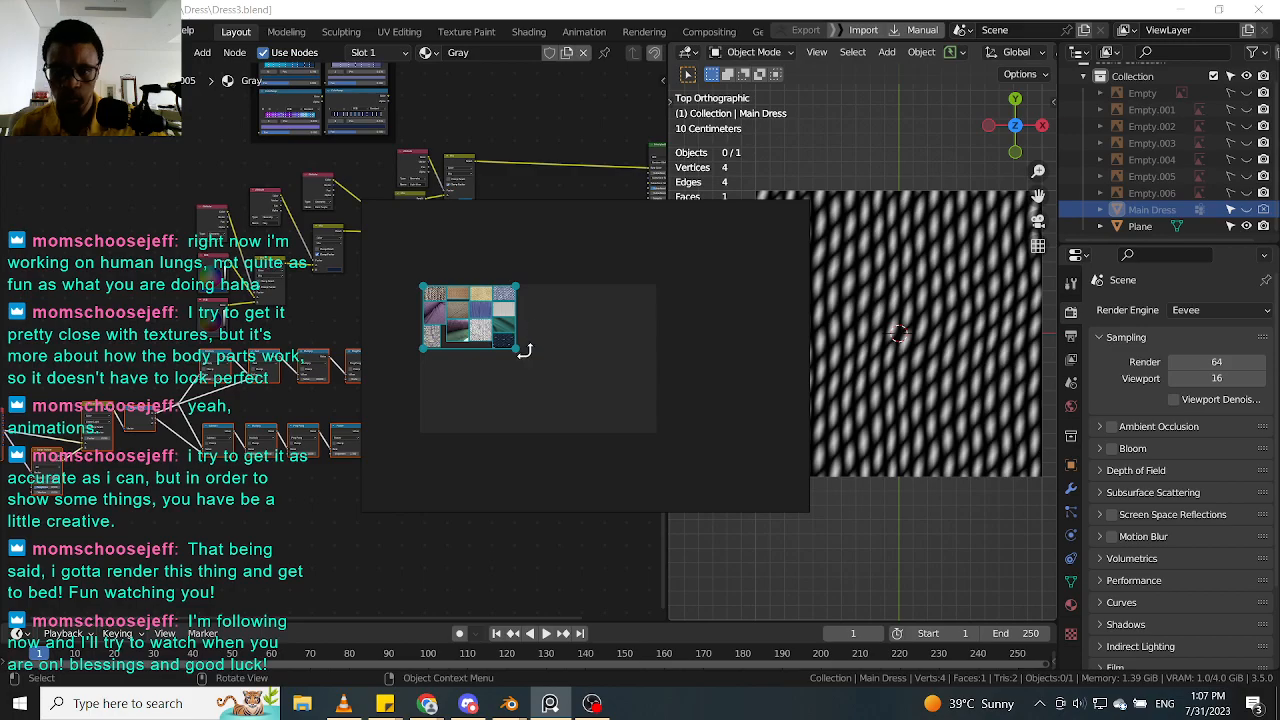
# Step: Scale up the arranged block of fabric images and reposition it on the canvas
pyautogui.moveTo(516, 348); pyautogui.dragTo(706, 456)
pyautogui.scroll(1, 491, 318)
pyautogui.scroll(-3, 502, 332)
pyautogui.moveTo(531, 321); pyautogui.dragTo(510, 296)
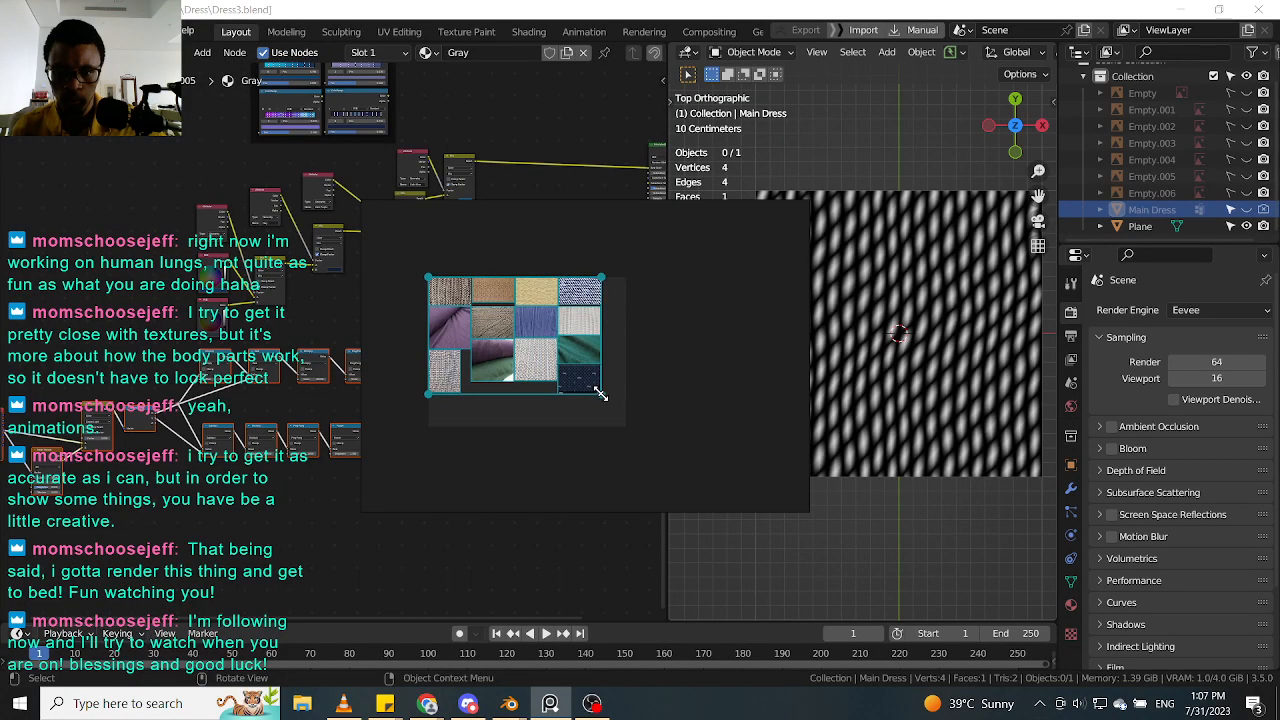
pyautogui.moveTo(600, 394); pyautogui.dragTo(645, 423)
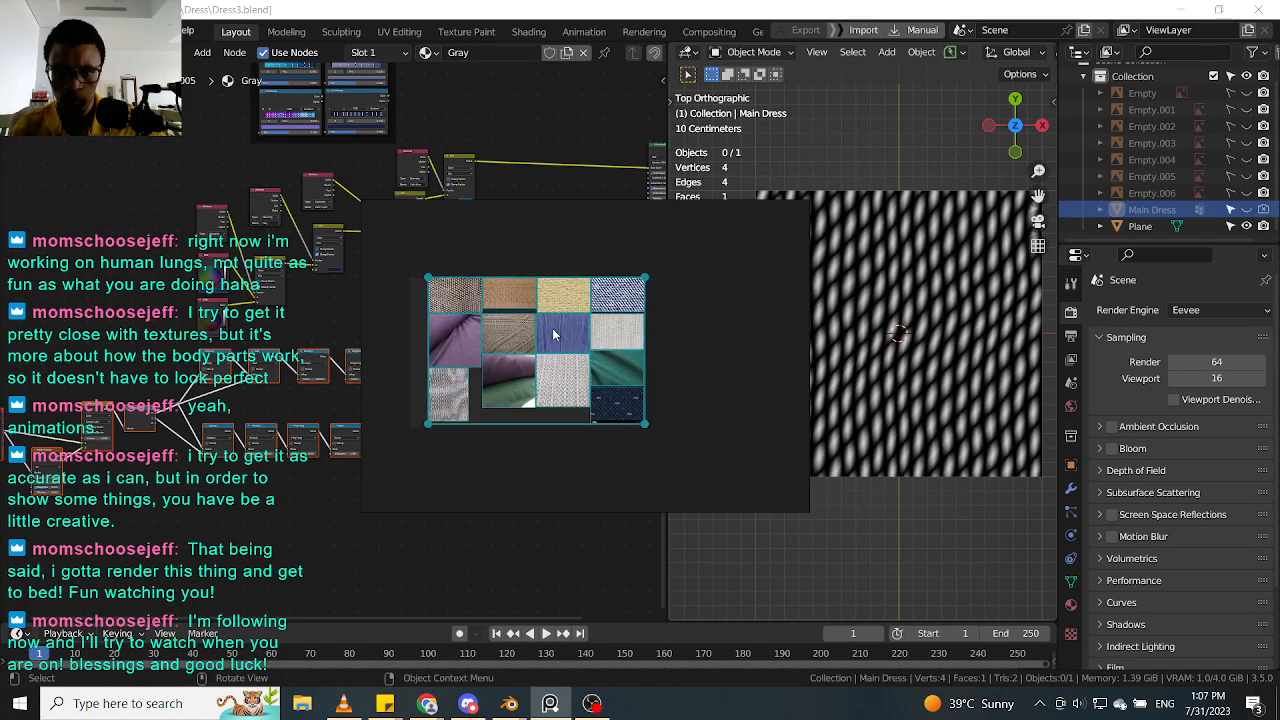
# Step: Examine the purple jersey and beige patterned knit references up close, comparing them with the other fabrics on the board
pyautogui.scroll(5, 553, 335)
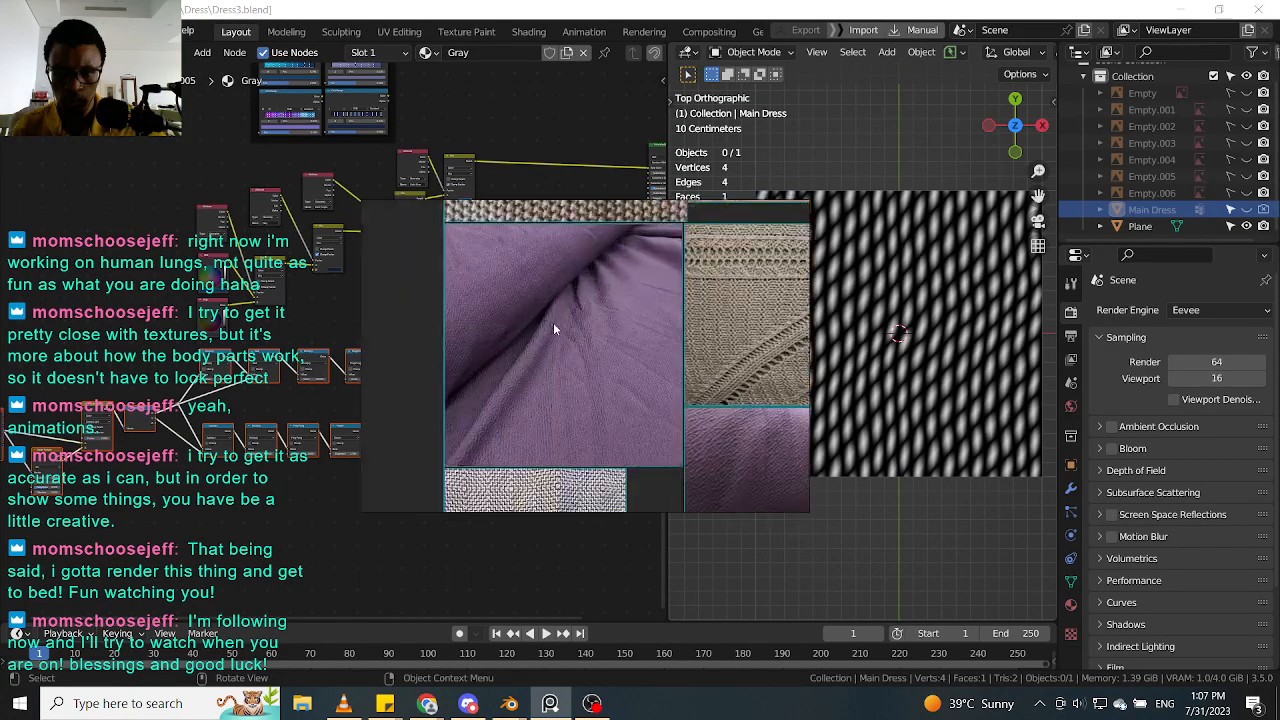
pyautogui.scroll(-8, 553, 328)
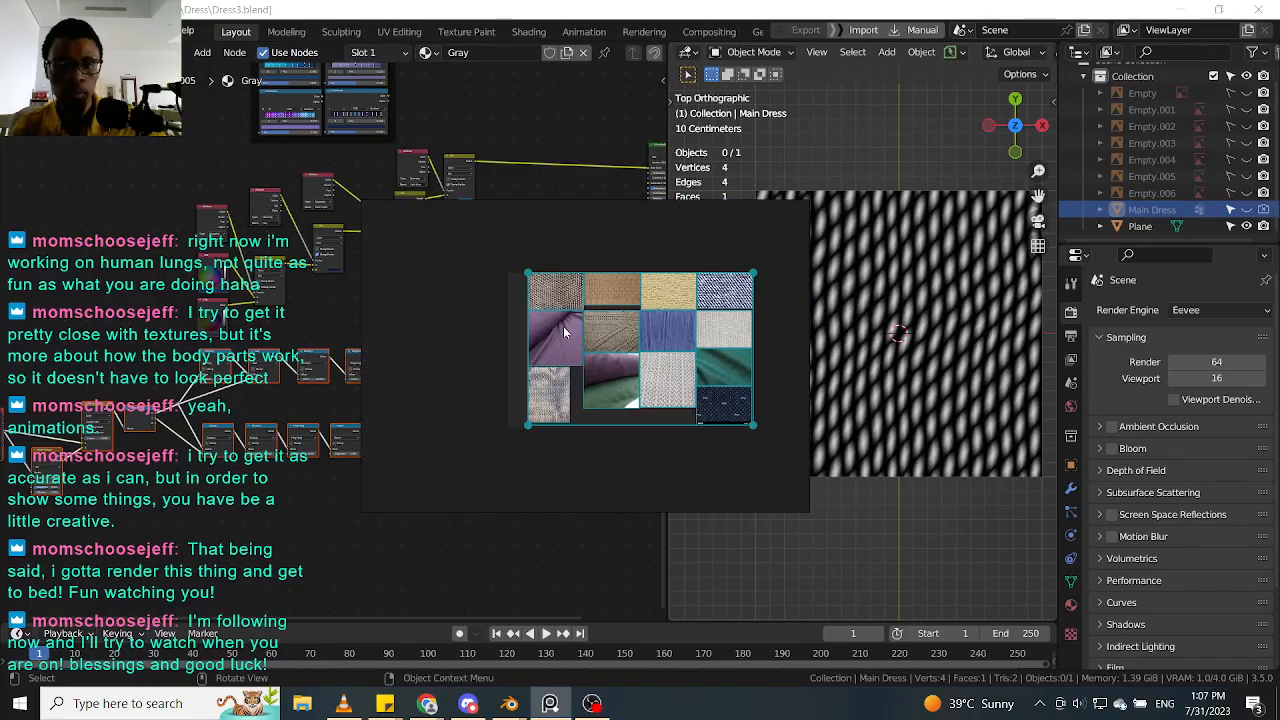
pyautogui.scroll(6, 615, 337)
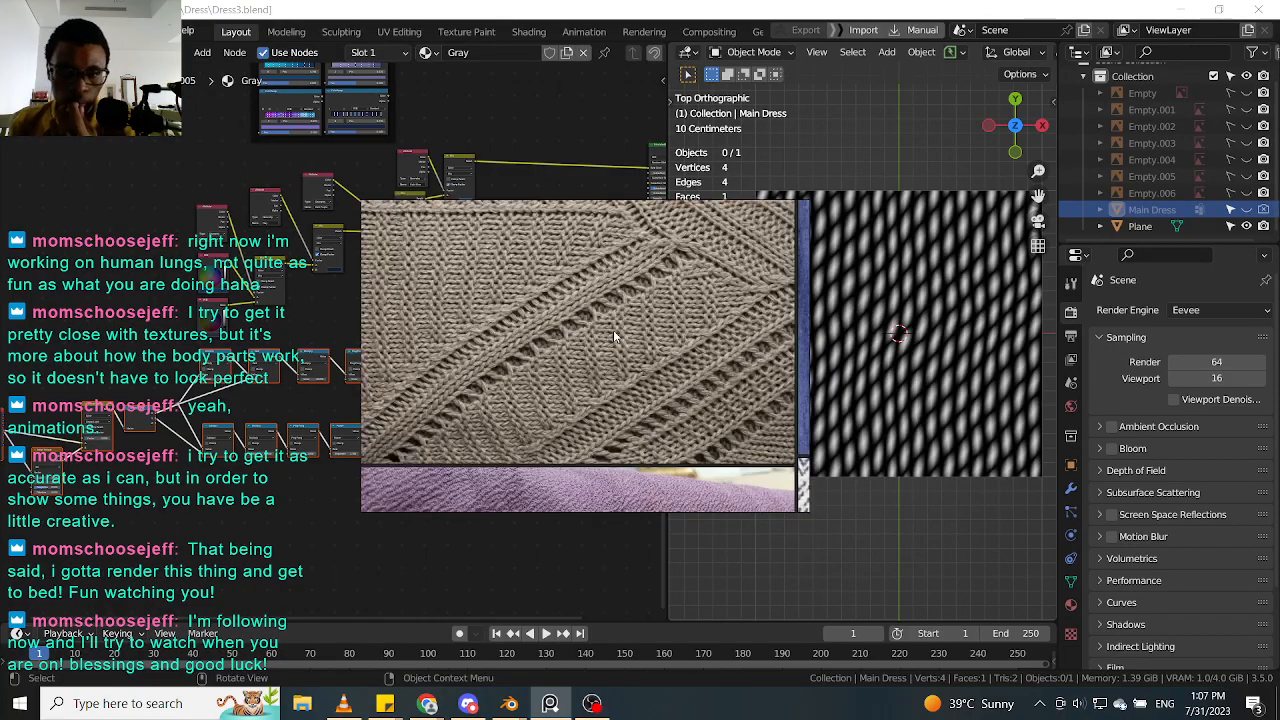
pyautogui.scroll(4, 633, 342)
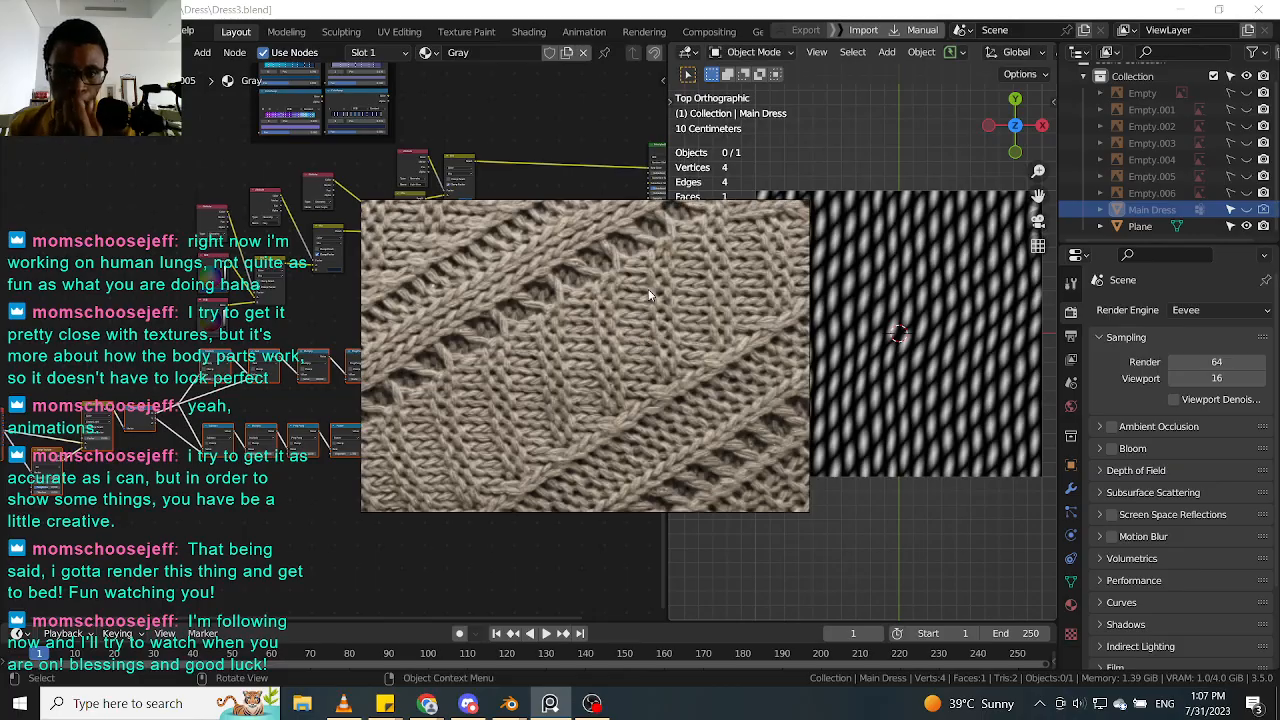
pyautogui.moveTo(634, 293); pyautogui.dragTo(644, 364, button='middle')
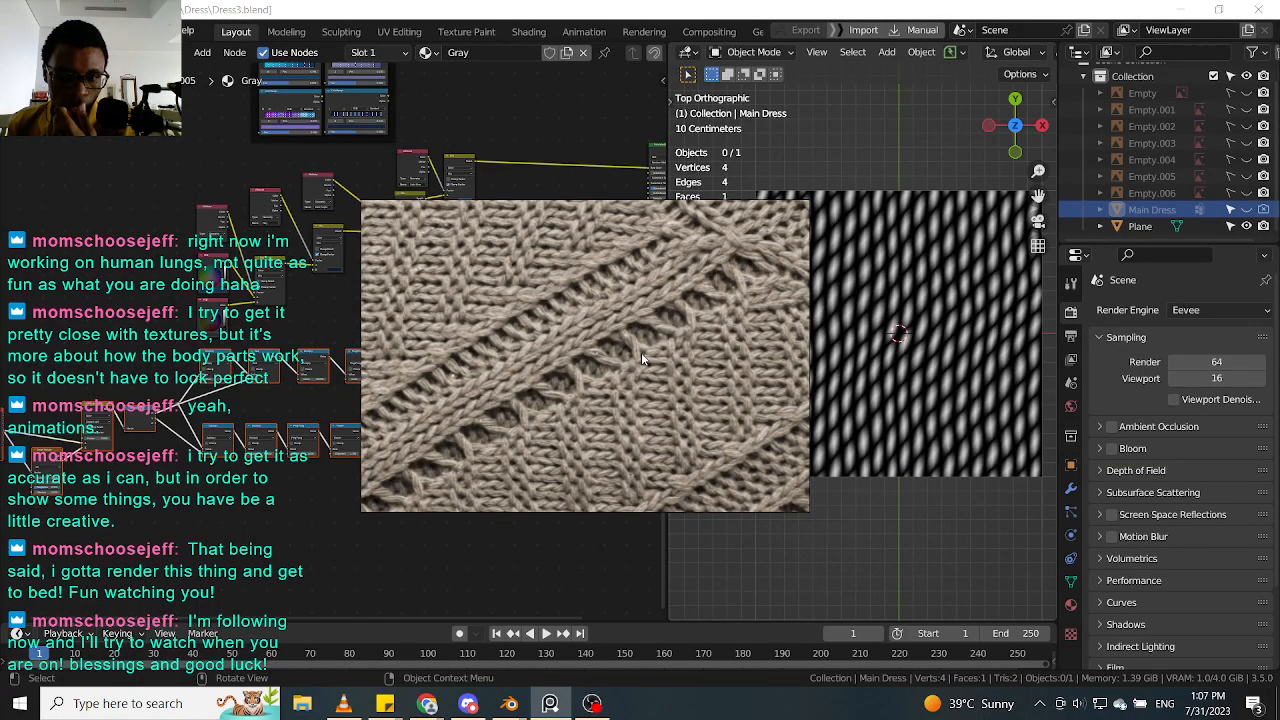
pyautogui.scroll(-2, 642, 358)
pyautogui.scroll(1, 641, 357)
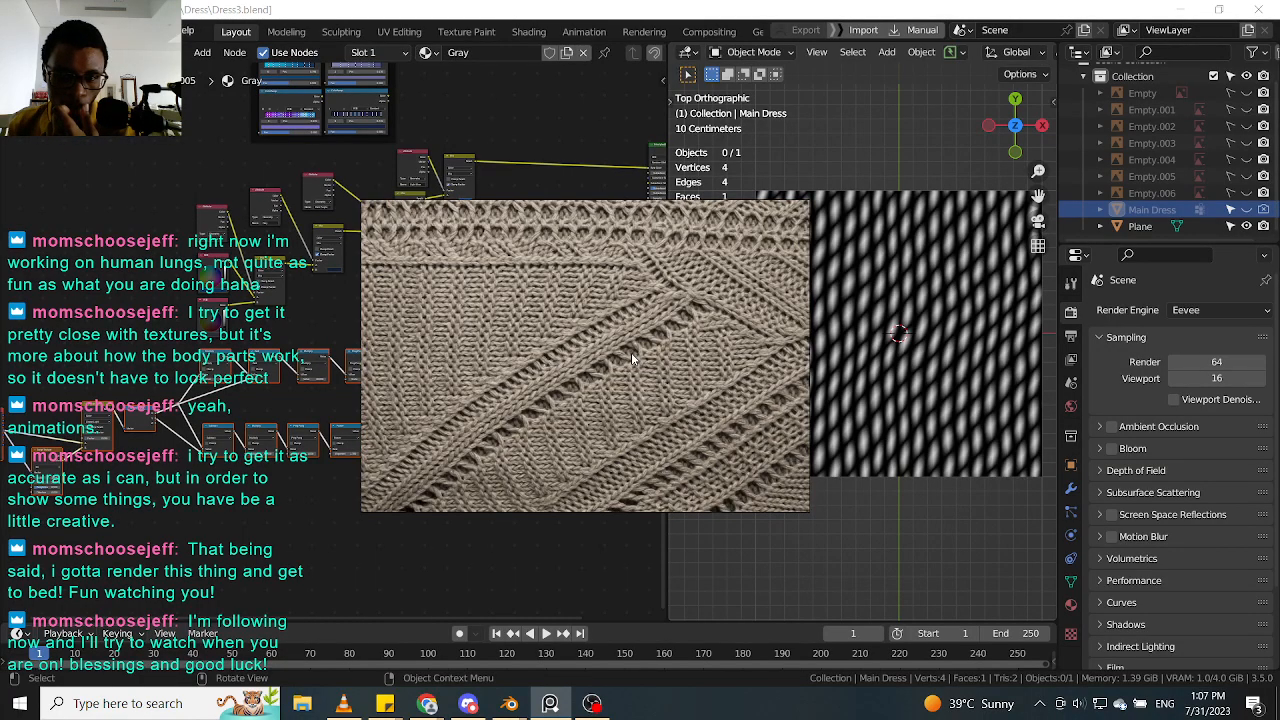
pyautogui.scroll(-3, 638, 357)
pyautogui.scroll(2, 632, 358)
pyautogui.click(632, 358)
pyautogui.scroll(-2, 632, 358)
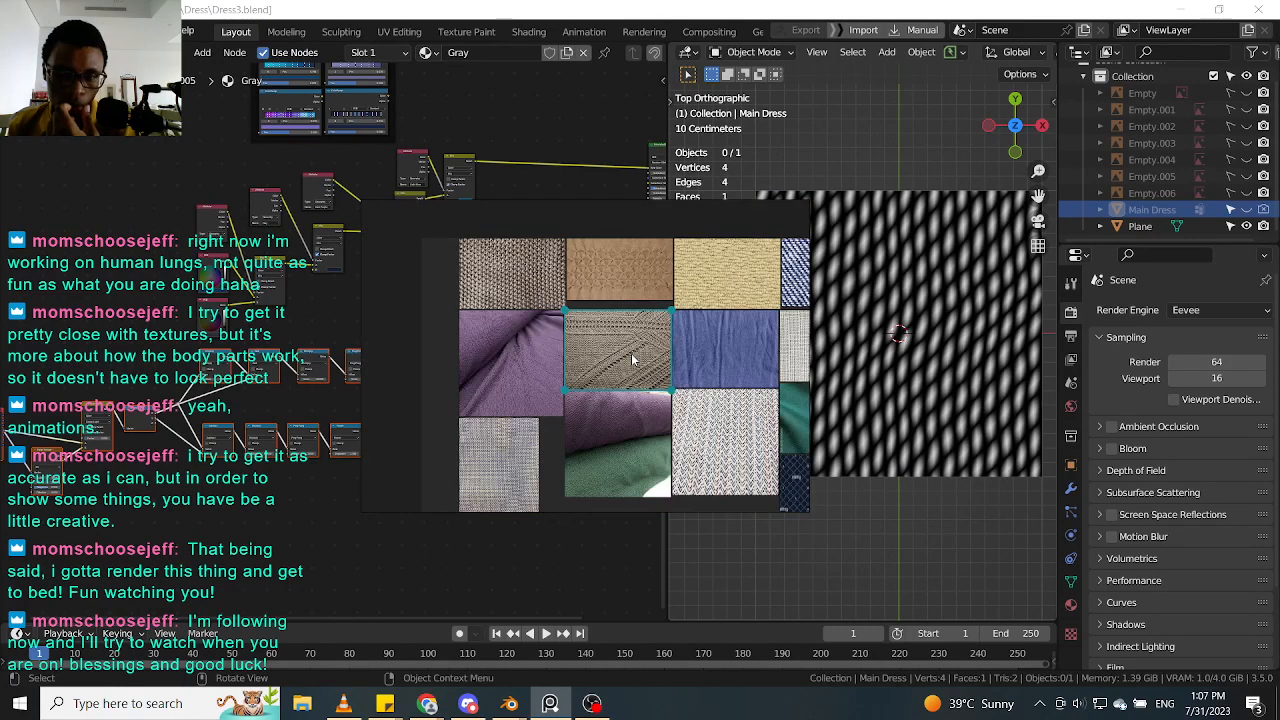
pyautogui.moveTo(747, 361); pyautogui.dragTo(695, 357, button='middle')
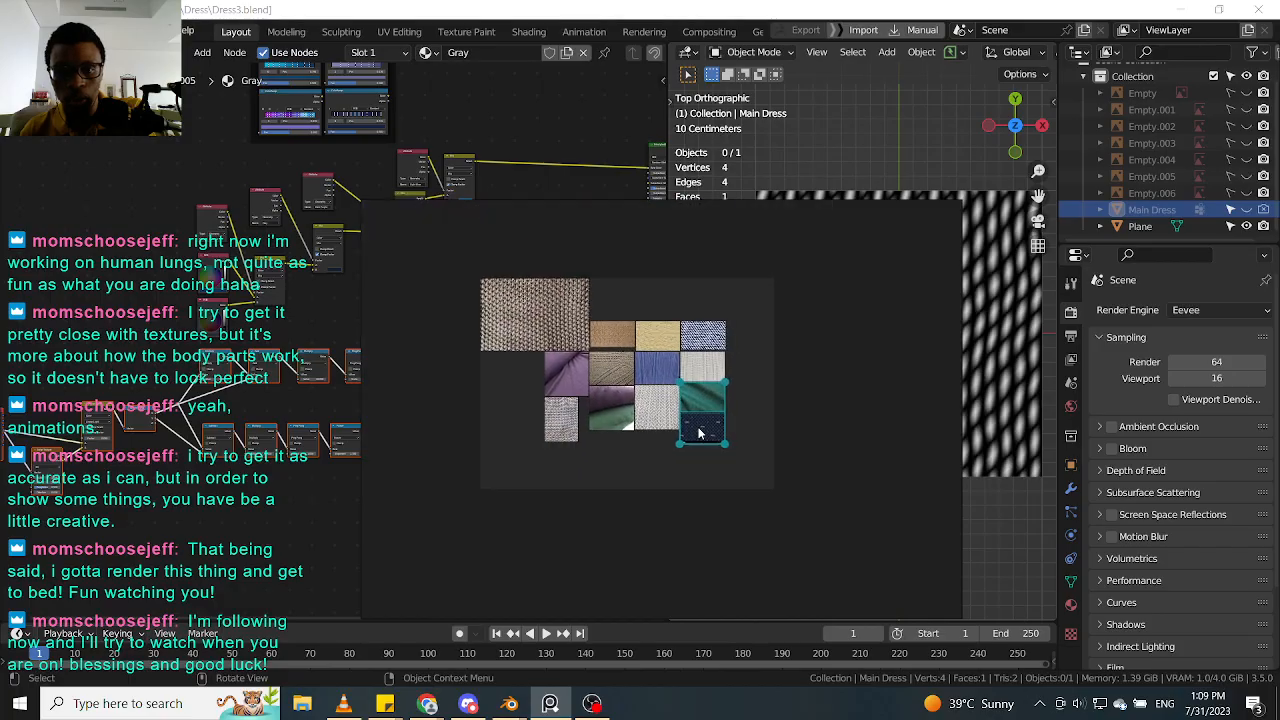
# Step: Move the teal and dark blue fabric images above the grid and the six-image block with the purple jersey below it
pyautogui.moveTo(700, 410); pyautogui.dragTo(621, 272)
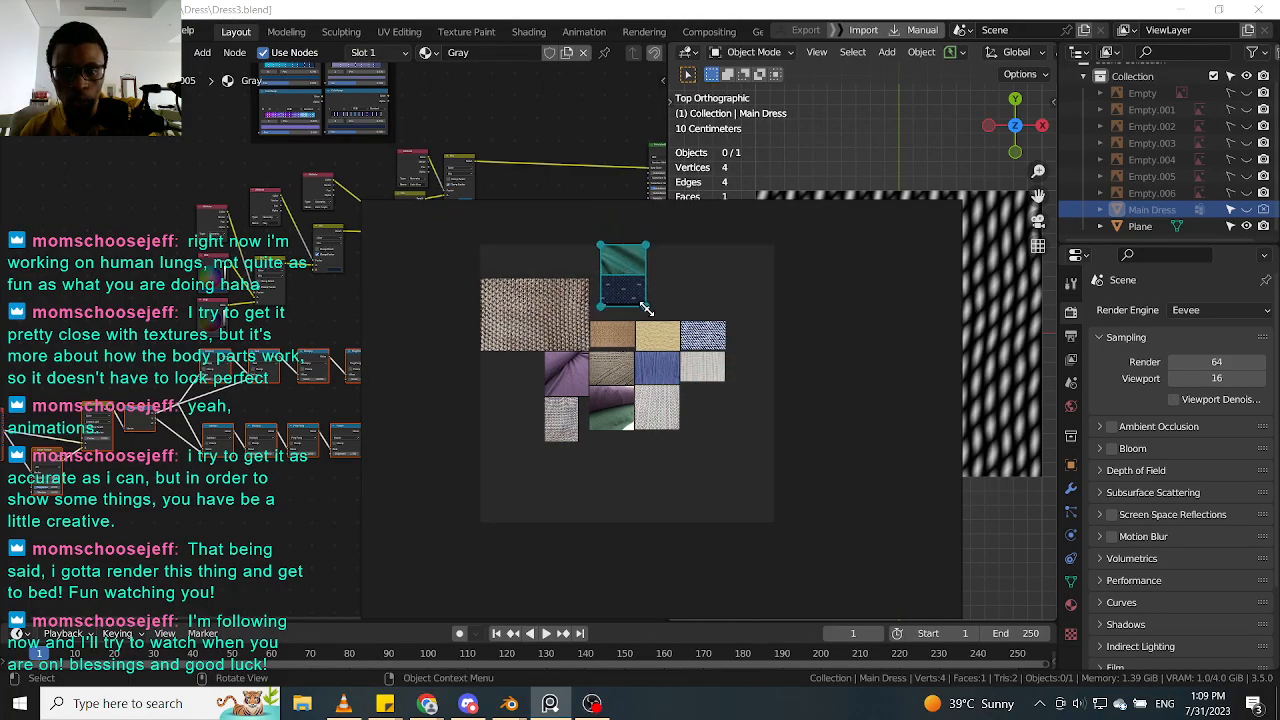
pyautogui.moveTo(543, 471); pyautogui.dragTo(585, 455)
pyautogui.click(585, 455)
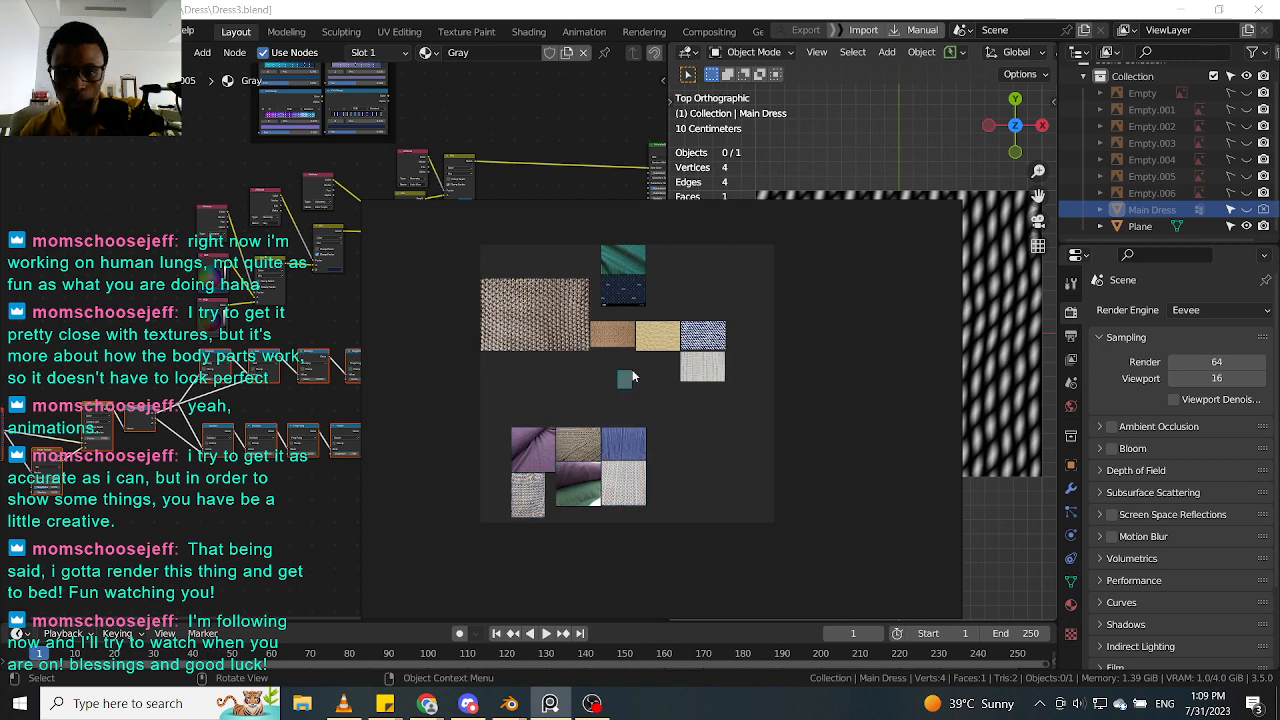
# Step: Move the tan, yellow, blue tweed and white fabric images down together to just above the six-image block
pyautogui.moveTo(632, 376); pyautogui.dragTo(657, 423)
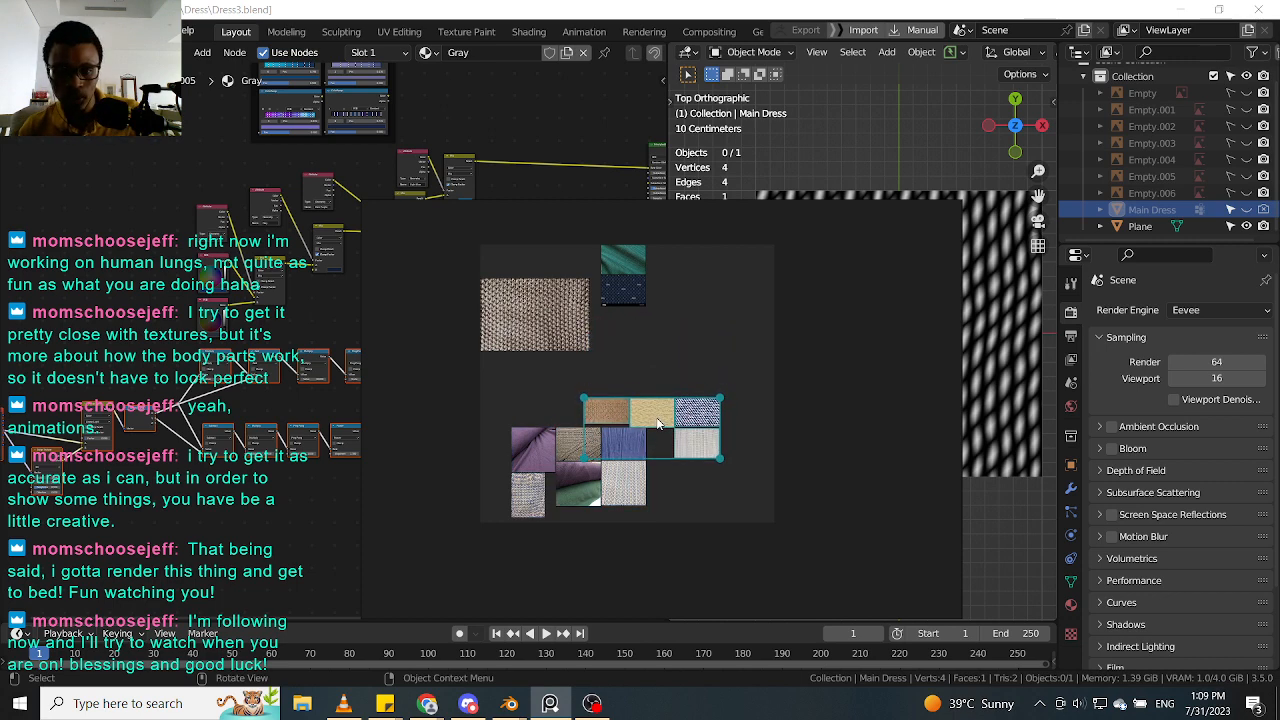
pyautogui.click(630, 377)
# Step: Examine the brown patterned knit reference up close, studying its ribbed stitches and diagonal braided bands
pyautogui.scroll(5, 615, 307)
pyautogui.moveTo(625, 268); pyautogui.dragTo(641, 353, button='middle')
pyautogui.scroll(5, 607, 307)
pyautogui.scroll(-6, 607, 307)
pyautogui.scroll(-2, 641, 352)
pyautogui.scroll(8, 625, 360)
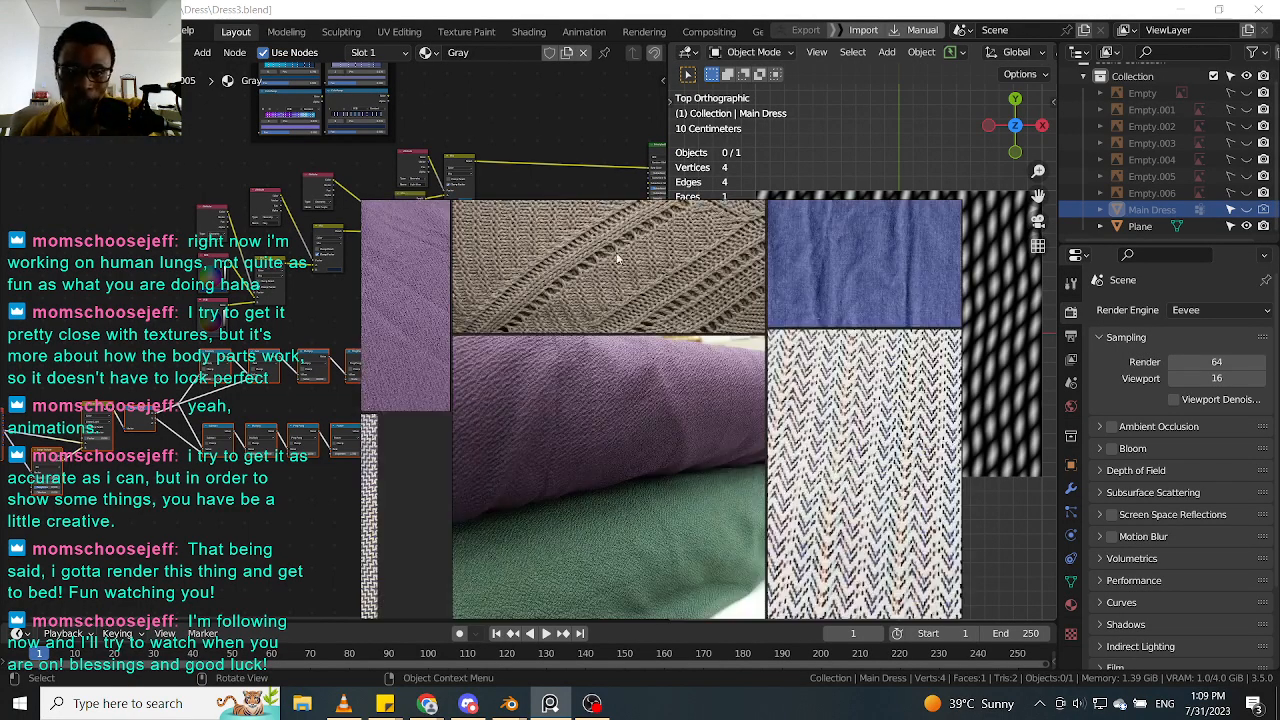
pyautogui.scroll(-3, 702, 347)
pyautogui.moveTo(702, 347); pyautogui.dragTo(672, 354, button='middle')
pyautogui.scroll(3, 645, 363)
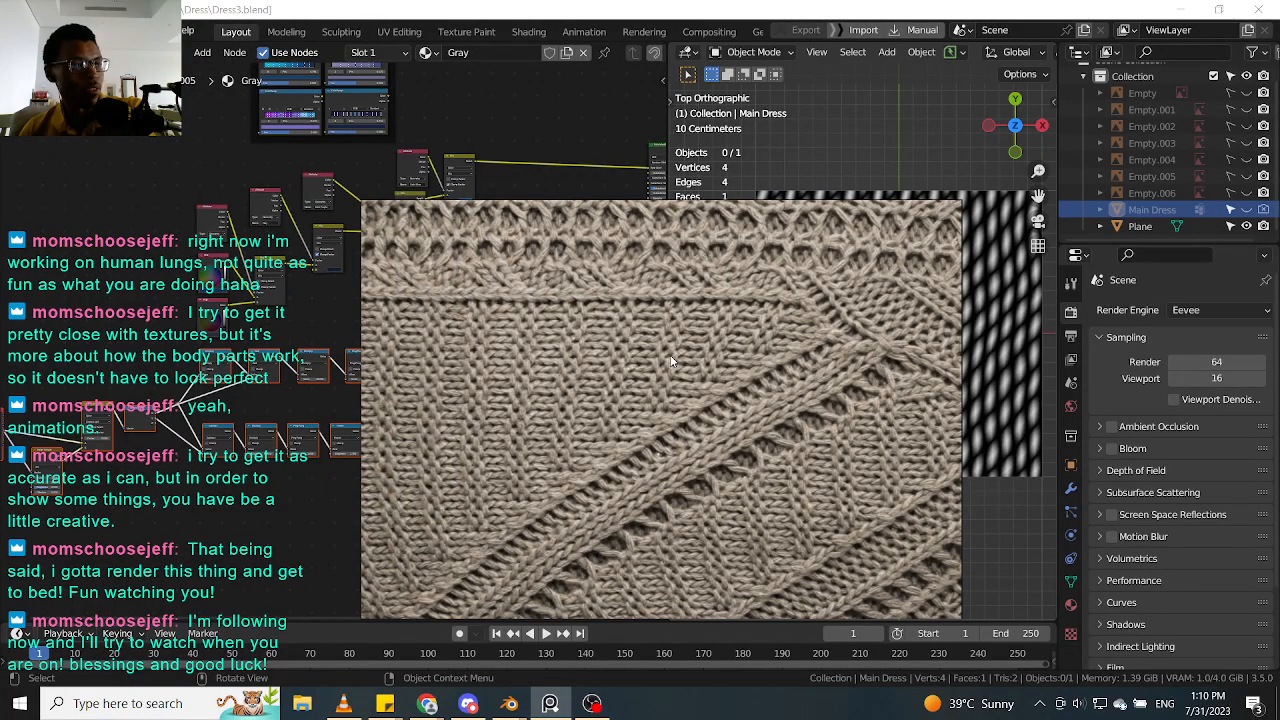
pyautogui.scroll(3, 711, 371)
pyautogui.moveTo(711, 318); pyautogui.dragTo(783, 380, button='middle')
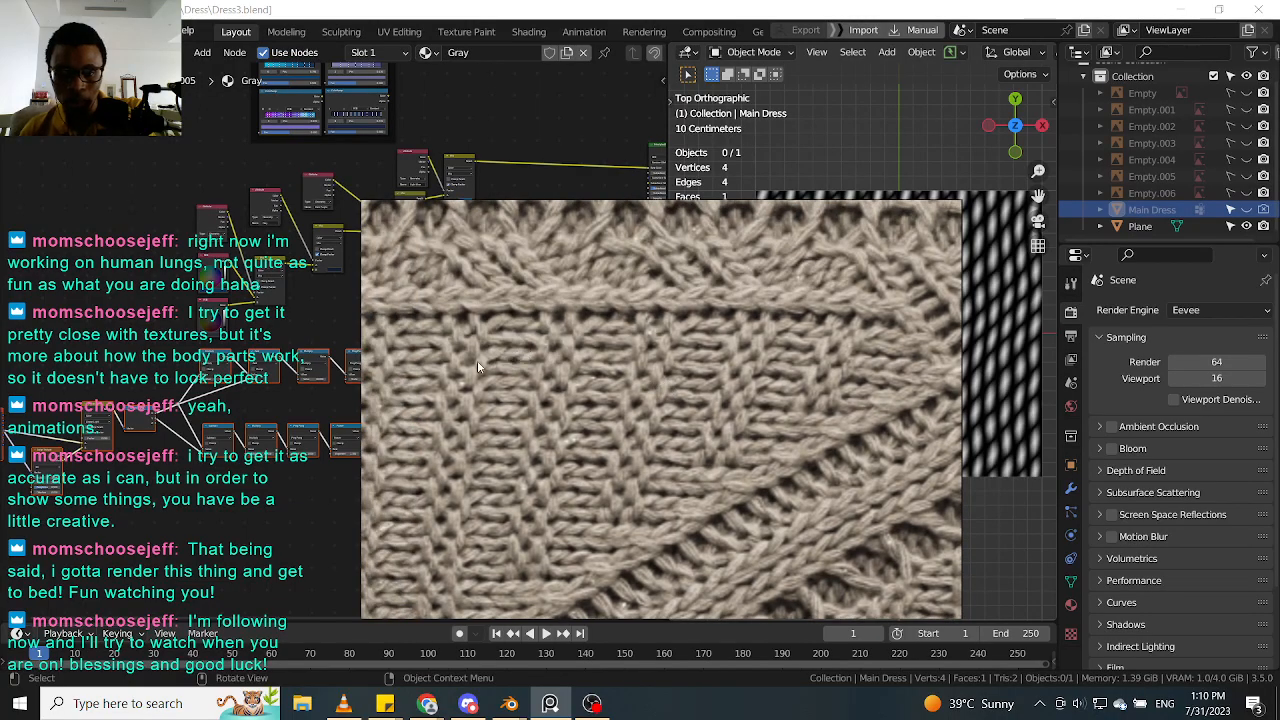
pyautogui.scroll(-3, 477, 360)
pyautogui.moveTo(560, 385); pyautogui.dragTo(642, 346, button='middle')
pyautogui.scroll(4, 613, 320)
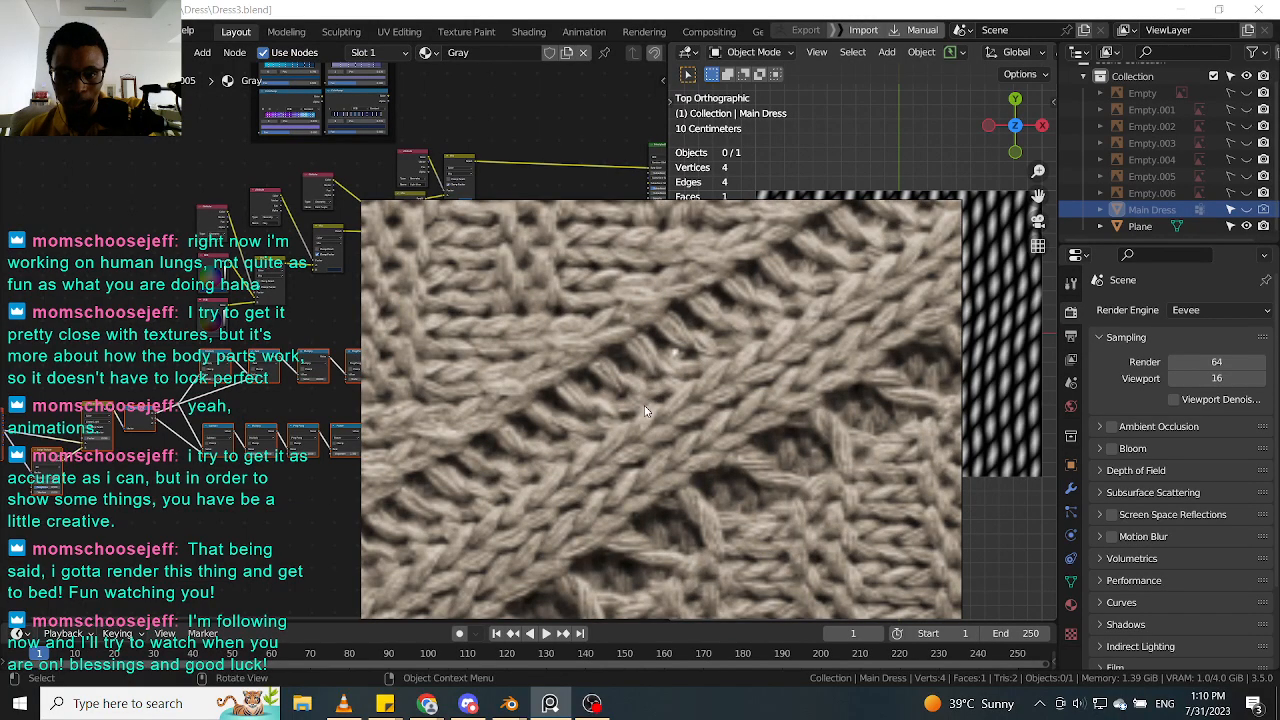
pyautogui.moveTo(605, 421); pyautogui.dragTo(828, 320, button='middle')
pyautogui.scroll(-2, 708, 316)
pyautogui.scroll(-3, 616, 320)
pyautogui.scroll(4, 616, 320)
pyautogui.scroll(-3, 710, 316)
pyautogui.scroll(4, 673, 318)
pyautogui.scroll(-3, 673, 316)
pyautogui.scroll(4, 778, 305)
pyautogui.moveTo(432, 306); pyautogui.dragTo(773, 322, button='middle')
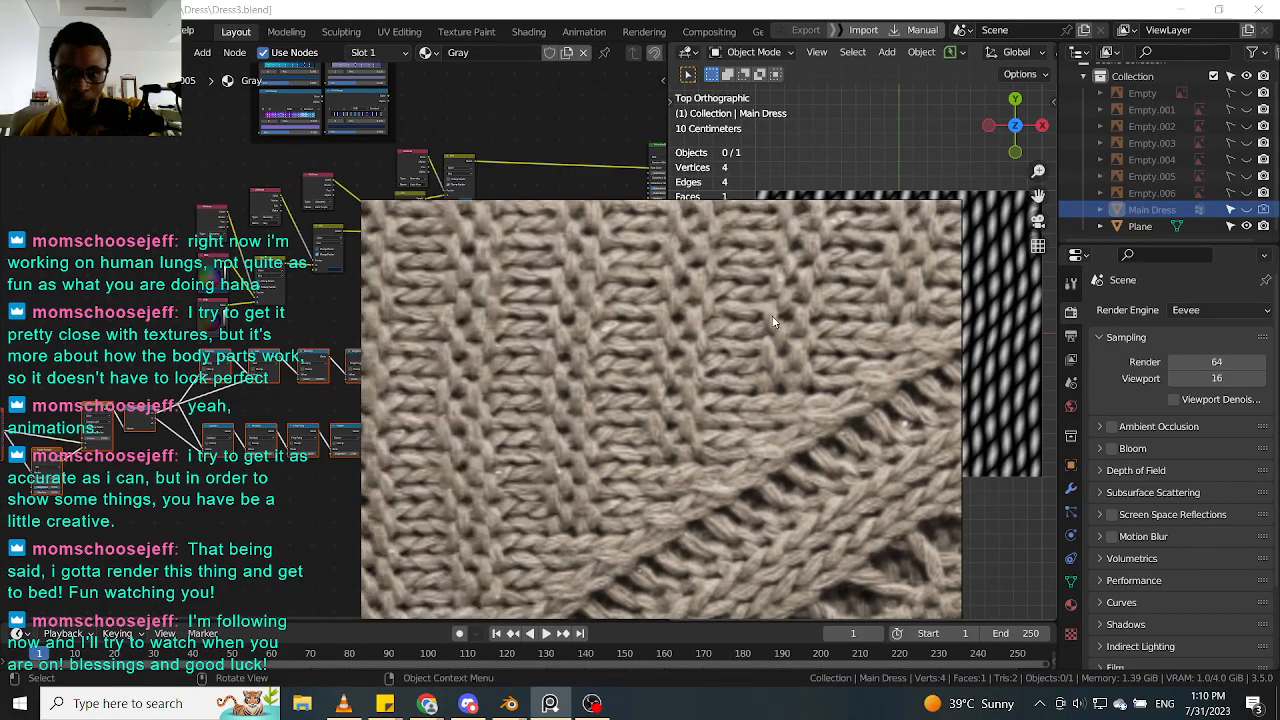
pyautogui.moveTo(547, 309); pyautogui.dragTo(604, 352, button='middle')
pyautogui.scroll(-2, 579, 326)
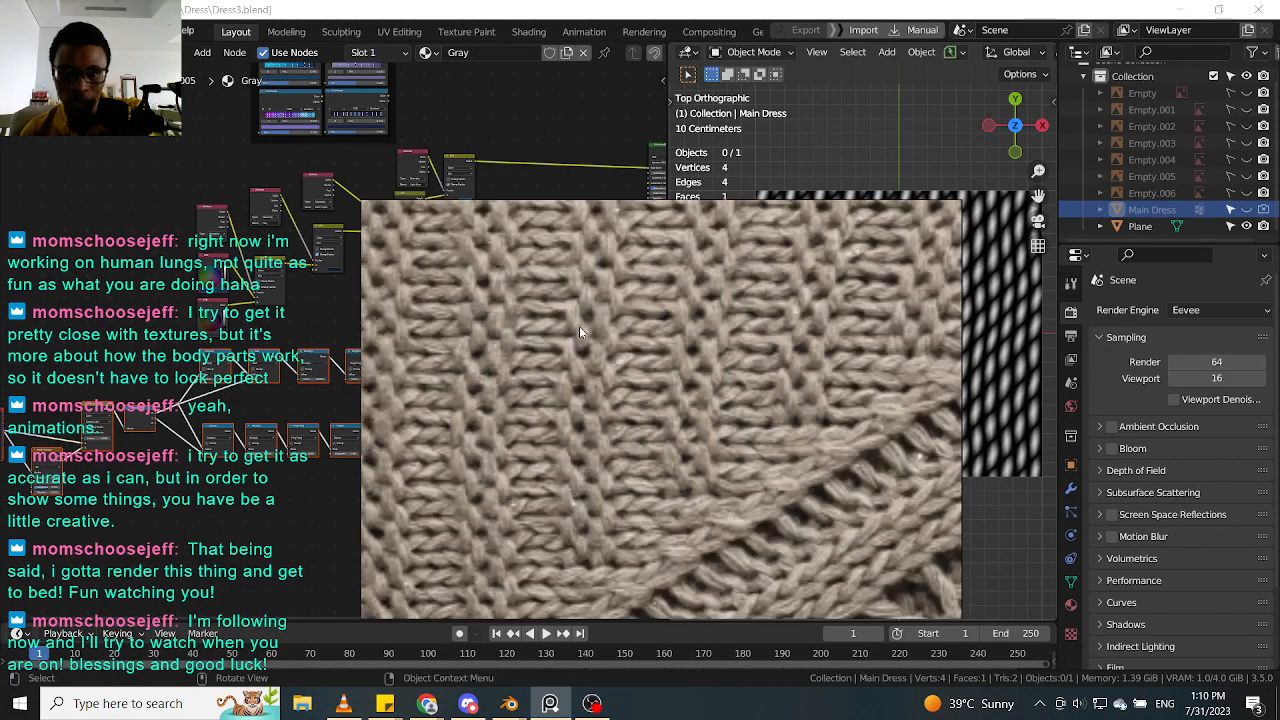
pyautogui.scroll(2, 610, 325)
pyautogui.scroll(-5, 597, 320)
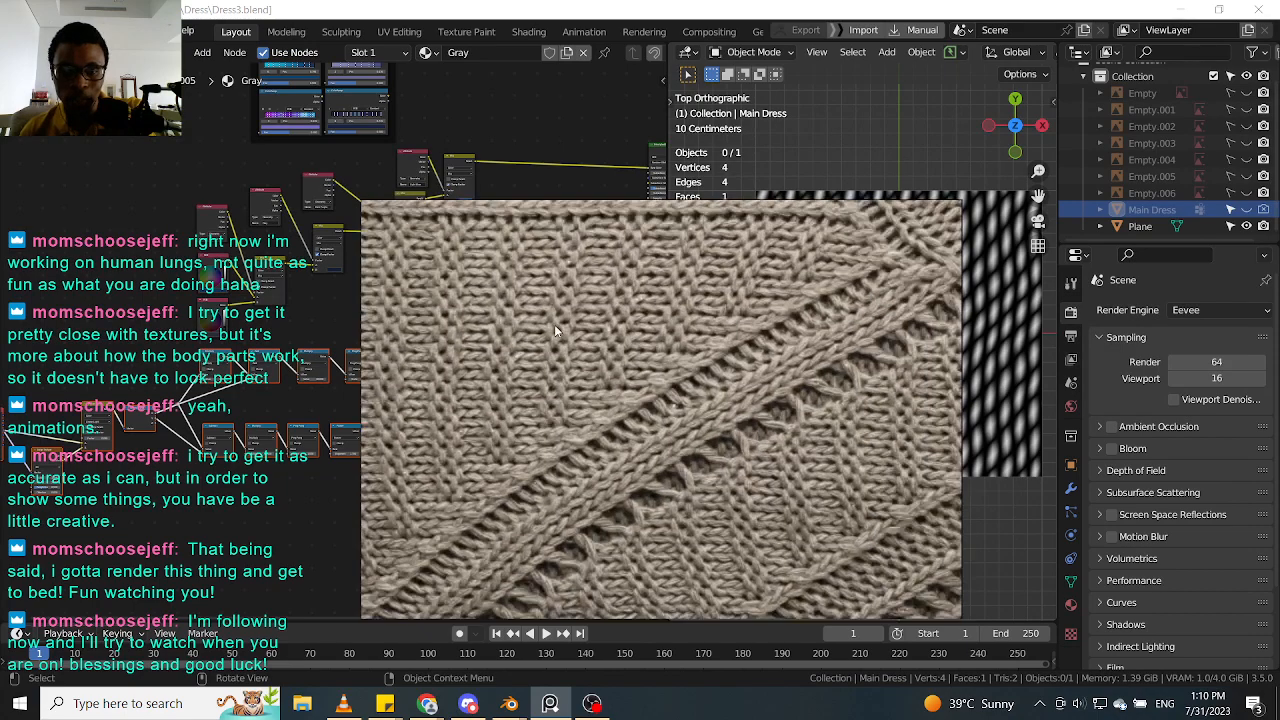
# Step: Examine the openwork eyelet rows of the brown patterned knit and compare them with the neighbouring fabrics
pyautogui.scroll(4, 660, 310)
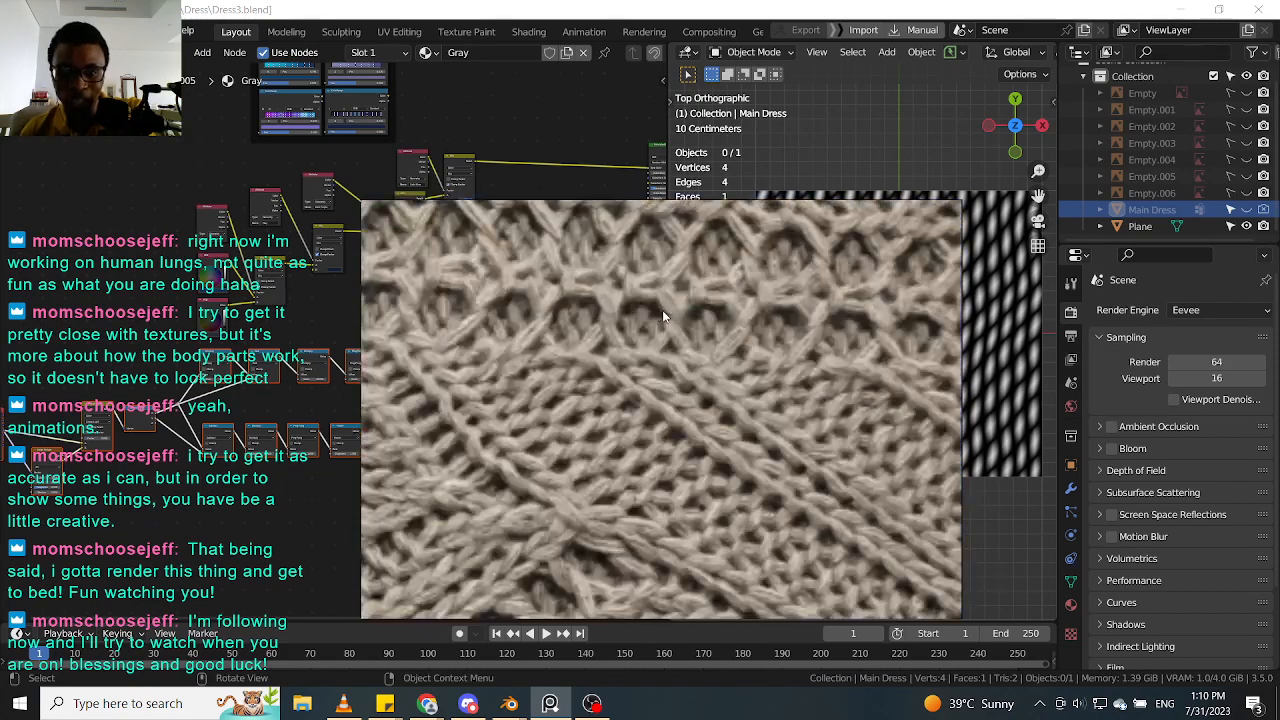
pyautogui.scroll(-1, 663, 310)
pyautogui.scroll(1, 676, 326)
pyautogui.scroll(-1, 676, 326)
pyautogui.scroll(2, 677, 331)
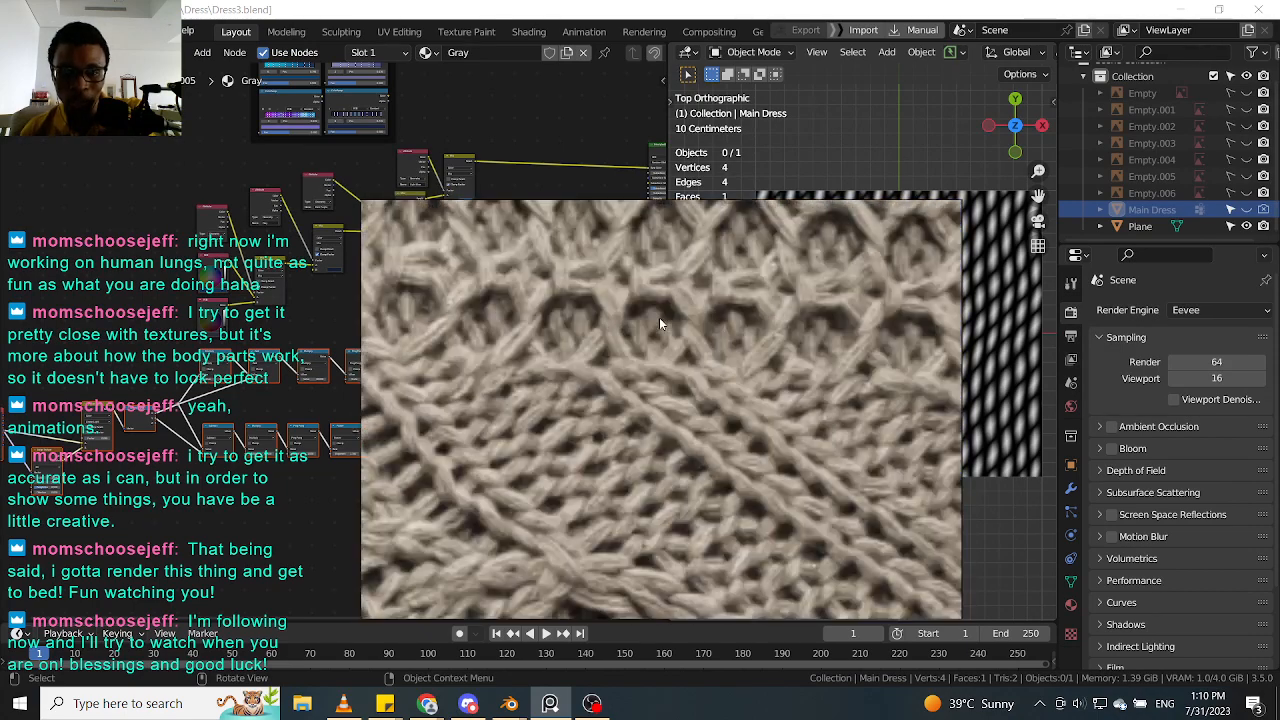
pyautogui.scroll(-6, 660, 300)
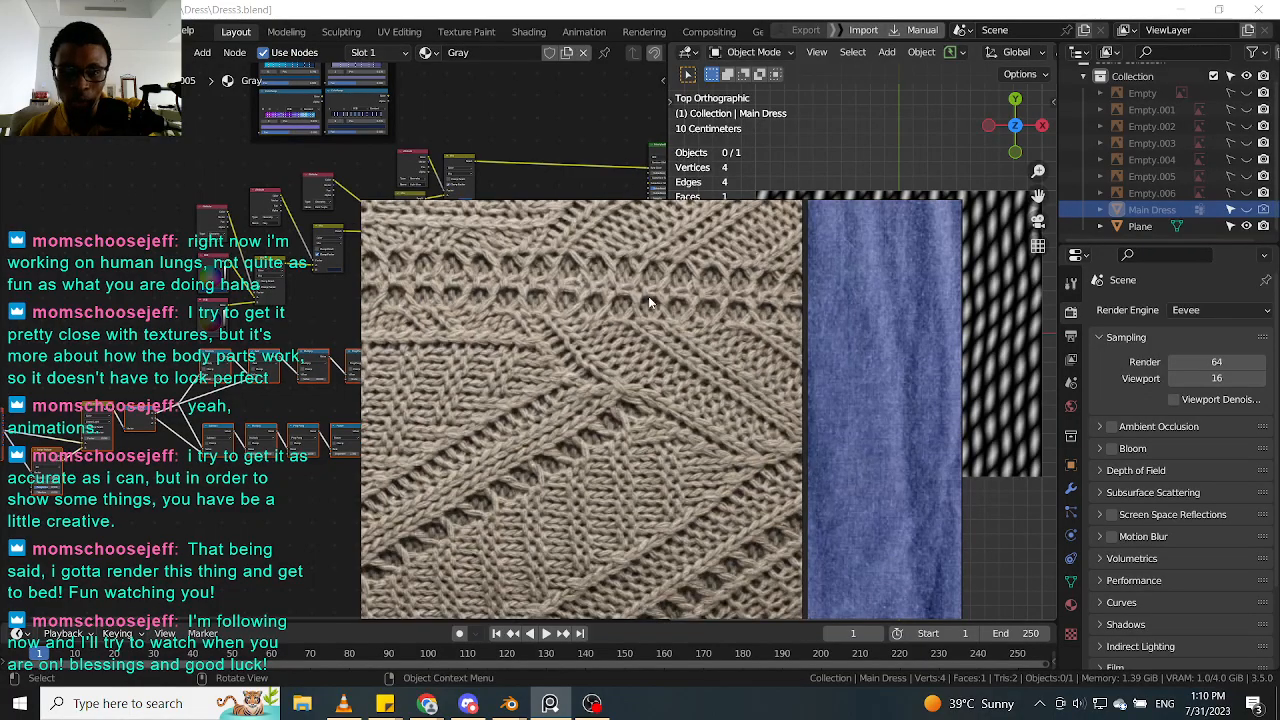
pyautogui.scroll(4, 649, 279)
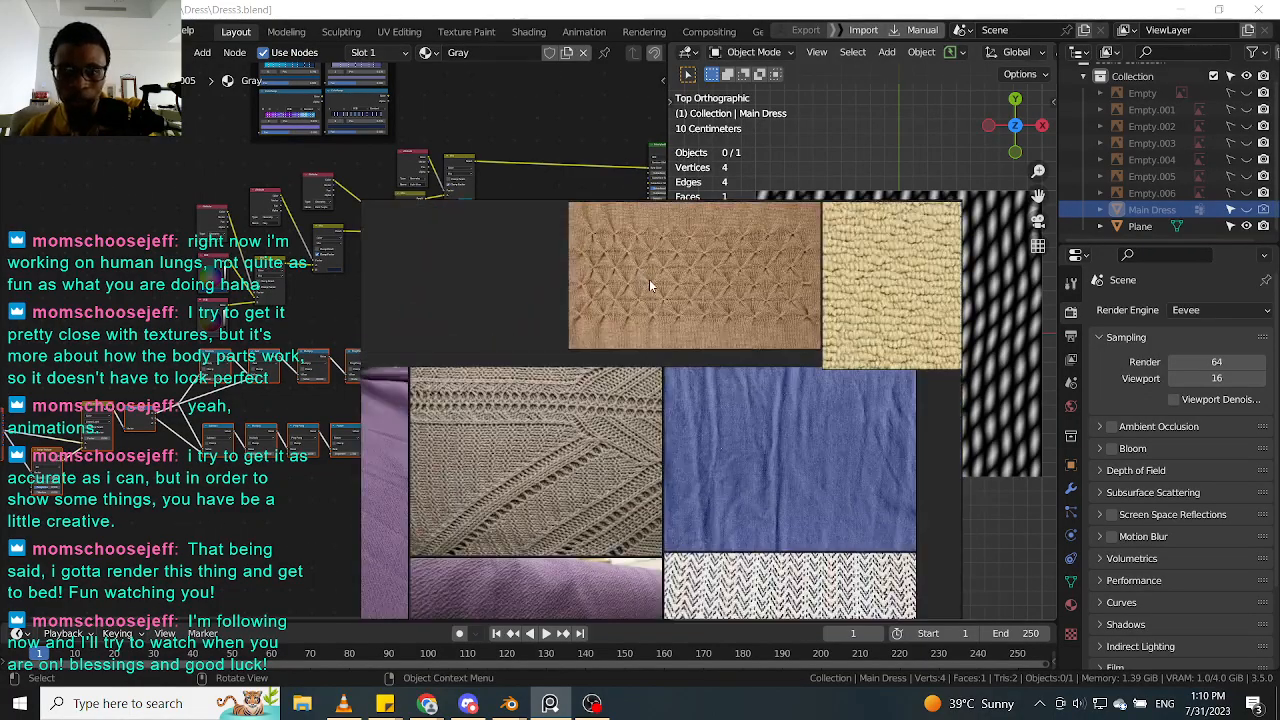
pyautogui.scroll(-2, 648, 290)
pyautogui.scroll(-3, 647, 290)
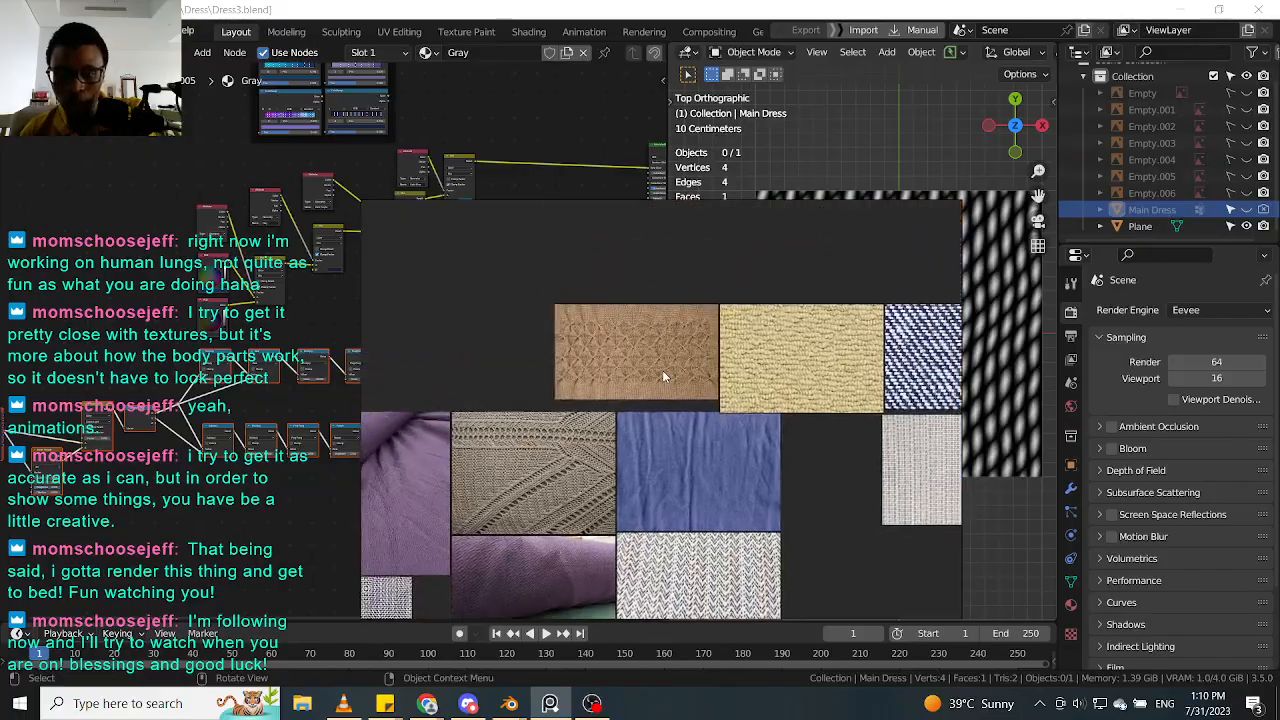
# Step: Examine the large chunky beige knit reference up close, studying its stitch shapes and fuzzy fibres
pyautogui.moveTo(686, 334)
pyautogui.mouseDown(button='middle')
pyautogui.moveTo(718, 360)
pyautogui.moveTo(669, 316)
pyautogui.mouseUp(button='middle')
pyautogui.moveTo(523, 311); pyautogui.dragTo(695, 398, button='middle')
pyautogui.moveTo(587, 218); pyautogui.dragTo(666, 368, button='middle')
pyautogui.scroll(5, 621, 383)
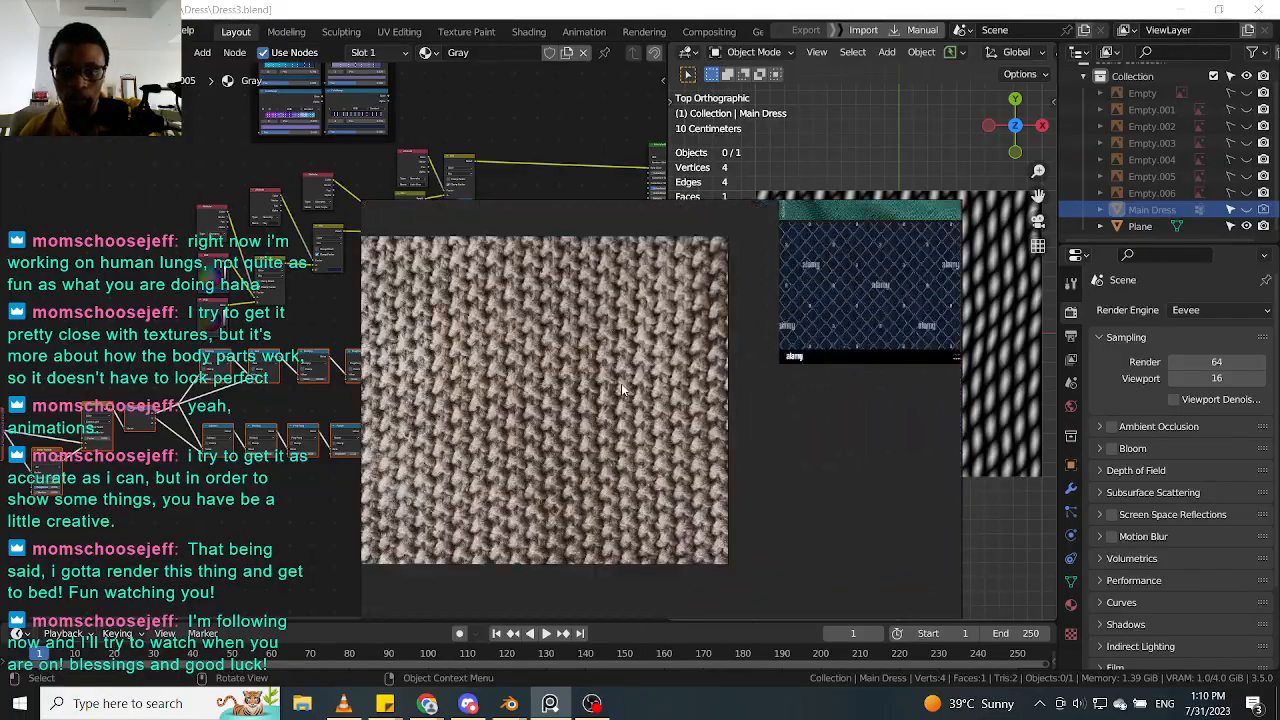
pyautogui.scroll(-2, 635, 439)
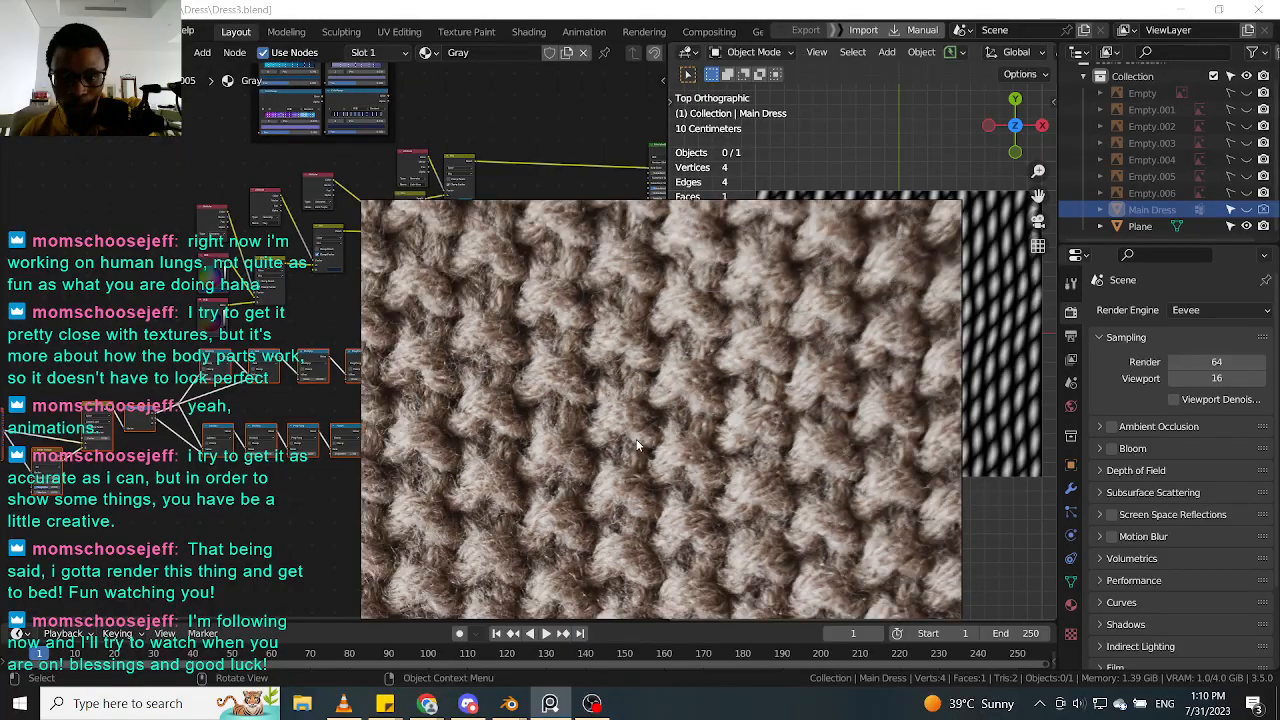
pyautogui.scroll(-2, 636, 440)
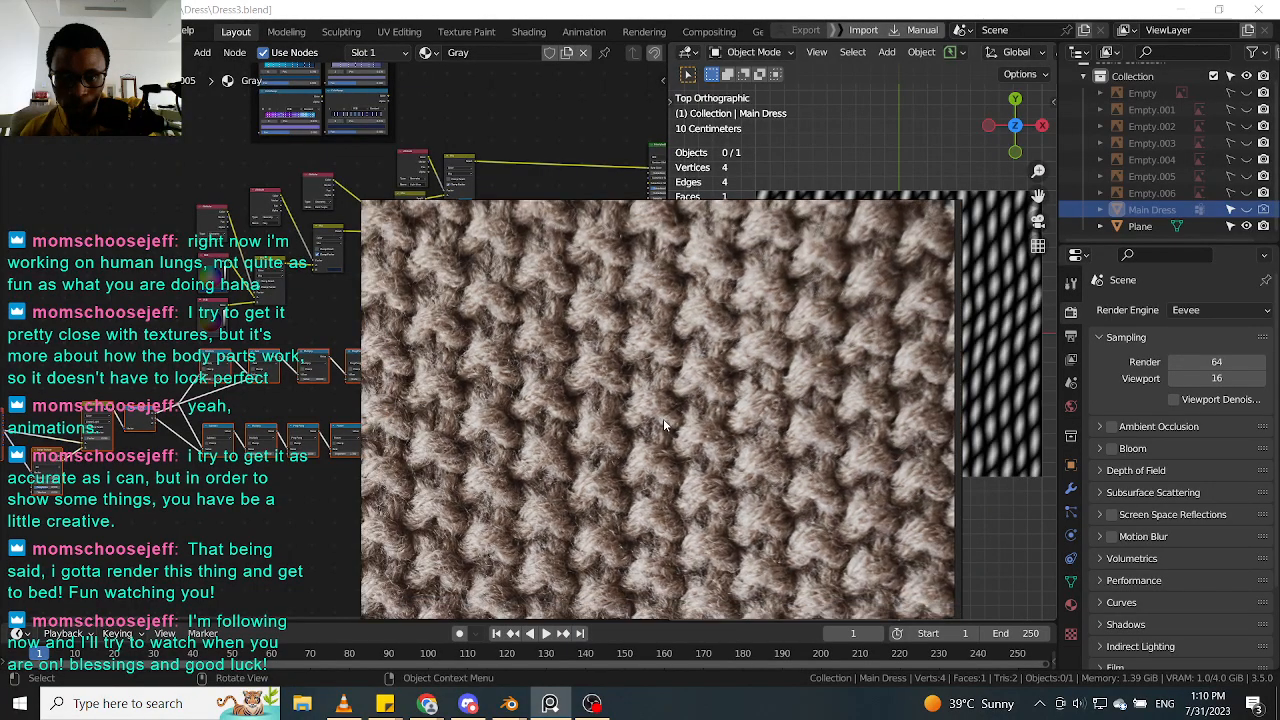
pyautogui.scroll(-3, 664, 419)
pyautogui.scroll(3, 628, 465)
pyautogui.scroll(-3, 585, 422)
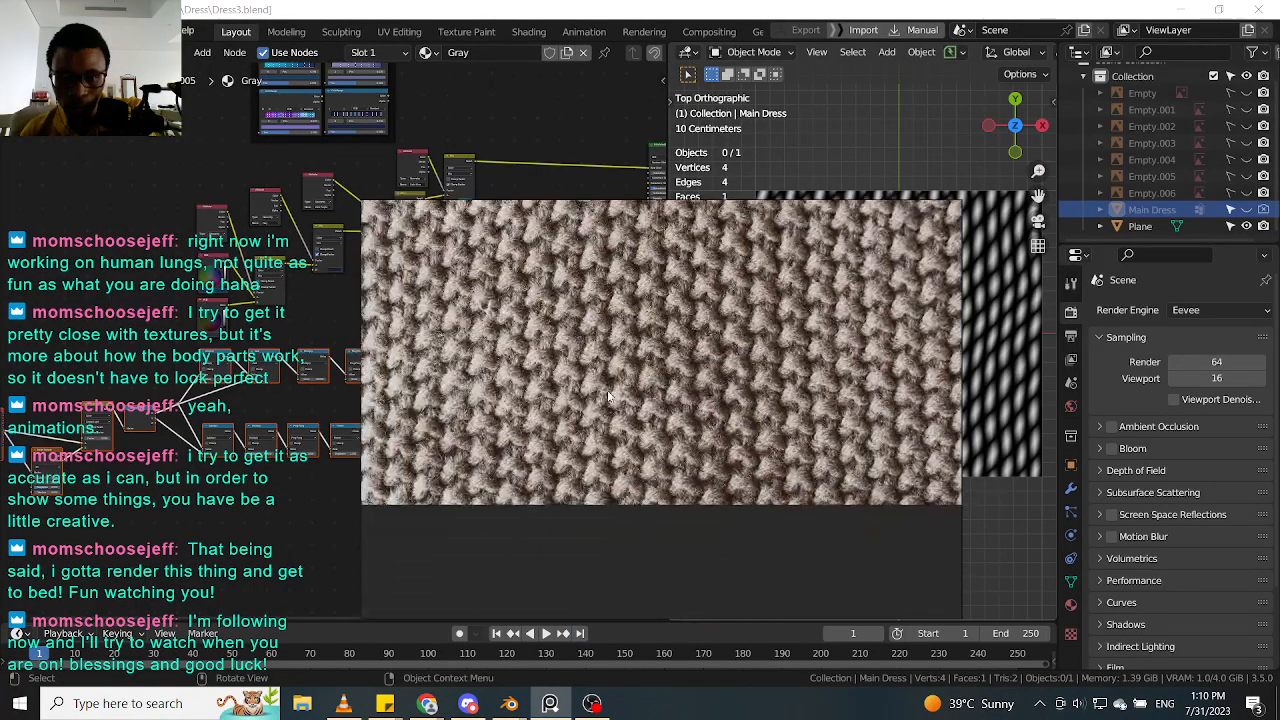
pyautogui.scroll(3, 597, 443)
pyautogui.scroll(3, 604, 428)
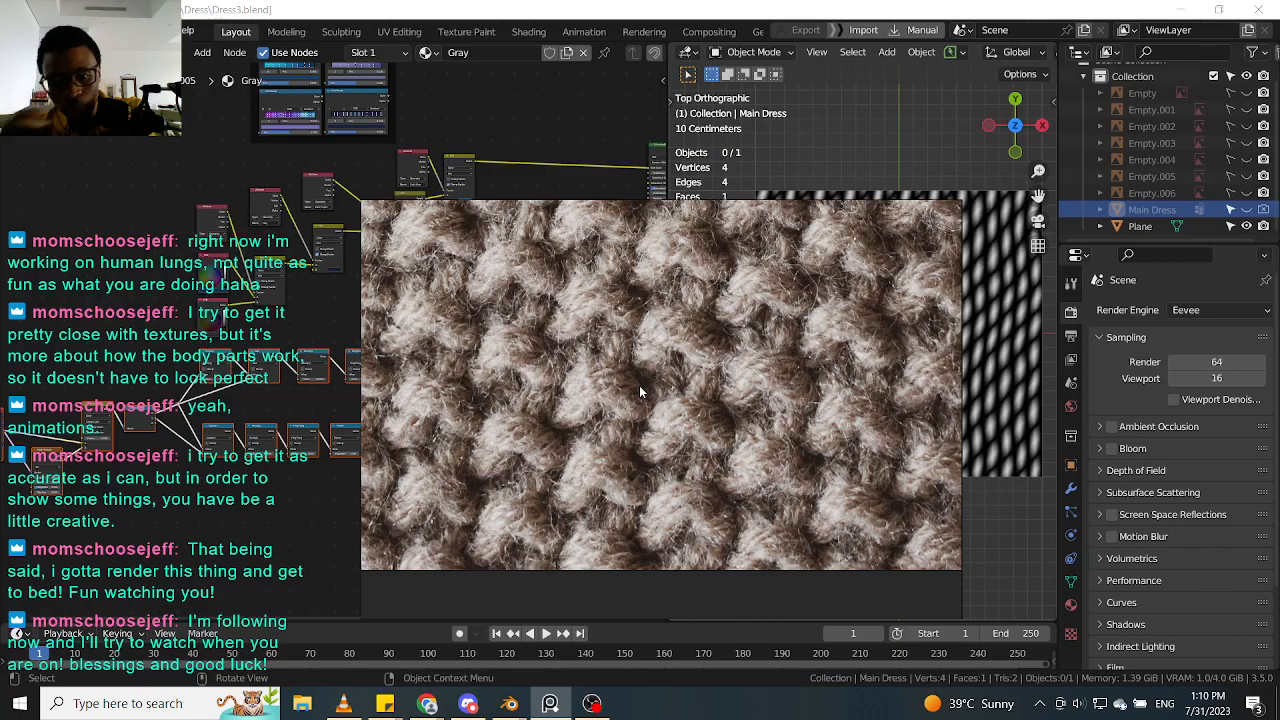
pyautogui.scroll(-3, 639, 391)
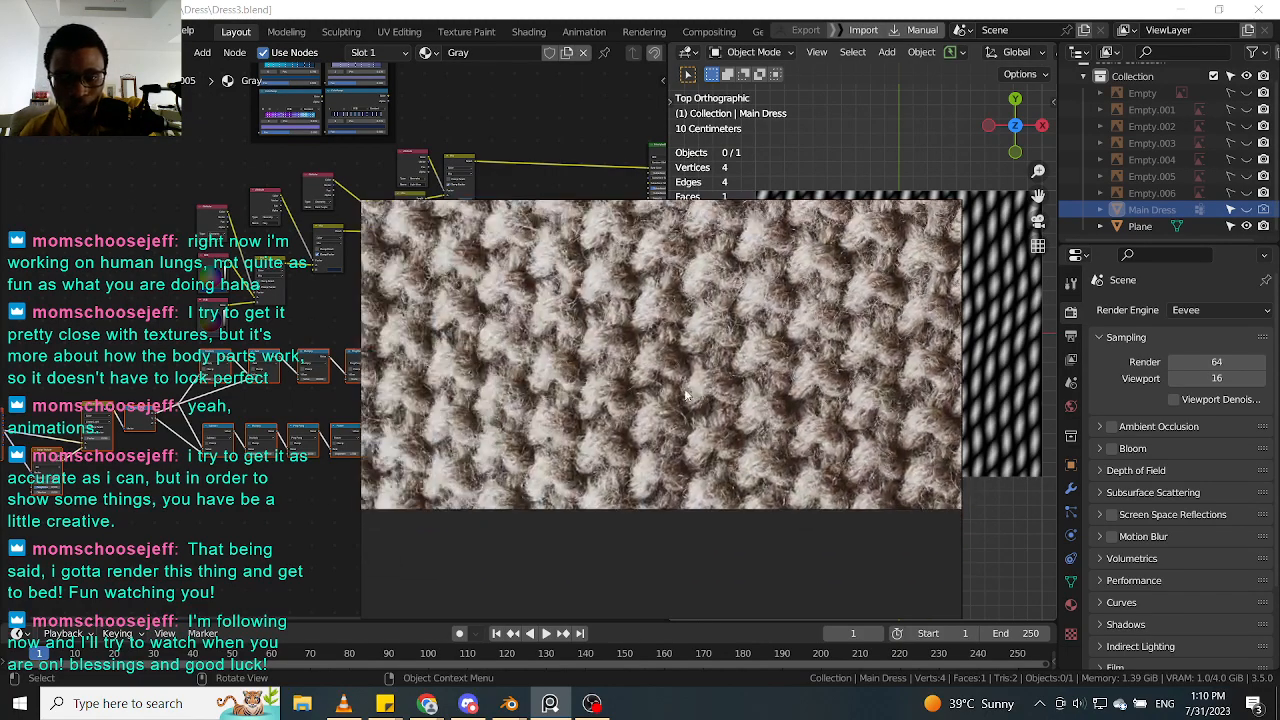
pyautogui.scroll(2, 655, 376)
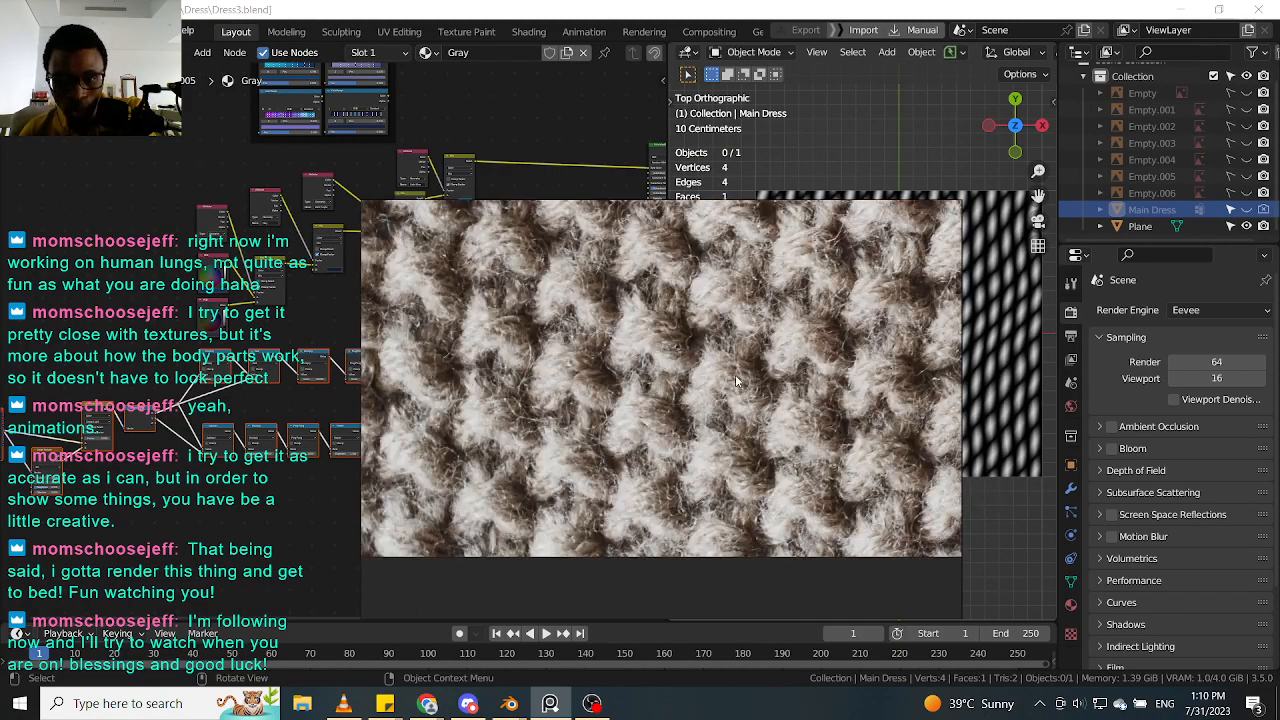
pyautogui.scroll(2, 745, 378)
pyautogui.scroll(-4, 636, 386)
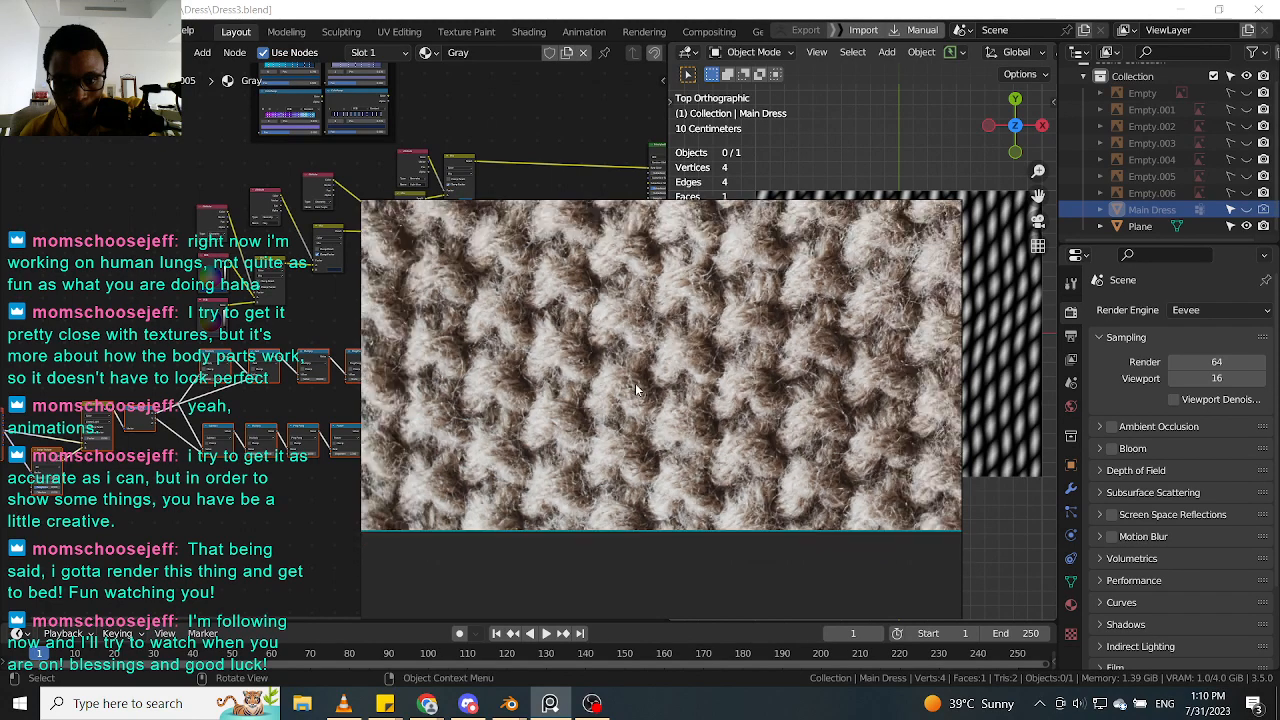
pyautogui.moveTo(600, 388); pyautogui.dragTo(660, 399, button='middle')
pyautogui.scroll(4, 621, 408)
pyautogui.scroll(-2, 620, 410)
pyautogui.scroll(4, 558, 462)
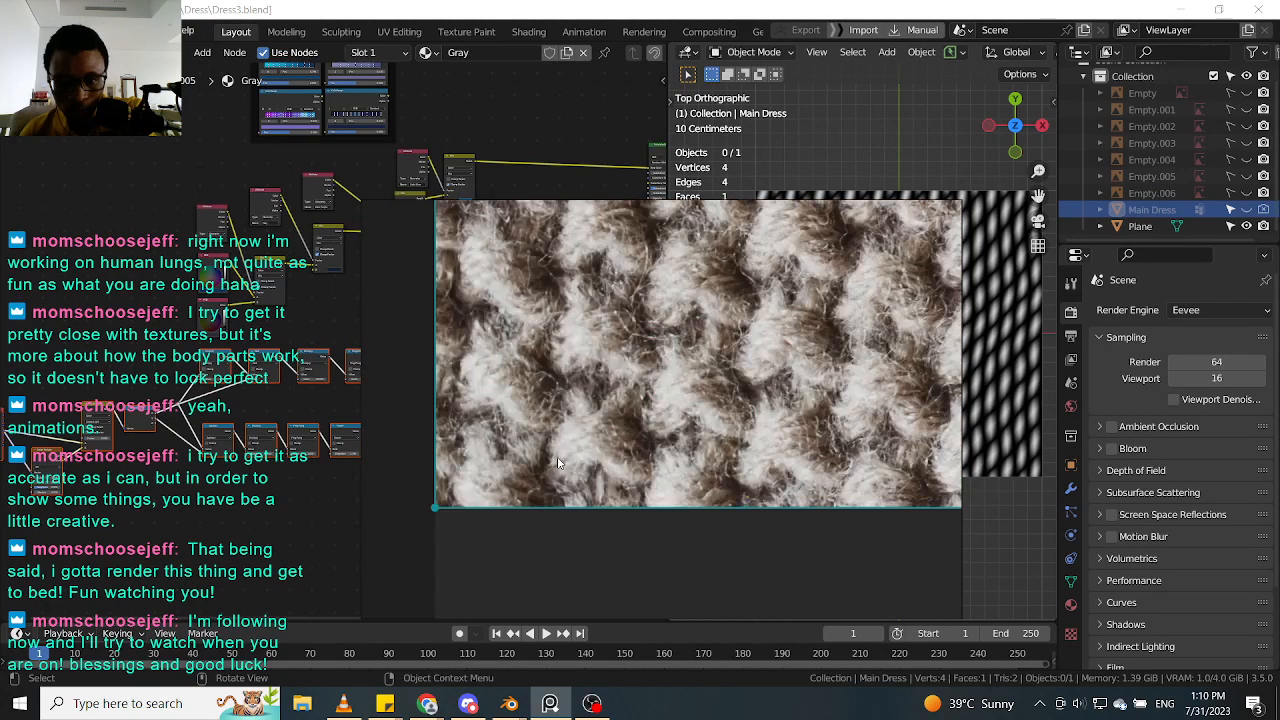
pyautogui.scroll(-5, 583, 450)
pyautogui.scroll(-5, 725, 358)
pyautogui.scroll(-4, 725, 358)
# Step: Separate the dark blue lattice-pattern image from the teal fabric image, leaving a gap between them
pyautogui.moveTo(857, 304); pyautogui.dragTo(543, 328, button='middle')
pyautogui.scroll(5, 543, 328)
pyautogui.scroll(5, 543, 328)
pyautogui.scroll(-5, 578, 305)
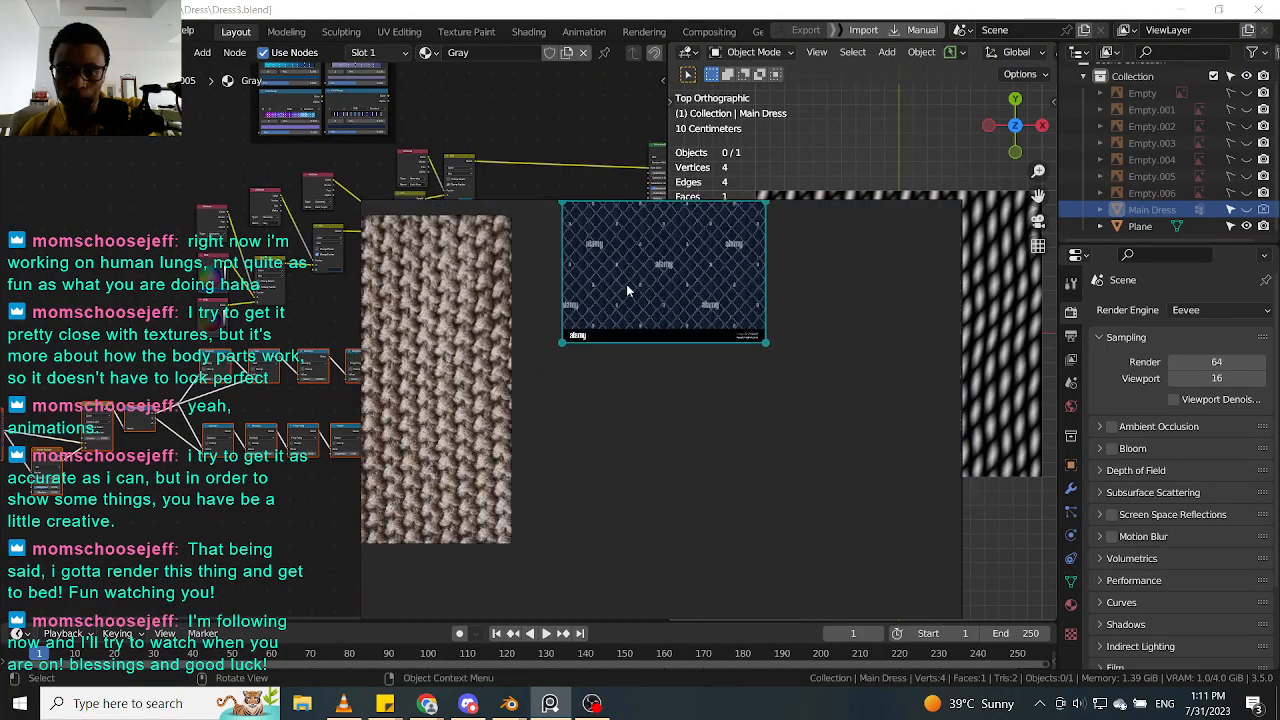
pyautogui.moveTo(626, 284); pyautogui.dragTo(594, 443)
pyautogui.moveTo(601, 314); pyautogui.dragTo(574, 469, button='middle')
pyautogui.moveTo(605, 332); pyautogui.dragTo(583, 432)
# Step: Inspect the teal fabric's weave and rotate its image 90° counterclockwise into portrait orientation
pyautogui.scroll(4, 568, 400)
pyautogui.scroll(5, 568, 395)
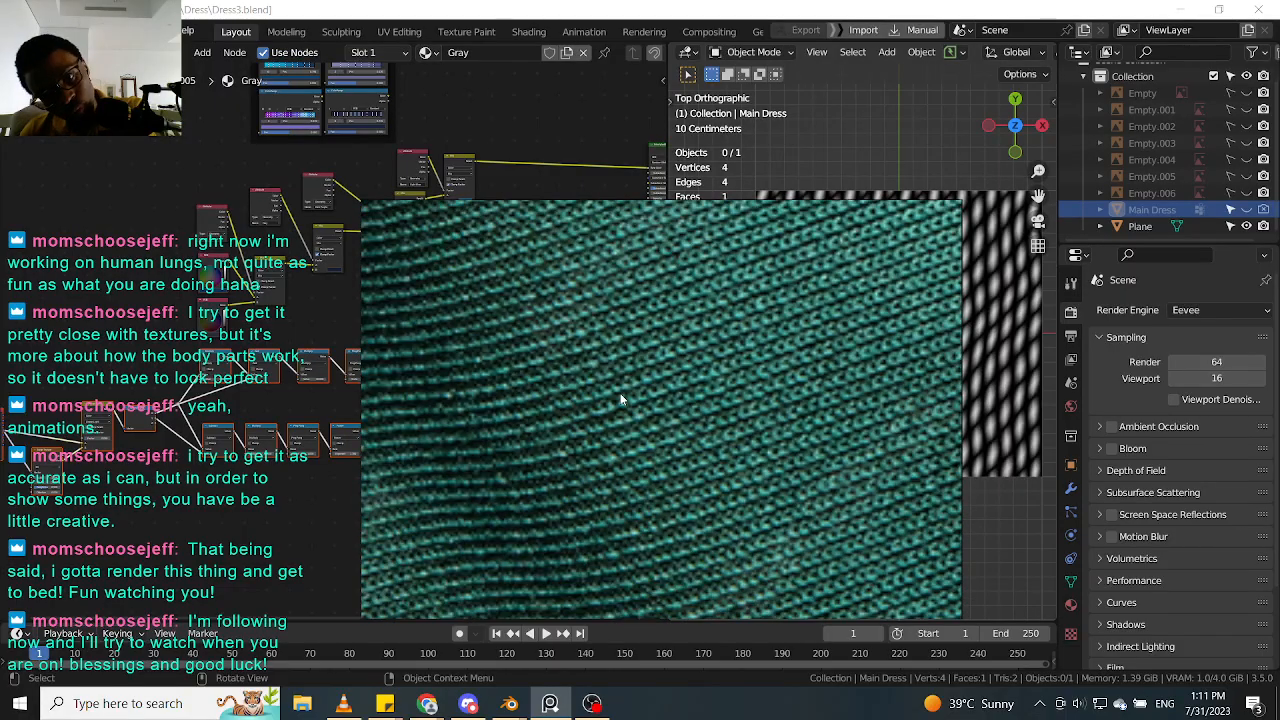
pyautogui.scroll(-5, 620, 398)
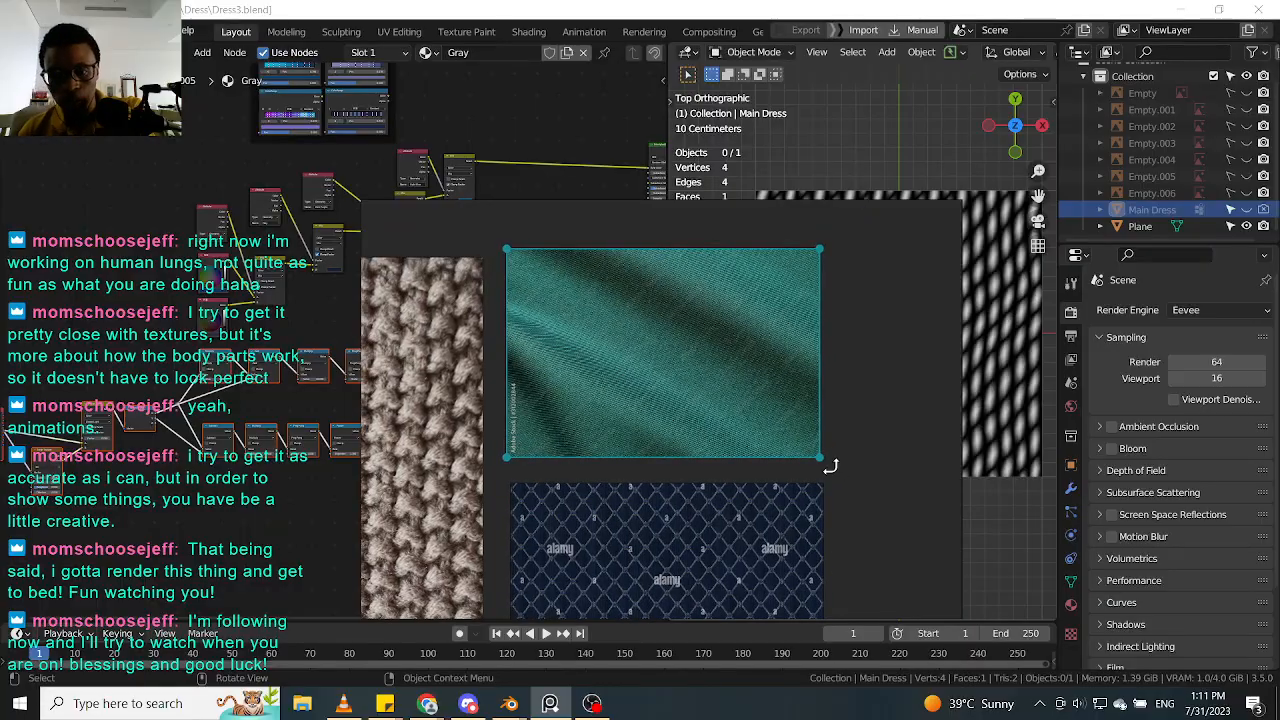
pyautogui.press('r')
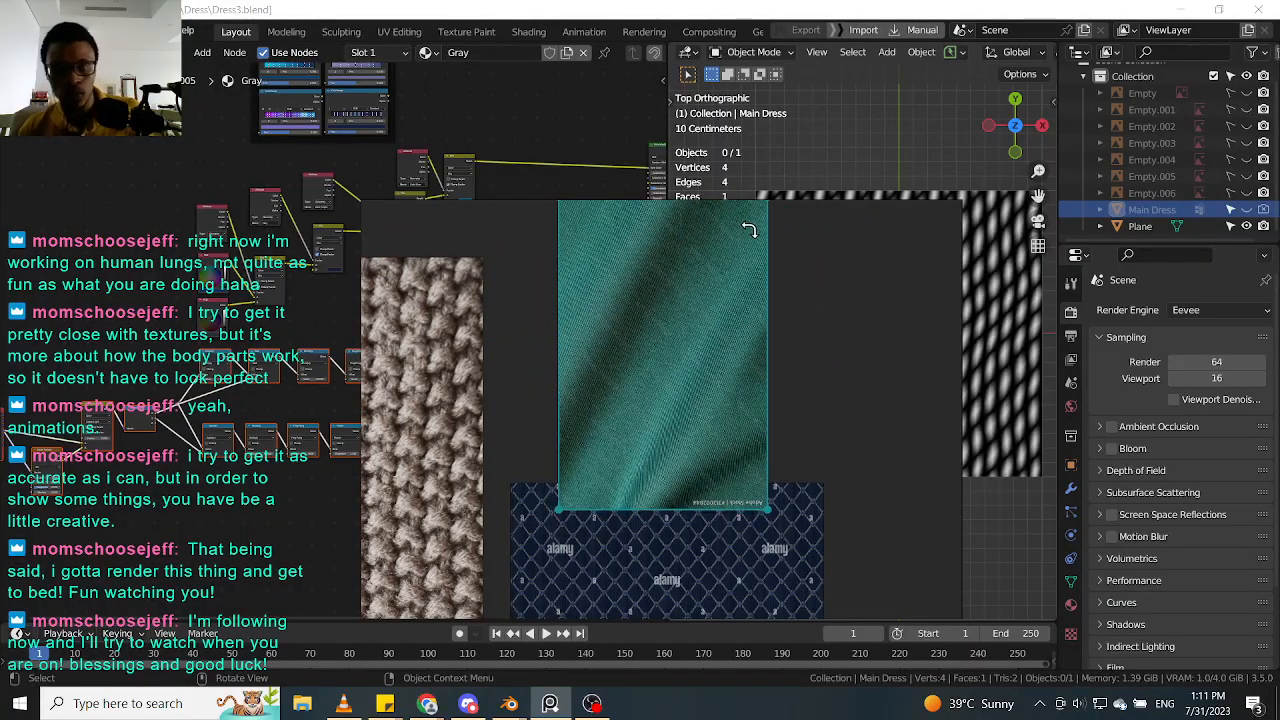
pyautogui.click(745, 233)
# Step: Examine the rotated teal fabric up close, studying its individual knit stitches and how they read from farther away
pyautogui.scroll(5, 650, 342)
pyautogui.scroll(-3, 630, 380)
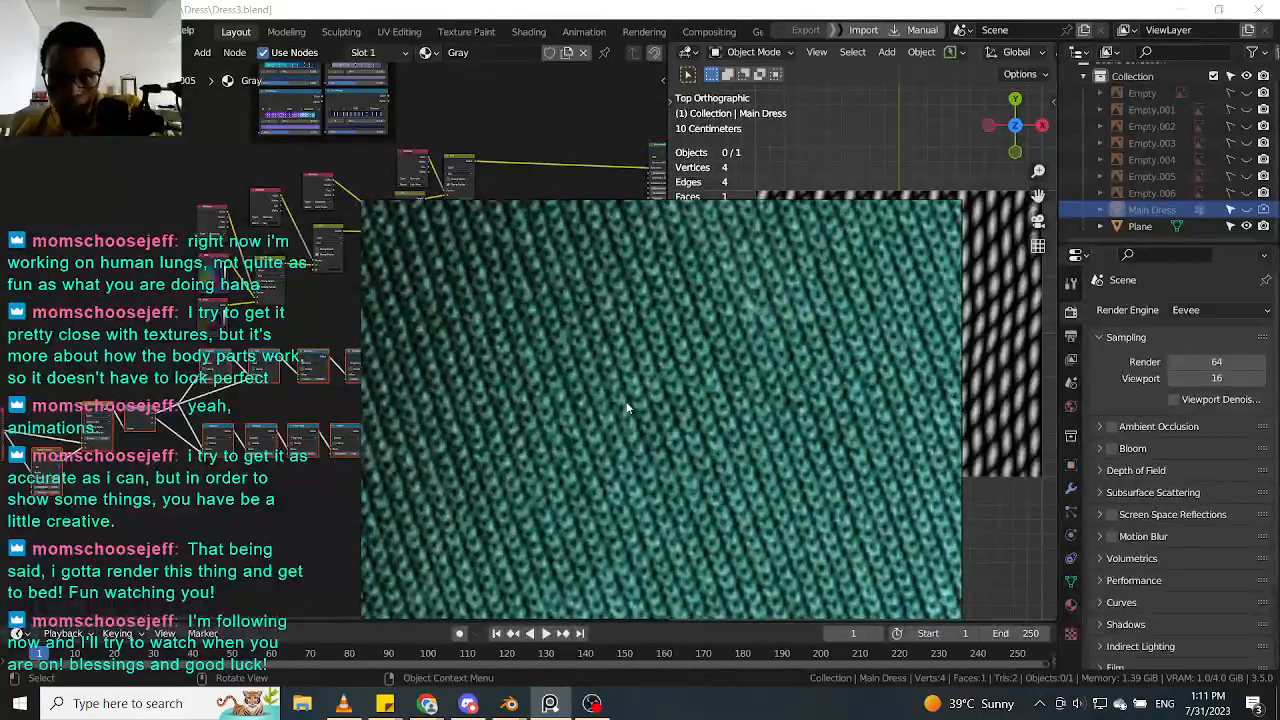
pyautogui.scroll(-3, 624, 386)
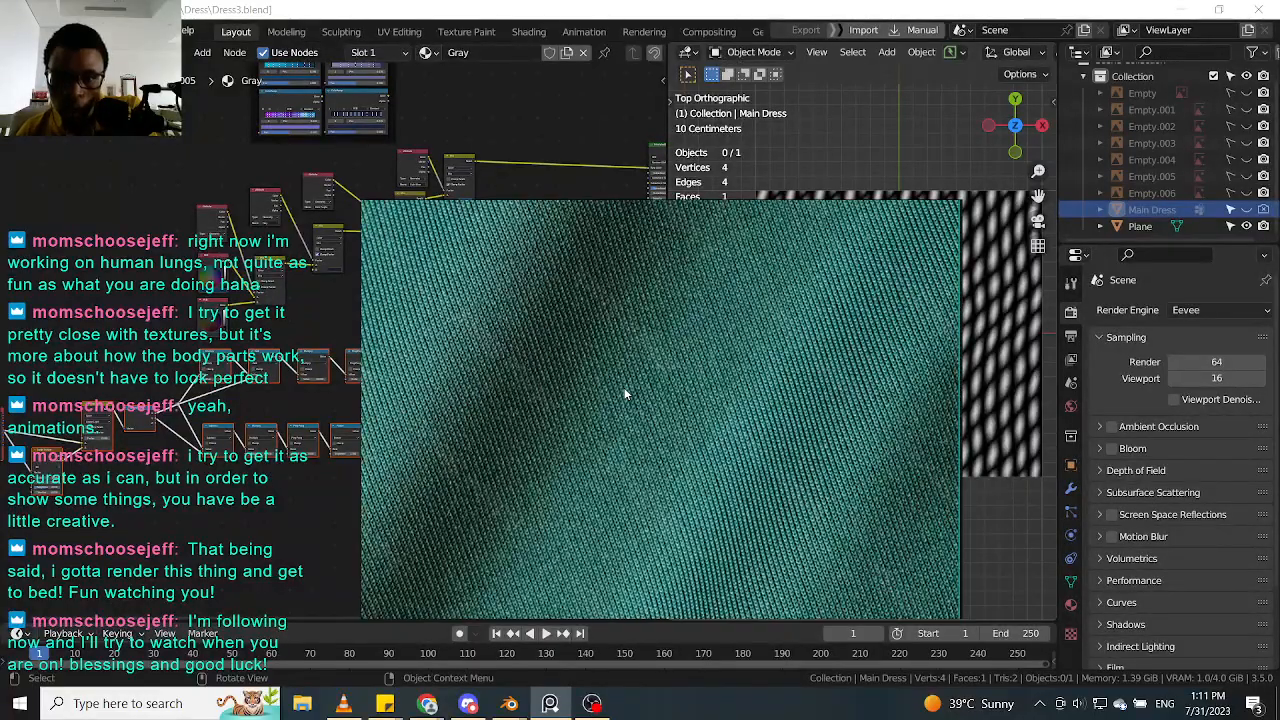
pyautogui.scroll(5, 600, 375)
pyautogui.scroll(-5, 578, 372)
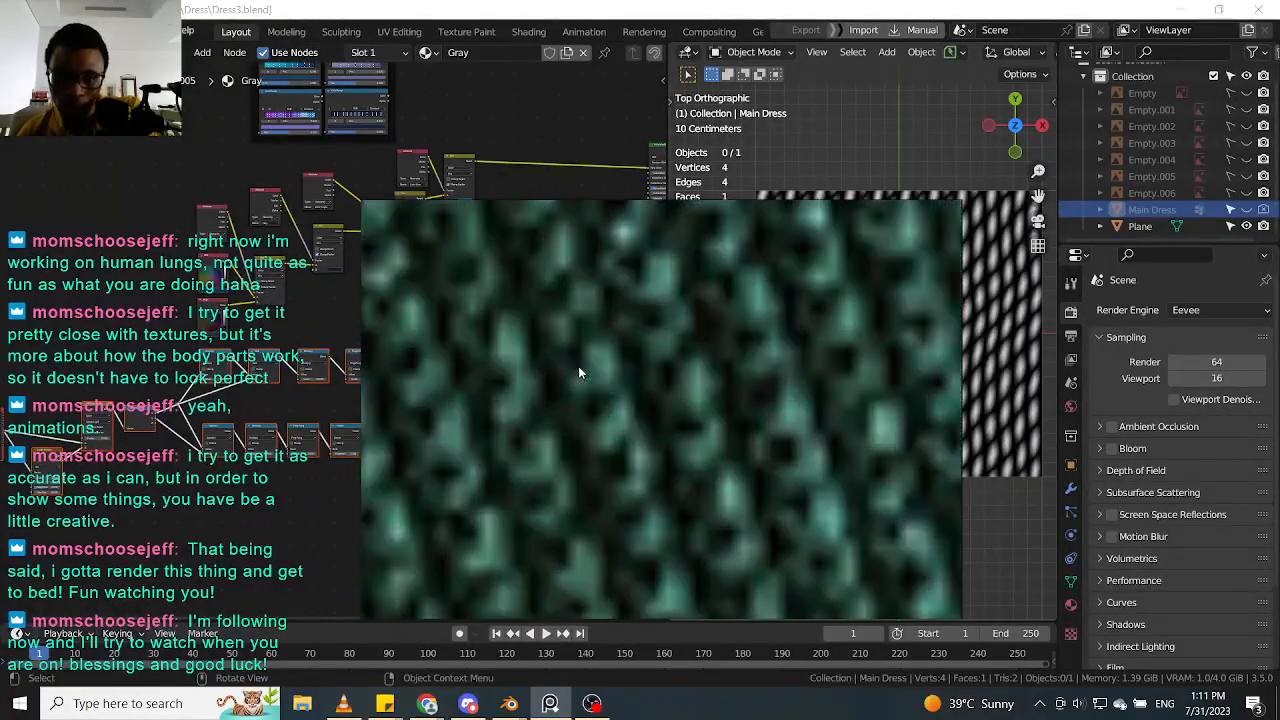
pyautogui.scroll(-2, 578, 374)
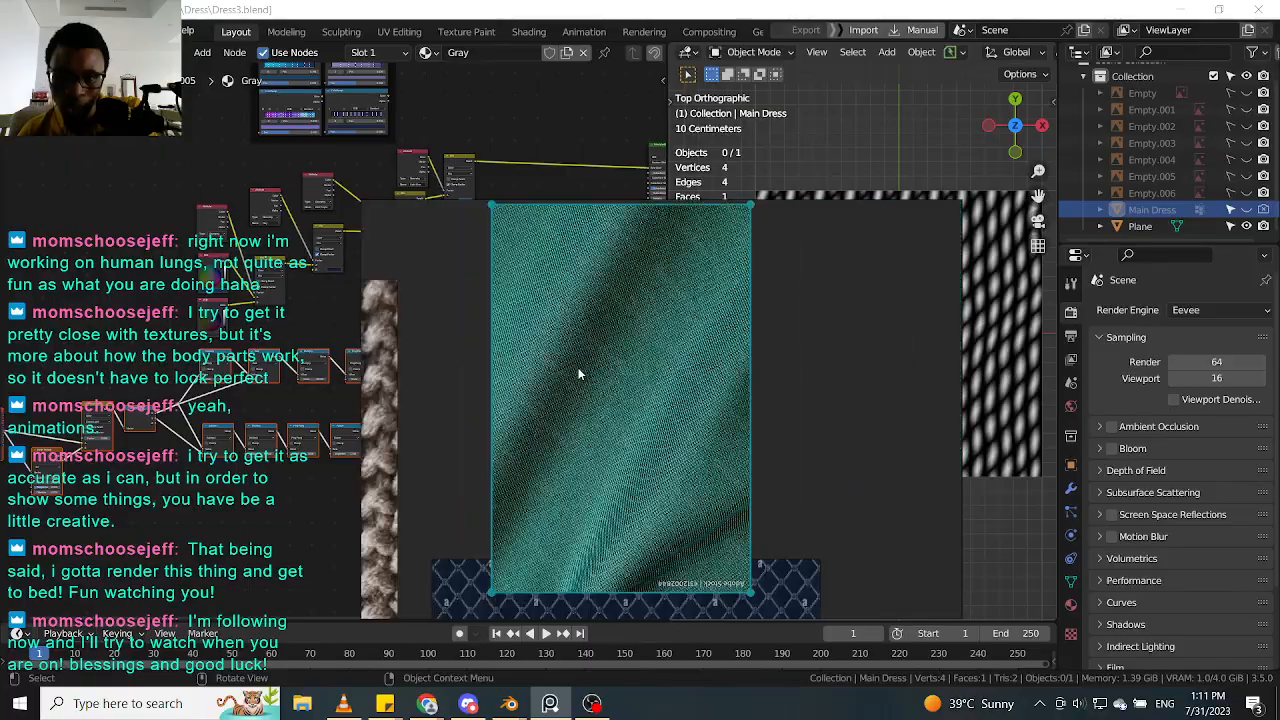
pyautogui.scroll(6, 739, 399)
pyautogui.scroll(3, 703, 409)
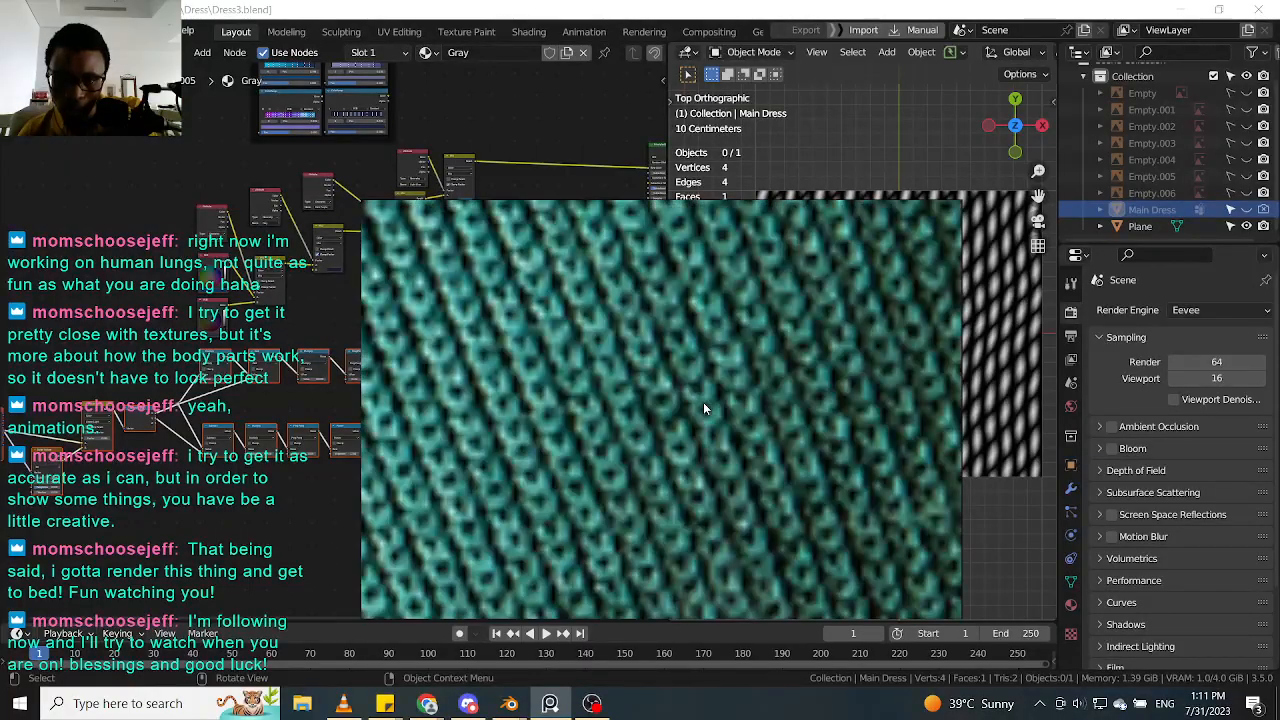
pyautogui.scroll(-2, 704, 406)
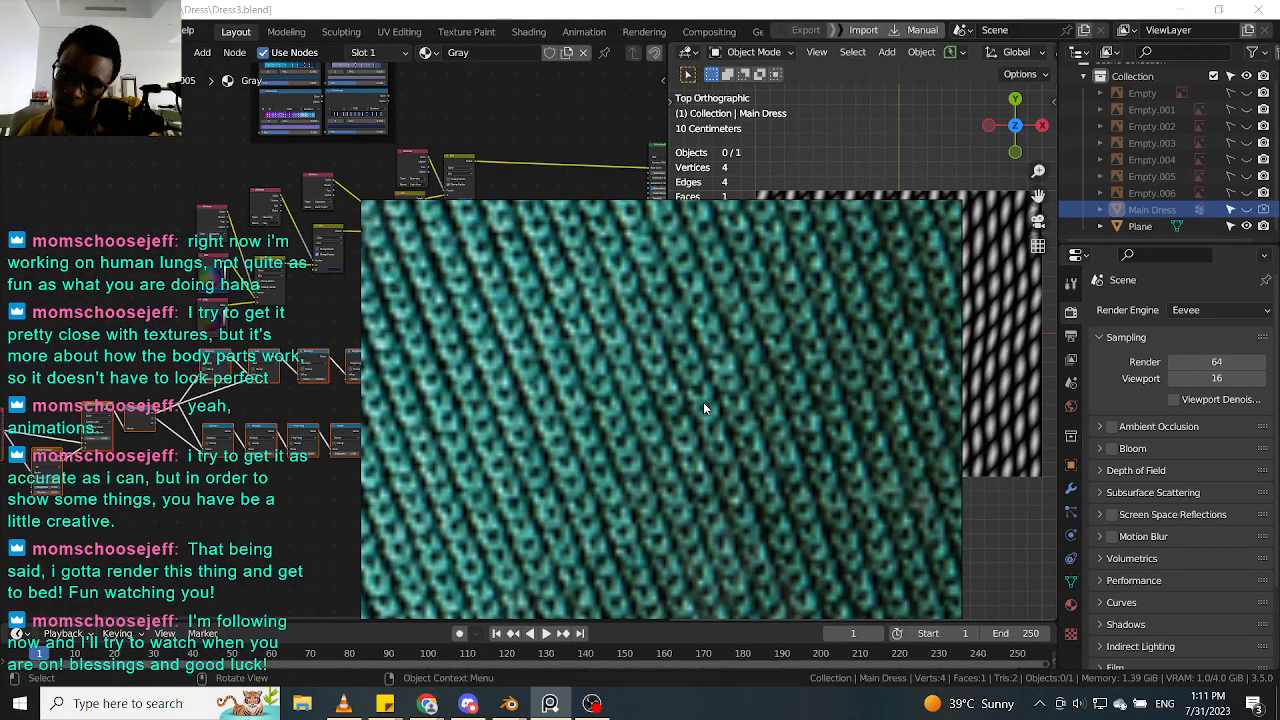
pyautogui.scroll(3, 703, 408)
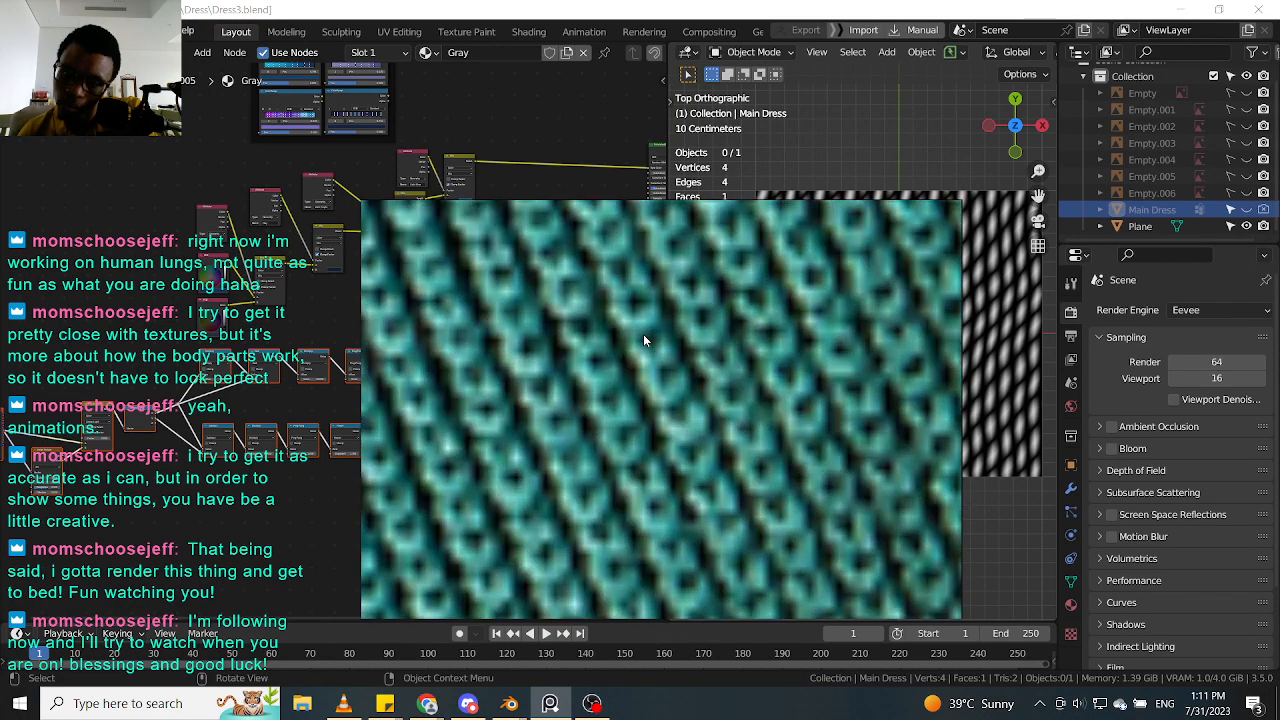
pyautogui.scroll(-2, 643, 336)
pyautogui.scroll(-3, 642, 337)
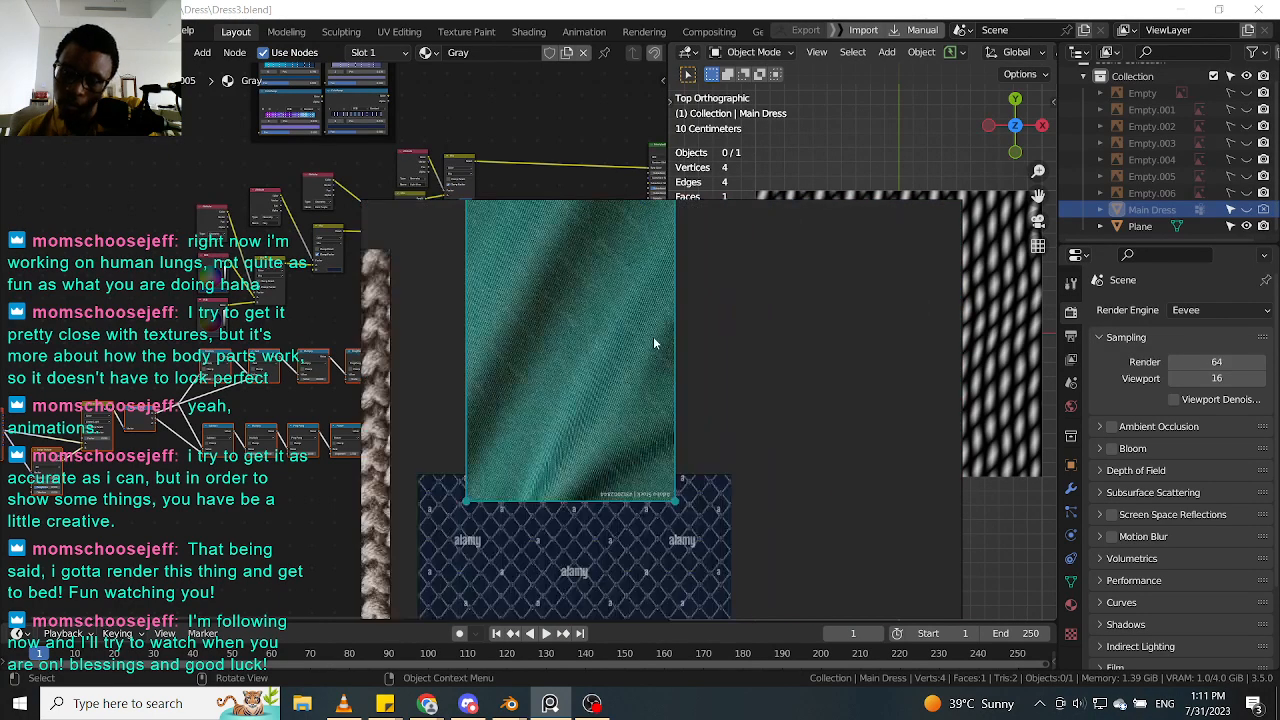
# Step: Rotate the teal fabric image slightly so its knit columns run closer to vertical, and inspect the stitches
pyautogui.scroll(1, 684, 352)
pyautogui.keyDown('ctrl'); pyautogui.moveTo(683, 354); pyautogui.dragTo(719, 306); pyautogui.keyUp('ctrl')
pyautogui.scroll(5, 632, 374)
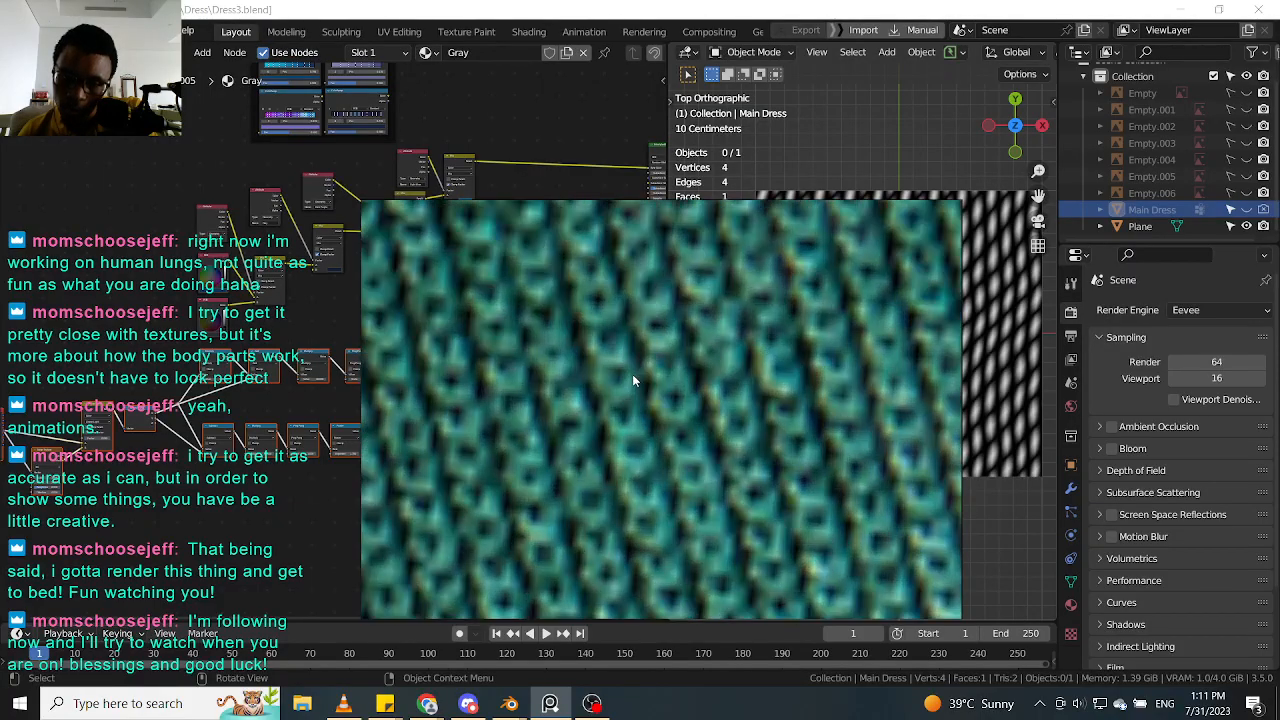
# Step: Inspect the teal fabric's knit columns at several distances and undo the image's rotation back to landscape orientation
pyautogui.scroll(-8, 654, 346)
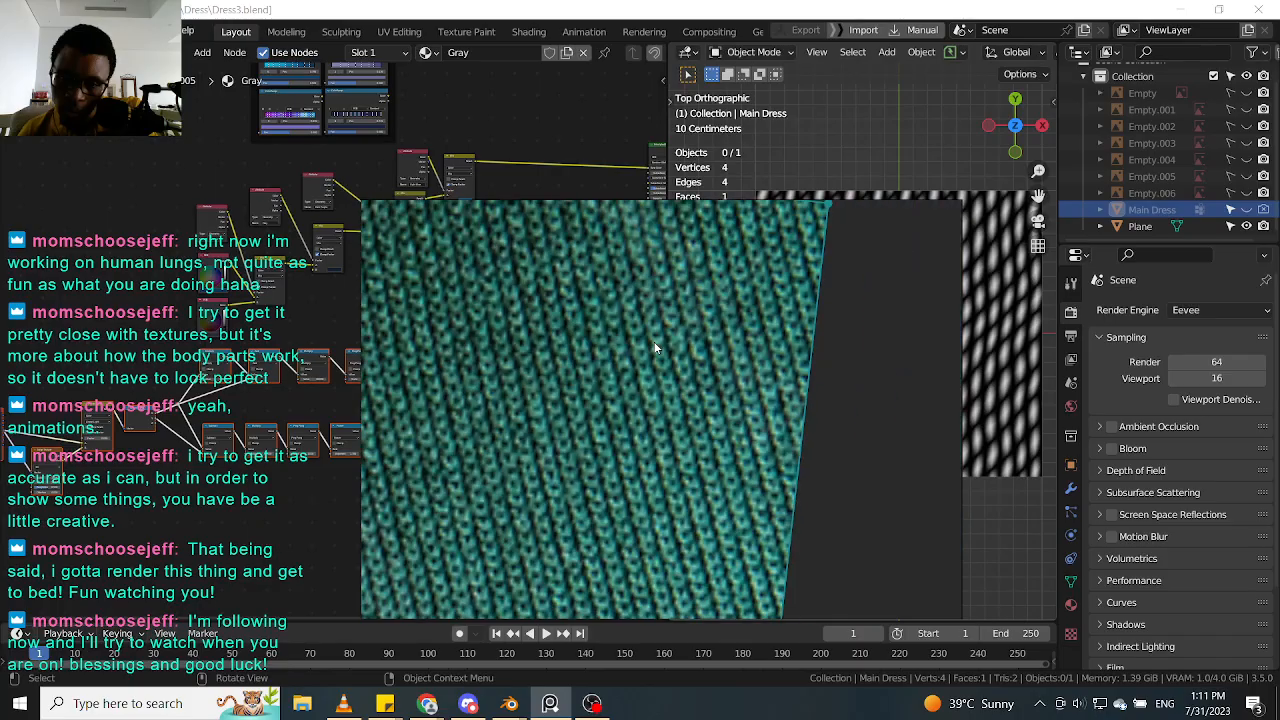
pyautogui.scroll(6, 681, 333)
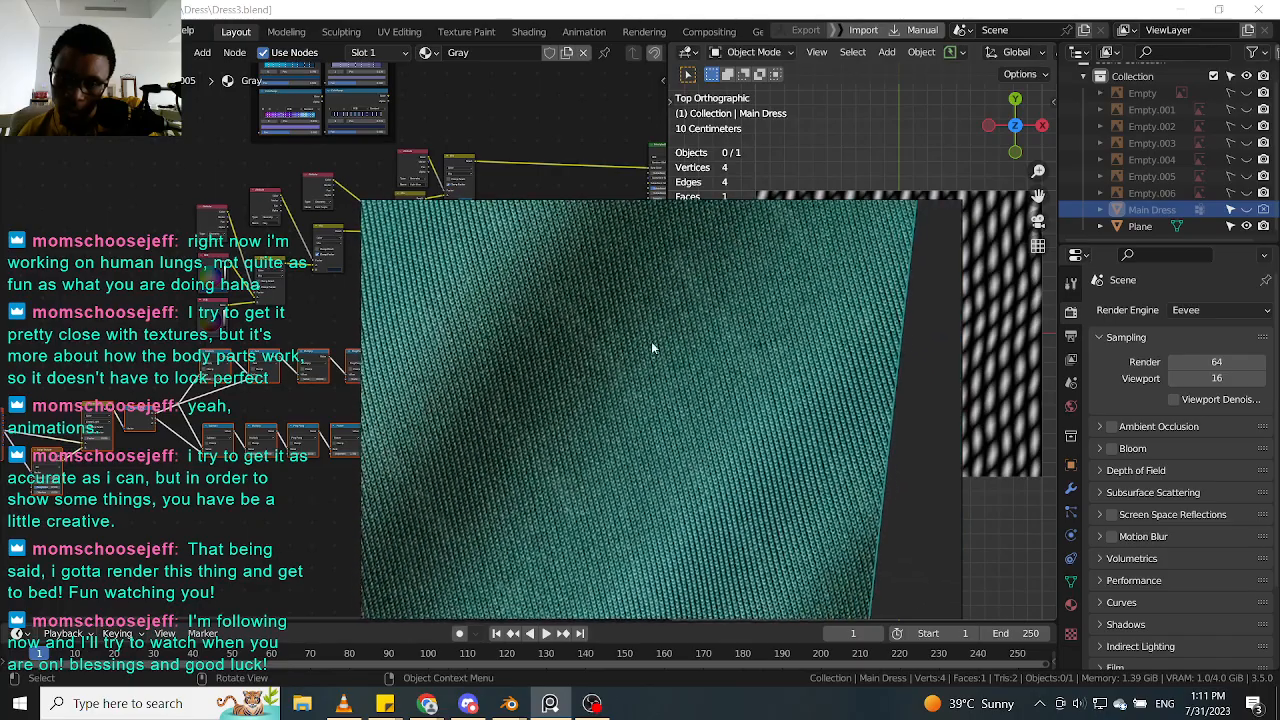
pyautogui.scroll(-6, 502, 367)
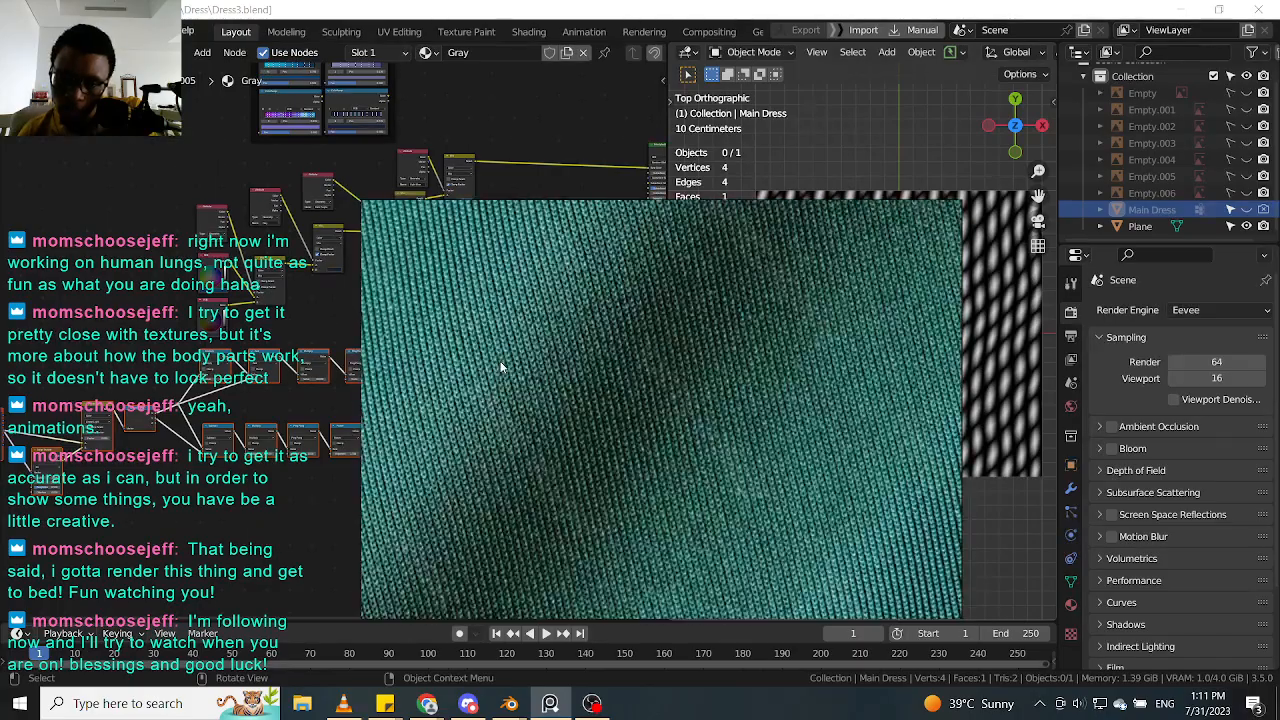
pyautogui.hotkey('ctrl', 'z')
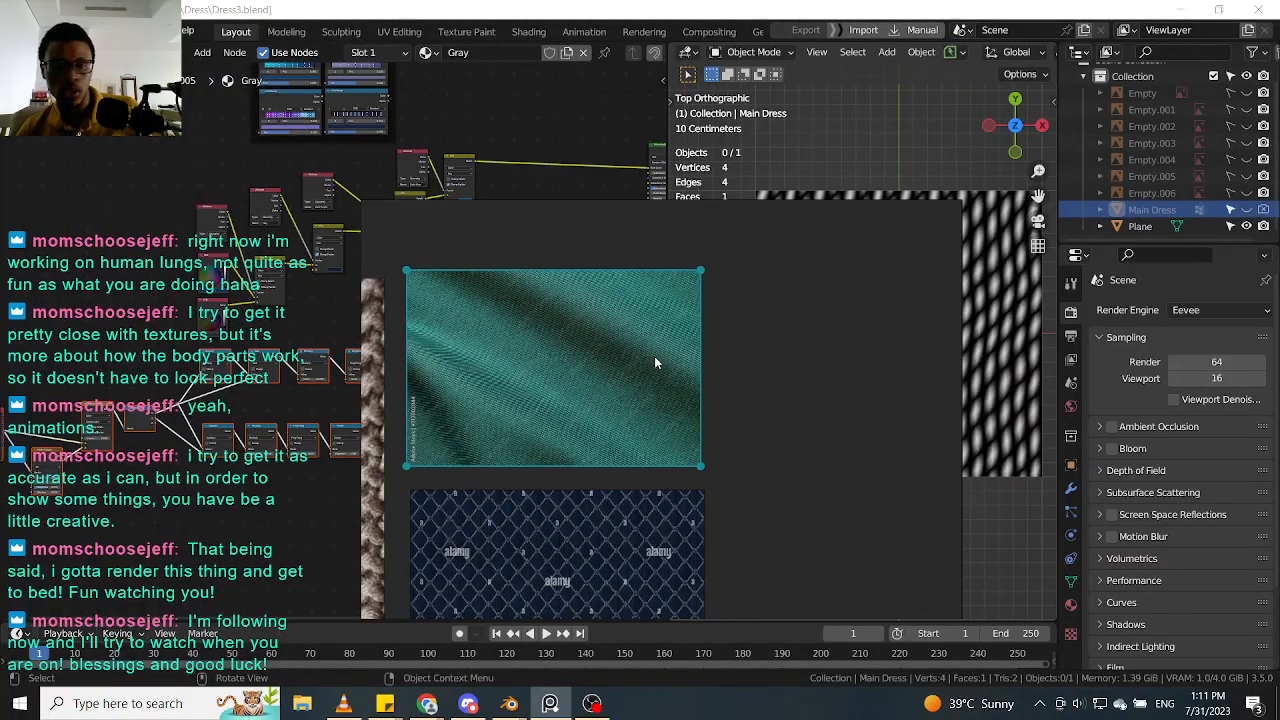
# Step: Examine the dark blue lattice-pattern fabric up close, studying its ribbed weave and the stitches forming the diamond lines
pyautogui.moveTo(576, 540); pyautogui.dragTo(585, 368, button='middle')
pyautogui.scroll(5, 585, 368)
pyautogui.scroll(6, 585, 368)
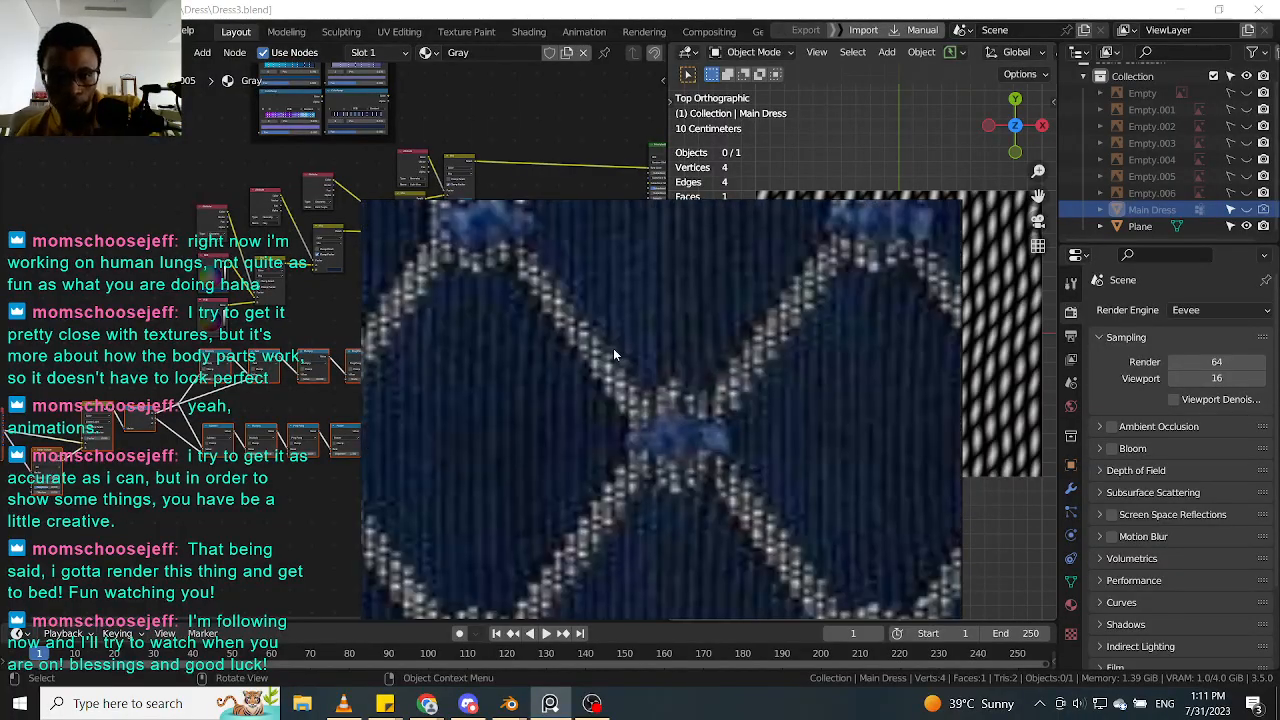
pyautogui.scroll(-9, 606, 385)
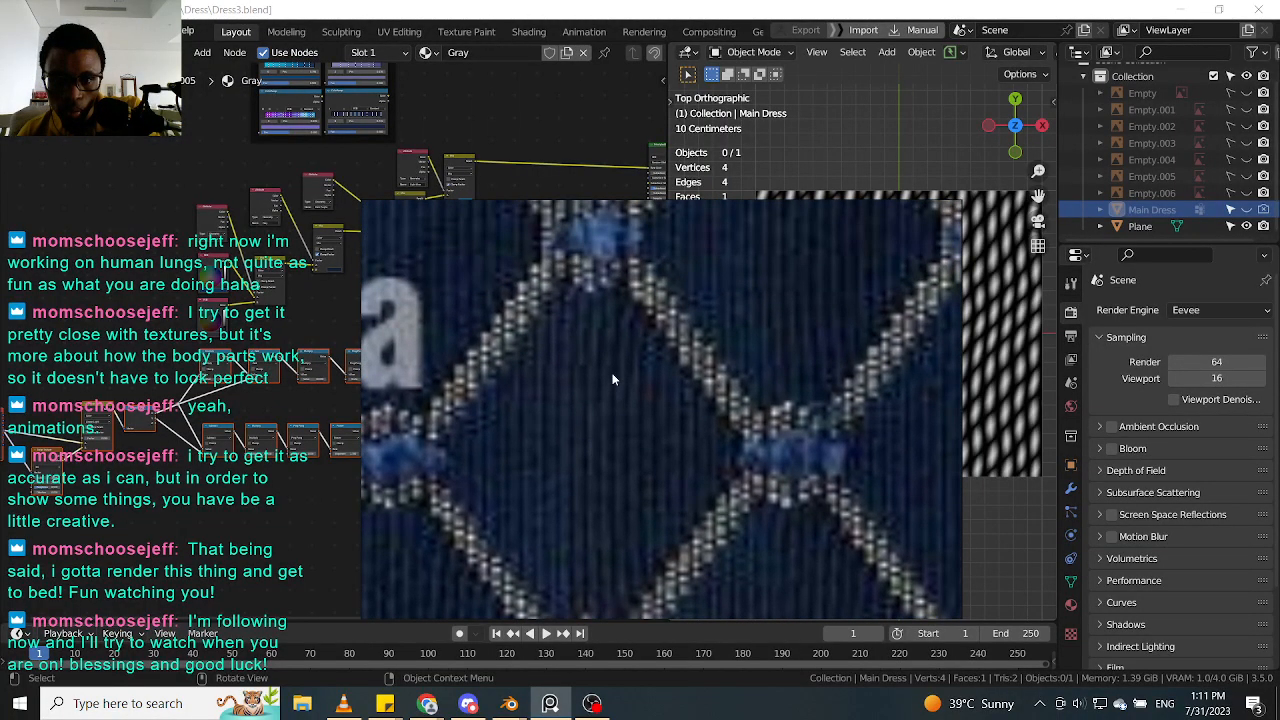
pyautogui.scroll(5, 583, 351)
# Step: Study the beige chunky knit image from near and far, comparing its individual stitches with its overall pattern
pyautogui.click(578, 352)
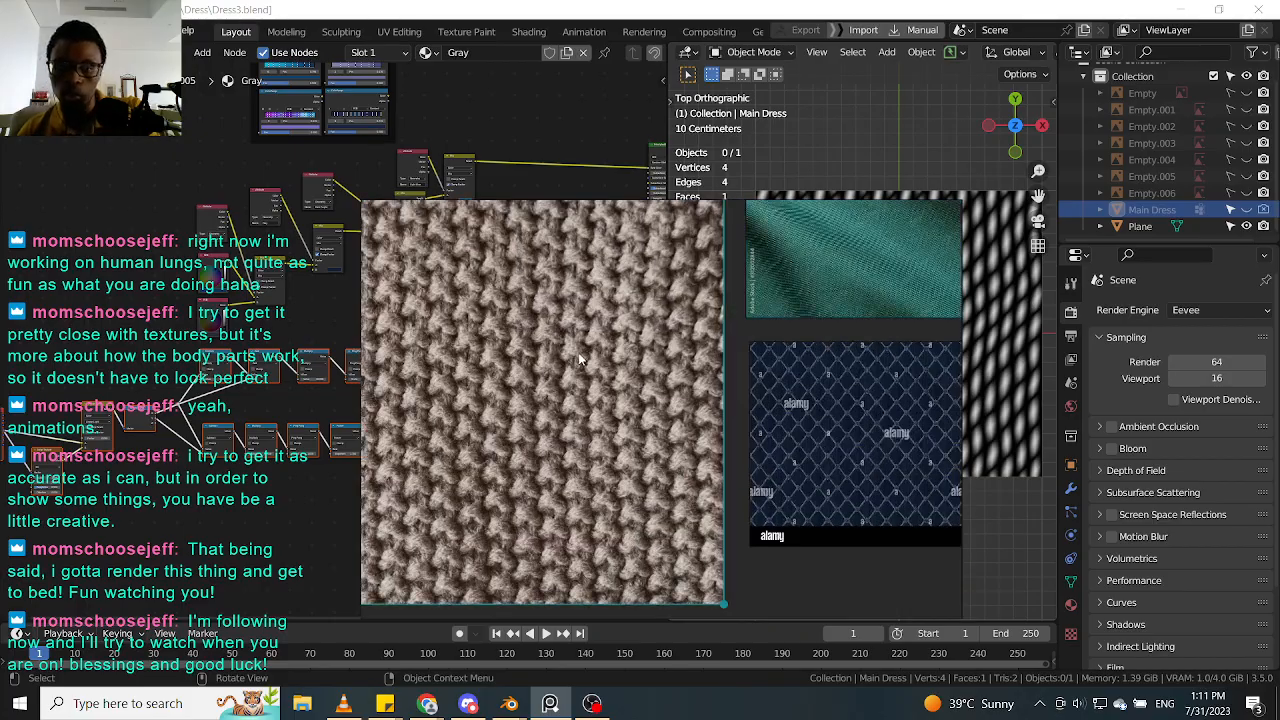
pyautogui.scroll(-4, 578, 352)
pyautogui.scroll(3, 651, 386)
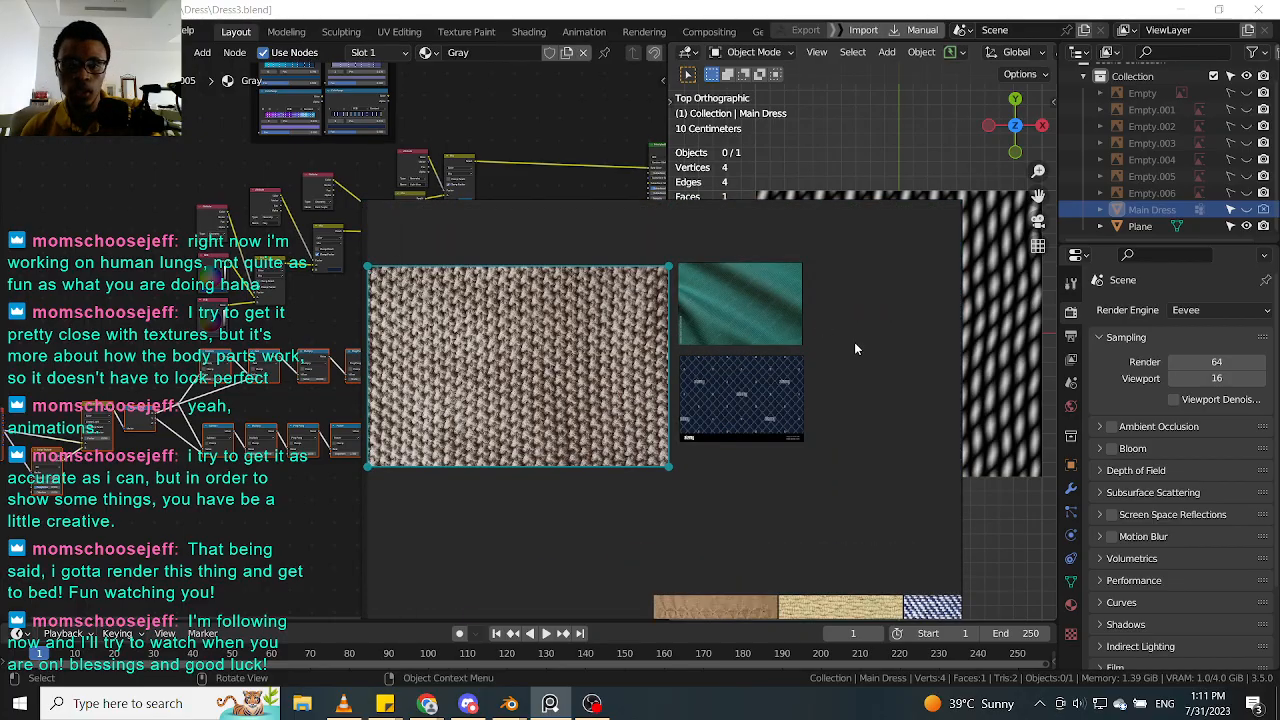
pyautogui.scroll(6, 831, 397)
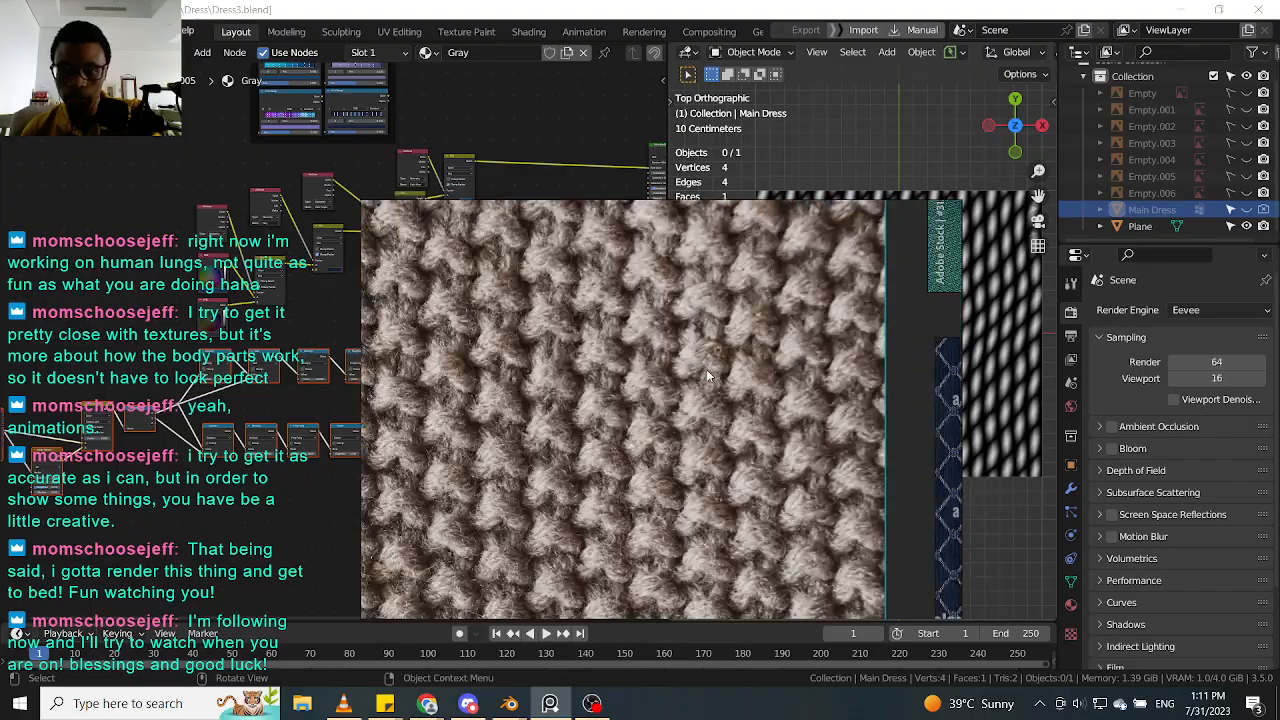
pyautogui.scroll(1, 698, 344)
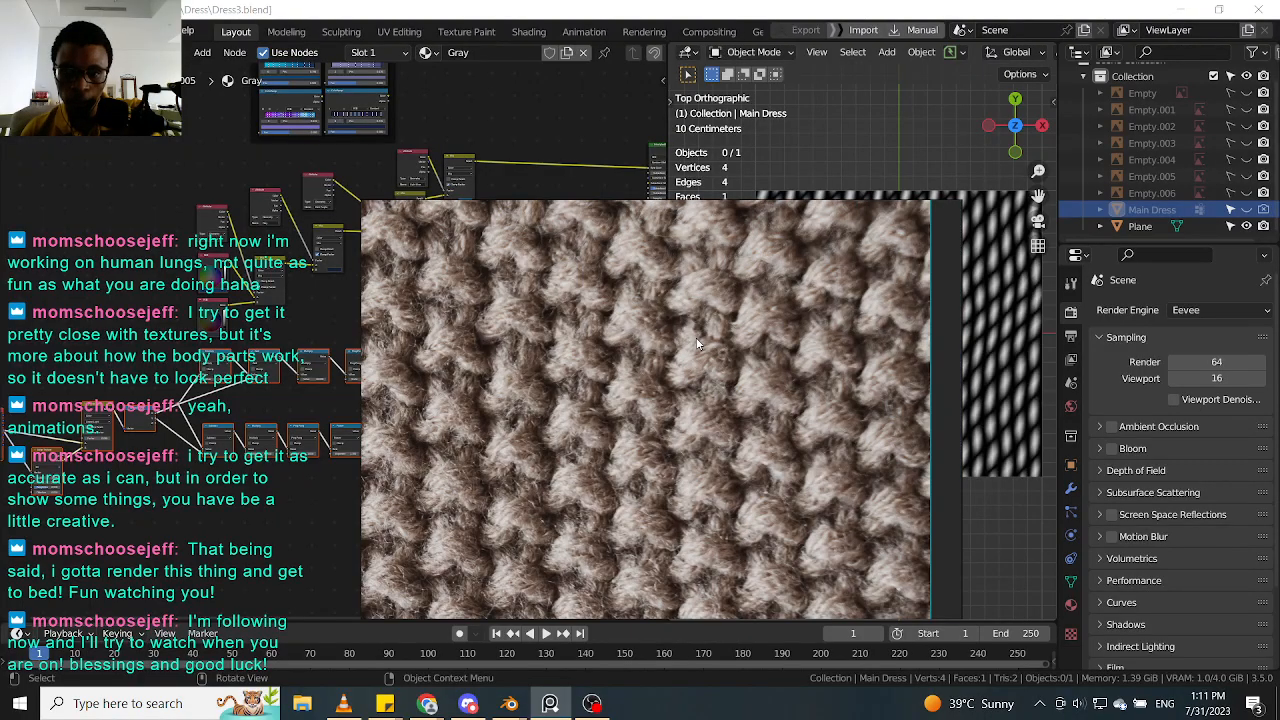
pyautogui.scroll(-5, 698, 344)
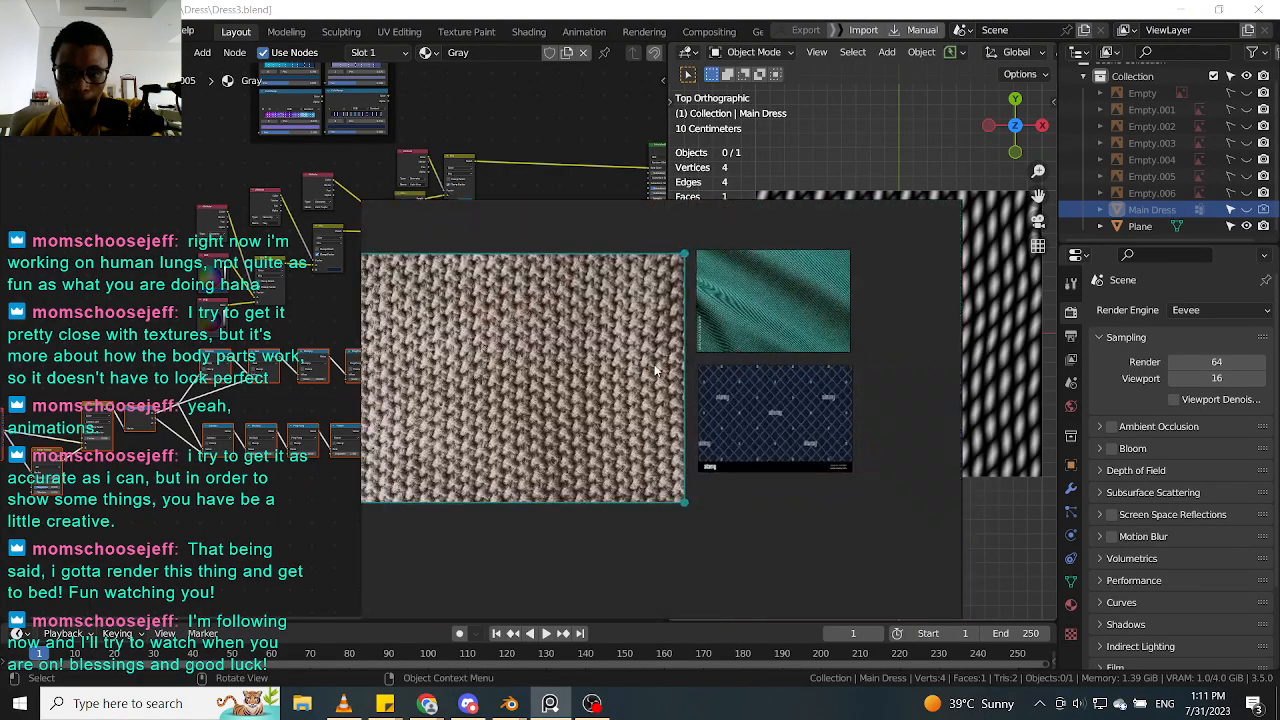
pyautogui.scroll(3, 660, 368)
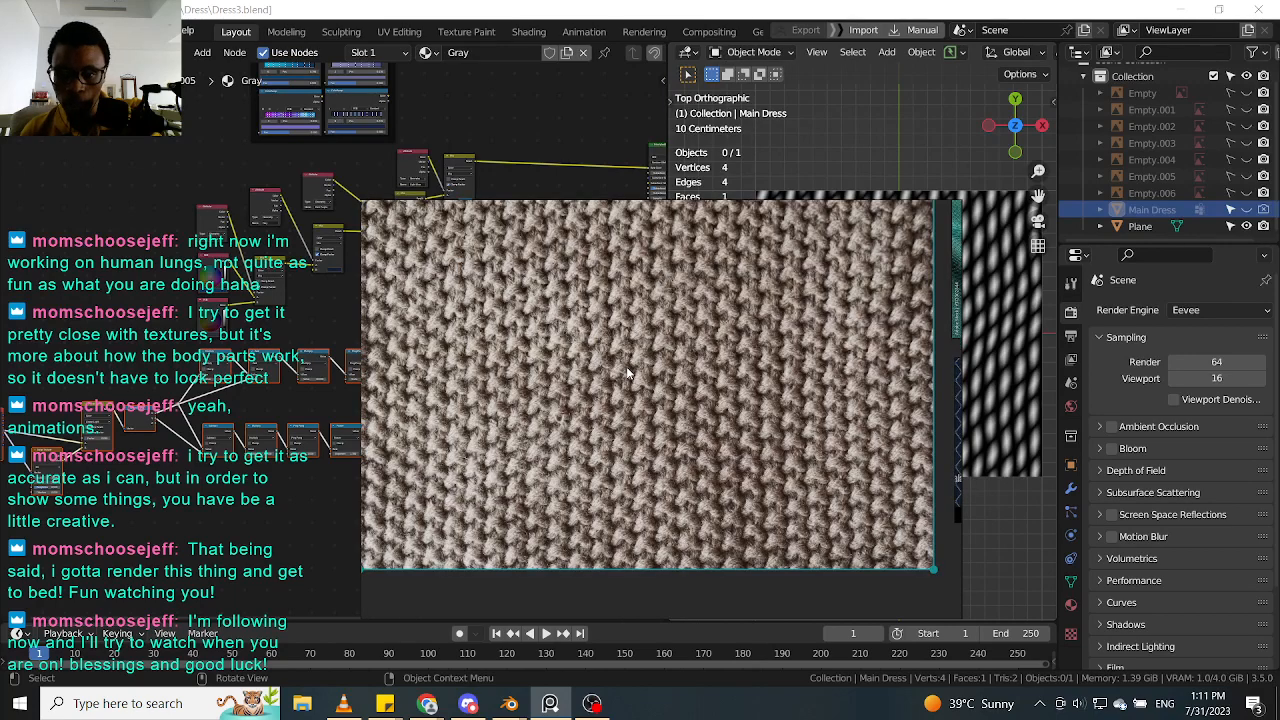
pyautogui.scroll(-3, 628, 373)
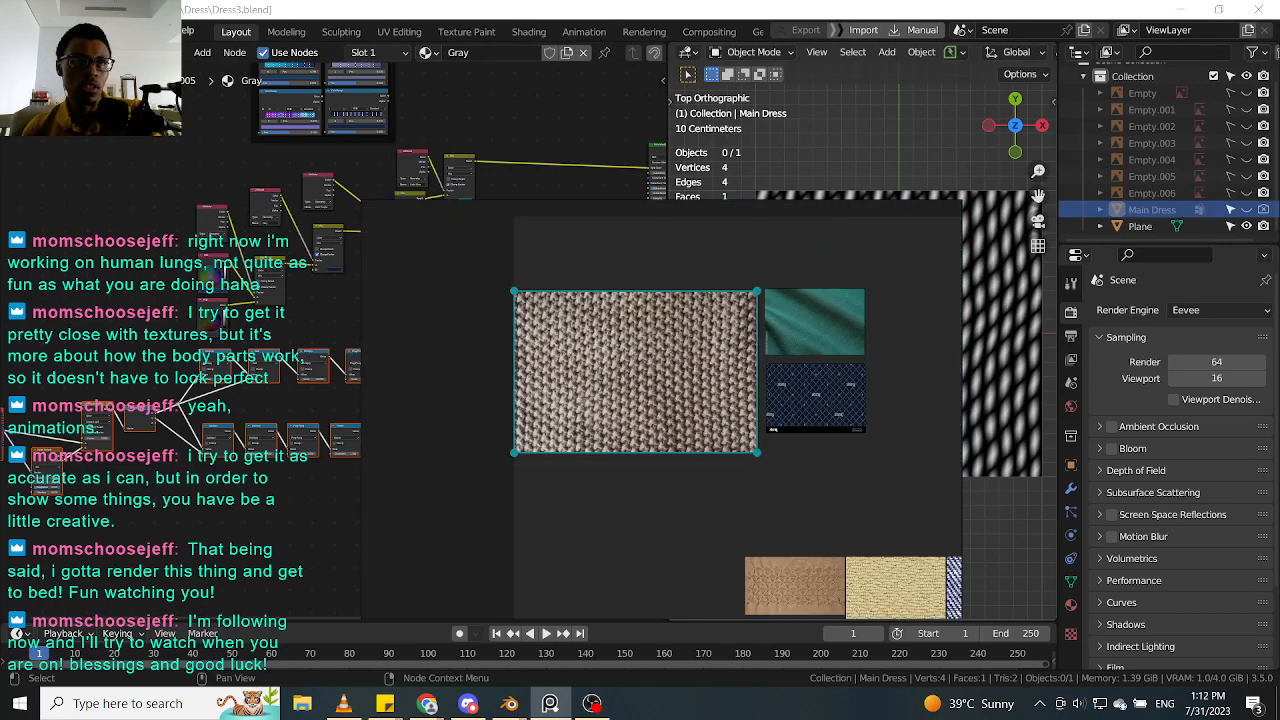
pyautogui.scroll(3, 600, 395)
pyautogui.scroll(-3, 586, 404)
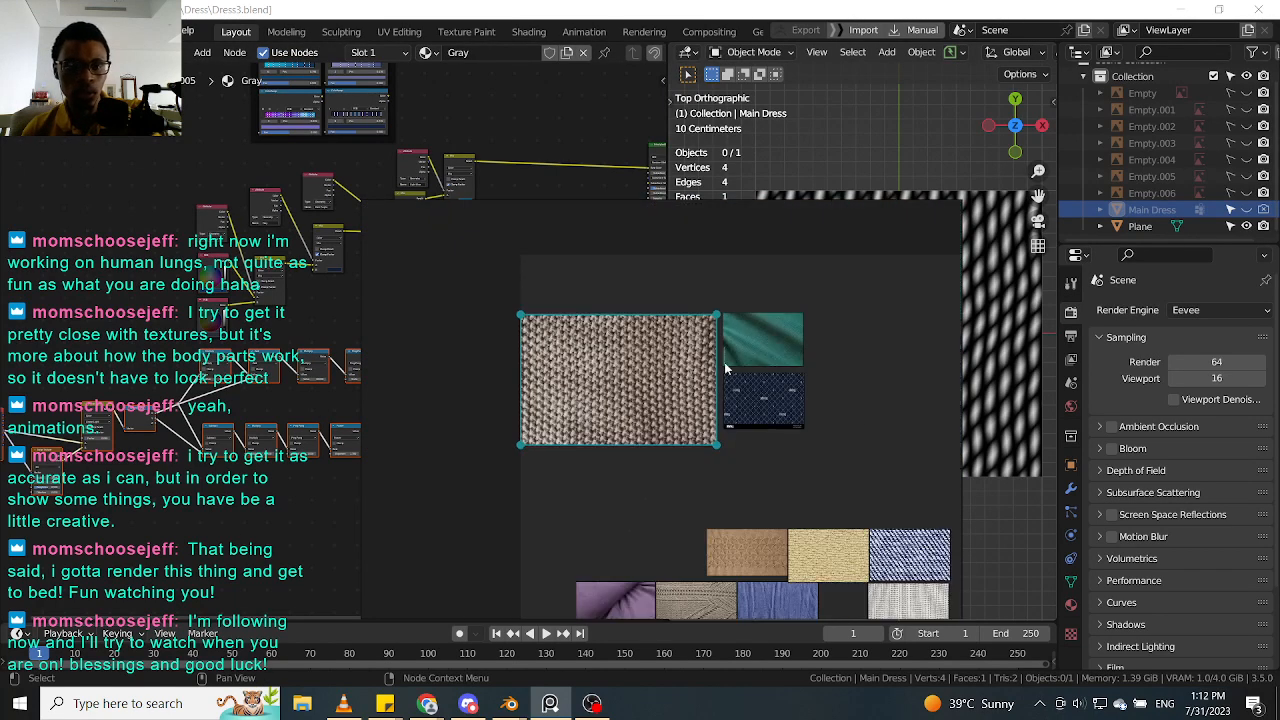
# Step: Reposition the reference board window and export images from the board to the Ahsoka folder inside D:\Blender
pyautogui.moveTo(857, 427); pyautogui.dragTo(0, 405, button='right')
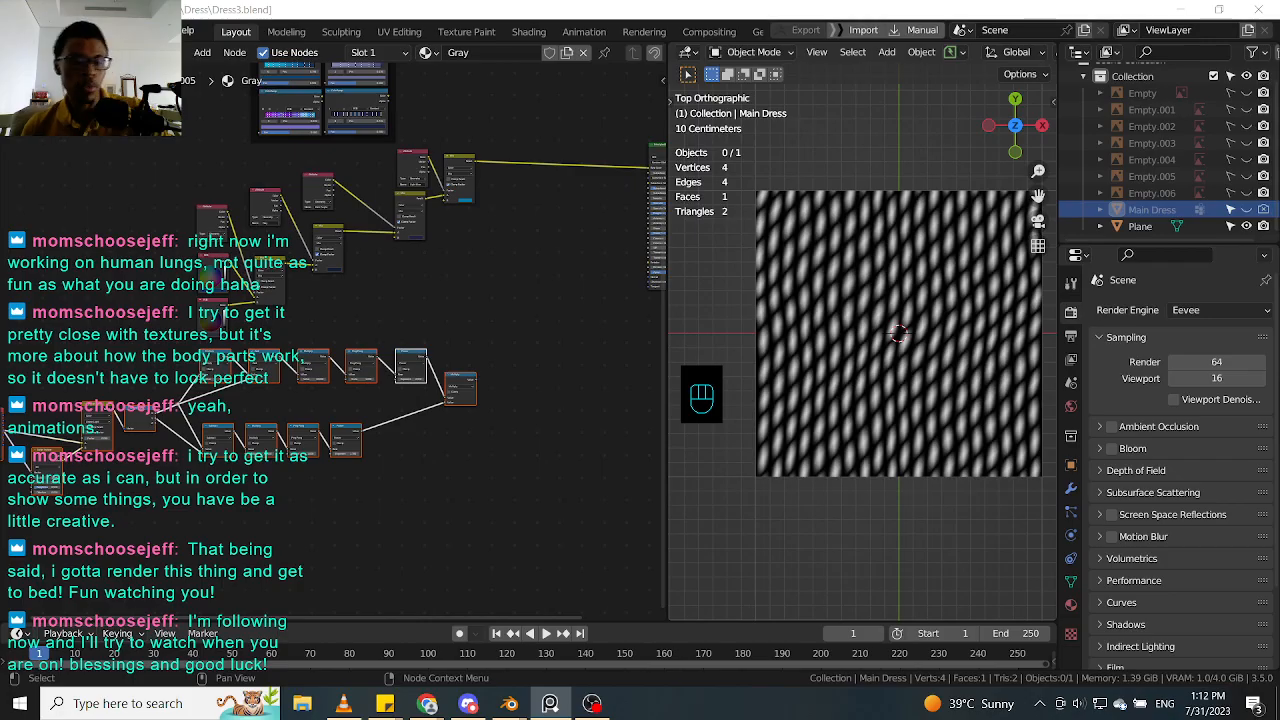
pyautogui.rightClick(441, 345)
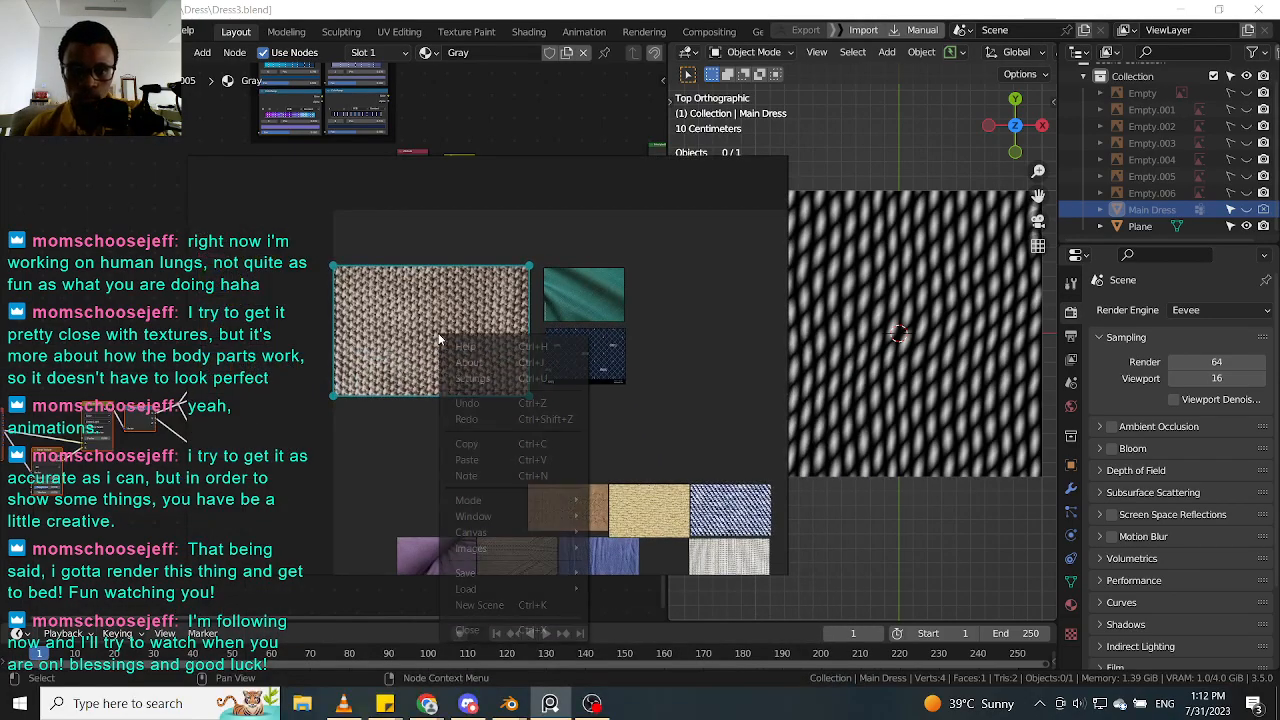
pyautogui.moveTo(574, 578)
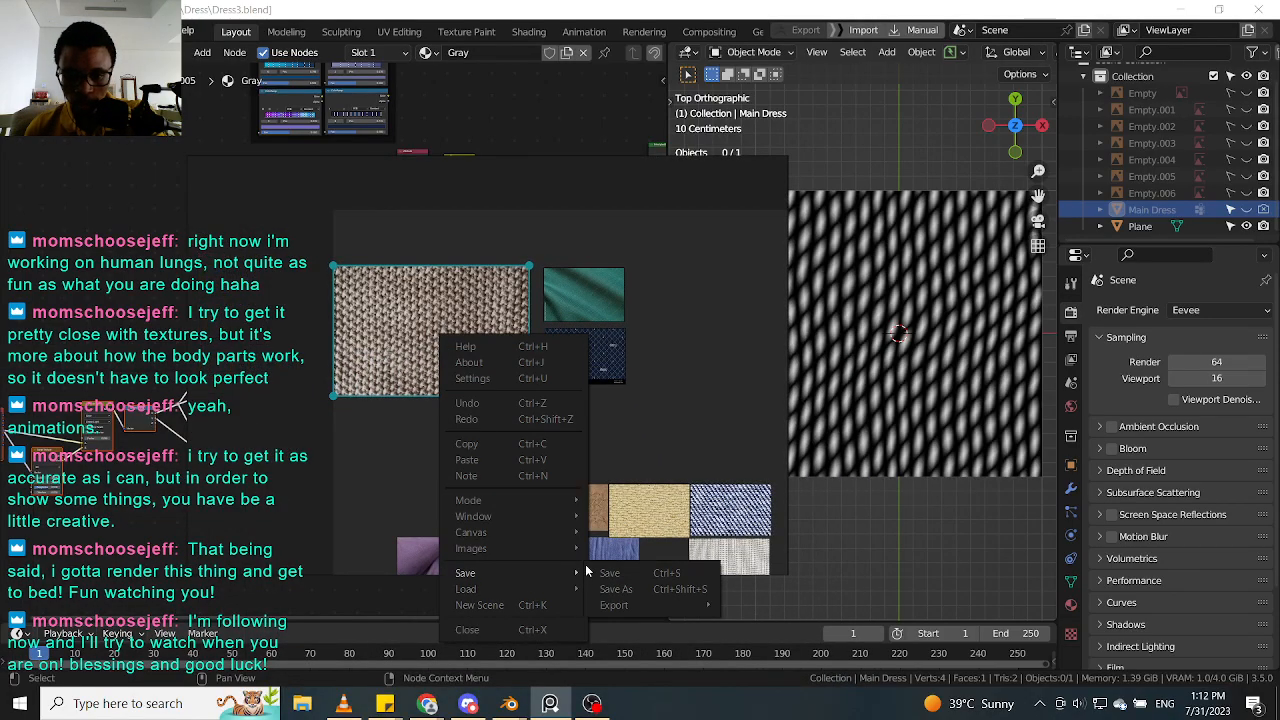
pyautogui.moveTo(662, 606)
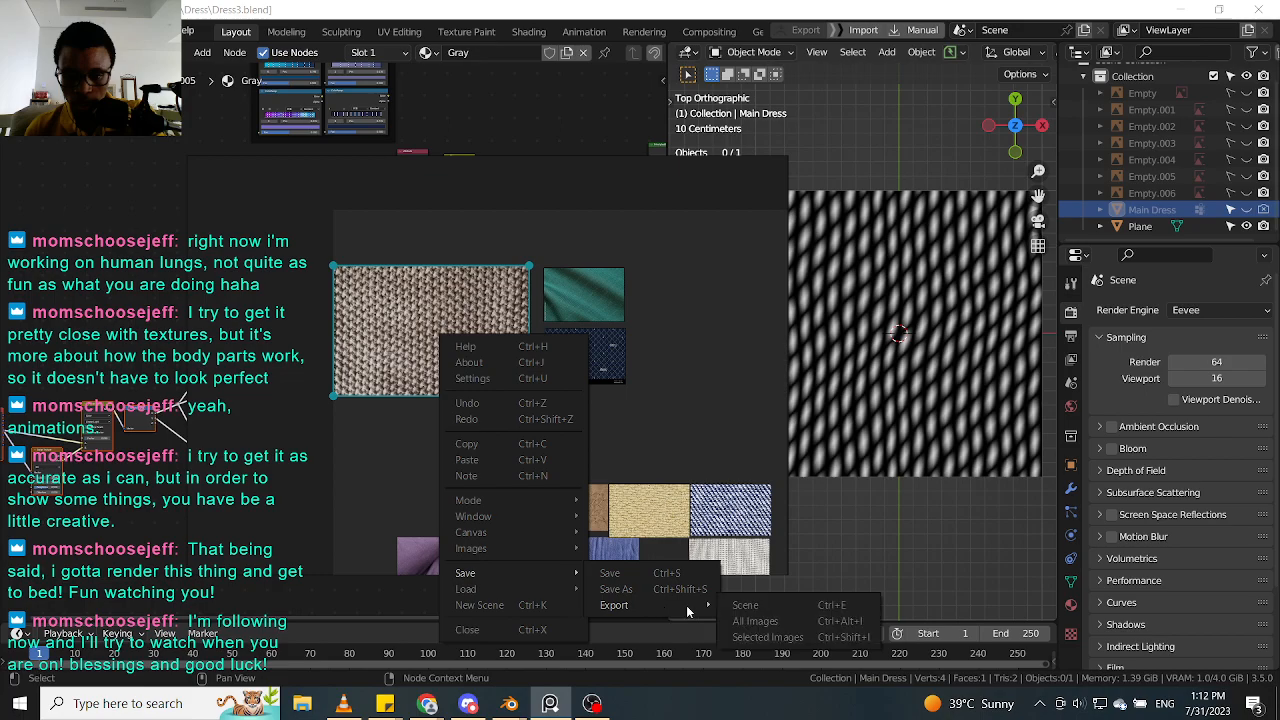
pyautogui.click(776, 606)
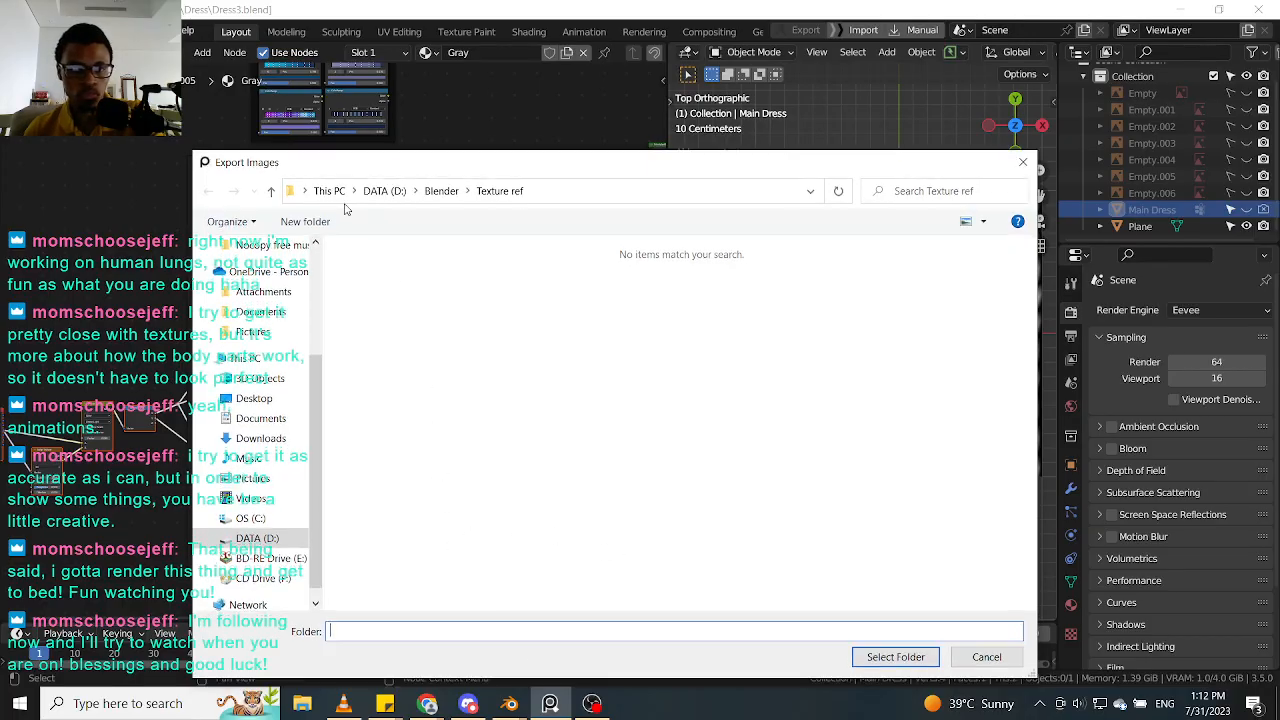
pyautogui.click(270, 193)
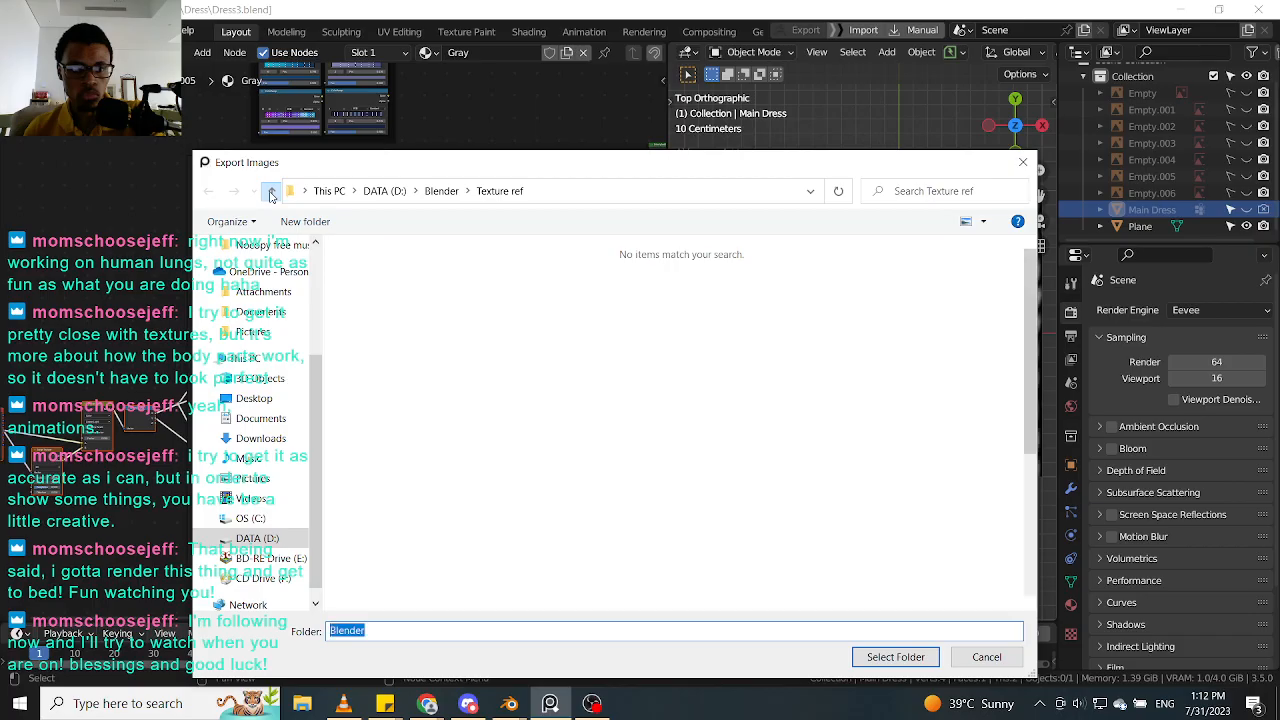
pyautogui.click(392, 312)
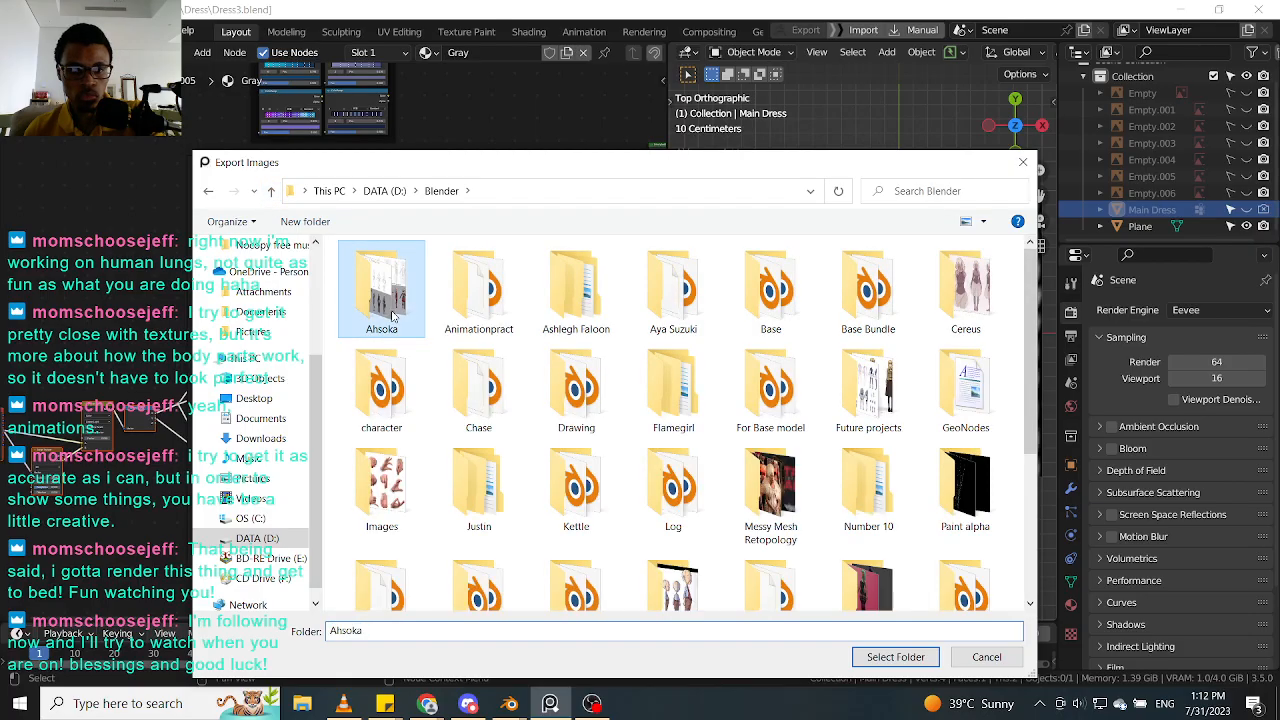
pyautogui.doubleClick(392, 312)
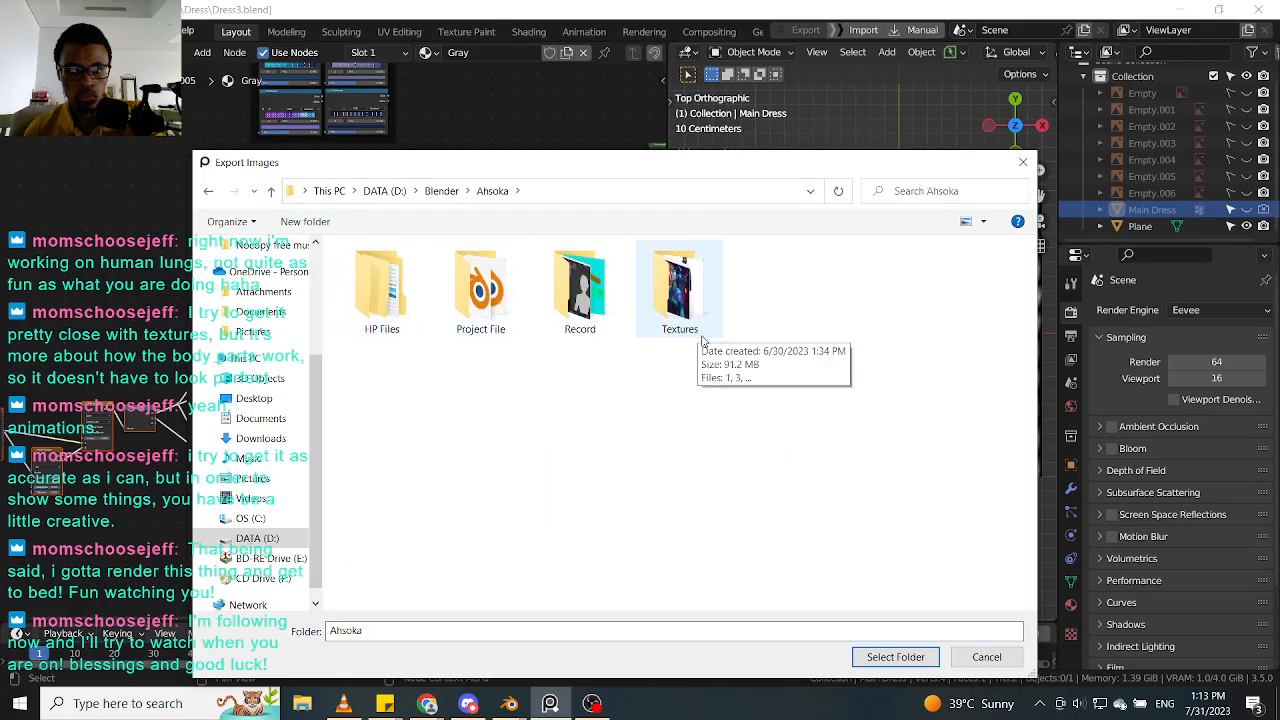
pyautogui.click(893, 657)
pyautogui.click(498, 374)
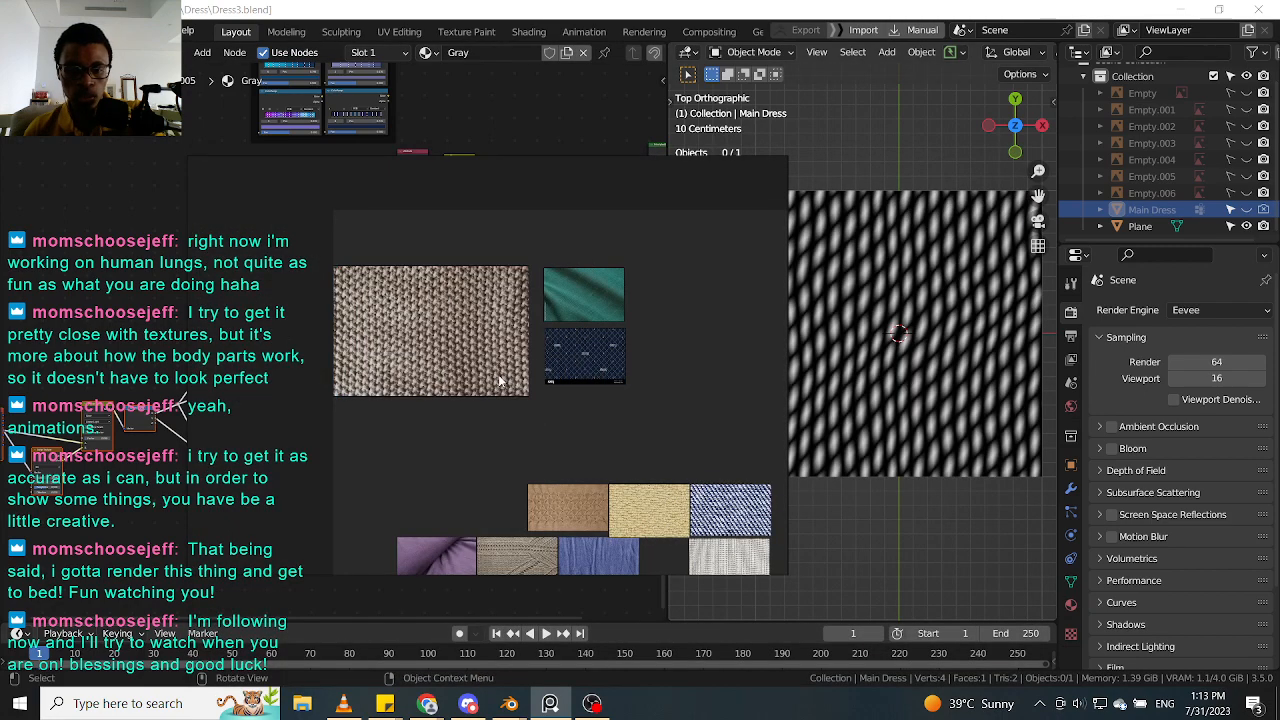
pyautogui.click(349, 333)
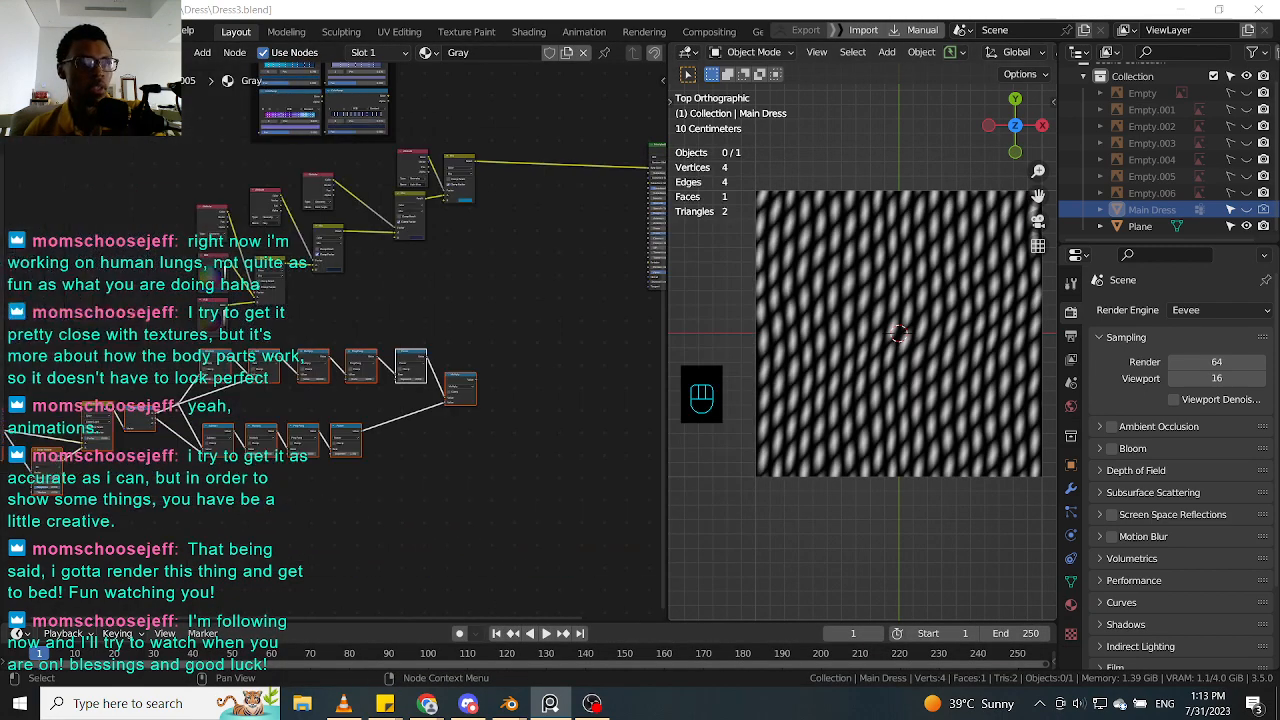
# Step: Switch to Chrome and shrink its window so it floats over the node editor with most of the fabric preview uncovered
pyautogui.click(303, 704)
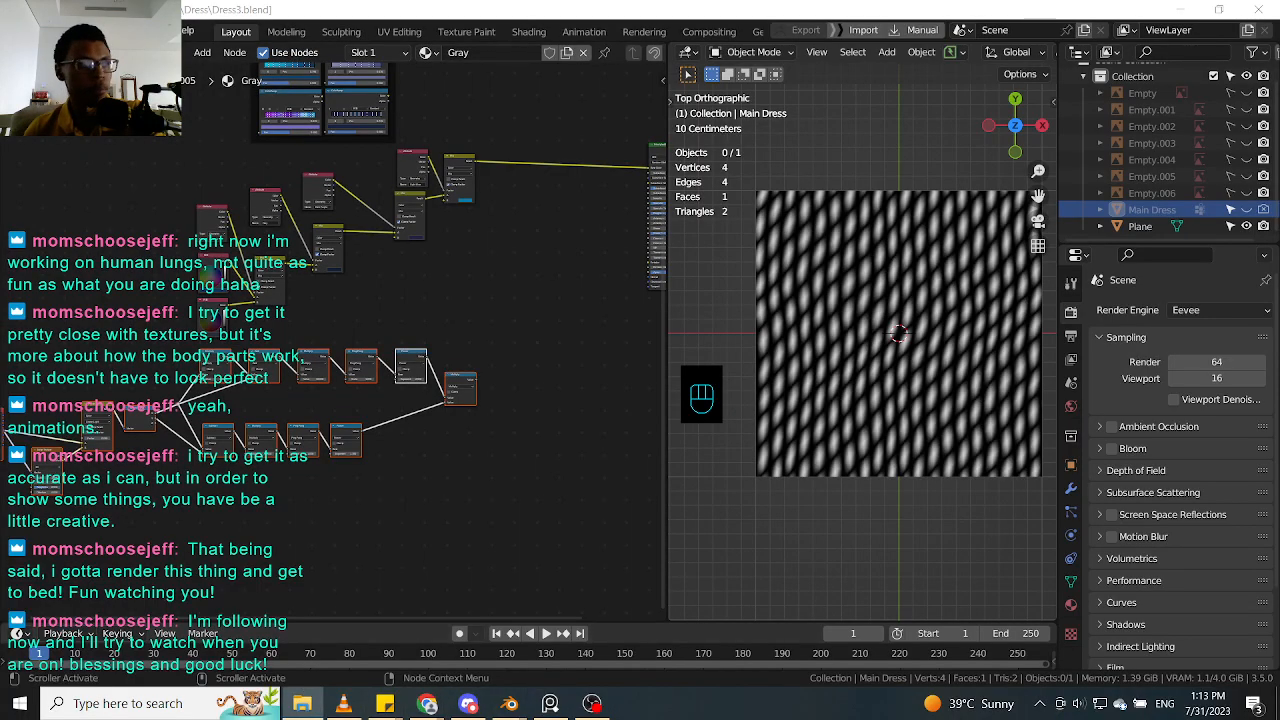
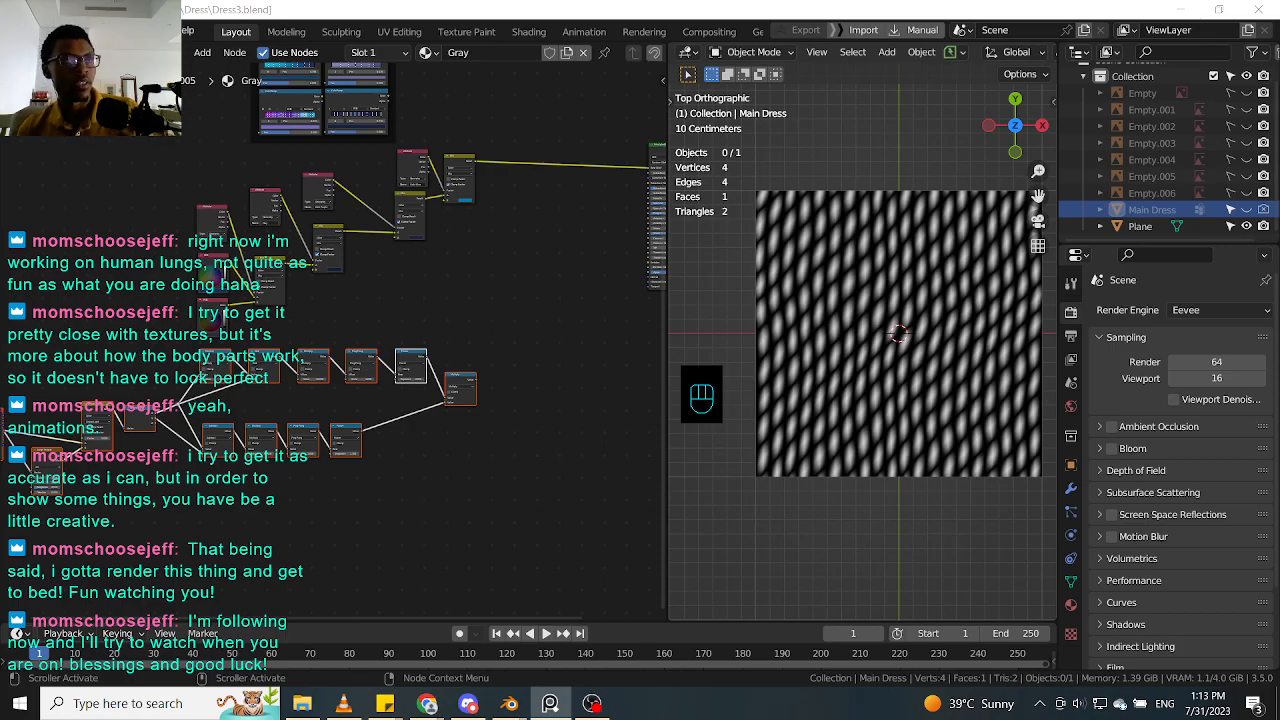
pyautogui.hotkey('alt', 'Tab')
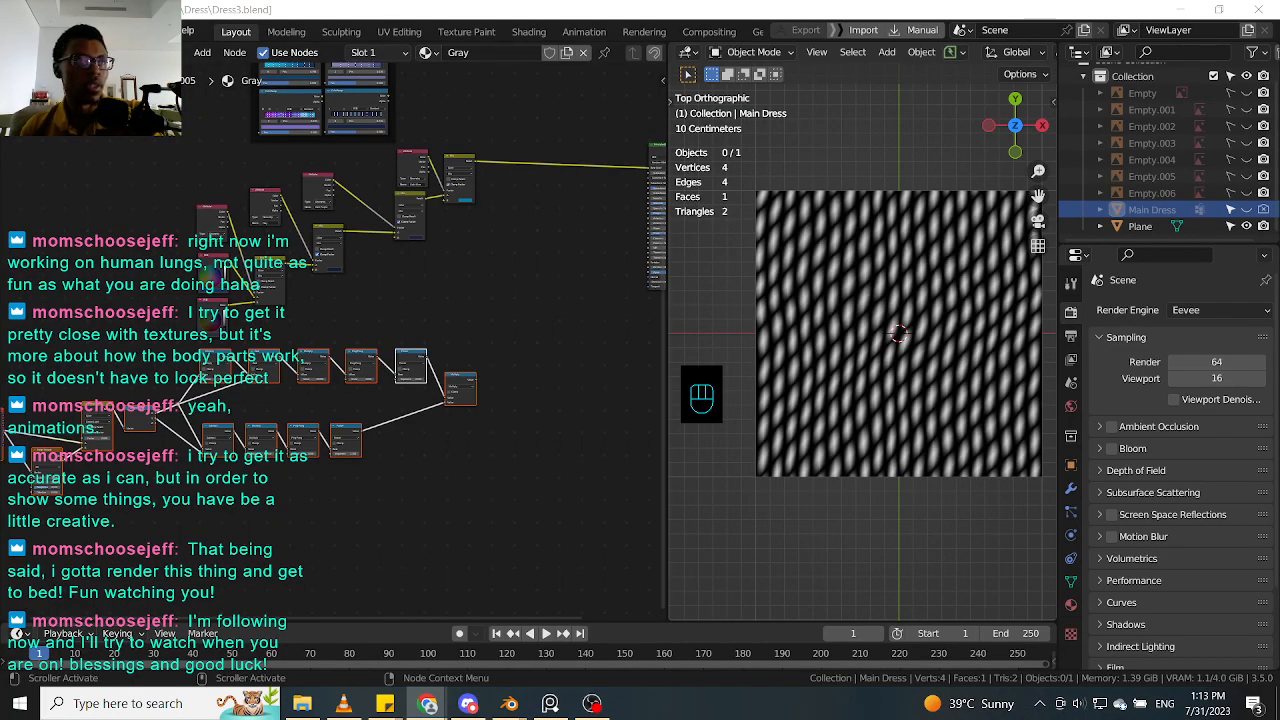
pyautogui.moveTo(346, 299); pyautogui.dragTo(233, 41)
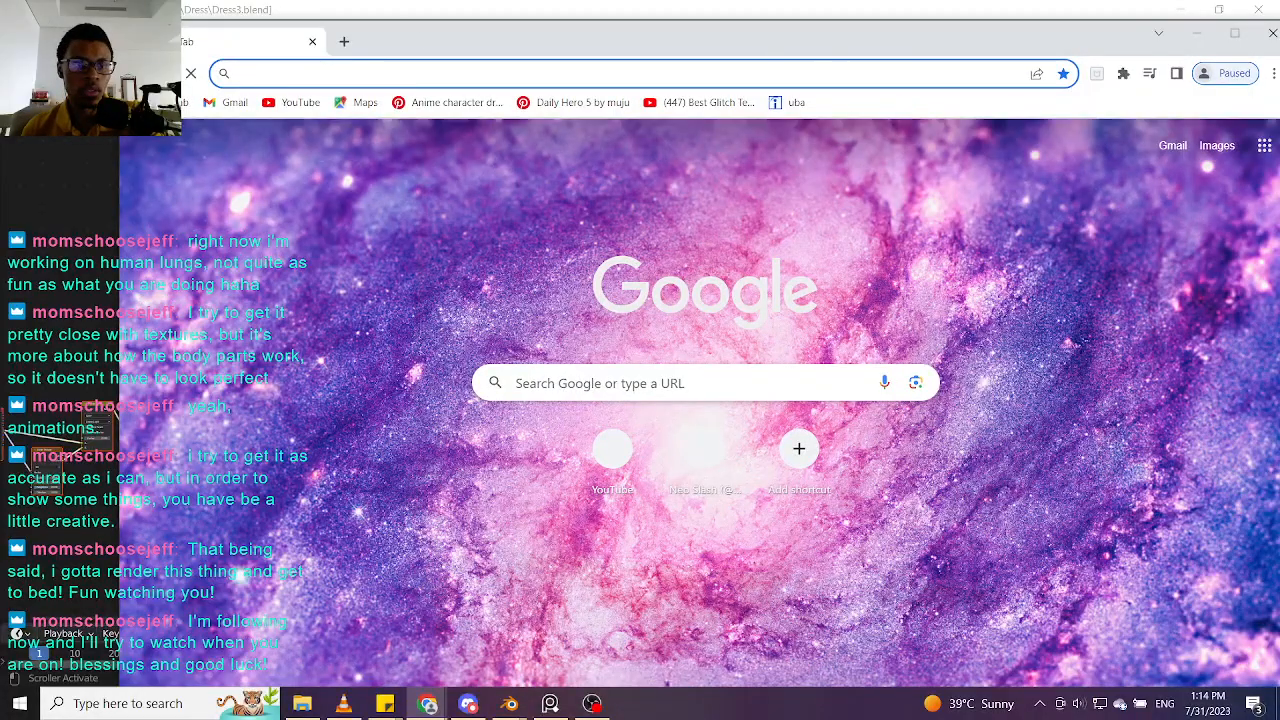
pyautogui.moveTo(119, 21); pyautogui.dragTo(589, 343)
pyautogui.moveTo(745, 366); pyautogui.dragTo(288, 131)
# Step: Reopen the recently closed "dress texture" Google image search from the browsing history and close the blank new tab
pyautogui.click(819, 160)
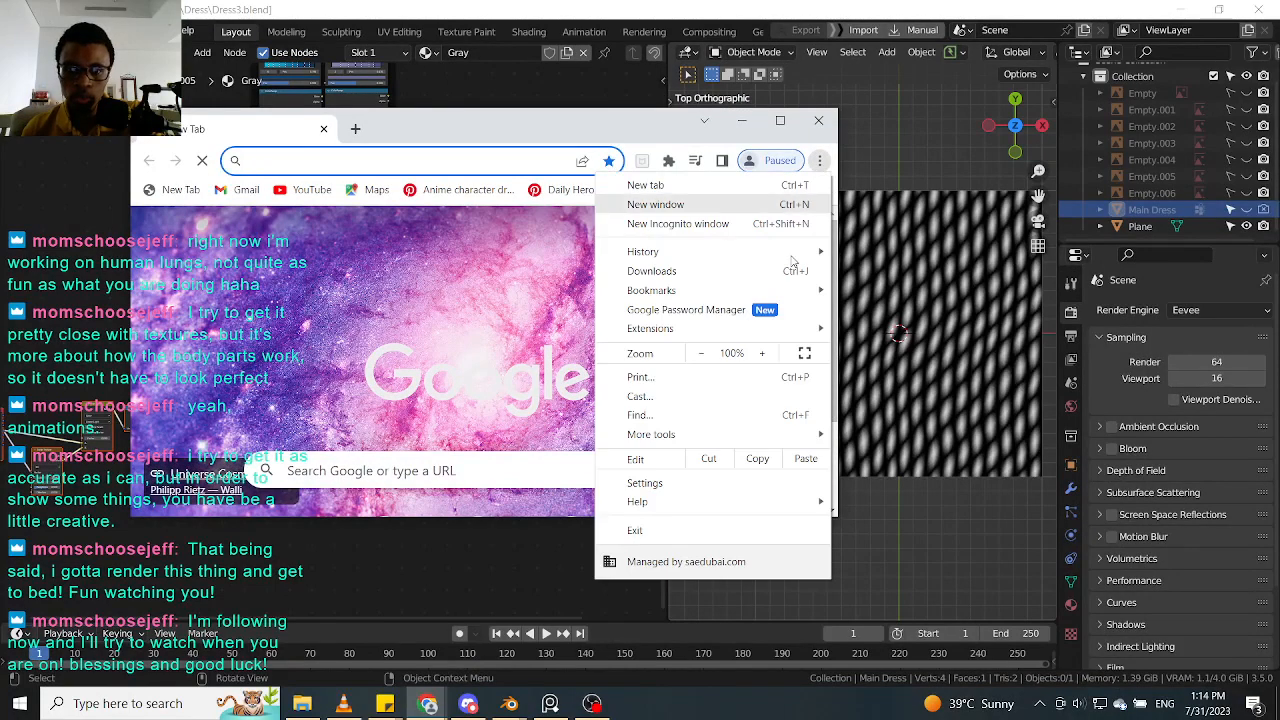
pyautogui.moveTo(722, 258)
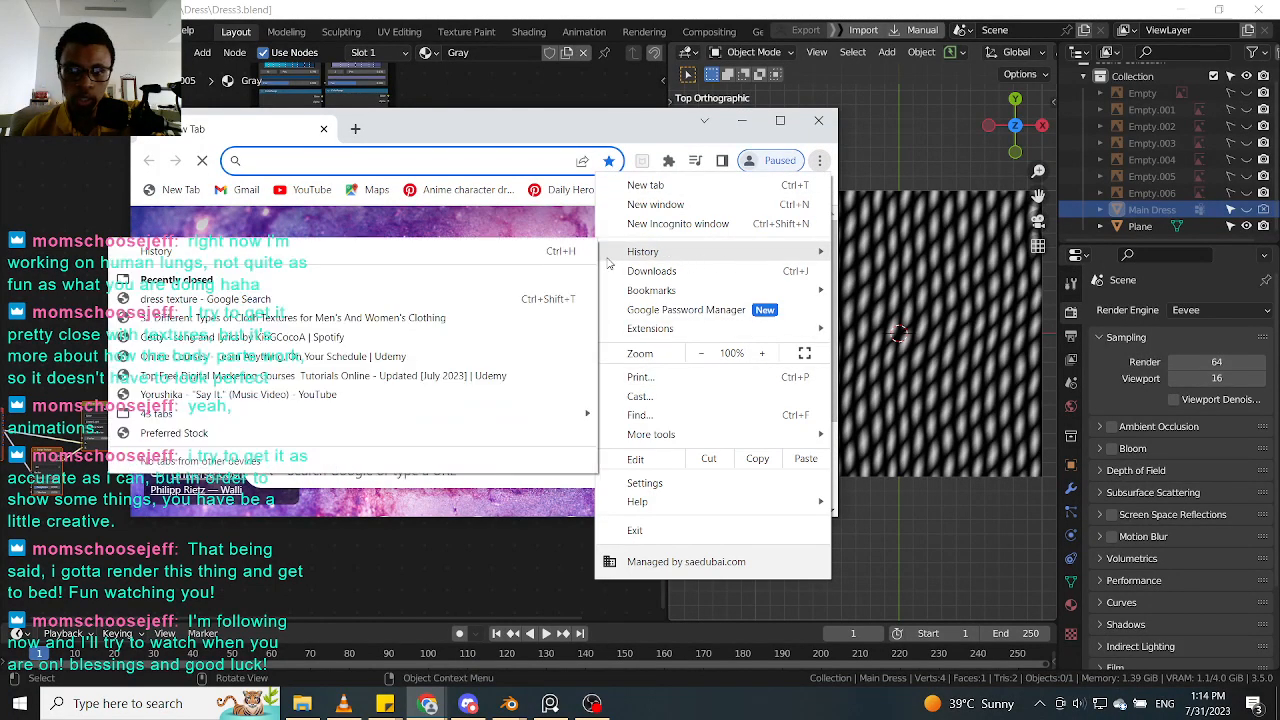
pyautogui.click(380, 302)
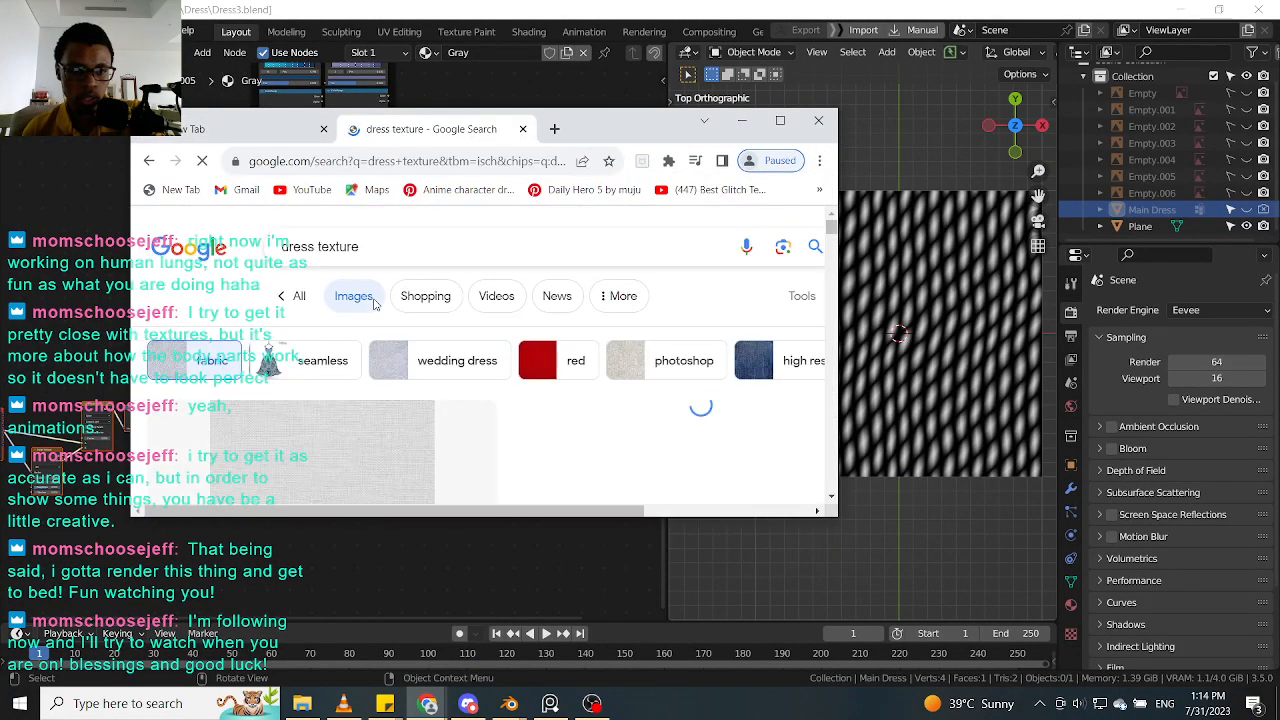
pyautogui.scroll(-3, 443, 397)
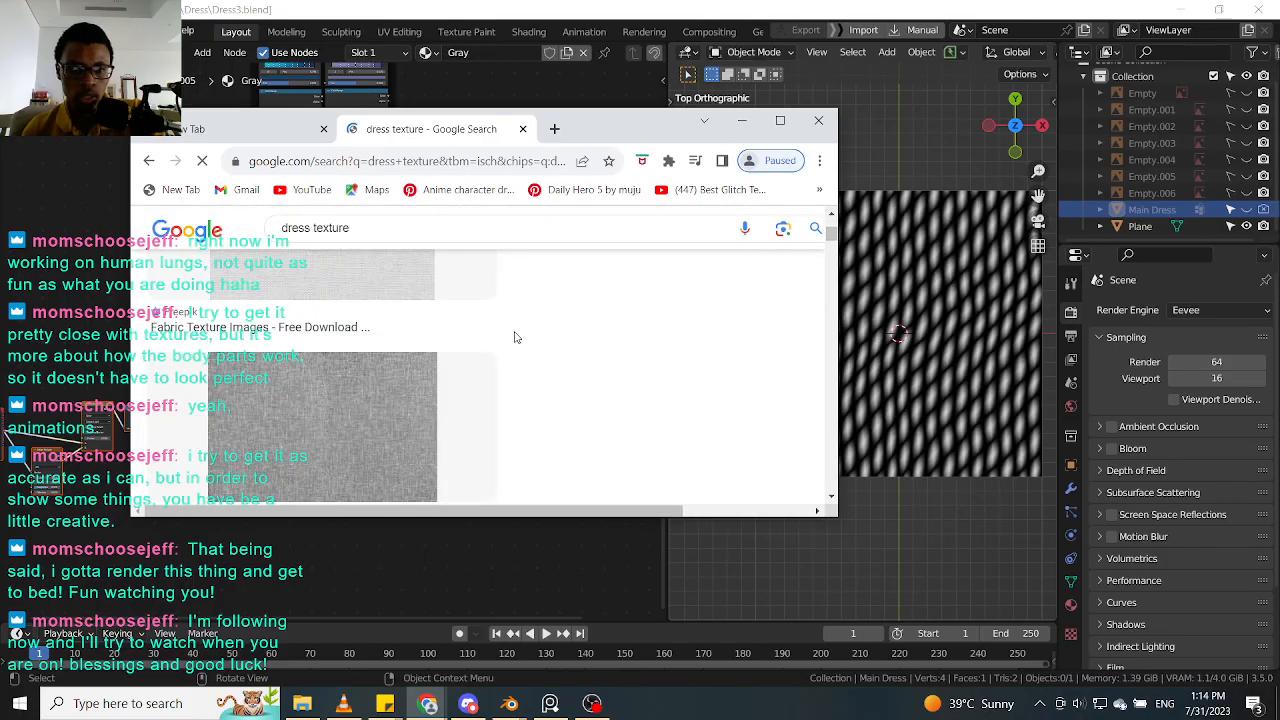
pyautogui.click(323, 130)
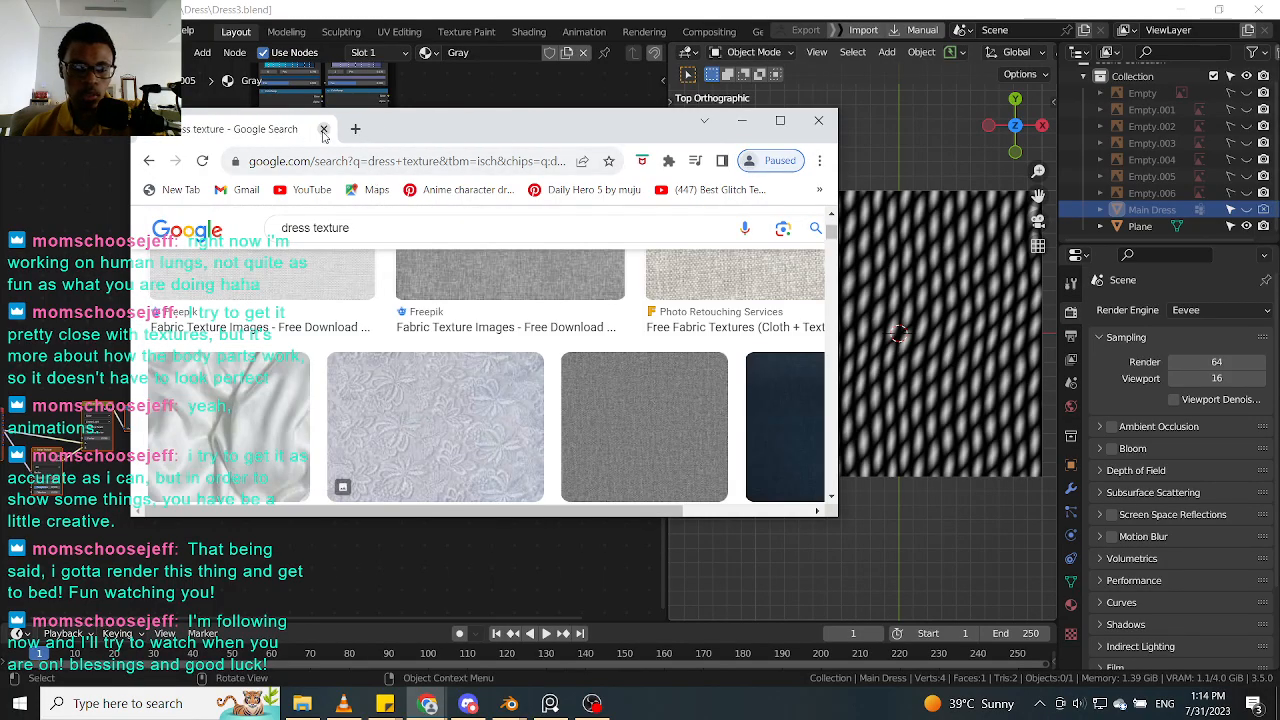
# Step: Preview the quilted Sew Guide fabric result, enlarge the browser window to full screen and close the preview
pyautogui.click(565, 368)
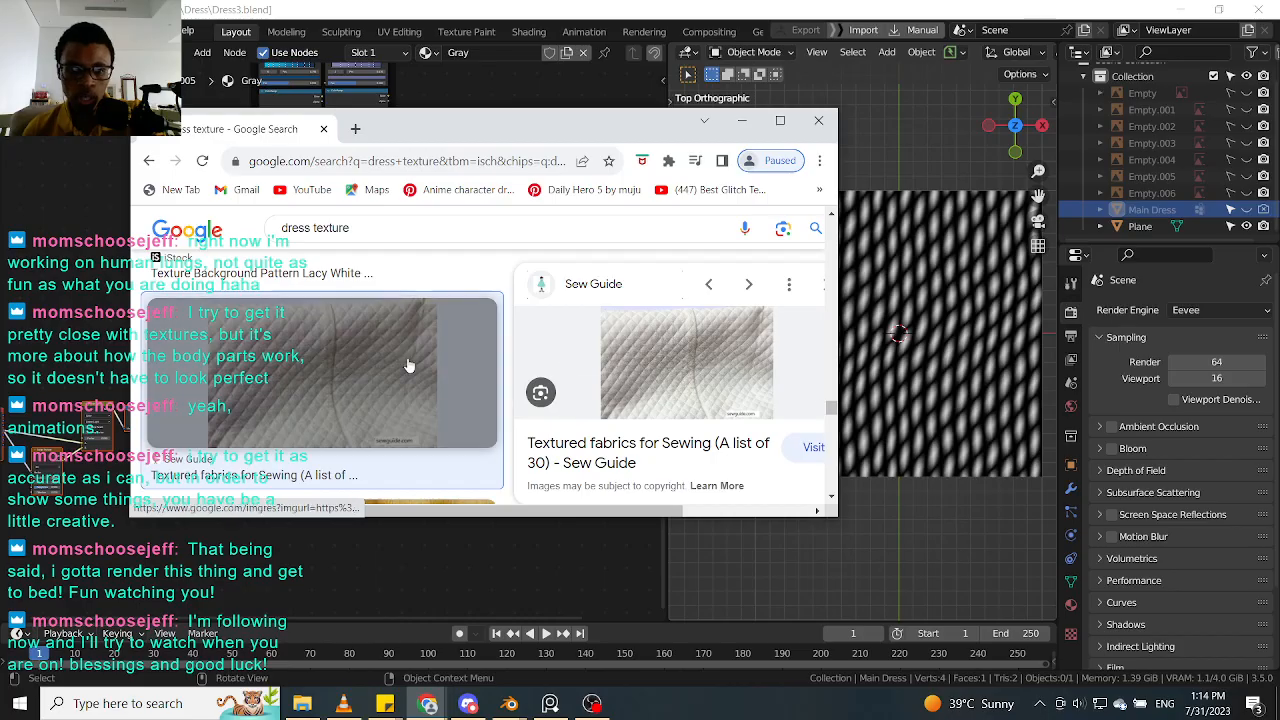
pyautogui.scroll(3, 408, 364)
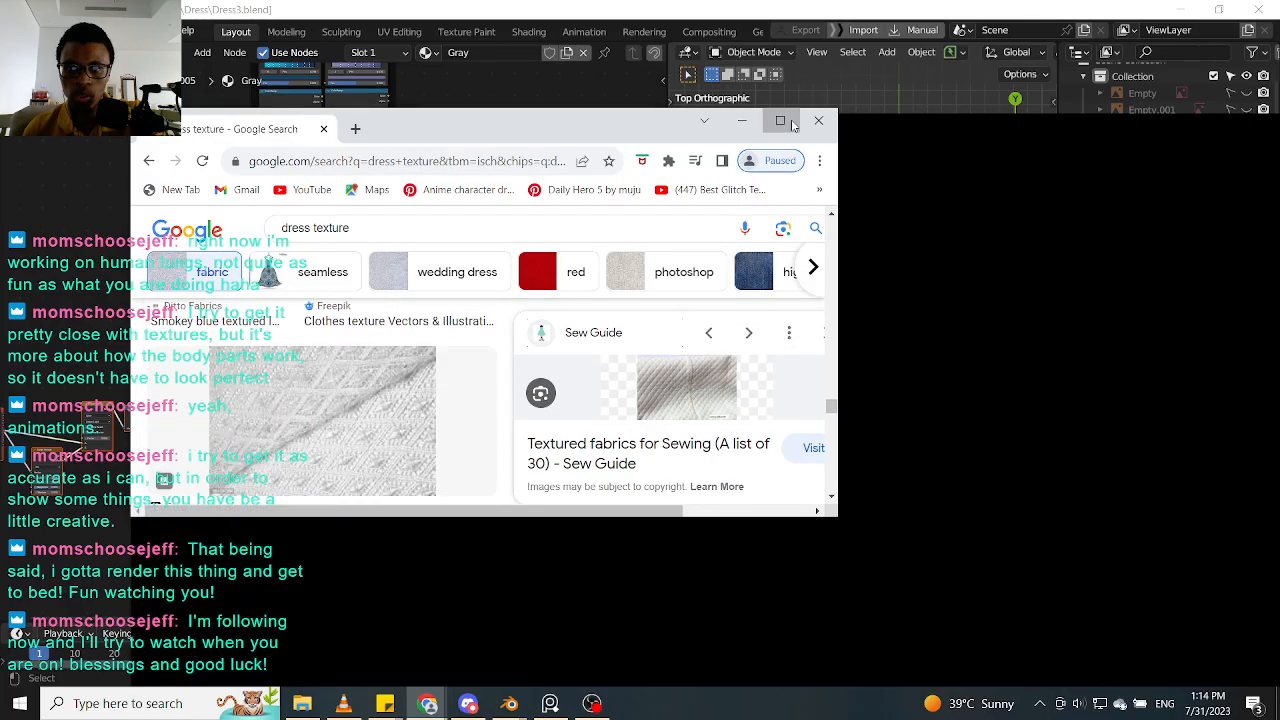
pyautogui.click(780, 120)
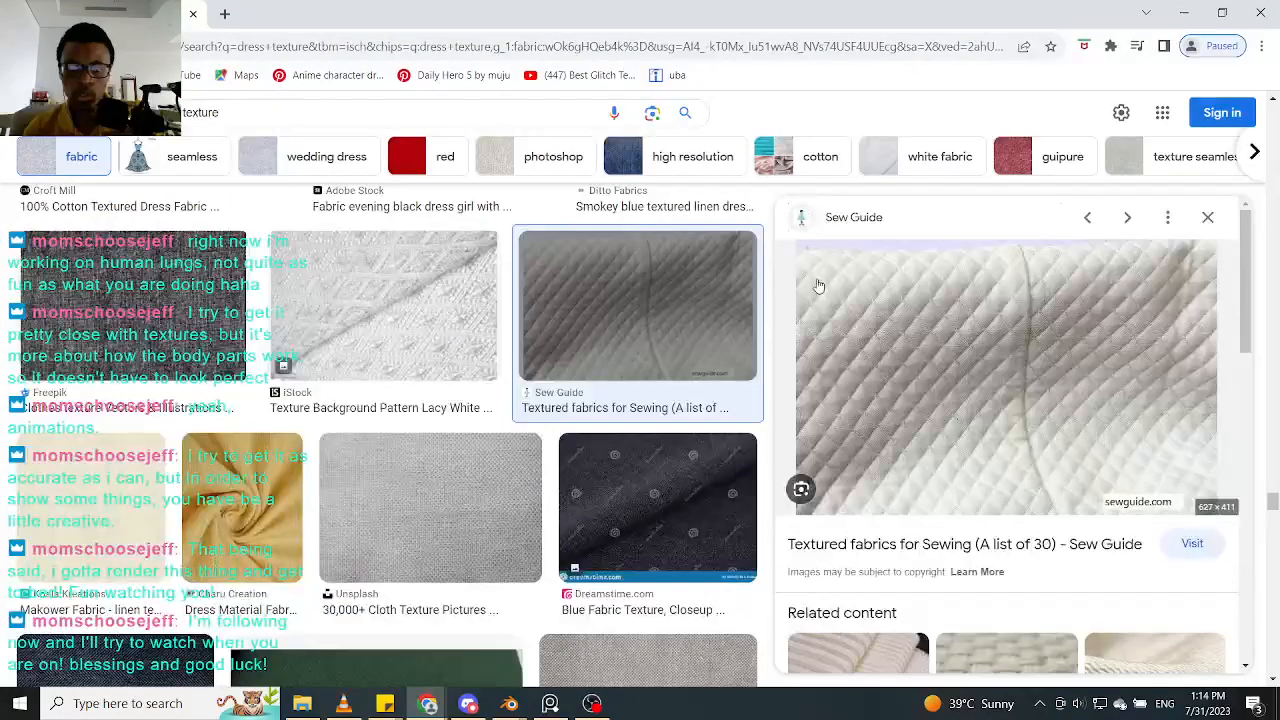
pyautogui.click(1204, 218)
# Step: Find the brown chunky knit image from Pexels among the dress texture results and visit its source page
pyautogui.scroll(10, 432, 366)
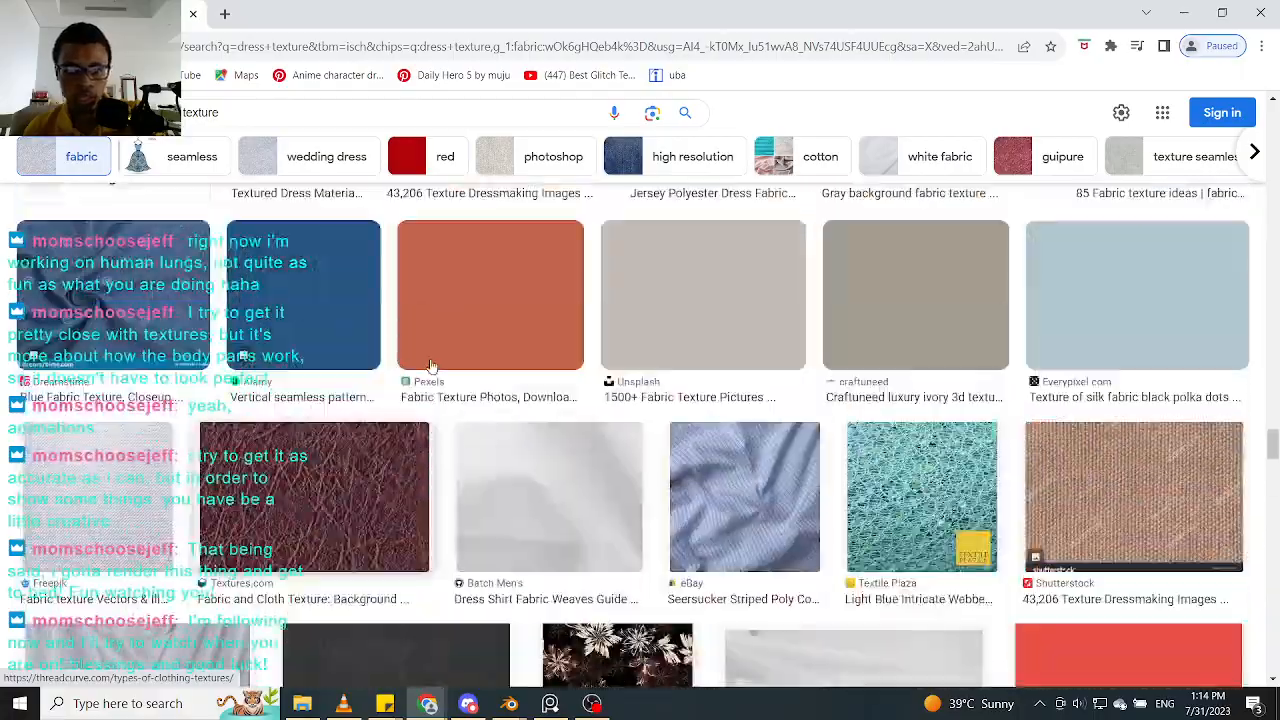
pyautogui.scroll(5, 432, 366)
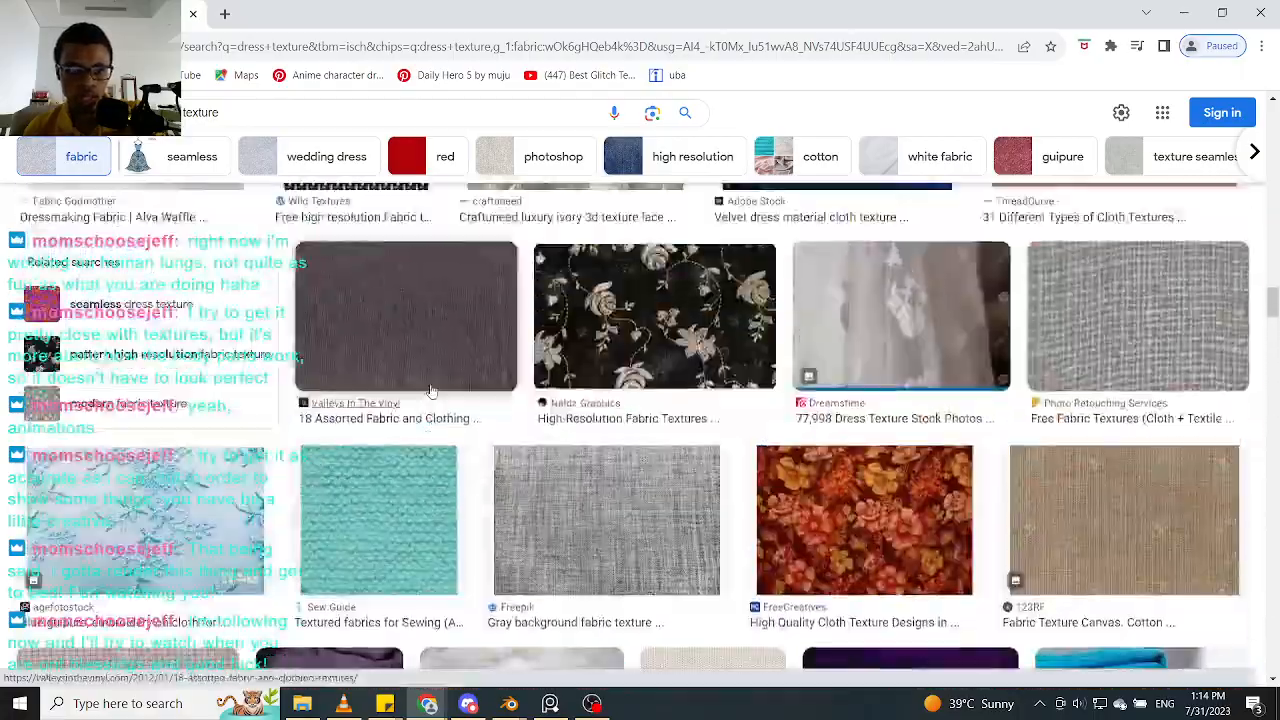
pyautogui.scroll(3, 432, 390)
pyautogui.scroll(3, 432, 395)
pyautogui.scroll(-3, 432, 395)
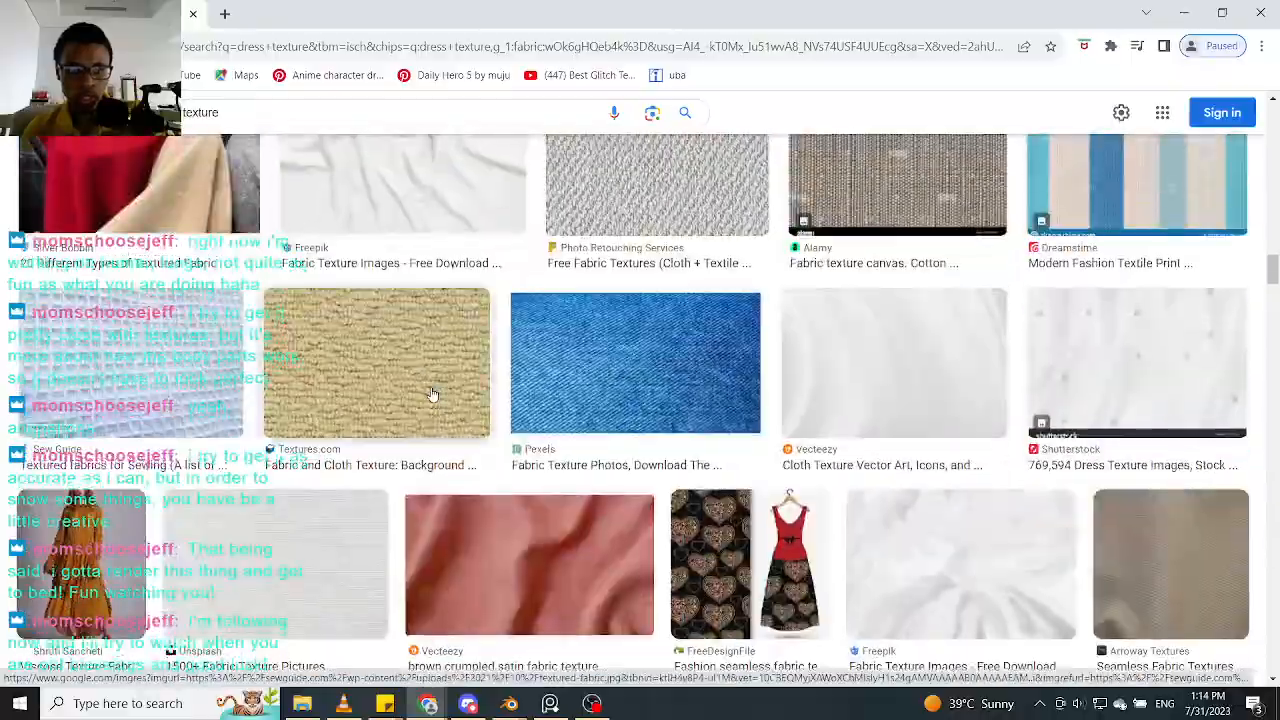
pyautogui.scroll(3, 432, 395)
pyautogui.scroll(-3, 609, 432)
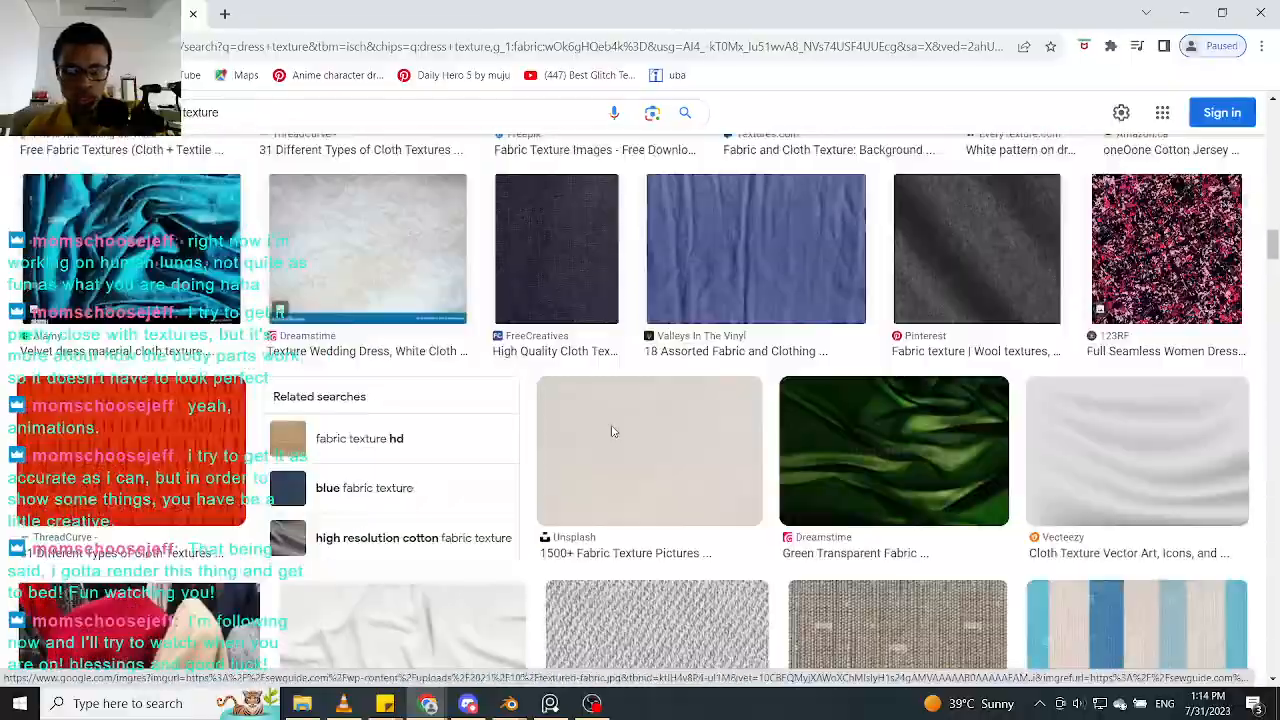
pyautogui.scroll(5, 613, 432)
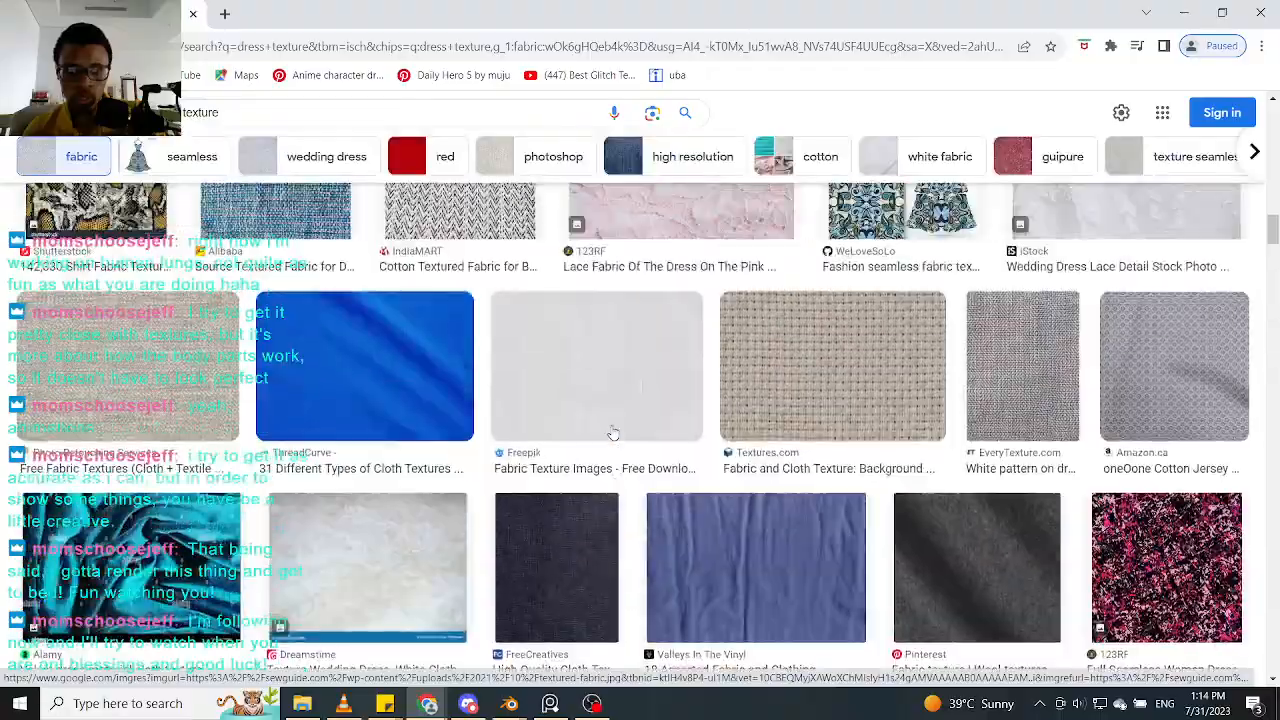
pyautogui.scroll(2, 613, 432)
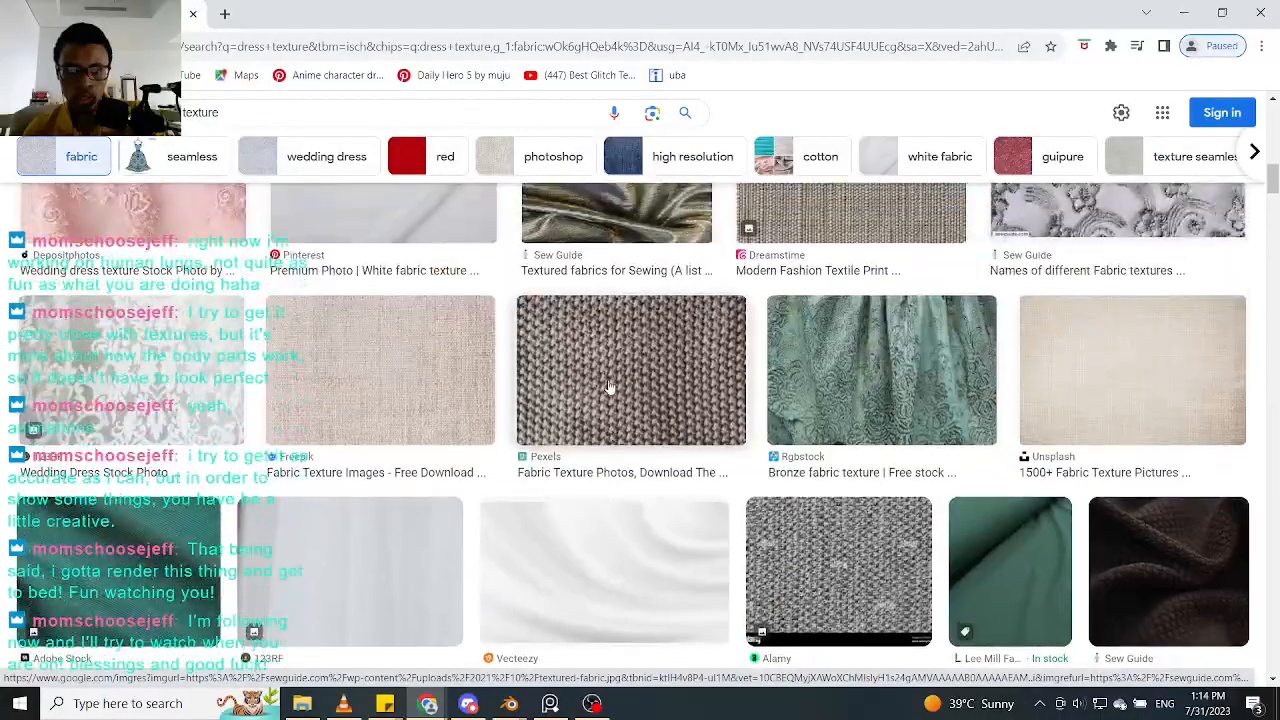
pyautogui.click(609, 386)
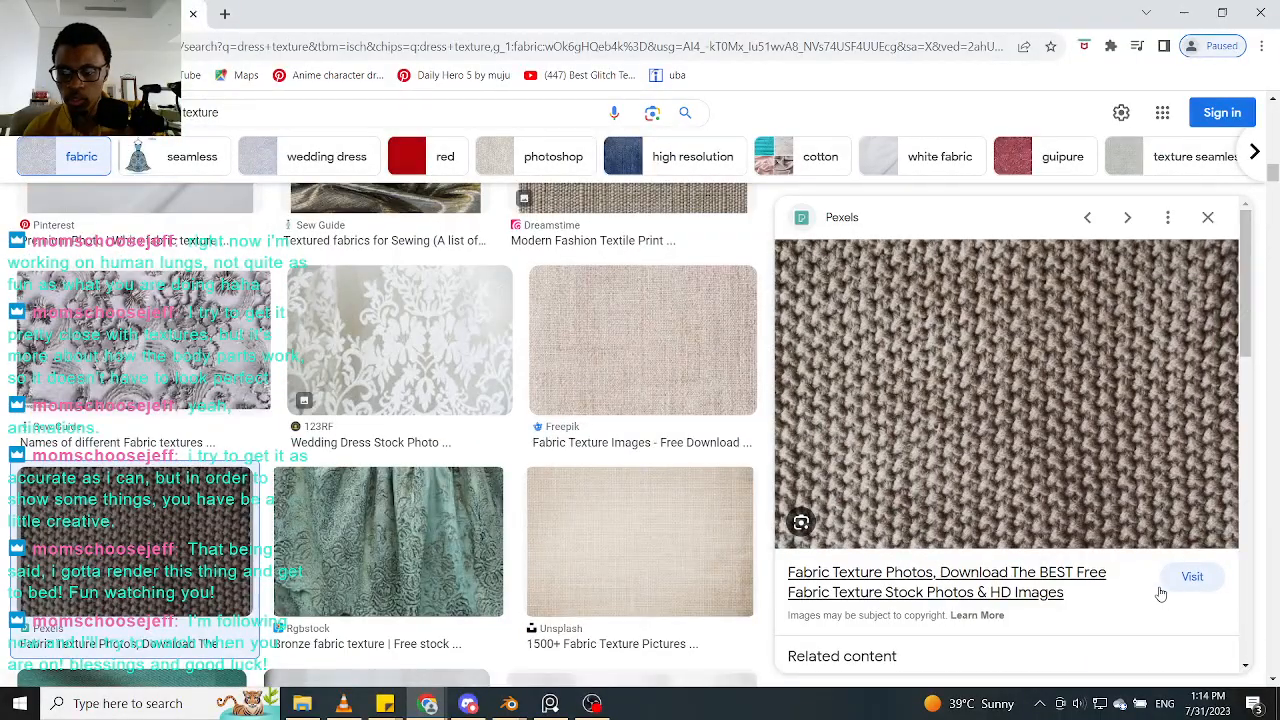
pyautogui.click(1188, 582)
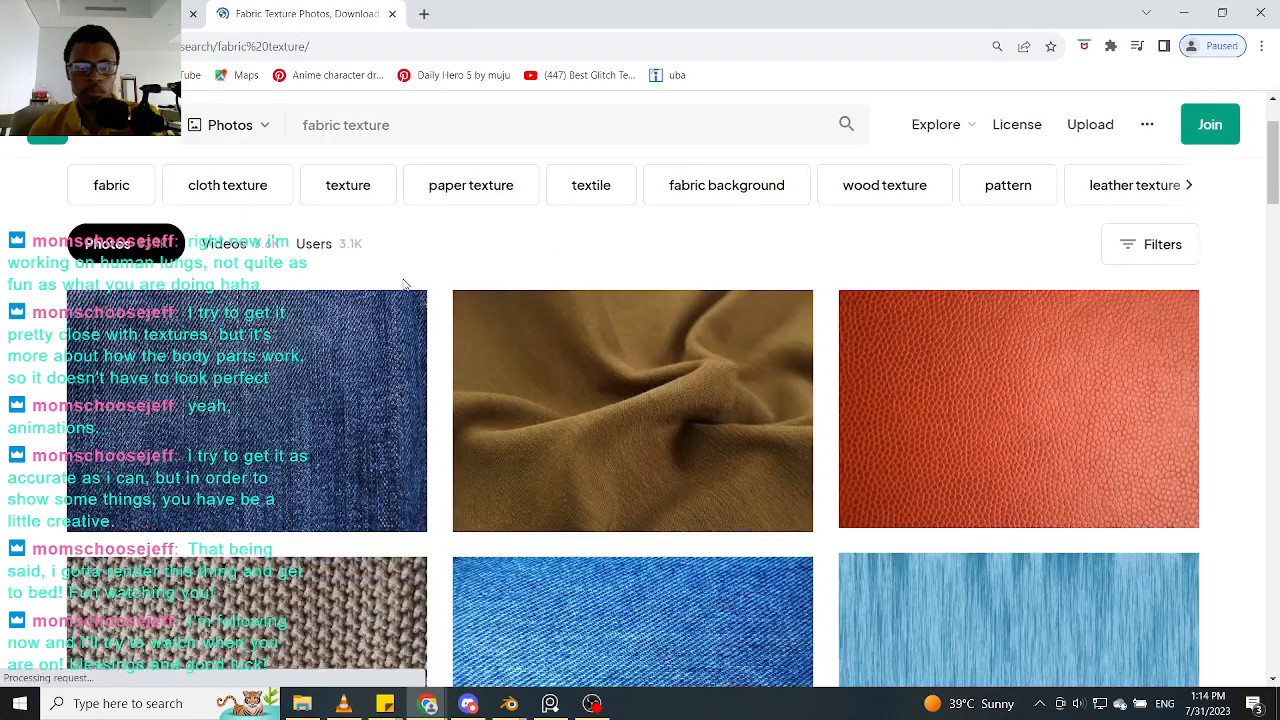
# Step: Locate the brown knit photo in the Pexels fabric texture gallery and open its photo page
pyautogui.scroll(-4, 272, 340)
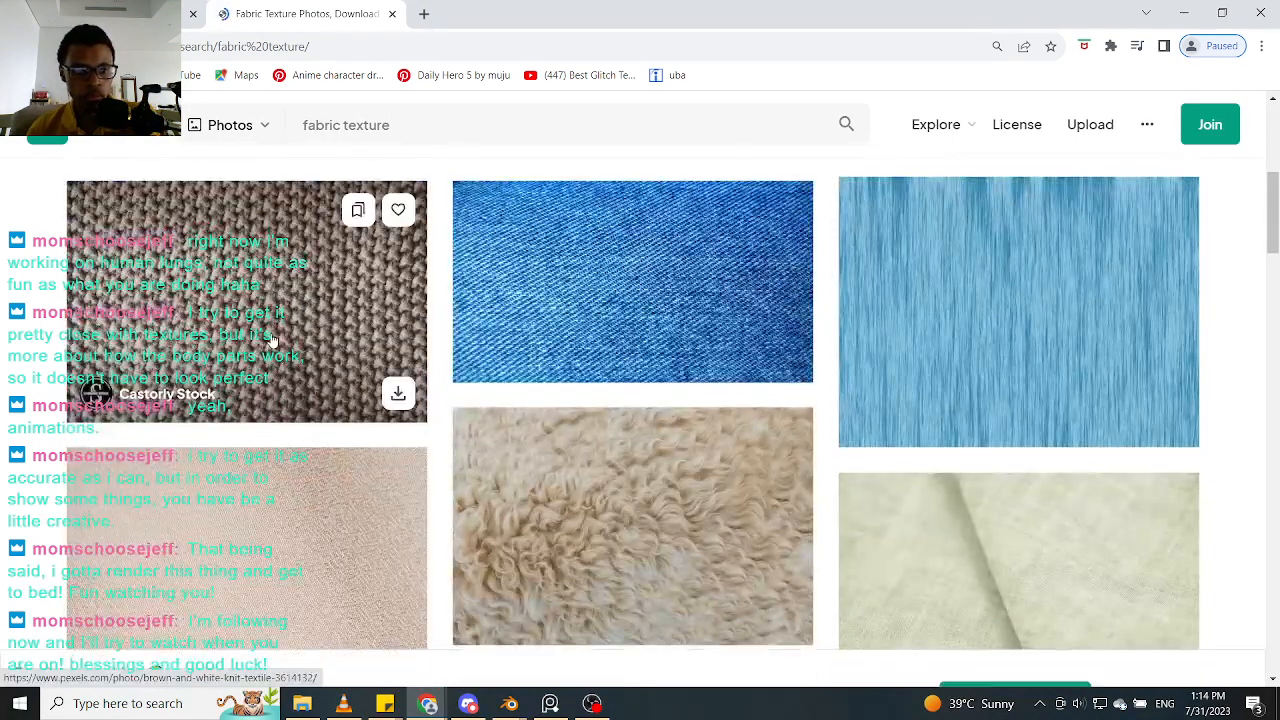
pyautogui.scroll(2, 330, 392)
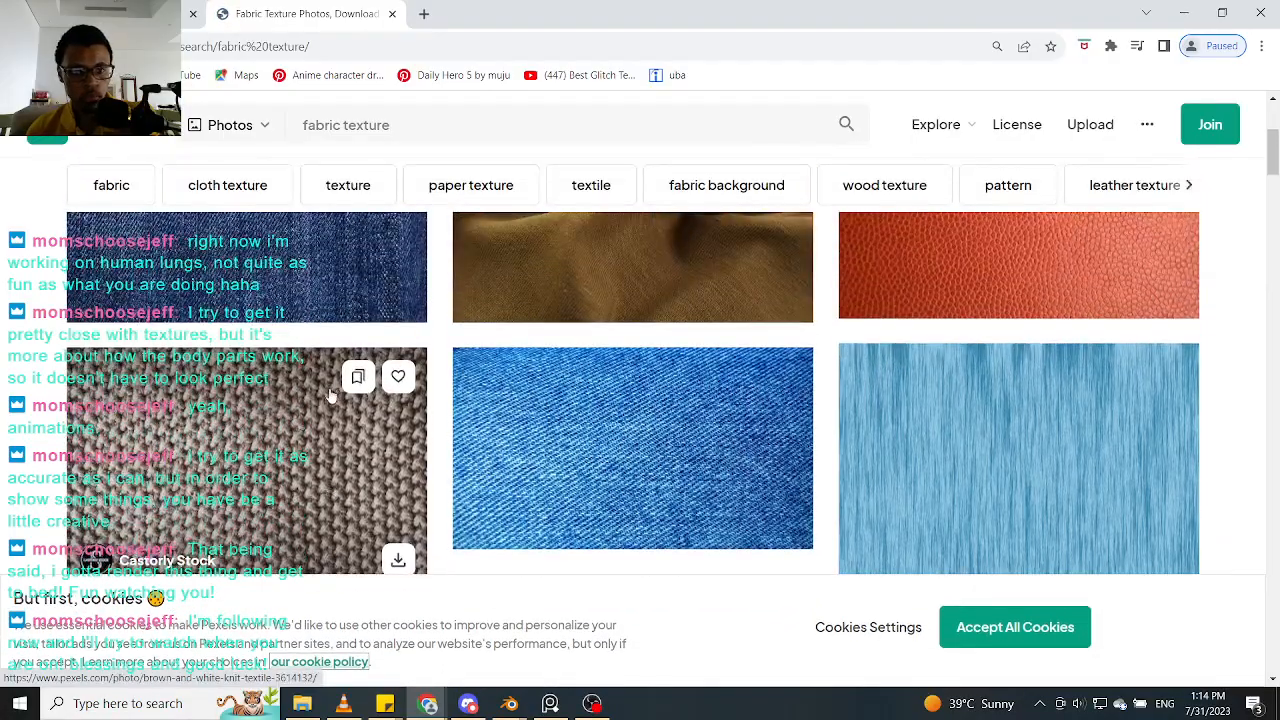
pyautogui.scroll(-2, 330, 395)
pyautogui.click(299, 349)
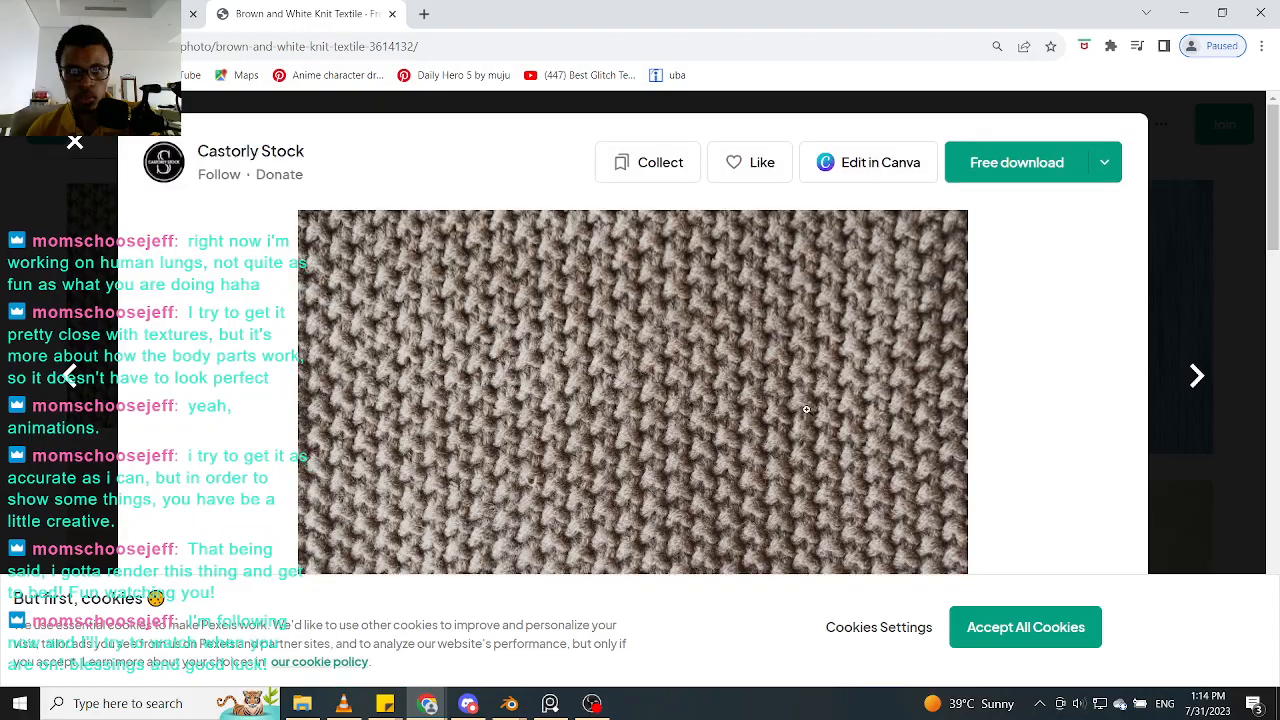
# Step: Copy the words "Knit Textile" from the caption below the brown knit photo
pyautogui.scroll(-3, 806, 409)
pyautogui.scroll(-3, 806, 409)
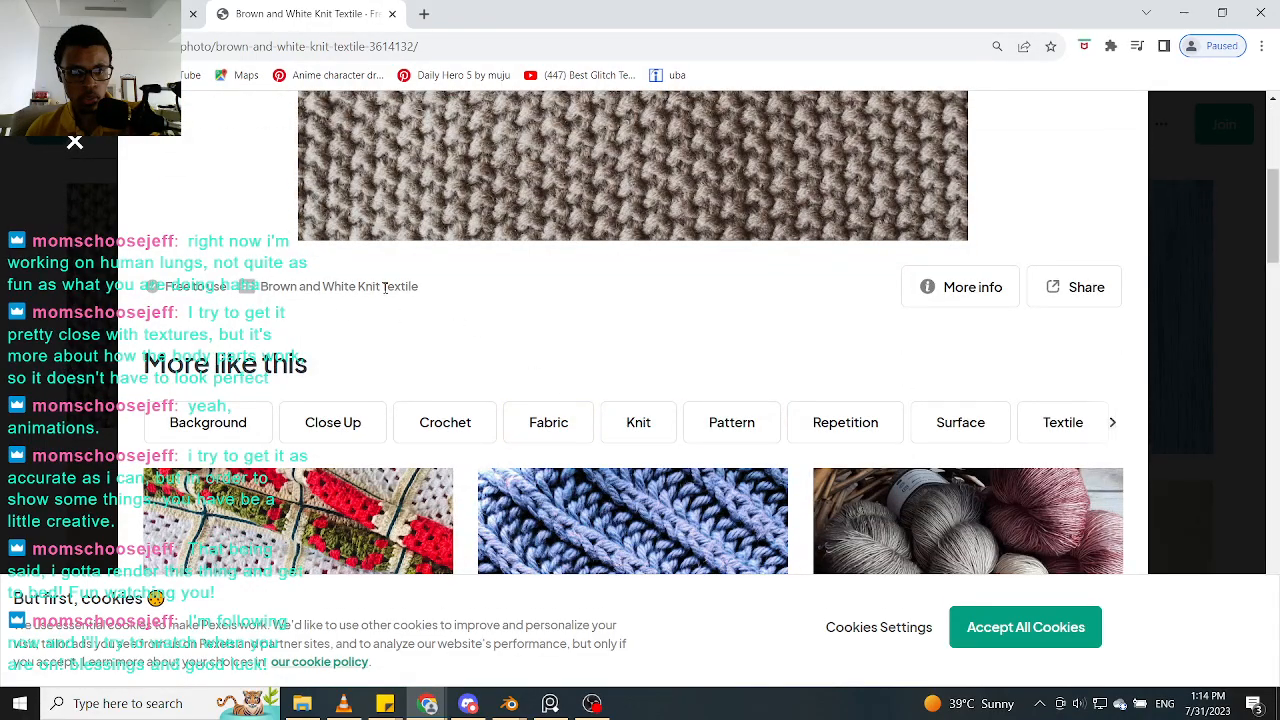
pyautogui.moveTo(406, 289); pyautogui.dragTo(357, 291)
pyautogui.hotkey('ctrl', 'c')
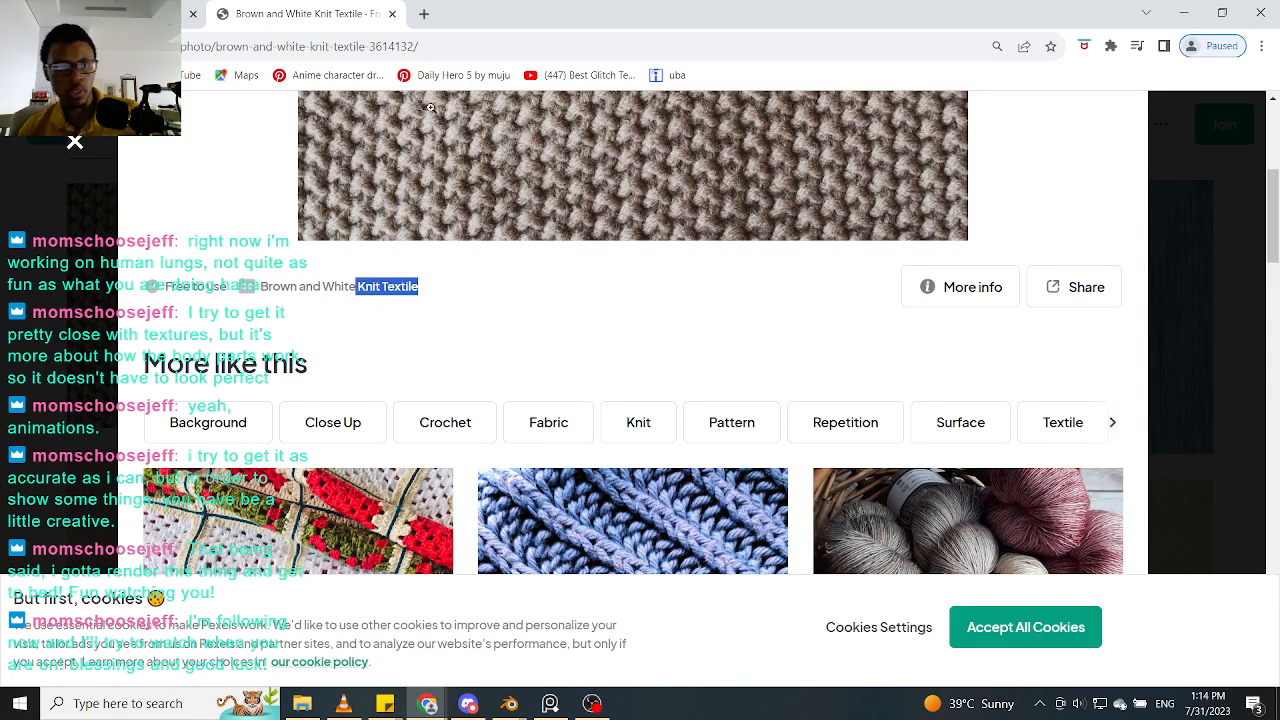
# Step: Search Google for "Knit Textile" in a new tab and bring up image results for "Knit Textile pattern"
pyautogui.click(424, 14)
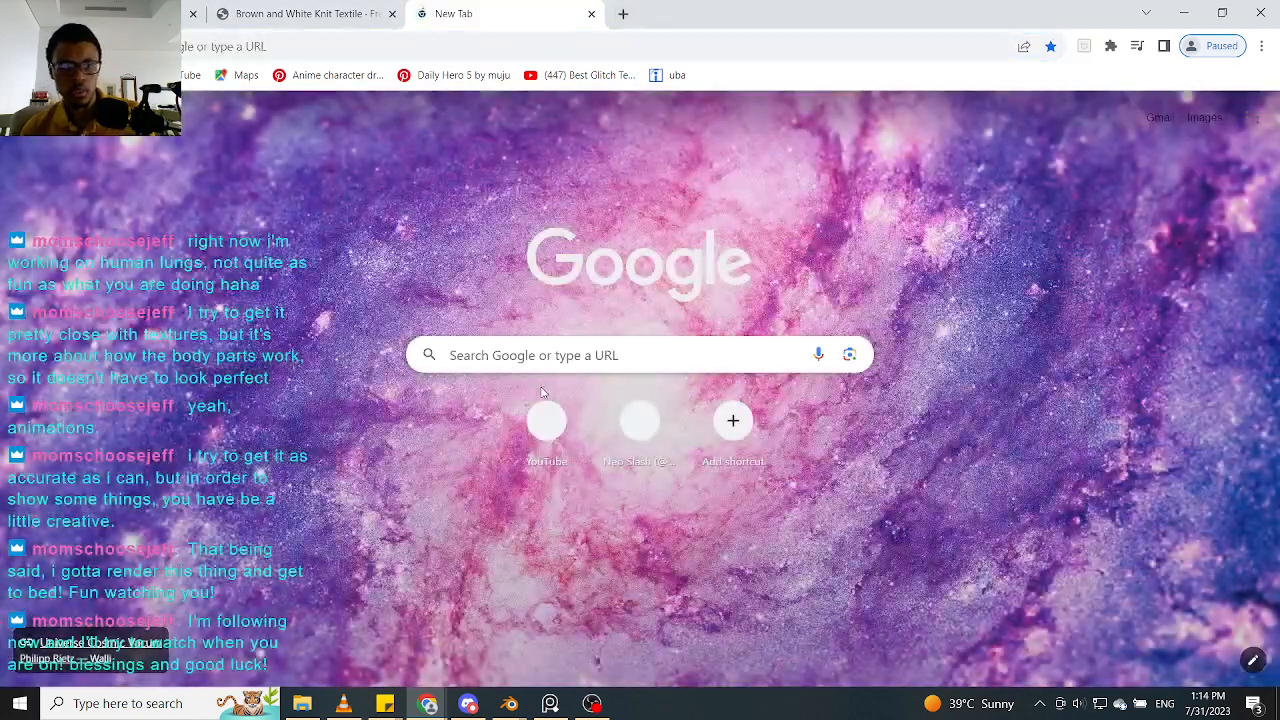
pyautogui.click(540, 360)
pyautogui.hotkey('ctrl', 'v')
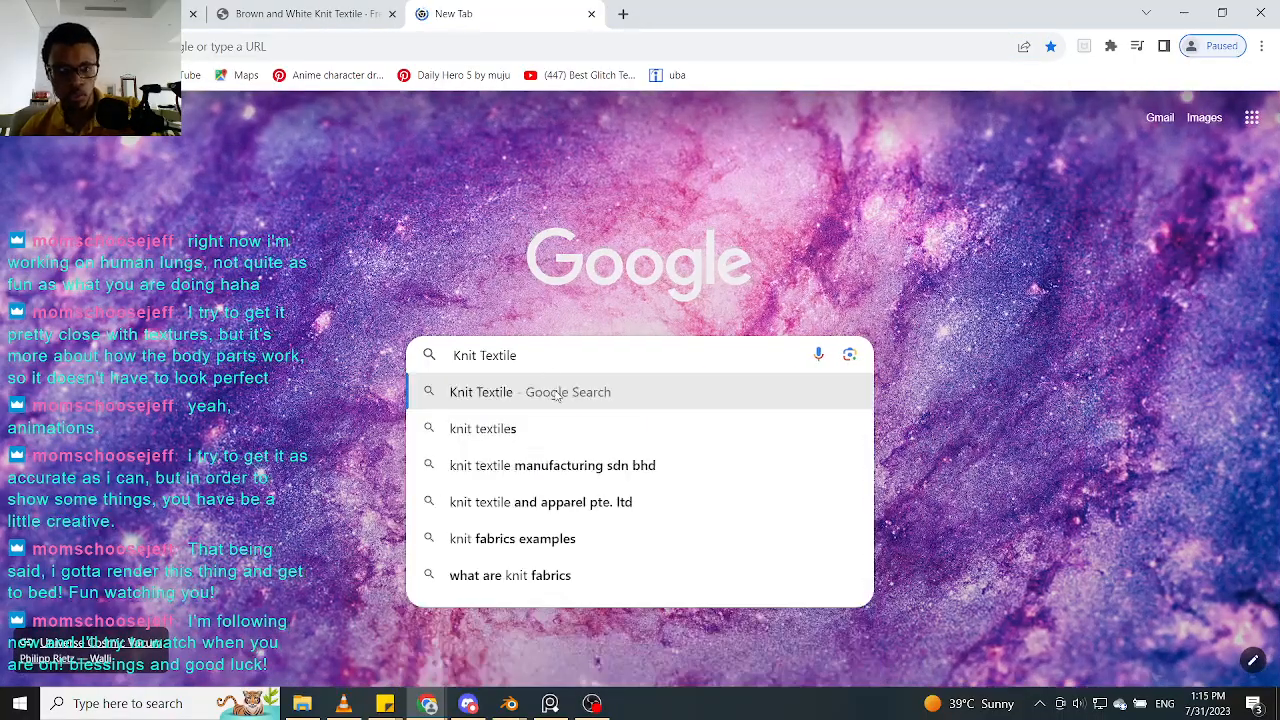
pyautogui.click(557, 396)
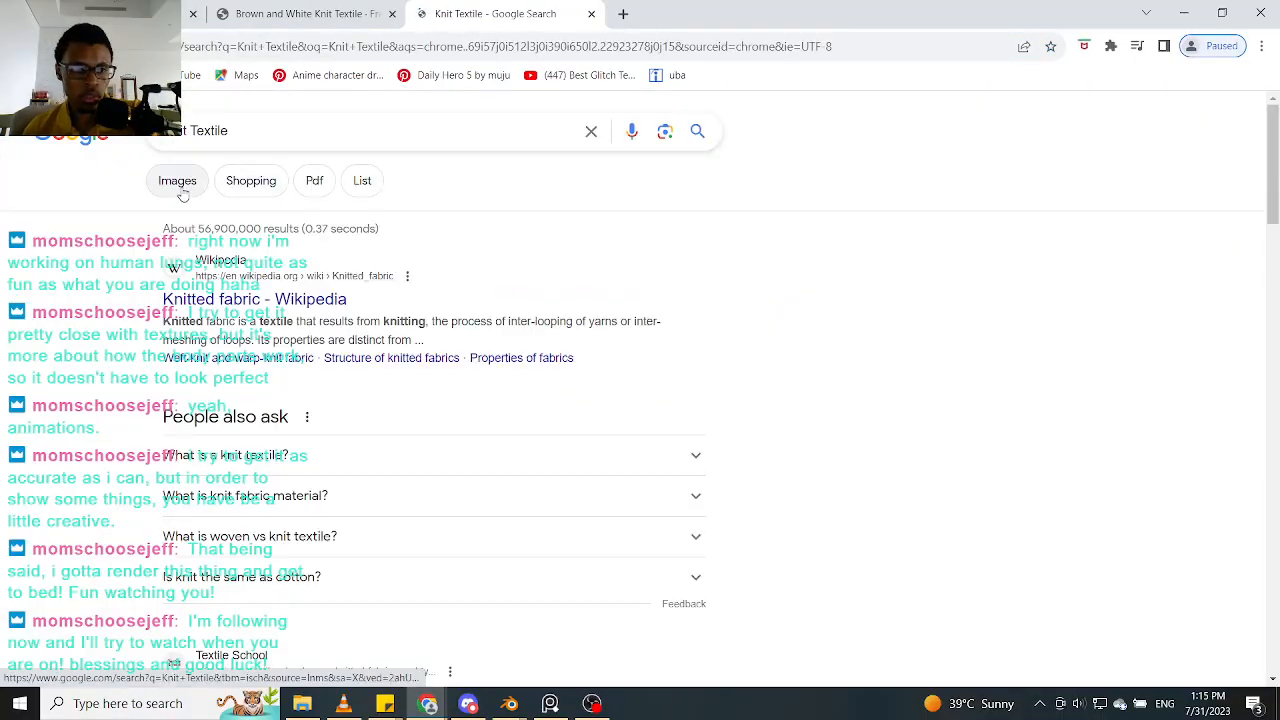
pyautogui.click(180, 184)
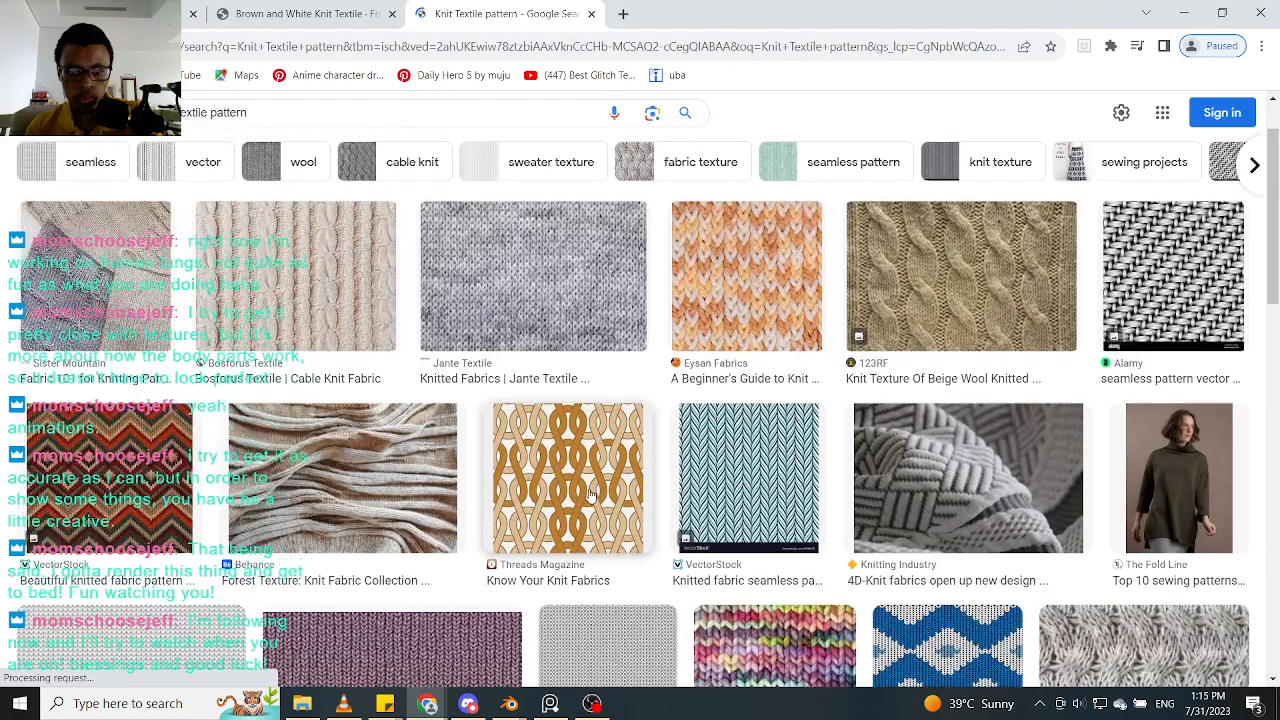
# Step: Preview the Threads Magazine knit loop diagram and compare it with the brown knit photo on Pexels
pyautogui.scroll(-1, 591, 495)
pyautogui.click(591, 495)
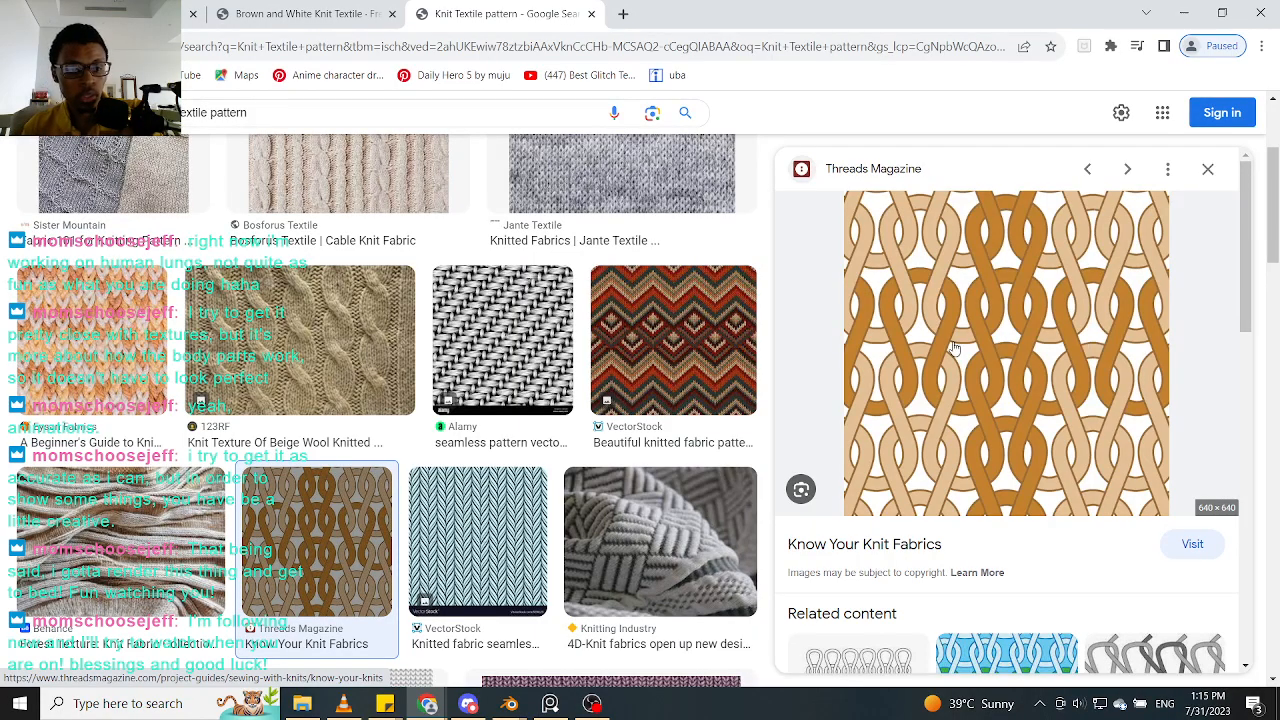
pyautogui.click(289, 14)
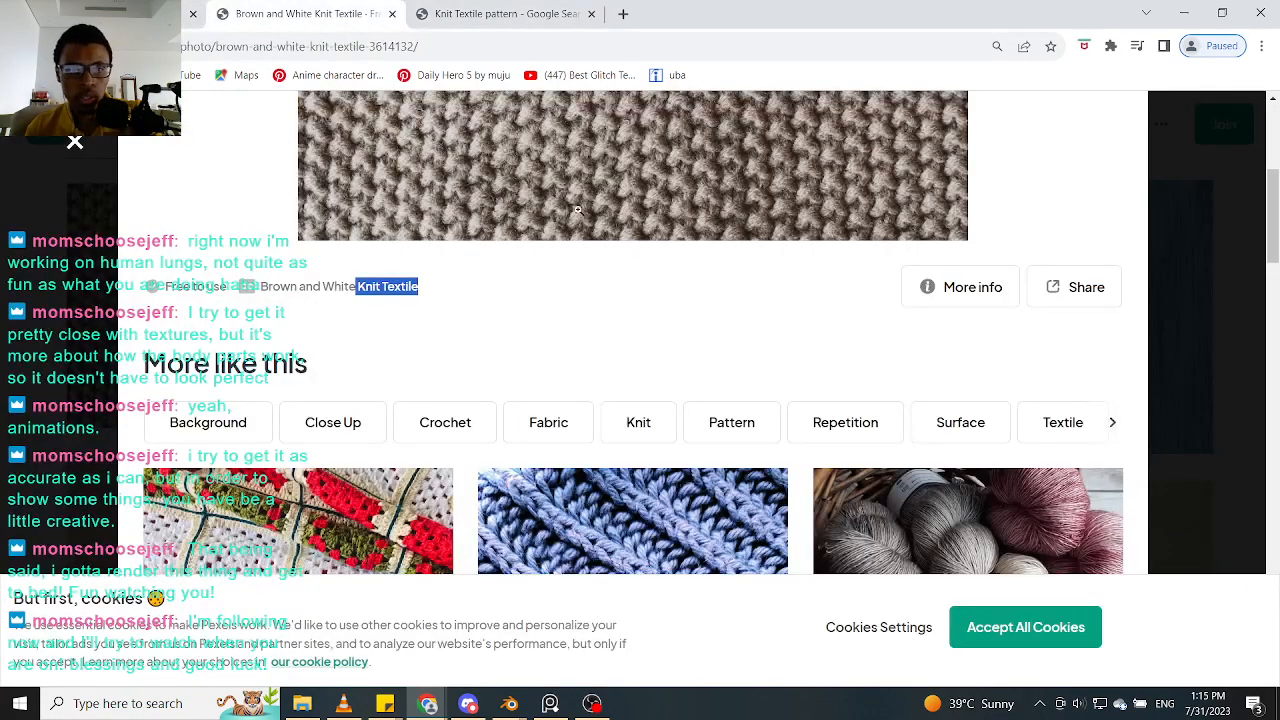
pyautogui.click(505, 14)
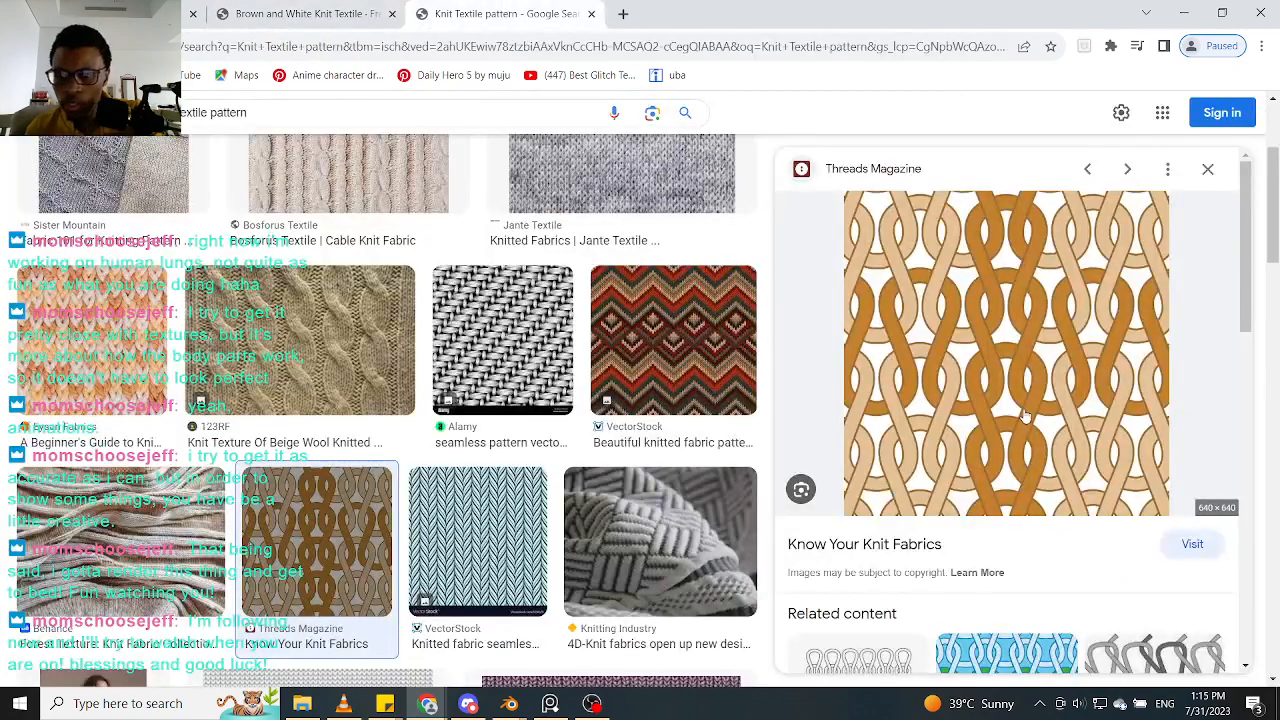
# Step: Browse the related knit structure diagrams and preview the "knit fabrics" loop drawing from Malla Reddy Engineering College
pyautogui.scroll(-2, 1003, 422)
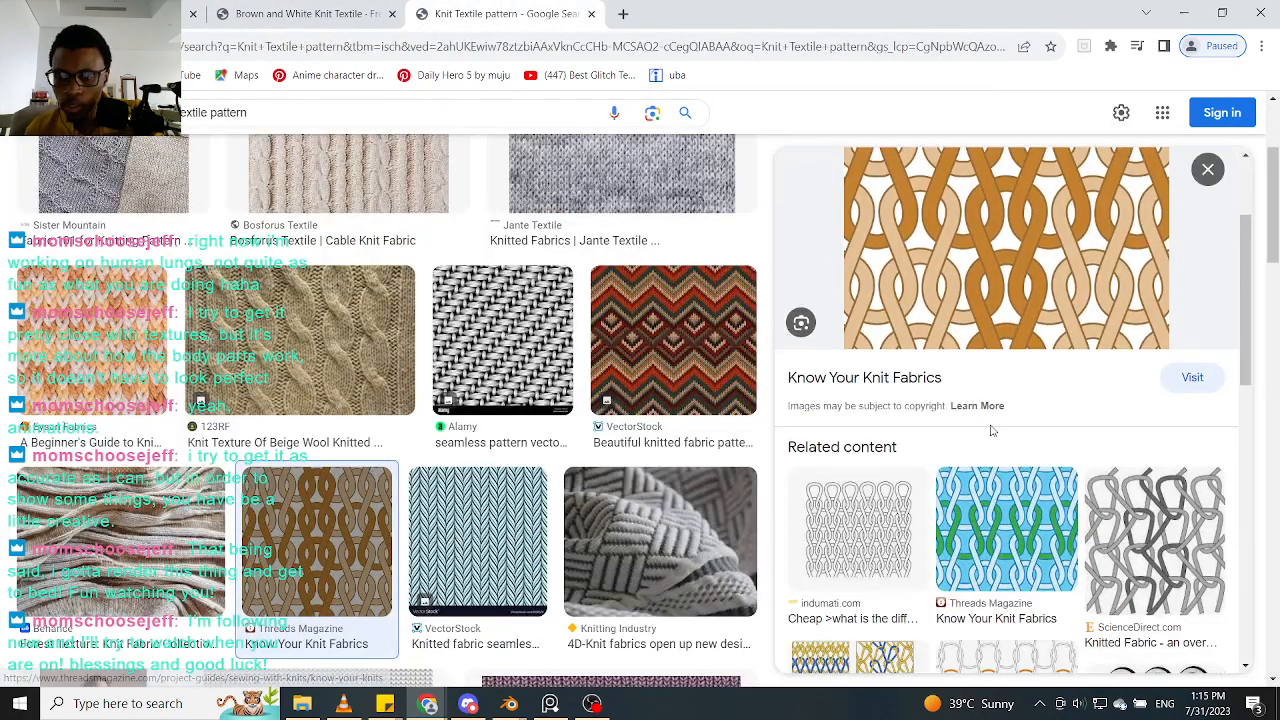
pyautogui.scroll(-2, 1040, 417)
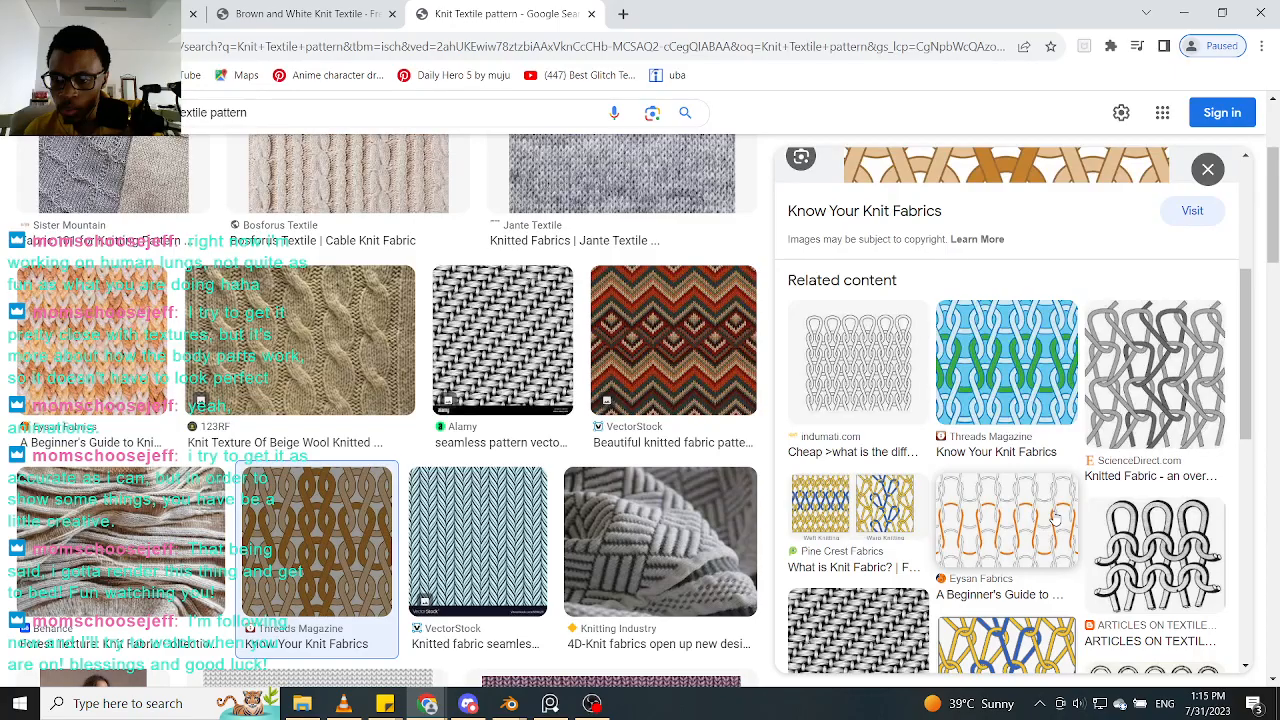
pyautogui.scroll(-3, 1055, 515)
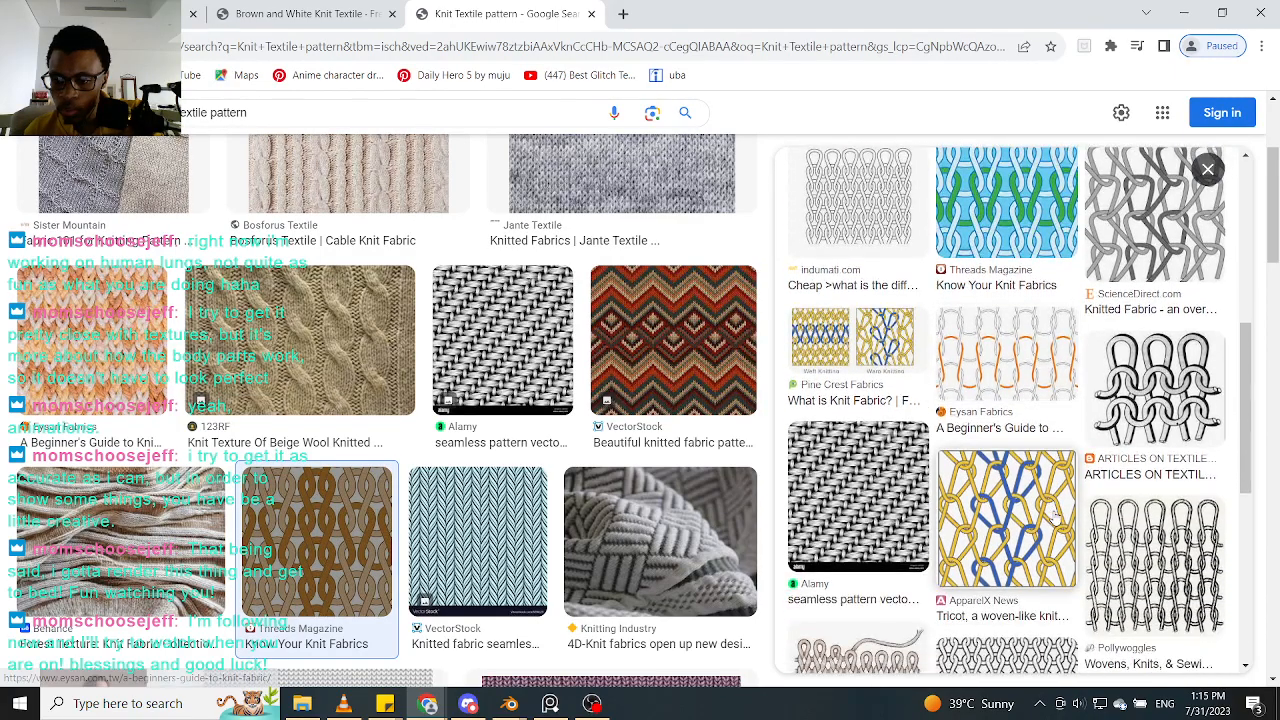
pyautogui.scroll(-2, 1054, 514)
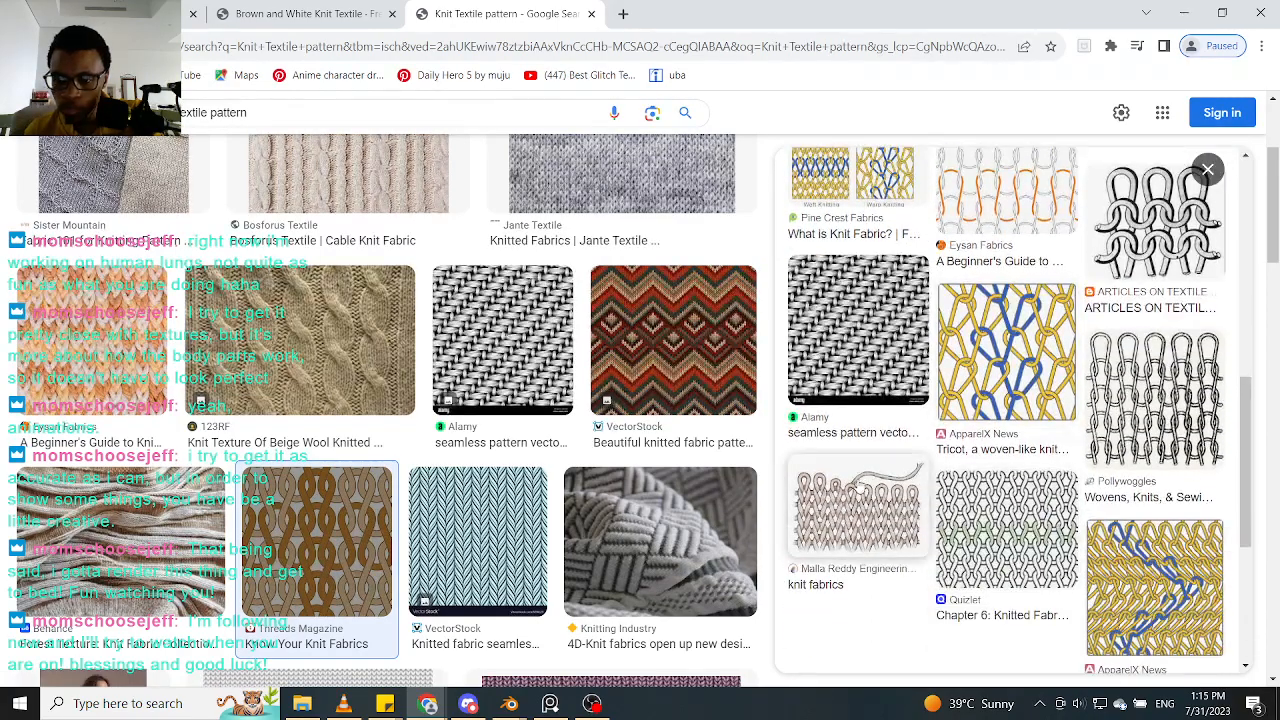
pyautogui.click(851, 507)
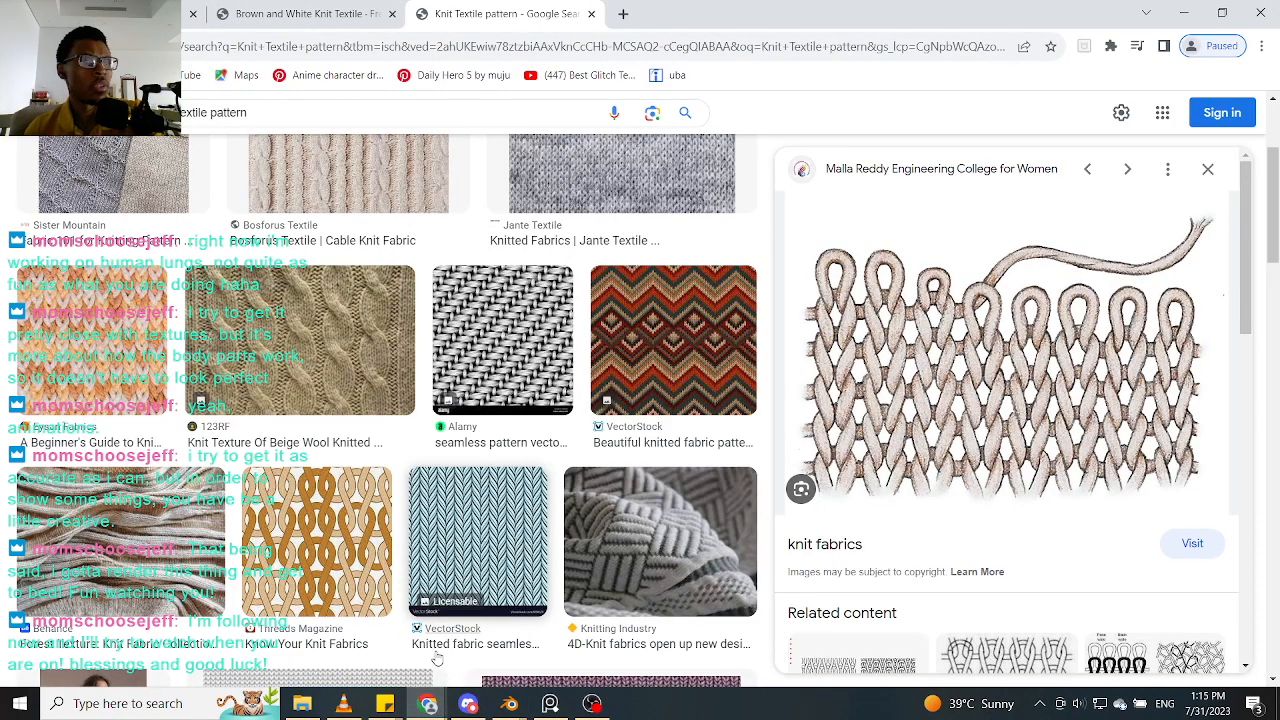
# Step: Bring the PureRef board over the browser and examine the brown knit image's stitches up close beside the loop drawing
pyautogui.moveTo(0, 322); pyautogui.dragTo(373, 320, button='right')
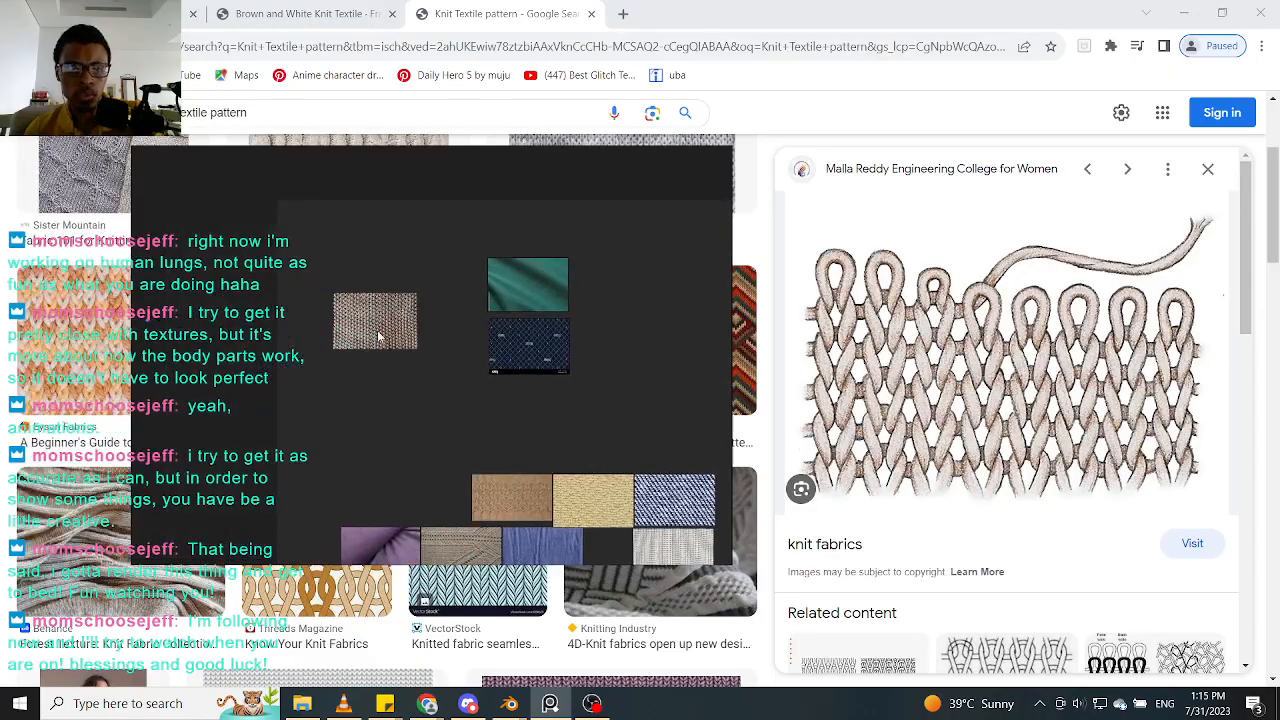
pyautogui.scroll(8, 373, 320)
pyautogui.scroll(3, 374, 325)
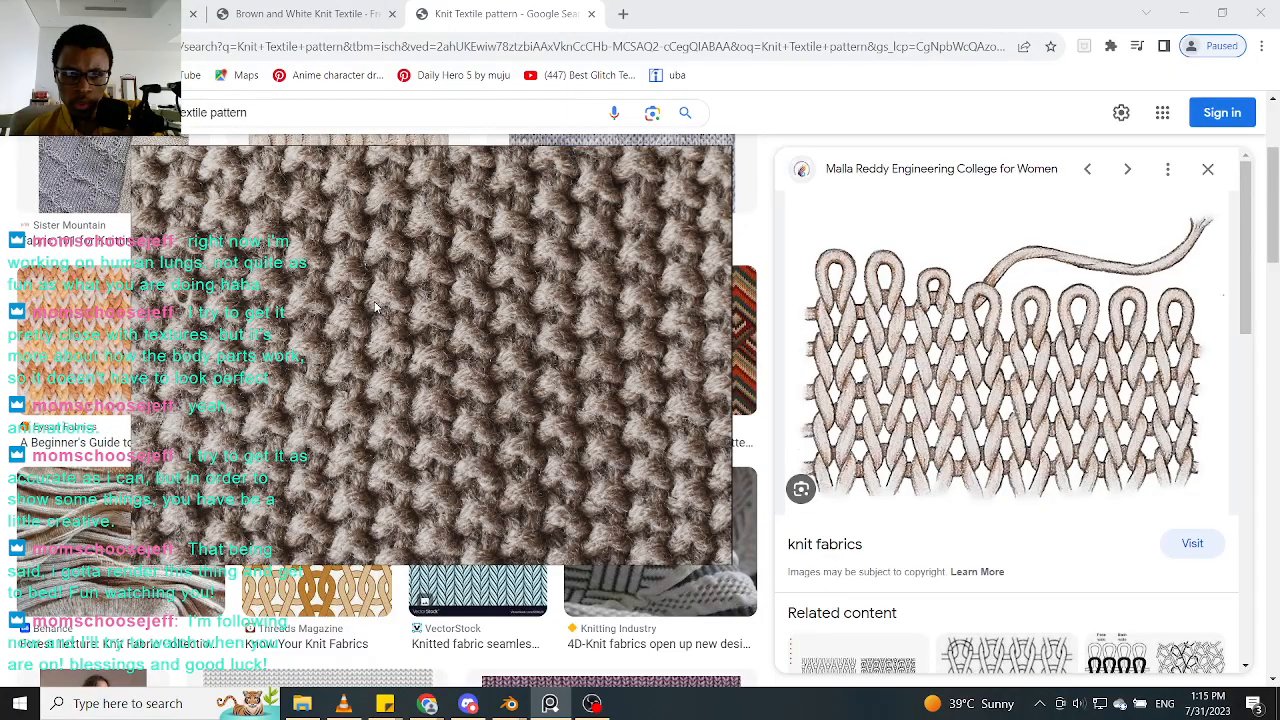
pyautogui.scroll(-3, 376, 307)
# Step: Return to the Pexels brown knit page, hide the reference board and examine the photo and its similar images
pyautogui.click(310, 12)
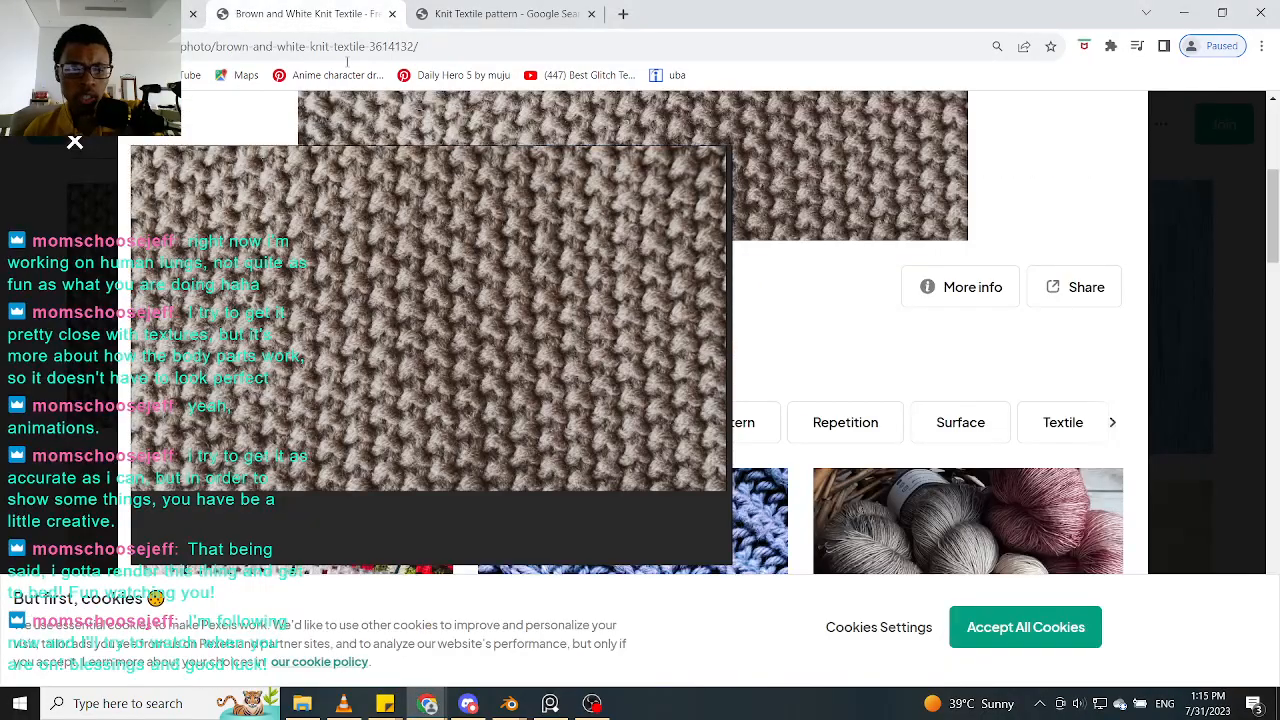
pyautogui.click(550, 703)
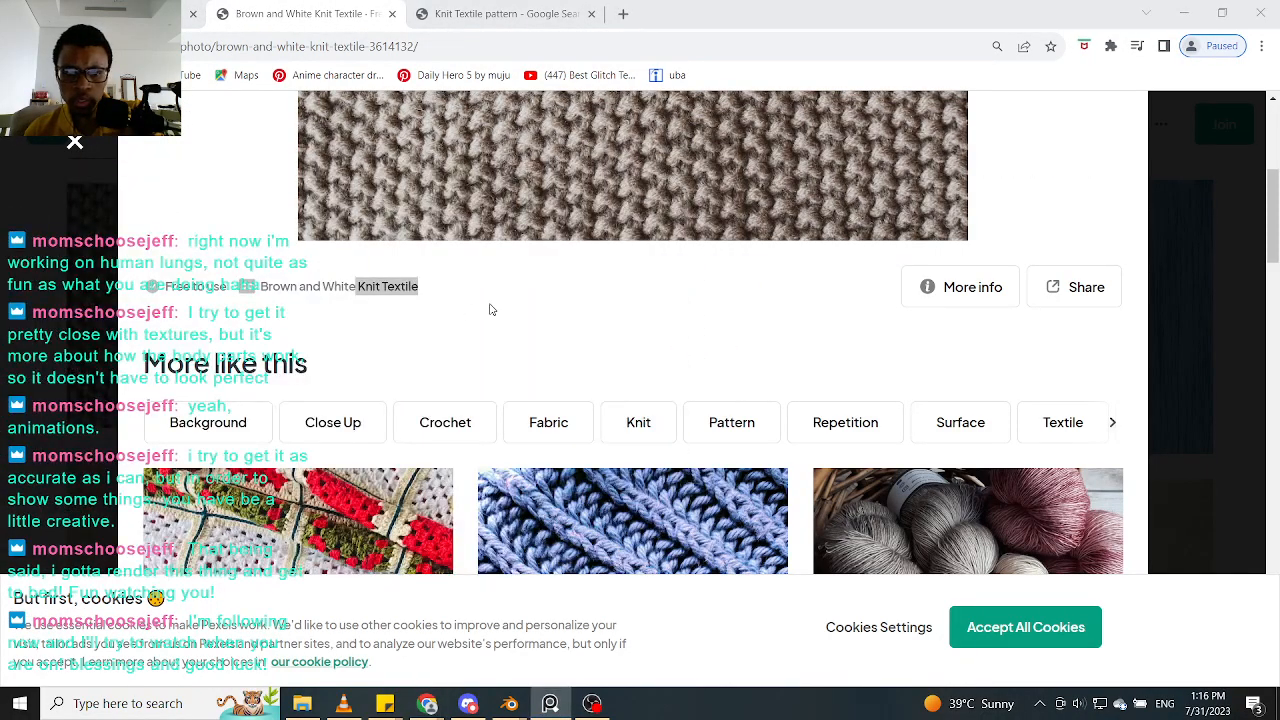
pyautogui.scroll(-2, 520, 324)
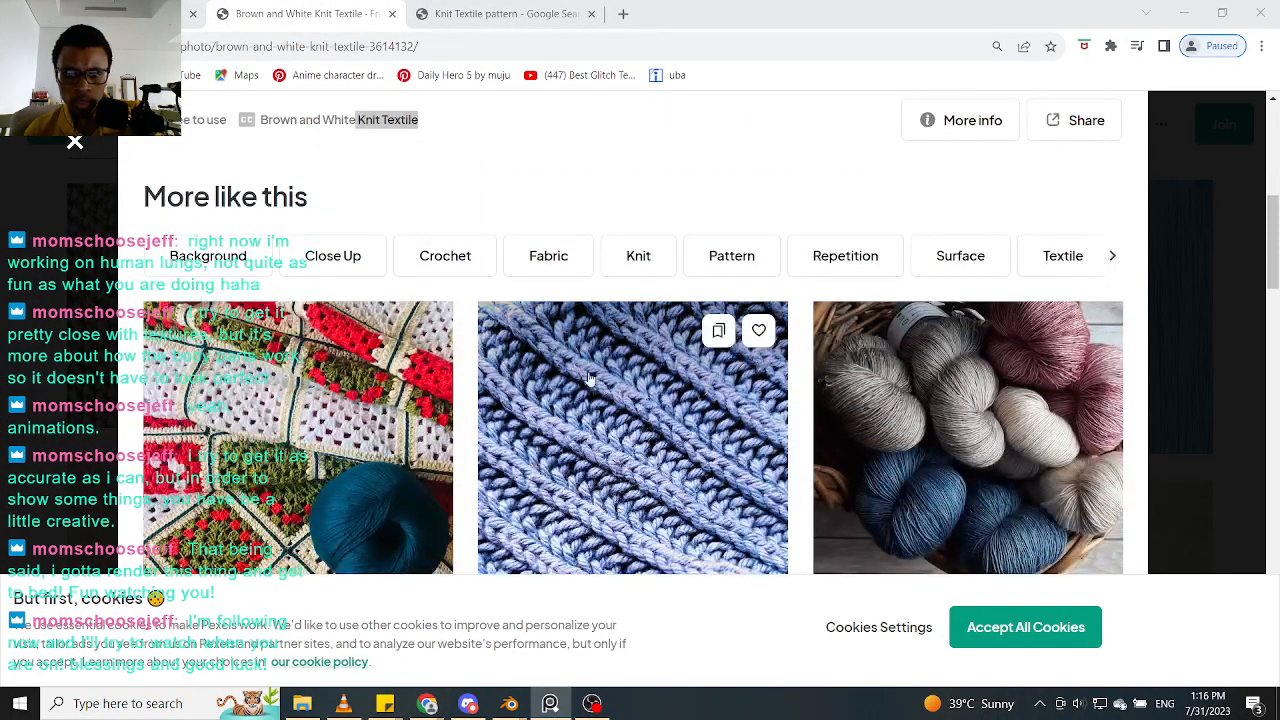
pyautogui.scroll(1, 513, 284)
pyautogui.scroll(1, 513, 284)
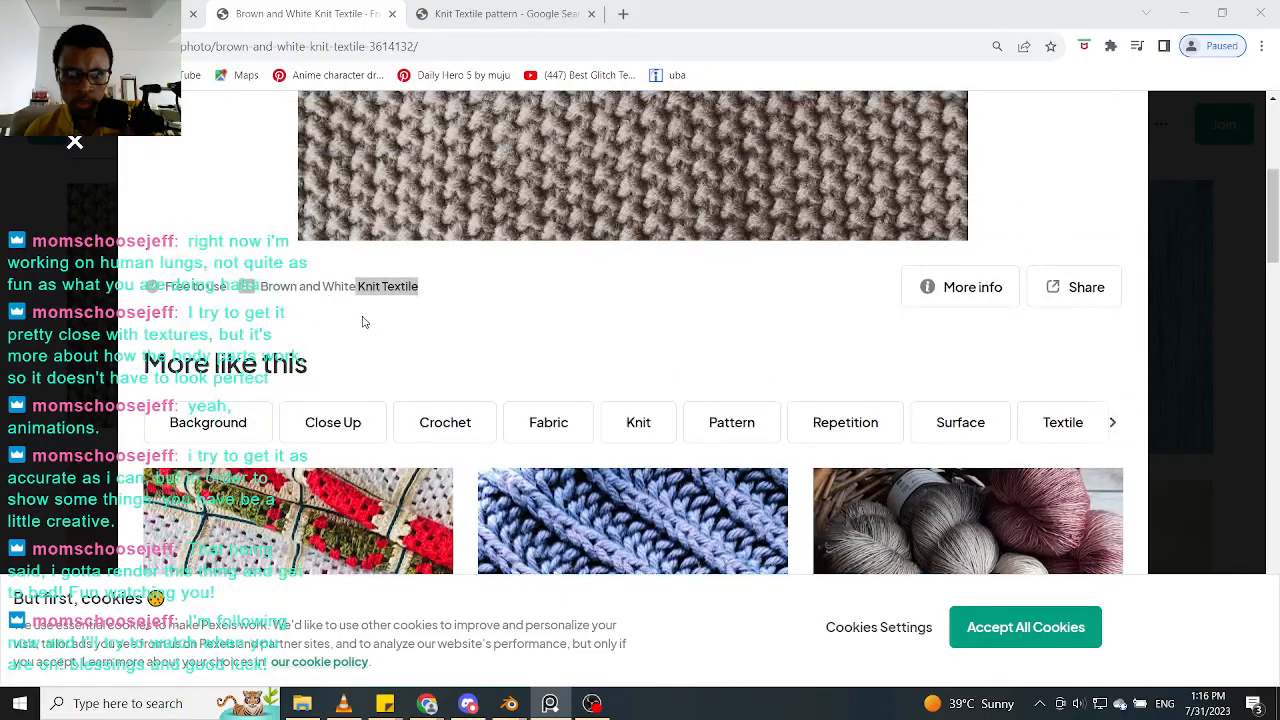
pyautogui.click(436, 326)
pyautogui.scroll(5, 431, 318)
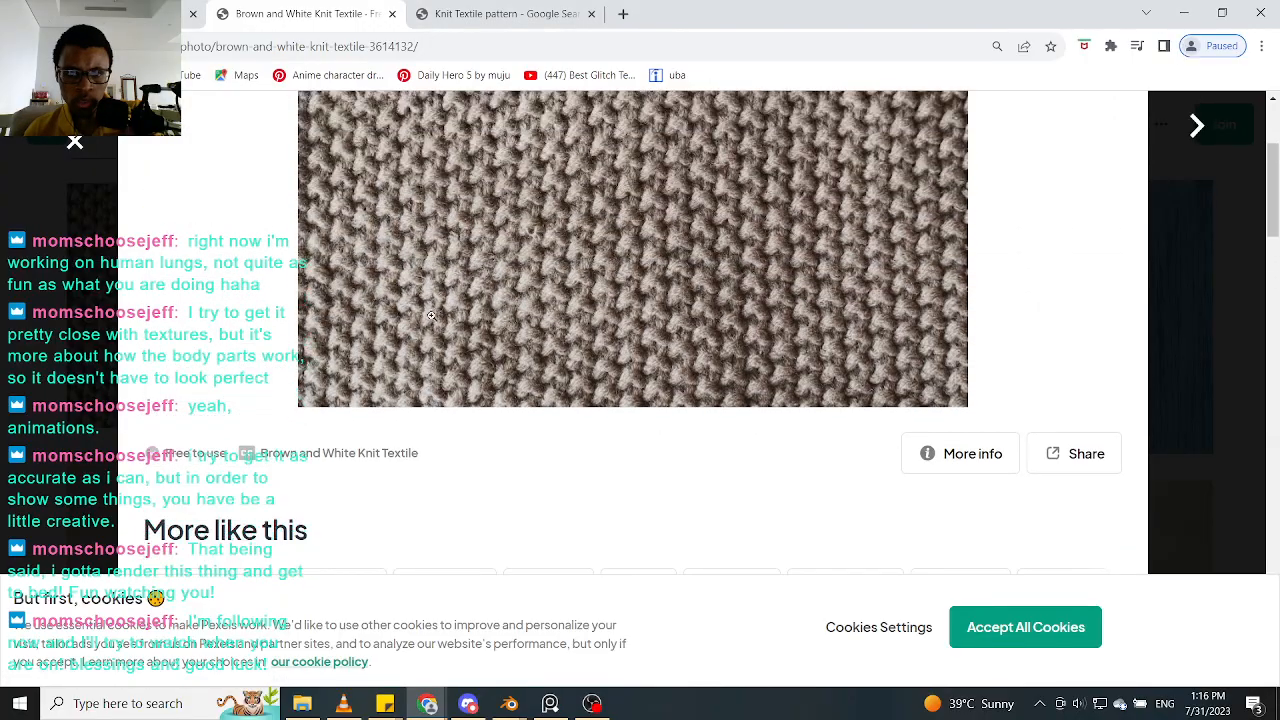
# Step: Examine the brown knit photo, view the blue denim photo that follows it, and return to the fabric texture results
pyautogui.scroll(1, 482, 322)
pyautogui.scroll(-4, 593, 330)
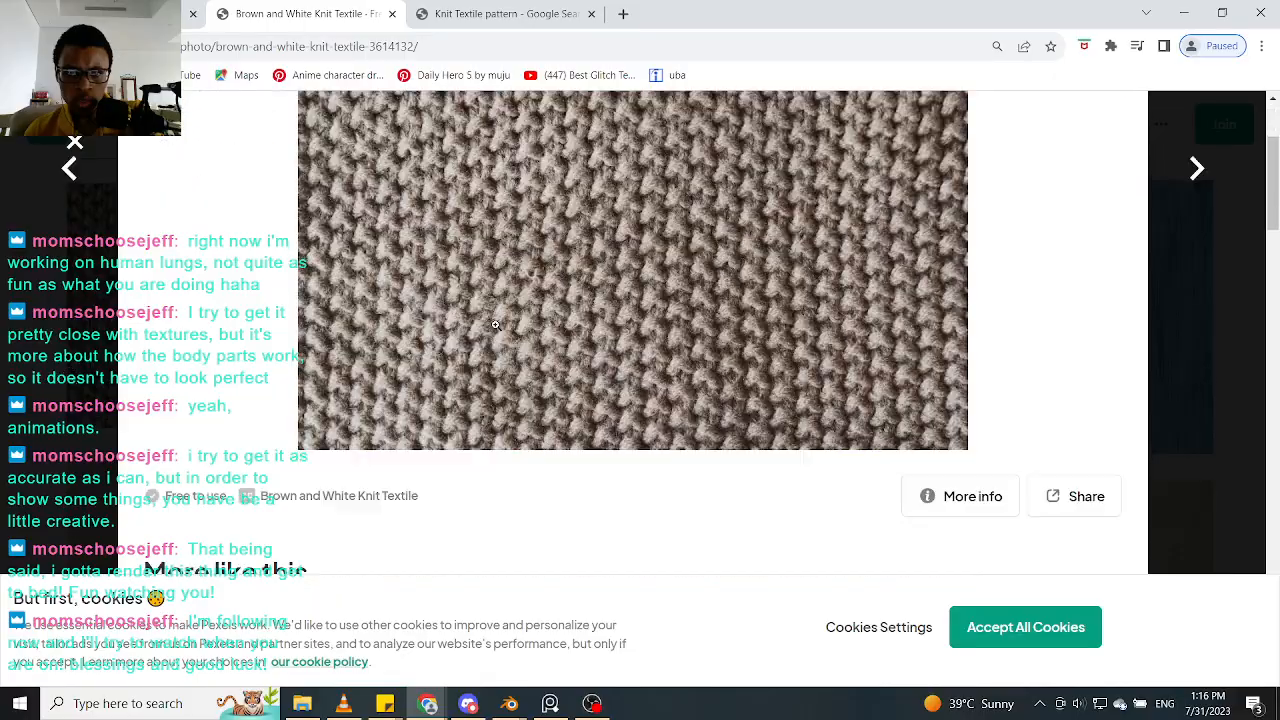
pyautogui.scroll(1, 1058, 168)
pyautogui.click(1197, 125)
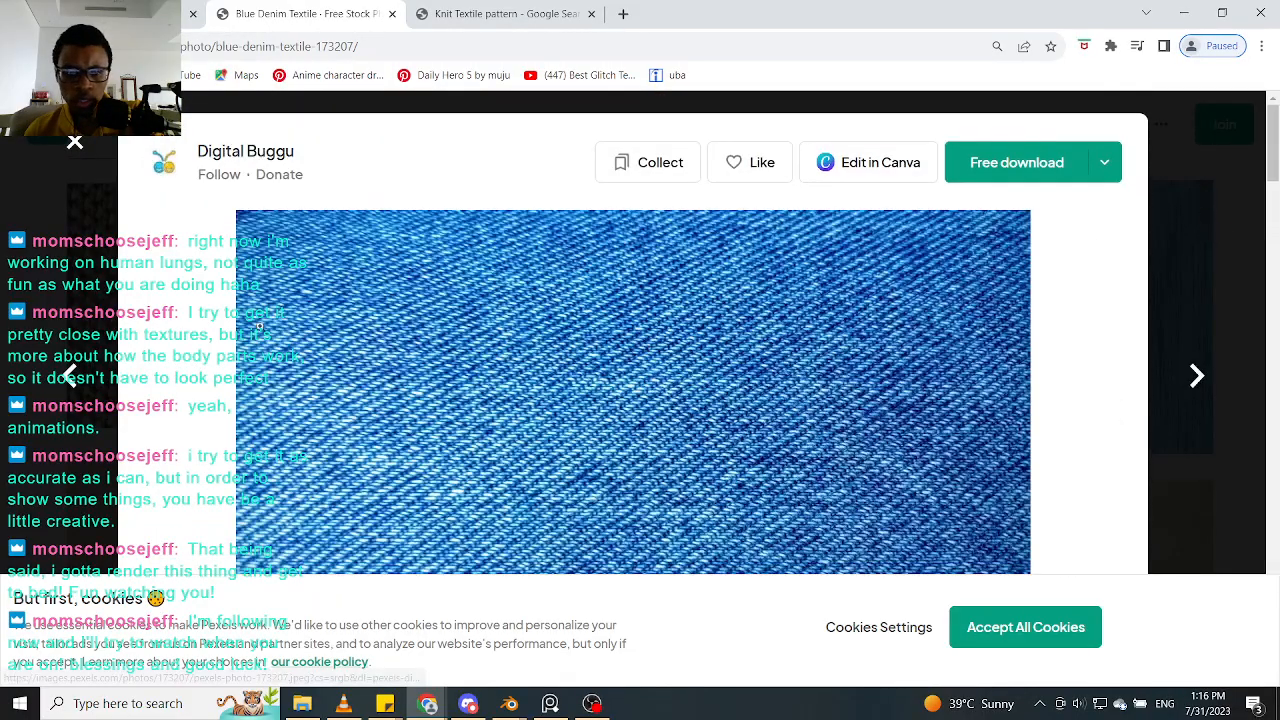
pyautogui.click(75, 142)
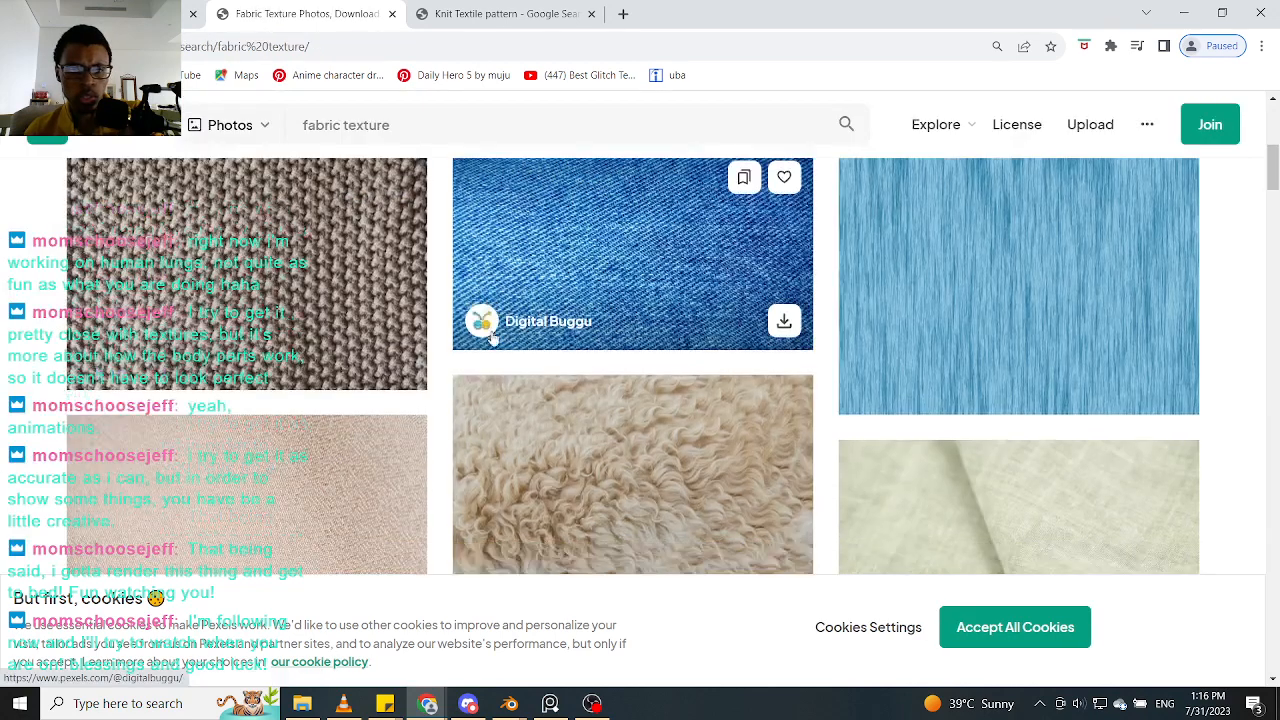
# Step: Reopen the Brown and White Knit Textile photo from the fabric texture results
pyautogui.scroll(-3, 348, 222)
pyautogui.click(347, 220)
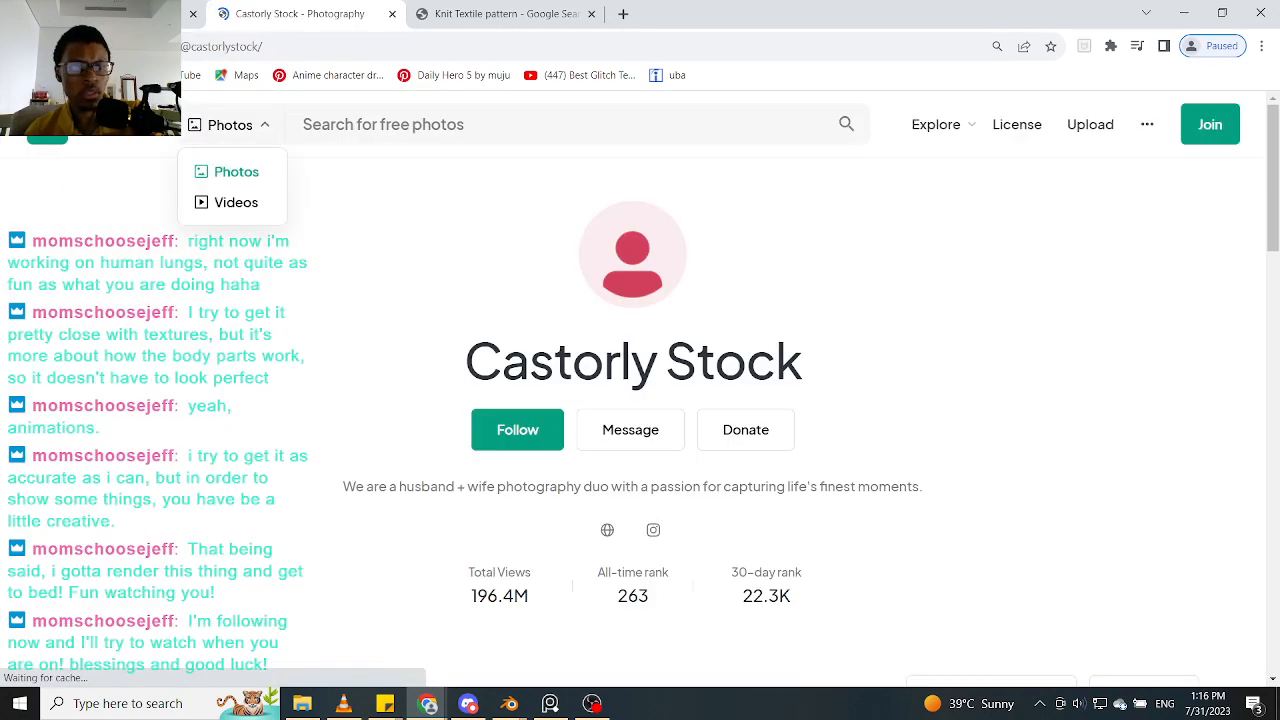
pyautogui.hotkey('alt', 'Left')
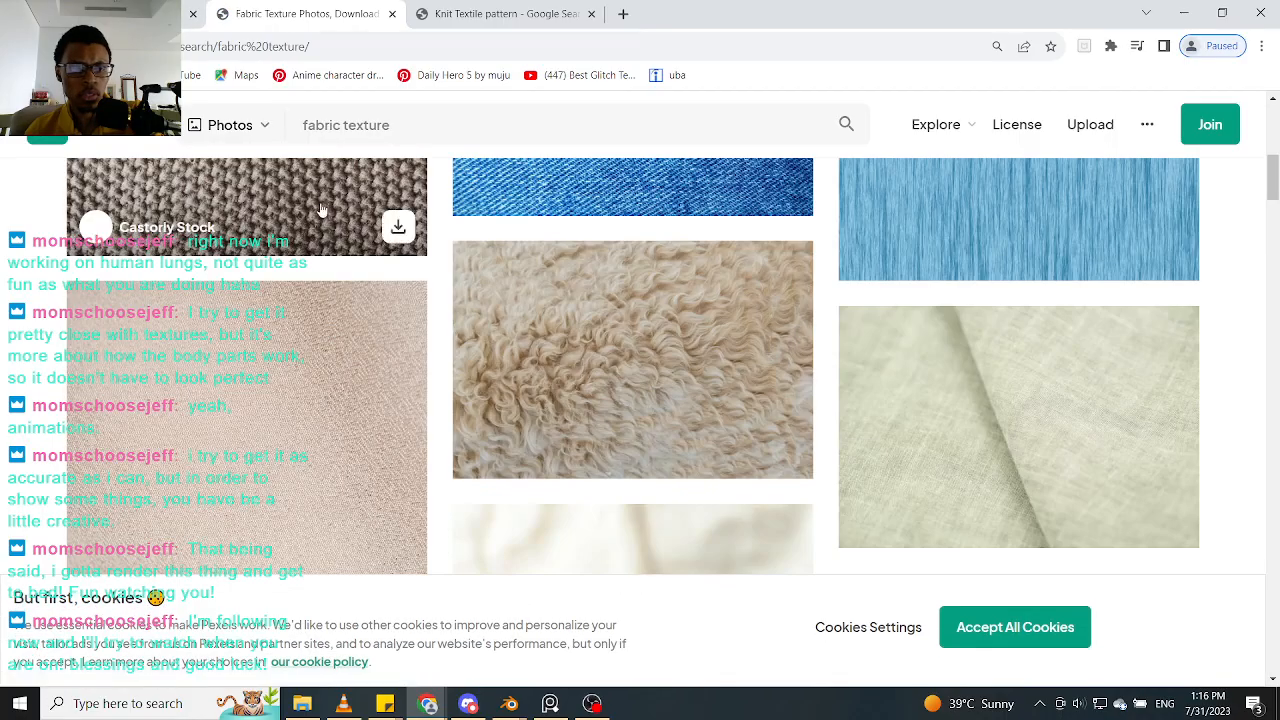
pyautogui.click(277, 188)
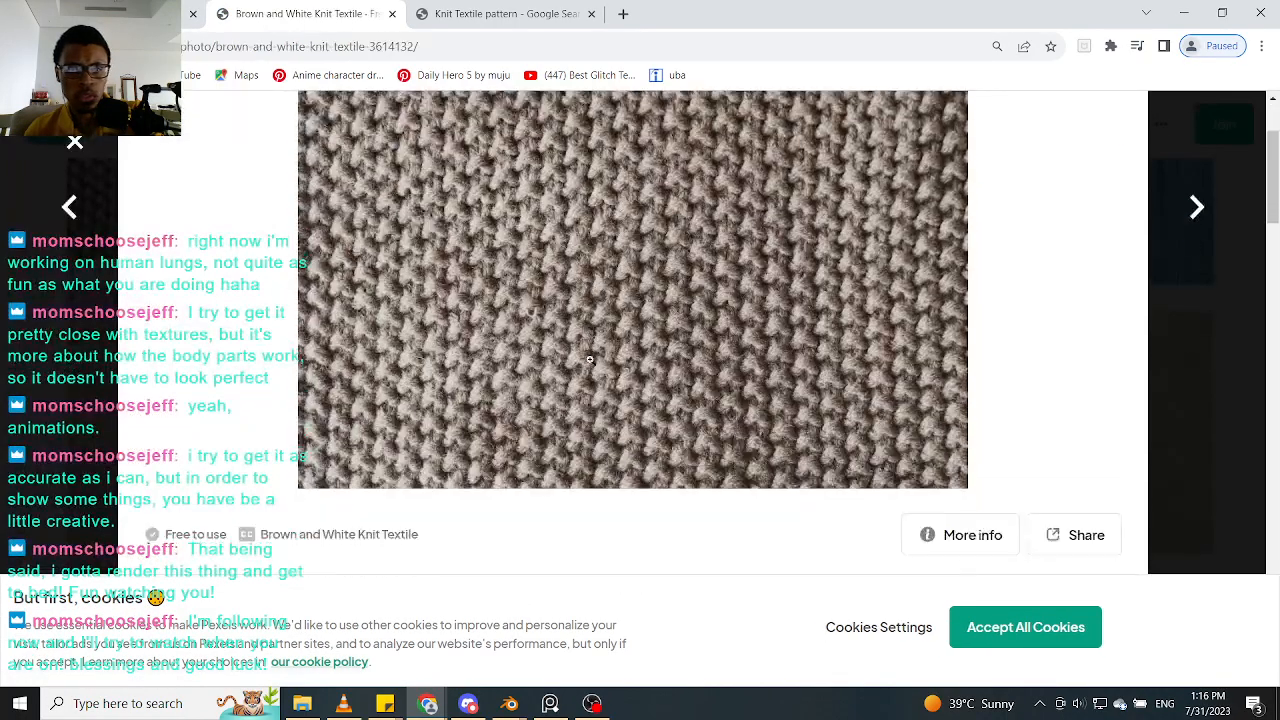
# Step: Browse the brown knit's similar images and the Pattern photo category, and return to the brown knit photo
pyautogui.scroll(-4, 589, 354)
pyautogui.scroll(-2, 694, 263)
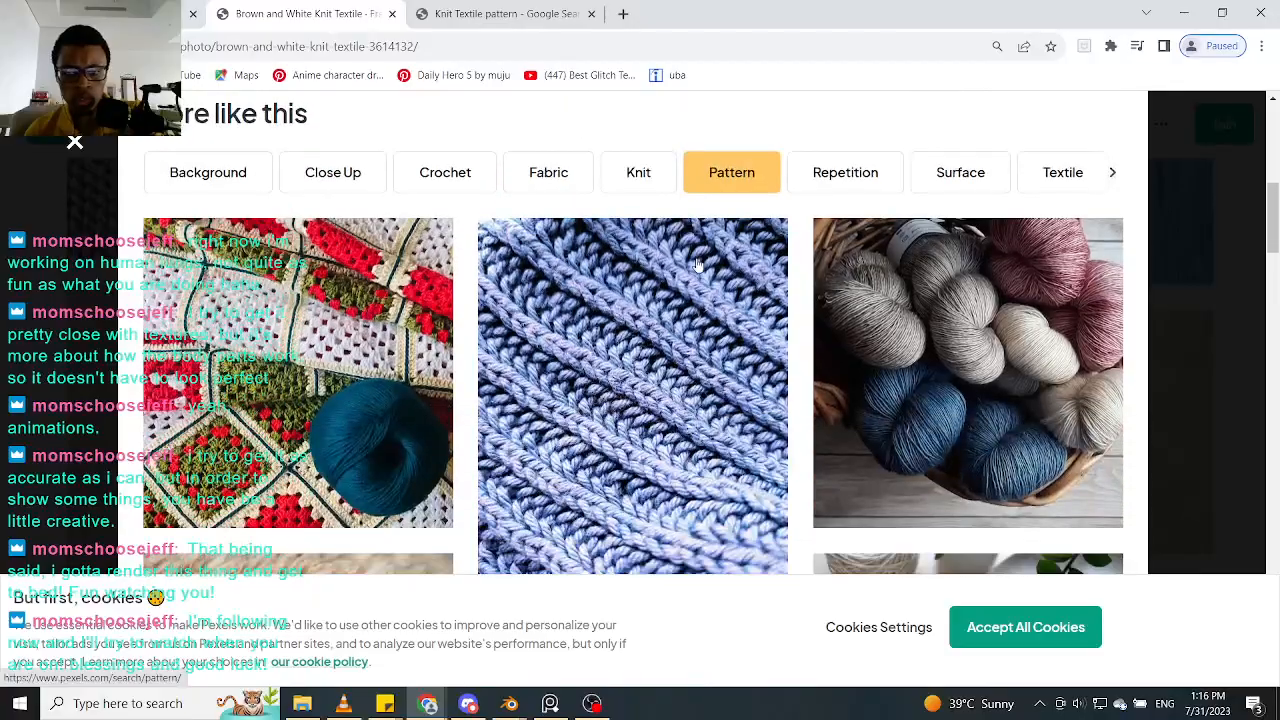
pyautogui.click(752, 178)
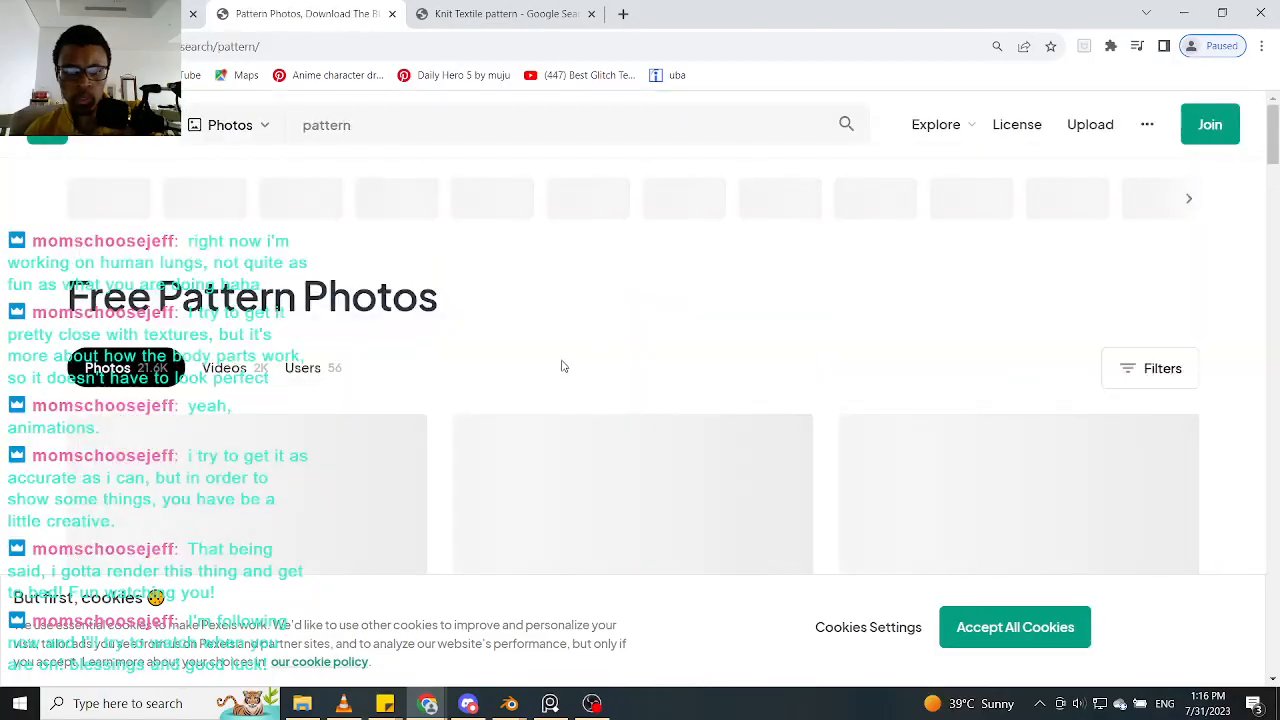
pyautogui.scroll(-3, 560, 362)
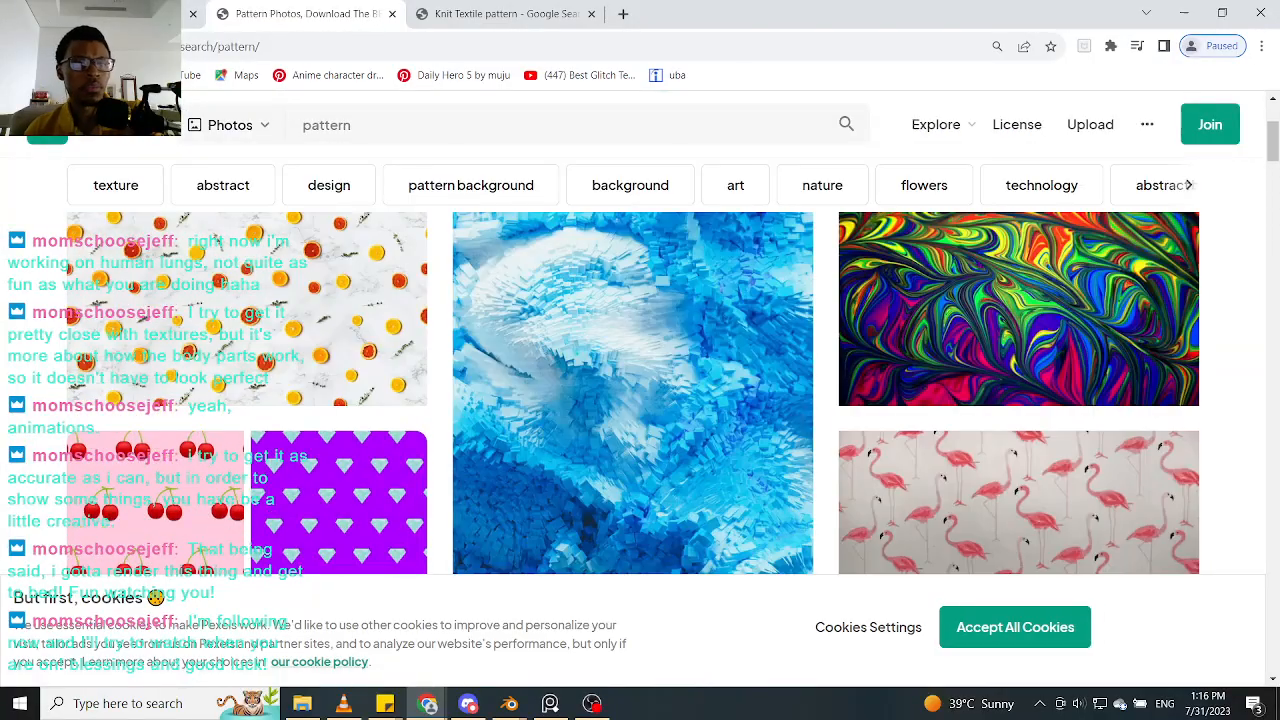
pyautogui.click(643, 360)
pyautogui.scroll(-3, 643, 360)
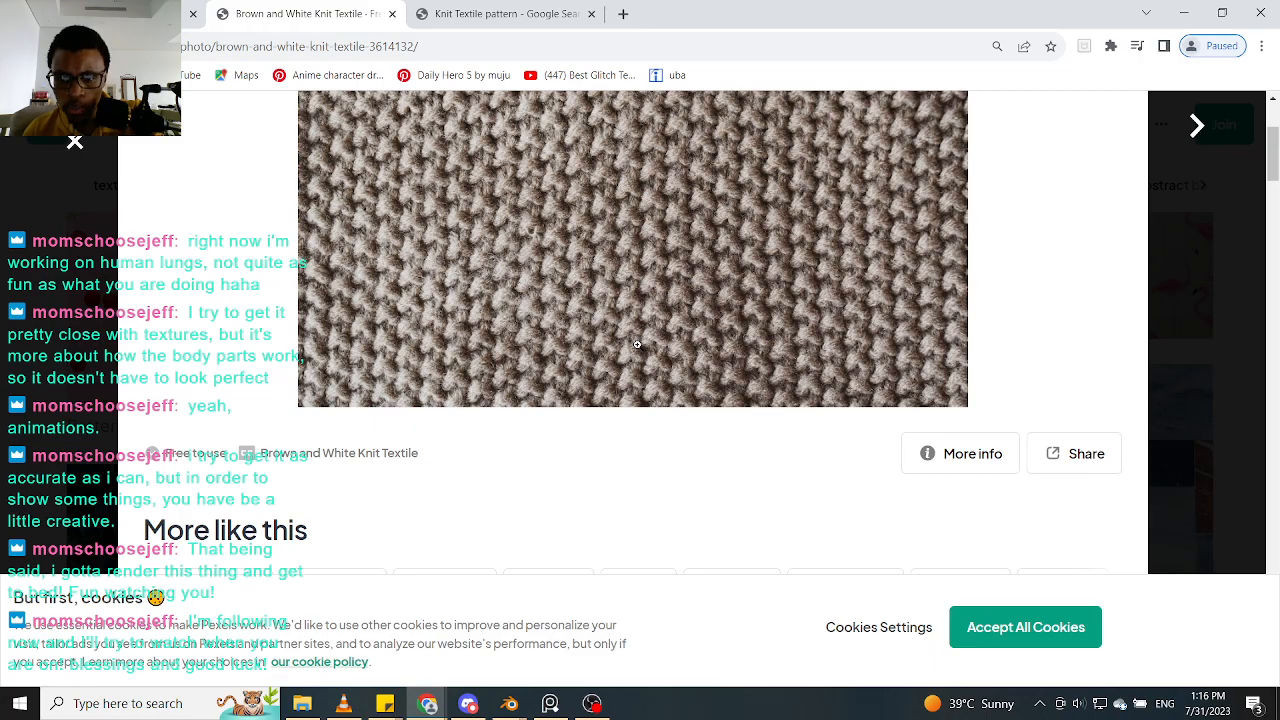
# Step: Go back to the knit textile image search, preview Fabriclore's single and double jersey diagram and browse its related knit structures
pyautogui.click(512, 13)
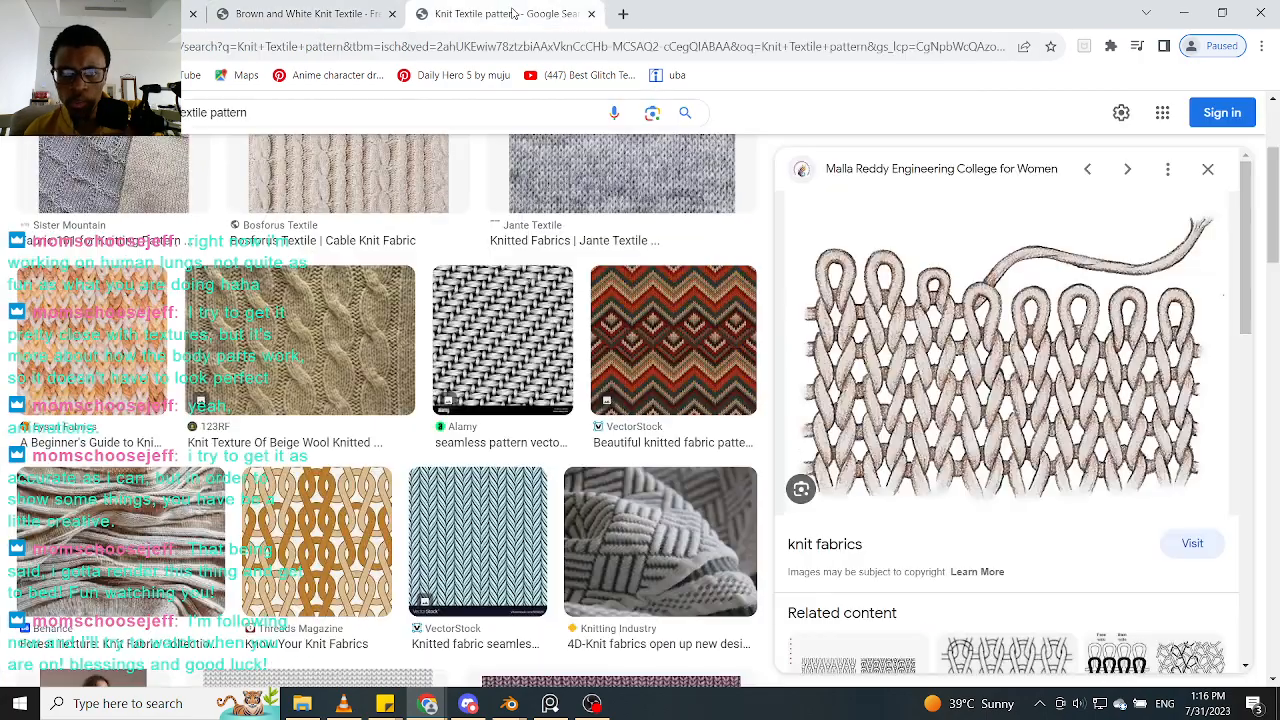
pyautogui.scroll(-2, 959, 419)
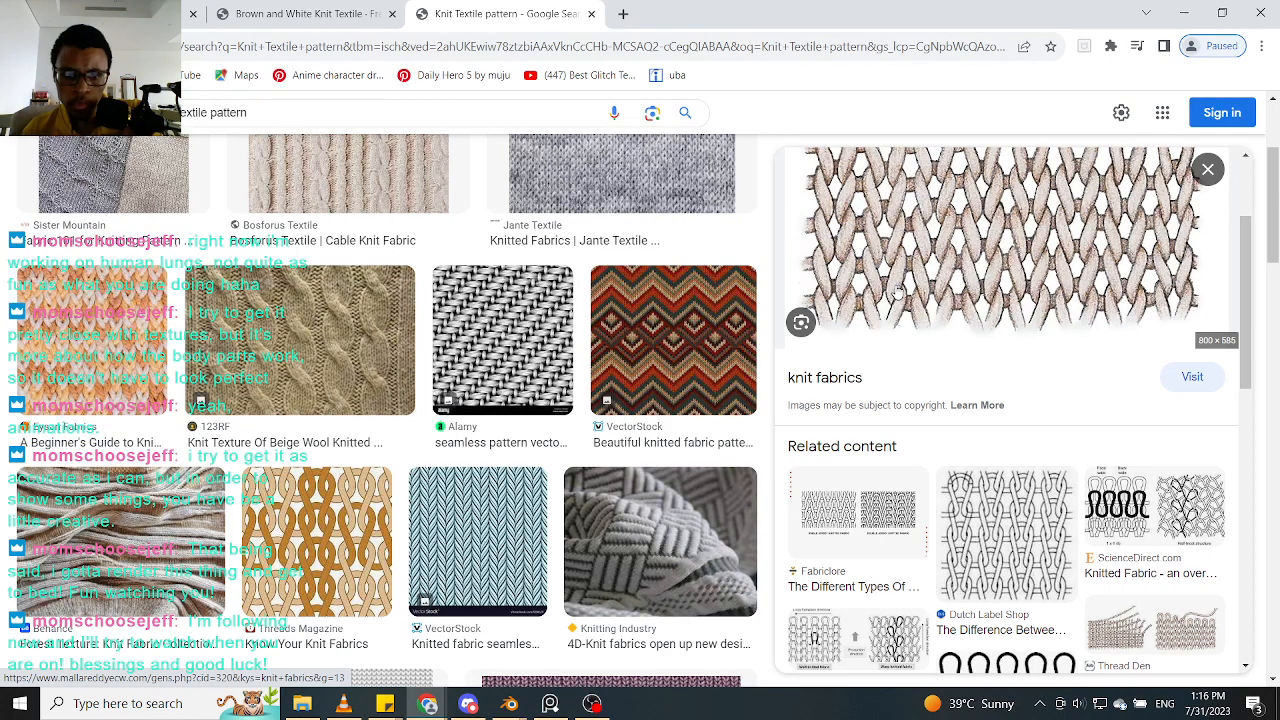
pyautogui.scroll(-1, 888, 307)
pyautogui.scroll(-2, 888, 307)
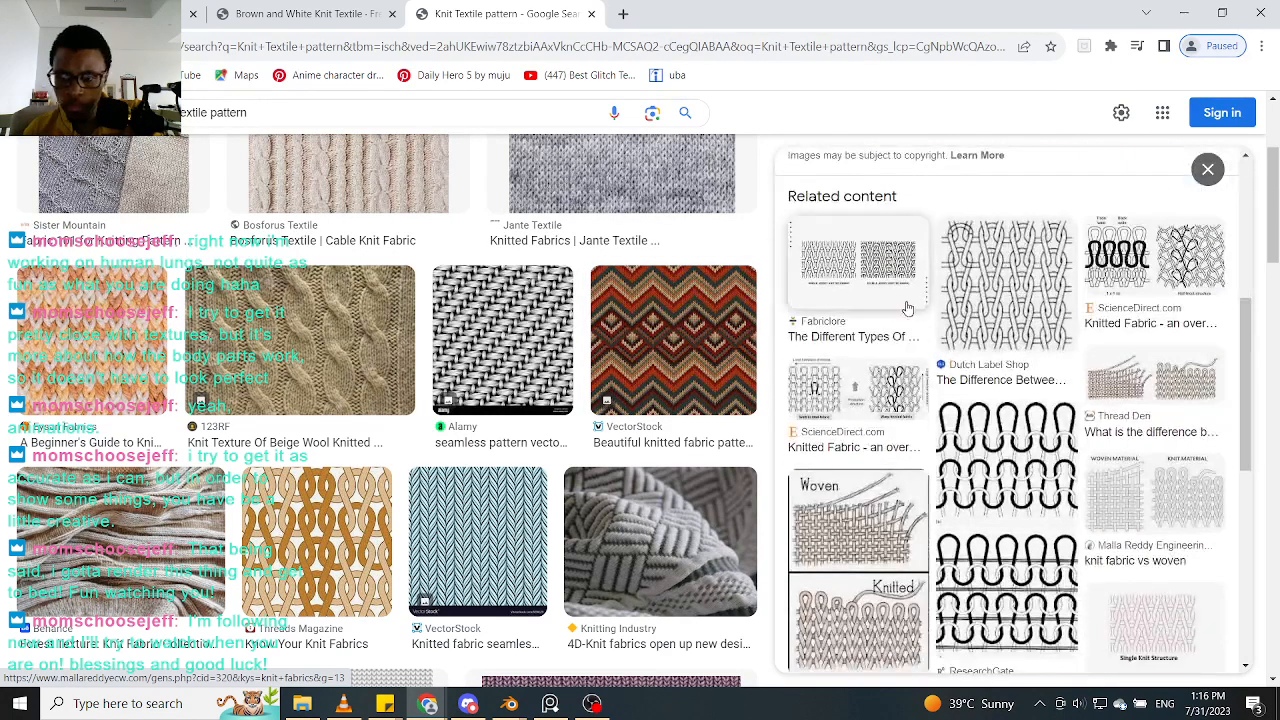
pyautogui.click(858, 275)
pyautogui.scroll(-2, 960, 337)
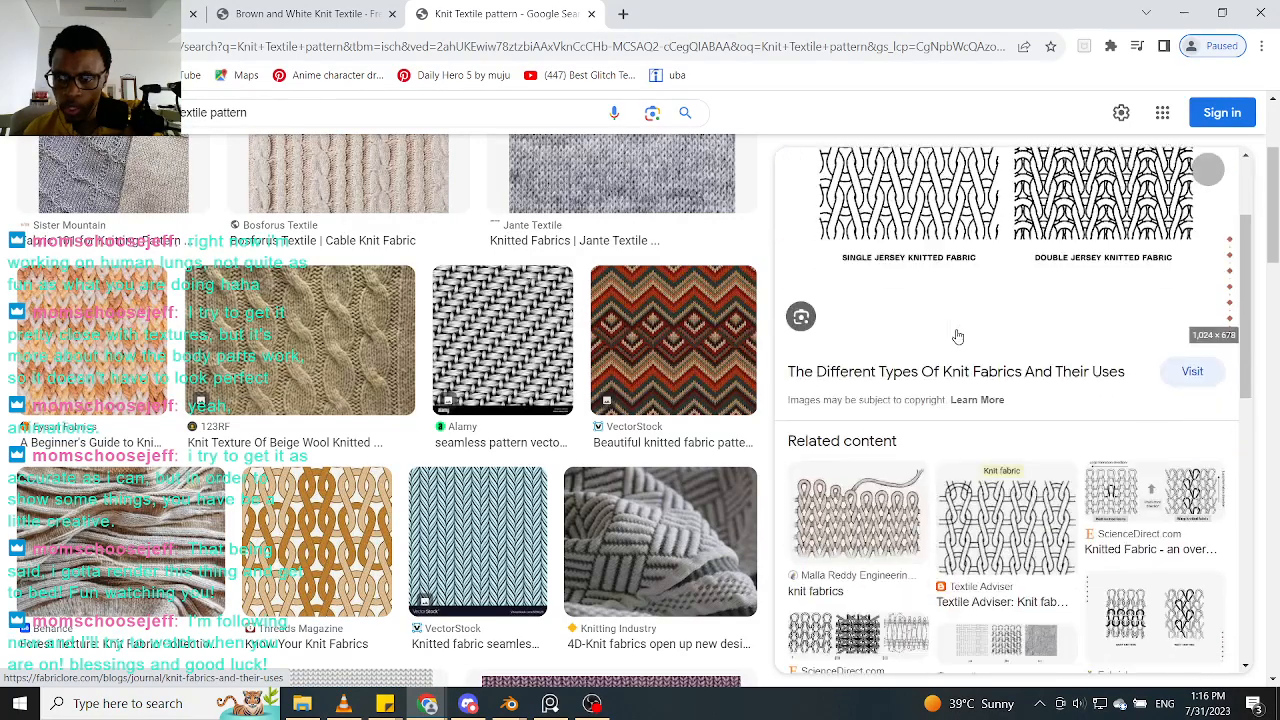
pyautogui.scroll(-2, 957, 336)
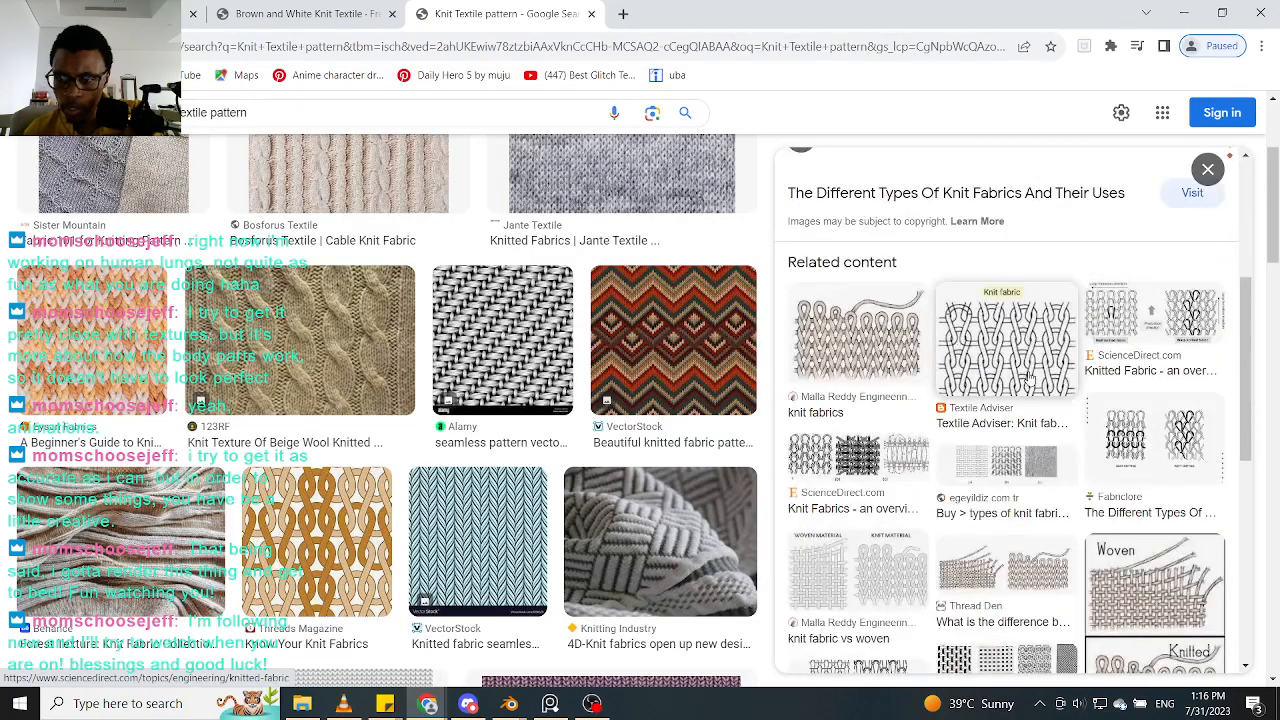
pyautogui.scroll(-1, 951, 379)
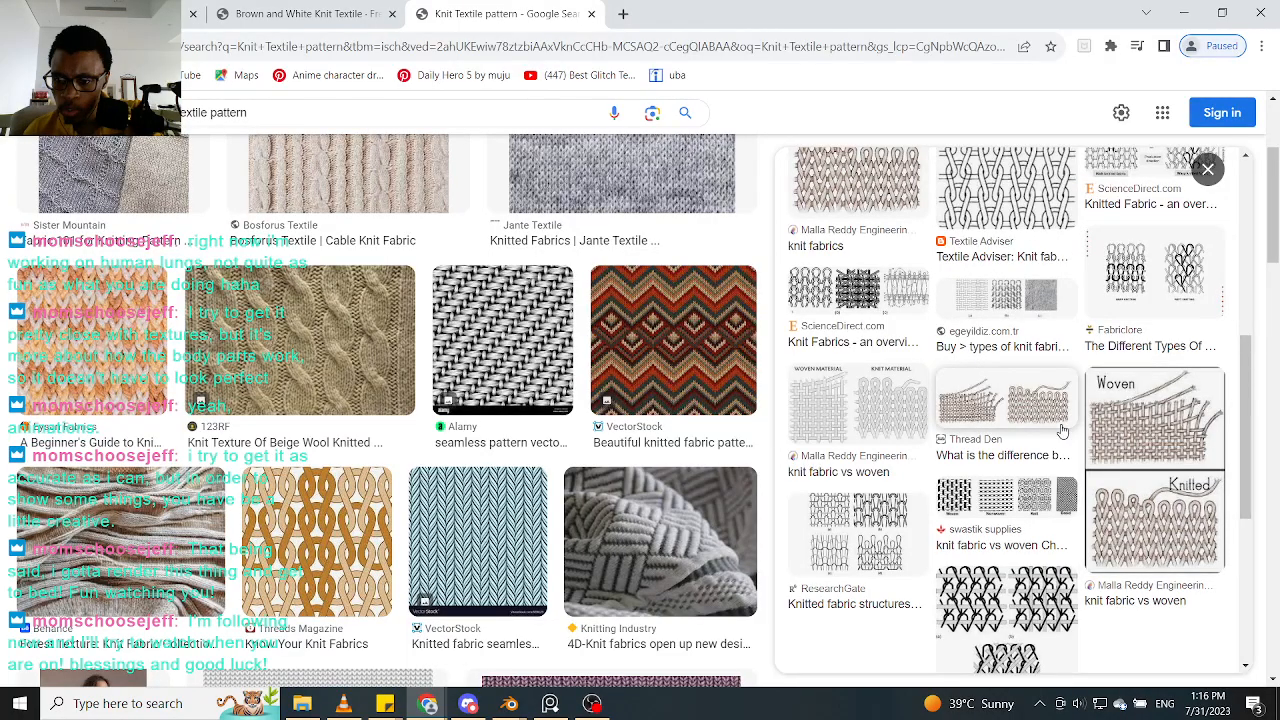
# Step: Preview the "knit fabric vs woven" drawing and the related warp and weft knitting diagram from Malla Reddy Engineering College
pyautogui.click(1147, 535)
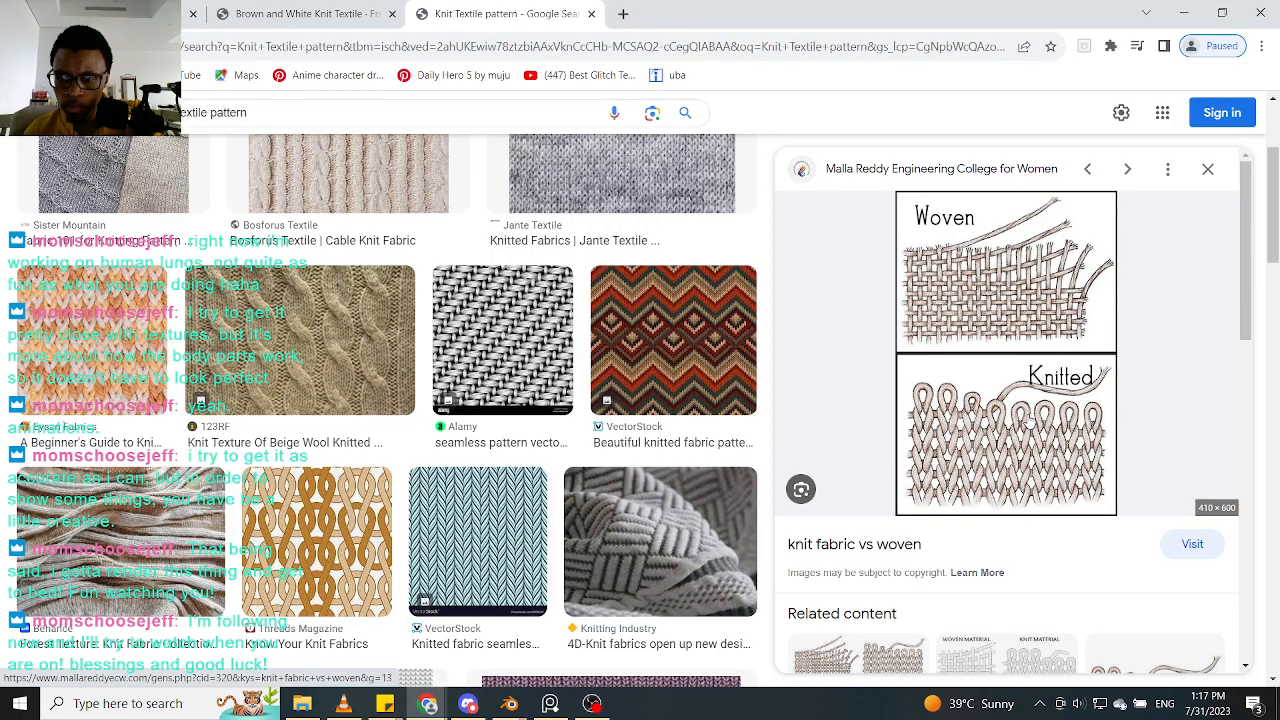
pyautogui.scroll(-3, 996, 401)
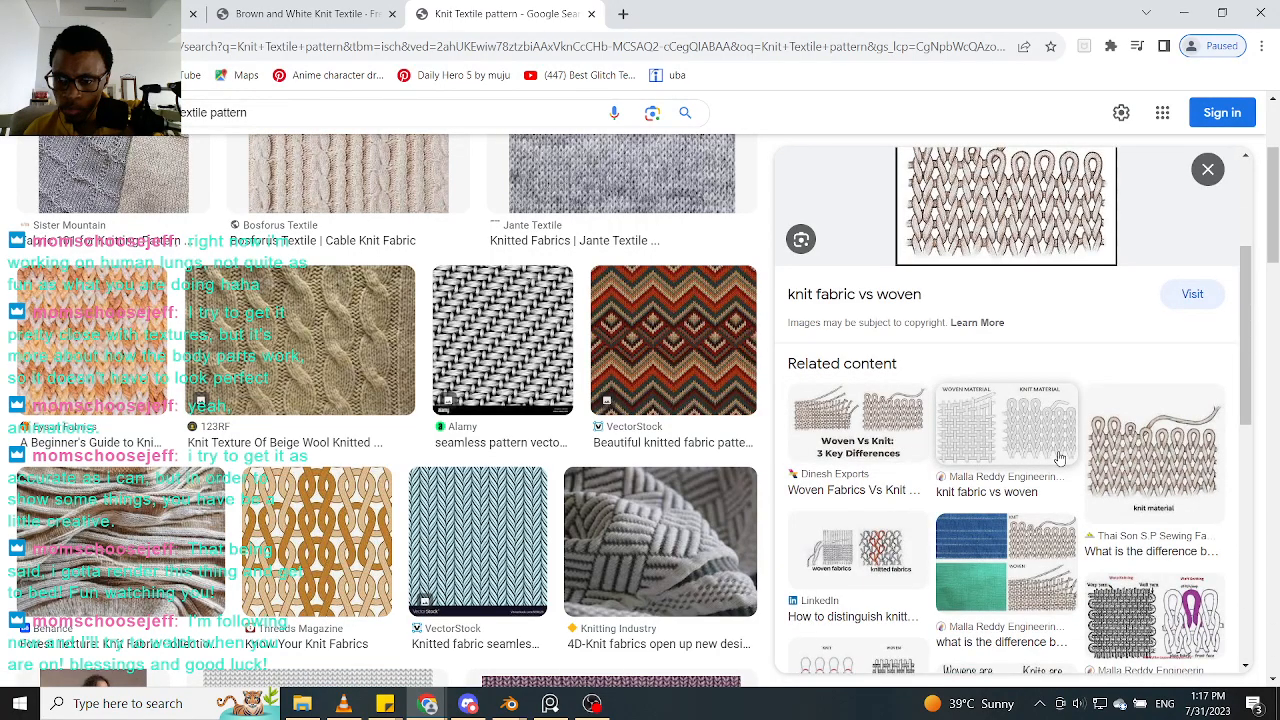
pyautogui.scroll(-1, 1020, 493)
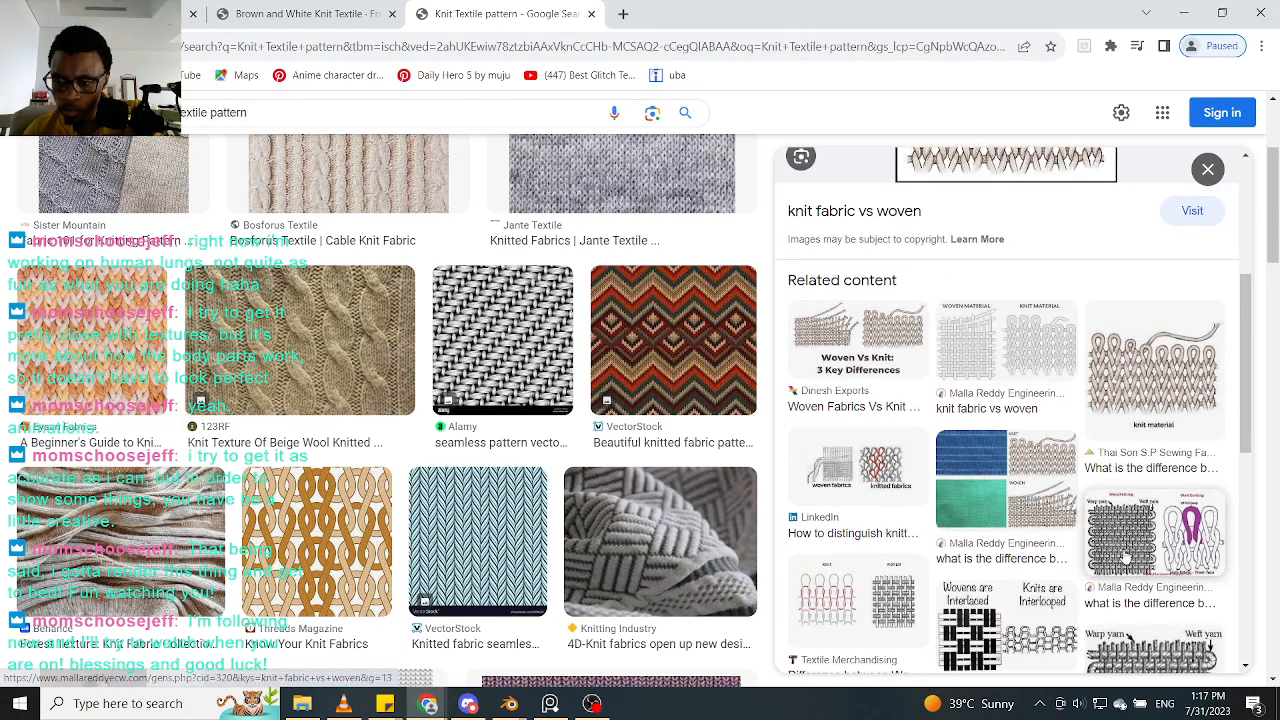
pyautogui.click(1177, 546)
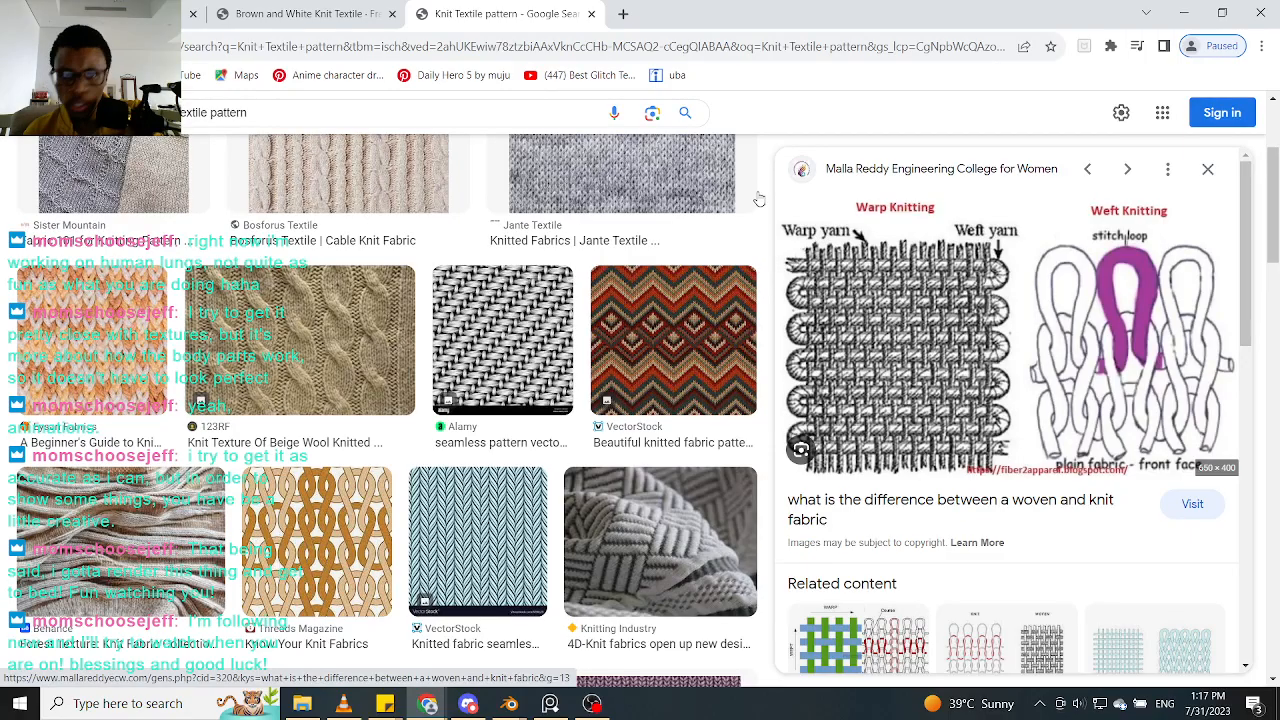
# Step: Compare the brown knit photo's enlarged stitches on Pexels with the warp and weft knitting diagram
pyautogui.click(350, 15)
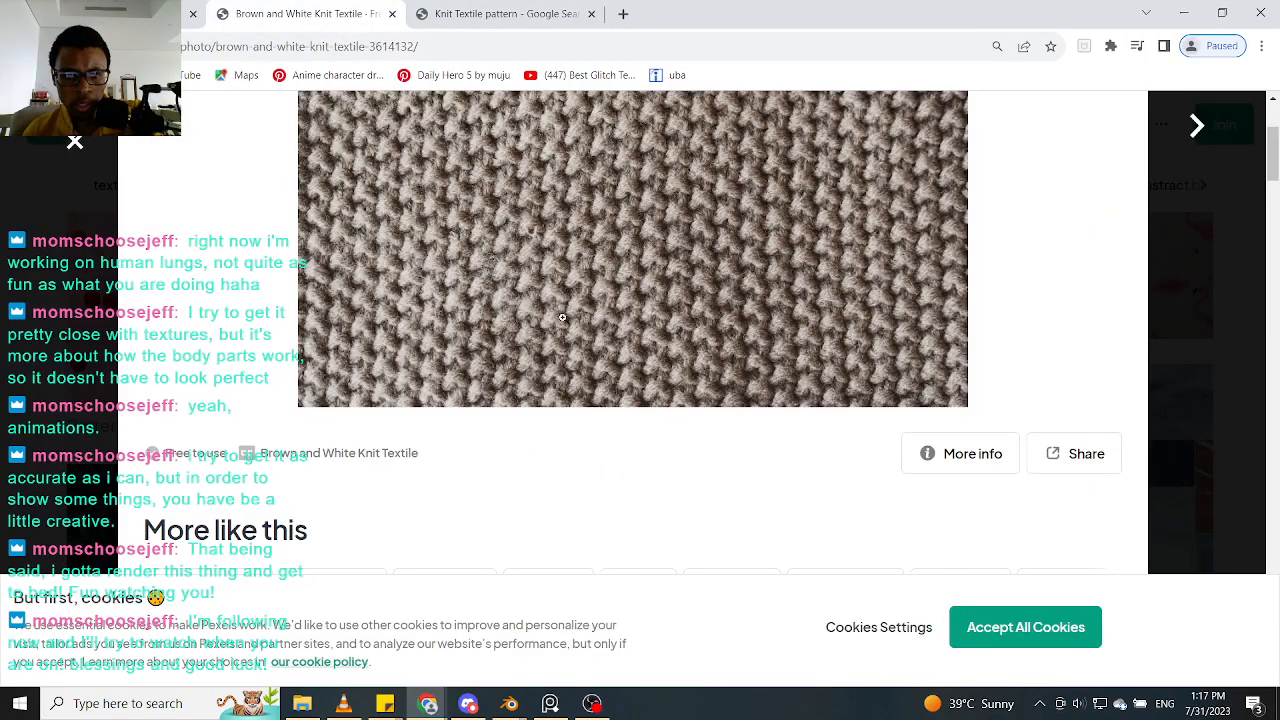
pyautogui.click(695, 294)
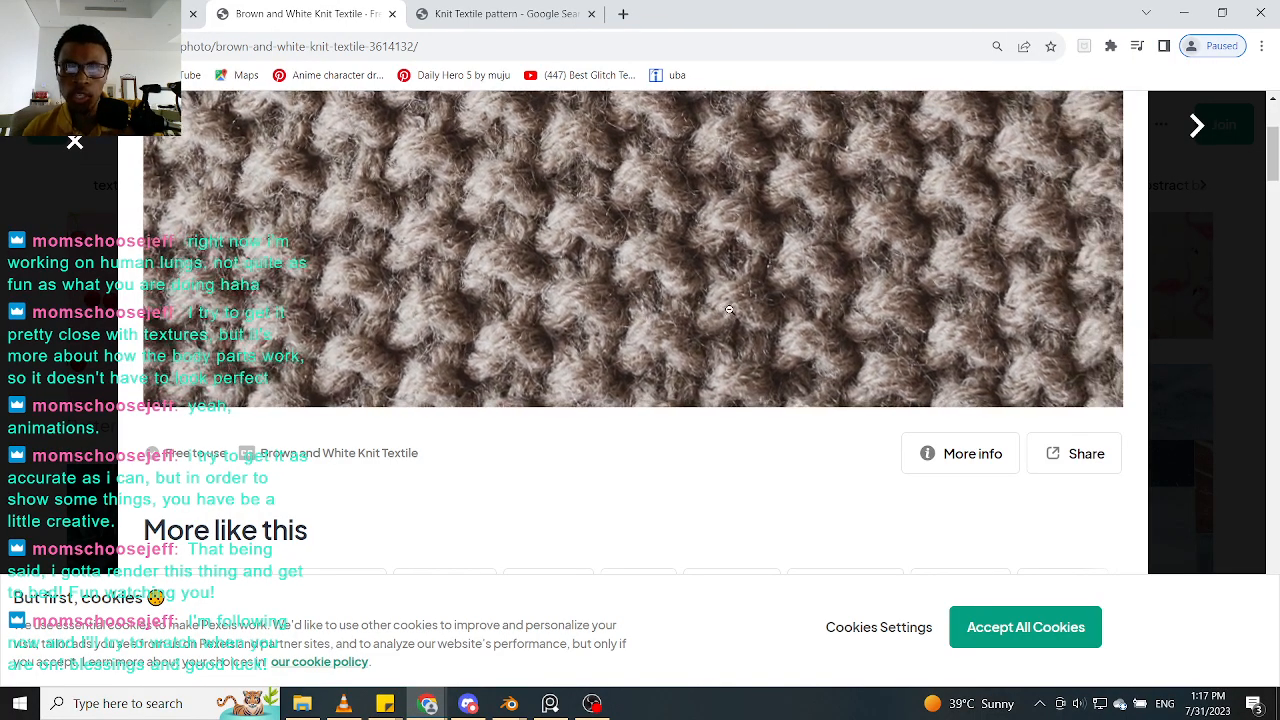
pyautogui.click(729, 310)
pyautogui.click(505, 14)
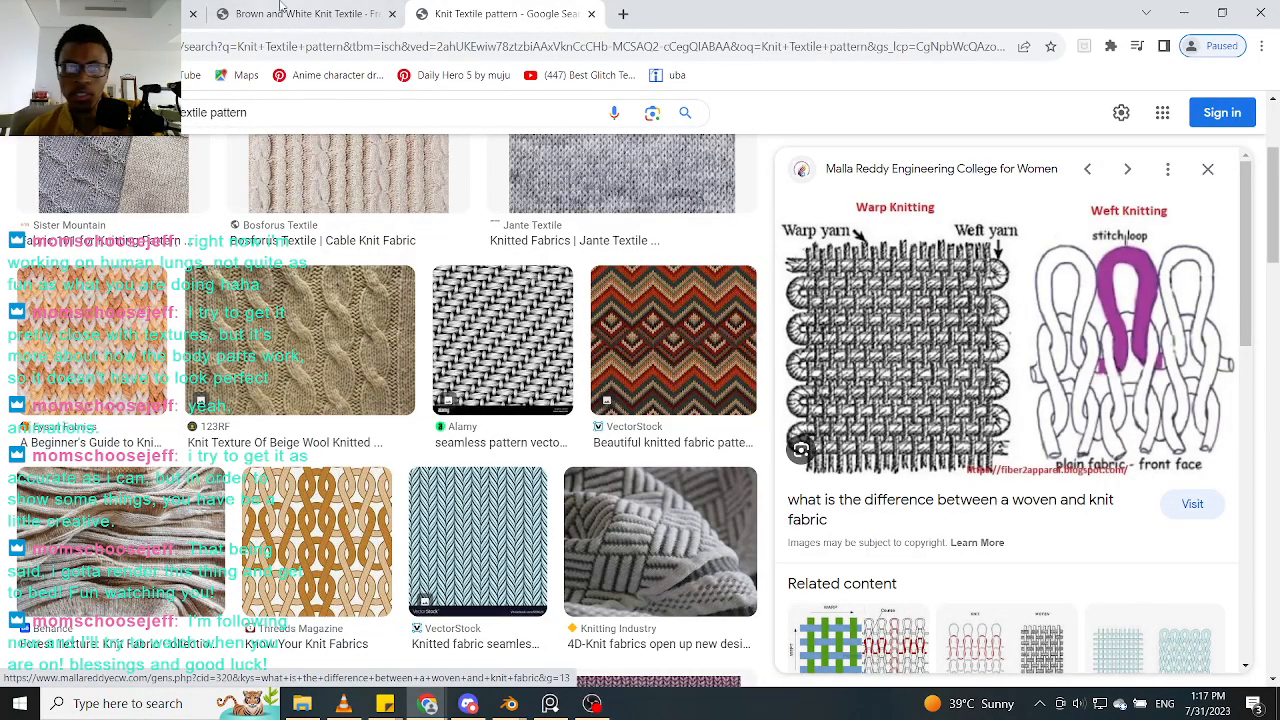
pyautogui.click(328, 16)
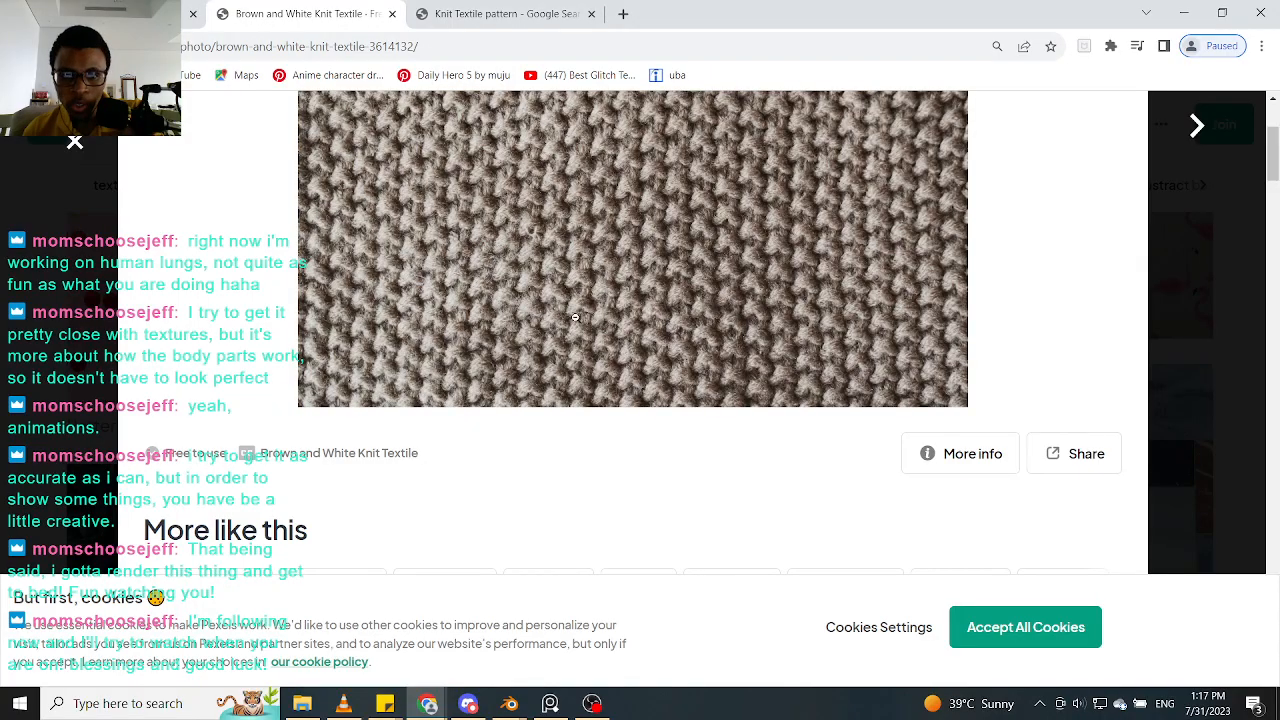
pyautogui.click(545, 316)
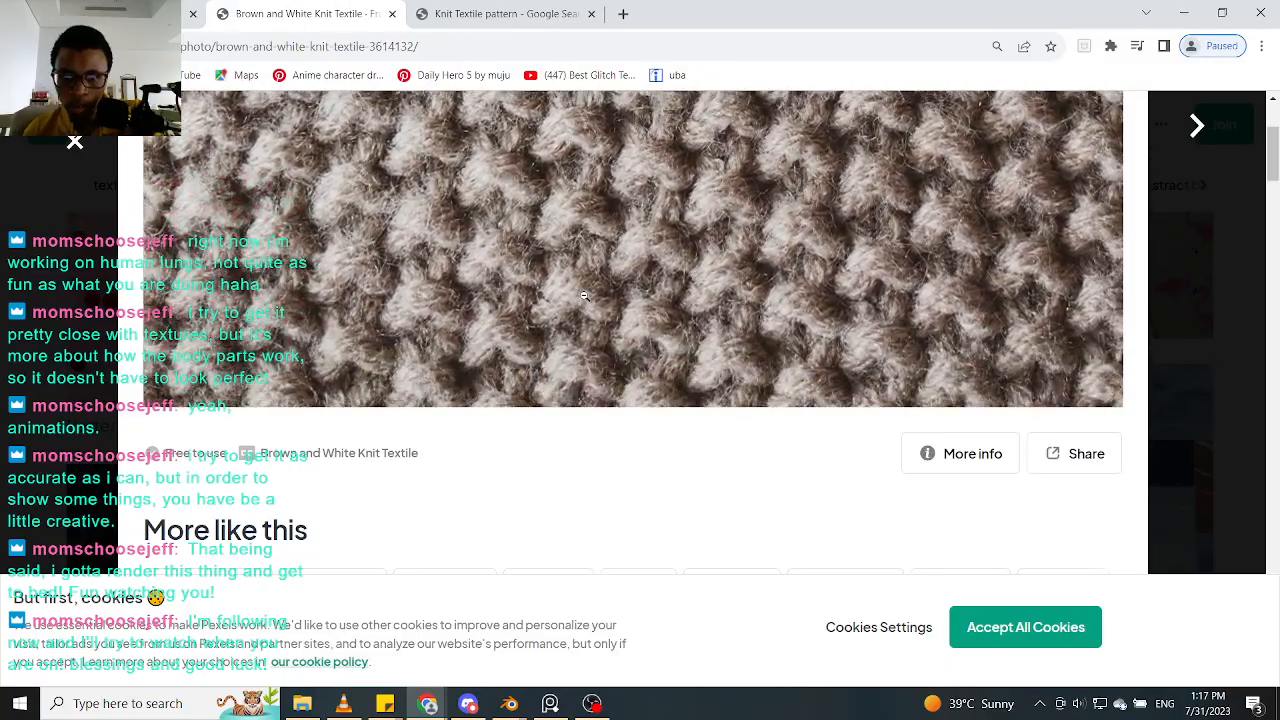
pyautogui.rightClick(578, 288)
pyautogui.click(480, 5)
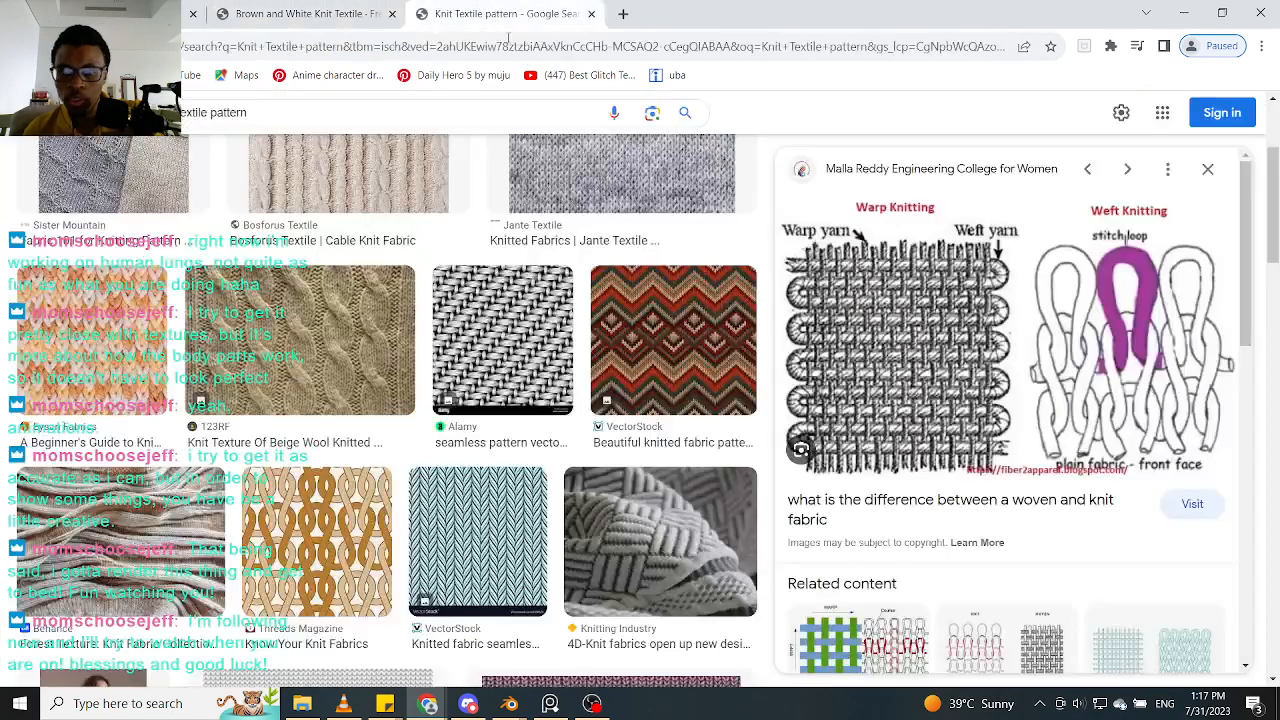
pyautogui.click(480, 5)
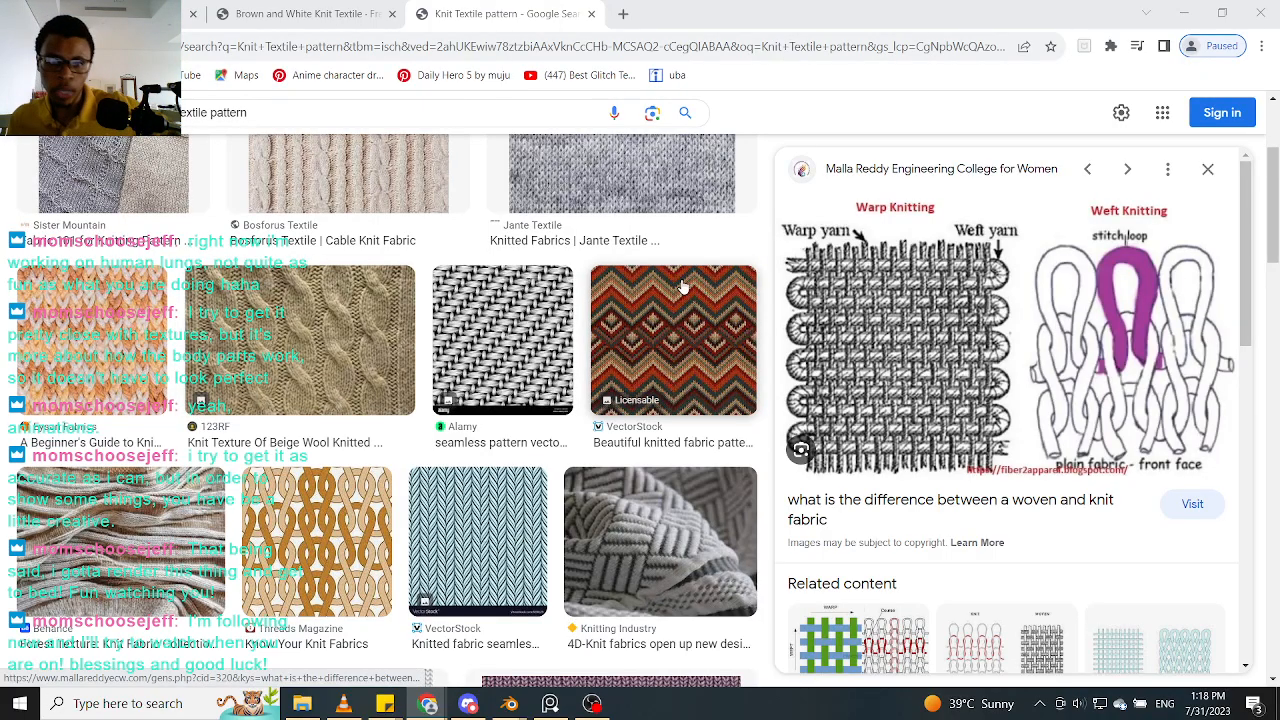
# Step: Preview Textile Merchandising's knit and woven comparison diagram and study it beside the brown knit reference
pyautogui.scroll(1, 680, 286)
pyautogui.scroll(-4, 866, 395)
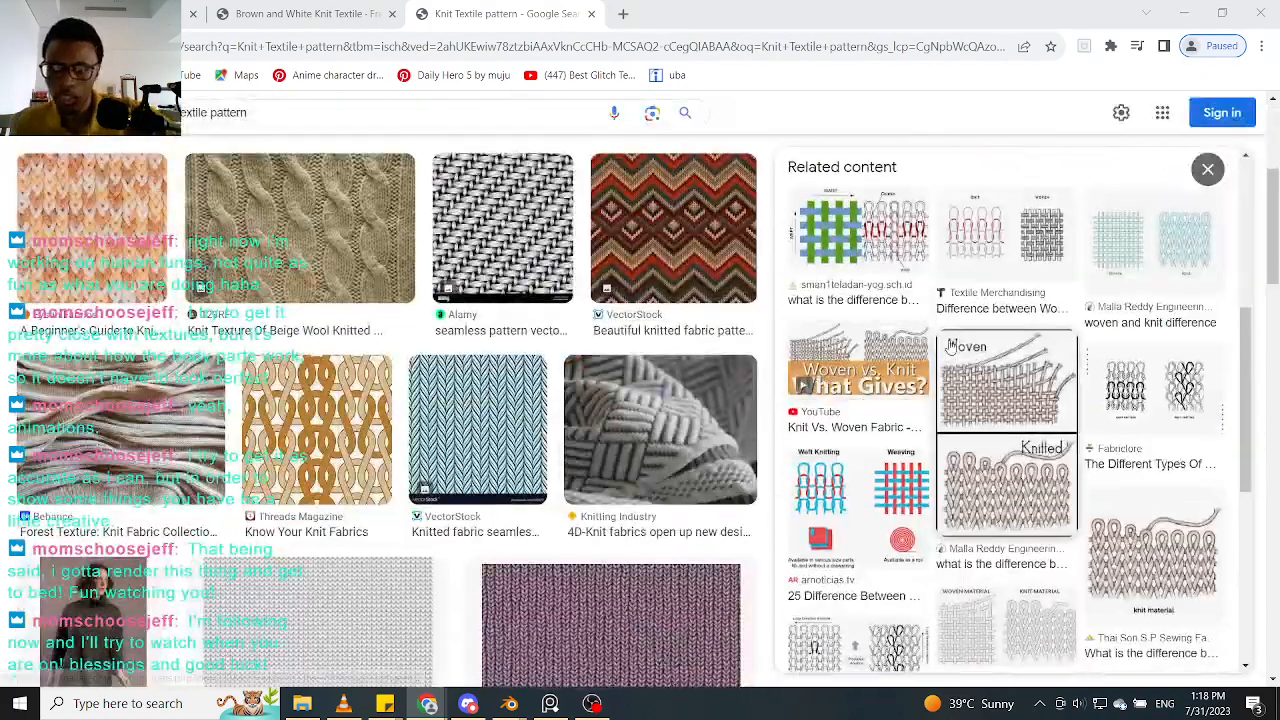
pyautogui.click(969, 247)
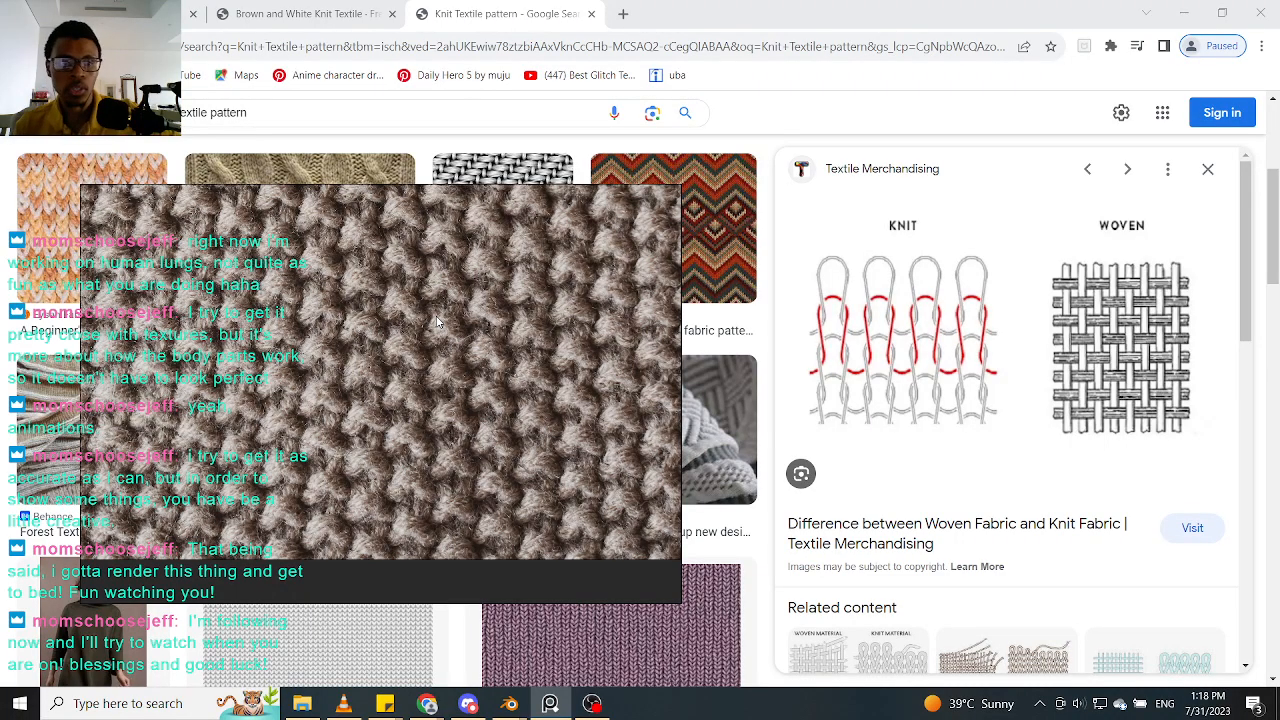
# Step: Hide the browser and reference board, switch to Blender and start adding a reference image in the top view
pyautogui.click(1188, 13)
pyautogui.click(550, 703)
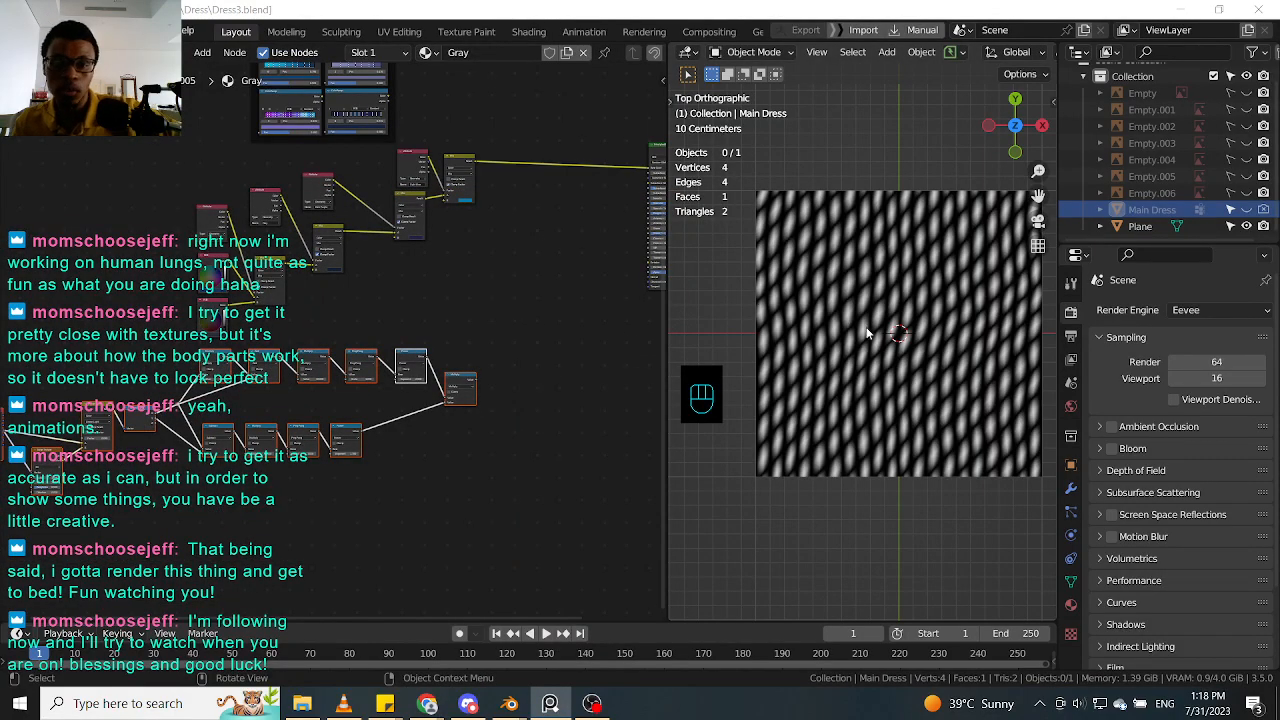
pyautogui.click(750, 294)
pyautogui.scroll(-1, 748, 295)
pyautogui.click(743, 296)
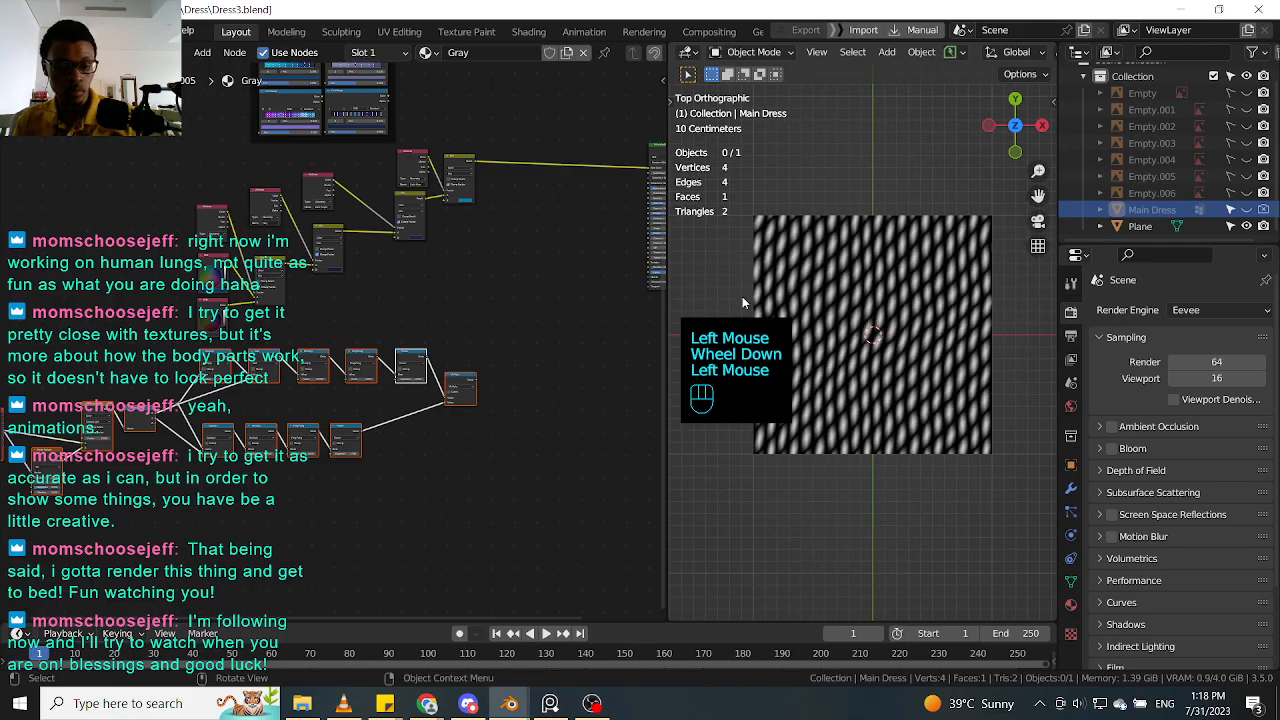
pyautogui.hotkey('shift', 'a')
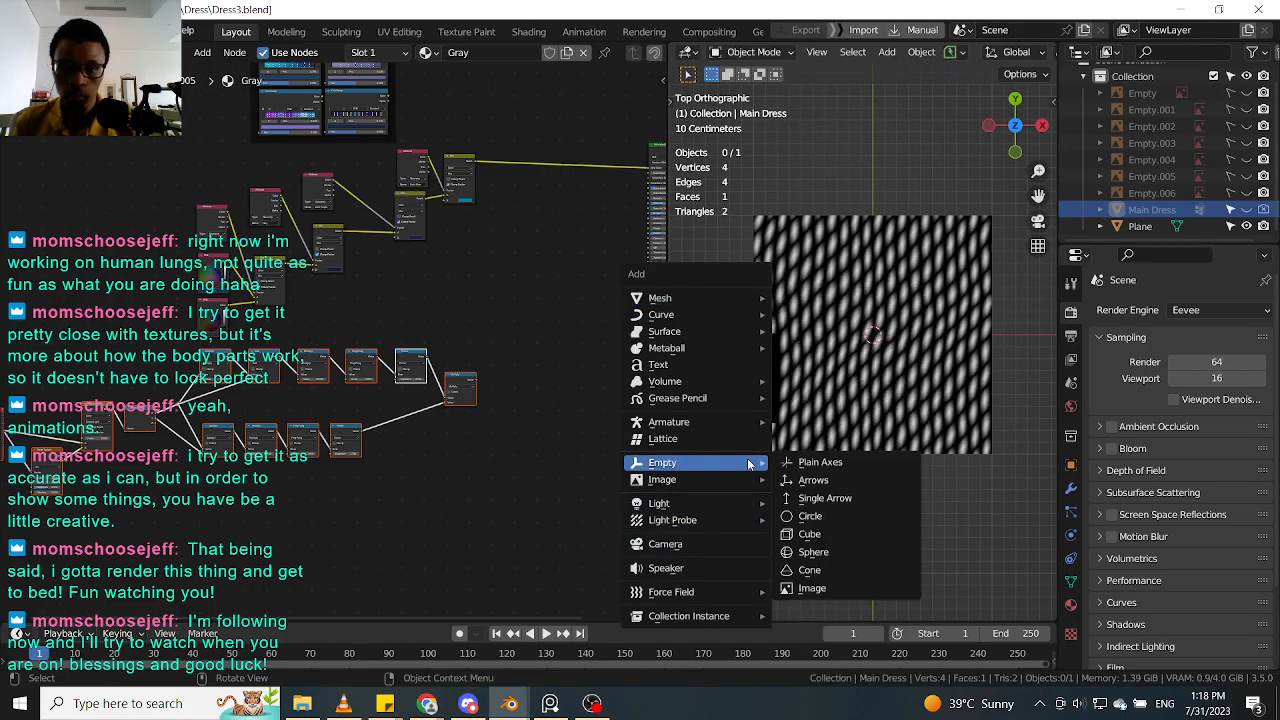
pyautogui.moveTo(725, 480)
pyautogui.click(817, 479)
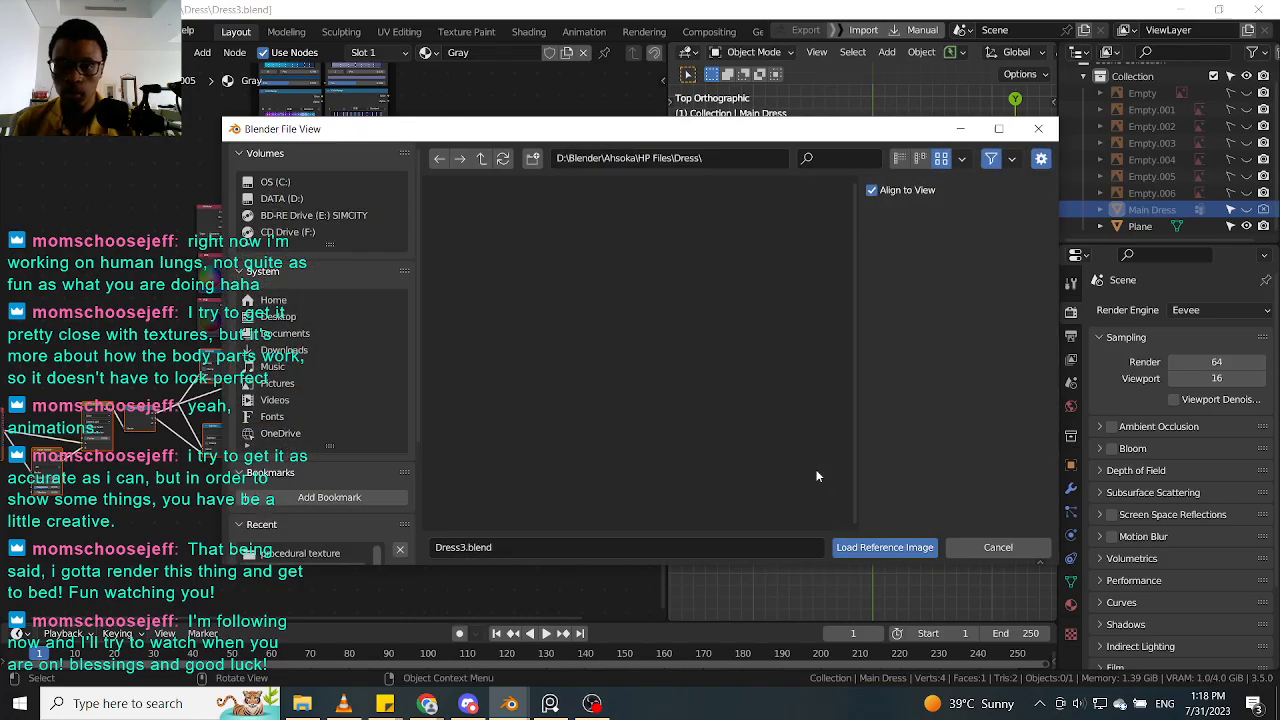
# Step: Browse to the D:\Blender\Ahsoka folder and look through its images for the reference image
pyautogui.click(281, 199)
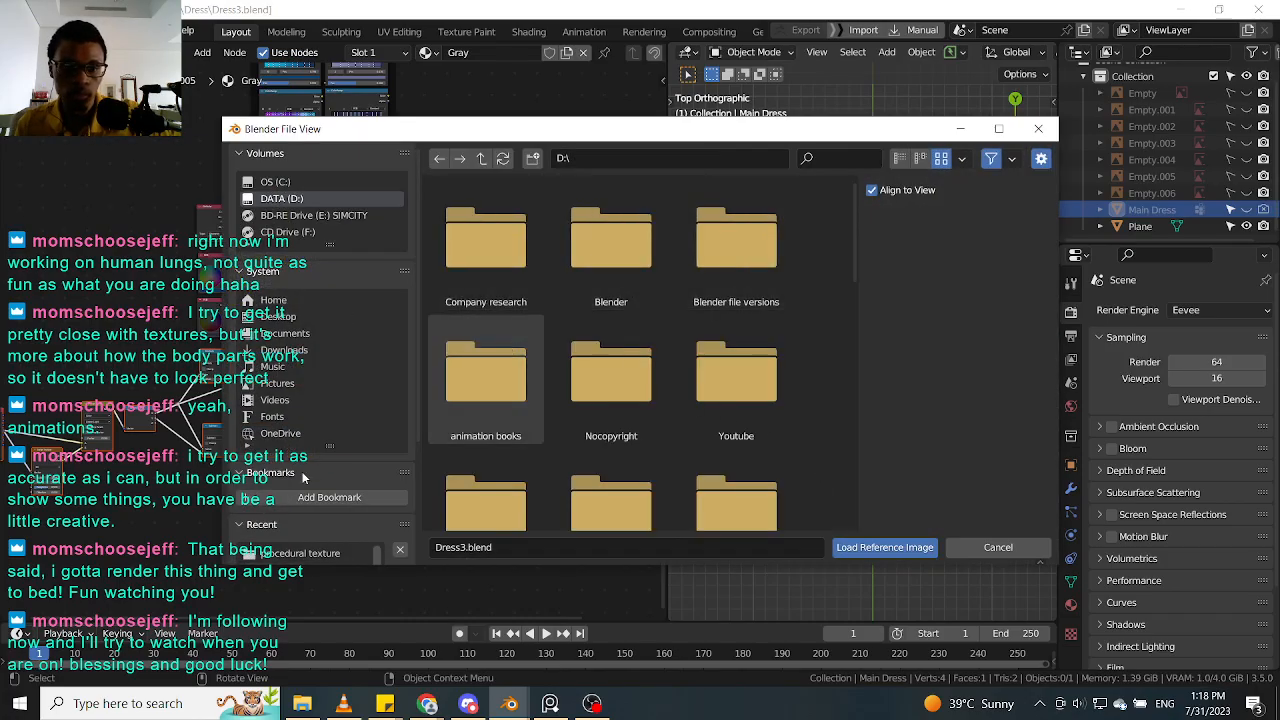
pyautogui.doubleClick(621, 262)
pyautogui.doubleClick(485, 246)
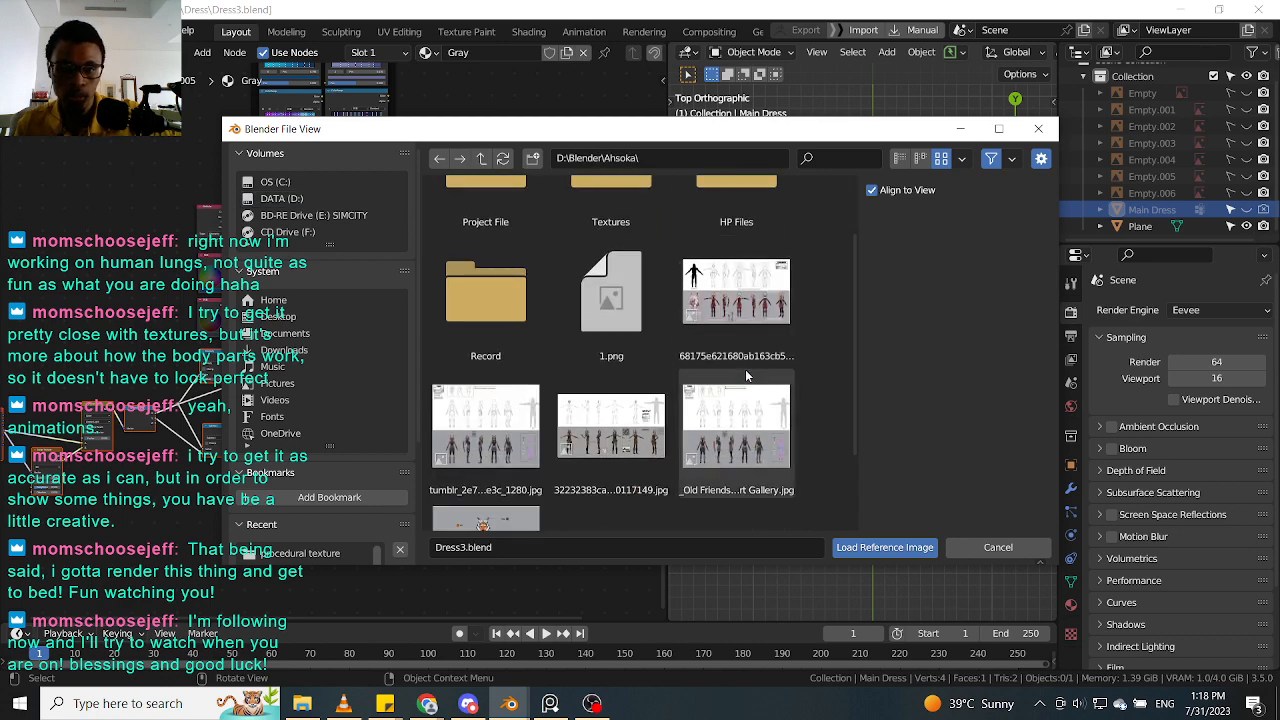
pyautogui.scroll(-2, 586, 445)
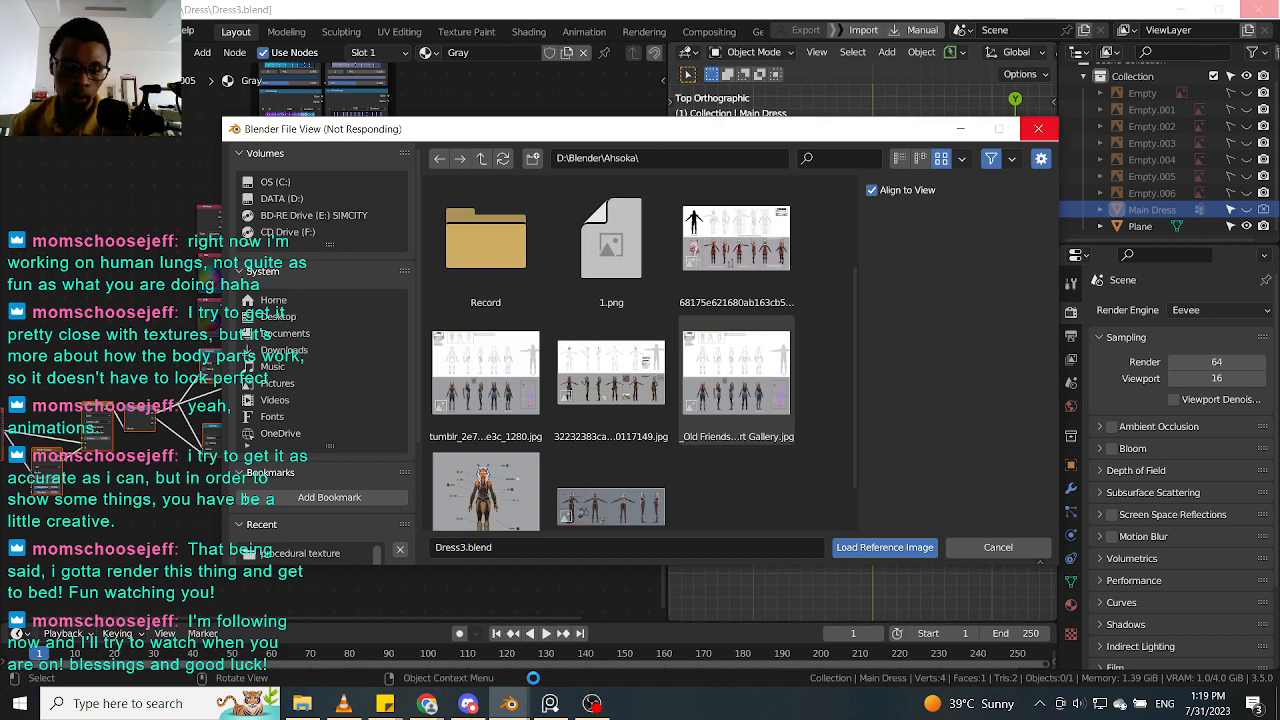
# Step: Switch to Chrome, preview the "knit fabric vs woven" drawing and add it to the reference board beside the brown knit photo
pyautogui.moveTo(430, 705)
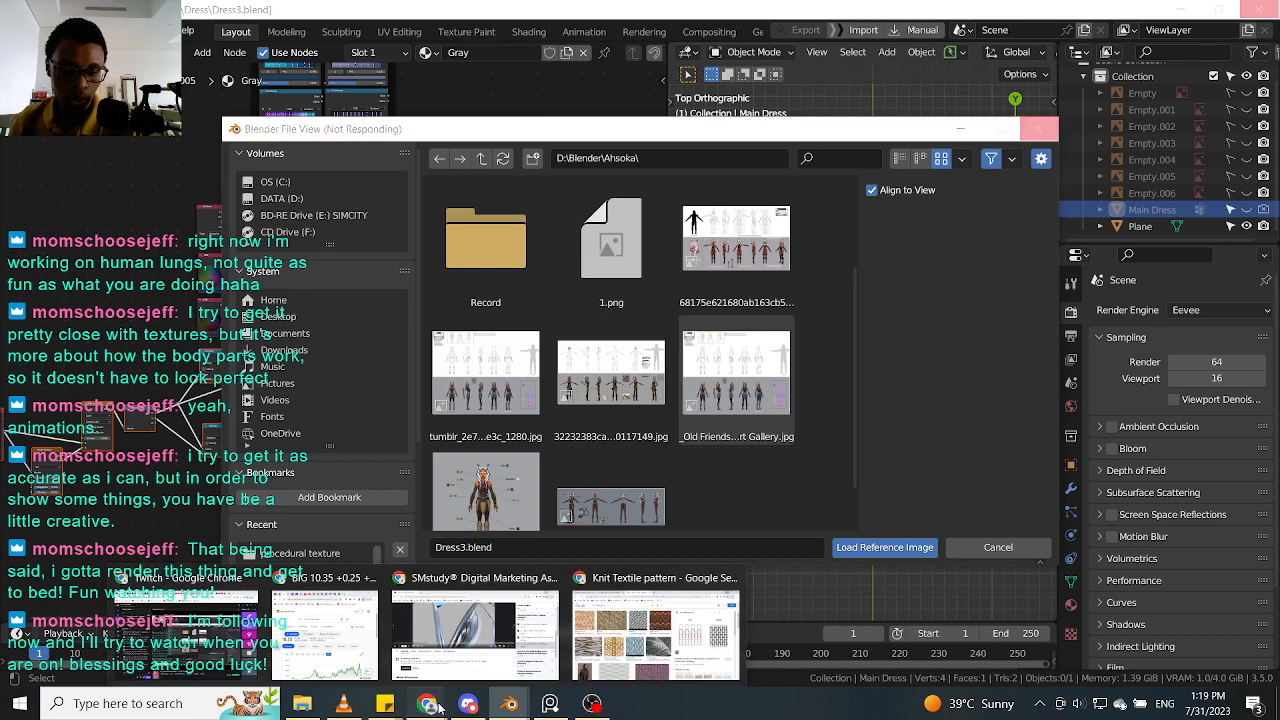
pyautogui.click(615, 640)
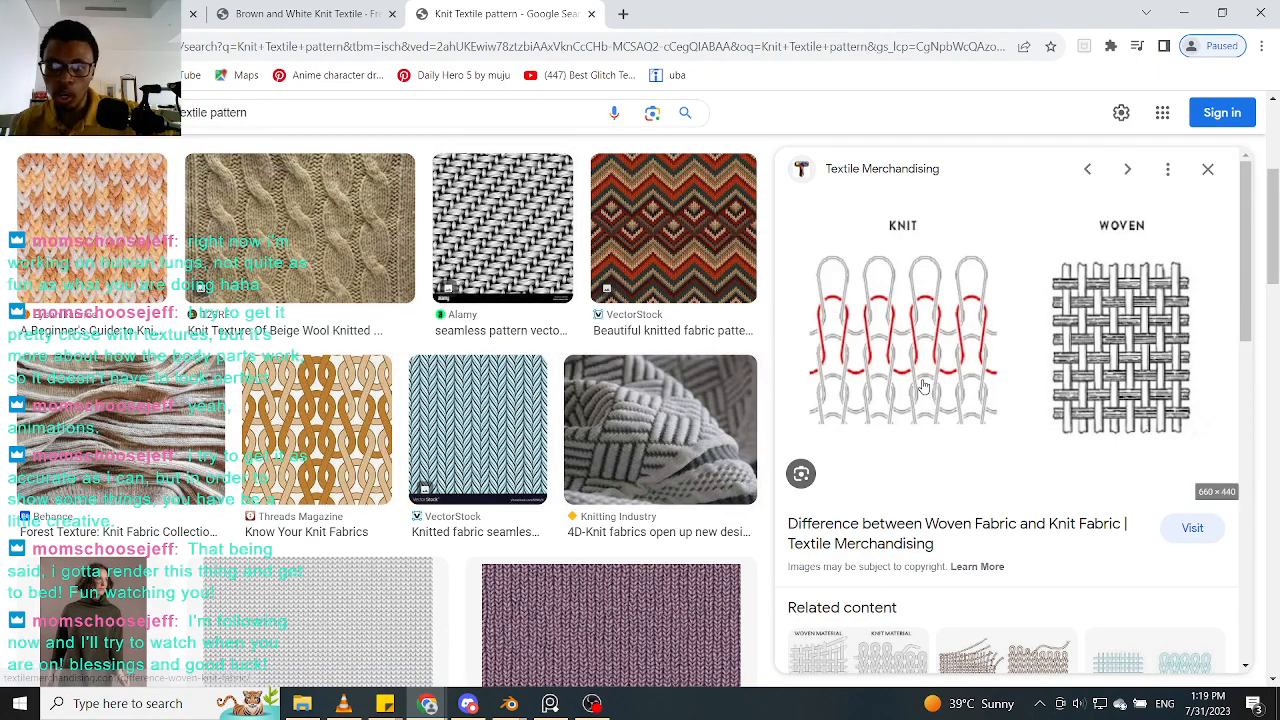
pyautogui.scroll(-5, 955, 354)
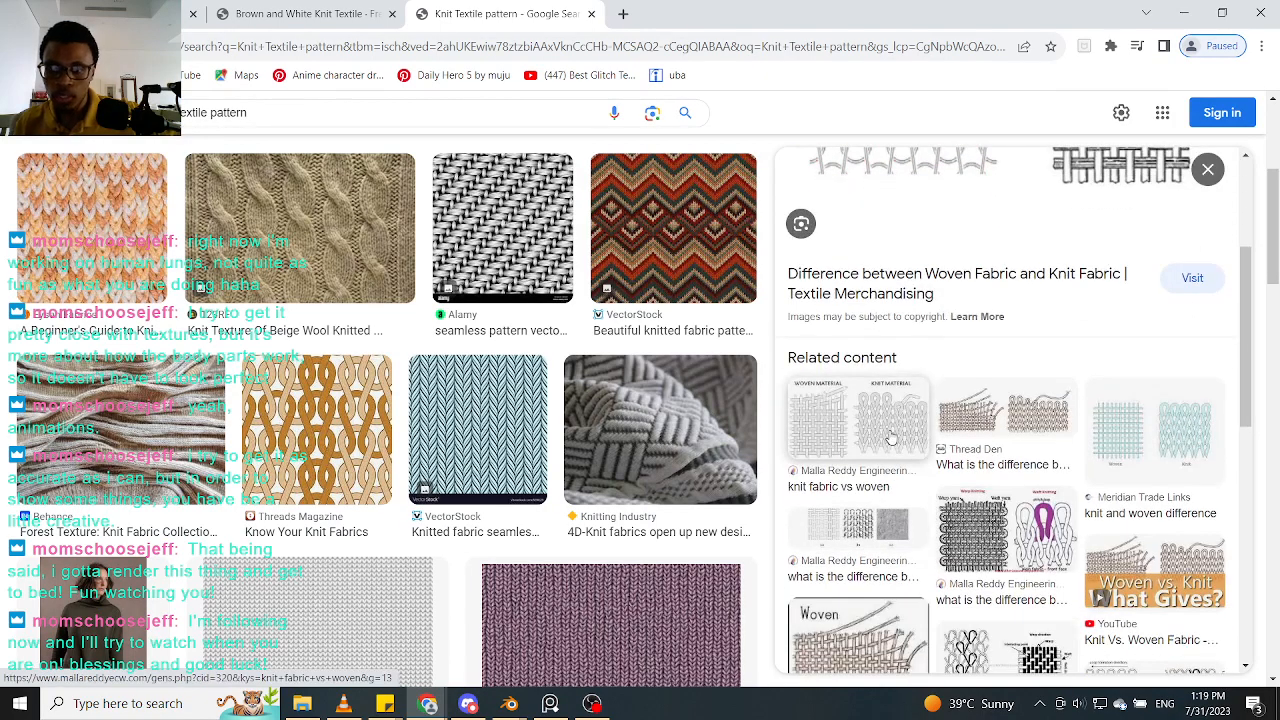
pyautogui.click(890, 430)
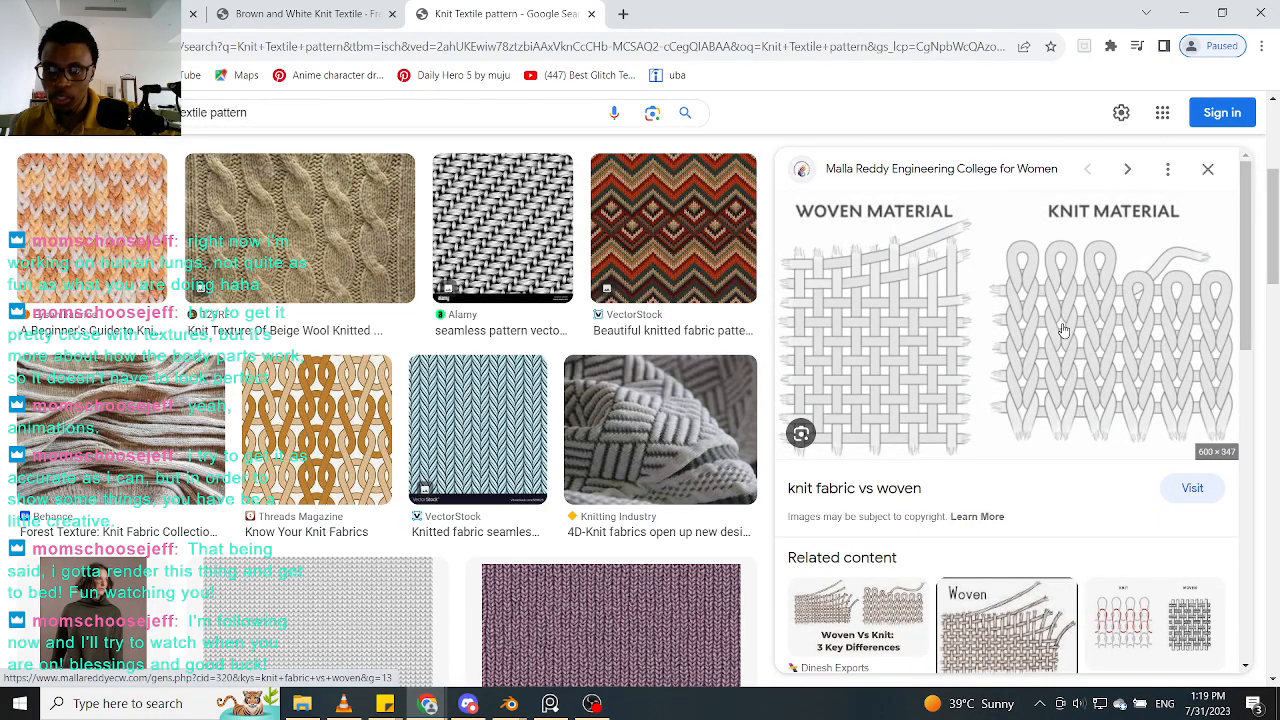
pyautogui.moveTo(1044, 338); pyautogui.dragTo(320, 176)
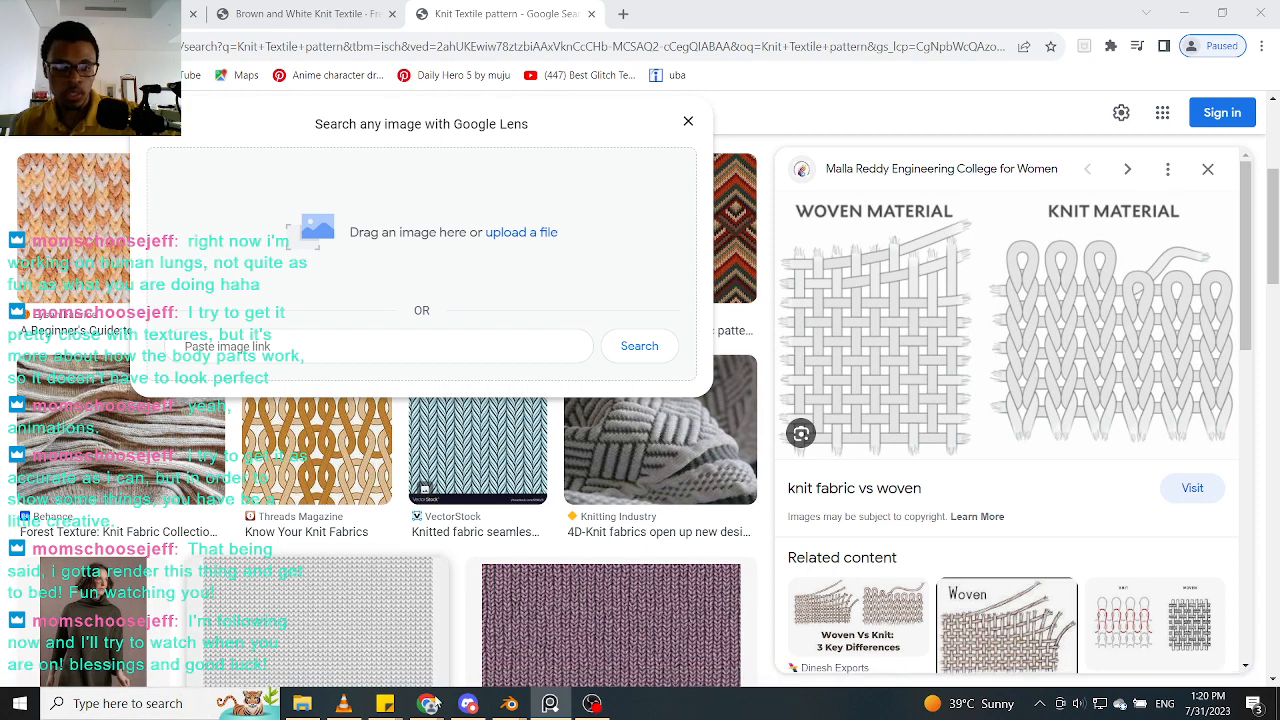
# Step: Switch to Blender and examine the knit material loops beside the brown knit photo on the reference board
pyautogui.moveTo(510, 703)
pyautogui.click(408, 628)
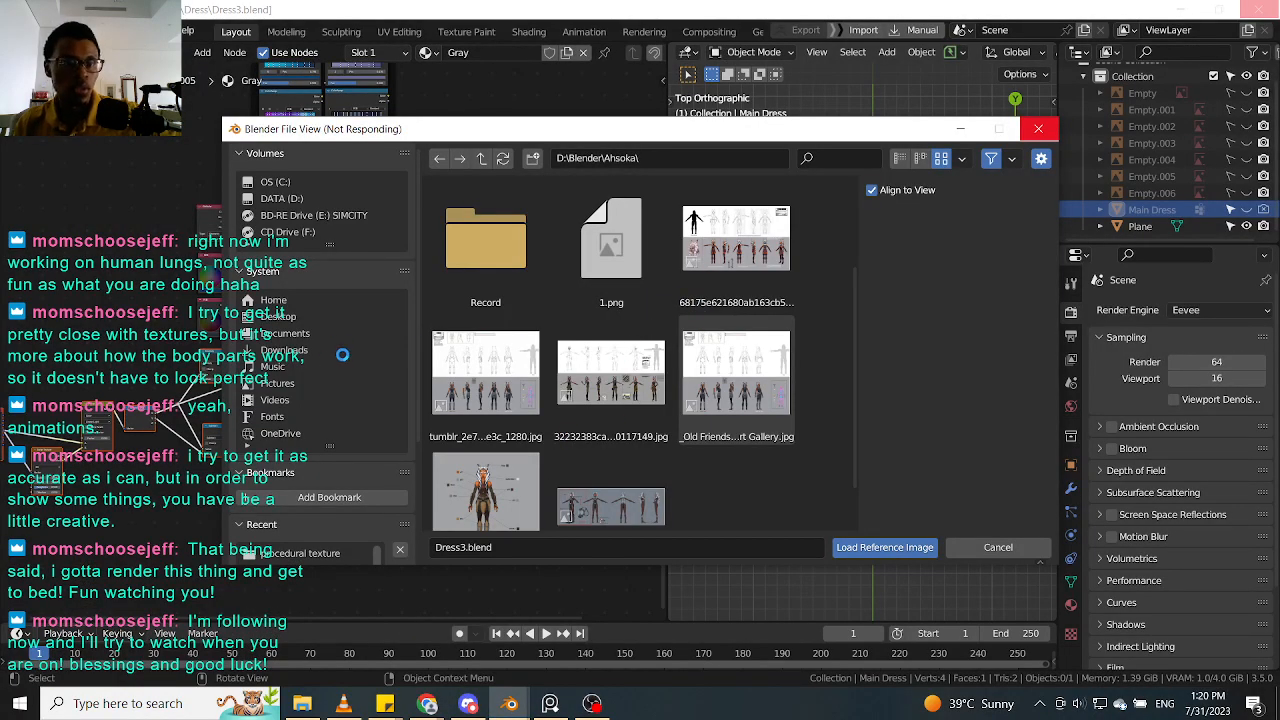
pyautogui.moveTo(0, 304); pyautogui.dragTo(275, 191, button='right')
pyautogui.scroll(4, 268, 294)
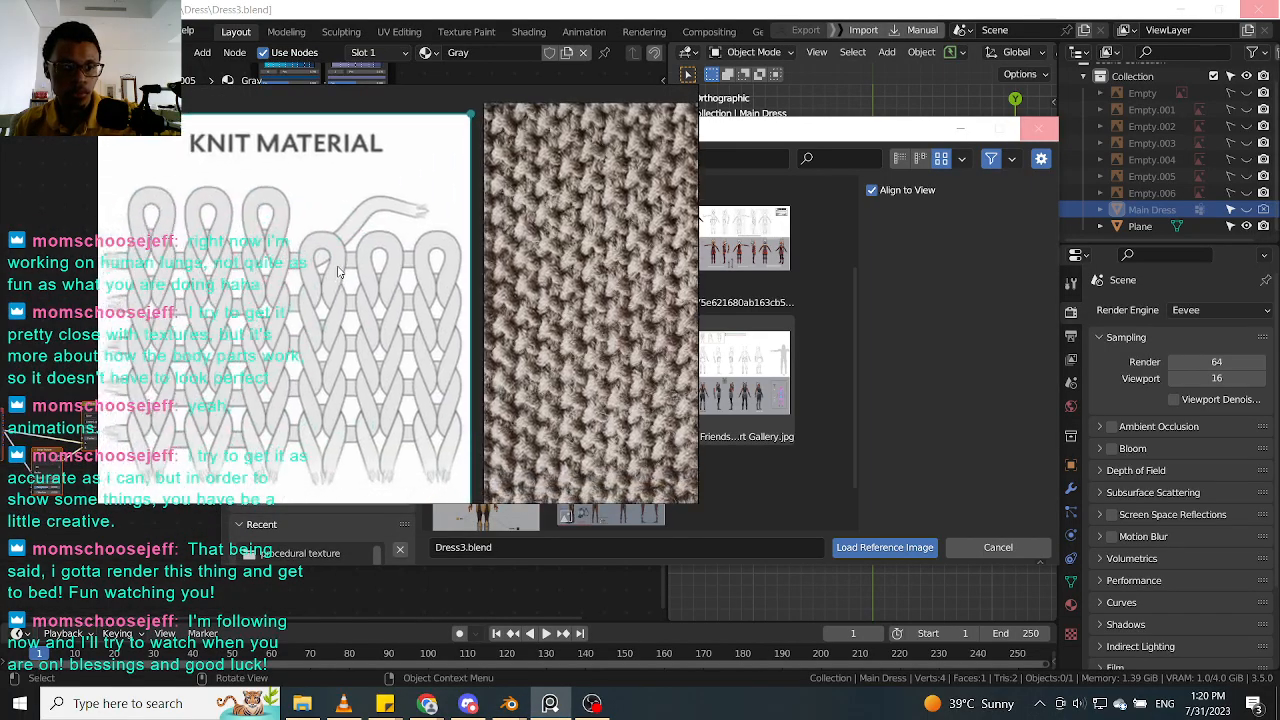
pyautogui.click(858, 134)
pyautogui.moveTo(612, 104); pyautogui.dragTo(130, 111)
pyautogui.moveTo(444, 116); pyautogui.dragTo(0, 120, button='right')
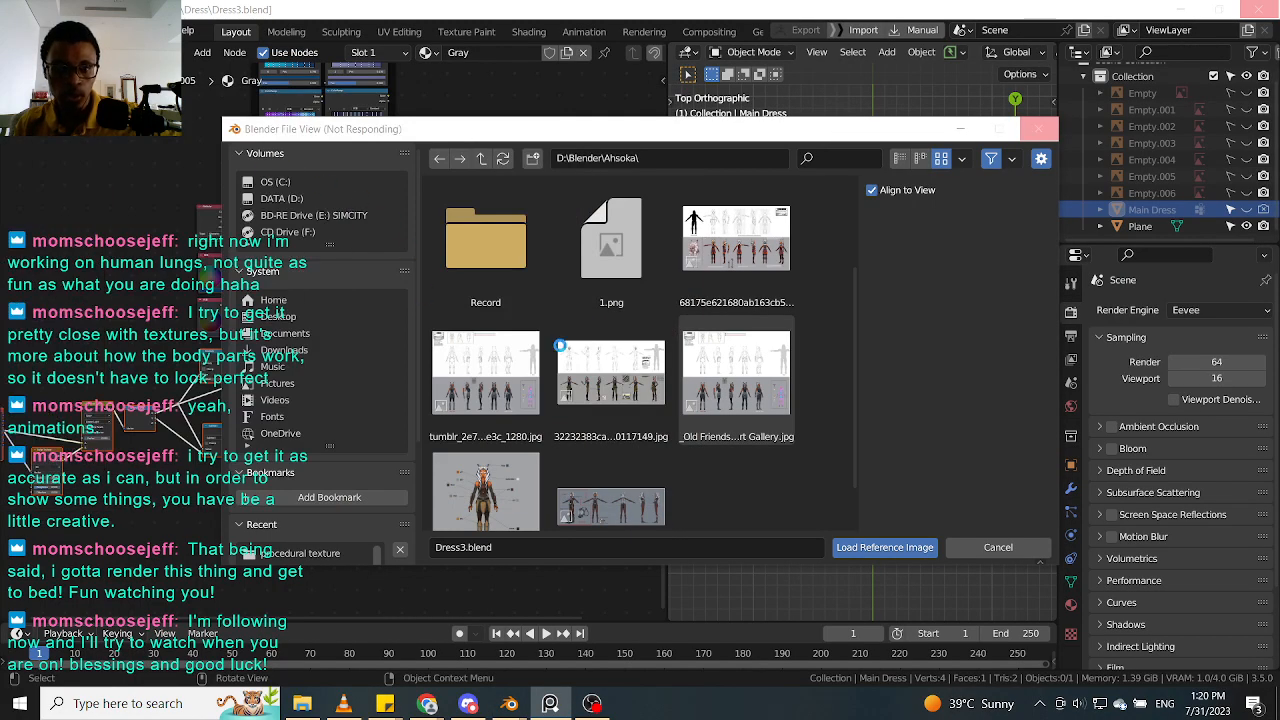
# Step: Check the frozen Blender windows and choose to wait for the program to respond
pyautogui.click(689, 157)
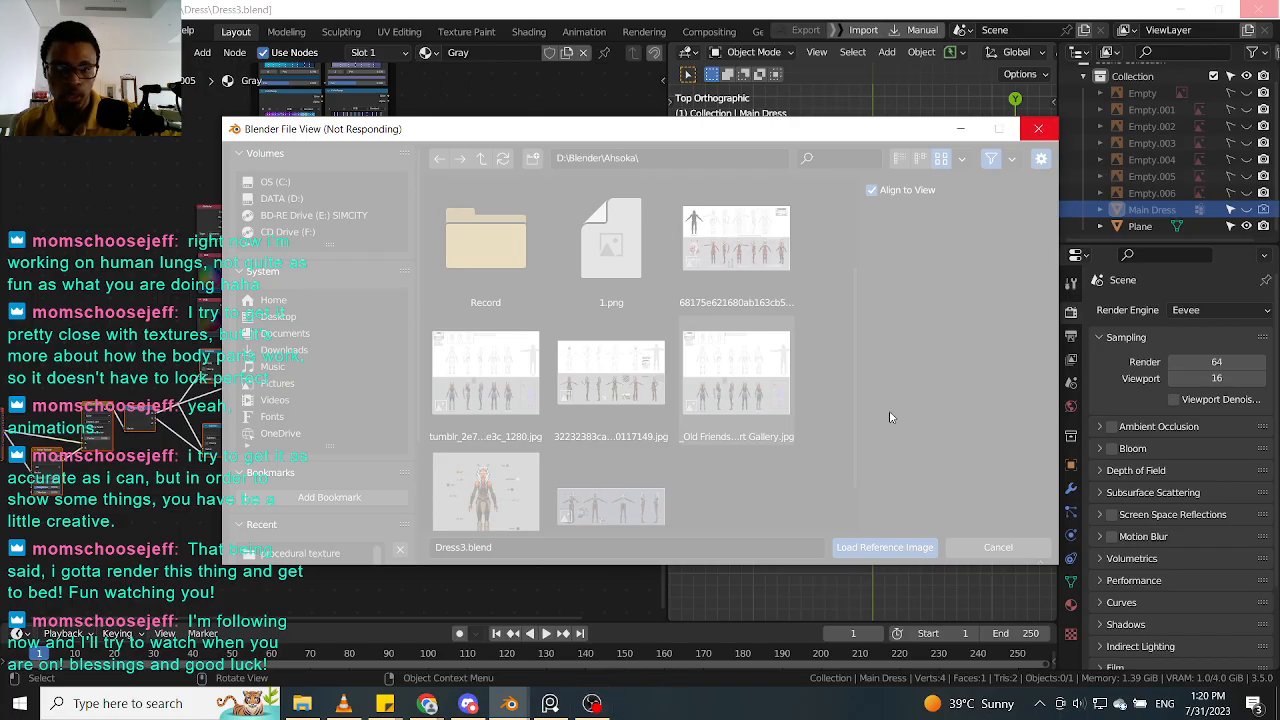
pyautogui.moveTo(512, 705)
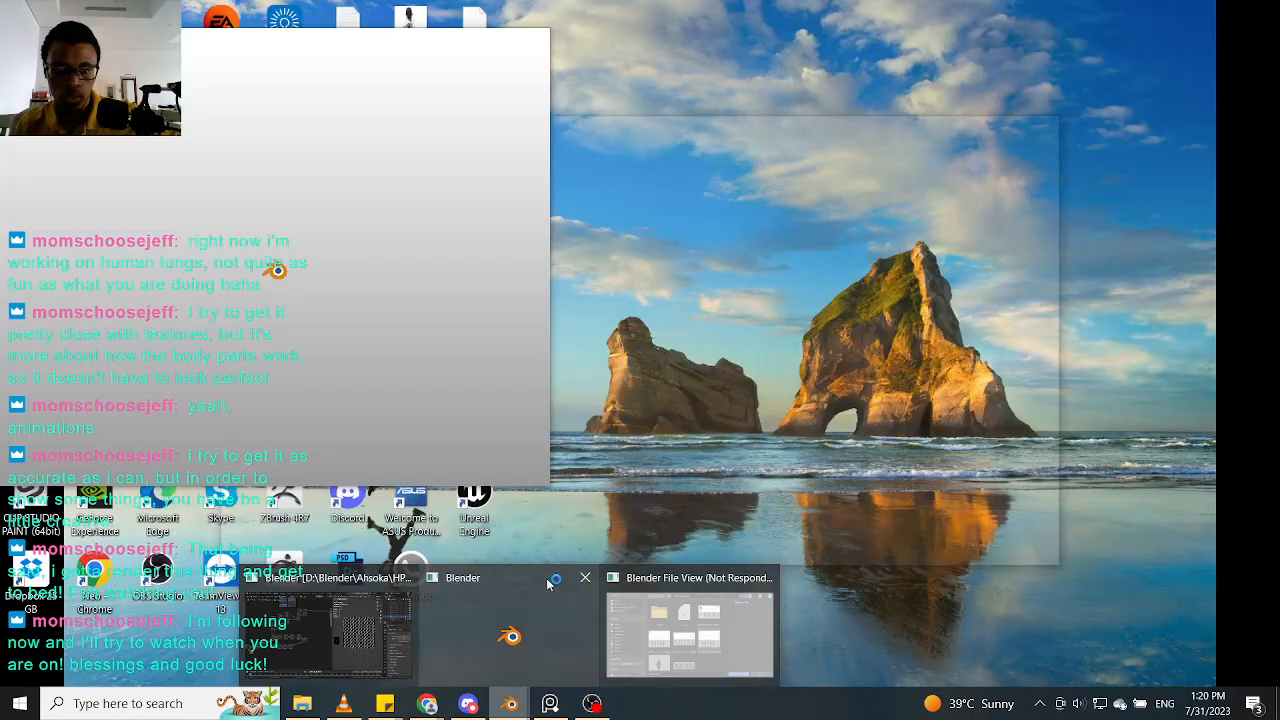
pyautogui.click(548, 585)
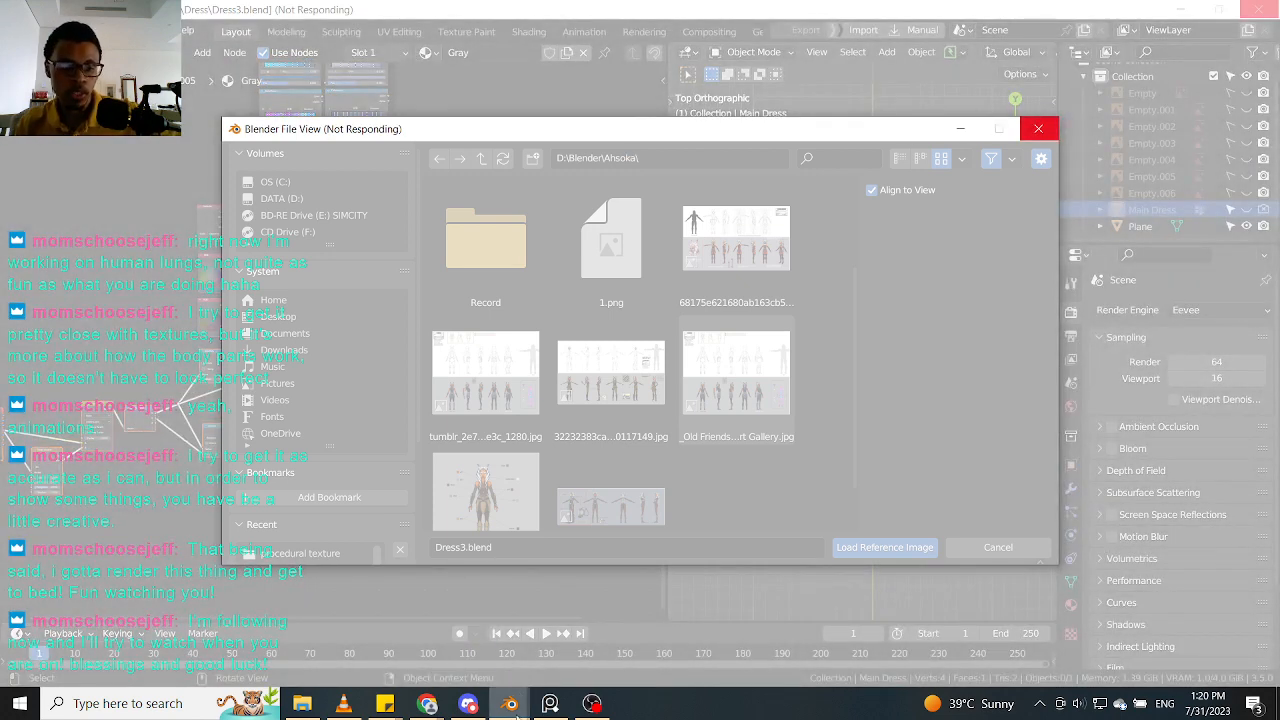
pyautogui.moveTo(515, 708)
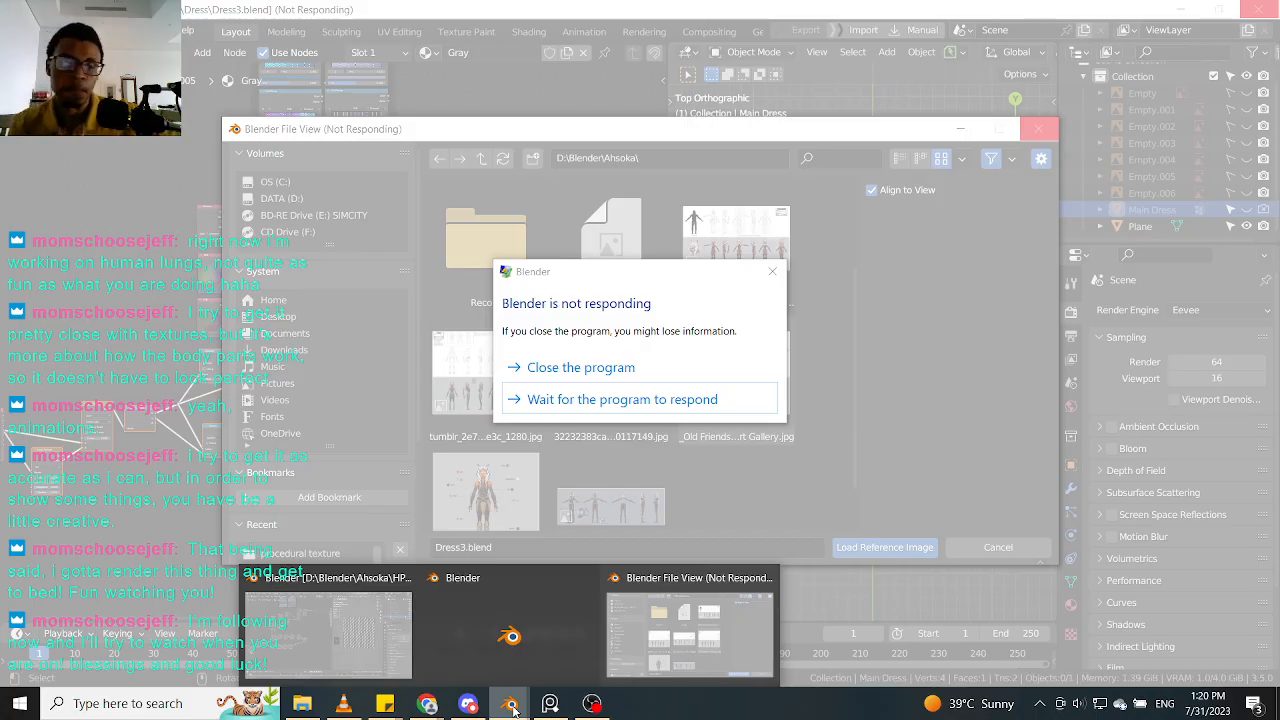
pyautogui.click(620, 399)
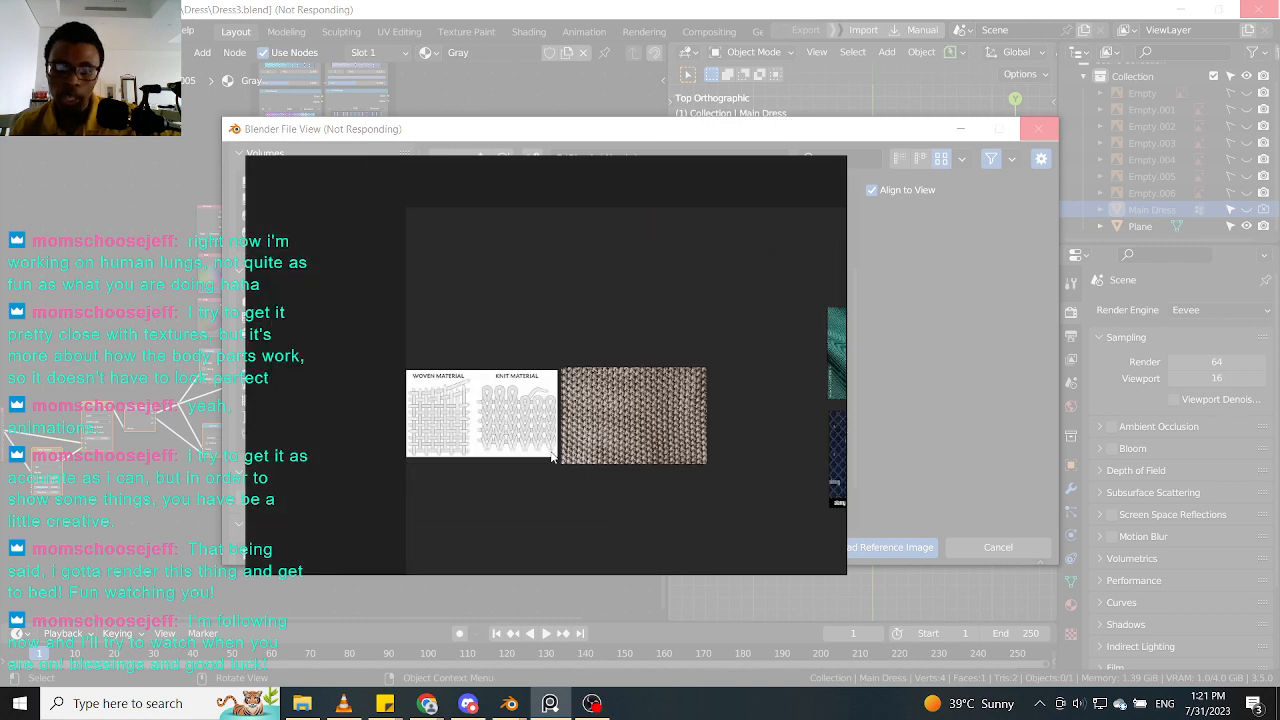
# Step: Open the reference board's settings and examine its color presets and the Controls and System key bindings
pyautogui.rightClick(617, 299)
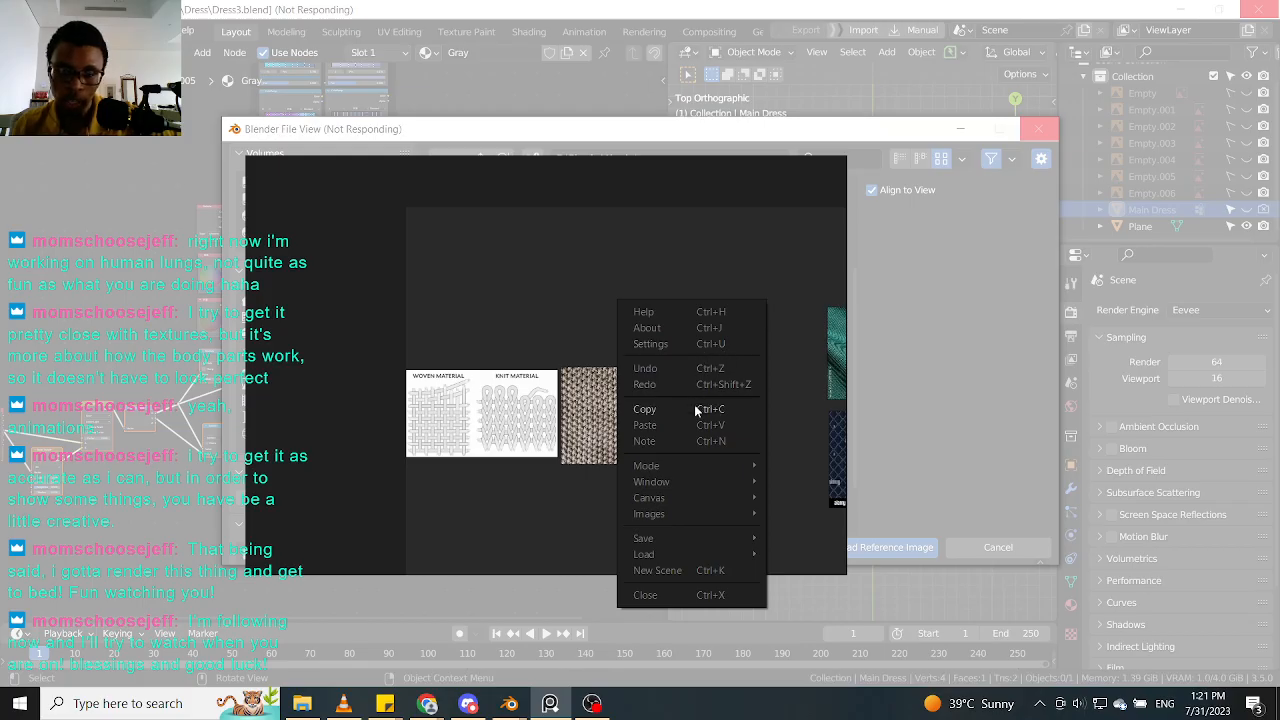
pyautogui.click(698, 344)
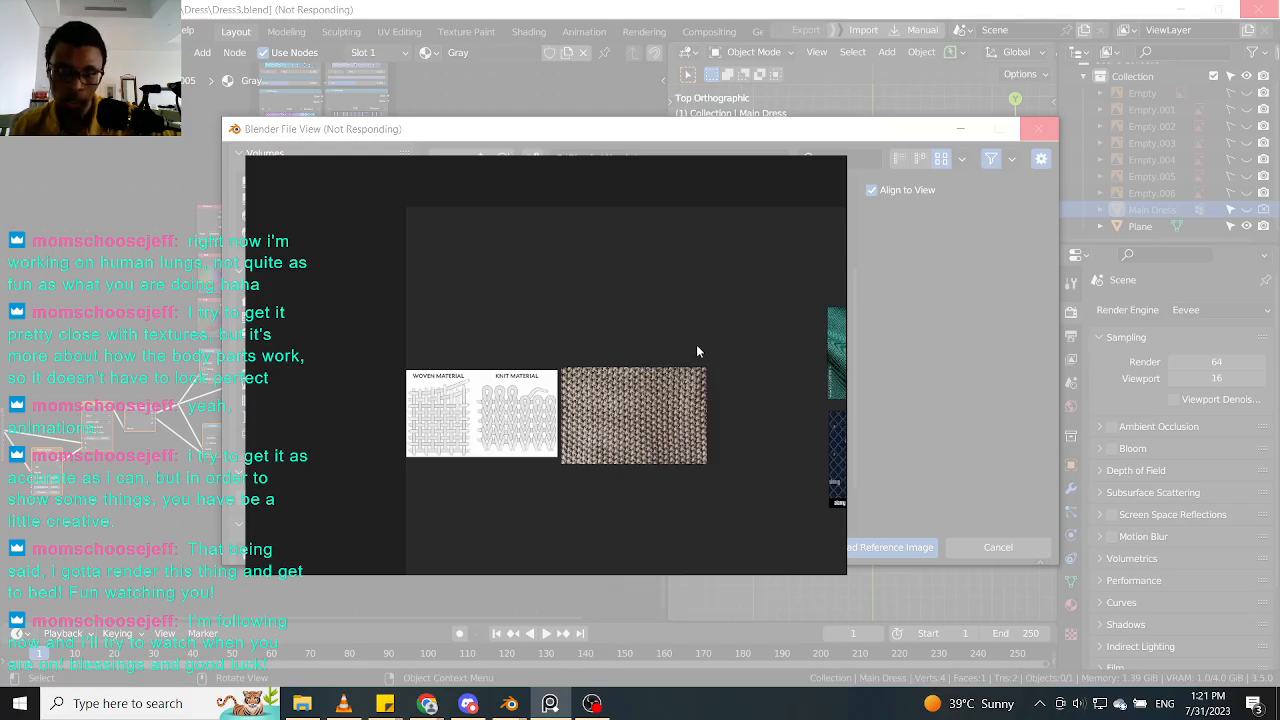
pyautogui.click(462, 158)
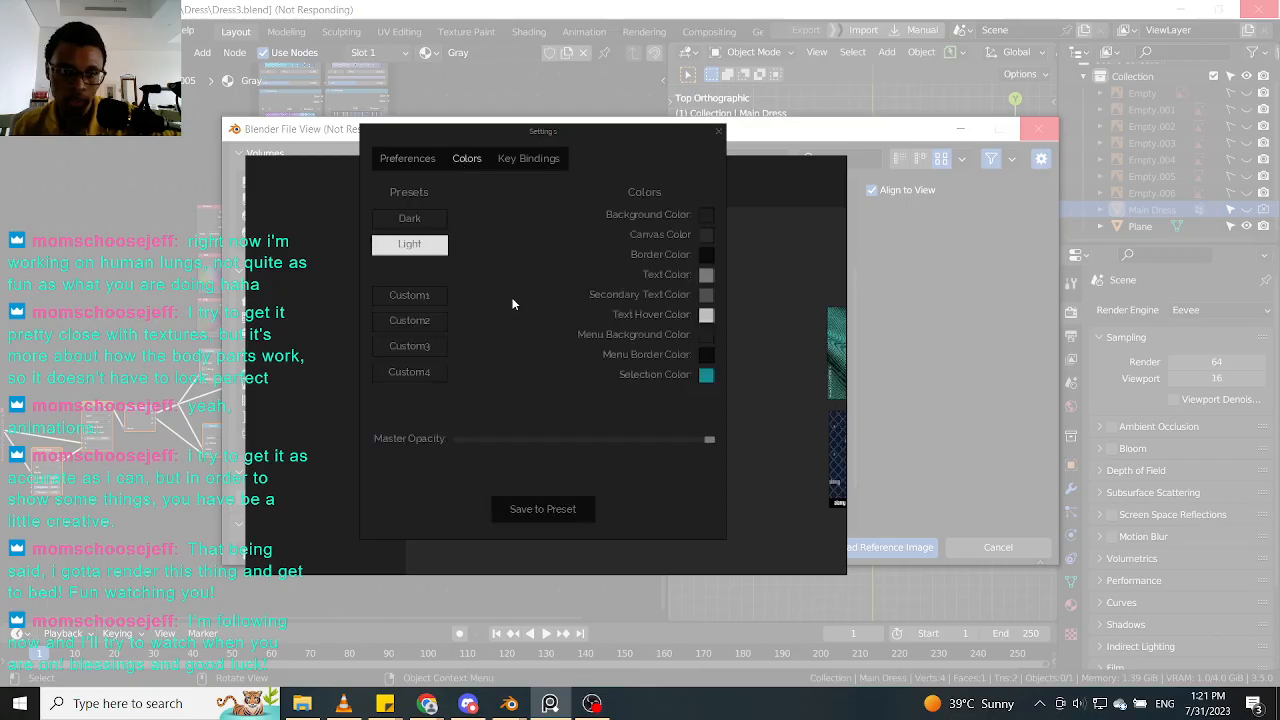
pyautogui.click(529, 162)
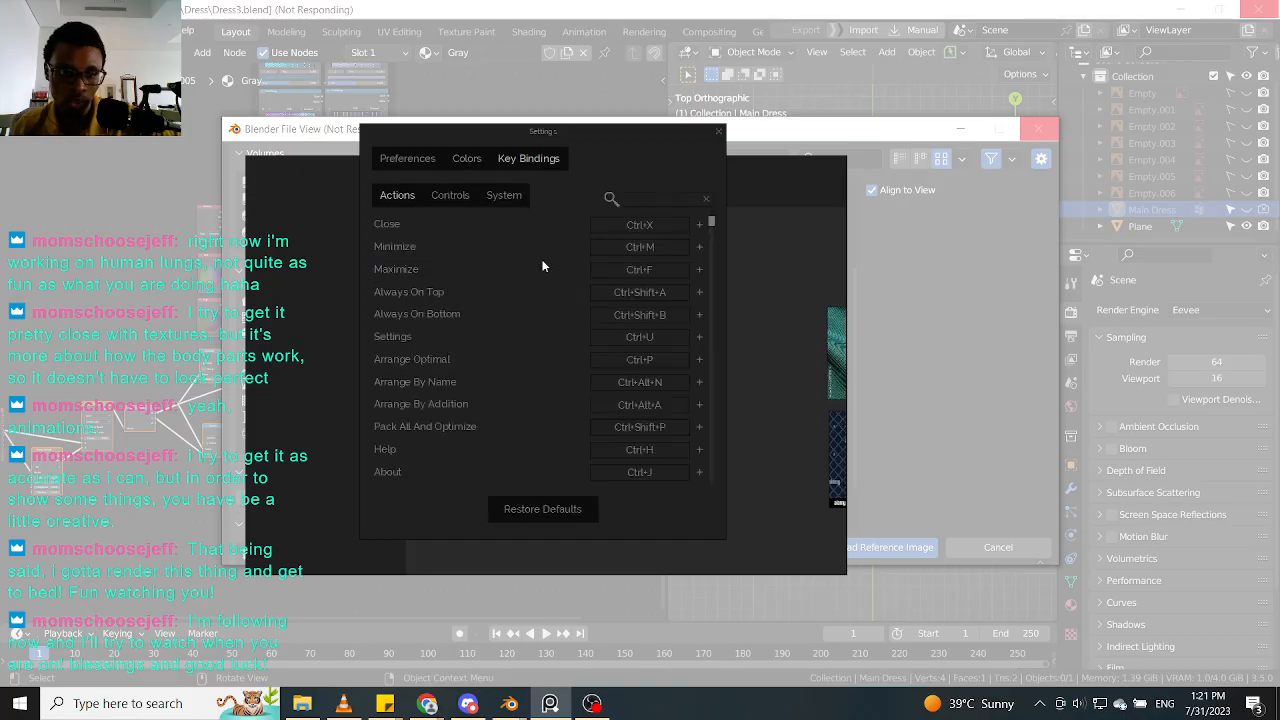
pyautogui.click(451, 196)
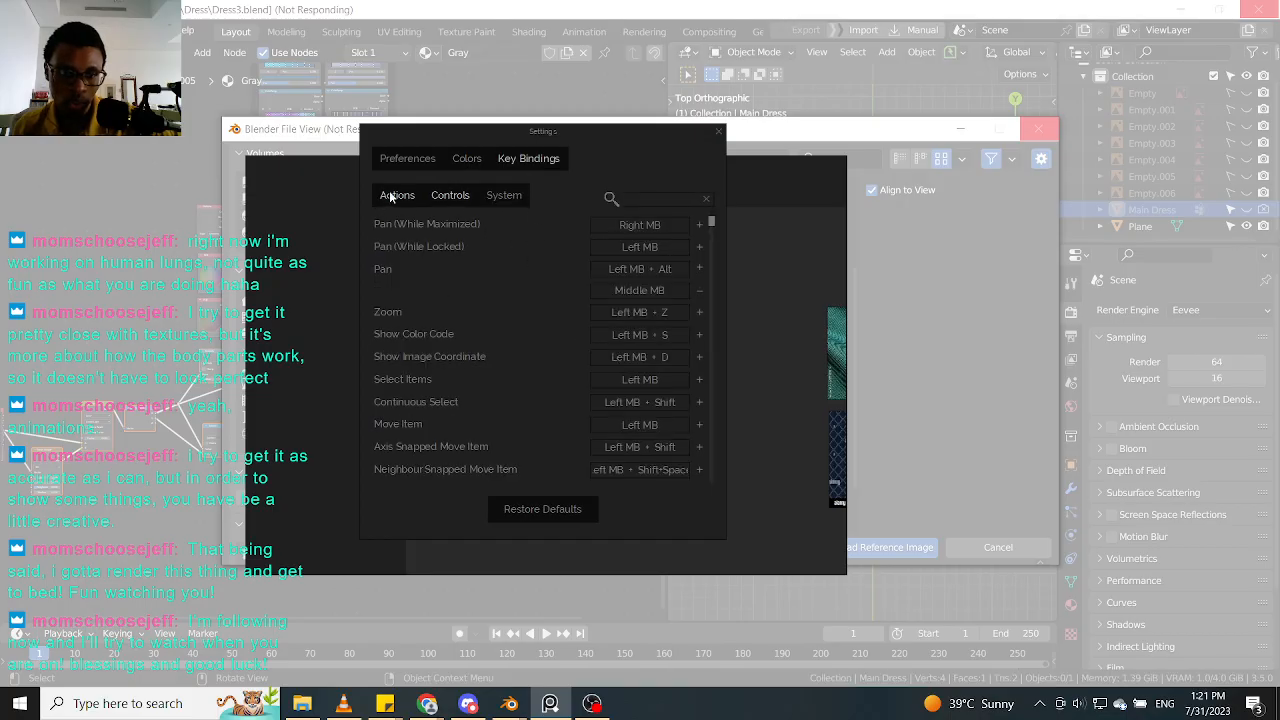
pyautogui.scroll(-10, 486, 289)
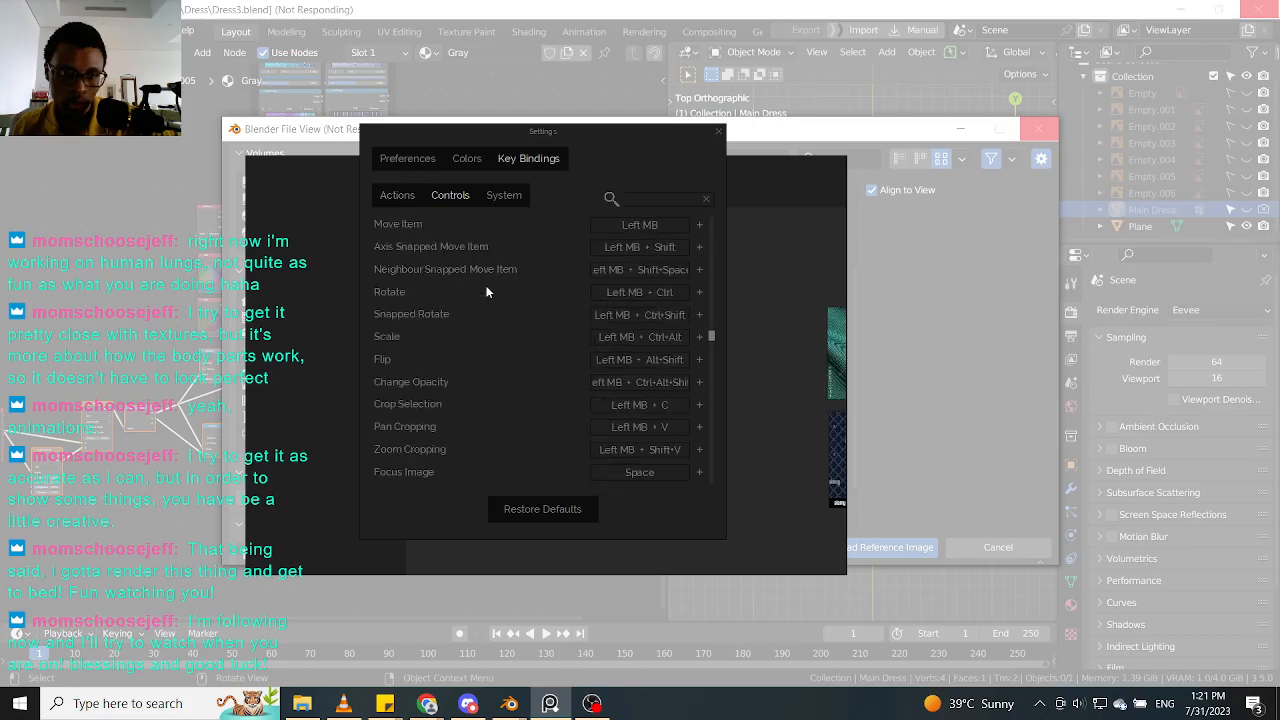
pyautogui.scroll(-2, 486, 291)
pyautogui.scroll(-2, 486, 292)
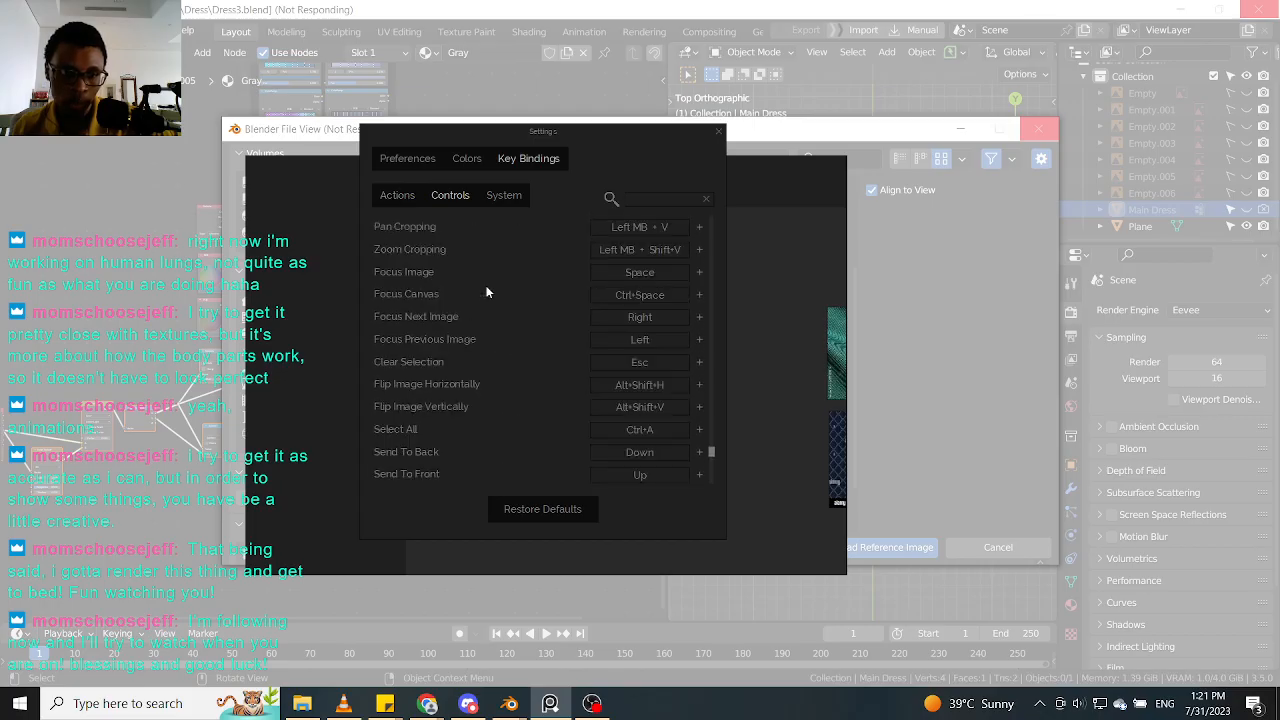
pyautogui.scroll(-2, 486, 292)
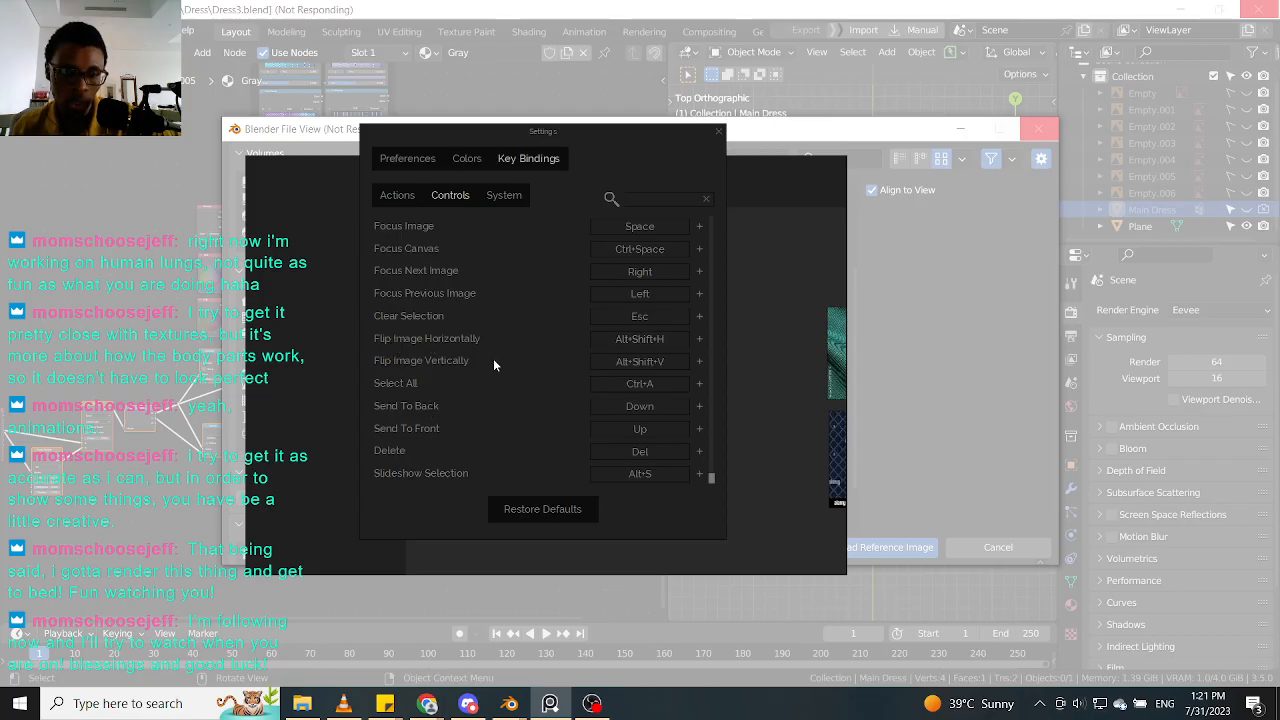
pyautogui.click(495, 197)
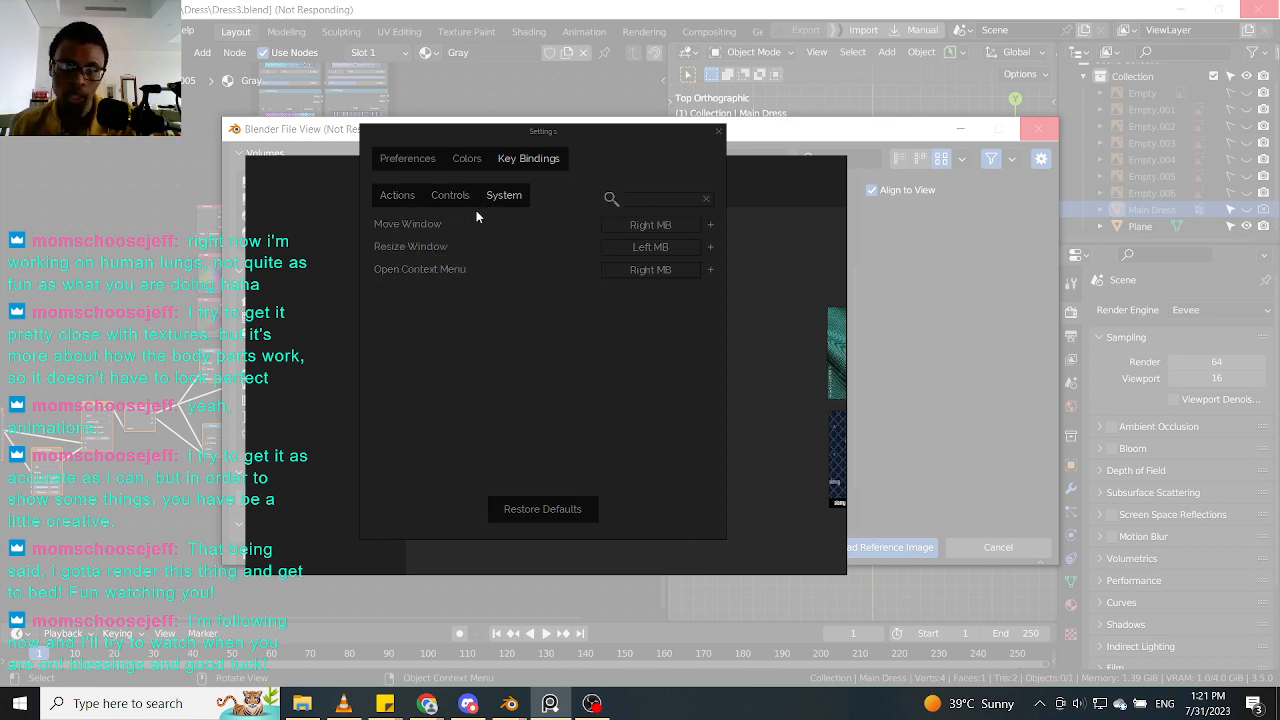
pyautogui.click(458, 198)
# Step: Review the Actions key bindings from Close to Load Most Recent, and close the reference board's settings
pyautogui.click(402, 200)
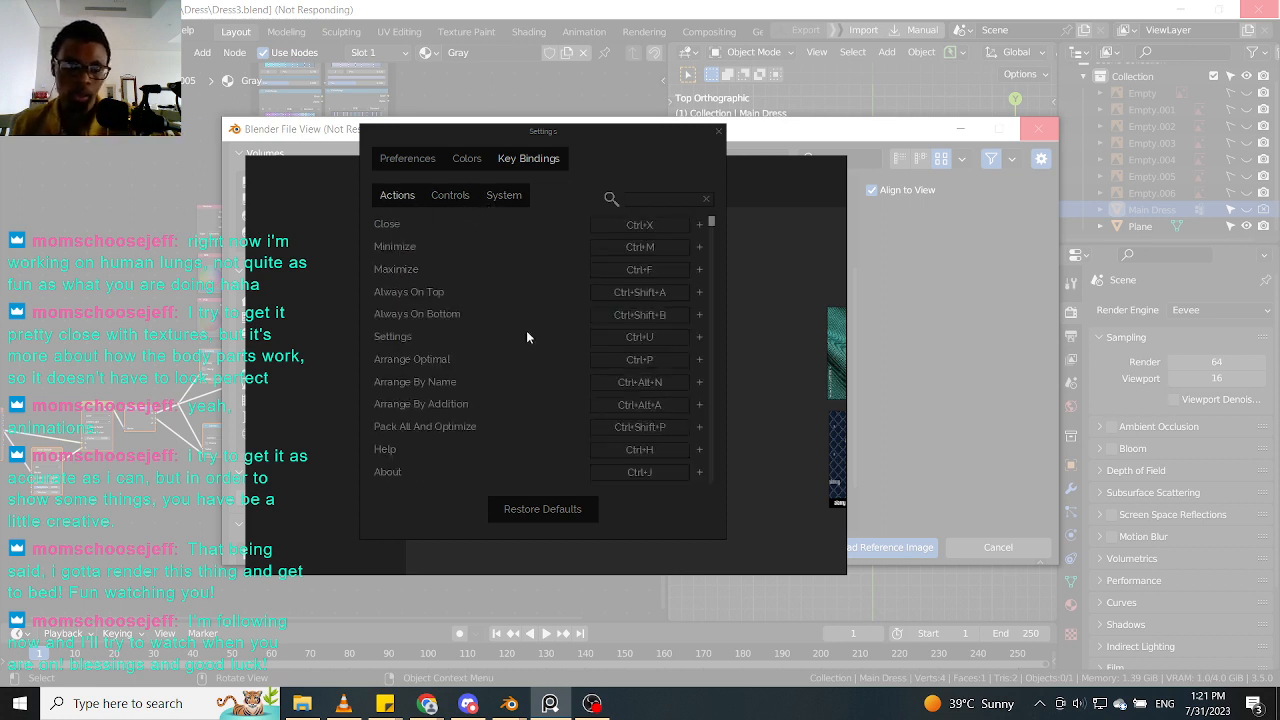
pyautogui.scroll(-2, 526, 332)
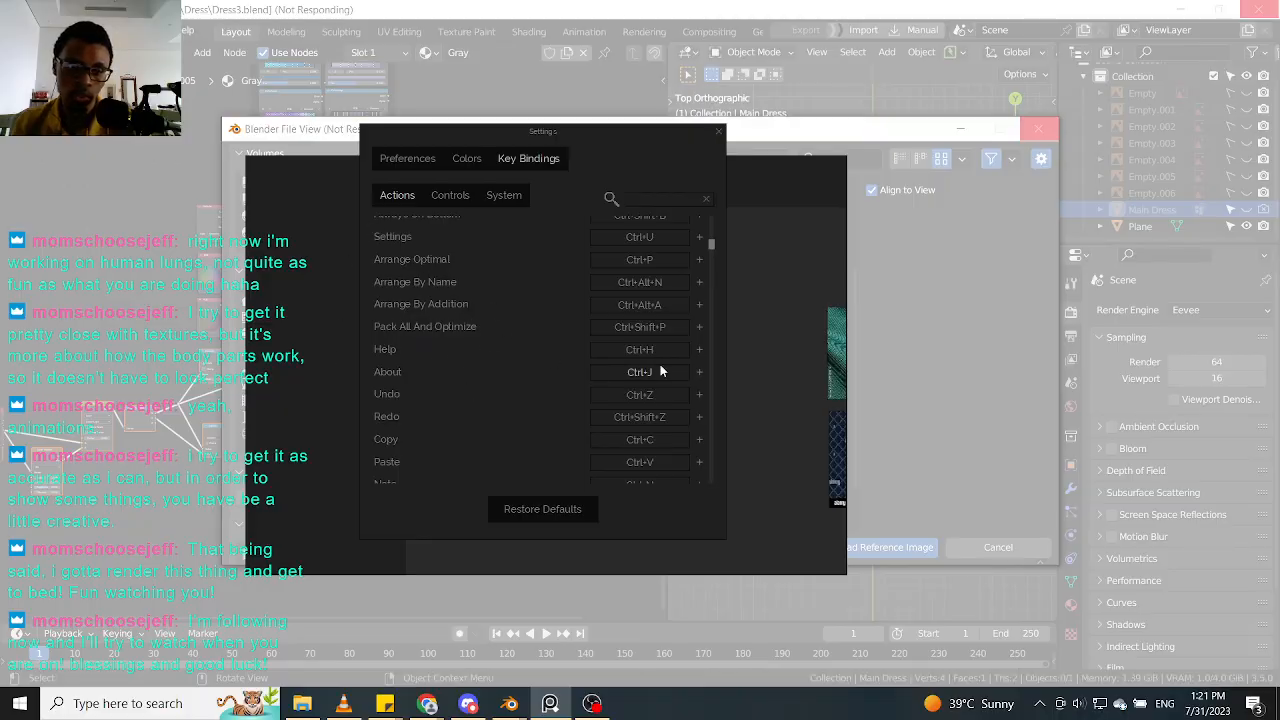
pyautogui.scroll(-4, 455, 335)
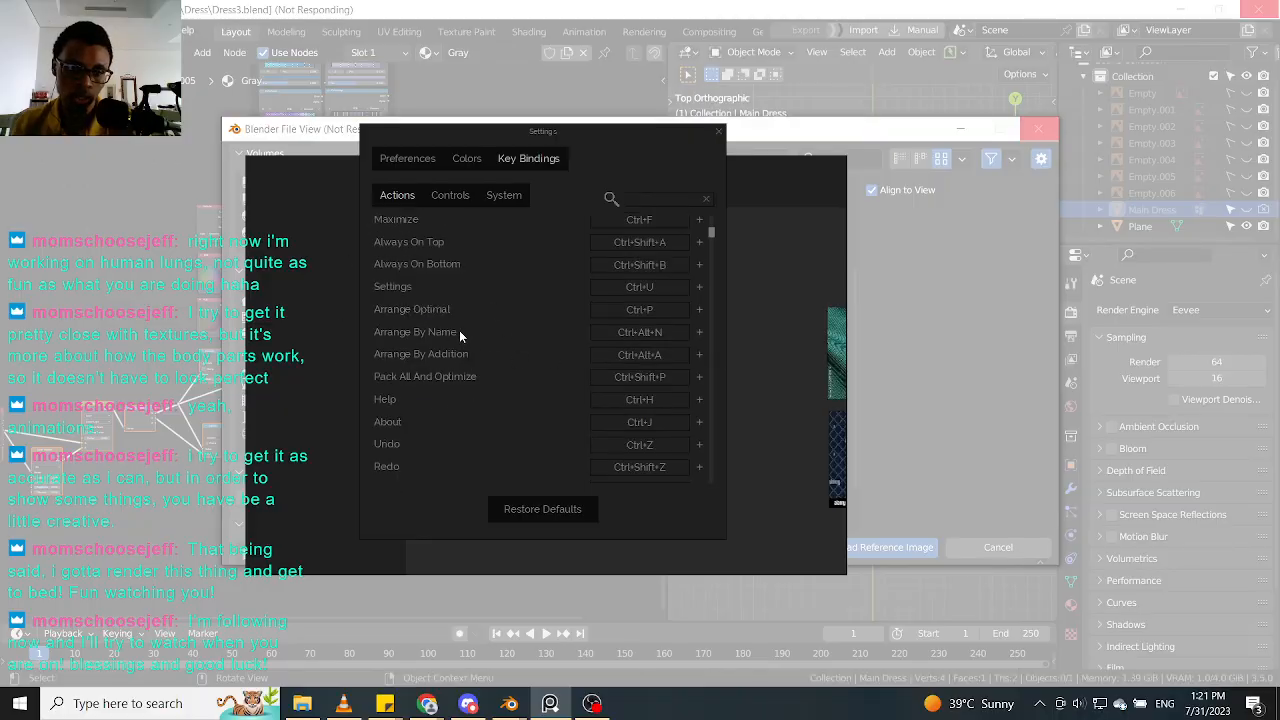
pyautogui.scroll(-5, 462, 336)
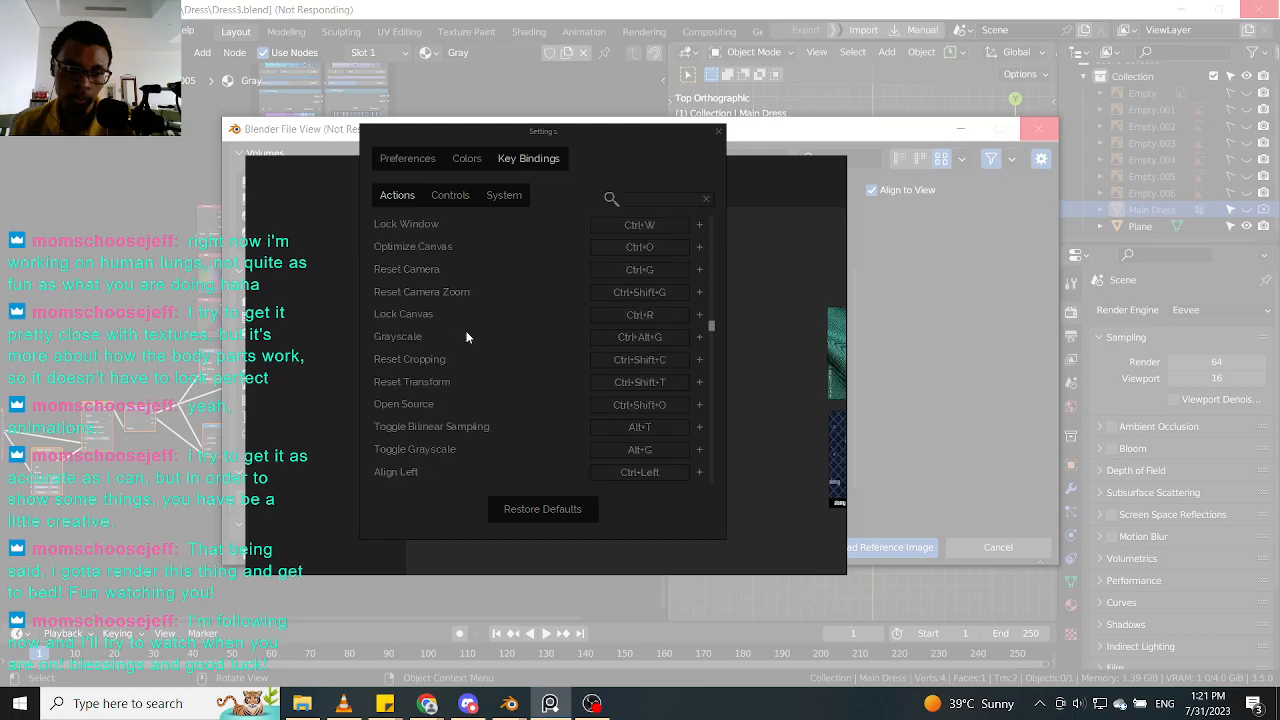
pyautogui.scroll(-3, 468, 339)
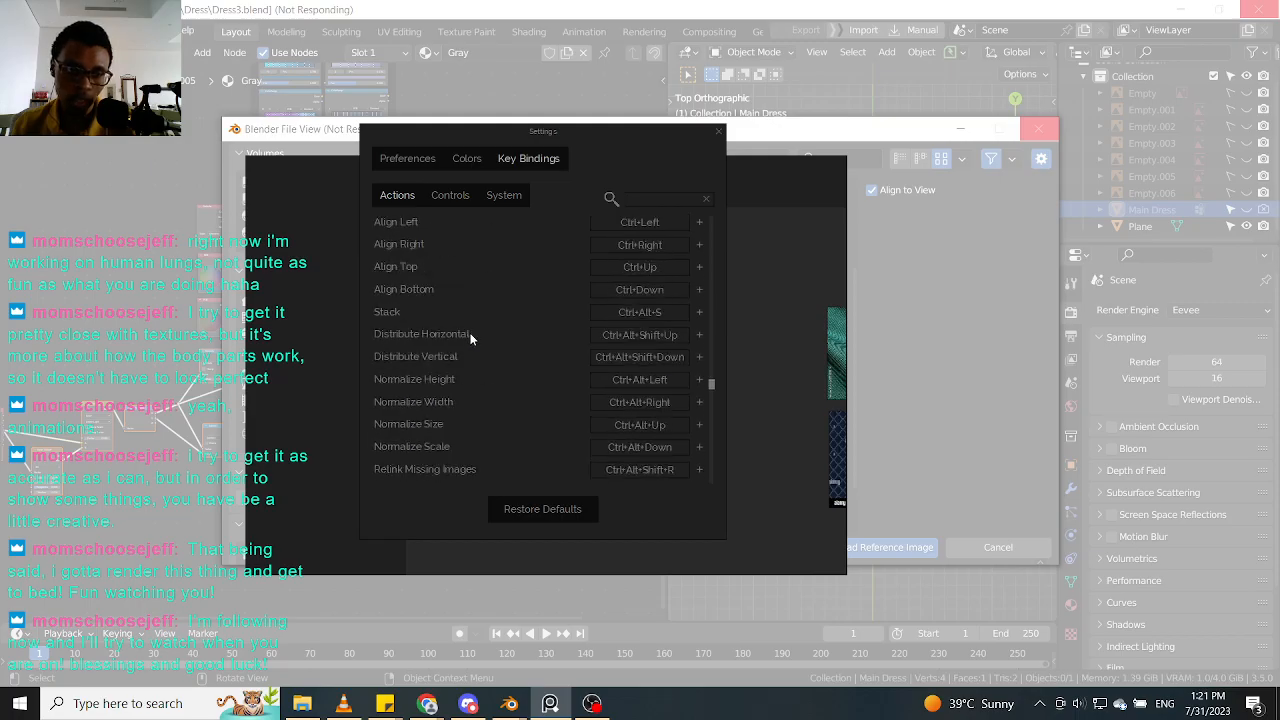
pyautogui.scroll(-3, 471, 338)
pyautogui.scroll(-2, 472, 340)
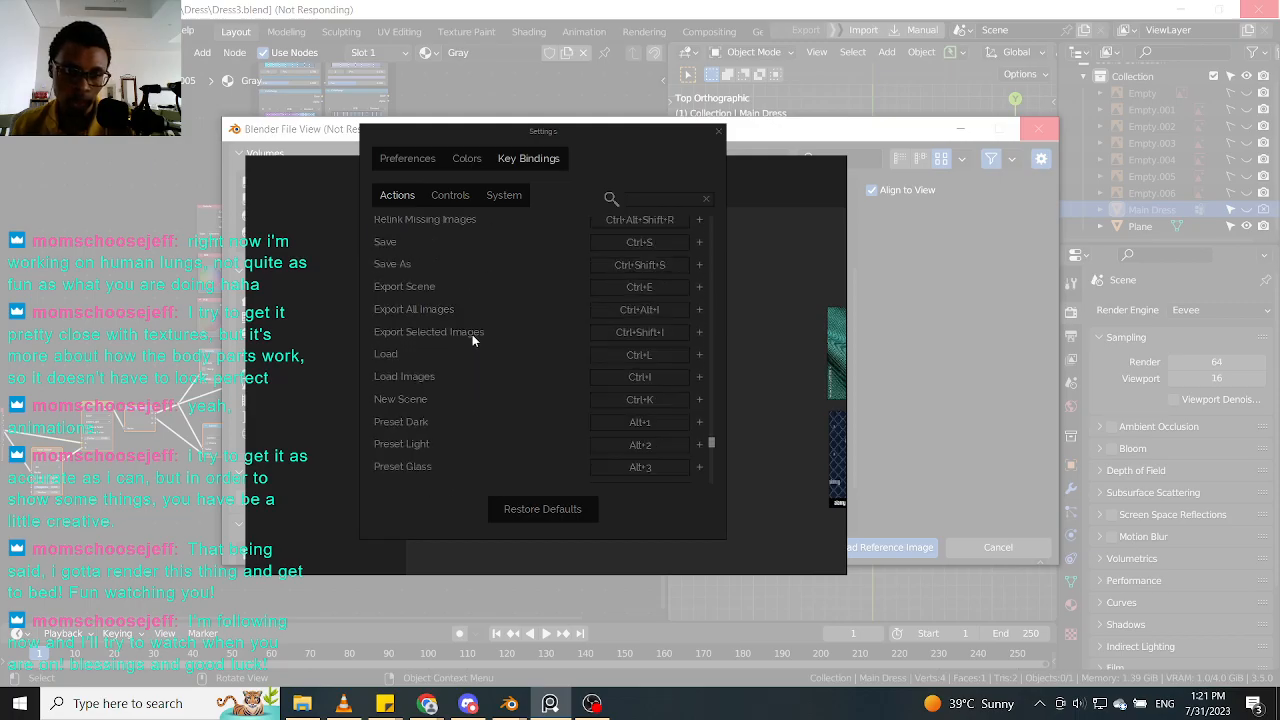
pyautogui.scroll(-3, 472, 340)
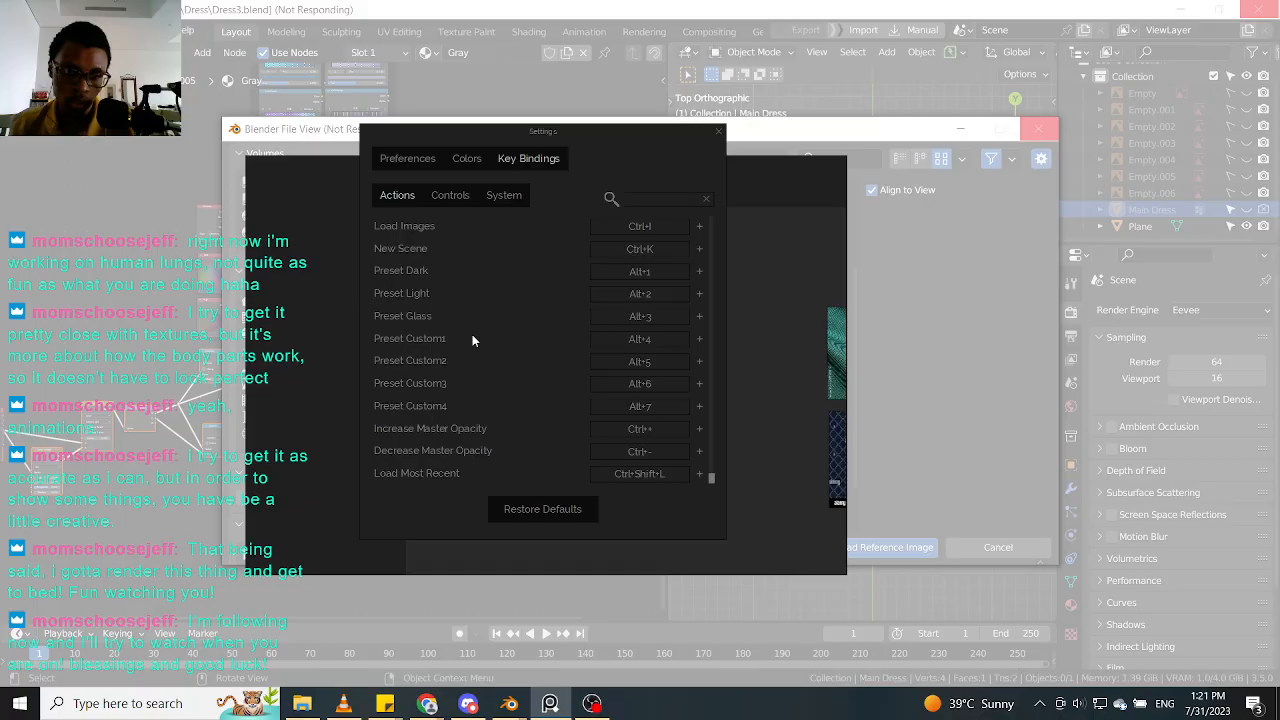
pyautogui.scroll(8, 472, 340)
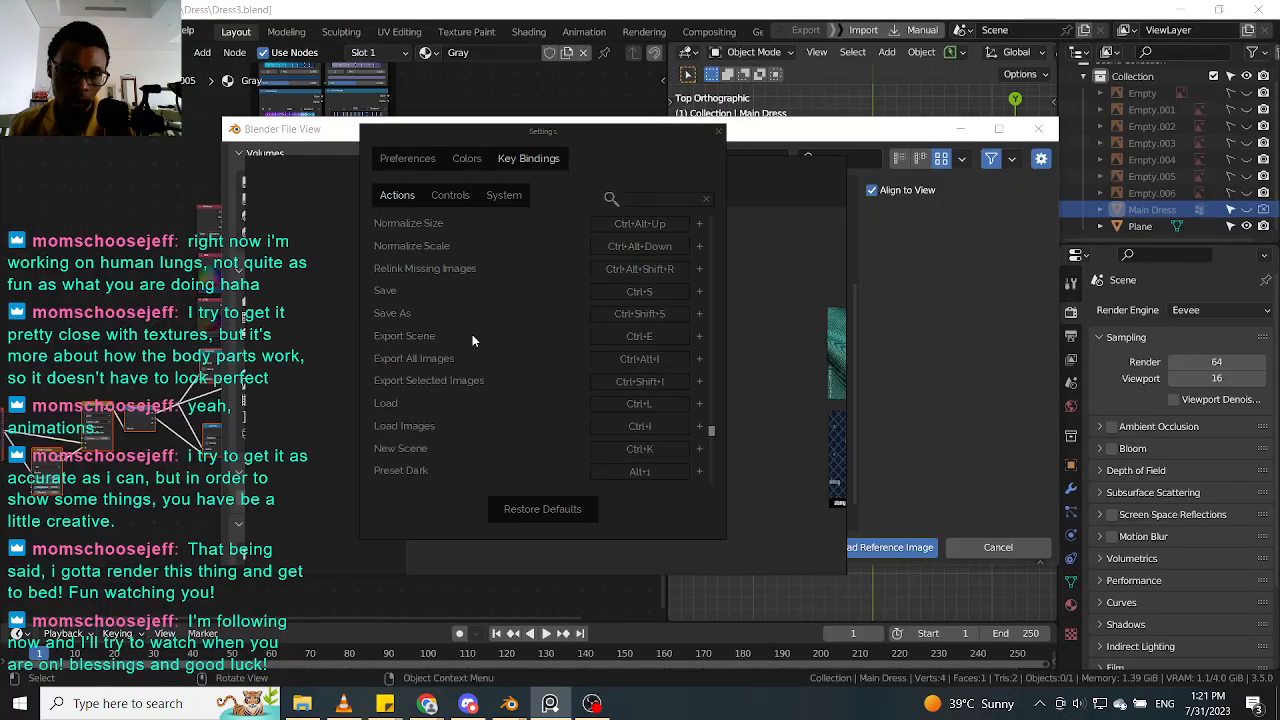
pyautogui.scroll(10, 473, 340)
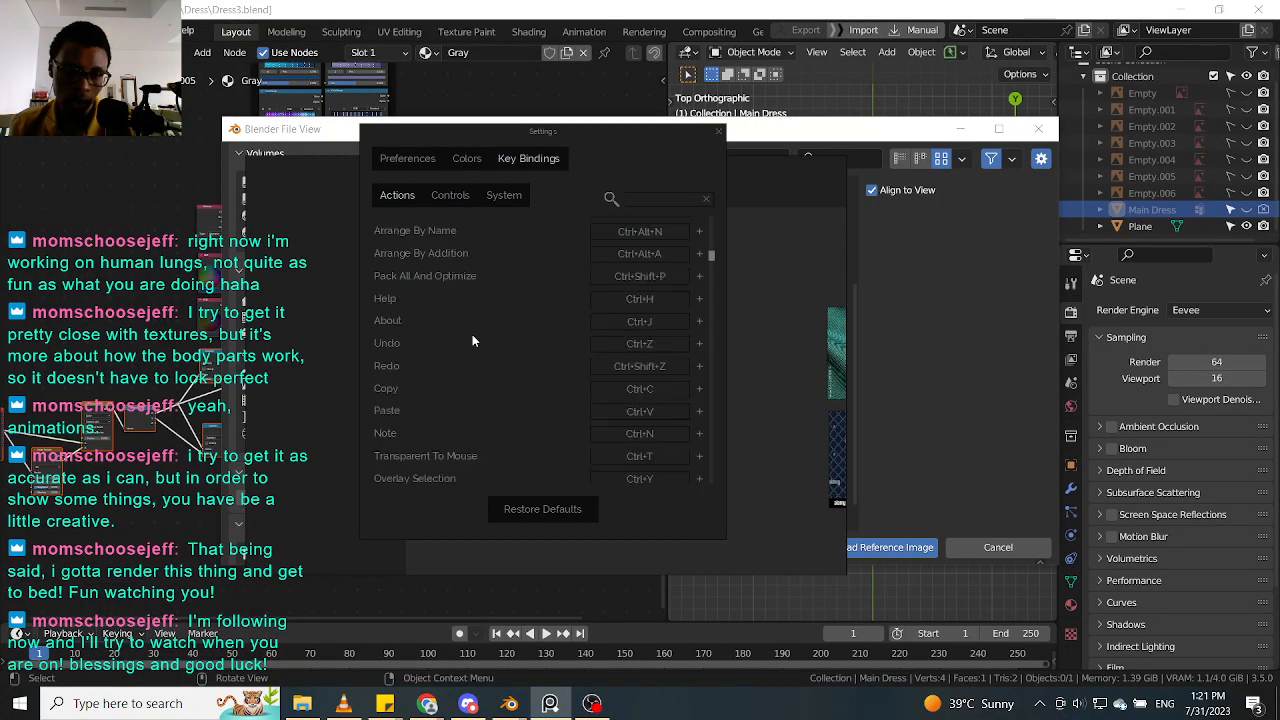
pyautogui.click(718, 133)
pyautogui.moveTo(519, 385); pyautogui.dragTo(613, 335, button='middle')
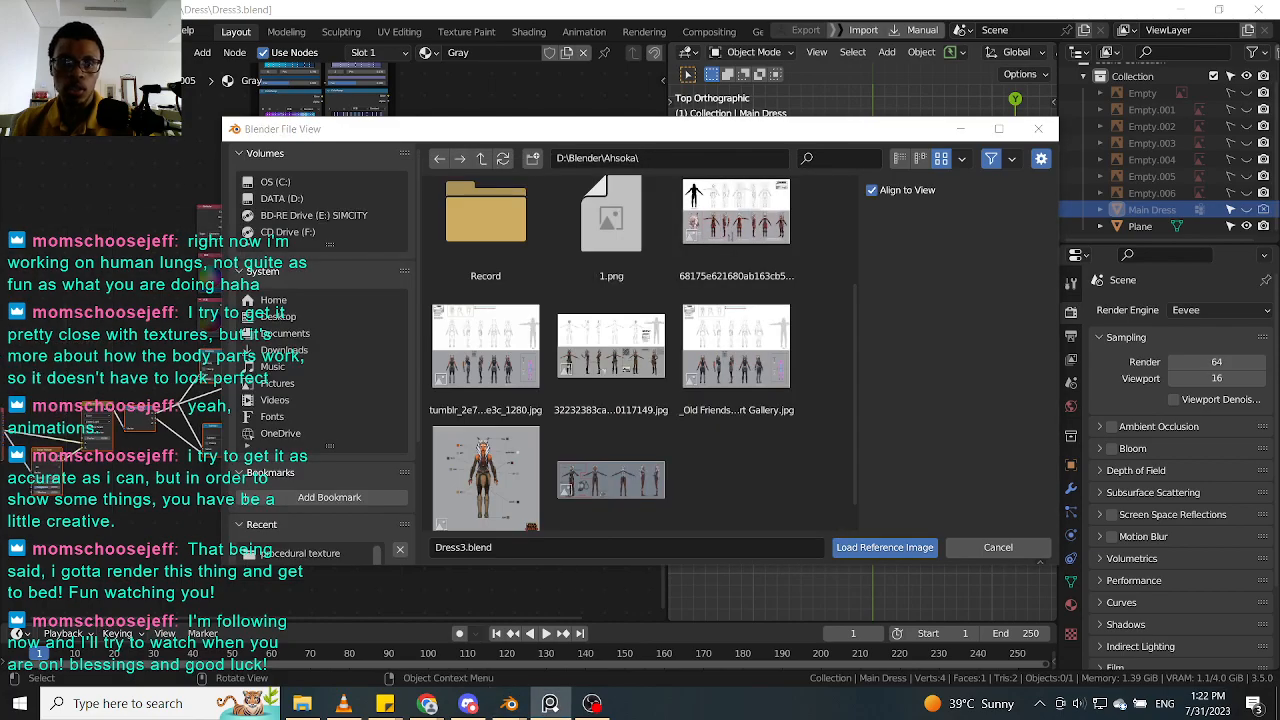
# Step: Load 1.png from the Ahsoka folder into the top view as a reference image
pyautogui.click(613, 220)
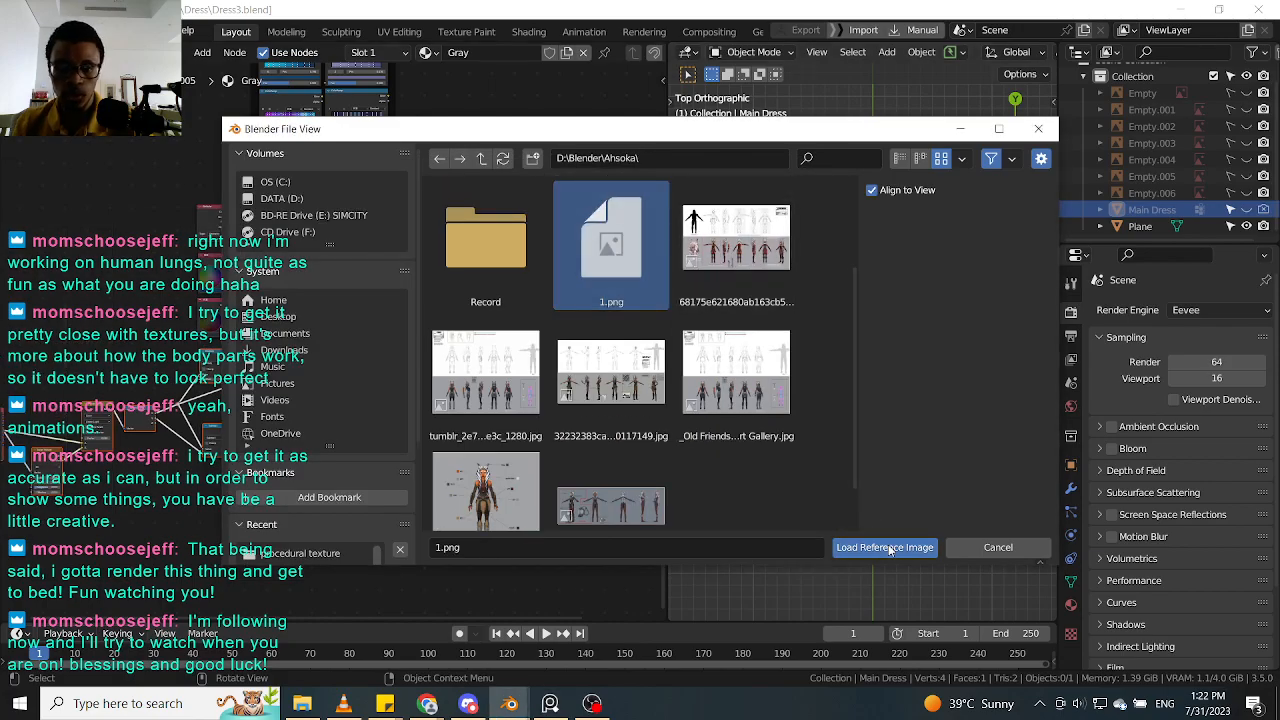
pyautogui.click(884, 547)
pyautogui.scroll(-3, 880, 381)
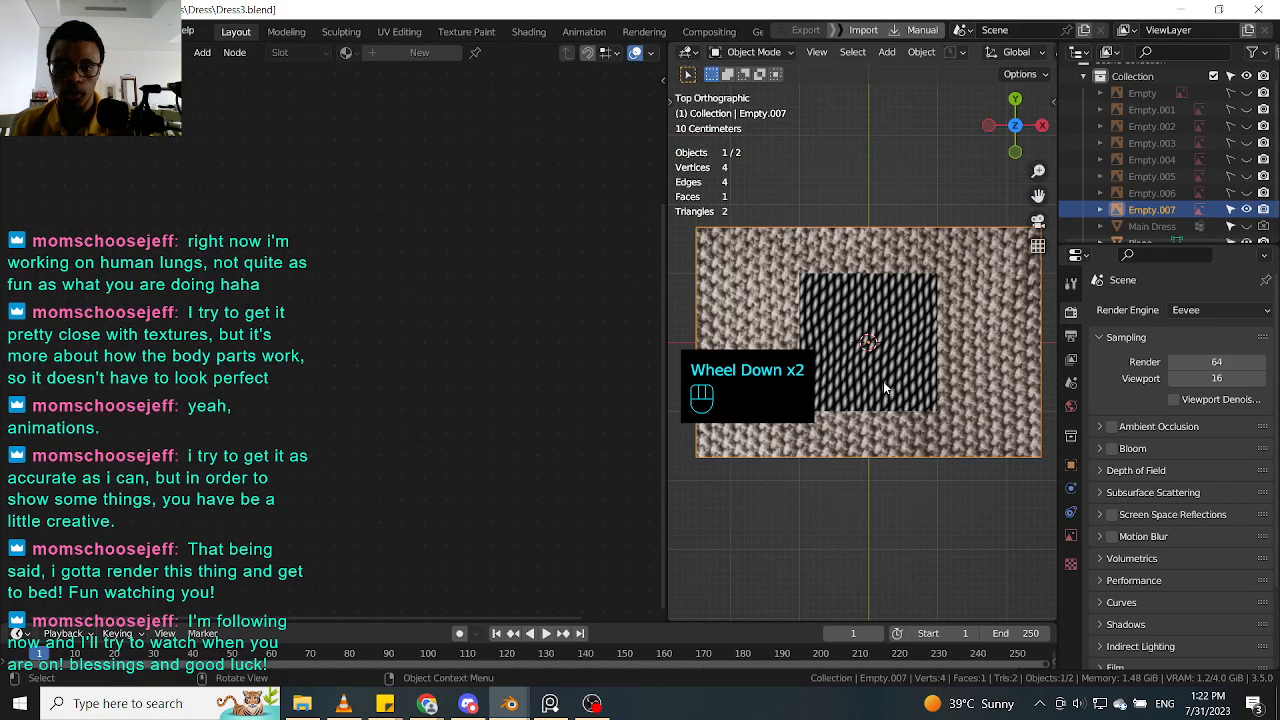
pyautogui.scroll(1, 885, 383)
pyautogui.scroll(-2, 897, 385)
pyautogui.scroll(-1, 926, 381)
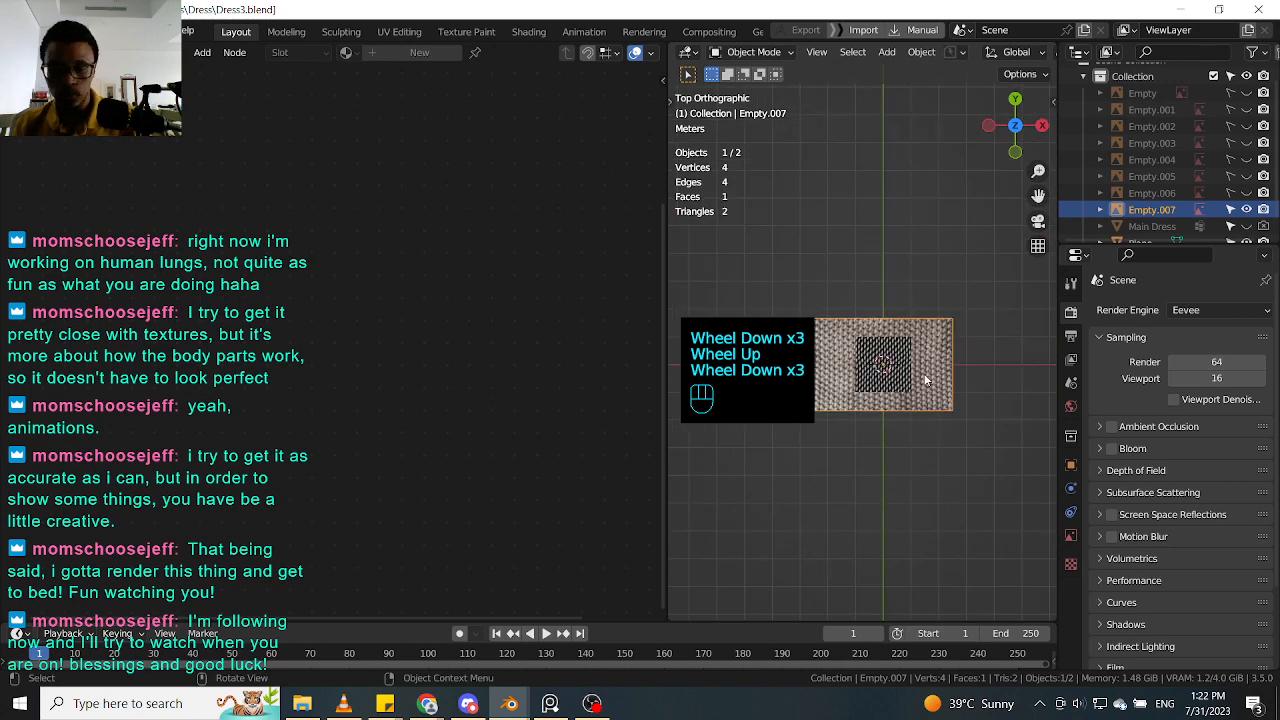
# Step: Scale down the knit reference image and move it along negative X, clear of the black knit plane
pyautogui.press('s')
pyautogui.click(900, 366)
pyautogui.scroll(1, 898, 363)
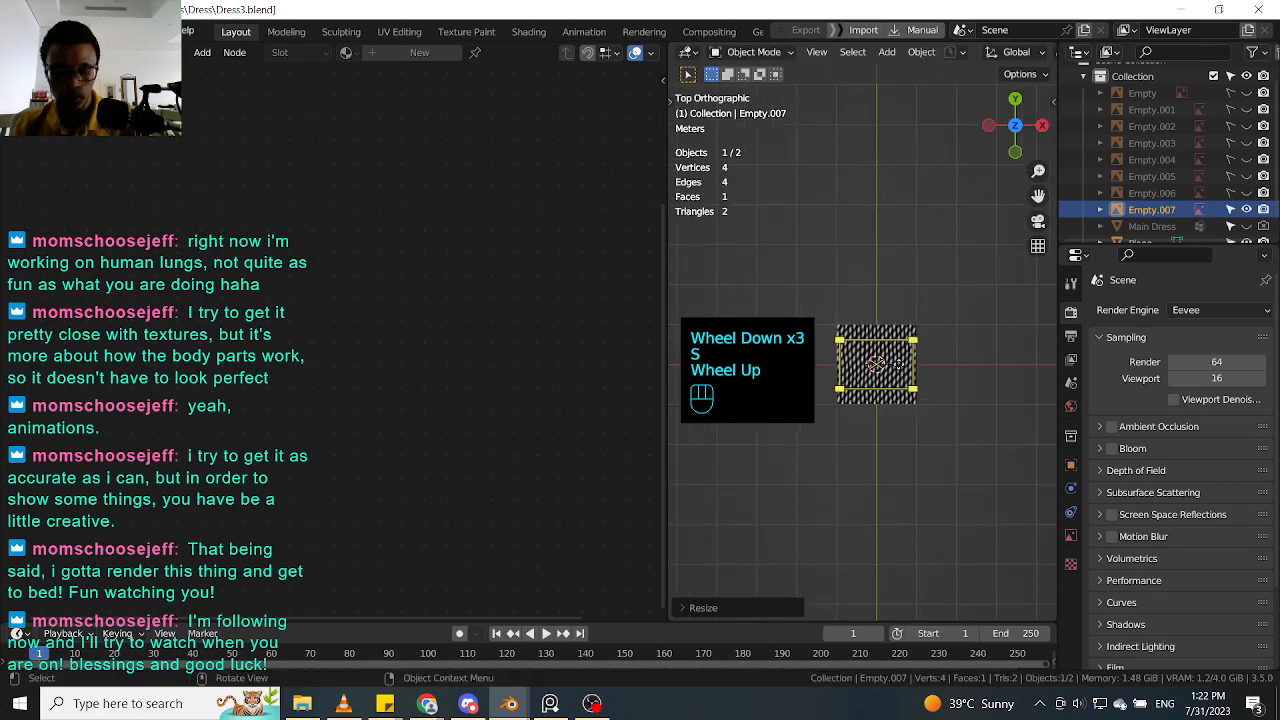
pyautogui.press('g')
pyautogui.click(808, 366)
pyautogui.scroll(2, 808, 366)
pyautogui.moveTo(808, 366); pyautogui.dragTo(929, 350, button='middle')
pyautogui.press('KP_7')
pyautogui.keyDown('shift'); pyautogui.scroll(1, 895, 356); pyautogui.keyUp('shift')
pyautogui.keyDown('shift'); pyautogui.moveTo(905, 395); pyautogui.dragTo(903, 232, button='middle'); pyautogui.keyUp('shift')
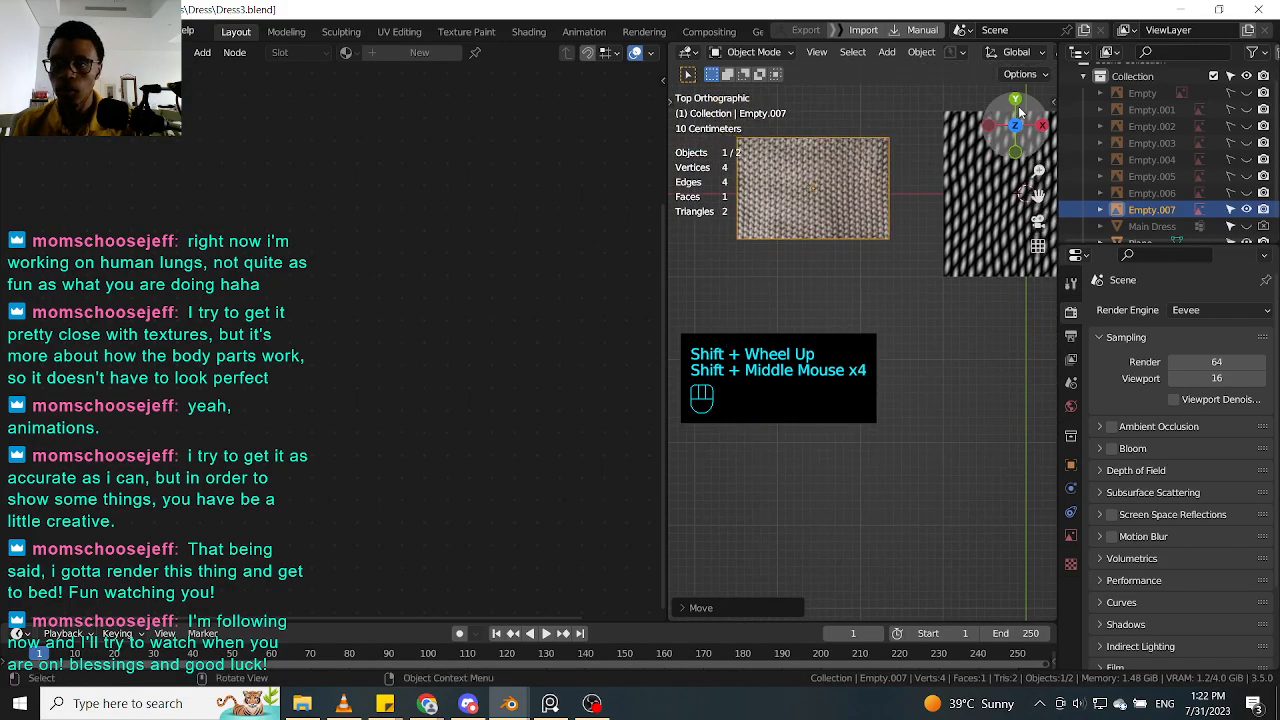
# Step: Set the Screencast Keys vertical offset to 48 and hide the viewport's sidebar
pyautogui.click(1056, 101)
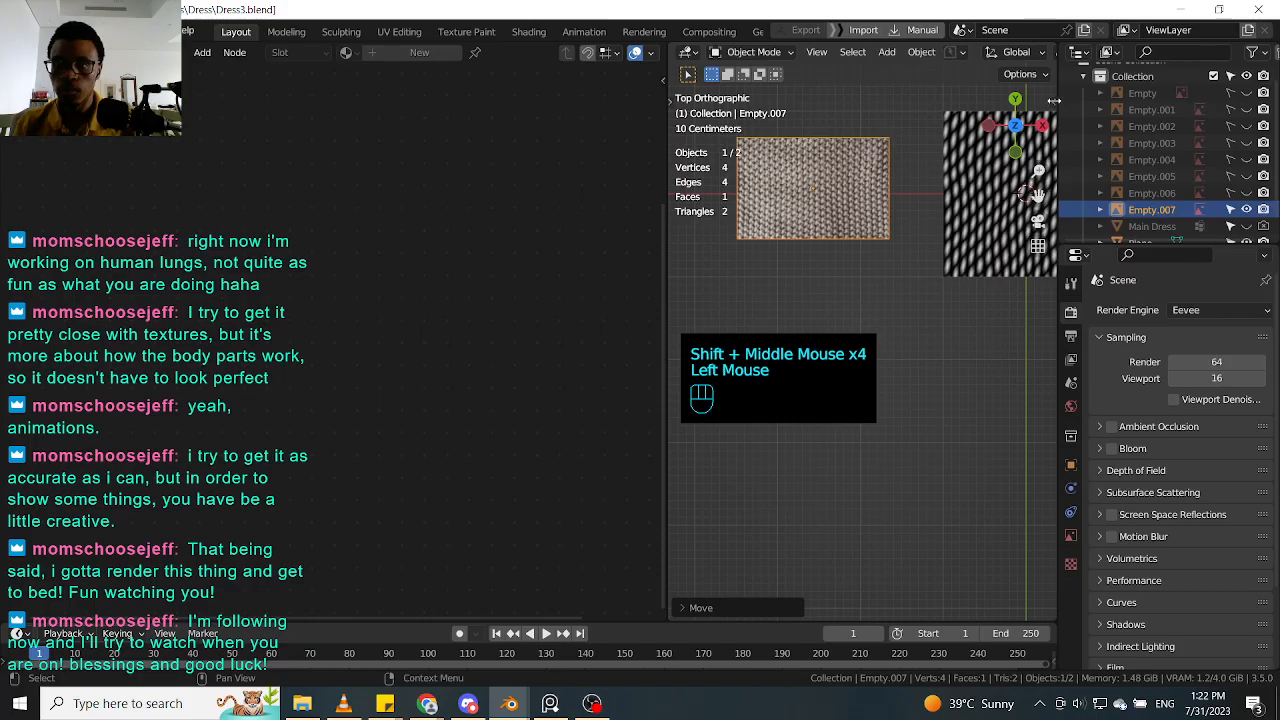
pyautogui.keyDown('shift'); pyautogui.moveTo(849, 198); pyautogui.dragTo(854, 236, button='middle'); pyautogui.keyUp('shift')
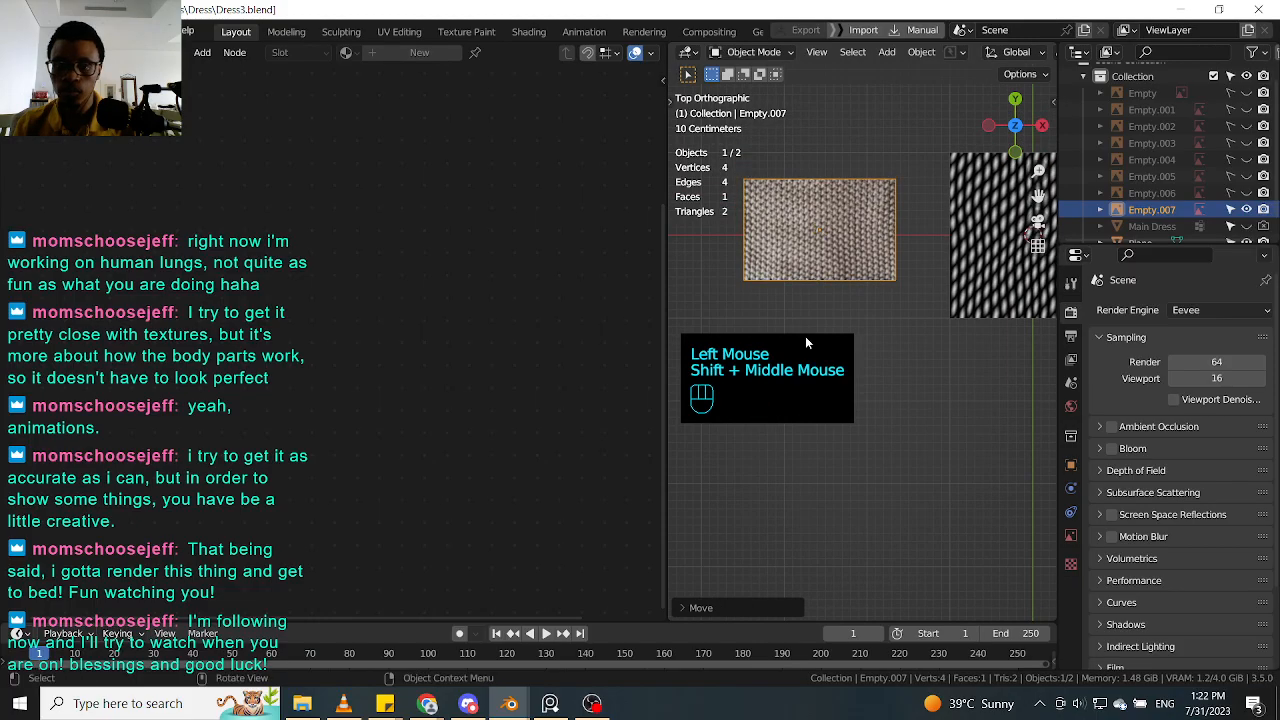
pyautogui.click(1053, 101)
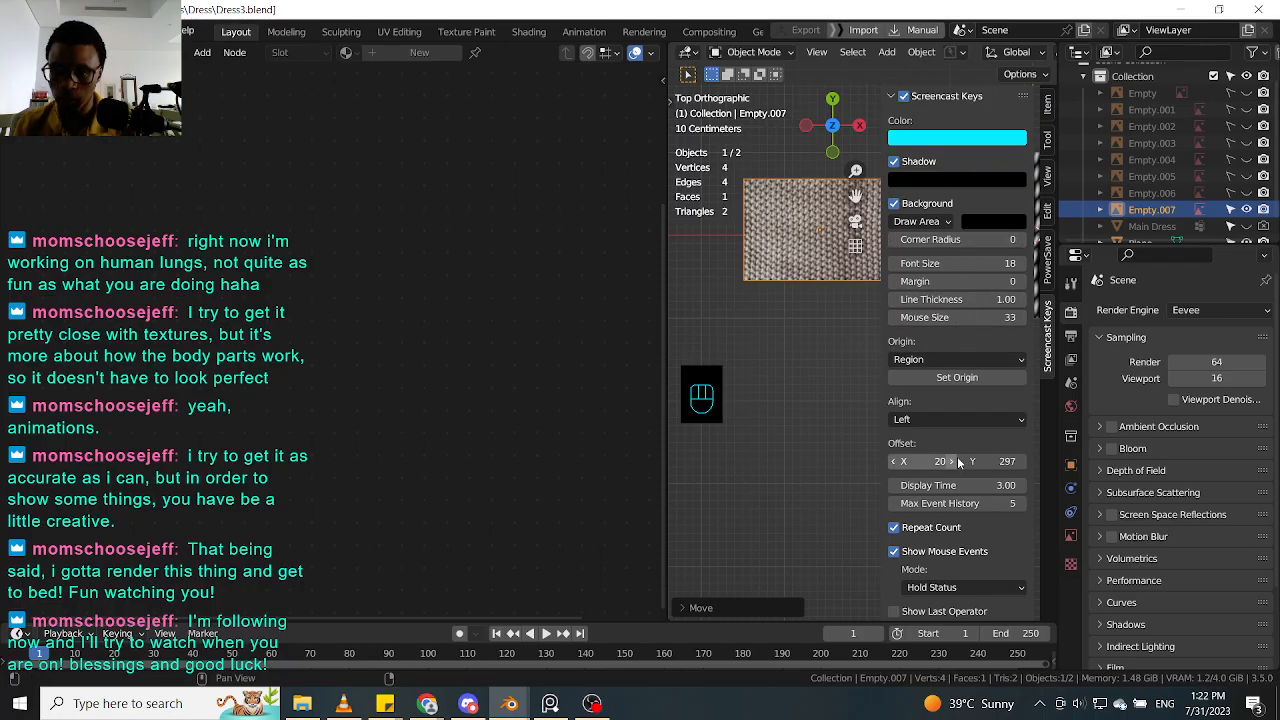
pyautogui.moveTo(1005, 461); pyautogui.dragTo(761, 461)
pyautogui.click(724, 426)
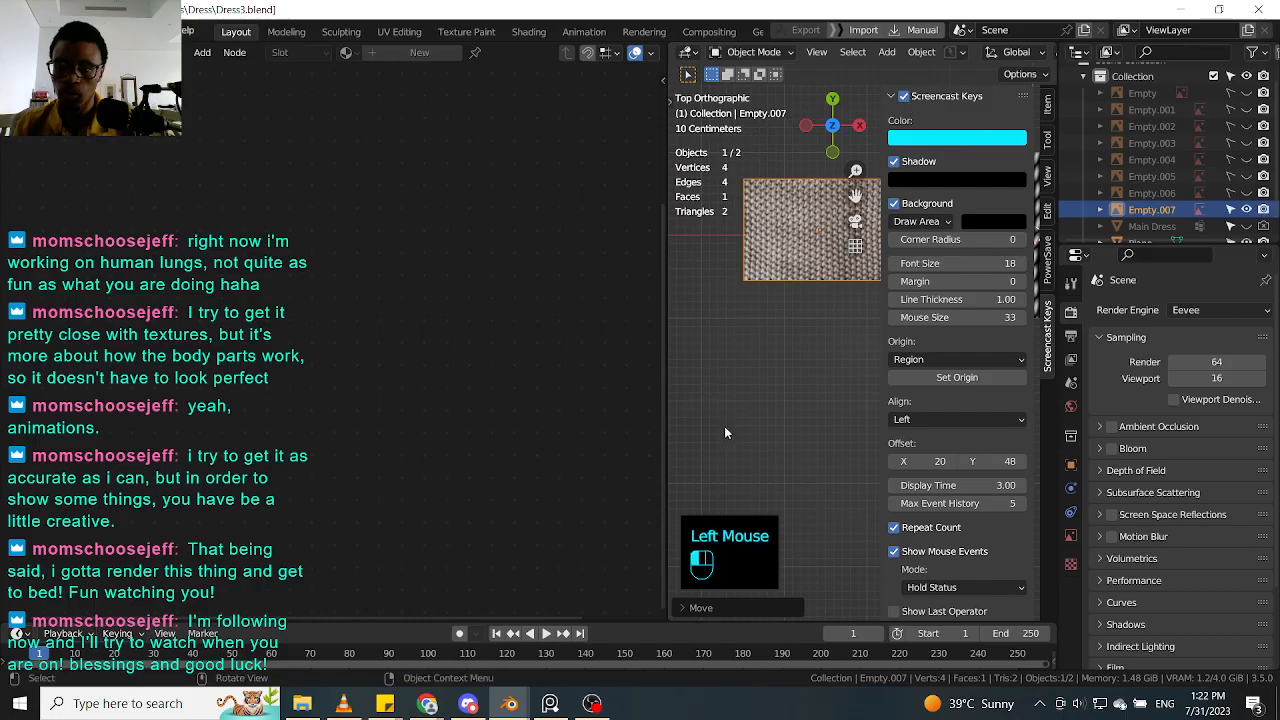
pyautogui.press('n')
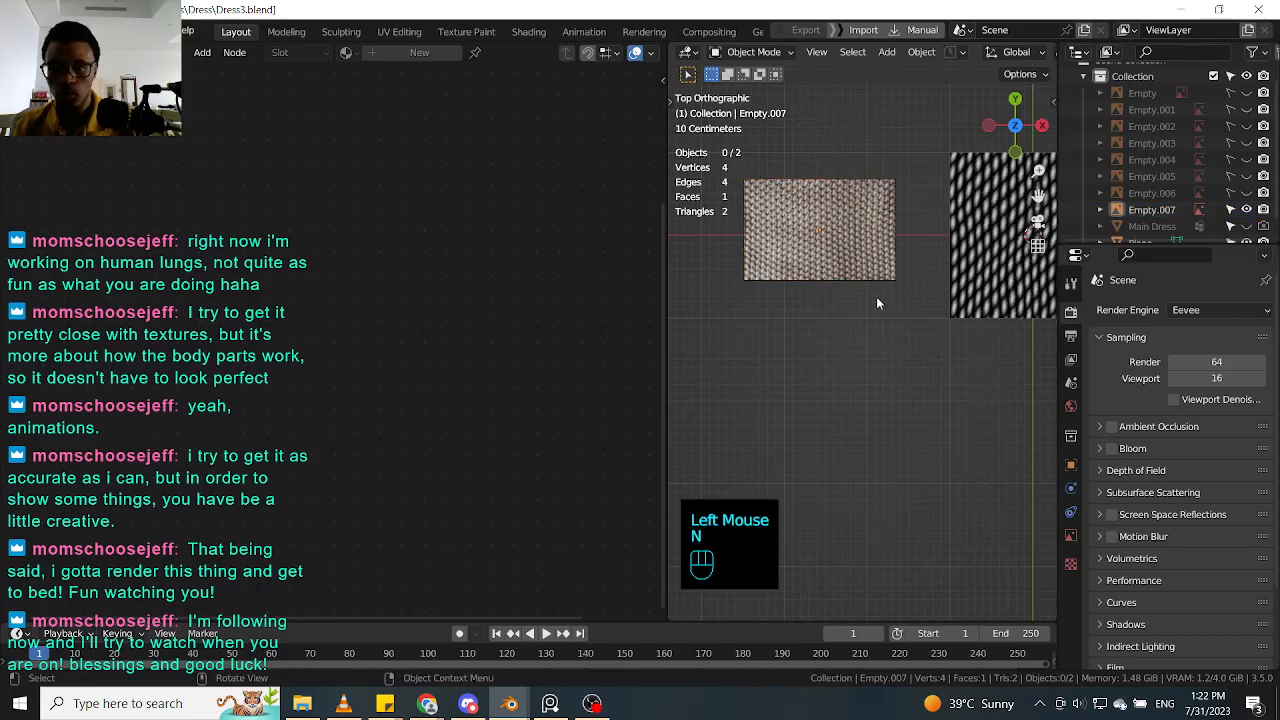
# Step: Widen the 3D viewport into the node editor's space and fit the knit reference photo in view
pyautogui.keyDown('shift'); pyautogui.moveTo(876, 296); pyautogui.dragTo(866, 390, button='middle'); pyautogui.keyUp('shift')
pyautogui.scroll(2, 835, 342)
pyautogui.keyDown('shift'); pyautogui.moveTo(835, 342); pyautogui.dragTo(909, 276, button='middle'); pyautogui.keyUp('shift')
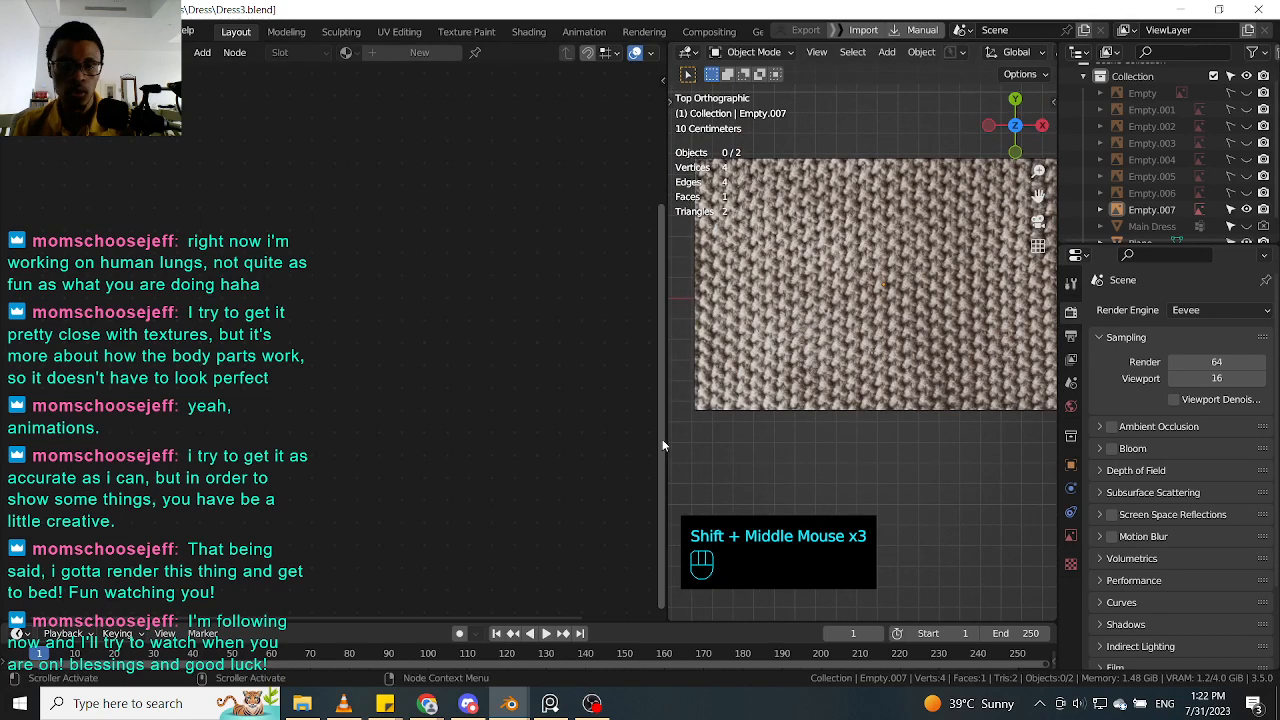
pyautogui.moveTo(662, 439); pyautogui.dragTo(513, 433)
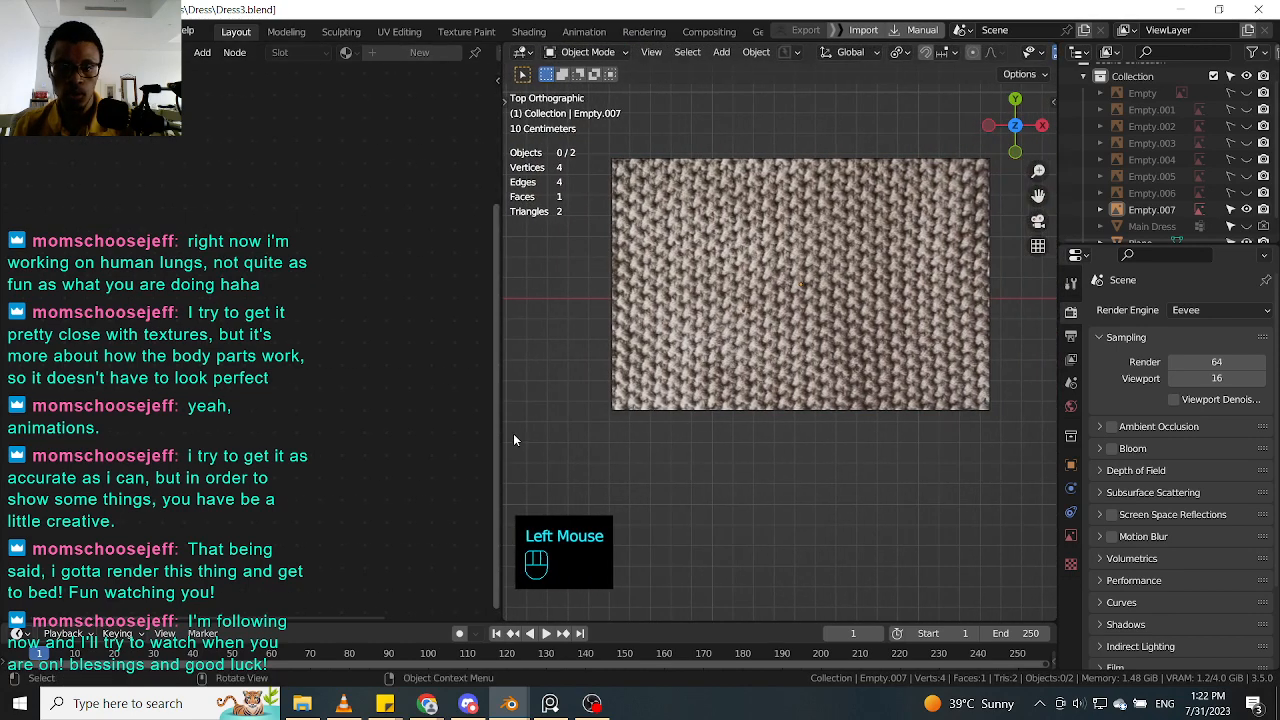
pyautogui.scroll(1, 821, 297)
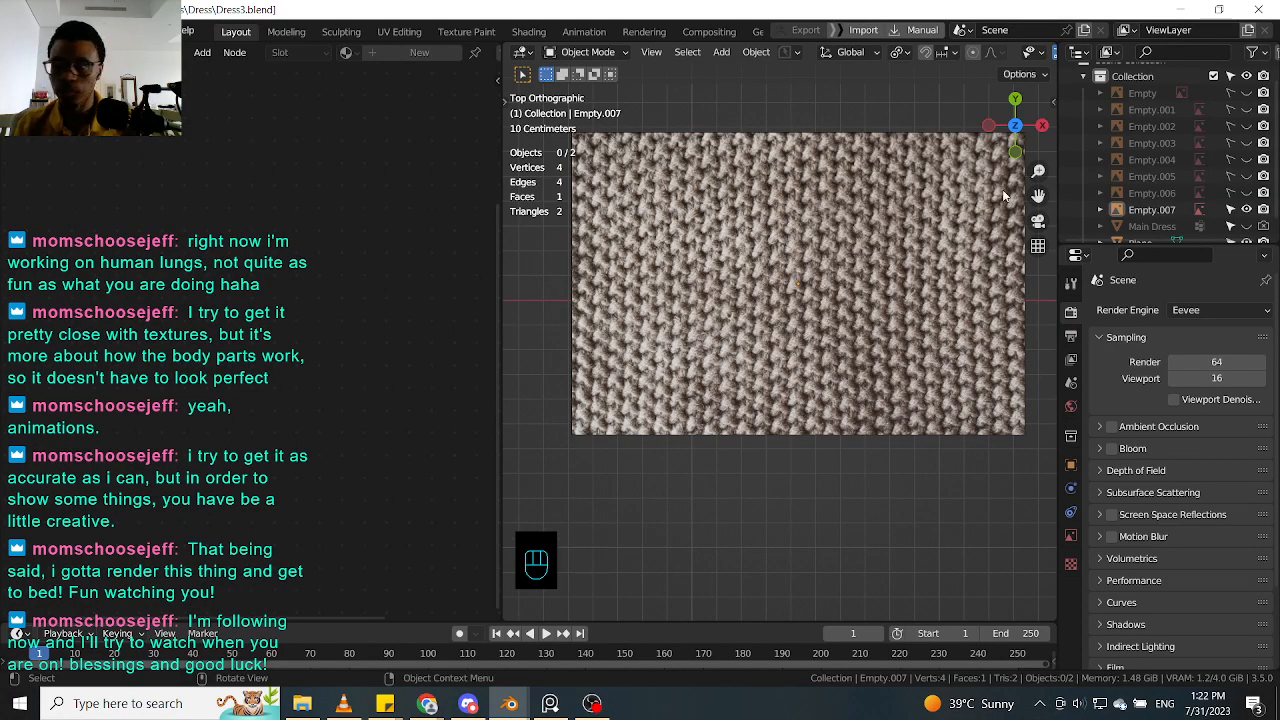
# Step: Make the reference image Empty.007 unselectable and test it in the viewport
pyautogui.scroll(-4, 1160, 185)
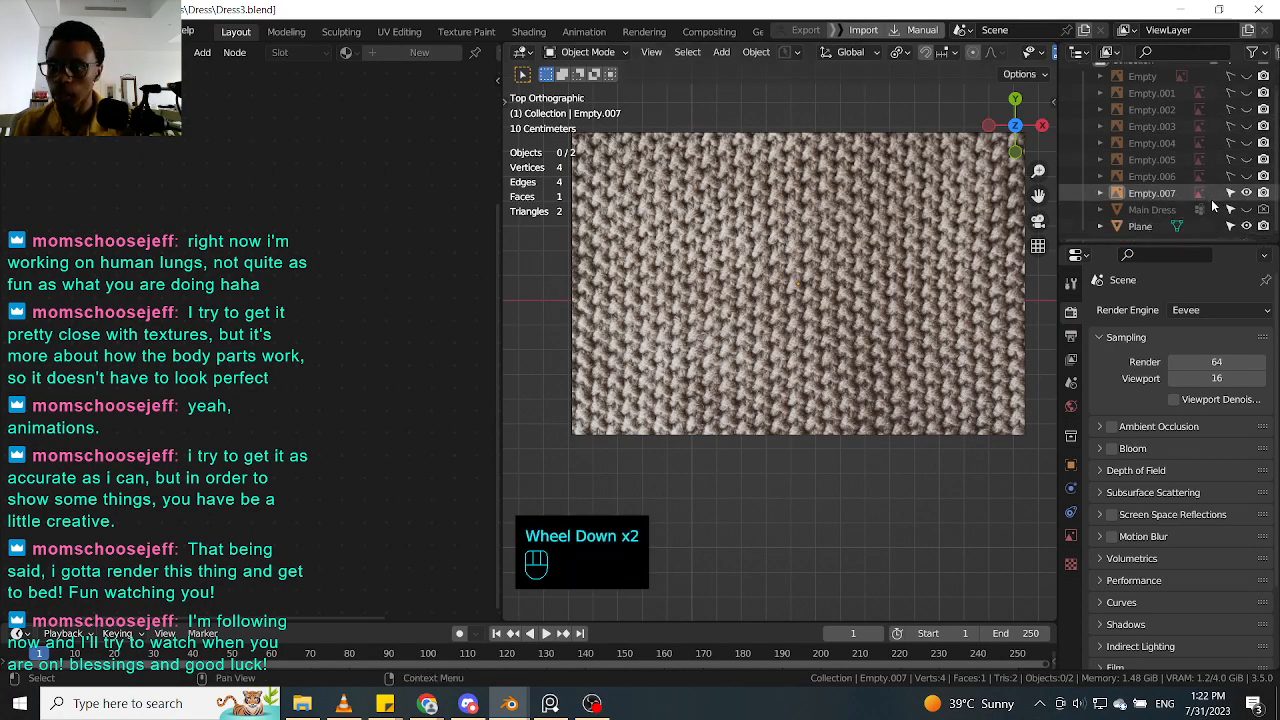
pyautogui.click(830, 322)
pyautogui.click(818, 262)
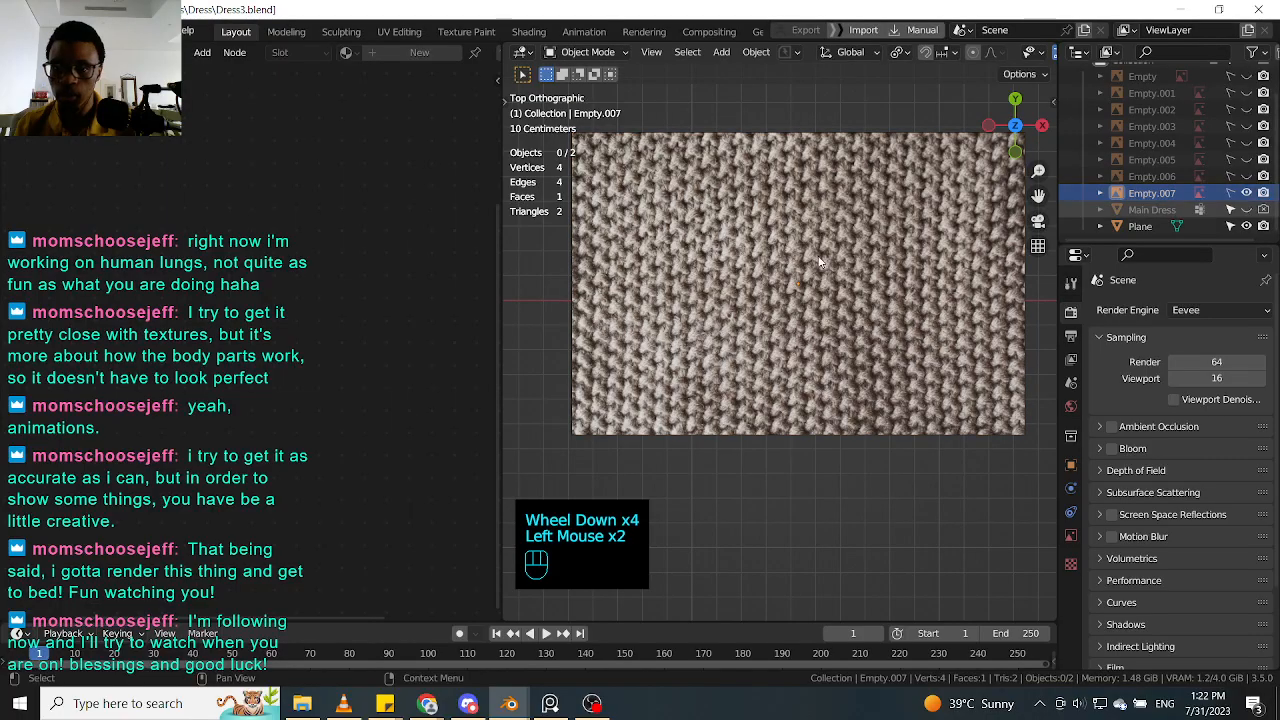
pyautogui.click(818, 262)
# Step: Show the viewport's tools and activate the Annotate tool for drawing over the knit photo
pyautogui.press('t')
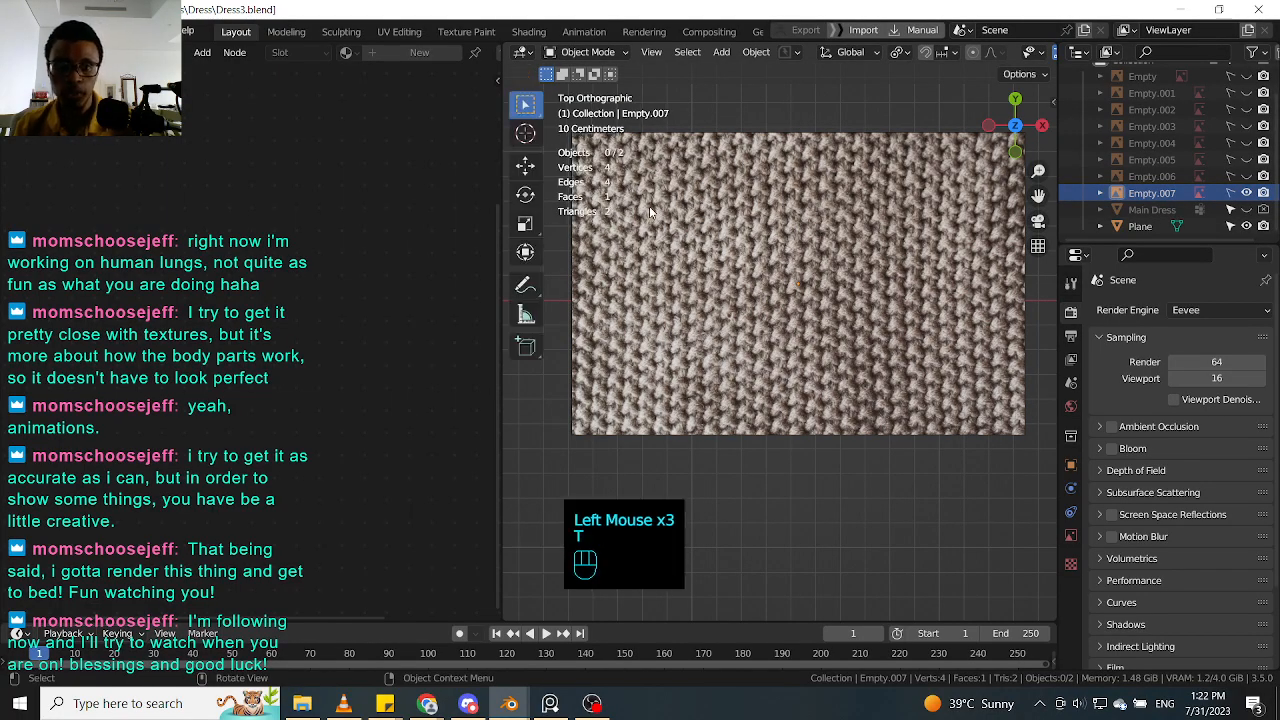
pyautogui.click(525, 285)
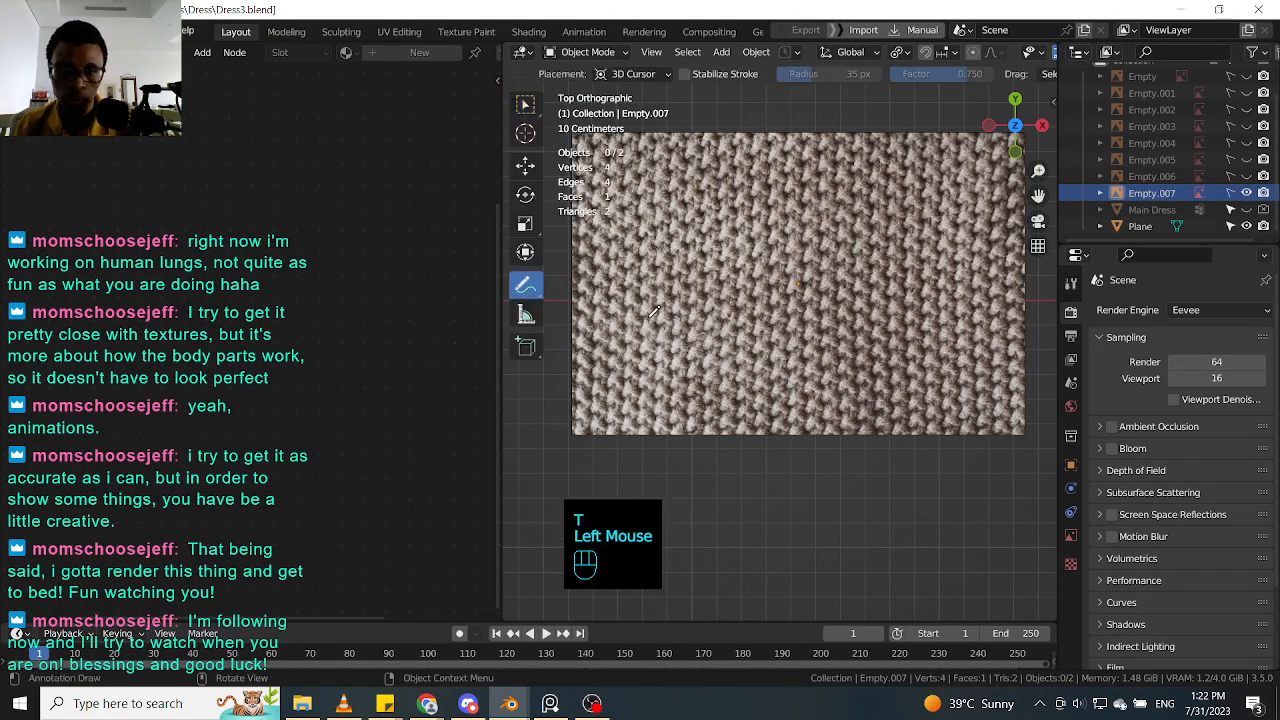
pyautogui.scroll(2, 654, 311)
pyautogui.scroll(-1, 654, 311)
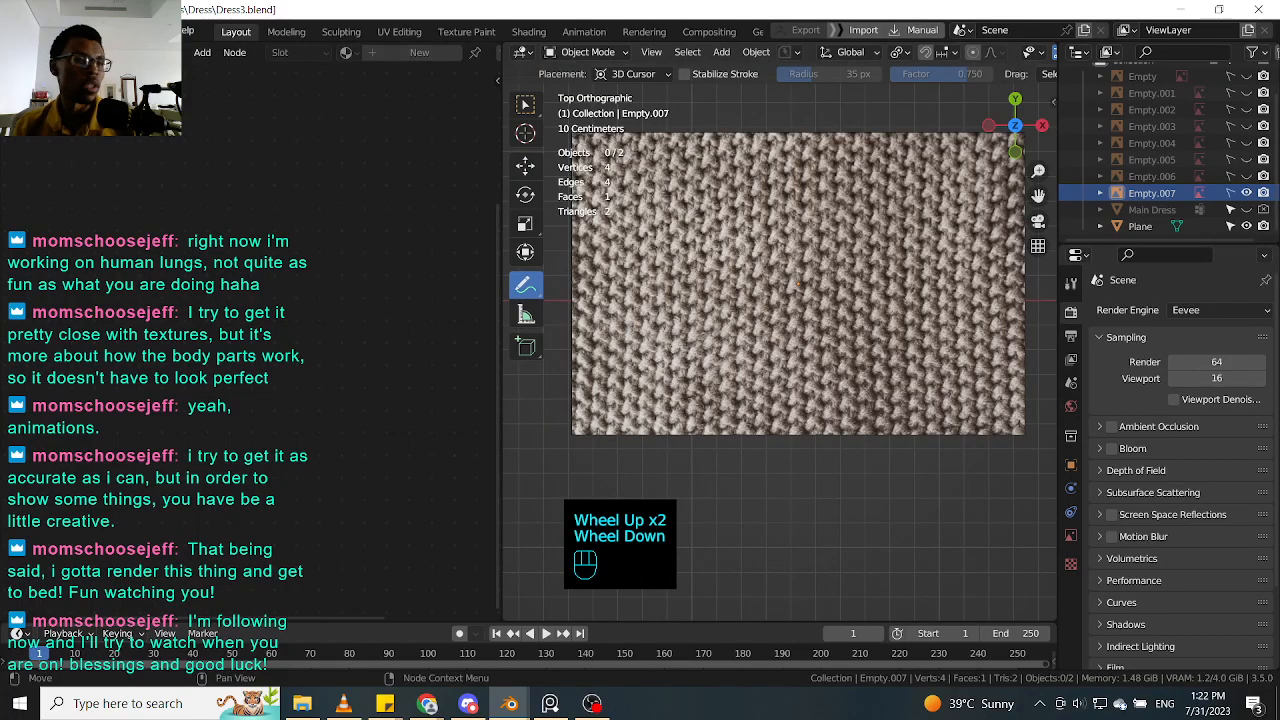
# Step: Bring up the reference board beside the viewport and enlarge the knit material loop diagram
pyautogui.hotkey('alt', 'Tab')
pyautogui.moveTo(143, 331); pyautogui.dragTo(280, 268, button='right')
pyautogui.scroll(4, 265, 392)
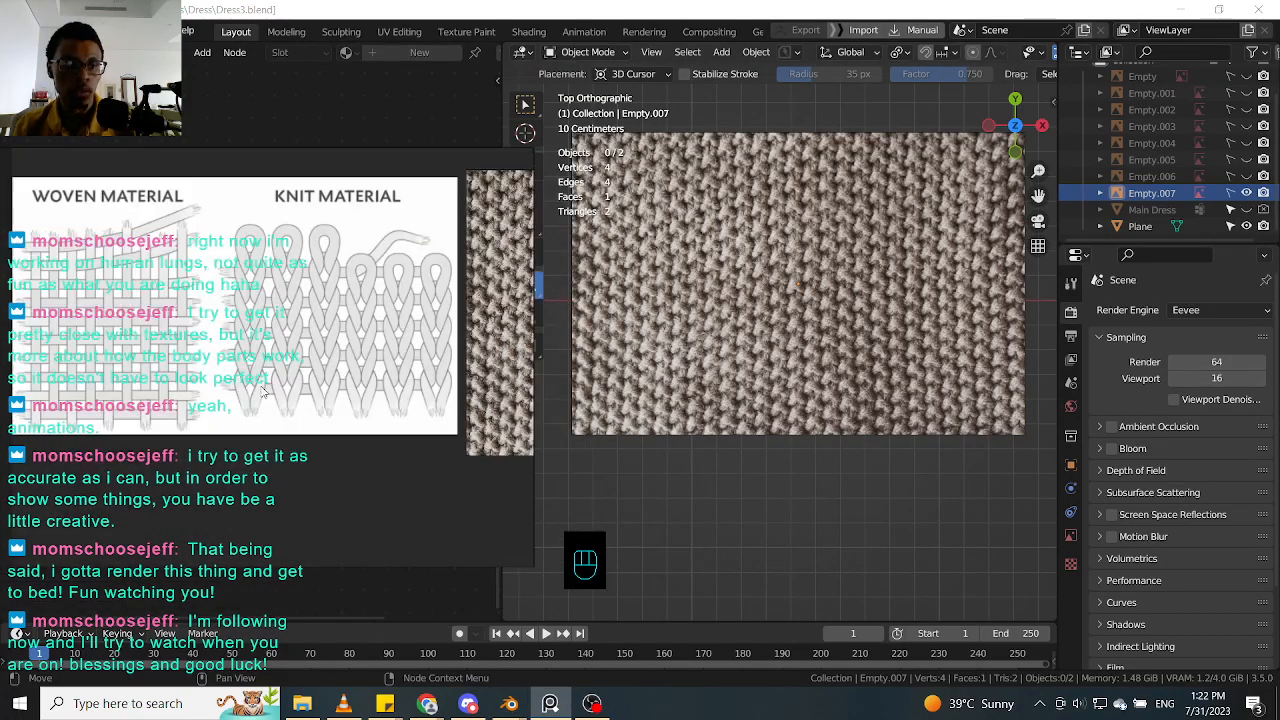
pyautogui.scroll(2, 262, 317)
pyautogui.scroll(4, 262, 317)
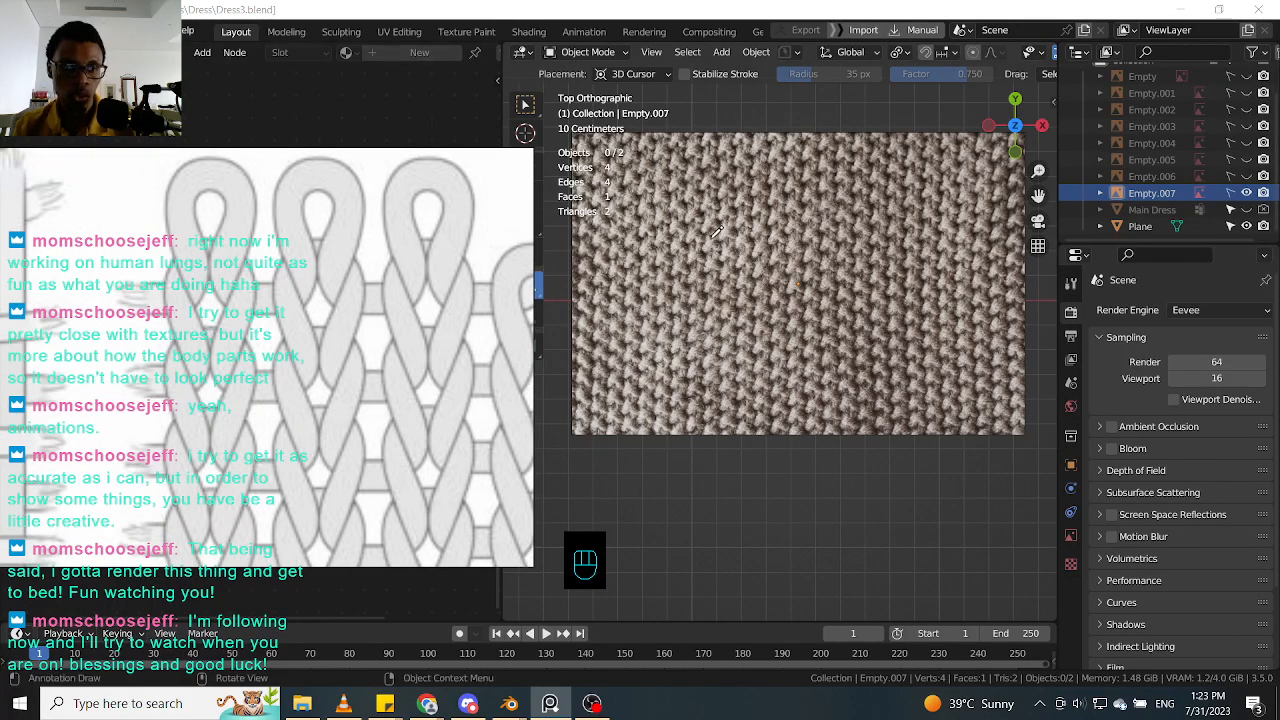
# Step: Try annotating a stitch on the knit photo using the loop diagram as a guide, and undo the strokes
pyautogui.moveTo(617, 289); pyautogui.dragTo(640, 265)
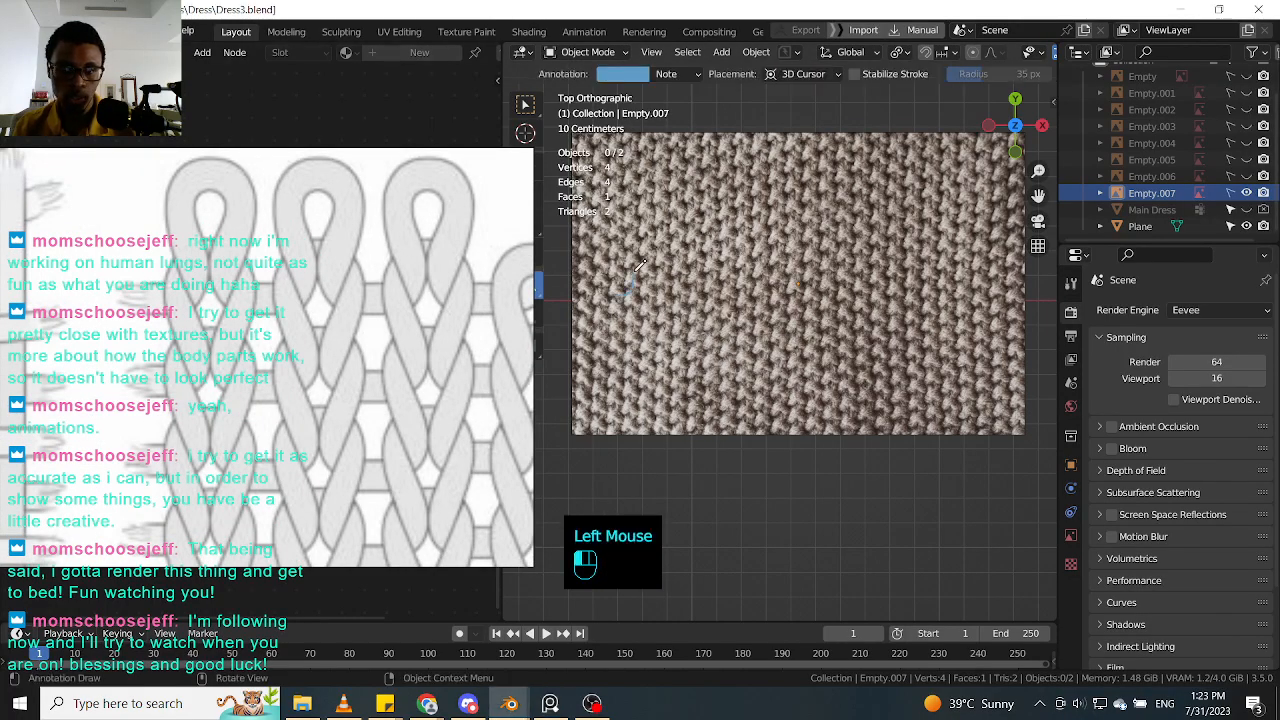
pyautogui.hotkey('ctrl', 'z')
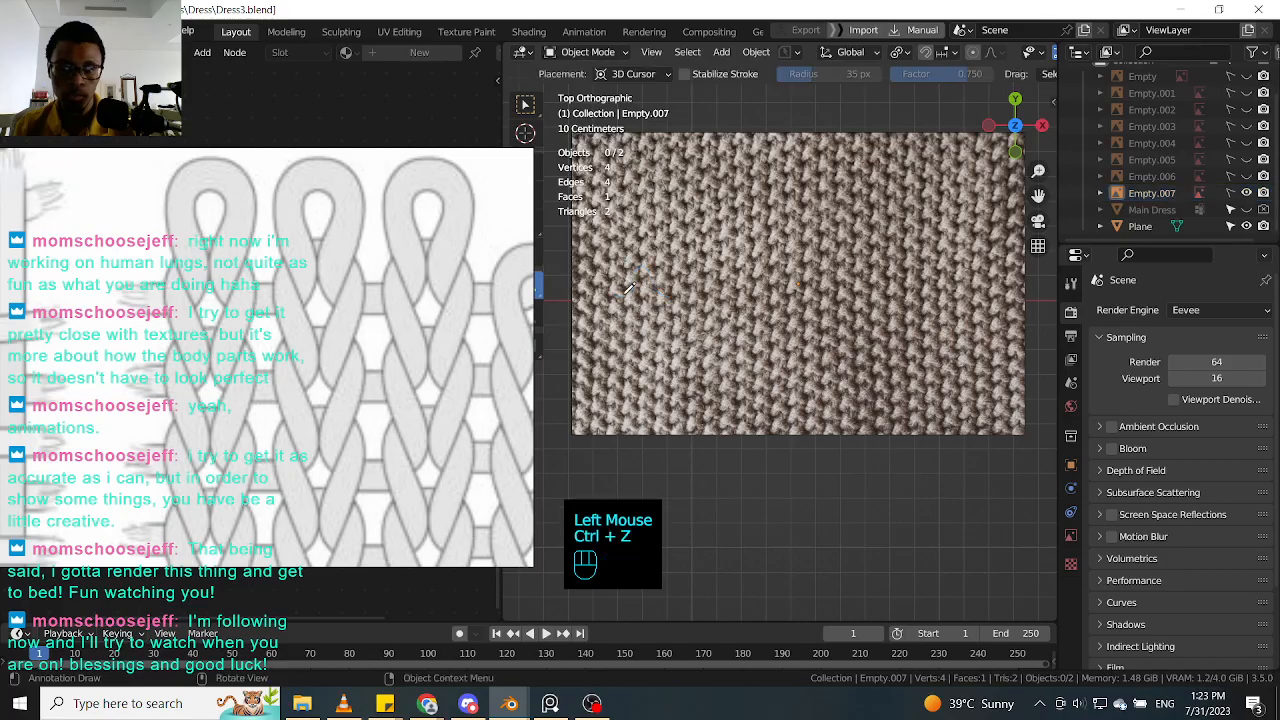
pyautogui.scroll(2, 624, 320)
pyautogui.keyDown('shift'); pyautogui.moveTo(624, 320); pyautogui.dragTo(777, 293, button='middle'); pyautogui.keyUp('shift')
pyautogui.scroll(2, 684, 293)
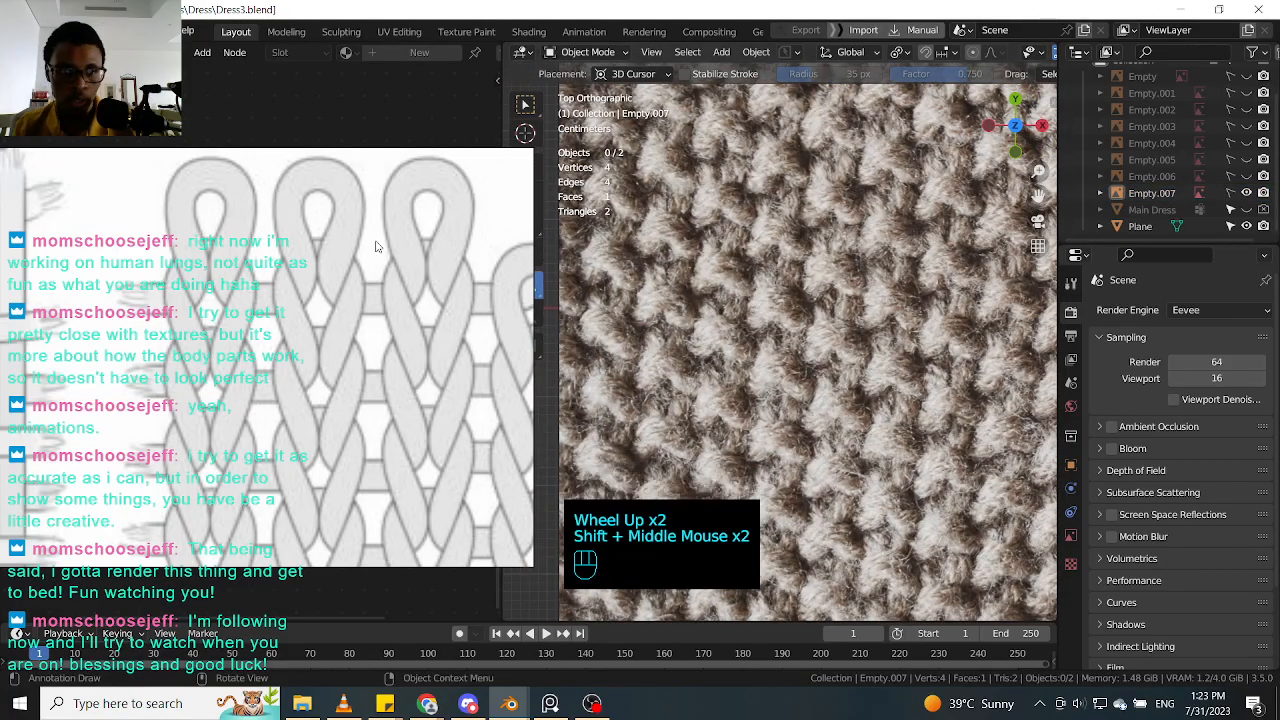
pyautogui.click(293, 197)
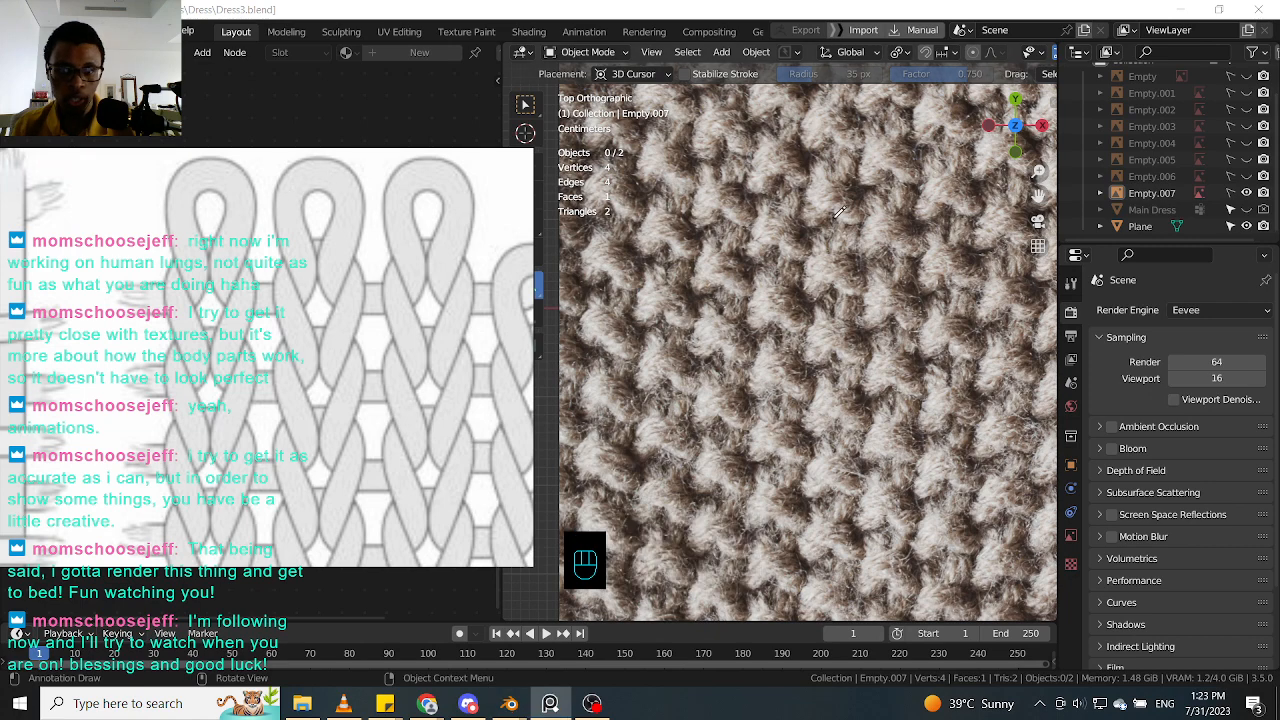
pyautogui.moveTo(703, 278)
pyautogui.mouseDown()
pyautogui.moveTo(752, 278)
pyautogui.moveTo(703, 265)
pyautogui.moveTo(760, 277)
pyautogui.mouseUp()
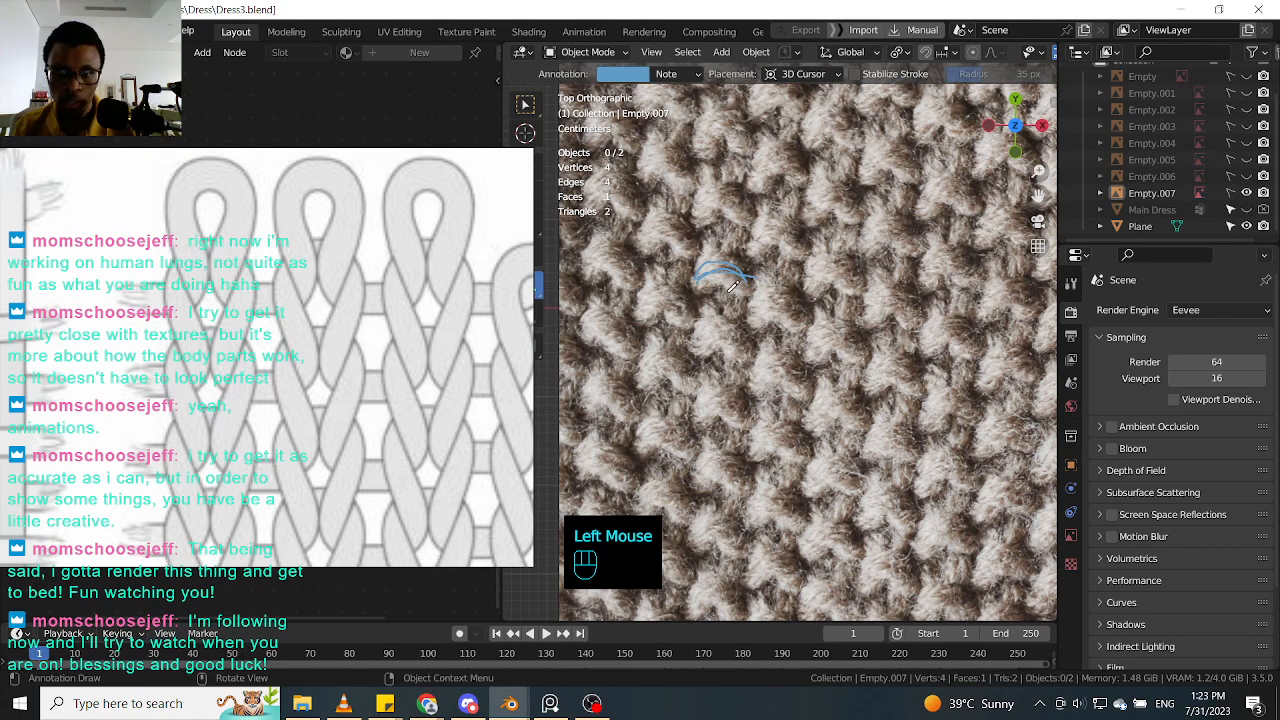
pyautogui.keyDown('shift'); pyautogui.moveTo(765, 328); pyautogui.dragTo(778, 278, button='middle'); pyautogui.keyUp('shift')
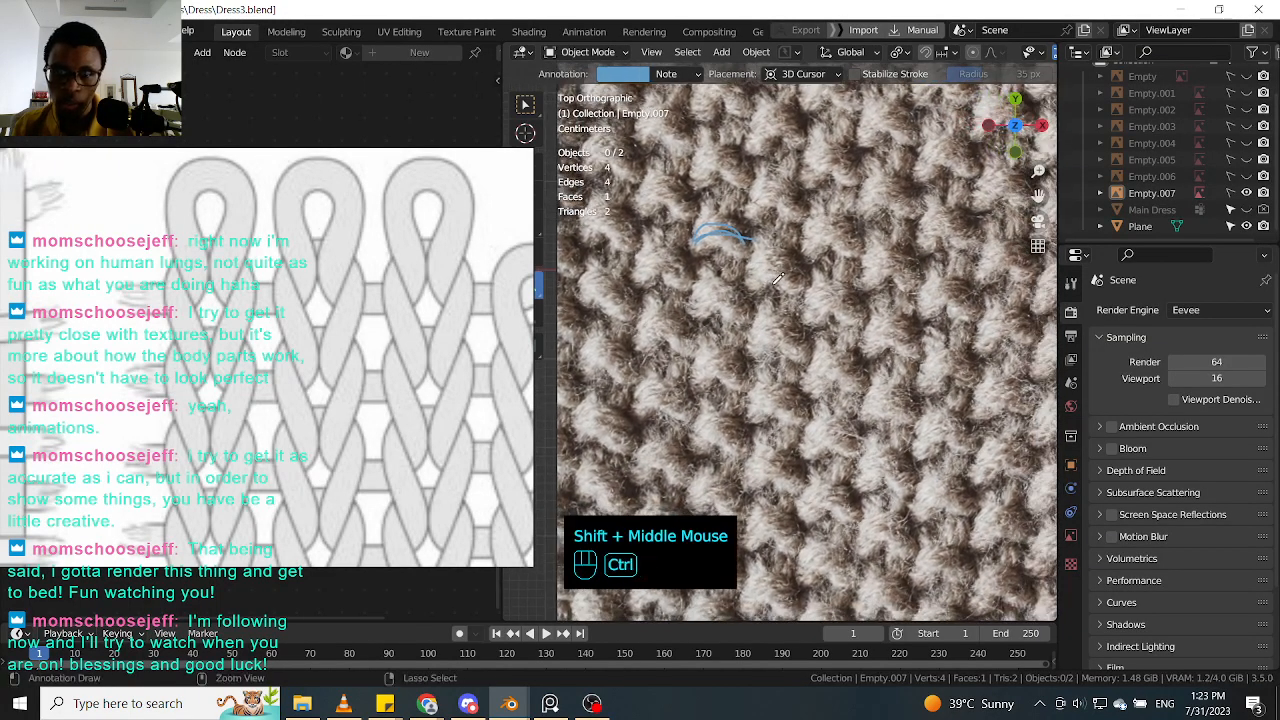
pyautogui.hotkey('ctrl', 'z')
pyautogui.hotkey('ctrl', 'z')
# Step: Annotate one stitch near the middle of the knit photo with a top arc, two inner sides and flared lower ends
pyautogui.keyDown('shift'); pyautogui.moveTo(865, 238); pyautogui.dragTo(835, 293, button='middle'); pyautogui.keyUp('shift')
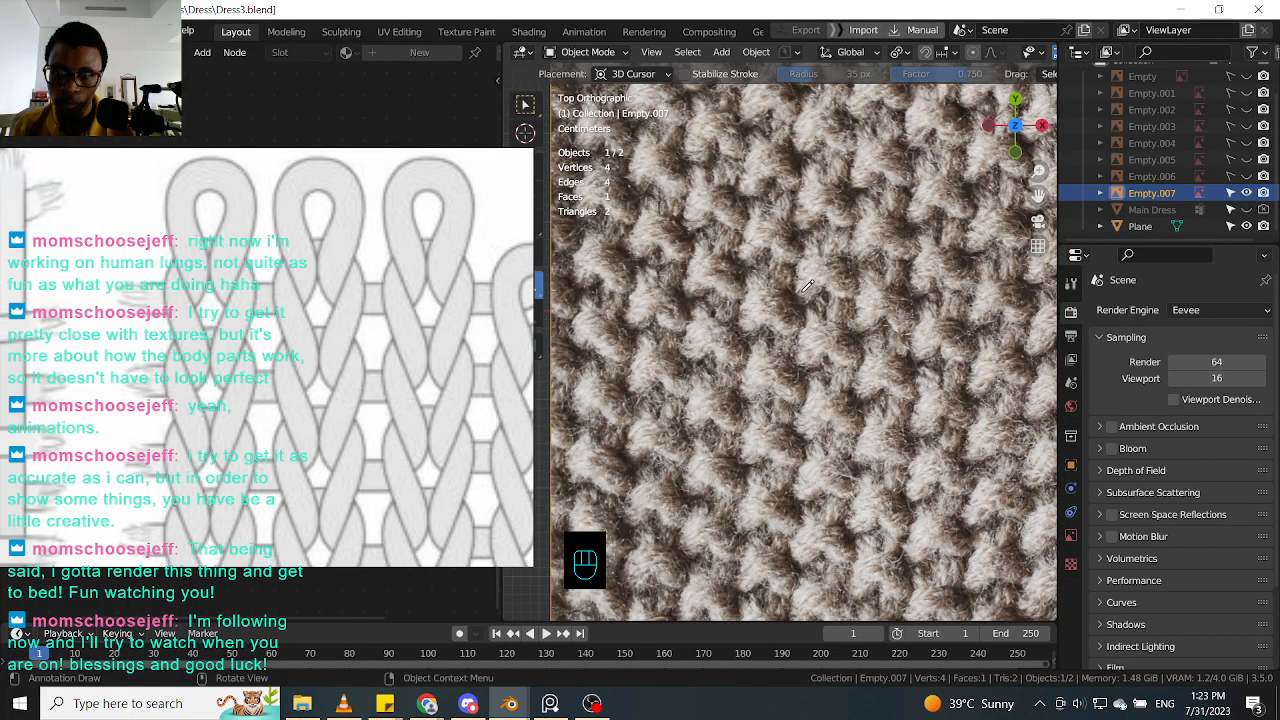
pyautogui.keyDown('shift'); pyautogui.moveTo(807, 287); pyautogui.dragTo(766, 262, button='middle'); pyautogui.keyUp('shift')
pyautogui.moveTo(762, 242)
pyautogui.mouseDown()
pyautogui.moveTo(812, 238)
pyautogui.moveTo(757, 243)
pyautogui.moveTo(763, 258)
pyautogui.mouseUp()
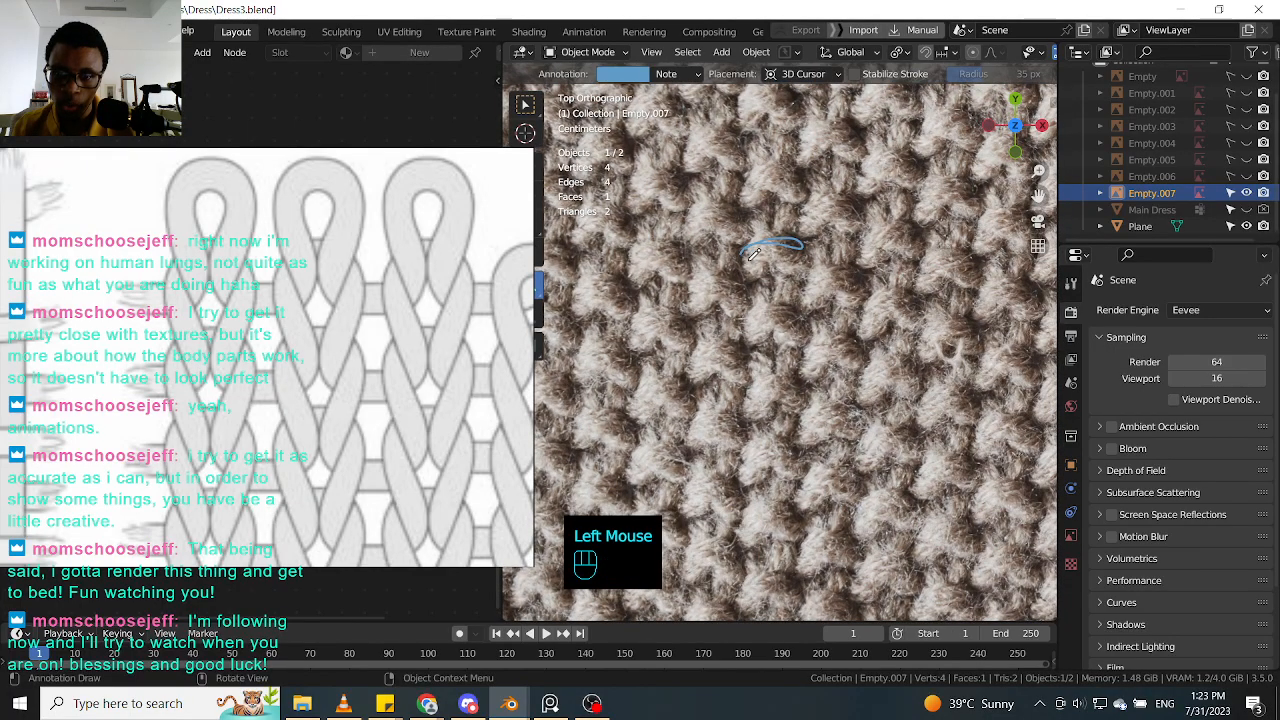
pyautogui.click(750, 252)
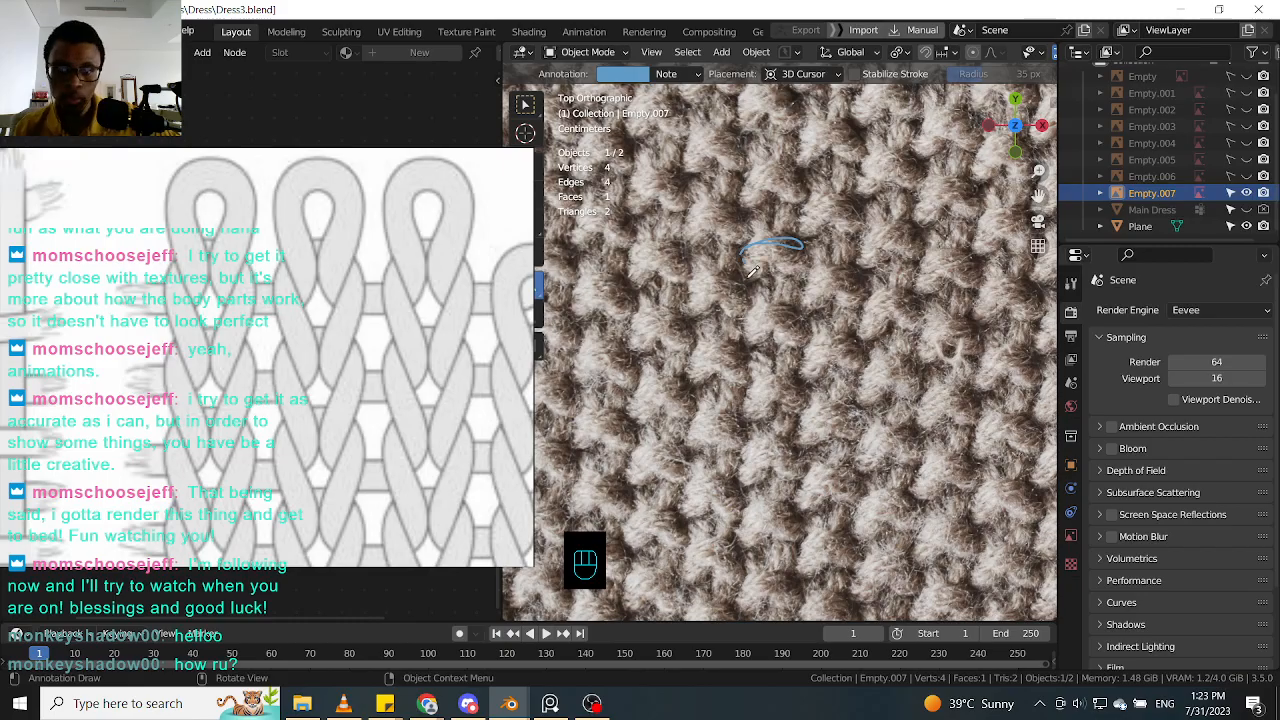
pyautogui.moveTo(754, 288)
pyautogui.mouseDown()
pyautogui.moveTo(787, 298)
pyautogui.moveTo(745, 337)
pyautogui.moveTo(797, 341)
pyautogui.mouseUp()
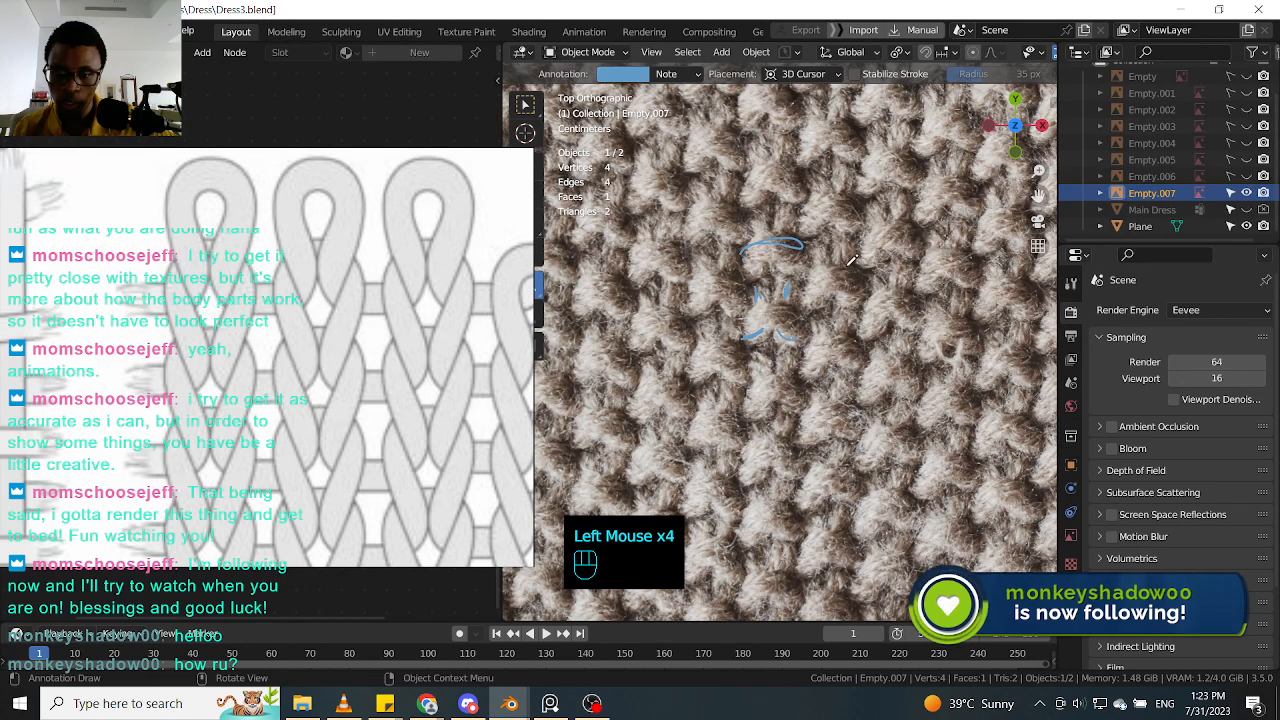
# Step: Sketch a full knit loop outline to the right of the annotated stitch, and reinforce the first stitch's sides and lower ends
pyautogui.moveTo(866, 241)
pyautogui.mouseDown()
pyautogui.moveTo(900, 224)
pyautogui.moveTo(899, 300)
pyautogui.moveTo(935, 311)
pyautogui.mouseUp()
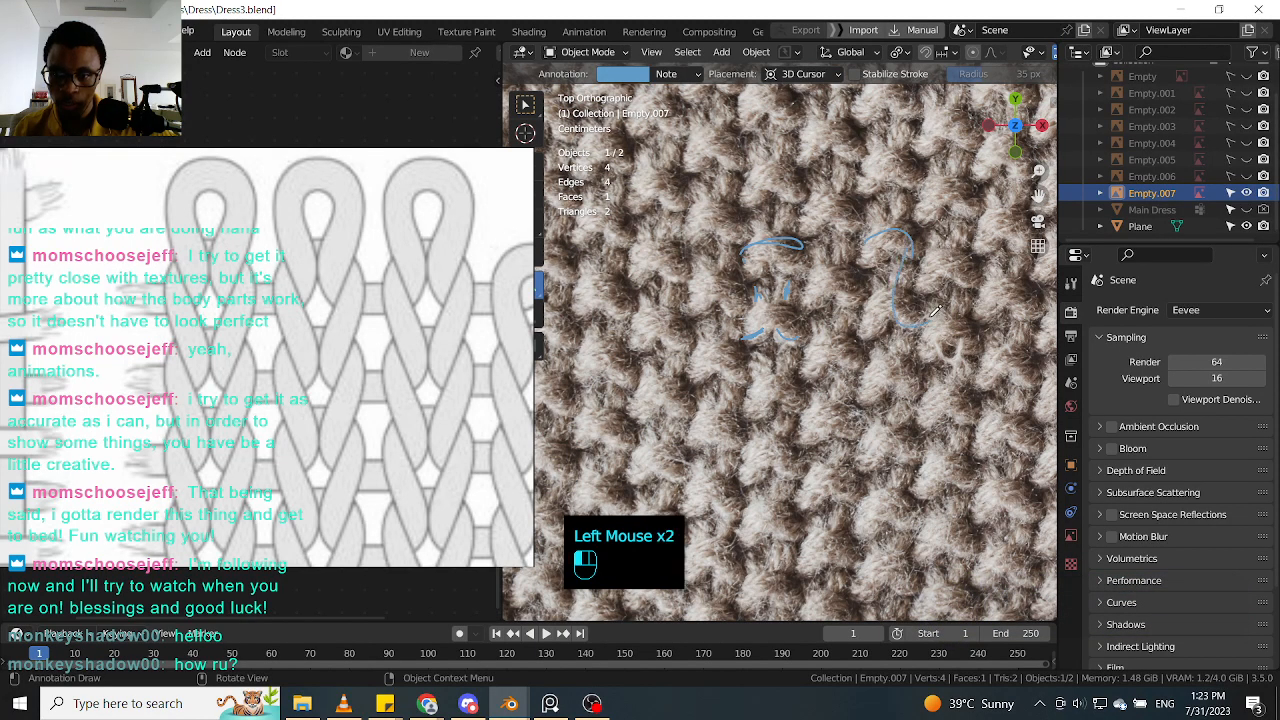
pyautogui.moveTo(864, 242); pyautogui.dragTo(868, 322)
pyautogui.moveTo(787, 286); pyautogui.dragTo(760, 288)
pyautogui.moveTo(738, 339); pyautogui.dragTo(755, 340)
pyautogui.moveTo(796, 339)
pyautogui.mouseDown()
pyautogui.moveTo(813, 339)
pyautogui.moveTo(778, 337)
pyautogui.moveTo(796, 338)
pyautogui.mouseUp()
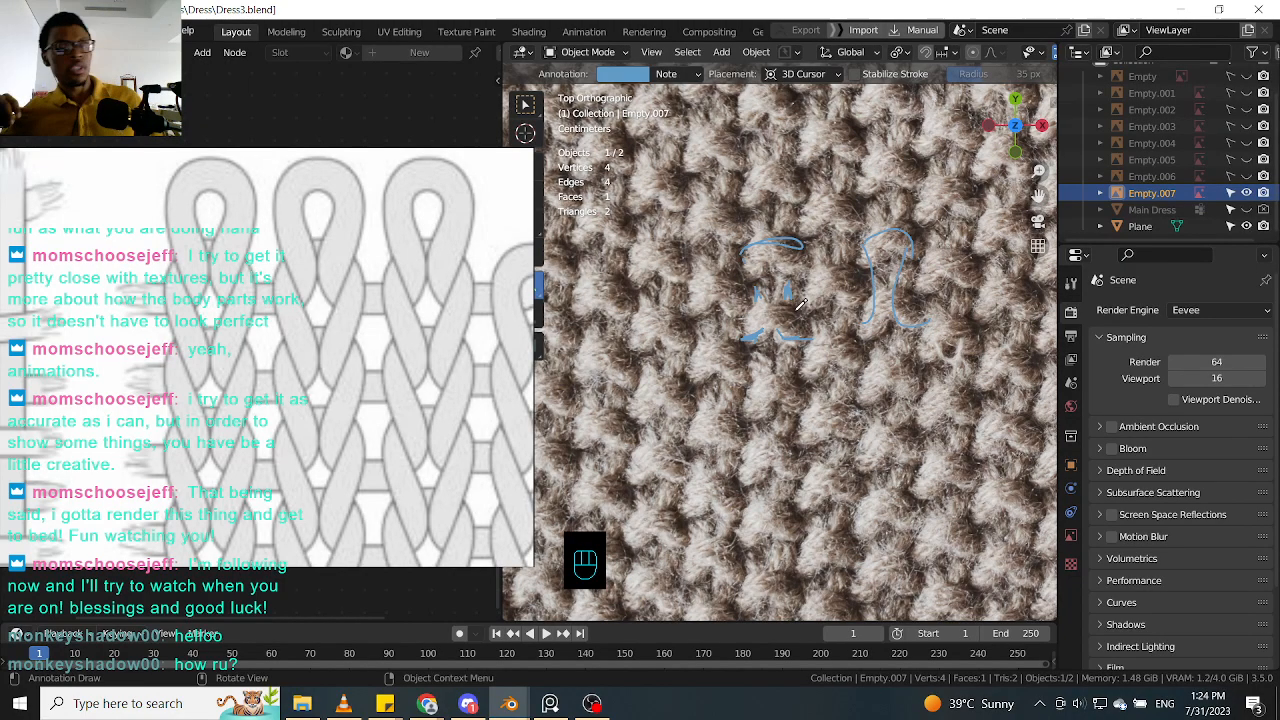
# Step: Add annotation strokes around the rounded top of the right-hand stitch loop on the knit reference photo
pyautogui.click(910, 240)
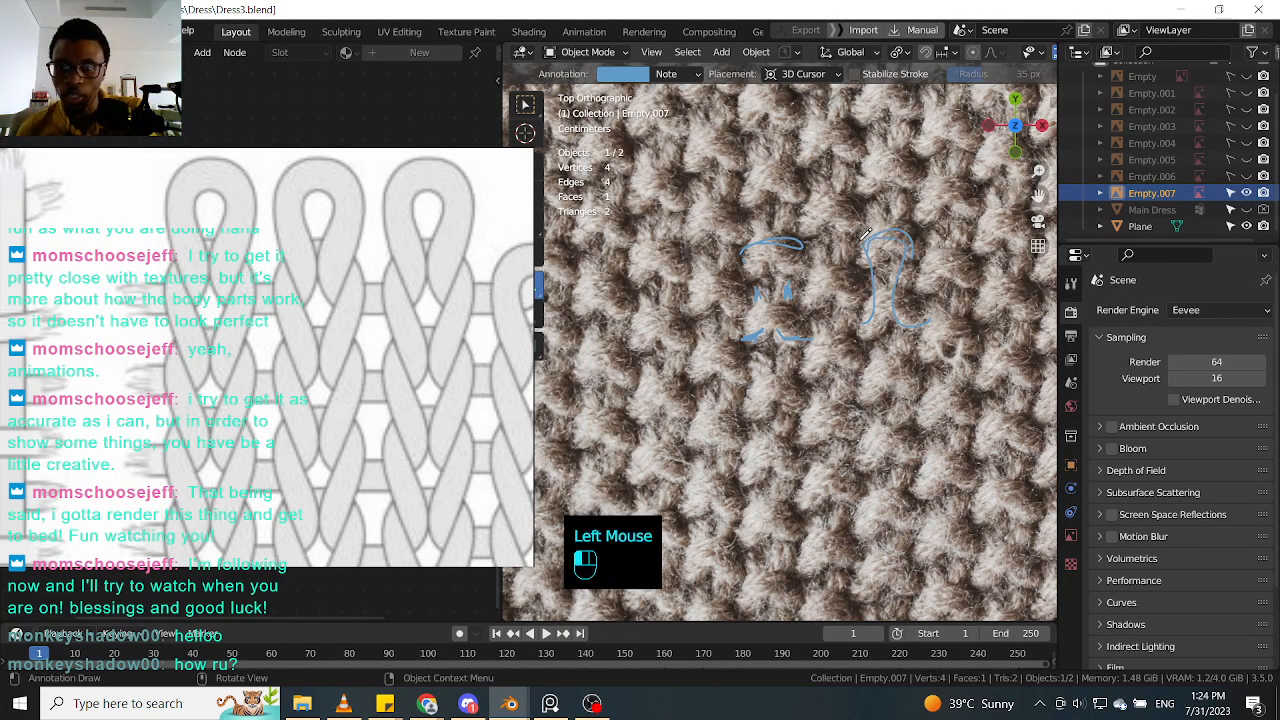
pyautogui.click(870, 231)
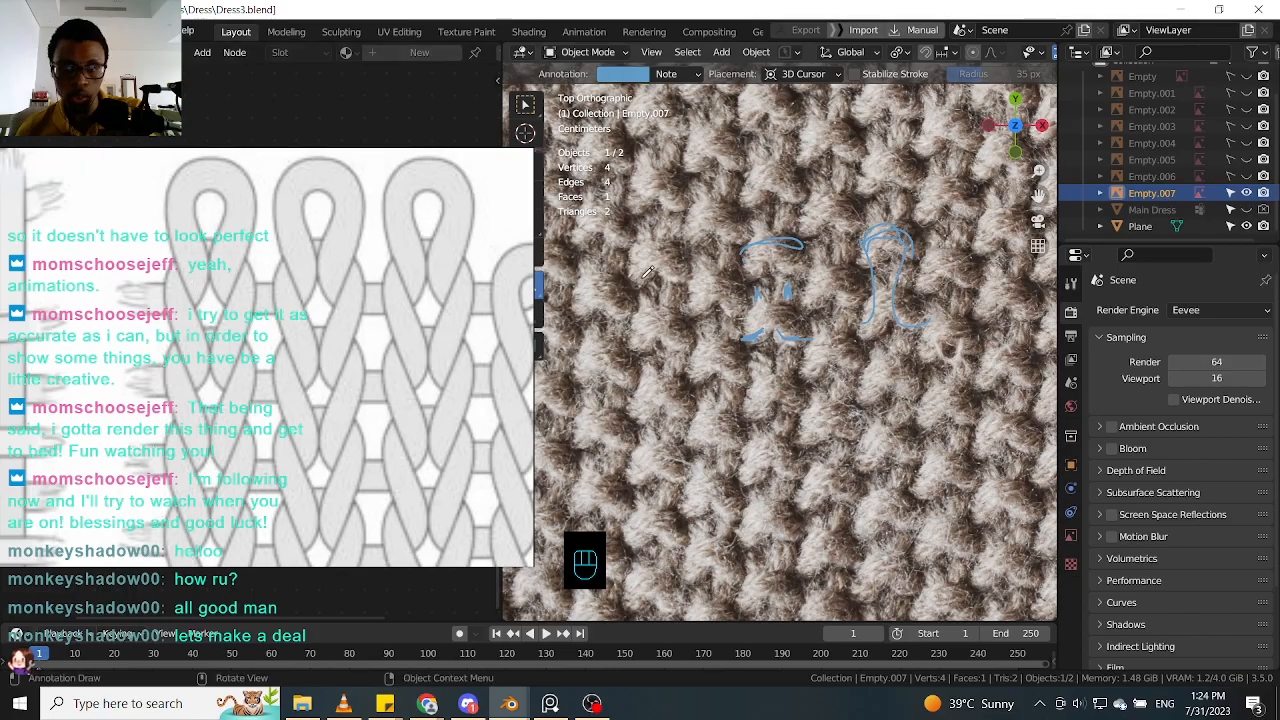
# Step: Compare the stitches in the reference photo with the knit diagram and with the procedural pattern on the plane
pyautogui.scroll(-1, 790, 347)
pyautogui.scroll(1, 790, 347)
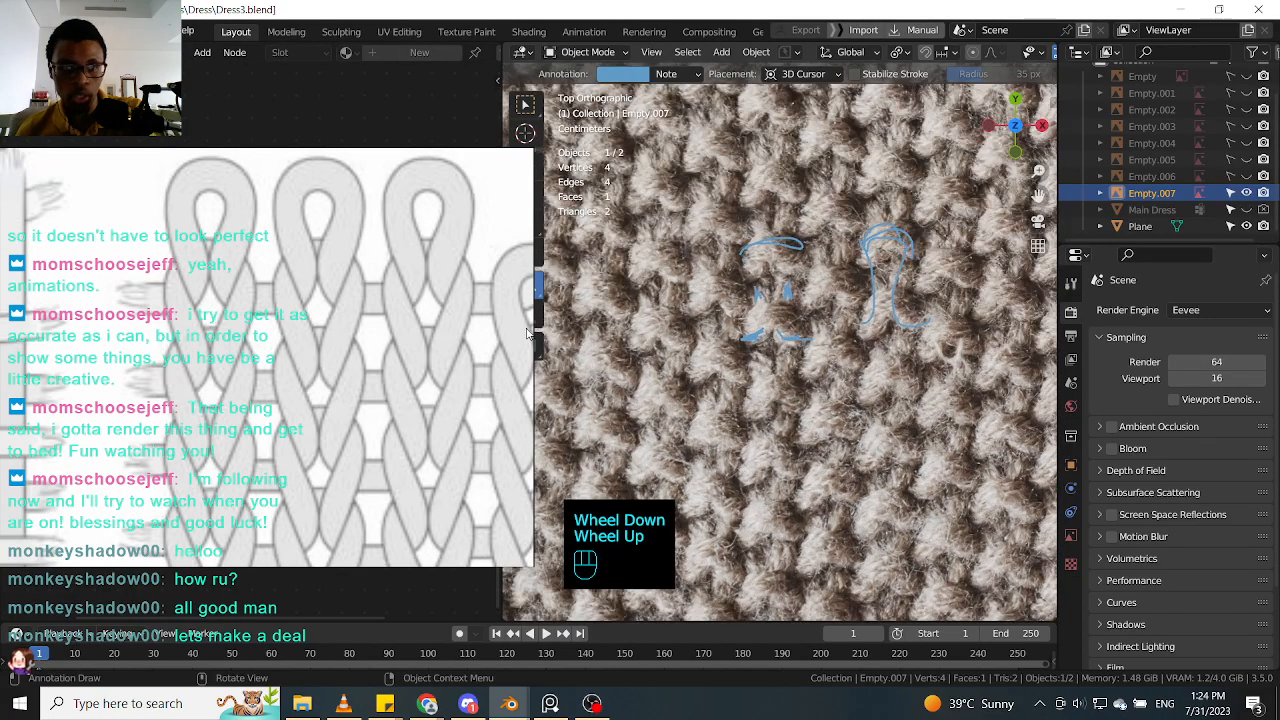
pyautogui.scroll(-1, 305, 338)
pyautogui.scroll(-1, 752, 303)
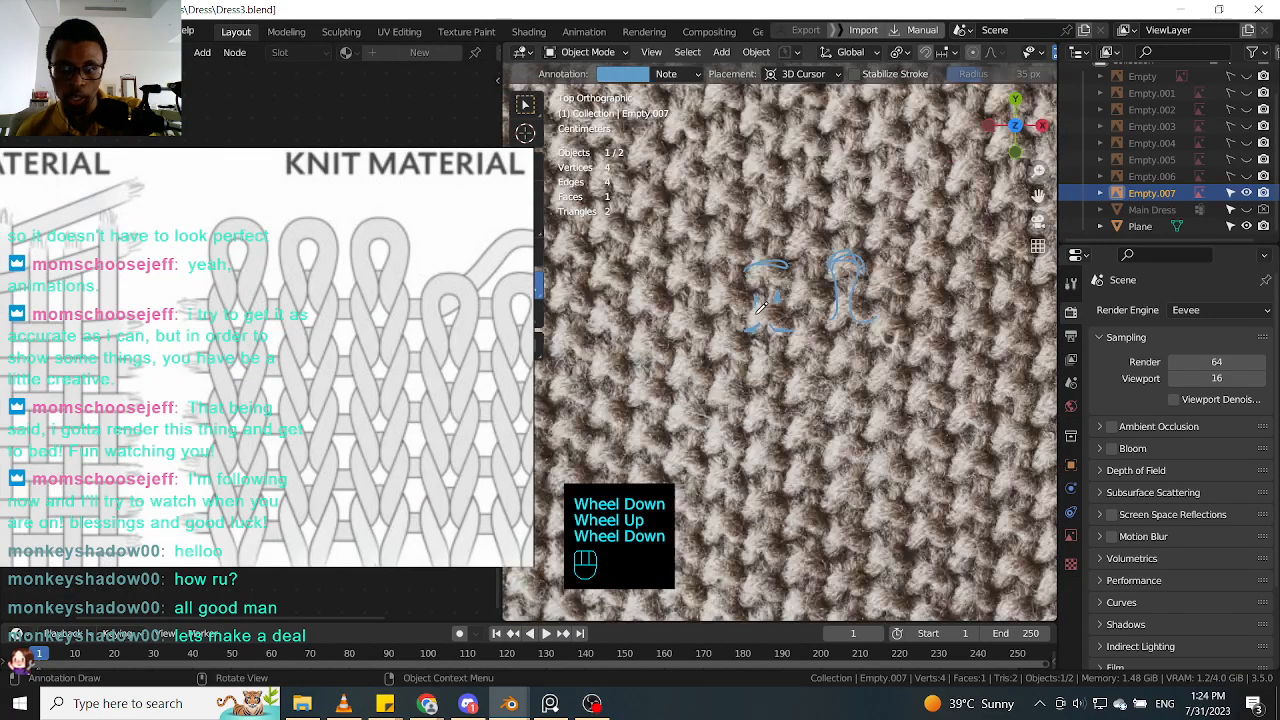
pyautogui.scroll(1, 765, 300)
pyautogui.scroll(-1, 757, 240)
pyautogui.scroll(2, 757, 240)
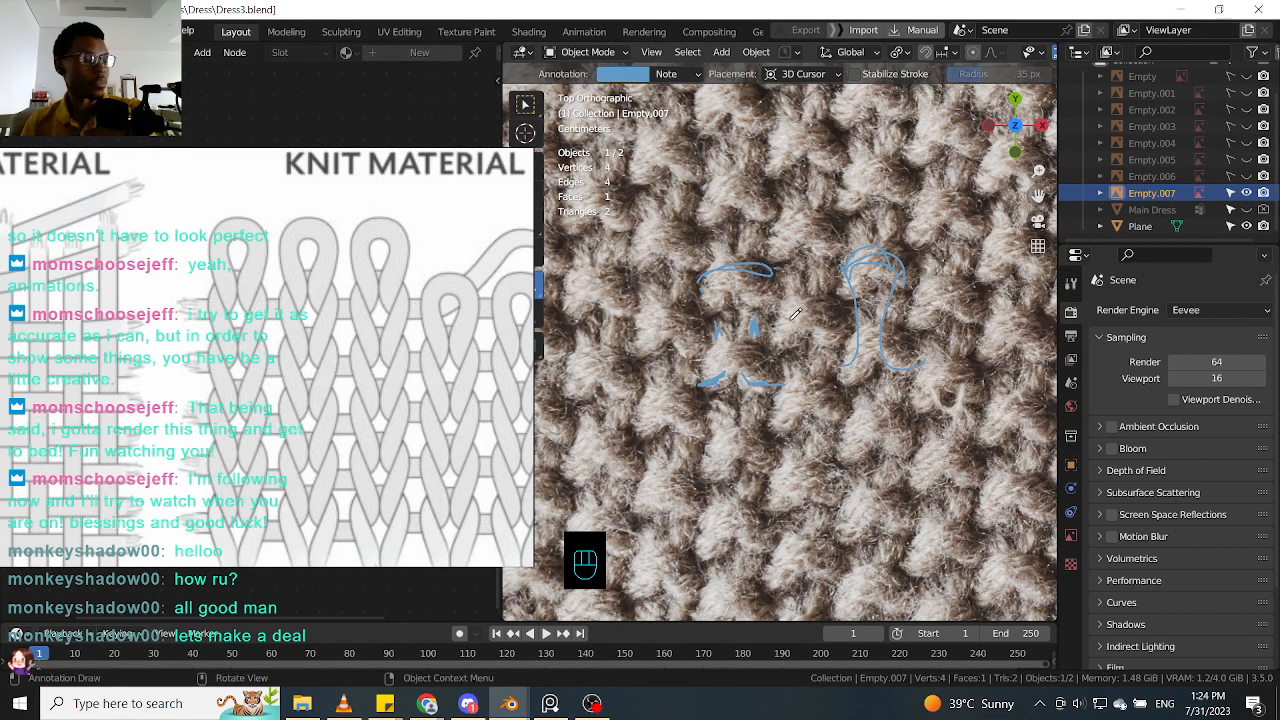
pyautogui.scroll(-4, 796, 318)
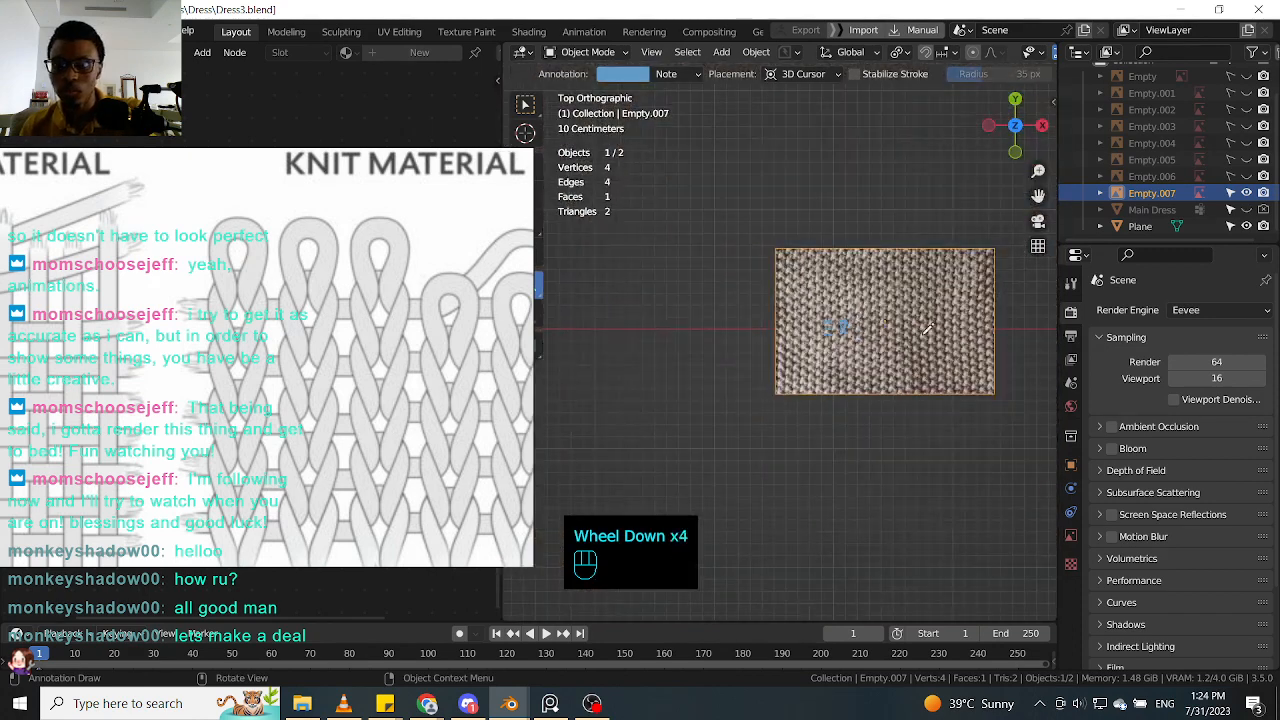
pyautogui.scroll(2, 925, 330)
pyautogui.scroll(-1, 925, 330)
pyautogui.keyDown('shift'); pyautogui.moveTo(1008, 332); pyautogui.dragTo(846, 351, button='middle'); pyautogui.keyUp('shift')
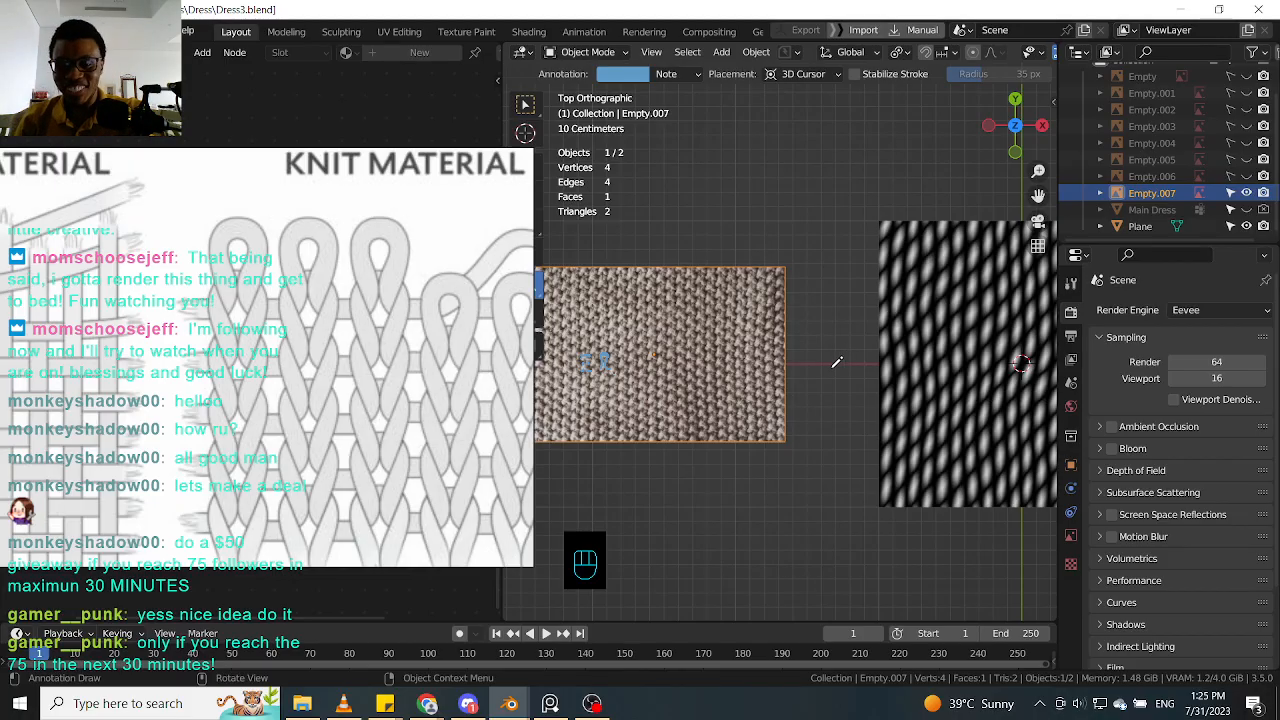
pyautogui.scroll(2, 840, 356)
pyautogui.scroll(-2, 850, 365)
pyautogui.keyDown('shift'); pyautogui.moveTo(855, 371); pyautogui.dragTo(778, 362, button='middle'); pyautogui.keyUp('shift')
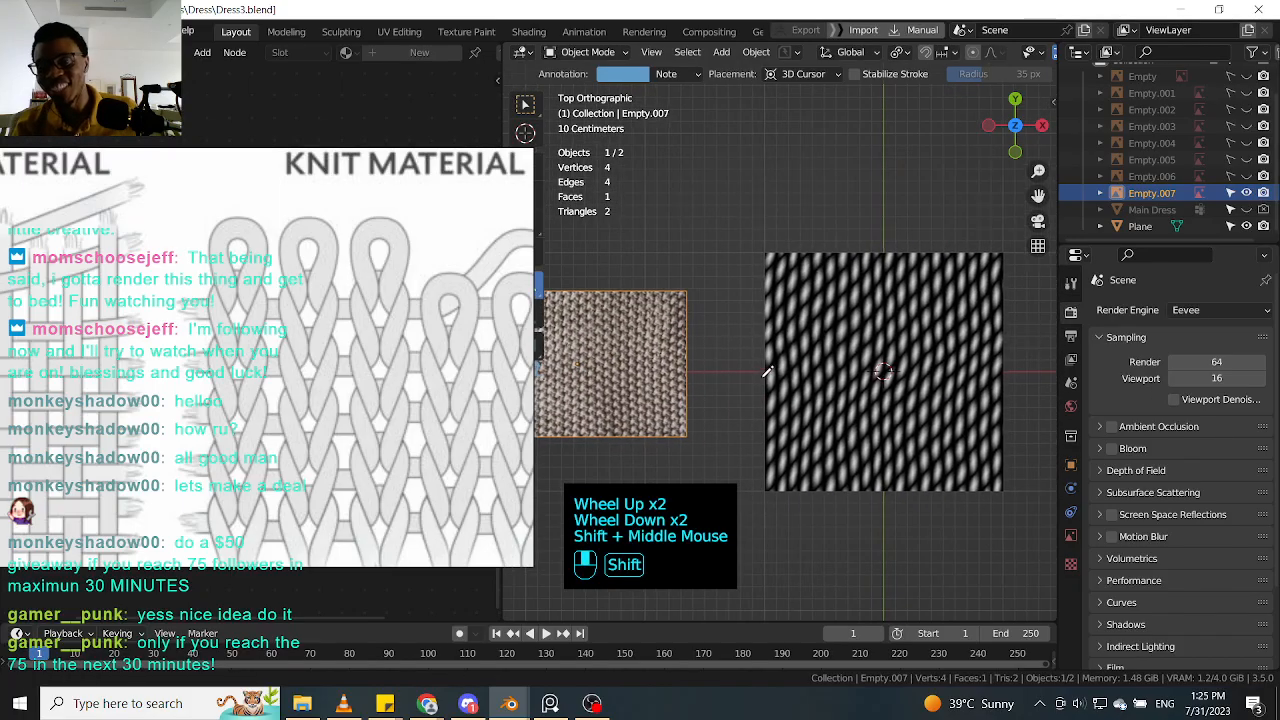
pyautogui.scroll(2, 778, 362)
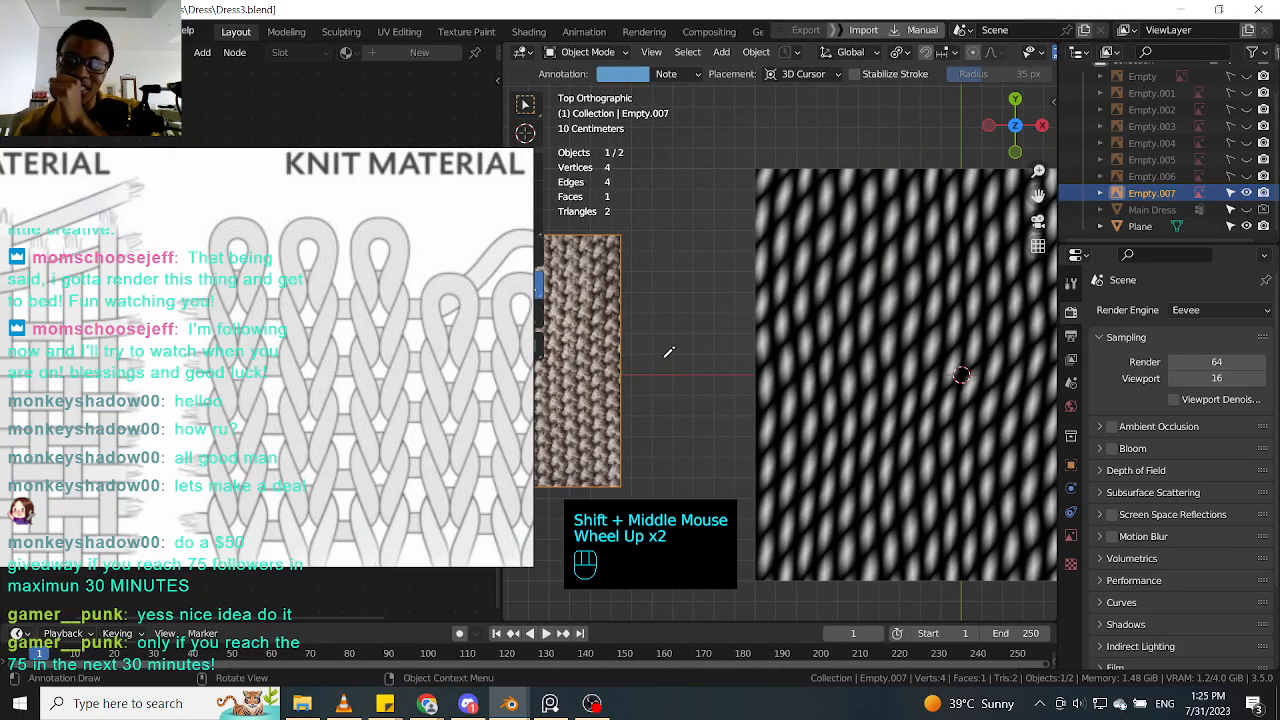
pyautogui.keyDown('shift'); pyautogui.moveTo(650, 358); pyautogui.dragTo(782, 336, button='middle'); pyautogui.keyUp('shift')
pyautogui.scroll(1, 683, 374)
pyautogui.scroll(3, 737, 342)
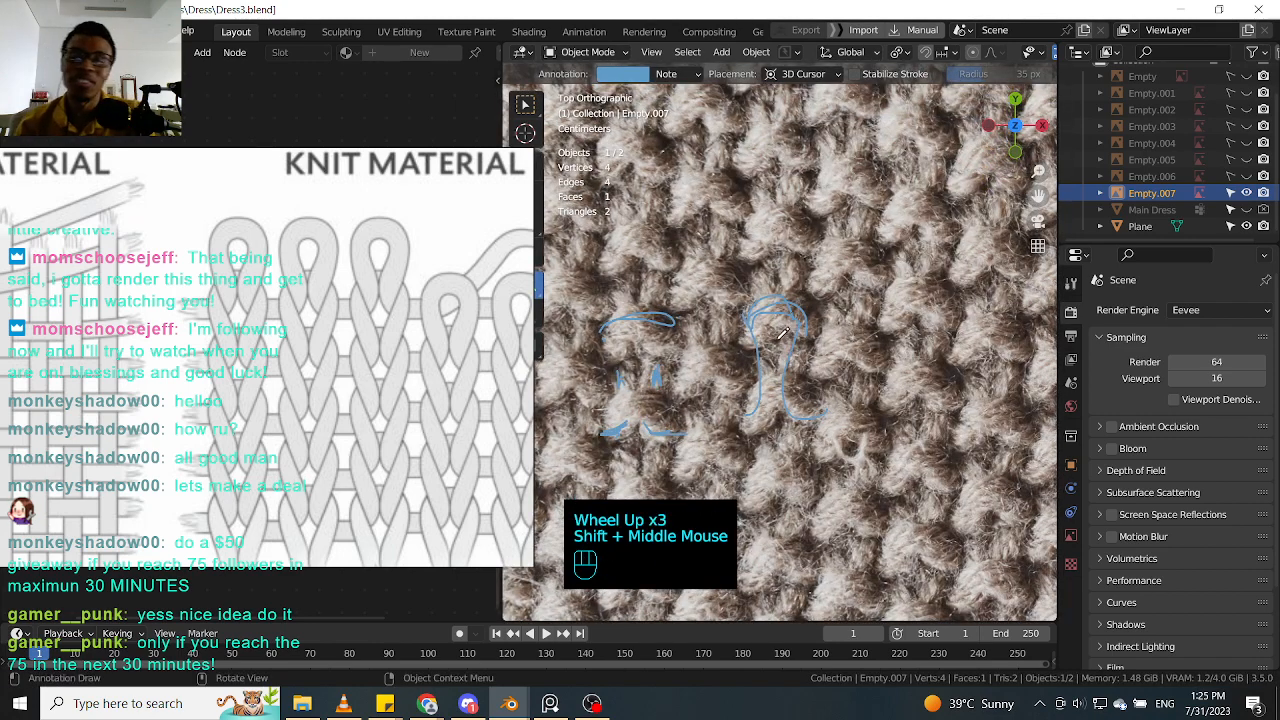
pyautogui.scroll(1, 787, 328)
pyautogui.scroll(-1, 787, 330)
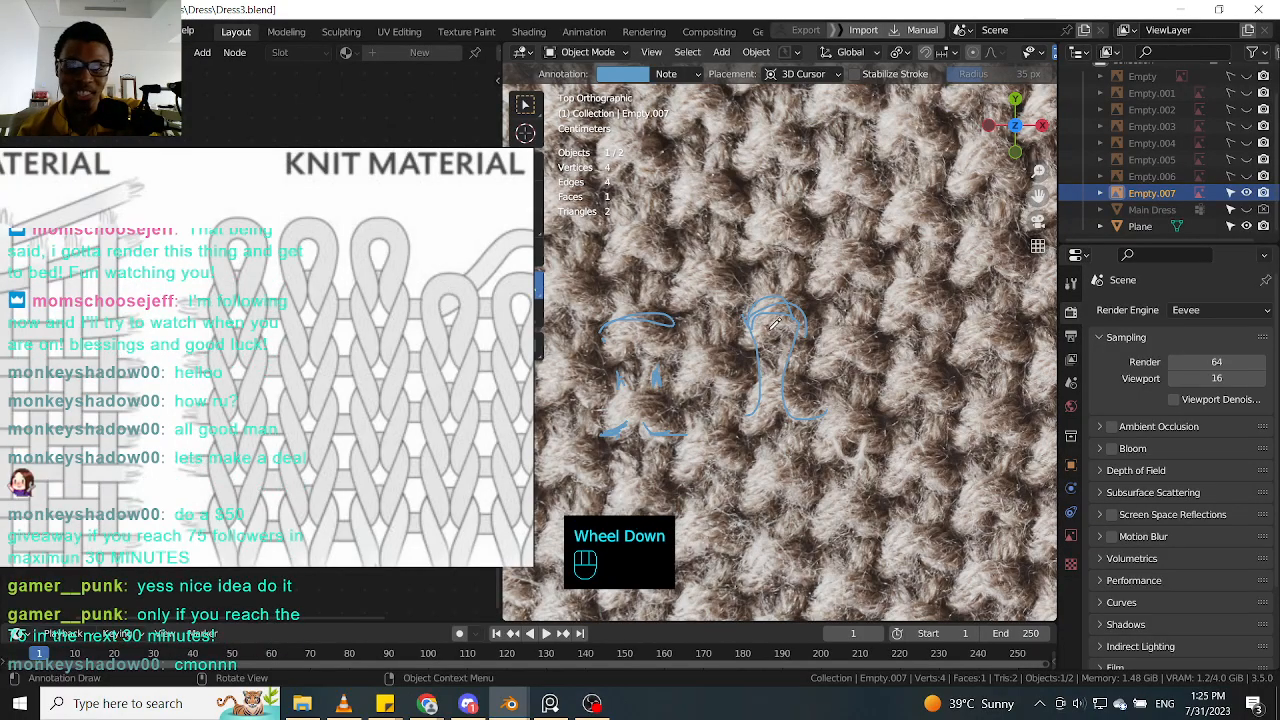
# Step: Trace the inner curve and both legs of the right-hand stitch loop on the photo with annotation strokes
pyautogui.moveTo(765, 306)
pyautogui.mouseDown()
pyautogui.moveTo(763, 340)
pyautogui.moveTo(758, 302)
pyautogui.moveTo(802, 356)
pyautogui.moveTo(789, 372)
pyautogui.moveTo(795, 402)
pyautogui.mouseUp()
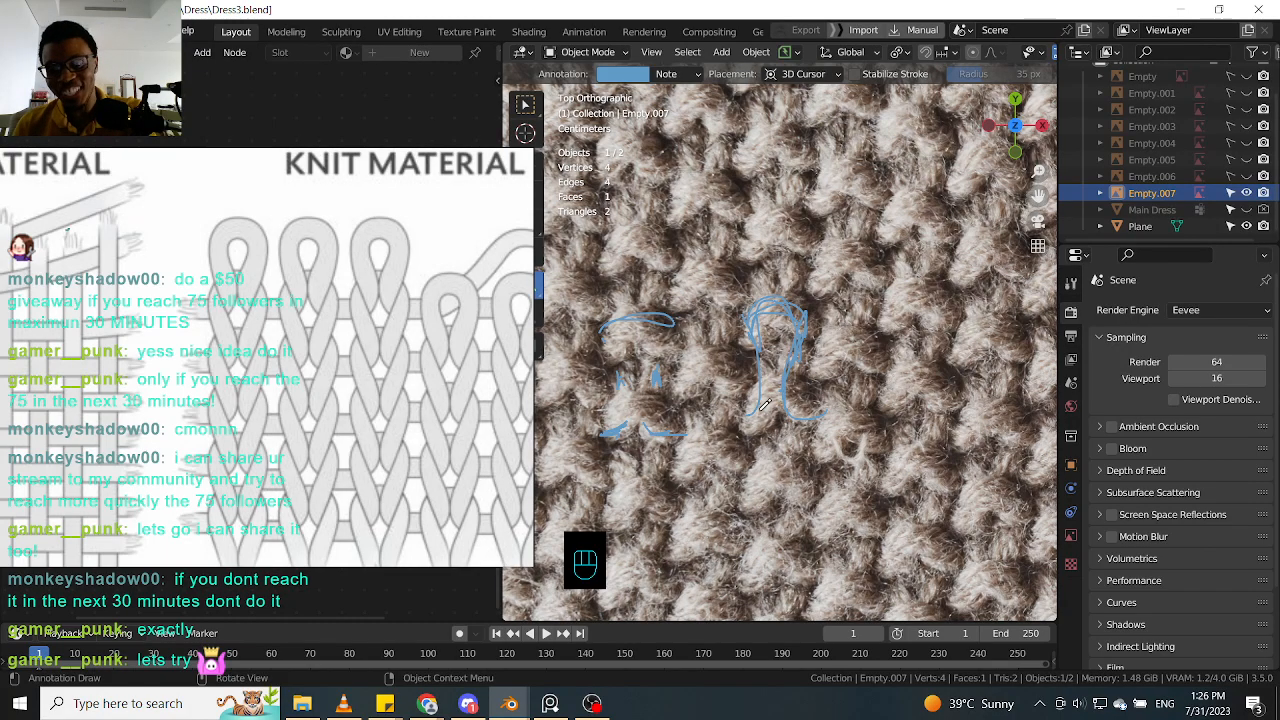
pyautogui.moveTo(764, 404)
pyautogui.mouseDown()
pyautogui.moveTo(752, 416)
pyautogui.moveTo(768, 402)
pyautogui.moveTo(764, 346)
pyautogui.moveTo(788, 306)
pyautogui.moveTo(800, 347)
pyautogui.mouseUp()
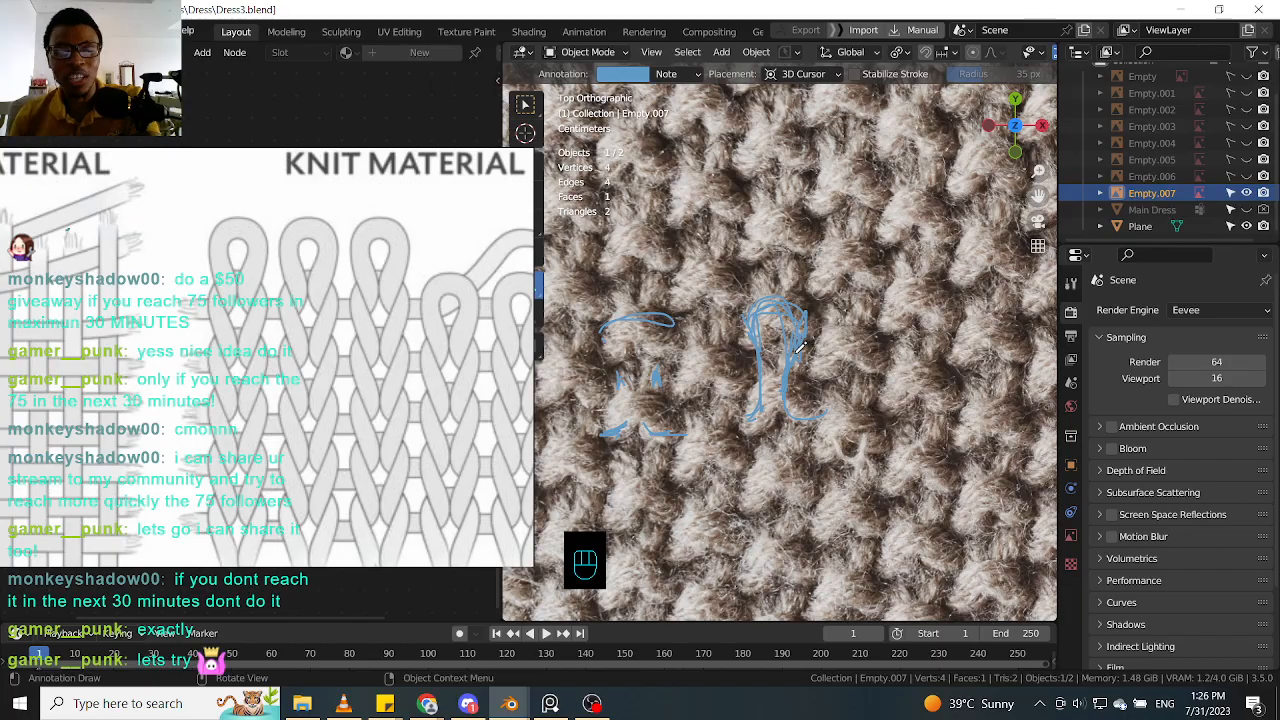
pyautogui.moveTo(793, 334)
pyautogui.mouseDown()
pyautogui.moveTo(783, 317)
pyautogui.moveTo(752, 343)
pyautogui.moveTo(759, 358)
pyautogui.moveTo(760, 313)
pyautogui.moveTo(790, 338)
pyautogui.mouseUp()
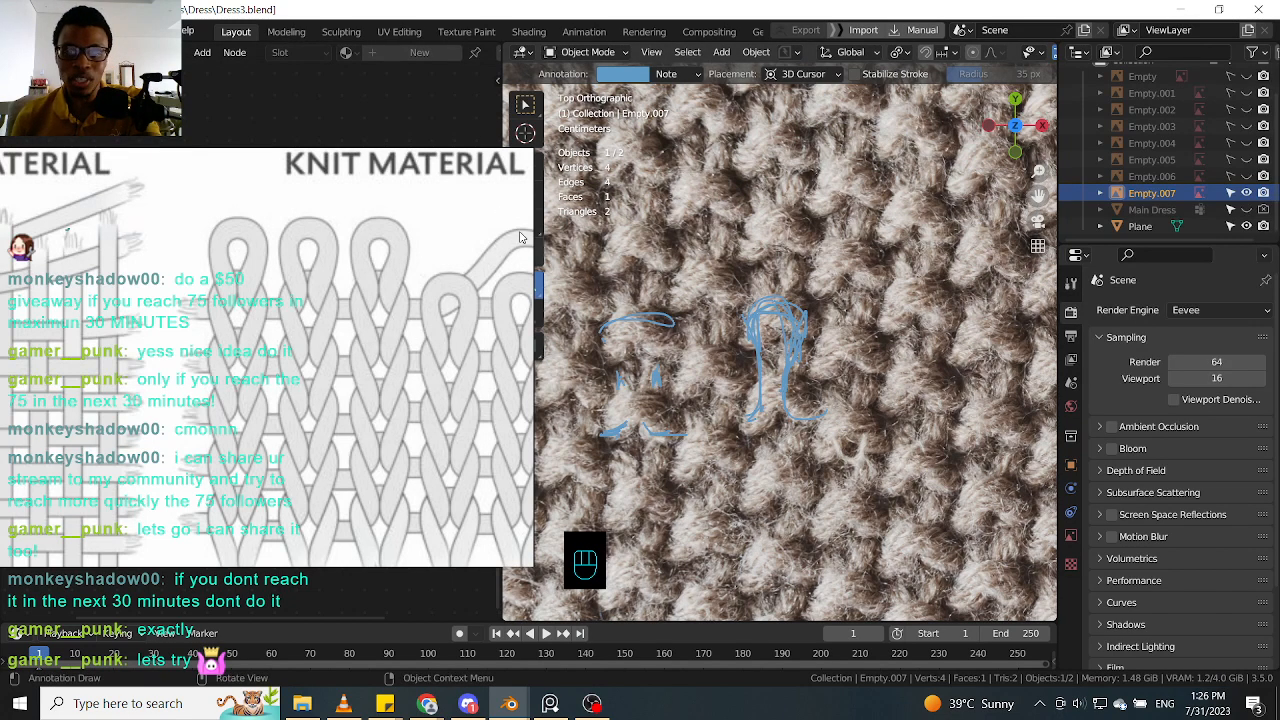
# Step: Shift the knit diagram aside and annotate the top, neck and base of the left-hand stitch on the photo, undoing the last stroke
pyautogui.moveTo(467, 271); pyautogui.dragTo(285, 279, button='right')
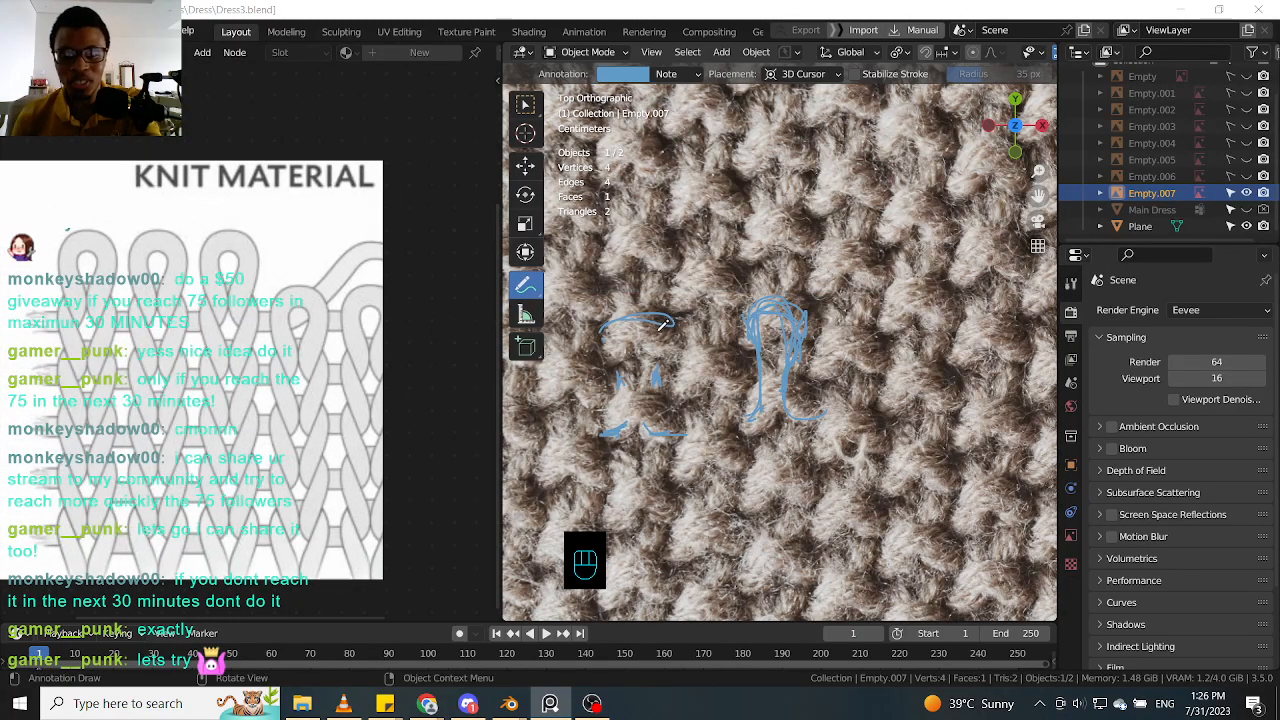
pyautogui.moveTo(607, 331); pyautogui.dragTo(671, 322)
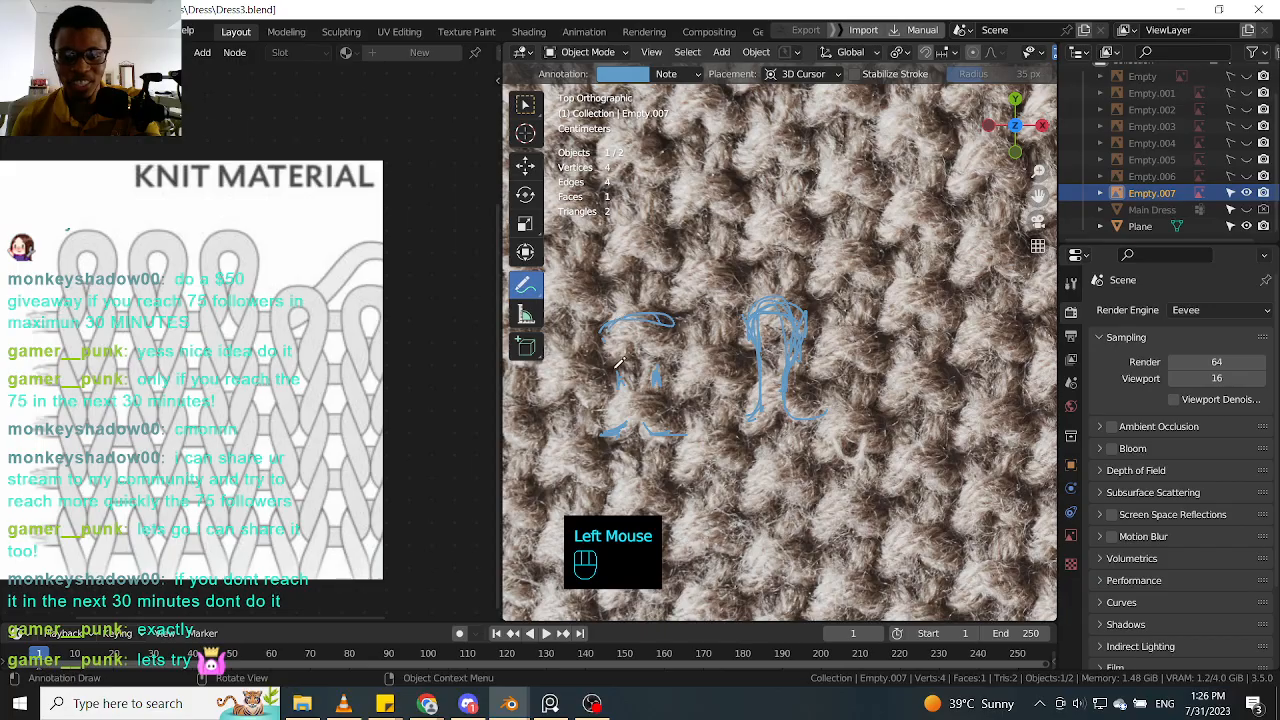
pyautogui.click(622, 366)
pyautogui.click(626, 368)
pyautogui.moveTo(628, 424)
pyautogui.mouseDown()
pyautogui.moveTo(616, 436)
pyautogui.moveTo(672, 436)
pyautogui.mouseUp()
pyautogui.hotkey('ctrl', 'z')
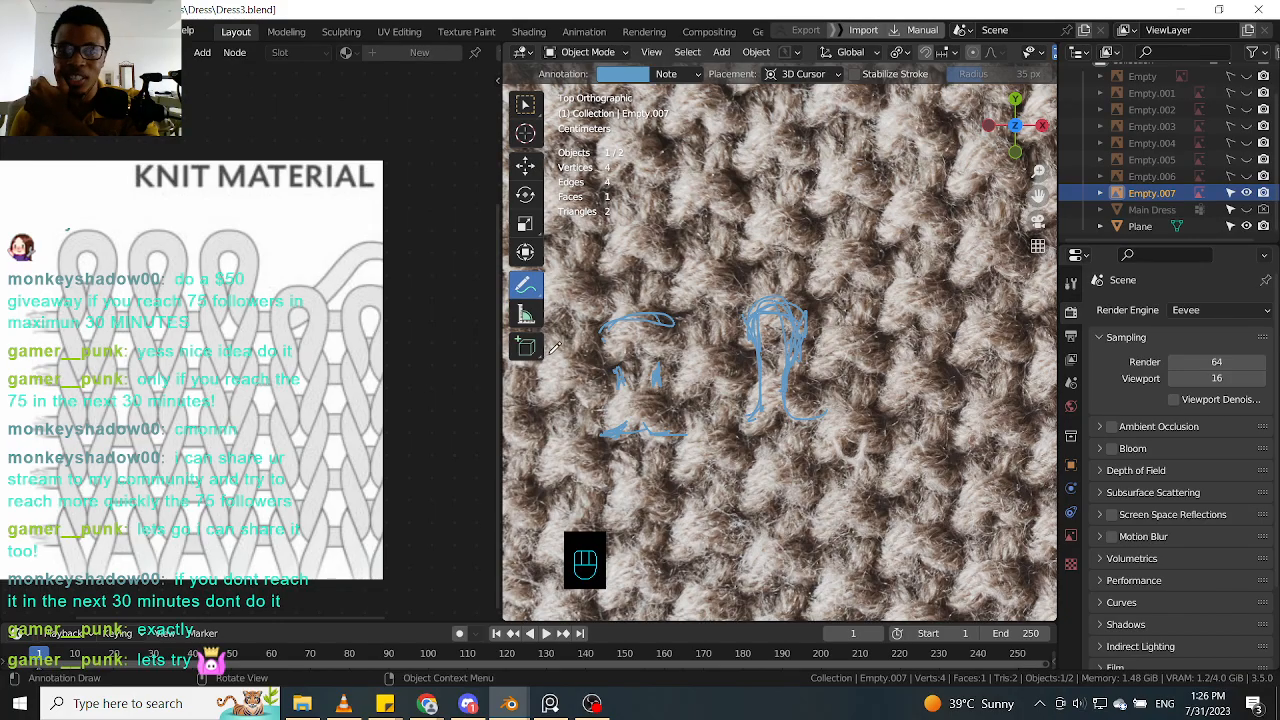
# Step: Remove the annotation data from the scene and switch from annotating back to the selection tool
pyautogui.scroll(-4, 856, 253)
pyautogui.keyDown('shift'); pyautogui.moveTo(936, 250); pyautogui.dragTo(610, 265, button='middle'); pyautogui.keyUp('shift')
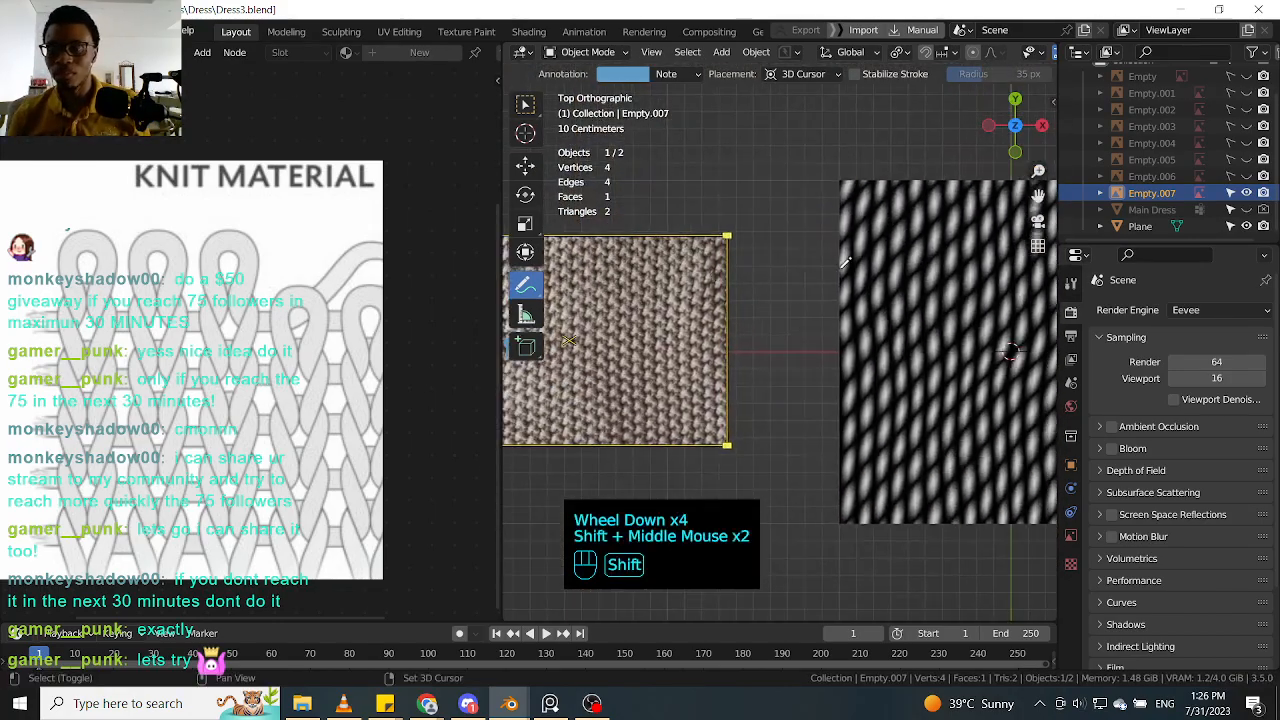
pyautogui.keyDown('shift'); pyautogui.moveTo(730, 265); pyautogui.dragTo(684, 277, button='middle'); pyautogui.keyUp('shift')
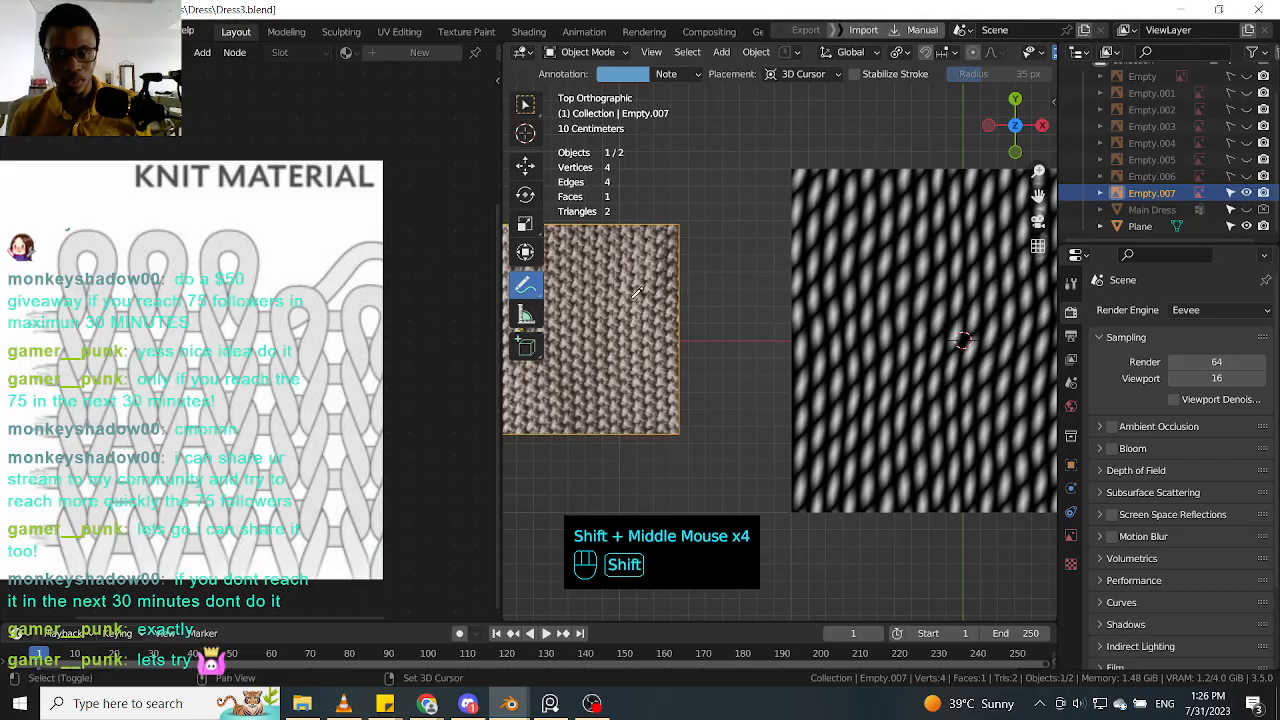
pyautogui.keyDown('shift'); pyautogui.moveTo(604, 322); pyautogui.dragTo(748, 287, button='middle'); pyautogui.keyUp('shift')
pyautogui.keyDown('shift'); pyautogui.moveTo(640, 292); pyautogui.dragTo(538, 333, button='middle'); pyautogui.keyUp('shift')
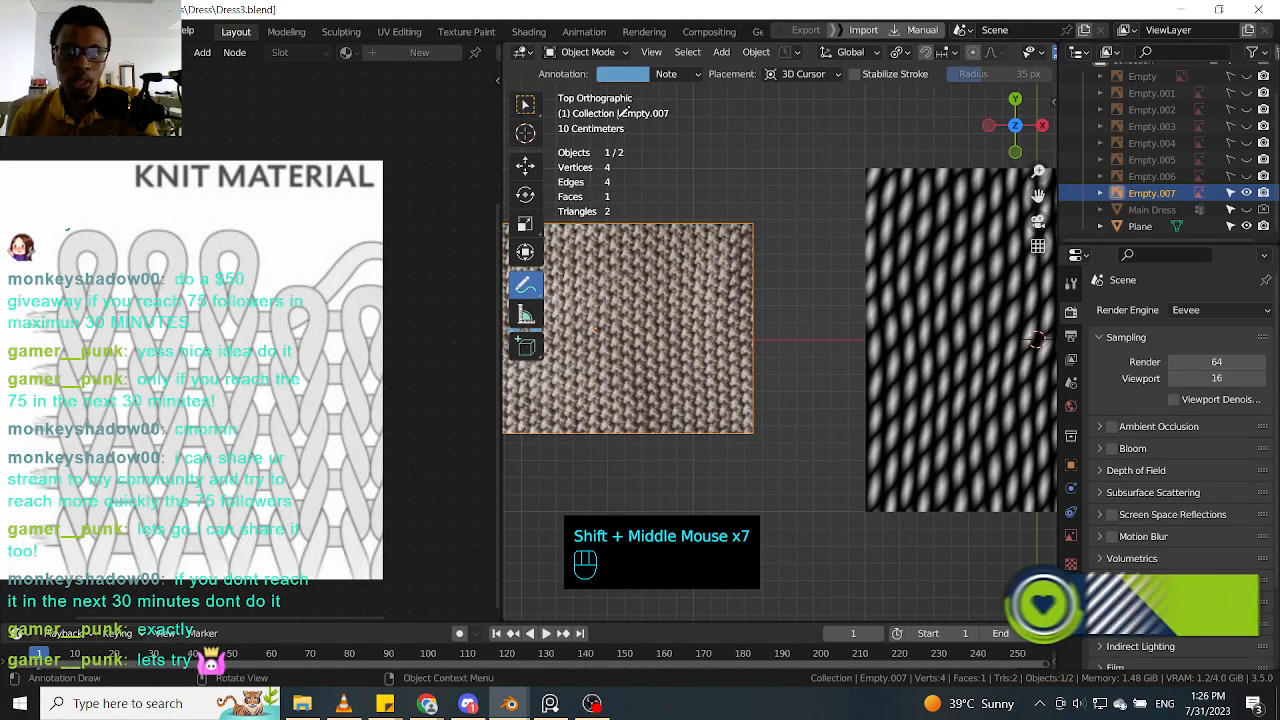
pyautogui.click(699, 75)
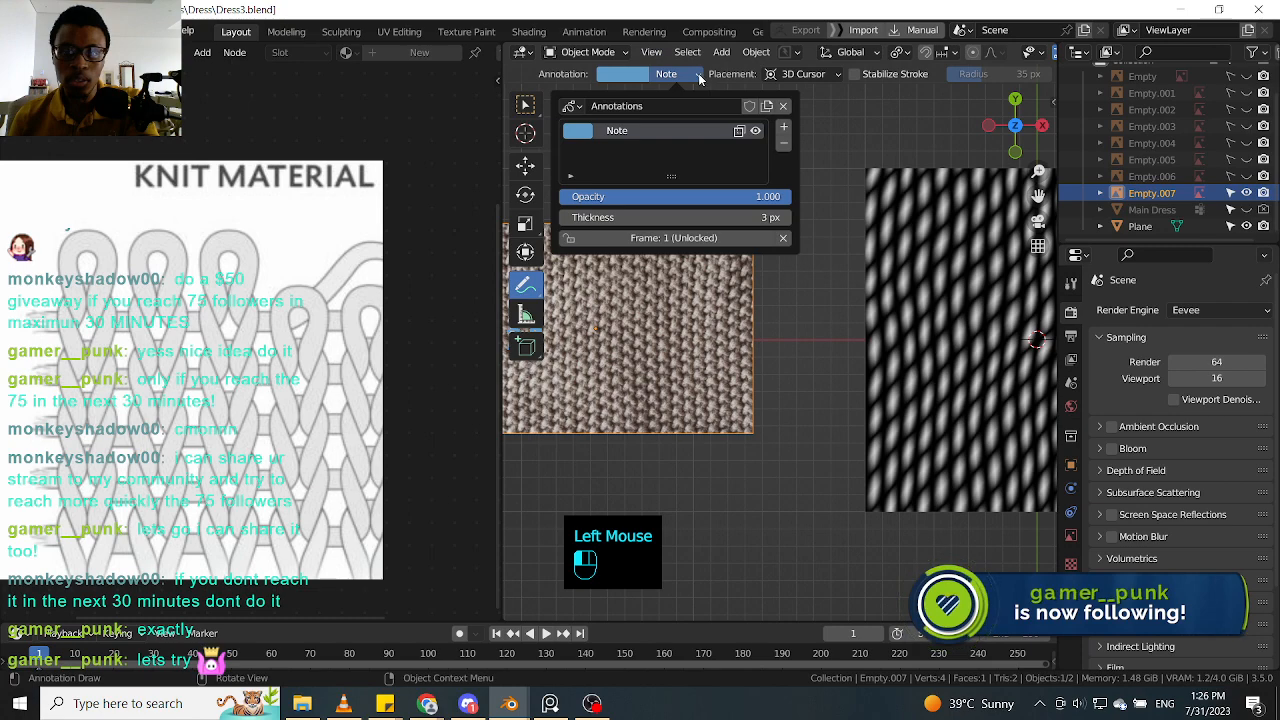
pyautogui.click(783, 105)
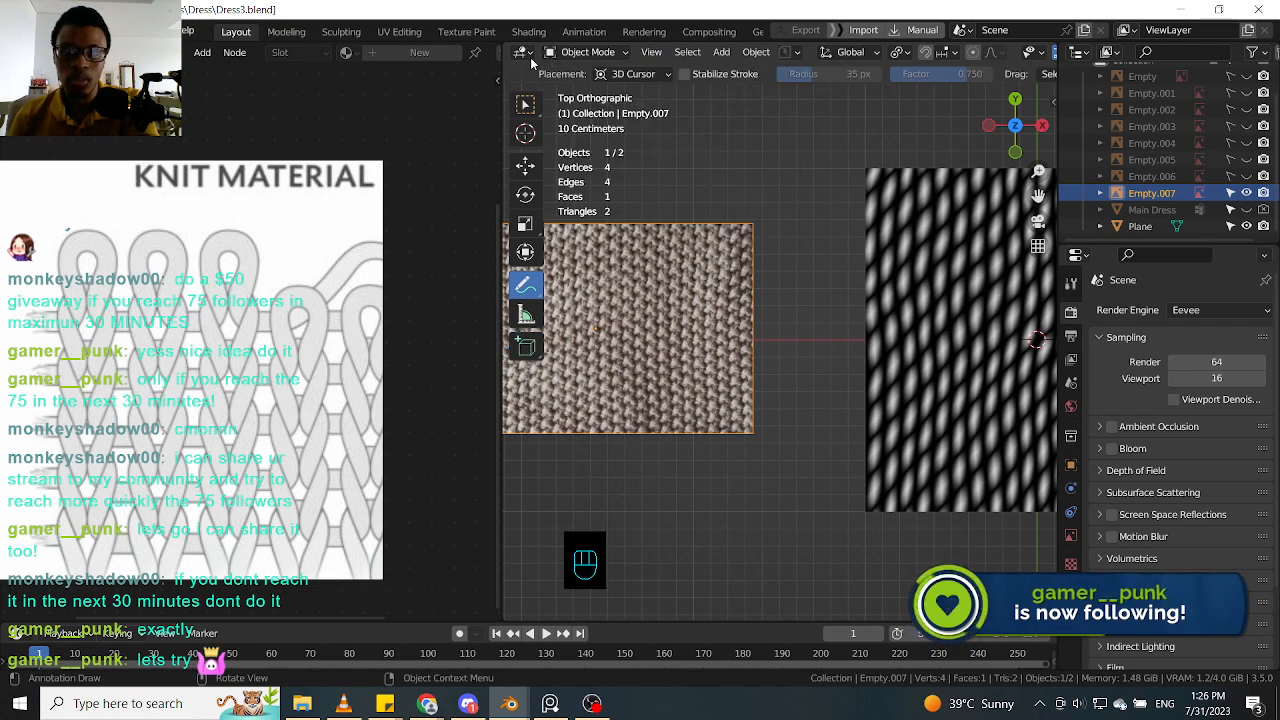
pyautogui.click(525, 104)
# Step: Select the Plane object and compare its procedural pattern with the knit reference photo in top view
pyautogui.click(1140, 226)
pyautogui.scroll(-2, 971, 345)
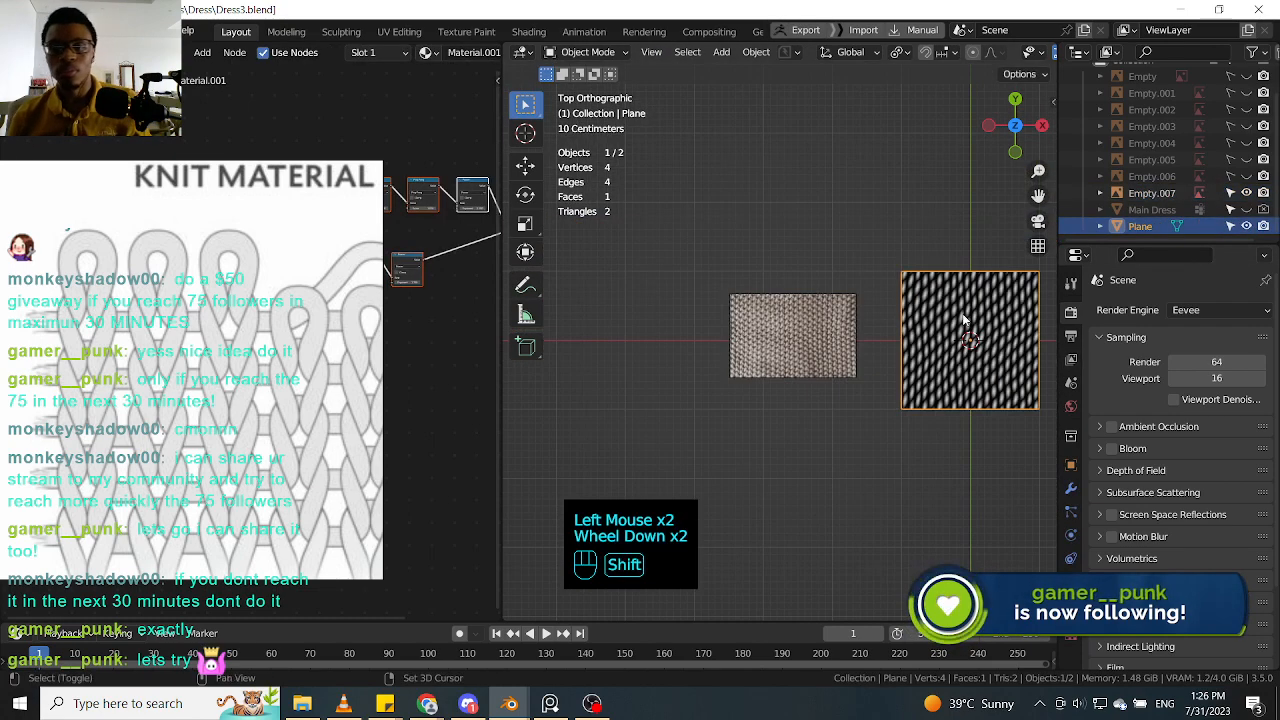
pyautogui.keyDown('shift'); pyautogui.moveTo(971, 345); pyautogui.dragTo(843, 348, button='middle'); pyautogui.keyUp('shift')
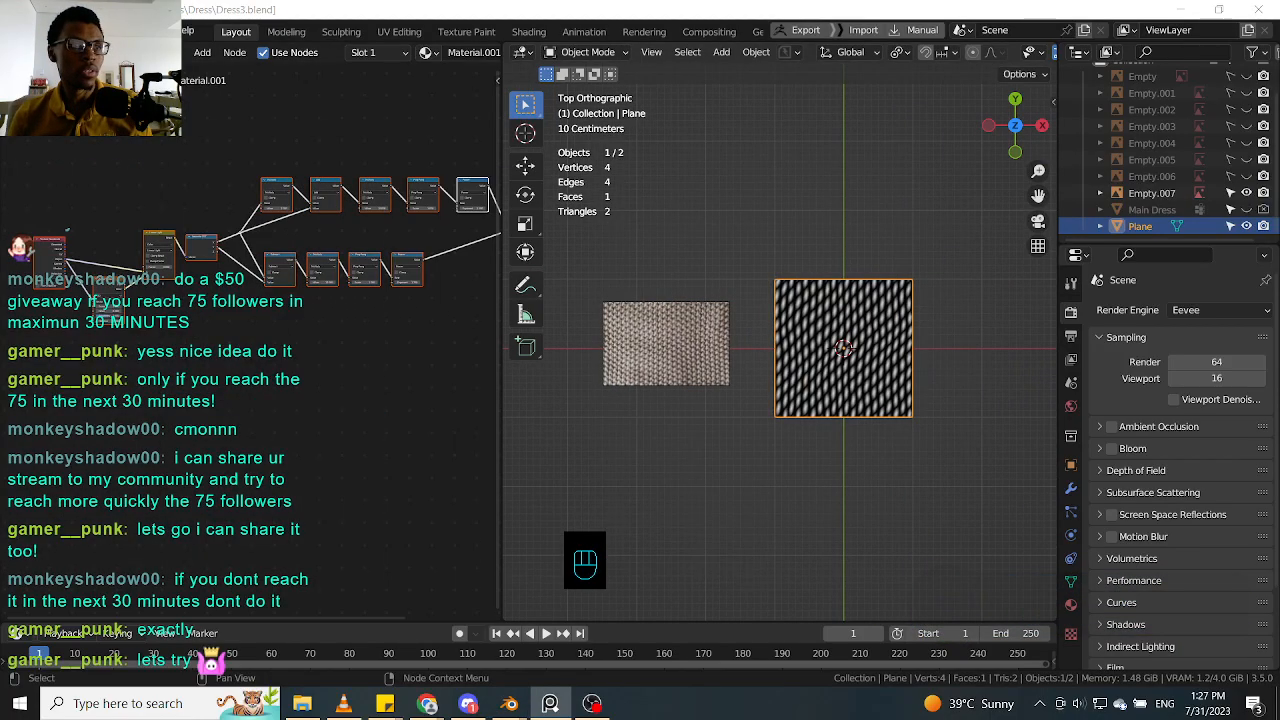
pyautogui.scroll(4, 634, 367)
pyautogui.scroll(-2, 634, 367)
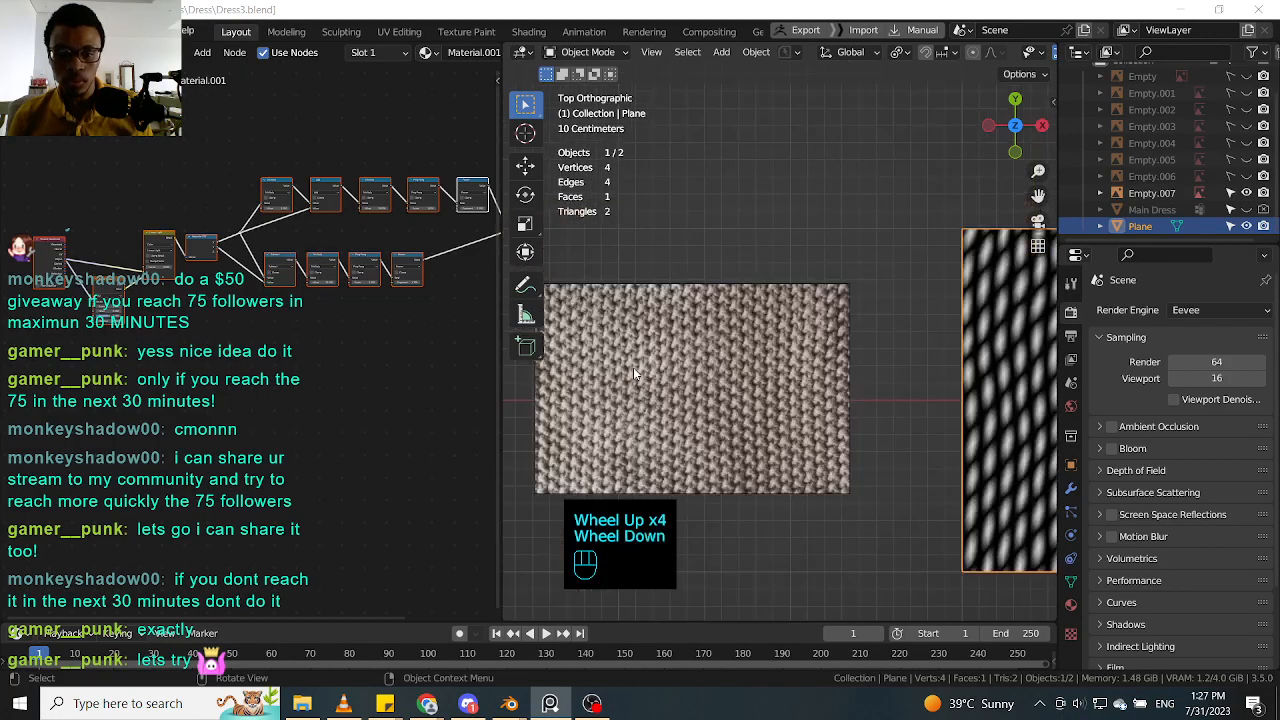
pyautogui.moveTo(635, 367); pyautogui.dragTo(849, 260, button='middle')
pyautogui.press('KP_7')
pyautogui.scroll(2, 816, 300)
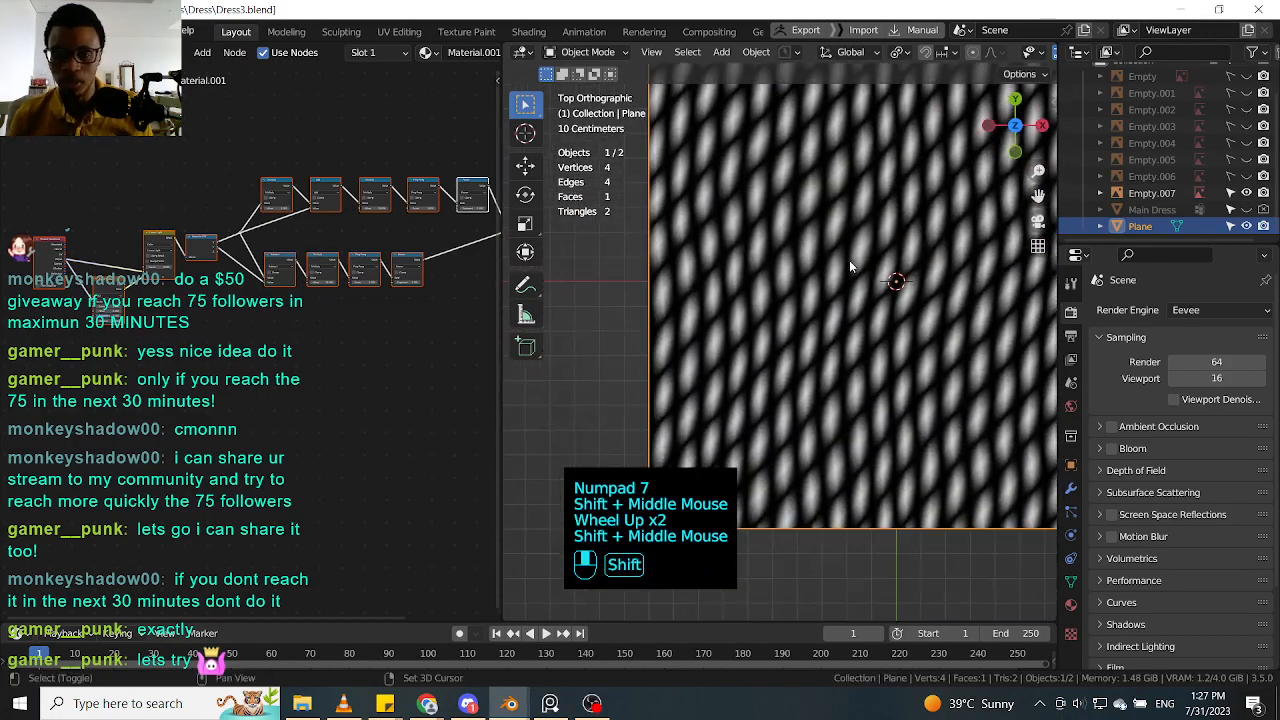
pyautogui.scroll(-4, 815, 316)
pyautogui.keyDown('shift'); pyautogui.moveTo(312, 356); pyautogui.dragTo(260, 354, button='middle'); pyautogui.keyUp('shift')
pyautogui.click(260, 354)
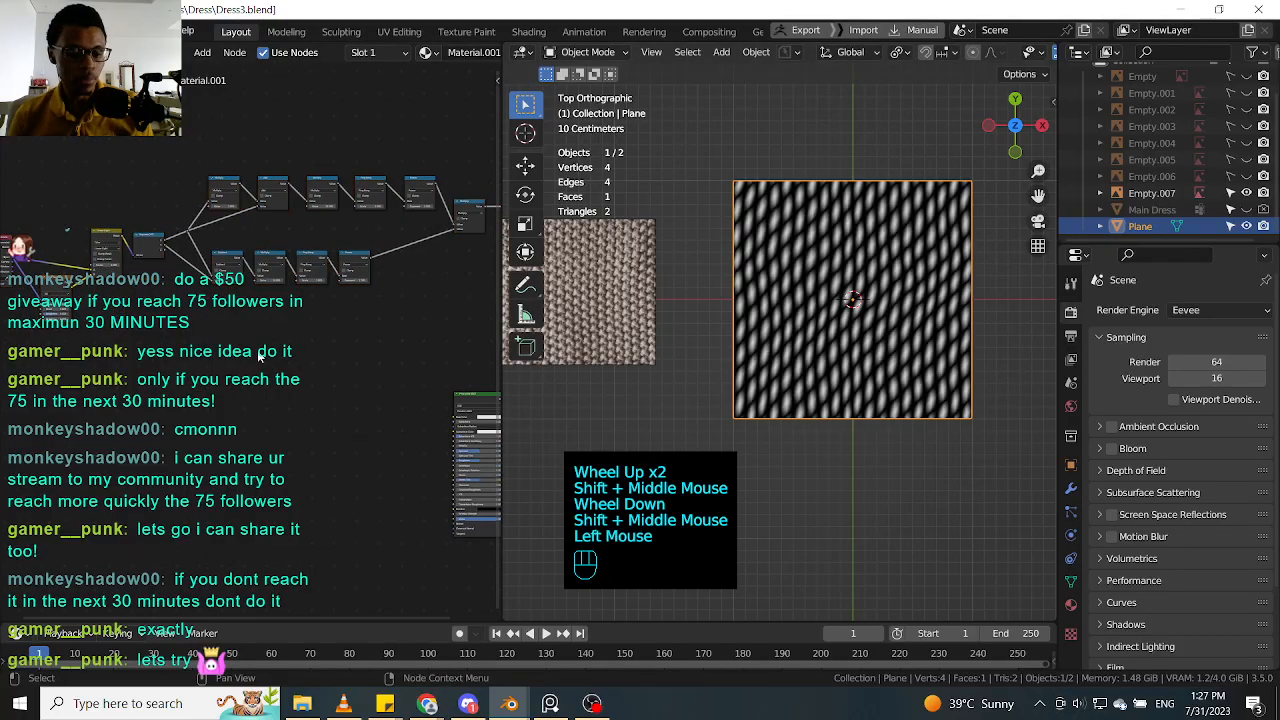
pyautogui.moveTo(362, 379); pyautogui.dragTo(165, 387, button='middle')
pyautogui.moveTo(290, 403); pyautogui.dragTo(369, 255)
pyautogui.moveTo(170, 347); pyautogui.dragTo(251, 366, button='middle')
pyautogui.click(251, 366)
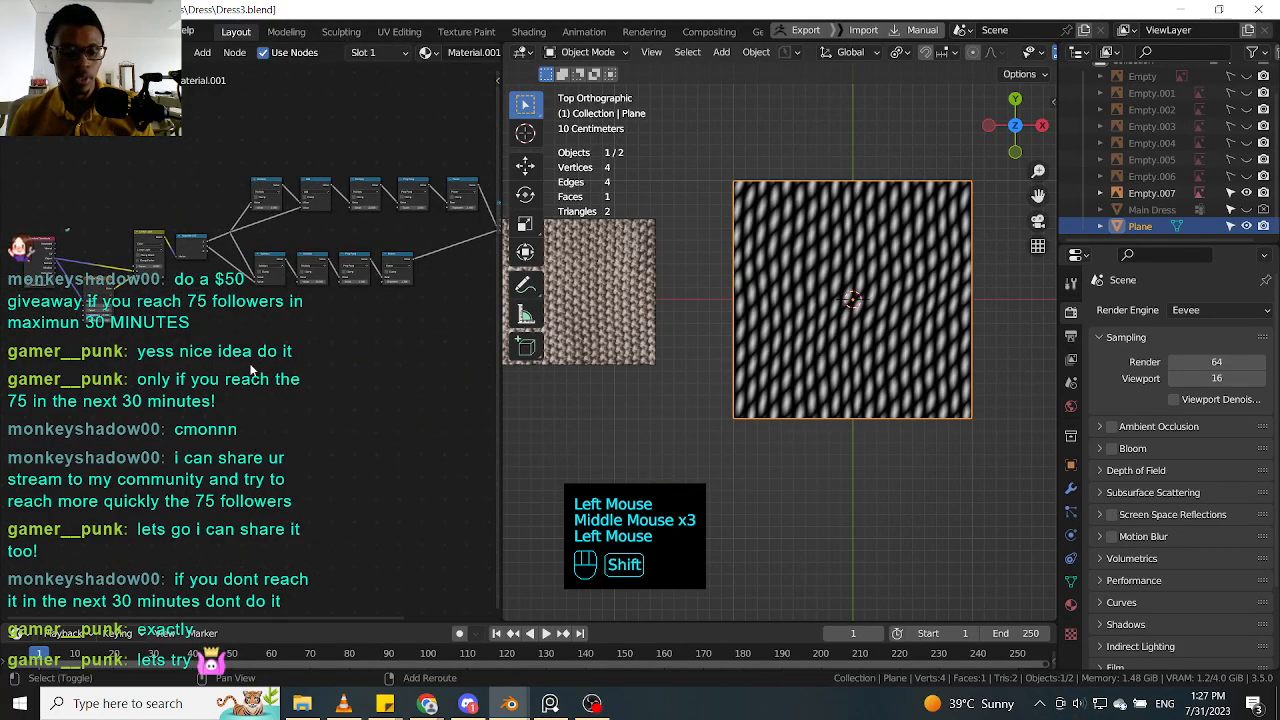
pyautogui.hotkey('shift', 'a')
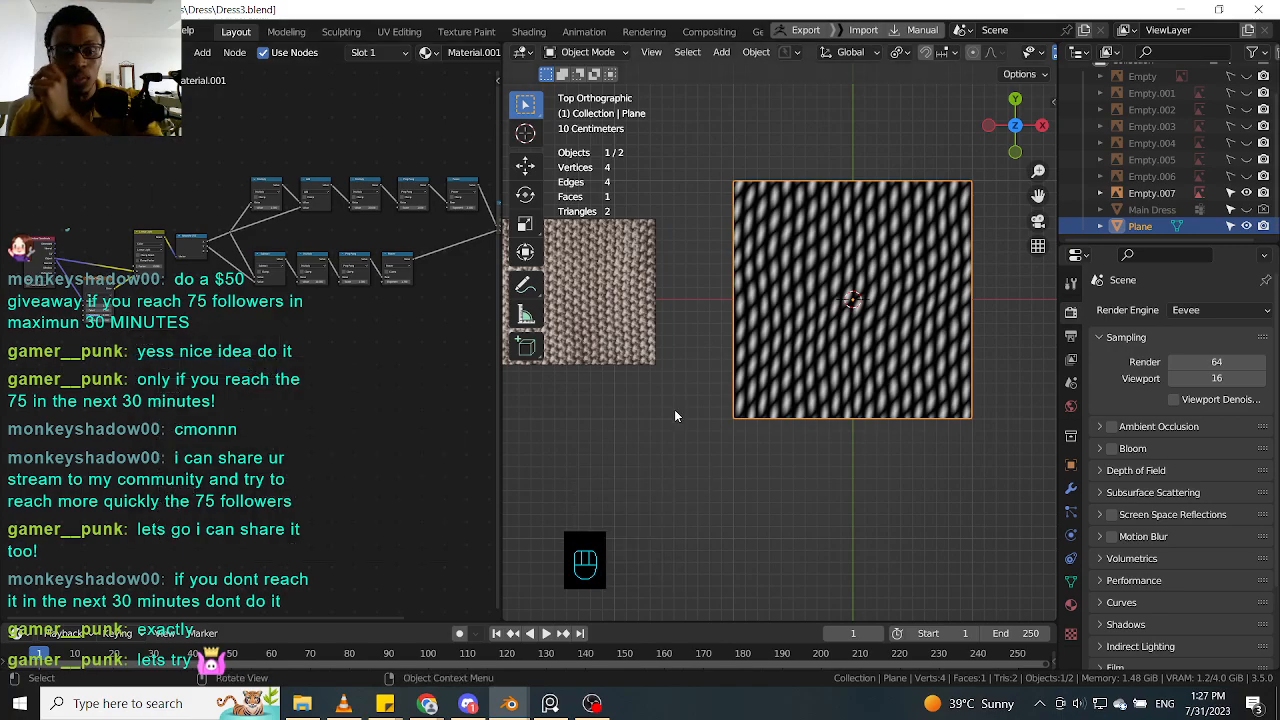
# Step: Examine the stitch rows of the reference photo alongside the loops of the knit diagram
pyautogui.scroll(3, 605, 335)
pyautogui.scroll(-1, 607, 335)
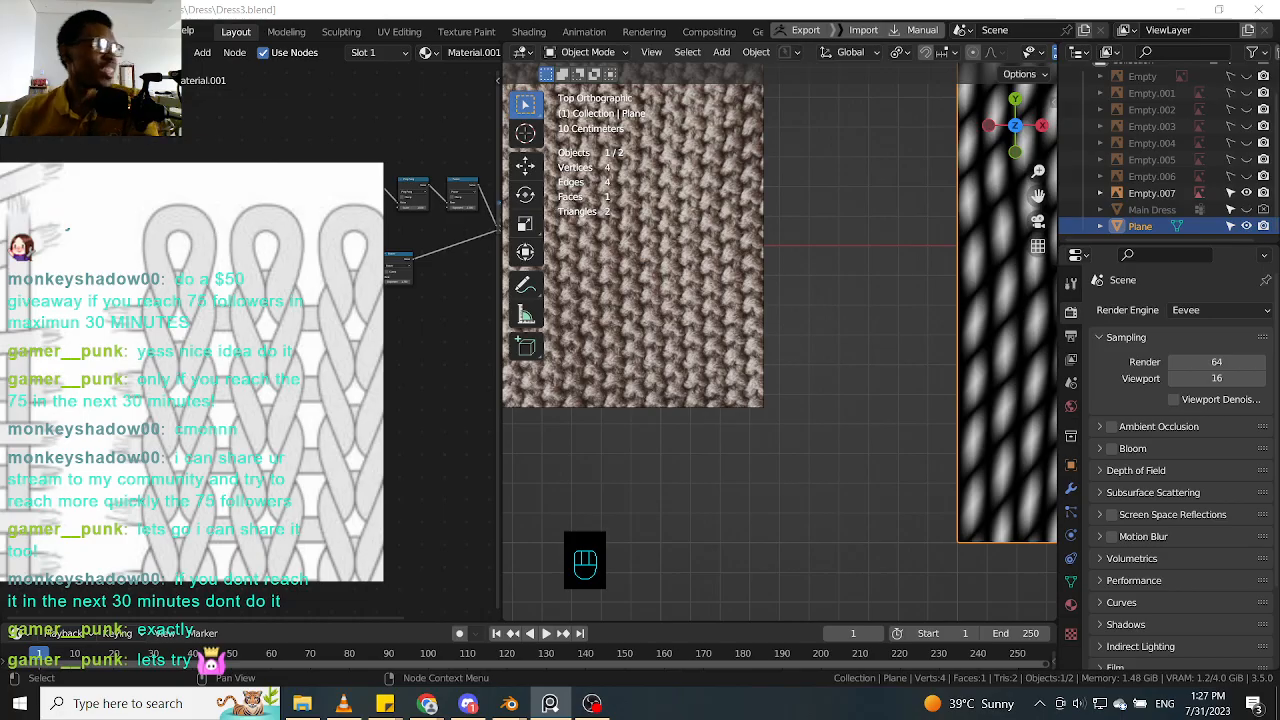
pyautogui.moveTo(117, 370); pyautogui.dragTo(197, 361, button='right')
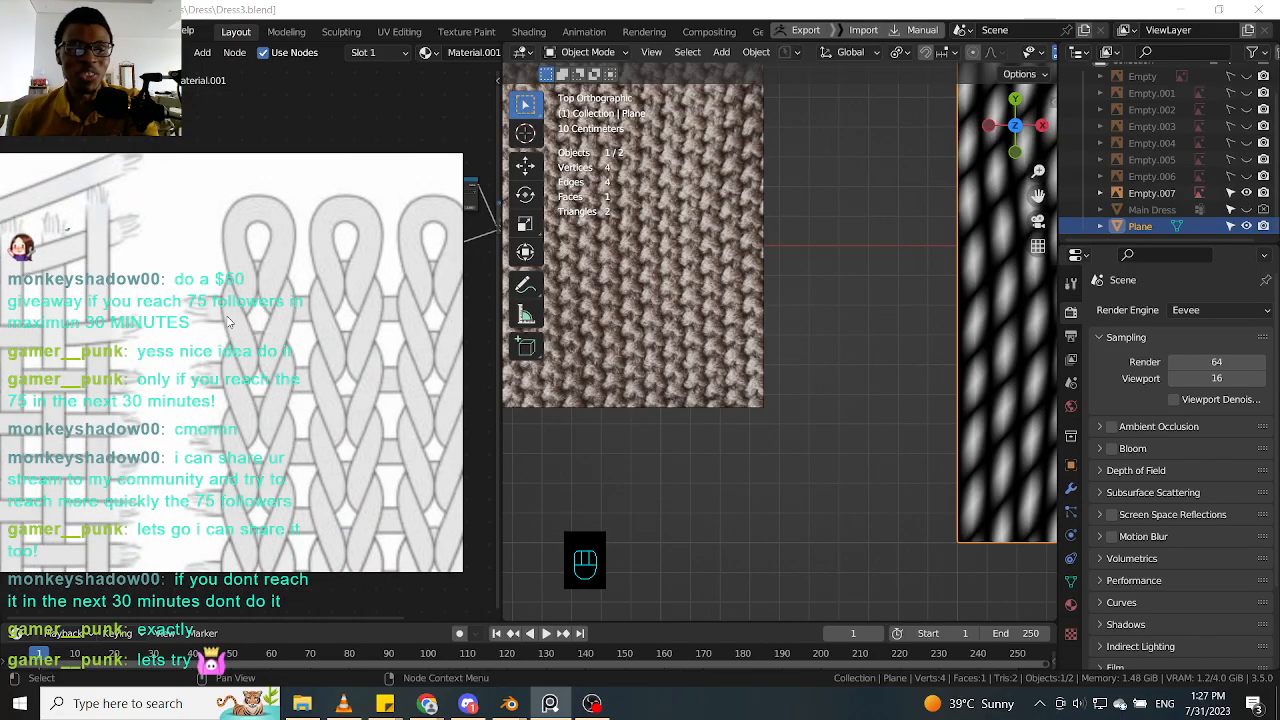
pyautogui.moveTo(344, 357)
pyautogui.mouseDown(button='right')
pyautogui.moveTo(300, 385)
pyautogui.moveTo(335, 357)
pyautogui.mouseUp(button='right')
pyautogui.scroll(2, 322, 378)
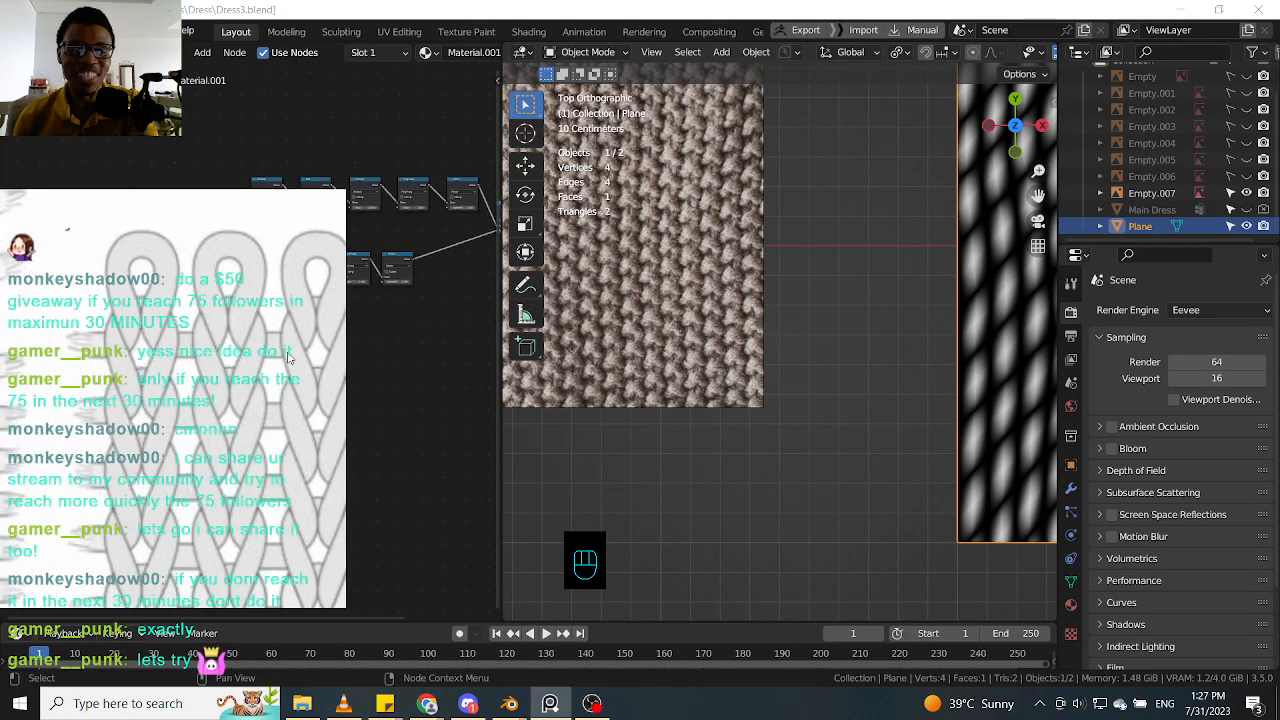
pyautogui.scroll(-2, 335, 365)
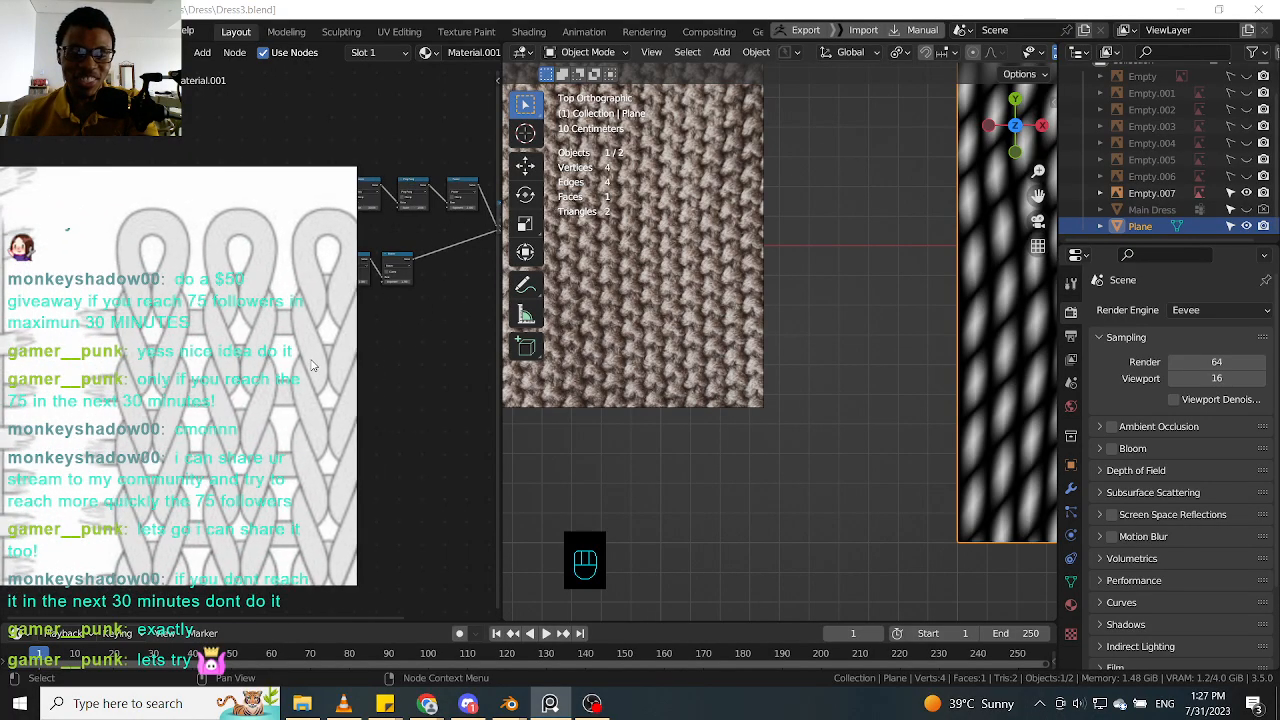
pyautogui.scroll(-5, 257, 362)
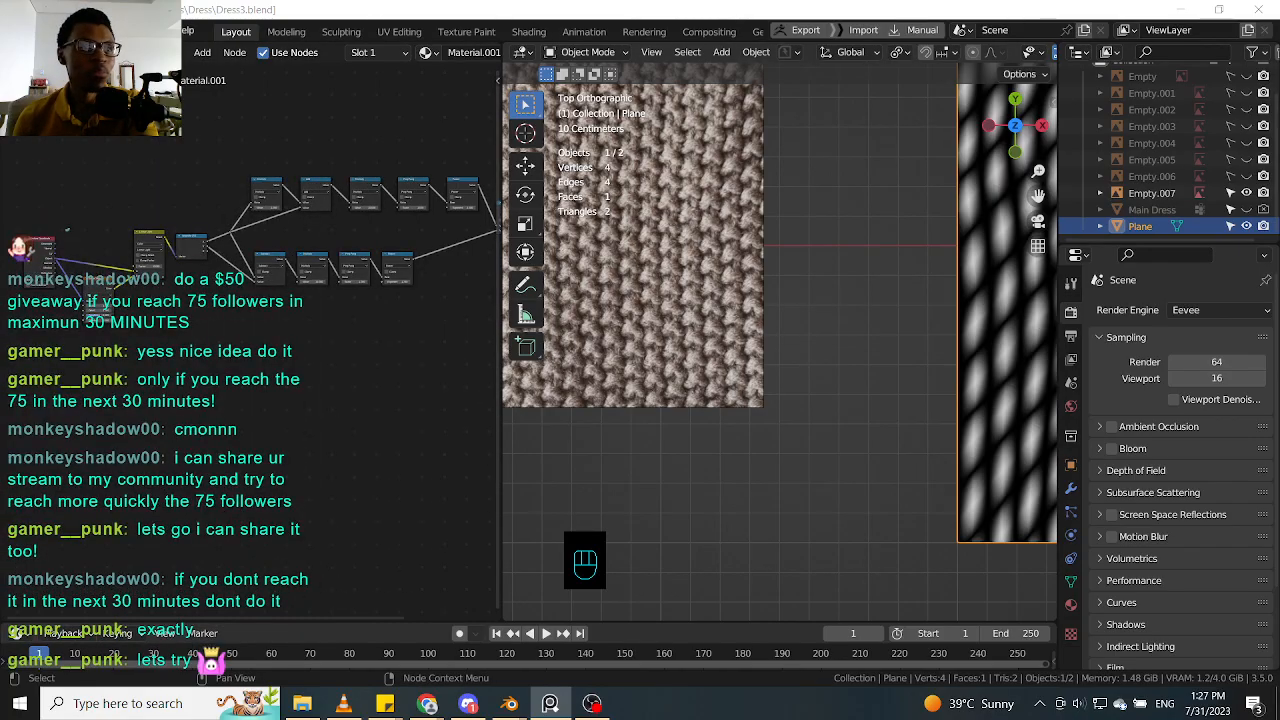
pyautogui.click(262, 393)
pyautogui.hotkey('shift', 'a')
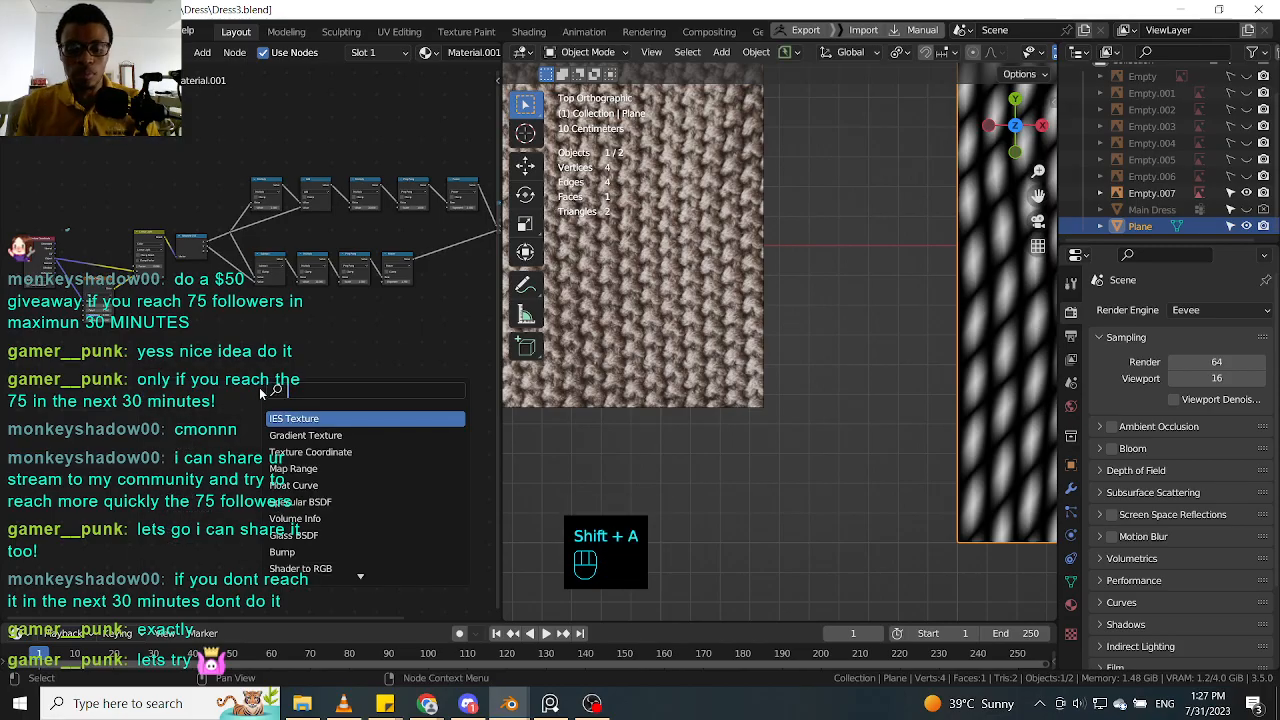
pyautogui.write('m')
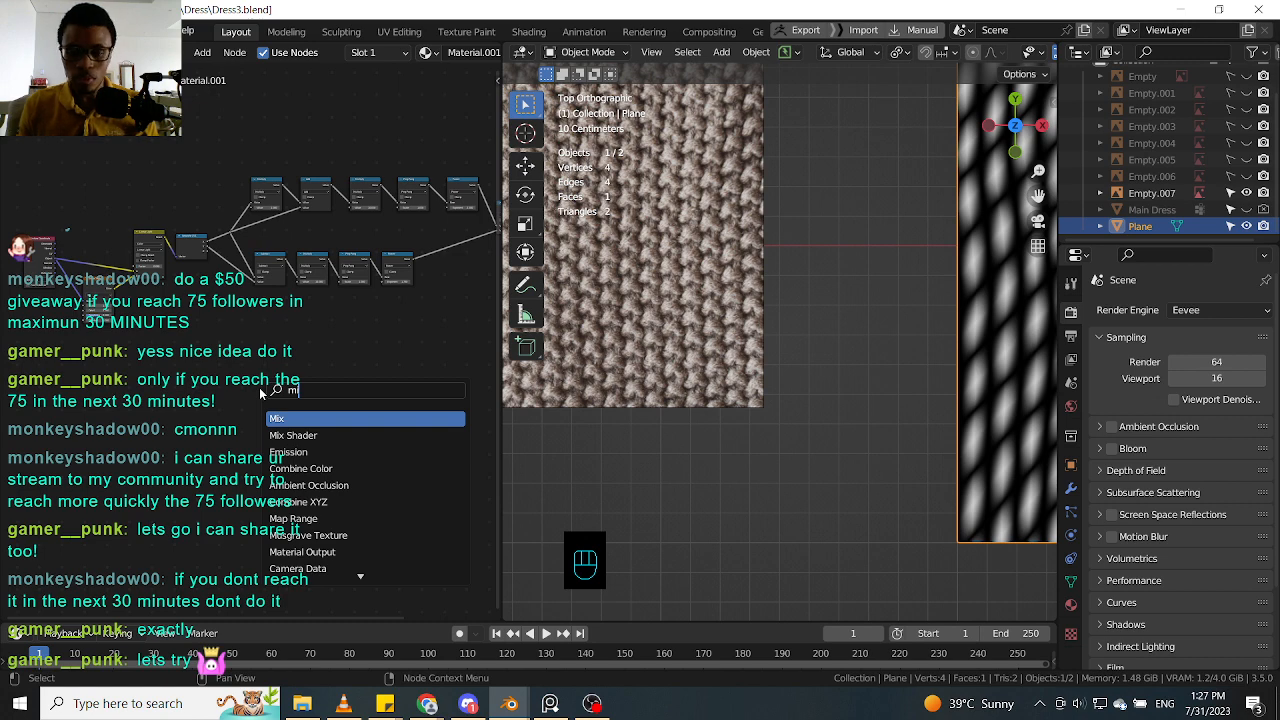
pyautogui.press('BackSpace')
pyautogui.press('BackSpace')
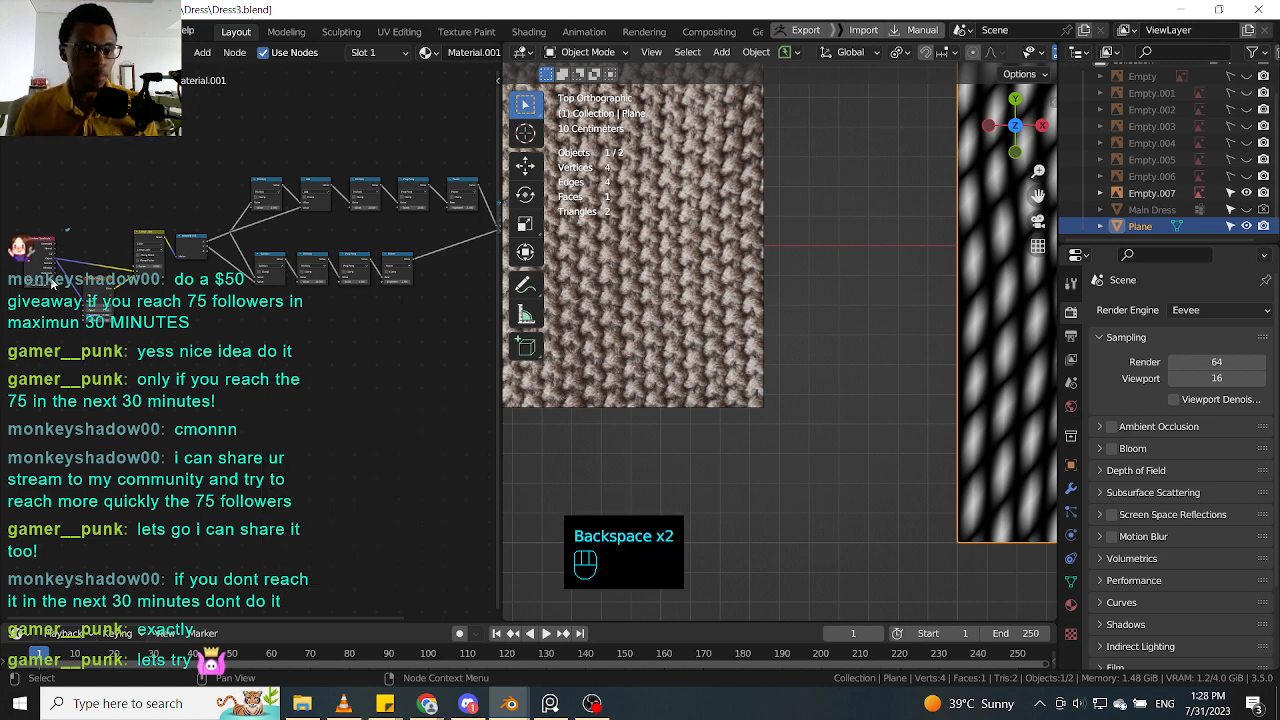
# Step: Duplicate the Texture Coordinate node below the existing node chain and preview its output on the plane
pyautogui.click(48, 278)
pyautogui.hotkey('shift', 'd')
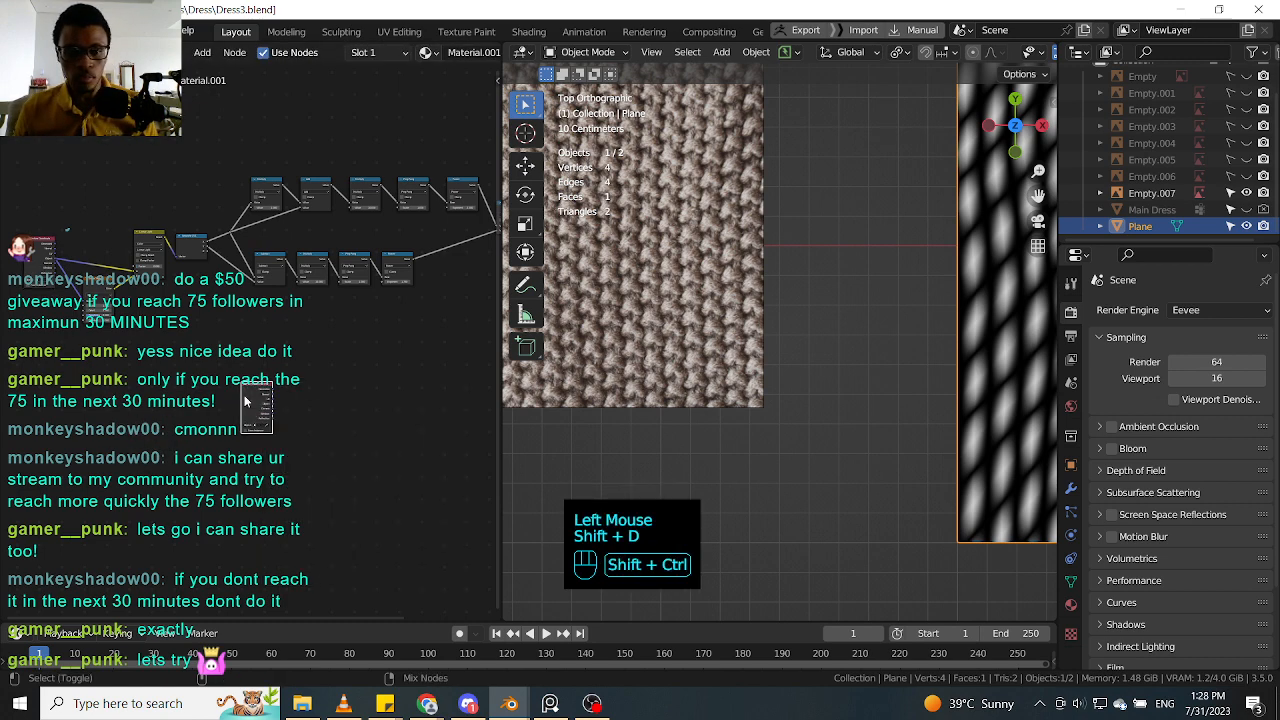
pyautogui.keyDown('ctrl'); pyautogui.keyDown('shift'); pyautogui.click(256, 405); pyautogui.keyUp('shift'); pyautogui.keyUp('ctrl')
pyautogui.keyDown('shift'); pyautogui.moveTo(898, 293); pyautogui.dragTo(745, 300, button='middle'); pyautogui.keyUp('shift')
pyautogui.scroll(-2, 648, 317)
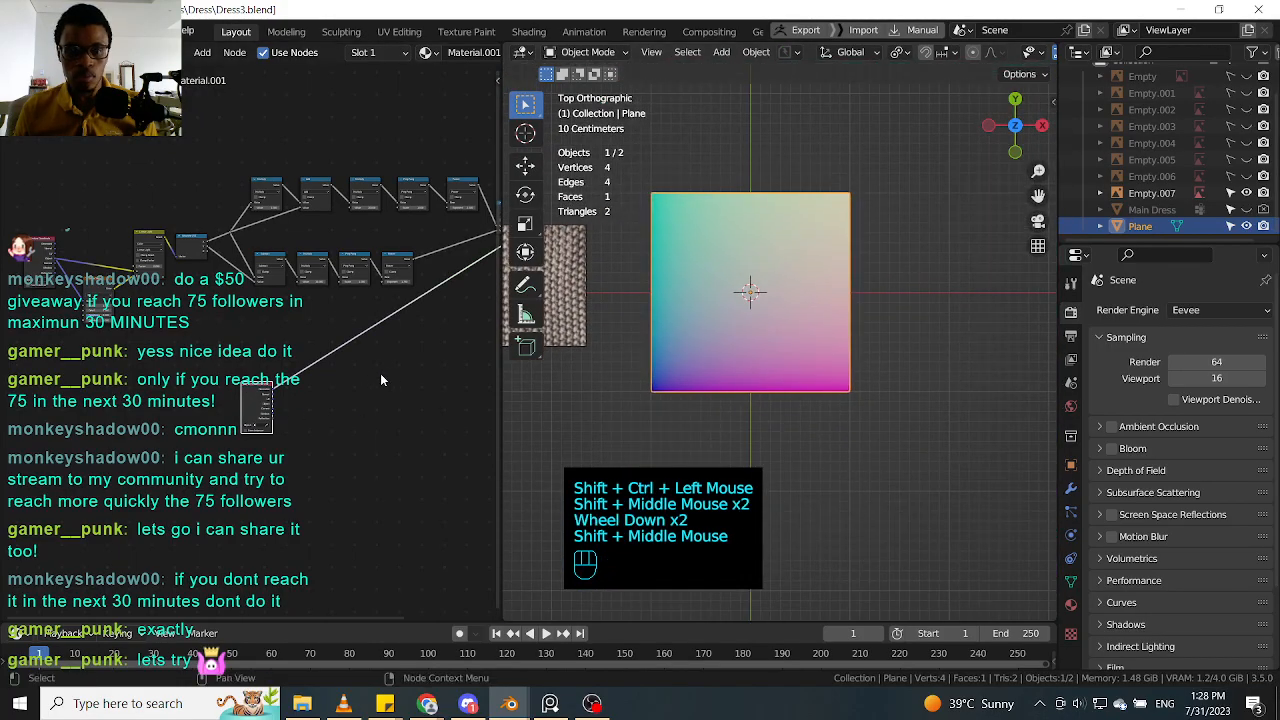
pyautogui.scroll(1, 262, 404)
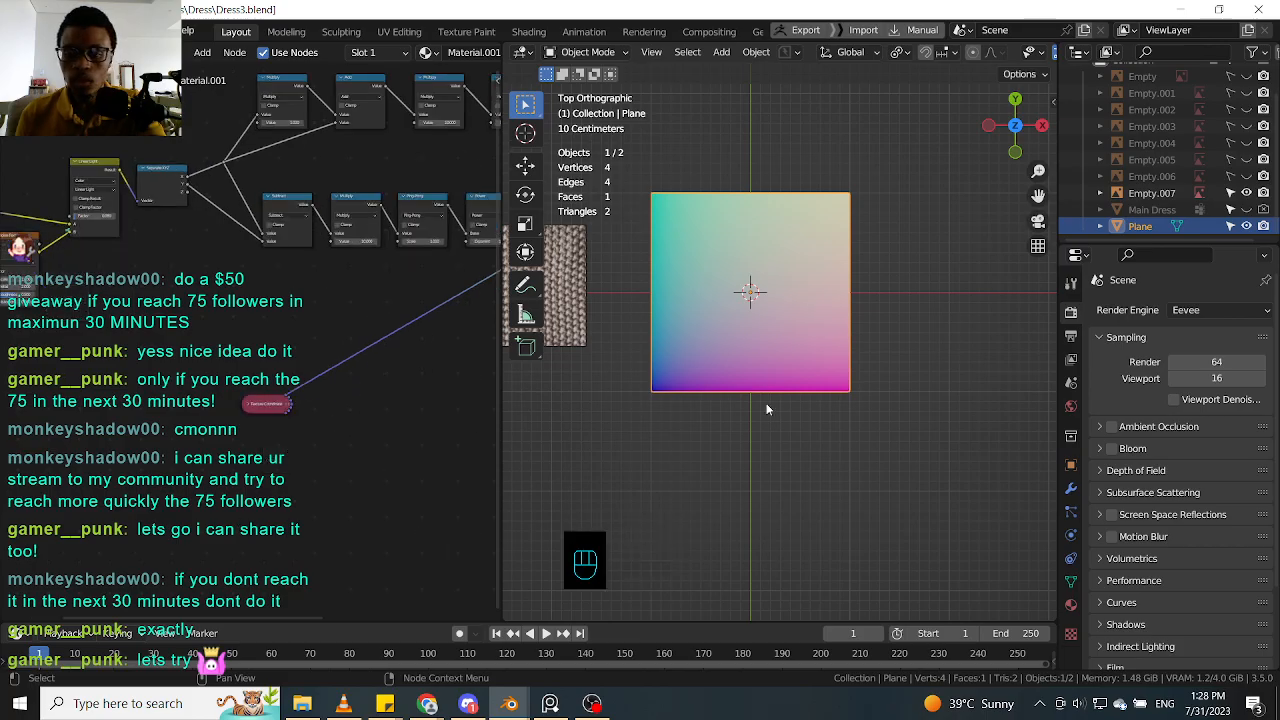
pyautogui.click(814, 366)
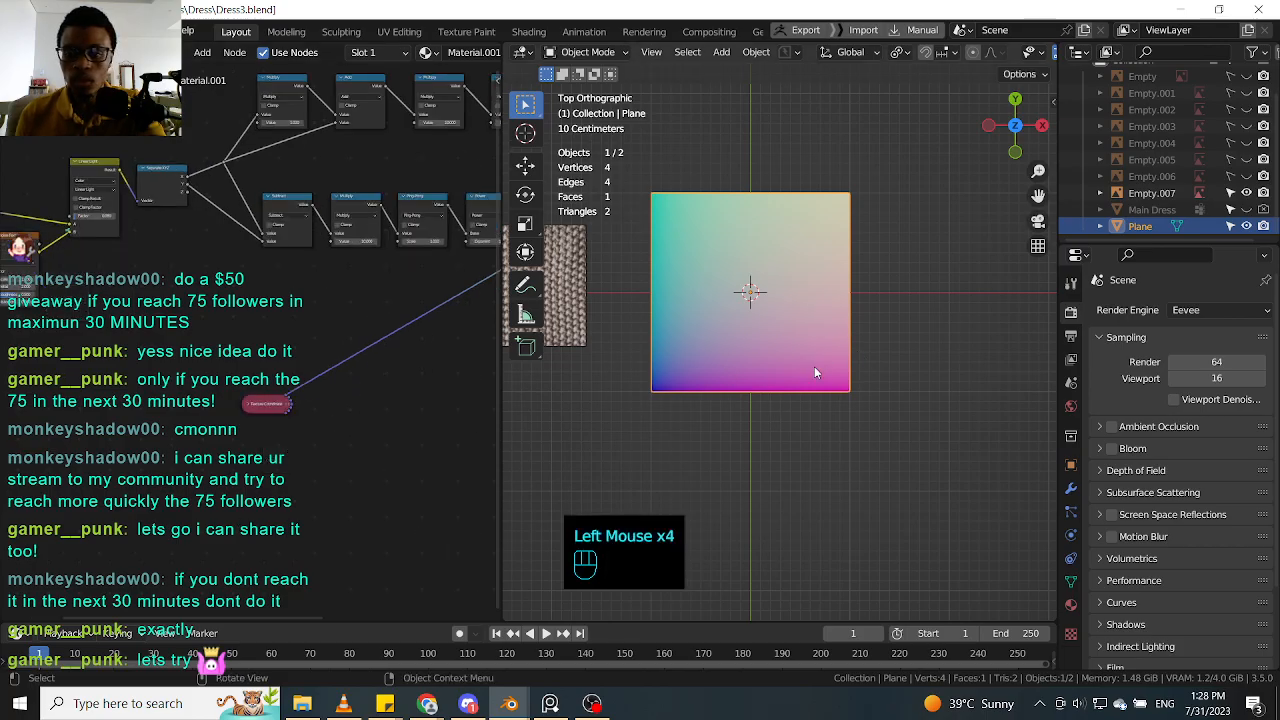
# Step: Expand the duplicated Texture Coordinate node and move it left to free space beside it
pyautogui.click(264, 409)
pyautogui.click(258, 408)
pyautogui.click(252, 406)
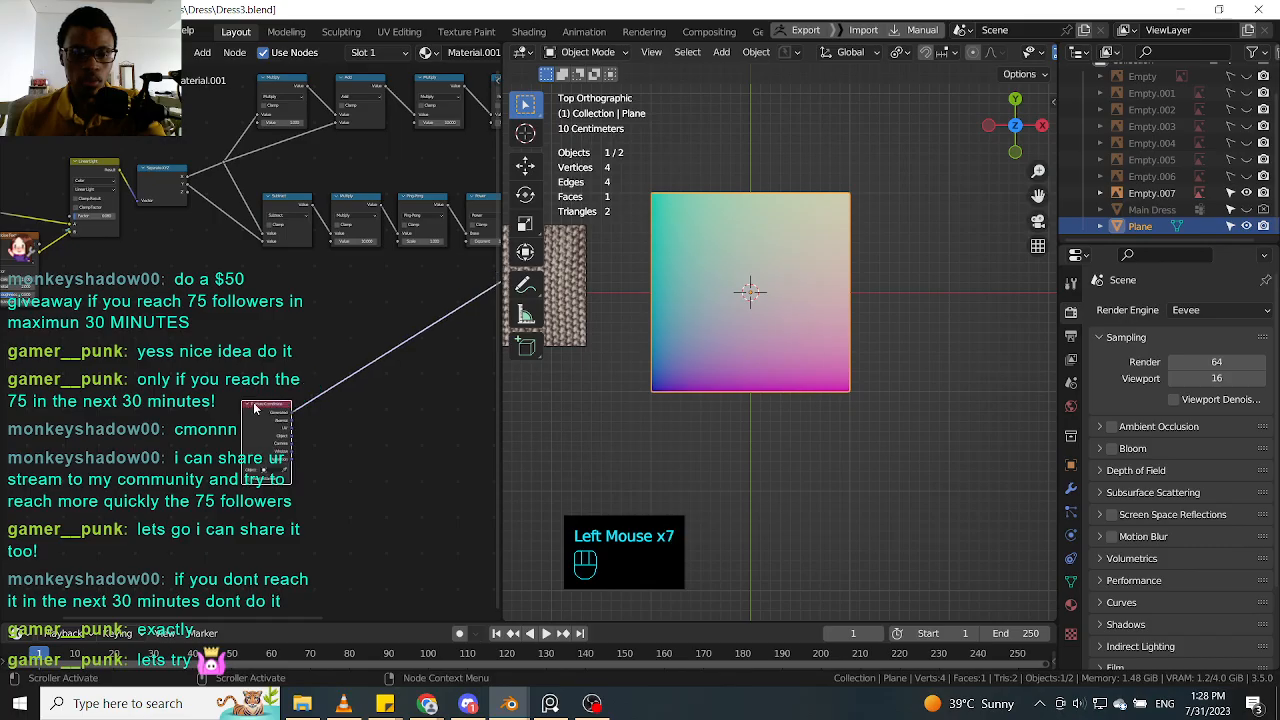
pyautogui.moveTo(254, 408); pyautogui.dragTo(84, 400)
pyautogui.click(187, 417)
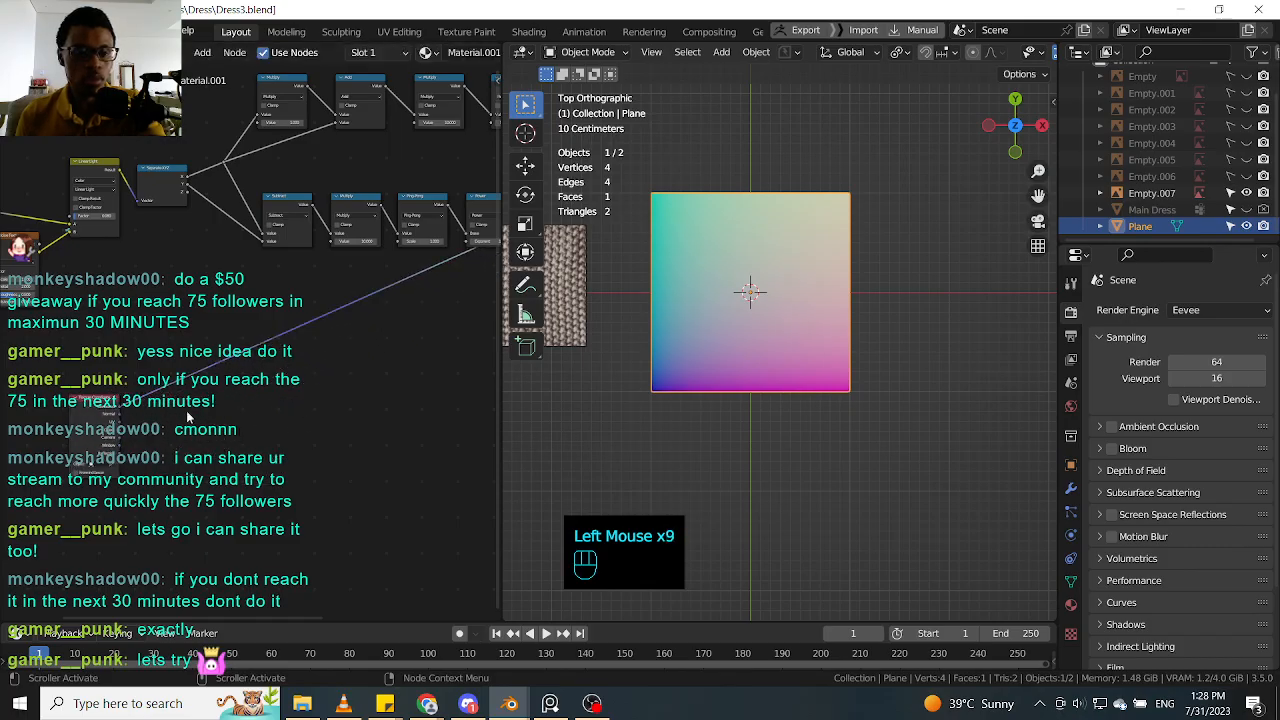
# Step: Examine the individual stitches of the knit reference photo up close and then the photo as a whole
pyautogui.hotkey('shift', 'a')
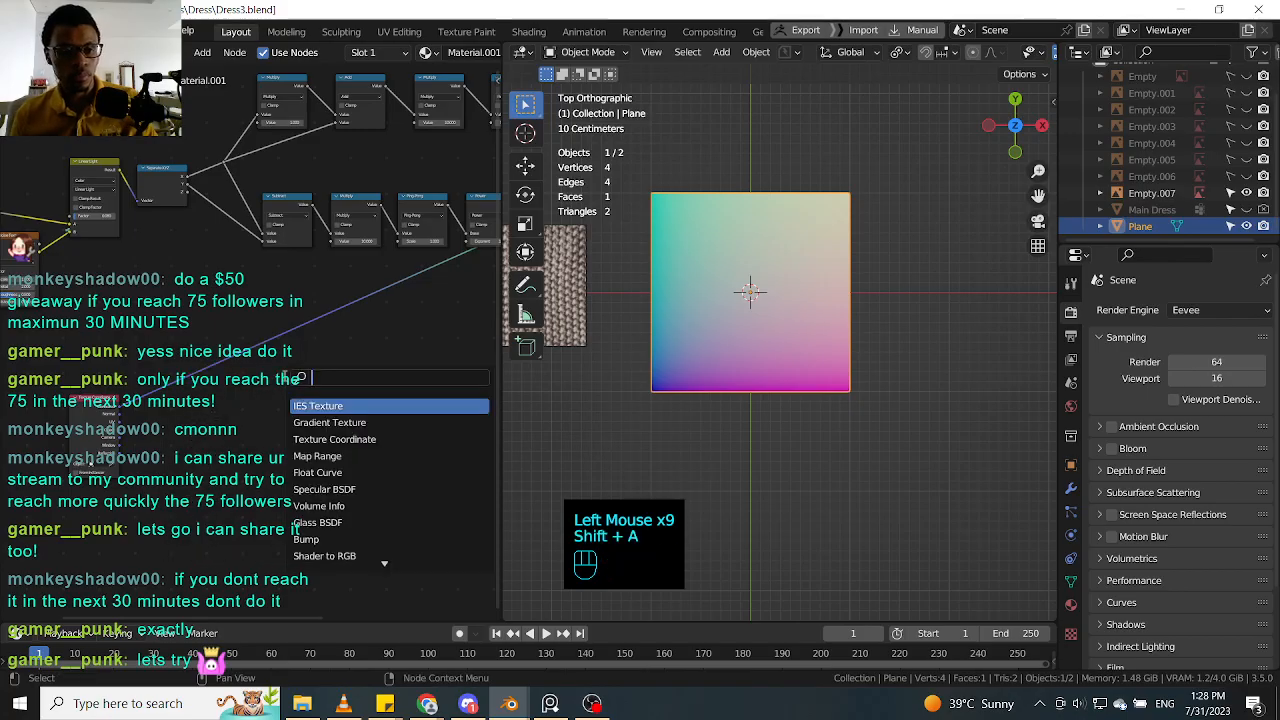
pyautogui.click(272, 349)
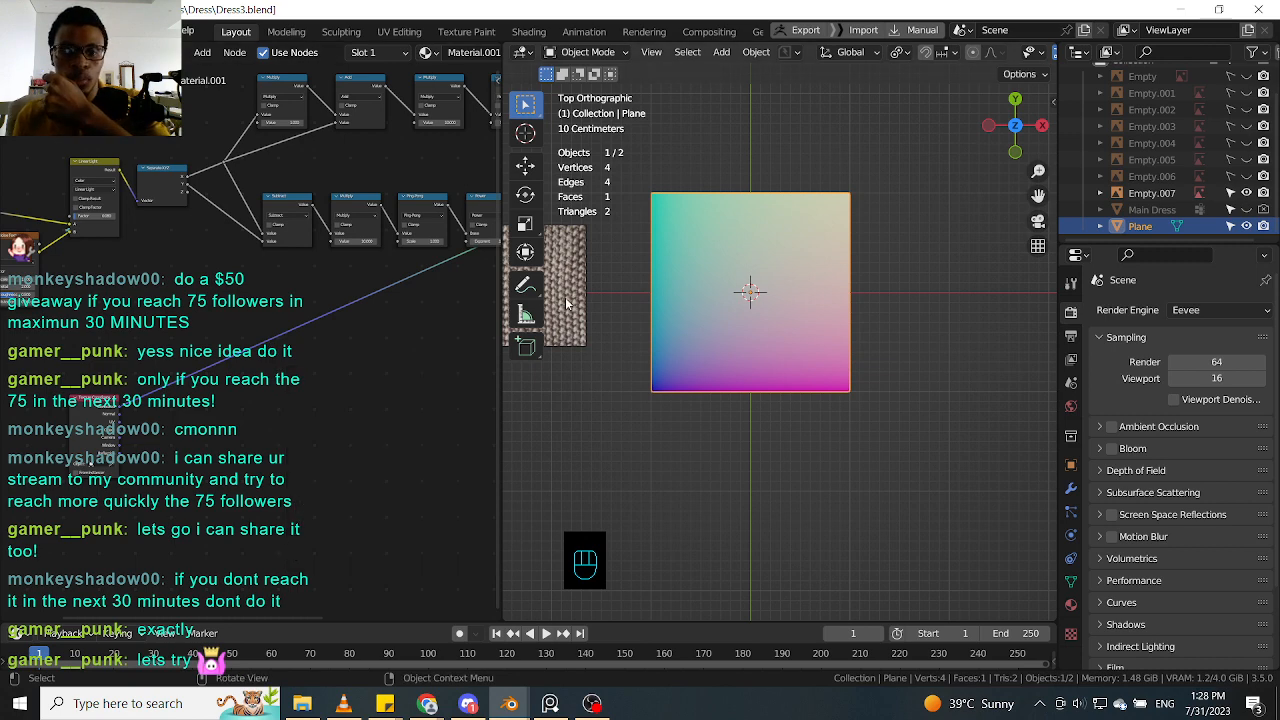
pyautogui.keyDown('shift'); pyautogui.moveTo(690, 290); pyautogui.dragTo(823, 317, button='middle'); pyautogui.keyUp('shift')
pyautogui.keyDown('shift'); pyautogui.scroll(3, 697, 311); pyautogui.keyUp('shift')
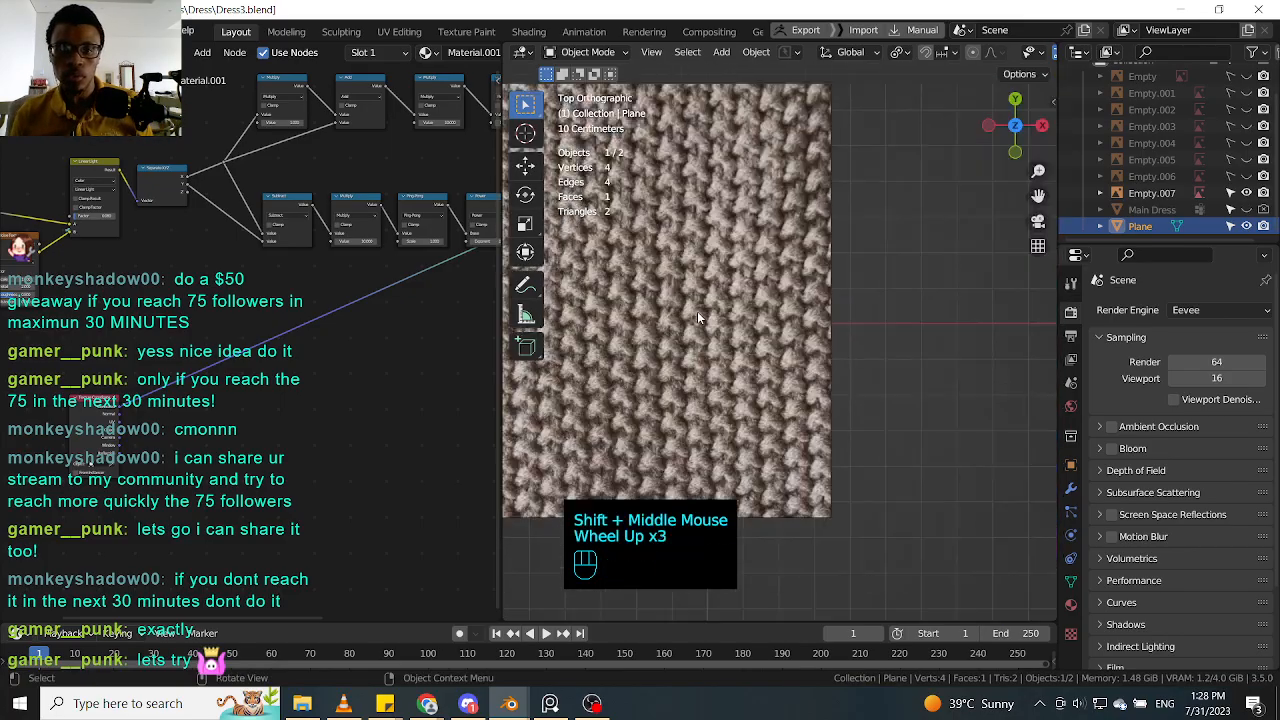
pyautogui.keyDown('shift'); pyautogui.scroll(1, 698, 316); pyautogui.keyUp('shift')
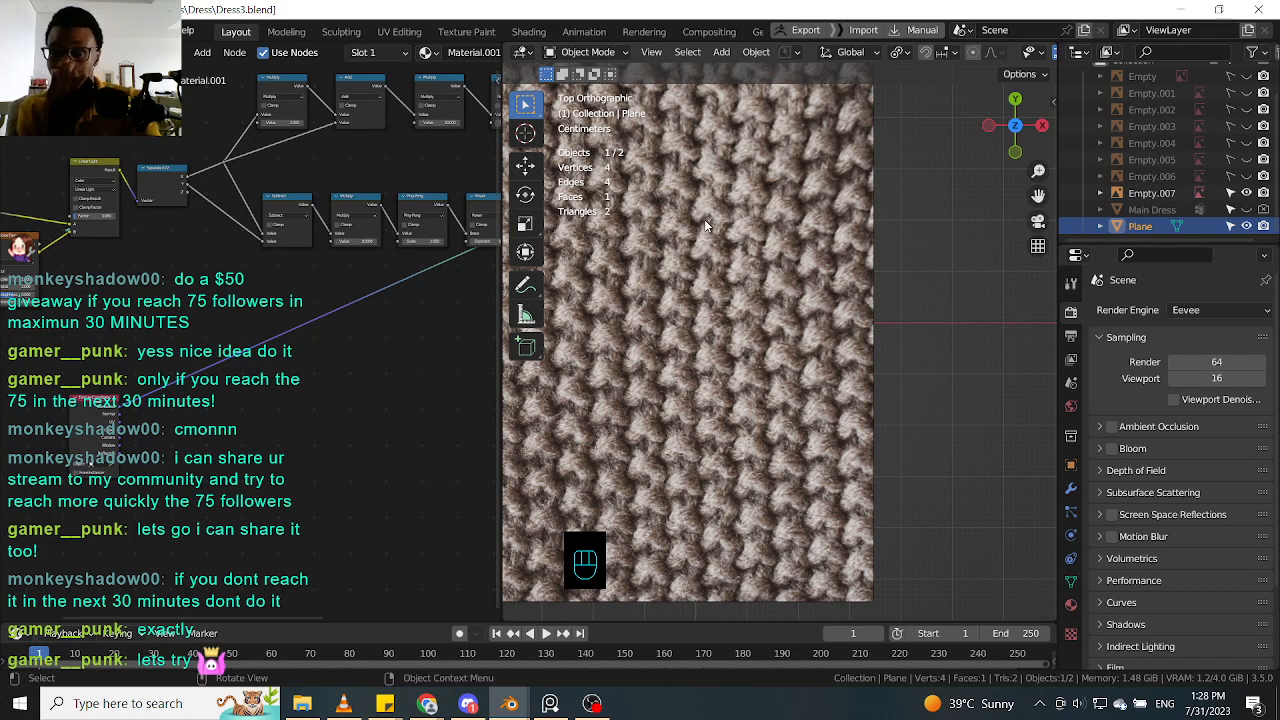
pyautogui.scroll(-1, 429, 456)
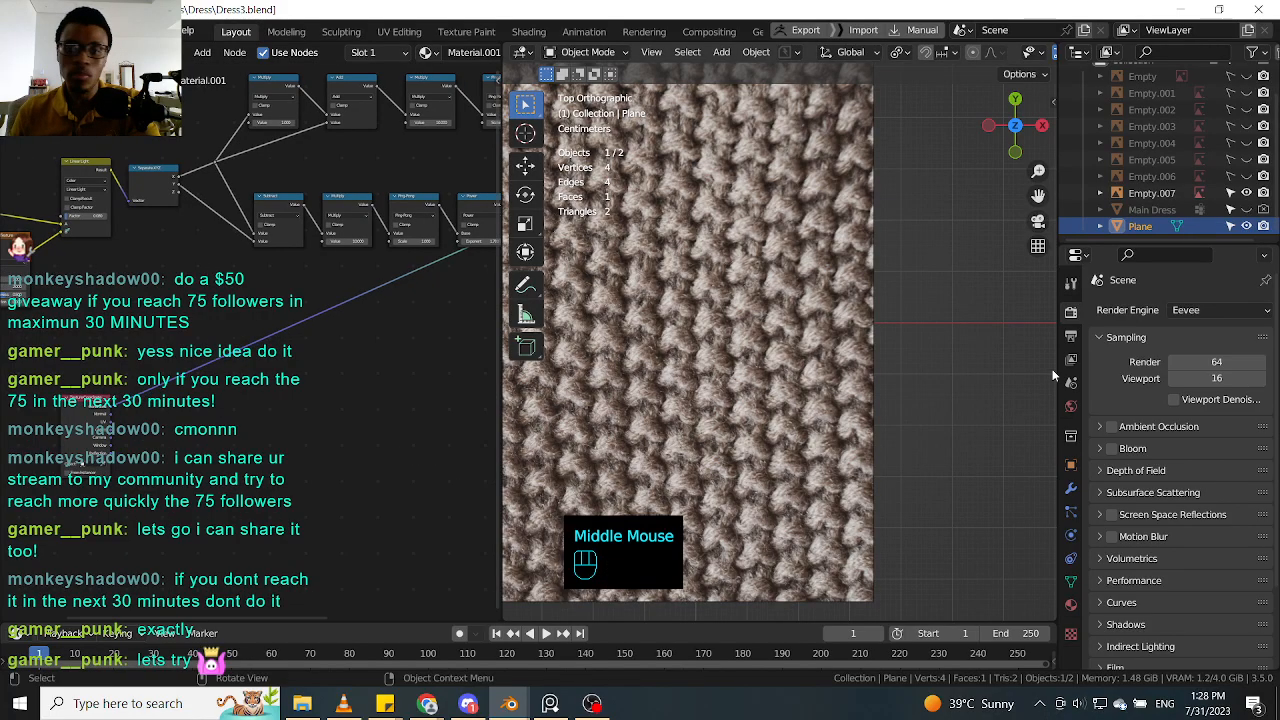
pyautogui.scroll(-1, 951, 368)
pyautogui.scroll(-1, 955, 358)
pyautogui.keyDown('shift'); pyautogui.moveTo(960, 350); pyautogui.dragTo(940, 352, button='middle'); pyautogui.keyUp('shift')
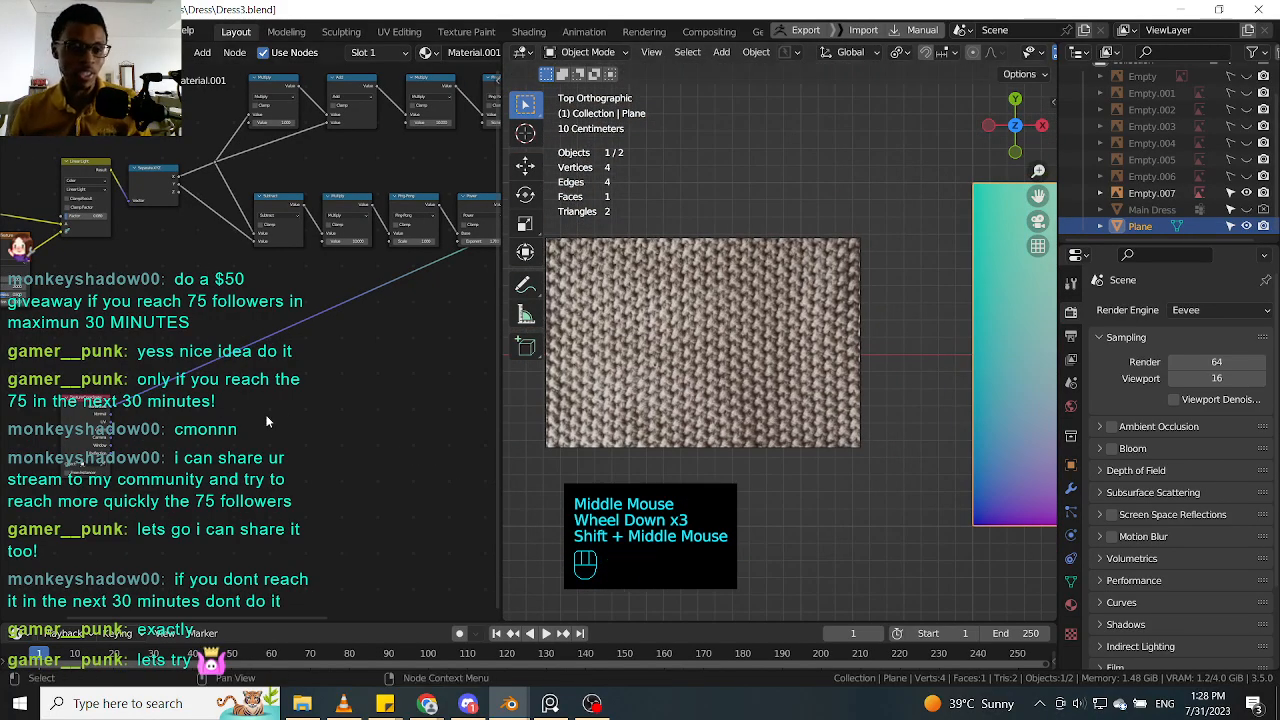
# Step: Switch the plane's preview to the Object output of the duplicated Texture Coordinate node
pyautogui.click(240, 420)
pyautogui.keyDown('ctrl'); pyautogui.keyDown('shift'); pyautogui.click(95, 420); pyautogui.keyUp('shift'); pyautogui.keyUp('ctrl')
pyautogui.keyDown('ctrl'); pyautogui.keyDown('shift'); pyautogui.click(95, 420); pyautogui.keyUp('shift'); pyautogui.keyUp('ctrl')
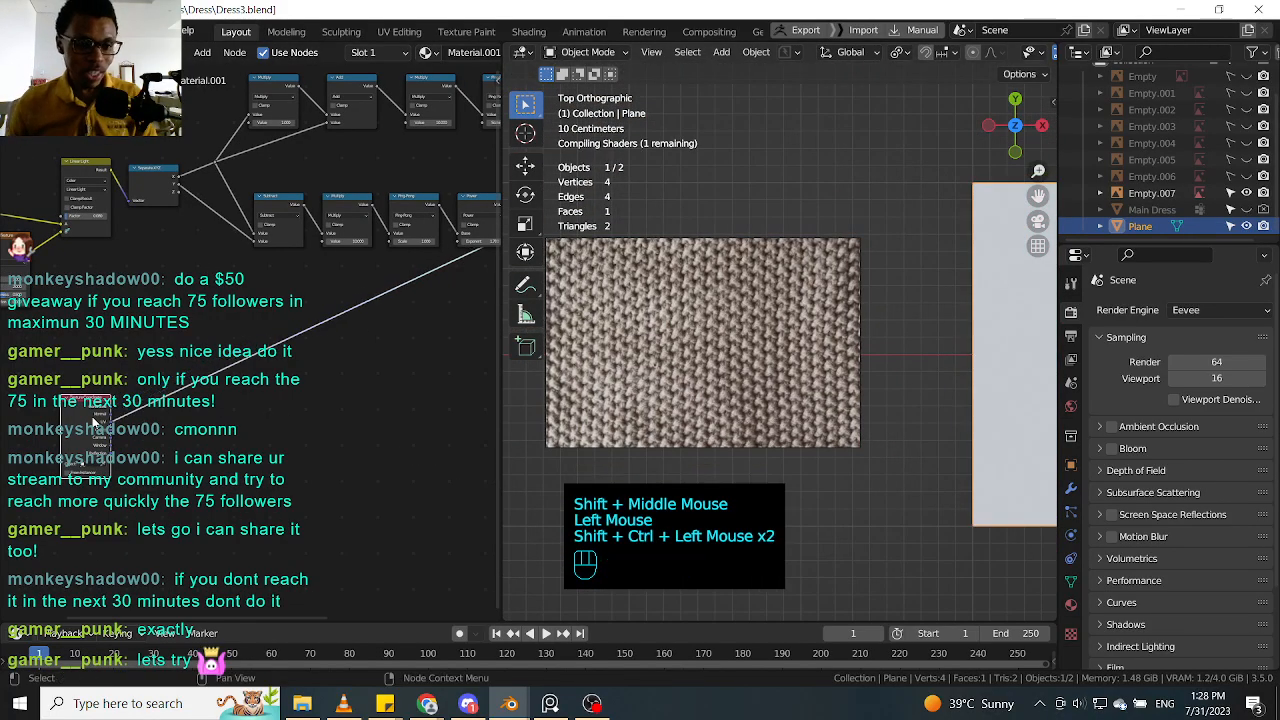
pyautogui.keyDown('ctrl'); pyautogui.keyDown('shift'); pyautogui.click(186, 420); pyautogui.keyUp('shift'); pyautogui.keyUp('ctrl')
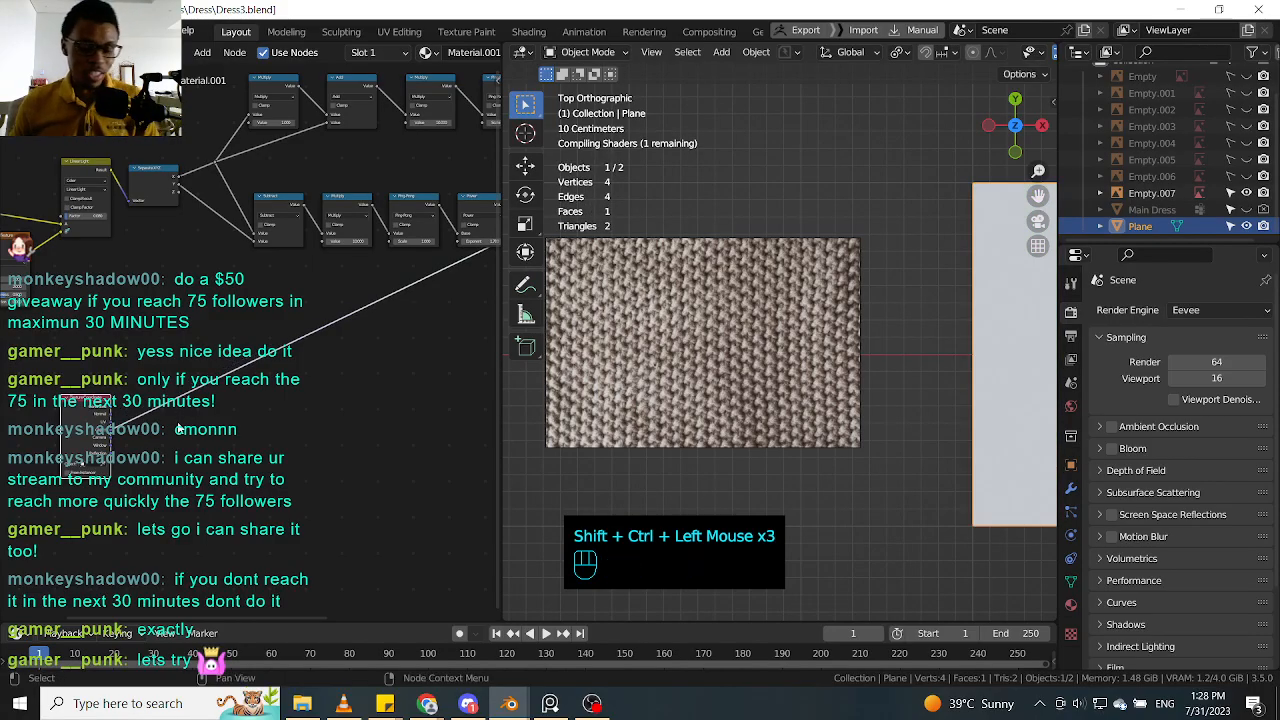
# Step: Add a Separate XYZ node fed by the Object coordinates and place it beside the duplicated Texture Coordinate node
pyautogui.hotkey('shift', 'a')
pyautogui.click(179, 424)
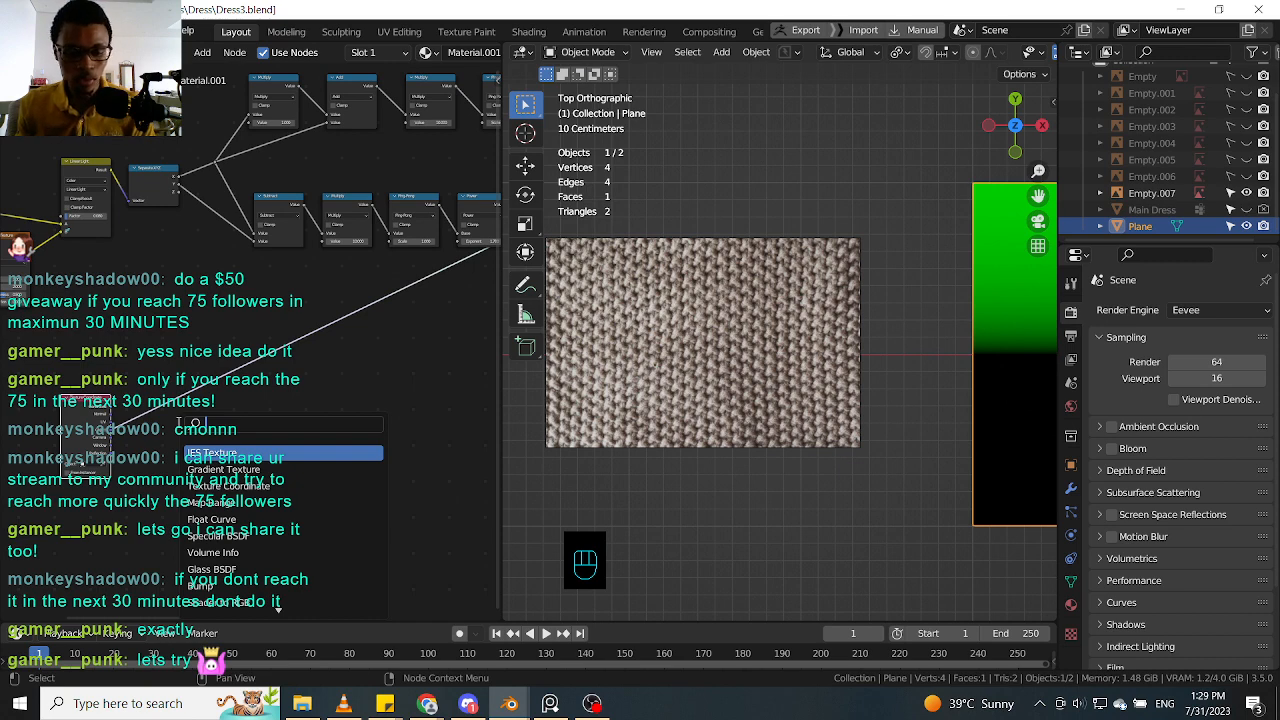
pyautogui.write('se')
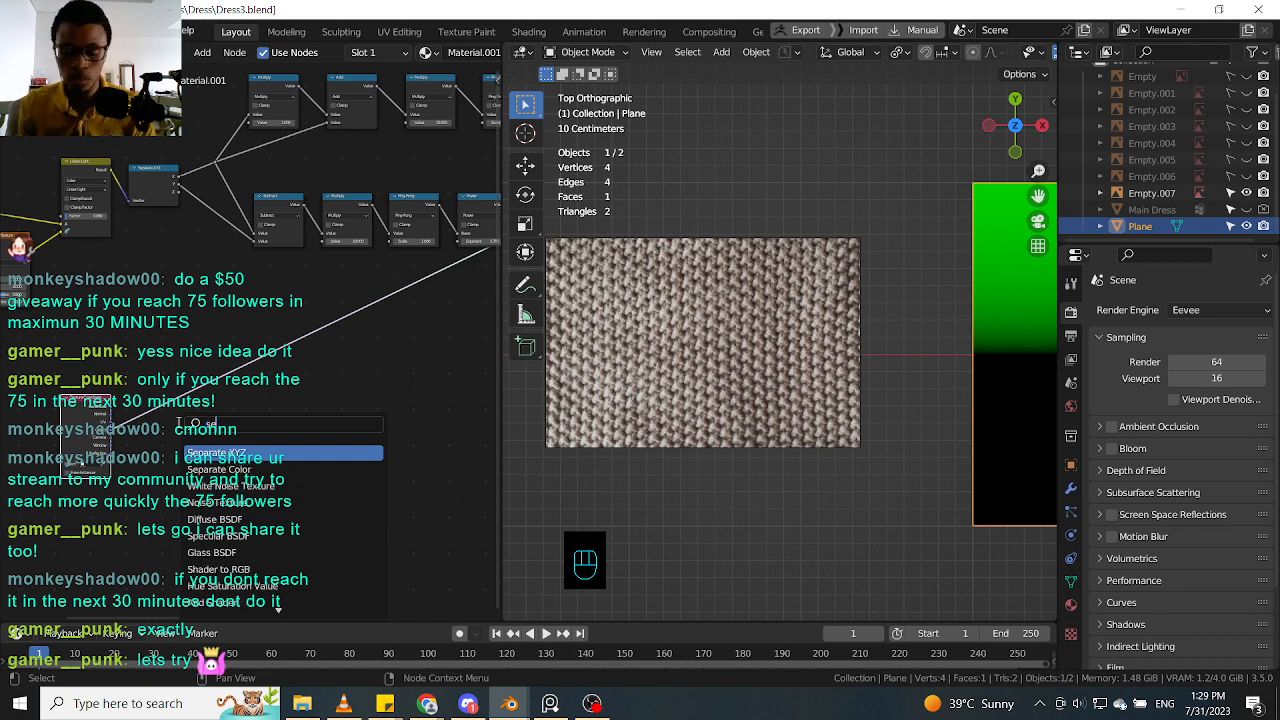
pyautogui.press('Return')
pyautogui.click(172, 398)
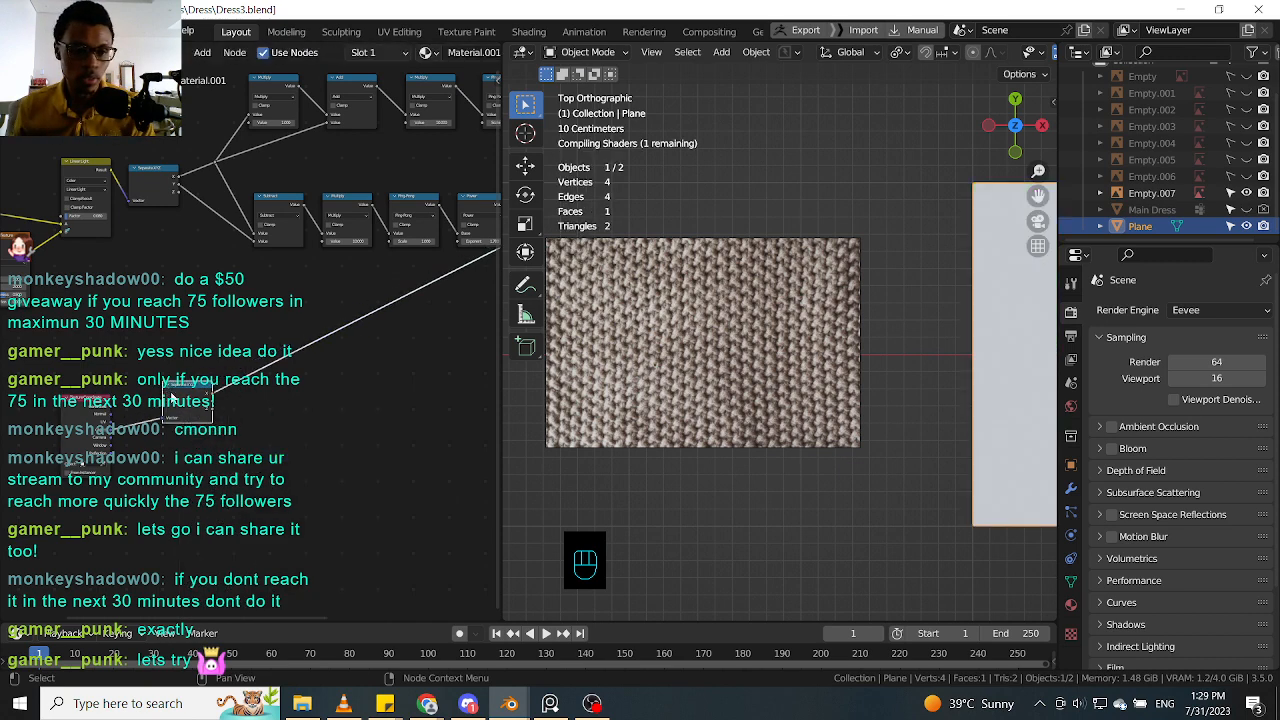
pyautogui.moveTo(175, 398)
pyautogui.mouseDown()
pyautogui.moveTo(169, 436)
pyautogui.moveTo(159, 413)
pyautogui.mouseUp()
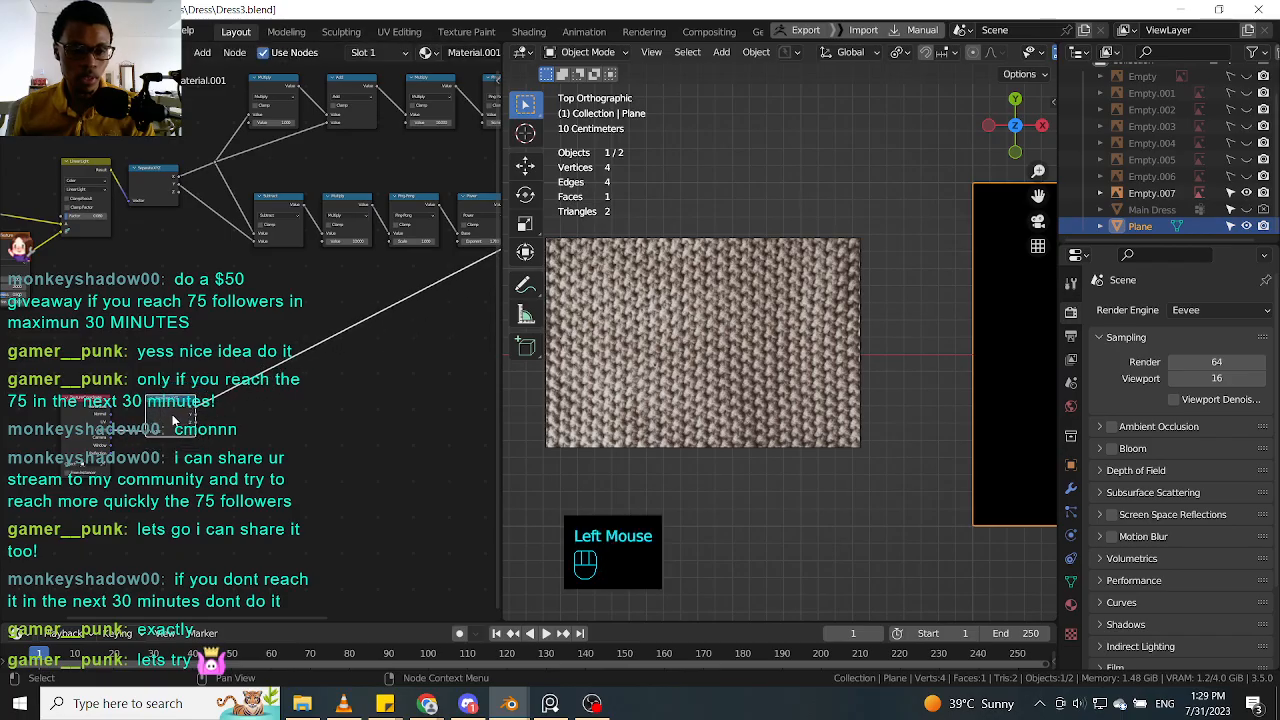
# Step: Deselect the plane and inspect the gradient from Separate XYZ's X output on it
pyautogui.scroll(1, 240, 400)
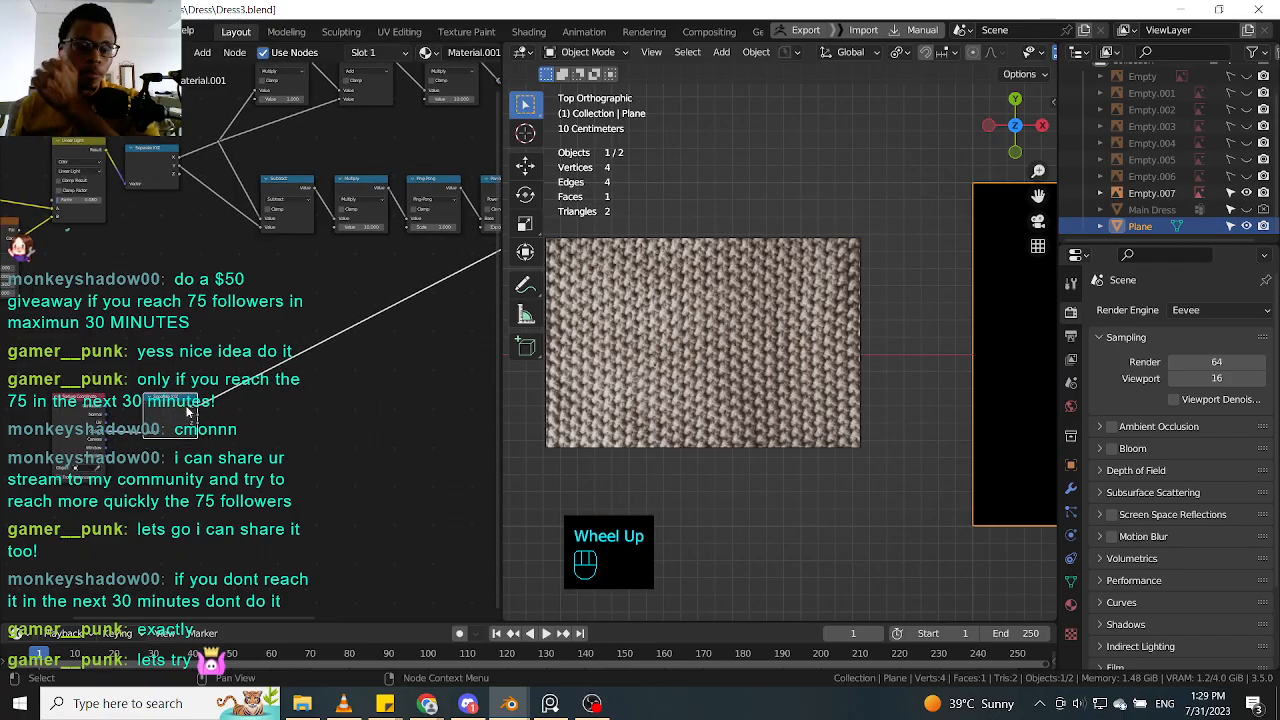
pyautogui.scroll(1, 946, 418)
pyautogui.click(946, 418)
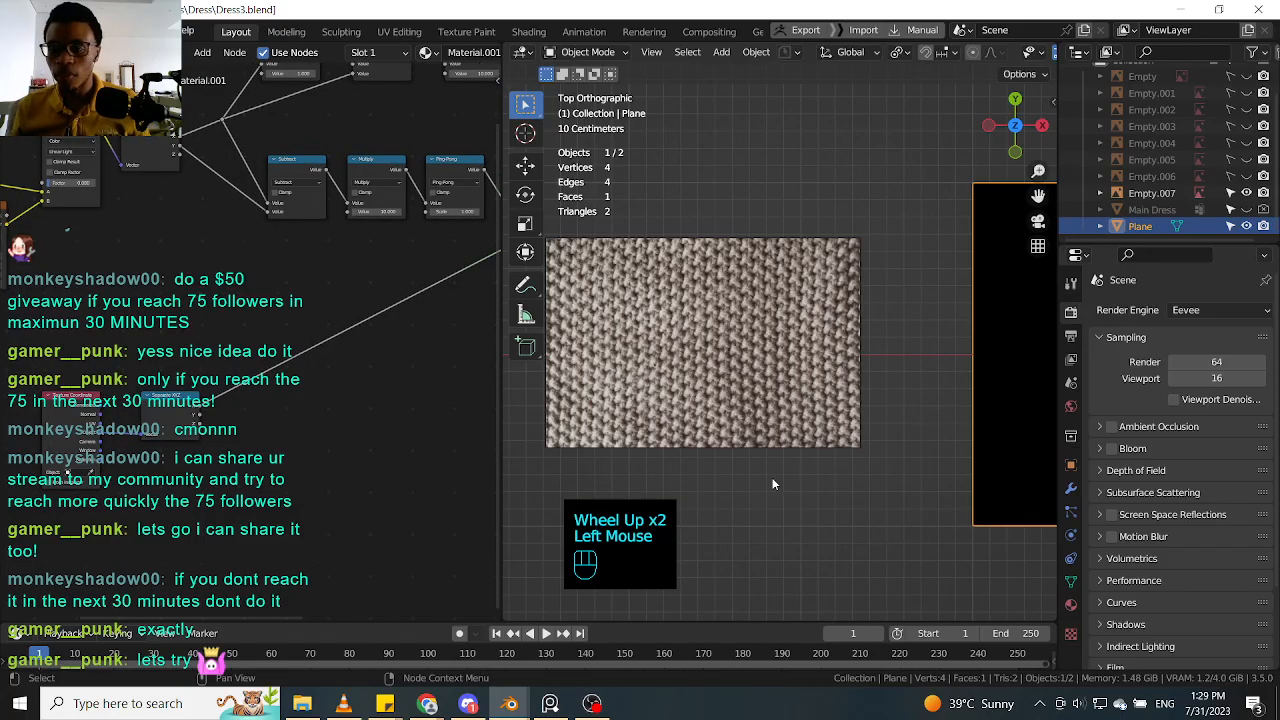
pyautogui.keyDown('shift'); pyautogui.moveTo(893, 462); pyautogui.dragTo(870, 468, button='middle'); pyautogui.keyUp('shift')
pyautogui.scroll(-1, 870, 468)
pyautogui.keyDown('shift'); pyautogui.moveTo(870, 468); pyautogui.dragTo(744, 436, button='middle'); pyautogui.keyUp('shift')
pyautogui.scroll(2, 757, 443)
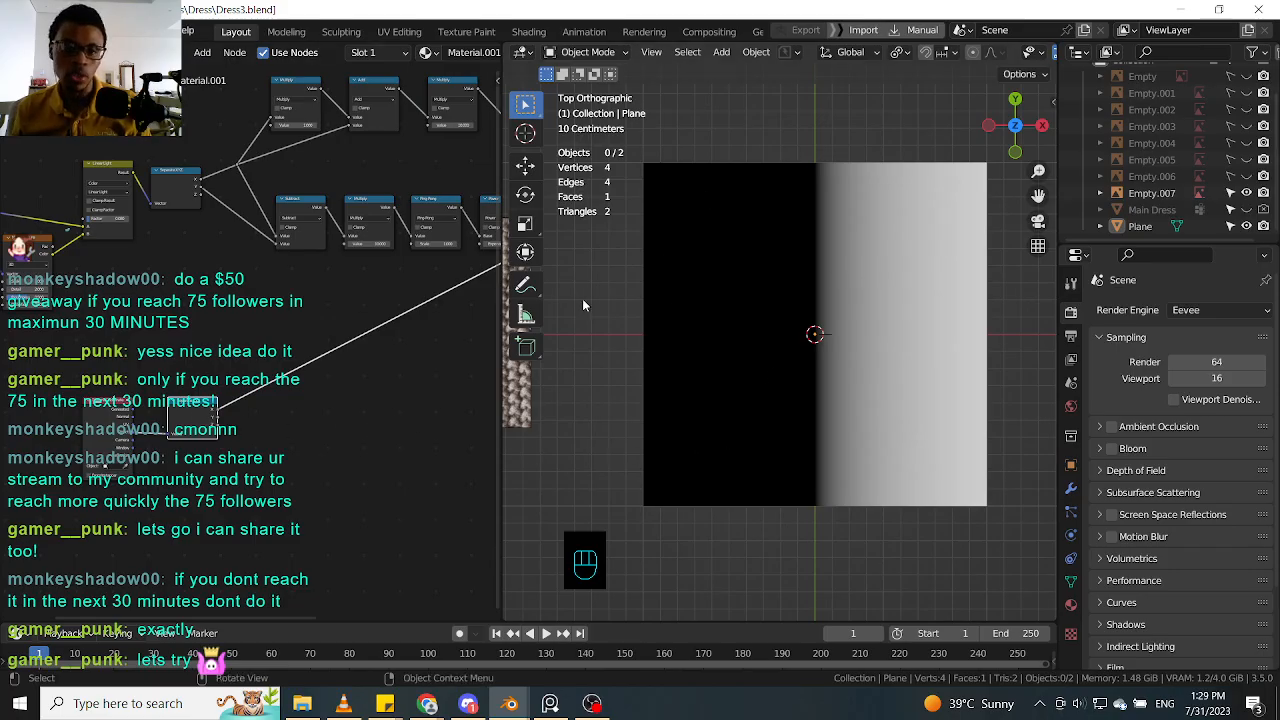
# Step: Move the Separate XYZ node closer to the duplicated Texture Coordinate node
pyautogui.click(186, 402)
pyautogui.keyDown('ctrl'); pyautogui.moveTo(266, 424); pyautogui.dragTo(374, 406, button='middle'); pyautogui.keyUp('ctrl')
pyautogui.click(246, 393)
pyautogui.moveTo(240, 393); pyautogui.dragTo(292, 394, button='middle')
pyautogui.click(290, 392)
pyautogui.moveTo(290, 384); pyautogui.dragTo(286, 380)
pyautogui.moveTo(336, 367); pyautogui.dragTo(309, 354, button='middle')
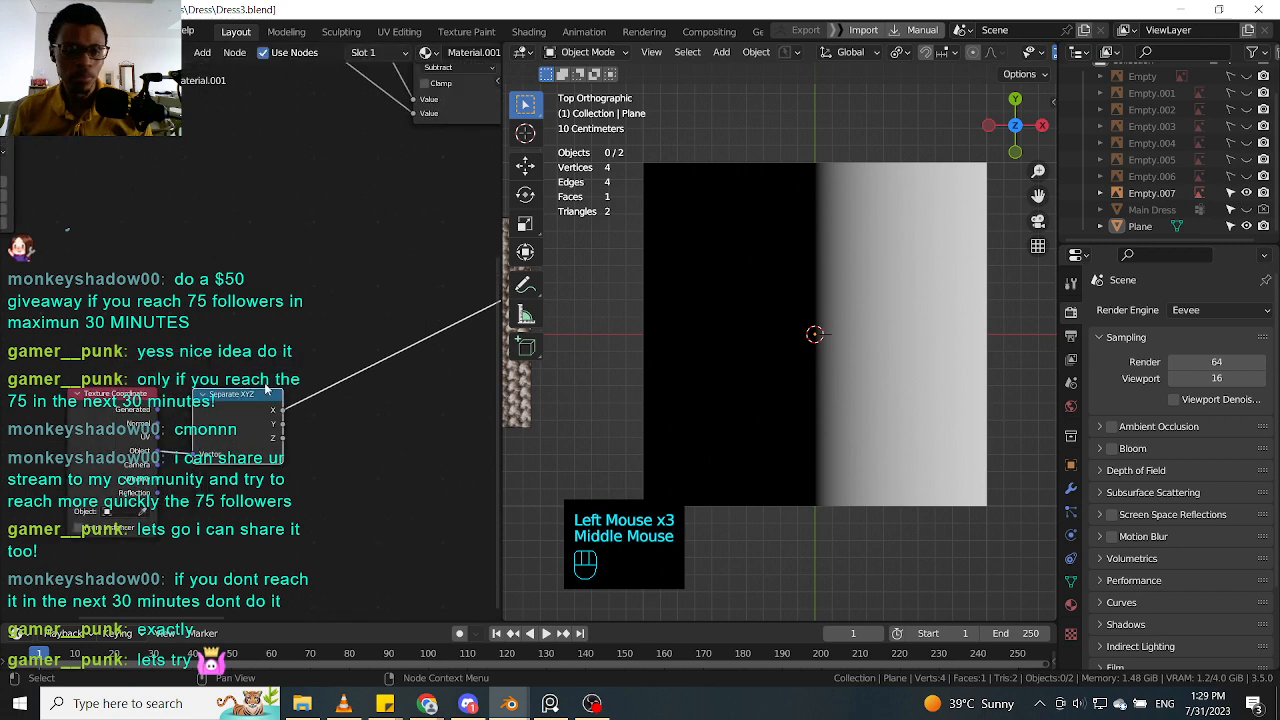
# Step: Add a Mix node and place it unconnected above the Separate XYZ node
pyautogui.doubleClick(309, 354)
pyautogui.hotkey('shift', 'a')
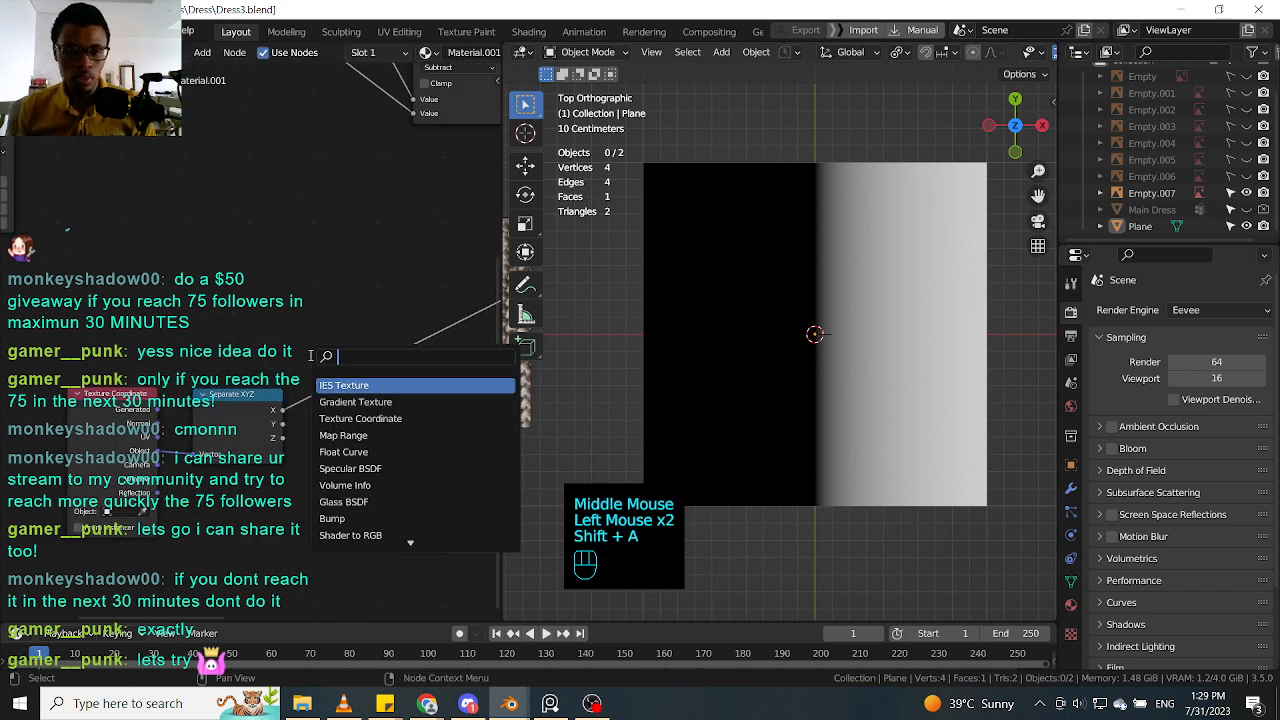
pyautogui.write('mix')
pyautogui.press('Return')
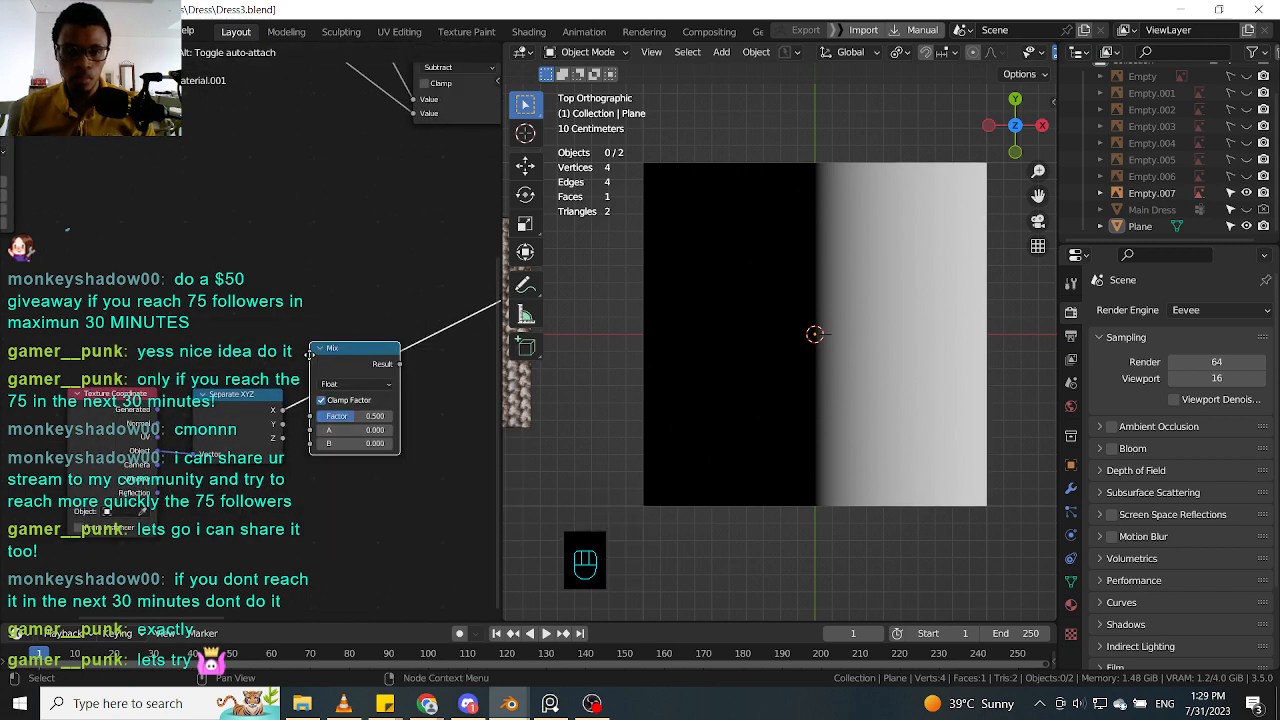
pyautogui.click(258, 184)
pyautogui.rightClick(258, 185)
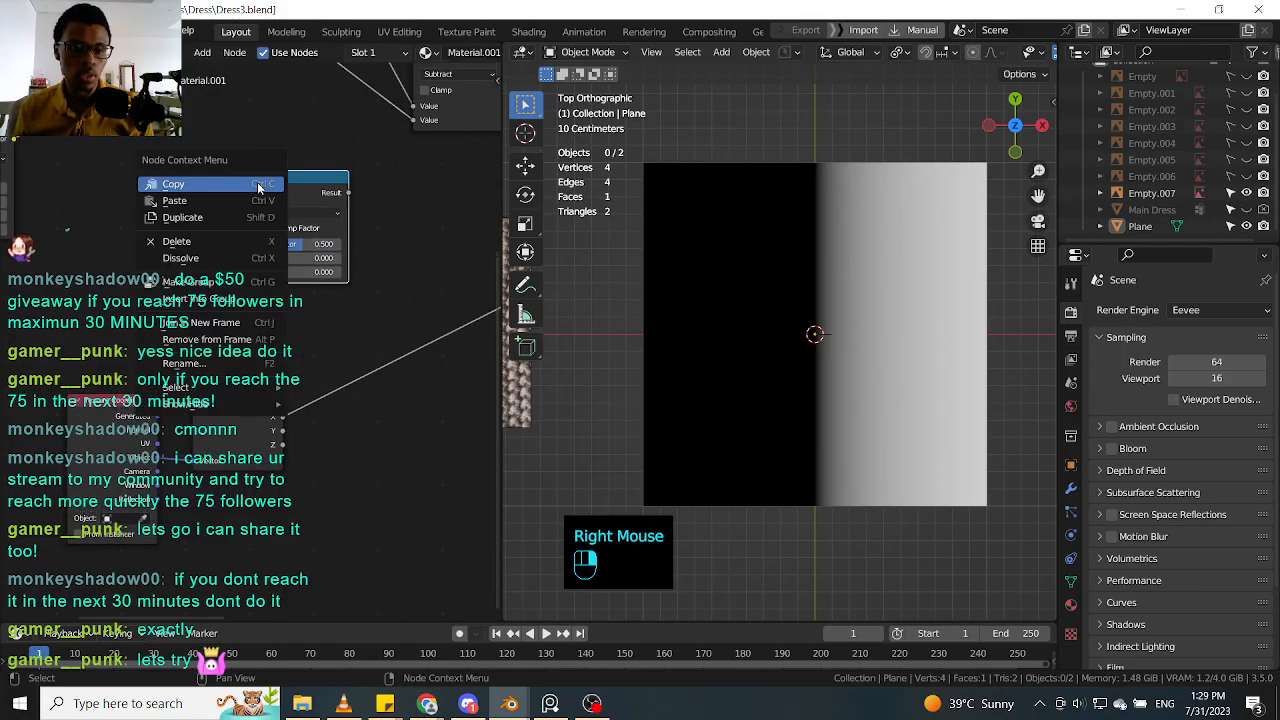
pyautogui.hotkey('ctrl', 'a')
# Step: Insert a Math node on the link from Separate XYZ's X output and set its operation to Absolute
pyautogui.click(354, 333)
pyautogui.hotkey('shift', 'a')
pyautogui.write('m')
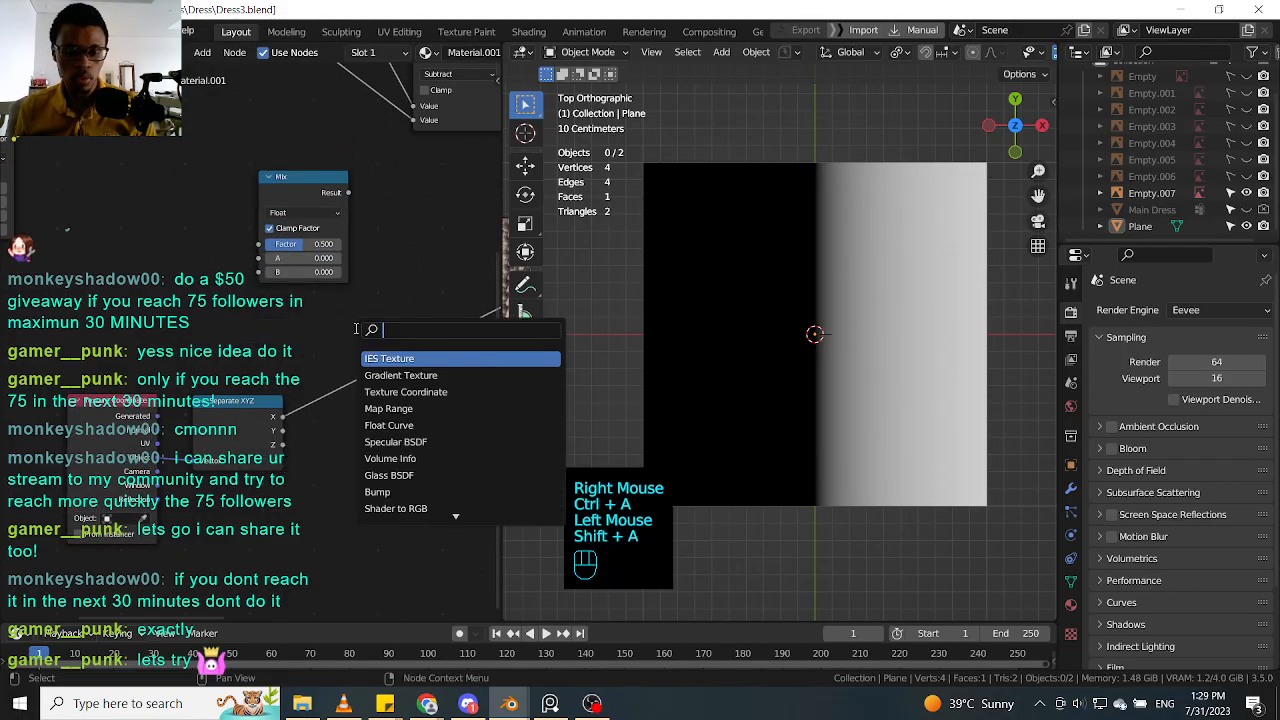
pyautogui.write('ath')
pyautogui.press('Return')
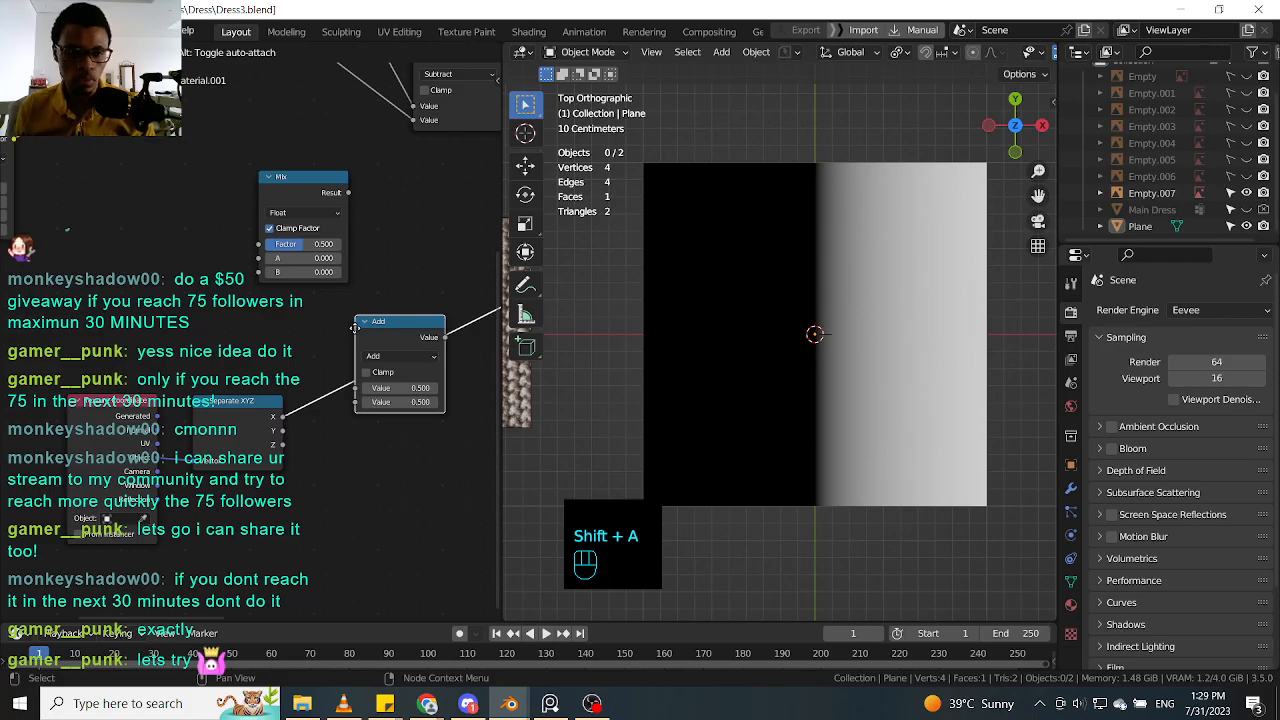
pyautogui.click(364, 387)
pyautogui.moveTo(425, 383); pyautogui.dragTo(415, 368)
pyautogui.moveTo(426, 423); pyautogui.dragTo(411, 420, button='middle')
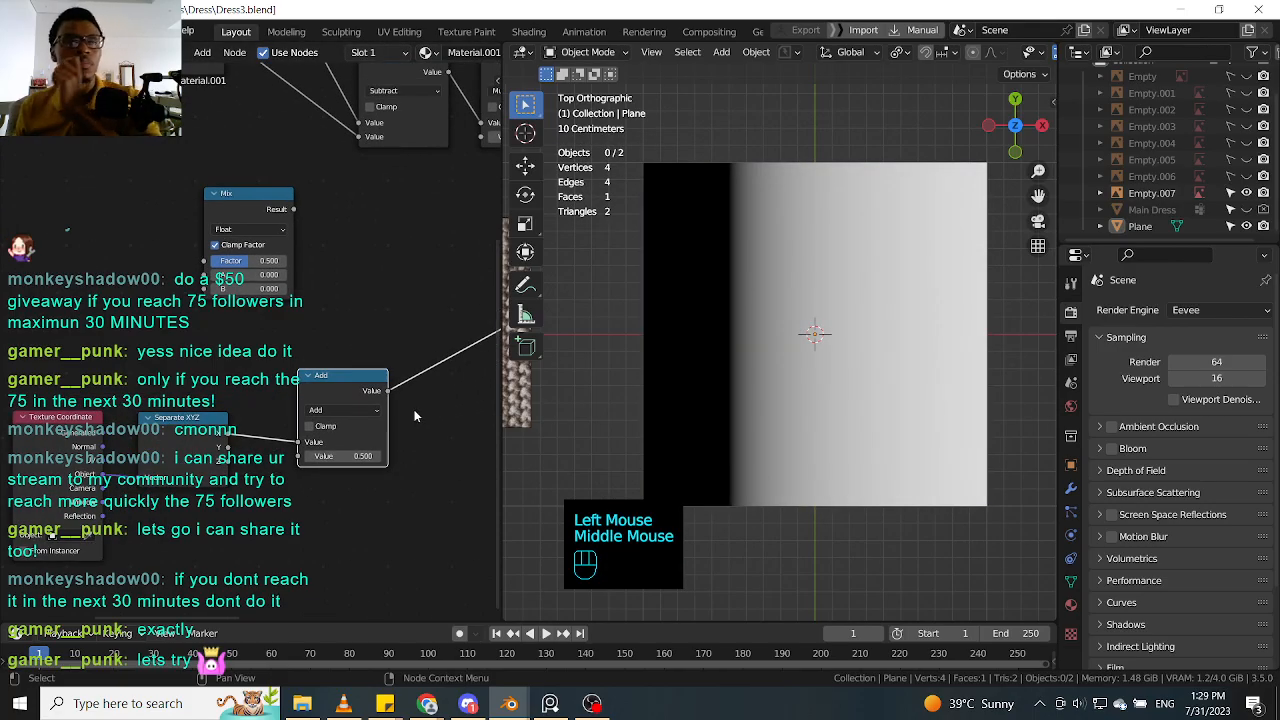
pyautogui.click(345, 412)
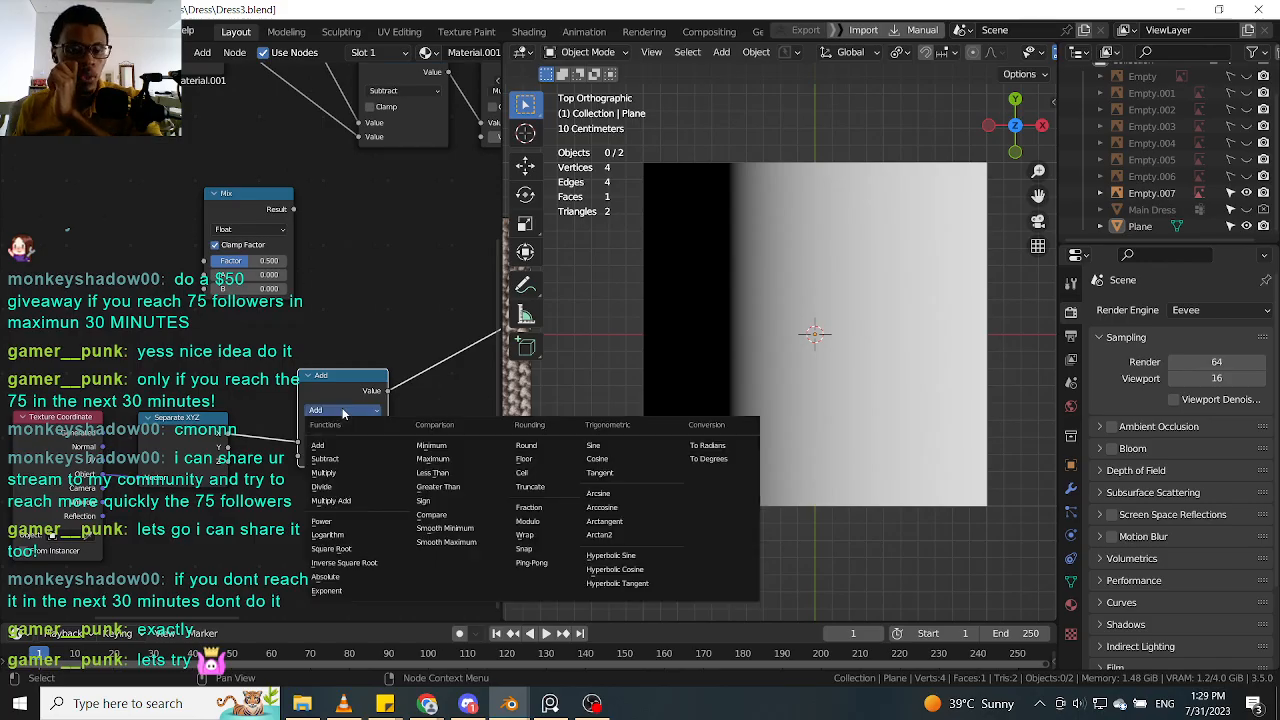
pyautogui.click(353, 578)
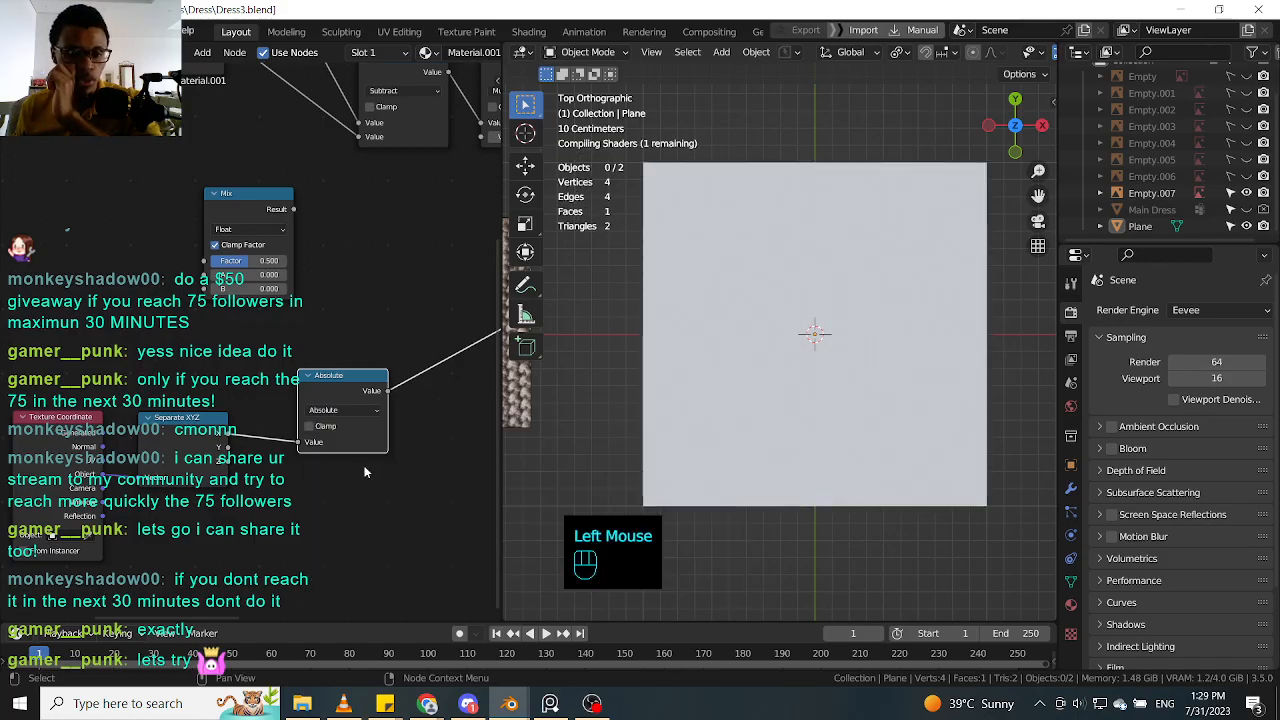
# Step: Feed the Absolute node from Separate XYZ's Y output instead of X and nudge the node down
pyautogui.click(232, 450)
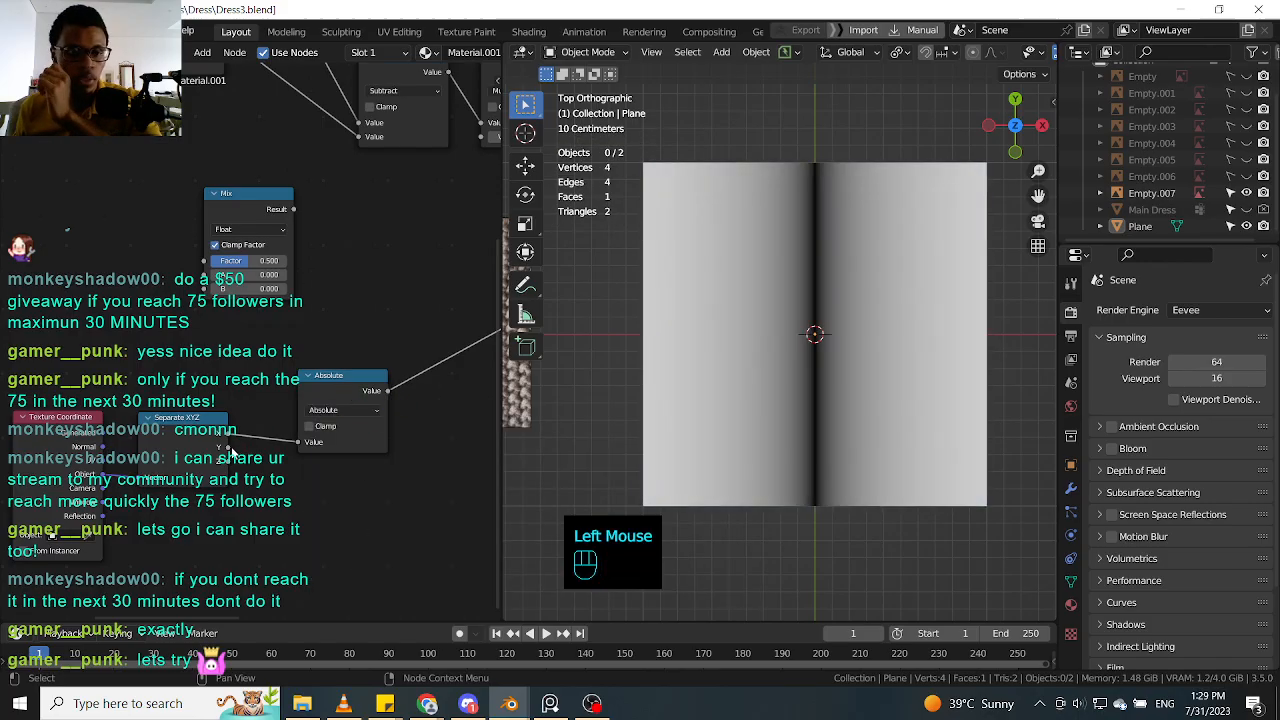
pyautogui.moveTo(230, 449); pyautogui.dragTo(302, 443)
pyautogui.moveTo(320, 398); pyautogui.dragTo(317, 408)
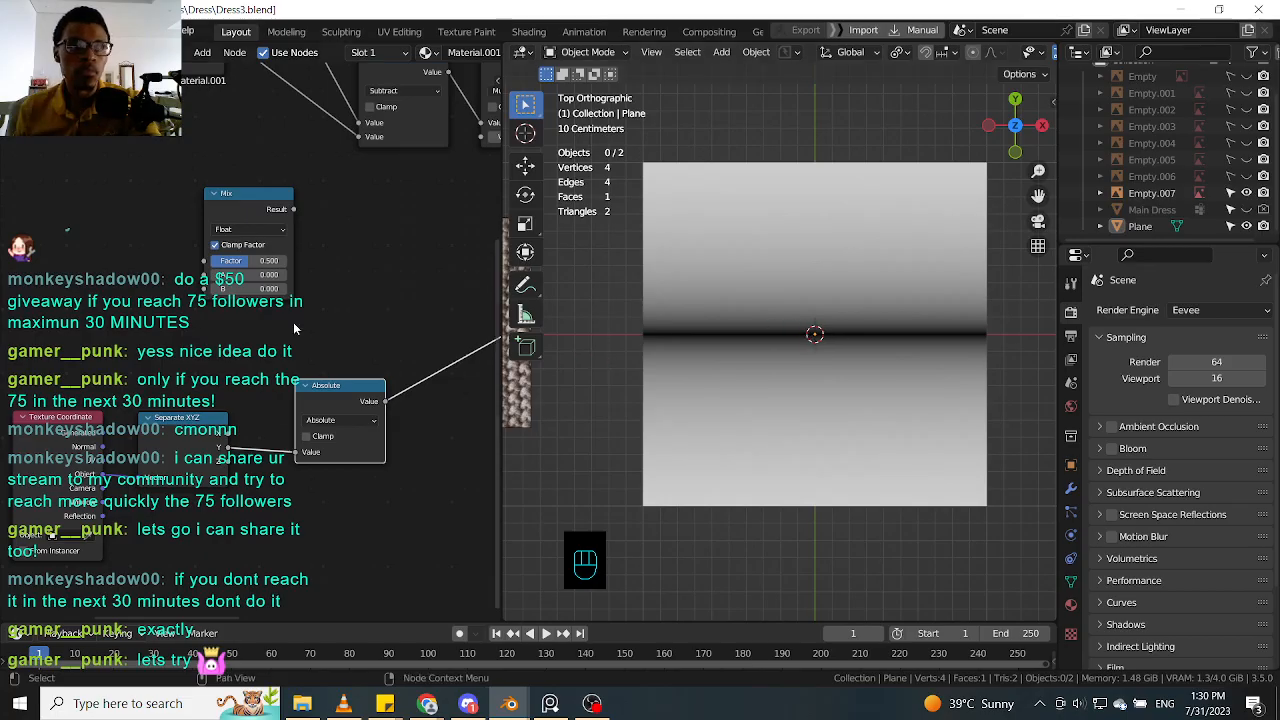
# Step: Examine the knit loop reference illustration alongside the Mix, Separate XYZ and Absolute nodes
pyautogui.moveTo(0, 455); pyautogui.dragTo(93, 378, button='right')
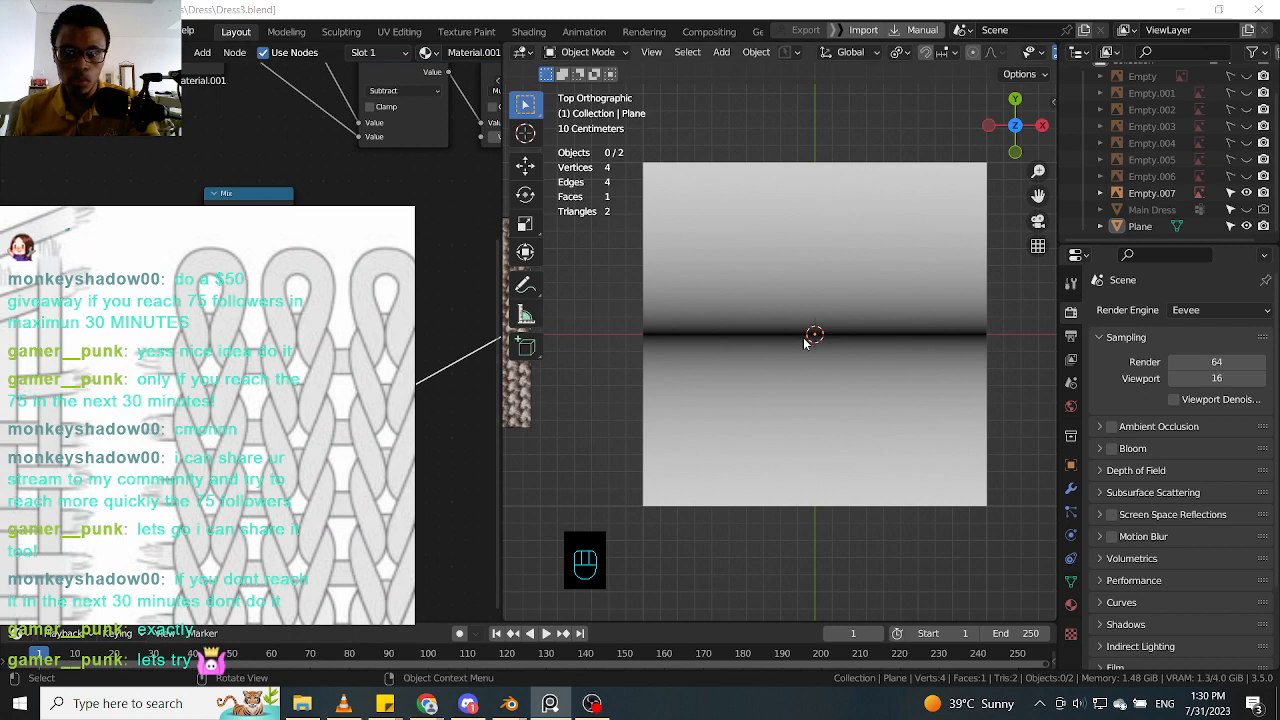
pyautogui.moveTo(271, 340); pyautogui.dragTo(0, 336, button='right')
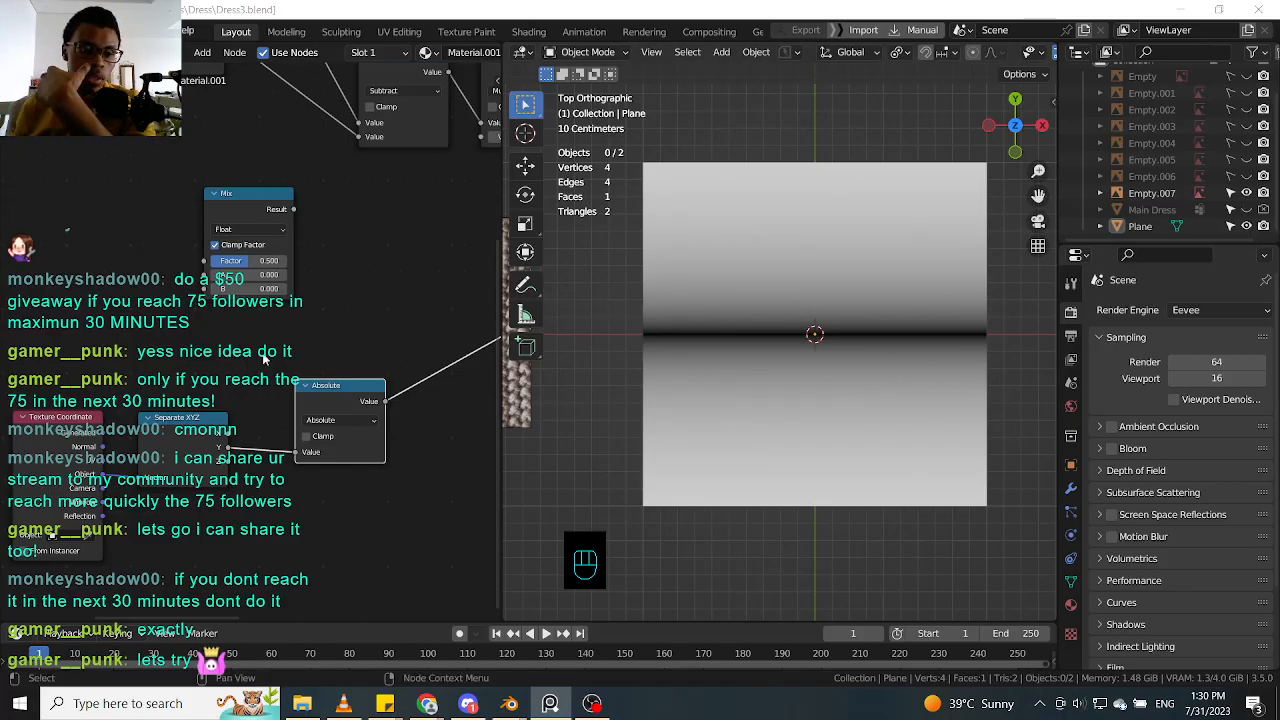
pyautogui.click(324, 390)
pyautogui.moveTo(324, 390); pyautogui.dragTo(311, 399)
pyautogui.moveTo(311, 399)
pyautogui.mouseDown(button='middle')
pyautogui.moveTo(371, 390)
pyautogui.moveTo(294, 407)
pyautogui.mouseUp(button='middle')
pyautogui.click(278, 418)
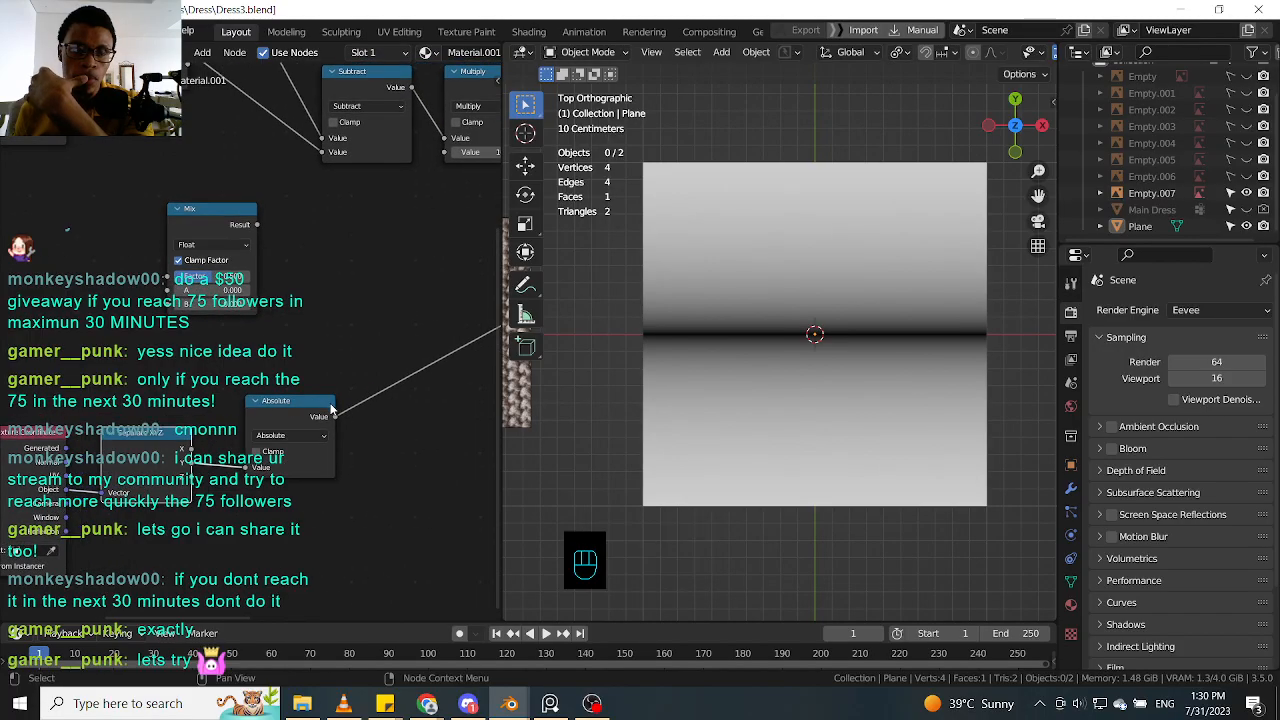
pyautogui.moveTo(354, 419); pyautogui.dragTo(331, 428, button='middle')
pyautogui.moveTo(274, 384); pyautogui.dragTo(306, 366, button='middle')
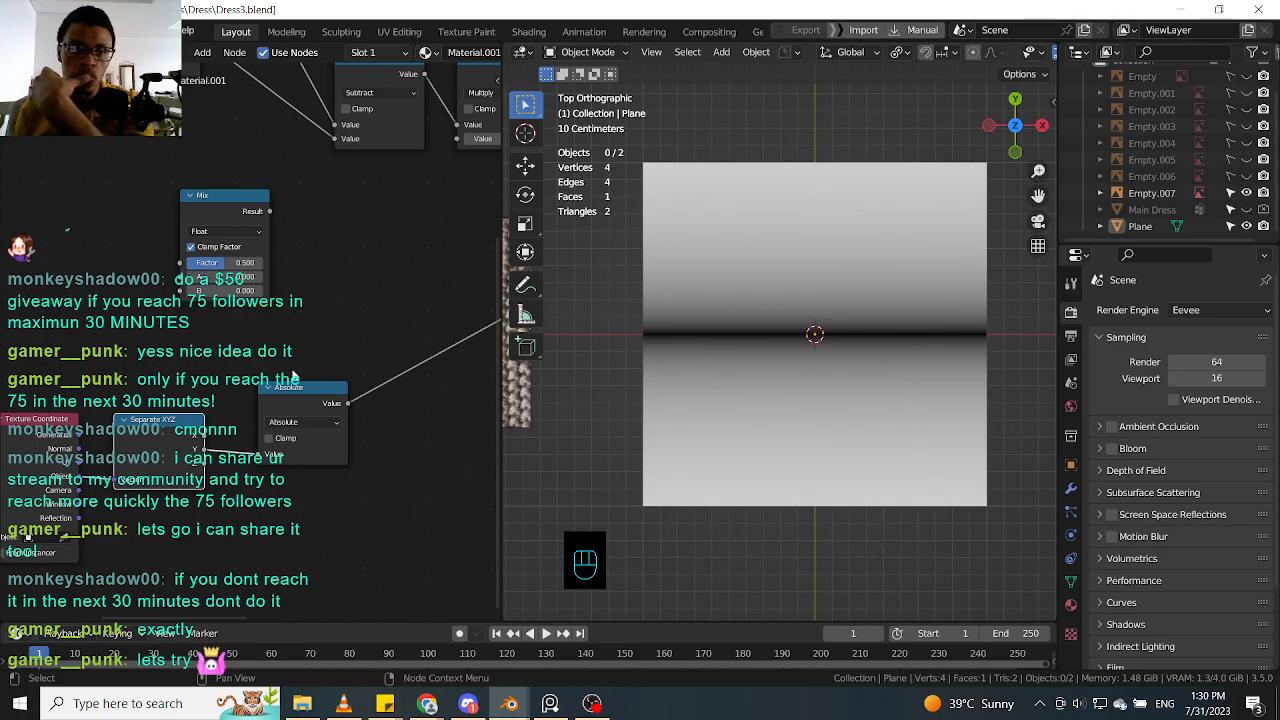
pyautogui.moveTo(245, 359); pyautogui.dragTo(283, 363, button='middle')
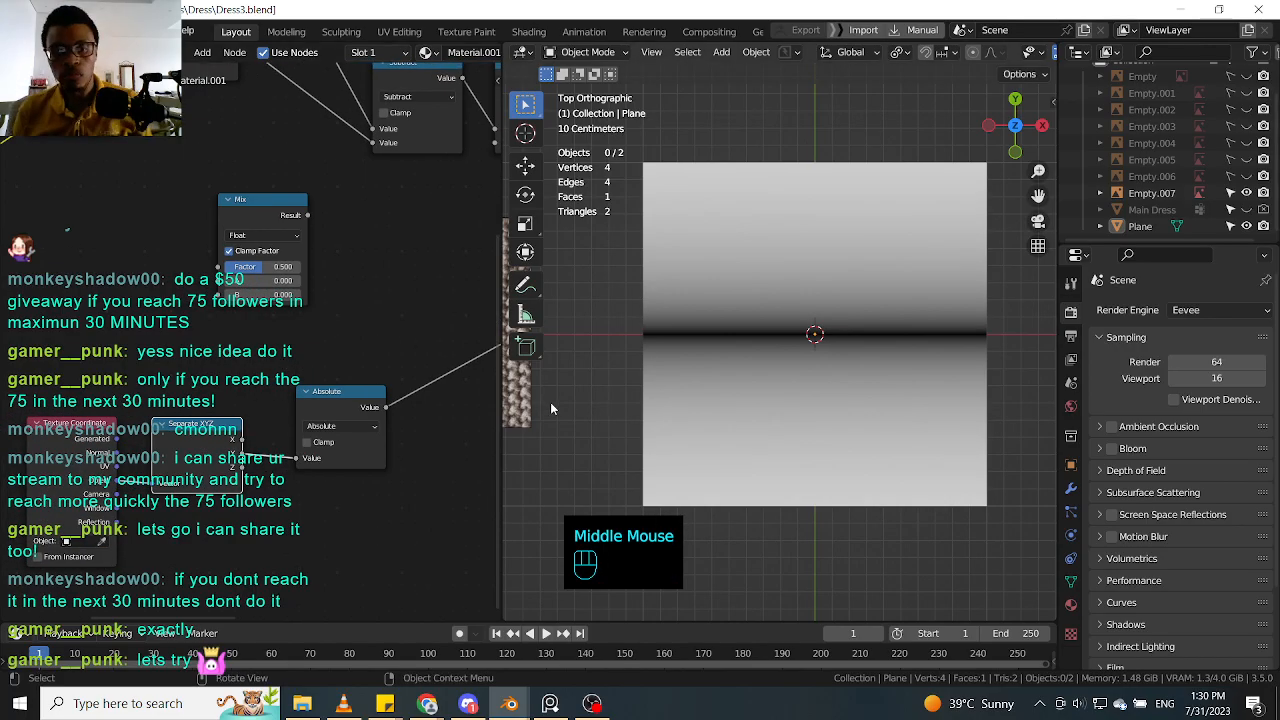
# Step: Annotate the knit reference photo with freehand strokes tracing the curved outlines of stitches near its lower edge
pyautogui.keyDown('shift'); pyautogui.moveTo(550, 402); pyautogui.dragTo(668, 399, button='middle'); pyautogui.keyUp('shift')
pyautogui.scroll(3, 625, 398)
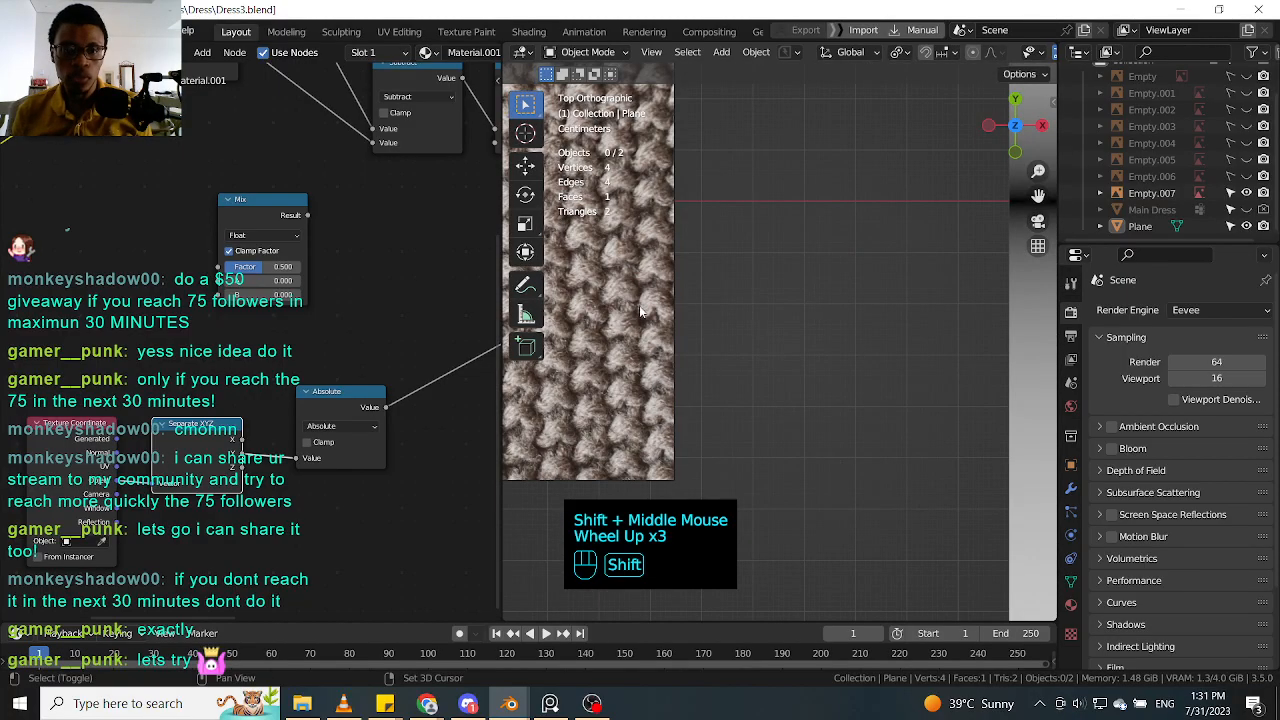
pyautogui.keyDown('shift'); pyautogui.moveTo(639, 305); pyautogui.dragTo(693, 306, button='middle'); pyautogui.keyUp('shift')
pyautogui.click(533, 285)
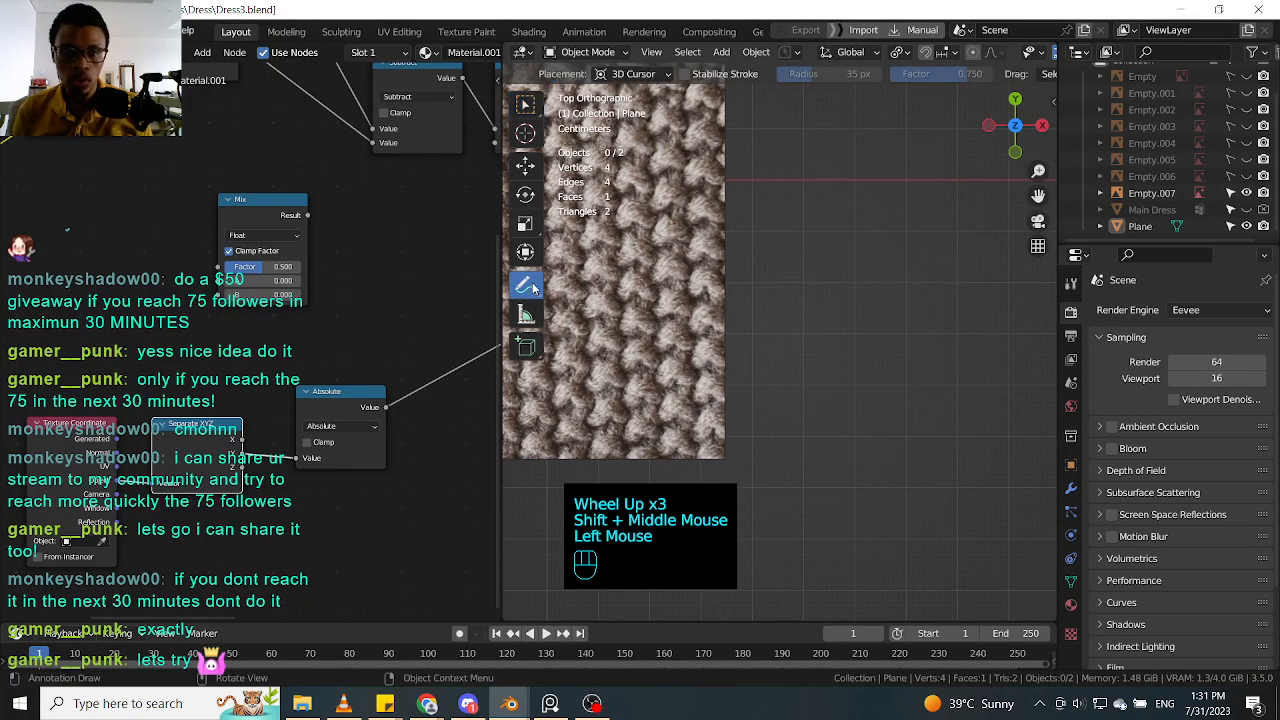
pyautogui.scroll(1, 662, 426)
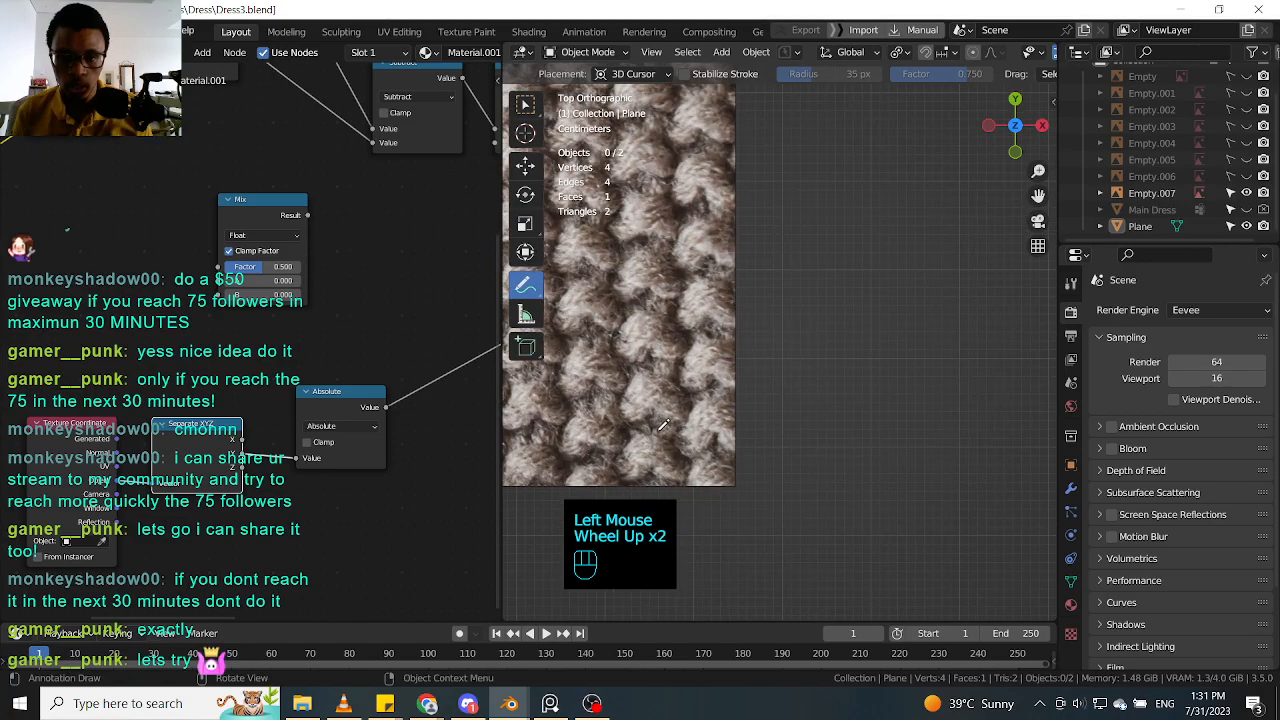
pyautogui.click(640, 410)
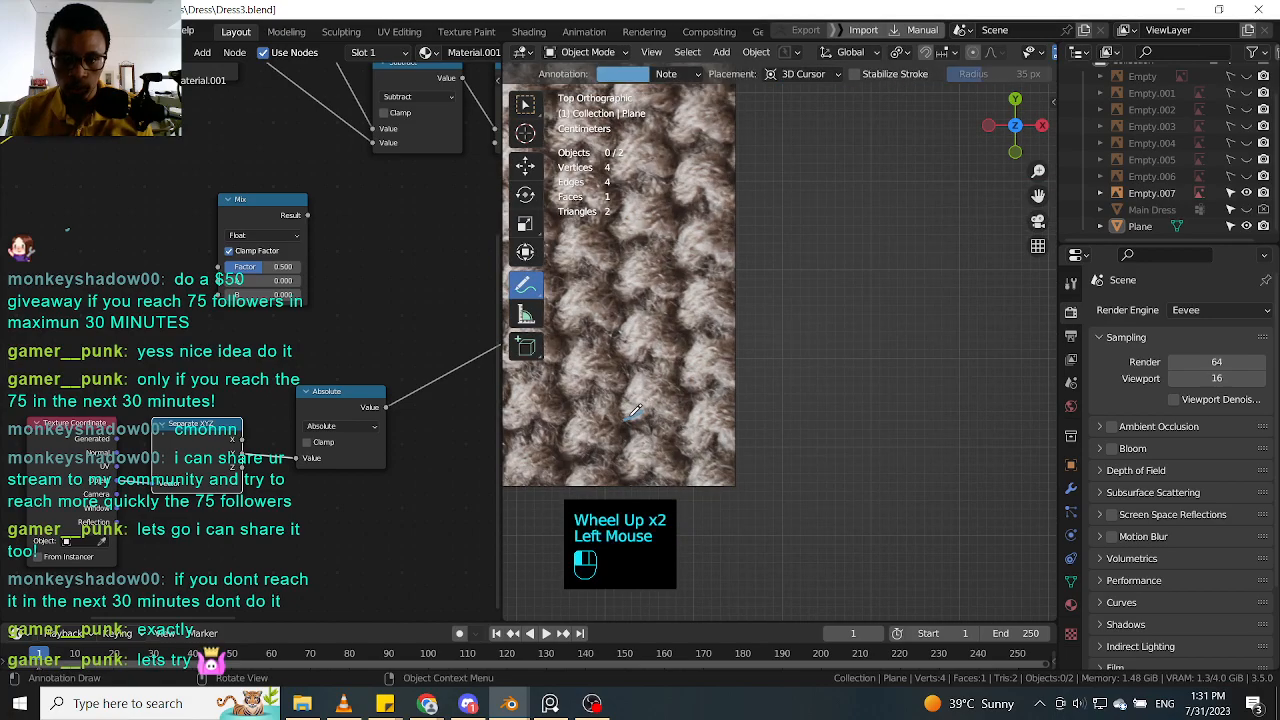
pyautogui.moveTo(642, 414); pyautogui.dragTo(692, 409)
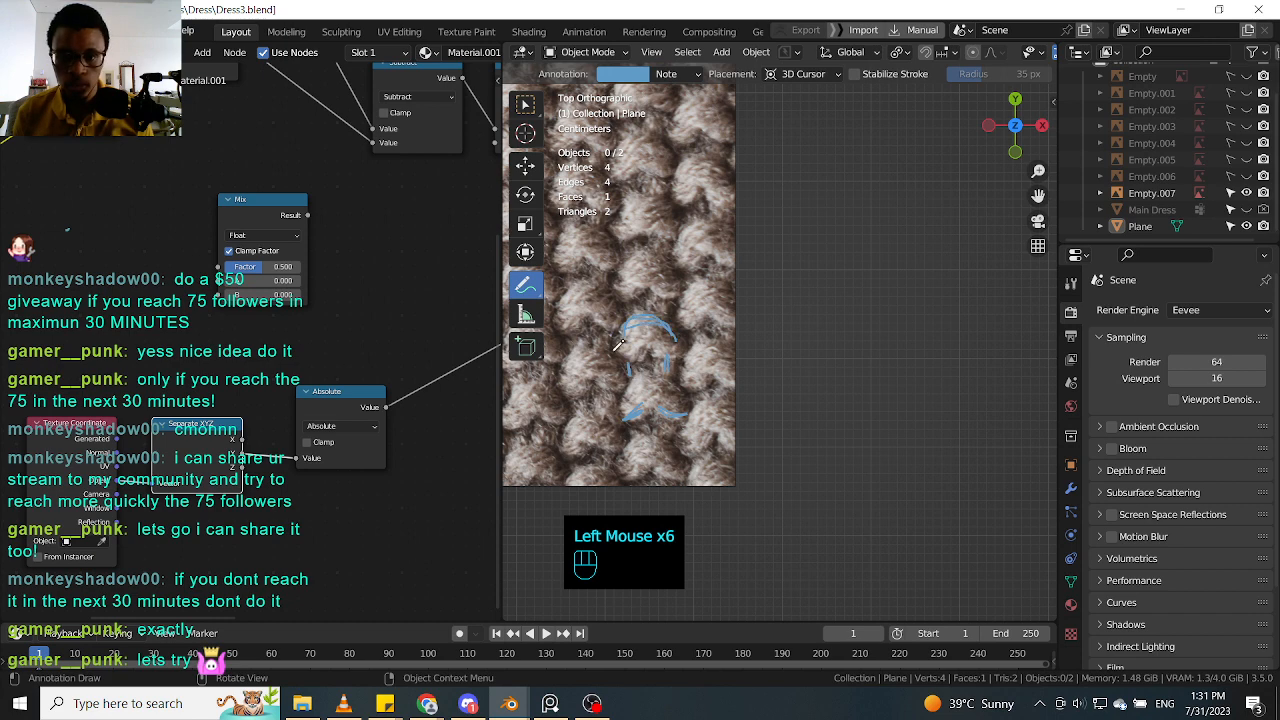
pyautogui.moveTo(618, 344); pyautogui.dragTo(655, 332)
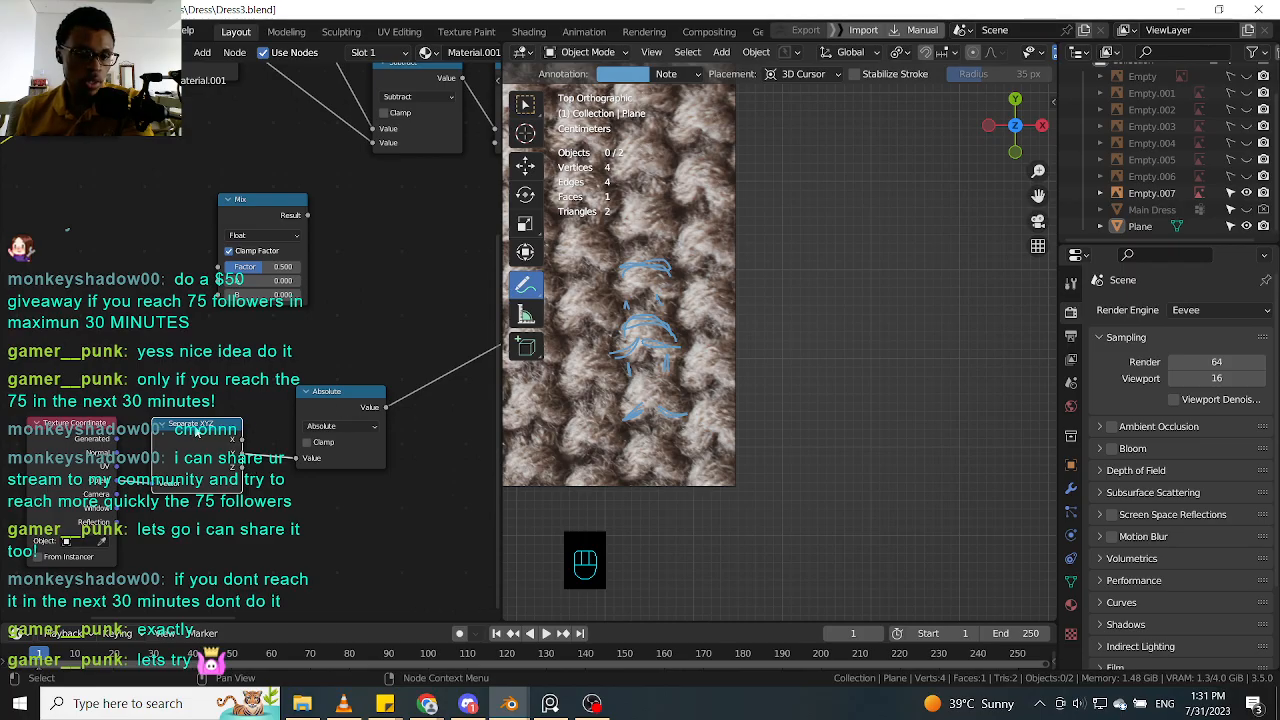
# Step: Switch from annotating back to the Select Box tool and return to the gradient plane
pyautogui.click(341, 409)
pyautogui.scroll(-2, 750, 313)
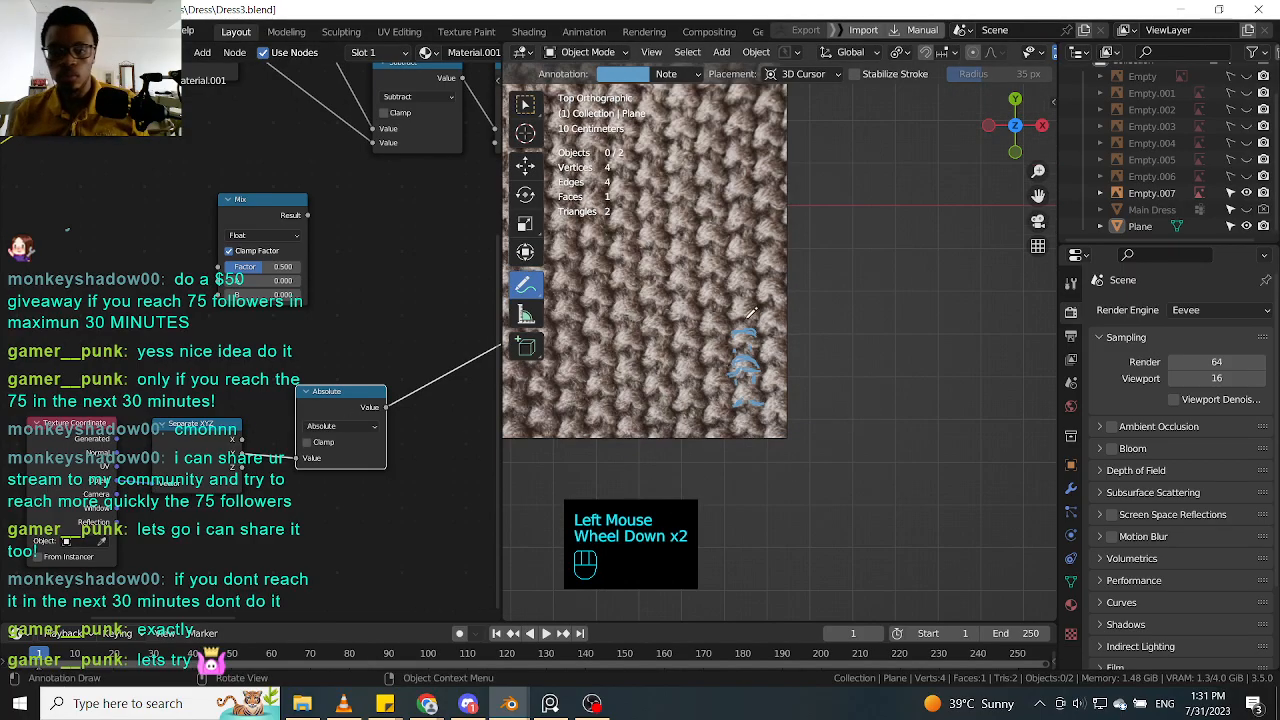
pyautogui.click(525, 103)
pyautogui.scroll(-2, 774, 268)
pyautogui.keyDown('shift'); pyautogui.moveTo(800, 270); pyautogui.dragTo(774, 266, button='middle'); pyautogui.keyUp('shift')
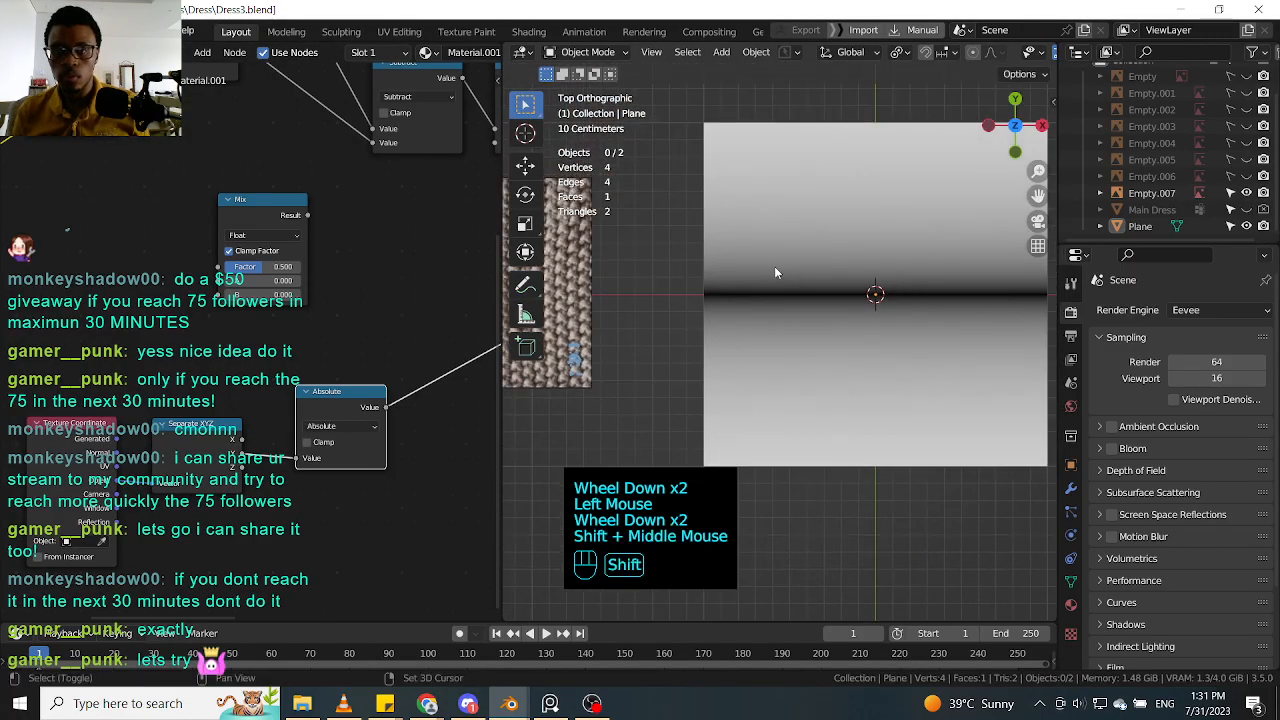
pyautogui.scroll(1, 869, 312)
pyautogui.keyDown('shift'); pyautogui.moveTo(870, 314); pyautogui.dragTo(754, 313, button='middle'); pyautogui.keyUp('shift')
pyautogui.scroll(-2, 754, 313)
pyautogui.keyDown('shift'); pyautogui.middleClick(322, 387); pyautogui.keyUp('shift')
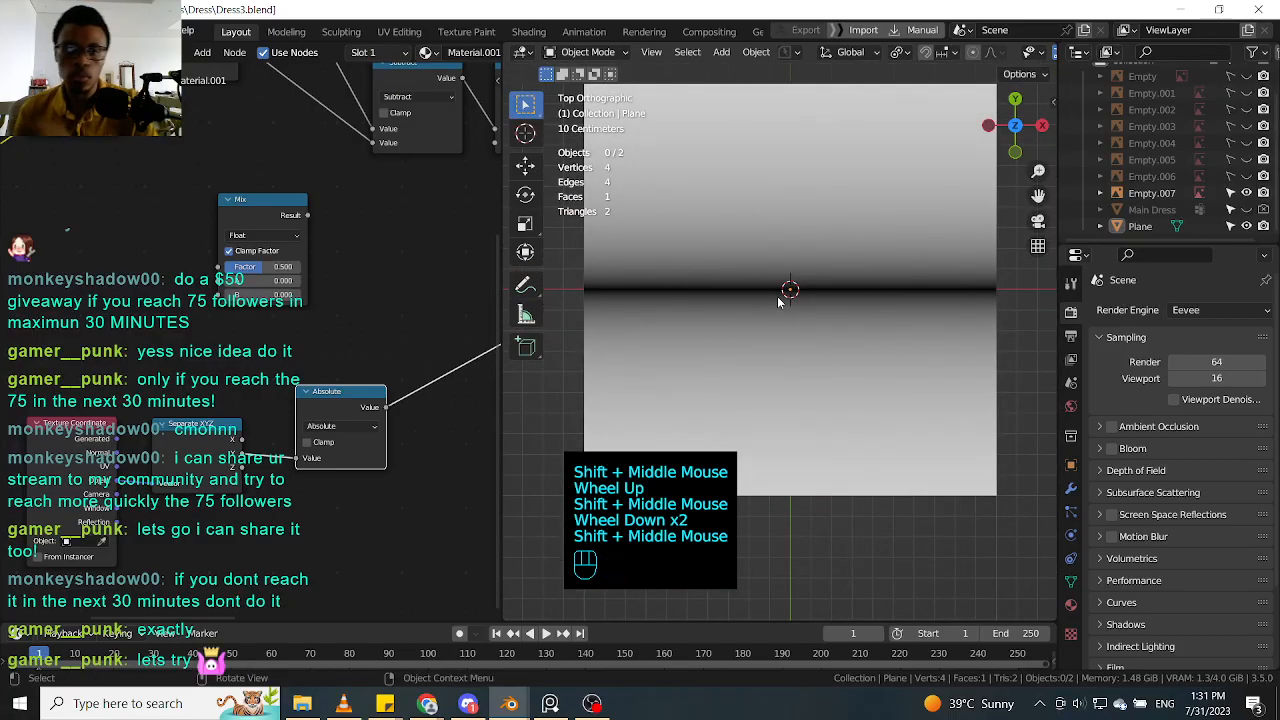
pyautogui.click(654, 318)
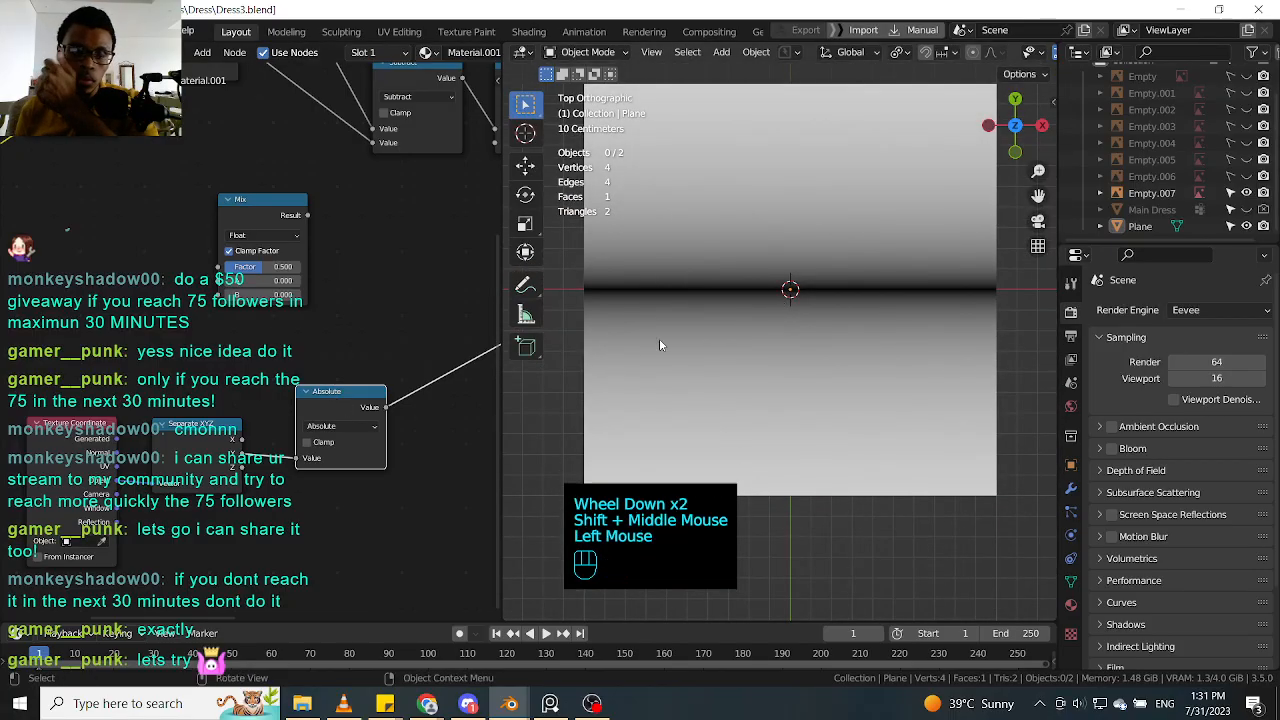
pyautogui.keyDown('shift'); pyautogui.moveTo(635, 326); pyautogui.dragTo(877, 320, button='middle'); pyautogui.keyUp('shift')
pyautogui.doubleClick(700, 385)
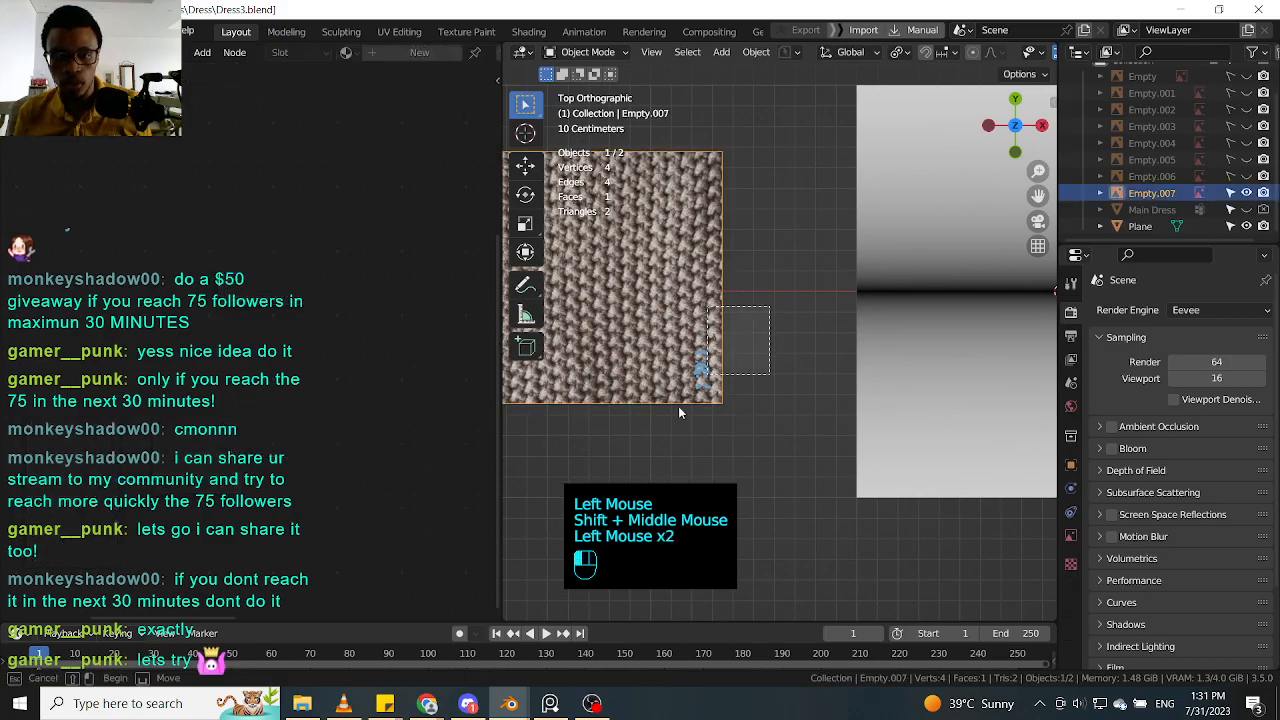
pyautogui.press('g')
pyautogui.press('x')
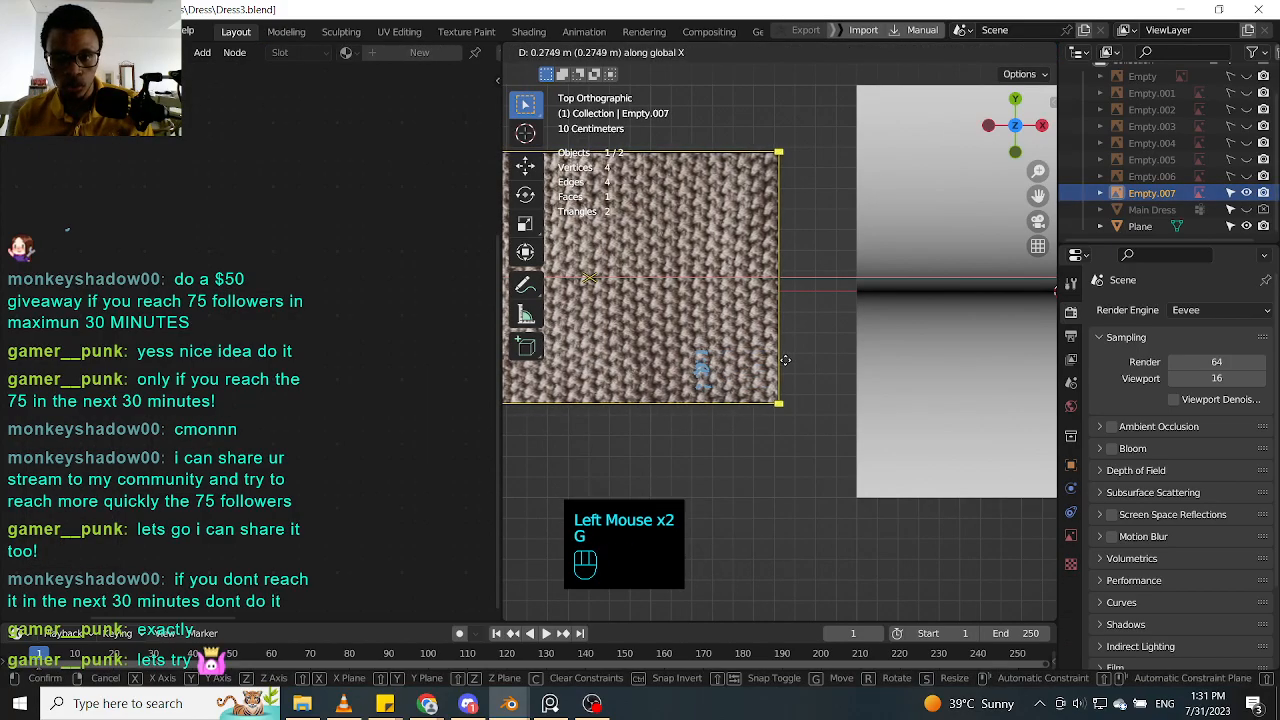
pyautogui.rightClick(786, 360)
pyautogui.scroll(-2, 1125, 198)
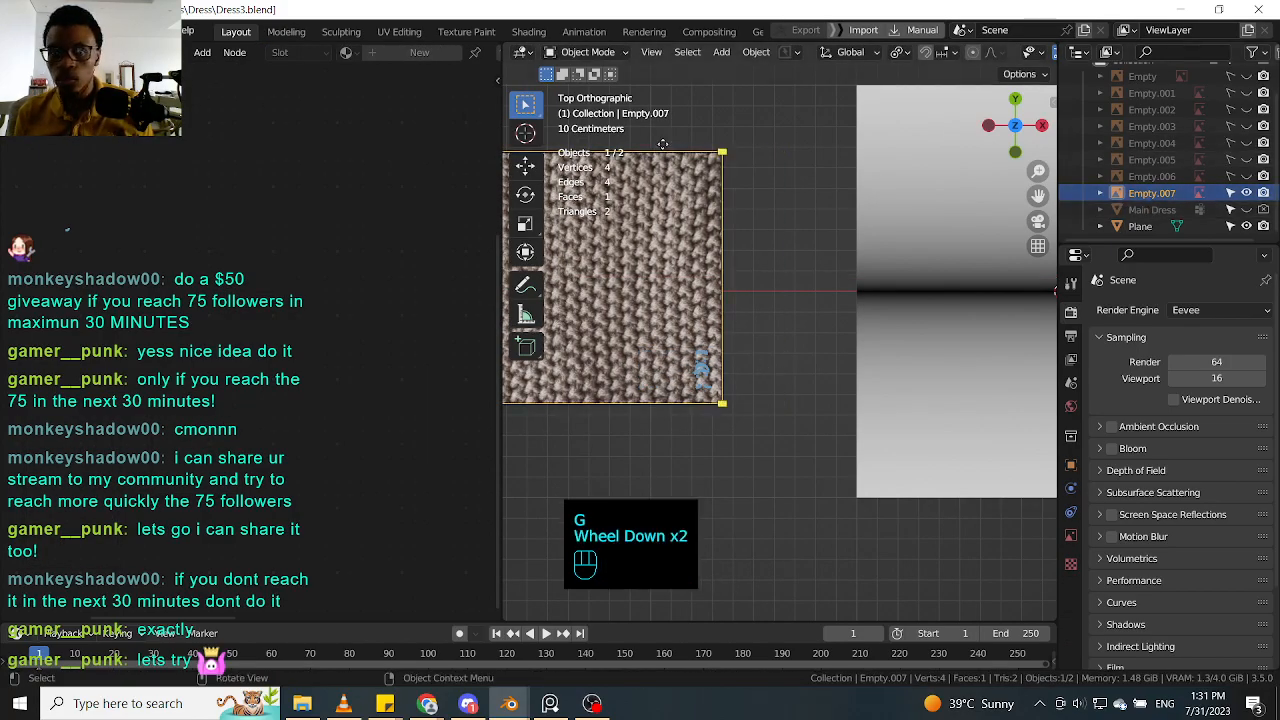
pyautogui.click(735, 372)
pyautogui.click(706, 372)
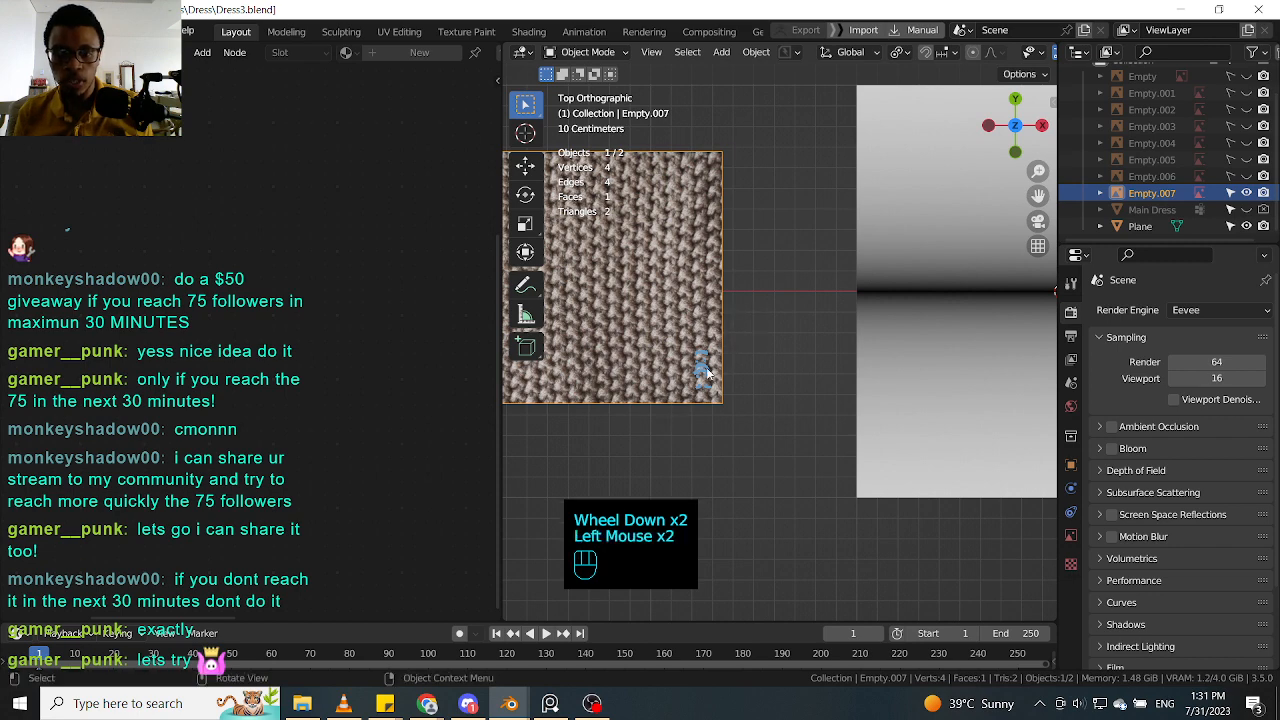
pyautogui.doubleClick(702, 370)
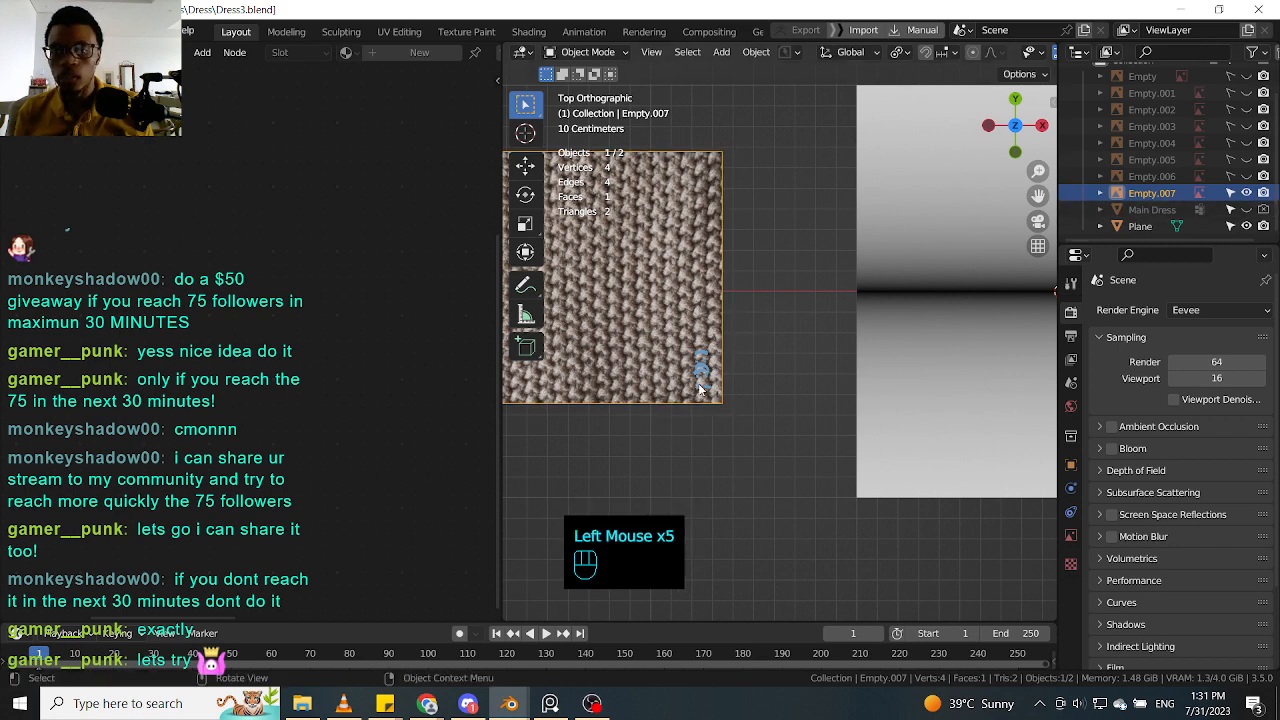
pyautogui.scroll(2, 705, 383)
pyautogui.scroll(1, 705, 383)
pyautogui.scroll(-3, 705, 385)
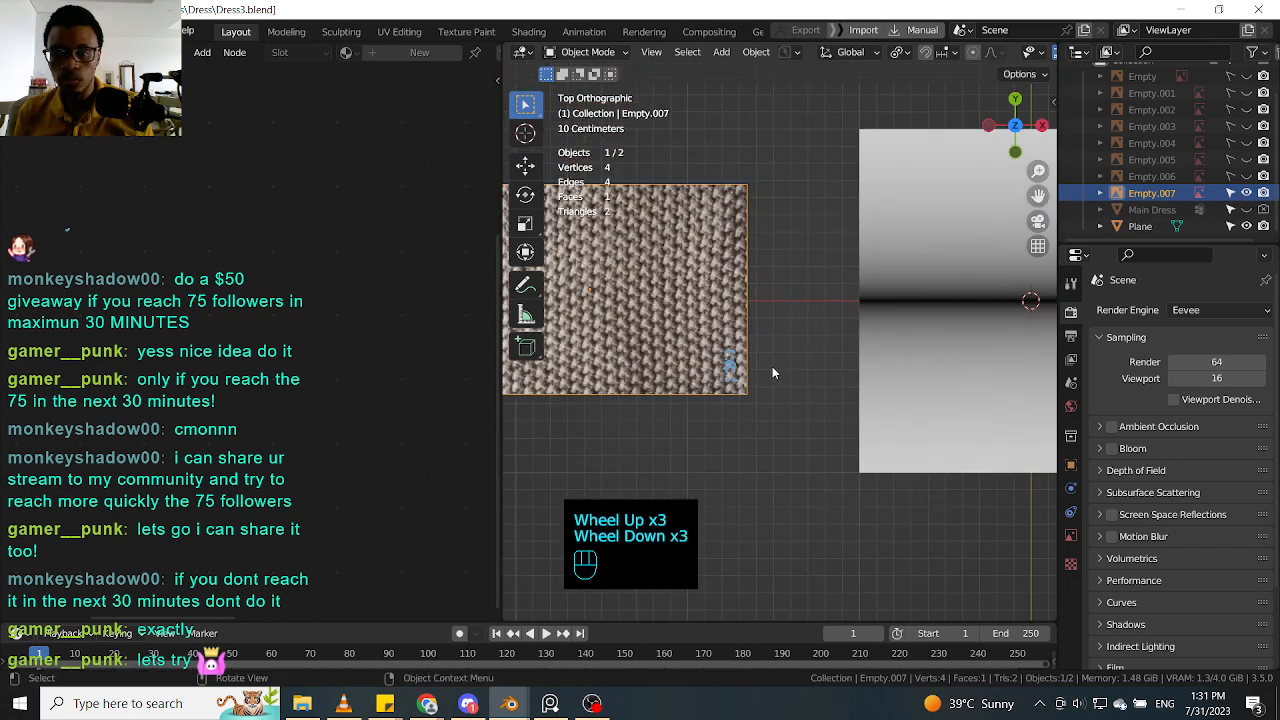
# Step: Select the gradient plane and hide the 3D viewport's toolbar
pyautogui.click(920, 318)
pyautogui.keyDown('shift'); pyautogui.moveTo(927, 338); pyautogui.dragTo(792, 352, button='middle'); pyautogui.keyUp('shift')
pyautogui.scroll(1, 756, 362)
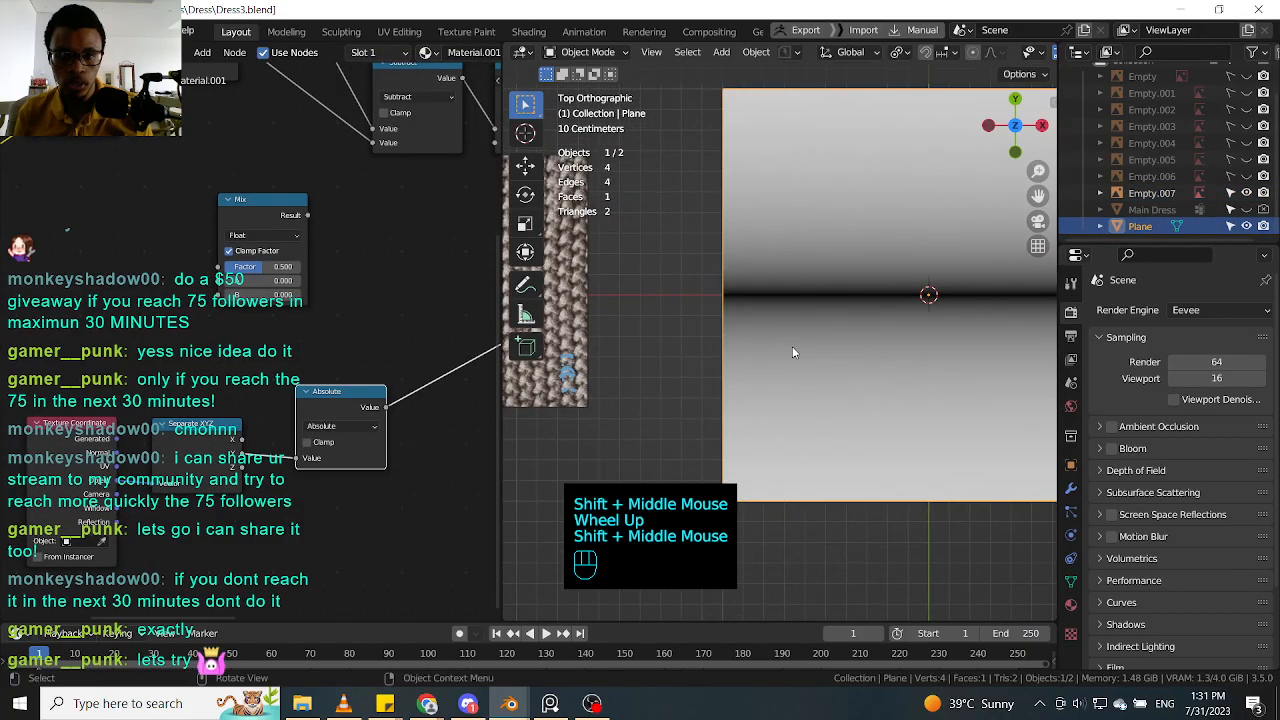
pyautogui.press('t')
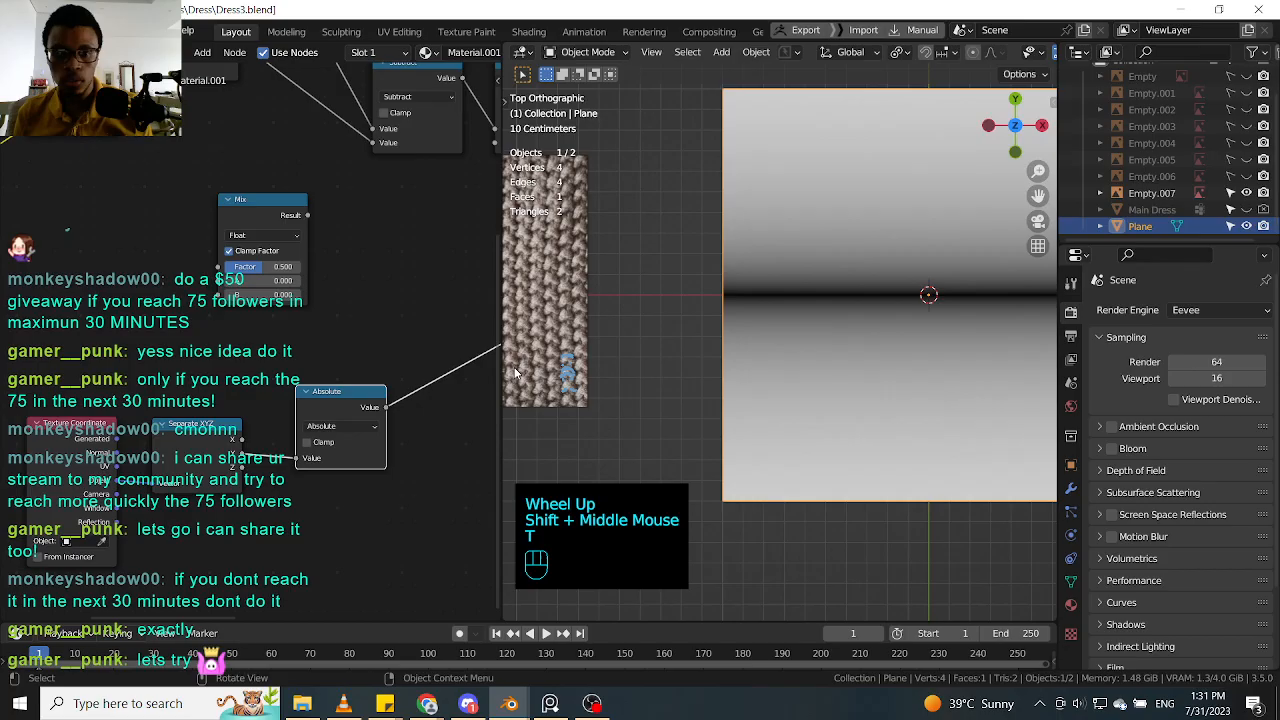
pyautogui.click(356, 397)
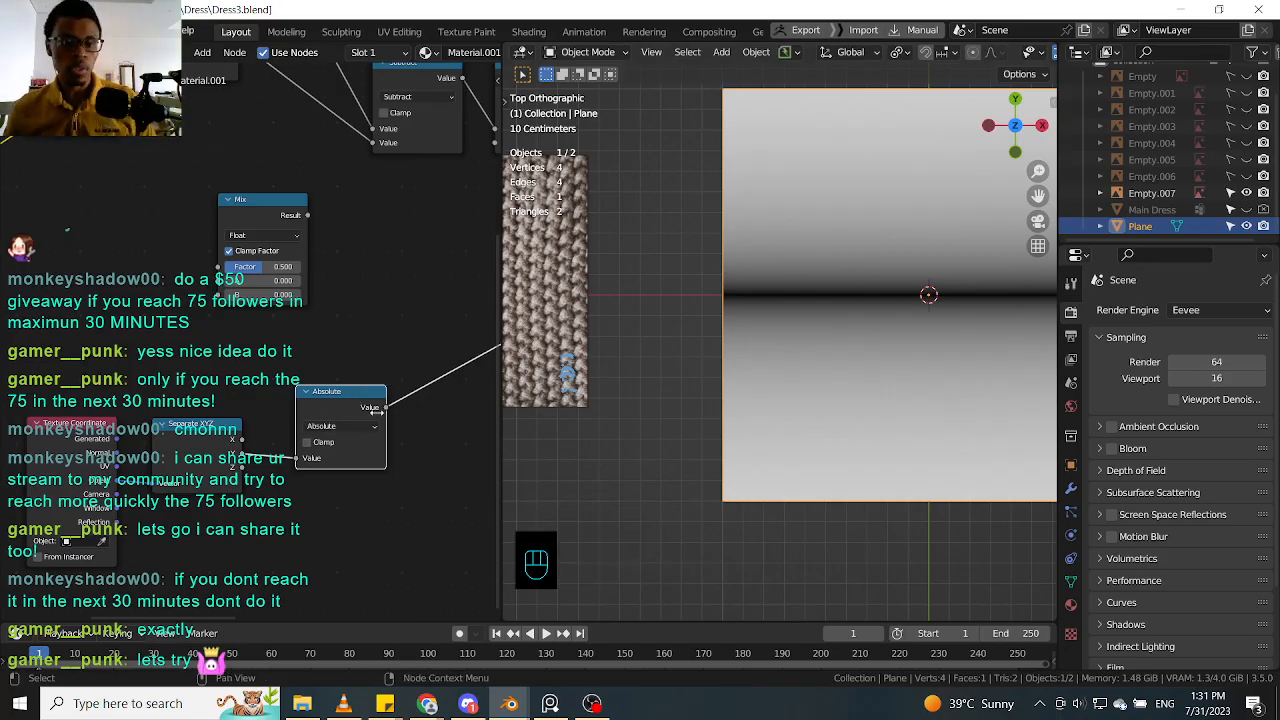
pyautogui.click(211, 447)
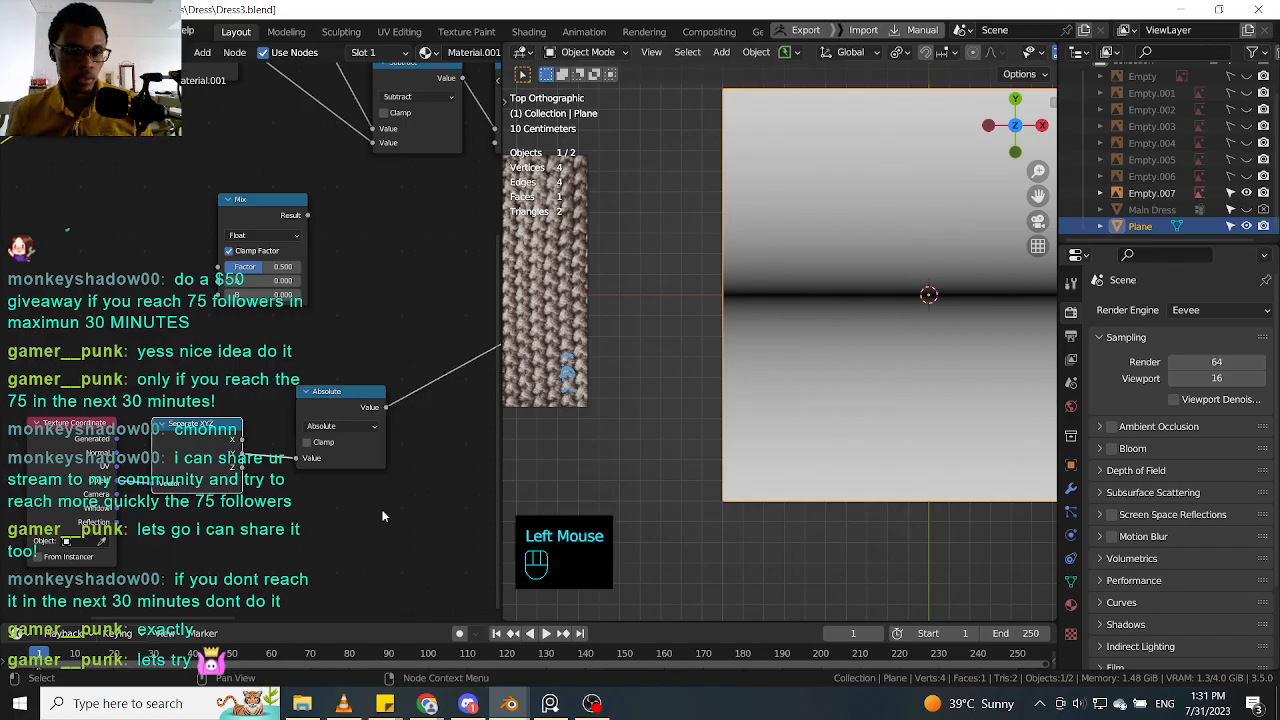
pyautogui.moveTo(408, 496); pyautogui.dragTo(380, 430, button='middle')
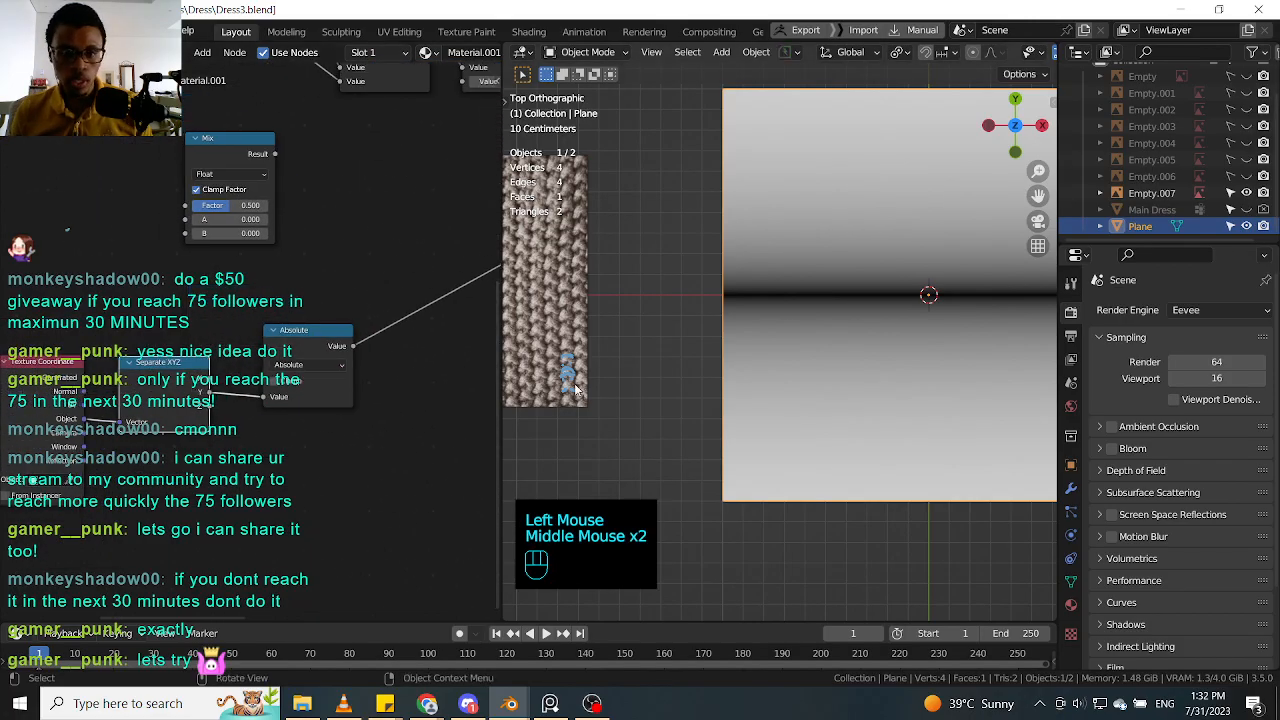
pyautogui.click(330, 342)
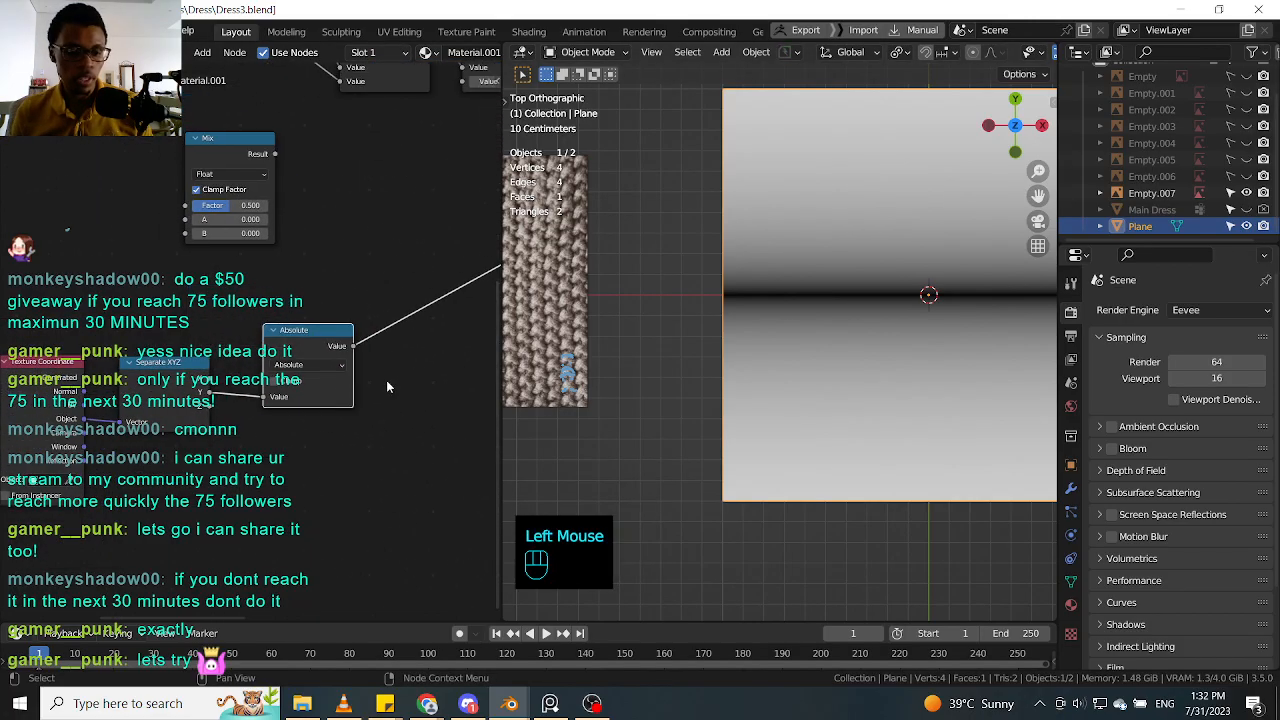
pyautogui.click(386, 380)
pyautogui.hotkey('shift', 'a')
pyautogui.click(388, 382)
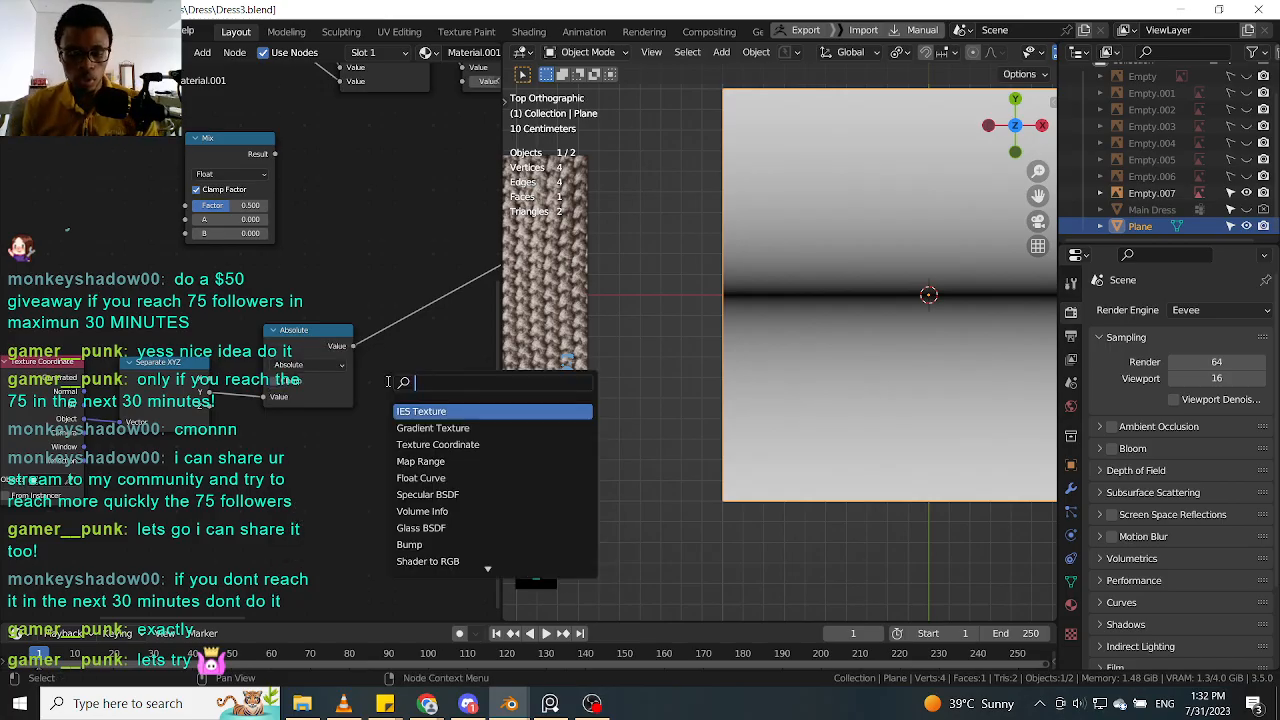
pyautogui.click(331, 340)
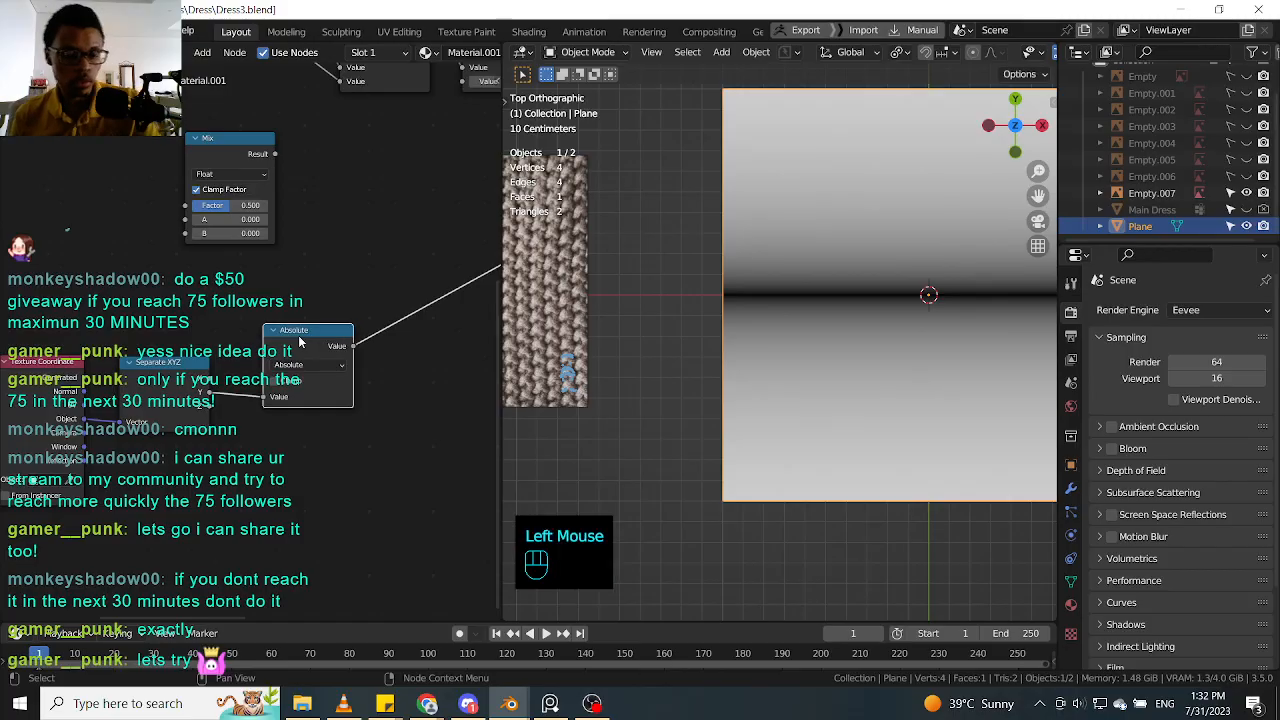
# Step: Move the Absolute node away from Separate XYZ, then duplicate it and set the copy's operation to Ping-Pong
pyautogui.moveTo(299, 342); pyautogui.dragTo(402, 327)
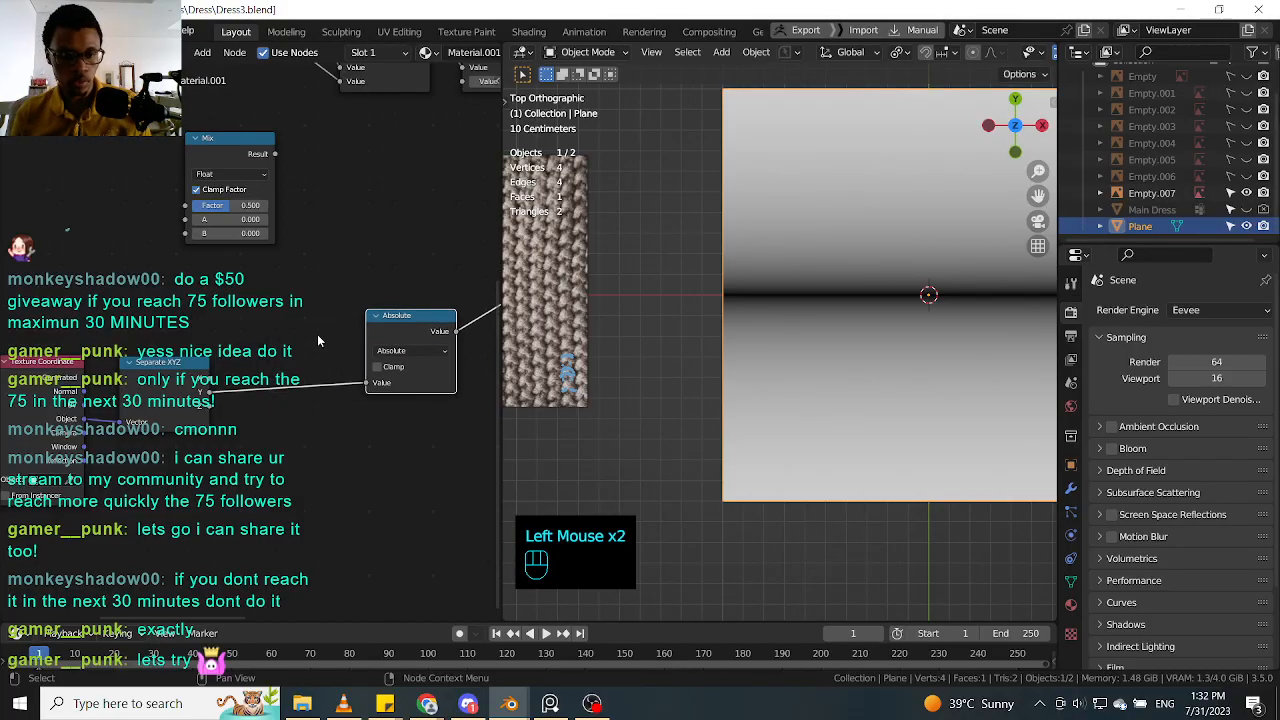
pyautogui.click(172, 270)
pyautogui.click(427, 315)
pyautogui.hotkey('shift', 'd')
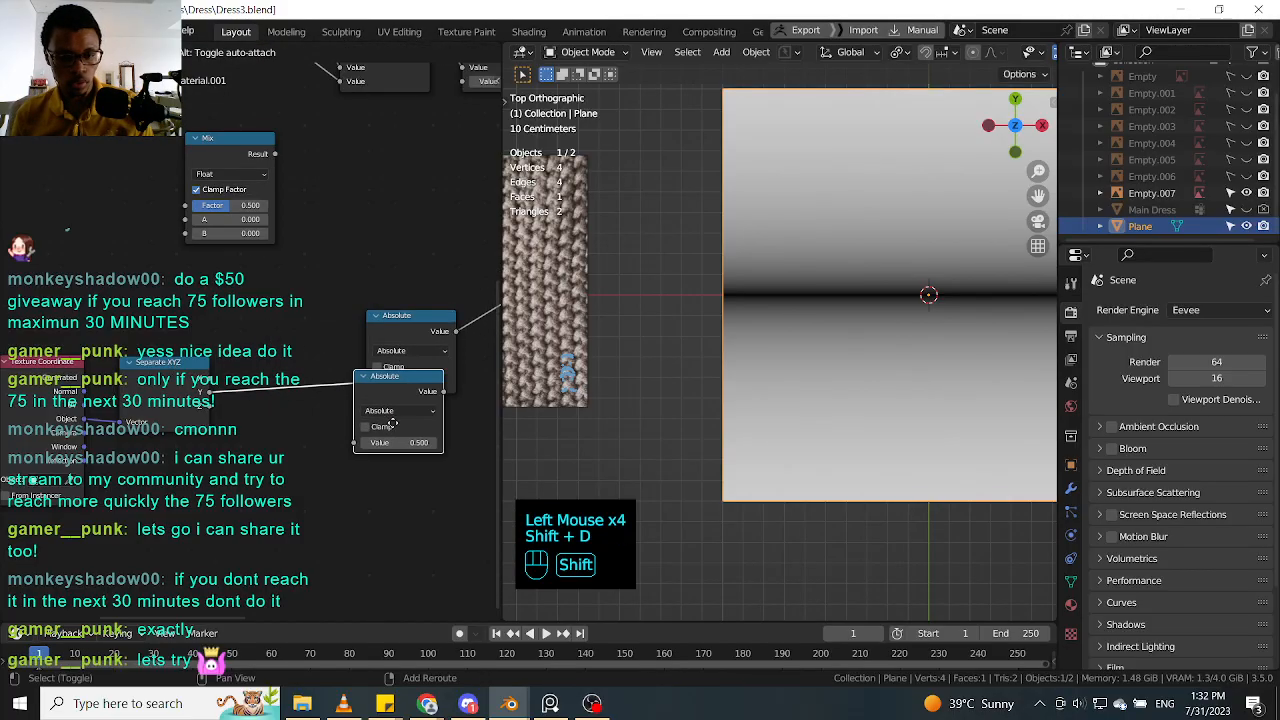
pyautogui.moveTo(370, 458); pyautogui.dragTo(305, 380, button='middle')
pyautogui.click(255, 410)
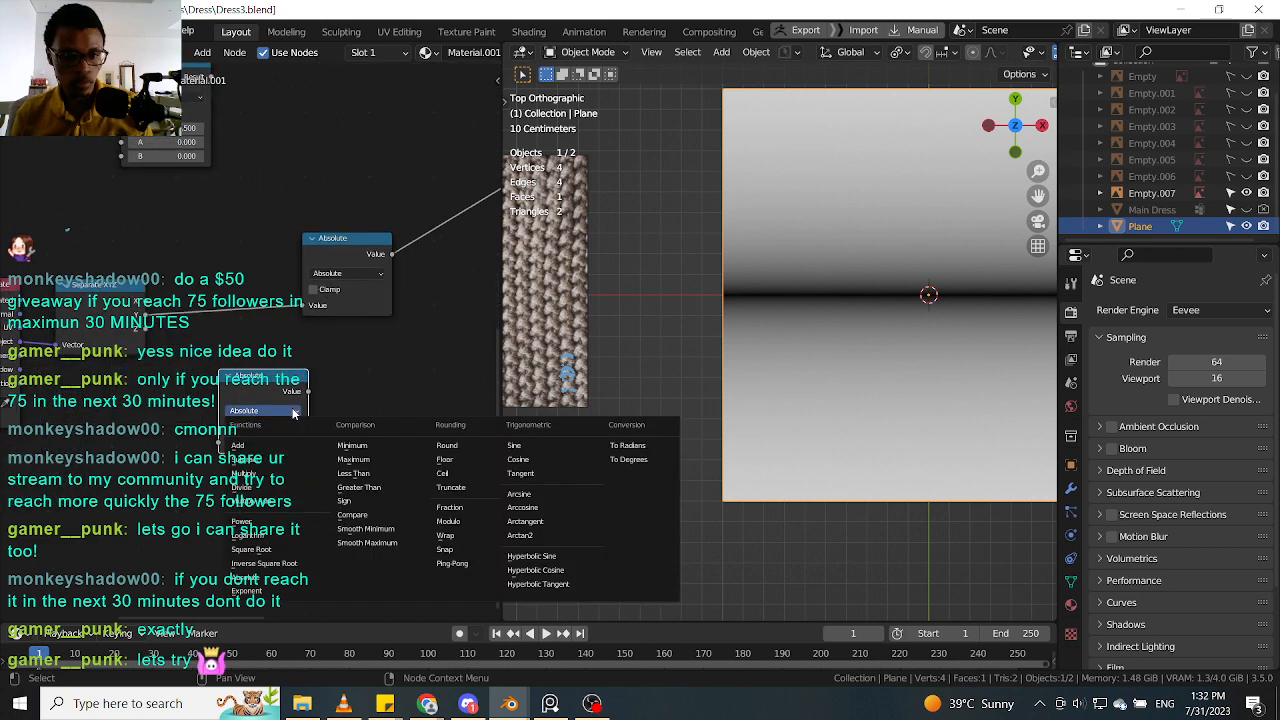
pyautogui.click(452, 563)
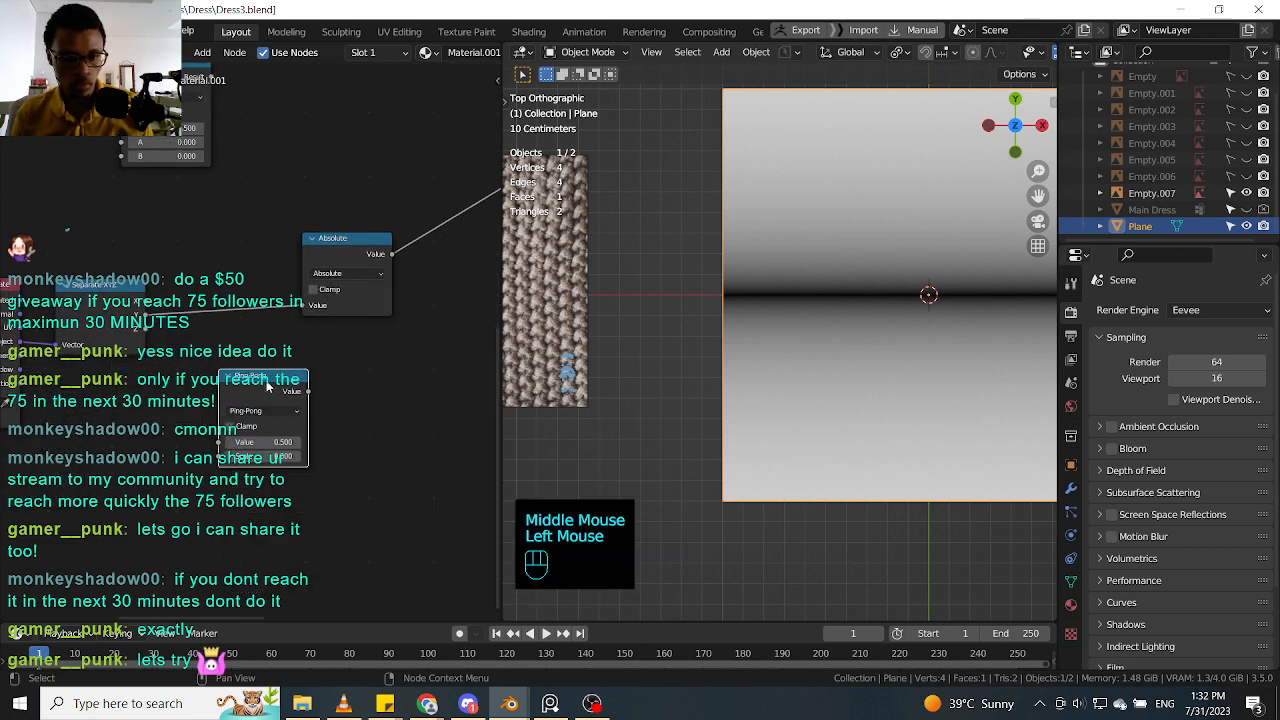
# Step: Feed Separate XYZ's X output into the Ping-Pong node's Value and set its Scale to 1
pyautogui.moveTo(270, 388); pyautogui.dragTo(324, 385)
pyautogui.moveTo(146, 314); pyautogui.dragTo(272, 440)
pyautogui.moveTo(320, 373); pyautogui.dragTo(370, 247)
pyautogui.click(363, 229)
pyautogui.write('1')
# Step: Stack the Ping-Pong node just above the Absolute node
pyautogui.moveTo(370, 247); pyautogui.dragTo(314, 346, button='middle')
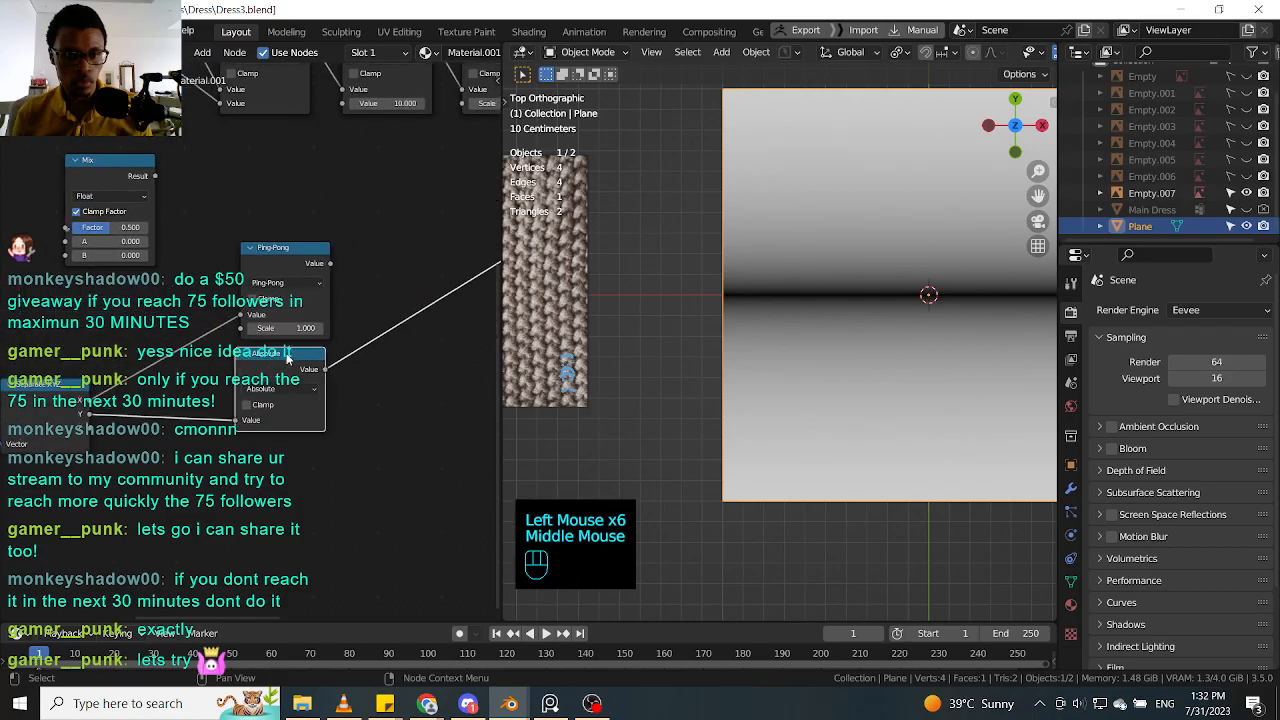
pyautogui.moveTo(288, 355); pyautogui.dragTo(293, 351)
pyautogui.moveTo(280, 252); pyautogui.dragTo(276, 244)
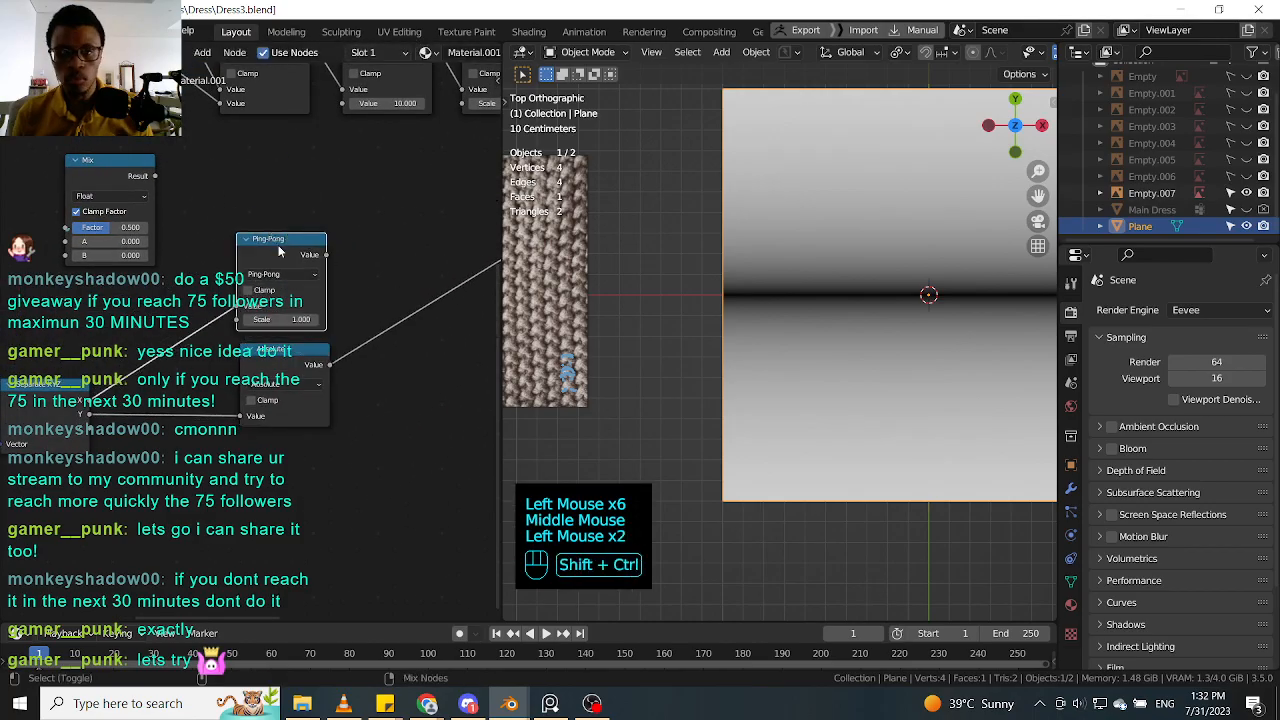
# Step: Preview the Ping-Pong node on the plane and insert a Math node set to Multiply by 10 before its Value input
pyautogui.keyDown('ctrl'); pyautogui.keyDown('shift'); pyautogui.click(280, 258); pyautogui.keyUp('shift'); pyautogui.keyUp('ctrl')
pyautogui.keyDown('shift'); pyautogui.moveTo(331, 297); pyautogui.dragTo(310, 314, button='middle'); pyautogui.keyUp('shift')
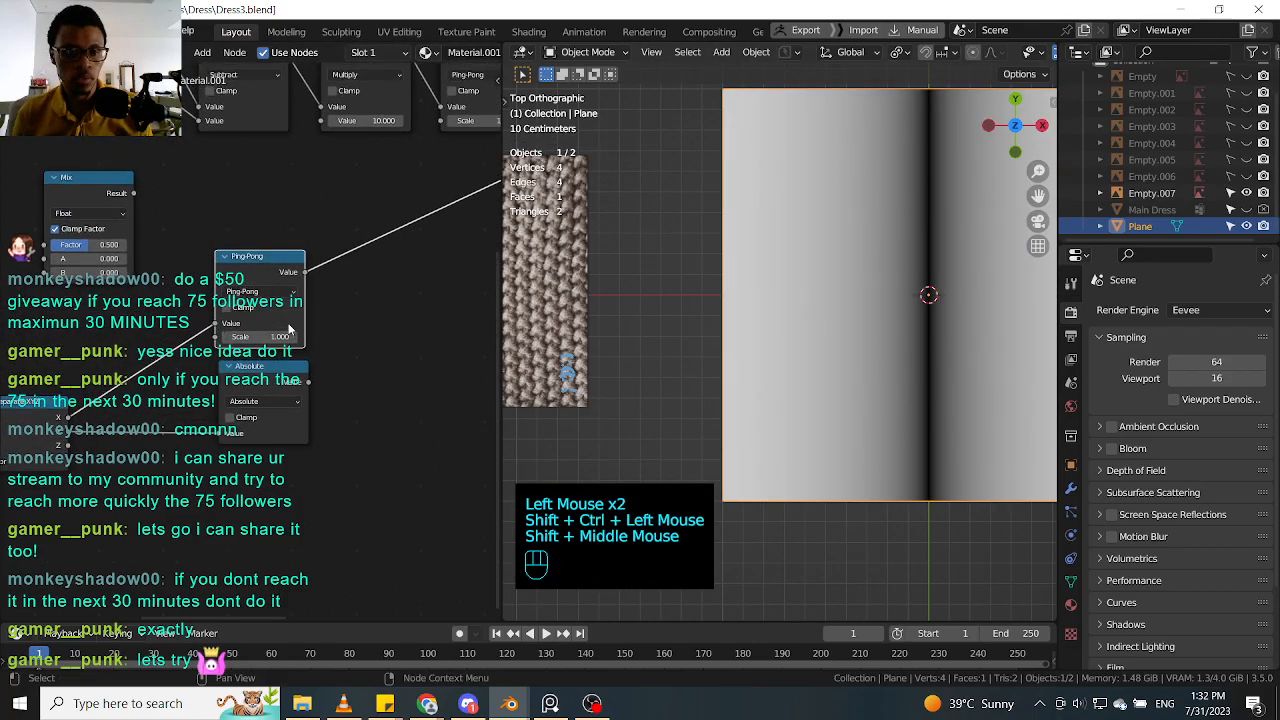
pyautogui.hotkey('shift', 'a')
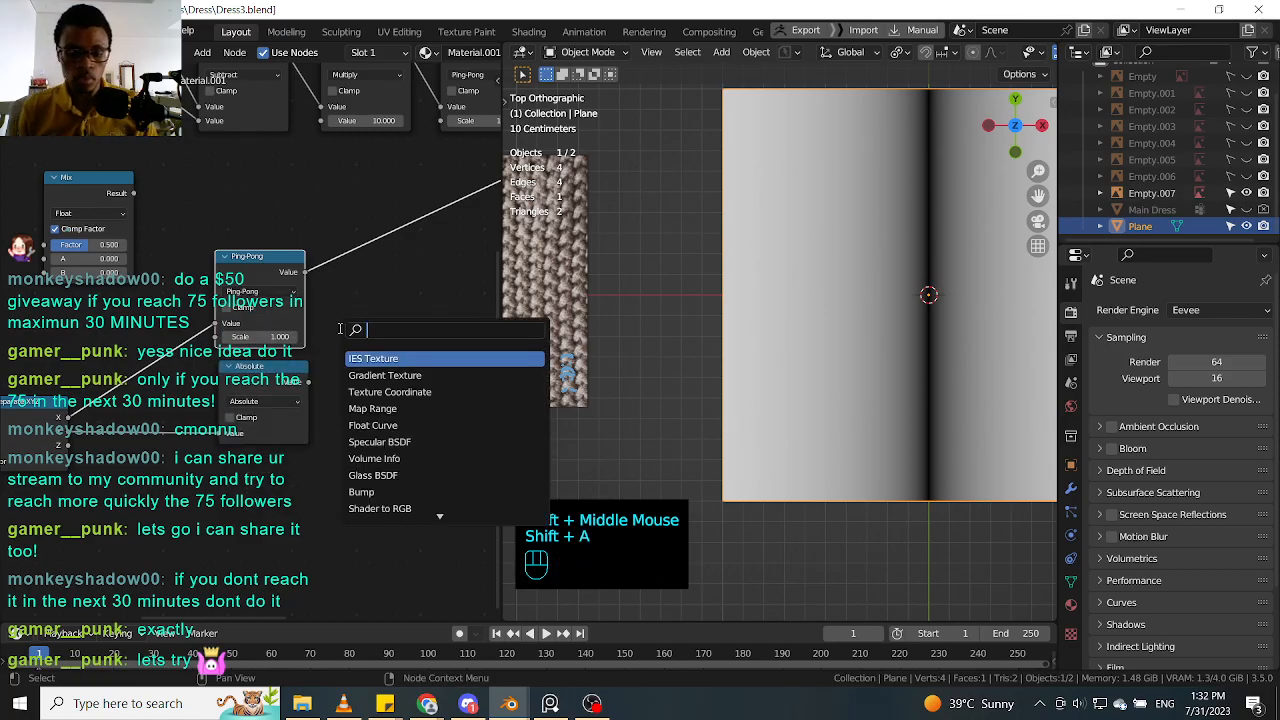
pyautogui.write('add')
pyautogui.press('Return')
pyautogui.click(122, 324)
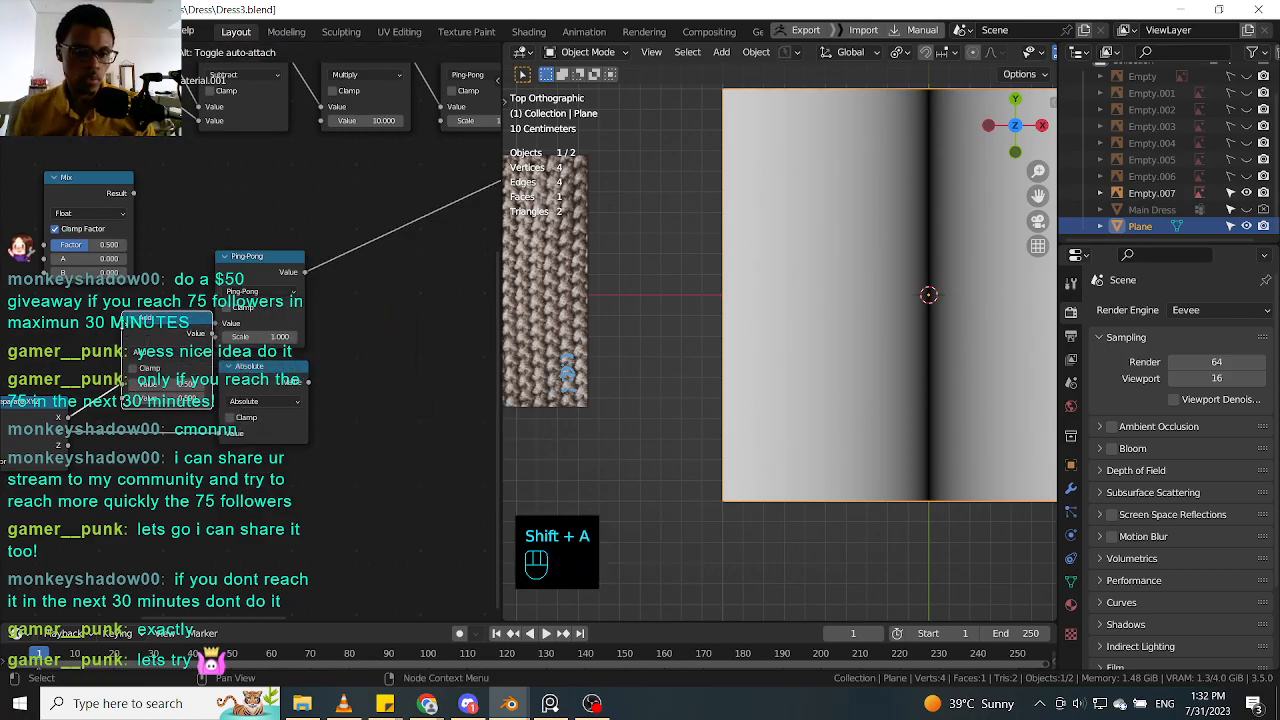
pyautogui.click(185, 352)
pyautogui.click(150, 519)
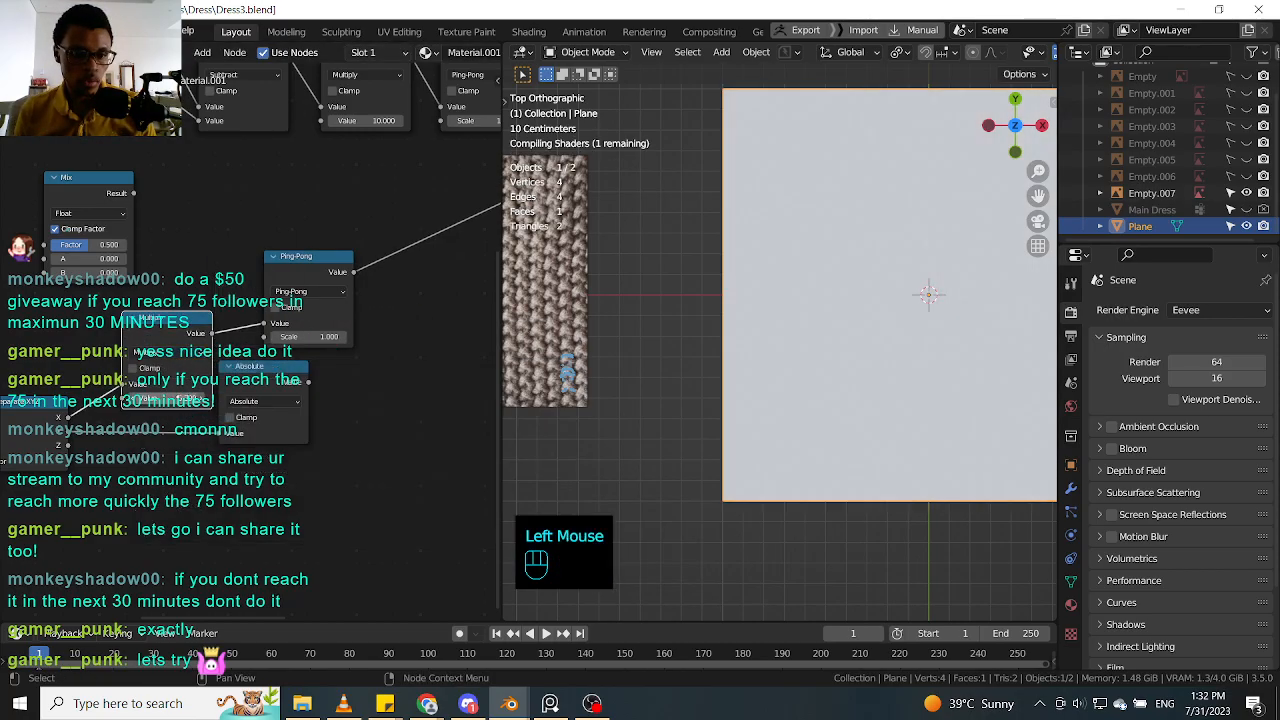
pyautogui.click(168, 400)
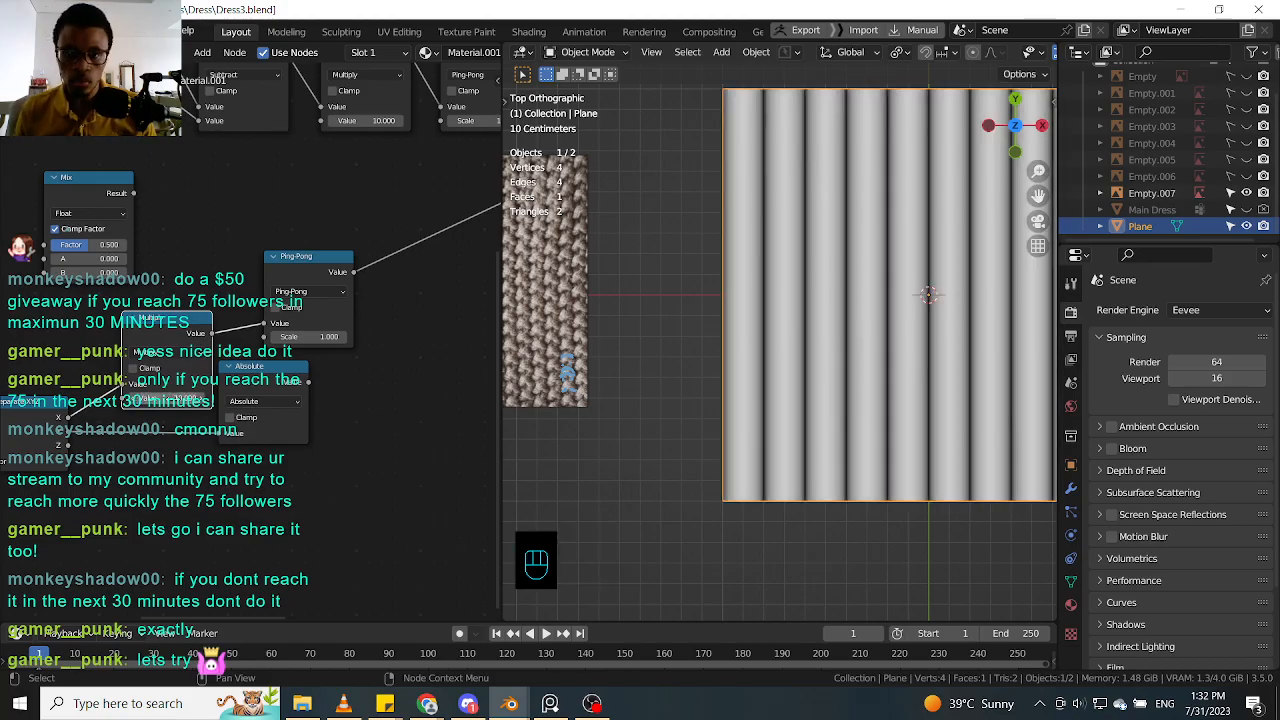
# Step: Line up the Absolute node under the Ping-Pong node and compare the plane previews of both nodes
pyautogui.moveTo(265, 372); pyautogui.dragTo(305, 375)
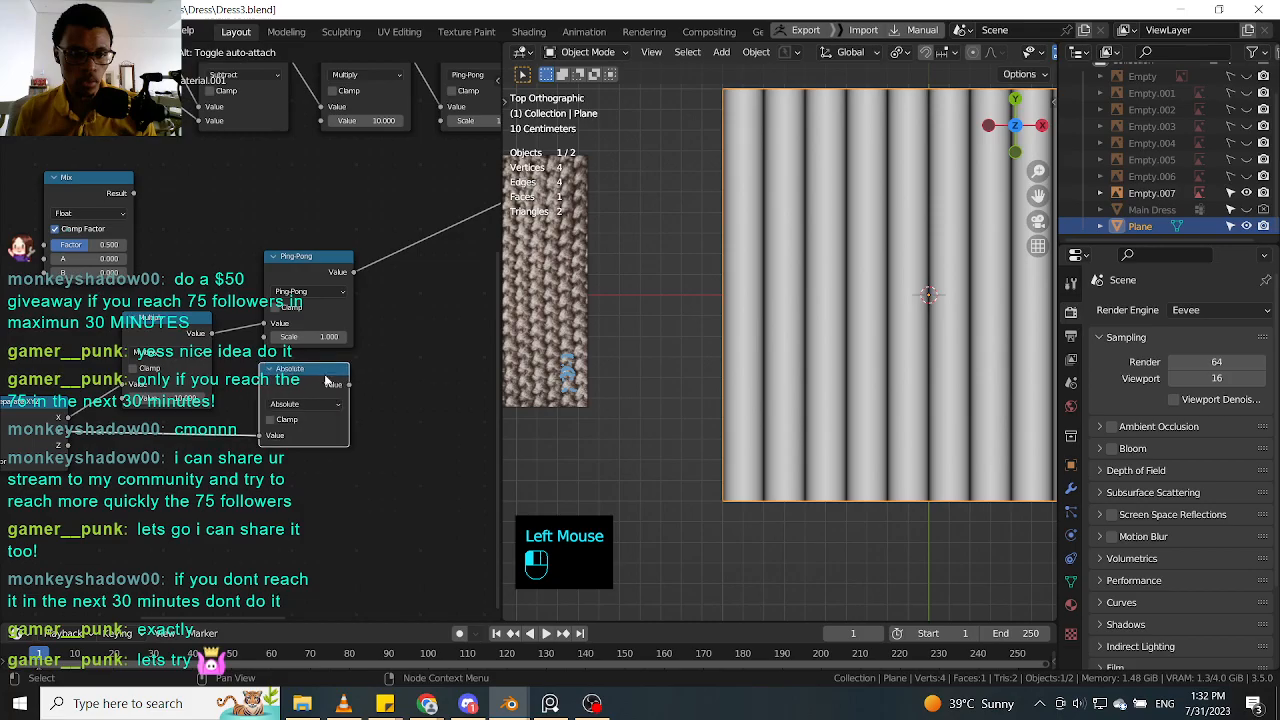
pyautogui.click(317, 276)
pyautogui.keyDown('ctrl'); pyautogui.keyDown('shift'); pyautogui.click(317, 276); pyautogui.keyUp('shift'); pyautogui.keyUp('ctrl')
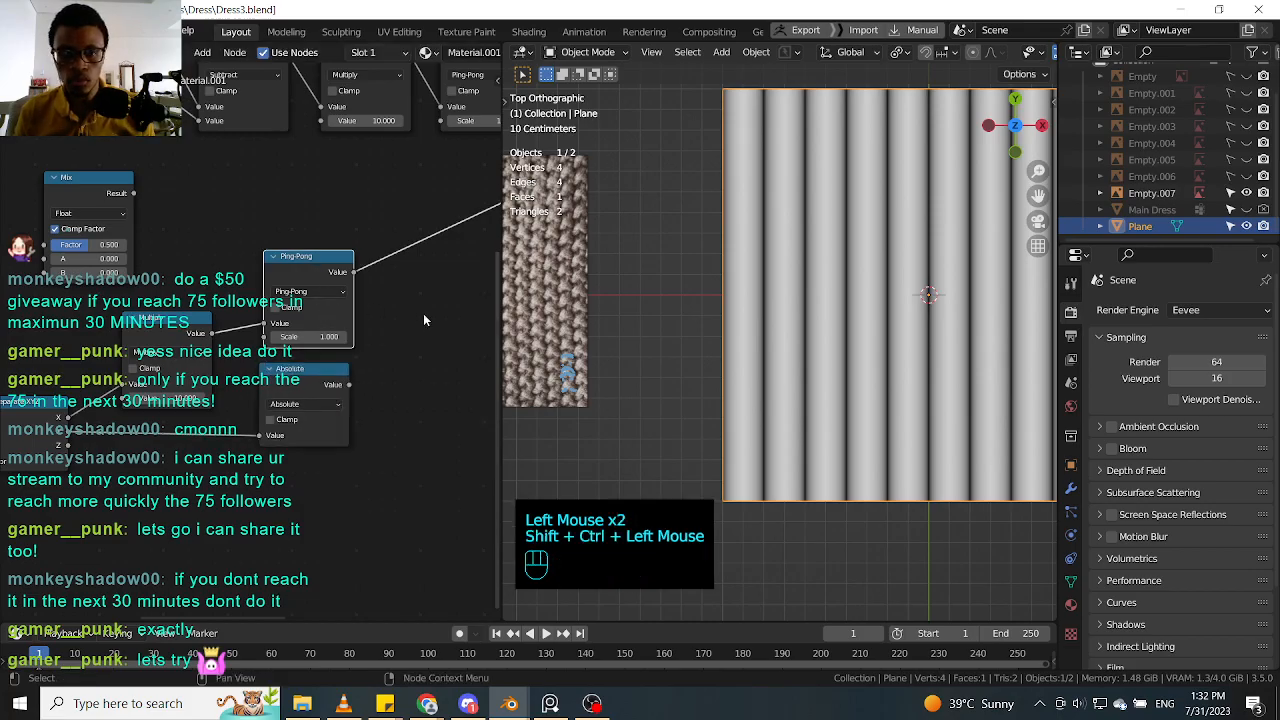
pyautogui.moveTo(391, 340); pyautogui.dragTo(331, 357, button='middle')
pyautogui.keyDown('ctrl'); pyautogui.keyDown('shift'); pyautogui.click(268, 410); pyautogui.keyUp('shift'); pyautogui.keyUp('ctrl')
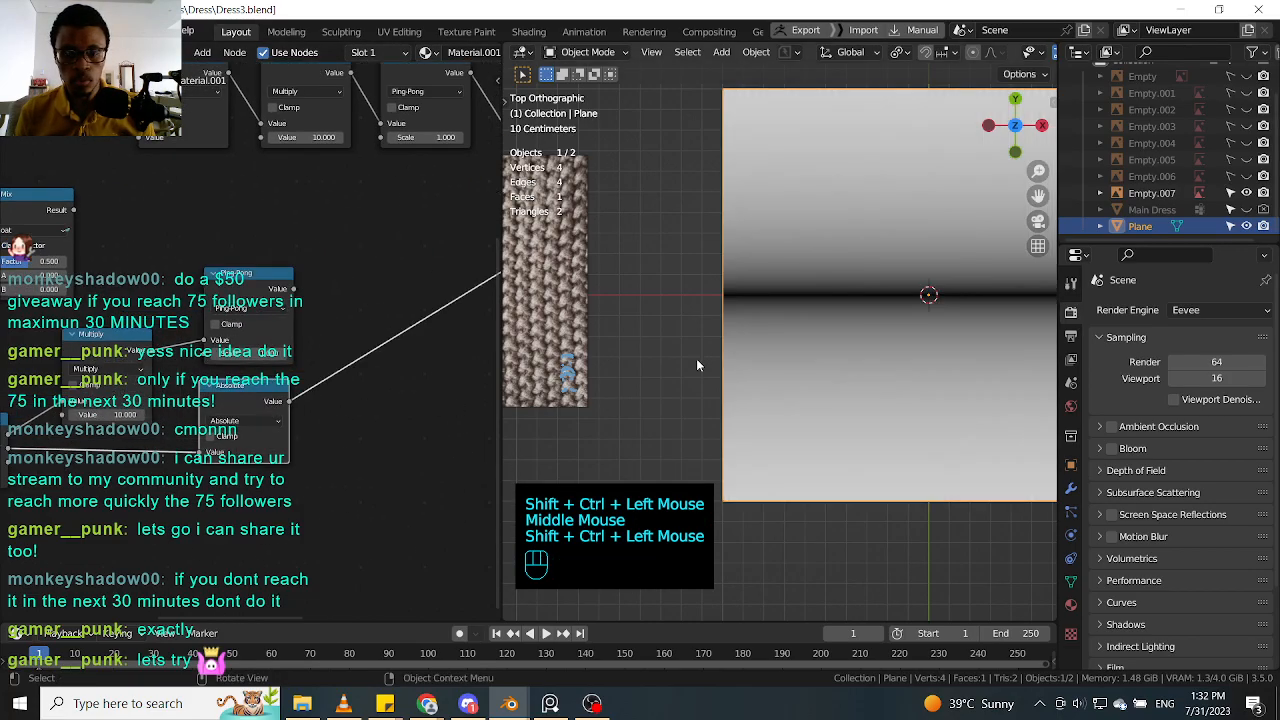
pyautogui.keyDown('ctrl'); pyautogui.keyDown('shift'); pyautogui.click(278, 305); pyautogui.keyUp('shift'); pyautogui.keyUp('ctrl')
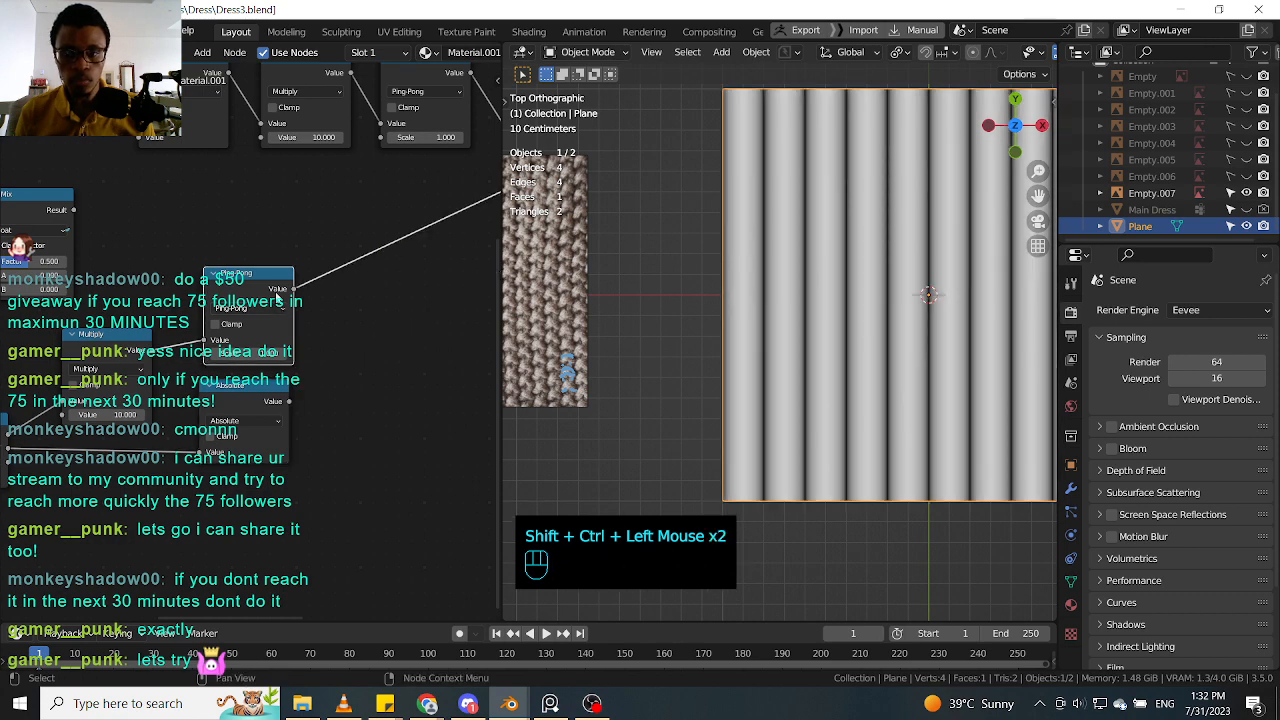
pyautogui.moveTo(326, 395); pyautogui.dragTo(258, 420, button='middle')
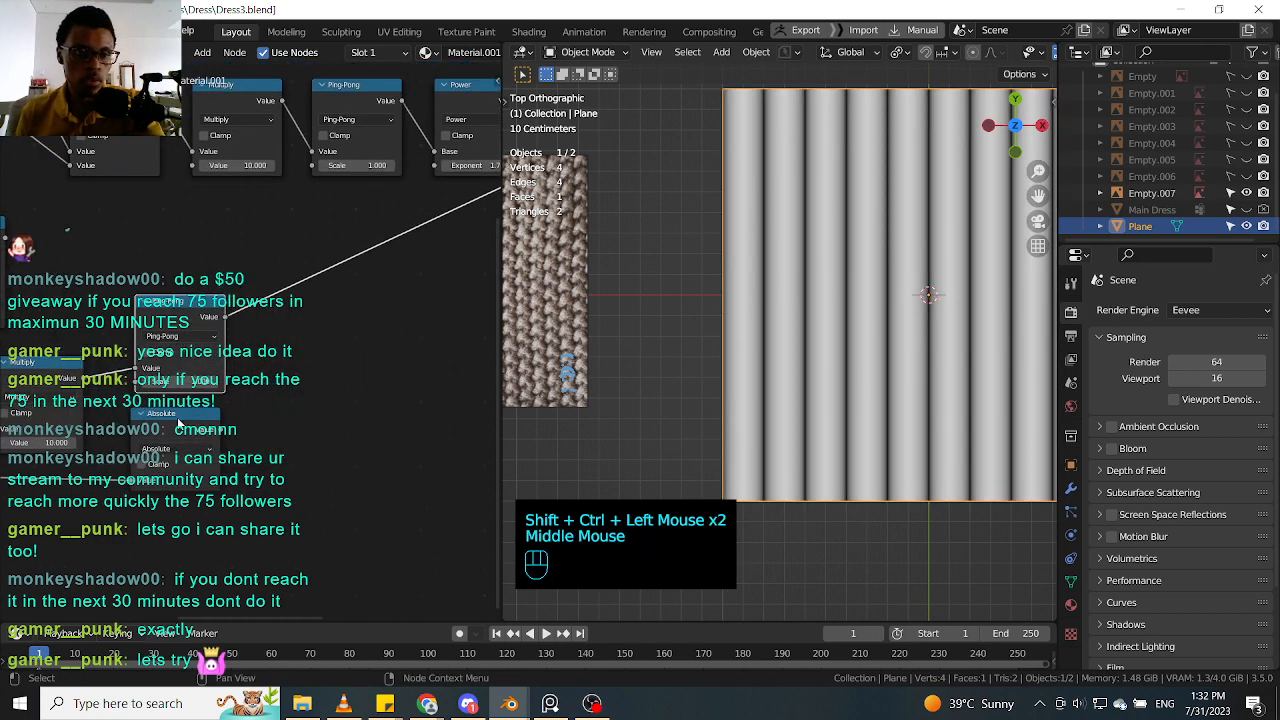
pyautogui.click(252, 412)
pyautogui.click(187, 317)
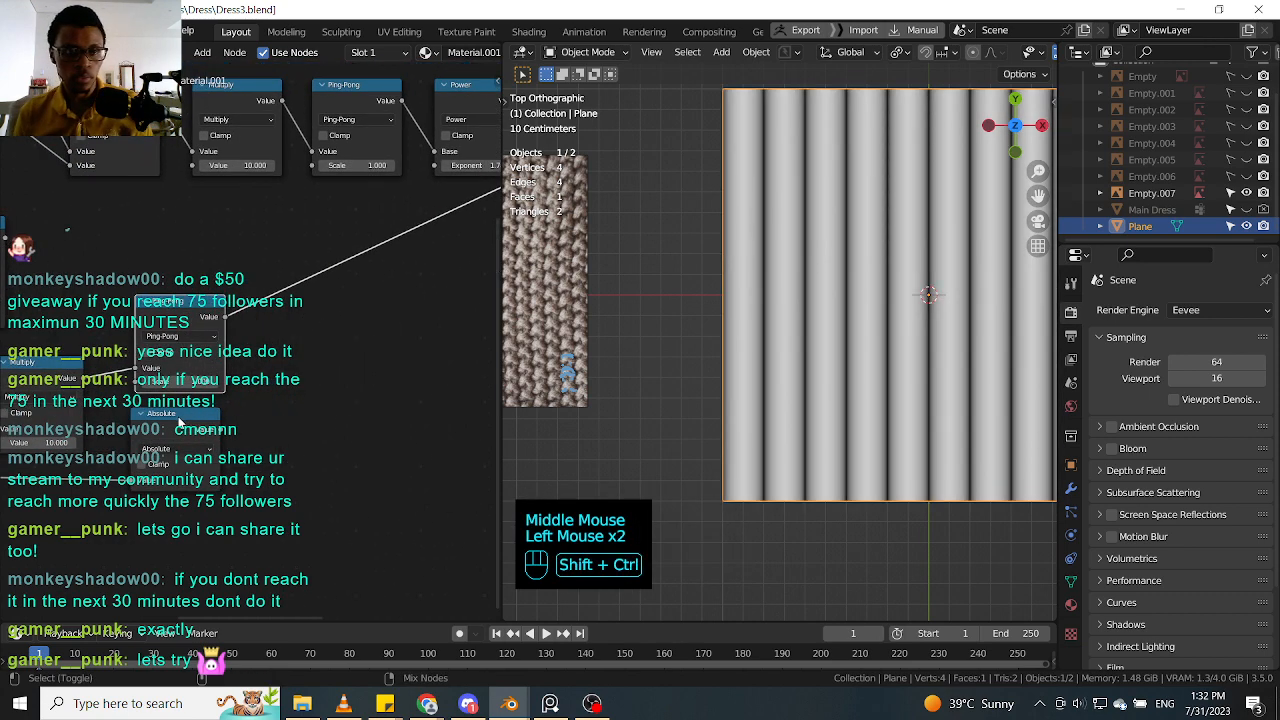
pyautogui.keyDown('ctrl'); pyautogui.keyDown('shift'); pyautogui.click(182, 420); pyautogui.keyUp('shift'); pyautogui.keyUp('ctrl')
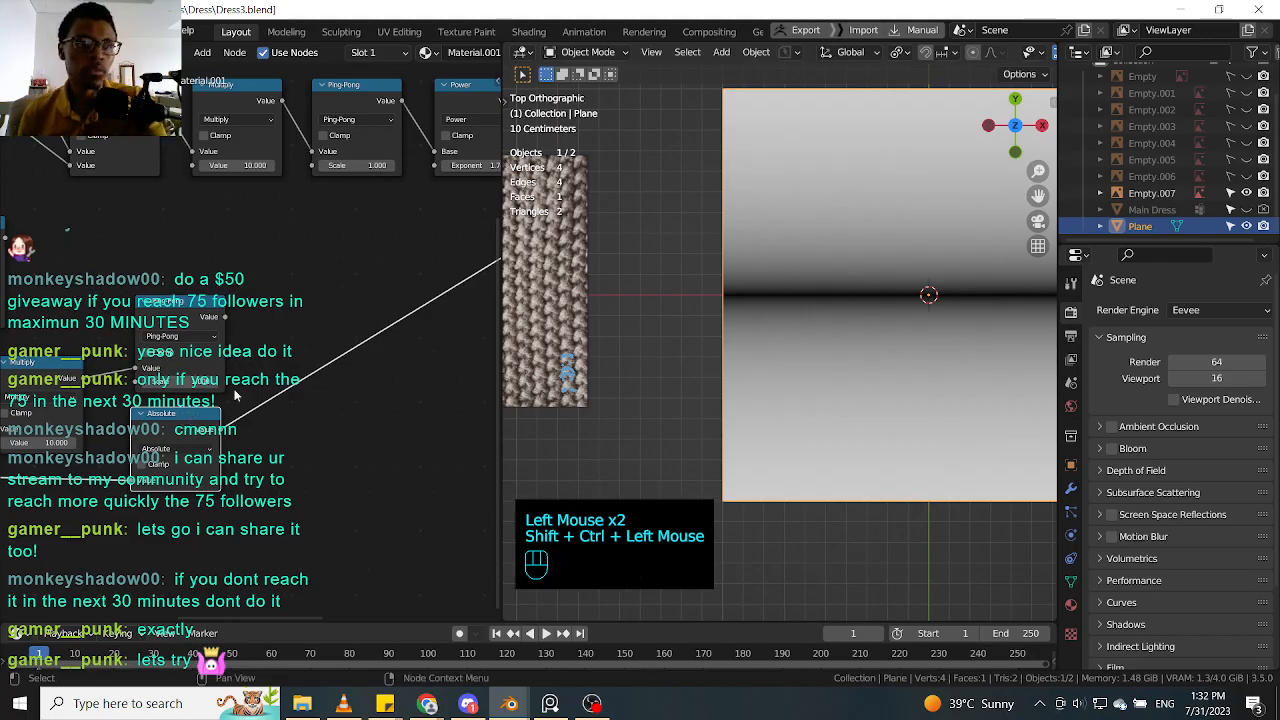
pyautogui.moveTo(235, 396)
pyautogui.mouseDown(button='middle')
pyautogui.moveTo(300, 365)
pyautogui.moveTo(229, 411)
pyautogui.mouseUp(button='middle')
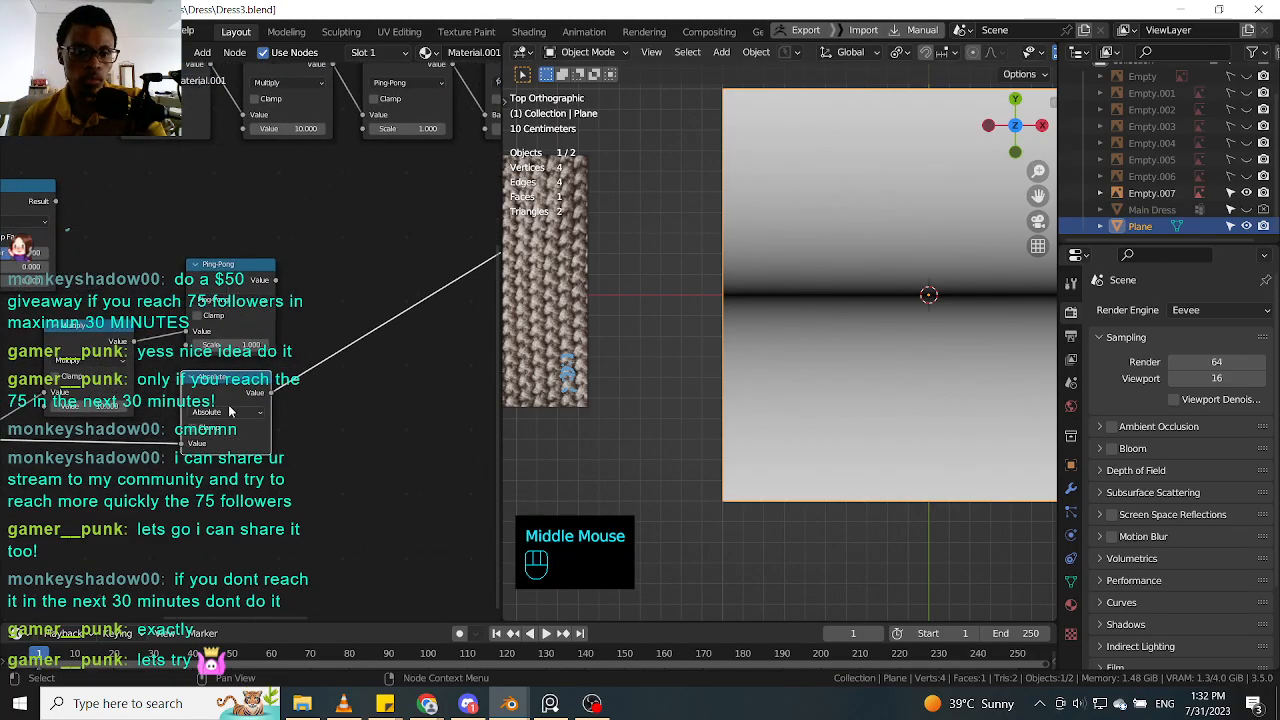
# Step: Delete the Absolute node and insert a duplicate of the Ping-Pong node in its place on the Y link
pyautogui.moveTo(223, 391); pyautogui.dragTo(233, 401)
pyautogui.click(233, 401)
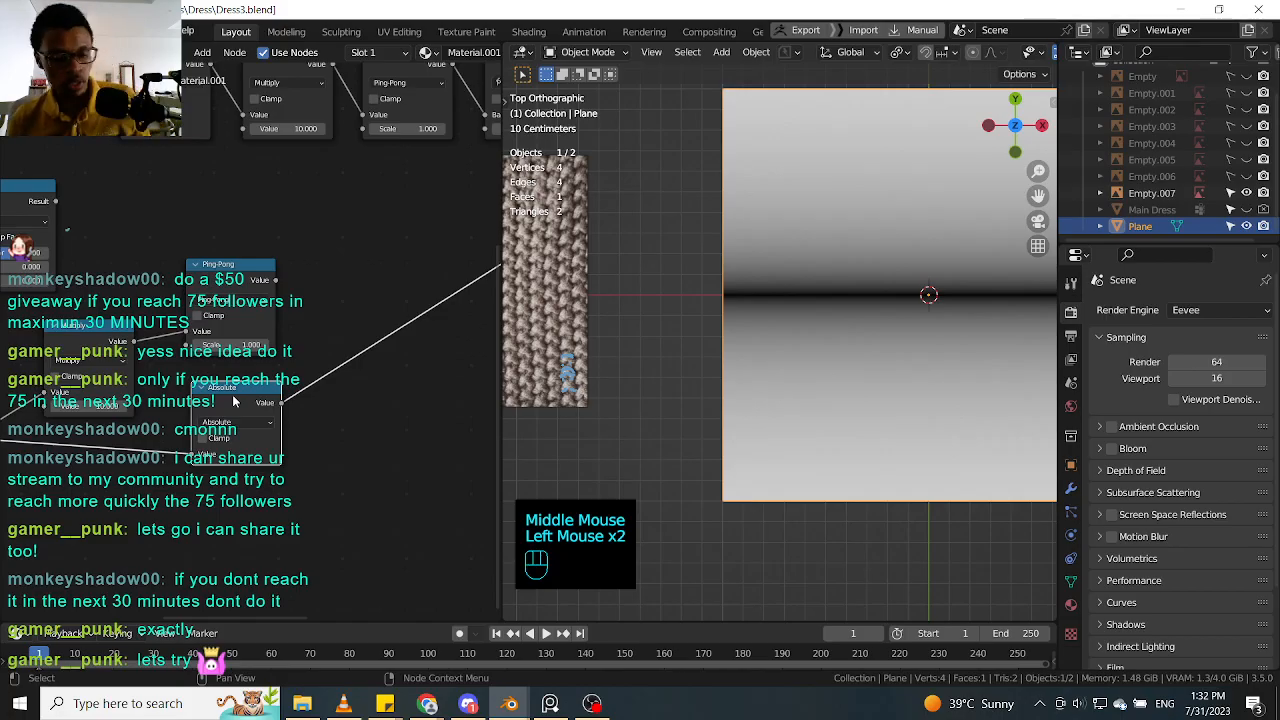
pyautogui.hotkey('ctrl', 'x')
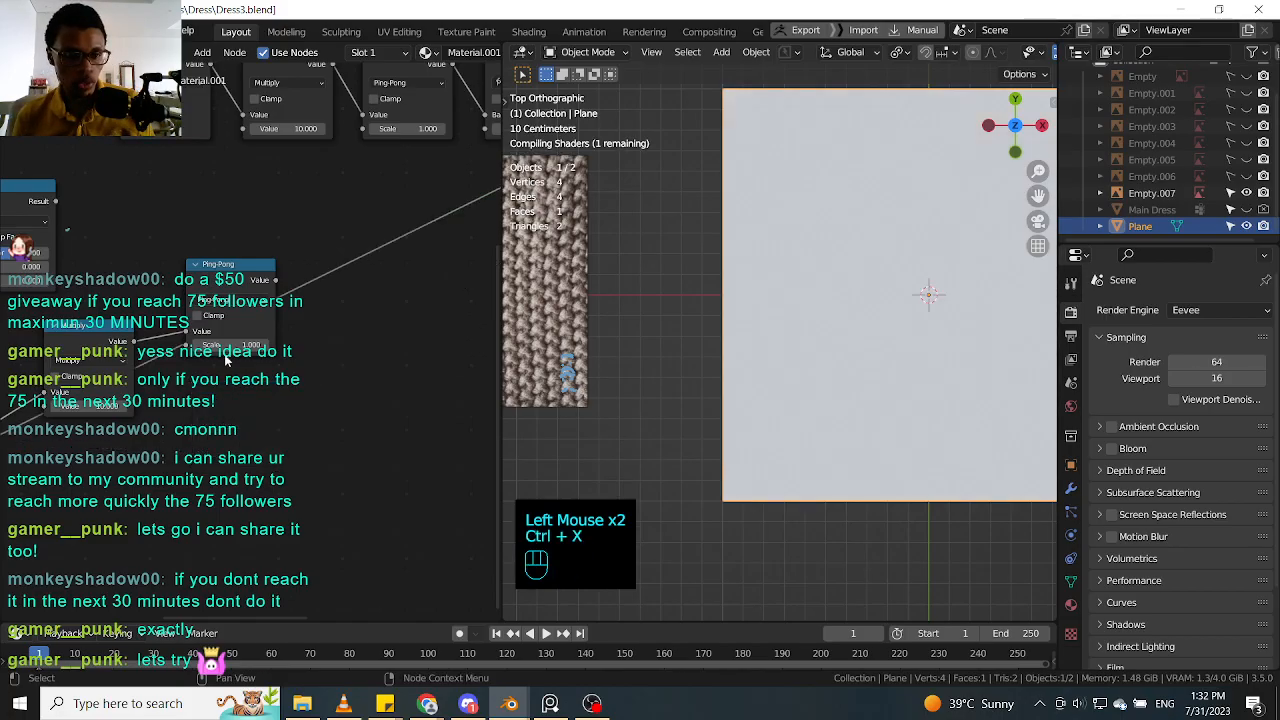
pyautogui.click(218, 288)
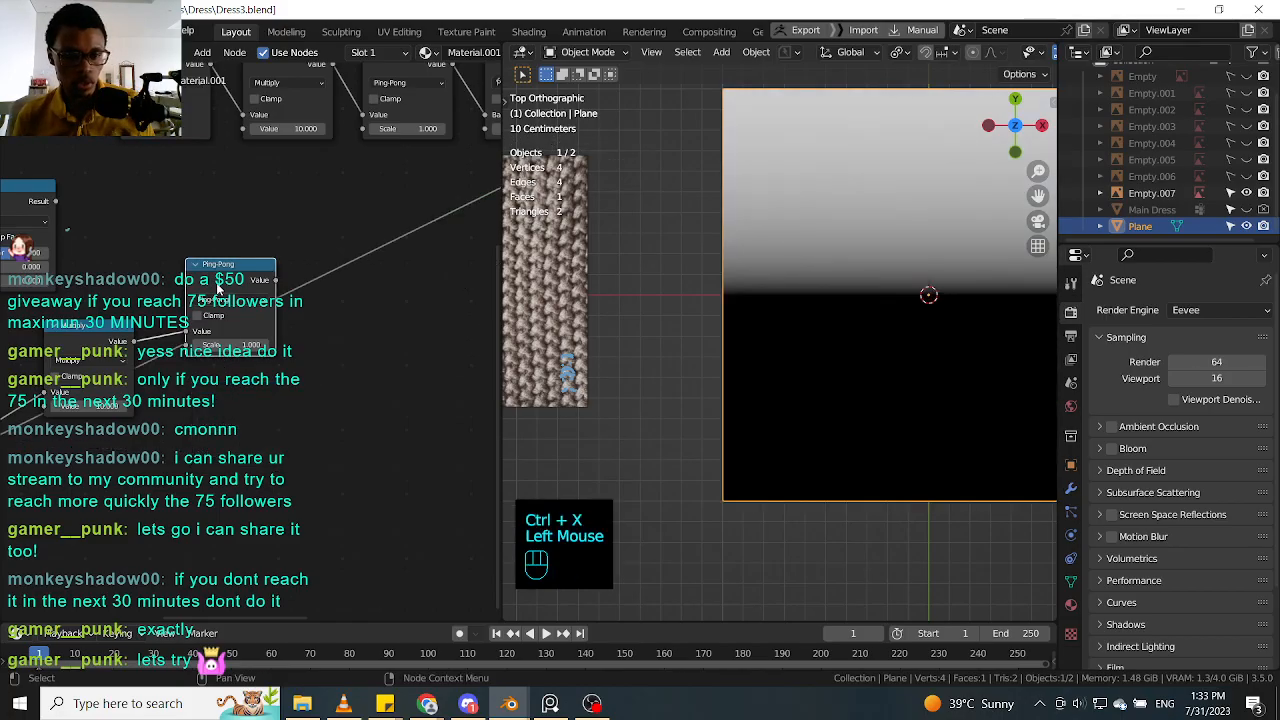
pyautogui.hotkey('shift', 'd')
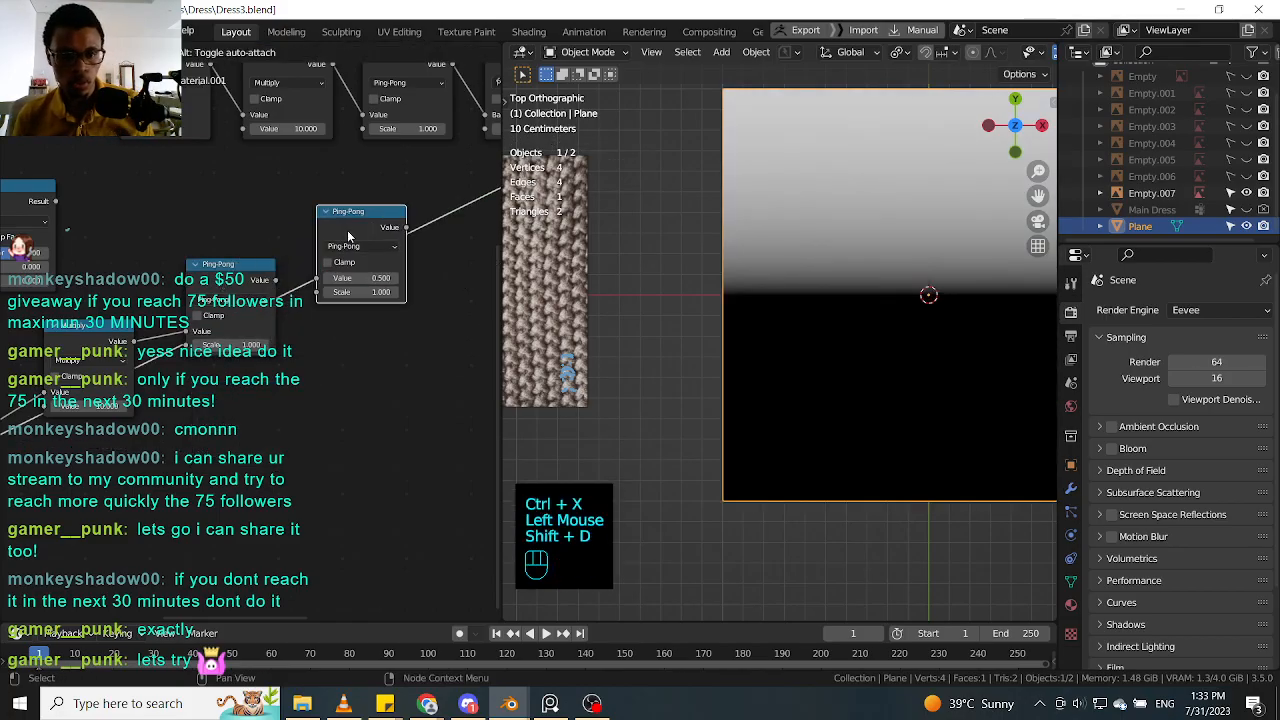
pyautogui.click(272, 468)
pyautogui.moveTo(272, 468); pyautogui.dragTo(230, 423)
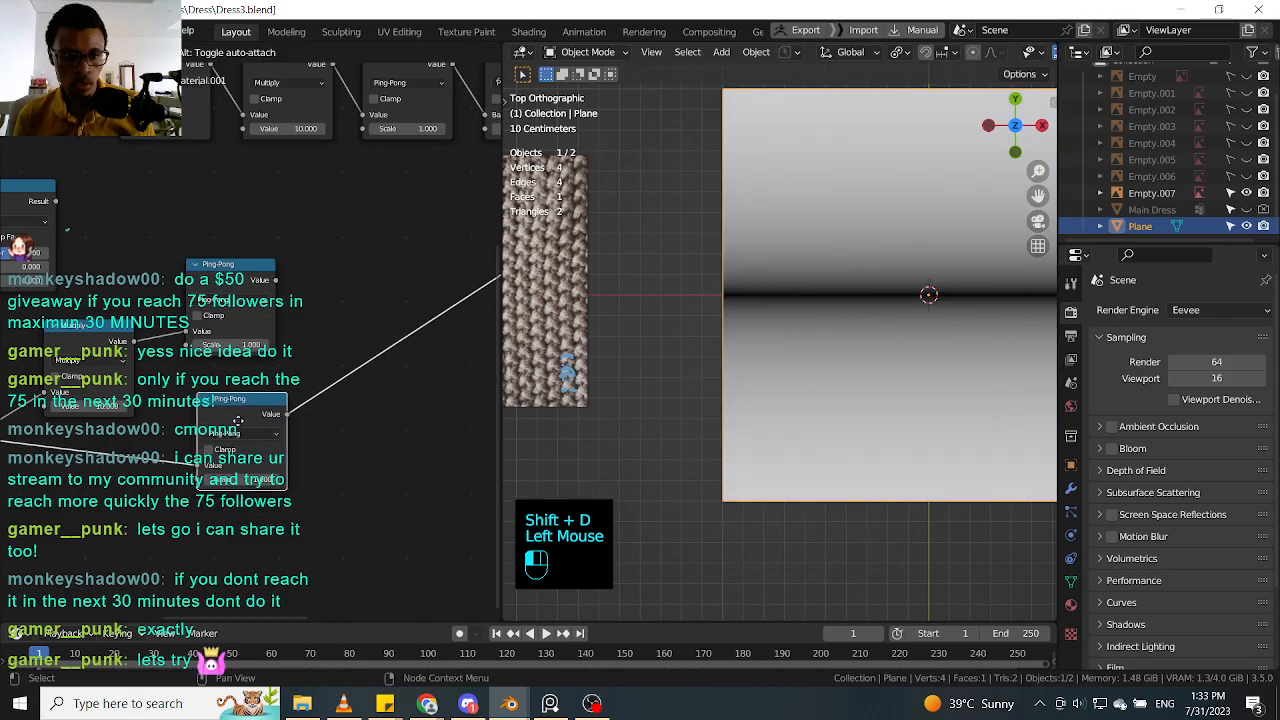
# Step: Duplicate the Multiply node and insert the copy between Separate XYZ's Y output and the lower Ping-Pong node
pyautogui.moveTo(128, 381); pyautogui.dragTo(217, 334, button='middle')
pyautogui.click(180, 287)
pyautogui.hotkey('shift', 'd')
pyautogui.click(213, 419)
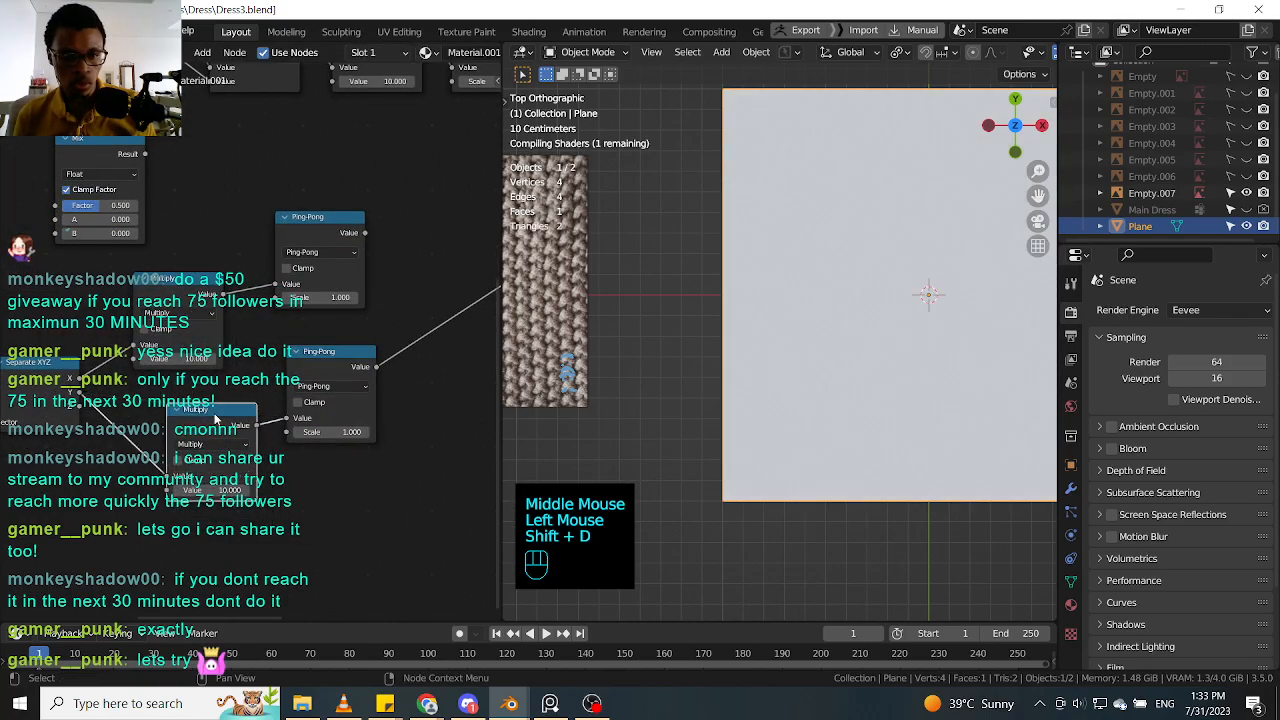
pyautogui.moveTo(472, 334); pyautogui.dragTo(433, 350, button='middle')
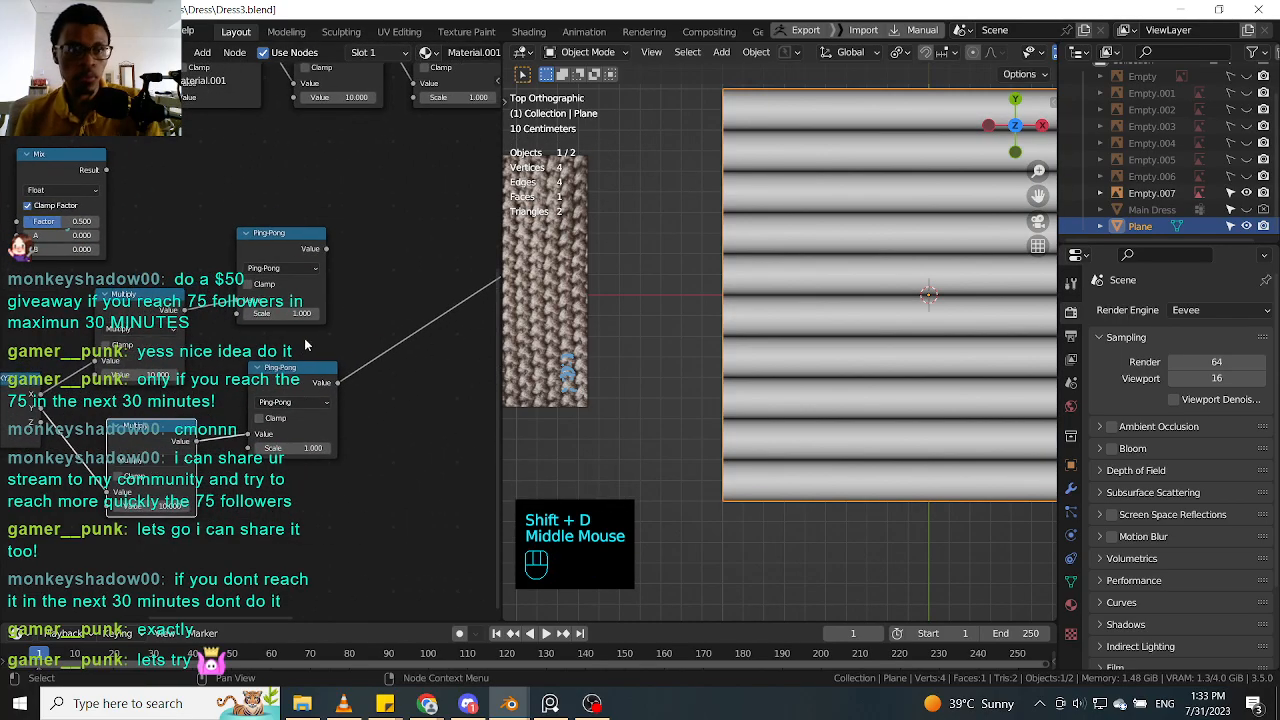
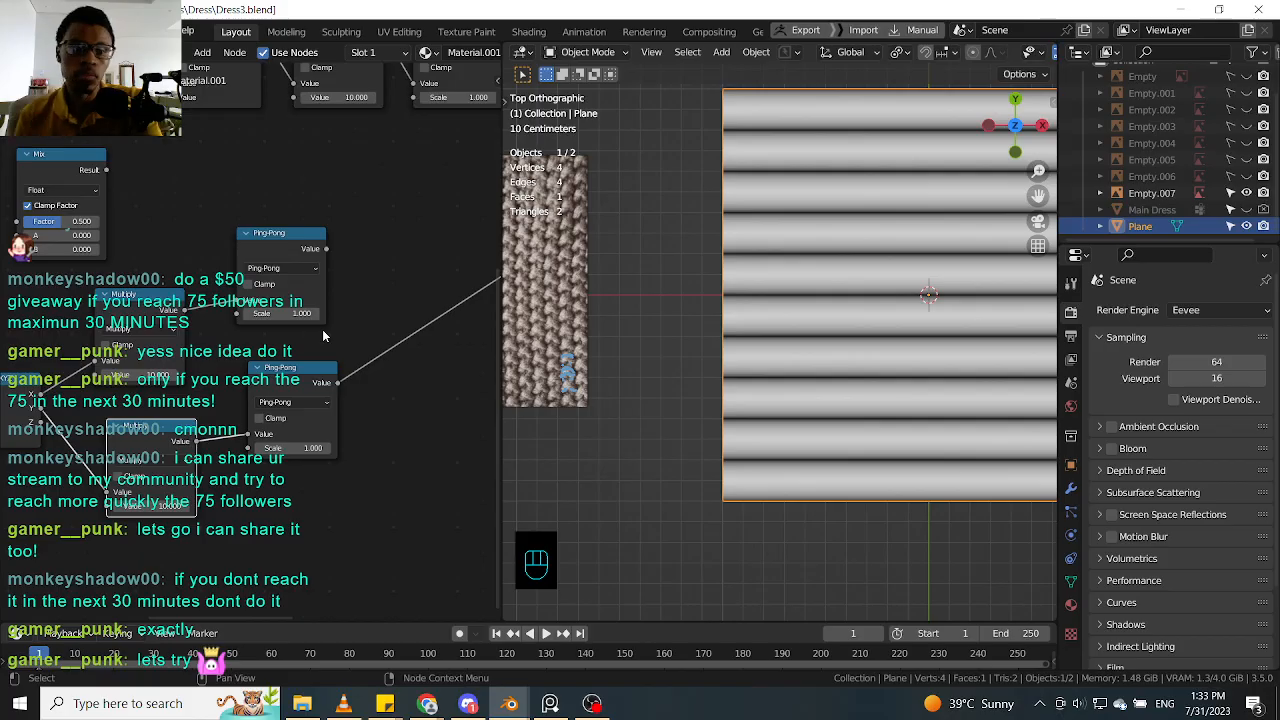
# Step: Add another Math node, preview the upper Ping-Pong node, and insert the new node on that Ping-Pong's output link
pyautogui.hotkey('shift', 'a')
pyautogui.click(345, 352)
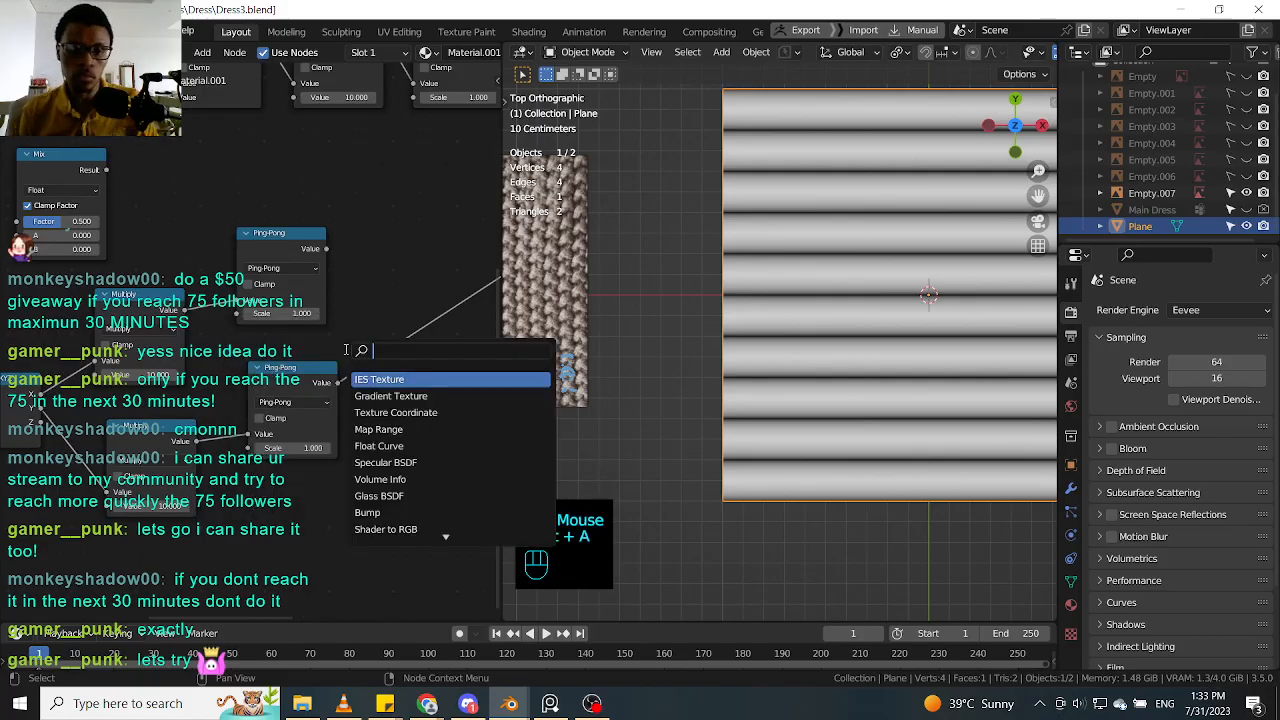
pyautogui.write('add')
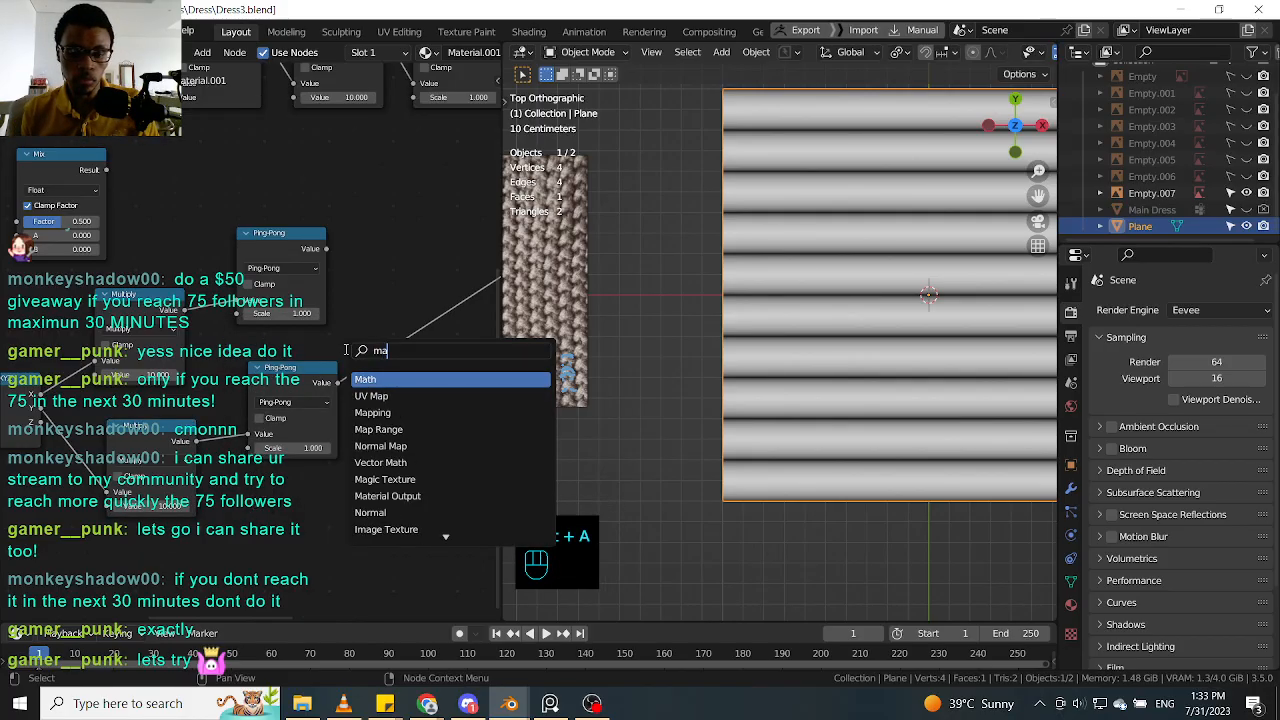
pyautogui.press('Return')
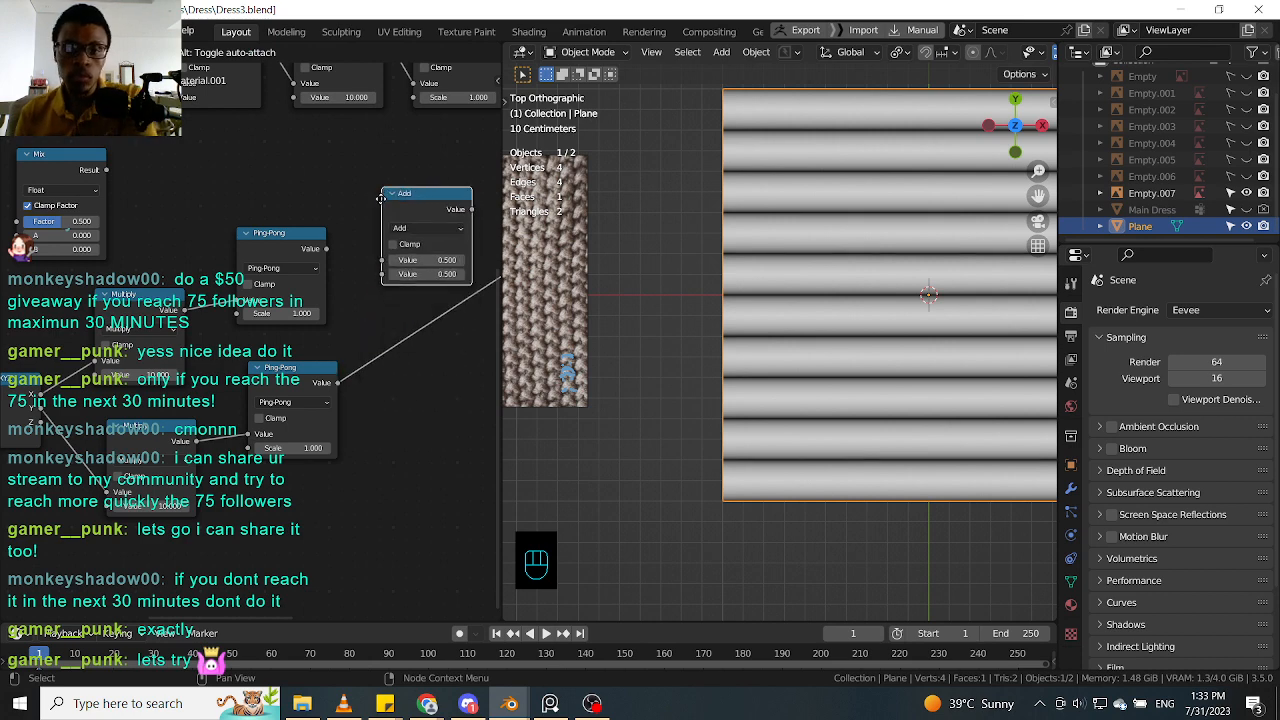
pyautogui.click(391, 193)
pyautogui.moveTo(391, 193); pyautogui.dragTo(407, 228, button='middle')
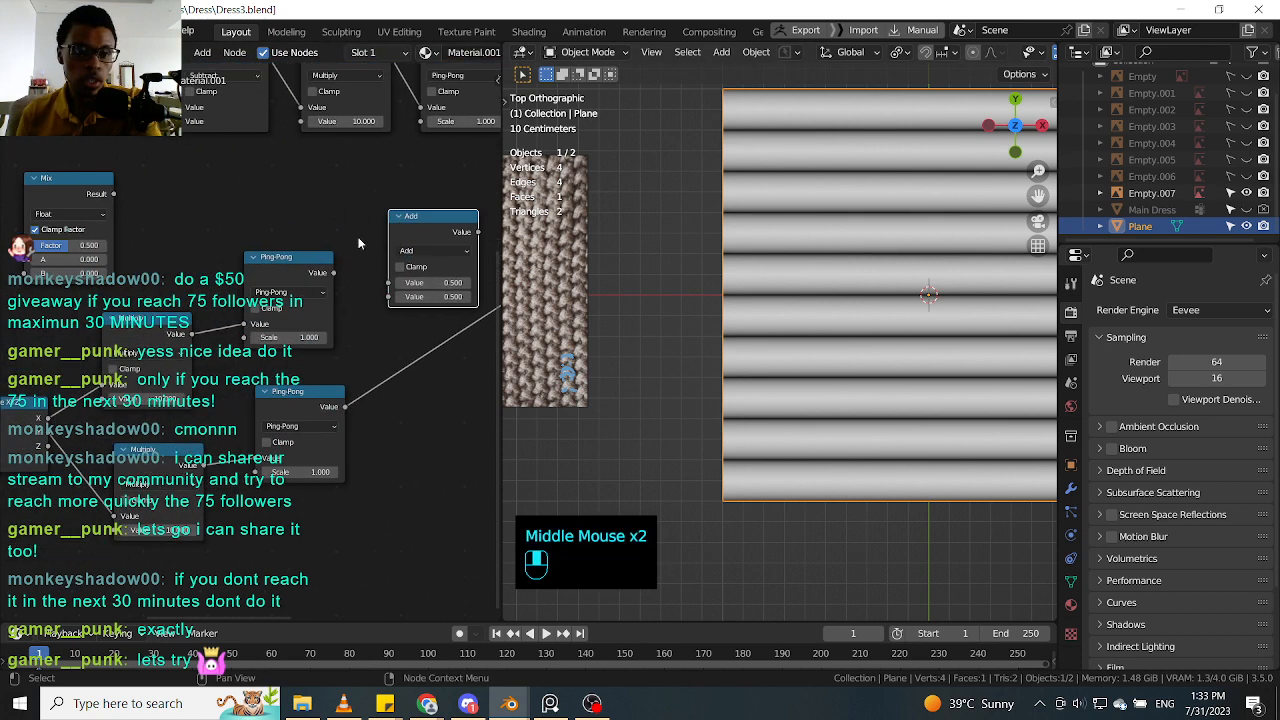
pyautogui.click(305, 268)
pyautogui.keyDown('ctrl'); pyautogui.keyDown('shift'); pyautogui.click(305, 268); pyautogui.keyUp('shift'); pyautogui.keyUp('ctrl')
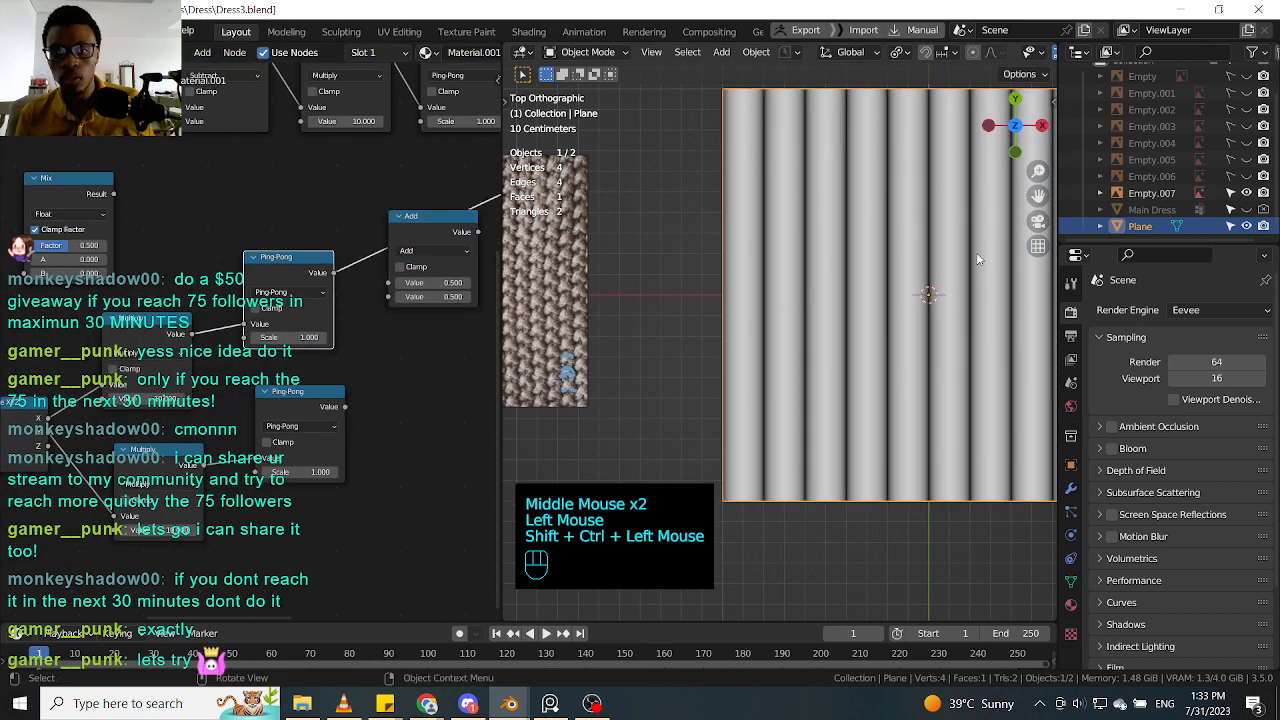
pyautogui.moveTo(442, 233); pyautogui.dragTo(380, 283, button='middle')
pyautogui.moveTo(380, 283)
pyautogui.mouseDown()
pyautogui.moveTo(398, 303)
pyautogui.moveTo(376, 271)
pyautogui.mouseUp()
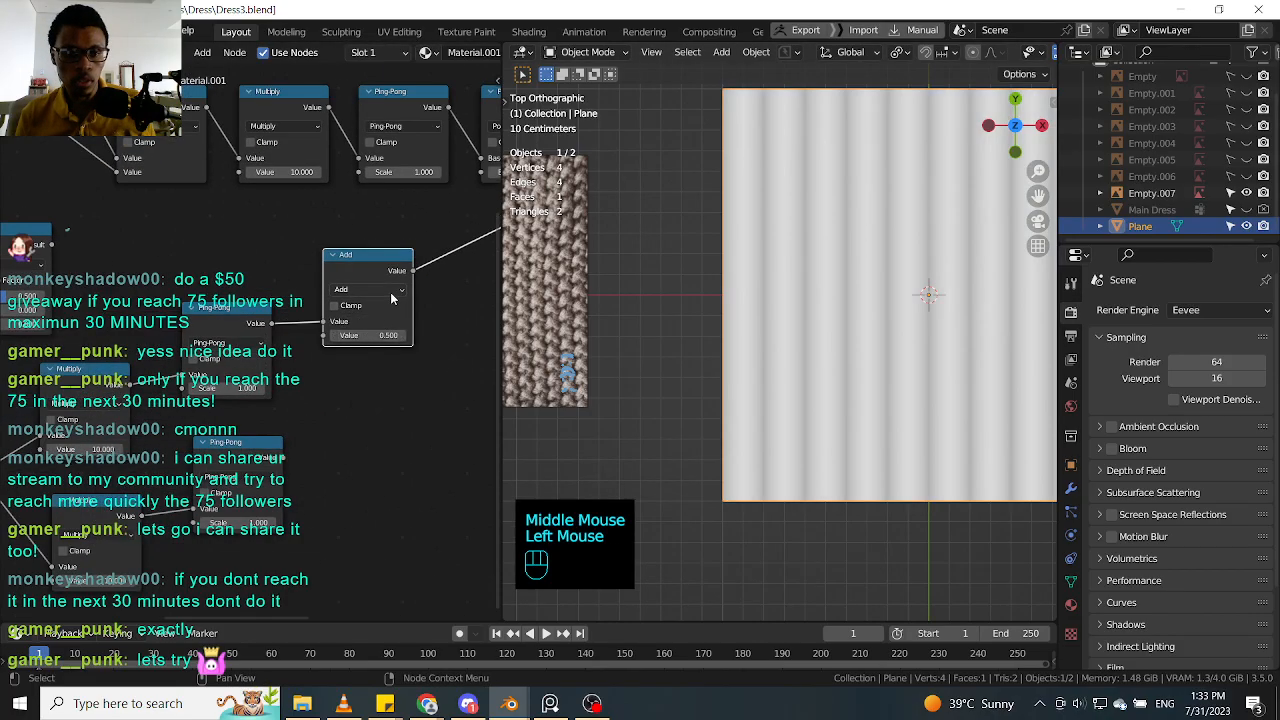
# Step: Set the new Math node's operation to Power with an Exponent of 6
pyautogui.click(368, 289)
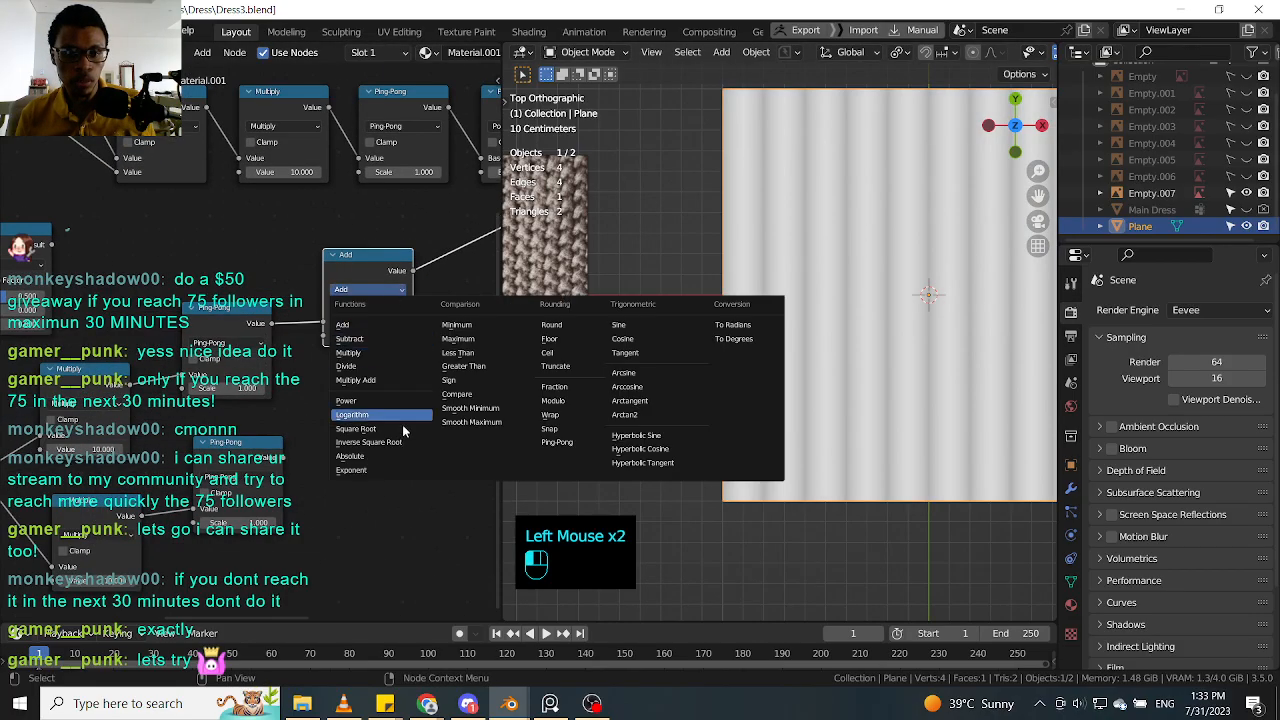
pyautogui.click(388, 353)
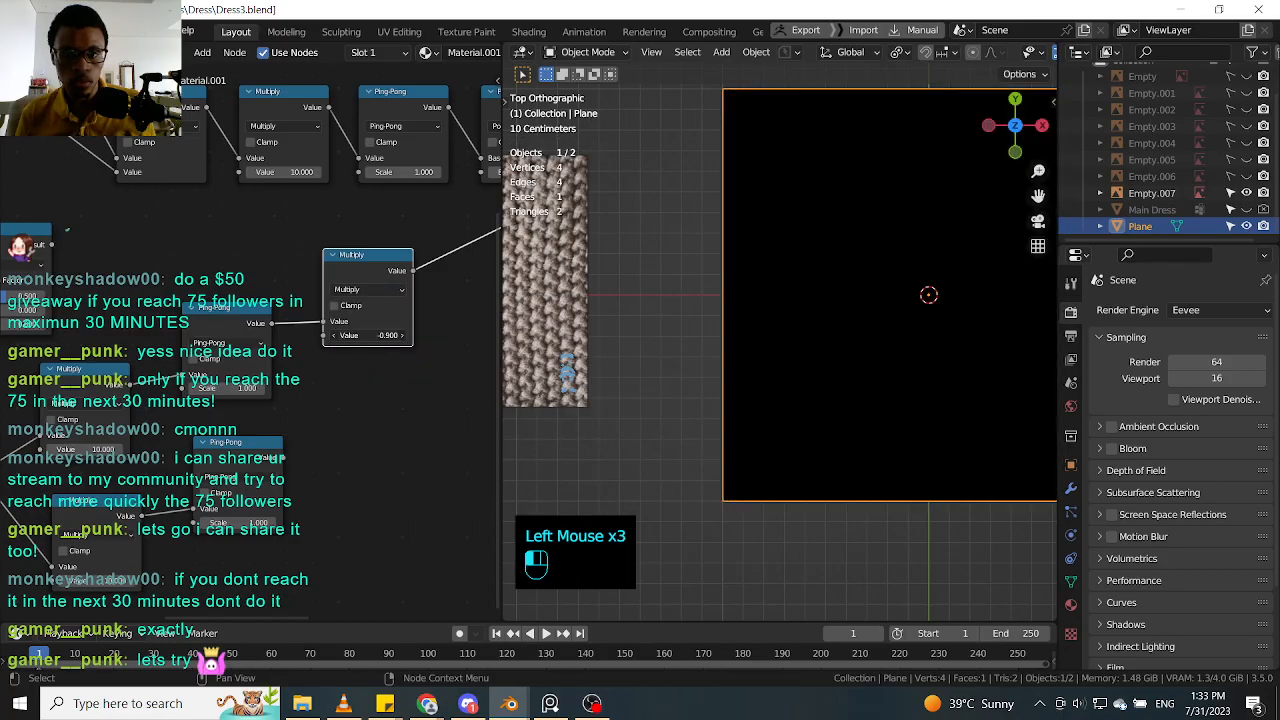
pyautogui.click(385, 292)
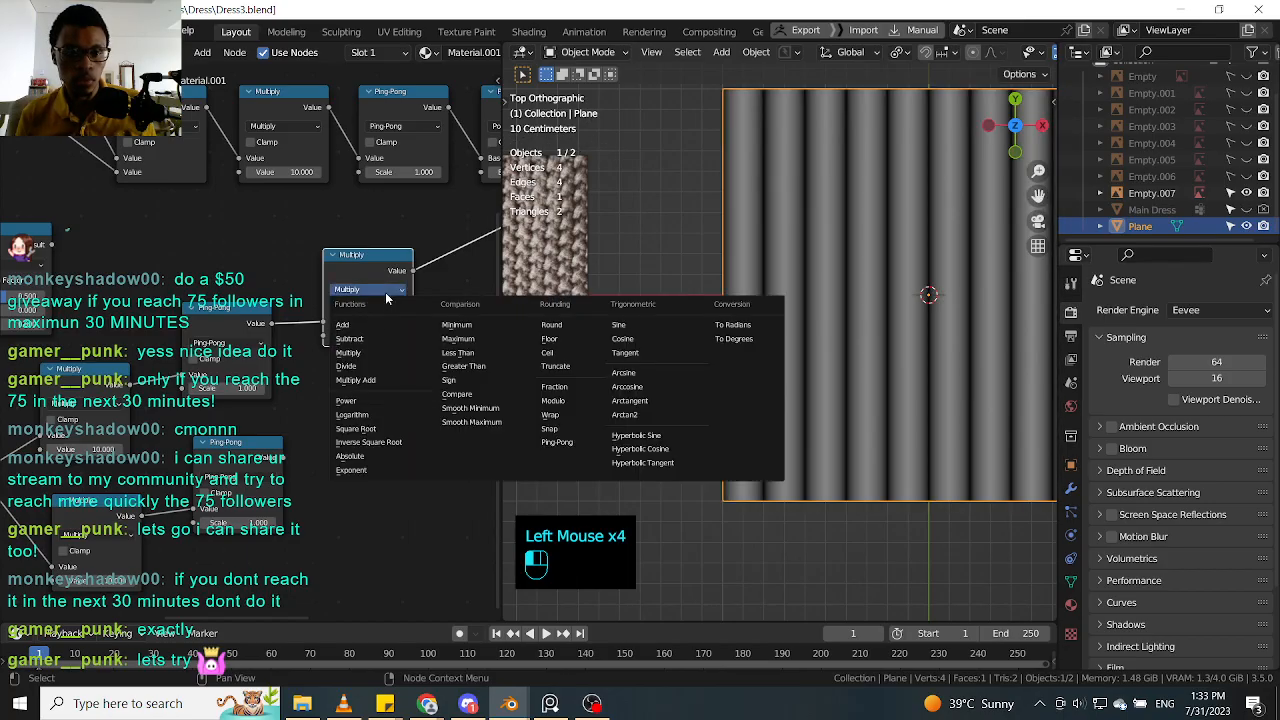
pyautogui.click(372, 400)
pyautogui.moveTo(372, 336); pyautogui.dragTo(451, 339)
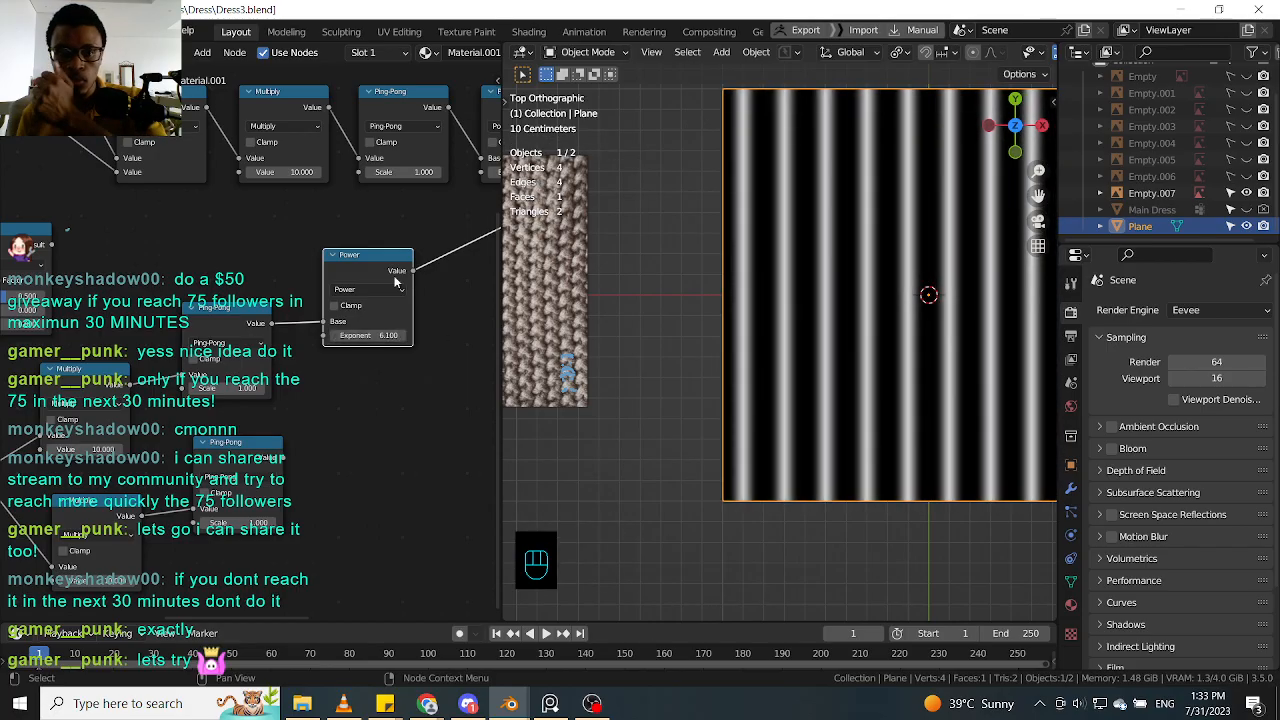
pyautogui.moveTo(394, 277); pyautogui.dragTo(392, 279)
pyautogui.click(367, 340)
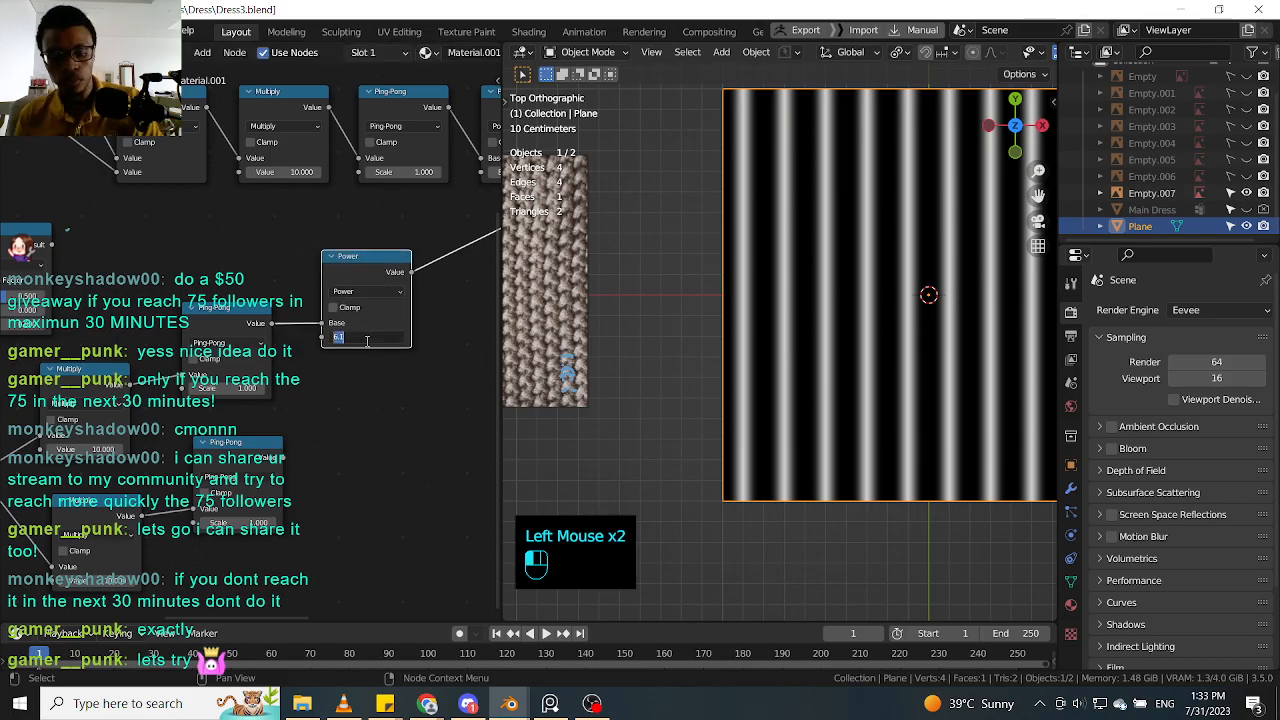
pyautogui.press('Return')
pyautogui.click(447, 438)
pyautogui.moveTo(420, 407); pyautogui.dragTo(376, 408, button='middle')
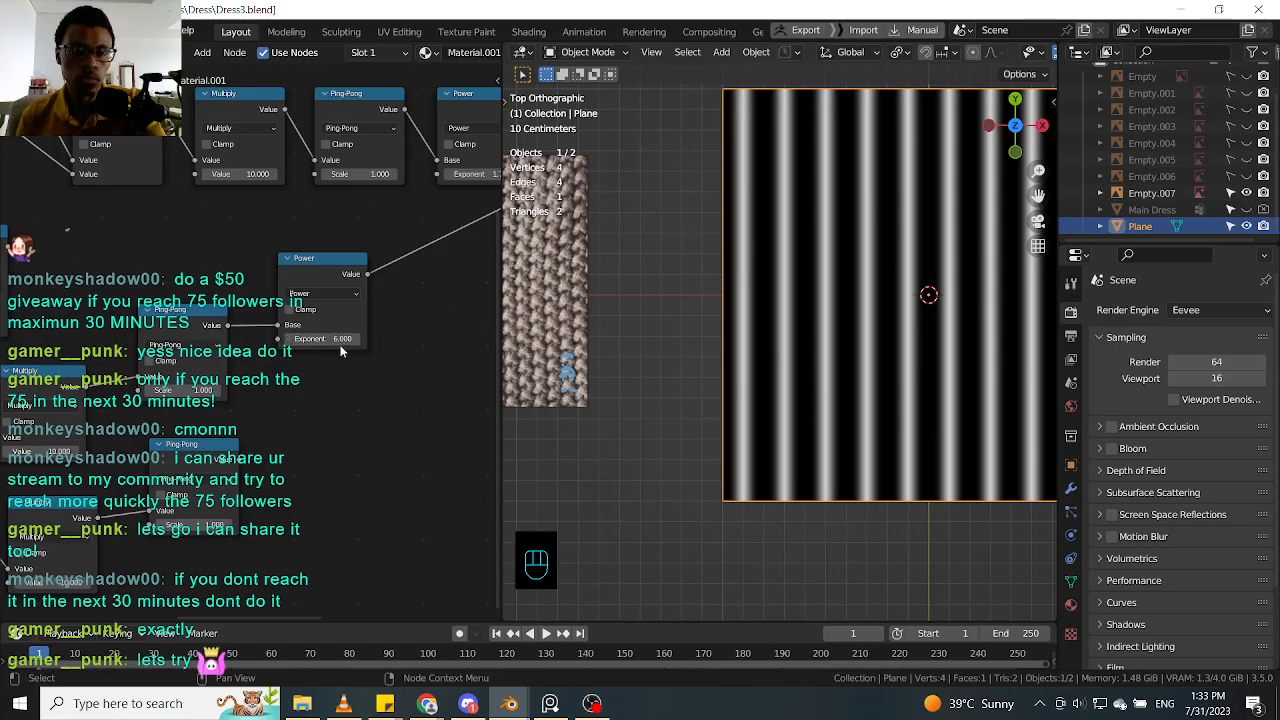
# Step: Switch to PureRef, frame the woven and knit material diagram, and move the reference window into clear view
pyautogui.moveTo(0, 380)
pyautogui.mouseDown(button='right')
pyautogui.moveTo(111, 304)
pyautogui.moveTo(105, 288)
pyautogui.mouseUp(button='right')
pyautogui.scroll(-3, 134, 284)
pyautogui.moveTo(122, 277); pyautogui.dragTo(230, 292, button='middle')
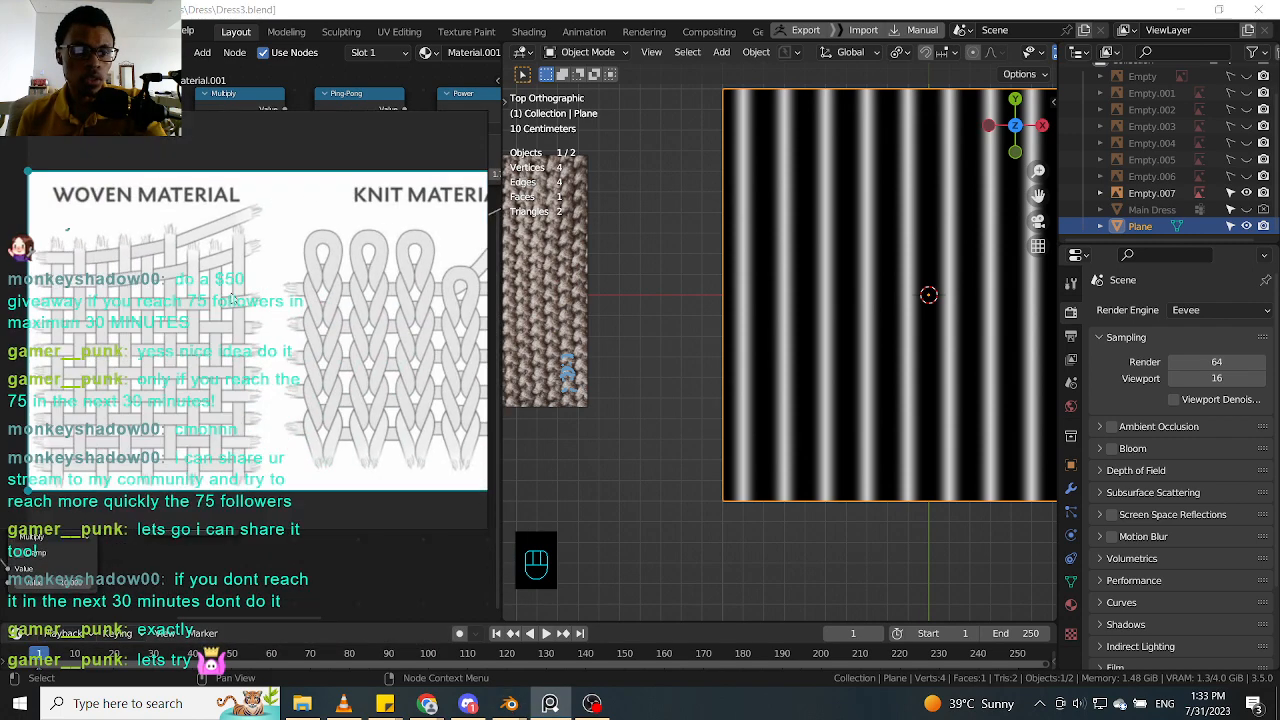
pyautogui.moveTo(192, 267); pyautogui.dragTo(370, 254, button='right')
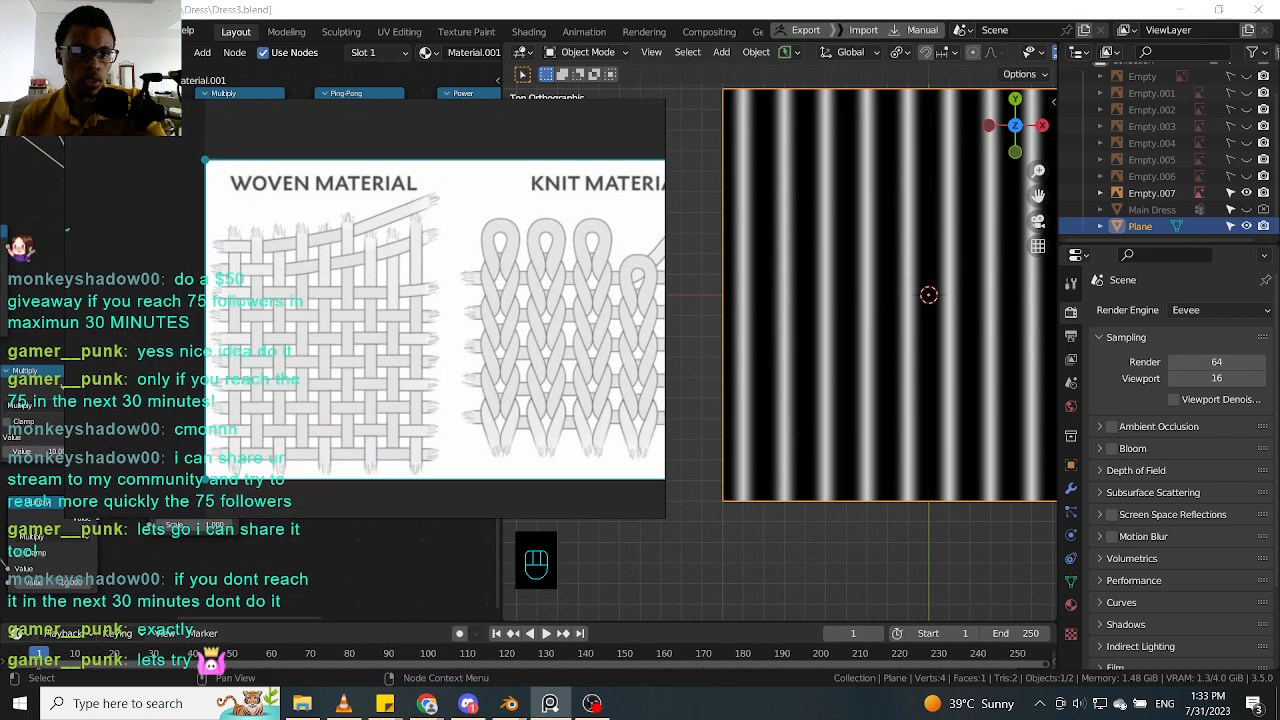
# Step: Shrink the PureRef window to a small frame on the knit diagram and park it over the outliner, clear of the node editor
pyautogui.moveTo(205, 160); pyautogui.dragTo(555, 352)
pyautogui.moveTo(601, 420); pyautogui.dragTo(681, 466, button='right')
pyautogui.moveTo(636, 404); pyautogui.dragTo(1098, 104, button='right')
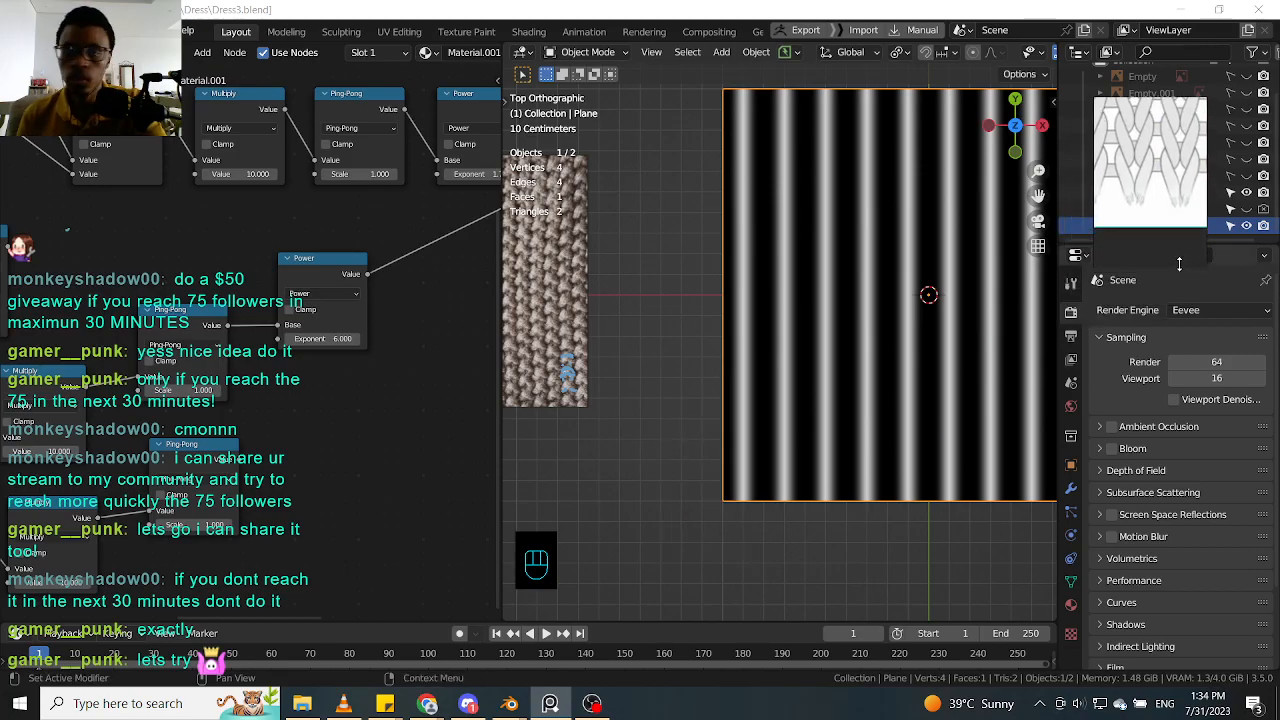
pyautogui.moveTo(1179, 265); pyautogui.dragTo(1173, 220)
# Step: Reframe the PureRef canvas so the looped upper rows of the knit diagram fill the small reference window
pyautogui.scroll(-2, 1160, 175)
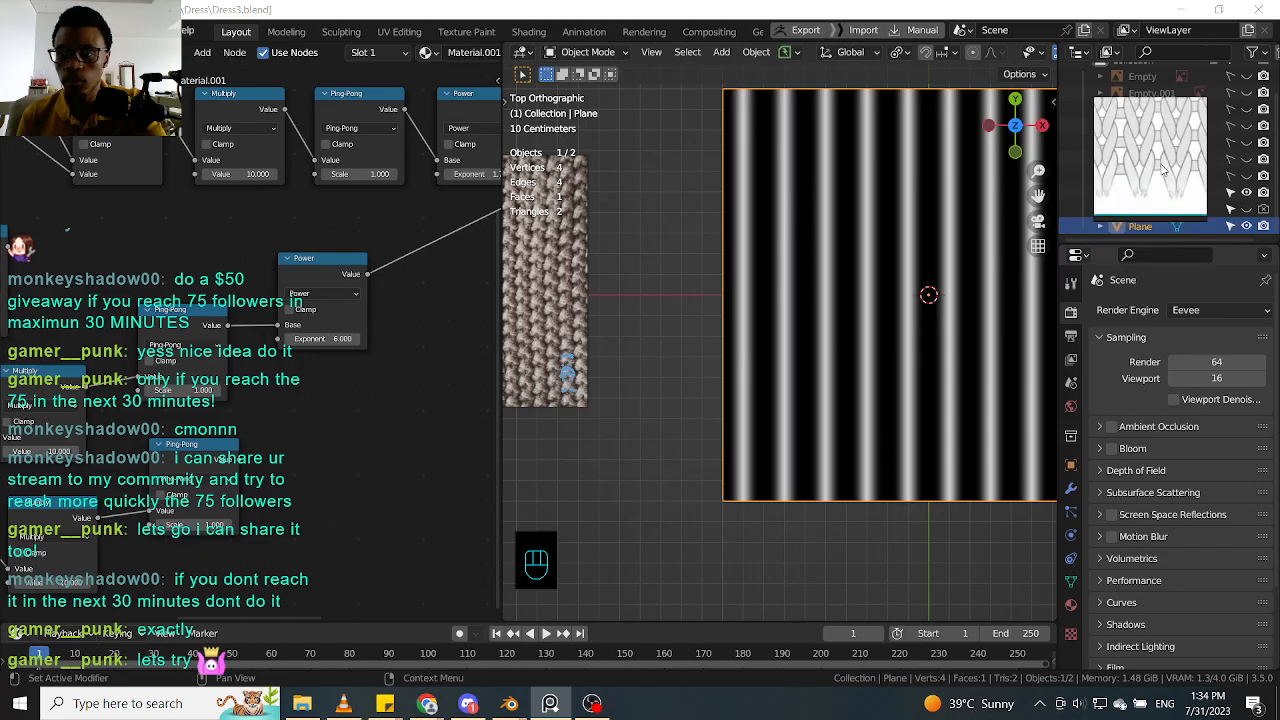
pyautogui.moveTo(1163, 165); pyautogui.dragTo(1135, 195, button='middle')
pyautogui.moveTo(1167, 135); pyautogui.dragTo(1135, 180, button='middle')
pyautogui.scroll(2, 1171, 130)
pyautogui.scroll(-4, 1170, 140)
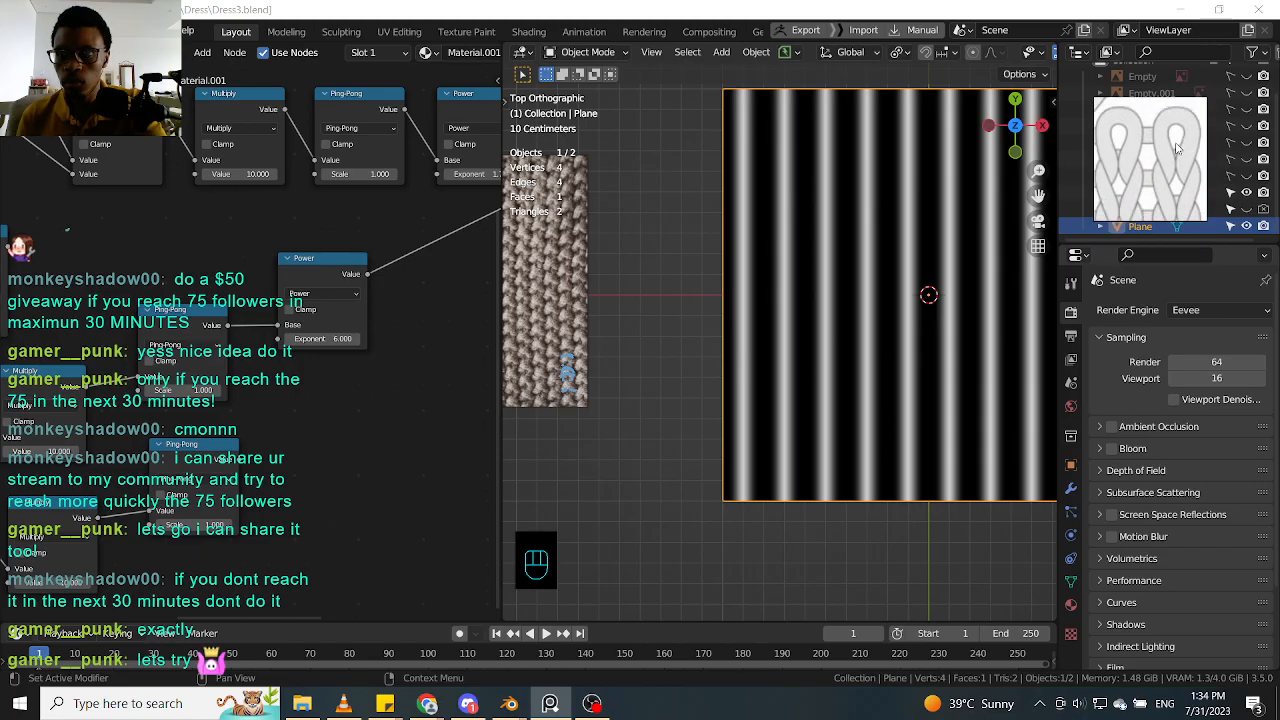
pyautogui.scroll(4, 1172, 158)
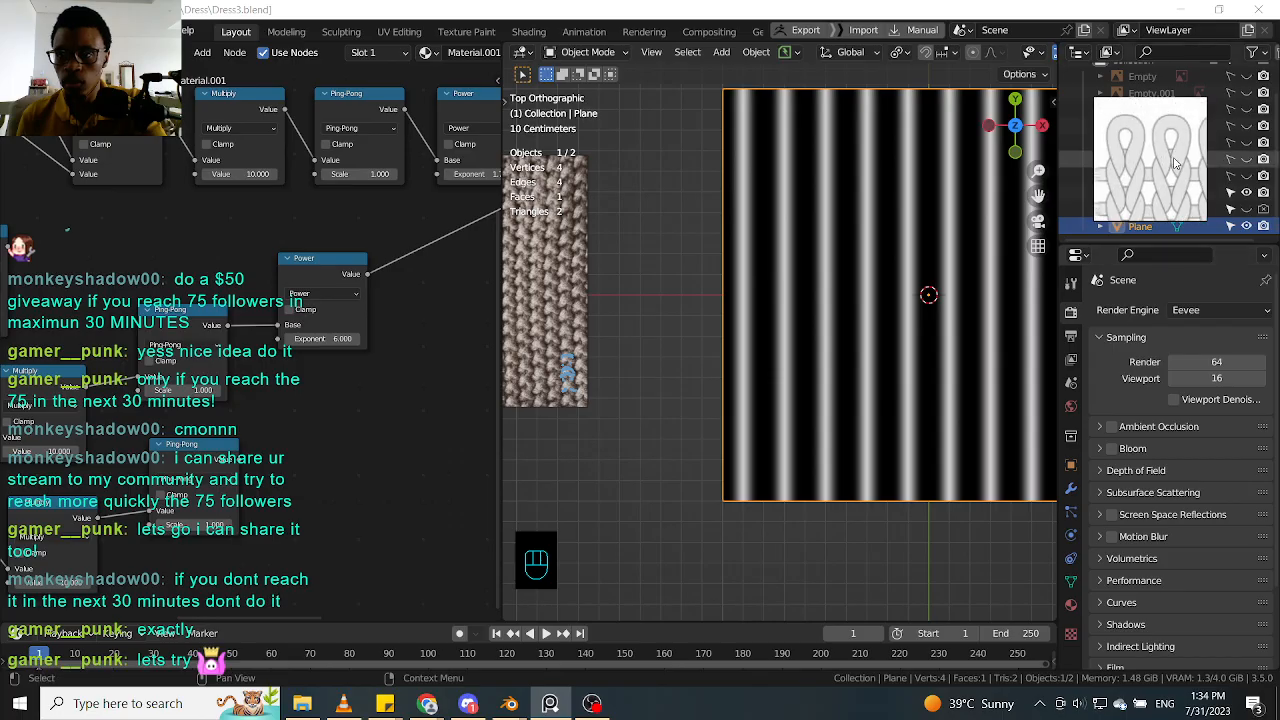
pyautogui.moveTo(1172, 158); pyautogui.dragTo(1164, 151, button='middle')
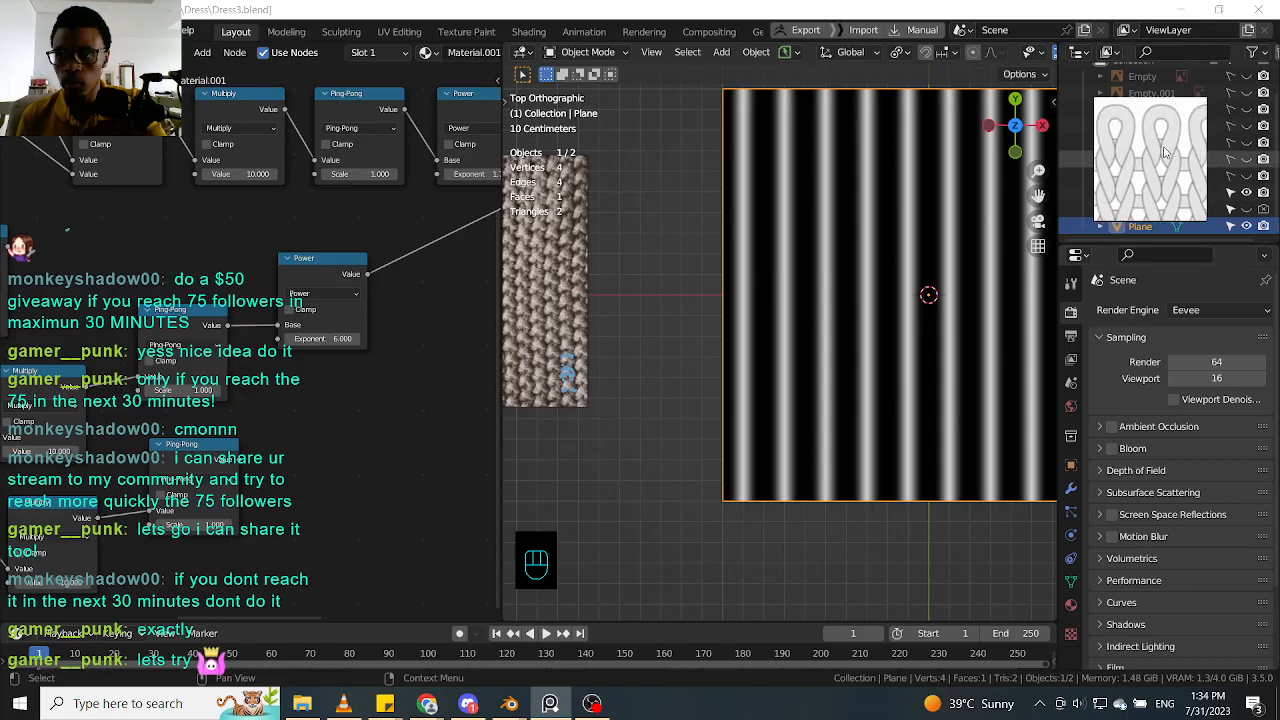
pyautogui.scroll(-3, 1158, 151)
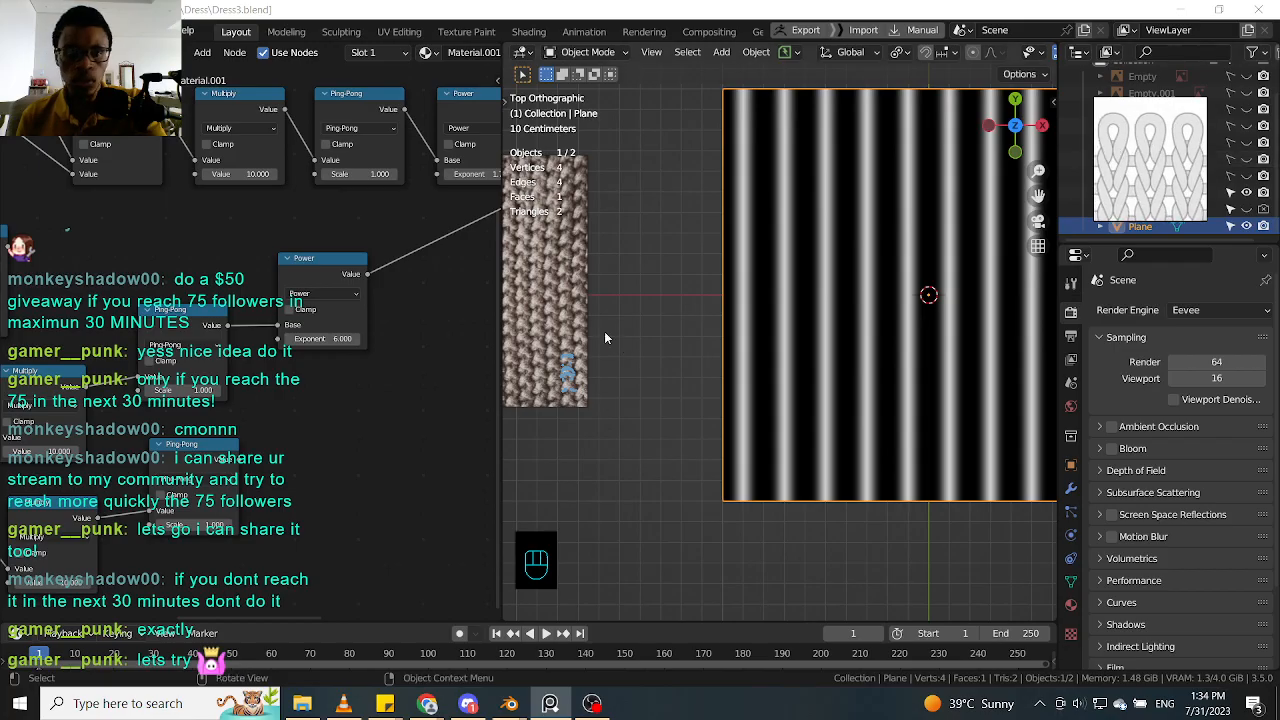
# Step: Switch back to Blender and nudge the lower Ping-Pong node and the Power node into a tidier layout
pyautogui.moveTo(309, 459); pyautogui.dragTo(410, 403, button='middle')
pyautogui.click(330, 405)
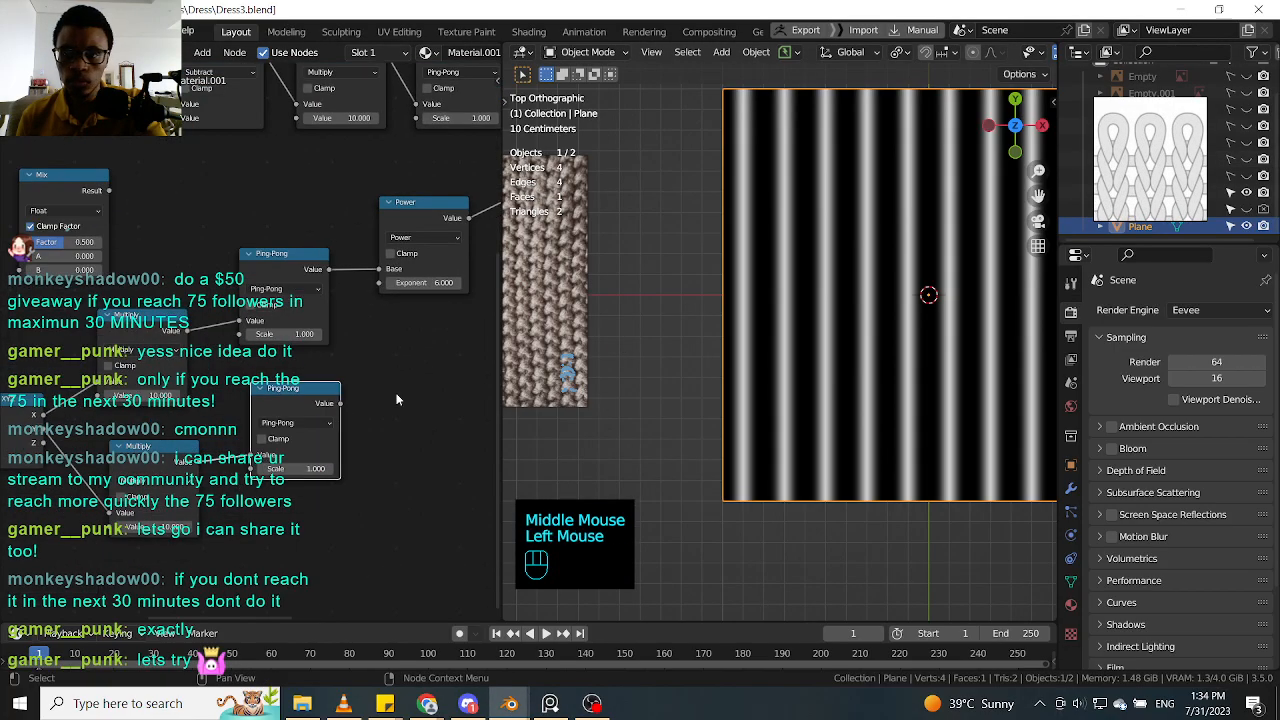
pyautogui.moveTo(311, 401); pyautogui.dragTo(298, 405)
pyautogui.moveTo(393, 406); pyautogui.dragTo(414, 346, button='middle')
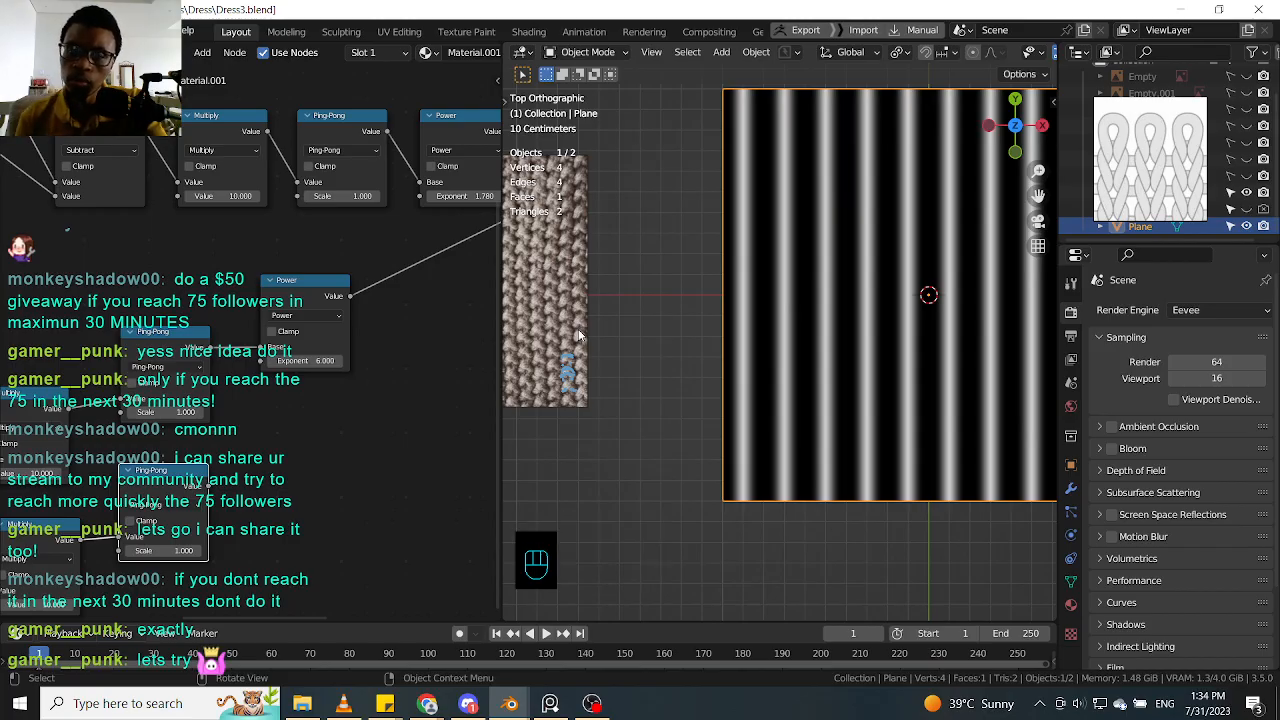
pyautogui.doubleClick(309, 294)
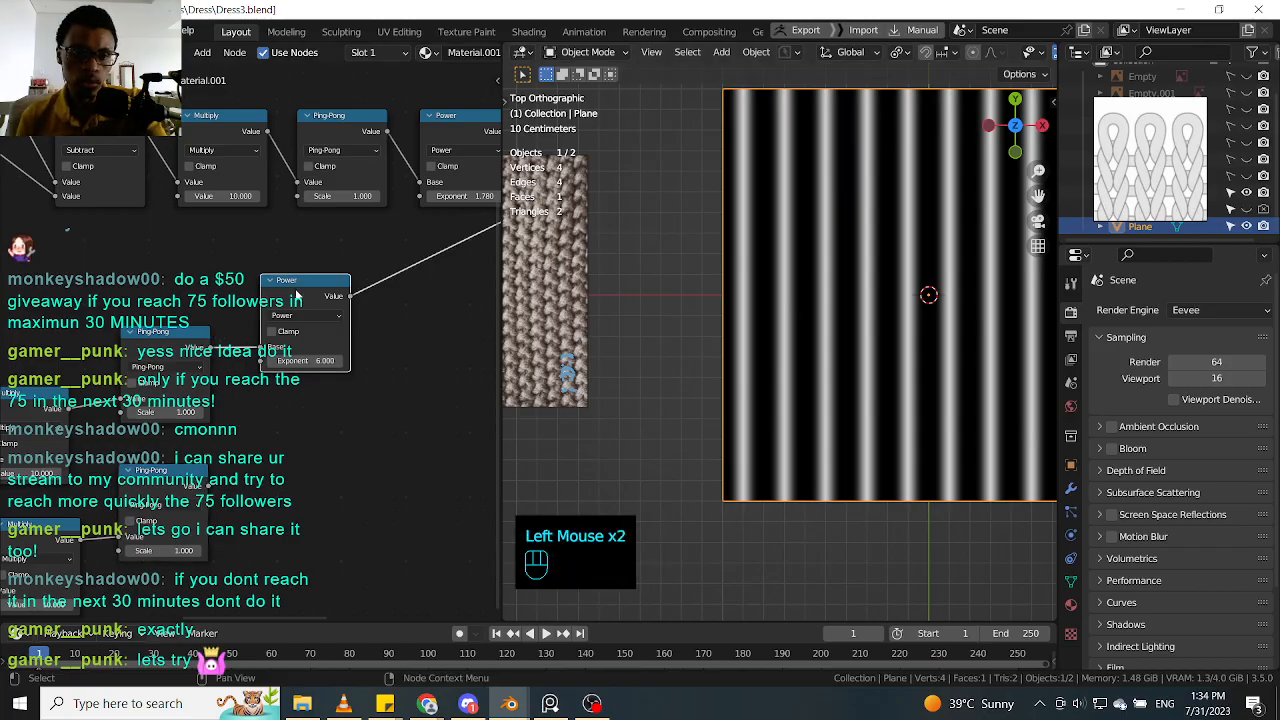
pyautogui.moveTo(297, 293); pyautogui.dragTo(286, 293)
pyautogui.click(364, 427)
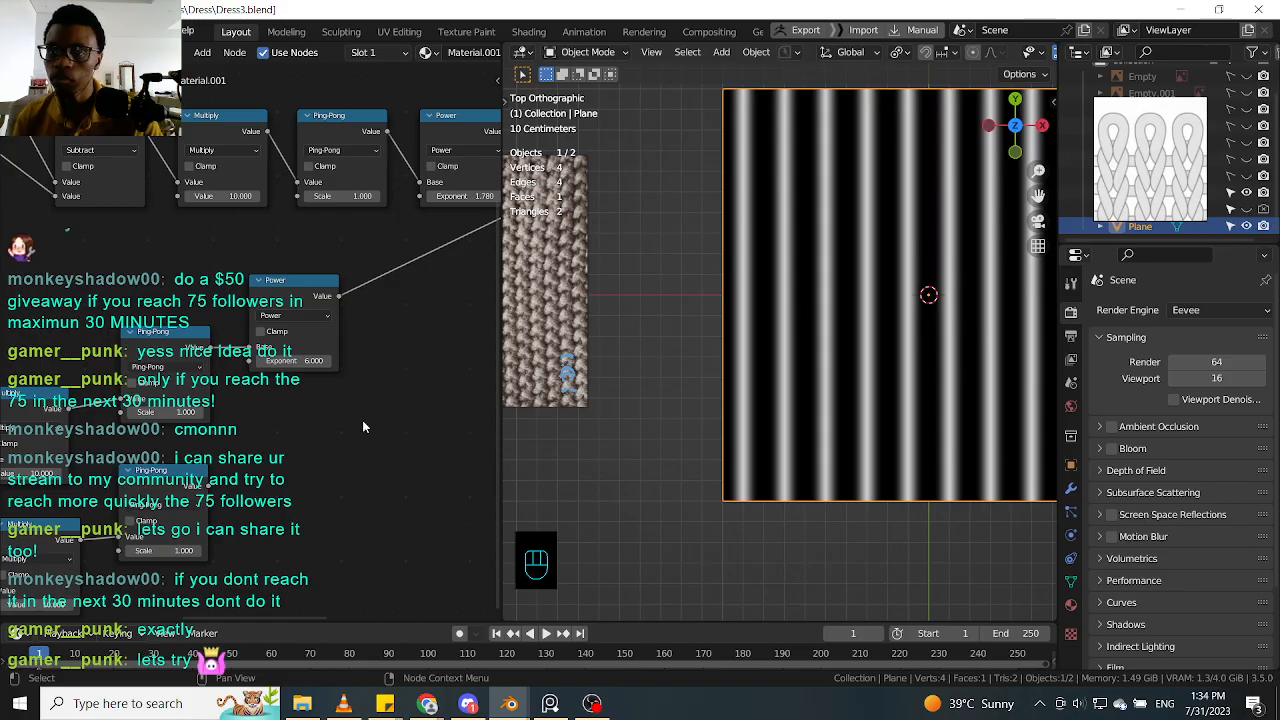
pyautogui.click(288, 293)
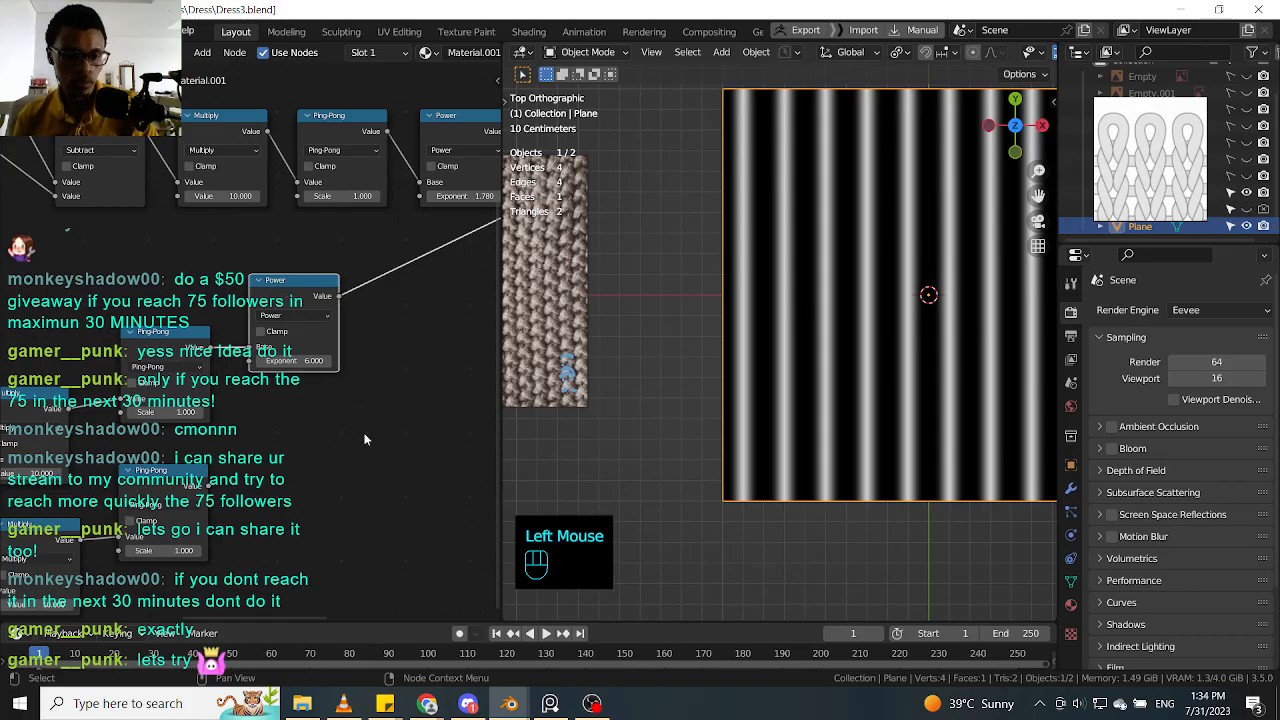
pyautogui.click(279, 292)
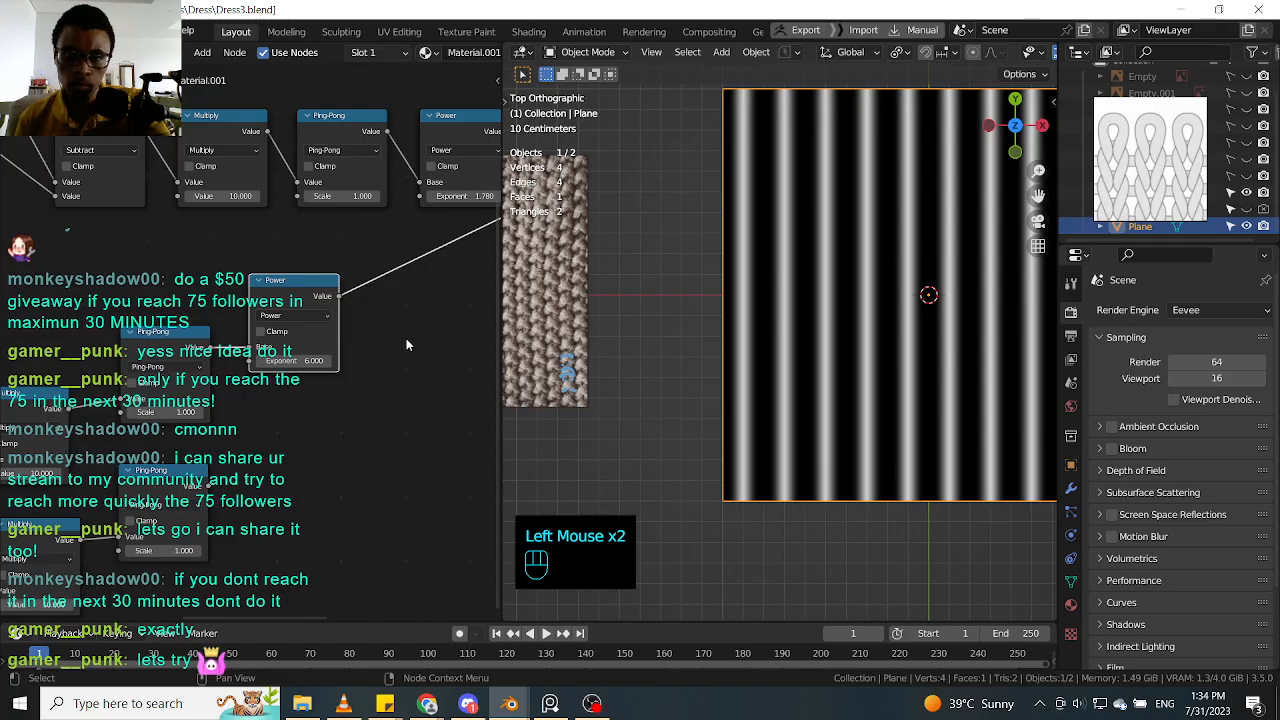
# Step: Duplicate the lower Ping-Pong node and place the unconnected copy beyond the Power node
pyautogui.click(190, 468)
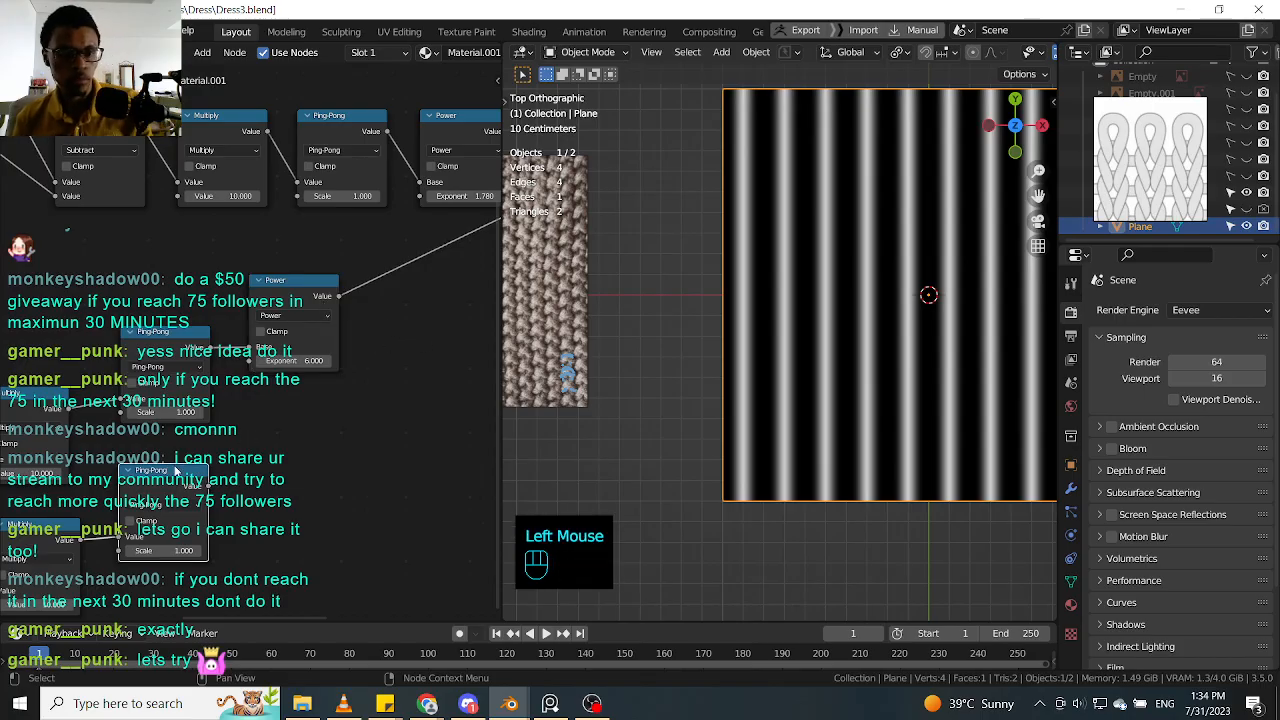
pyautogui.hotkey('shift', 'a')
pyautogui.click(188, 476)
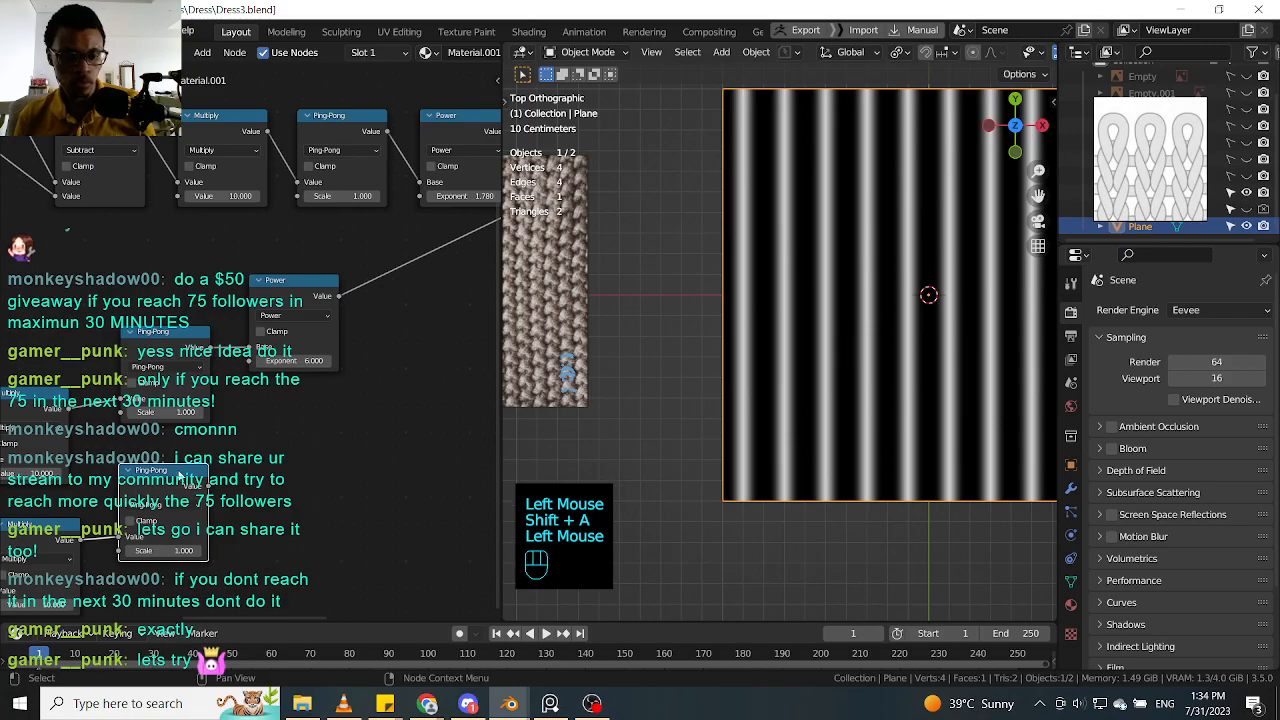
pyautogui.hotkey('shift', 'd')
pyautogui.moveTo(413, 390); pyautogui.dragTo(329, 417, button='middle')
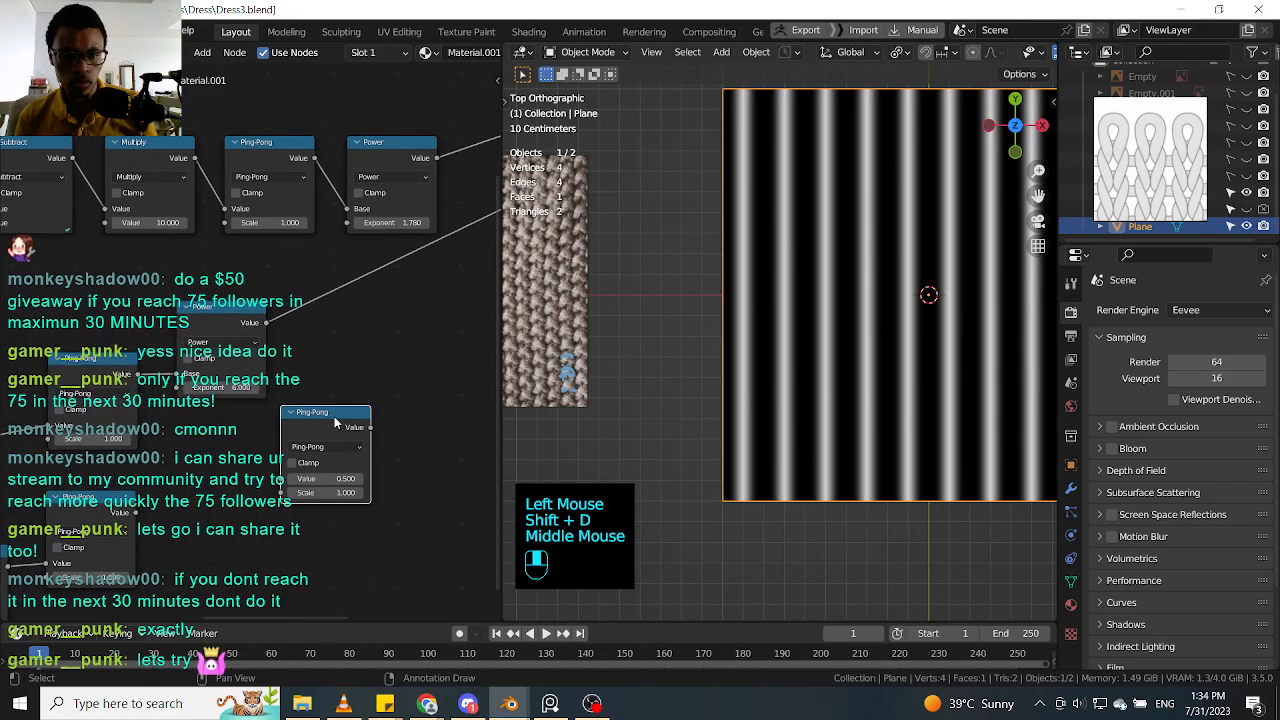
pyautogui.click(348, 402)
pyautogui.click(126, 508)
pyautogui.moveTo(233, 467); pyautogui.dragTo(259, 435, button='middle')
pyautogui.click(153, 467)
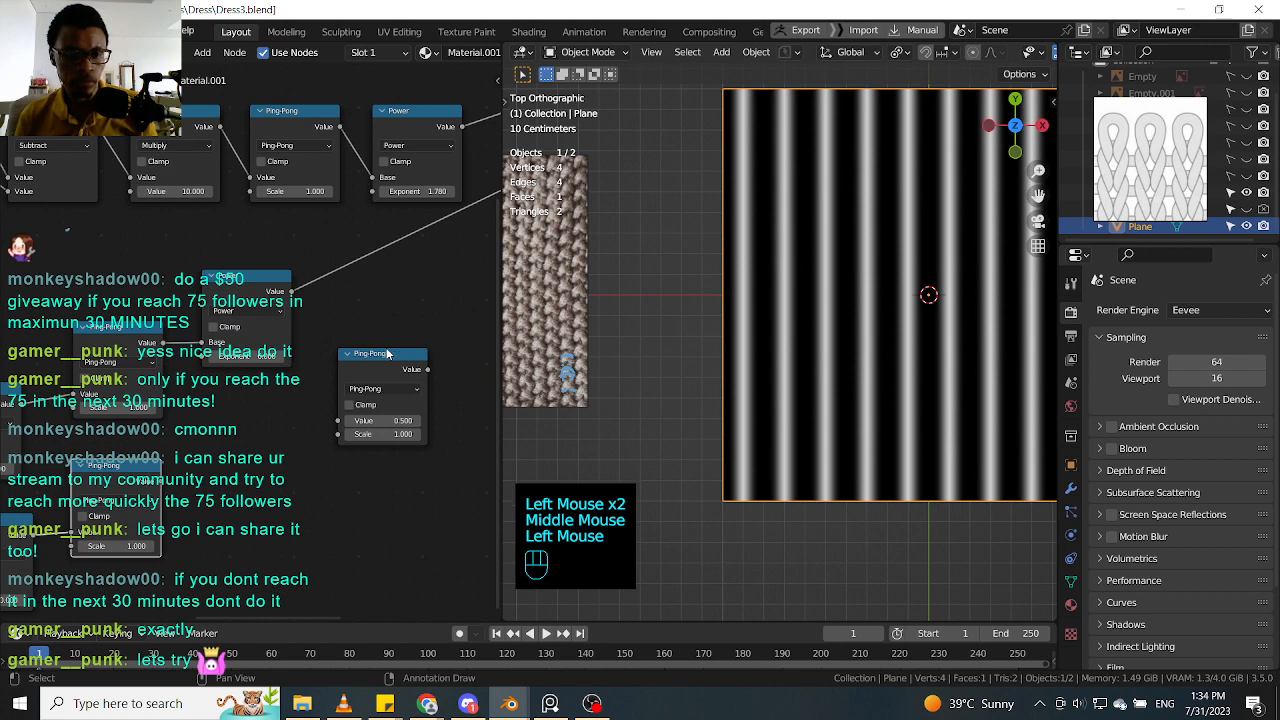
# Step: Duplicate the Power node, connect the lower Ping-Pong output to the copy's Base, and preview the copy on the plane
pyautogui.click(255, 300)
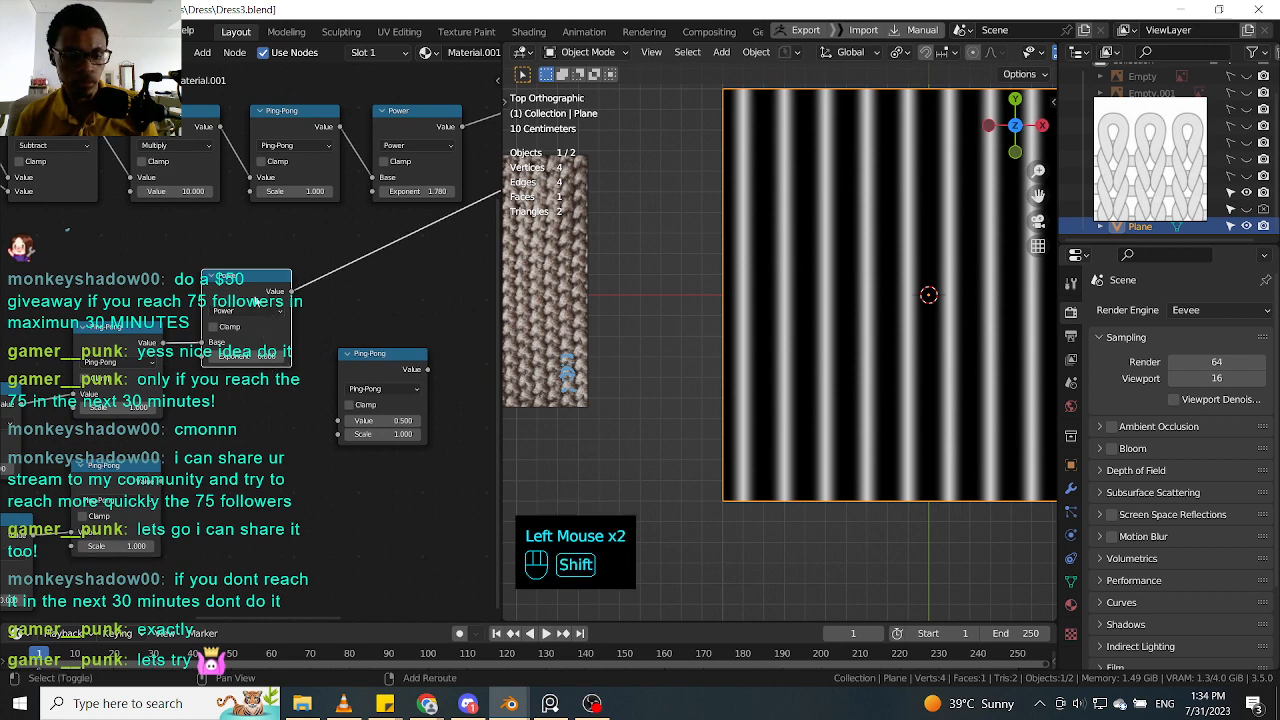
pyautogui.hotkey('shift', 'd')
pyautogui.click(206, 466)
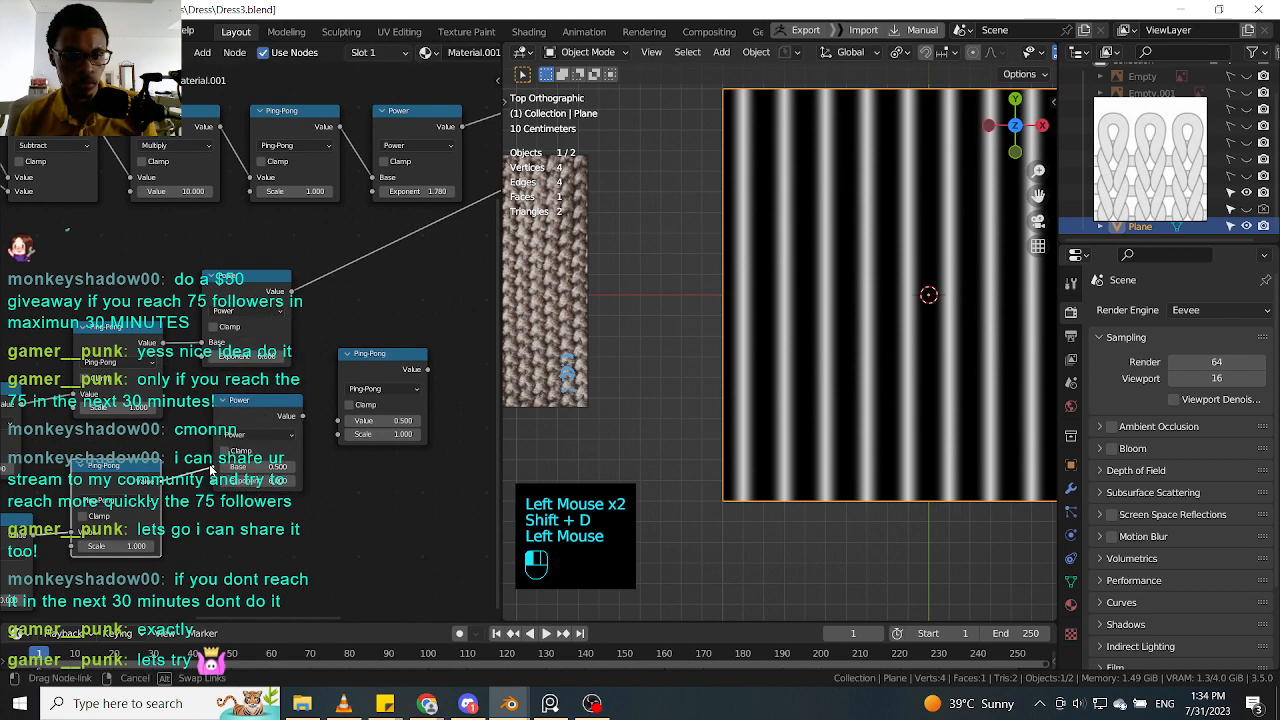
pyautogui.moveTo(211, 470); pyautogui.dragTo(213, 468)
pyautogui.moveTo(251, 418); pyautogui.dragTo(240, 437)
pyautogui.keyDown('ctrl'); pyautogui.keyDown('shift'); pyautogui.click(246, 438); pyautogui.keyUp('shift'); pyautogui.keyUp('ctrl')
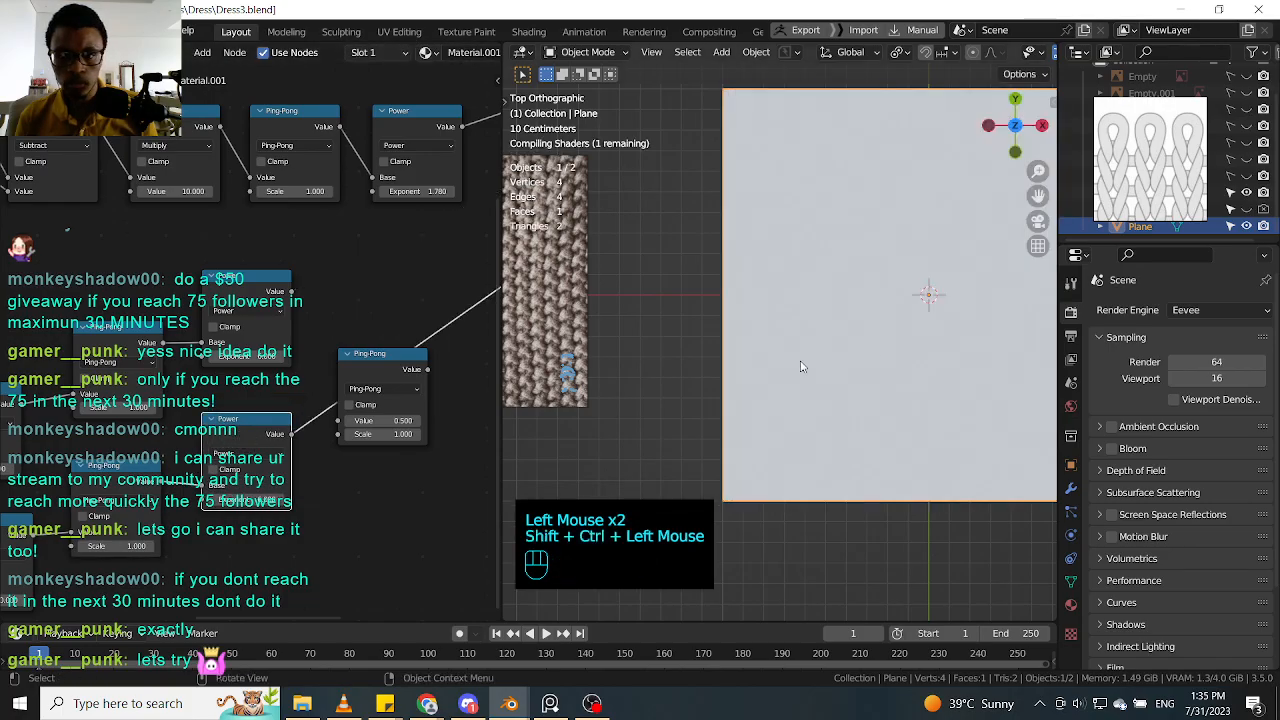
# Step: Set the lower Power node's Exponent to 2 and return the viewport to top view
pyautogui.click(277, 487)
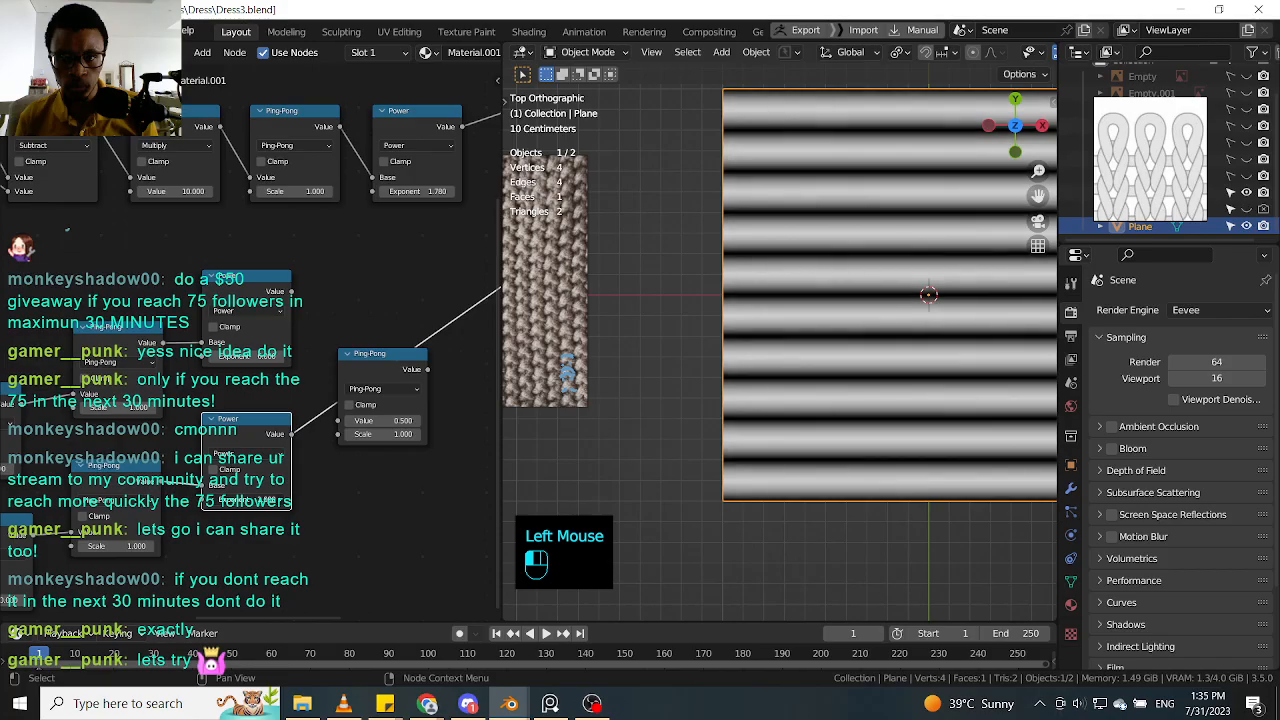
pyautogui.moveTo(648, 214); pyautogui.dragTo(633, 200, button='middle')
pyautogui.press('KP_7')
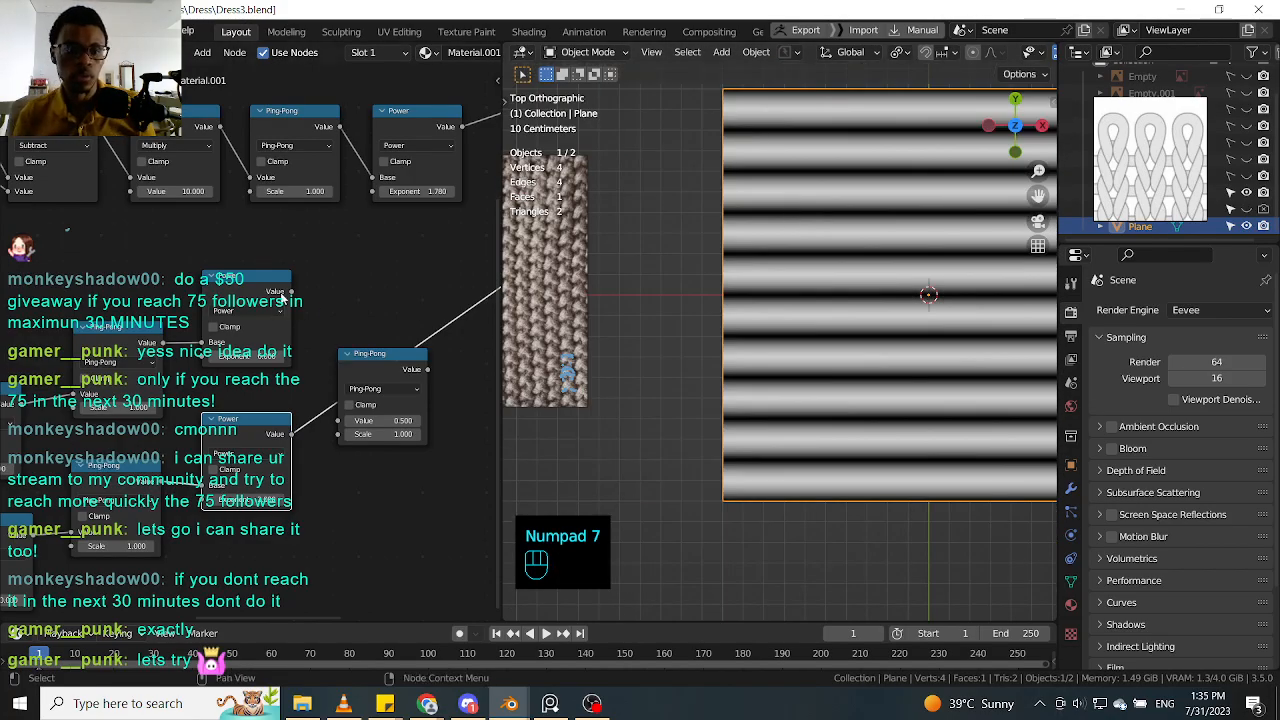
# Step: Insert the spare Ping-Pong node on the lower Power node's output link and change its operation to Add
pyautogui.moveTo(373, 360); pyautogui.dragTo(392, 253)
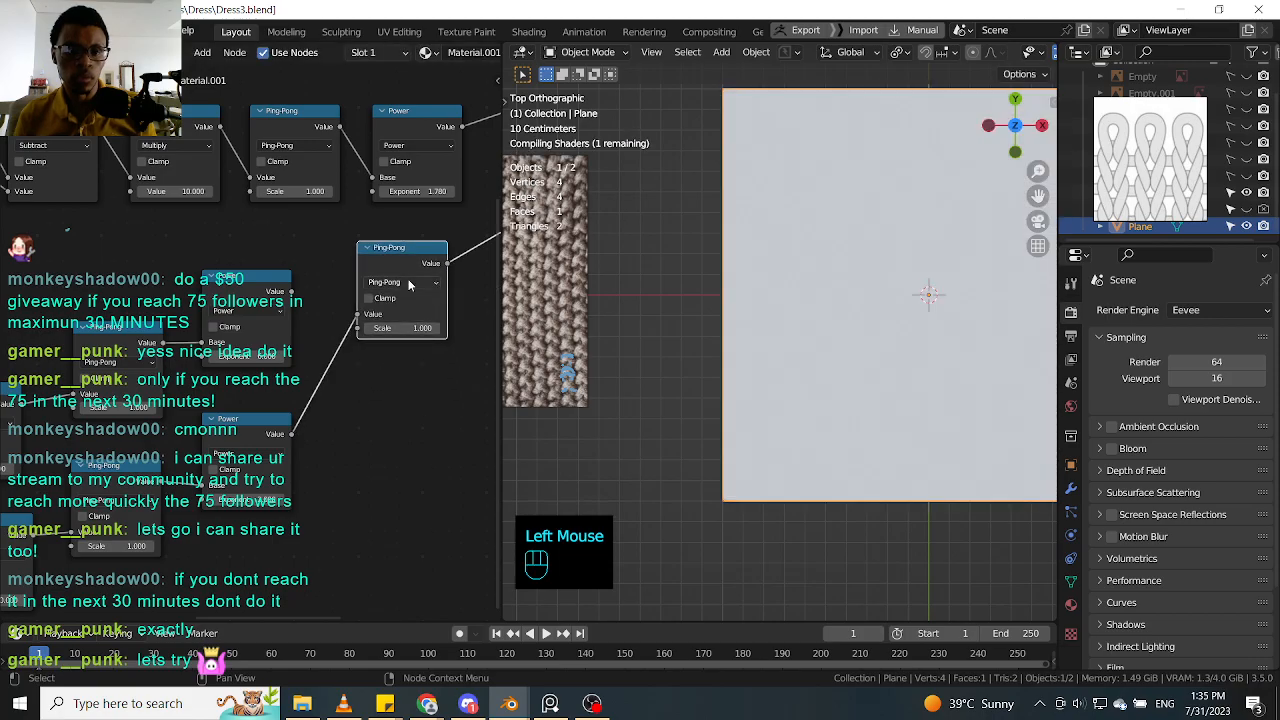
pyautogui.click(412, 283)
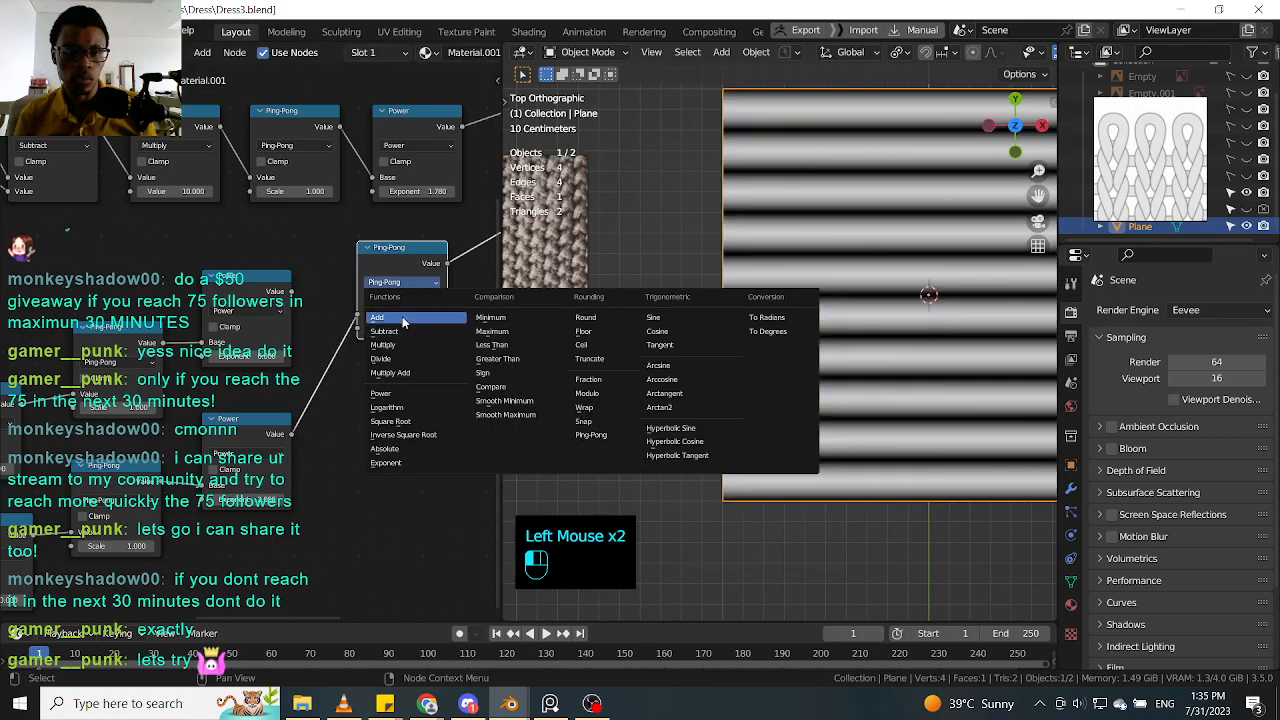
pyautogui.click(402, 317)
# Step: Connect the upper Power node to the Add node's first Value input and the lower Power node to its second
pyautogui.moveTo(398, 268); pyautogui.dragTo(402, 311)
pyautogui.moveTo(291, 291); pyautogui.dragTo(364, 361)
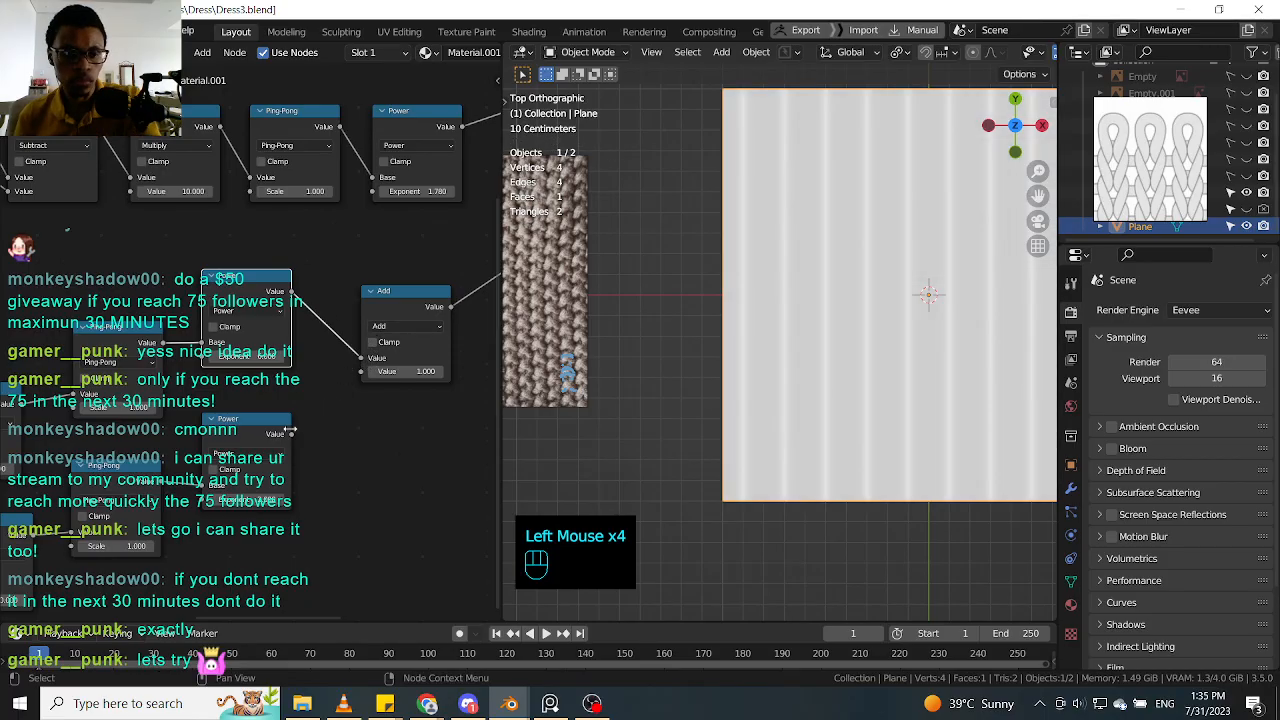
pyautogui.moveTo(291, 434); pyautogui.dragTo(372, 376)
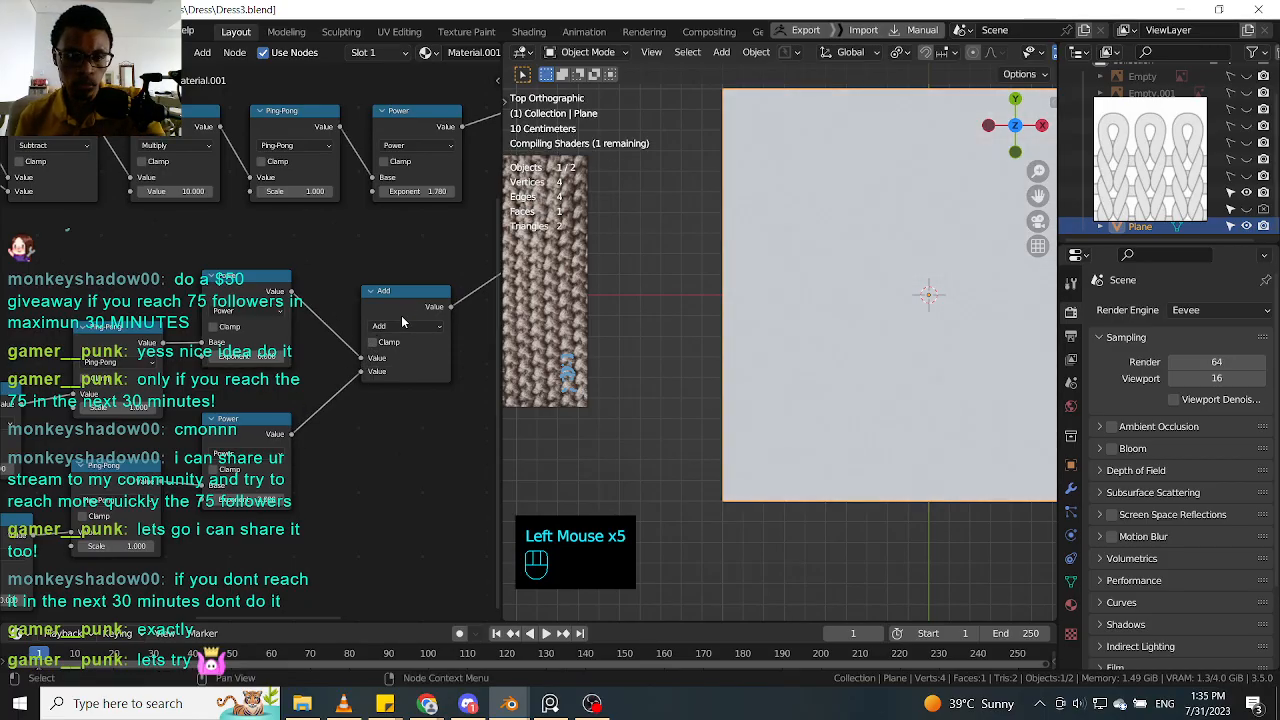
pyautogui.click(404, 316)
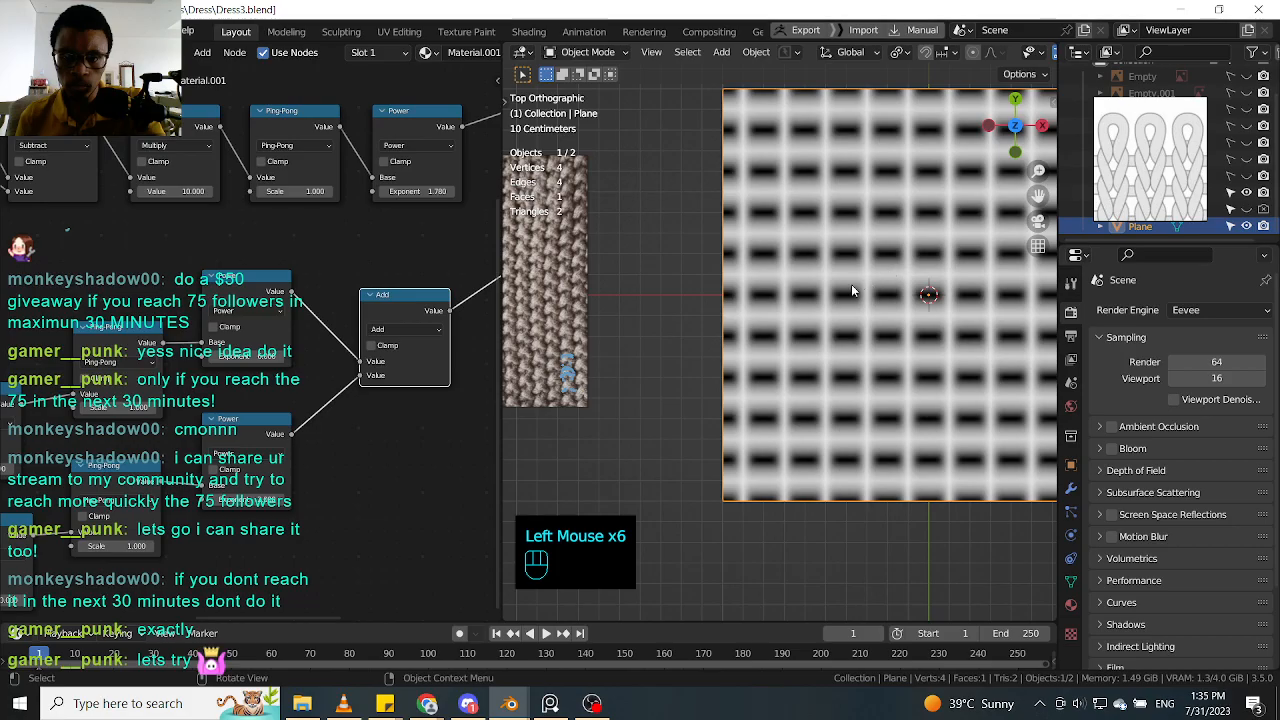
# Step: Inspect the combined grid pattern on the plane and enable Clamp on the Add node
pyautogui.scroll(2, 850, 284)
pyautogui.scroll(-1, 845, 305)
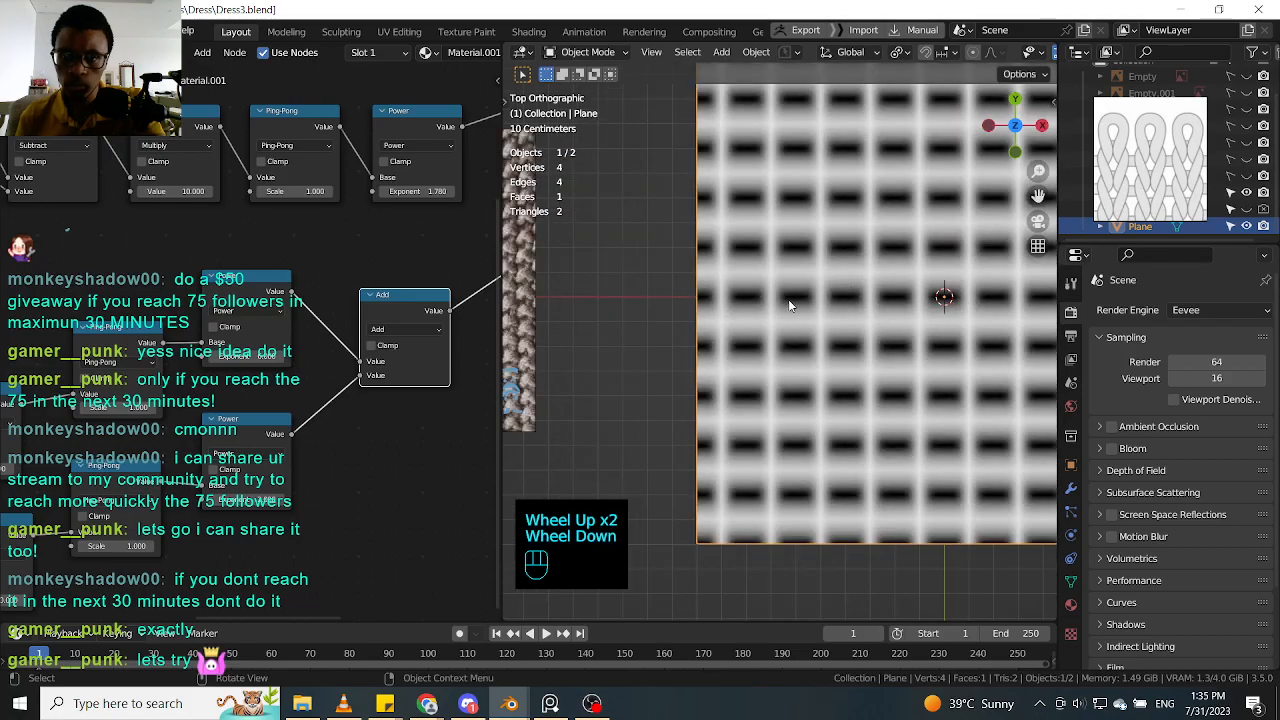
pyautogui.scroll(-1, 885, 268)
pyautogui.scroll(1, 882, 250)
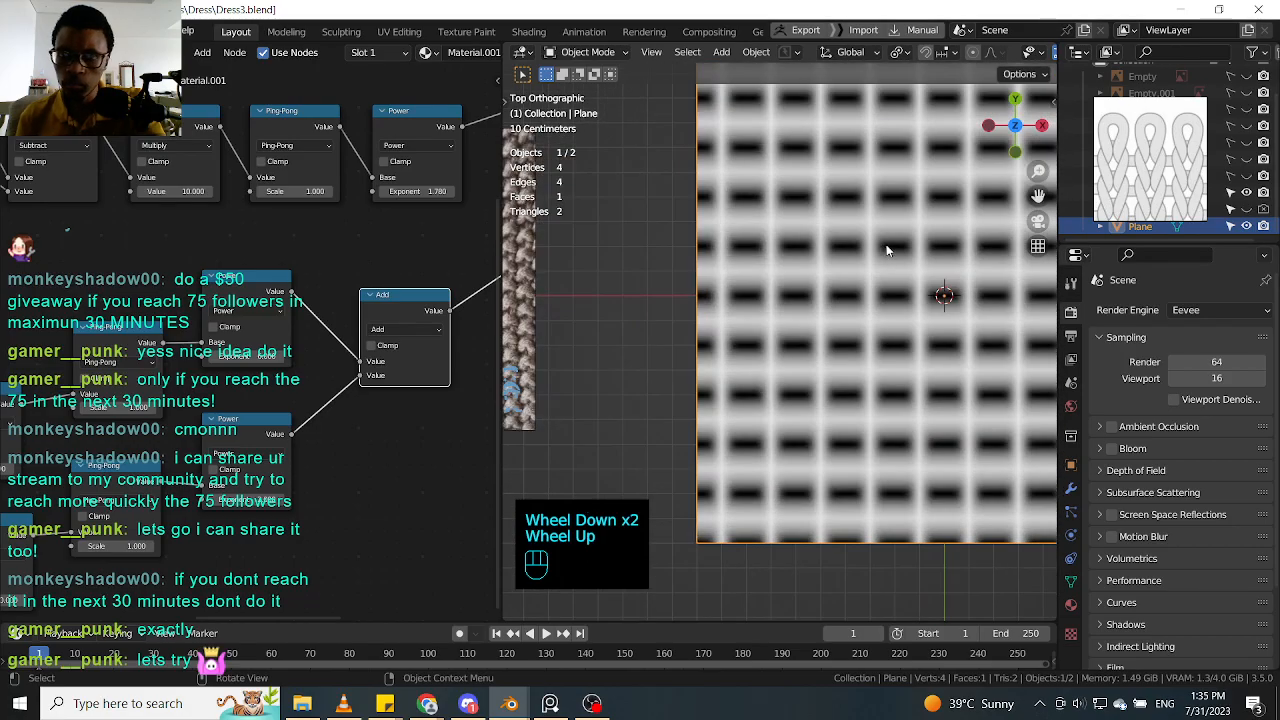
pyautogui.scroll(-1, 890, 265)
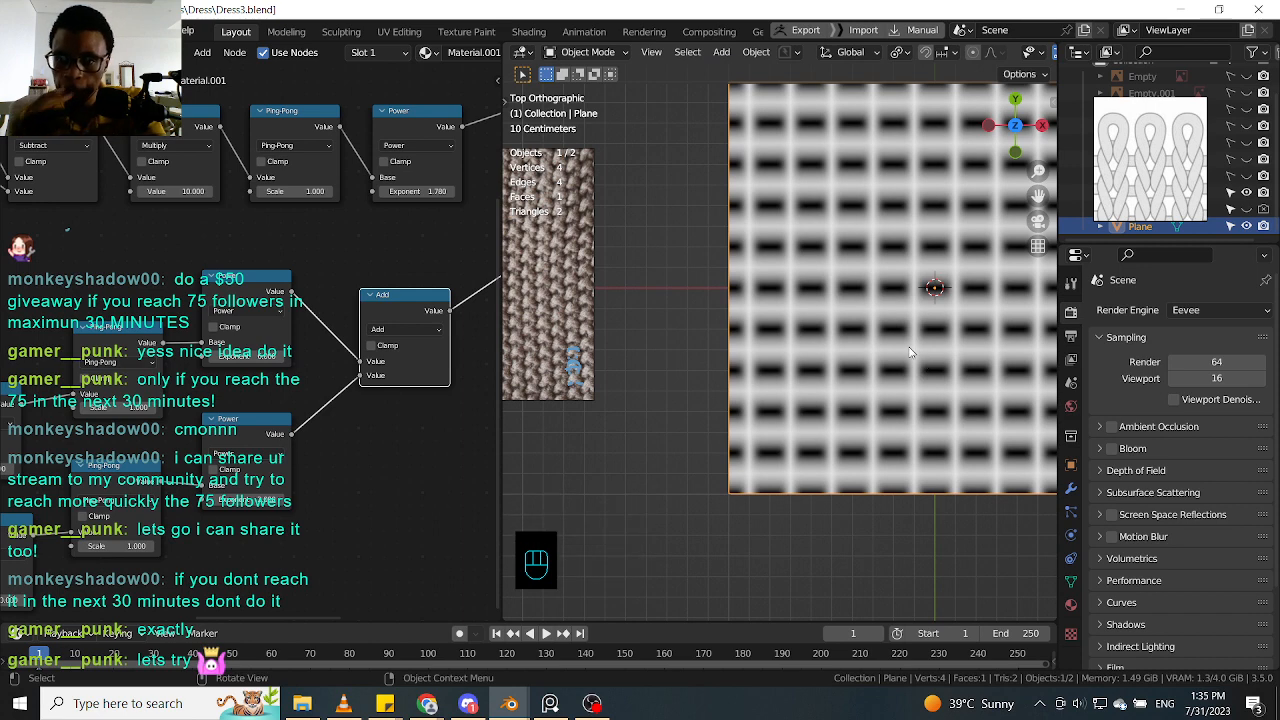
pyautogui.moveTo(415, 353); pyautogui.dragTo(212, 355, button='middle')
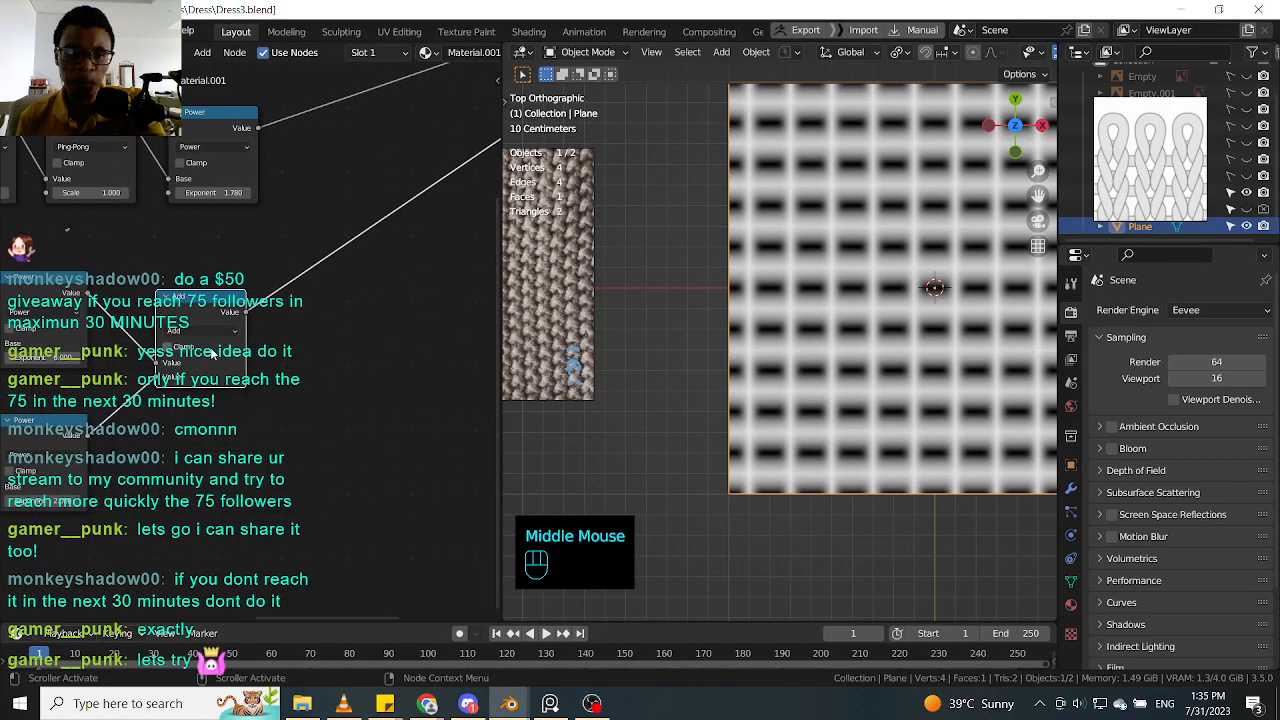
pyautogui.click(167, 349)
# Step: Move the Material Output node down close to the Add node
pyautogui.moveTo(466, 182); pyautogui.dragTo(273, 248, button='middle')
pyautogui.moveTo(441, 144); pyautogui.dragTo(315, 296, button='middle')
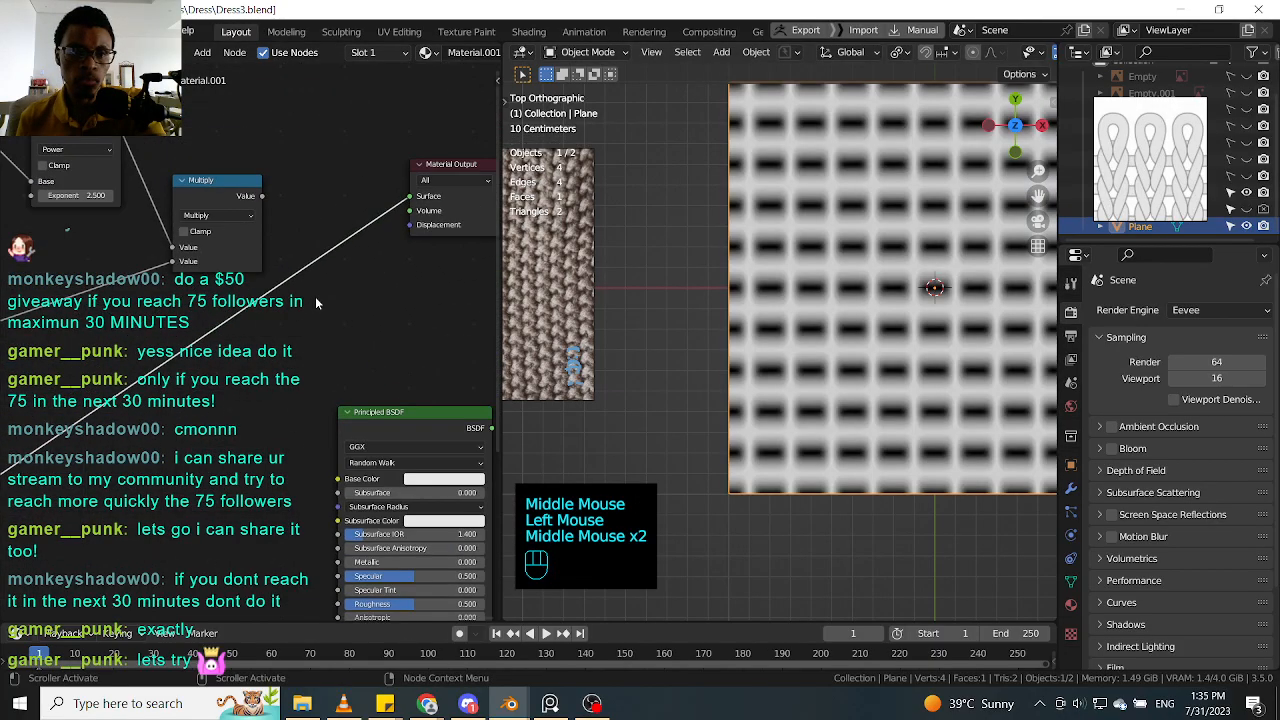
pyautogui.moveTo(458, 167); pyautogui.dragTo(232, 371)
pyautogui.moveTo(232, 371); pyautogui.dragTo(405, 262, button='middle')
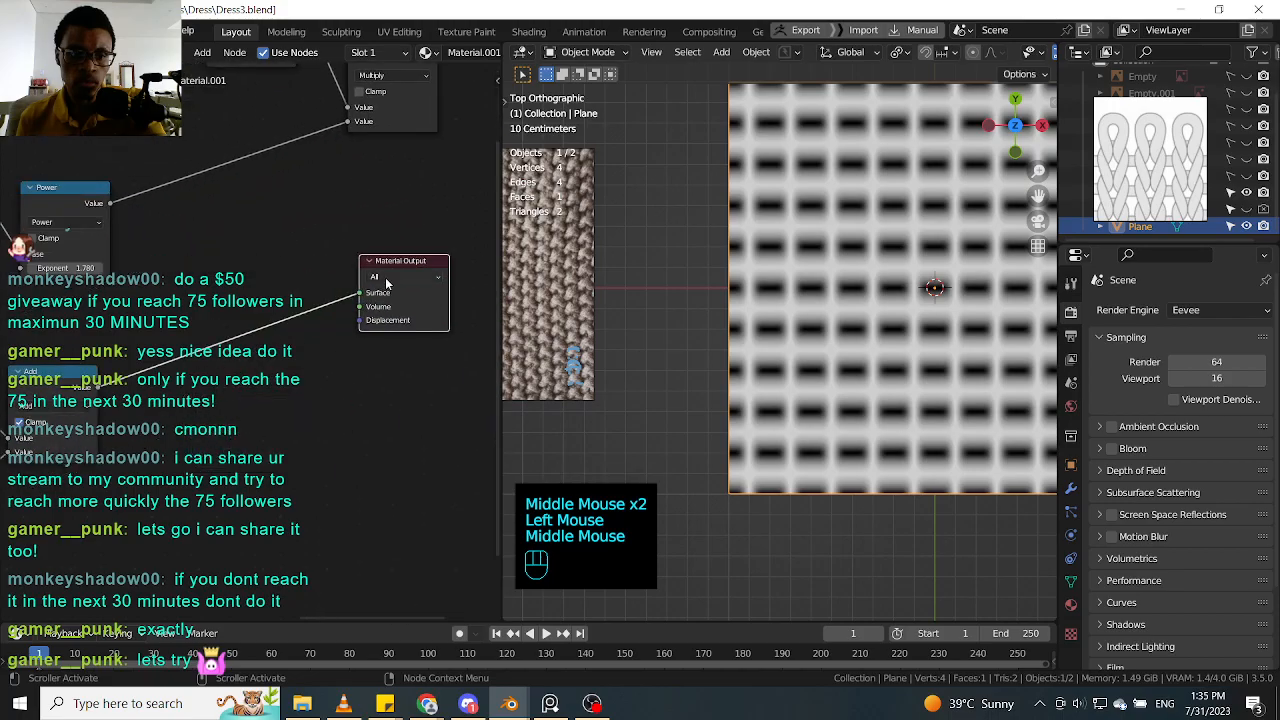
pyautogui.moveTo(407, 257); pyautogui.dragTo(309, 339)
pyautogui.moveTo(160, 407); pyautogui.dragTo(357, 333, button='middle')
# Step: Keep Add as the combining node's operation and preview the upper Power node on the plane
pyautogui.click(268, 334)
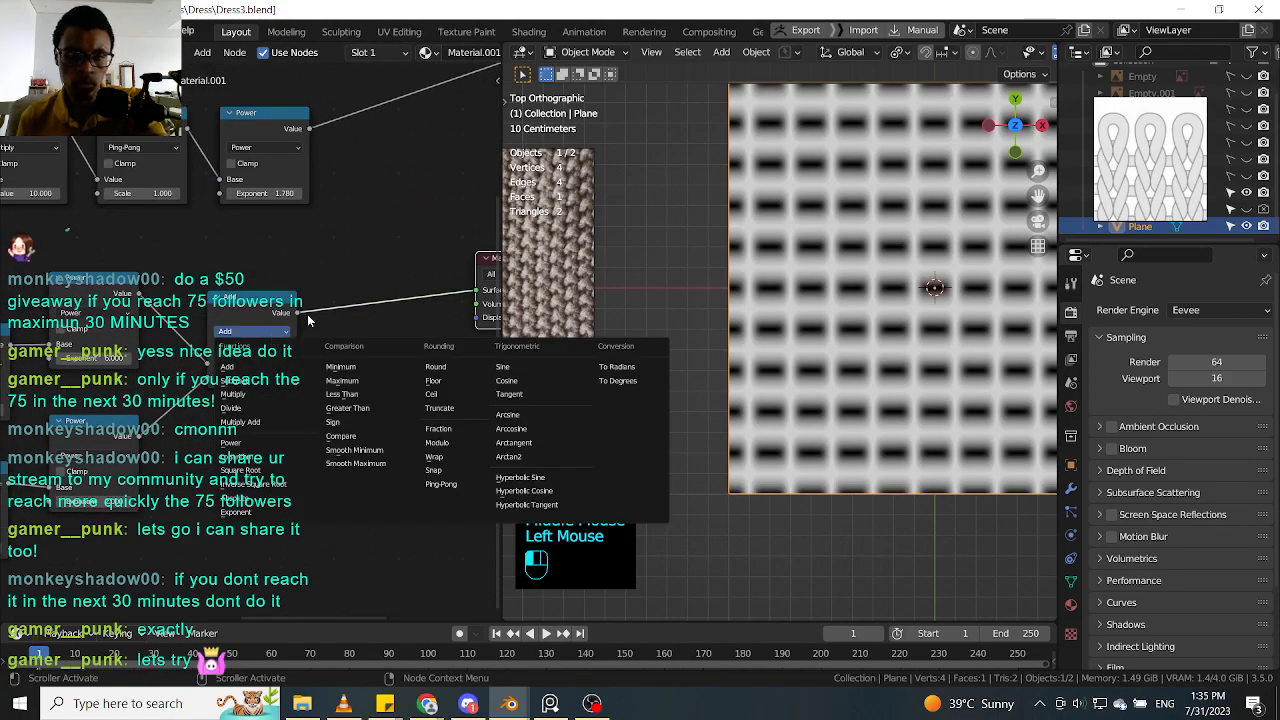
pyautogui.click(227, 367)
pyautogui.moveTo(178, 421); pyautogui.dragTo(368, 404, button='middle')
pyautogui.click(309, 264)
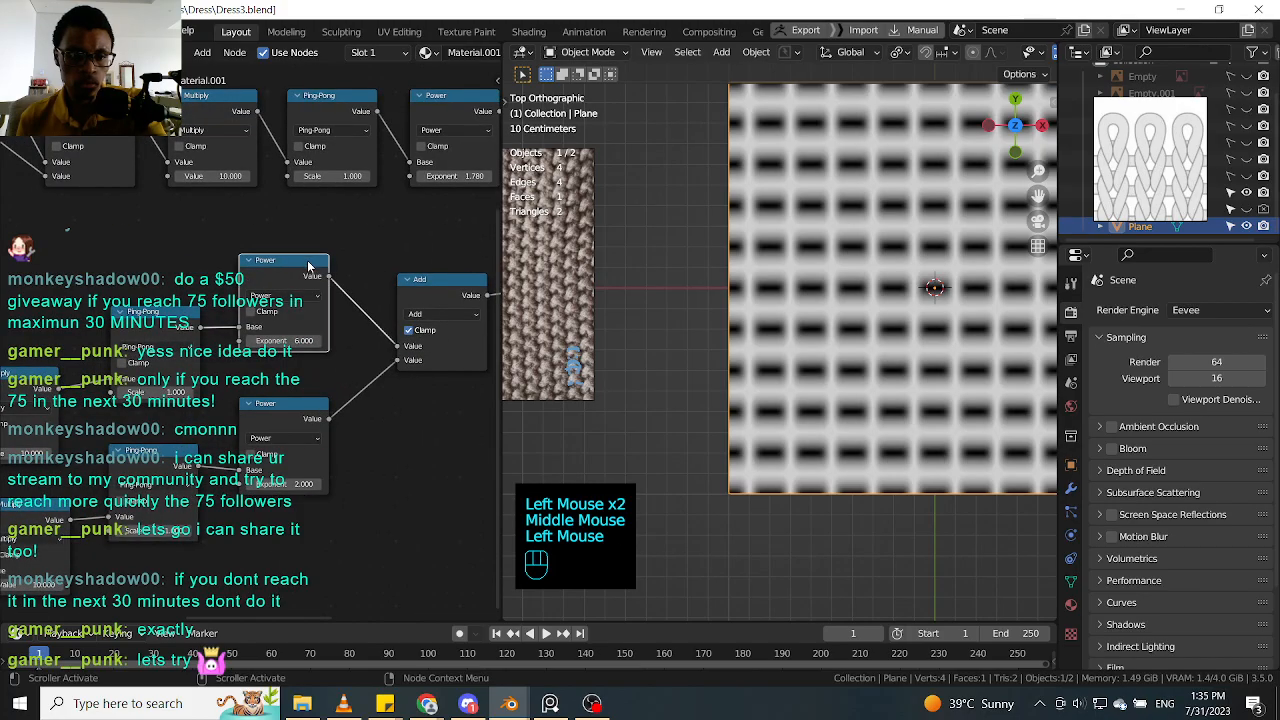
pyautogui.keyDown('ctrl'); pyautogui.keyDown('shift'); pyautogui.click(309, 264); pyautogui.keyUp('shift'); pyautogui.keyUp('ctrl')
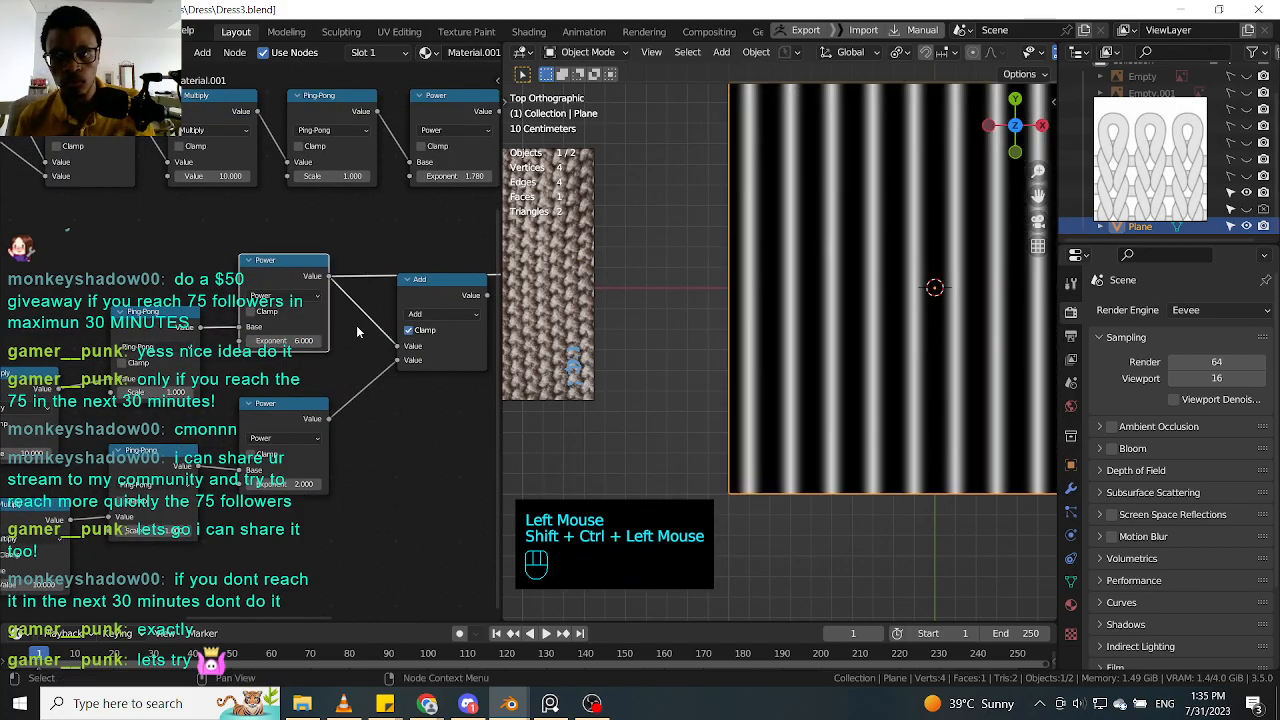
# Step: Move the Add node farther from the two Power nodes to make room between them
pyautogui.moveTo(408, 366); pyautogui.dragTo(340, 363, button='middle')
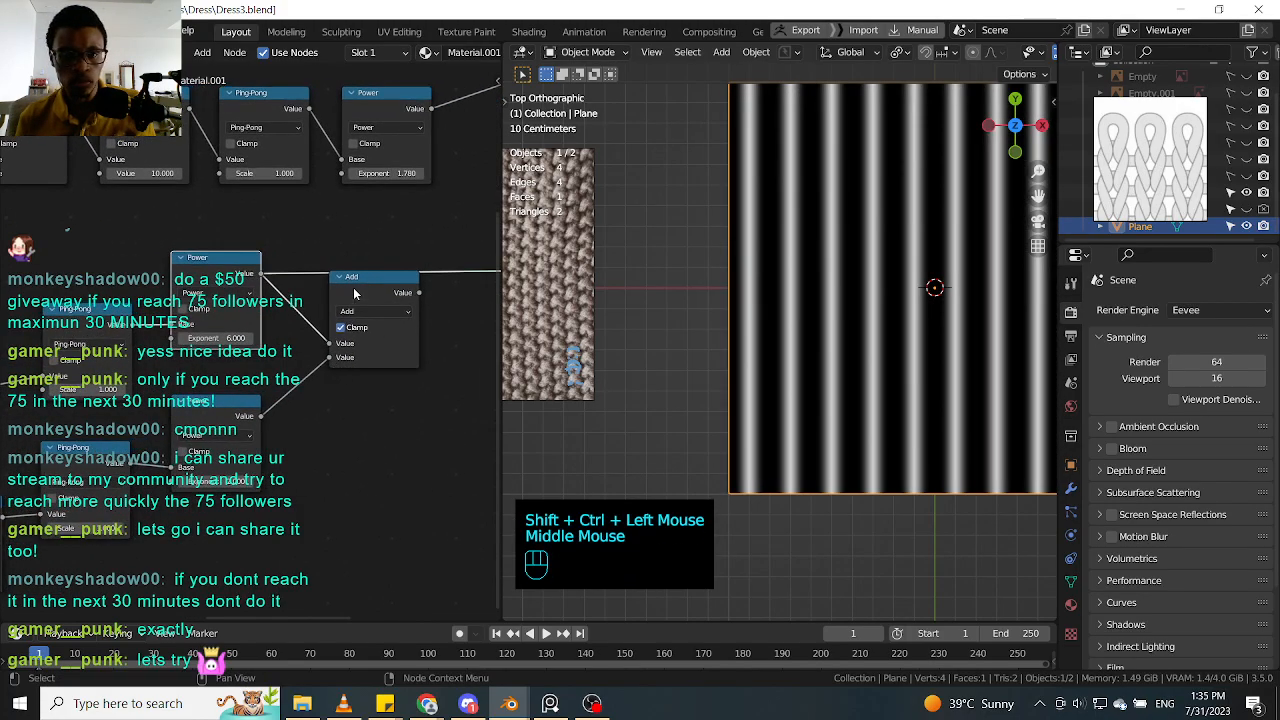
pyautogui.moveTo(354, 293); pyautogui.dragTo(295, 283, button='middle')
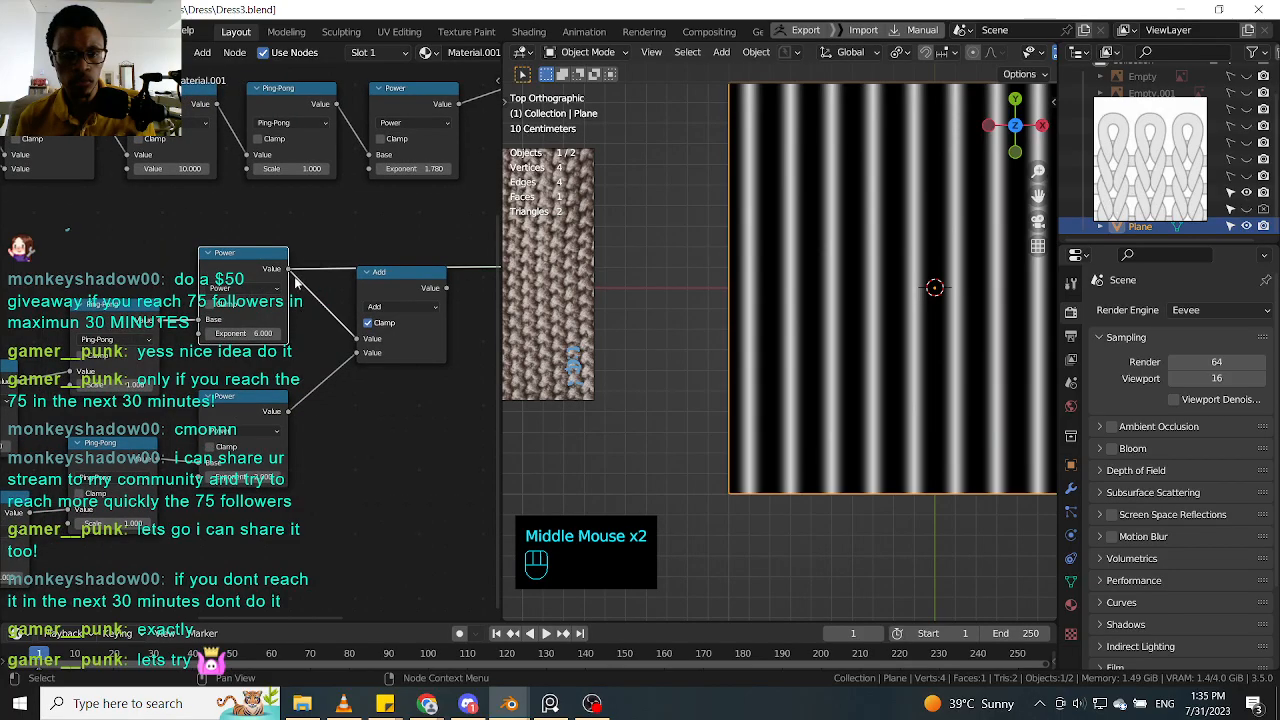
pyautogui.click(377, 284)
pyautogui.moveTo(377, 284); pyautogui.dragTo(452, 281)
pyautogui.hotkey('shift', 'a')
pyautogui.click(368, 323)
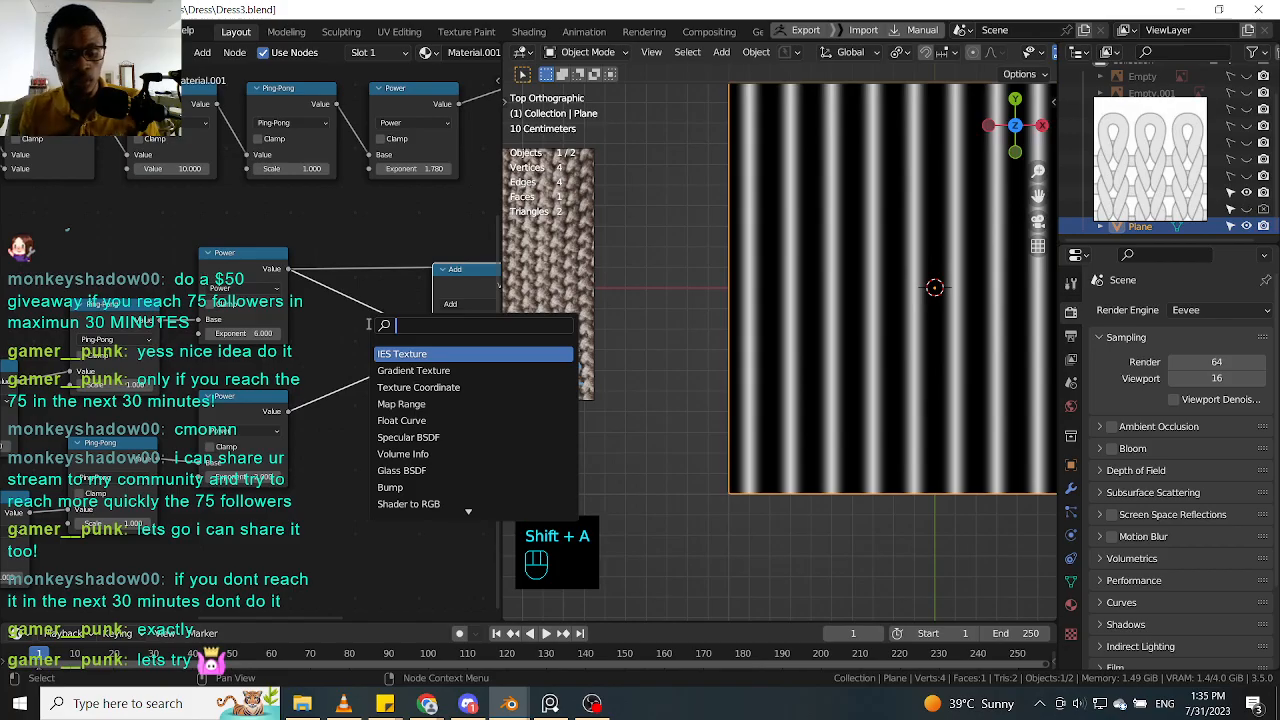
pyautogui.write('m')
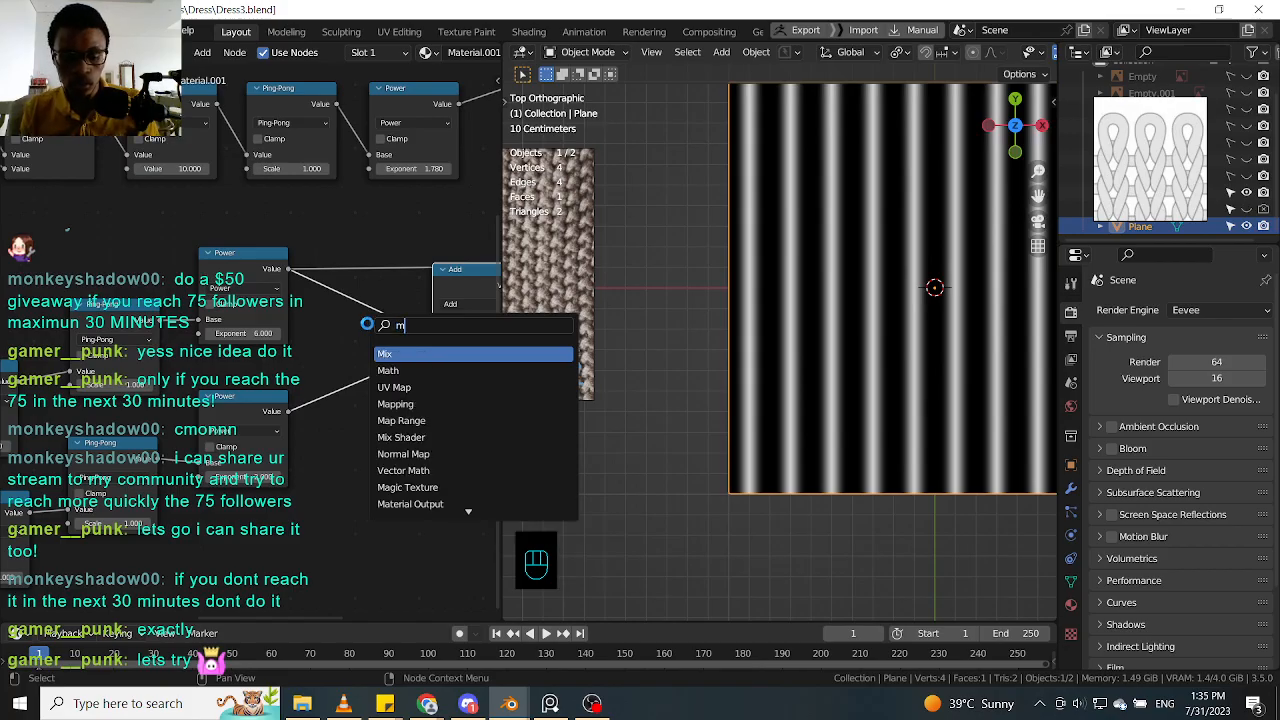
pyautogui.press('Escape')
# Step: Insert a duplicate of the Add node, set to Round, between the lower Power node and the Add node, and preview it
pyautogui.moveTo(349, 343); pyautogui.dragTo(244, 239, button='middle')
pyautogui.click(317, 222)
pyautogui.hotkey('shift', 'd')
pyautogui.click(345, 450)
pyautogui.click(344, 482)
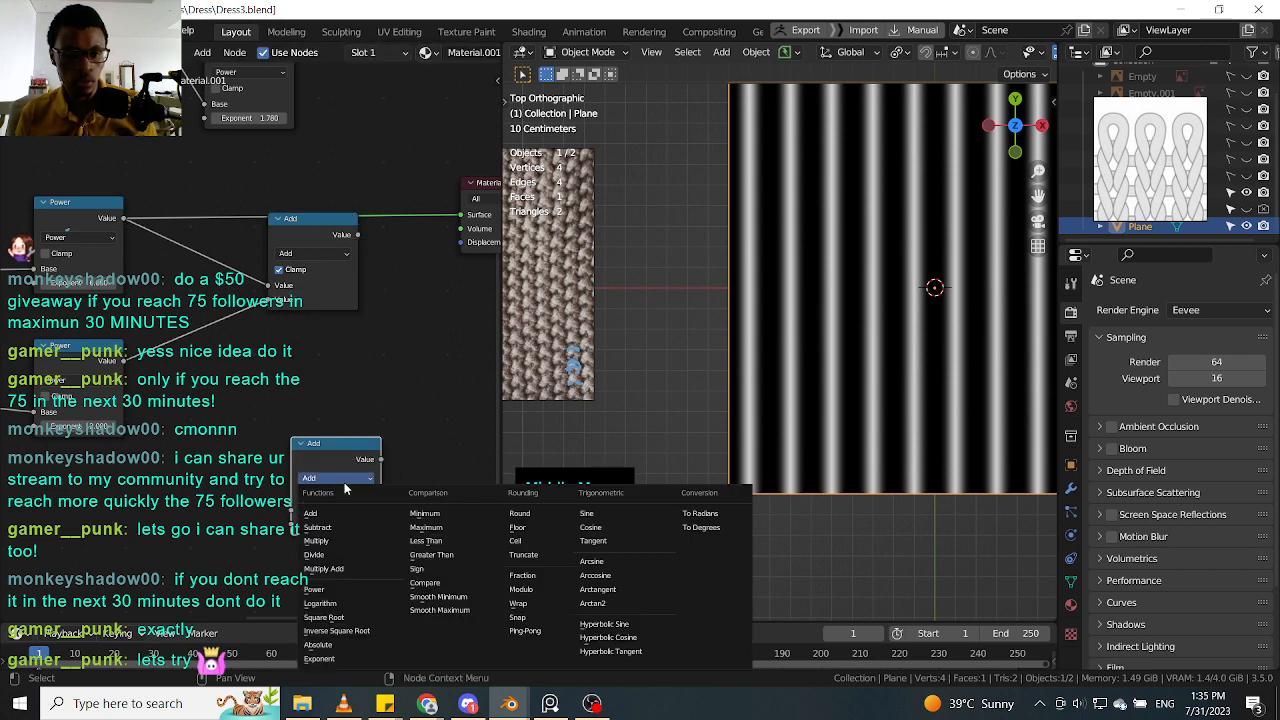
pyautogui.click(519, 513)
pyautogui.moveTo(343, 437); pyautogui.dragTo(416, 490, button='middle')
pyautogui.moveTo(416, 490); pyautogui.dragTo(313, 378)
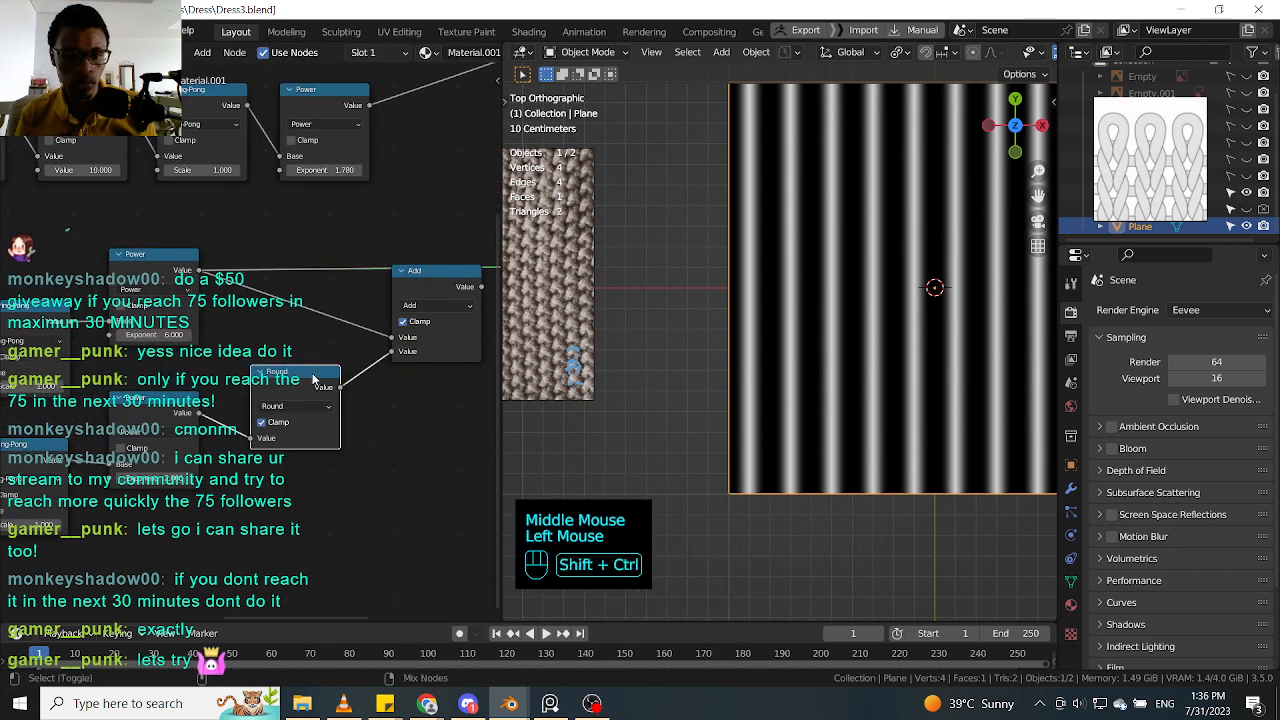
pyautogui.keyDown('ctrl'); pyautogui.keyDown('shift'); pyautogui.click(313, 378); pyautogui.keyUp('shift'); pyautogui.keyUp('ctrl')
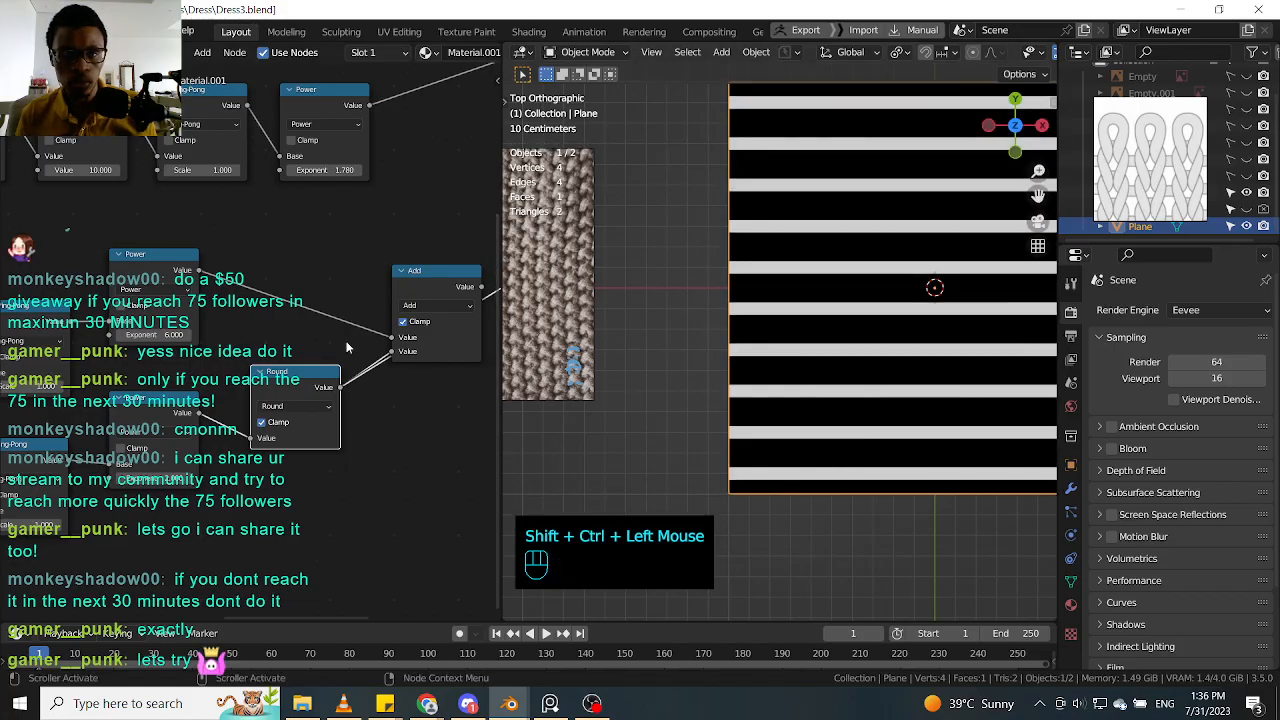
# Step: Duplicate the Round node and insert the copy between the upper Power node and the Add node
pyautogui.click(302, 389)
pyautogui.hotkey('shift', 'd')
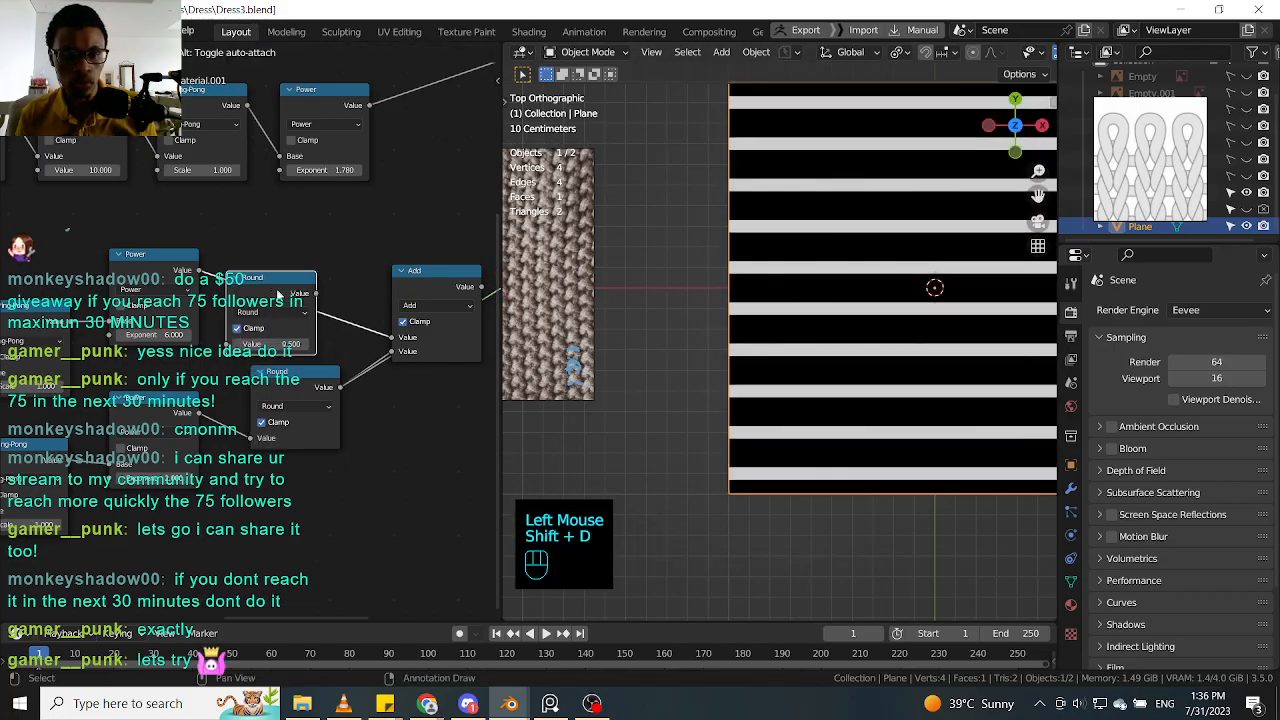
pyautogui.click(320, 297)
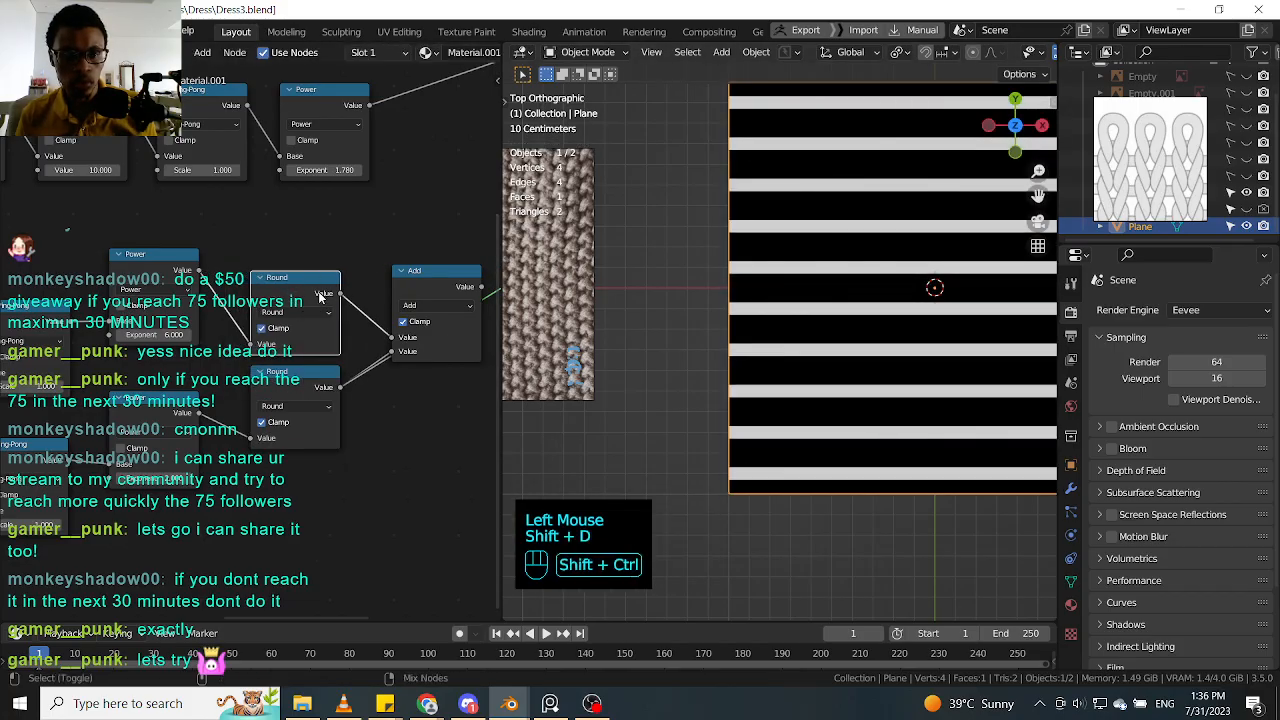
# Step: Preview the Add node on the plane and compare the grid with its Clamp off and on again
pyautogui.keyDown('ctrl'); pyautogui.keyDown('shift'); pyautogui.click(425, 290); pyautogui.keyUp('shift'); pyautogui.keyUp('ctrl')
pyautogui.moveTo(432, 289); pyautogui.dragTo(337, 307, button='middle')
pyautogui.click(308, 322)
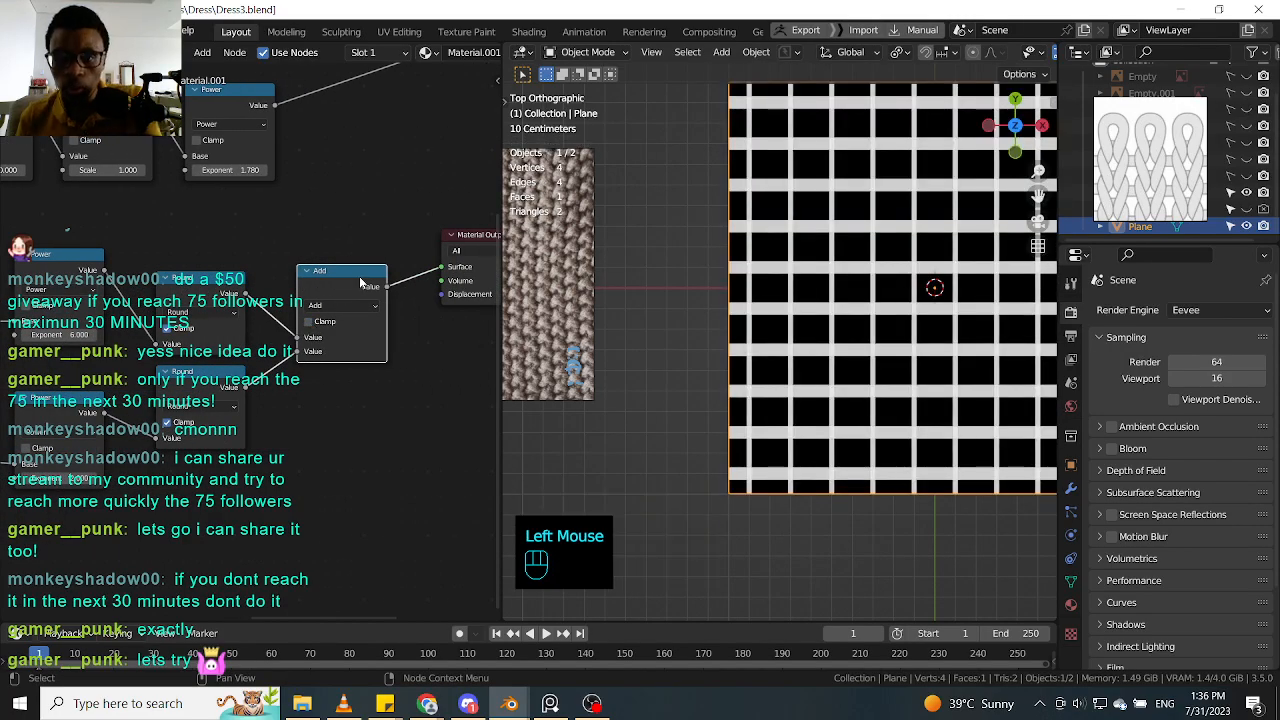
pyautogui.click(326, 324)
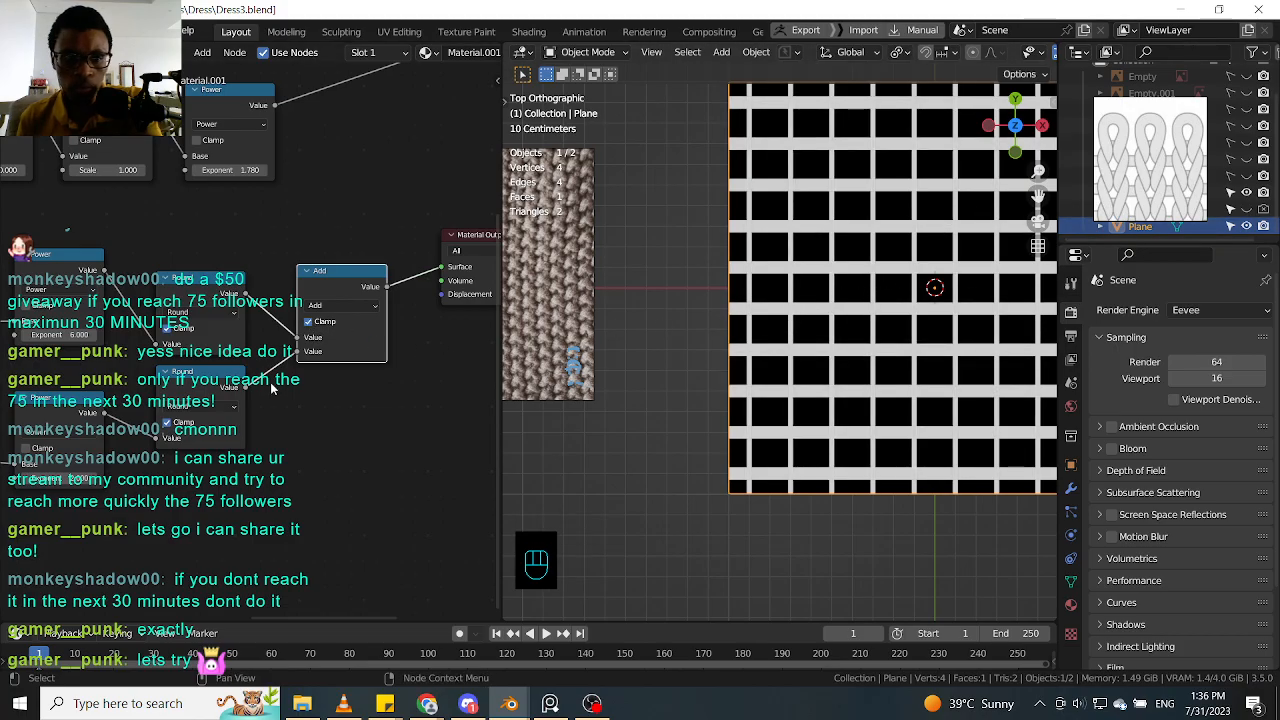
# Step: Set the lower Power node's exponent to 0.500 and the upper Power node's exponent to 1.000
pyautogui.moveTo(256, 390); pyautogui.dragTo(439, 369, button='middle')
pyautogui.moveTo(237, 456); pyautogui.dragTo(170, 456)
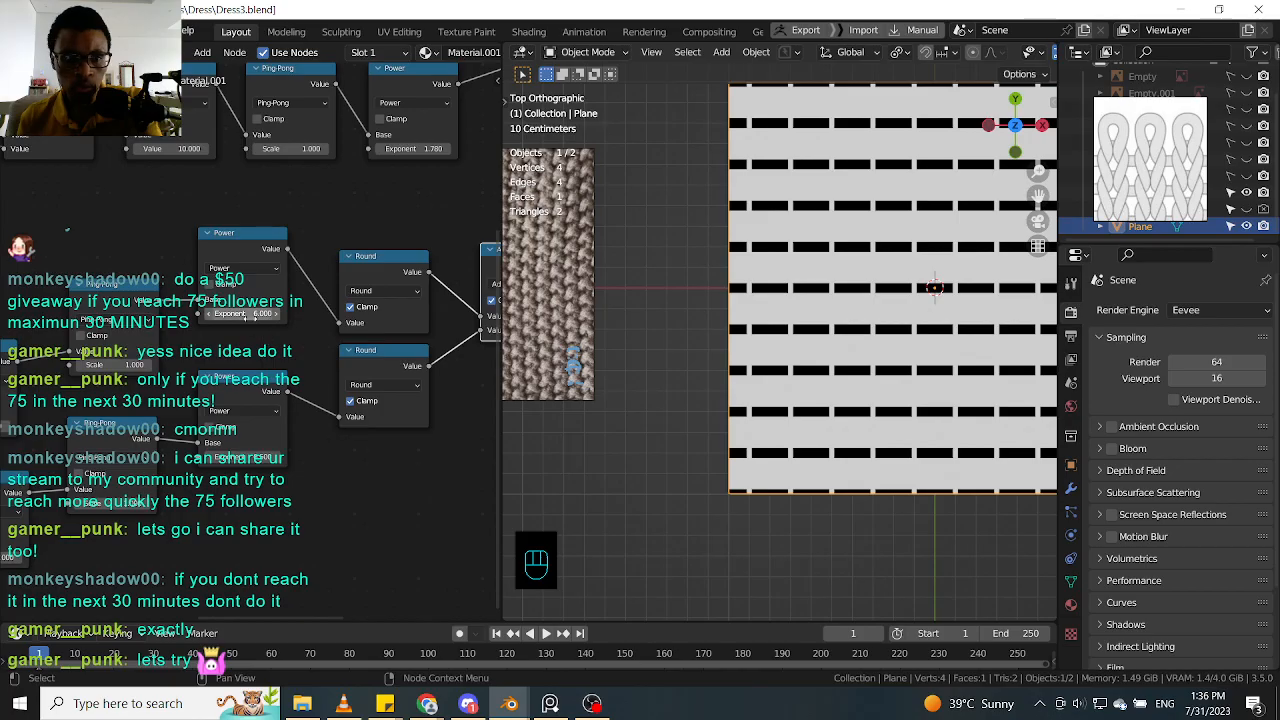
pyautogui.moveTo(250, 317); pyautogui.dragTo(181, 317)
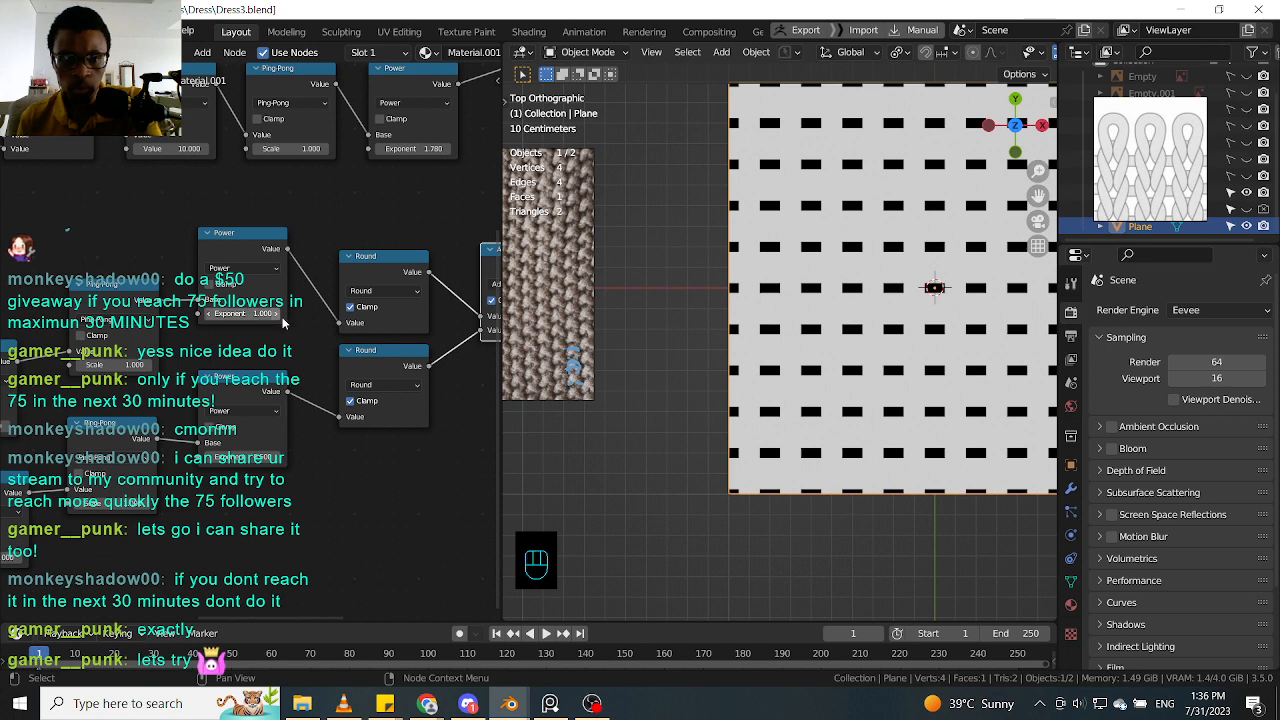
pyautogui.moveTo(264, 458); pyautogui.dragTo(264, 458)
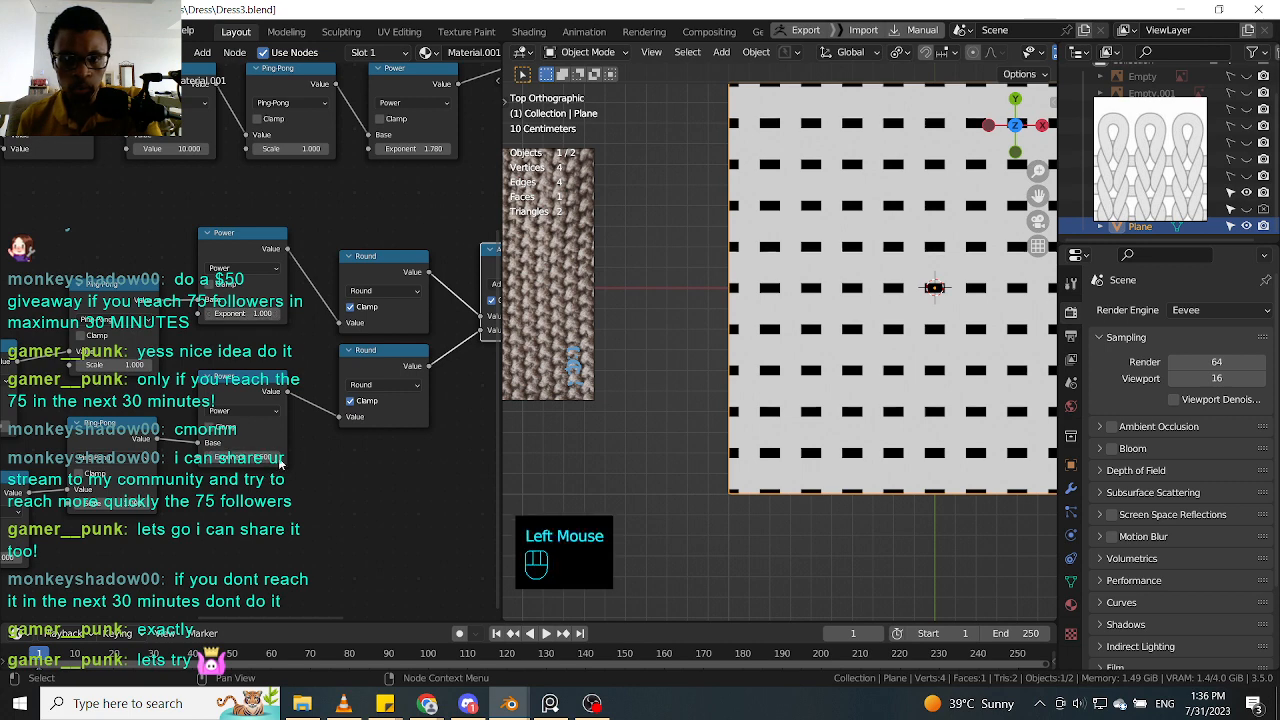
# Step: Move the Texture Coordinate node away from the Separate XYZ node to free space between them
pyautogui.moveTo(312, 444); pyautogui.dragTo(224, 474, button='middle')
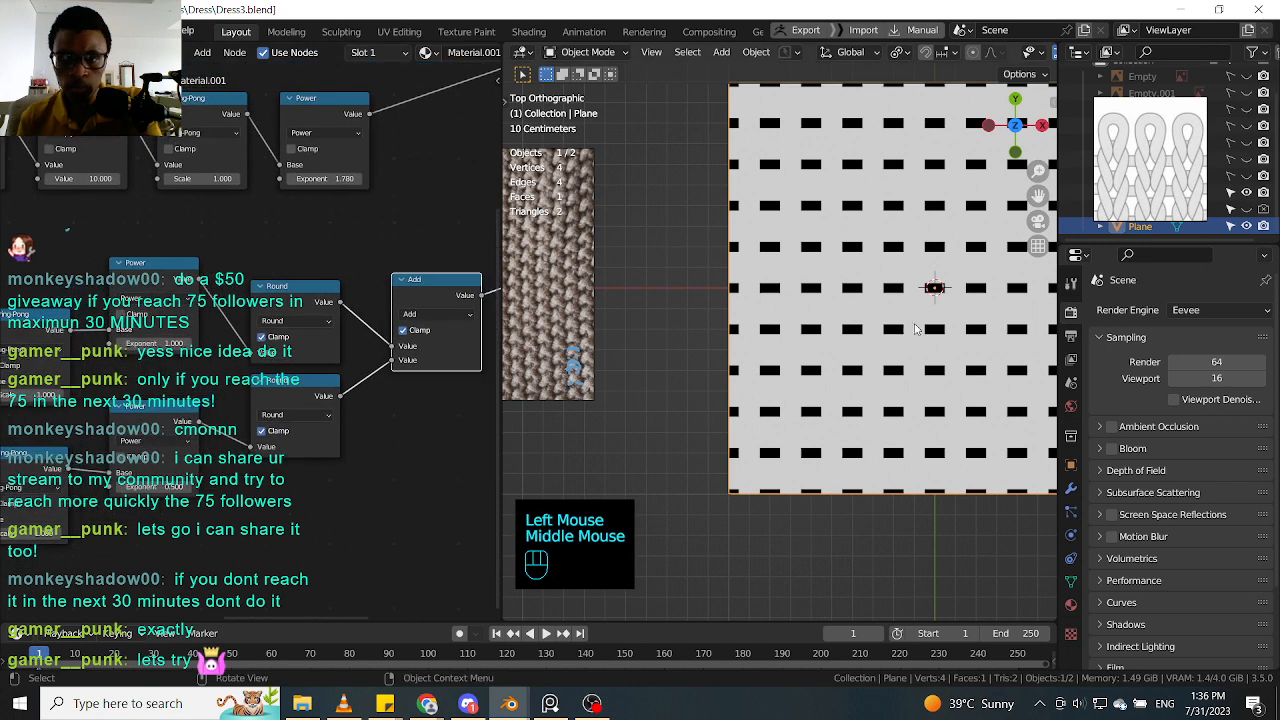
pyautogui.scroll(-2, 915, 332)
pyautogui.scroll(2, 960, 332)
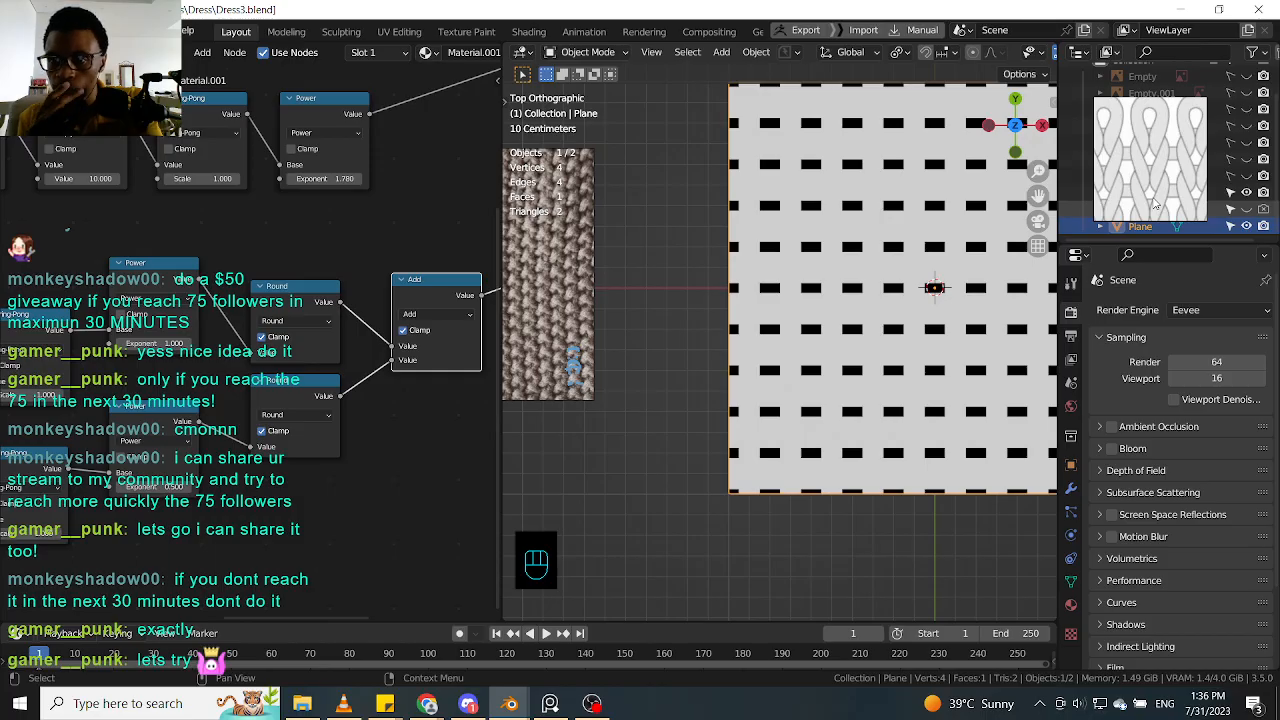
pyautogui.moveTo(343, 450); pyautogui.dragTo(316, 453, button='middle')
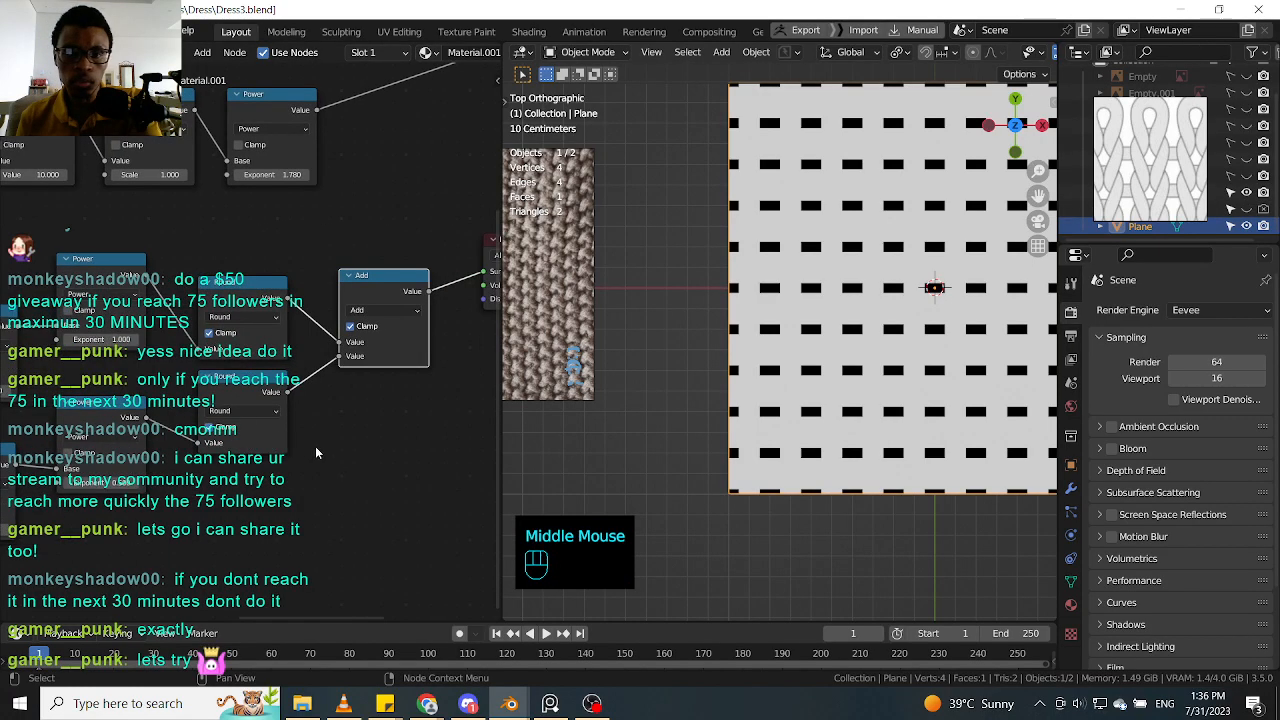
pyautogui.scroll(-1, 322, 400)
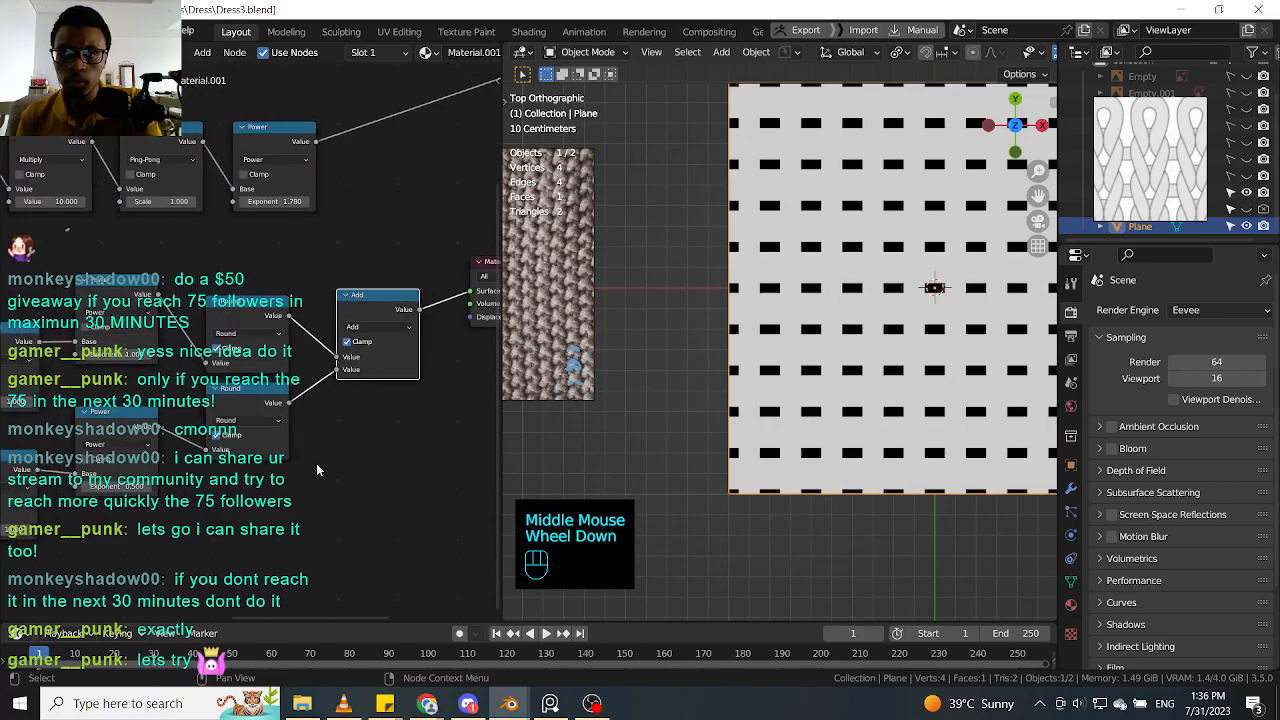
pyautogui.moveTo(301, 503); pyautogui.dragTo(236, 405, button='middle')
pyautogui.moveTo(225, 382); pyautogui.dragTo(87, 387)
pyautogui.moveTo(131, 388); pyautogui.dragTo(269, 384, button='middle')
pyautogui.moveTo(219, 375); pyautogui.dragTo(198, 373)
pyautogui.click(285, 403)
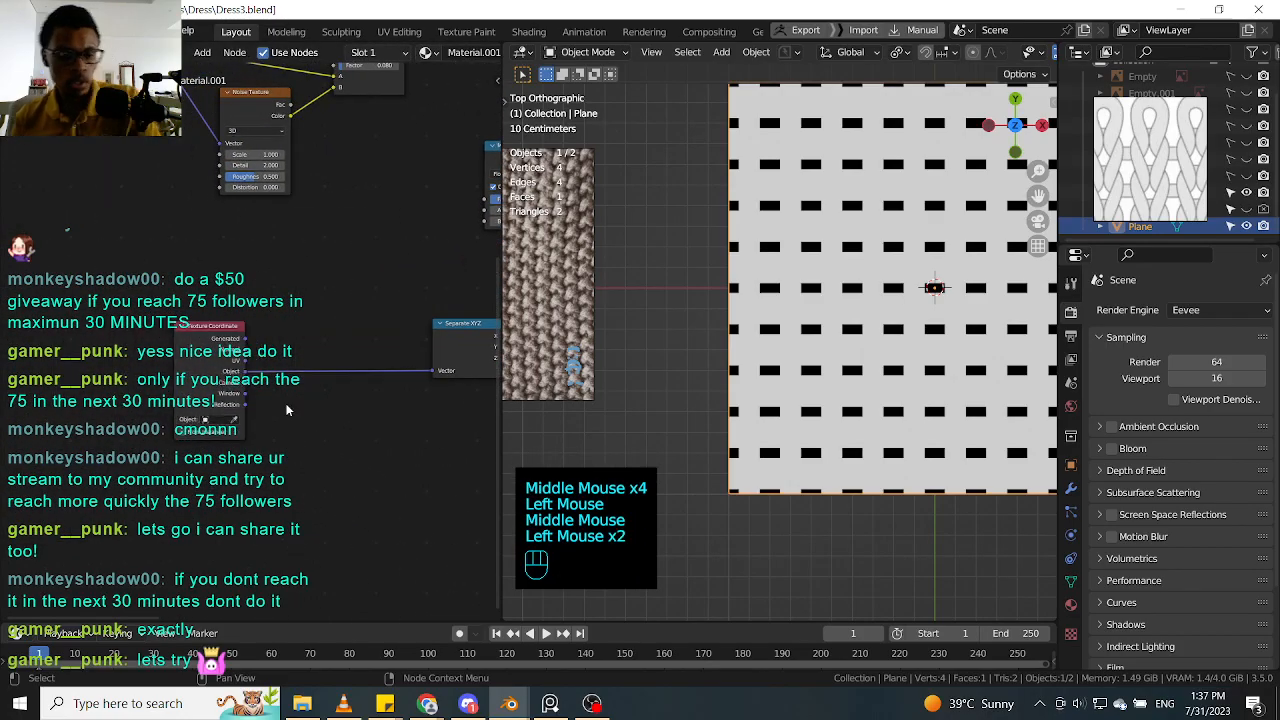
# Step: Add a Mix node below the link to Separate XYZ and shift the Texture Coordinate node farther away from it
pyautogui.hotkey('shift', 'a')
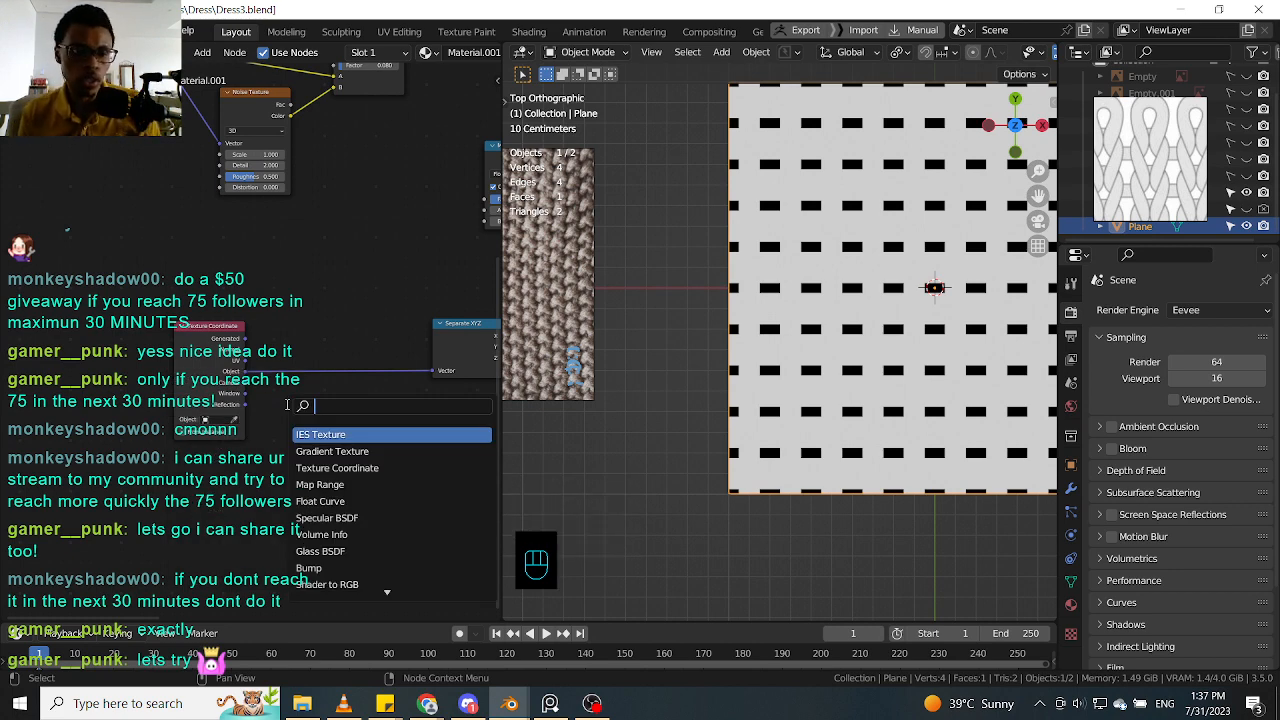
pyautogui.write('mix')
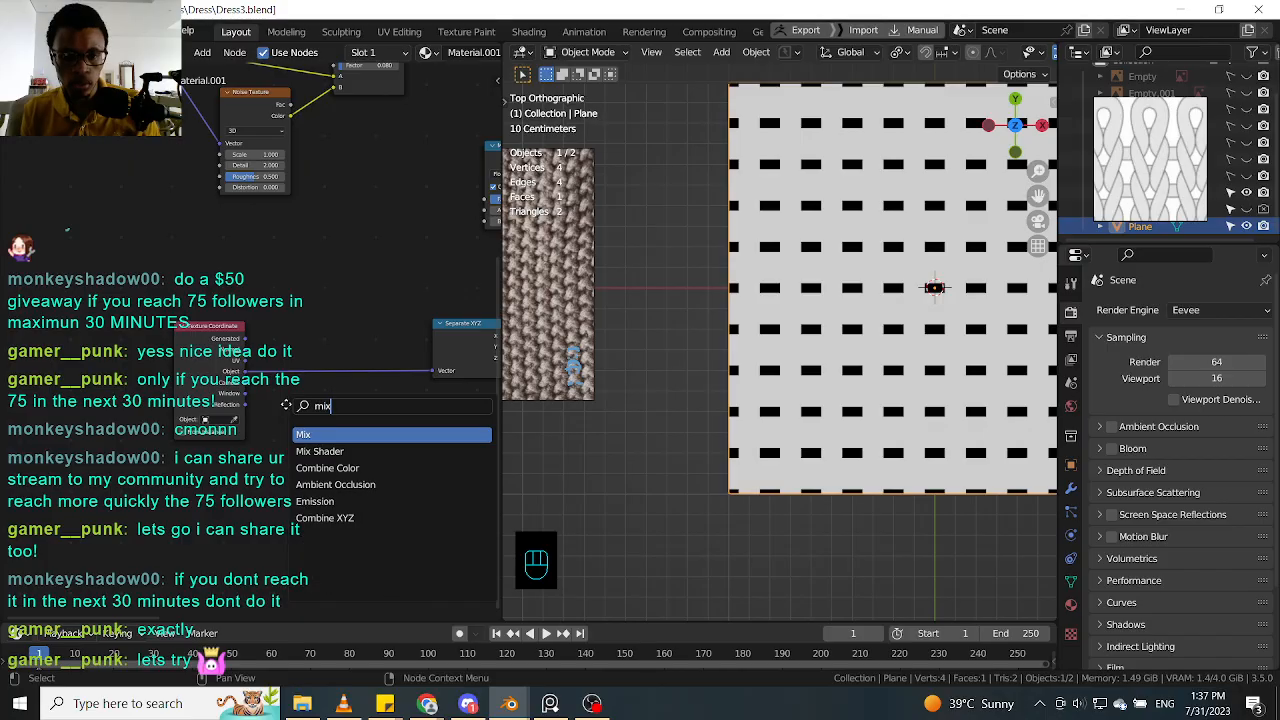
pyautogui.press('Return')
pyautogui.click(415, 438)
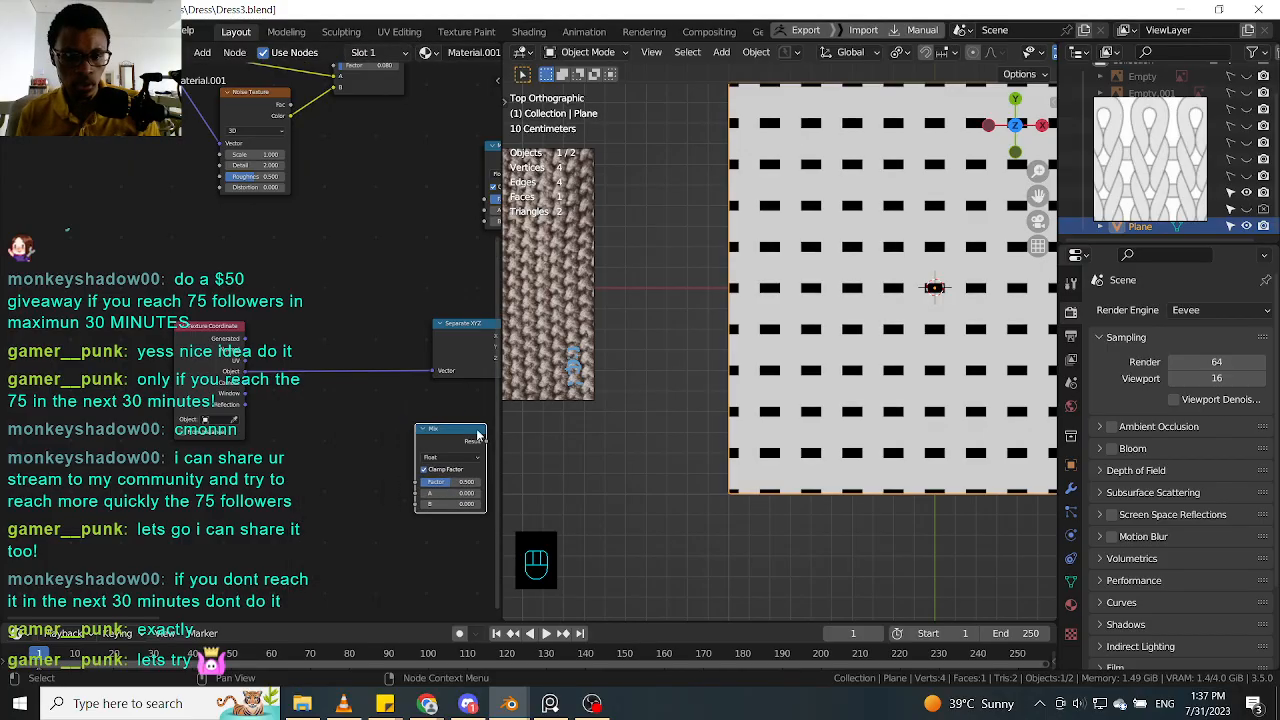
pyautogui.moveTo(477, 434); pyautogui.dragTo(406, 411)
pyautogui.moveTo(203, 358); pyautogui.dragTo(129, 366)
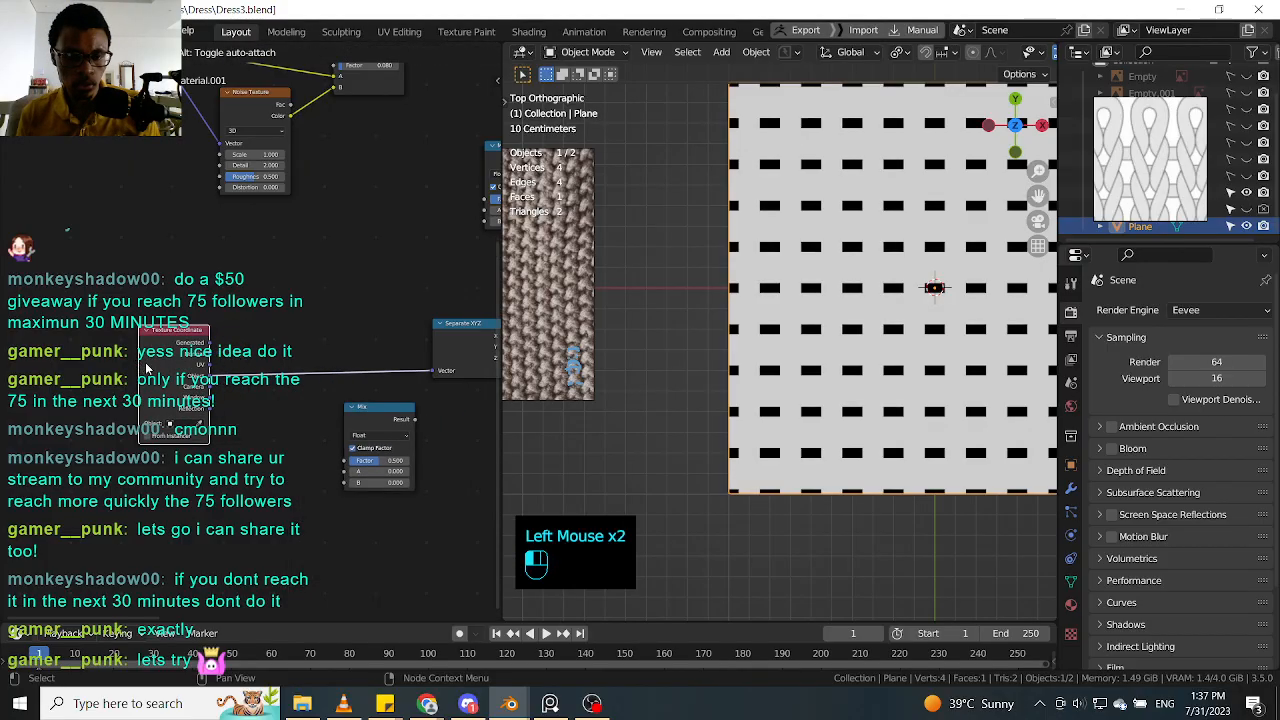
pyautogui.moveTo(385, 415); pyautogui.dragTo(386, 408)
# Step: Add a Noise Texture node beside the Mix node and connect the Texture Coordinate's Object output to its Vector input
pyautogui.click(283, 420)
pyautogui.hotkey('shift', 'a')
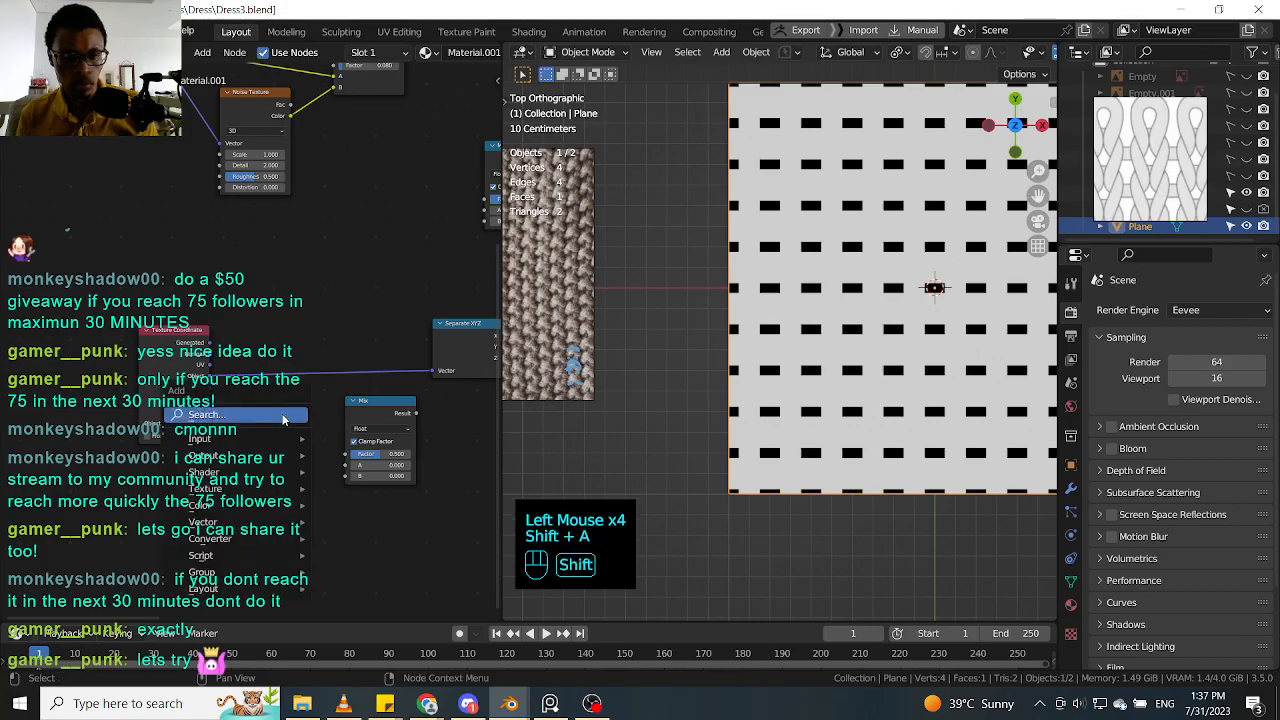
pyautogui.write('noise')
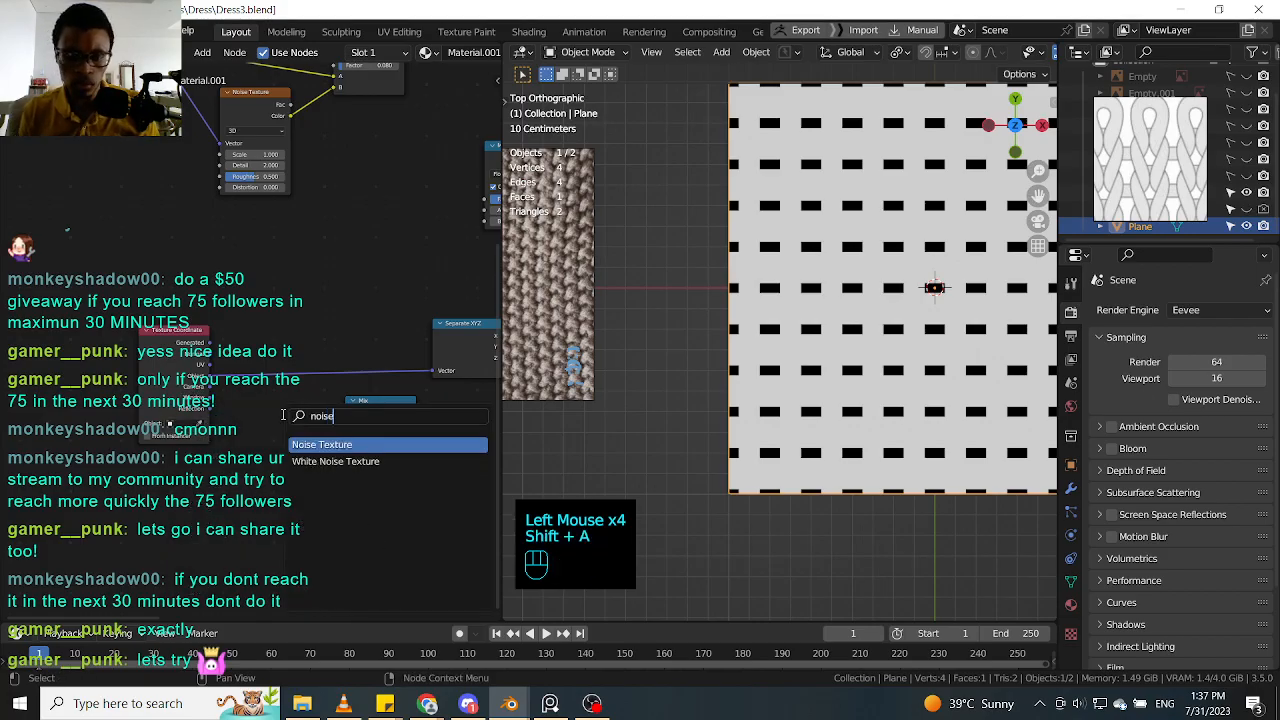
pyautogui.press('Return')
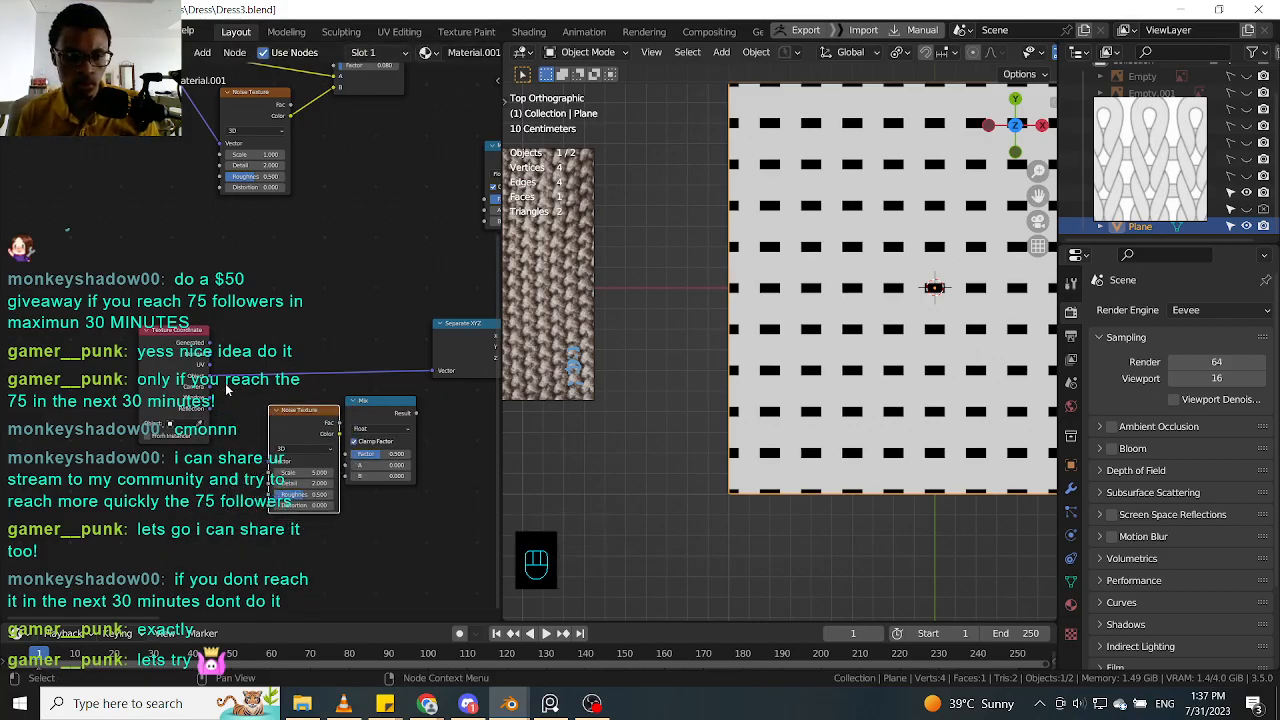
pyautogui.moveTo(210, 376); pyautogui.dragTo(270, 464)
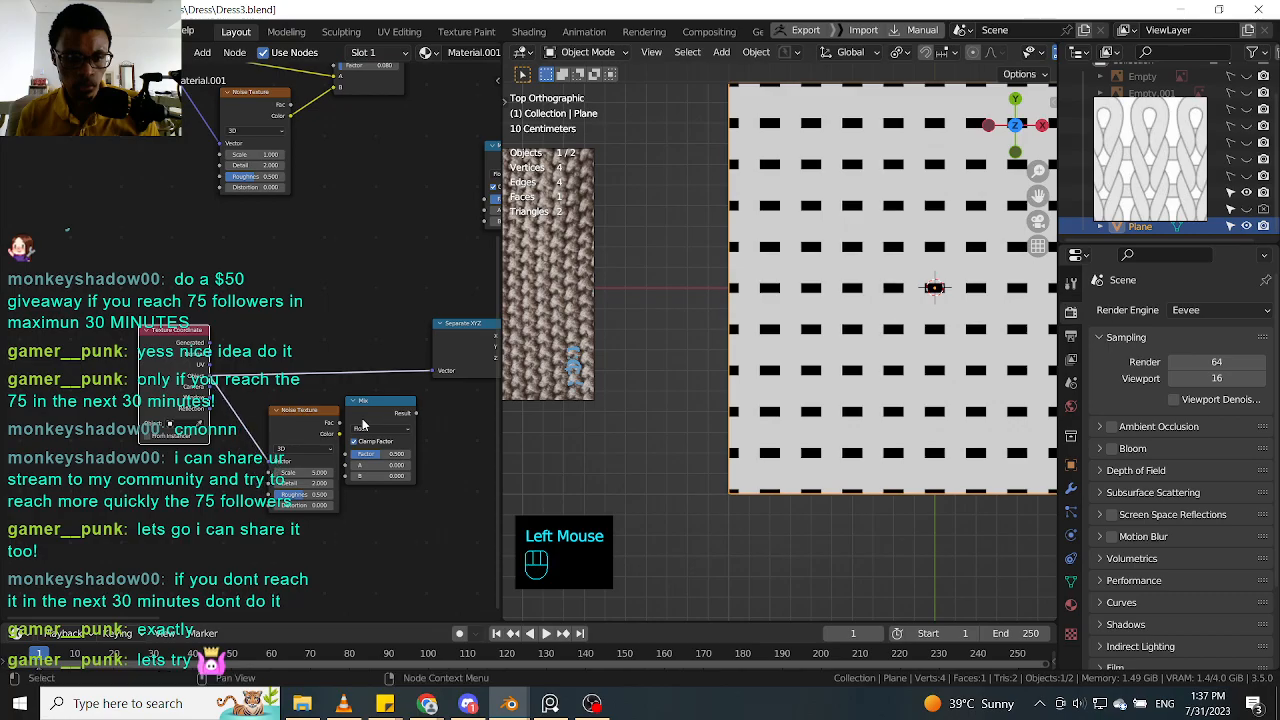
pyautogui.click(310, 409)
pyautogui.moveTo(310, 409); pyautogui.dragTo(290, 411)
# Step: Set the Mix node to Color, feed it the noise Color output, and insert it before Separate XYZ
pyautogui.click(380, 428)
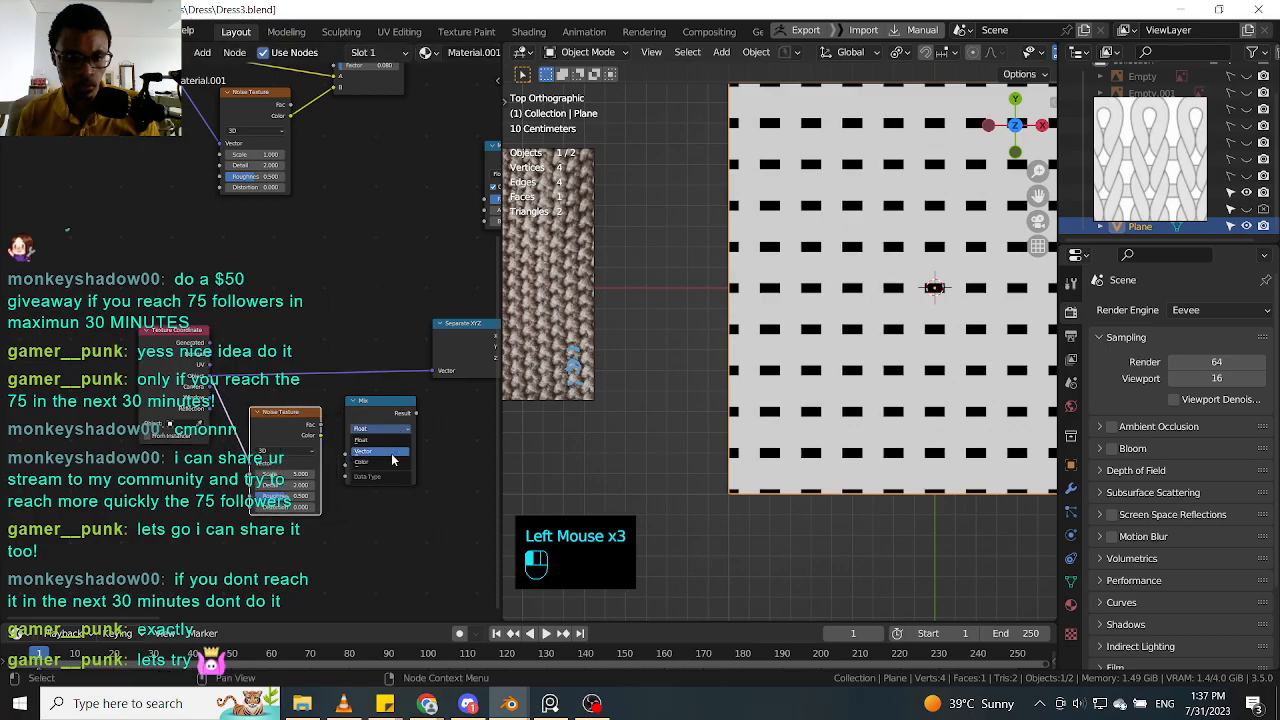
pyautogui.click(391, 463)
pyautogui.moveTo(321, 436); pyautogui.dragTo(346, 491)
pyautogui.moveTo(376, 403); pyautogui.dragTo(382, 317)
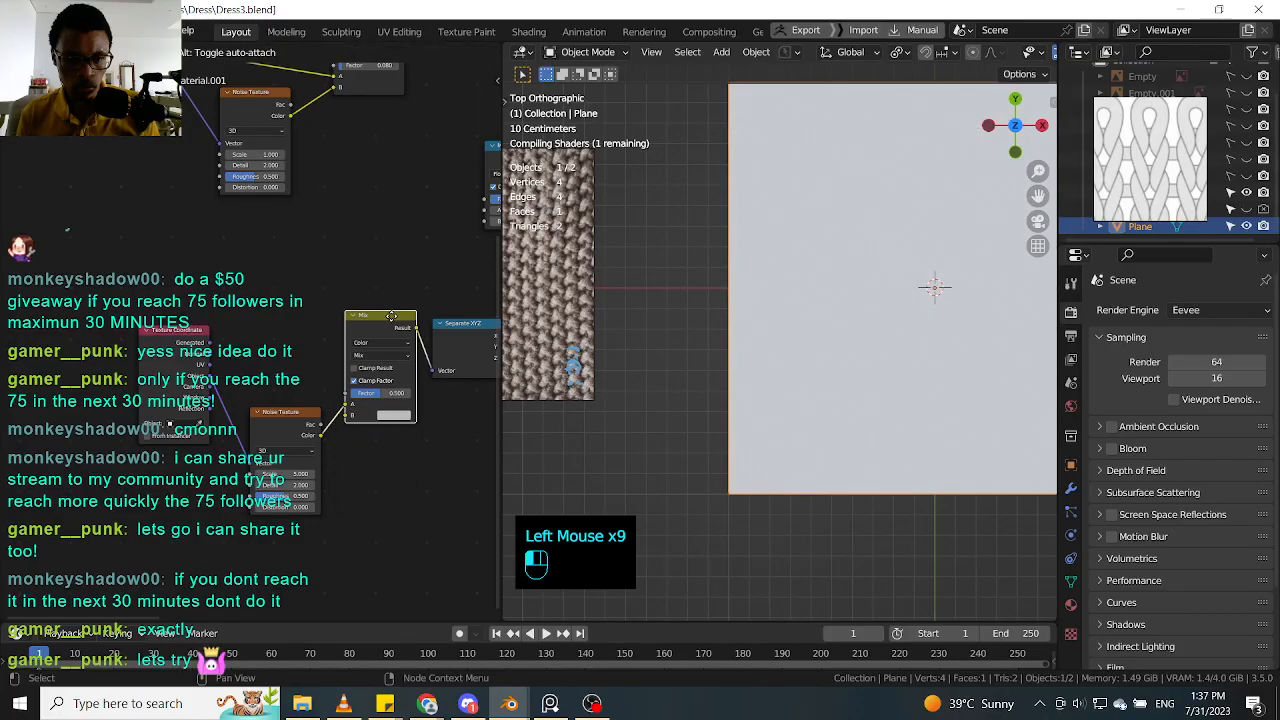
# Step: Connect the noise Color to the Mix node's B and the Object coordinates to A, with Factor set to 0.040
pyautogui.moveTo(281, 428); pyautogui.dragTo(275, 432)
pyautogui.moveTo(347, 415); pyautogui.dragTo(350, 414)
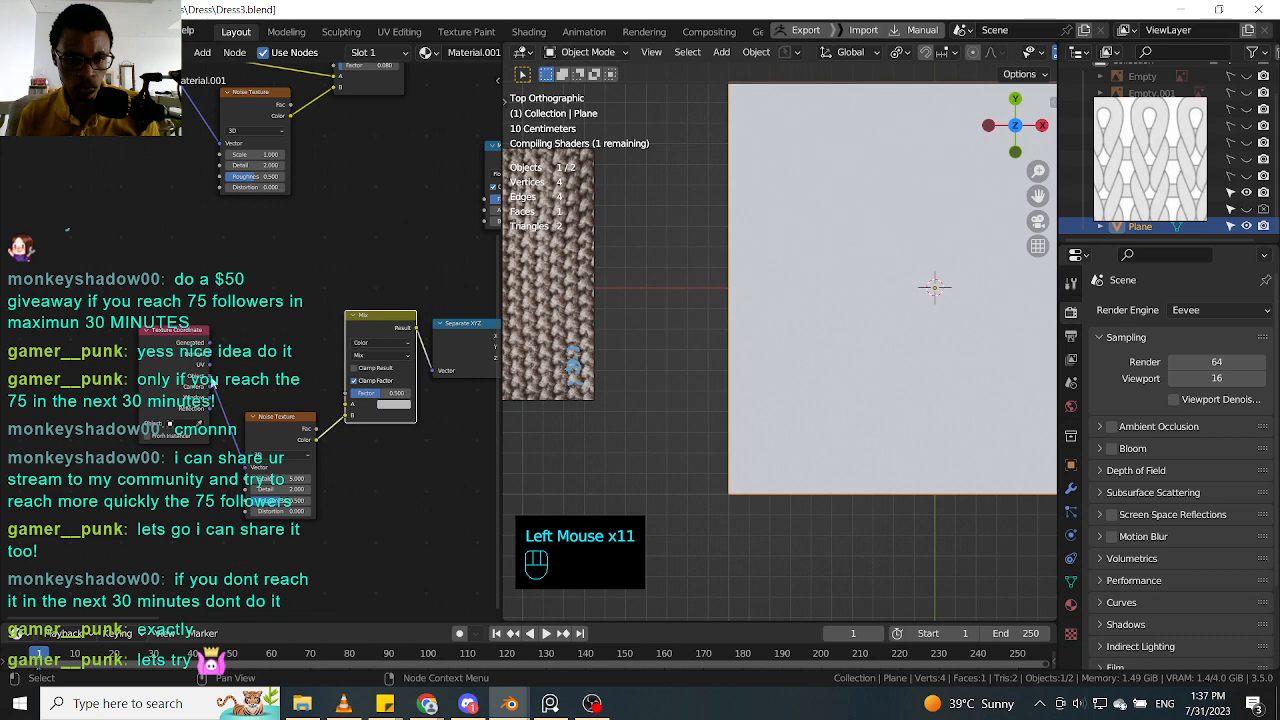
pyautogui.moveTo(212, 381); pyautogui.dragTo(349, 407)
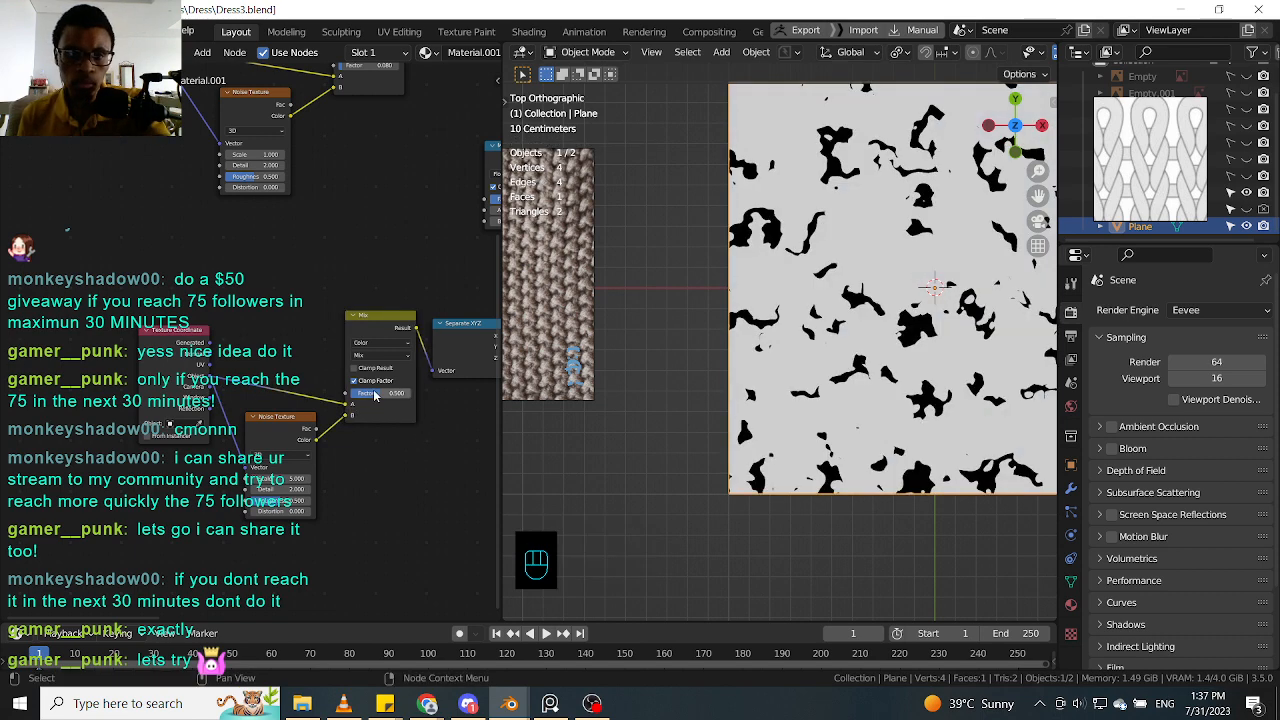
pyautogui.moveTo(374, 394); pyautogui.dragTo(322, 395)
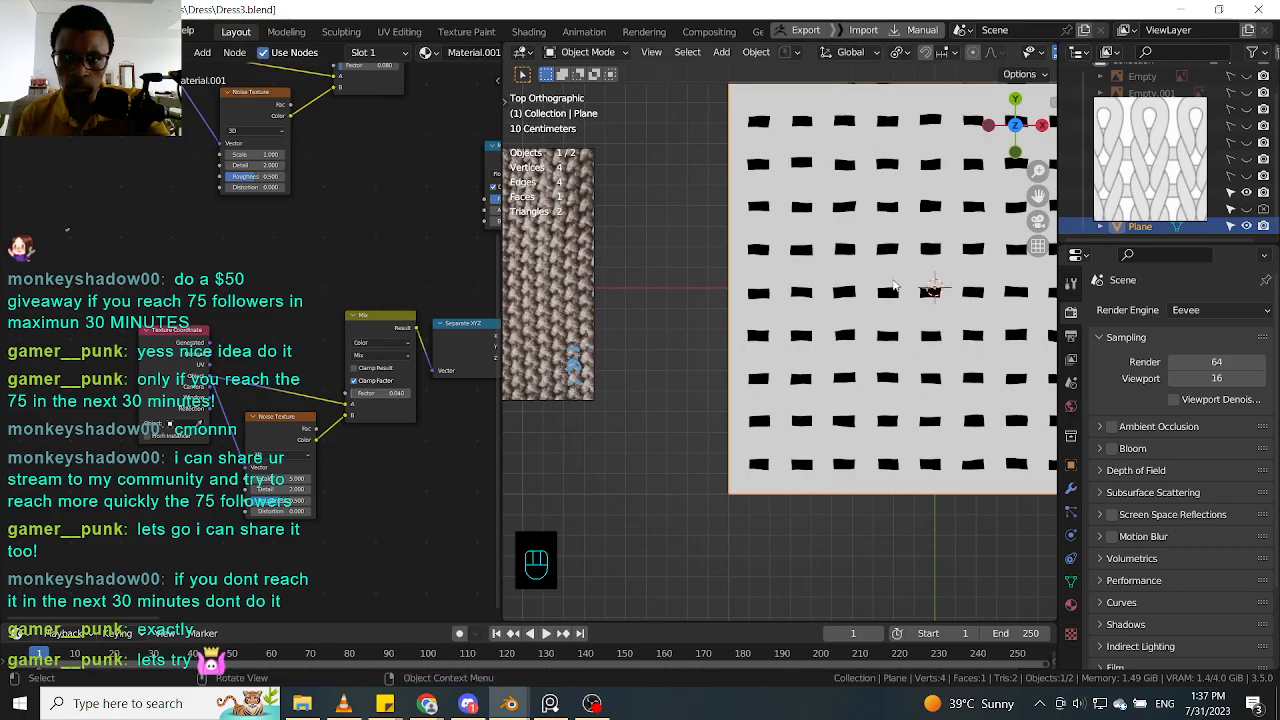
# Step: Set the blend mode of the Mix node before Separate XYZ to Linear Light and check the distorted pattern
pyautogui.moveTo(432, 452); pyautogui.dragTo(316, 400, button='middle')
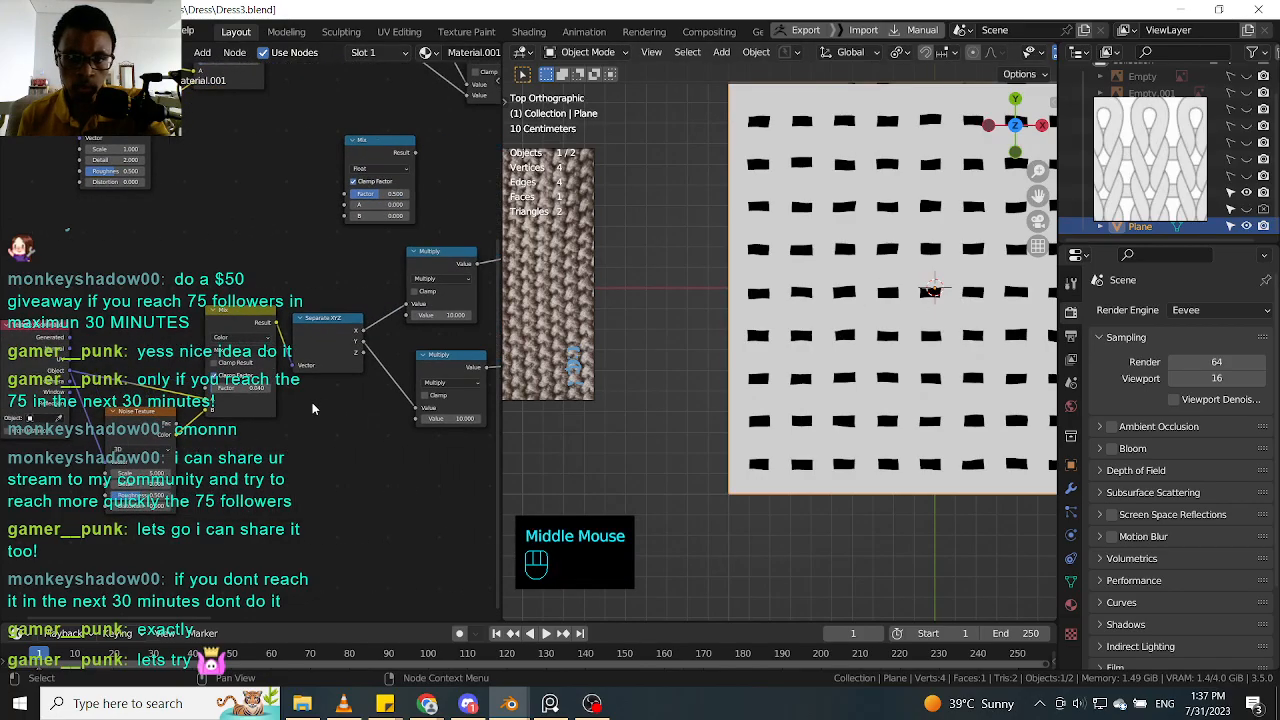
pyautogui.scroll(1, 258, 352)
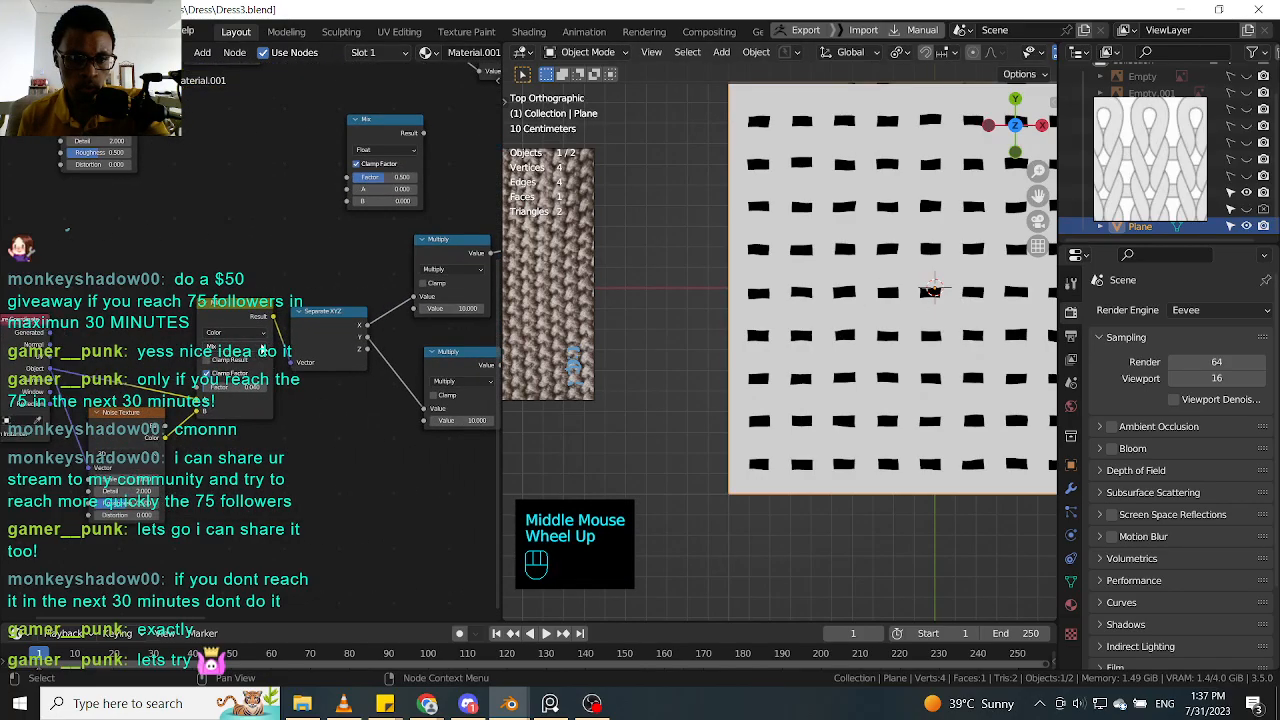
pyautogui.click(258, 352)
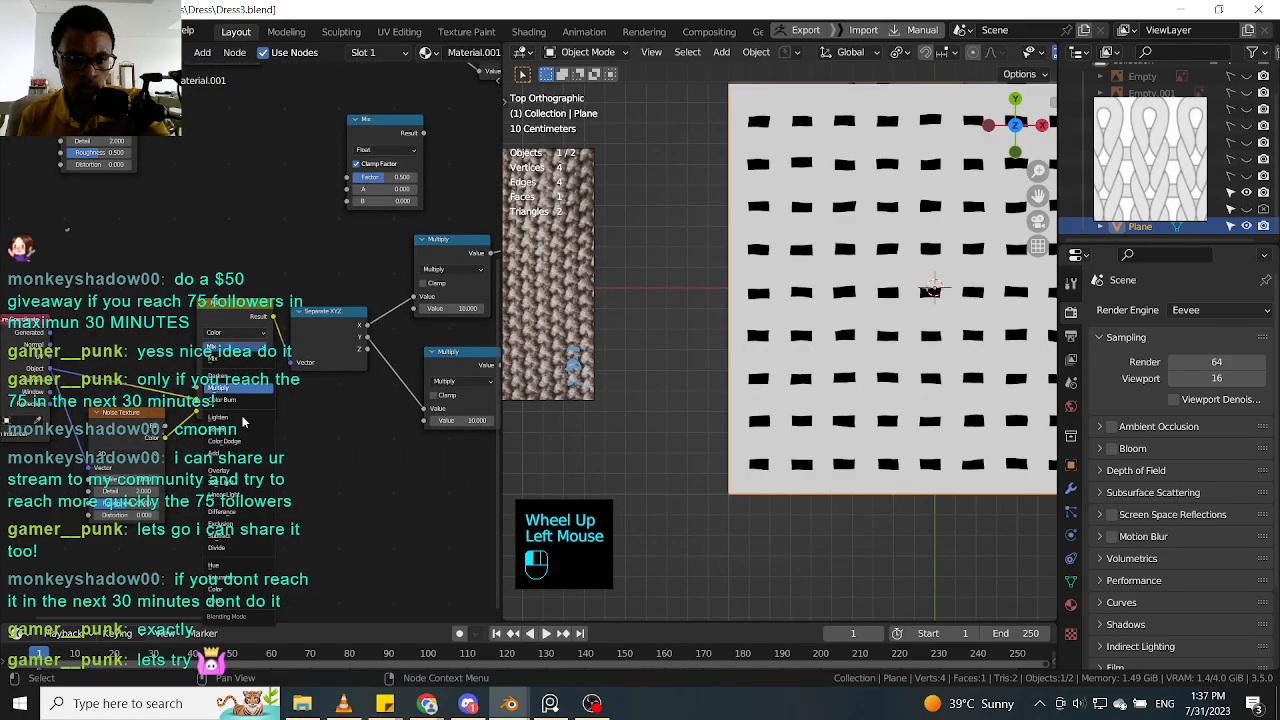
pyautogui.click(248, 508)
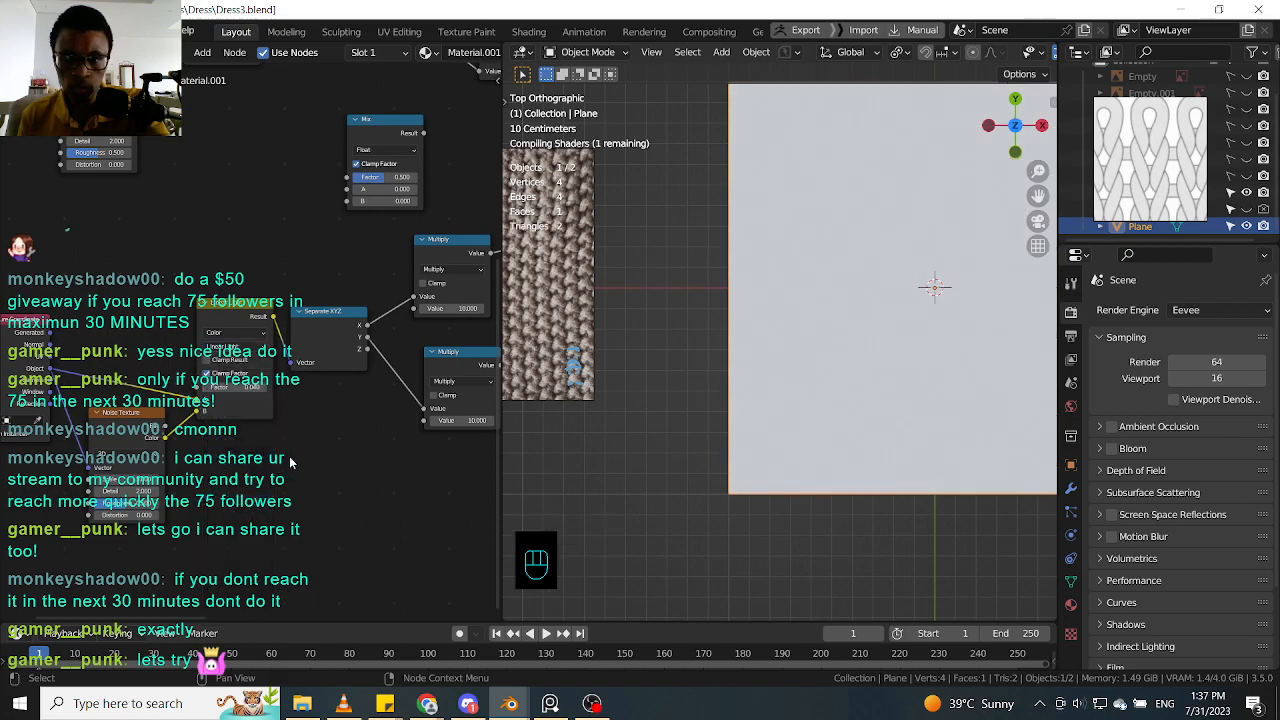
pyautogui.scroll(-2, 893, 413)
pyautogui.scroll(1, 893, 413)
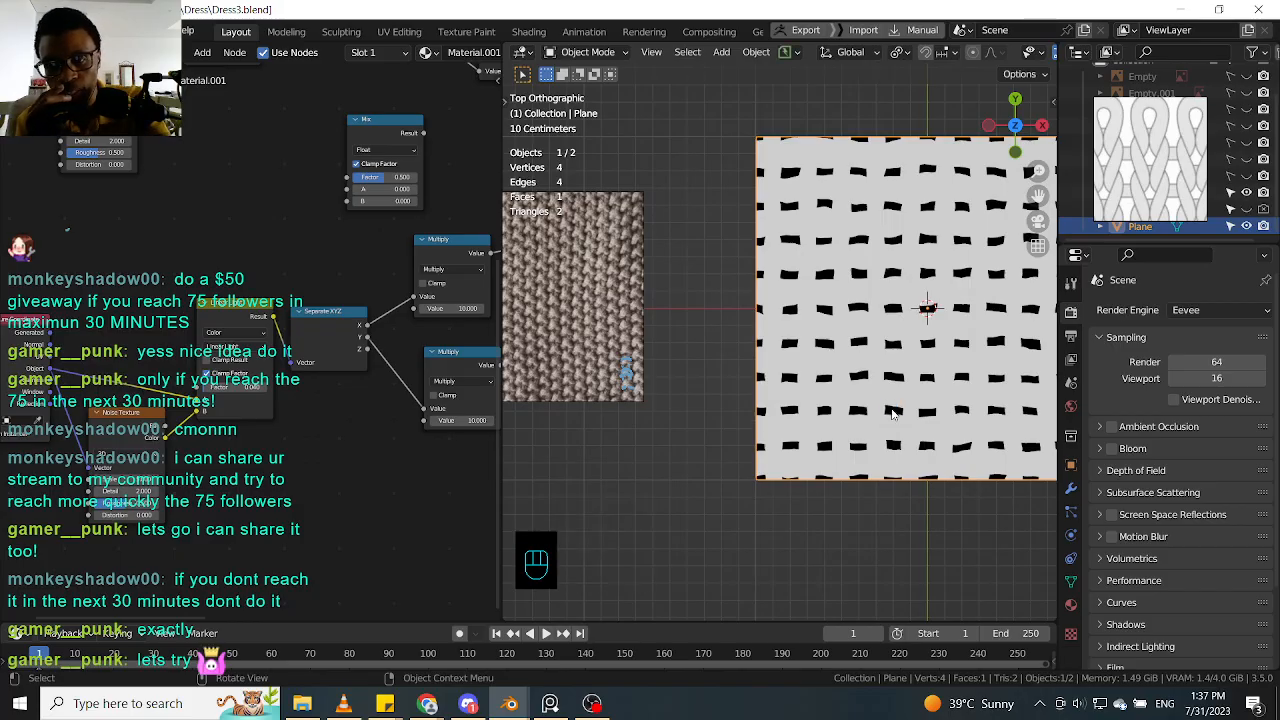
pyautogui.click(222, 390)
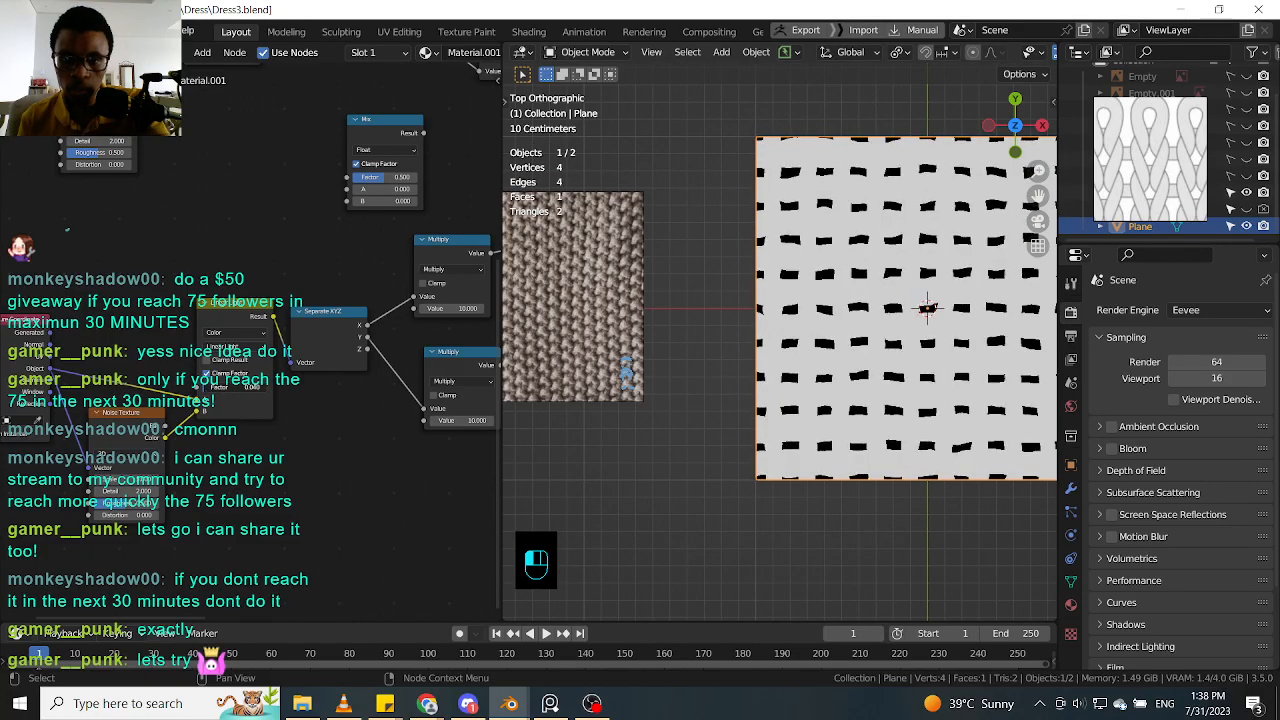
# Step: Dissolve the Linear Light mix and its Noise Texture, keeping the Object link, and move Texture Coordinate closer to Separate XYZ
pyautogui.moveTo(205, 460); pyautogui.dragTo(270, 406, button='middle')
pyautogui.moveTo(132, 546); pyautogui.dragTo(325, 231)
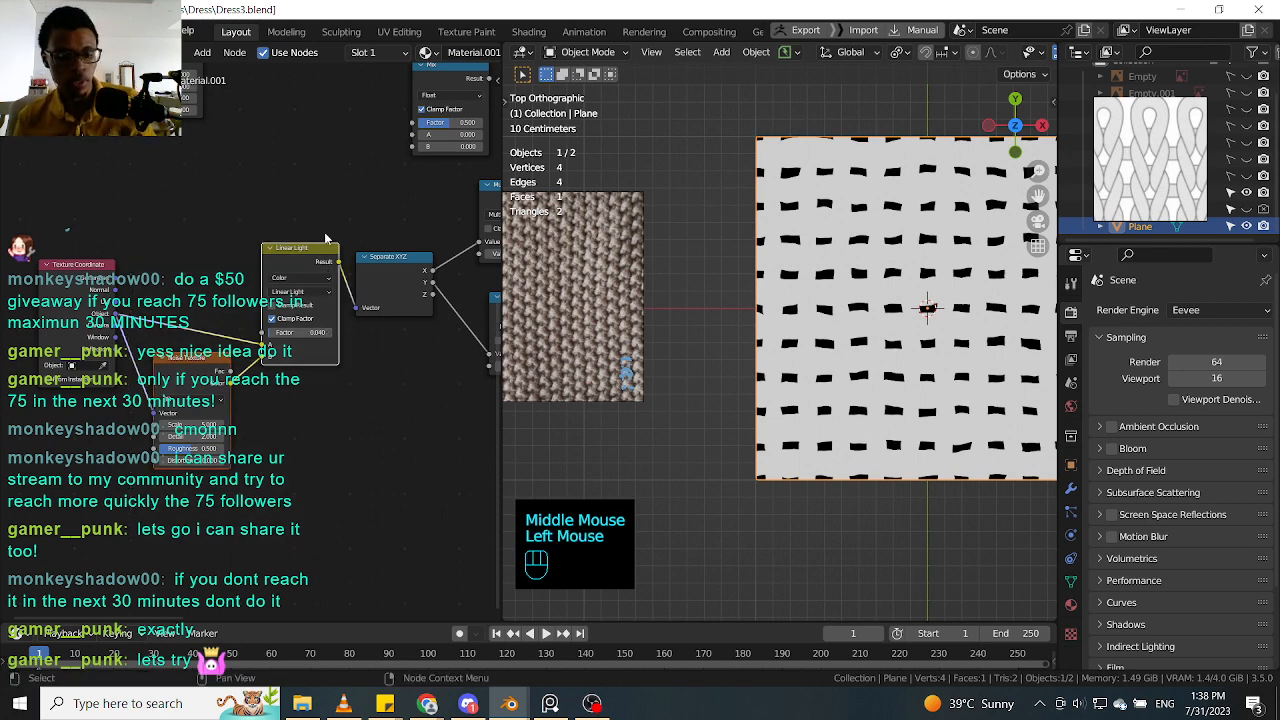
pyautogui.hotkey('ctrl', 'x')
pyautogui.moveTo(354, 337); pyautogui.dragTo(266, 366, button='middle')
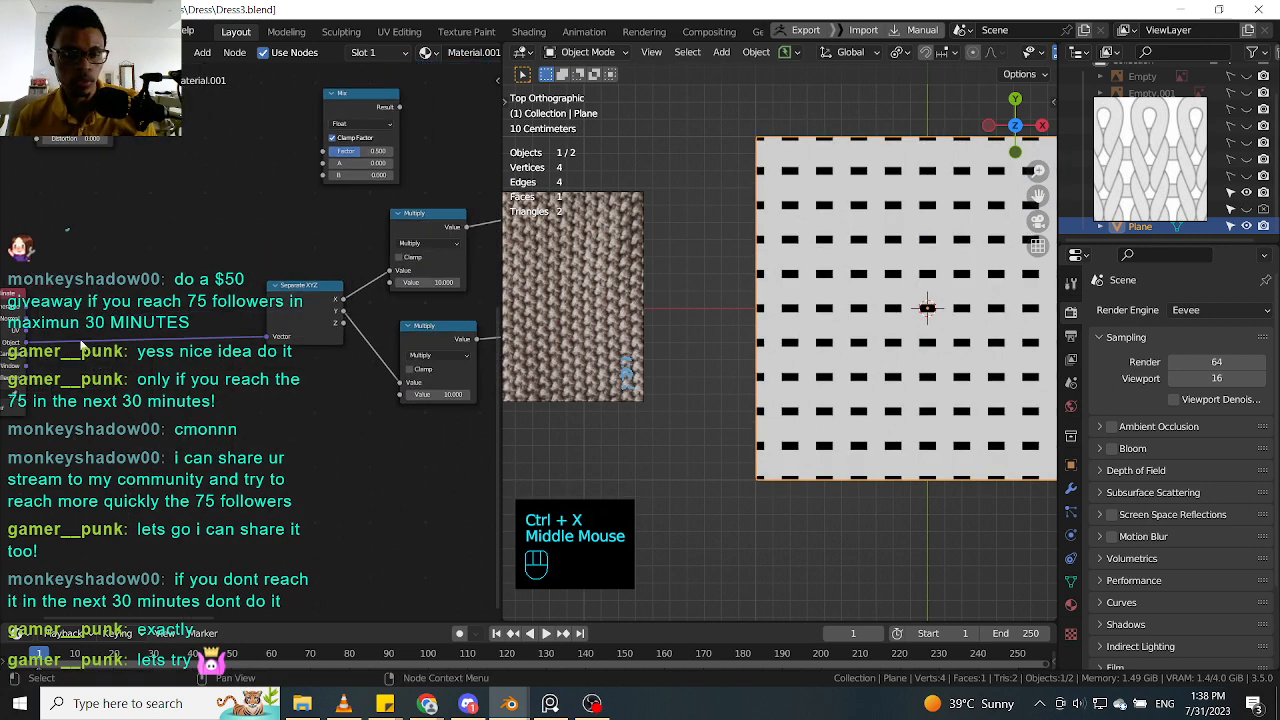
pyautogui.moveTo(84, 340); pyautogui.dragTo(224, 324, button='middle')
pyautogui.moveTo(120, 321); pyautogui.dragTo(292, 318)
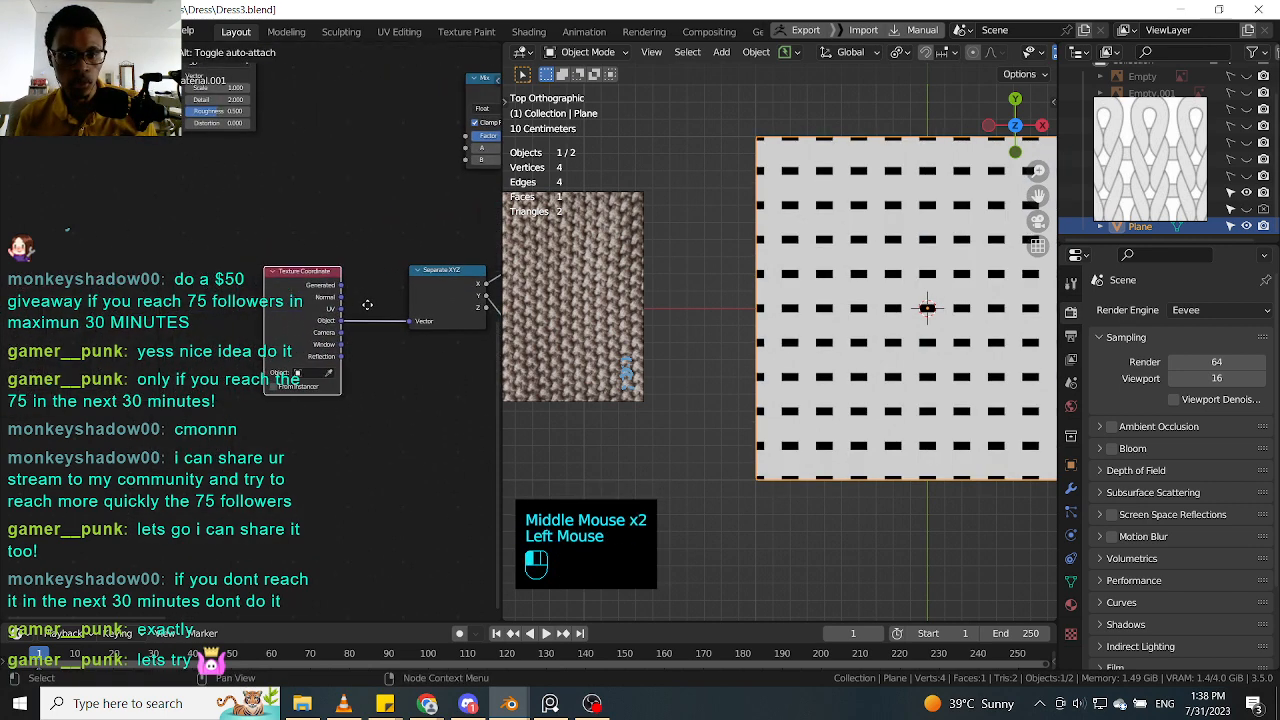
# Step: Examine the undistorted rectangle pattern on the plane and the math-node chain leading to the Material Output
pyautogui.keyDown('shift'); pyautogui.moveTo(797, 294); pyautogui.dragTo(752, 337, button='middle'); pyautogui.keyUp('shift')
pyautogui.scroll(3, 802, 312)
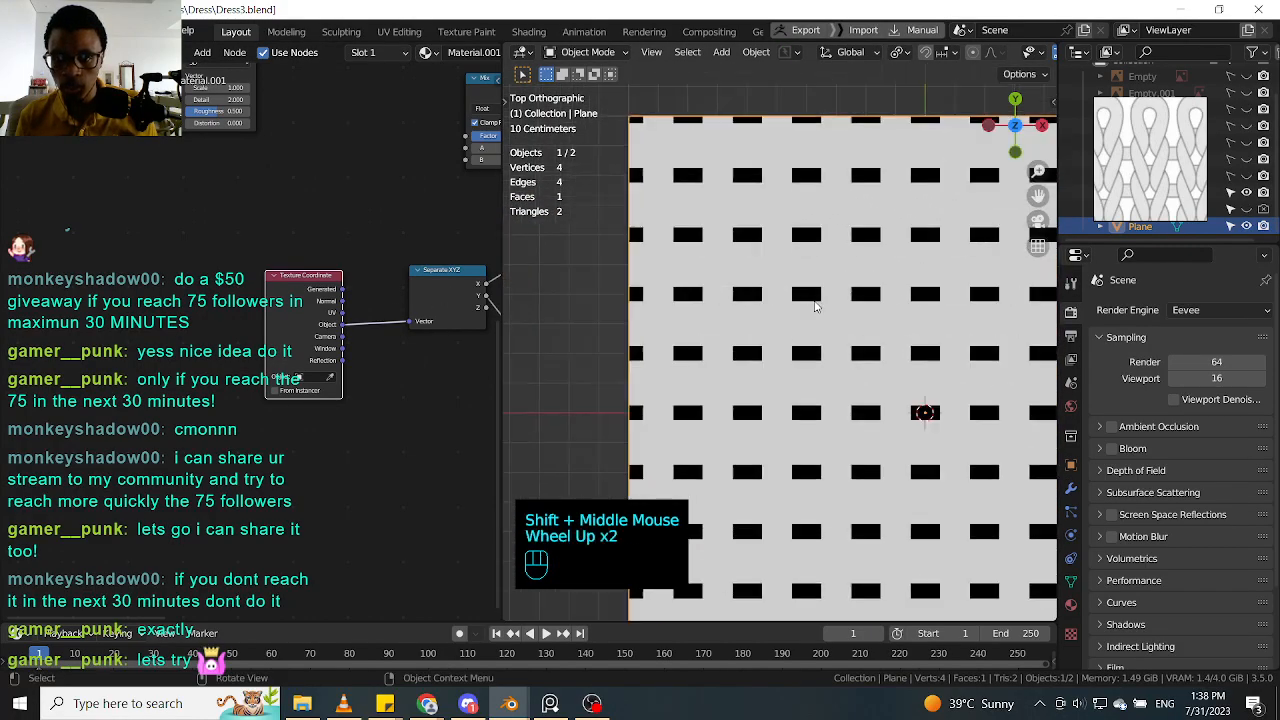
pyautogui.scroll(-1, 804, 290)
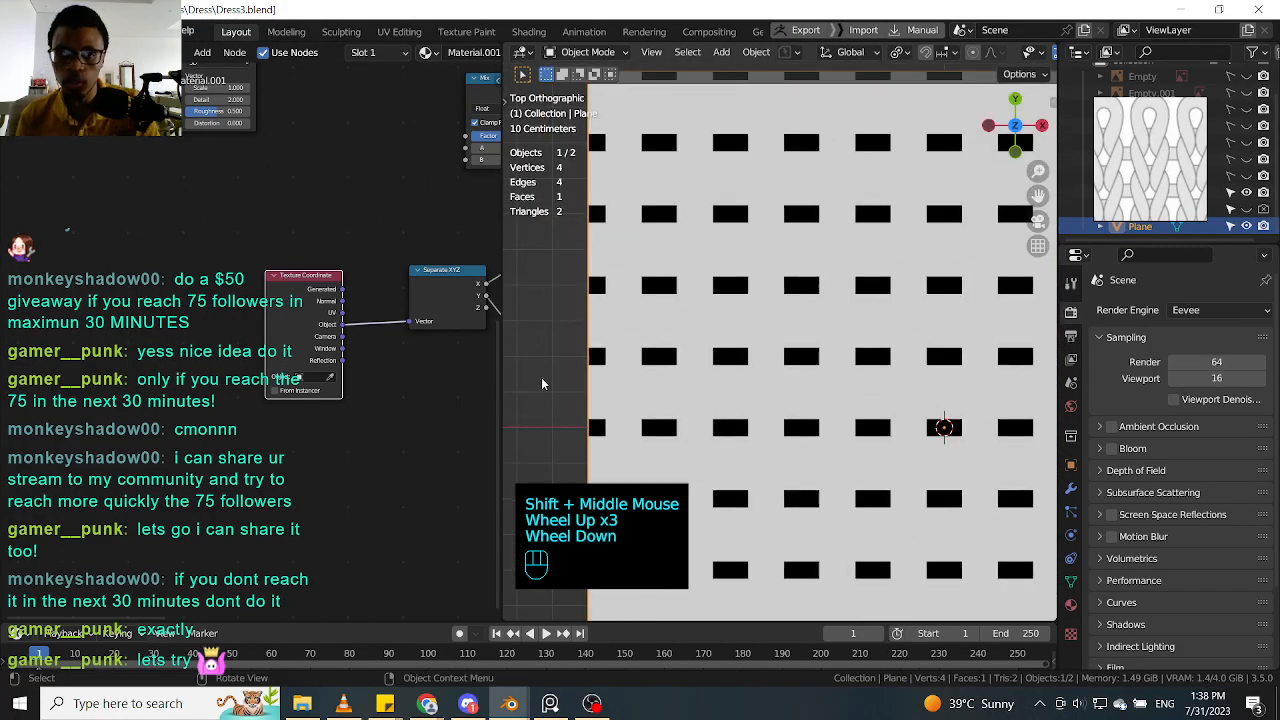
pyautogui.moveTo(490, 376); pyautogui.dragTo(296, 416, button='middle')
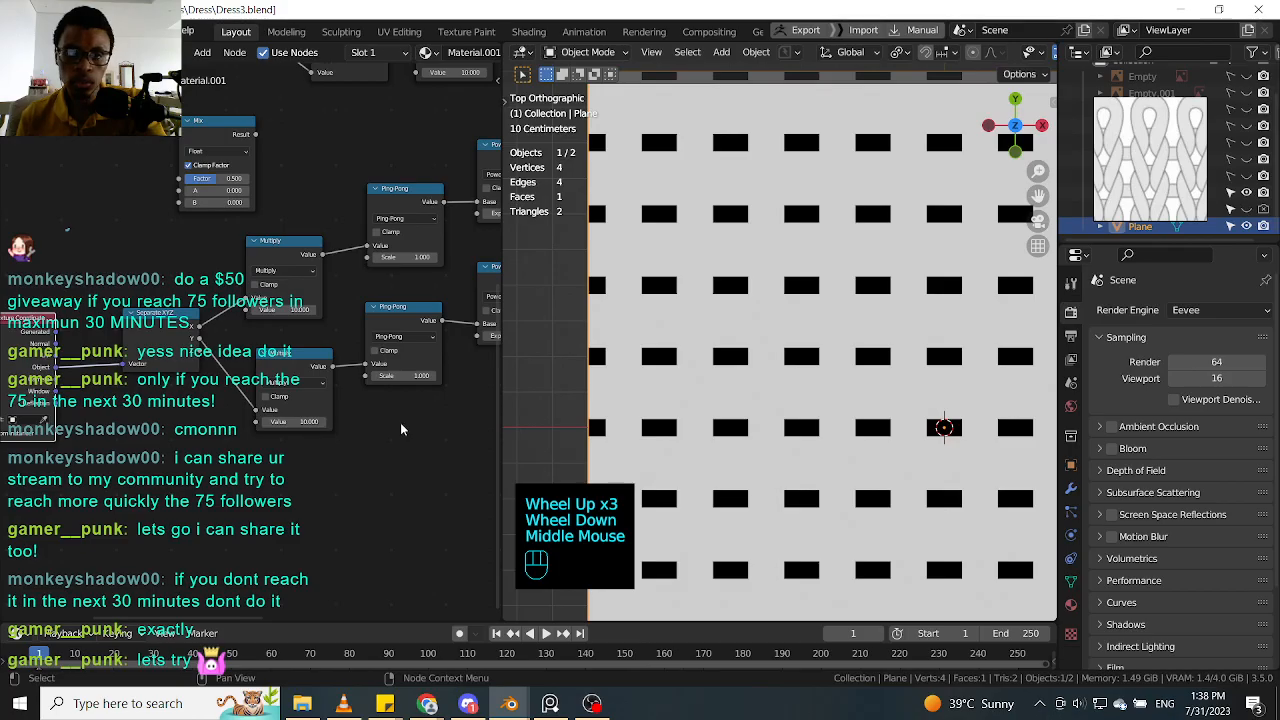
pyautogui.scroll(-1, 355, 447)
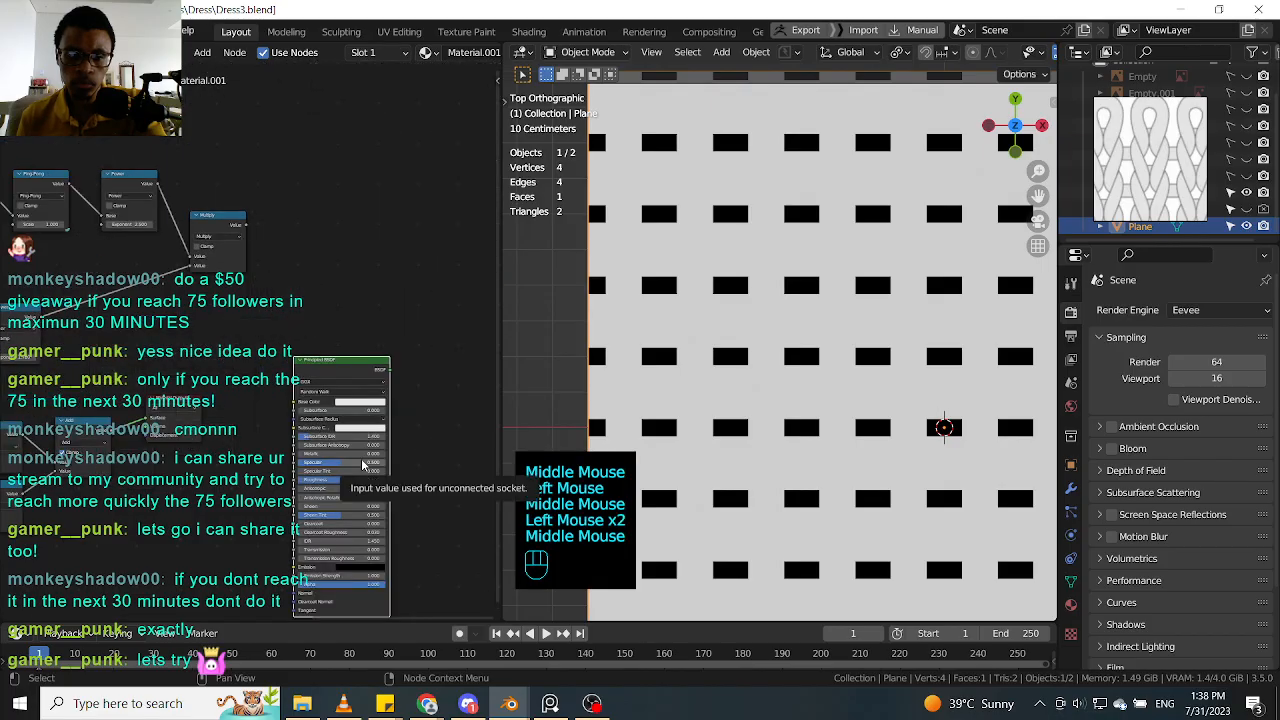
pyautogui.moveTo(246, 434); pyautogui.dragTo(345, 391, button='middle')
pyautogui.moveTo(285, 444); pyautogui.dragTo(347, 472, button='middle')
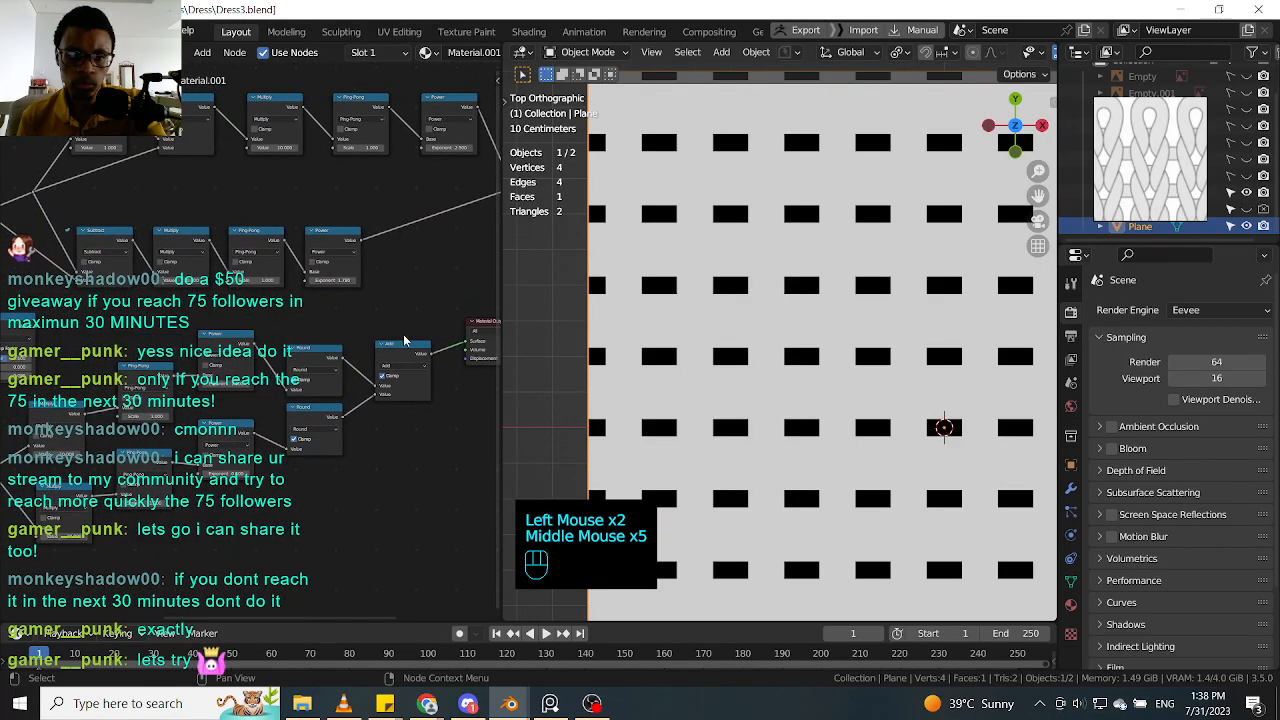
pyautogui.scroll(1, 401, 357)
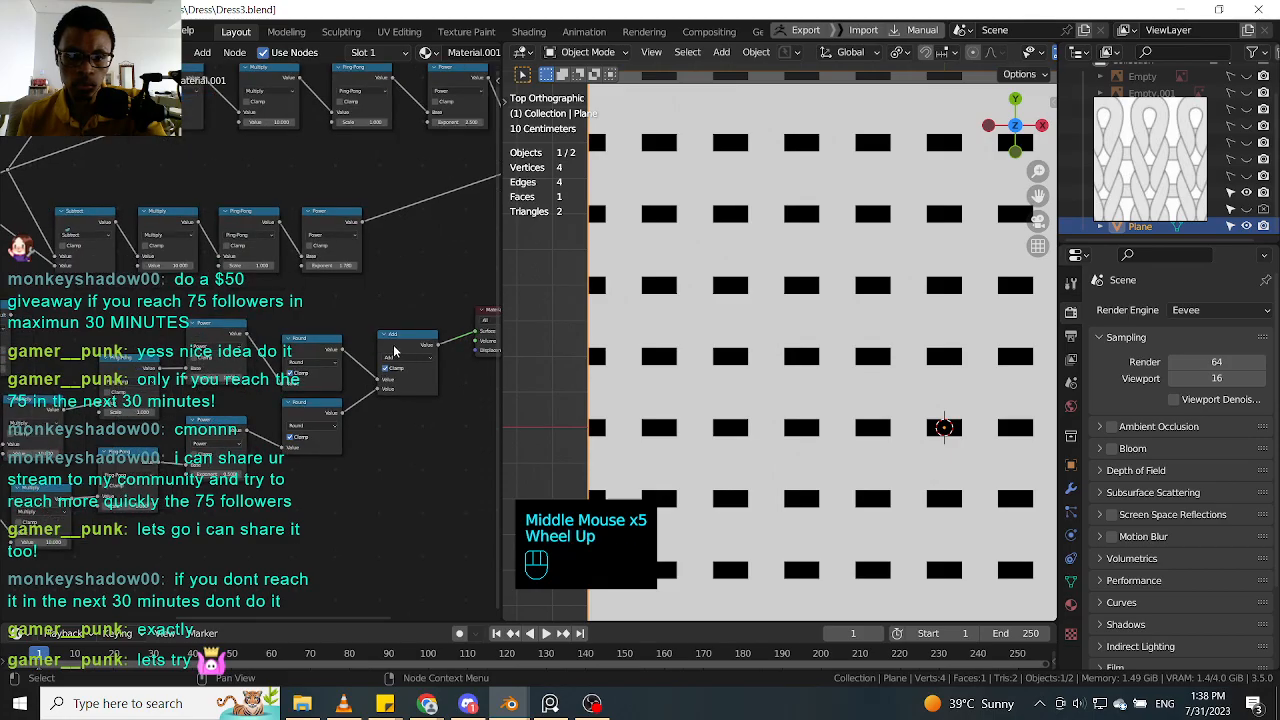
pyautogui.scroll(1, 395, 350)
# Step: Preview the lower Round node, the lower Power node and the upper Round node on the plane
pyautogui.doubleClick(395, 350)
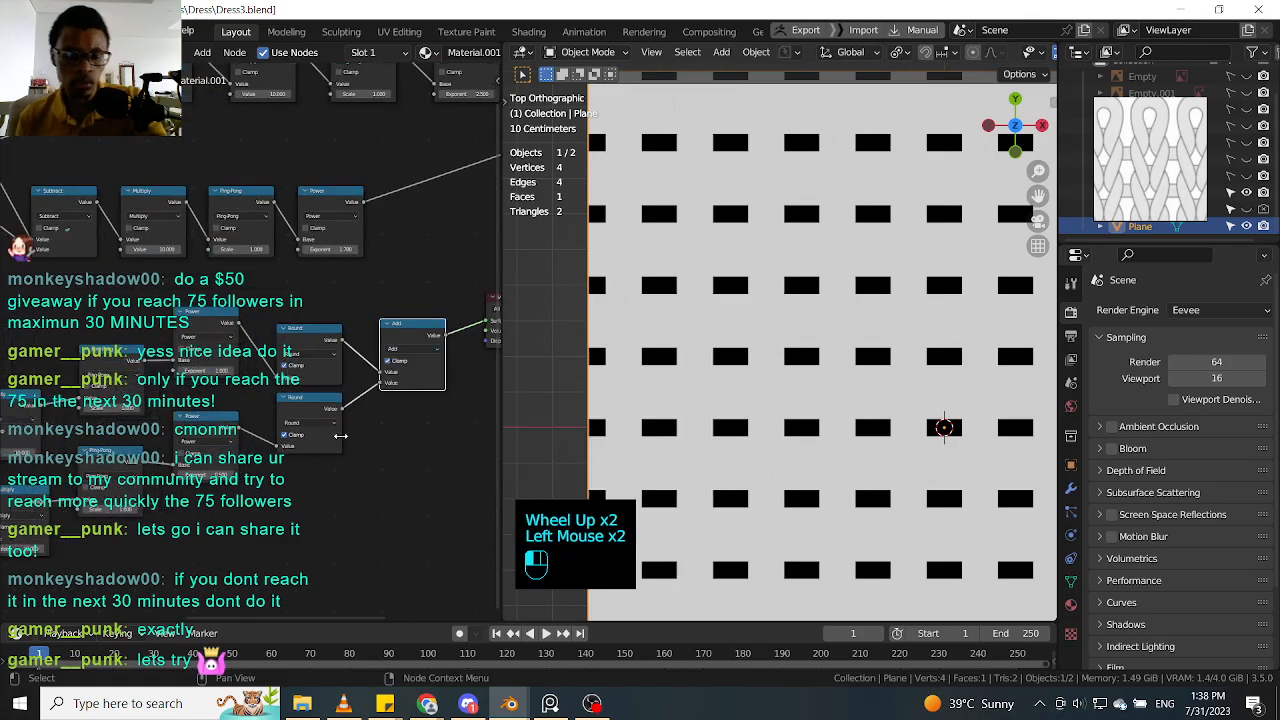
pyautogui.keyDown('ctrl'); pyautogui.keyDown('shift'); pyautogui.click(322, 408); pyautogui.keyUp('shift'); pyautogui.keyUp('ctrl')
pyautogui.moveTo(214, 426); pyautogui.dragTo(291, 393, button='middle')
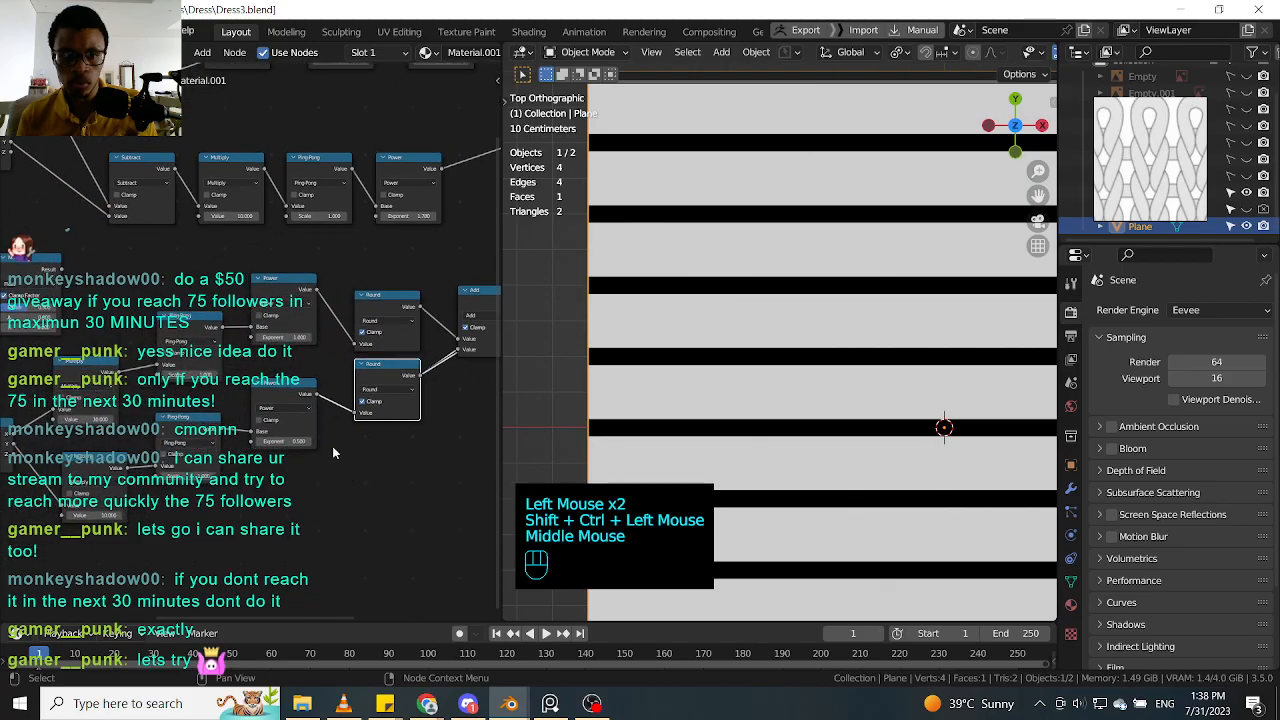
pyautogui.keyDown('ctrl'); pyautogui.keyDown('shift'); pyautogui.click(291, 393); pyautogui.keyUp('shift'); pyautogui.keyUp('ctrl')
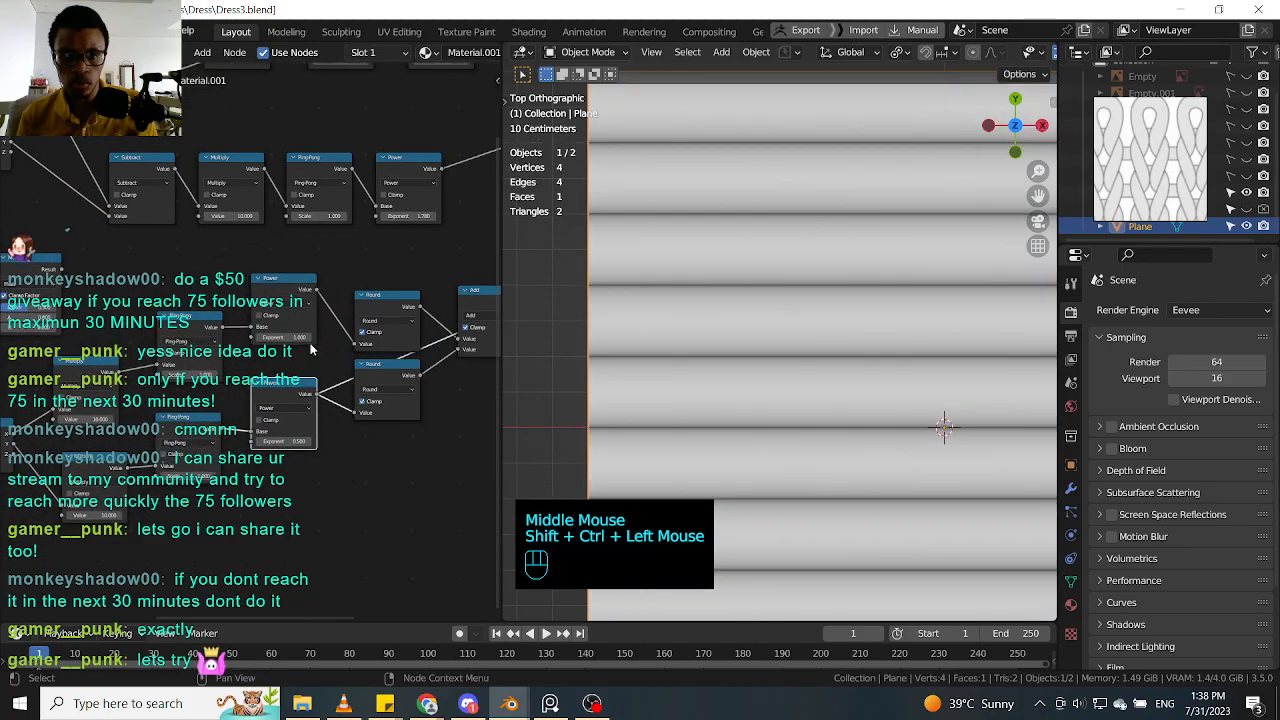
pyautogui.moveTo(313, 345); pyautogui.dragTo(291, 372, button='middle')
pyautogui.keyDown('ctrl'); pyautogui.keyDown('shift'); pyautogui.click(362, 366); pyautogui.keyUp('shift'); pyautogui.keyUp('ctrl')
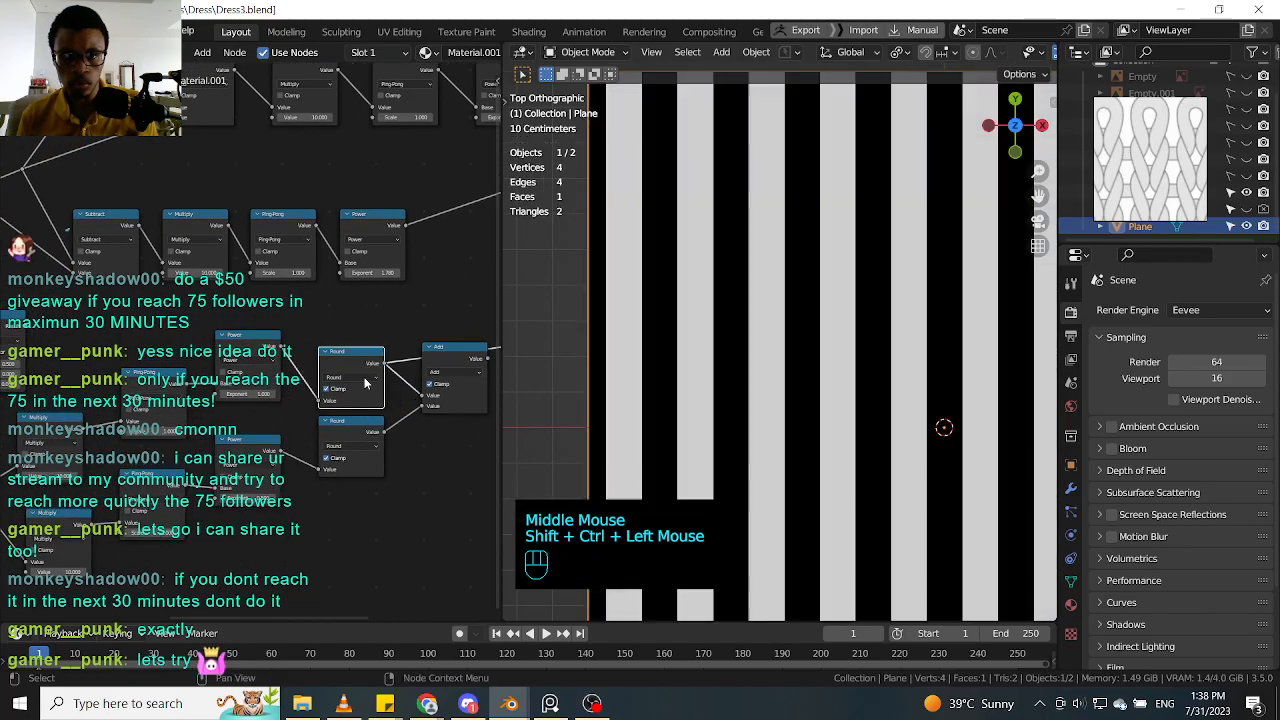
# Step: Compare each Round node's stripes with the combined Add result by previewing them alternately, ending on the Add node
pyautogui.moveTo(400, 449); pyautogui.dragTo(320, 443, button='middle')
pyautogui.keyDown('ctrl'); pyautogui.keyDown('shift'); pyautogui.click(285, 440); pyautogui.keyUp('shift'); pyautogui.keyUp('ctrl')
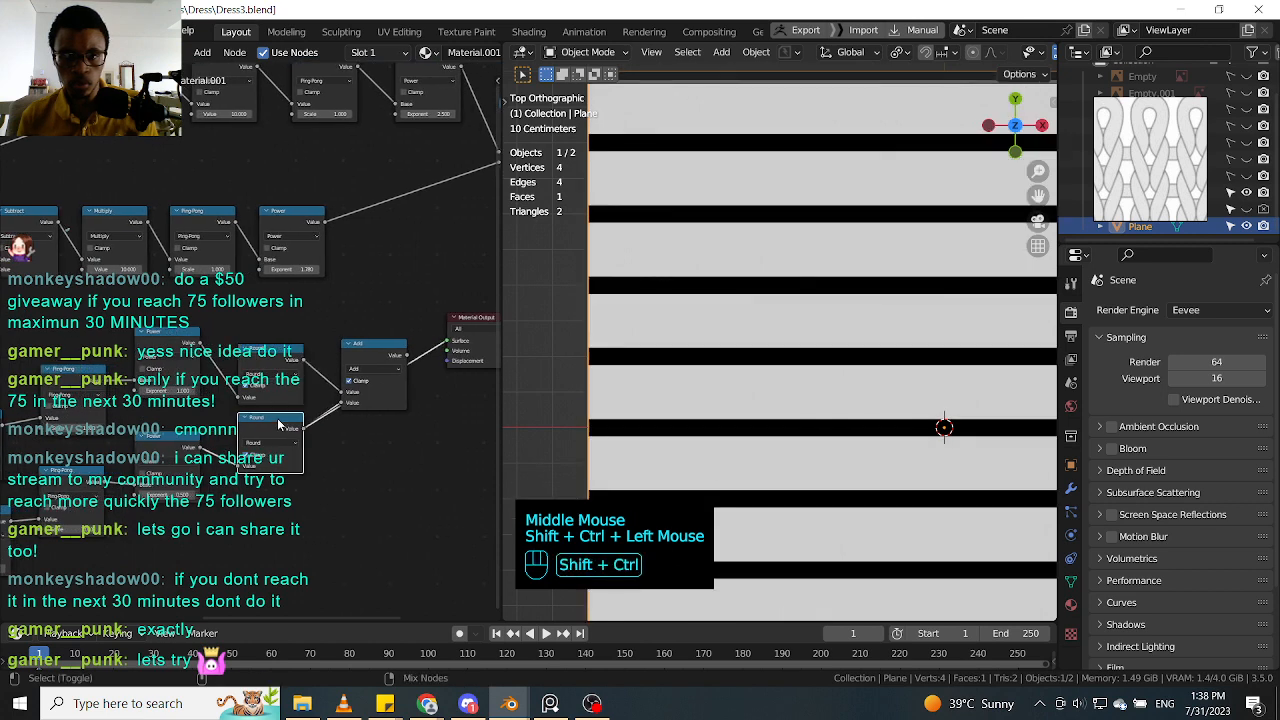
pyautogui.keyDown('ctrl'); pyautogui.keyDown('shift'); pyautogui.click(392, 358); pyautogui.keyUp('shift'); pyautogui.keyUp('ctrl')
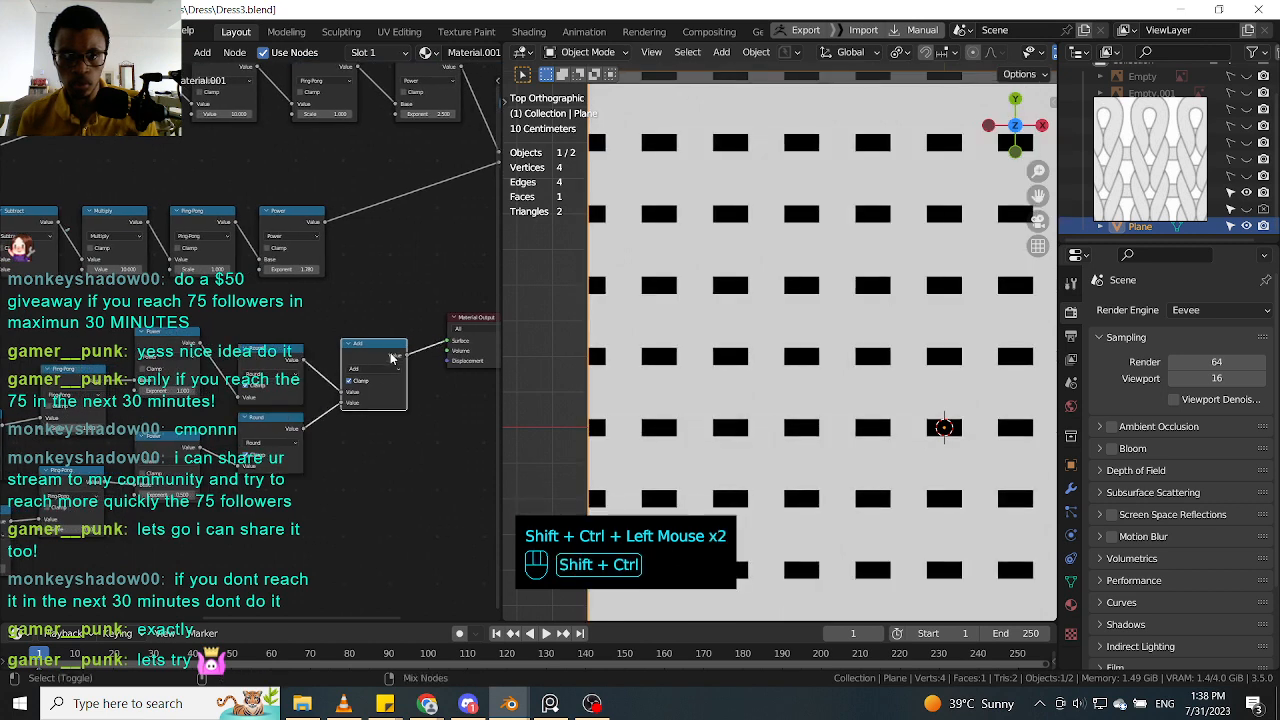
pyautogui.keyDown('ctrl'); pyautogui.keyDown('shift'); pyautogui.click(289, 360); pyautogui.keyUp('shift'); pyautogui.keyUp('ctrl')
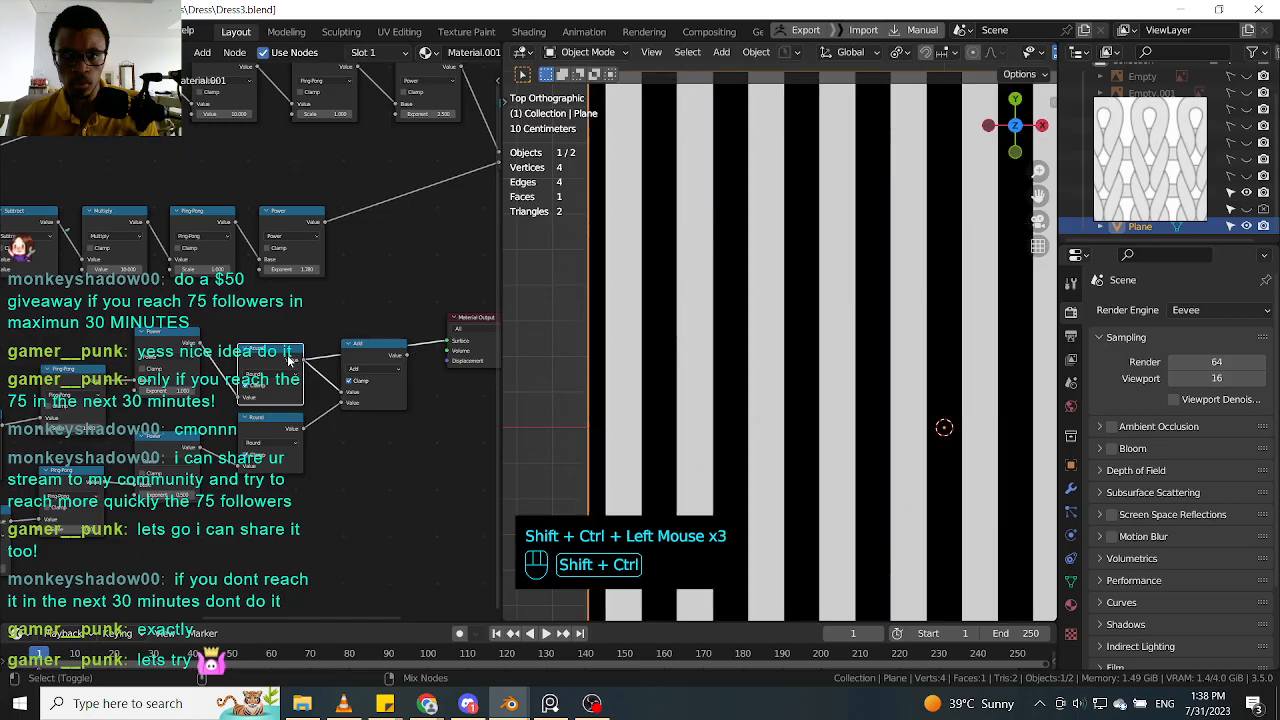
pyautogui.keyDown('ctrl'); pyautogui.keyDown('shift'); pyautogui.click(362, 356); pyautogui.keyUp('shift'); pyautogui.keyUp('ctrl')
pyautogui.keyDown('ctrl'); pyautogui.keyDown('shift'); pyautogui.click(282, 357); pyautogui.keyUp('shift'); pyautogui.keyUp('ctrl')
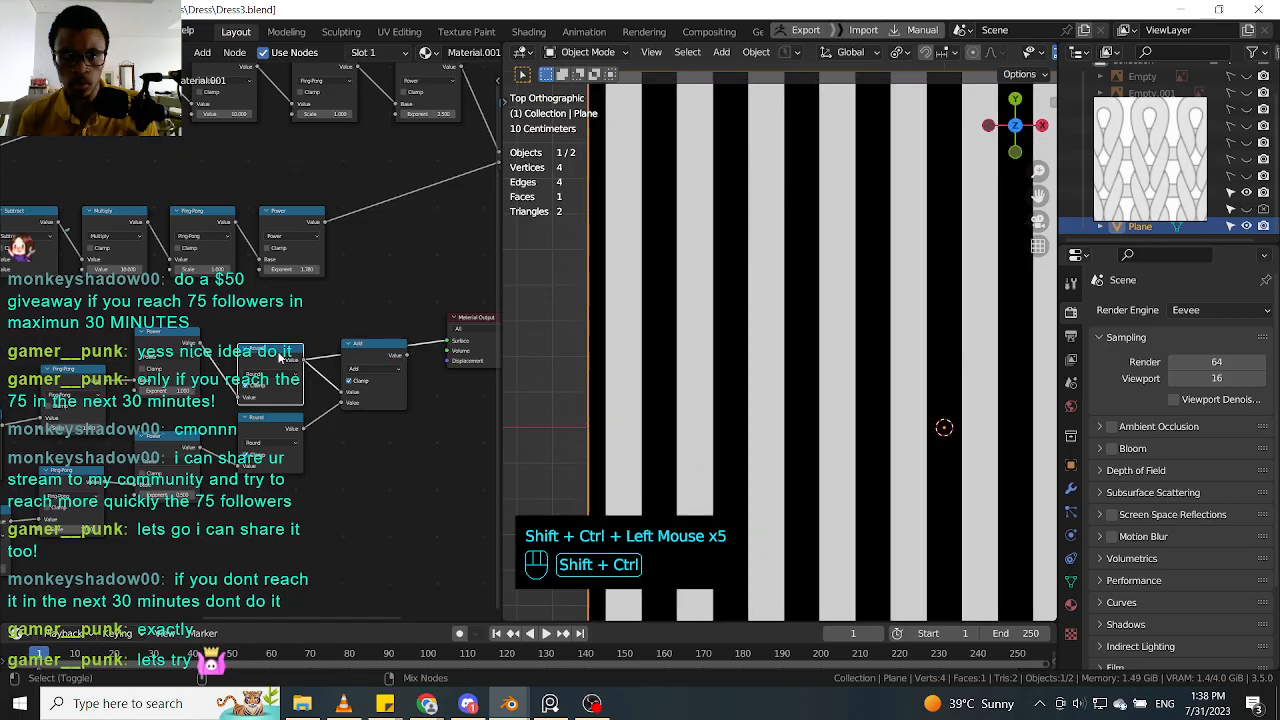
pyautogui.keyDown('ctrl'); pyautogui.keyDown('shift'); pyautogui.click(368, 355); pyautogui.keyUp('shift'); pyautogui.keyUp('ctrl')
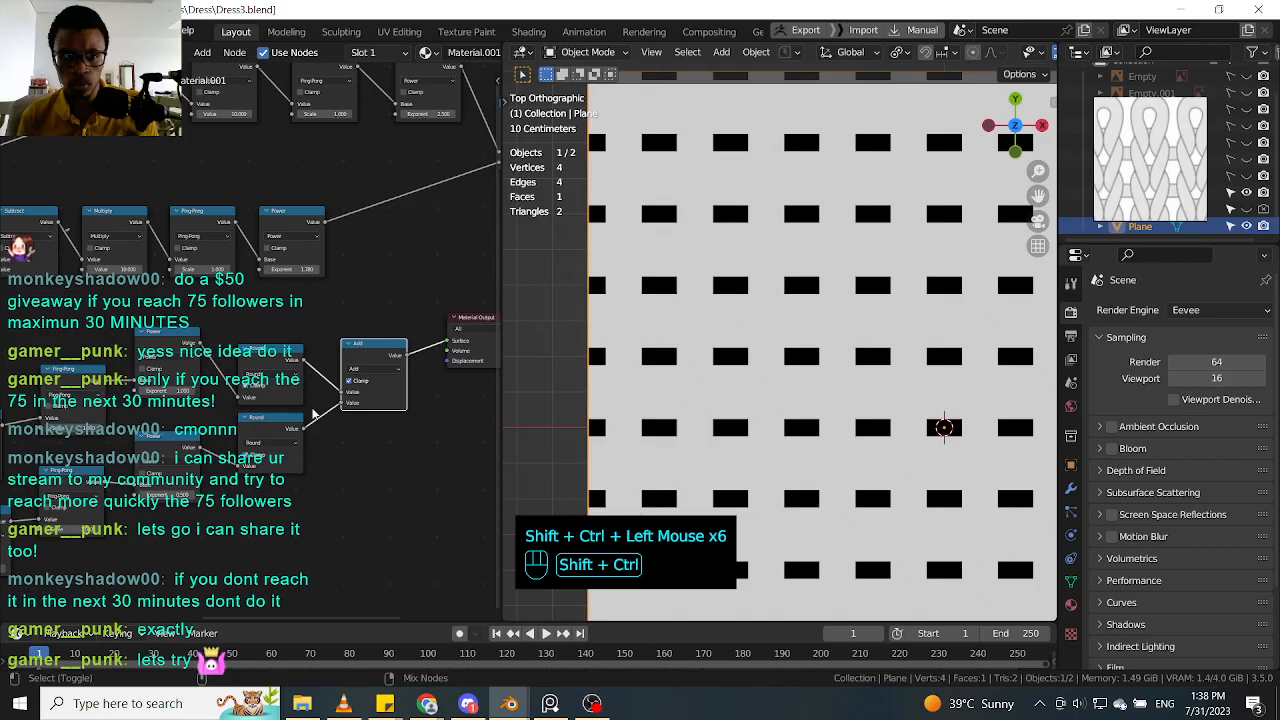
pyautogui.keyDown('ctrl'); pyautogui.keyDown('shift'); pyautogui.click(283, 426); pyautogui.keyUp('shift'); pyautogui.keyUp('ctrl')
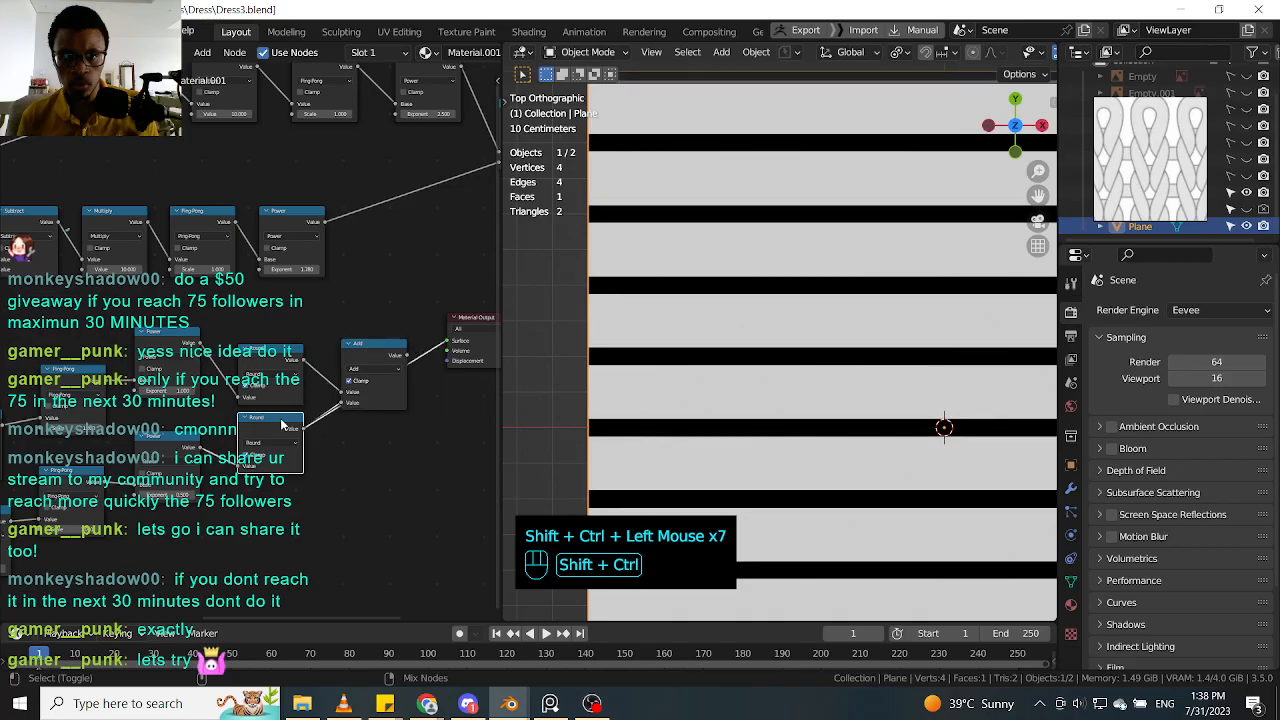
pyautogui.keyDown('ctrl'); pyautogui.keyDown('shift'); pyautogui.click(383, 353); pyautogui.keyUp('shift'); pyautogui.keyUp('ctrl')
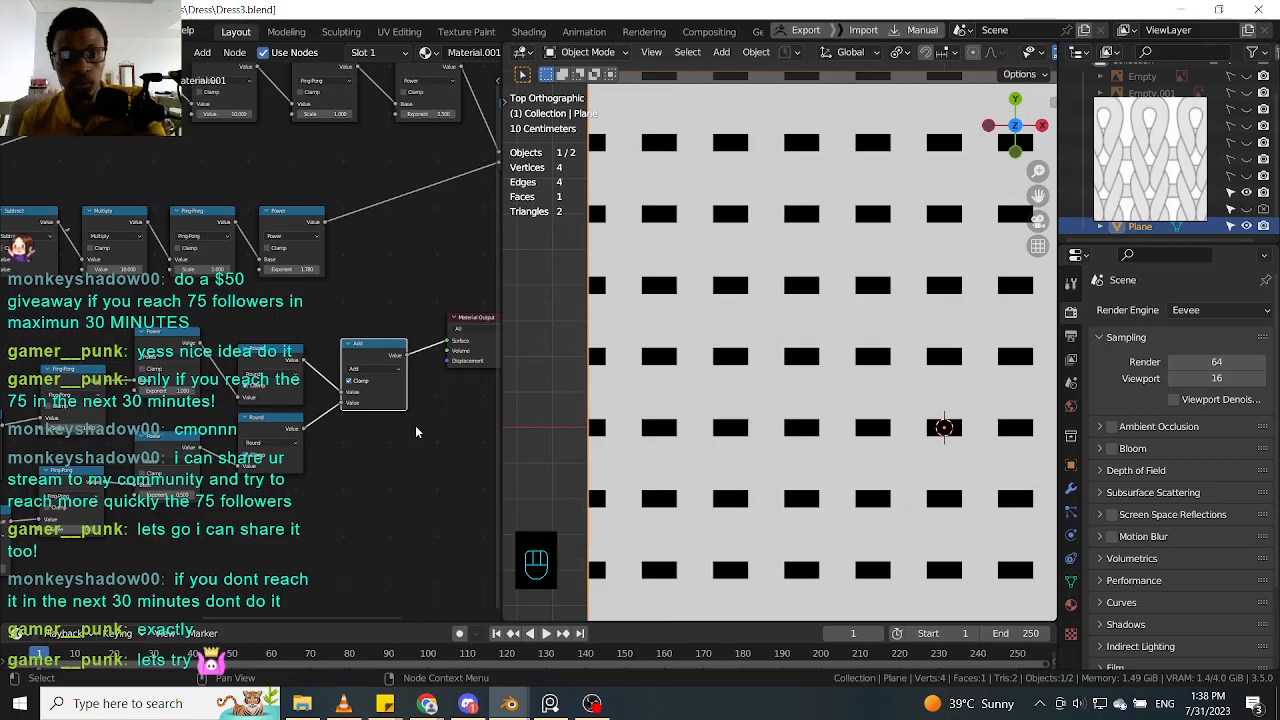
# Step: Toggle Clamp off and back on for the upper and lower Round nodes to compare the result
pyautogui.click(251, 391)
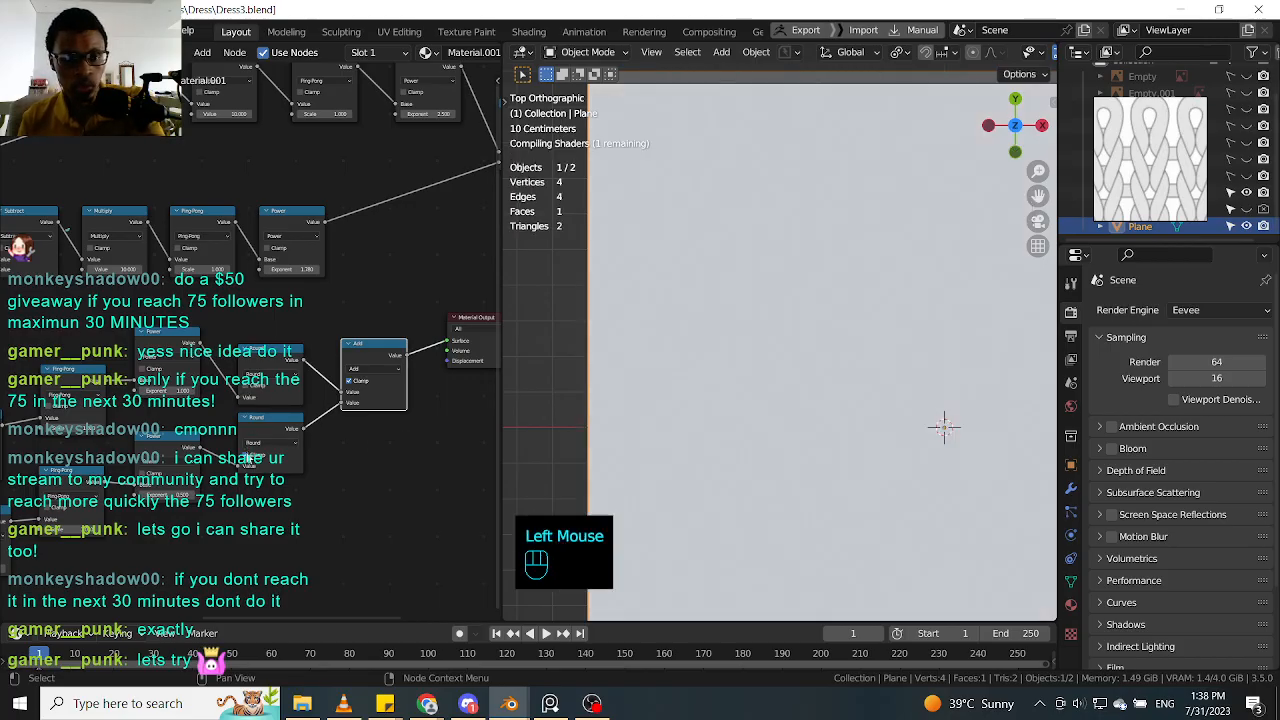
pyautogui.click(249, 463)
pyautogui.click(249, 463)
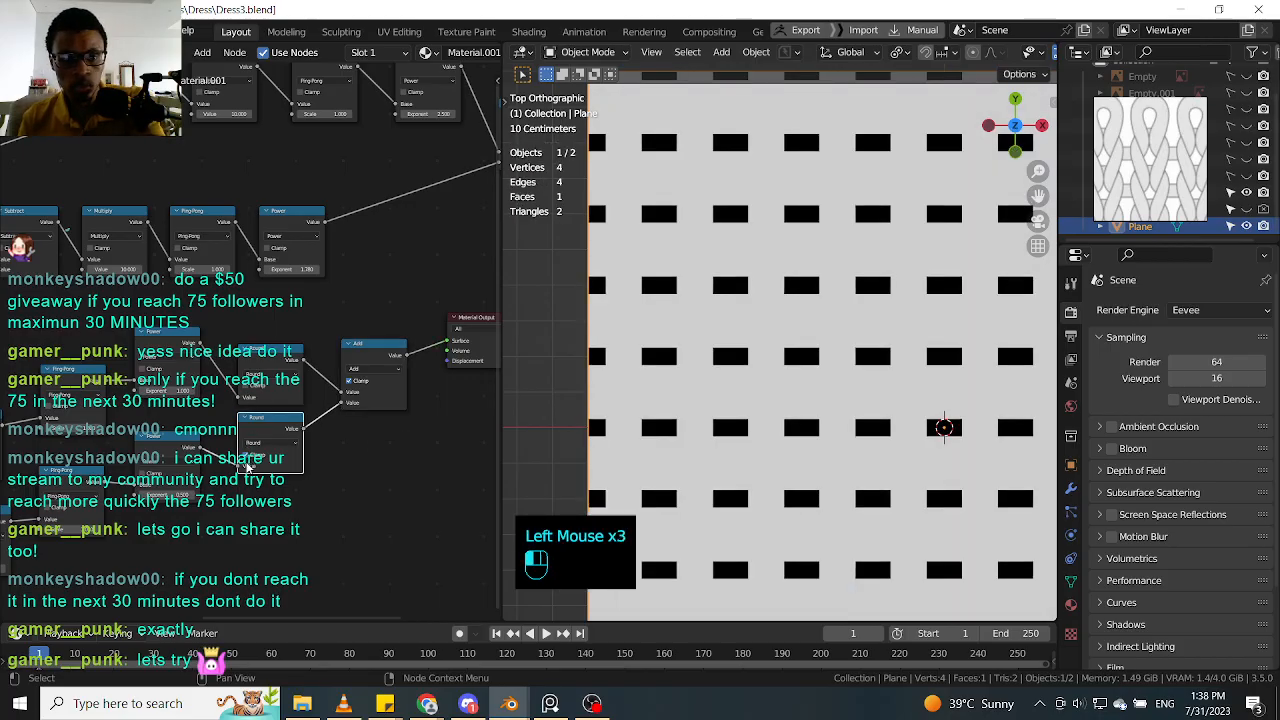
pyautogui.click(249, 461)
pyautogui.click(249, 461)
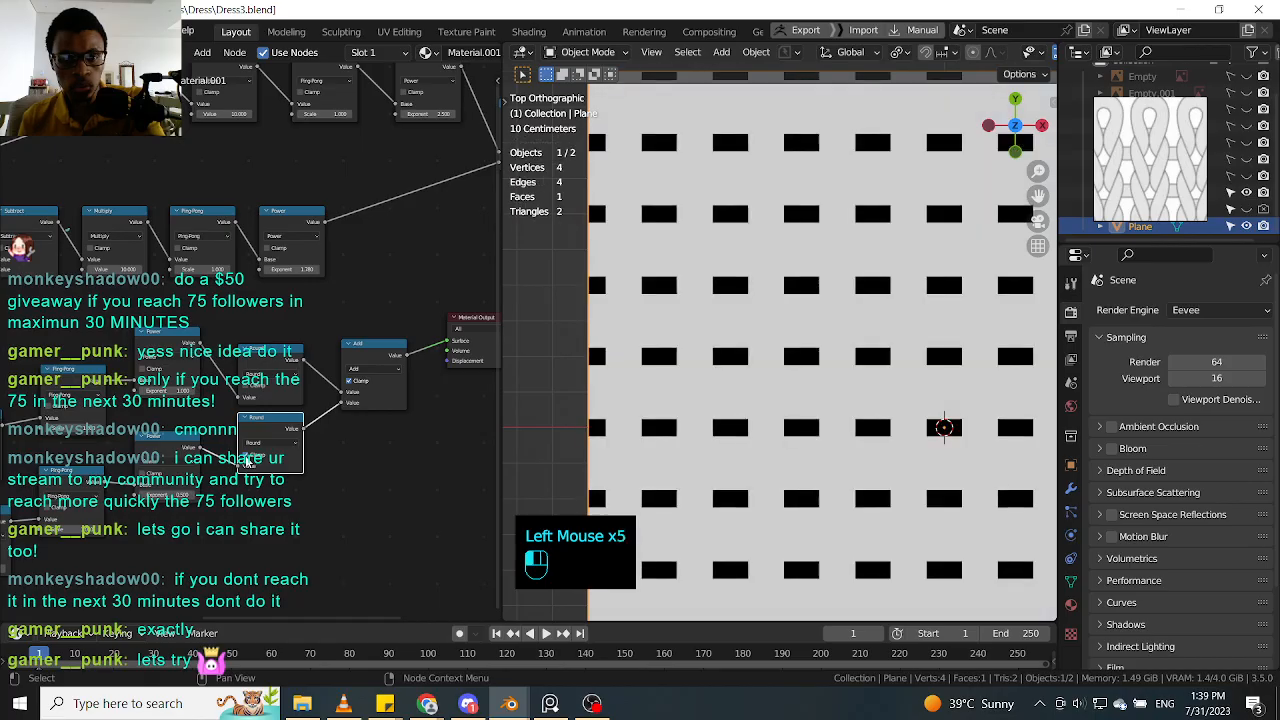
pyautogui.click(251, 389)
# Step: Turn off Clamp on the Add node, examine where the stripes overlap, and turn Clamp back on
pyautogui.click(357, 389)
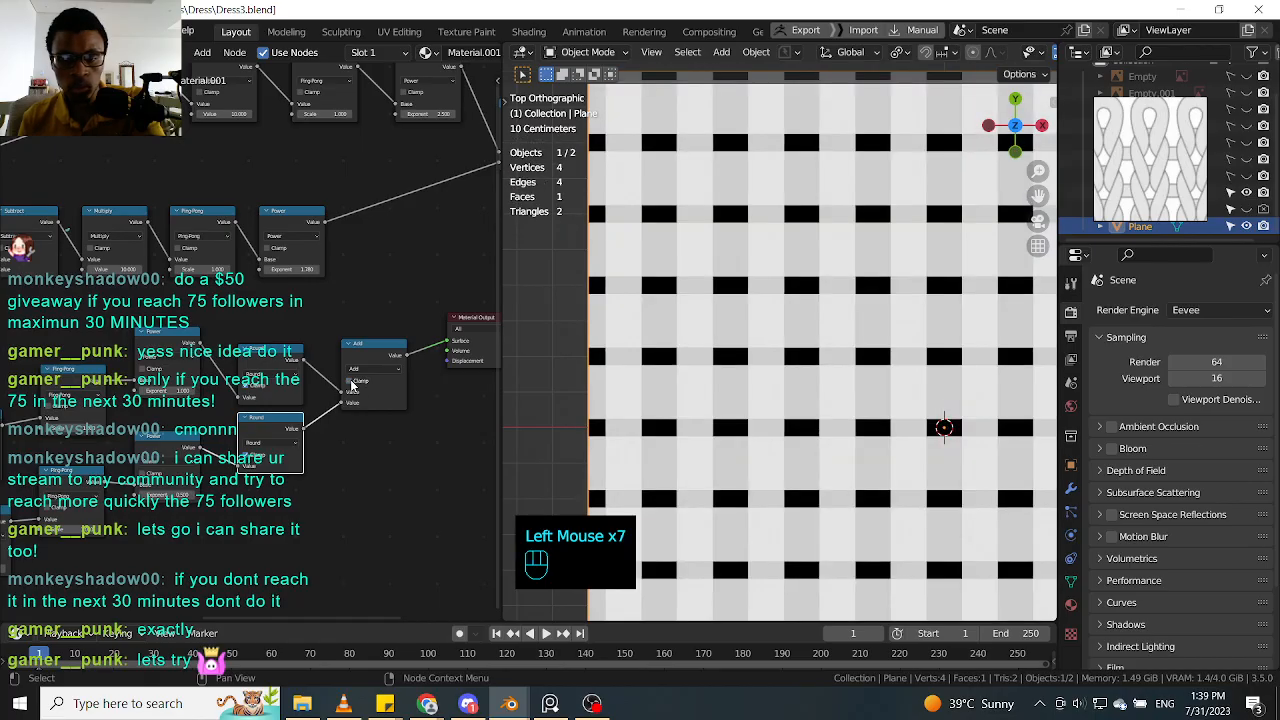
pyautogui.scroll(4, 781, 306)
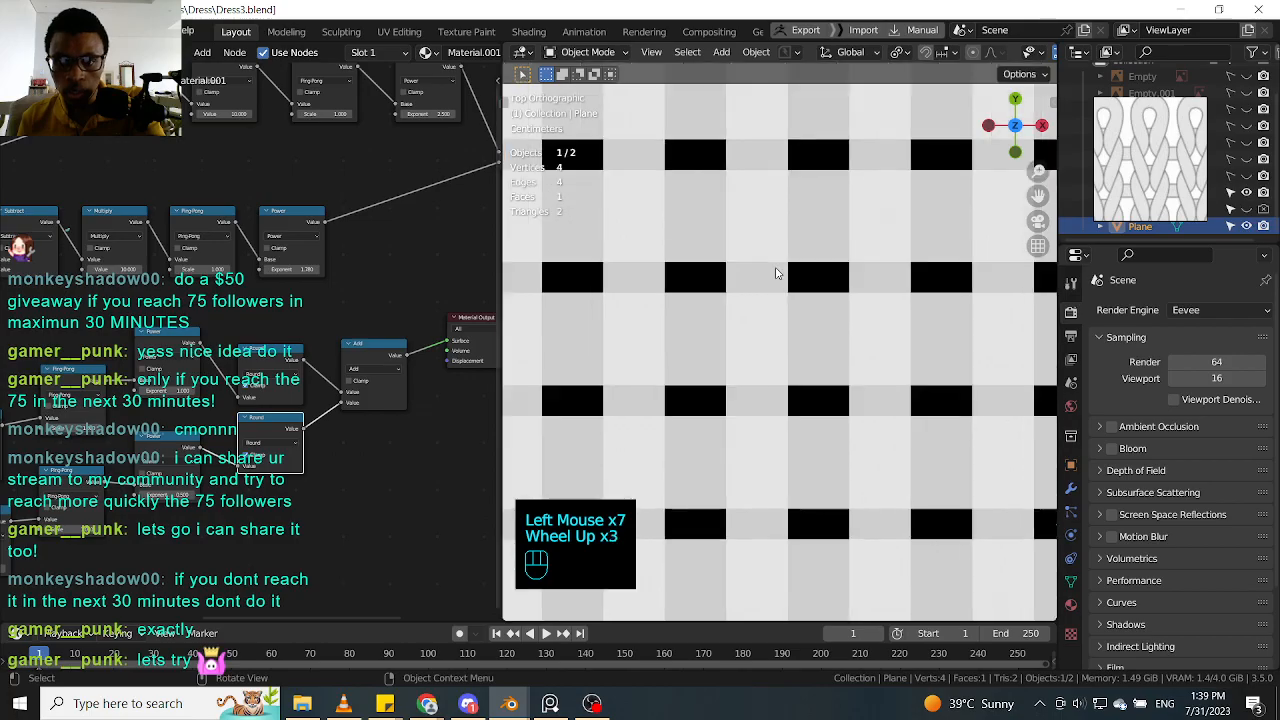
pyautogui.scroll(-3, 776, 276)
pyautogui.scroll(2, 776, 278)
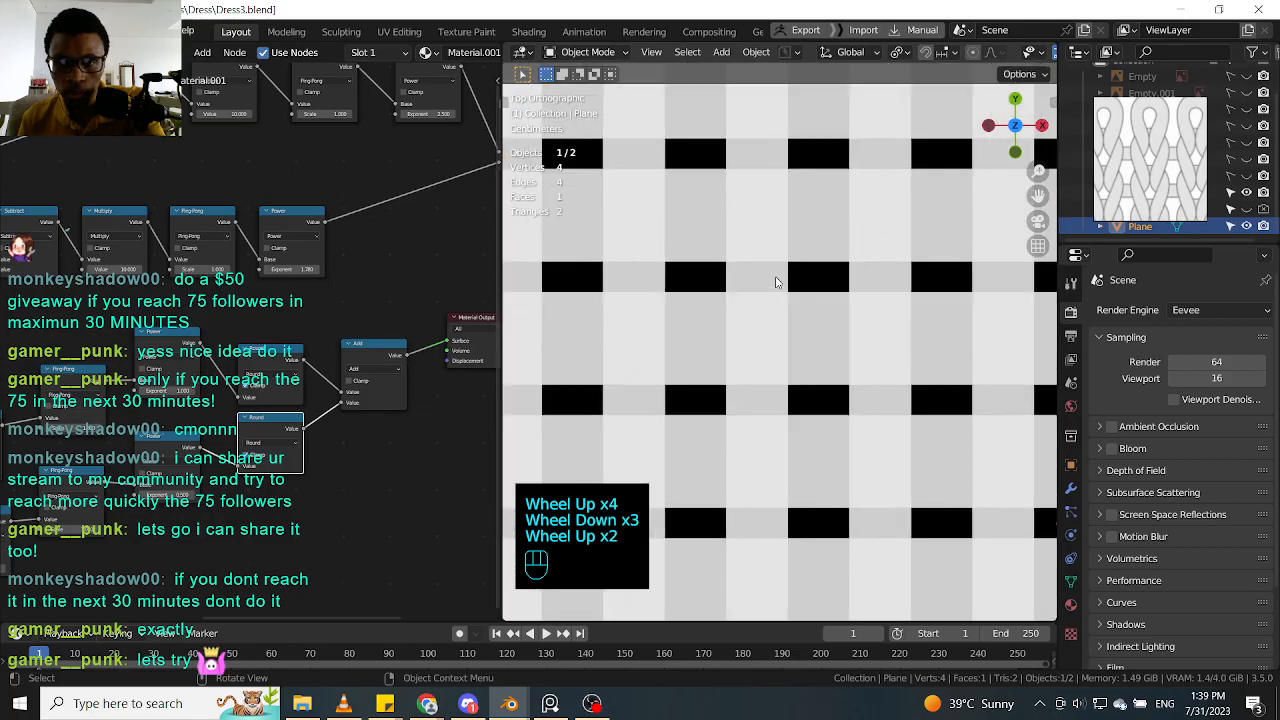
pyautogui.scroll(-1, 776, 282)
pyautogui.scroll(-1, 776, 282)
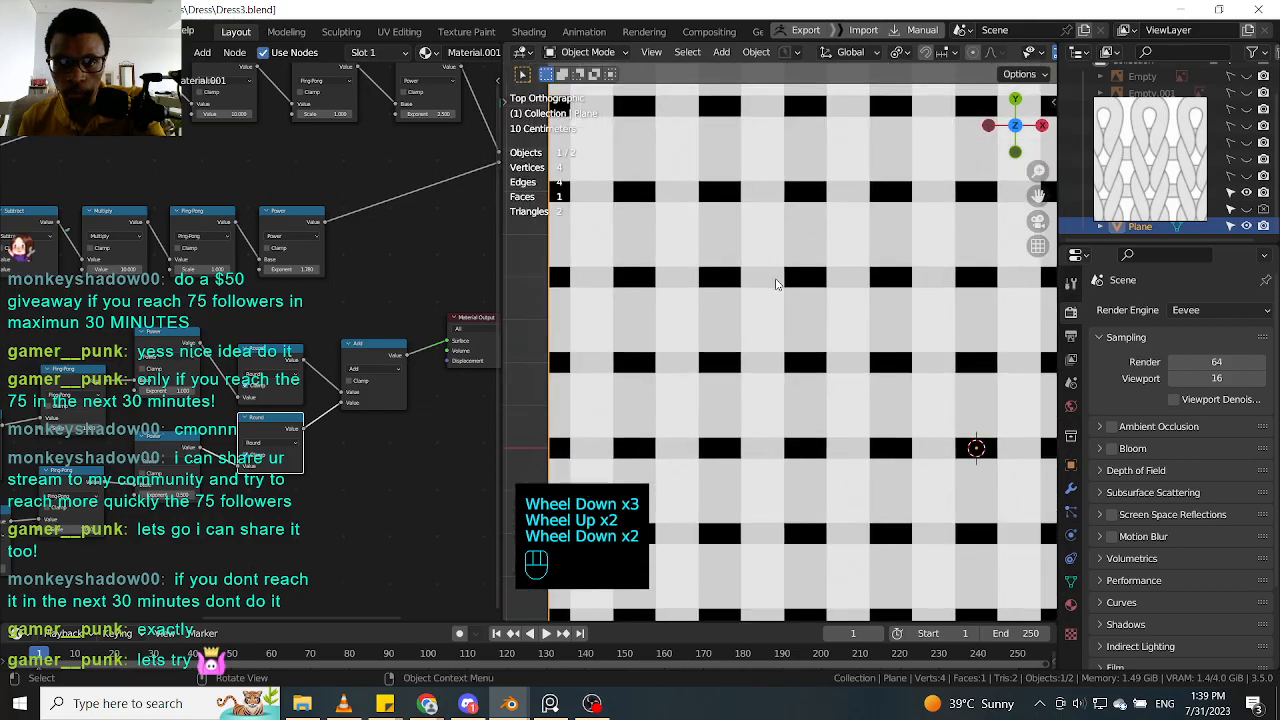
pyautogui.moveTo(416, 375); pyautogui.dragTo(390, 404, button='middle')
pyautogui.click(298, 387)
pyautogui.click(298, 387)
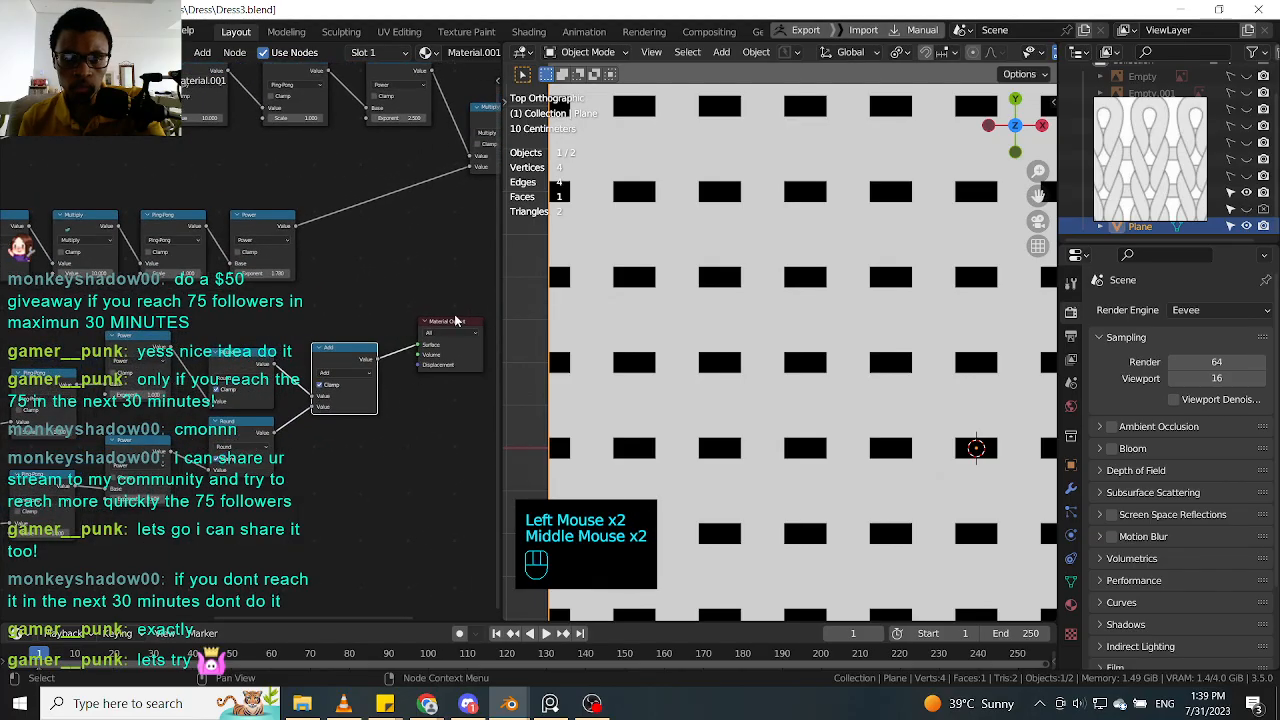
# Step: Space out the last two nodes, moving Material Output farther from the Add node and slightly lower
pyautogui.moveTo(455, 322); pyautogui.dragTo(475, 363)
pyautogui.moveTo(297, 355); pyautogui.dragTo(324, 354)
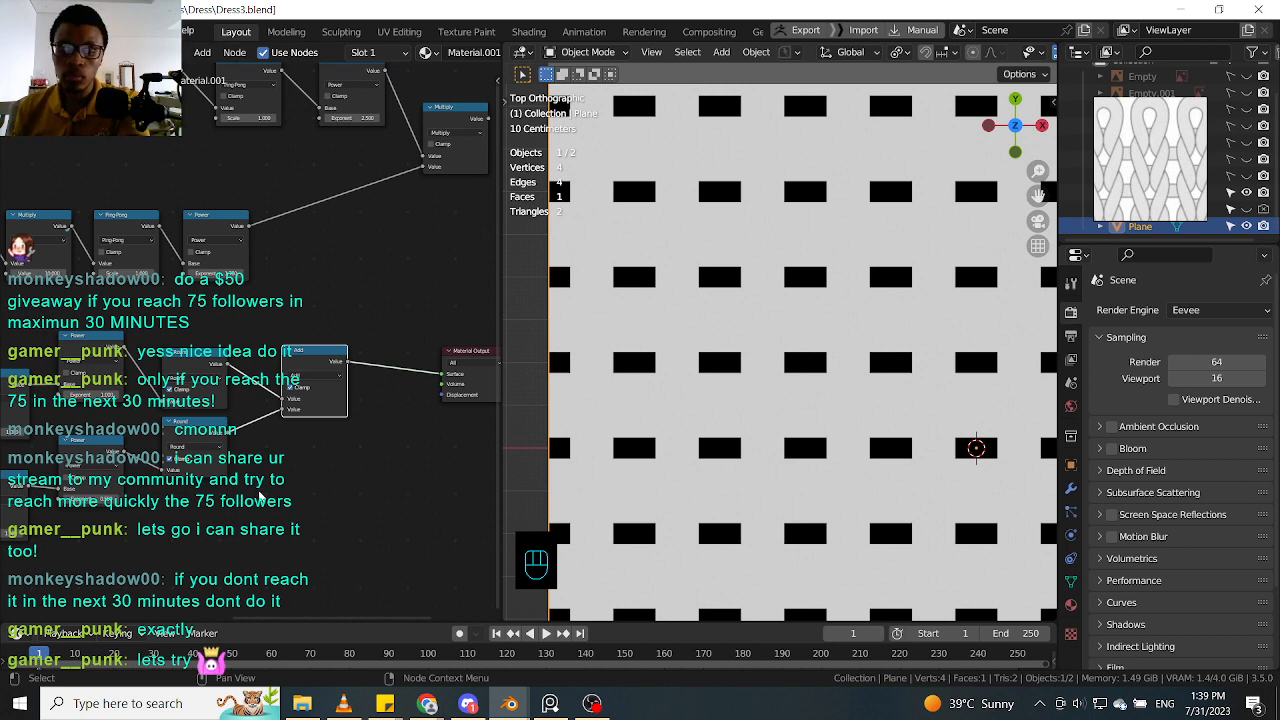
# Step: Move the Material Output node closer to the Add node and slightly higher
pyautogui.moveTo(258, 497)
pyautogui.mouseDown(button='middle')
pyautogui.moveTo(334, 486)
pyautogui.moveTo(354, 506)
pyautogui.moveTo(357, 477)
pyautogui.moveTo(244, 490)
pyautogui.mouseUp(button='middle')
pyautogui.moveTo(445, 338); pyautogui.dragTo(513, 289)
pyautogui.moveTo(263, 403); pyautogui.dragTo(353, 390, button='middle')
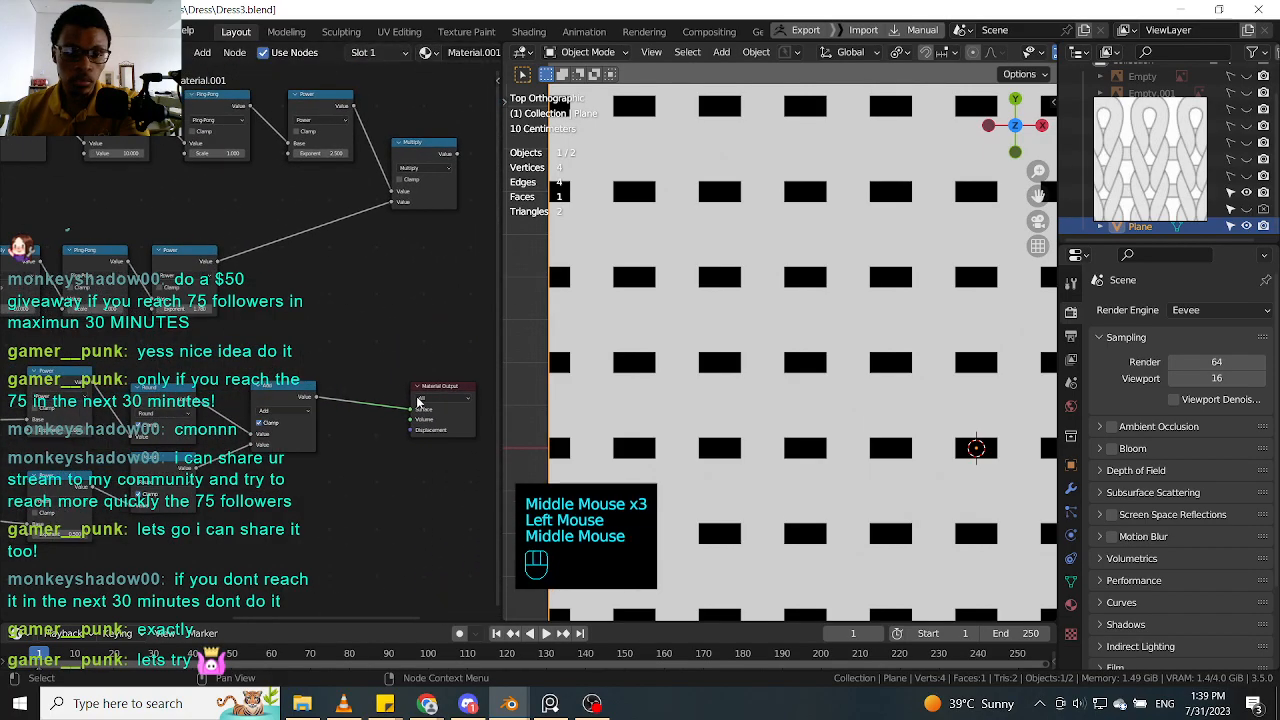
pyautogui.moveTo(438, 390); pyautogui.dragTo(397, 375)
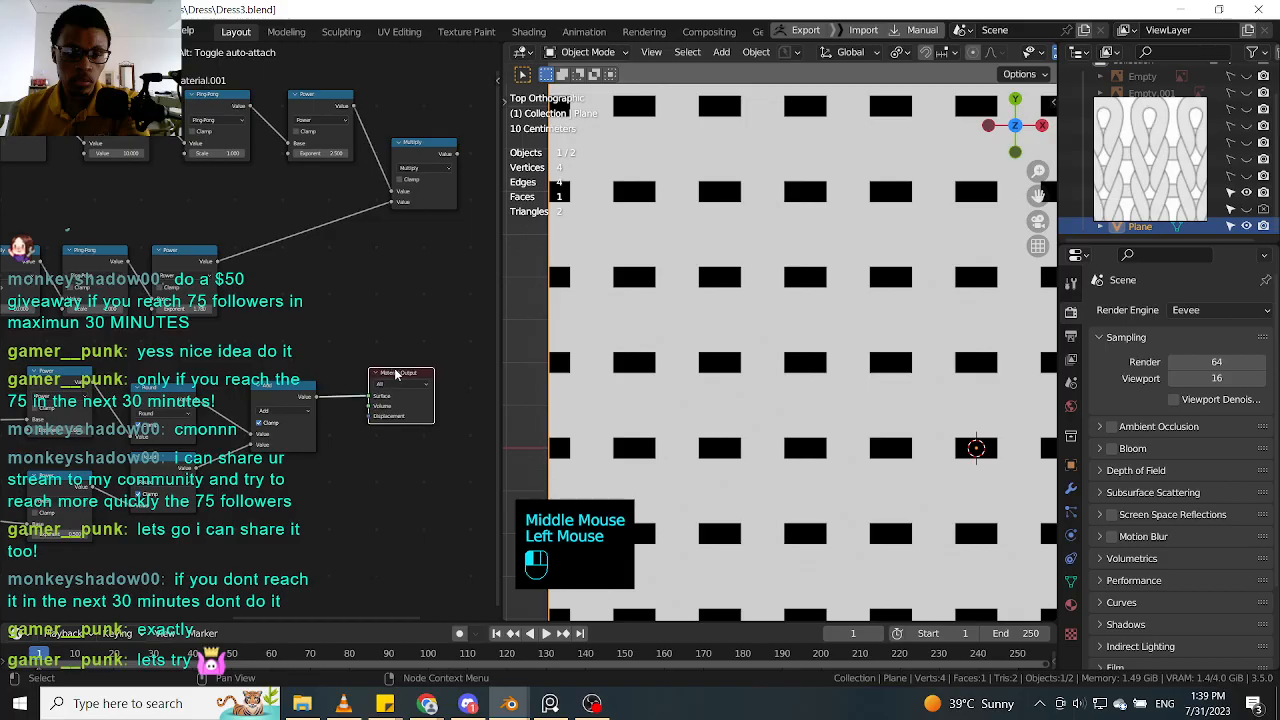
# Step: Widen the node editor area against the 3D viewport so the whole rounded-stripe node chain fits in view
pyautogui.moveTo(310, 445); pyautogui.dragTo(360, 441, button='middle')
pyautogui.moveTo(308, 475); pyautogui.dragTo(374, 457, button='middle')
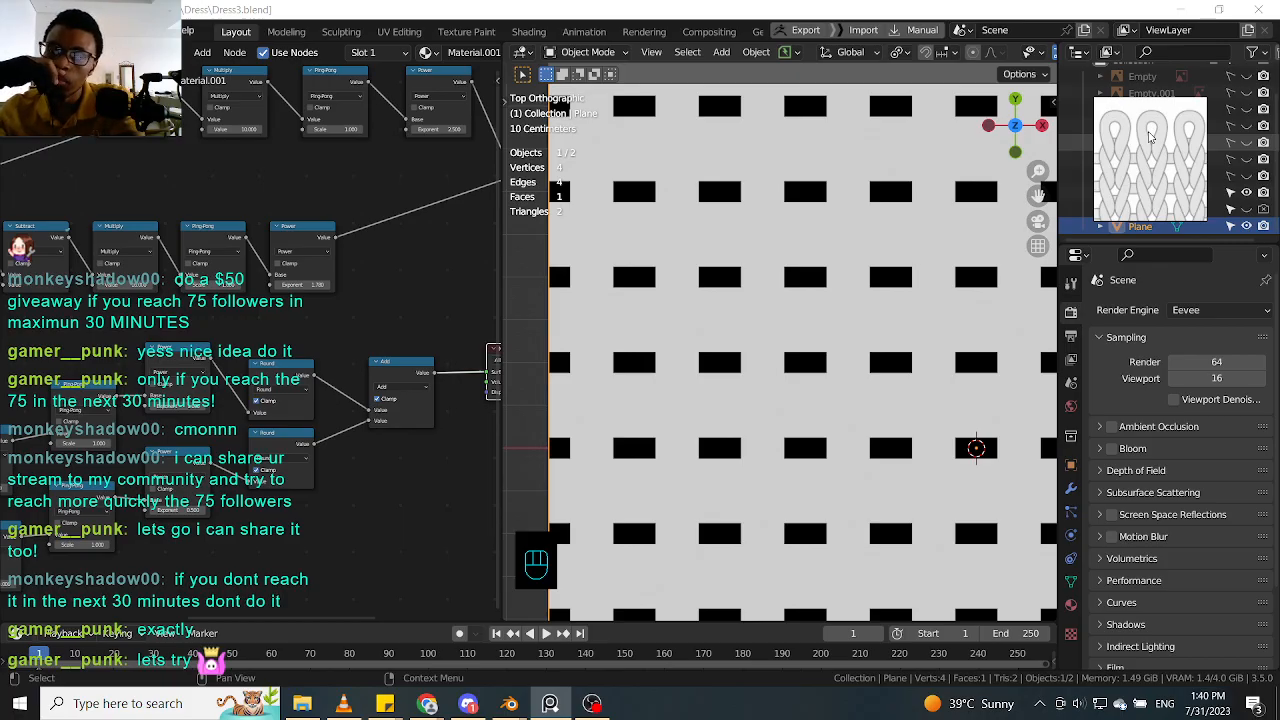
pyautogui.moveTo(362, 485); pyautogui.dragTo(383, 428, button='middle')
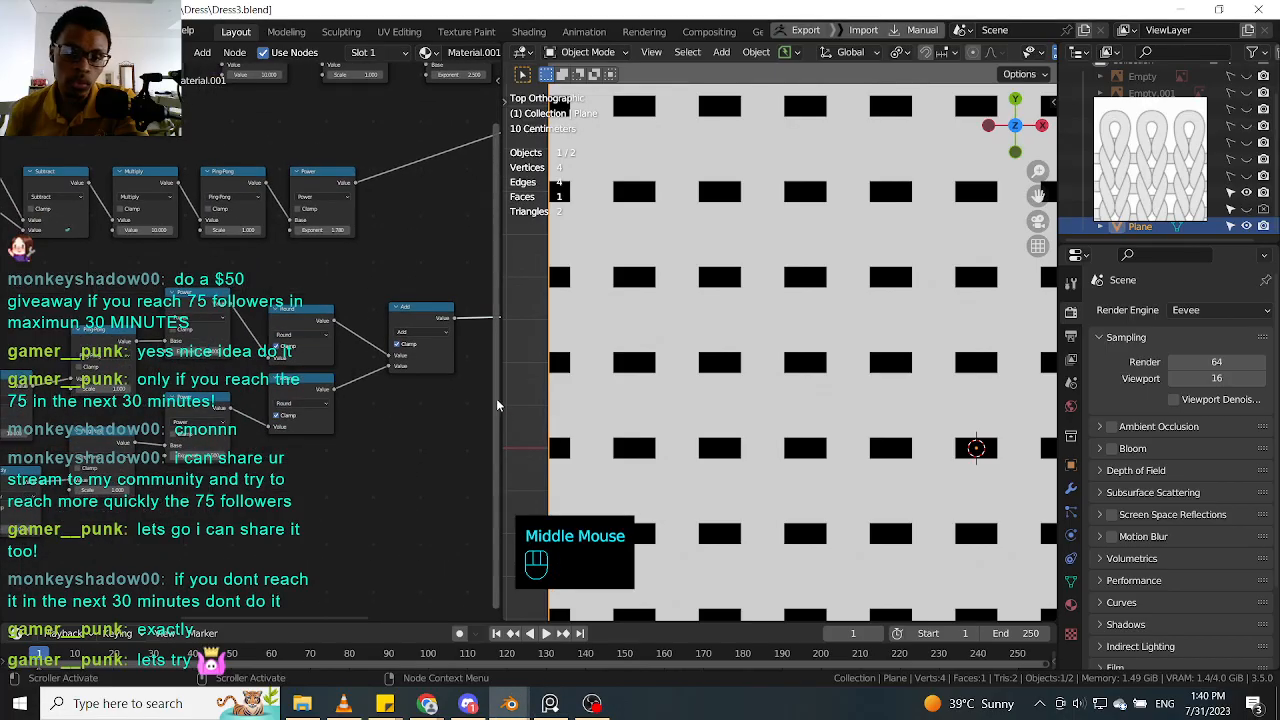
pyautogui.moveTo(503, 403); pyautogui.dragTo(728, 403)
pyautogui.moveTo(343, 480); pyautogui.dragTo(563, 440, button='middle')
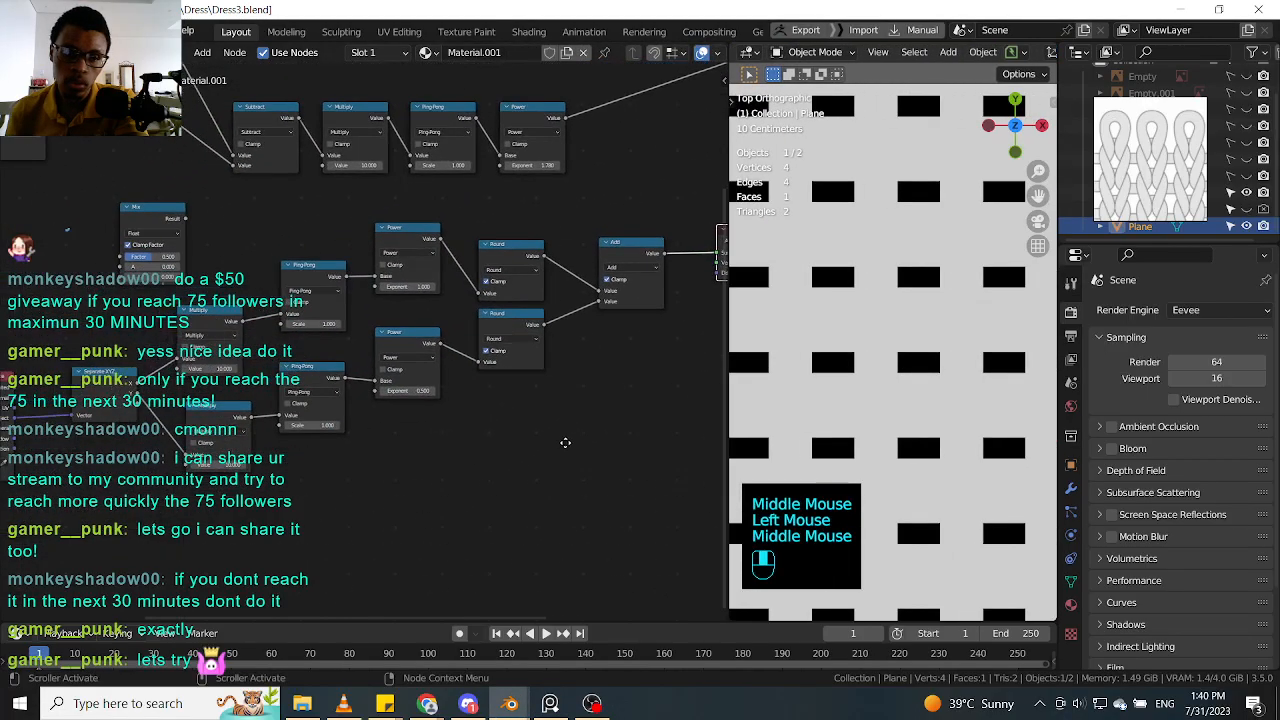
pyautogui.moveTo(522, 481)
pyautogui.mouseDown(button='middle')
pyautogui.moveTo(537, 455)
pyautogui.moveTo(507, 463)
pyautogui.mouseUp(button='middle')
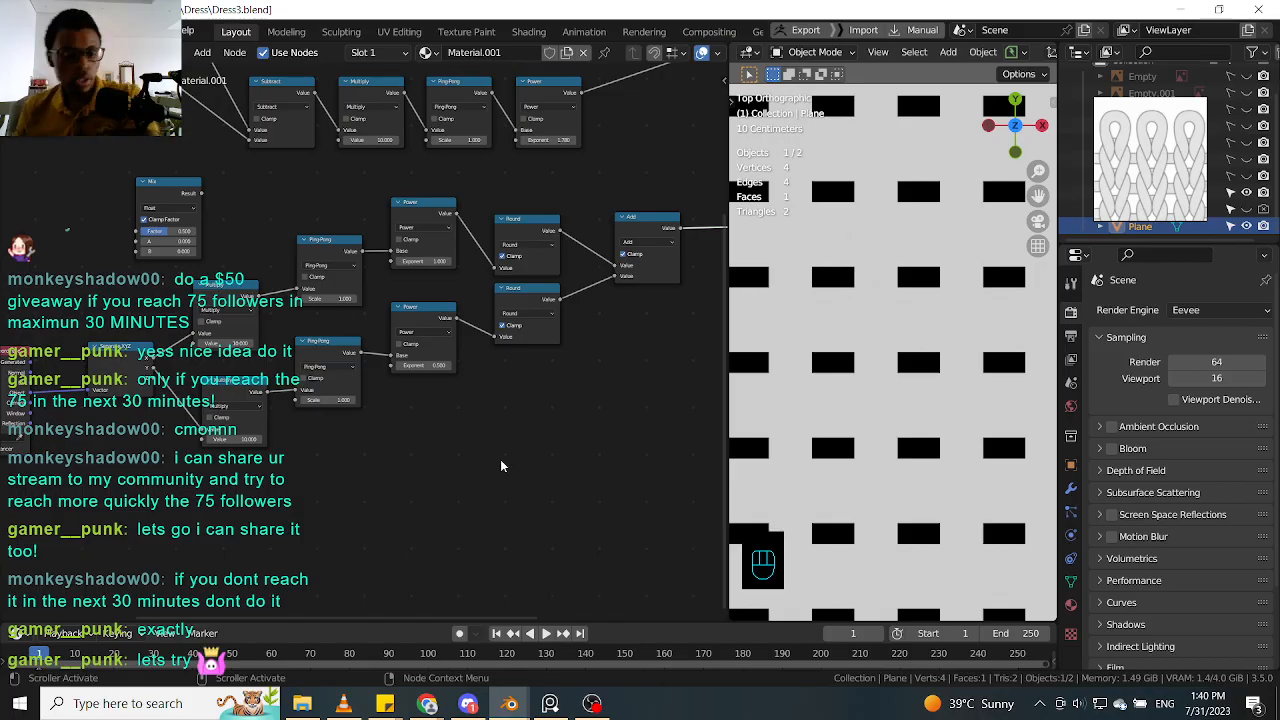
# Step: Save the project as a new incremented version named Dress4.blend in the Dress folder
pyautogui.press('ctrl')
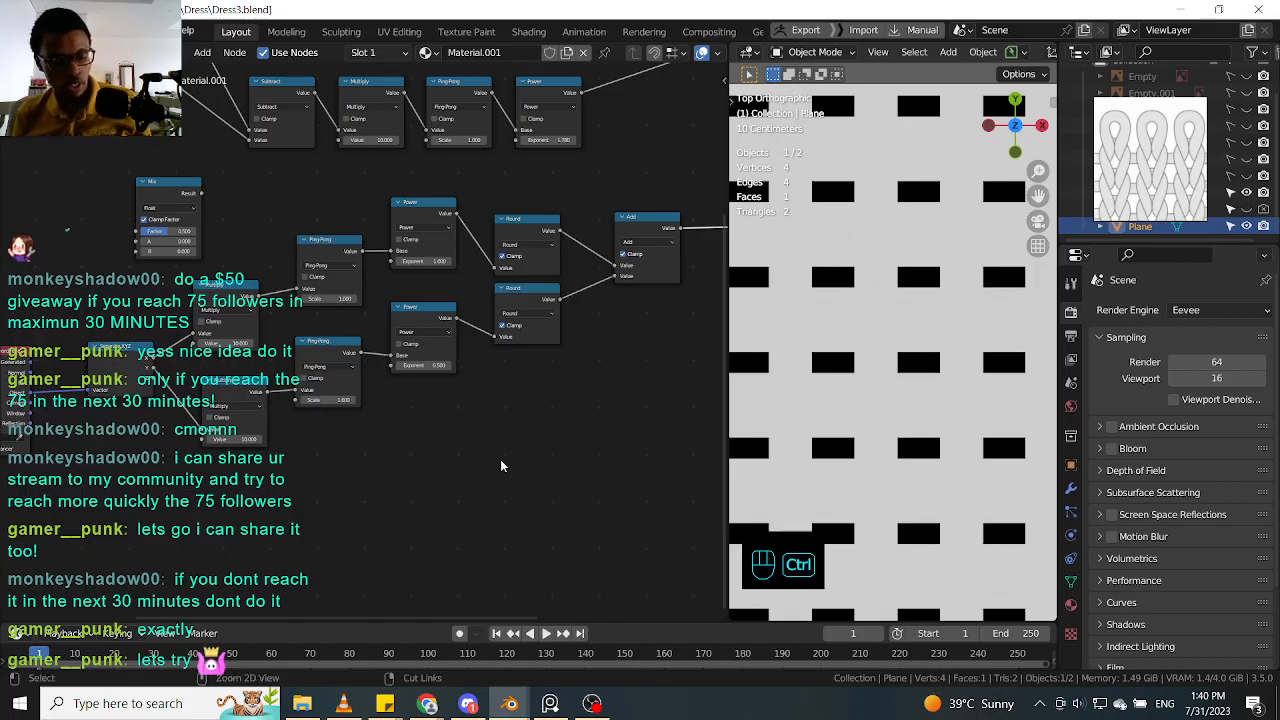
pyautogui.hotkey('ctrl', 'shift', 's')
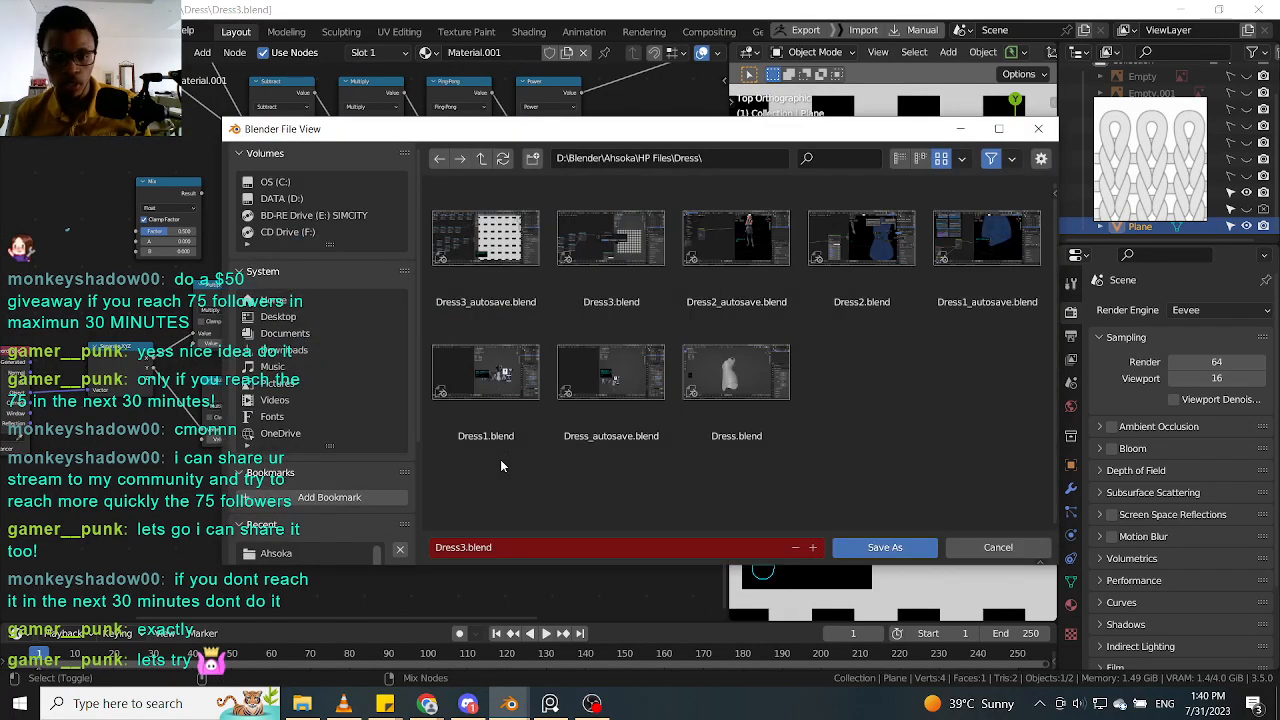
pyautogui.click(812, 547)
pyautogui.click(884, 547)
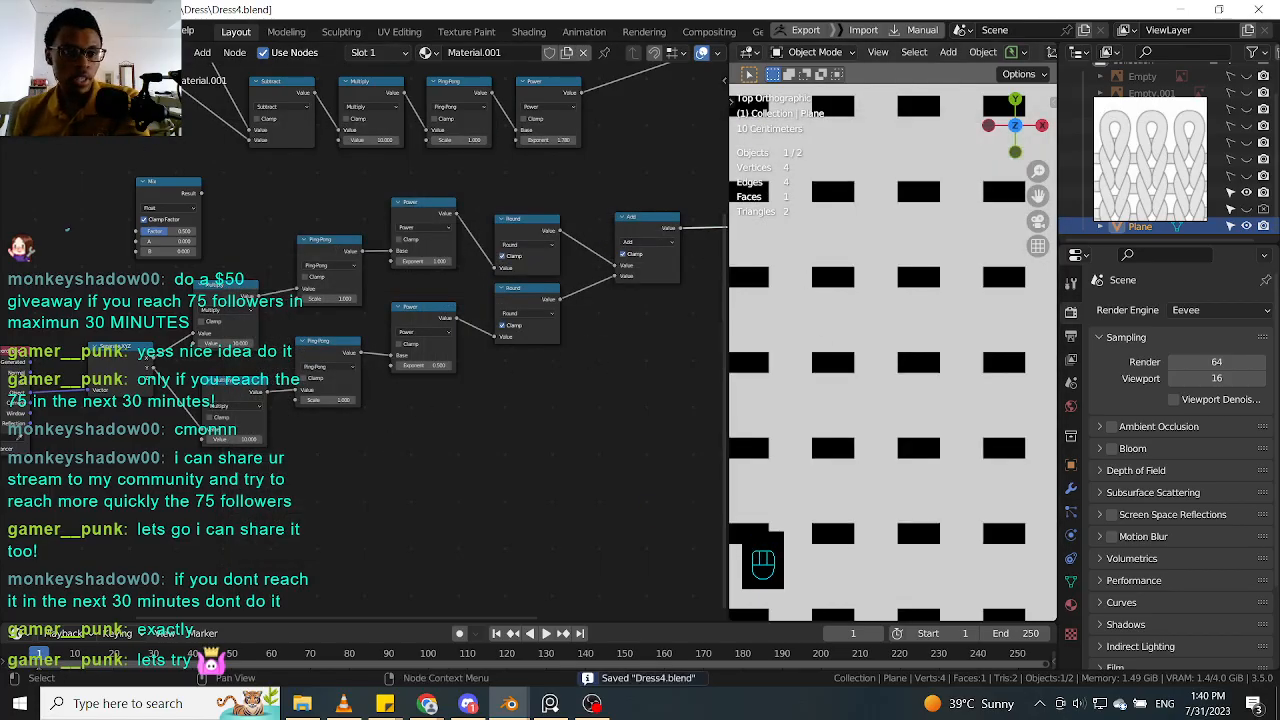
# Step: Open patterns Practices1.blend from the D:\Blender\procedural texture folder
pyautogui.click(16, 31)
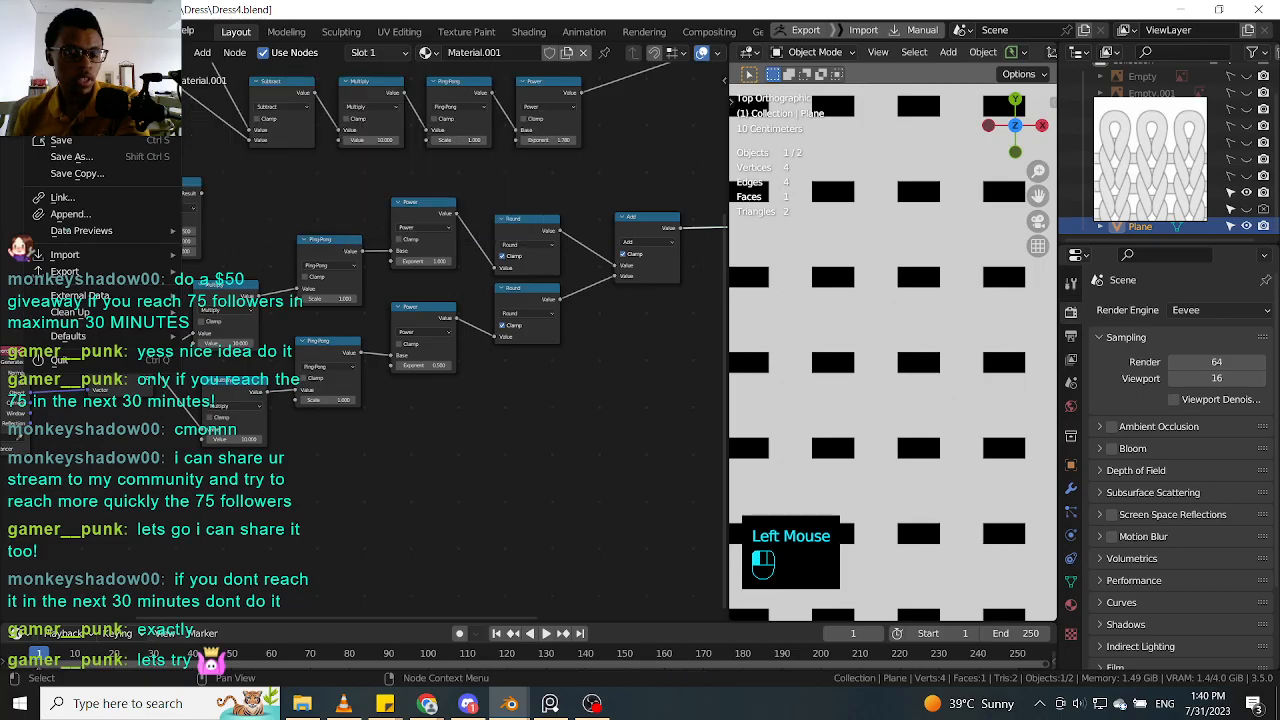
pyautogui.click(60, 66)
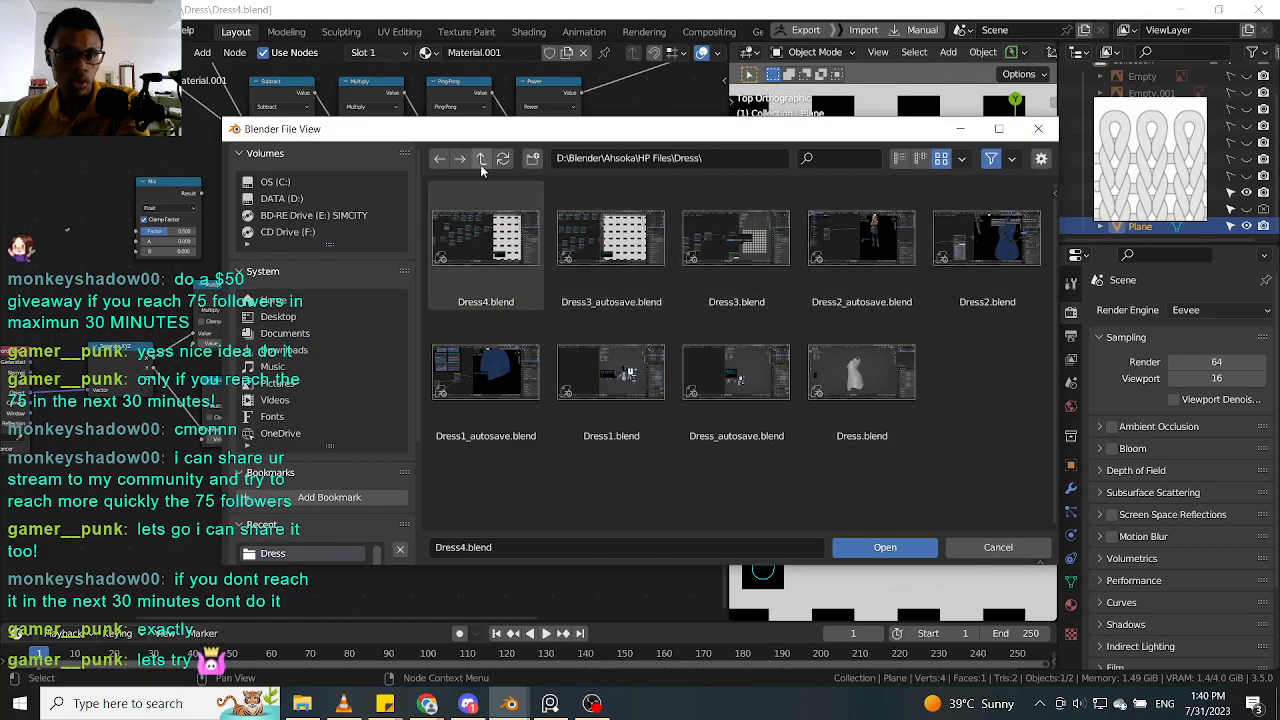
pyautogui.click(480, 160)
pyautogui.click(480, 160)
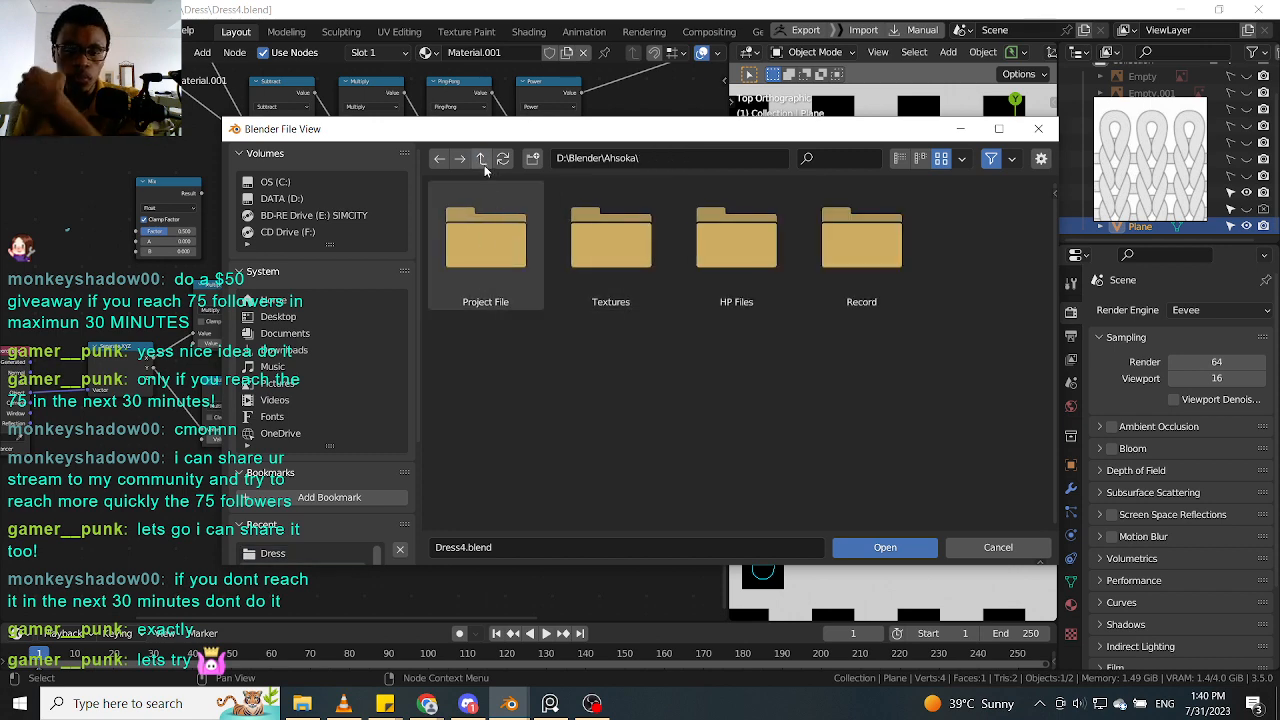
pyautogui.click(485, 166)
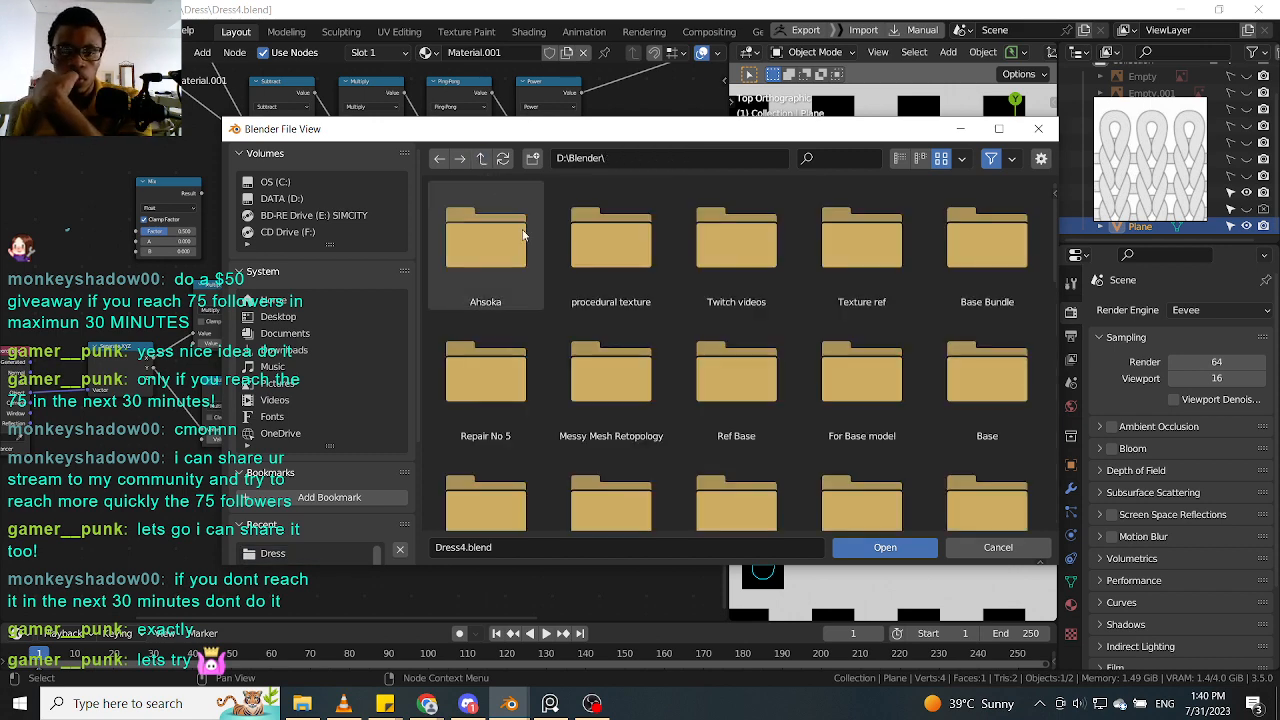
pyautogui.doubleClick(614, 262)
pyautogui.scroll(-10, 651, 386)
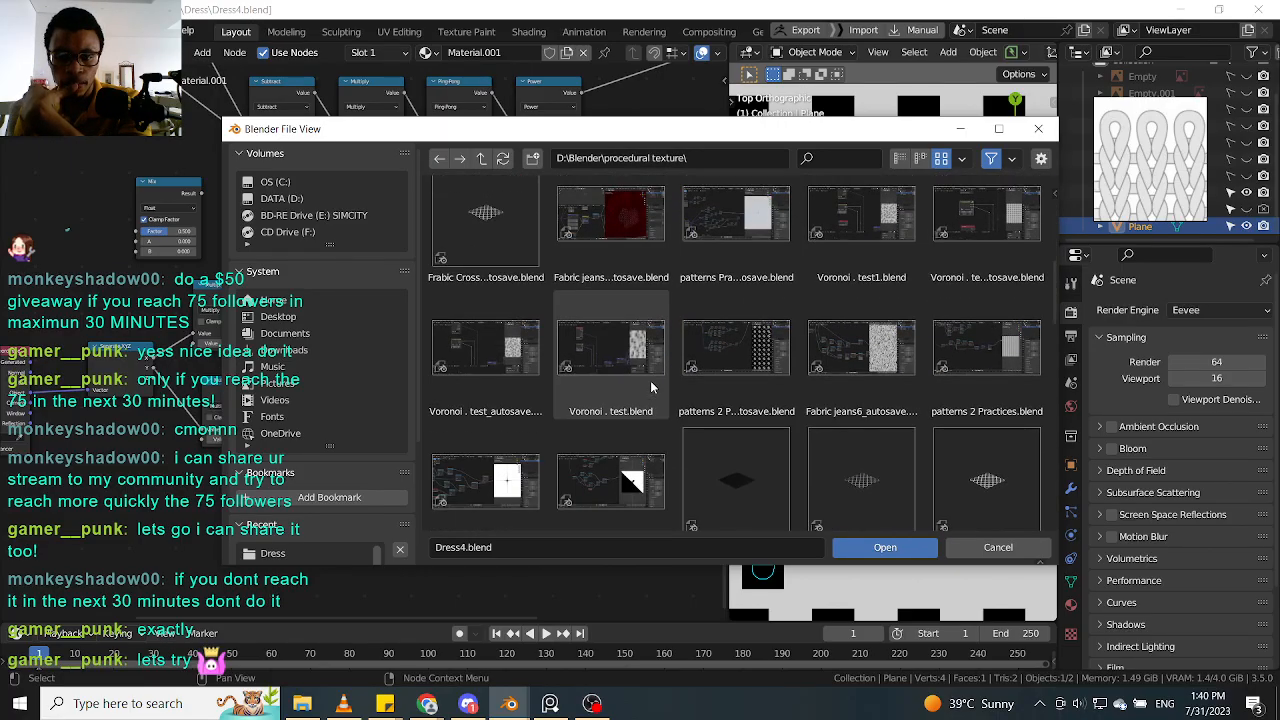
pyautogui.scroll(-4, 651, 386)
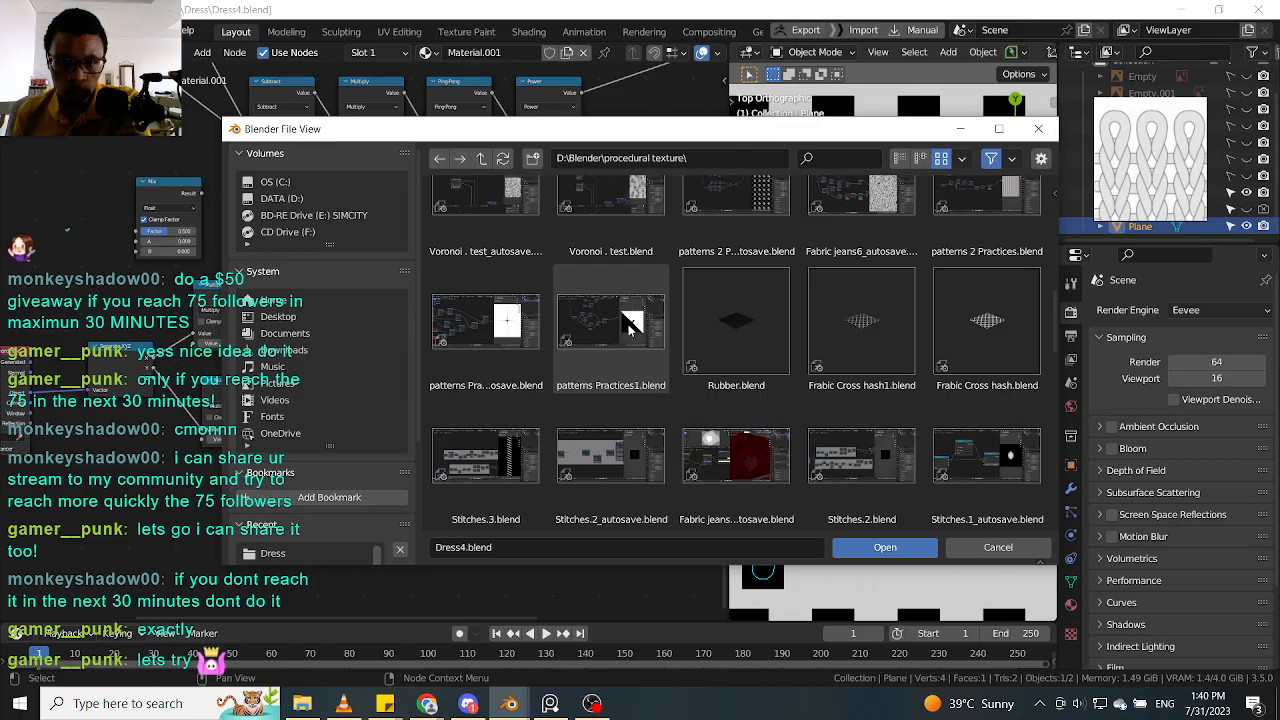
pyautogui.click(906, 548)
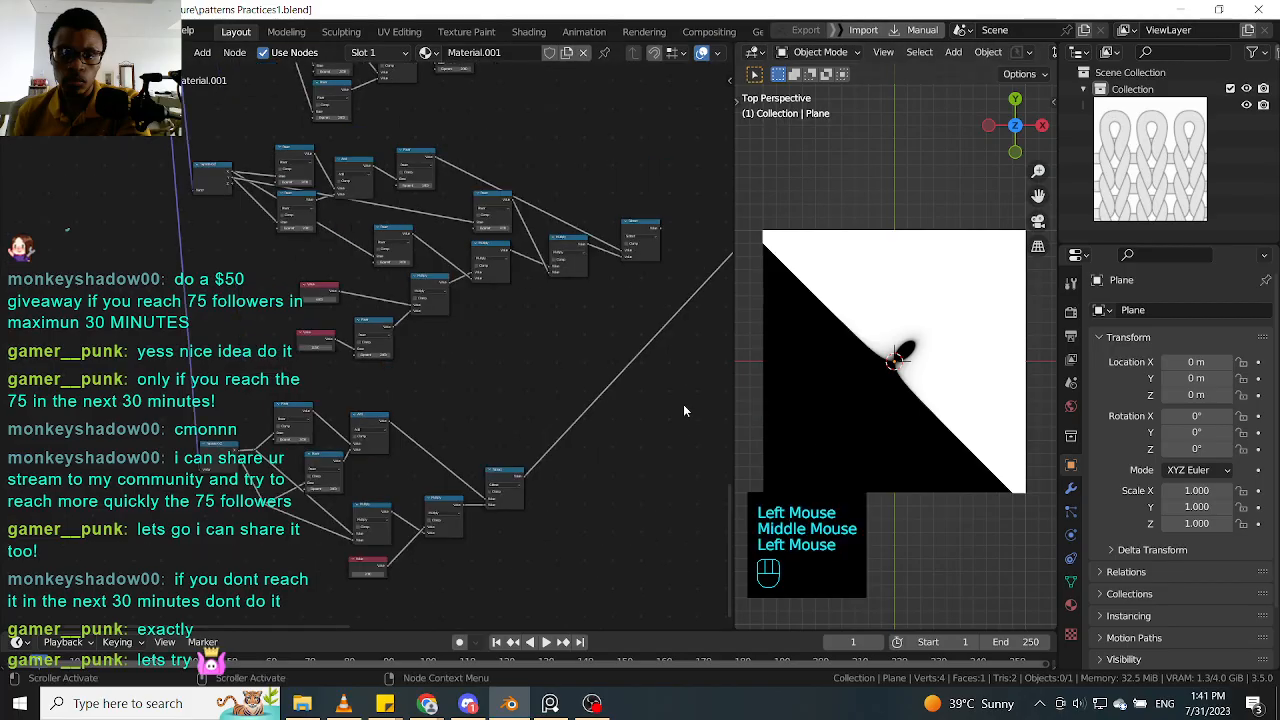
# Step: Preview the end nodes of the middle and lower node groups, and examine how the lower group's Power, Add and Multiply nodes connect
pyautogui.moveTo(665, 380); pyautogui.dragTo(561, 386, button='middle')
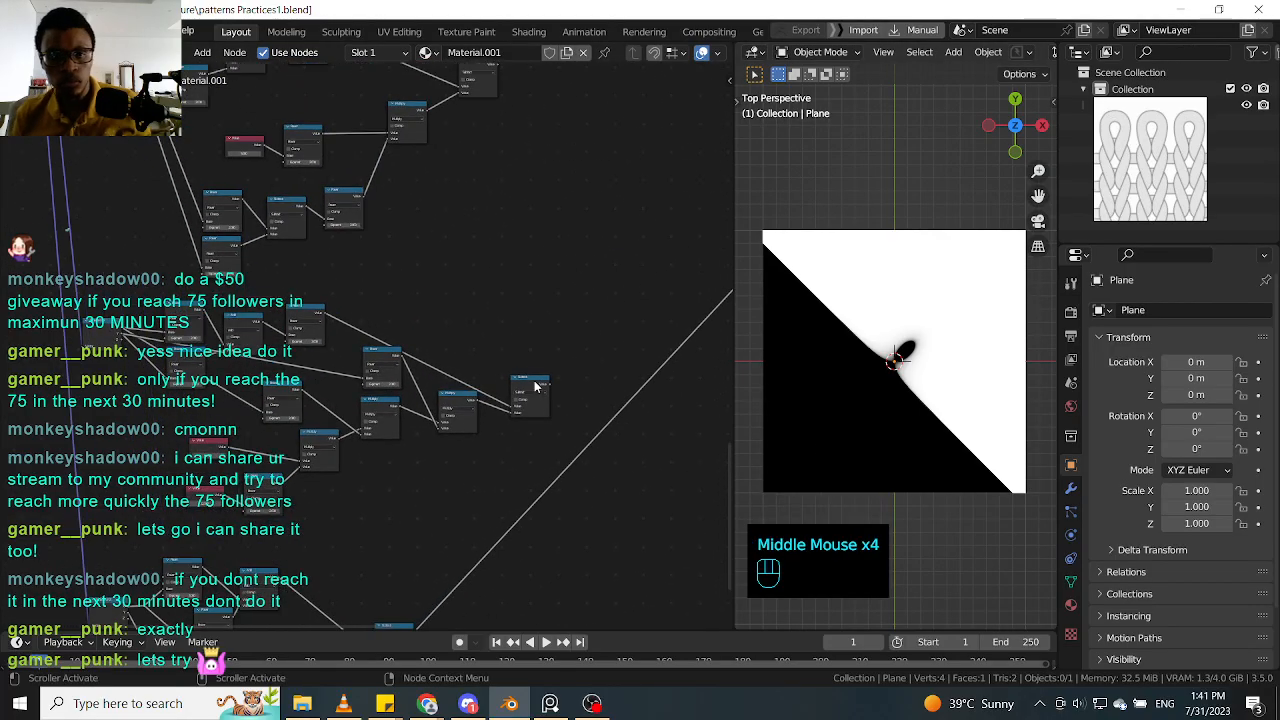
pyautogui.keyDown('ctrl'); pyautogui.keyDown('shift'); pyautogui.click(532, 388); pyautogui.keyUp('shift'); pyautogui.keyUp('ctrl')
pyautogui.moveTo(550, 456); pyautogui.dragTo(520, 410, button='middle')
pyautogui.keyDown('ctrl'); pyautogui.keyDown('shift'); pyautogui.click(466, 453); pyautogui.keyUp('shift'); pyautogui.keyUp('ctrl')
pyautogui.moveTo(466, 453); pyautogui.dragTo(589, 349, button='middle')
pyautogui.scroll(1, 532, 378)
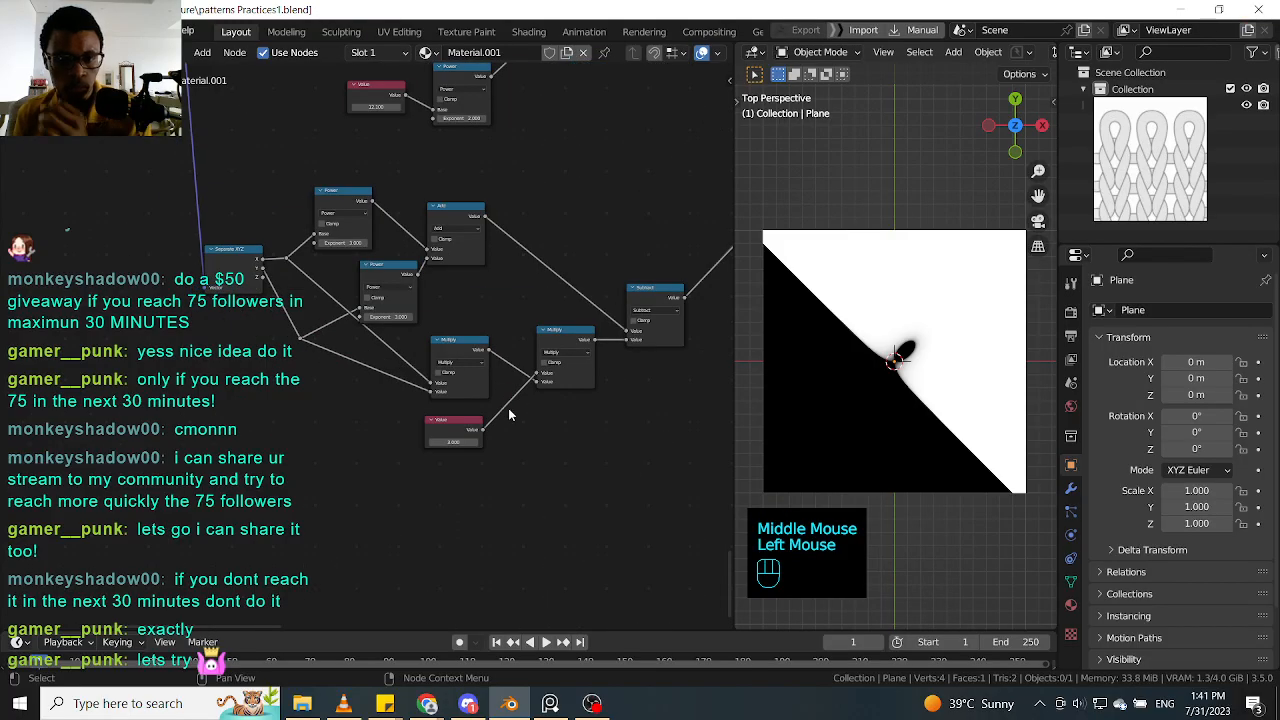
pyautogui.scroll(1, 512, 408)
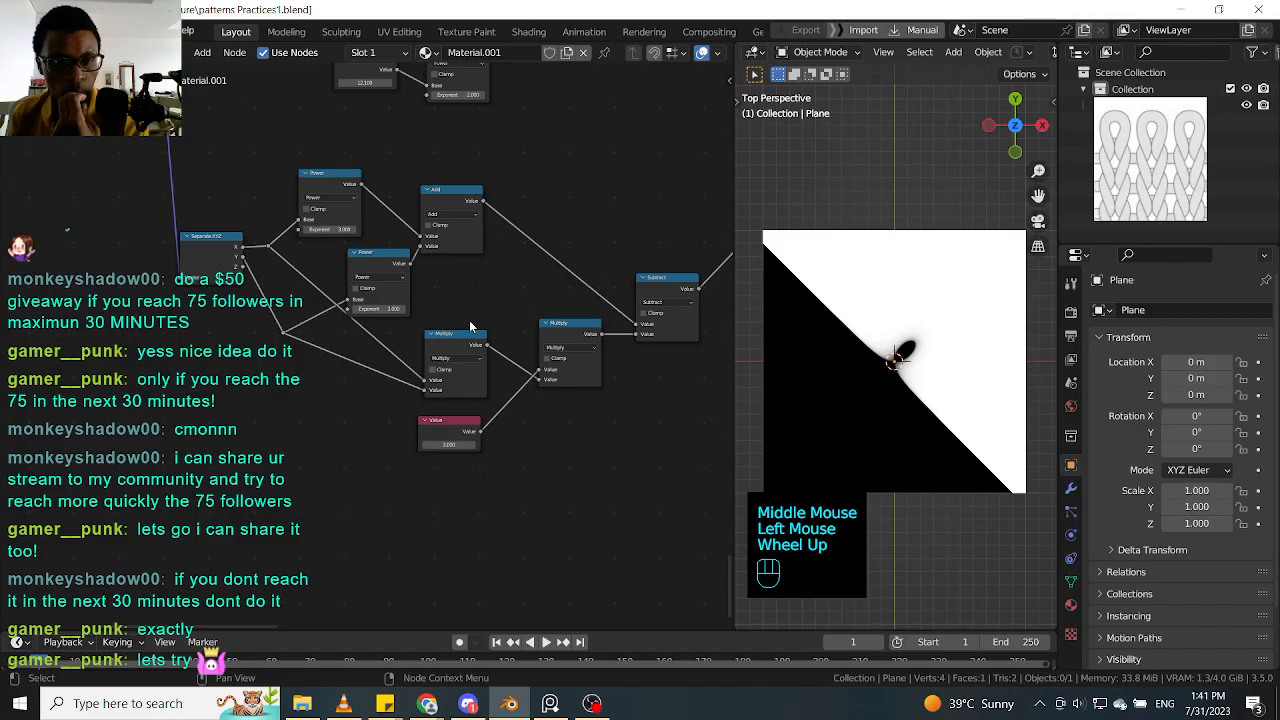
pyautogui.moveTo(469, 322); pyautogui.dragTo(440, 298, button='middle')
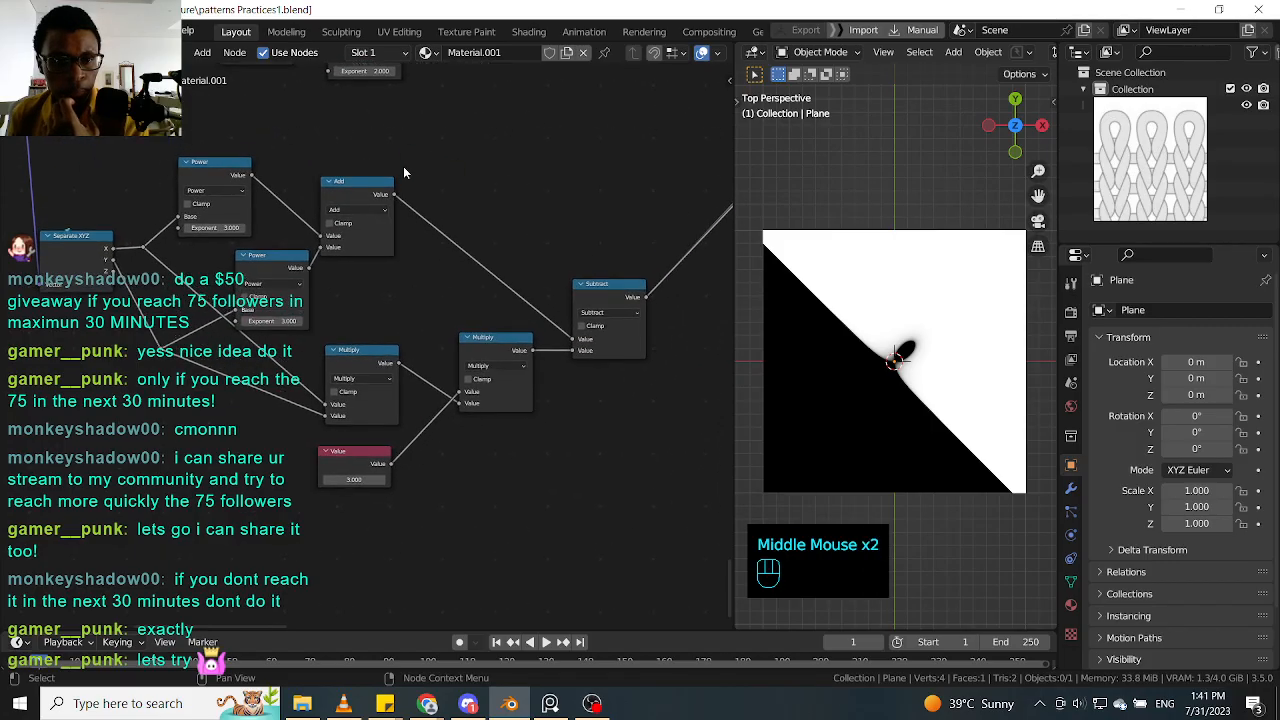
# Step: Preview the lower group's Add node and then its first Multiply node, nudging the Multiply node away from the second one
pyautogui.click(381, 186)
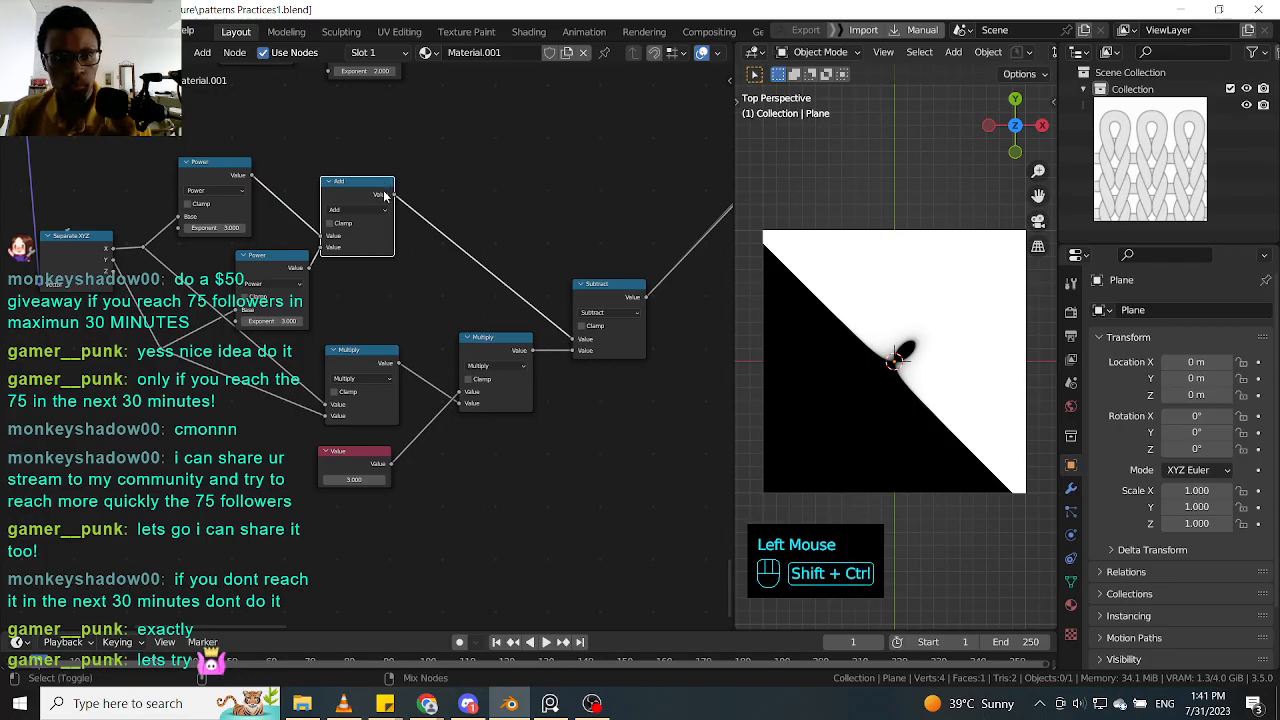
pyautogui.keyDown('ctrl'); pyautogui.keyDown('shift'); pyautogui.click(384, 195); pyautogui.keyUp('shift'); pyautogui.keyUp('ctrl')
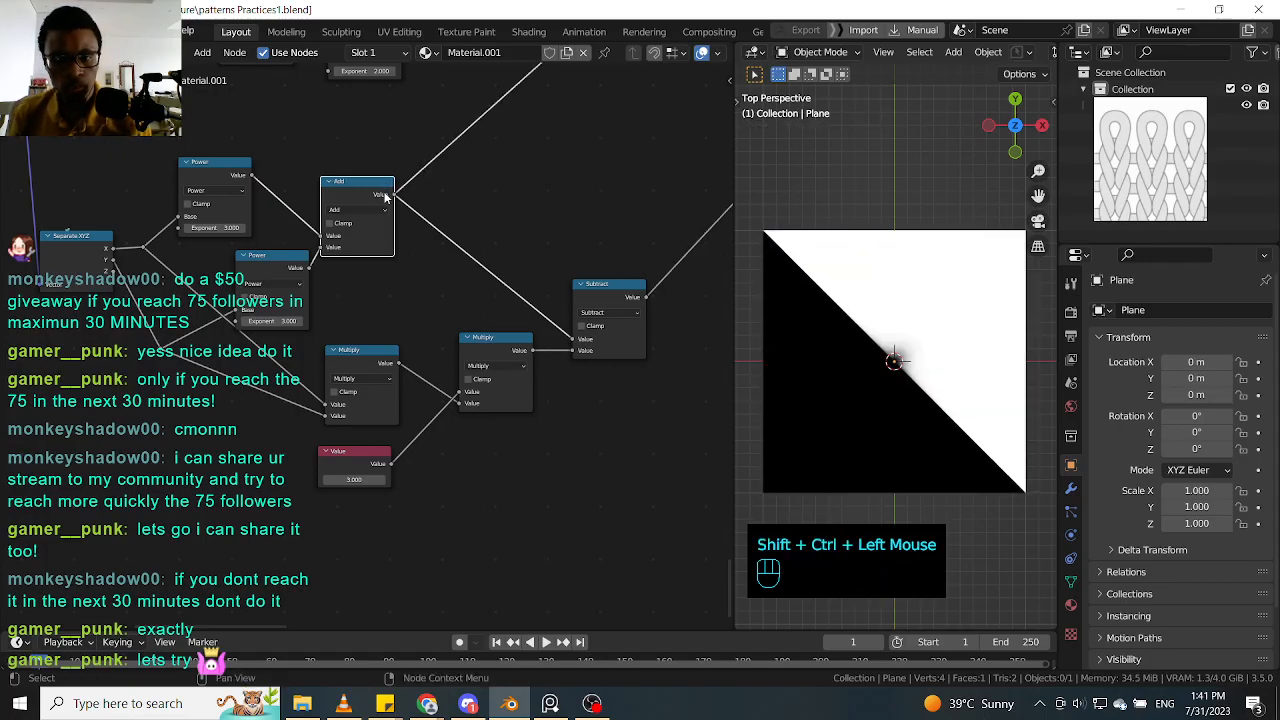
pyautogui.moveTo(391, 256); pyautogui.dragTo(427, 256, button='middle')
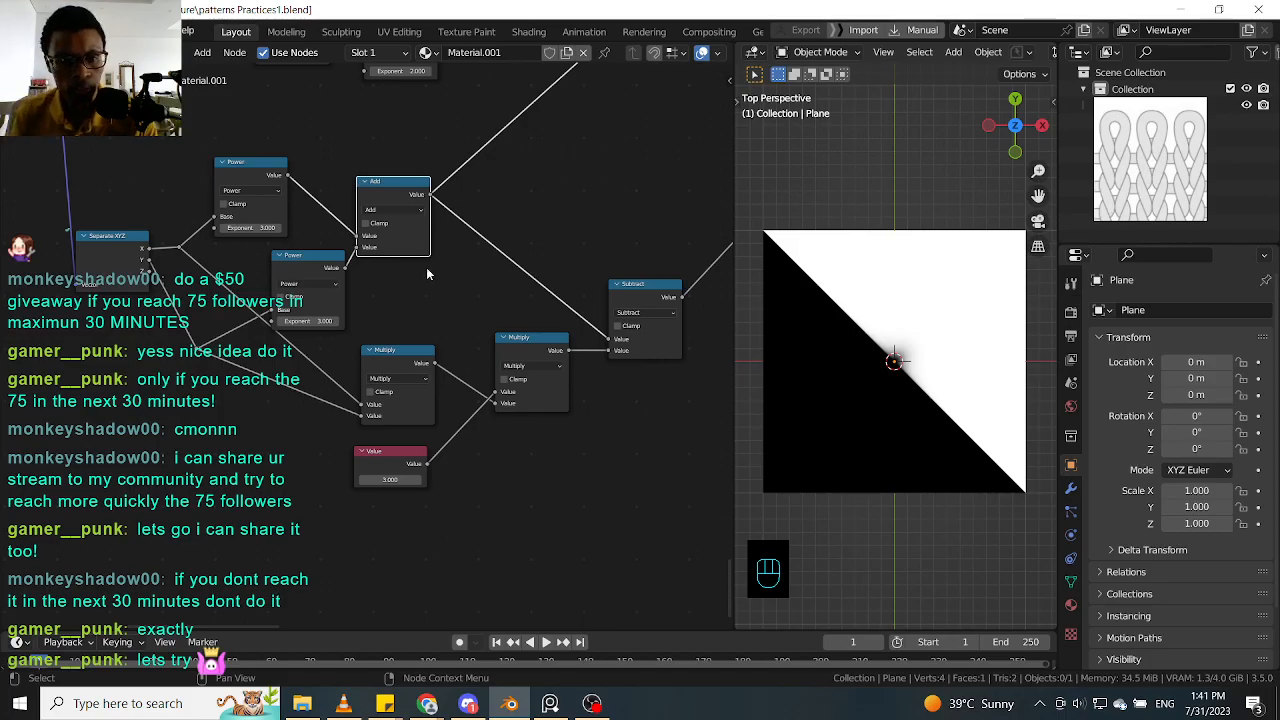
pyautogui.click(528, 343)
pyautogui.click(418, 360)
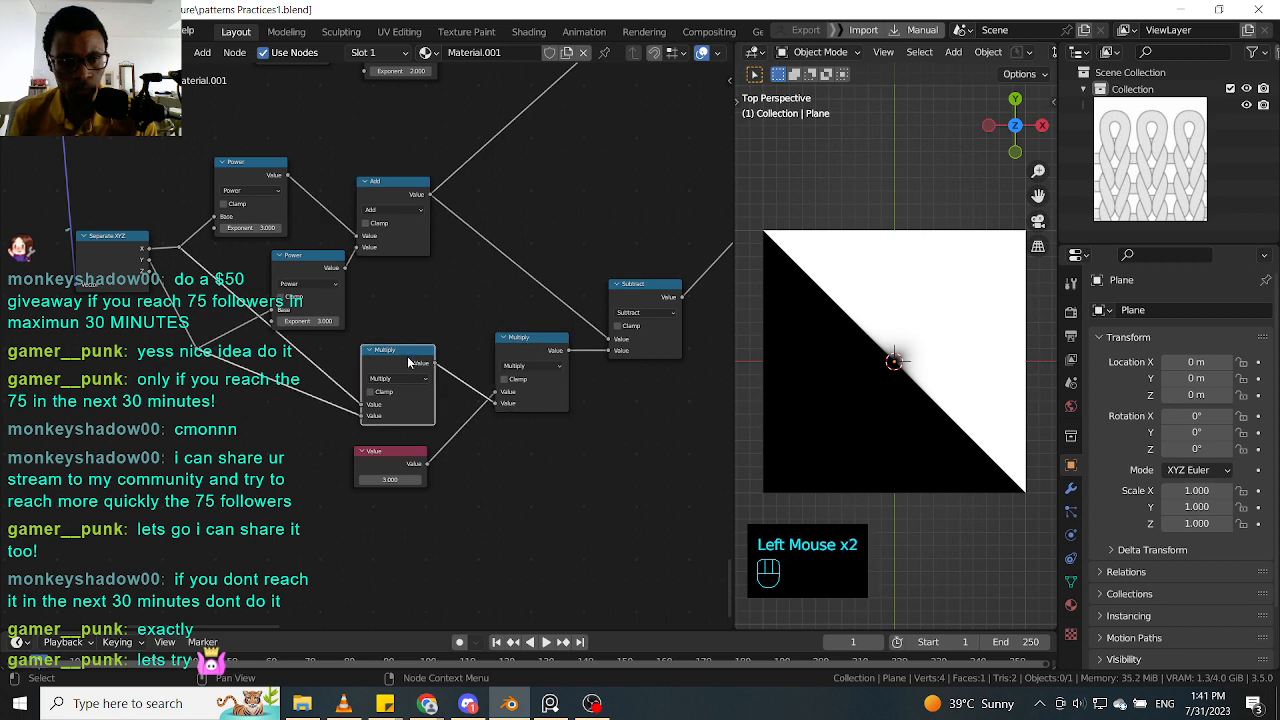
pyautogui.moveTo(404, 361); pyautogui.dragTo(385, 367)
pyautogui.click(384, 366)
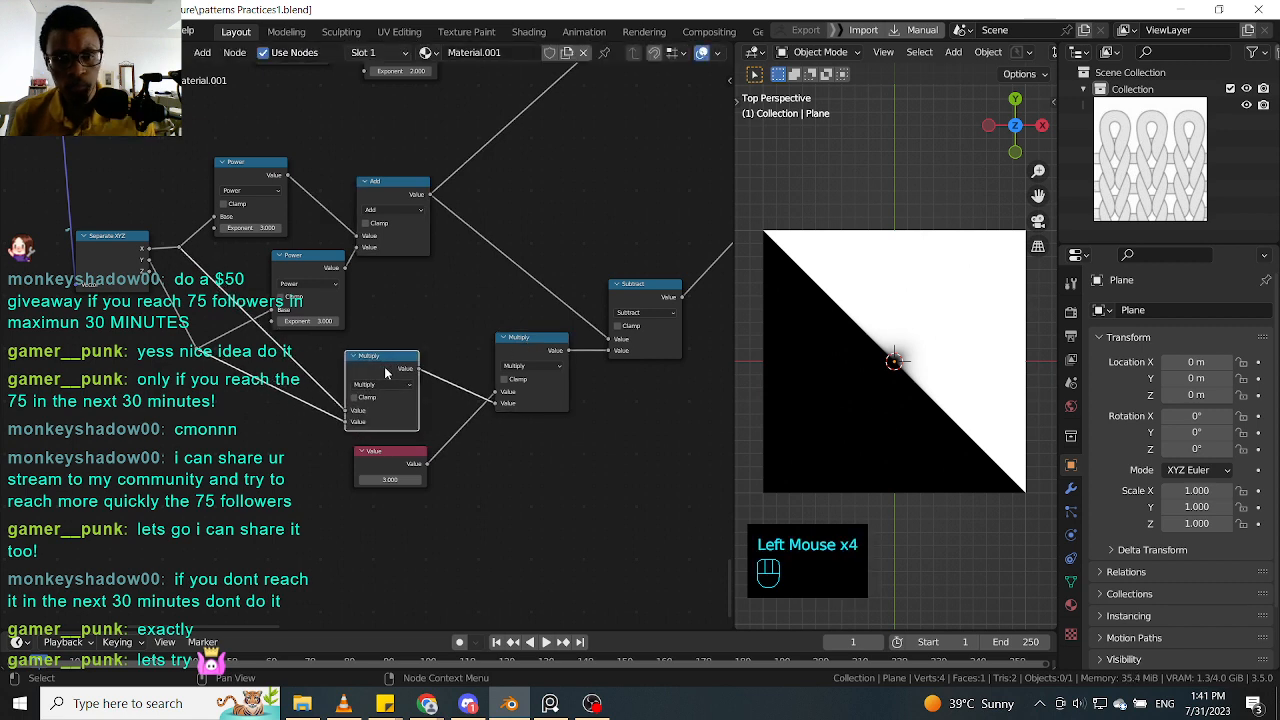
pyautogui.keyDown('ctrl'); pyautogui.keyDown('shift'); pyautogui.click(384, 366); pyautogui.keyUp('shift'); pyautogui.keyUp('ctrl')
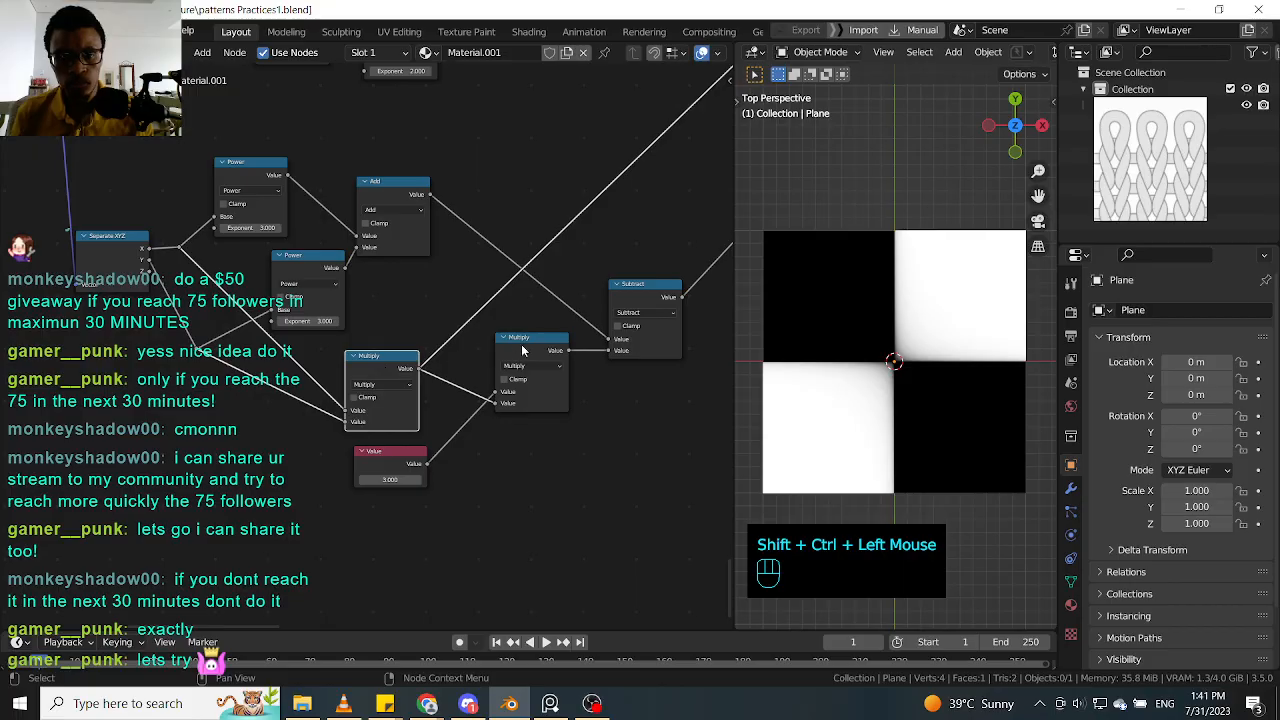
# Step: Compare the outputs of the second Multiply, Add, first Multiply and Subtract nodes by previewing them alternately, ending on Add
pyautogui.moveTo(373, 358); pyautogui.dragTo(353, 360)
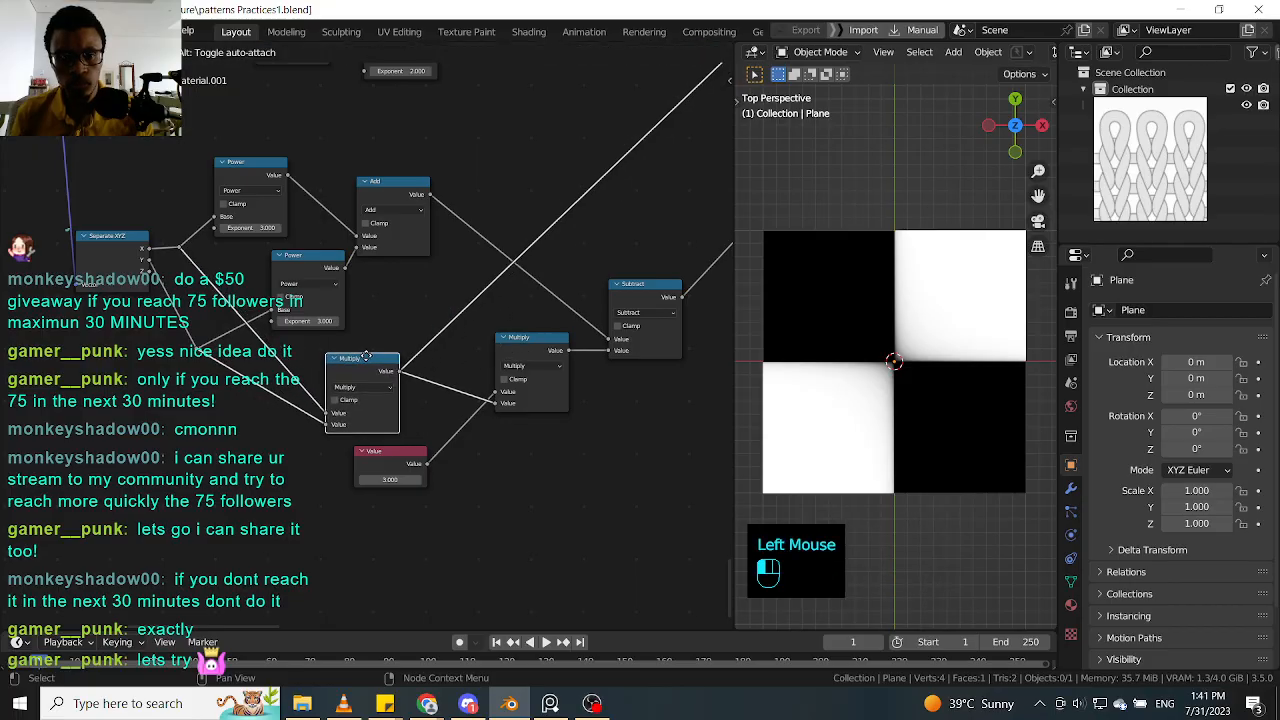
pyautogui.keyDown('ctrl'); pyautogui.keyDown('shift'); pyautogui.click(538, 344); pyautogui.keyUp('shift'); pyautogui.keyUp('ctrl')
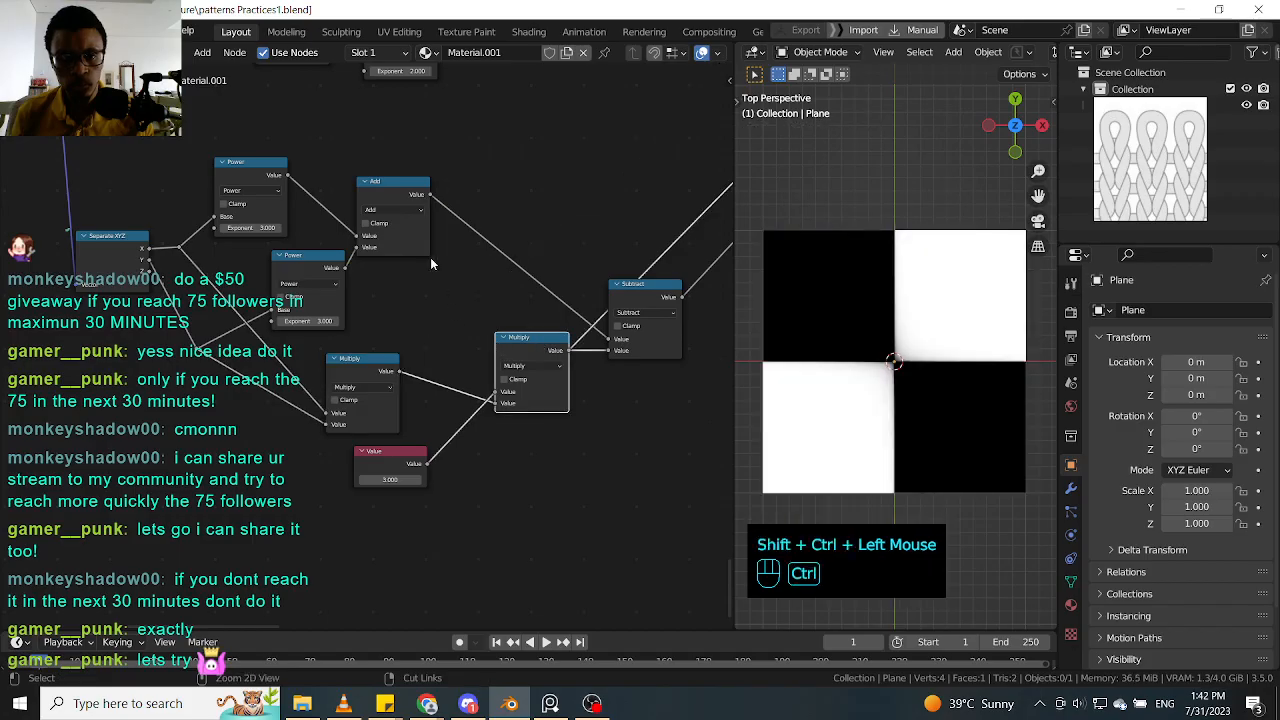
pyautogui.keyDown('ctrl'); pyautogui.keyDown('shift'); pyautogui.click(418, 195); pyautogui.keyUp('shift'); pyautogui.keyUp('ctrl')
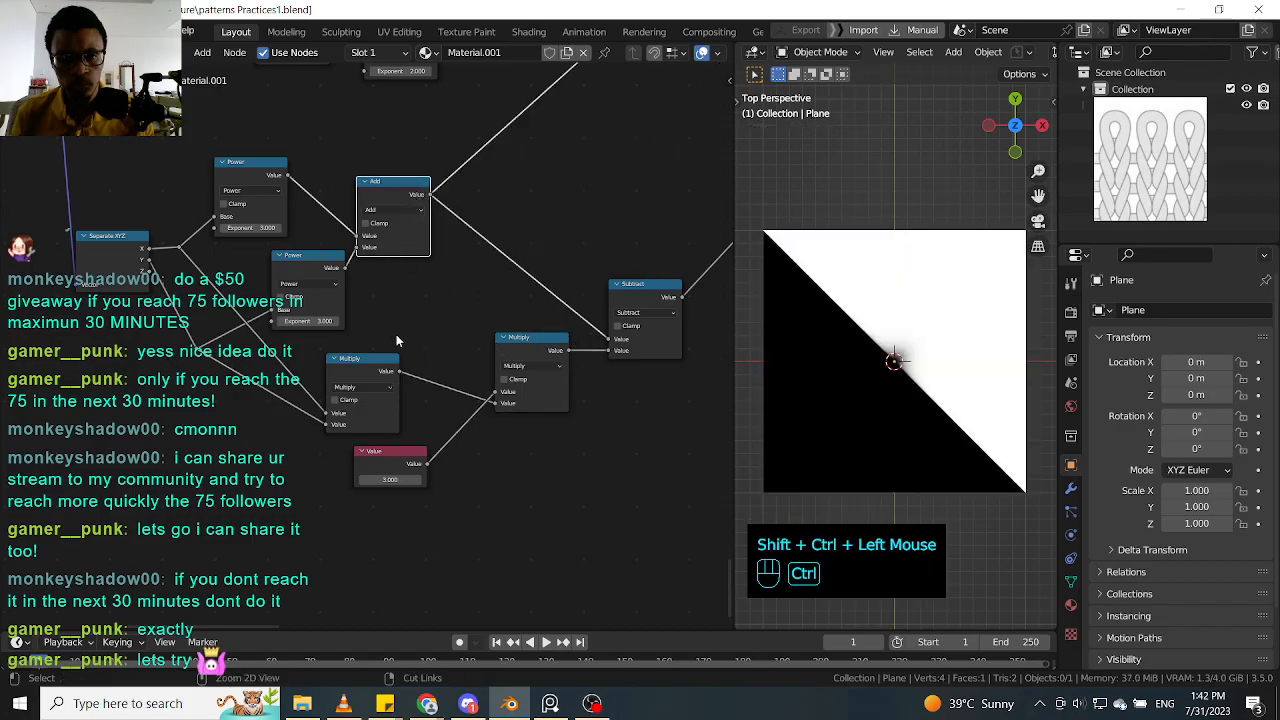
pyautogui.keyDown('ctrl'); pyautogui.keyDown('shift'); pyautogui.click(396, 366); pyautogui.keyUp('shift'); pyautogui.keyUp('ctrl')
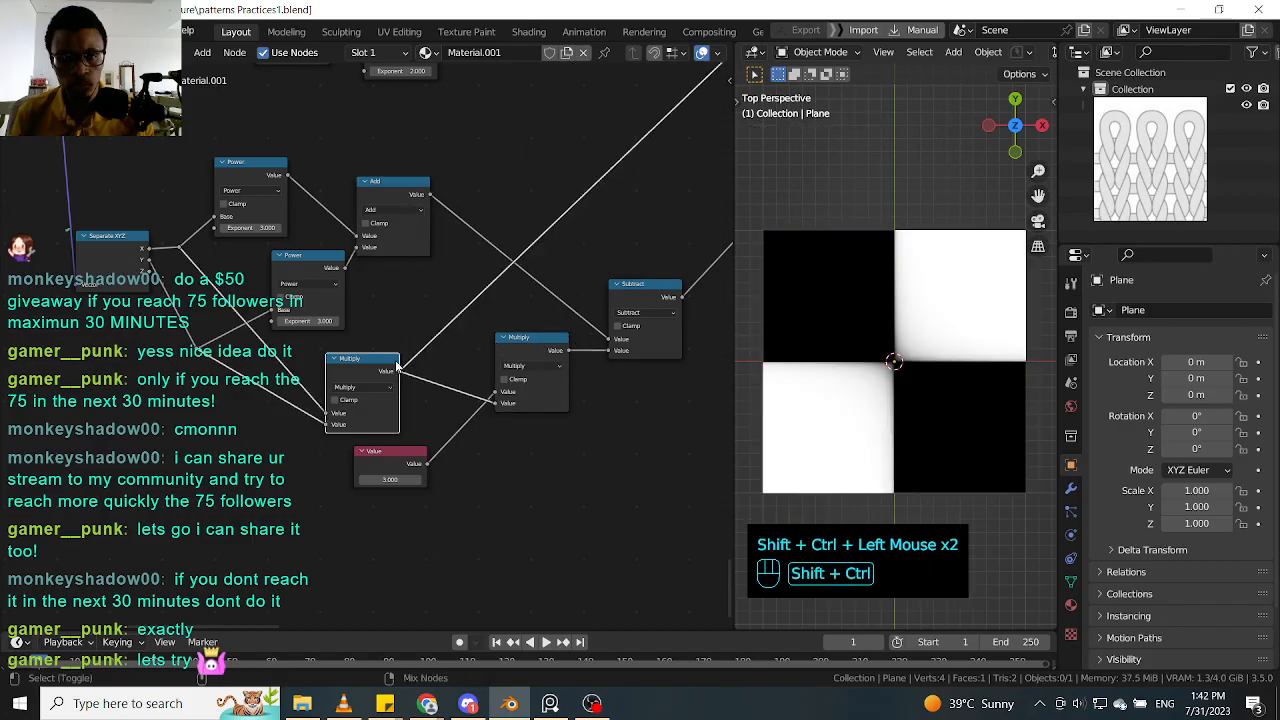
pyautogui.keyDown('ctrl'); pyautogui.keyDown('shift'); pyautogui.click(401, 194); pyautogui.keyUp('shift'); pyautogui.keyUp('ctrl')
pyautogui.keyDown('ctrl'); pyautogui.keyDown('shift'); pyautogui.click(637, 300); pyautogui.keyUp('shift'); pyautogui.keyUp('ctrl')
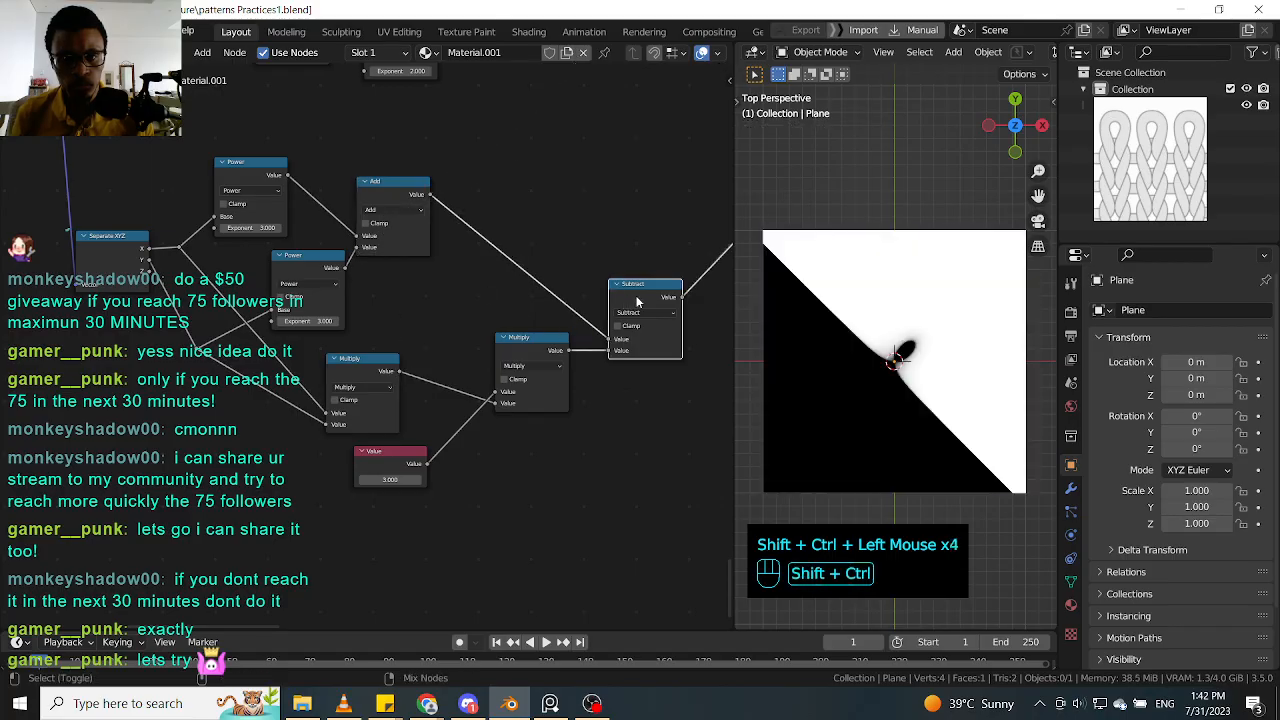
pyautogui.keyDown('ctrl'); pyautogui.keyDown('shift'); pyautogui.click(408, 200); pyautogui.keyUp('shift'); pyautogui.keyUp('ctrl')
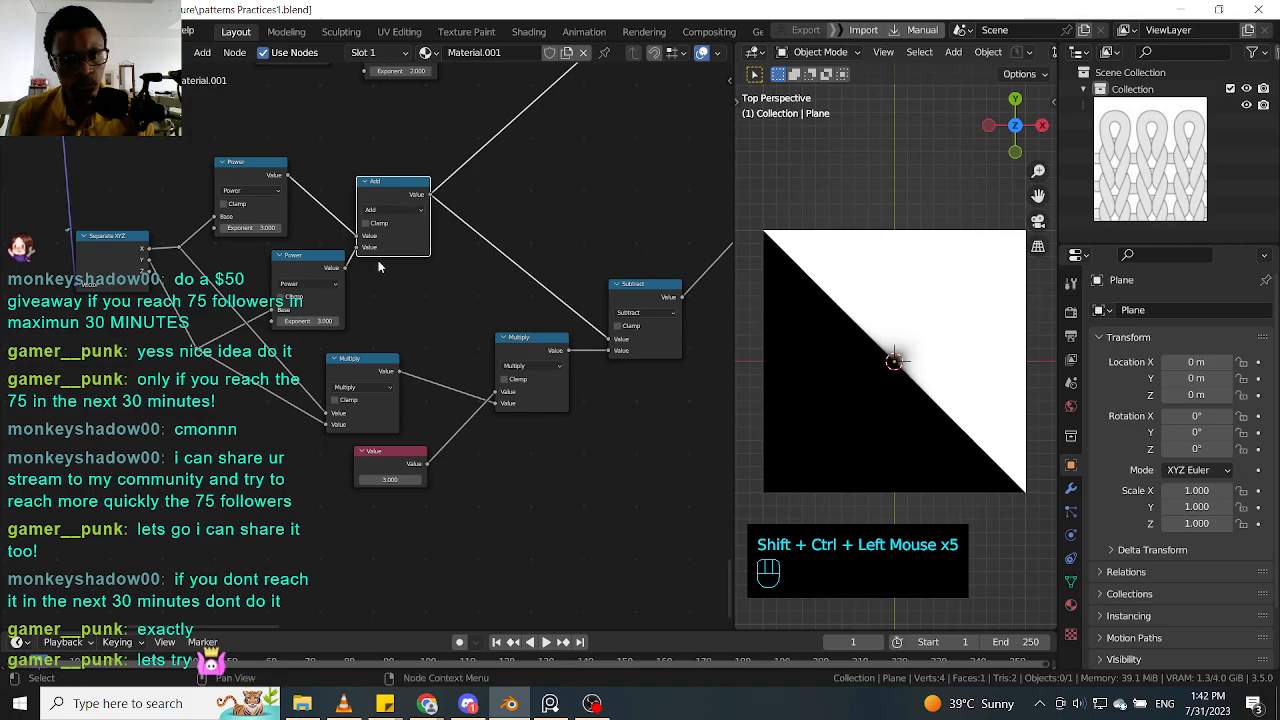
# Step: Slightly reposition the lower Power, Subtract and first Multiply nodes, and bring the node group above into view
pyautogui.moveTo(351, 297); pyautogui.dragTo(353, 303)
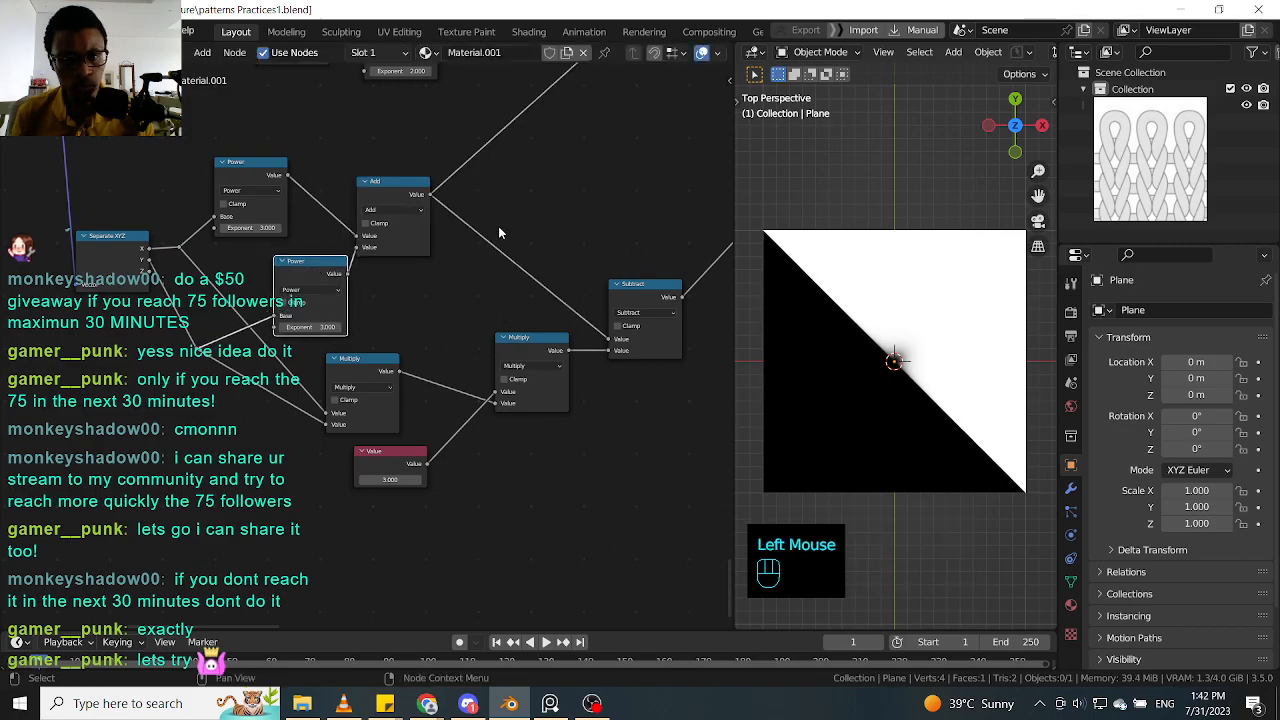
pyautogui.moveTo(620, 290); pyautogui.dragTo(609, 267)
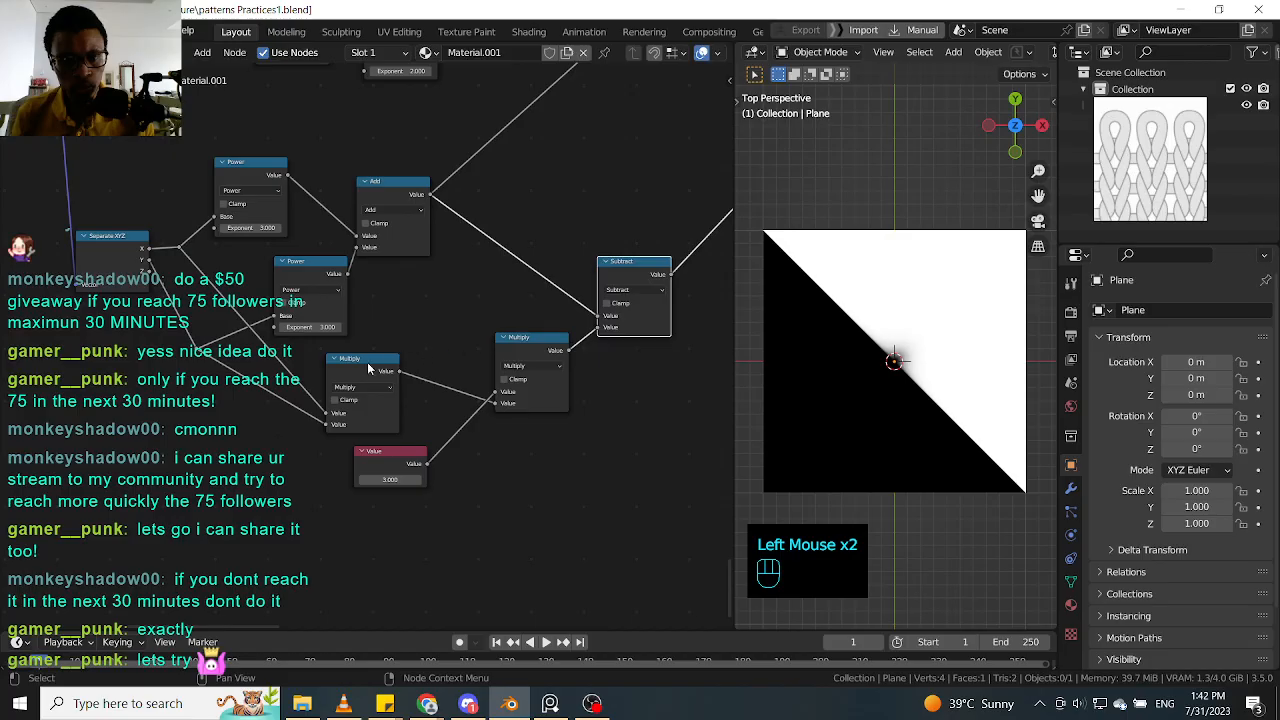
pyautogui.moveTo(368, 370); pyautogui.dragTo(396, 373)
pyautogui.moveTo(399, 316)
pyautogui.mouseDown(button='middle')
pyautogui.moveTo(449, 385)
pyautogui.moveTo(410, 300)
pyautogui.mouseUp(button='middle')
pyautogui.moveTo(410, 380); pyautogui.dragTo(400, 470, button='middle')
pyautogui.moveTo(400, 470); pyautogui.dragTo(399, 248, button='middle')
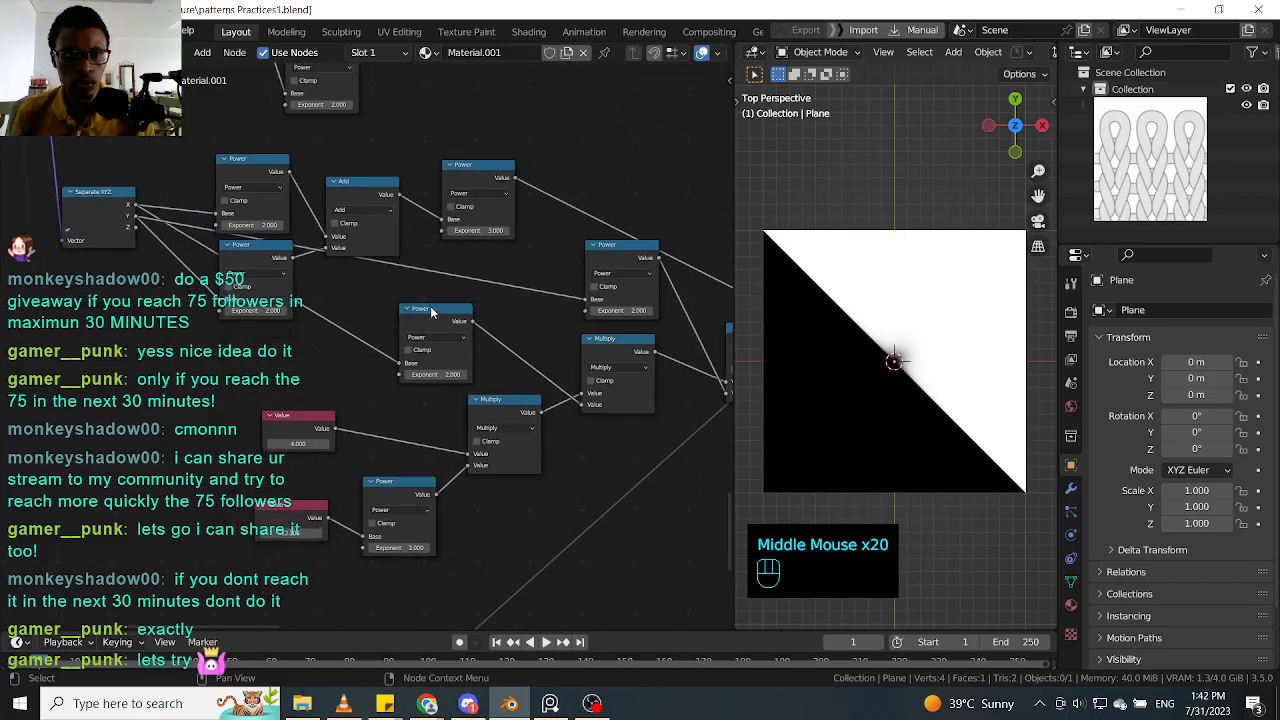
# Step: Move the lower group's Separate XYZ node further down and preview the Subtract node's output
pyautogui.click(378, 215)
pyautogui.moveTo(426, 287); pyautogui.dragTo(457, 283, button='middle')
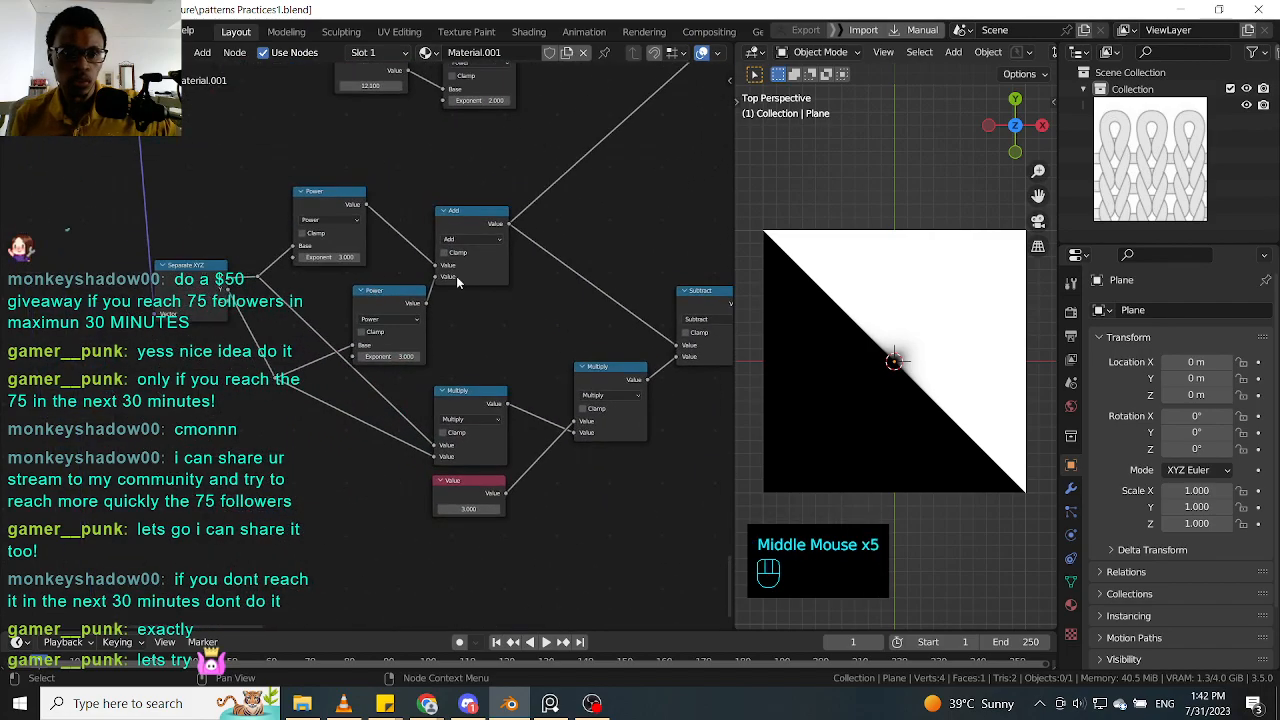
pyautogui.moveTo(366, 294); pyautogui.dragTo(334, 302, button='middle')
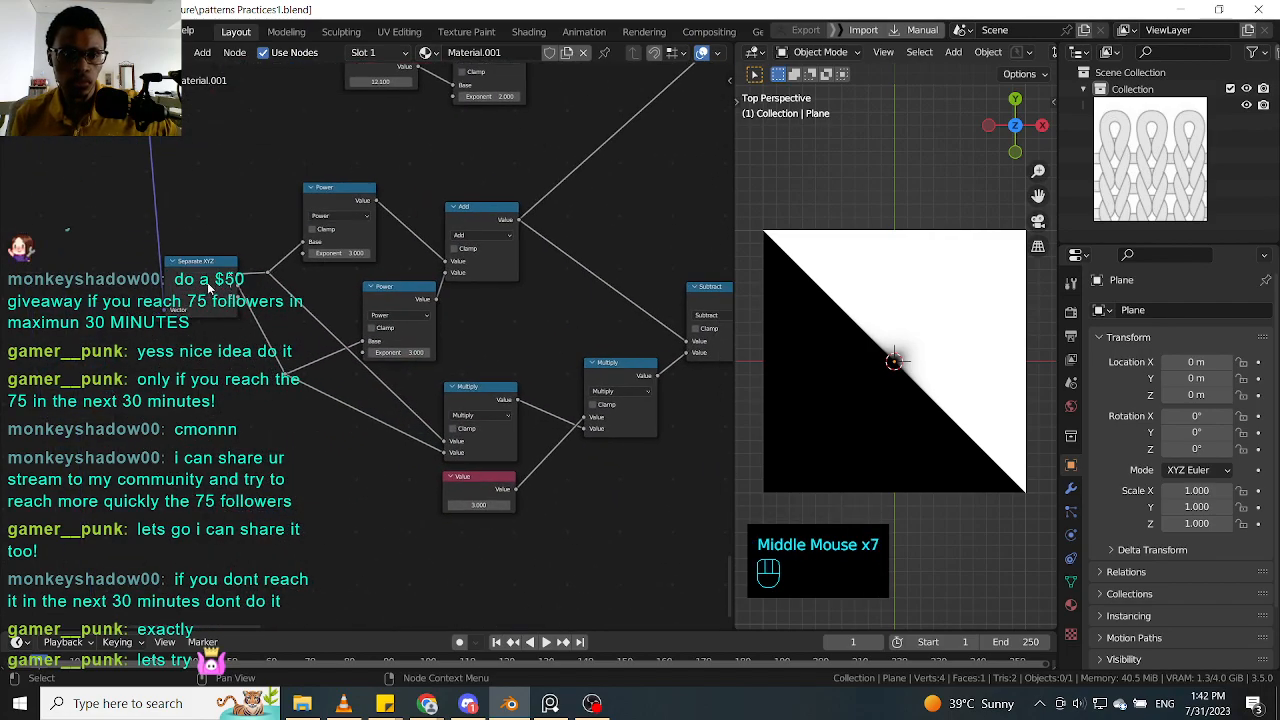
pyautogui.moveTo(208, 287); pyautogui.dragTo(193, 357)
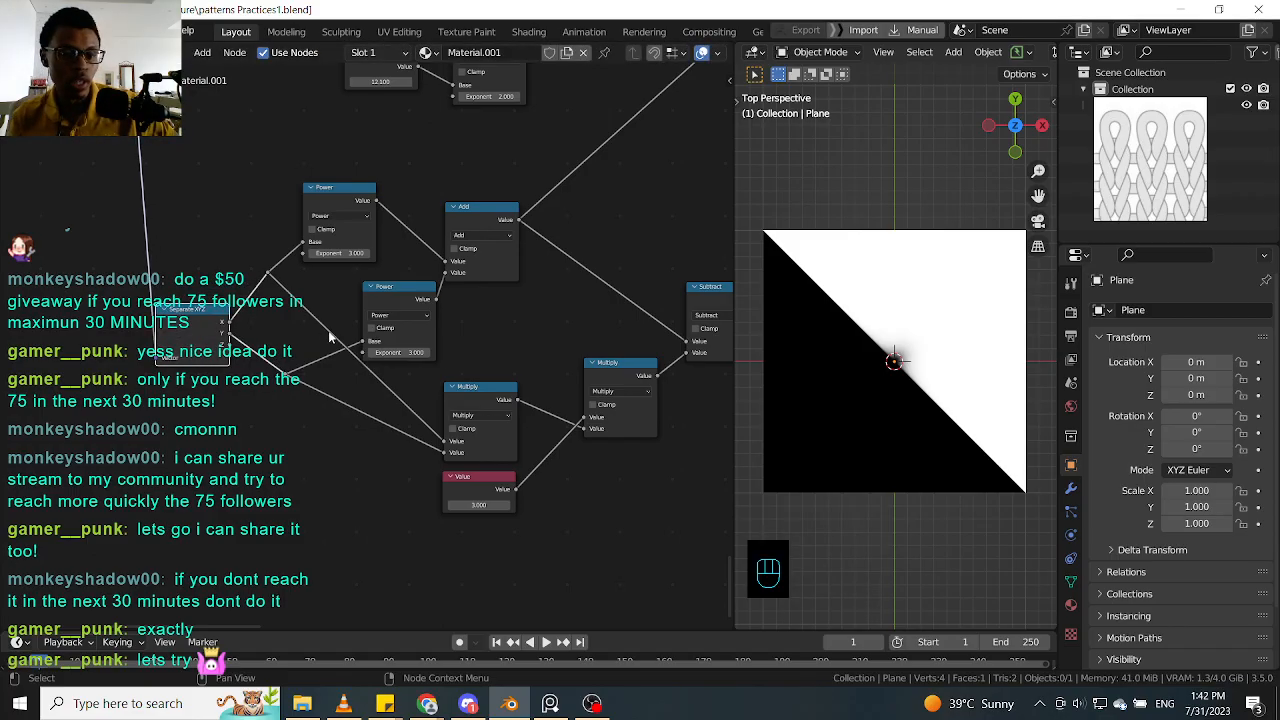
pyautogui.moveTo(720, 300); pyautogui.dragTo(603, 295, button='middle')
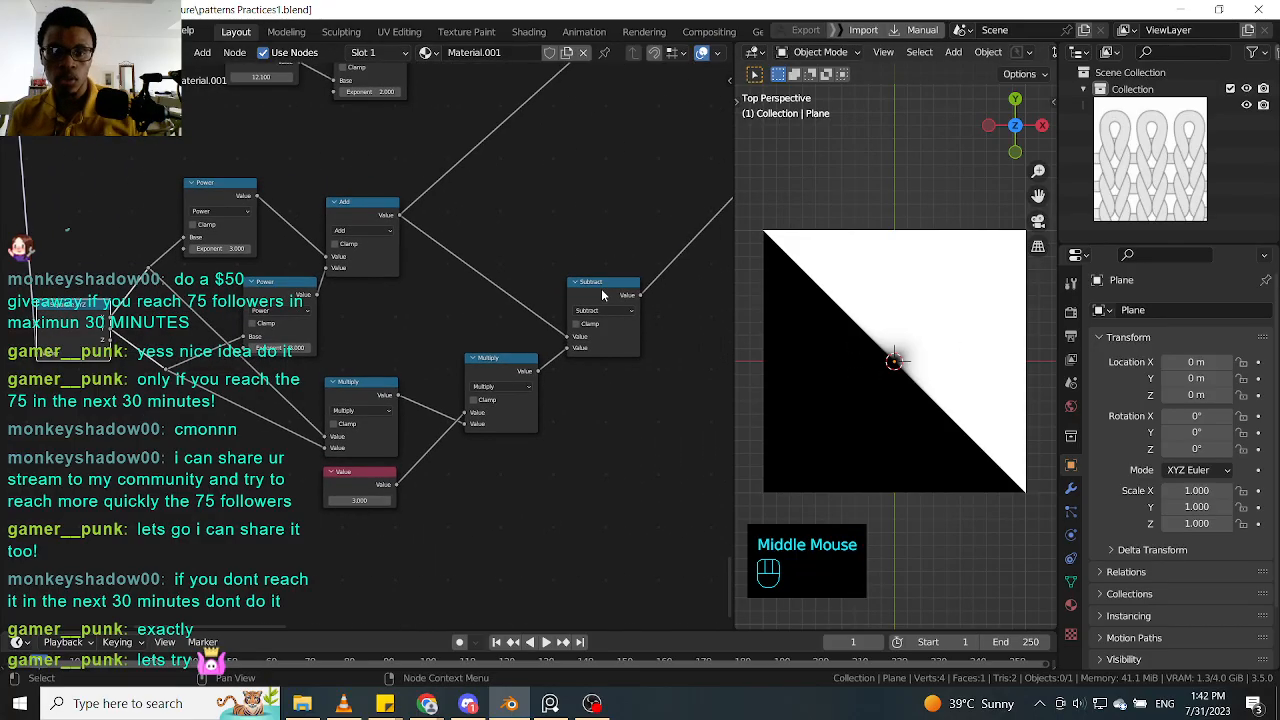
pyautogui.keyDown('ctrl'); pyautogui.keyDown('shift'); pyautogui.click(603, 295); pyautogui.keyUp('shift'); pyautogui.keyUp('ctrl')
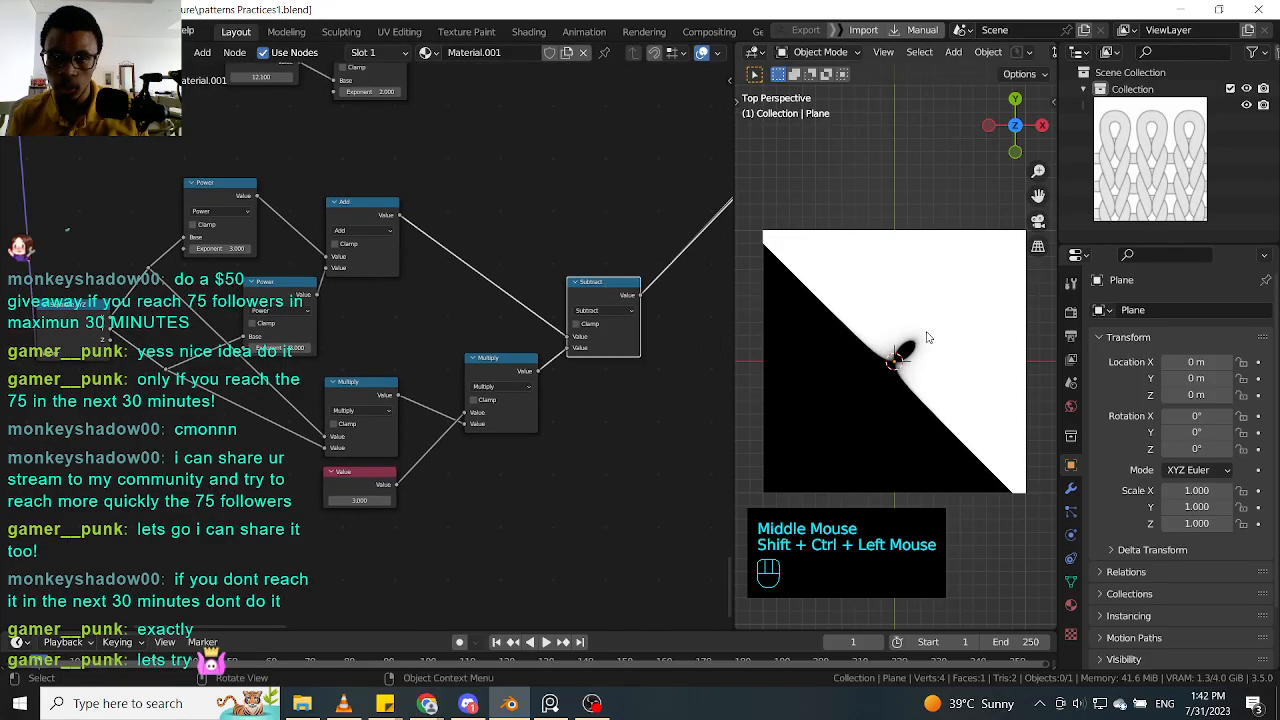
# Step: Nudge the second Power node away from Add, examine the first Multiply node's links, and preview the Add node
pyautogui.moveTo(177, 262); pyautogui.dragTo(254, 262, button='middle')
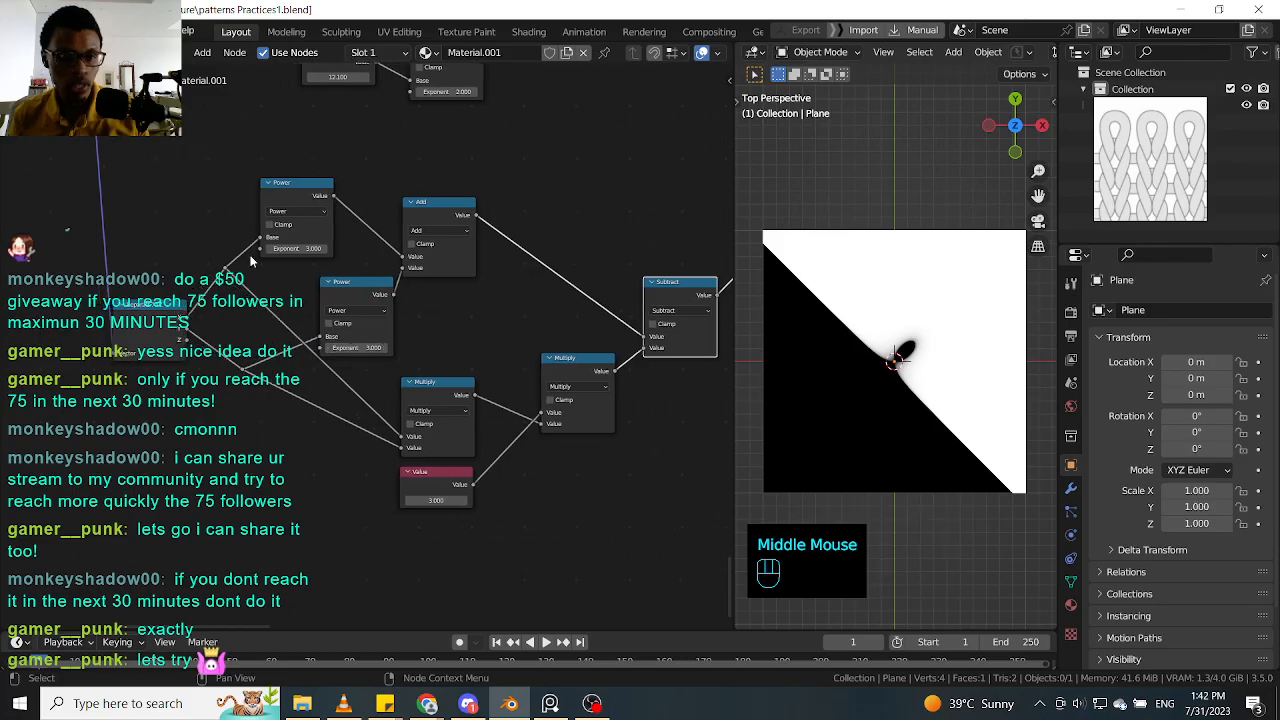
pyautogui.click(280, 197)
pyautogui.moveTo(359, 295); pyautogui.dragTo(350, 300)
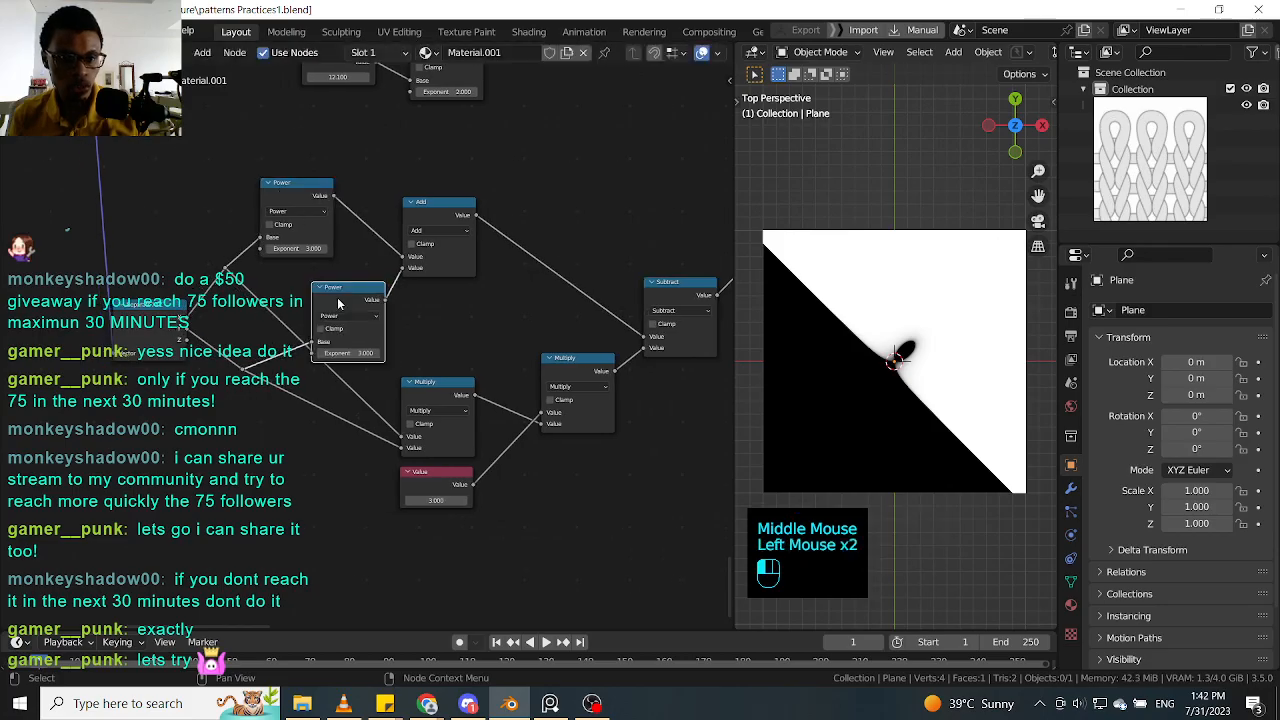
pyautogui.click(454, 384)
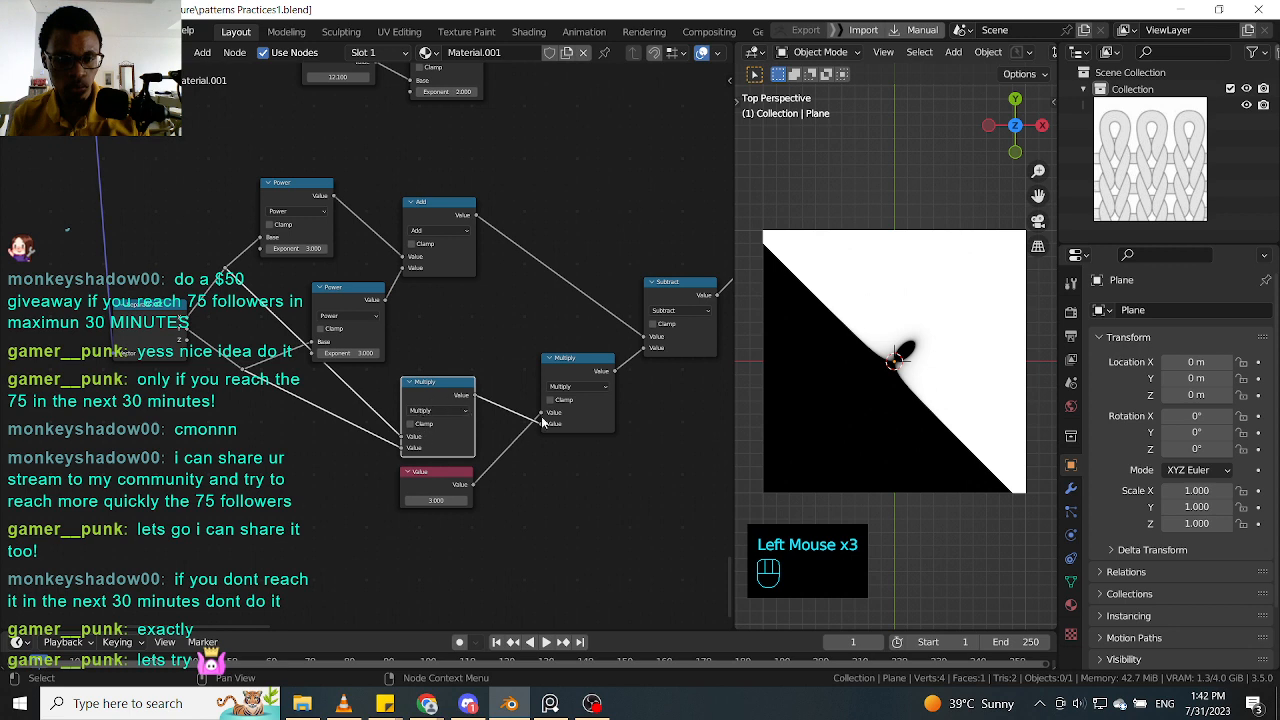
pyautogui.press('ctrl')
pyautogui.keyDown('ctrl'); pyautogui.keyDown('shift'); pyautogui.click(458, 218); pyautogui.keyUp('shift'); pyautogui.keyUp('ctrl')
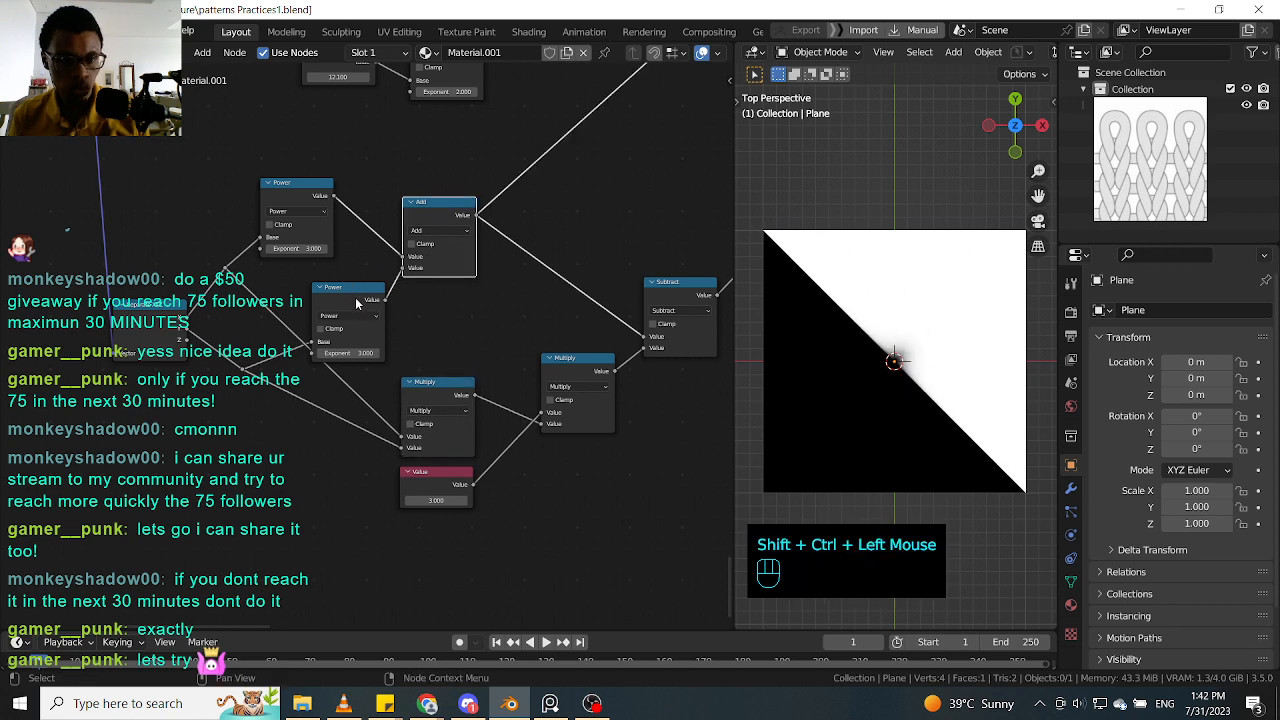
# Step: Unplug the second Power node from Add and reconnect it, then try Separate XYZ's X output as its Base and restore the original link
pyautogui.moveTo(357, 303)
pyautogui.mouseDown()
pyautogui.moveTo(351, 291)
pyautogui.moveTo(392, 275)
pyautogui.moveTo(380, 292)
pyautogui.mouseUp()
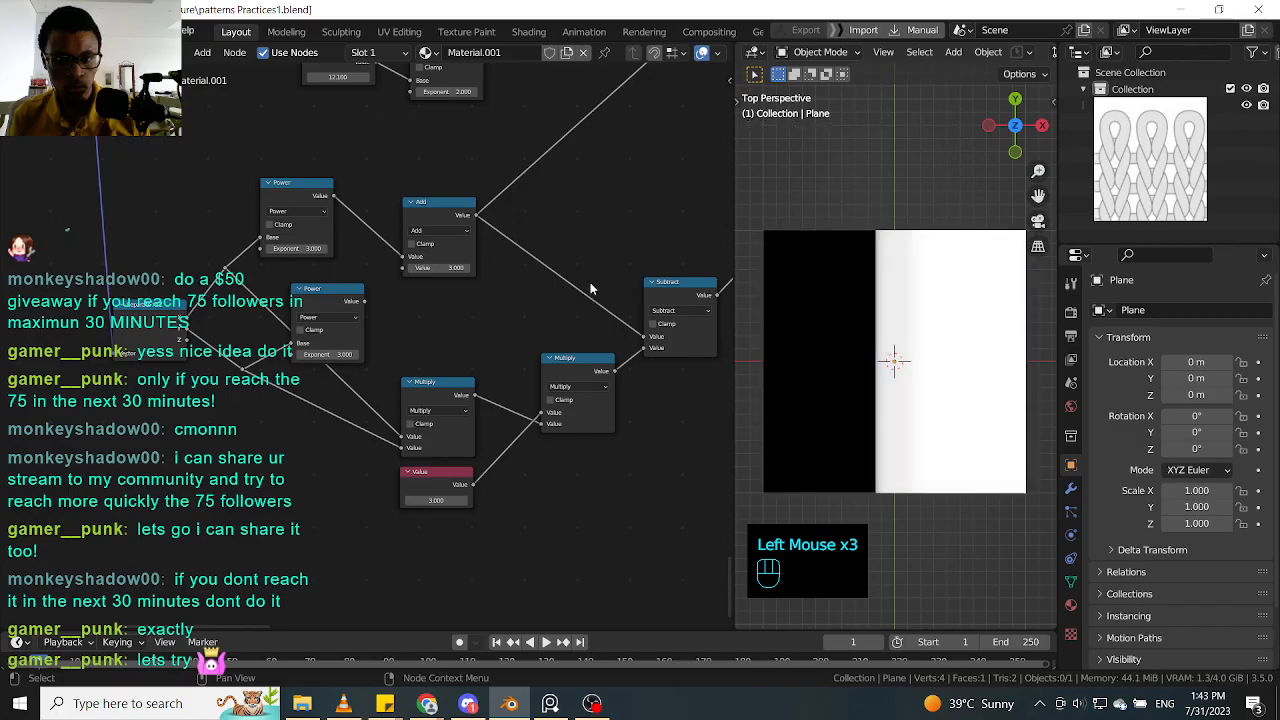
pyautogui.moveTo(369, 299); pyautogui.dragTo(403, 268)
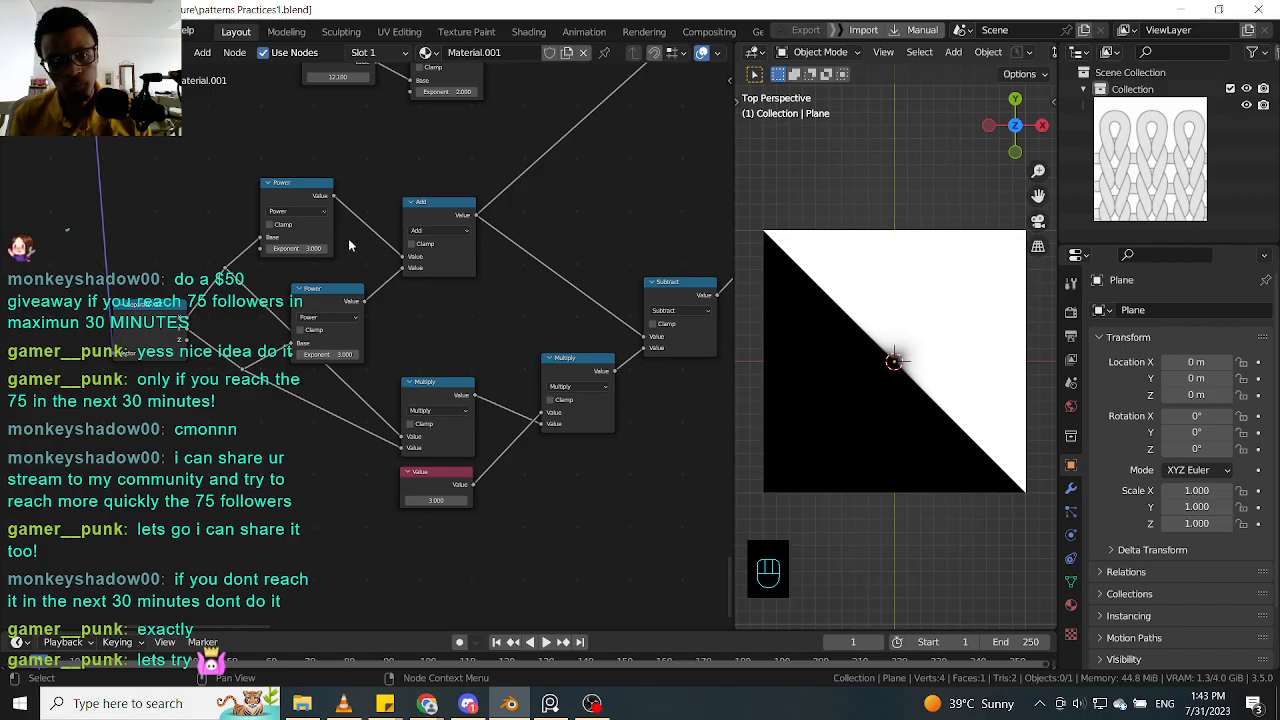
pyautogui.moveTo(343, 302); pyautogui.dragTo(343, 291)
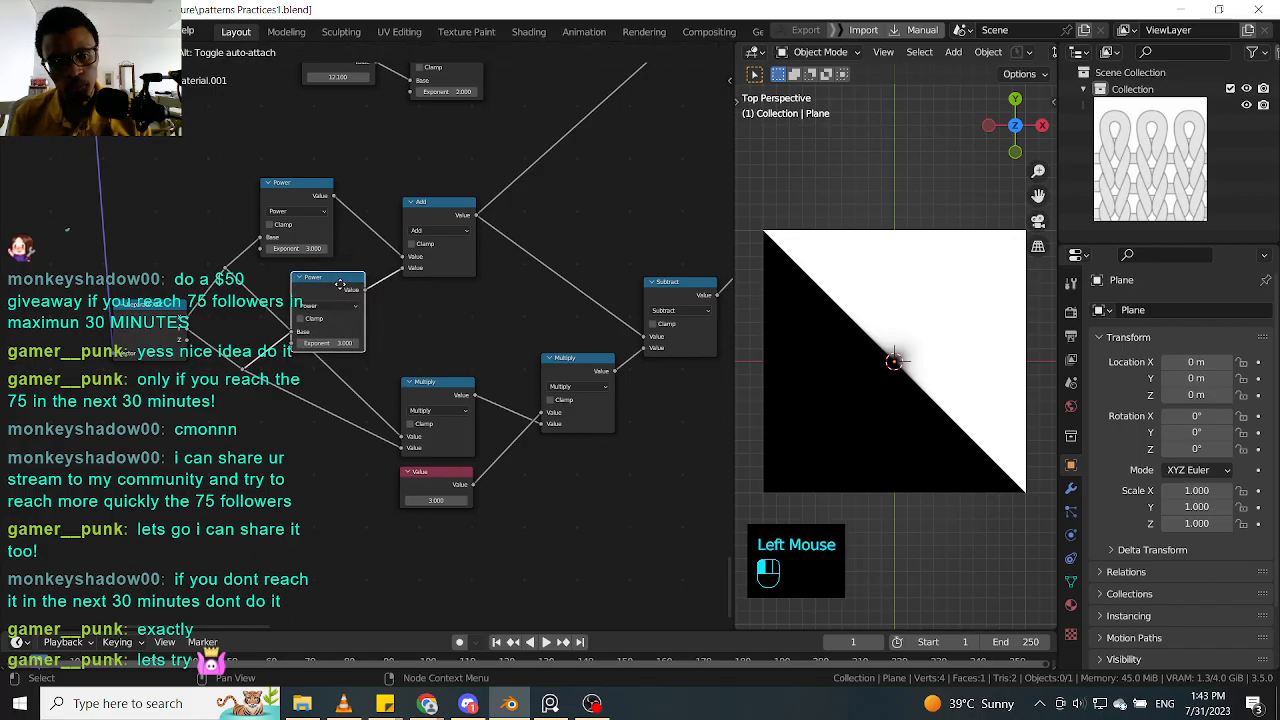
pyautogui.moveTo(183, 323); pyautogui.dragTo(297, 332)
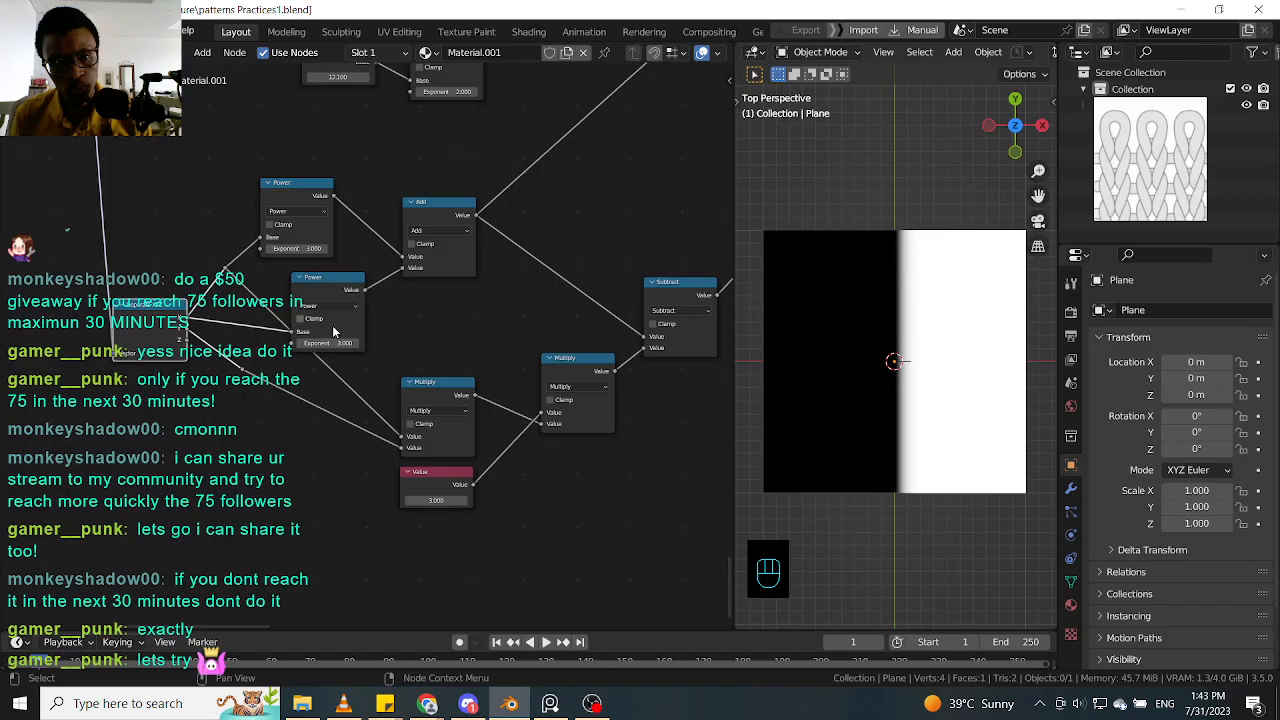
pyautogui.moveTo(243, 369); pyautogui.dragTo(290, 333)
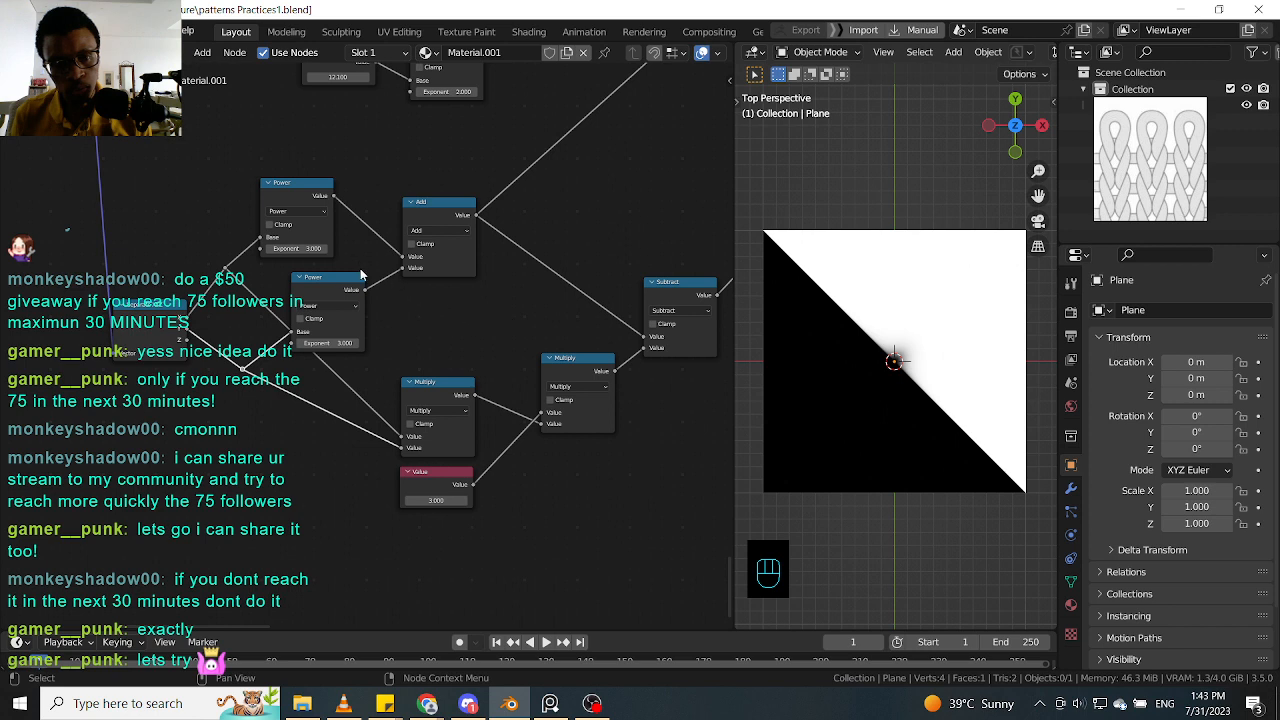
# Step: Adjust the positions of the lower group's two Power nodes in front of the Add node
pyautogui.moveTo(345, 300); pyautogui.dragTo(339, 302)
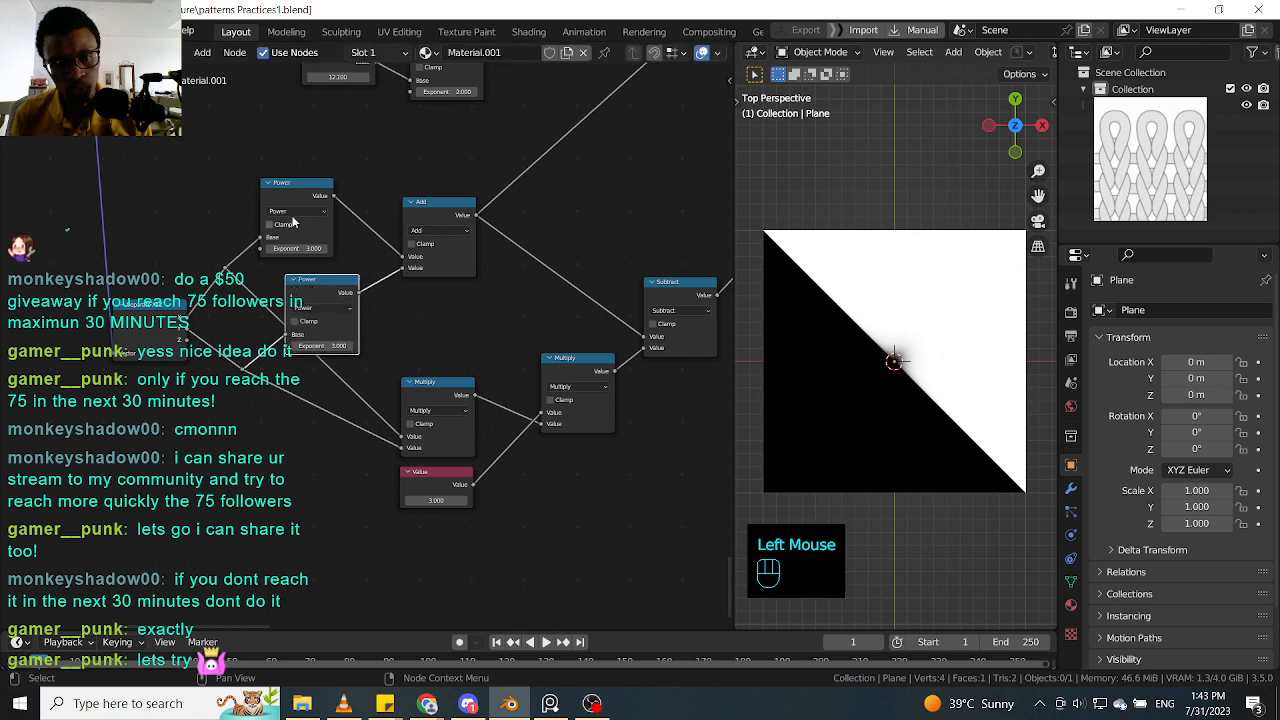
pyautogui.moveTo(318, 190); pyautogui.dragTo(332, 184)
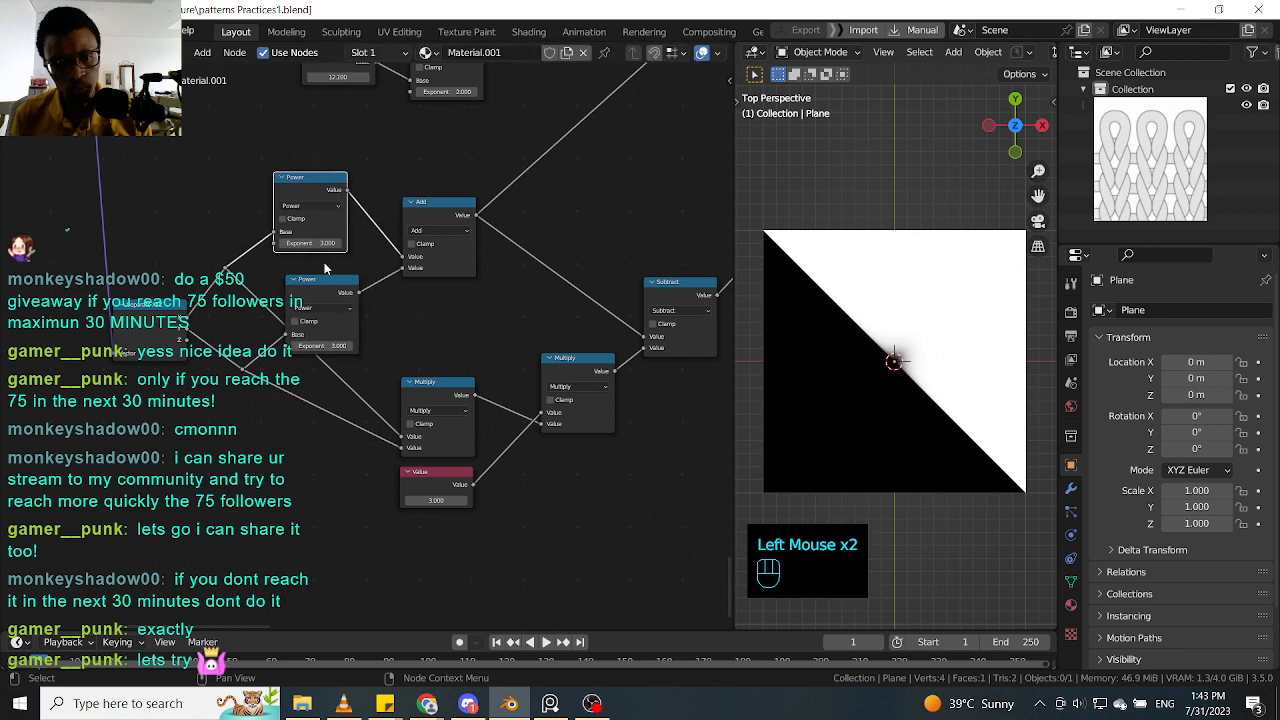
pyautogui.moveTo(323, 298); pyautogui.dragTo(337, 299)
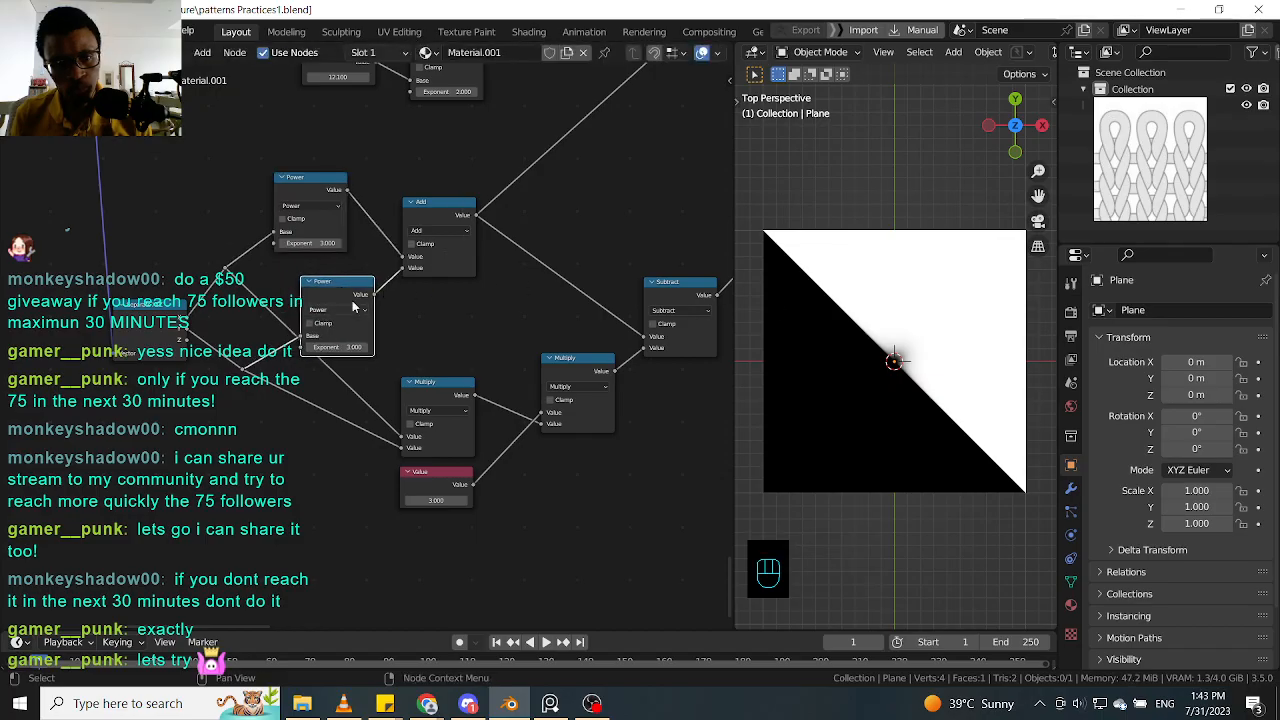
pyautogui.moveTo(344, 295); pyautogui.dragTo(337, 293)
# Step: Preview the second Power, first Power and Add nodes in turn, and nudge the Add node slightly
pyautogui.keyDown('ctrl'); pyautogui.keyDown('shift'); pyautogui.click(337, 293); pyautogui.keyUp('shift'); pyautogui.keyUp('ctrl')
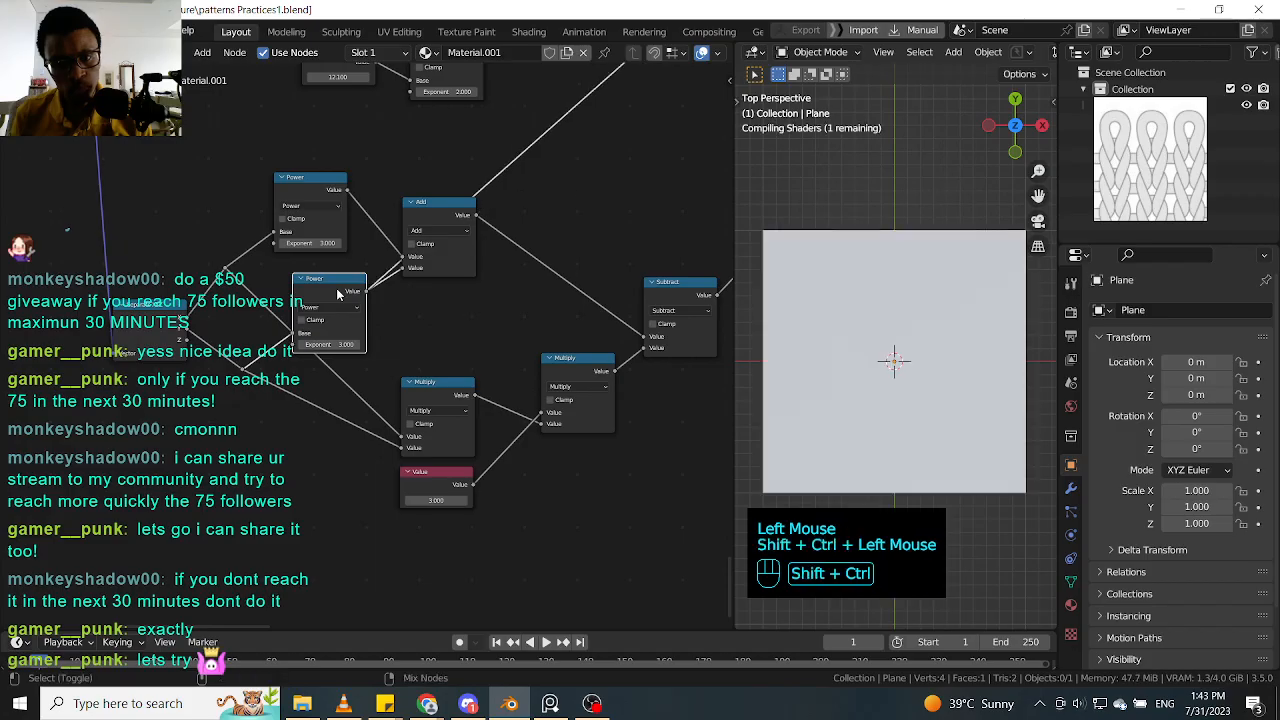
pyautogui.keyDown('ctrl'); pyautogui.keyDown('shift'); pyautogui.click(322, 189); pyautogui.keyUp('shift'); pyautogui.keyUp('ctrl')
pyautogui.keyDown('ctrl'); pyautogui.keyDown('shift'); pyautogui.click(431, 218); pyautogui.keyUp('shift'); pyautogui.keyUp('ctrl')
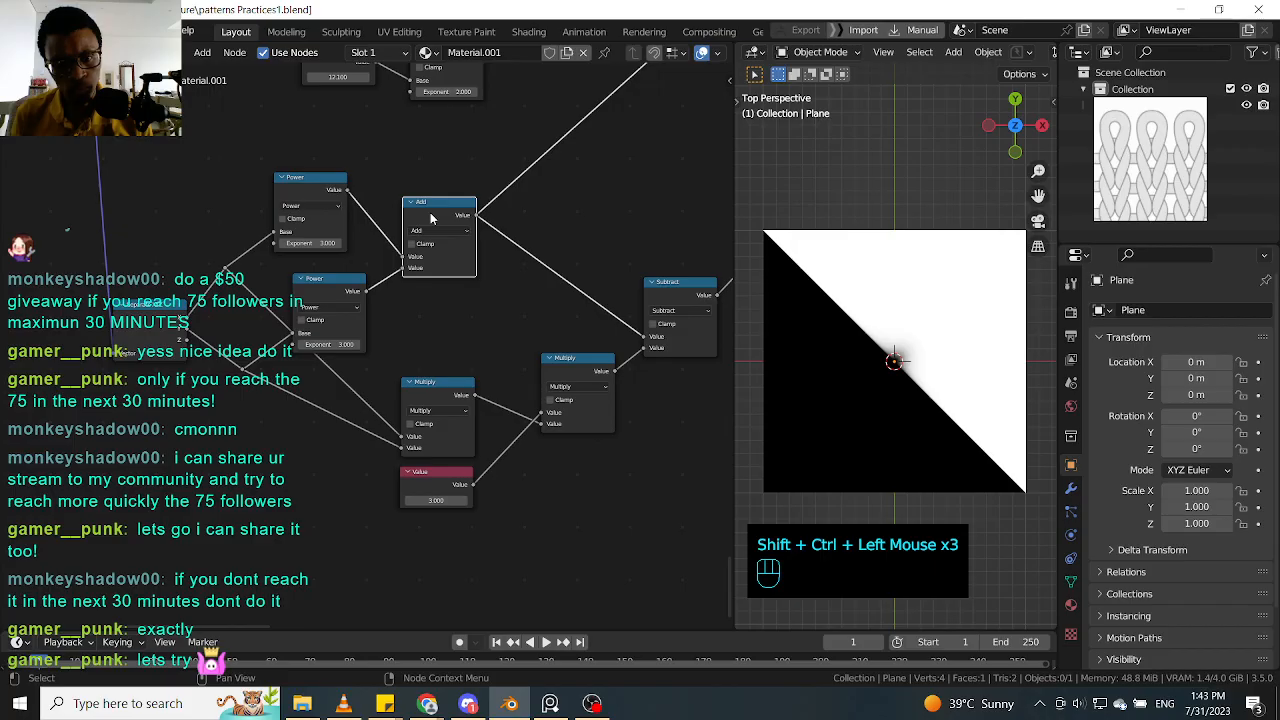
pyautogui.moveTo(431, 218); pyautogui.dragTo(436, 223)
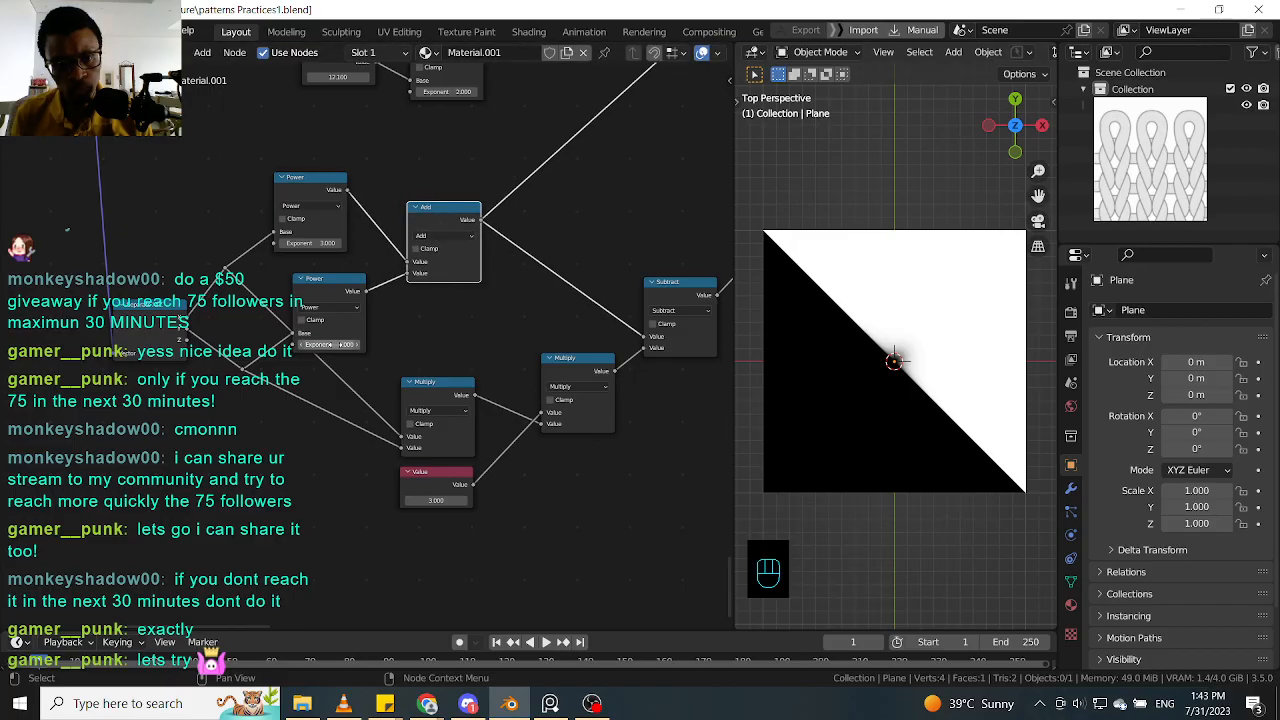
# Step: Try an exponent of 1.7 on the second Power node, examine the Add preview, and restore the exponent to 3
pyautogui.moveTo(330, 344)
pyautogui.mouseDown()
pyautogui.moveTo(298, 344)
pyautogui.moveTo(316, 344)
pyautogui.mouseUp()
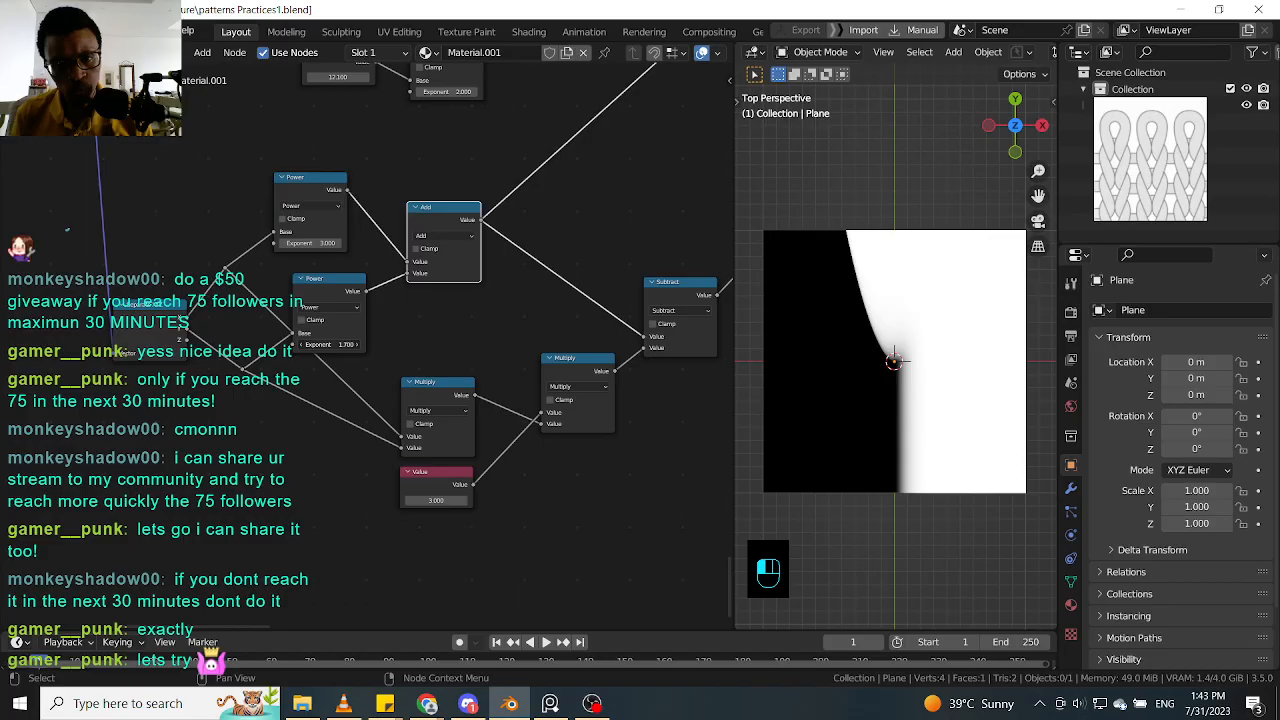
pyautogui.click(437, 320)
pyautogui.moveTo(437, 320); pyautogui.dragTo(417, 334, button='middle')
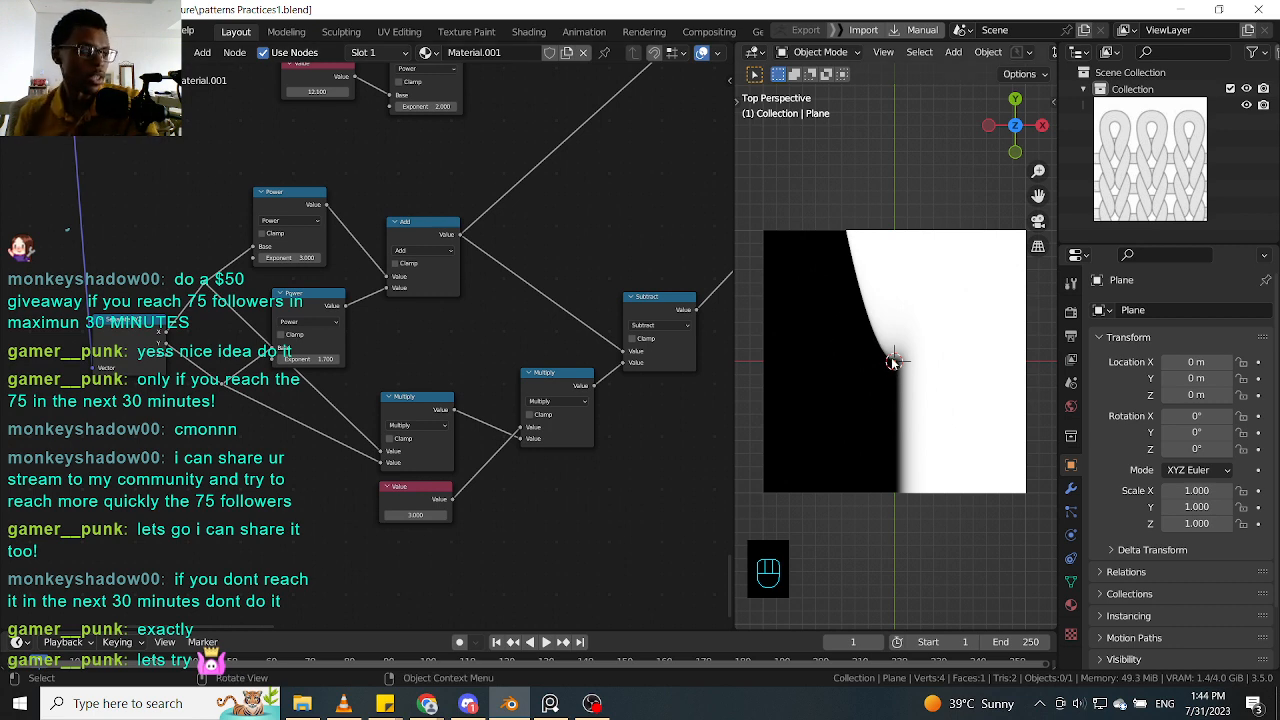
pyautogui.keyDown('ctrl'); pyautogui.keyDown('shift'); pyautogui.click(458, 240); pyautogui.keyUp('shift'); pyautogui.keyUp('ctrl')
pyautogui.keyDown('ctrl'); pyautogui.keyDown('shift'); pyautogui.click(460, 240); pyautogui.keyUp('shift'); pyautogui.keyUp('ctrl')
pyautogui.keyDown('ctrl'); pyautogui.keyDown('shift'); pyautogui.click(470, 243); pyautogui.keyUp('shift'); pyautogui.keyUp('ctrl')
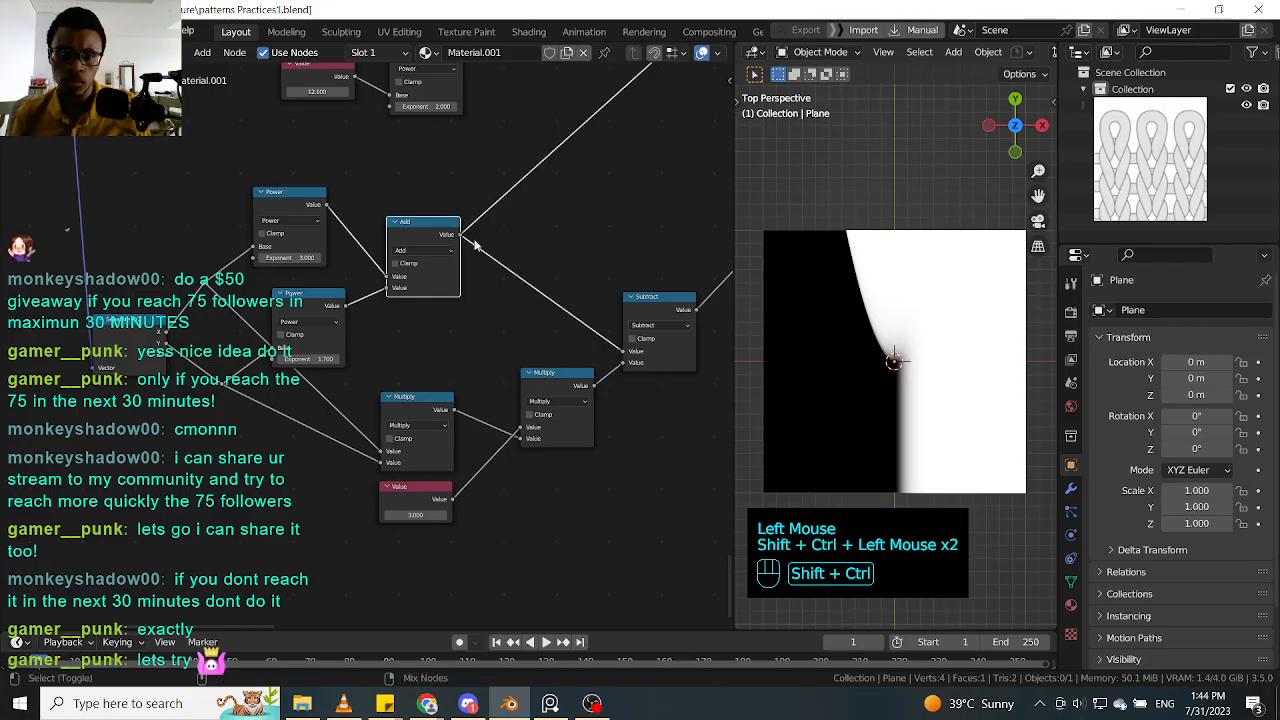
pyautogui.click(312, 357)
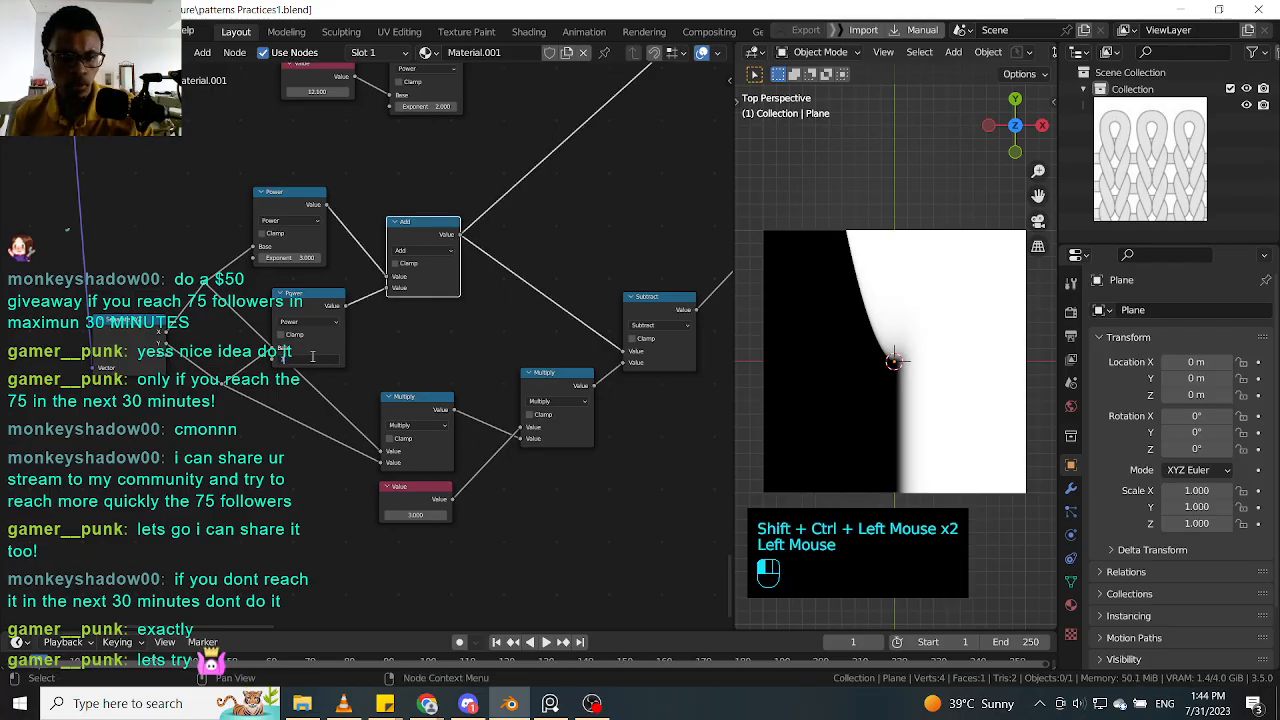
pyautogui.write('3')
pyautogui.press('Return')
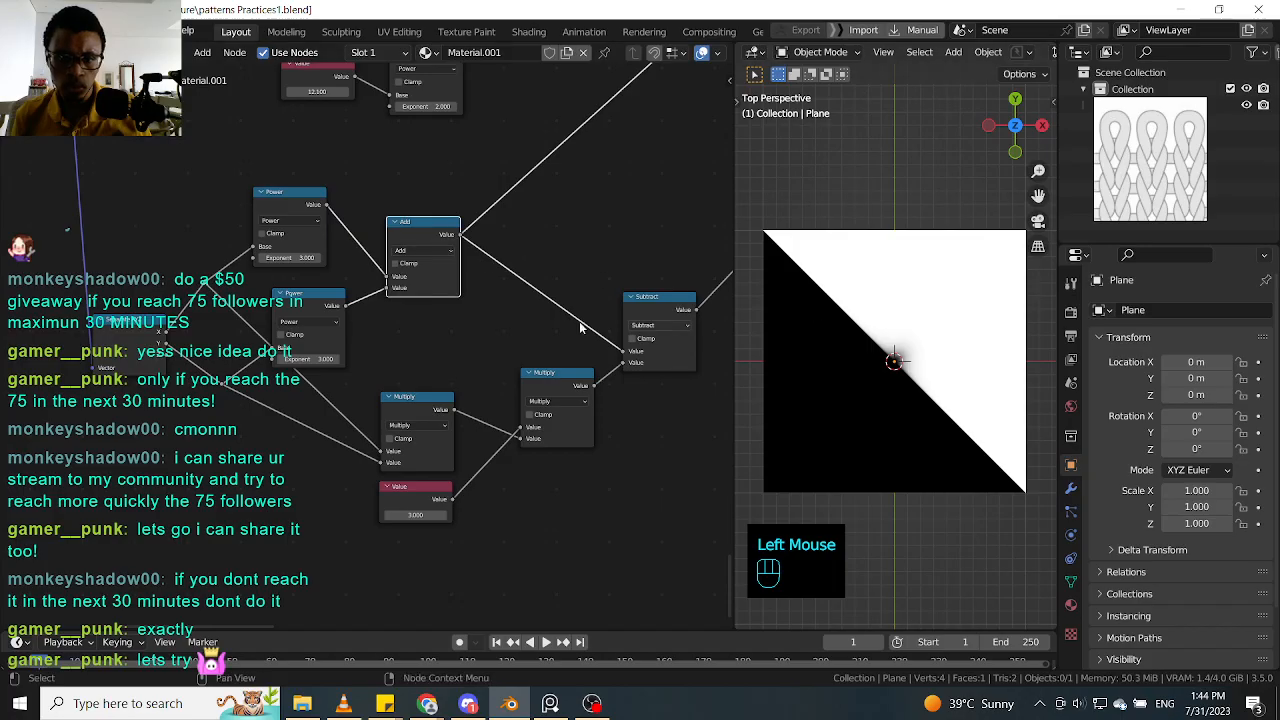
# Step: Preview the Subtract node, and rearrange the Add node, both Power nodes and the reroute point feeding the first Power node
pyautogui.keyDown('ctrl'); pyautogui.keyDown('shift'); pyautogui.click(645, 300); pyautogui.keyUp('shift'); pyautogui.keyUp('ctrl')
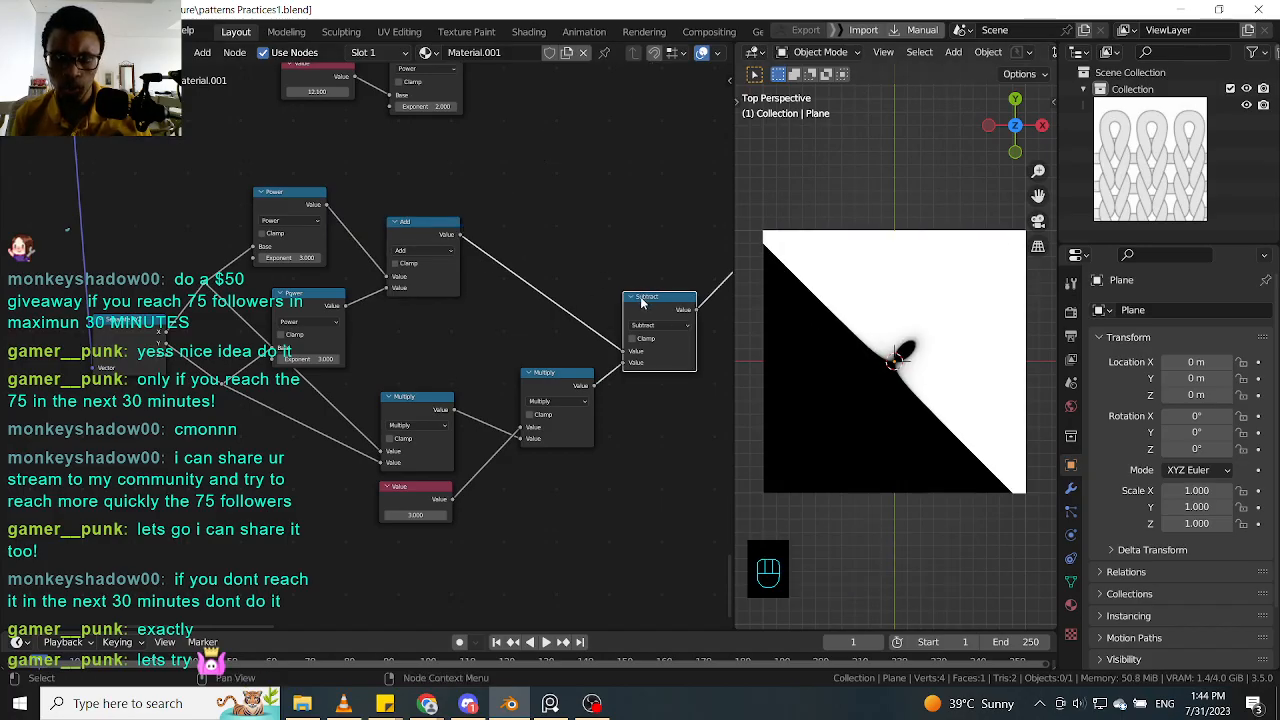
pyautogui.moveTo(425, 222); pyautogui.dragTo(442, 218)
pyautogui.moveTo(285, 208); pyautogui.dragTo(325, 201)
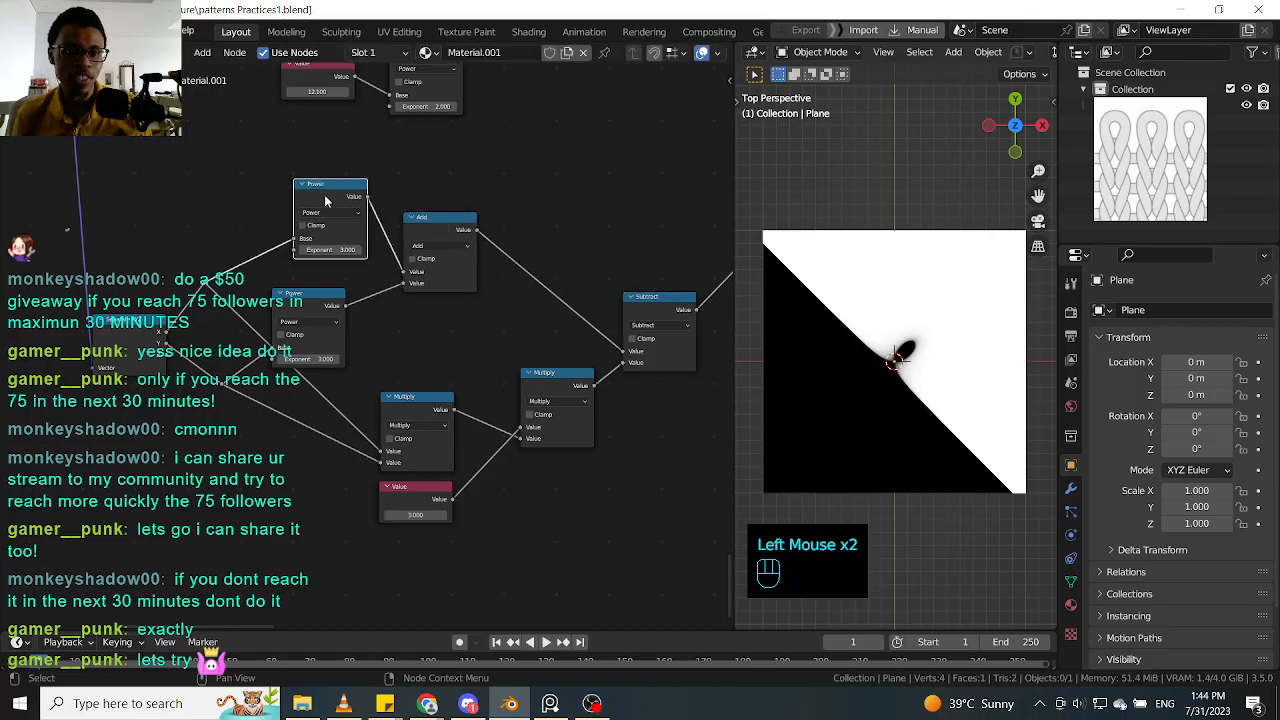
pyautogui.moveTo(309, 295); pyautogui.dragTo(332, 291)
pyautogui.moveTo(437, 216); pyautogui.dragTo(459, 208)
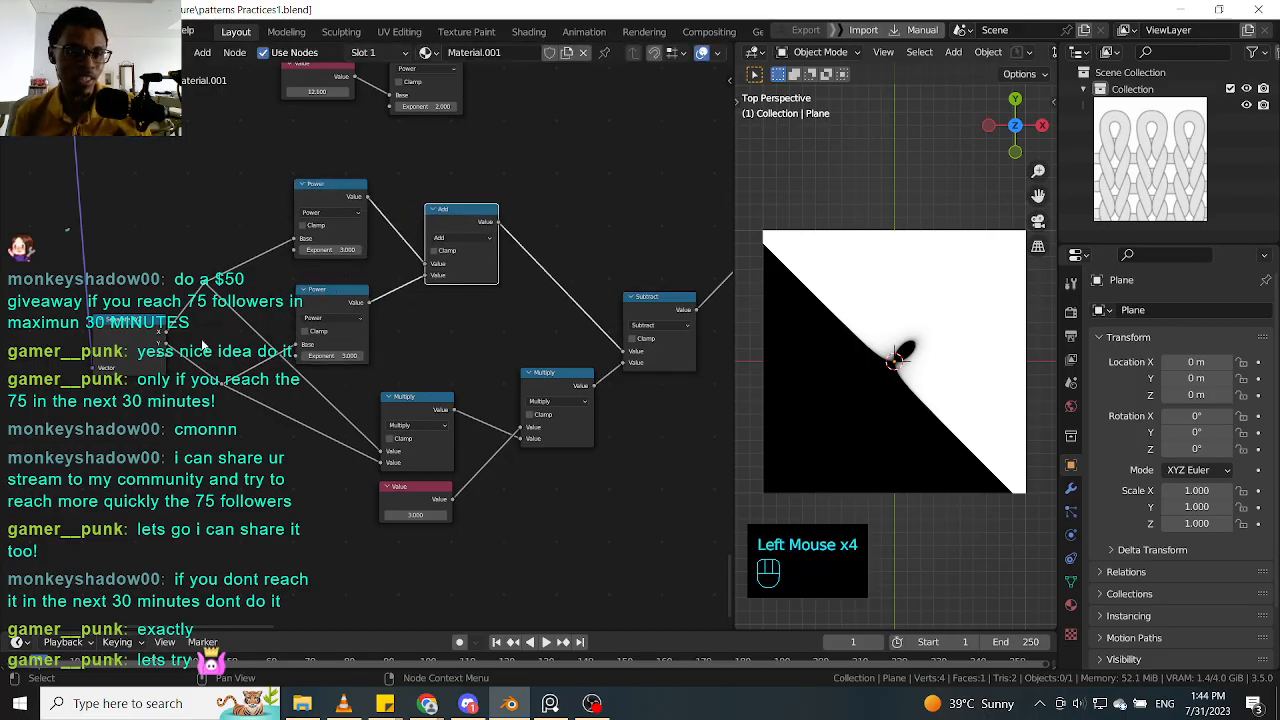
pyautogui.moveTo(205, 284); pyautogui.dragTo(224, 245)
pyautogui.press('g')
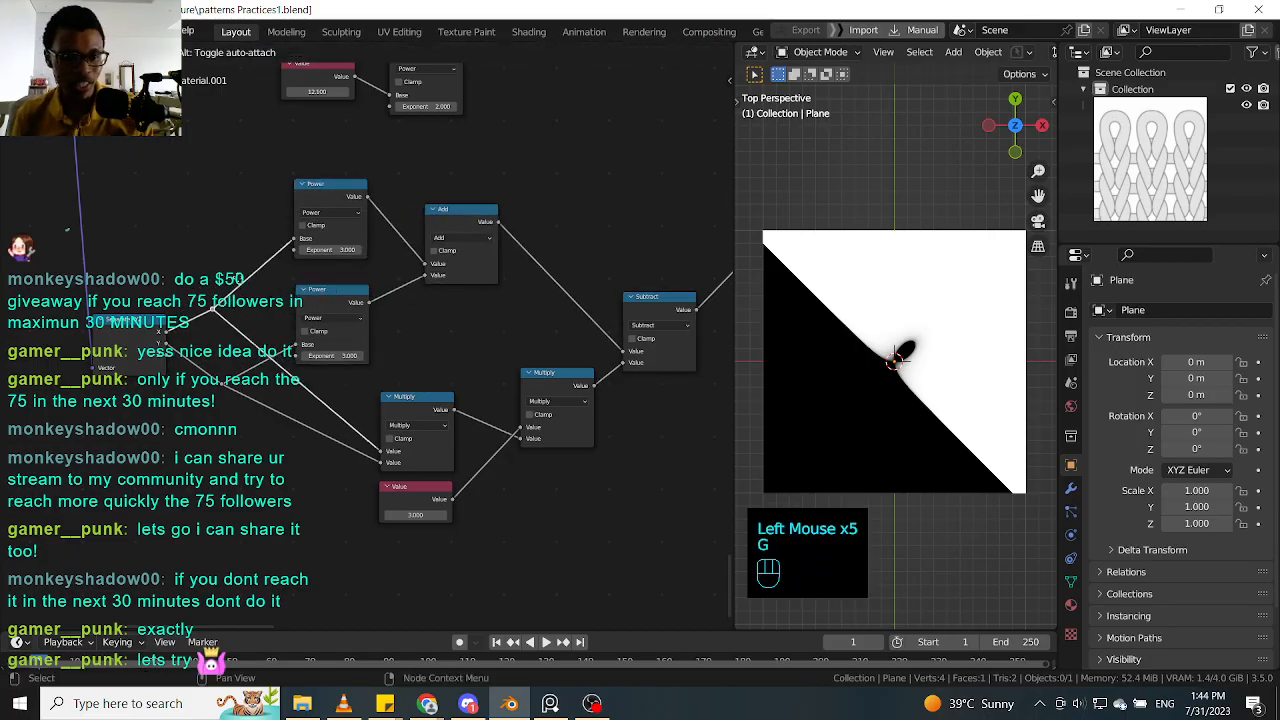
pyautogui.click(37, 31)
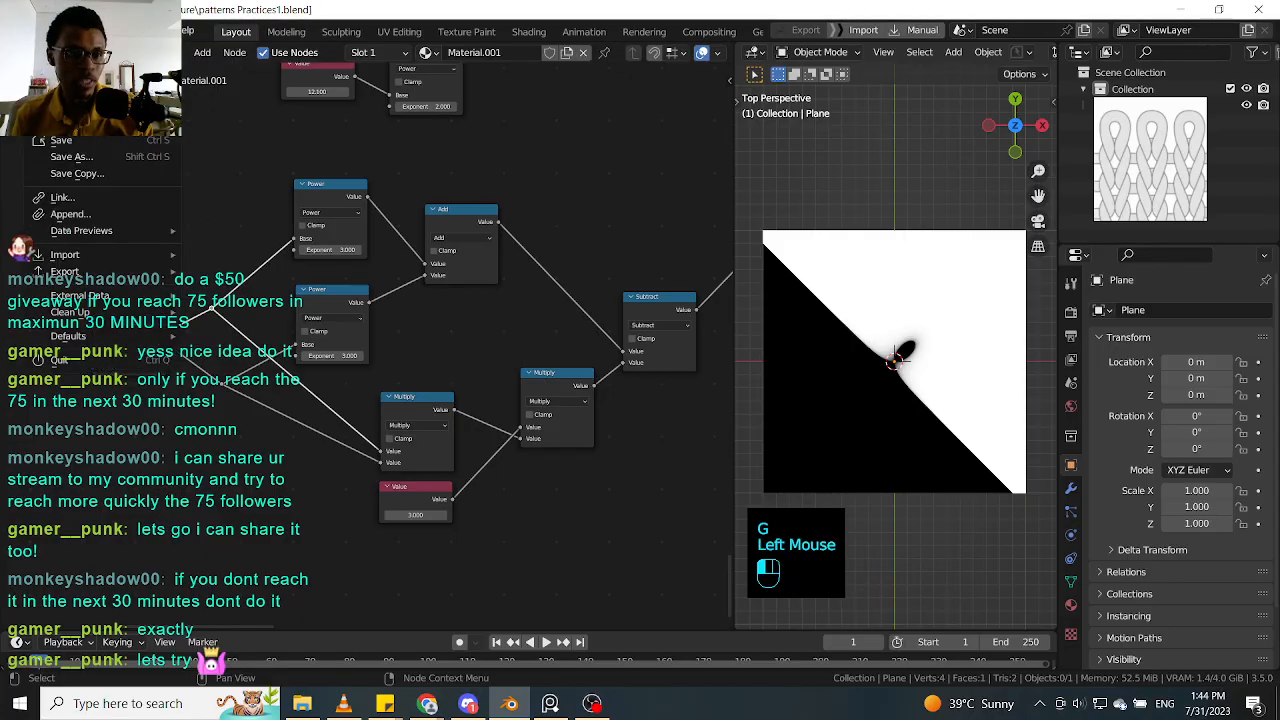
pyautogui.click(556, 314)
# Step: Slightly reposition the lower group's two Multiply nodes and its Subtract node
pyautogui.moveTo(576, 225); pyautogui.dragTo(533, 192, button='middle')
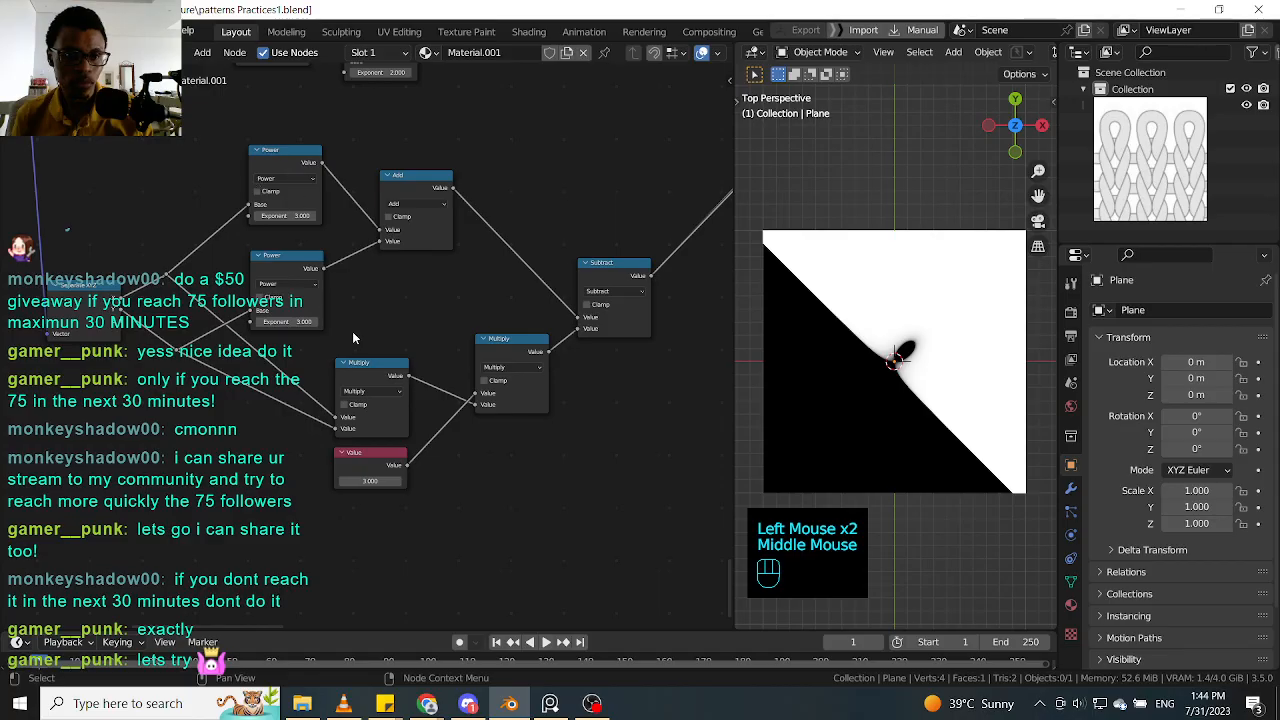
pyautogui.moveTo(381, 363); pyautogui.dragTo(377, 361)
pyautogui.moveTo(515, 340); pyautogui.dragTo(512, 352)
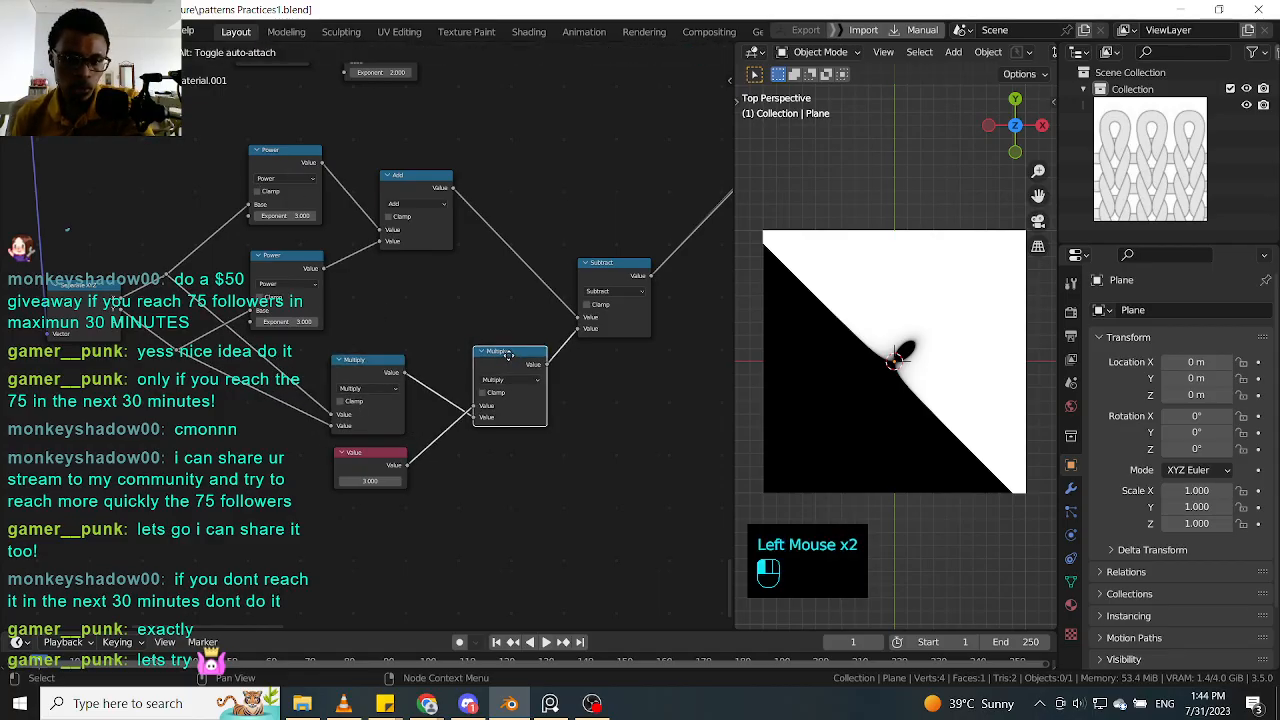
pyautogui.moveTo(589, 265); pyautogui.dragTo(578, 273)
# Step: Open the recent file Dress4.blend and bring its Multiply, PingPong, Power and Round nodes into view
pyautogui.click(37, 31)
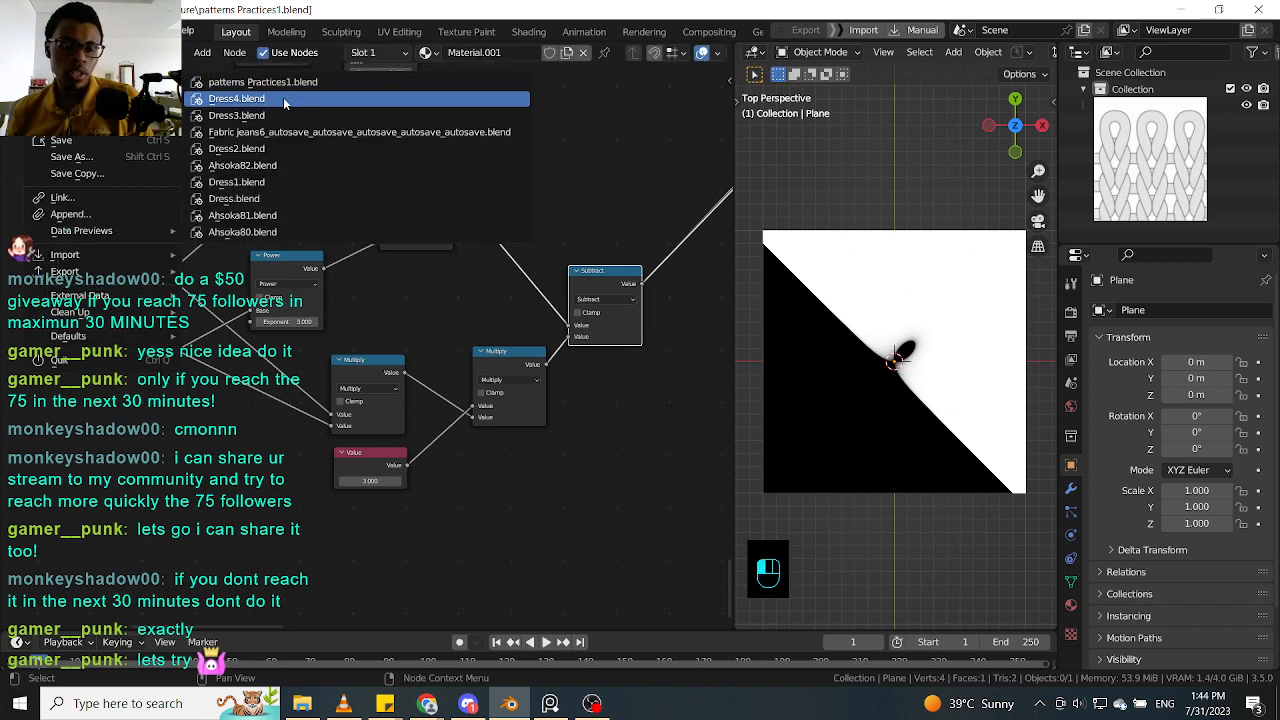
pyautogui.click(283, 97)
pyautogui.click(707, 380)
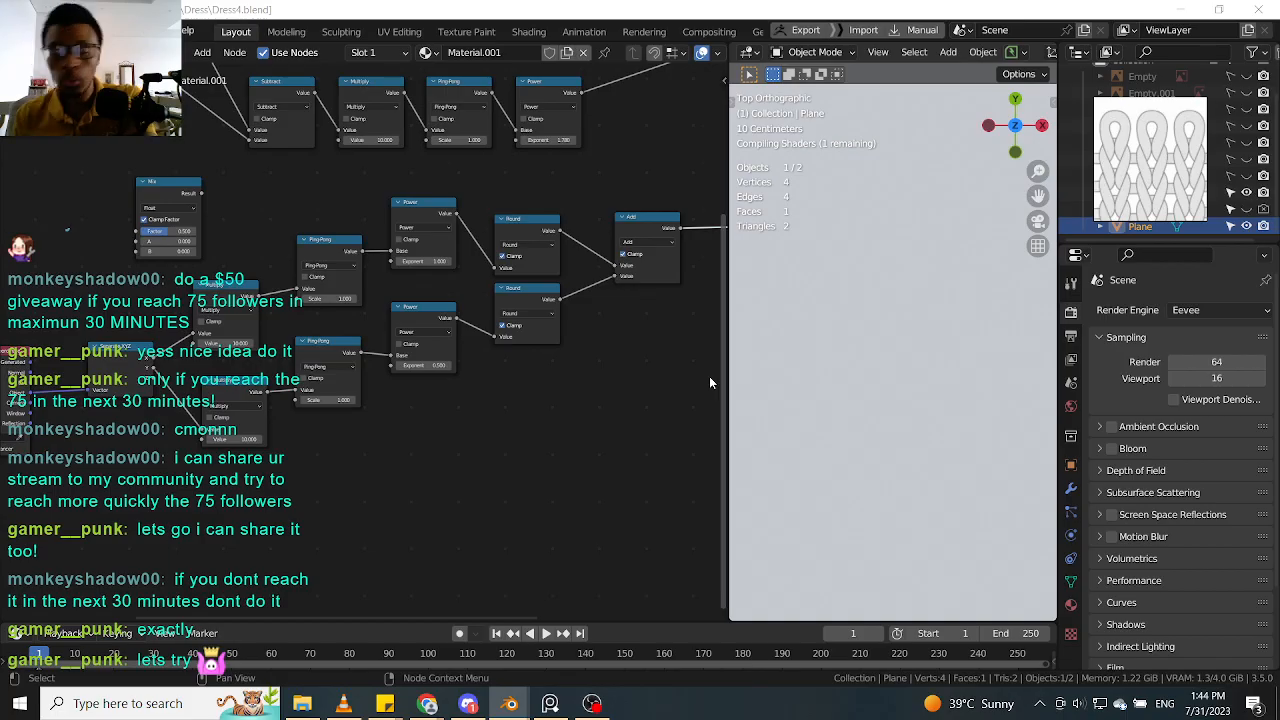
pyautogui.moveTo(416, 473); pyautogui.dragTo(408, 472, button='middle')
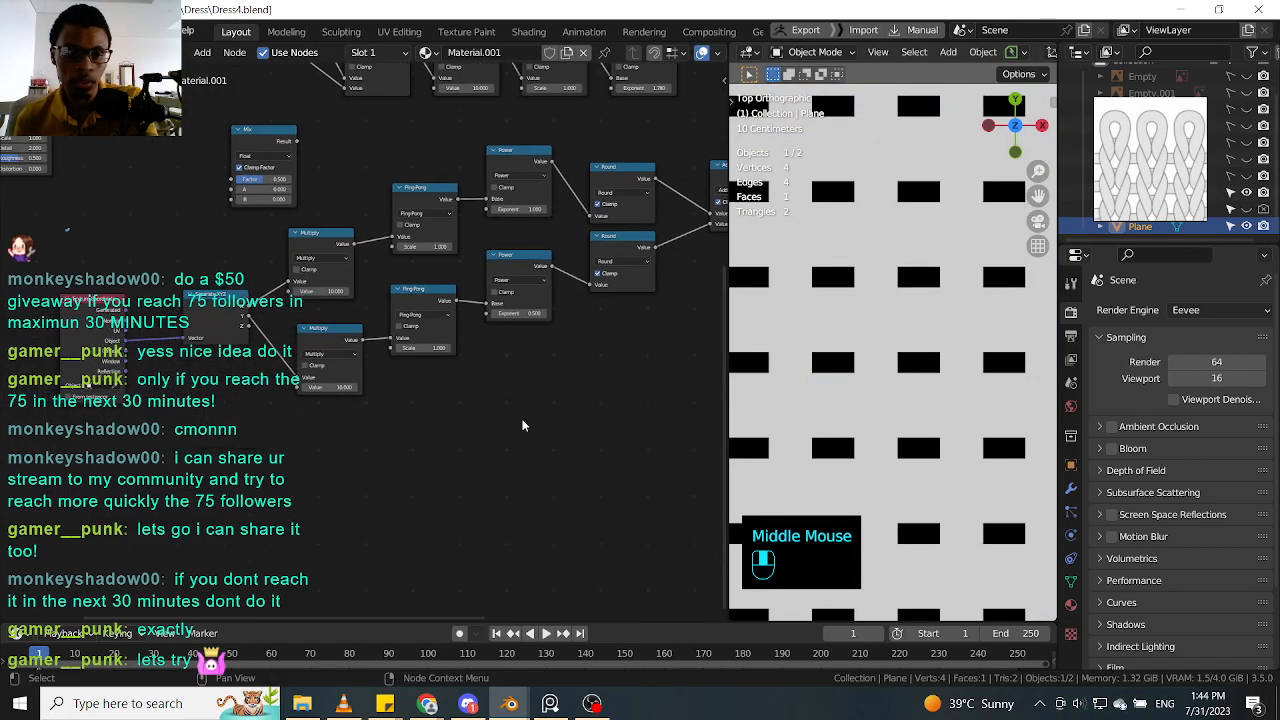
# Step: Shift the Separate XYZ node slightly and duplicate it with its Texture Coordinate link, placing the copy below the existing chain
pyautogui.click(390, 474)
pyautogui.moveTo(221, 408); pyautogui.dragTo(263, 410, button='middle')
pyautogui.click(228, 402)
pyautogui.click(115, 329)
pyautogui.click(90, 320)
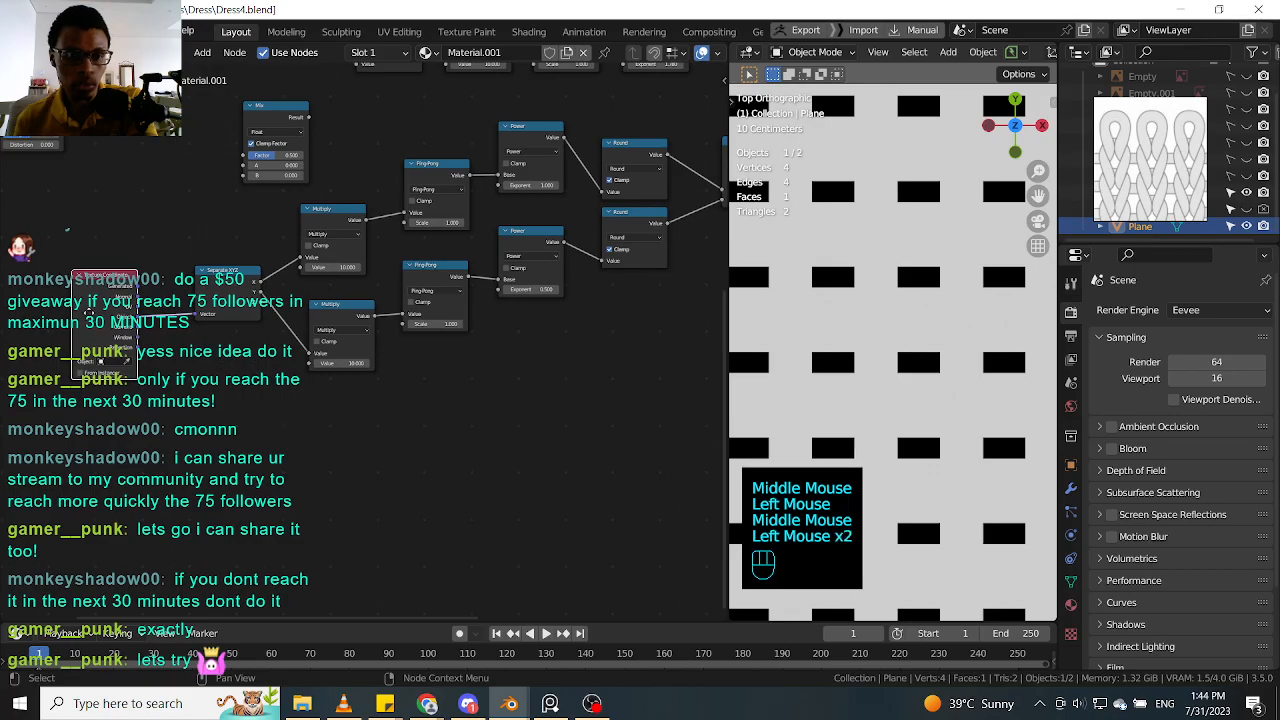
pyautogui.moveTo(213, 296); pyautogui.dragTo(200, 299)
pyautogui.click(211, 305)
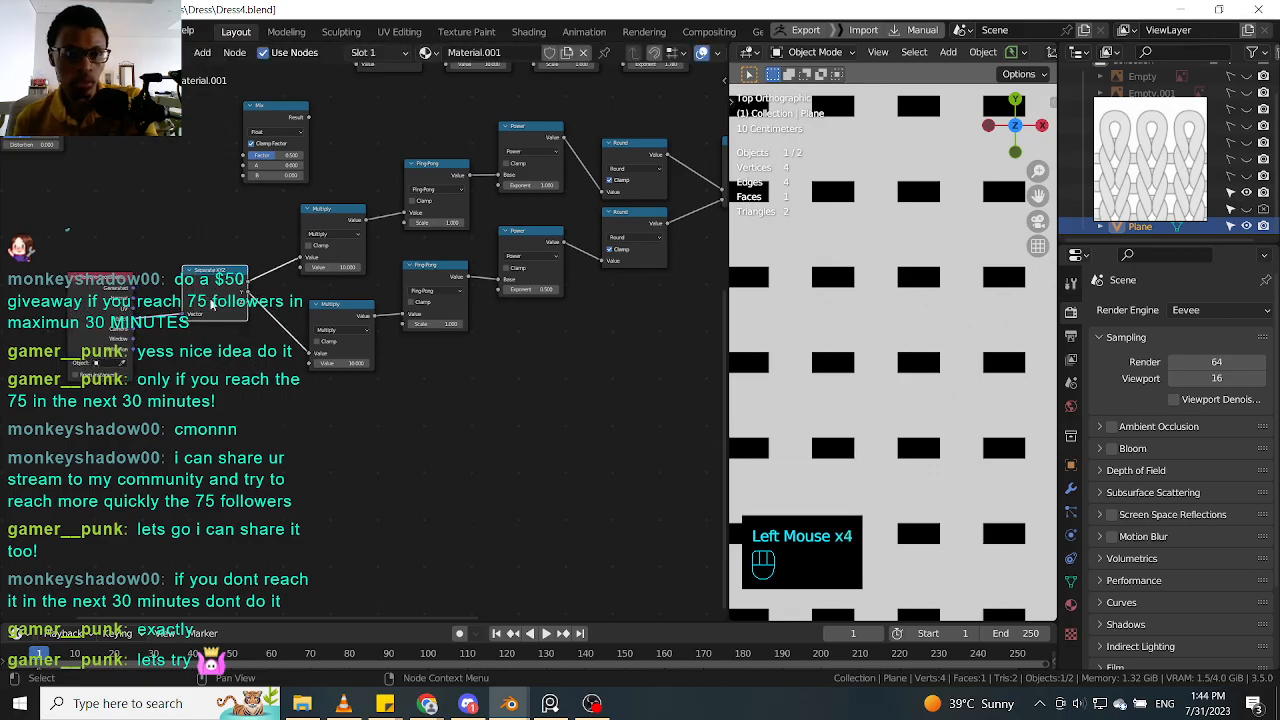
pyautogui.hotkey('ctrl', 'shift', 'd')
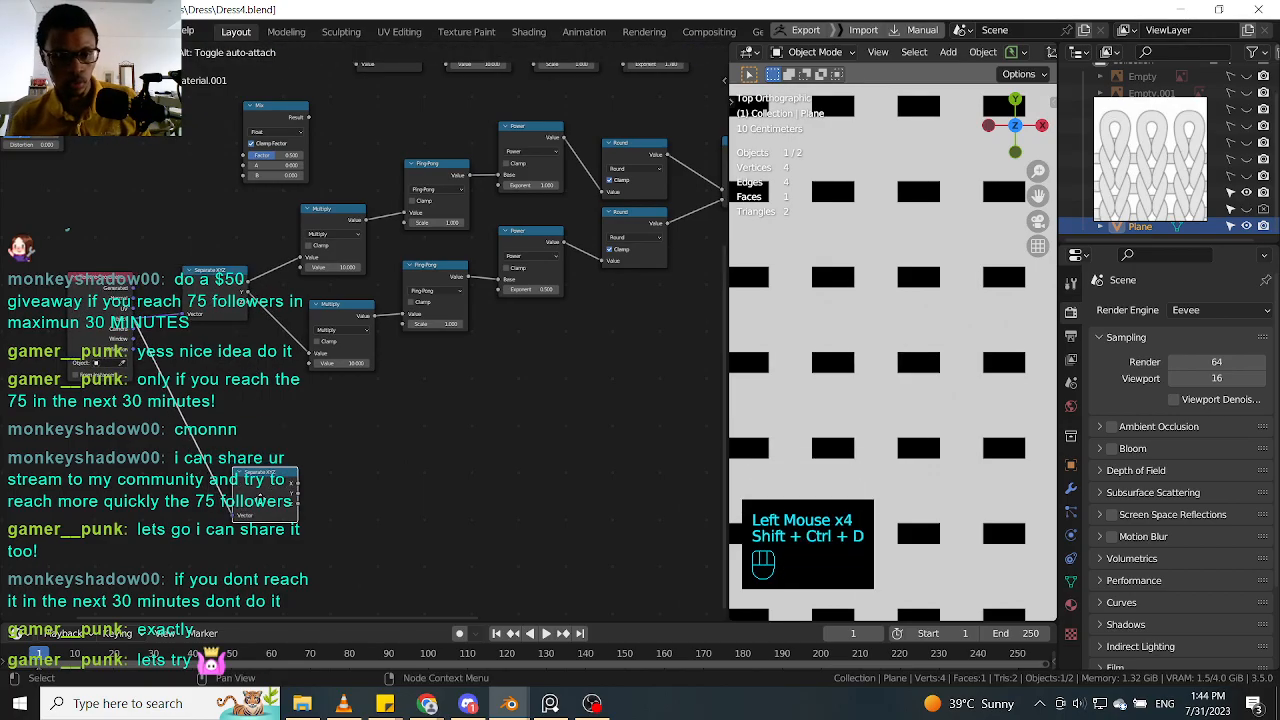
pyautogui.click(243, 495)
pyautogui.click(392, 458)
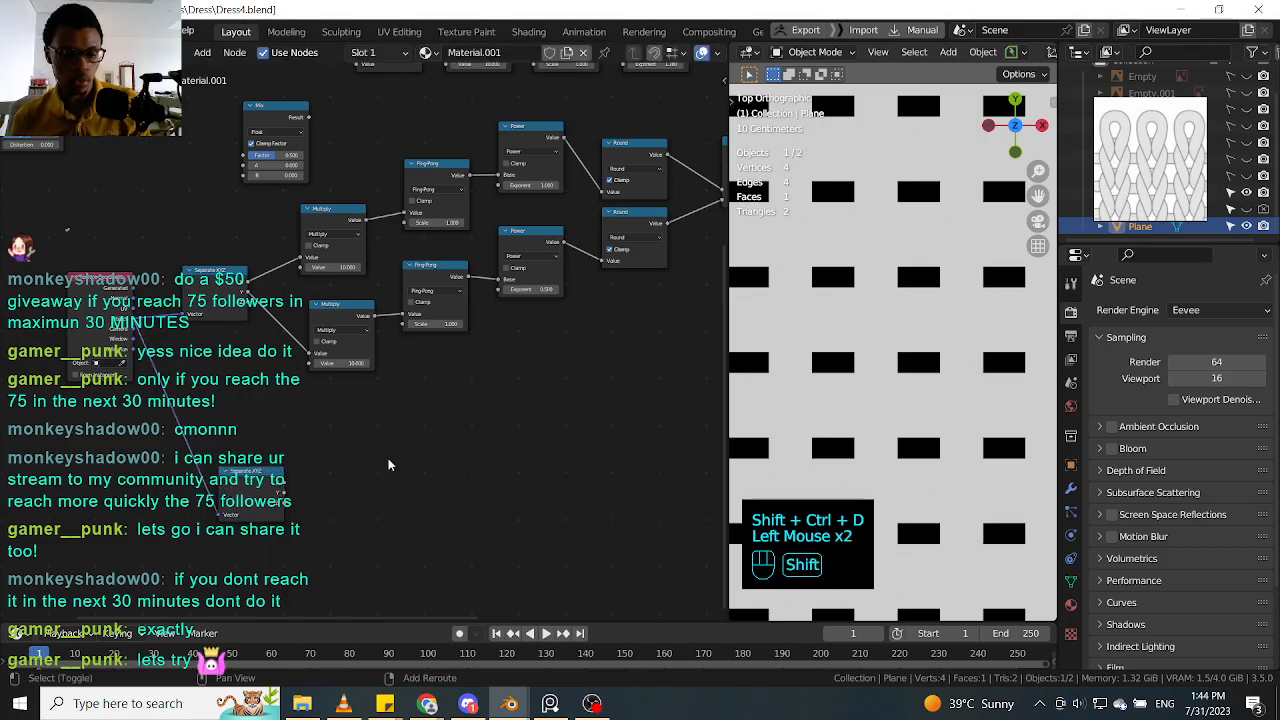
pyautogui.hotkey('shift', 'a')
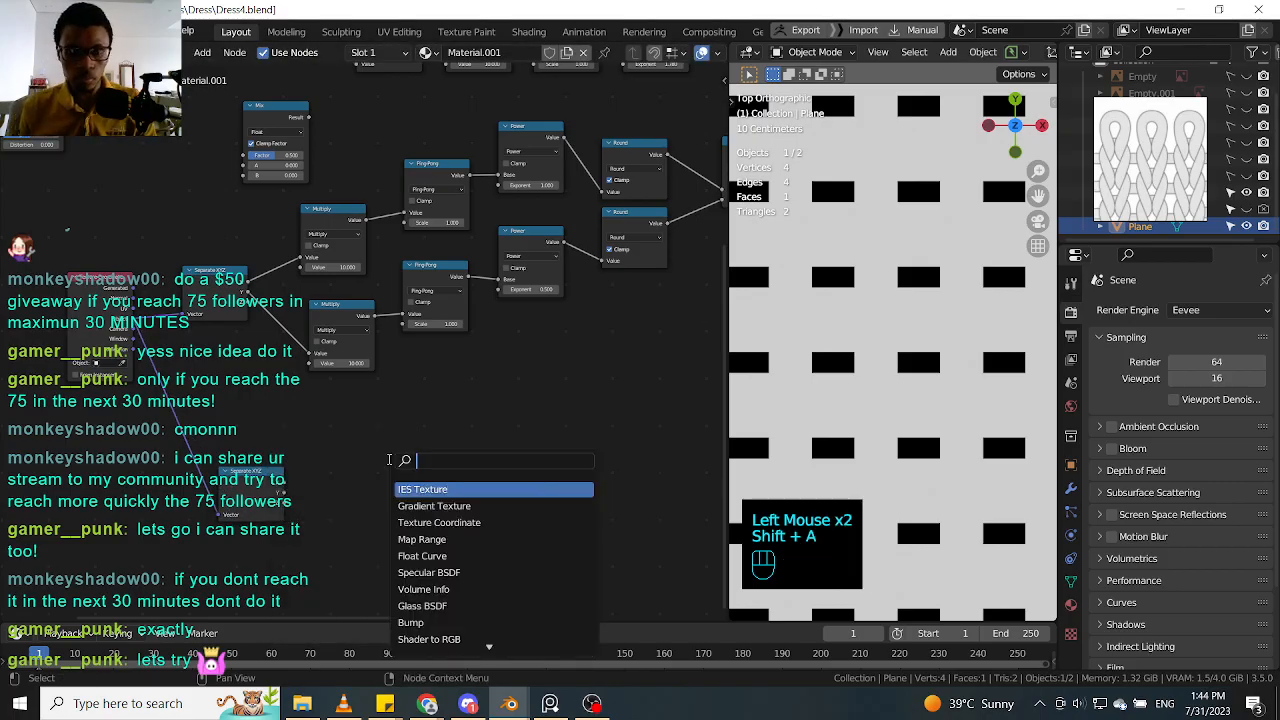
pyautogui.write('m')
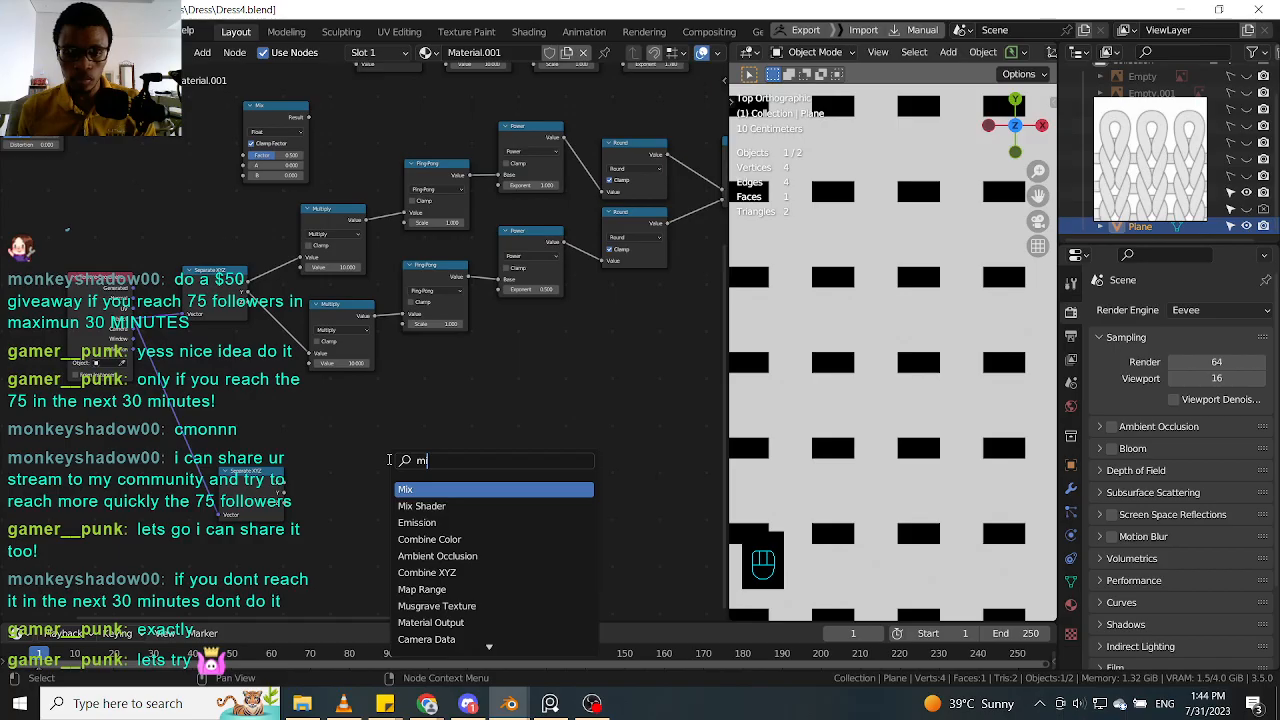
pyautogui.press('BackSpace')
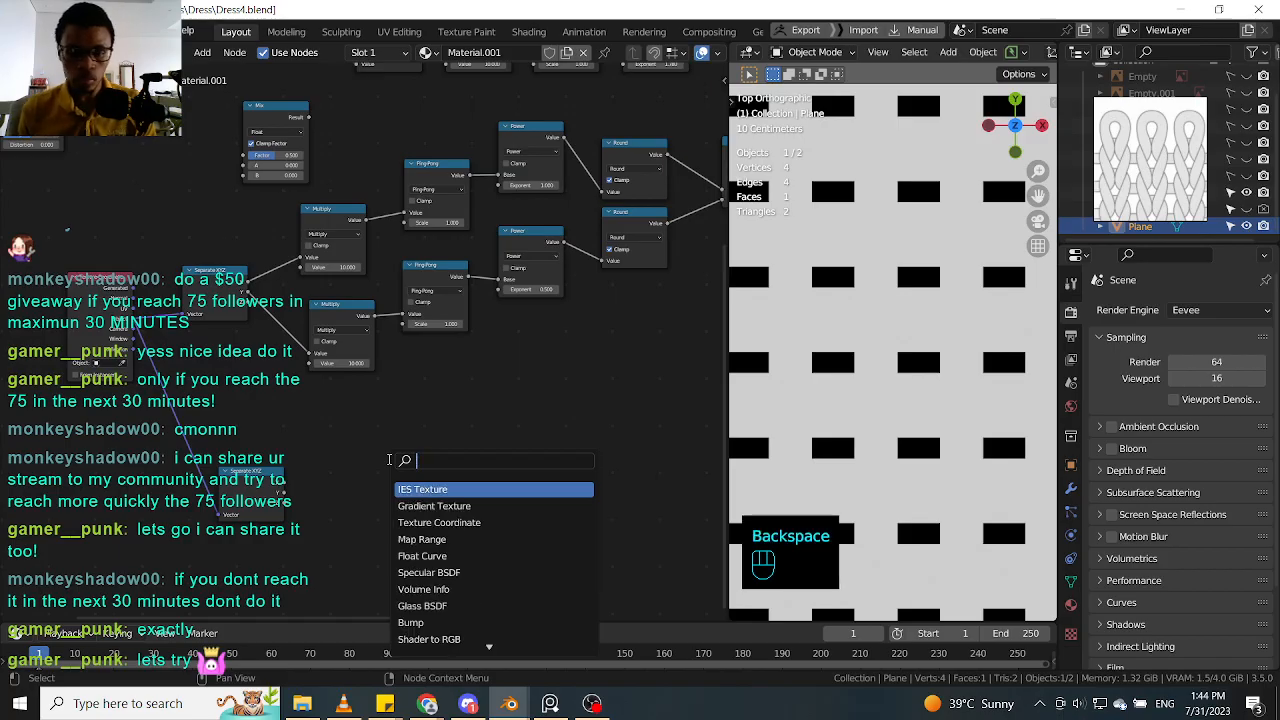
pyautogui.click(390, 464)
# Step: Duplicate the lower Multiply node and place the copy beside the duplicated Separate XYZ node
pyautogui.click(348, 307)
pyautogui.hotkey('shift', 'd')
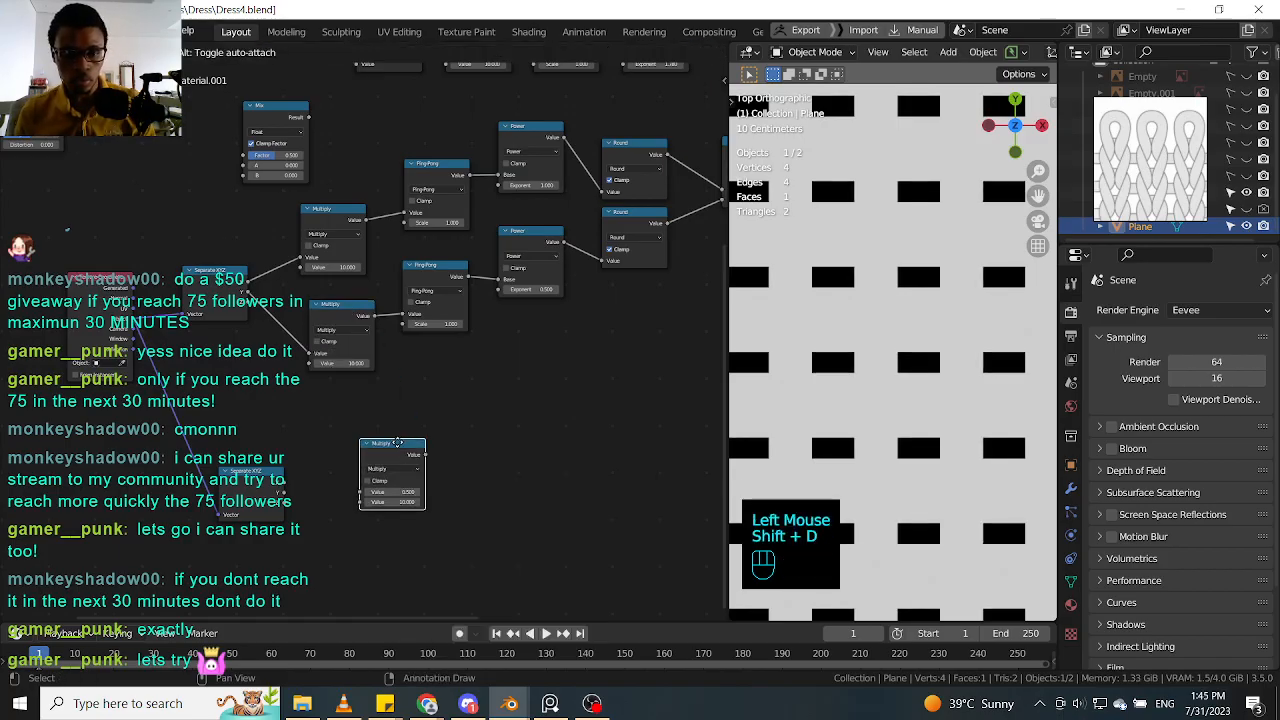
pyautogui.click(427, 472)
pyautogui.keyDown('ctrl'); pyautogui.keyDown('alt'); pyautogui.middleClick(445, 440); pyautogui.keyUp('alt'); pyautogui.keyUp('ctrl')
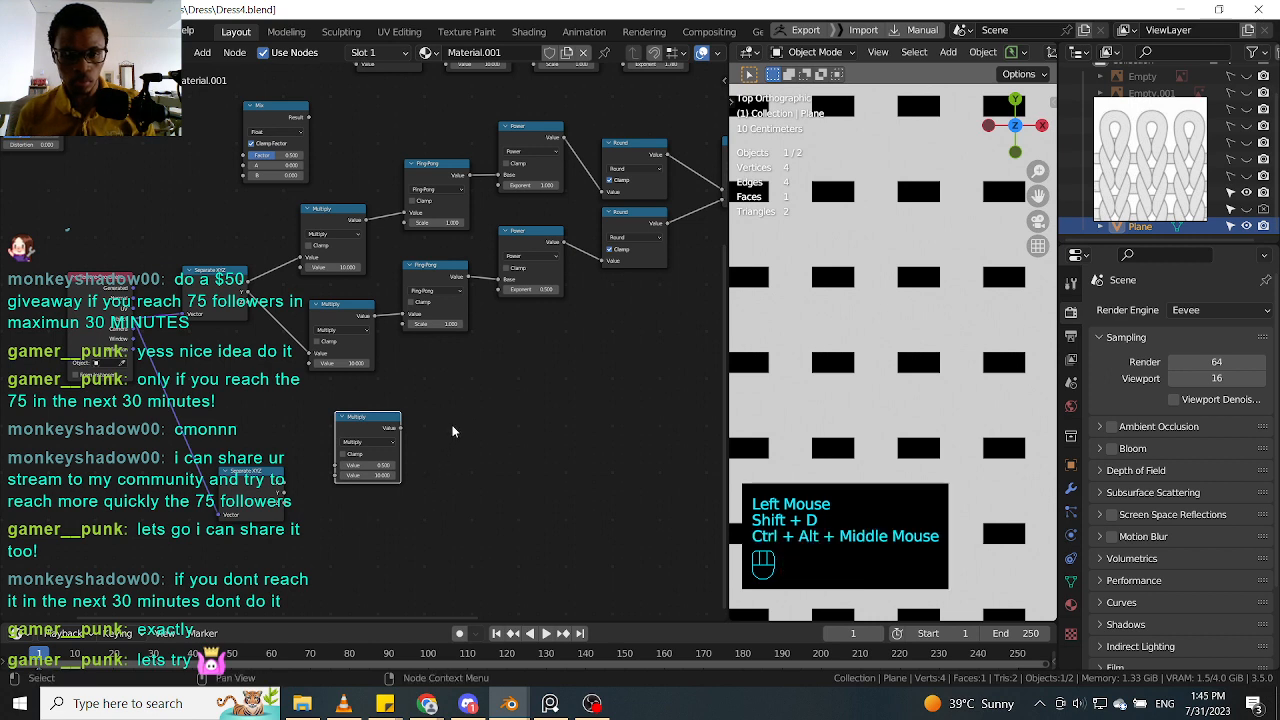
pyautogui.click(470, 410)
pyautogui.keyDown('ctrl'); pyautogui.keyDown('alt'); pyautogui.middleClick(484, 374); pyautogui.keyUp('alt'); pyautogui.keyUp('ctrl')
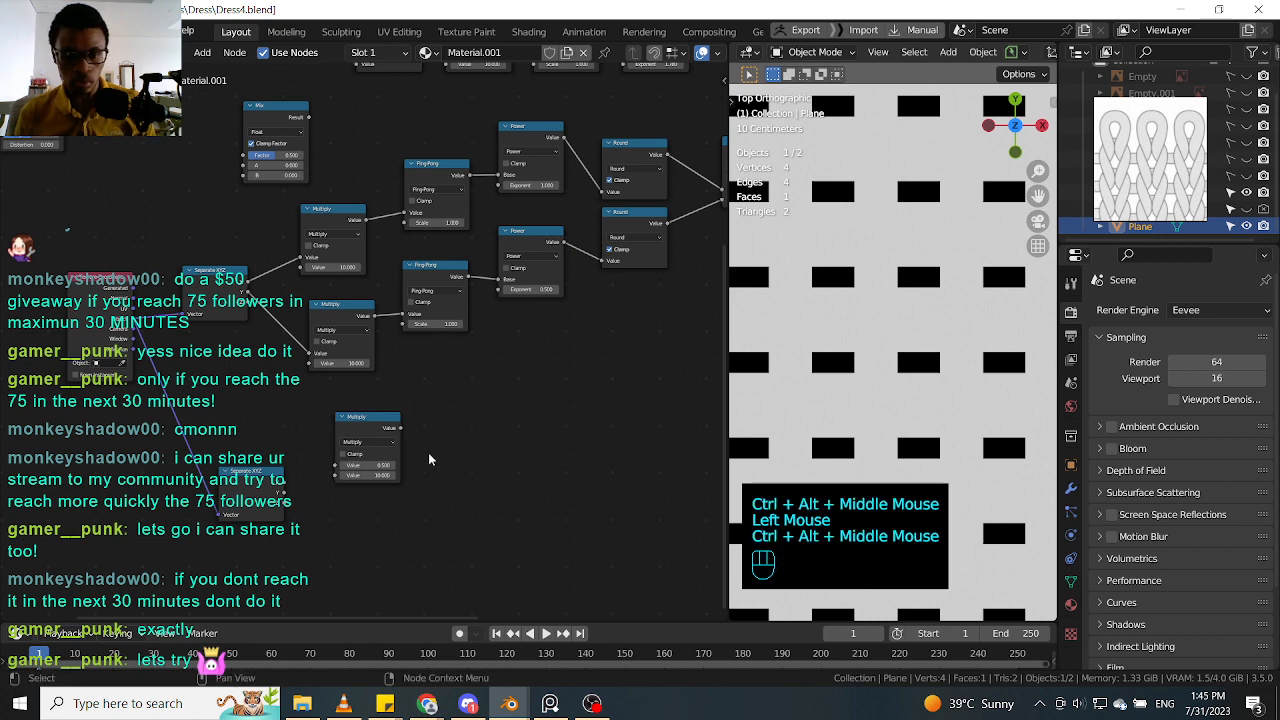
# Step: Change the duplicated Multiply node's operation to Add and move it farther from the duplicated Separate XYZ node
pyautogui.scroll(1, 440, 440)
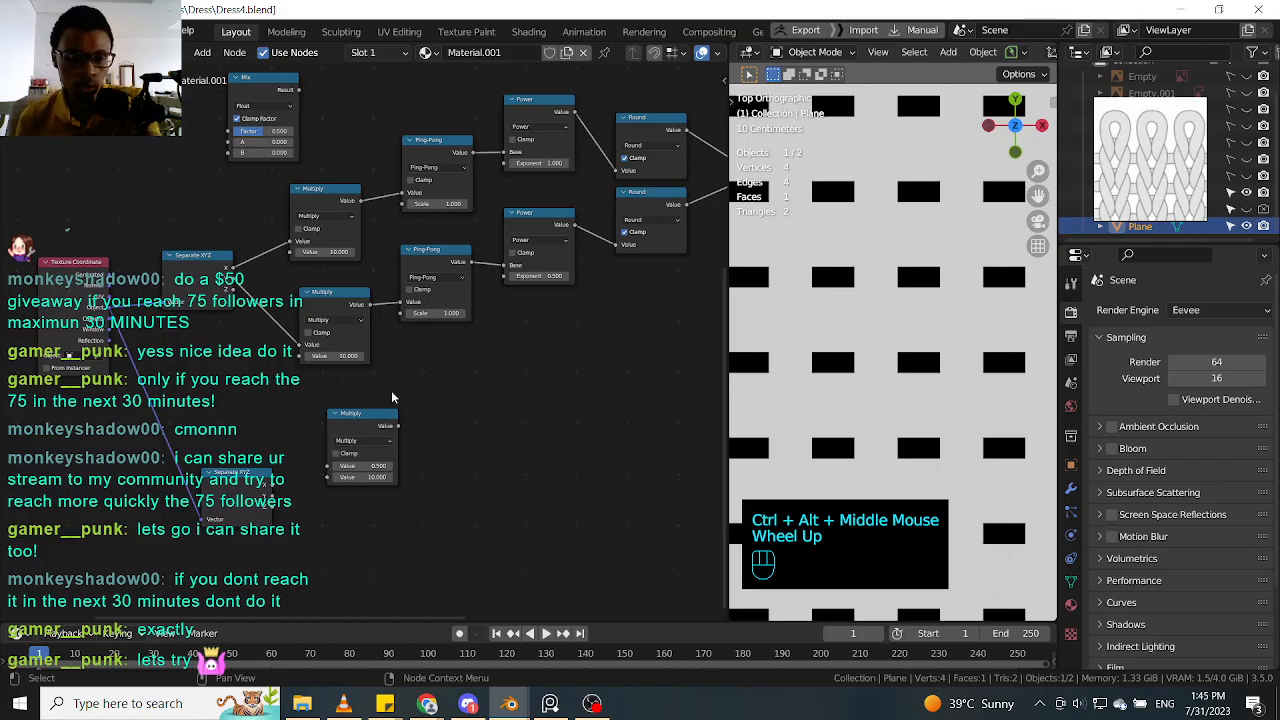
pyautogui.keyDown('ctrl'); pyautogui.moveTo(386, 407); pyautogui.dragTo(368, 405, button='middle'); pyautogui.keyUp('ctrl')
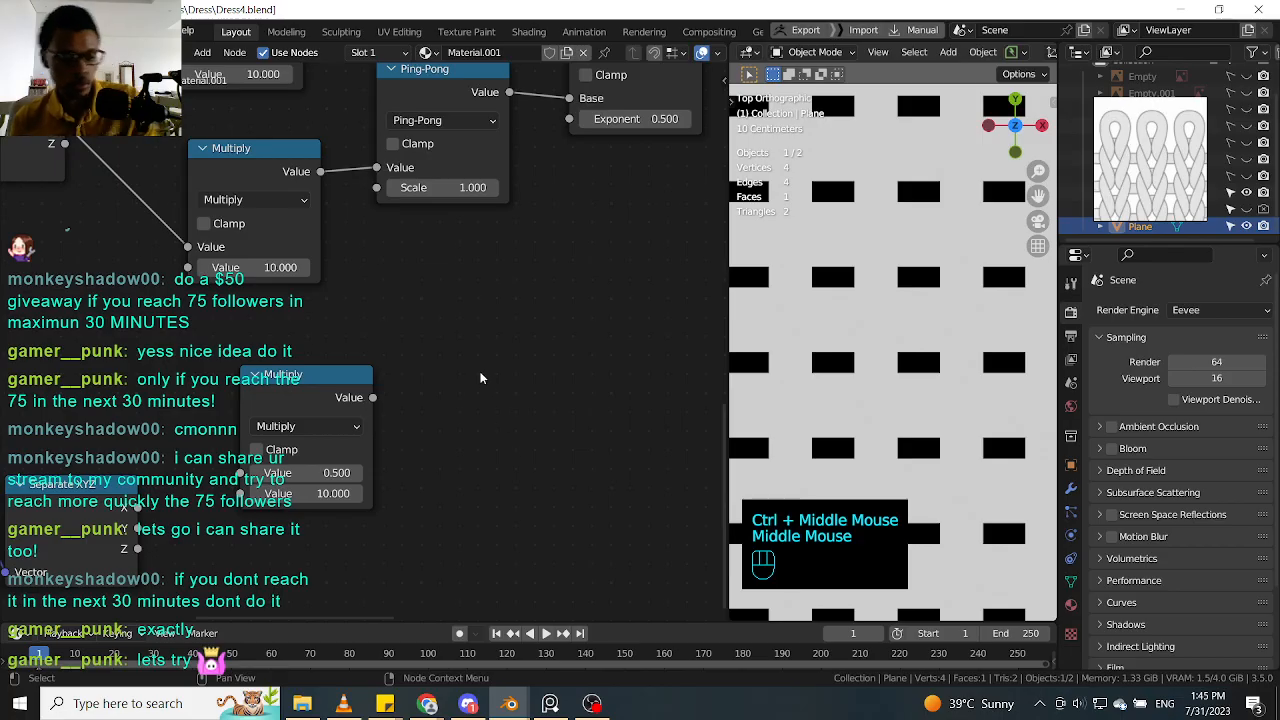
pyautogui.keyDown('ctrl'); pyautogui.moveTo(484, 450); pyautogui.dragTo(479, 455, button='middle'); pyautogui.keyUp('ctrl')
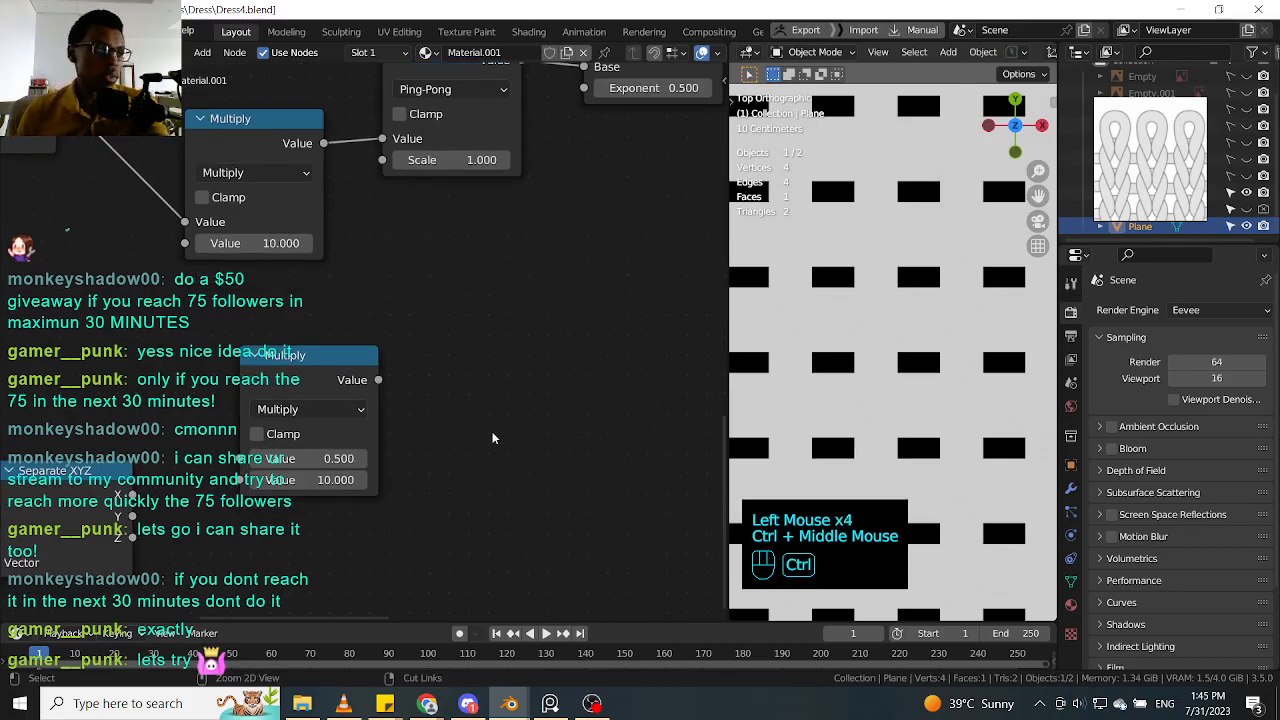
pyautogui.keyDown('ctrl'); pyautogui.moveTo(492, 438); pyautogui.dragTo(492, 438, button='middle'); pyautogui.keyUp('ctrl')
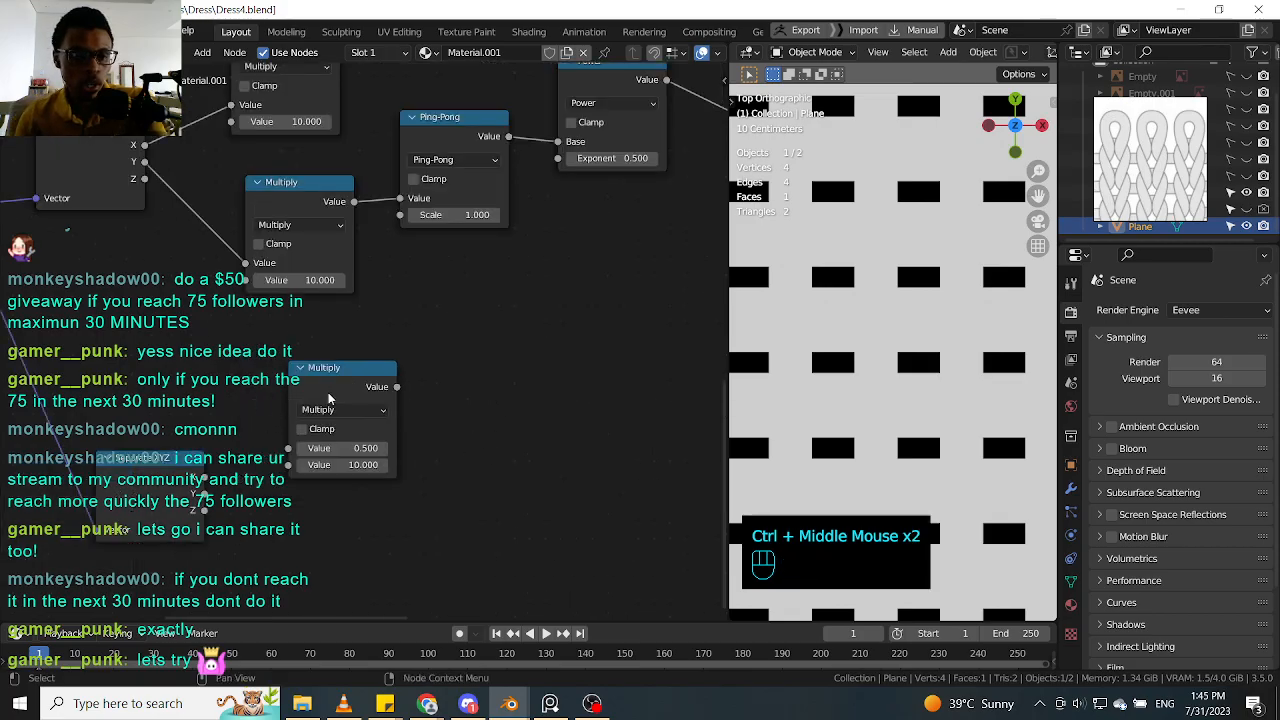
pyautogui.moveTo(329, 399); pyautogui.dragTo(363, 387)
pyautogui.click(410, 400)
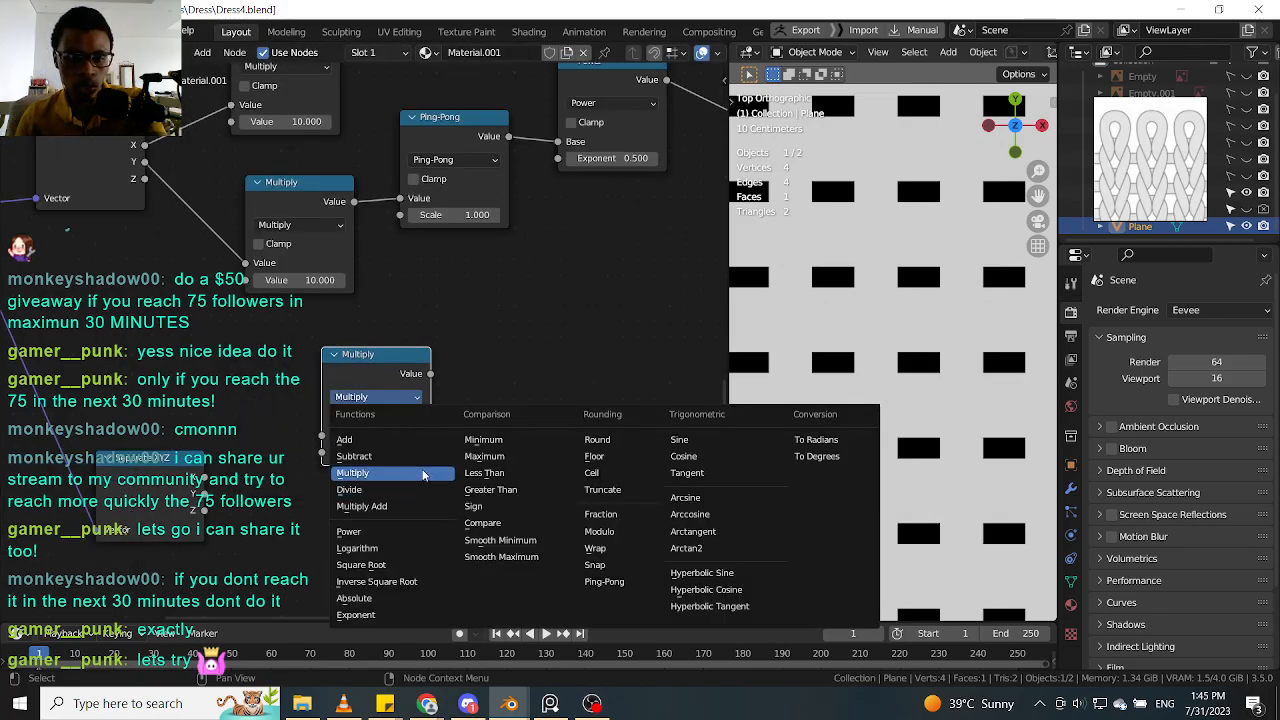
pyautogui.click(405, 440)
pyautogui.moveTo(386, 356); pyautogui.dragTo(444, 321)
pyautogui.click(440, 362)
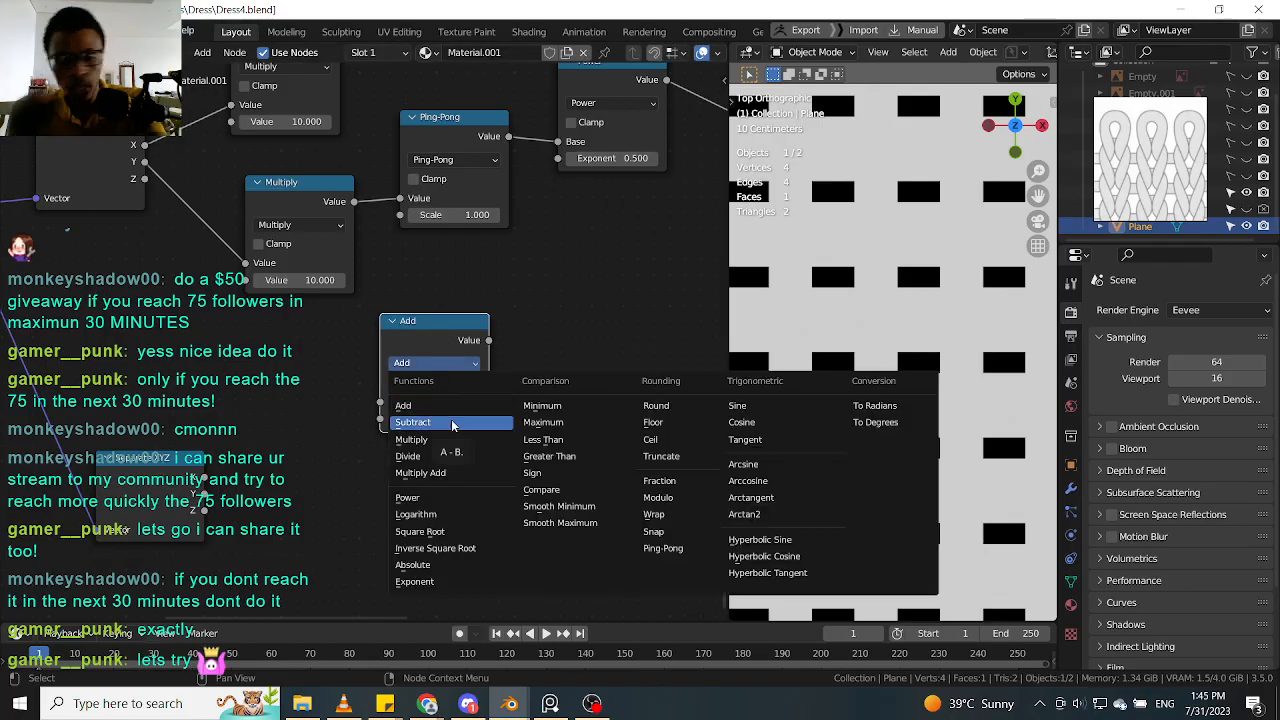
# Step: Duplicate the new Add node, place the copy before it, and set the copy's operation to Power
pyautogui.click(438, 322)
pyautogui.hotkey('shift', 'd')
pyautogui.click(300, 375)
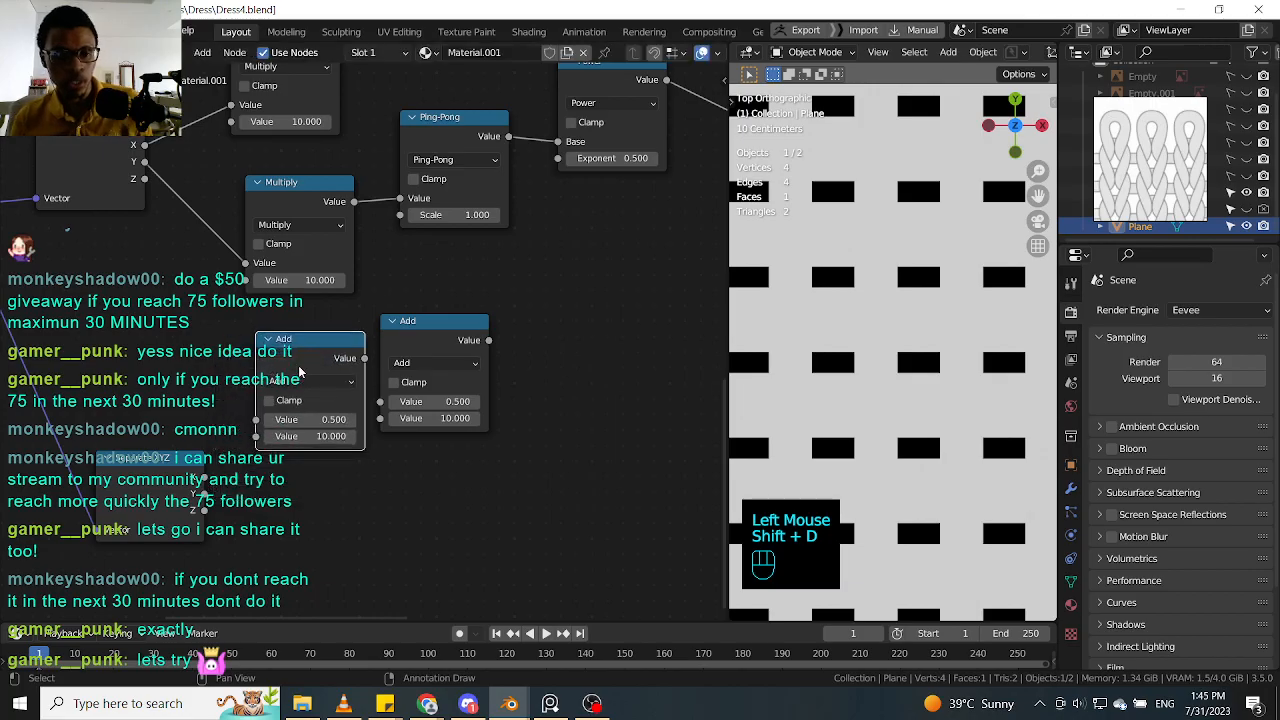
pyautogui.click(310, 380)
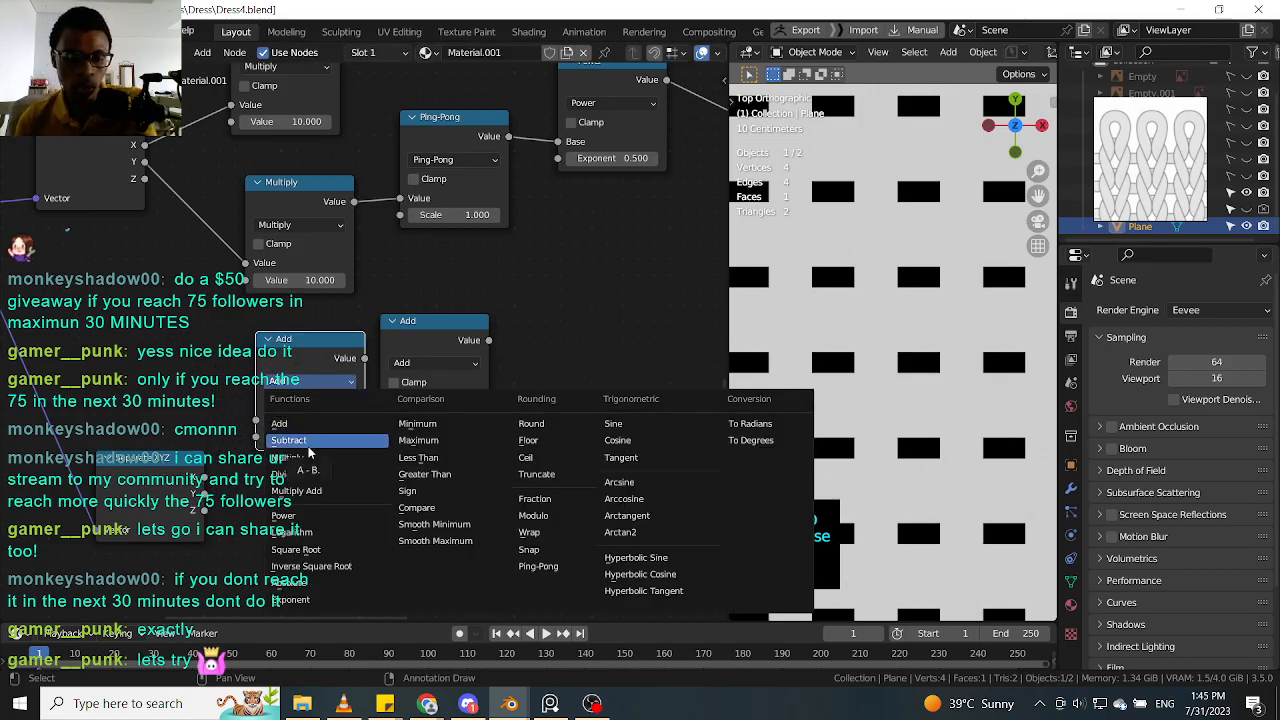
pyautogui.click(290, 515)
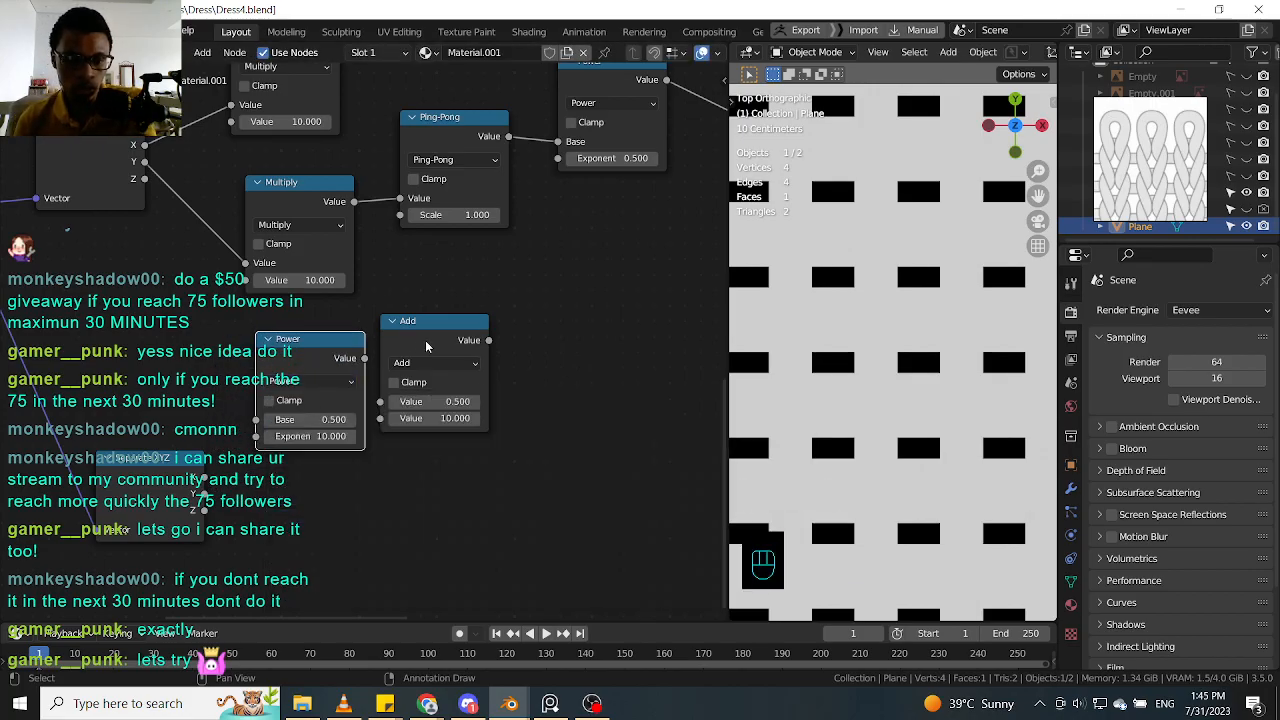
# Step: Space out the new Power and Add nodes and connect the duplicated Separate XYZ's X output to the Power node's Base
pyautogui.moveTo(307, 530); pyautogui.dragTo(570, 329)
pyautogui.click(470, 350)
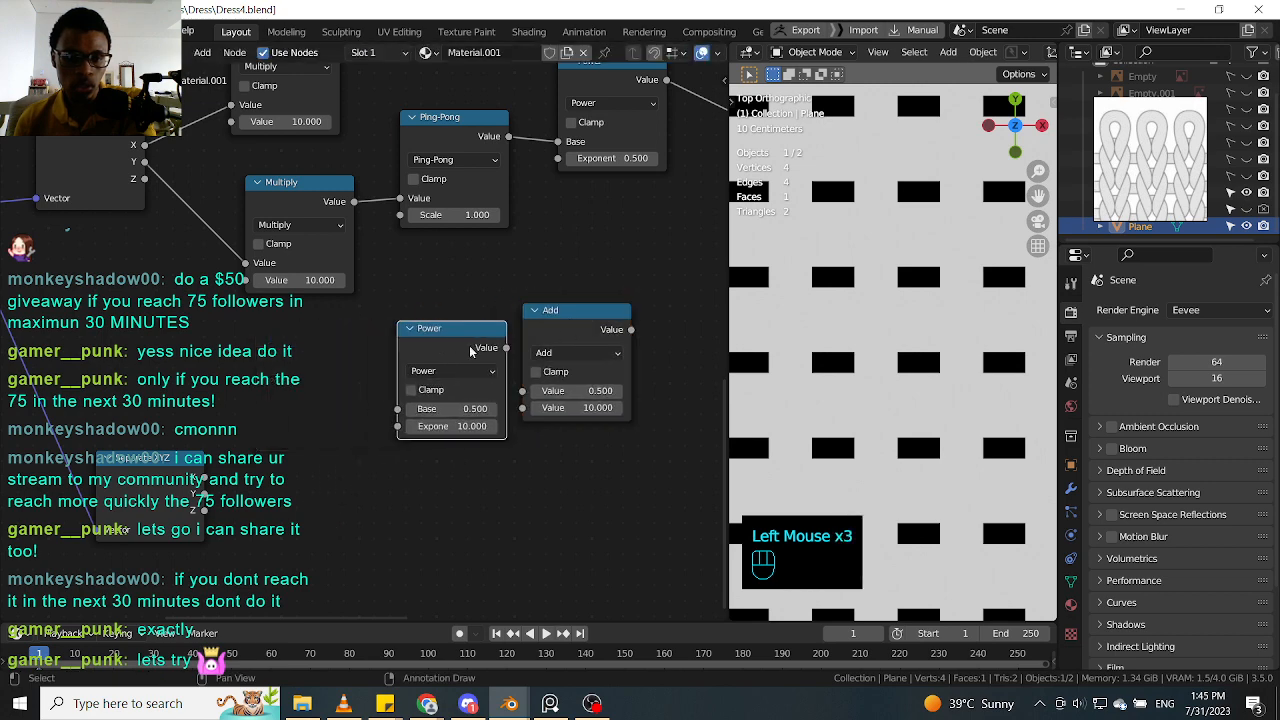
pyautogui.moveTo(470, 350); pyautogui.dragTo(385, 353)
pyautogui.moveTo(551, 315); pyautogui.dragTo(448, 333)
pyautogui.moveTo(203, 481); pyautogui.dragTo(312, 412)
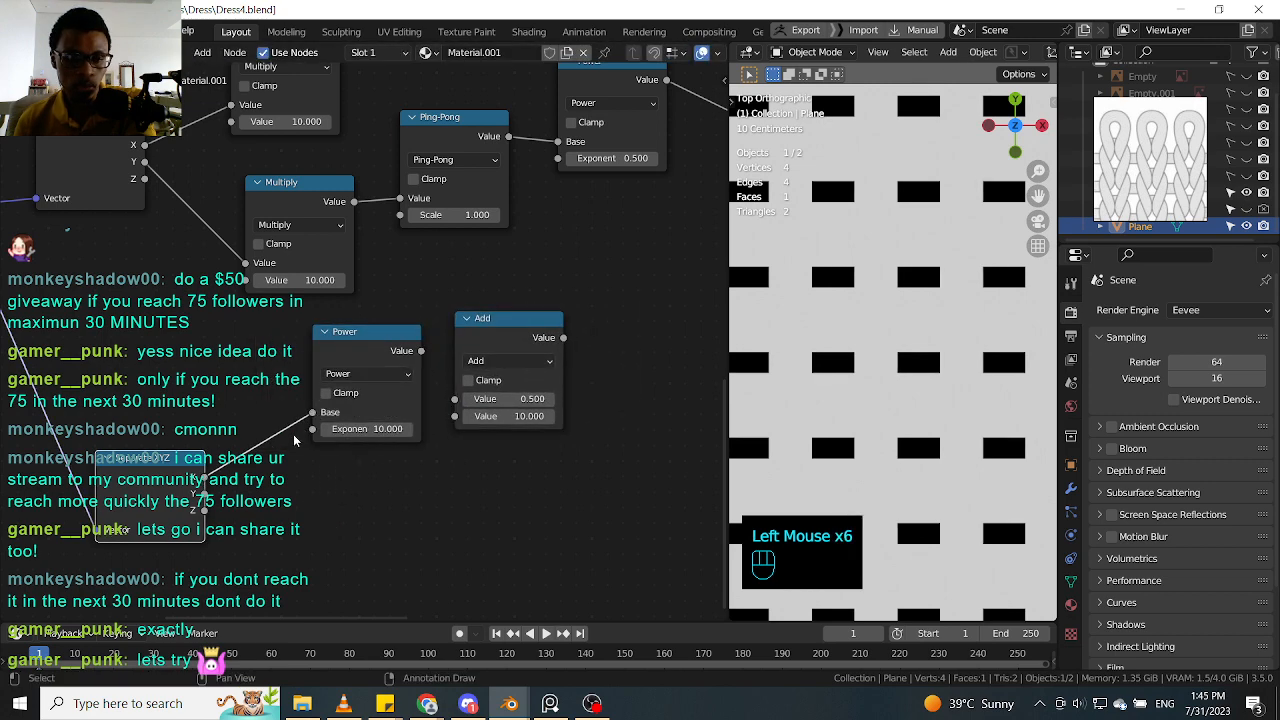
# Step: Set the new Power node's exponent to 3 and connect its output to the Add node's first value
pyautogui.click(357, 430)
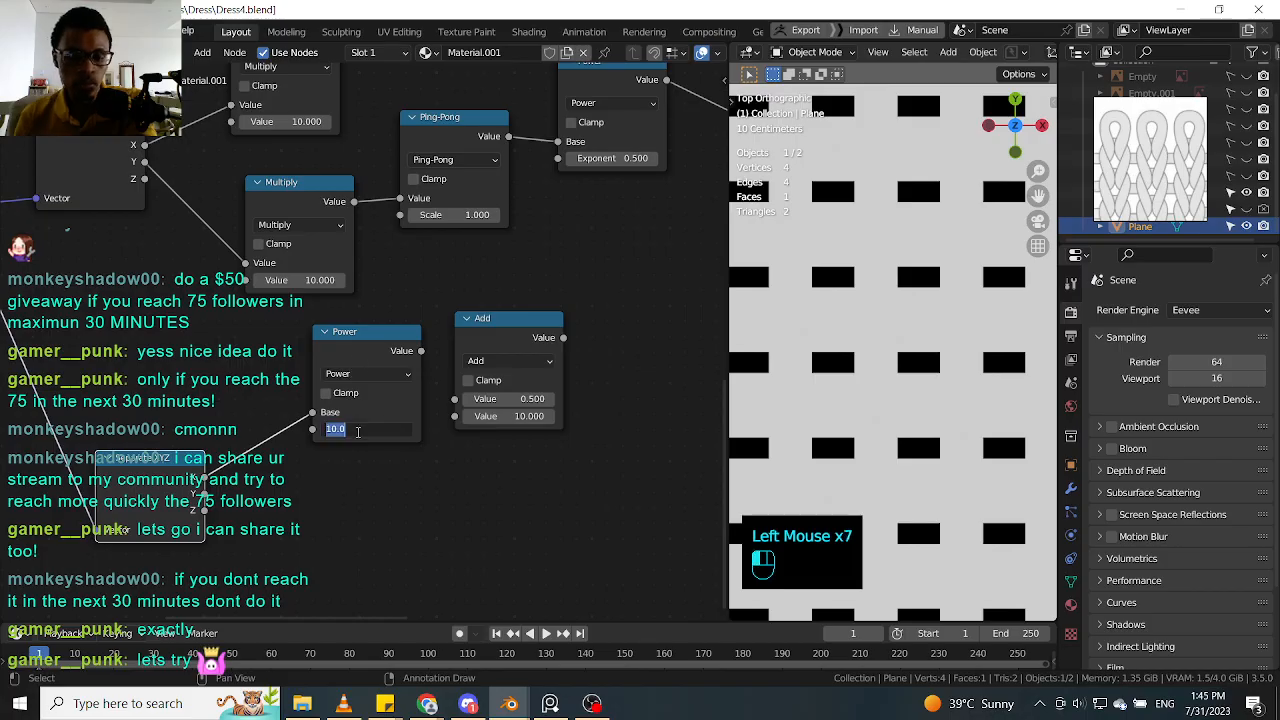
pyautogui.write('3')
pyautogui.press('Return')
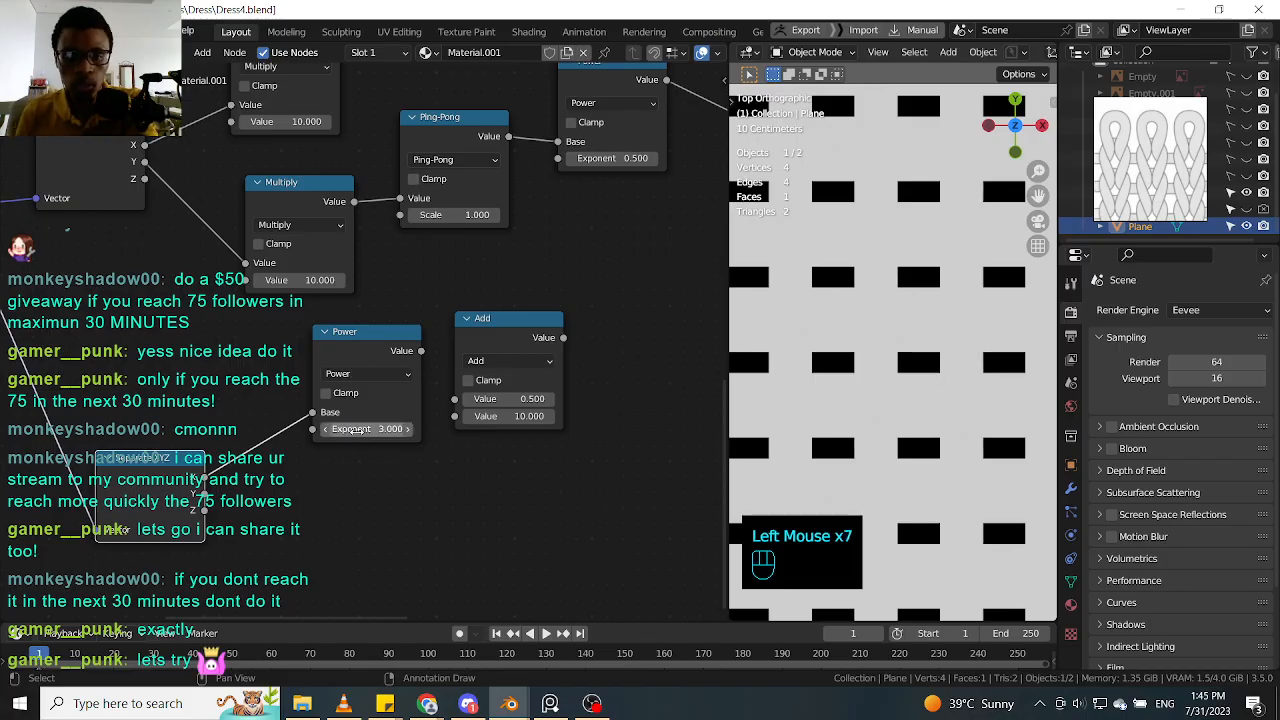
pyautogui.moveTo(421, 351); pyautogui.dragTo(455, 398)
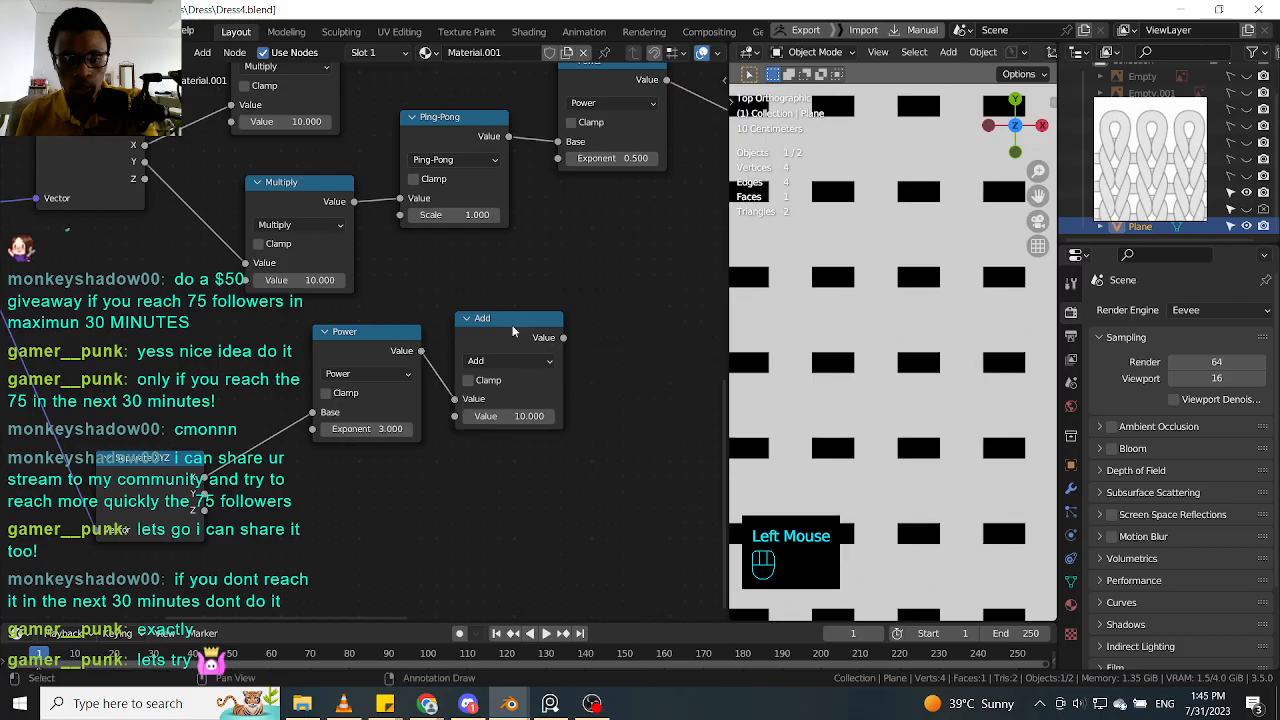
# Step: Nudge the new Add node, preview its output on the plane, and bring the whole plane into view
pyautogui.moveTo(520, 324); pyautogui.dragTo(530, 328)
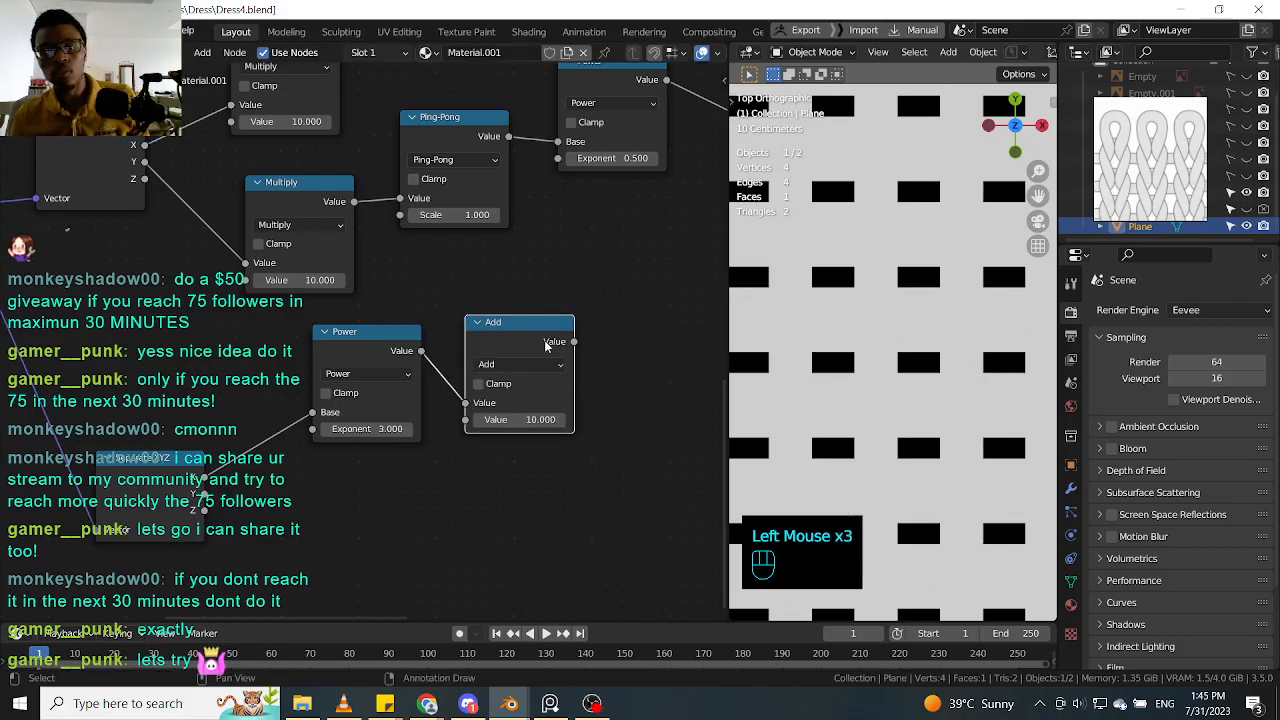
pyautogui.keyDown('ctrl'); pyautogui.keyDown('shift'); pyautogui.click(546, 345); pyautogui.keyUp('shift'); pyautogui.keyUp('ctrl')
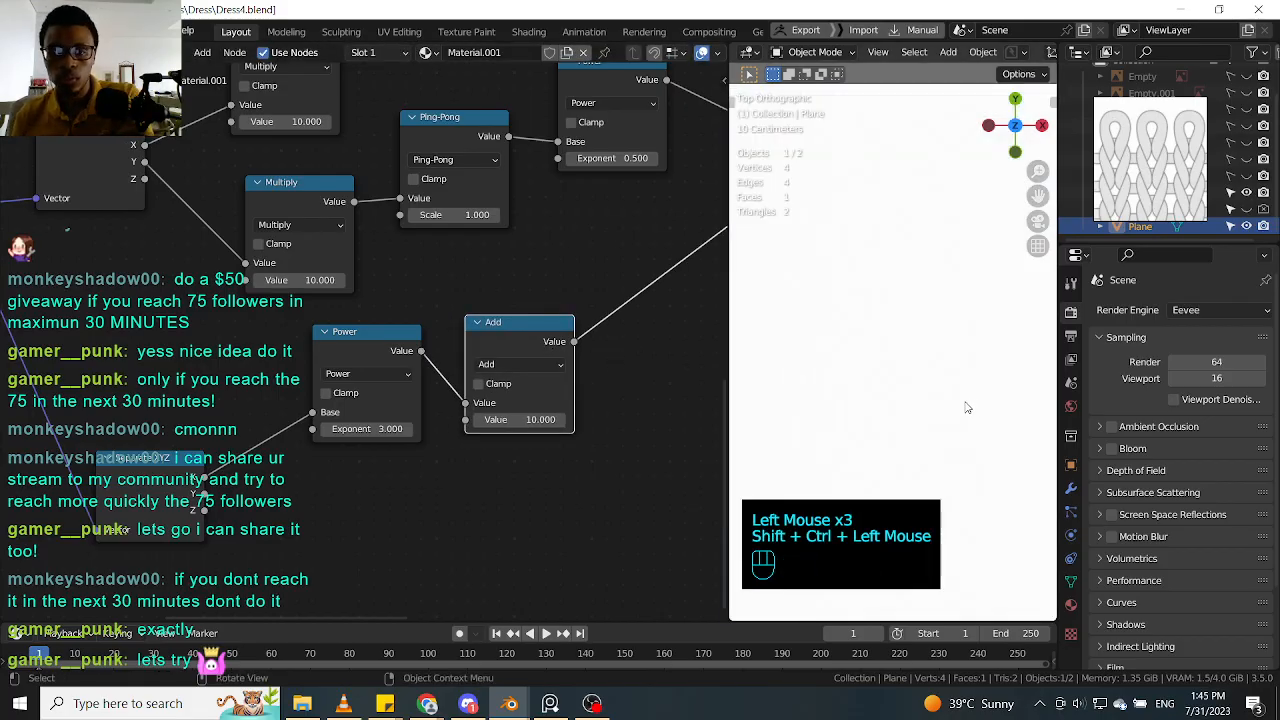
pyautogui.scroll(-5, 893, 400)
pyautogui.scroll(2, 893, 400)
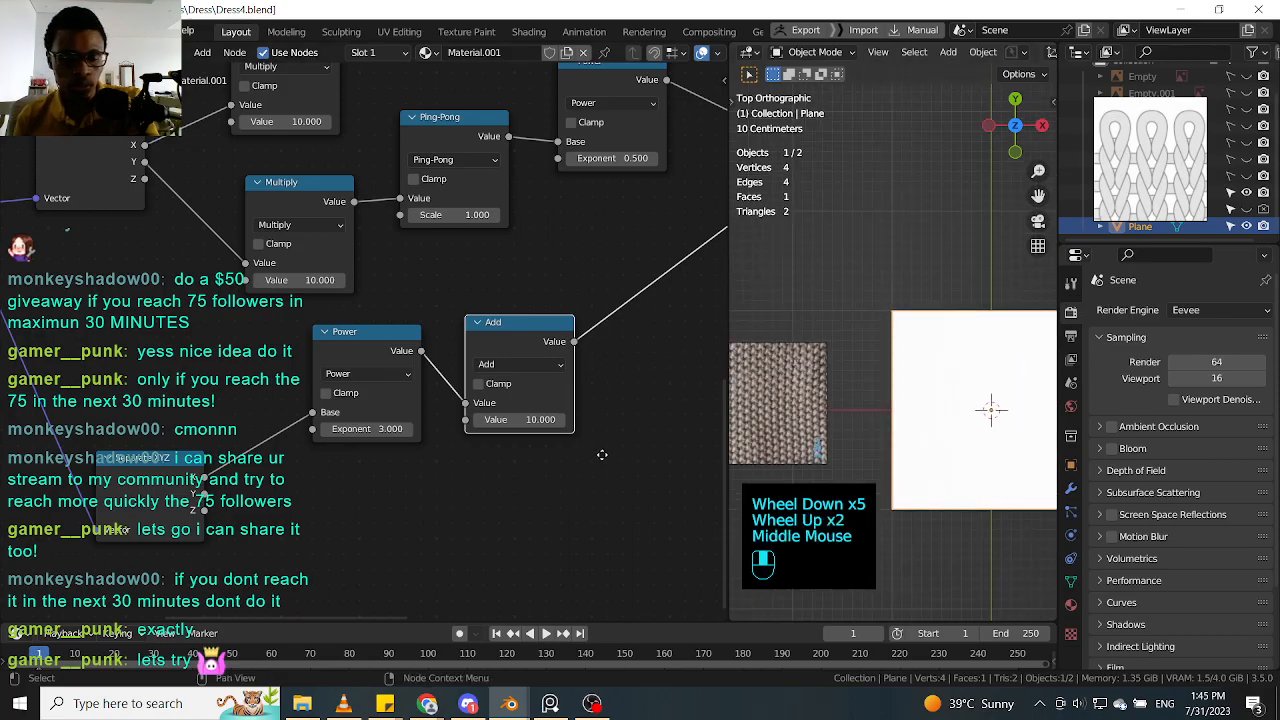
# Step: Try the duplicated Separate XYZ's Y output as the Power node's Base, and nudge the Power node
pyautogui.moveTo(600, 451); pyautogui.dragTo(517, 407, button='middle')
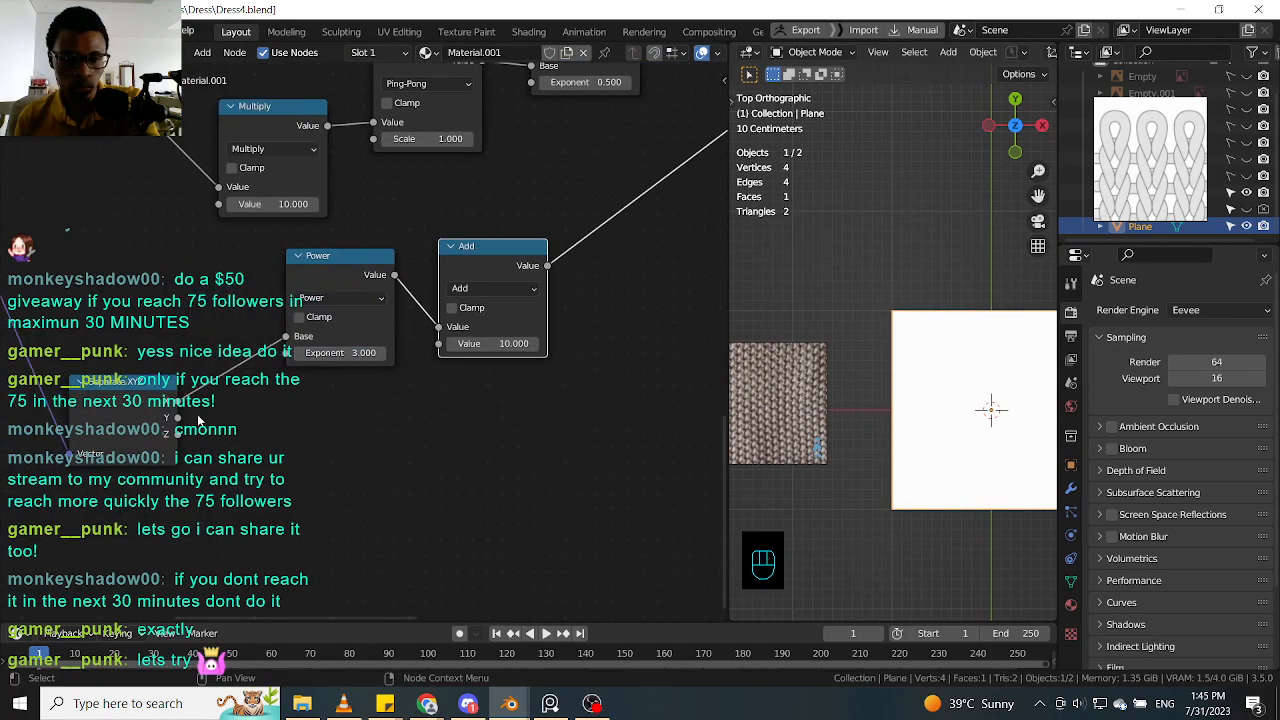
pyautogui.moveTo(180, 420); pyautogui.dragTo(287, 340)
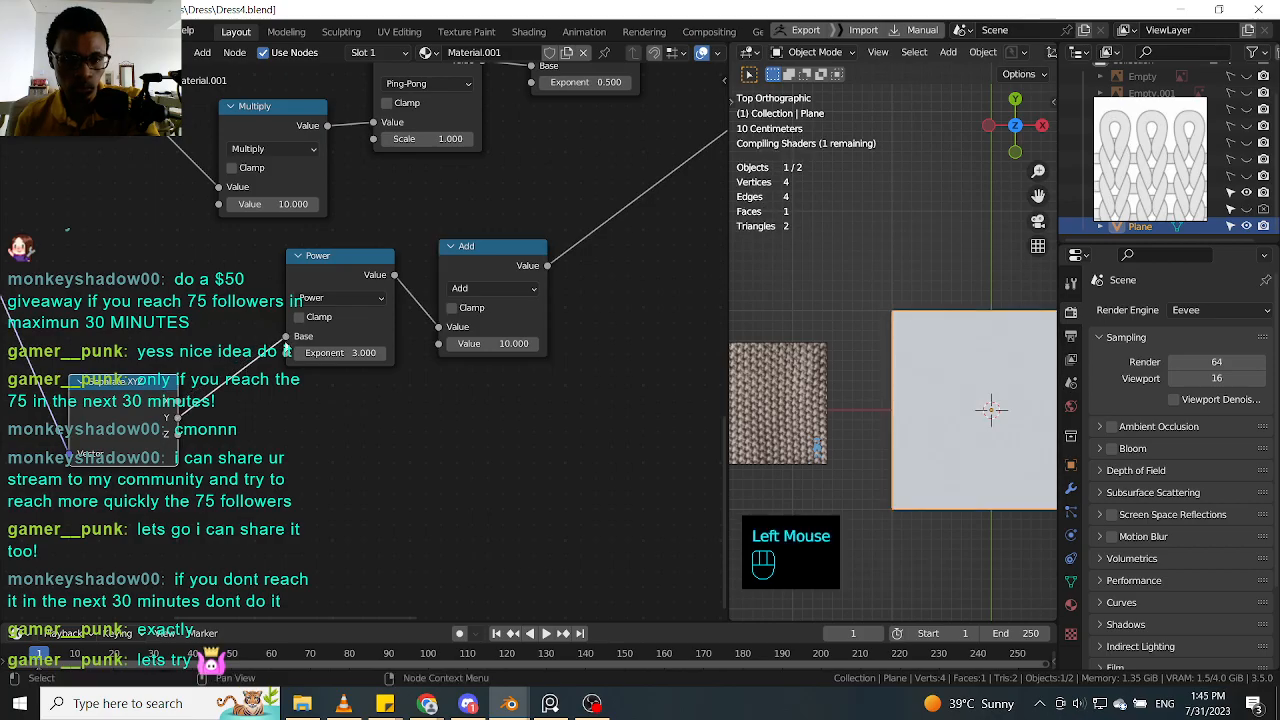
pyautogui.moveTo(352, 281); pyautogui.dragTo(345, 297)
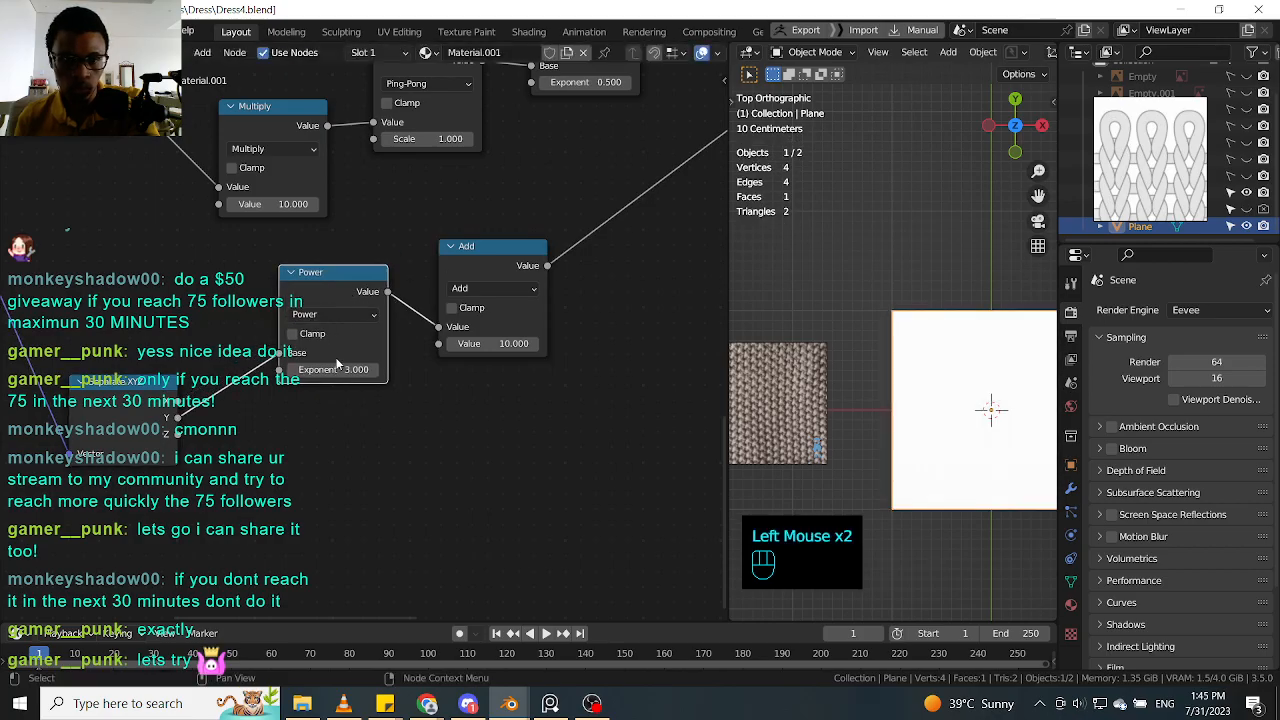
pyautogui.moveTo(352, 292); pyautogui.dragTo(359, 280)
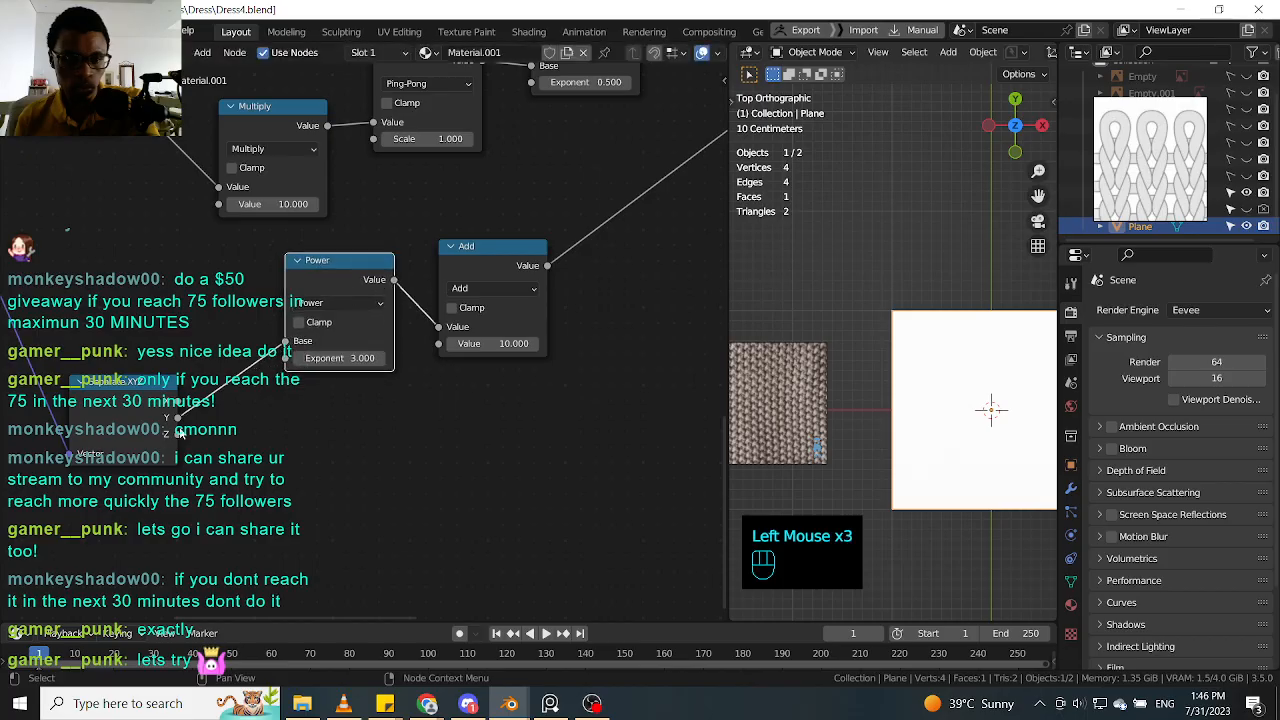
# Step: Connect the duplicated Separate XYZ's Y output to the Add node's second value and its X output to the Power node's Base
pyautogui.moveTo(178, 420); pyautogui.dragTo(439, 343)
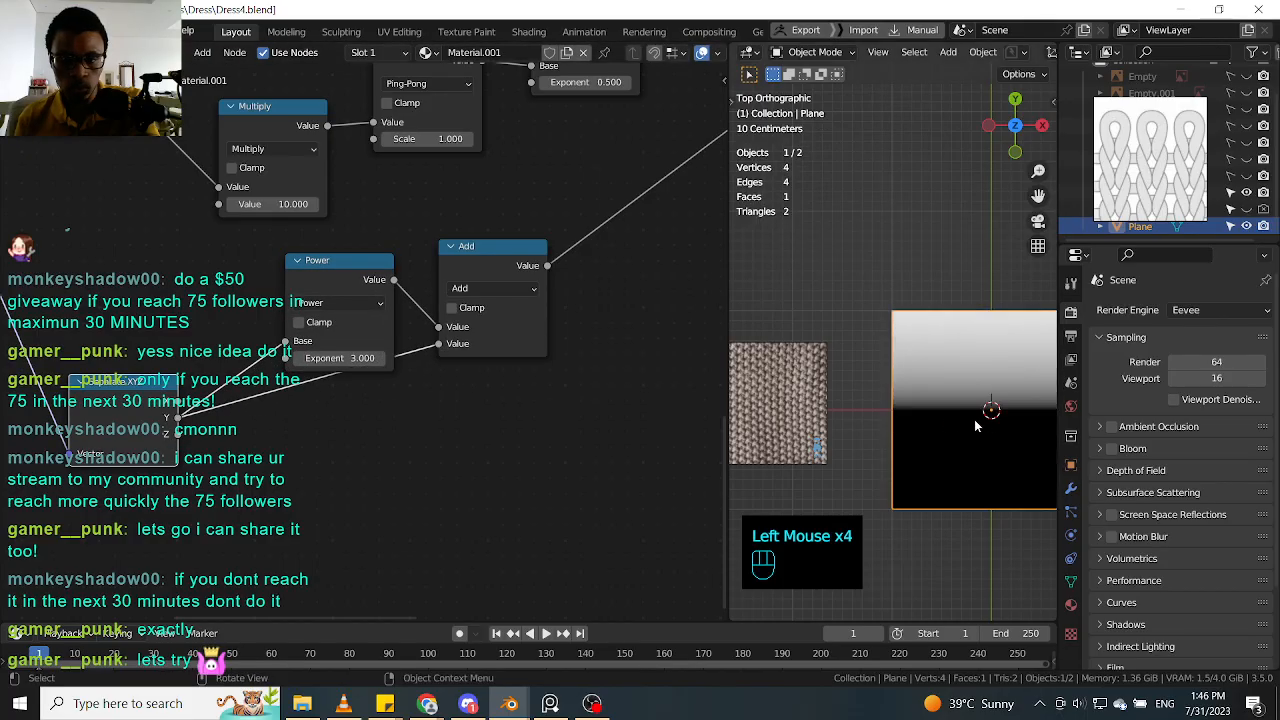
pyautogui.moveTo(1008, 424); pyautogui.dragTo(935, 418, button='middle')
pyautogui.scroll(-2, 936, 420)
pyautogui.press('KP_1')
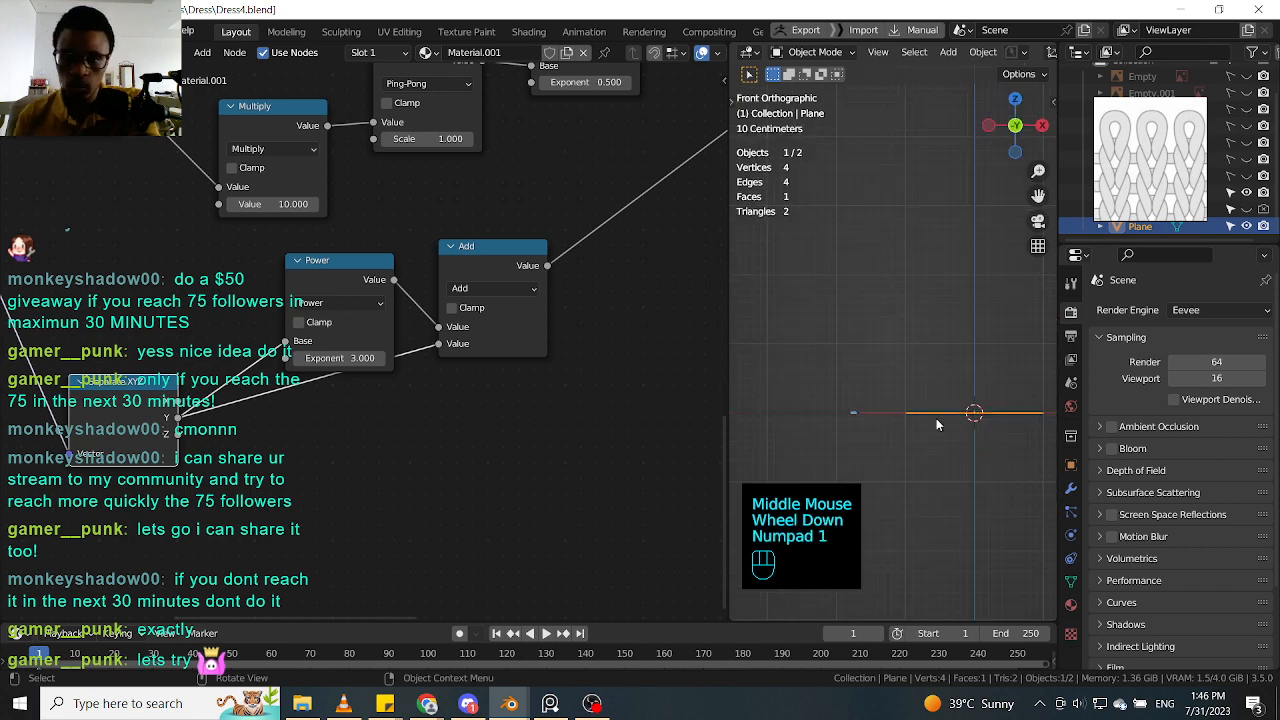
pyautogui.press('KP_7')
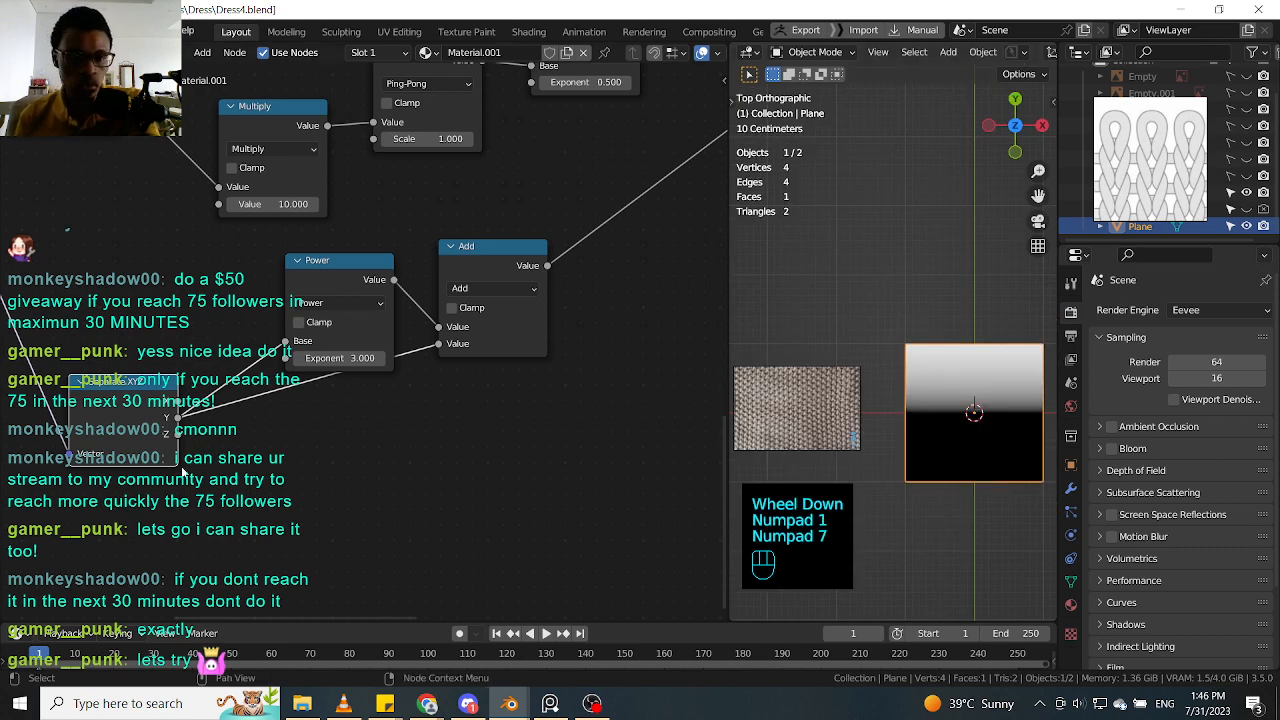
pyautogui.moveTo(178, 401); pyautogui.dragTo(287, 341)
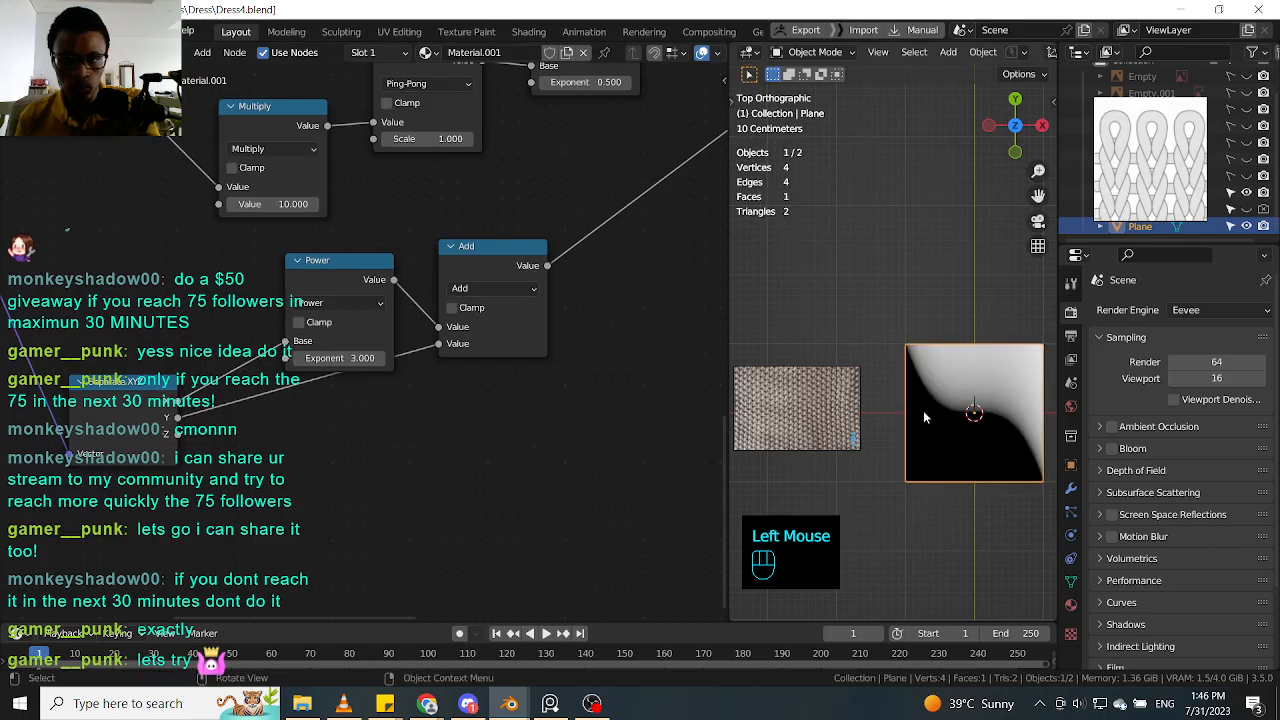
# Step: Reposition the Add node below its old spot and set the Power node's exponent to 3
pyautogui.scroll(2, 995, 413)
pyautogui.scroll(1, 990, 415)
pyautogui.scroll(-1, 990, 415)
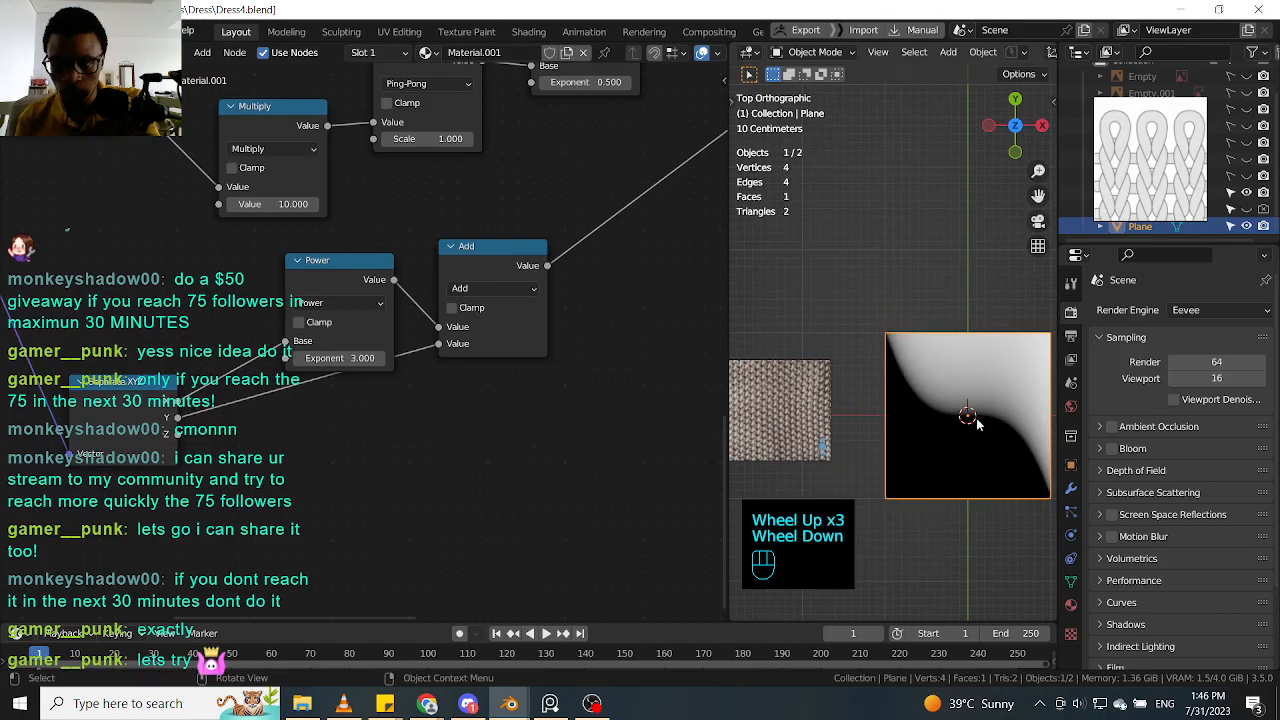
pyautogui.scroll(1, 990, 415)
pyautogui.moveTo(488, 264); pyautogui.dragTo(482, 297)
pyautogui.moveTo(360, 363)
pyautogui.mouseDown()
pyautogui.moveTo(420, 363)
pyautogui.moveTo(352, 360)
pyautogui.mouseUp()
pyautogui.click(352, 358)
pyautogui.write('3')
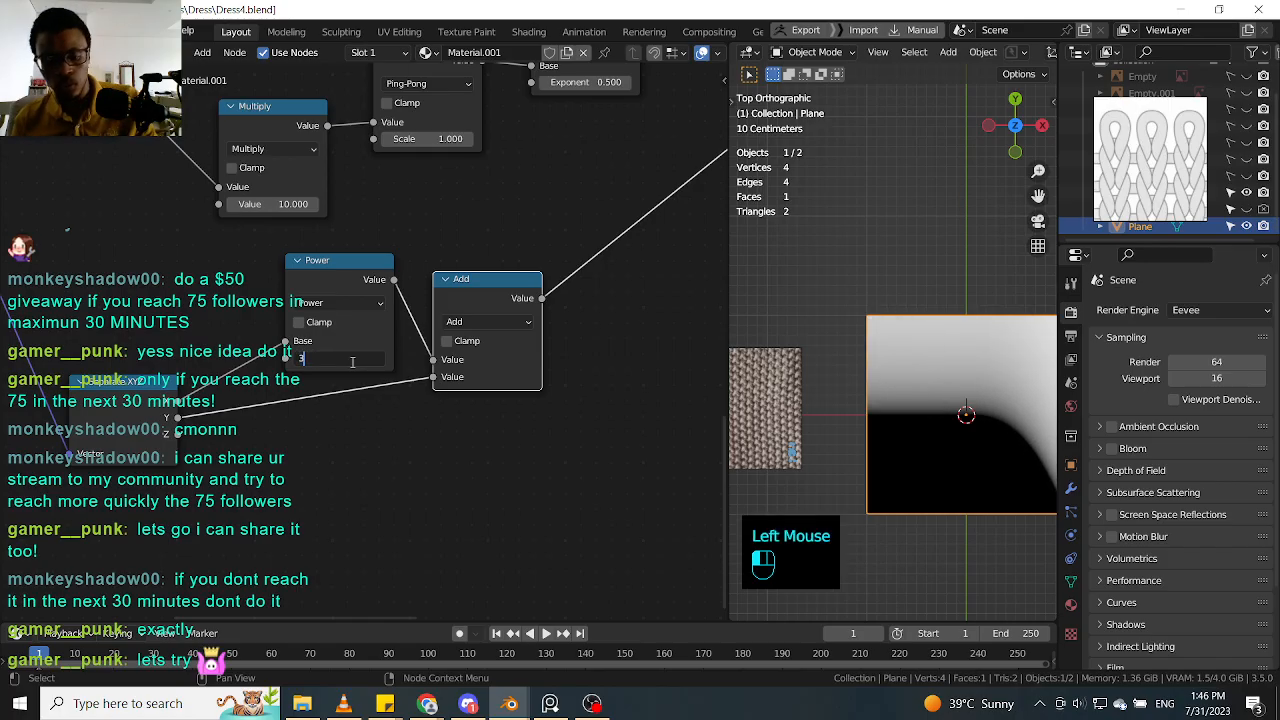
pyautogui.press('Return')
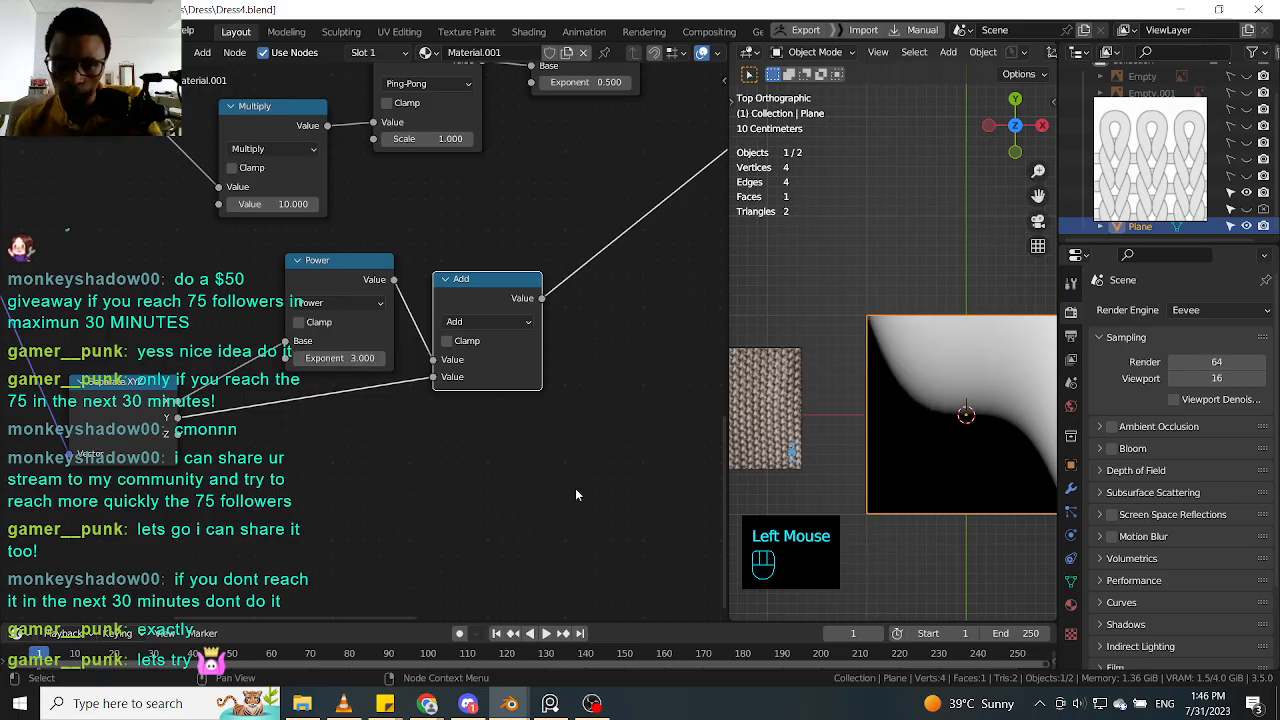
# Step: Space the Power and Add nodes farther apart and center the plane in the viewport
pyautogui.moveTo(338, 276); pyautogui.dragTo(321, 280)
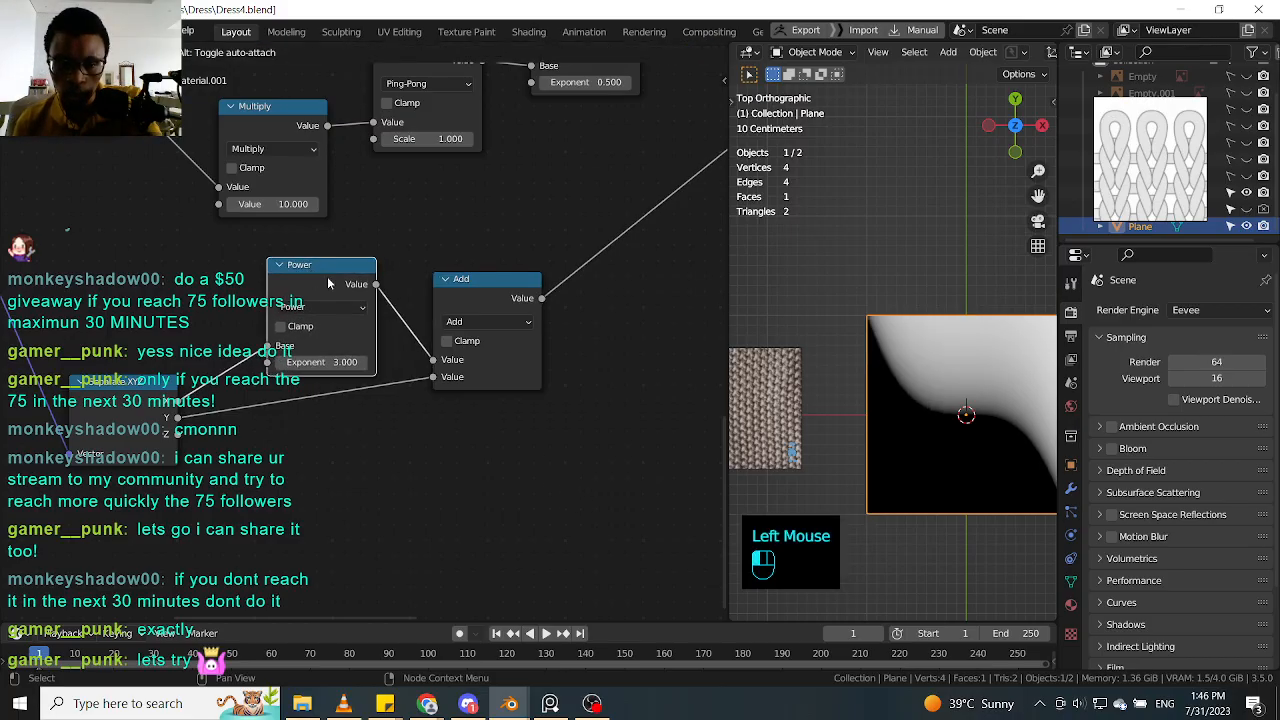
pyautogui.moveTo(486, 303); pyautogui.dragTo(504, 322)
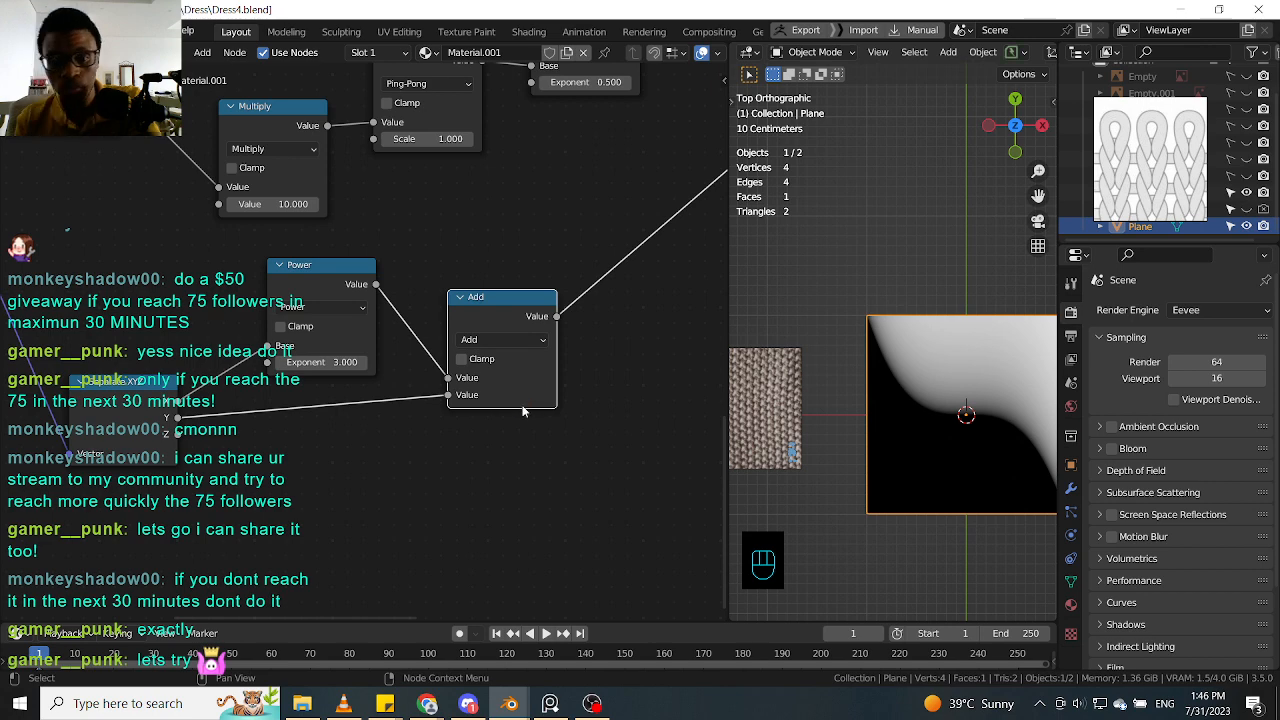
pyautogui.scroll(-1, 995, 424)
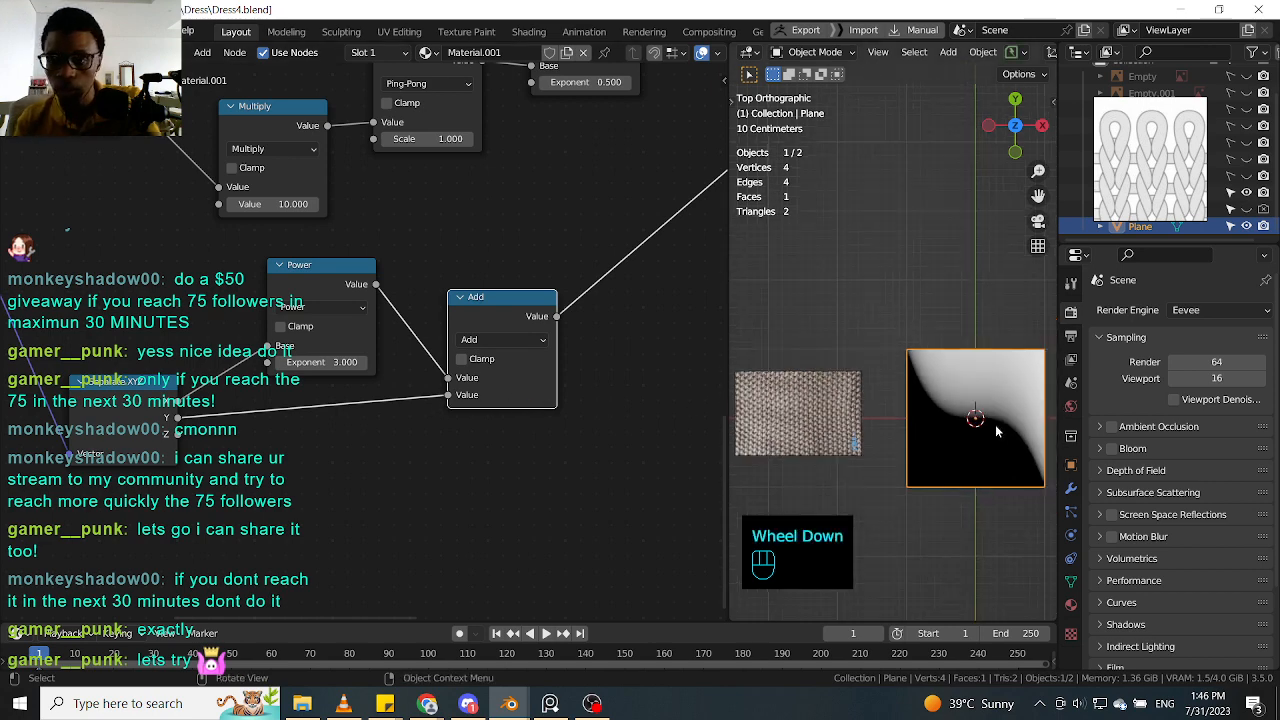
pyautogui.scroll(1, 995, 424)
pyautogui.keyDown('shift'); pyautogui.moveTo(993, 417); pyautogui.dragTo(966, 398, button='middle'); pyautogui.keyUp('shift')
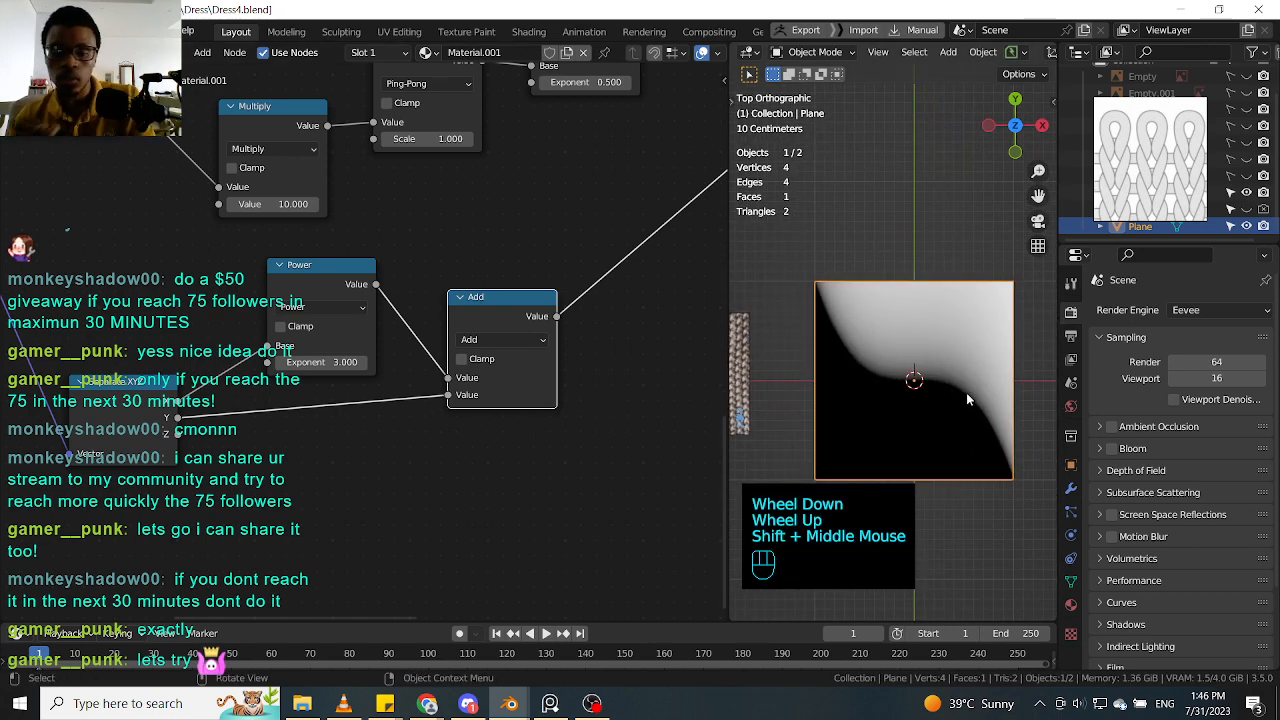
# Step: Duplicate the Power node with exponent 3 onto the link between Separate XYZ's Y output and the Add node, and tidy the nodes
pyautogui.click(362, 276)
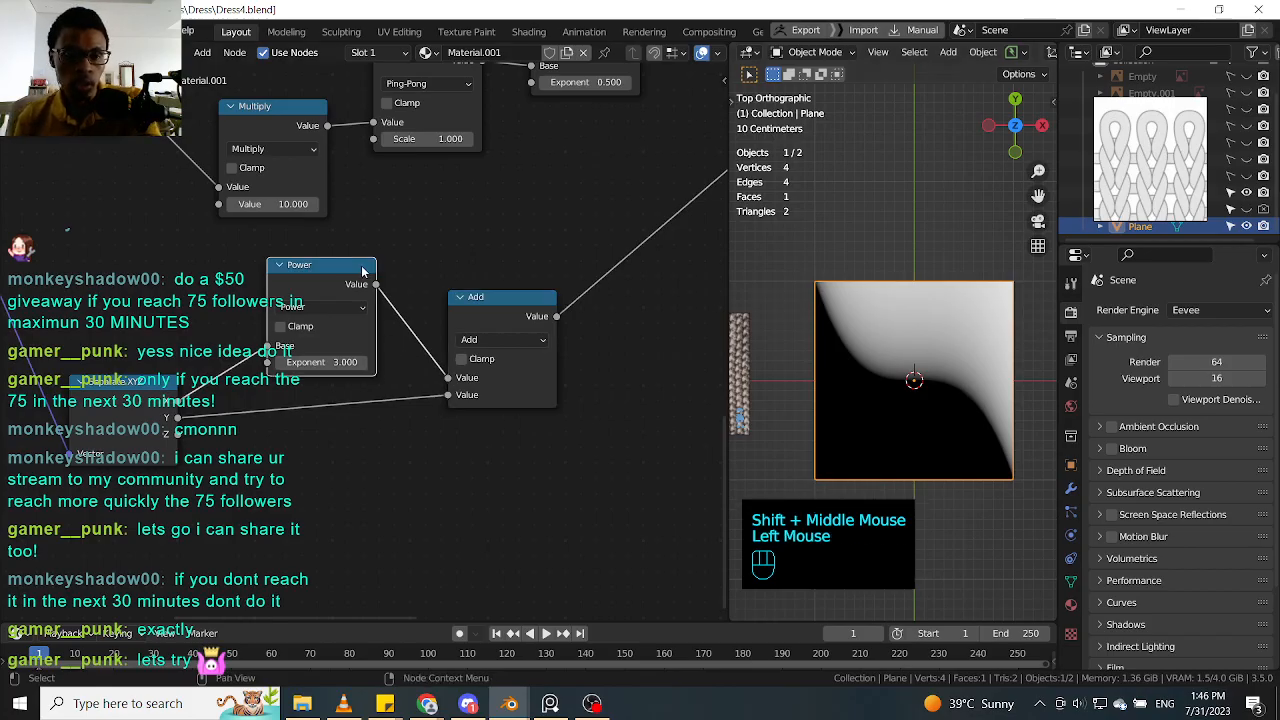
pyautogui.hotkey('shift', 'd')
pyautogui.click(398, 398)
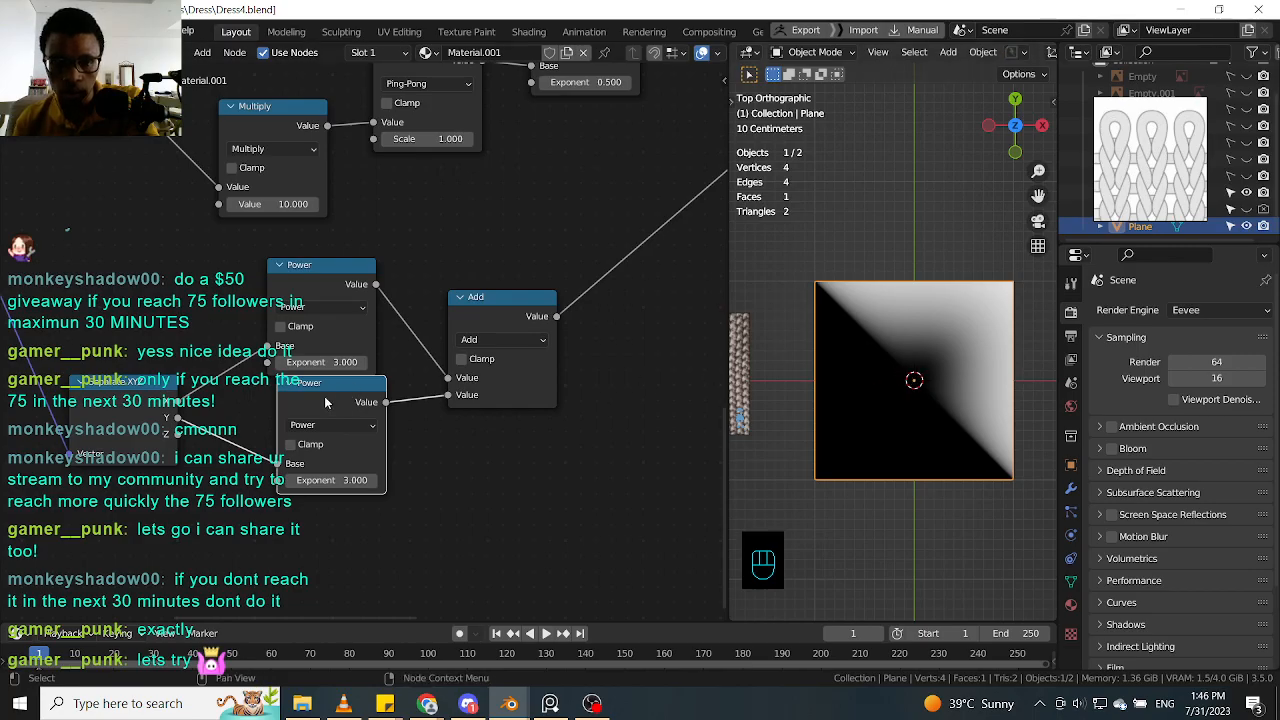
pyautogui.moveTo(321, 397)
pyautogui.mouseDown()
pyautogui.moveTo(315, 410)
pyautogui.moveTo(336, 394)
pyautogui.mouseUp()
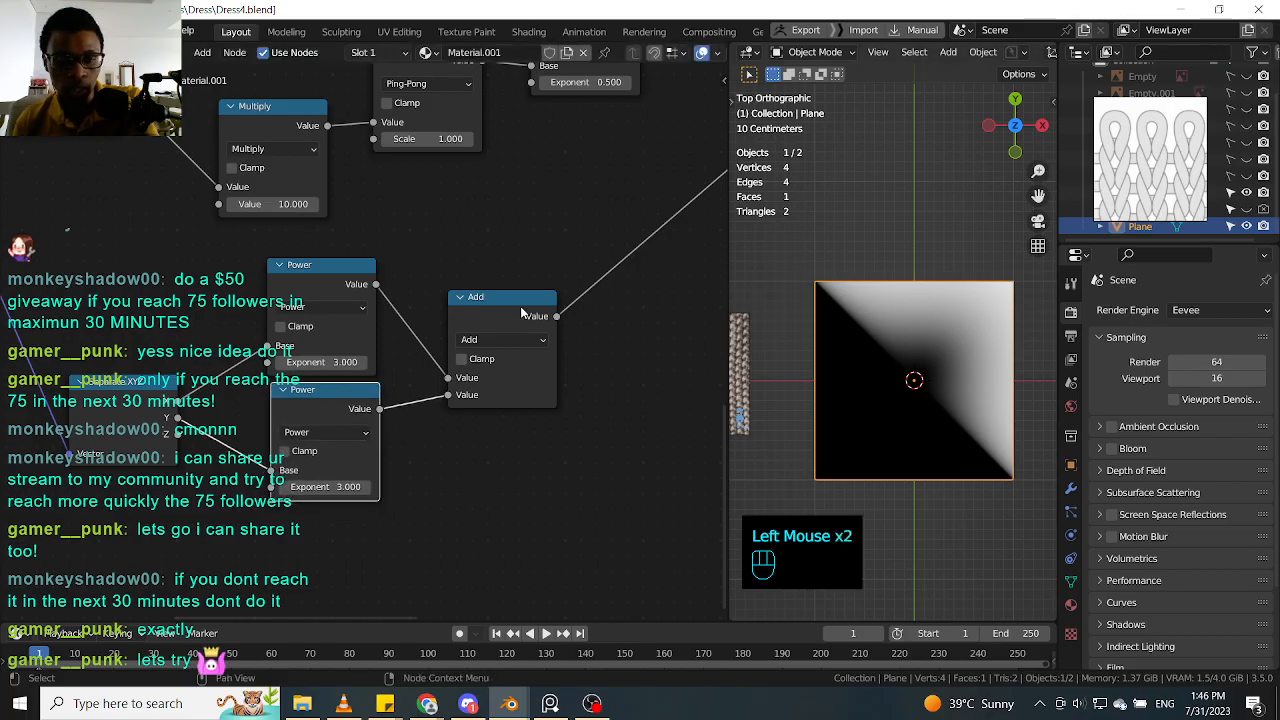
pyautogui.moveTo(521, 313); pyautogui.dragTo(526, 312)
# Step: Preview each Power node's output on the plane in turn, ending with the Add node's output
pyautogui.click(357, 291)
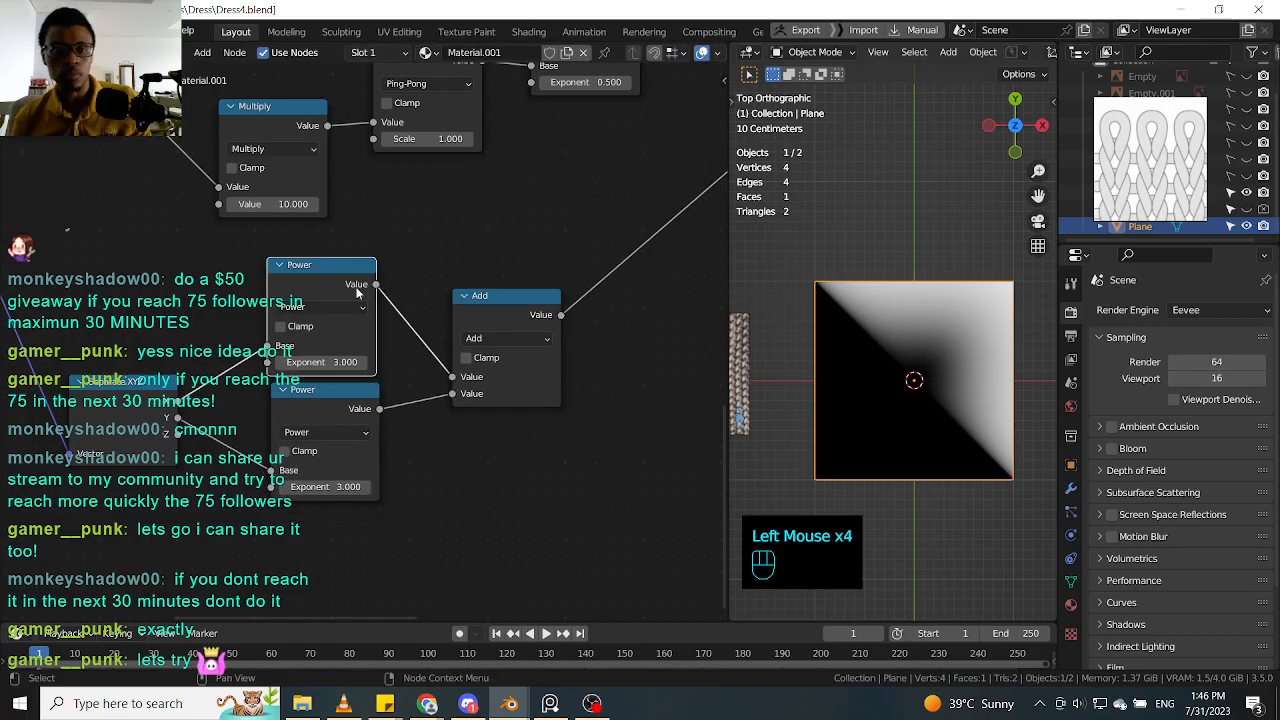
pyautogui.keyDown('ctrl'); pyautogui.keyDown('shift'); pyautogui.click(363, 403); pyautogui.keyUp('shift'); pyautogui.keyUp('ctrl')
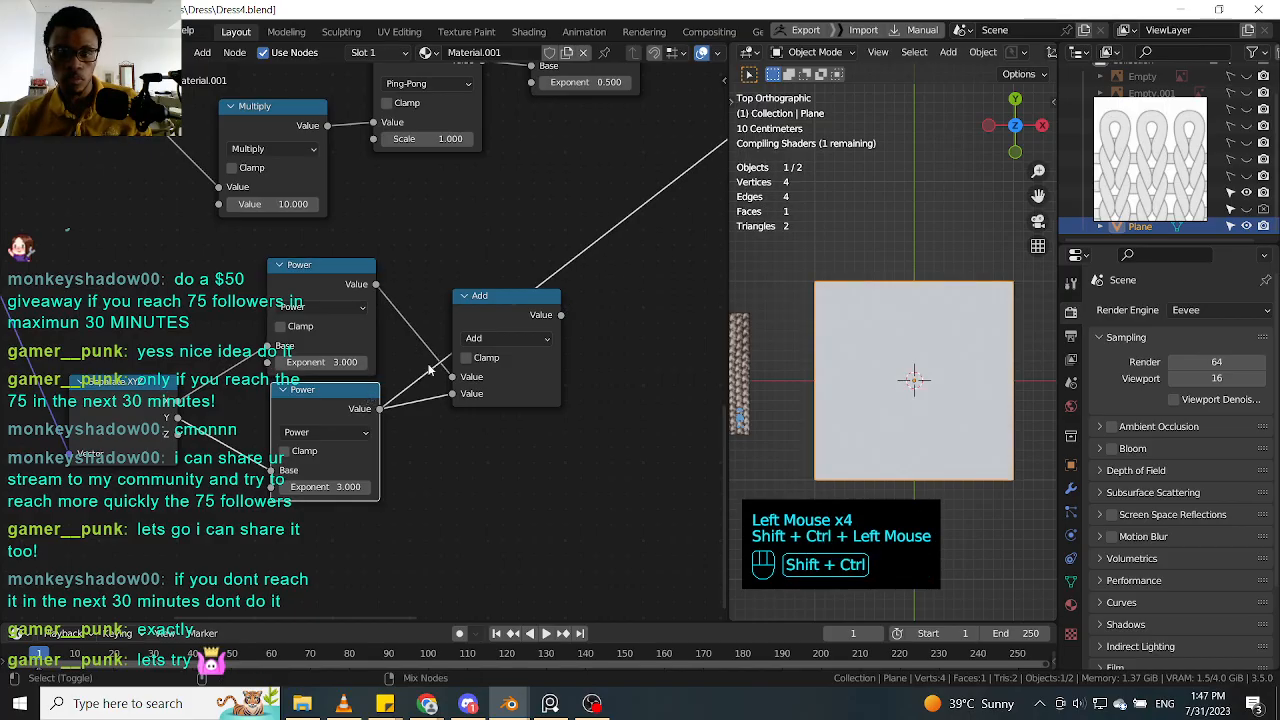
pyautogui.keyDown('ctrl'); pyautogui.keyDown('shift'); pyautogui.click(519, 315); pyautogui.keyUp('shift'); pyautogui.keyUp('ctrl')
pyautogui.keyDown('ctrl'); pyautogui.keyDown('shift'); pyautogui.click(341, 283); pyautogui.keyUp('shift'); pyautogui.keyUp('ctrl')
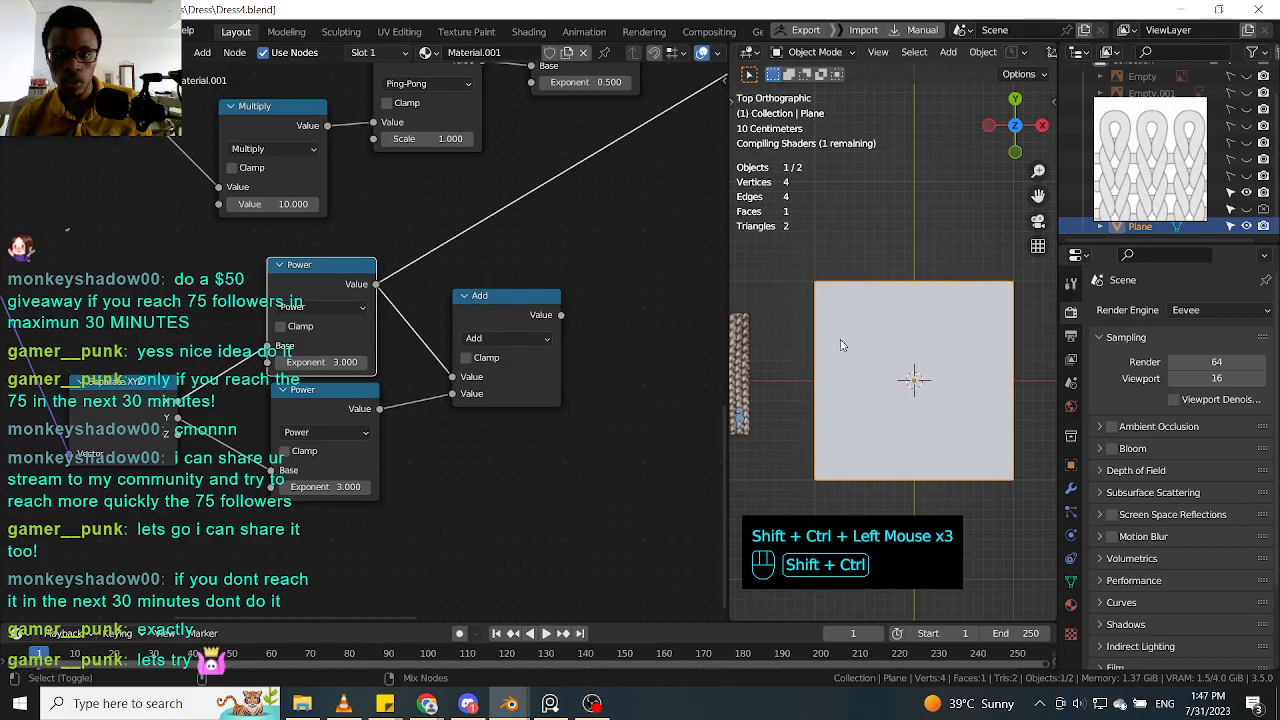
pyautogui.keyDown('ctrl'); pyautogui.keyDown('shift'); pyautogui.click(342, 408); pyautogui.keyUp('shift'); pyautogui.keyUp('ctrl')
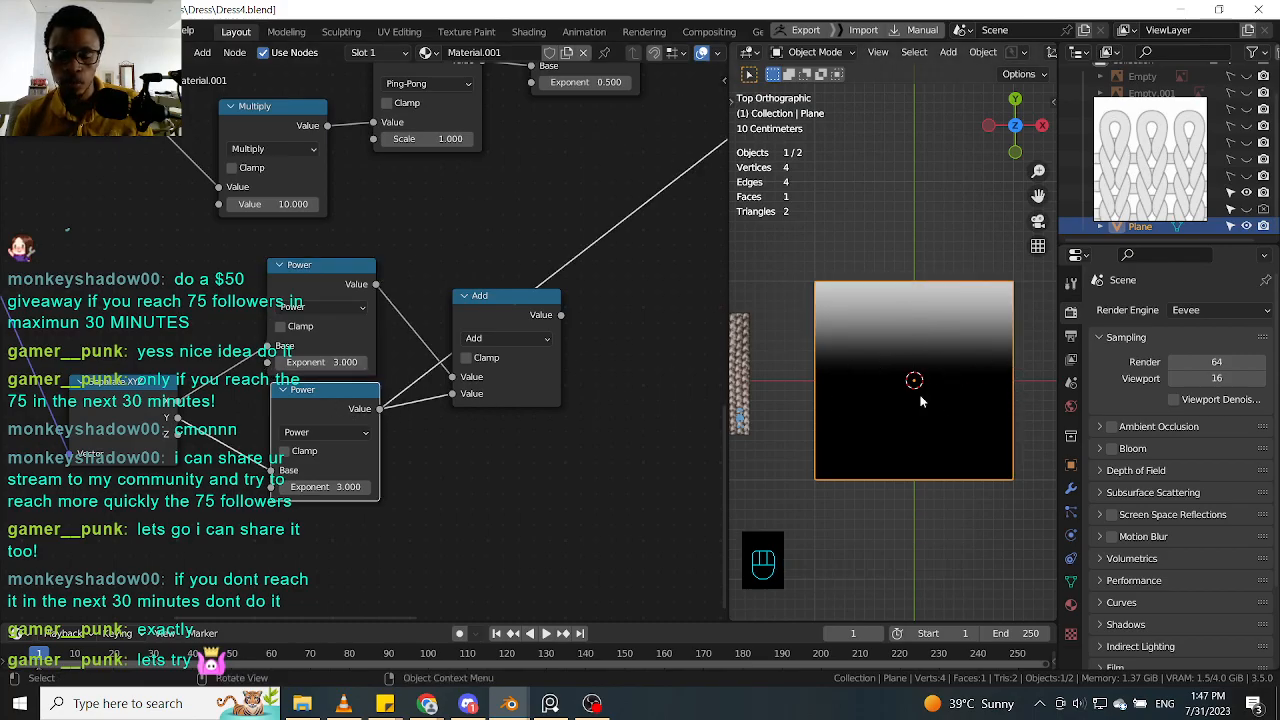
pyautogui.keyDown('ctrl'); pyautogui.keyDown('shift'); pyautogui.click(512, 304); pyautogui.keyUp('shift'); pyautogui.keyUp('ctrl')
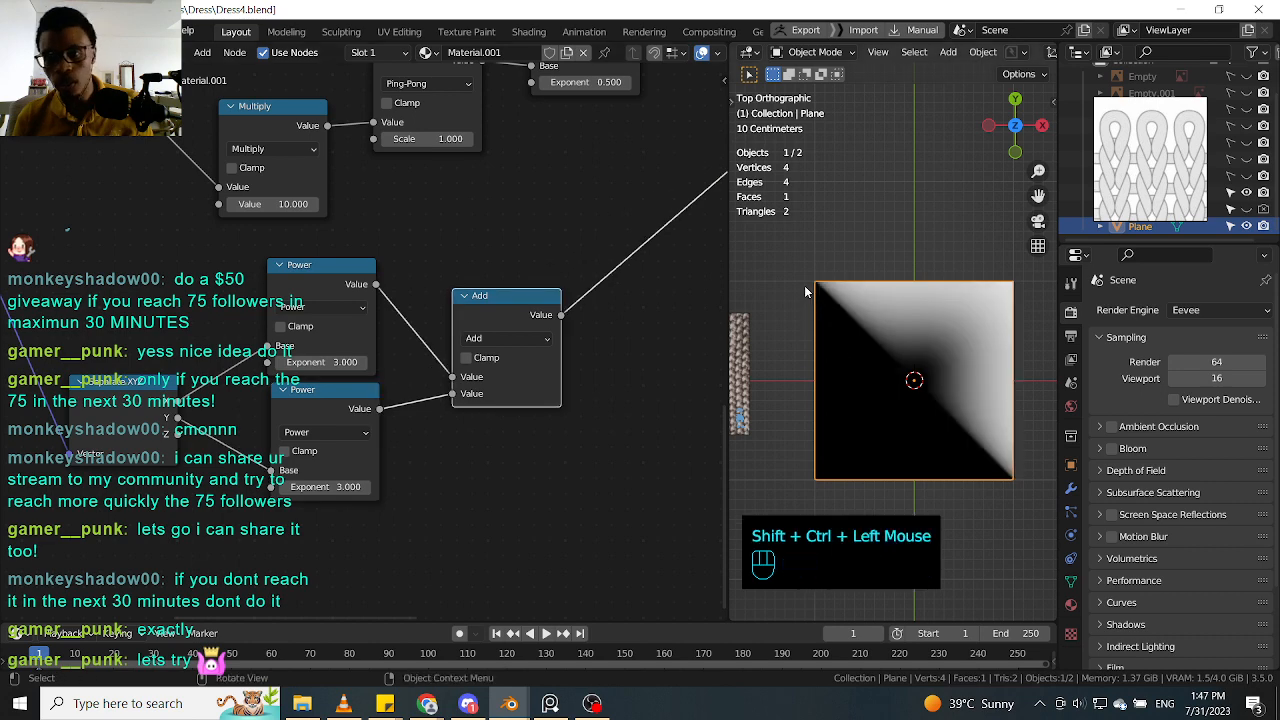
pyautogui.click(510, 312)
pyautogui.moveTo(603, 323); pyautogui.dragTo(544, 329, button='middle')
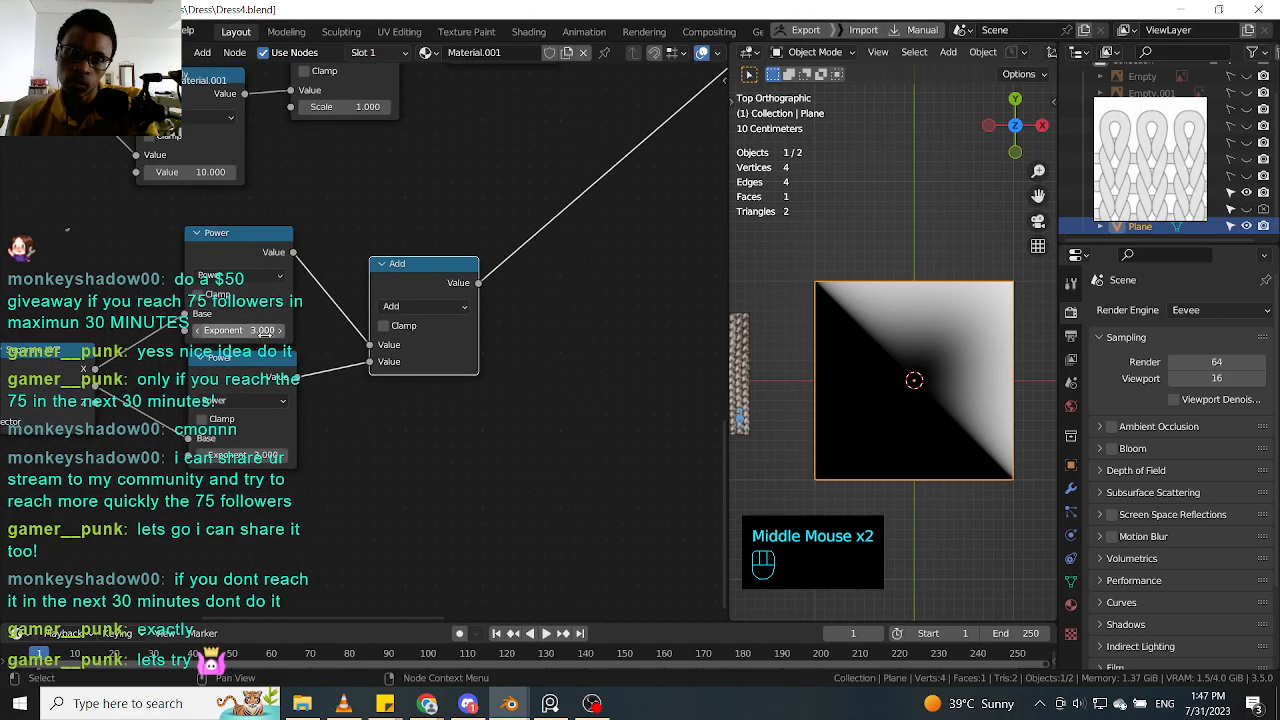
pyautogui.click(402, 286)
pyautogui.moveTo(454, 346); pyautogui.dragTo(472, 335, button='middle')
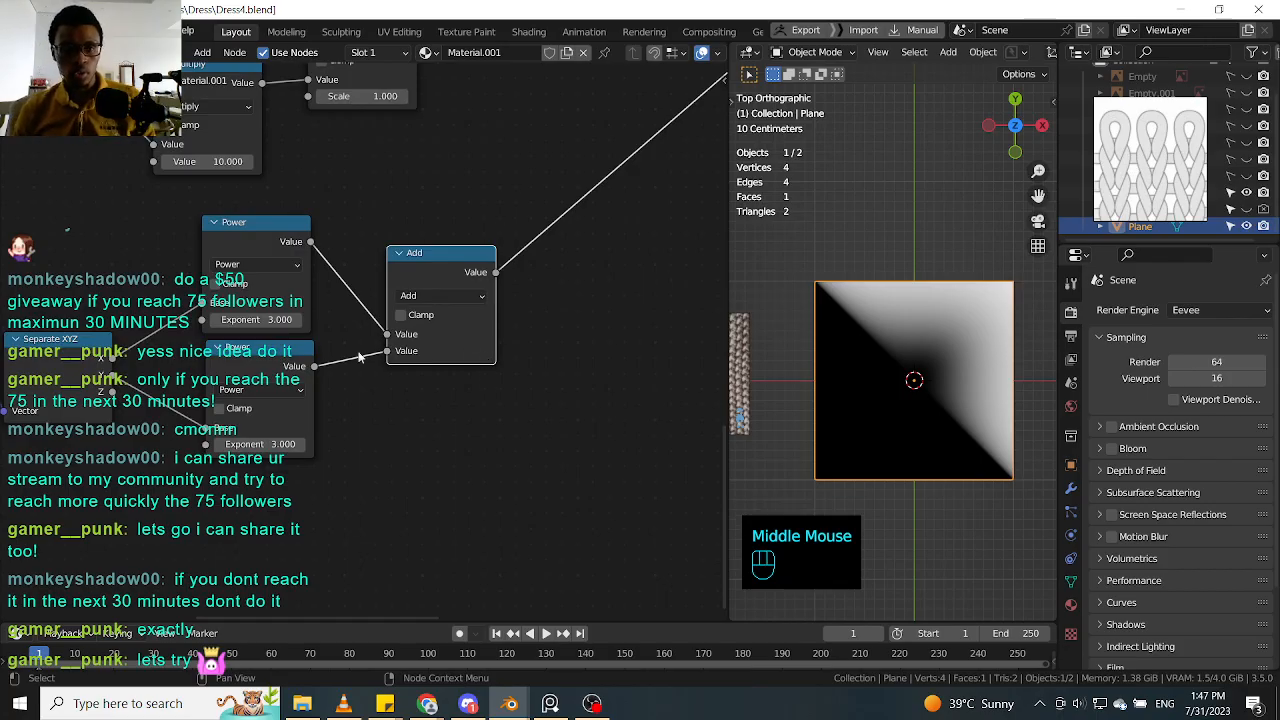
pyautogui.click(88, 360)
pyautogui.hotkey('shift', 'd')
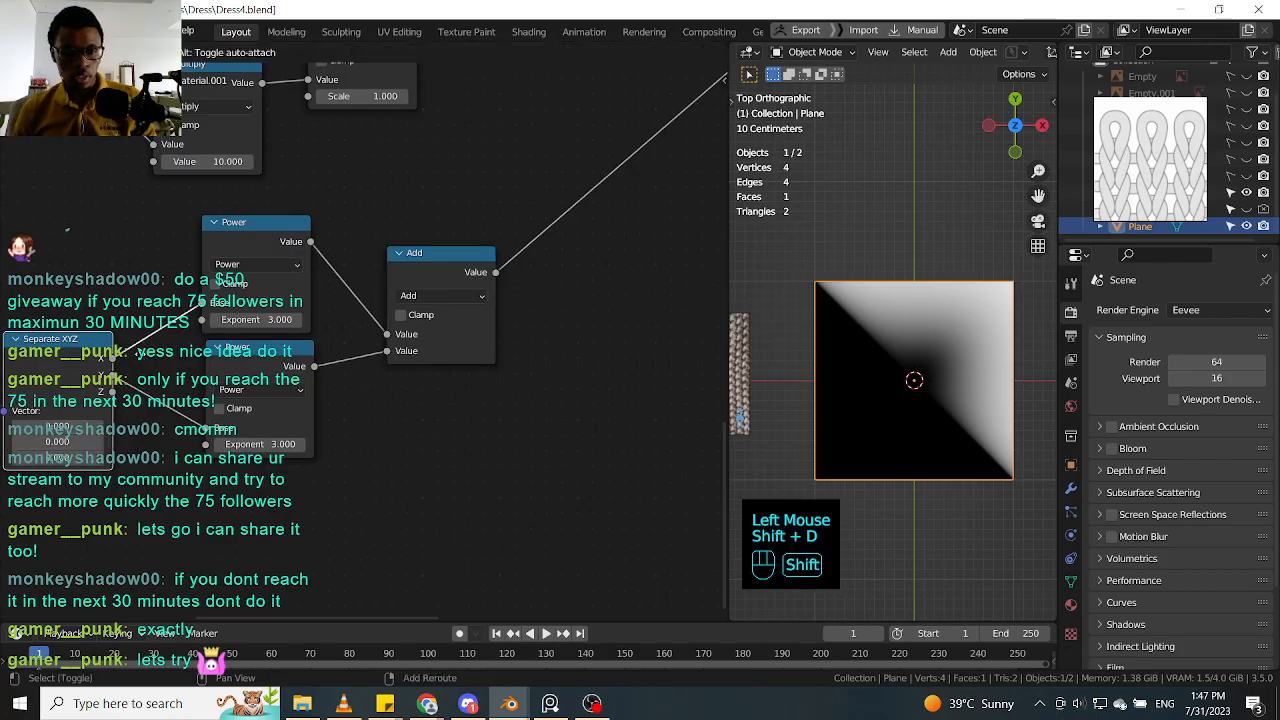
pyautogui.hotkey('ctrl', 'x')
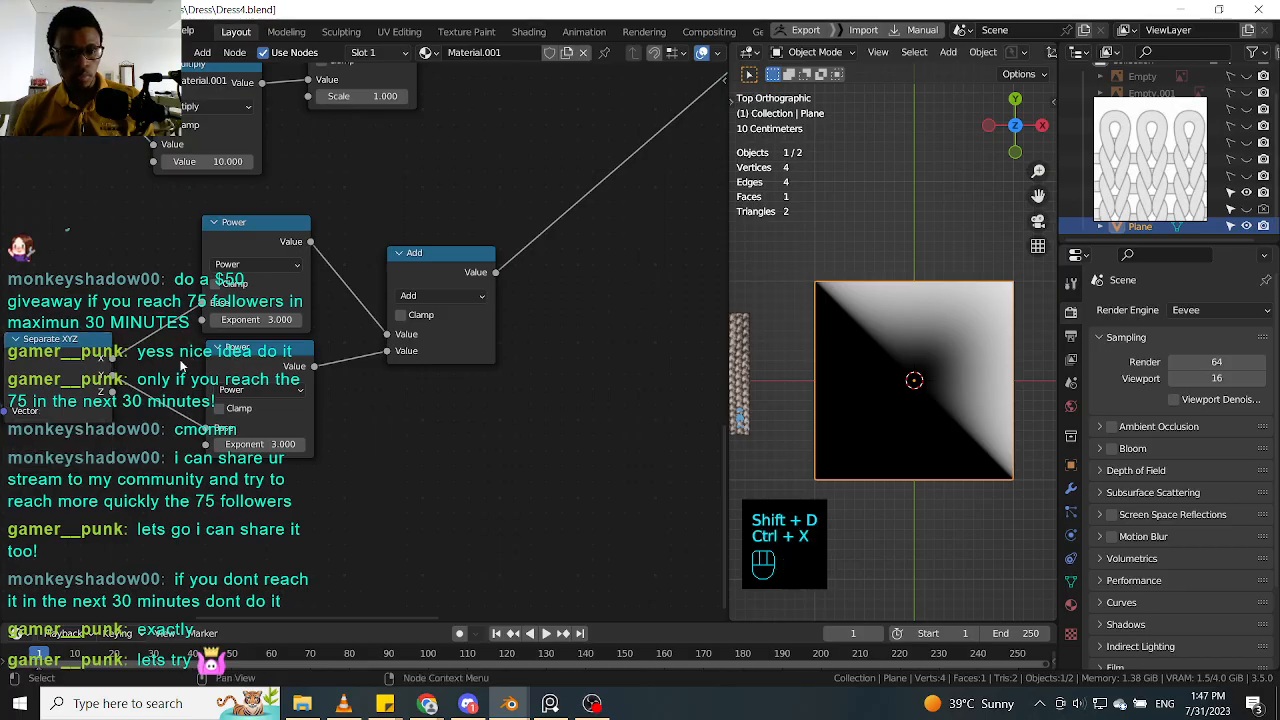
pyautogui.click(72, 358)
pyautogui.click(74, 360)
pyautogui.press('g')
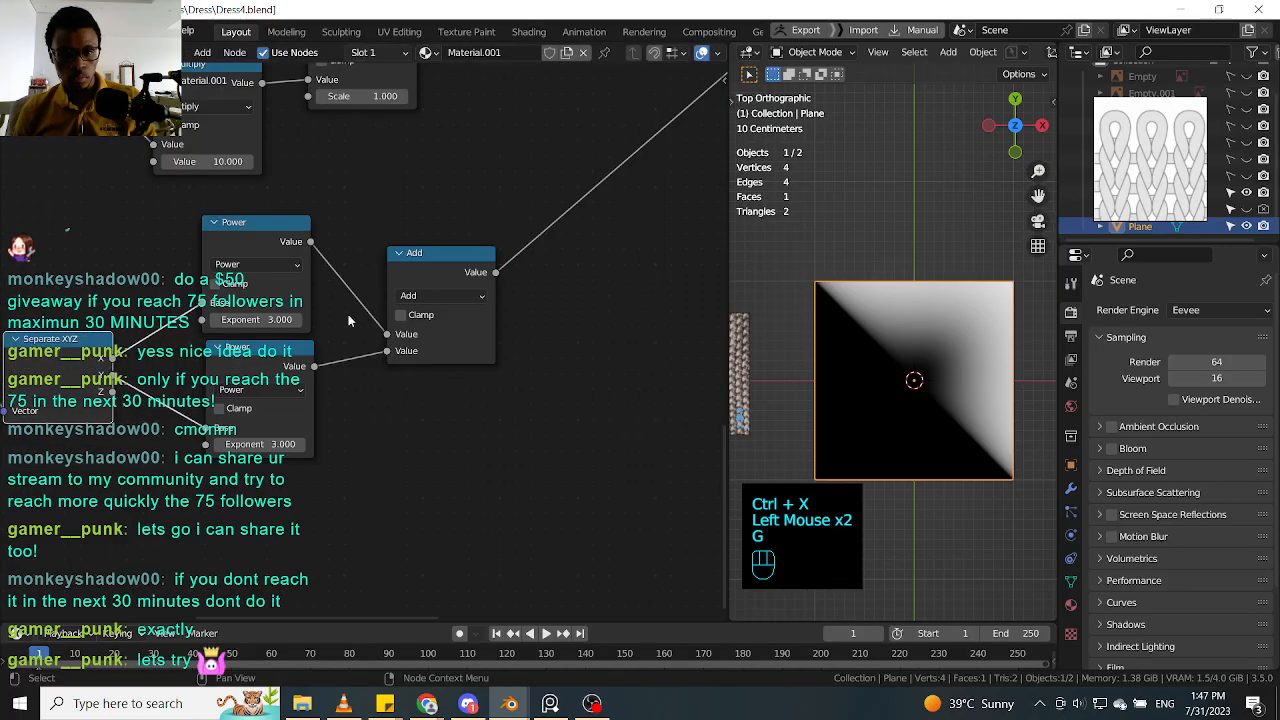
# Step: Duplicate the Add node, change the copy to Subtract, and insert it on the original Add node's output link
pyautogui.click(446, 272)
pyautogui.hotkey('shift', 'd')
pyautogui.click(597, 318)
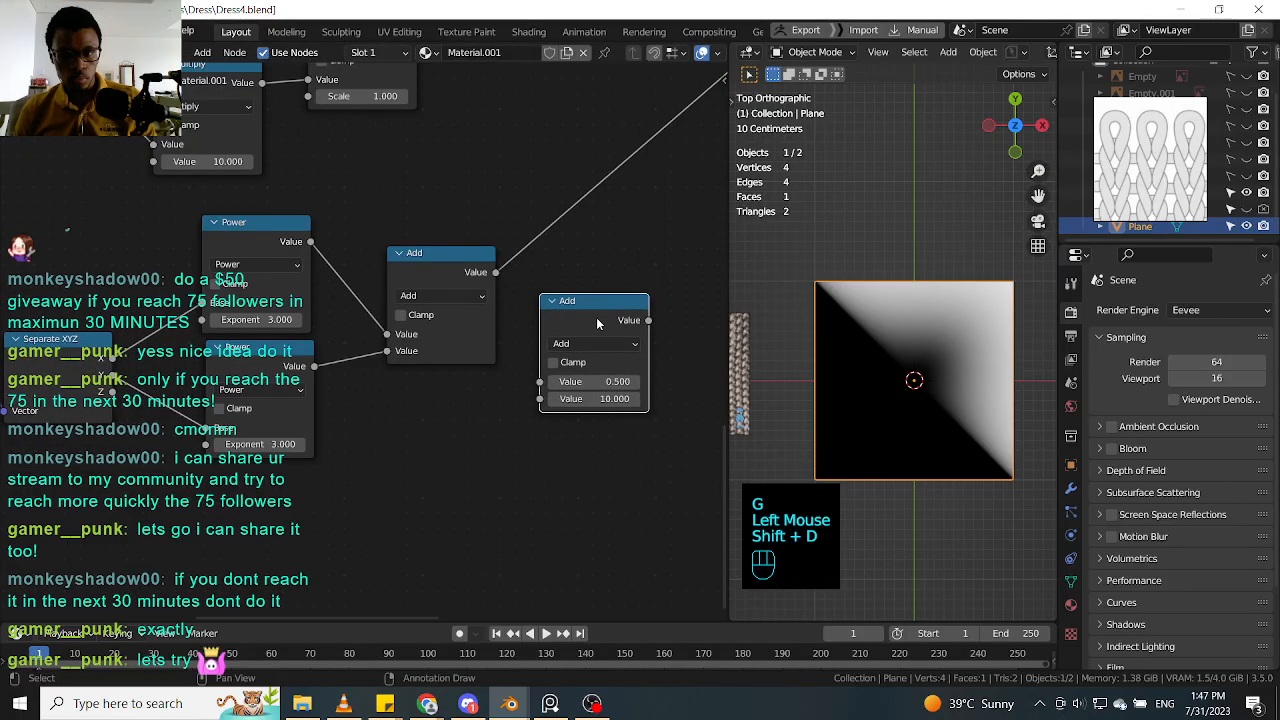
pyautogui.click(587, 342)
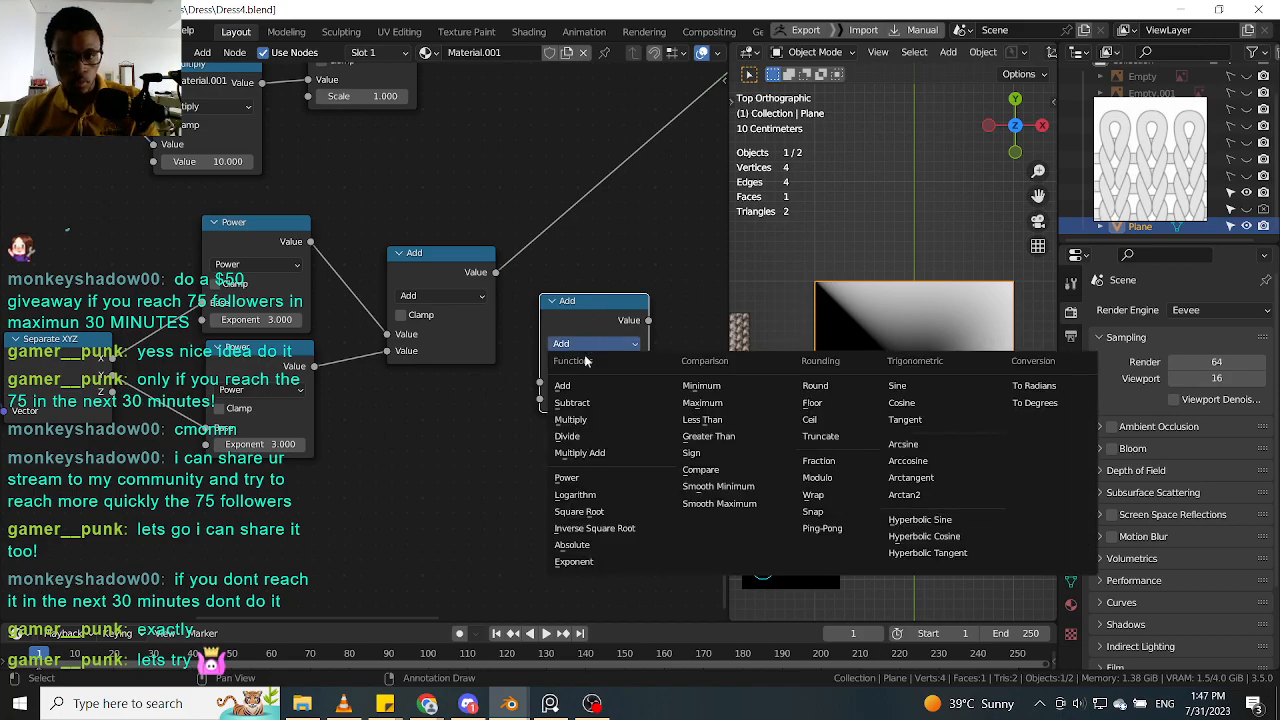
pyautogui.click(596, 400)
pyautogui.moveTo(573, 313); pyautogui.dragTo(601, 287)
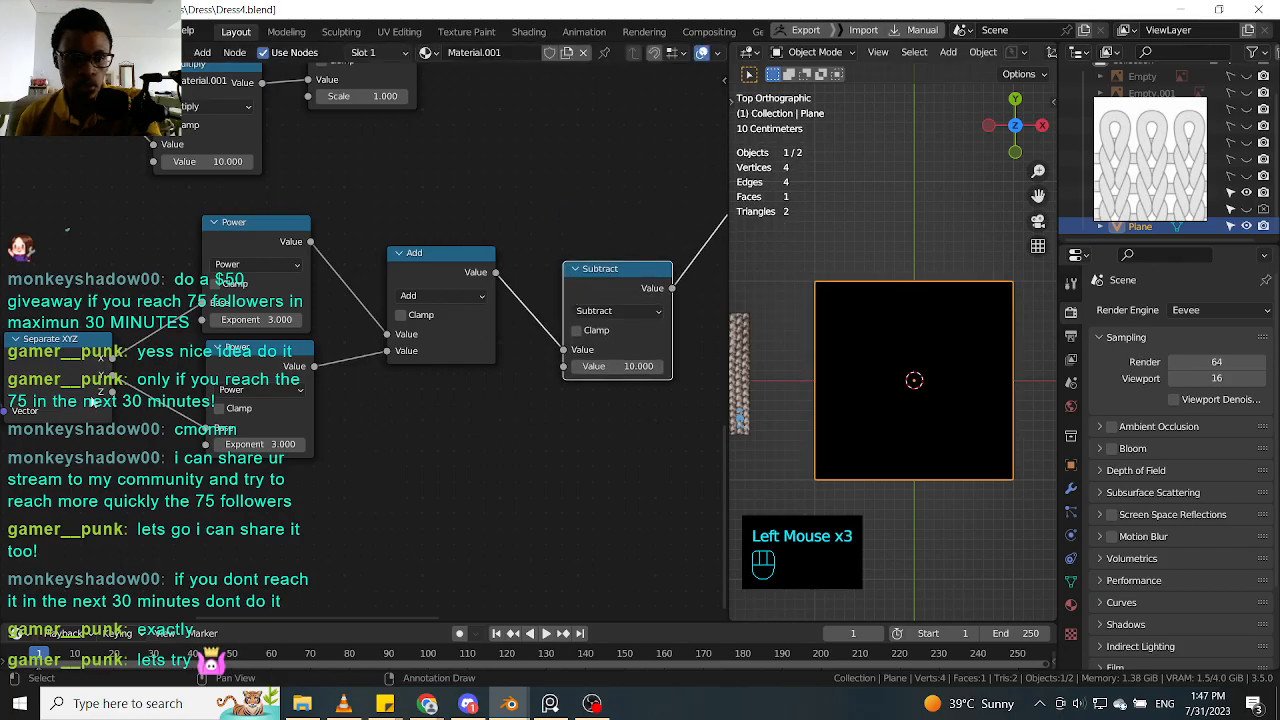
# Step: Try Separate XYZ's Y output as the Subtract node's second value and move the Subtract node lower
pyautogui.moveTo(615, 366); pyautogui.dragTo(586, 366)
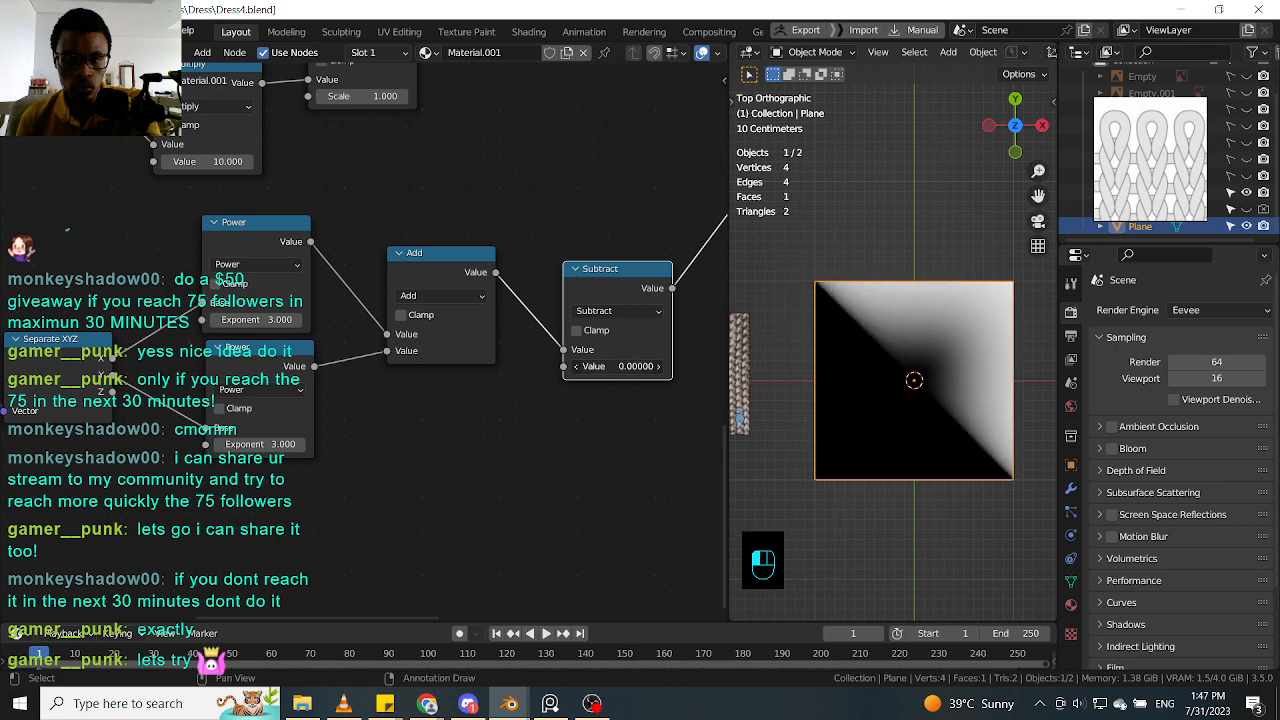
pyautogui.moveTo(617, 366)
pyautogui.mouseDown()
pyautogui.moveTo(600, 366)
pyautogui.moveTo(626, 366)
pyautogui.mouseUp()
pyautogui.moveTo(113, 376)
pyautogui.mouseDown()
pyautogui.moveTo(645, 368)
pyautogui.moveTo(566, 367)
pyautogui.mouseUp()
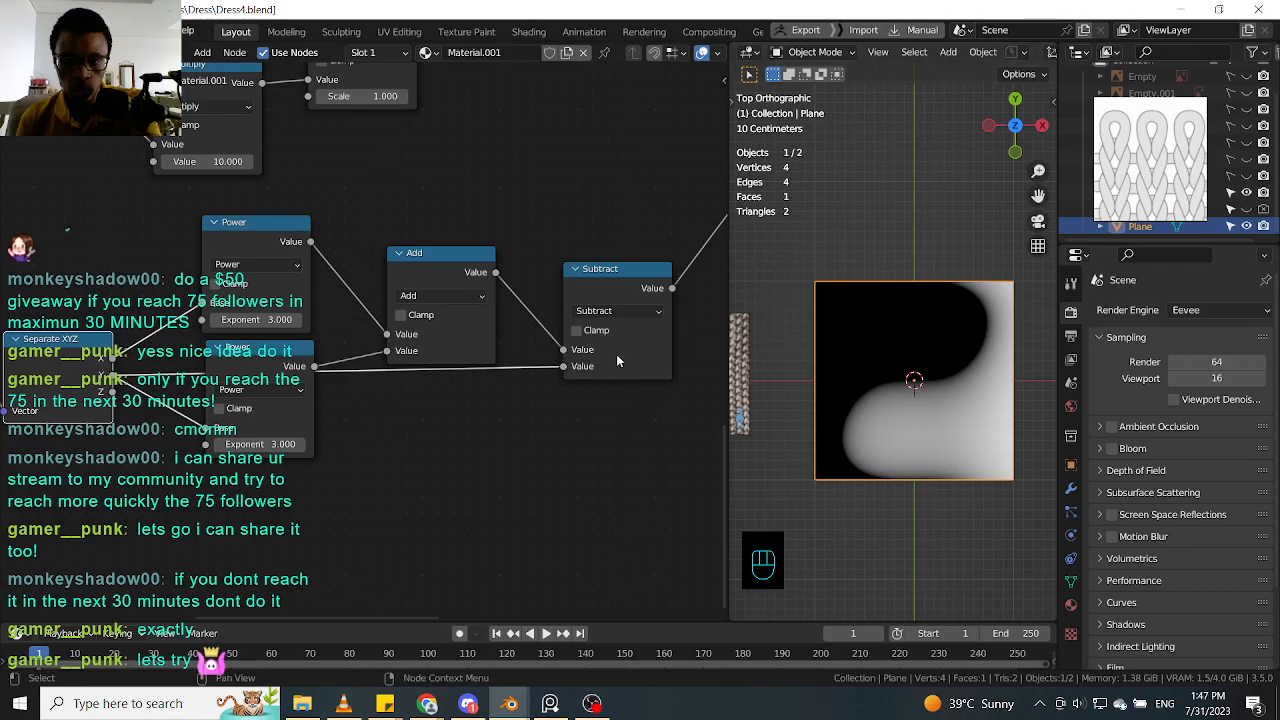
pyautogui.moveTo(612, 321); pyautogui.dragTo(597, 377)
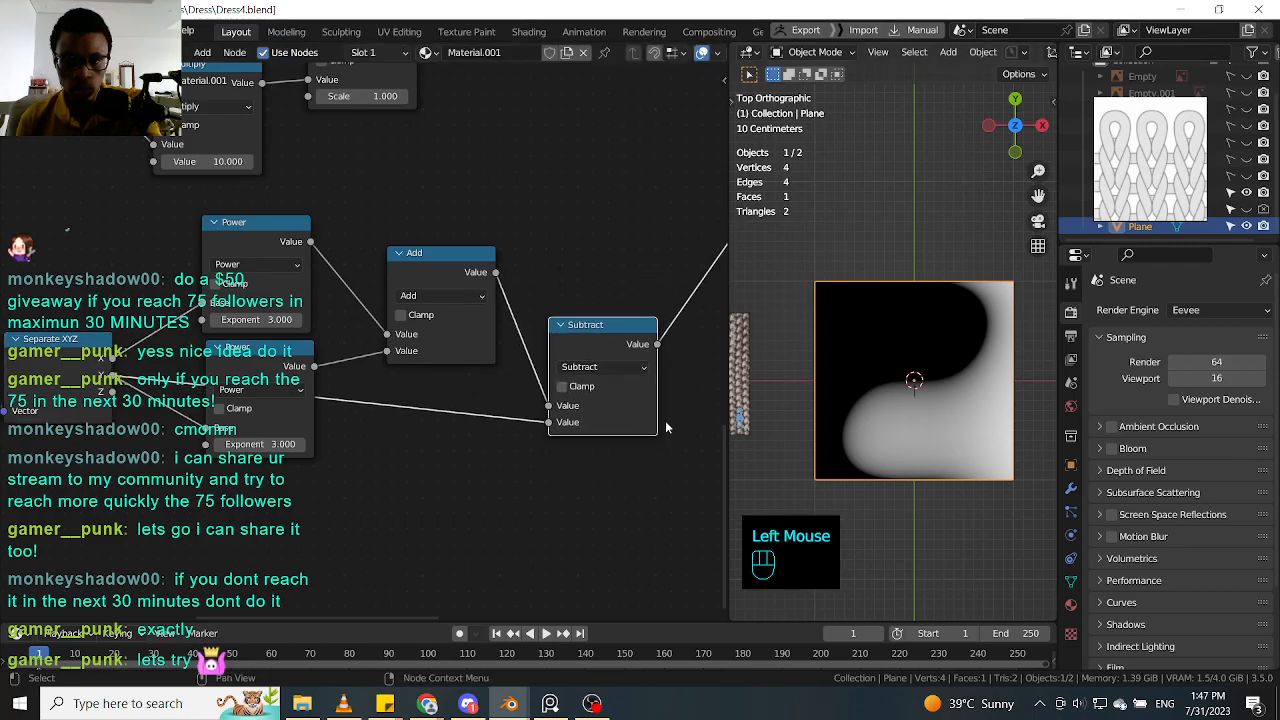
pyautogui.moveTo(665, 427); pyautogui.dragTo(636, 399, button='middle')
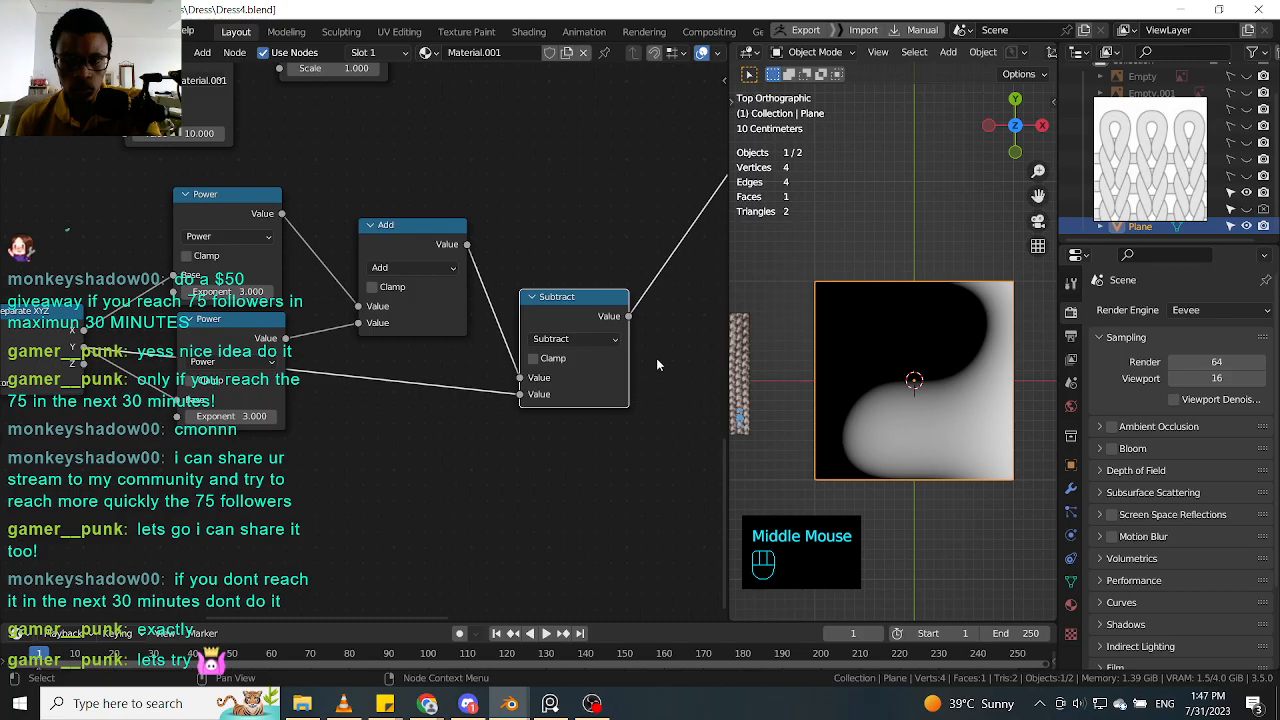
# Step: Try Add as the Subtract node's operation, and delete that node while keeping the first Add node linked to the preview
pyautogui.click(576, 340)
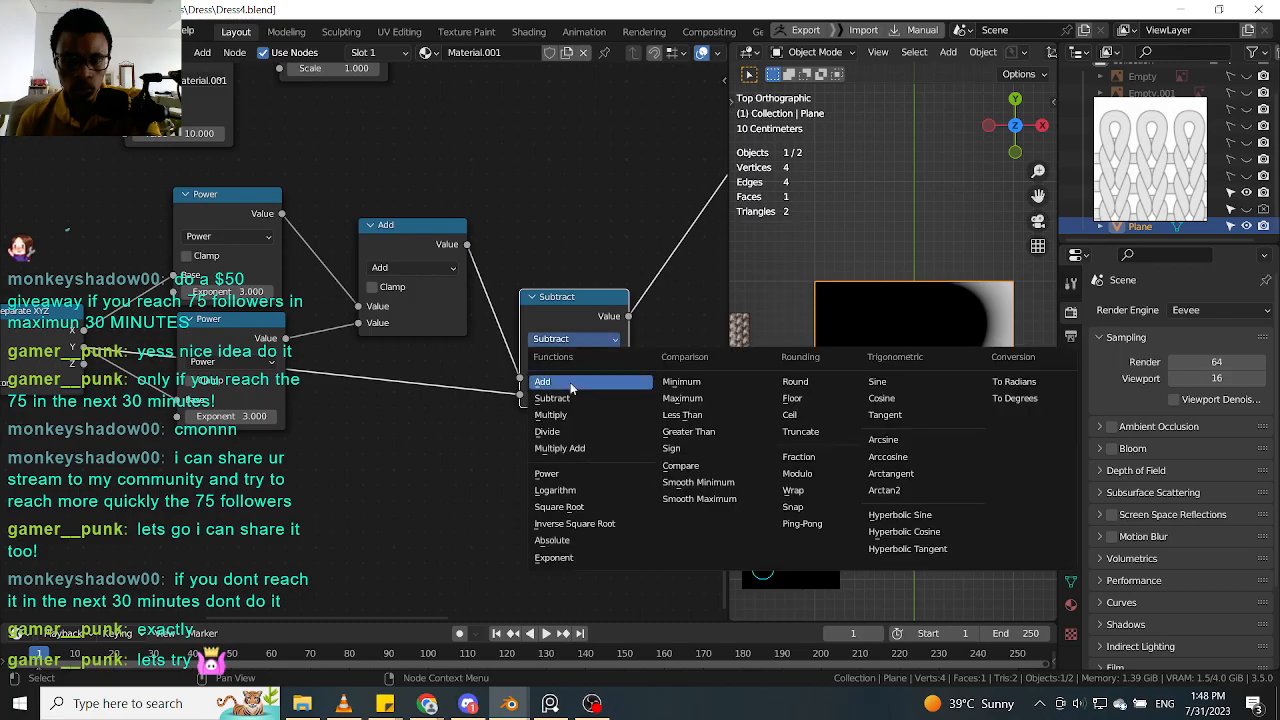
pyautogui.click(570, 382)
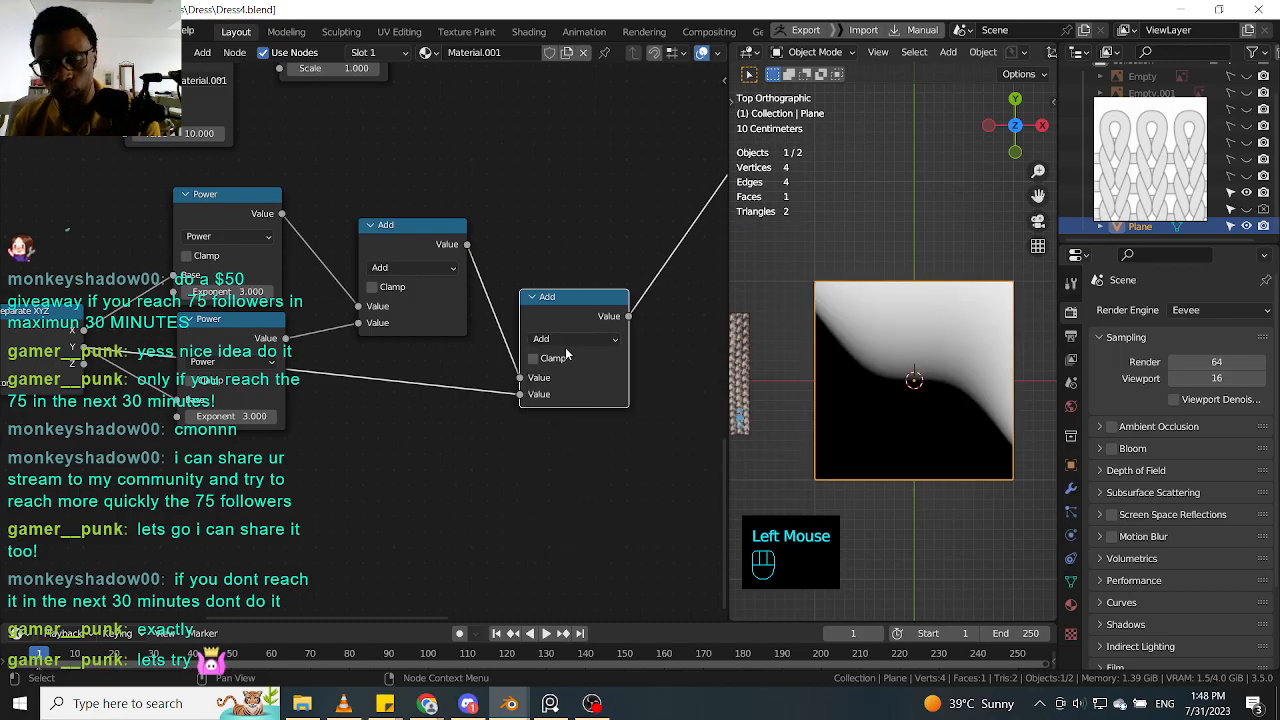
pyautogui.click(576, 309)
pyautogui.hotkey('ctrl', 'x')
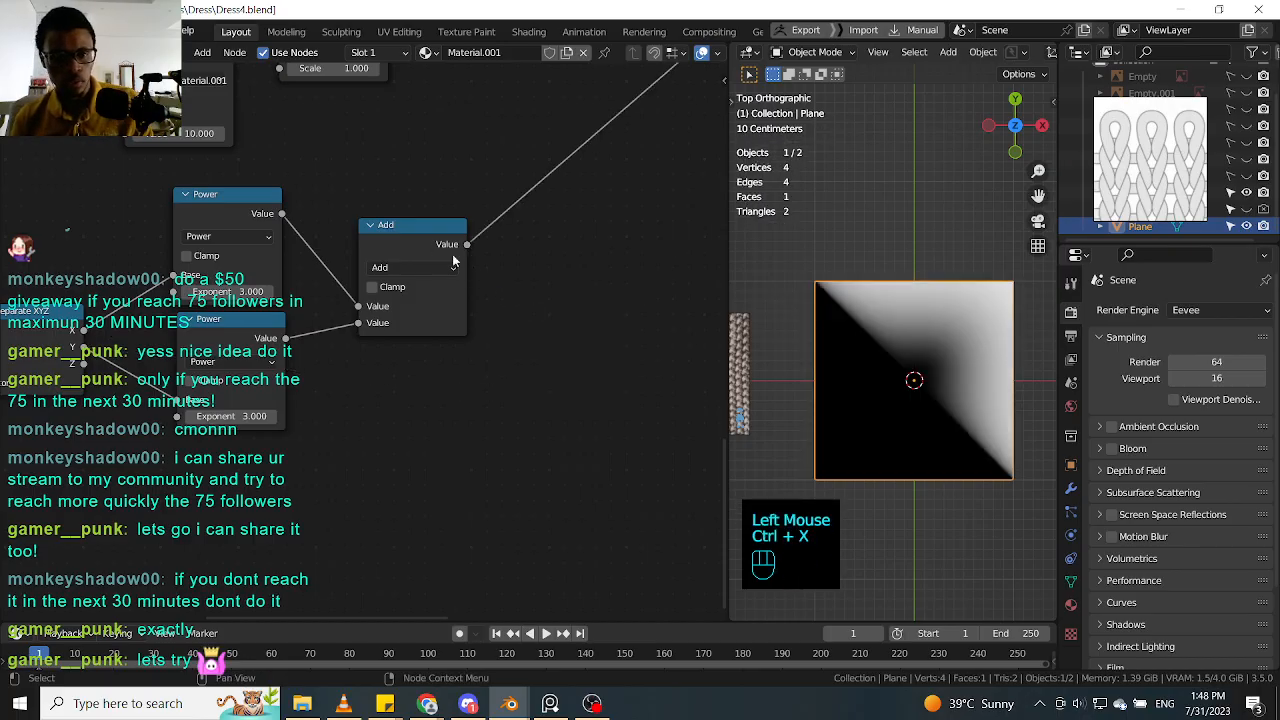
pyautogui.click(419, 236)
pyautogui.moveTo(398, 336); pyautogui.dragTo(470, 362, button='middle')
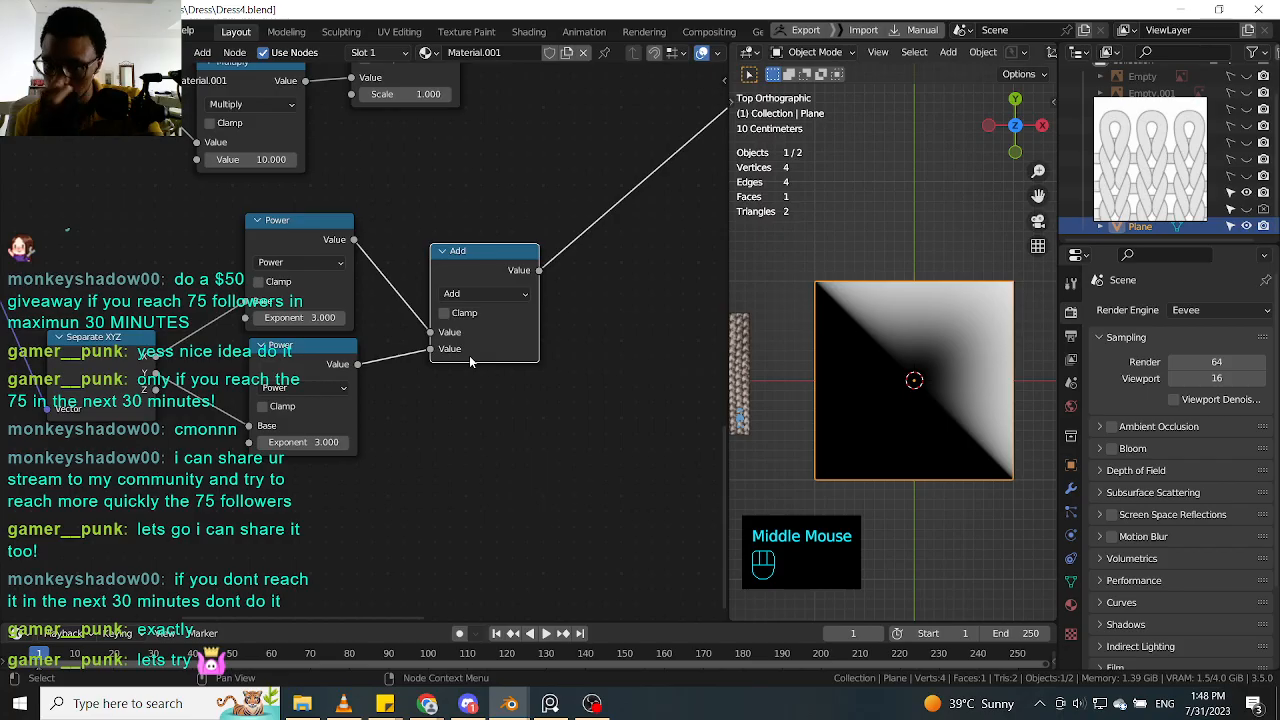
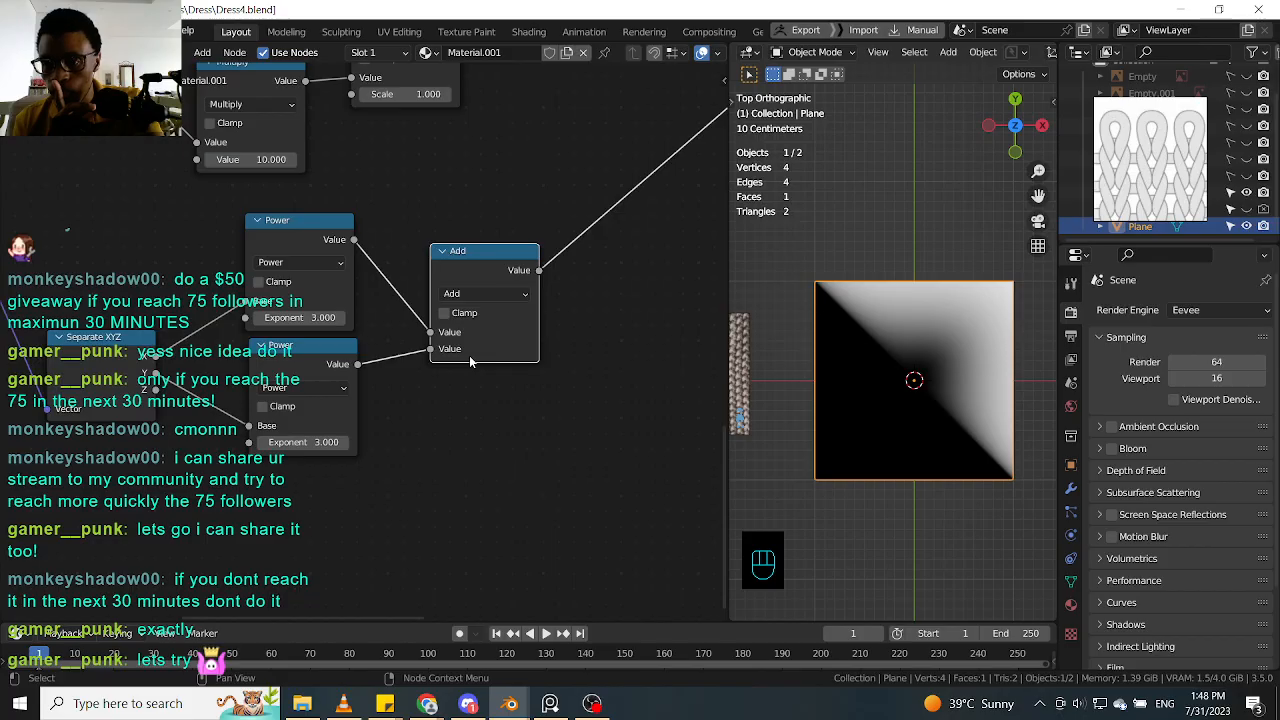
pyautogui.click(491, 278)
pyautogui.click(526, 270)
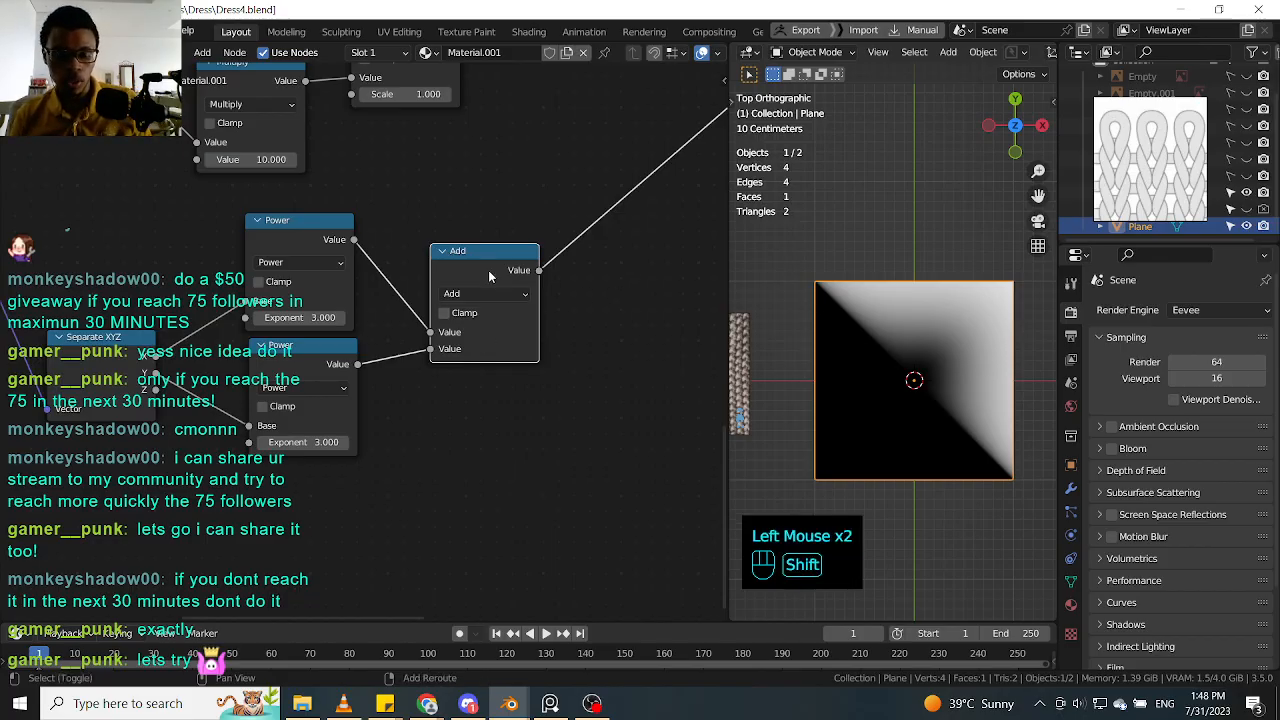
# Step: Duplicate the Add node onto its output link, switch the copy to Multiply, and set its value to 55
pyautogui.hotkey('shift', 'd')
pyautogui.click(635, 257)
pyautogui.moveTo(663, 277); pyautogui.dragTo(488, 338, button='middle')
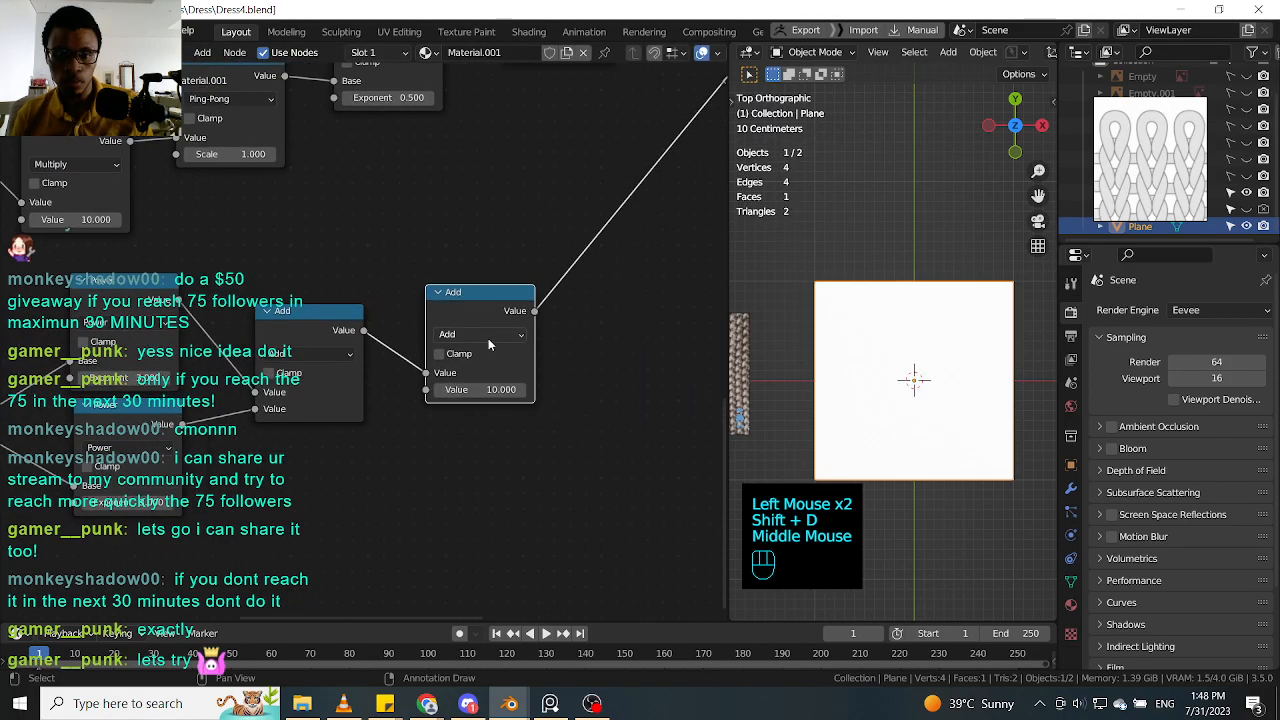
pyautogui.click(488, 335)
pyautogui.click(511, 410)
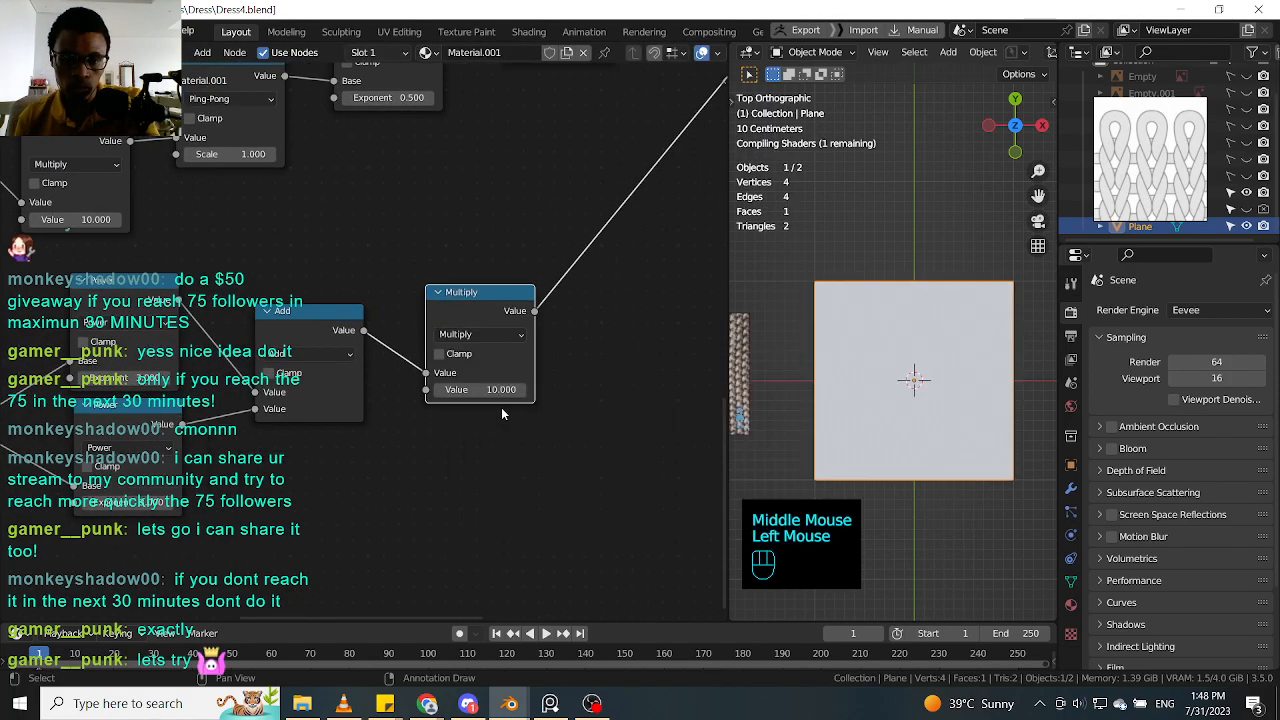
pyautogui.moveTo(480, 389); pyautogui.dragTo(706, 394)
# Step: Examine the black-to-white gradient around the plane's center up close and over the whole plane
pyautogui.scroll(1, 938, 384)
pyautogui.scroll(4, 930, 384)
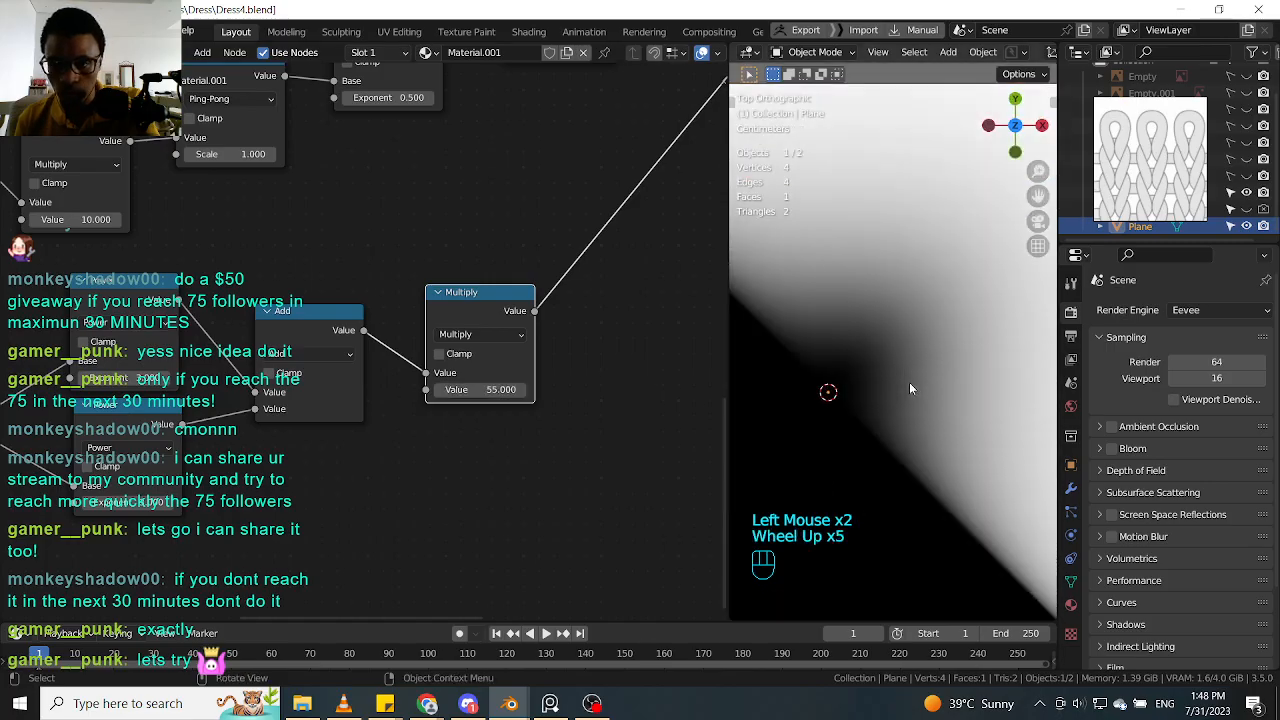
pyautogui.scroll(-2, 897, 387)
pyautogui.scroll(2, 897, 387)
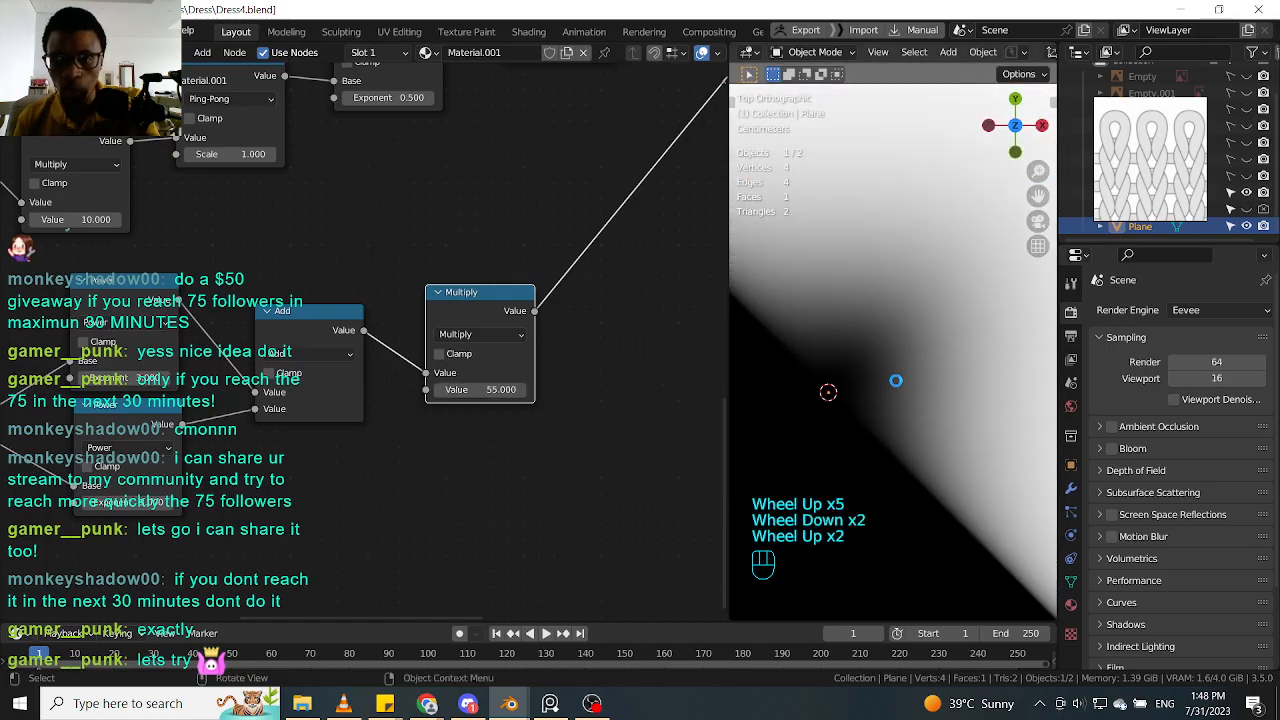
pyautogui.scroll(-1, 897, 386)
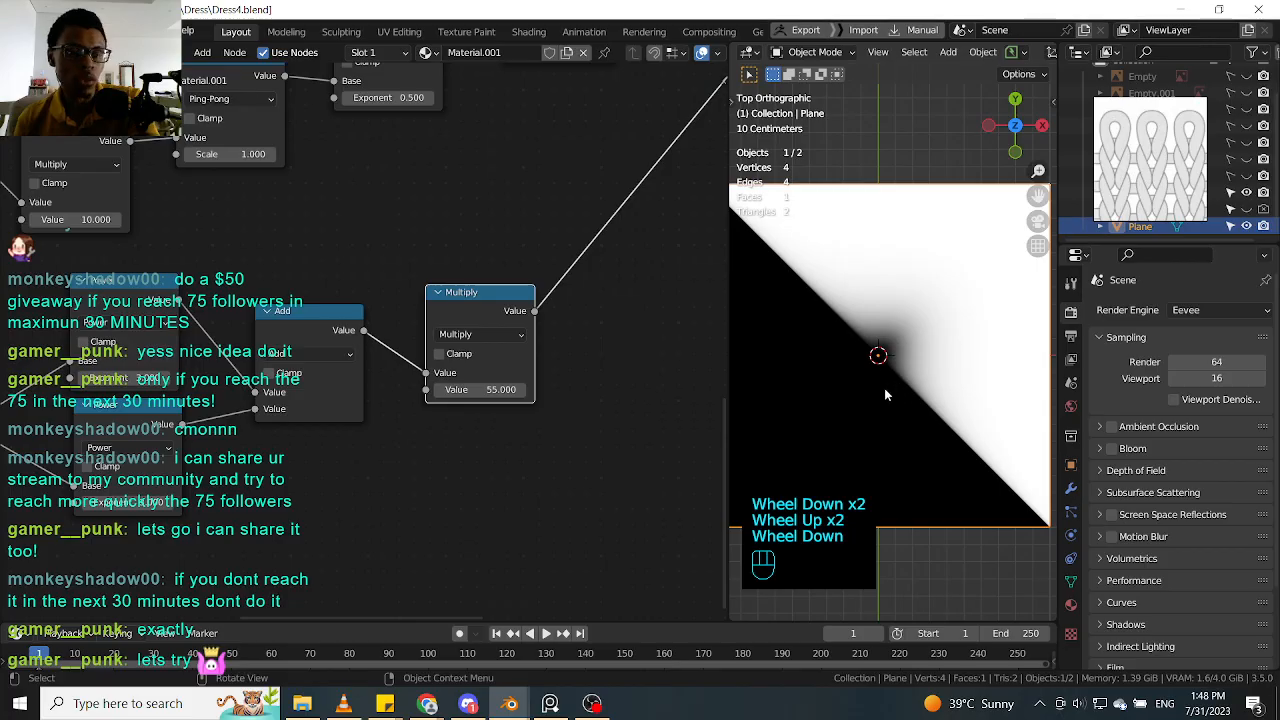
pyautogui.scroll(-2, 884, 388)
pyautogui.scroll(-1, 880, 392)
pyautogui.scroll(1, 880, 392)
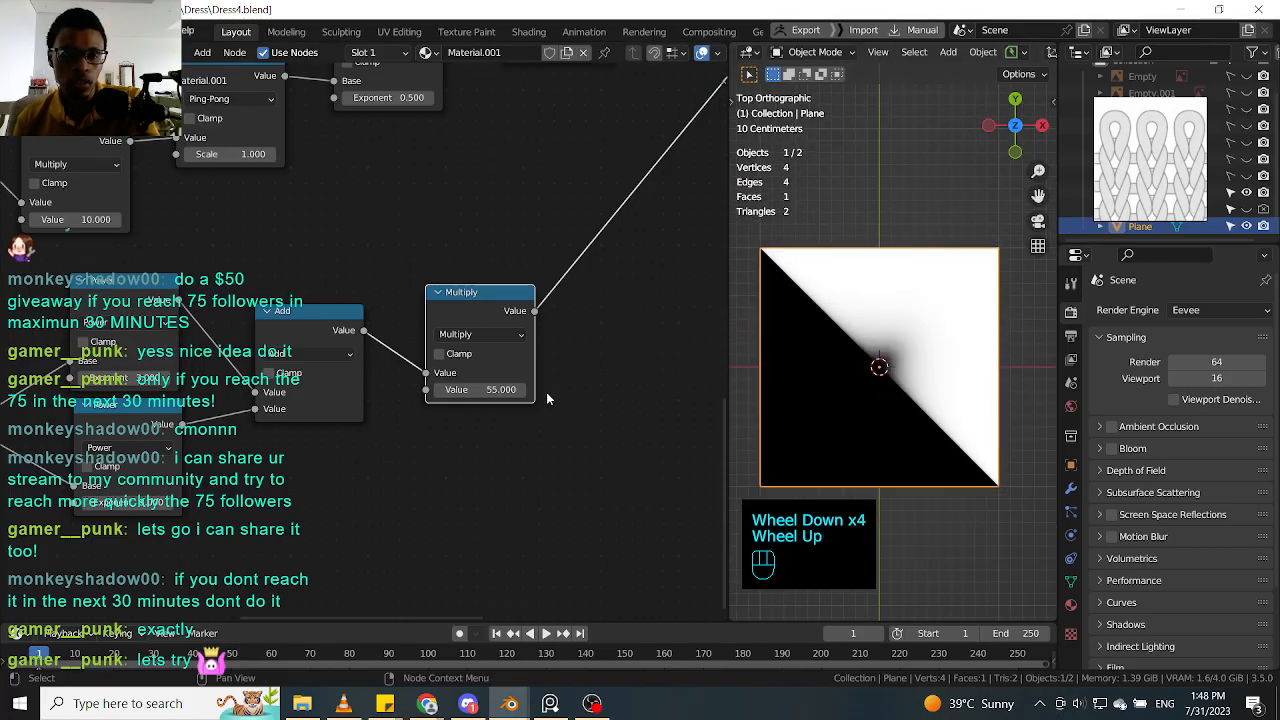
pyautogui.scroll(-1, 521, 419)
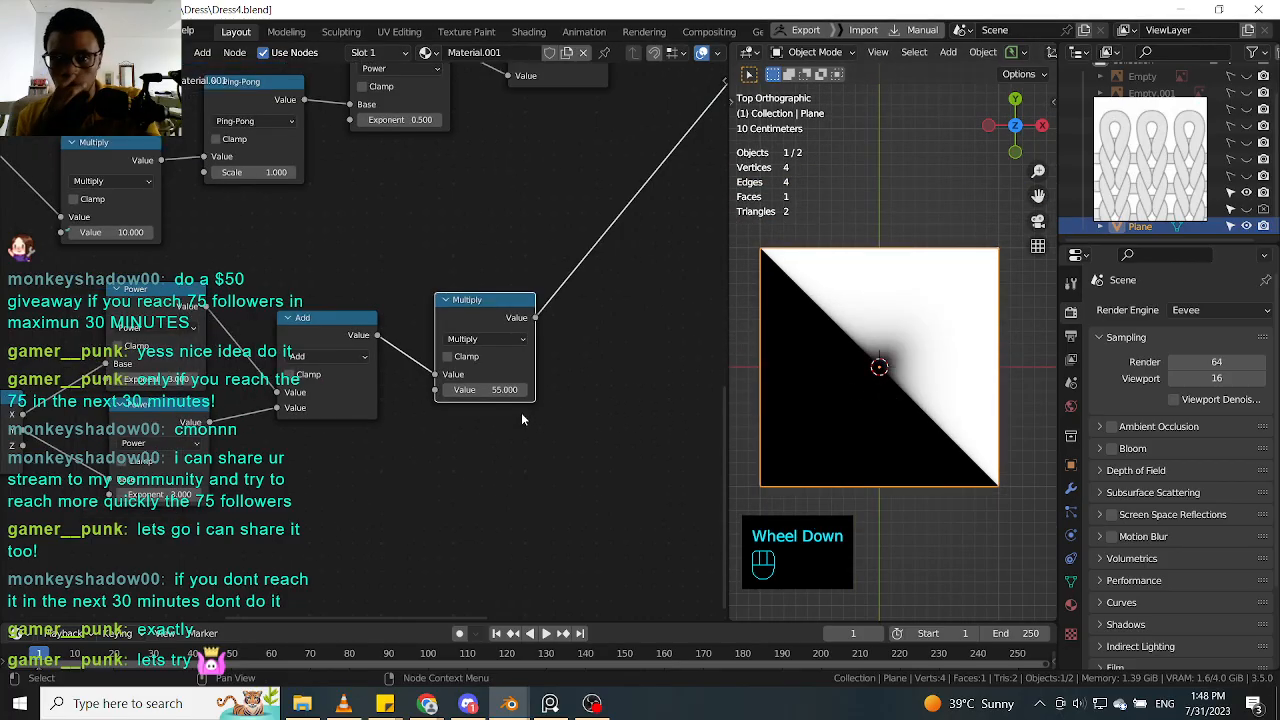
pyautogui.scroll(-1, 521, 412)
pyautogui.click(521, 412)
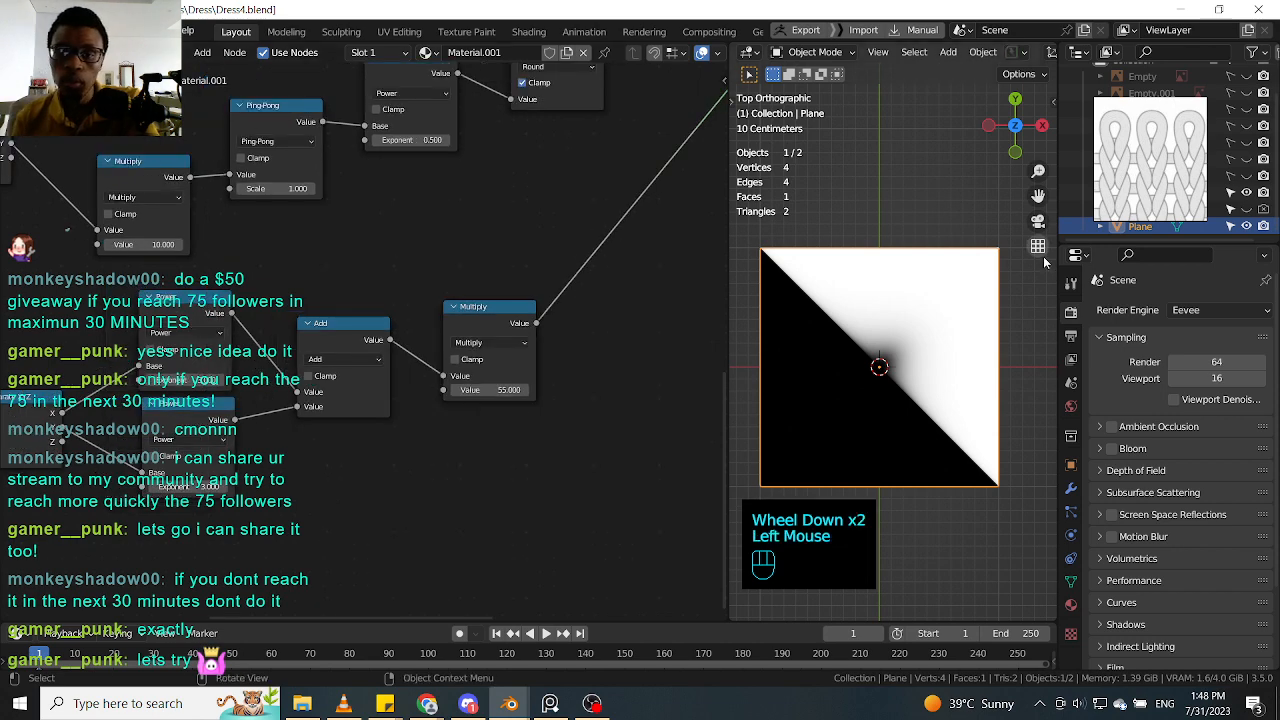
pyautogui.scroll(1, 880, 366)
pyautogui.scroll(-1, 878, 366)
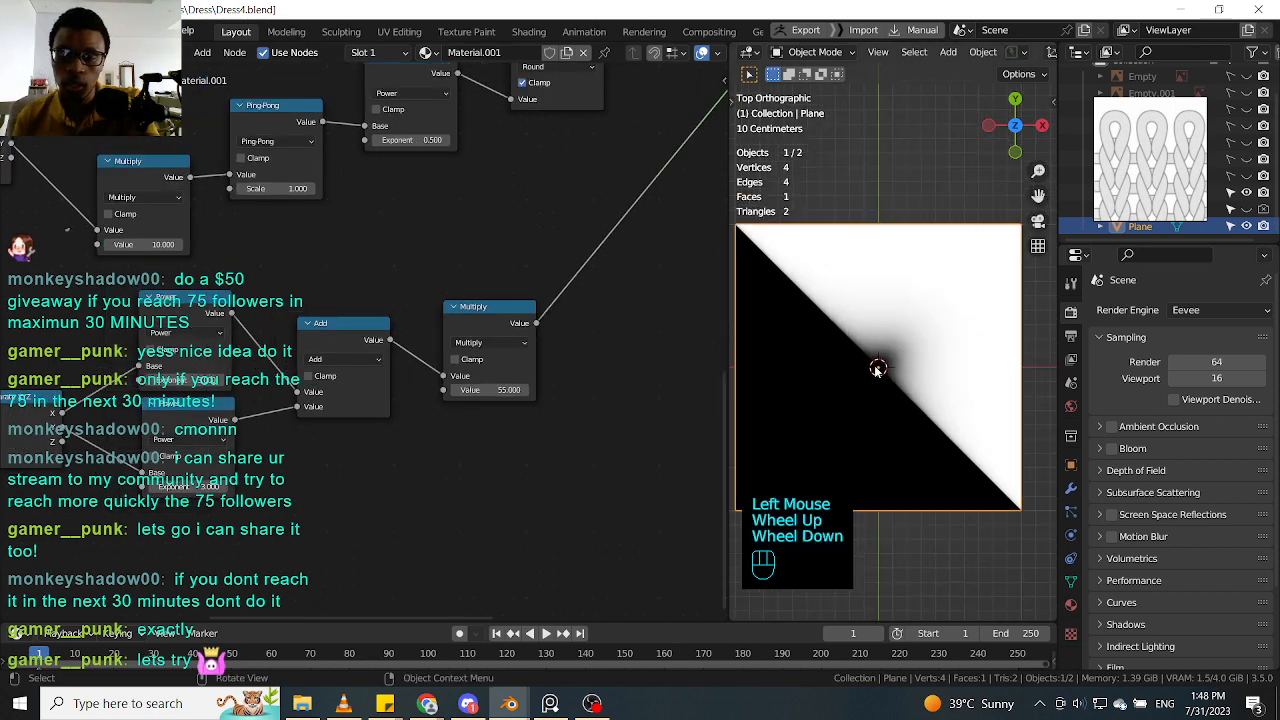
pyautogui.scroll(-1, 878, 368)
# Step: Delete the two lower Power nodes together with the Add and Multiply nodes following them, keeping the Separate XYZ node
pyautogui.moveTo(333, 460); pyautogui.dragTo(422, 450, button='middle')
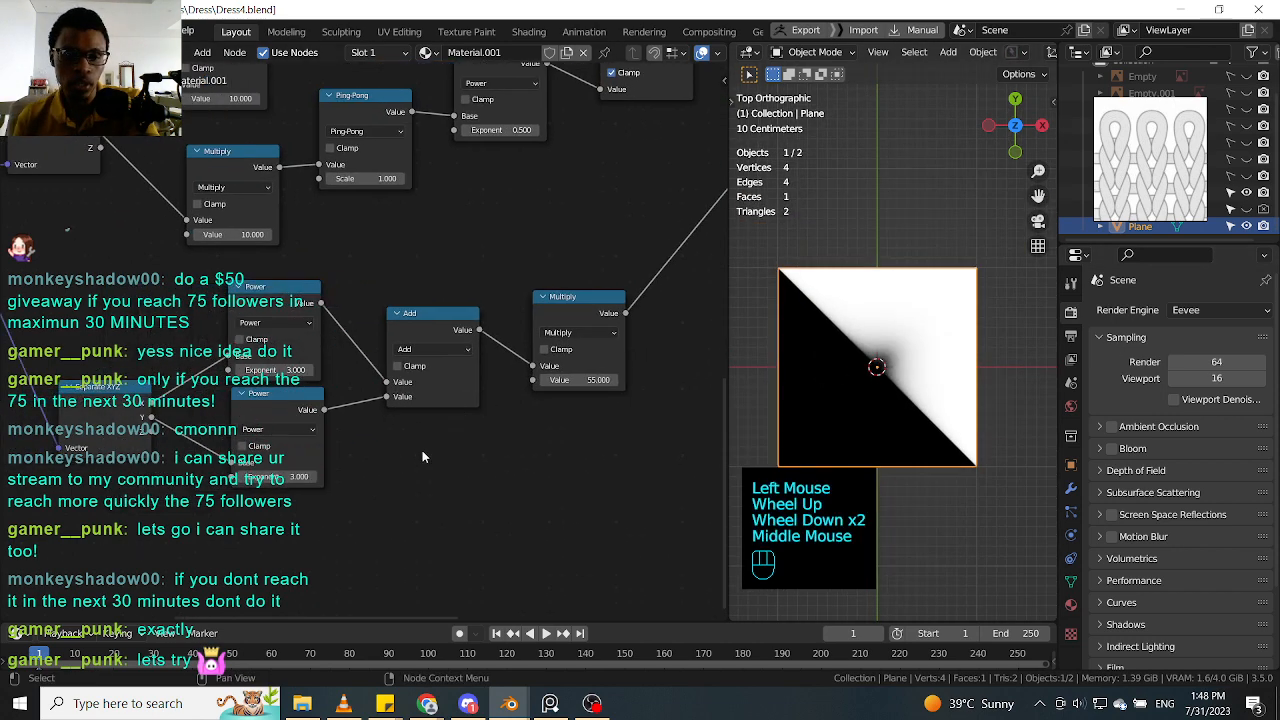
pyautogui.click(139, 538)
pyautogui.moveTo(131, 541); pyautogui.dragTo(505, 275)
pyautogui.click(265, 550)
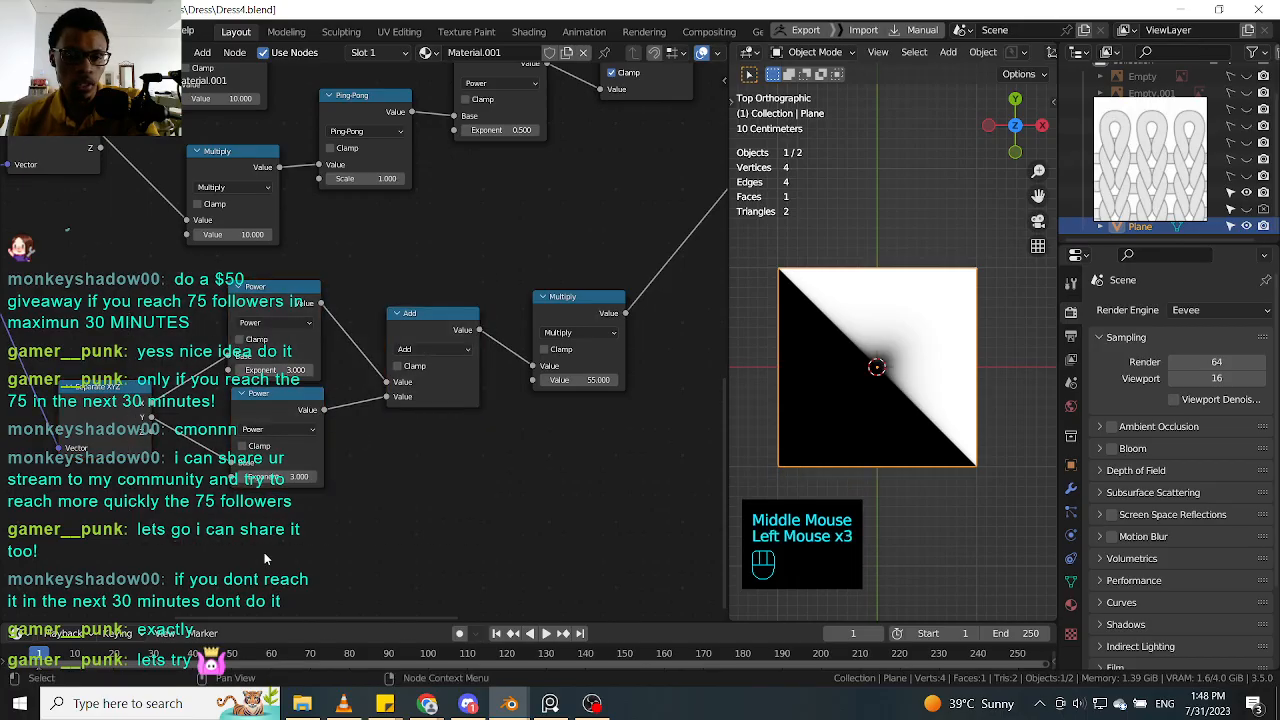
pyautogui.moveTo(264, 549); pyautogui.dragTo(609, 270)
pyautogui.press('x')
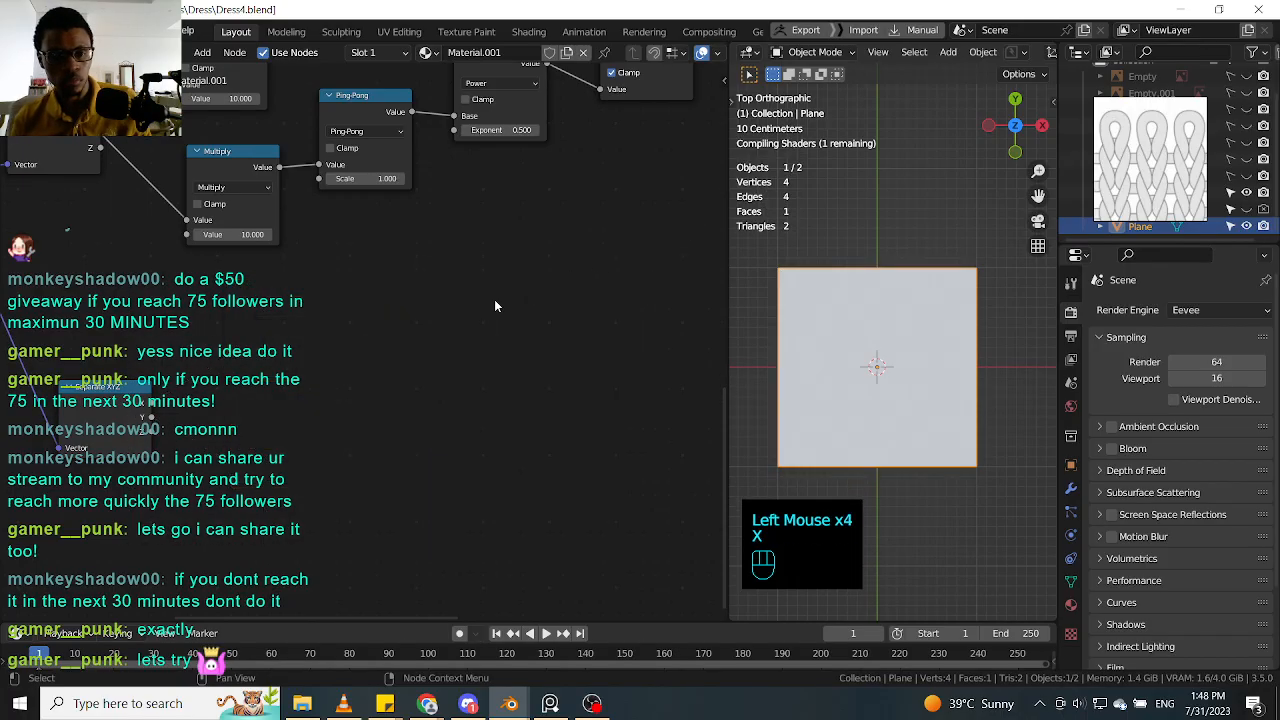
# Step: Nudge the lower Separate XYZ node slightly to a new spot in the node tree
pyautogui.click(152, 396)
pyautogui.moveTo(158, 392); pyautogui.dragTo(261, 394, button='middle')
pyautogui.click(261, 394)
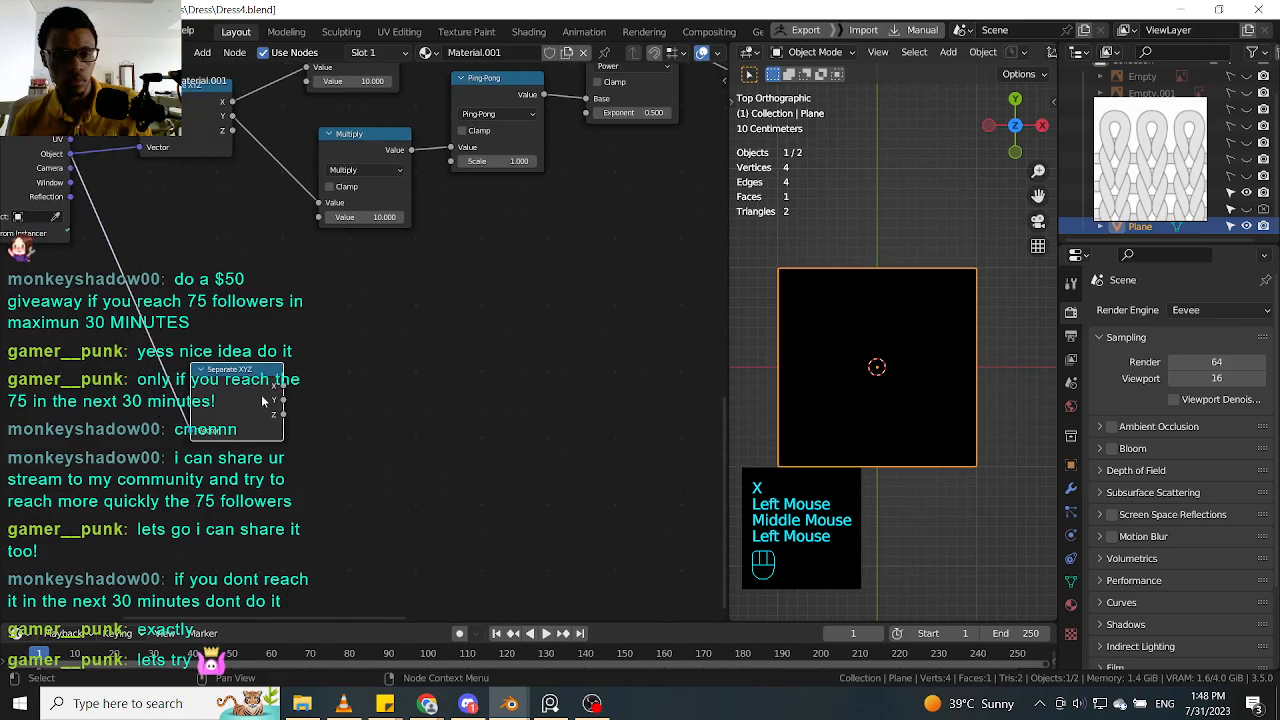
pyautogui.click(261, 394)
pyautogui.click(261, 394)
pyautogui.click(265, 393)
pyautogui.click(326, 380)
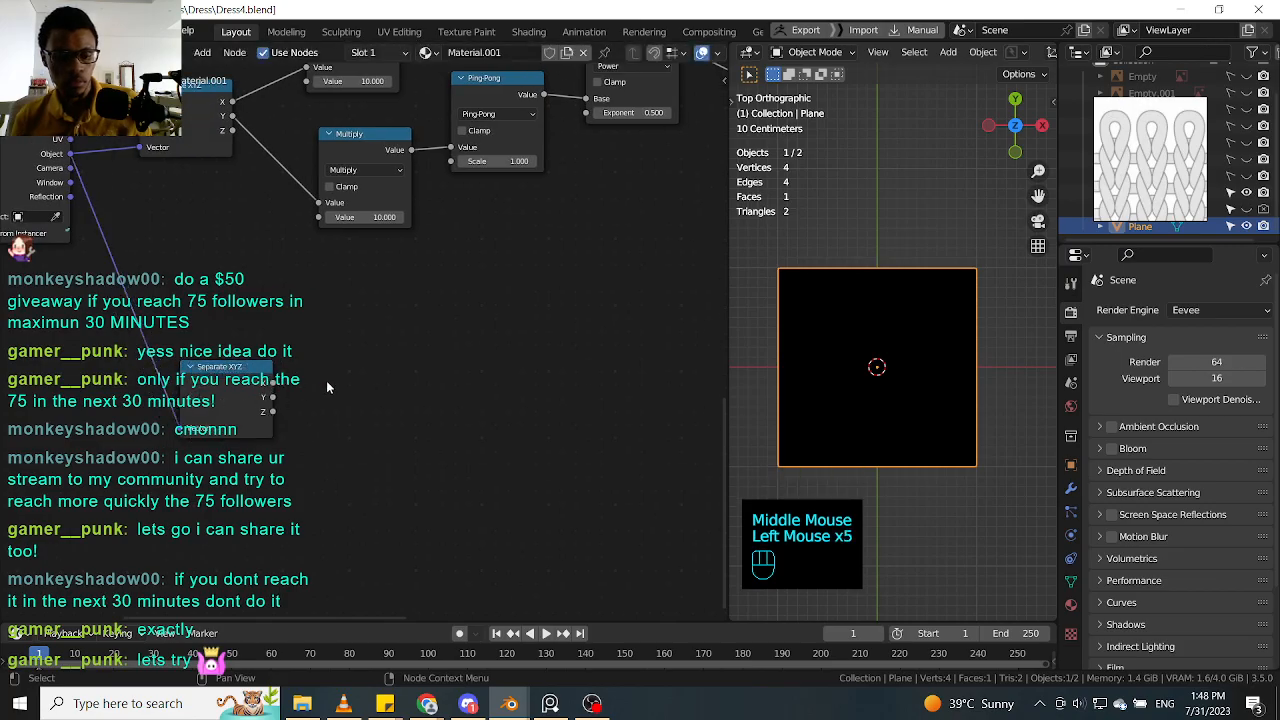
# Step: Duplicate the Multiply node, place the copy beside the lower Separate XYZ node, and switch it to Absolute
pyautogui.hotkey('shift', 'a')
pyautogui.click(326, 380)
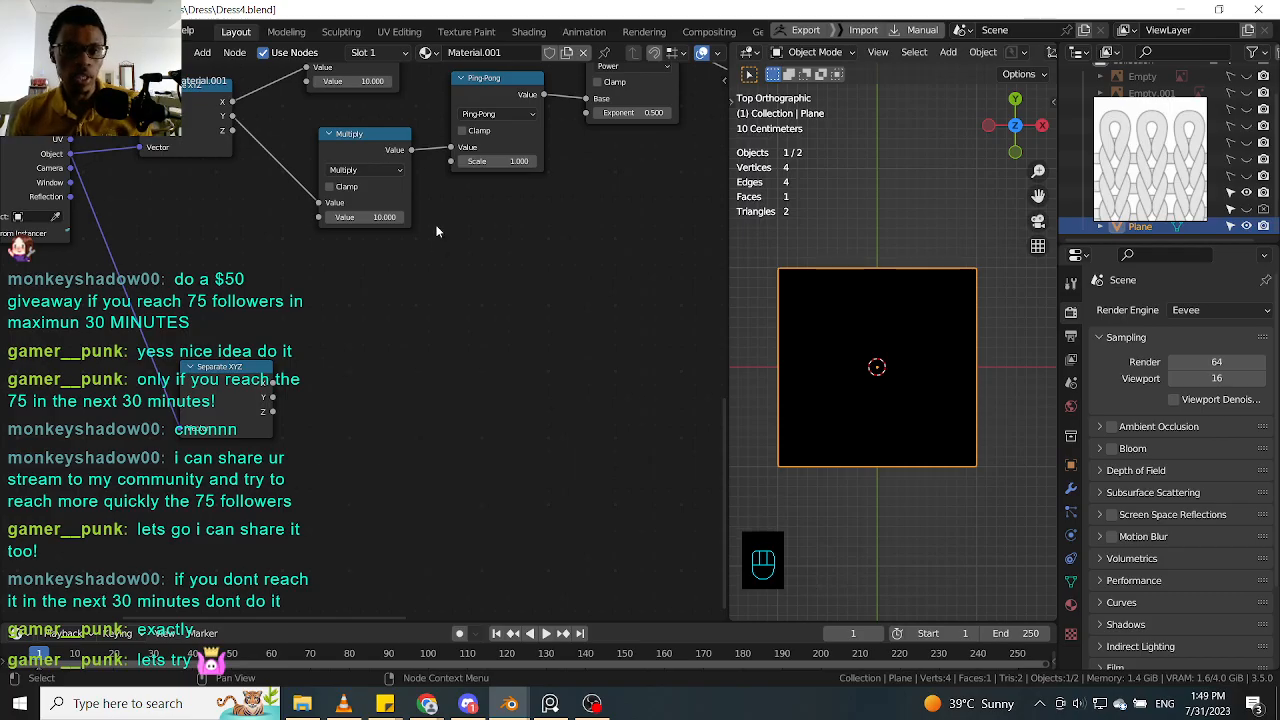
pyautogui.click(383, 143)
pyautogui.hotkey('shift', 'd')
pyautogui.click(424, 333)
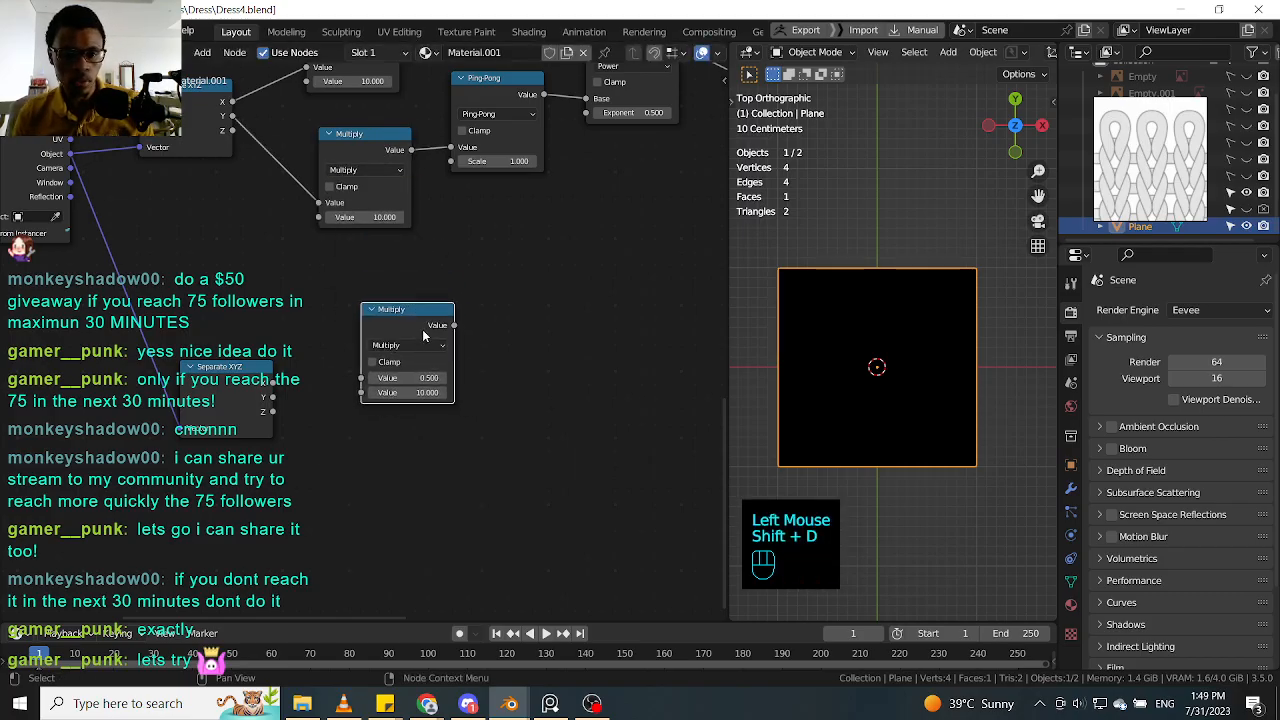
pyautogui.click(428, 345)
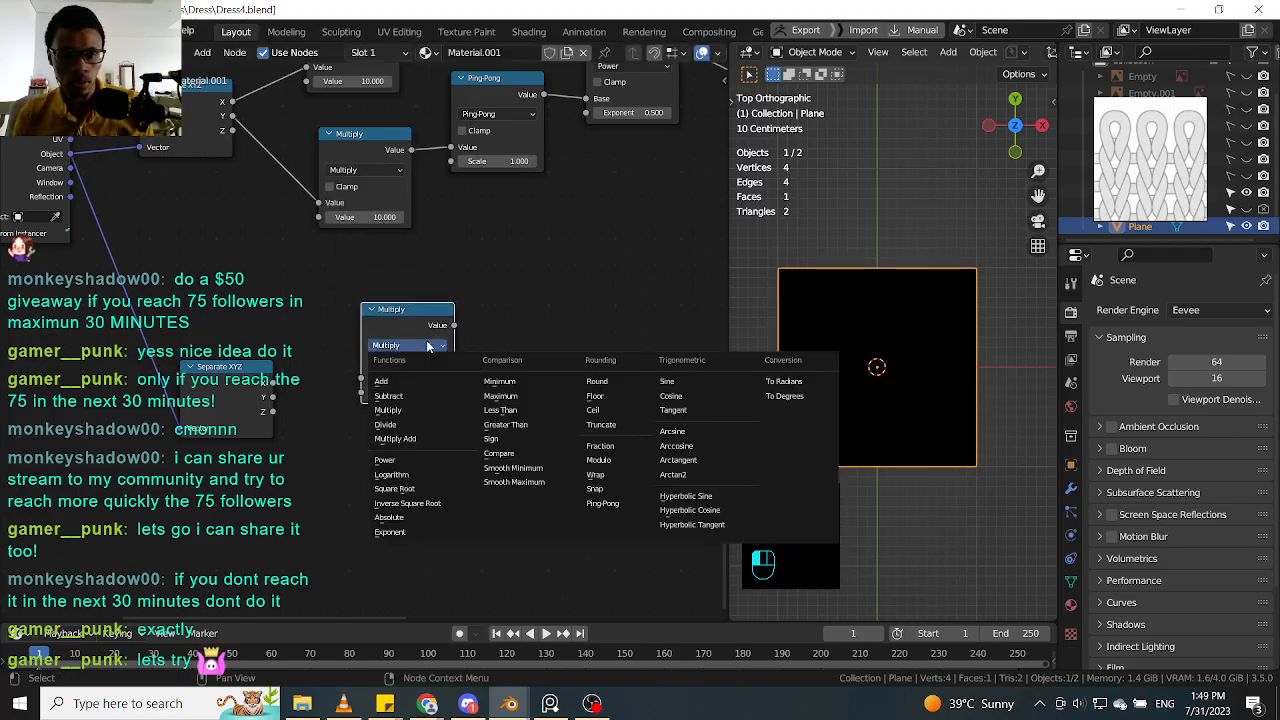
pyautogui.click(418, 519)
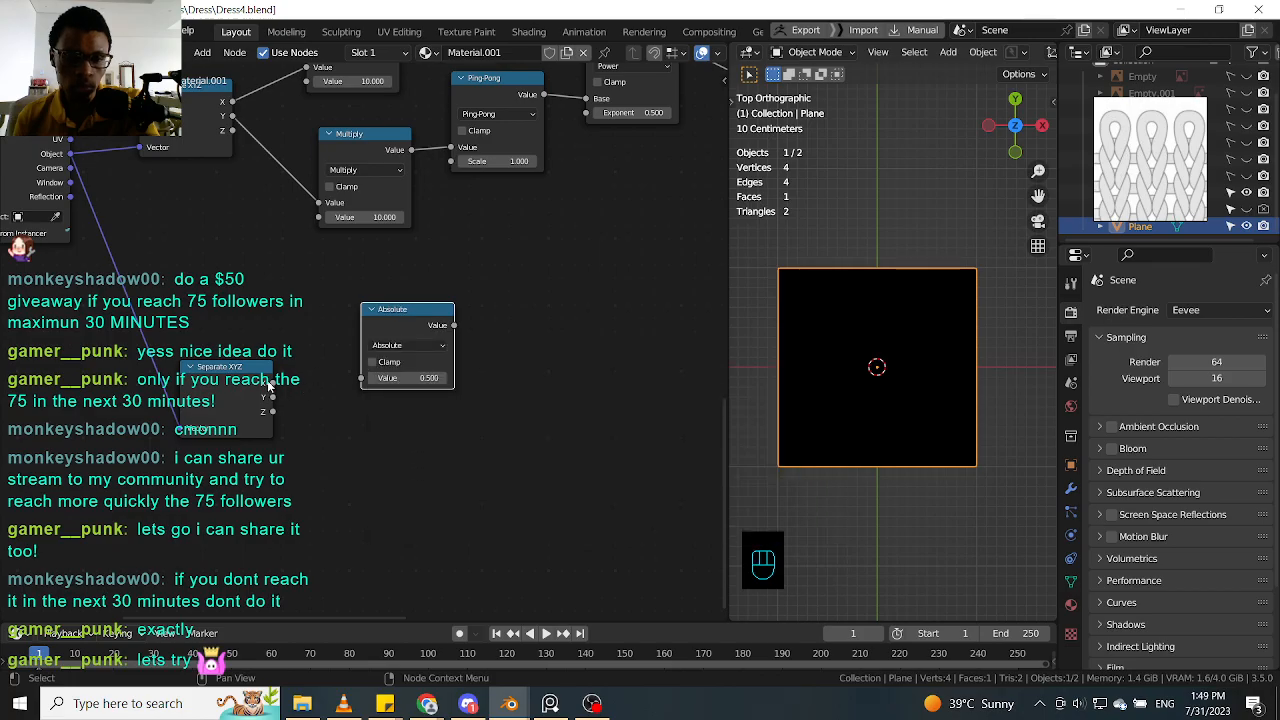
# Step: Connect the lower Separate XYZ node's X output to the Absolute node and preview the result on the plane
pyautogui.moveTo(270, 384); pyautogui.dragTo(362, 378)
pyautogui.moveTo(405, 326); pyautogui.dragTo(432, 308)
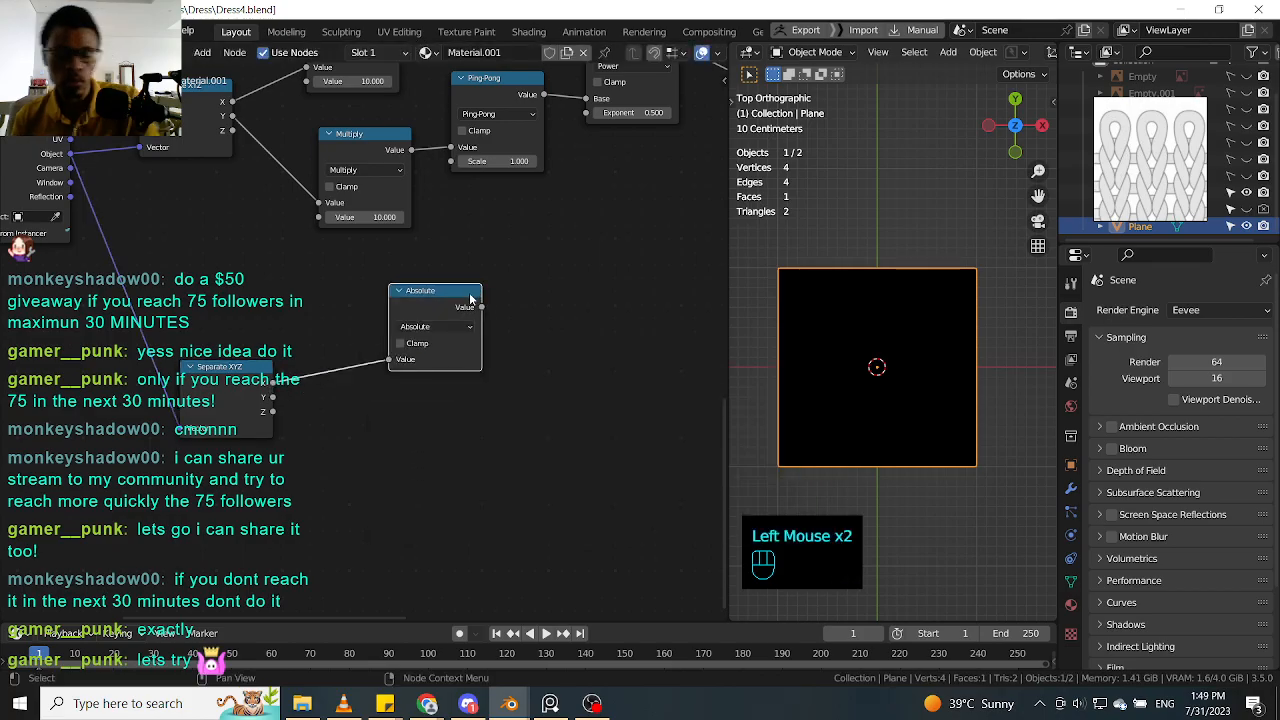
pyautogui.keyDown('ctrl'); pyautogui.keyDown('shift'); pyautogui.click(402, 332); pyautogui.keyUp('shift'); pyautogui.keyUp('ctrl')
# Step: Duplicate the Absolute node below the first, connect the Separate XYZ Y output to it, and preview the copy
pyautogui.hotkey('shift', 'd')
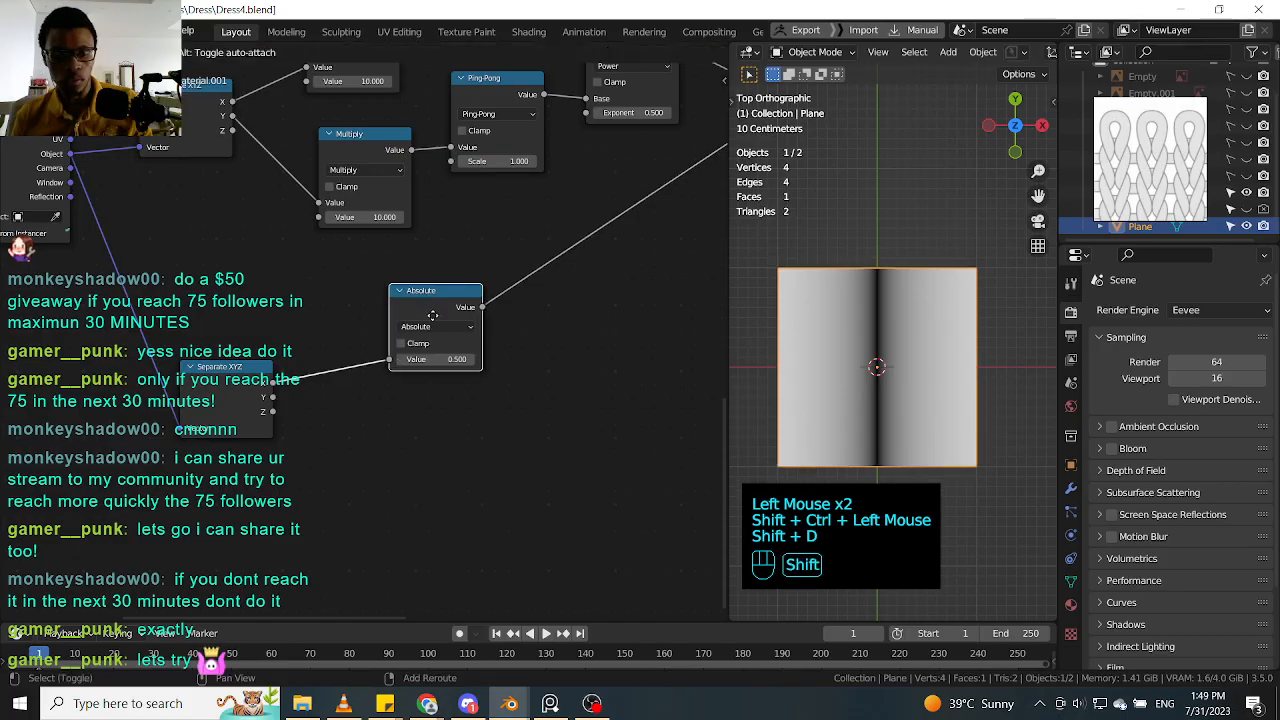
pyautogui.click(426, 404)
pyautogui.moveTo(270, 398); pyautogui.dragTo(389, 450)
pyautogui.moveTo(418, 389); pyautogui.dragTo(440, 401)
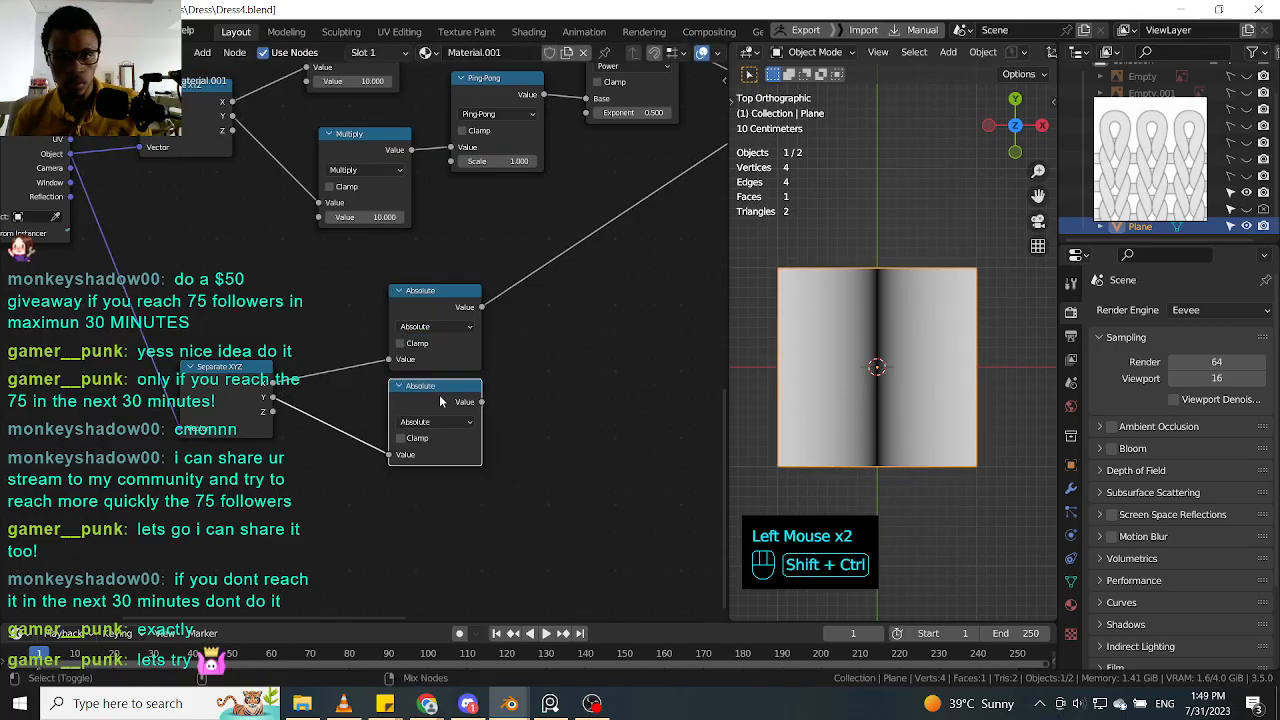
pyautogui.keyDown('ctrl'); pyautogui.keyDown('shift'); pyautogui.click(444, 400); pyautogui.keyUp('shift'); pyautogui.keyUp('ctrl')
# Step: Duplicate an Absolute node onto the lower Absolute node's output link and set the copy's operation to Add
pyautogui.moveTo(480, 293); pyautogui.dragTo(480, 290)
pyautogui.press('shift')
pyautogui.hotkey('shift', 'd')
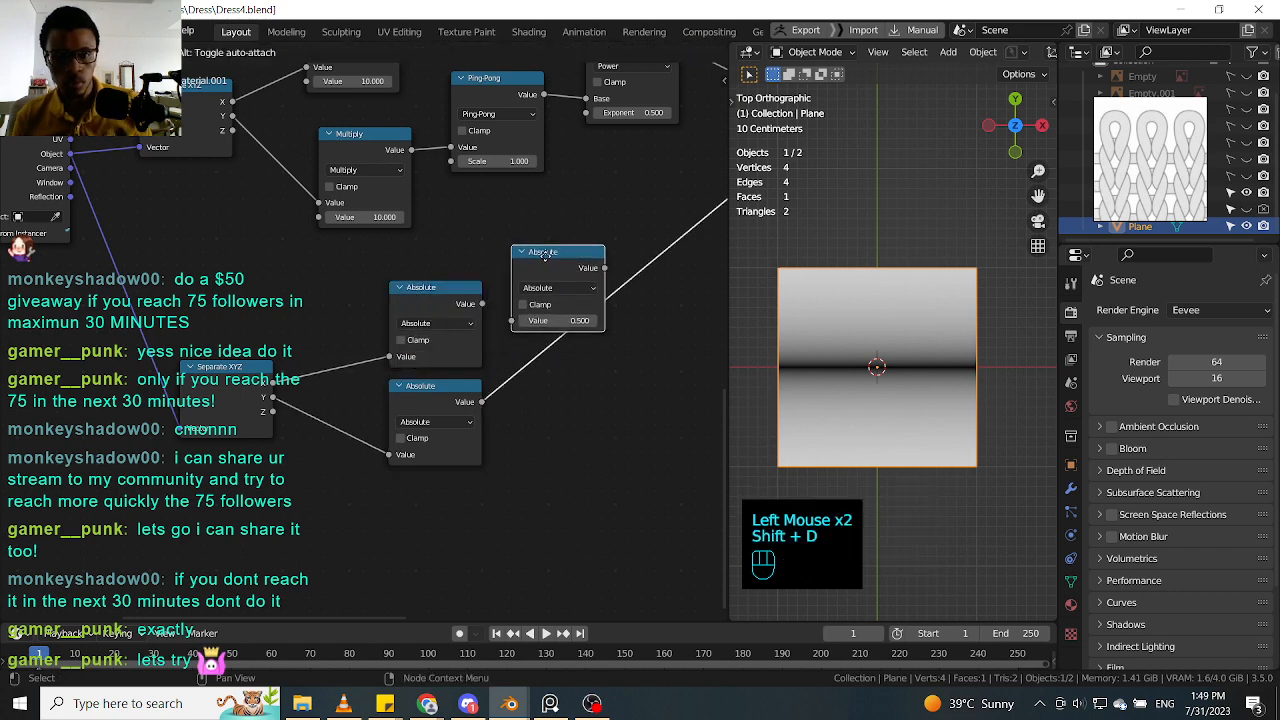
pyautogui.moveTo(589, 265); pyautogui.dragTo(622, 291)
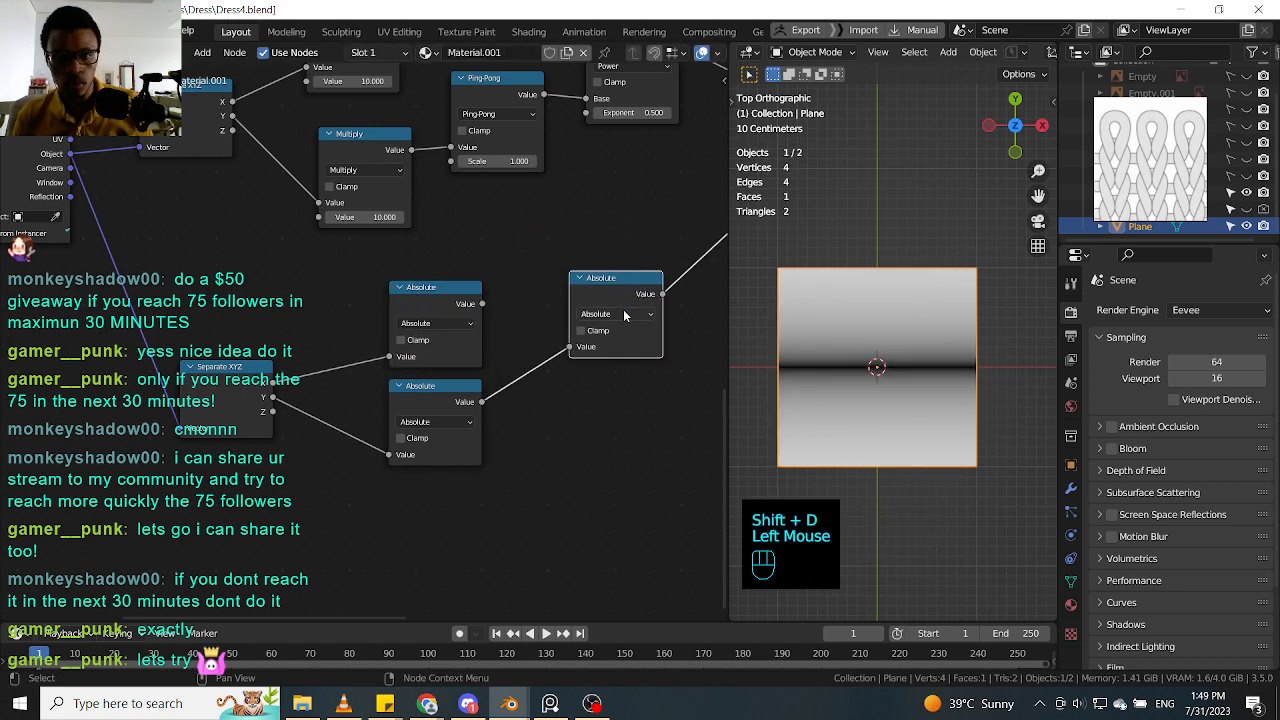
pyautogui.click(615, 313)
pyautogui.click(615, 380)
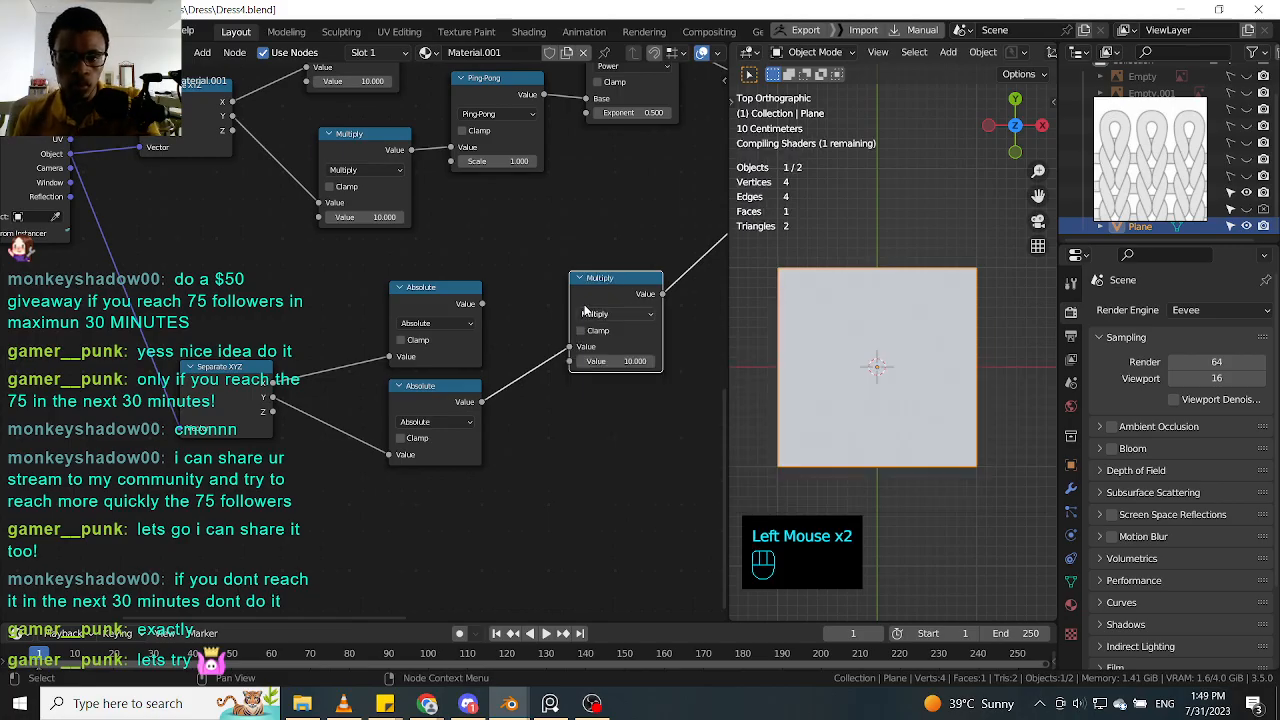
pyautogui.click(596, 314)
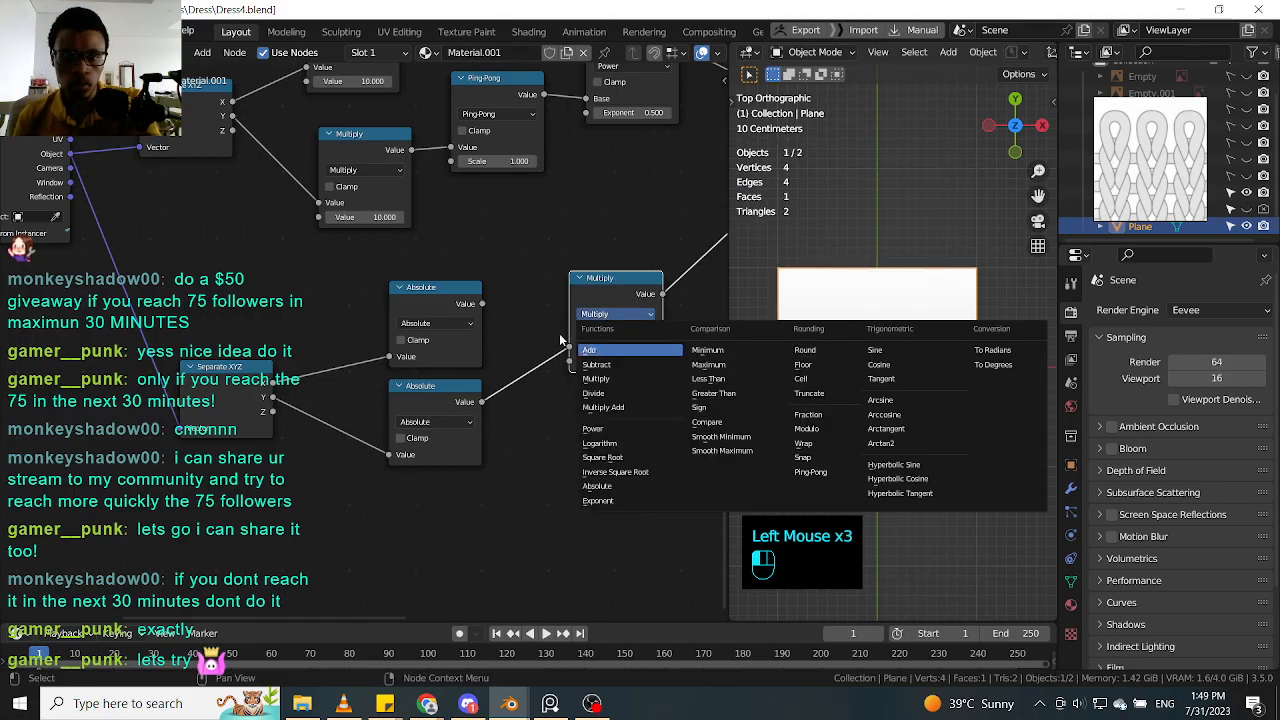
pyautogui.click(594, 349)
# Step: Connect the upper Absolute node's output to the second value input of the Add node
pyautogui.moveTo(482, 303); pyautogui.dragTo(578, 370)
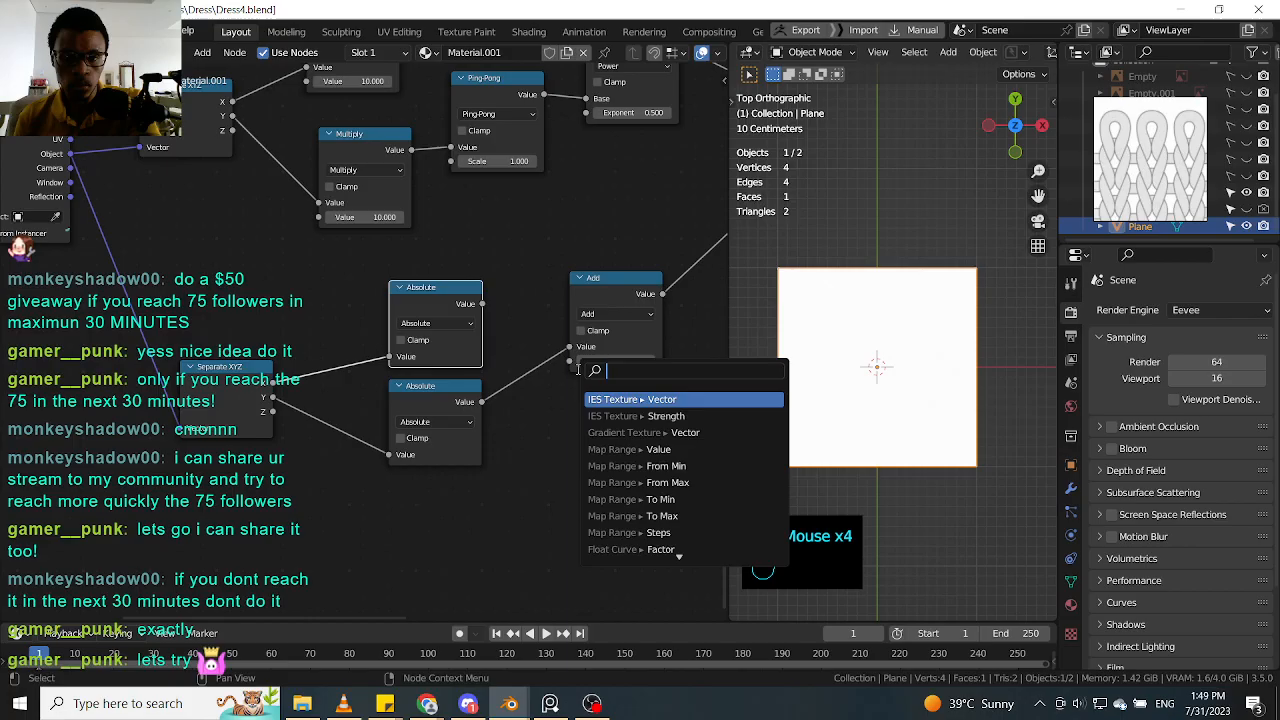
pyautogui.click(485, 304)
pyautogui.moveTo(484, 303); pyautogui.dragTo(506, 317)
pyautogui.moveTo(570, 368); pyautogui.dragTo(569, 361)
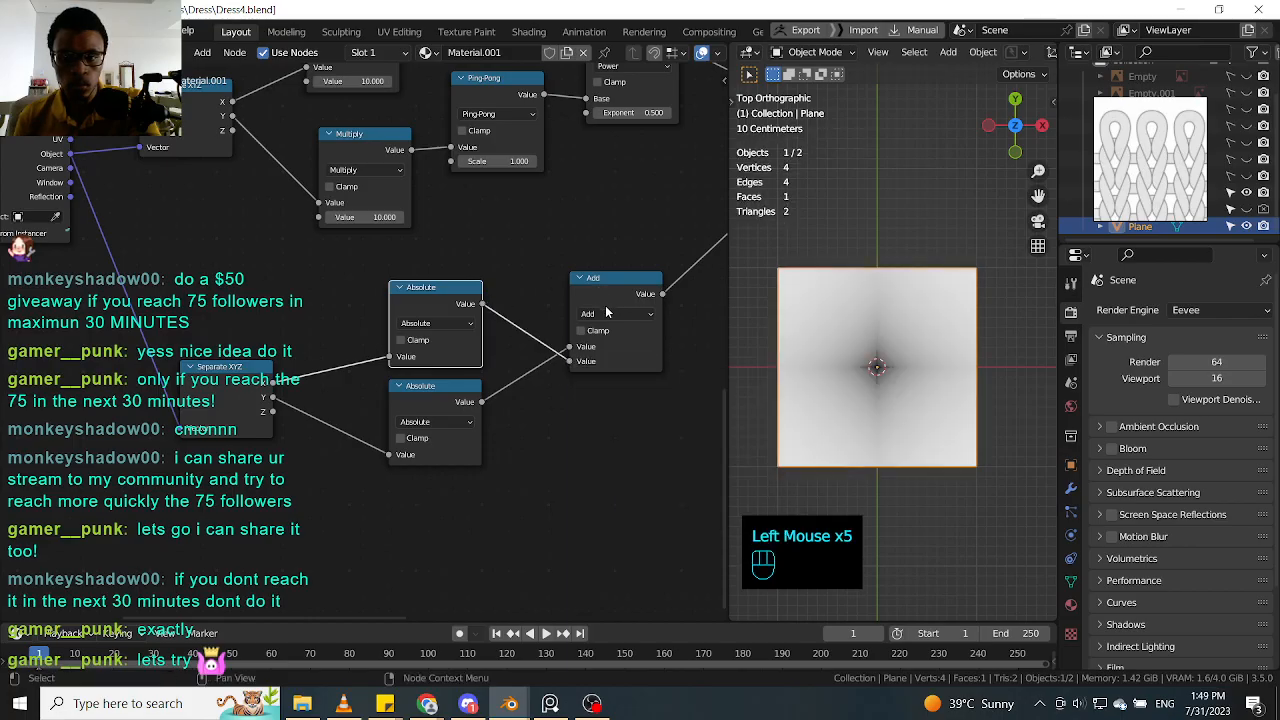
# Step: Duplicate the new Add node onto its output link and change the copy's operation to Power
pyautogui.scroll(2, 879, 372)
pyautogui.scroll(3, 879, 372)
pyautogui.scroll(-2, 879, 372)
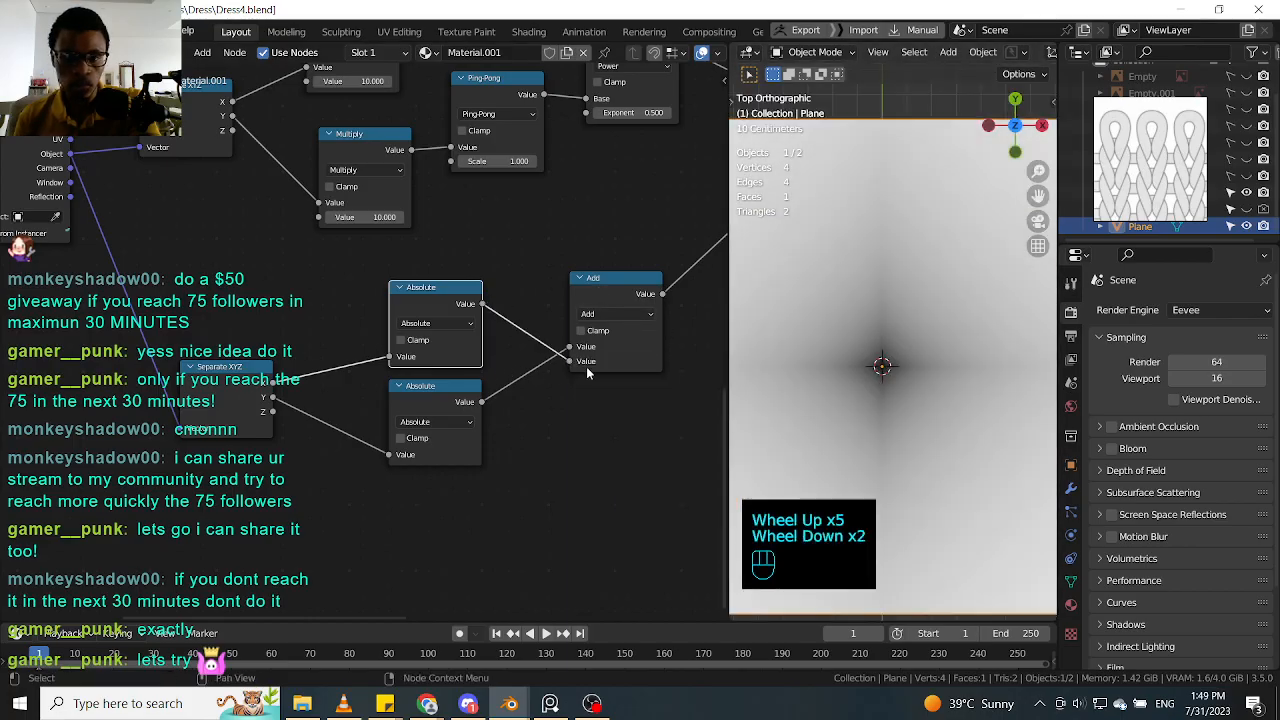
pyautogui.scroll(-1, 644, 423)
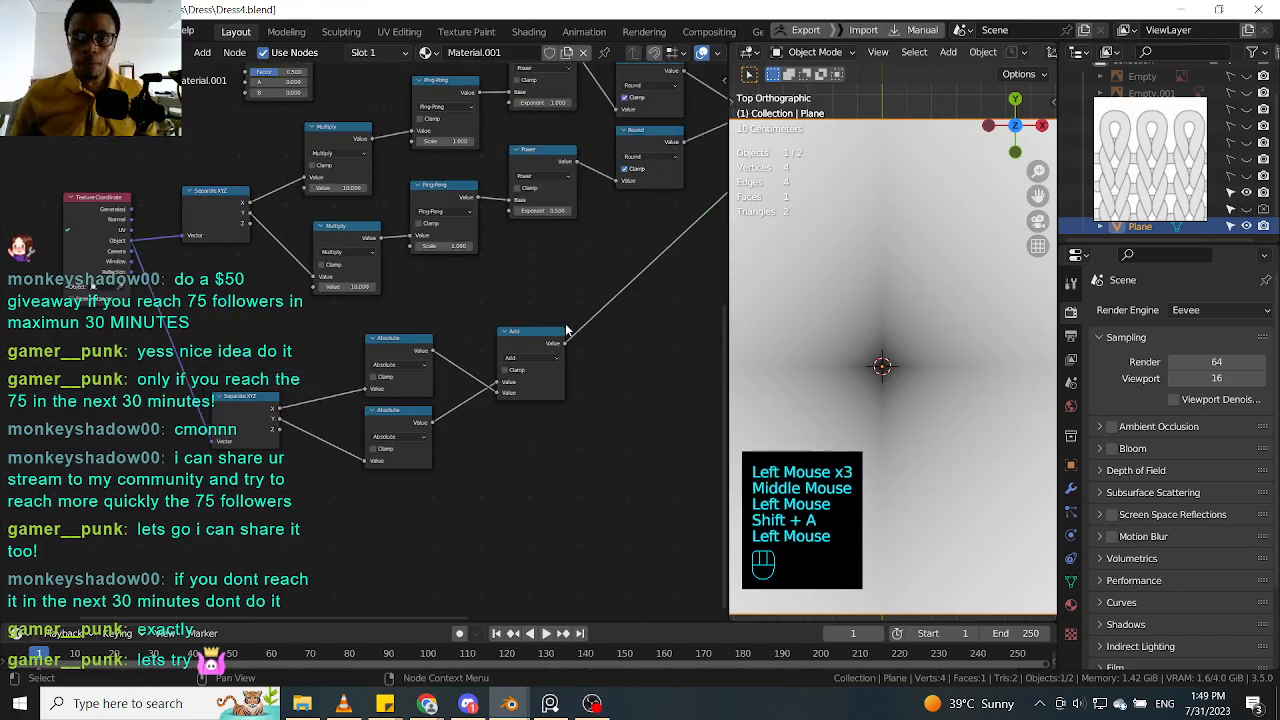
pyautogui.click(540, 358)
pyautogui.hotkey('shift', 'd')
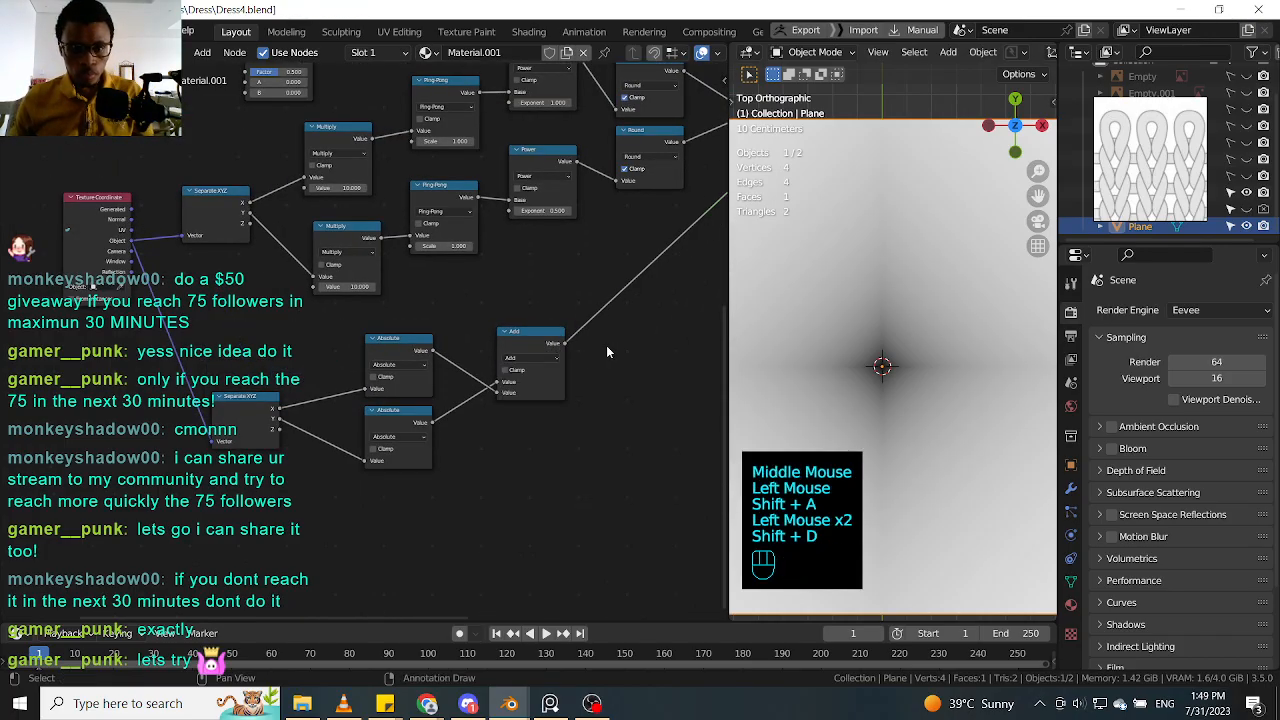
pyautogui.click(528, 345)
pyautogui.hotkey('shift', 'd')
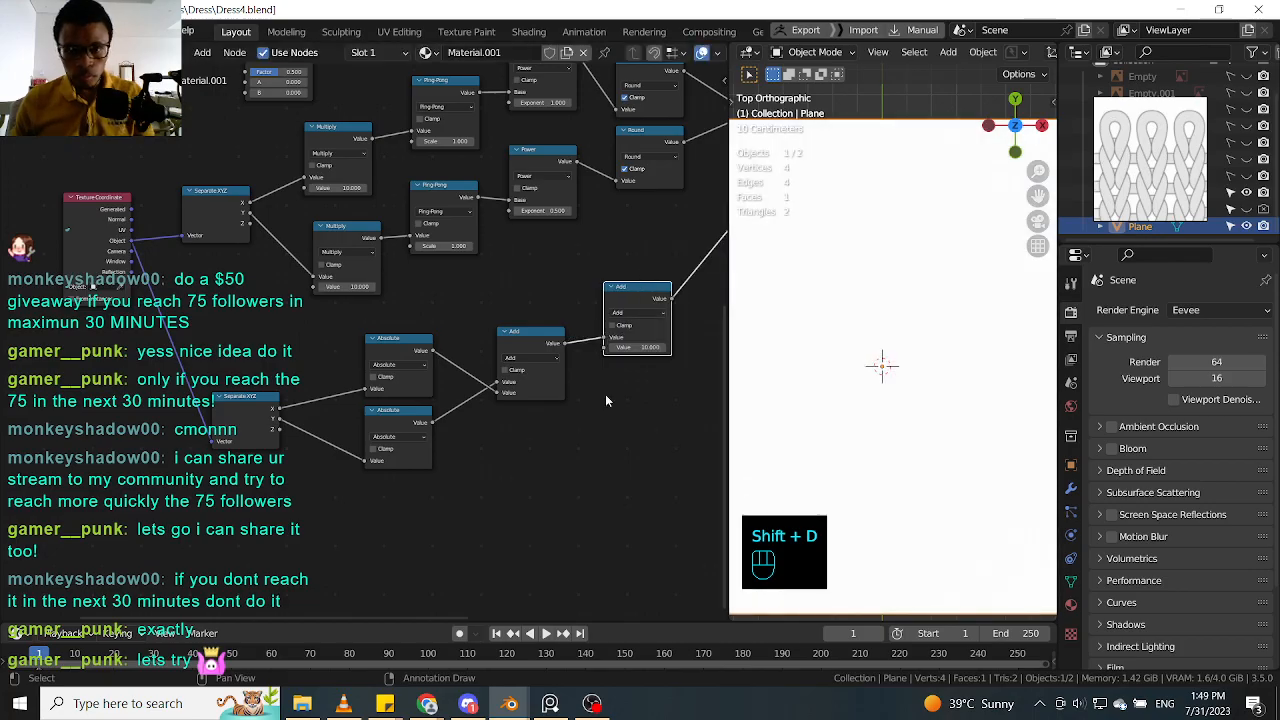
pyautogui.click(656, 313)
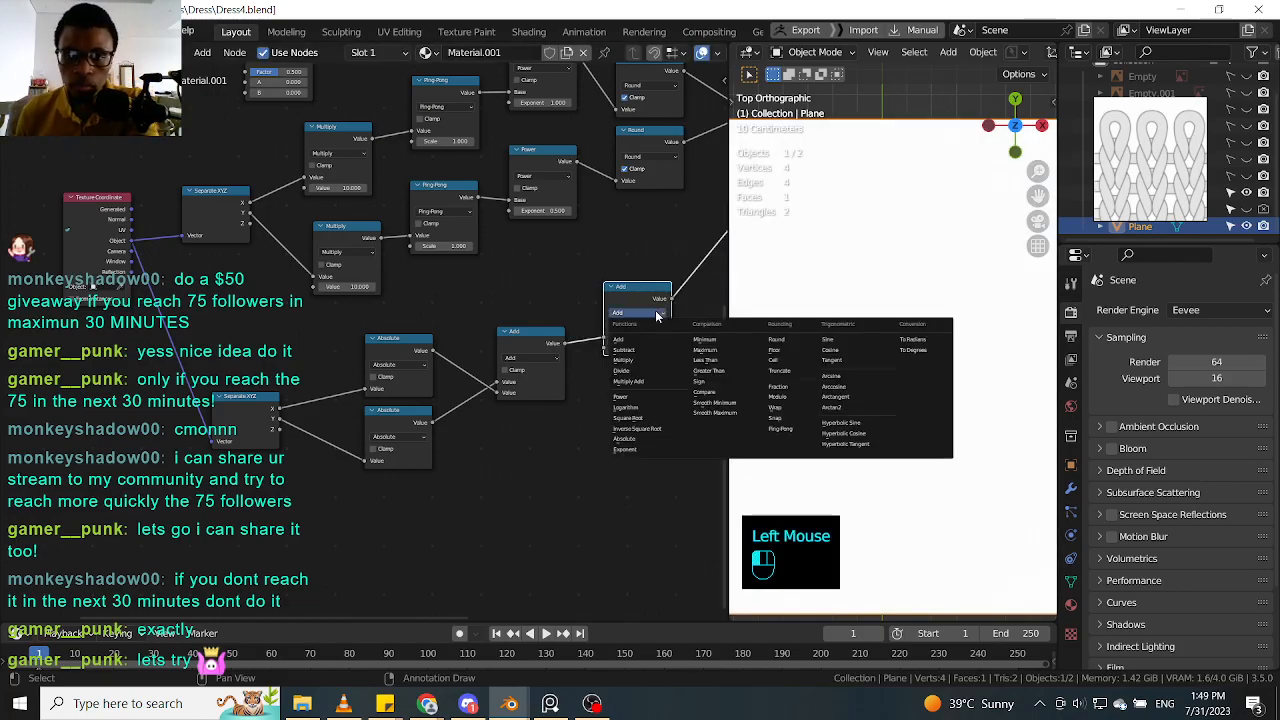
pyautogui.click(642, 398)
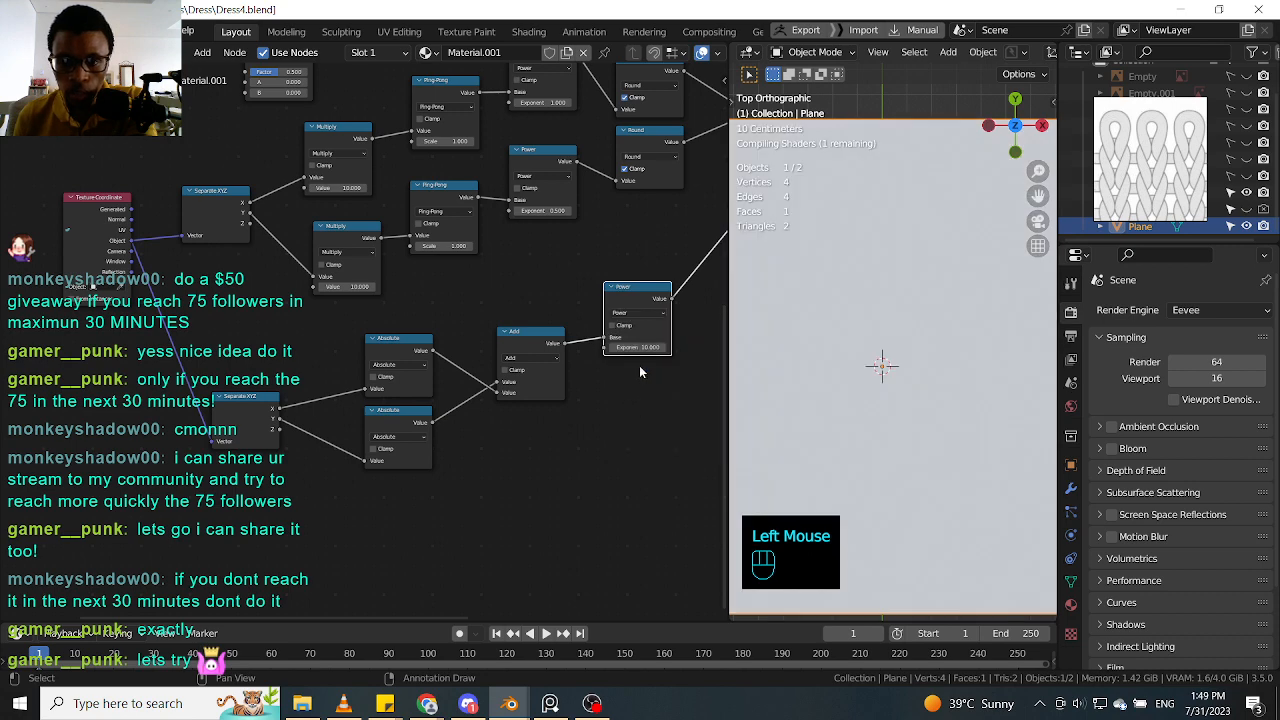
# Step: Set the new Power node's exponent to 2.300
pyautogui.moveTo(643, 346); pyautogui.dragTo(672, 346)
pyautogui.moveTo(670, 298); pyautogui.dragTo(569, 358, button='middle')
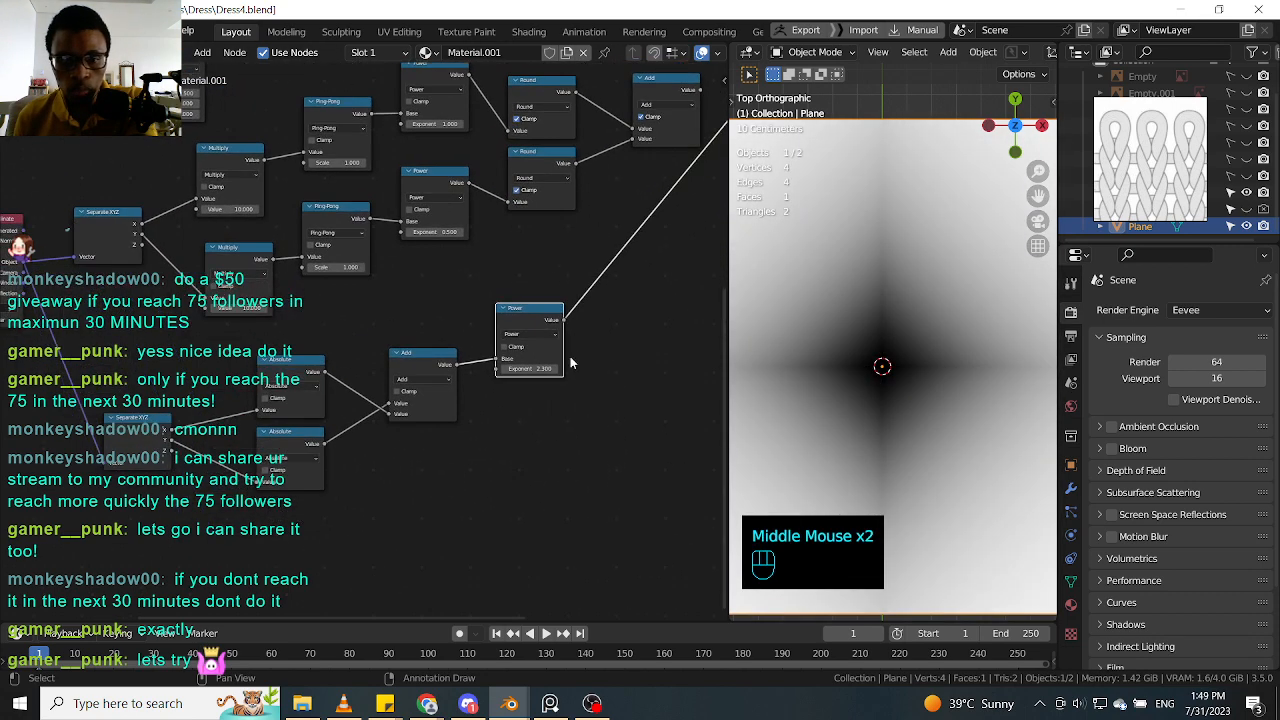
pyautogui.moveTo(532, 400); pyautogui.dragTo(586, 361, button='middle')
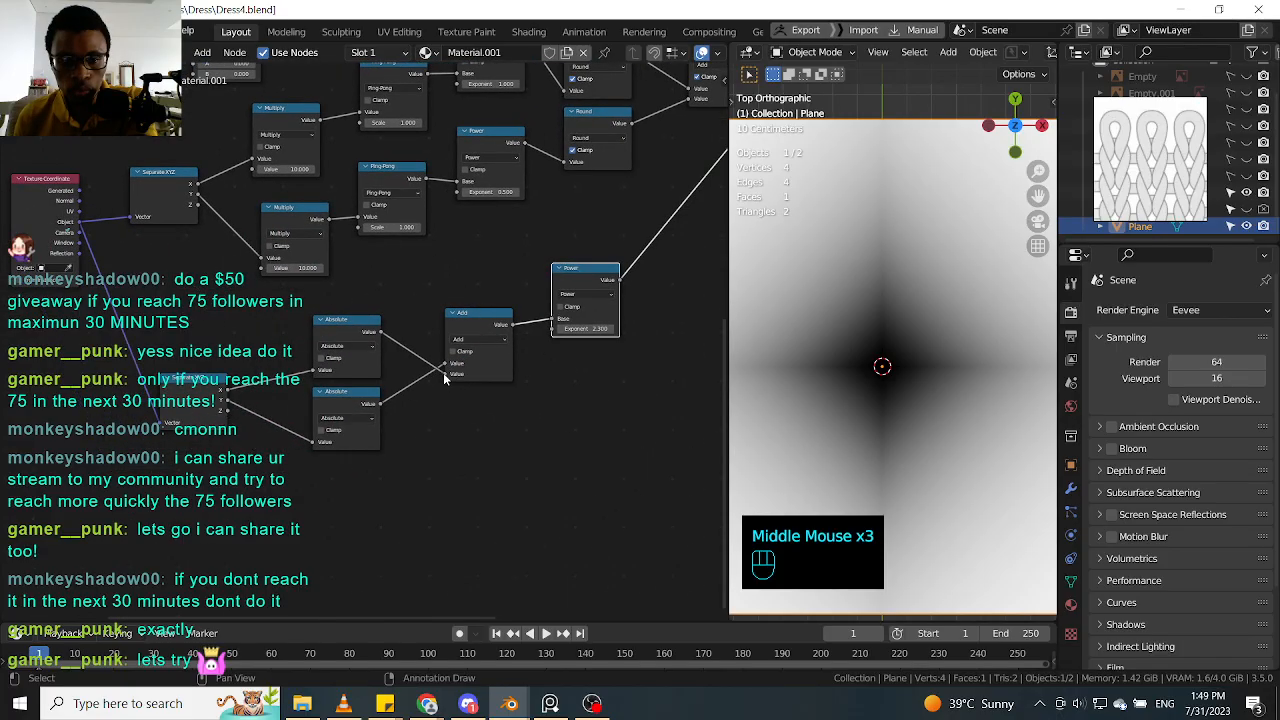
# Step: Set the newest Power node's exponent to 2.400 and leave more space between it and the Add node
pyautogui.moveTo(446, 374)
pyautogui.mouseDown()
pyautogui.moveTo(387, 406)
pyautogui.moveTo(448, 374)
pyautogui.mouseUp()
pyautogui.moveTo(475, 320); pyautogui.dragTo(470, 320)
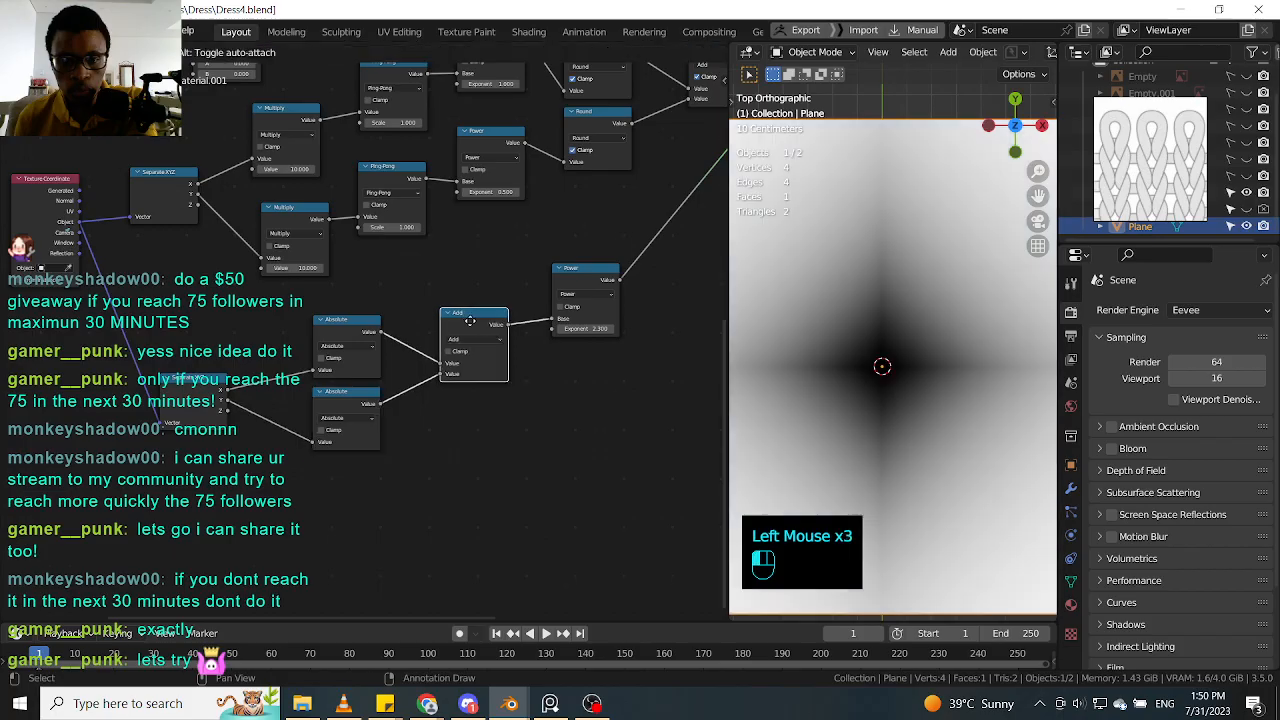
pyautogui.moveTo(585, 329); pyautogui.dragTo(631, 289)
pyautogui.click(608, 272)
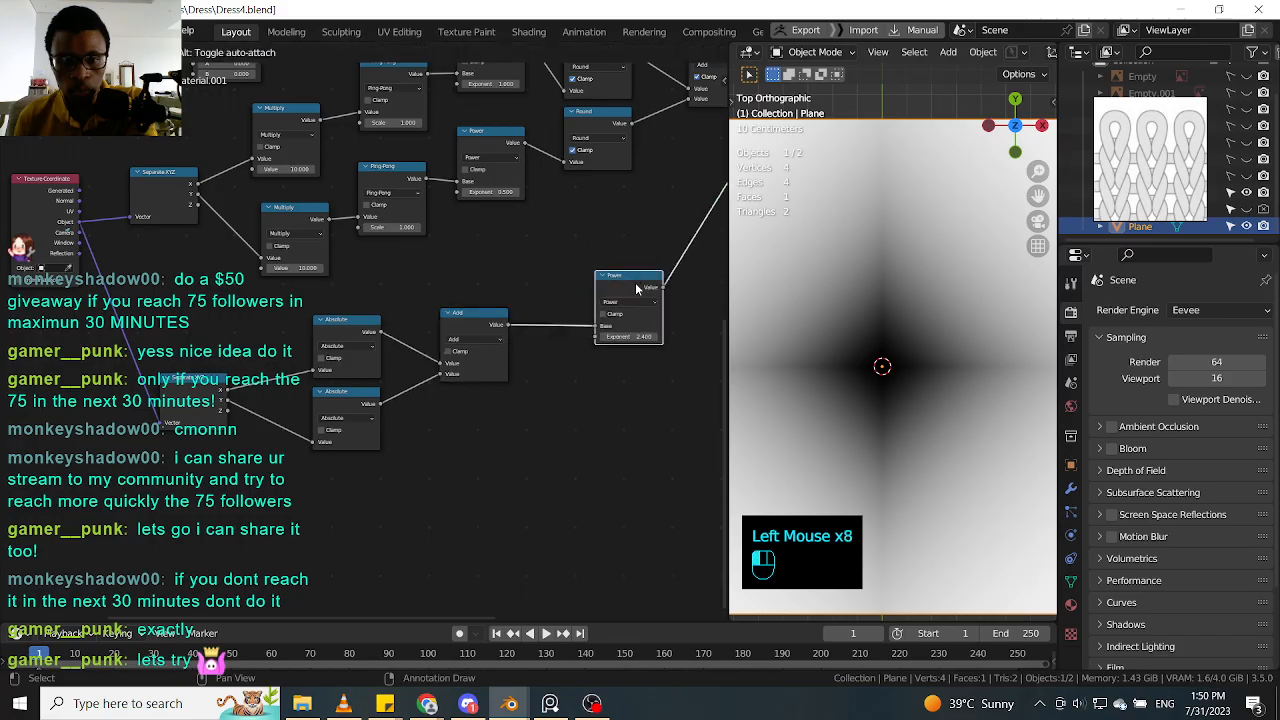
# Step: Duplicate the Add node, change the copy's operation to Round, and insert it between the Add and Power nodes
pyautogui.click(498, 348)
pyautogui.hotkey('shift', 'd')
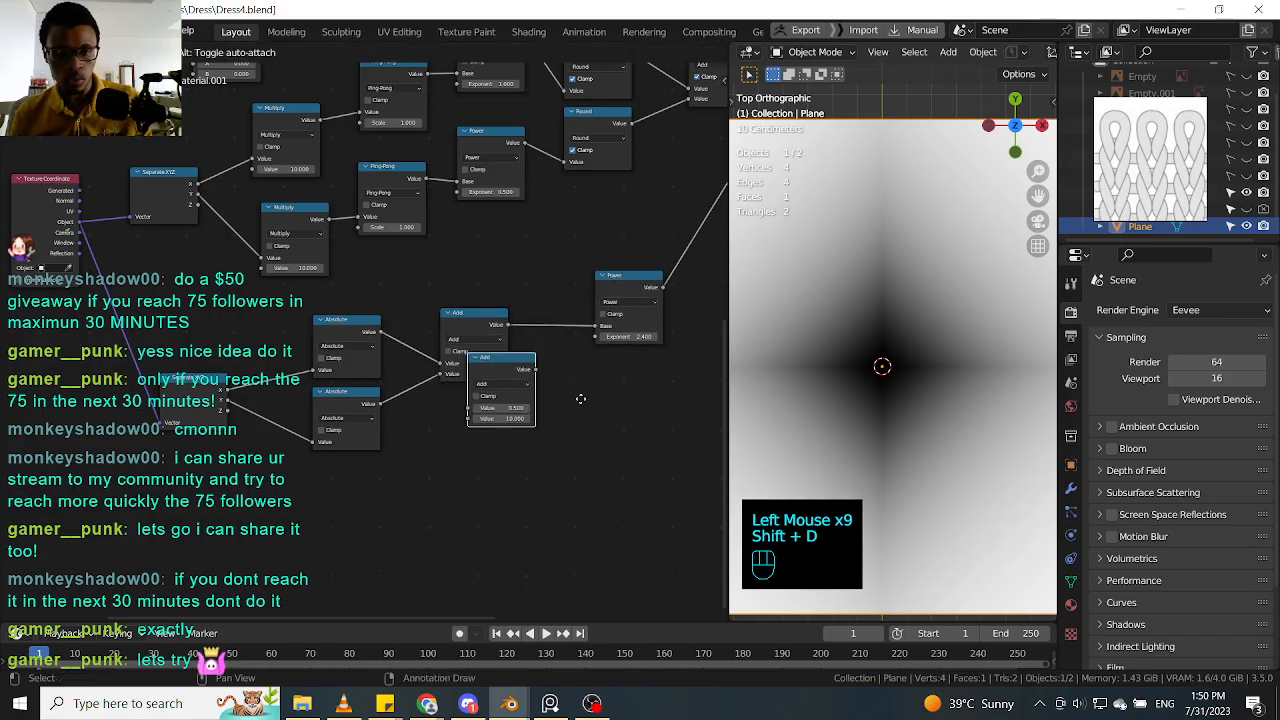
pyautogui.click(578, 400)
pyautogui.click(546, 397)
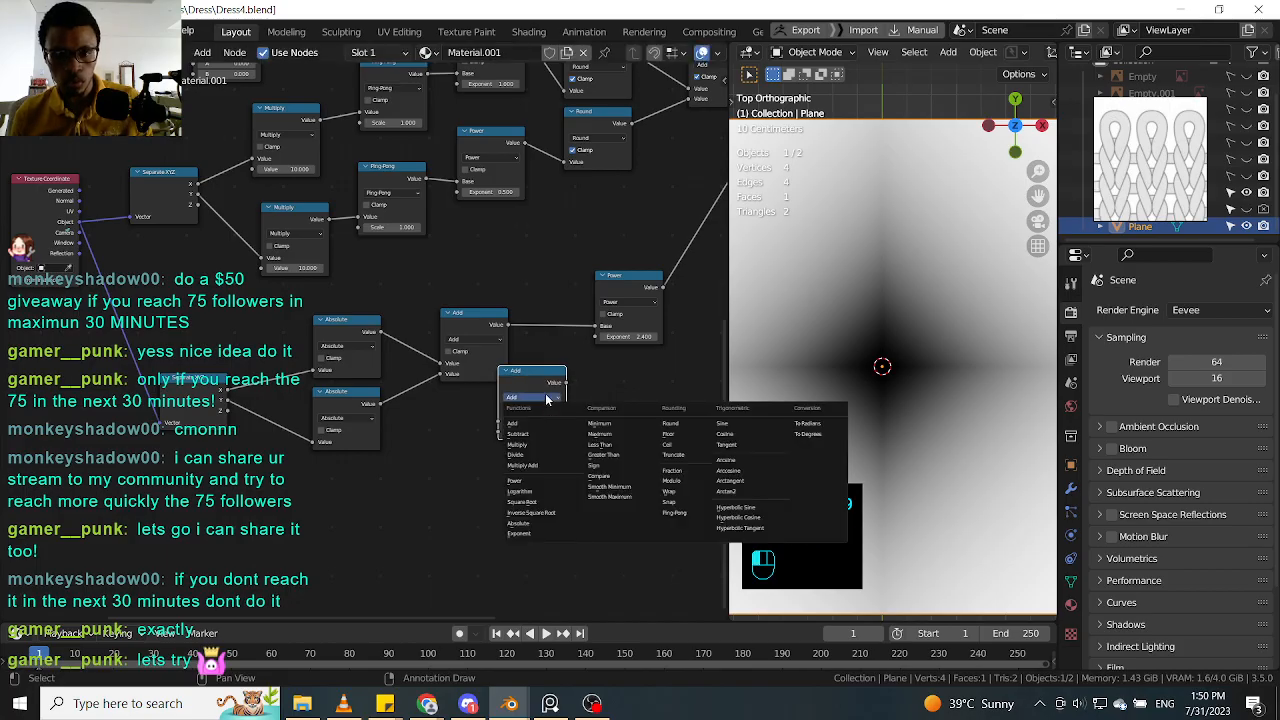
pyautogui.click(669, 423)
pyautogui.moveTo(537, 378); pyautogui.dragTo(586, 324)
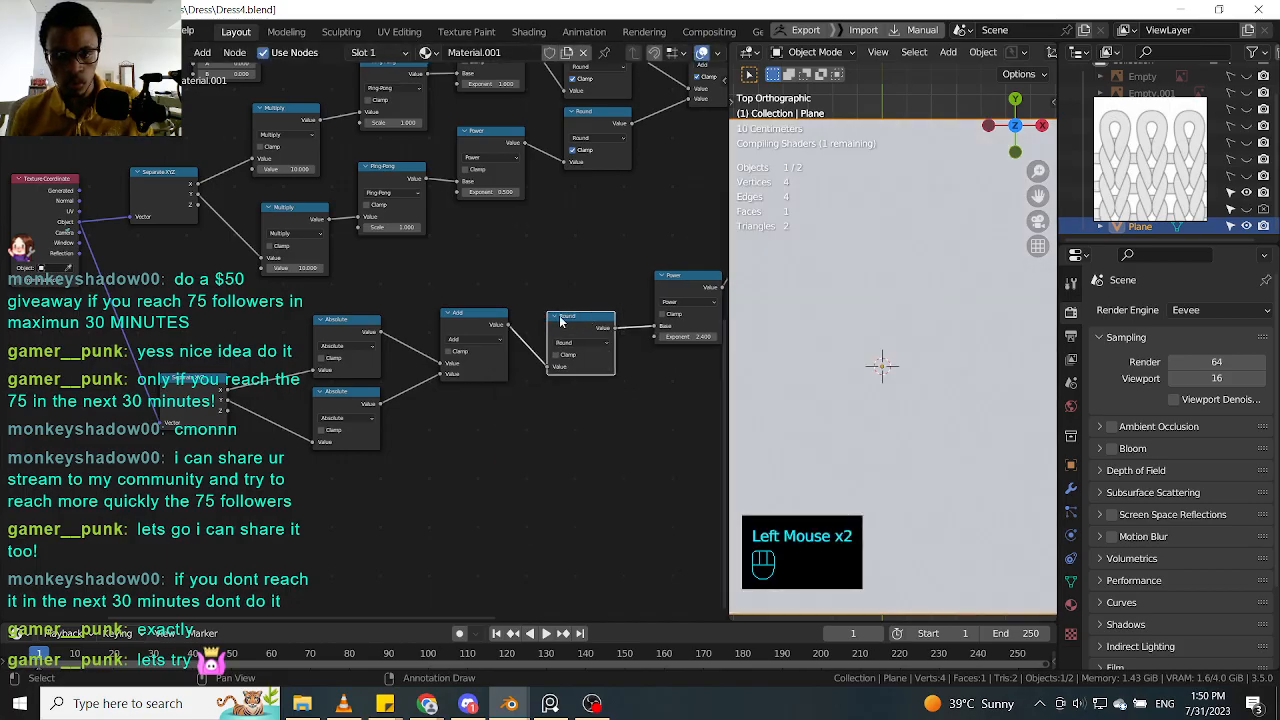
pyautogui.click(709, 288)
pyautogui.moveTo(676, 289); pyautogui.dragTo(663, 293)
pyautogui.moveTo(573, 327); pyautogui.dragTo(567, 310)
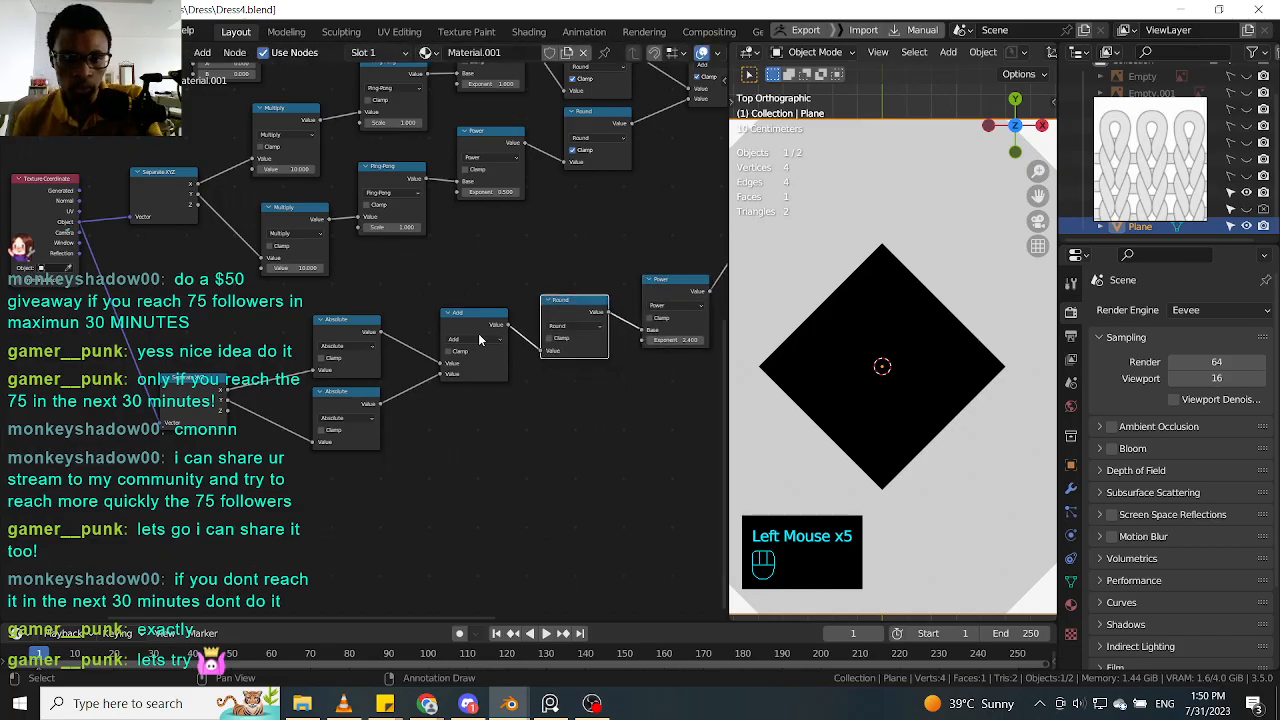
# Step: Preview the upper Absolute node's output on the plane
pyautogui.moveTo(362, 334); pyautogui.dragTo(403, 353, button='middle')
pyautogui.click(403, 353)
pyautogui.keyDown('ctrl'); pyautogui.keyDown('shift'); pyautogui.click(405, 355); pyautogui.keyUp('shift'); pyautogui.keyUp('ctrl')
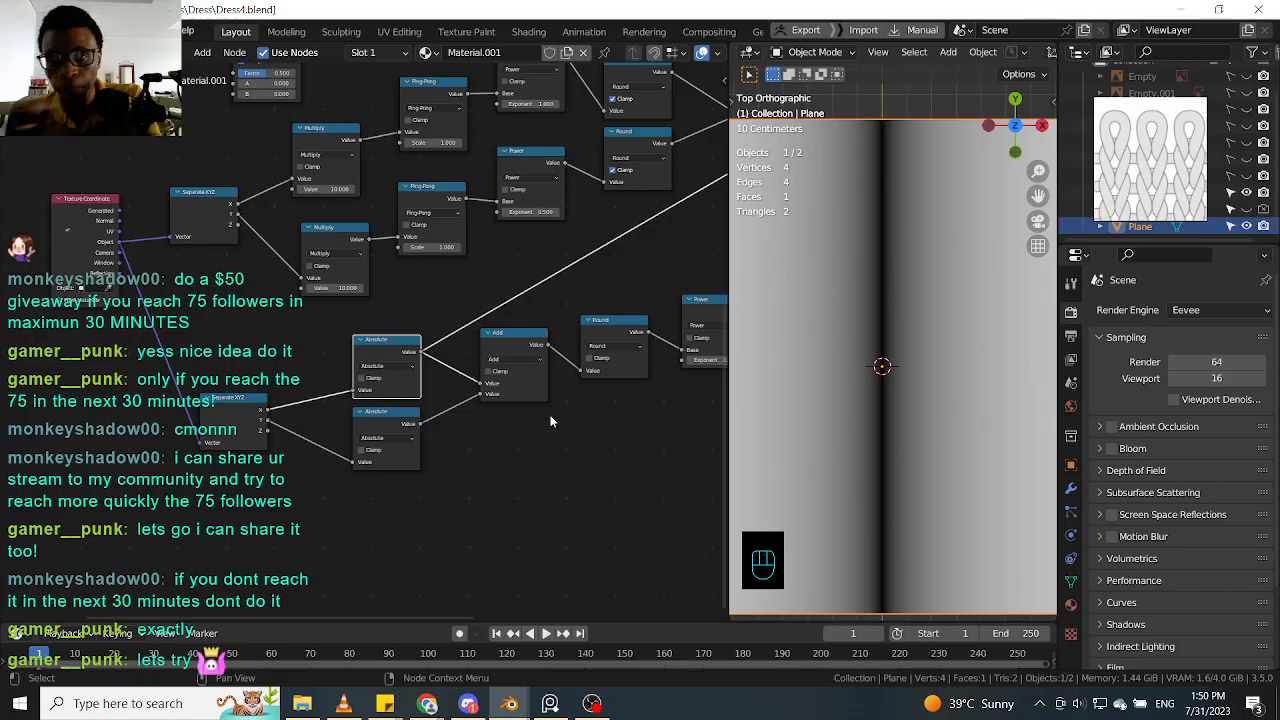
# Step: Move the two Absolute nodes farther away from the Add node they feed
pyautogui.moveTo(534, 455); pyautogui.dragTo(423, 367, button='middle')
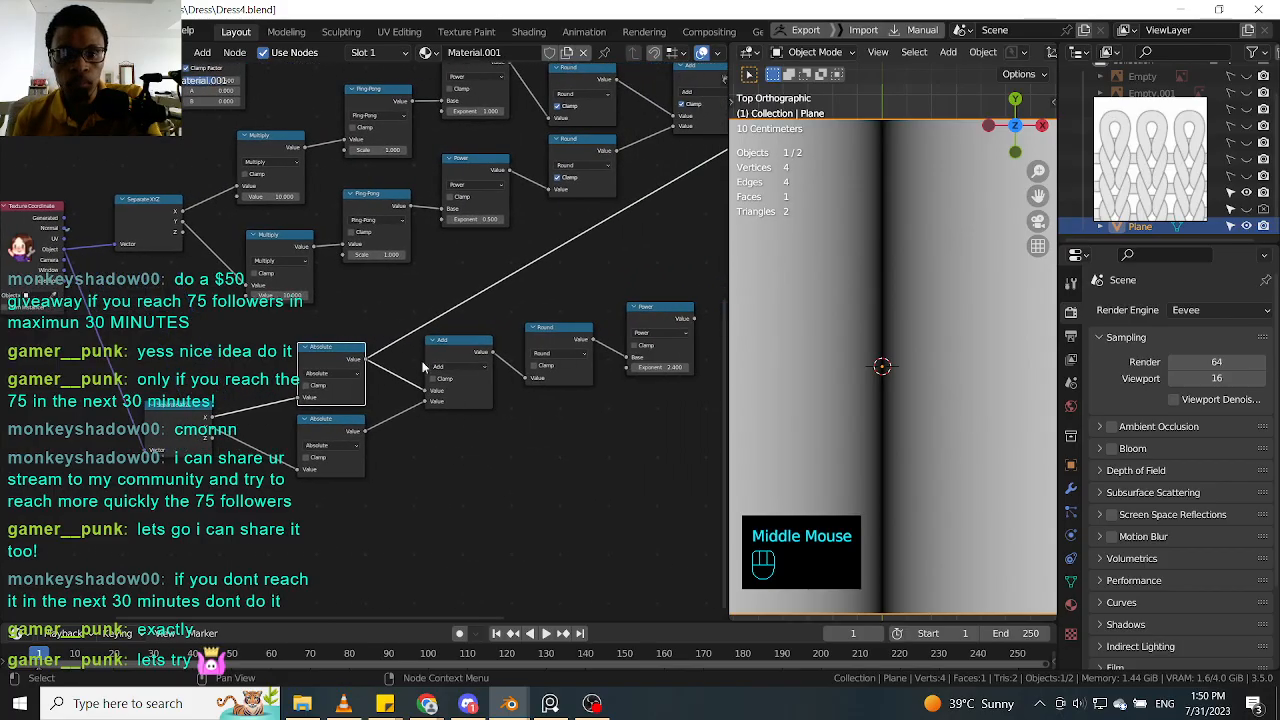
pyautogui.moveTo(314, 364); pyautogui.dragTo(299, 364)
pyautogui.moveTo(326, 427); pyautogui.dragTo(308, 427)
pyautogui.click(308, 427)
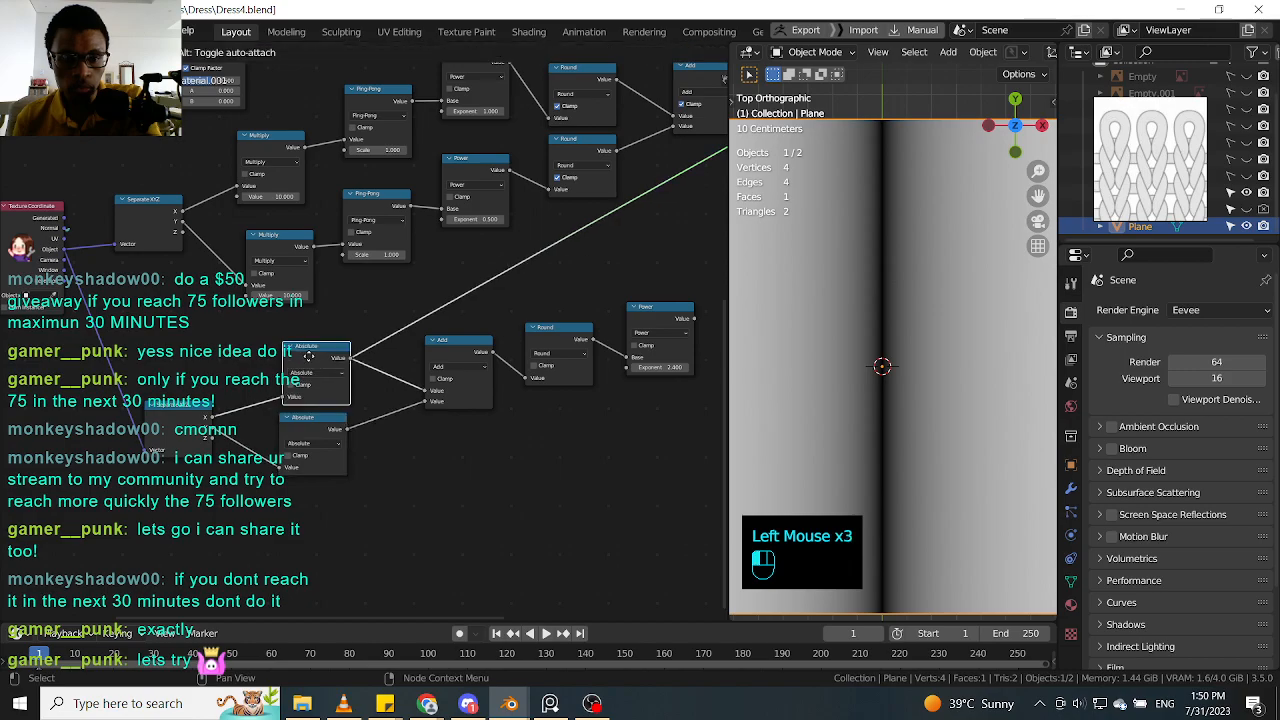
# Step: Change the operation of the node combining both Absolute outputs to Multiply and preview its output on the plane
pyautogui.click(452, 361)
pyautogui.click(477, 370)
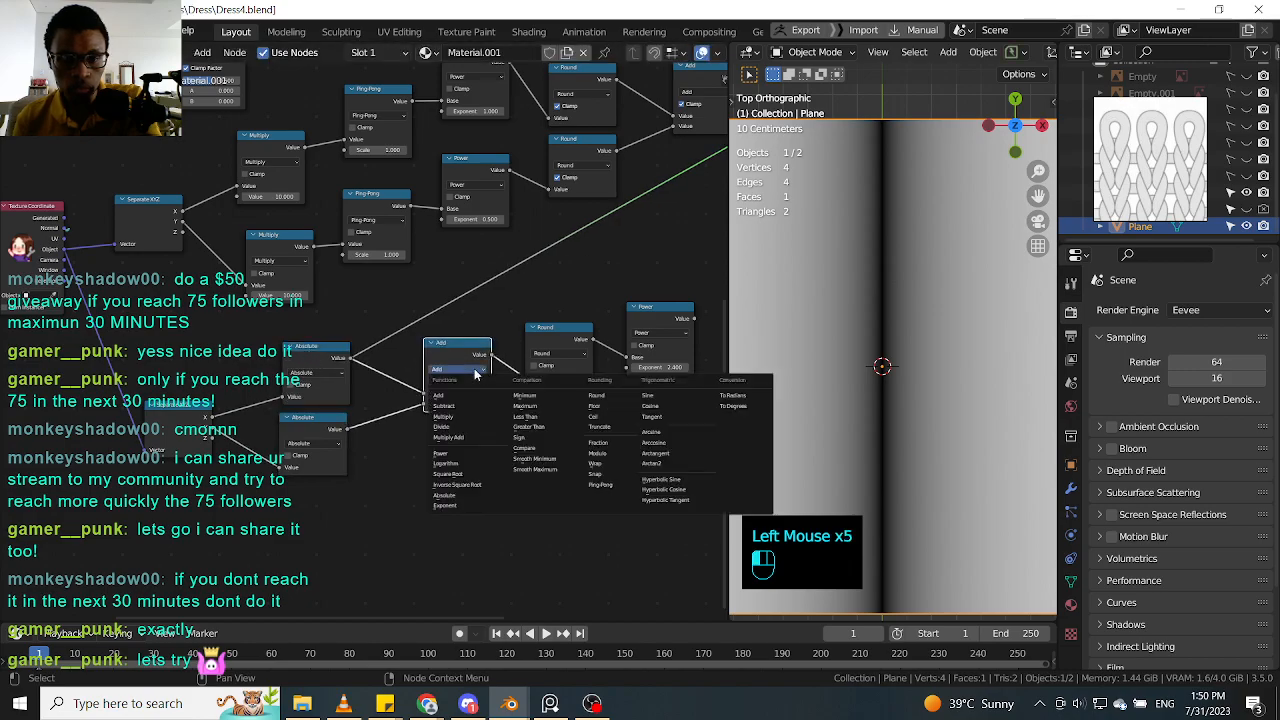
pyautogui.click(479, 418)
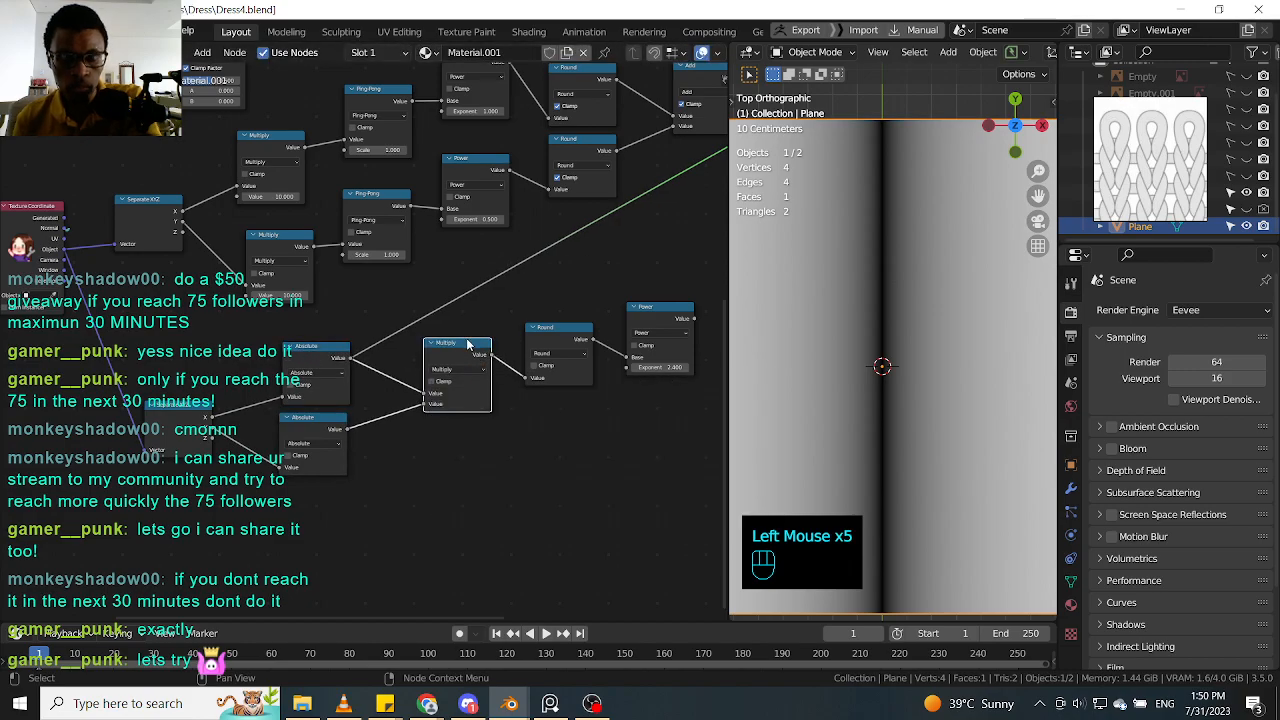
pyautogui.keyDown('ctrl'); pyautogui.keyDown('shift'); pyautogui.click(468, 352); pyautogui.keyUp('shift'); pyautogui.keyUp('ctrl')
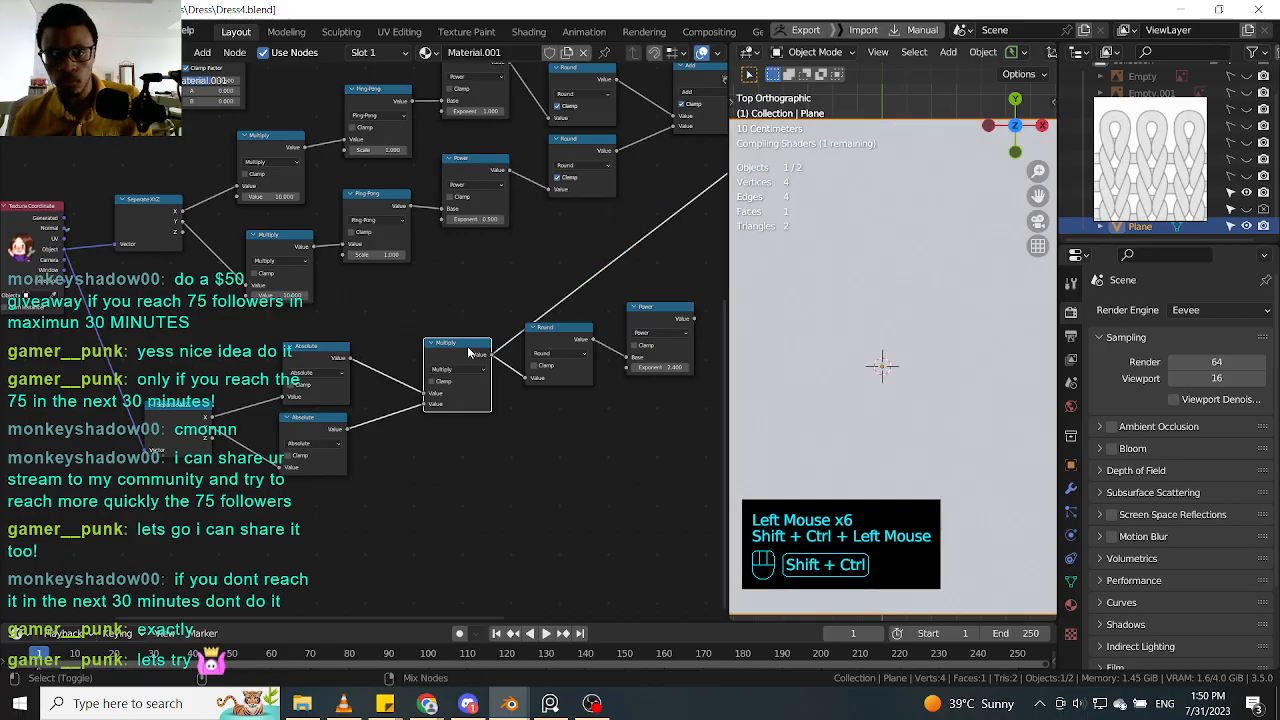
pyautogui.scroll(-2, 872, 377)
pyautogui.scroll(2, 872, 377)
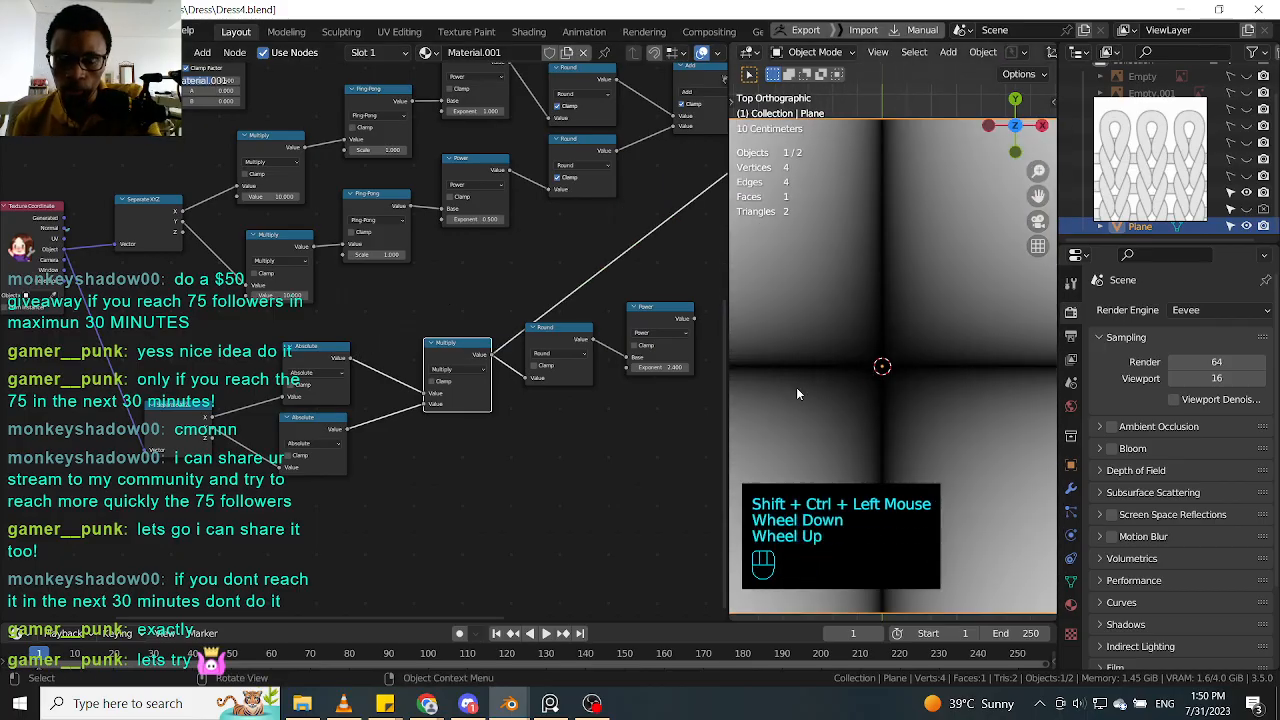
# Step: Preview the Round node's output on the whole plane
pyautogui.click(560, 338)
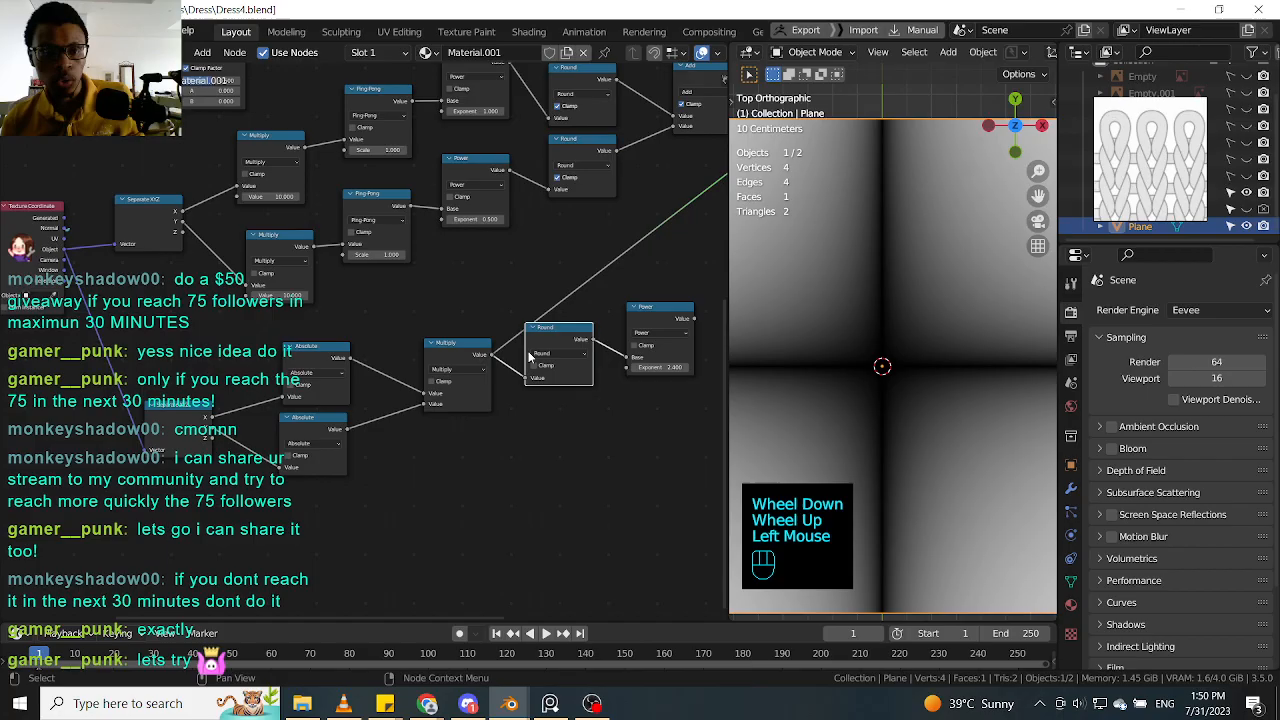
pyautogui.keyDown('ctrl'); pyautogui.keyDown('shift'); pyautogui.click(580, 340); pyautogui.keyUp('shift'); pyautogui.keyUp('ctrl')
pyautogui.keyDown('ctrl'); pyautogui.keyDown('shift'); pyautogui.click(666, 320); pyautogui.keyUp('shift'); pyautogui.keyUp('ctrl')
pyautogui.scroll(-3, 860, 360)
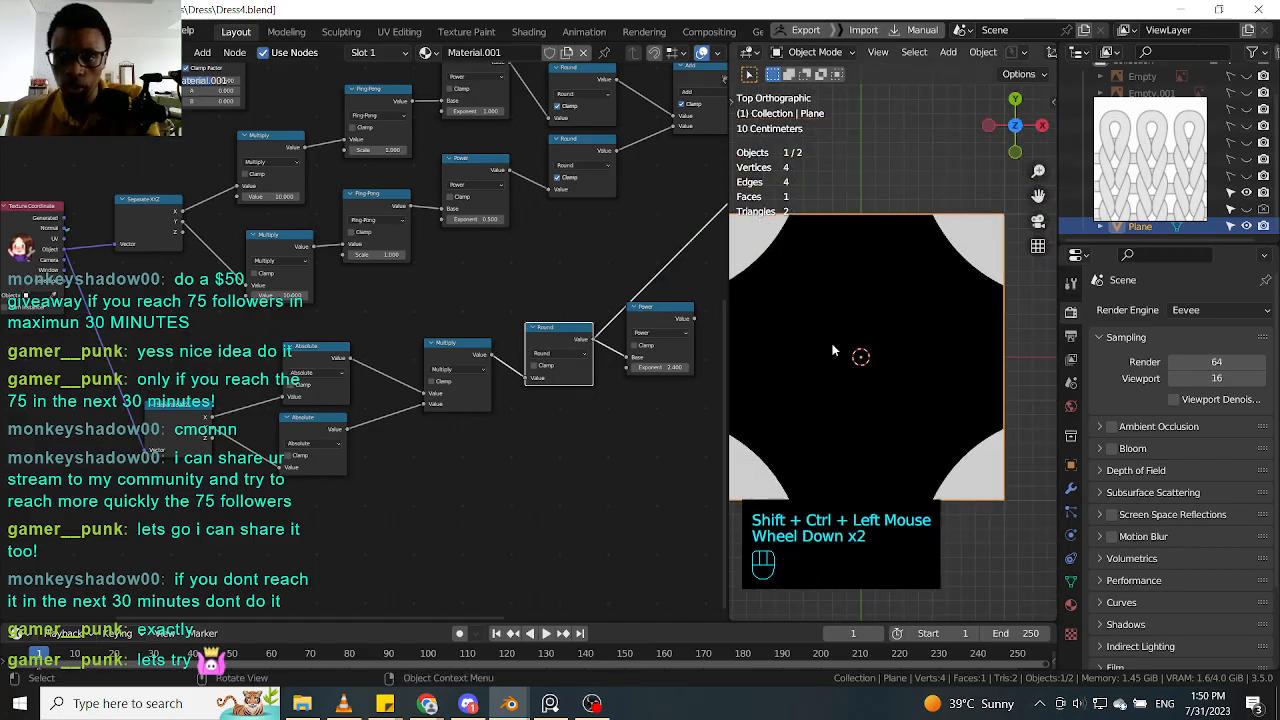
pyautogui.scroll(1, 860, 360)
# Step: Set the Power node's exponent to 3.000 and delete the Round node while keeping the link between its neighbours
pyautogui.moveTo(662, 368); pyautogui.dragTo(640, 368)
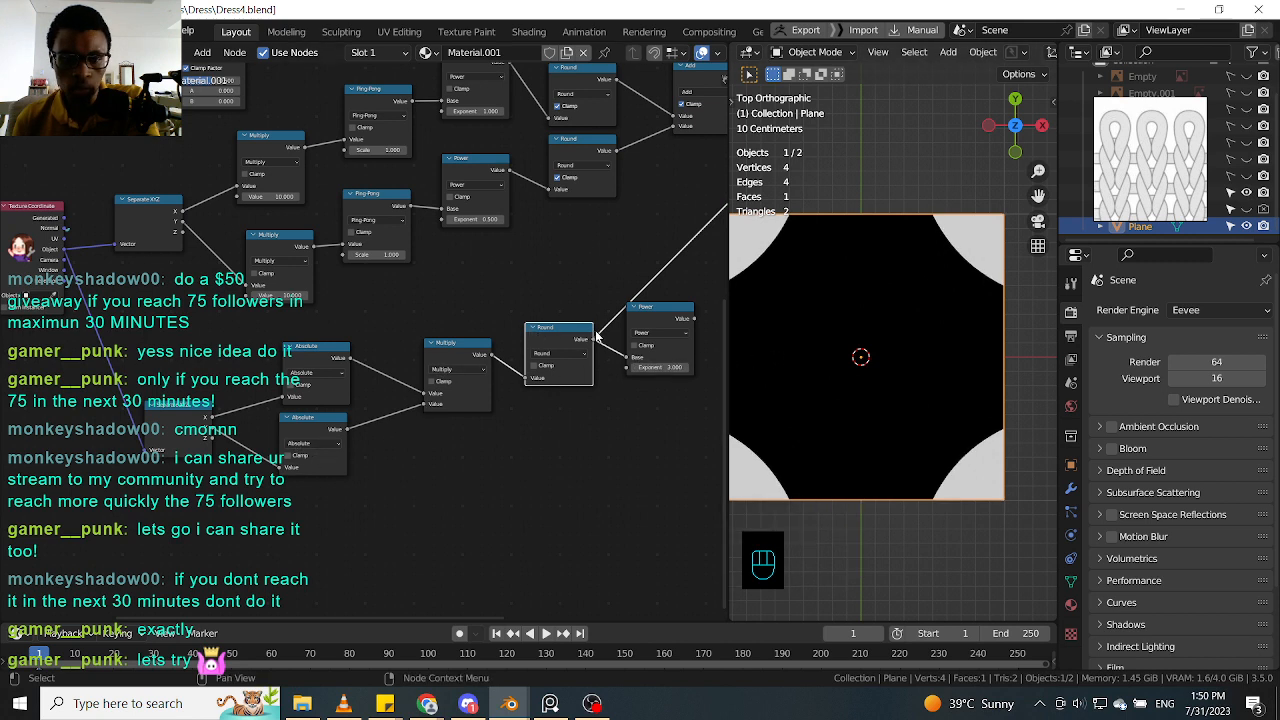
pyautogui.click(565, 341)
pyautogui.click(560, 345)
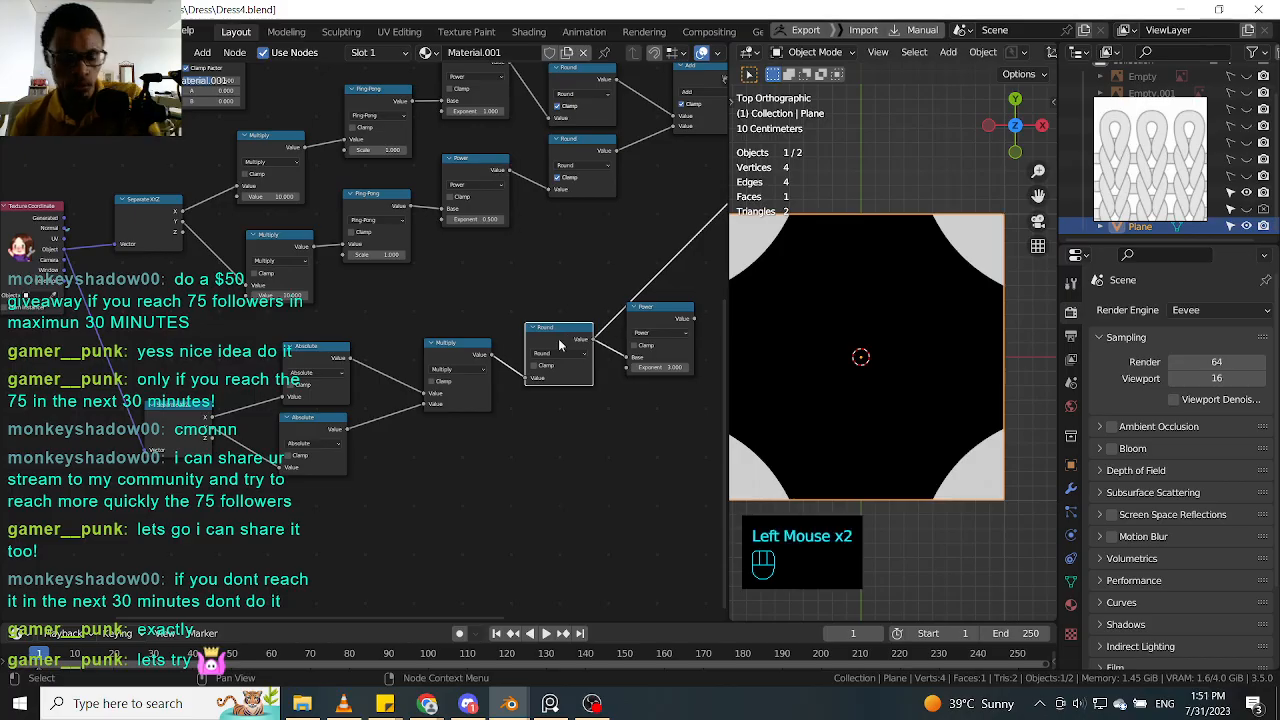
pyautogui.hotkey('ctrl', 'x')
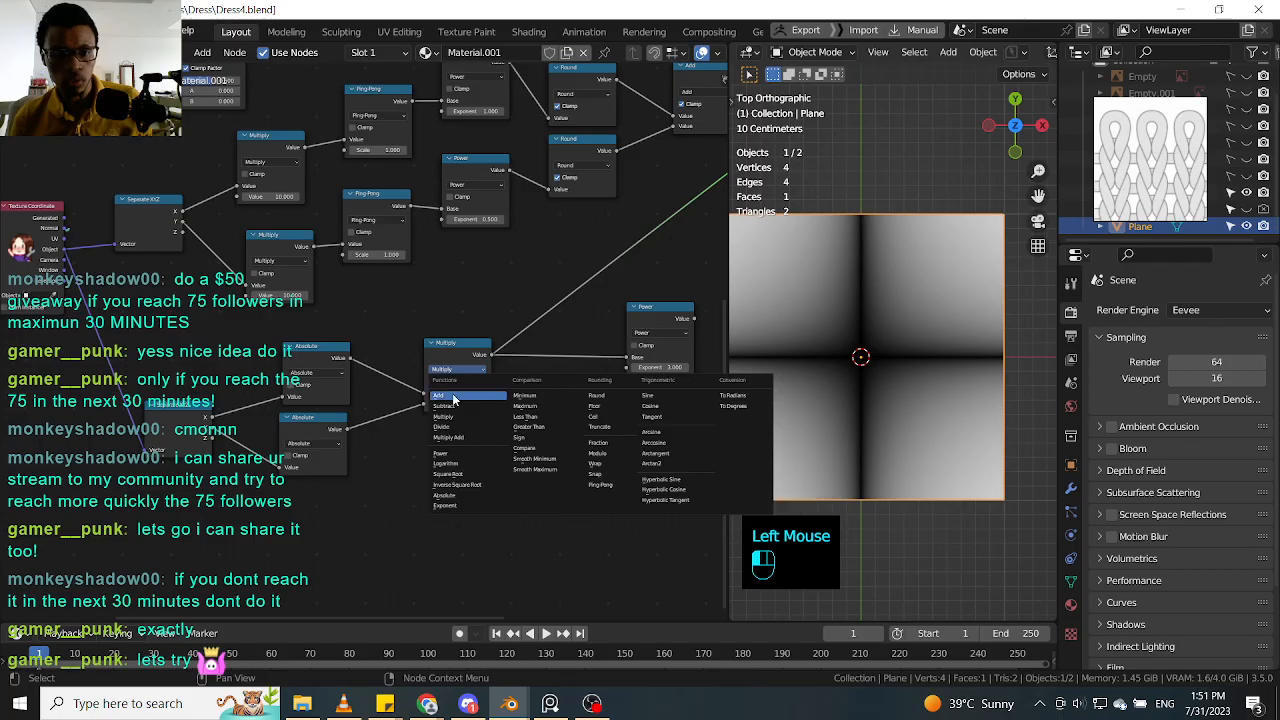
# Step: Change the Multiply node combining the Absolute outputs back to Add and bring the Add and Power nodes closer in
pyautogui.click(455, 396)
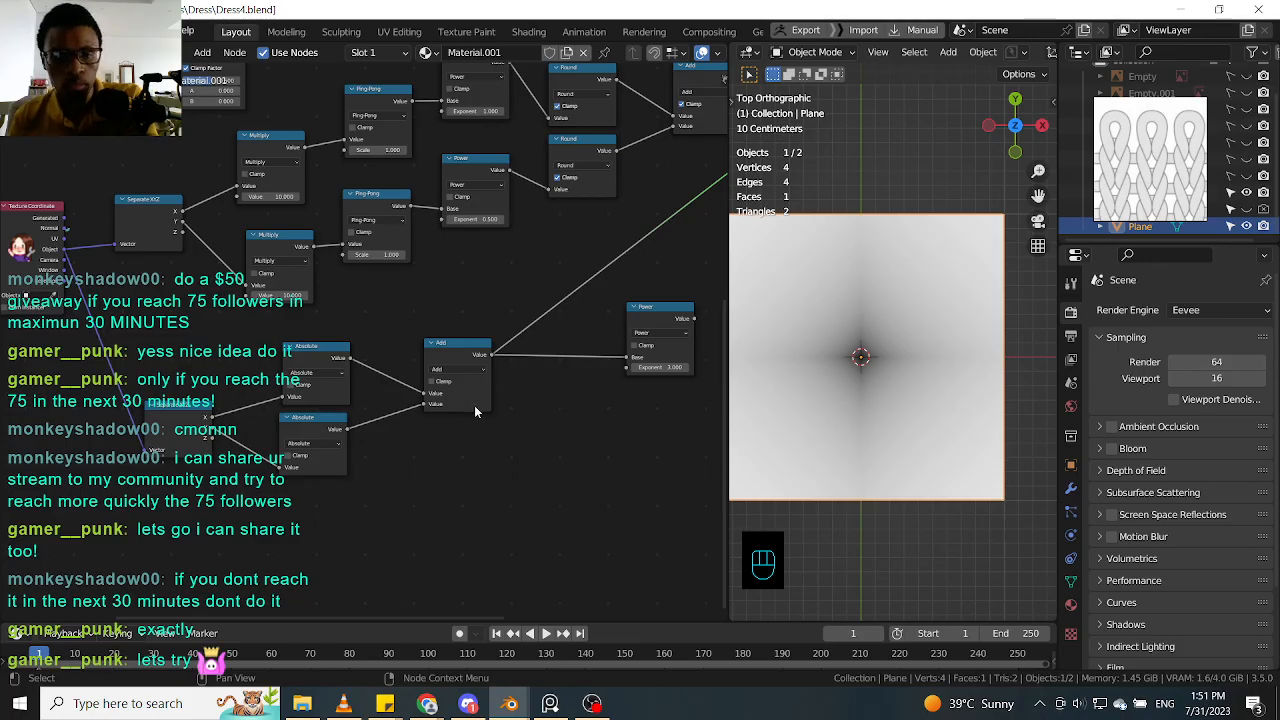
pyautogui.moveTo(447, 356); pyautogui.dragTo(402, 361)
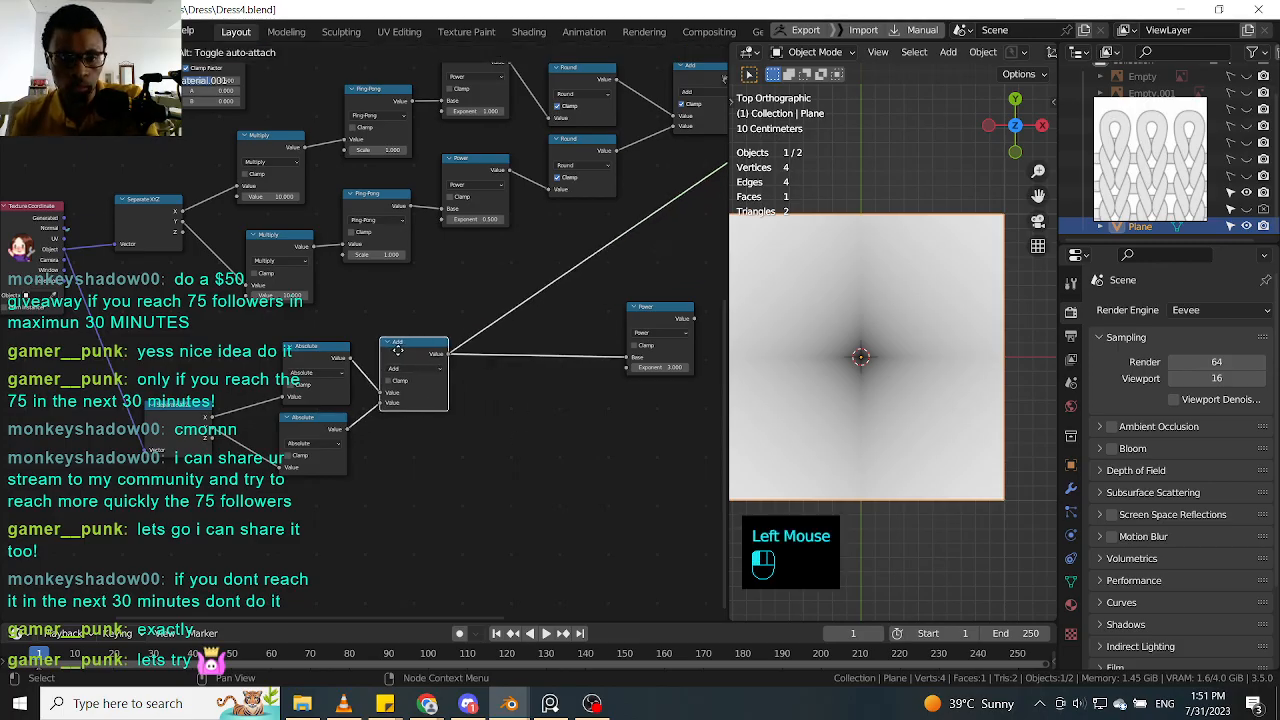
pyautogui.moveTo(641, 316); pyautogui.dragTo(595, 333)
pyautogui.click(576, 346)
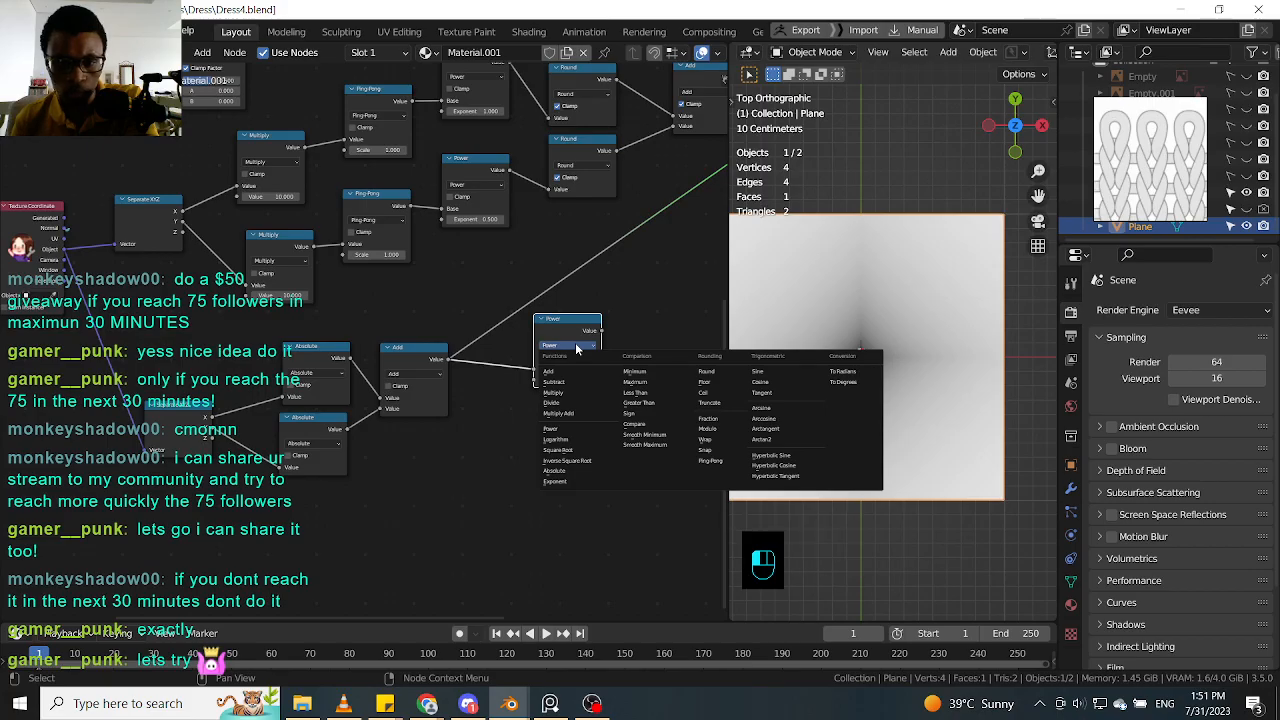
pyautogui.click(580, 345)
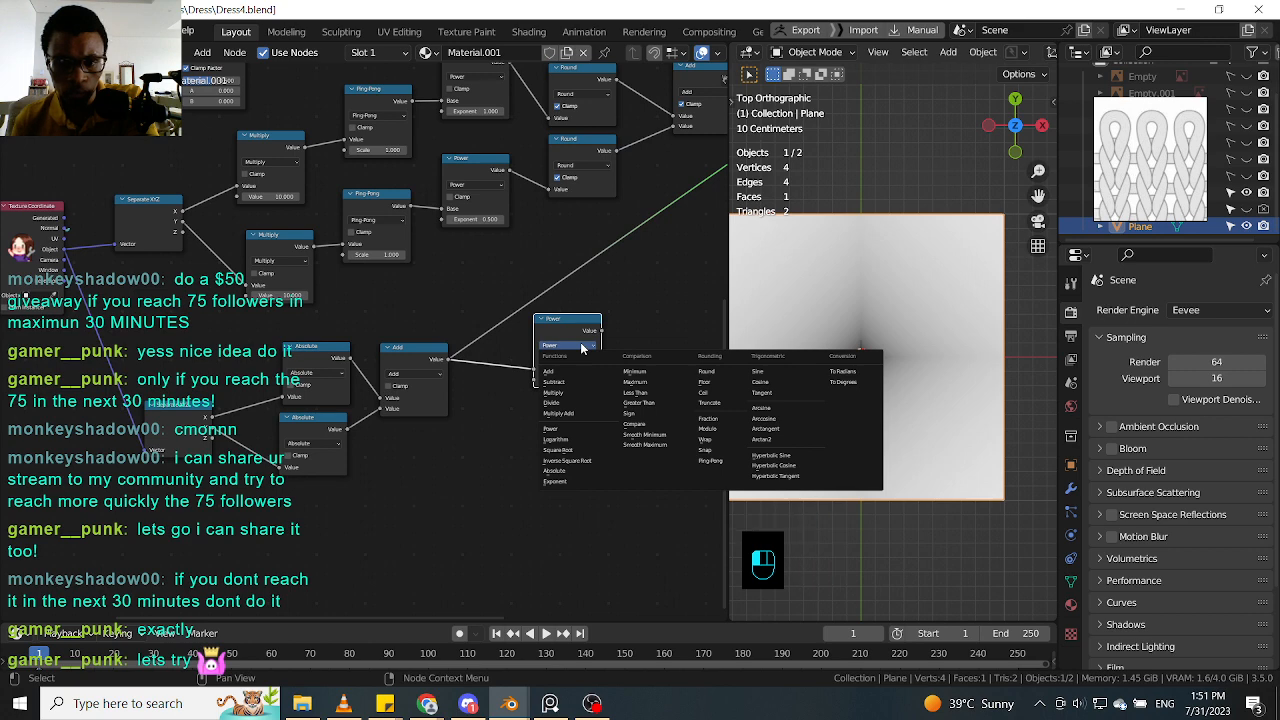
pyautogui.click(582, 347)
pyautogui.click(577, 347)
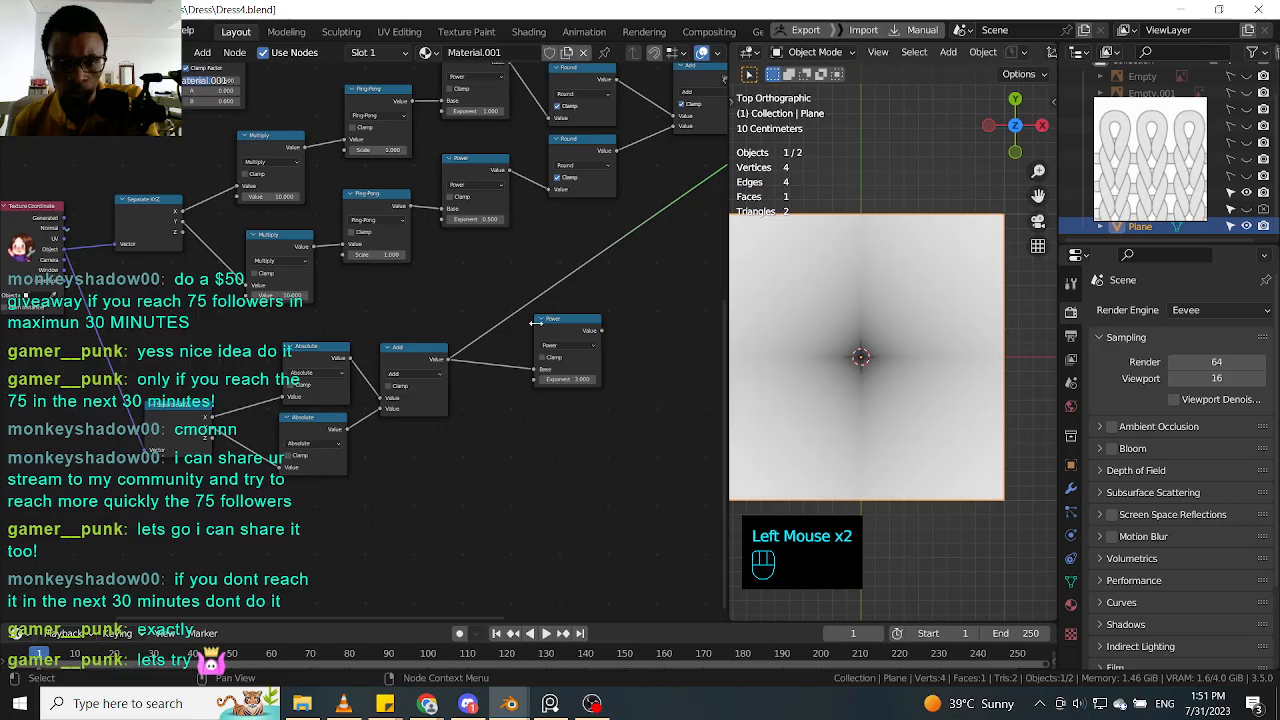
# Step: Preview the Power node's output on the plane by routing it to the material output
pyautogui.click(562, 326)
pyautogui.keyDown('ctrl'); pyautogui.click(562, 326); pyautogui.keyUp('ctrl')
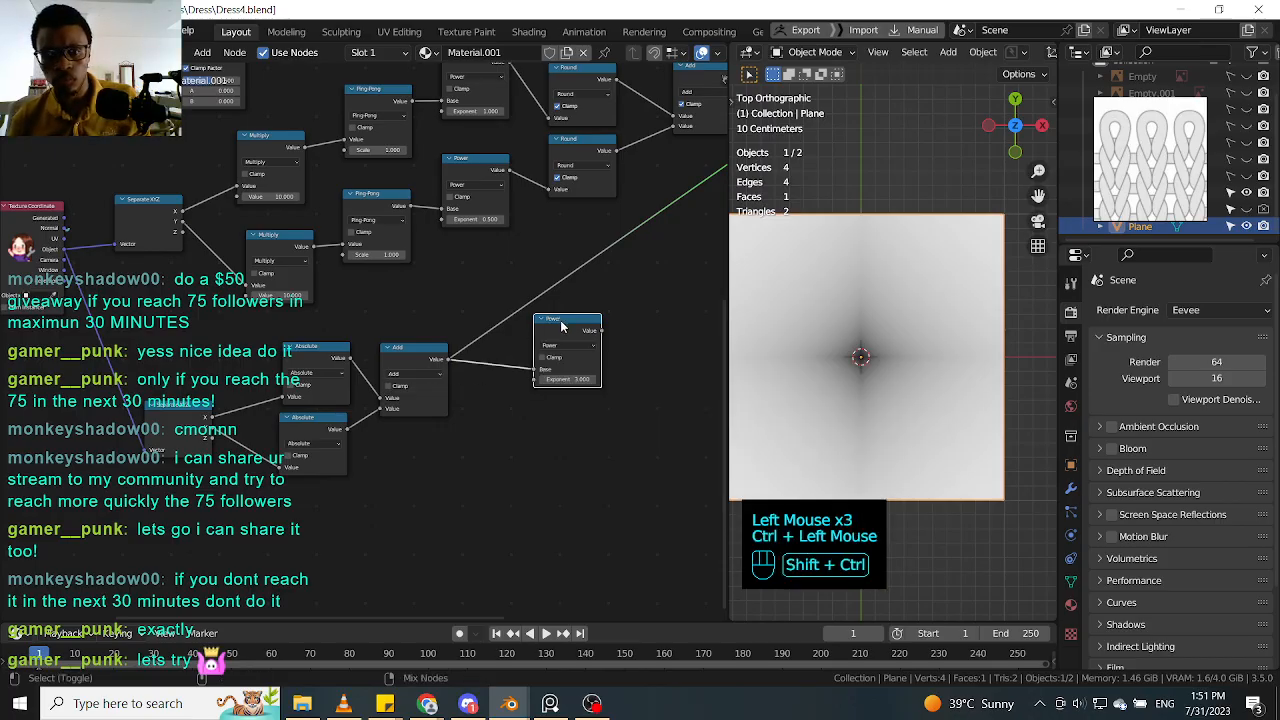
pyautogui.keyDown('ctrl'); pyautogui.keyDown('shift'); pyautogui.click(562, 326); pyautogui.keyUp('shift'); pyautogui.keyUp('ctrl')
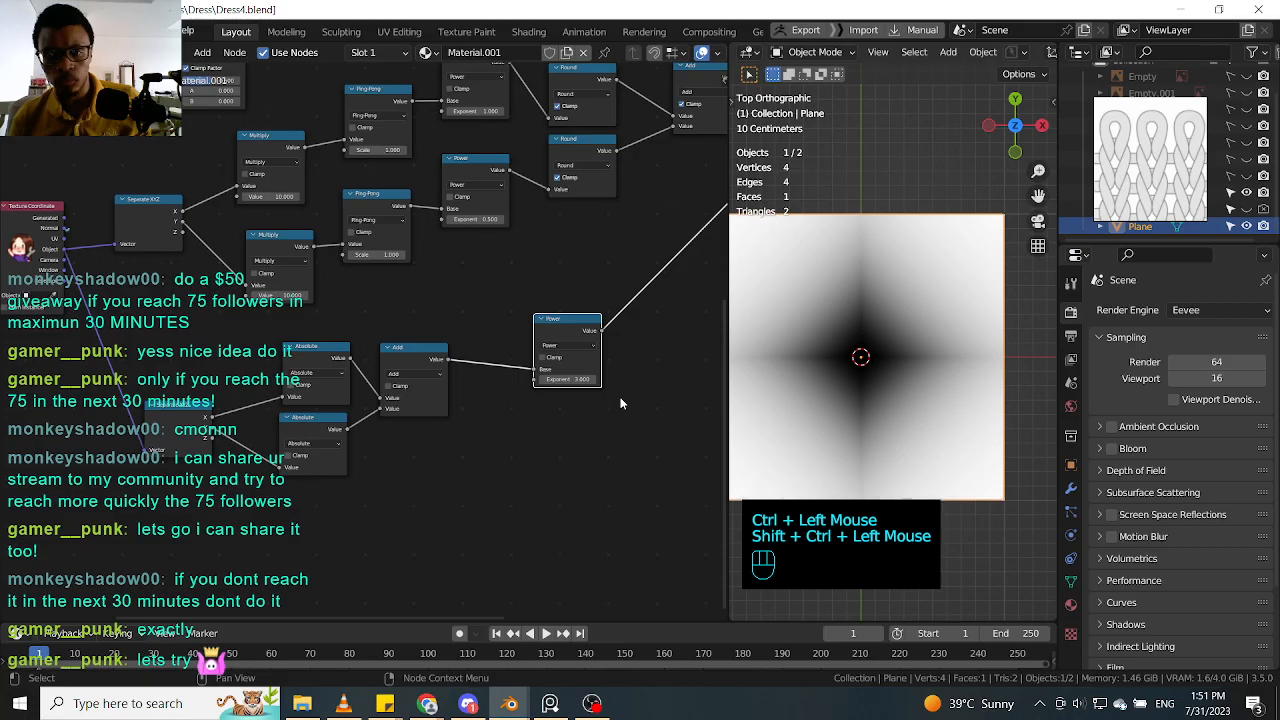
pyautogui.scroll(1, 620, 401)
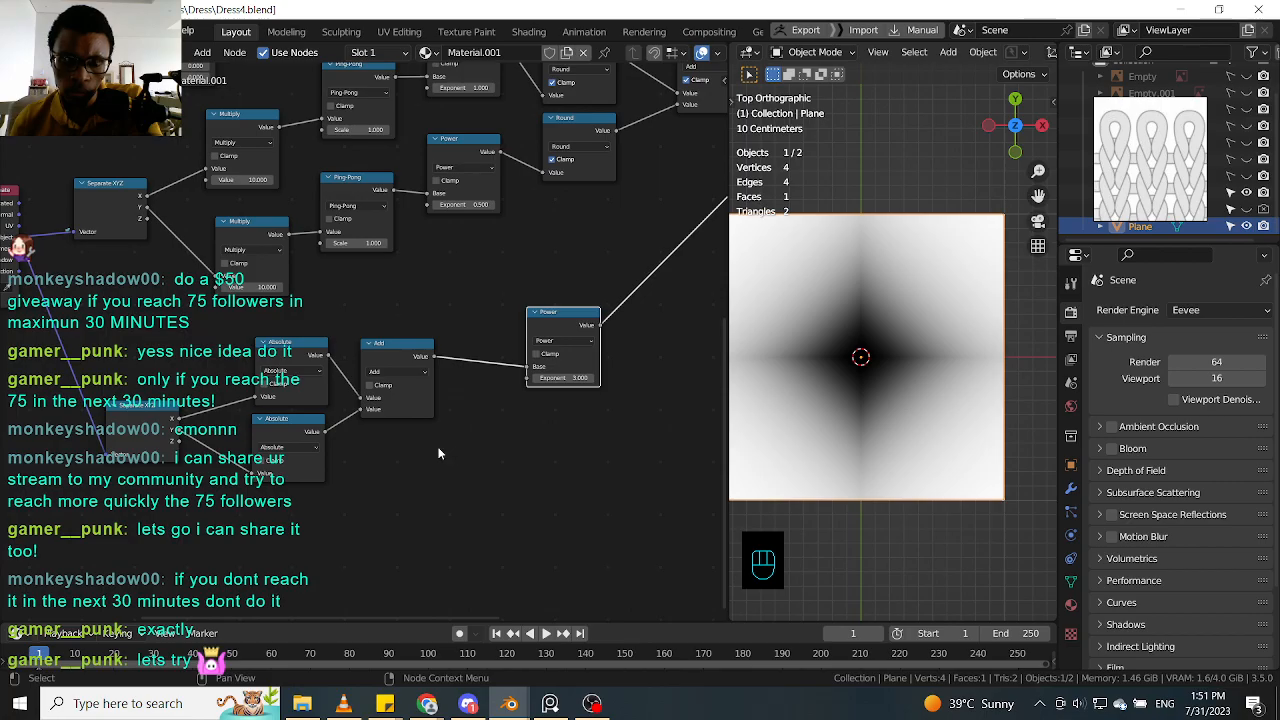
# Step: Rearrange the lower Absolute, lower Separate XYZ and Power nodes to tidy the mask's node chain
pyautogui.moveTo(438, 453); pyautogui.dragTo(482, 452, button='middle')
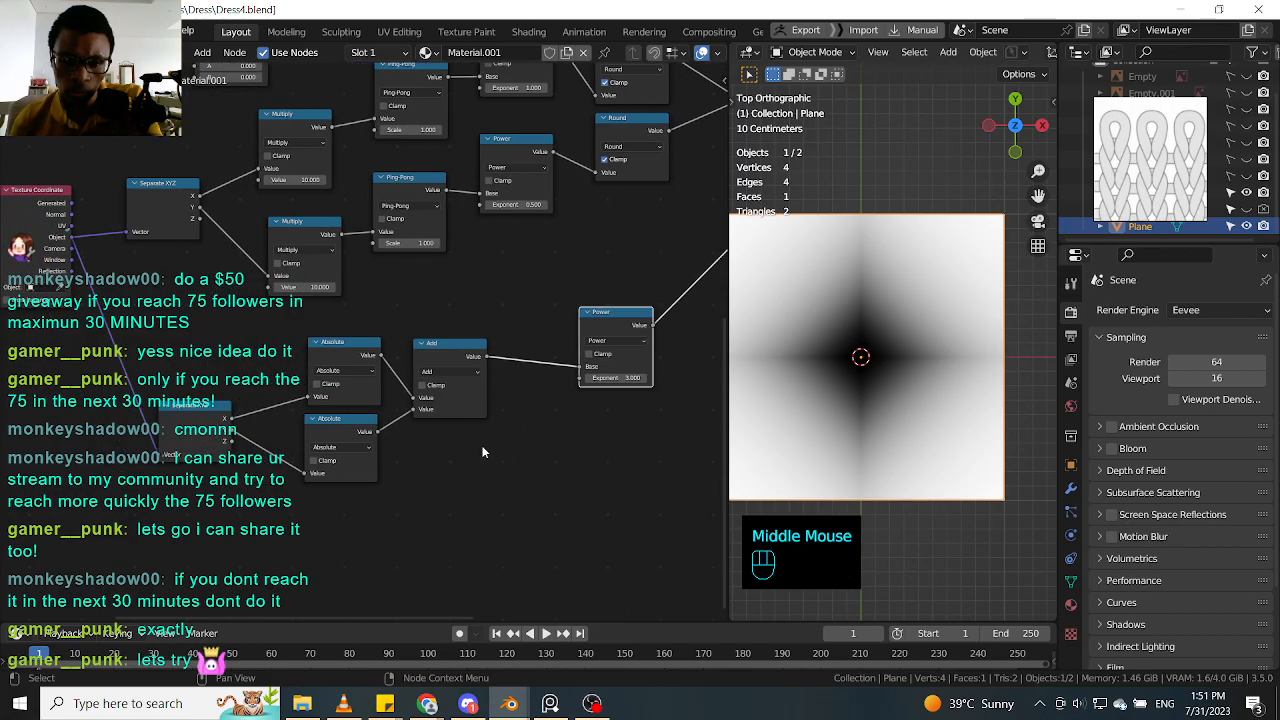
pyautogui.moveTo(347, 420); pyautogui.dragTo(309, 421)
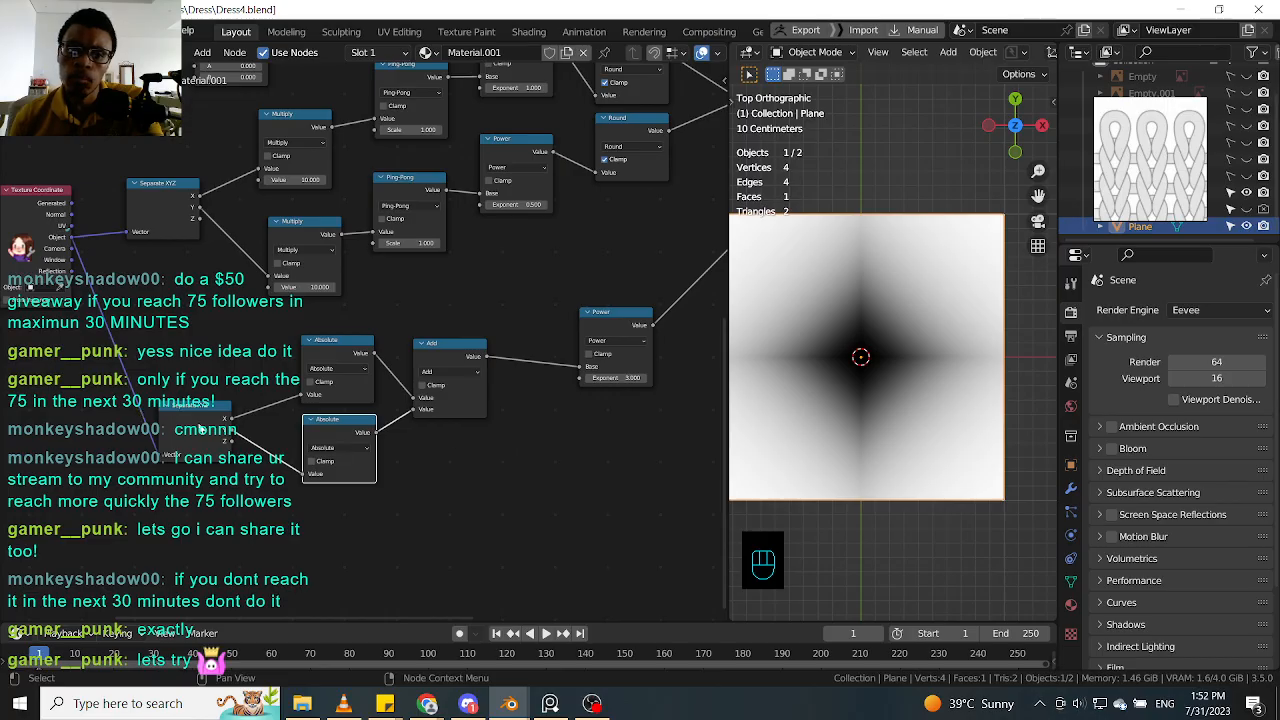
pyautogui.moveTo(202, 428); pyautogui.dragTo(165, 428)
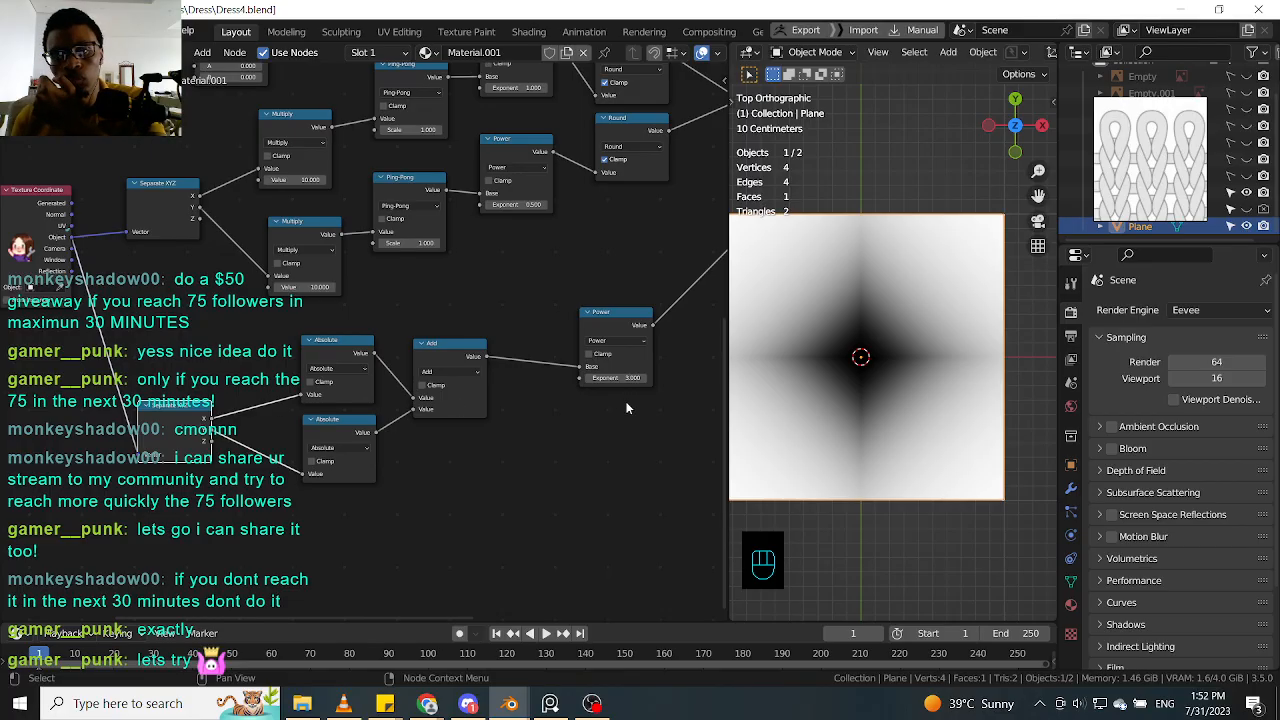
pyautogui.click(541, 406)
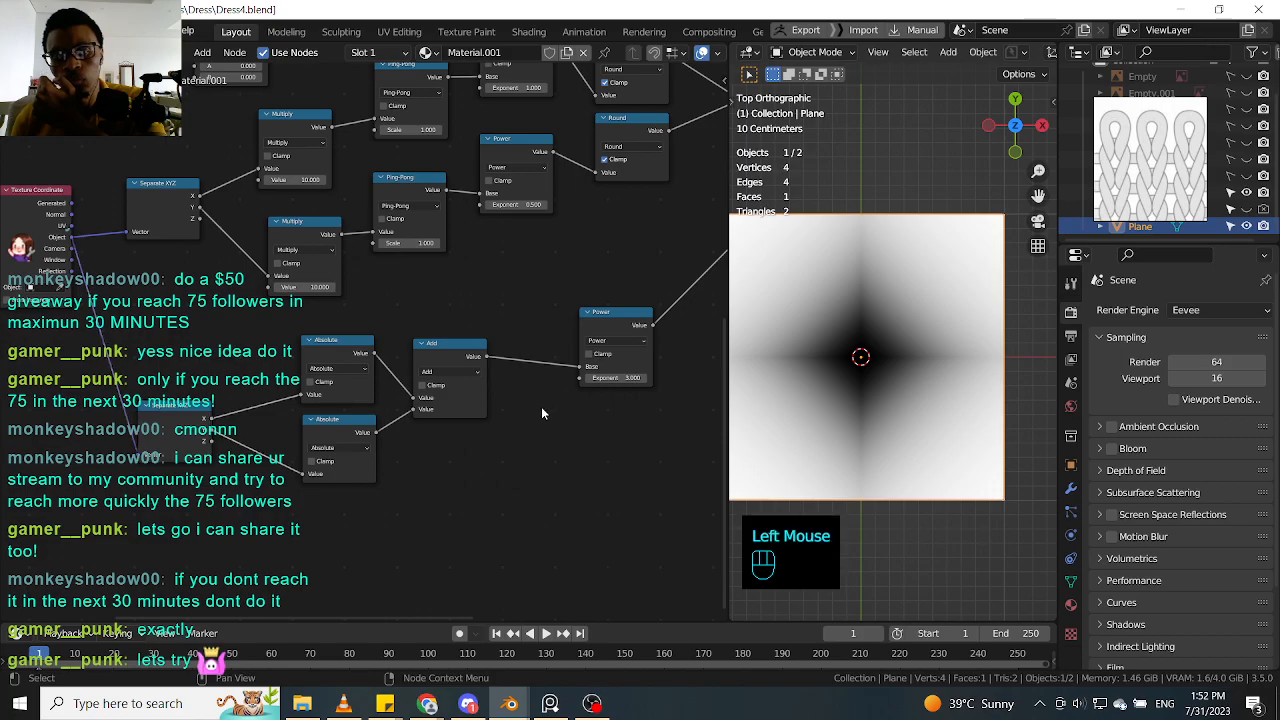
pyautogui.moveTo(616, 318); pyautogui.dragTo(585, 320)
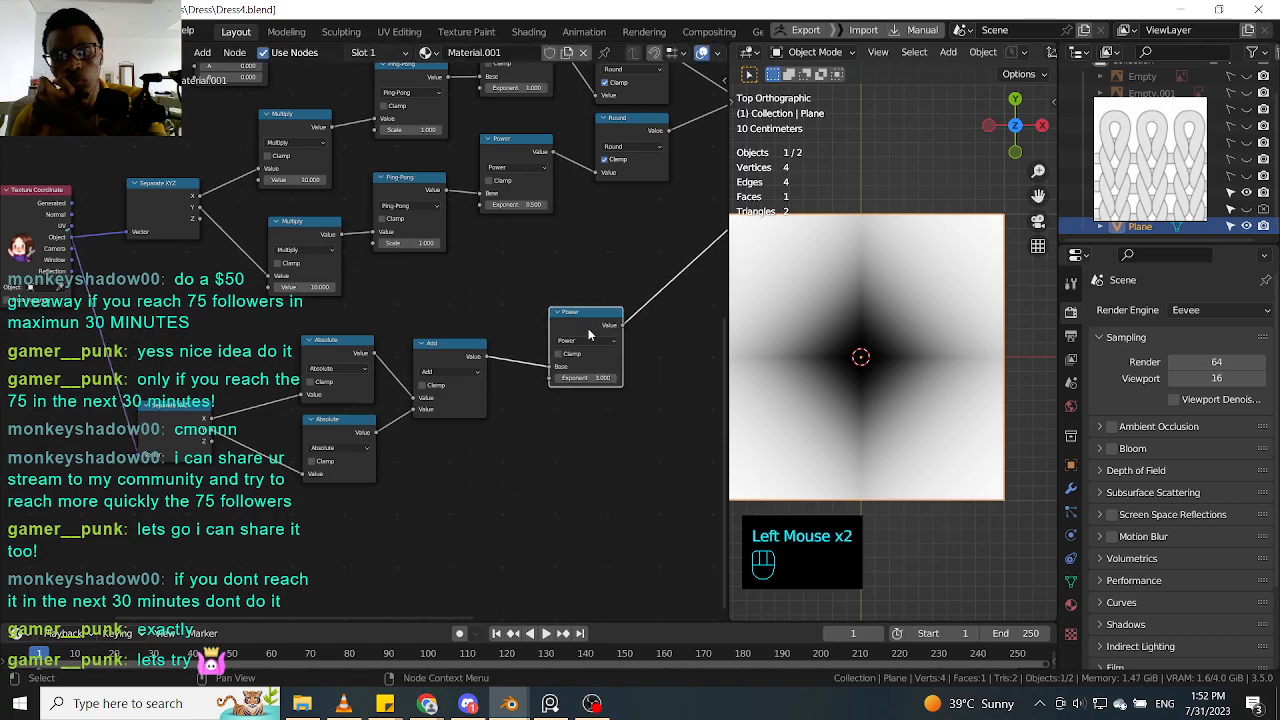
pyautogui.click(577, 332)
# Step: Duplicate the Power node, change the copy's operation to Add, and insert it on the Power node's output link
pyautogui.moveTo(601, 347); pyautogui.dragTo(553, 327, button='middle')
pyautogui.click(541, 308)
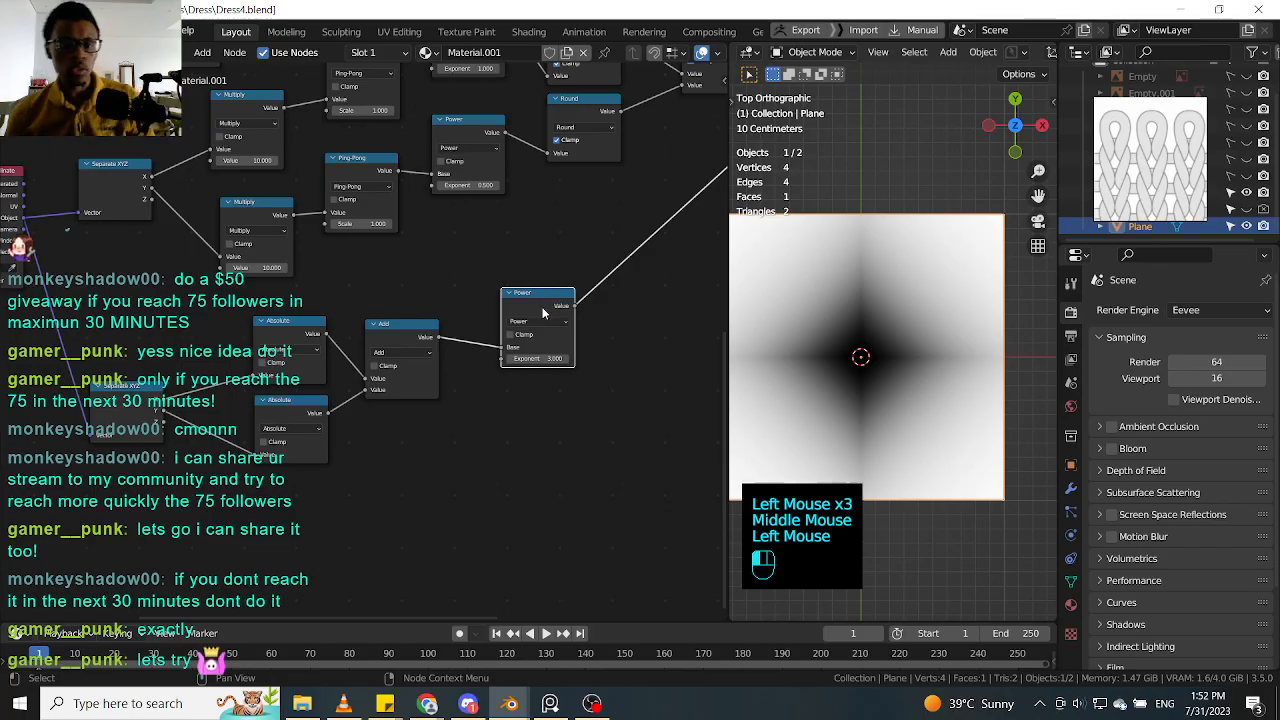
pyautogui.hotkey('shift', 'd')
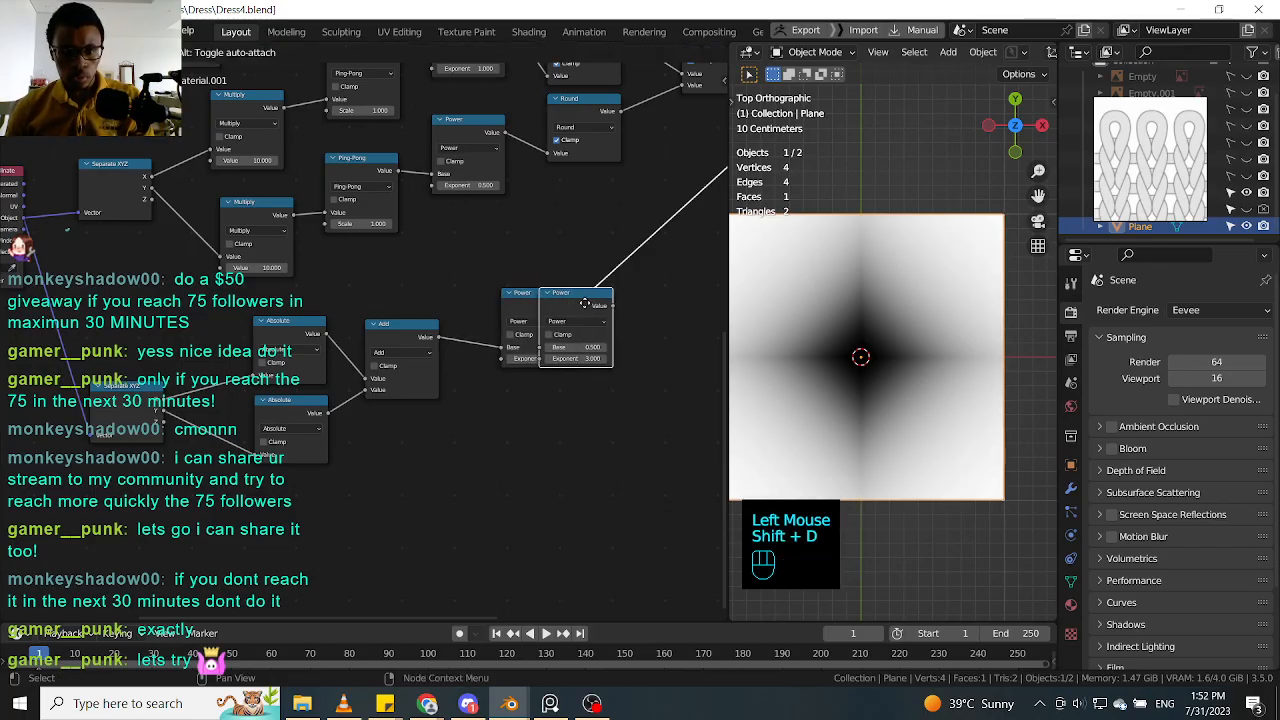
pyautogui.click(555, 420)
pyautogui.click(553, 433)
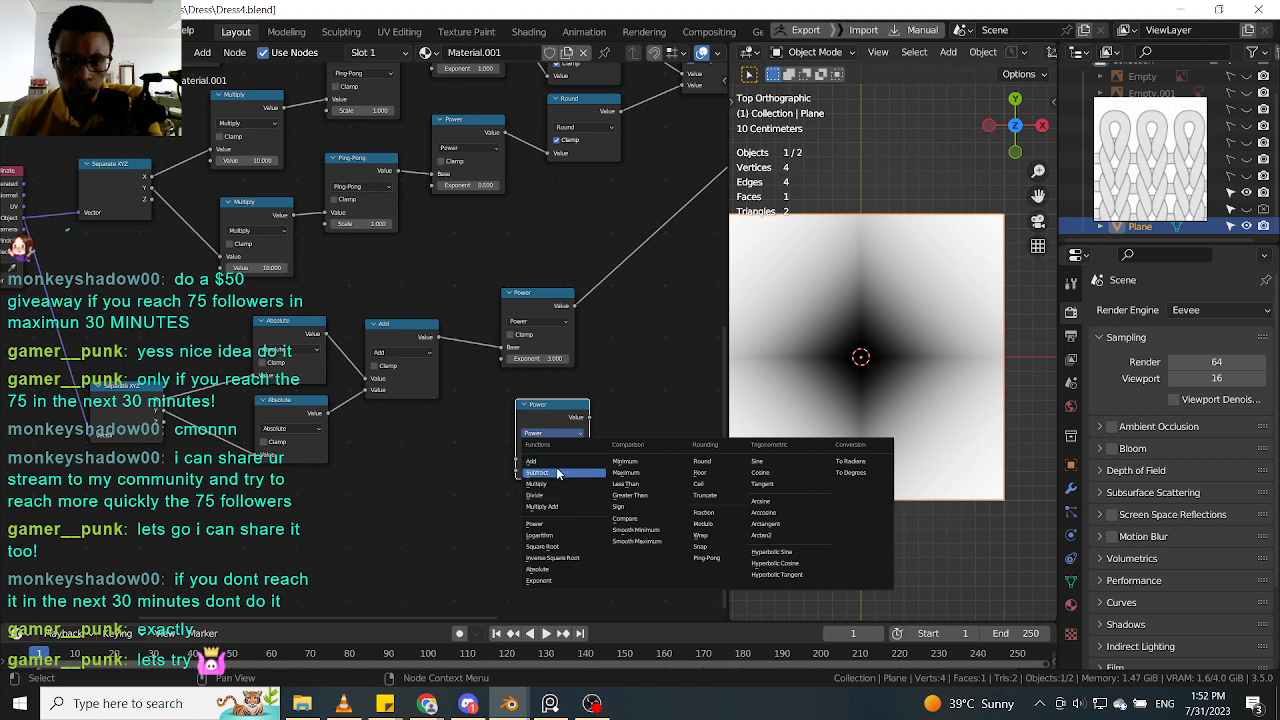
pyautogui.click(558, 463)
pyautogui.moveTo(551, 407); pyautogui.dragTo(648, 337)
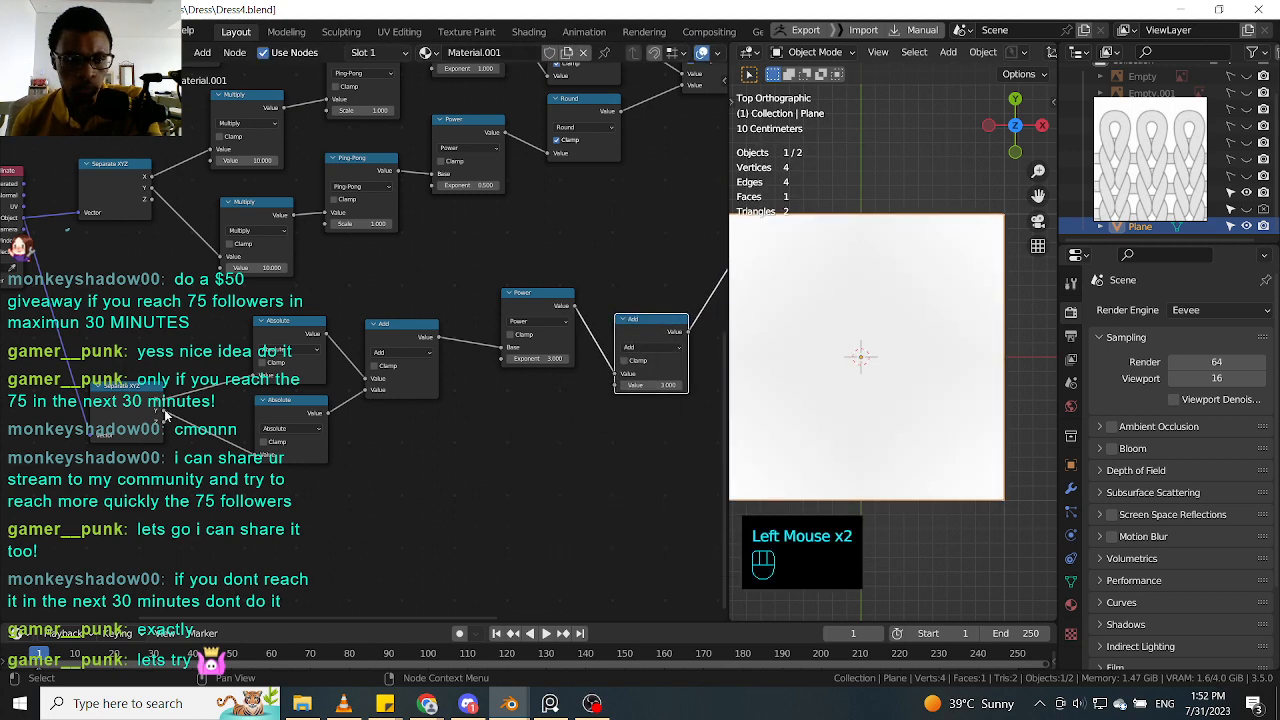
# Step: Connect the lower Separate XYZ node's Y output to the second input of the last Add node and reposition that Add node
pyautogui.moveTo(164, 409); pyautogui.dragTo(615, 385)
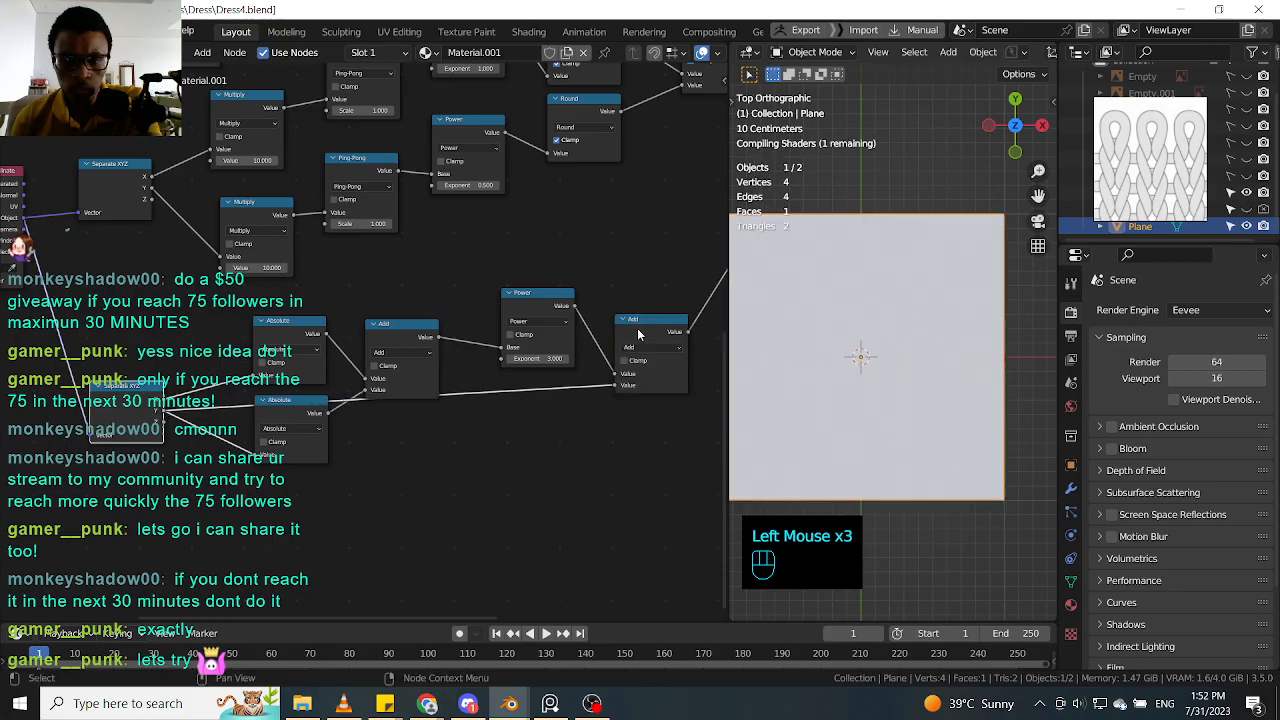
pyautogui.moveTo(639, 334); pyautogui.dragTo(628, 385)
pyautogui.scroll(-2, 886, 382)
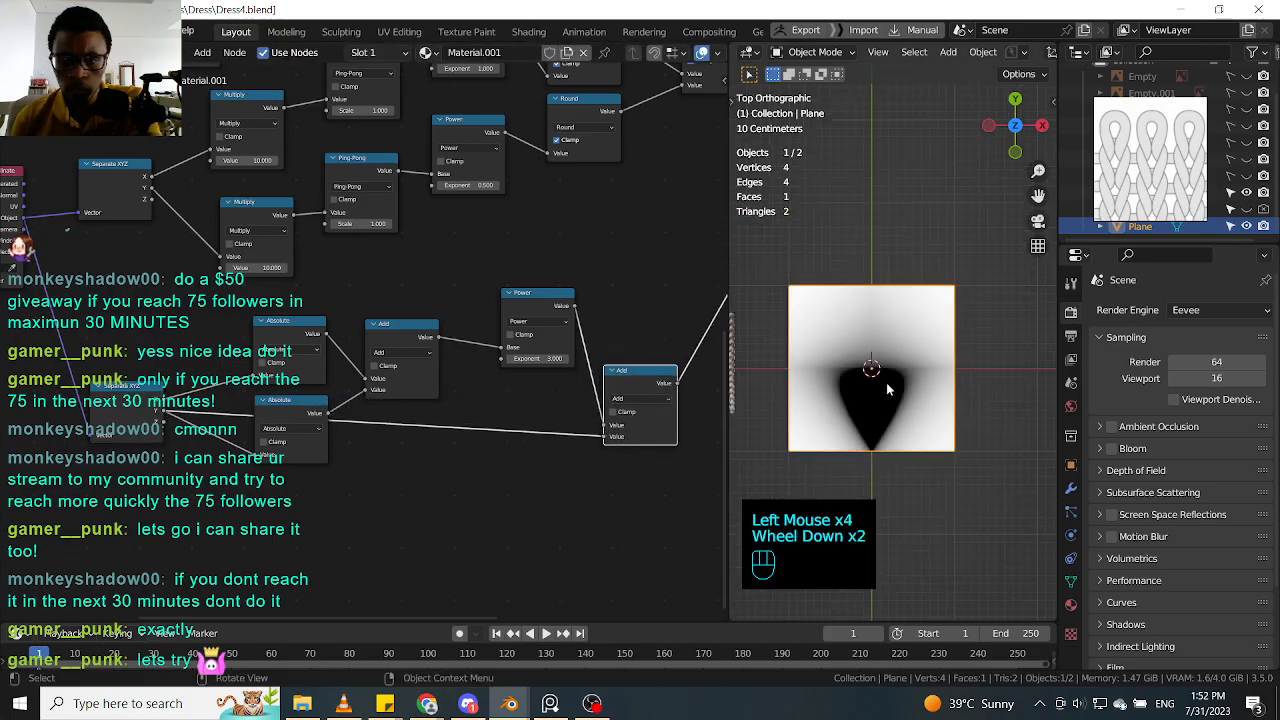
pyautogui.scroll(2, 886, 382)
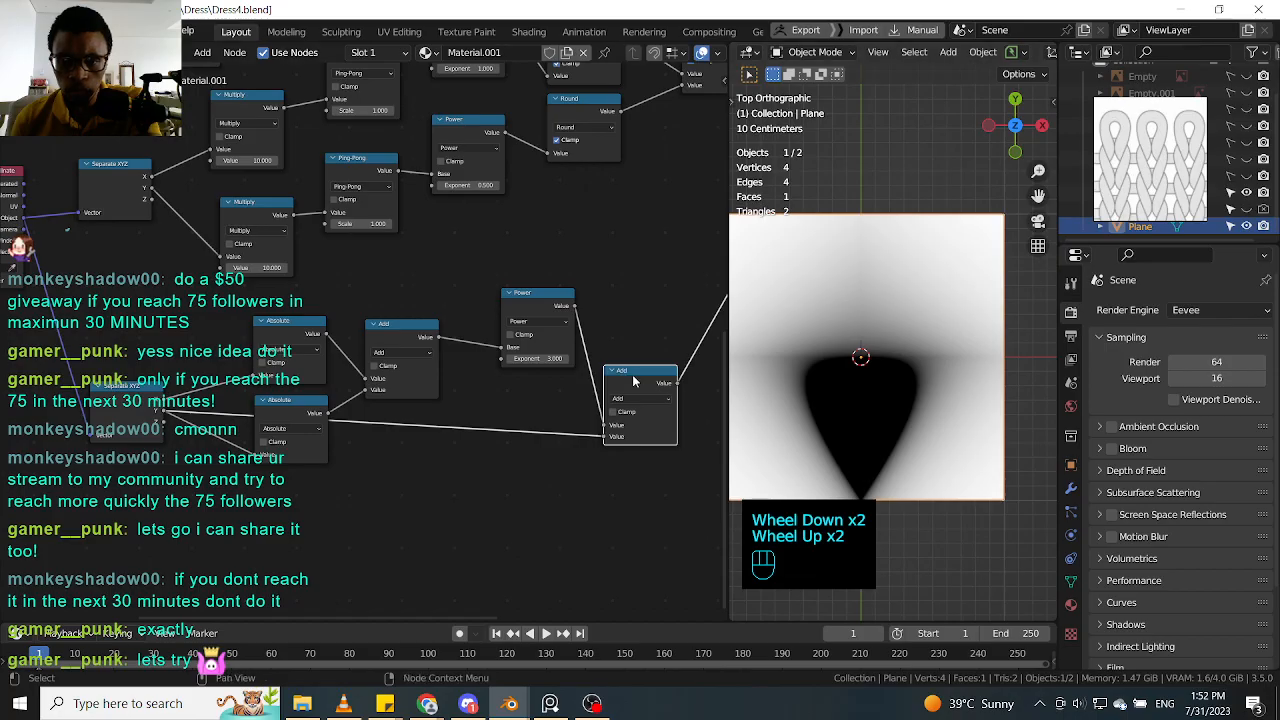
pyautogui.moveTo(632, 374); pyautogui.dragTo(634, 348)
# Step: Change the Add node after the lower Power node to Subtract and shift it slightly down
pyautogui.moveTo(654, 433); pyautogui.dragTo(589, 388, button='middle')
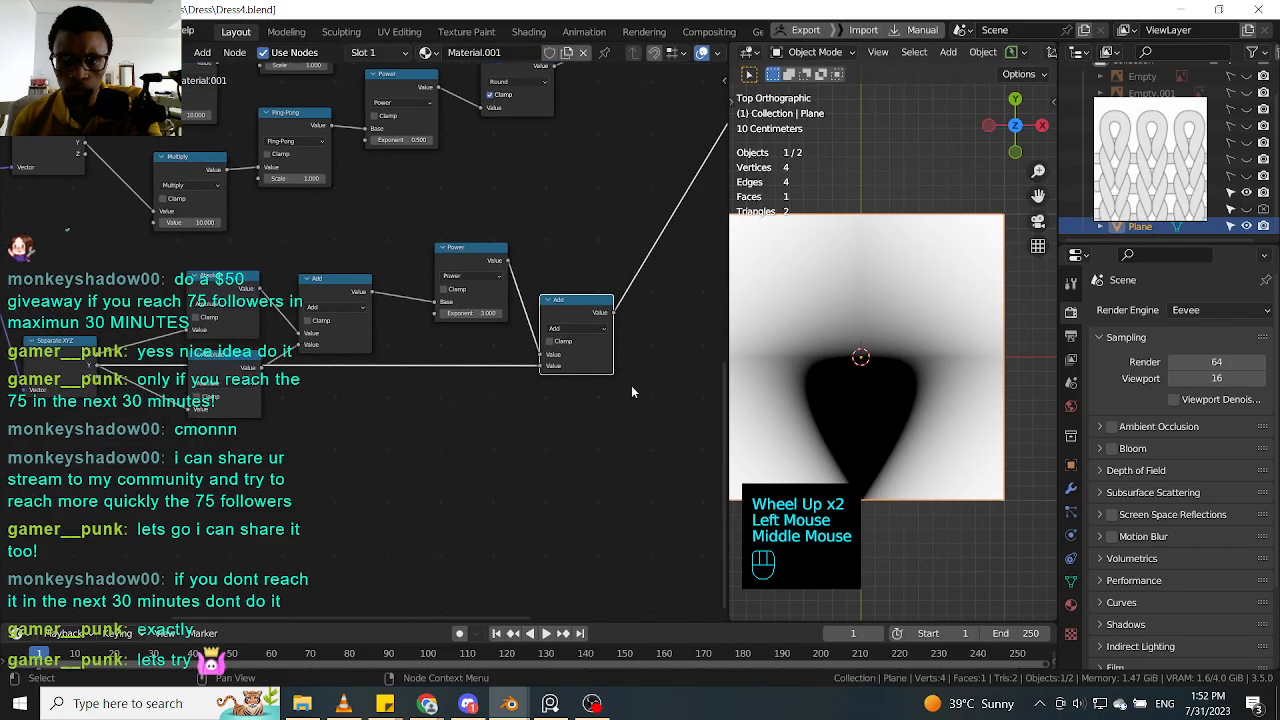
pyautogui.click(583, 330)
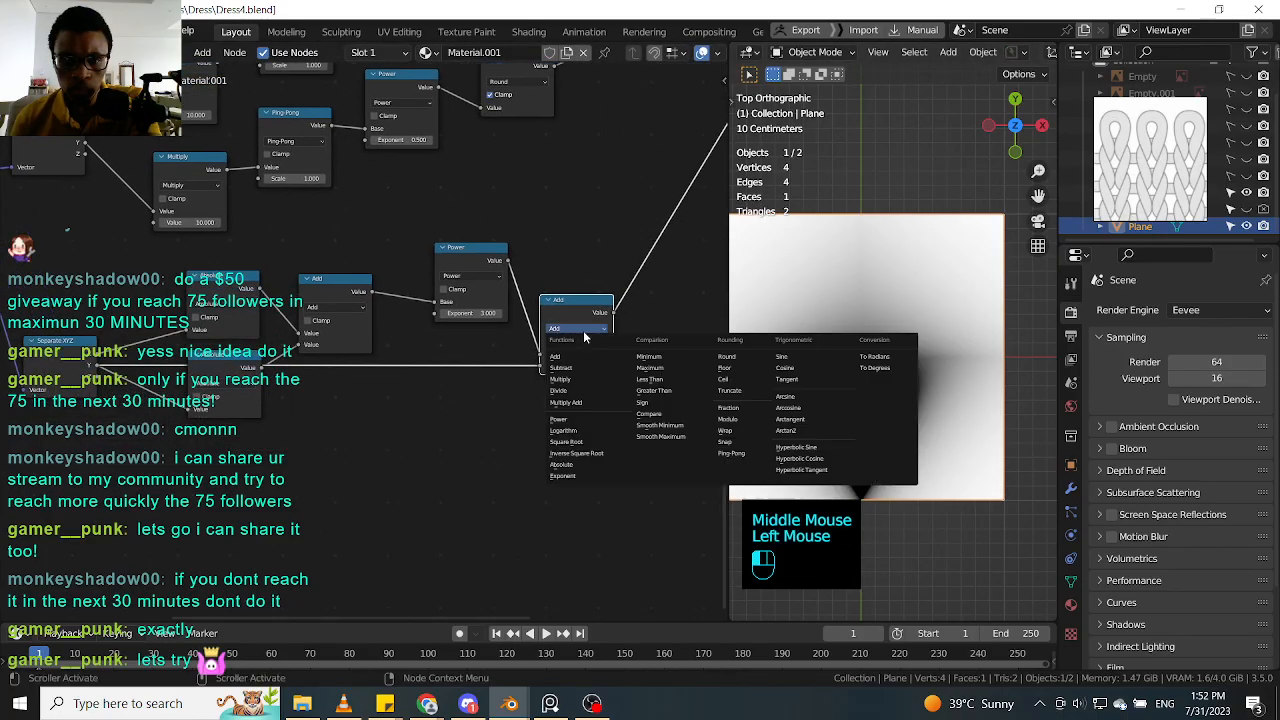
pyautogui.click(591, 369)
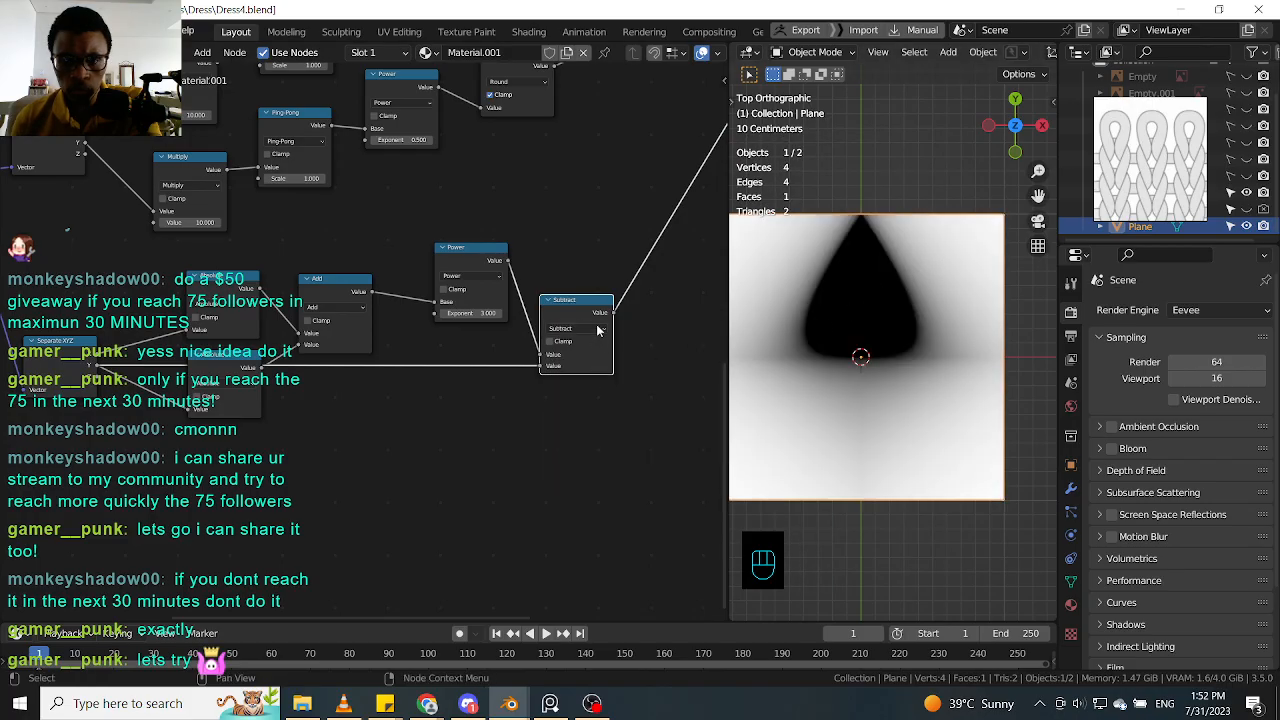
pyautogui.moveTo(589, 307); pyautogui.dragTo(594, 322)
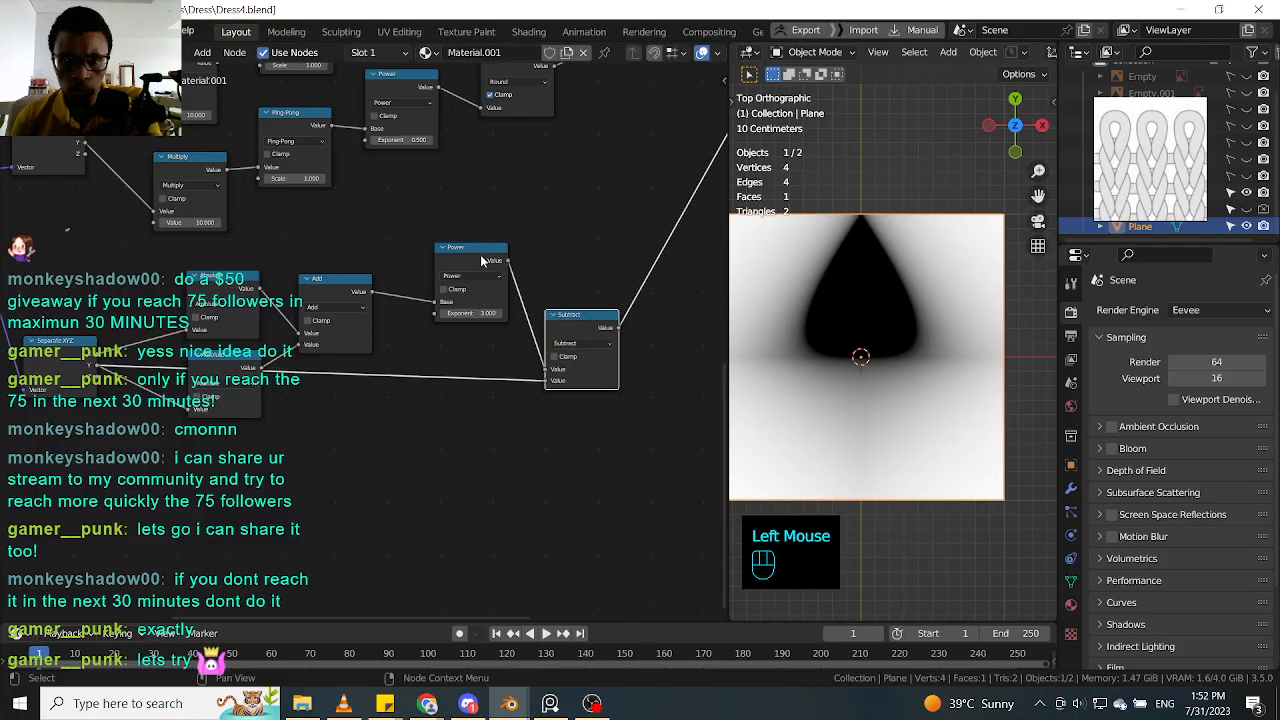
# Step: Try an exponent of 1.5 on the lower Power node and compare the Power and Subtract outputs on the plane
pyautogui.moveTo(479, 314); pyautogui.dragTo(459, 313)
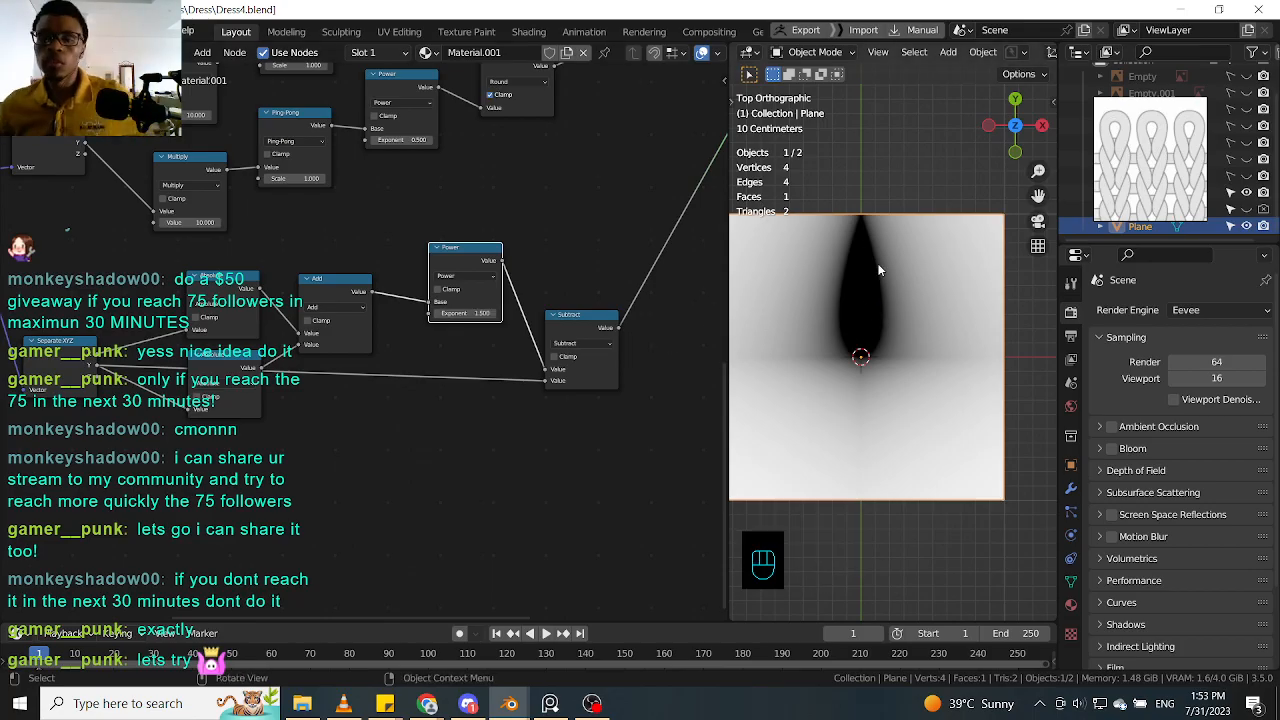
pyautogui.click(588, 321)
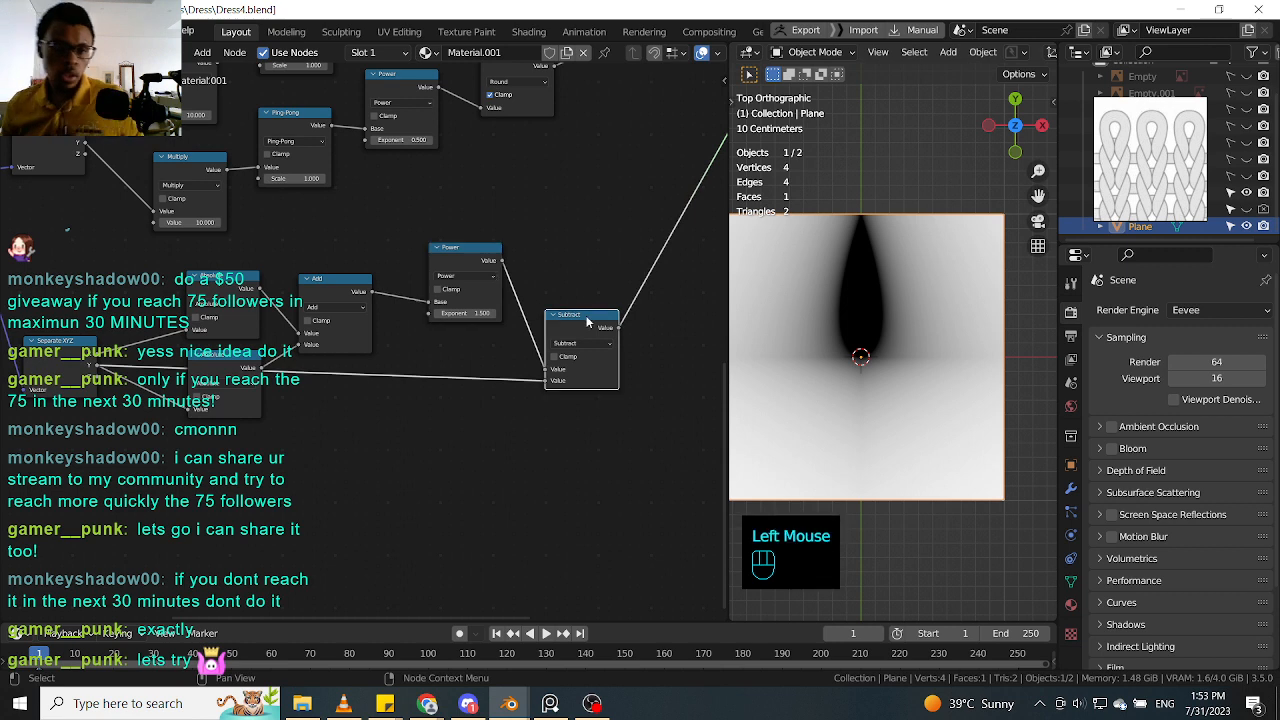
pyautogui.keyDown('ctrl'); pyautogui.keyDown('shift'); pyautogui.click(465, 275); pyautogui.keyUp('shift'); pyautogui.keyUp('ctrl')
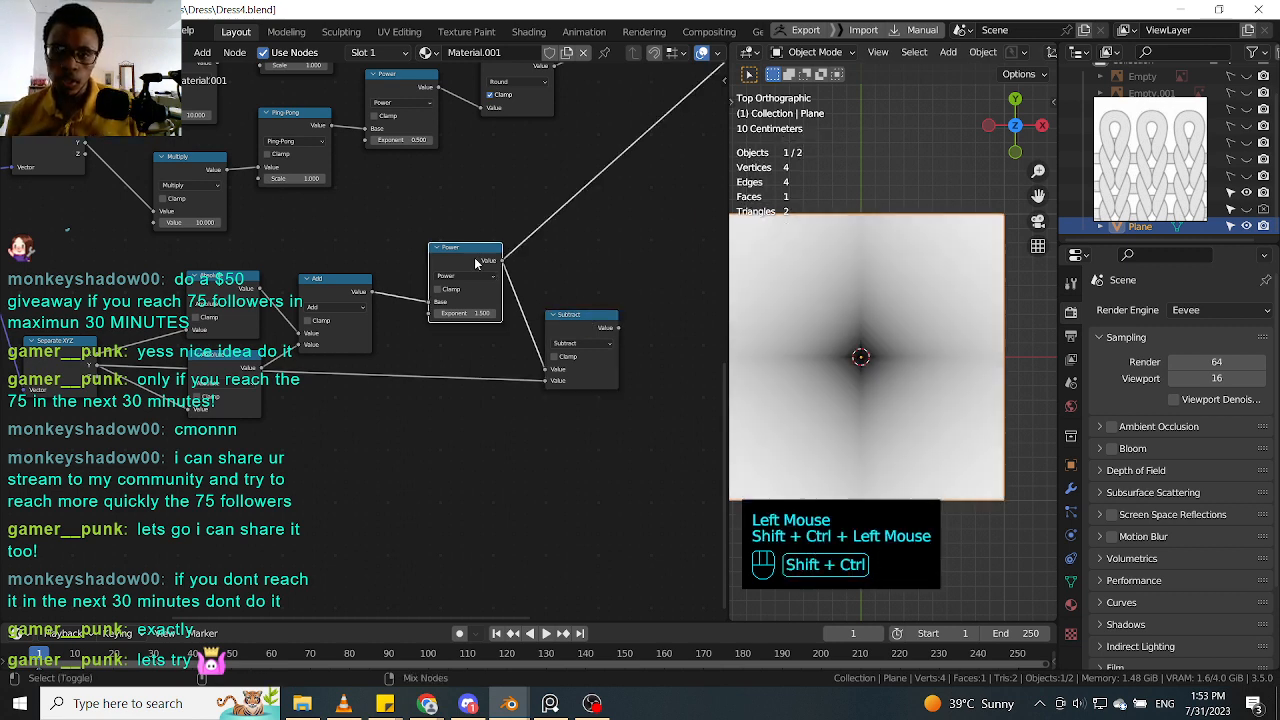
pyautogui.keyDown('ctrl'); pyautogui.keyDown('shift'); pyautogui.click(592, 338); pyautogui.keyUp('shift'); pyautogui.keyUp('ctrl')
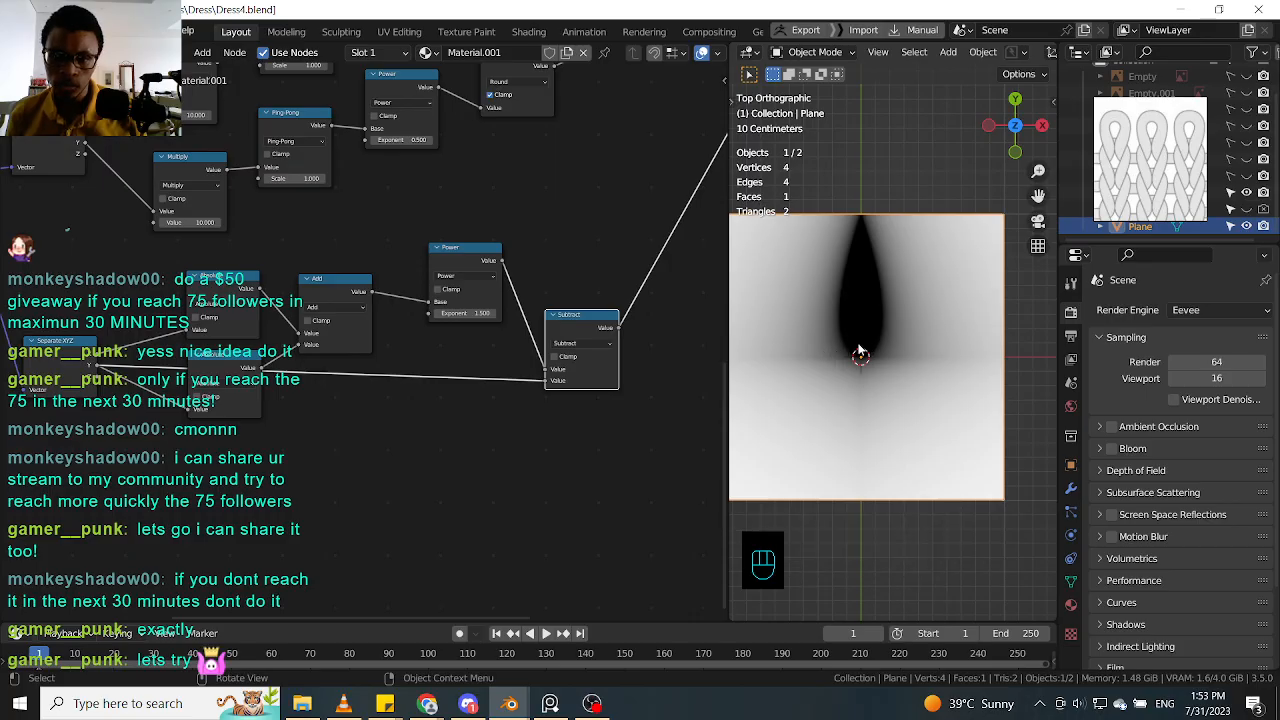
# Step: Try a Power exponent of 1.2, preview the Power and Subtract outputs, and return the exponent to 1.5
pyautogui.moveTo(468, 313)
pyautogui.mouseDown()
pyautogui.moveTo(455, 313)
pyautogui.moveTo(470, 313)
pyautogui.mouseUp()
pyautogui.keyDown('ctrl'); pyautogui.keyDown('shift'); pyautogui.click(470, 300); pyautogui.keyUp('shift'); pyautogui.keyUp('ctrl')
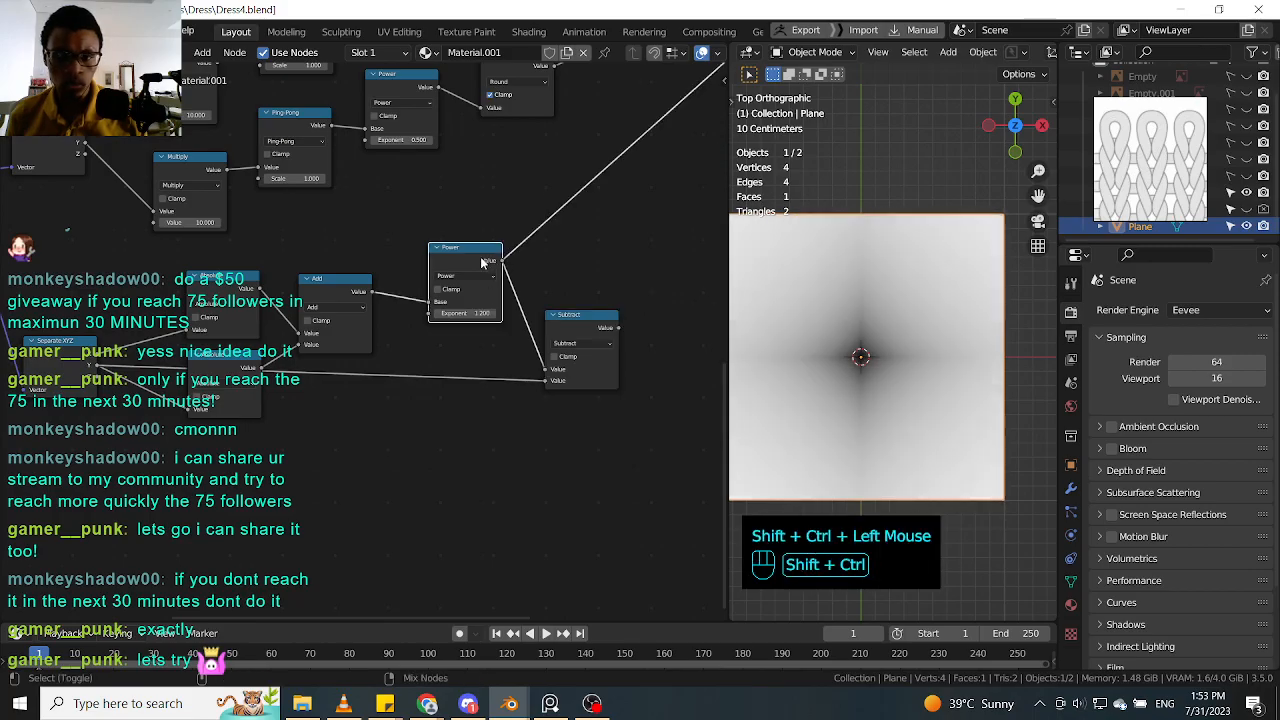
pyautogui.keyDown('ctrl'); pyautogui.keyDown('shift'); pyautogui.click(594, 314); pyautogui.keyUp('shift'); pyautogui.keyUp('ctrl')
pyautogui.click(437, 313)
pyautogui.moveTo(465, 313); pyautogui.dragTo(475, 313)
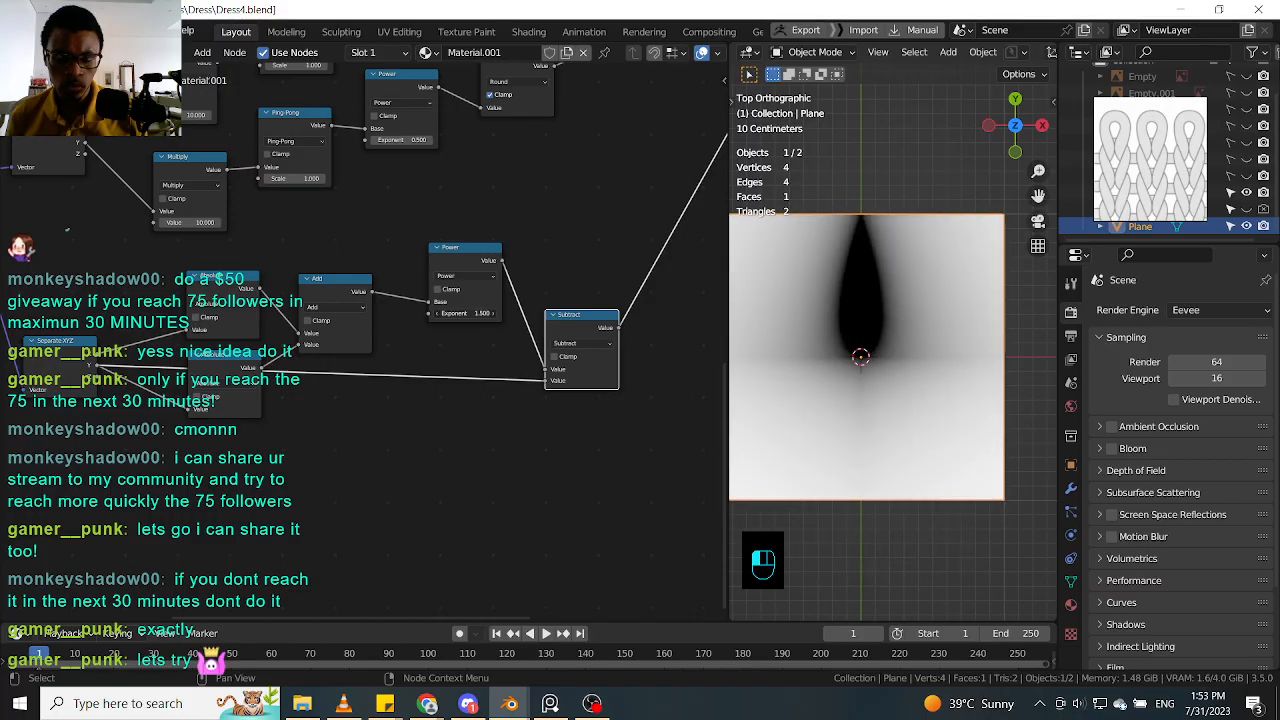
# Step: Preview the Add, Power and Subtract outputs in turn on the plane to compare each stage of the mask
pyautogui.click(580, 328)
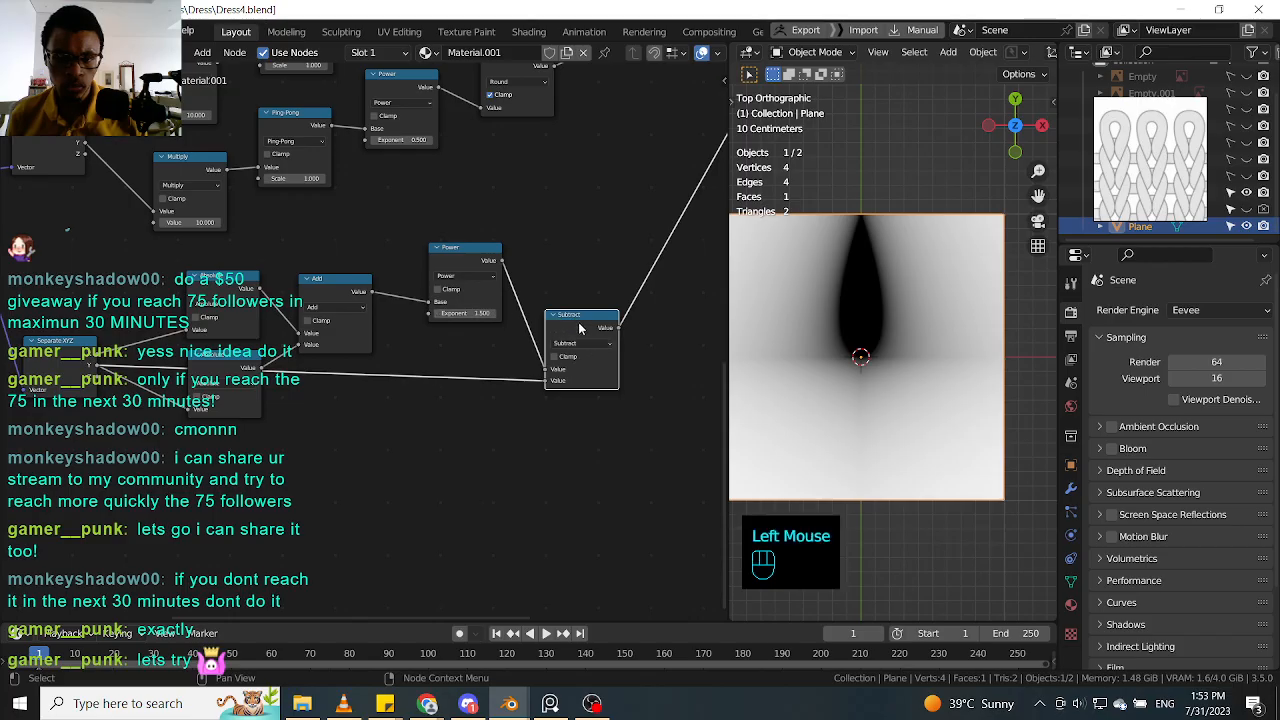
pyautogui.moveTo(580, 328); pyautogui.dragTo(616, 314, button='middle')
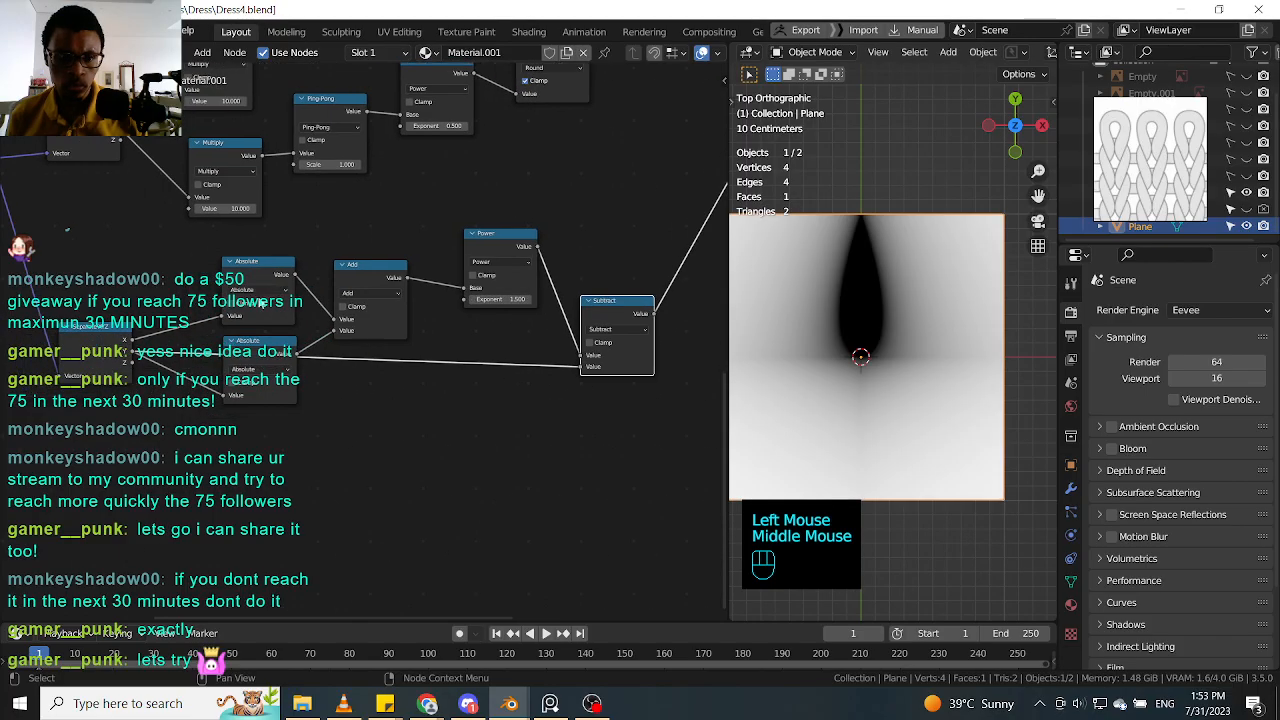
pyautogui.keyDown('ctrl'); pyautogui.keyDown('shift'); pyautogui.click(506, 250); pyautogui.keyUp('shift'); pyautogui.keyUp('ctrl')
pyautogui.keyDown('ctrl'); pyautogui.keyDown('shift'); pyautogui.click(376, 281); pyautogui.keyUp('shift'); pyautogui.keyUp('ctrl')
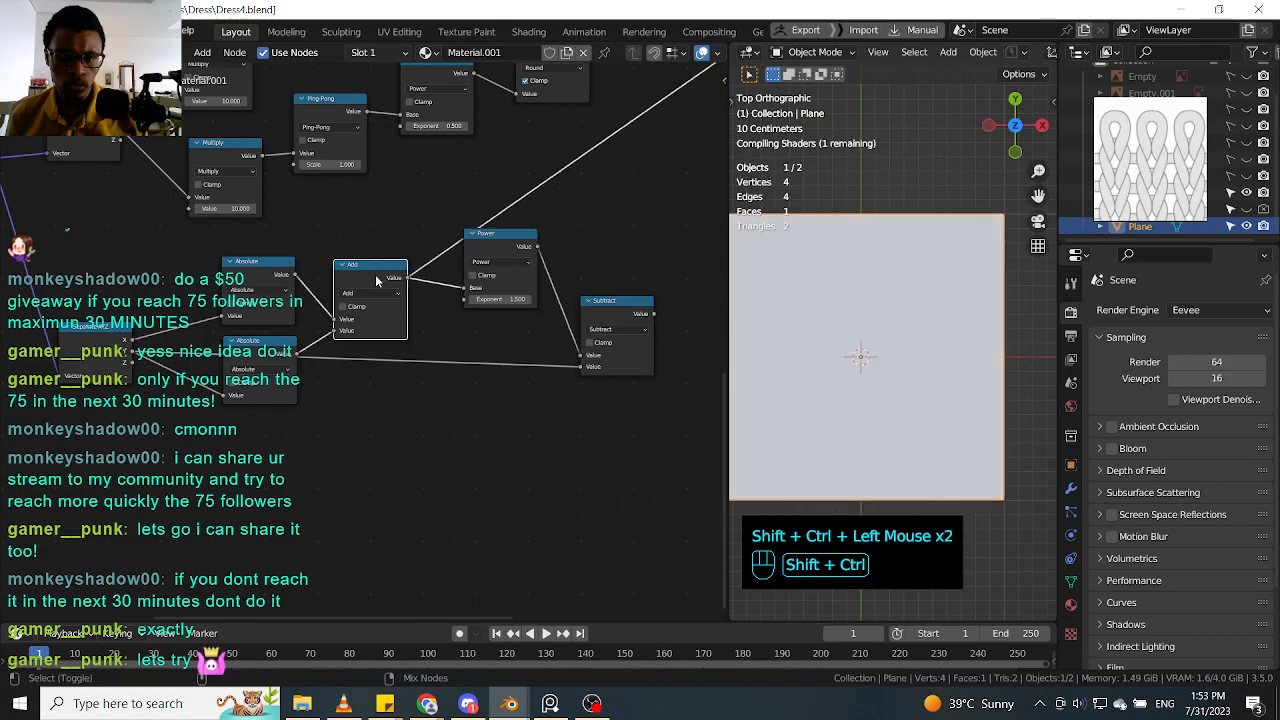
pyautogui.keyDown('ctrl'); pyautogui.keyDown('shift'); pyautogui.click(506, 250); pyautogui.keyUp('shift'); pyautogui.keyUp('ctrl')
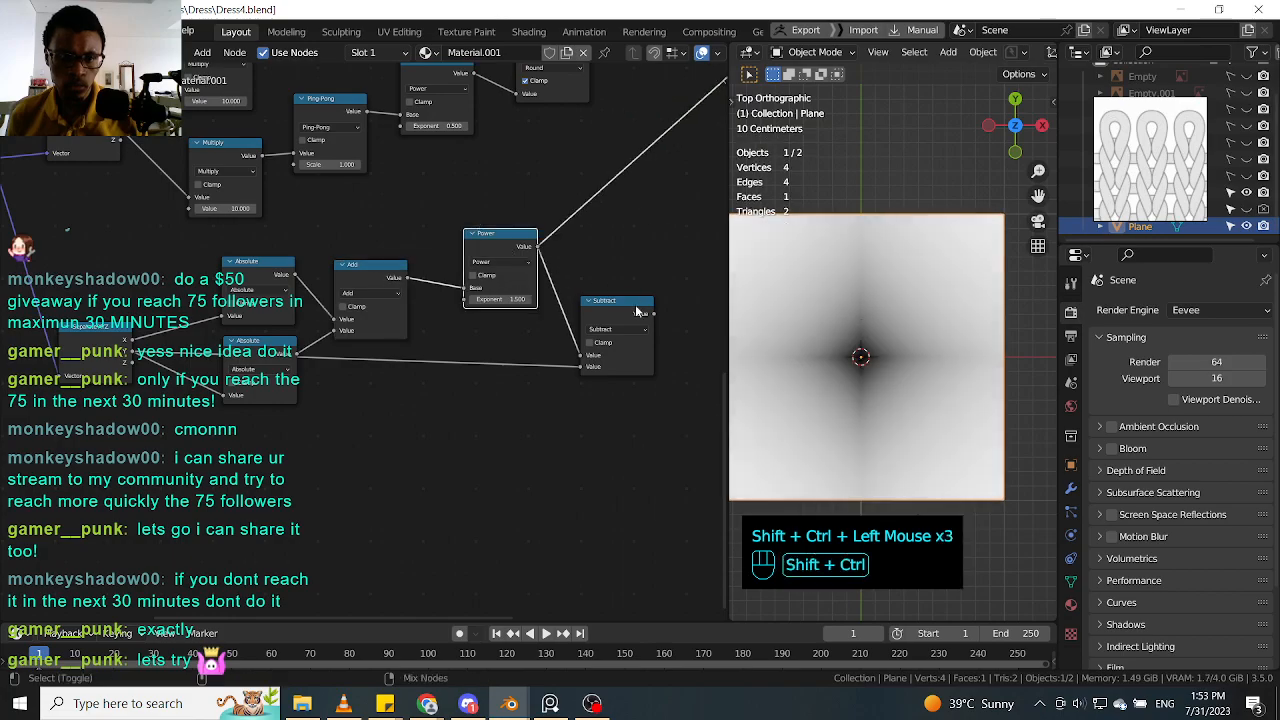
pyautogui.keyDown('ctrl'); pyautogui.keyDown('shift'); pyautogui.click(634, 310); pyautogui.keyUp('shift'); pyautogui.keyUp('ctrl')
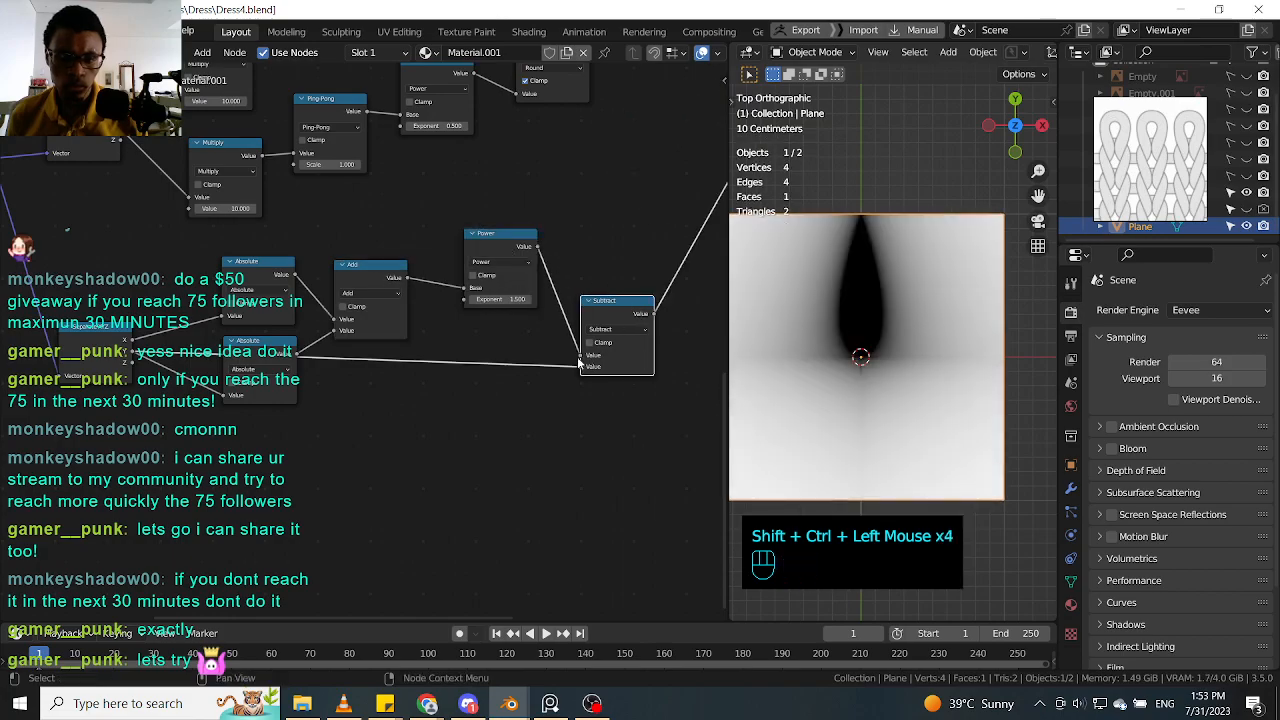
# Step: Try exponents of 2.8 and 3.1 on the lower Power node and preview its output directly
pyautogui.click(500, 299)
pyautogui.moveTo(505, 299)
pyautogui.mouseDown()
pyautogui.moveTo(462, 299)
pyautogui.moveTo(526, 299)
pyautogui.moveTo(488, 299)
pyautogui.mouseUp()
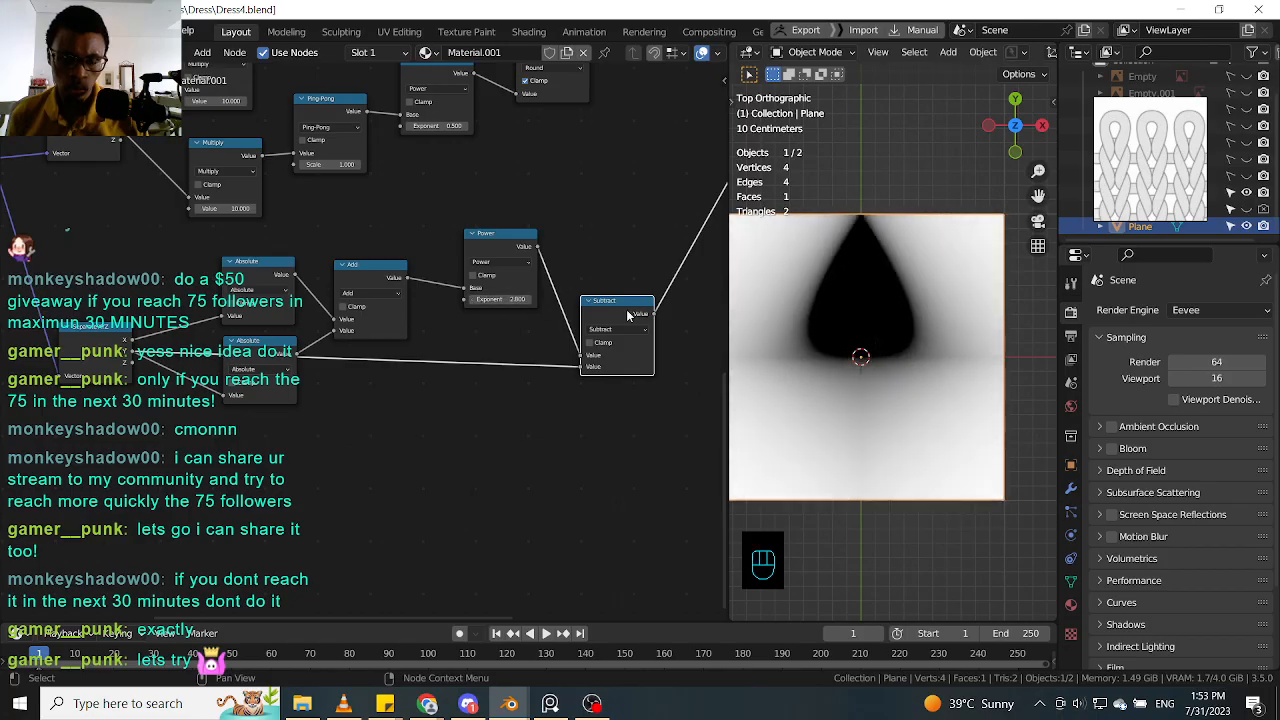
pyautogui.keyDown('ctrl'); pyautogui.keyDown('shift'); pyautogui.click(536, 290); pyautogui.keyUp('shift'); pyautogui.keyUp('ctrl')
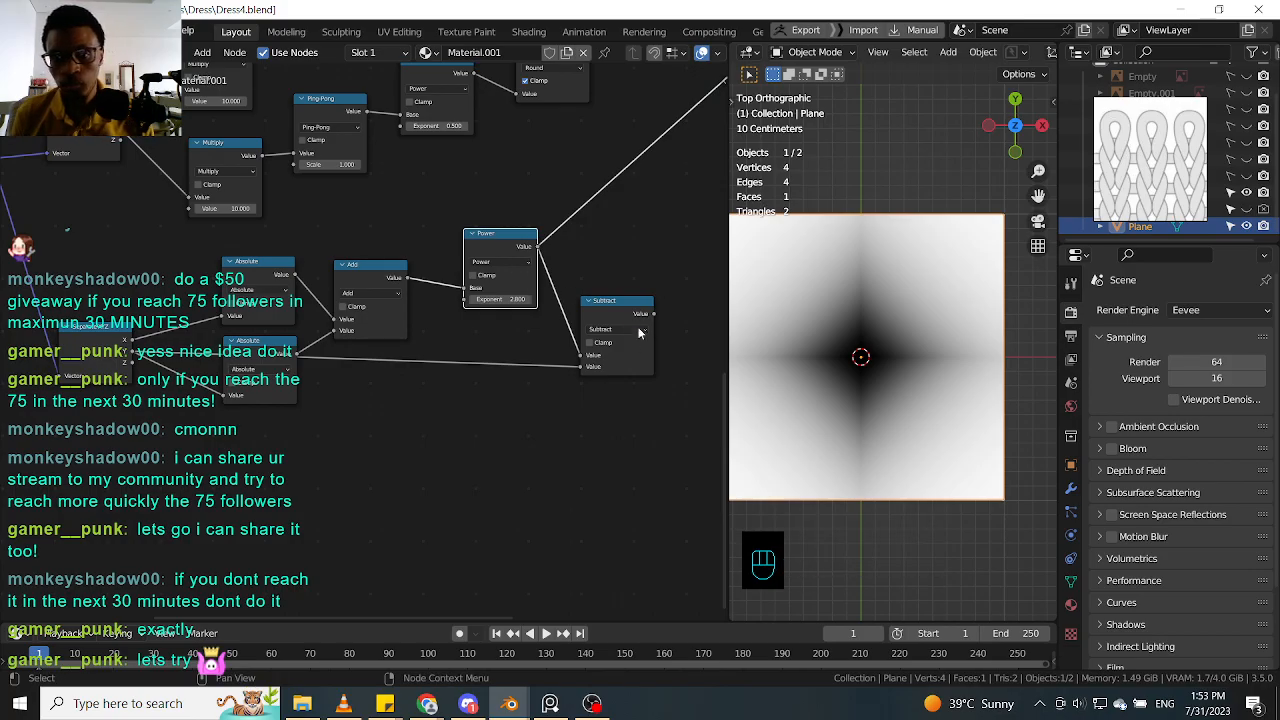
pyautogui.moveTo(500, 299); pyautogui.dragTo(516, 299)
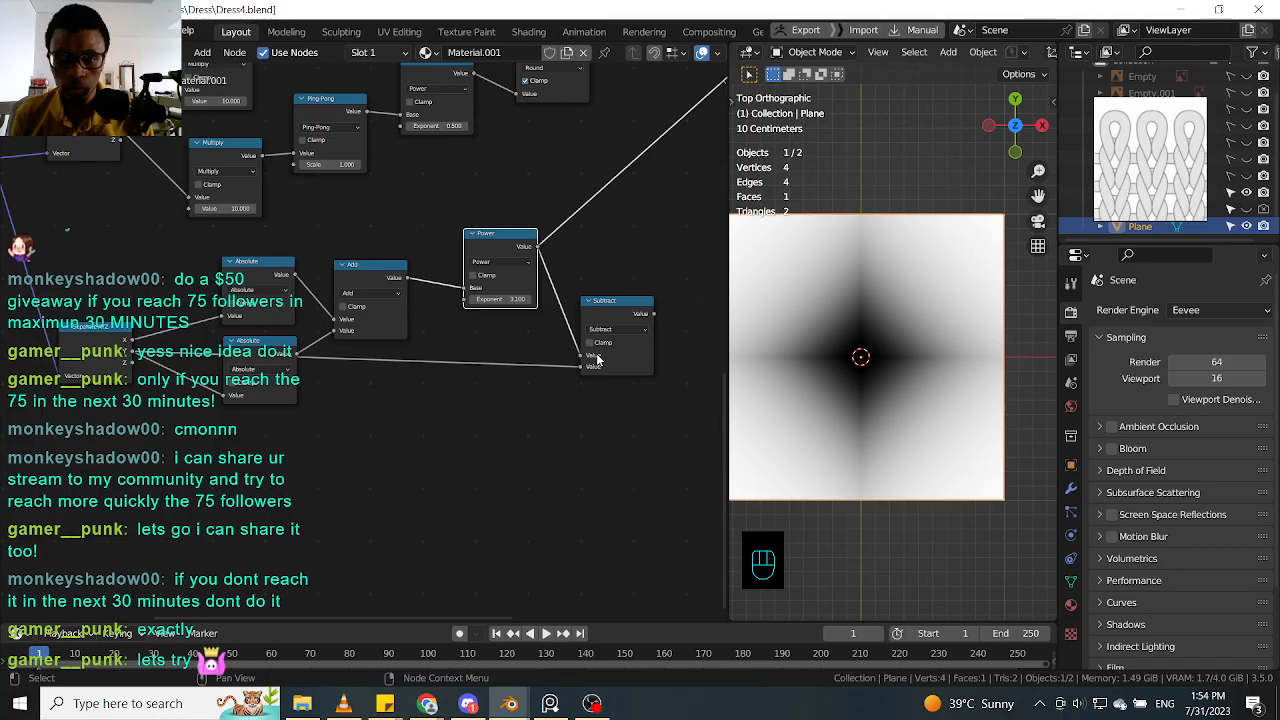
# Step: Set the lower Power node's exponent to 1.7 and preview the Subtract node's output on the plane
pyautogui.moveTo(517, 299); pyautogui.dragTo(480, 299)
pyautogui.keyDown('ctrl'); pyautogui.keyDown('shift'); pyautogui.click(583, 313); pyautogui.keyUp('shift'); pyautogui.keyUp('ctrl')
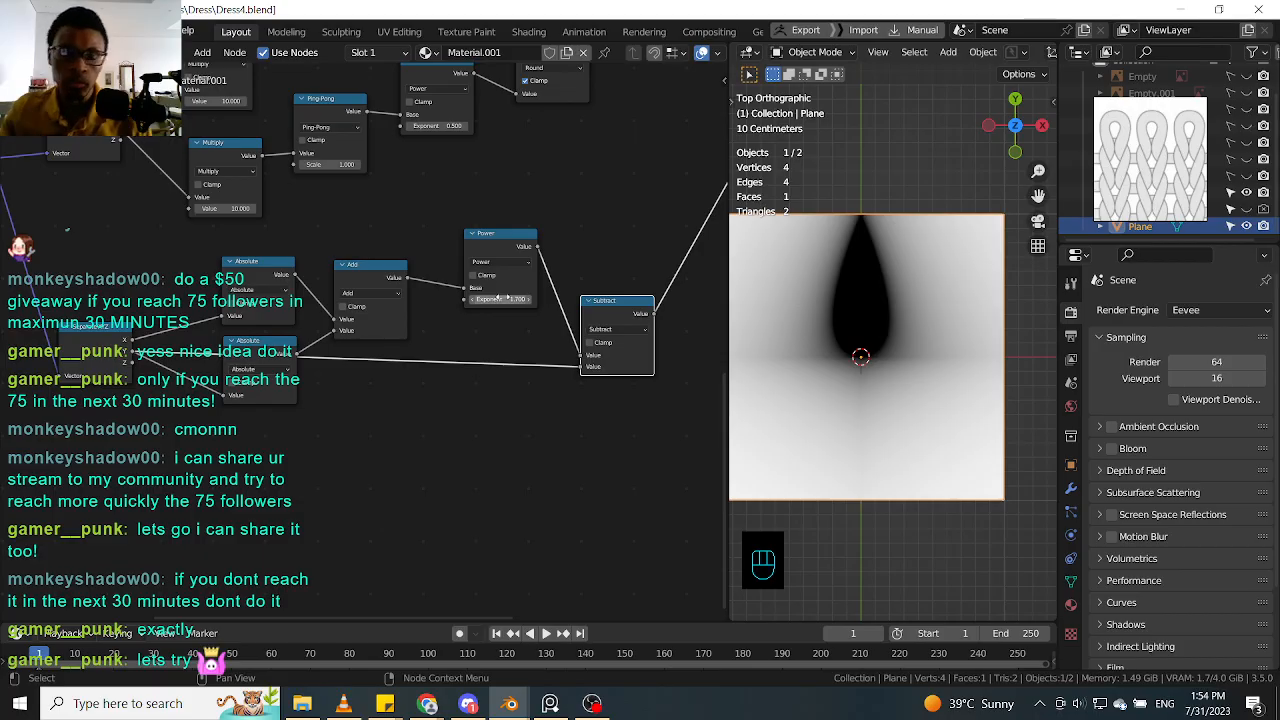
# Step: Reposition the lower Separate XYZ node closer to the Absolute nodes
pyautogui.moveTo(522, 331); pyautogui.dragTo(580, 335, button='middle')
pyautogui.moveTo(145, 357); pyautogui.dragTo(167, 342)
pyautogui.moveTo(167, 342); pyautogui.dragTo(175, 265, button='middle')
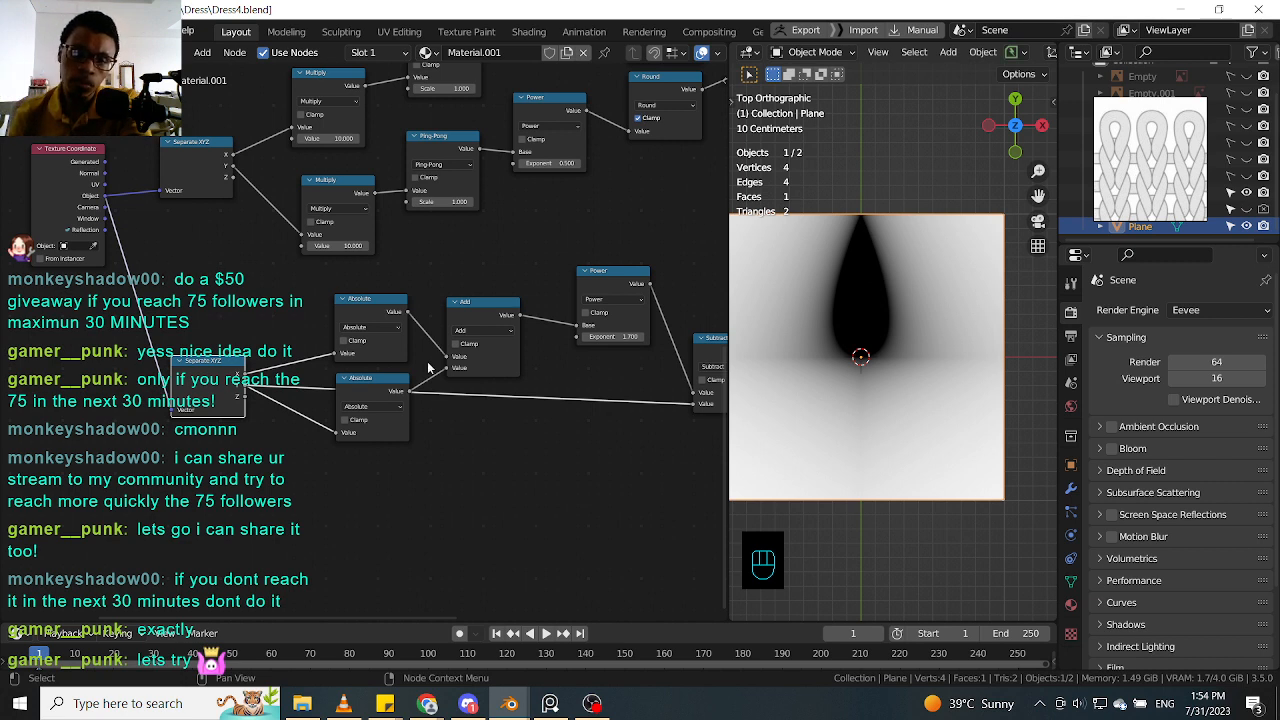
# Step: Duplicate the Subtract node, change the copy to Multiply, and insert it on the Subtract node's output link
pyautogui.moveTo(428, 368); pyautogui.dragTo(283, 349, button='middle')
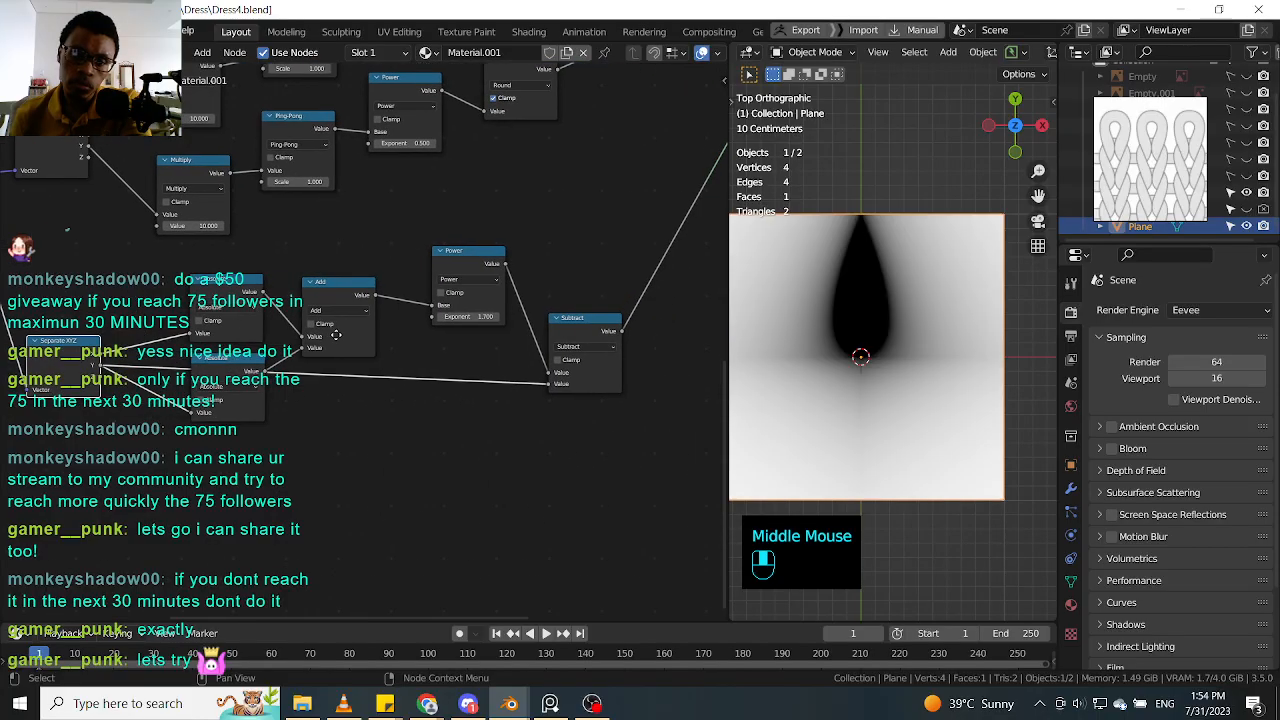
pyautogui.click(572, 332)
pyautogui.hotkey('shift', 'd')
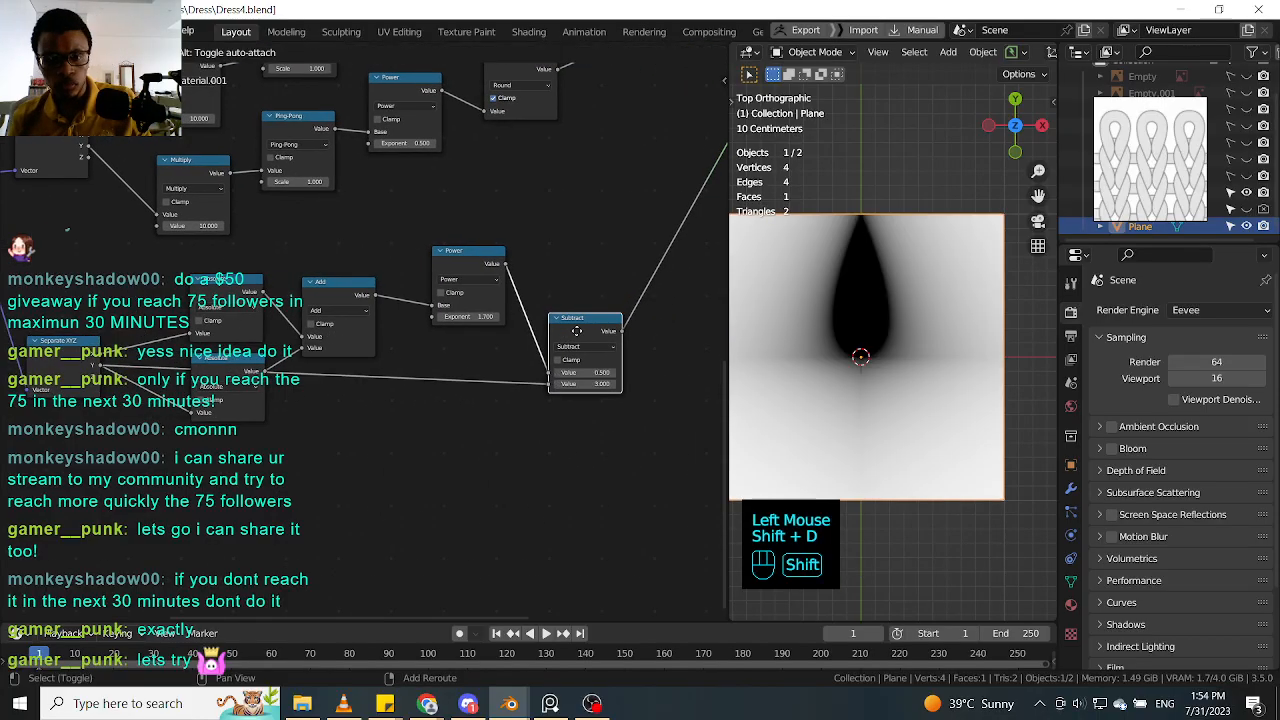
pyautogui.moveTo(657, 396); pyautogui.dragTo(487, 416, button='middle')
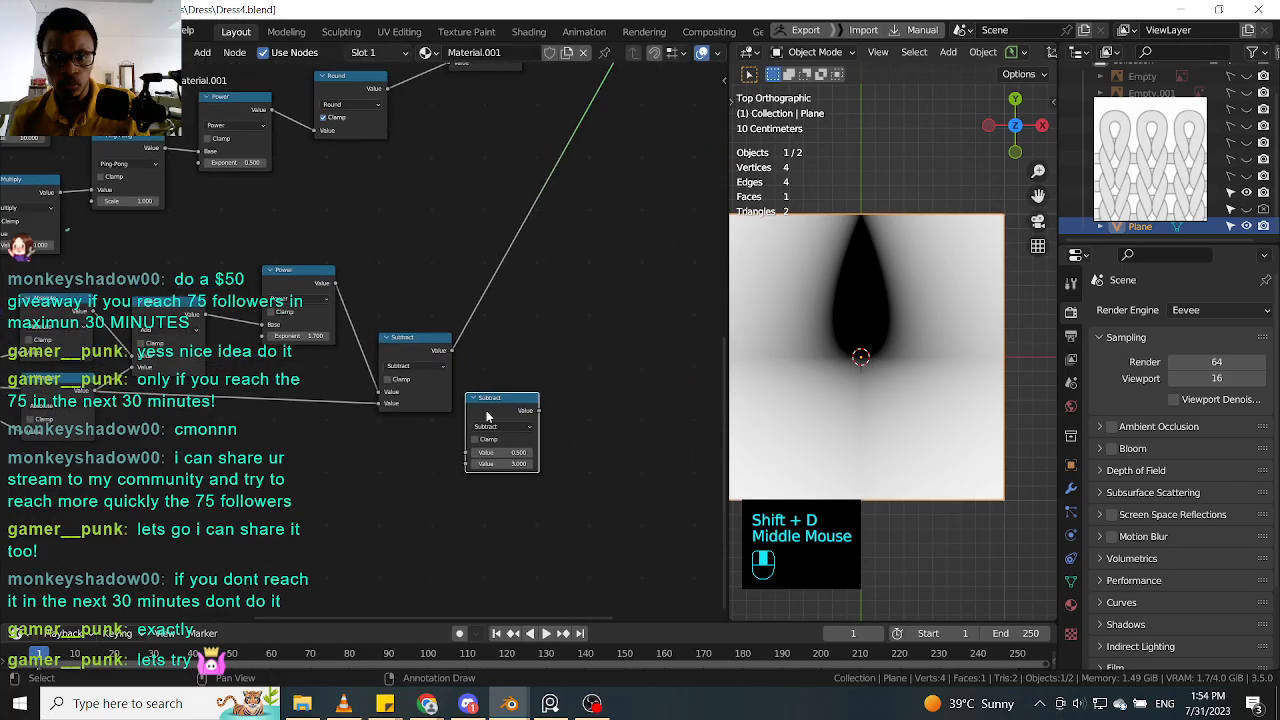
pyautogui.click(487, 416)
pyautogui.click(528, 428)
pyautogui.click(496, 480)
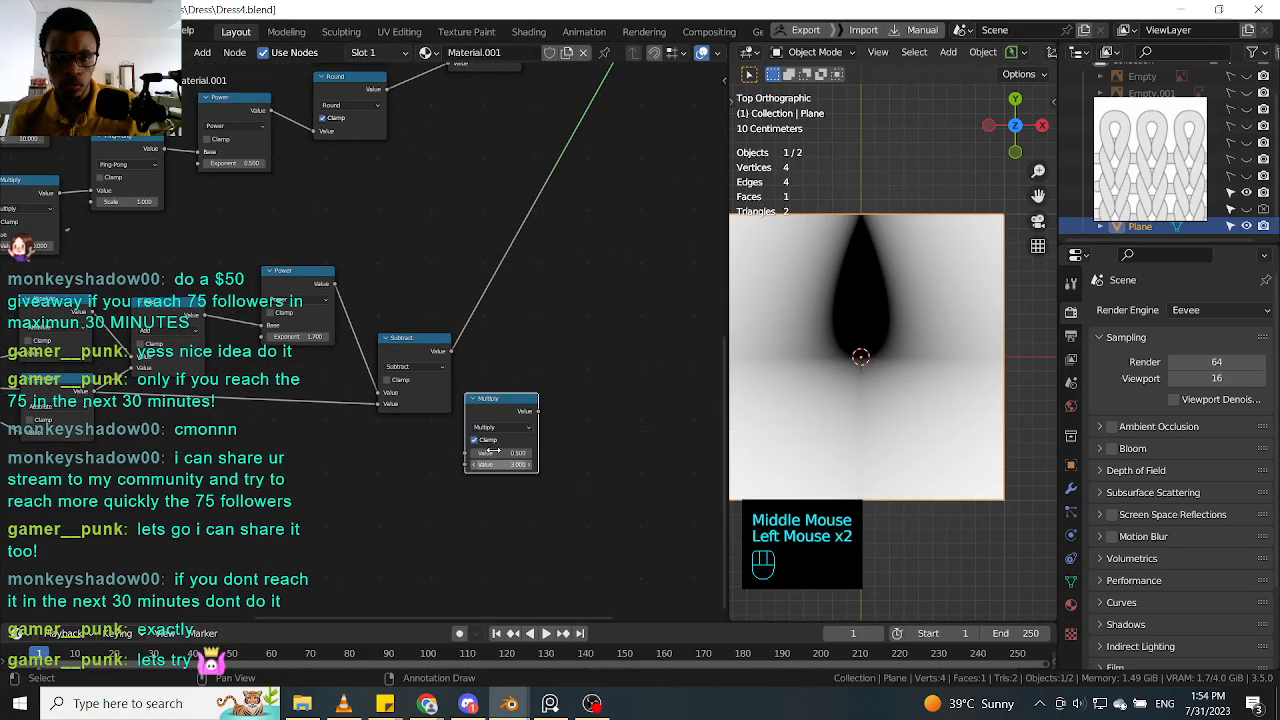
pyautogui.click(474, 411)
pyautogui.moveTo(474, 411); pyautogui.dragTo(502, 305)
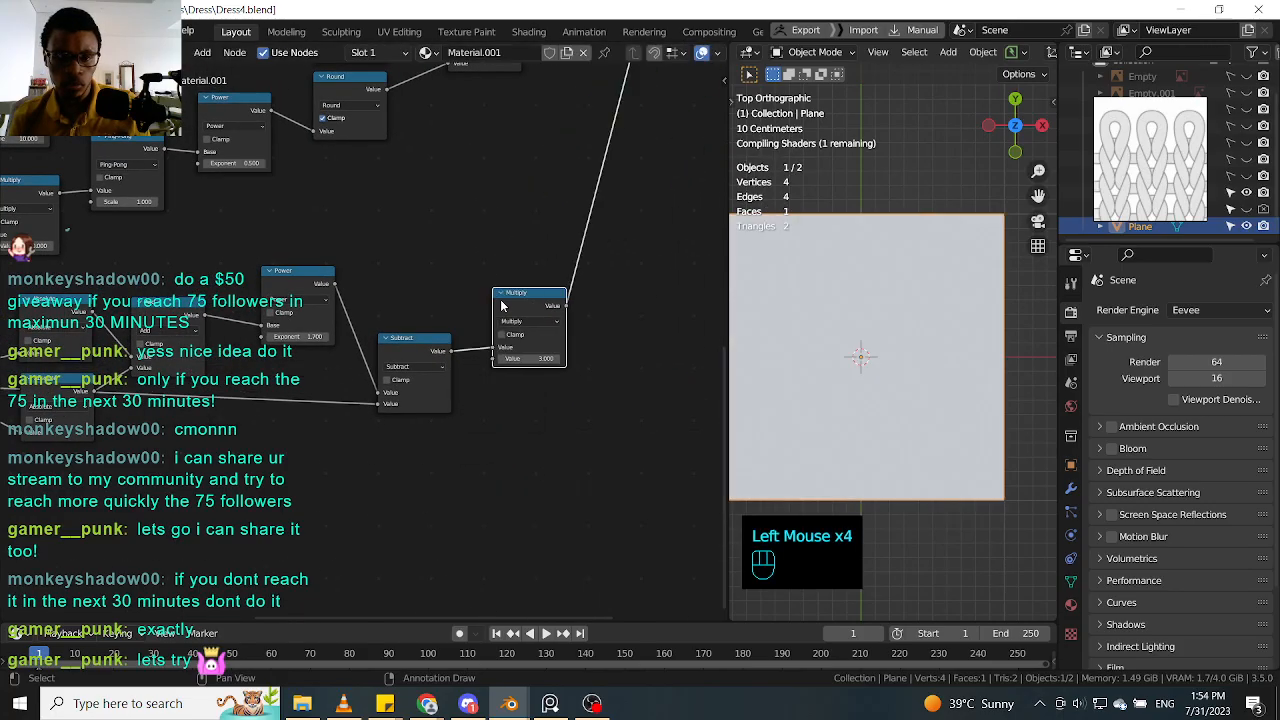
# Step: Try a Multiply value of 0.5 and remove the Multiply node while keeping its link to the output
pyautogui.click(540, 358)
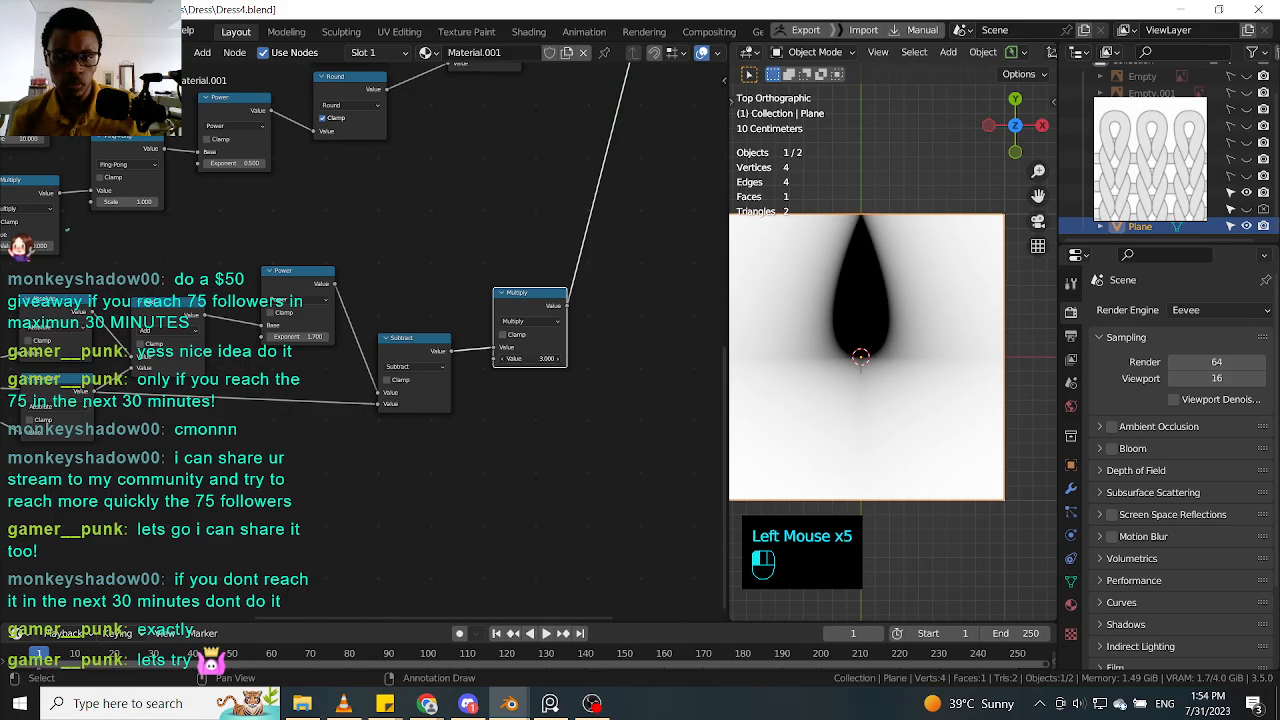
pyautogui.moveTo(540, 358)
pyautogui.mouseDown()
pyautogui.moveTo(474, 358)
pyautogui.moveTo(550, 358)
pyautogui.mouseUp()
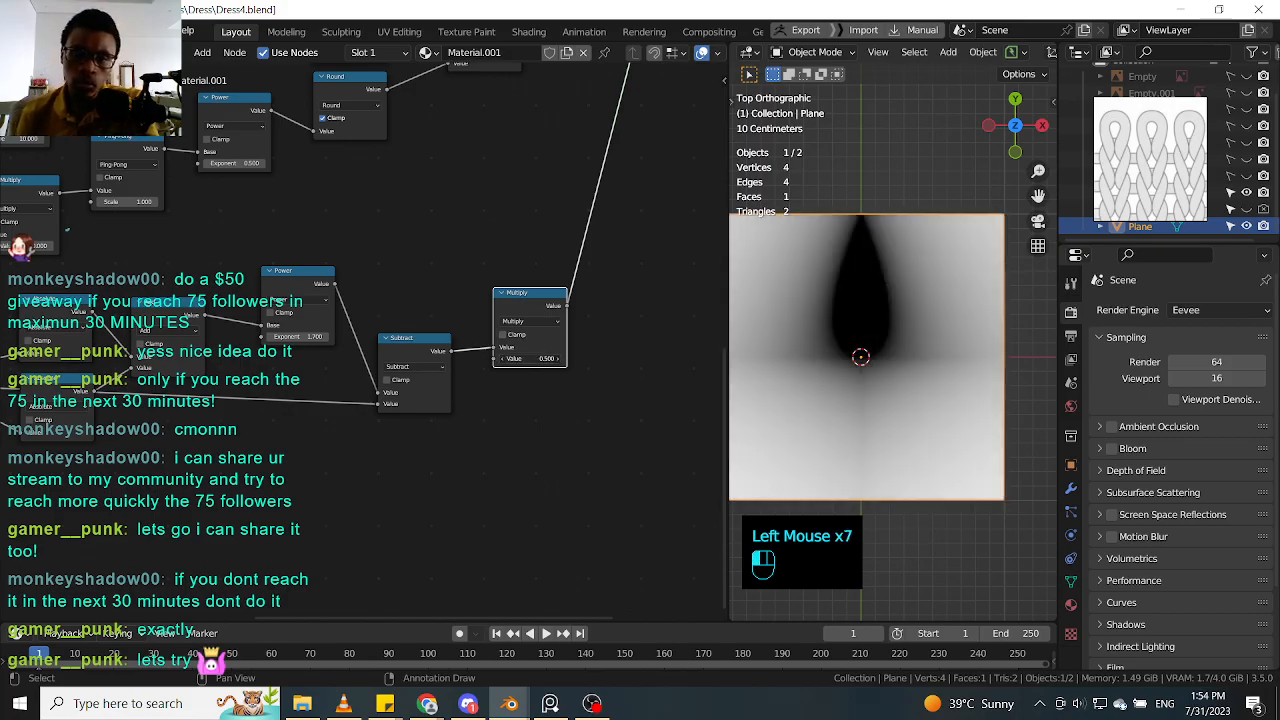
pyautogui.click(552, 306)
pyautogui.hotkey('ctrl', 'x')
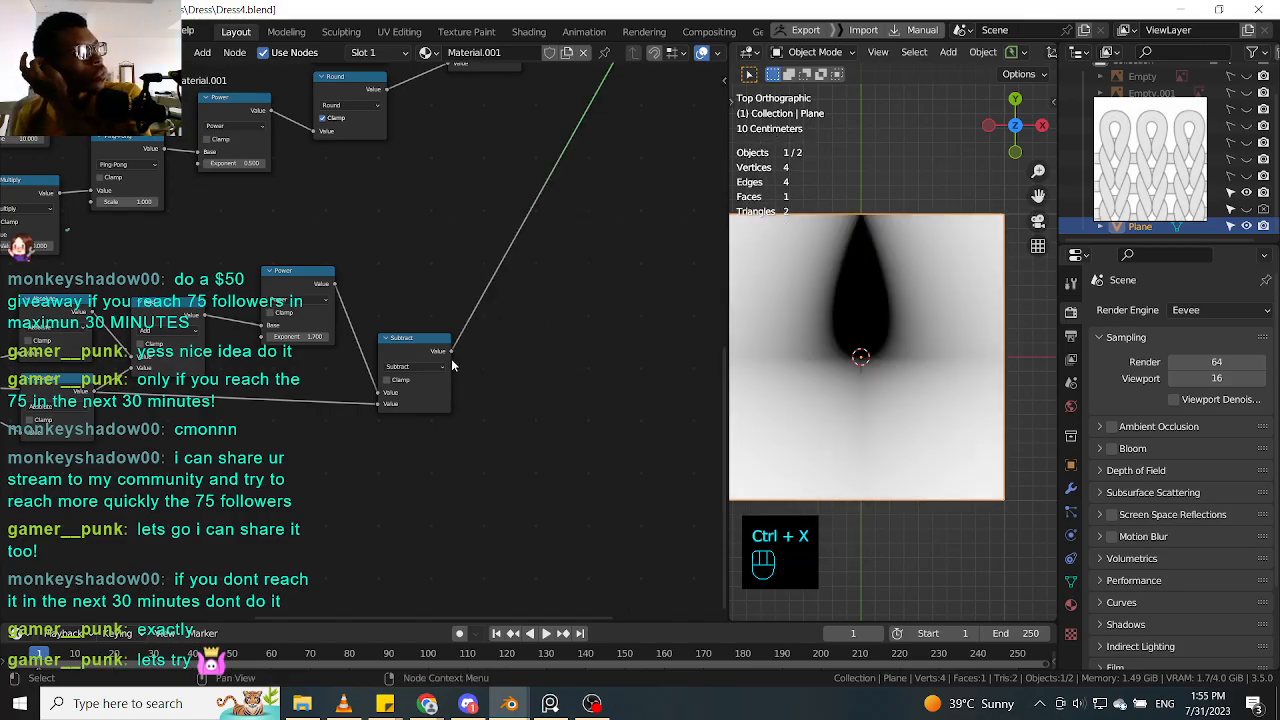
# Step: Shift the Subtract node slightly away from the lower Power node and select that Power node
pyautogui.moveTo(427, 350); pyautogui.dragTo(433, 358)
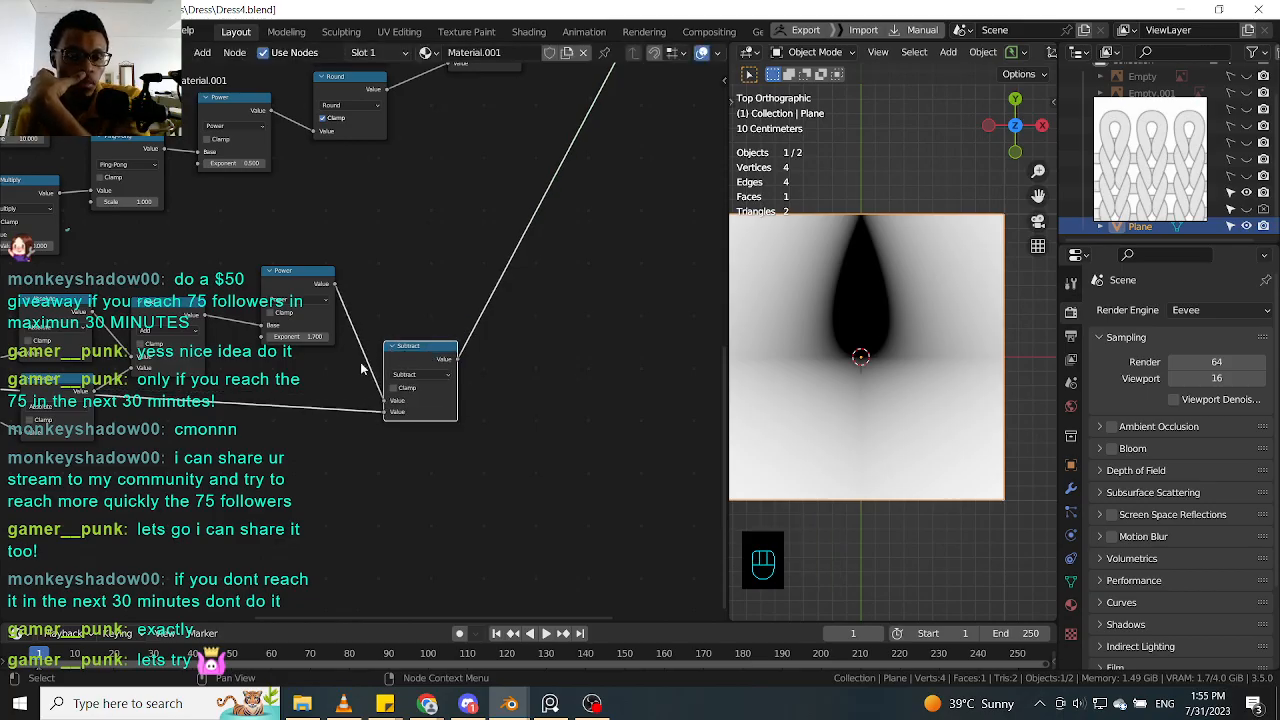
pyautogui.moveTo(315, 358); pyautogui.dragTo(396, 350, button='middle')
pyautogui.click(388, 337)
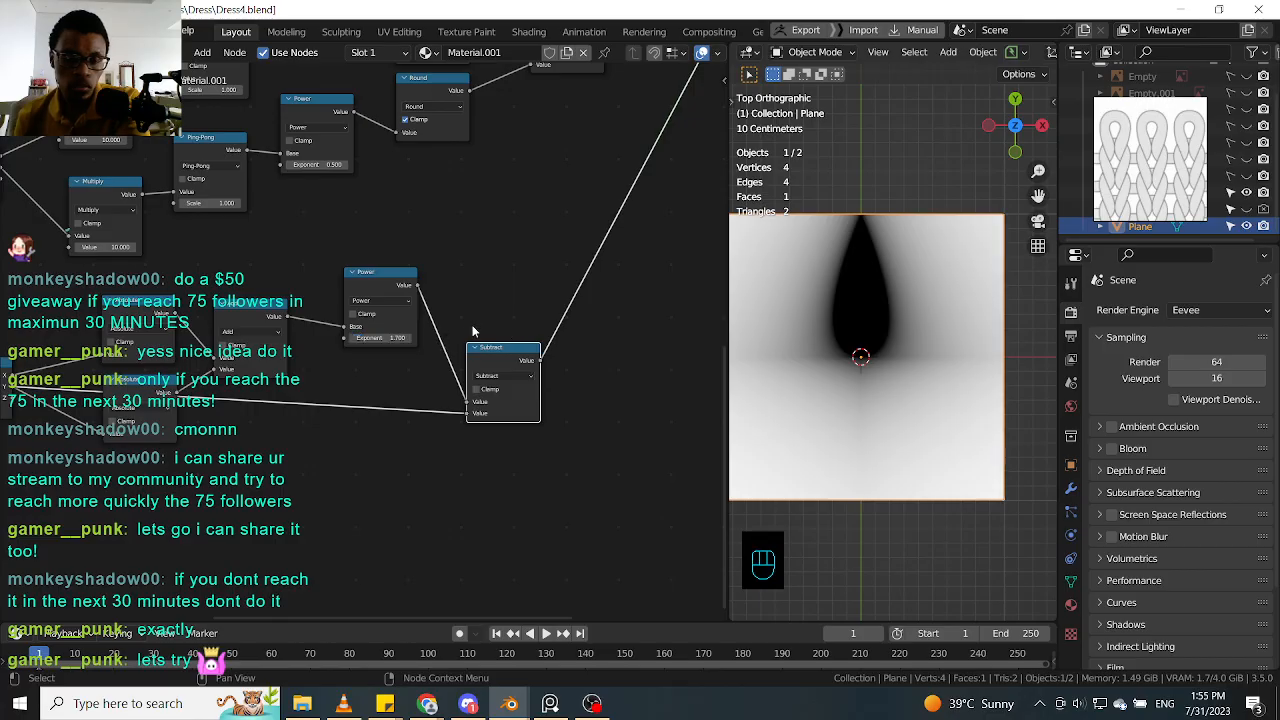
pyautogui.moveTo(387, 288); pyautogui.dragTo(446, 283, button='middle')
pyautogui.click(465, 286)
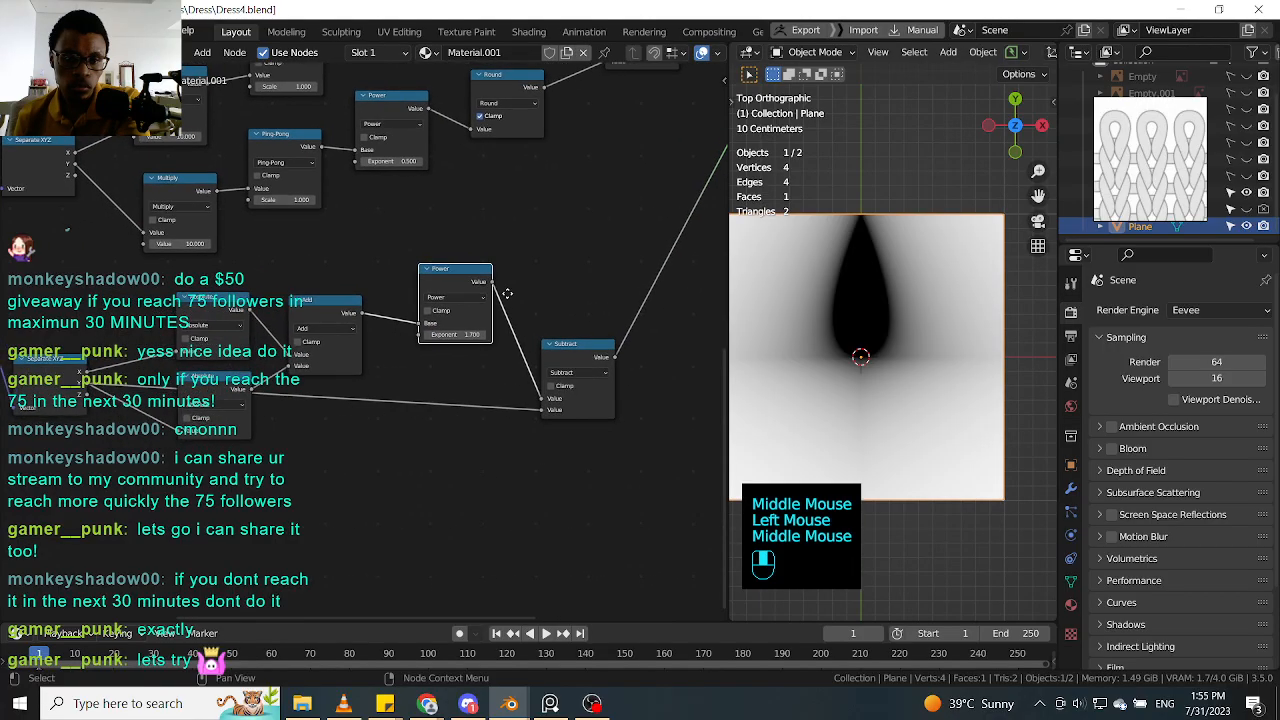
pyautogui.click(446, 283)
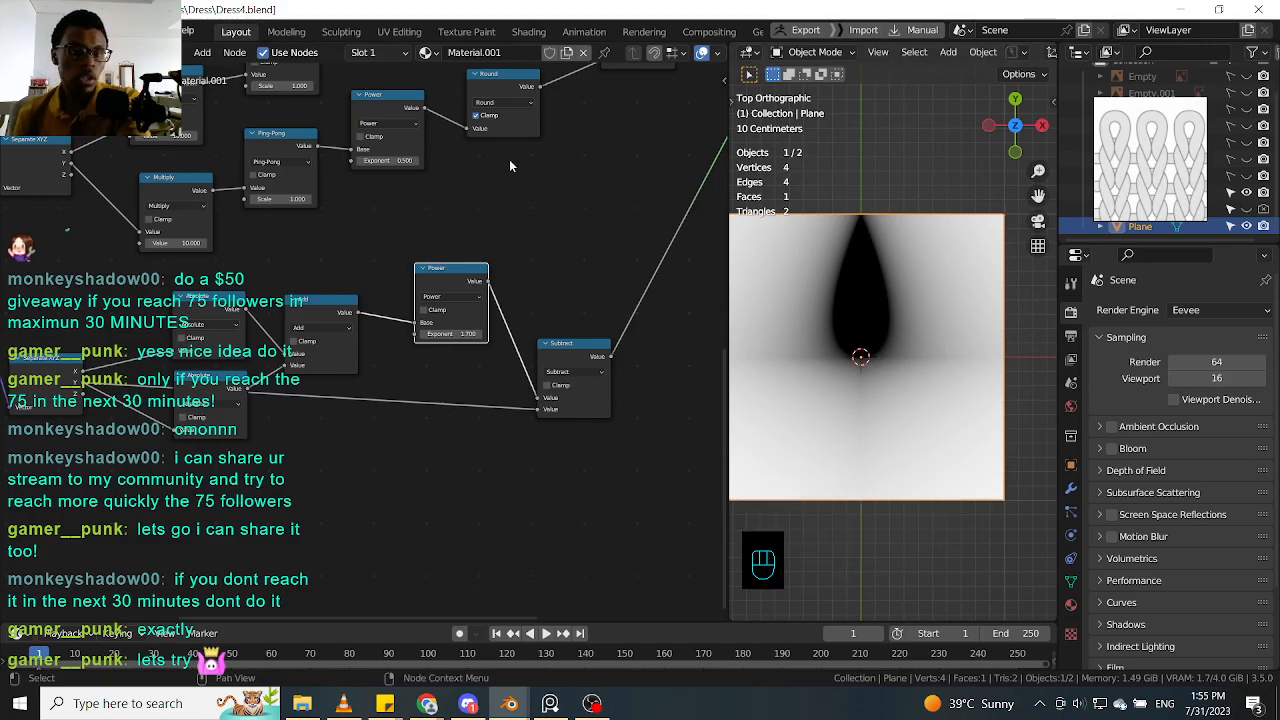
# Step: Annotate the teardrop in the 3D viewport with a horizontal line across it, a vertical line and a diagonal down to the plane's centre
pyautogui.click(726, 92)
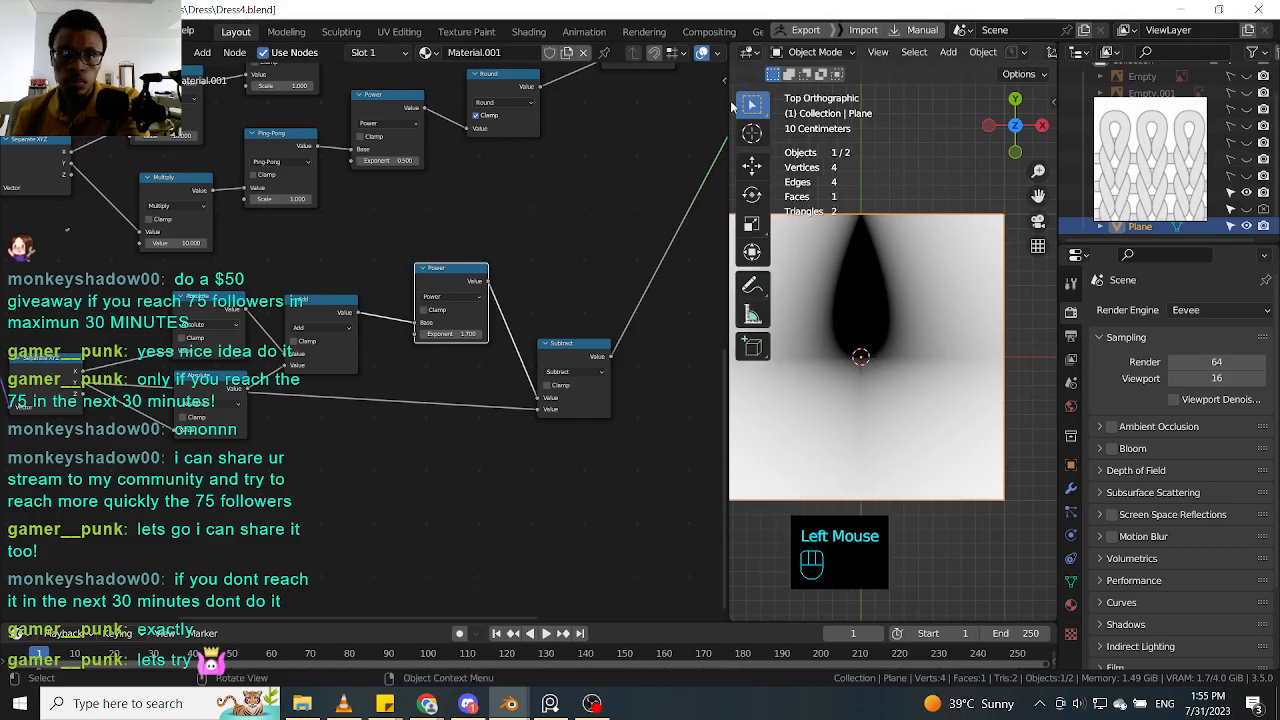
pyautogui.click(752, 285)
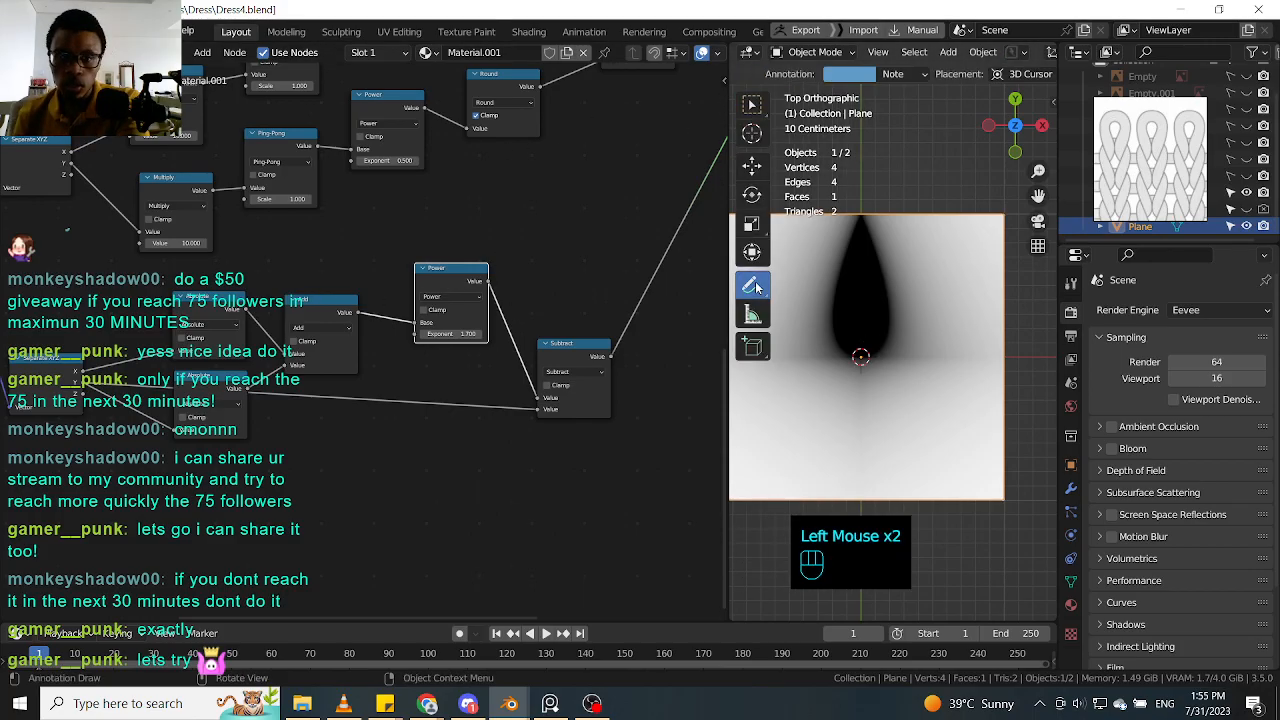
pyautogui.click(806, 342)
pyautogui.moveTo(806, 340)
pyautogui.mouseDown()
pyautogui.moveTo(864, 278)
pyautogui.moveTo(914, 353)
pyautogui.mouseUp()
pyautogui.hotkey('ctrl', 'z')
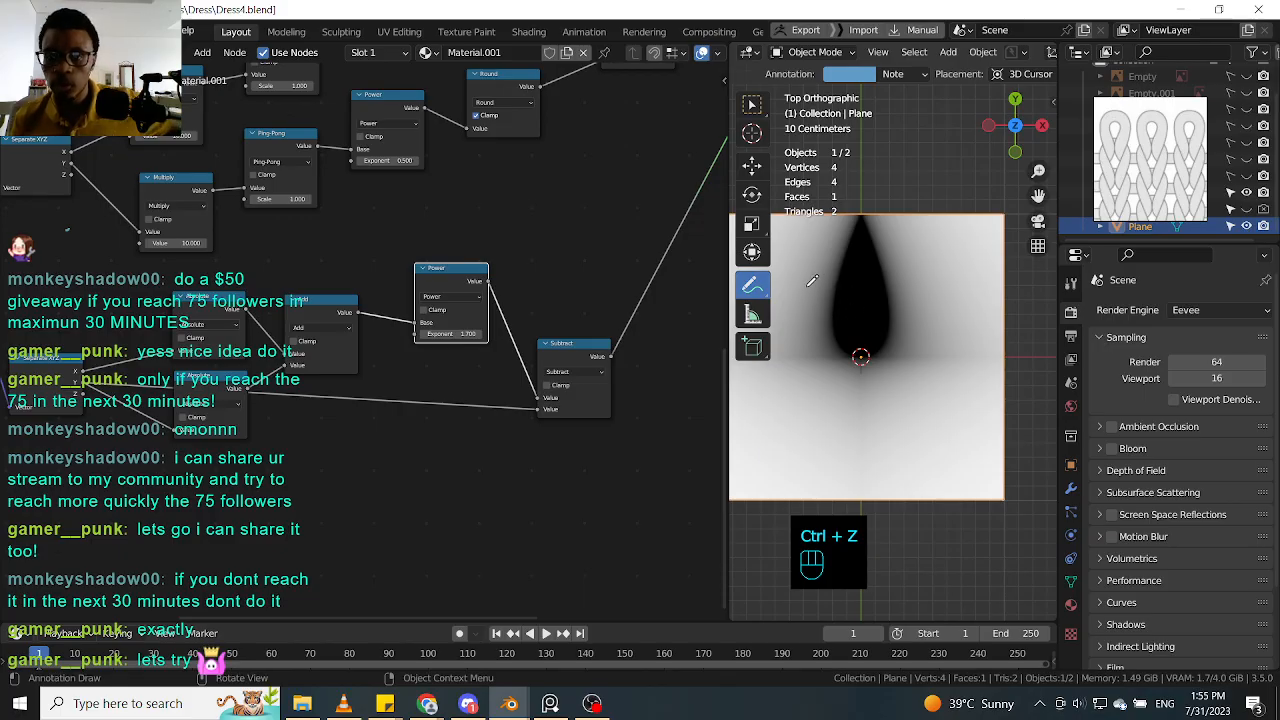
pyautogui.moveTo(810, 284); pyautogui.dragTo(906, 270)
pyautogui.hotkey('ctrl', 'z')
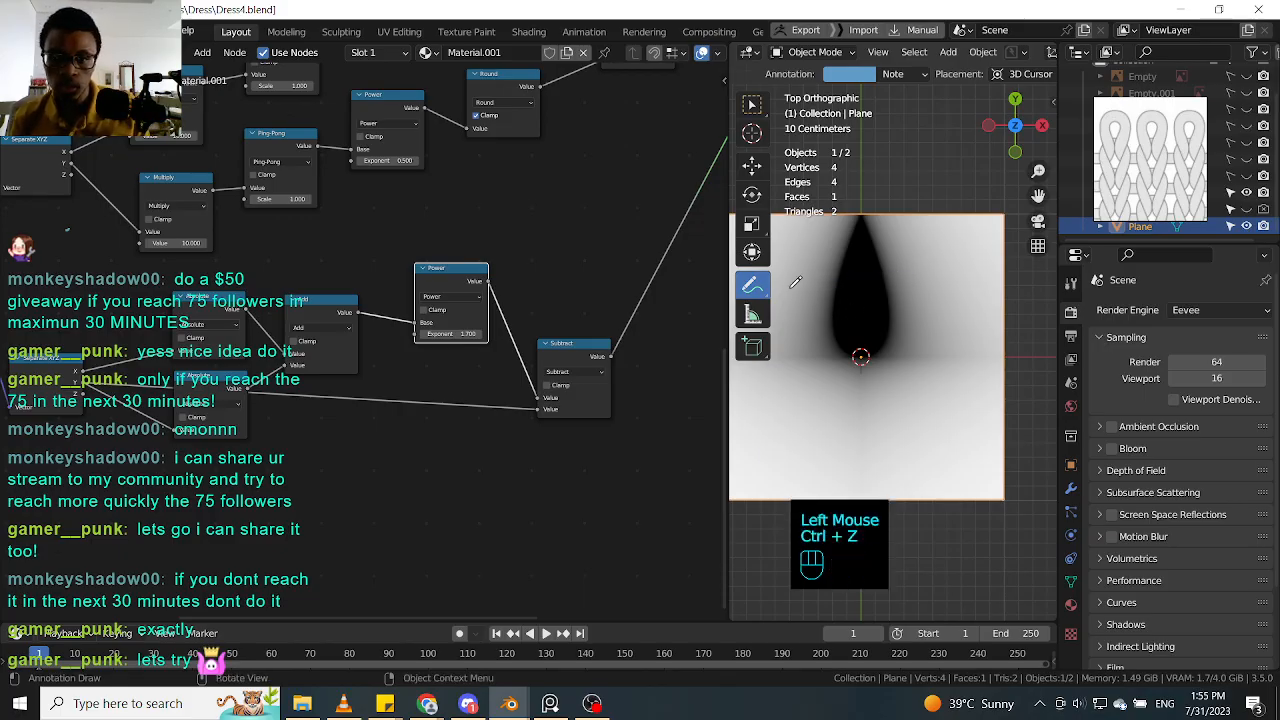
pyautogui.moveTo(806, 282)
pyautogui.mouseDown()
pyautogui.moveTo(907, 268)
pyautogui.moveTo(860, 356)
pyautogui.moveTo(812, 280)
pyautogui.moveTo(905, 279)
pyautogui.moveTo(866, 355)
pyautogui.mouseUp()
pyautogui.hotkey('ctrl', 'z')
pyautogui.moveTo(861, 281); pyautogui.dragTo(866, 355)
pyautogui.hotkey('ctrl', 'z')
pyautogui.moveTo(860, 282)
pyautogui.mouseDown()
pyautogui.moveTo(860, 357)
pyautogui.moveTo(905, 278)
pyautogui.moveTo(852, 287)
pyautogui.mouseUp()
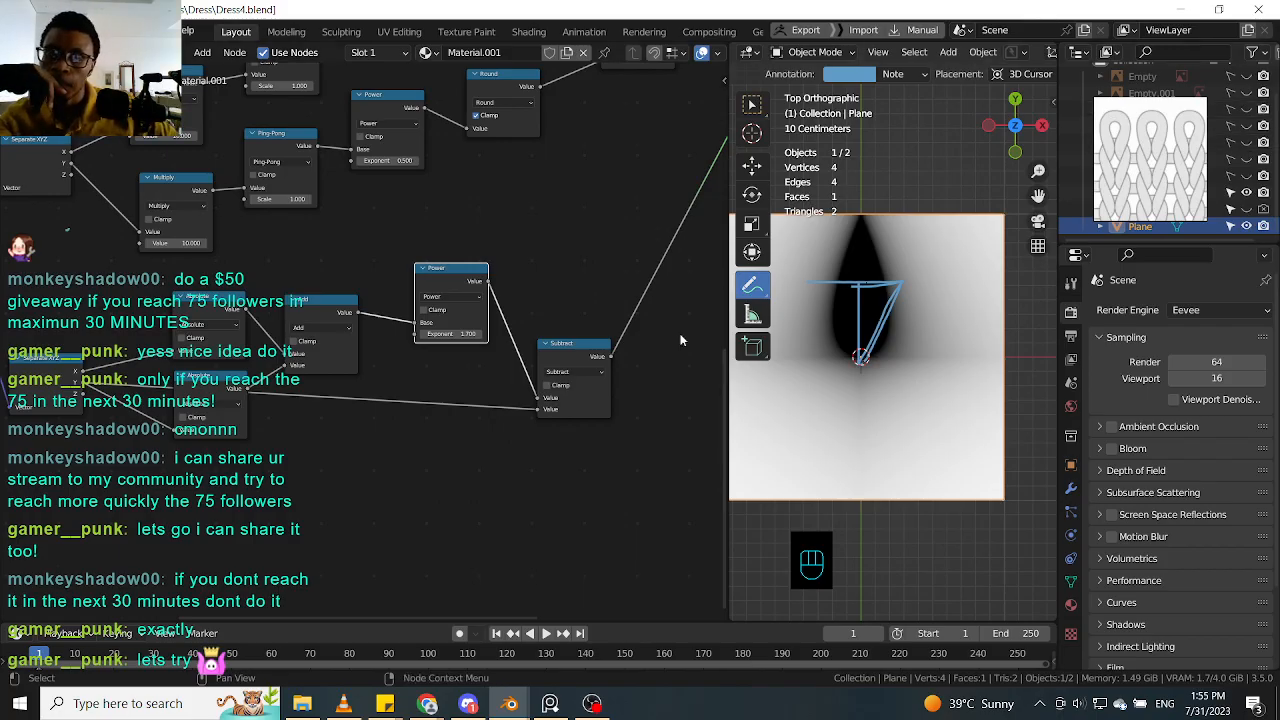
# Step: Try removing both lower Absolute nodes with the Add, Power and Subtract nodes while keeping the link to the output
pyautogui.click(395, 395)
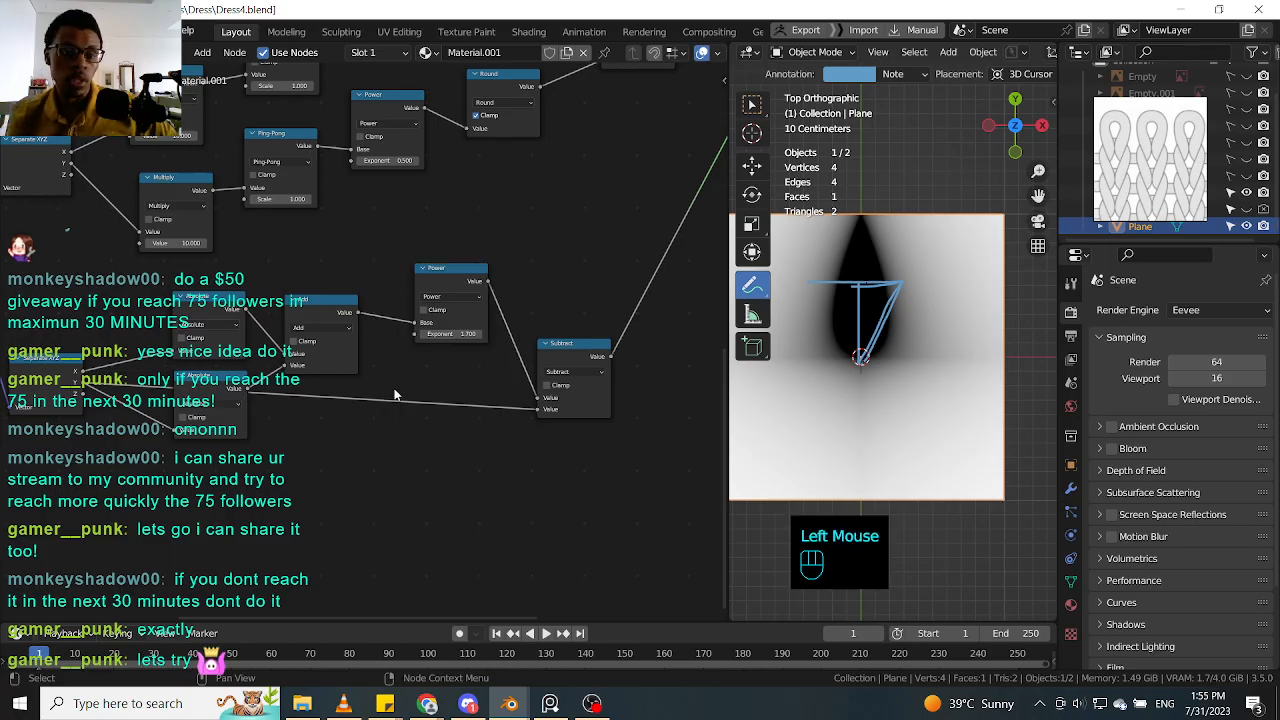
pyautogui.moveTo(652, 220); pyautogui.dragTo(208, 578)
pyautogui.click(368, 482)
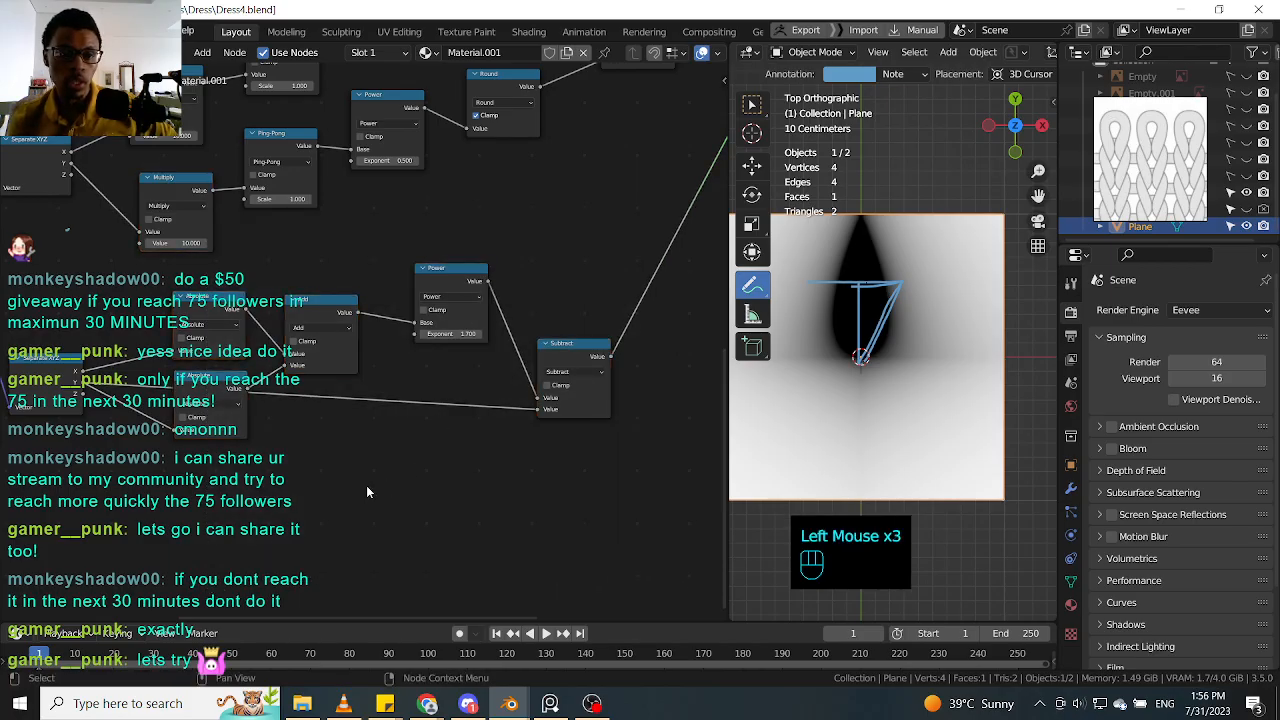
pyautogui.moveTo(196, 517); pyautogui.dragTo(630, 280)
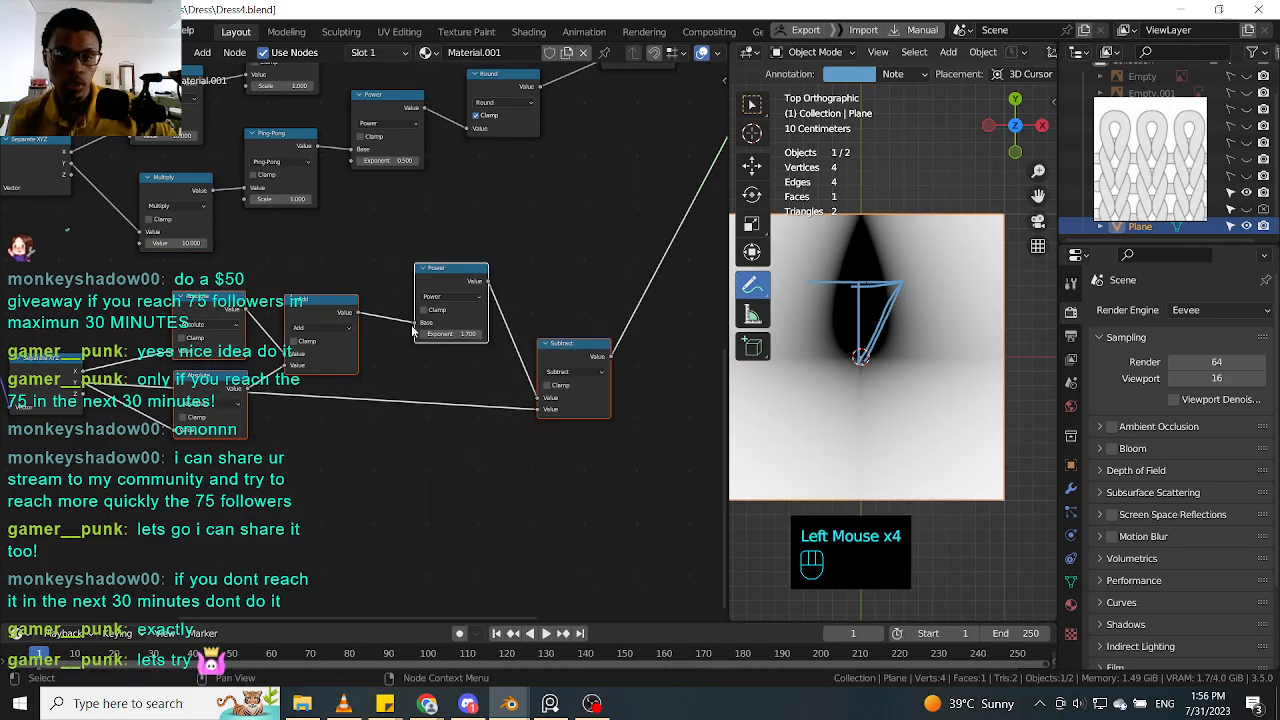
pyautogui.moveTo(381, 355); pyautogui.dragTo(448, 343, button='middle')
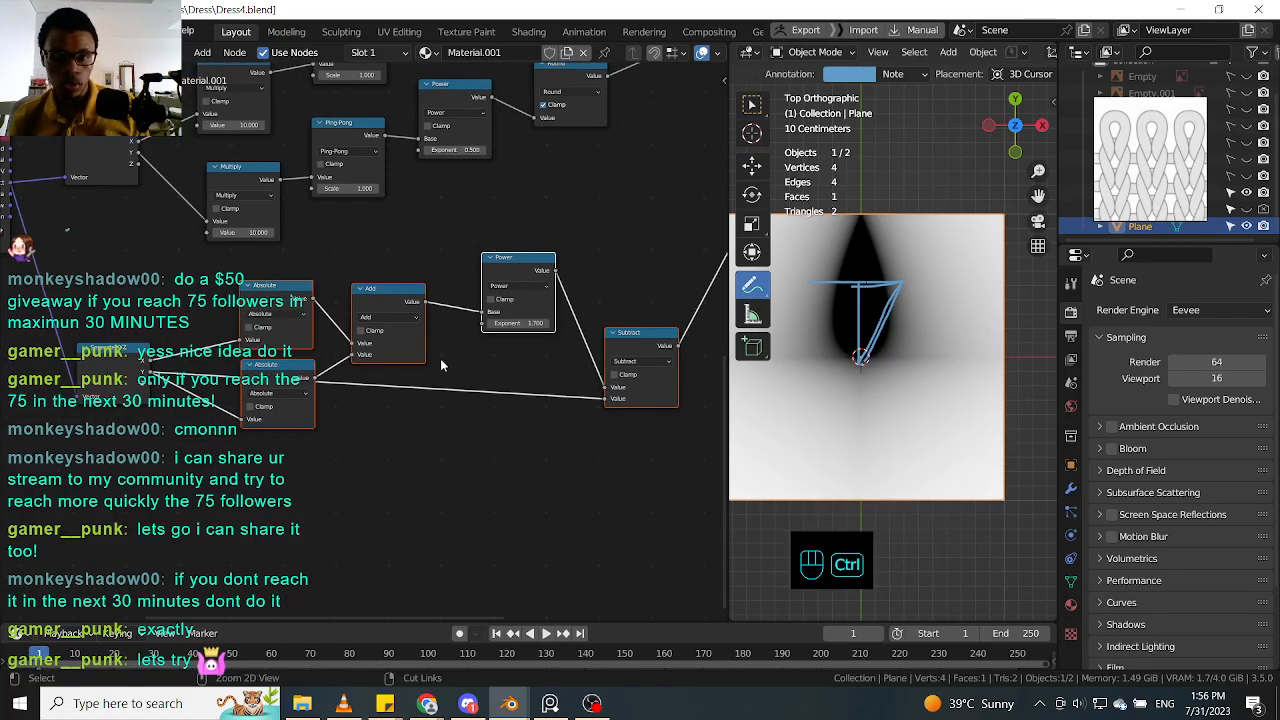
pyautogui.hotkey('ctrl', 'x')
pyautogui.moveTo(440, 365); pyautogui.dragTo(407, 344, button='middle')
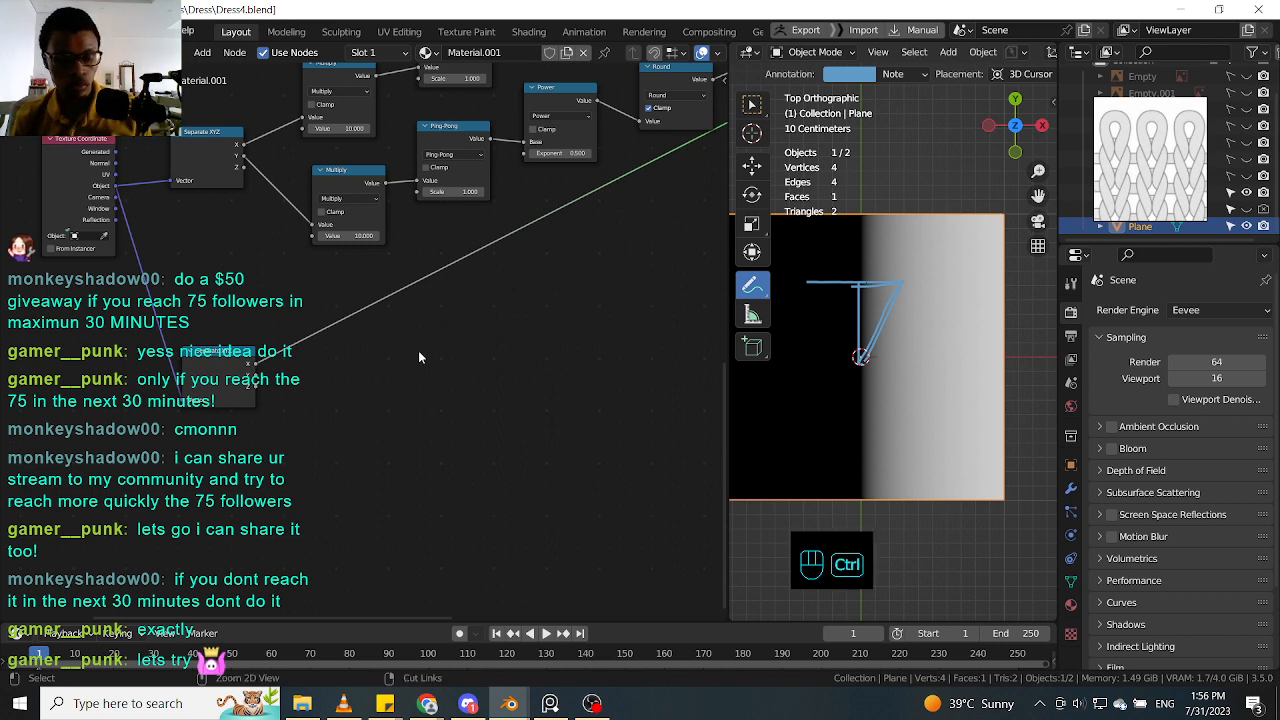
pyautogui.hotkey('ctrl', 'z')
# Step: Remove the second Absolute, Add, lower Power and Subtract nodes, keeping the first Absolute node linked to the output, and select it
pyautogui.moveTo(518, 390); pyautogui.dragTo(413, 371, button='middle')
pyautogui.moveTo(302, 462); pyautogui.dragTo(384, 312)
pyautogui.keyDown('shift'); pyautogui.moveTo(415, 449); pyautogui.dragTo(612, 239); pyautogui.keyUp('shift')
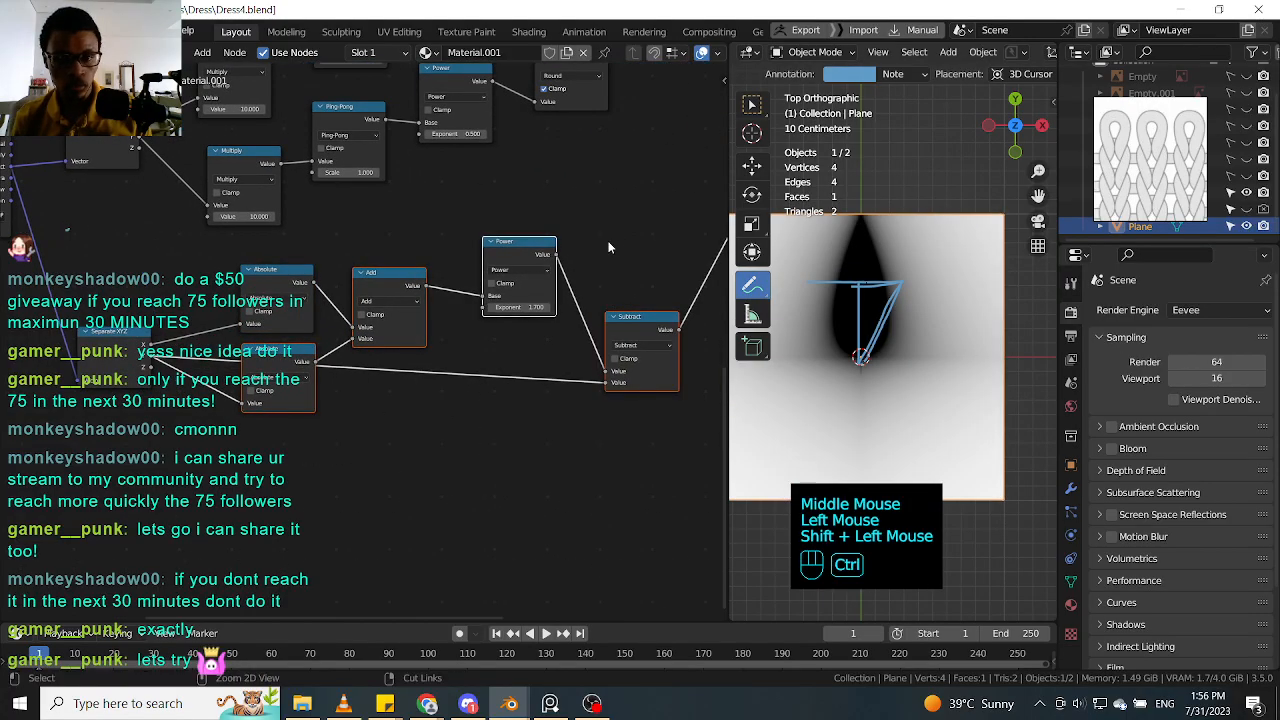
pyautogui.hotkey('ctrl', 'x')
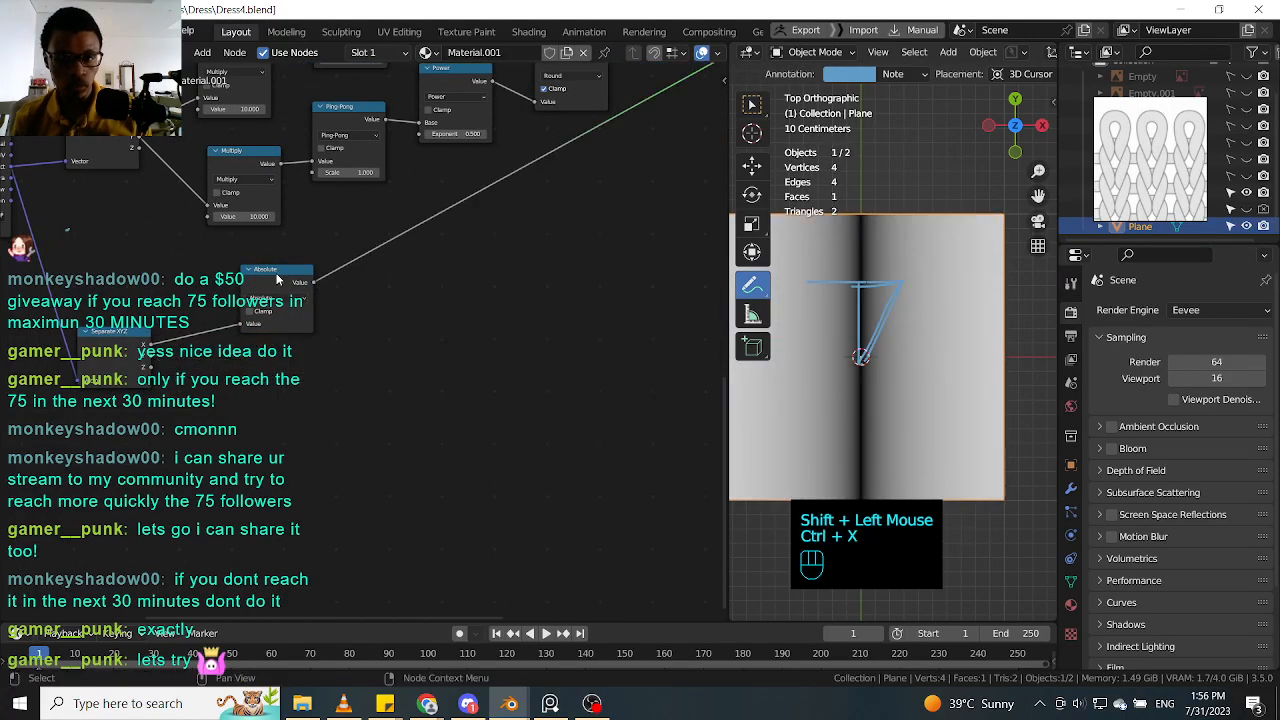
pyautogui.click(285, 277)
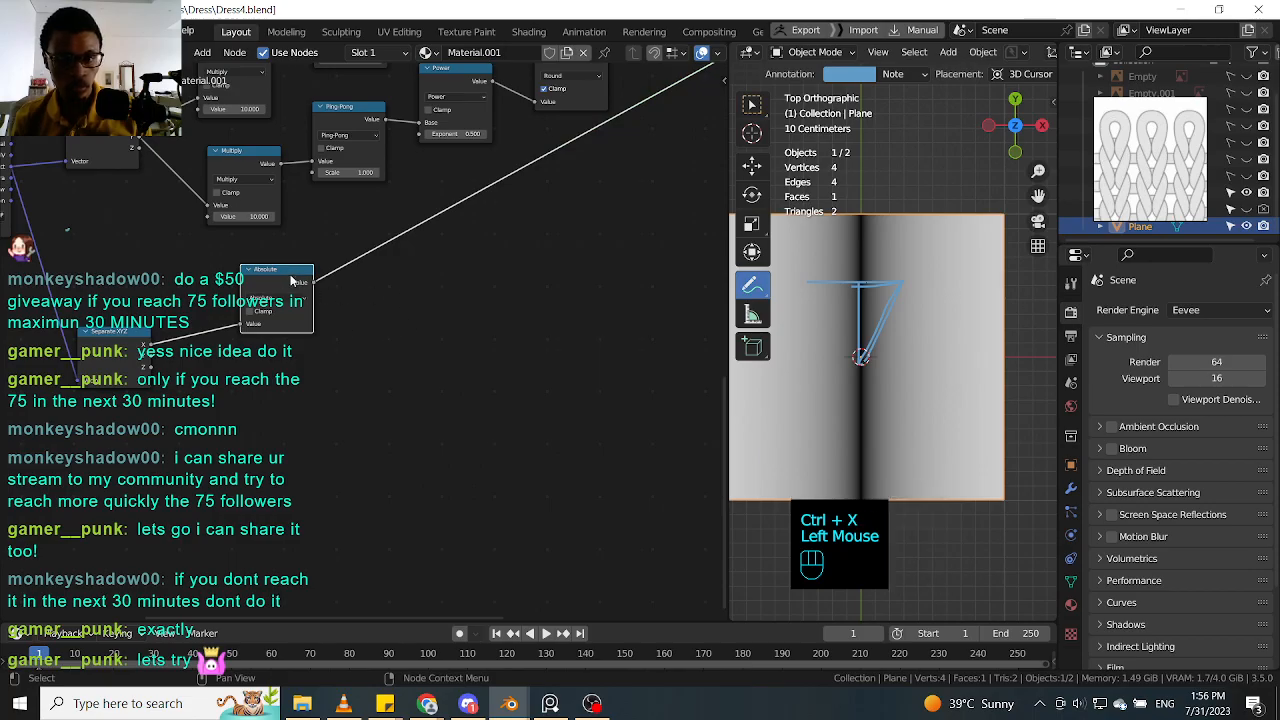
pyautogui.scroll(1, 342, 279)
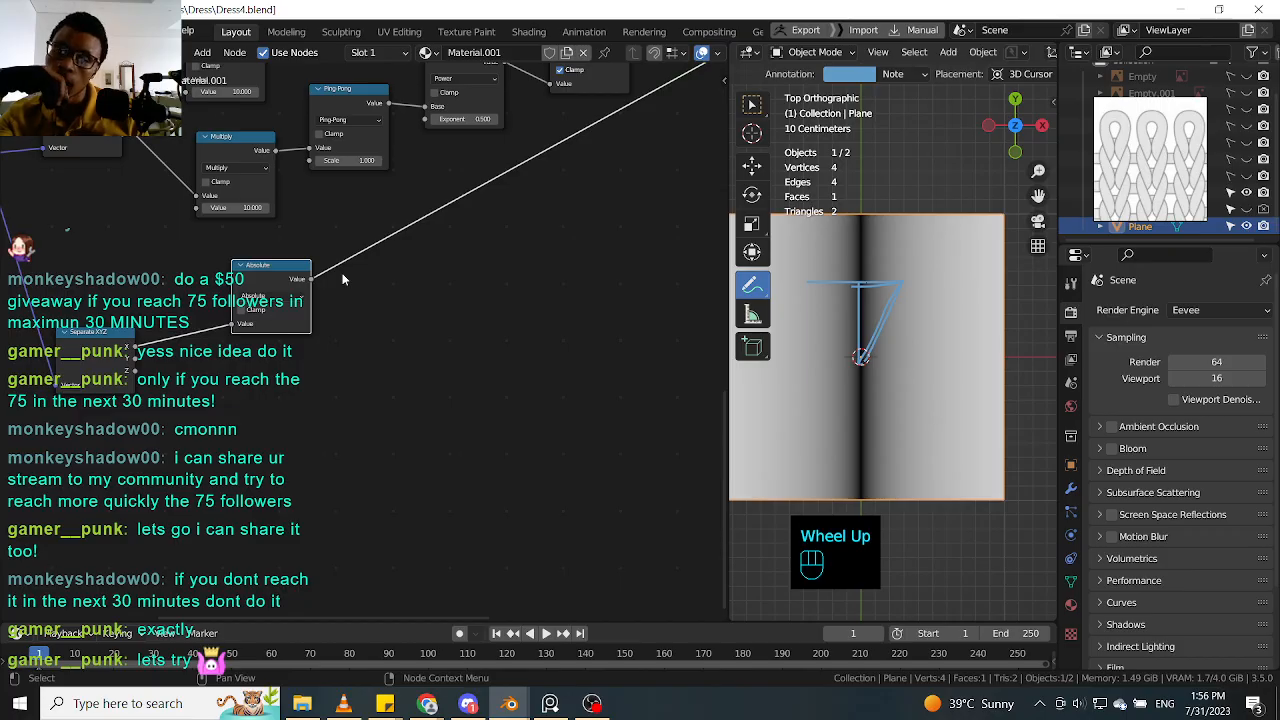
pyautogui.scroll(1, 342, 279)
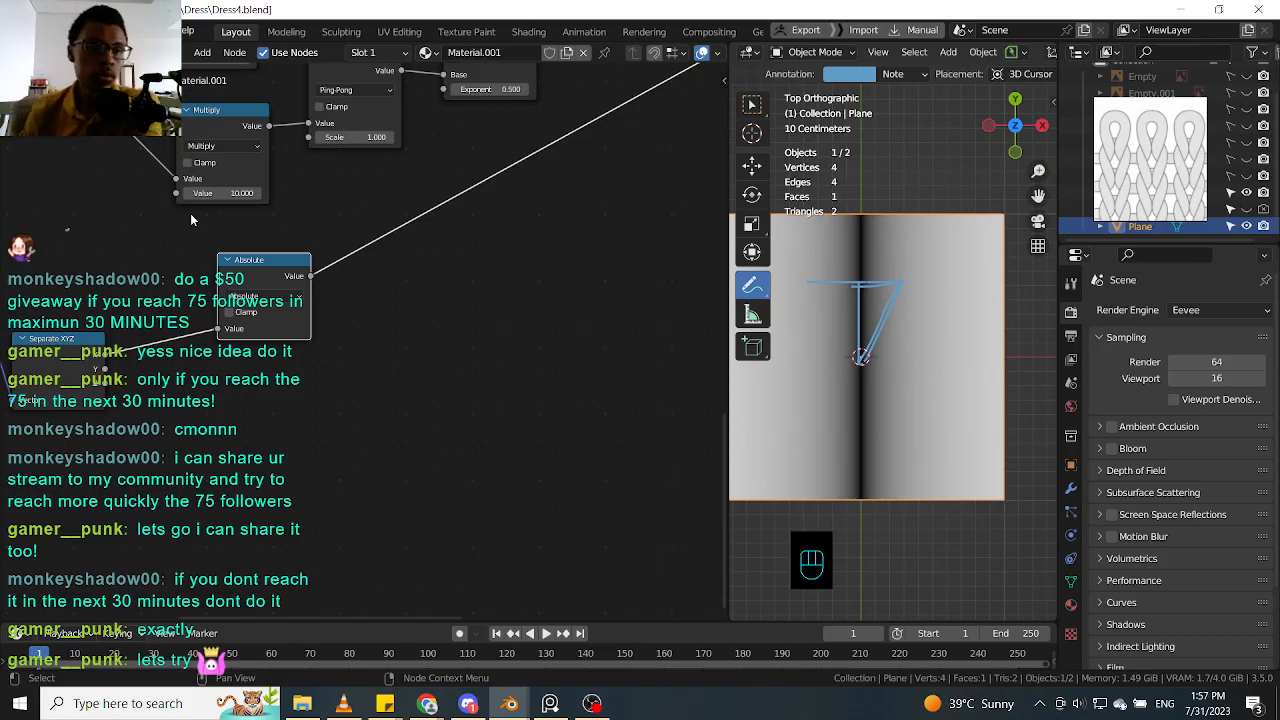
pyautogui.click(388, 276)
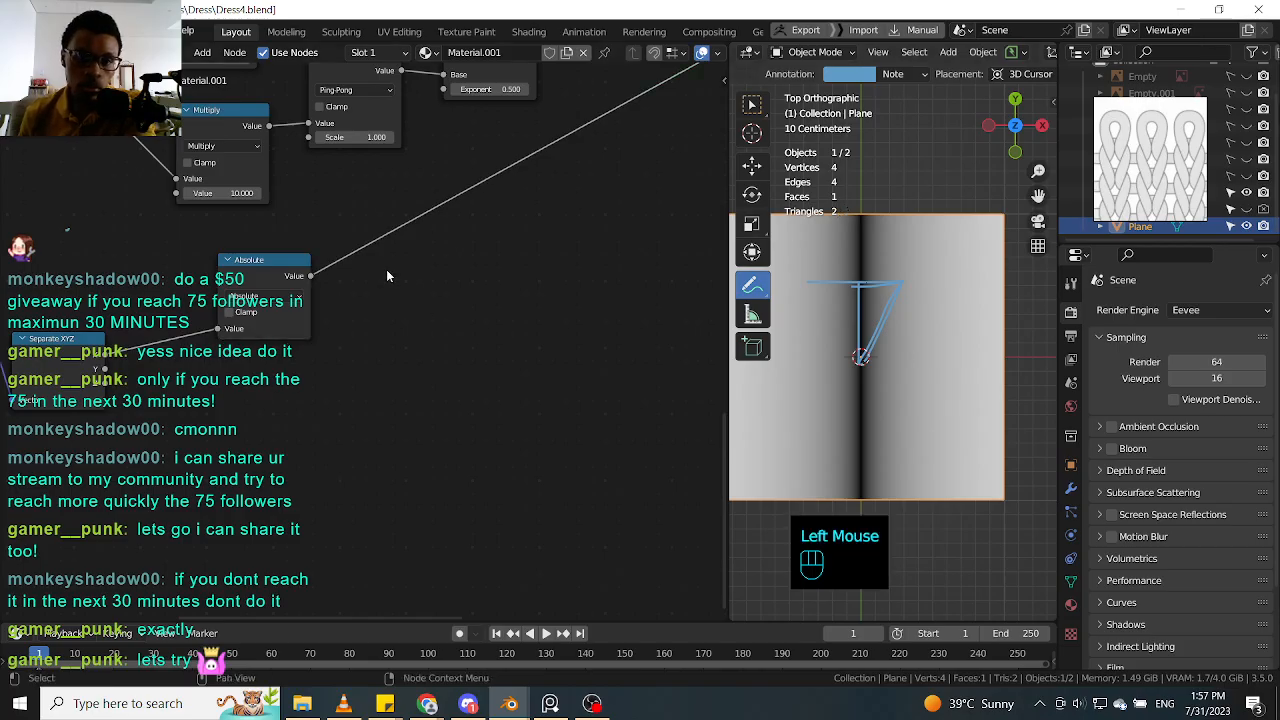
pyautogui.click(5, 80)
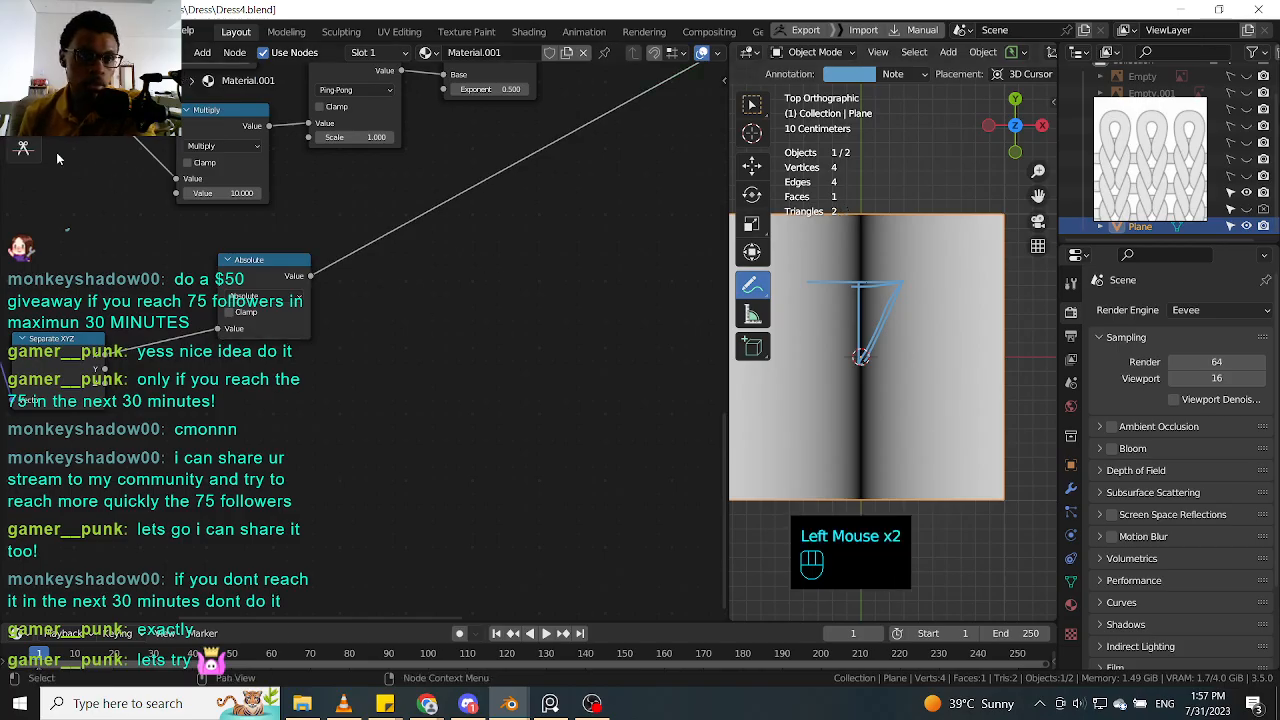
pyautogui.click(23, 117)
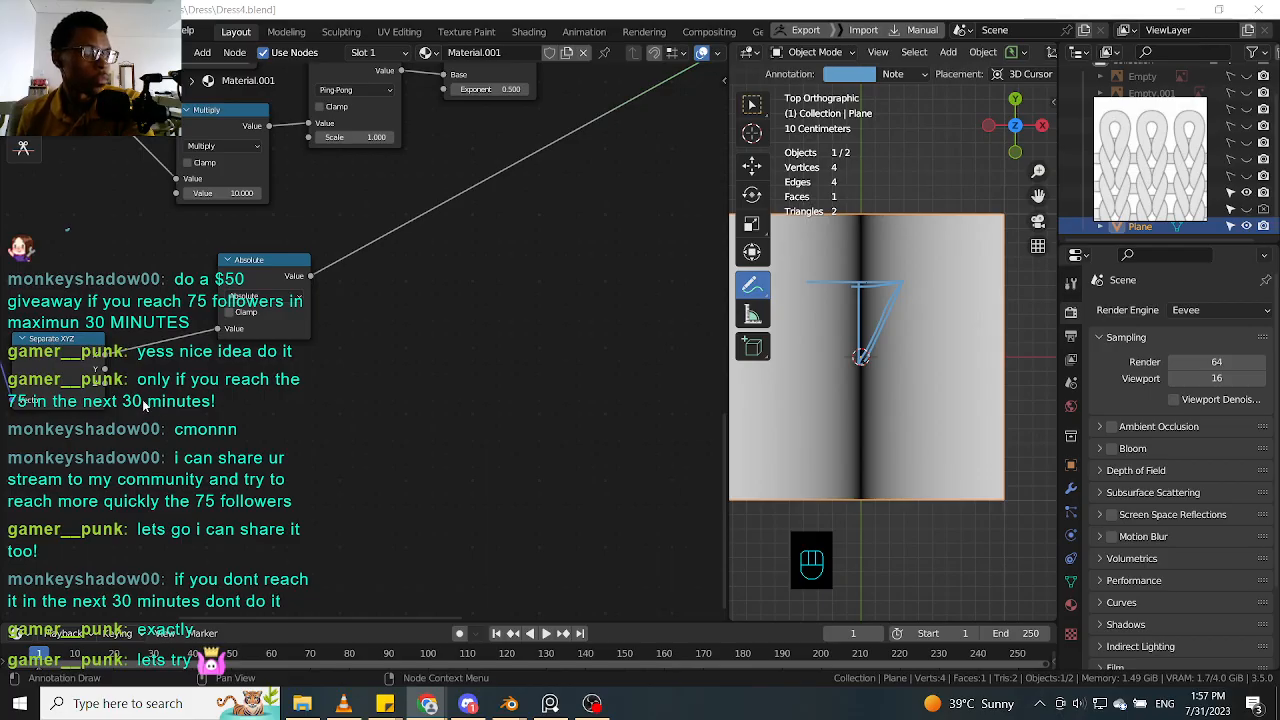
pyautogui.moveTo(248, 373); pyautogui.dragTo(297, 370, button='middle')
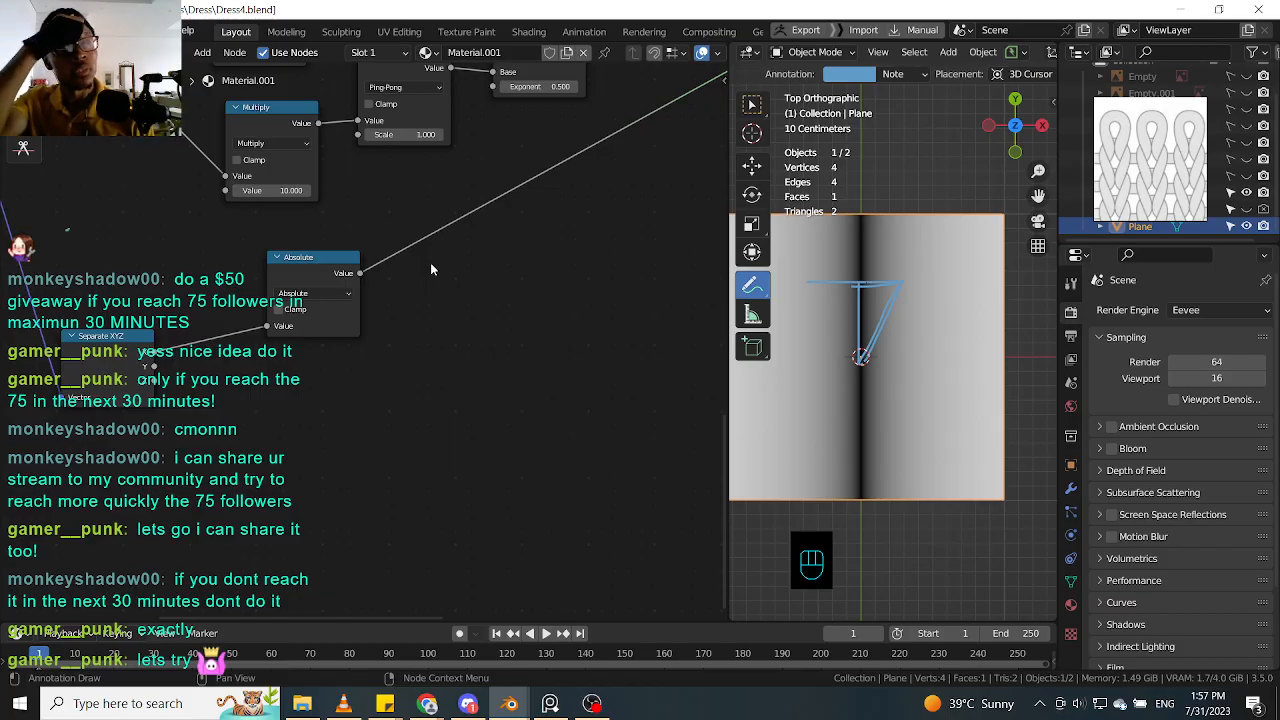
pyautogui.click(326, 281)
pyautogui.hotkey('ctrl', 'z')
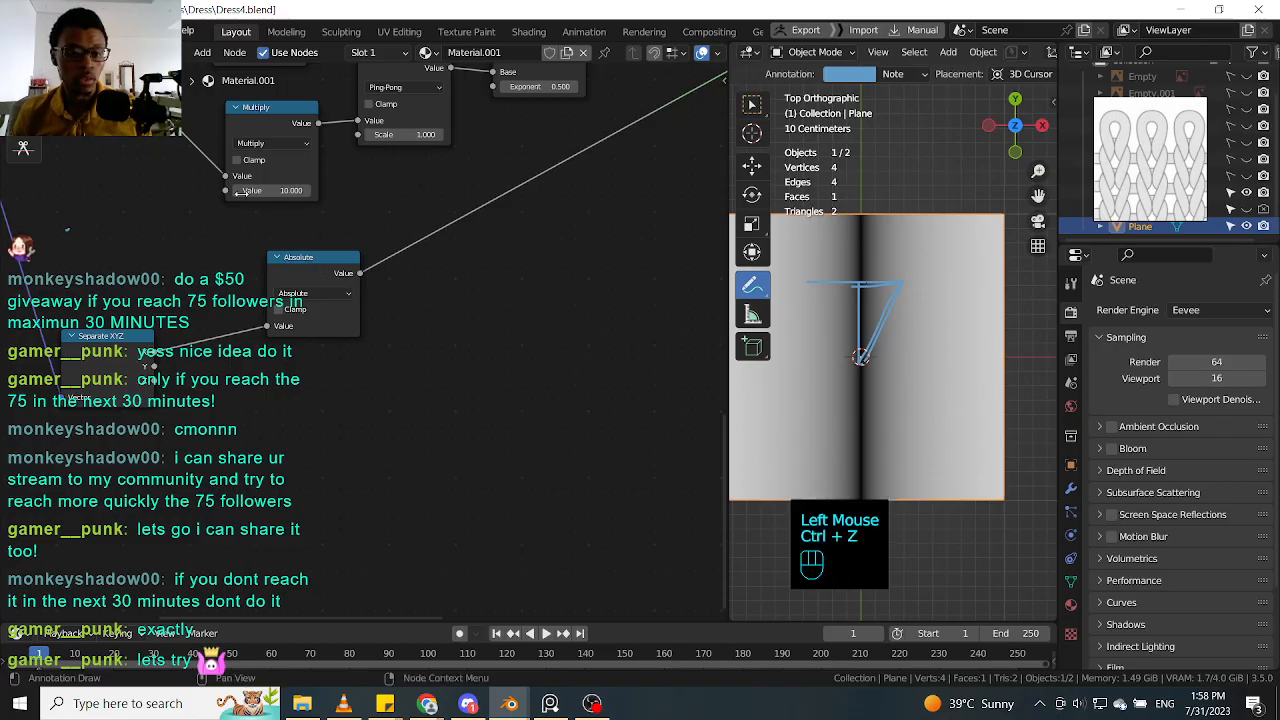
pyautogui.click(148, 367)
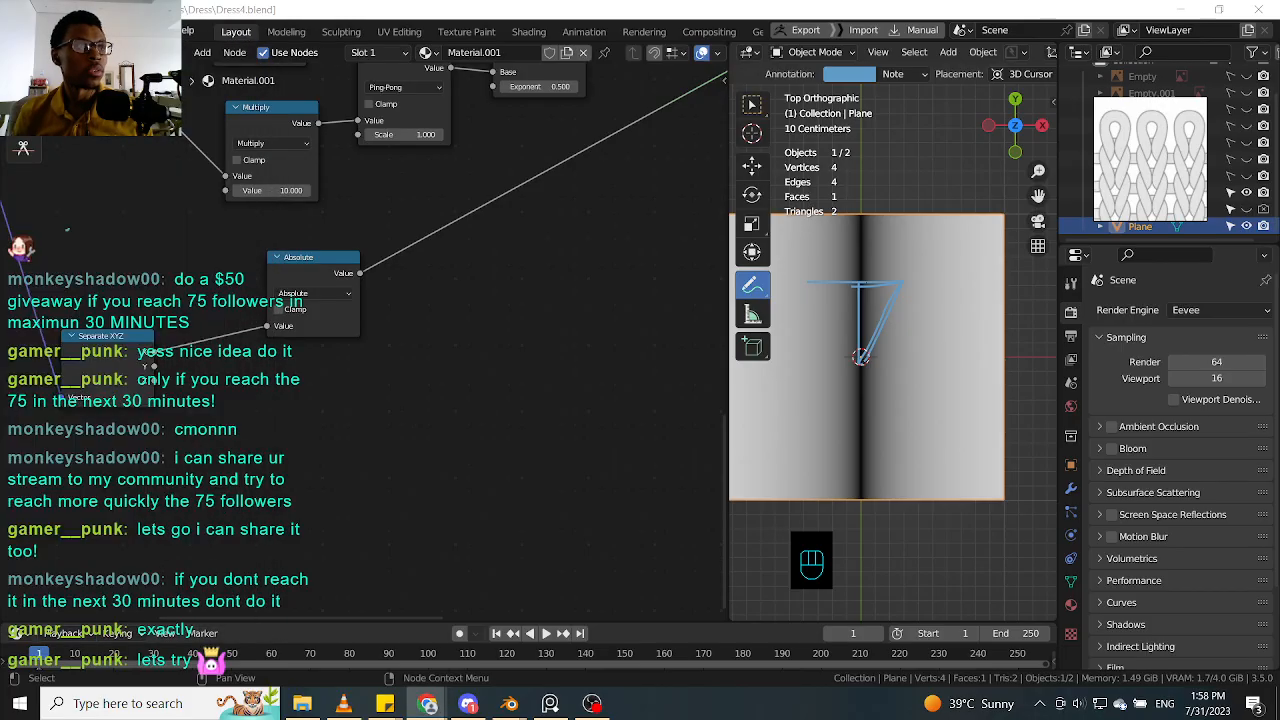
pyautogui.click(247, 388)
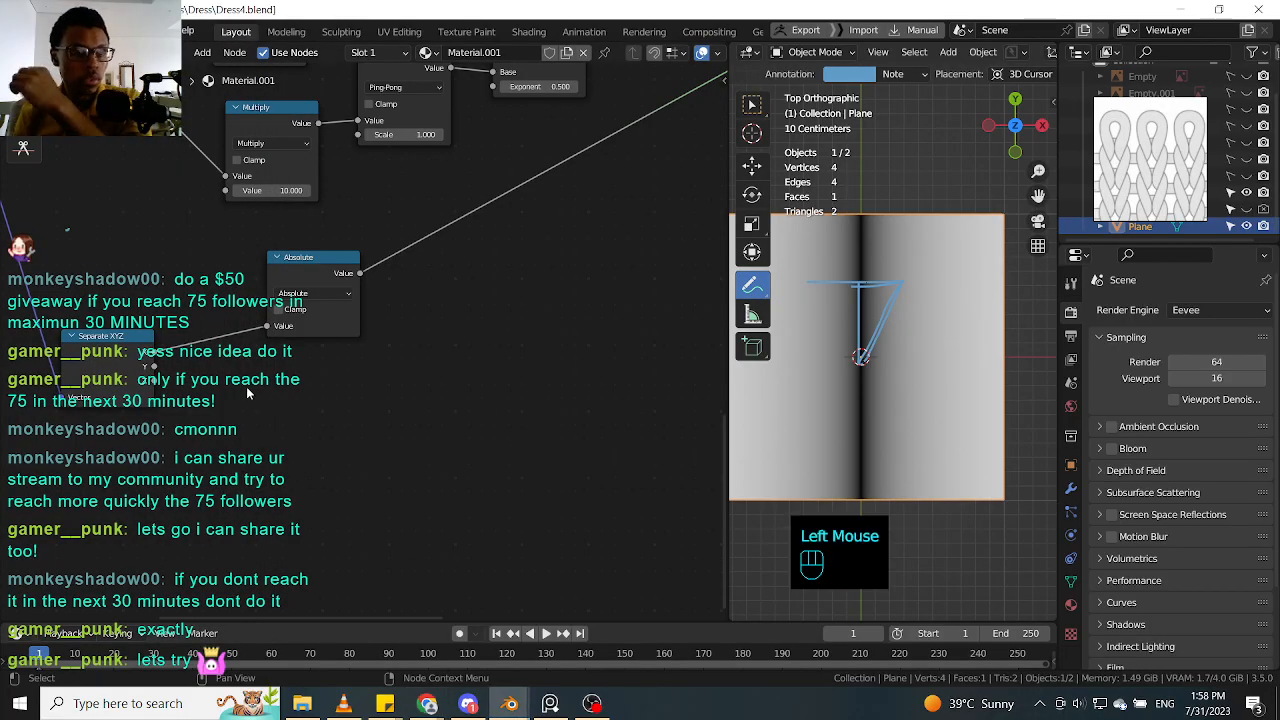
pyautogui.click(310, 270)
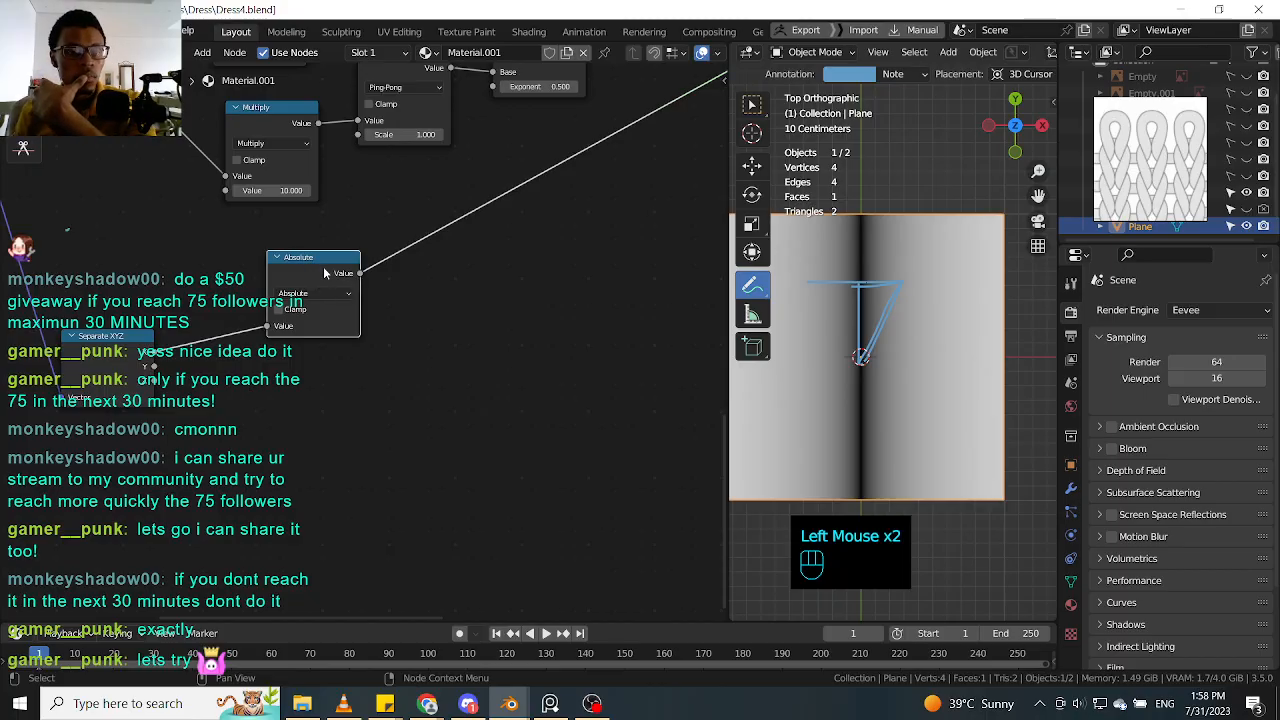
pyautogui.hotkey('shift', 'a')
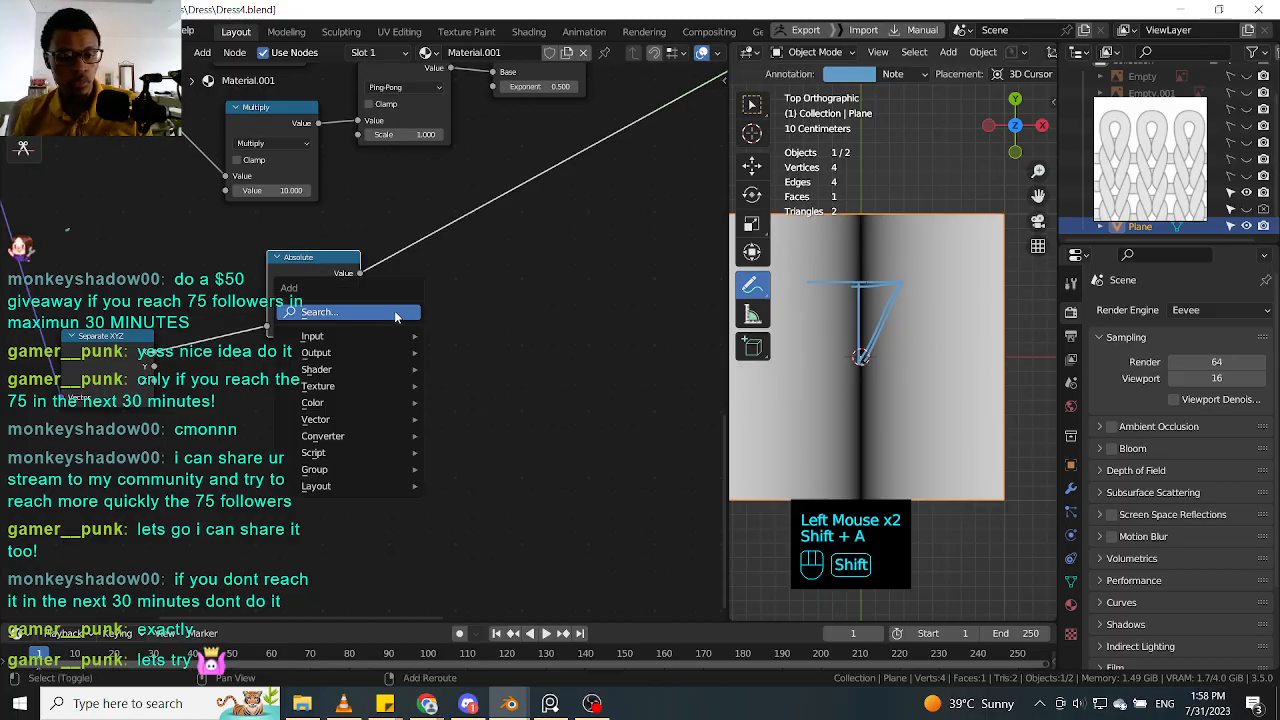
pyautogui.click(385, 282)
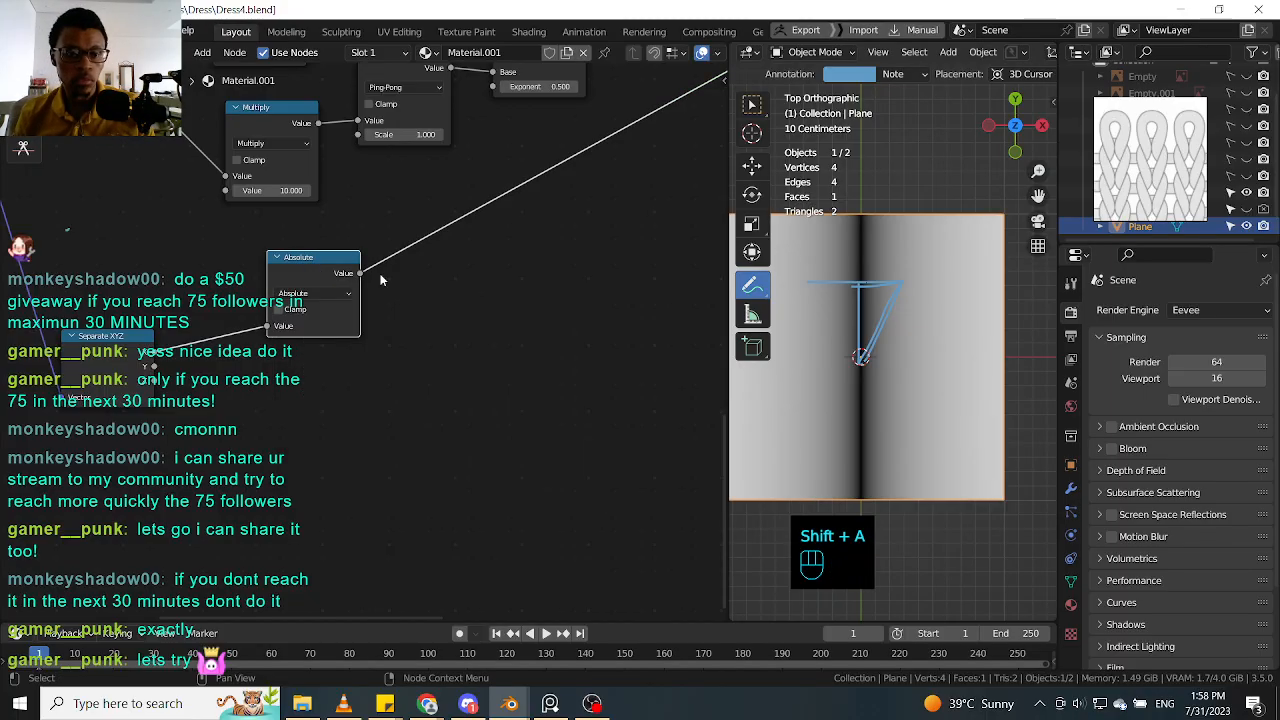
# Step: Move the Absolute node slightly lower and try to add another node through the node search
pyautogui.click(325, 274)
pyautogui.moveTo(325, 274); pyautogui.dragTo(345, 321)
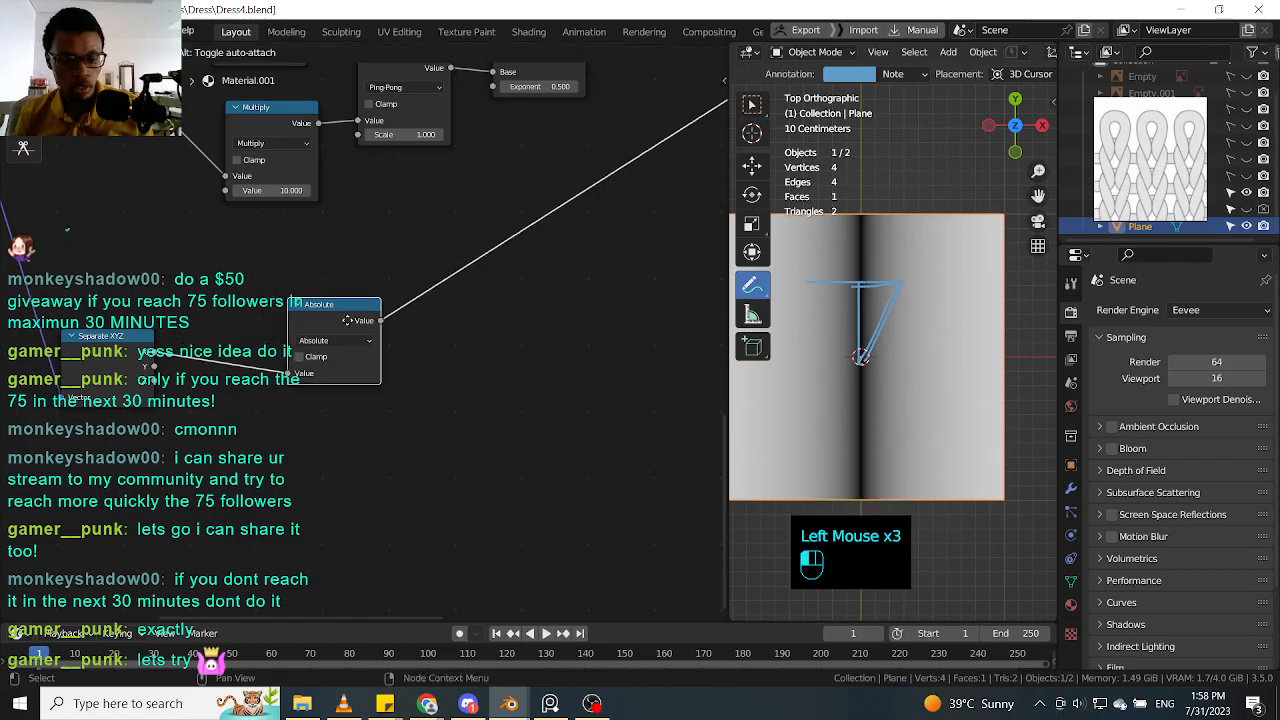
pyautogui.hotkey('shift', 'a')
pyautogui.click(421, 466)
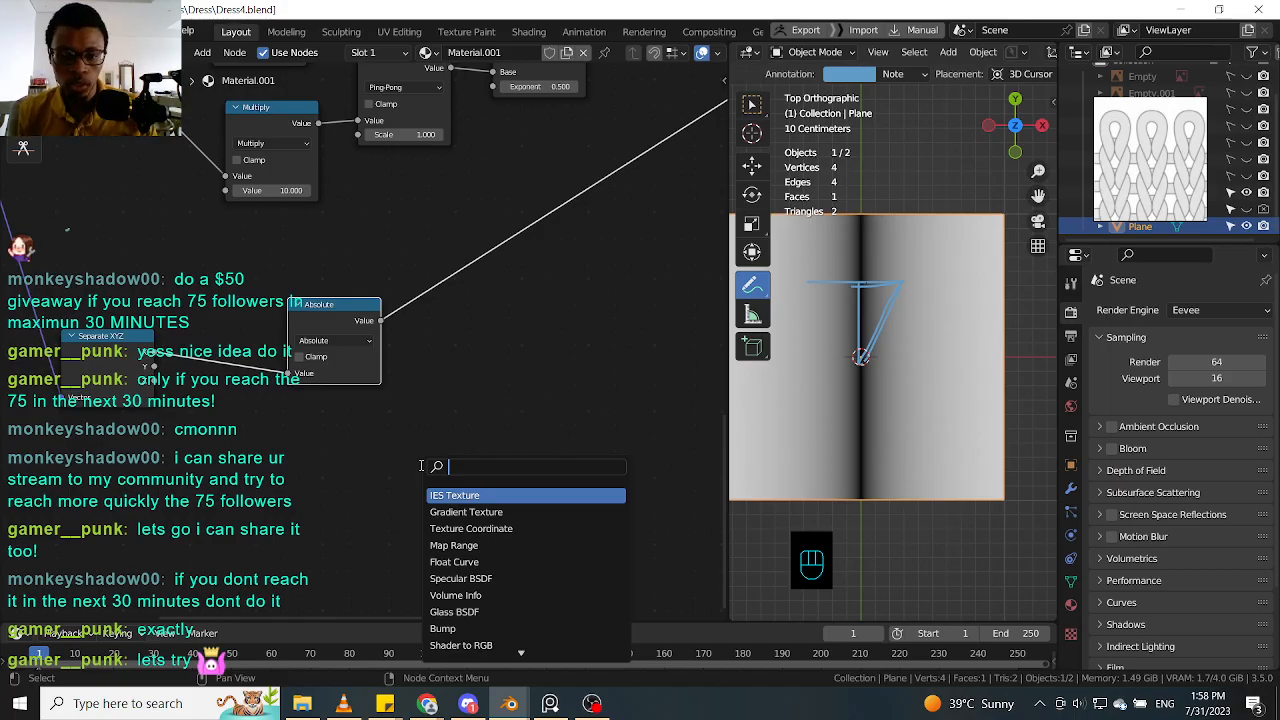
pyautogui.write('a')
pyautogui.press('BackSpace')
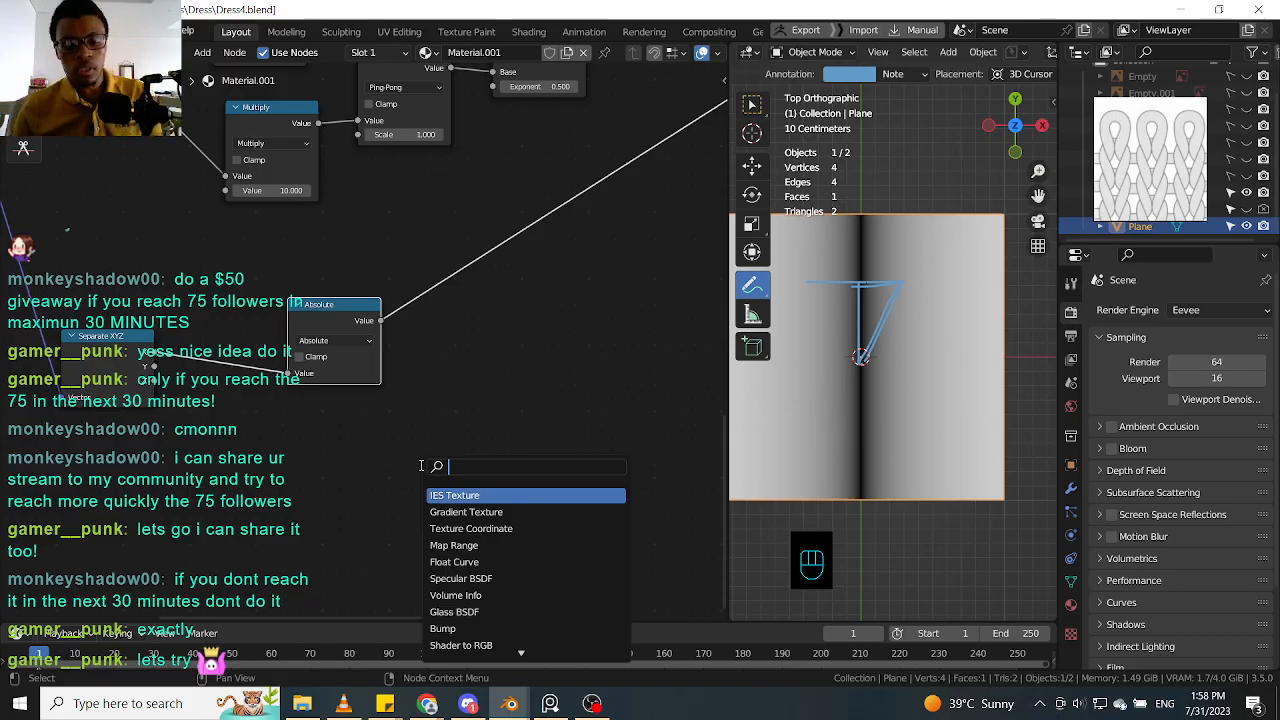
pyautogui.write('s')
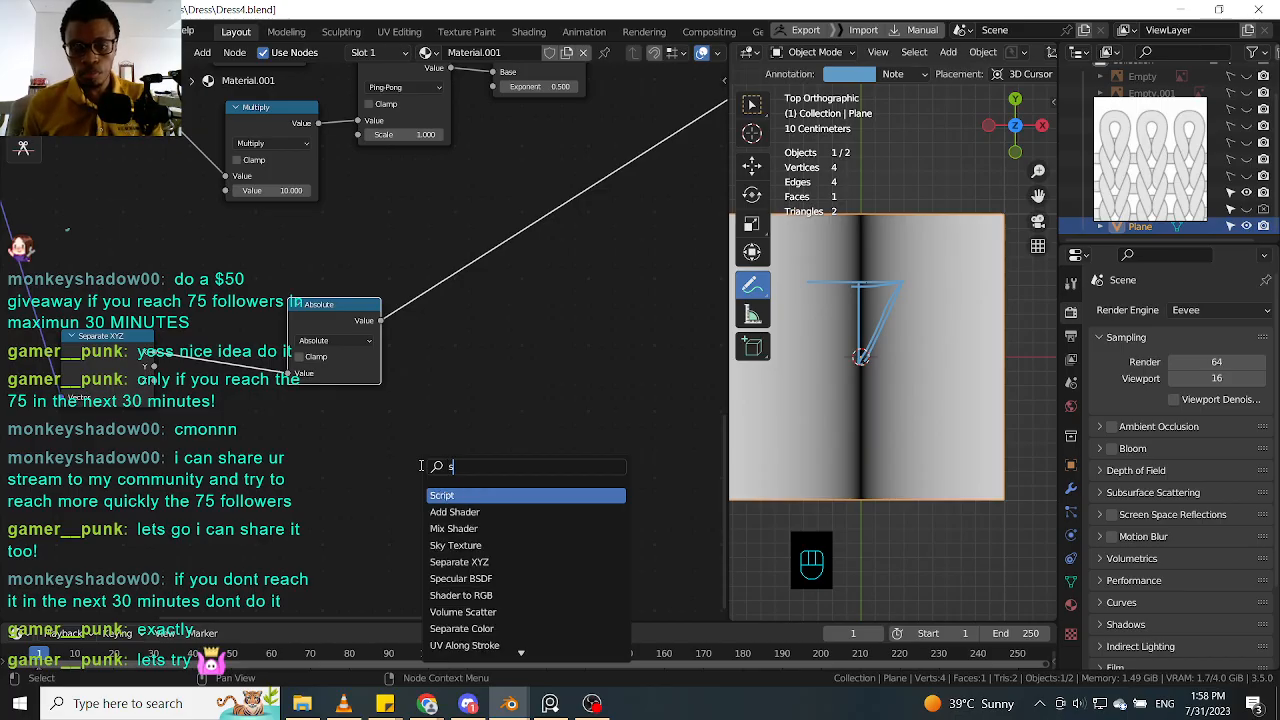
pyautogui.press('BackSpace')
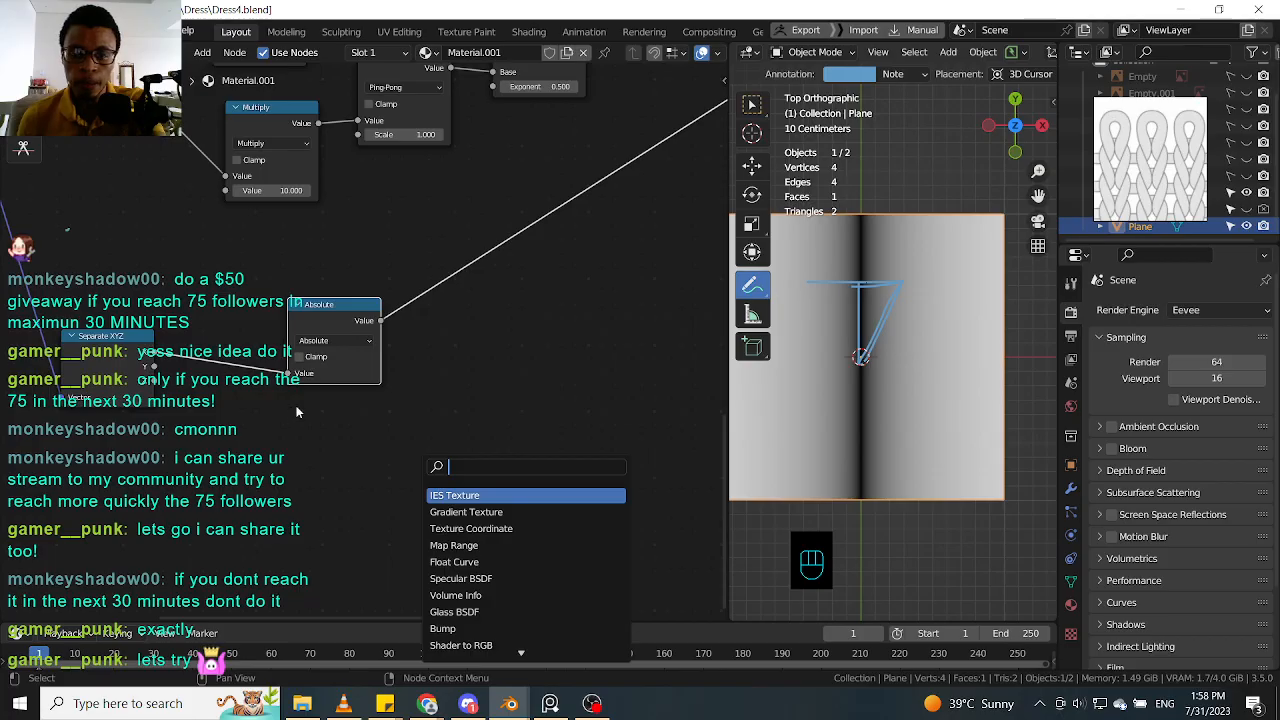
pyautogui.click(236, 427)
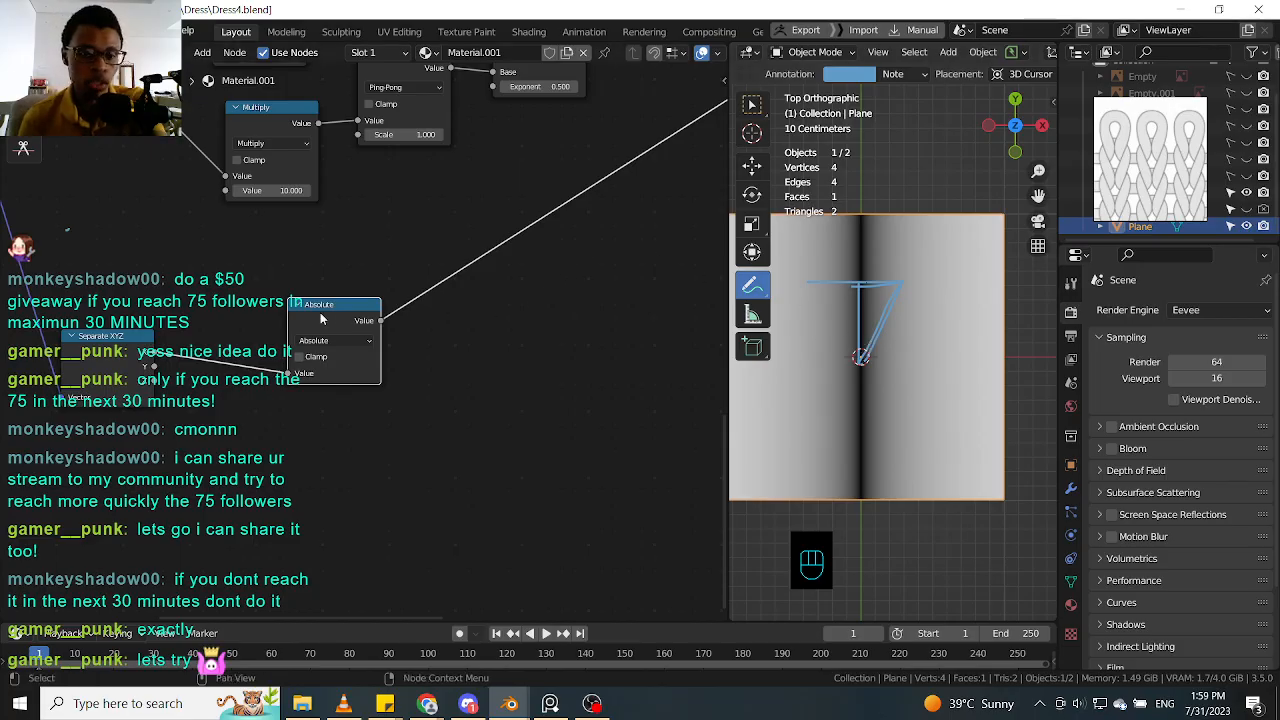
# Step: Reposition the Absolute node level with the Separate XYZ node's X output and keep it selected
pyautogui.moveTo(320, 310); pyautogui.dragTo(326, 291)
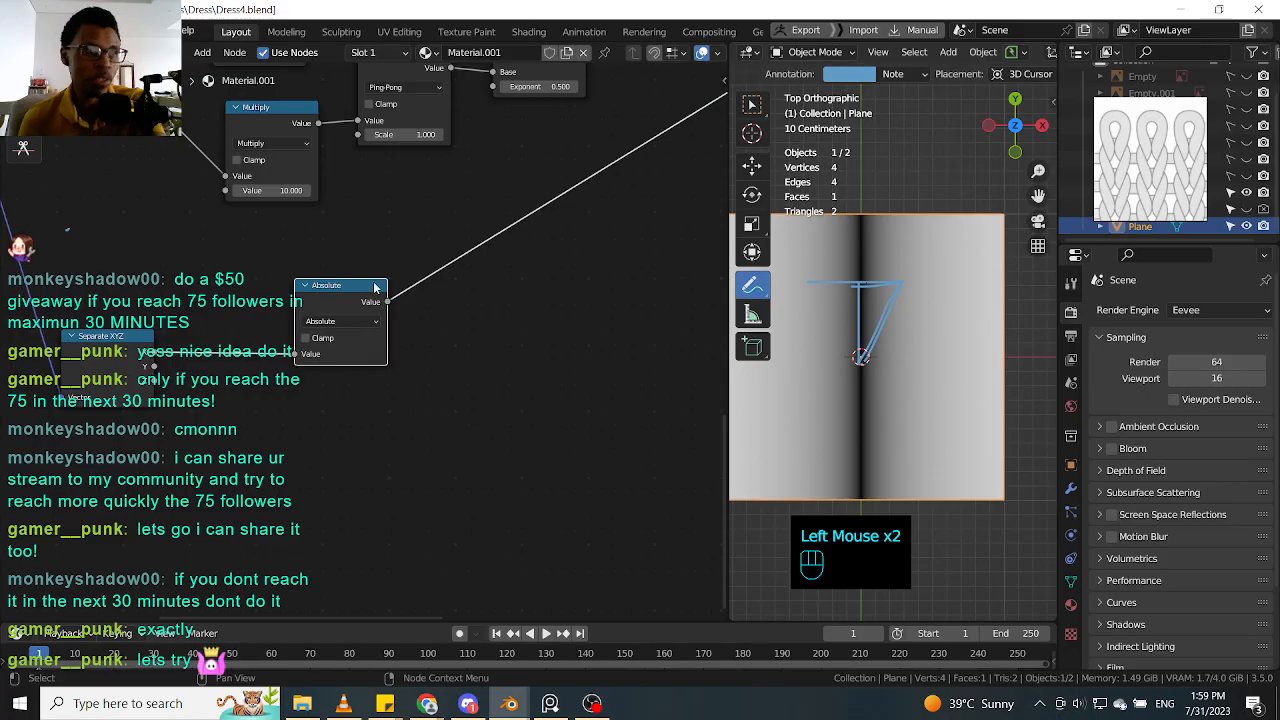
pyautogui.click(243, 311)
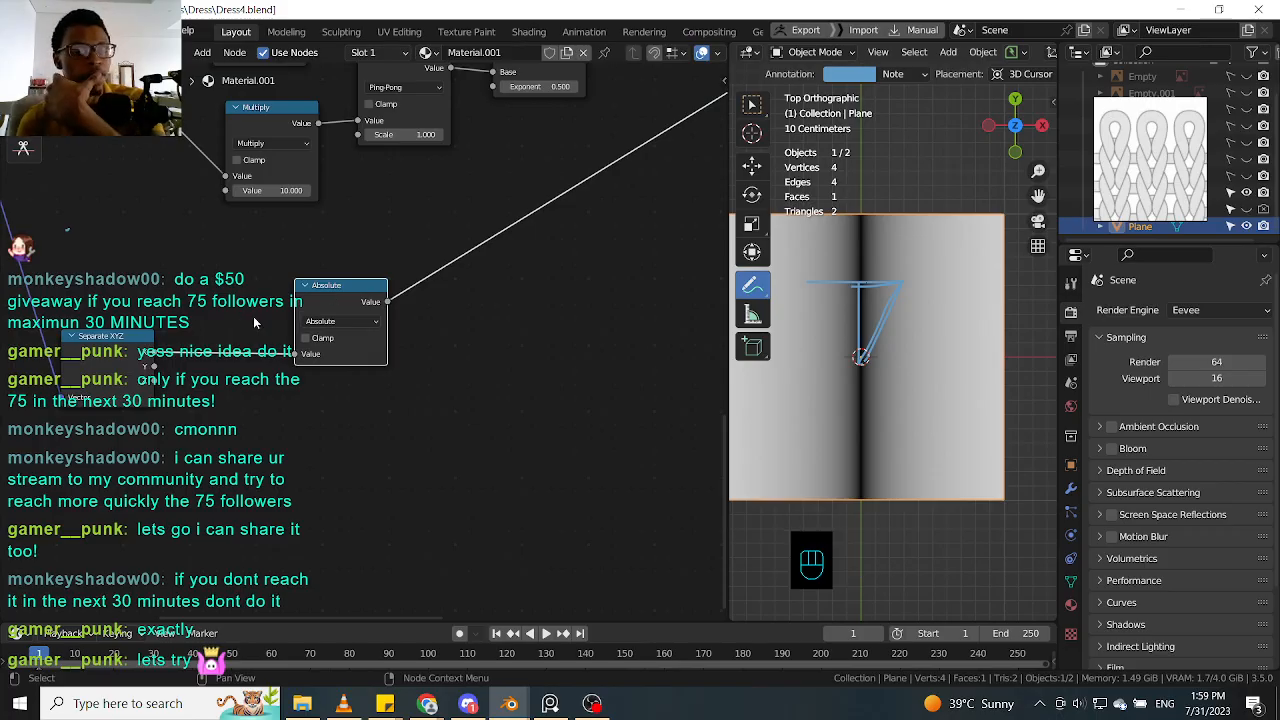
pyautogui.click(350, 296)
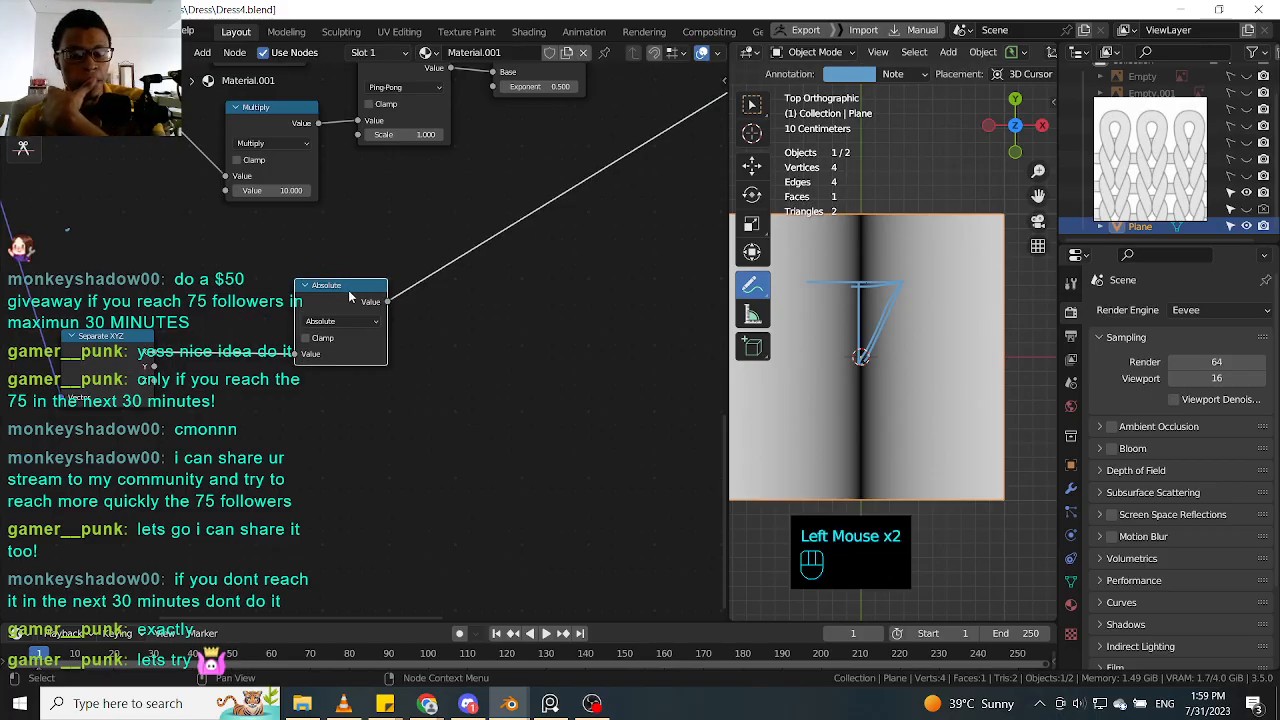
pyautogui.click(340, 296)
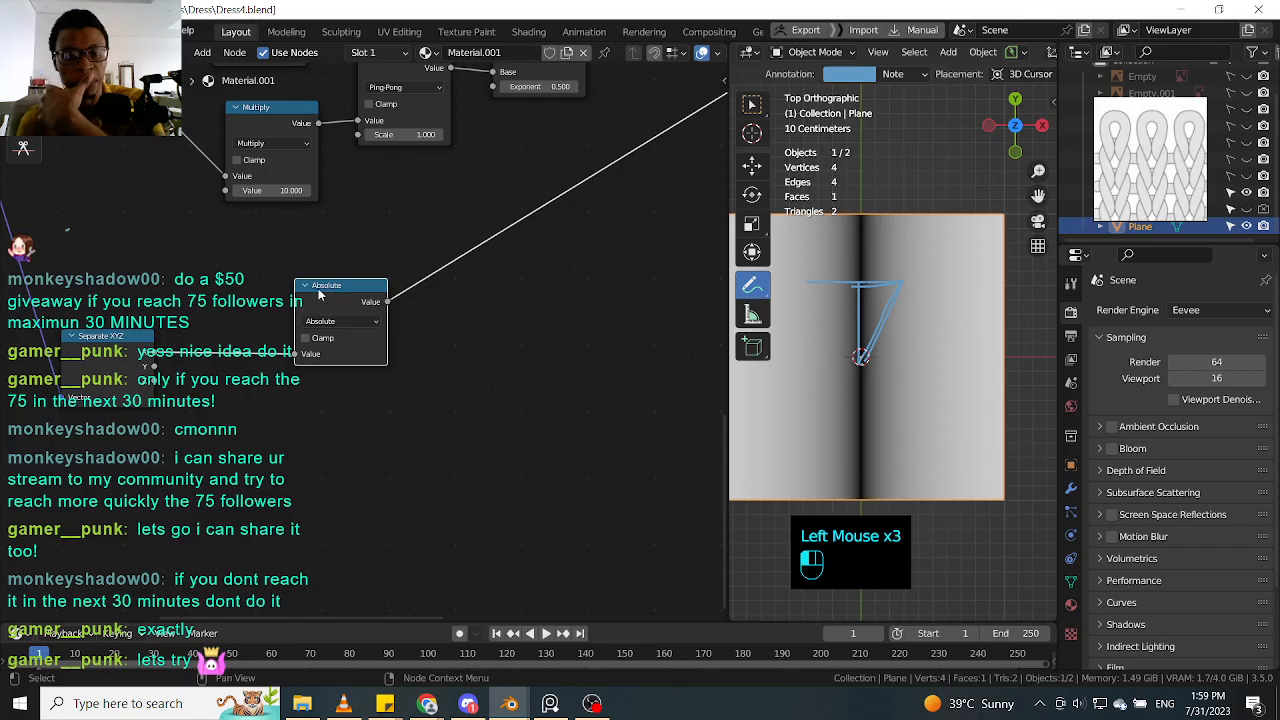
pyautogui.moveTo(343, 293); pyautogui.dragTo(335, 295)
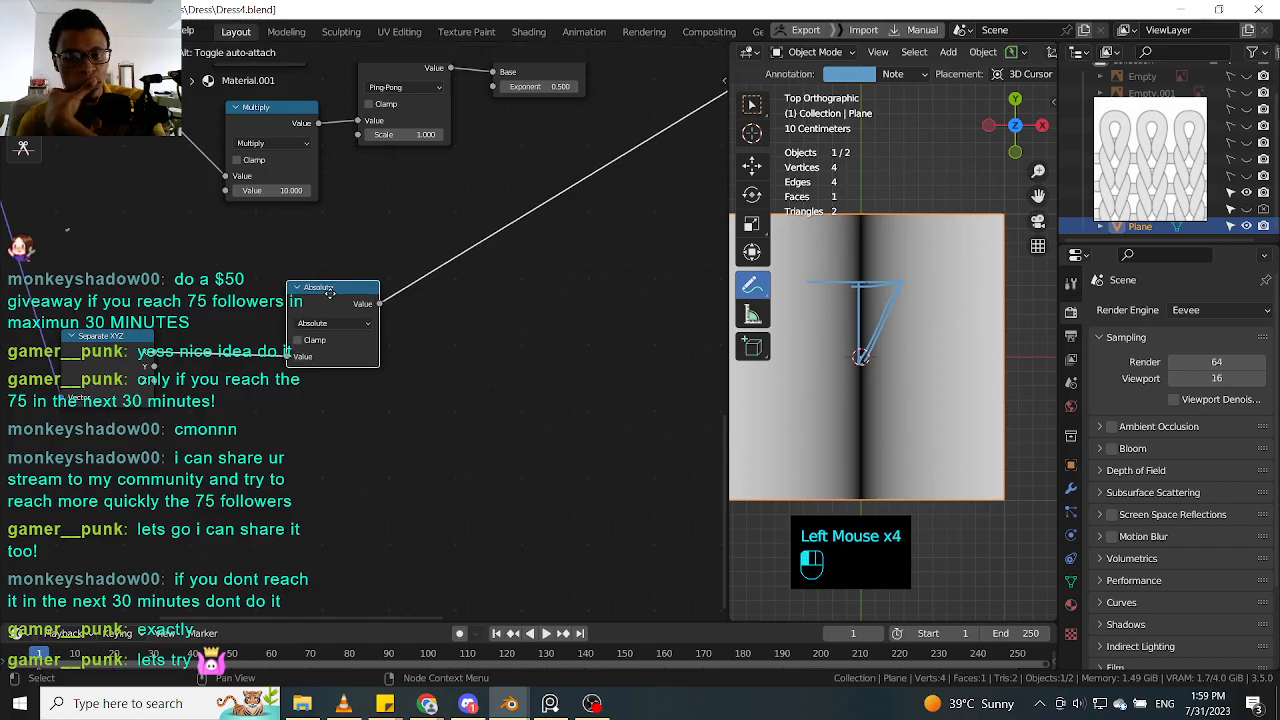
pyautogui.hotkey('shift', 'a')
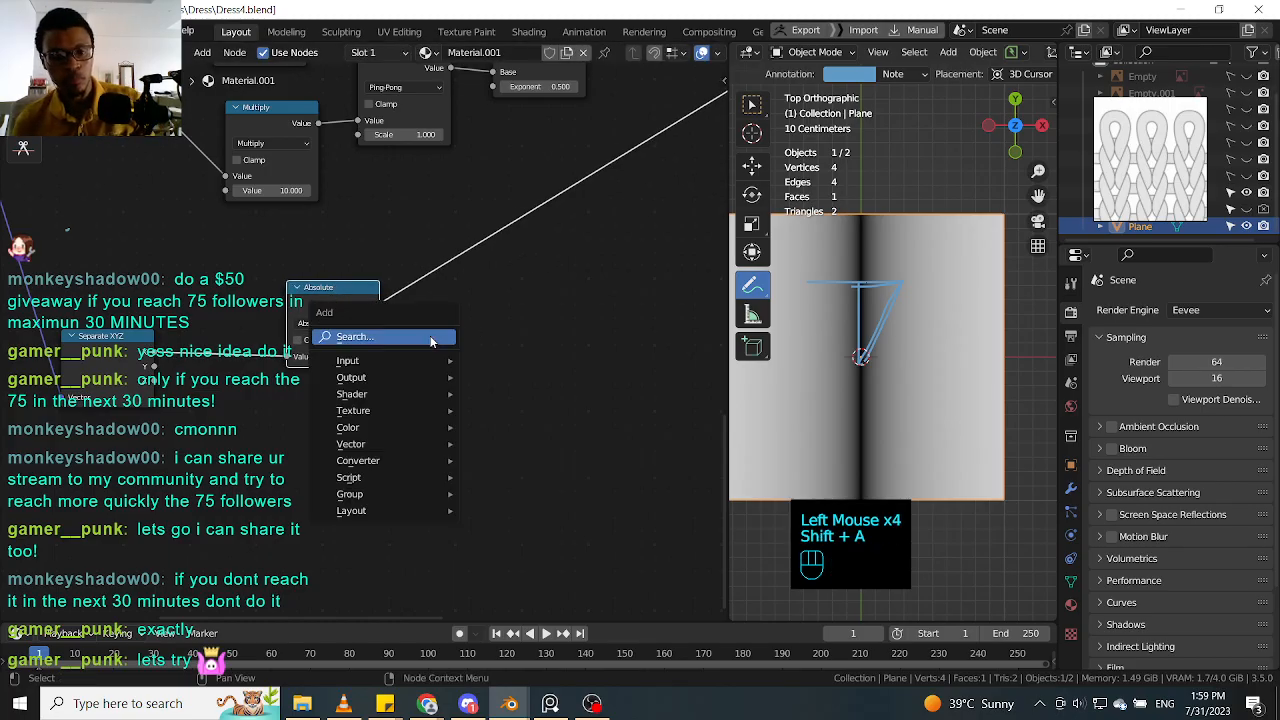
pyautogui.moveTo(431, 343)
pyautogui.write('po')
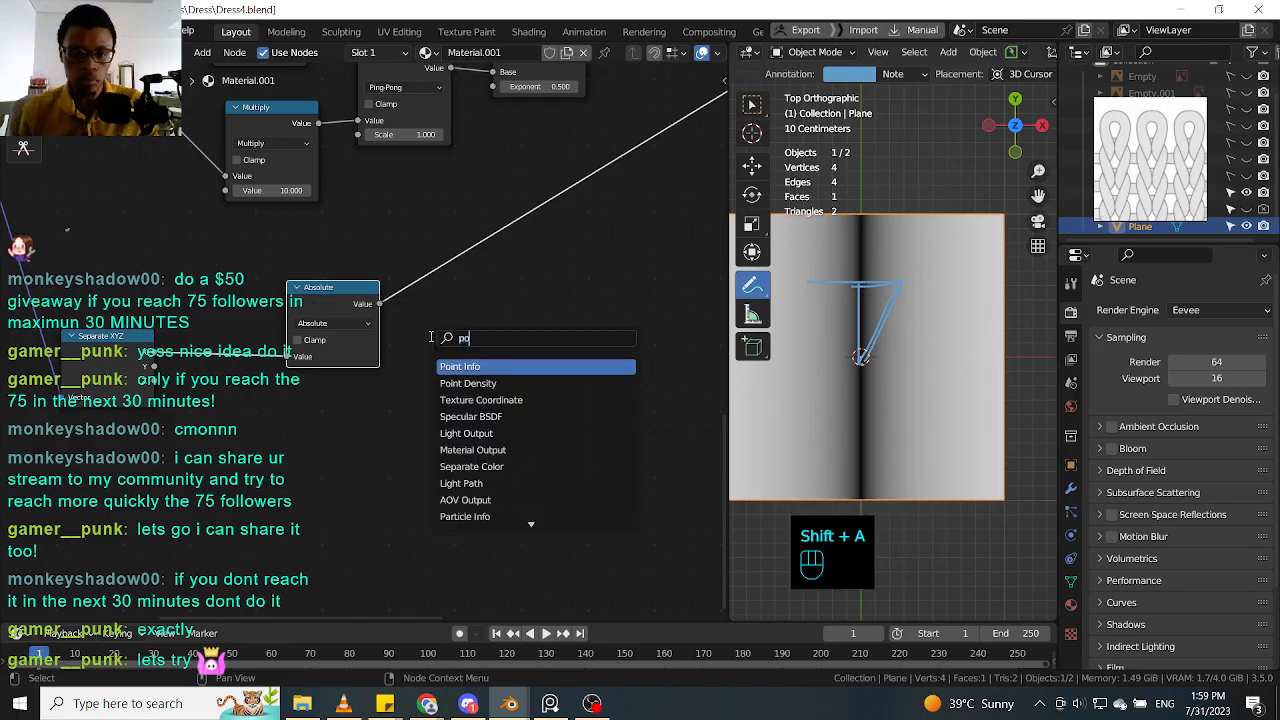
pyautogui.click(431, 337)
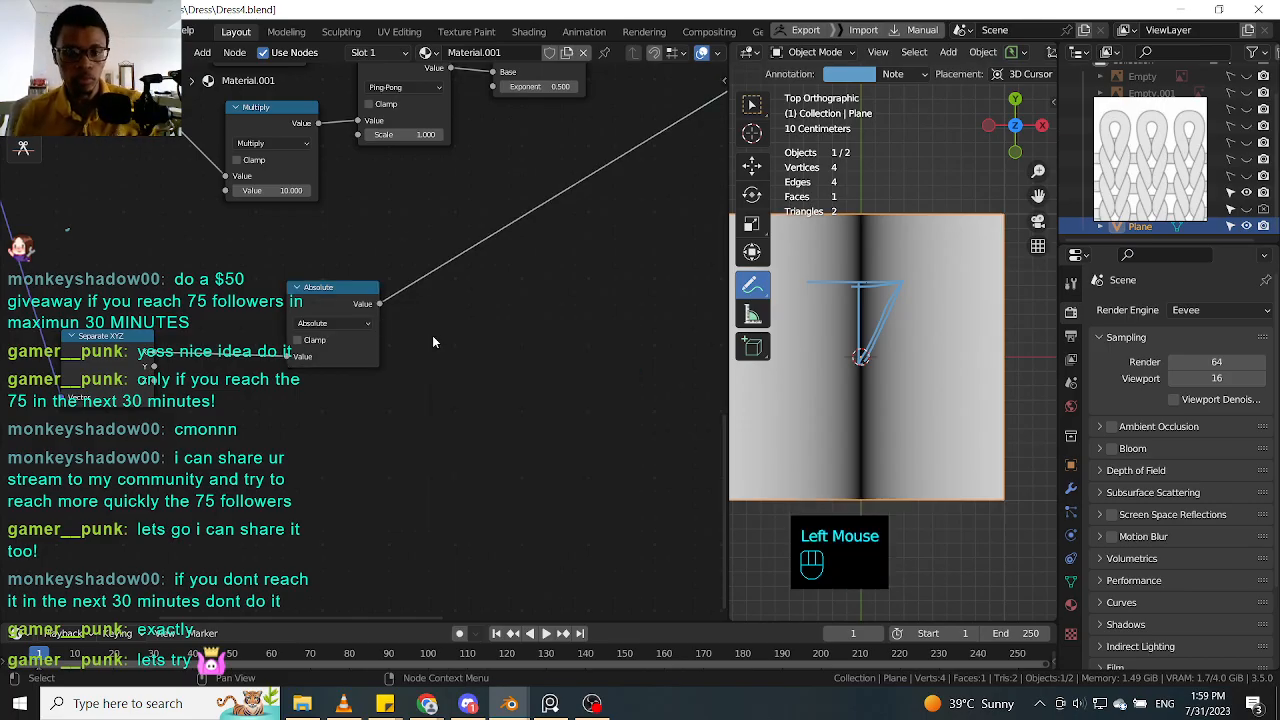
# Step: Duplicate the Absolute node, change the copy to Power, and insert it on the link between Absolute and the output
pyautogui.click(338, 294)
pyautogui.hotkey('shift', 's')
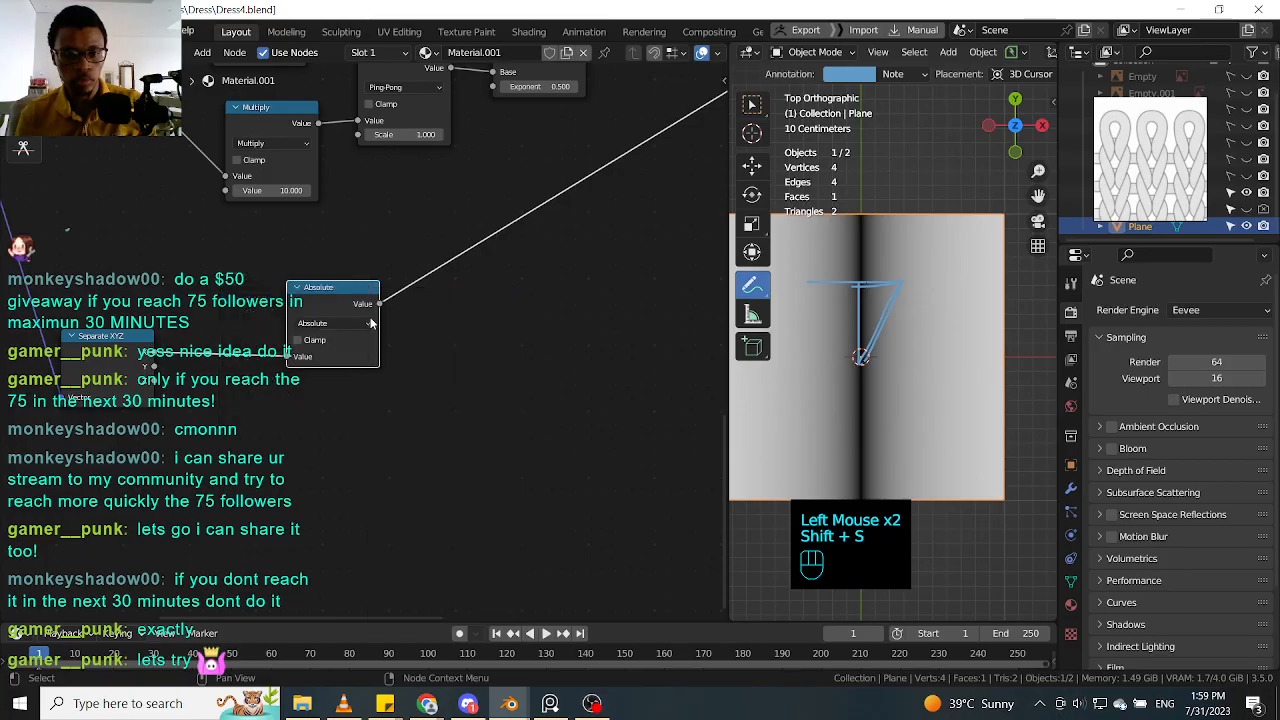
pyautogui.click(339, 302)
pyautogui.hotkey('shift', 'd')
pyautogui.click(500, 335)
pyautogui.click(494, 343)
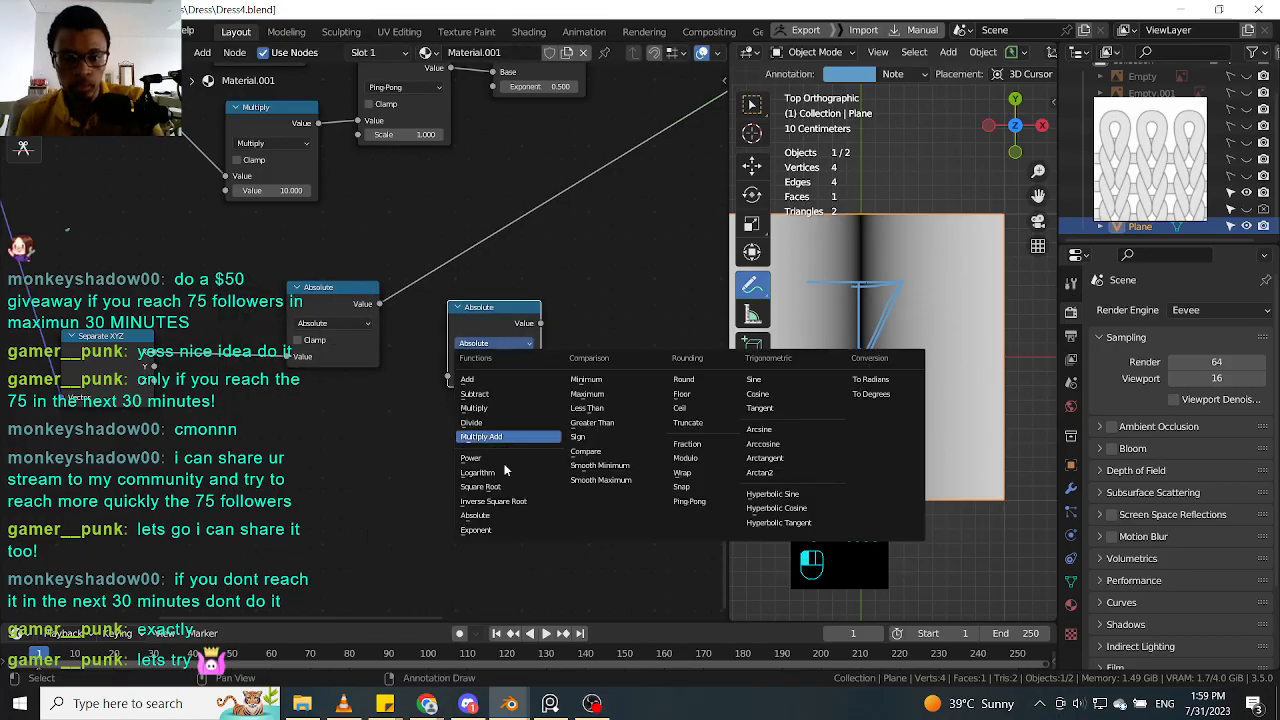
pyautogui.click(508, 459)
pyautogui.moveTo(490, 307); pyautogui.dragTo(487, 237)
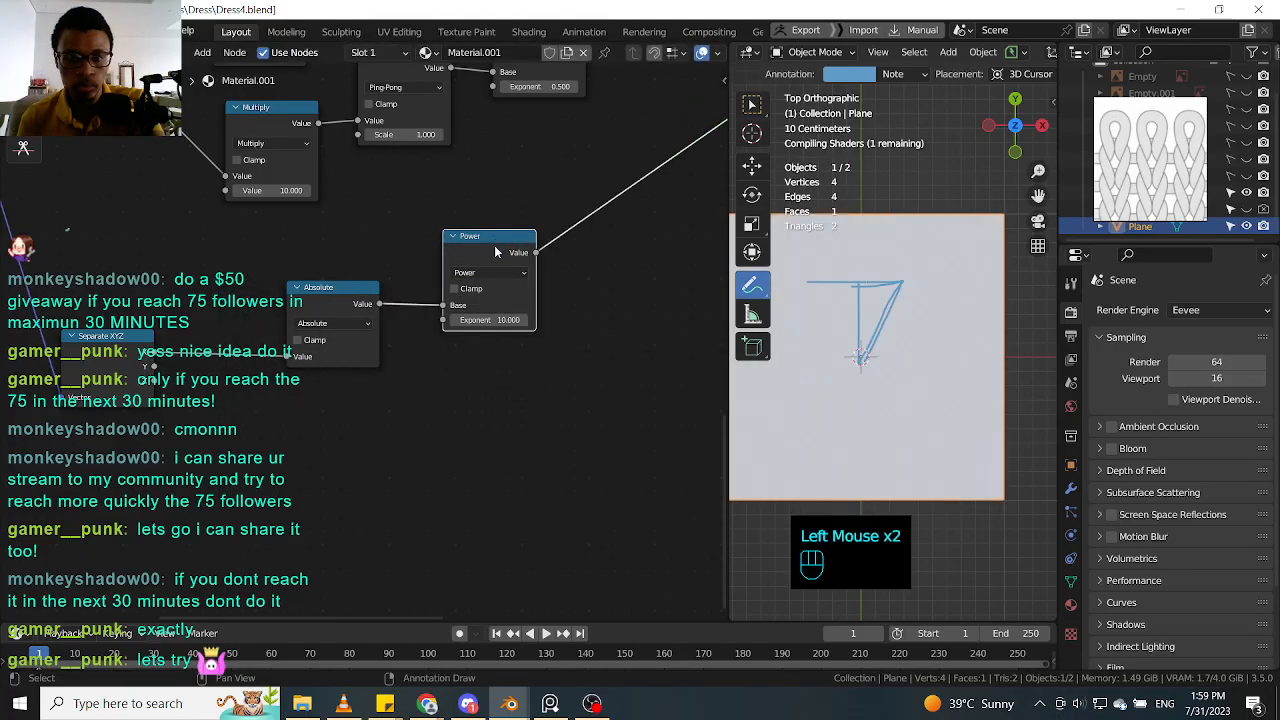
# Step: Set the new Power node's exponent to 3.5 and move the node slightly closer to the Absolute node
pyautogui.moveTo(508, 319); pyautogui.dragTo(577, 319)
pyautogui.click(535, 212)
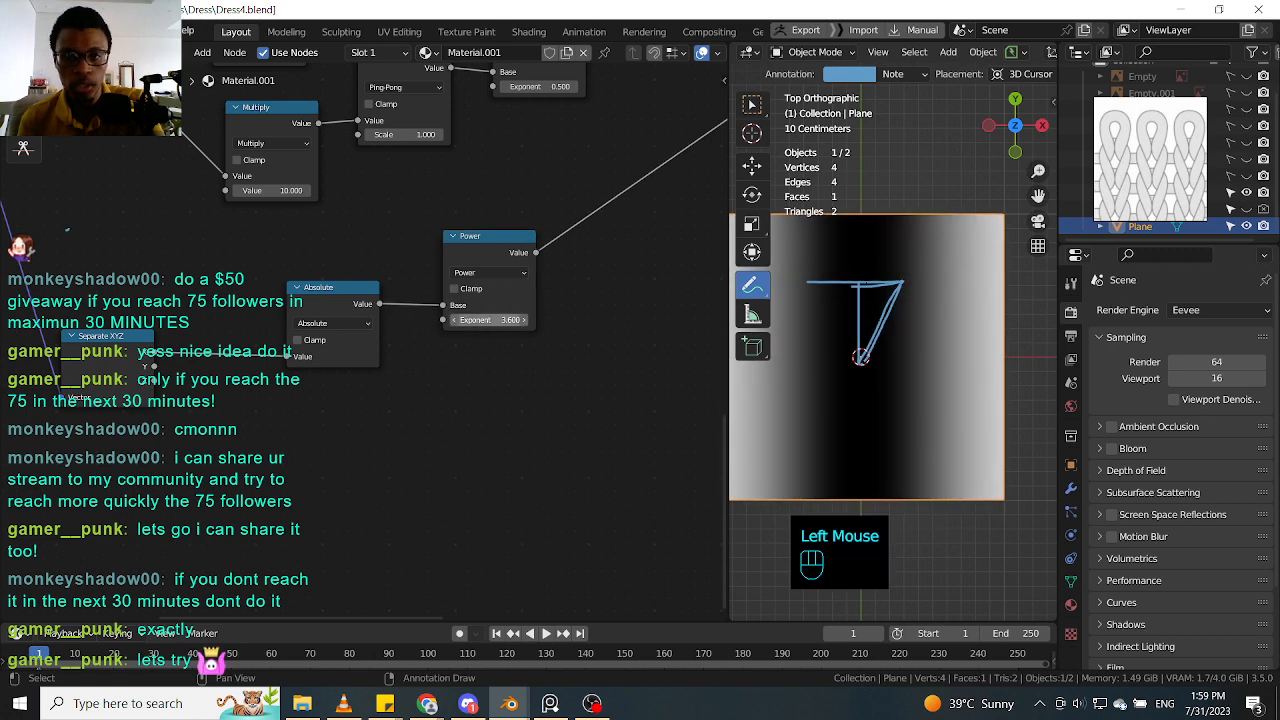
pyautogui.doubleClick(511, 320)
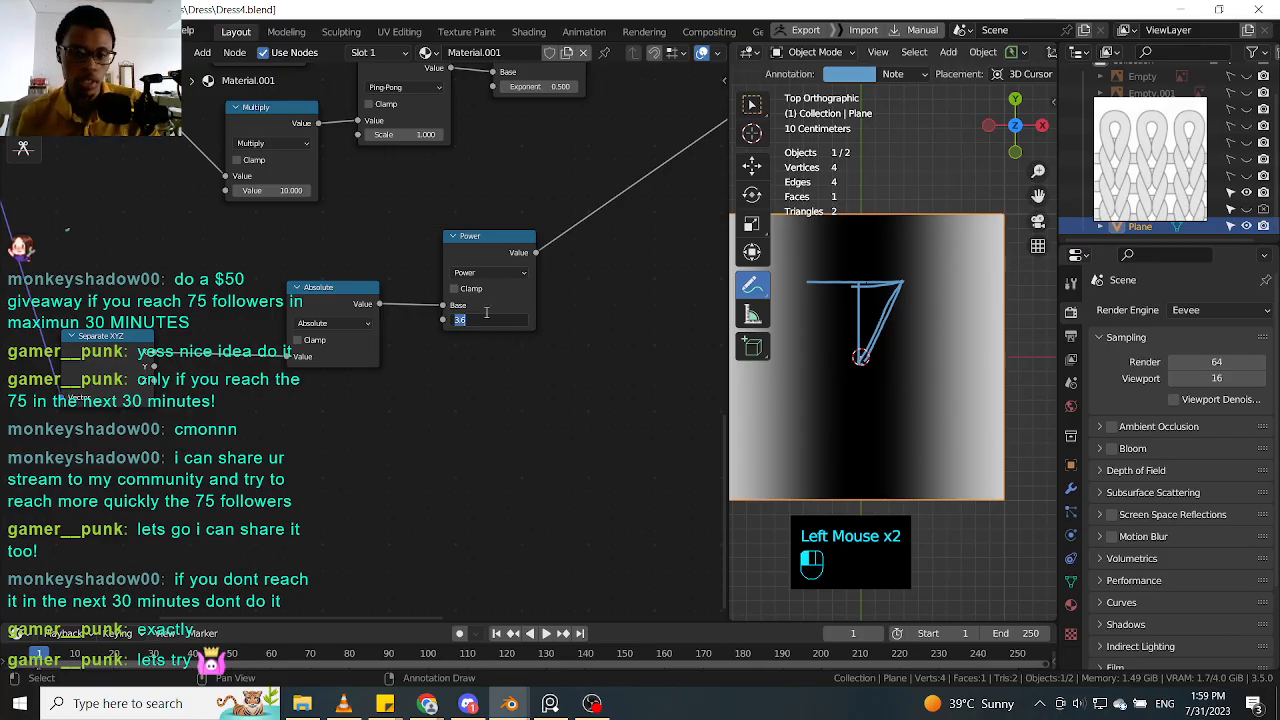
pyautogui.write('3.5')
pyautogui.press('Return')
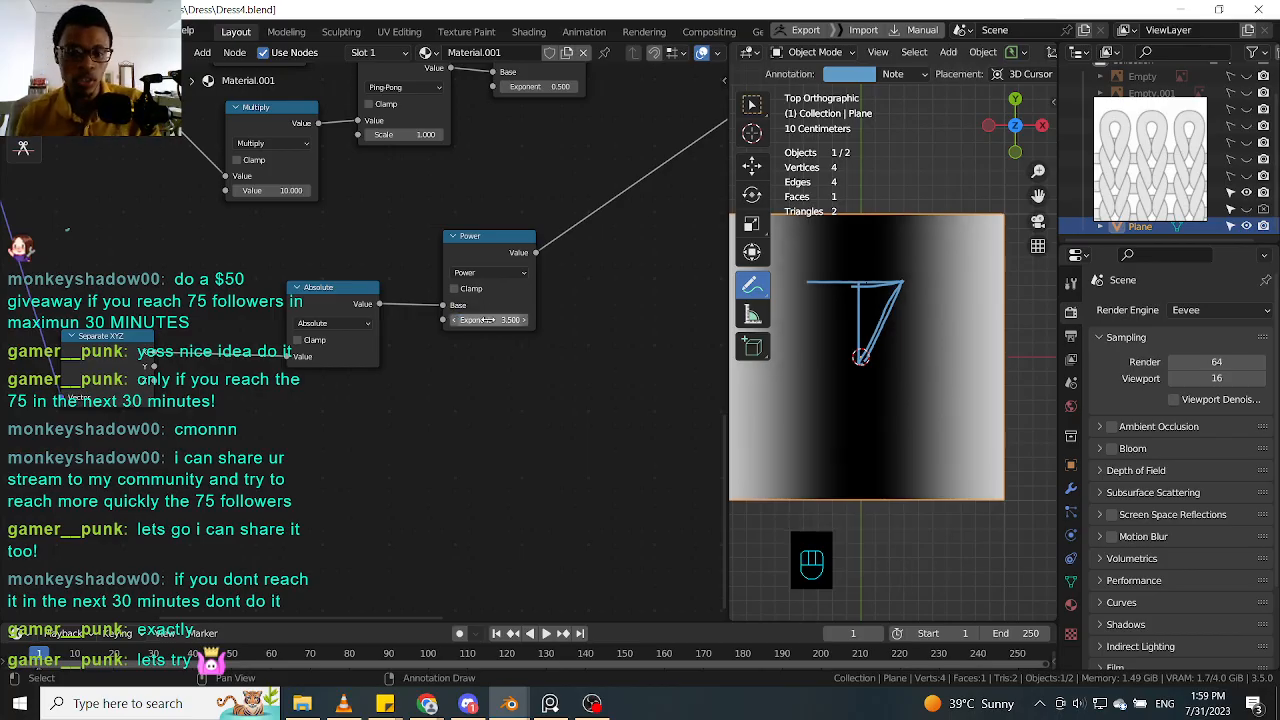
pyautogui.moveTo(456, 257); pyautogui.dragTo(447, 256)
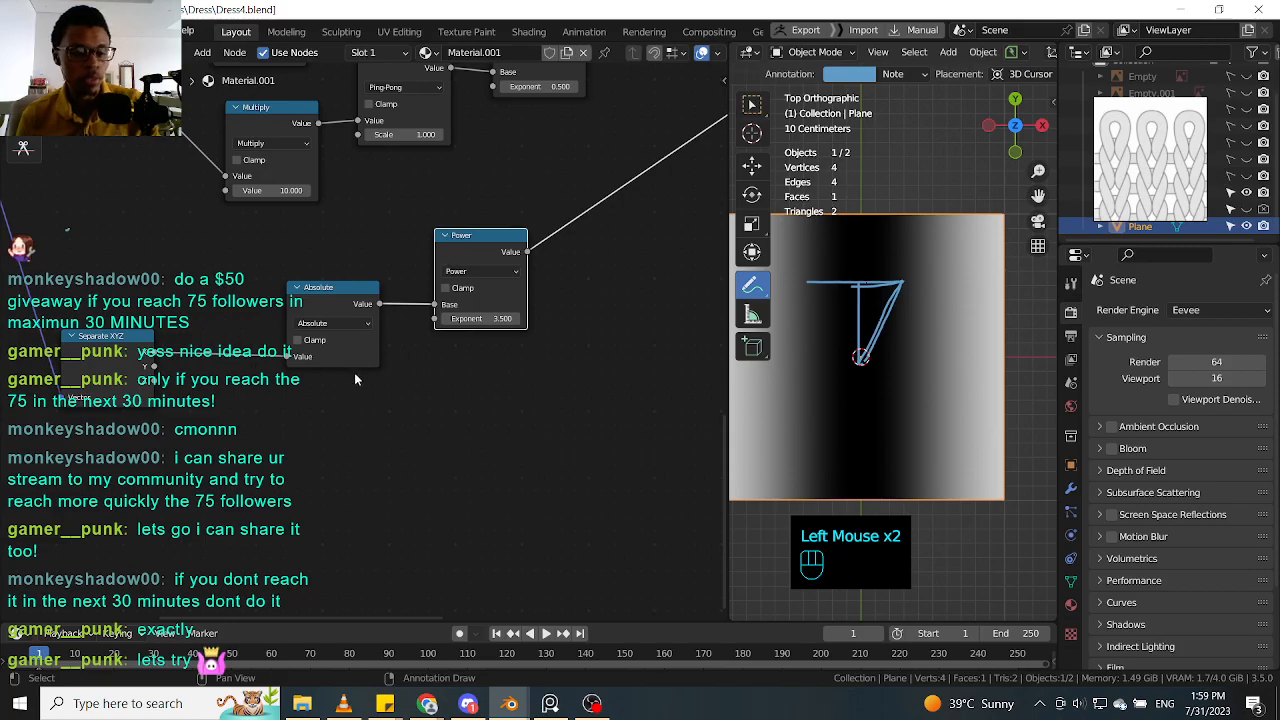
# Step: Duplicate the Power node, place the copy below the Absolute node, and change its operation to Add
pyautogui.moveTo(354, 372); pyautogui.dragTo(313, 327, button='middle')
pyautogui.moveTo(297, 249); pyautogui.dragTo(299, 252)
pyautogui.click(461, 180)
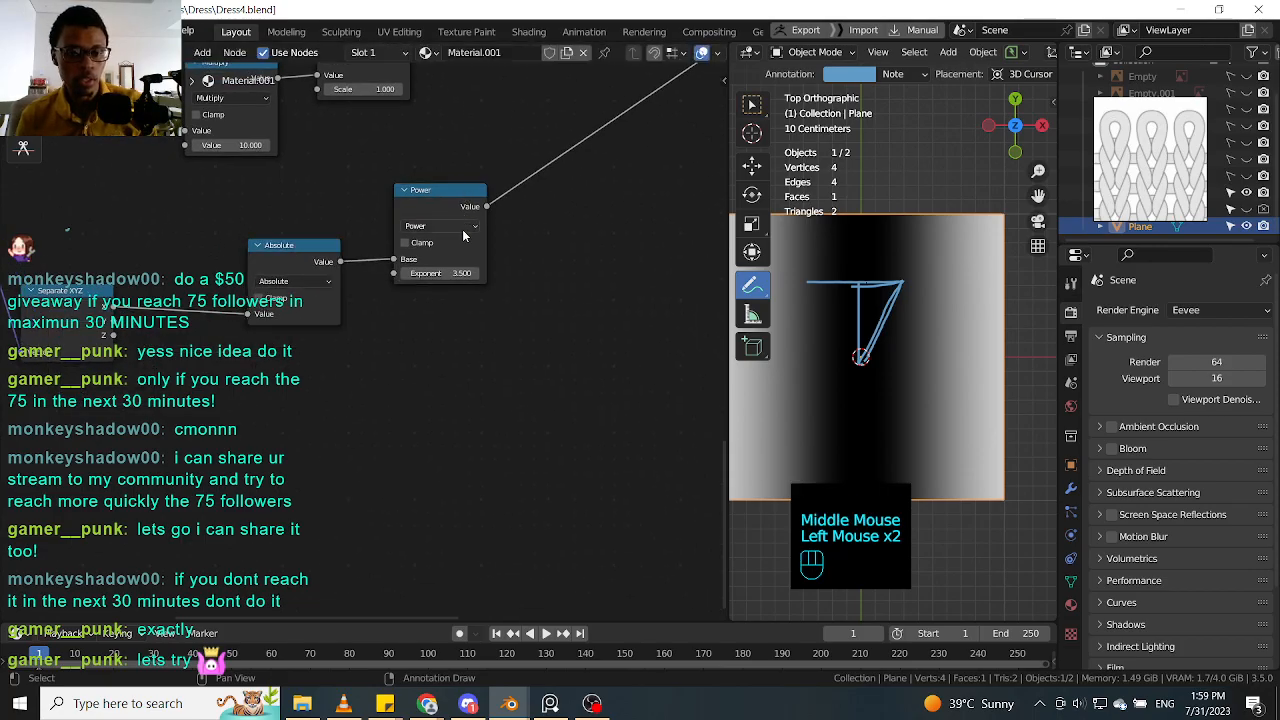
pyautogui.click(446, 184)
pyautogui.click(450, 204)
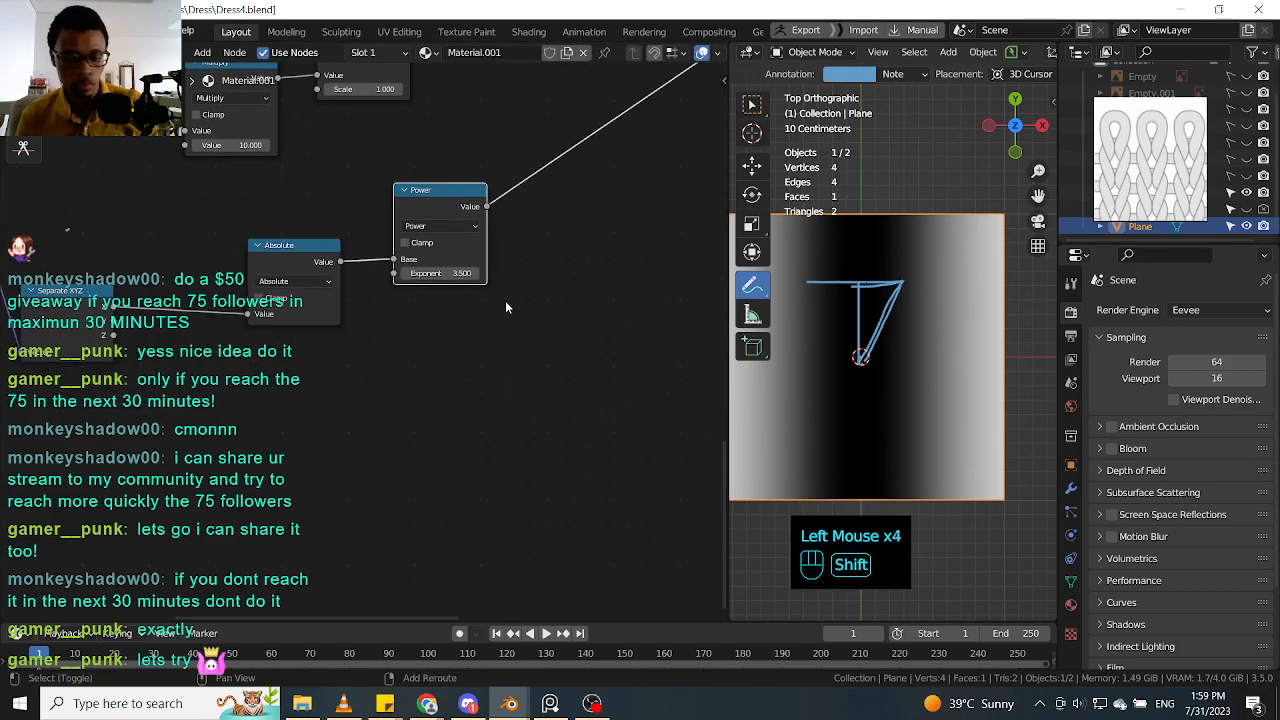
pyautogui.hotkey('shift', 'd')
pyautogui.click(380, 390)
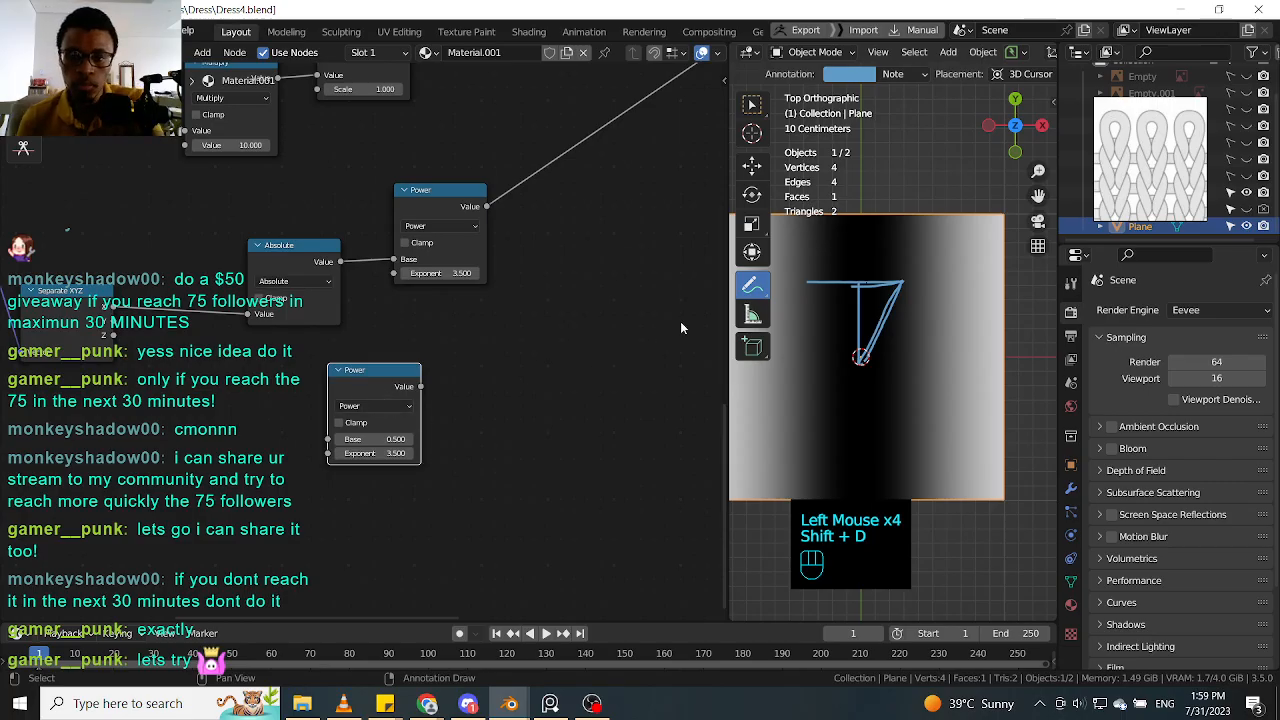
pyautogui.click(372, 406)
pyautogui.click(378, 447)
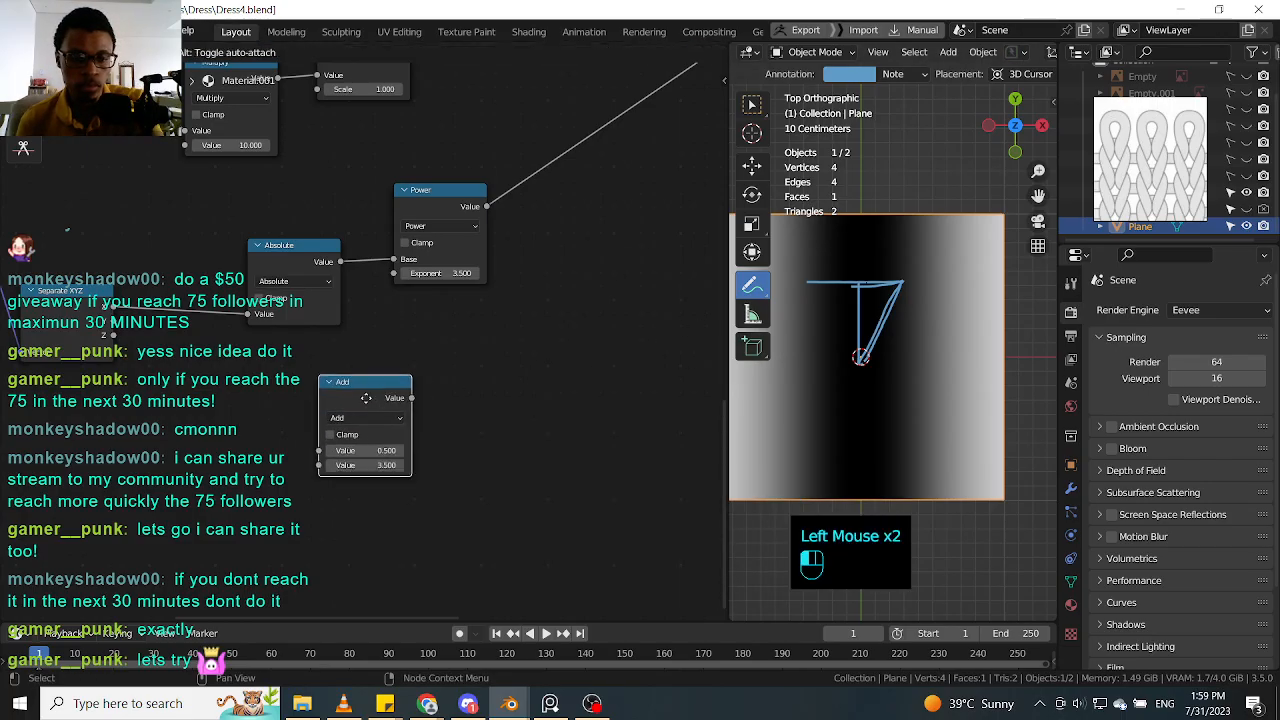
pyautogui.moveTo(366, 398); pyautogui.dragTo(363, 402)
# Step: Connect the Separate XYZ X and Y outputs to the Add node, tuck it beneath Absolute, and preview its output
pyautogui.moveTo(115, 310); pyautogui.dragTo(316, 455)
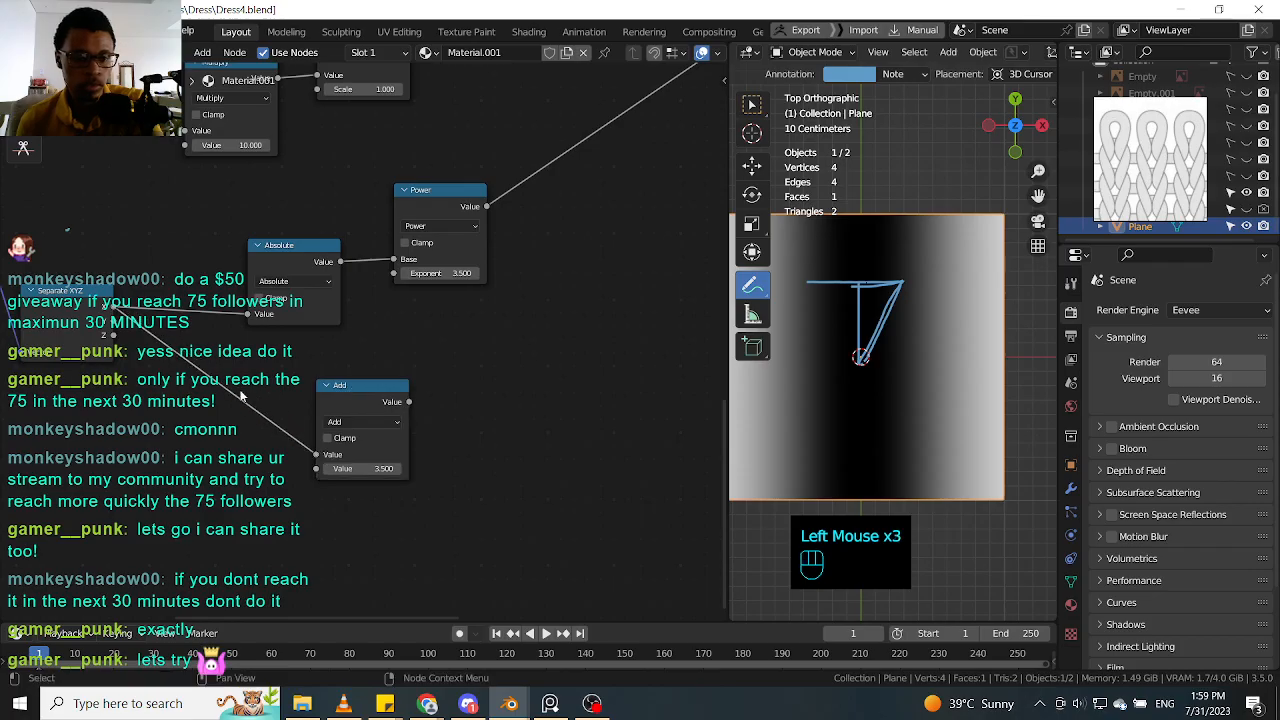
pyautogui.moveTo(118, 330); pyautogui.dragTo(316, 468)
pyautogui.moveTo(362, 387); pyautogui.dragTo(289, 350)
pyautogui.keyDown('ctrl'); pyautogui.keyDown('shift'); pyautogui.click(309, 380); pyautogui.keyUp('shift'); pyautogui.keyUp('ctrl')
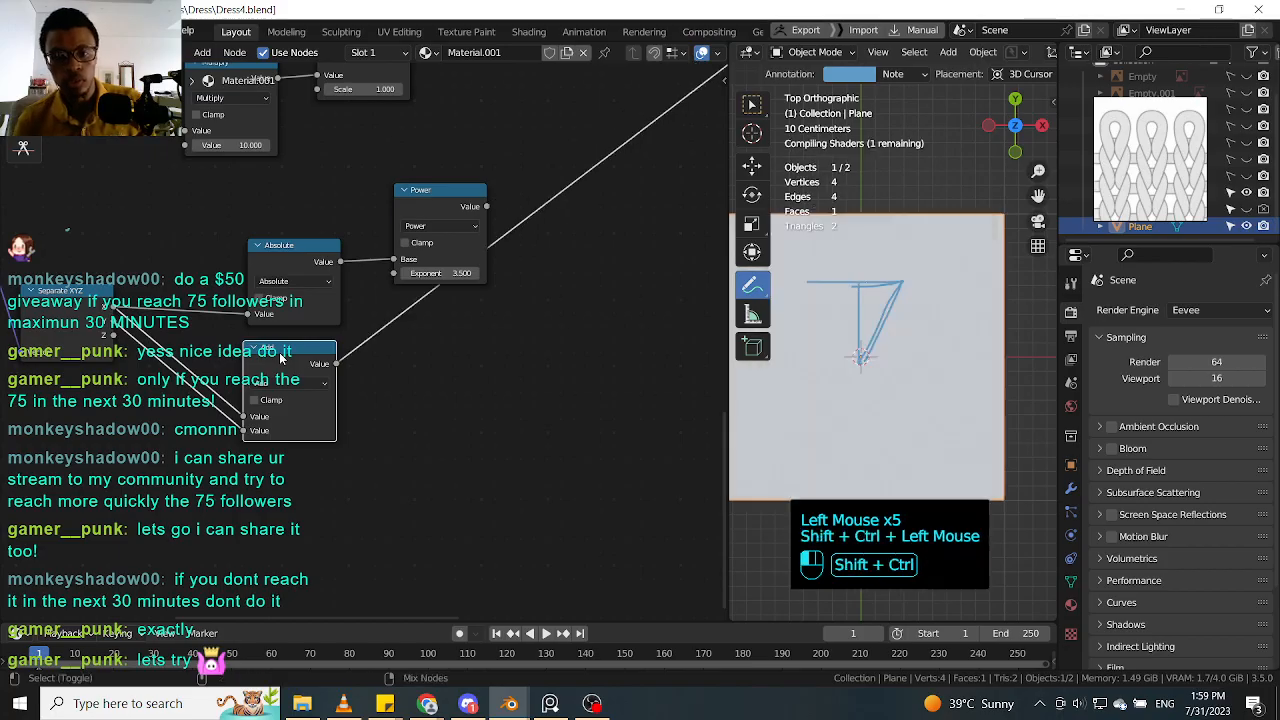
# Step: Change the node combining X and Y from Add to Subtract and move it slightly away from the Absolute node
pyautogui.click(307, 380)
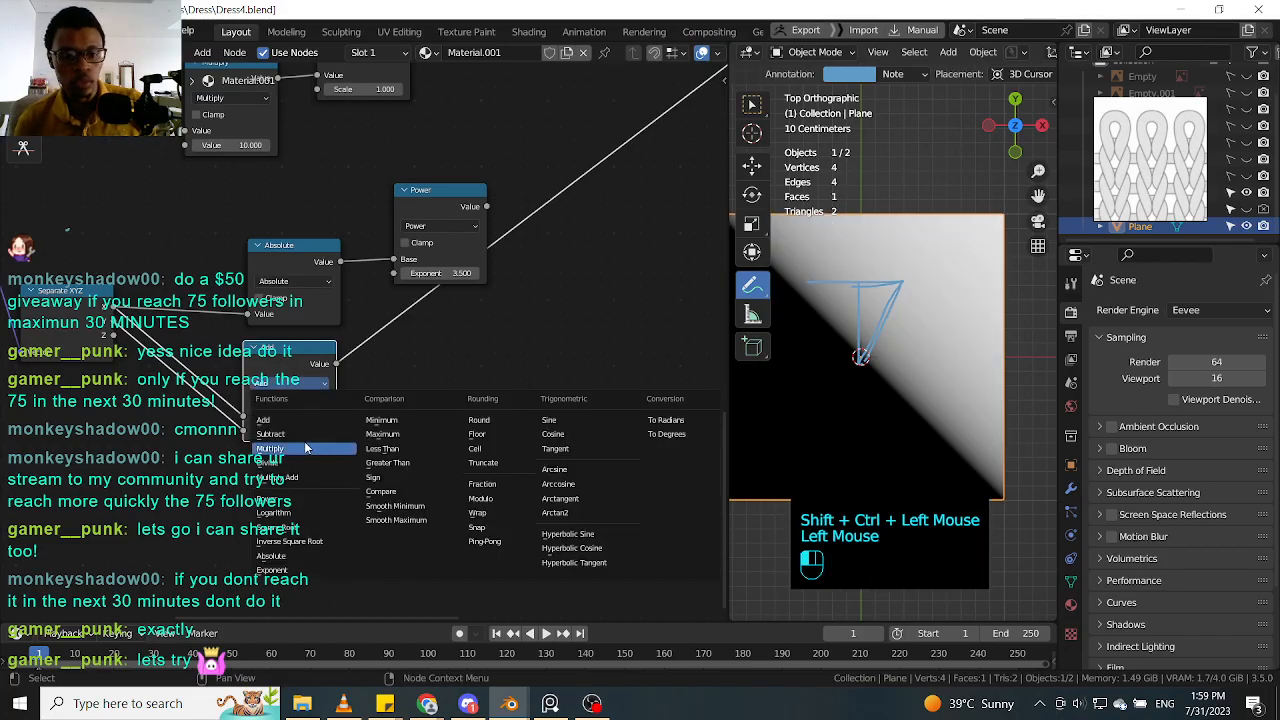
pyautogui.click(303, 430)
pyautogui.moveTo(305, 348); pyautogui.dragTo(347, 360)
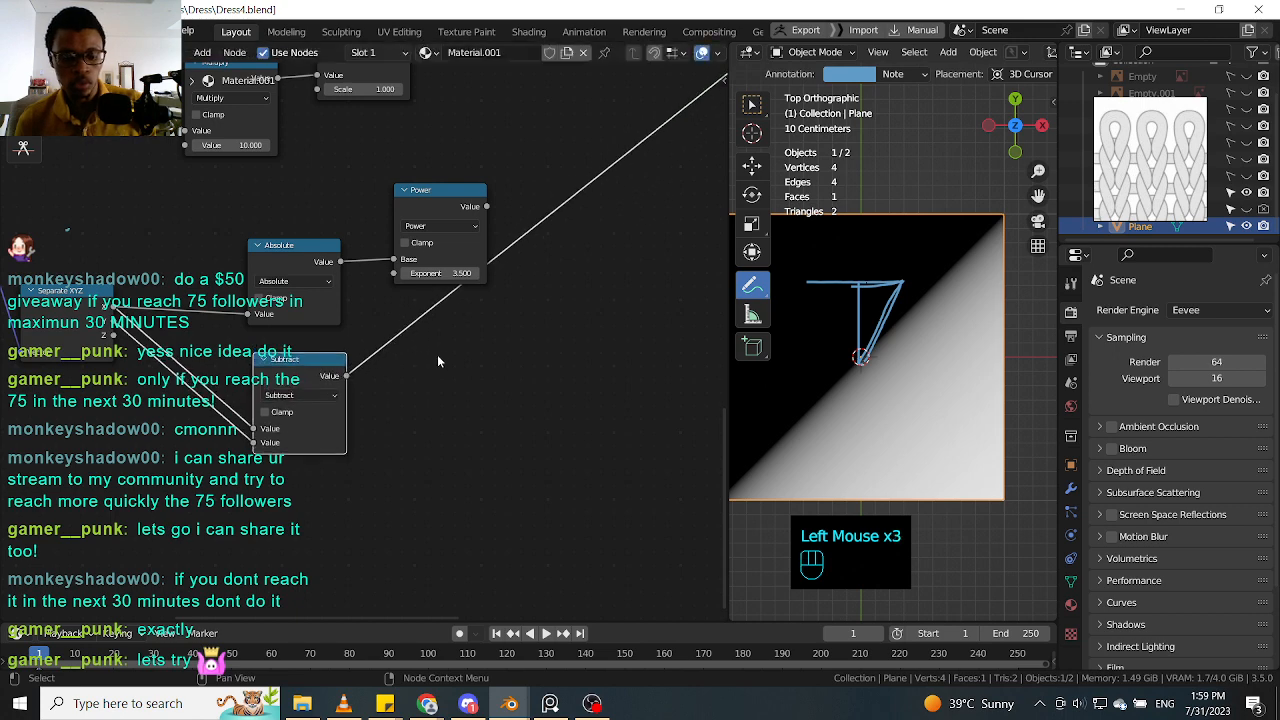
# Step: Insert a duplicate Subtract node before the output, with Power feeding its first value and the X–Y Subtract node feeding its second
pyautogui.hotkey('shift', 'd')
pyautogui.click(706, 254)
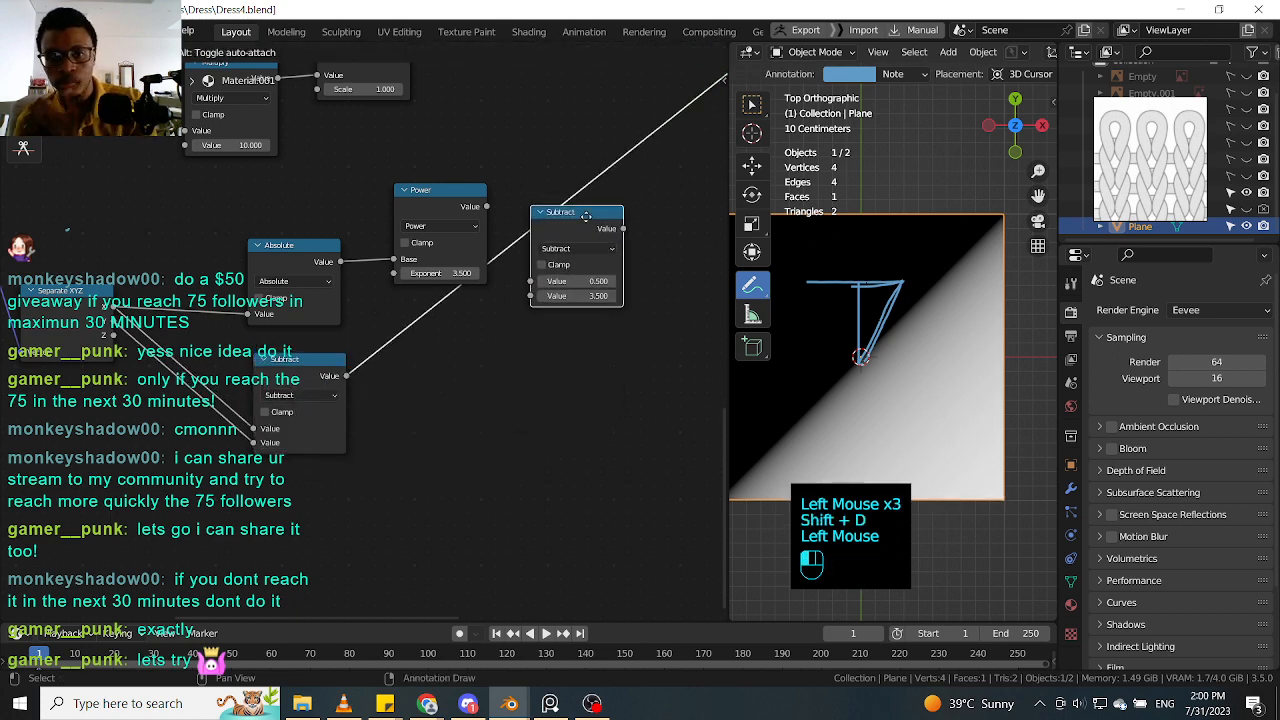
pyautogui.click(594, 266)
pyautogui.moveTo(486, 206); pyautogui.dragTo(546, 323)
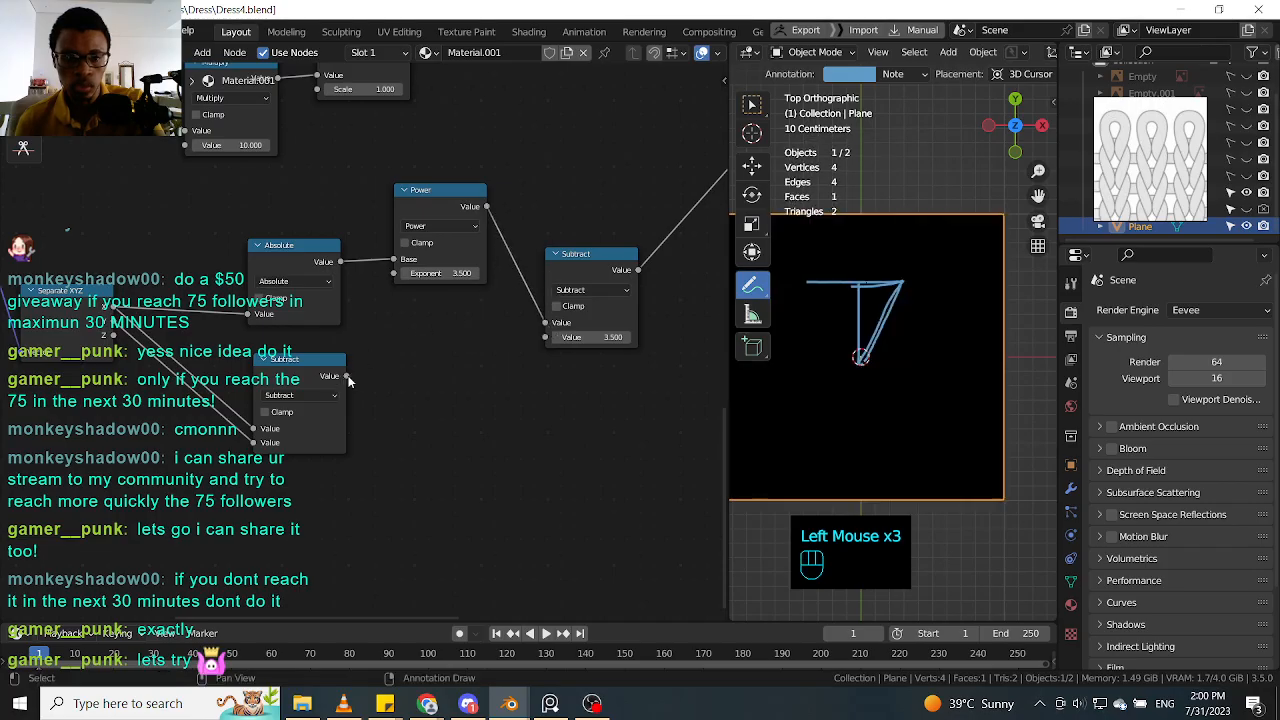
pyautogui.moveTo(346, 375); pyautogui.dragTo(548, 336)
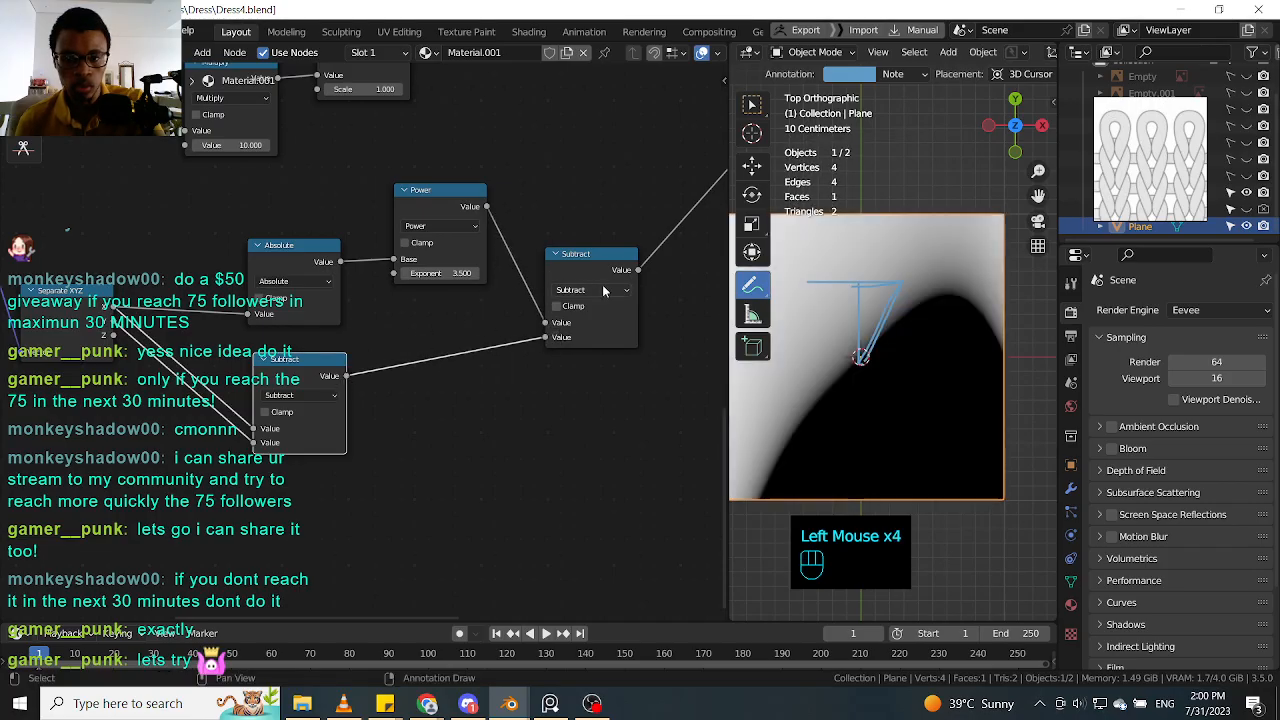
# Step: Change the final Subtract node joining the Power and lower Subtract branches to Add and keep it selected
pyautogui.click(629, 290)
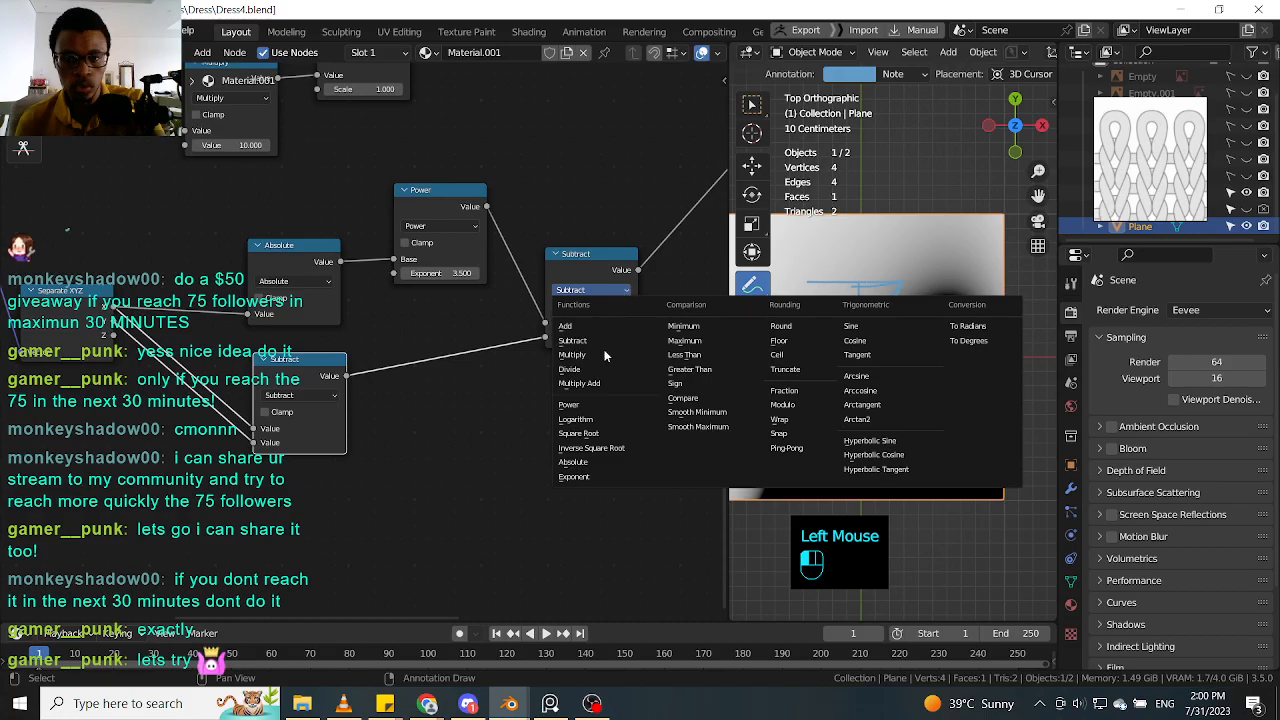
pyautogui.click(596, 325)
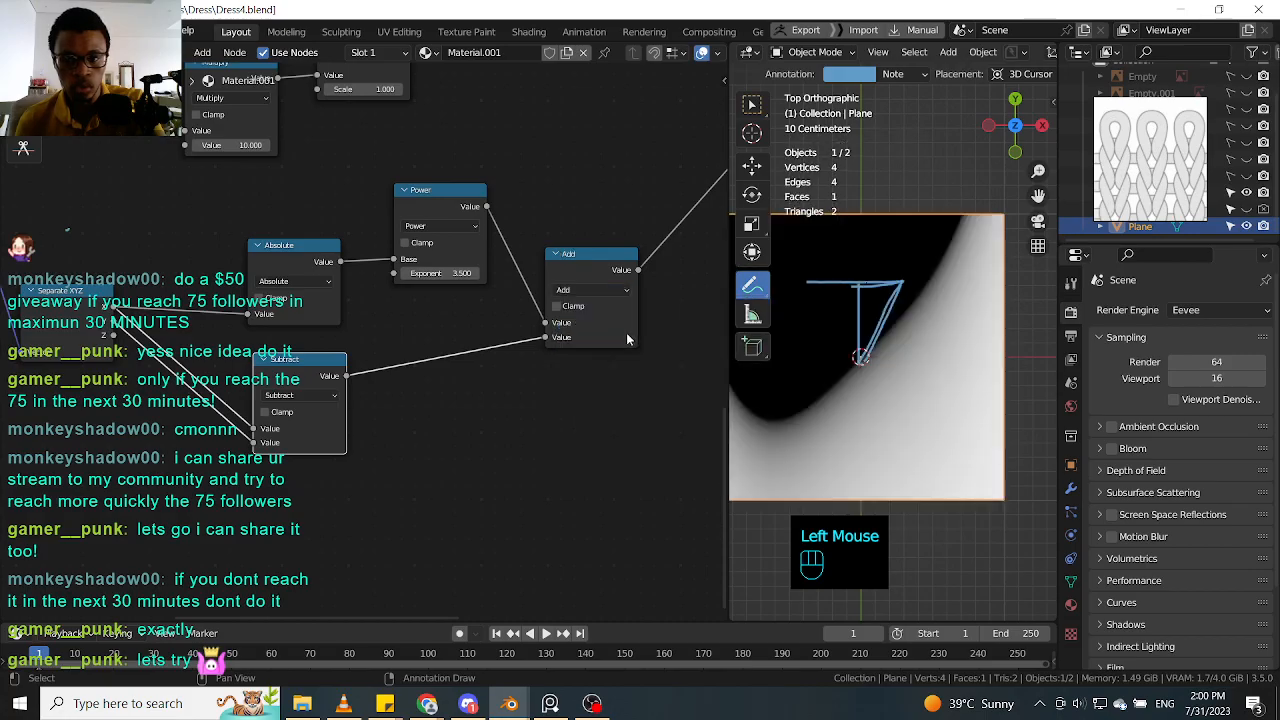
pyautogui.click(578, 272)
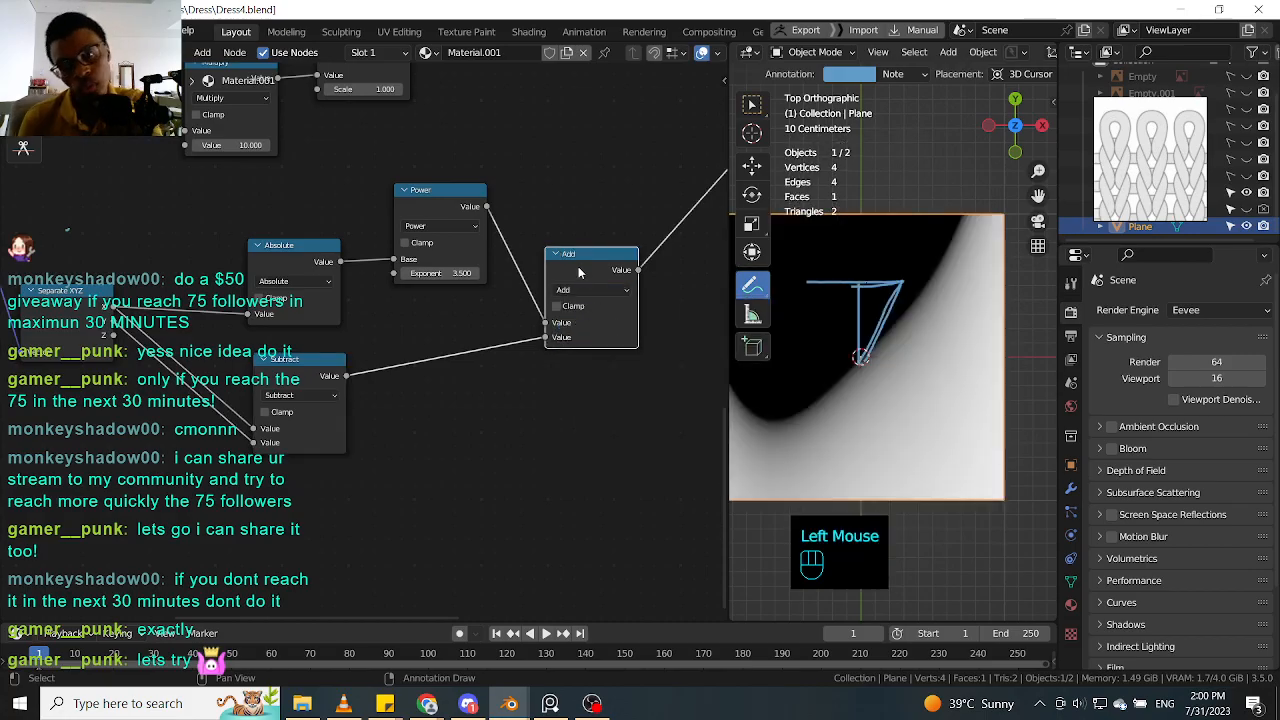
# Step: Move the lower Subtract node closer to Separate XYZ and set the Power node's exponent to 1
pyautogui.moveTo(442, 358); pyautogui.dragTo(372, 377, button='middle')
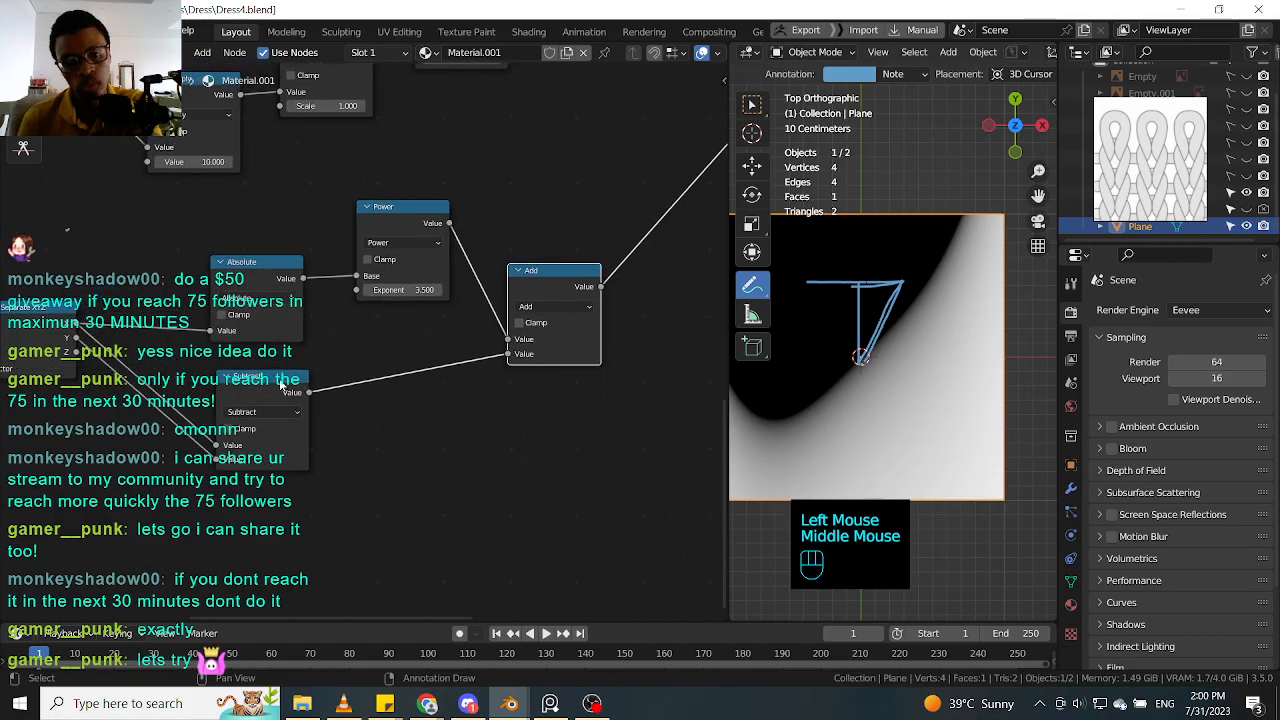
pyautogui.moveTo(283, 385); pyautogui.dragTo(274, 373)
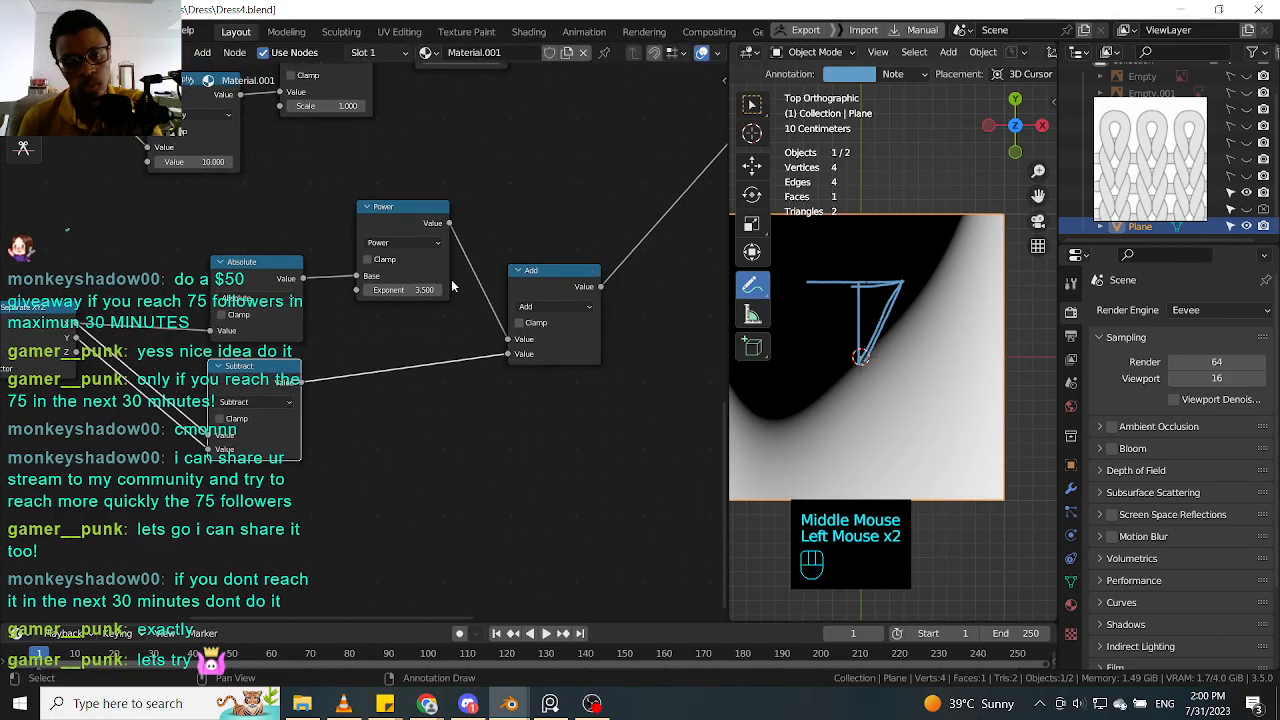
pyautogui.moveTo(452, 287)
pyautogui.mouseDown()
pyautogui.moveTo(366, 287)
pyautogui.moveTo(380, 287)
pyautogui.mouseUp()
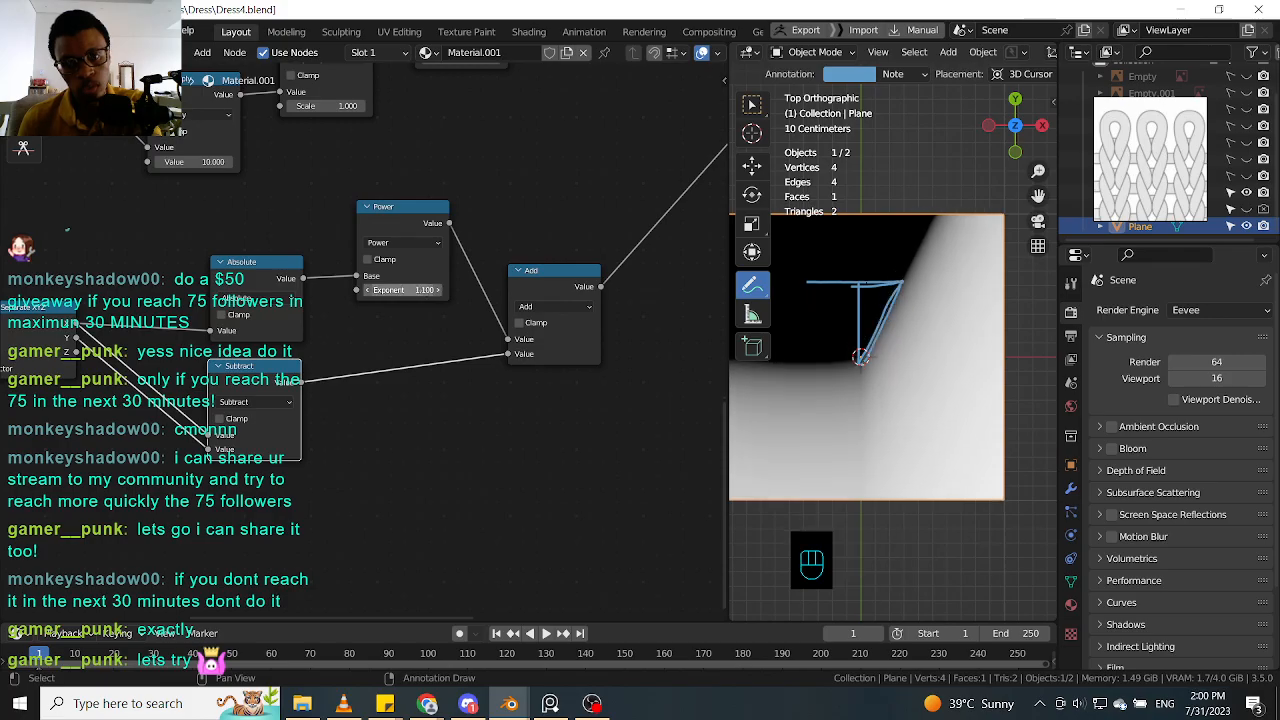
pyautogui.click(416, 290)
pyautogui.press('Return')
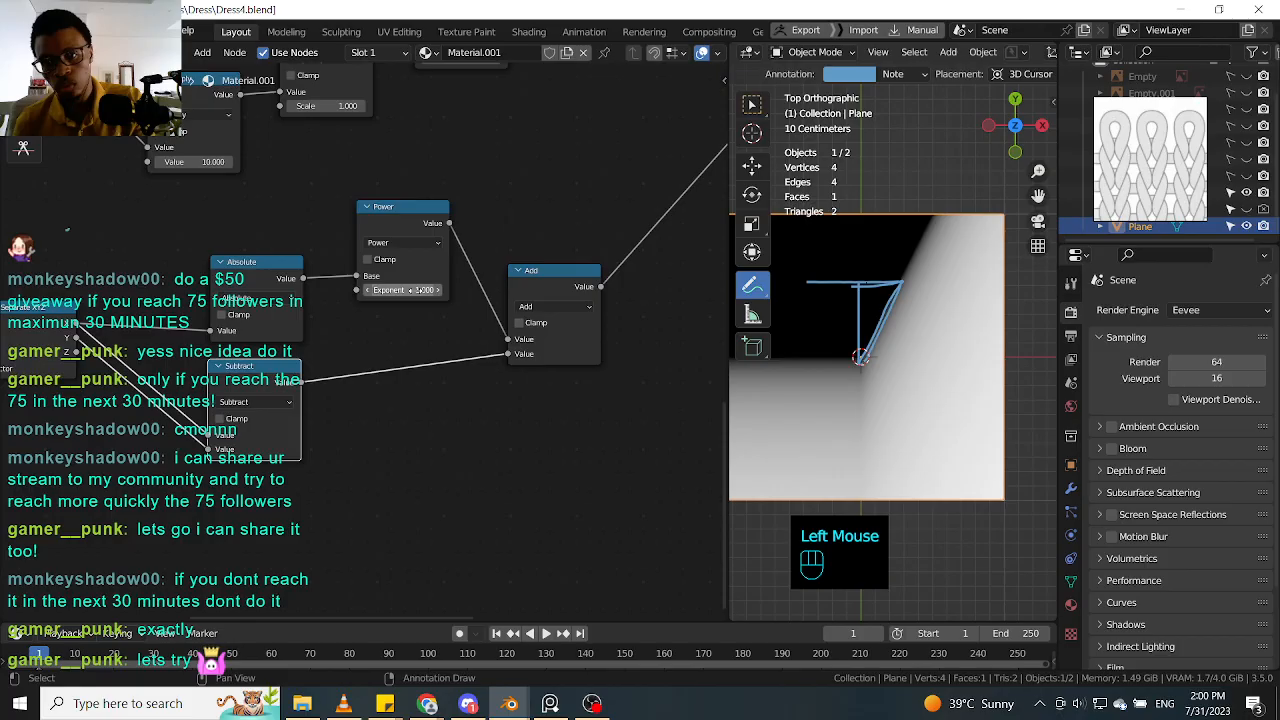
# Step: Preview the lower Subtract output, return the preview to the Add node, and enable Clamp on the Add node
pyautogui.click(487, 364)
pyautogui.click(566, 290)
pyautogui.scroll(-1, 900, 312)
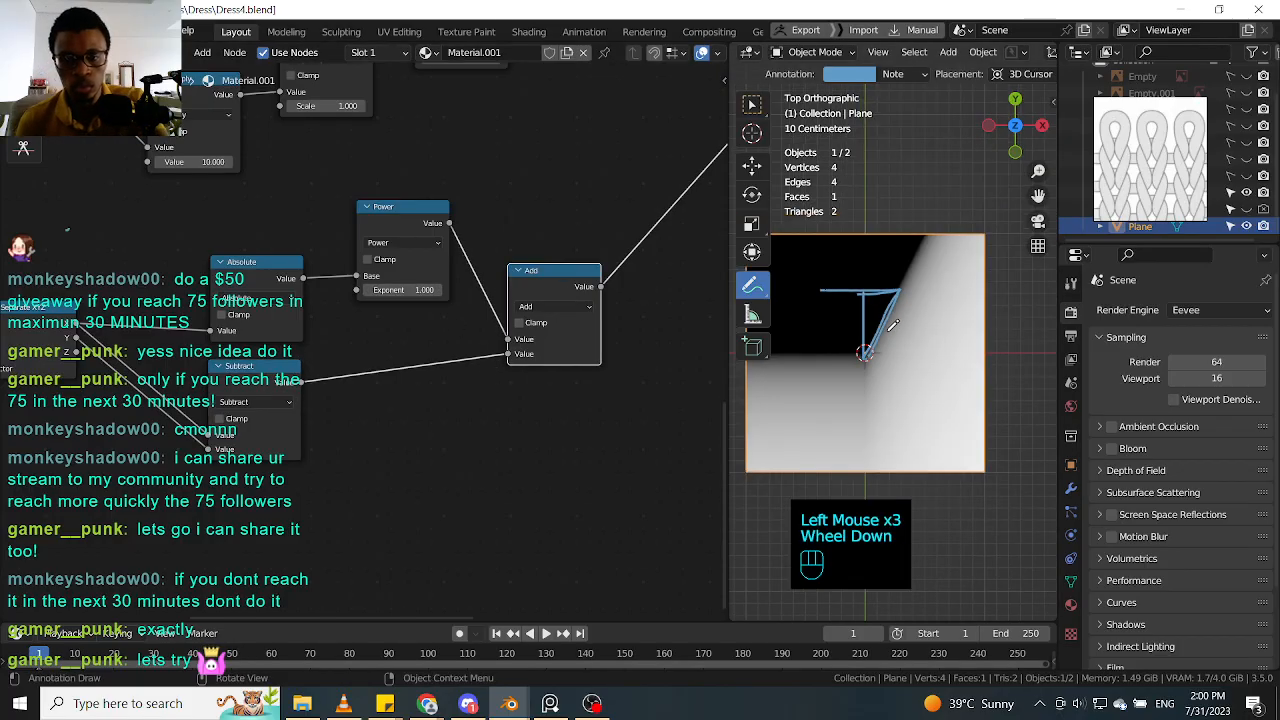
pyautogui.keyDown('shift'); pyautogui.moveTo(840, 316); pyautogui.dragTo(894, 322, button='middle'); pyautogui.keyUp('shift')
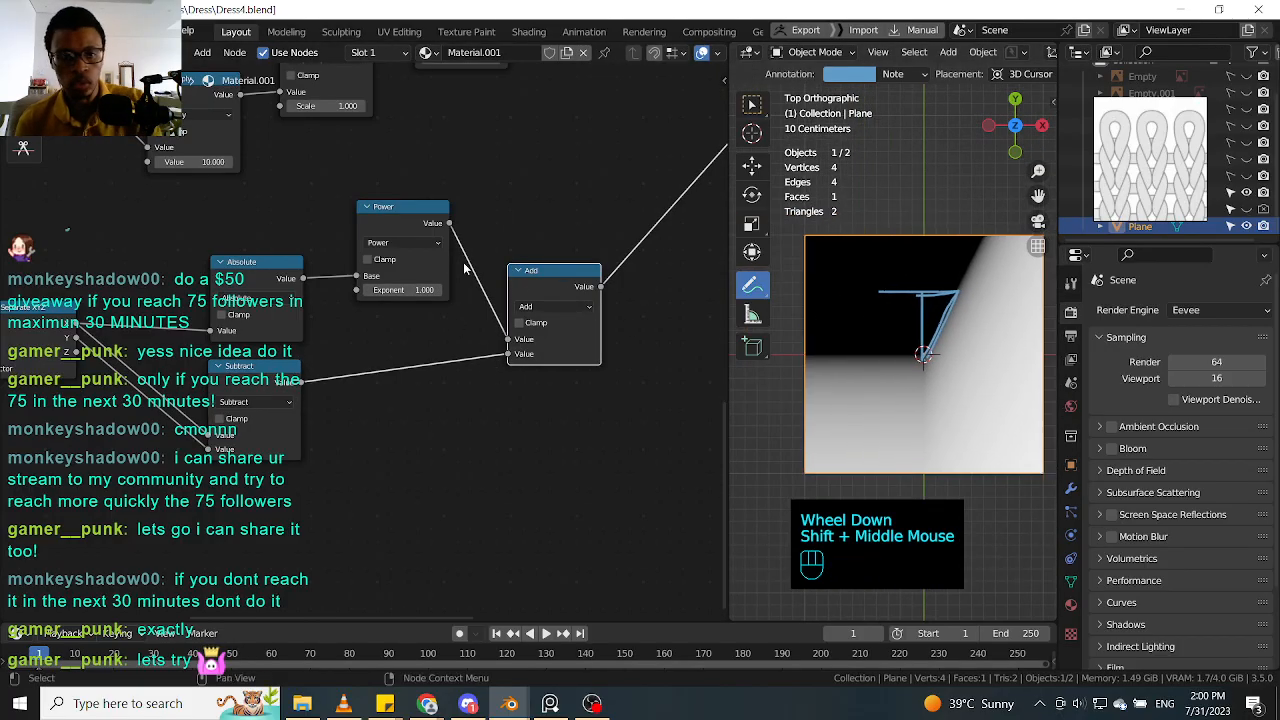
pyautogui.click(632, 318)
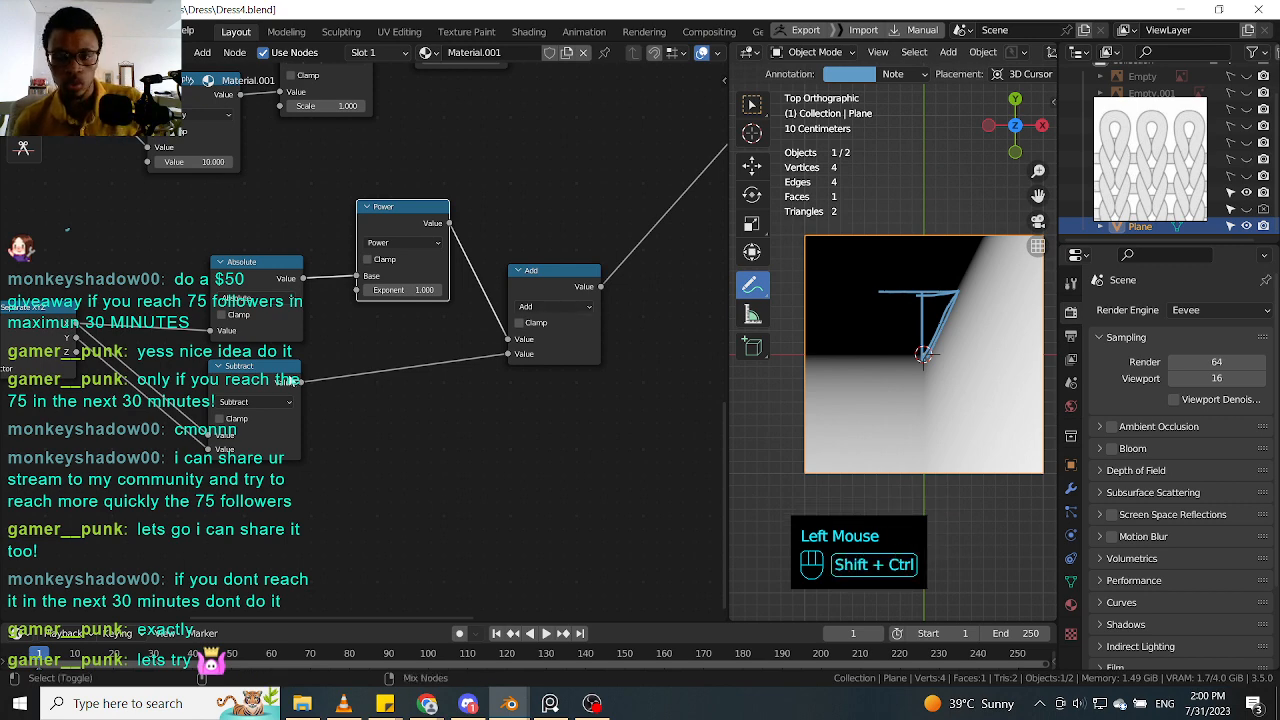
pyautogui.keyDown('ctrl'); pyautogui.keyDown('shift'); pyautogui.click(290, 382); pyautogui.keyUp('shift'); pyautogui.keyUp('ctrl')
pyautogui.keyDown('ctrl'); pyautogui.keyDown('shift'); pyautogui.click(561, 271); pyautogui.keyUp('shift'); pyautogui.keyUp('ctrl')
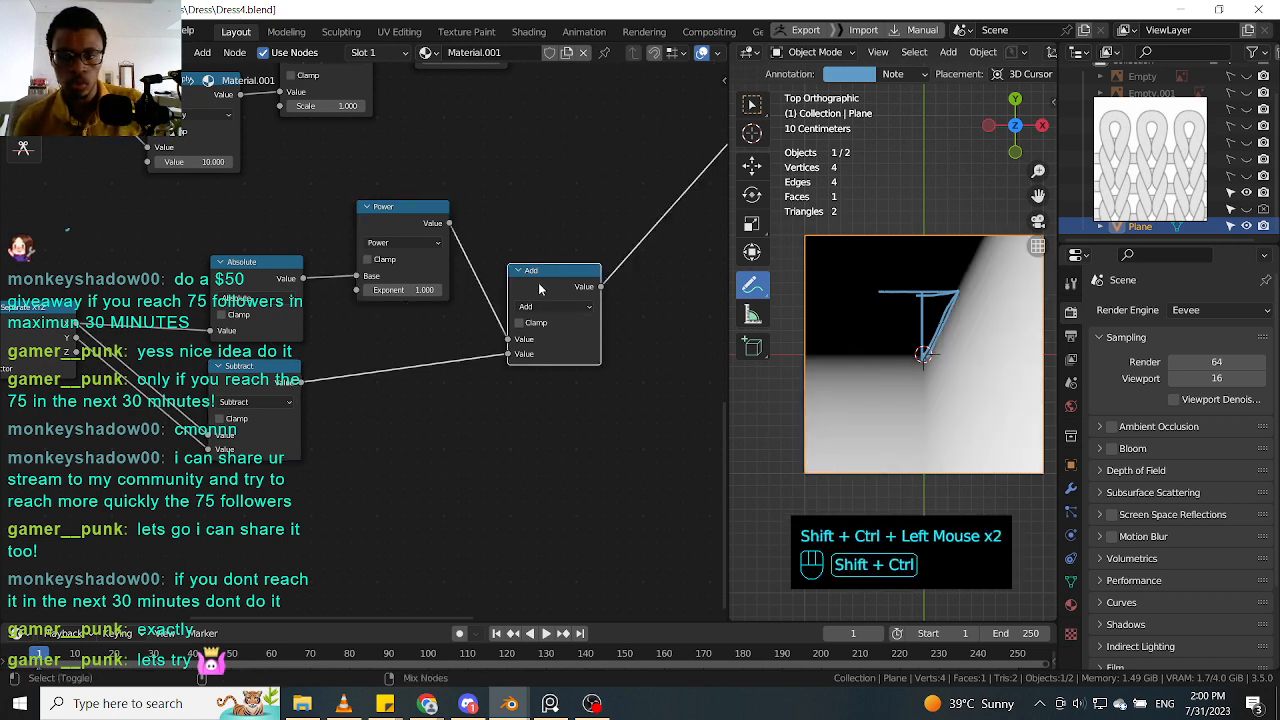
pyautogui.keyDown('shift'); pyautogui.moveTo(590, 313); pyautogui.dragTo(529, 313, button='middle'); pyautogui.keyUp('shift')
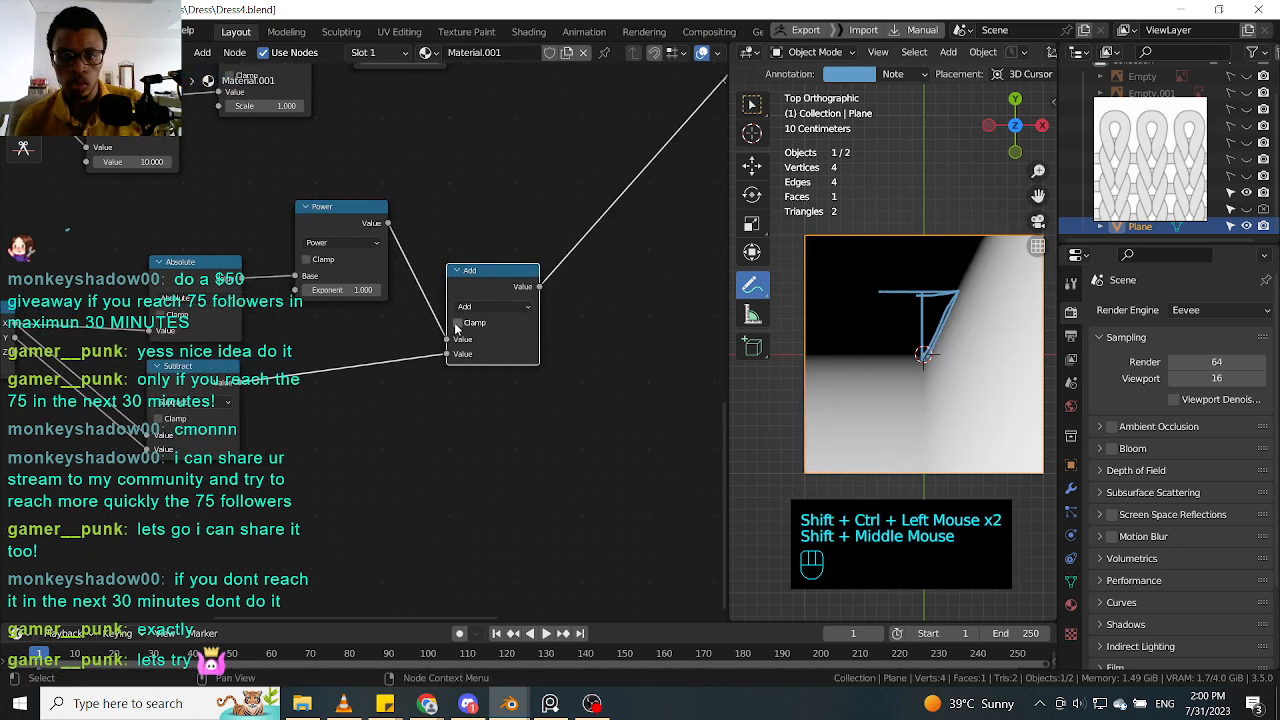
pyautogui.click(457, 325)
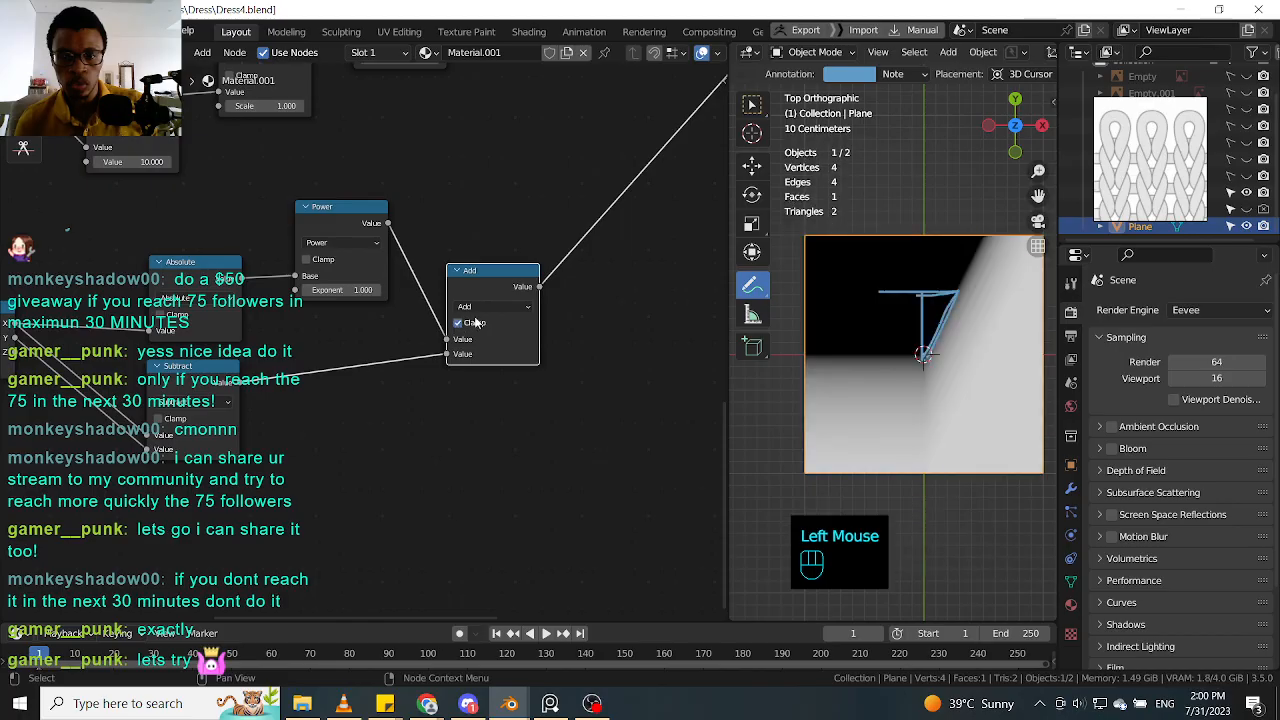
# Step: Toggle Clamp on the Add node to compare the result, leaving it disabled
pyautogui.click(454, 323)
pyautogui.click(457, 324)
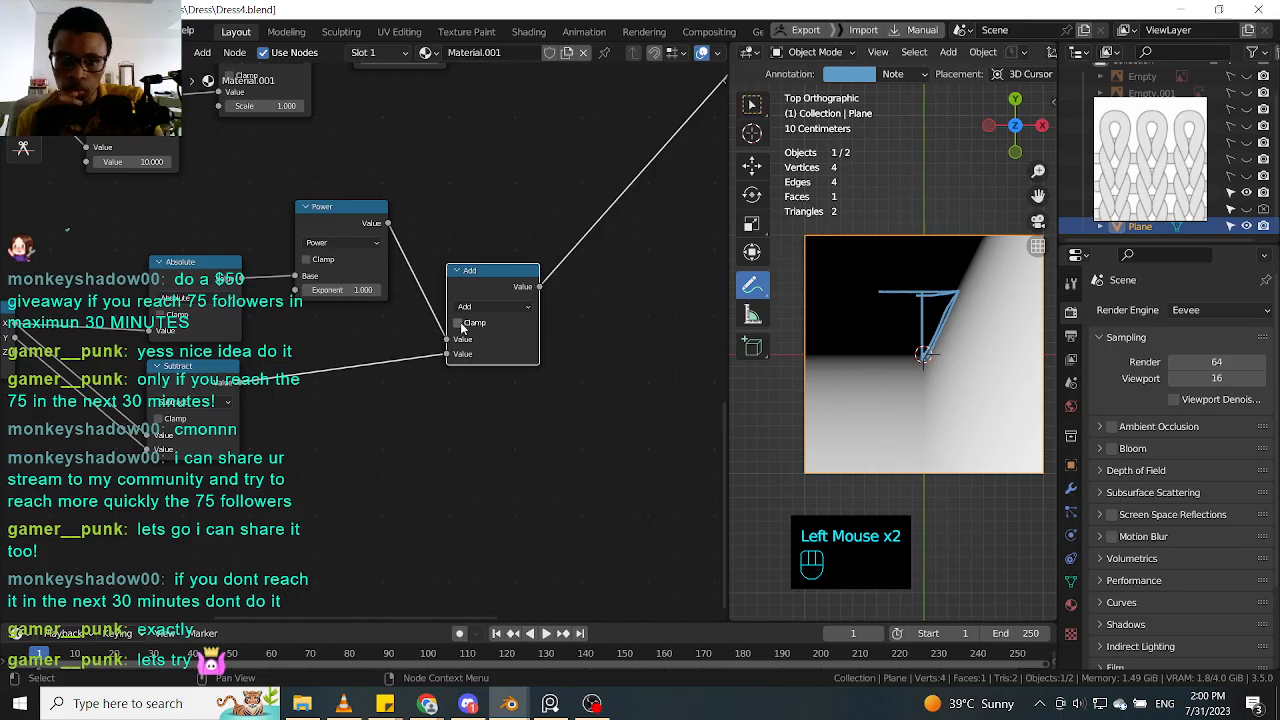
pyautogui.click(459, 323)
pyautogui.click(459, 323)
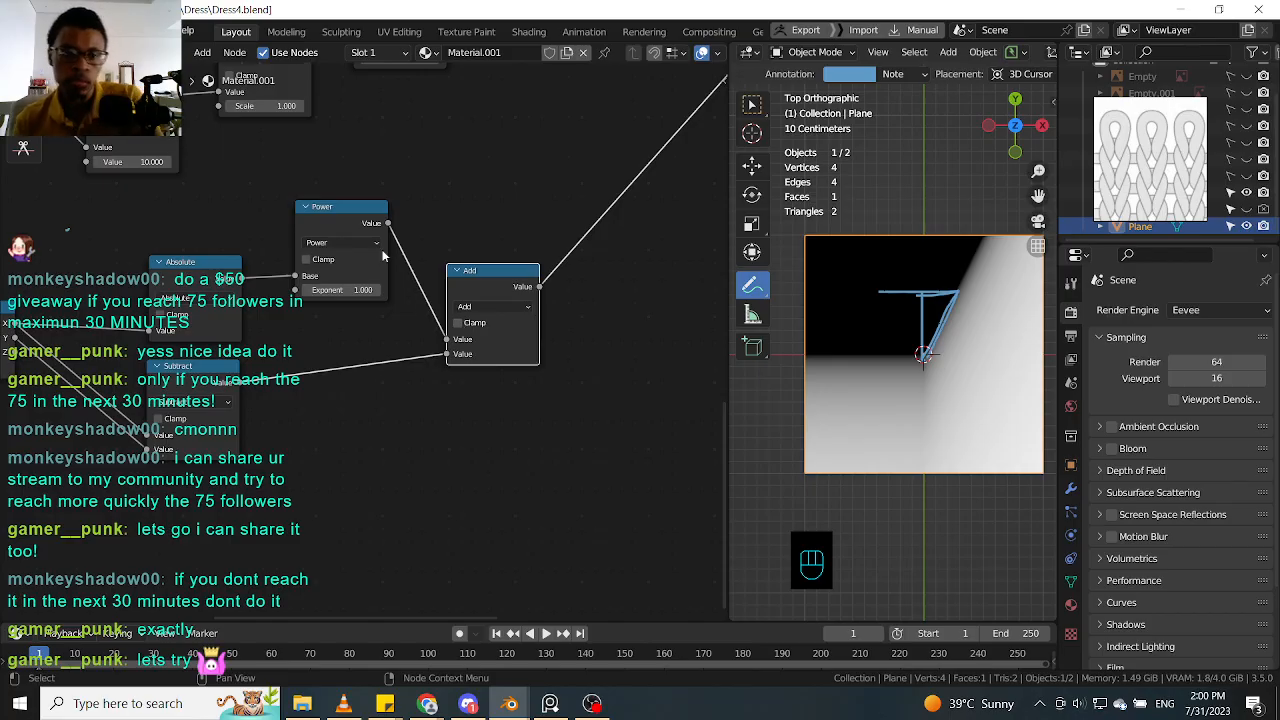
# Step: Preview the Power node's output and set its exponent to 3
pyautogui.keyDown('ctrl'); pyautogui.keyDown('shift'); pyautogui.click(340, 220); pyautogui.keyUp('shift'); pyautogui.keyUp('ctrl')
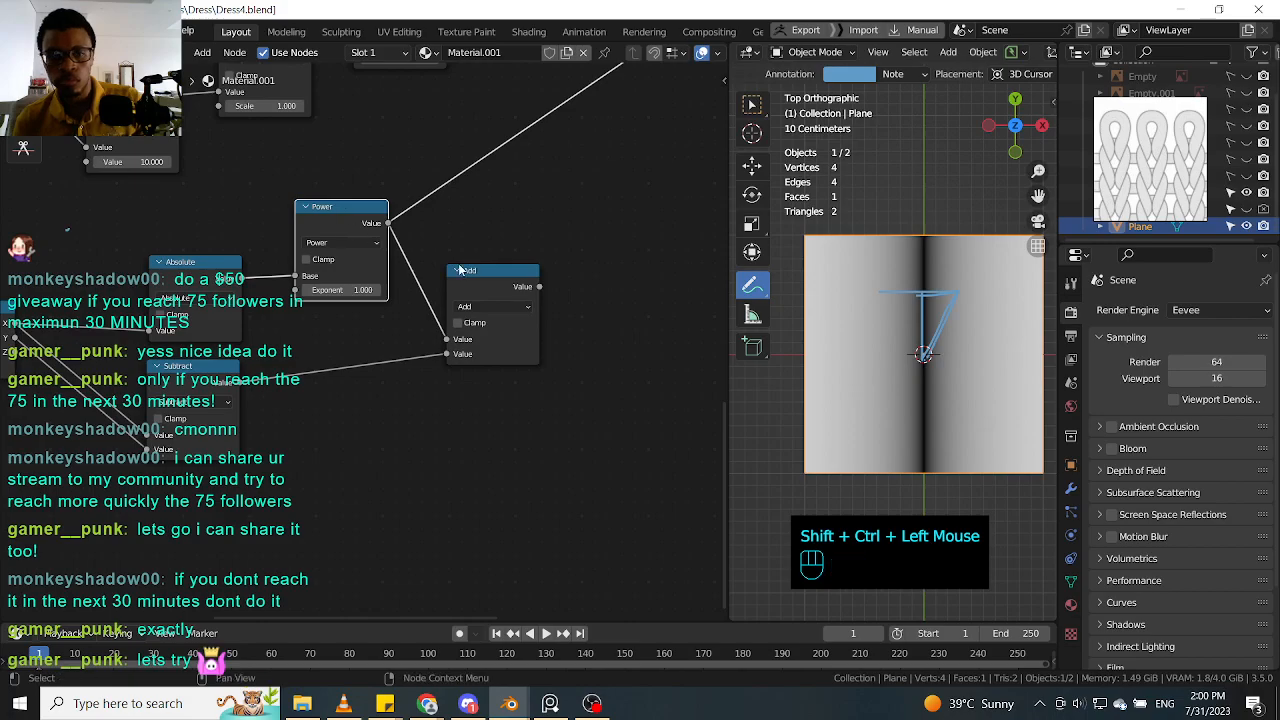
pyautogui.moveTo(483, 279); pyautogui.dragTo(496, 279)
pyautogui.moveTo(328, 289); pyautogui.dragTo(359, 289)
pyautogui.hotkey('ctrl', 'z')
pyautogui.moveTo(346, 289); pyautogui.dragTo(362, 289)
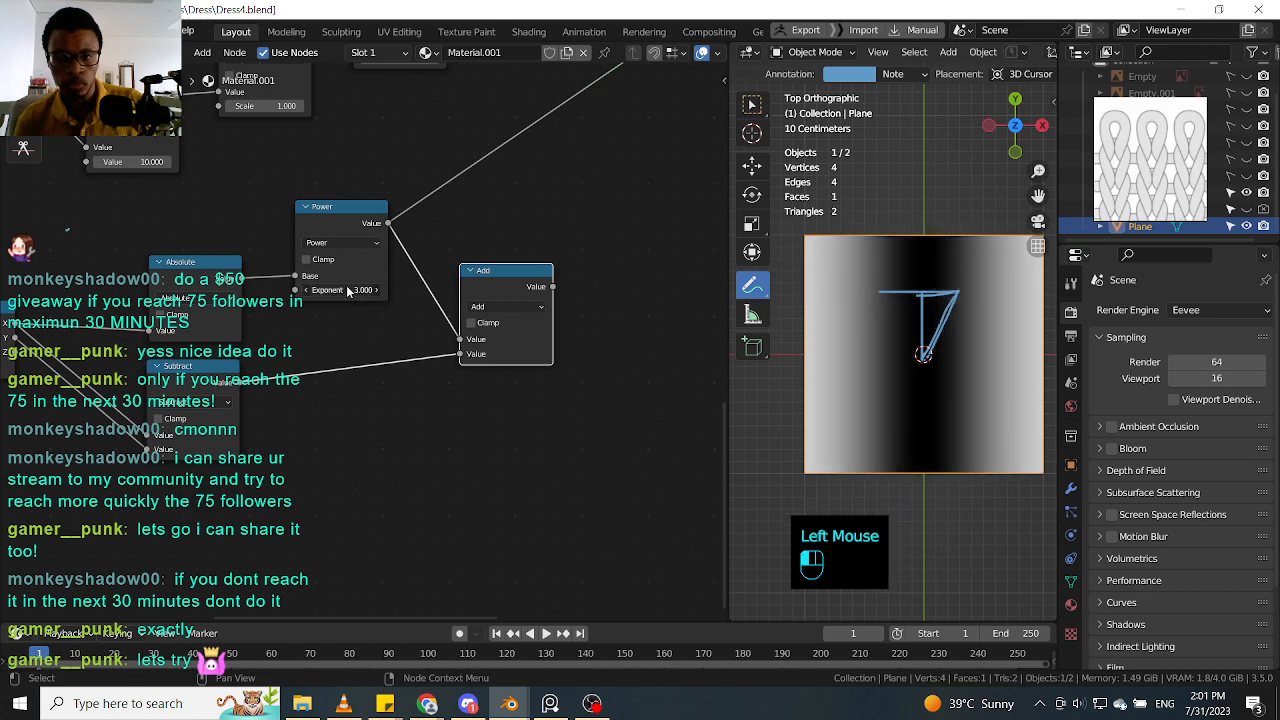
# Step: Compare the Add node's output with the Power node's output in the plane preview
pyautogui.click(370, 210)
pyautogui.keyDown('ctrl'); pyautogui.keyDown('shift'); pyautogui.click(500, 291); pyautogui.keyUp('shift'); pyautogui.keyUp('ctrl')
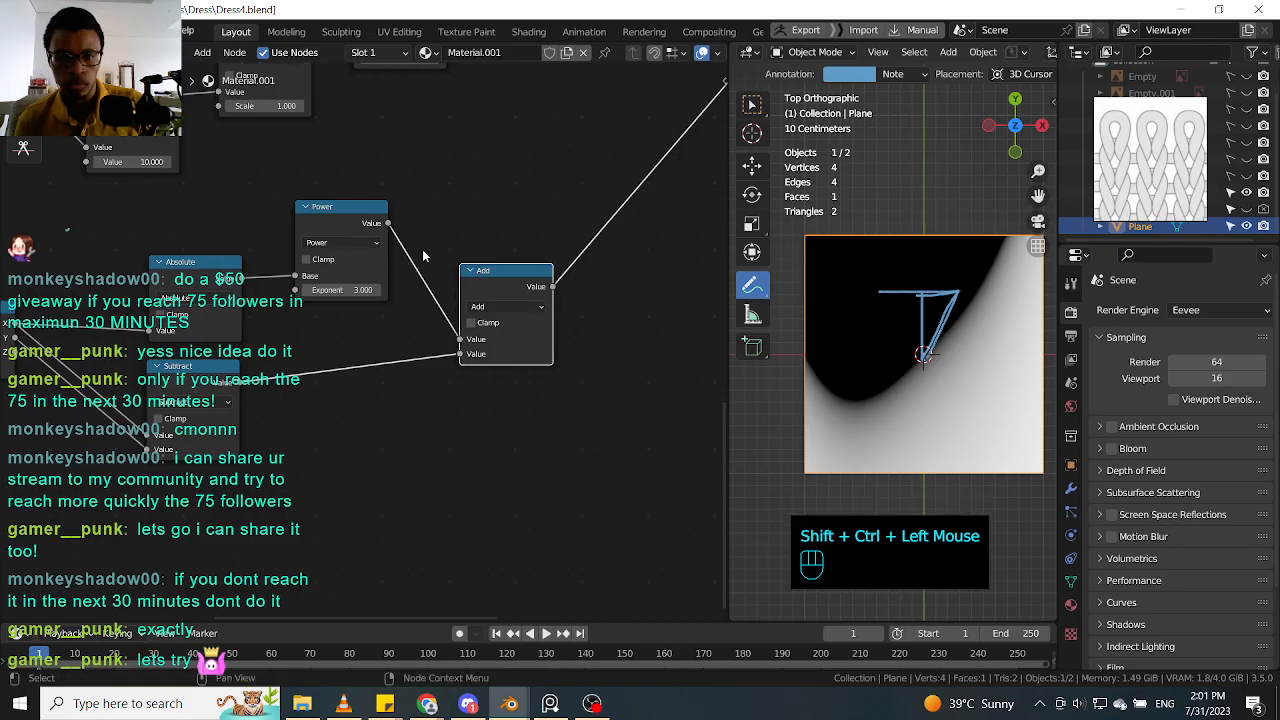
pyautogui.click(352, 217)
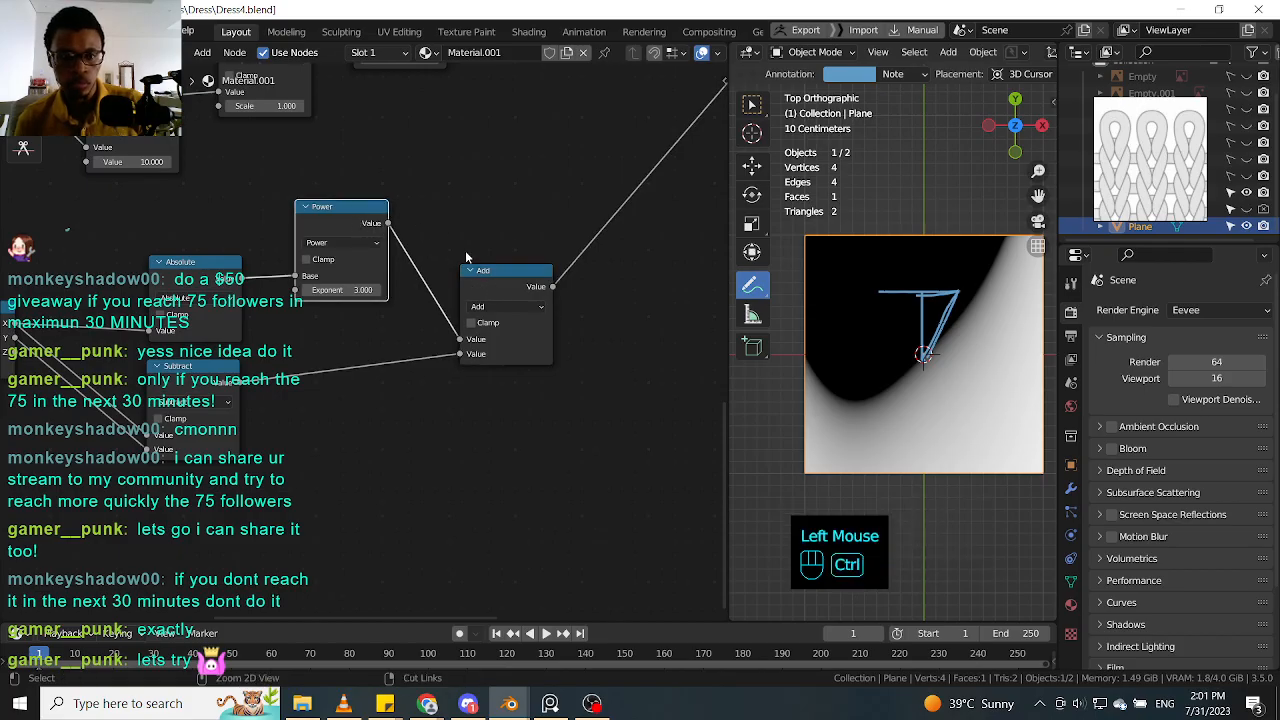
pyautogui.keyDown('ctrl'); pyautogui.keyDown('shift'); pyautogui.click(487, 273); pyautogui.keyUp('shift'); pyautogui.keyUp('ctrl')
pyautogui.keyDown('ctrl'); pyautogui.keyDown('shift'); pyautogui.click(340, 214); pyautogui.keyUp('shift'); pyautogui.keyUp('ctrl')
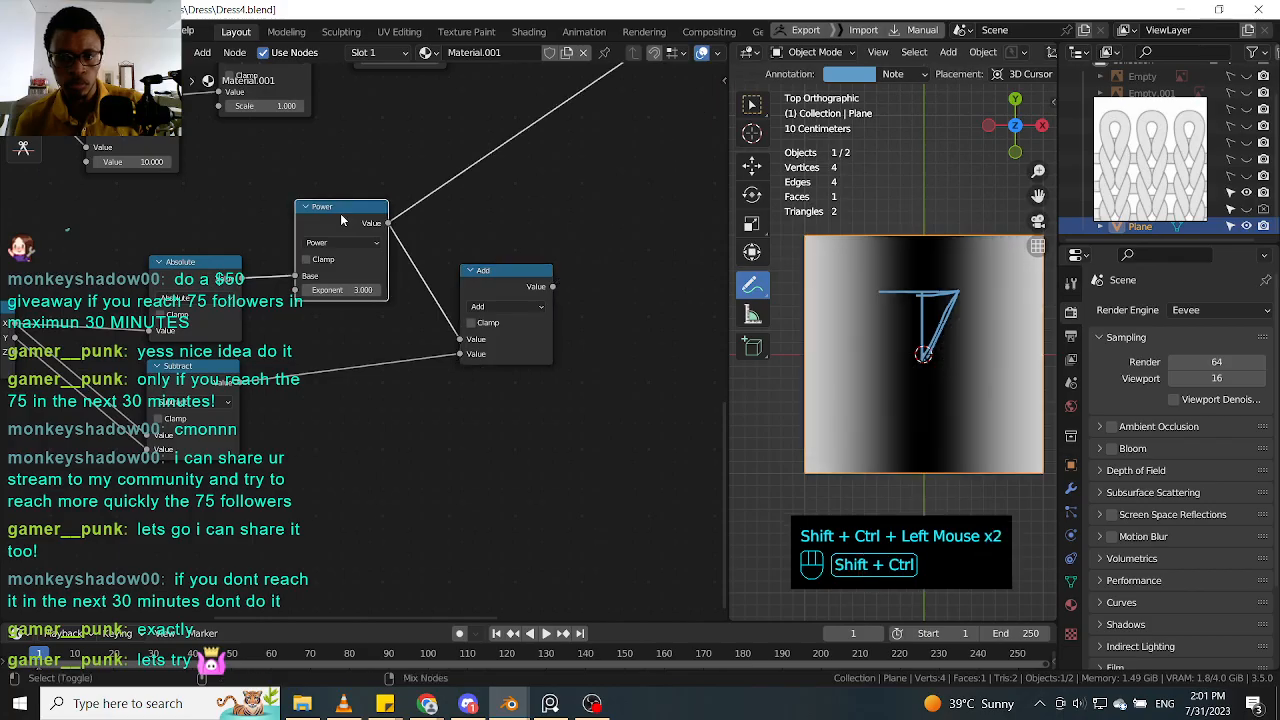
# Step: Insert a duplicate of the Power node after it, change the duplicate to Multiply, and set its value to 2.7
pyautogui.hotkey('shift', 'a')
pyautogui.click(429, 252)
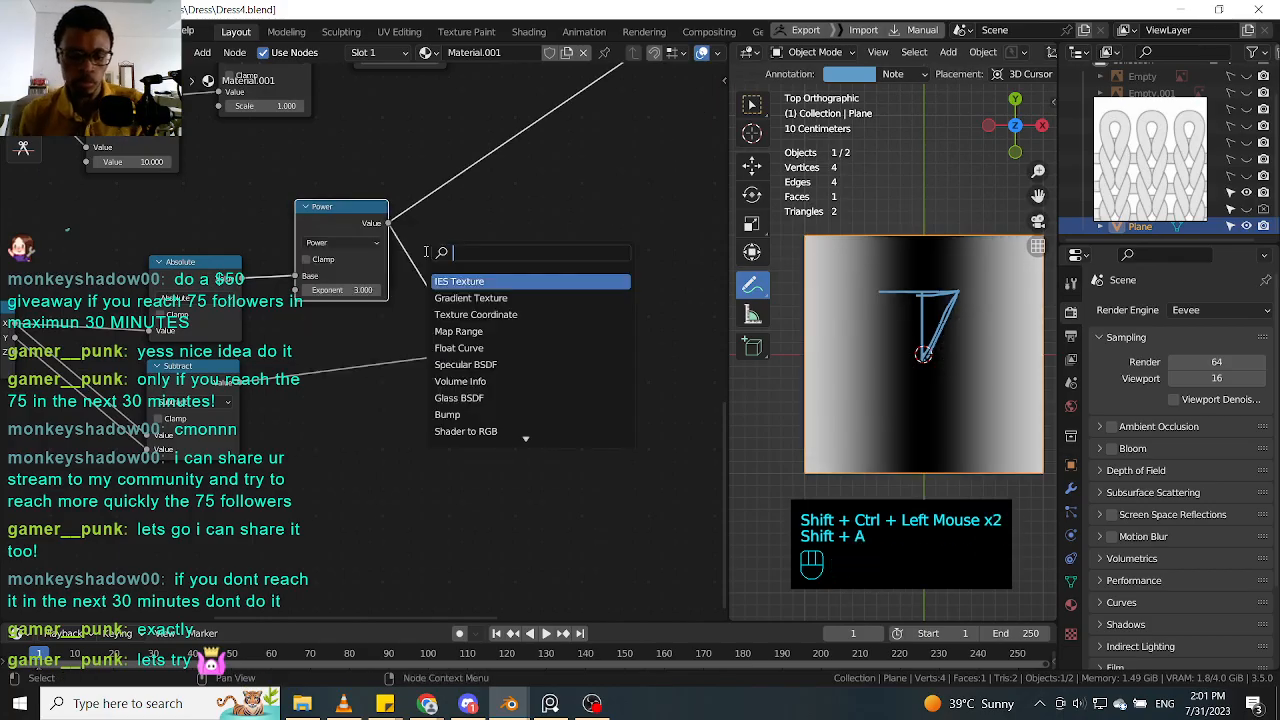
pyautogui.click(351, 211)
pyautogui.hotkey('shift', 'd')
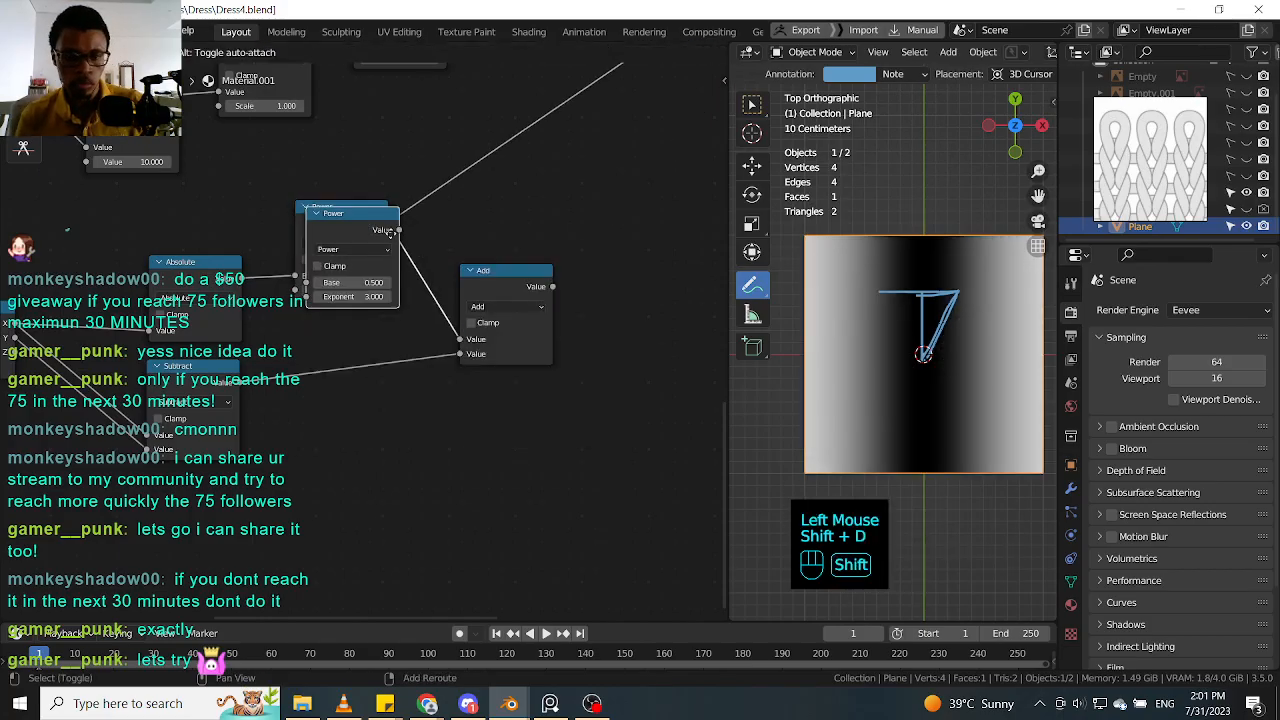
pyautogui.click(498, 168)
pyautogui.click(490, 193)
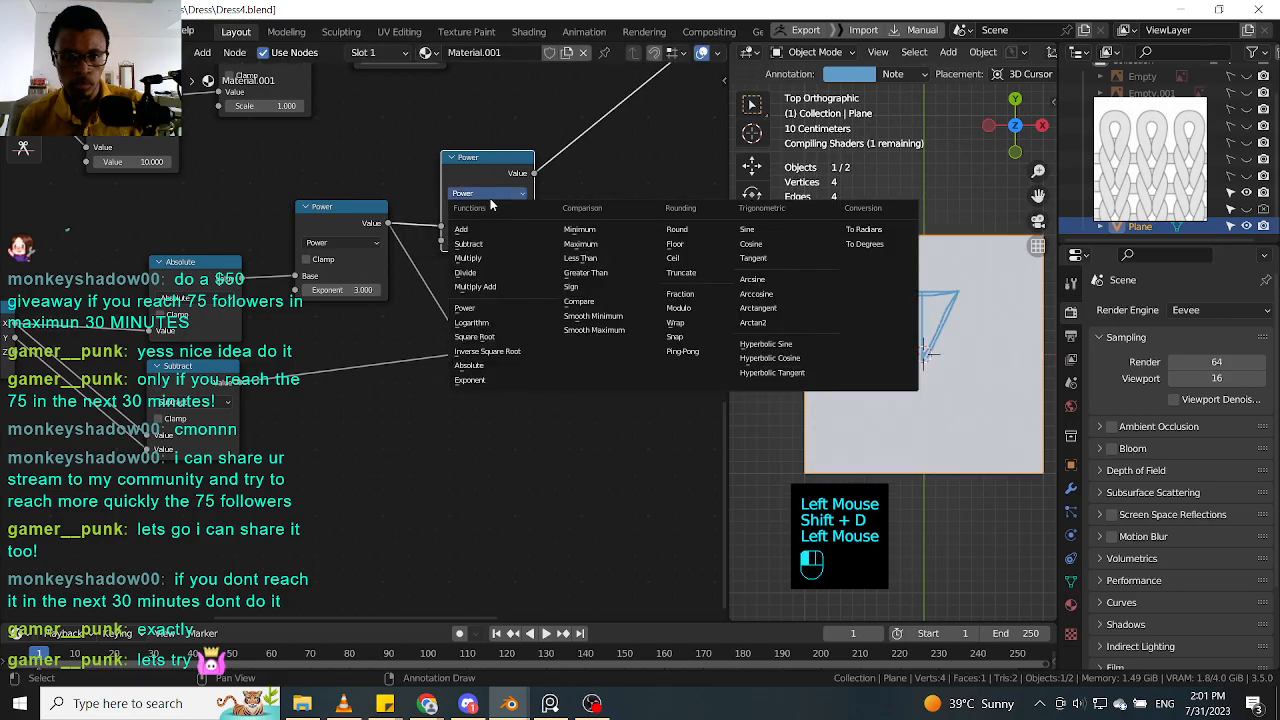
pyautogui.click(490, 258)
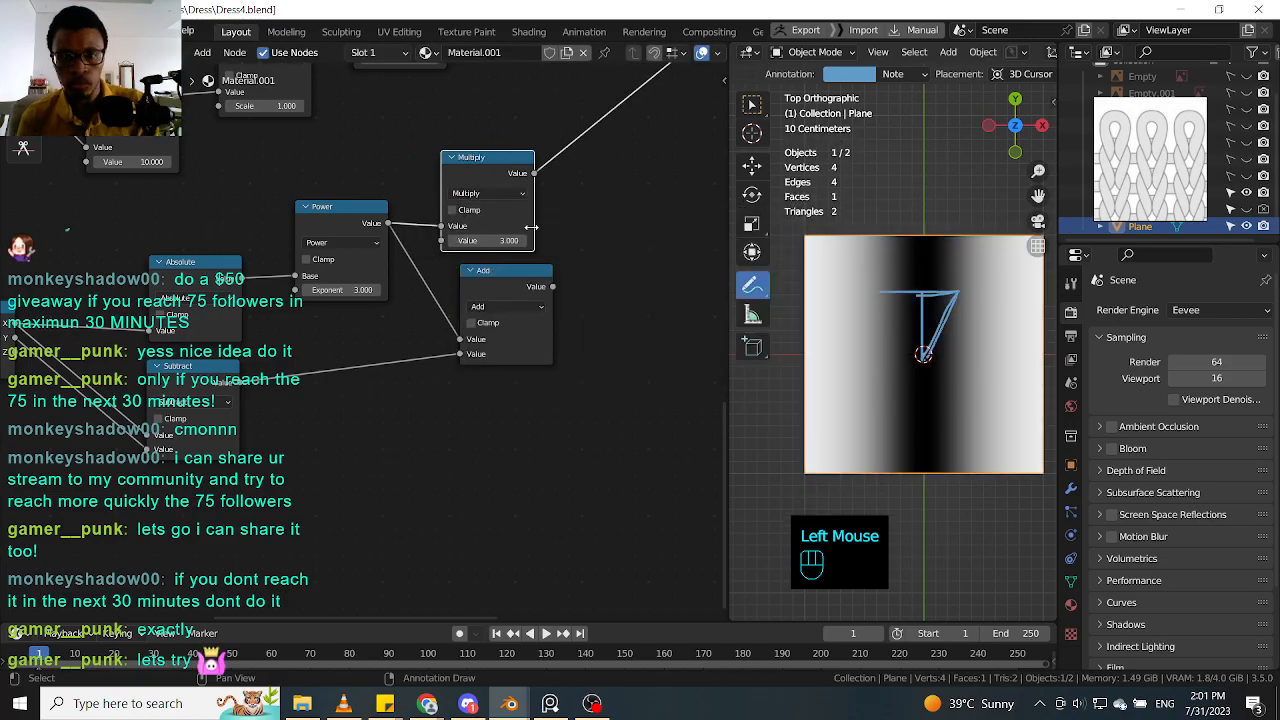
pyautogui.moveTo(490, 243)
pyautogui.mouseDown()
pyautogui.moveTo(570, 243)
pyautogui.moveTo(476, 243)
pyautogui.mouseUp()
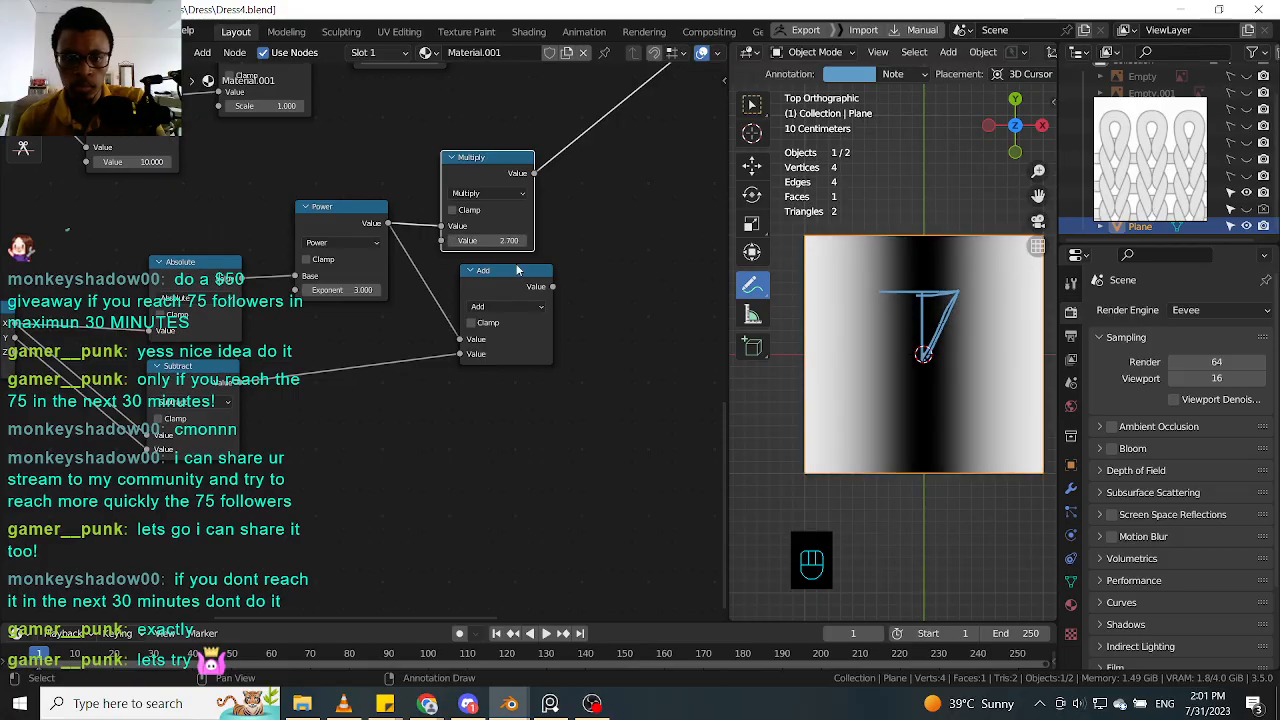
# Step: Move the Add node farther from Power and remove the Multiply node while keeping the Power link to the output
pyautogui.moveTo(556, 266); pyautogui.dragTo(632, 249)
pyautogui.click(484, 171)
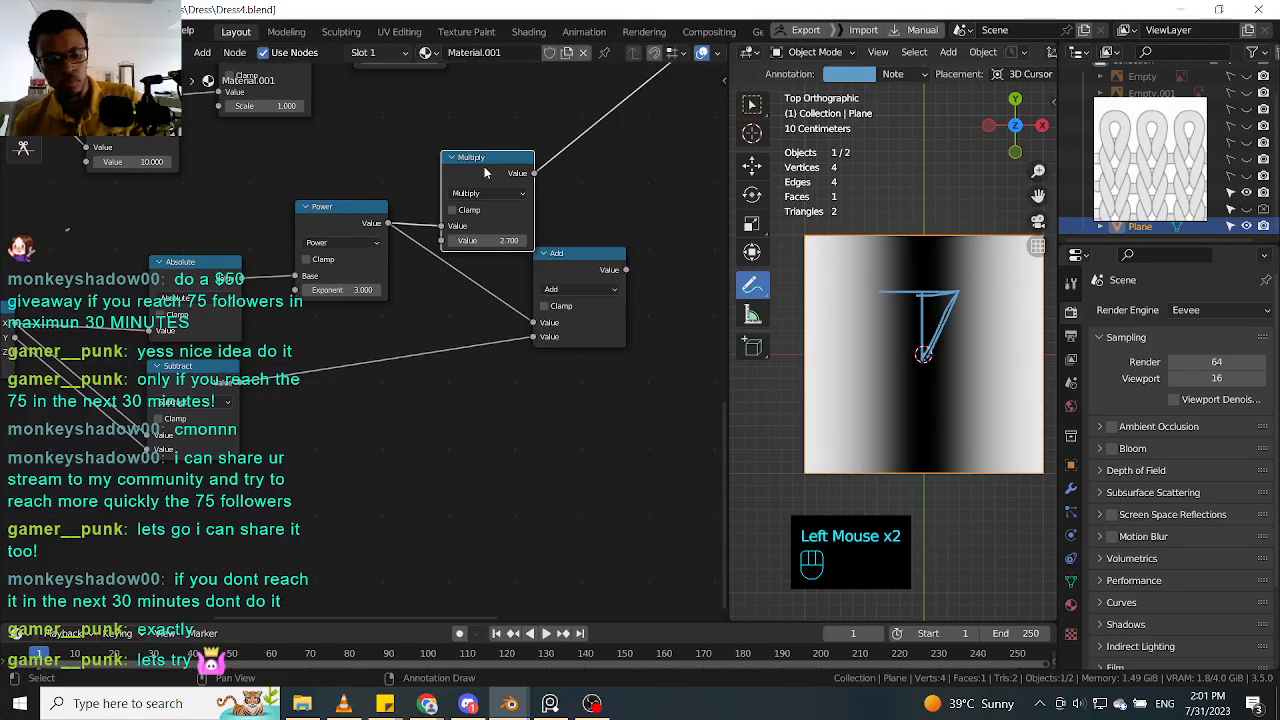
pyautogui.hotkey('ctrl', 'x')
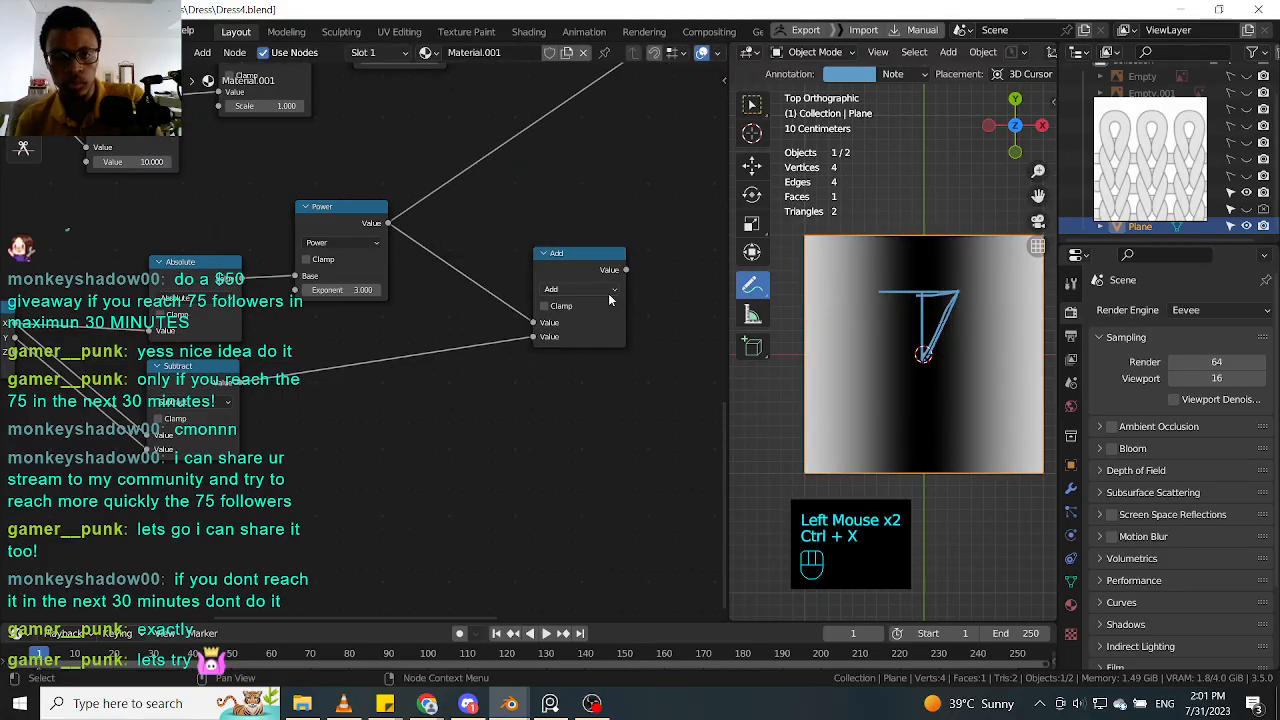
# Step: Preview the Add node's output on the plane, switch the preview to the Power output, and reselect the Add node
pyautogui.click(576, 256)
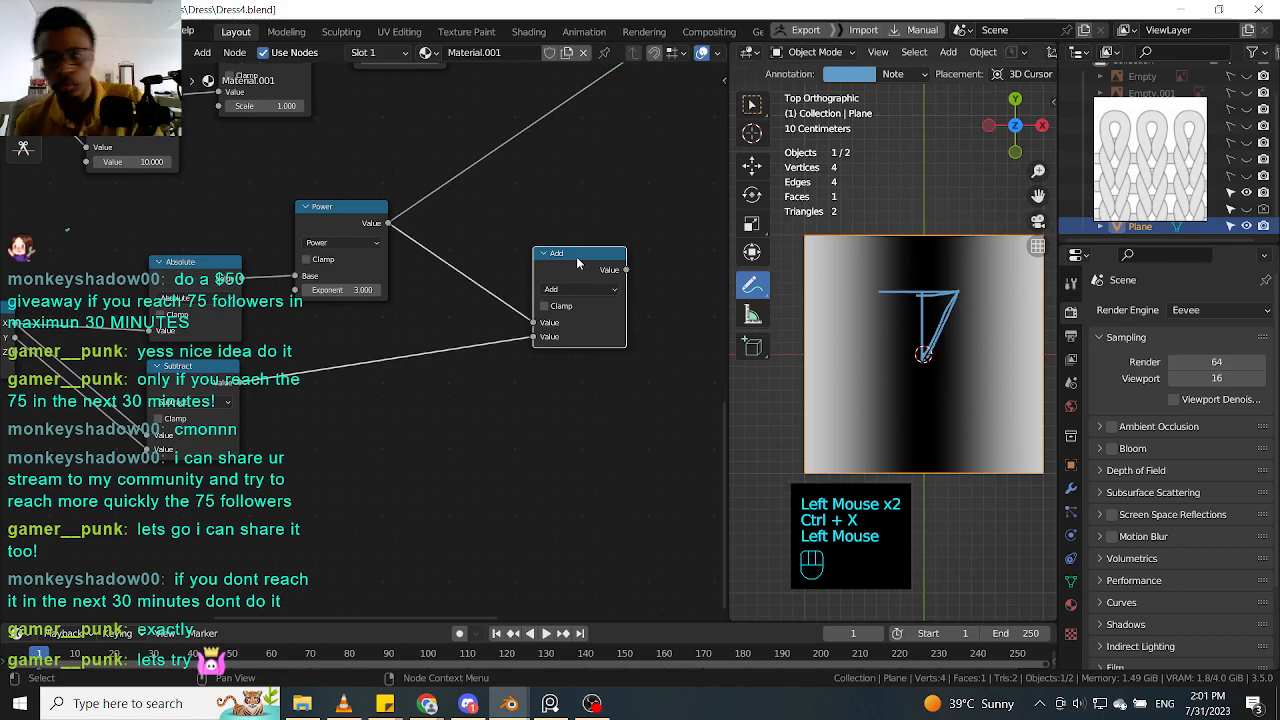
pyautogui.keyDown('ctrl'); pyautogui.keyDown('shift'); pyautogui.click(576, 256); pyautogui.keyUp('shift'); pyautogui.keyUp('ctrl')
pyautogui.keyDown('shift'); pyautogui.moveTo(519, 382); pyautogui.dragTo(537, 366, button='middle'); pyautogui.keyUp('shift')
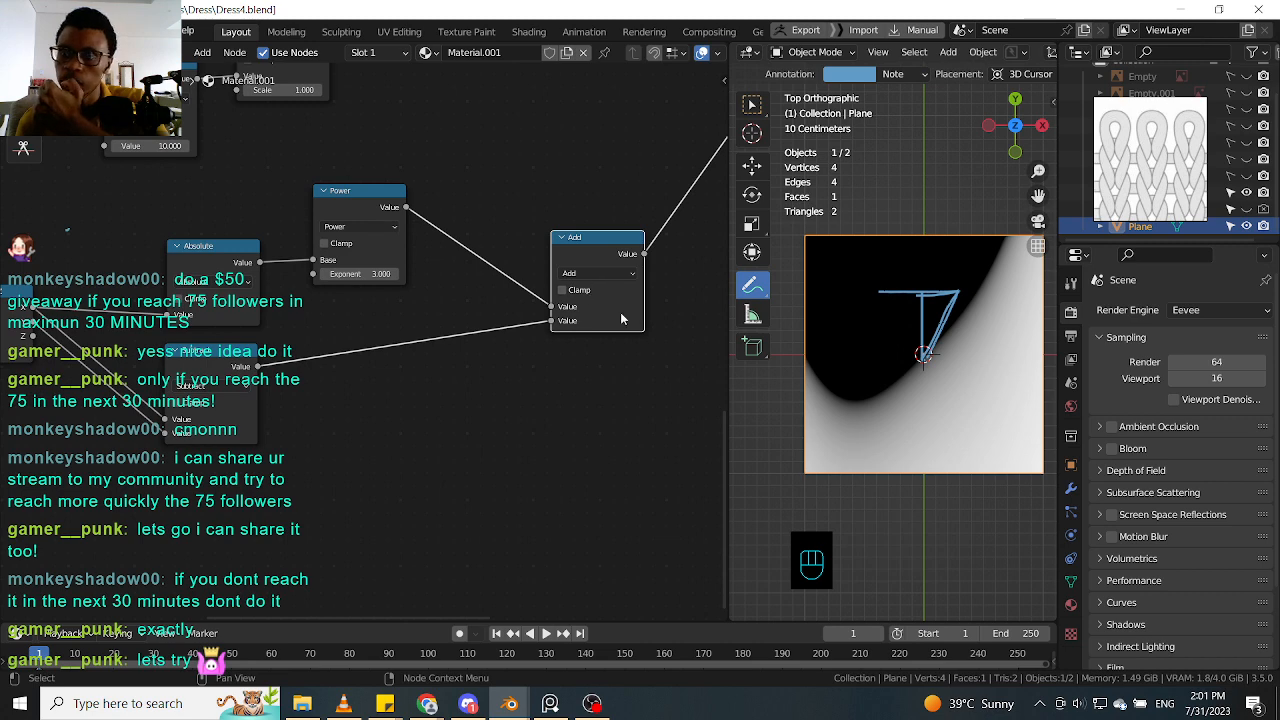
pyautogui.click(612, 253)
pyautogui.click(390, 212)
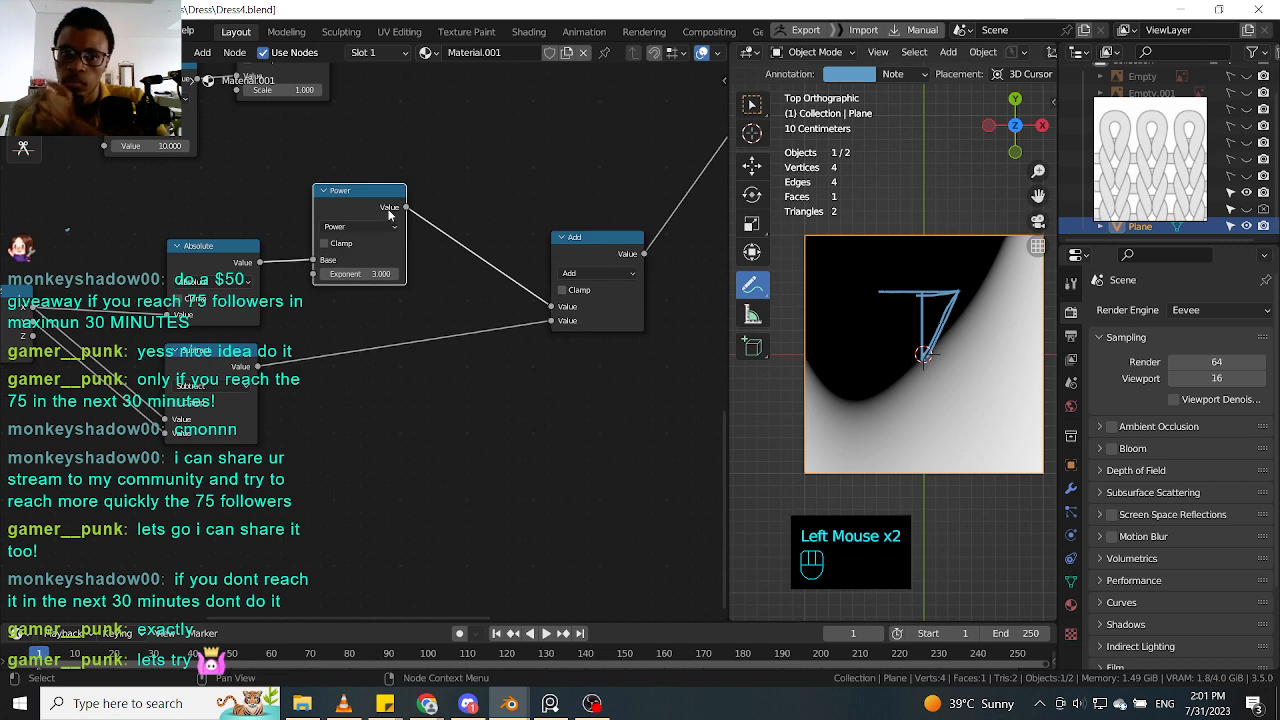
pyautogui.keyDown('ctrl'); pyautogui.keyDown('shift'); pyautogui.click(391, 210); pyautogui.keyUp('shift'); pyautogui.keyUp('ctrl')
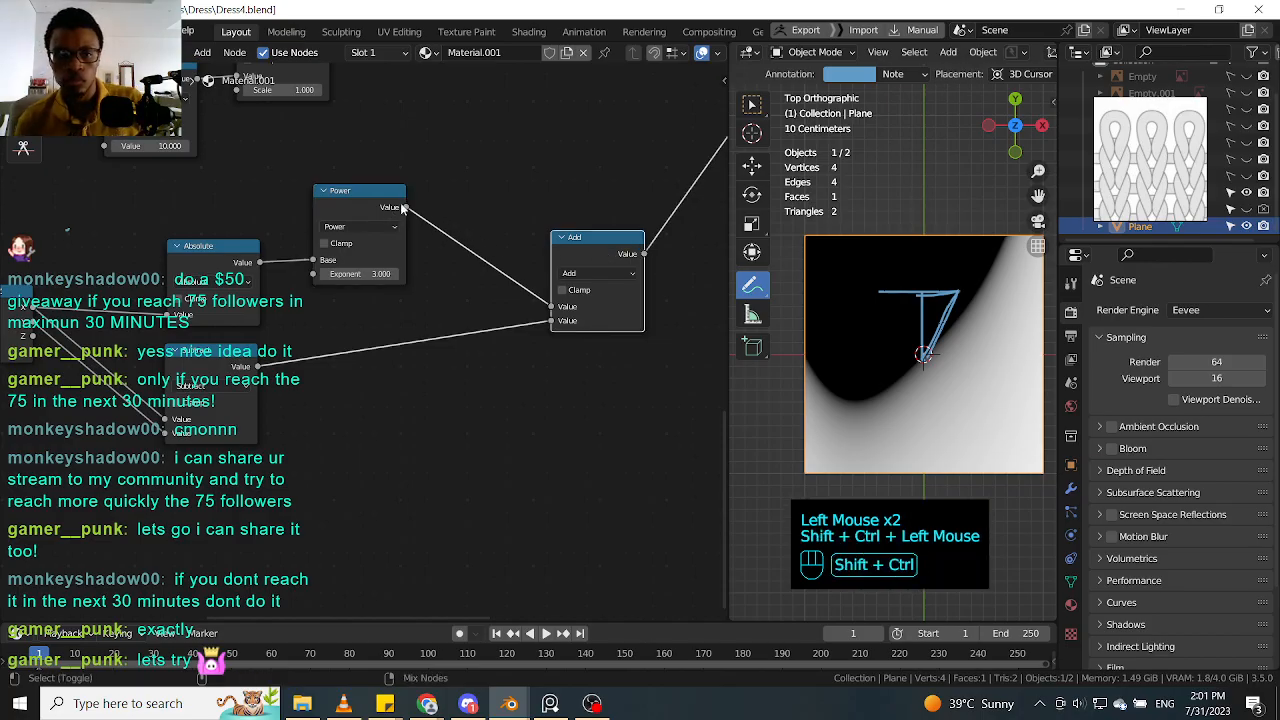
pyautogui.keyDown('ctrl'); pyautogui.keyDown('shift'); pyautogui.click(387, 206); pyautogui.keyUp('shift'); pyautogui.keyUp('ctrl')
pyautogui.click(594, 255)
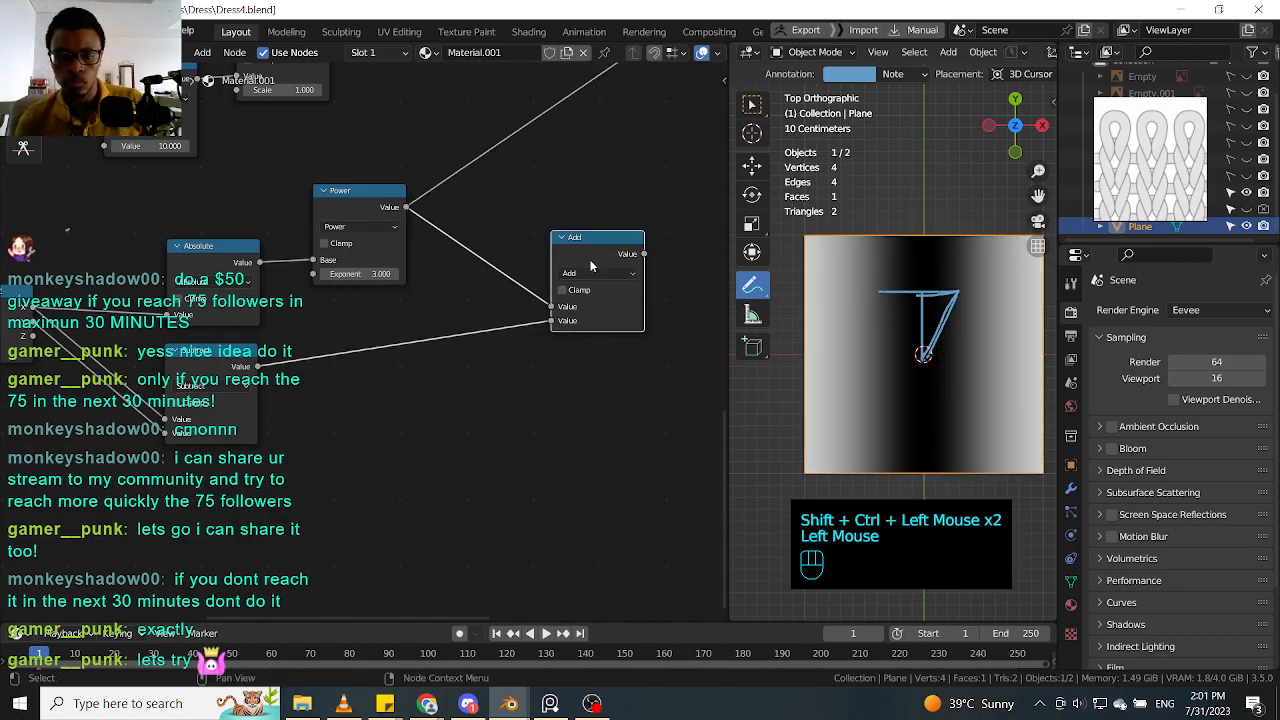
# Step: Unlink X from the lower Subtract node and dissolve that node so Y feeds the Add node directly, then preview Add
pyautogui.moveTo(506, 363); pyautogui.dragTo(536, 312, button='middle')
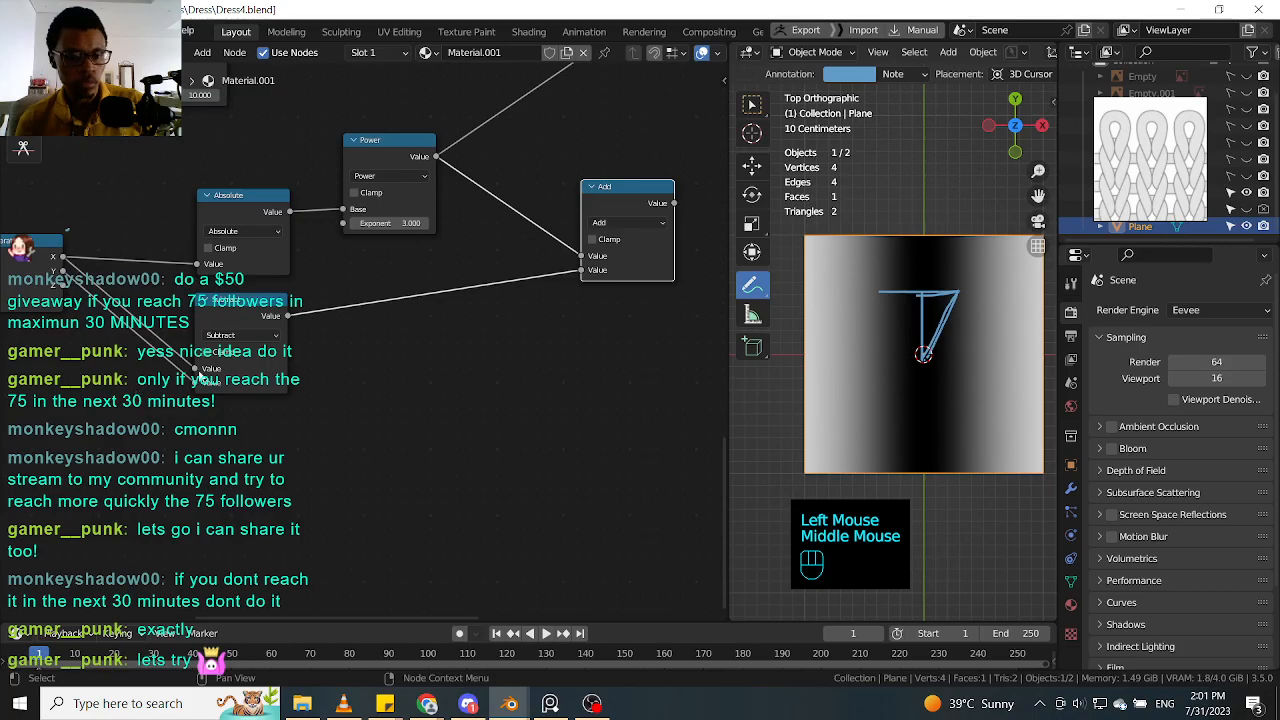
pyautogui.click(238, 345)
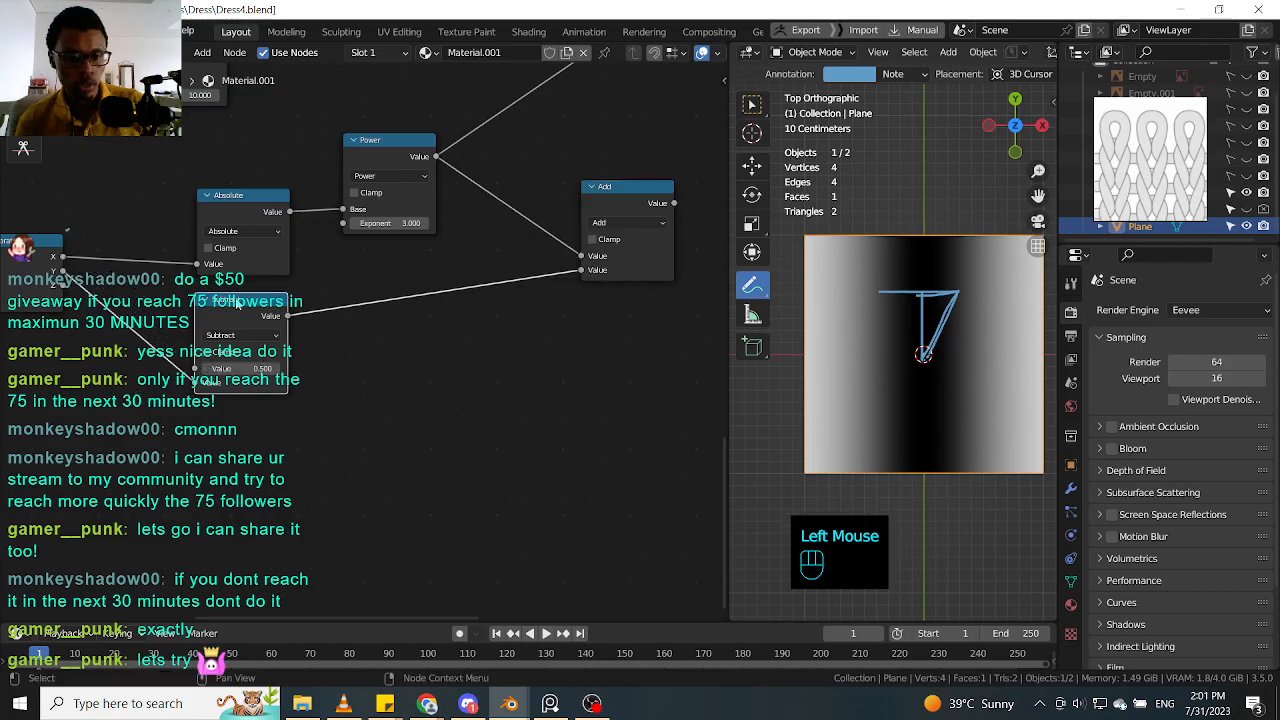
pyautogui.click(285, 317)
pyautogui.moveTo(250, 314); pyautogui.dragTo(278, 331, button='middle')
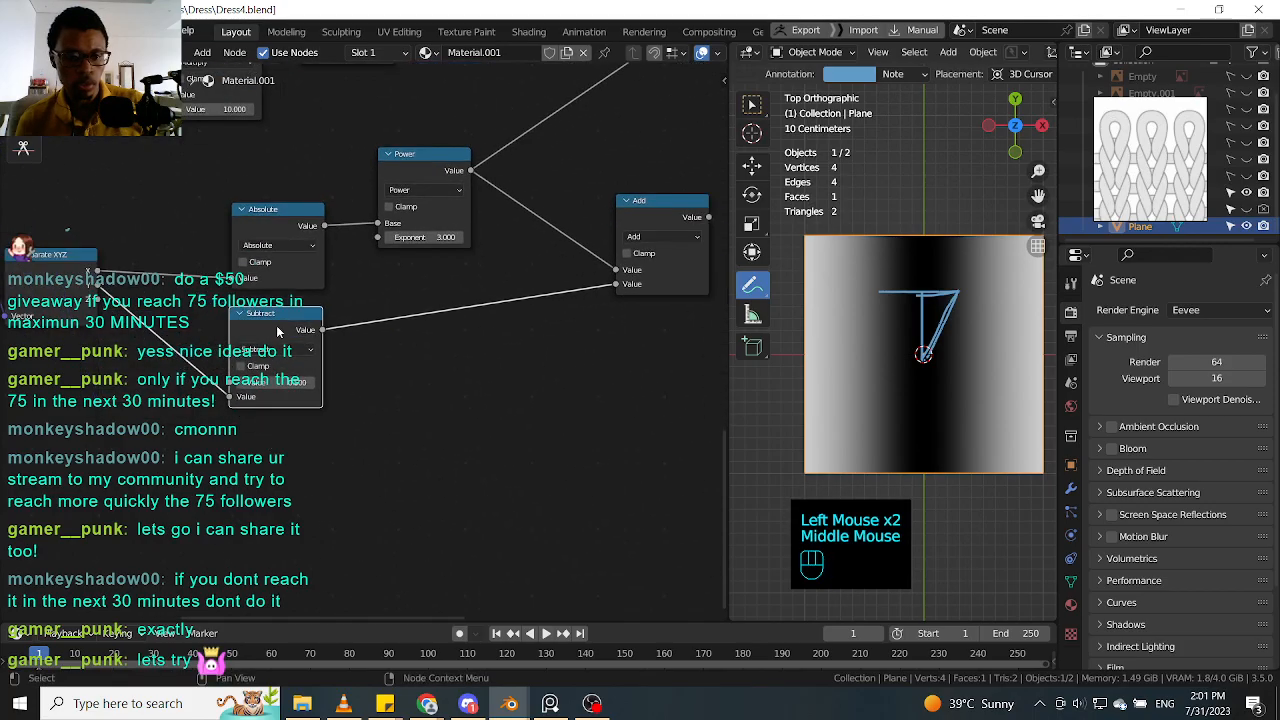
pyautogui.click(269, 328)
pyautogui.hotkey('ctrl', 'x')
pyautogui.moveTo(641, 235); pyautogui.dragTo(536, 273, button='middle')
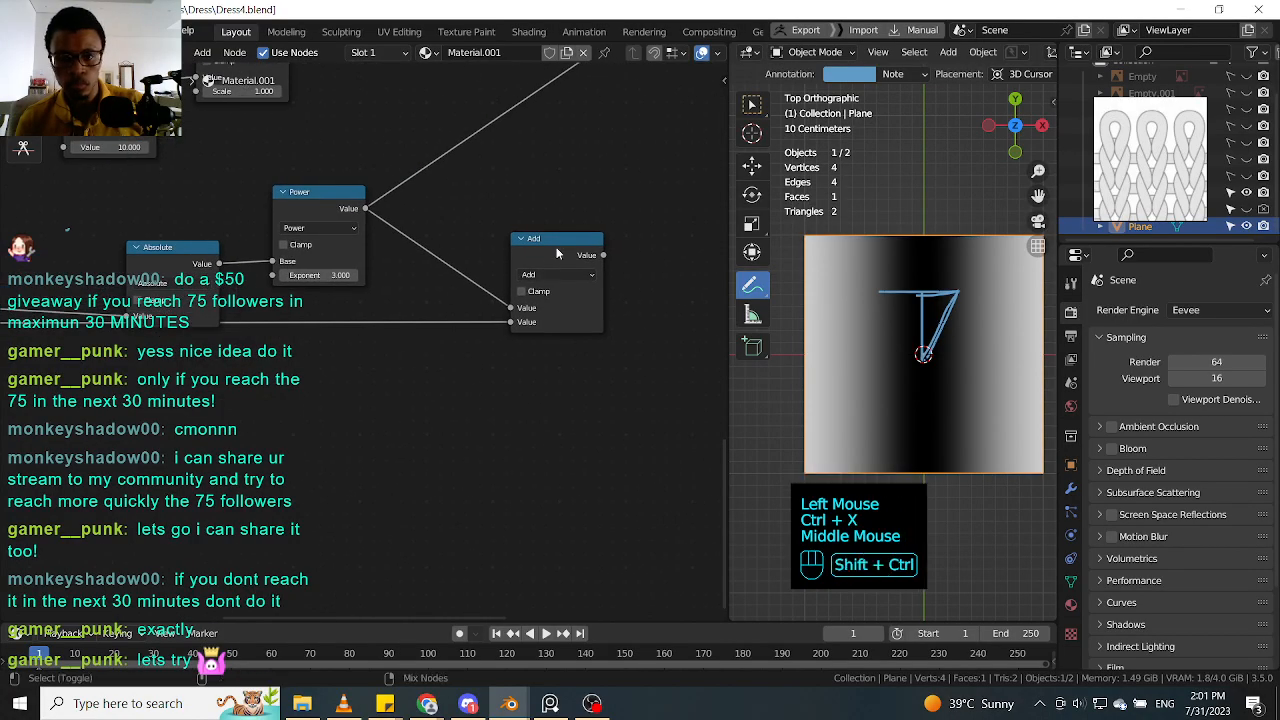
pyautogui.keyDown('ctrl'); pyautogui.keyDown('shift'); pyautogui.click(557, 253); pyautogui.keyUp('shift'); pyautogui.keyUp('ctrl')
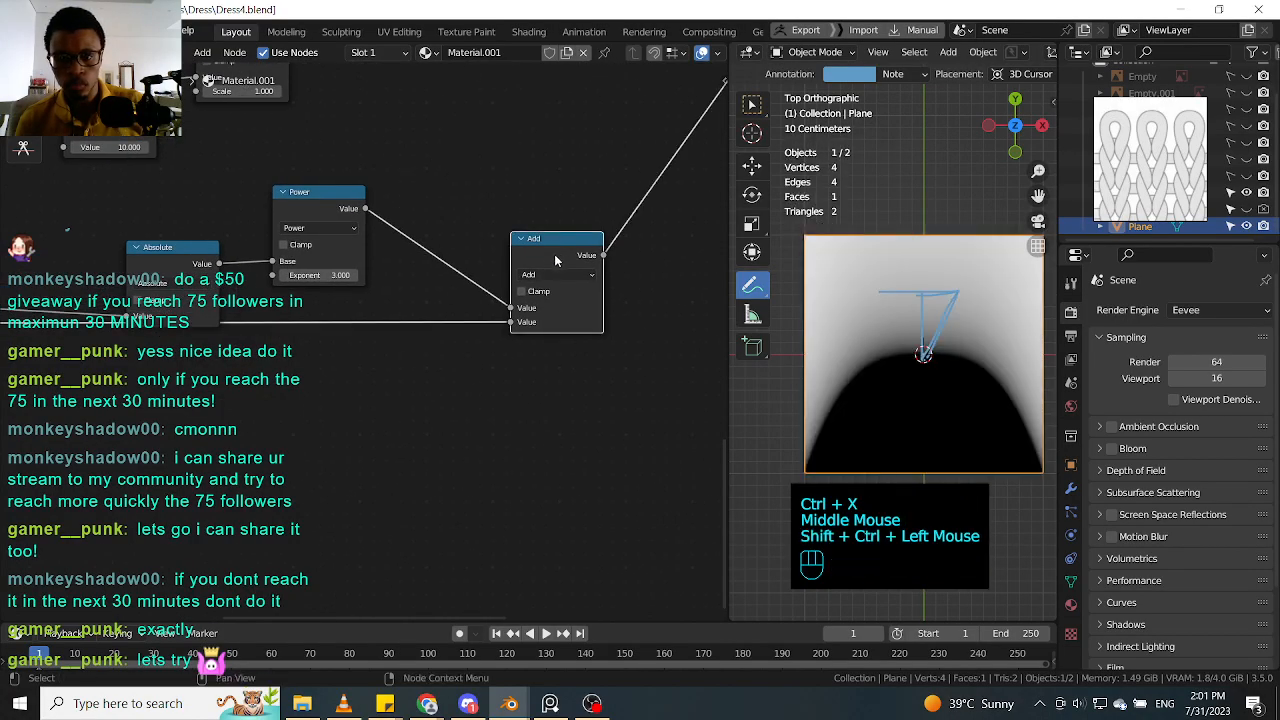
pyautogui.moveTo(556, 256); pyautogui.dragTo(550, 271)
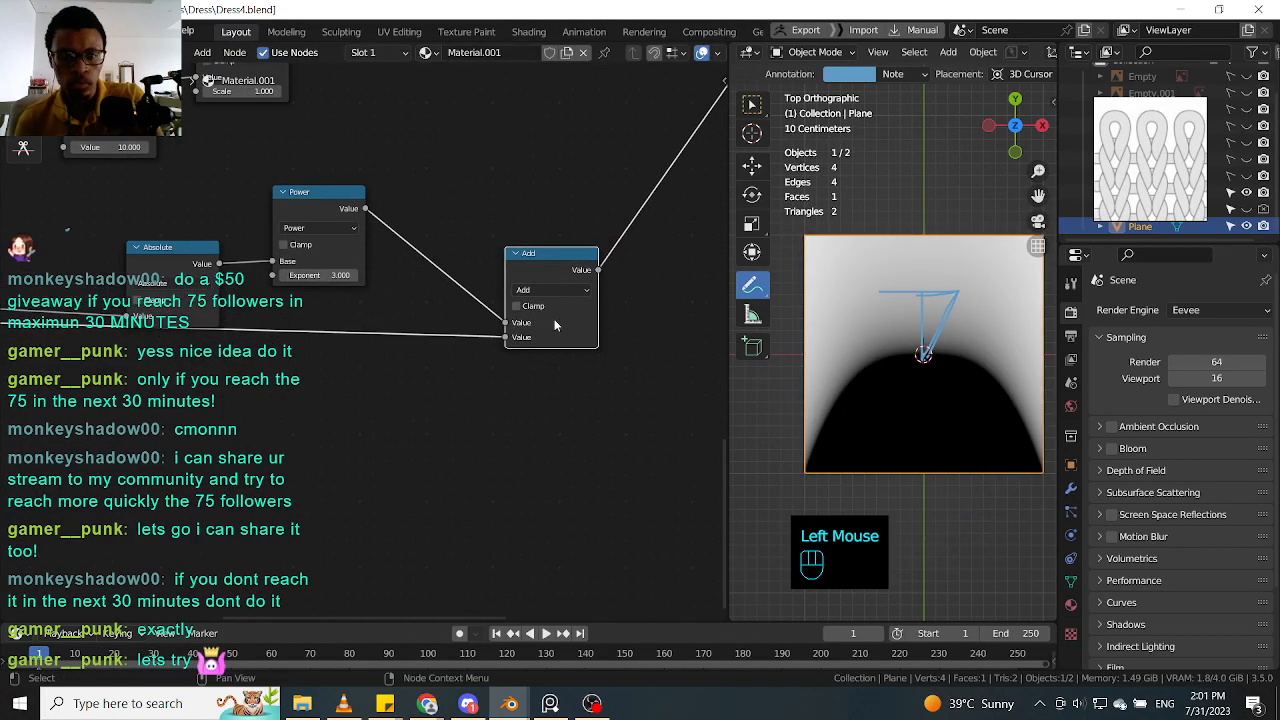
# Step: Try a Power exponent of 5.4, then set the exponent to 1
pyautogui.doubleClick(320, 275)
pyautogui.write('-0.1')
pyautogui.press('Return')
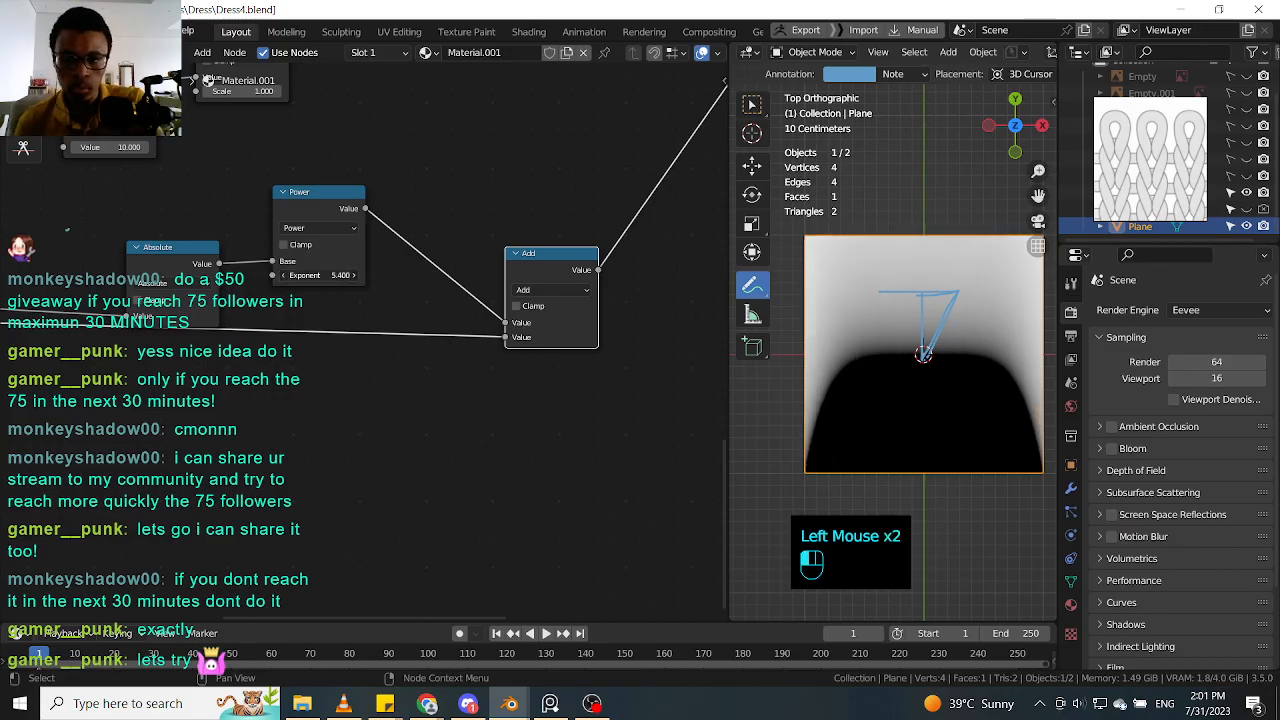
pyautogui.moveTo(320, 275); pyautogui.dragTo(344, 275)
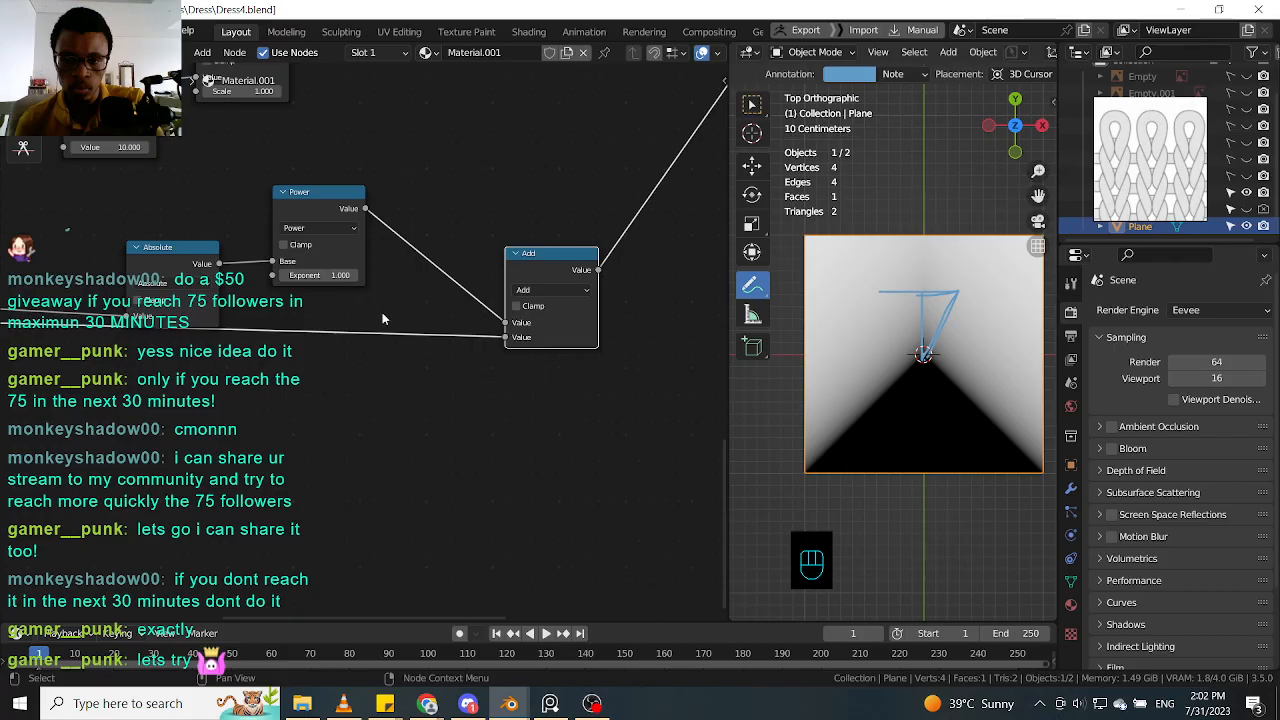
# Step: Change the Add node's operation to Subtract and move it closer to the Power node
pyautogui.click(542, 290)
pyautogui.click(547, 348)
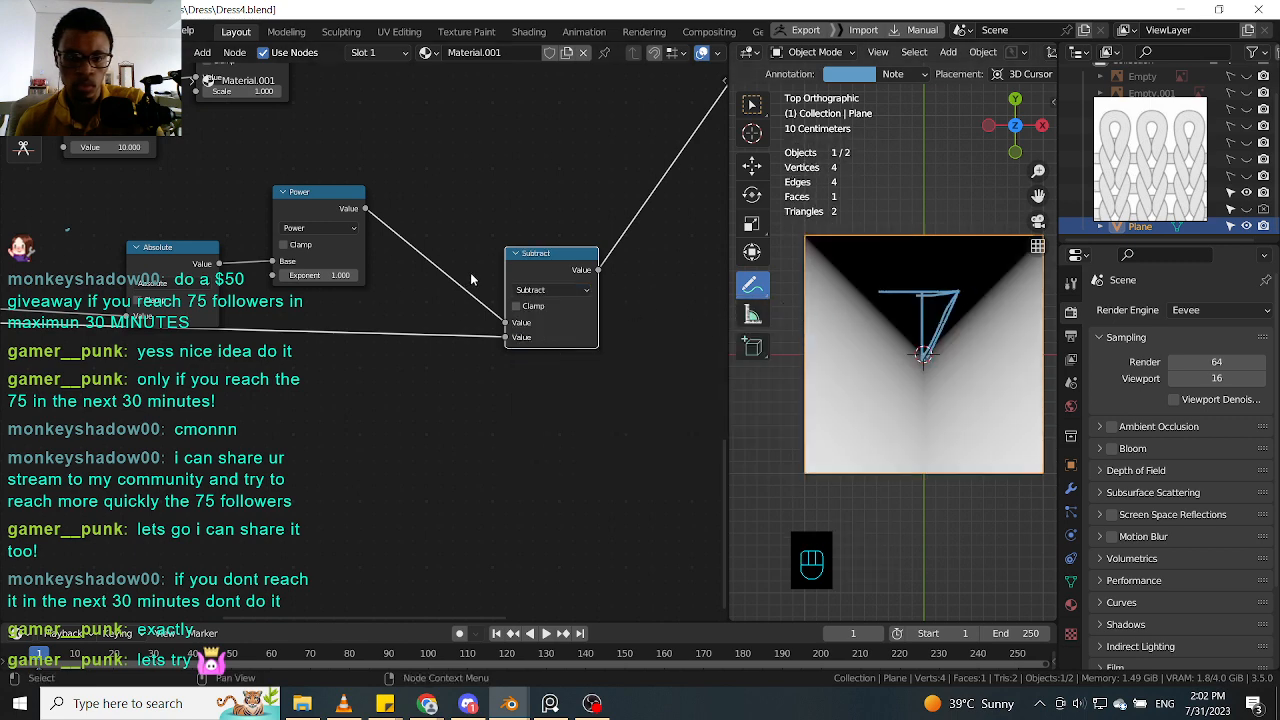
pyautogui.moveTo(528, 271); pyautogui.dragTo(453, 267)
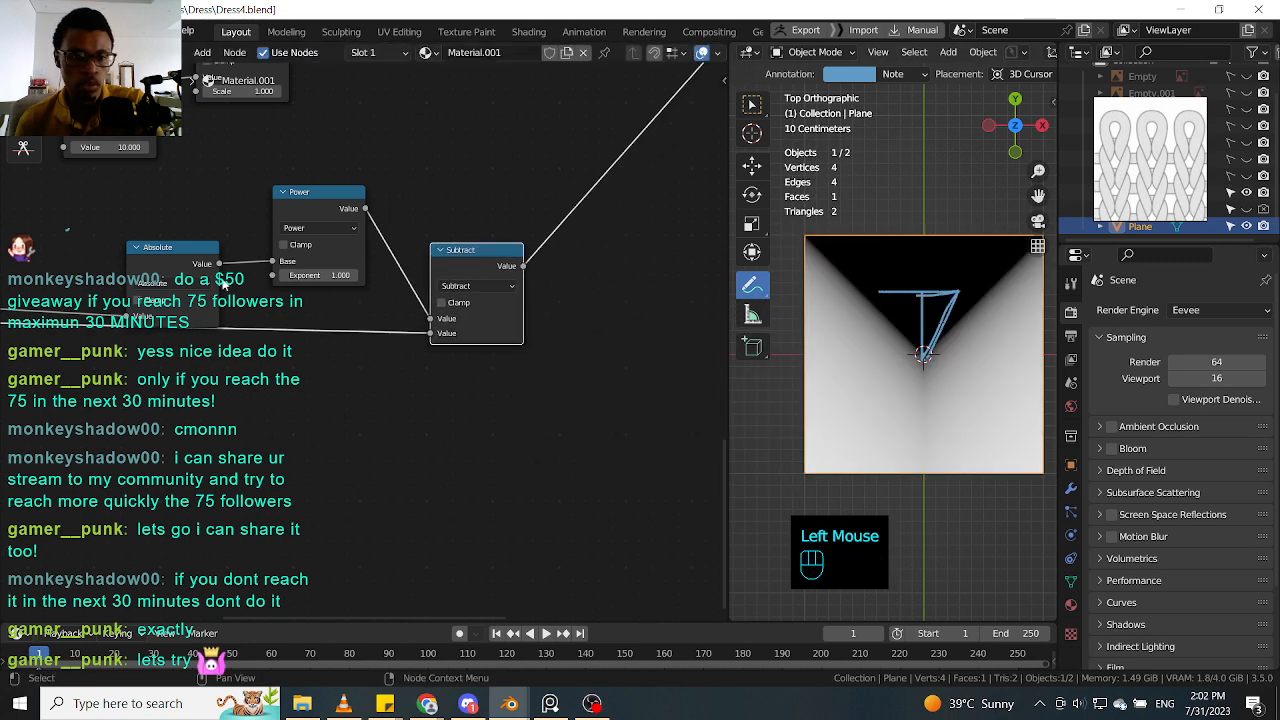
# Step: Tidy the node layout by nudging the Absolute and Power nodes up and the Subtract node down
pyautogui.moveTo(185, 259); pyautogui.dragTo(188, 241)
pyautogui.moveTo(323, 188); pyautogui.dragTo(321, 183)
pyautogui.moveTo(472, 254); pyautogui.dragTo(470, 262)
pyautogui.moveTo(570, 283); pyautogui.dragTo(641, 283, button='middle')
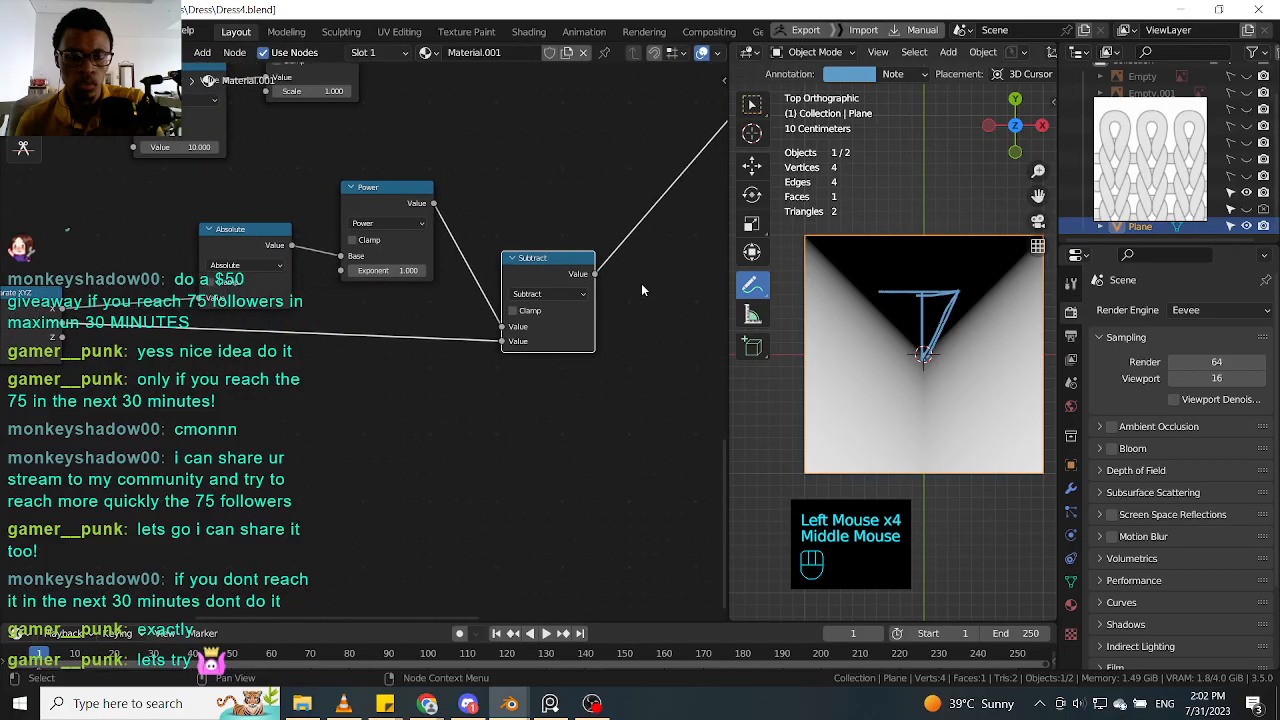
pyautogui.moveTo(432, 305)
pyautogui.mouseDown(button='middle')
pyautogui.moveTo(338, 302)
pyautogui.moveTo(416, 288)
pyautogui.moveTo(404, 283)
pyautogui.moveTo(388, 282)
pyautogui.moveTo(417, 317)
pyautogui.mouseUp(button='middle')
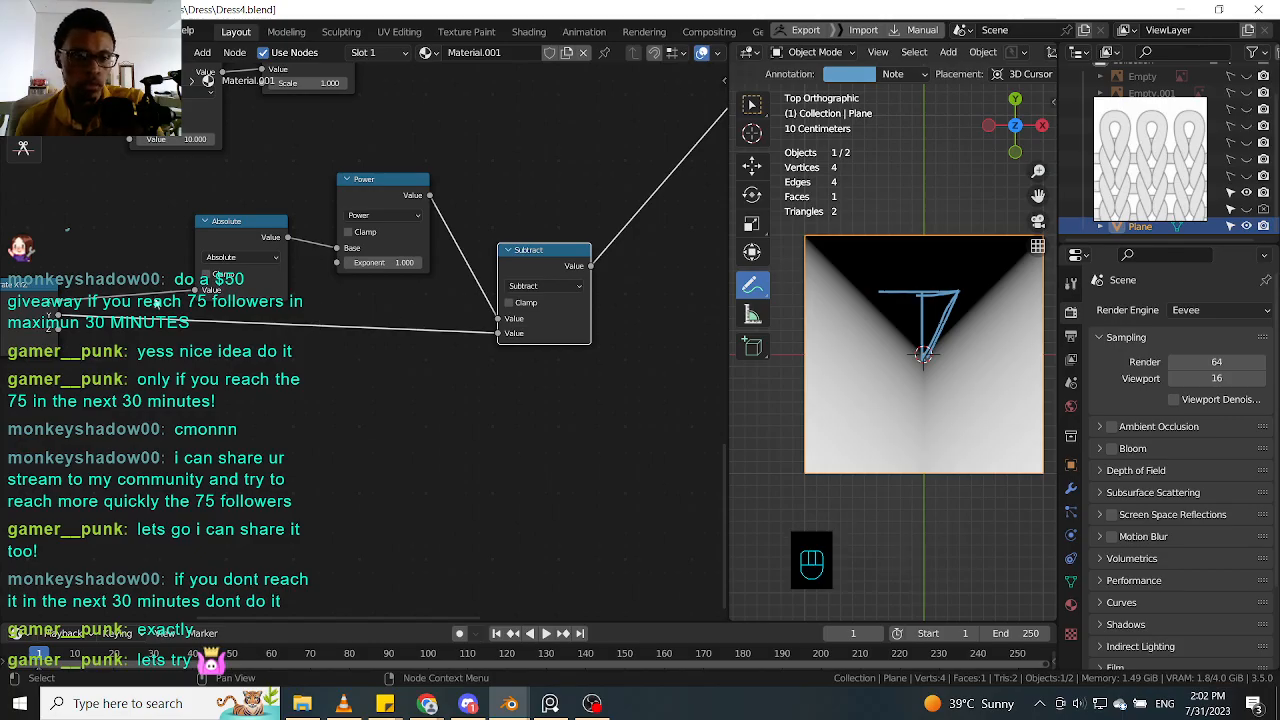
# Step: Preview the Subtract node's output, then shift the Subtract and Power nodes lower in the layout
pyautogui.hotkey('ctrl', 'shift')
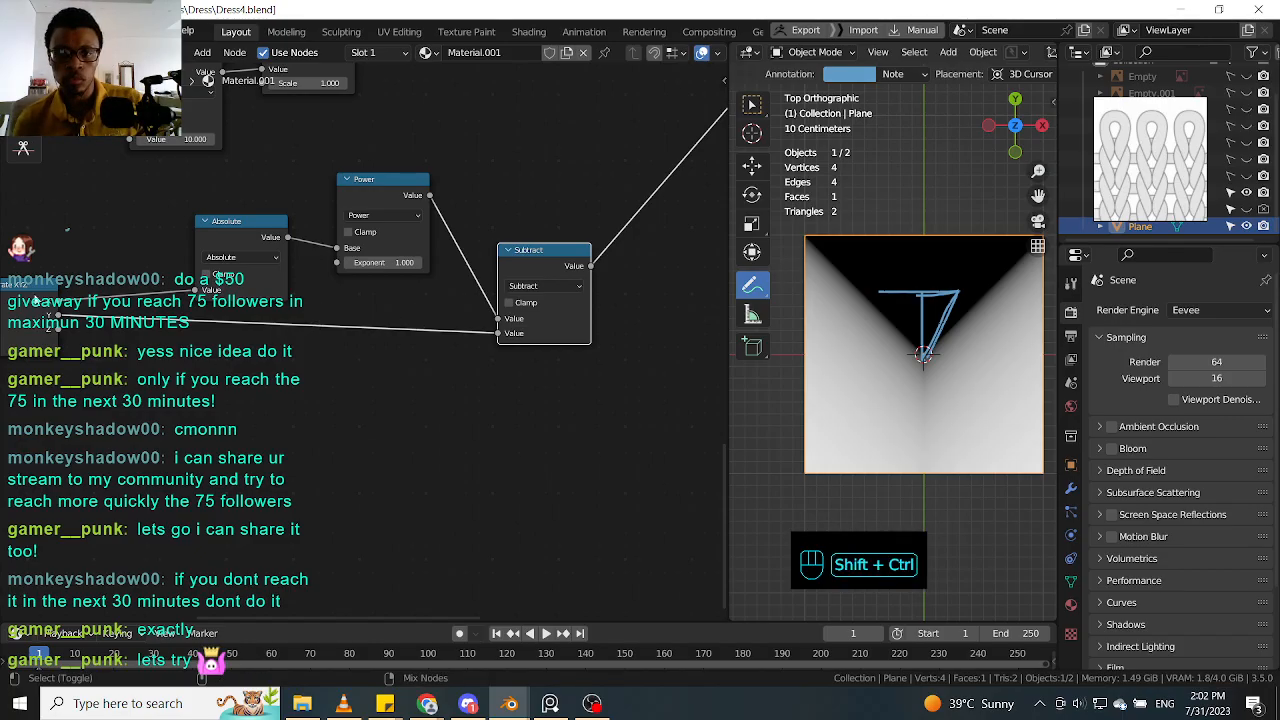
pyautogui.keyDown('ctrl'); pyautogui.keyDown('shift'); pyautogui.click(548, 264); pyautogui.keyUp('shift'); pyautogui.keyUp('ctrl')
pyautogui.keyDown('ctrl'); pyautogui.keyDown('shift'); pyautogui.click(548, 264); pyautogui.keyUp('shift'); pyautogui.keyUp('ctrl')
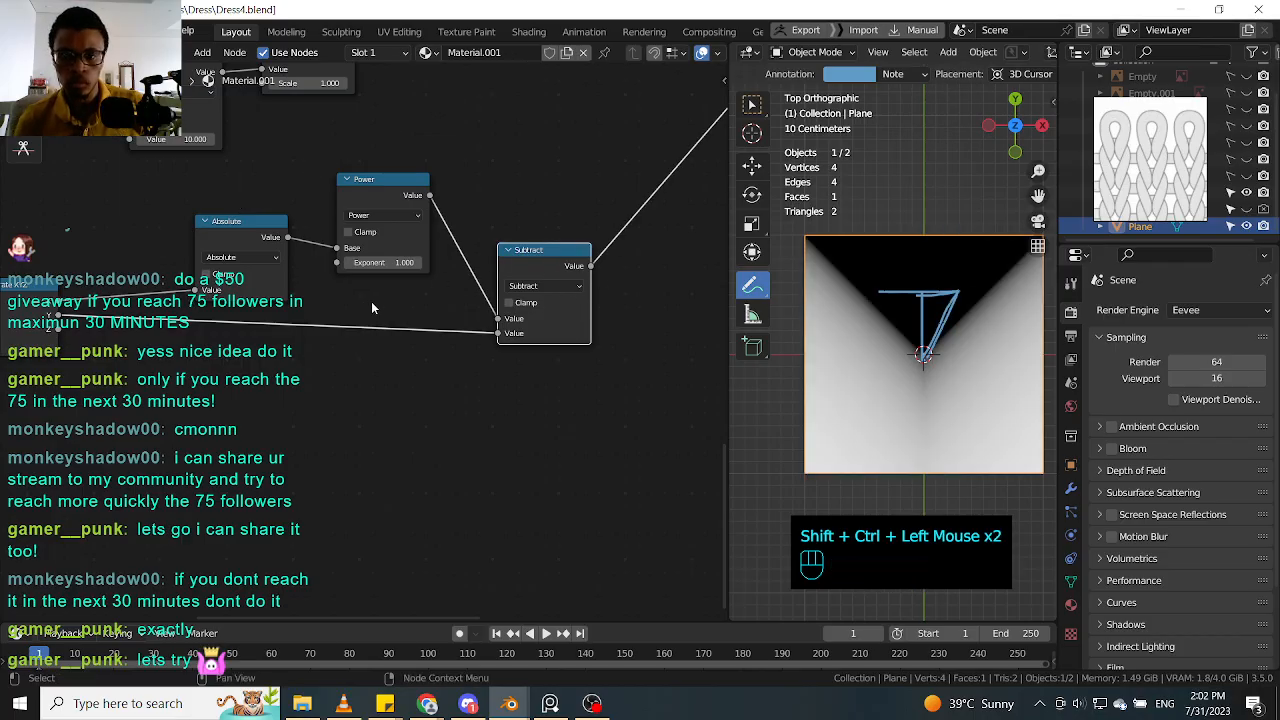
pyautogui.moveTo(535, 268); pyautogui.dragTo(538, 305)
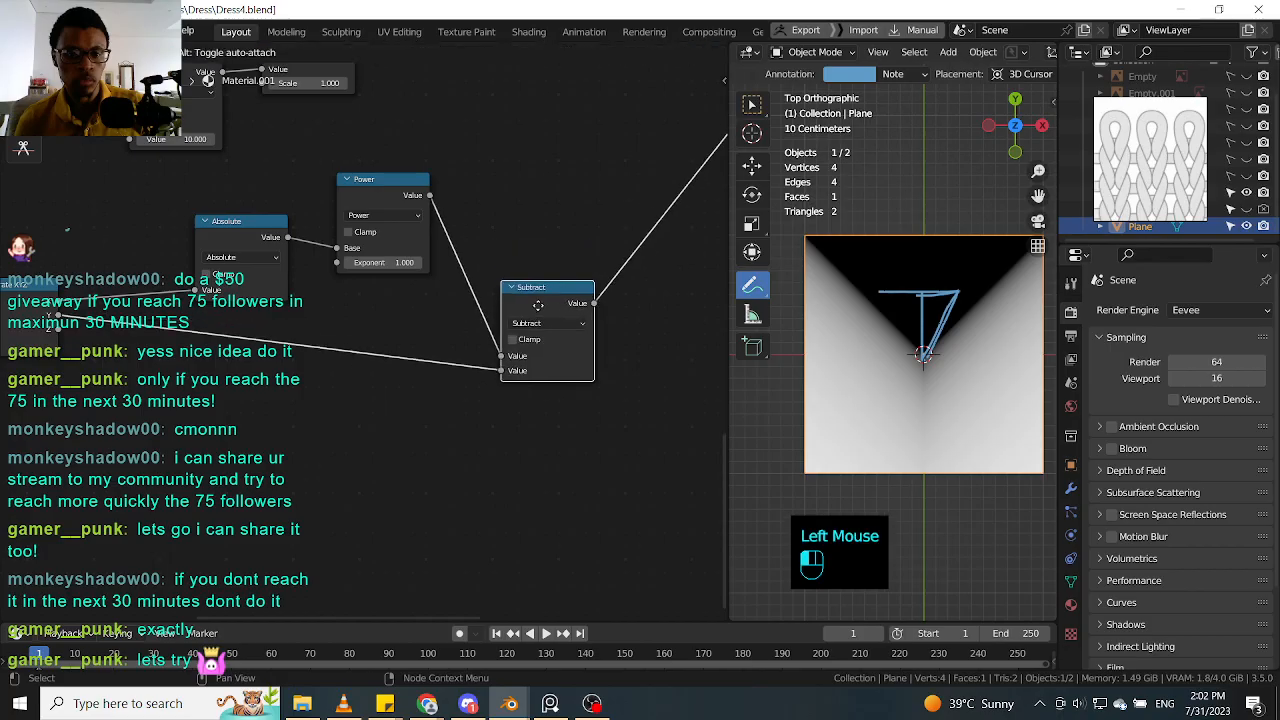
pyautogui.moveTo(376, 190); pyautogui.dragTo(372, 203)
pyautogui.moveTo(535, 306); pyautogui.dragTo(529, 316)
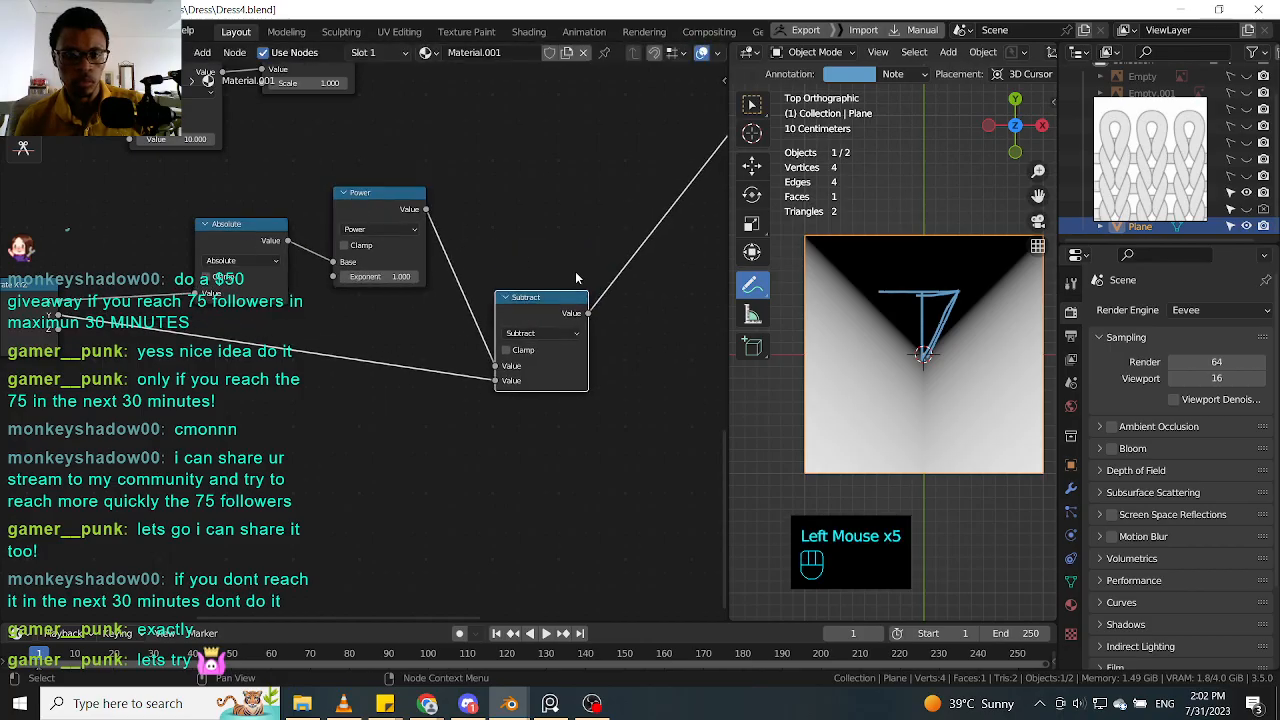
# Step: Duplicate the Subtract node, insert the copy on its output link, and change the copy's operation to Multiply
pyautogui.moveTo(576, 272); pyautogui.dragTo(502, 266, button='middle')
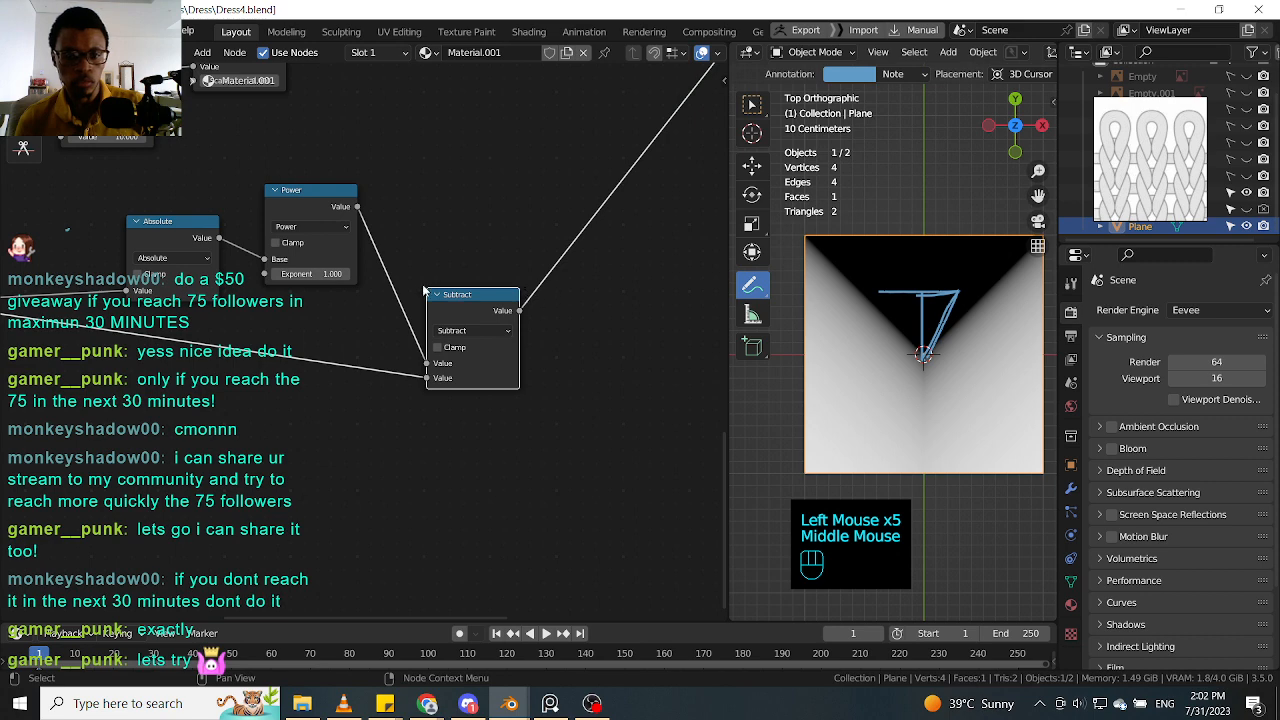
pyautogui.click(456, 303)
pyautogui.hotkey('shift', 'd')
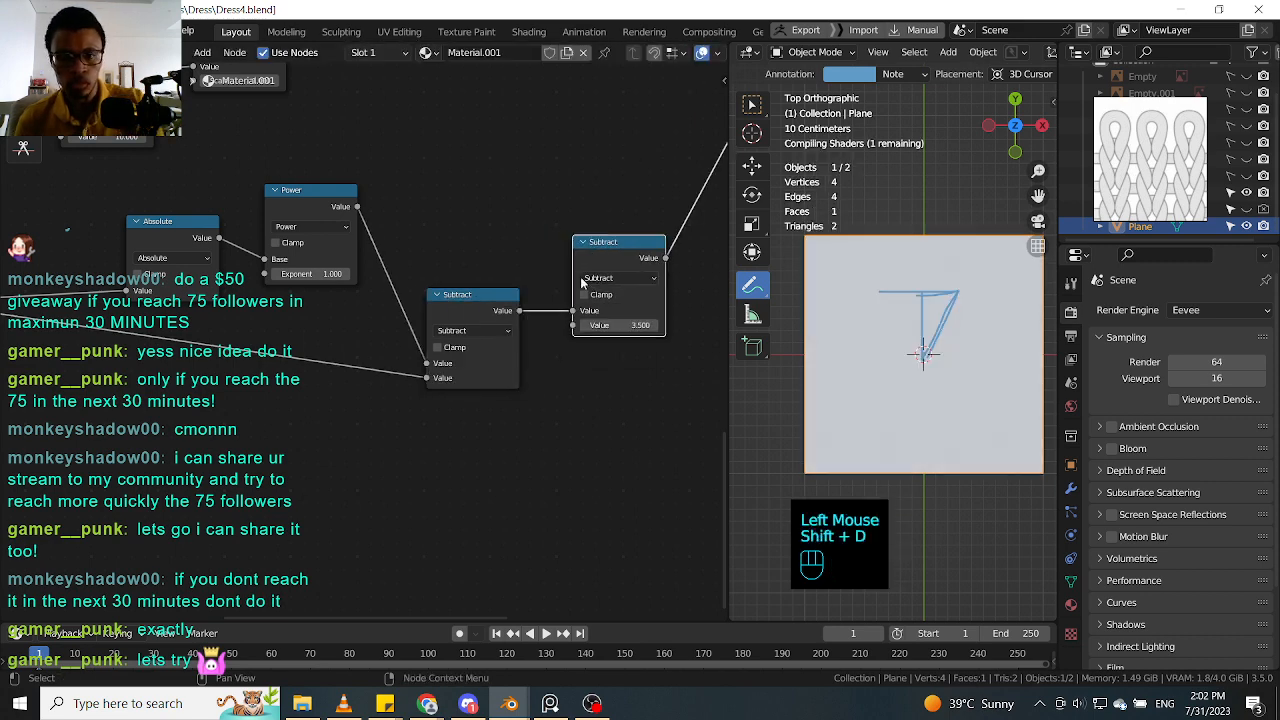
pyautogui.click(585, 279)
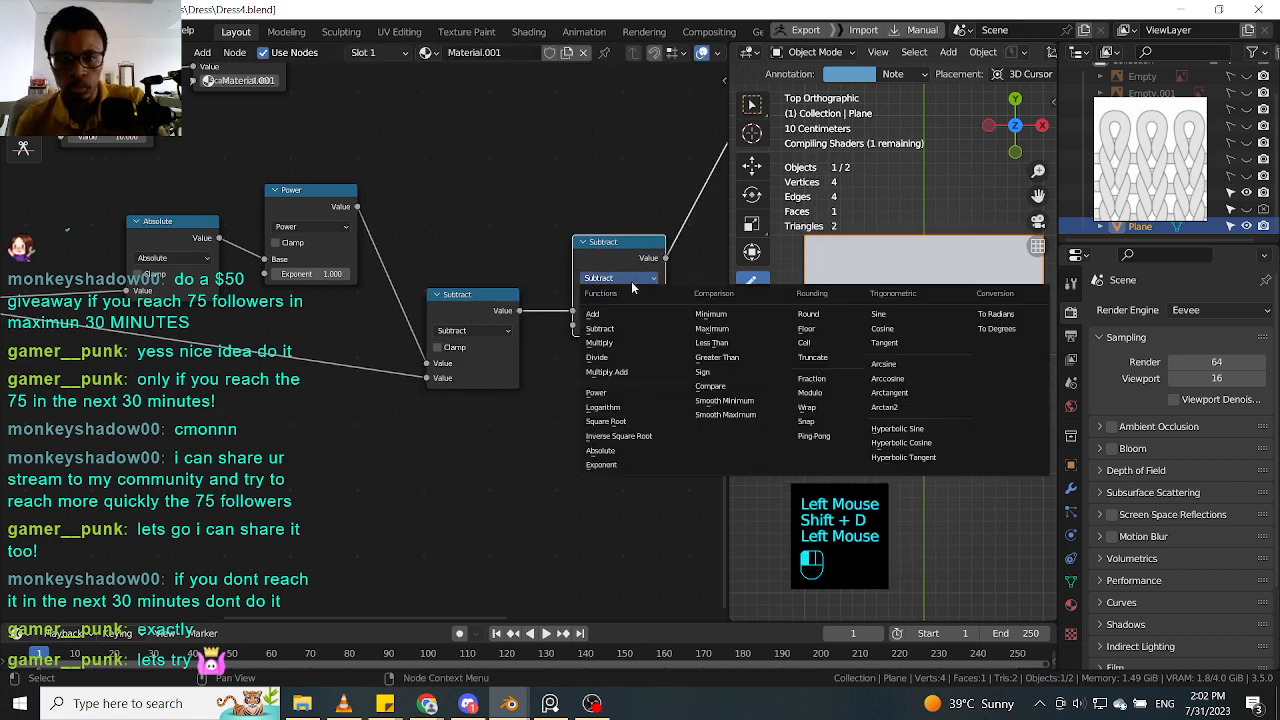
pyautogui.click(608, 343)
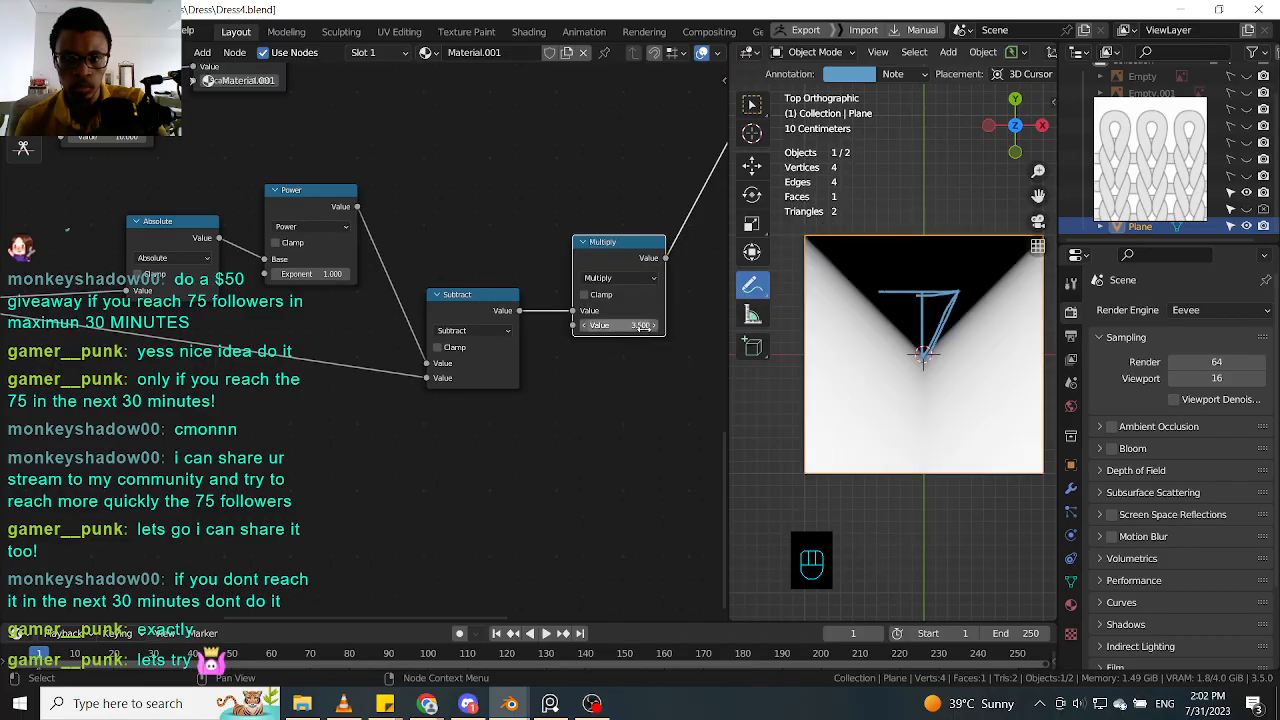
# Step: Set the new Multiply node's value to 2 and position the node closer to the Subtract node
pyautogui.moveTo(616, 324)
pyautogui.mouseDown()
pyautogui.moveTo(597, 324)
pyautogui.moveTo(617, 324)
pyautogui.mouseUp()
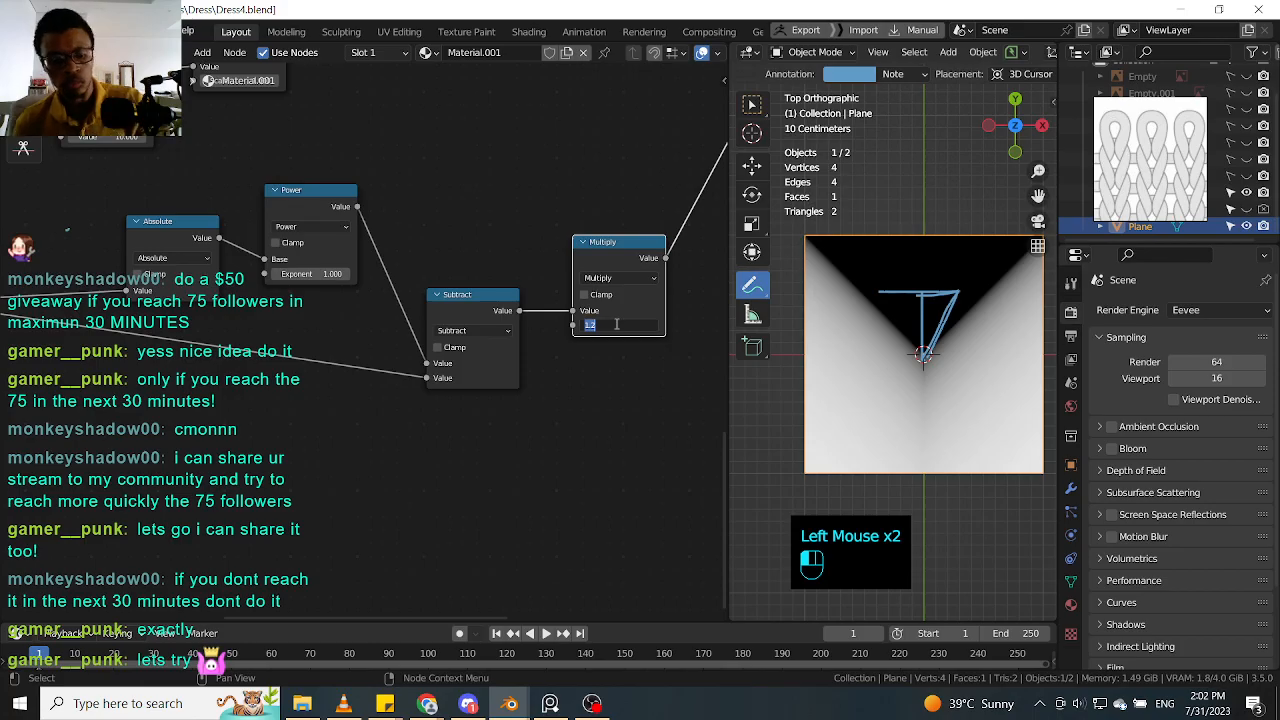
pyautogui.click(616, 325)
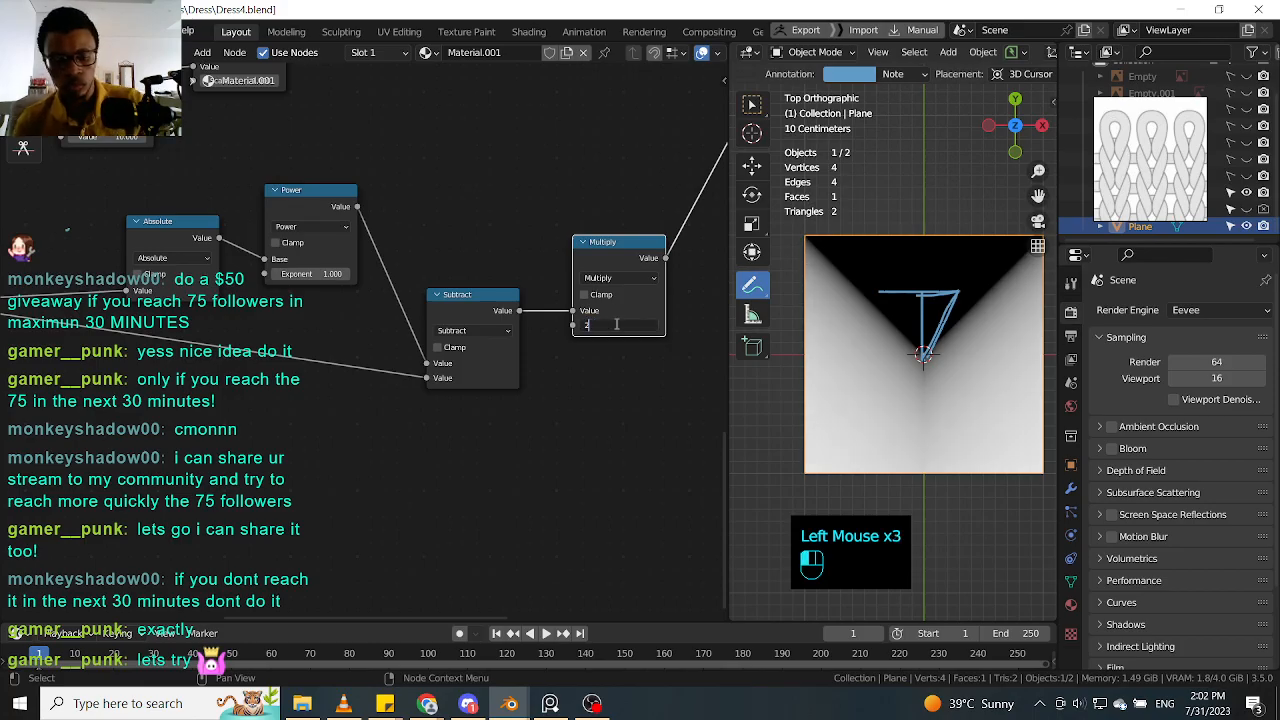
pyautogui.write('2')
pyautogui.press('Return')
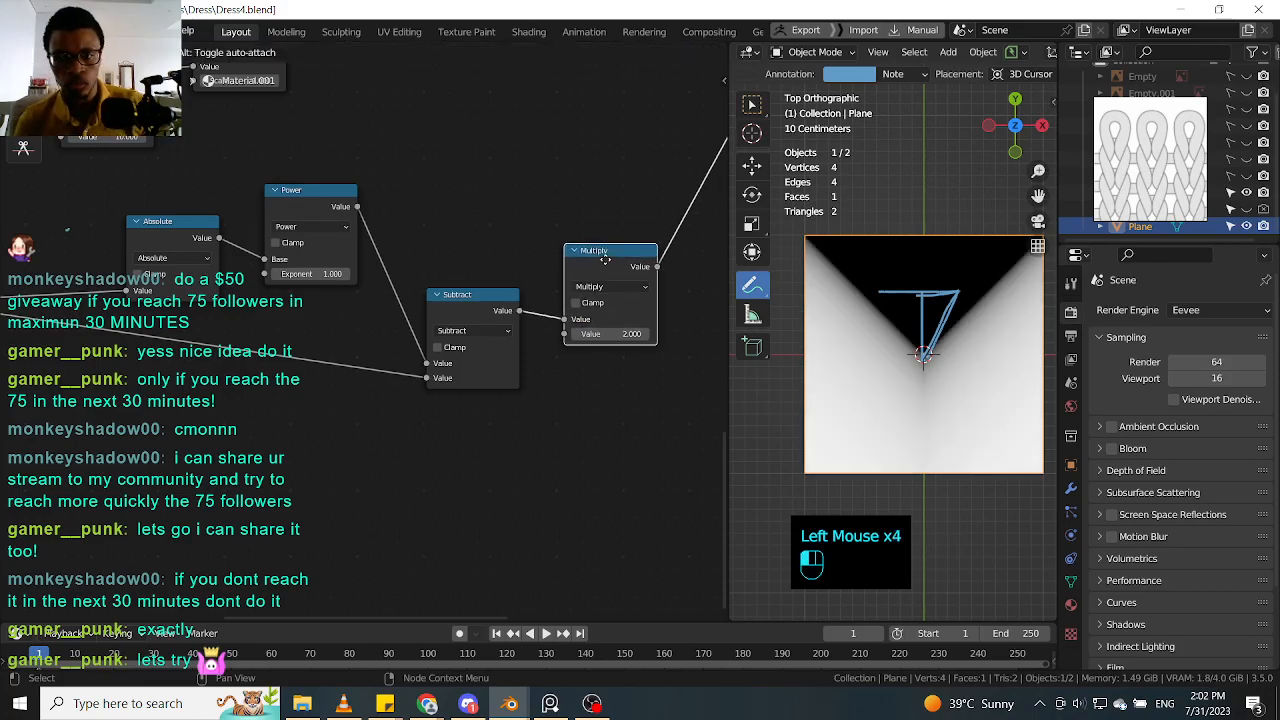
pyautogui.moveTo(606, 256); pyautogui.dragTo(558, 270, button='middle')
pyautogui.click(642, 287)
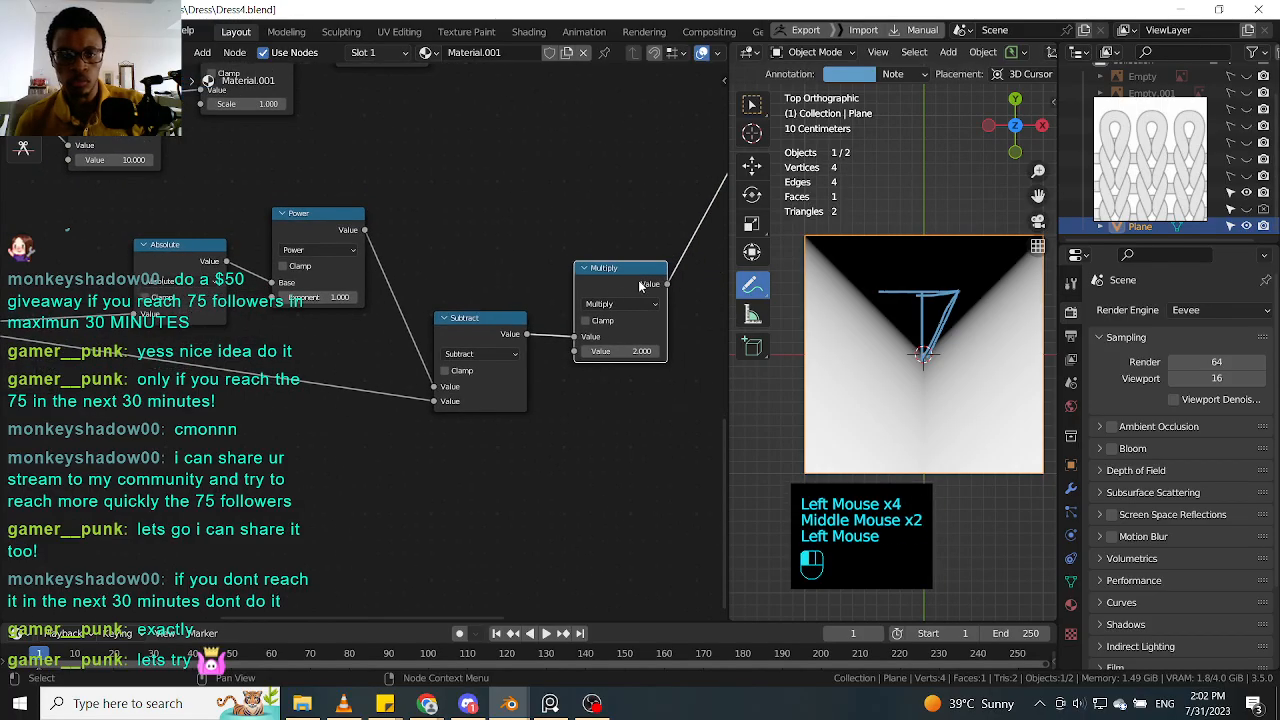
# Step: Duplicate the Multiply node and insert the copy on the first Multiply's output link
pyautogui.moveTo(644, 287); pyautogui.dragTo(534, 288, button='middle')
pyautogui.hotkey('shift', 'd')
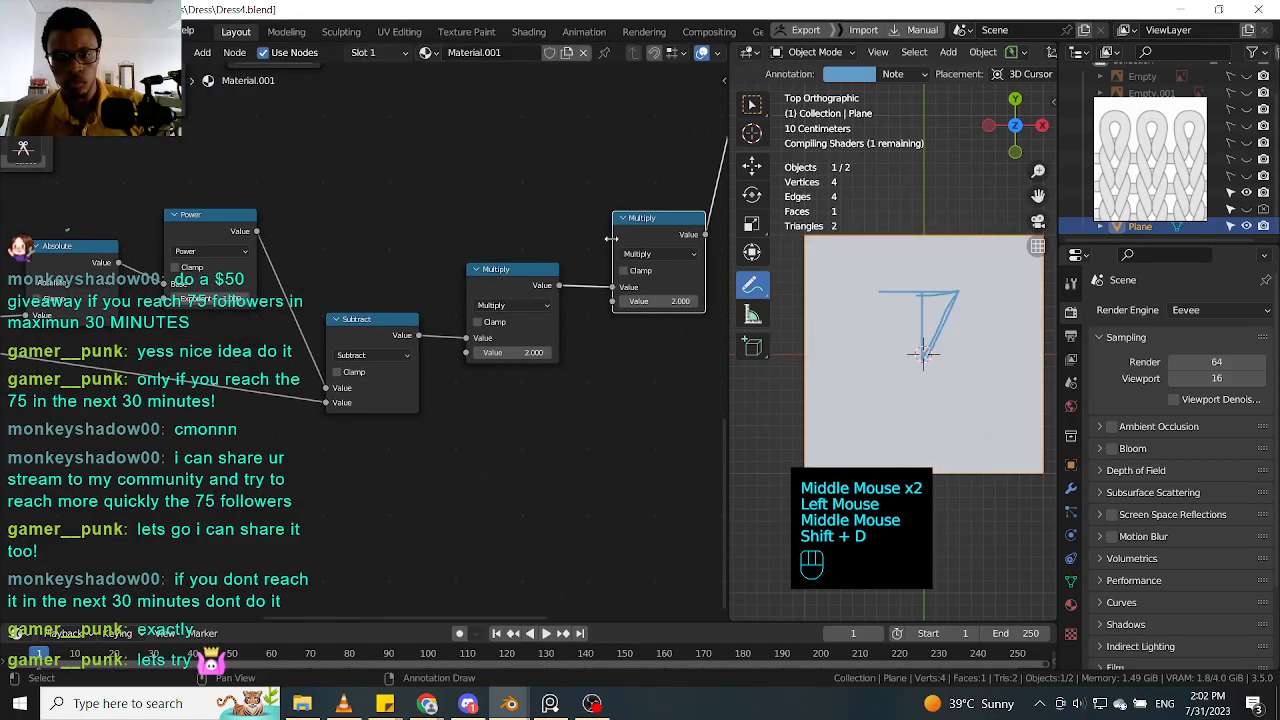
pyautogui.moveTo(631, 234); pyautogui.dragTo(660, 246, button='middle')
pyautogui.click(660, 246)
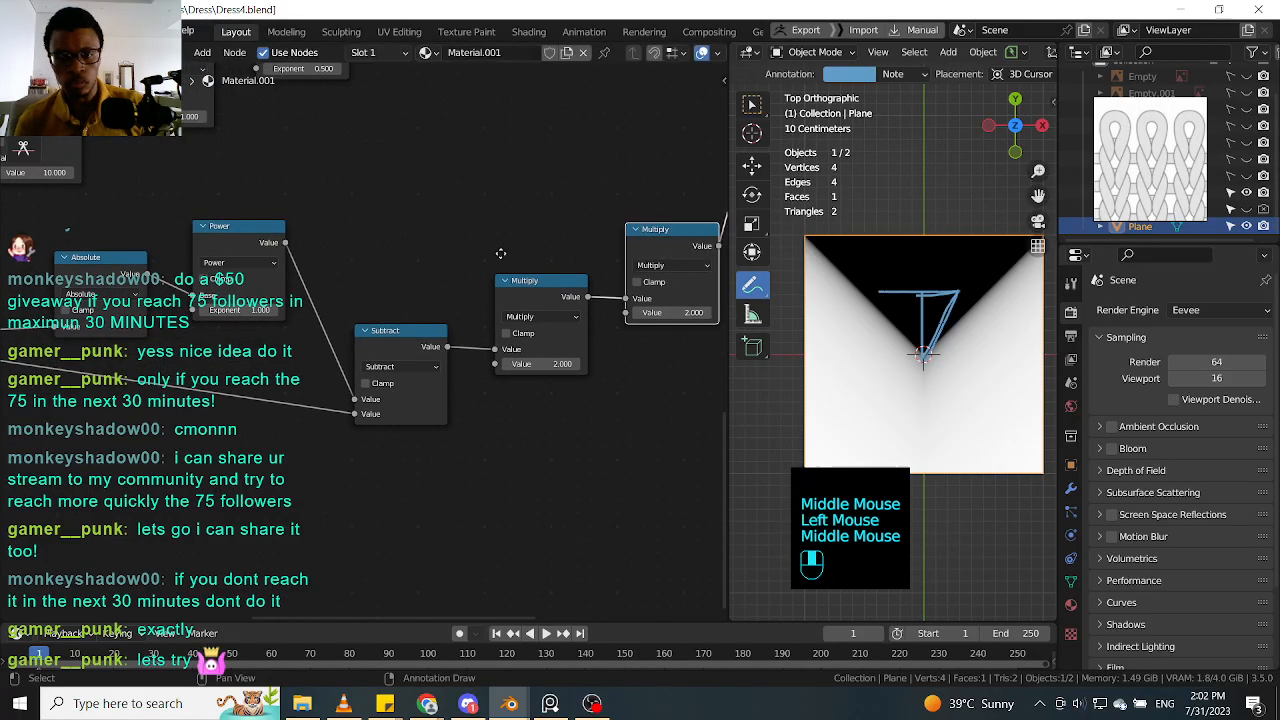
pyautogui.moveTo(496, 253); pyautogui.dragTo(561, 224, button='middle')
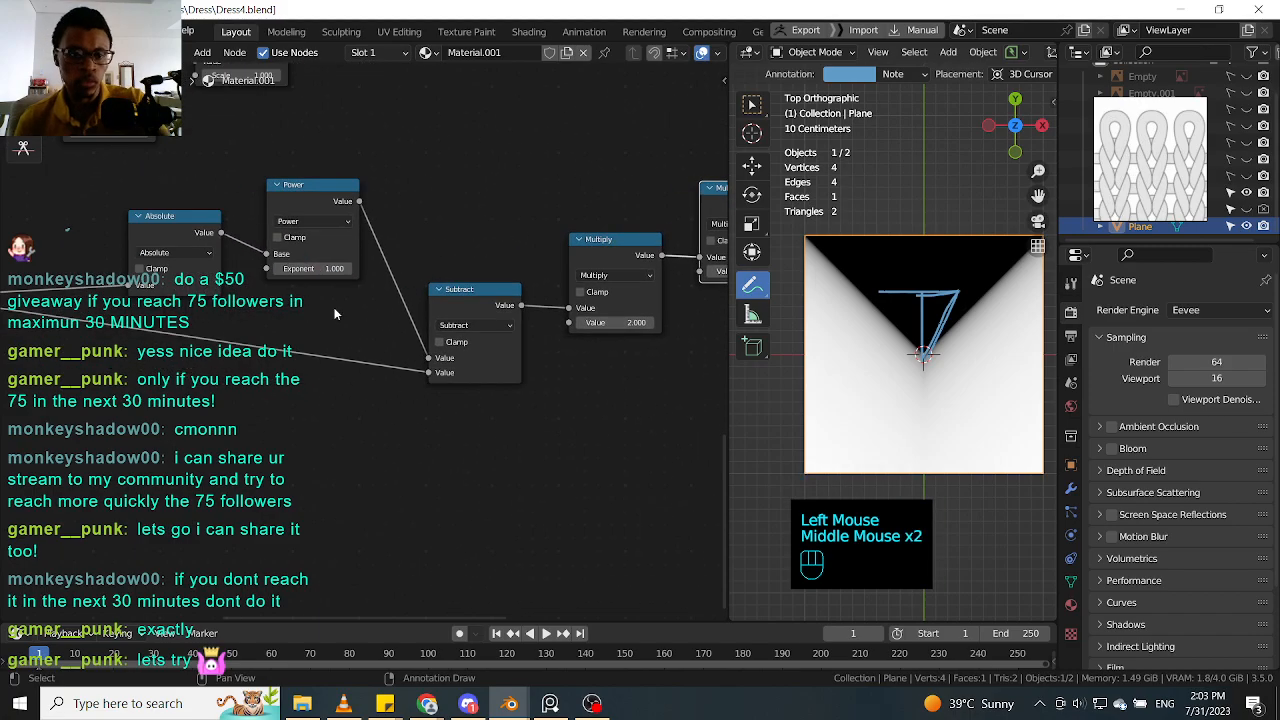
# Step: Preview the Y output of the Separate XYZ node on the plane
pyautogui.moveTo(463, 292); pyautogui.dragTo(685, 278, button='middle')
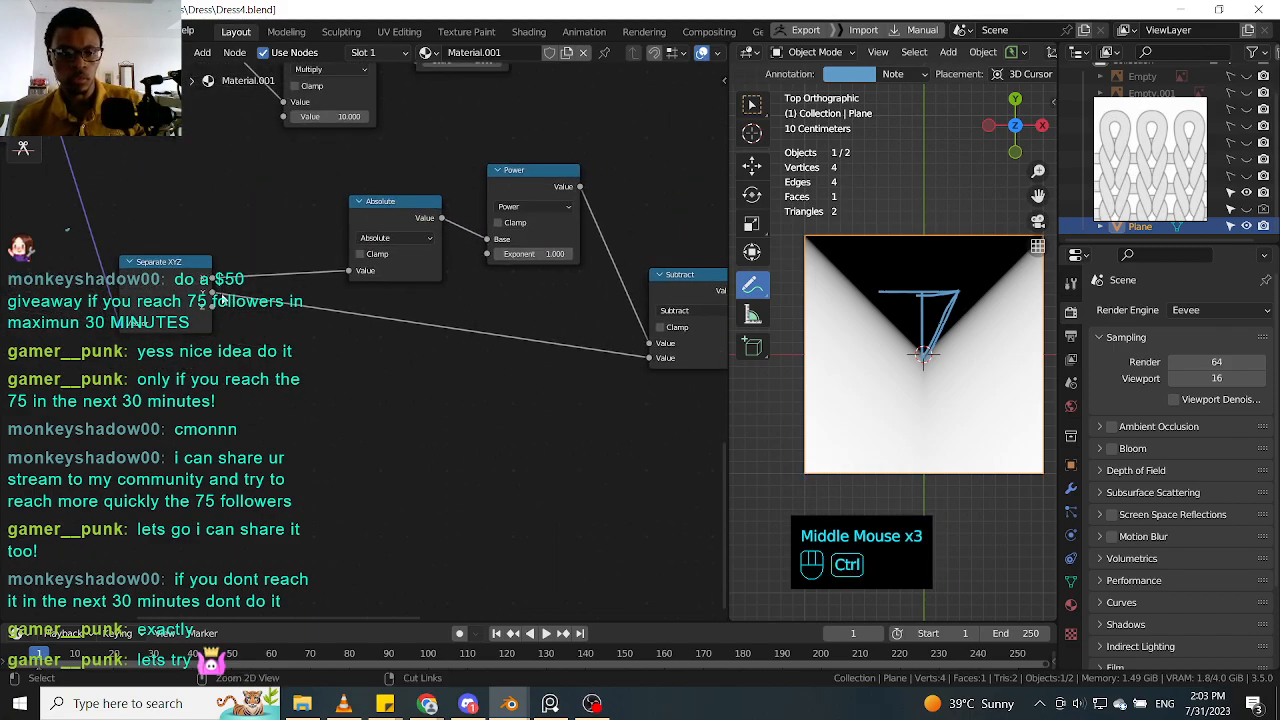
pyautogui.keyDown('ctrl'); pyautogui.keyDown('shift'); pyautogui.click(198, 298); pyautogui.keyUp('shift'); pyautogui.keyUp('ctrl')
pyautogui.keyDown('ctrl'); pyautogui.keyDown('shift'); pyautogui.click(198, 298); pyautogui.keyUp('shift'); pyautogui.keyUp('ctrl')
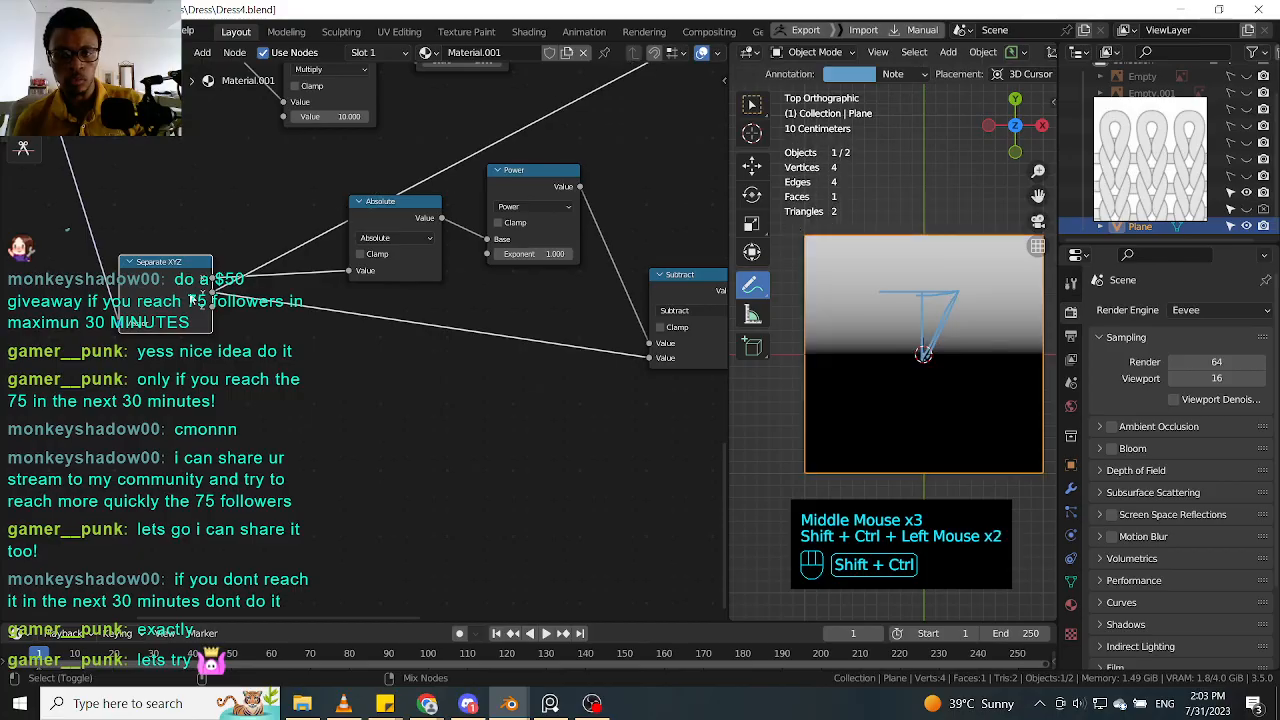
pyautogui.keyDown('shift'); pyautogui.moveTo(469, 288); pyautogui.dragTo(271, 317, button='middle'); pyautogui.keyUp('shift')
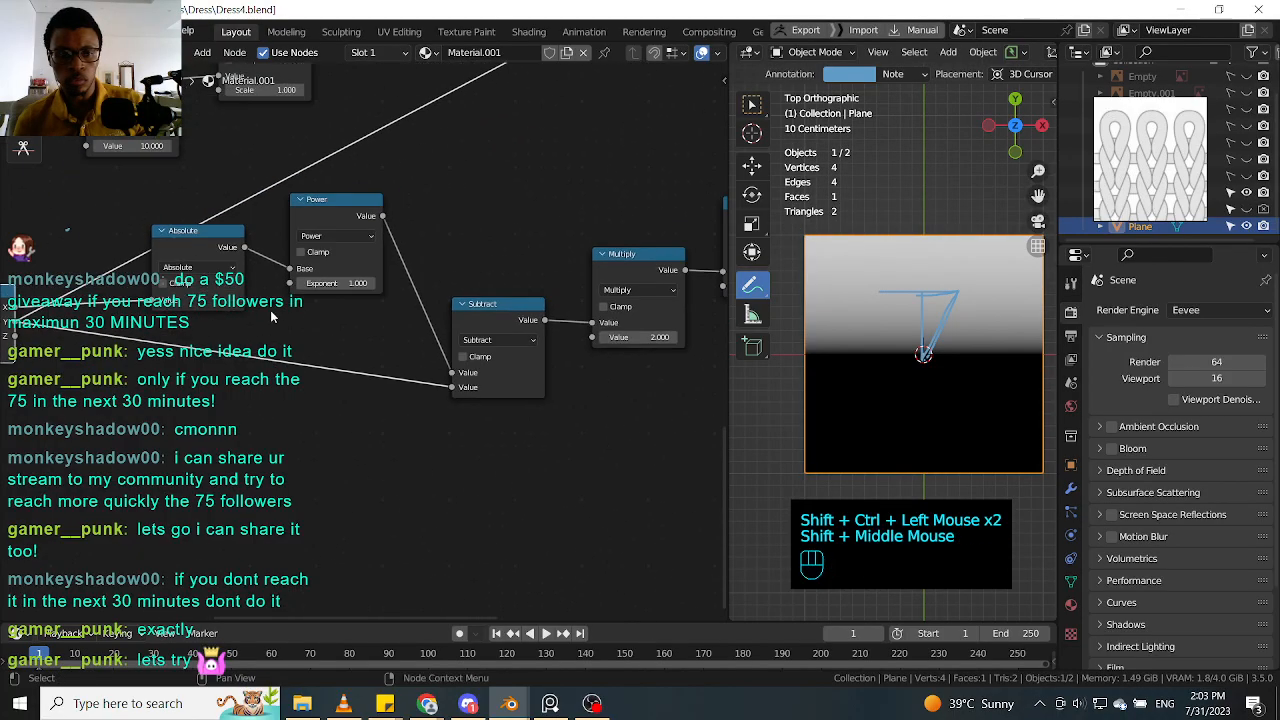
# Step: Duplicate the Subtract node and insert the copy on the Y preview link, above the first Multiply node
pyautogui.click(488, 302)
pyautogui.click(488, 302)
pyautogui.hotkey('shift', 'd')
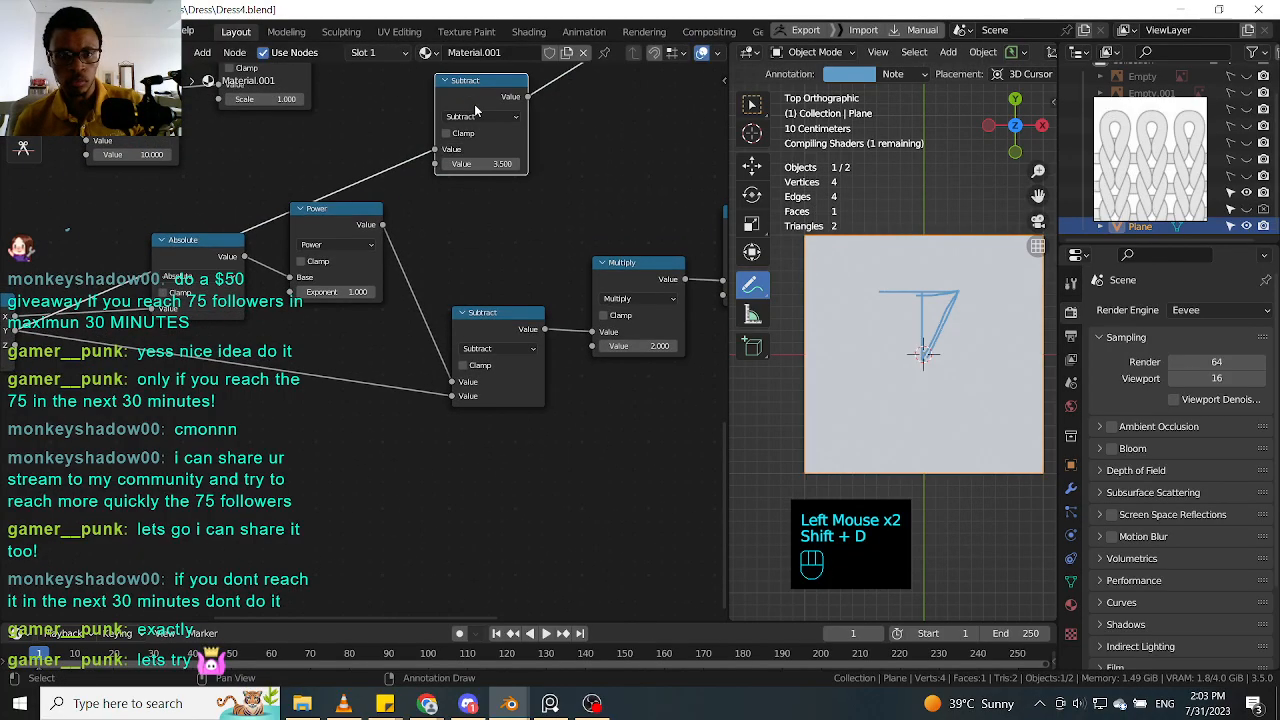
pyautogui.moveTo(475, 105); pyautogui.dragTo(552, 187)
# Step: Try values of 1 and 0 on the Subtract node in the Y preview link
pyautogui.click(555, 245)
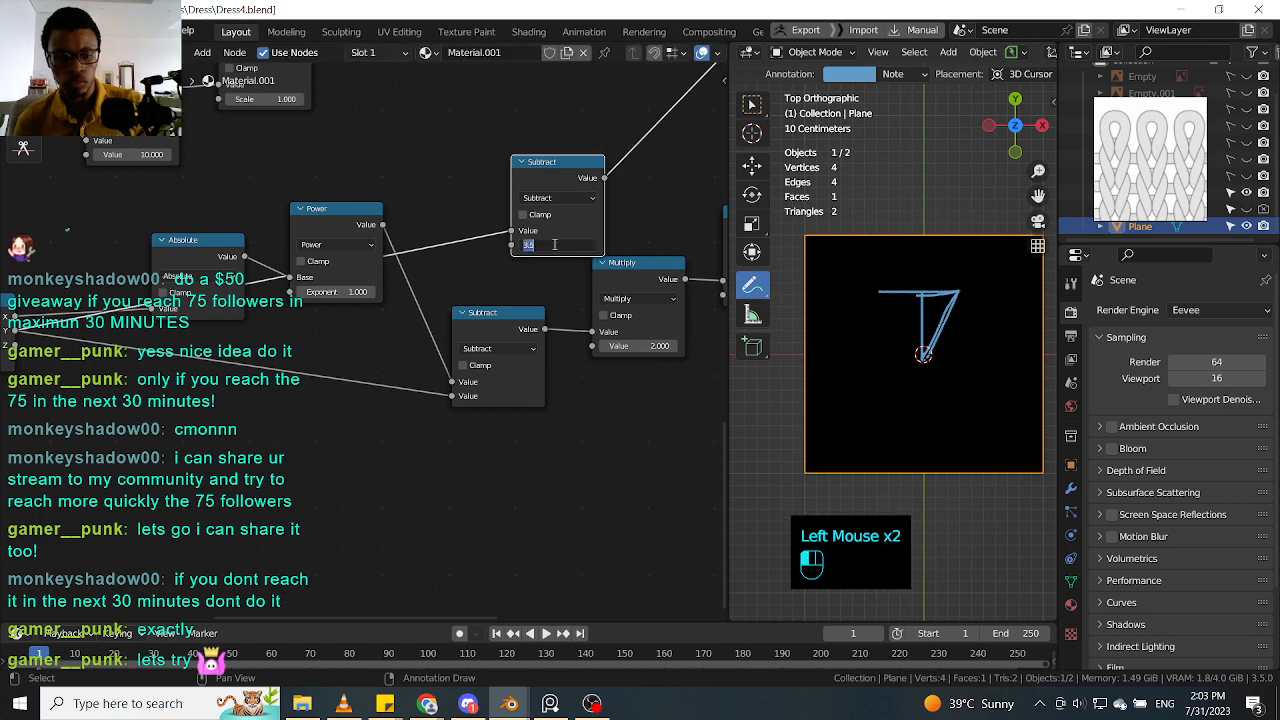
pyautogui.press('Return')
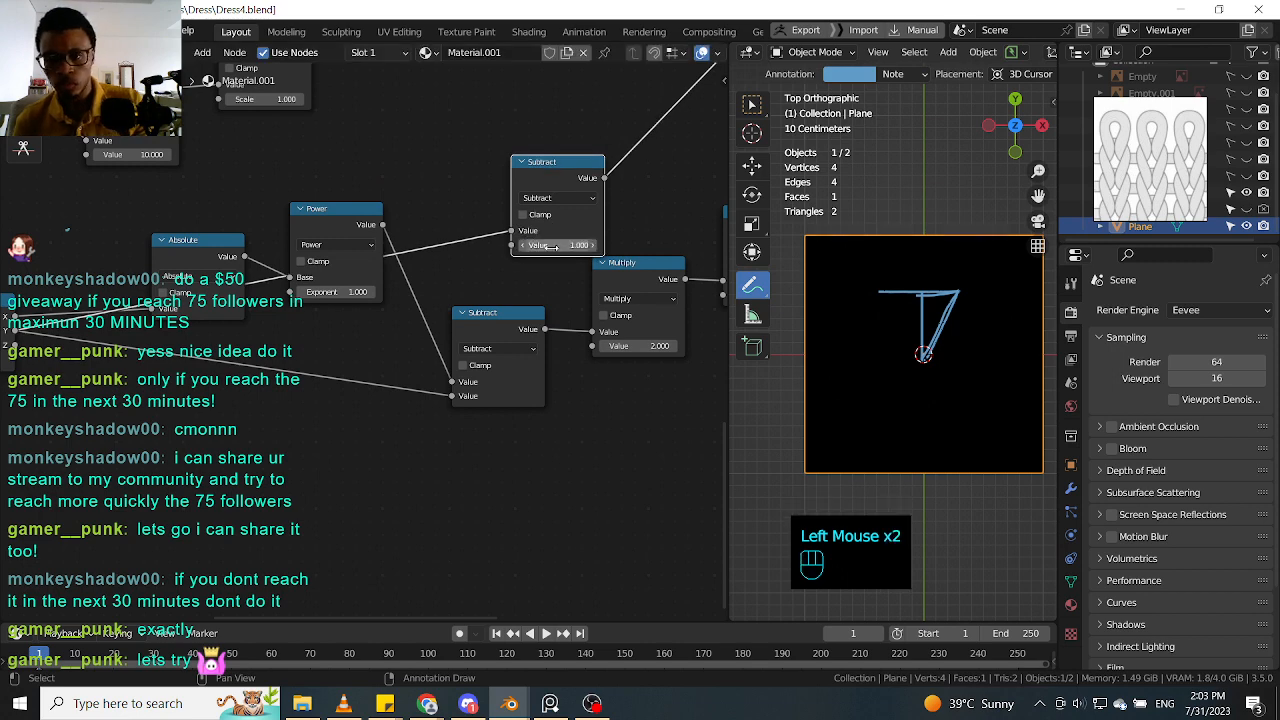
pyautogui.click(620, 229)
pyautogui.click(565, 175)
pyautogui.click(566, 245)
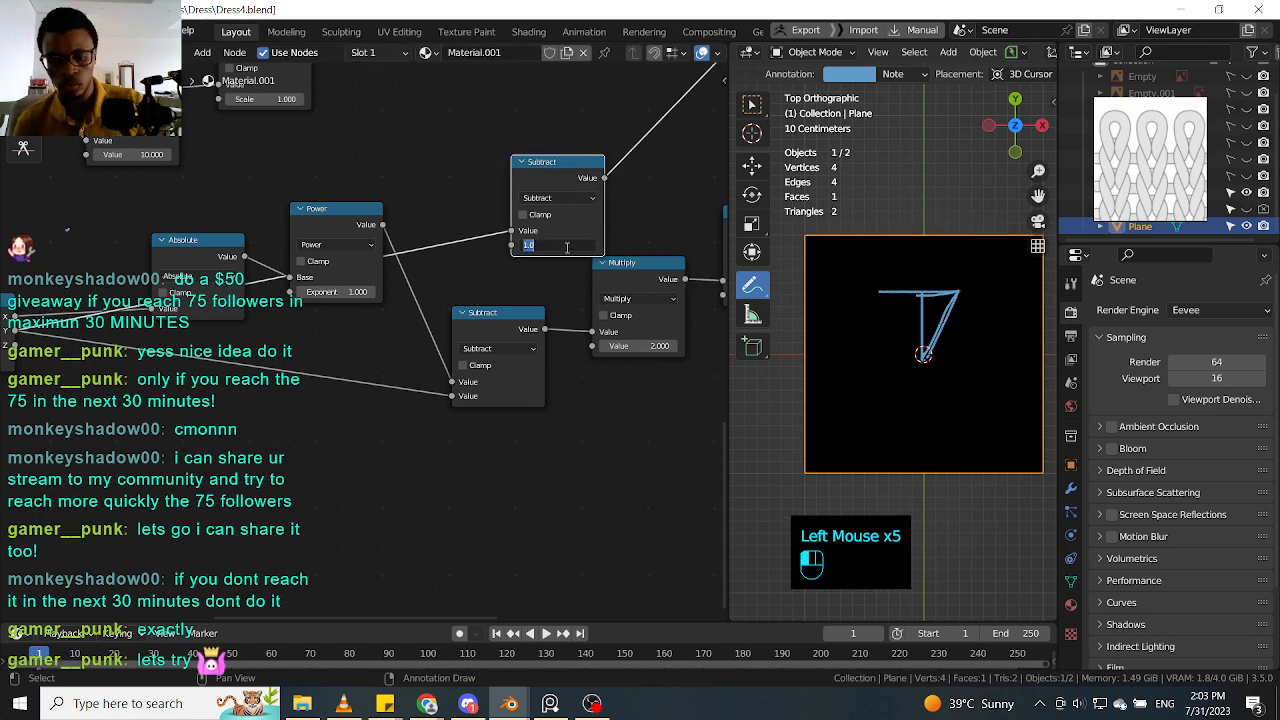
pyautogui.press('Return')
# Step: Change the Y-branch Subtract node to Multiply, set its value to -2, and move it closer to the Power node
pyautogui.click(565, 198)
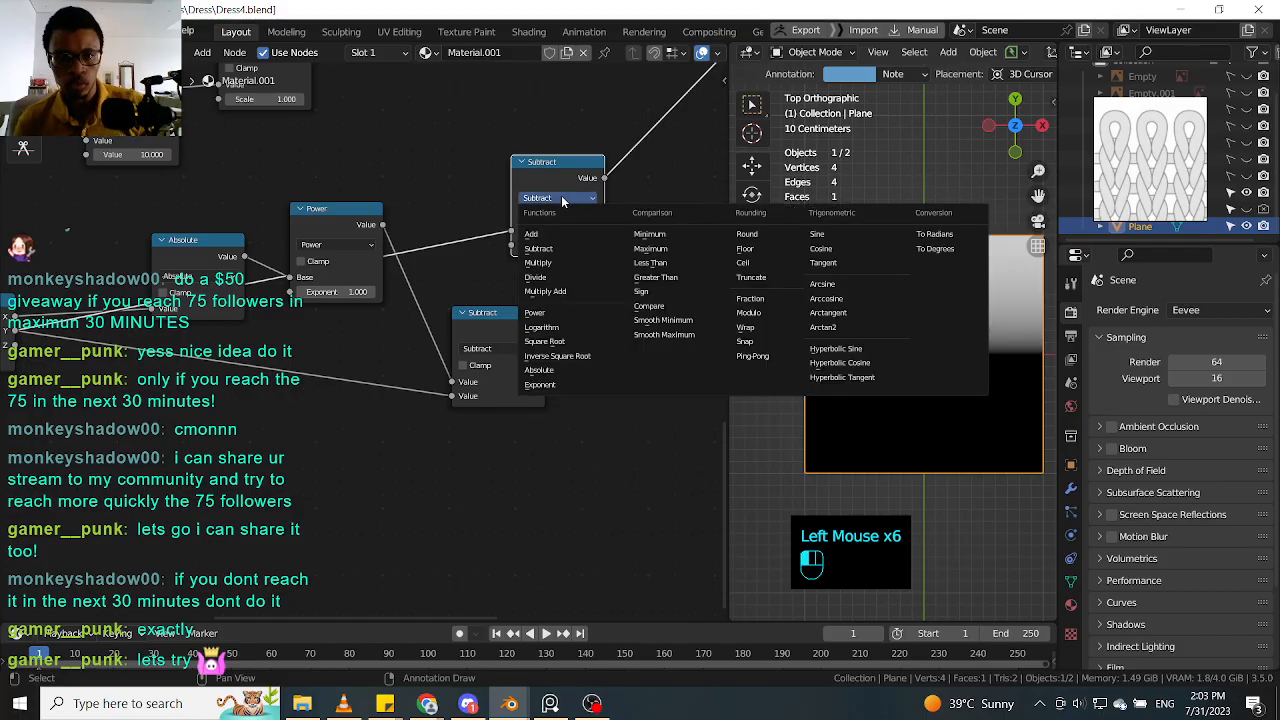
pyautogui.click(559, 262)
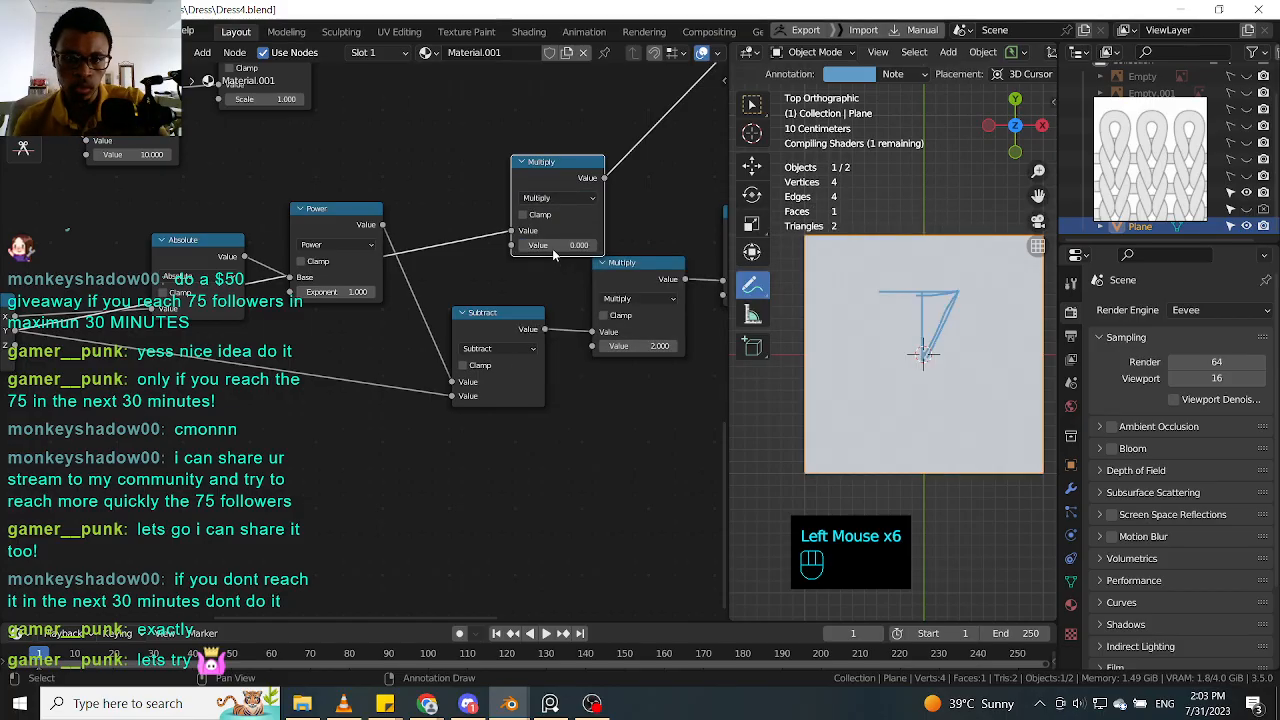
pyautogui.moveTo(559, 243); pyautogui.dragTo(500, 243)
pyautogui.doubleClick(559, 245)
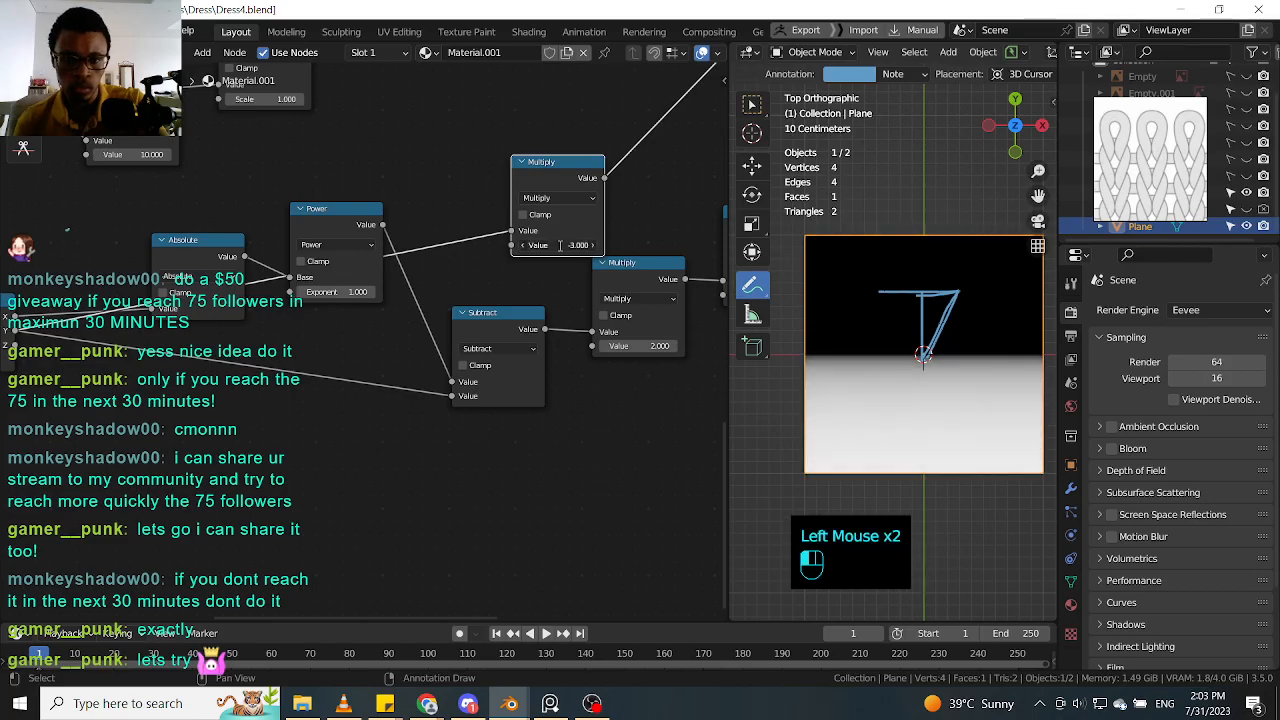
pyautogui.write('-2')
pyautogui.press('Return')
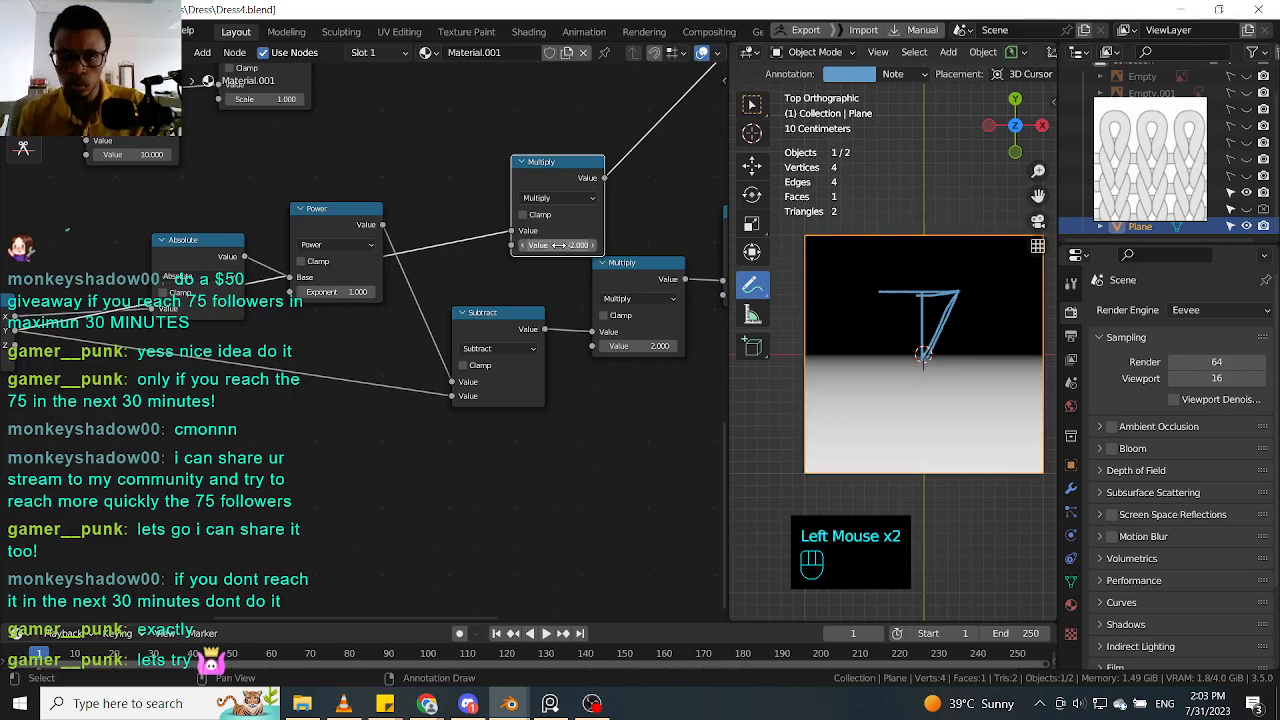
pyautogui.moveTo(575, 173); pyautogui.dragTo(504, 176)
# Step: Preview the output of the first 2.000 Multiply node, then the output of the -2 Multiply node
pyautogui.moveTo(673, 199); pyautogui.dragTo(516, 199, button='middle')
pyautogui.keyDown('ctrl'); pyautogui.keyDown('shift'); pyautogui.click(502, 277); pyautogui.keyUp('shift'); pyautogui.keyUp('ctrl')
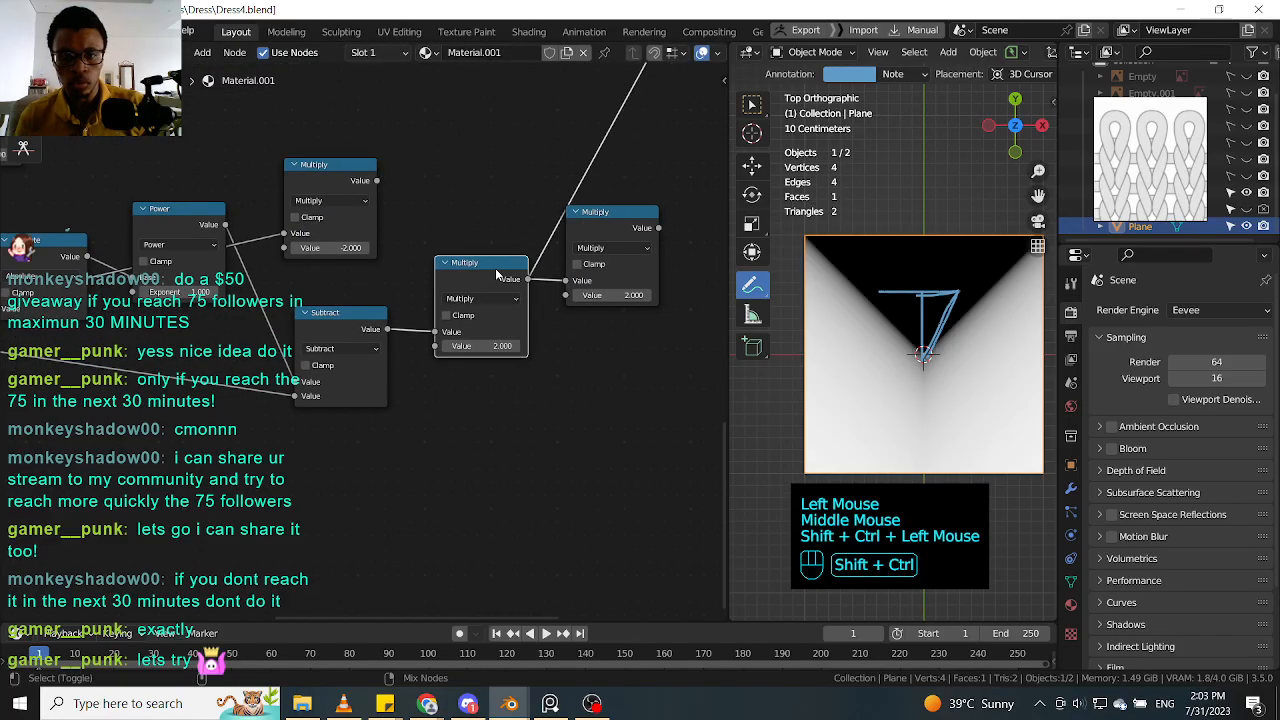
pyautogui.moveTo(593, 228); pyautogui.dragTo(601, 228)
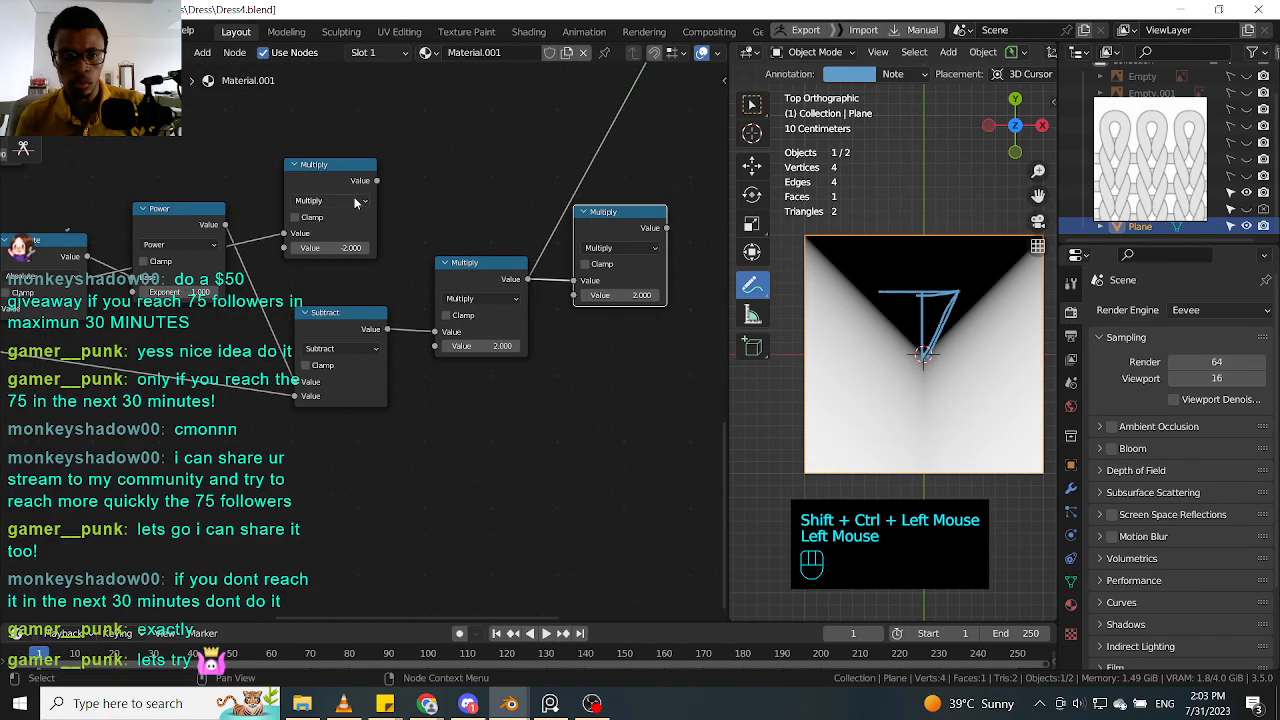
pyautogui.keyDown('ctrl'); pyautogui.keyDown('shift'); pyautogui.click(348, 181); pyautogui.keyUp('shift'); pyautogui.keyUp('ctrl')
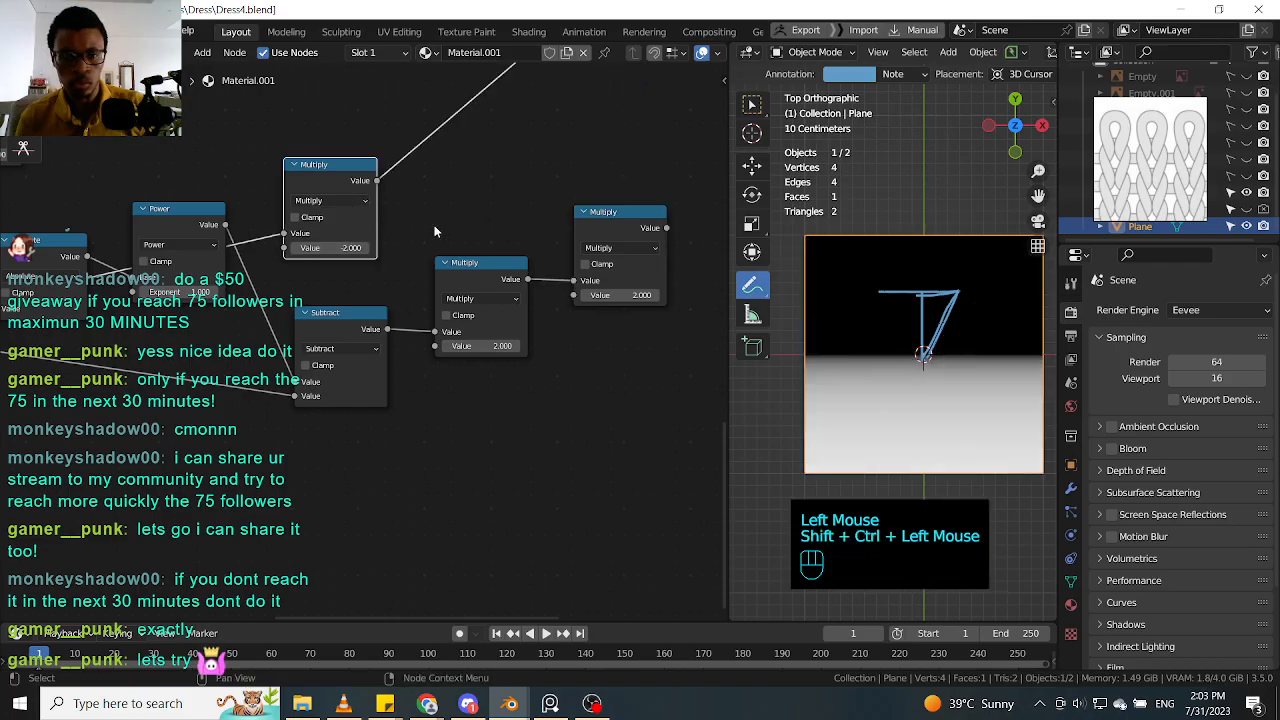
# Step: Move the -2 Multiply node up, insert a duplicate on its input link, and change the duplicate's operation to Subtract
pyautogui.moveTo(408, 230); pyautogui.dragTo(526, 230, button='middle')
pyautogui.moveTo(431, 162); pyautogui.dragTo(552, 84)
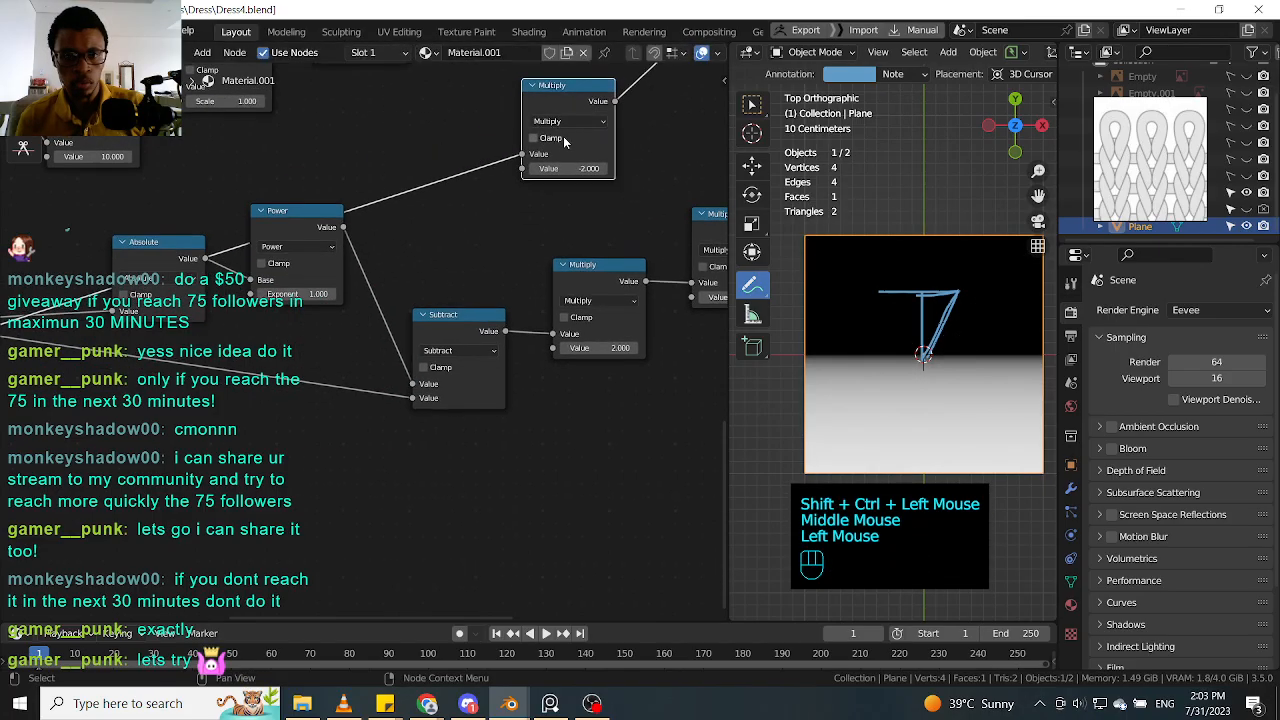
pyautogui.hotkey('shift', 'd')
pyautogui.click(431, 120)
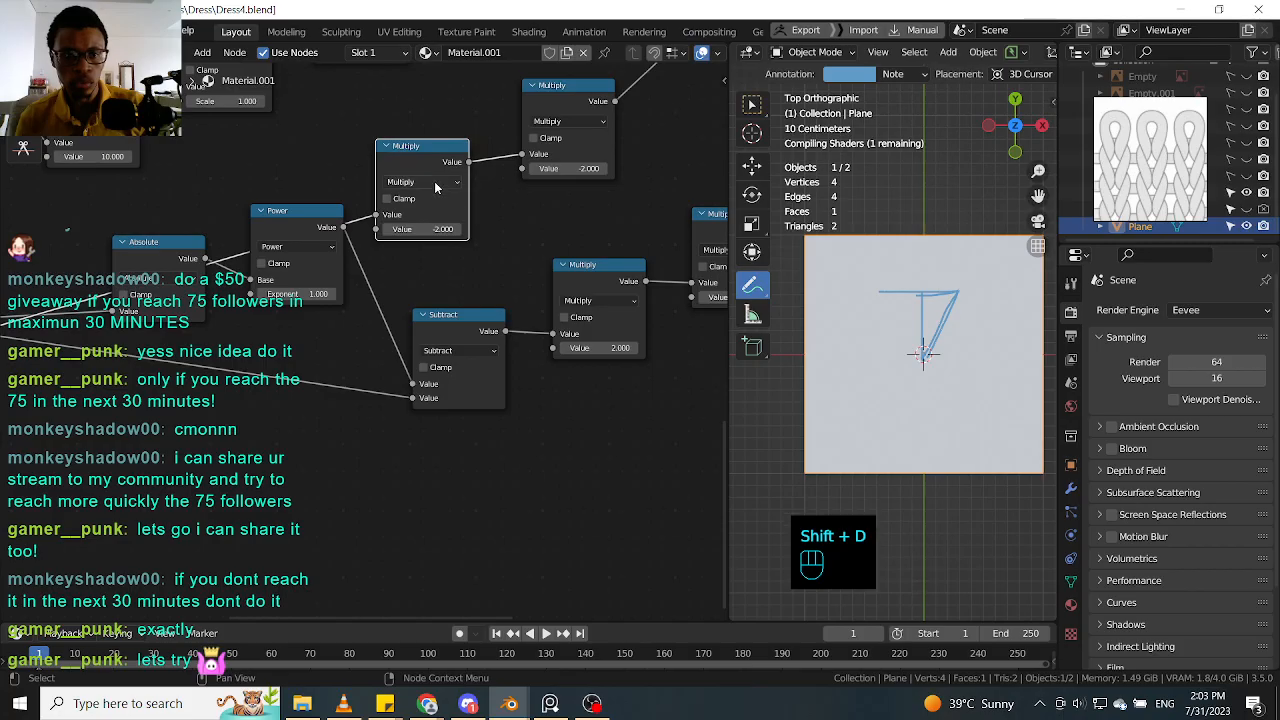
pyautogui.click(432, 182)
pyautogui.click(433, 233)
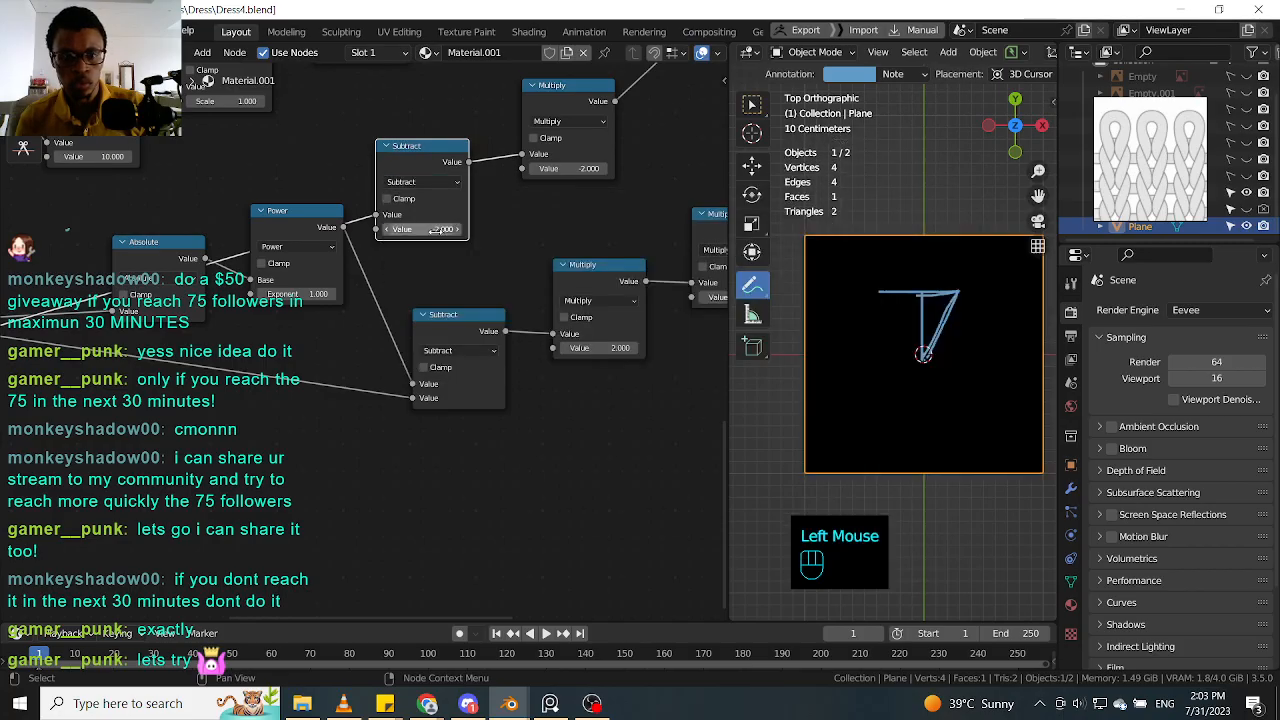
# Step: Set the new Y-branch Subtract node's value to 0.6
pyautogui.moveTo(440, 229)
pyautogui.mouseDown()
pyautogui.moveTo(480, 229)
pyautogui.moveTo(416, 229)
pyautogui.mouseUp()
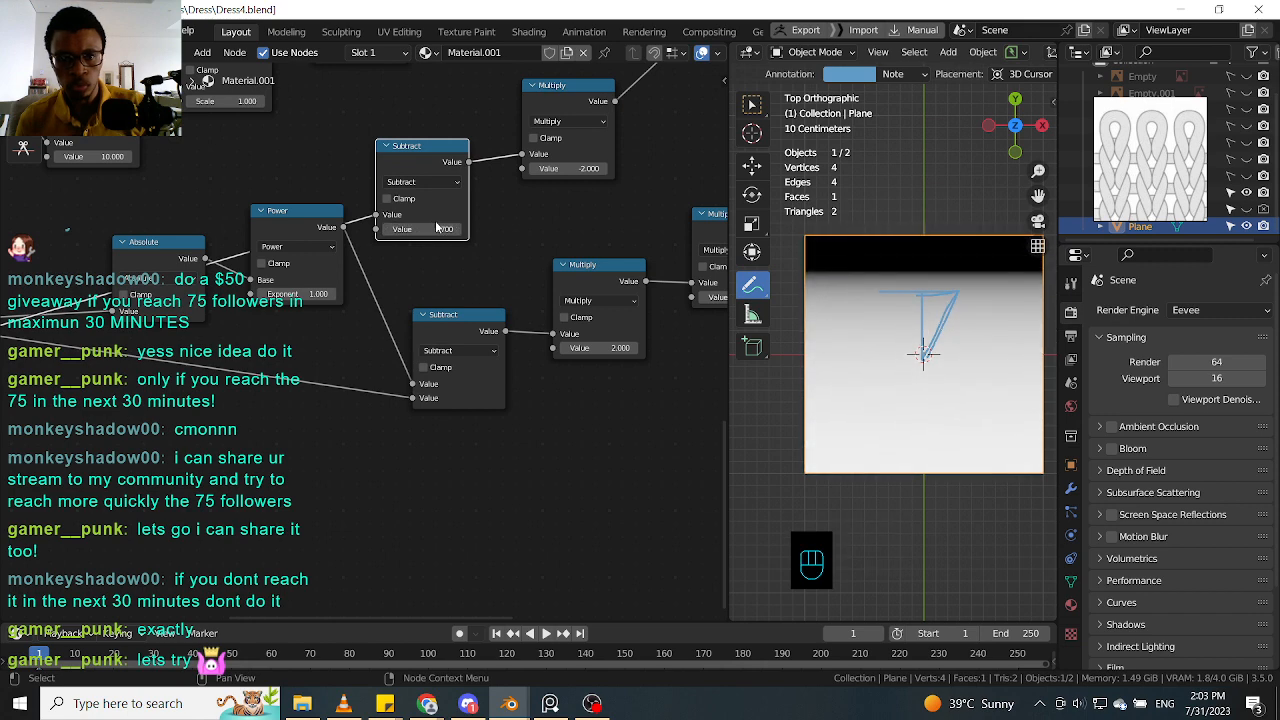
pyautogui.click(458, 231)
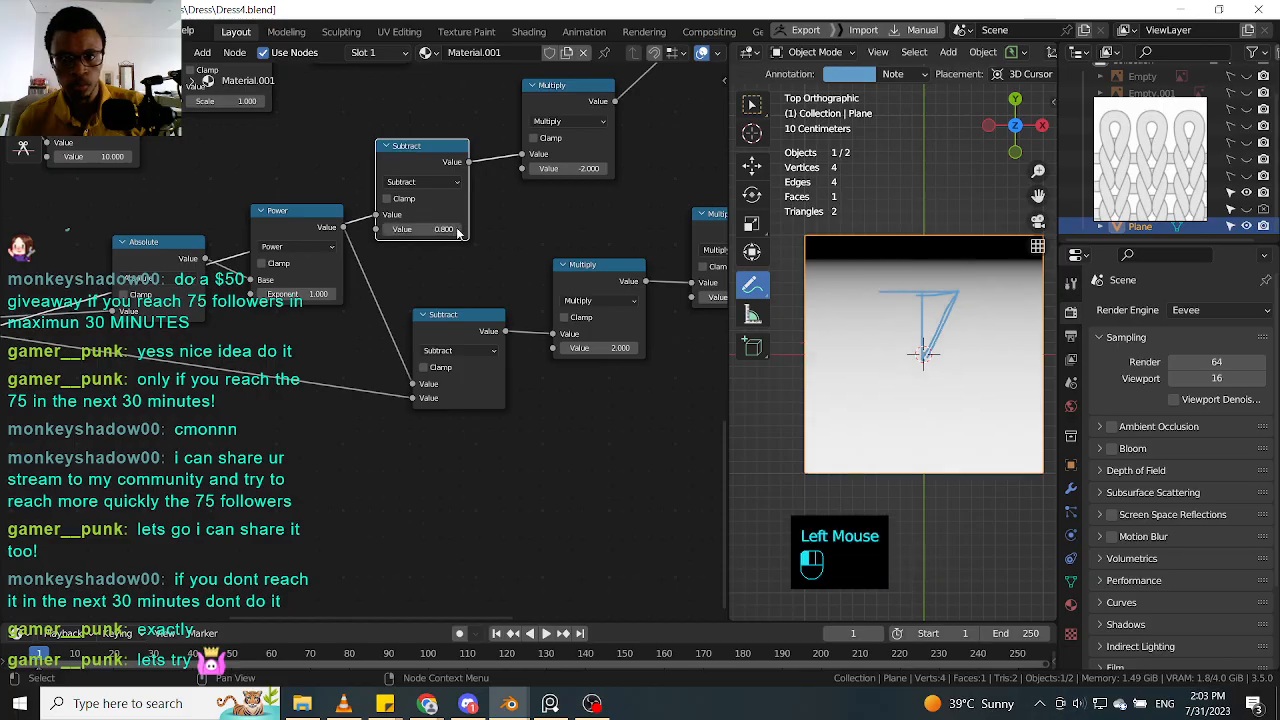
pyautogui.click(389, 230)
pyautogui.click(389, 230)
# Step: Tidy the layout by shifting the -2 Multiply node slightly and moving the final Multiply node up between the two branches
pyautogui.moveTo(462, 234); pyautogui.dragTo(418, 113, button='middle')
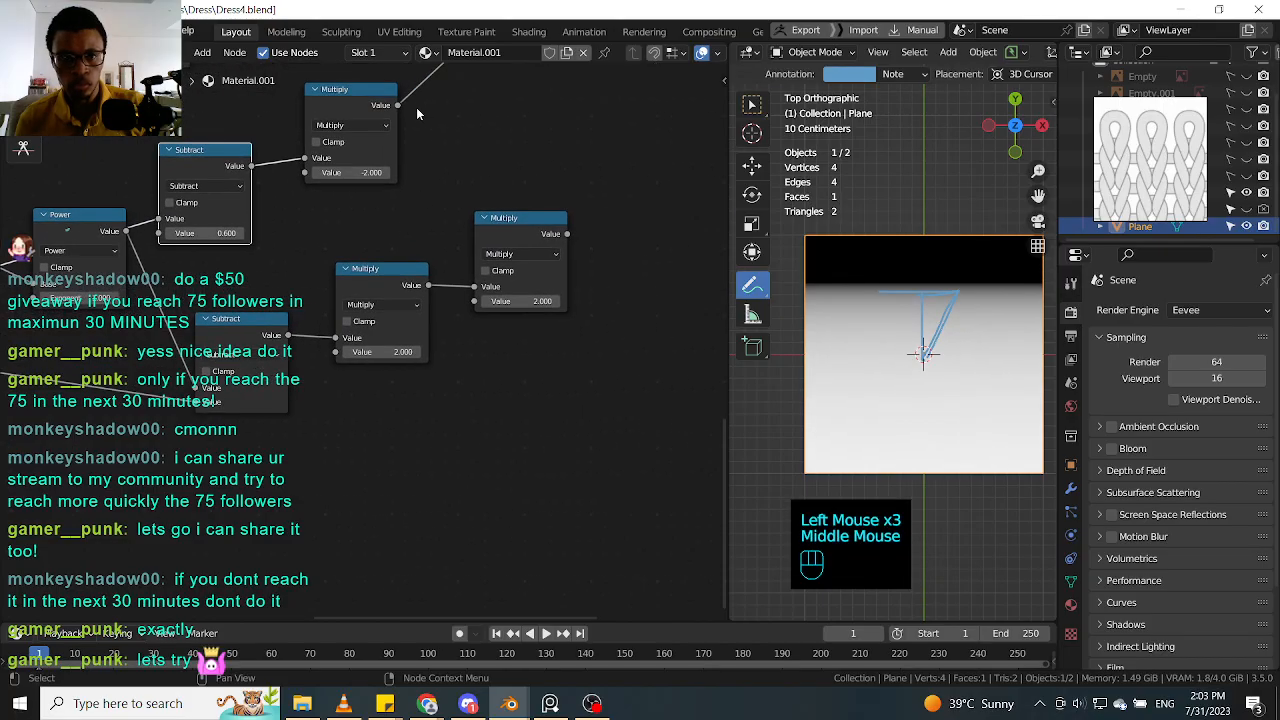
pyautogui.moveTo(383, 104); pyautogui.dragTo(400, 116)
pyautogui.click(515, 232)
pyautogui.moveTo(529, 231); pyautogui.dragTo(539, 261, button='middle')
pyautogui.moveTo(539, 261); pyautogui.dragTo(582, 216)
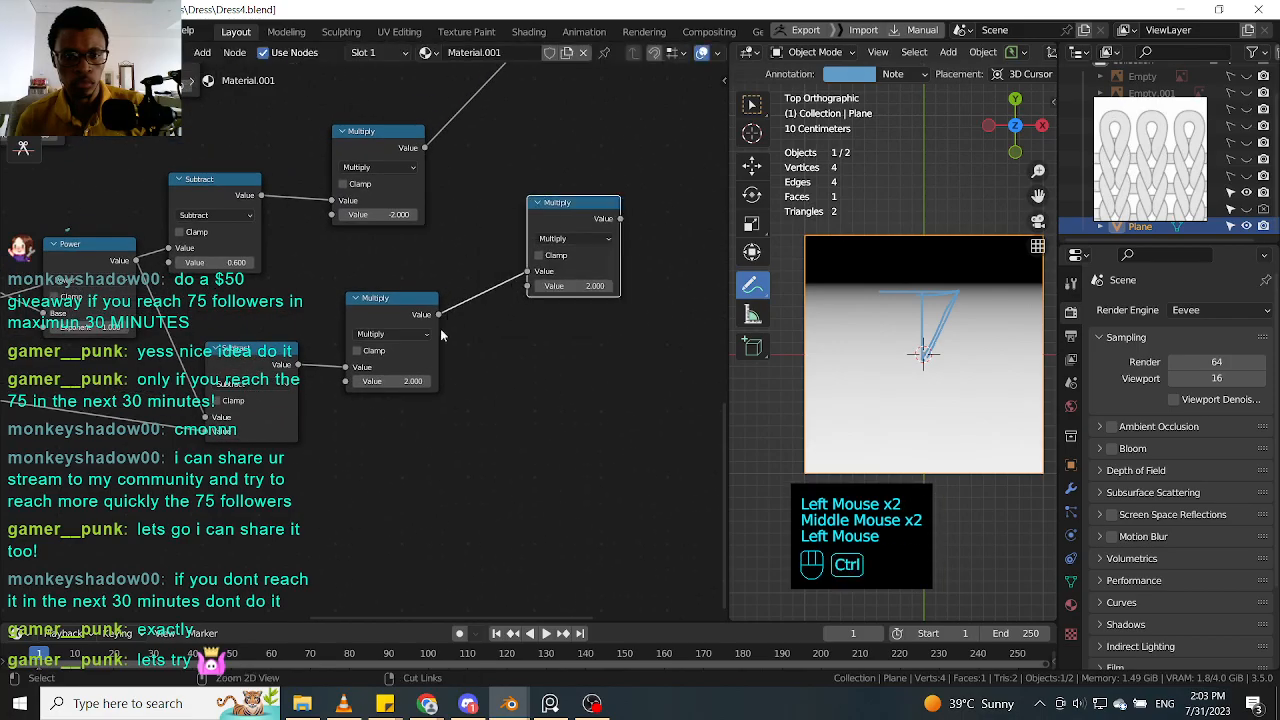
# Step: Connect the -2 Multiply's output to the final Multiply's second input and preview the combined result
pyautogui.keyDown('ctrl'); pyautogui.keyDown('shift'); pyautogui.click(415, 318); pyautogui.keyUp('shift'); pyautogui.keyUp('ctrl')
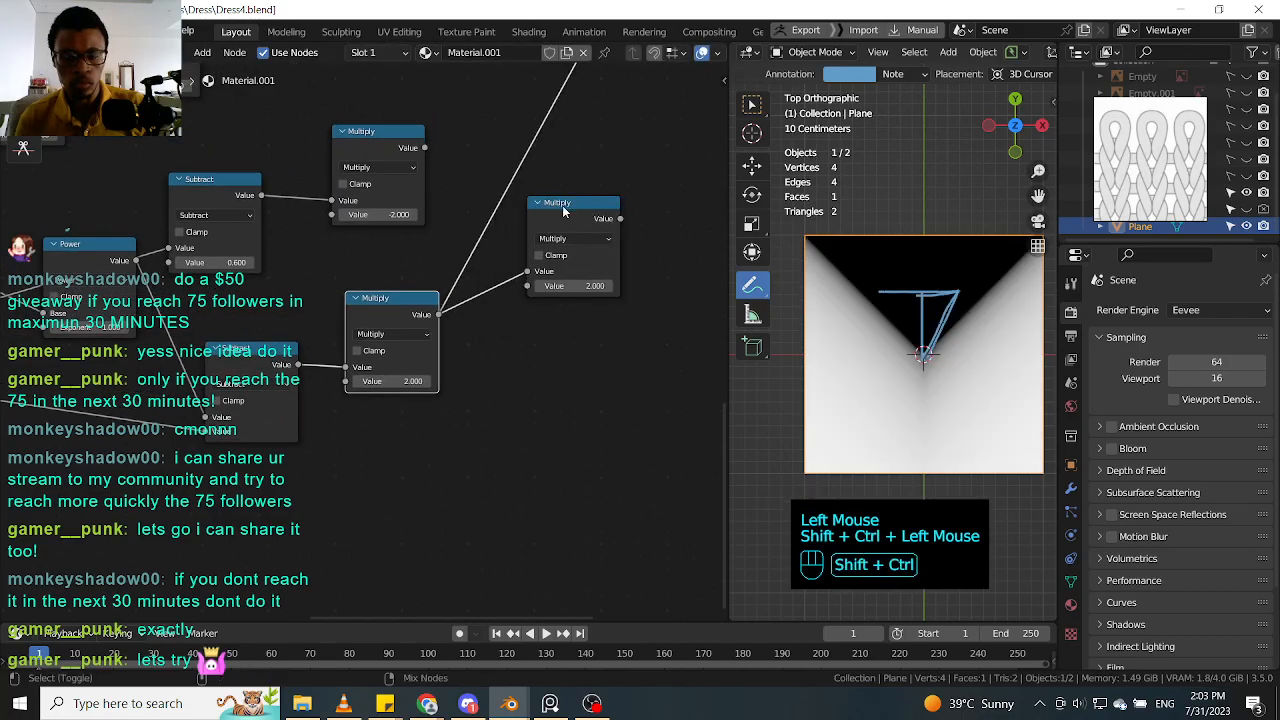
pyautogui.keyDown('ctrl'); pyautogui.keyDown('shift'); pyautogui.click(533, 207); pyautogui.keyUp('shift'); pyautogui.keyUp('ctrl')
pyautogui.moveTo(424, 149); pyautogui.dragTo(535, 282)
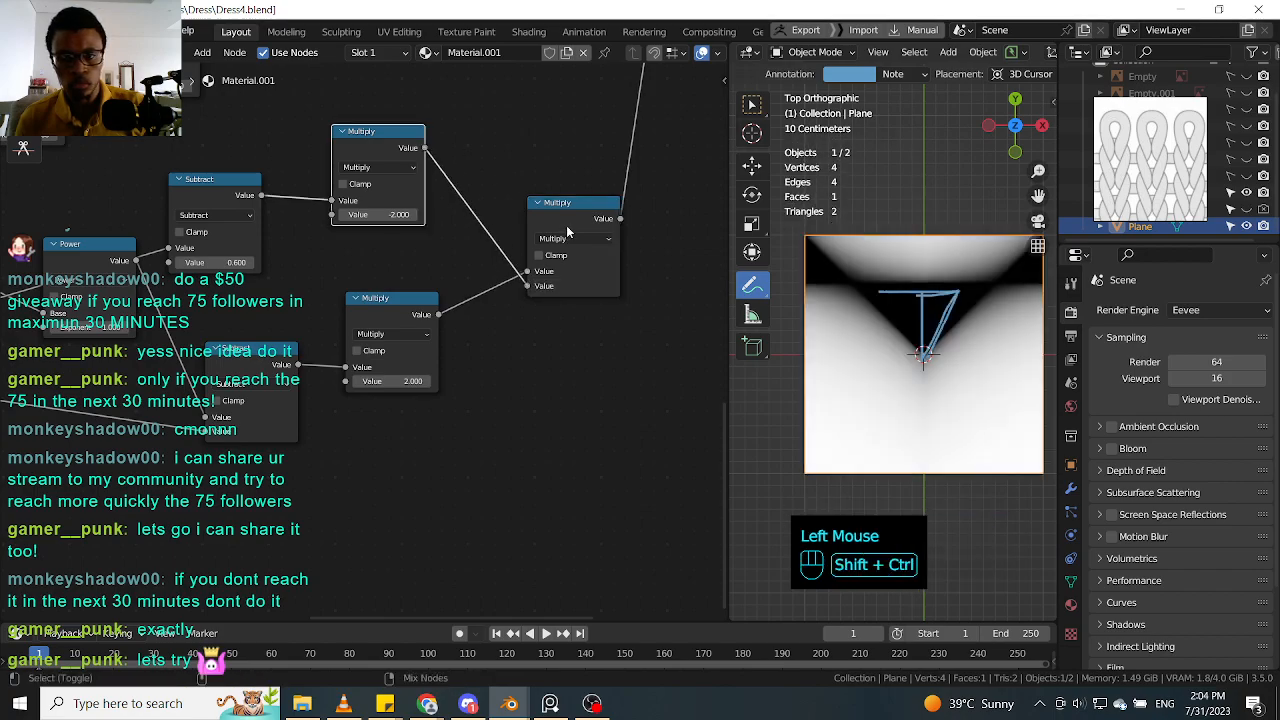
pyautogui.keyDown('ctrl'); pyautogui.keyDown('shift'); pyautogui.click(566, 225); pyautogui.keyUp('shift'); pyautogui.keyUp('ctrl')
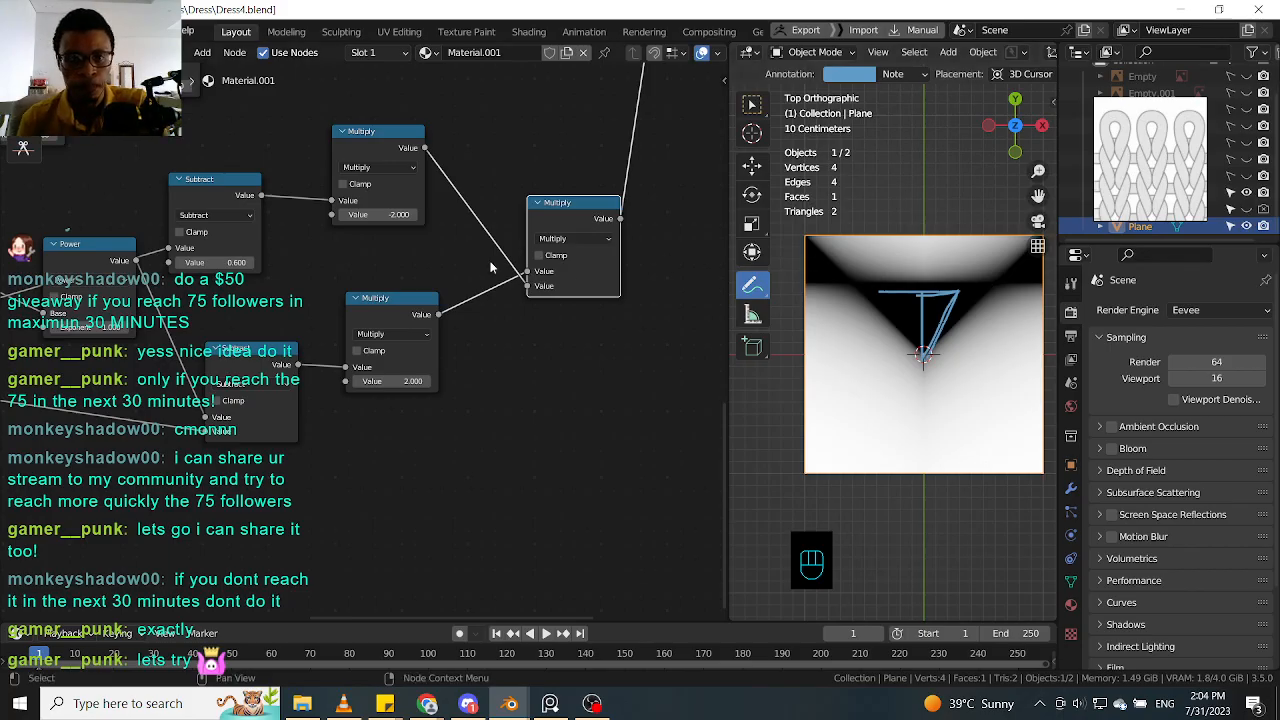
# Step: Try clamping the final Multiply node that combines the two mask branches
pyautogui.click(540, 256)
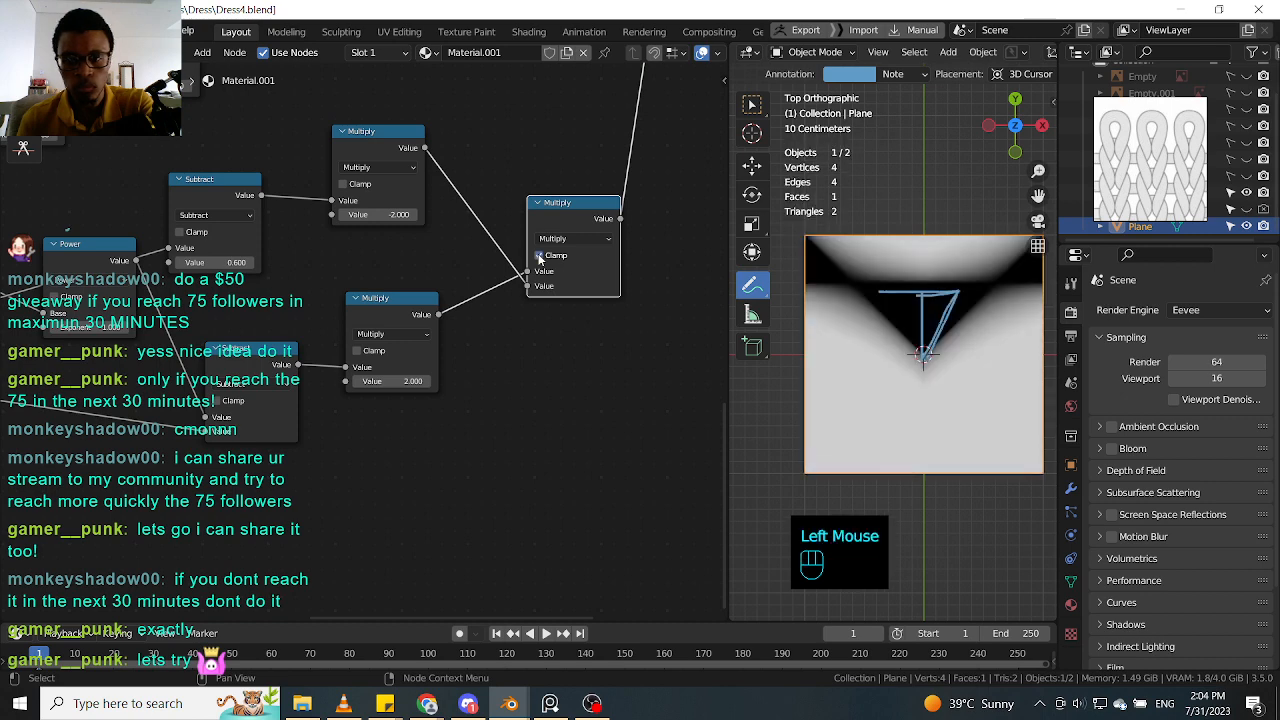
pyautogui.click(540, 256)
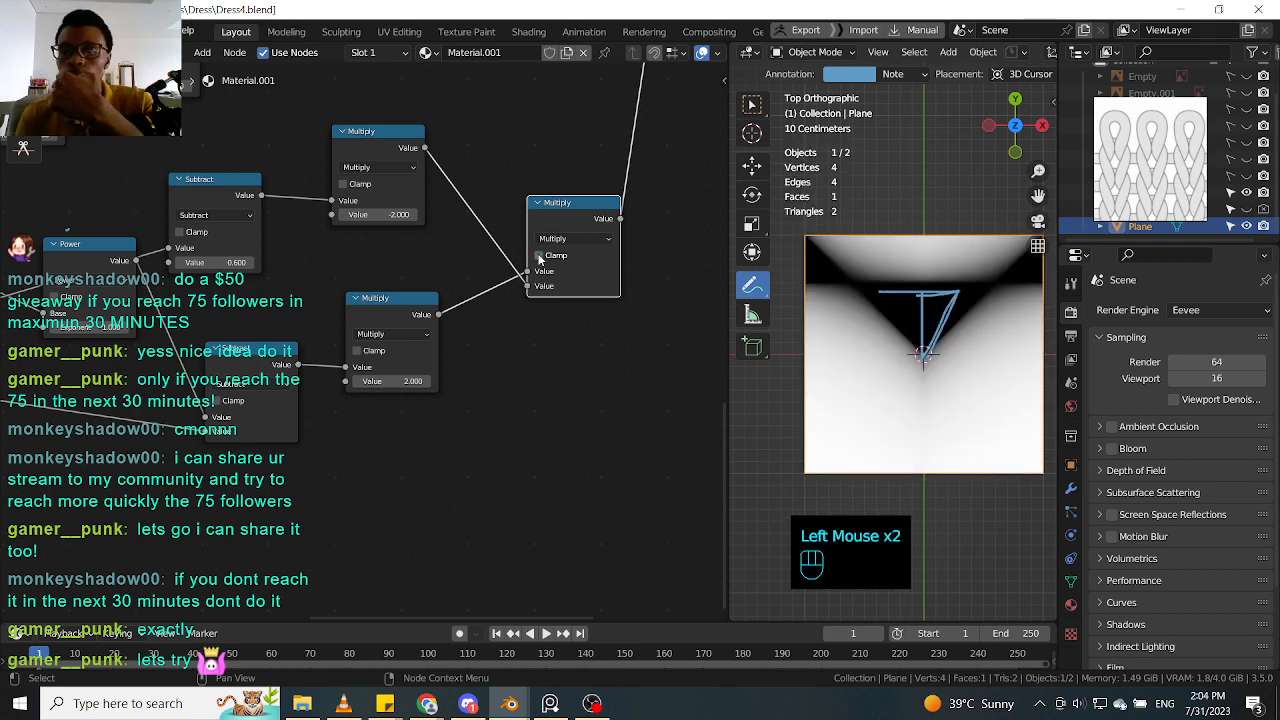
# Step: Duplicate the Separate XYZ node with its vector input link kept and place the copy below the original
pyautogui.moveTo(540, 258); pyautogui.dragTo(586, 366, button='middle')
pyautogui.moveTo(470, 400); pyautogui.dragTo(520, 386, button='middle')
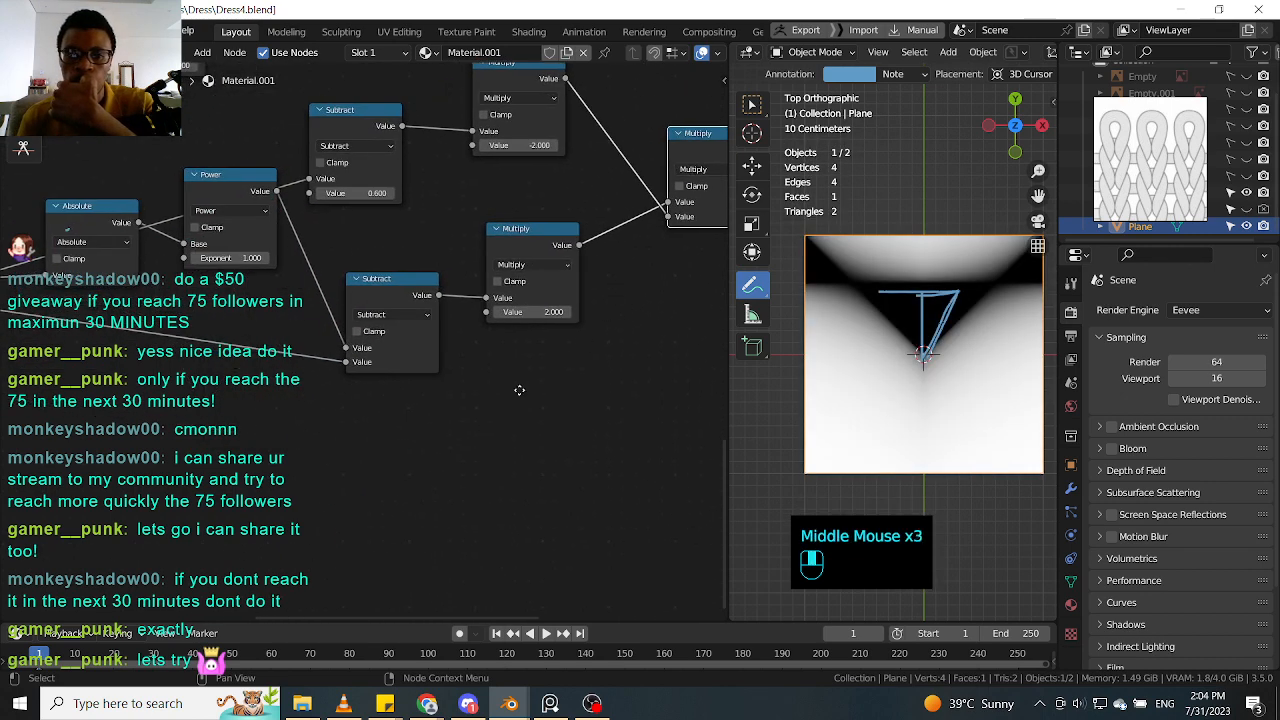
pyautogui.moveTo(400, 420); pyautogui.dragTo(326, 189, button='middle')
pyautogui.click(310, 233)
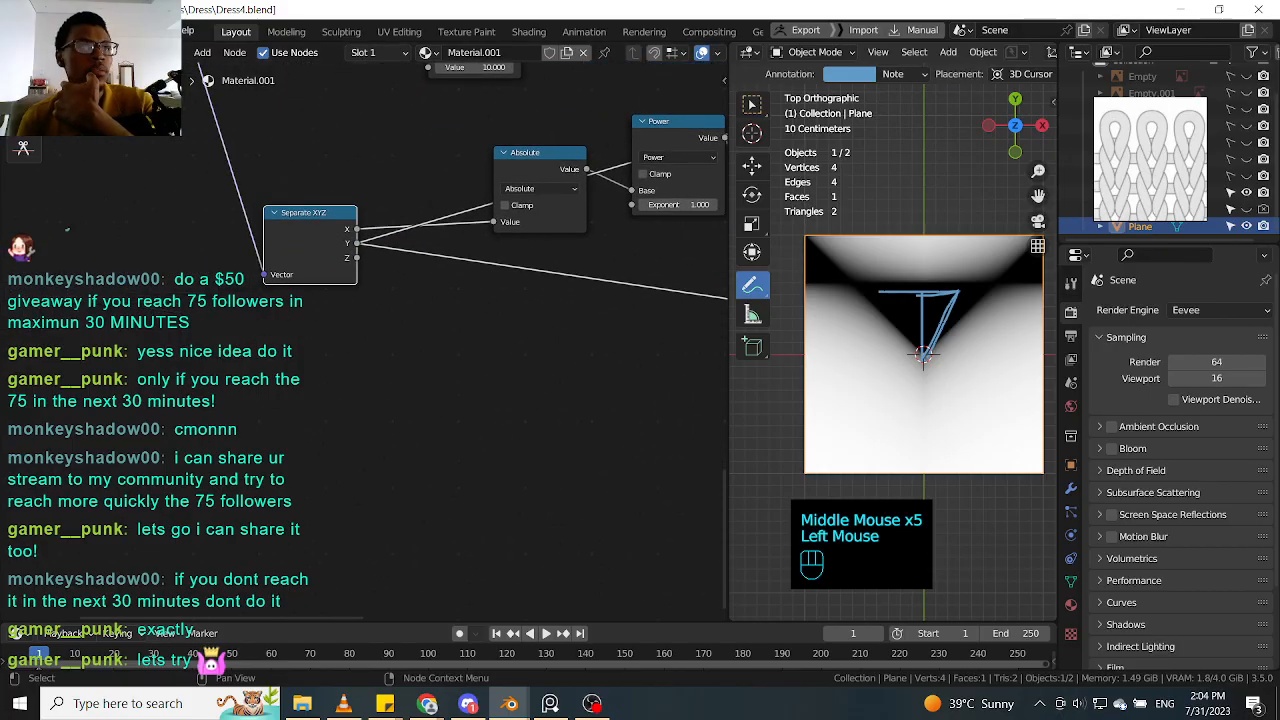
pyautogui.moveTo(551, 385); pyautogui.dragTo(507, 388, button='middle')
pyautogui.moveTo(213, 279); pyautogui.dragTo(293, 260, button='middle')
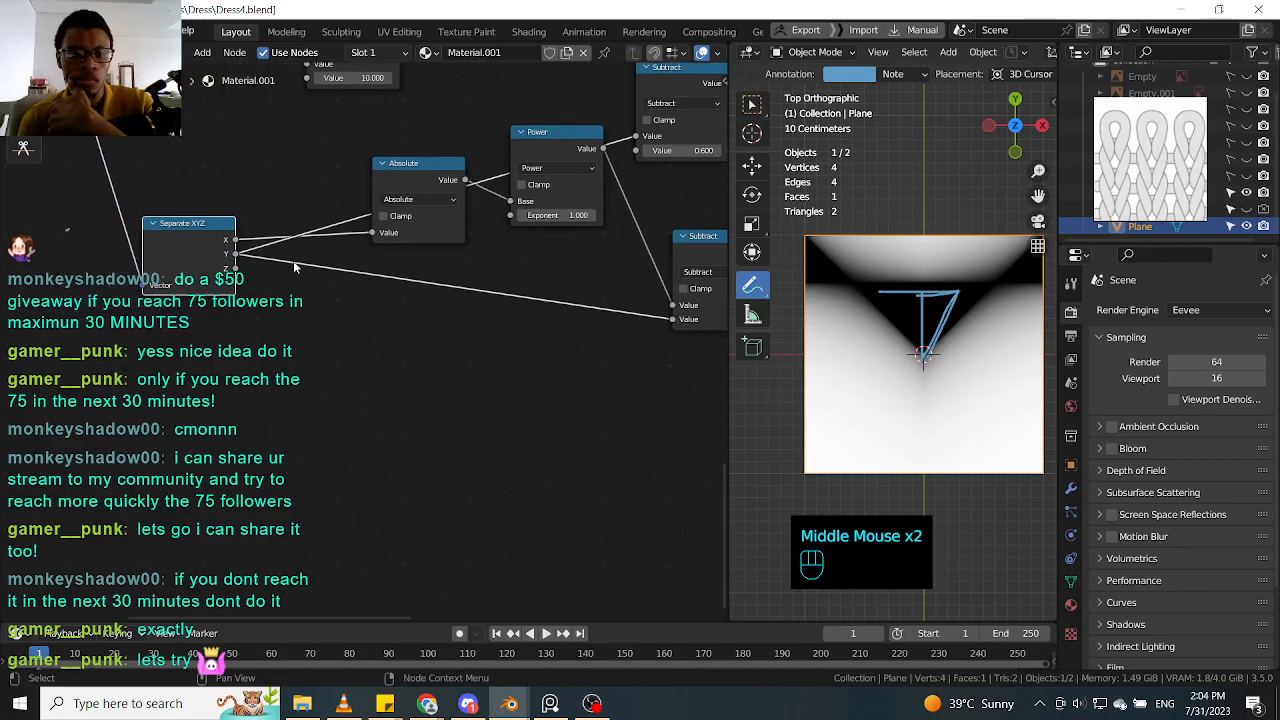
pyautogui.click(165, 238)
pyautogui.hotkey('ctrl', 'shift', 'd')
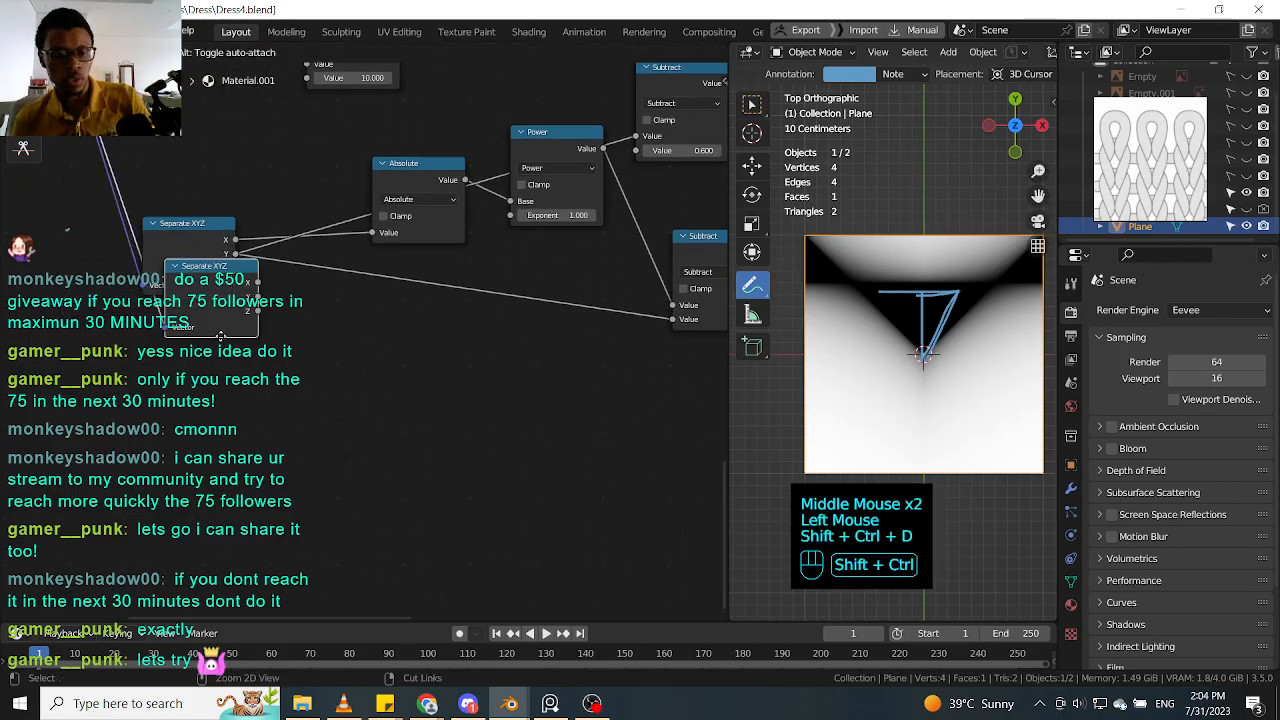
pyautogui.moveTo(228, 435); pyautogui.dragTo(340, 370, button='middle')
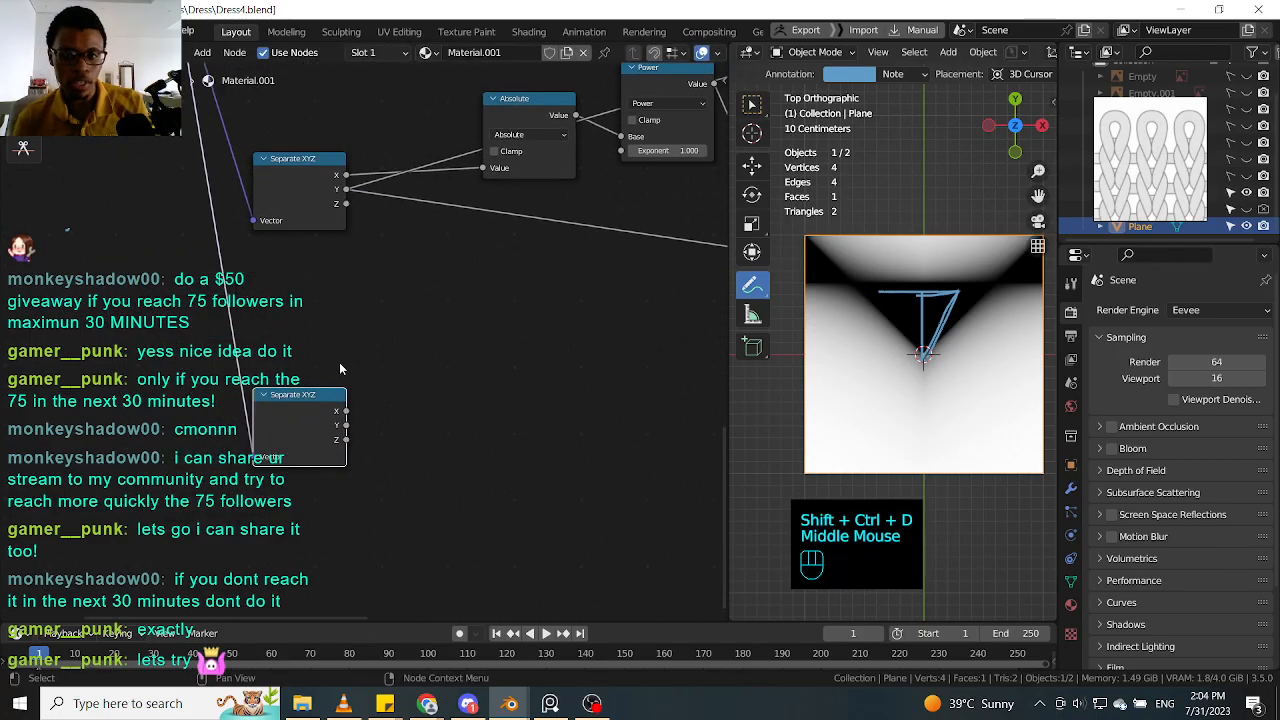
pyautogui.click(304, 401)
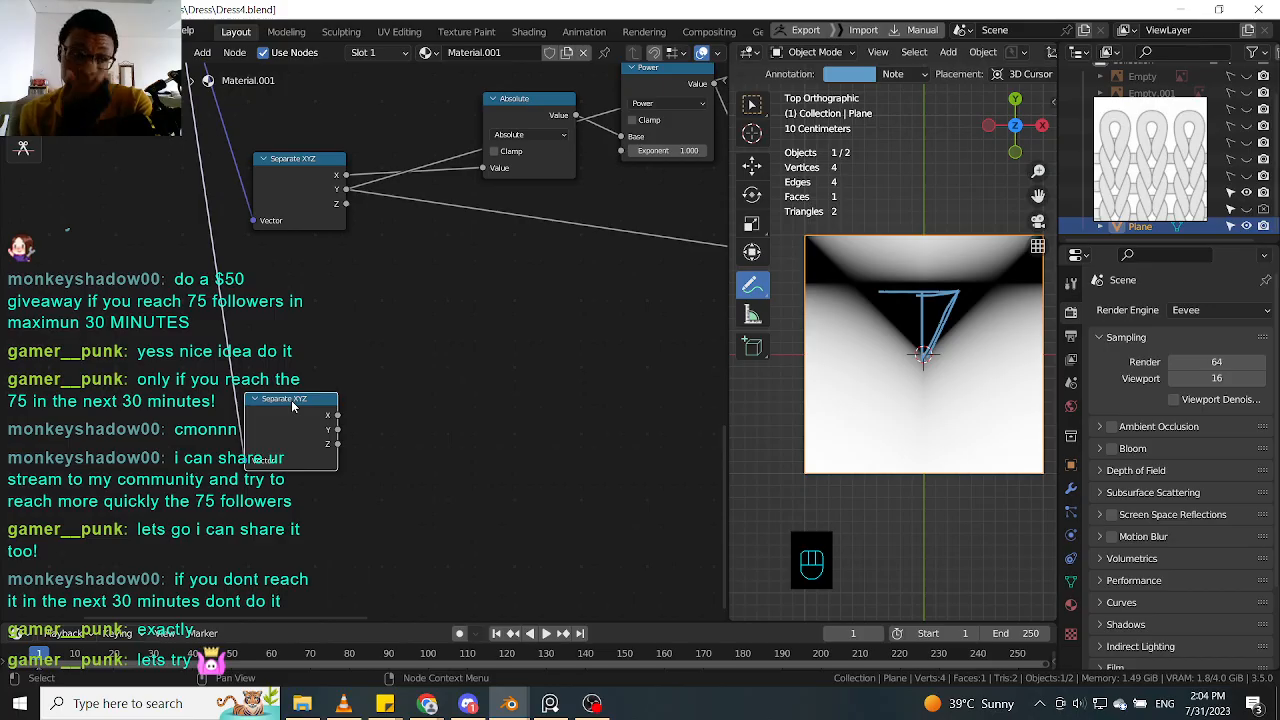
pyautogui.click(389, 402)
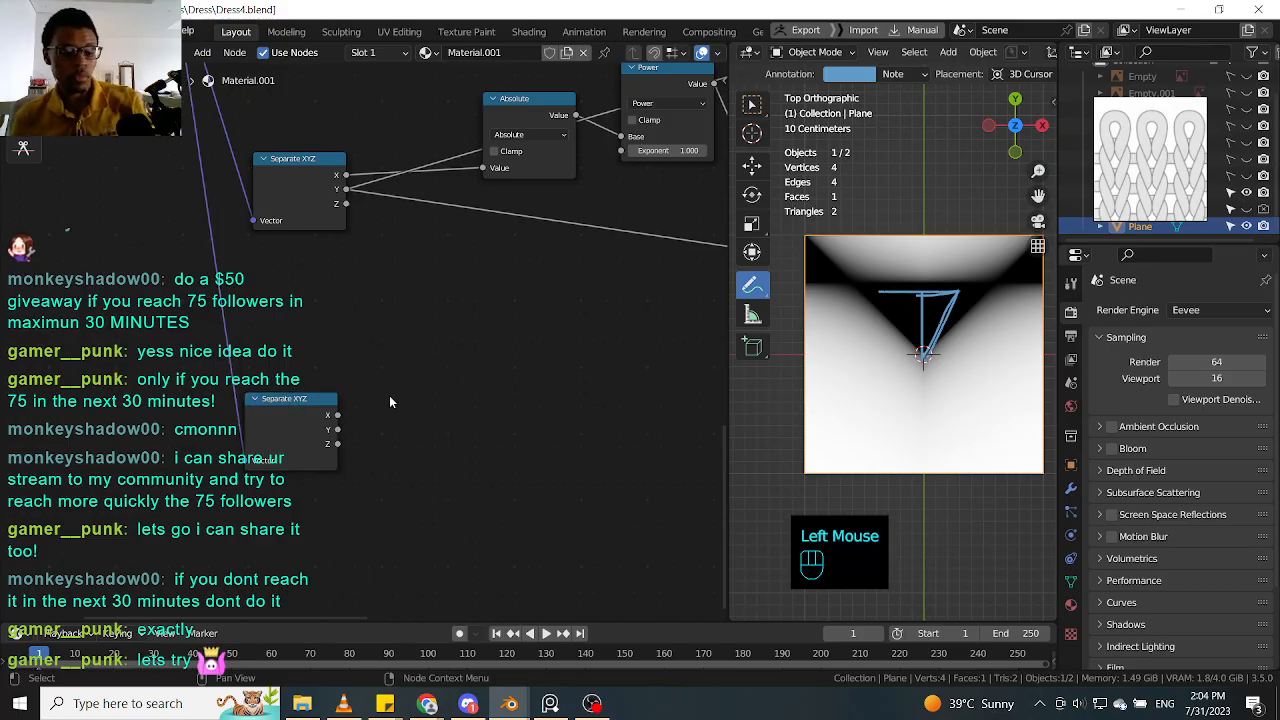
pyautogui.hotkey('shift', 'a')
pyautogui.click(389, 397)
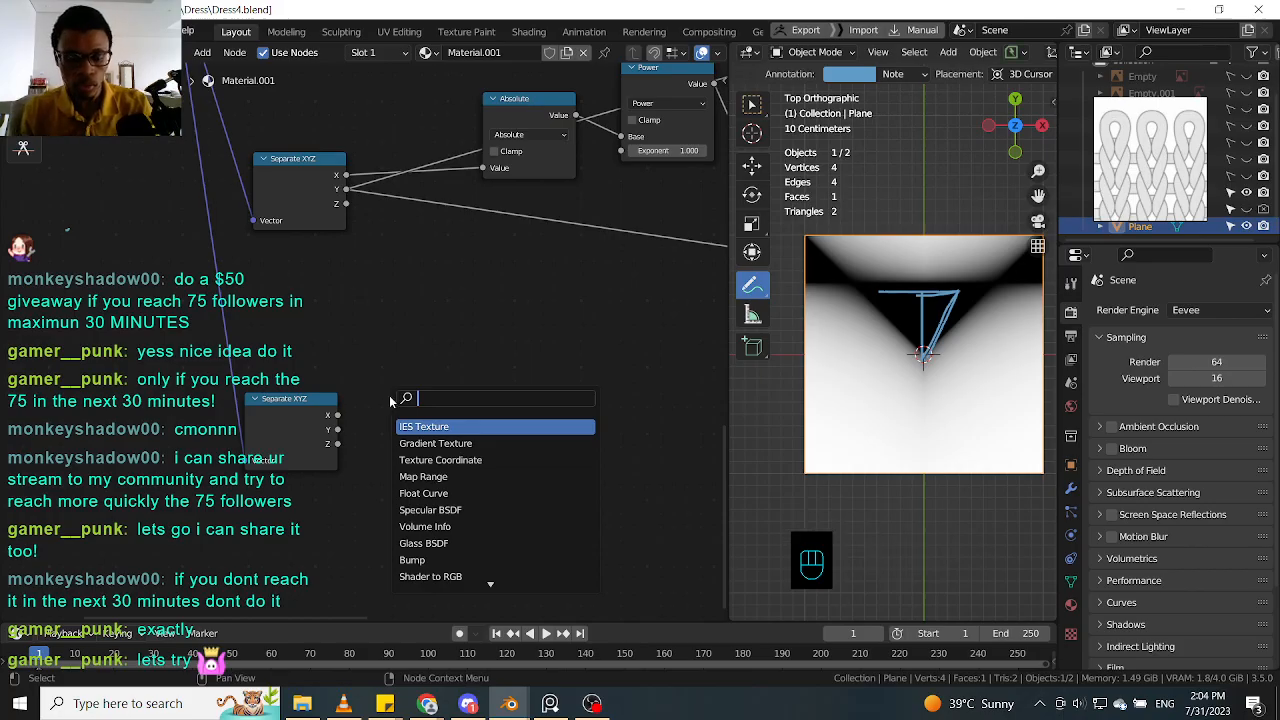
# Step: Duplicate the Absolute node beside the new Separate XYZ node and change the copy's operation to Power
pyautogui.doubleClick(540, 128)
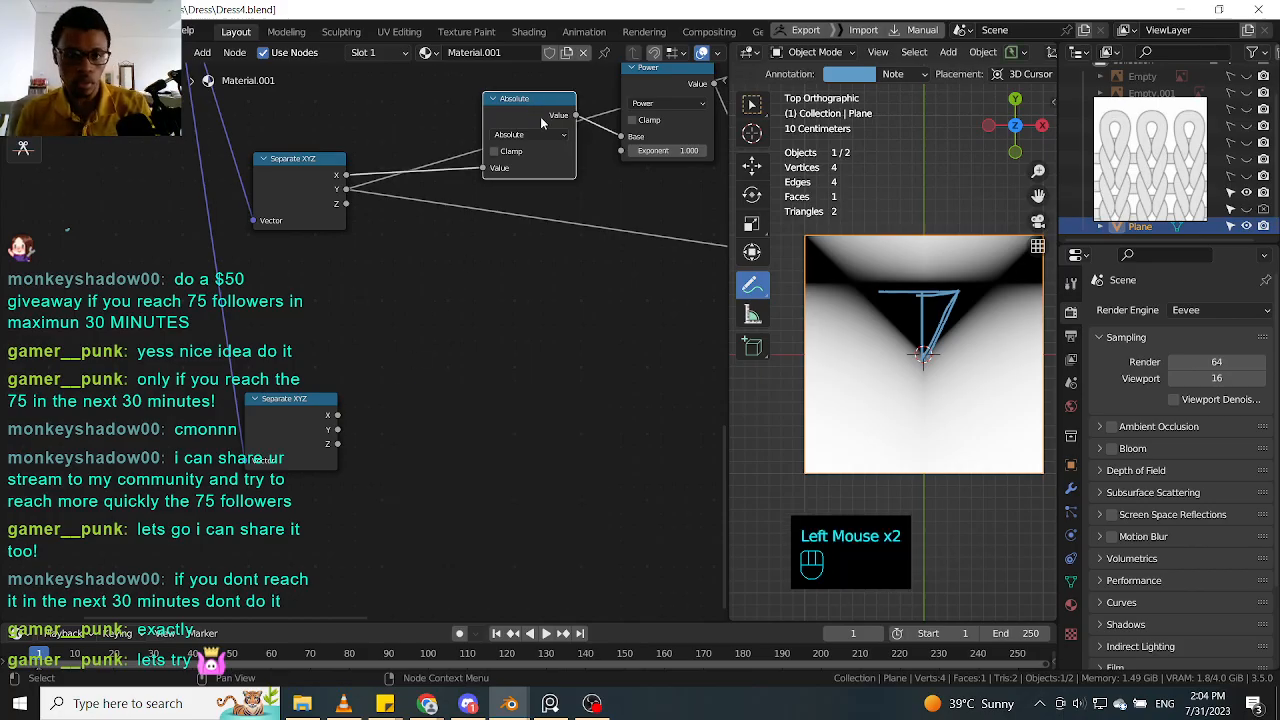
pyautogui.hotkey('shift', 'd')
pyautogui.click(456, 377)
pyautogui.click(445, 383)
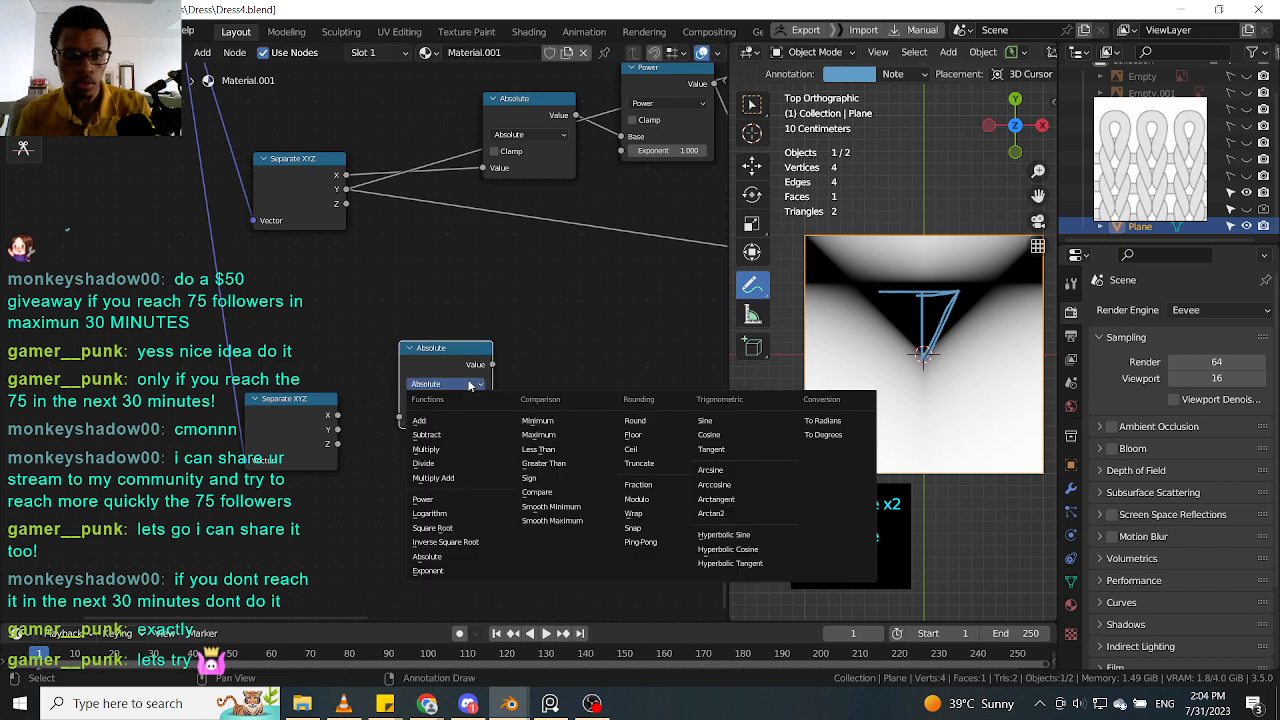
pyautogui.click(440, 499)
pyautogui.moveTo(445, 348); pyautogui.dragTo(477, 290)
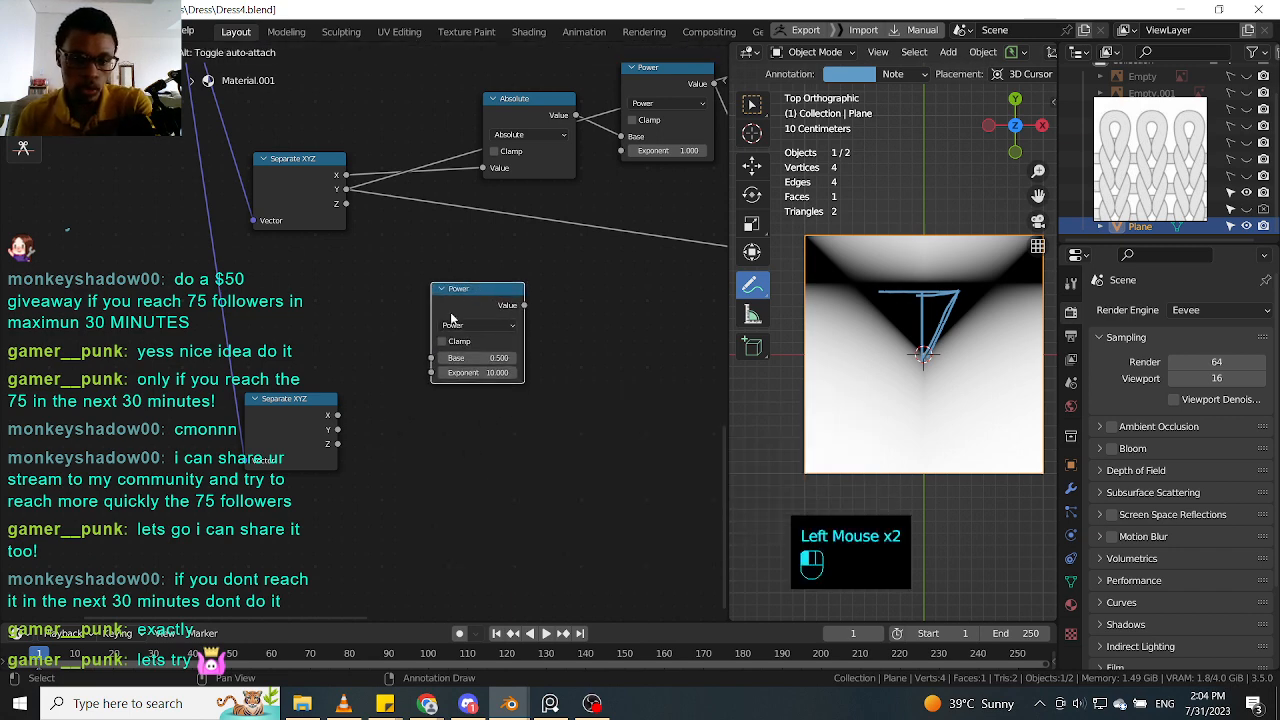
# Step: Connect the new Separate XYZ's X output to the Power node's Base, set the exponent to 2, and preview it
pyautogui.moveTo(338, 415); pyautogui.dragTo(431, 357)
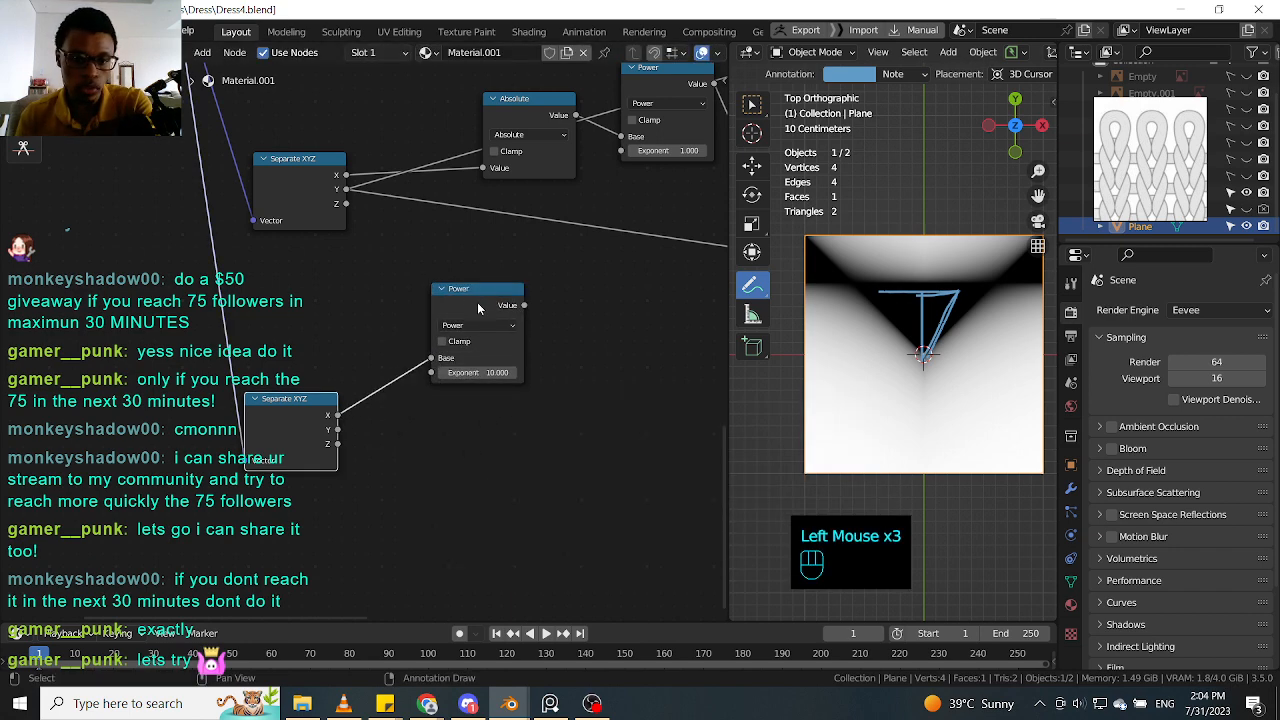
pyautogui.moveTo(477, 302); pyautogui.dragTo(465, 296)
pyautogui.click(466, 367)
pyautogui.write('2')
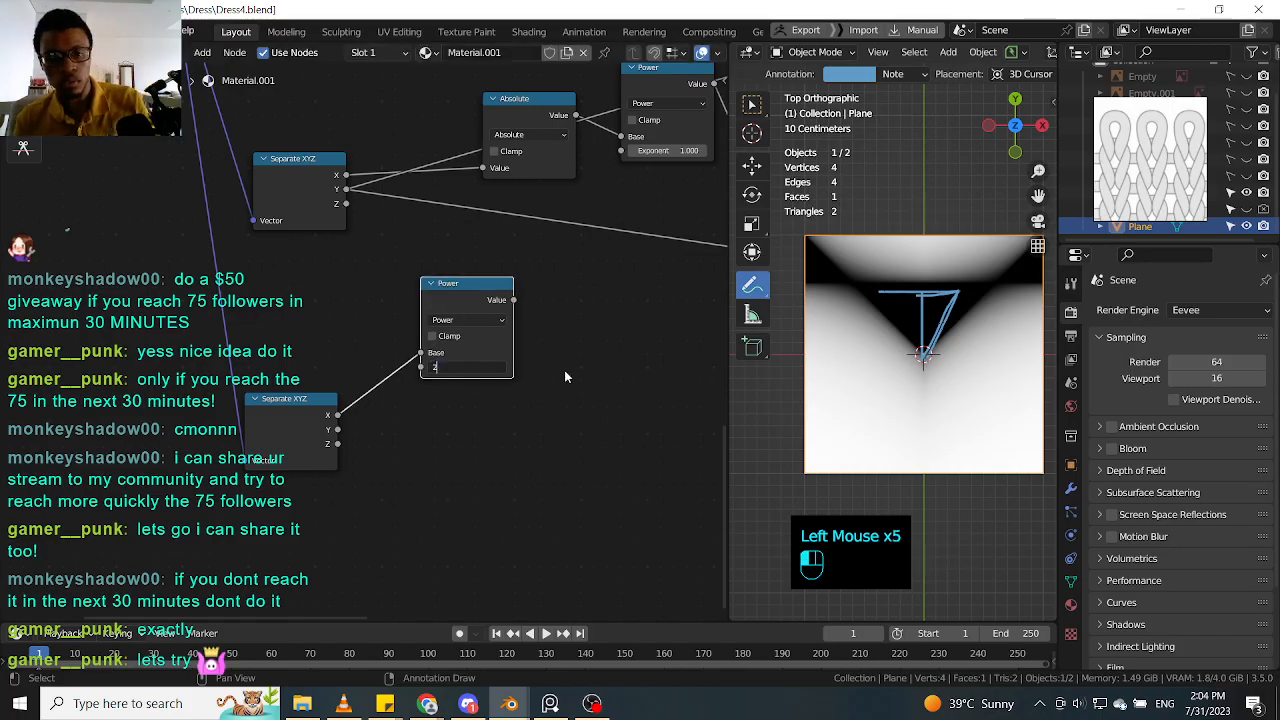
pyautogui.press('Return')
pyautogui.keyDown('ctrl'); pyautogui.keyDown('shift'); pyautogui.click(460, 297); pyautogui.keyUp('shift'); pyautogui.keyUp('ctrl')
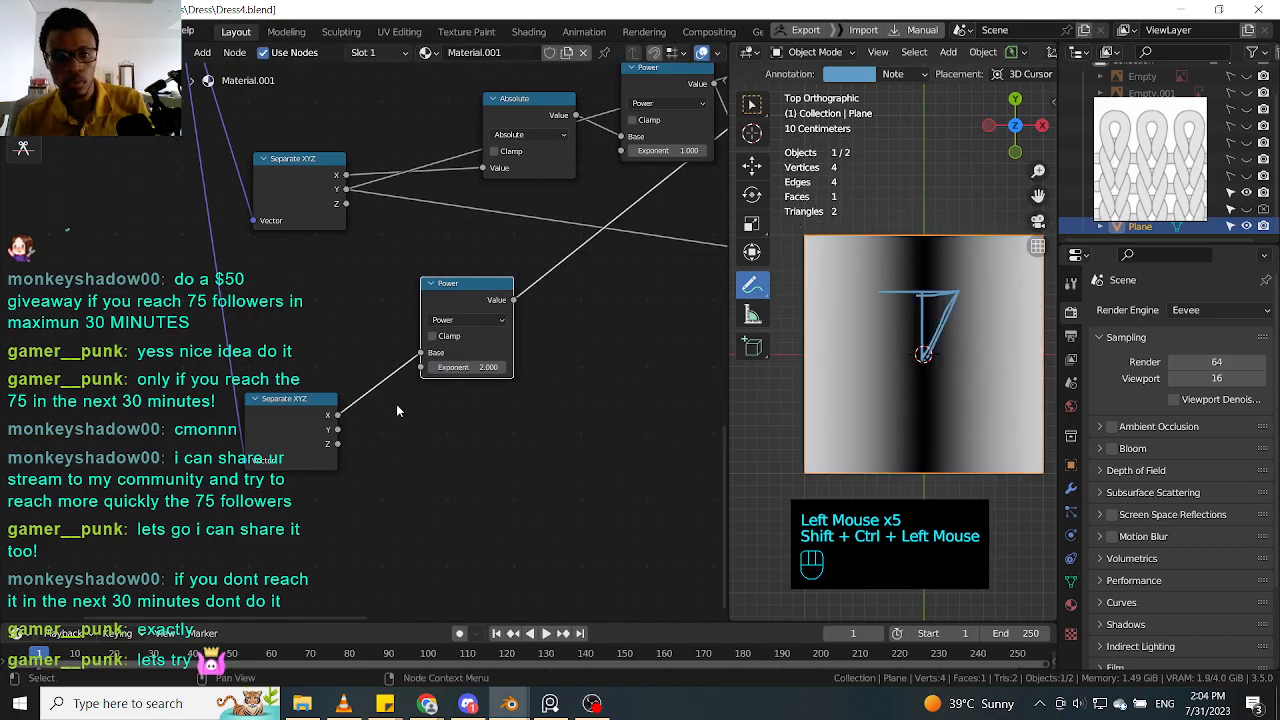
# Step: Duplicate the squared-X Power node below it and connect the new Separate XYZ's Y output to the copy's Base
pyautogui.moveTo(460, 292); pyautogui.dragTo(449, 280)
pyautogui.hotkey('shift', 'd')
pyautogui.click(462, 429)
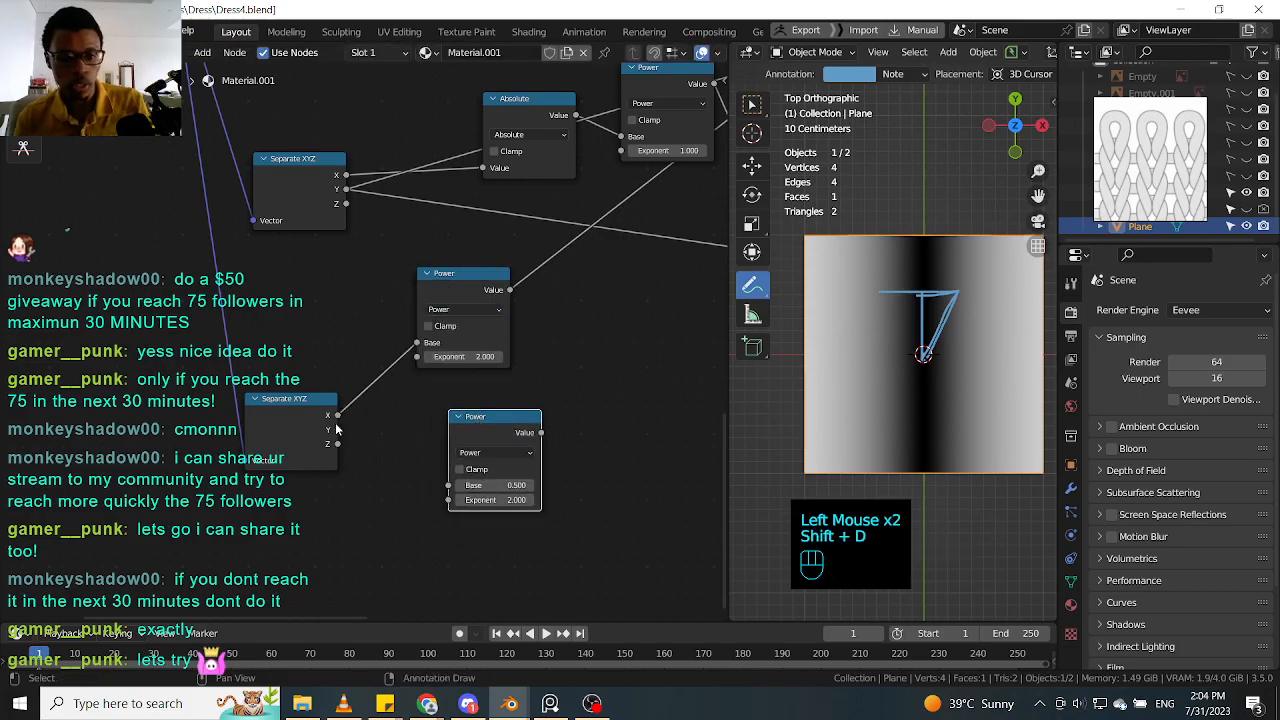
pyautogui.moveTo(338, 430); pyautogui.dragTo(449, 485)
pyautogui.moveTo(472, 412)
pyautogui.mouseDown()
pyautogui.moveTo(435, 372)
pyautogui.moveTo(476, 388)
pyautogui.mouseUp()
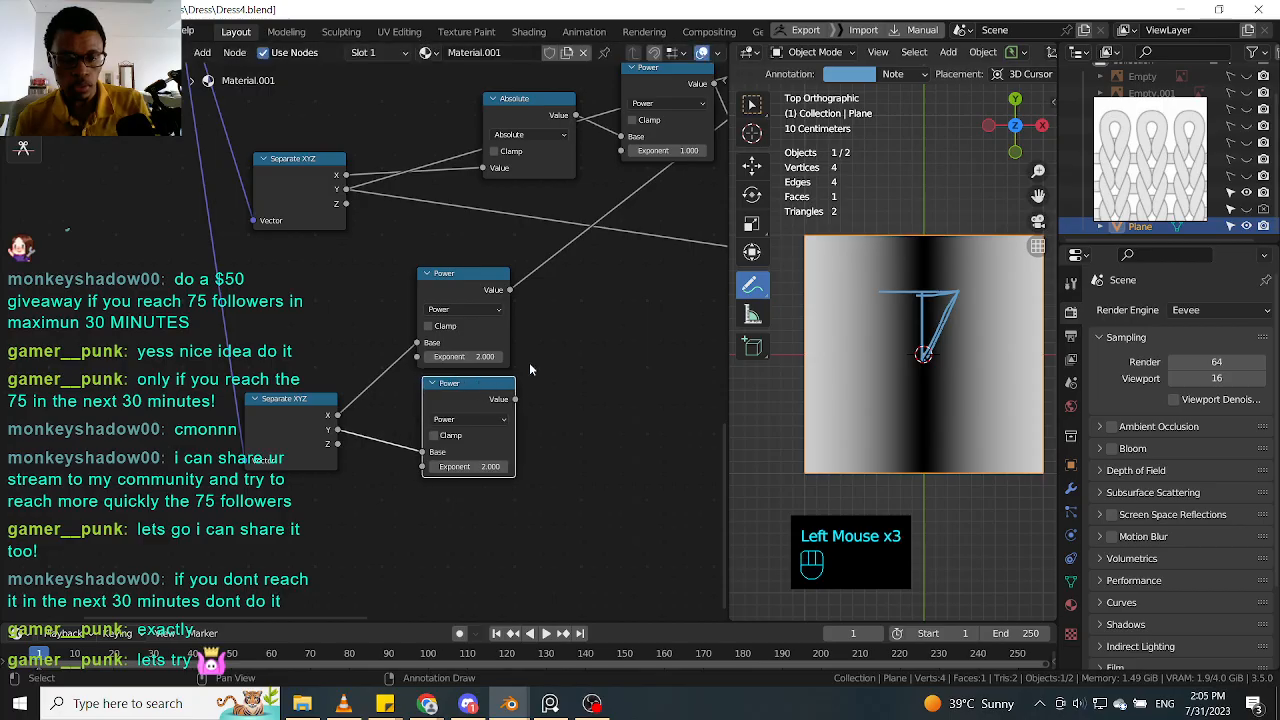
# Step: Line up the two exponent-2 Power nodes one above the other beside the new Separate XYZ node
pyautogui.moveTo(526, 290); pyautogui.dragTo(466, 290, button='middle')
pyautogui.click(398, 318)
pyautogui.moveTo(466, 290); pyautogui.dragTo(300, 400)
pyautogui.press('g')
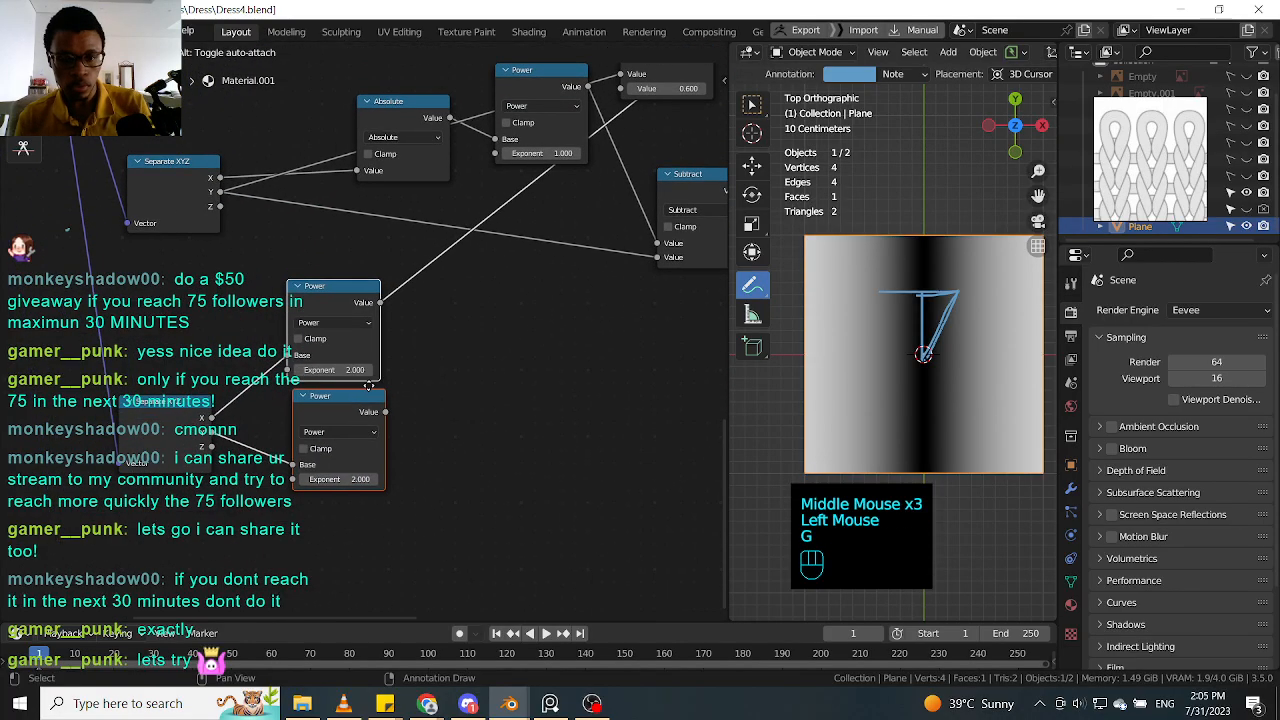
pyautogui.click(358, 405)
pyautogui.press('g')
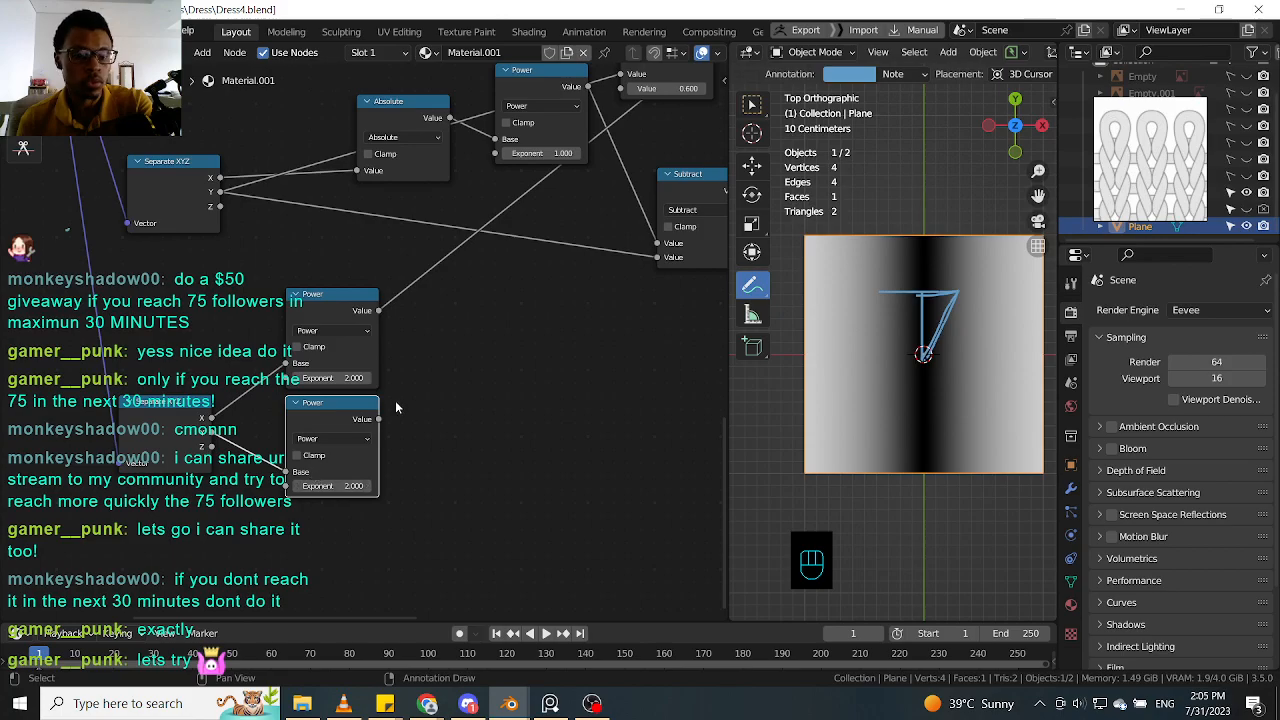
pyautogui.click(316, 428)
pyautogui.hotkey('shift', 'a')
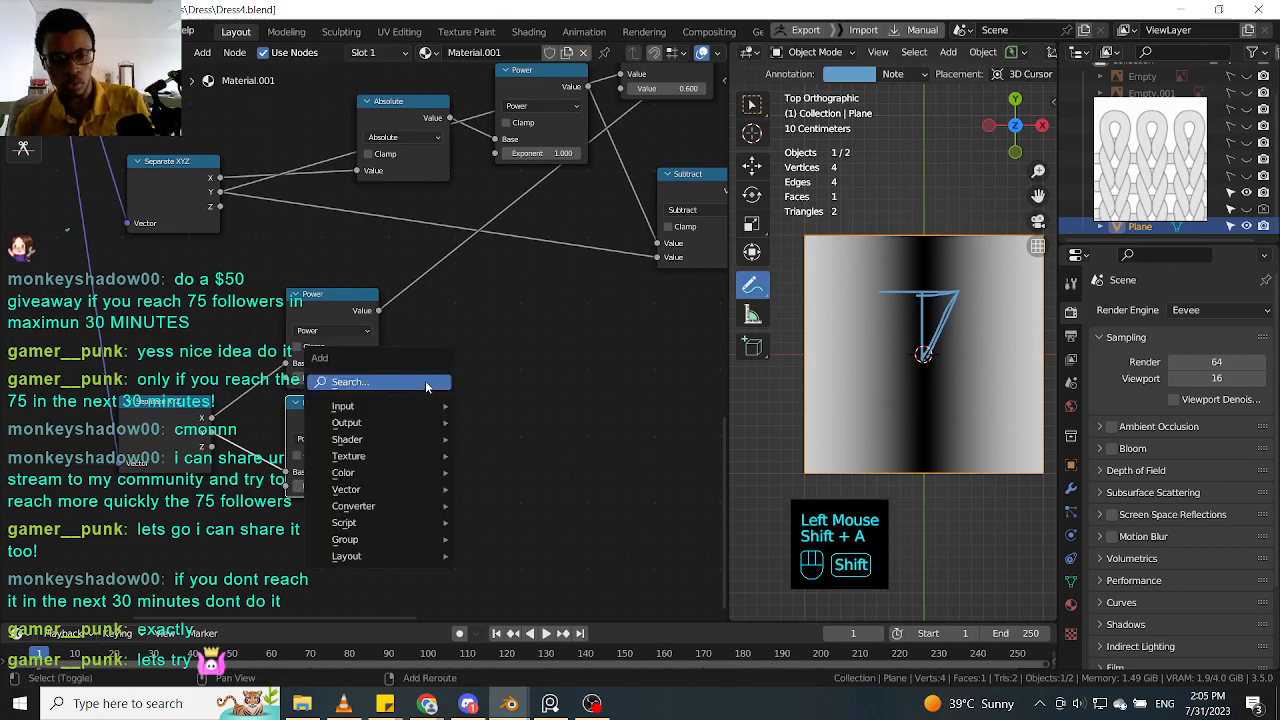
pyautogui.click(410, 378)
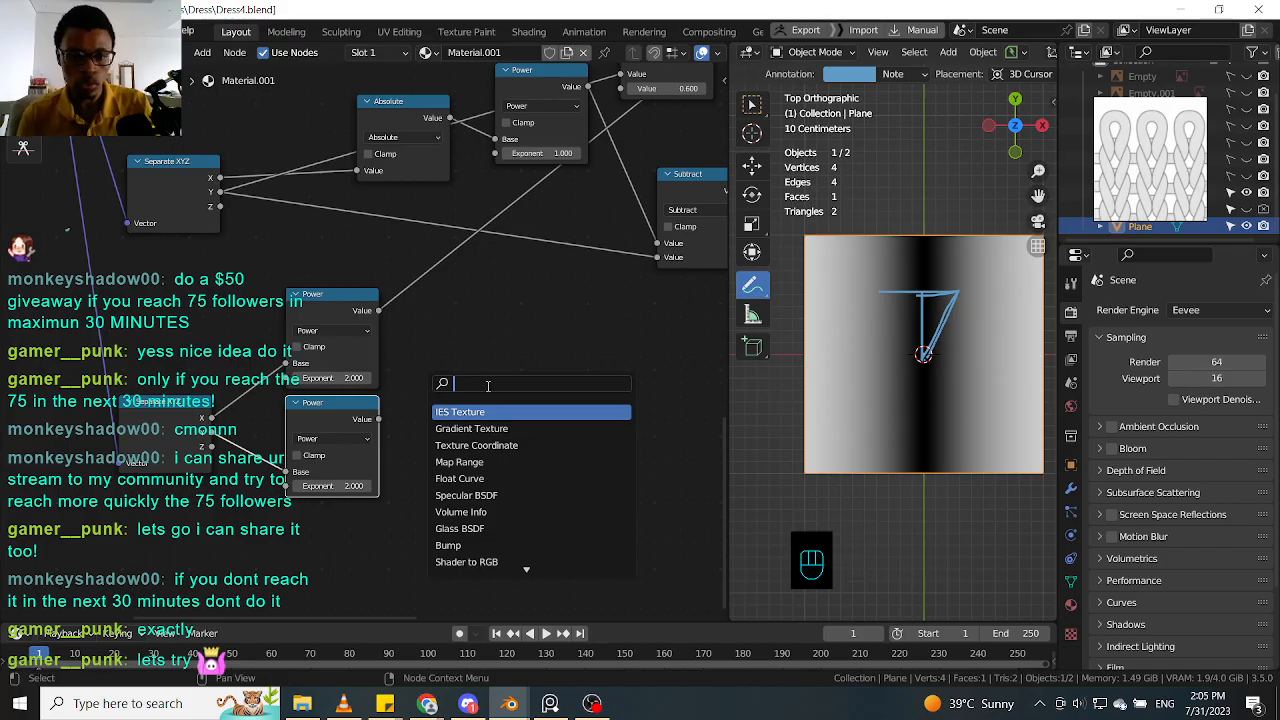
# Step: Duplicate an exponent-2 Power node and connect the squared X and squared Y outputs to the copy's two inputs
pyautogui.click(362, 303)
pyautogui.hotkey('shift', 'd')
pyautogui.click(453, 352)
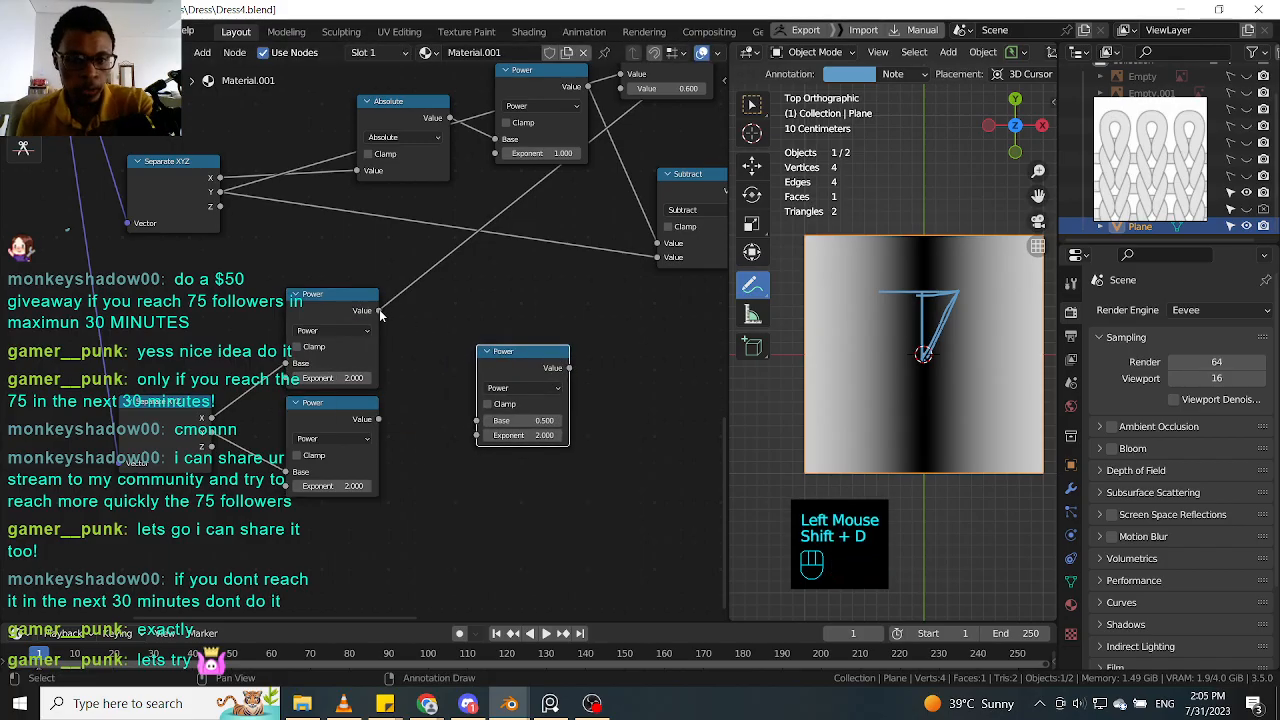
pyautogui.moveTo(380, 315); pyautogui.dragTo(484, 422)
pyautogui.moveTo(380, 419); pyautogui.dragTo(479, 435)
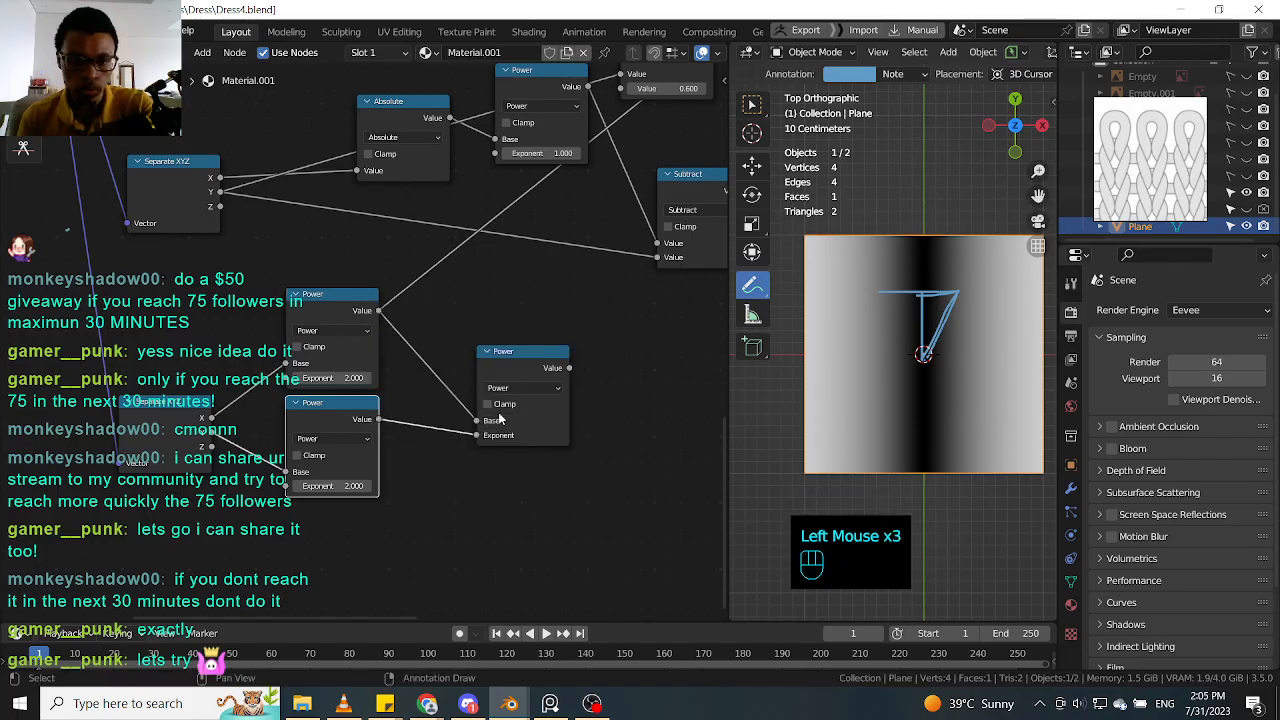
# Step: Move the combining node closer to the Power nodes, change its operation to Add, and preview the result
pyautogui.moveTo(518, 354); pyautogui.dragTo(478, 330)
pyautogui.click(506, 372)
pyautogui.click(478, 410)
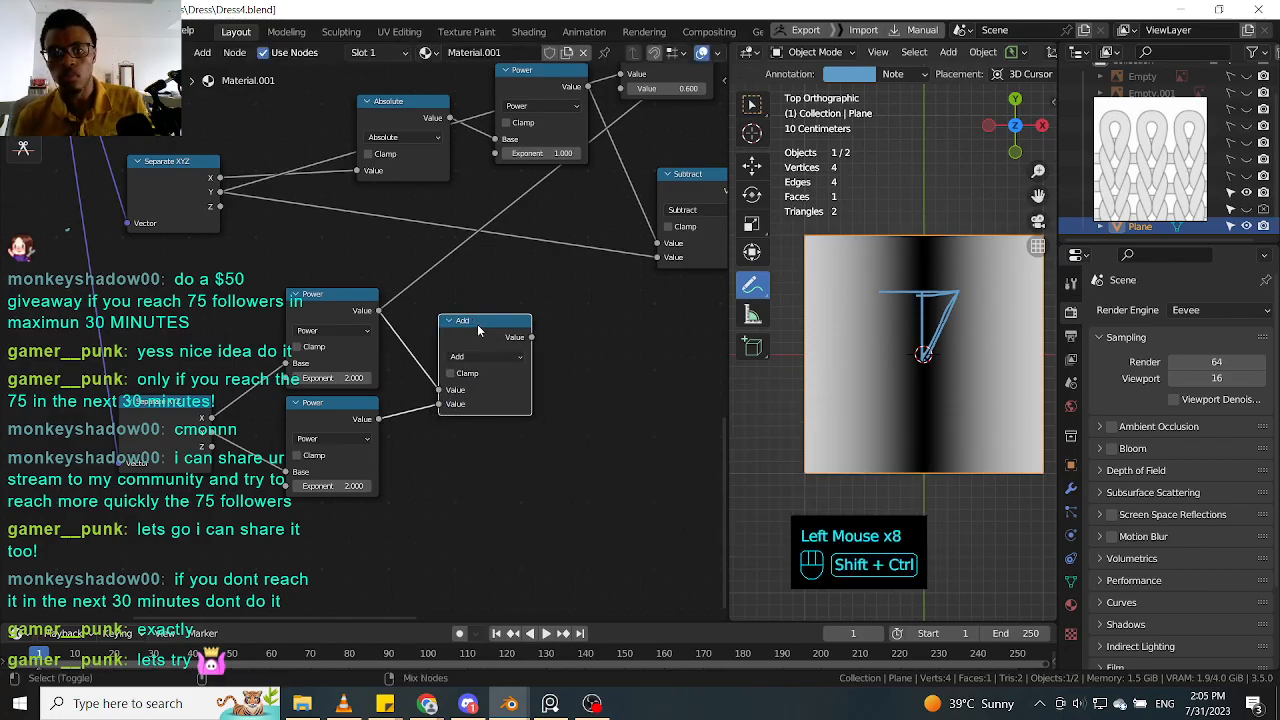
pyautogui.keyDown('ctrl'); pyautogui.keyDown('shift'); pyautogui.click(478, 330); pyautogui.keyUp('shift'); pyautogui.keyUp('ctrl')
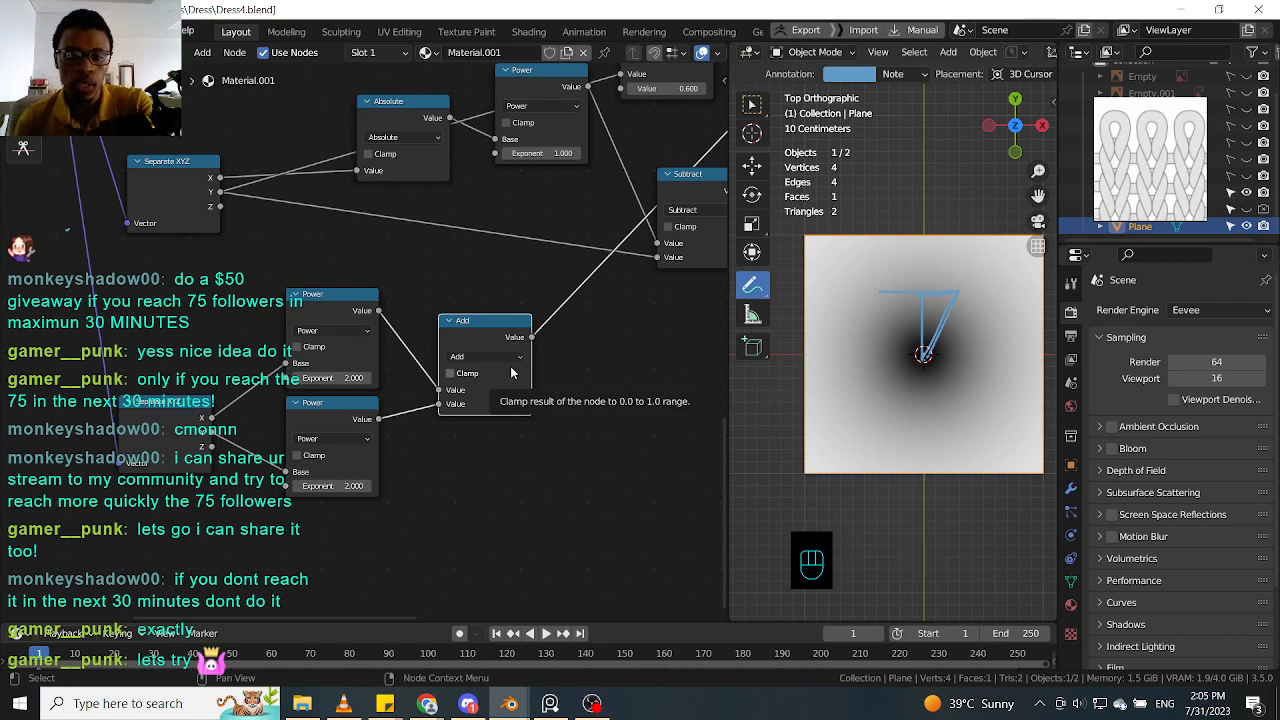
# Step: Tidy the new branch by aligning the two exponent-2 Power nodes and shifting the Add node slightly
pyautogui.moveTo(571, 231); pyautogui.dragTo(508, 375, button='middle')
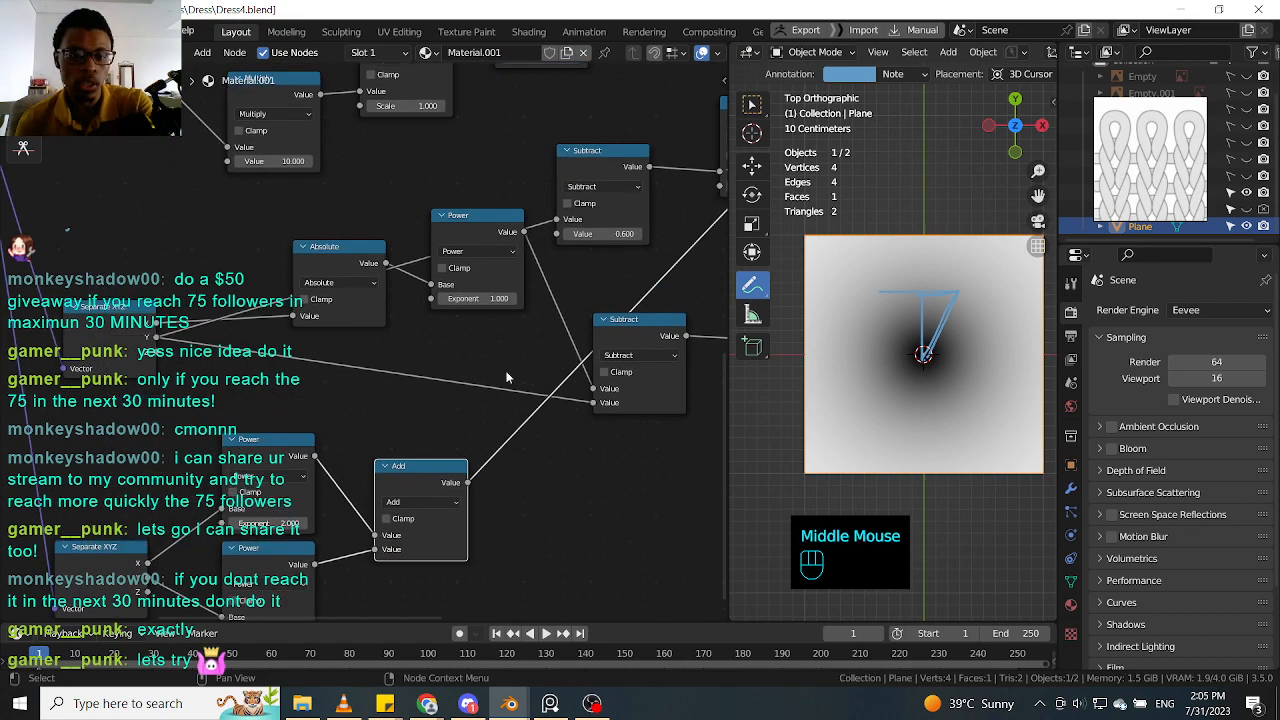
pyautogui.moveTo(473, 161); pyautogui.dragTo(390, 380, button='middle')
pyautogui.moveTo(477, 300); pyautogui.dragTo(498, 354, button='middle')
pyautogui.moveTo(440, 434); pyautogui.dragTo(492, 311, button='middle')
pyautogui.moveTo(467, 411); pyautogui.dragTo(487, 268, button='middle')
pyautogui.moveTo(510, 319); pyautogui.dragTo(544, 187, button='middle')
pyautogui.click(313, 315)
pyautogui.moveTo(313, 317); pyautogui.dragTo(318, 316)
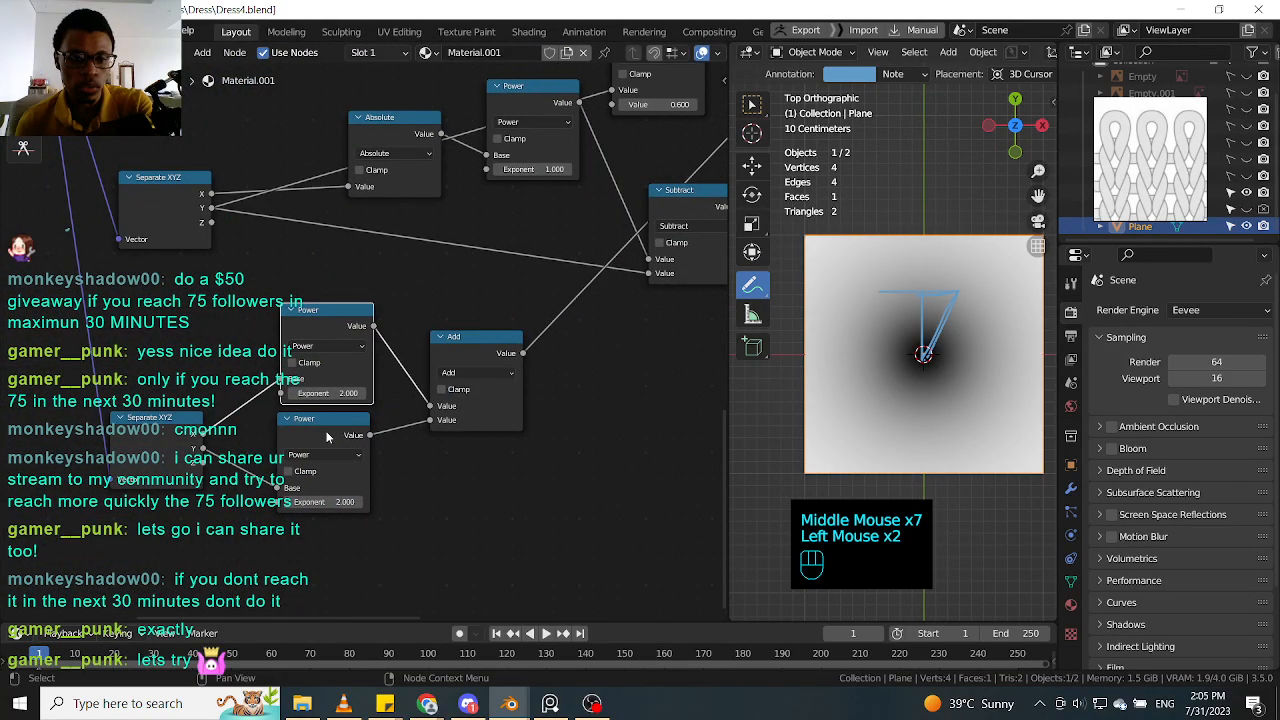
pyautogui.moveTo(329, 432); pyautogui.dragTo(335, 432)
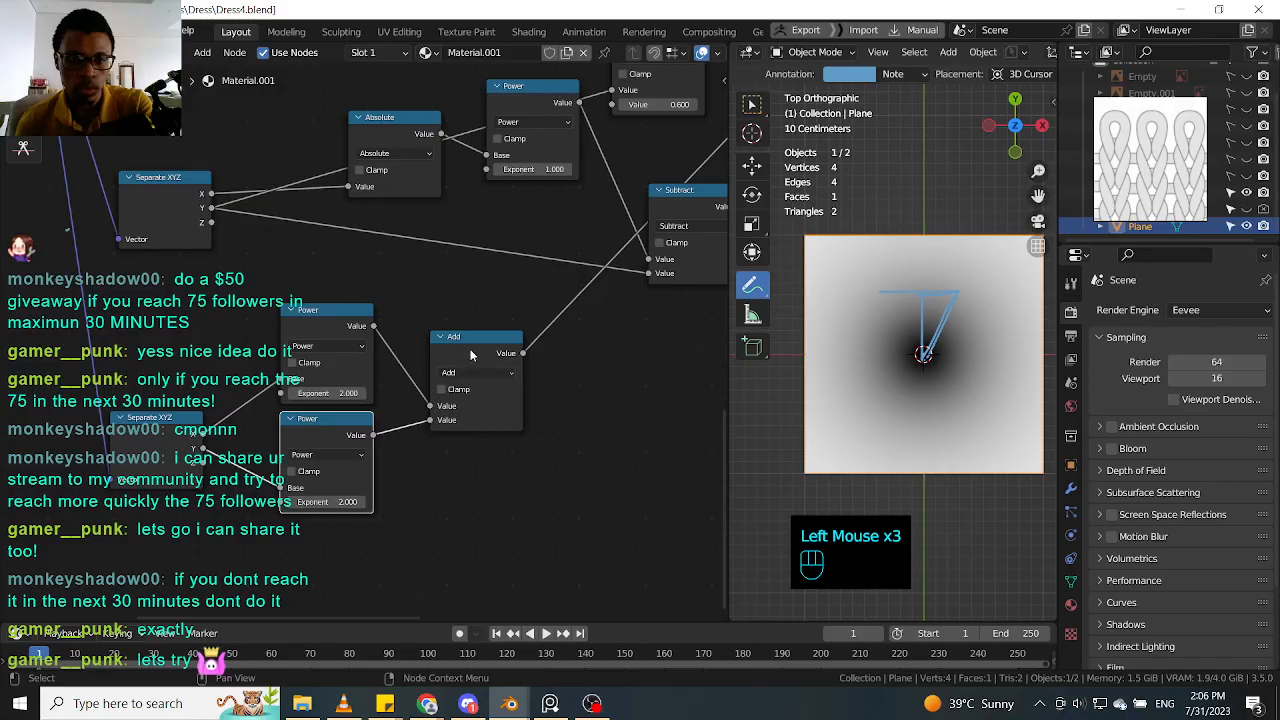
pyautogui.moveTo(472, 356); pyautogui.dragTo(446, 362)
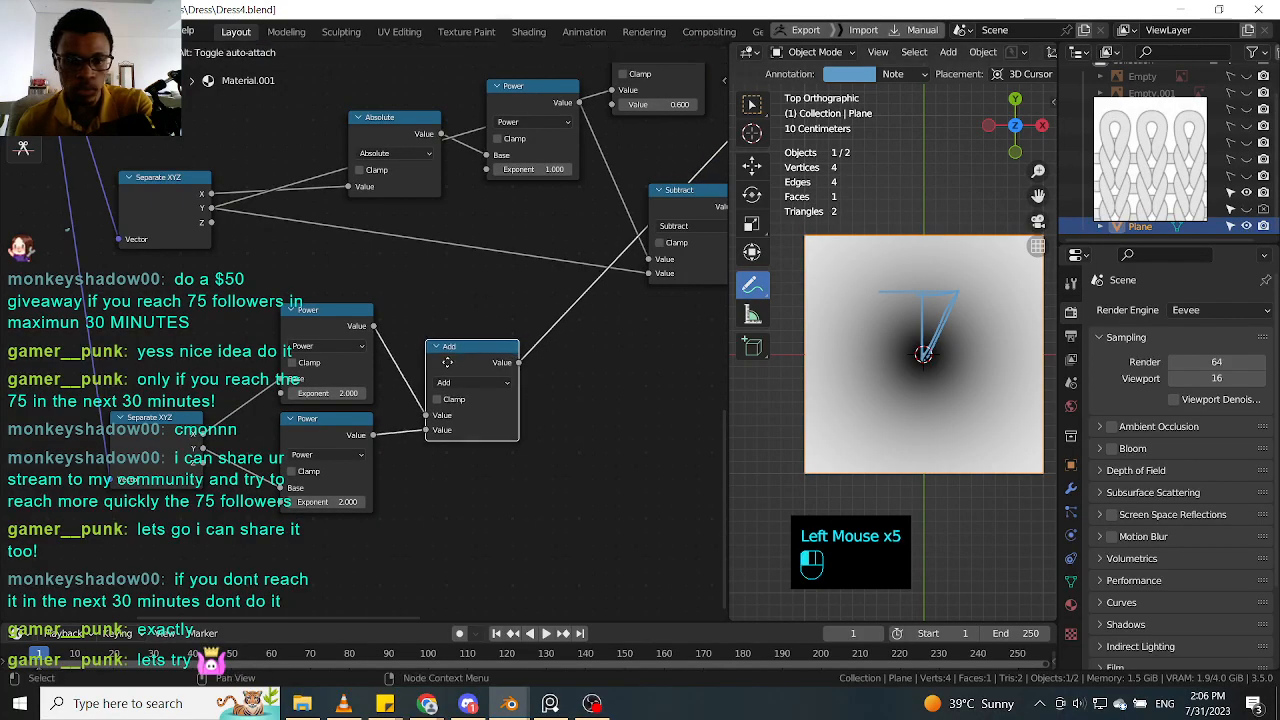
pyautogui.moveTo(337, 429); pyautogui.dragTo(338, 431)
# Step: Examine how the V-mask branches and the new X-squared plus Y-squared branch are laid out in the node tree
pyautogui.moveTo(341, 430); pyautogui.dragTo(386, 389, button='middle')
pyautogui.moveTo(479, 310); pyautogui.dragTo(430, 477, button='middle')
pyautogui.moveTo(508, 260); pyautogui.dragTo(336, 173, button='middle')
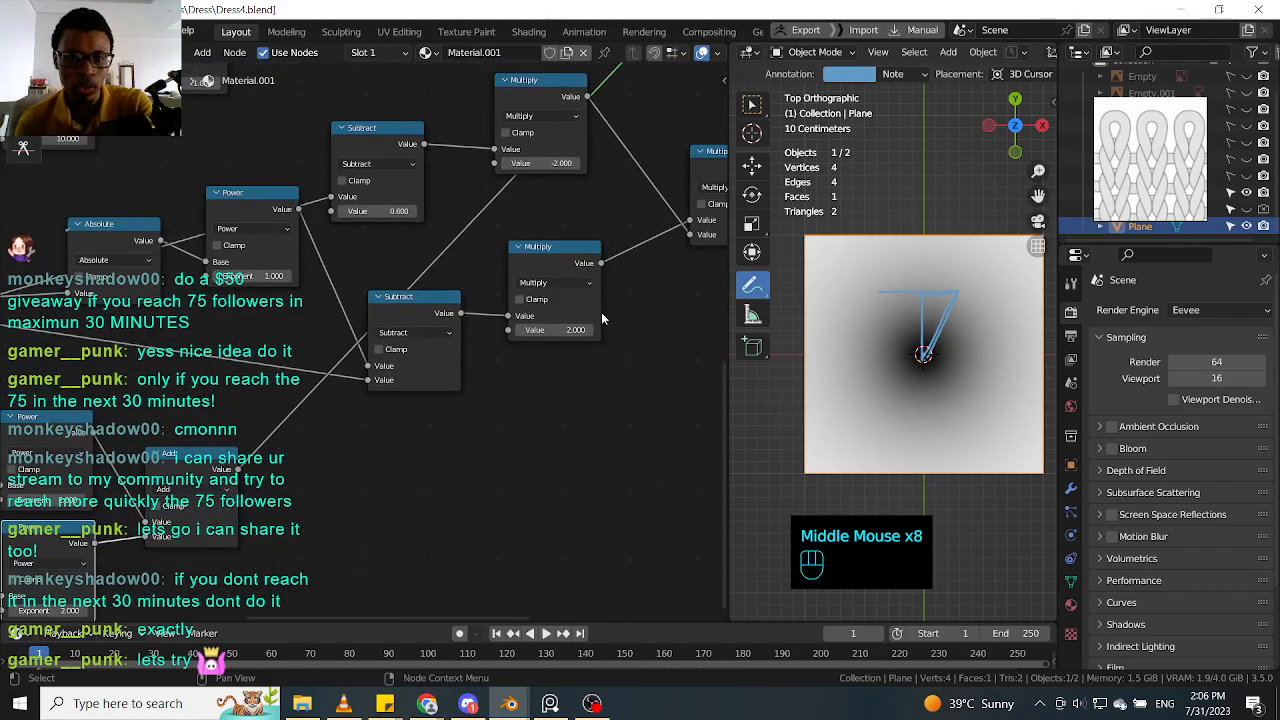
pyautogui.scroll(-1, 649, 352)
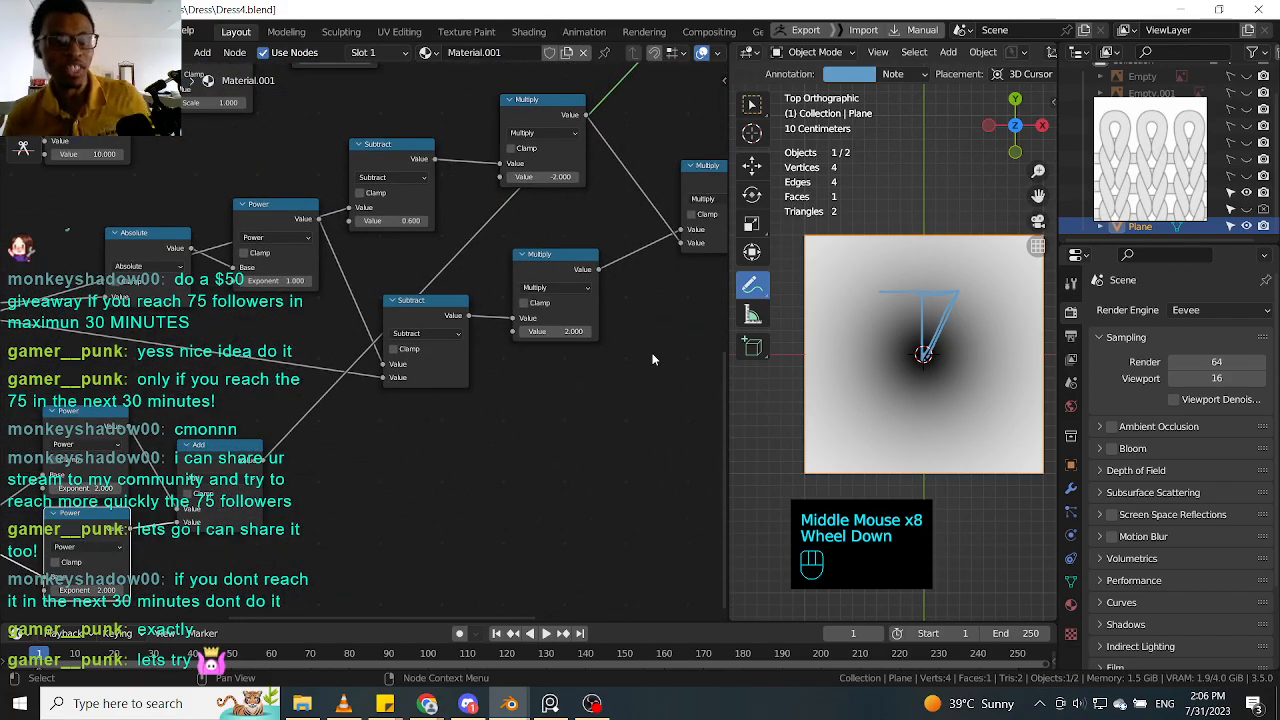
pyautogui.keyDown('ctrl'); pyautogui.moveTo(652, 358); pyautogui.dragTo(650, 350, button='middle'); pyautogui.keyUp('ctrl')
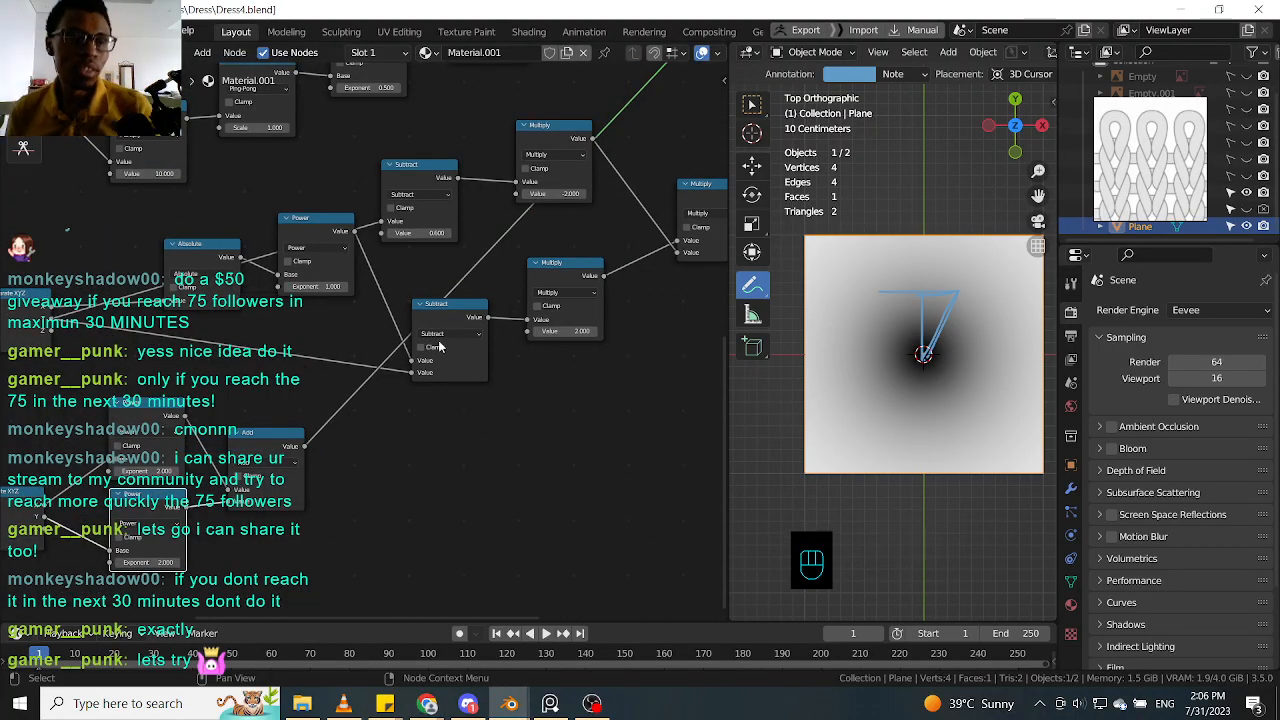
pyautogui.moveTo(411, 428); pyautogui.dragTo(471, 408, button='middle')
pyautogui.moveTo(296, 474); pyautogui.dragTo(416, 412, button='middle')
pyautogui.moveTo(346, 434); pyautogui.dragTo(347, 435)
pyautogui.click(451, 387)
pyautogui.moveTo(547, 467); pyautogui.dragTo(578, 438, button='middle')
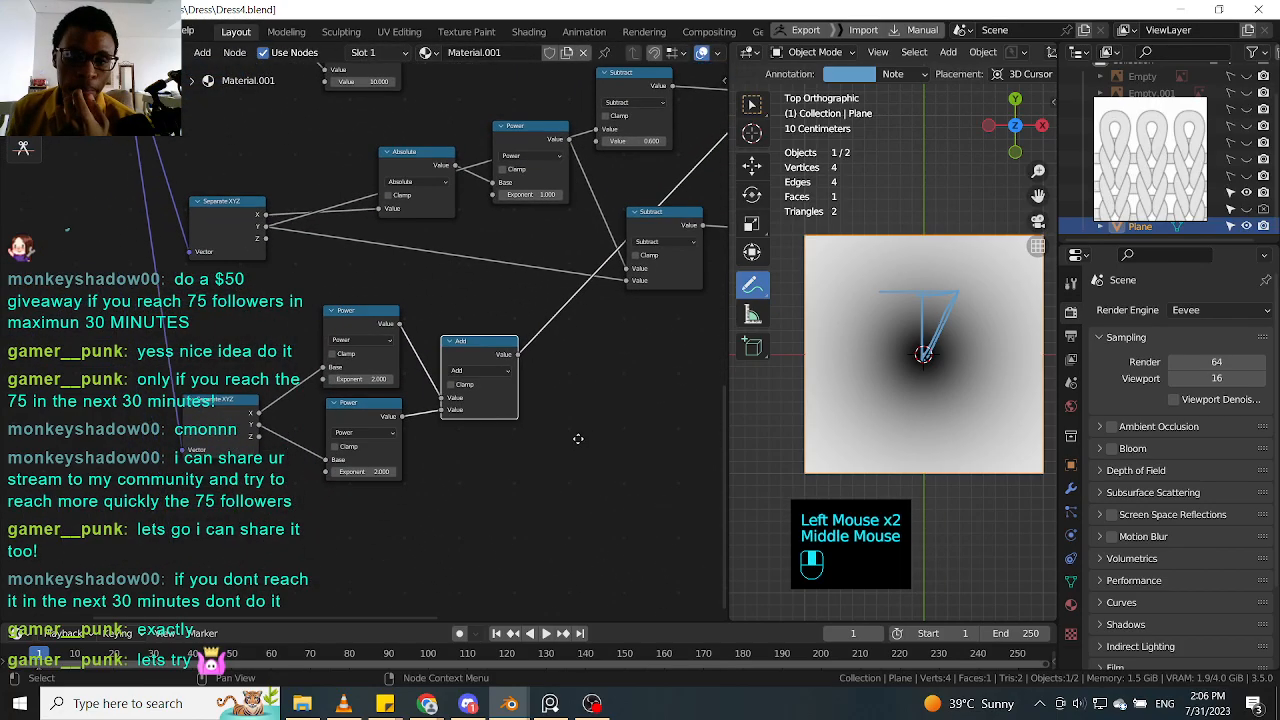
pyautogui.moveTo(488, 361); pyautogui.dragTo(487, 360)
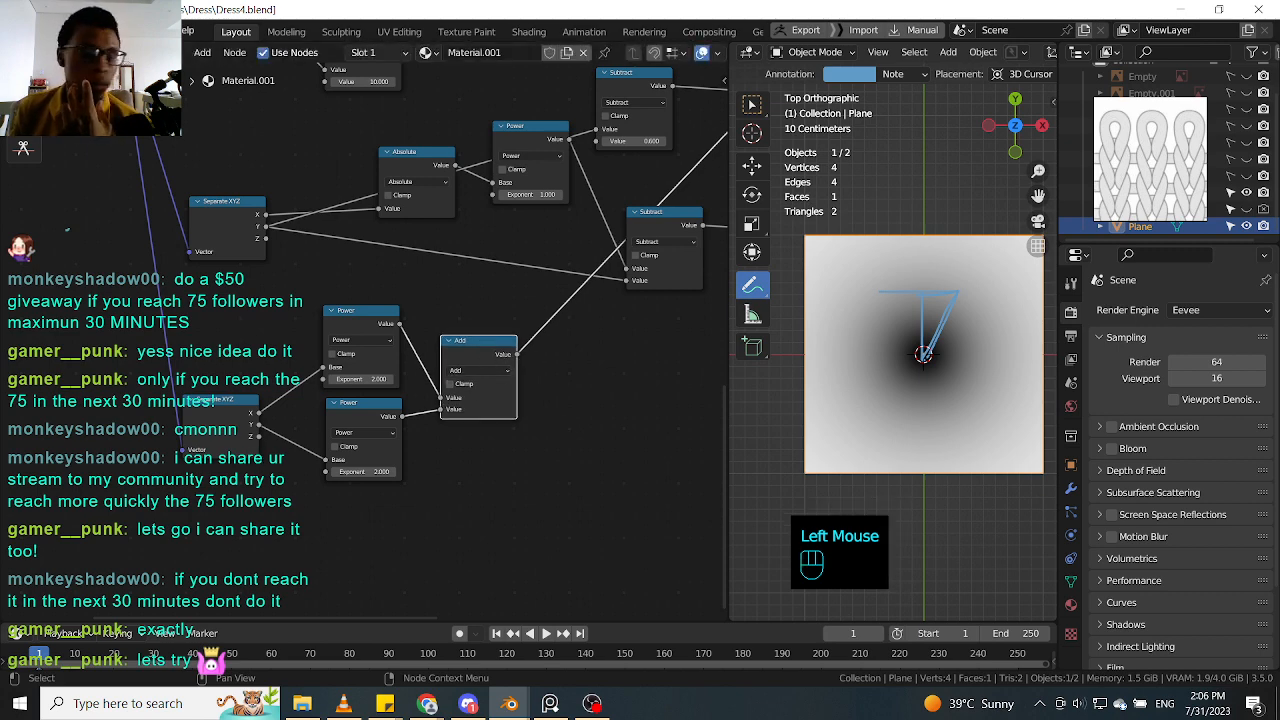
# Step: Align the Power node squaring Y directly beneath the Power node squaring X
pyautogui.moveTo(428, 703)
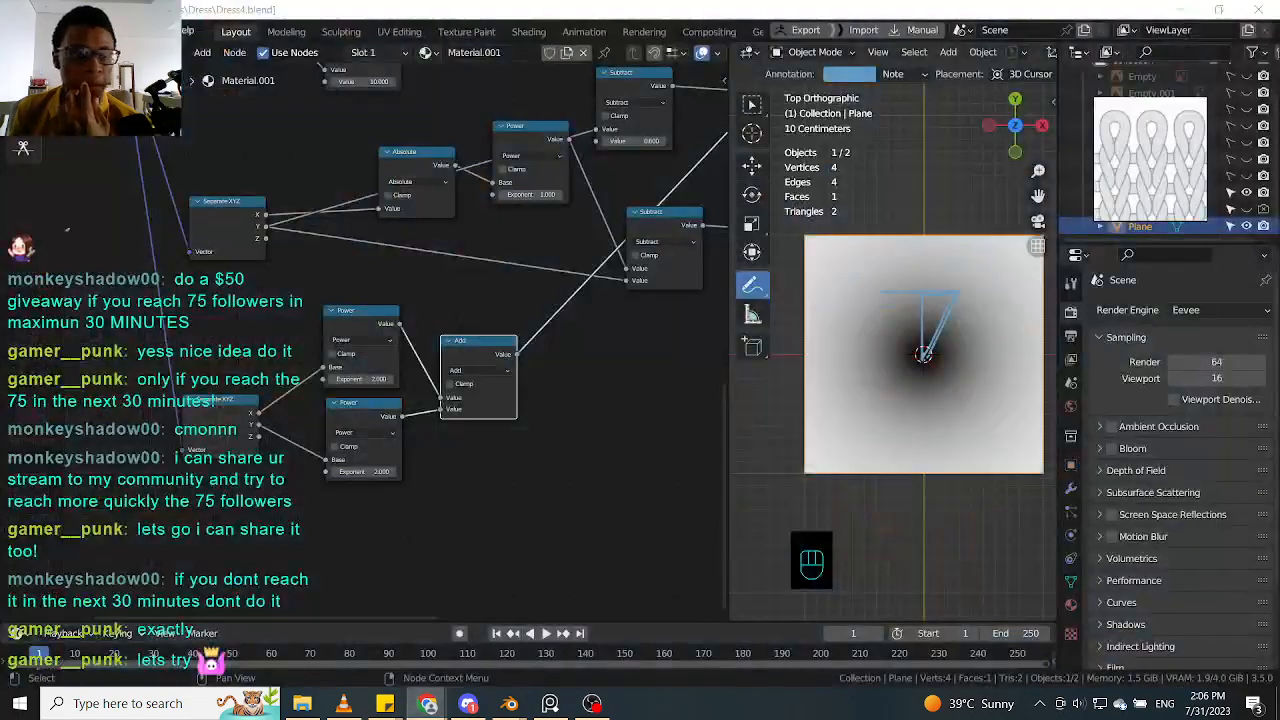
pyautogui.click(360, 406)
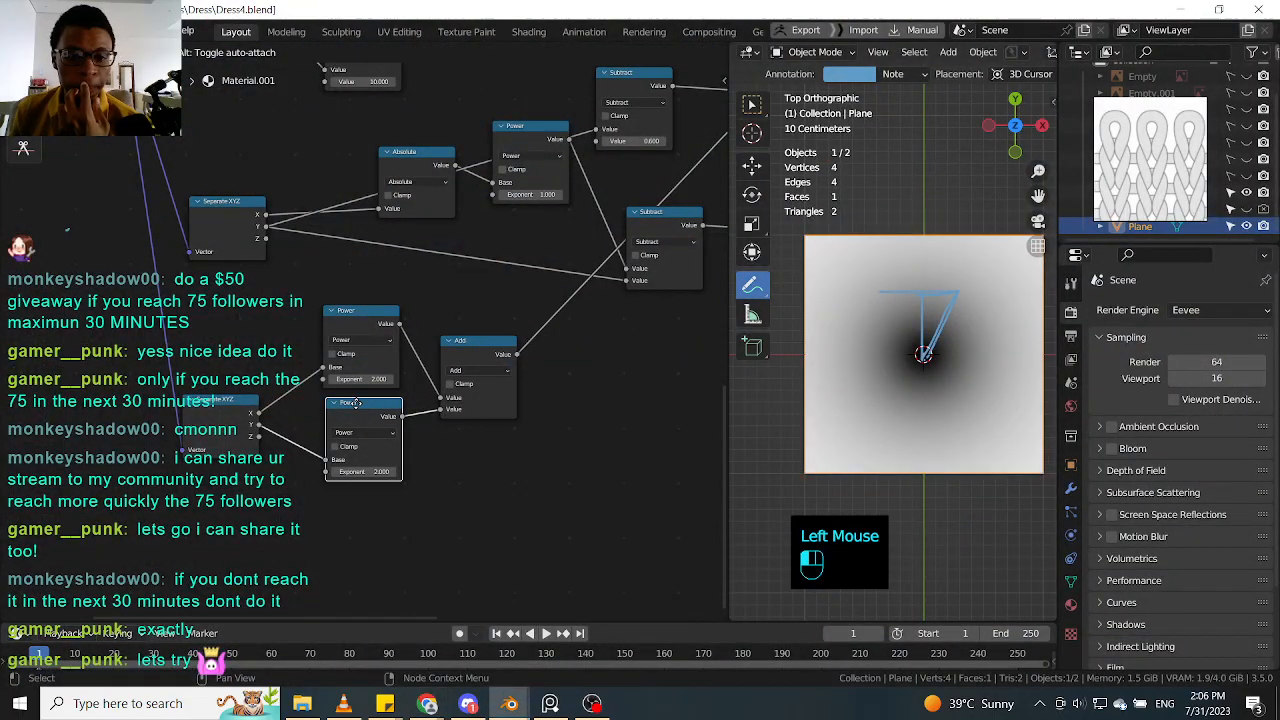
pyautogui.doubleClick(358, 408)
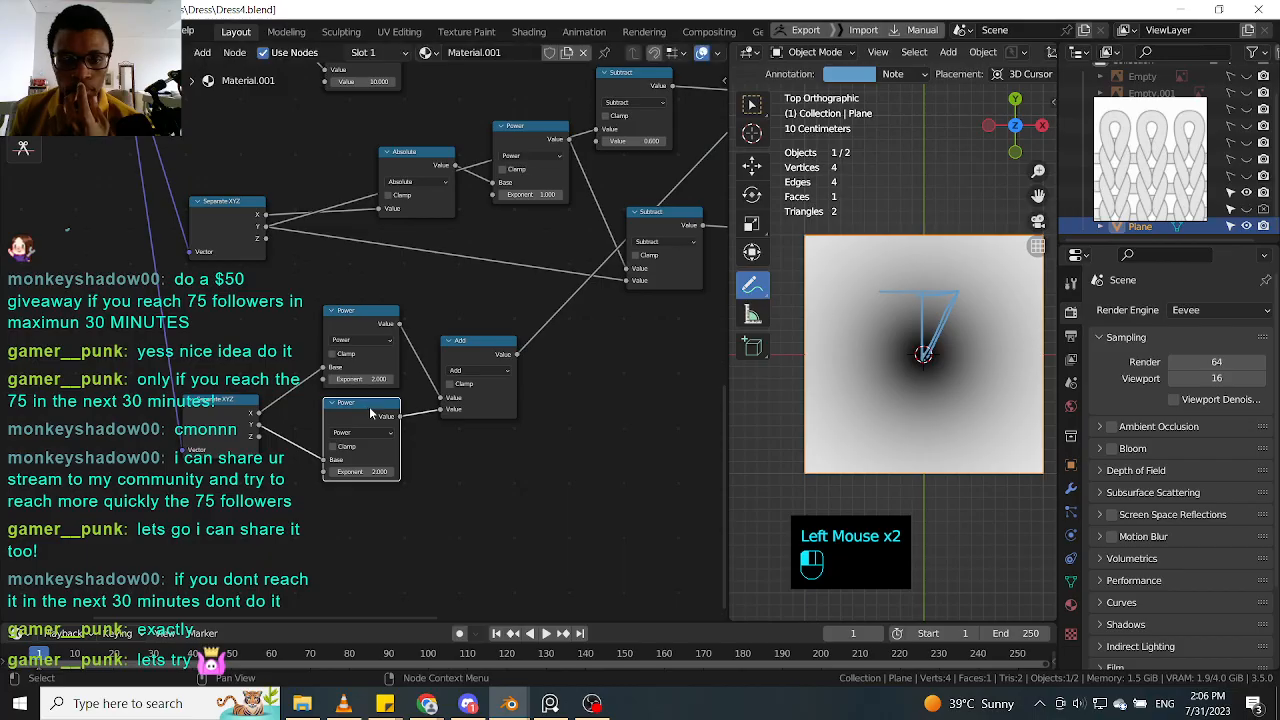
pyautogui.click(592, 420)
pyautogui.click(592, 420)
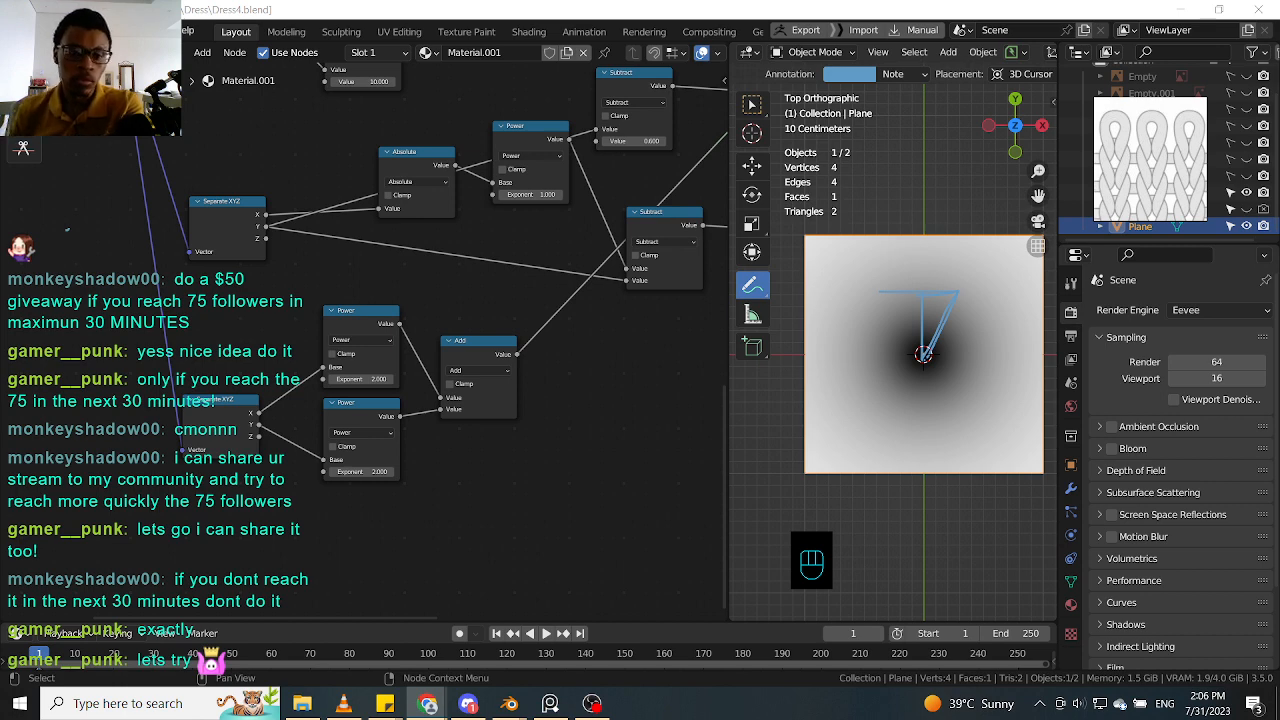
# Step: Duplicate the Add node of the X-squared plus Y-squared branch and place the copy in the empty space below it
pyautogui.click(543, 468)
pyautogui.moveTo(543, 468); pyautogui.dragTo(501, 432, button='middle')
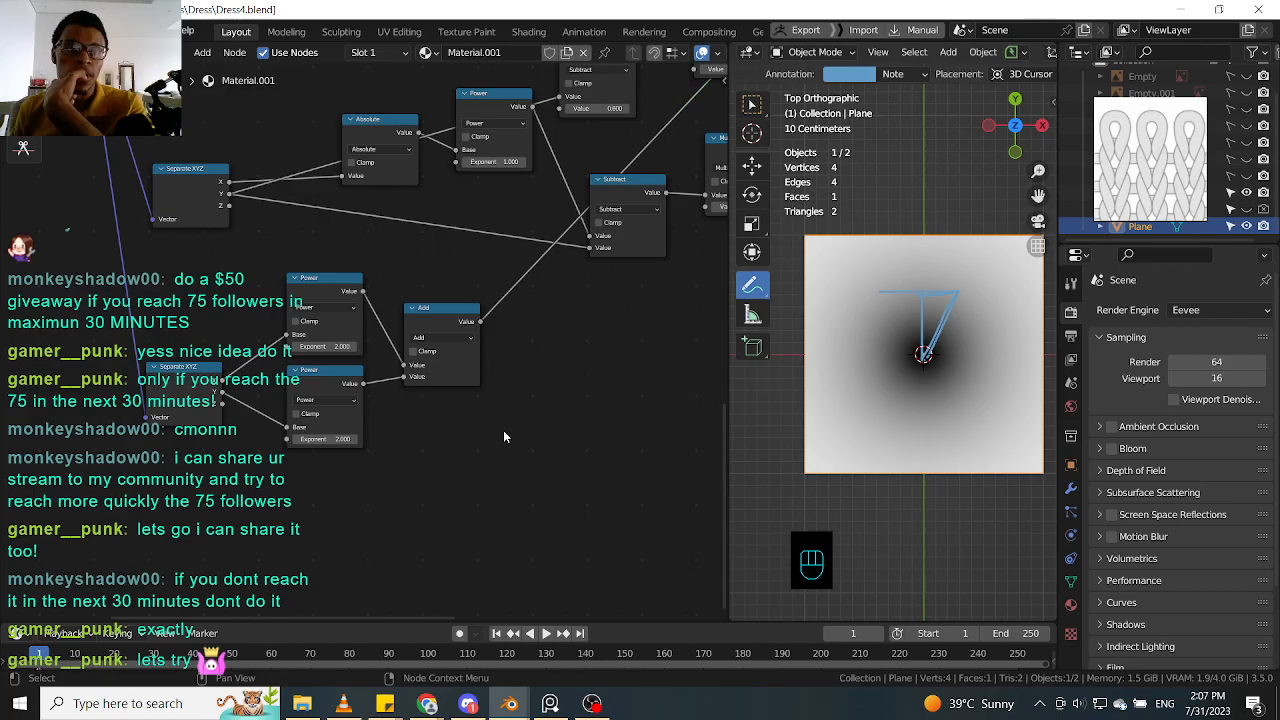
pyautogui.click(412, 444)
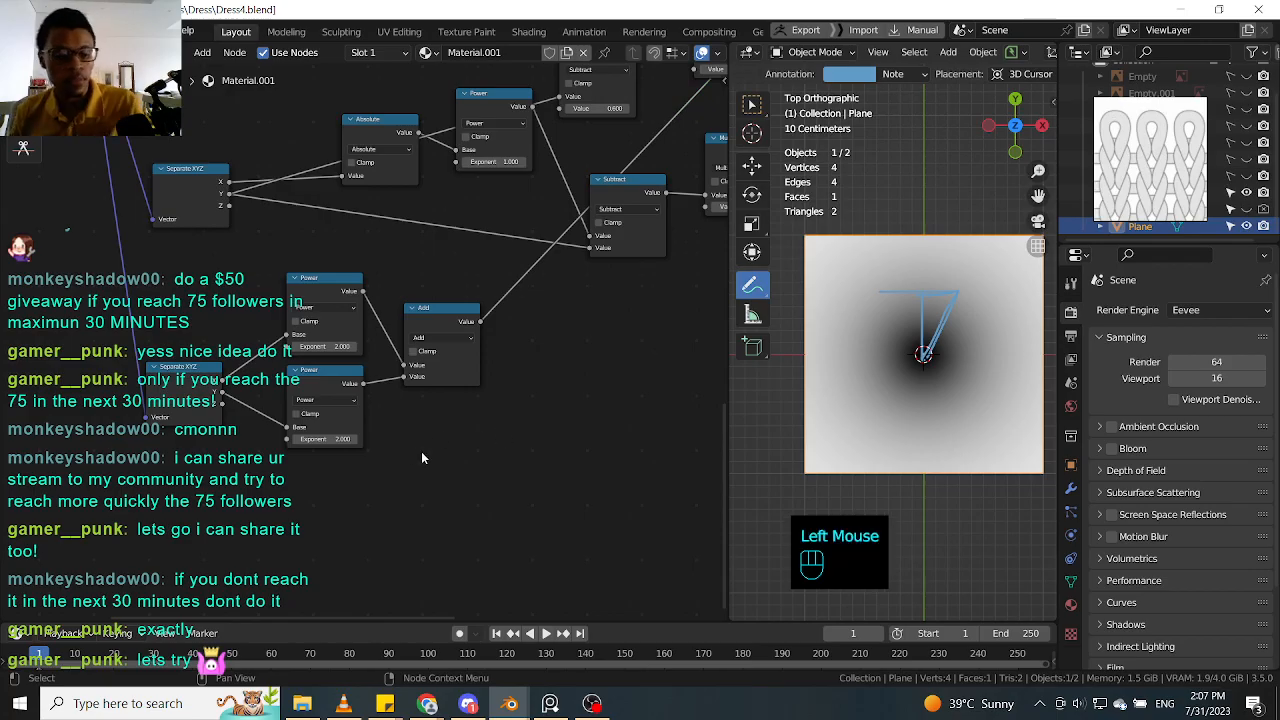
pyautogui.click(421, 451)
pyautogui.hotkey('shift', 'a')
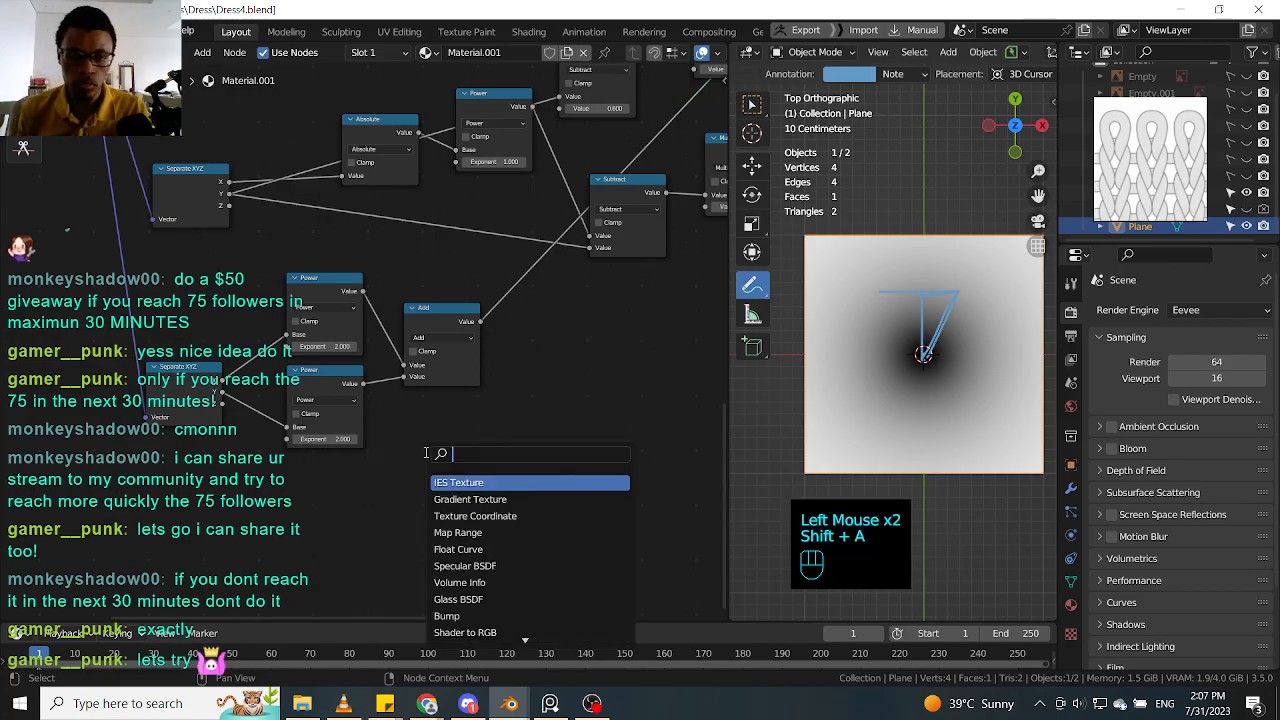
pyautogui.click(443, 316)
pyautogui.hotkey('shift', 'd')
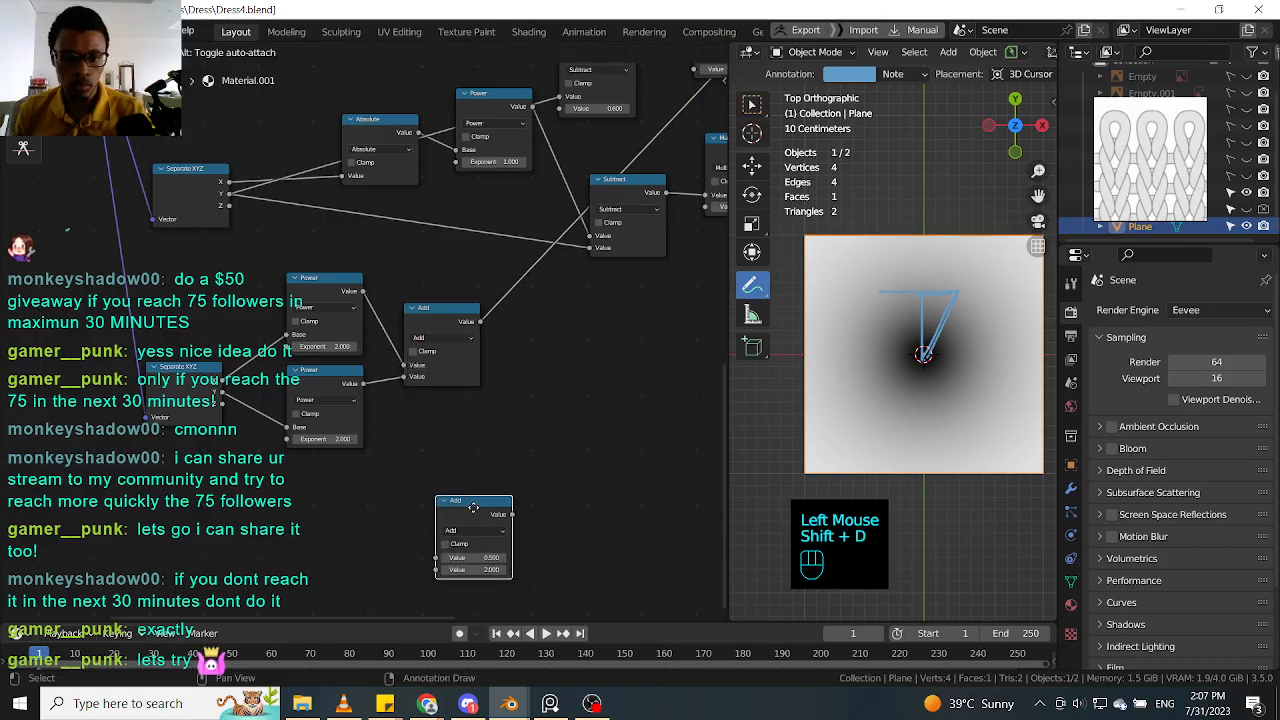
pyautogui.click(439, 456)
# Step: Change the copied math node's operation to Tangent and move it beneath the lower Power node
pyautogui.click(453, 479)
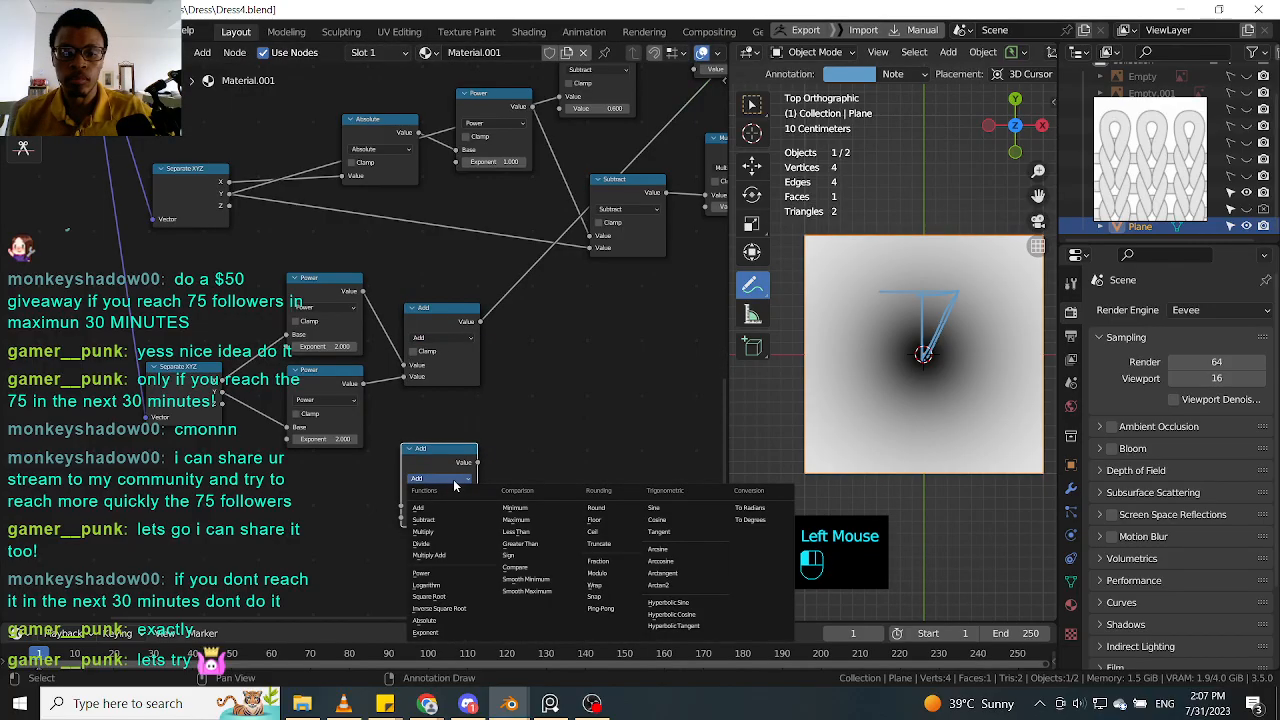
pyautogui.click(541, 413)
pyautogui.click(440, 480)
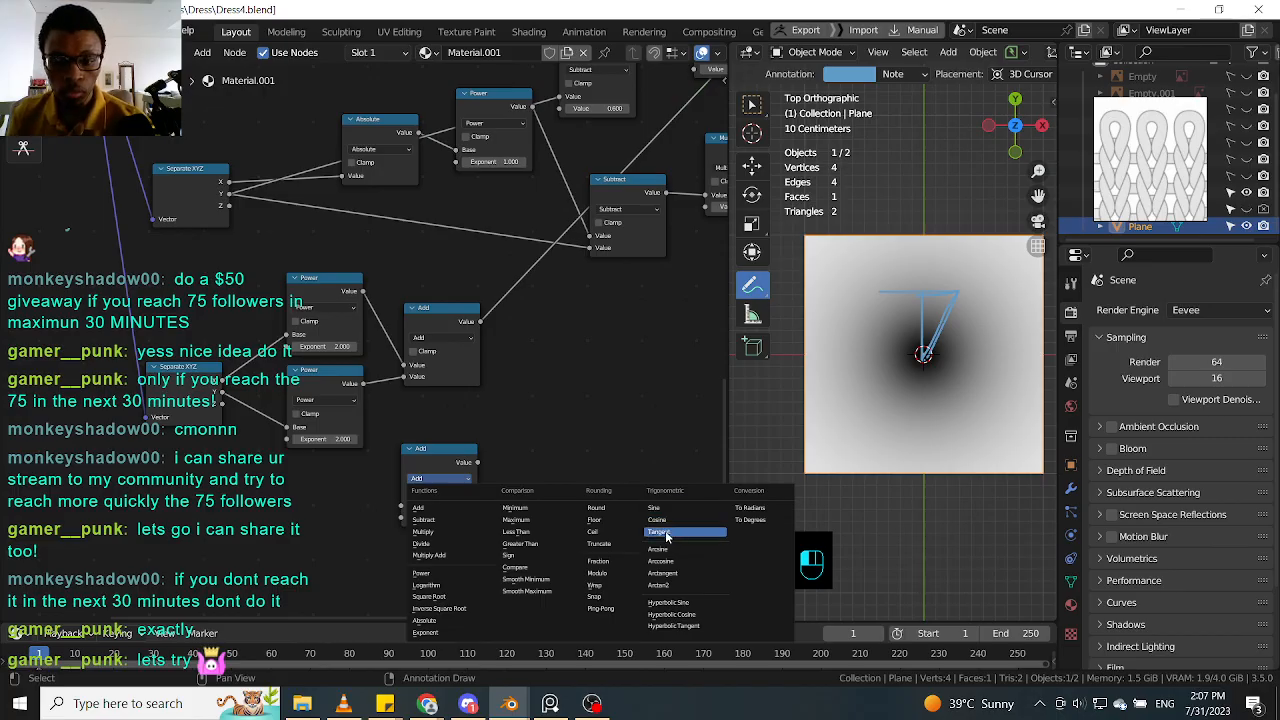
pyautogui.click(662, 531)
pyautogui.moveTo(417, 468); pyautogui.dragTo(349, 485)
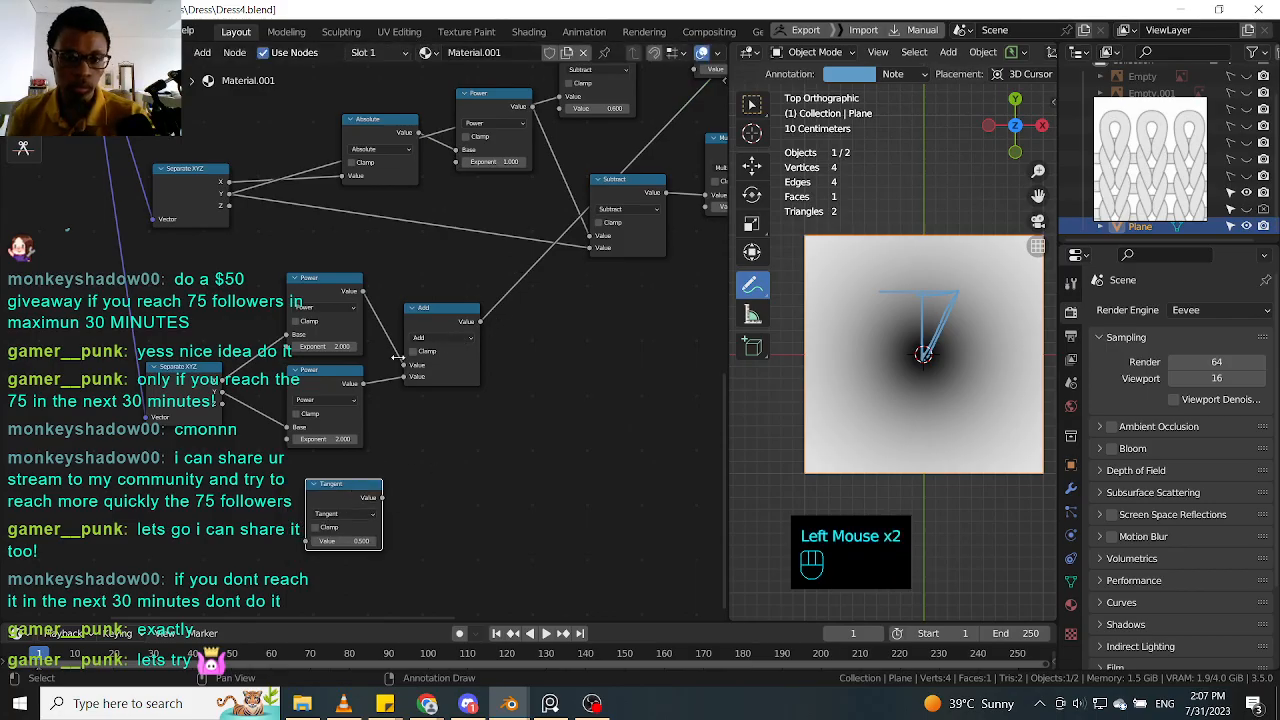
# Step: Shift the lower Power, Add and Tangent nodes slightly to tidy the circular gradient branch
pyautogui.moveTo(398, 357); pyautogui.dragTo(435, 349, button='middle')
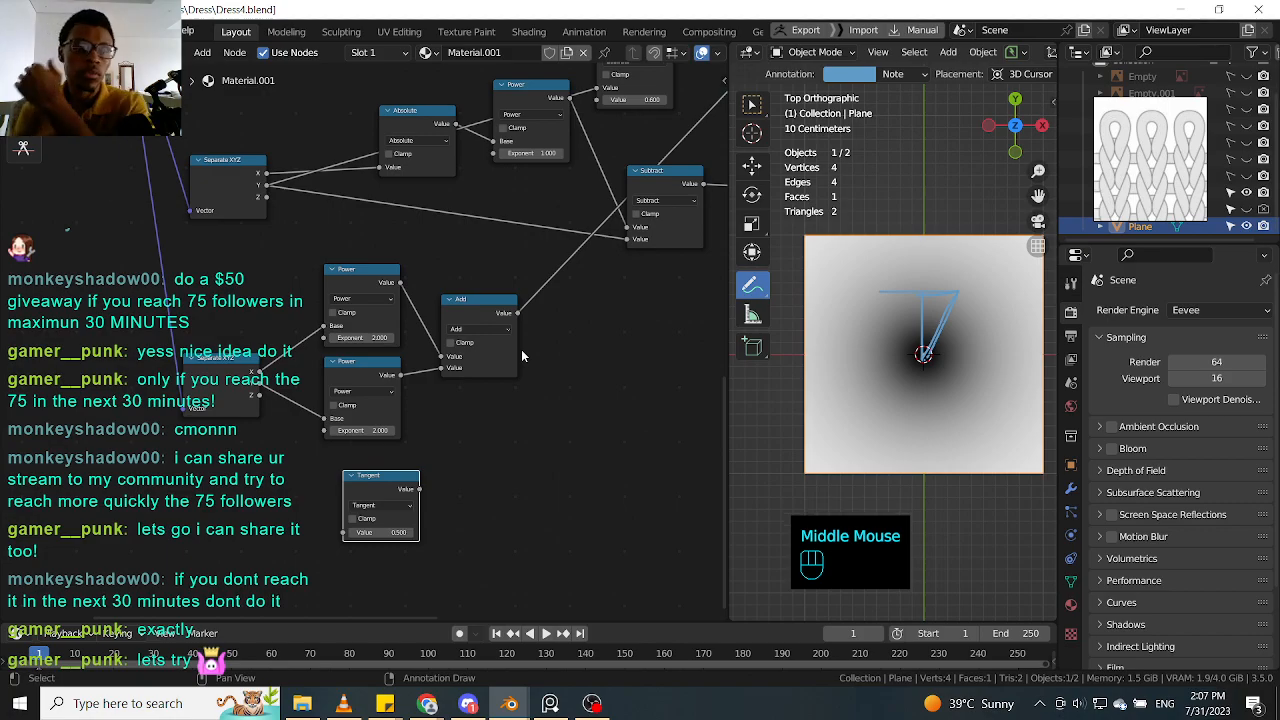
pyautogui.click(367, 372)
pyautogui.click(459, 321)
pyautogui.click(479, 308)
pyautogui.moveTo(479, 308); pyautogui.dragTo(489, 305)
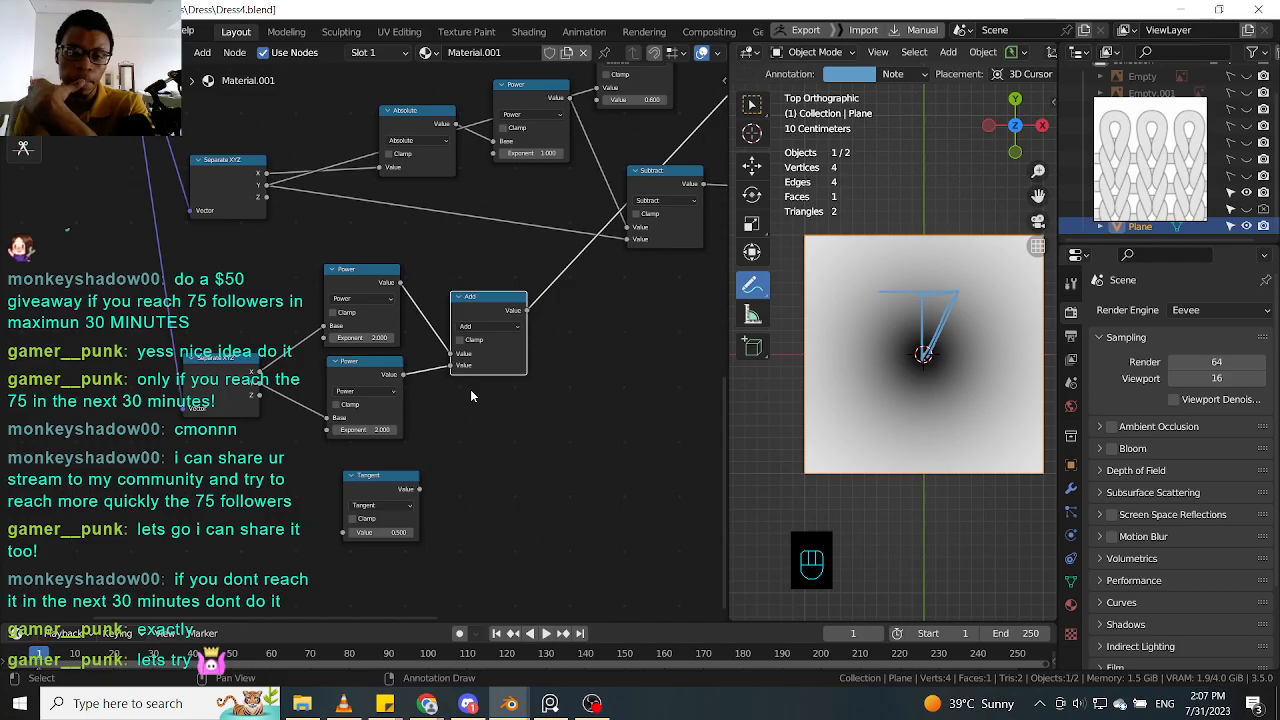
pyautogui.moveTo(374, 488); pyautogui.dragTo(359, 492)
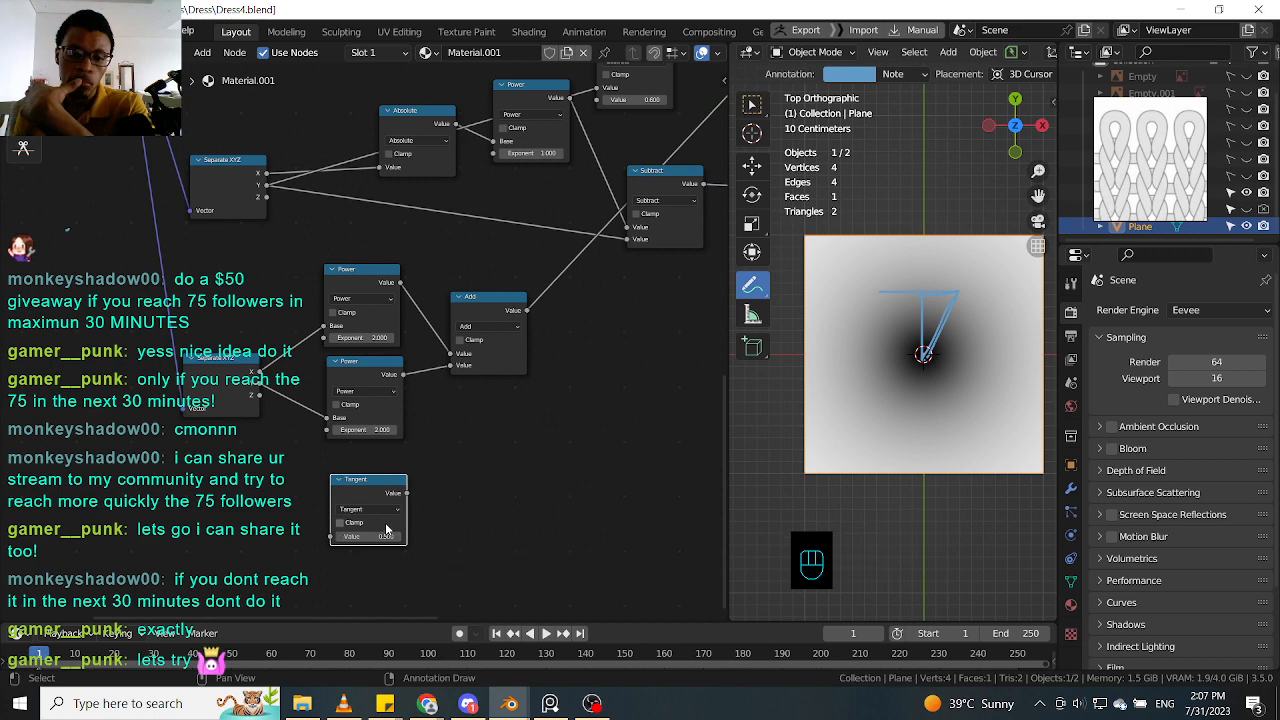
pyautogui.click(380, 499)
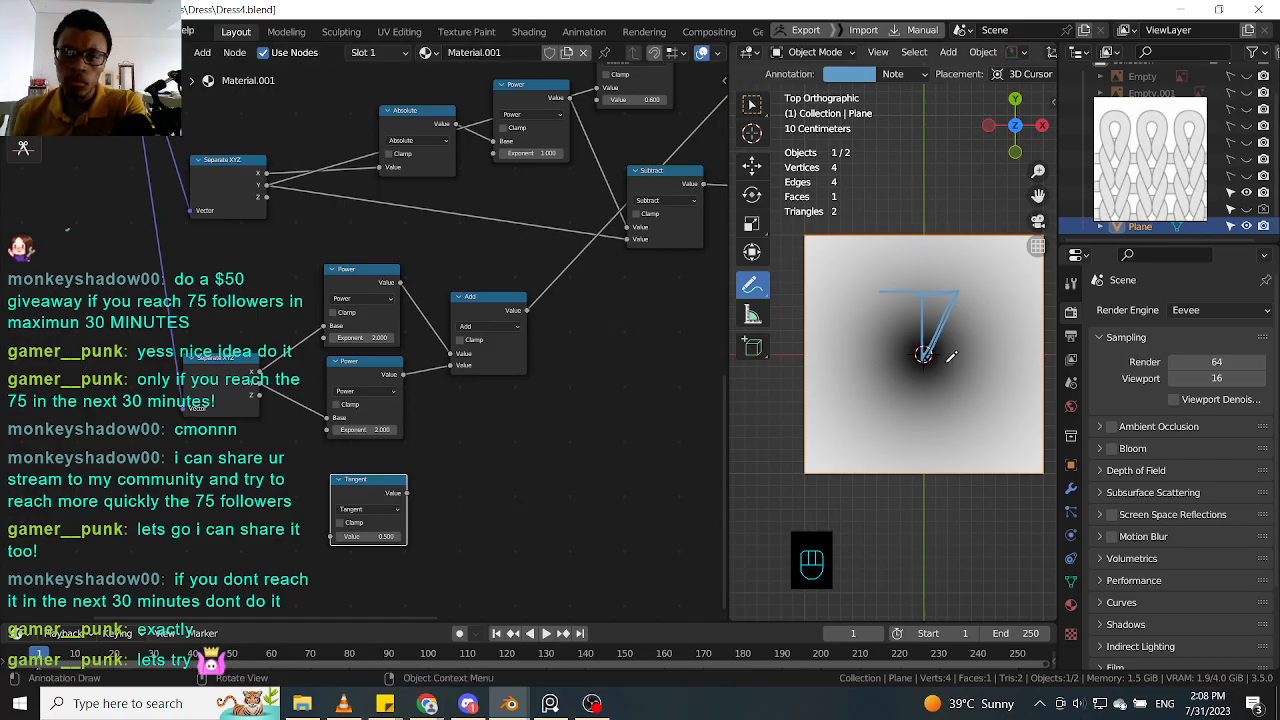
# Step: Preview the final Multiply node that combines the two V-mask branches on the plane
pyautogui.scroll(2, 947, 350)
pyautogui.scroll(-1, 947, 350)
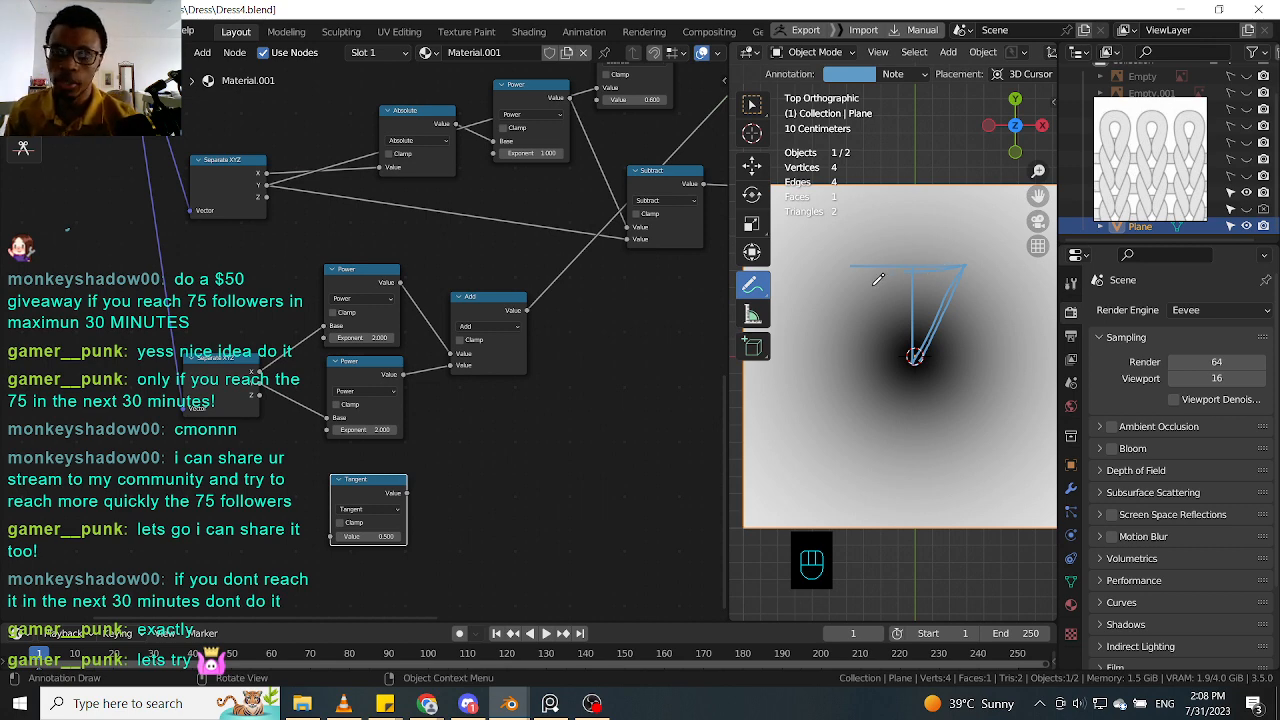
pyautogui.moveTo(572, 370); pyautogui.dragTo(540, 500, button='middle')
pyautogui.moveTo(504, 334); pyautogui.dragTo(454, 371, button='middle')
pyautogui.moveTo(590, 289); pyautogui.dragTo(451, 377, button='middle')
pyautogui.moveTo(589, 215); pyautogui.dragTo(480, 270, button='middle')
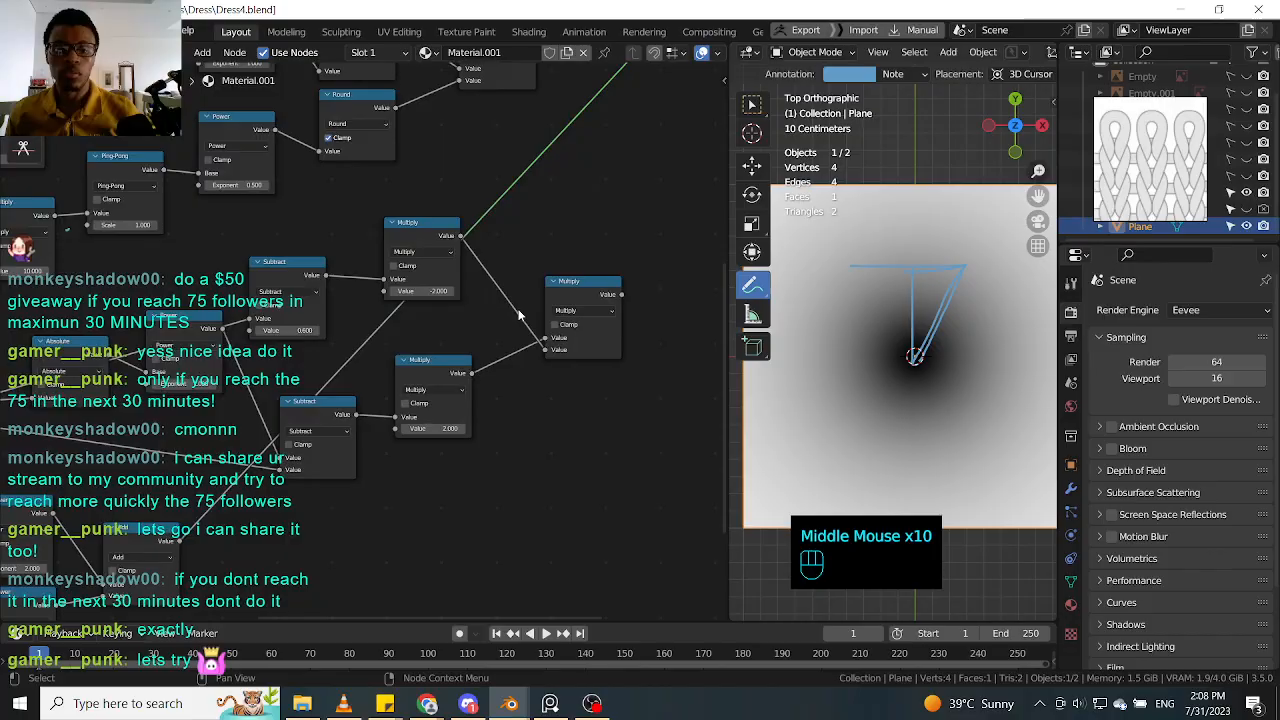
pyautogui.keyDown('ctrl'); pyautogui.keyDown('shift'); pyautogui.click(578, 287); pyautogui.keyUp('shift'); pyautogui.keyUp('ctrl')
# Step: Preview the unconnected Tangent node's output on the plane
pyautogui.moveTo(364, 504); pyautogui.dragTo(444, 424, button='middle')
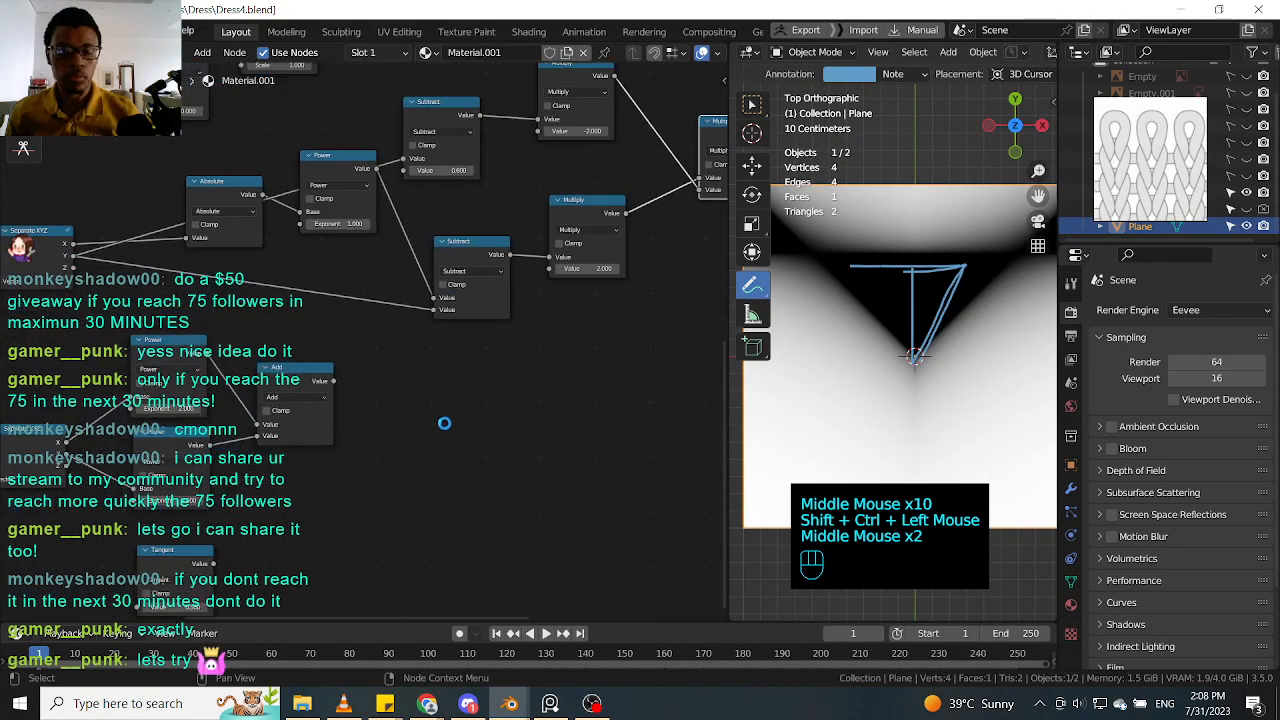
pyautogui.moveTo(230, 542); pyautogui.dragTo(340, 382, button='middle')
pyautogui.keyDown('ctrl'); pyautogui.keyDown('shift'); pyautogui.click(313, 397); pyautogui.keyUp('shift'); pyautogui.keyUp('ctrl')
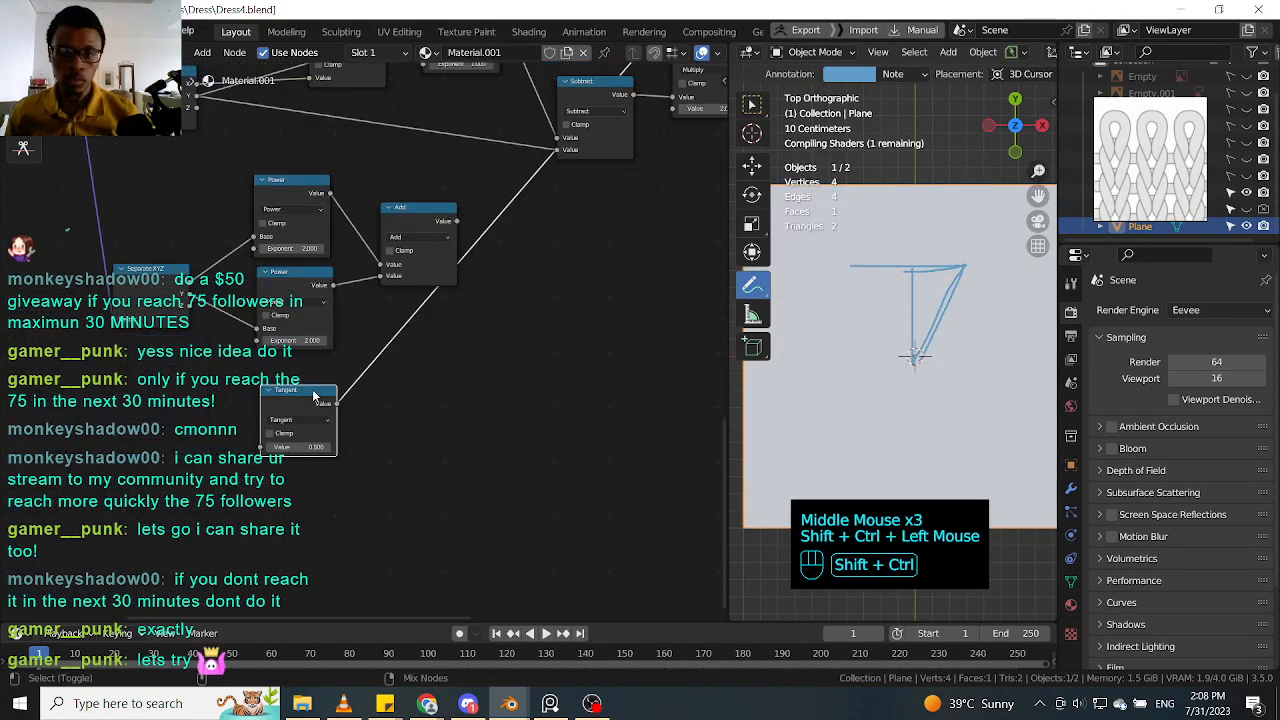
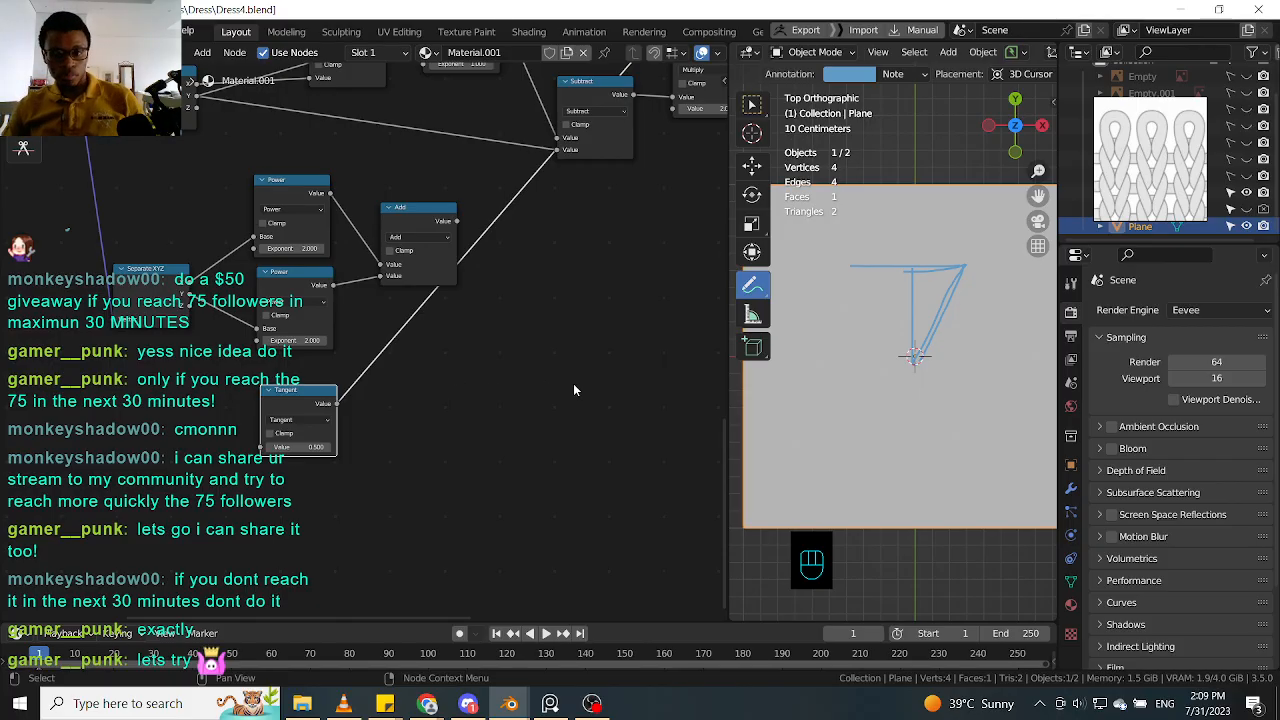
# Step: Move the circular branch's Add node closer to the Power nodes and preview the V-mask's final Multiply node again
pyautogui.click(412, 225)
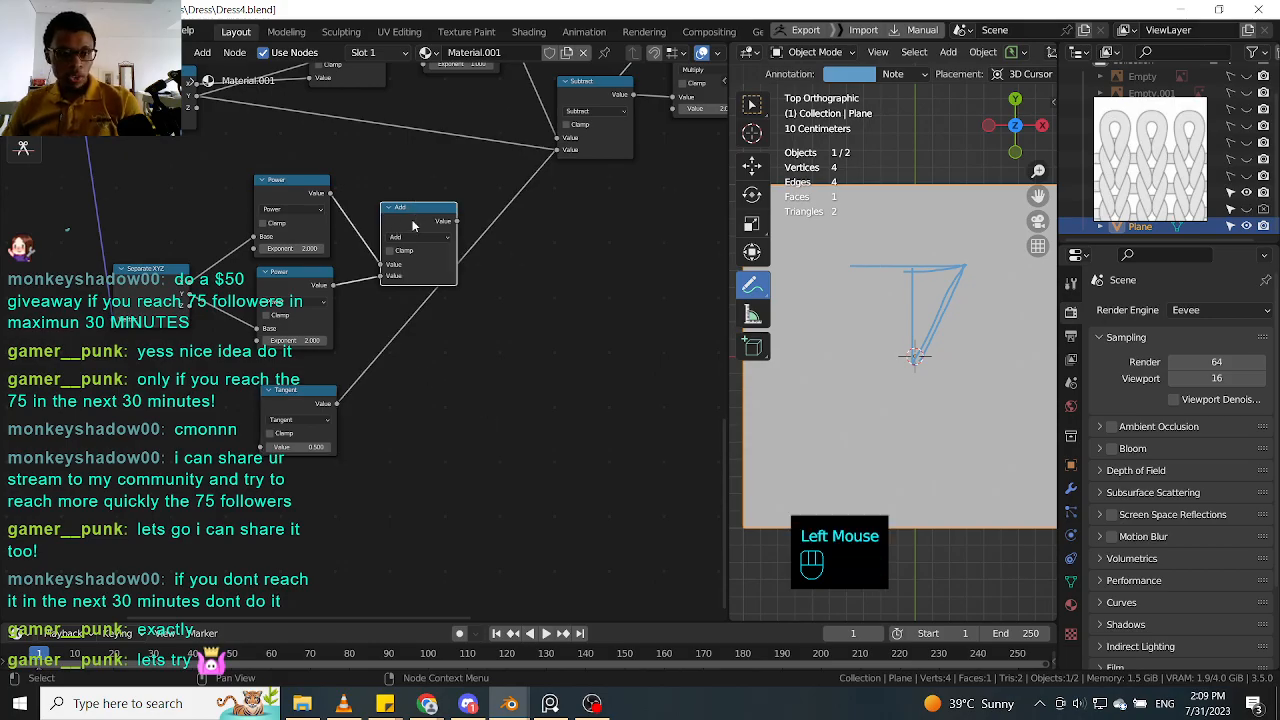
pyautogui.moveTo(412, 225); pyautogui.dragTo(389, 215)
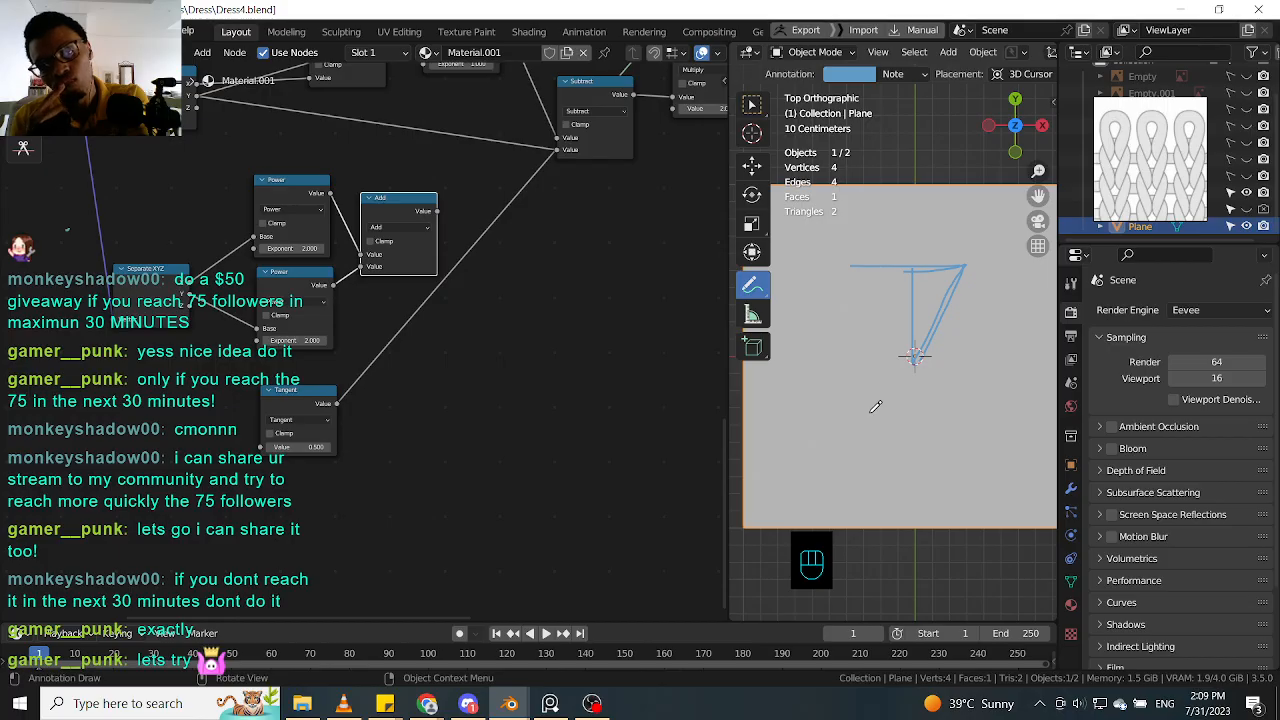
pyautogui.moveTo(330, 400); pyautogui.dragTo(460, 247, button='middle')
pyautogui.click(490, 305)
pyautogui.keyDown('ctrl'); pyautogui.keyDown('shift'); pyautogui.click(490, 305); pyautogui.keyUp('shift'); pyautogui.keyUp('ctrl')
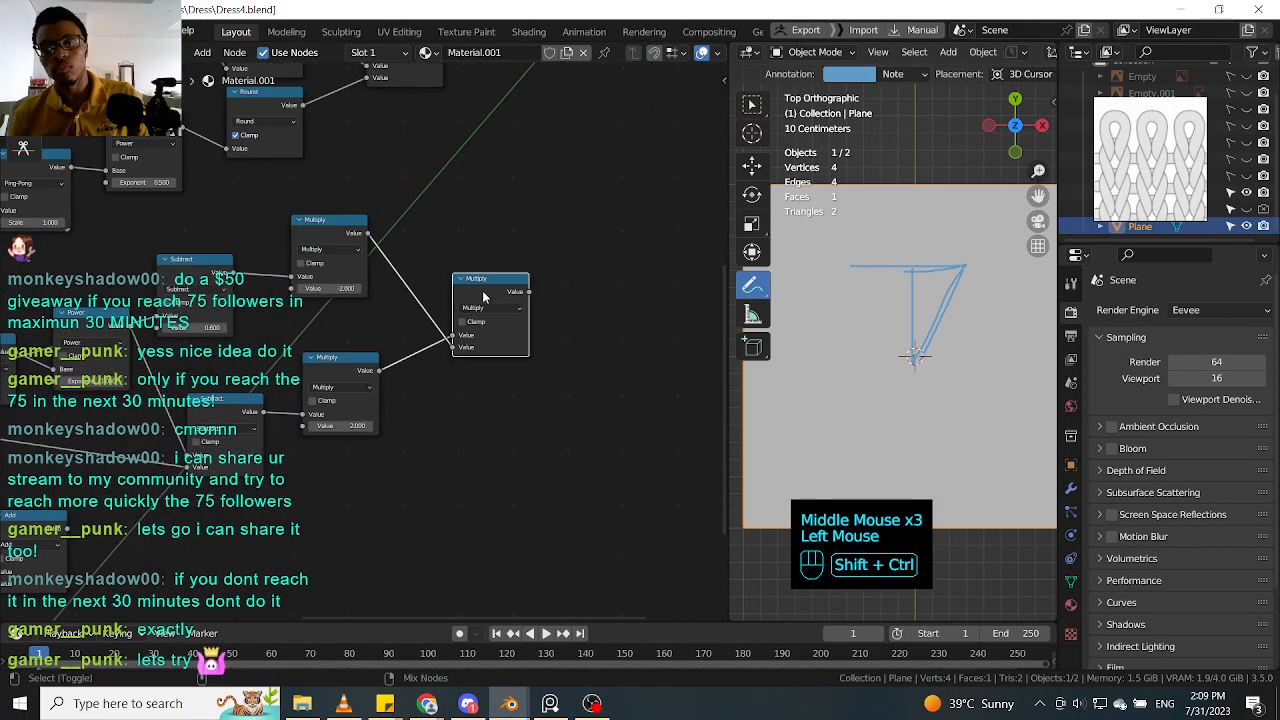
# Step: Enable Clamp on both Multiply nodes feeding the V-mask's final node and preview the one multiplying by -2
pyautogui.moveTo(333, 412); pyautogui.dragTo(470, 345, button='middle')
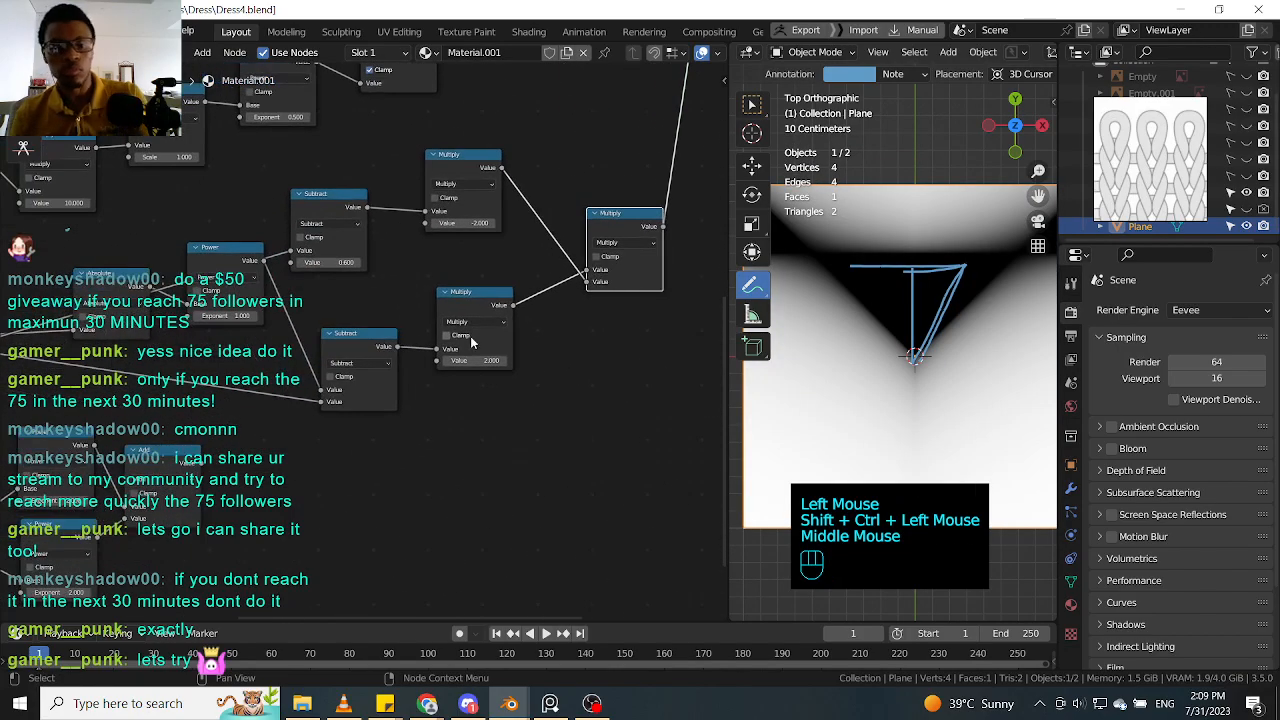
pyautogui.click(435, 197)
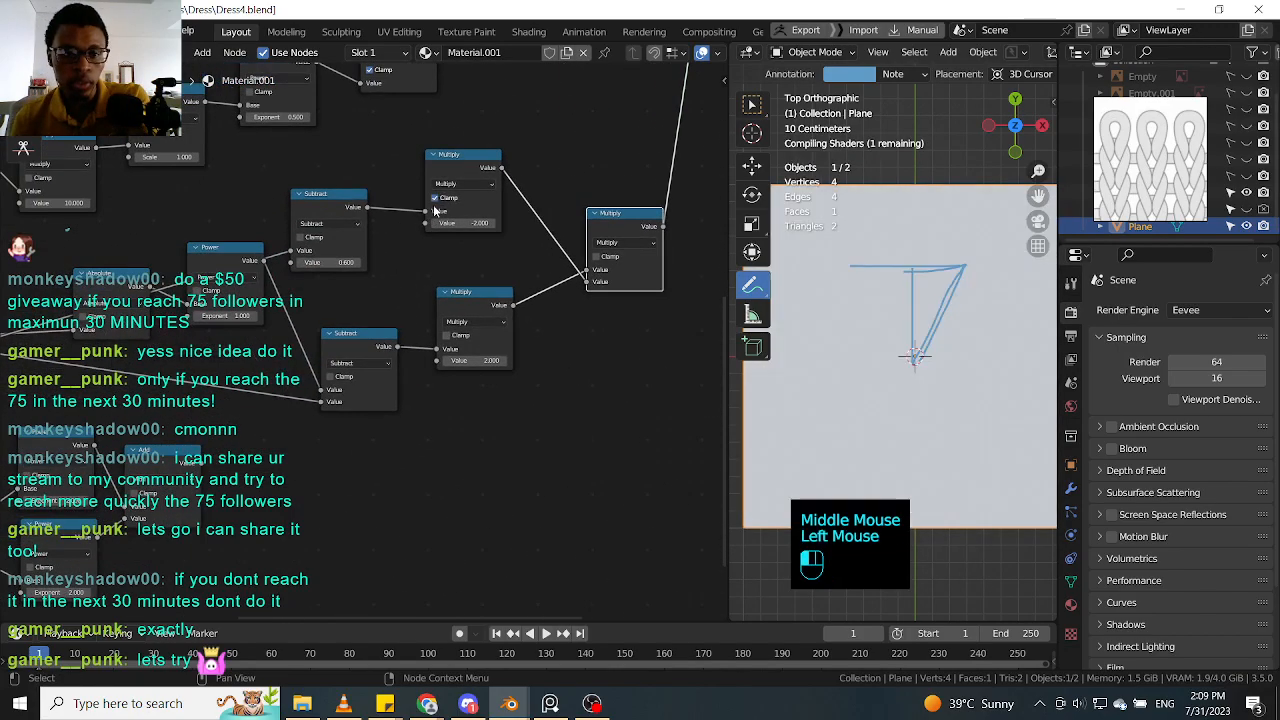
pyautogui.click(447, 338)
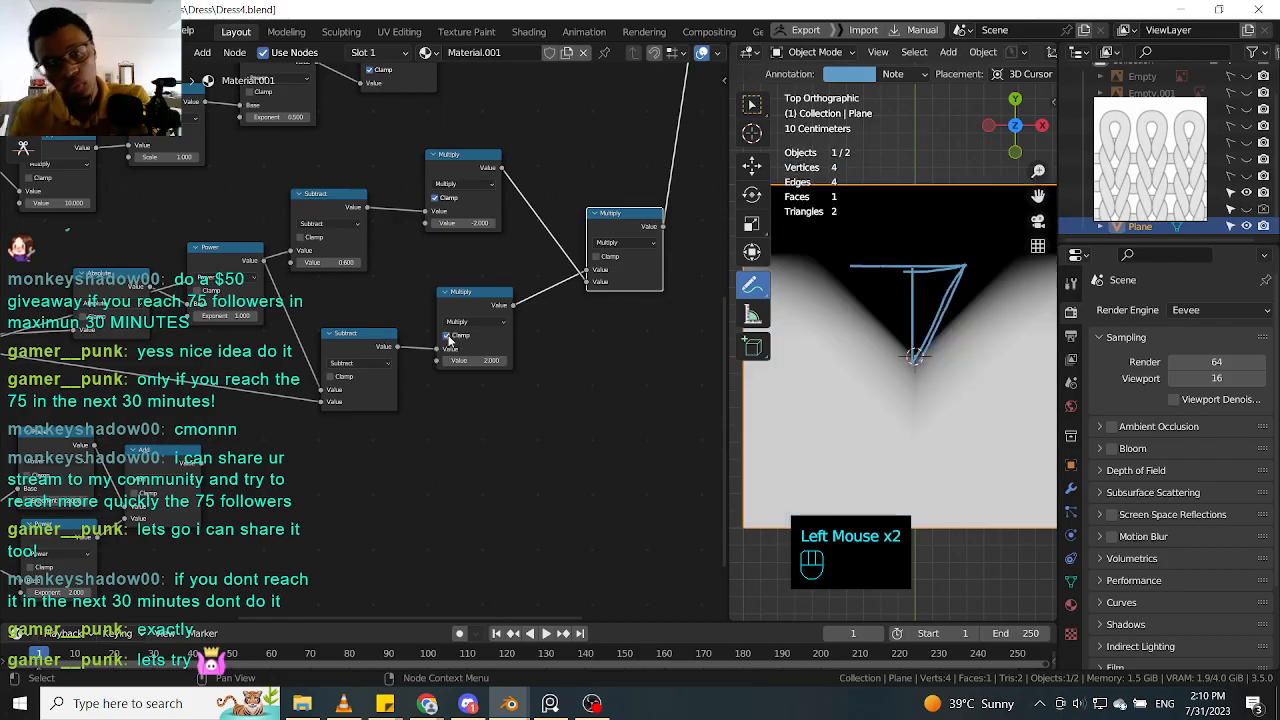
pyautogui.press('ctrl')
pyautogui.keyDown('ctrl'); pyautogui.keyDown('shift'); pyautogui.click(488, 168); pyautogui.keyUp('shift'); pyautogui.keyUp('ctrl')
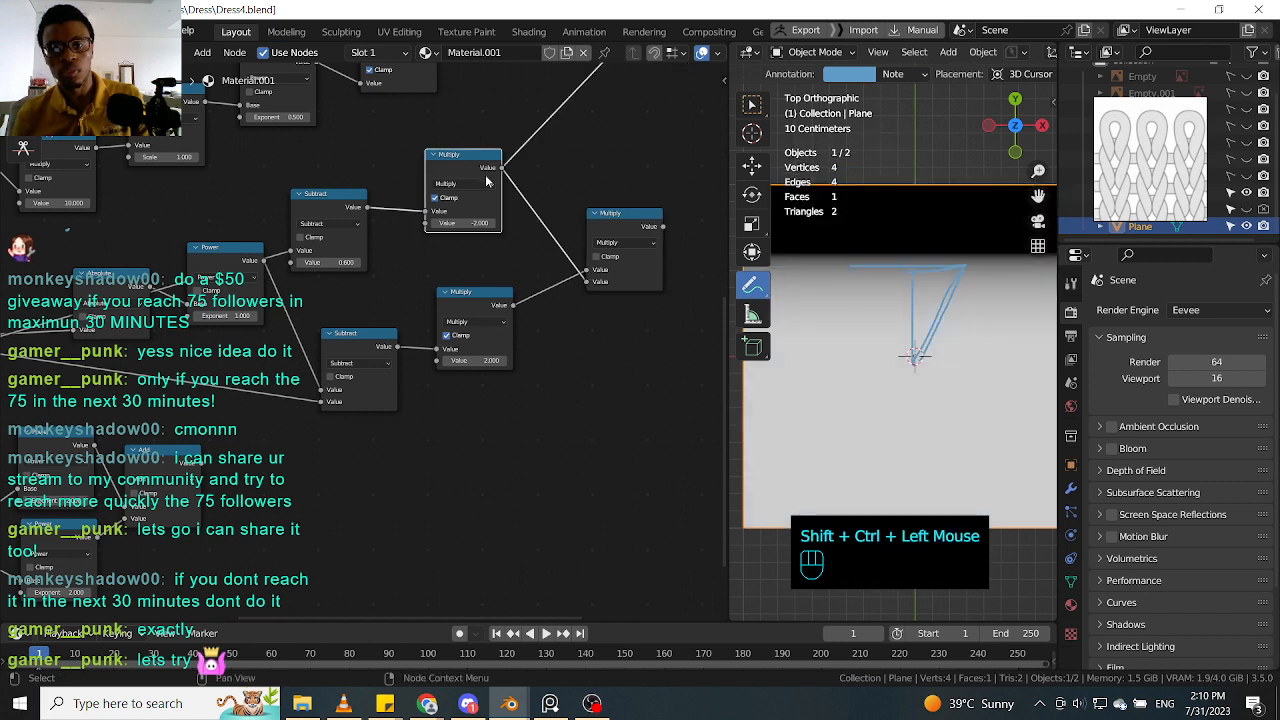
# Step: Change the V-mask's final combining node from Multiply to Add and preview it on the plane
pyautogui.moveTo(625, 243); pyautogui.dragTo(592, 280)
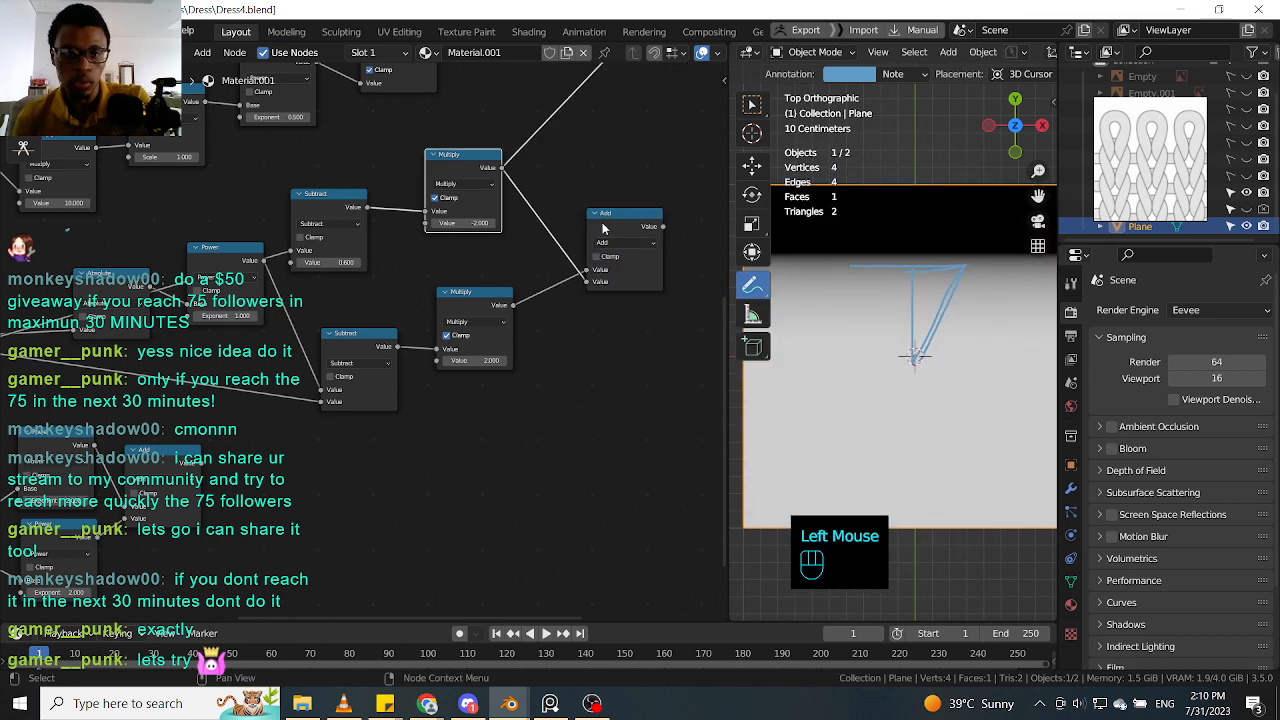
pyautogui.click(603, 229)
pyautogui.keyDown('ctrl'); pyautogui.keyDown('shift'); pyautogui.click(603, 229); pyautogui.keyUp('shift'); pyautogui.keyUp('ctrl')
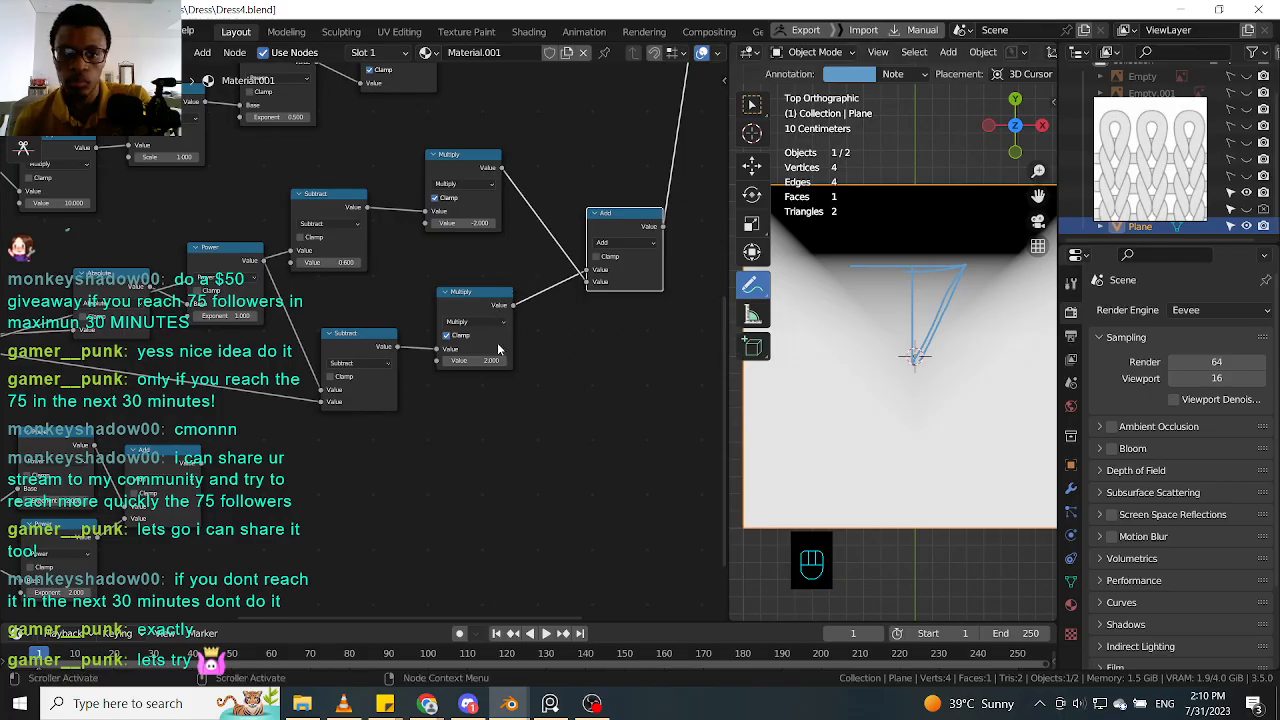
# Step: Turn off Clamp on the upper Multiply node of the V-mask and set its multiplier value to 0.5
pyautogui.click(435, 200)
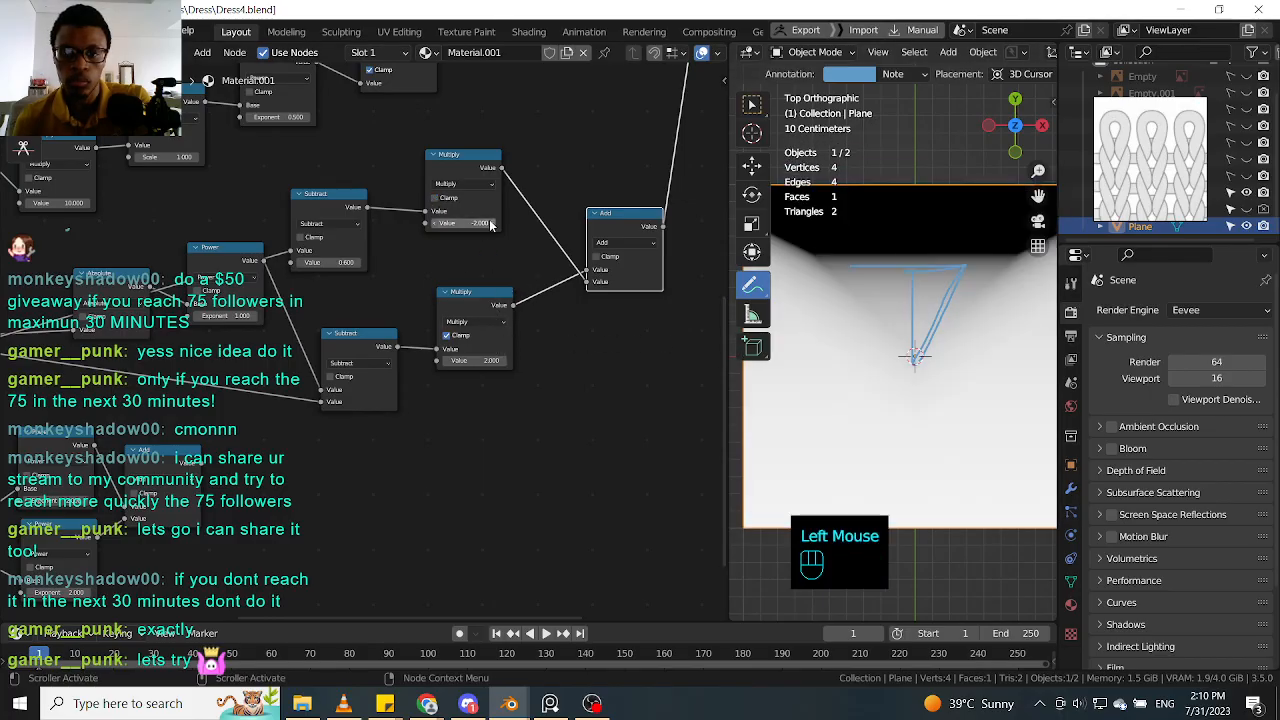
pyautogui.doubleClick(477, 227)
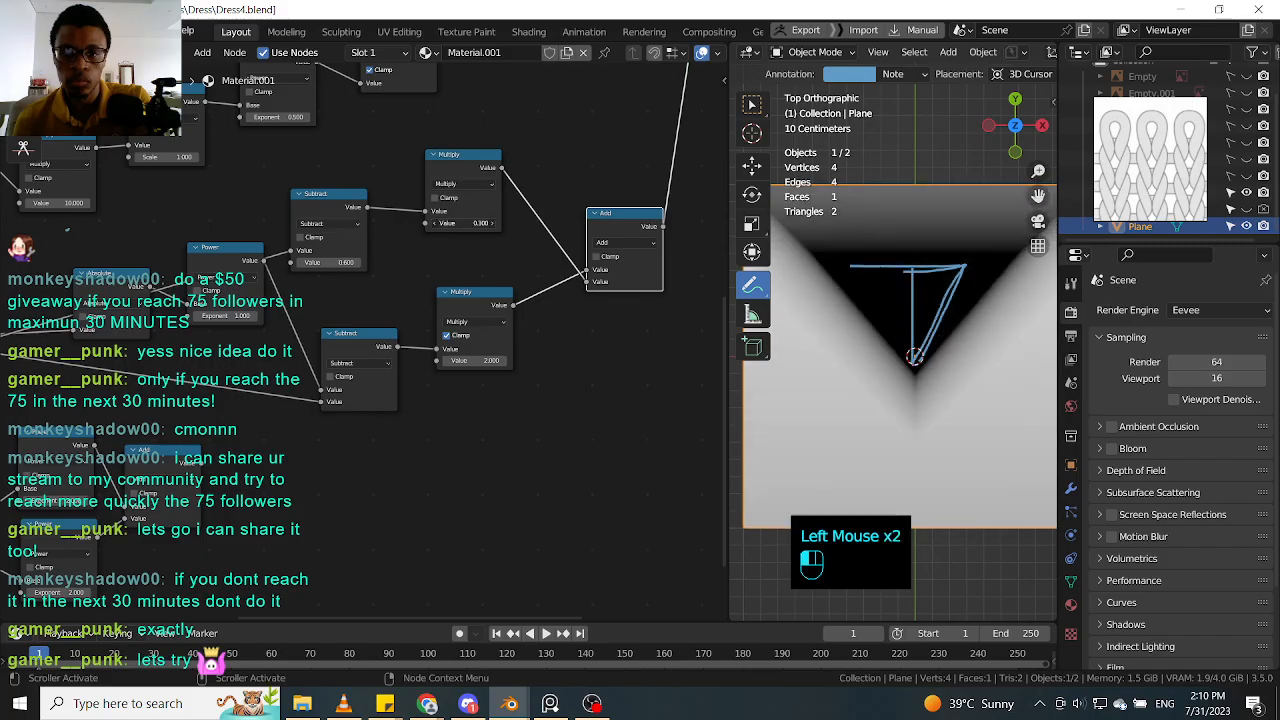
pyautogui.moveTo(464, 223)
pyautogui.mouseDown()
pyautogui.moveTo(480, 223)
pyautogui.moveTo(446, 223)
pyautogui.moveTo(470, 223)
pyautogui.mouseUp()
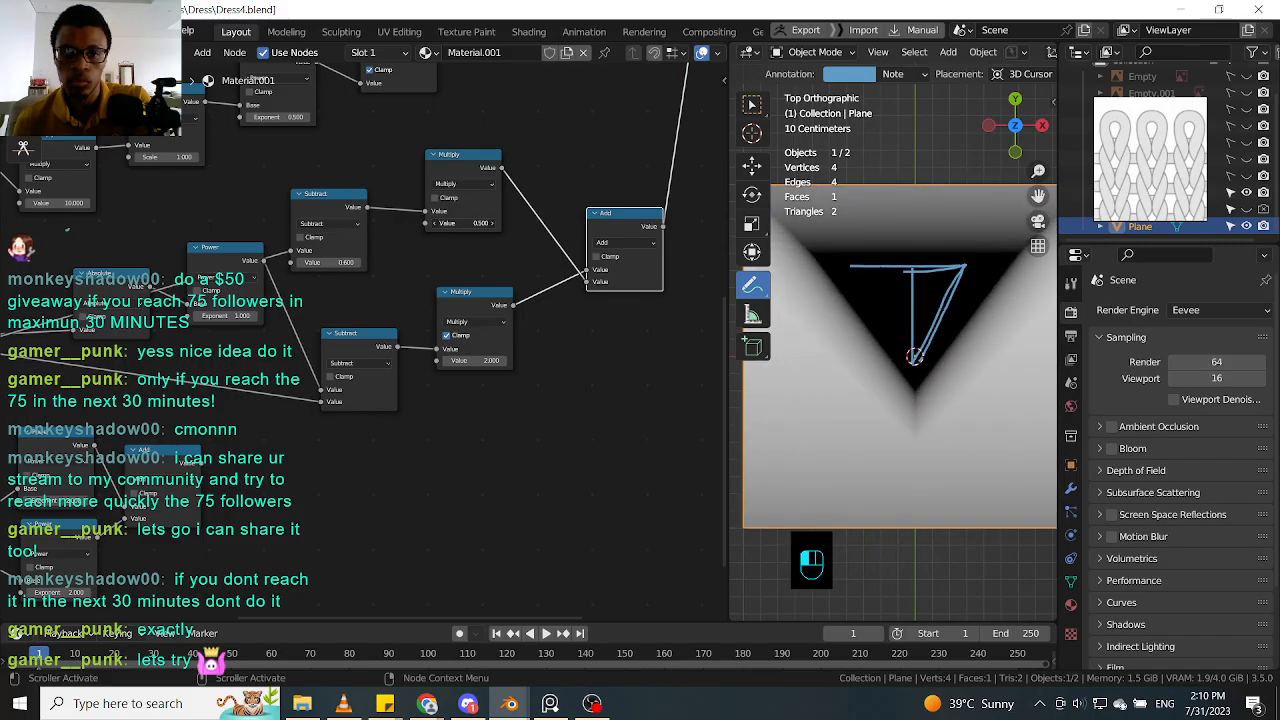
pyautogui.click(468, 223)
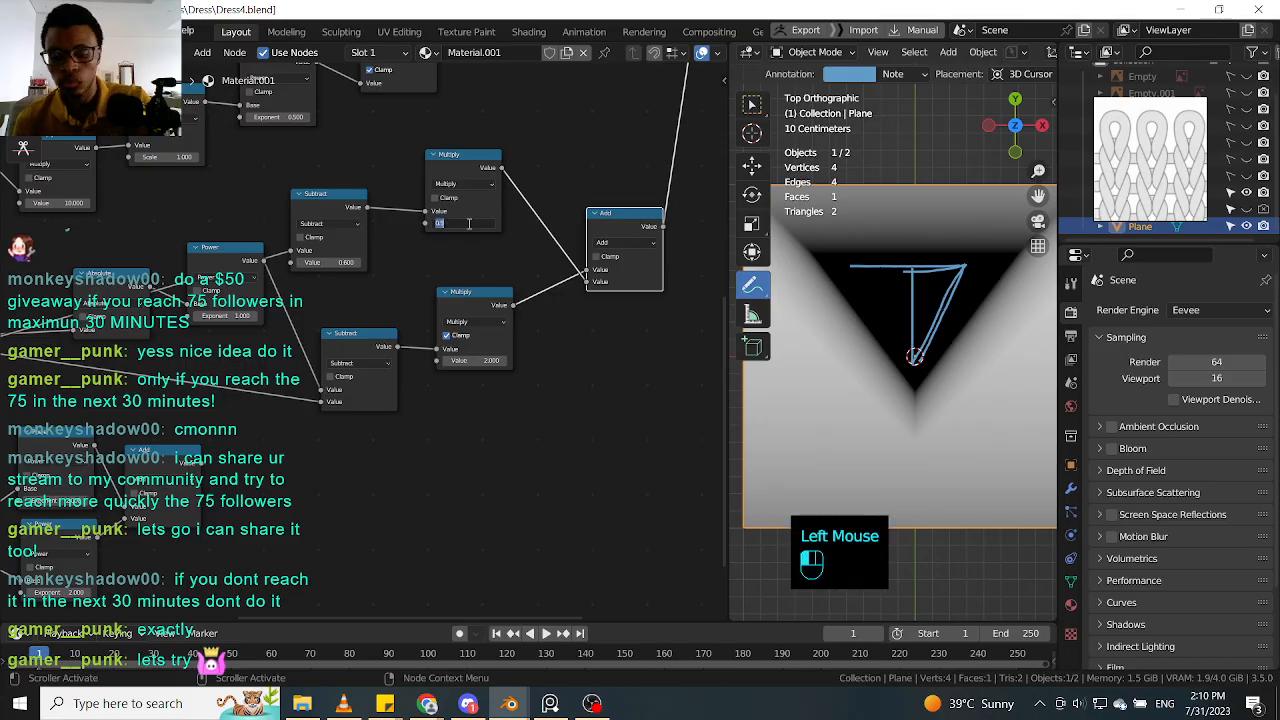
pyautogui.write('1')
pyautogui.press('Return')
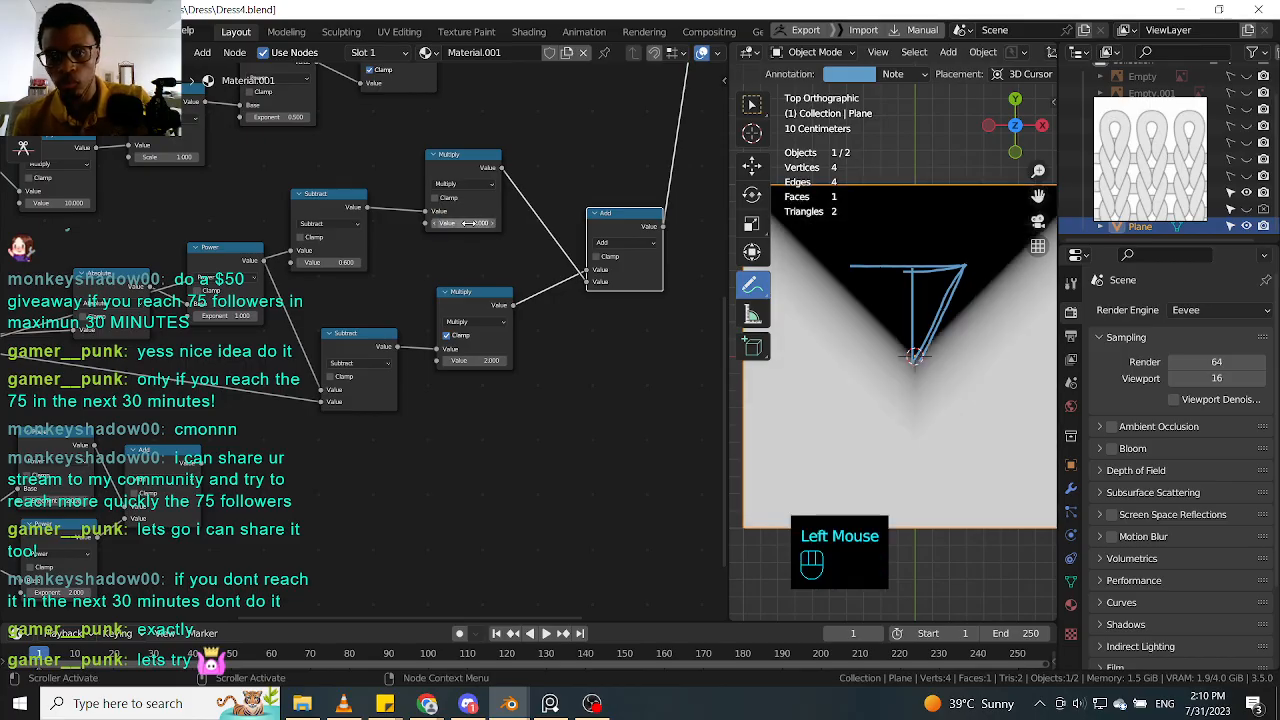
pyautogui.moveTo(470, 224)
pyautogui.mouseDown()
pyautogui.moveTo(454, 224)
pyautogui.moveTo(485, 224)
pyautogui.moveTo(470, 228)
pyautogui.mouseUp()
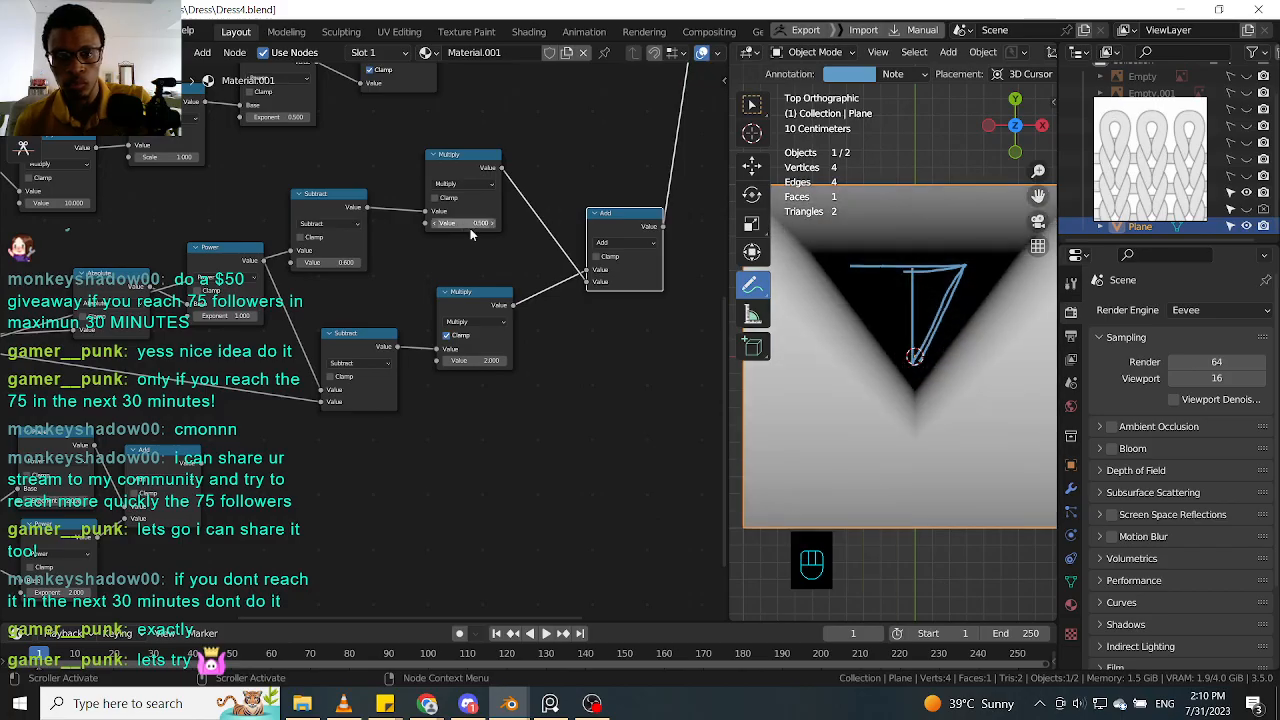
# Step: Enable Clamp on the V-mask's final Add node
pyautogui.click(597, 258)
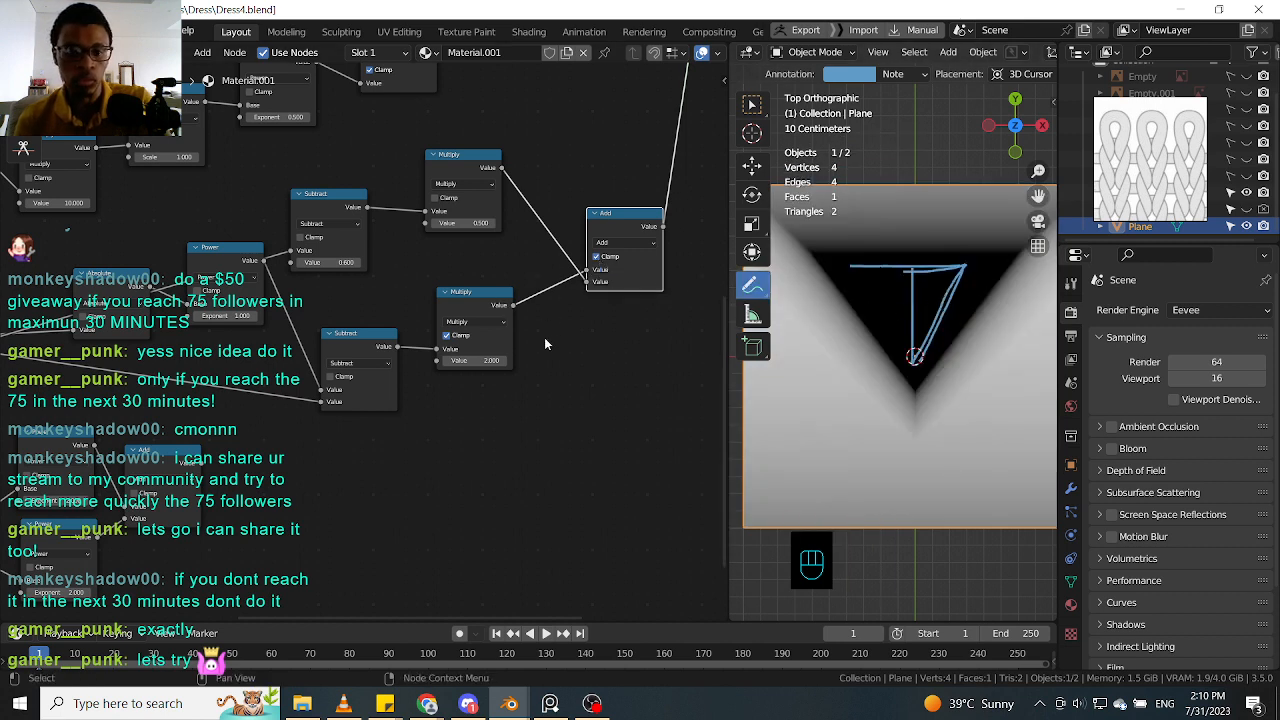
# Step: Try raising the multiplier of the V-mask's lower Multiply node to 5.8, and undo the change
pyautogui.click(488, 359)
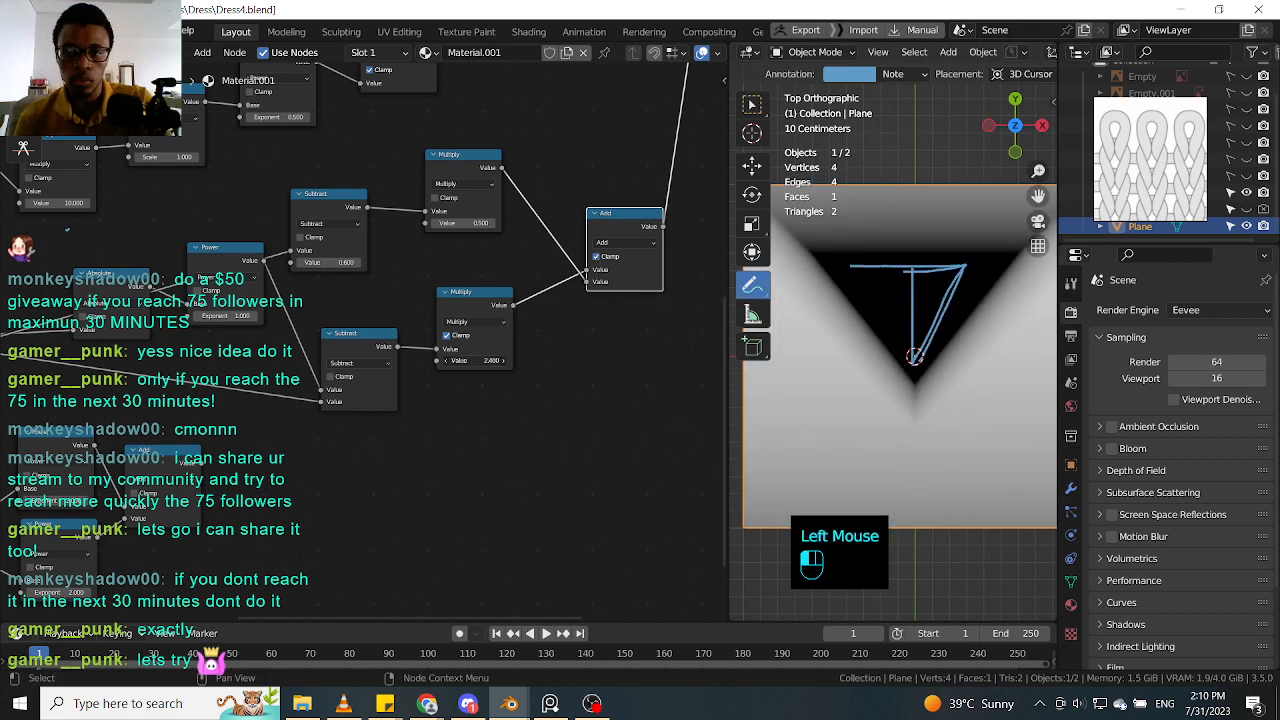
pyautogui.moveTo(488, 359); pyautogui.dragTo(507, 362)
pyautogui.moveTo(522, 356); pyautogui.dragTo(615, 353, button='middle')
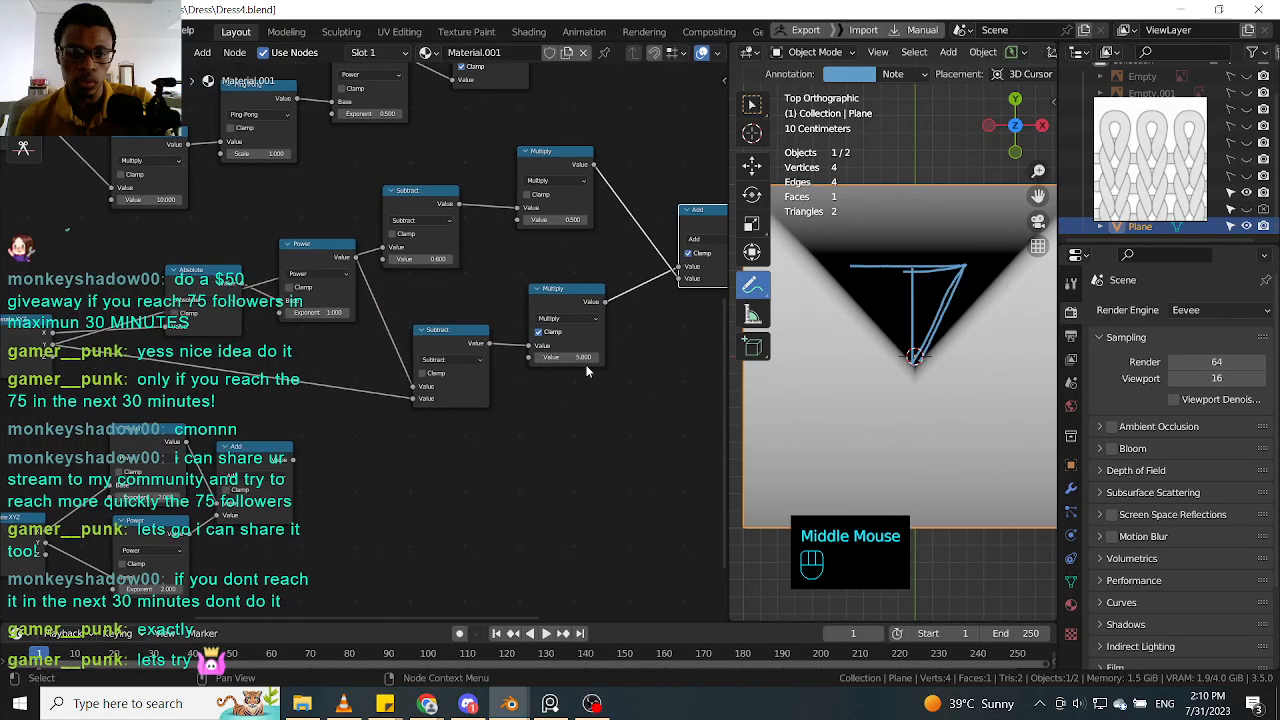
pyautogui.hotkey('ctrl', 'z')
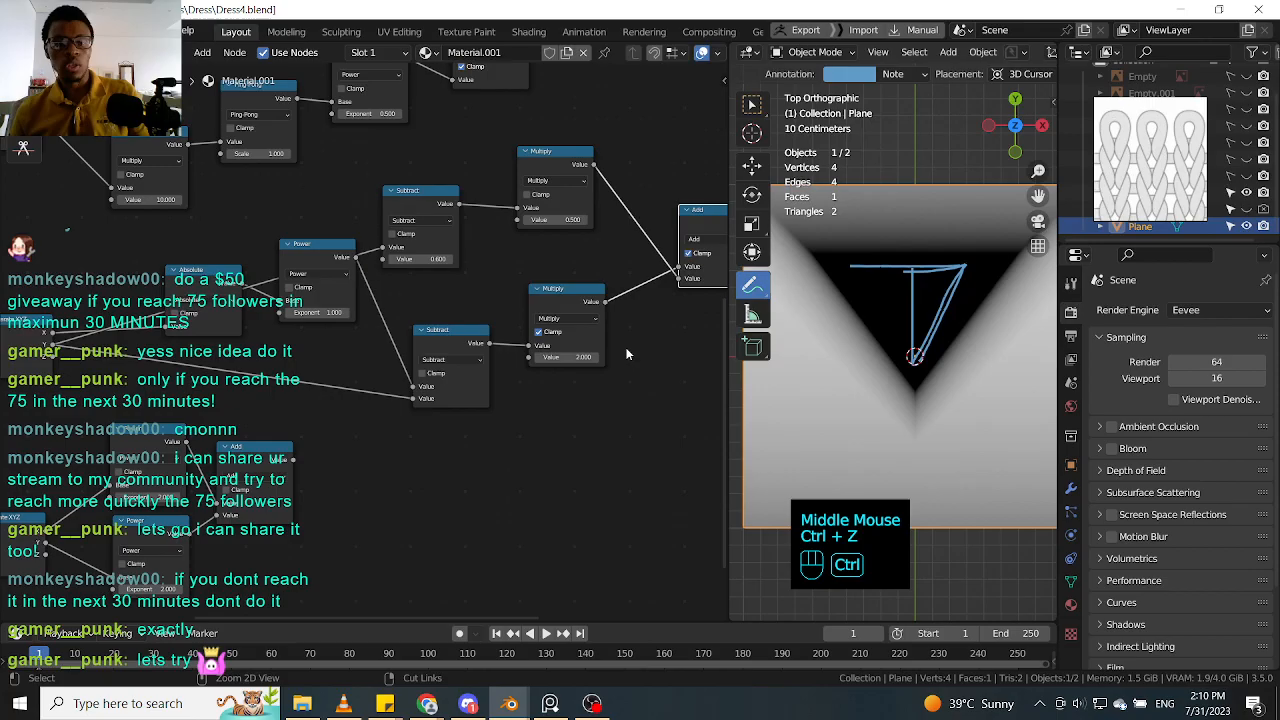
# Step: Set the value of the V-mask's upper Subtract node to 0.2
pyautogui.click(431, 260)
pyautogui.moveTo(431, 260); pyautogui.dragTo(440, 260)
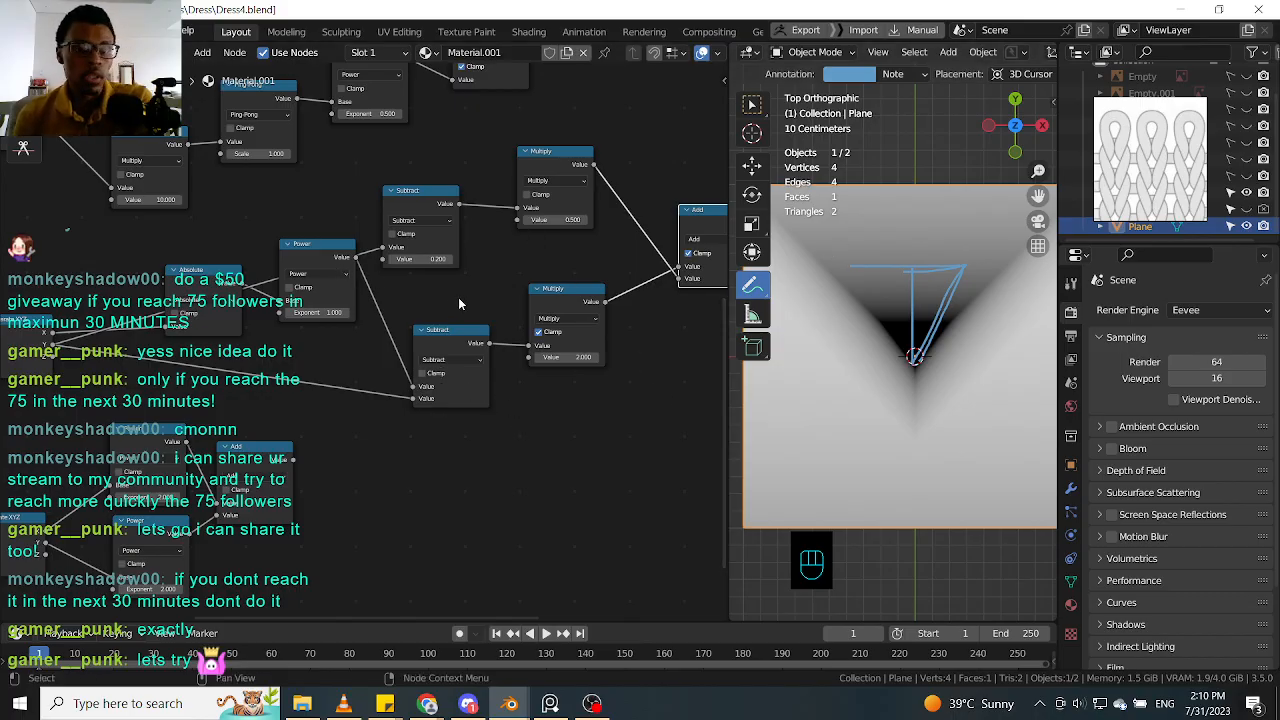
# Step: Rearrange the circular branch by spacing its Add node away from the two Power nodes and aligning the Power nodes
pyautogui.moveTo(459, 299); pyautogui.dragTo(430, 331, button='middle')
pyautogui.moveTo(245, 477); pyautogui.dragTo(402, 340, button='middle')
pyautogui.click(375, 345)
pyautogui.click(369, 344)
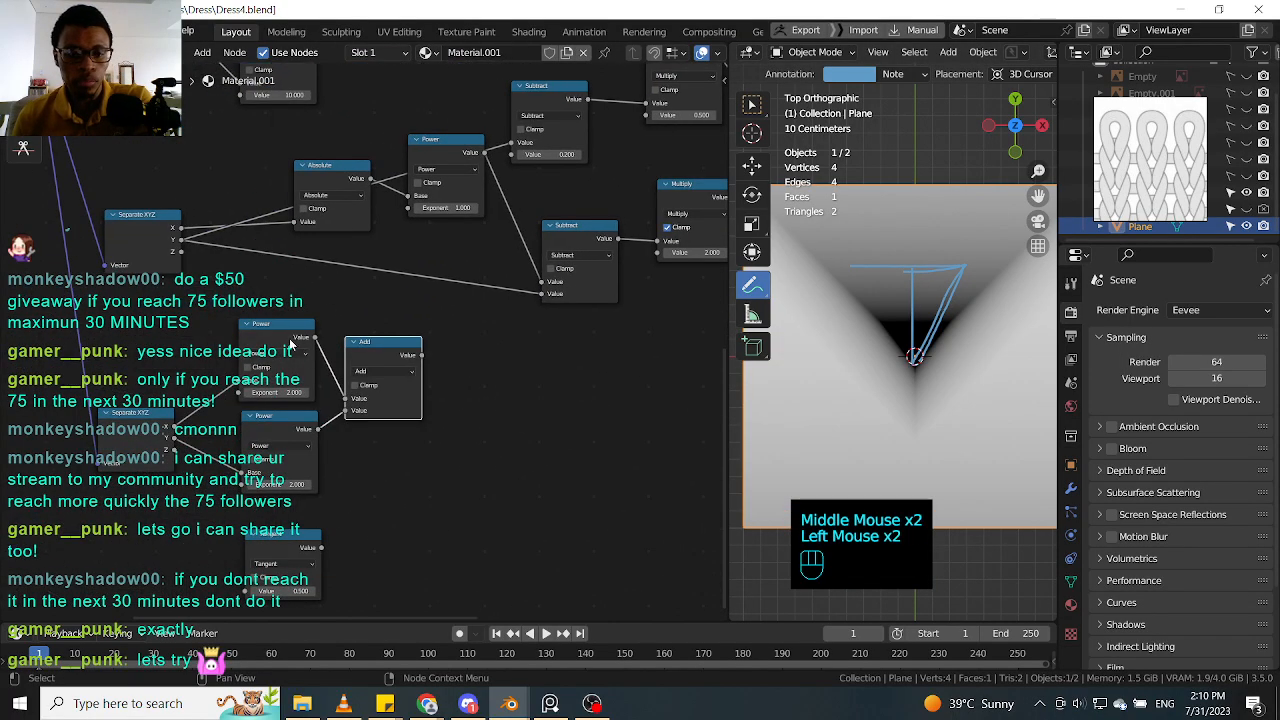
pyautogui.click(284, 340)
pyautogui.moveTo(284, 339); pyautogui.dragTo(288, 340)
pyautogui.moveTo(372, 352); pyautogui.dragTo(392, 353)
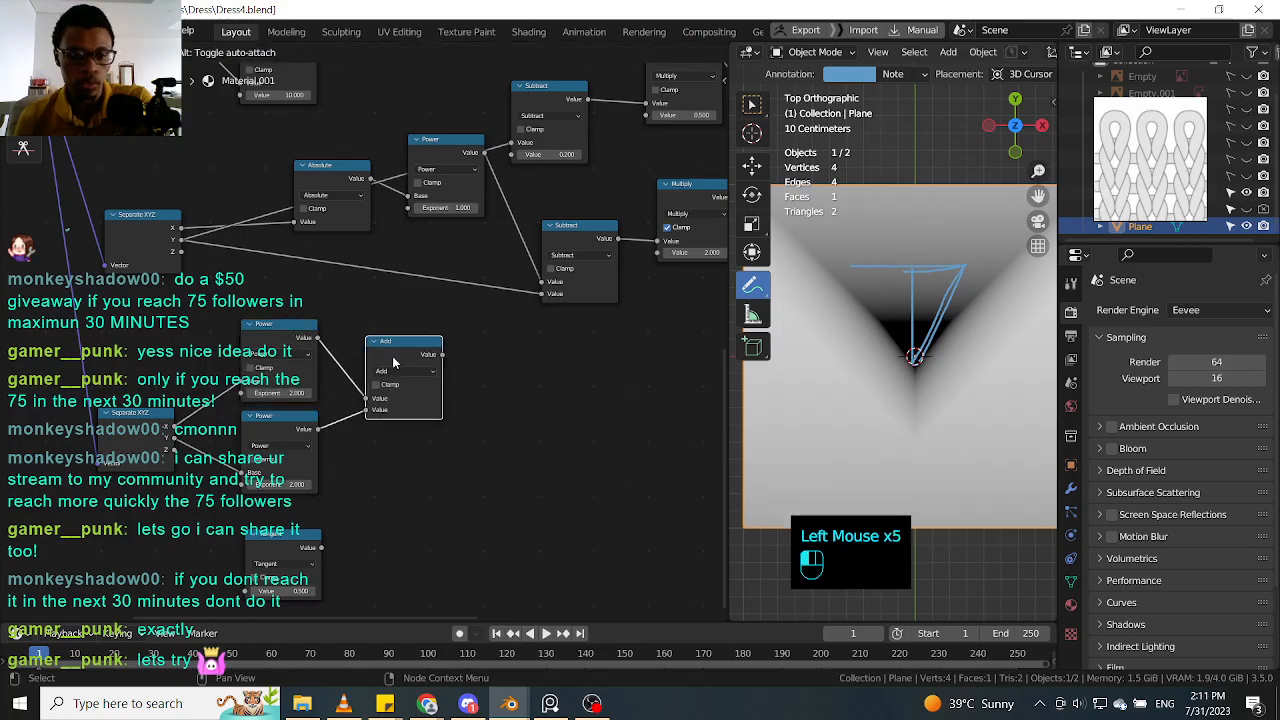
pyautogui.moveTo(318, 423); pyautogui.dragTo(312, 421)
pyautogui.moveTo(288, 342); pyautogui.dragTo(281, 342)
pyautogui.moveTo(291, 416); pyautogui.dragTo(289, 423)
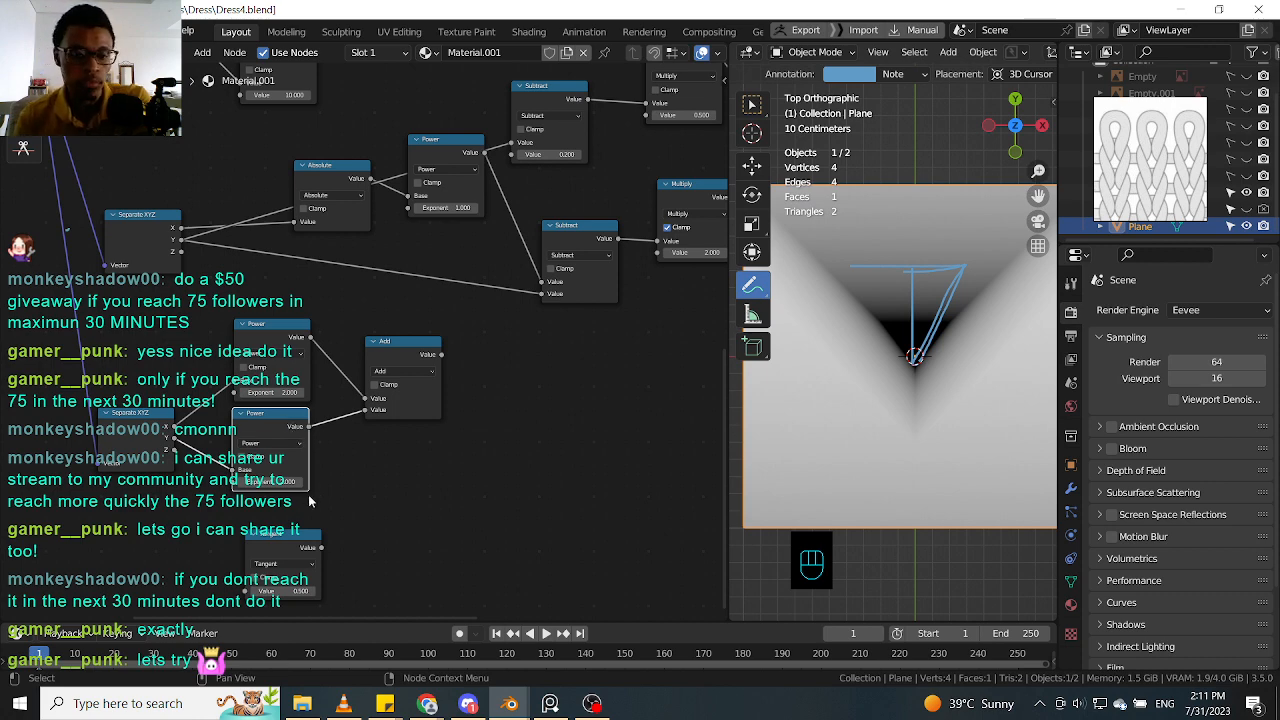
# Step: Move the unused Tangent node away from the circular branch and shift the branch's Add node slightly down
pyautogui.moveTo(310, 500); pyautogui.dragTo(368, 376, button='middle')
pyautogui.click(360, 418)
pyautogui.moveTo(360, 418); pyautogui.dragTo(182, 482)
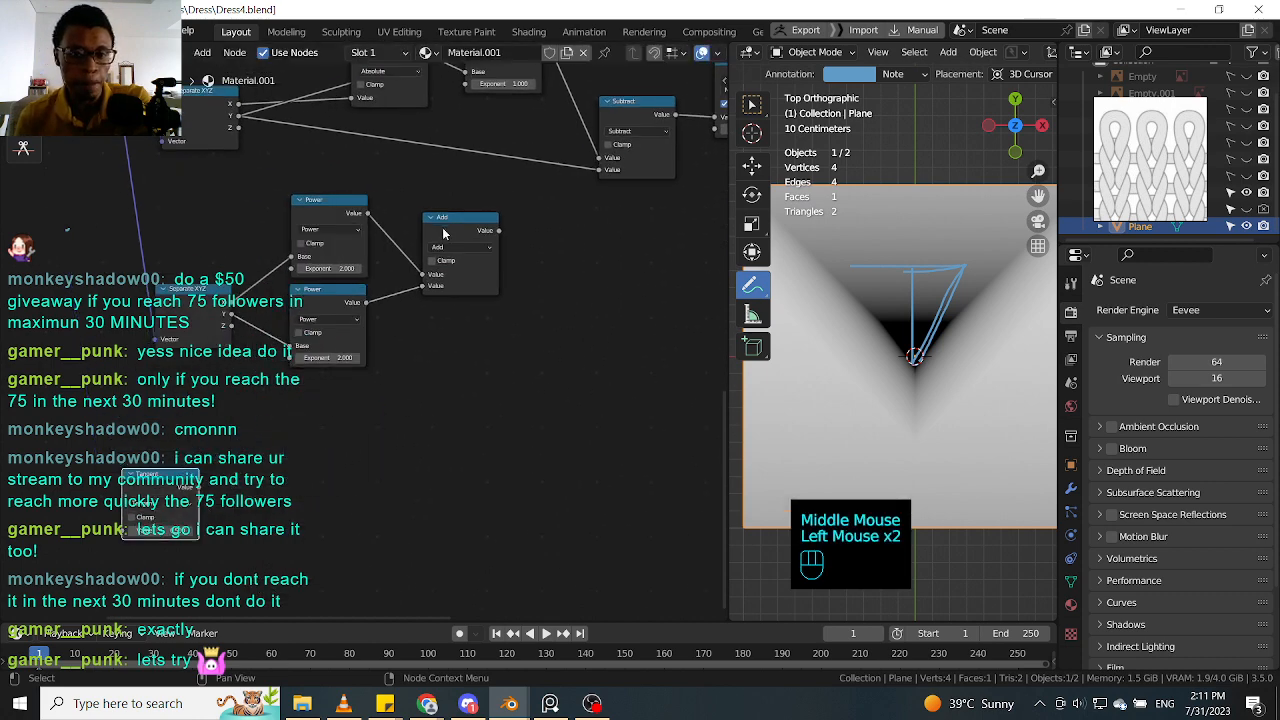
pyautogui.moveTo(477, 261); pyautogui.dragTo(475, 268)
pyautogui.click(456, 232)
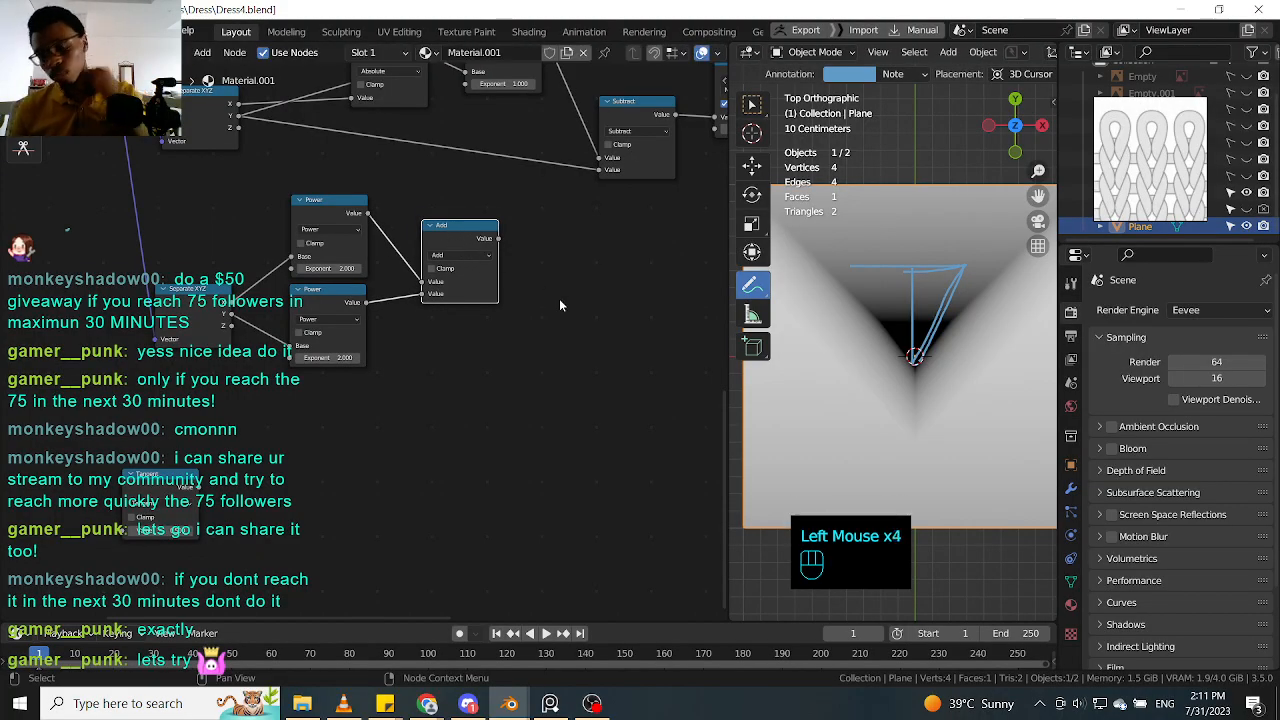
# Step: Duplicate the circular branch's Add node below the Power nodes and feed it X and Y from Separate XYZ
pyautogui.click(392, 225)
pyautogui.click(470, 228)
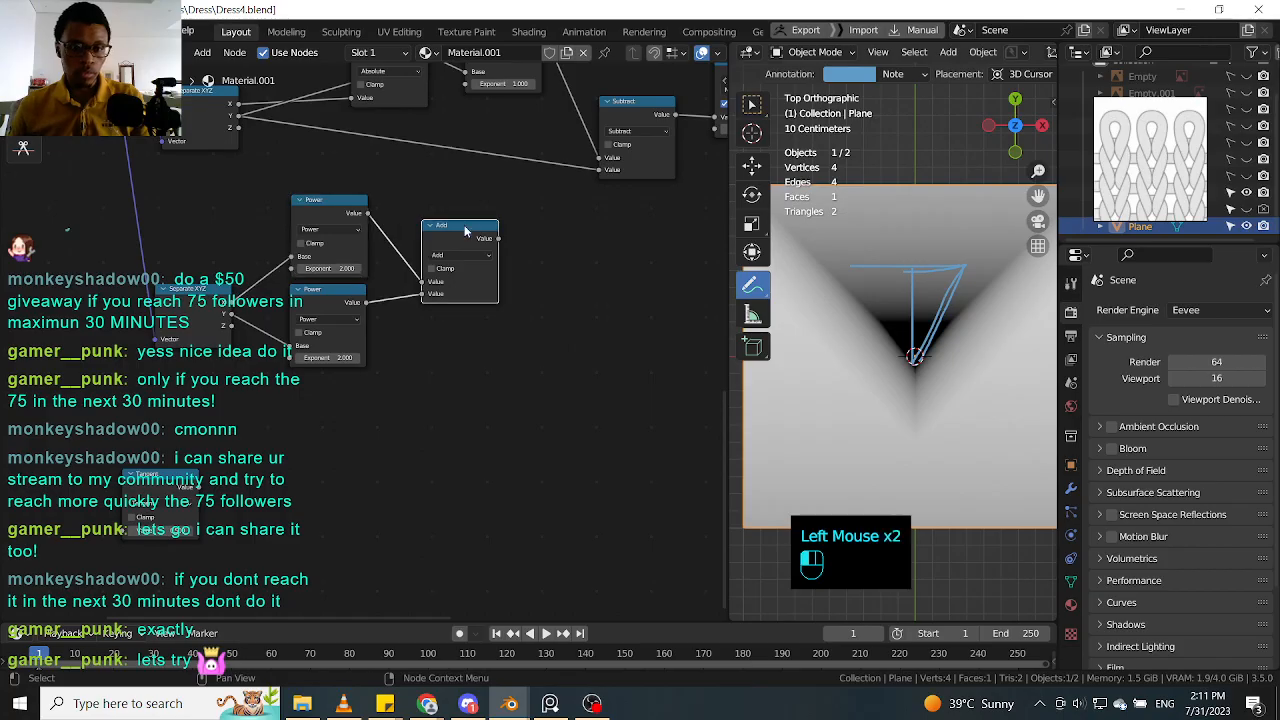
pyautogui.hotkey('shift', 'd')
pyautogui.click(416, 401)
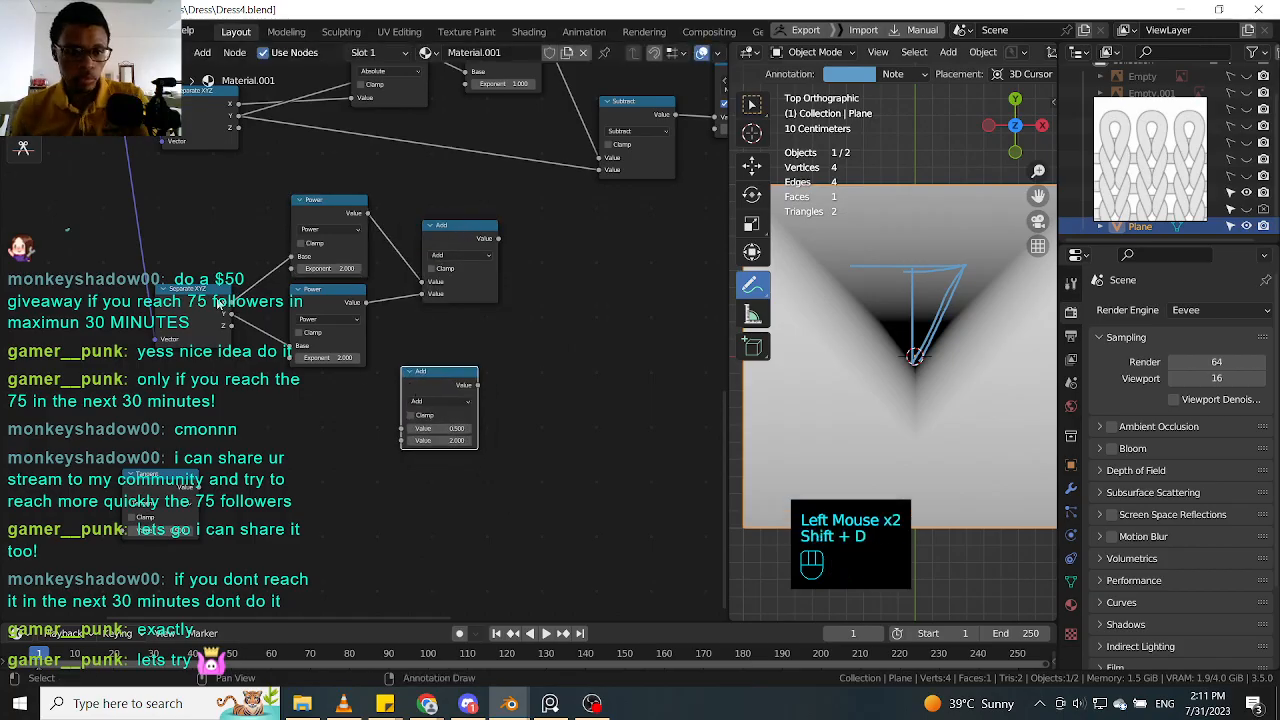
pyautogui.moveTo(232, 318); pyautogui.dragTo(401, 429)
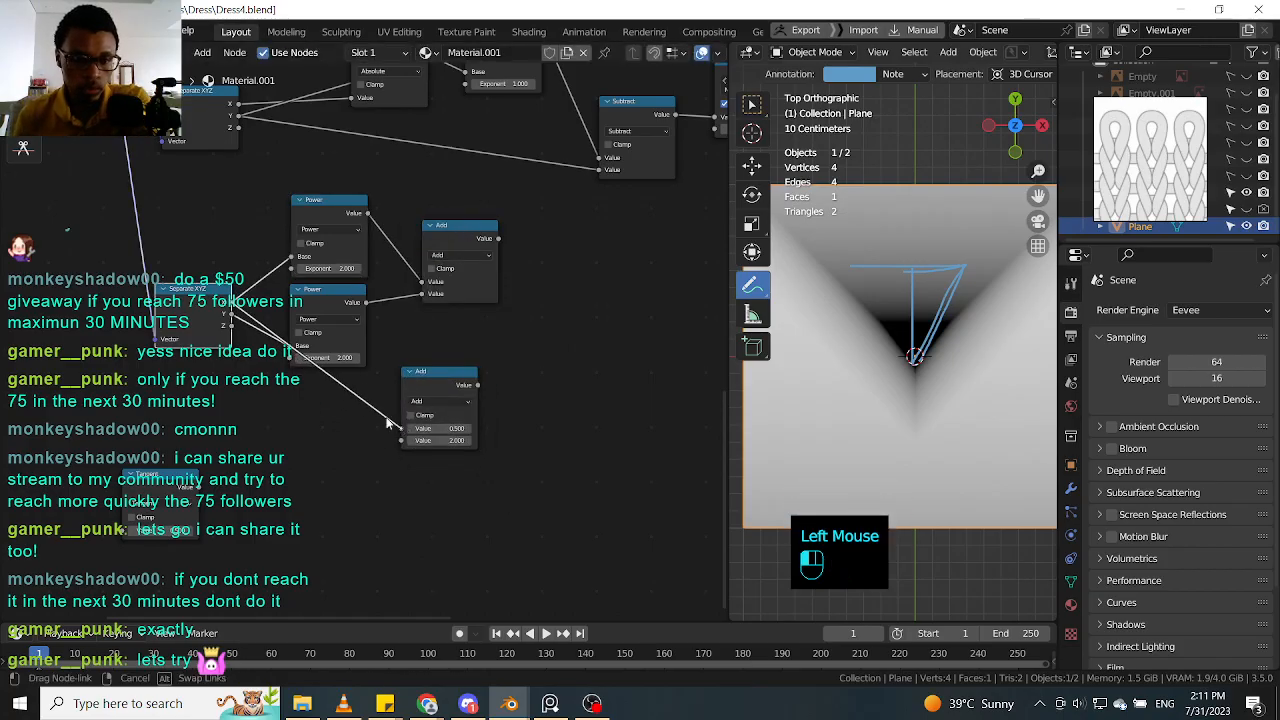
pyautogui.moveTo(240, 322); pyautogui.dragTo(406, 440)
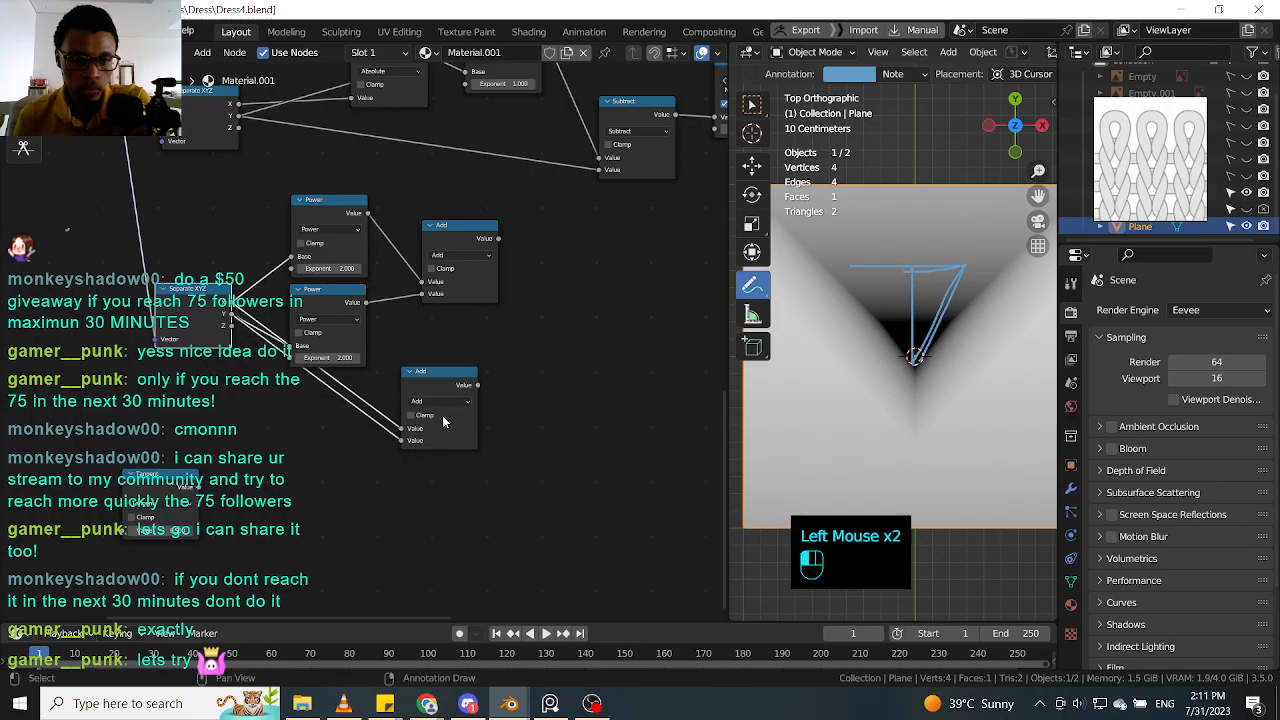
# Step: Change the duplicated Add node to Subtract and shift it down clear of the Power nodes
pyautogui.click(455, 402)
pyautogui.click(423, 443)
pyautogui.moveTo(436, 385); pyautogui.dragTo(409, 404)
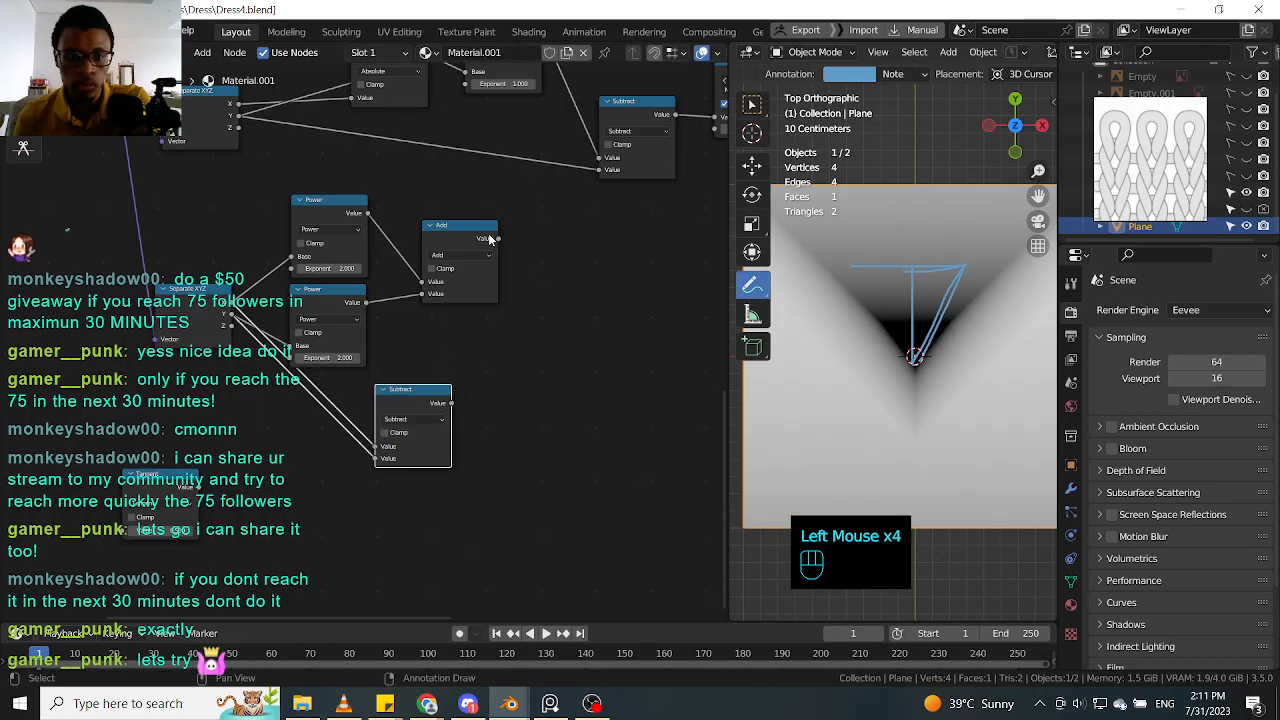
# Step: Duplicate the Subtract node to subtract the X-minus-Y result from the circular Add output, and preview it on the plane
pyautogui.click(490, 238)
pyautogui.click(441, 395)
pyautogui.hotkey('shift', 'd')
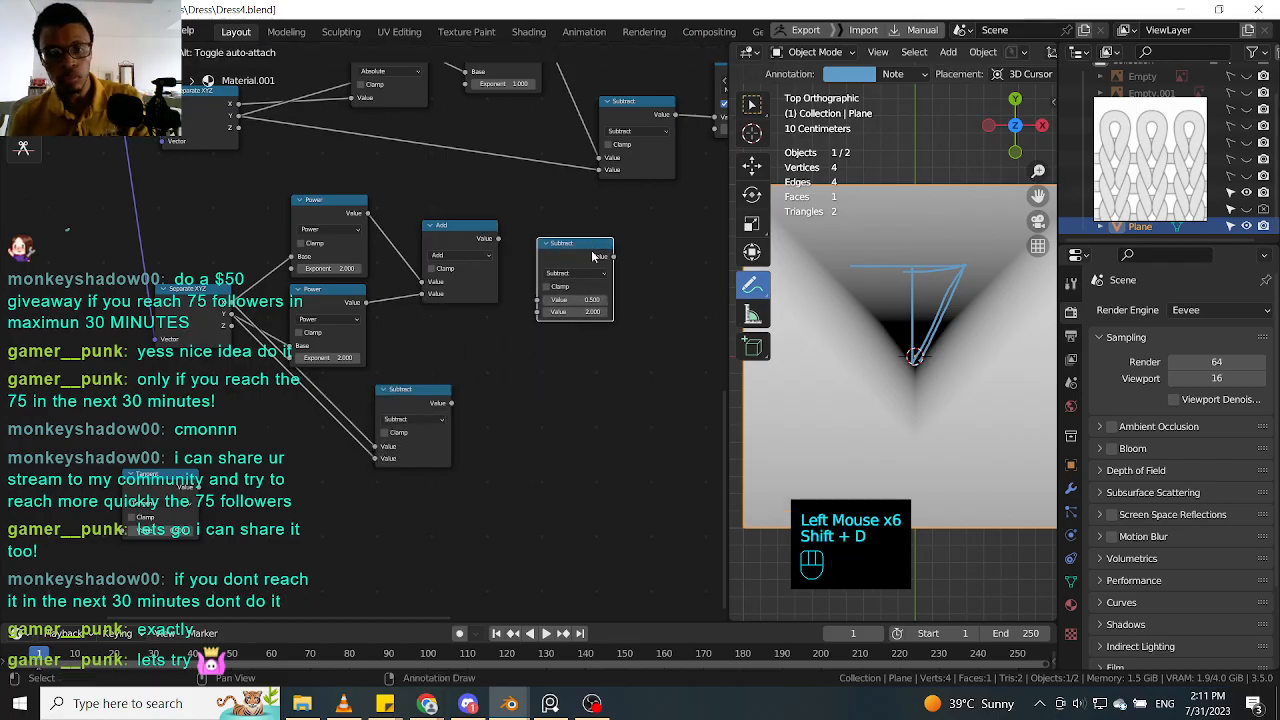
pyautogui.moveTo(498, 238); pyautogui.dragTo(537, 300)
pyautogui.moveTo(451, 402); pyautogui.dragTo(537, 311)
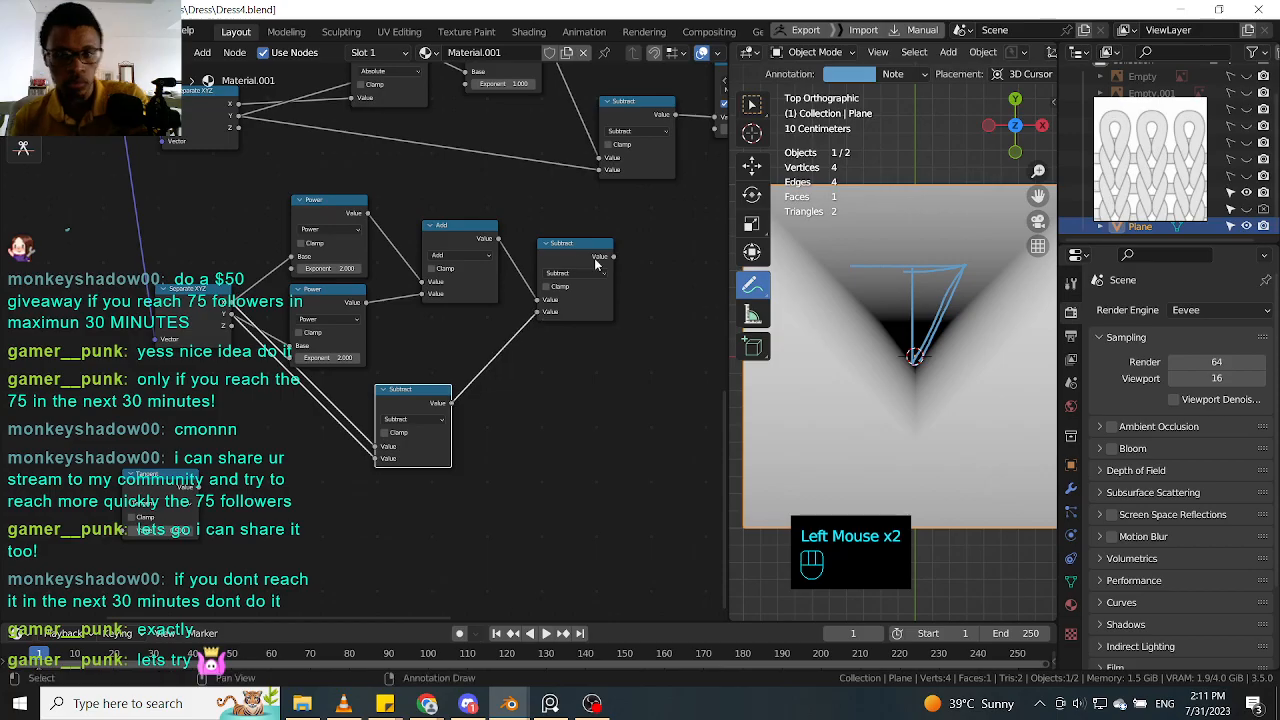
pyautogui.keyDown('ctrl'); pyautogui.keyDown('shift'); pyautogui.click(597, 263); pyautogui.keyUp('shift'); pyautogui.keyUp('ctrl')
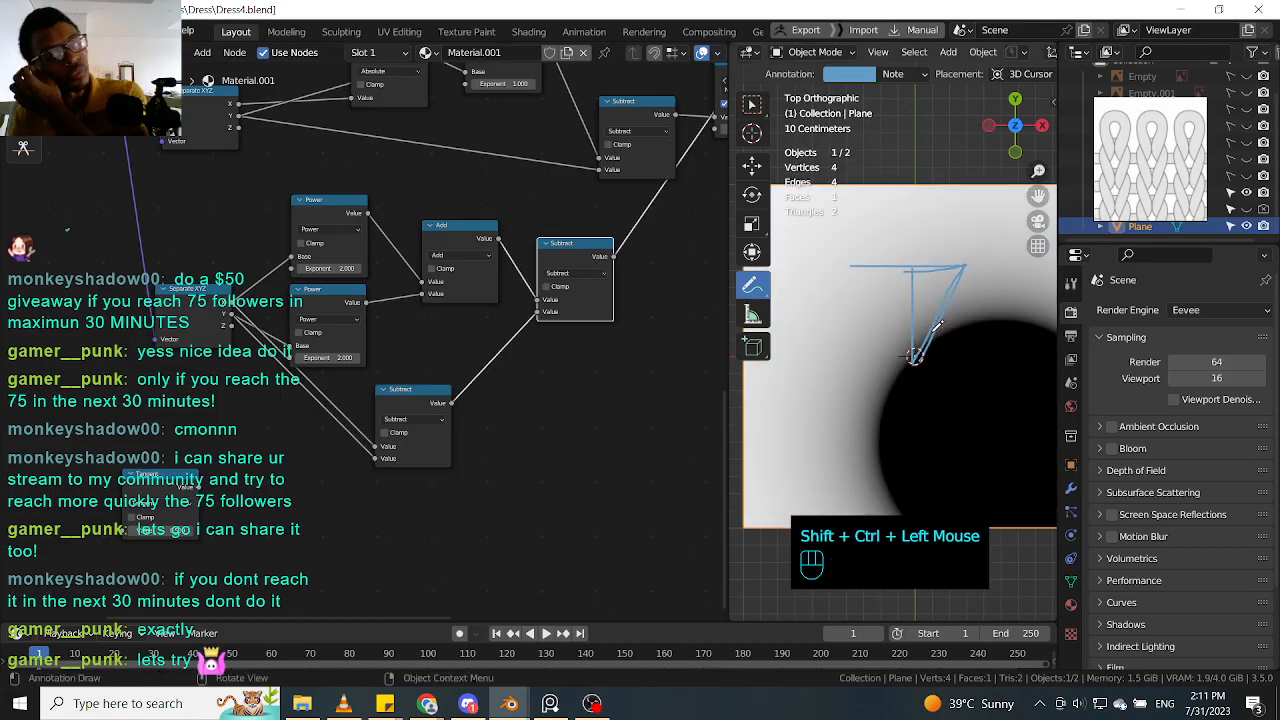
# Step: Set the exponent of the circular branch's lower Power node to 1
pyautogui.scroll(-2, 923, 367)
pyautogui.scroll(2, 923, 367)
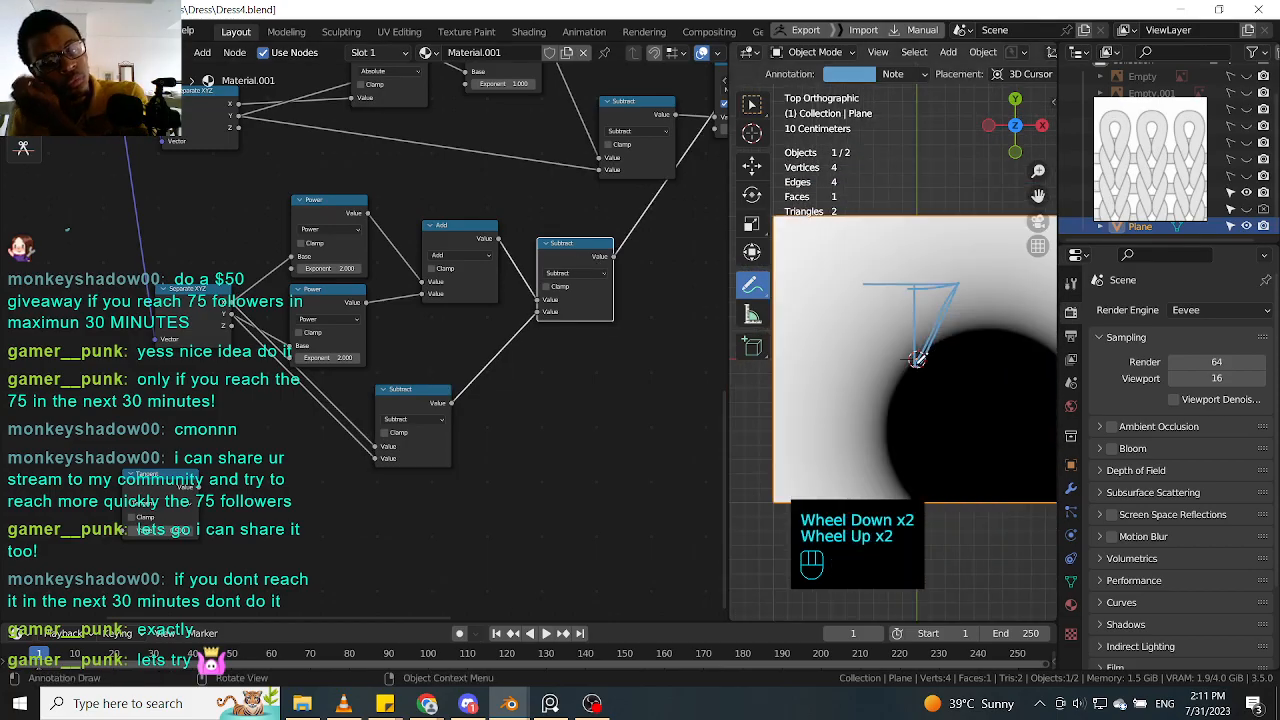
pyautogui.scroll(4, 918, 363)
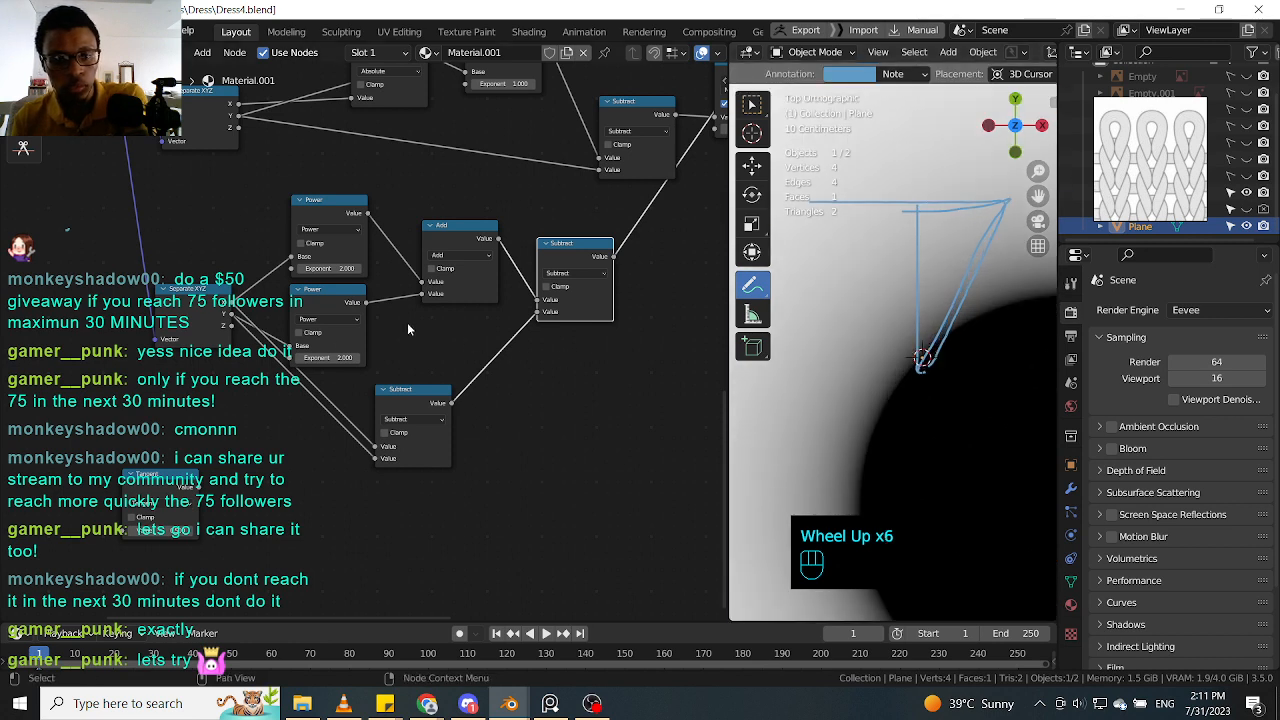
pyautogui.moveTo(330, 357)
pyautogui.mouseDown()
pyautogui.moveTo(205, 357)
pyautogui.moveTo(222, 357)
pyautogui.mouseUp()
pyautogui.click(329, 359)
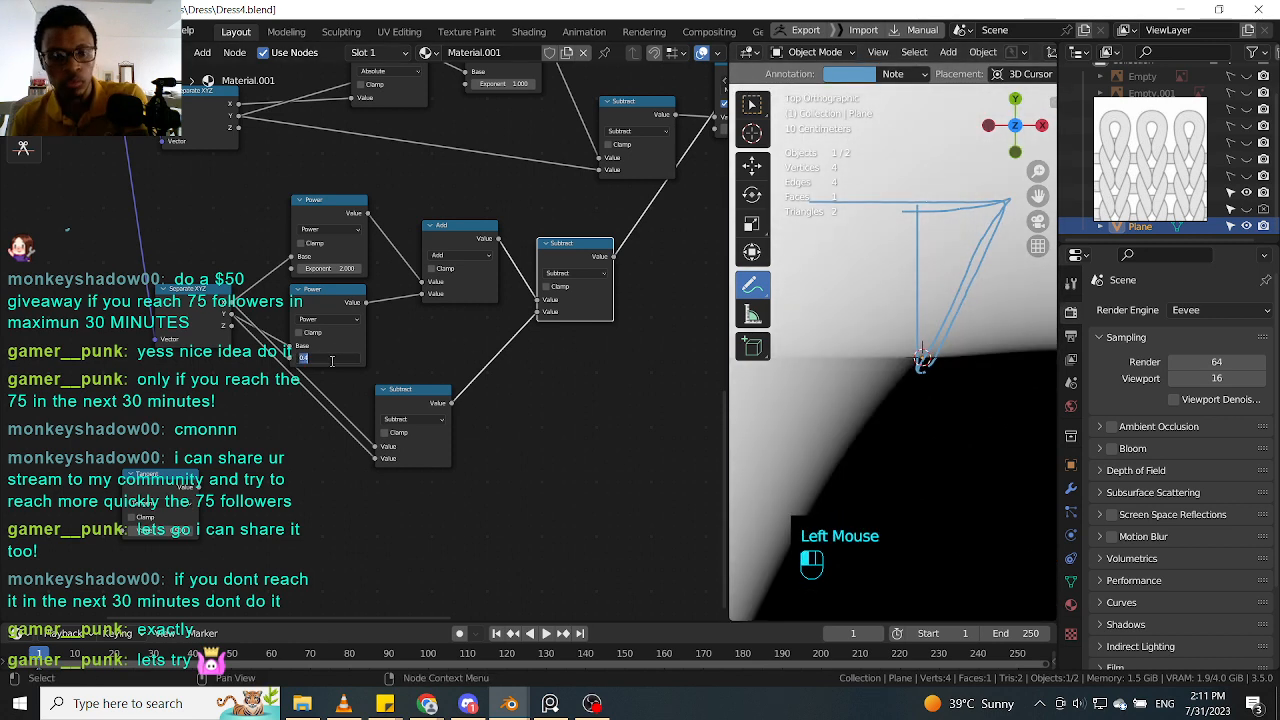
pyautogui.write('1')
pyautogui.click(375, 363)
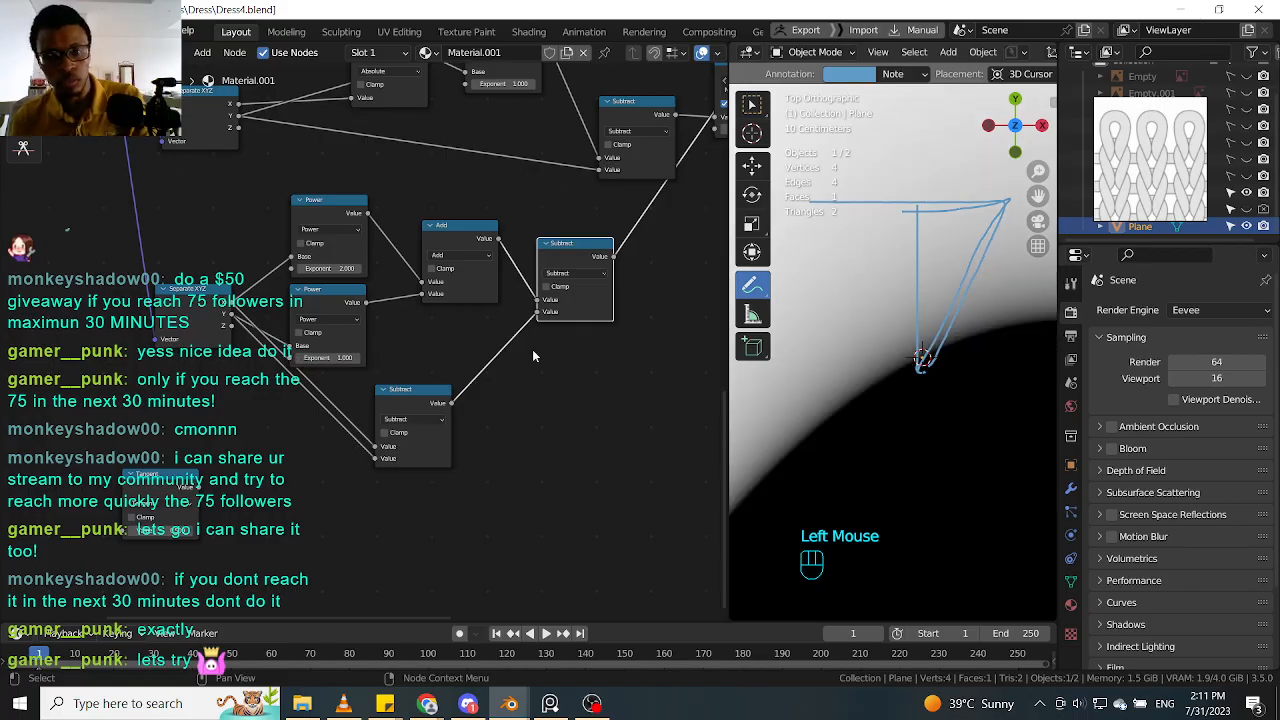
# Step: Compare the previews of the X-minus-Y Subtract node and the final Subtract node on the plane
pyautogui.doubleClick(407, 405)
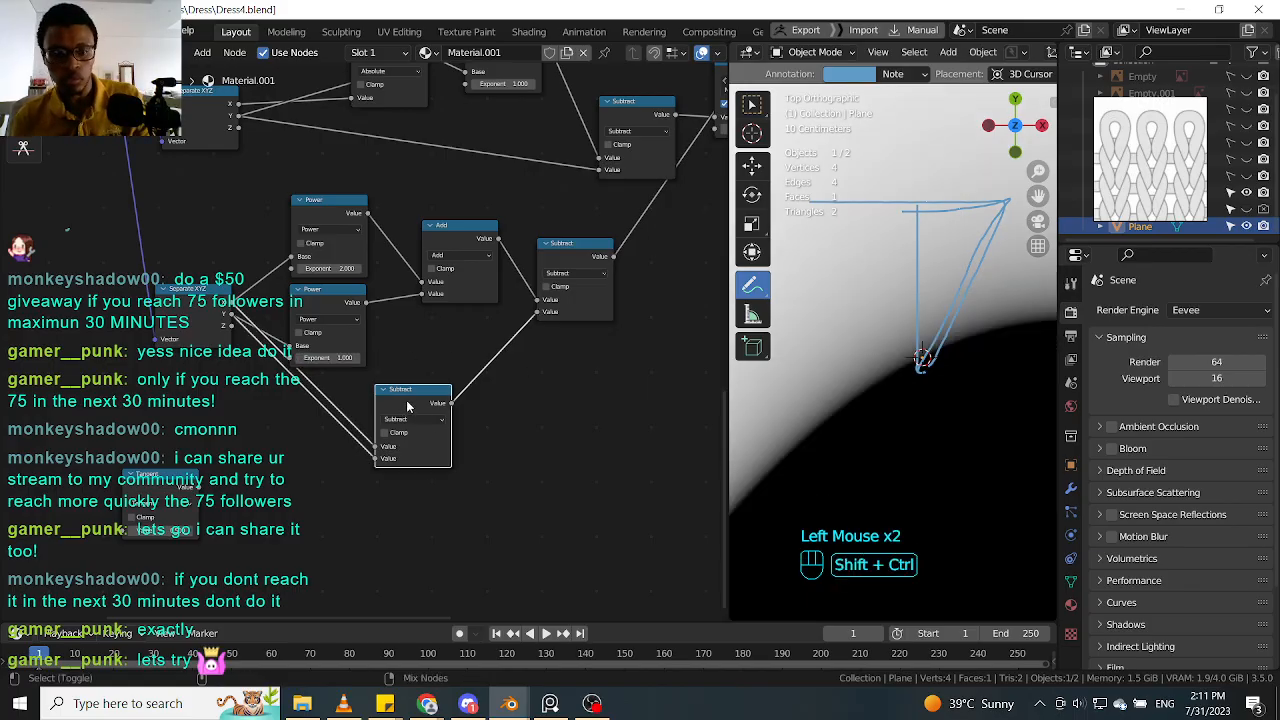
pyautogui.keyDown('ctrl'); pyautogui.keyDown('shift'); pyautogui.click(407, 405); pyautogui.keyUp('shift'); pyautogui.keyUp('ctrl')
pyautogui.keyDown('shift'); pyautogui.moveTo(610, 337); pyautogui.dragTo(575, 384, button='middle'); pyautogui.keyUp('shift')
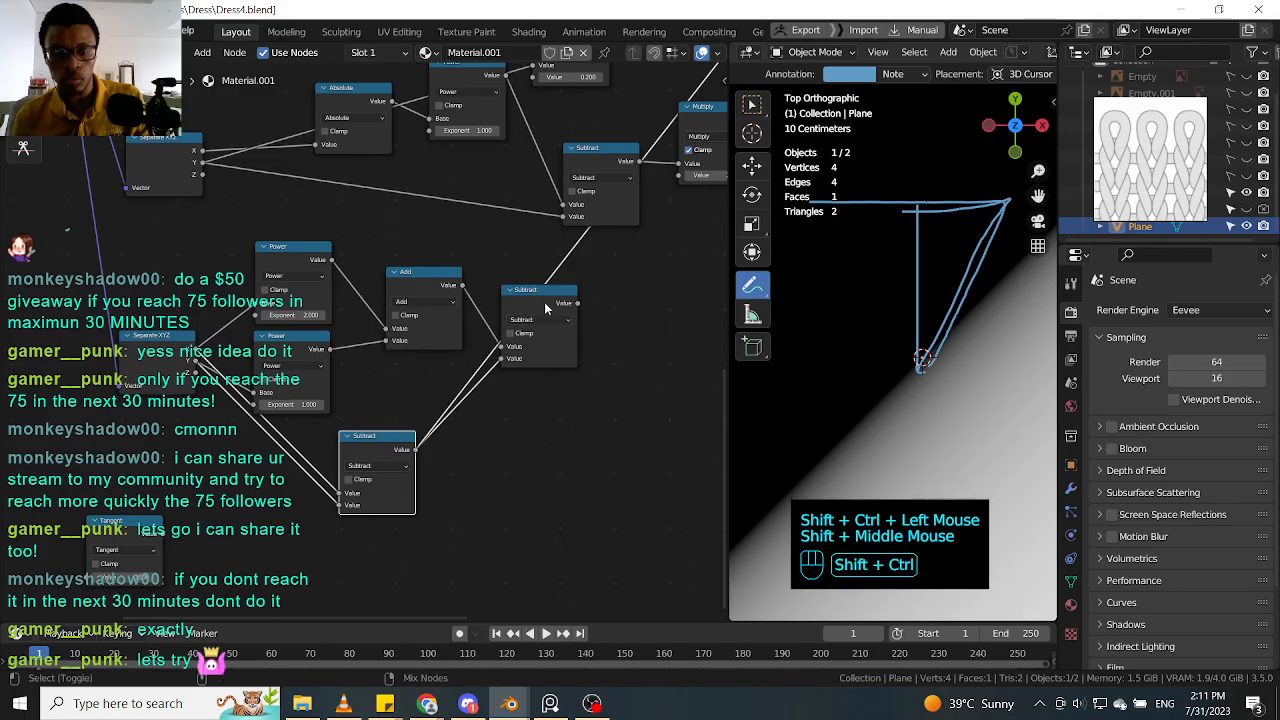
pyautogui.keyDown('ctrl'); pyautogui.keyDown('shift'); pyautogui.click(545, 335); pyautogui.keyUp('shift'); pyautogui.keyUp('ctrl')
pyautogui.keyDown('ctrl'); pyautogui.keyDown('shift'); pyautogui.click(392, 458); pyautogui.keyUp('shift'); pyautogui.keyUp('ctrl')
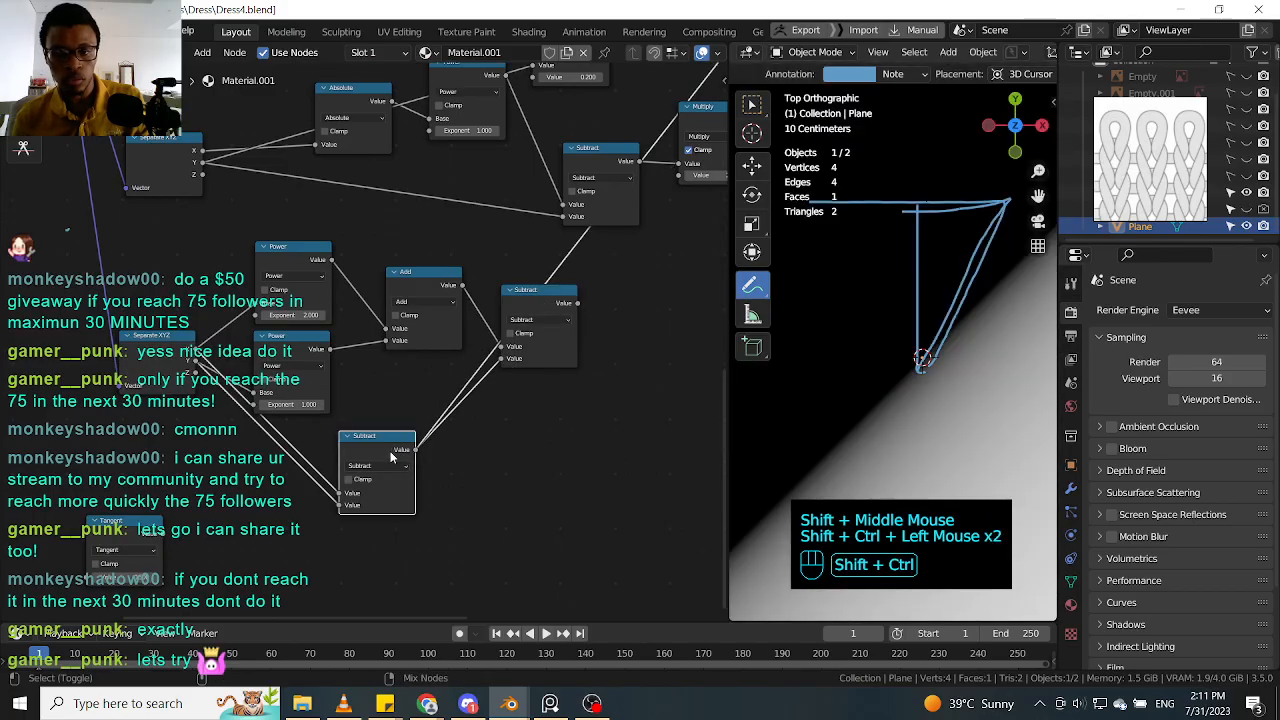
pyautogui.keyDown('ctrl'); pyautogui.keyDown('shift'); pyautogui.click(550, 293); pyautogui.keyUp('shift'); pyautogui.keyUp('ctrl')
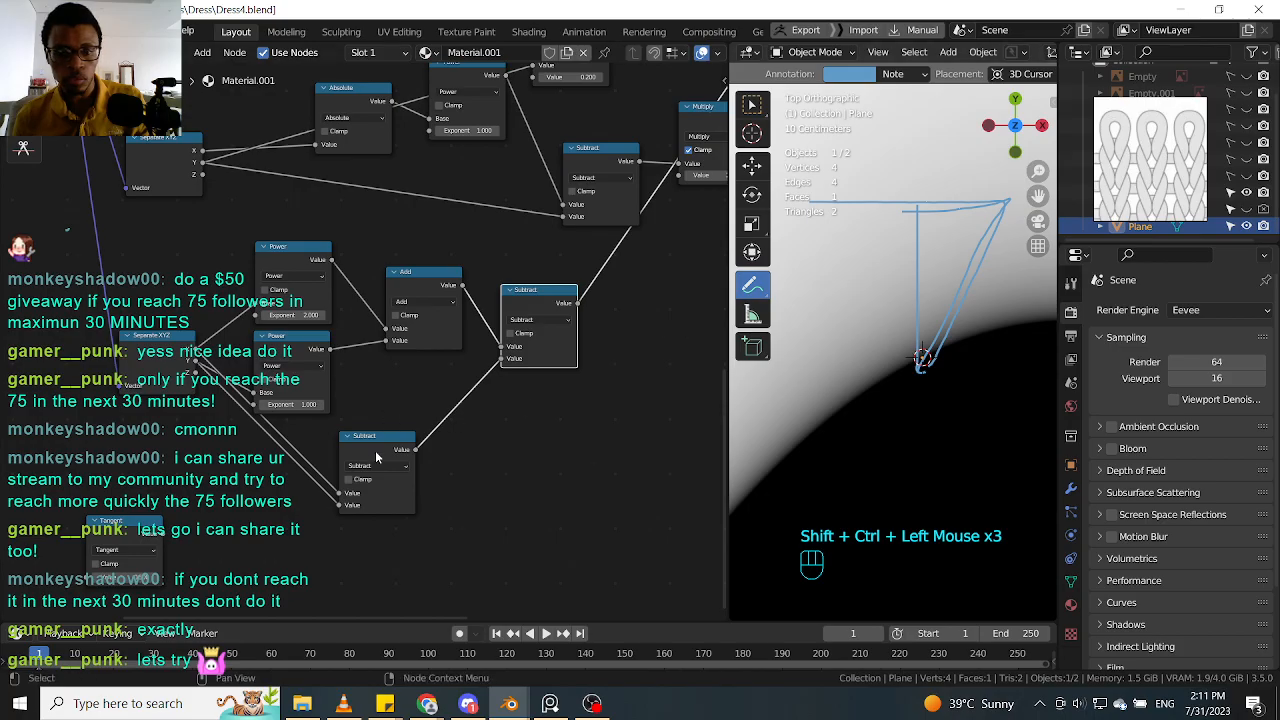
# Step: Duplicate the X-minus-Y Subtract node as a Multiply node and insert it before the final Subtract node
pyautogui.moveTo(376, 457); pyautogui.dragTo(375, 474)
pyautogui.moveTo(476, 391); pyautogui.dragTo(500, 369, button='middle')
pyautogui.doubleClick(466, 445)
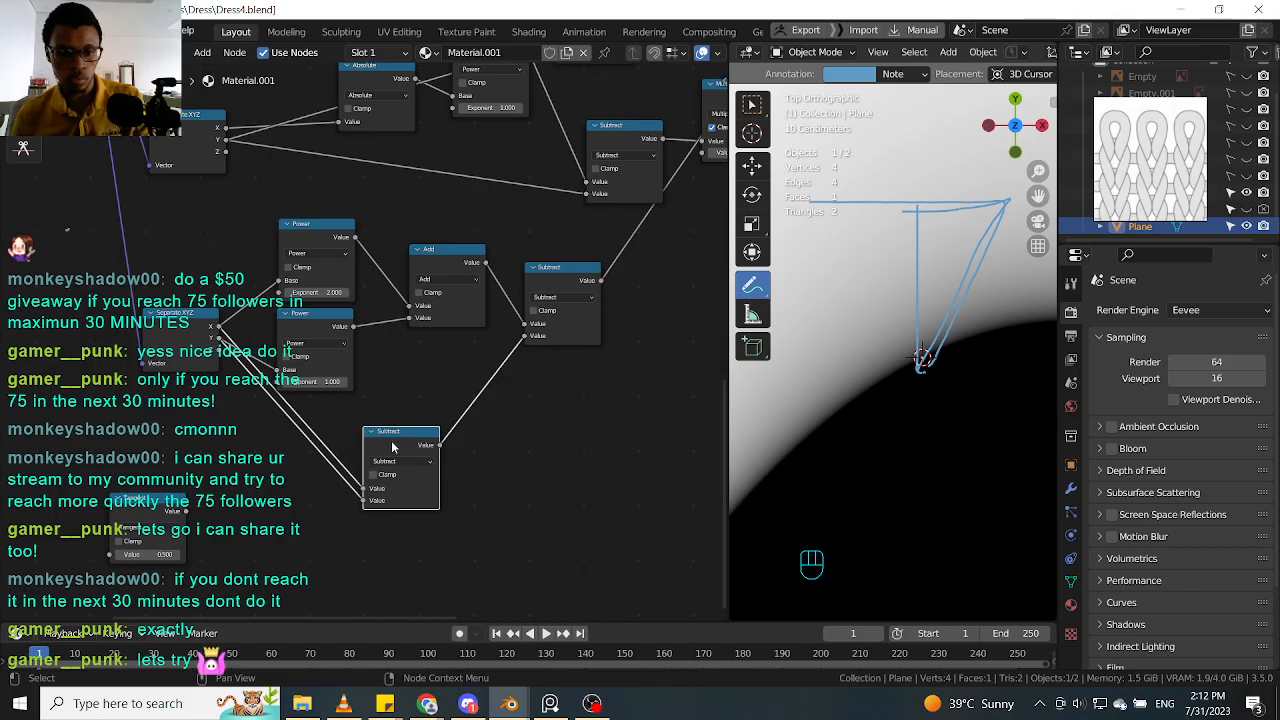
pyautogui.hotkey('shift', 'd')
pyautogui.click(540, 457)
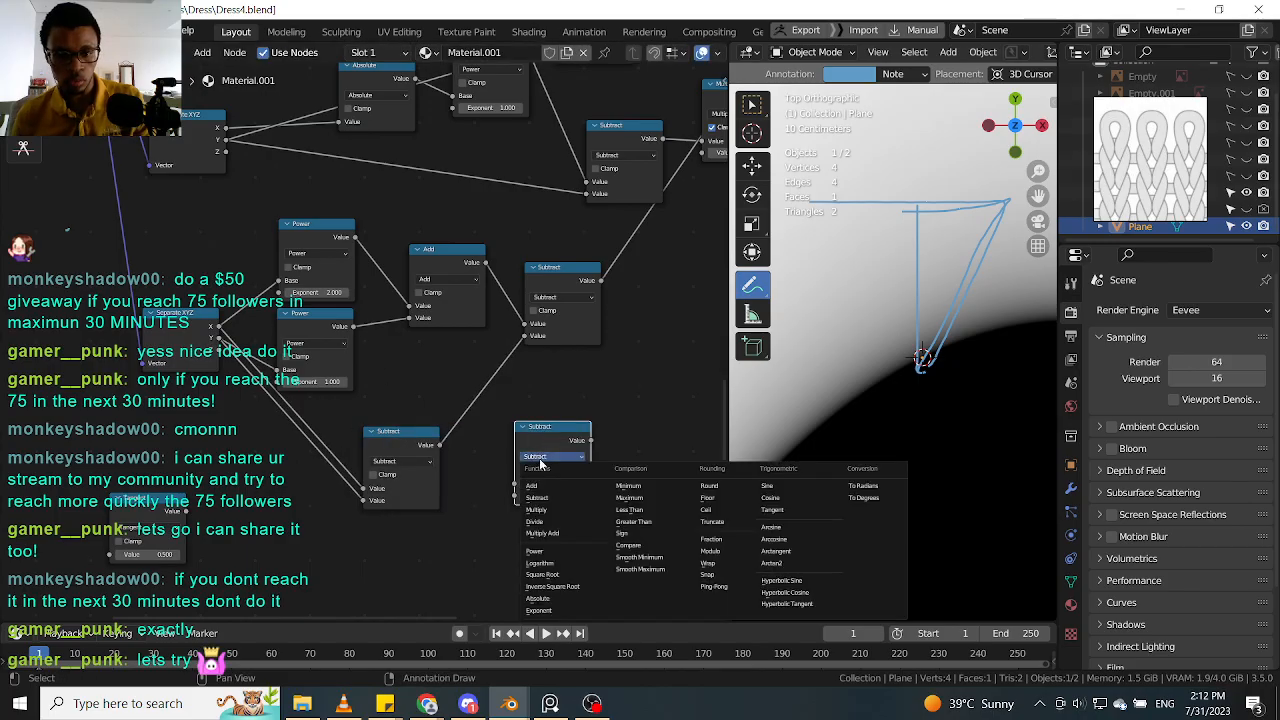
pyautogui.click(564, 510)
pyautogui.moveTo(519, 440); pyautogui.dragTo(487, 395)
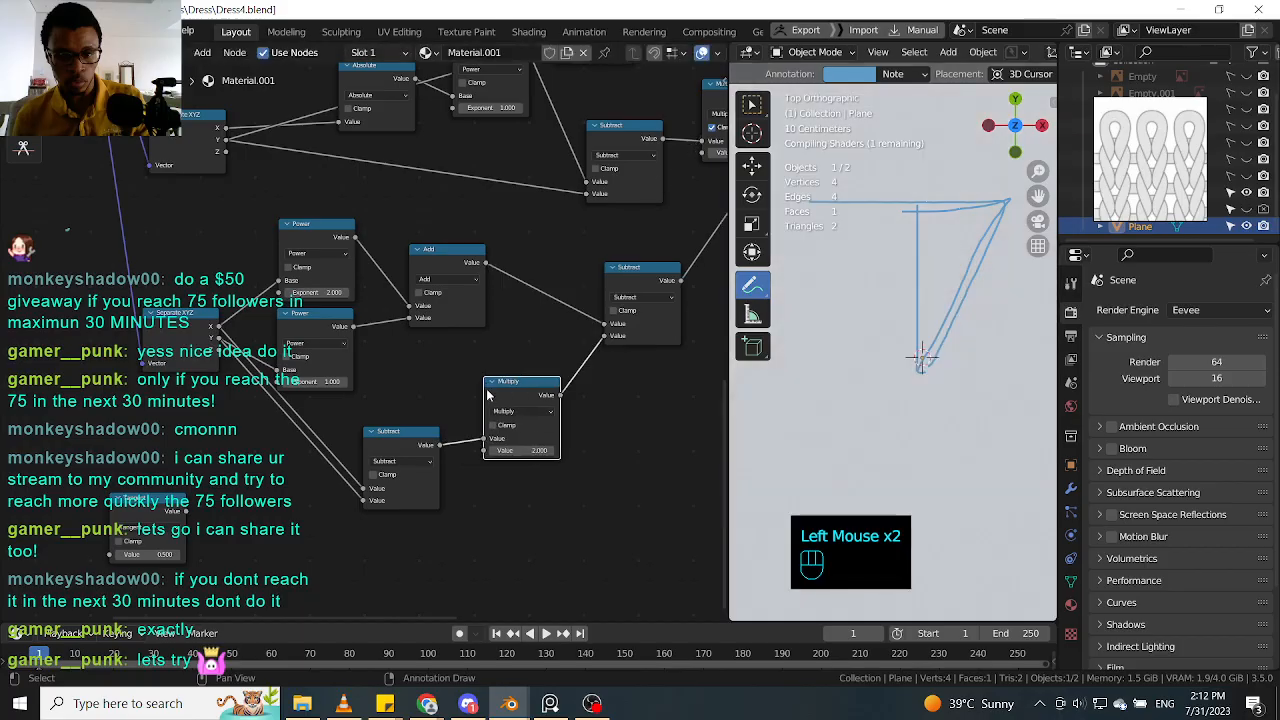
# Step: Try a multiplier of -1.5 on the new Multiply node, and set it to -2
pyautogui.moveTo(535, 450); pyautogui.dragTo(505, 450)
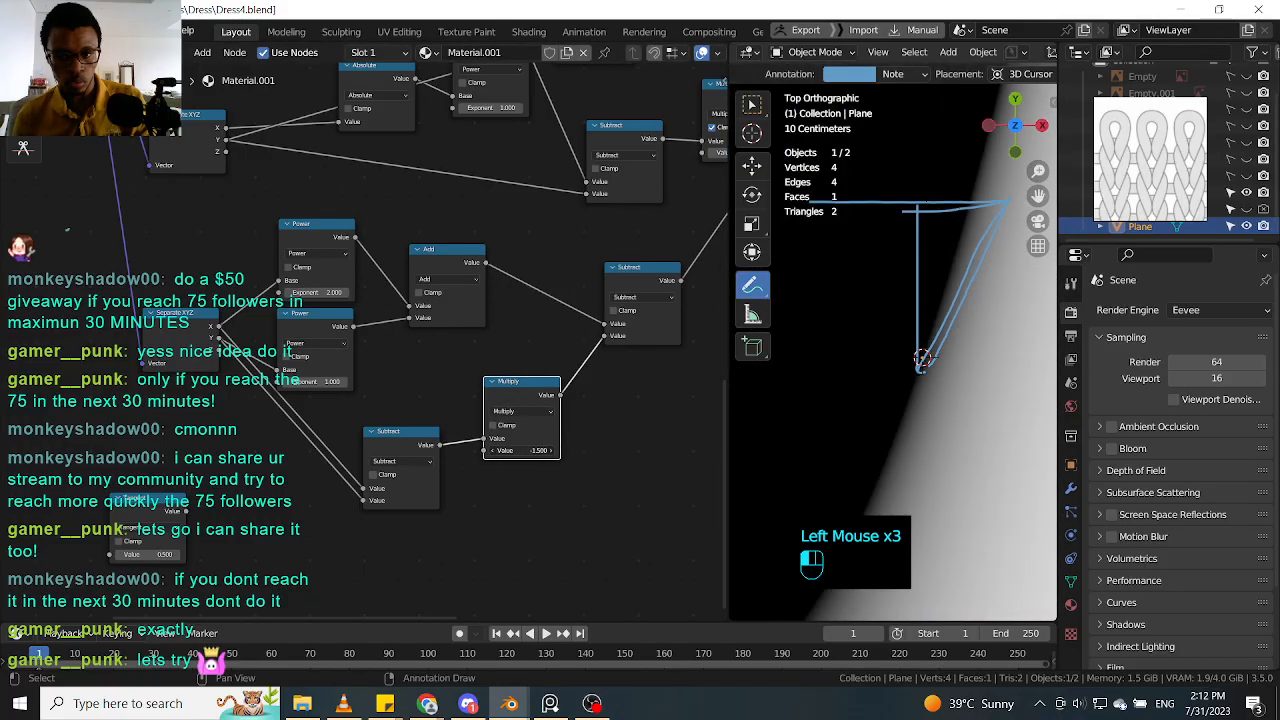
pyautogui.scroll(-2, 900, 400)
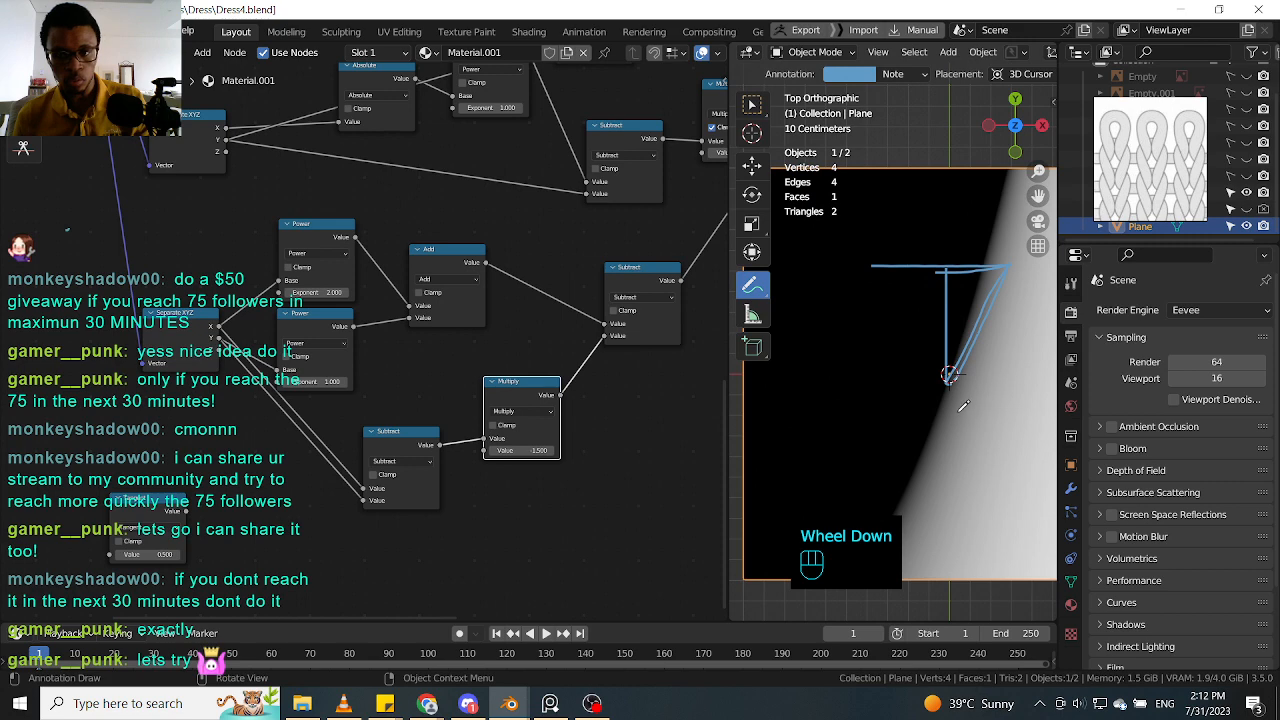
pyautogui.click(537, 450)
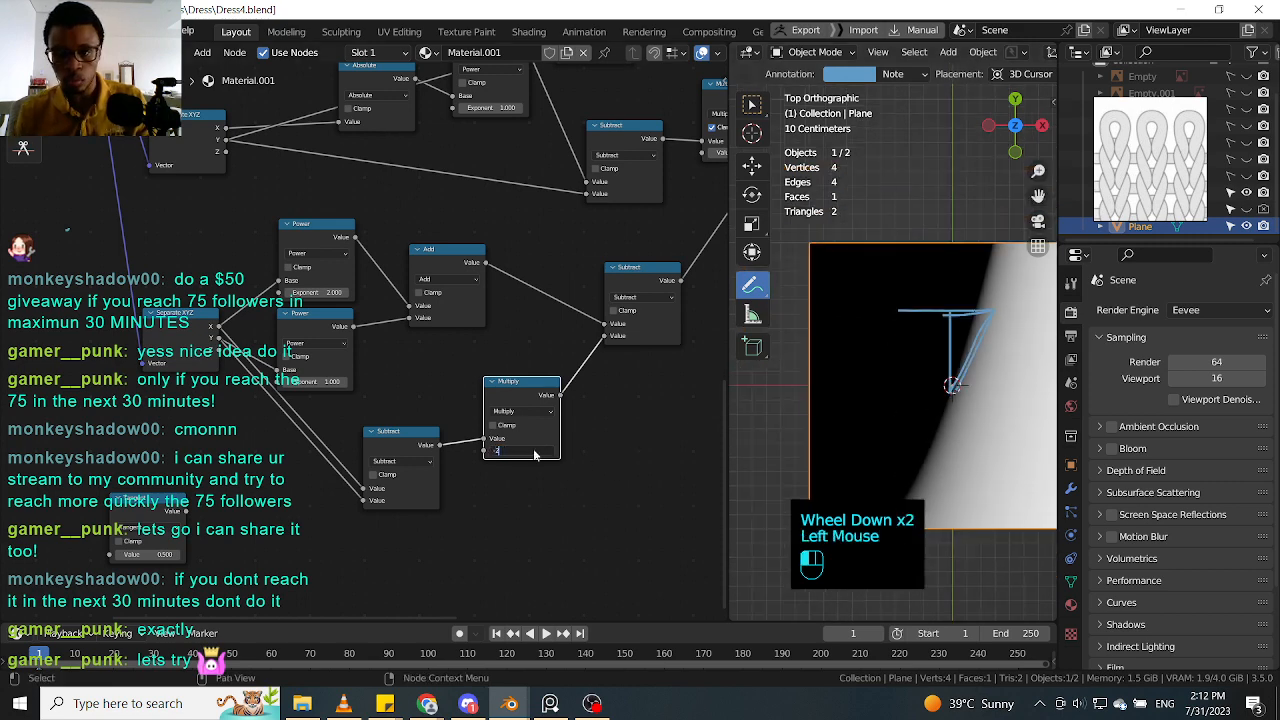
pyautogui.write('-2')
pyautogui.press('Return')
pyautogui.moveTo(535, 455); pyautogui.dragTo(488, 460, button='middle')
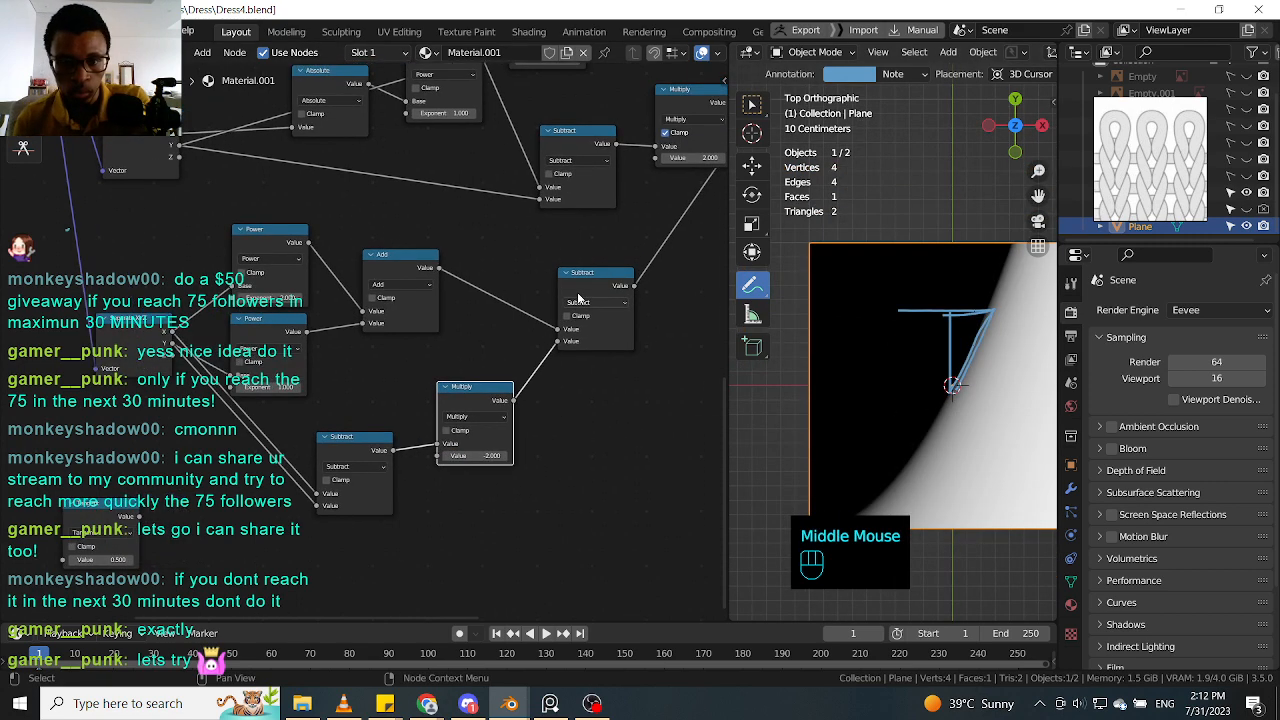
# Step: Nudge the final Subtract node and weaken the new Multiply node's negative multiplier until the previewed edge is nearly vertical
pyautogui.moveTo(578, 298); pyautogui.dragTo(581, 299)
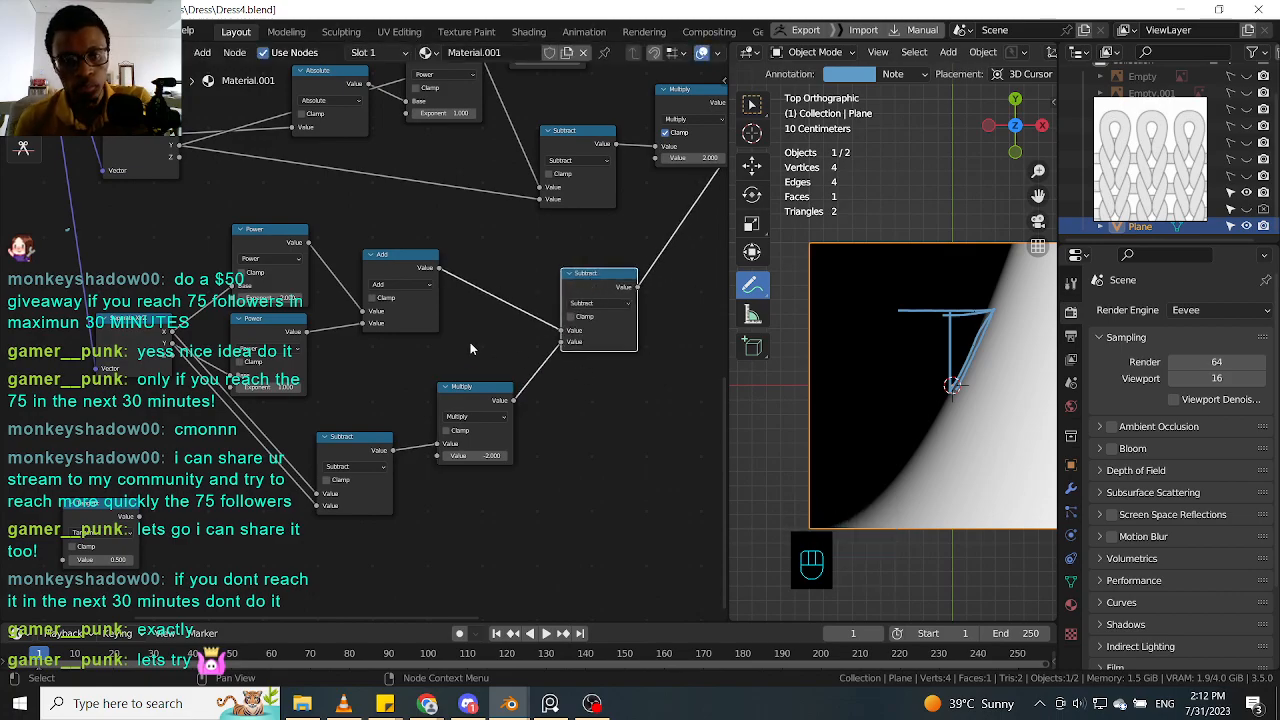
pyautogui.click(480, 455)
pyautogui.moveTo(480, 455)
pyautogui.mouseDown()
pyautogui.moveTo(444, 455)
pyautogui.moveTo(478, 455)
pyautogui.moveTo(462, 455)
pyautogui.mouseUp()
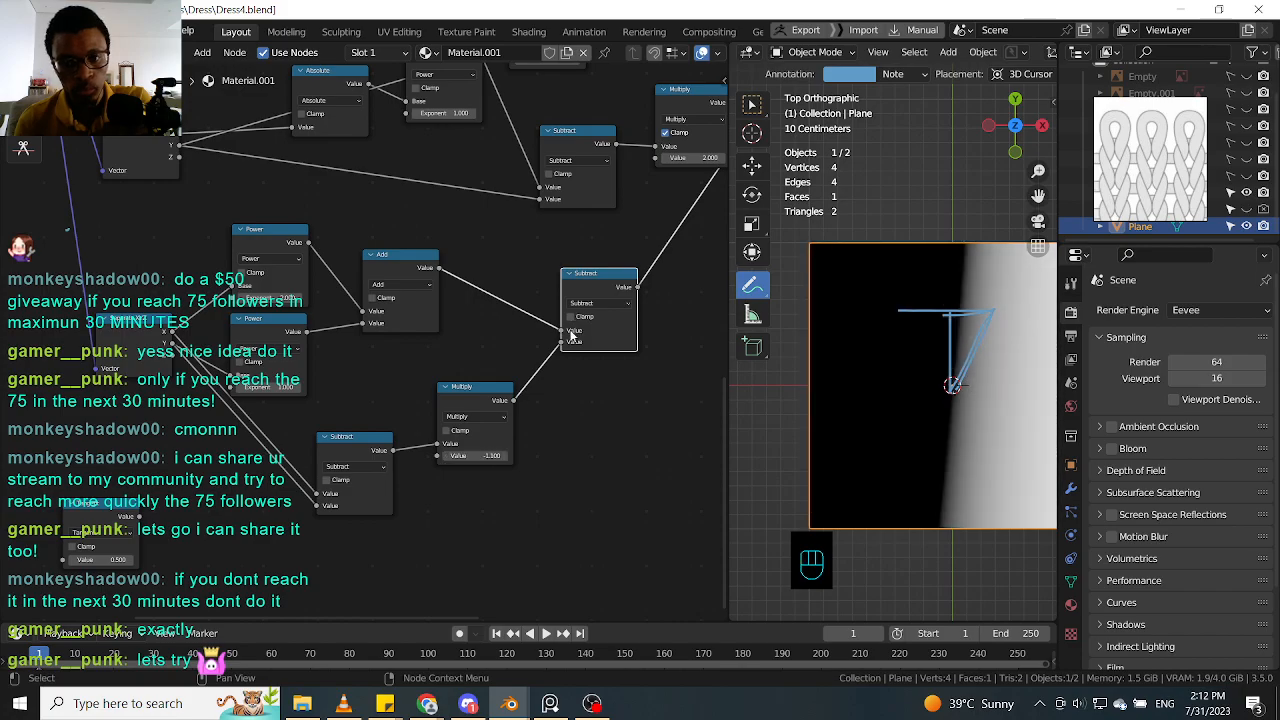
# Step: Dissolve the Multiply node, the X-minus-Y Subtract node and the final Subtract node from the lower chain, keeping the links intact
pyautogui.click(479, 402)
pyautogui.hotkey('ctrl', 'x')
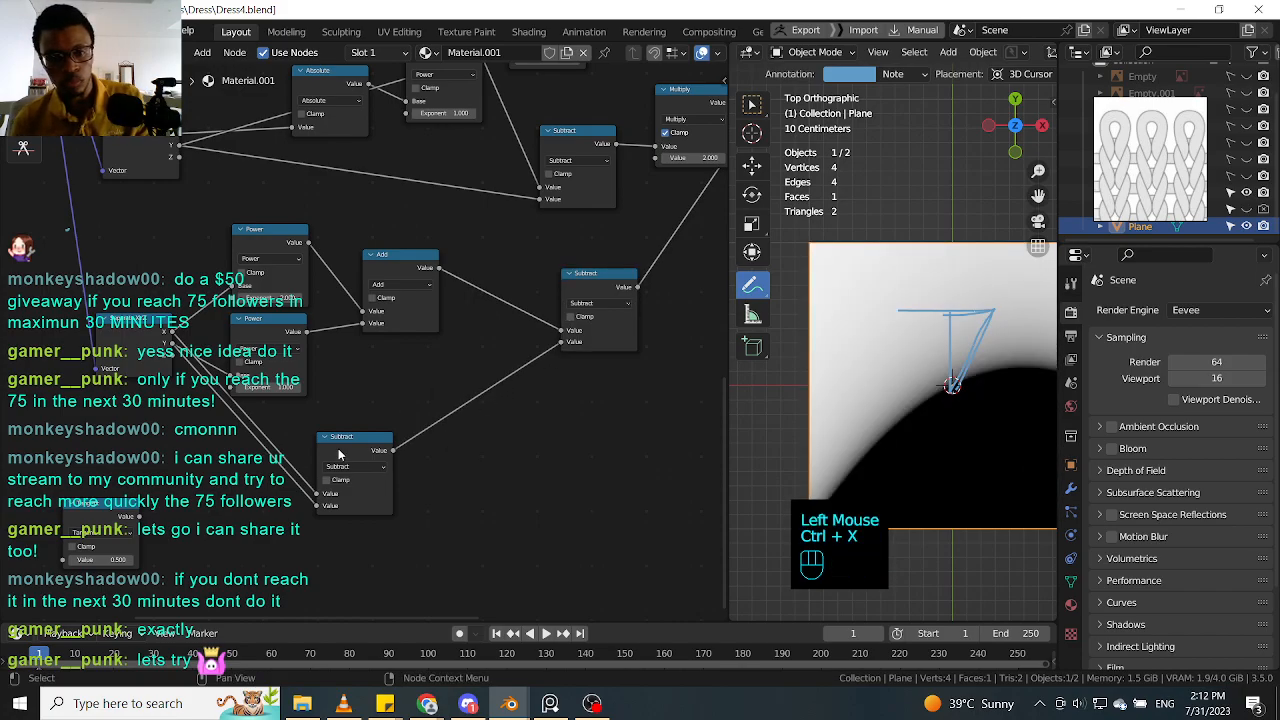
pyautogui.click(340, 453)
pyautogui.keyDown('ctrl'); pyautogui.click(383, 438); pyautogui.keyUp('ctrl')
pyautogui.hotkey('ctrl', 'x')
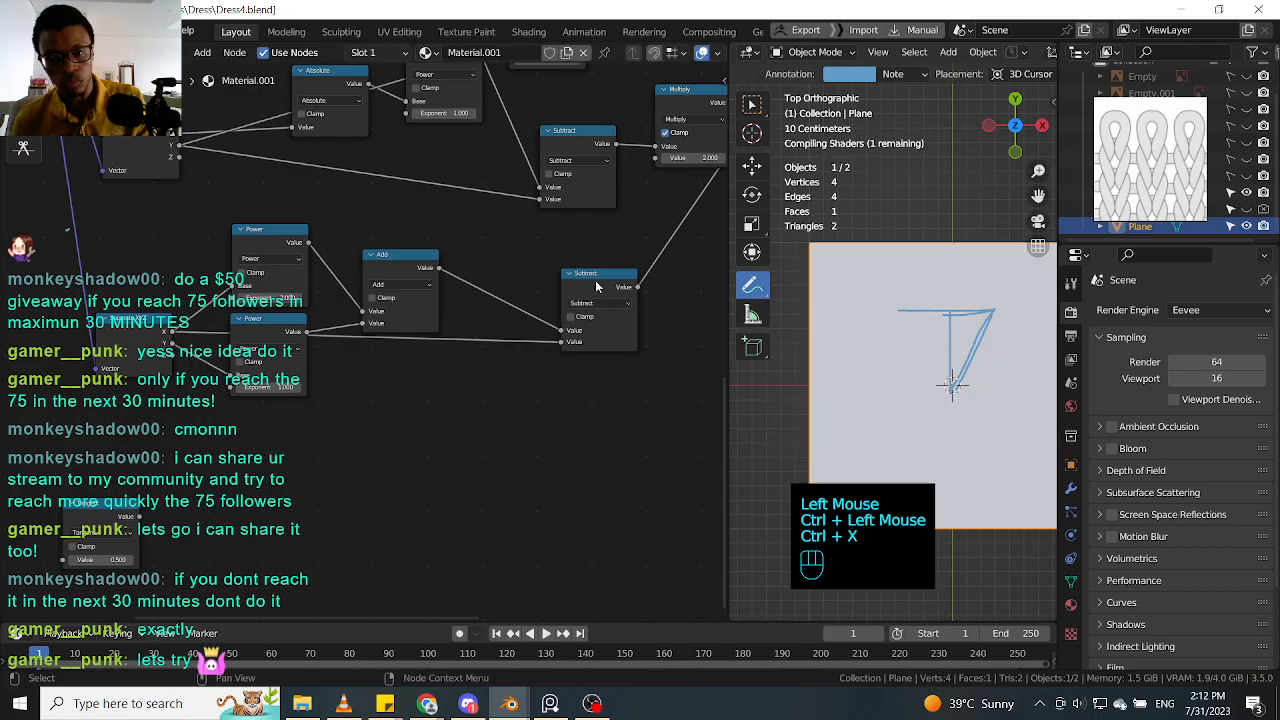
pyautogui.click(596, 287)
pyautogui.hotkey('ctrl', 'x')
pyautogui.keyDown('ctrl'); pyautogui.click(596, 283); pyautogui.keyUp('ctrl')
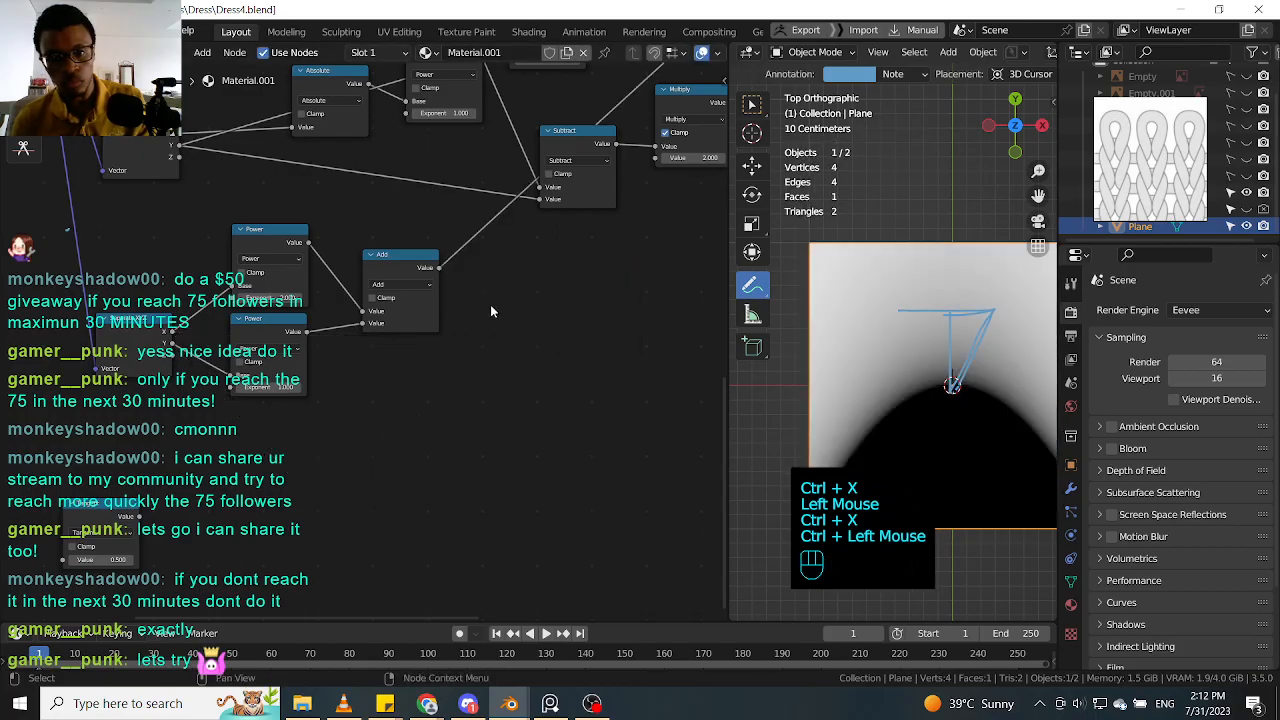
# Step: Preview the lower Add node on the plane and set the lower Power node's exponent to 2
pyautogui.moveTo(520, 284); pyautogui.dragTo(540, 347, button='middle')
pyautogui.click(419, 326)
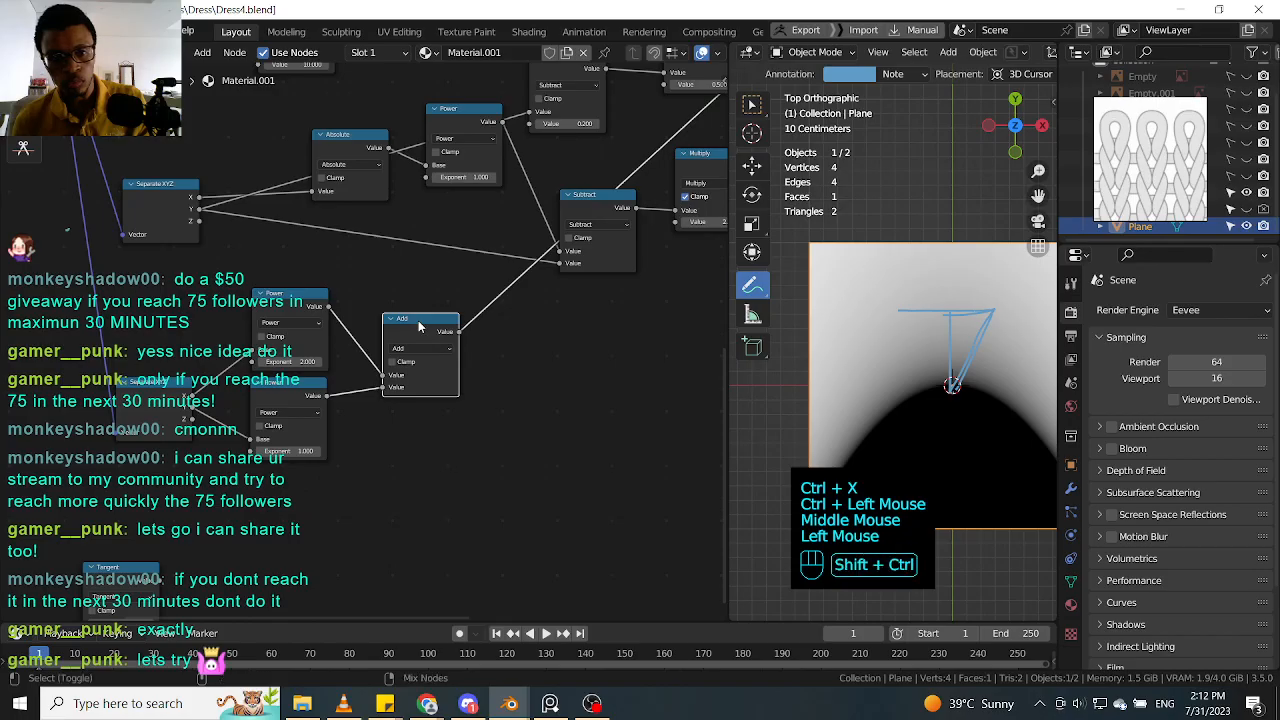
pyautogui.keyDown('ctrl'); pyautogui.keyDown('shift'); pyautogui.click(419, 326); pyautogui.keyUp('shift'); pyautogui.keyUp('ctrl')
pyautogui.click(277, 452)
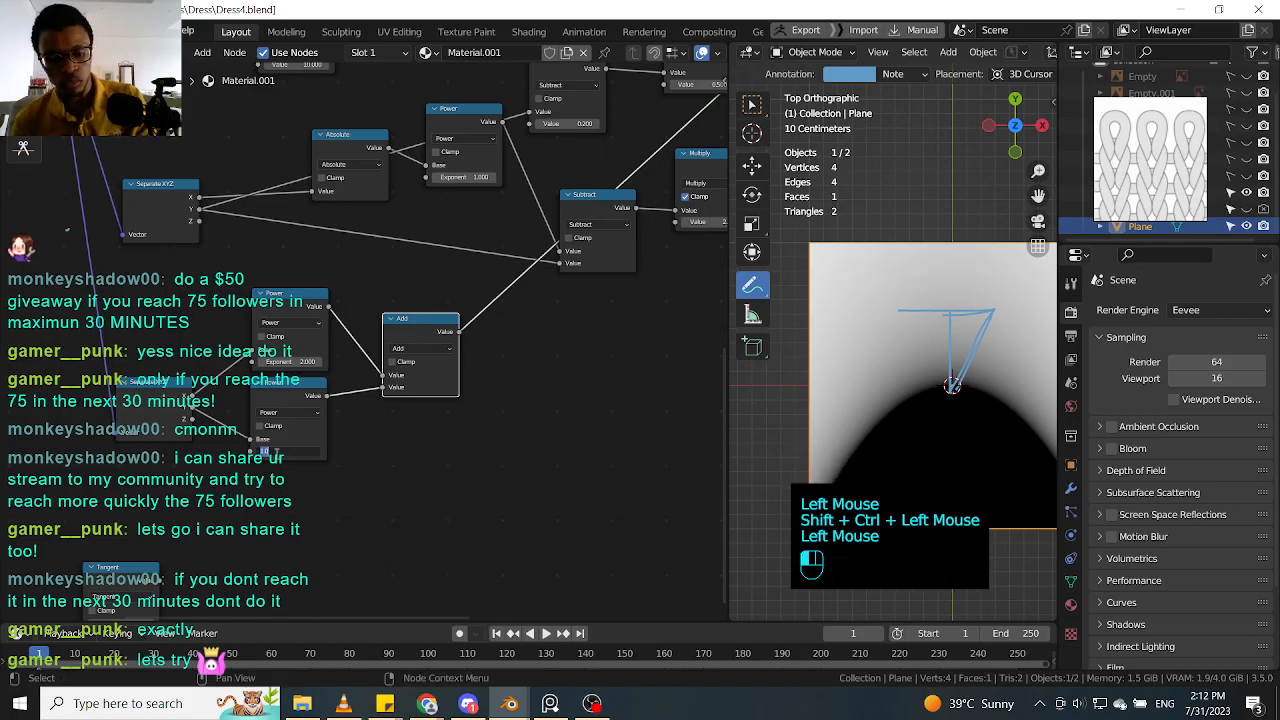
pyautogui.click(450, 447)
pyautogui.click(454, 448)
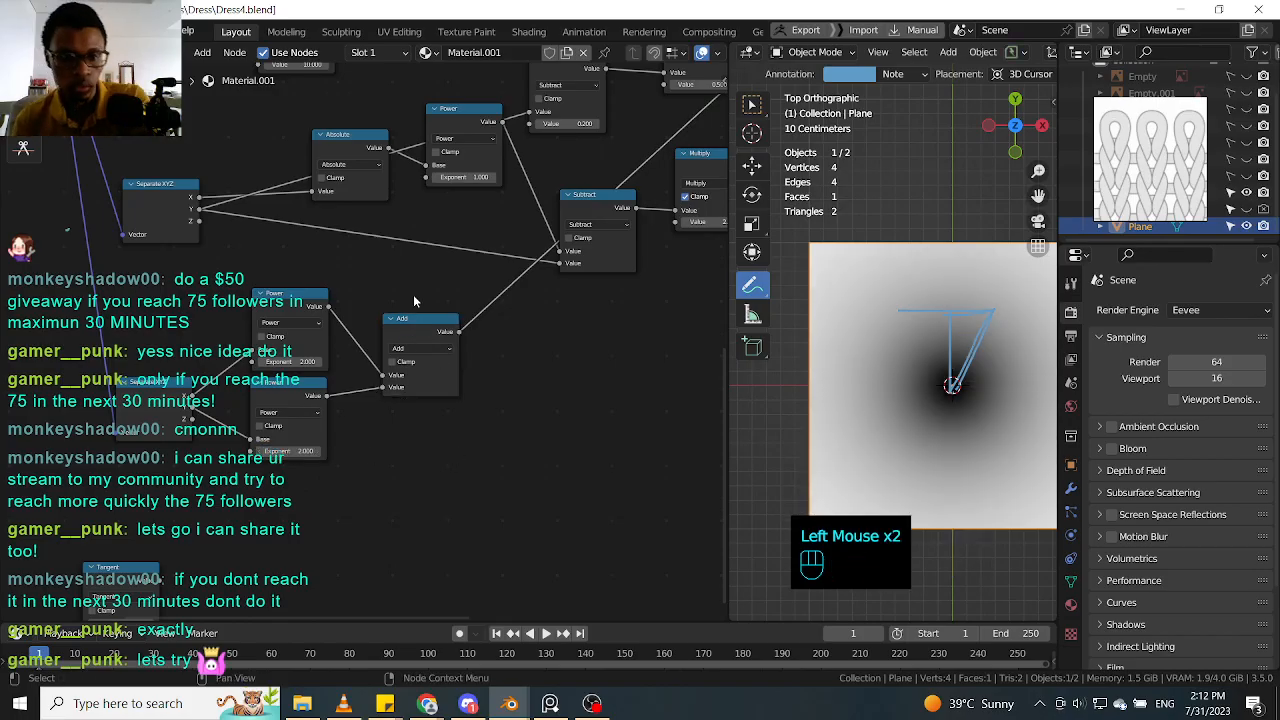
# Step: Nudge the lower Power node and the Add node slightly downwards
pyautogui.click(405, 345)
pyautogui.moveTo(295, 396); pyautogui.dragTo(294, 399)
pyautogui.moveTo(416, 339); pyautogui.dragTo(413, 348)
# Step: Try a different exponent on the lower Power node, and set it back to 2
pyautogui.moveTo(300, 455); pyautogui.dragTo(410, 445)
pyautogui.click(297, 456)
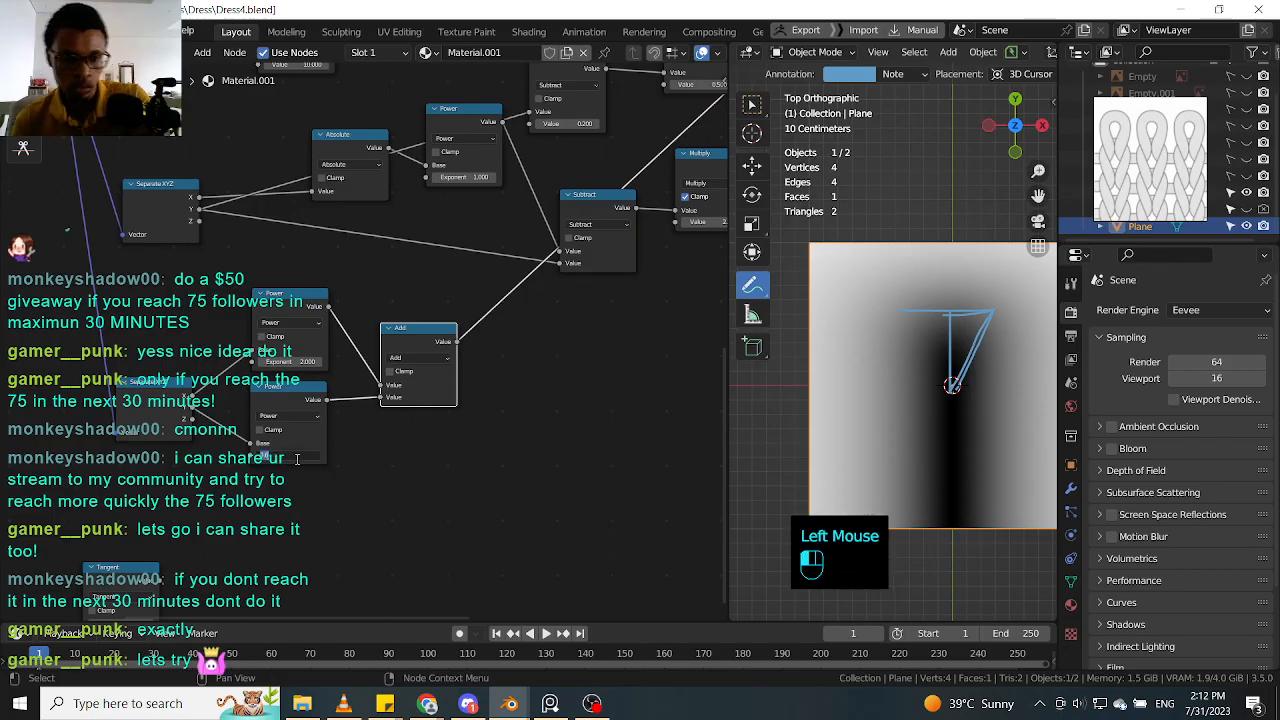
pyautogui.write('2')
pyautogui.press('Return')
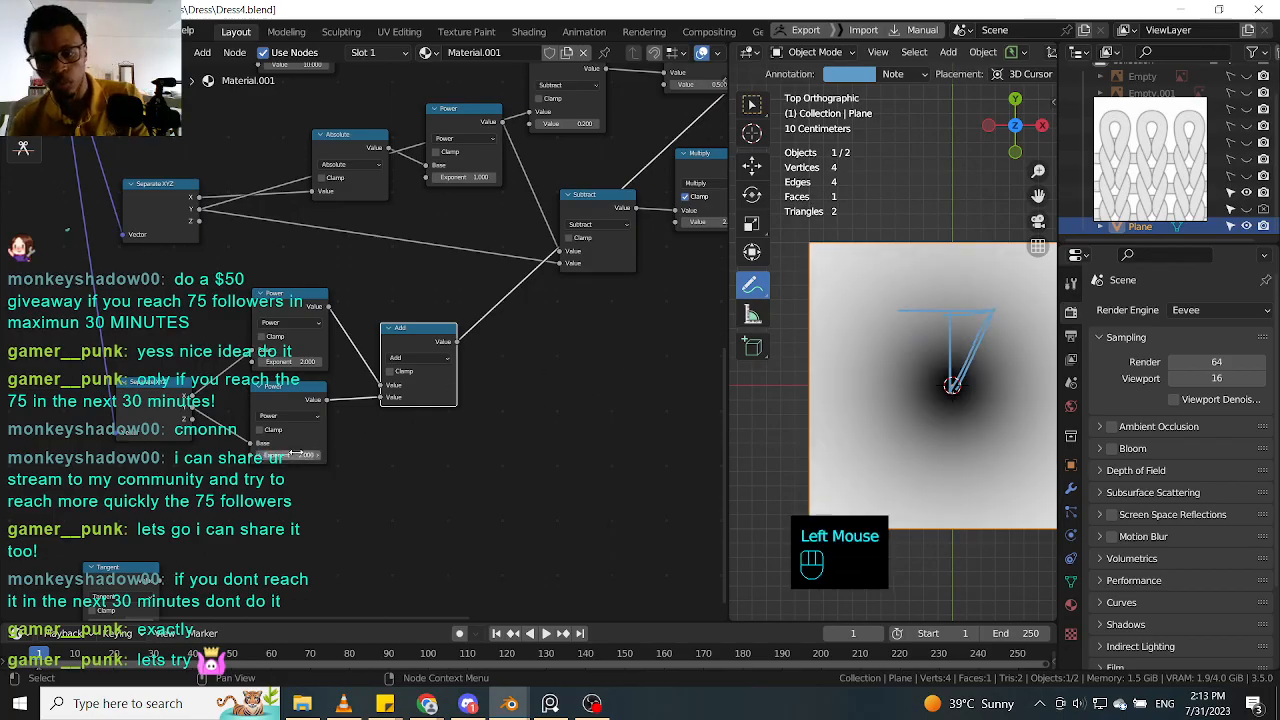
pyautogui.click(505, 440)
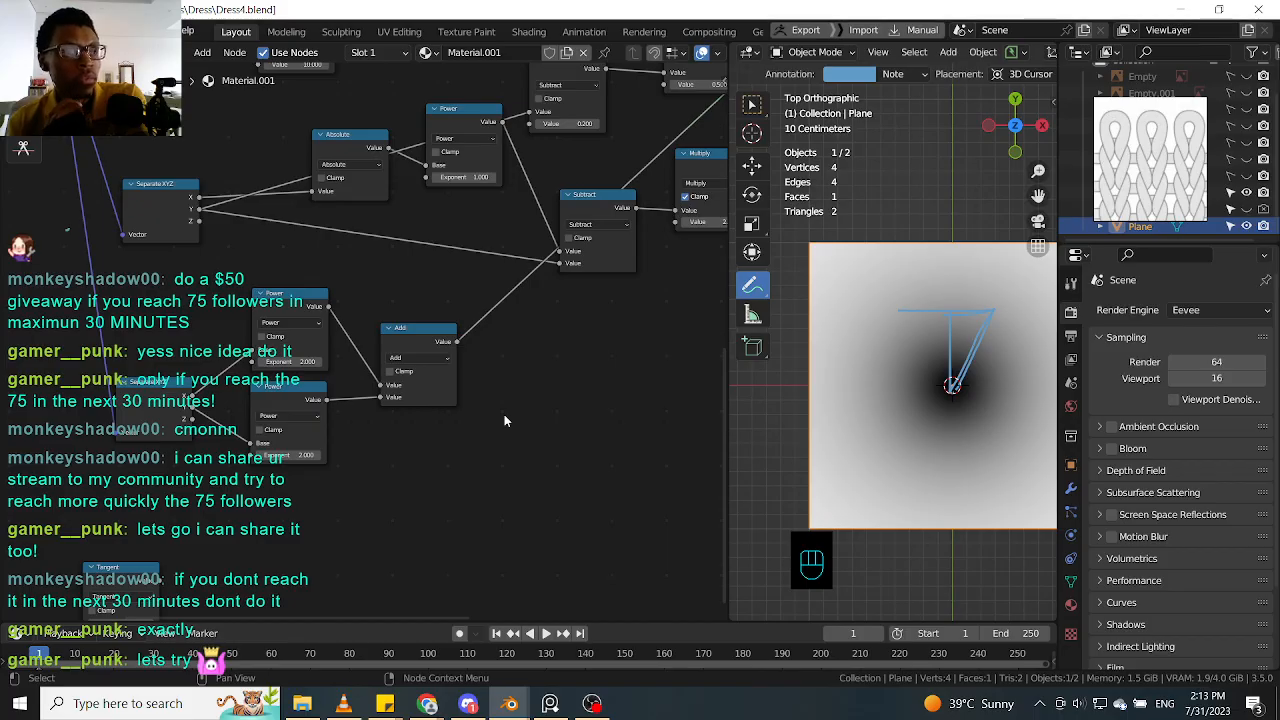
# Step: Save the project as the next numbered version, Dress5.blend
pyautogui.click(584, 422)
pyautogui.hotkey('ctrl', 'shift', 's')
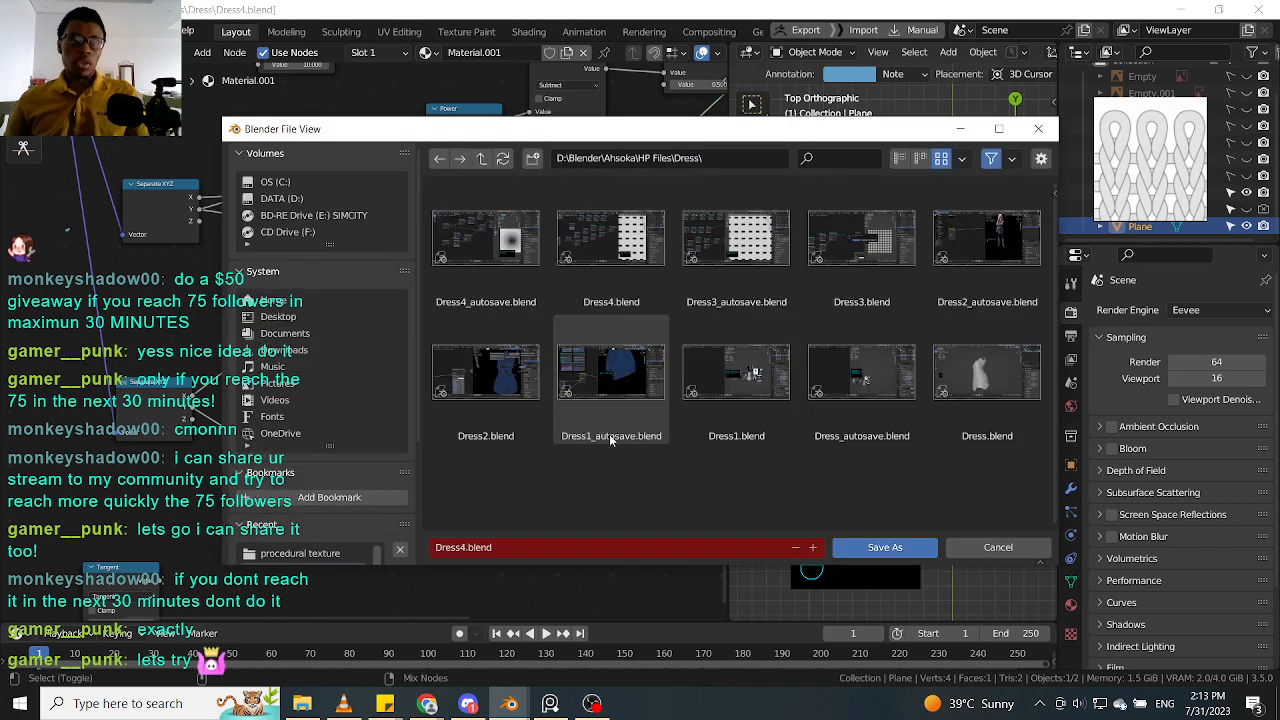
pyautogui.click(812, 547)
pyautogui.click(855, 547)
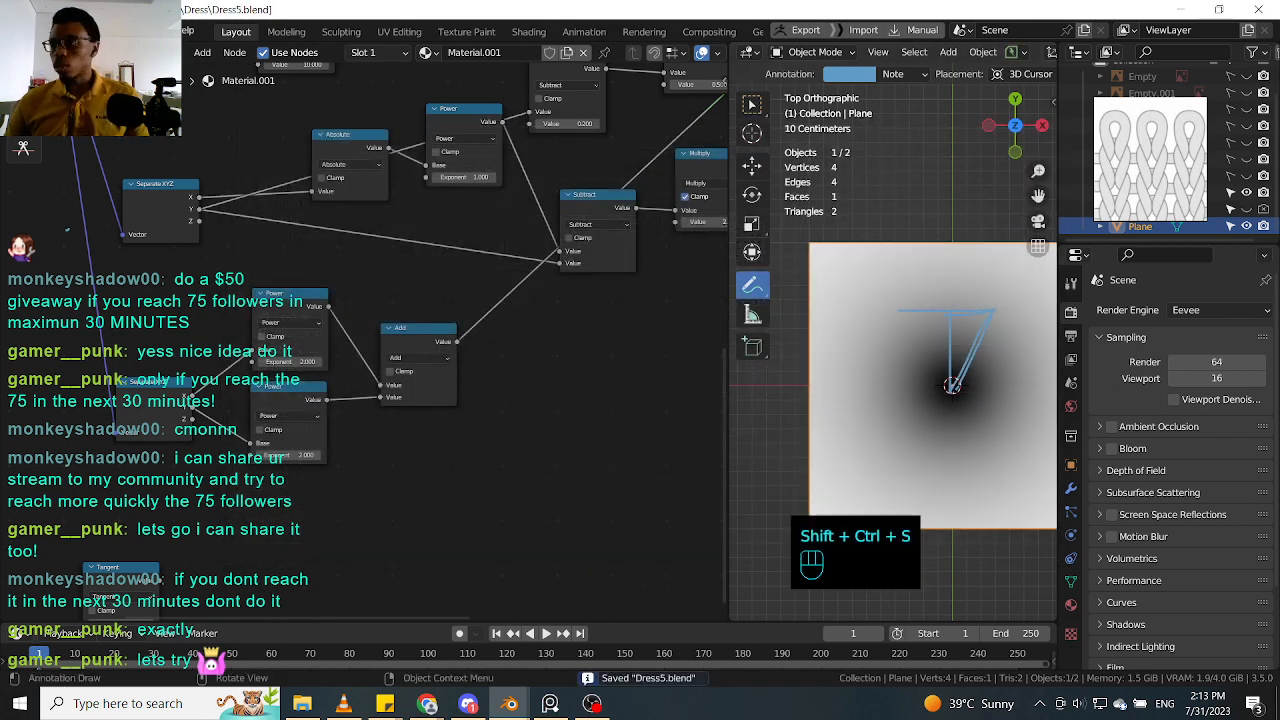
# Step: Switch to the reference image window, enlarge it, and bring the knit material drawing into close view
pyautogui.hotkey('alt', 'Tab')
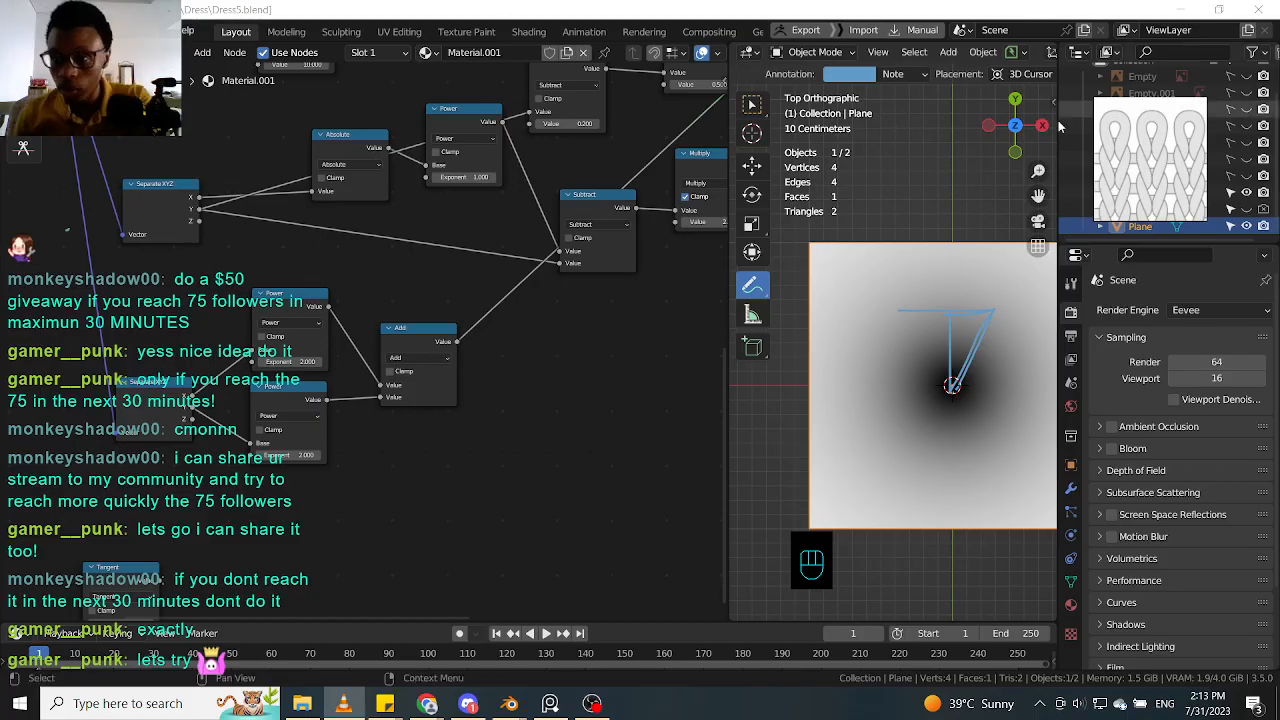
pyautogui.scroll(-4, 1141, 137)
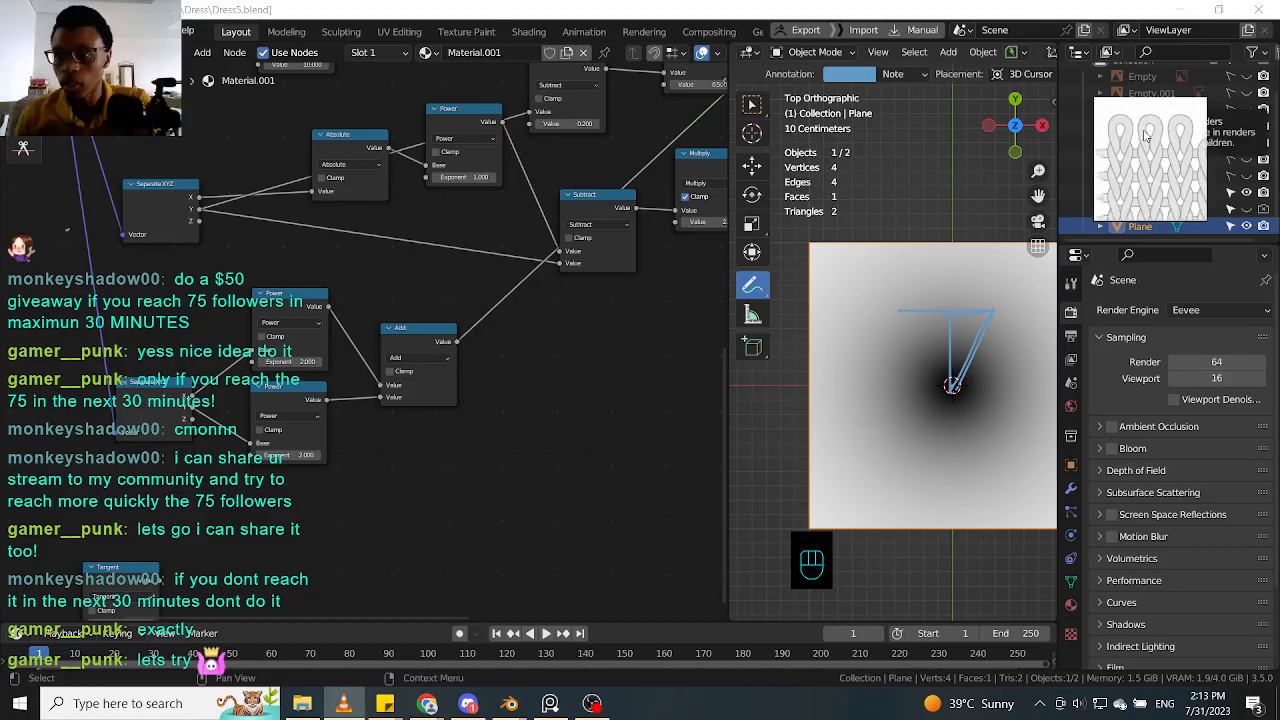
pyautogui.moveTo(1094, 220); pyautogui.dragTo(806, 367)
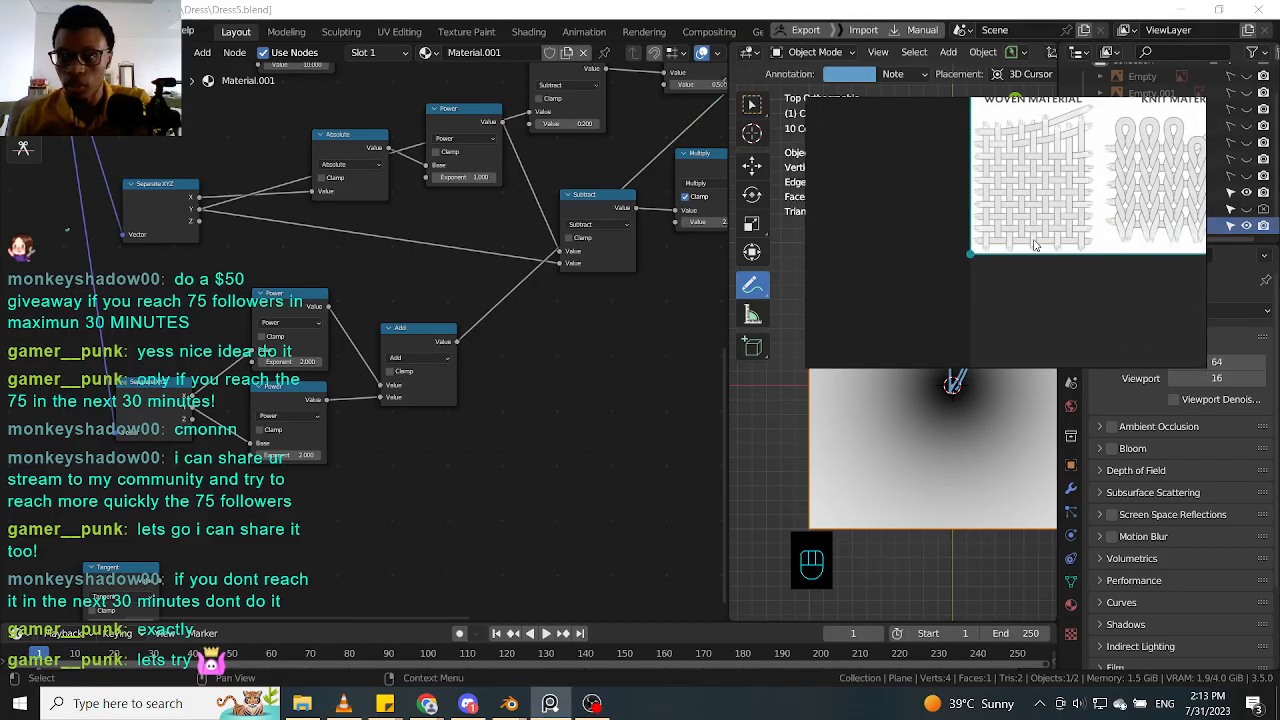
pyautogui.moveTo(1076, 196); pyautogui.dragTo(942, 247, button='middle')
pyautogui.scroll(4, 1017, 209)
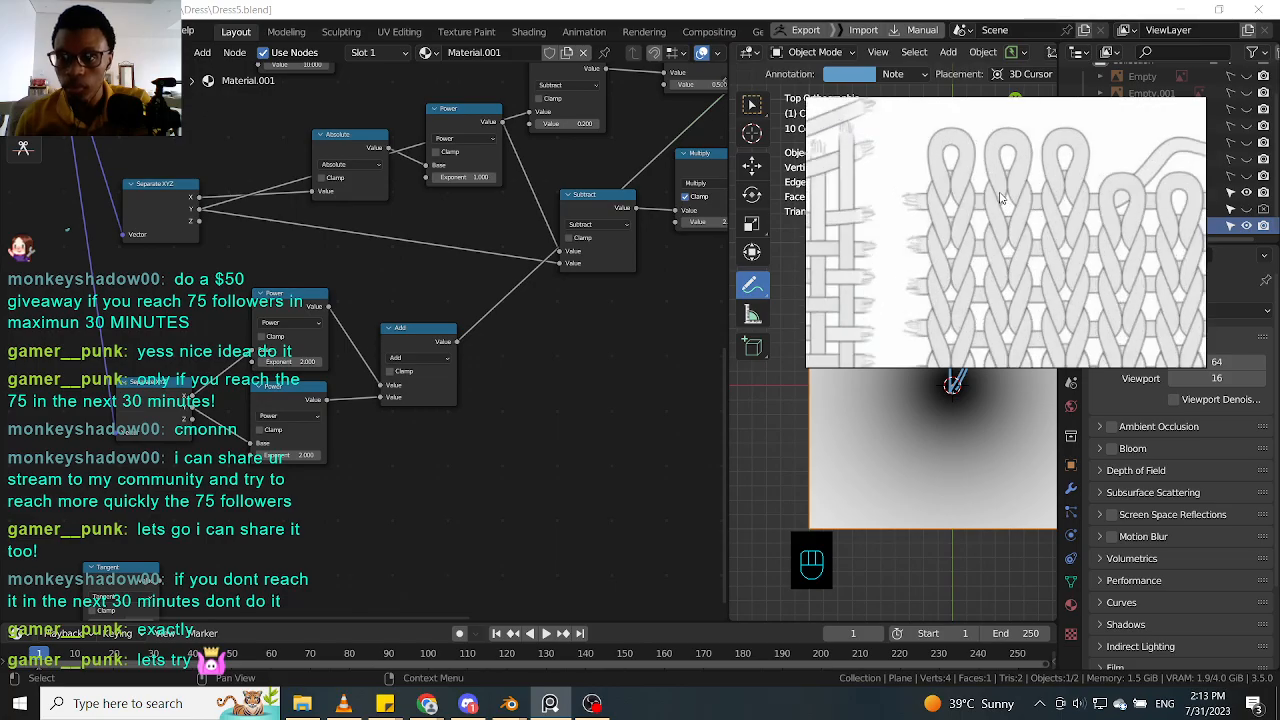
# Step: Examine the shape of the loops in the knit material drawing beside the woven material
pyautogui.scroll(-5, 1002, 199)
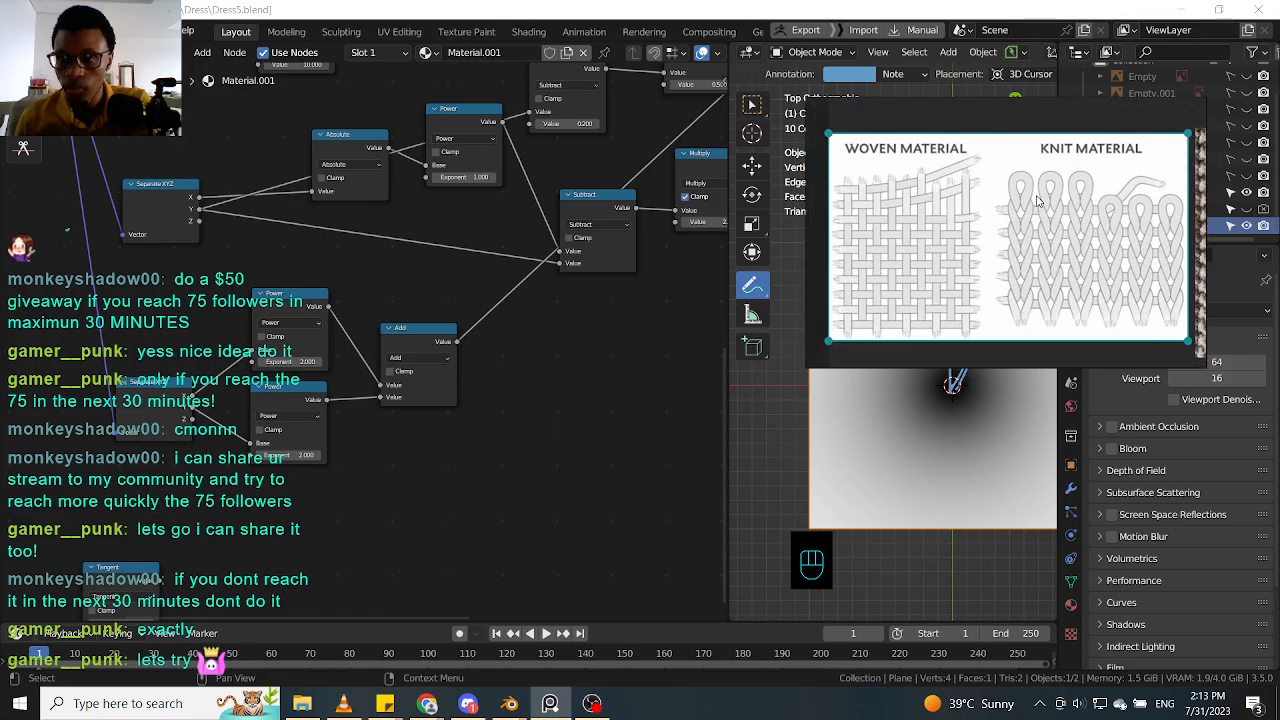
pyautogui.scroll(2, 1037, 202)
pyautogui.scroll(-1, 1040, 200)
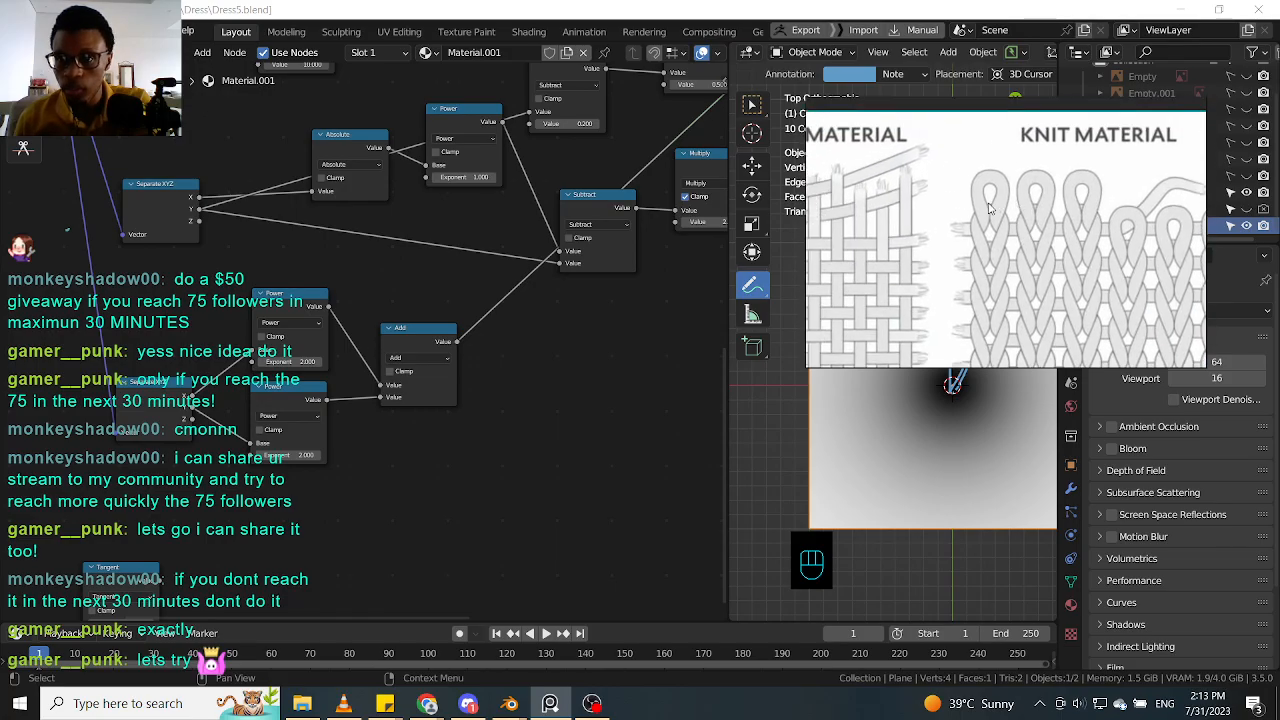
pyautogui.scroll(-3, 1039, 199)
pyautogui.scroll(2, 1040, 199)
pyautogui.scroll(-1, 1040, 200)
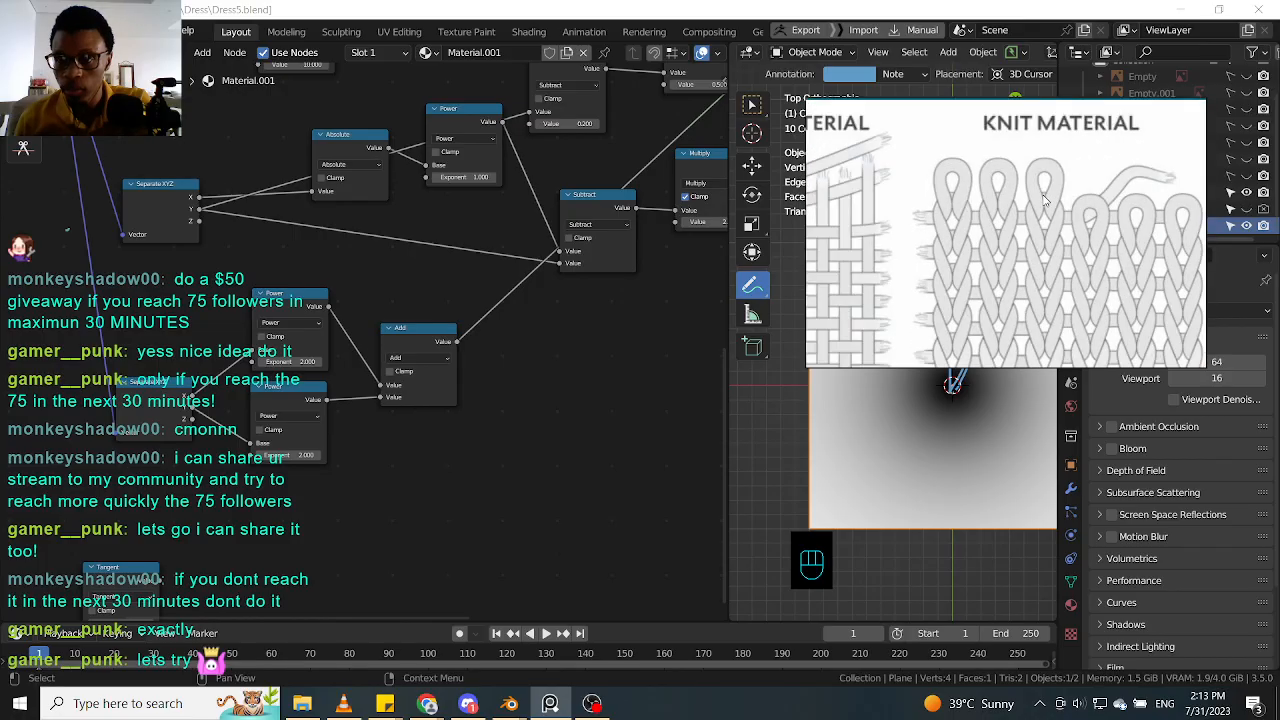
pyautogui.scroll(-2, 1039, 200)
pyautogui.scroll(1, 1038, 201)
pyautogui.scroll(-1, 962, 205)
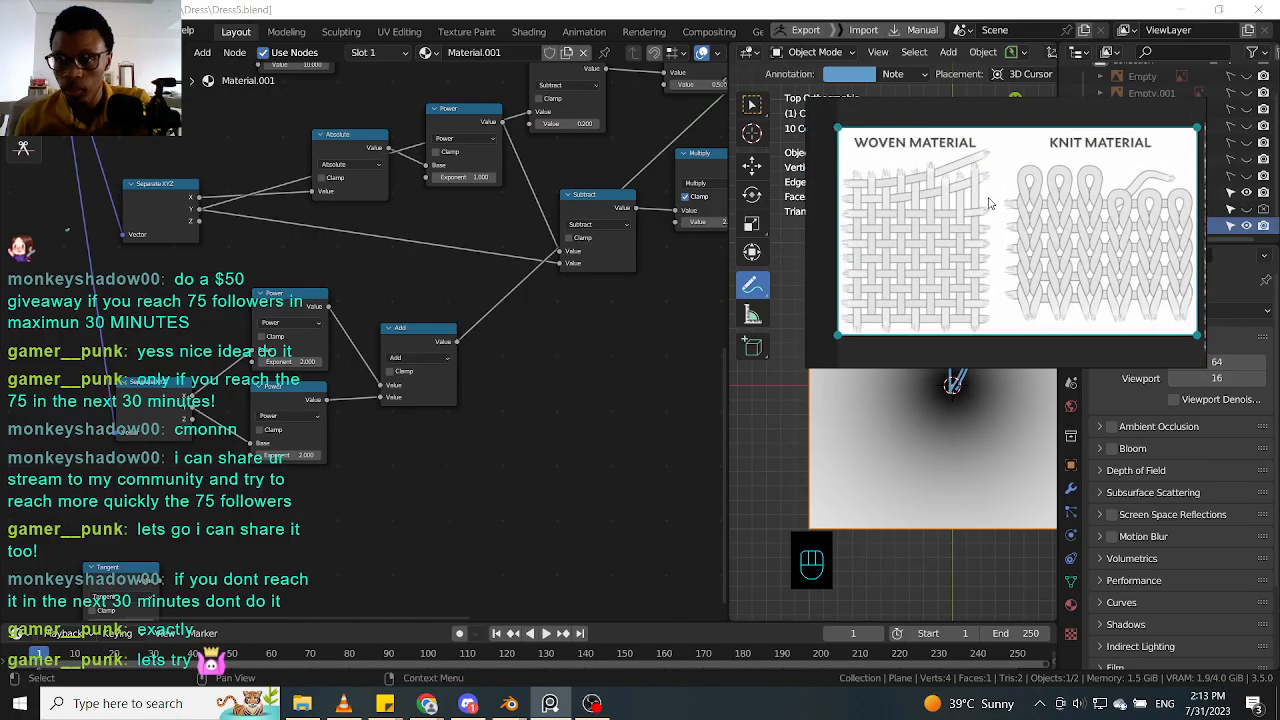
pyautogui.scroll(3, 1018, 197)
pyautogui.moveTo(1086, 185); pyautogui.dragTo(1069, 187, button='middle')
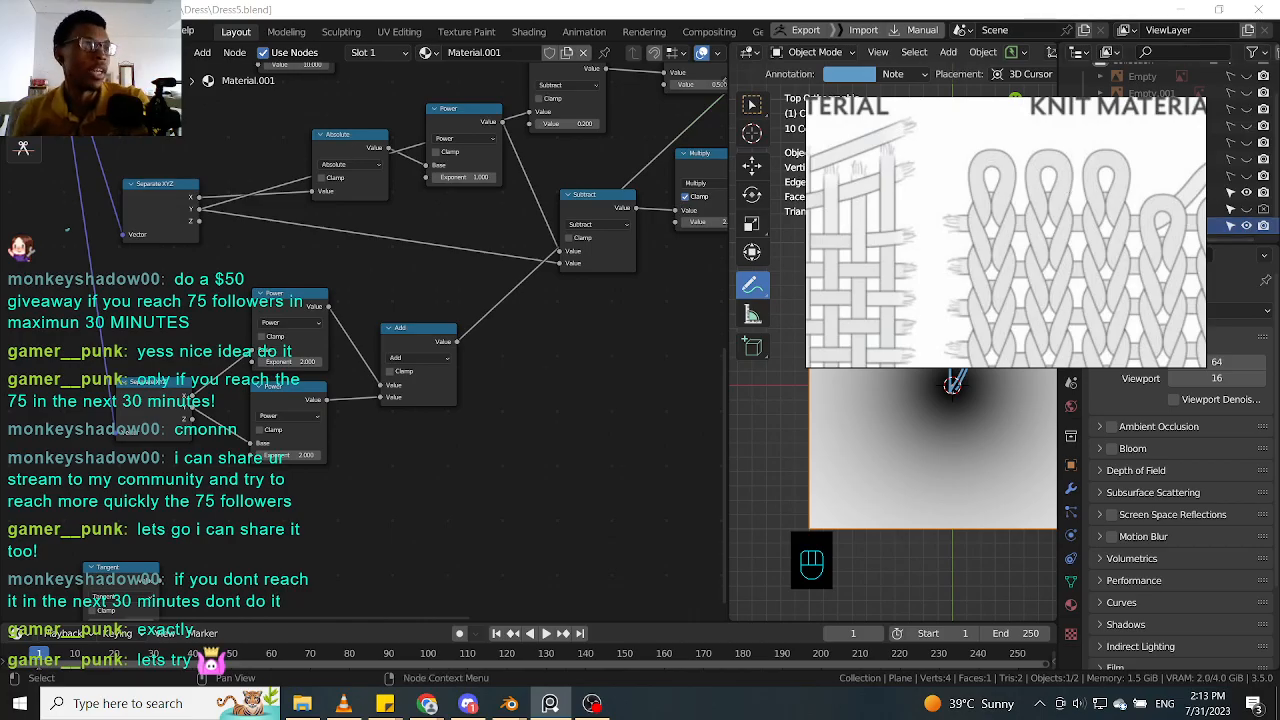
# Step: Zoom in on the first knit loops and move the reference window up, clear of the plane's gradient preview
pyautogui.click(344, 704)
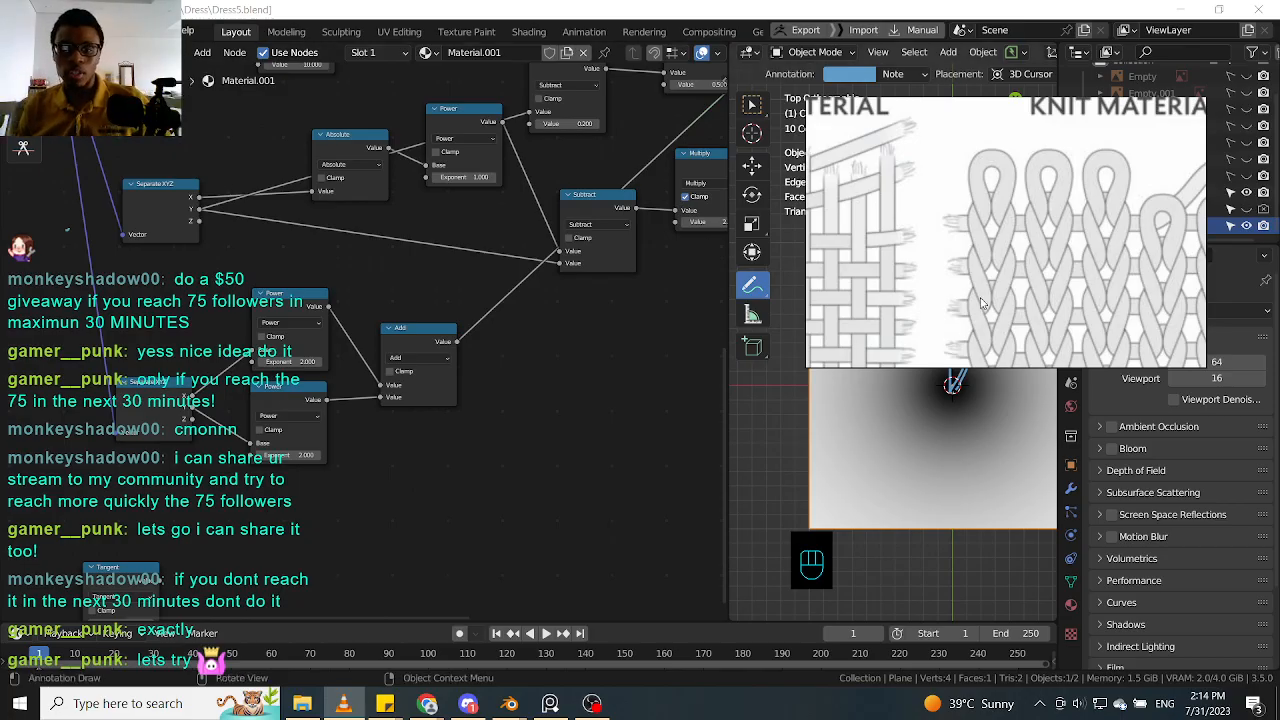
pyautogui.moveTo(1031, 256); pyautogui.dragTo(968, 292)
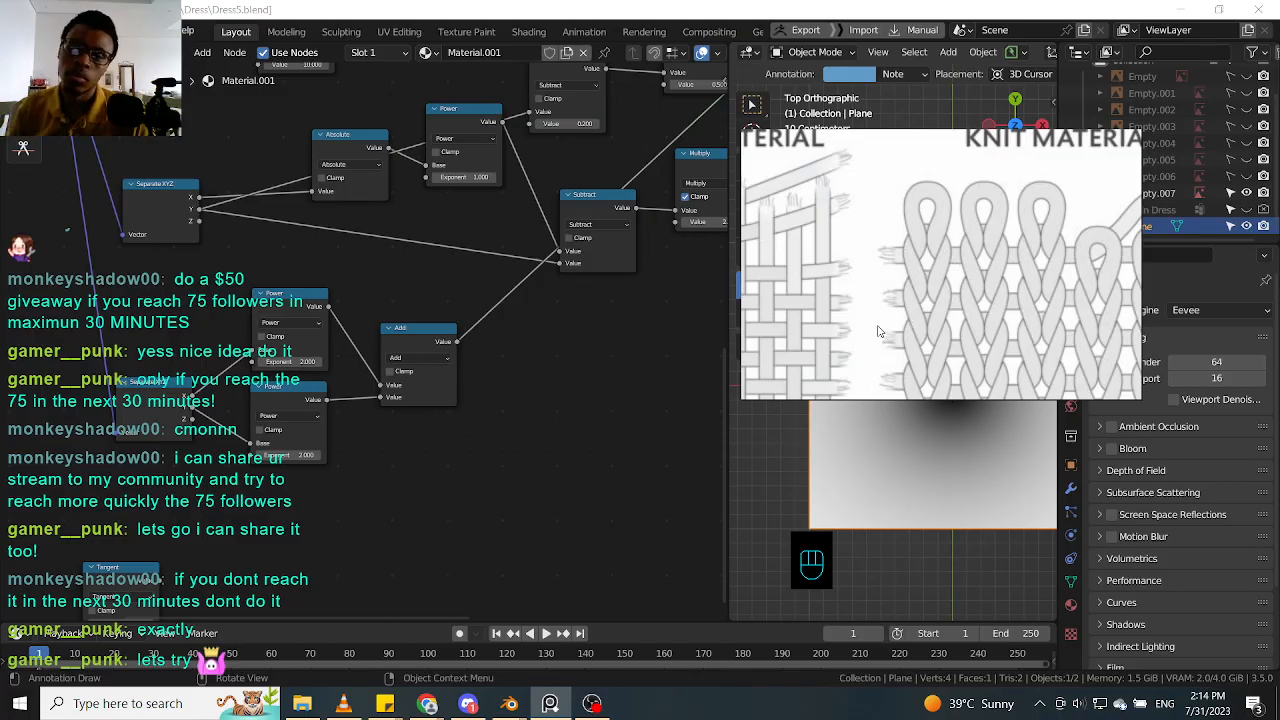
pyautogui.scroll(2, 935, 235)
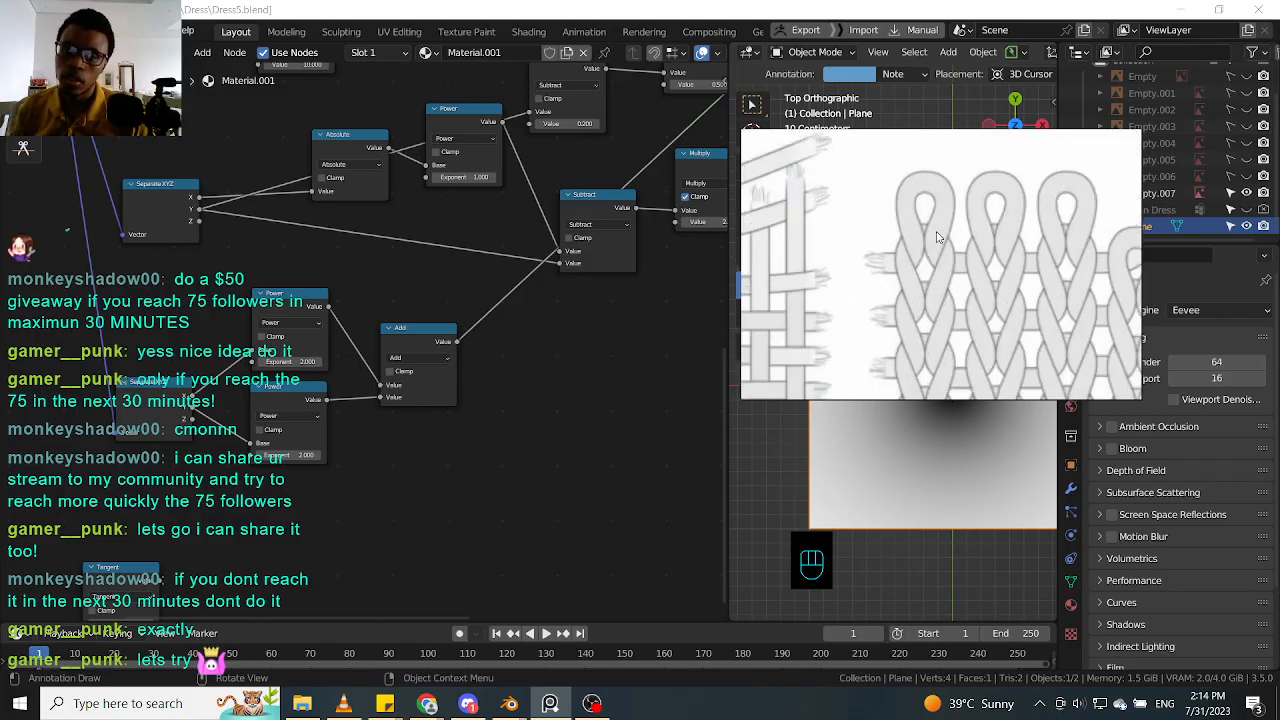
pyautogui.scroll(1, 937, 237)
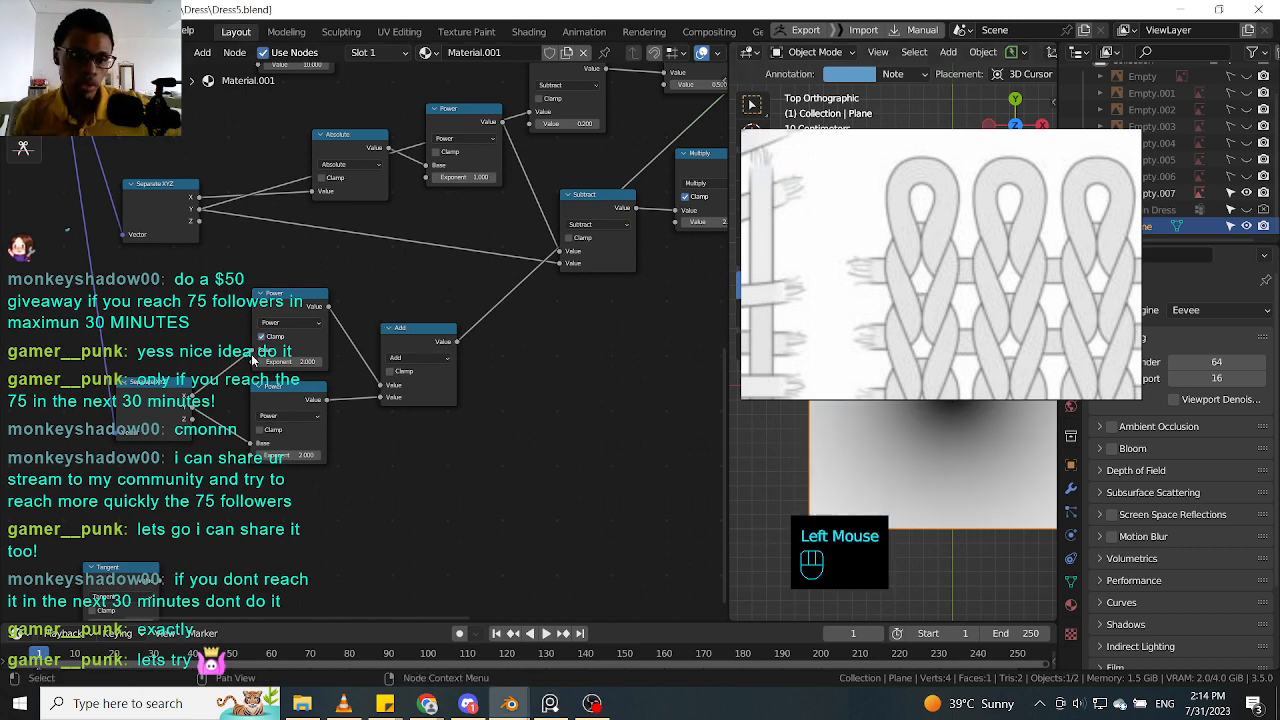
pyautogui.click(997, 302)
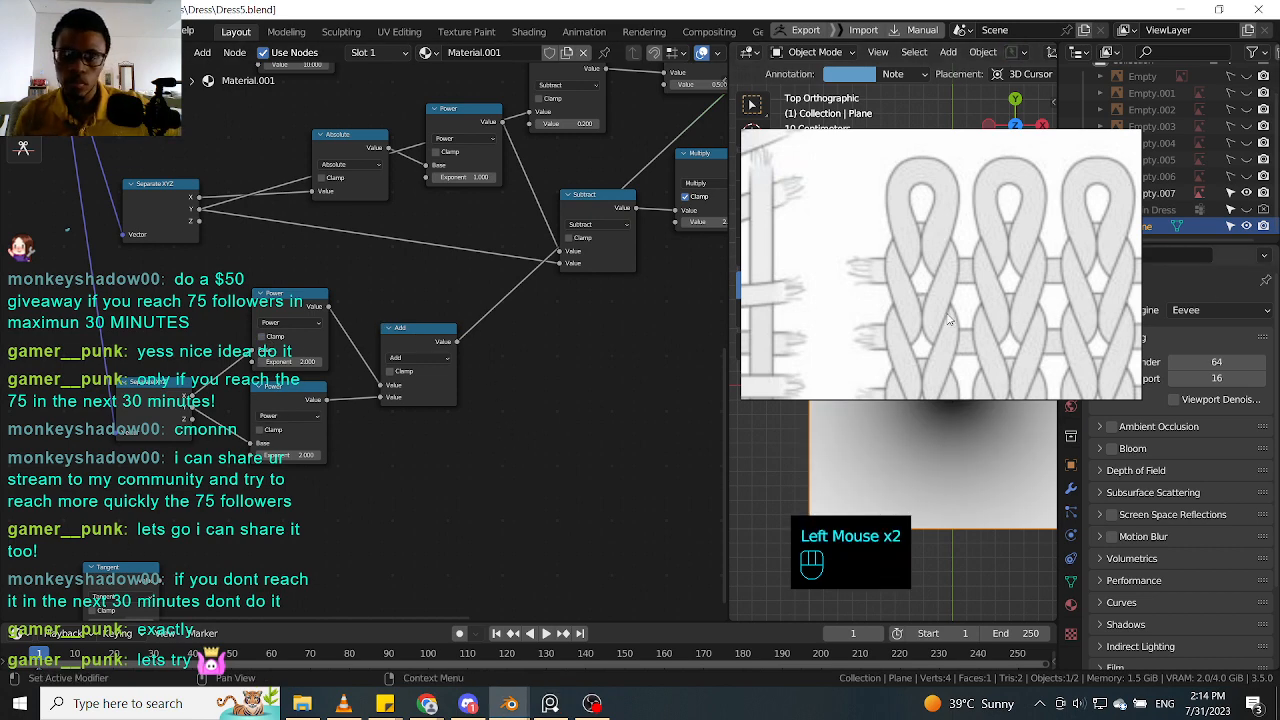
pyautogui.moveTo(944, 320)
pyautogui.mouseDown(button='right')
pyautogui.moveTo(1100, 482)
pyautogui.moveTo(737, 256)
pyautogui.moveTo(880, 240)
pyautogui.mouseUp(button='right')
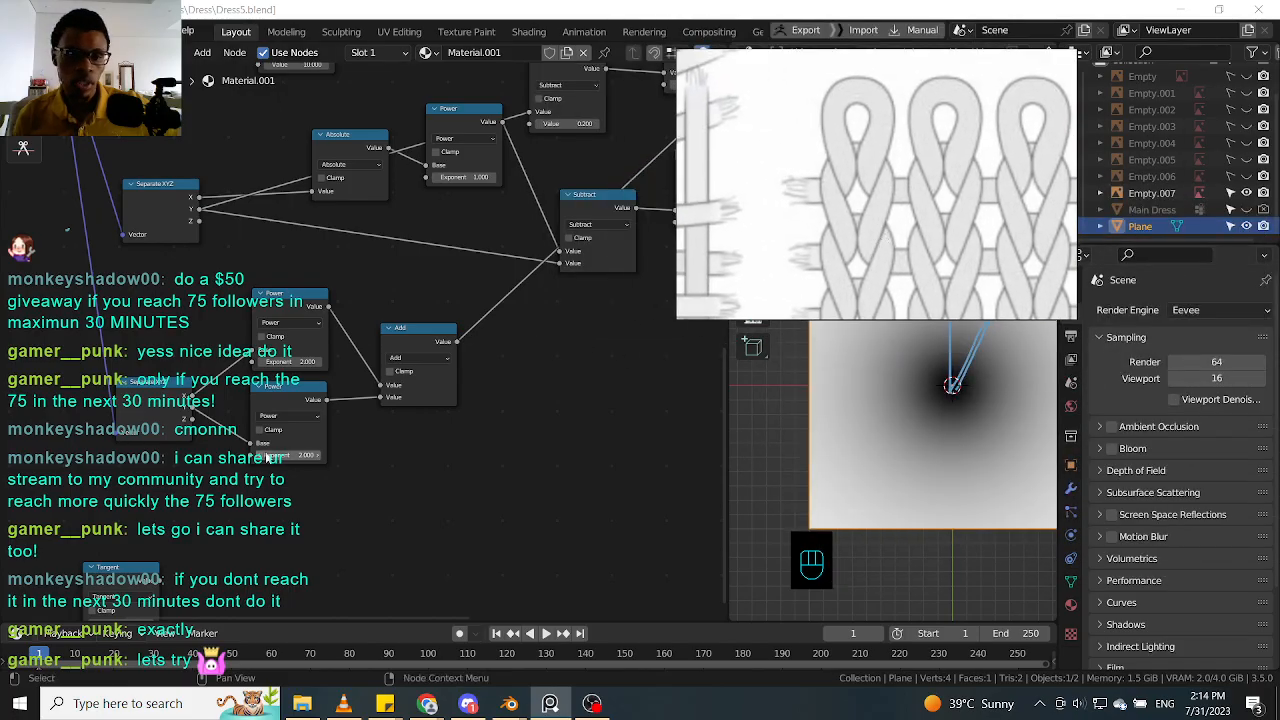
# Step: Move the lower Separate XYZ, Power and Add nodes down and to the left, and shift the Texture Coordinate node farther left
pyautogui.moveTo(120, 490); pyautogui.dragTo(448, 325)
pyautogui.moveTo(406, 343); pyautogui.dragTo(349, 365)
pyautogui.moveTo(343, 397); pyautogui.dragTo(631, 583, button='middle')
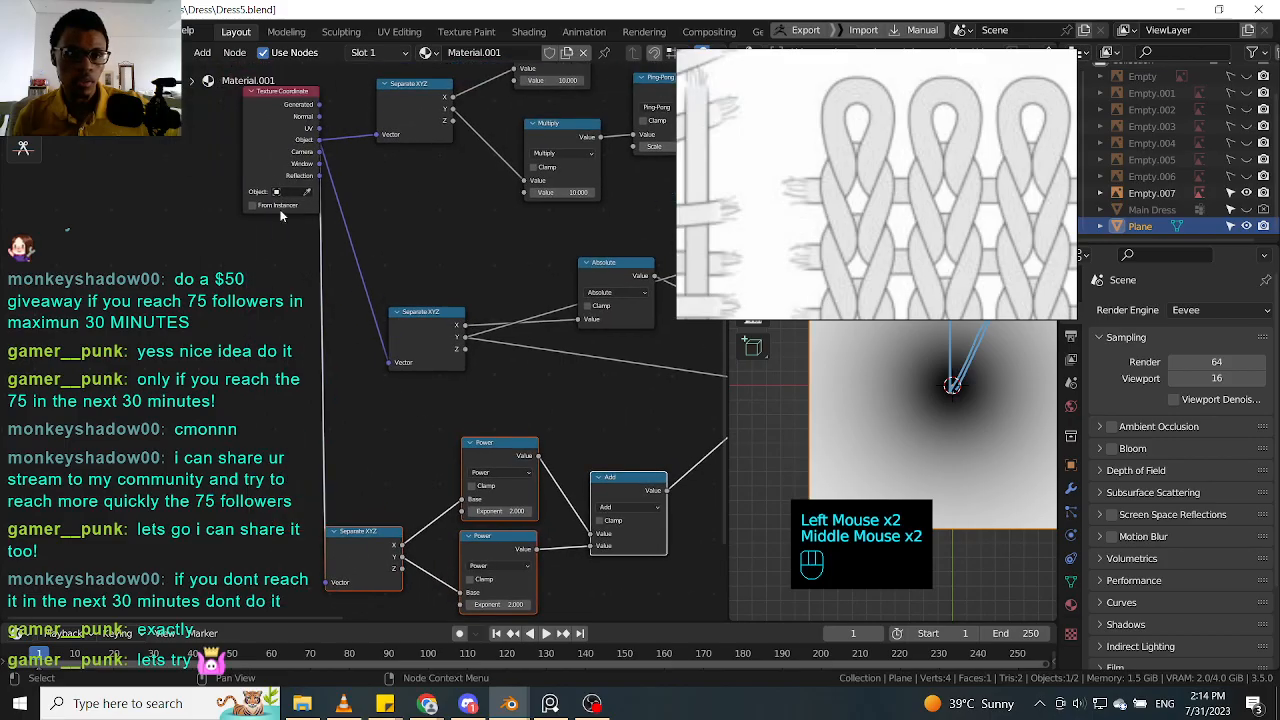
pyautogui.moveTo(282, 211); pyautogui.dragTo(199, 249)
pyautogui.moveTo(476, 411); pyautogui.dragTo(437, 320, button='middle')
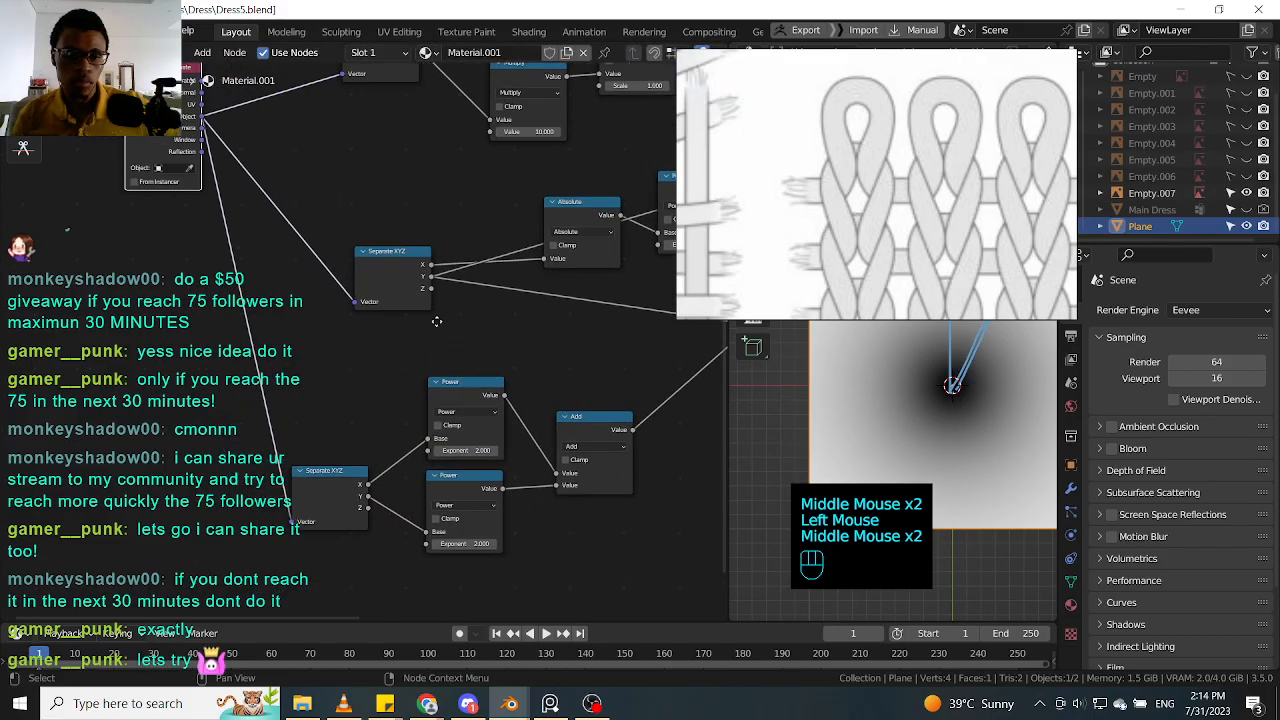
pyautogui.moveTo(487, 376); pyautogui.dragTo(400, 311, button='middle')
# Step: Deselect the nodes and bring up the save options for the current file
pyautogui.click(486, 358)
pyautogui.click(519, 293)
pyautogui.hotkey('ctrl', 's')
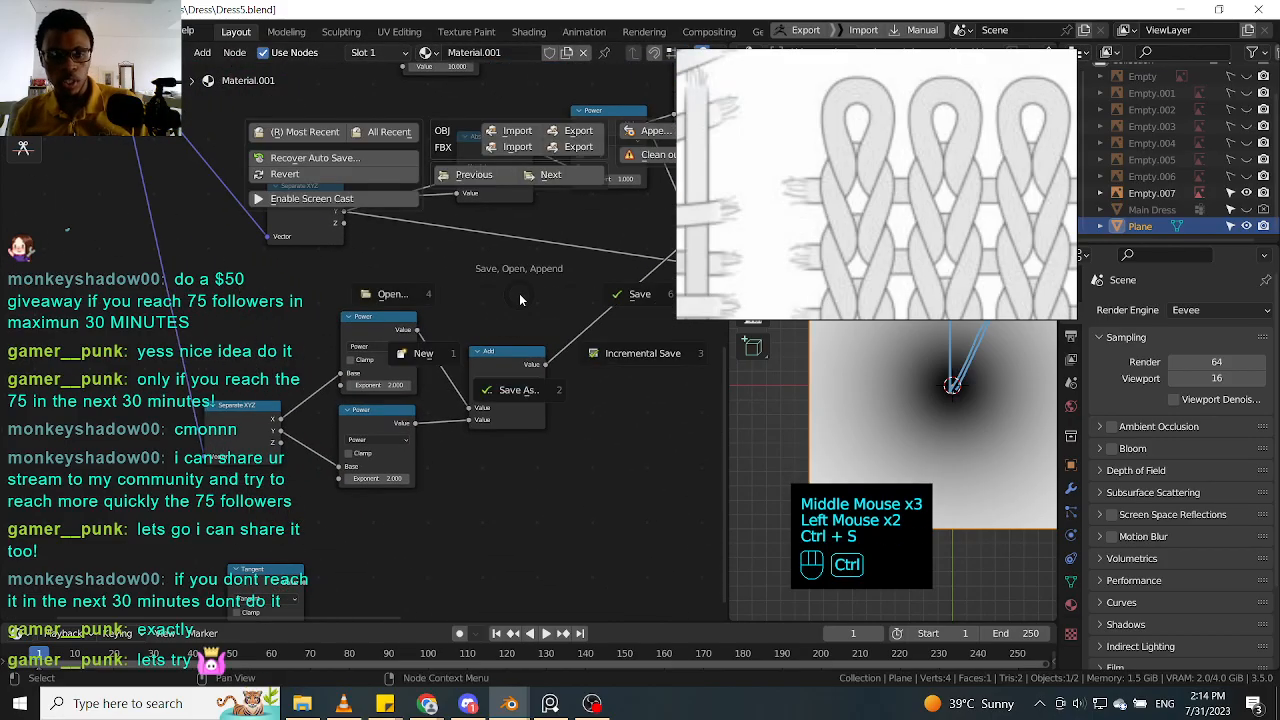